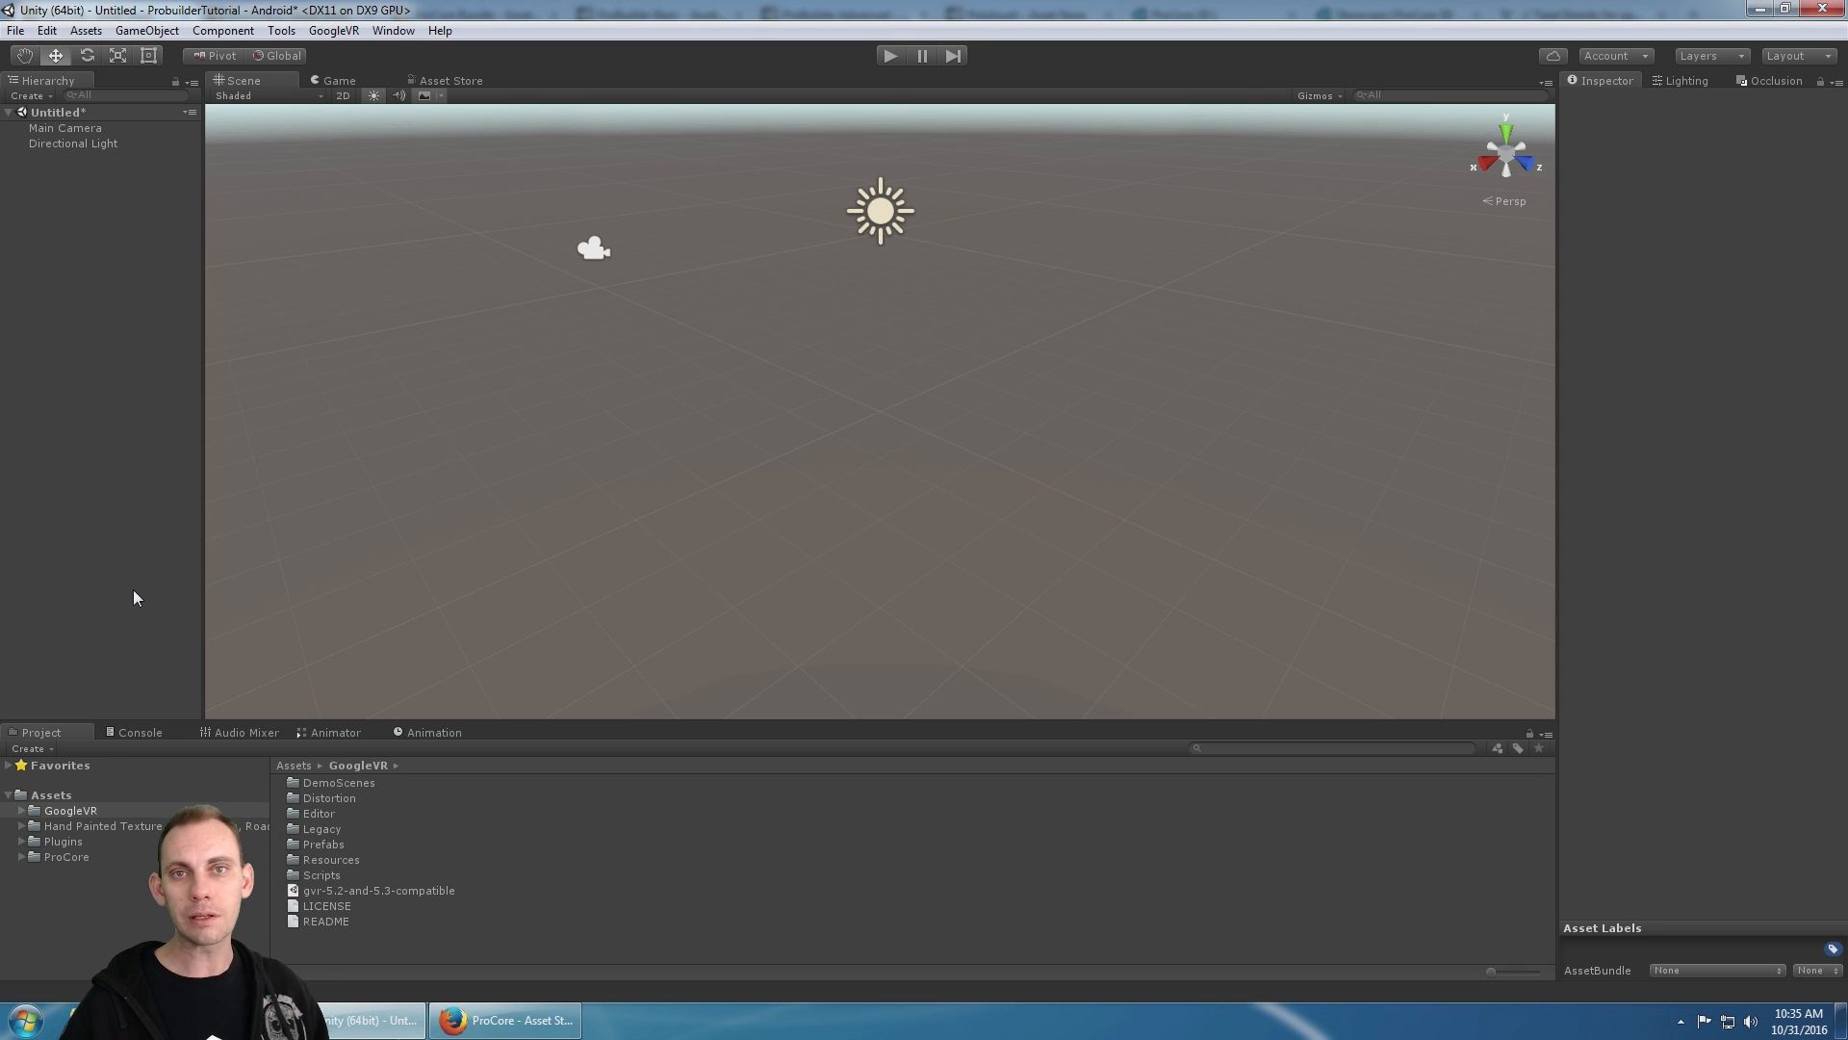
- Add a default 3D cube to the scene and delete it again
right_click(63, 291)
left_click(149, 472)
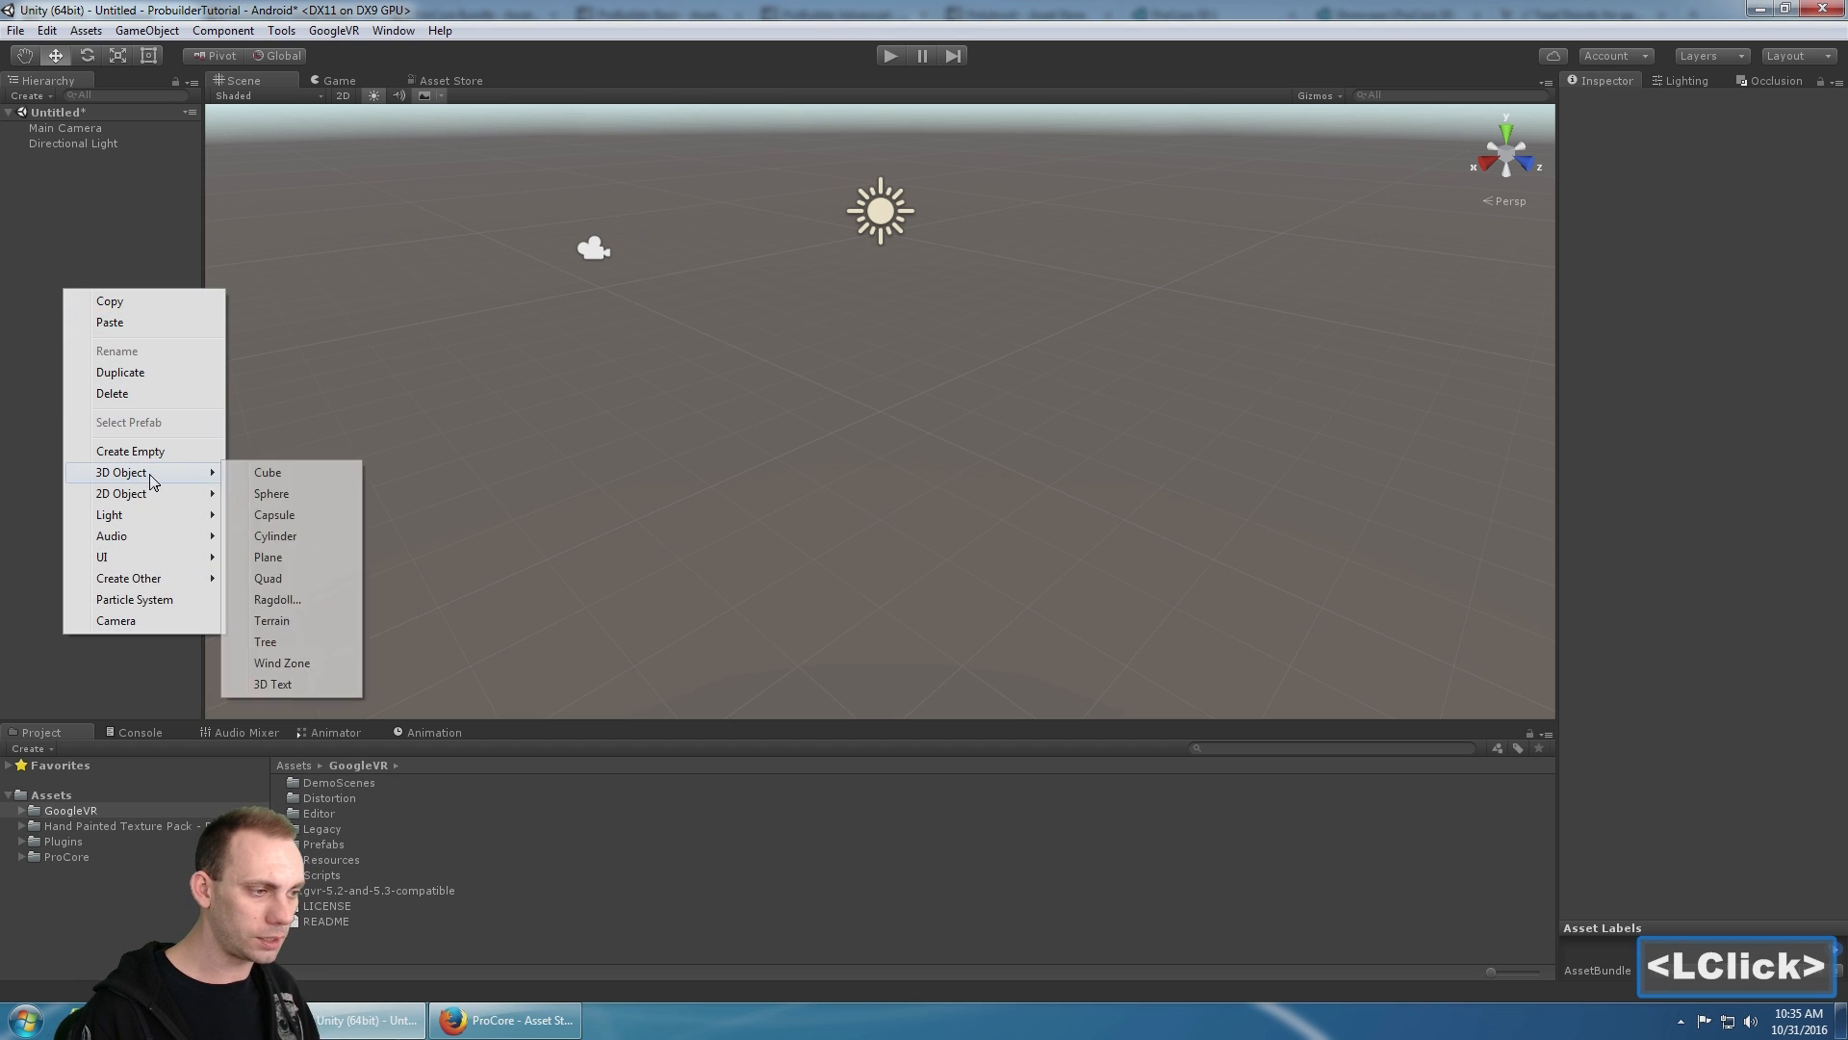
left_click(270, 472)
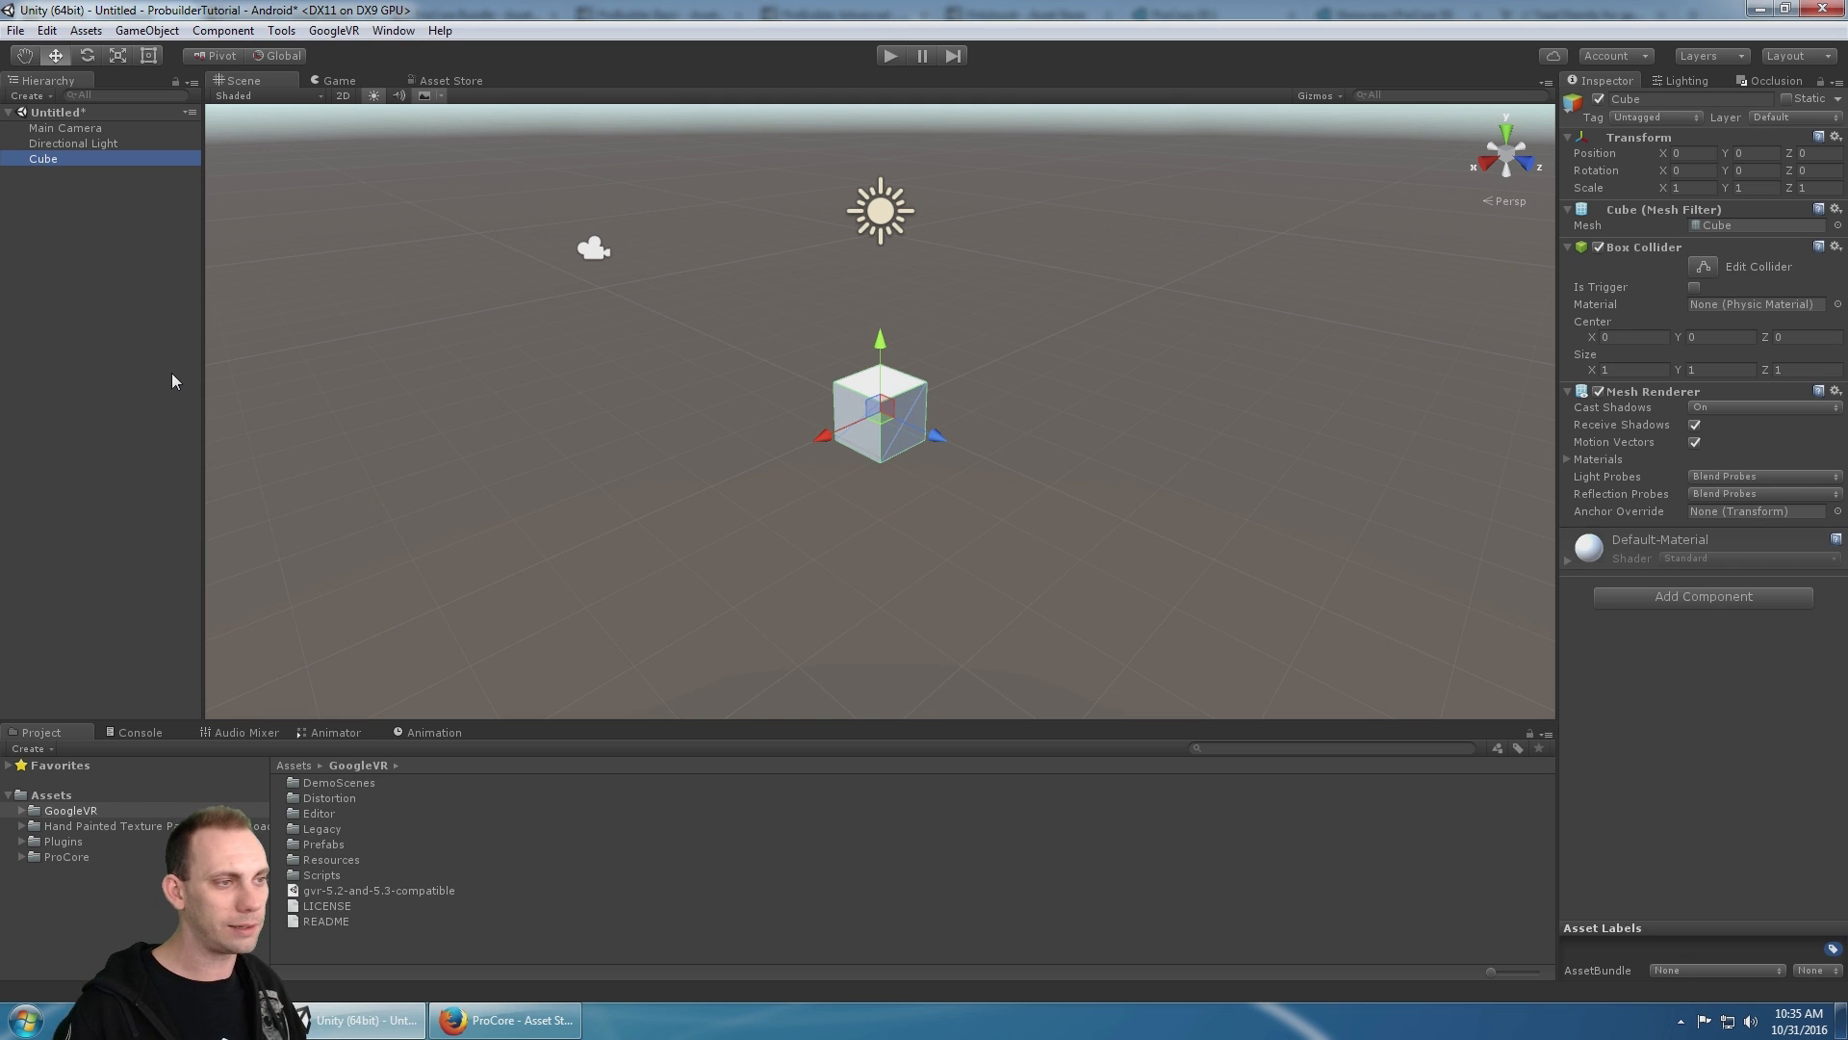
key("Delete")
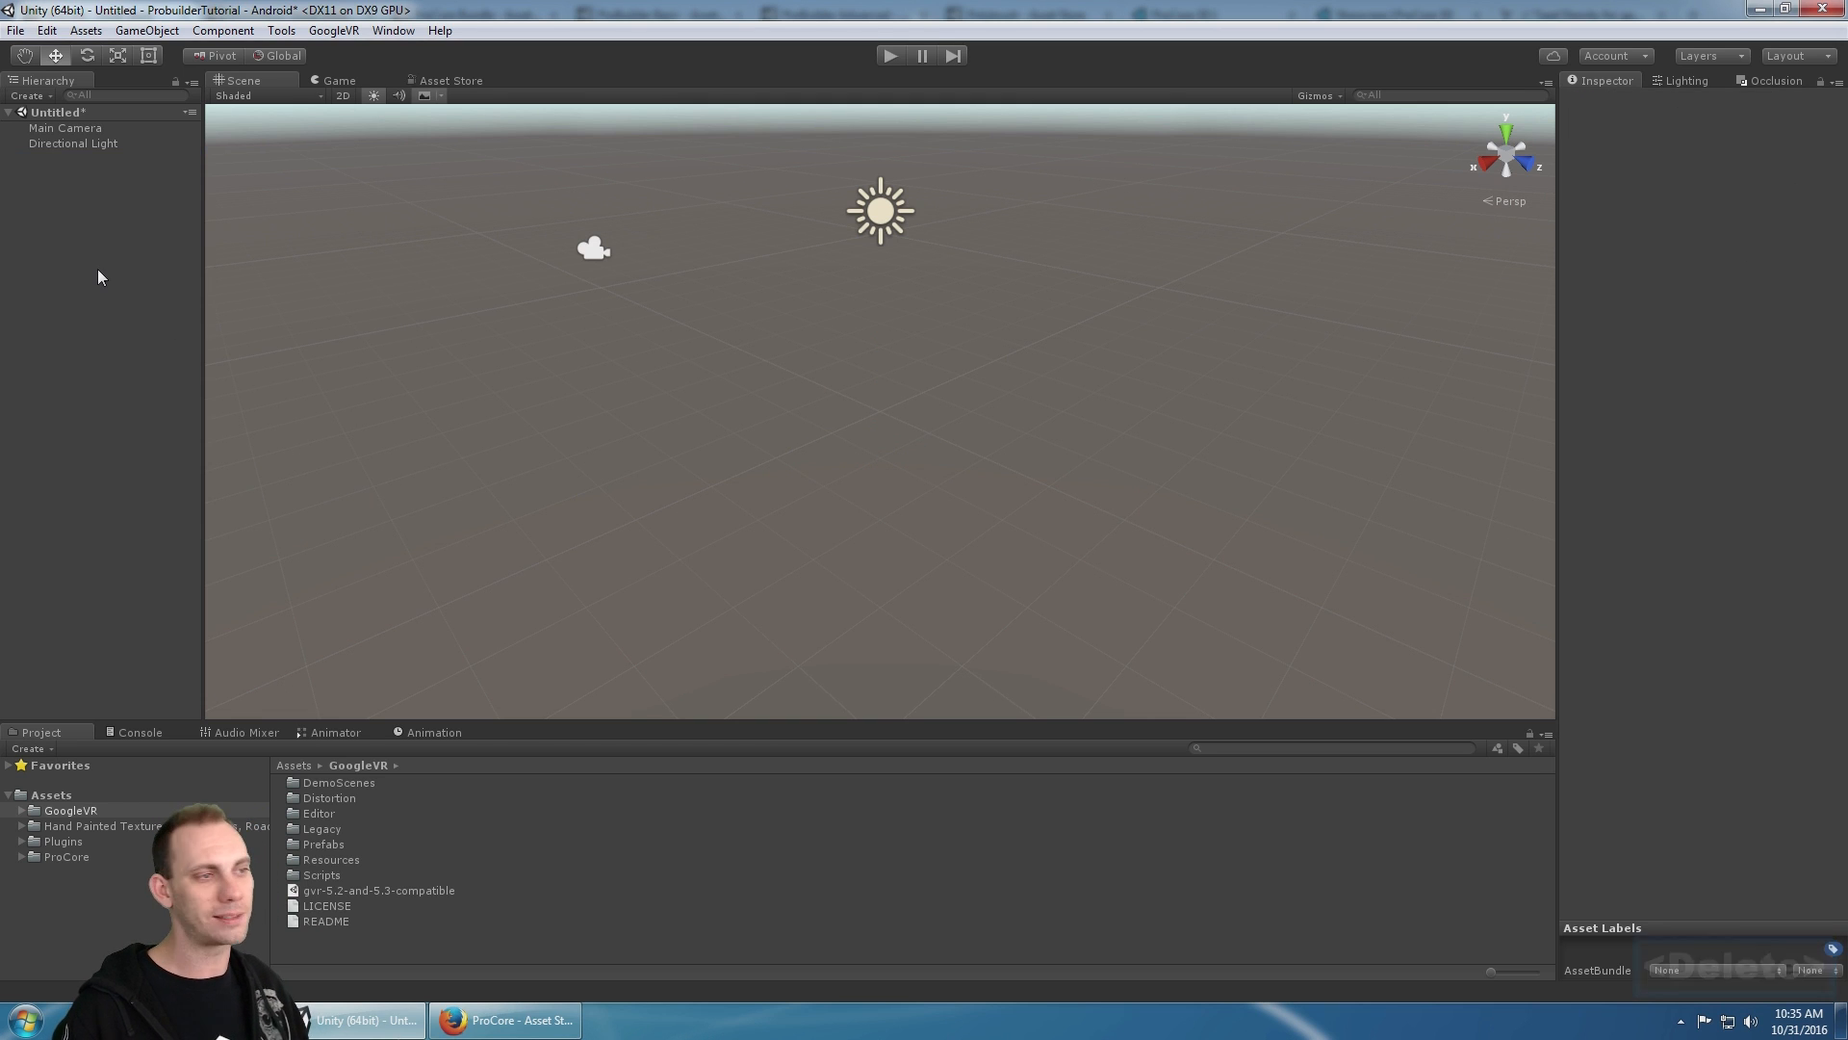
- Switch to Firefox and look through ProCore's publisher page and product list on the Unity Asset Store
left_click(506, 1020)
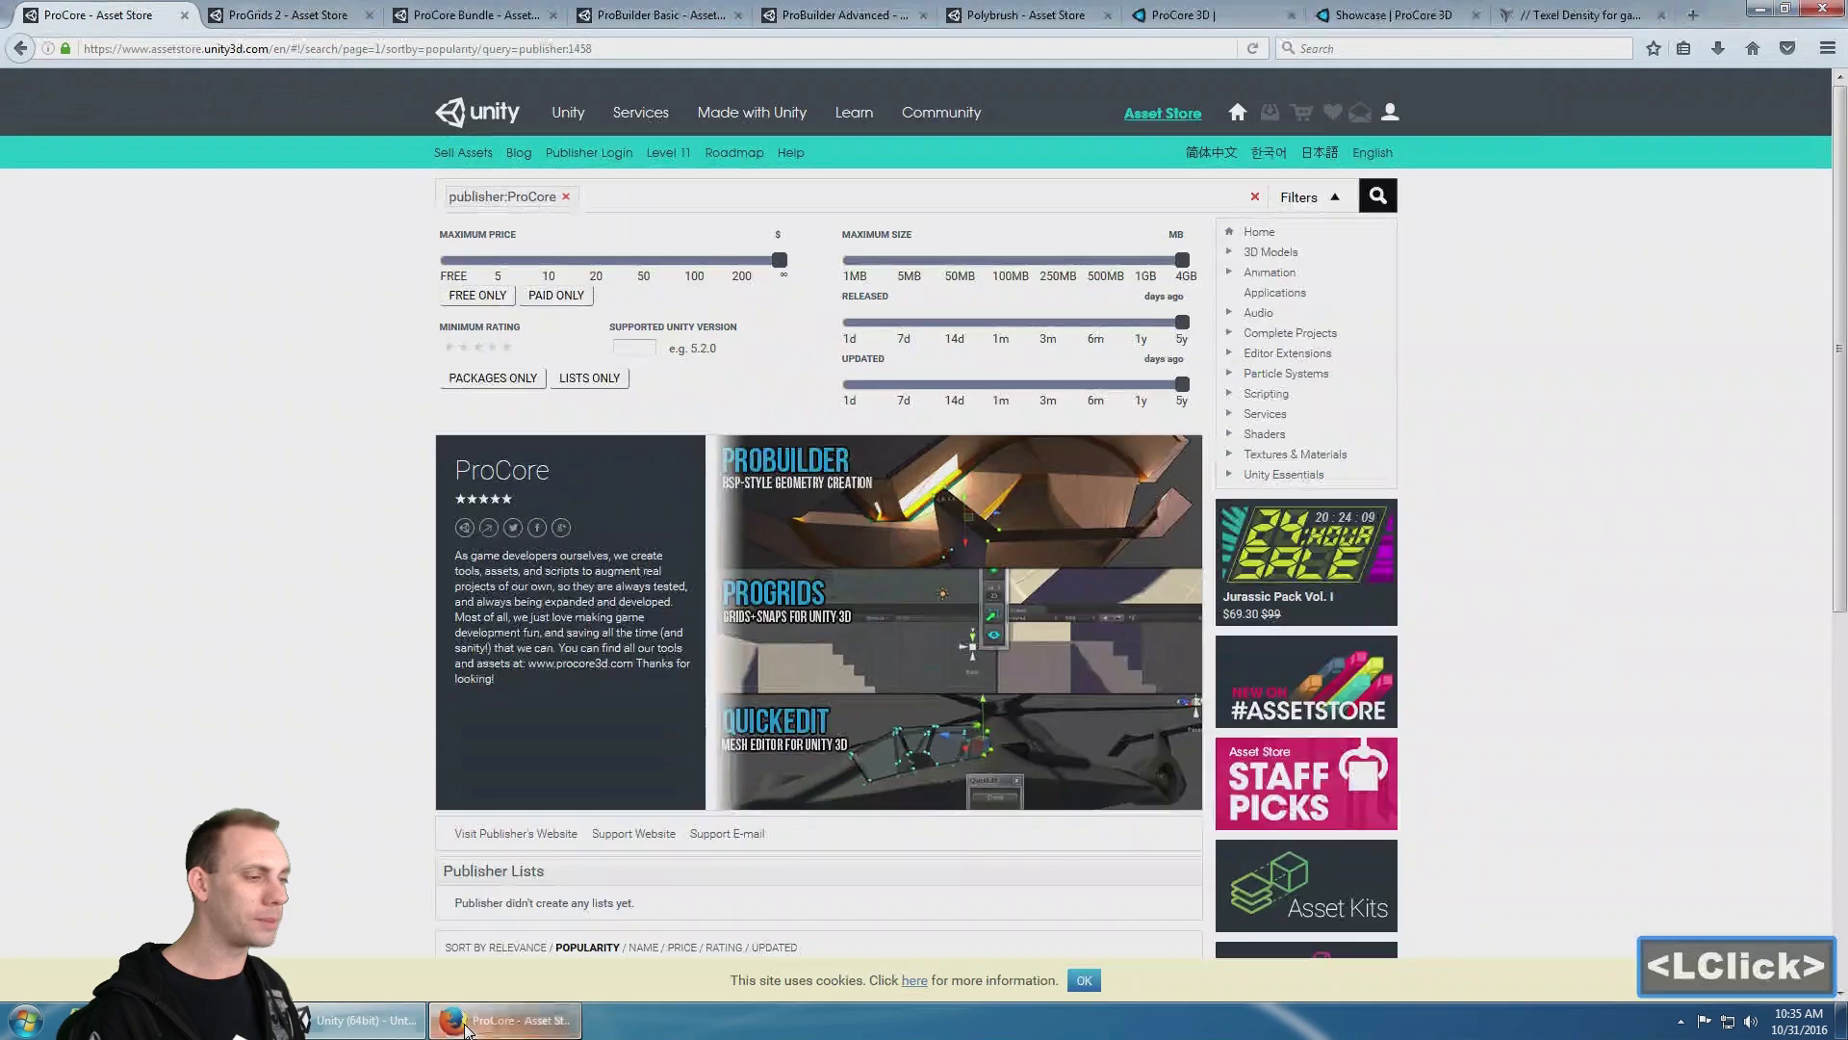
scroll(327, 649, "down", 3)
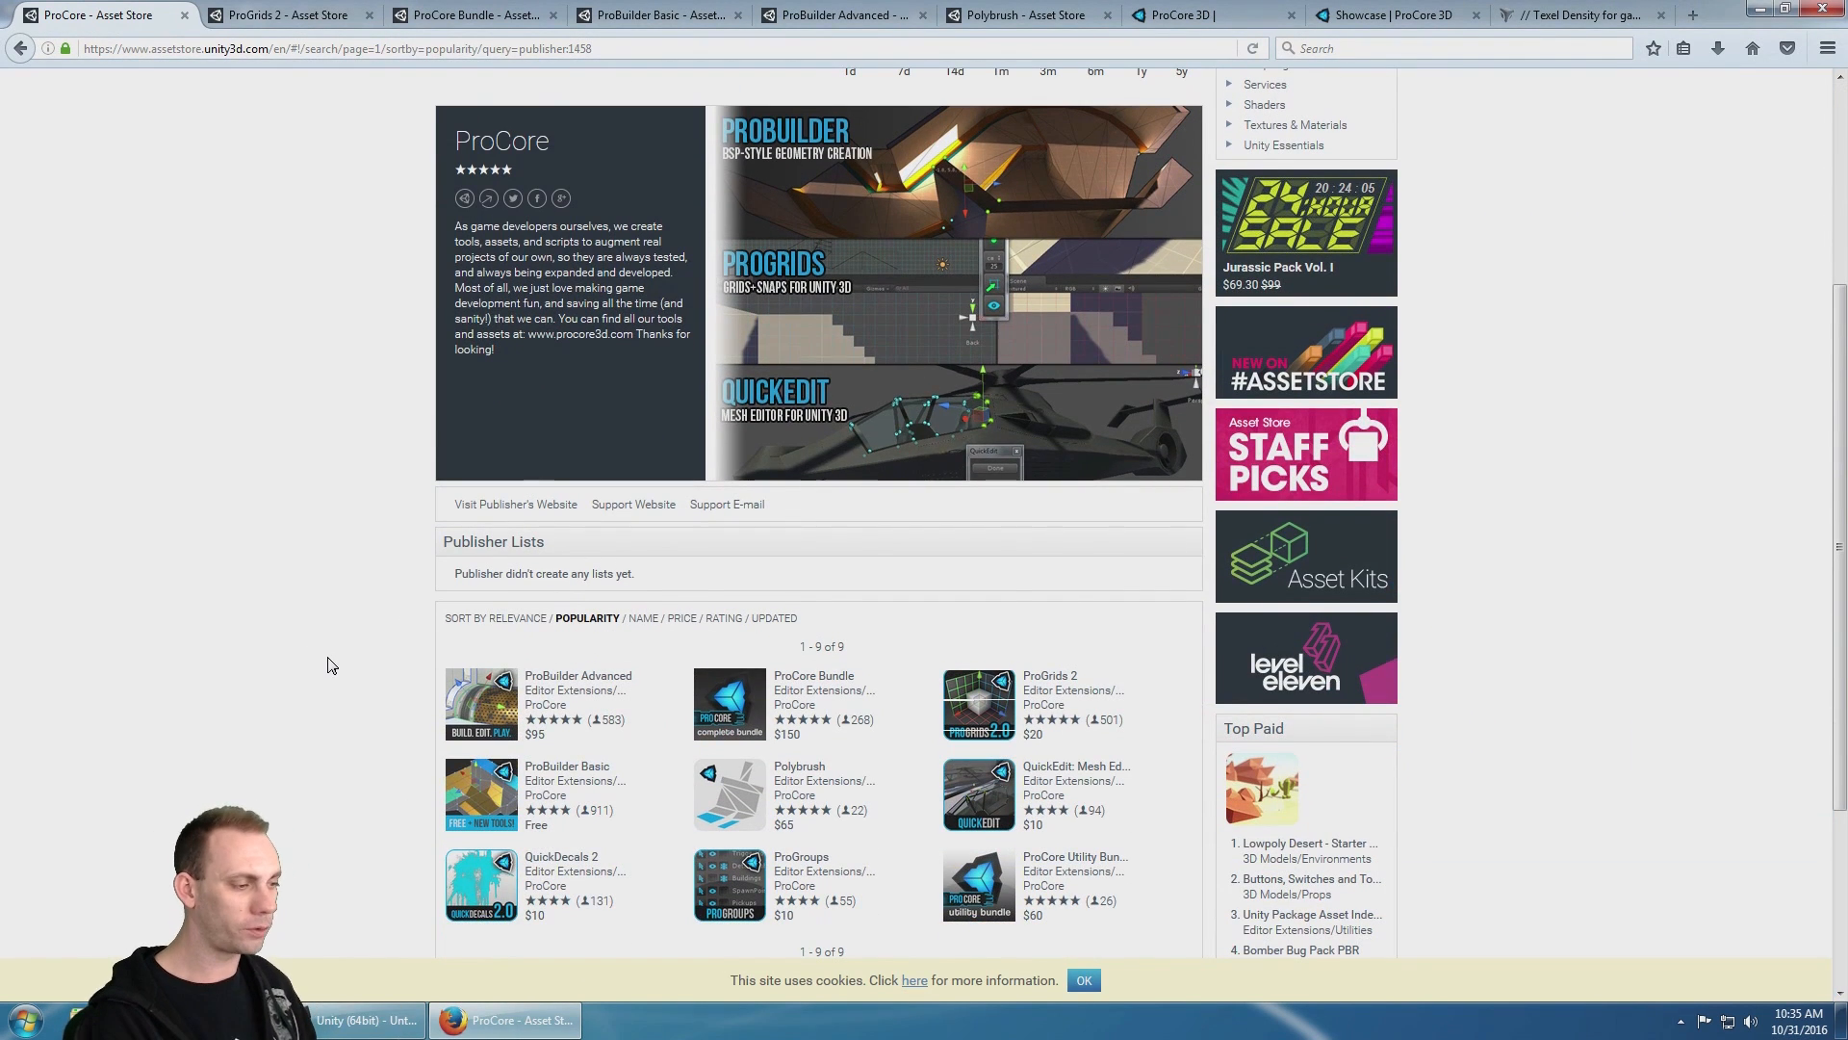
scroll(344, 686, "down", 1)
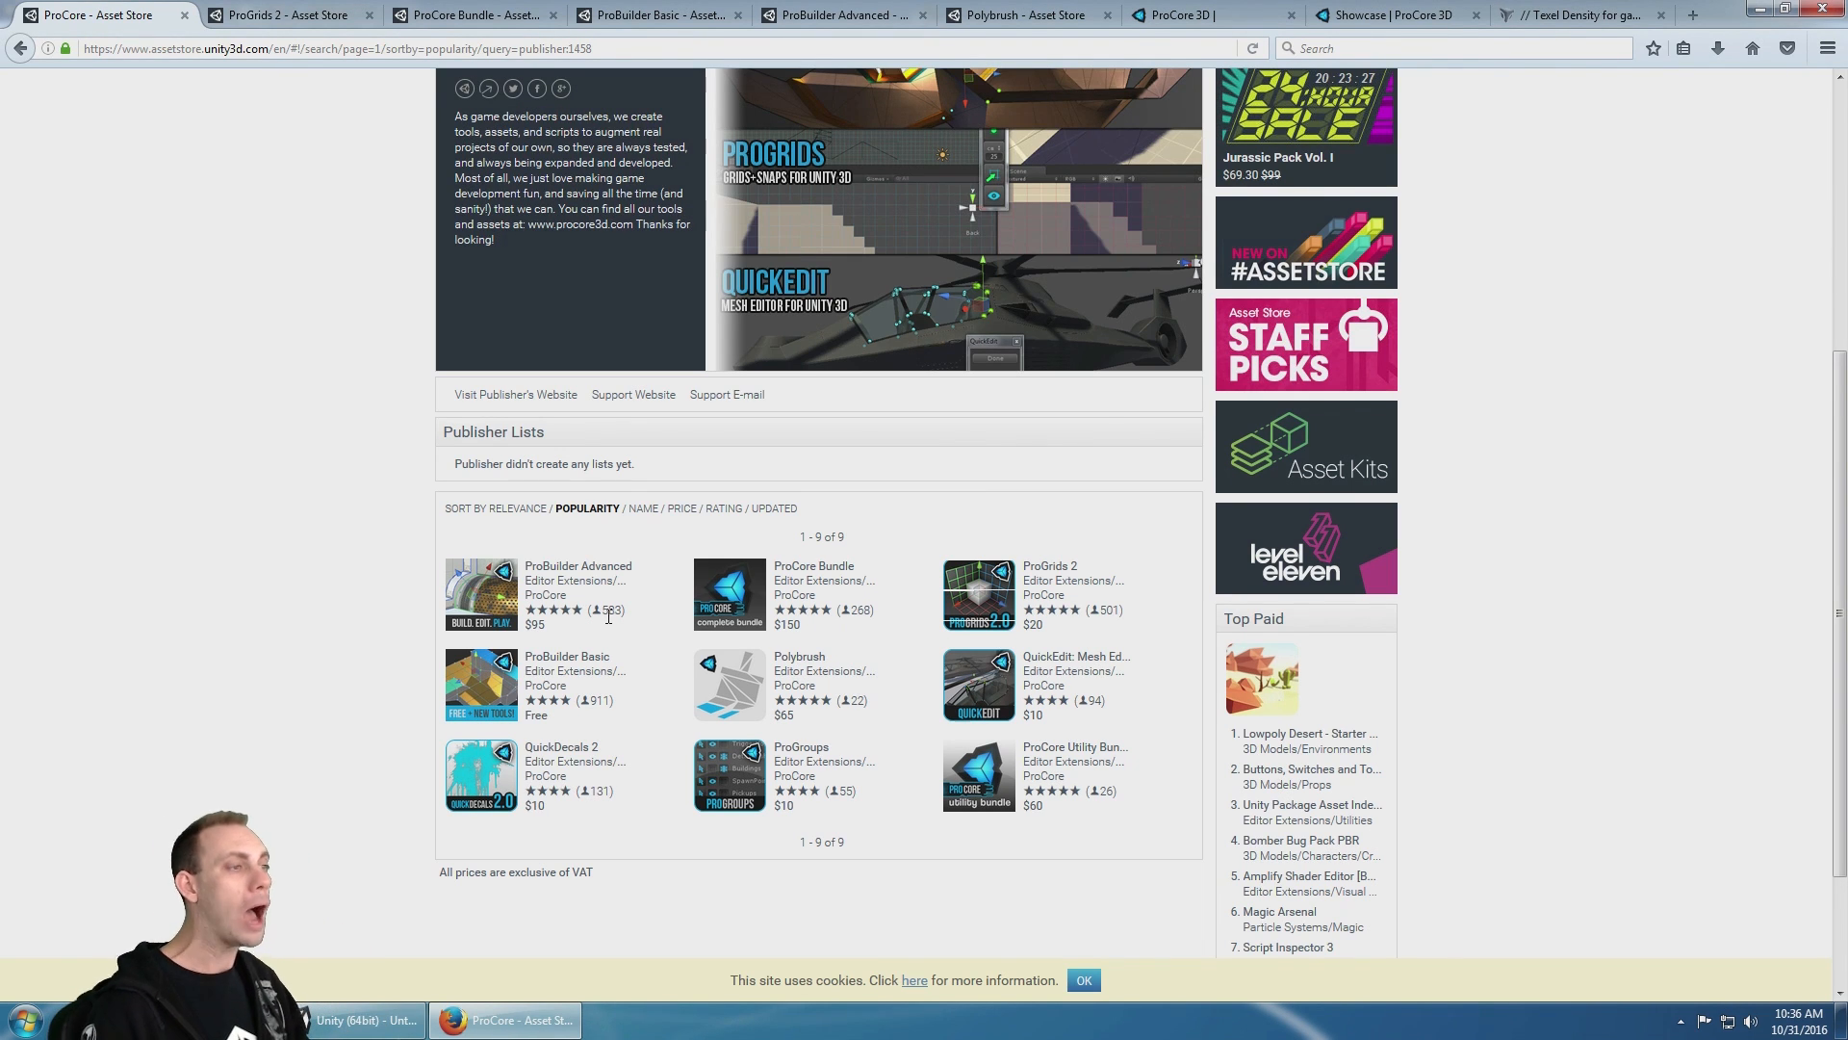
scroll(318, 549, "up", 4)
left_click(327, 545)
scroll(395, 619, "up", 1)
scroll(395, 619, "down", 5)
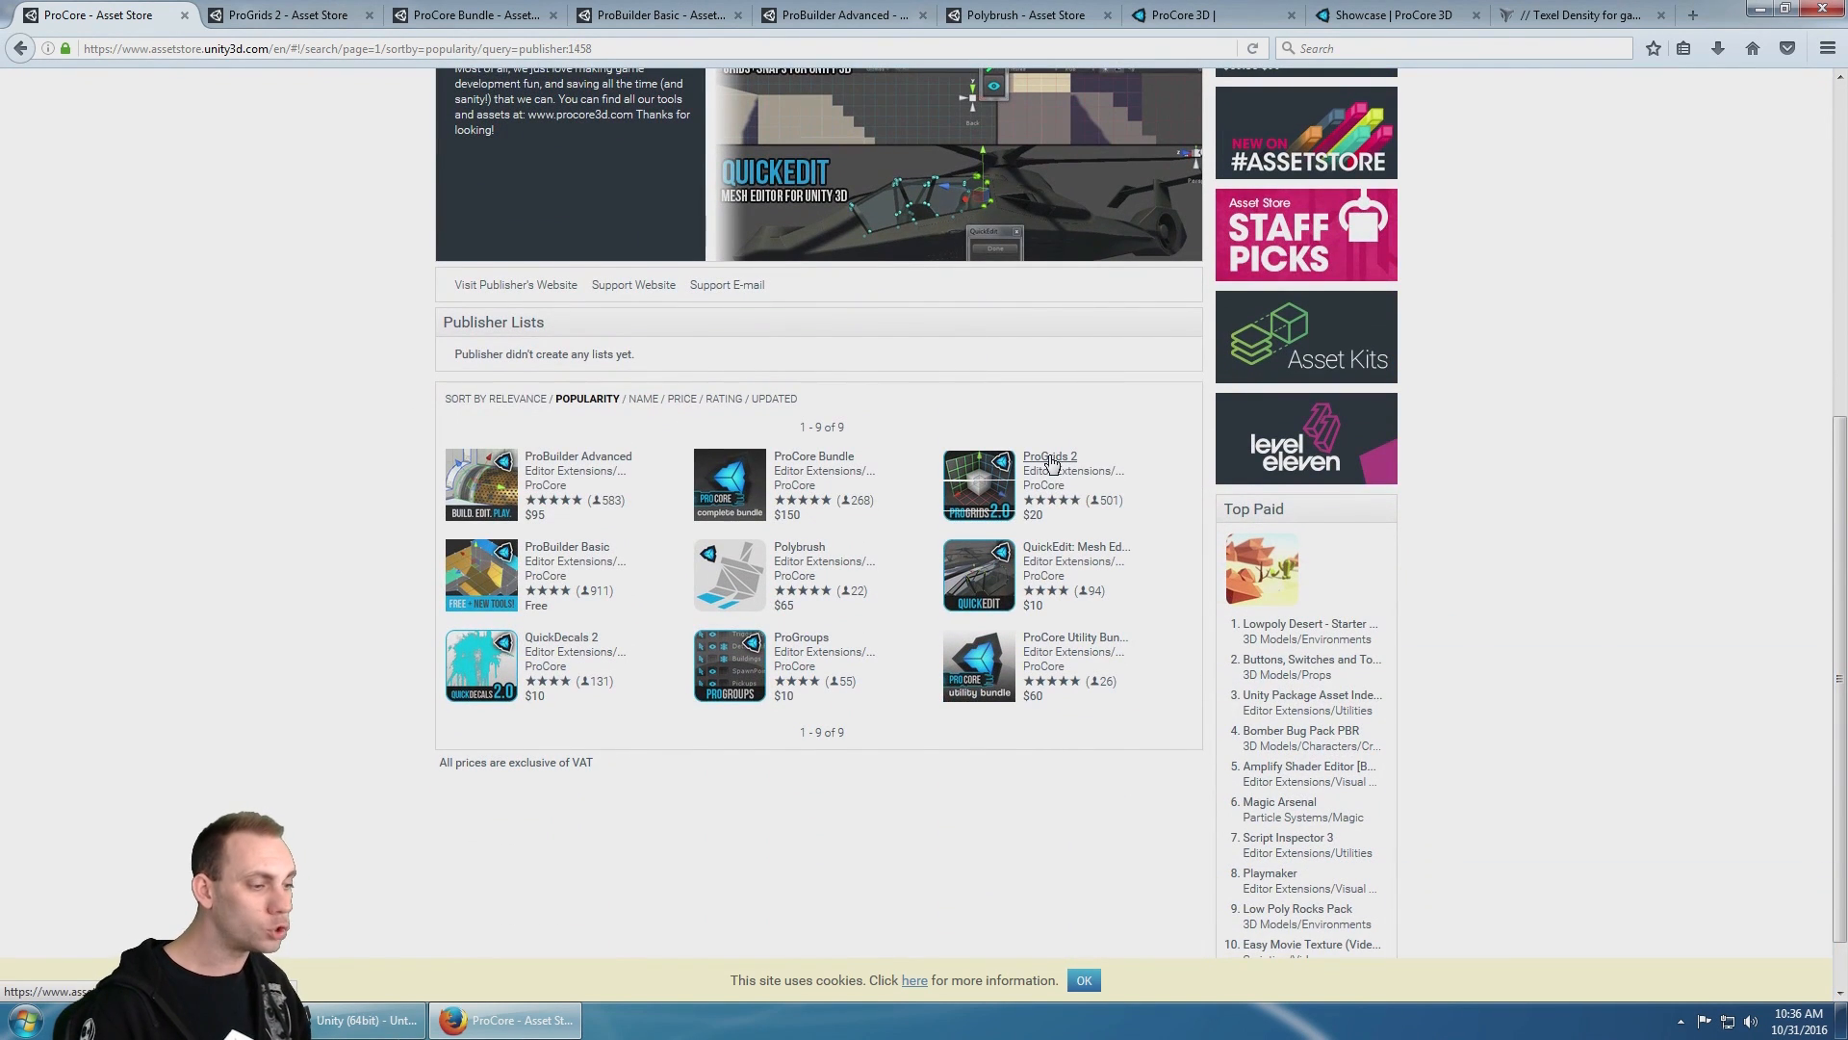
- Switch back to Unity and examine the imported asset folders, including the texture pack, ProBuilder and ProGrids
left_click(361, 1019)
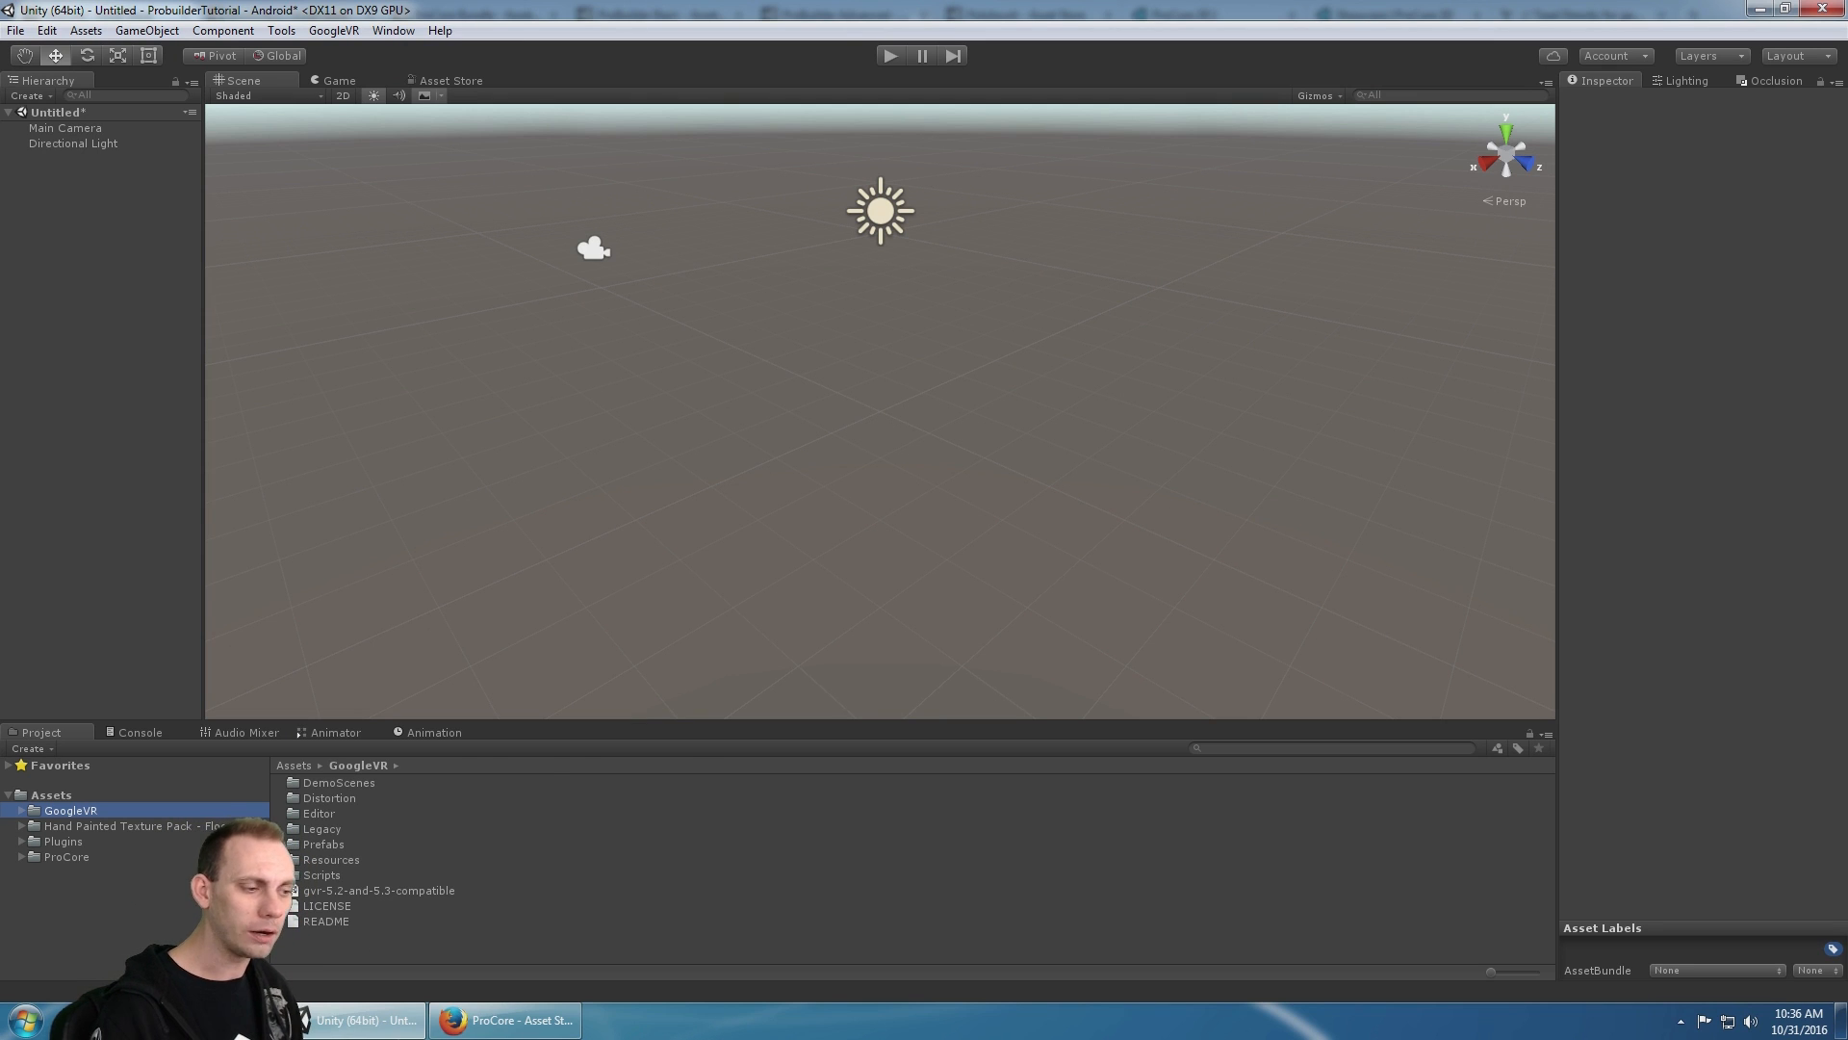
left_click(144, 825)
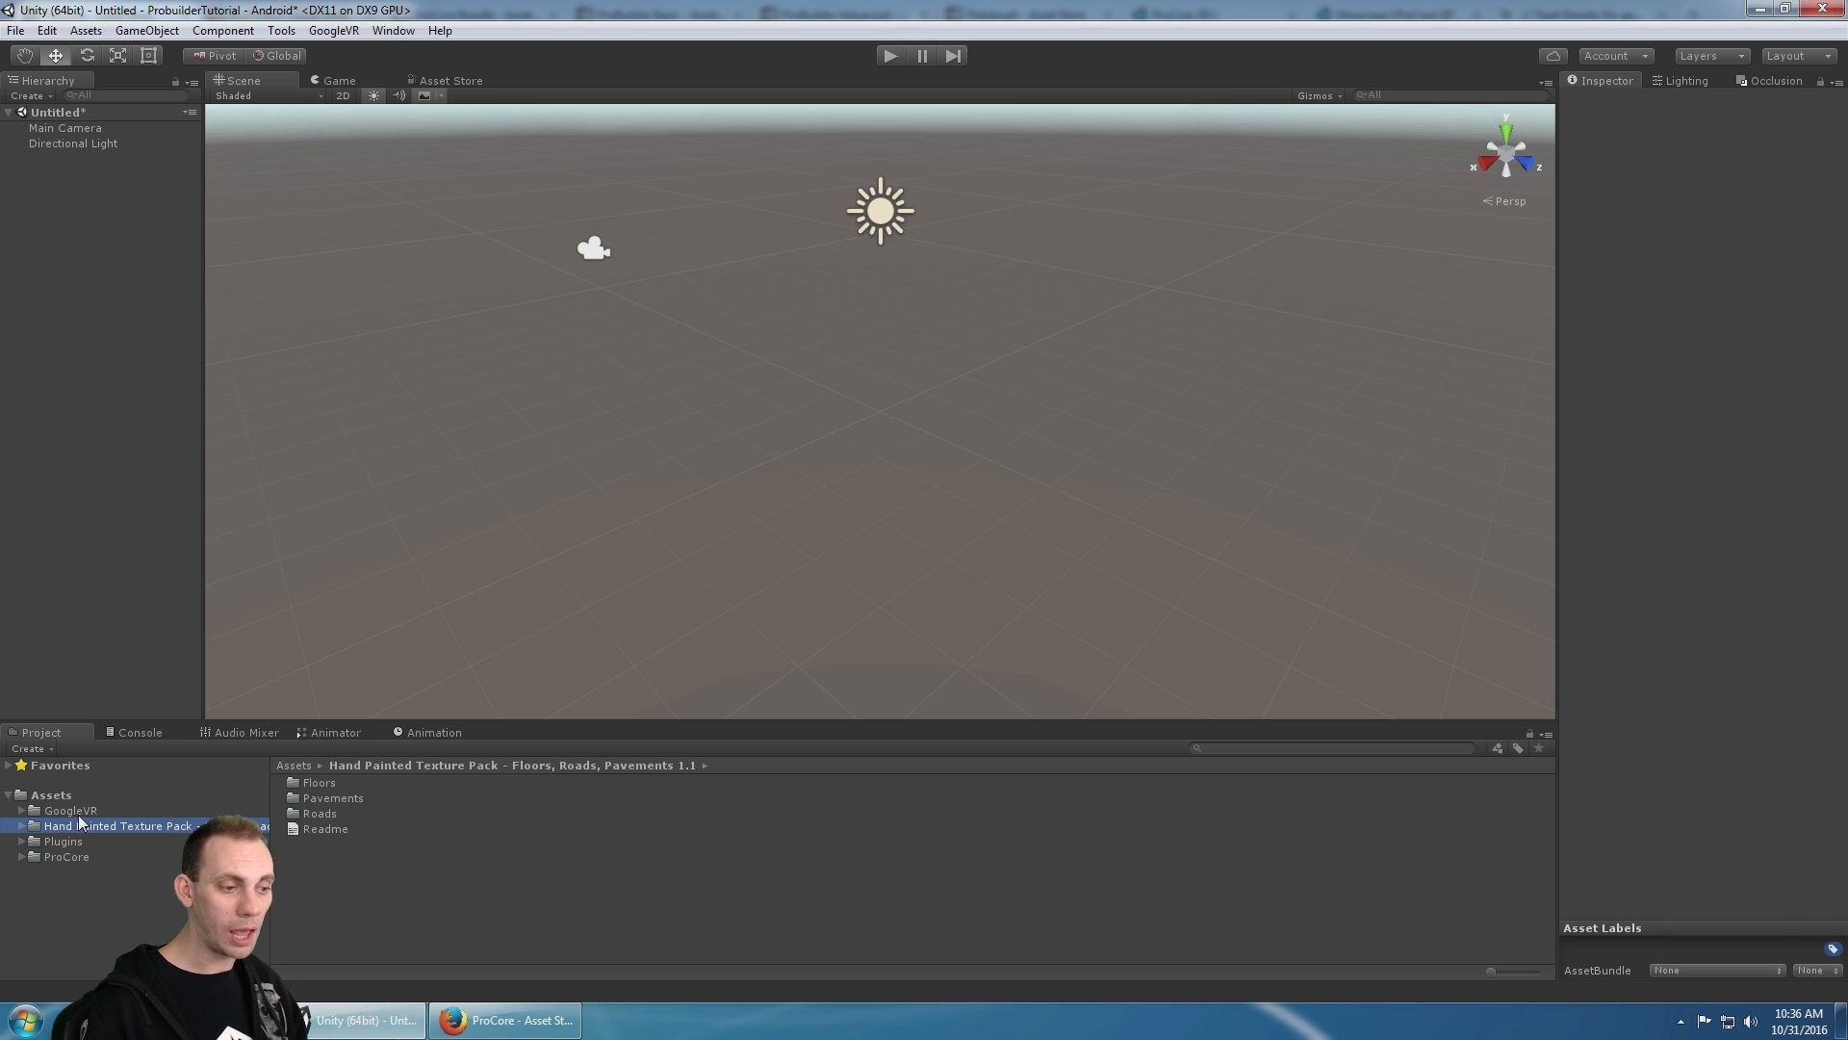
left_click(21, 856)
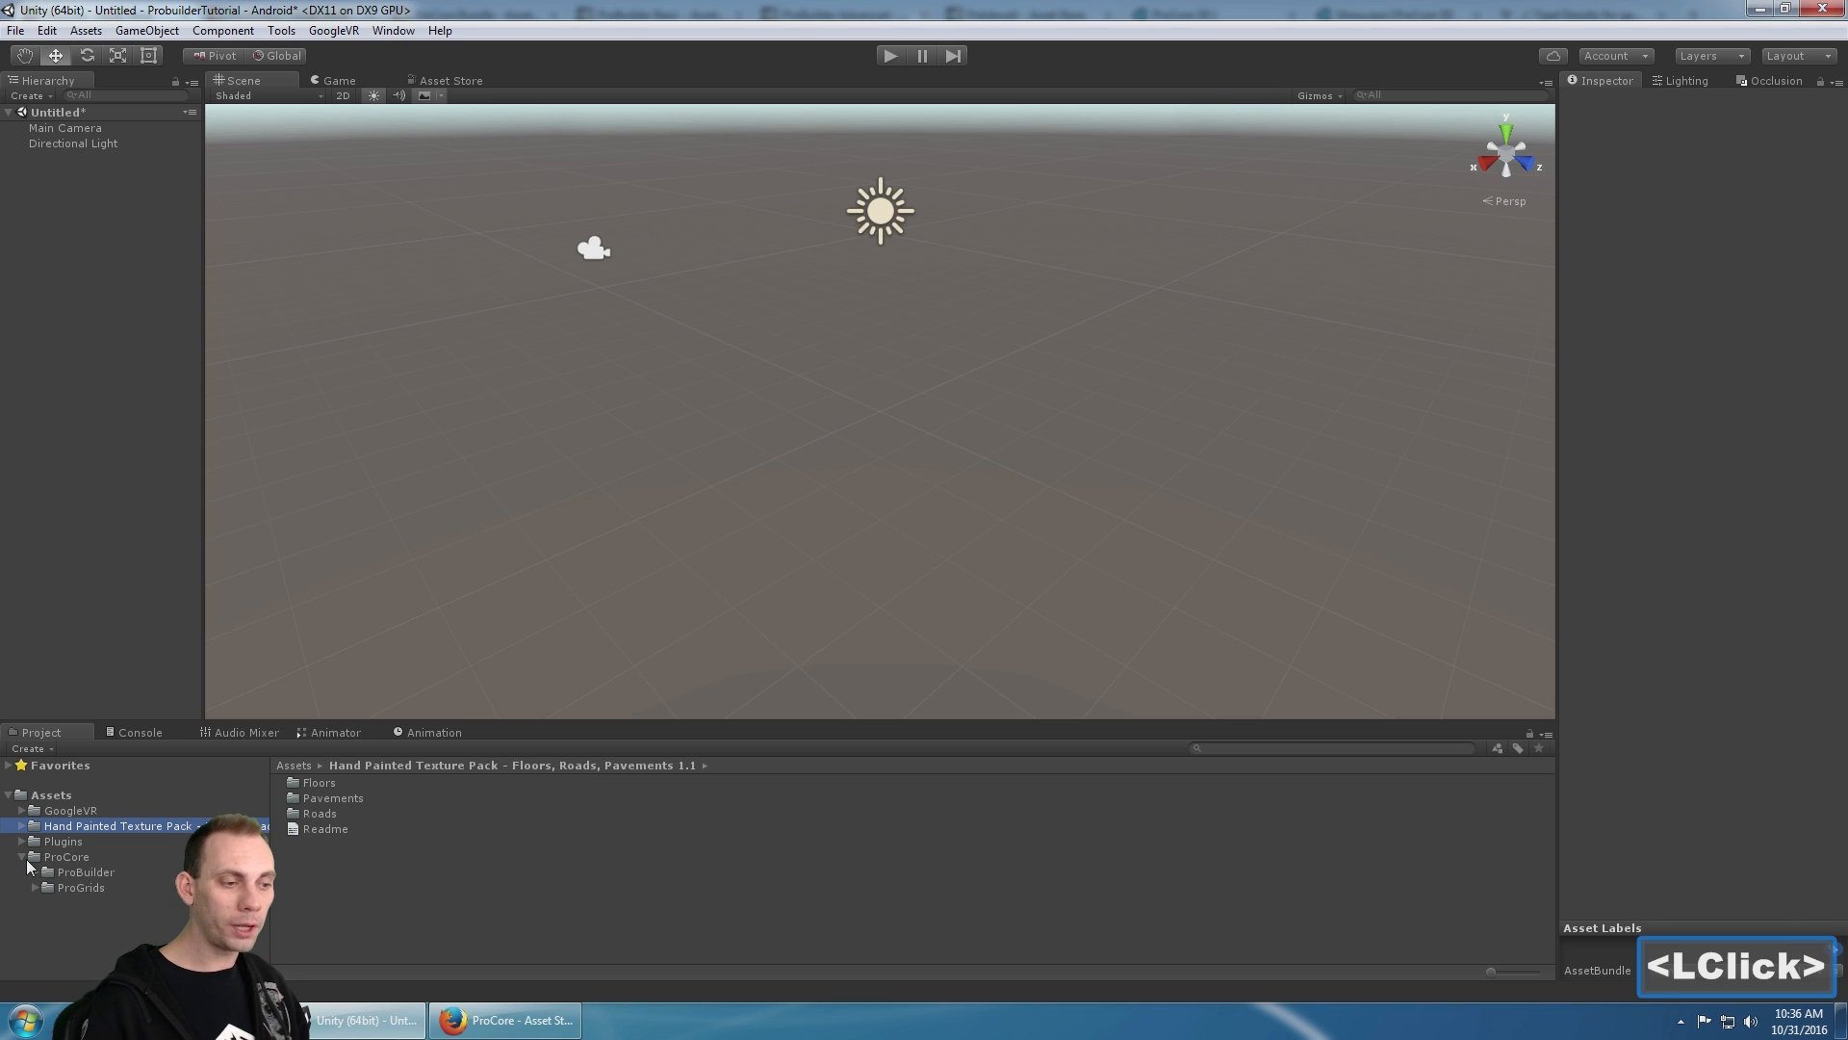
left_click(104, 870)
left_click(102, 887)
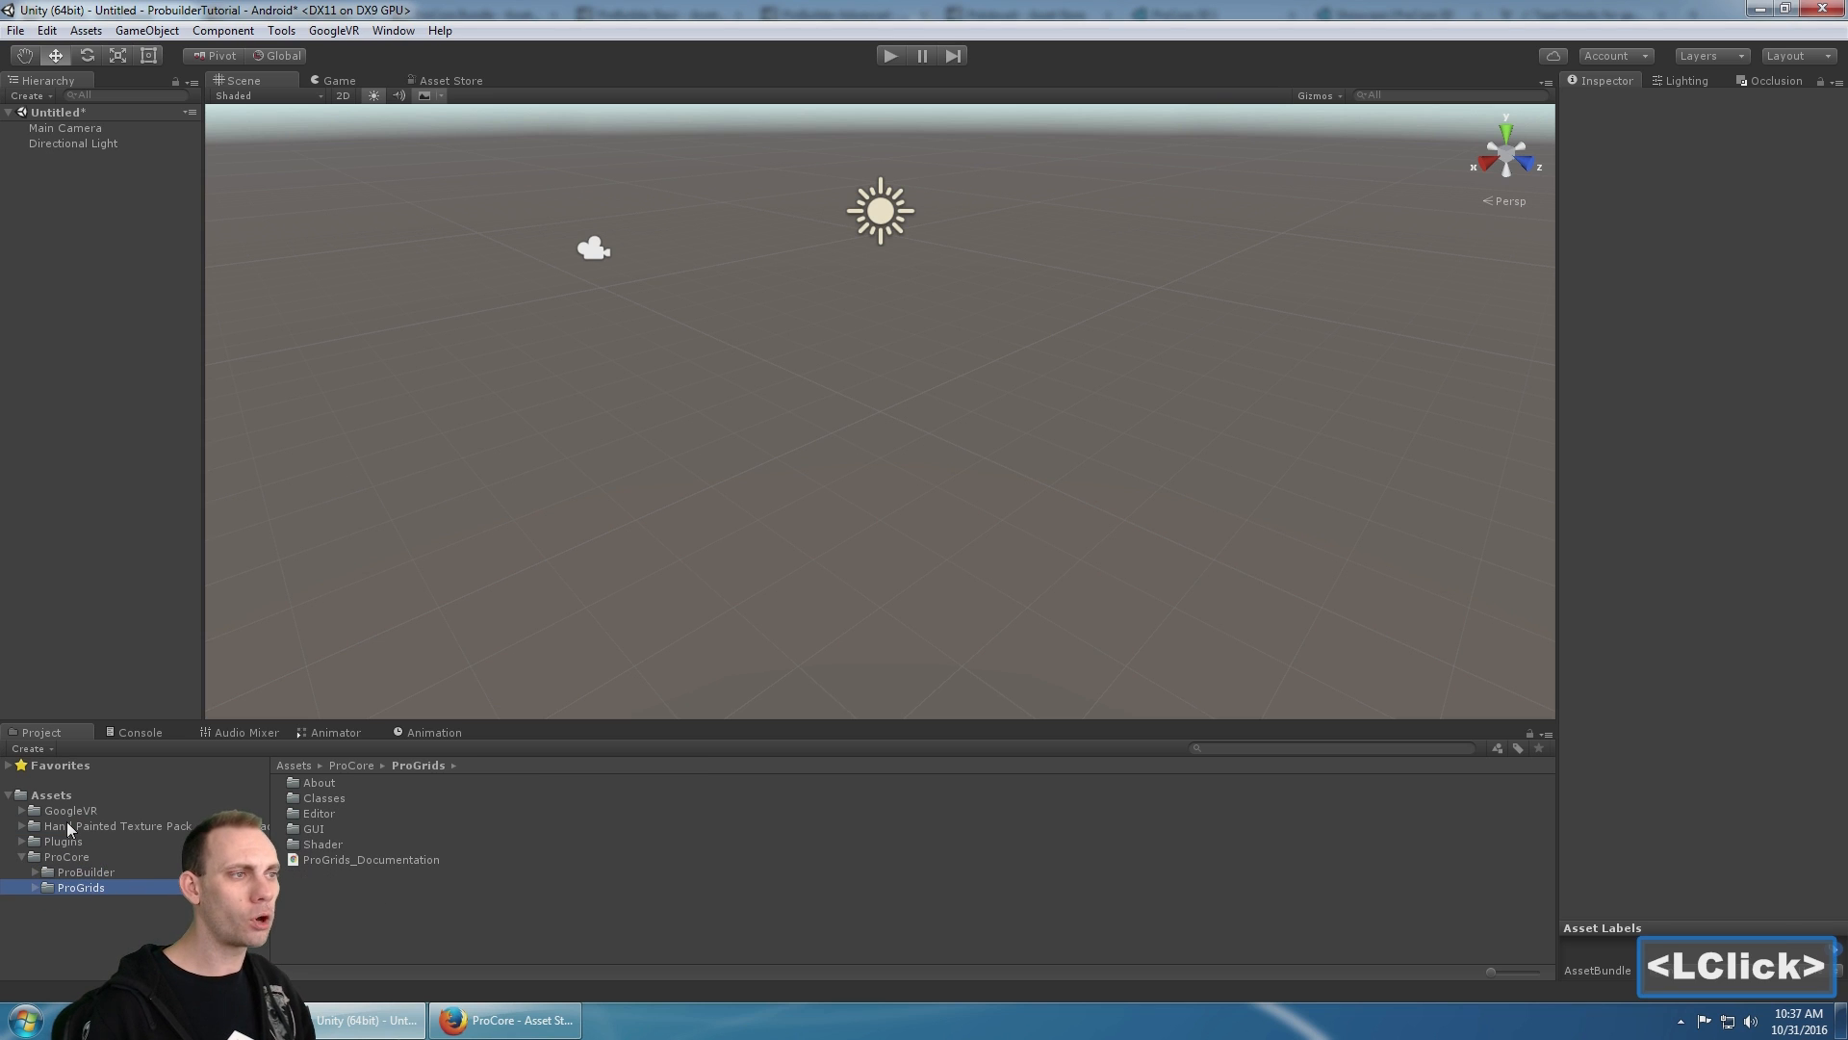
- Open the ProGrids window in the scene view
left_click(281, 31)
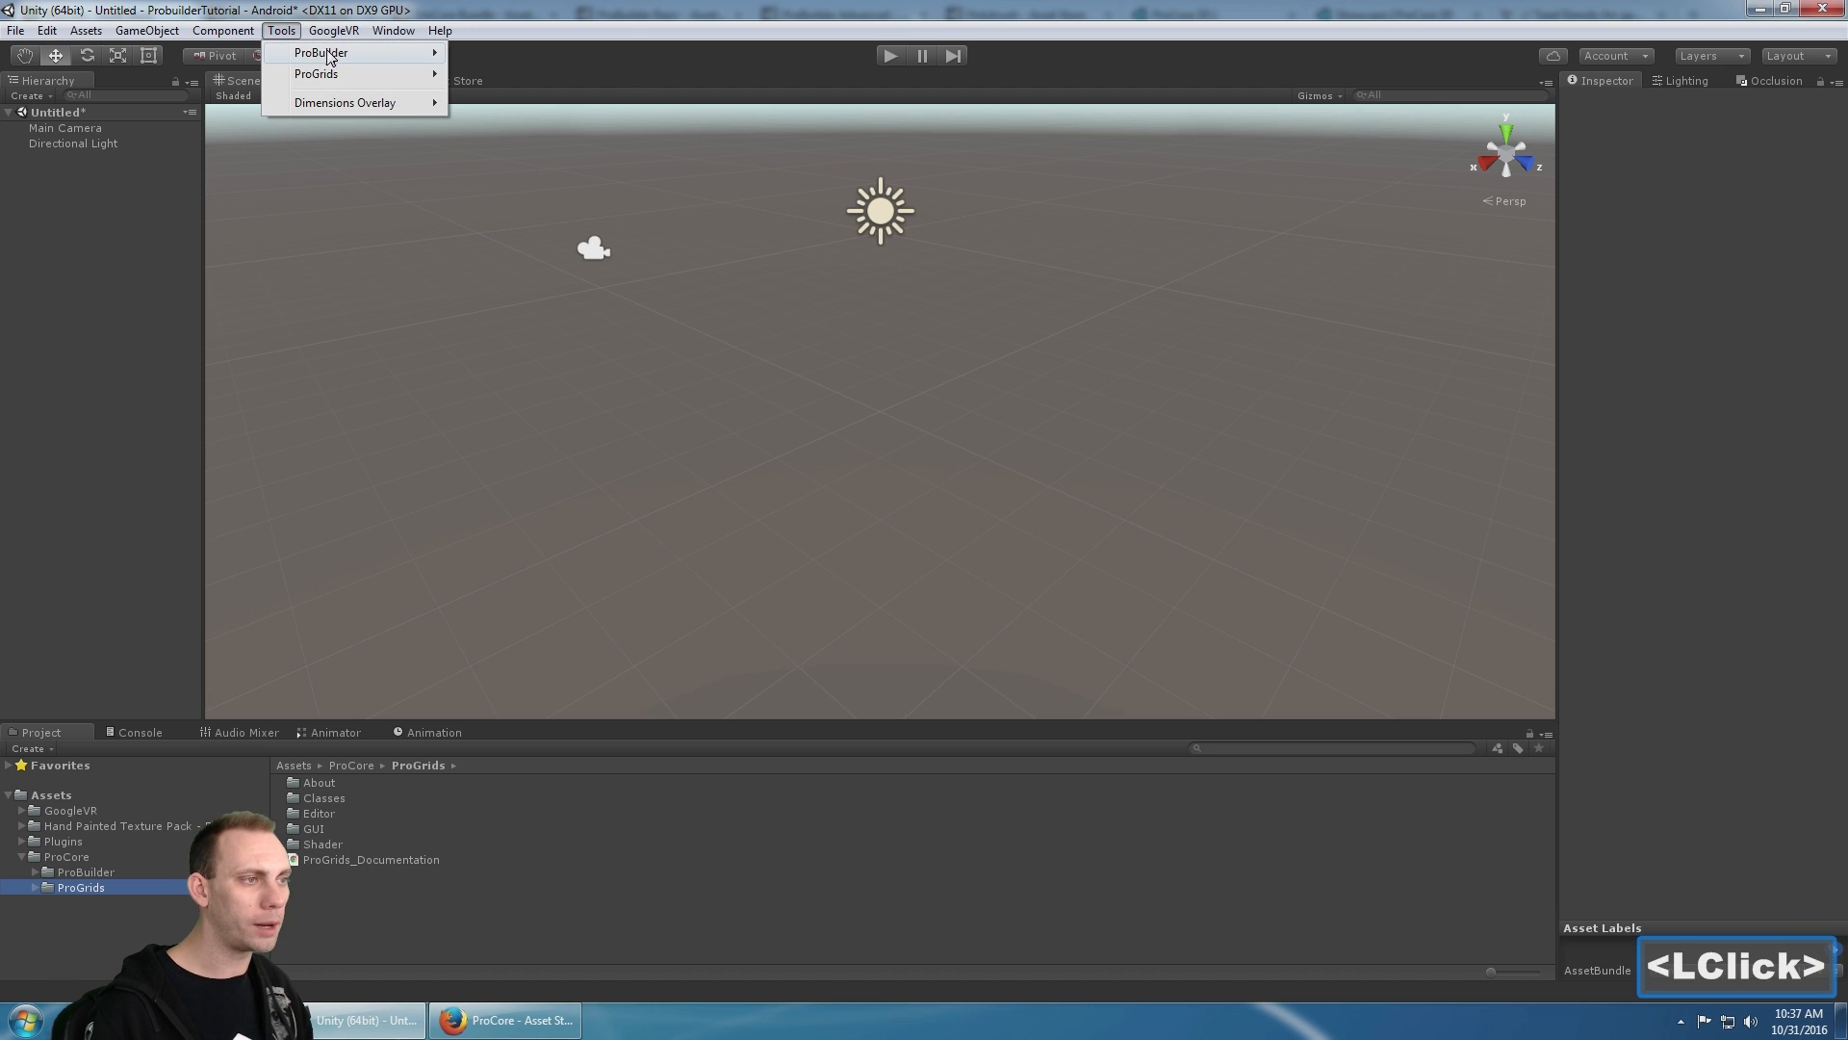
mouse_move(330, 79)
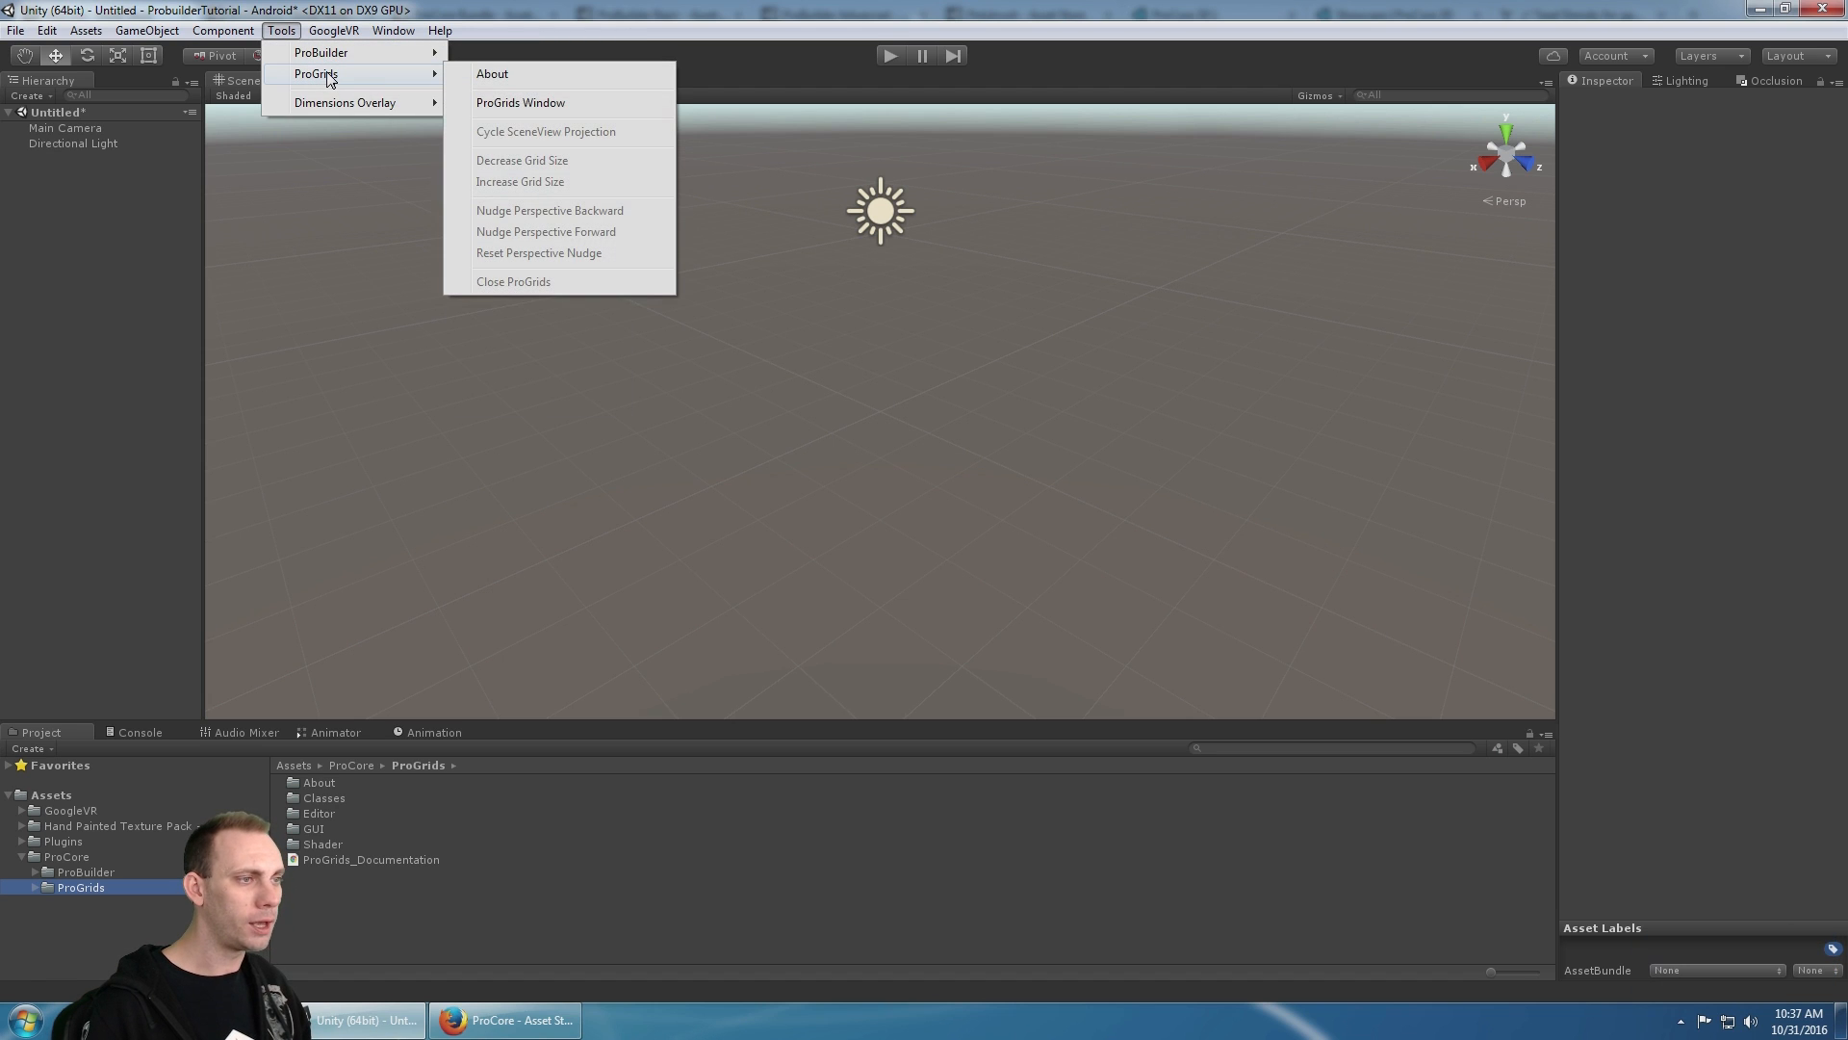
left_click(520, 103)
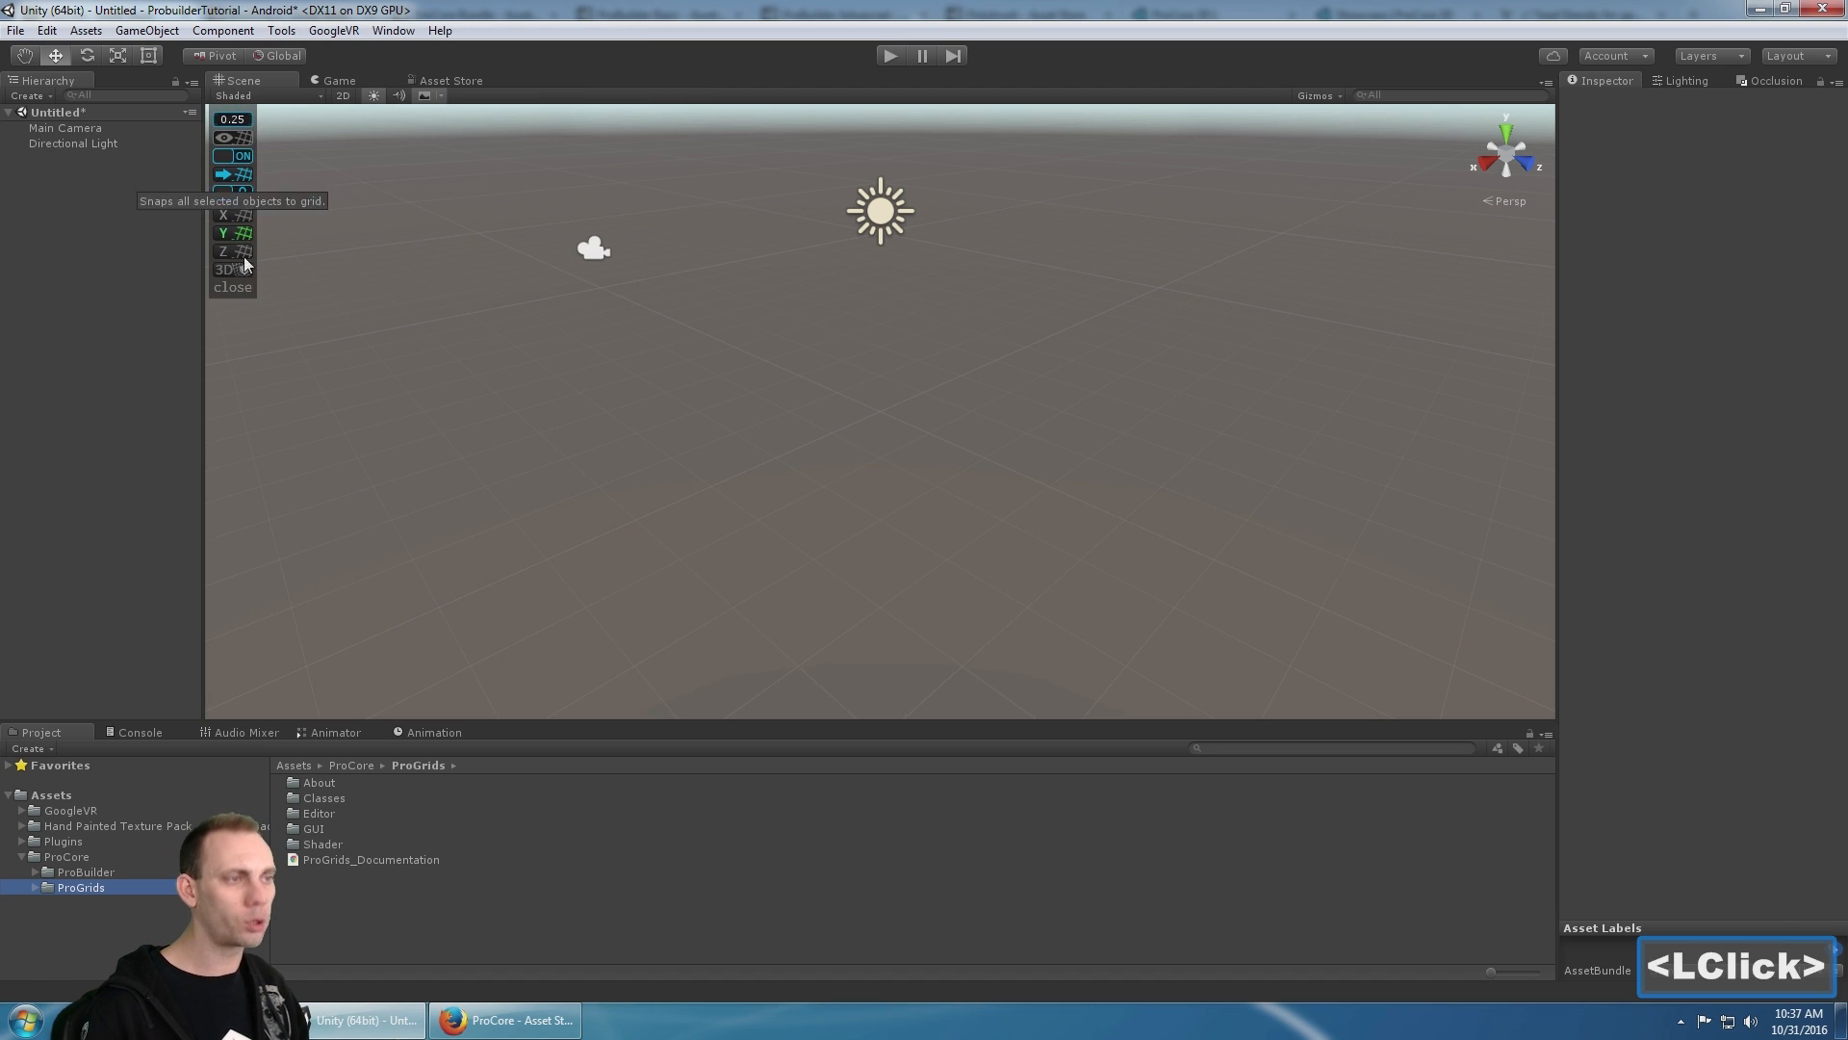
- Open the ProBuilder window and dock it as a narrow column beside the Hierarchy
left_click(279, 31)
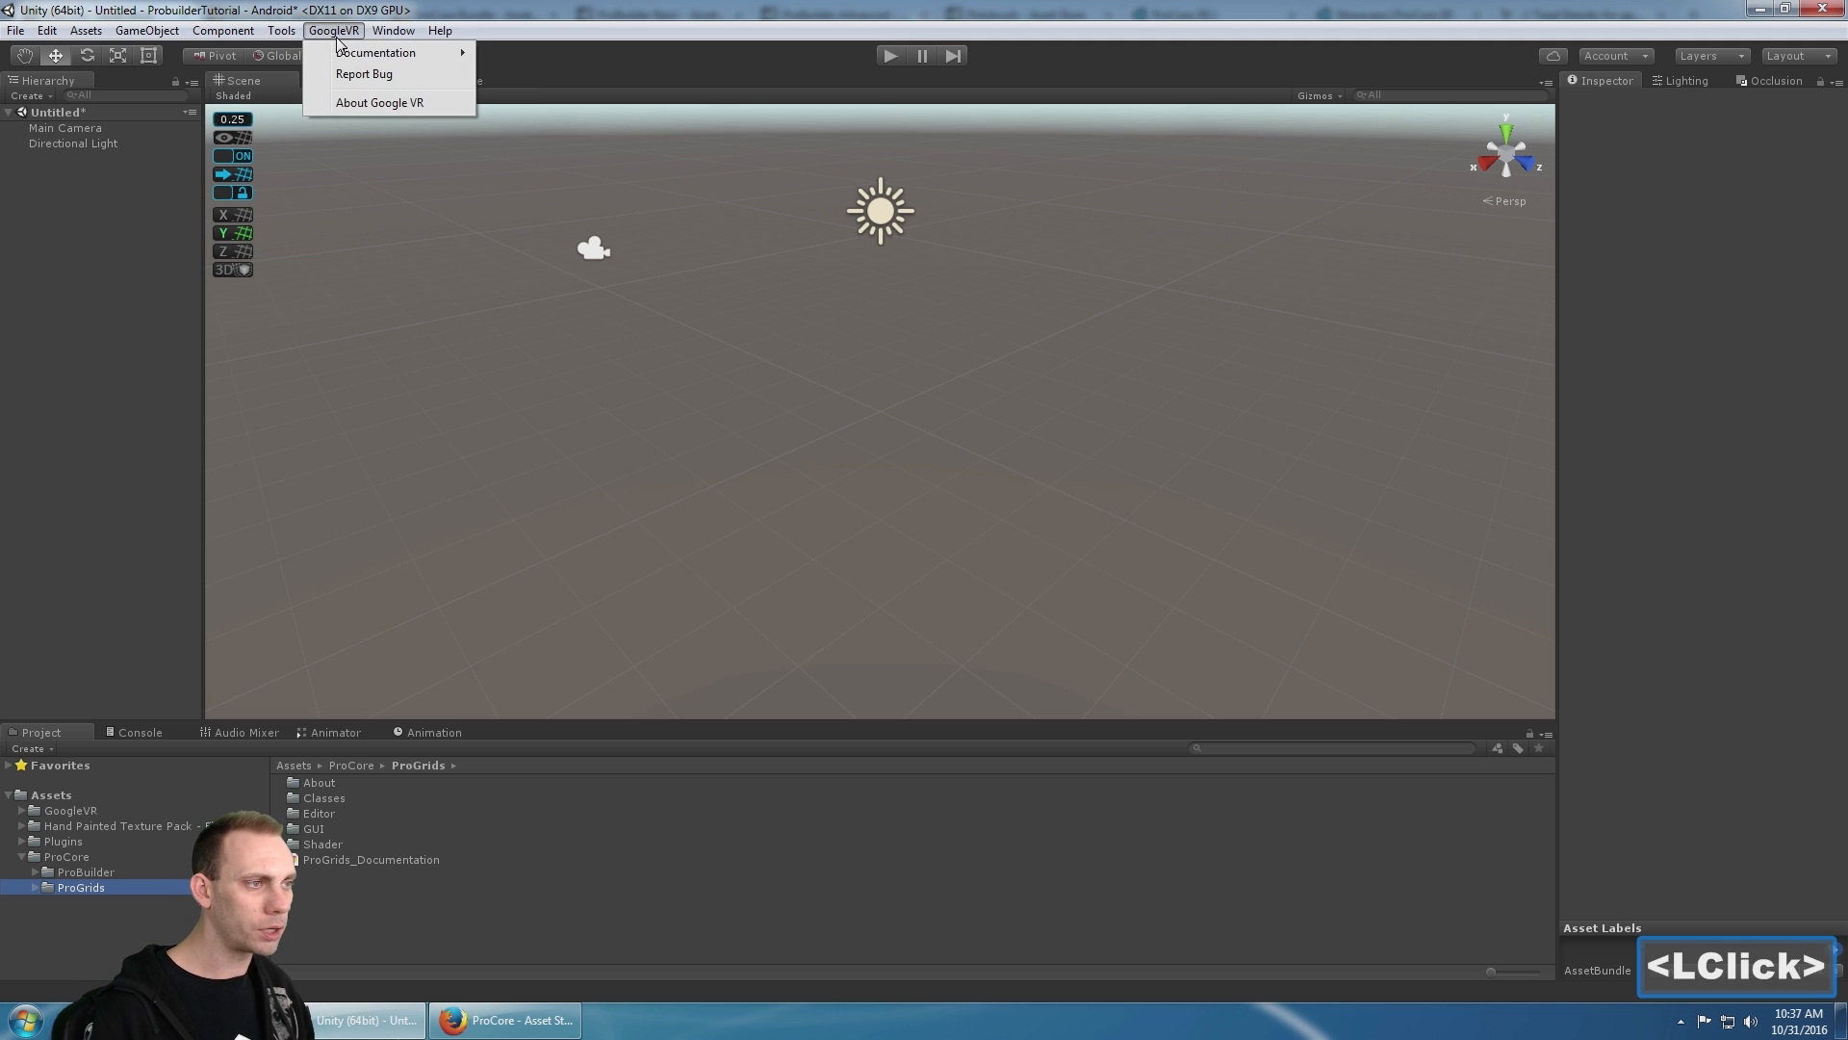
left_click(322, 57)
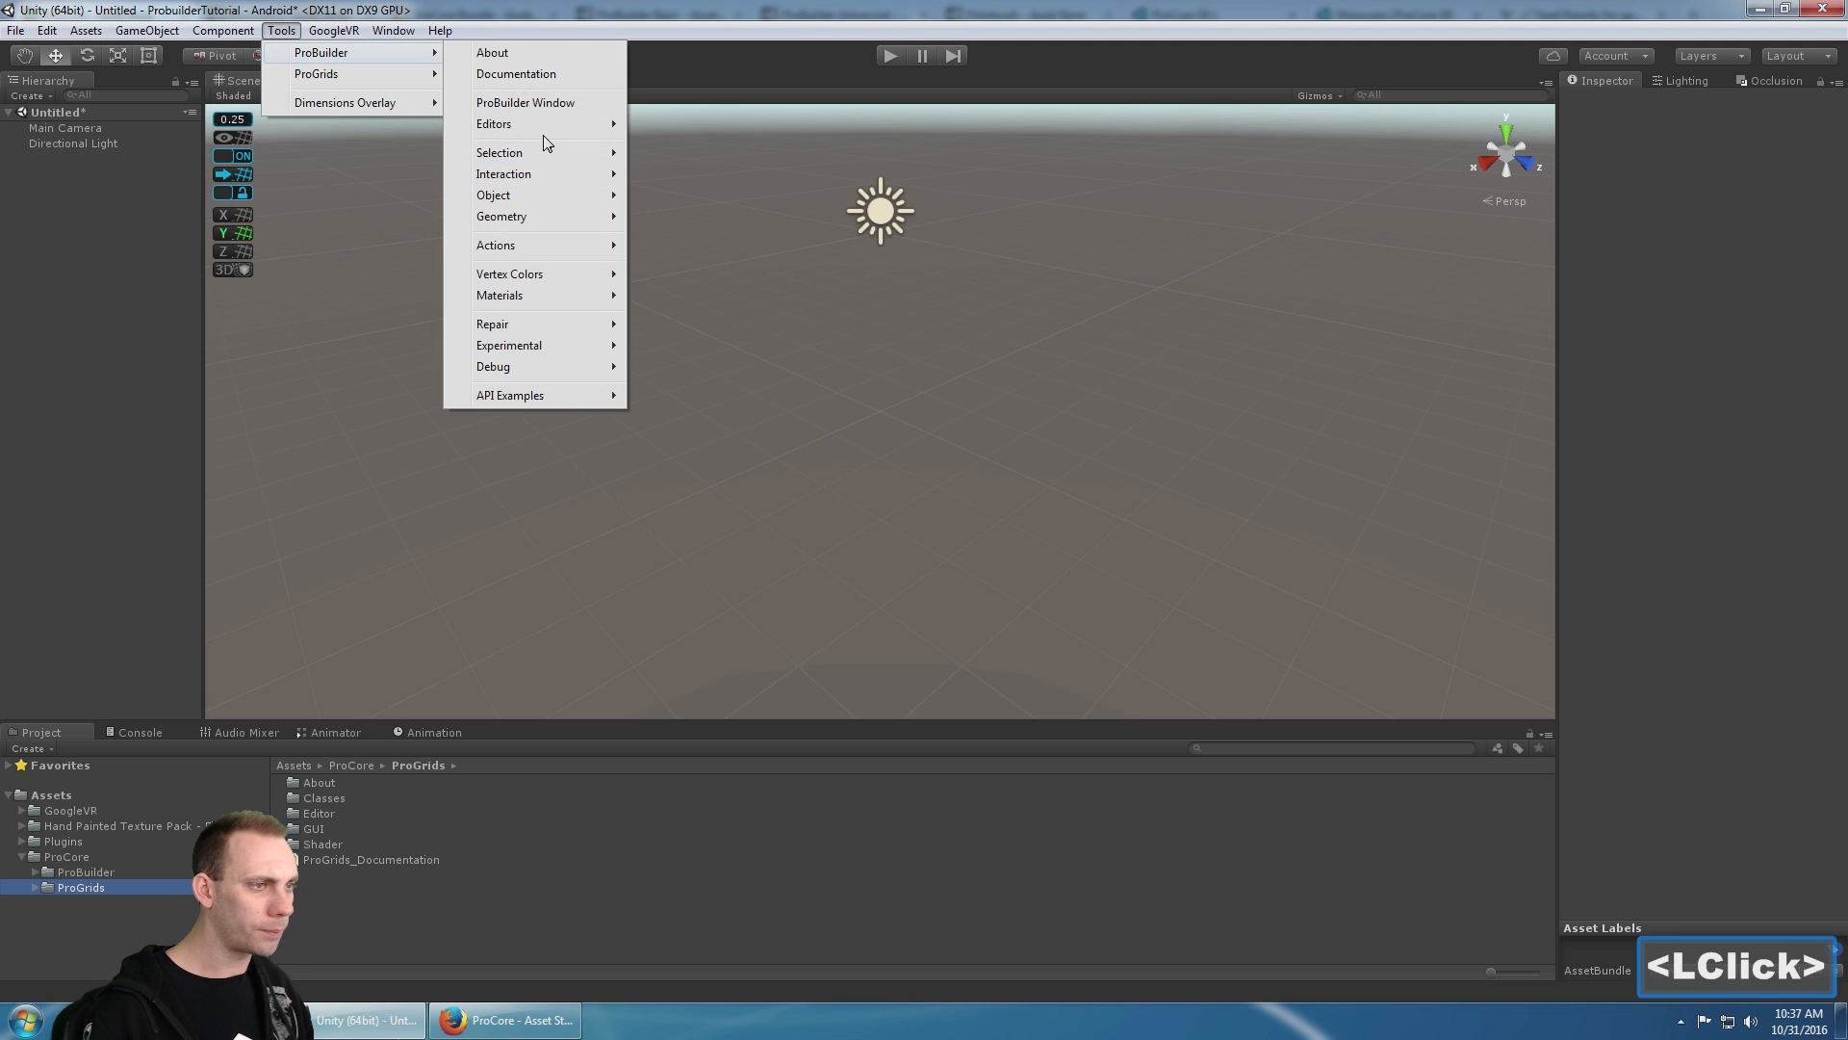
left_click(553, 103)
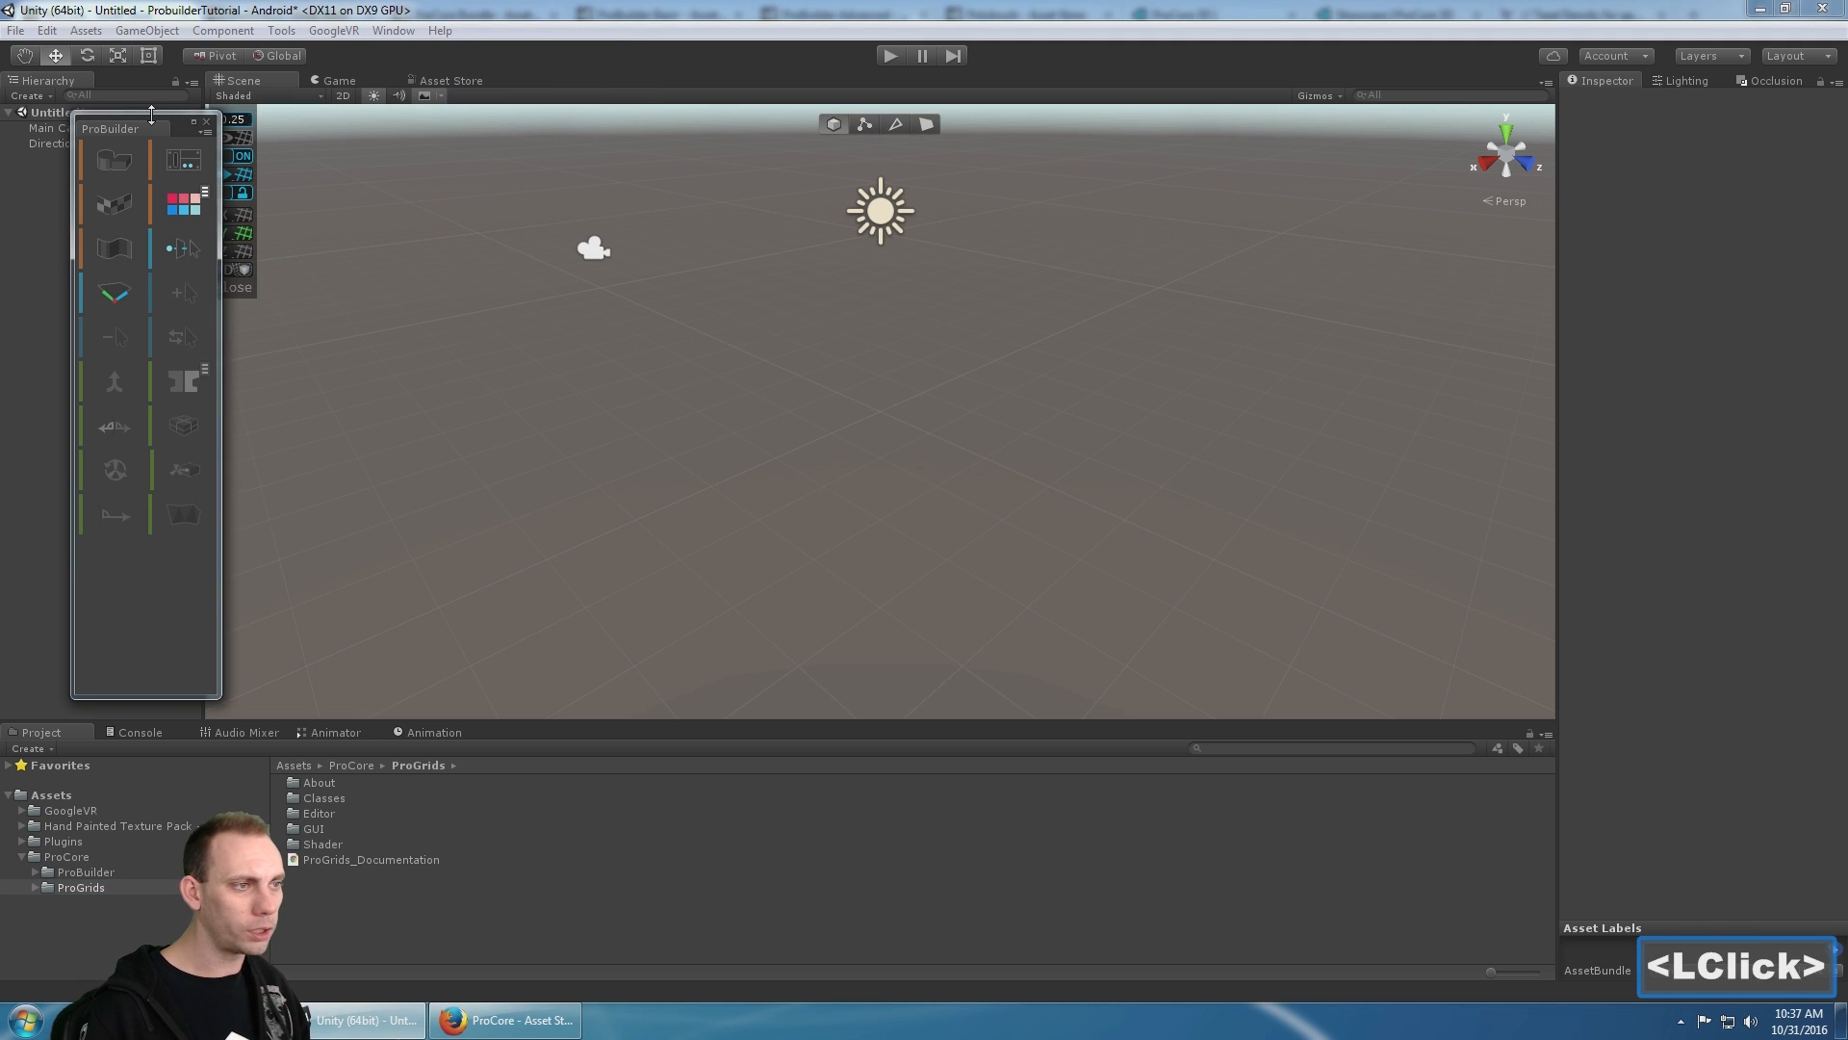
left_click_drag(148, 119, 413, 152)
left_click(87, 159)
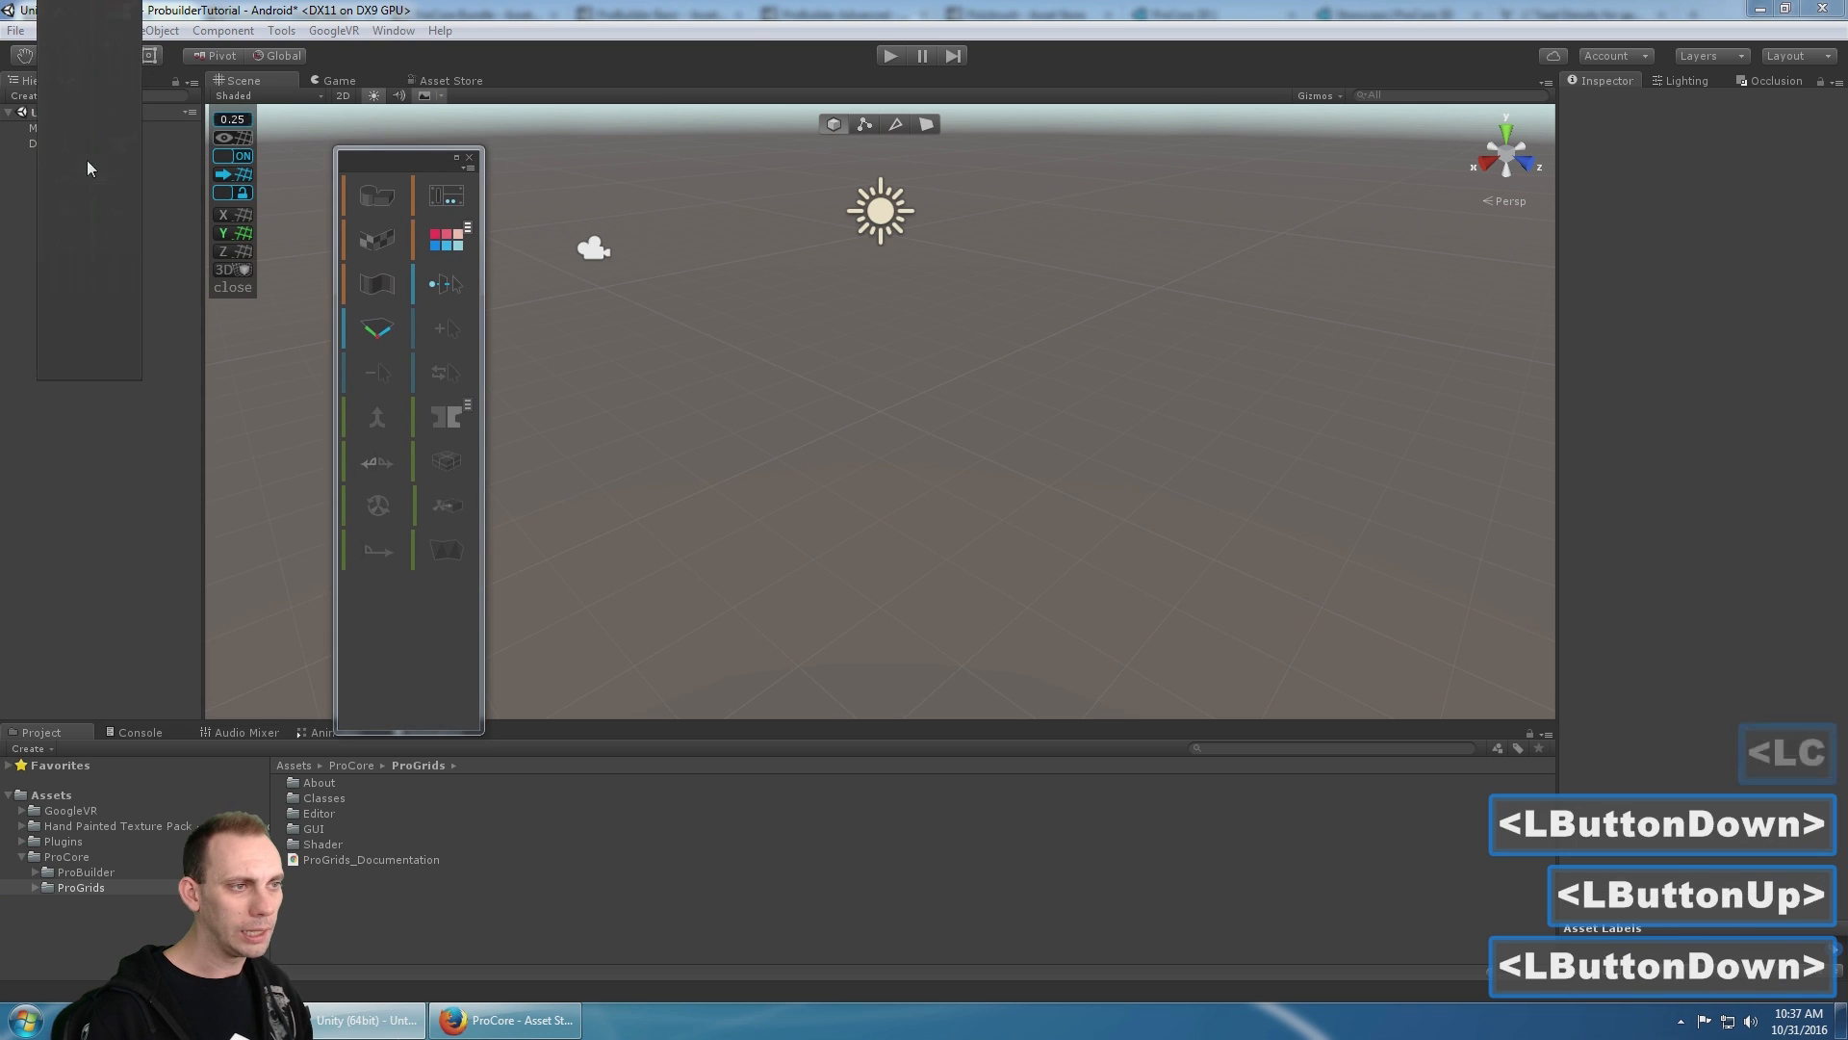
left_click_drag(87, 159, 44, 198)
scroll(39, 207, "up", 5)
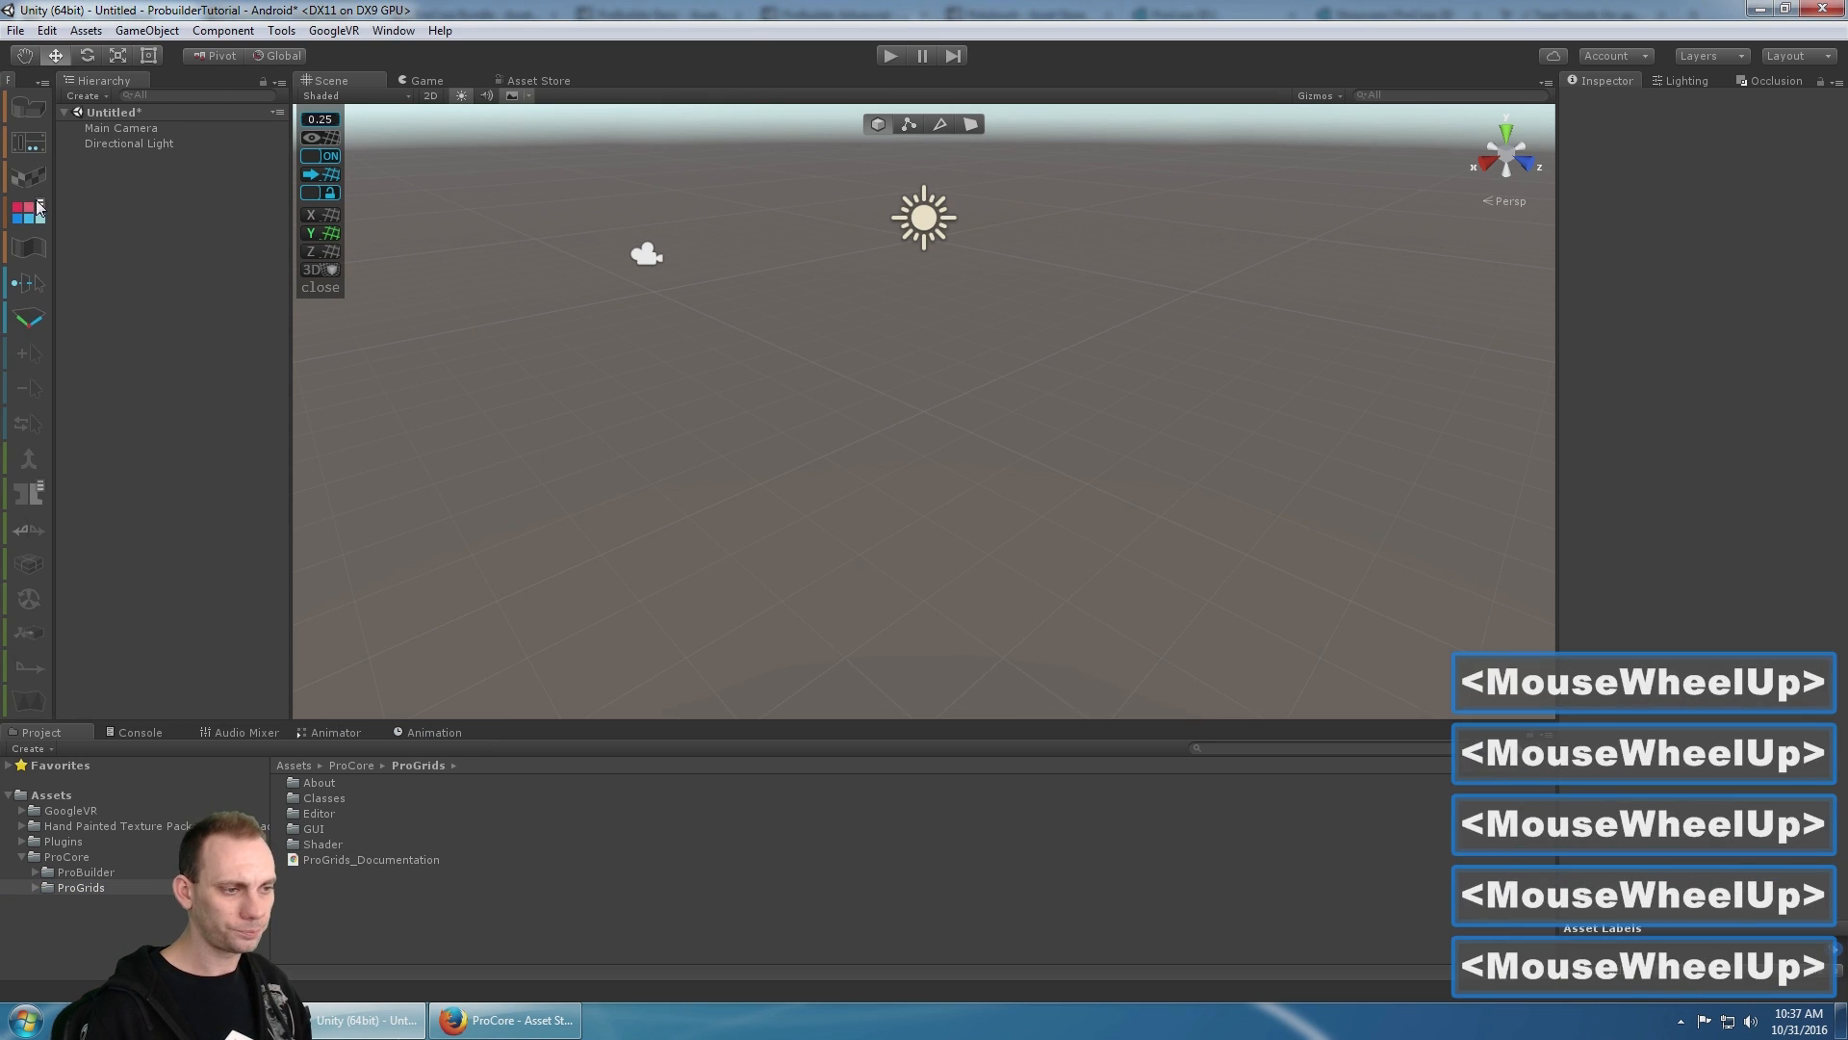
scroll(38, 207, "down", 5)
scroll(34, 221, "up", 5)
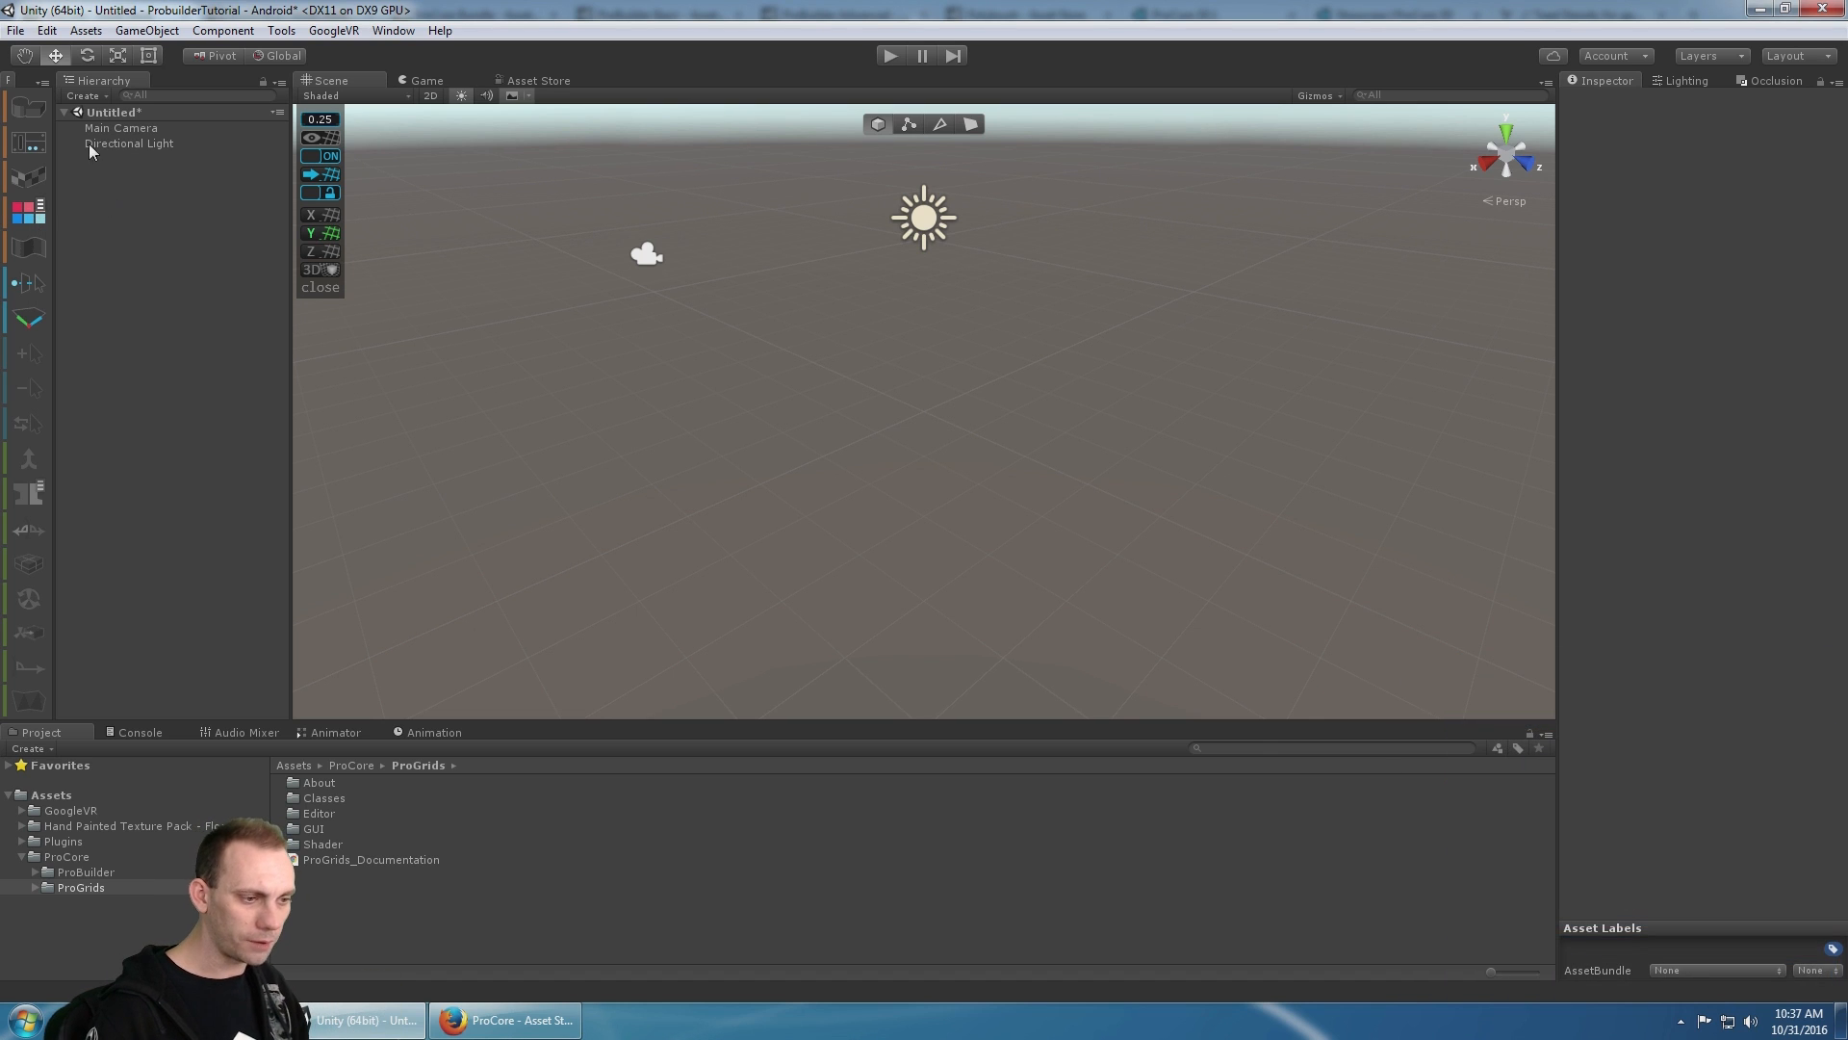
- Create a scene named NewRoom in the Assets folder, open it, and narrow the Hierarchy panel
left_click(91, 793)
right_click(91, 793)
left_click(269, 438)
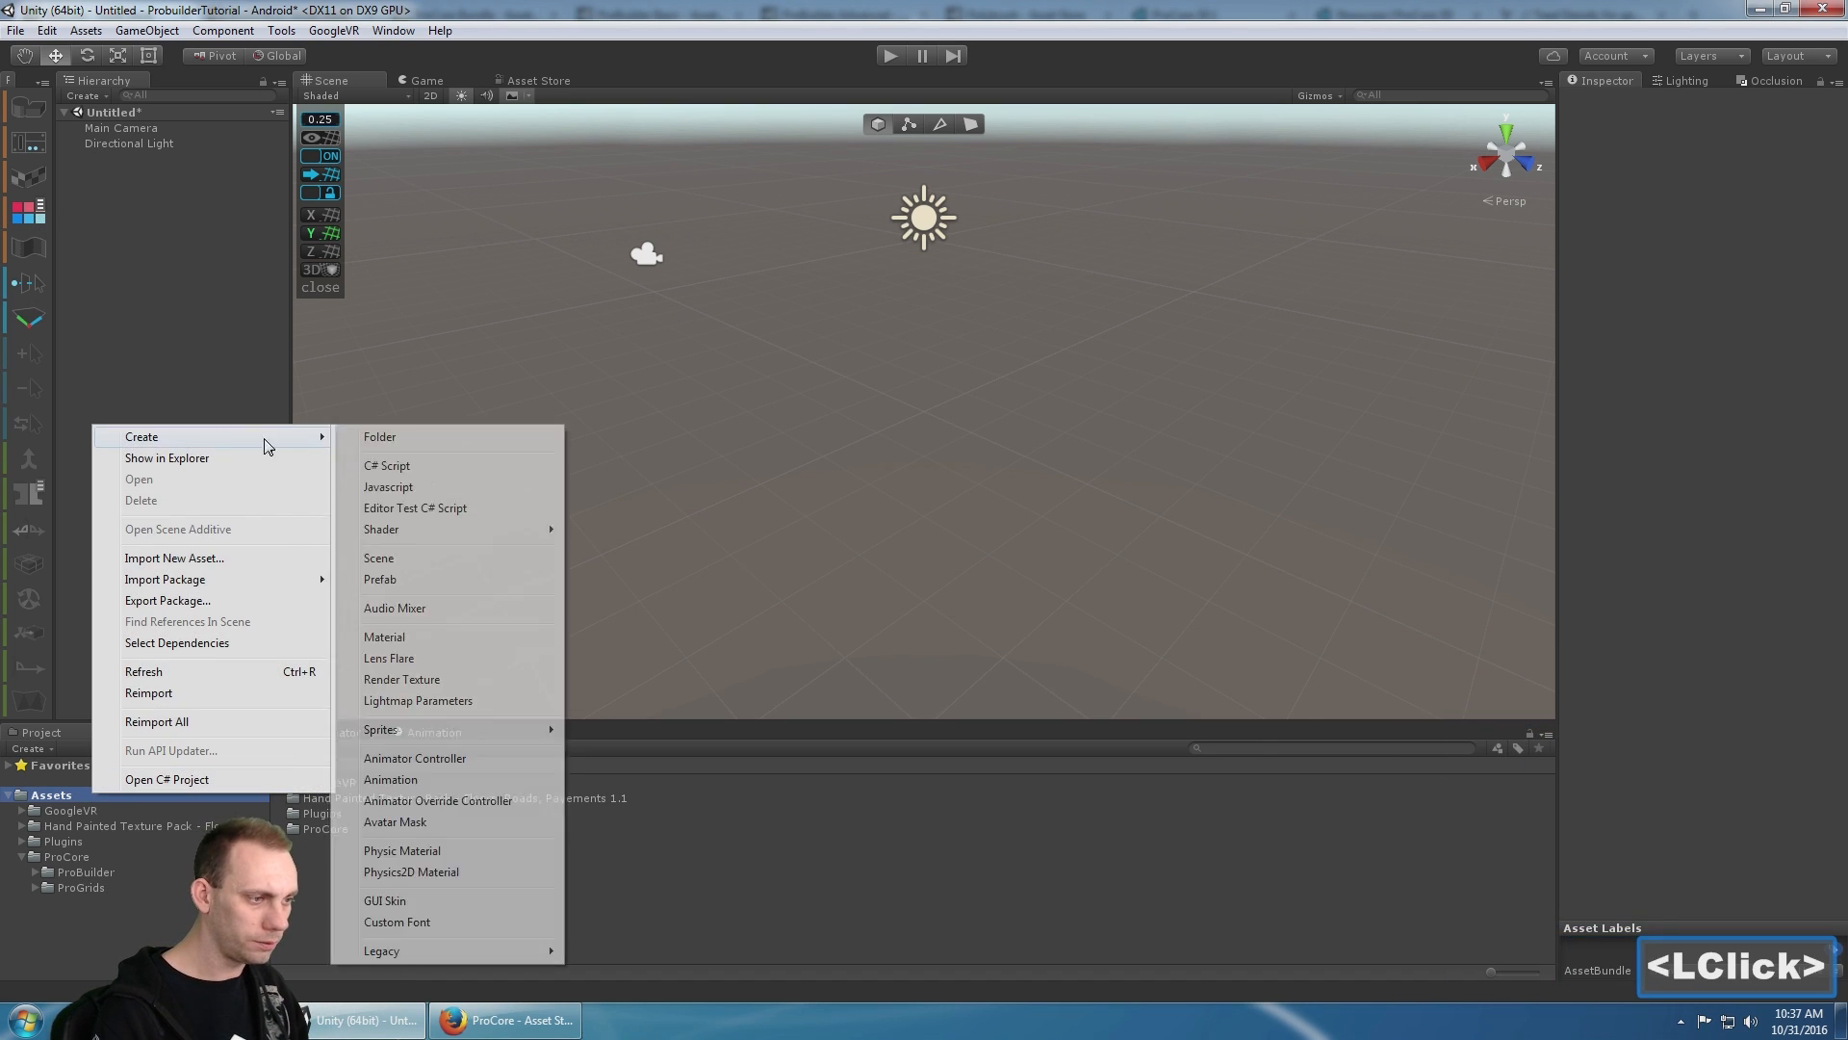
left_click(379, 558)
type("NewRoom")
key("Return")
double_click(331, 844)
left_click(981, 567)
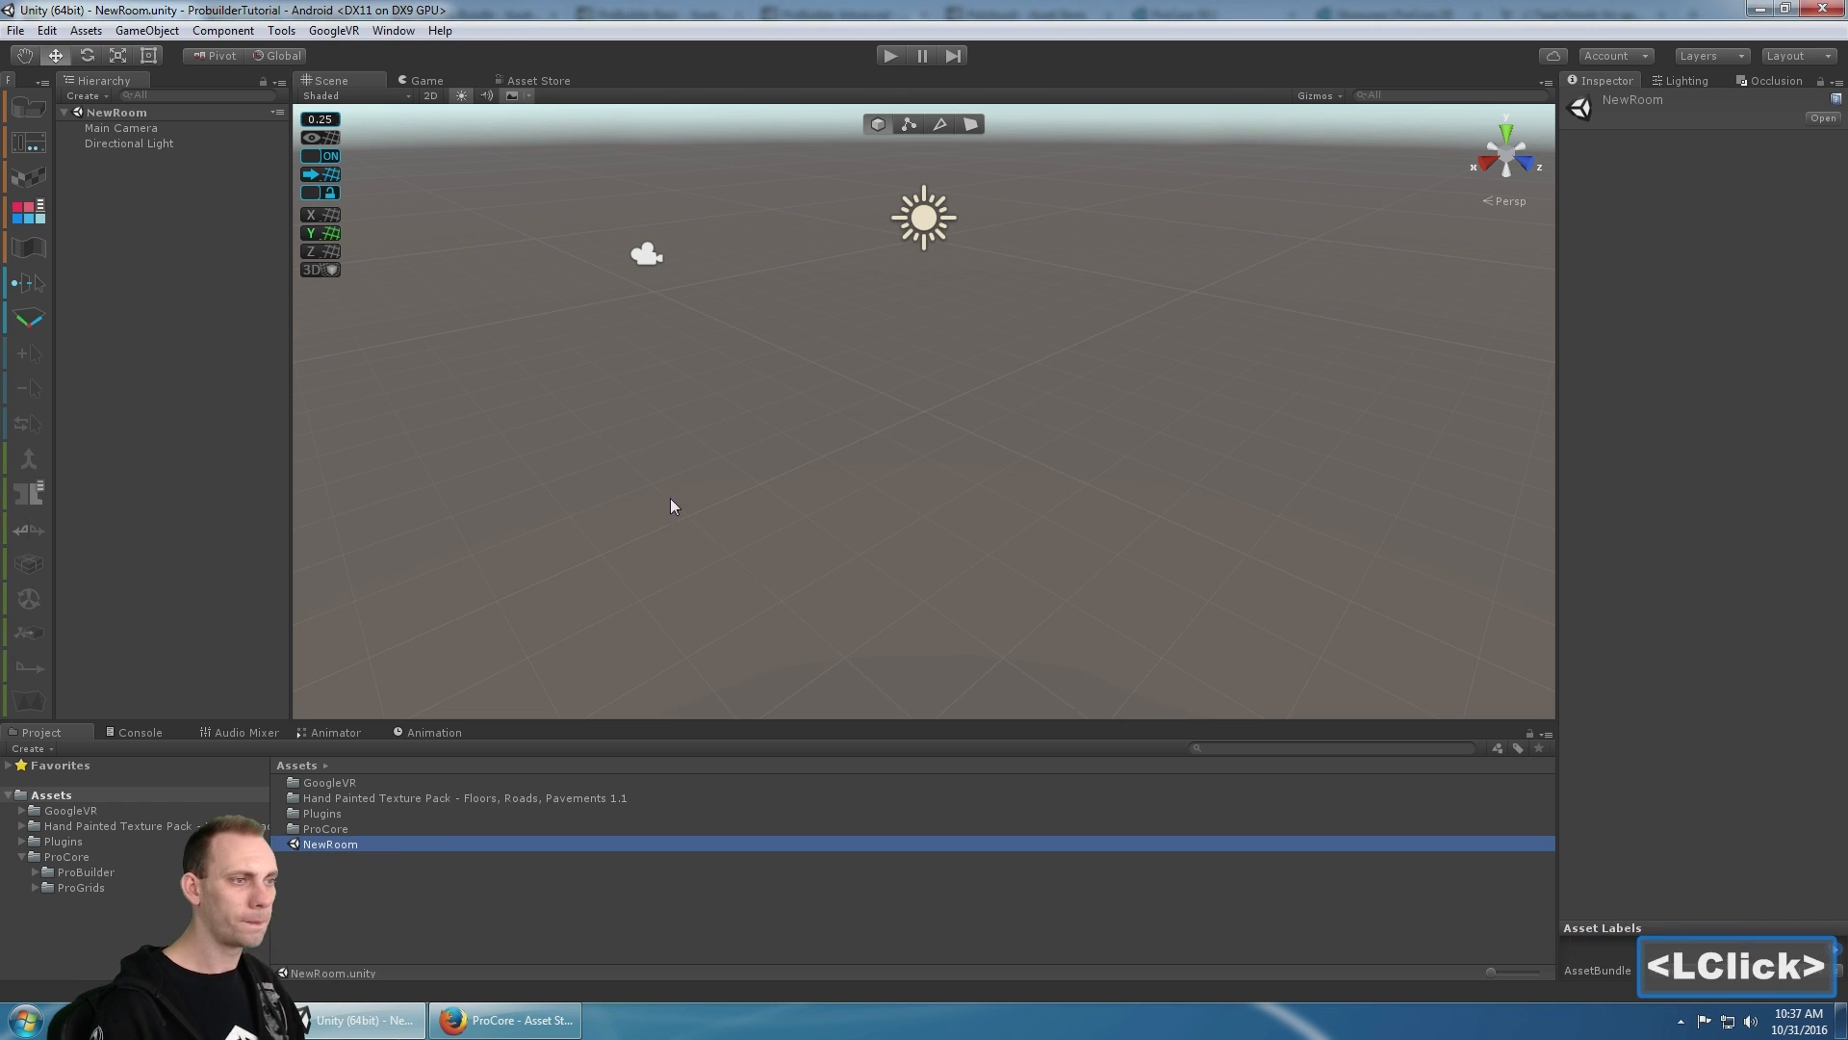
left_click_drag(291, 316, 234, 314)
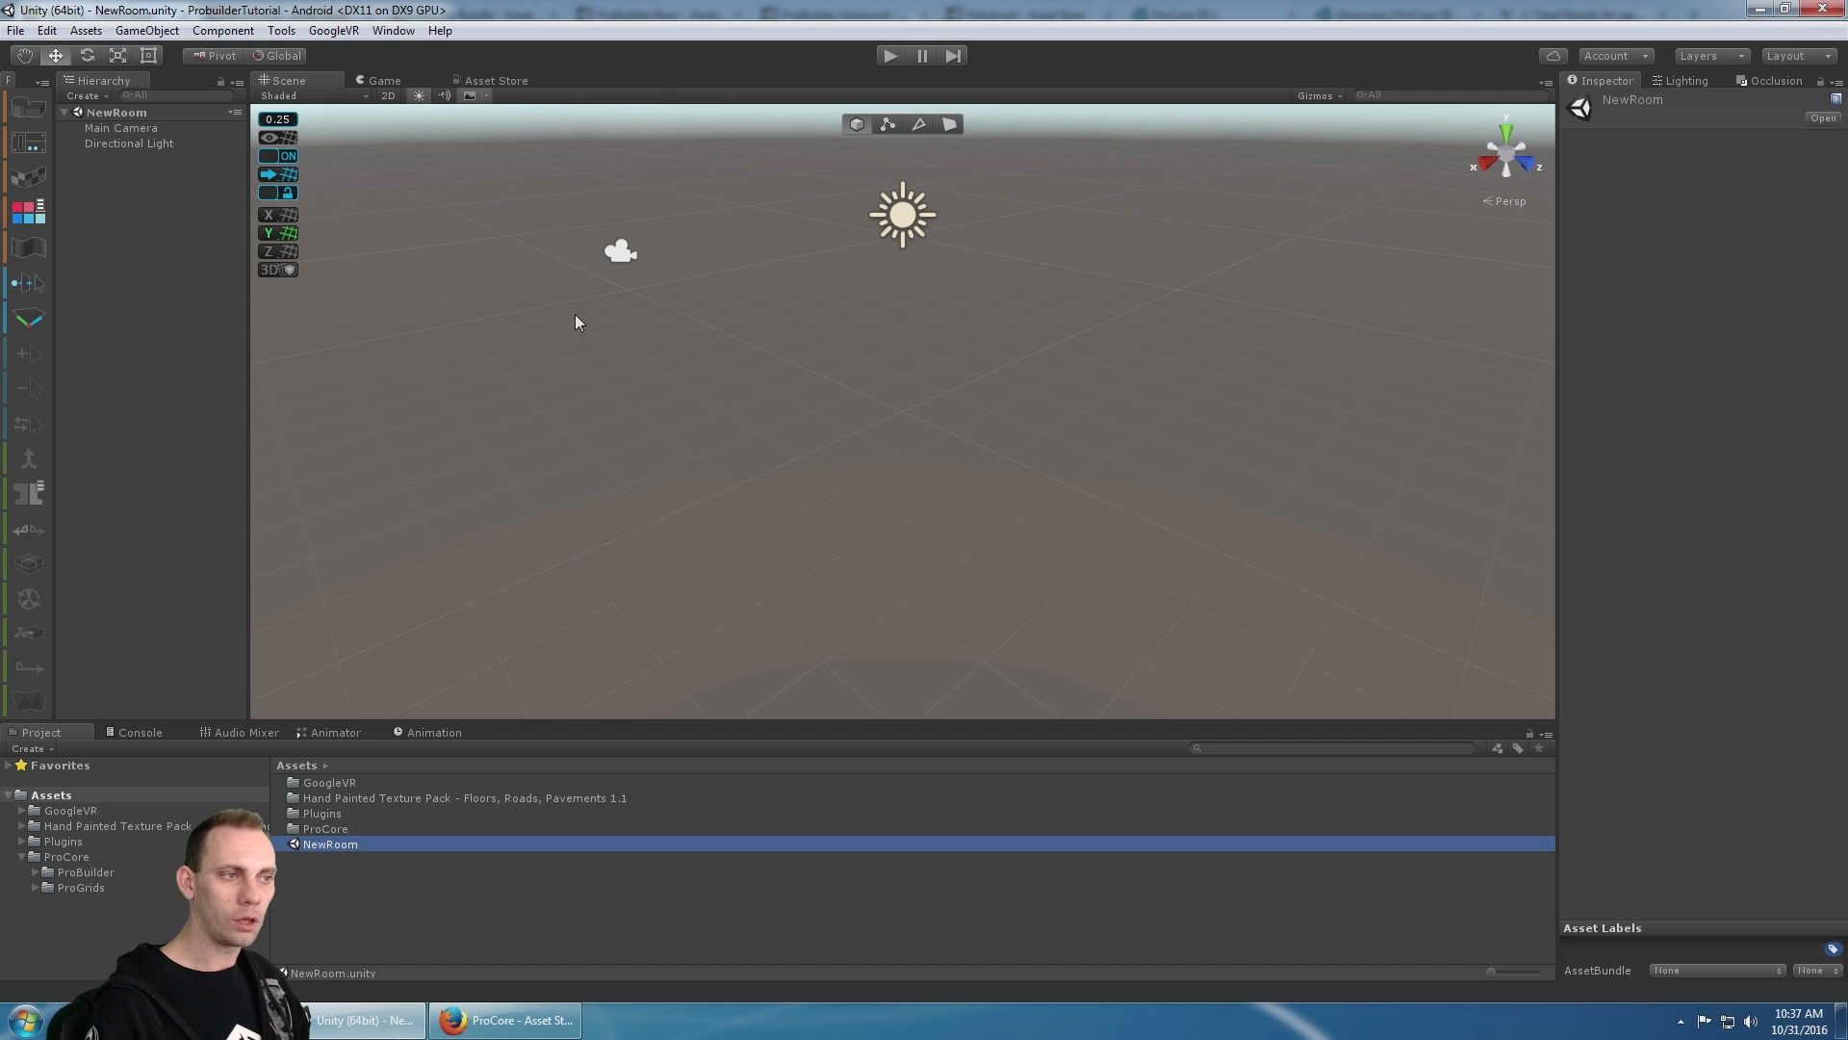
- Add the GvrViewerMain prefab from GoogleVR's Prefabs folder to the NewRoom scene's hierarchy and save the scene
left_click(121, 128)
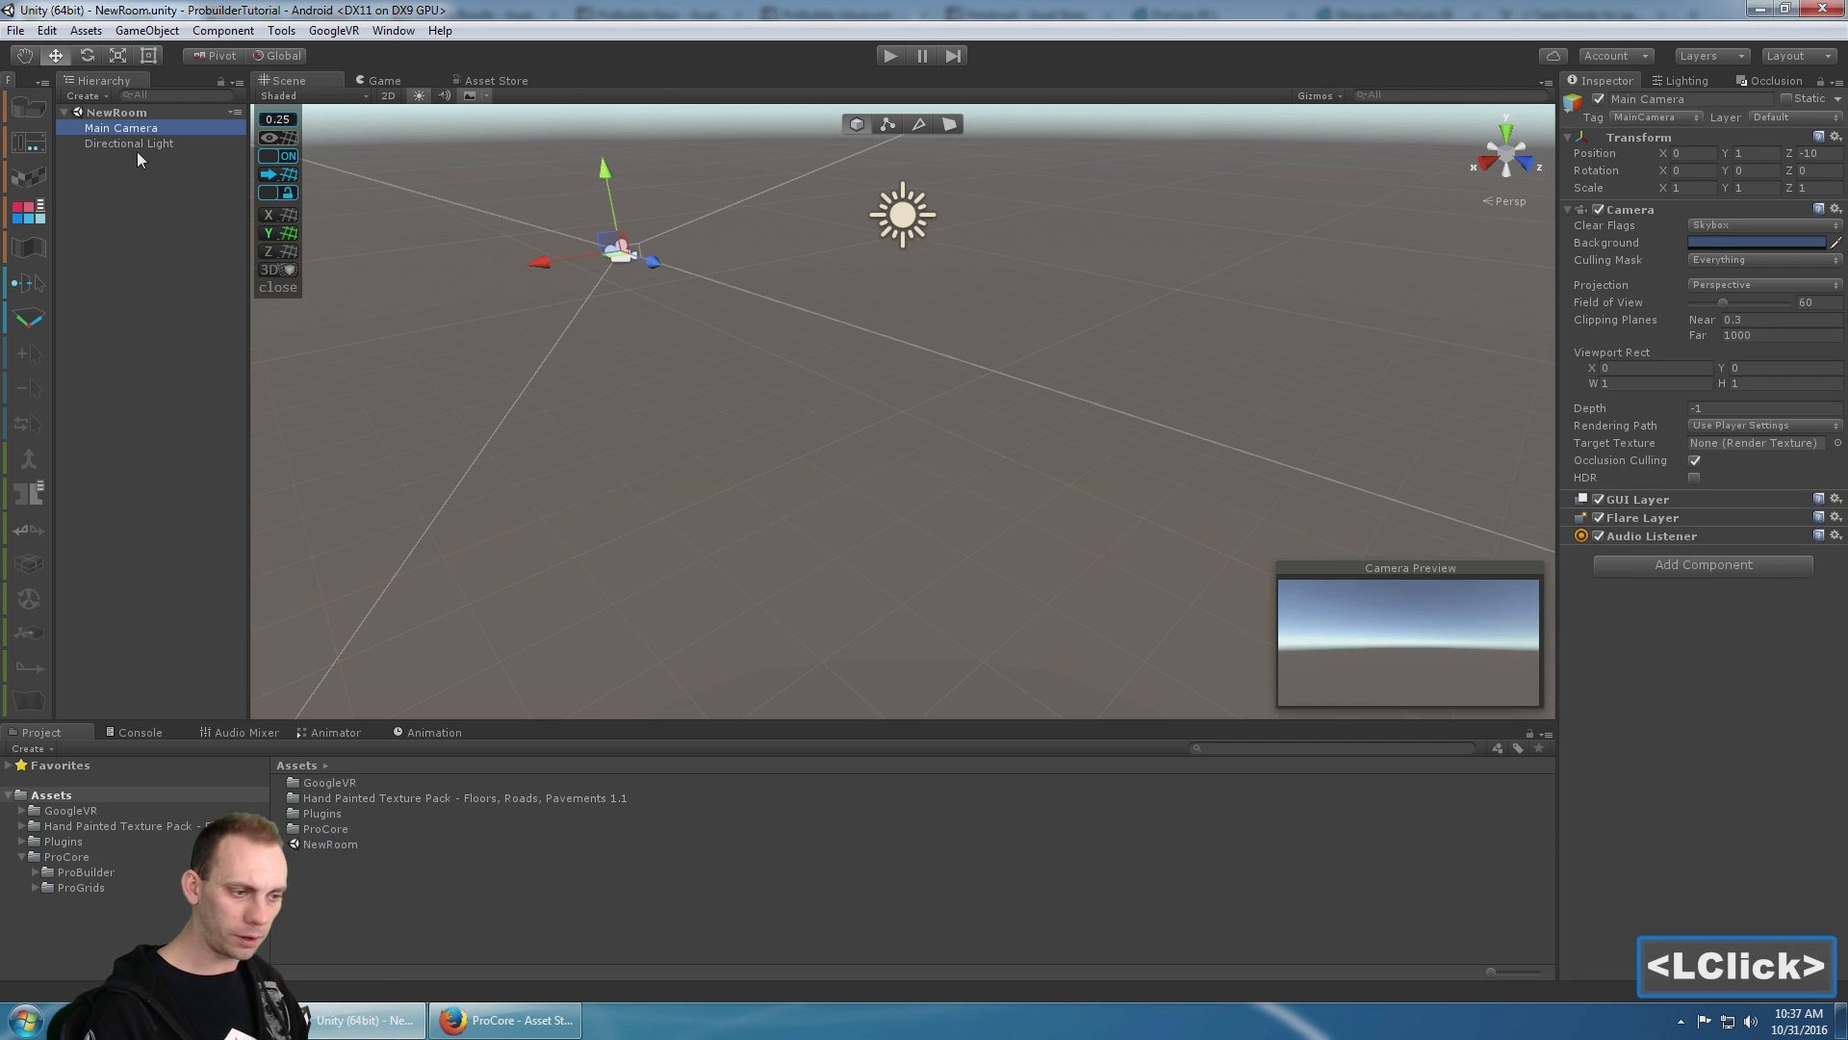
left_click(77, 811)
key("Right")
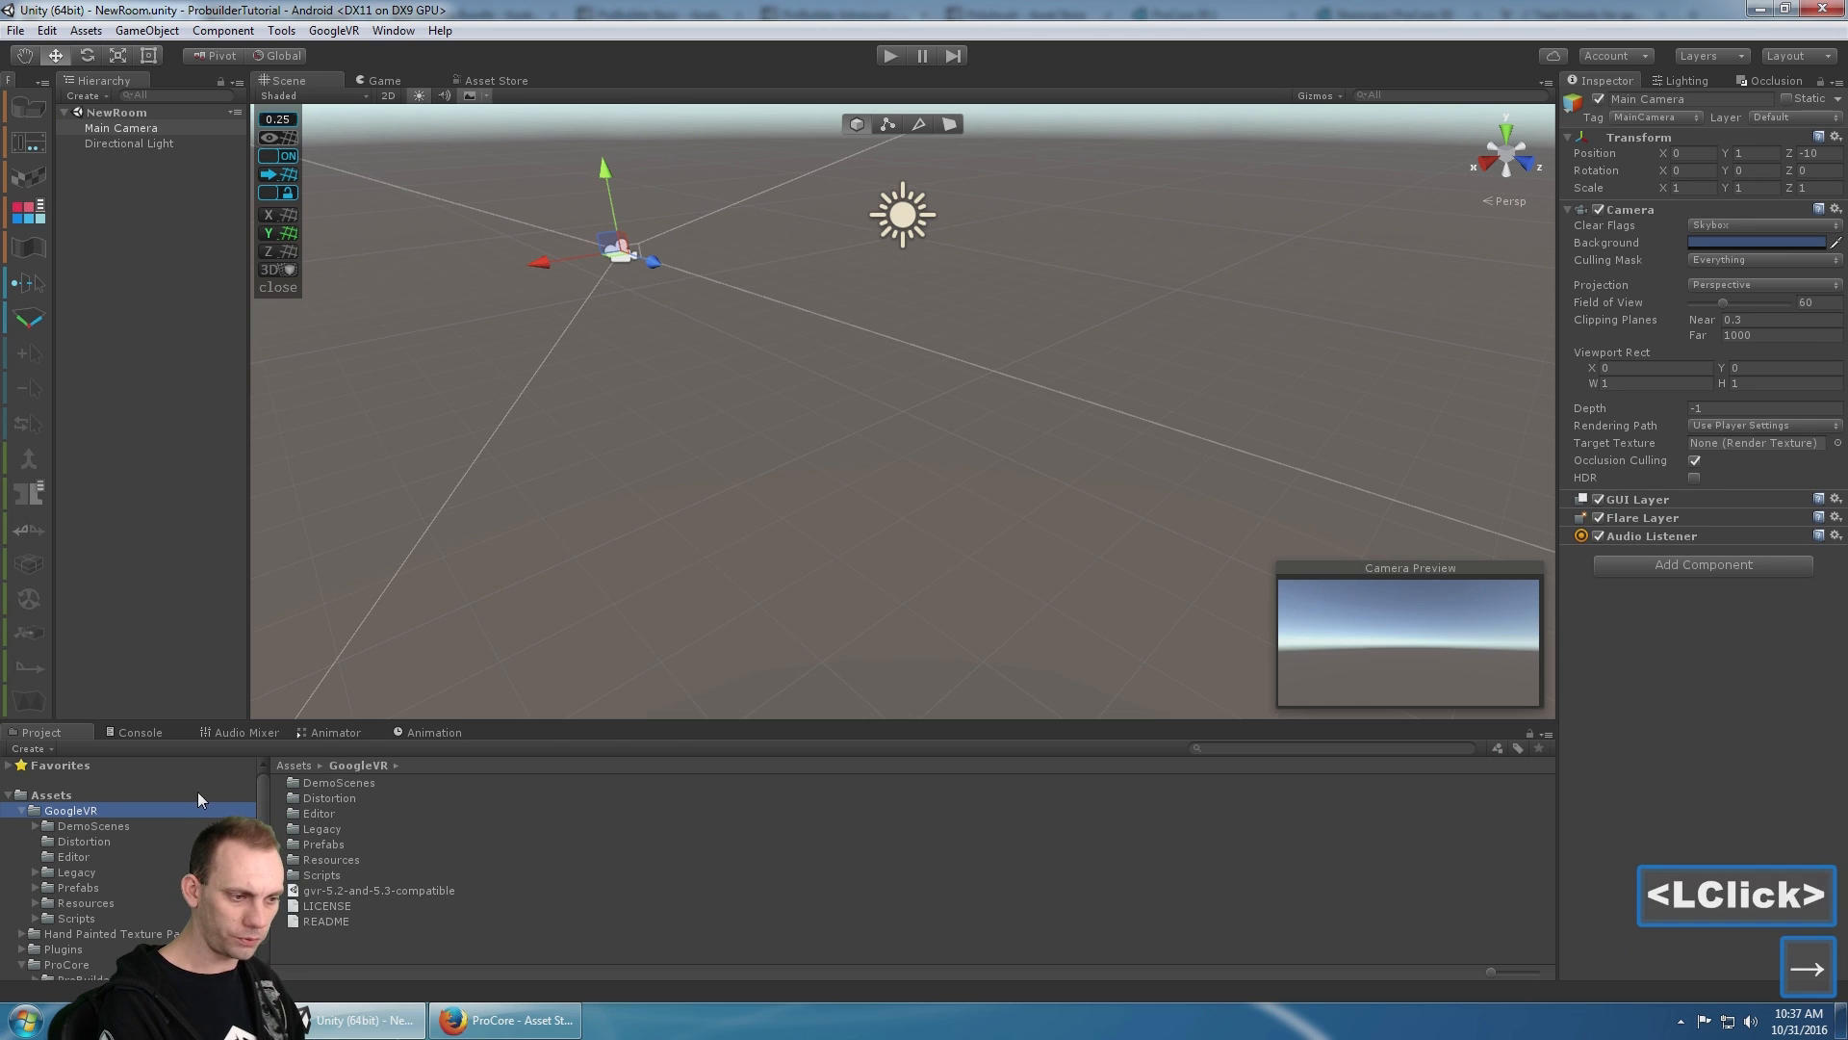
left_click(81, 854)
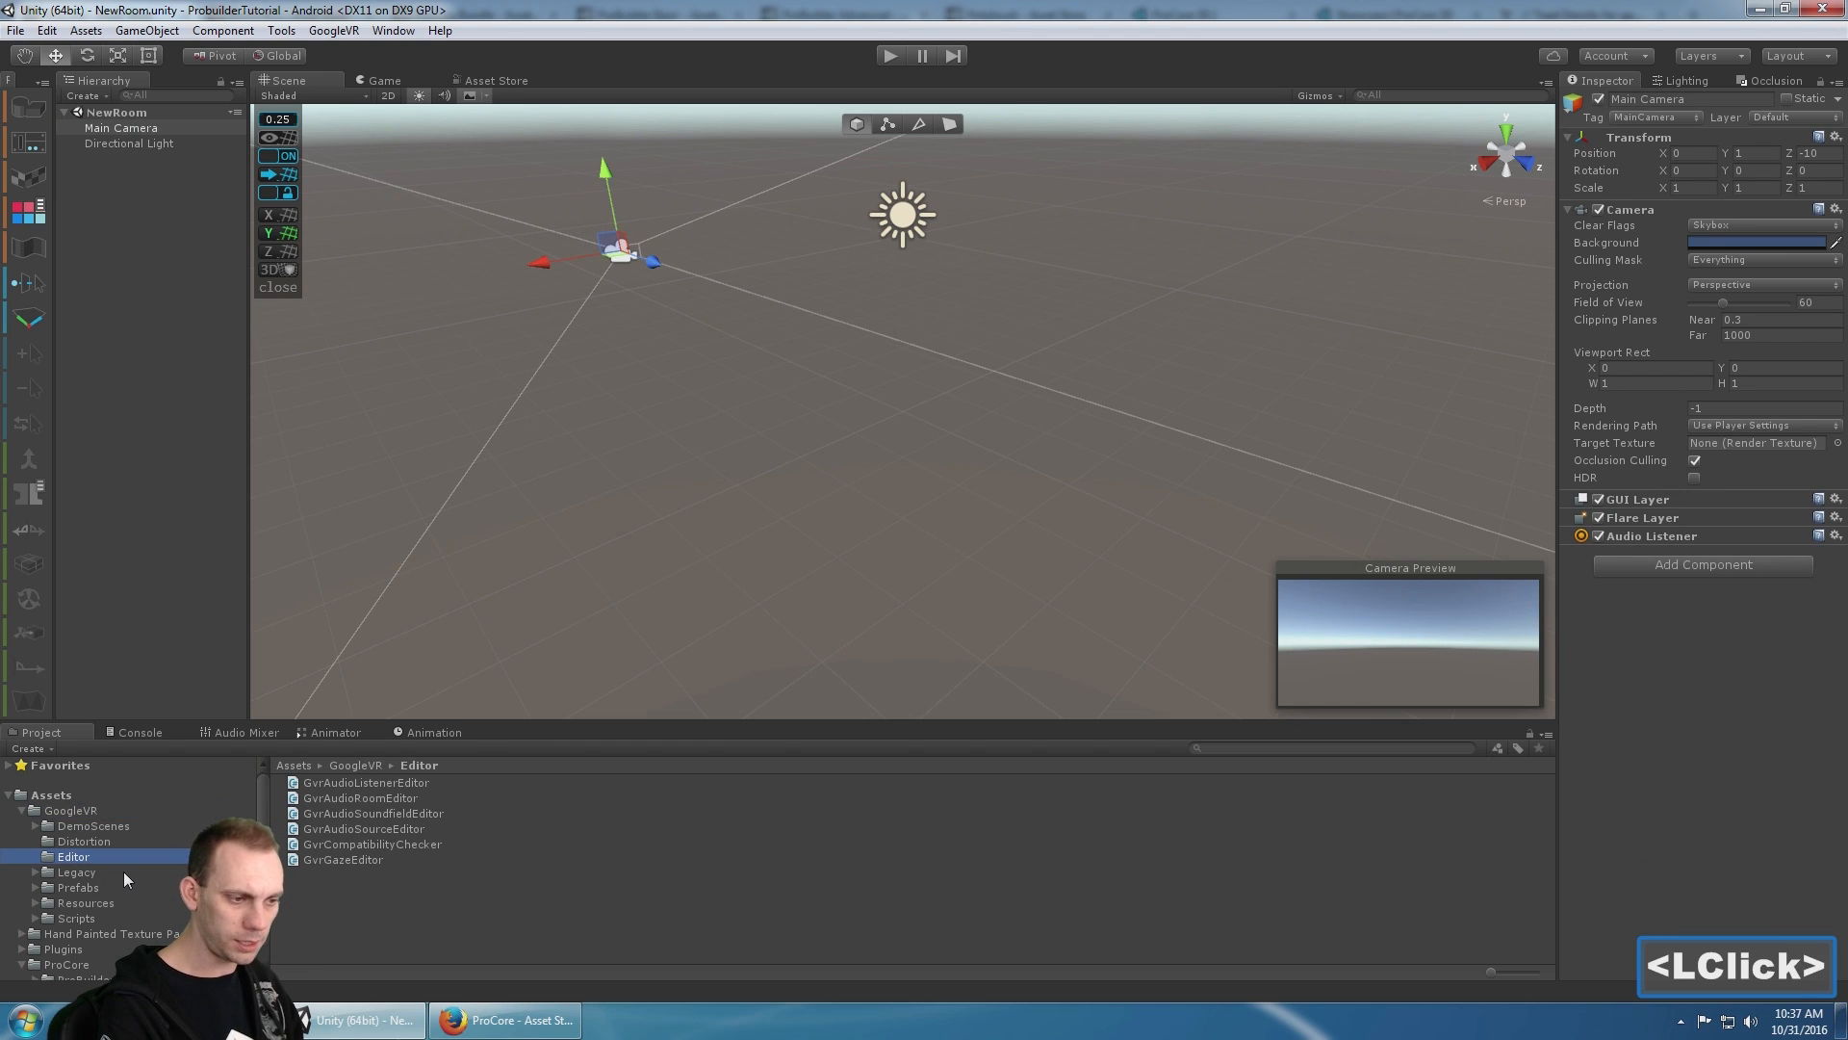
scroll(120, 872, "down", 1)
left_click(123, 857)
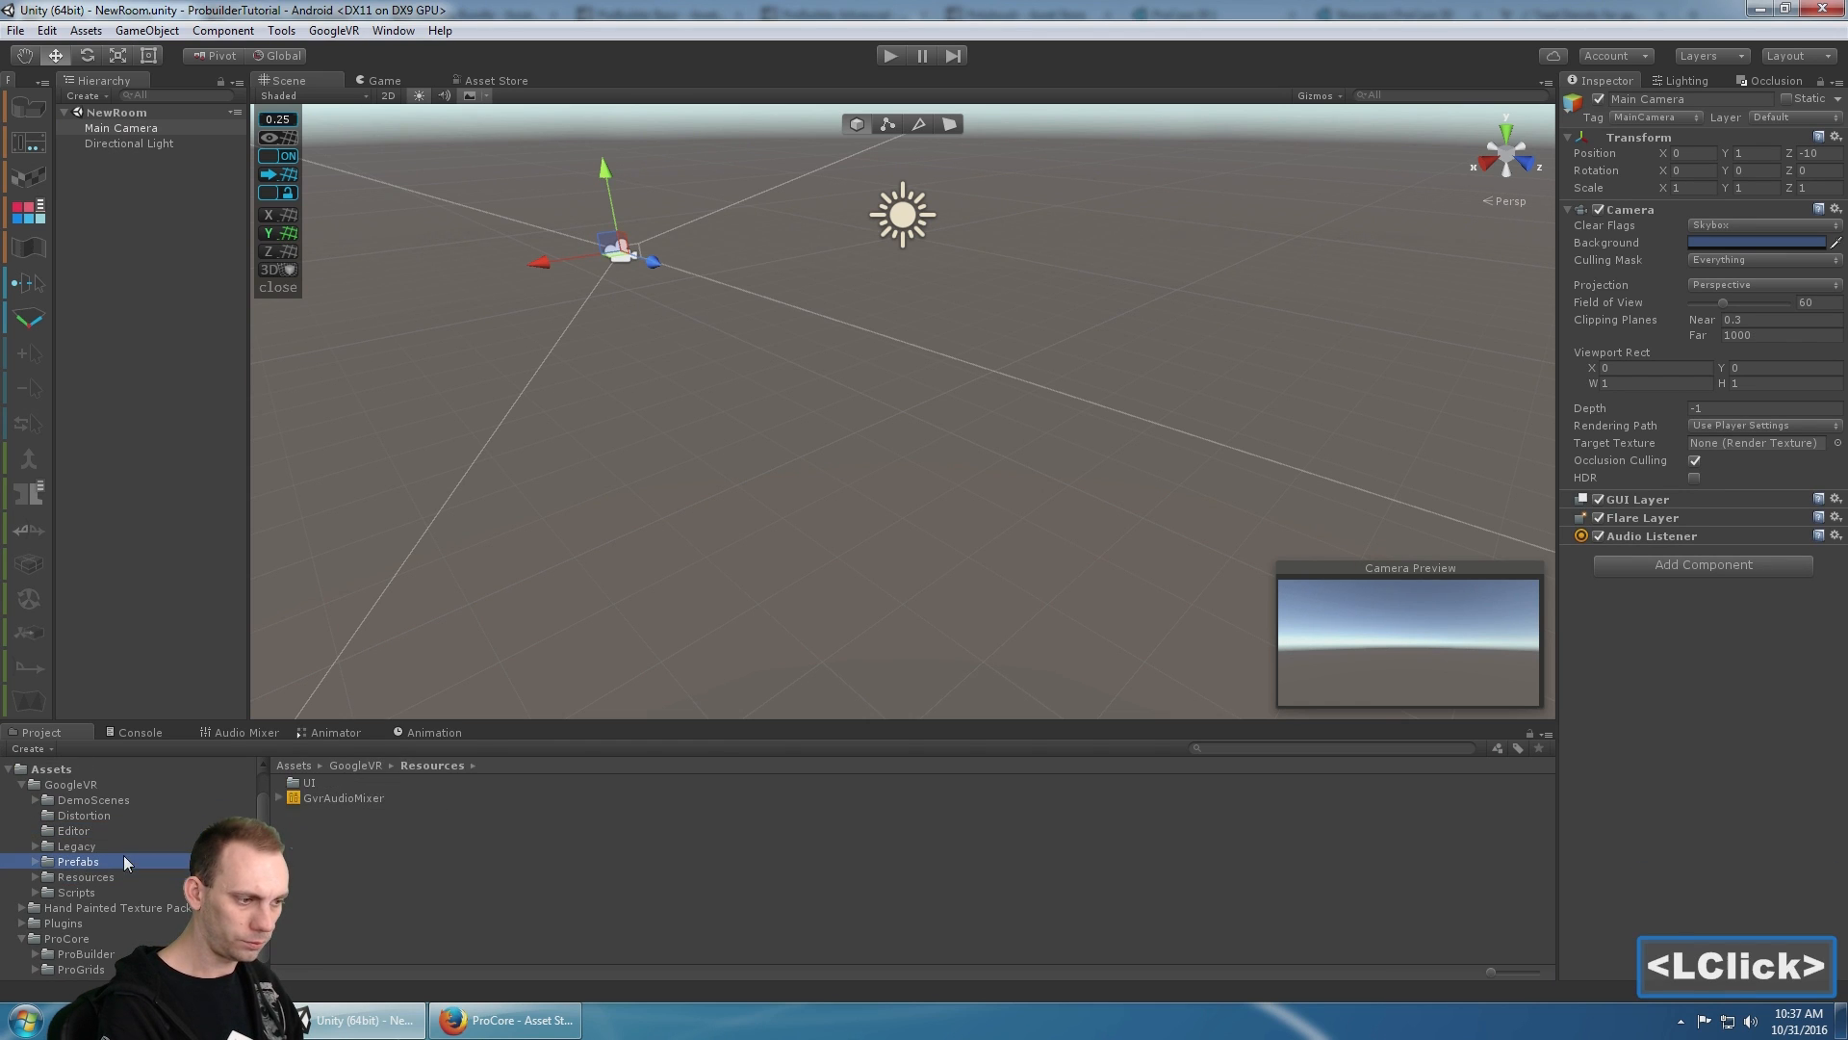
left_click_drag(348, 844, 118, 200)
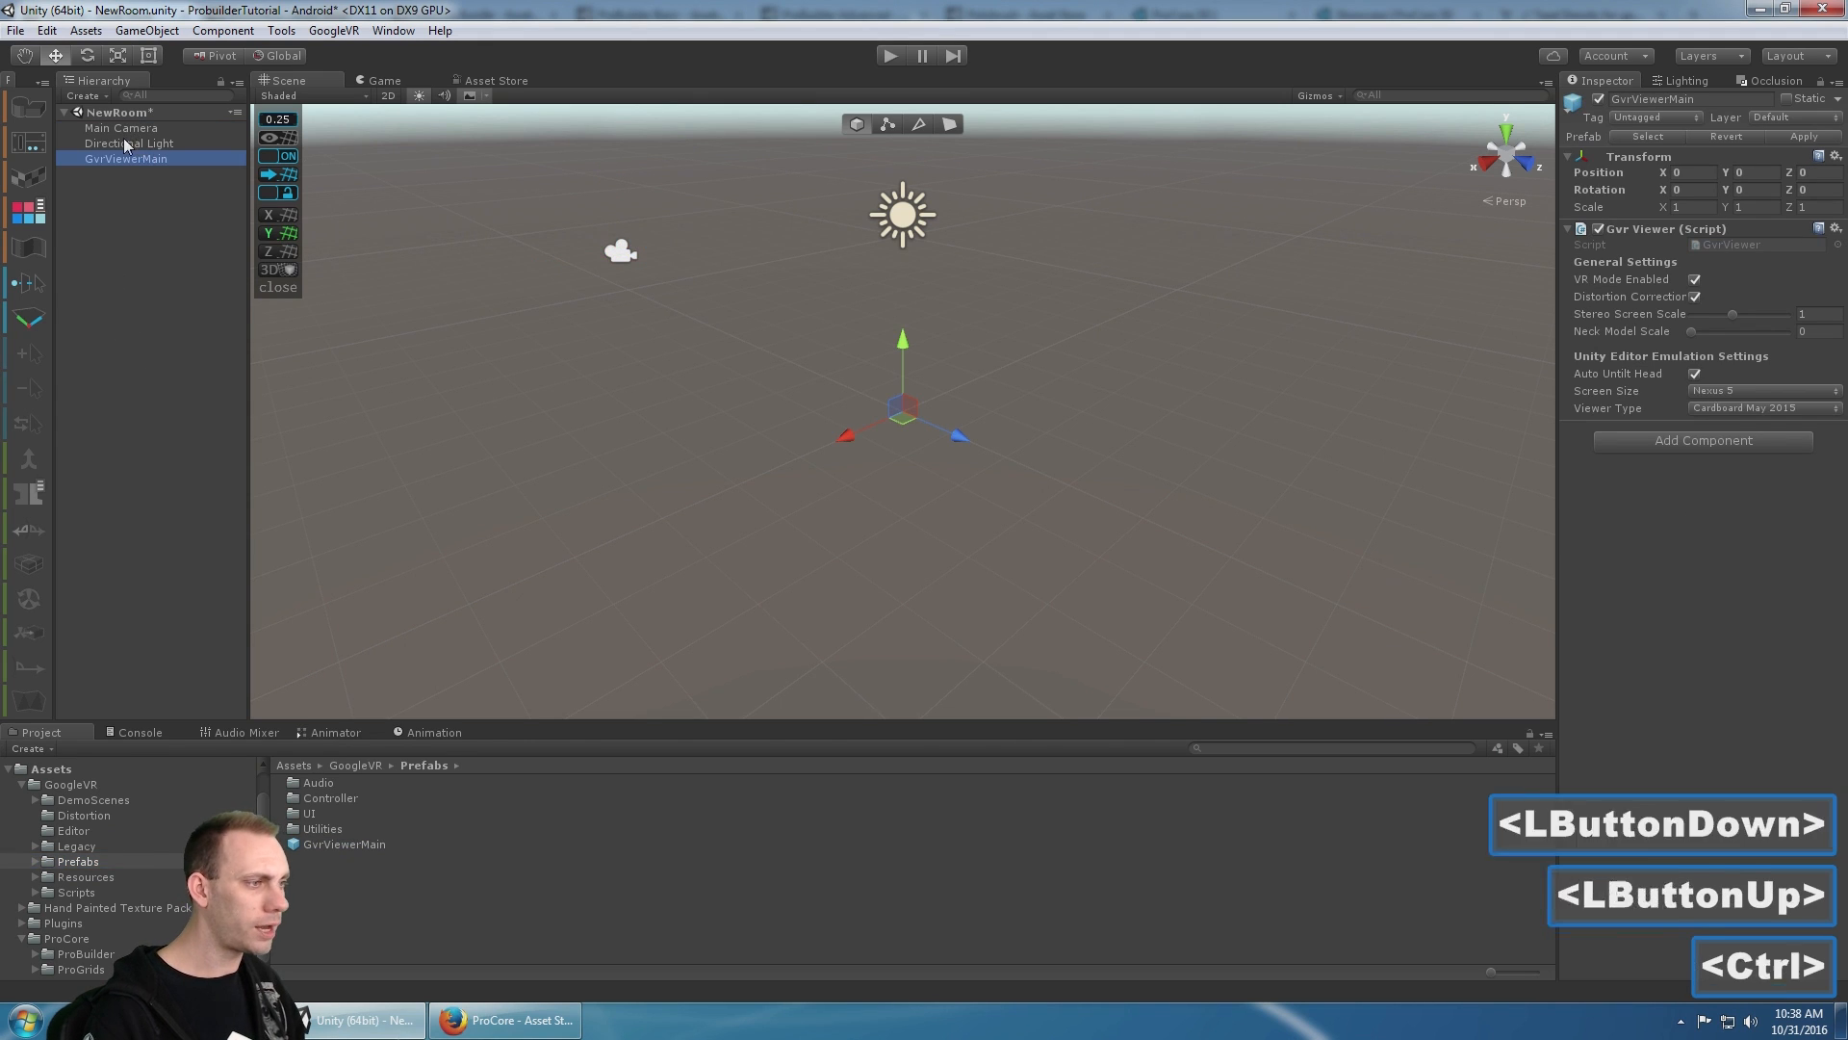
key("ctrl+s")
- Run the scene to check the stereo VR view, look up the Unity version information, and stop playback
left_click(891, 56)
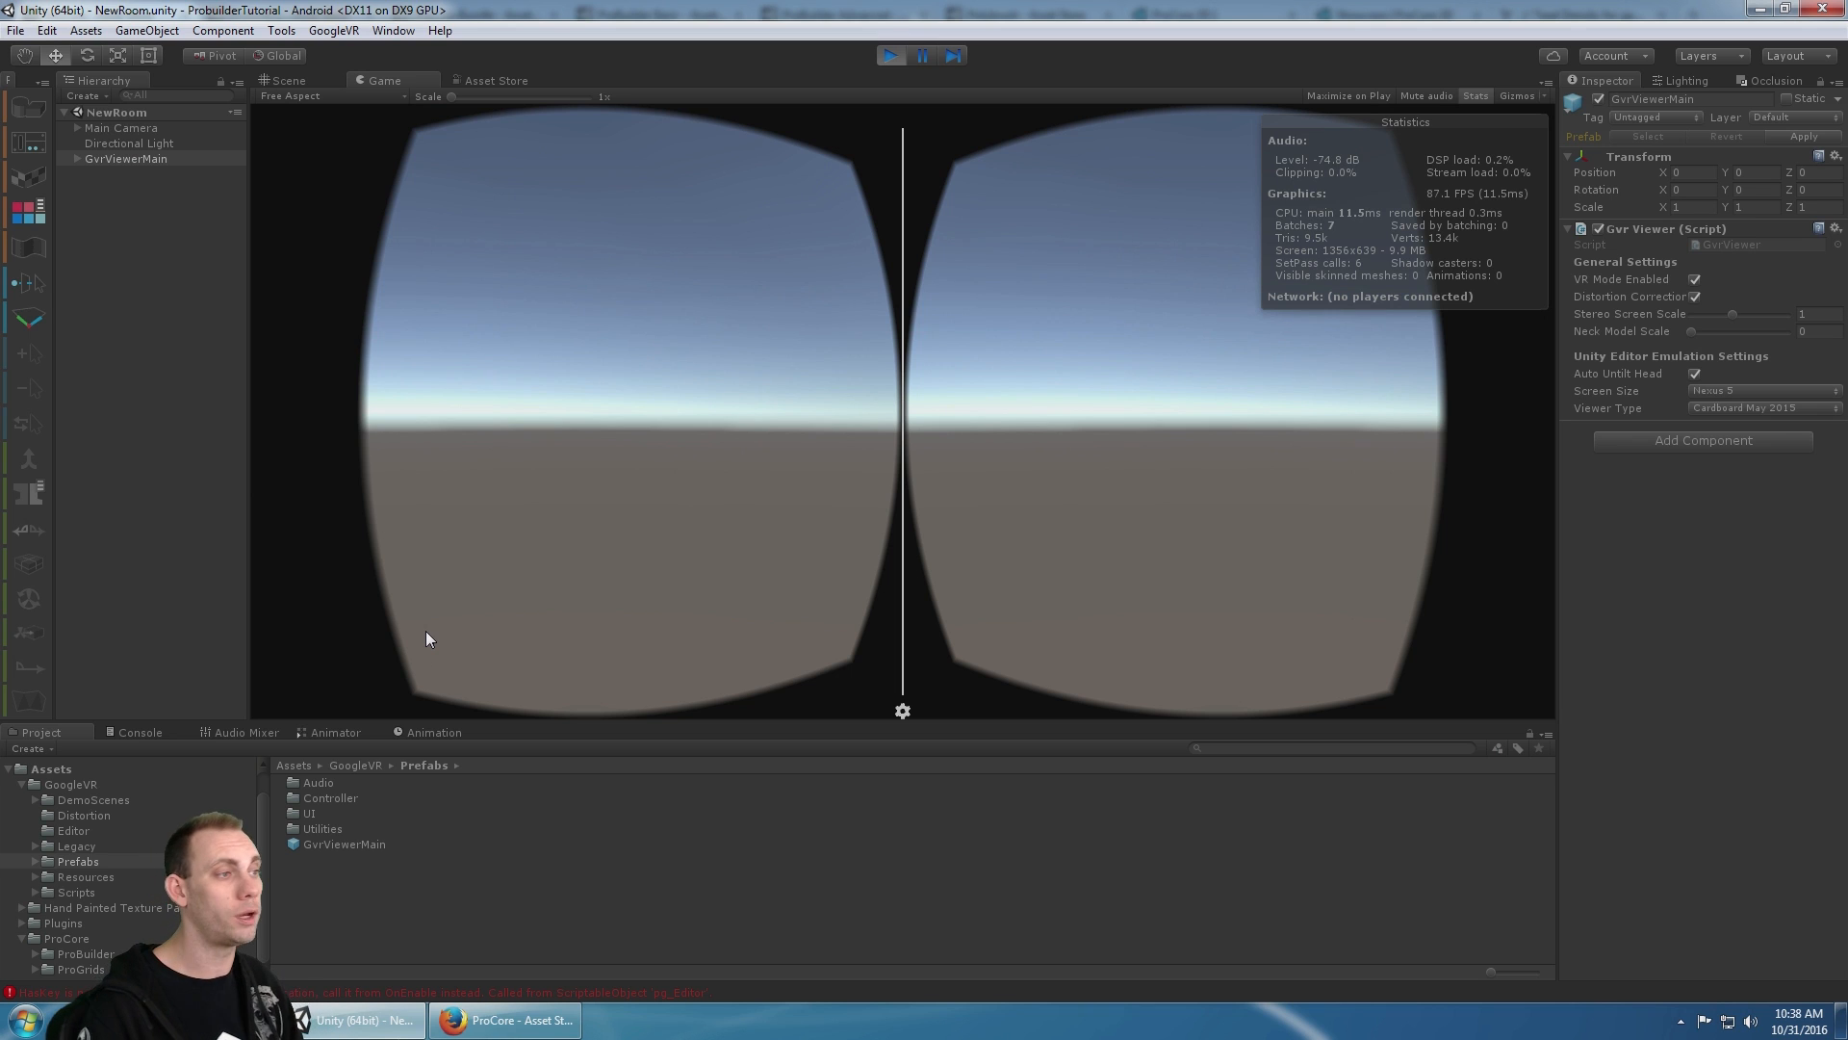
left_click(438, 31)
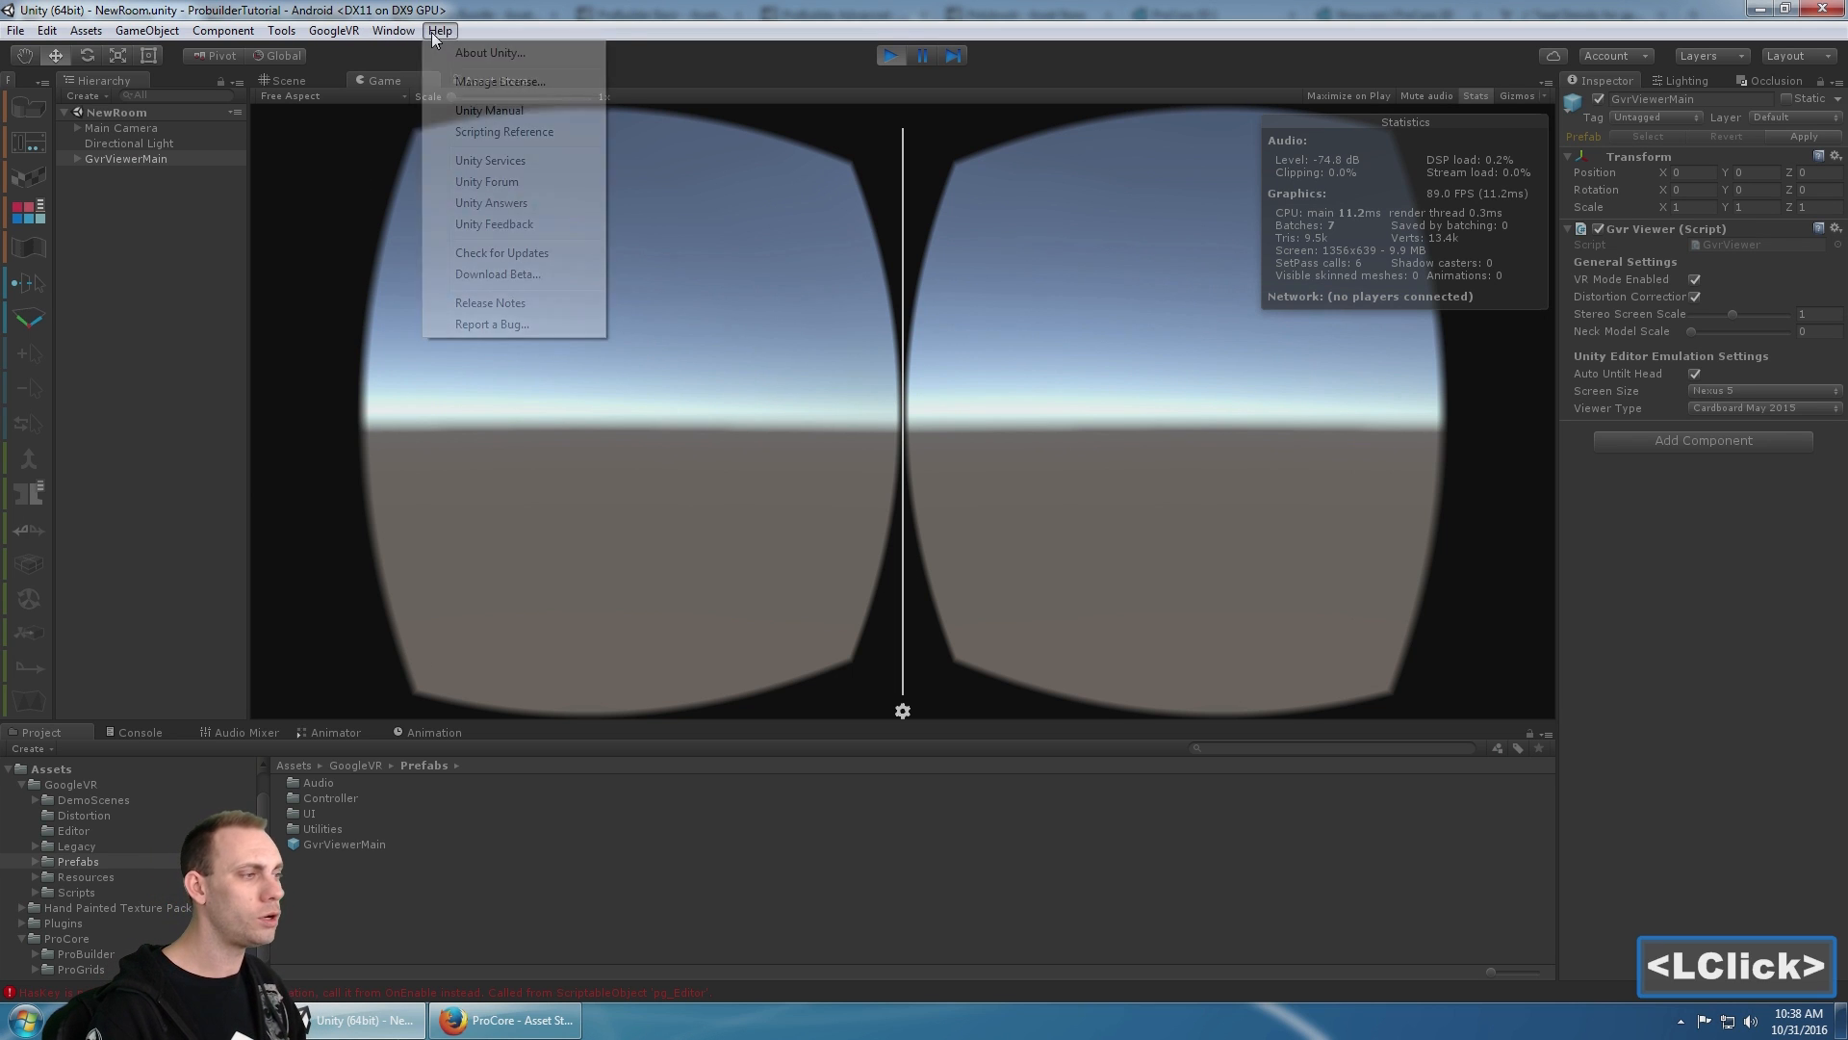
left_click(491, 54)
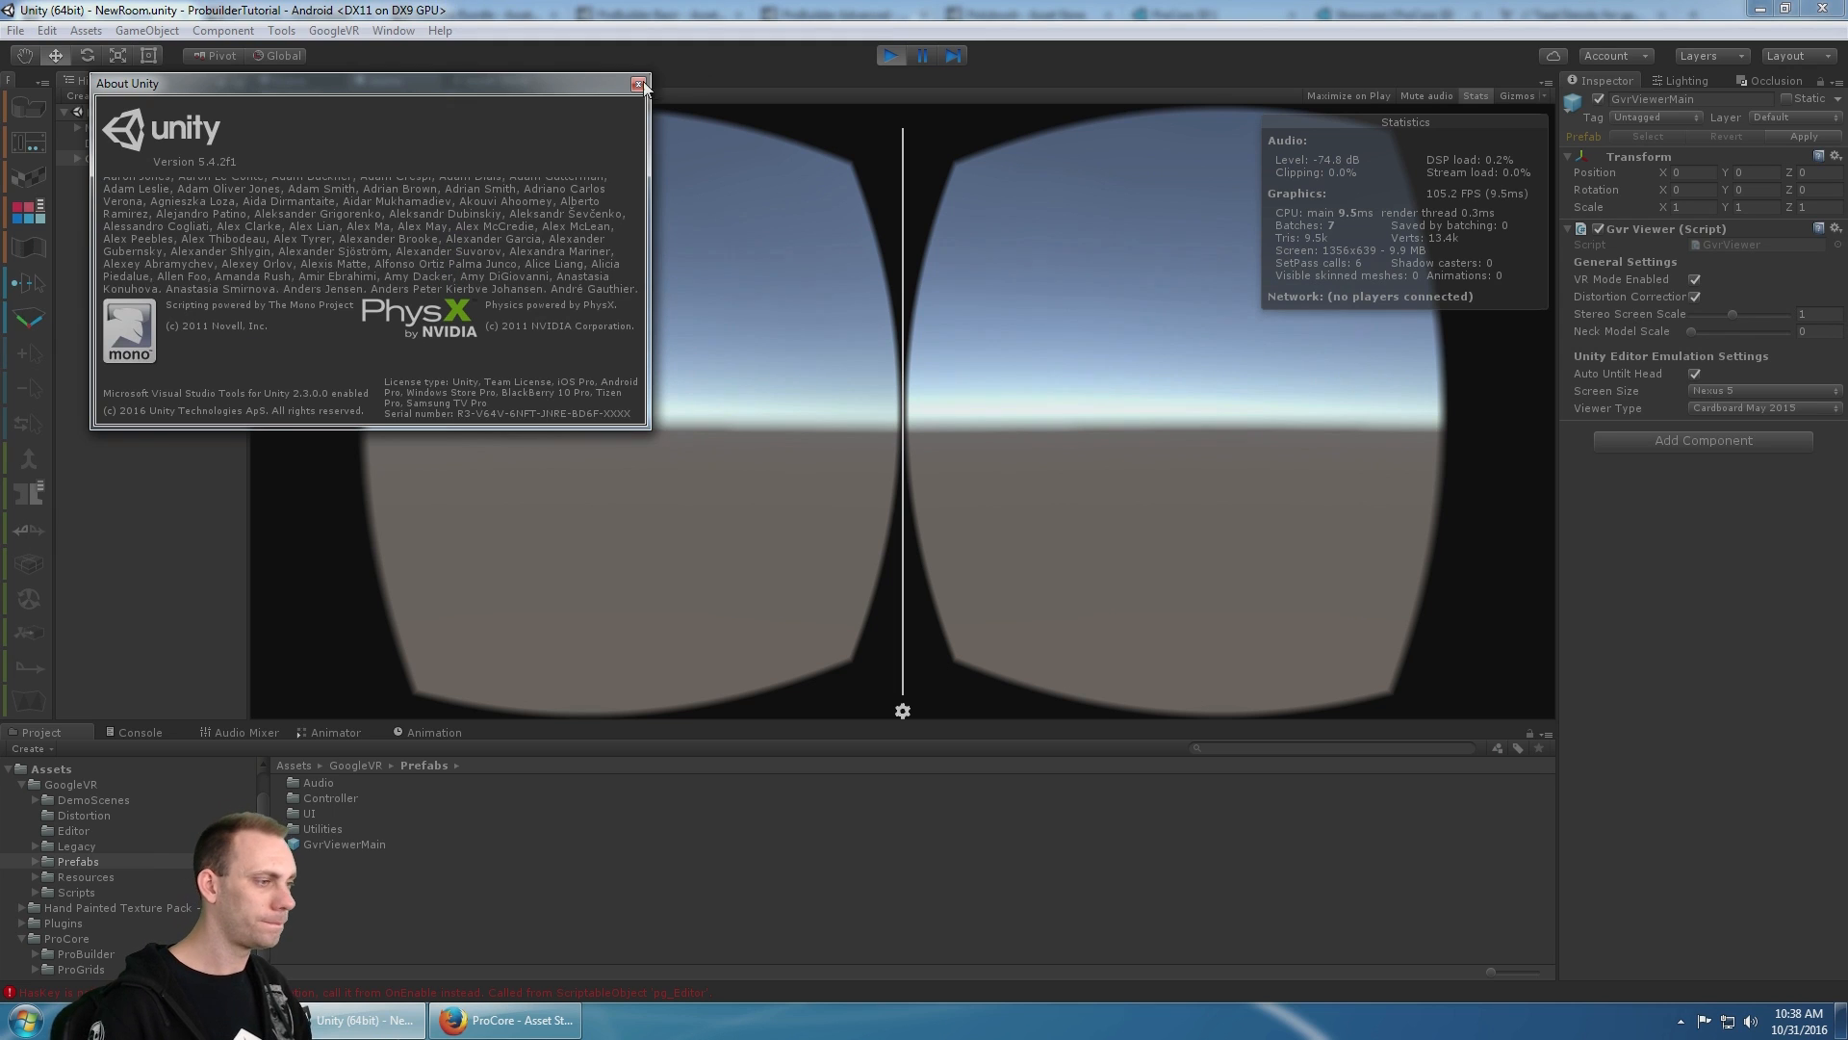
left_click(899, 69)
left_click(891, 56)
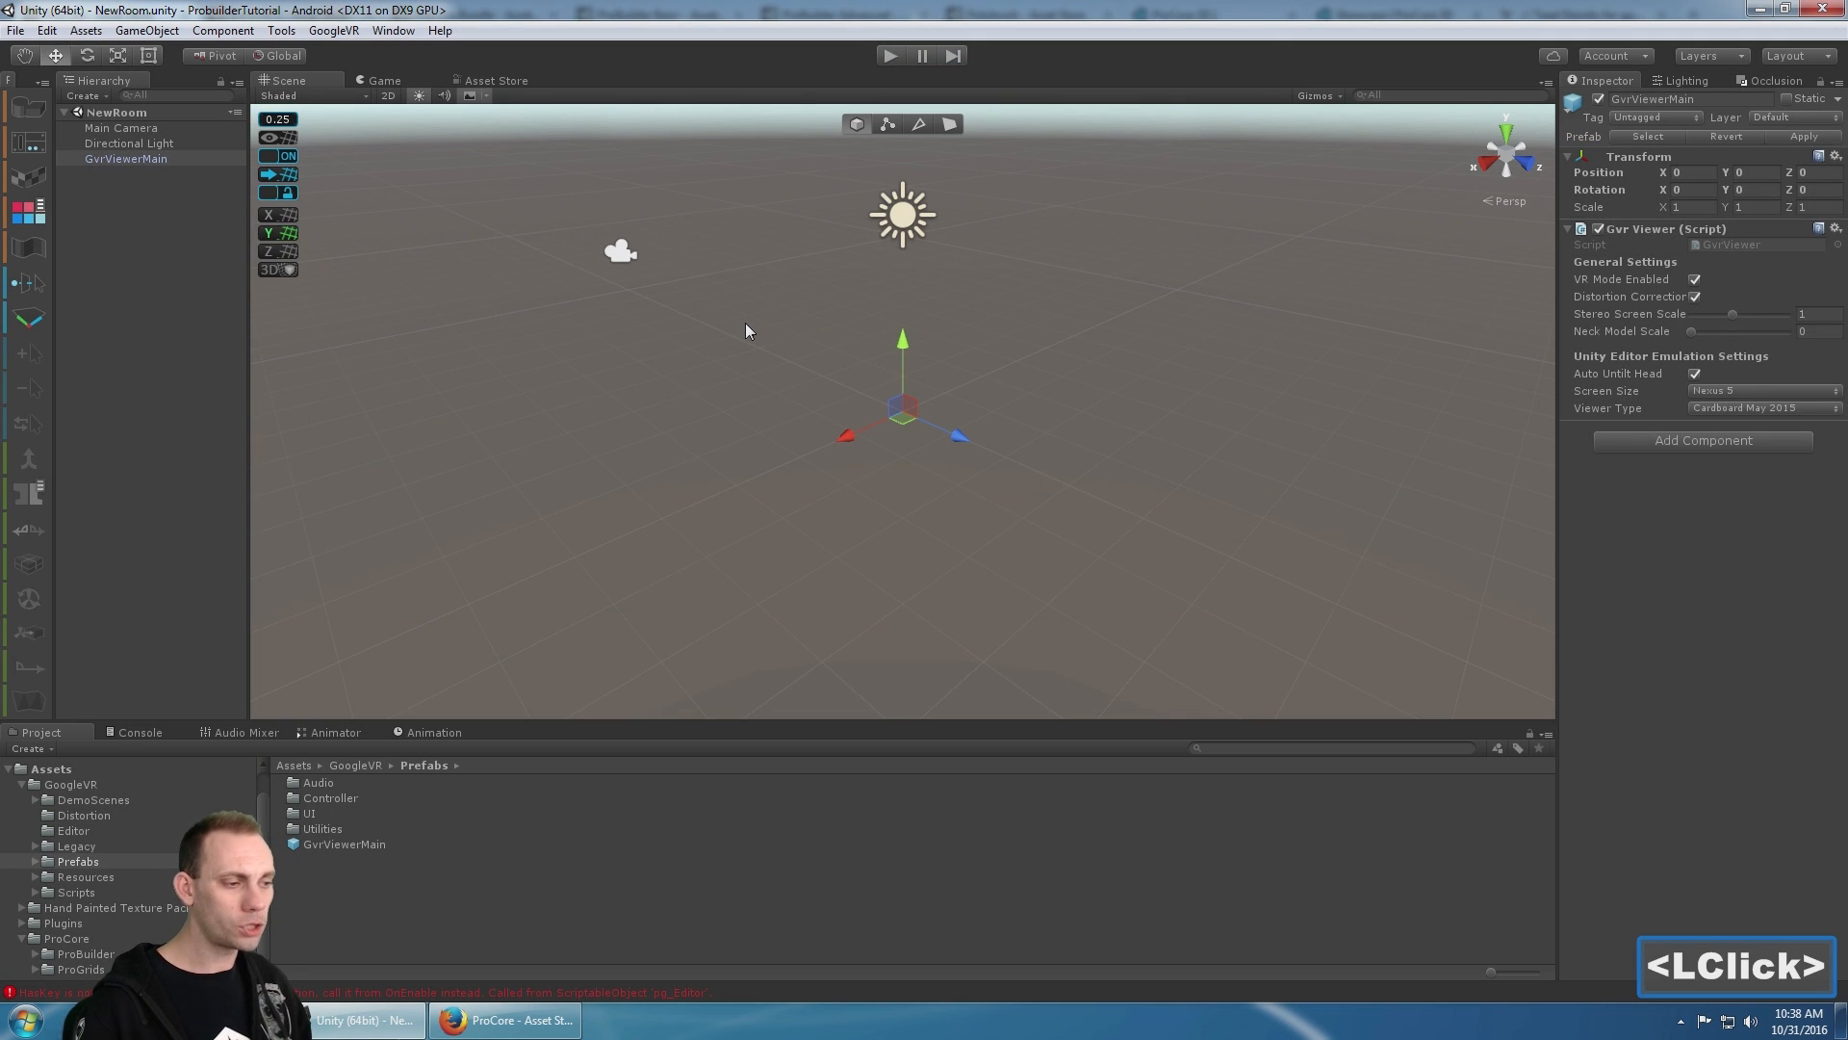
- Clear the console messages and collapse the Assets folder tree in the project browser
left_click(135, 733)
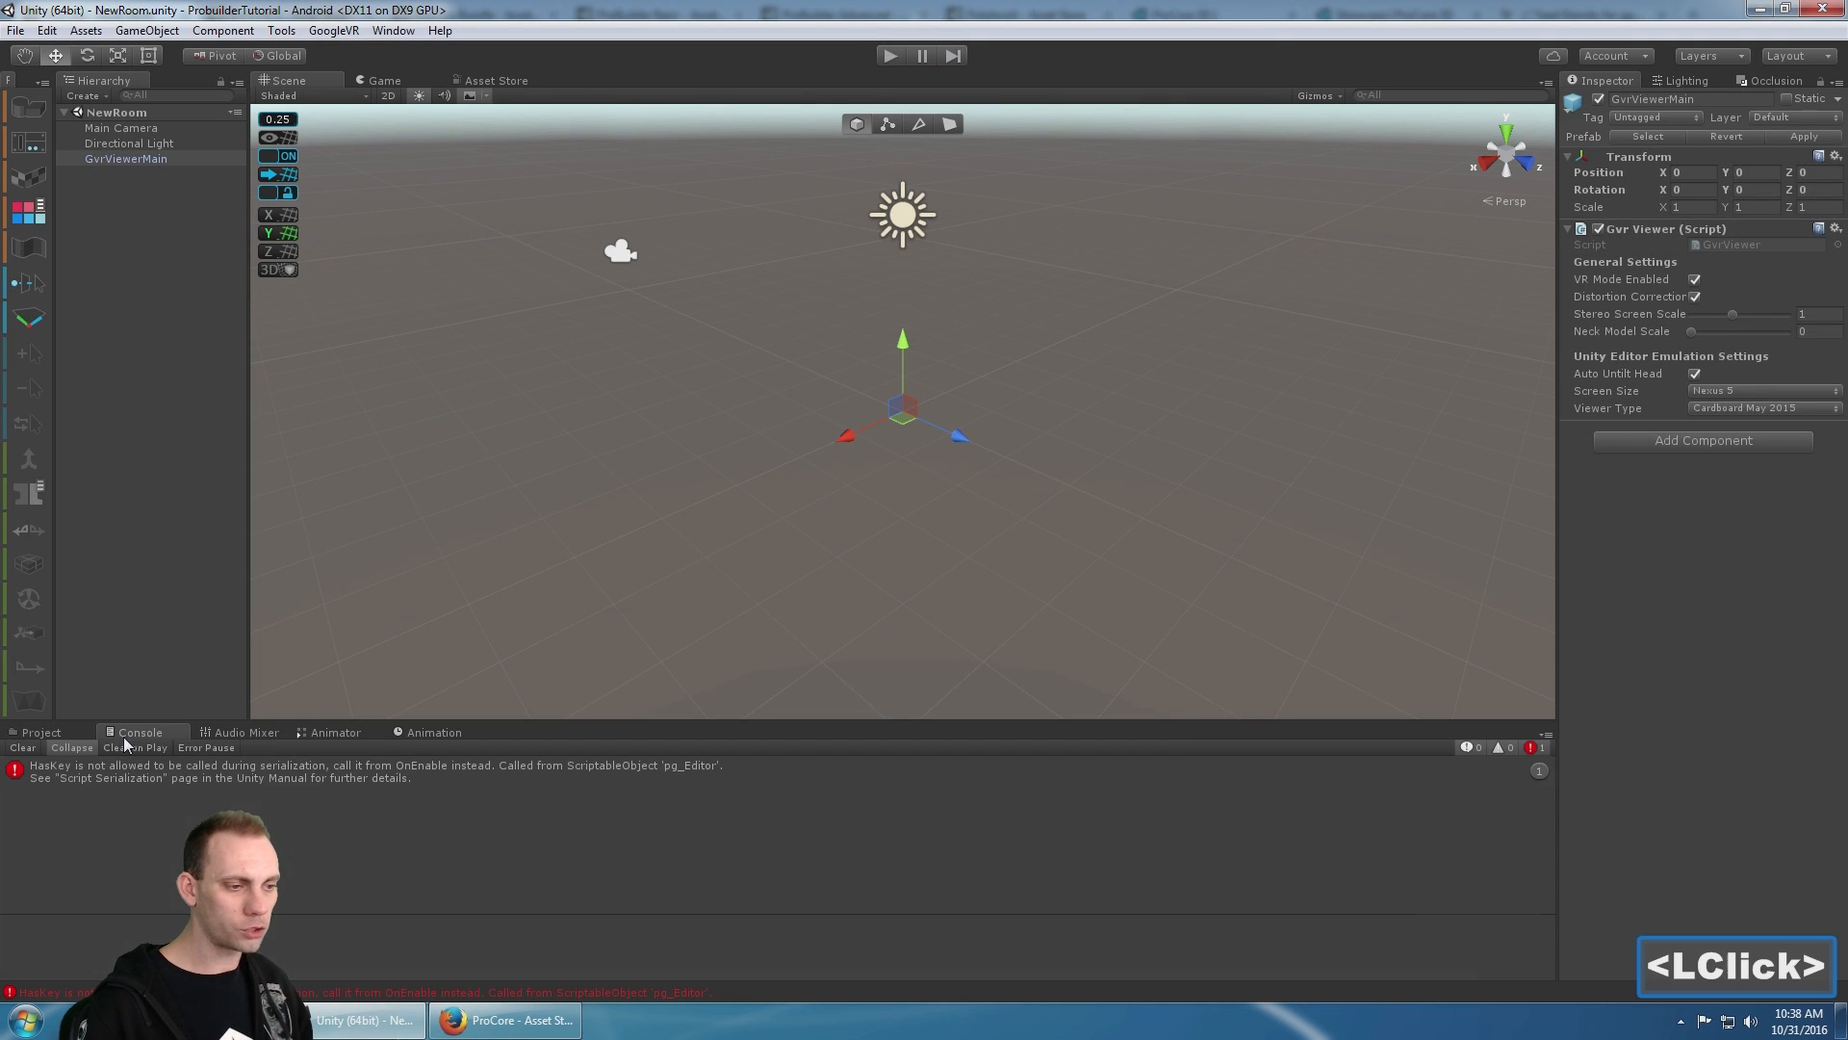
left_click(22, 748)
left_click(41, 733)
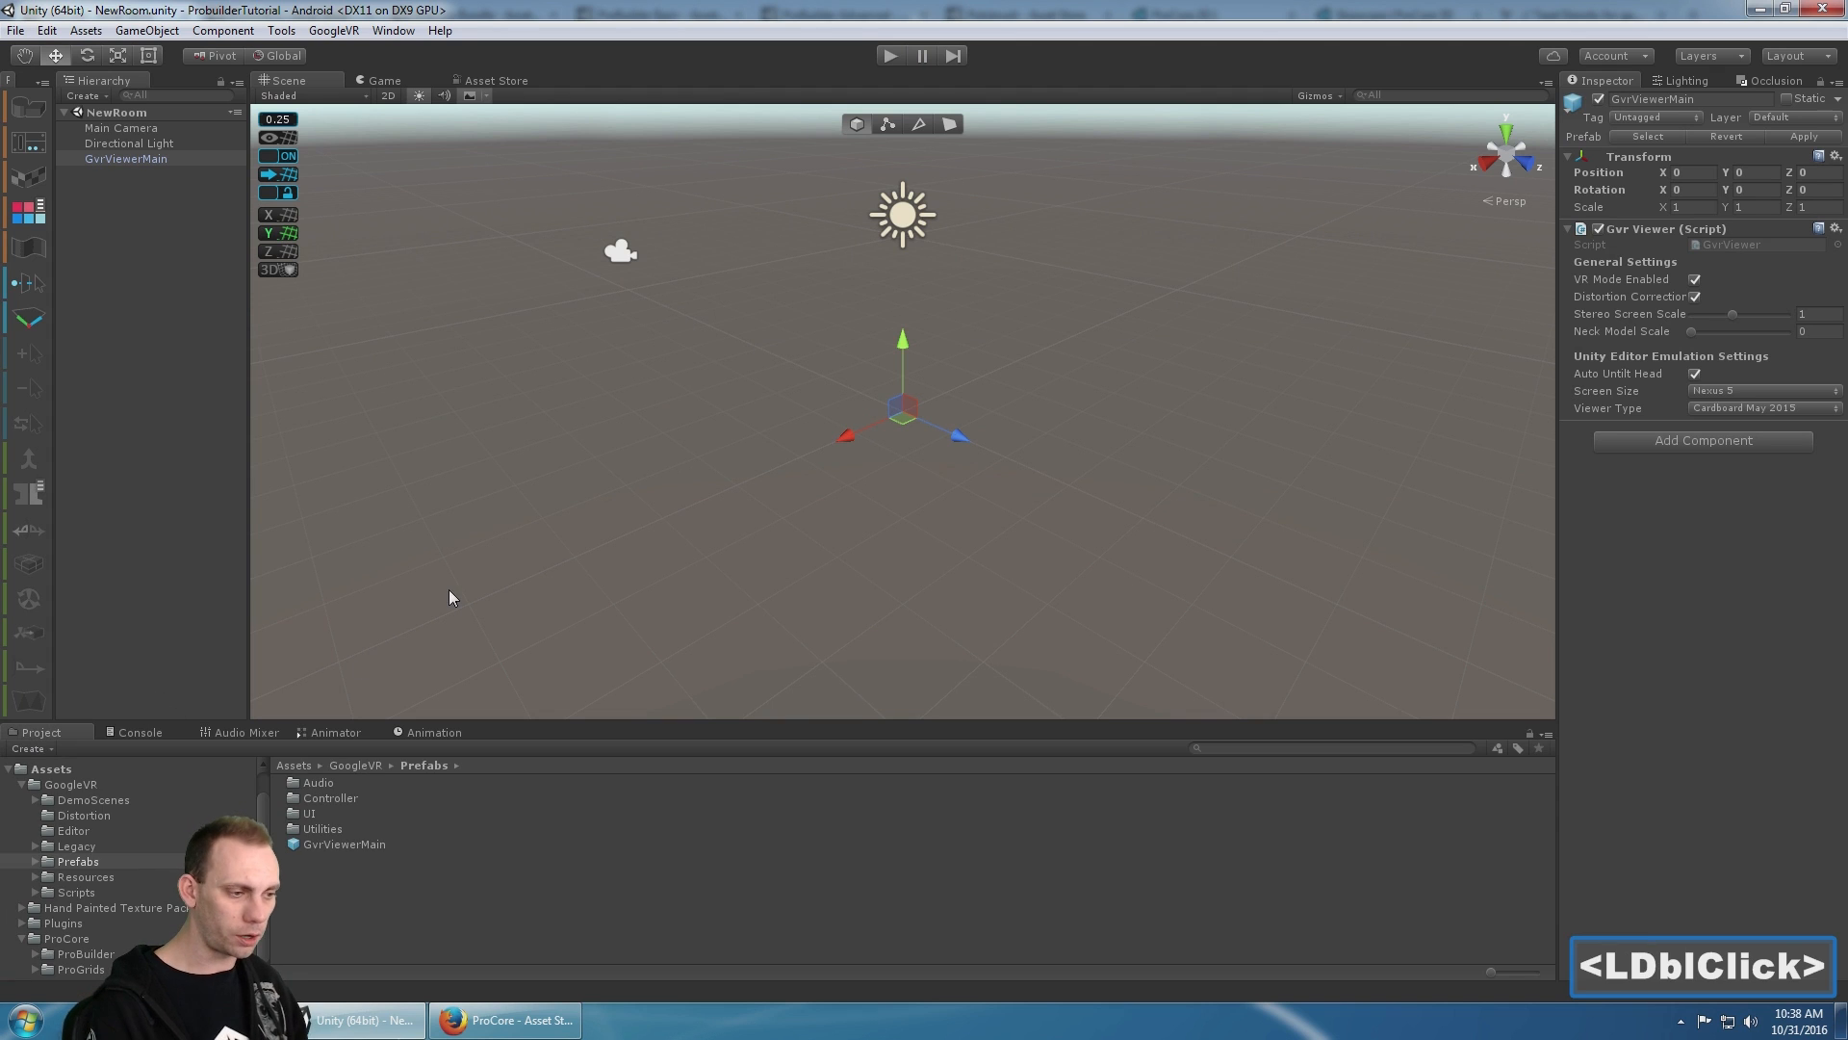
left_click(11, 768)
scroll(42, 156, "up", 5)
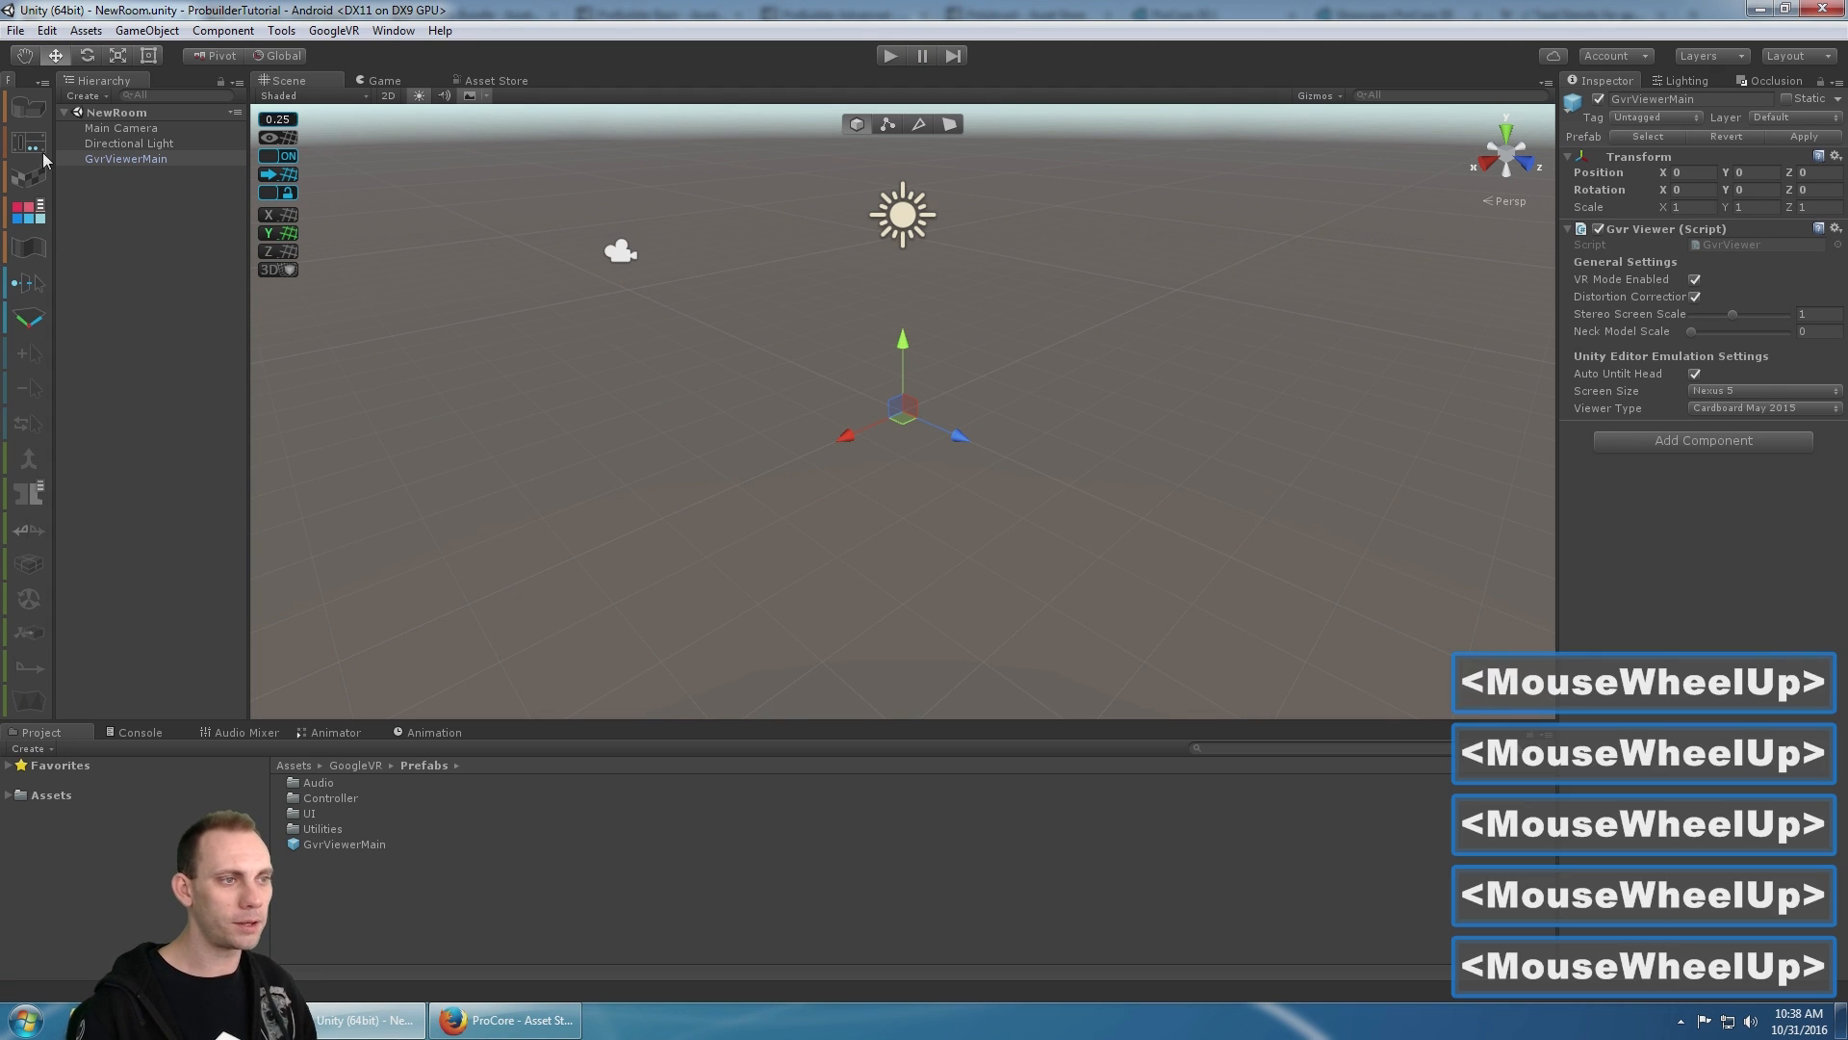
- Build a ProBuilder cube with dimensions 1 × 1 × 1 using the Shape Tool, and close the tool
left_click(29, 109)
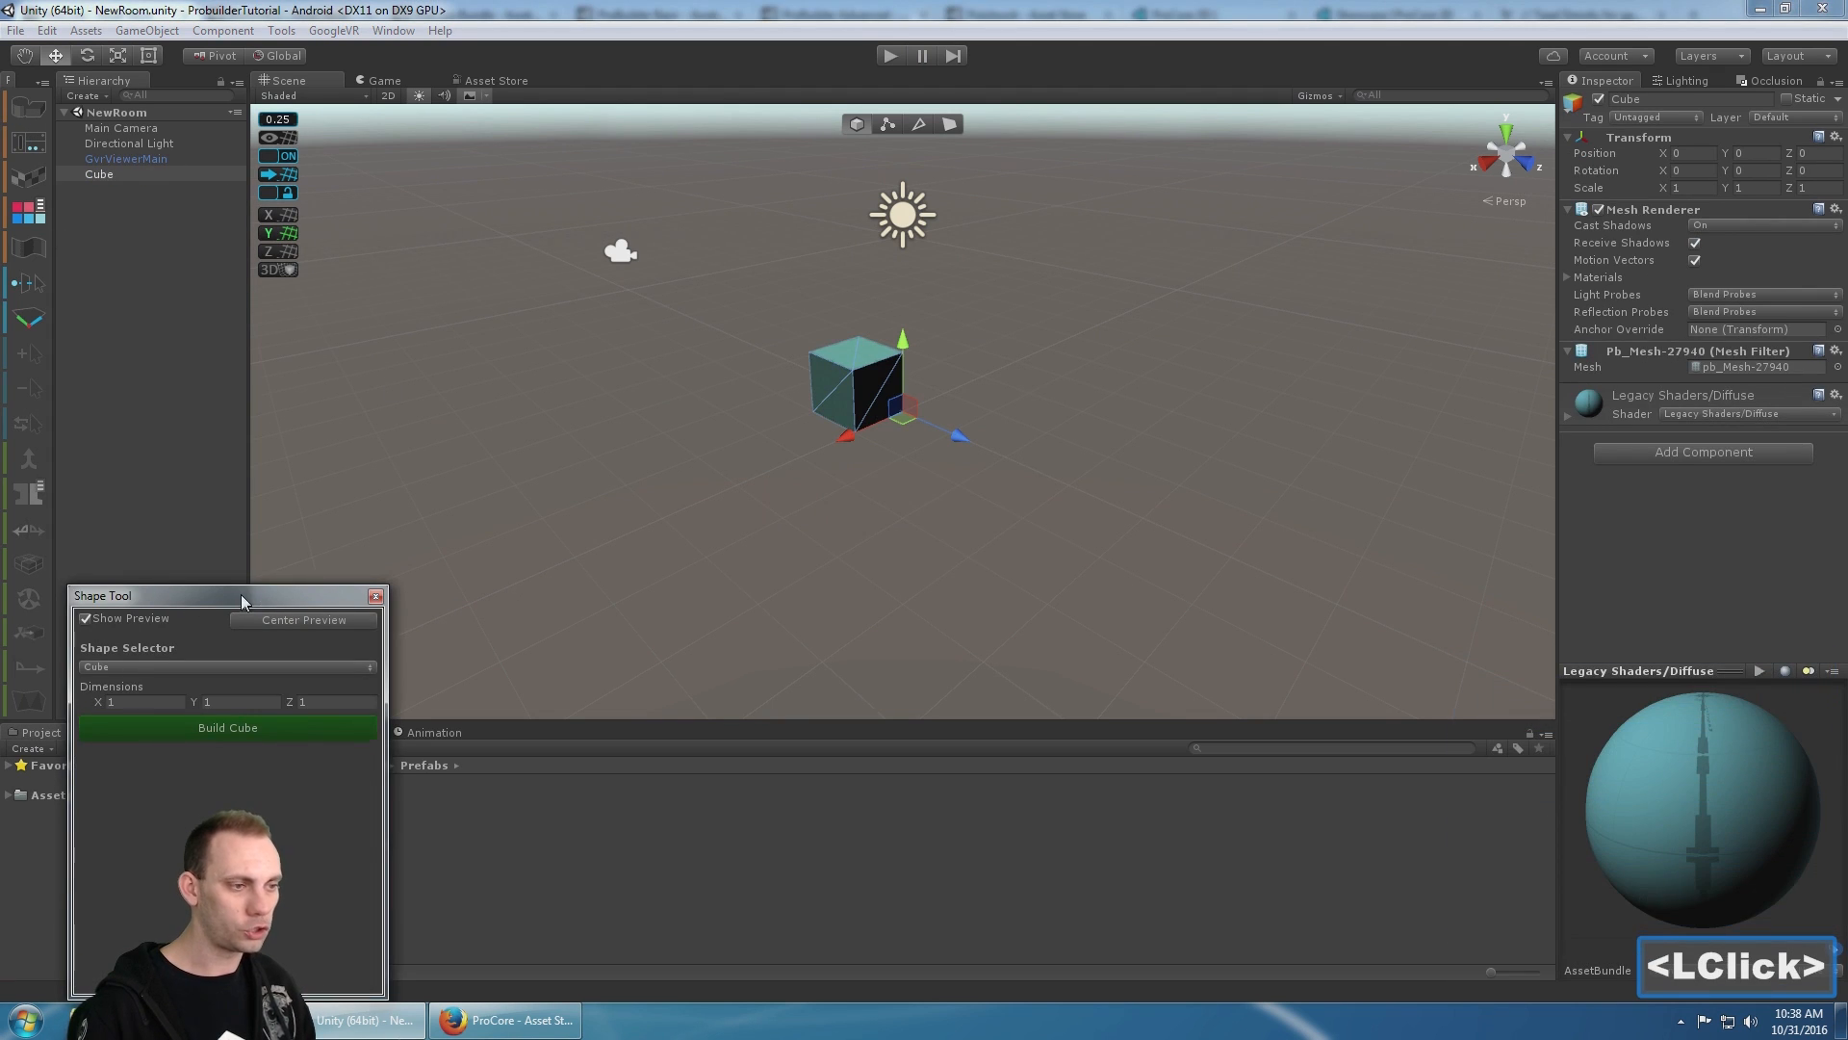
left_click_drag(241, 594, 228, 491)
left_click(180, 561)
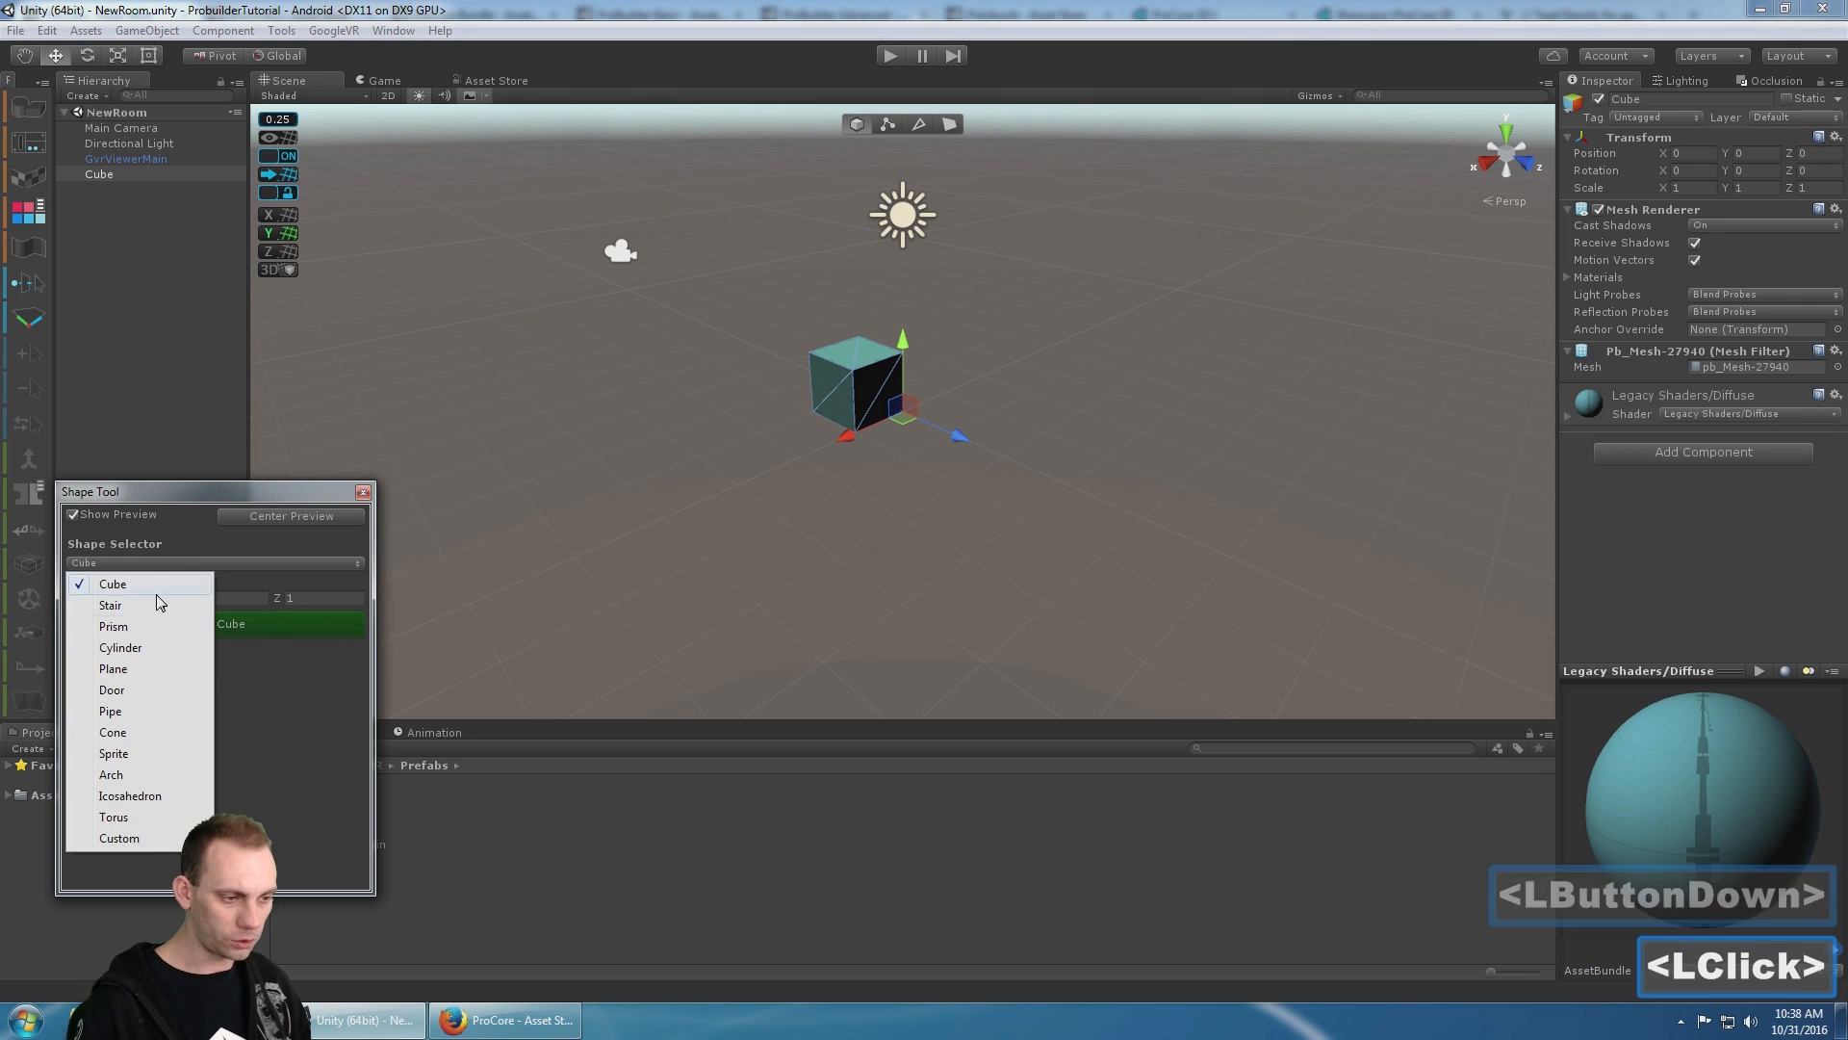
left_click(299, 725)
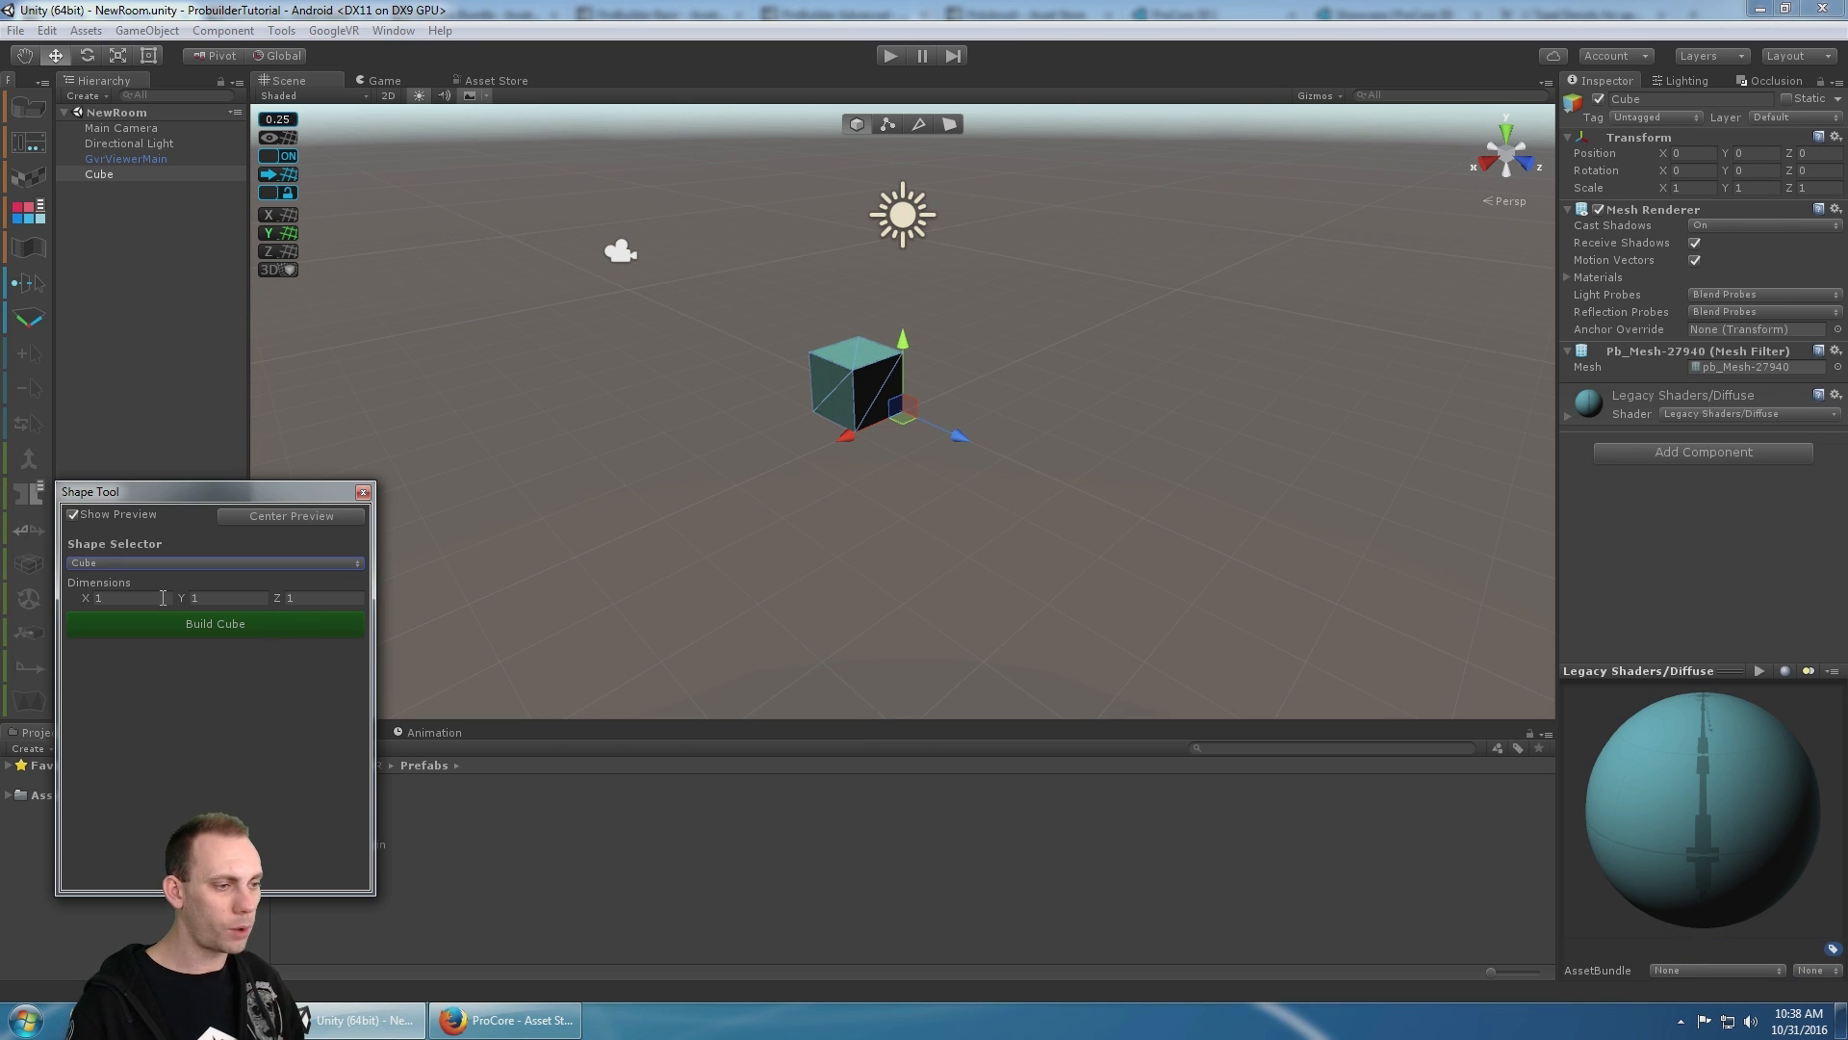
left_click(224, 627)
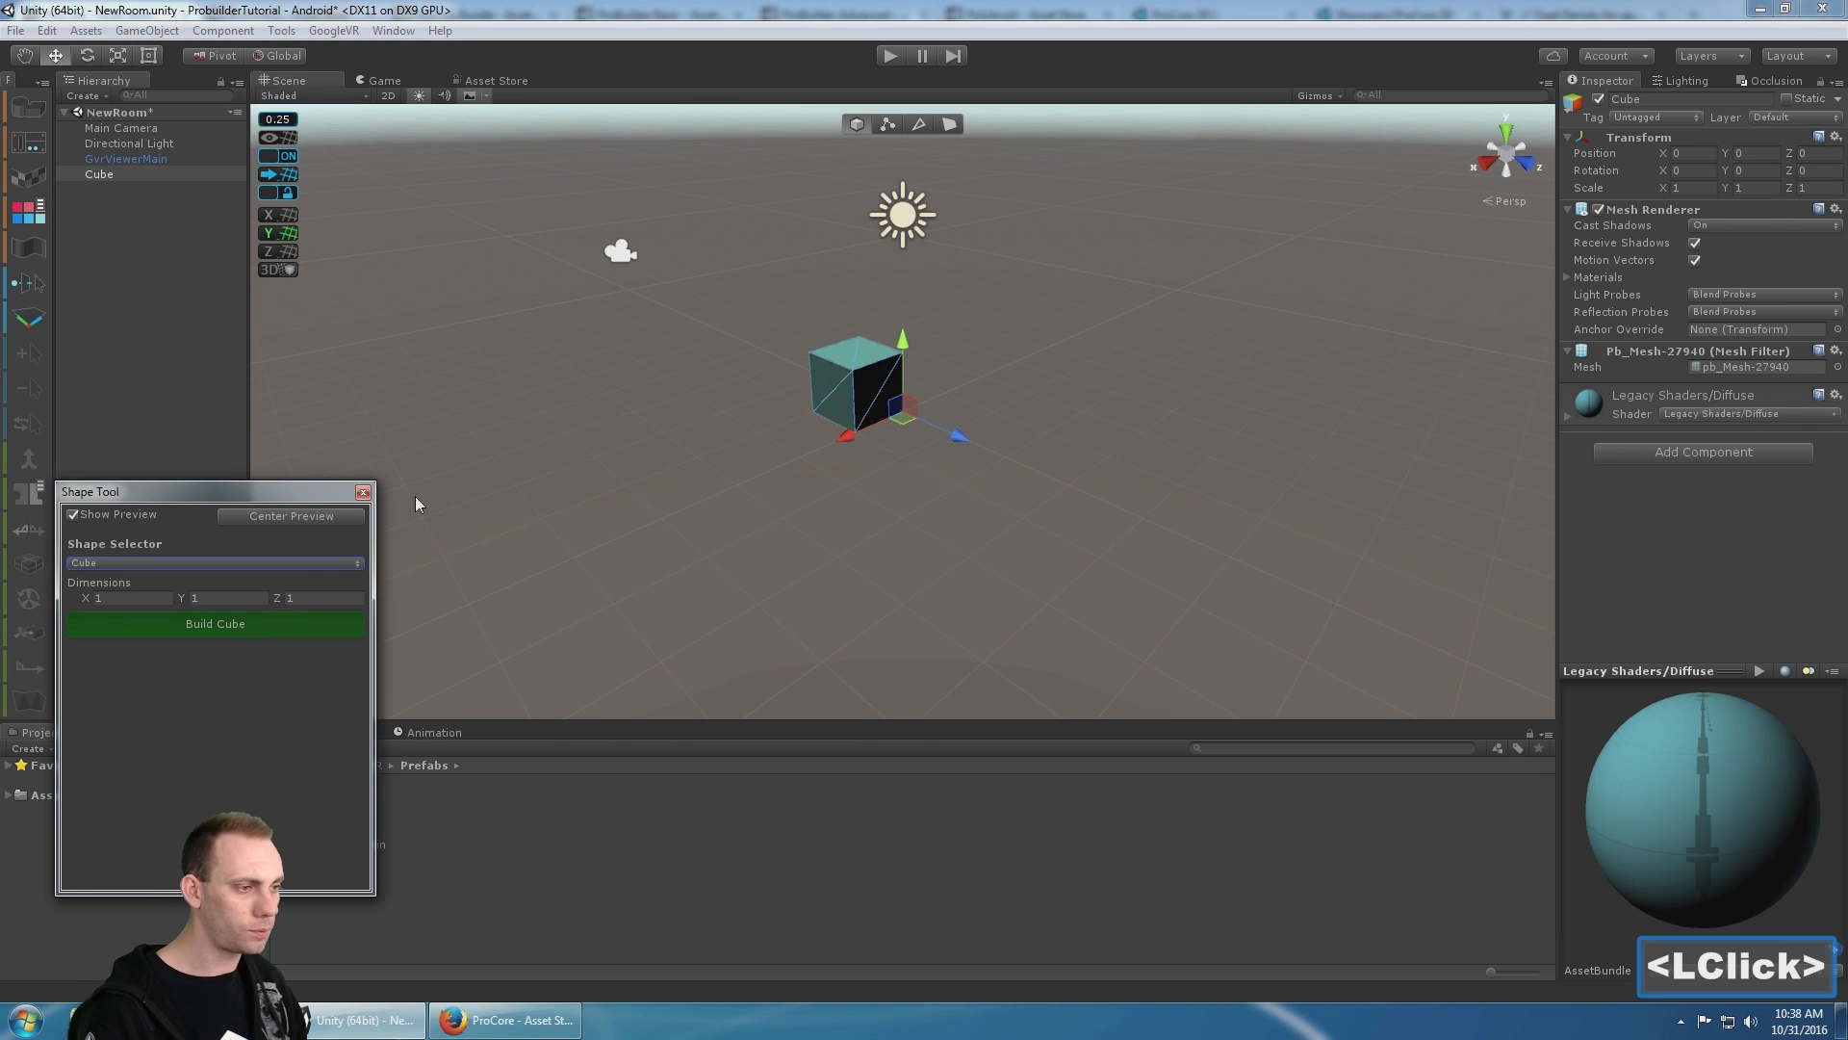
left_click(363, 492)
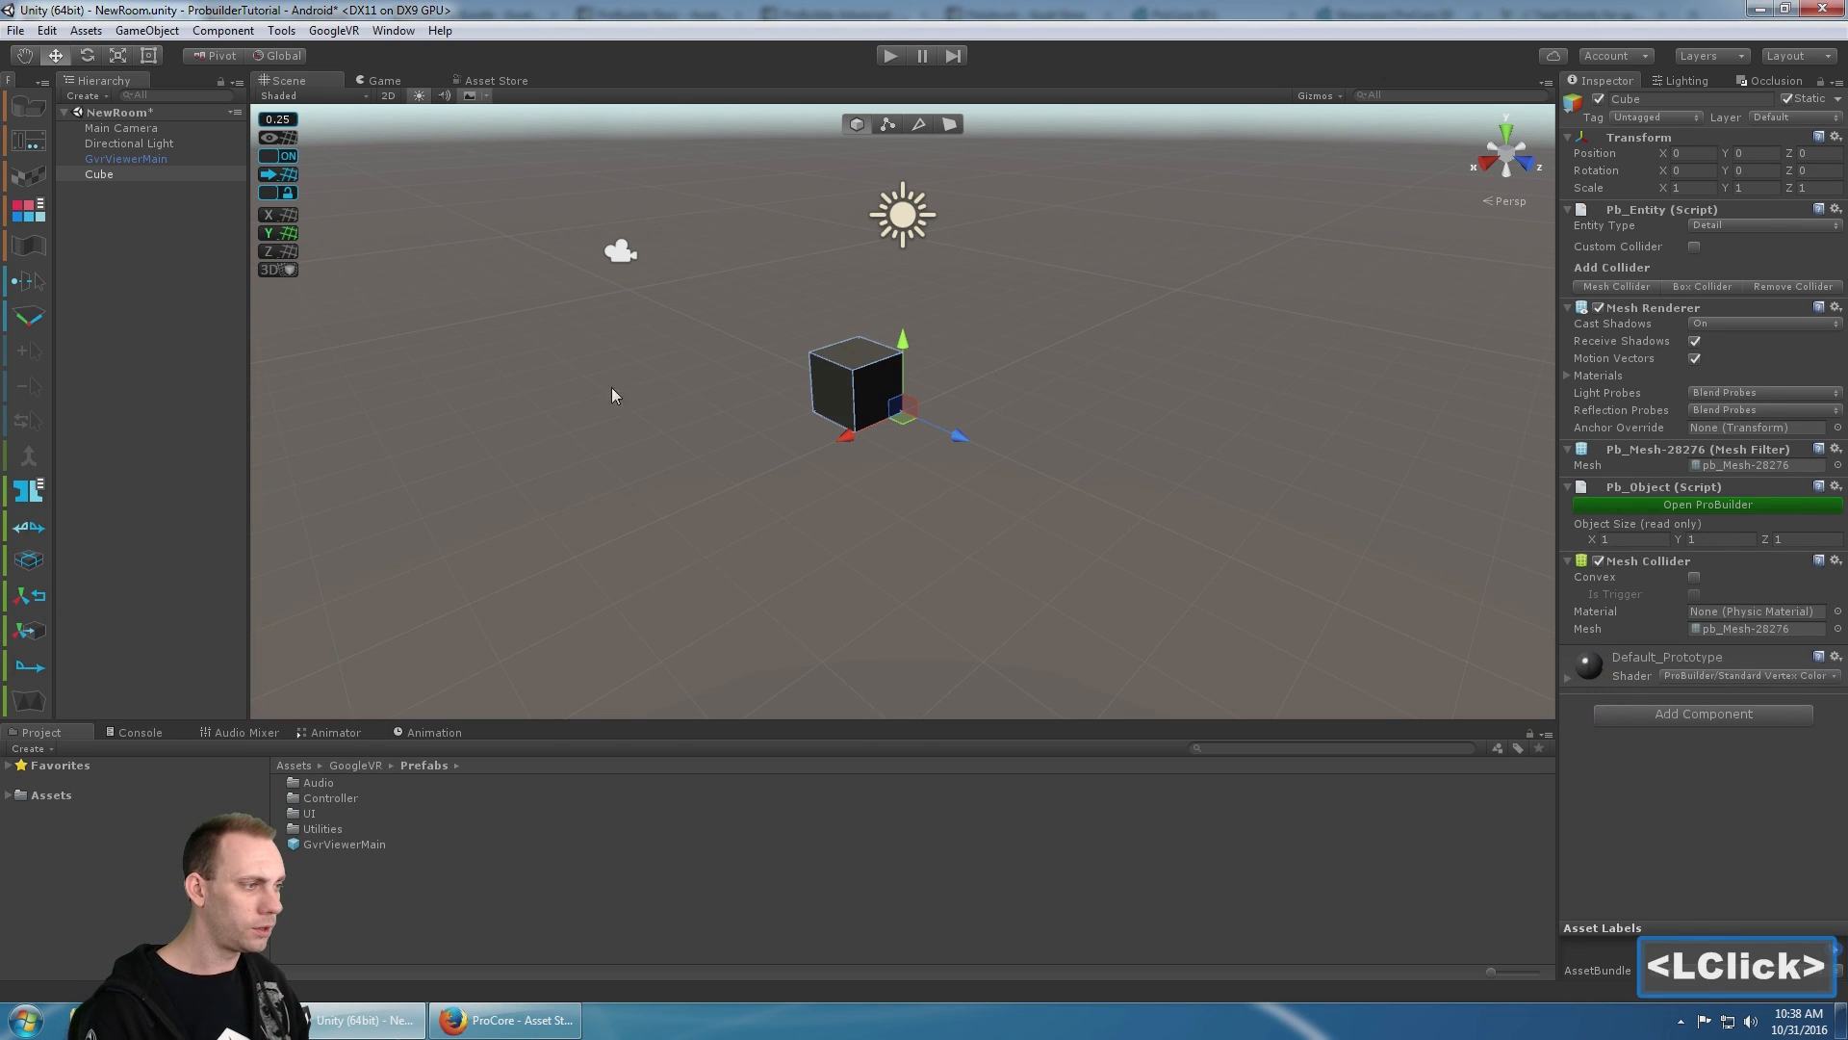
- Examine the new cube's shading from several sides in the scene
left_click_drag(616, 374, 656, 339, "alt")
right_click(635, 369)
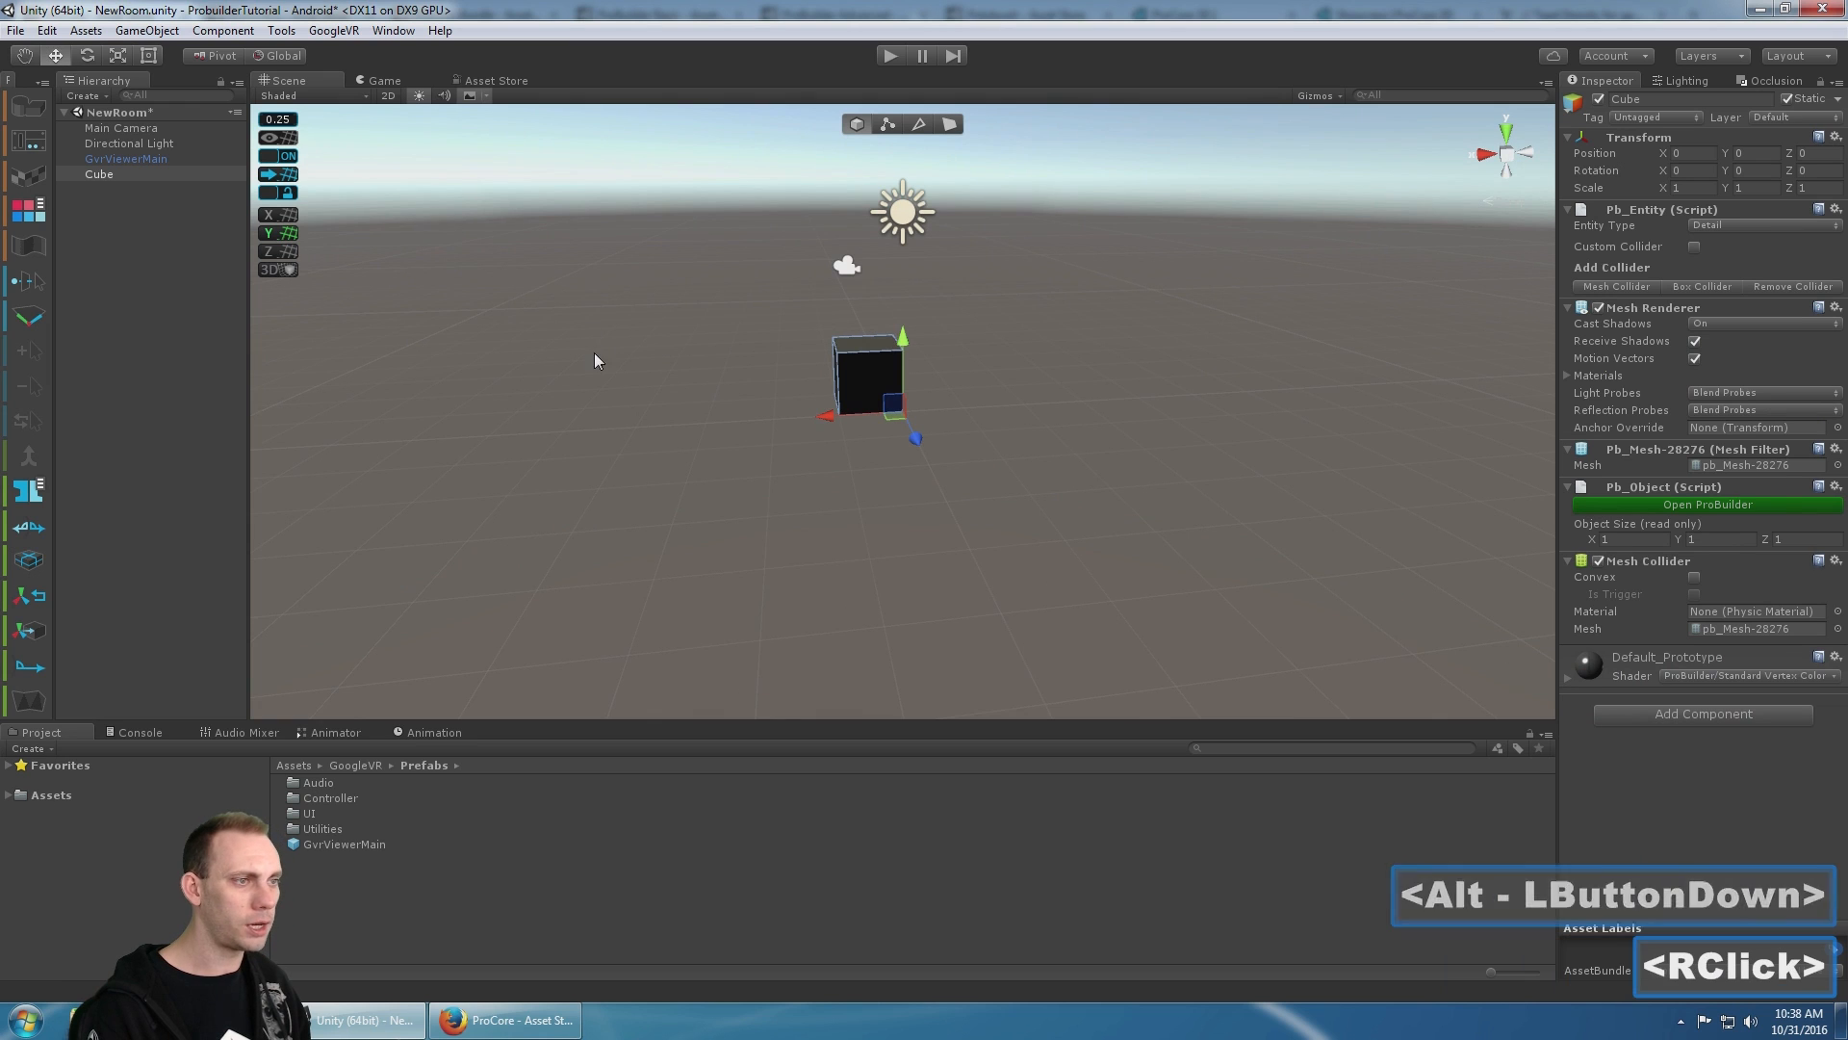
right_click(104, 246)
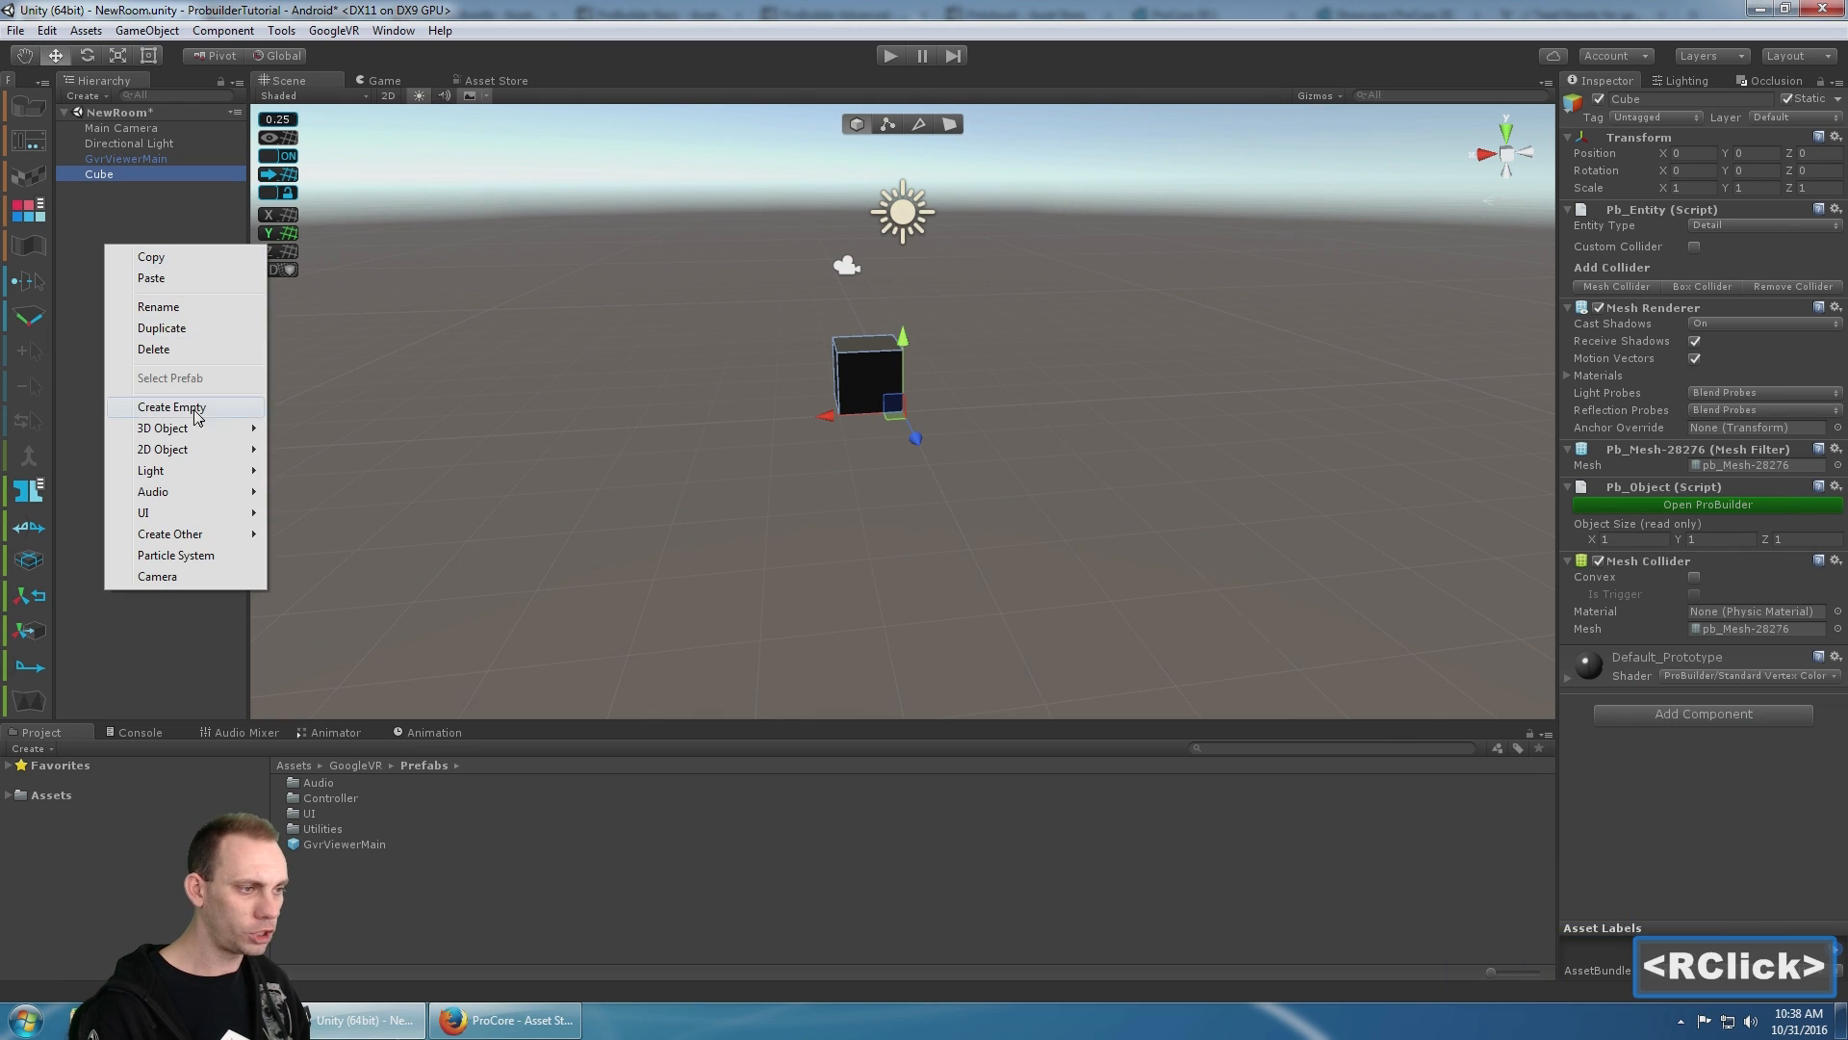
left_click(194, 429)
left_click_drag(1002, 357, 640, 424, "alt")
scroll(640, 424, "up", 1, "alt")
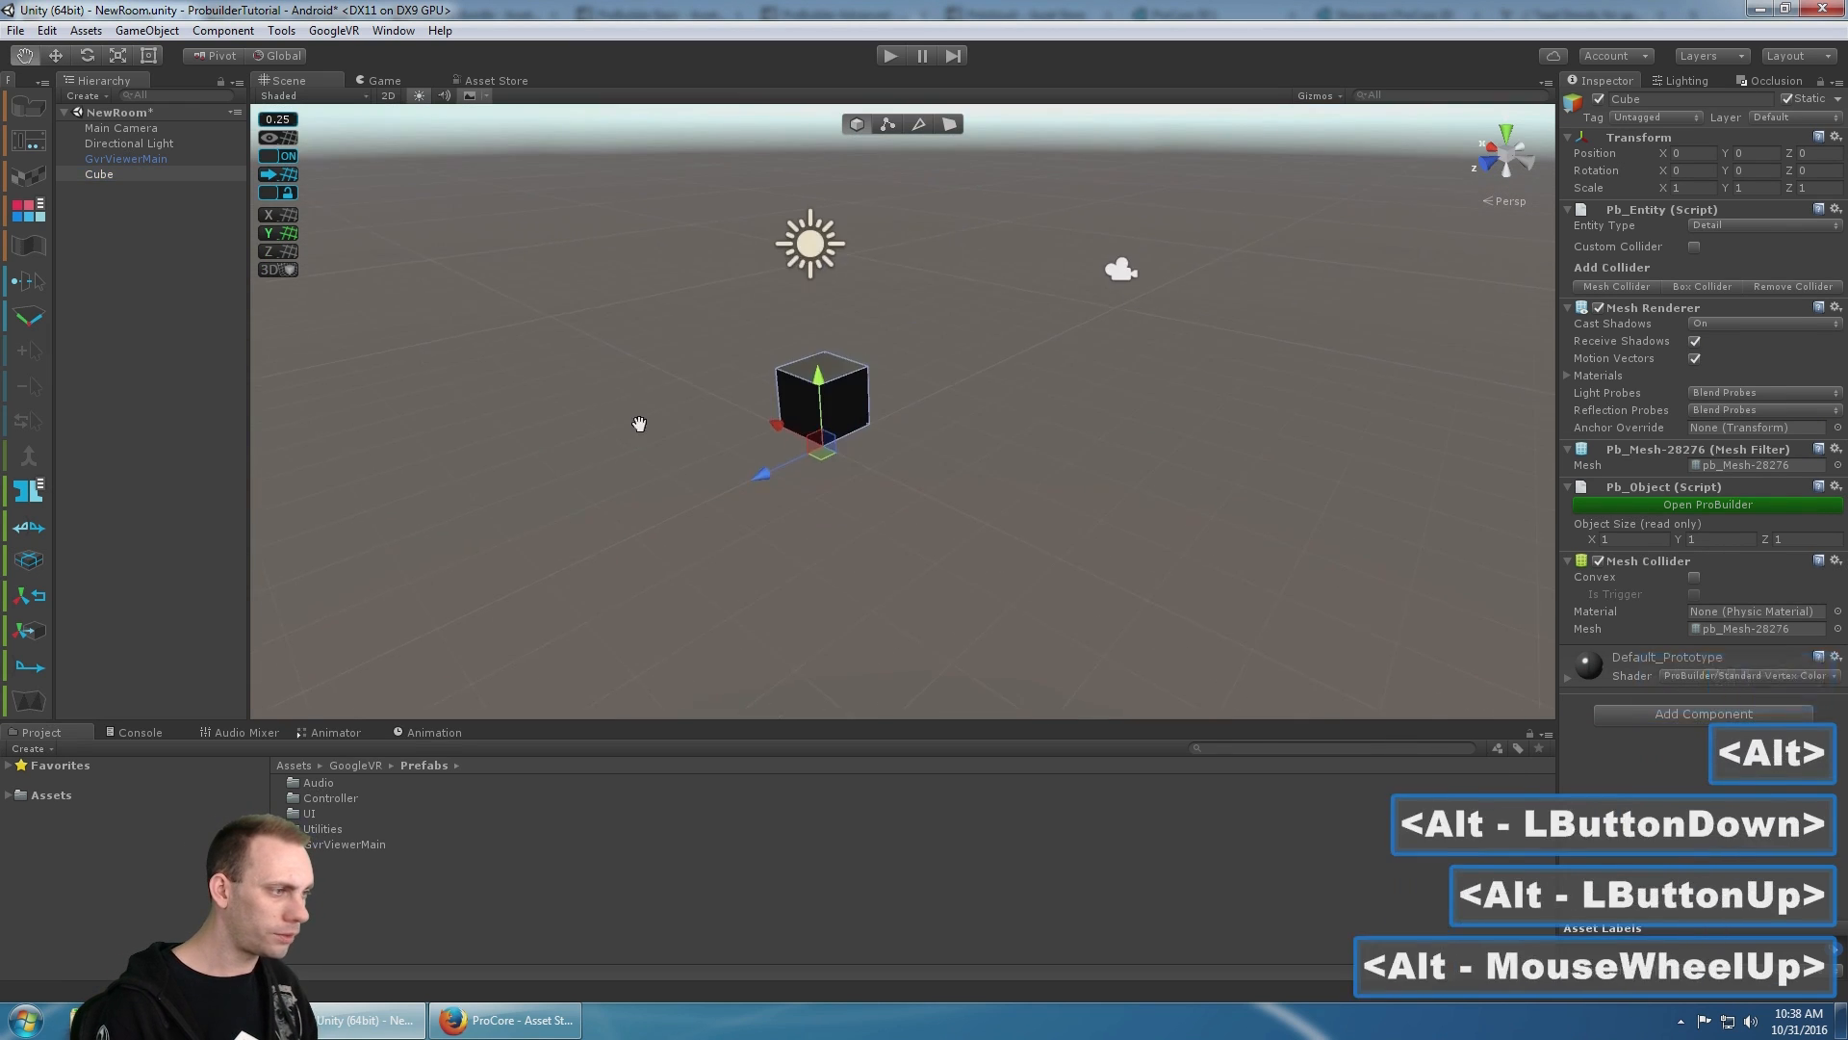
scroll(897, 338, "up", 5)
left_click_drag(897, 337, 1021, 385, "alt")
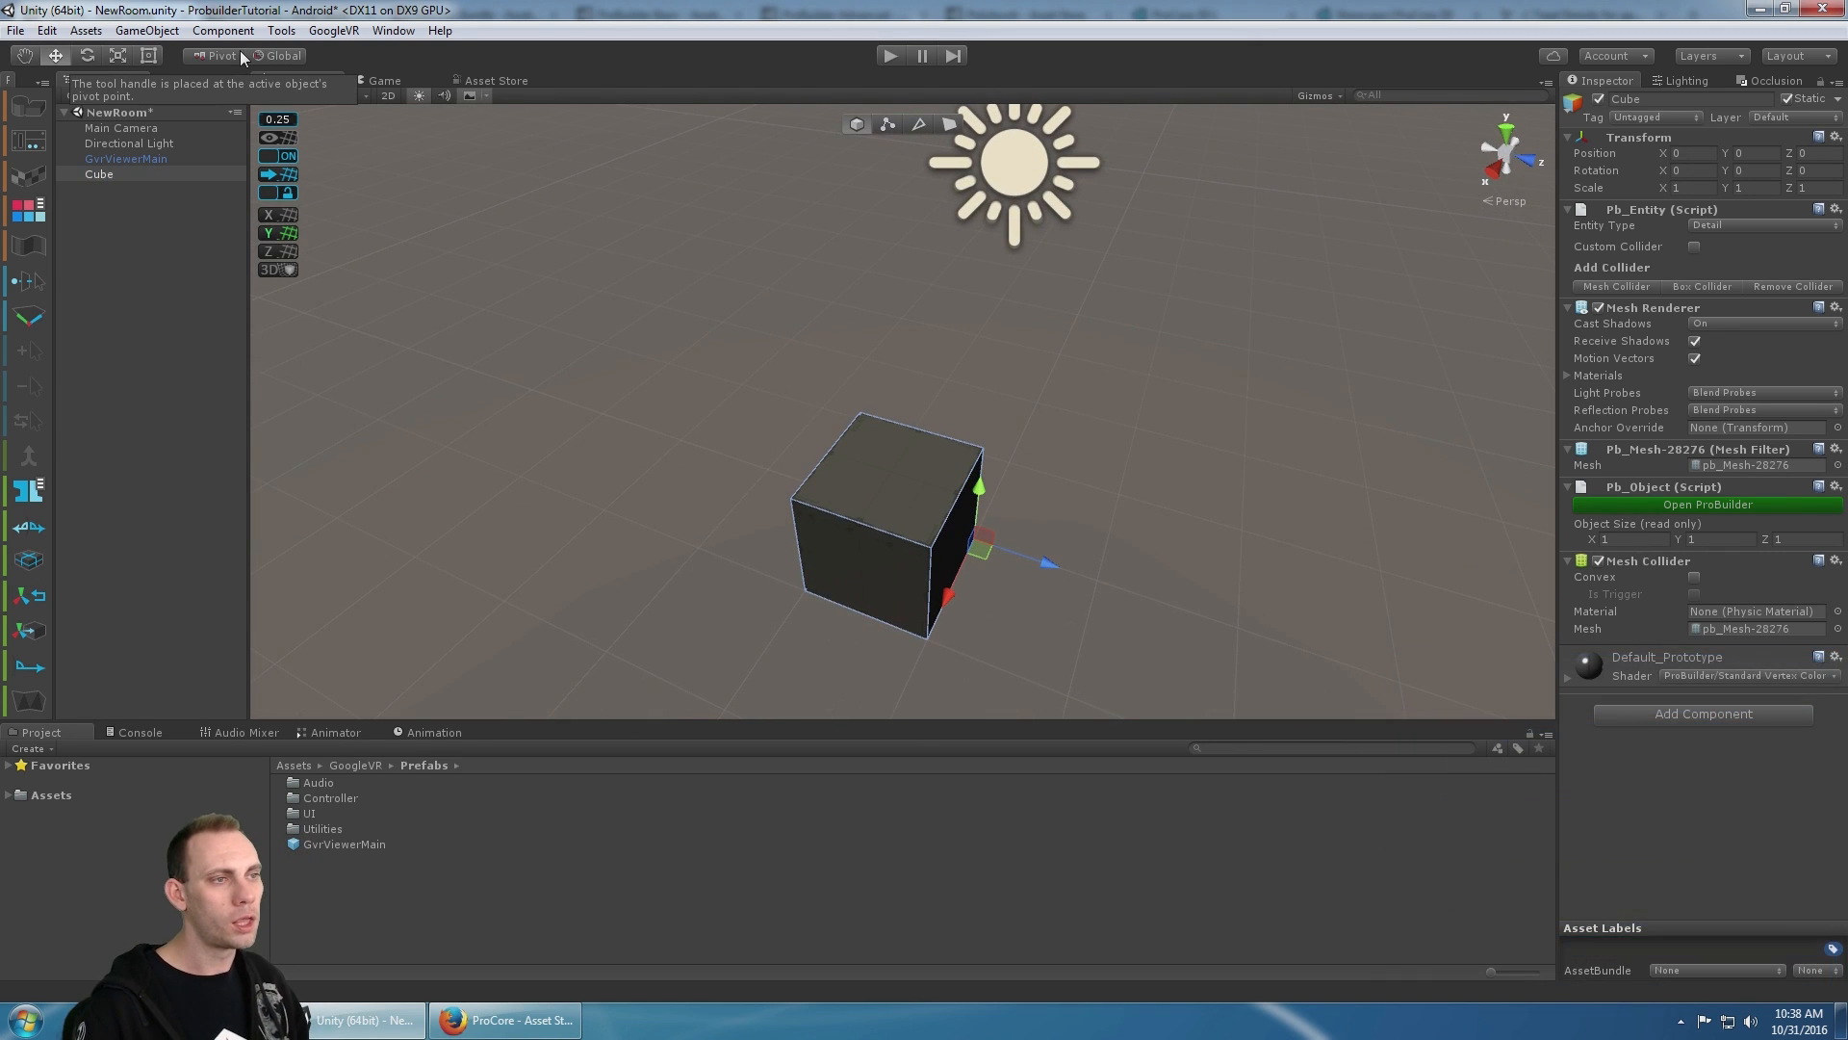
- Open the project's build settings, choose the Android platform, and open its player settings
left_click(16, 29)
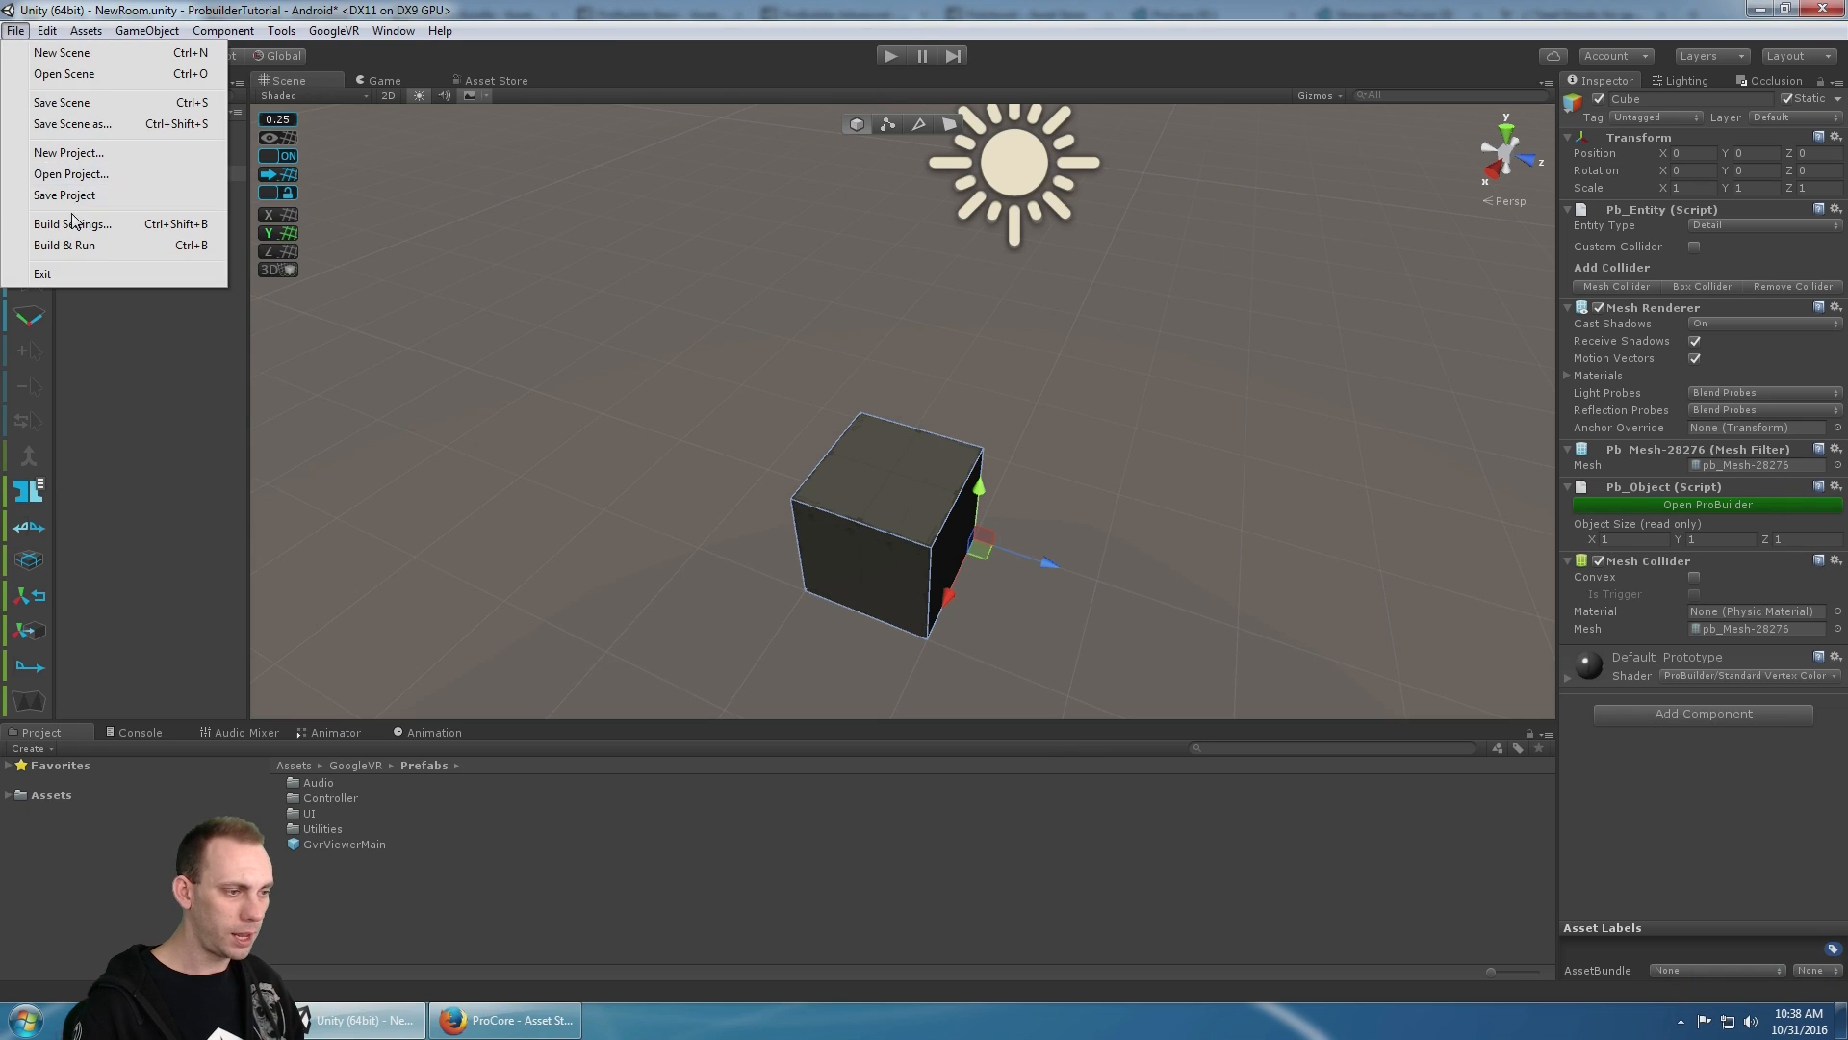
left_click(73, 223)
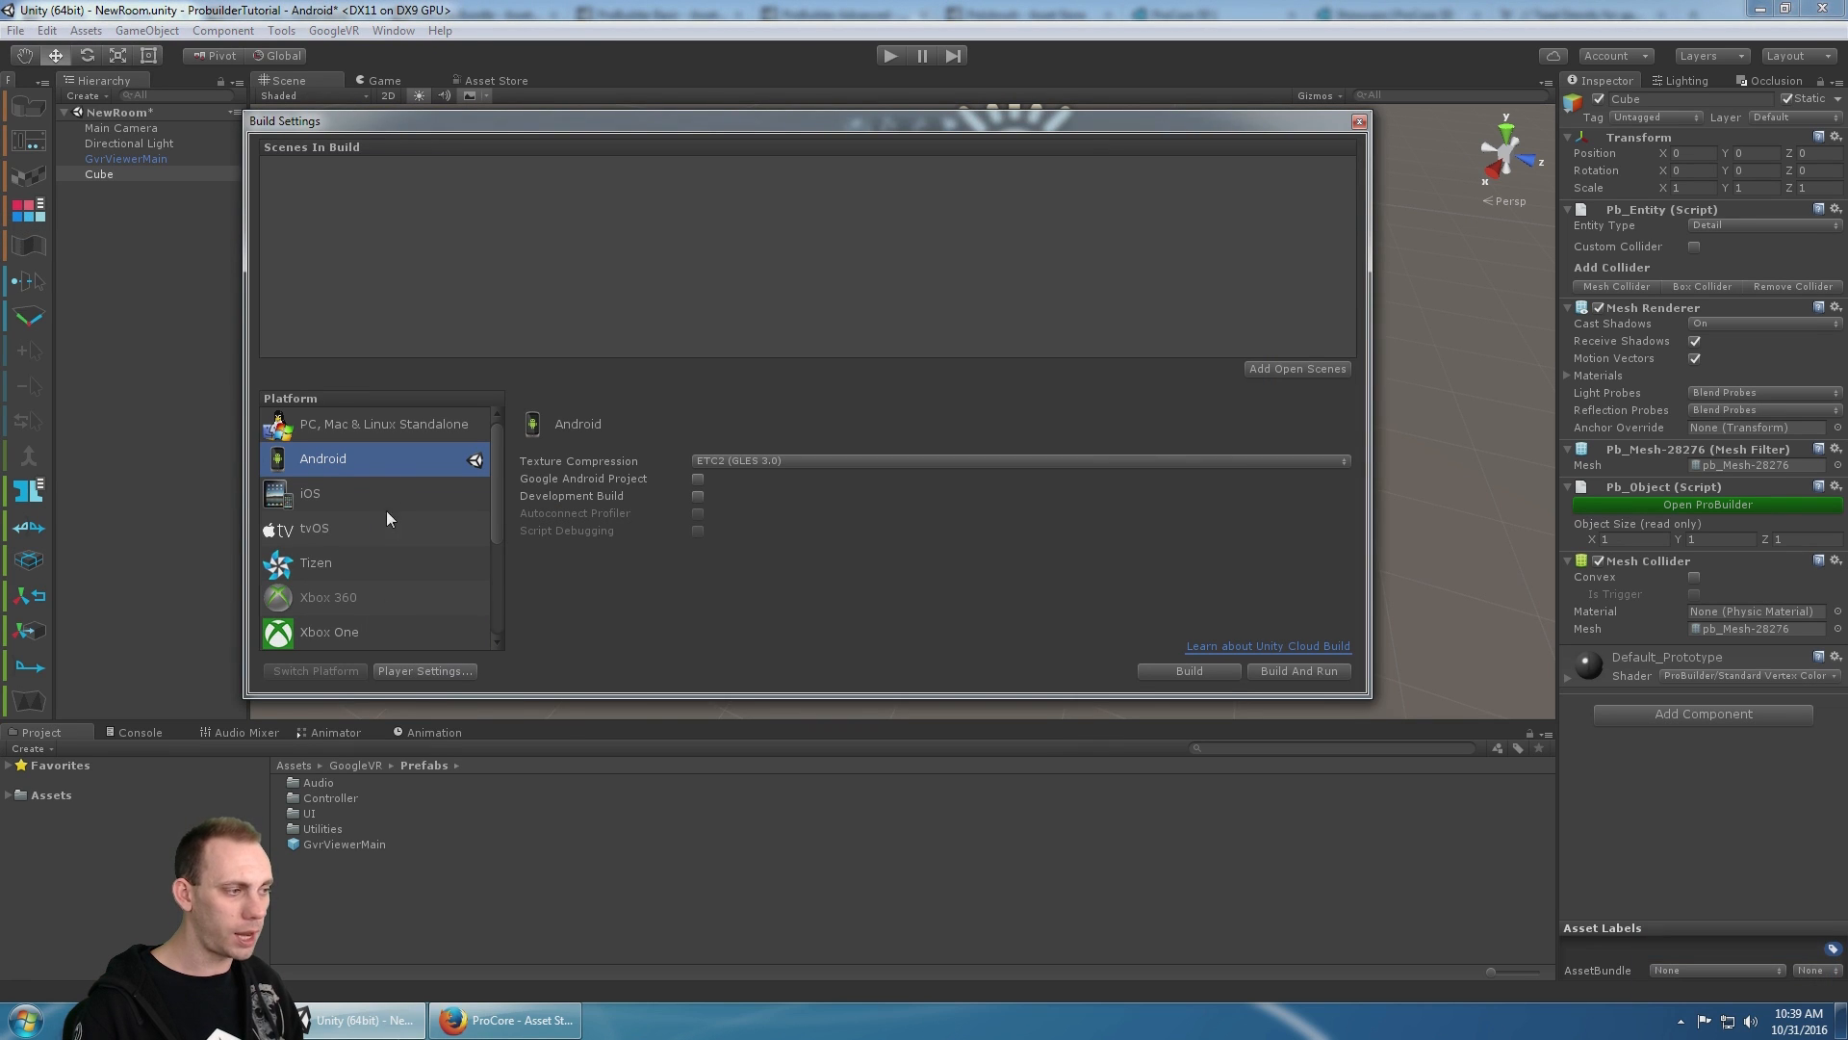
left_click(371, 470)
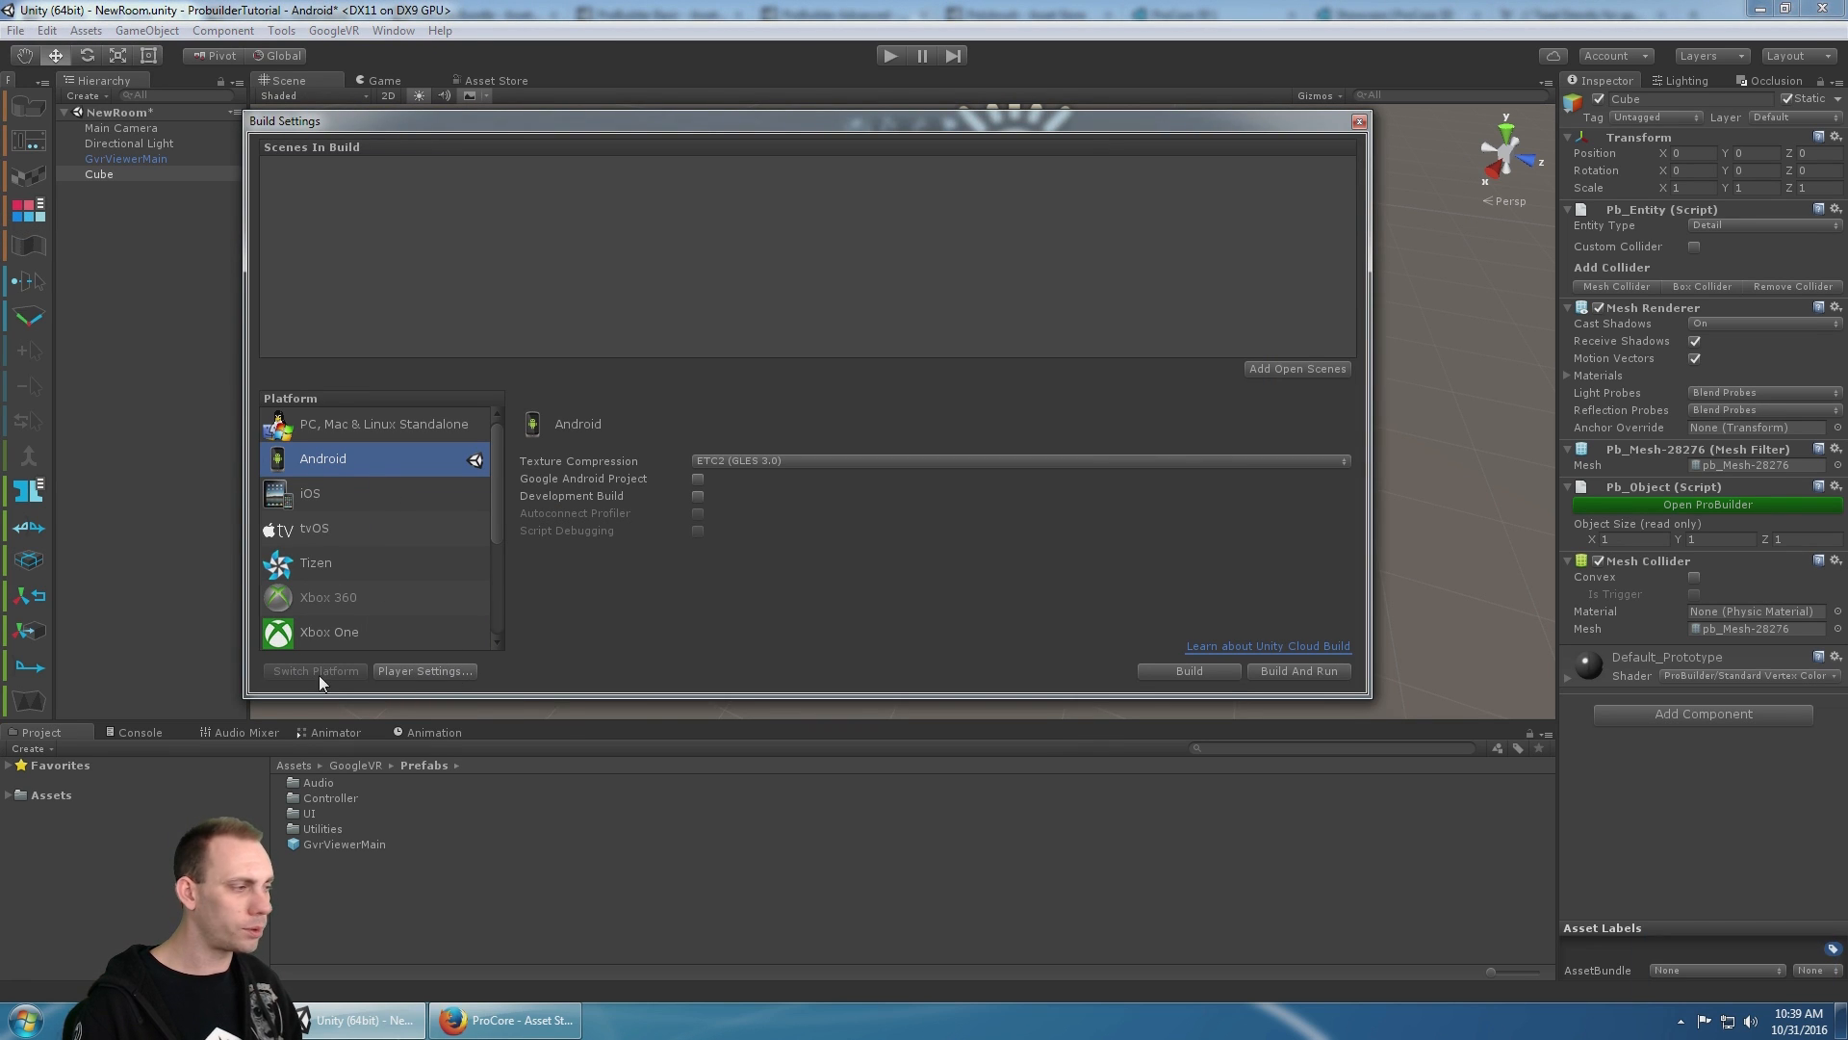
left_click(416, 672)
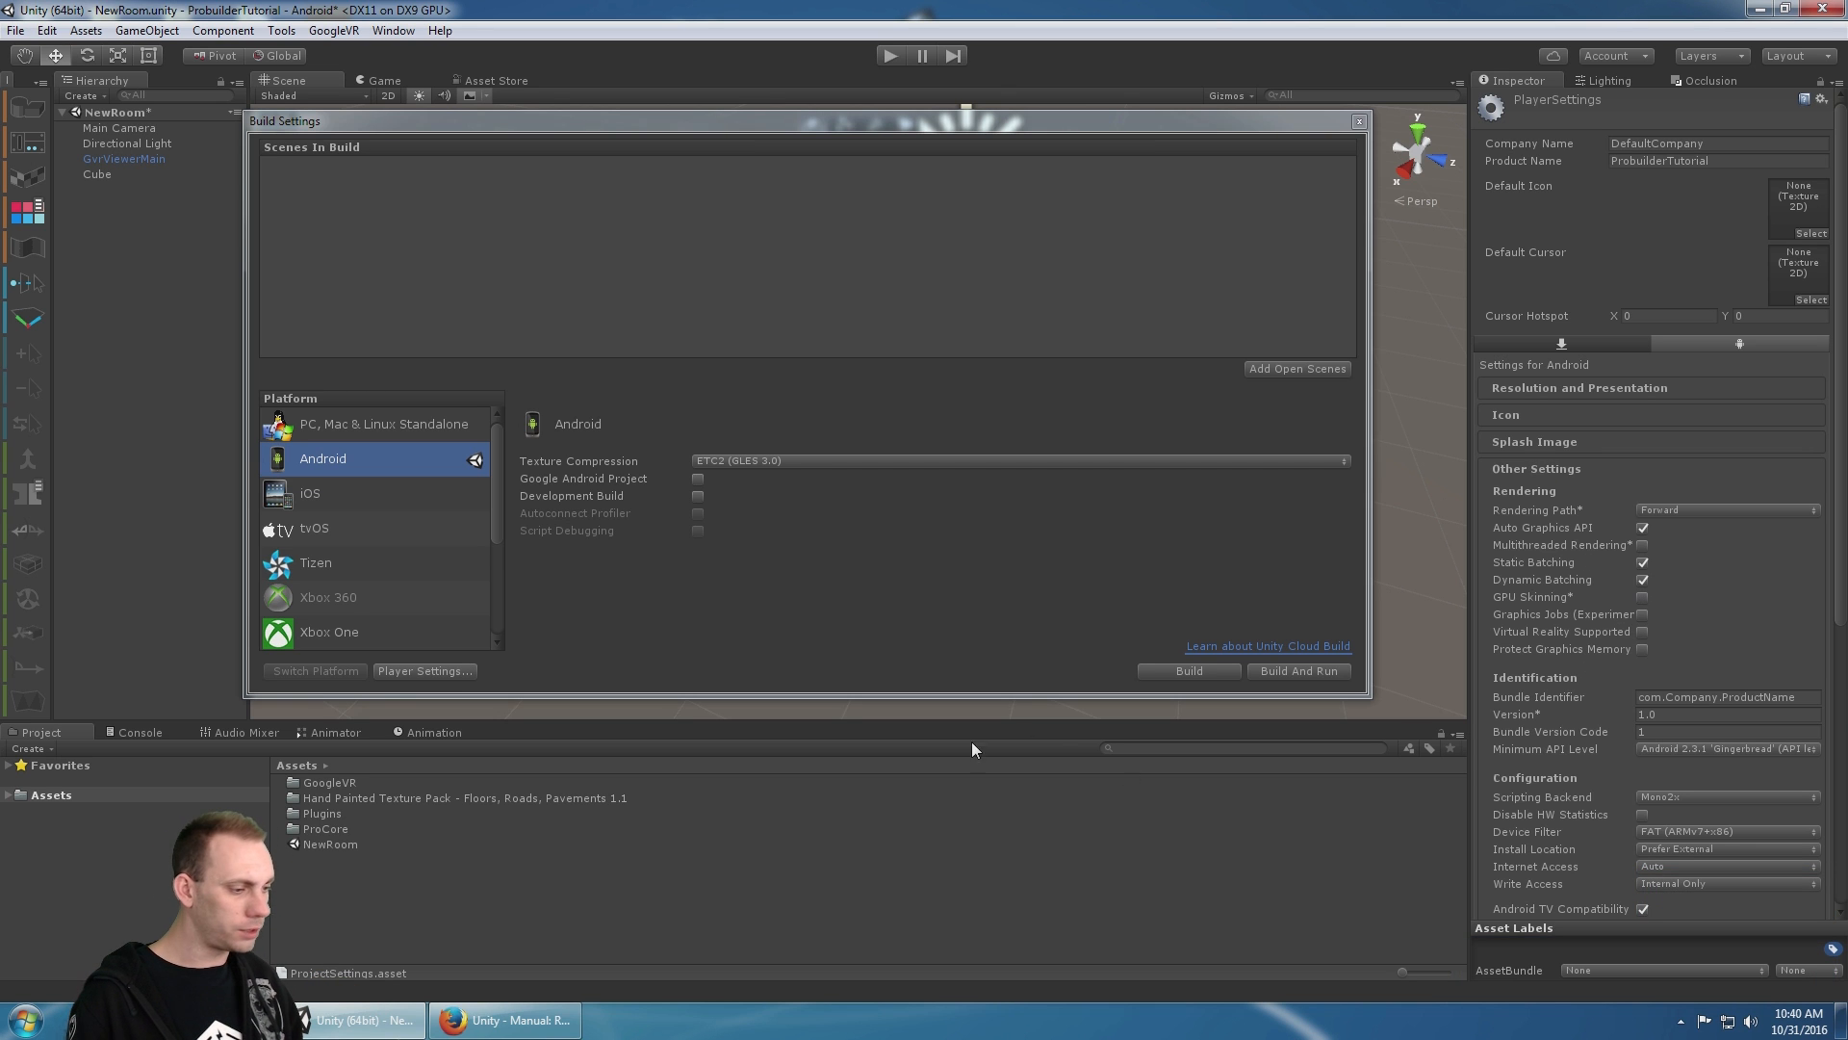
- Switch to Firefox to read the Unity manual's descriptions of the rendering paths, and return to Unity
left_click(471, 1020)
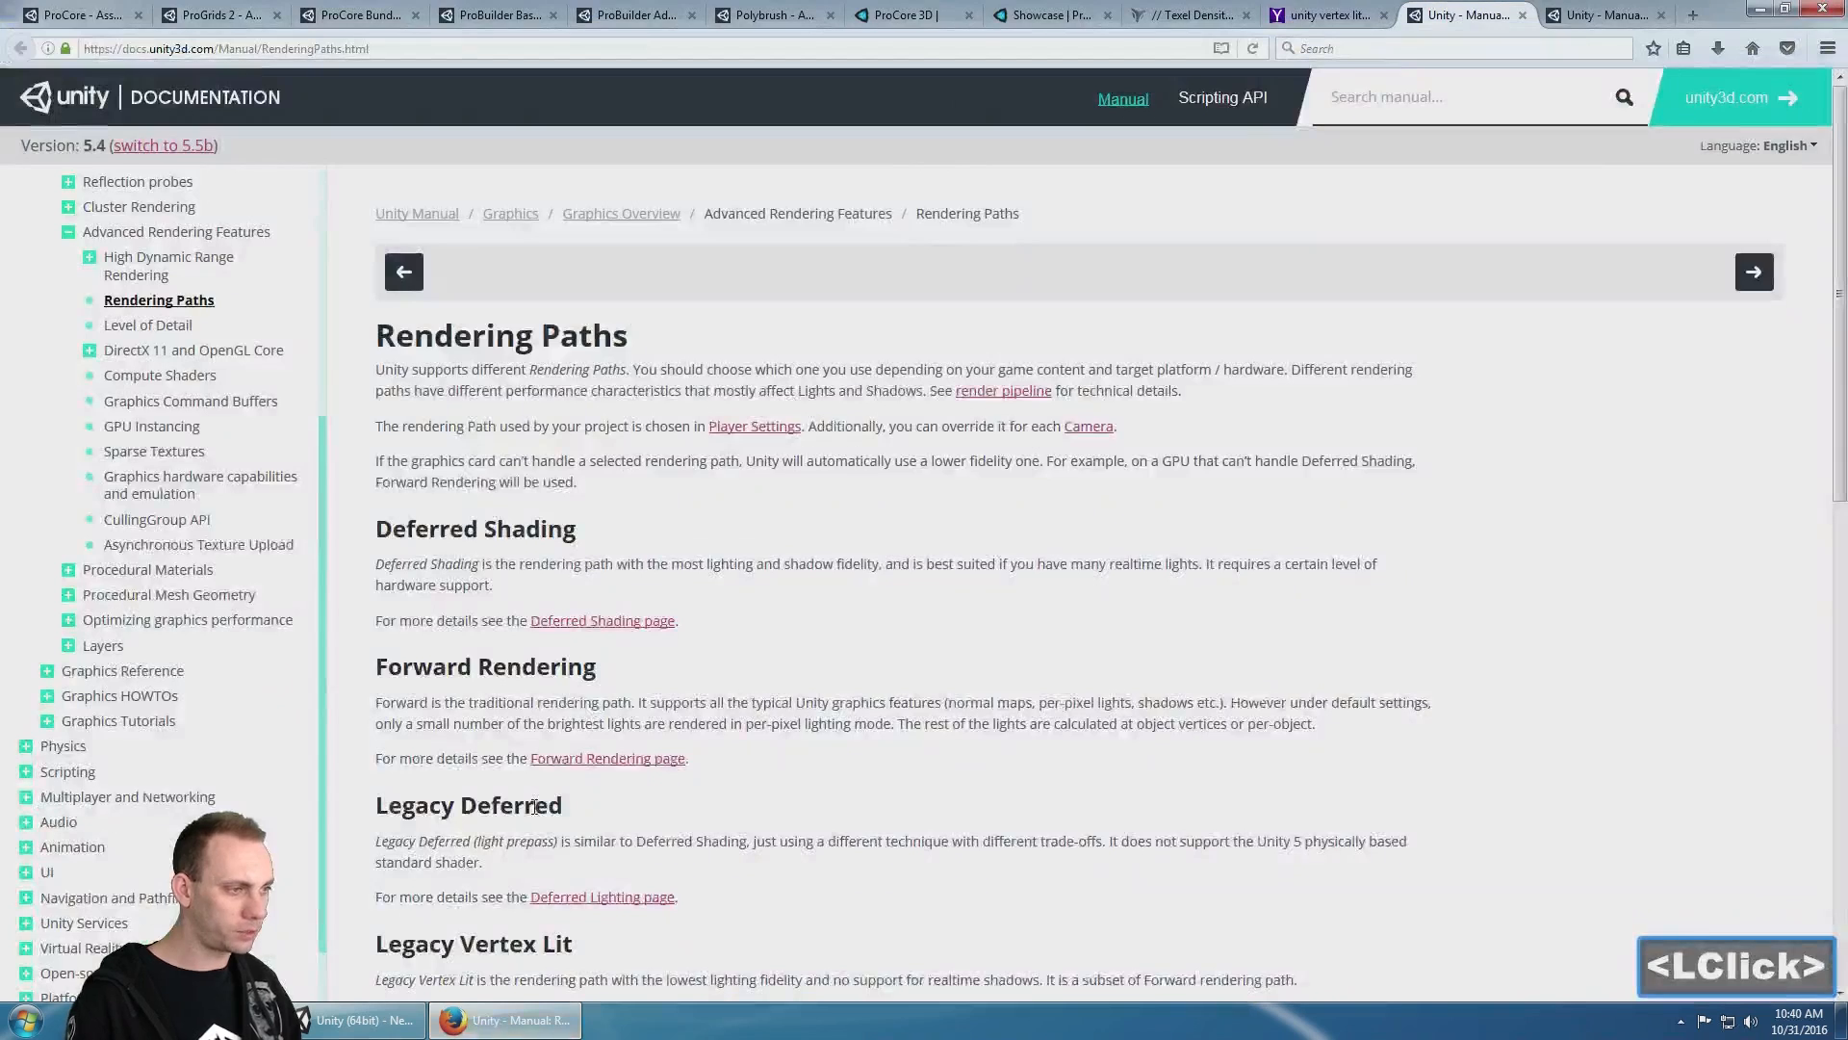
scroll(565, 639, "down", 2)
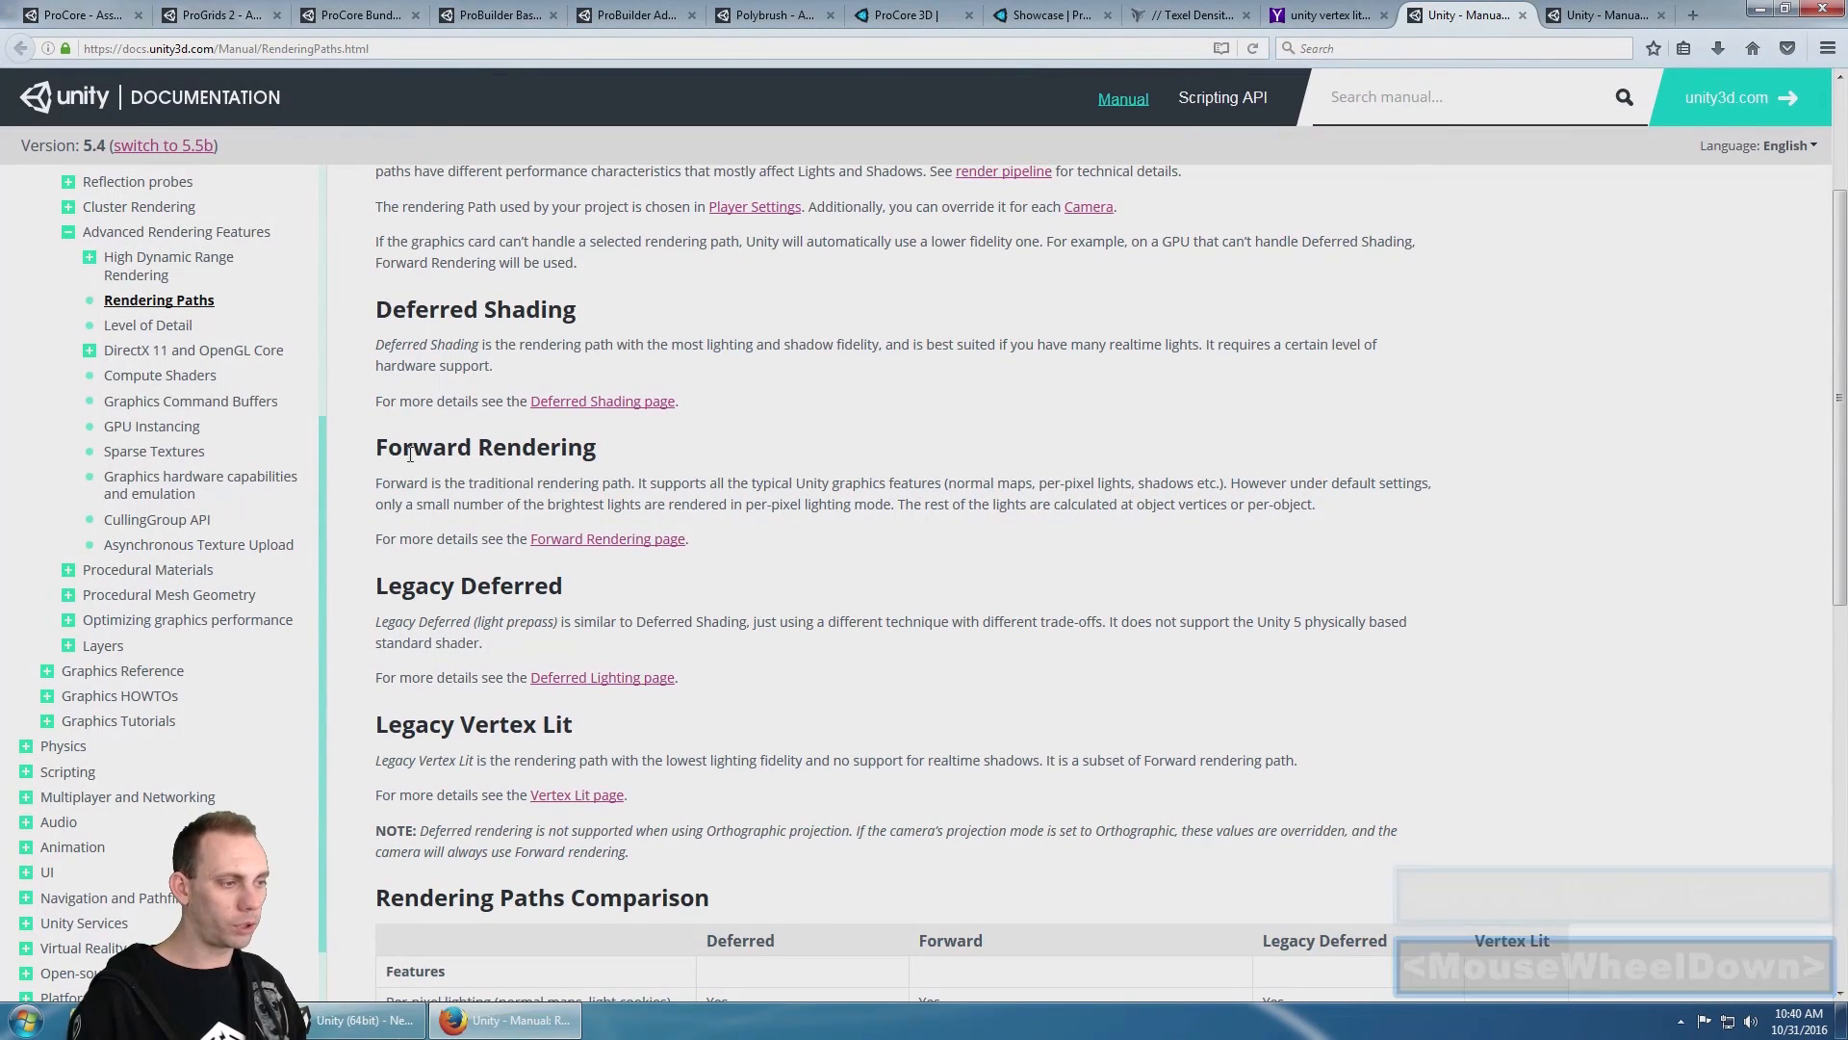
scroll(420, 536, "down", 1)
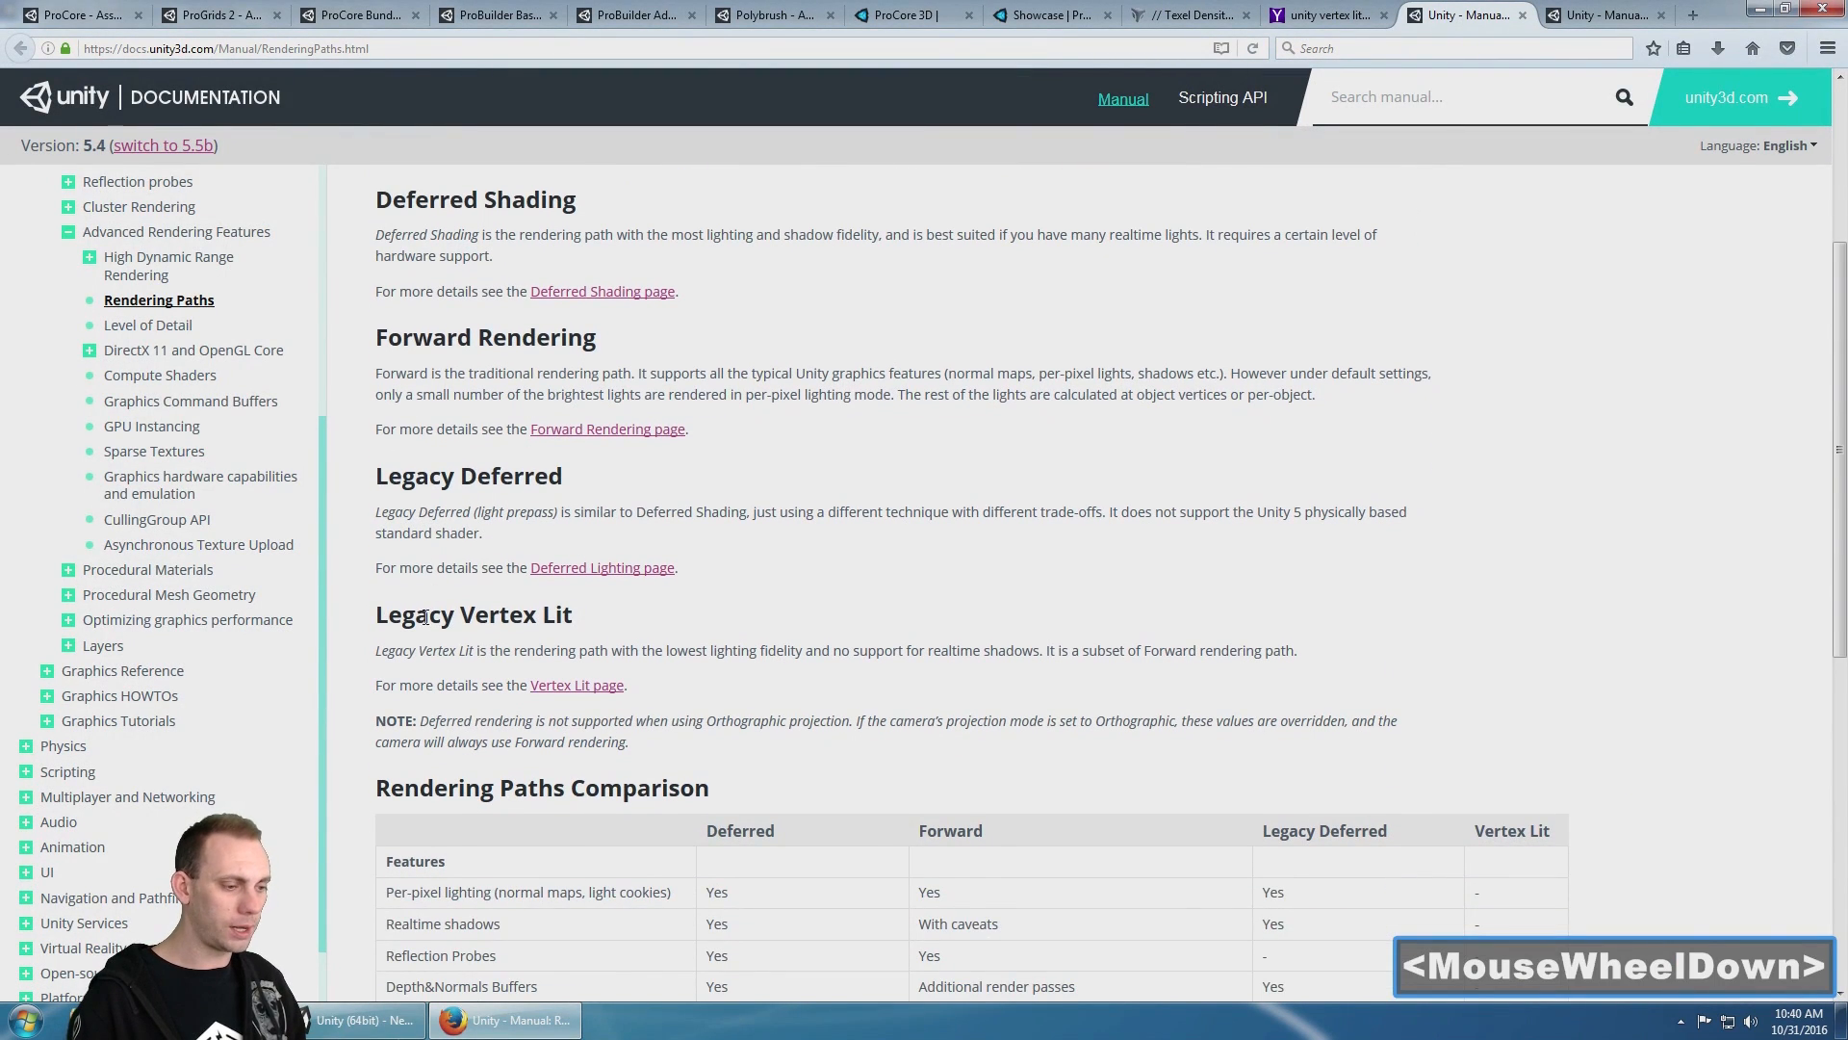
left_click(344, 1029)
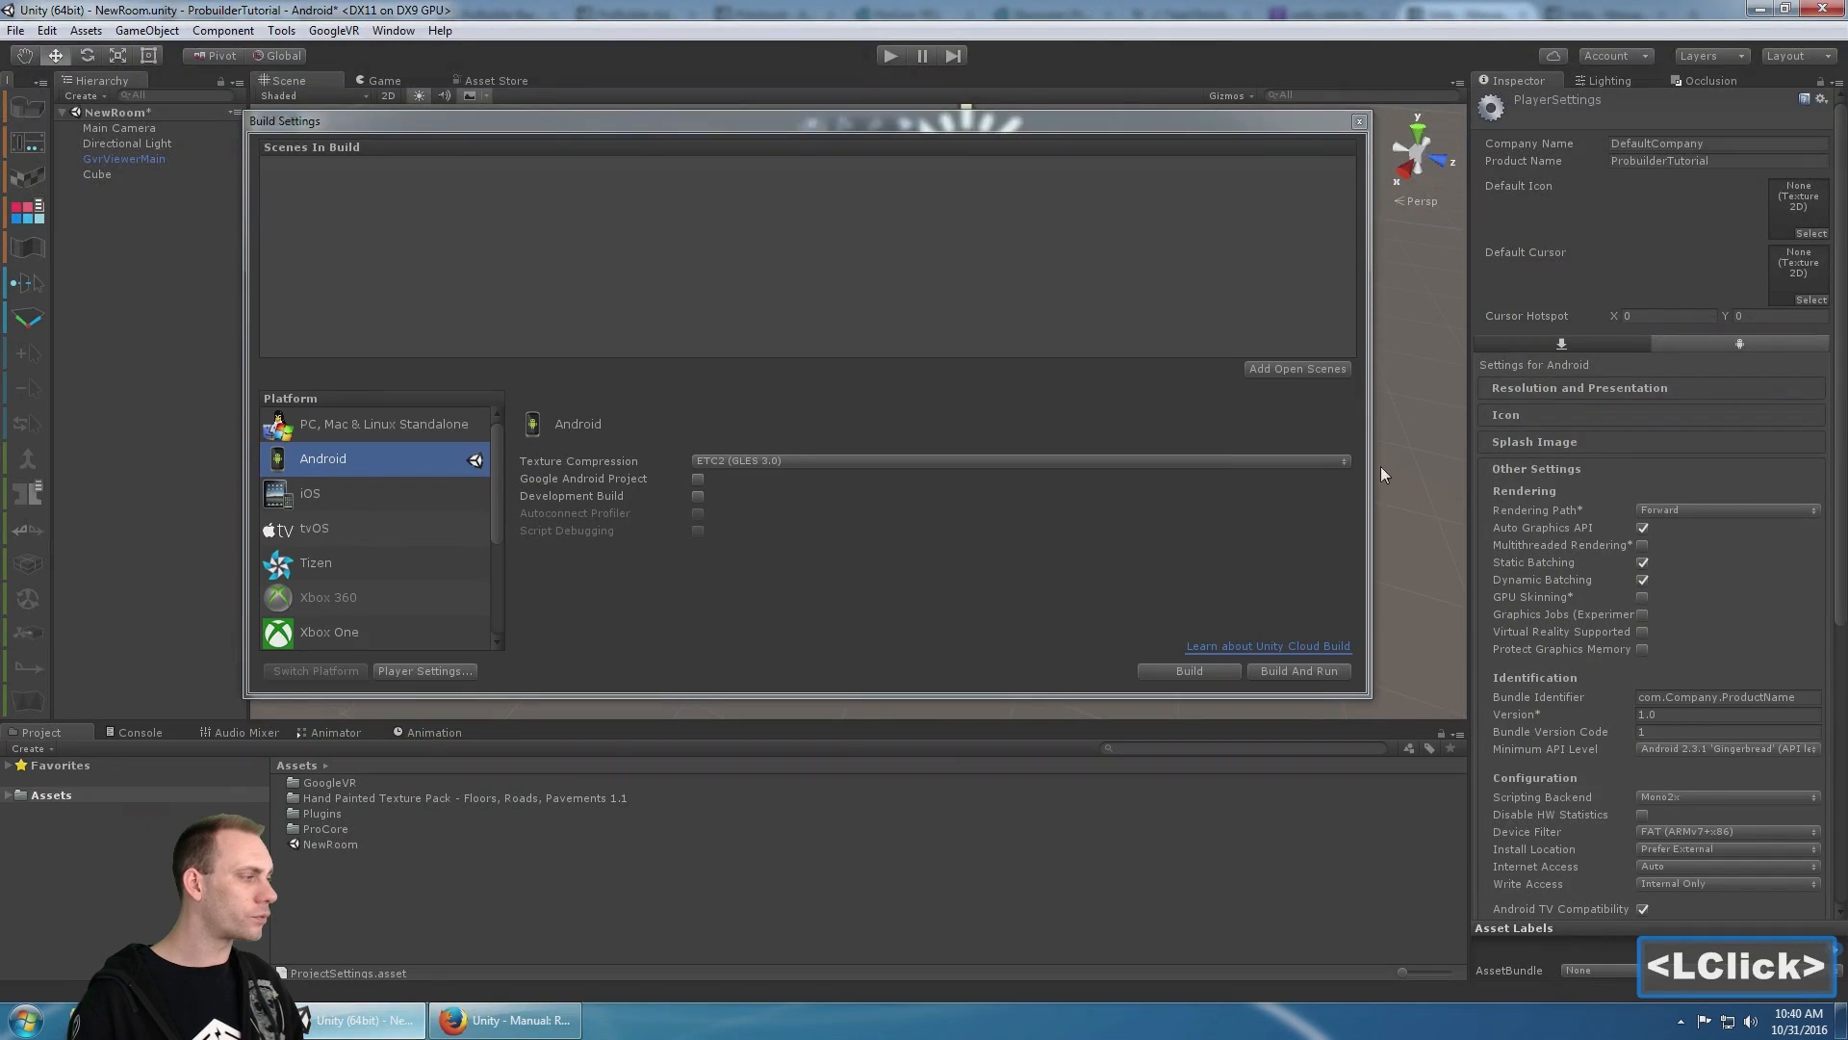
- Set the Android rendering path to Legacy Vertex Lit, check the Vertex Colors palette, and close the build settings
left_click(1692, 510)
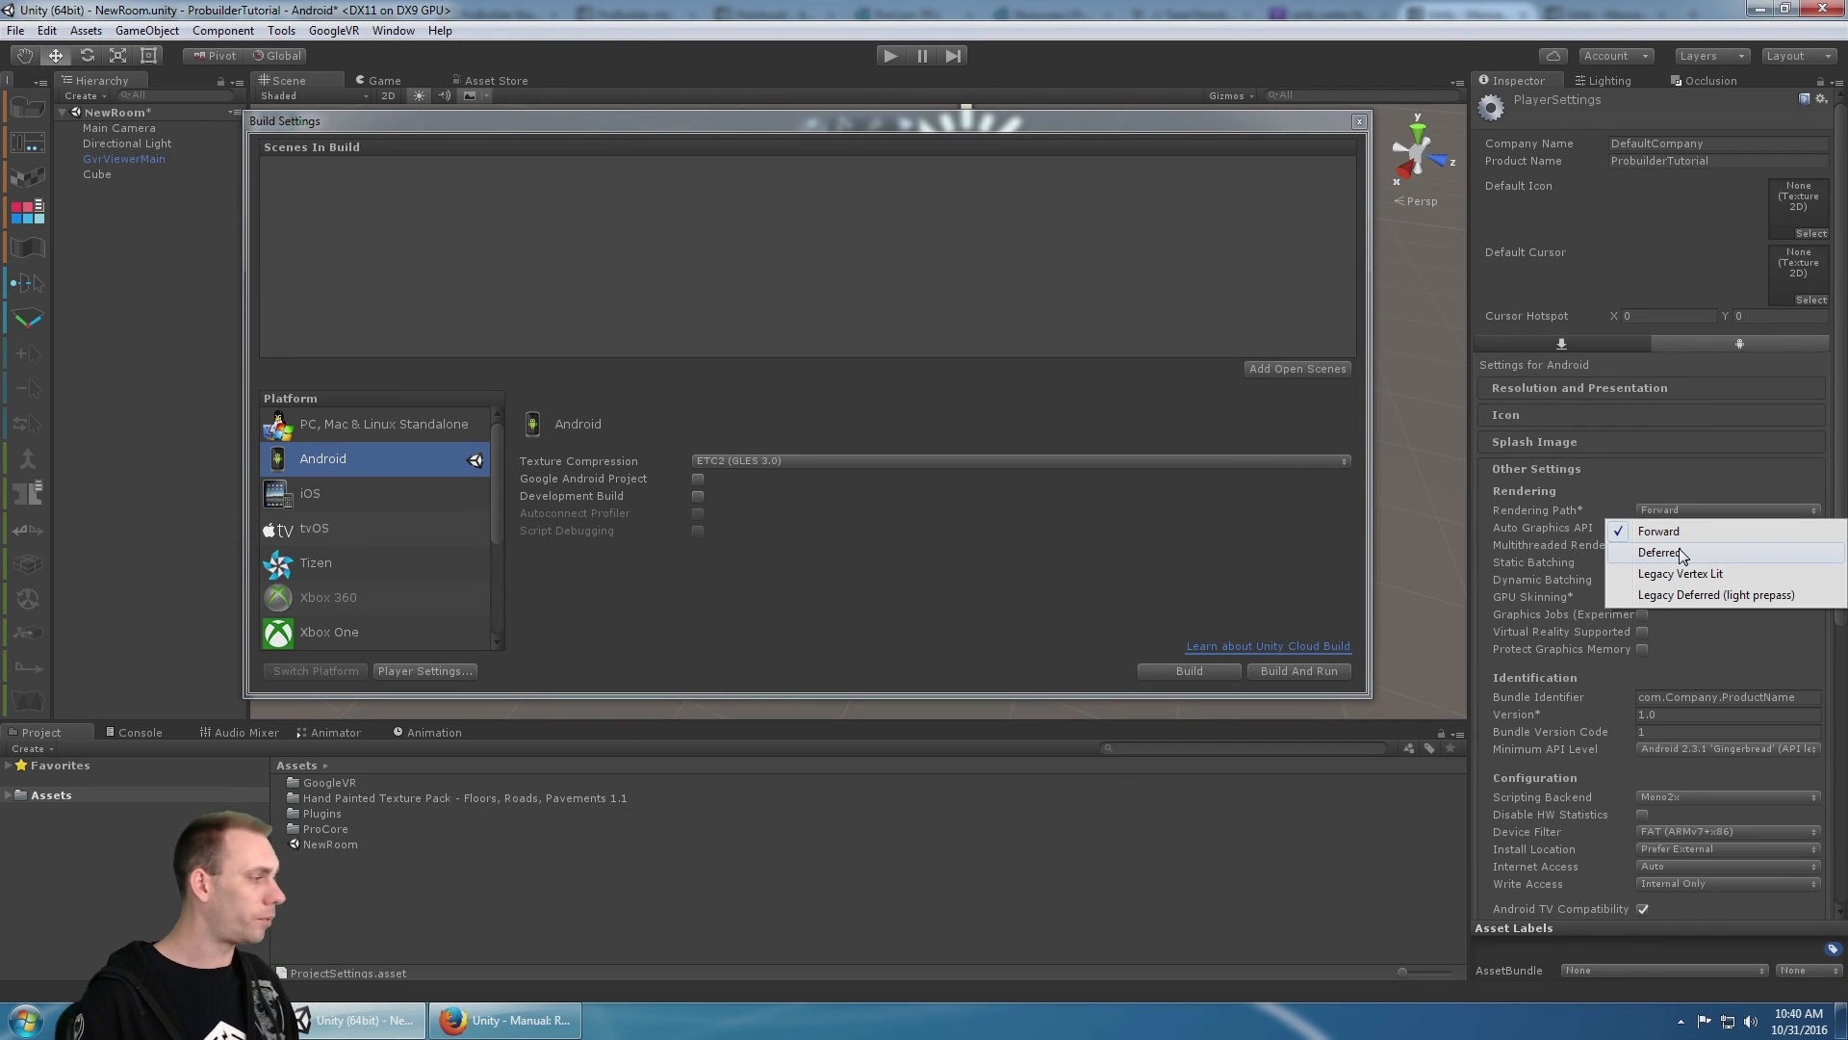
left_click(1722, 576)
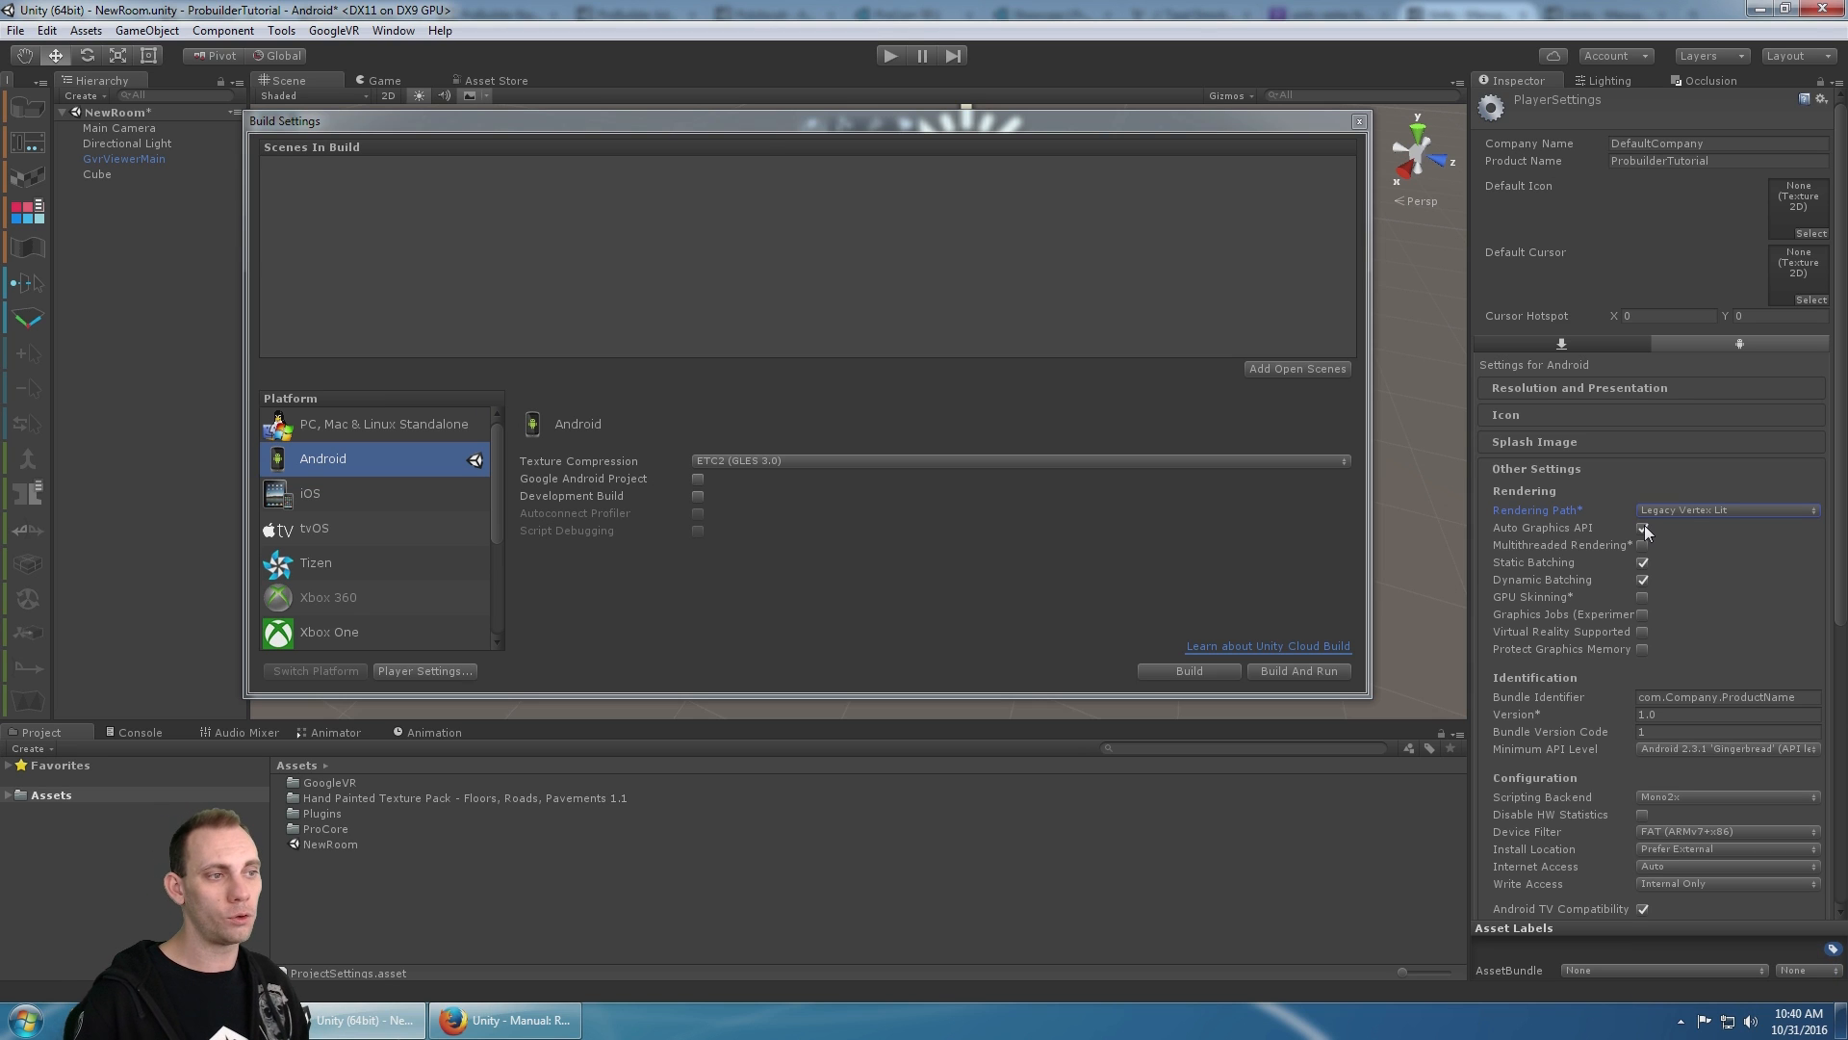
left_click(28, 219)
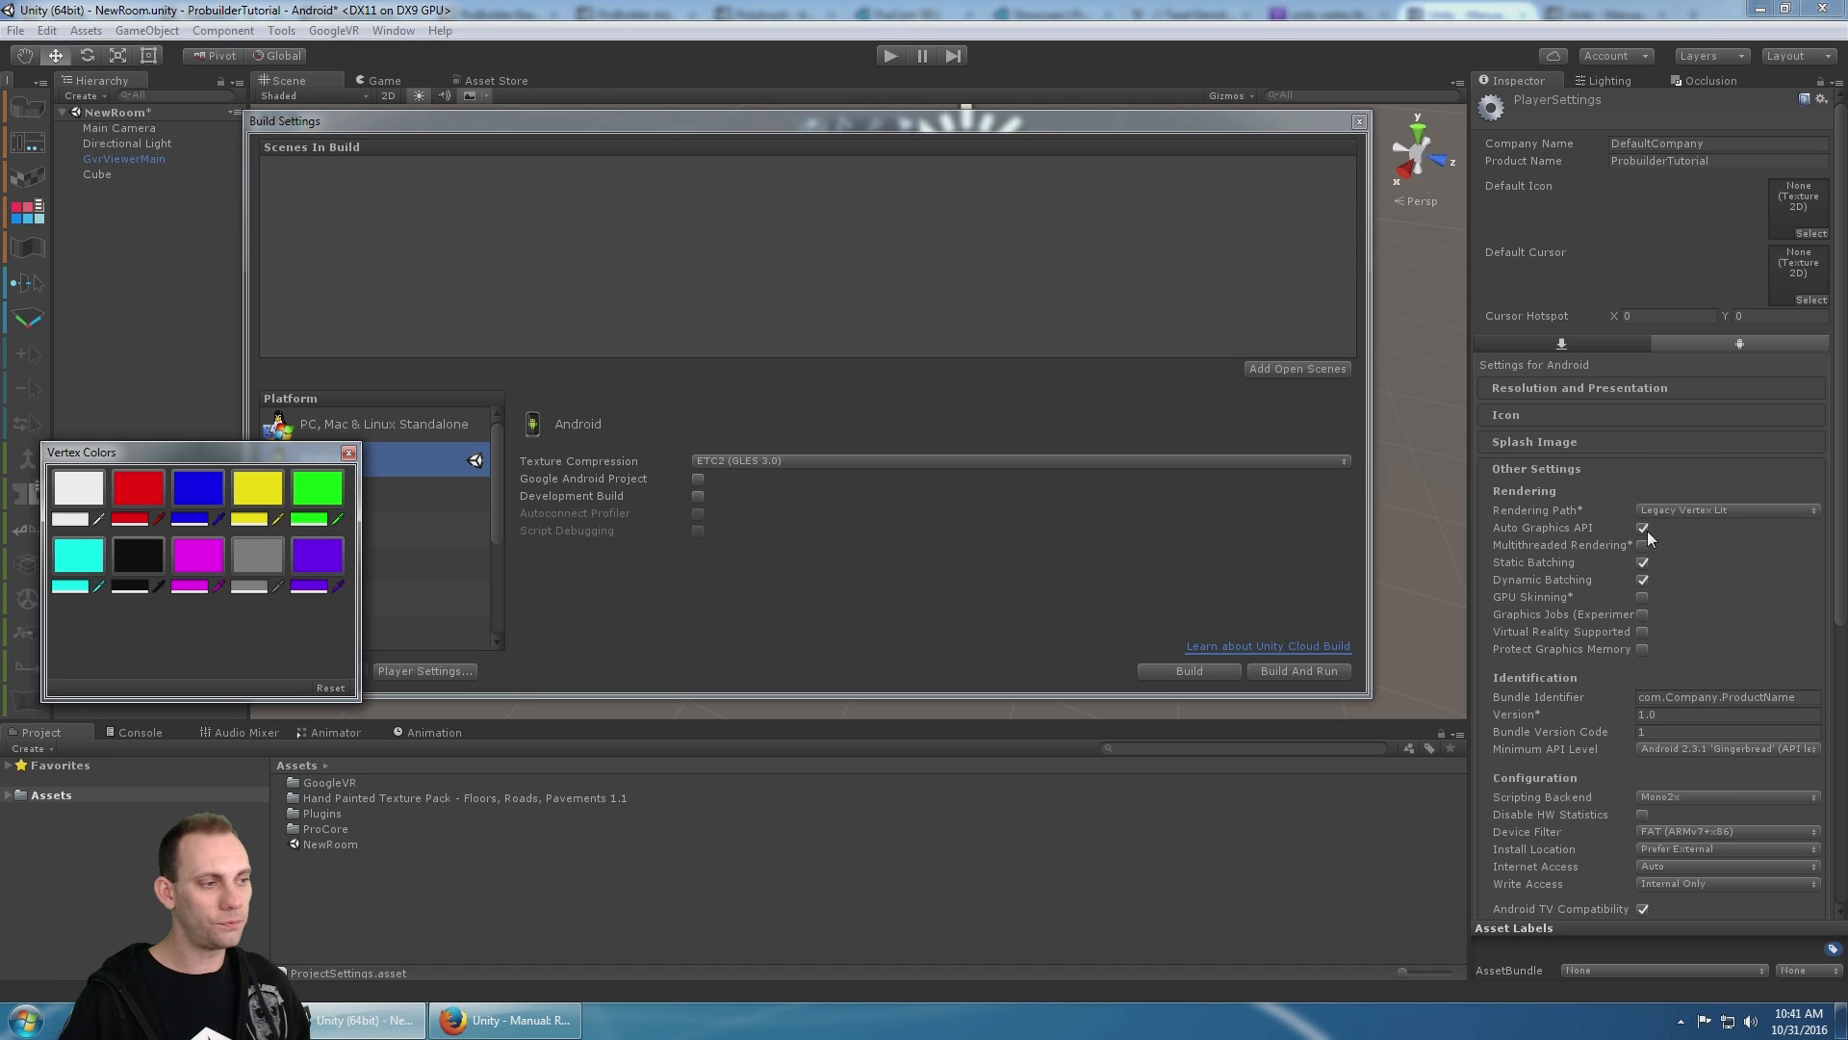
left_click(347, 452)
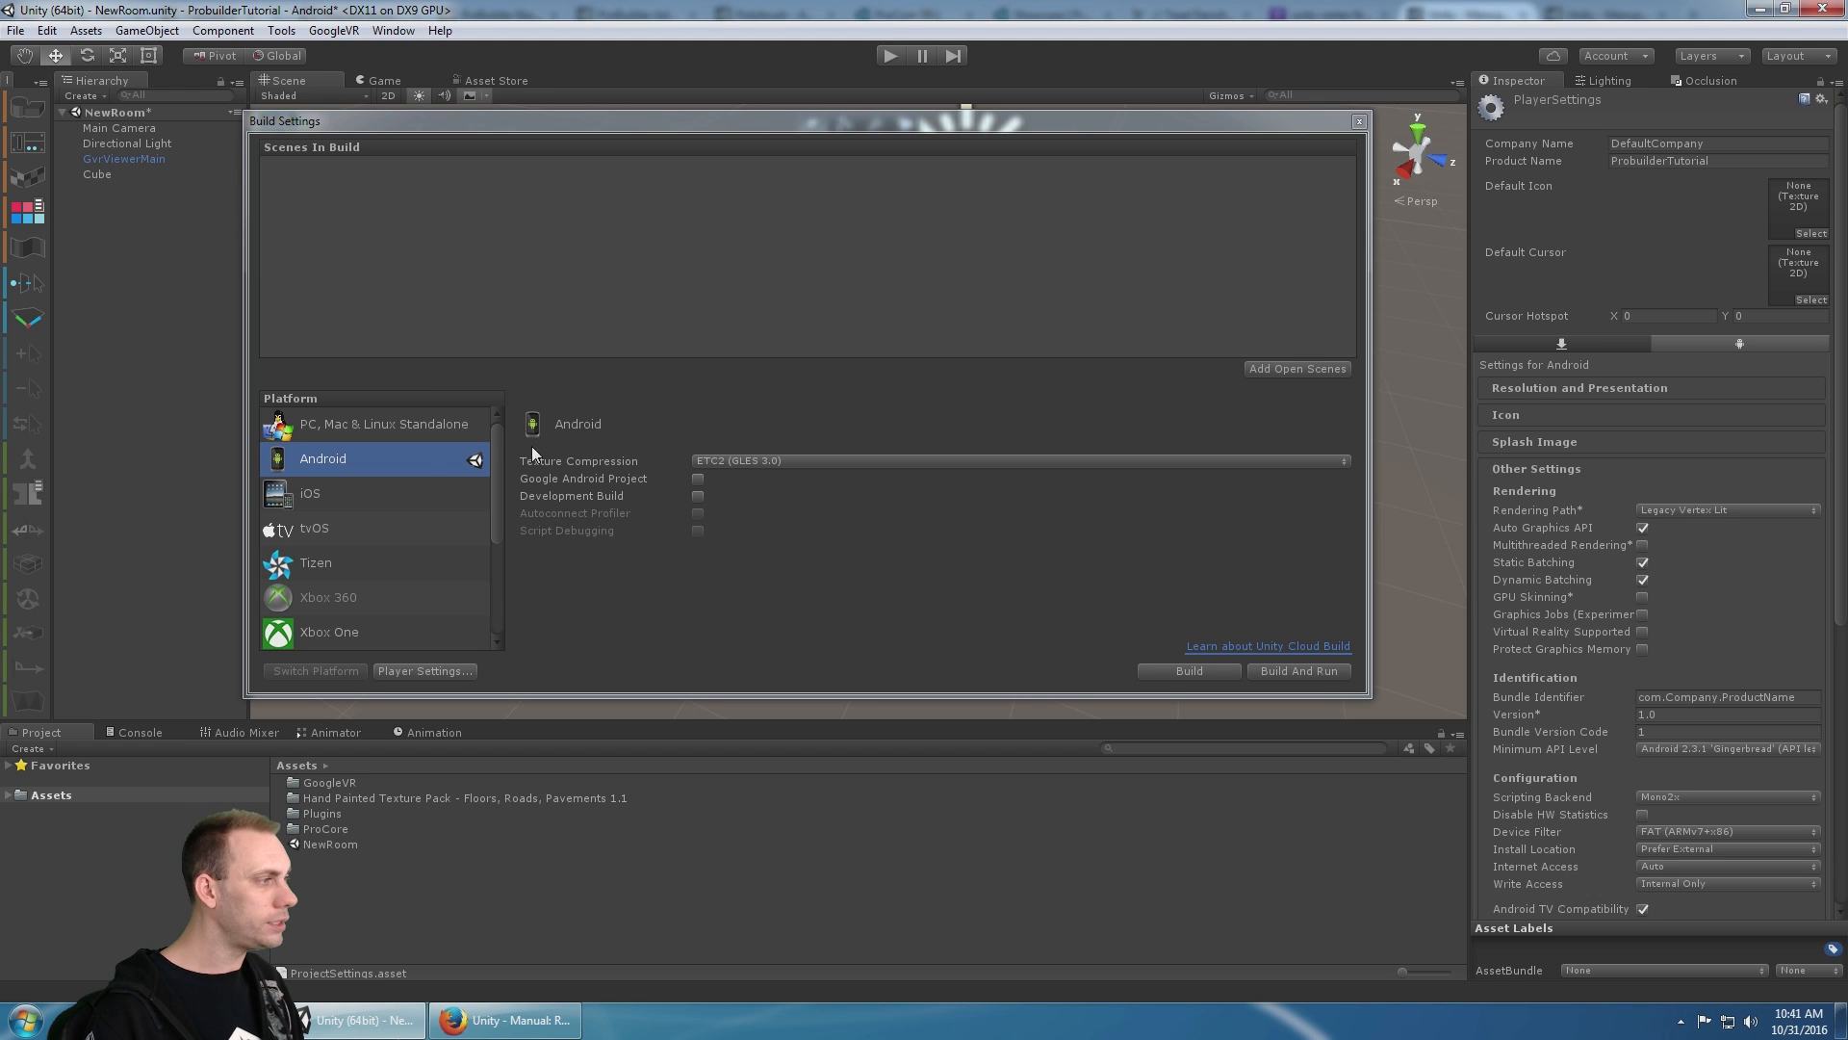
left_click(1358, 122)
- Examine how the cube is lit on its different faces, viewing it from several angles and distances
scroll(932, 514, "down", 2)
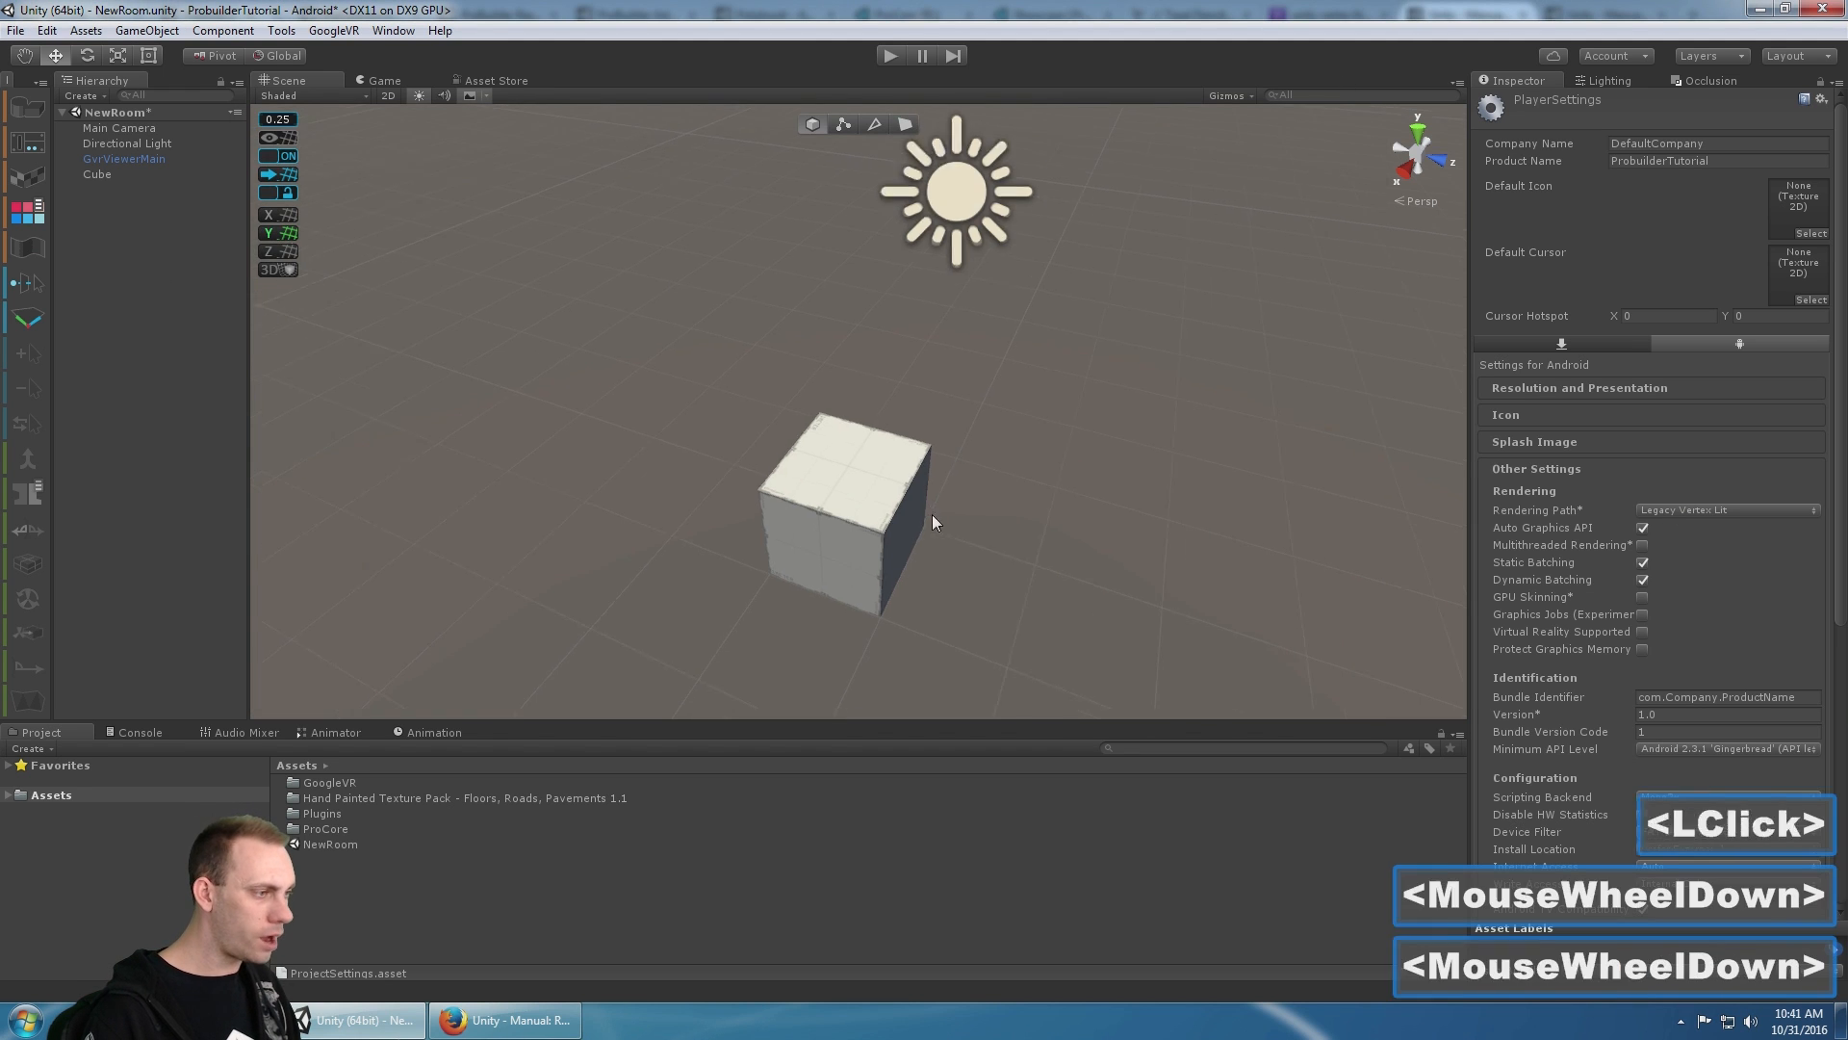
scroll(878, 431, "up", 3)
middle_click(879, 431, "alt")
scroll(879, 430, "down", 1)
left_click_drag(879, 430, 864, 314, "alt")
scroll(863, 314, "down", 5)
middle_click(866, 380)
left_click_drag(867, 379, 830, 481, "alt")
left_click(833, 482)
left_click_drag(1109, 340, 1064, 202, "alt")
key("f")
scroll(934, 347, "down", 4)
middle_click(934, 366, "alt")
- Try moving the directional light along the Z axis to -4.5, and undo the move
left_click(871, 176)
scroll(972, 340, "down", 4)
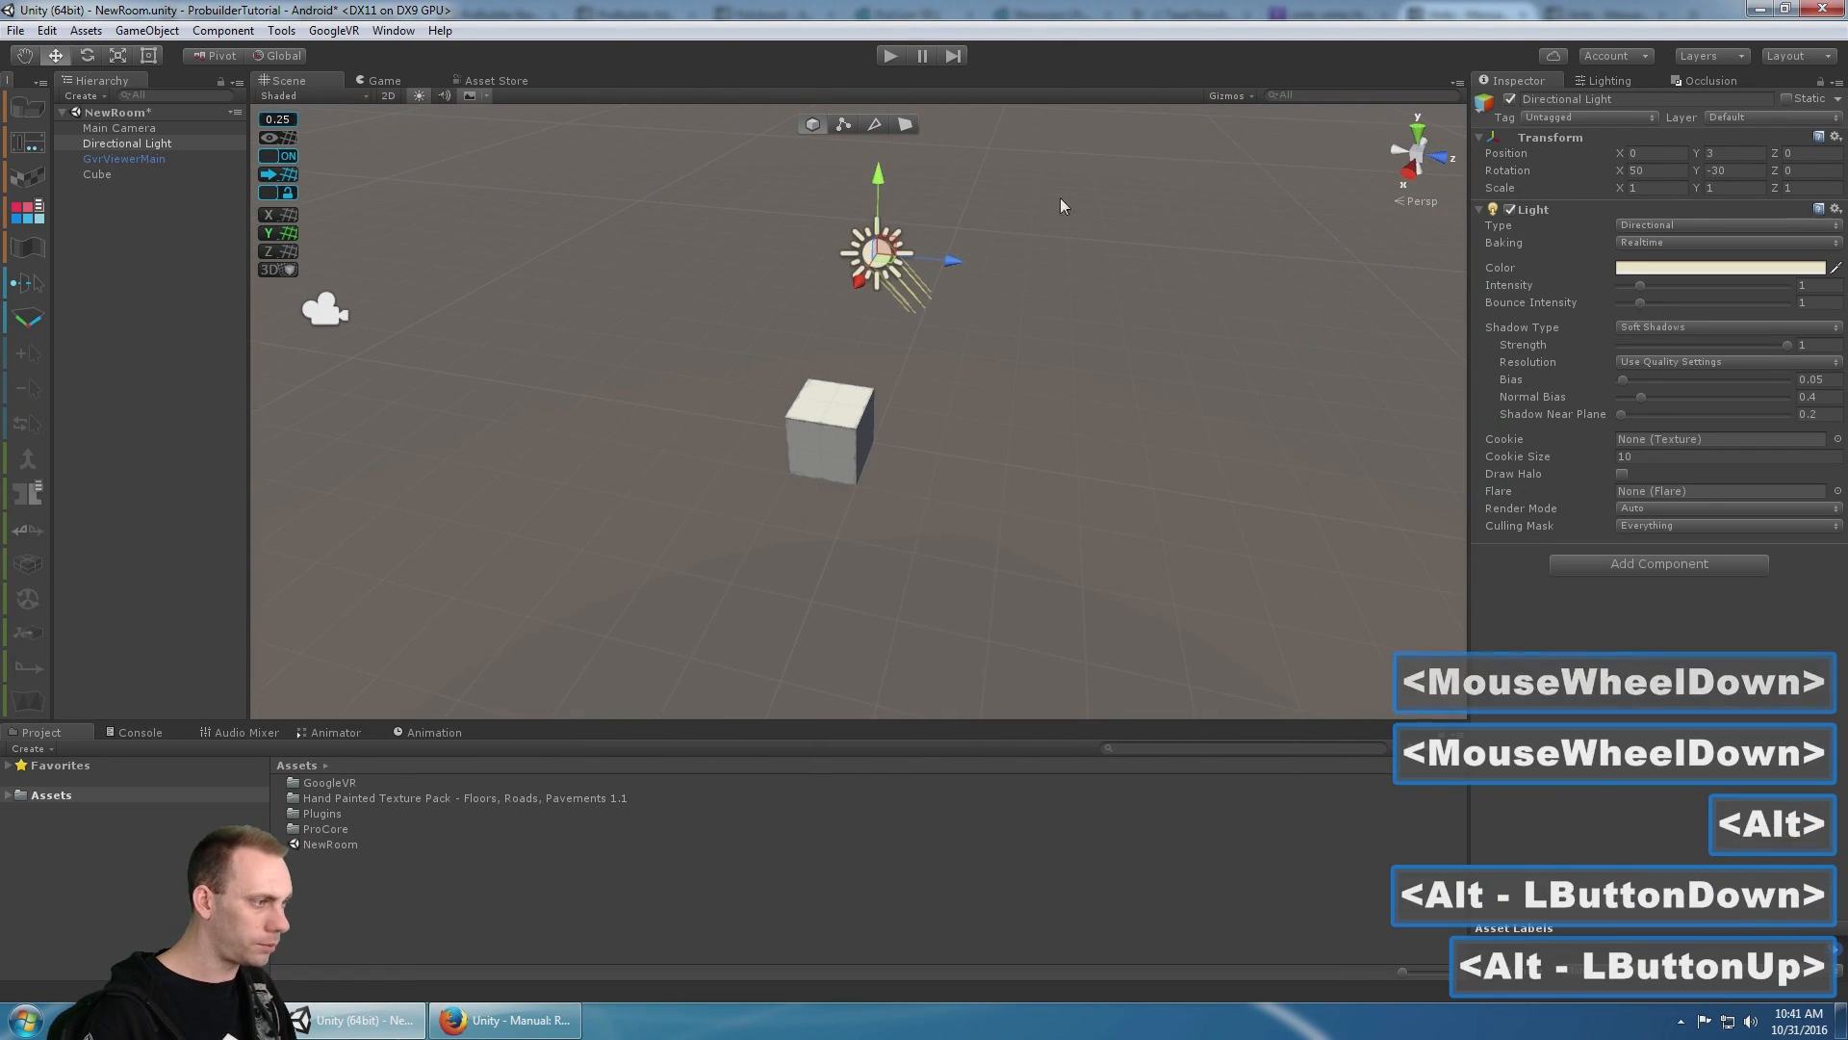
left_click_drag(929, 251, 602, 239)
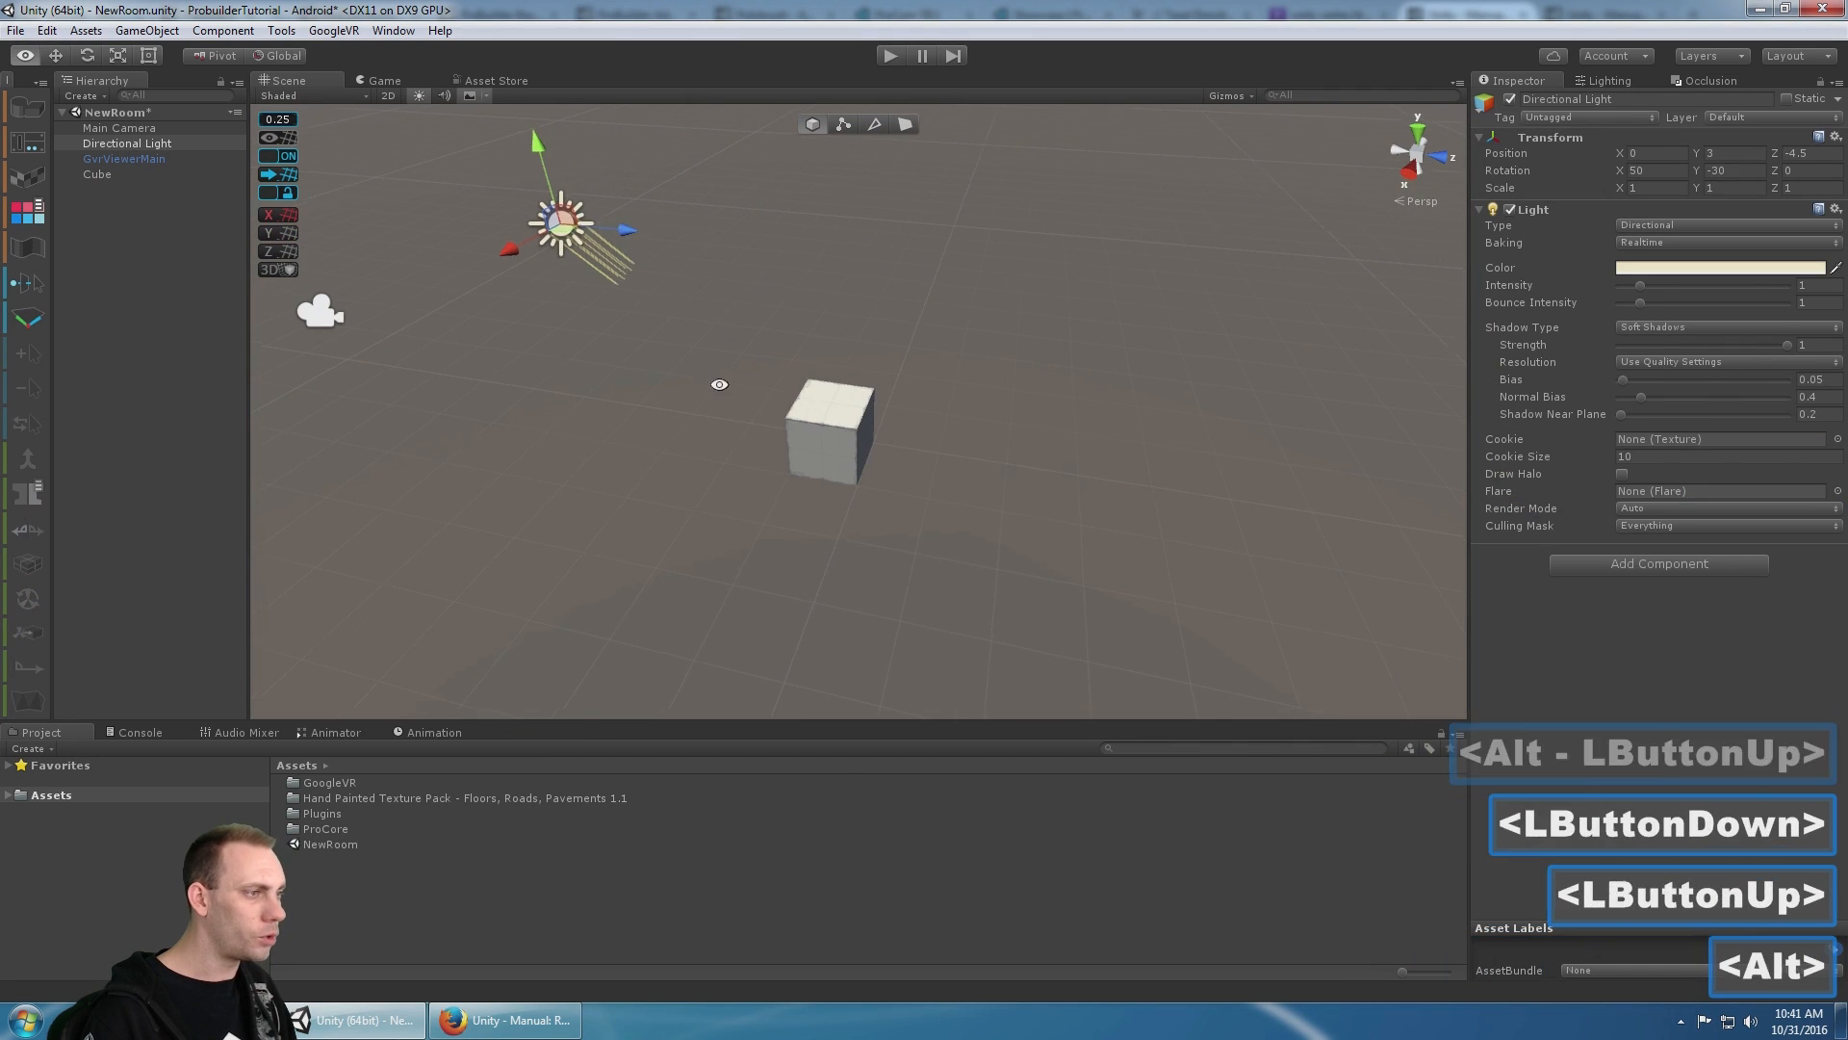
left_click_drag(718, 384, 747, 310, "alt")
middle_click_drag(746, 310, 751, 392, "alt")
key("ctrl+z")
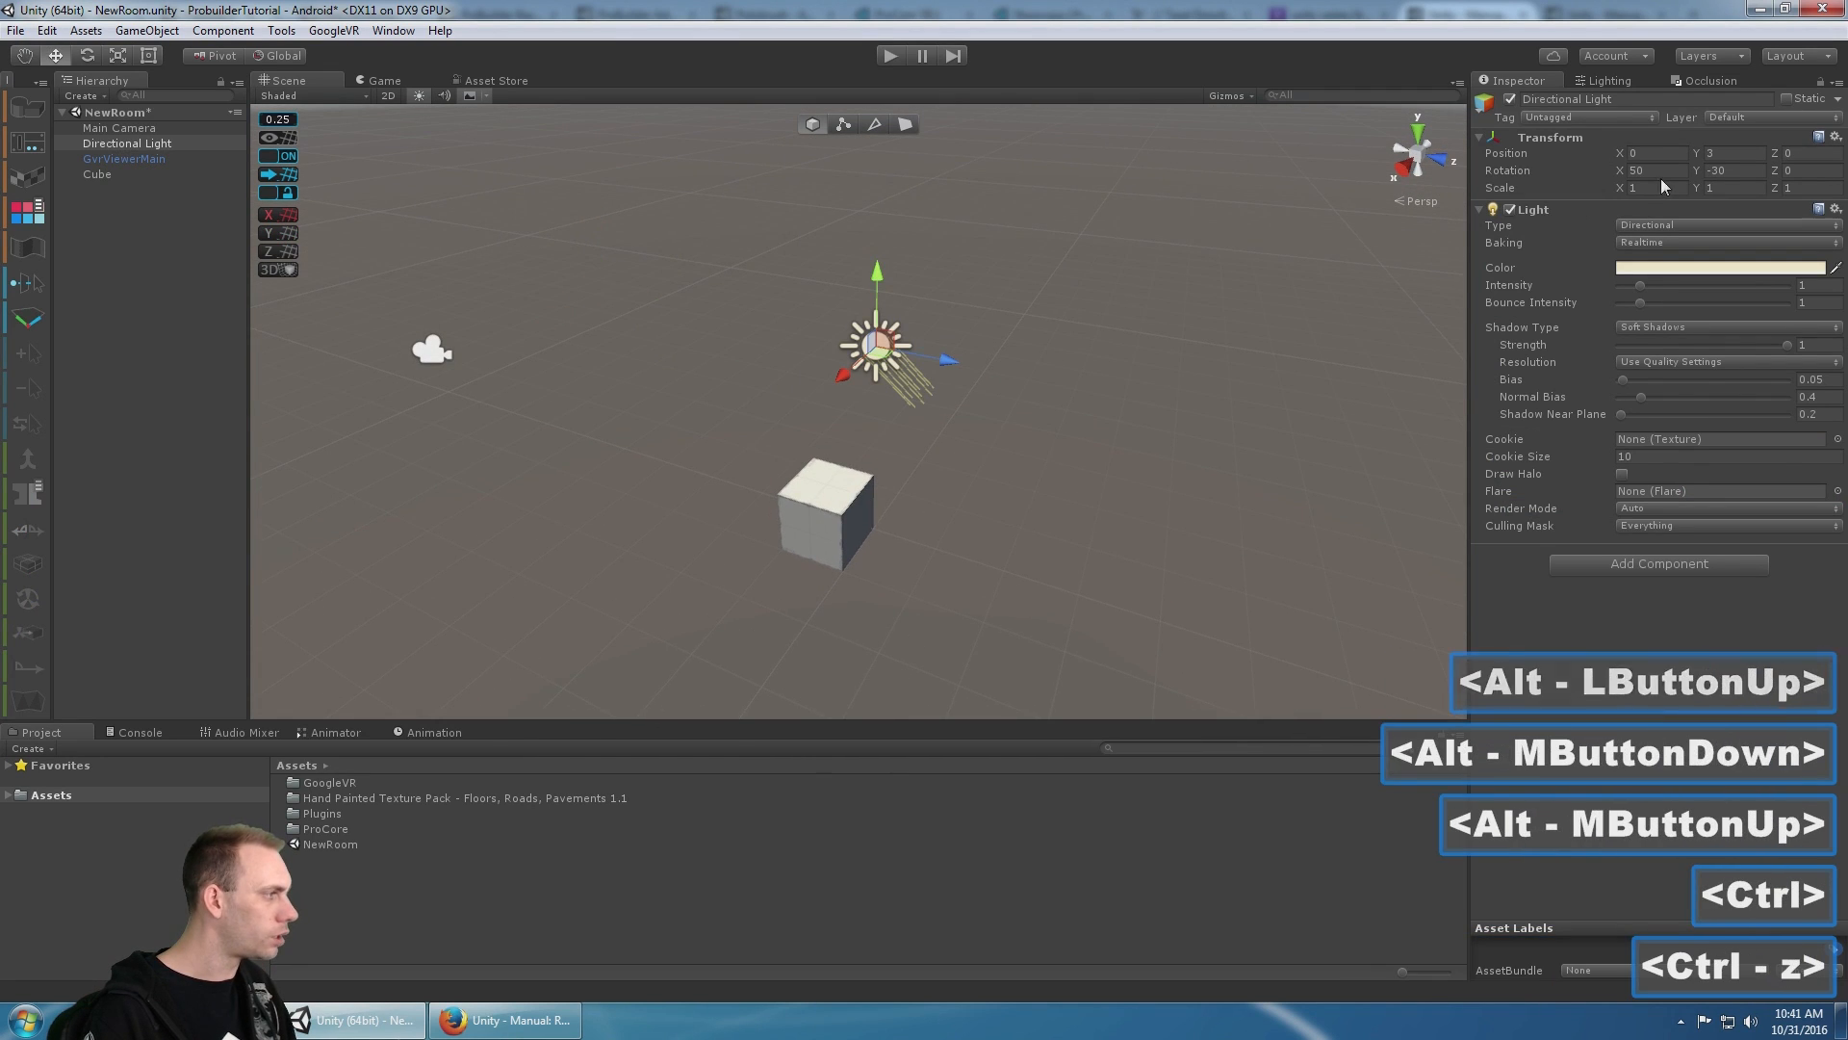
- Rotate the directional light to about -42.6 degrees around the Y axis
left_click_drag(1700, 174, 1642, 179, "ctrl")
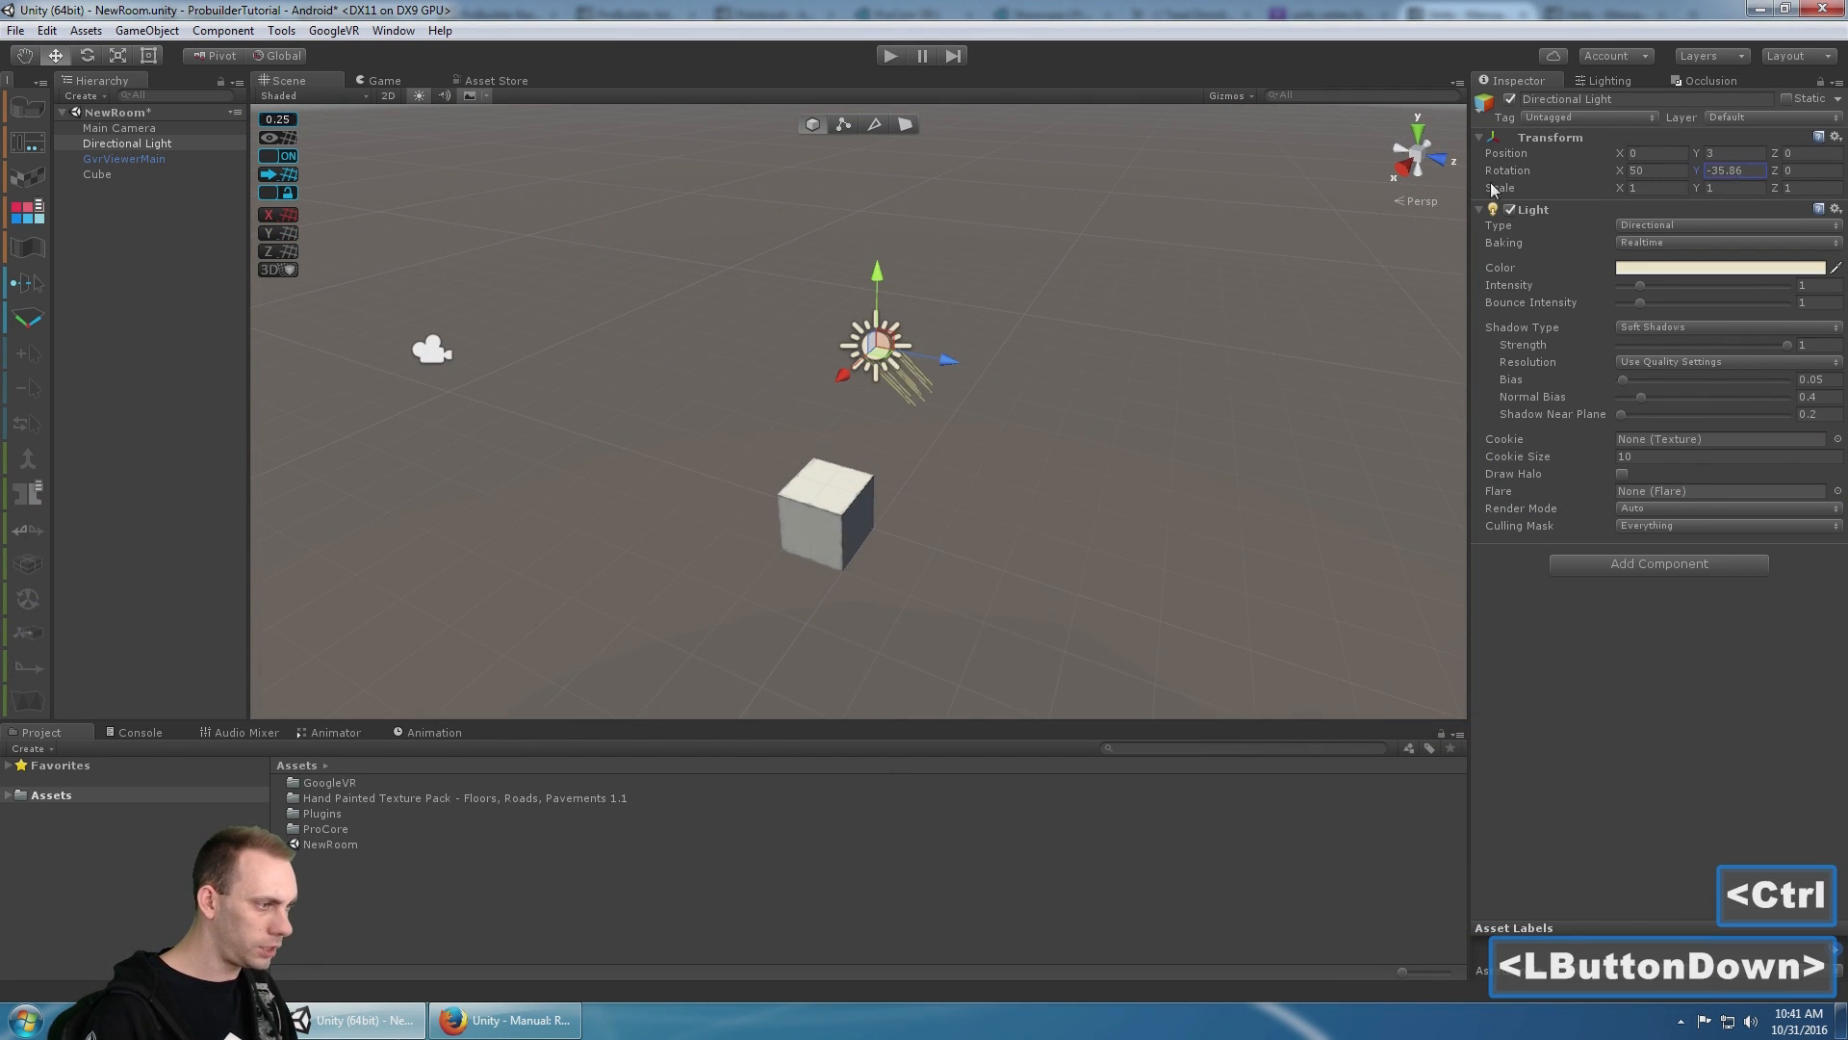
left_click_drag(1493, 189, 1173, 286, "ctrl")
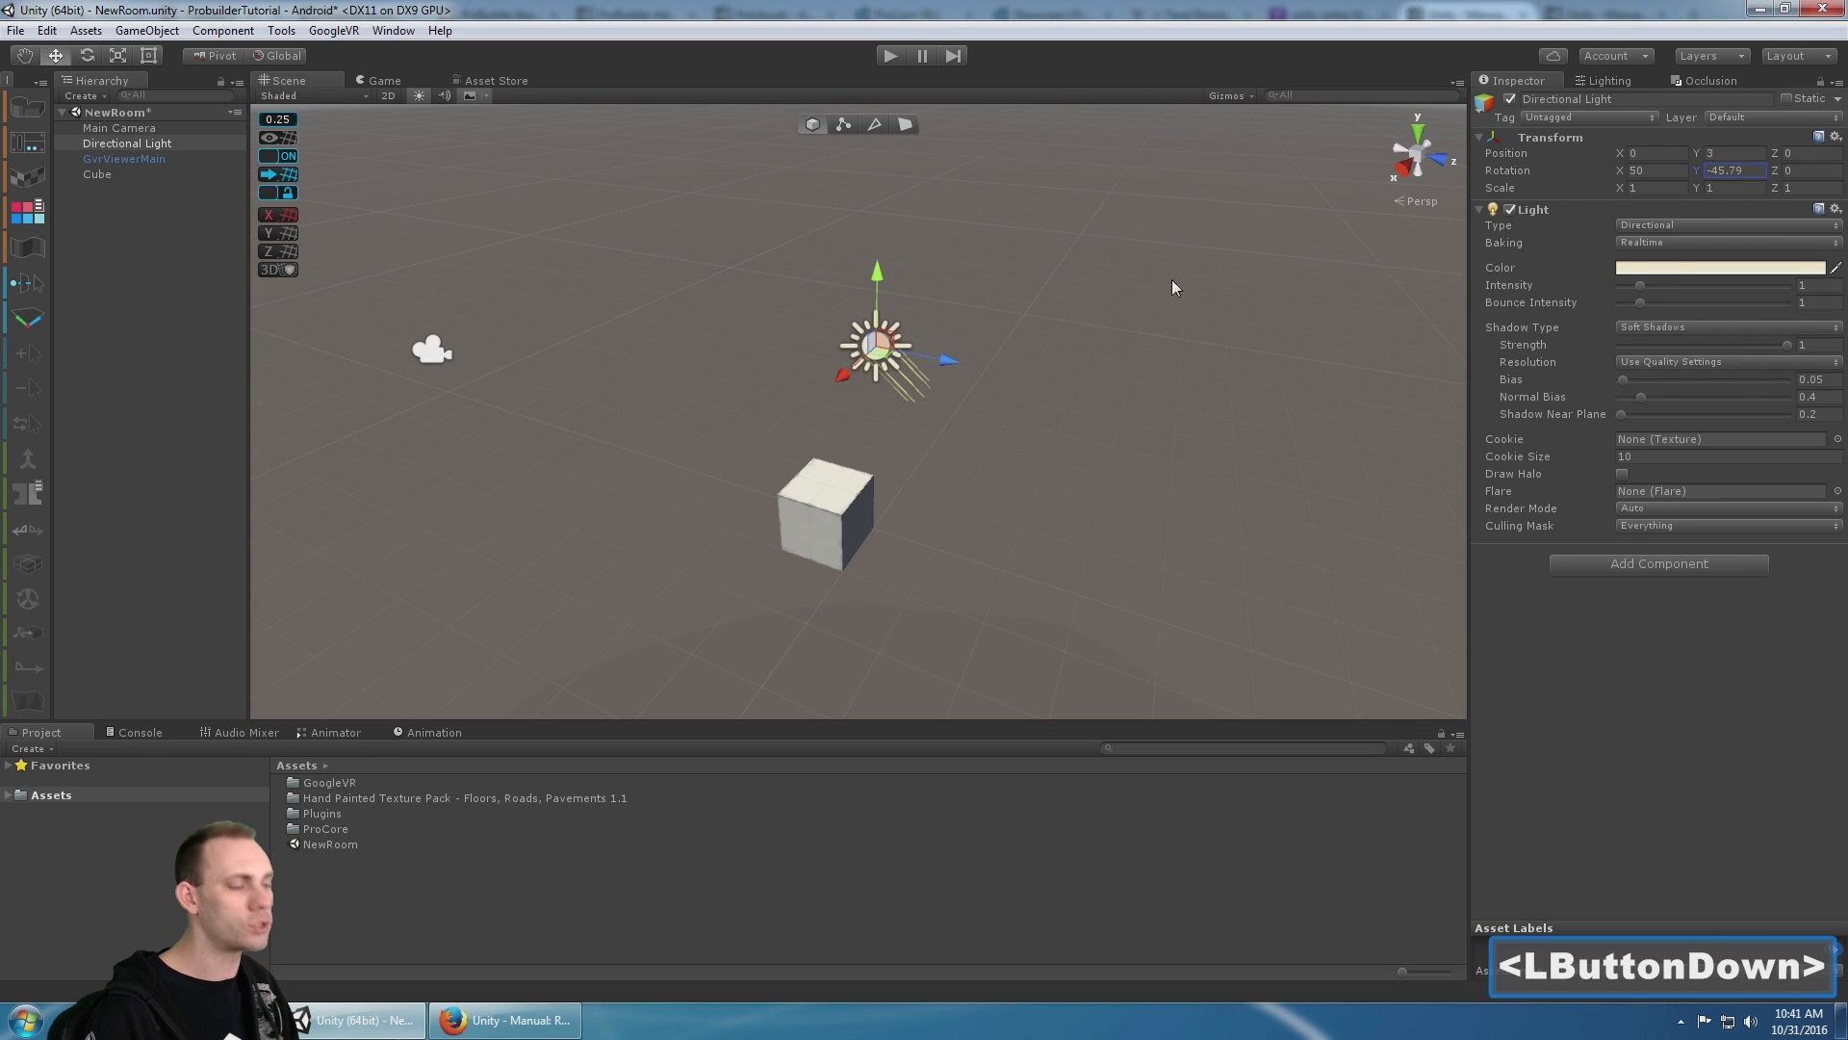
left_click_drag(1288, 280, 853, 477)
middle_click(998, 401, "alt")
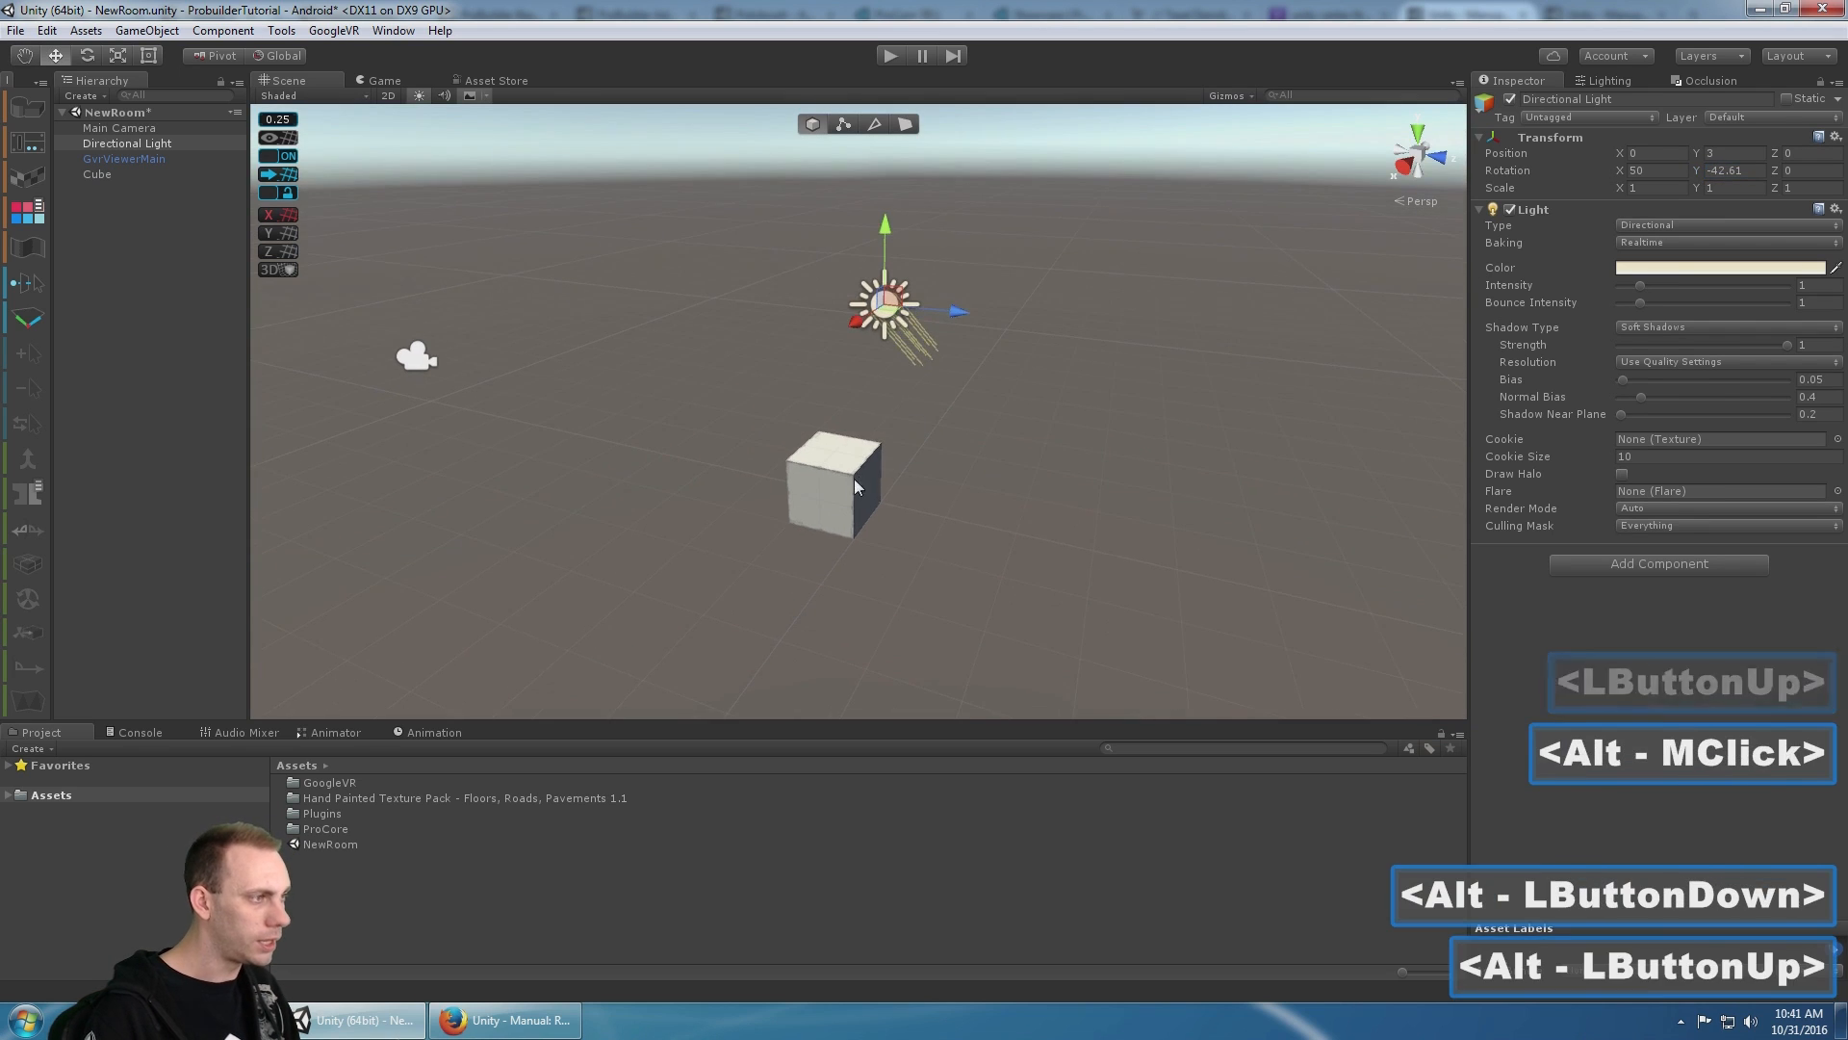
- Select the cube, switch it to vertex editing, and select all of its vertices
left_click(853, 477)
left_click(844, 124)
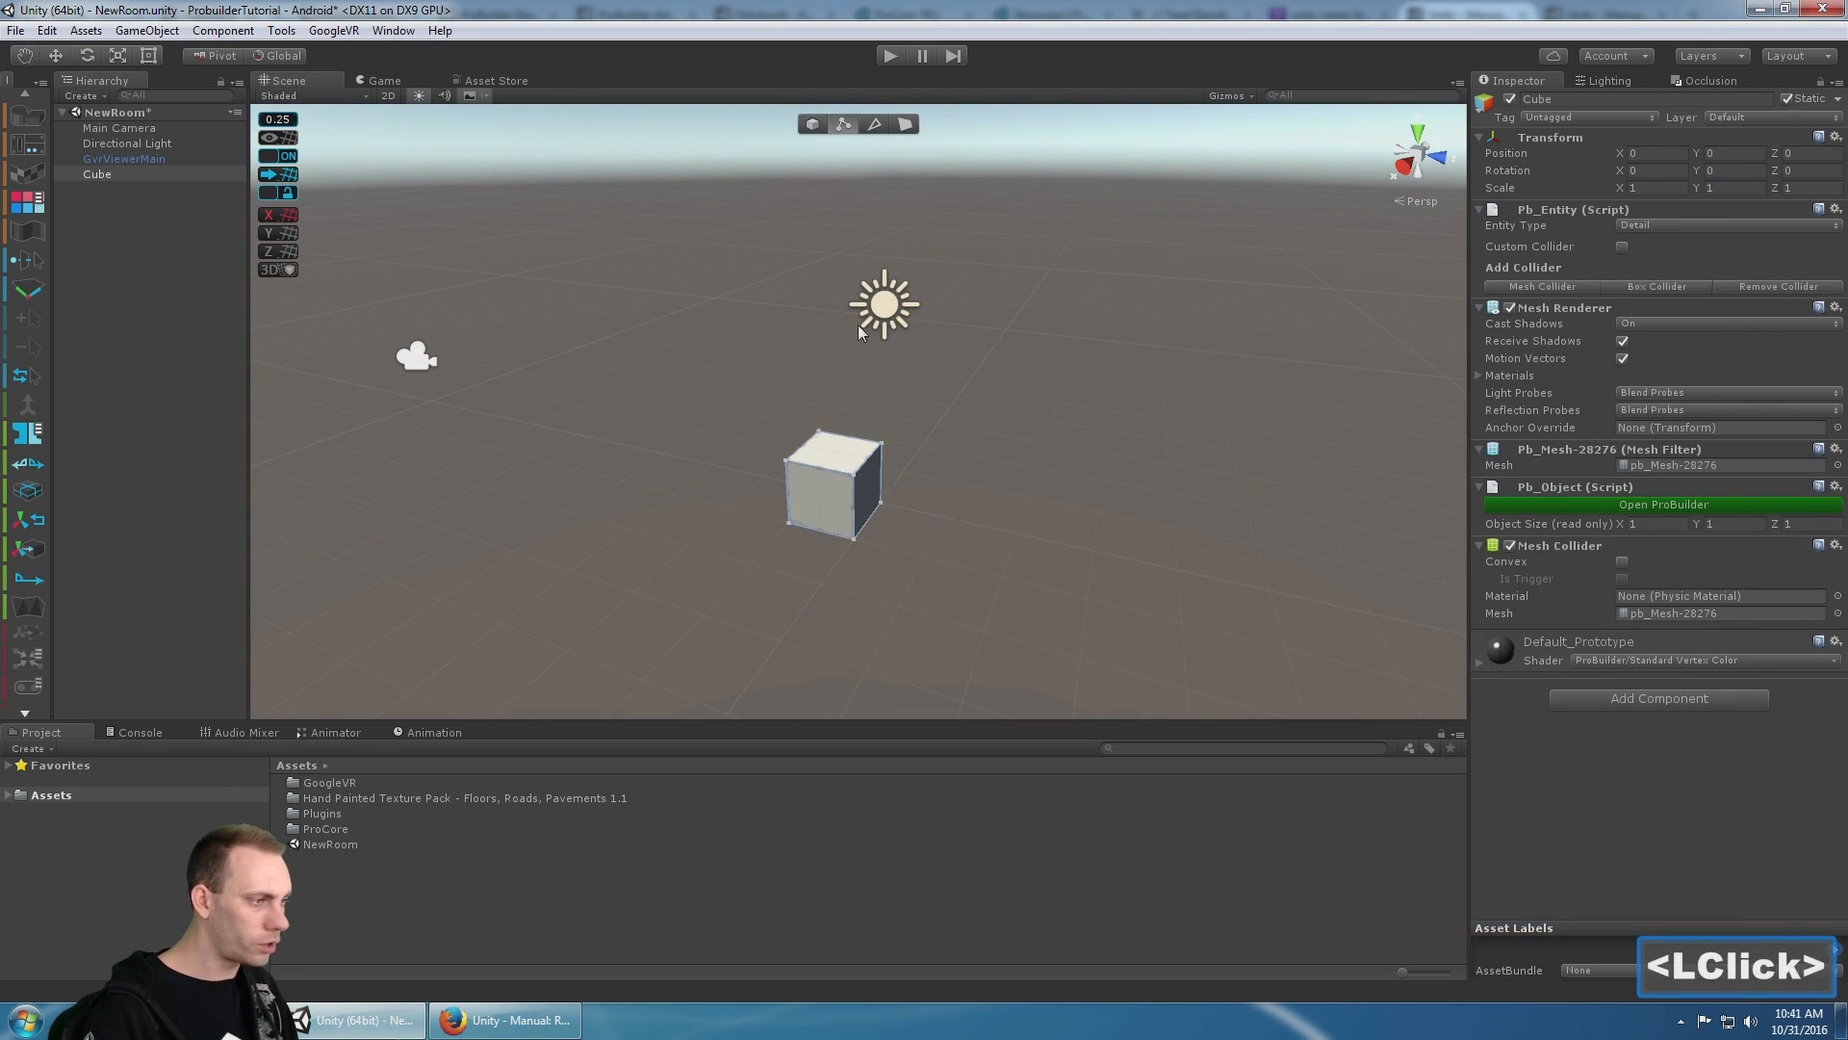
scroll(937, 500, "up", 5)
scroll(938, 500, "up", 2, "alt")
middle_click_drag(938, 500, 915, 376, "alt")
left_click_drag(915, 375, 858, 376, "alt")
middle_click_drag(857, 375, 866, 430, "alt")
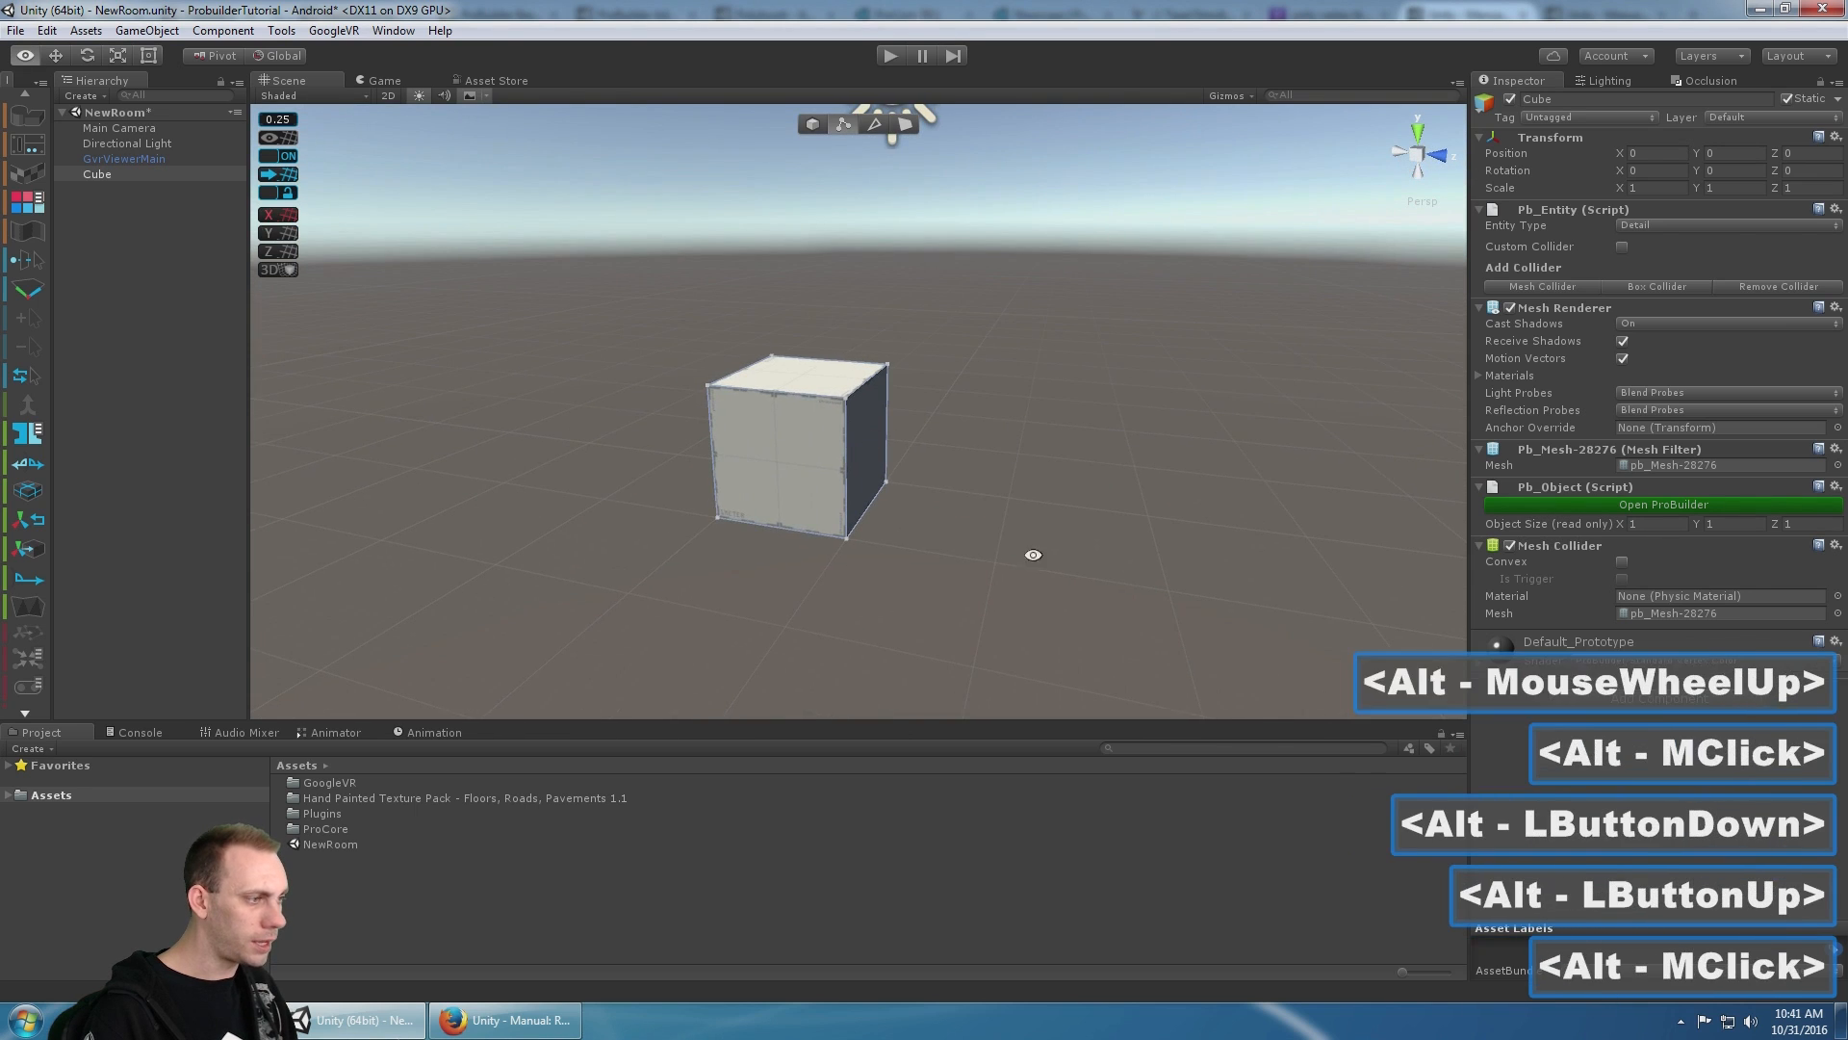
left_click_drag(1009, 619, 719, 410)
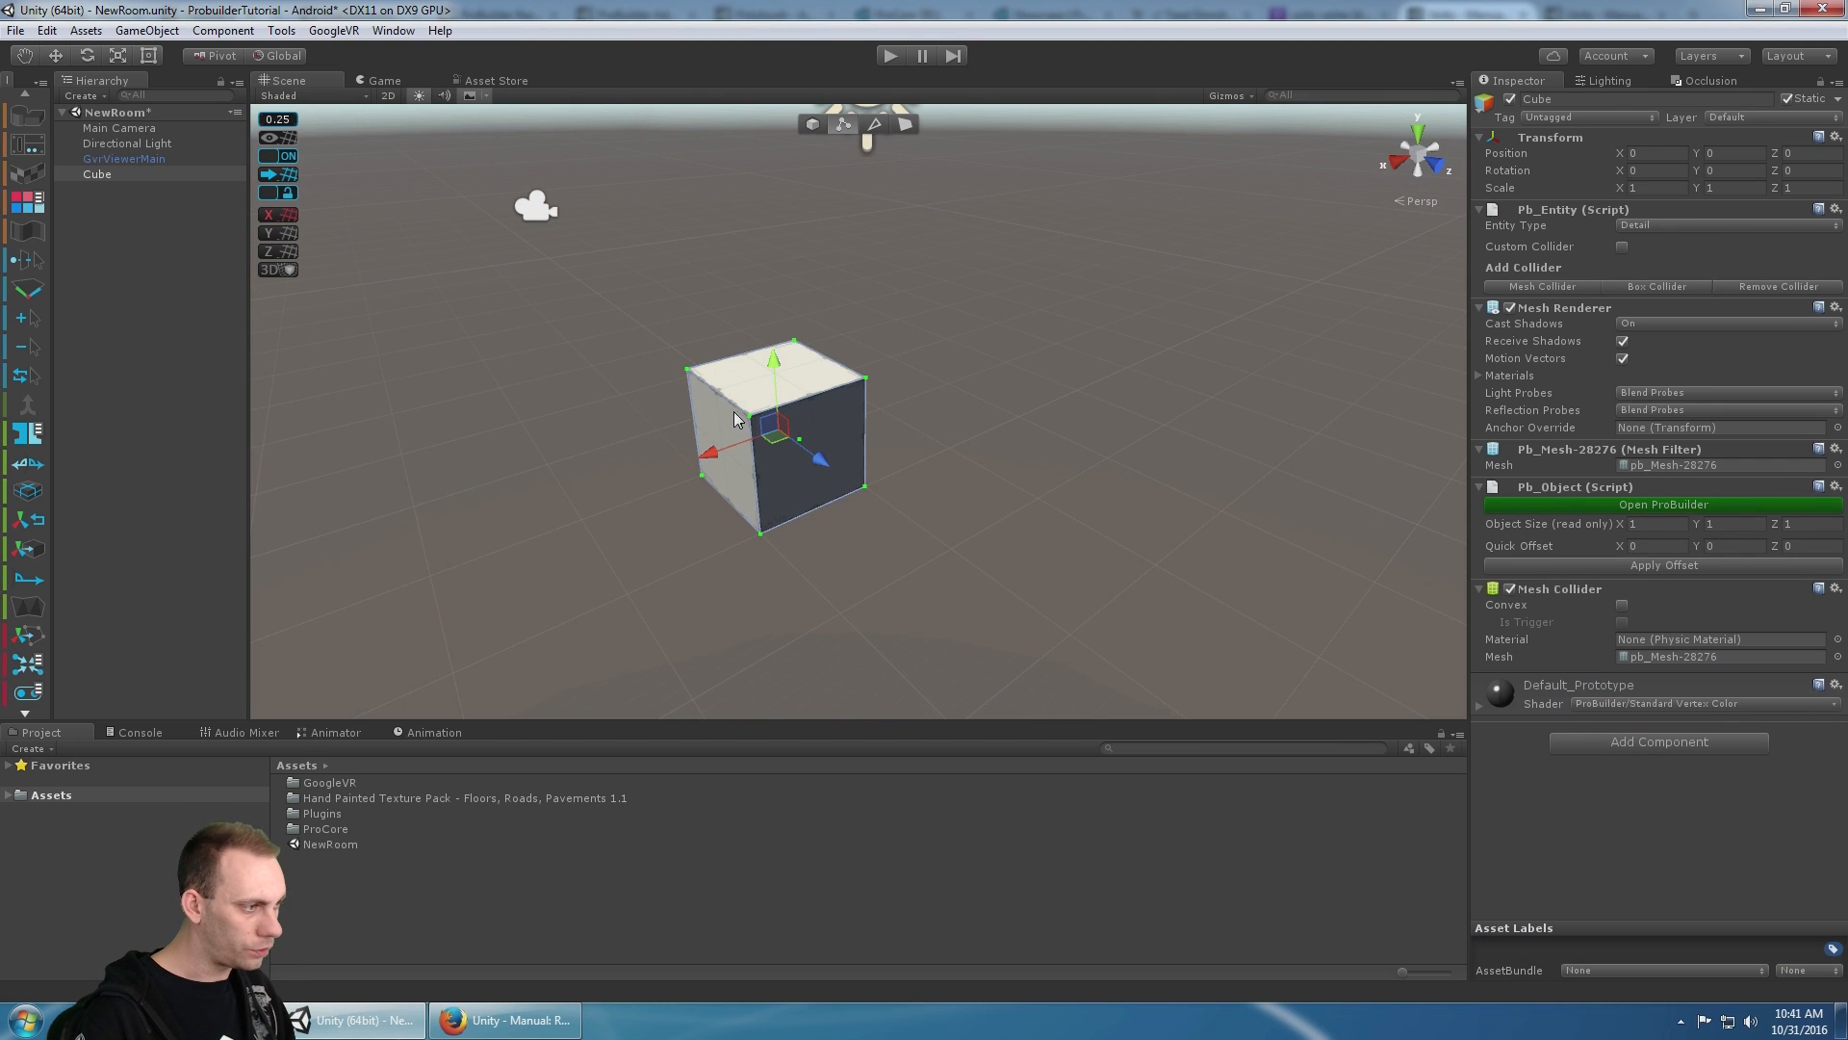
- Inspect the cube's selected vertices from several sides and return to object editing
middle_click_drag(735, 417, 874, 429)
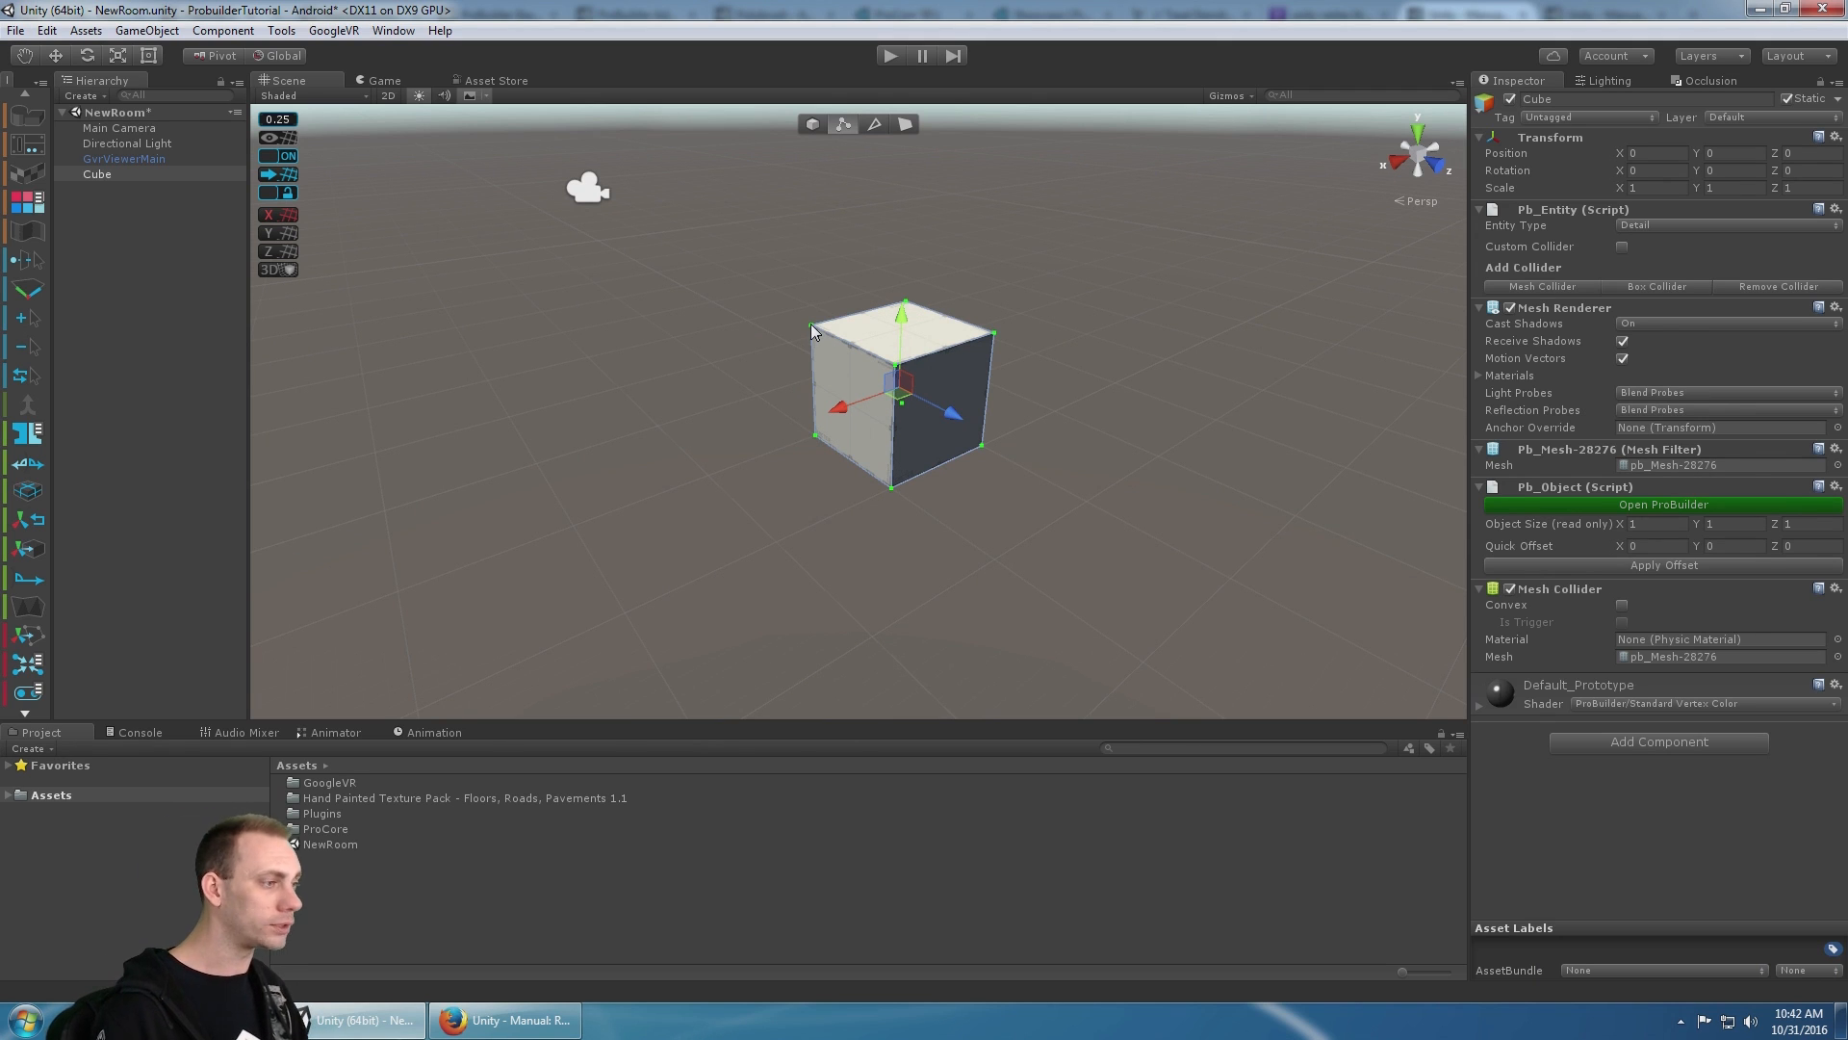
middle_click_drag(1053, 360, 1037, 393)
left_click_drag(1037, 393, 1120, 378, "alt")
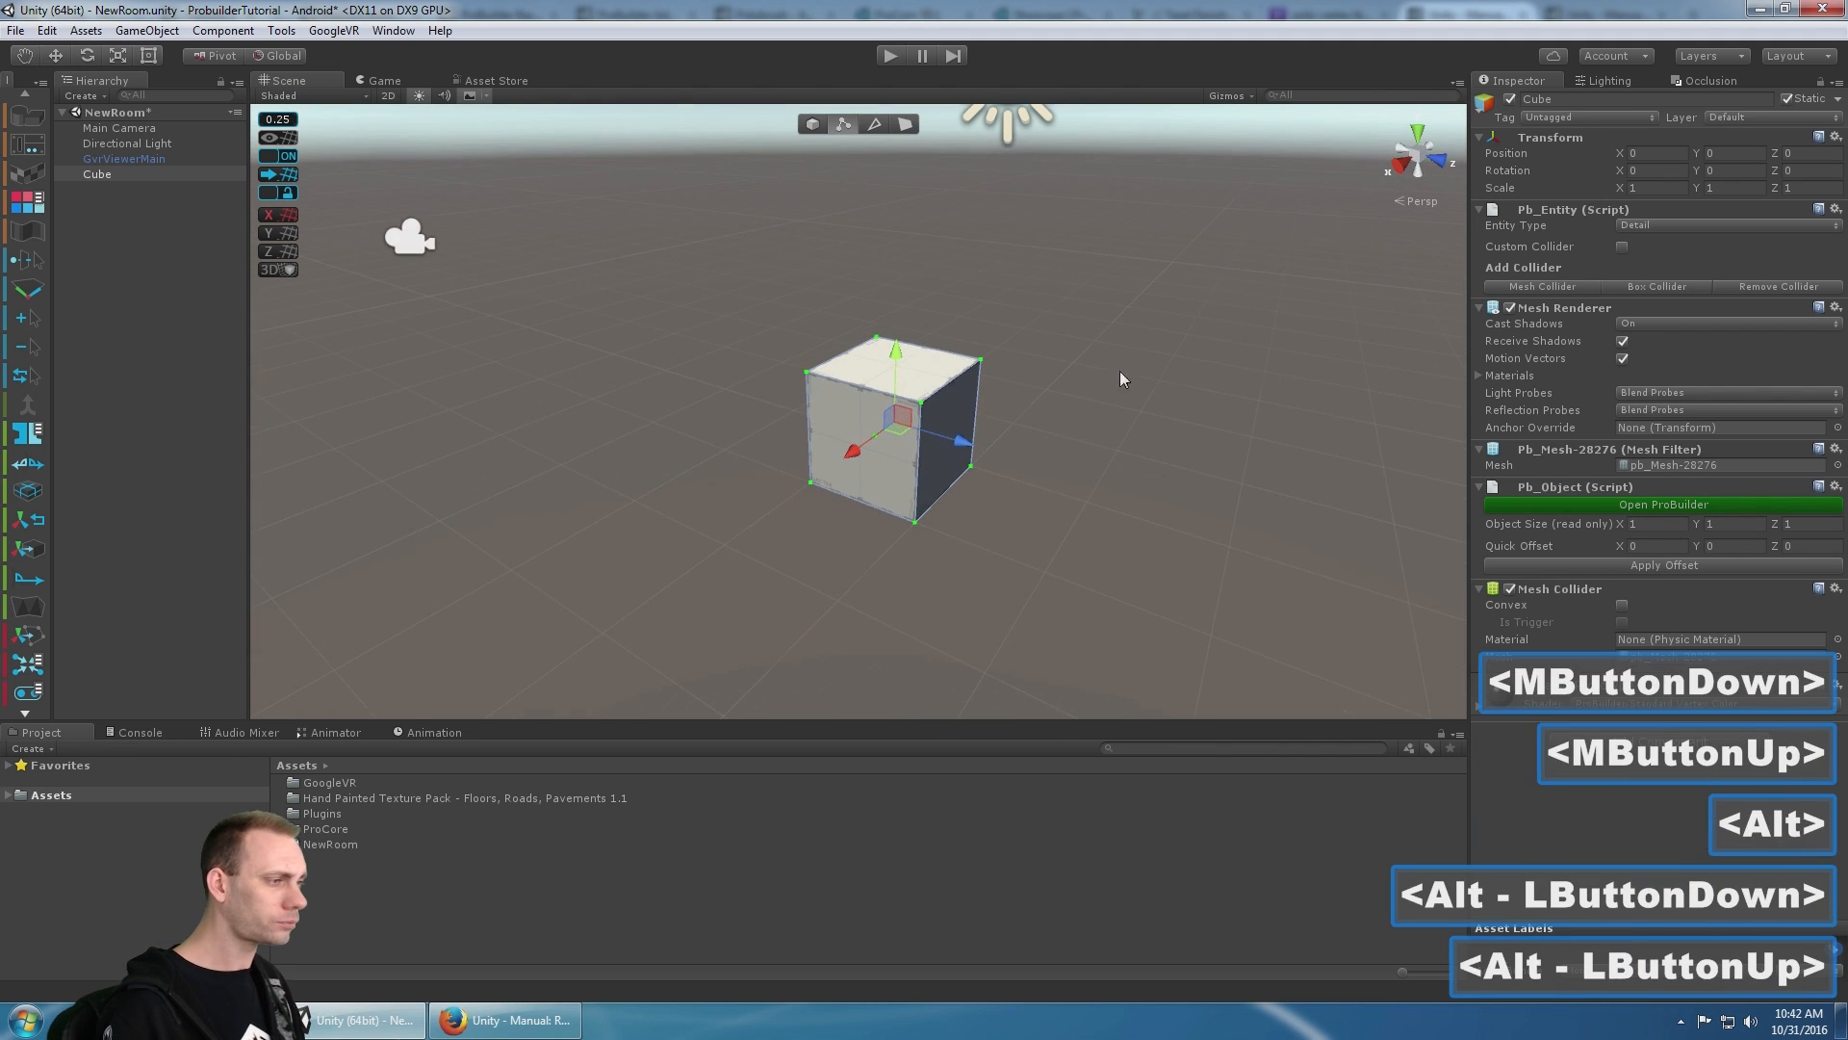
middle_click_drag(1062, 345, 935, 319)
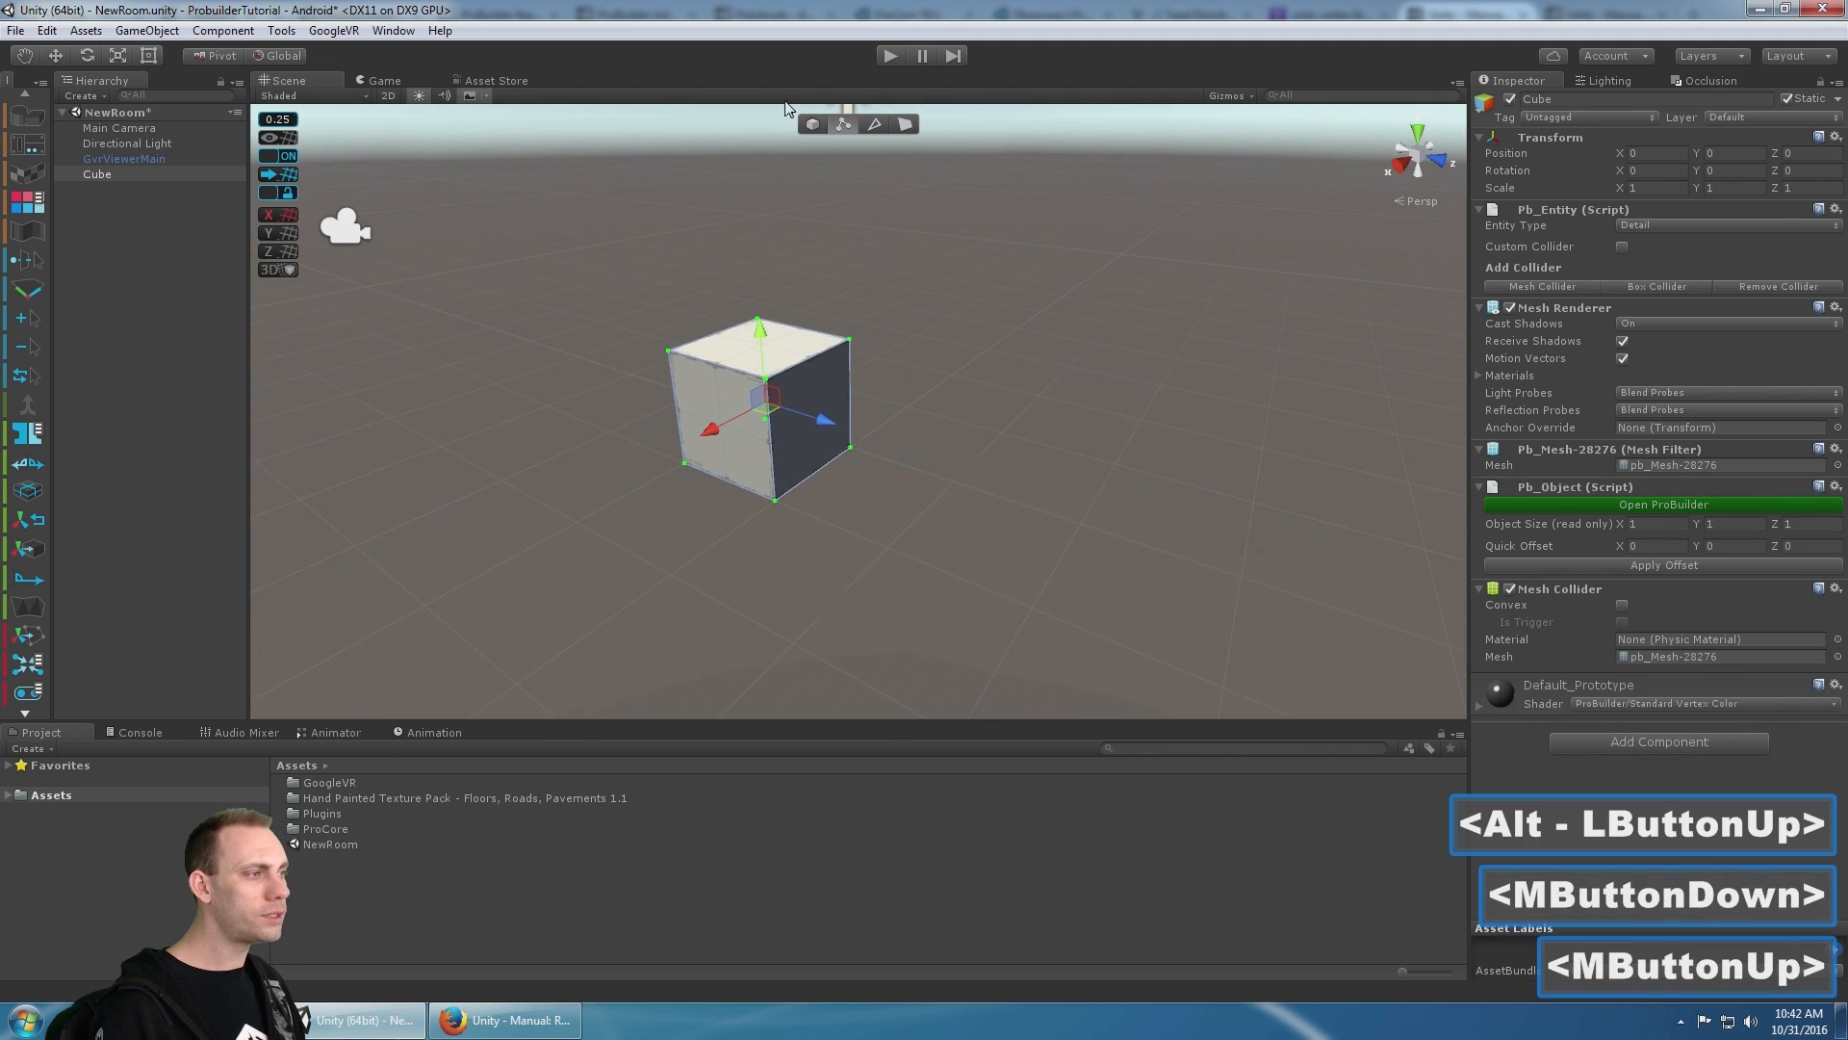
left_click(813, 123)
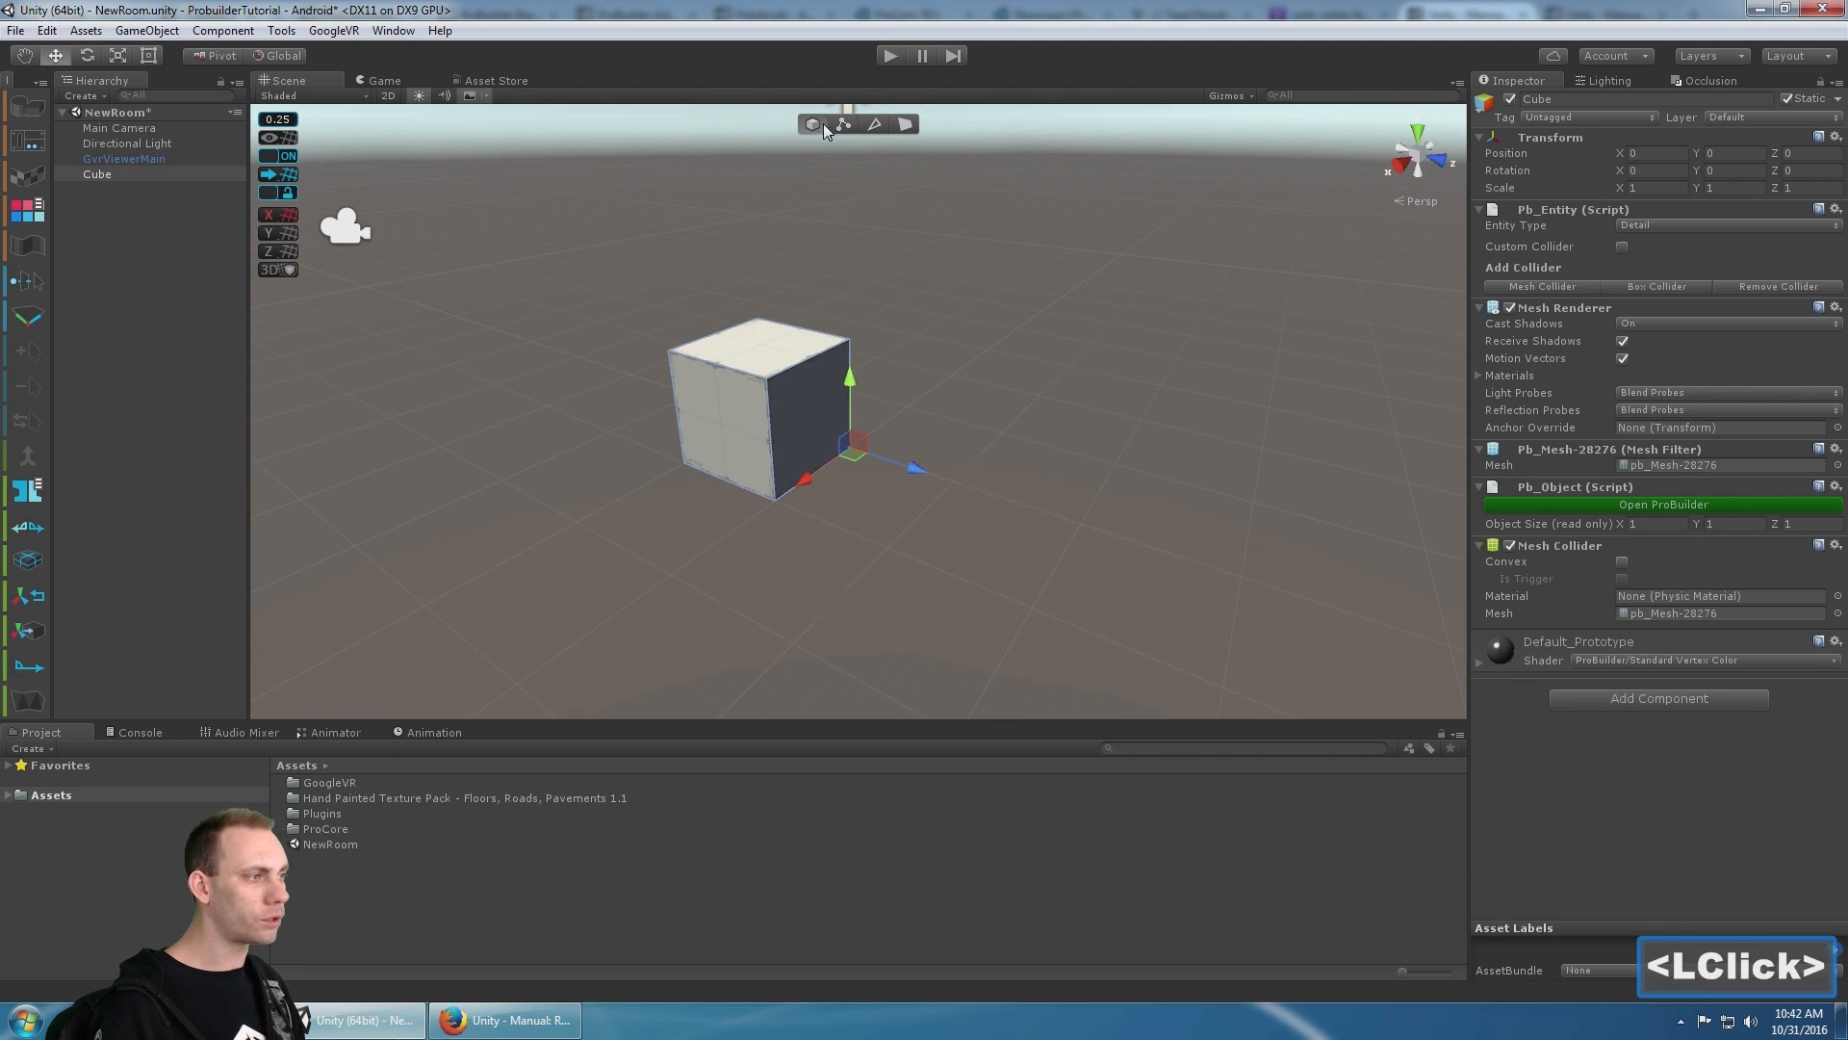
- Try vertex, edge and face editing on the cube, selecting an edge and a side face, and return to object editing
left_click(843, 124)
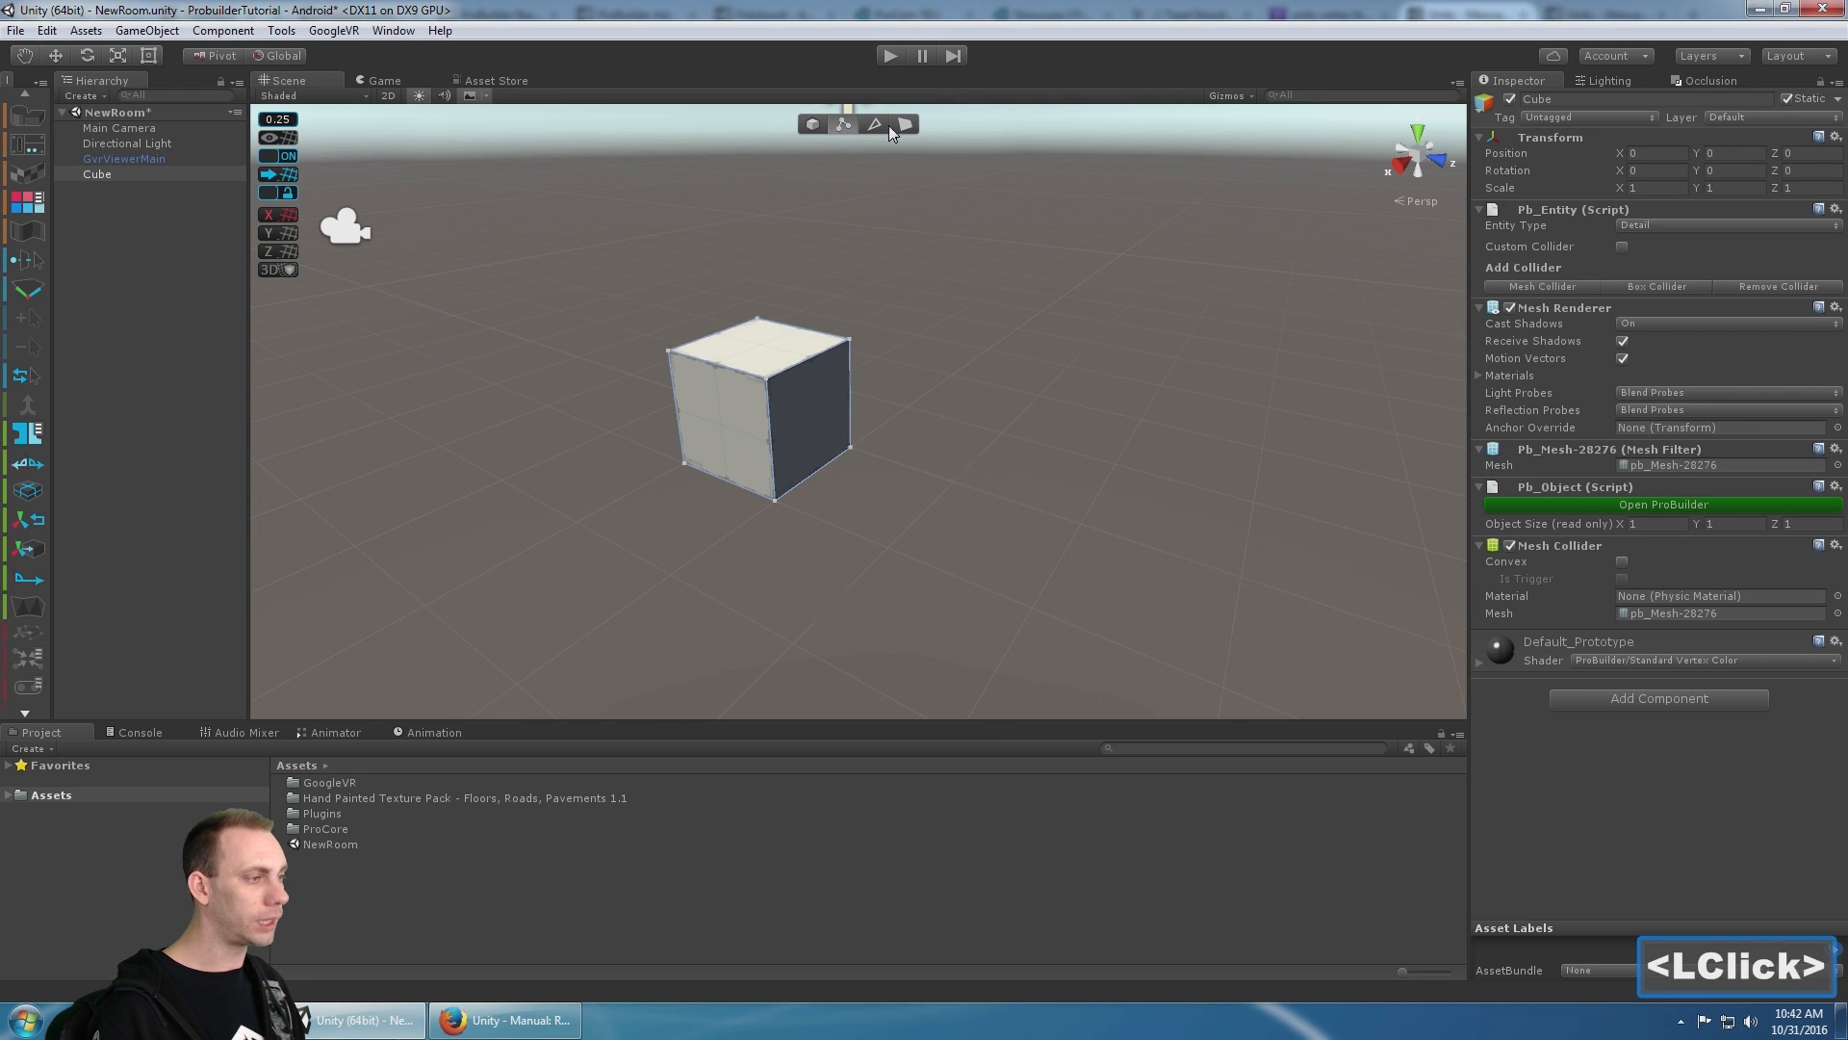
left_click(875, 121)
left_click(833, 368)
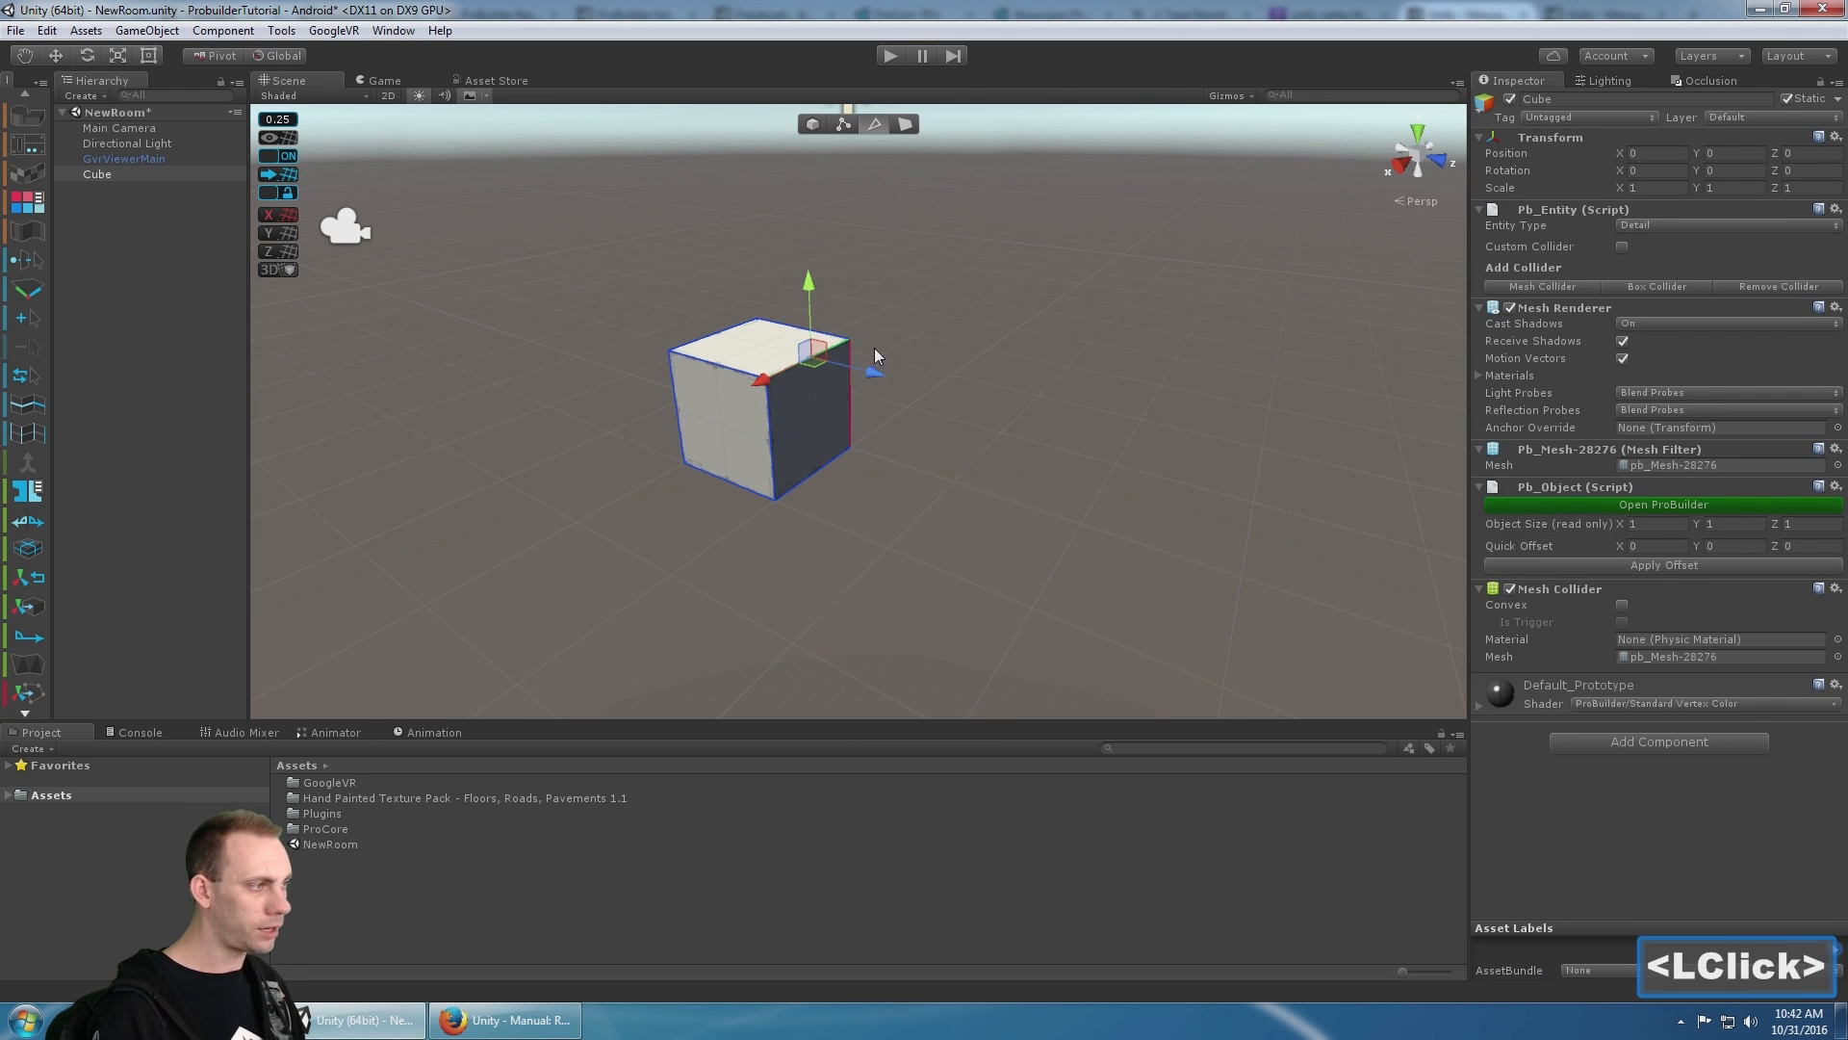
left_click(906, 124)
left_click(806, 408)
left_click_drag(1030, 413, 992, 420, "alt")
left_click(803, 411)
left_click(811, 123)
left_click_drag(677, 349, 812, 449, "alt")
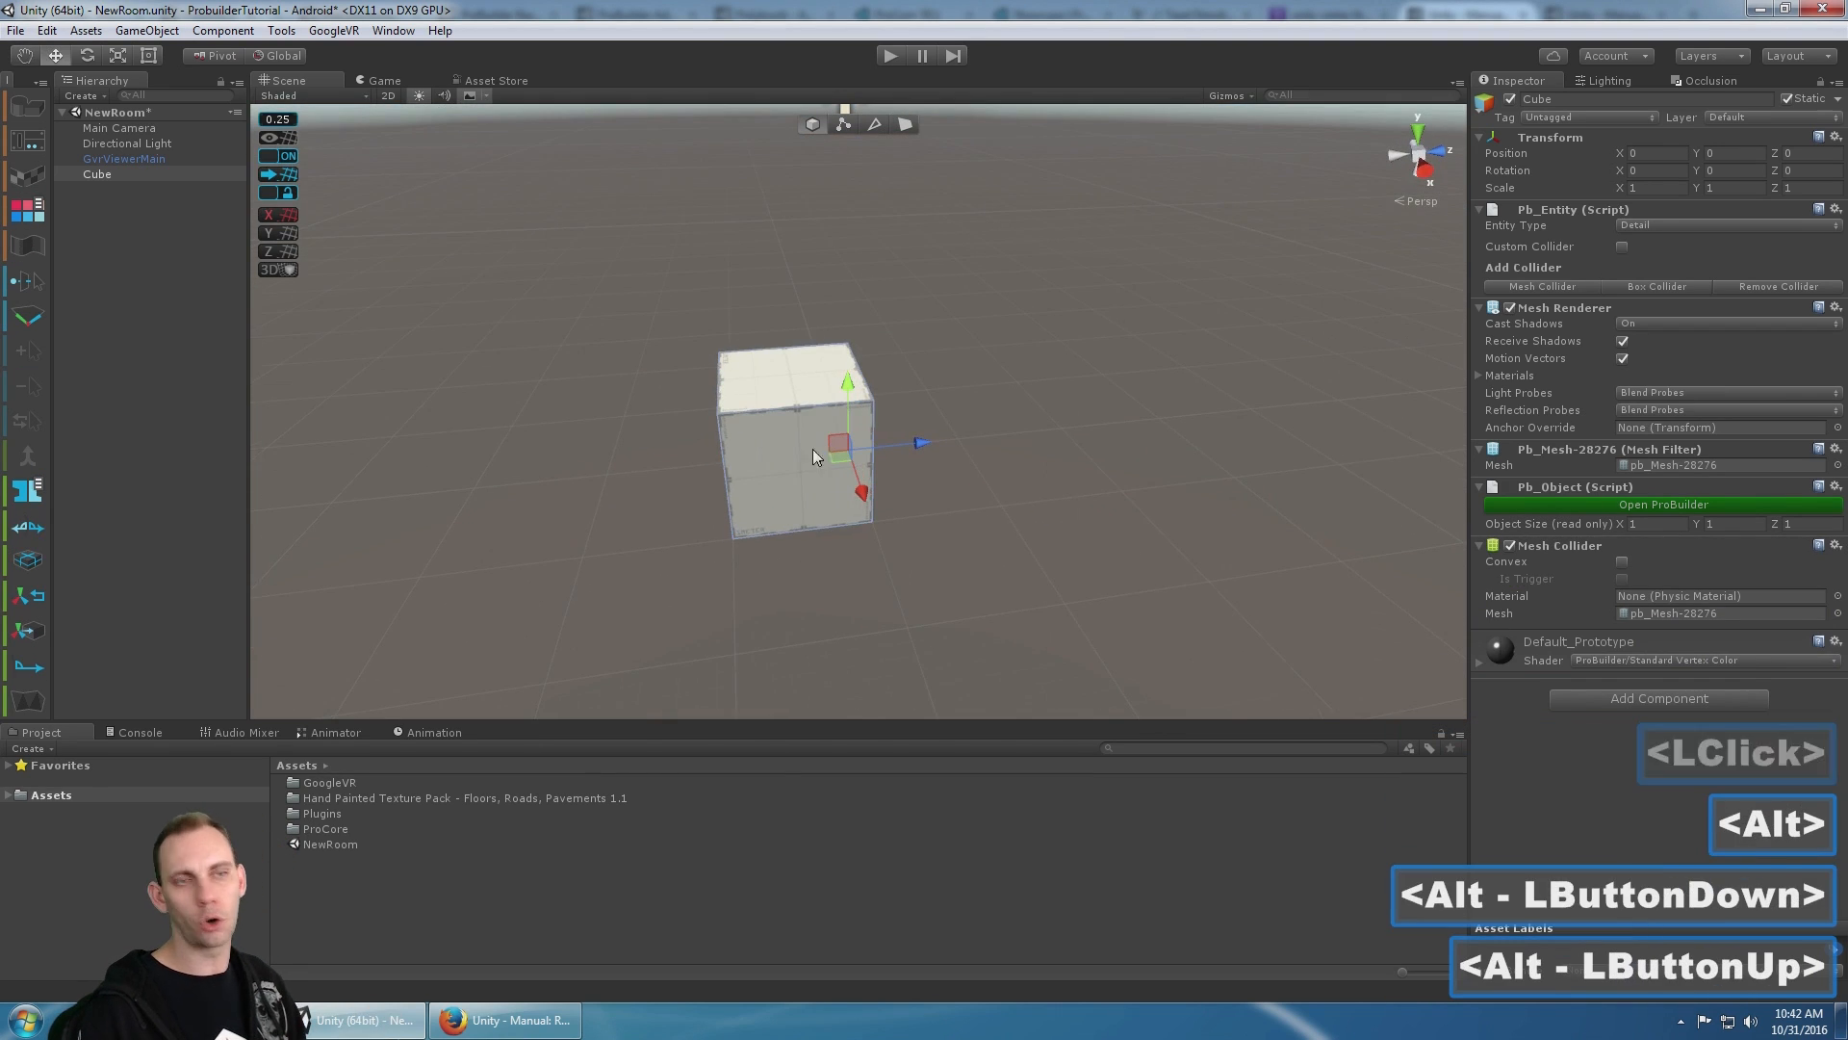
- Select one side face of the cube and extrude it 3 units outward to make a block 4 units long
scroll(903, 414, "down", 3)
middle_click_drag(903, 414, 1016, 350)
scroll(953, 300, "down", 4)
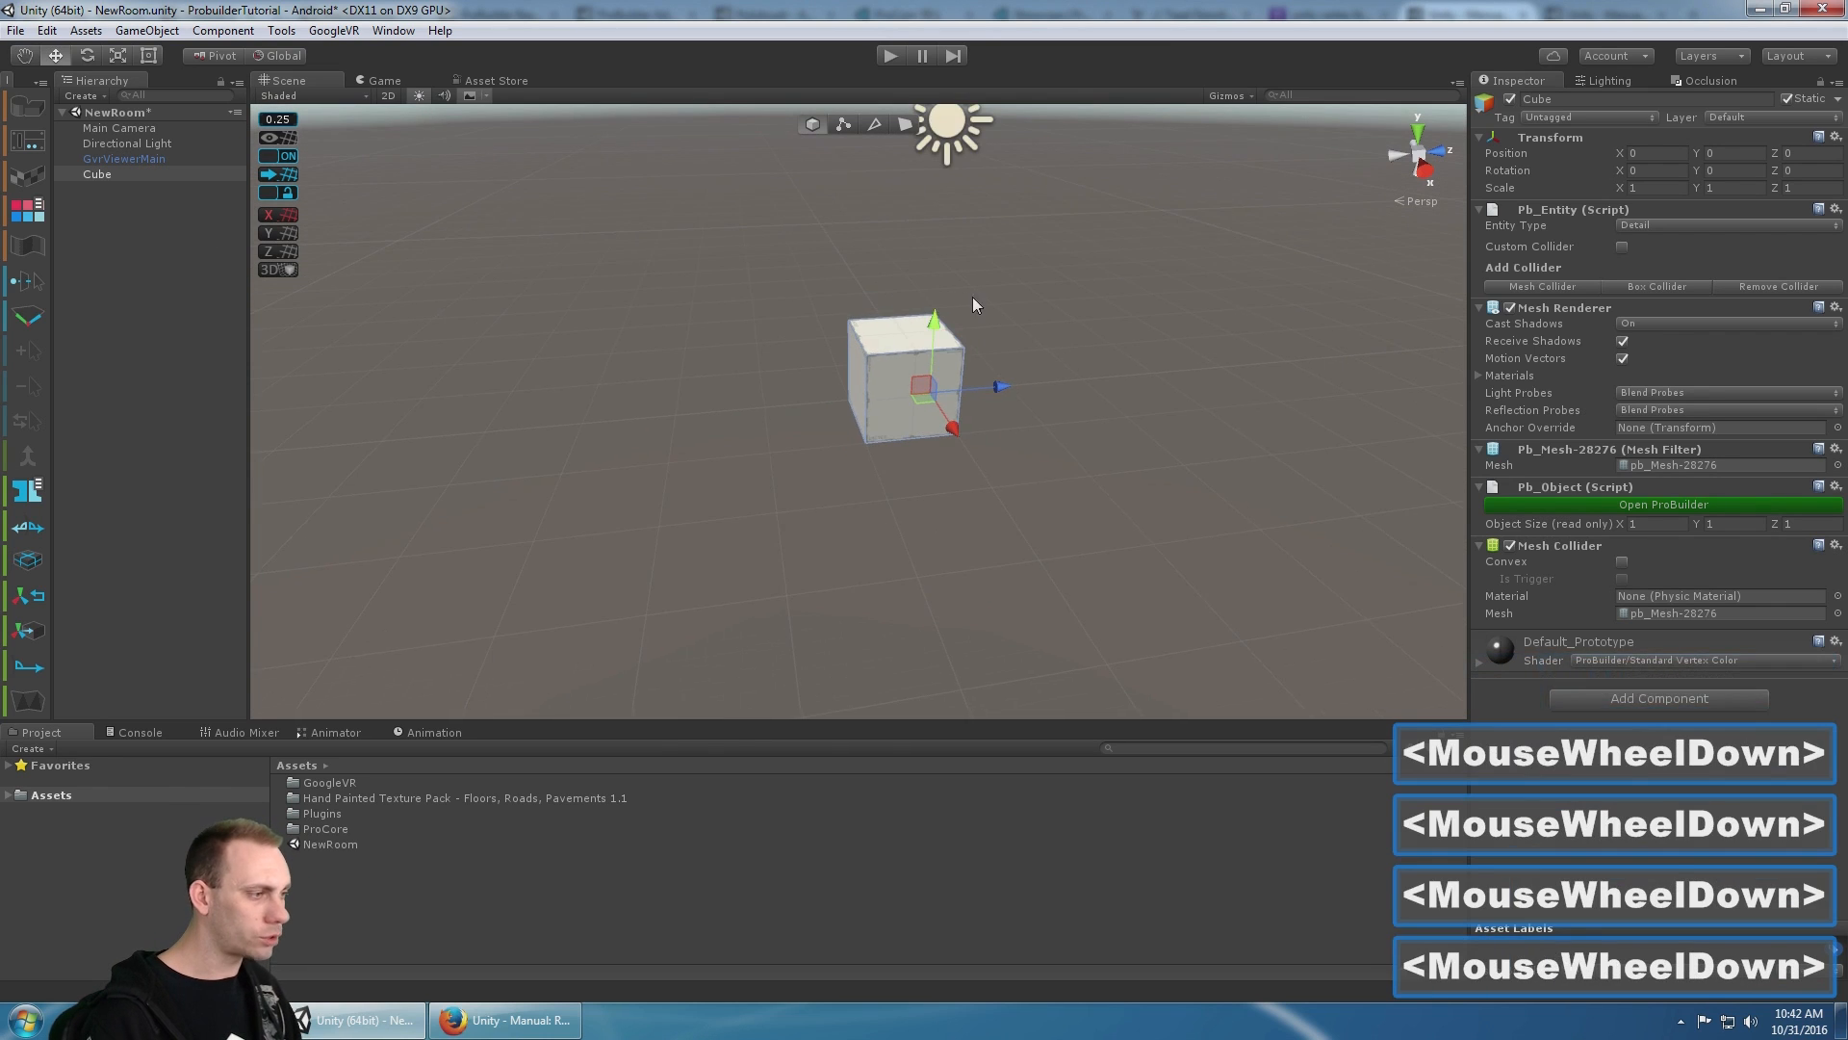
middle_click_drag(1138, 279, 1054, 381)
middle_click_drag(807, 470, 797, 408, "alt")
left_click_drag(797, 408, 846, 162, "alt")
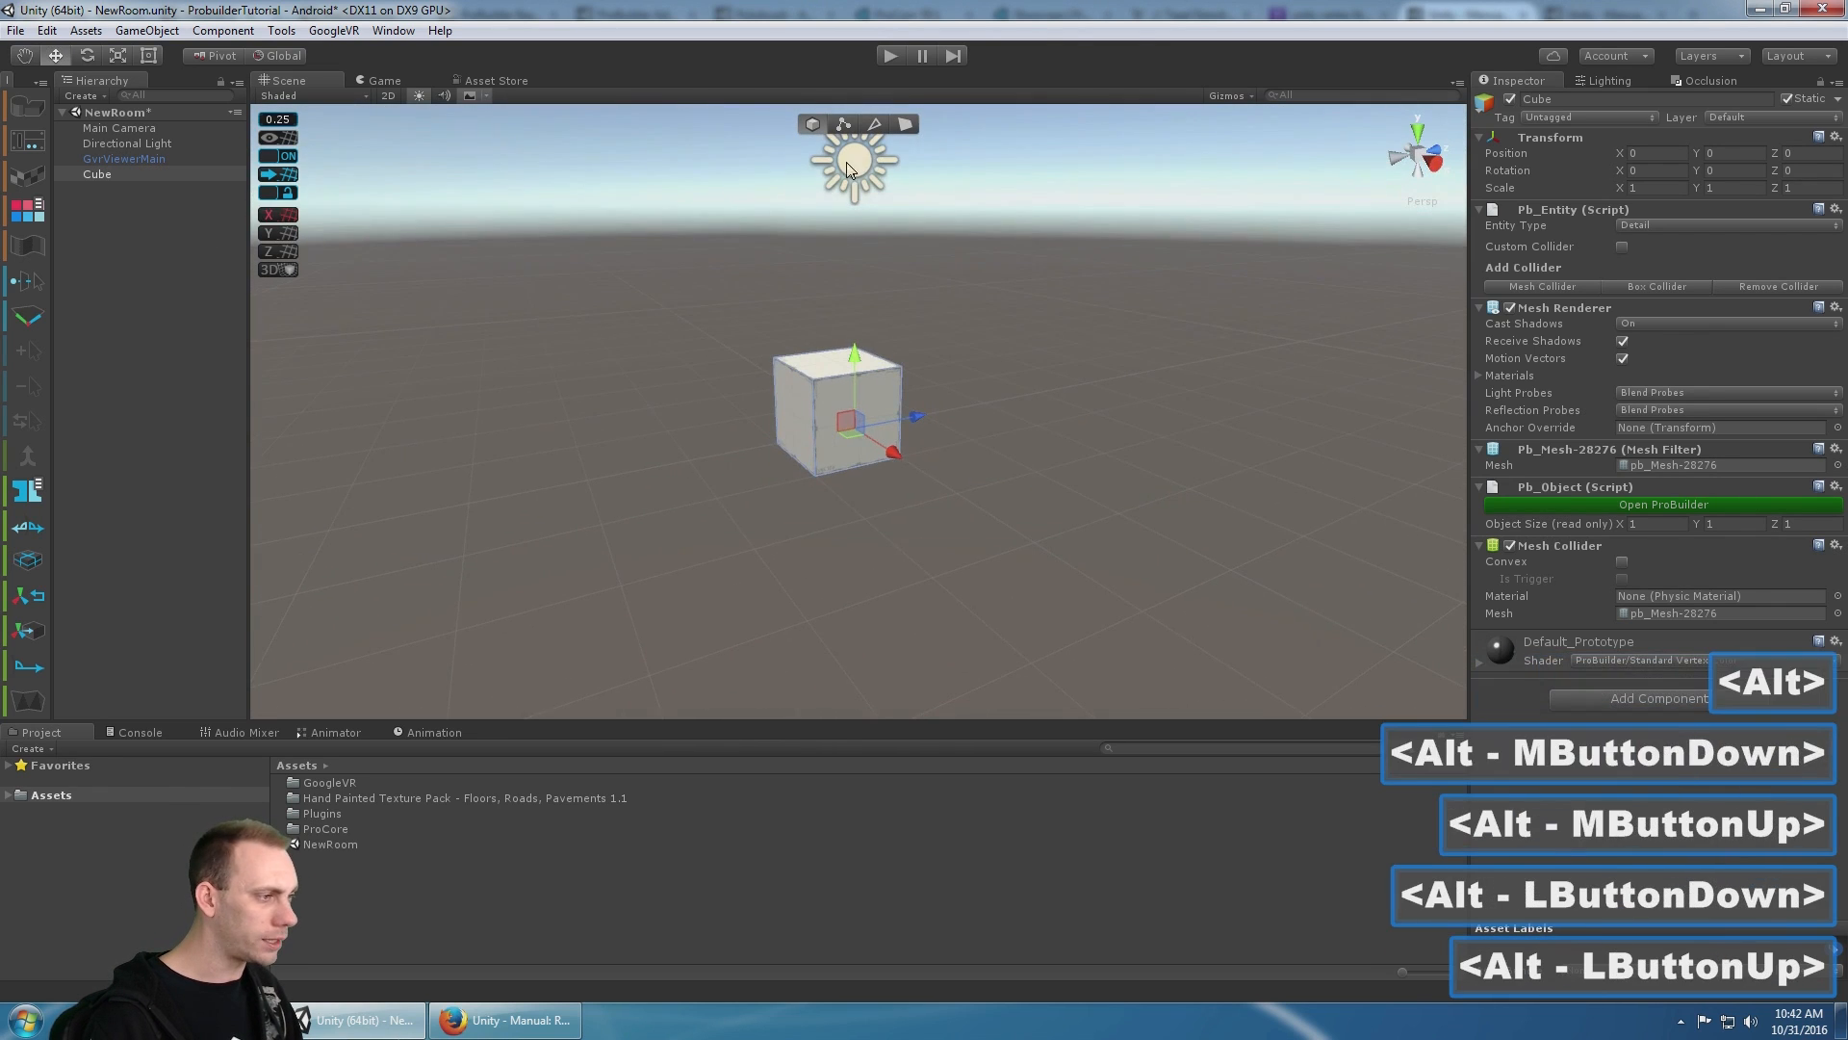
left_click(914, 122)
double_click(939, 378)
left_click(881, 406)
scroll(933, 396, "down", 3)
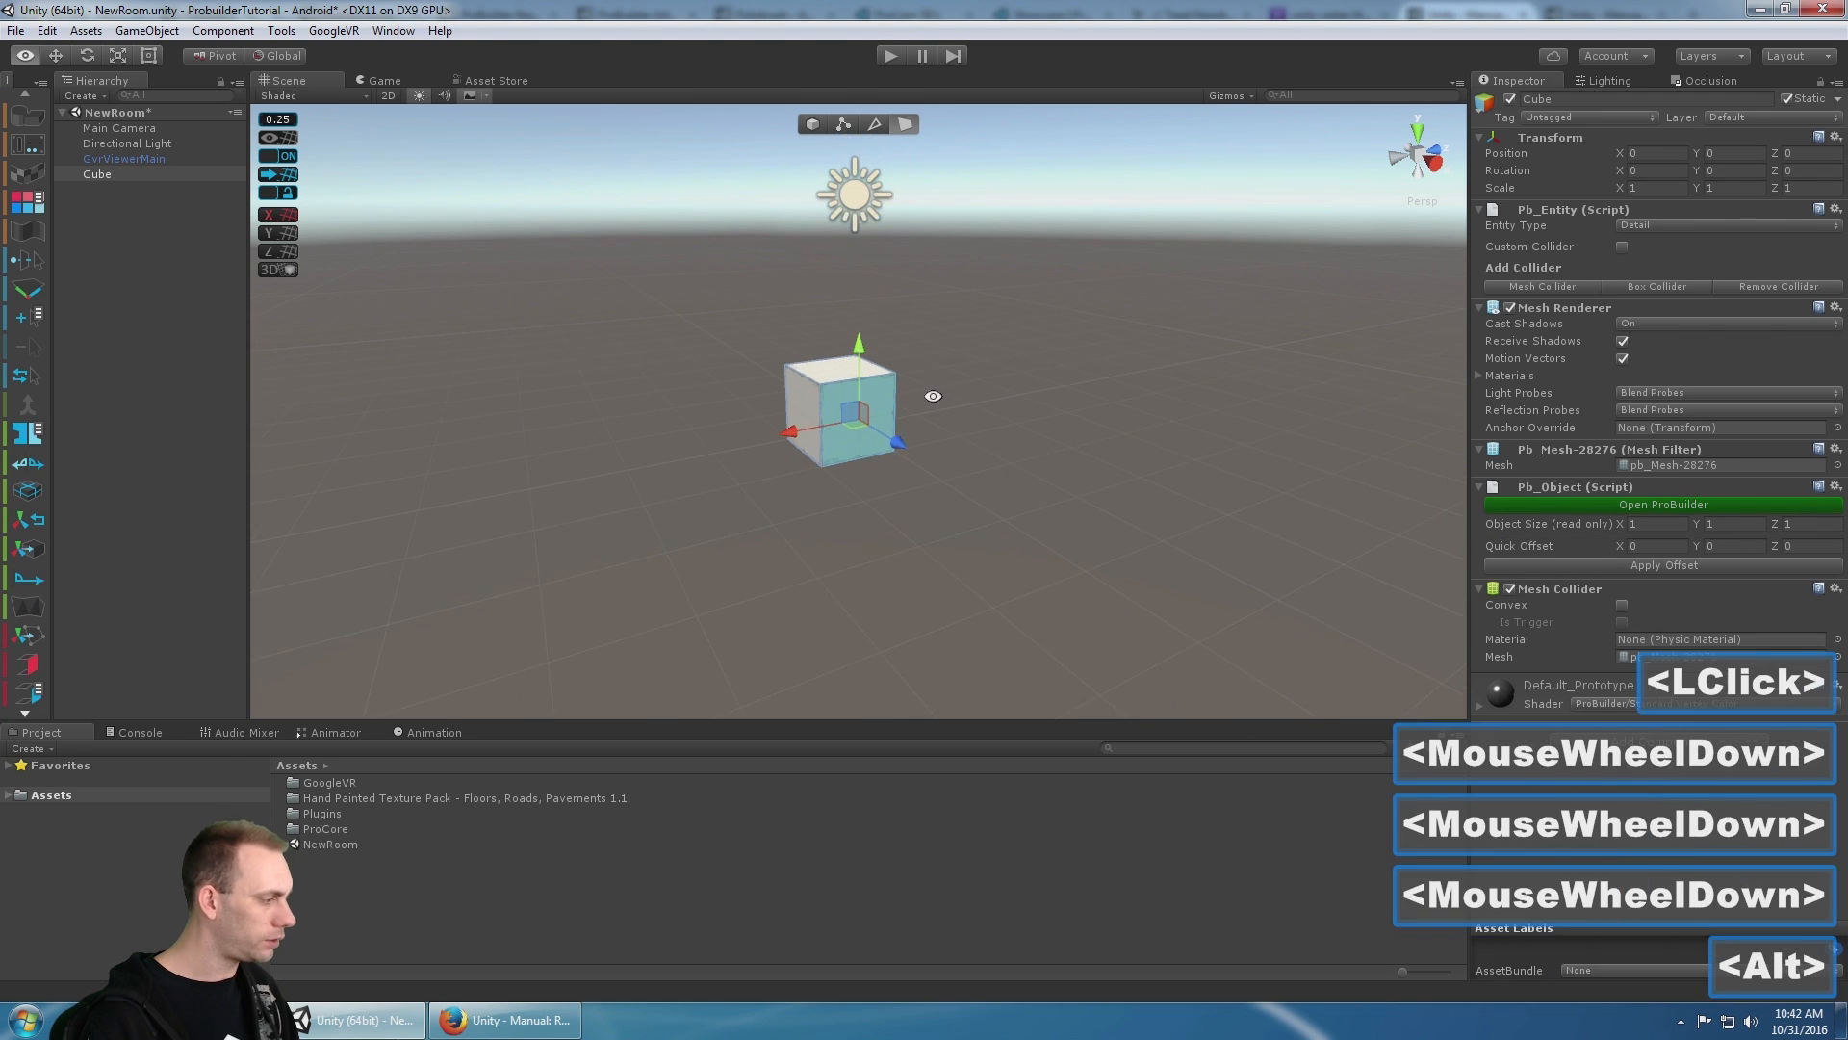
left_click_drag(933, 395, 1089, 420, "alt")
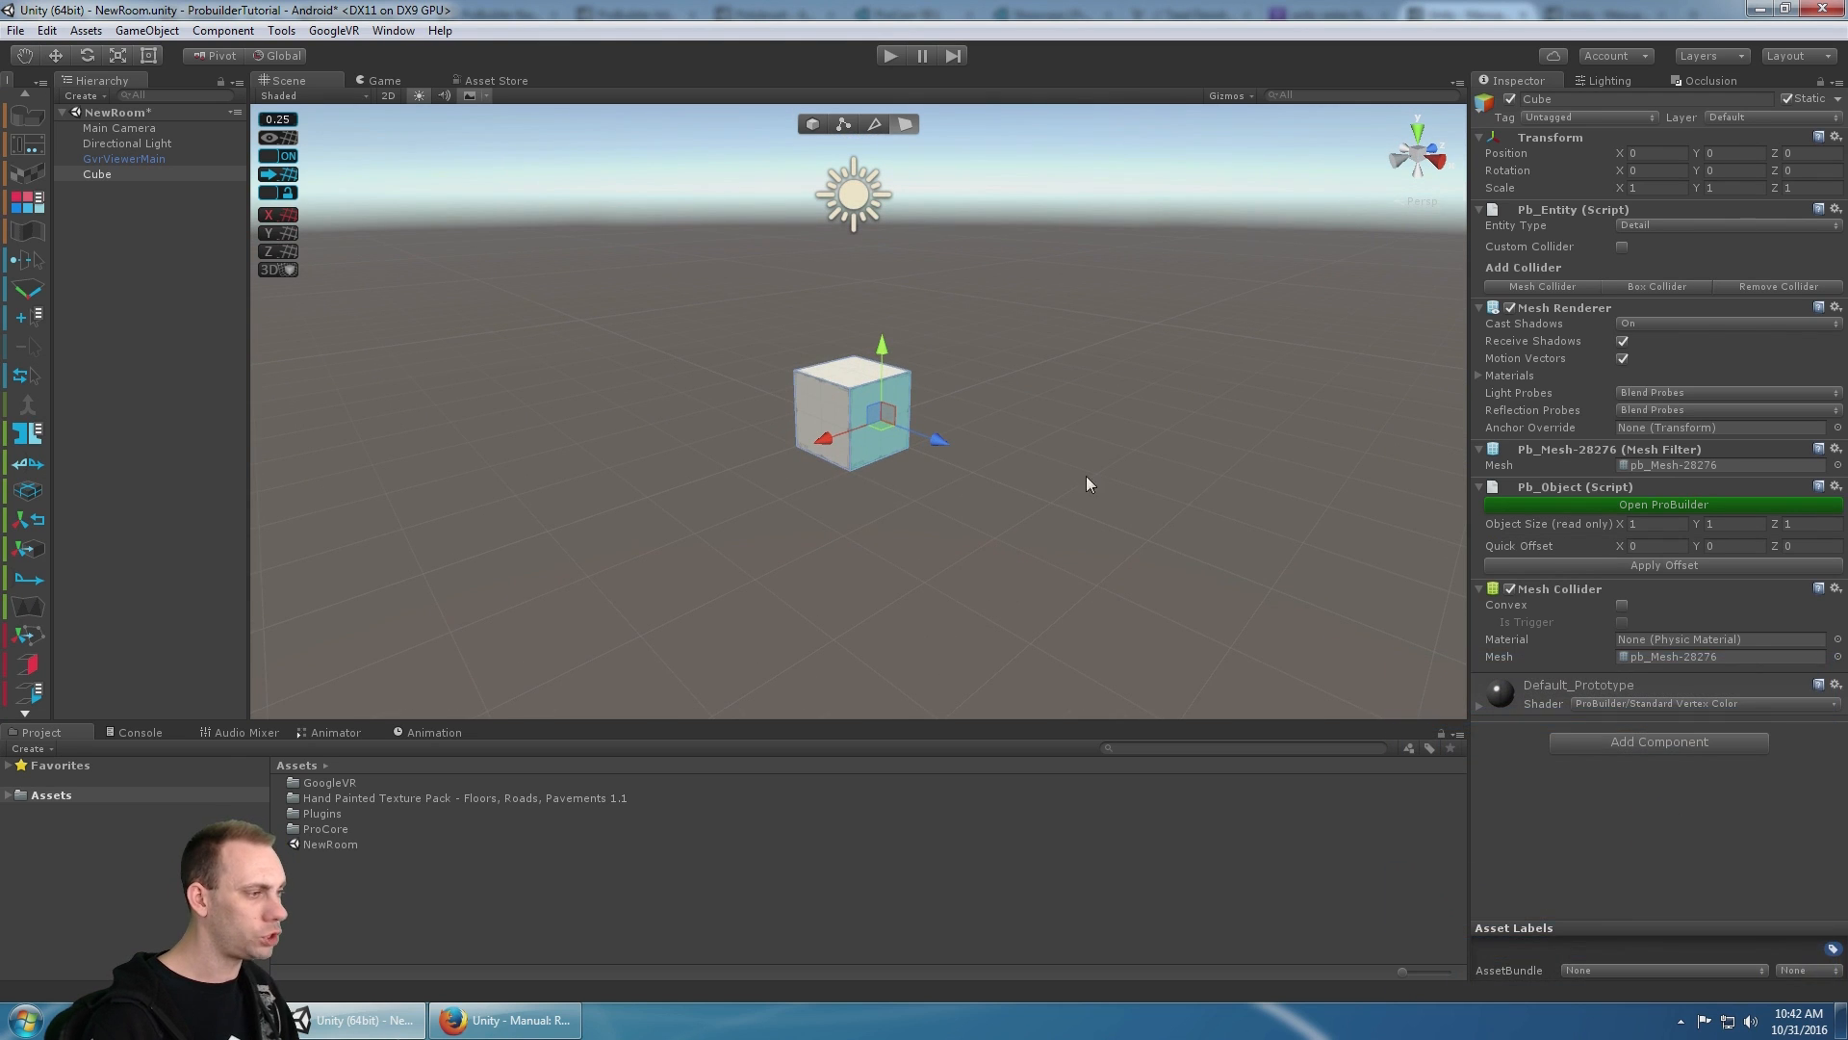
left_click_drag(939, 446, 1106, 499, "shift")
- Select the rear top edge of the block's extruded section and raise it by 1 unit
middle_click_drag(923, 359, 911, 332)
left_click_drag(911, 332, 1047, 316, "alt")
scroll(1047, 316, "up", 1, "alt")
middle_click_drag(1047, 316, 1038, 265, "alt")
scroll(926, 233, "down", 3)
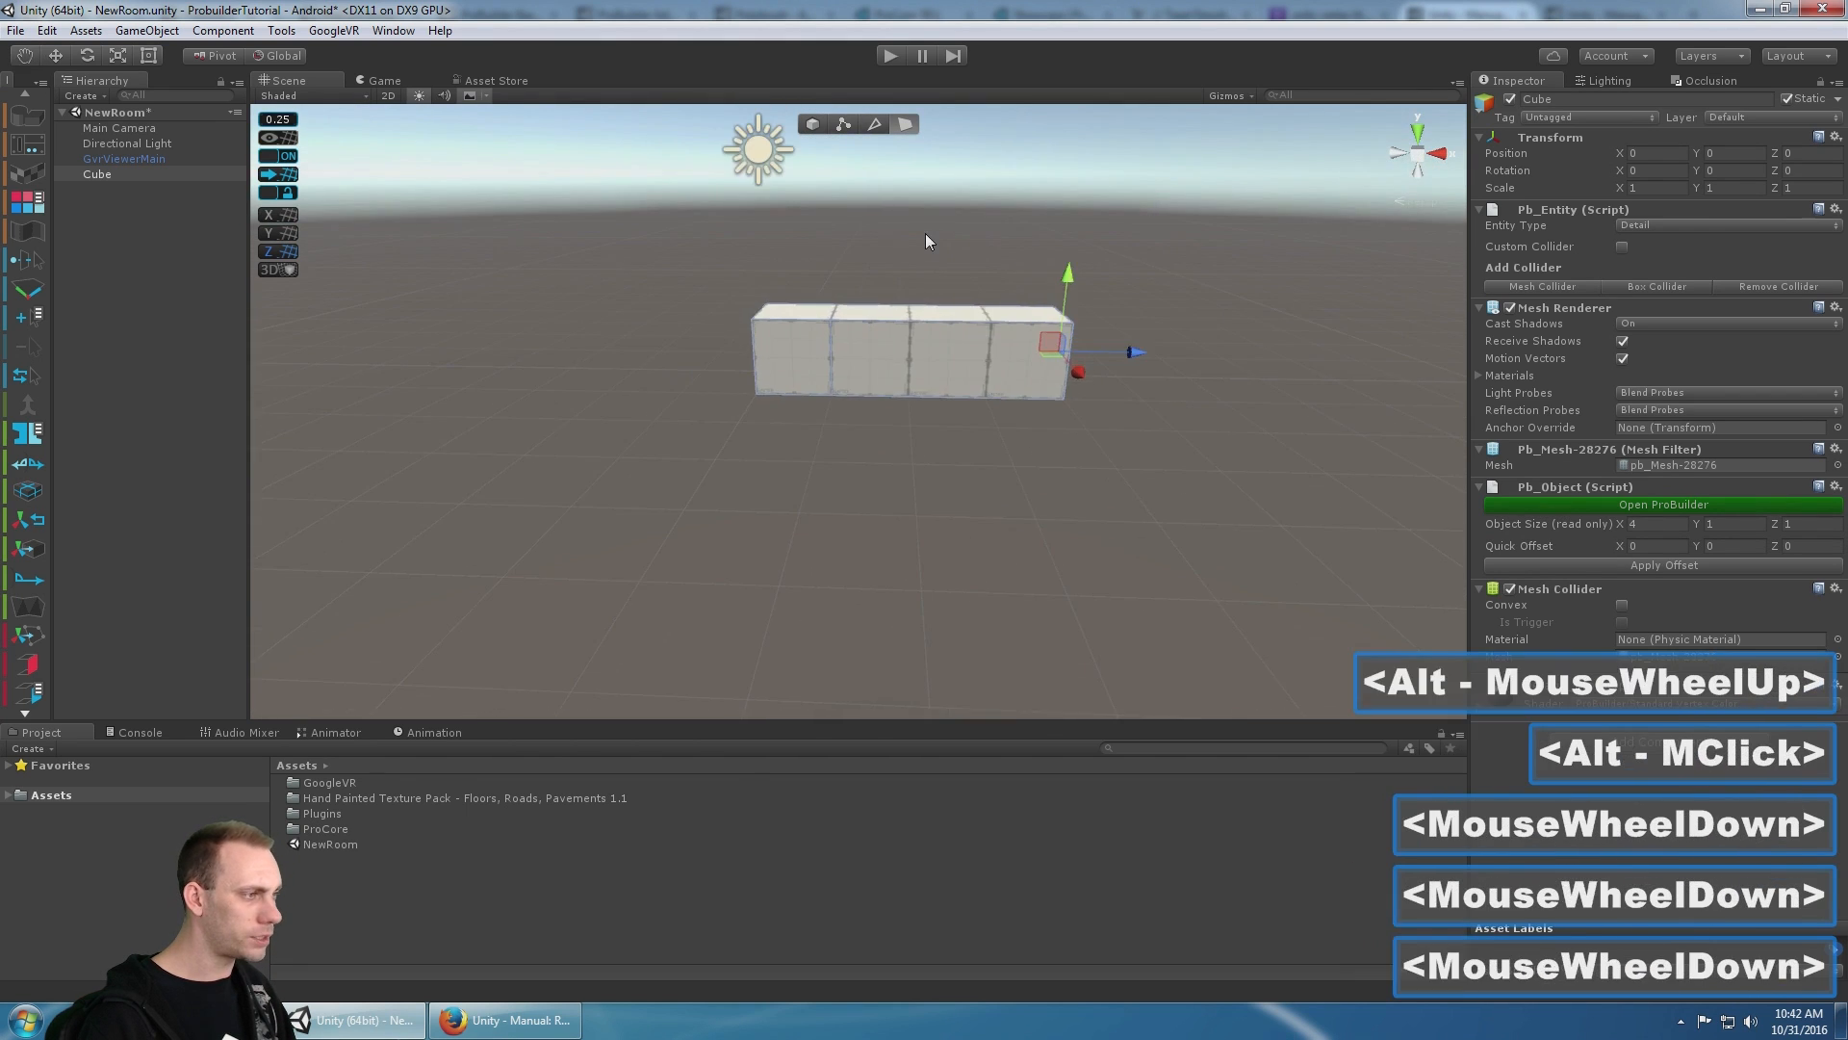
middle_click_drag(926, 233, 924, 313)
left_click(874, 125)
left_click(929, 388)
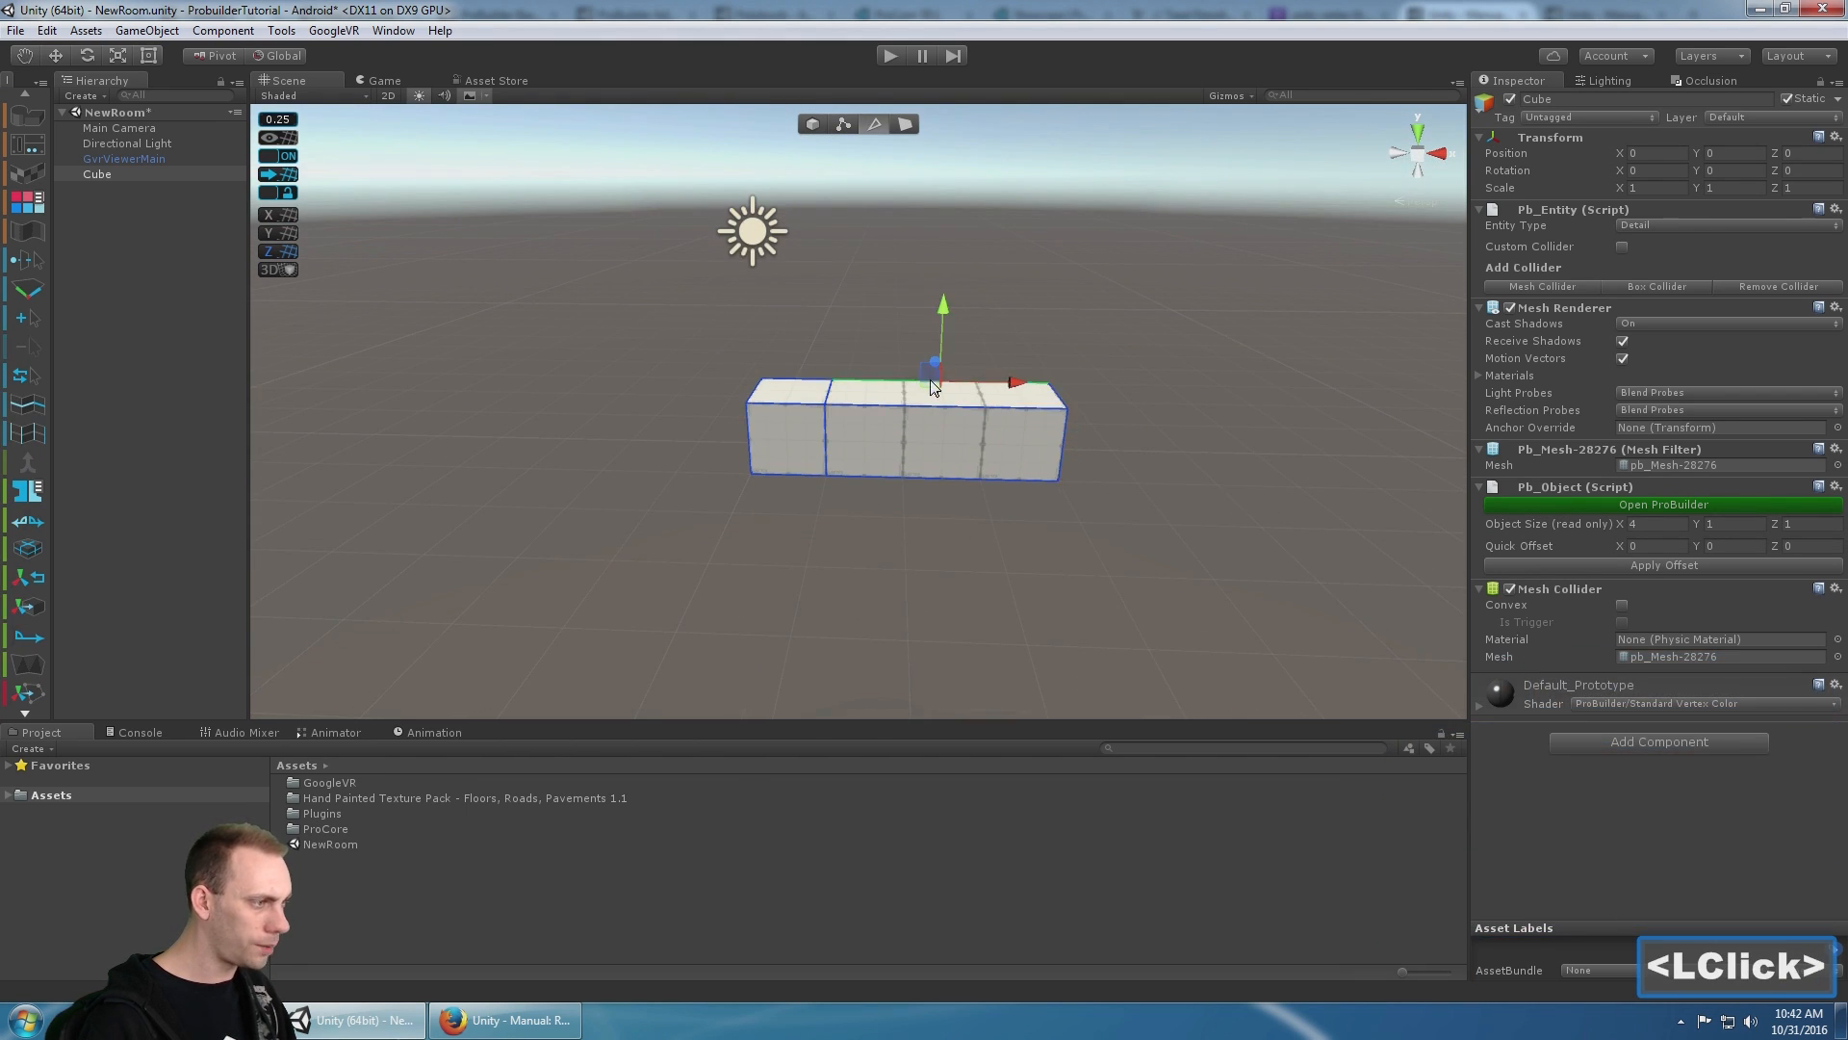
left_click_drag(947, 309, 957, 235)
- Raise a corner vertex at the block's end, pull it outward to an overall length of 5.25 units, and return to object editing
left_click_drag(957, 235, 1081, 309, "alt")
middle_click_drag(1081, 309, 999, 373, "alt")
left_click(843, 124)
left_click(1054, 366, "alt")
left_click_drag(998, 373, 847, 377, "alt")
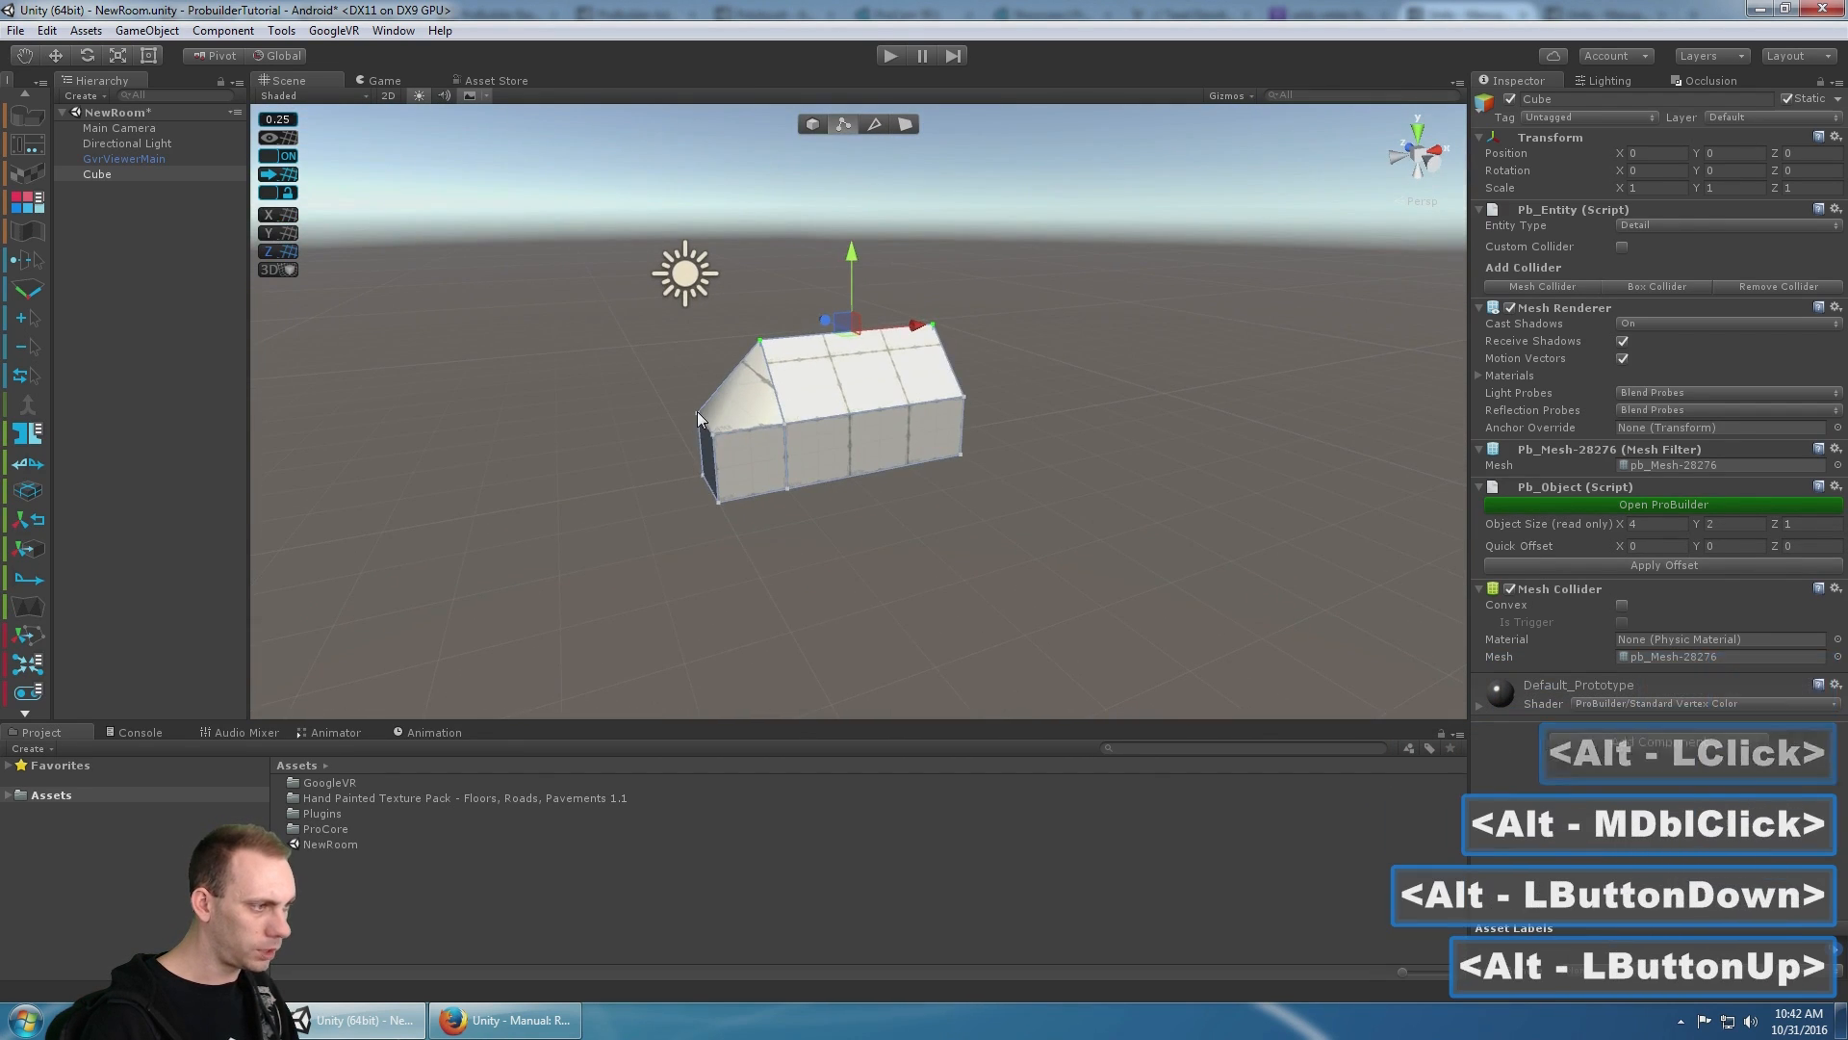
left_click(699, 411)
left_click_drag(689, 347, 690, 276)
left_click_drag(770, 341, 677, 353)
left_click_drag(809, 355, 539, 381, "alt")
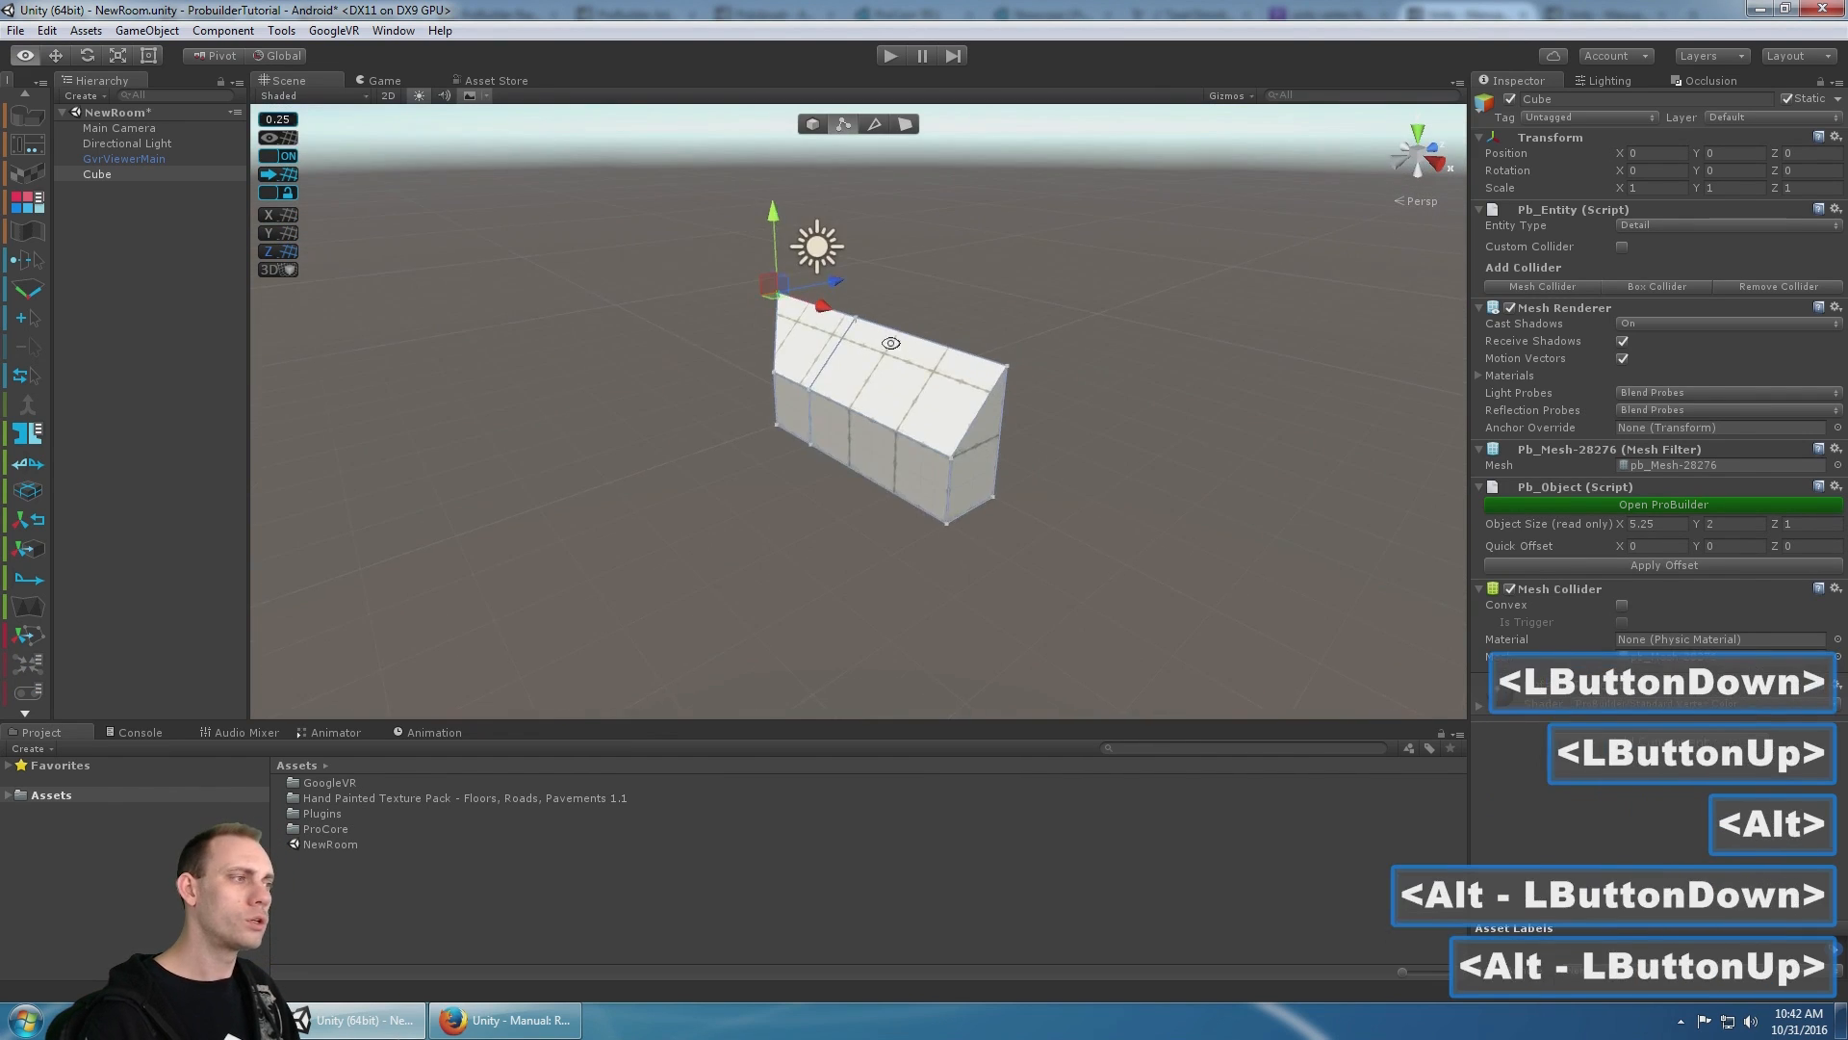
middle_click_drag(539, 381, 356, 347, "alt")
left_click(813, 124)
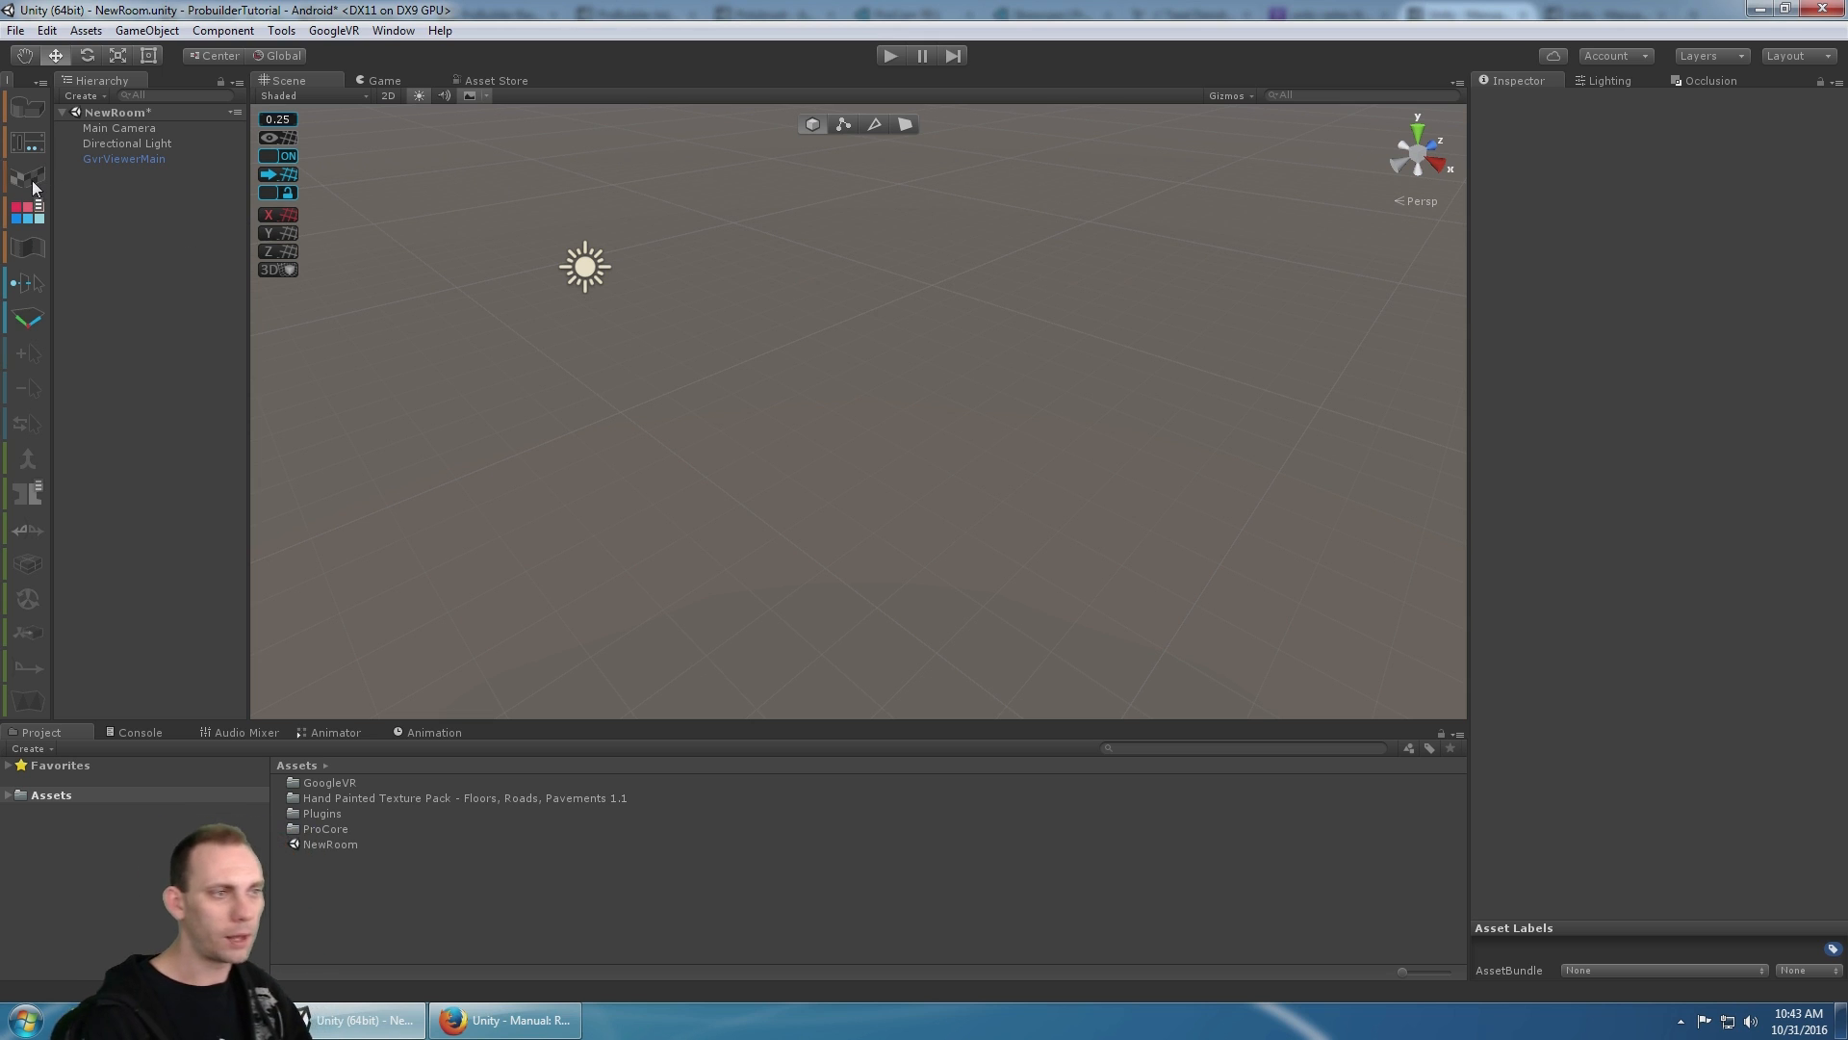
- Start a new ProBuilder plane shape with a width and height of 2.5
left_click(29, 110)
left_click(194, 565)
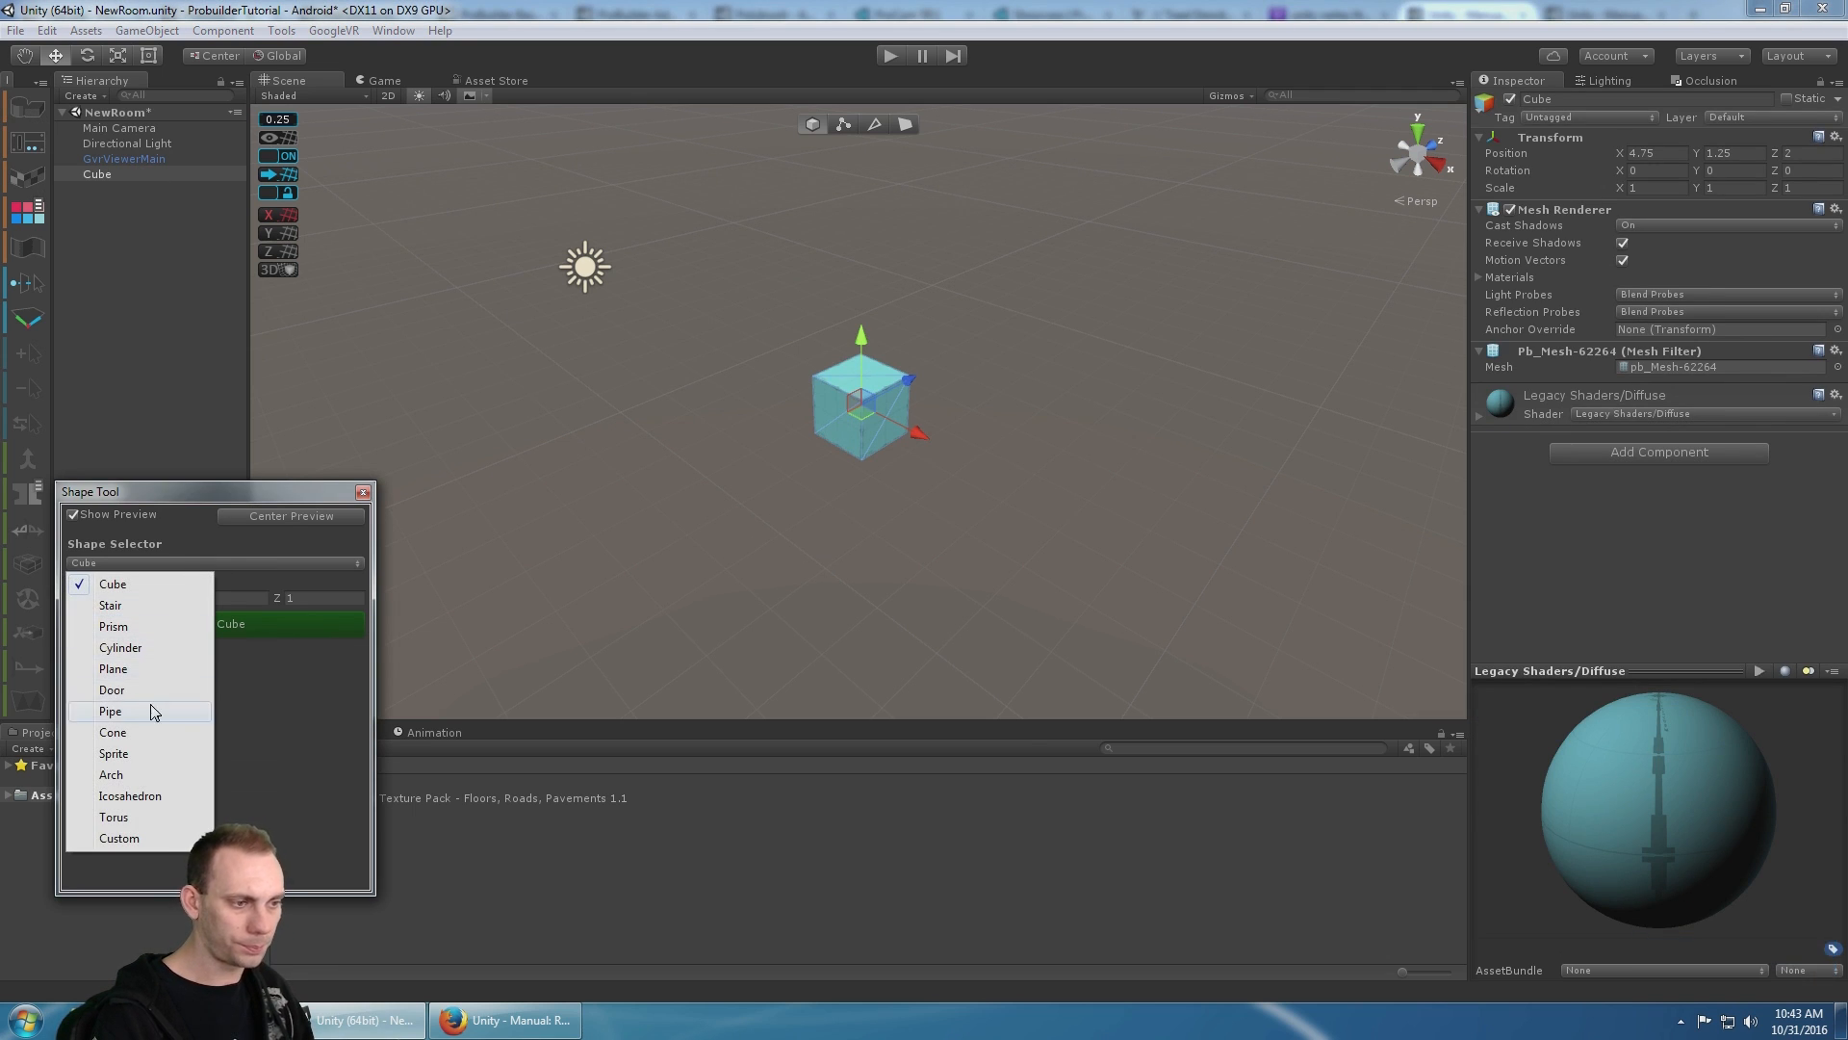
left_click(157, 676)
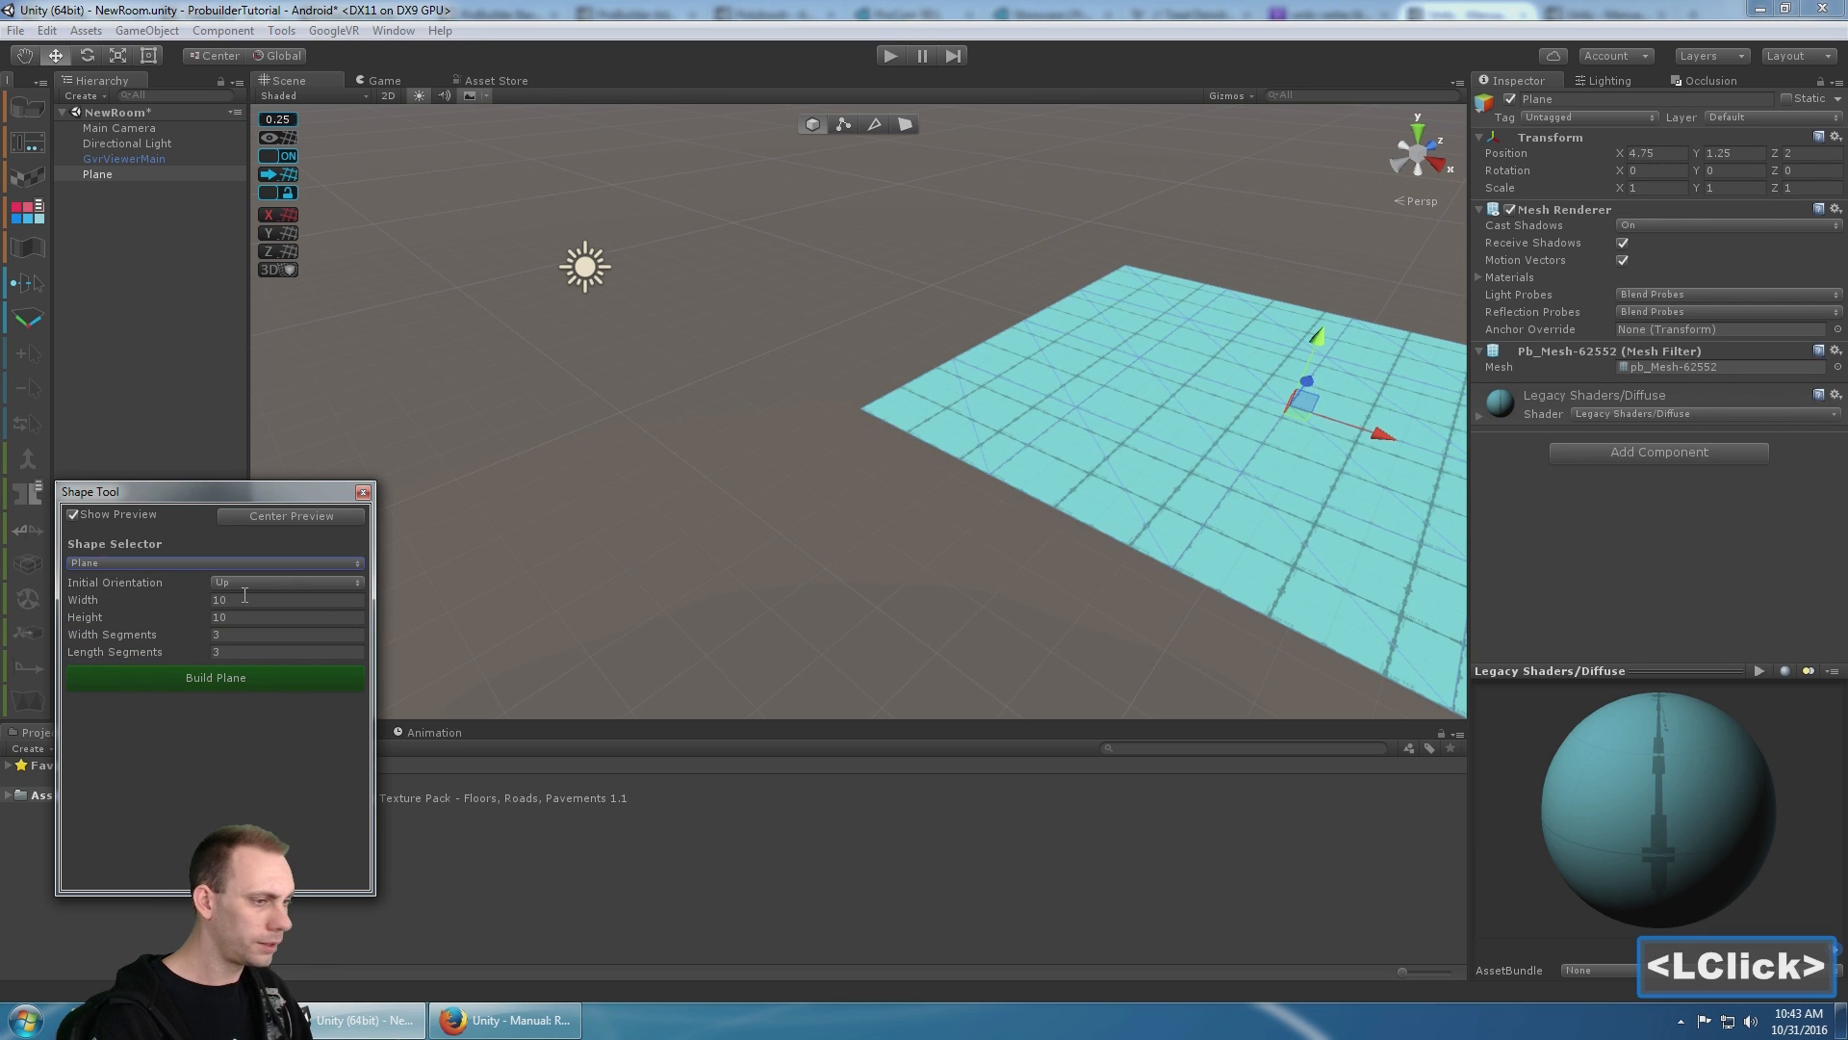
middle_click_drag(1078, 496, 787, 506)
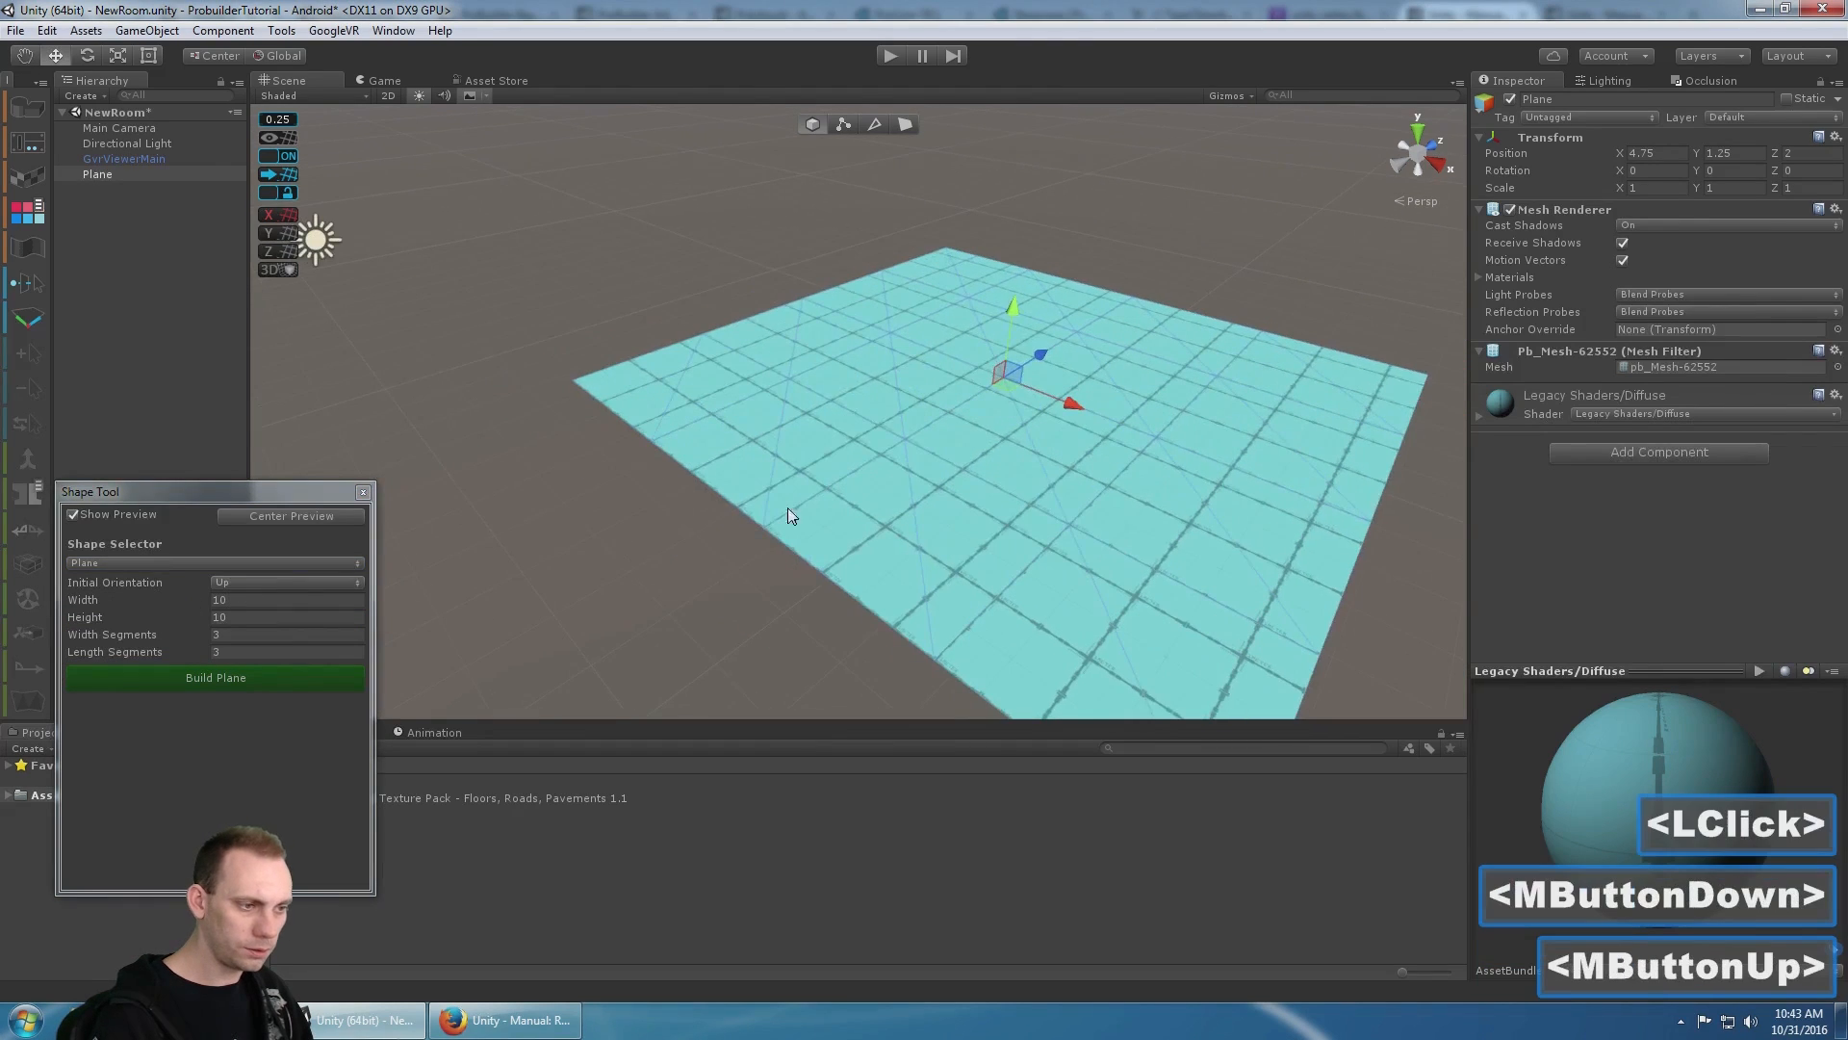
left_click(247, 599)
type("2.5")
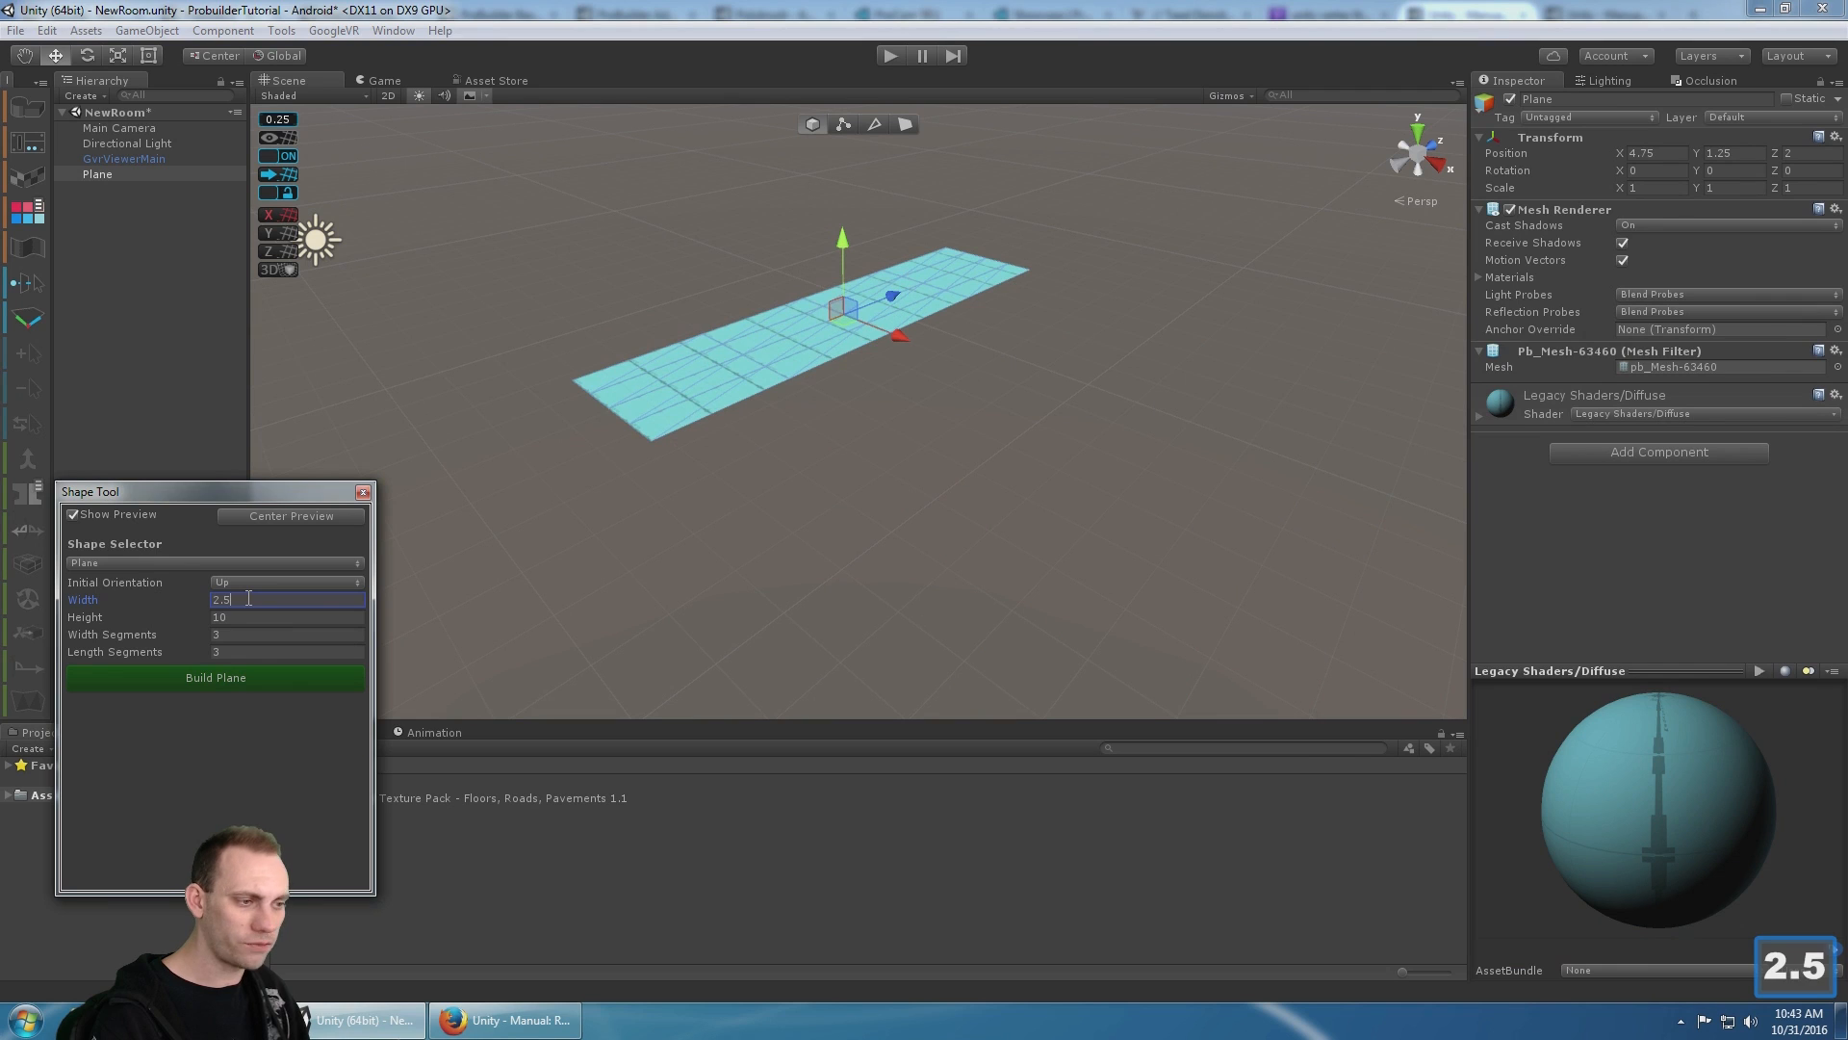
key("Tab")
type("2.5")
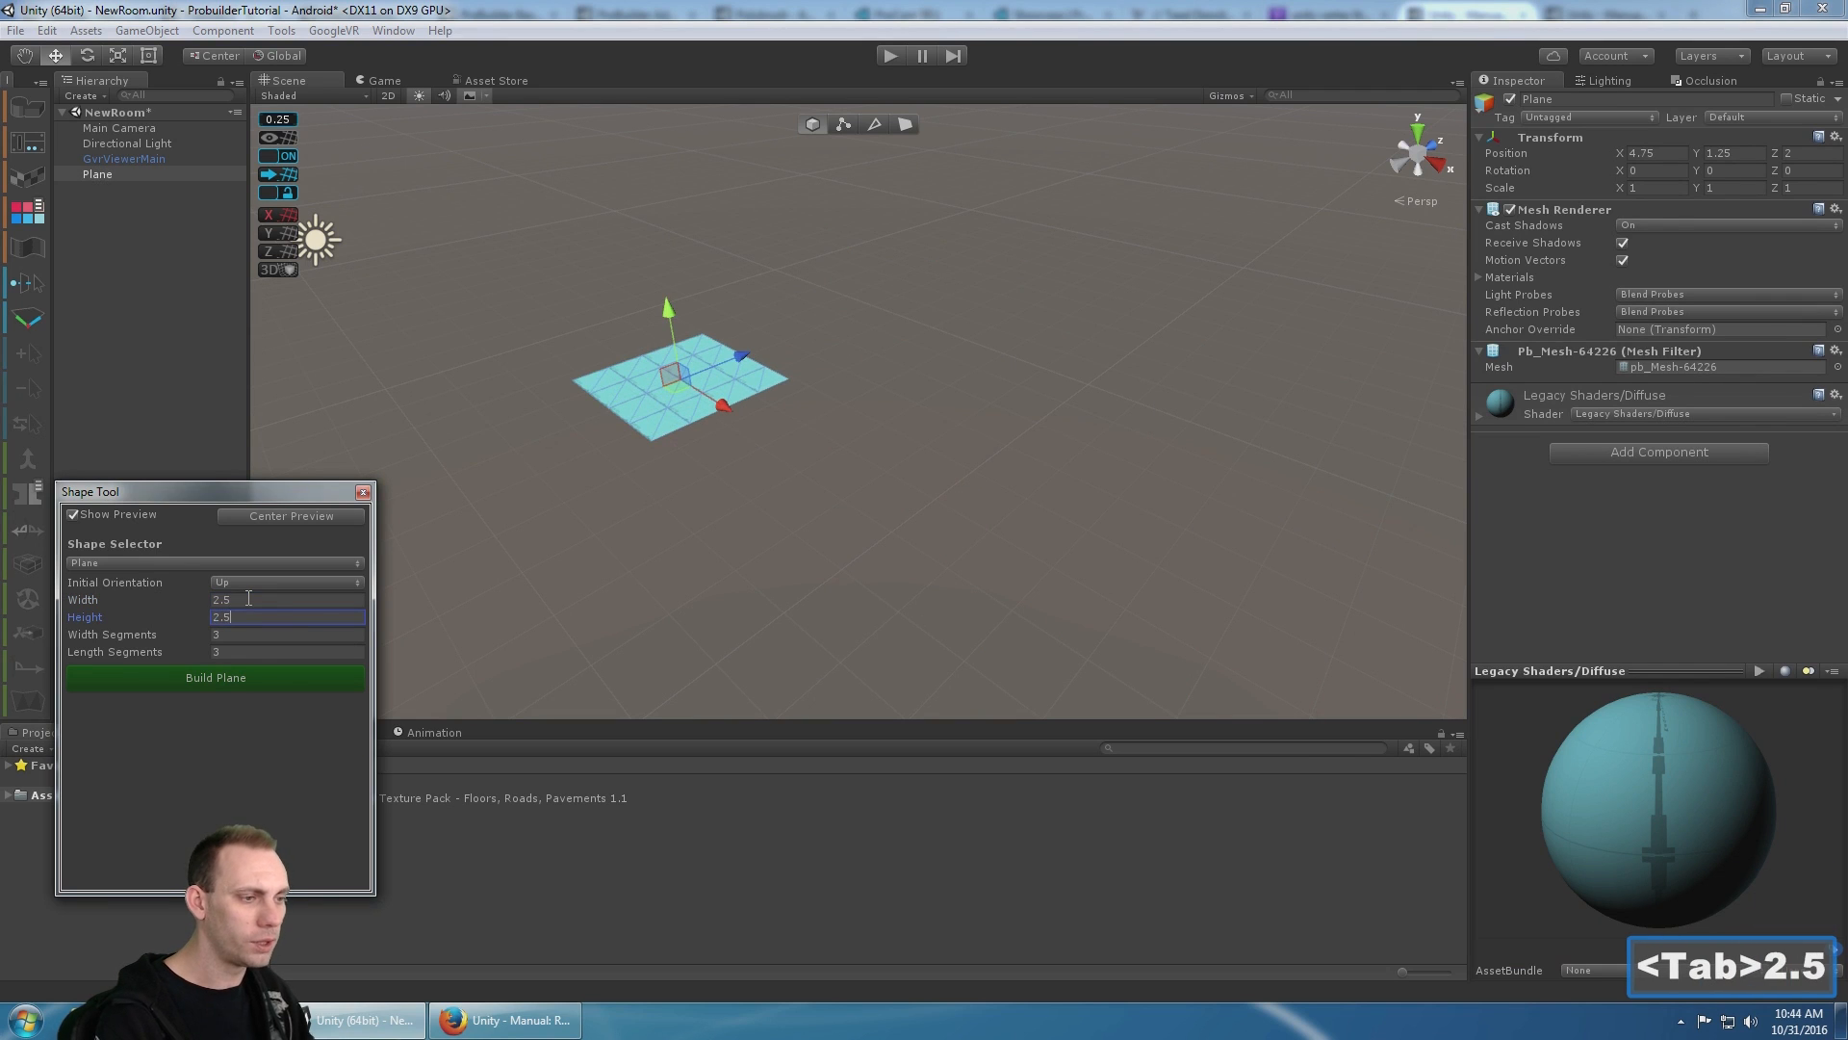
- Set the plane's width and length segments to 0, build it, and close the Shape Tool
key("Tab")
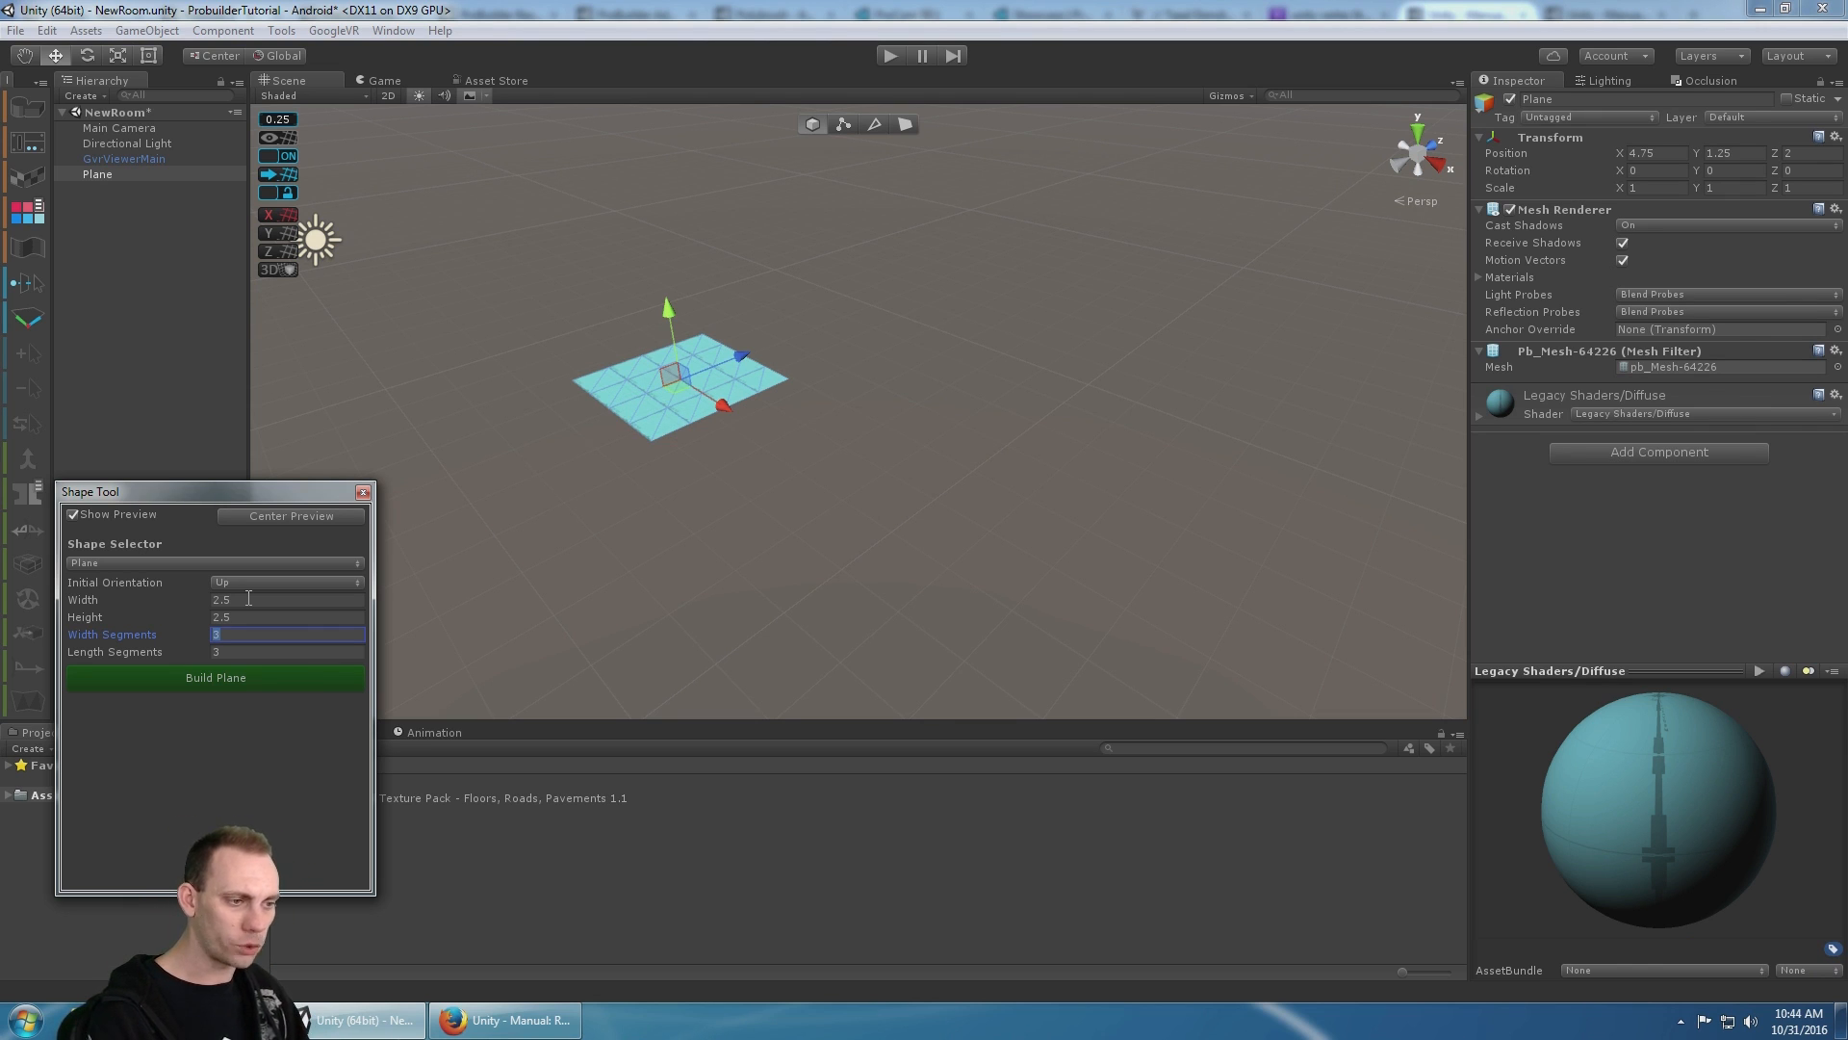
type("0")
key("Tab")
type("0")
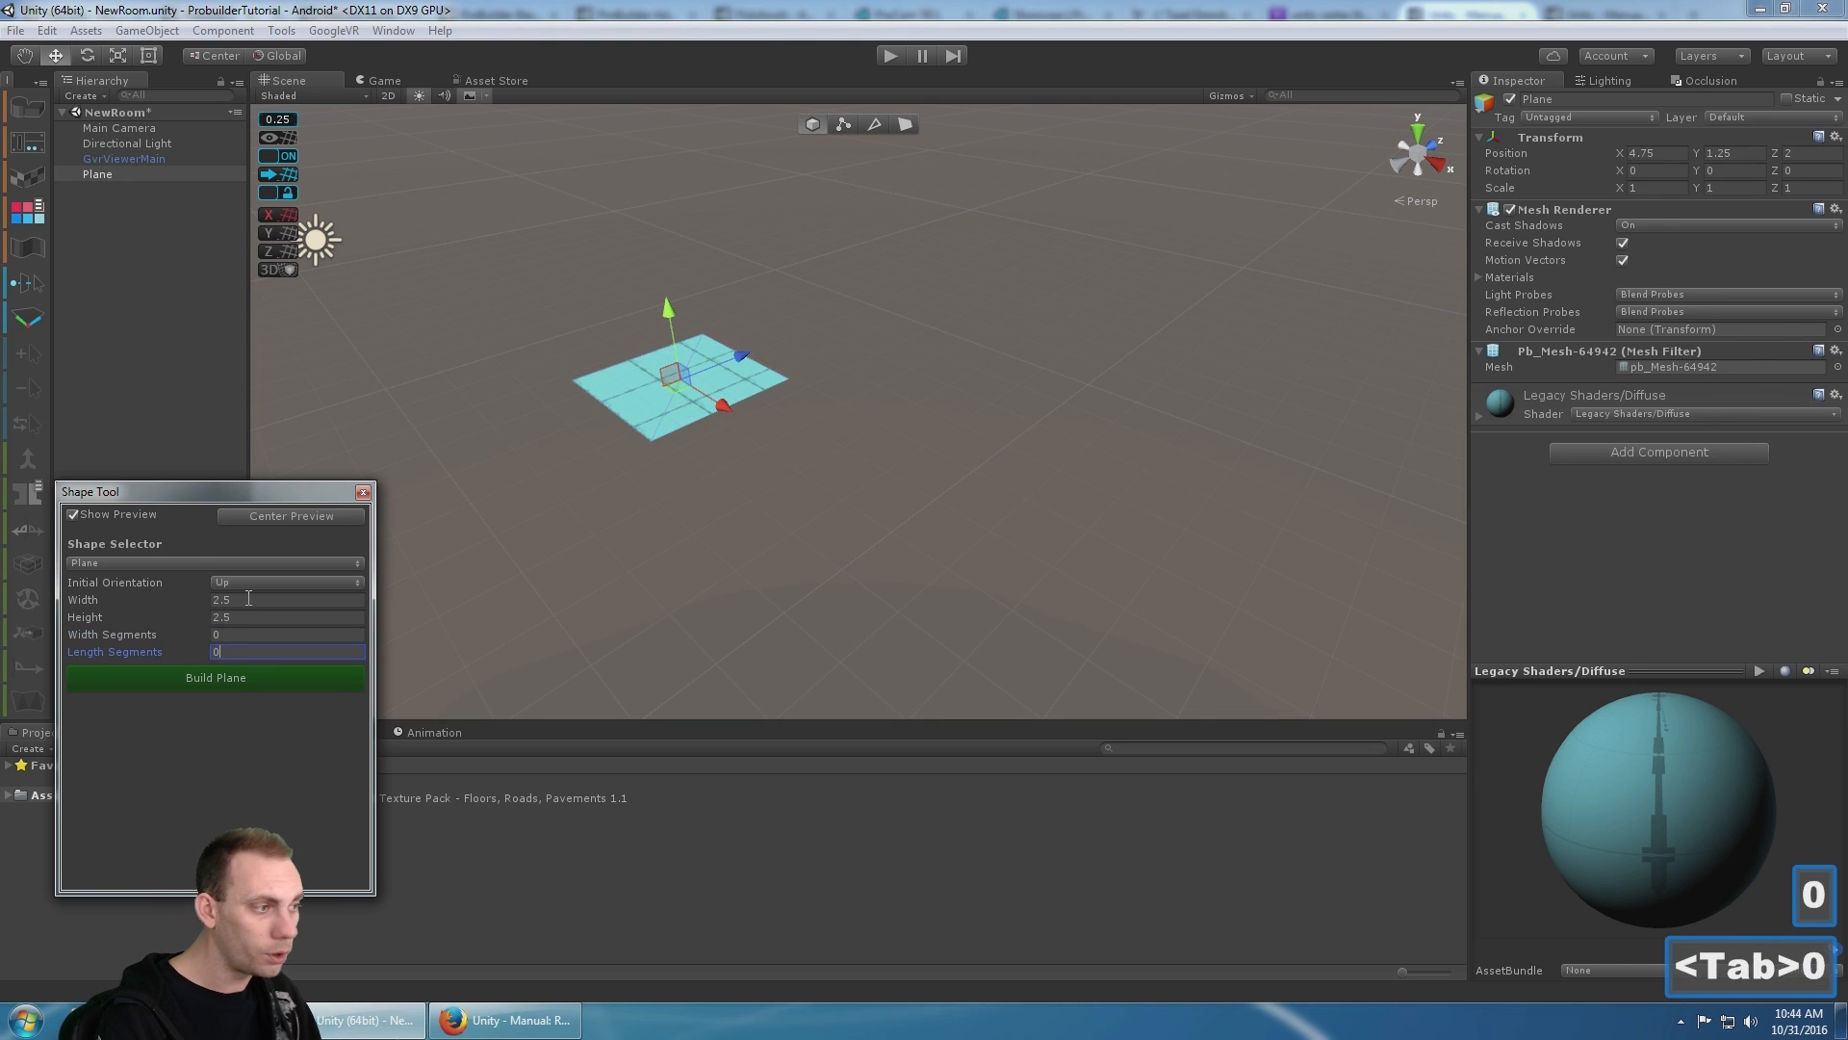
left_click(250, 680)
middle_click_drag(325, 414, 414, 466)
left_click(363, 492)
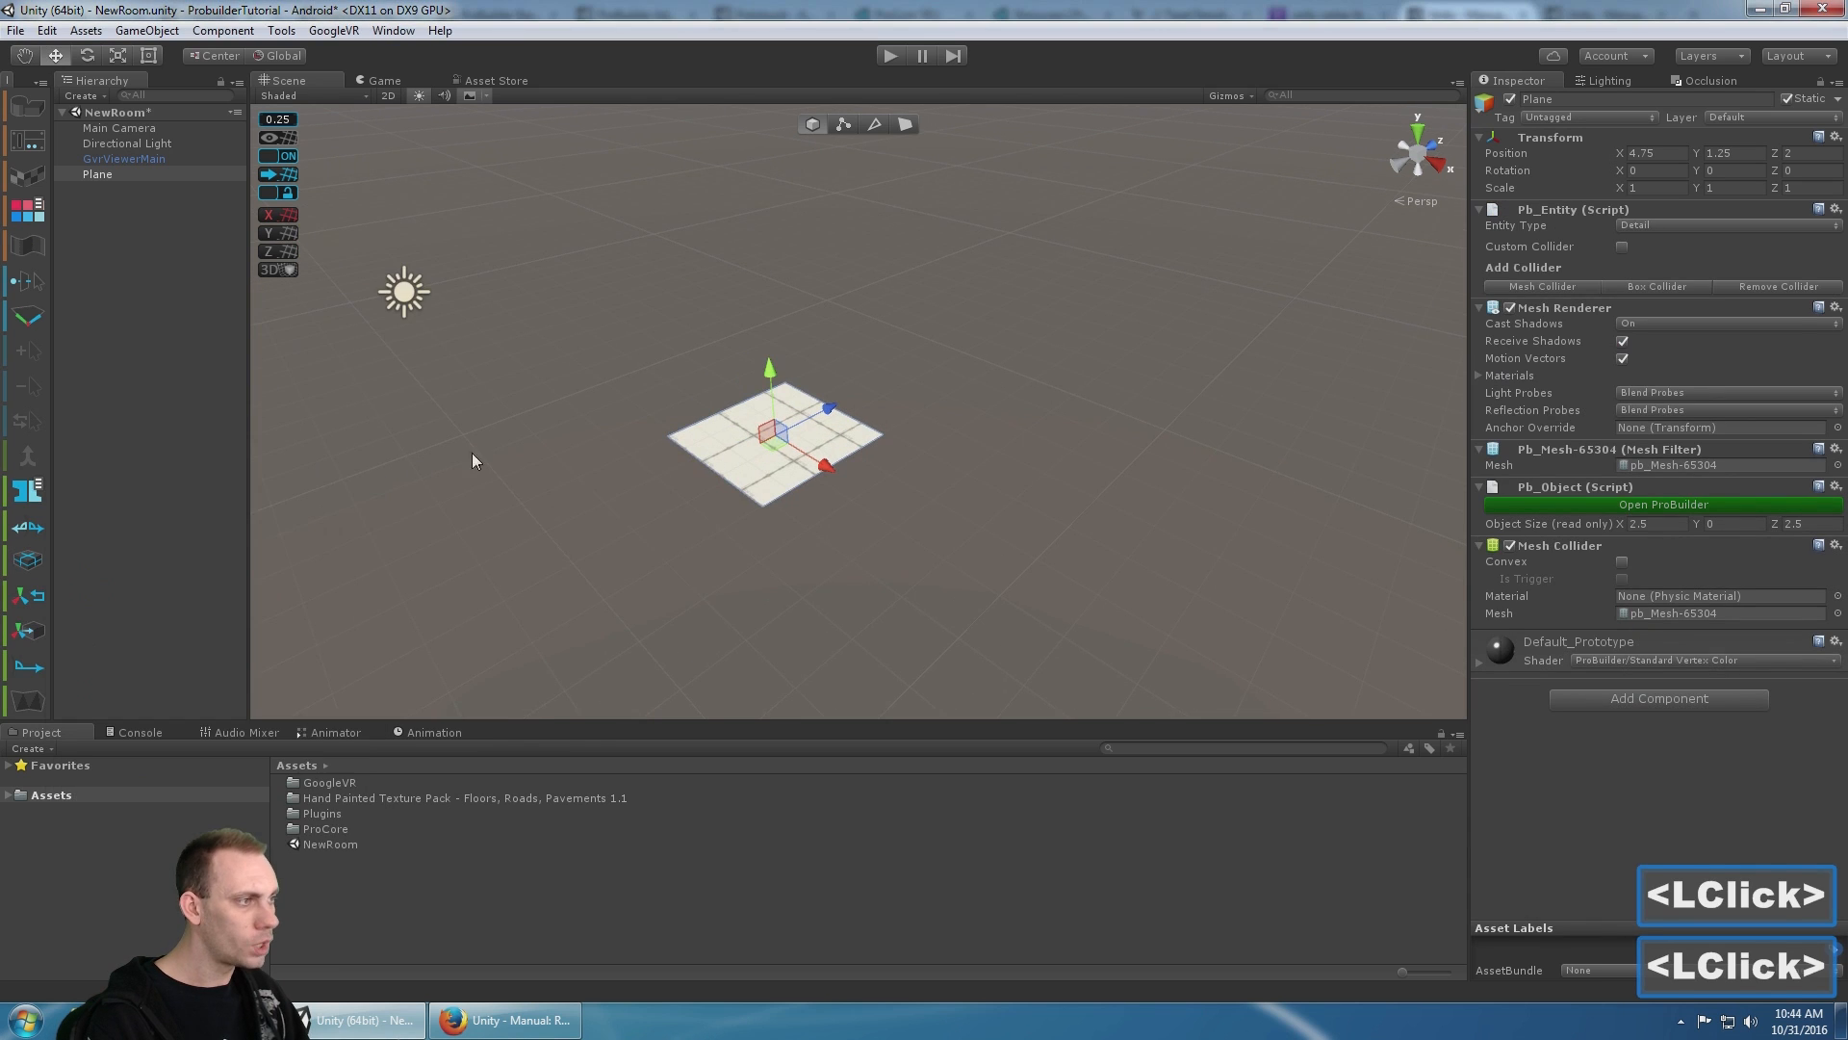
- Inspect the new plane up close from above in edge editing
scroll(950, 366, "up", 7)
left_click_drag(950, 367, 756, 333, "alt")
left_click(656, 430)
left_click_drag(656, 438, 657, 556, "alt")
left_click(874, 123)
middle_click_drag(851, 472, 920, 532, "alt")
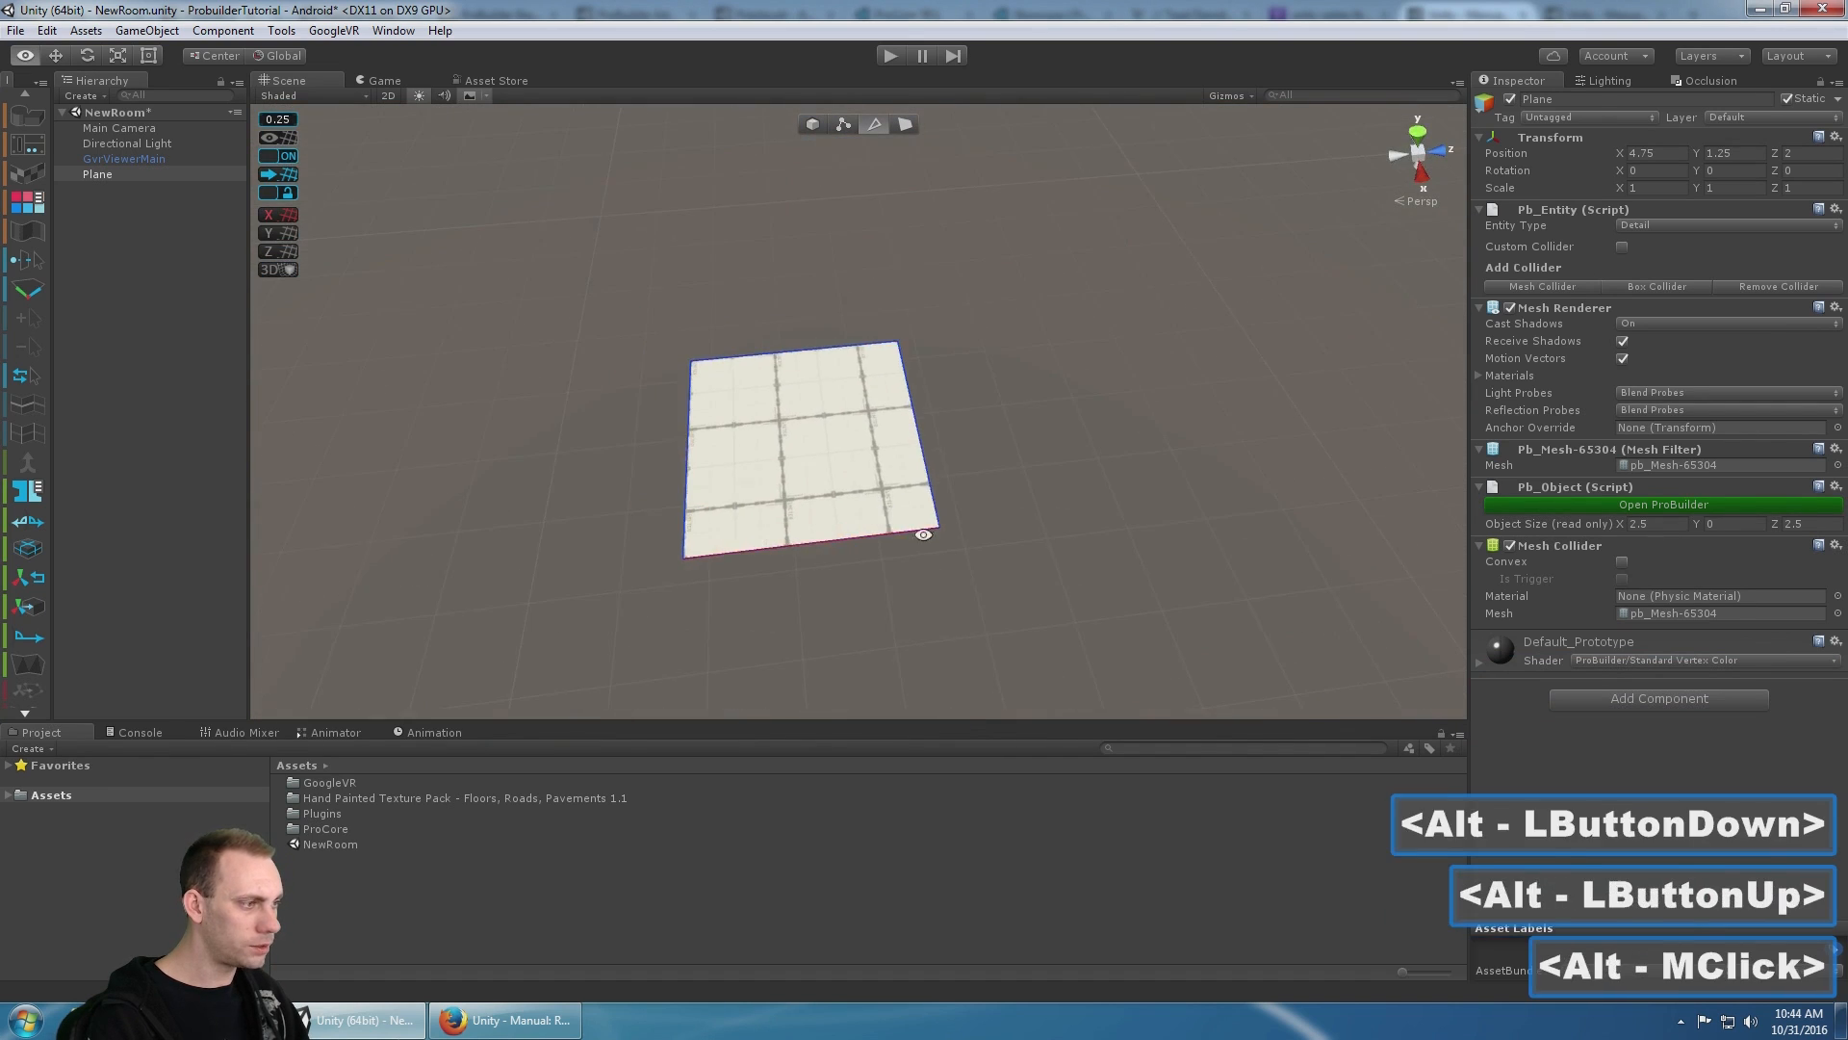
left_click_drag(921, 533, 886, 616, "alt")
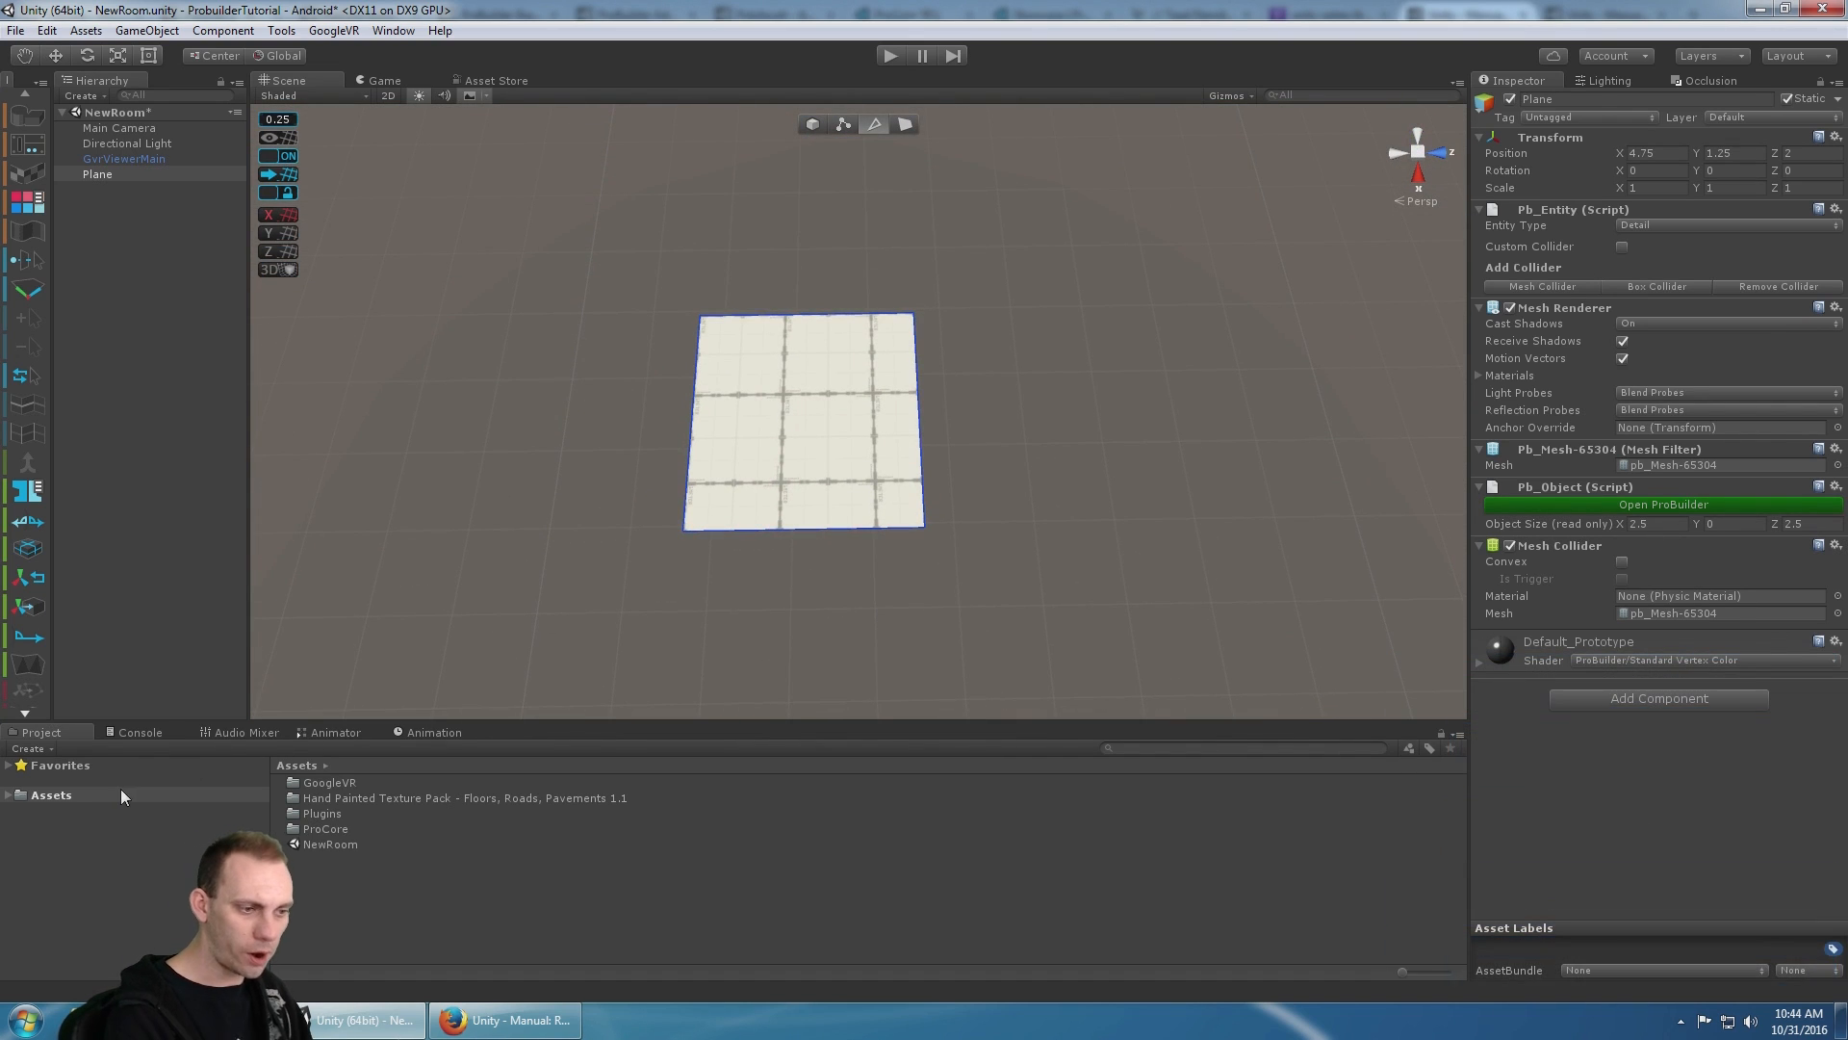
- Open the Floors folder of the Hand Painted Texture Pack in the project assets
left_click(82, 796)
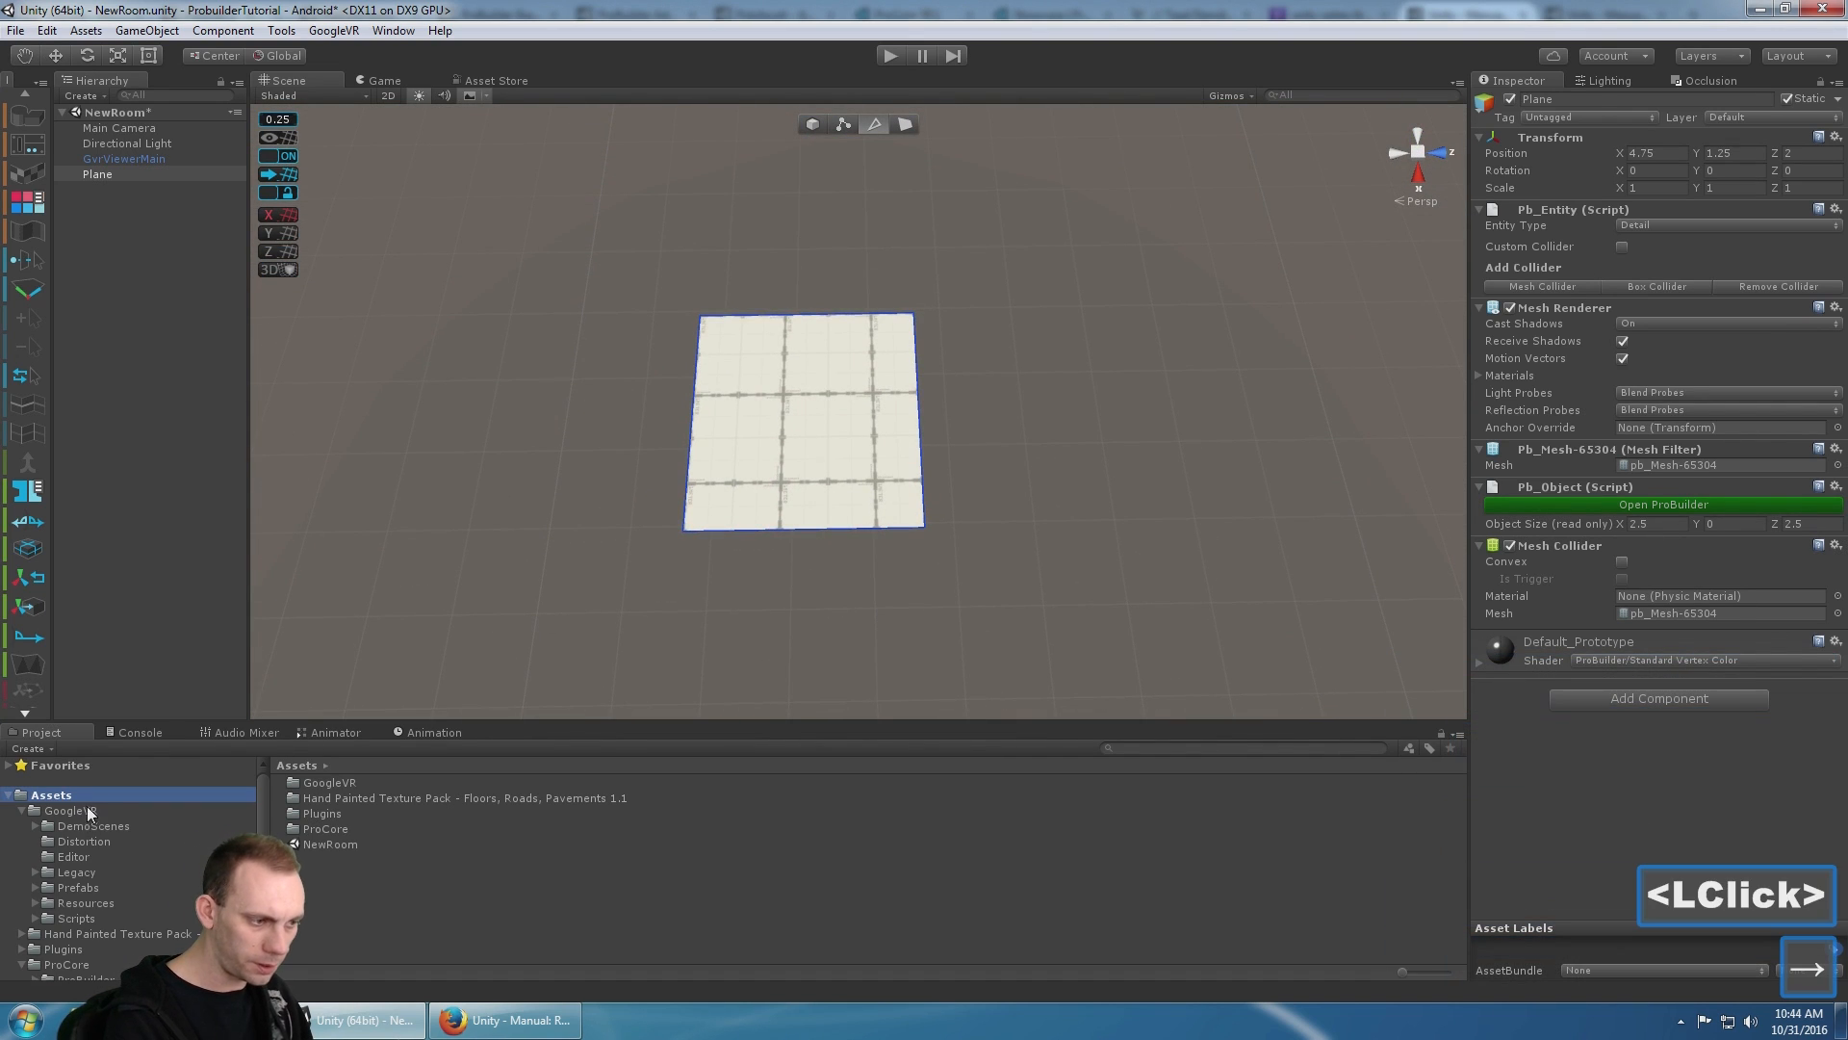
left_click(424, 797)
key("Right")
key("Down")
key("Up")
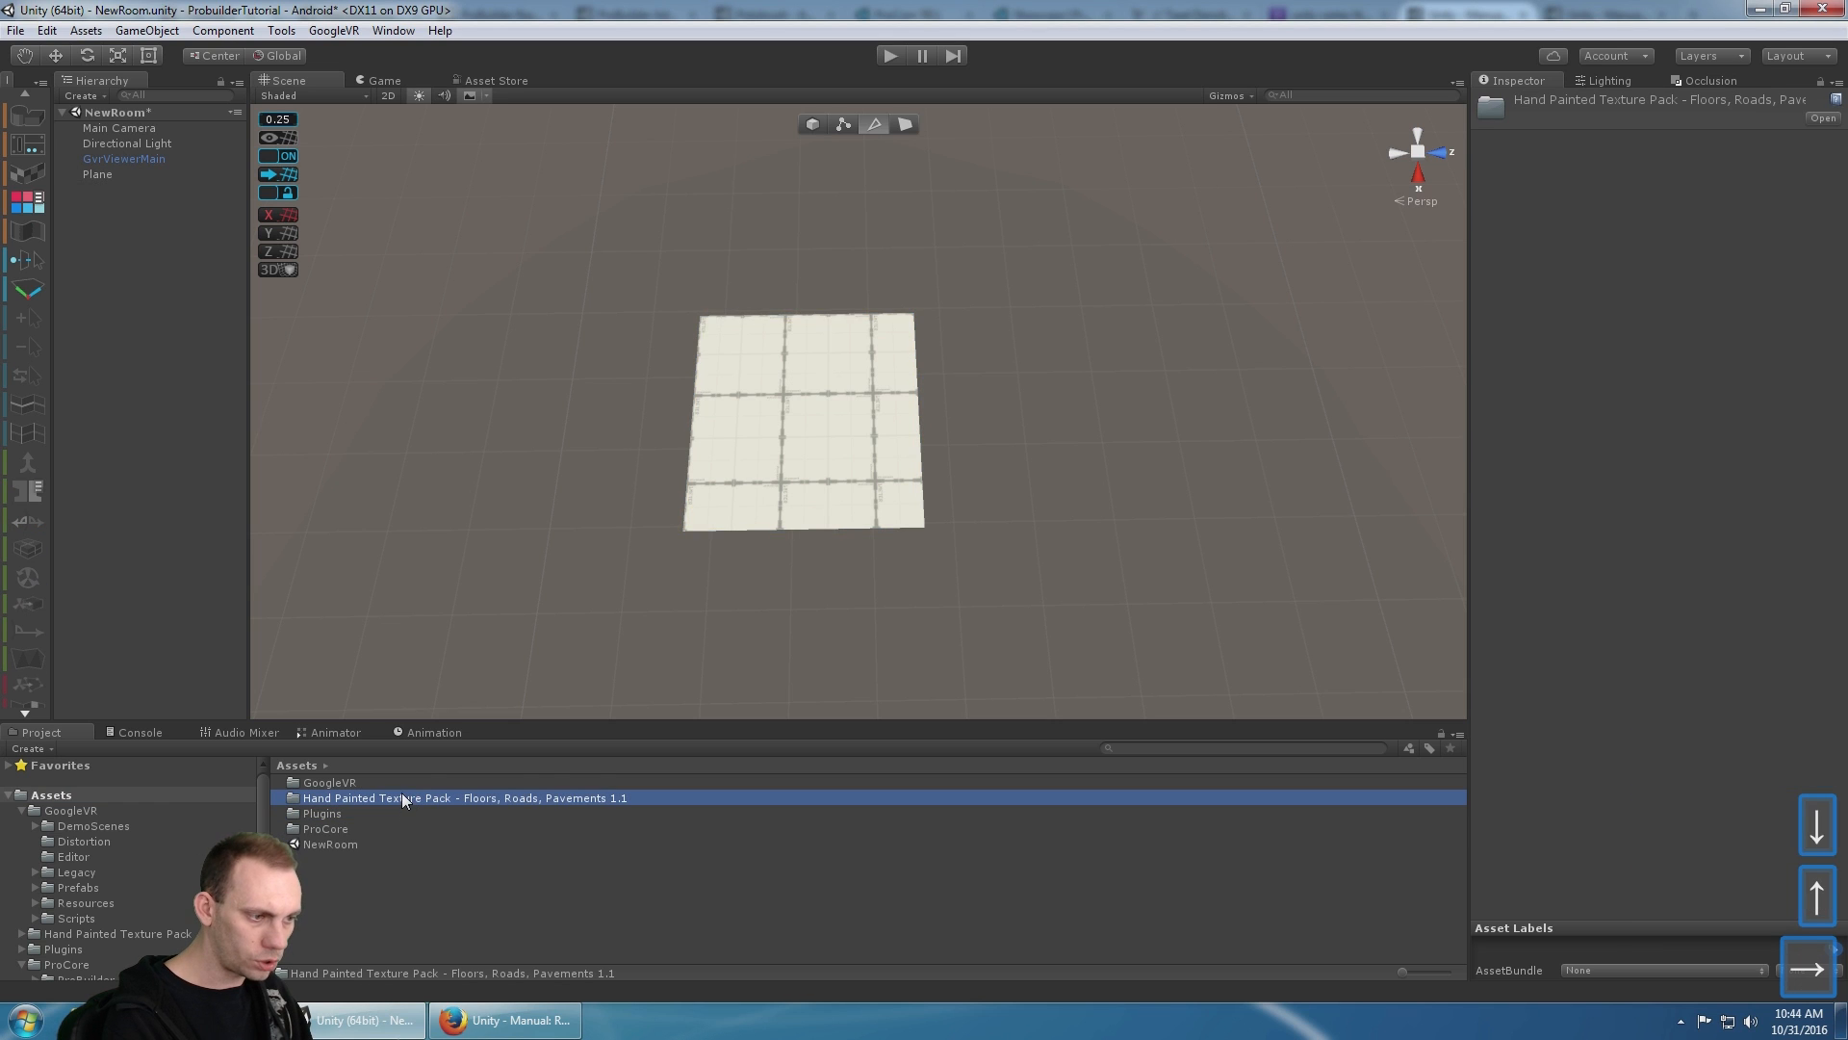
double_click(402, 793)
double_click(335, 783)
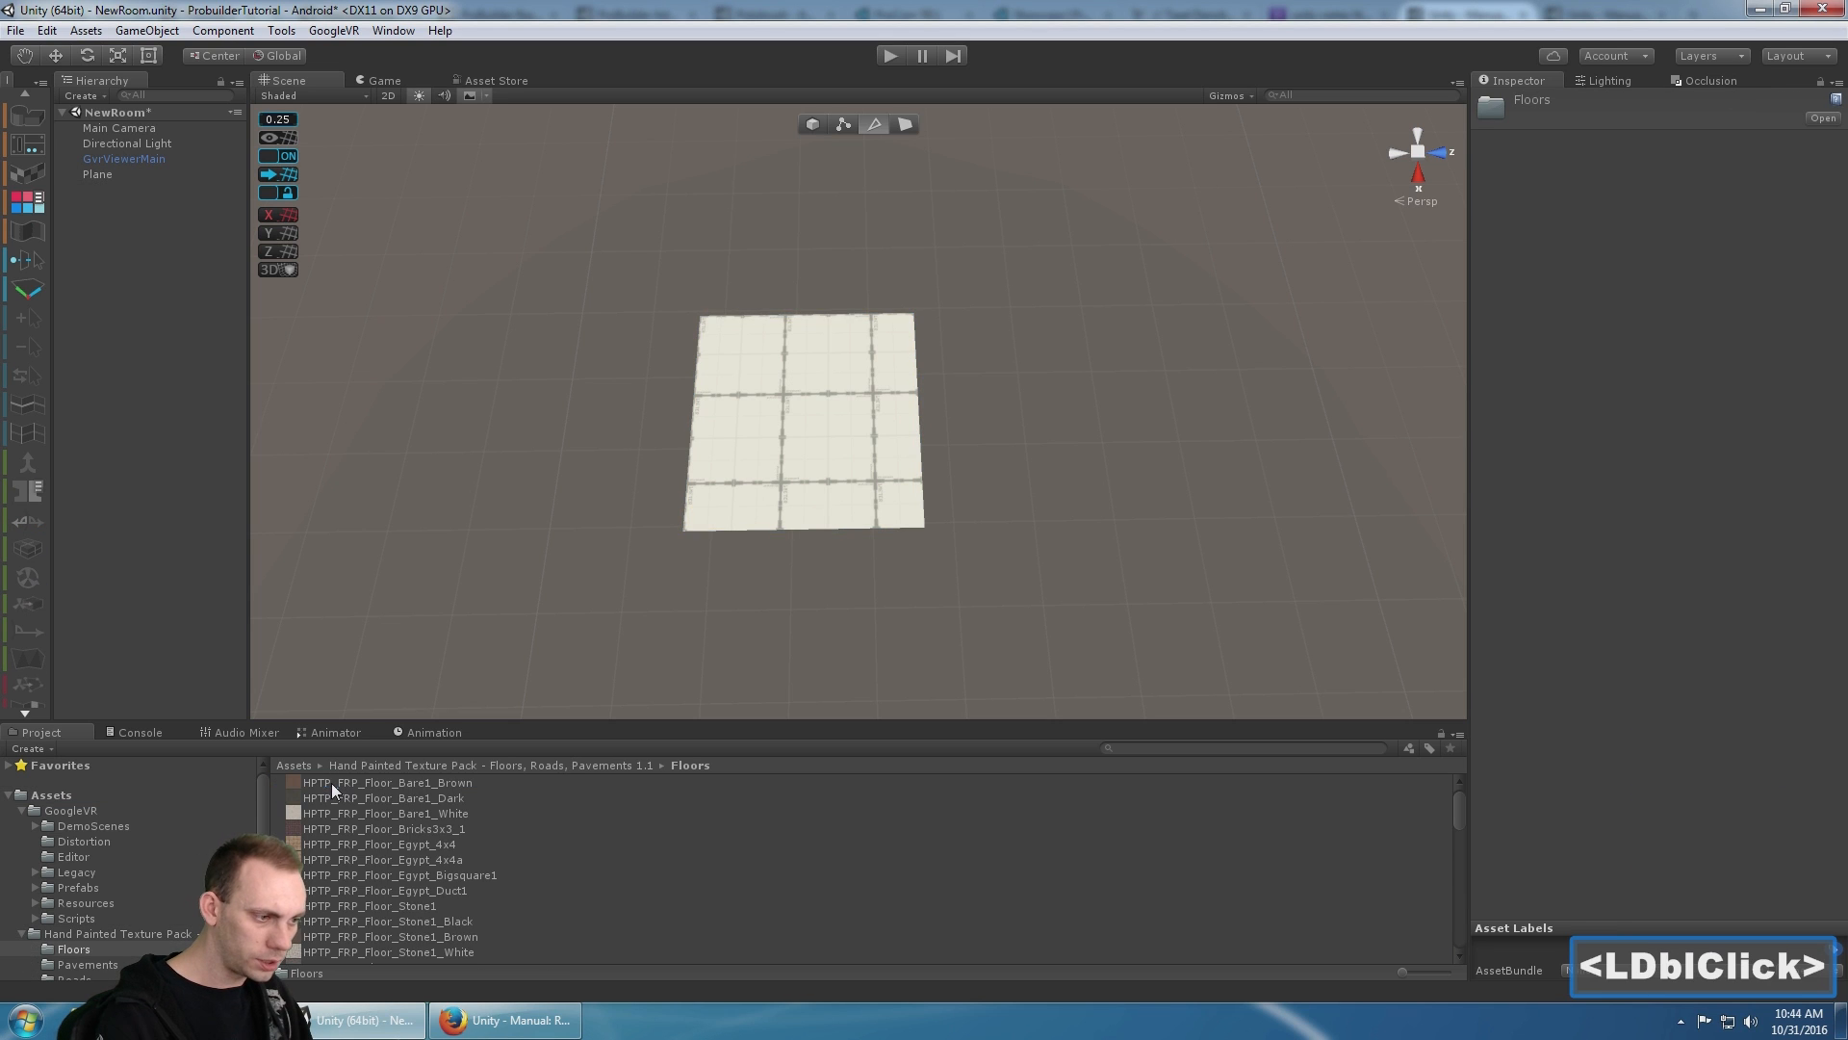
- Preview the floor textures and apply HPTP_FRP_Floor_Egypt_4x4 to the plane
left_click(413, 787)
key("Down")
key("Down")
key("Down")
key("Down")
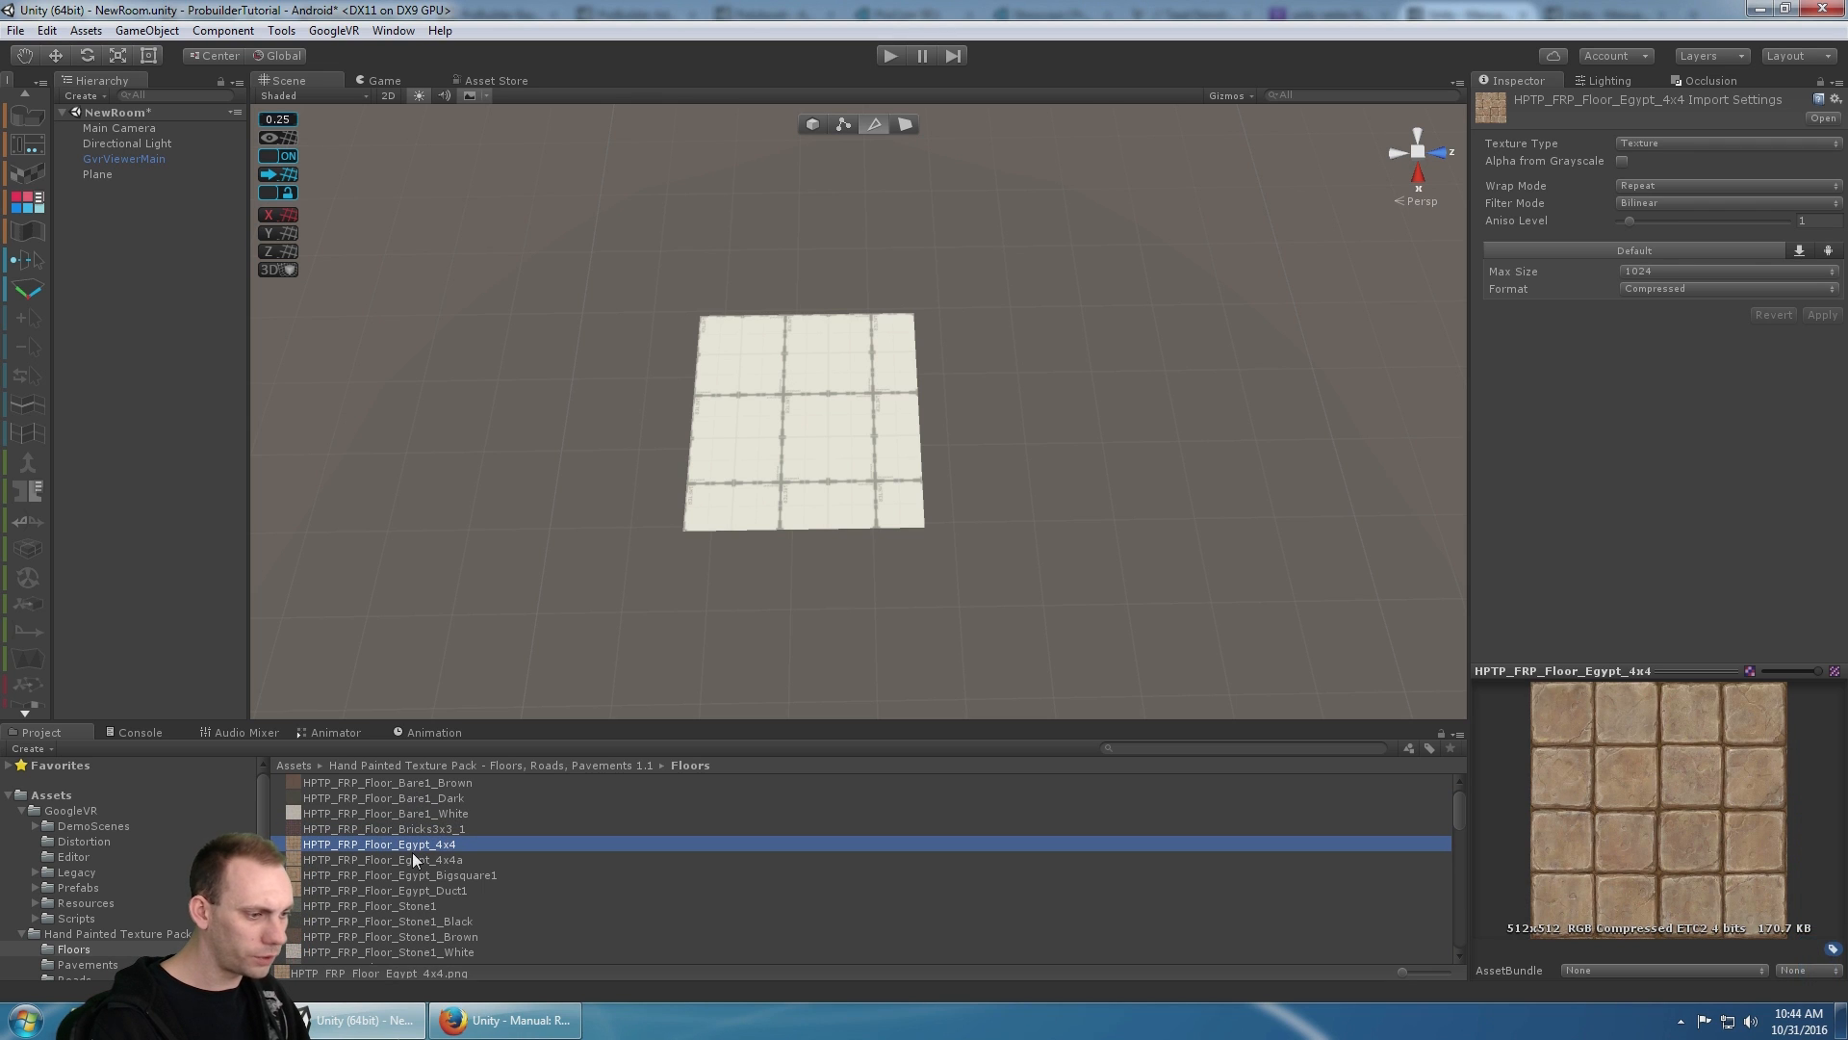
left_click(602, 582)
left_click_drag(600, 581, 784, 474)
left_click(722, 507)
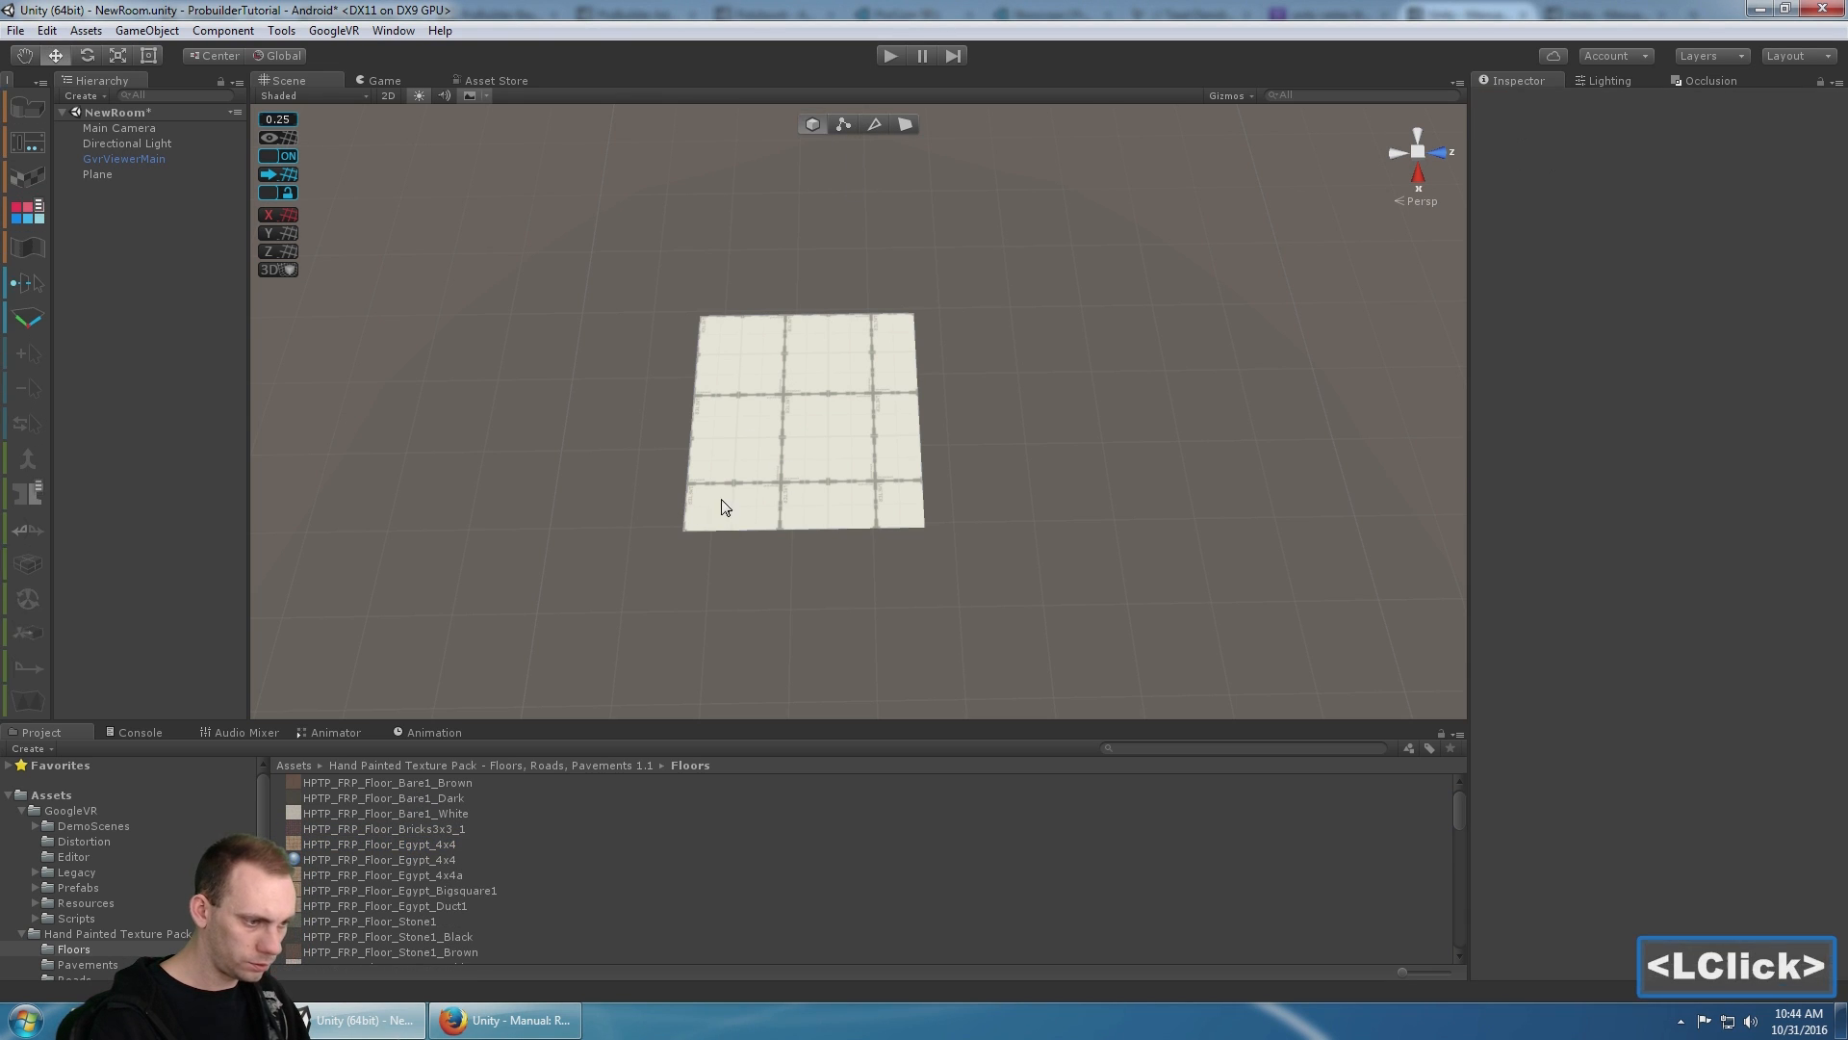
left_click_drag(381, 844, 728, 435)
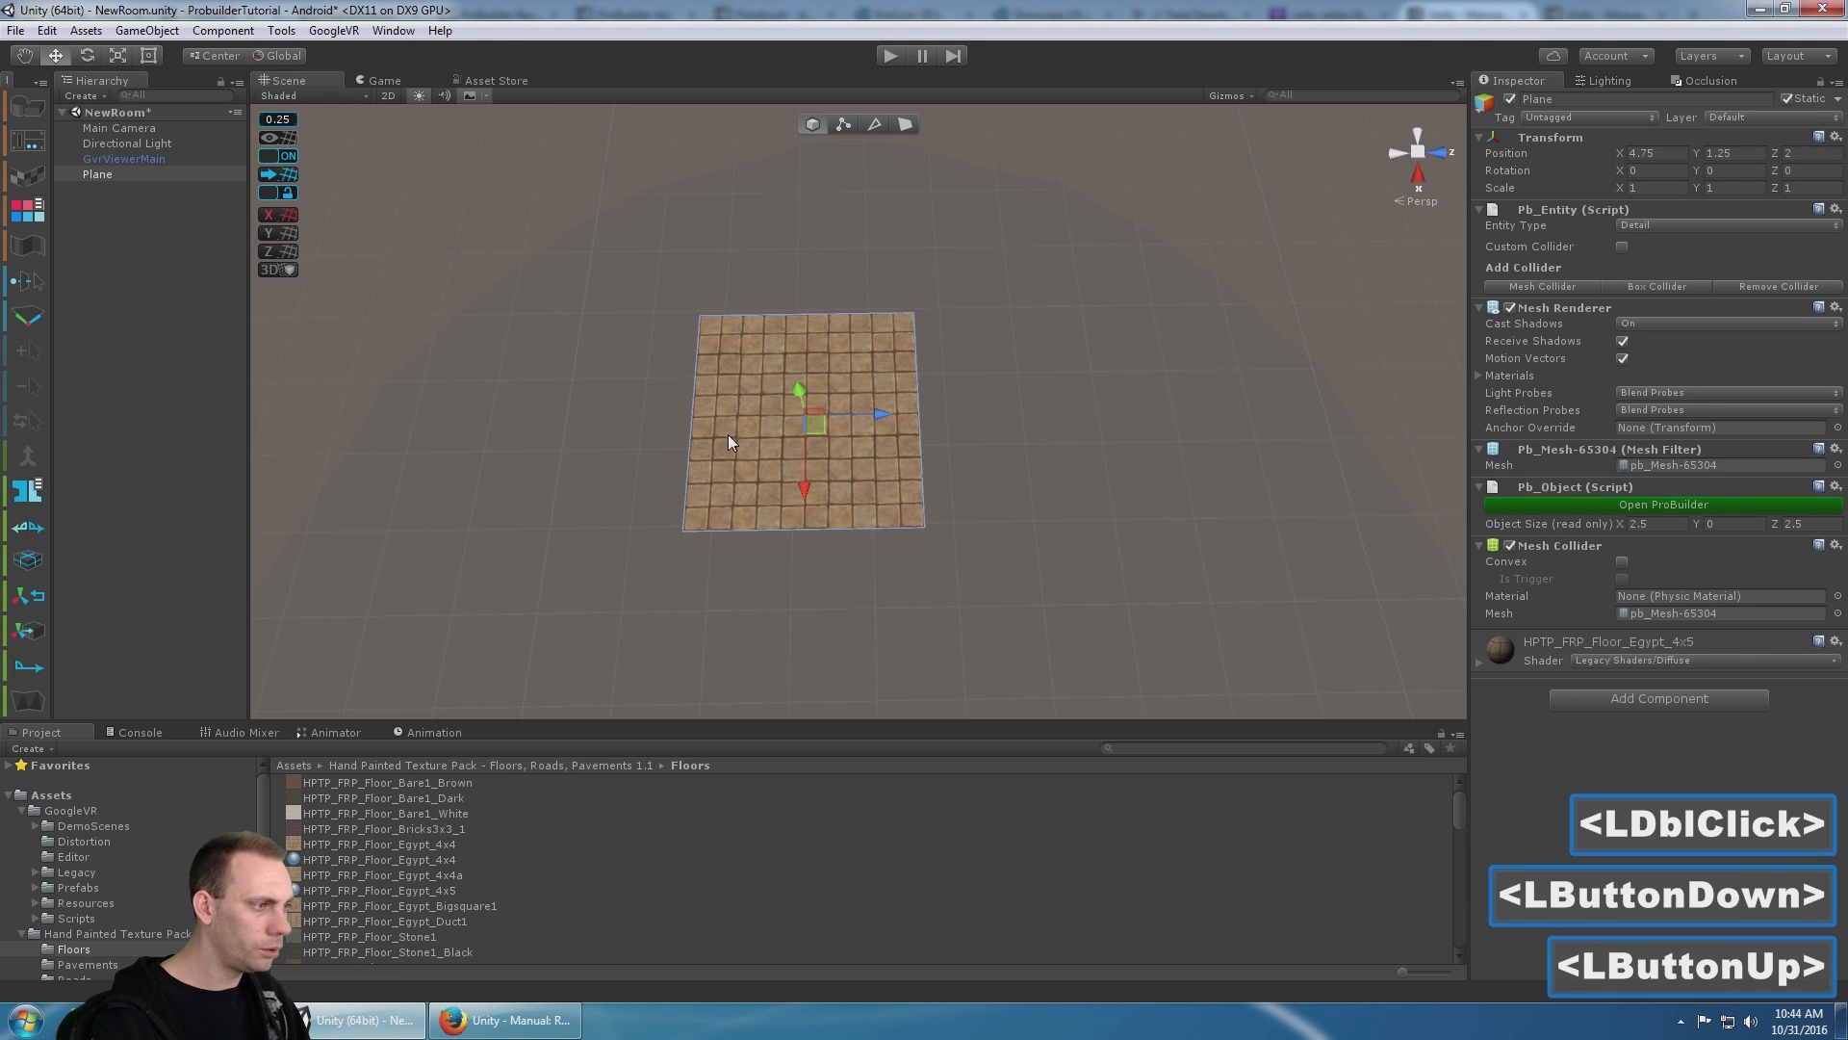
- Move the textured plane along the Z axis to position 1.5
scroll(853, 530, "up", 5)
scroll(855, 525, "down", 1)
middle_click_drag(854, 526, 961, 400, "alt")
scroll(961, 400, "down", 5)
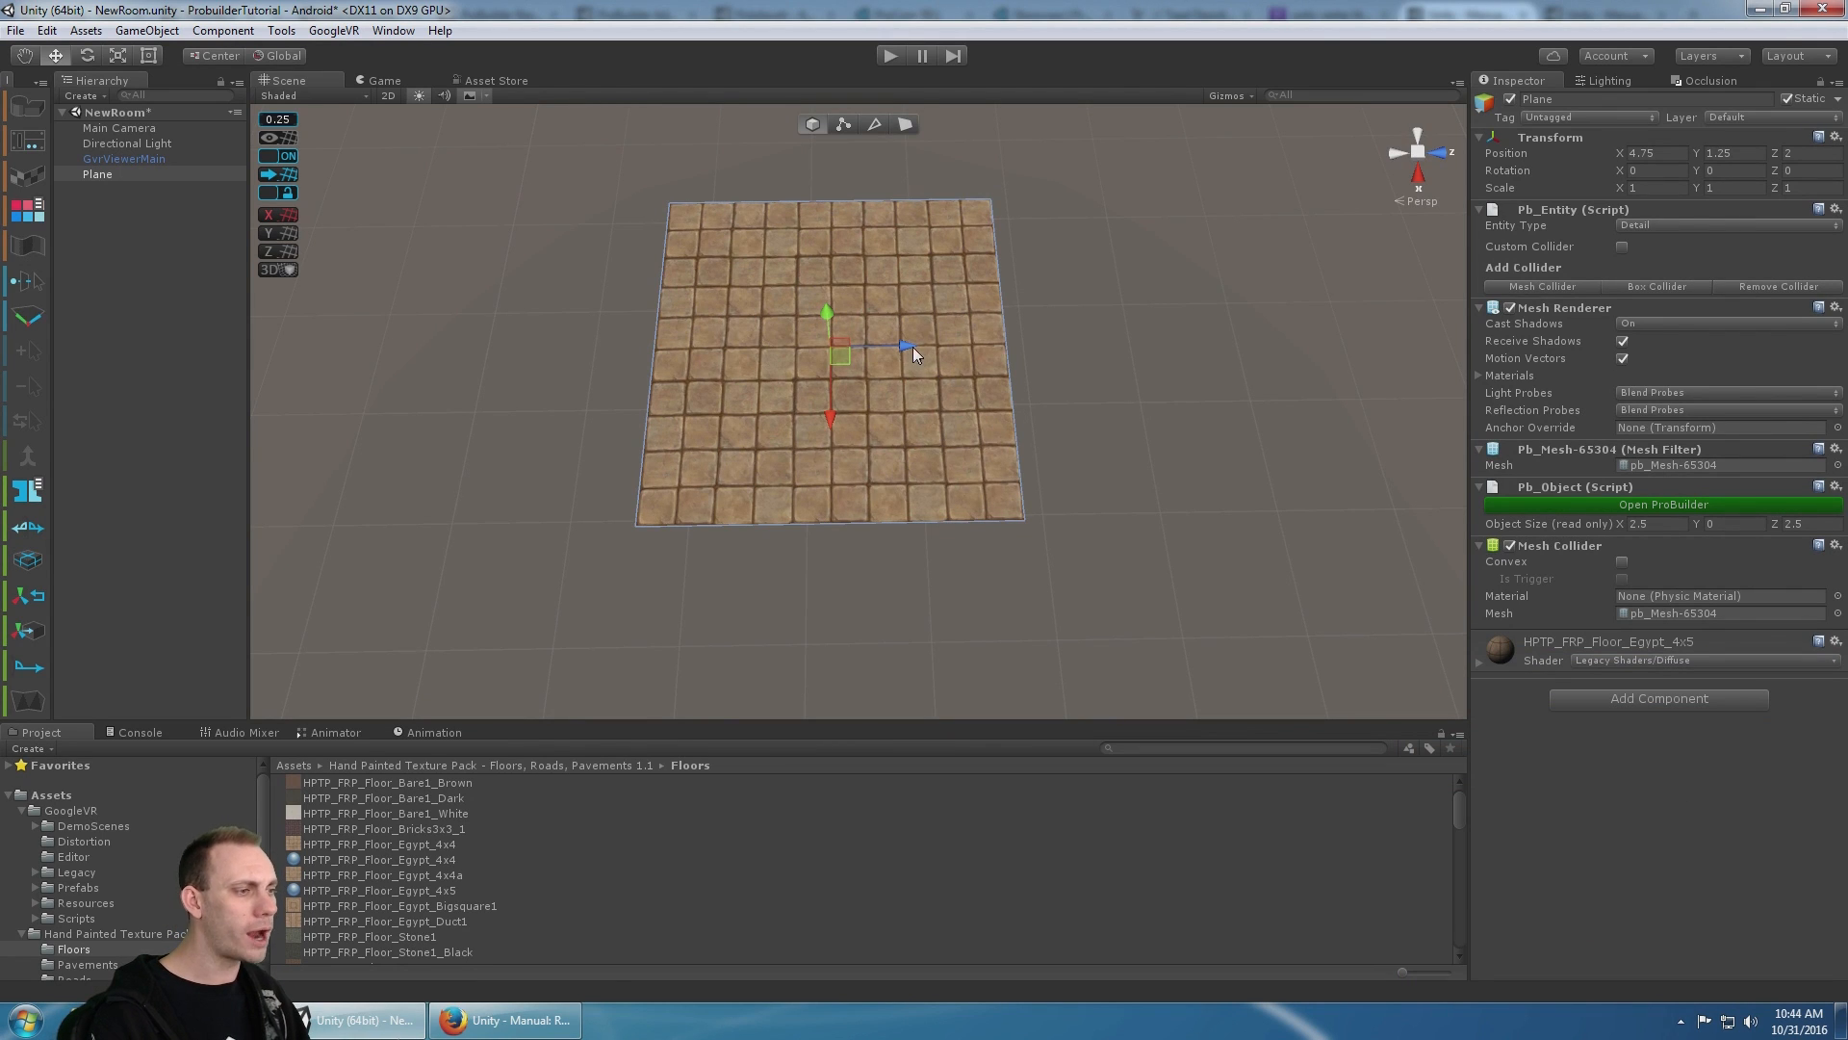
left_click_drag(912, 346, 838, 351)
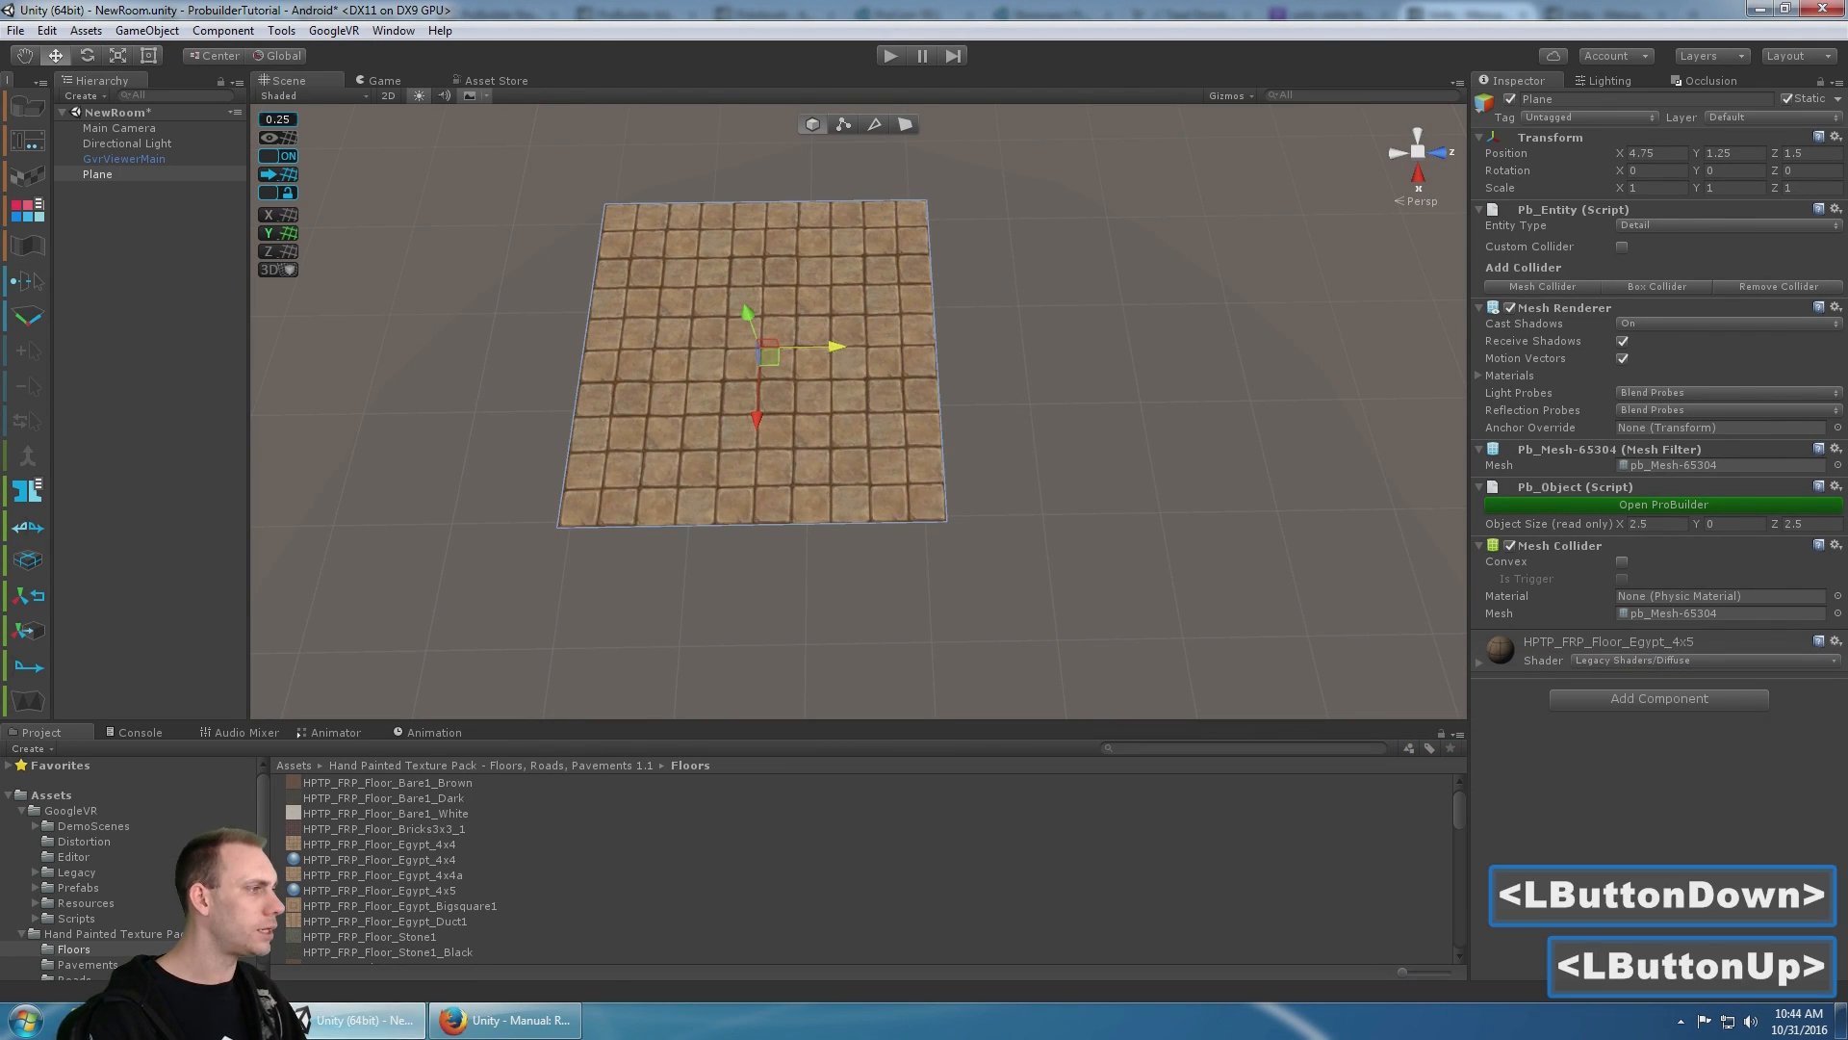
- Switch to Firefox and look through the 3dtotal article on texel density for game art
left_click(192, 1021)
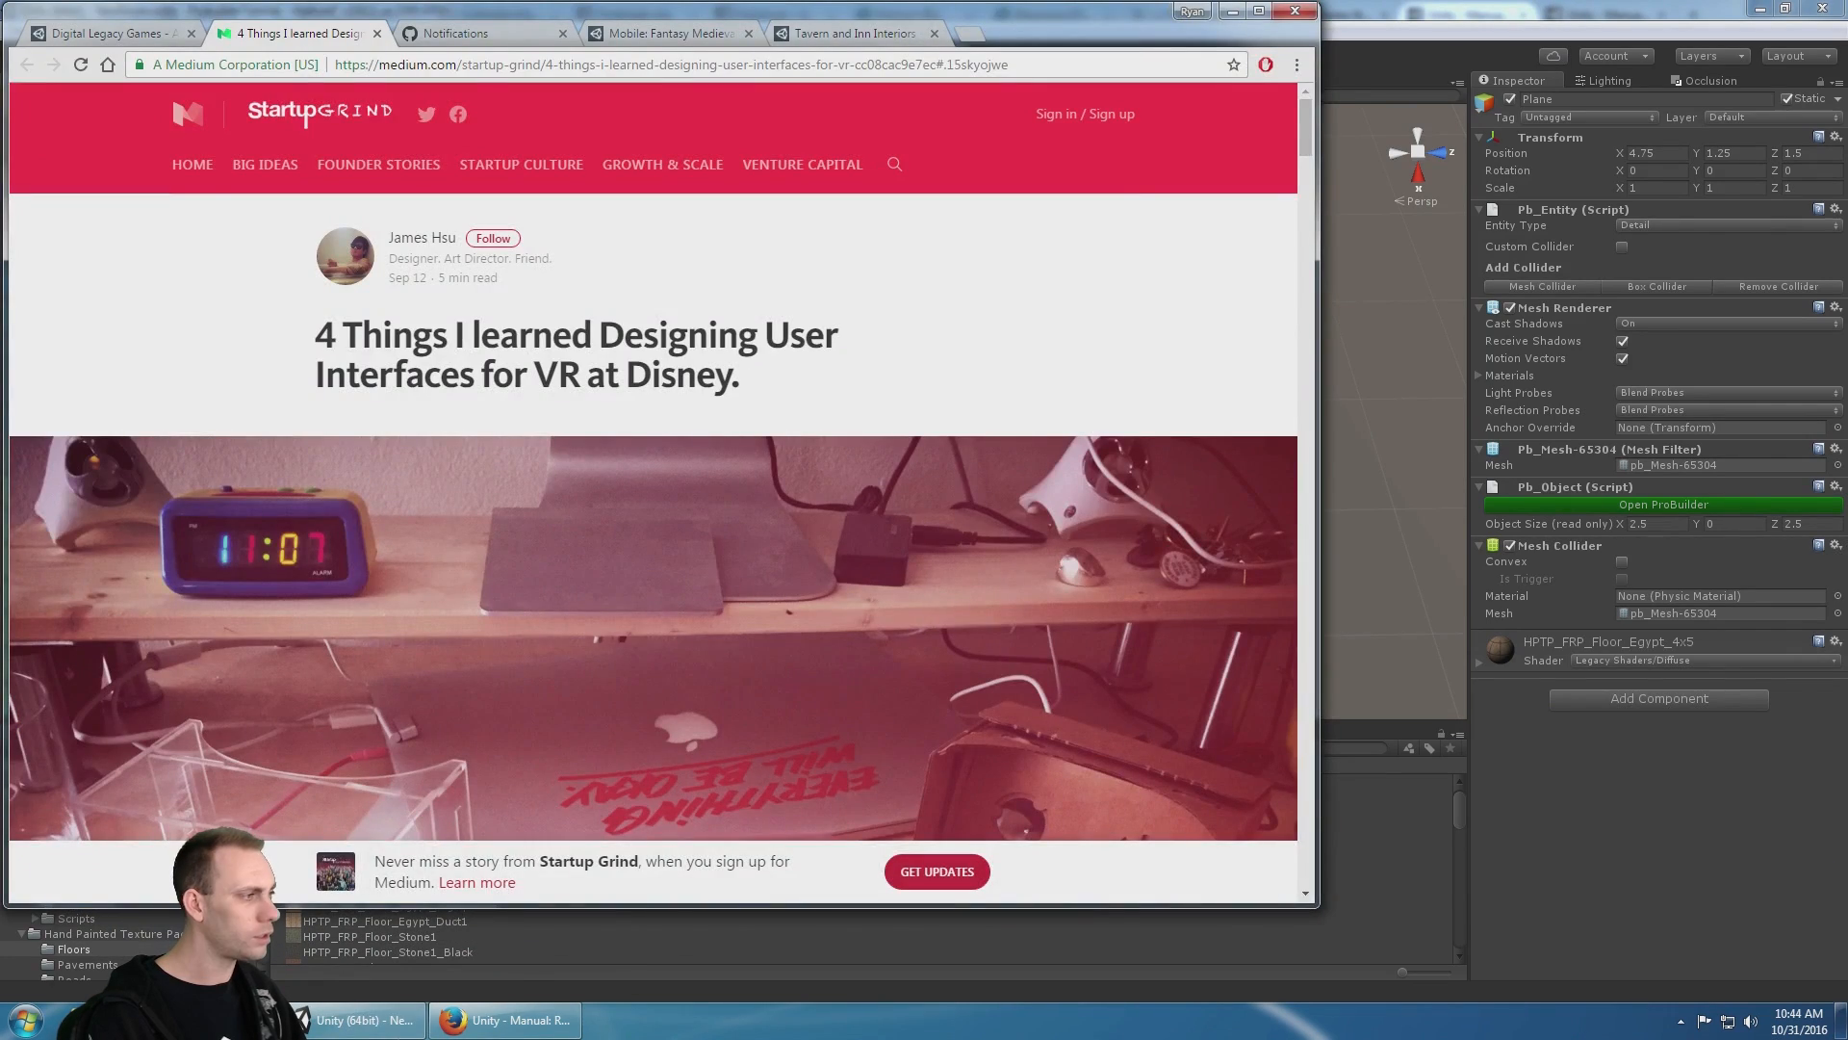
left_click(192, 1021)
left_click(504, 1023)
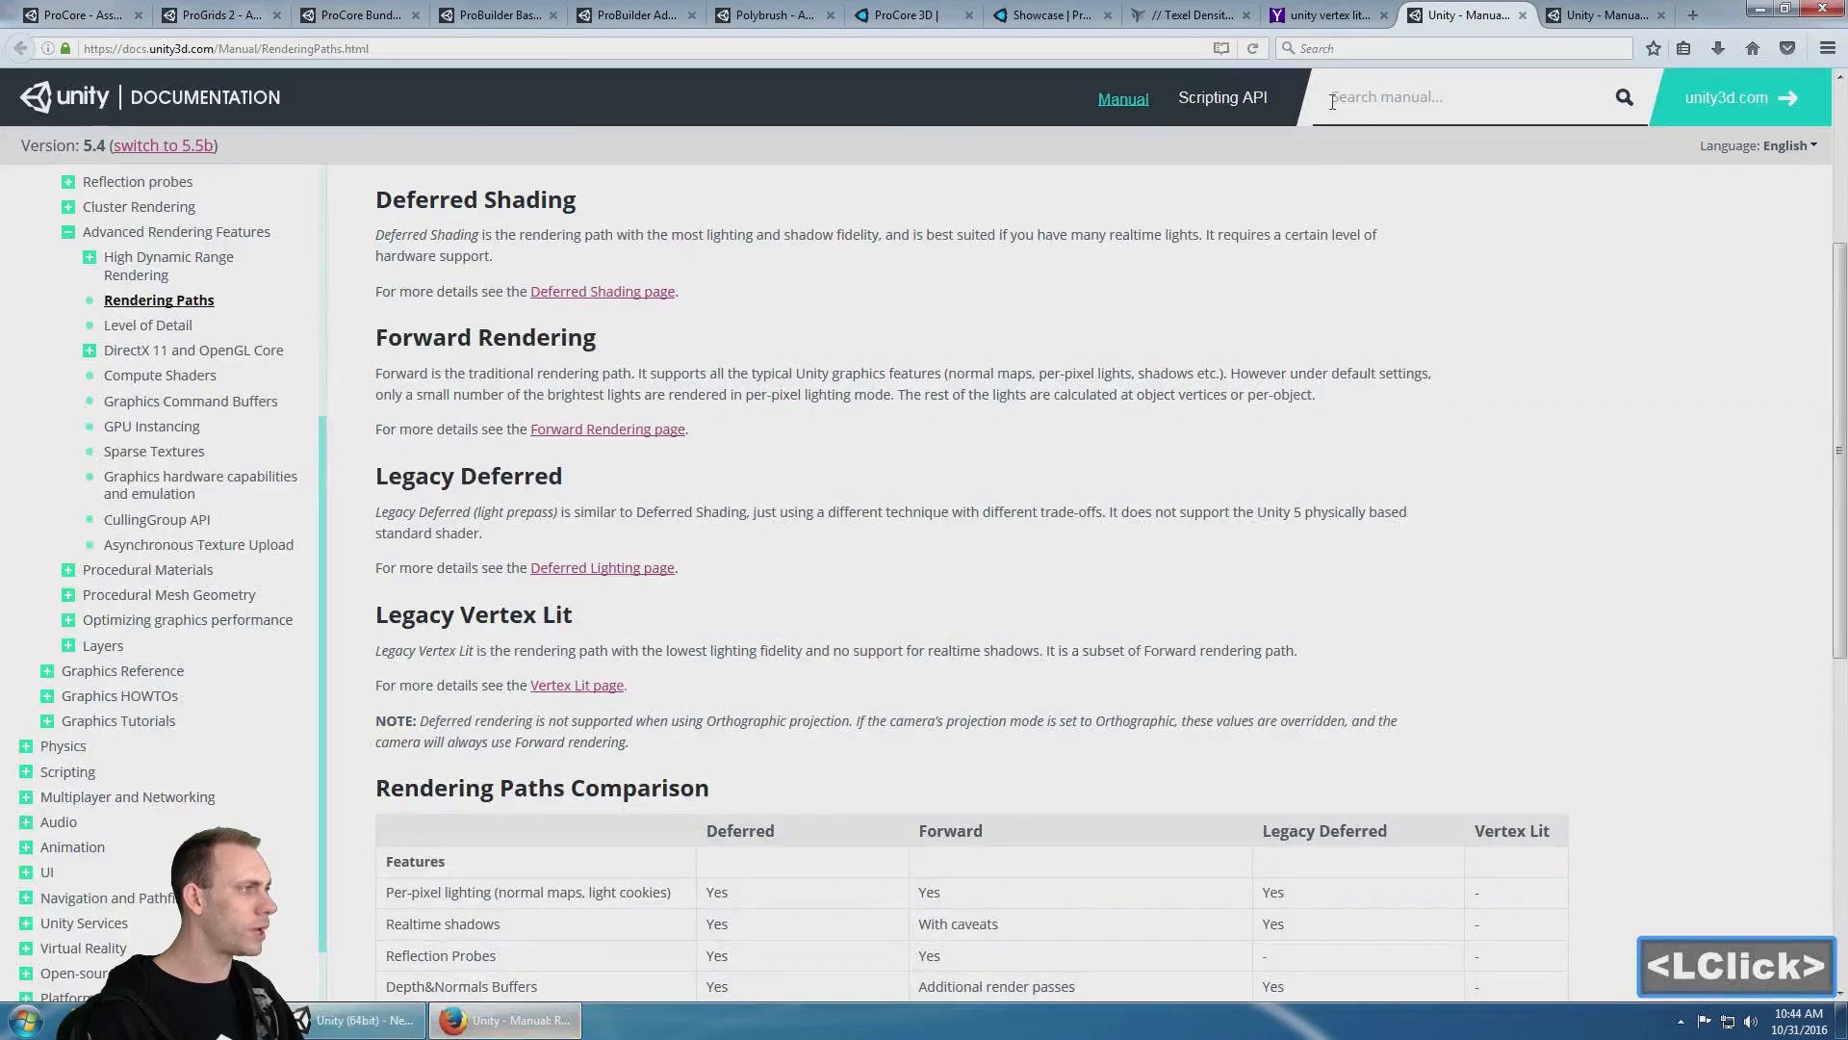
left_click(1341, 17)
left_click(1192, 16)
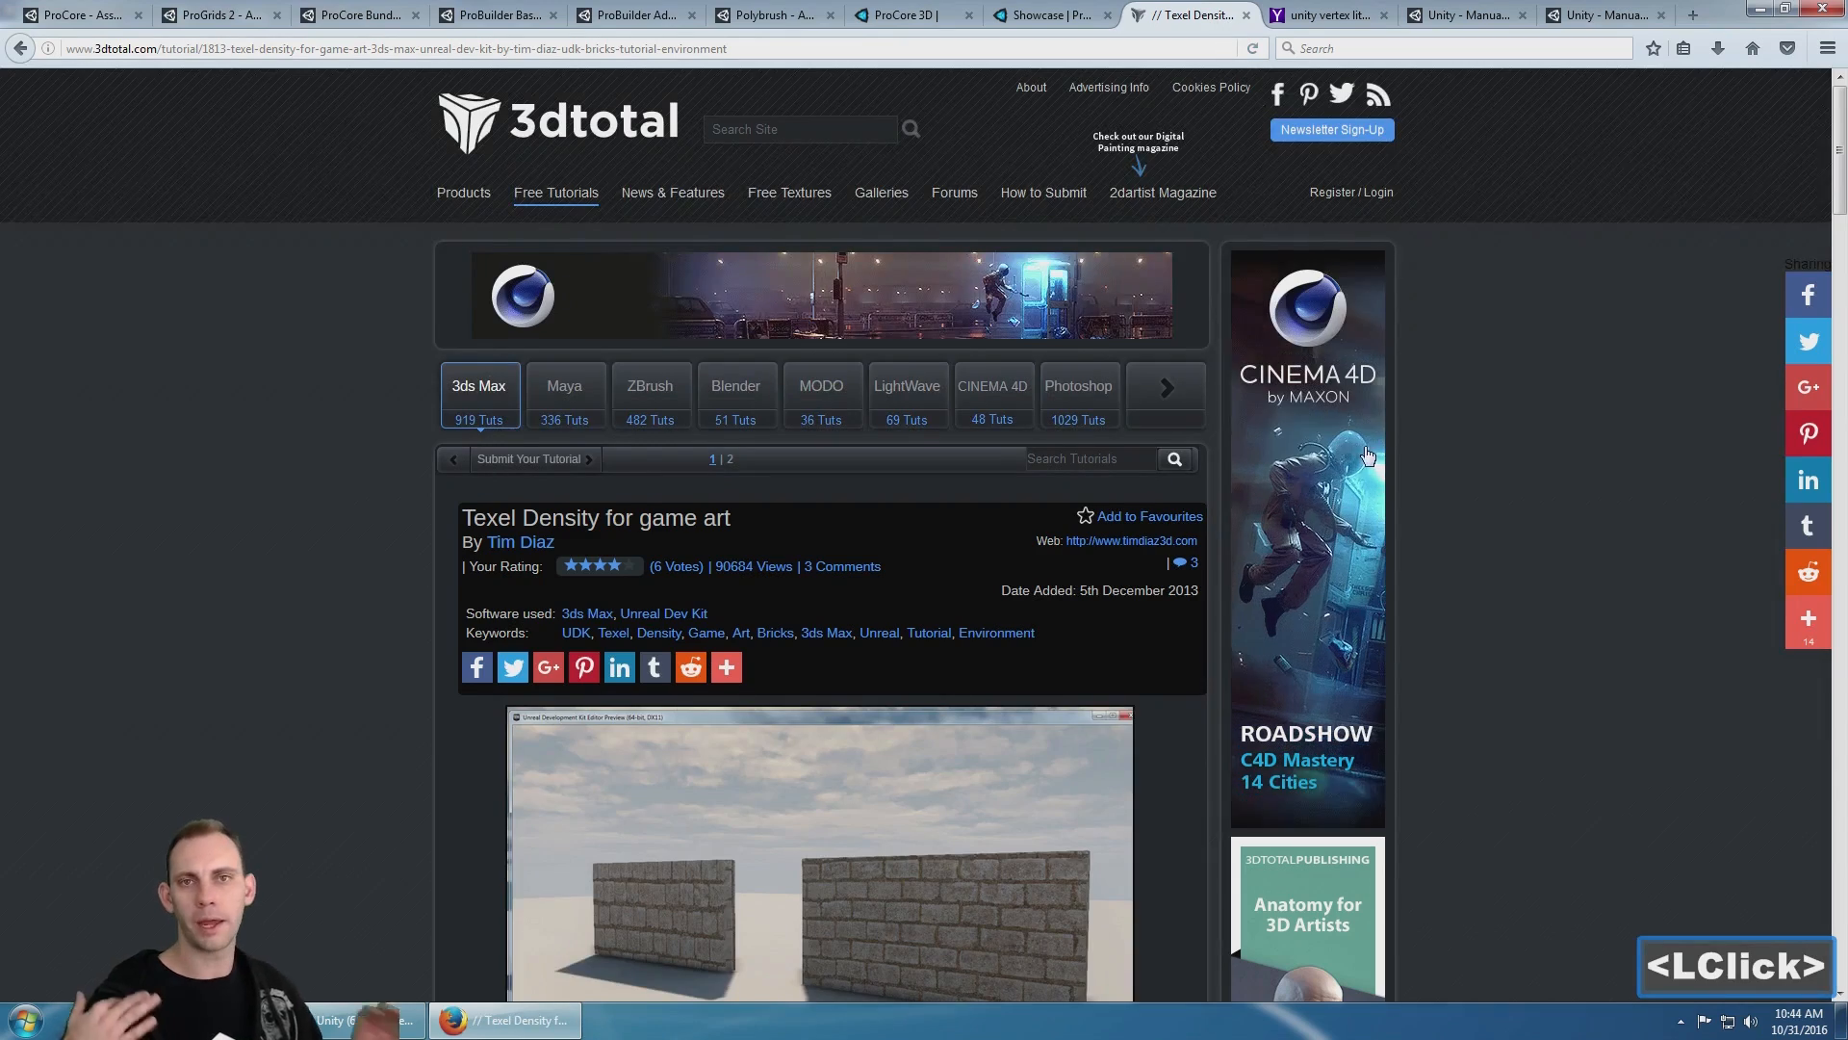
scroll(1368, 455, "down", 4)
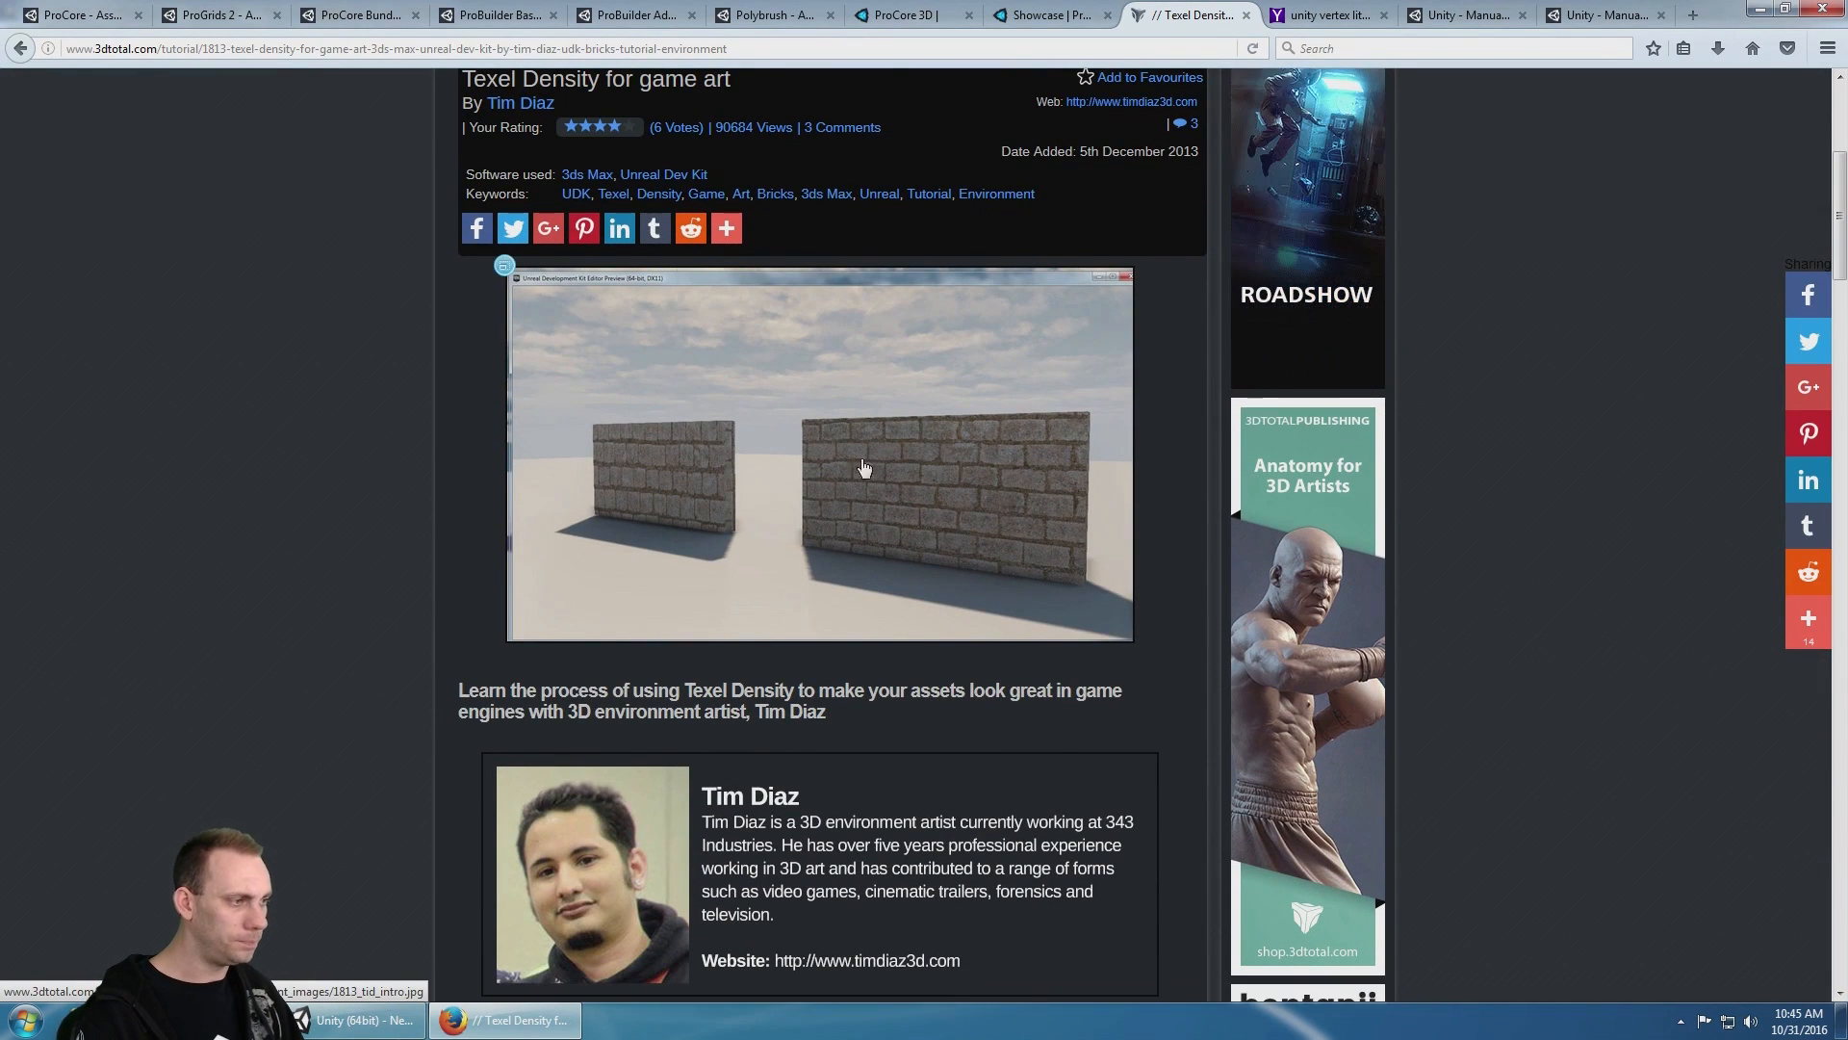
scroll(874, 493, "down", 2)
scroll(878, 493, "up", 5)
scroll(876, 486, "up", 2)
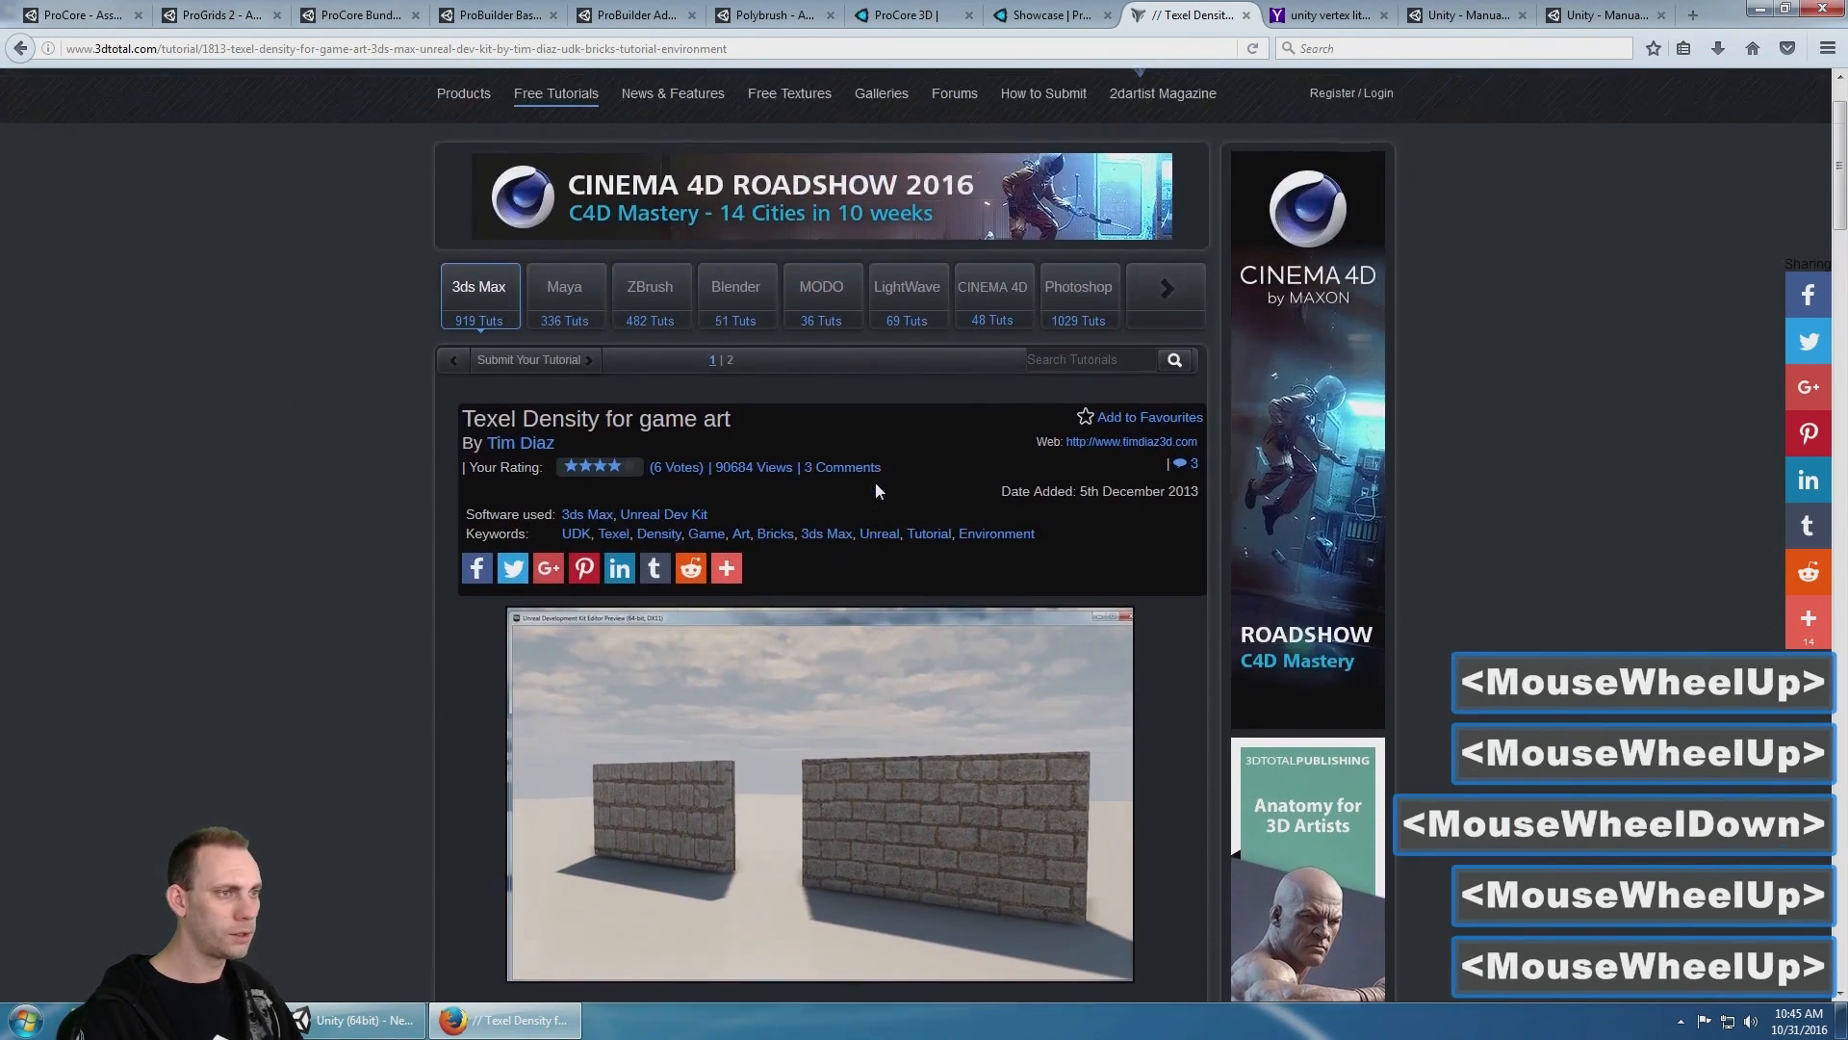
- Skim the opening of the texel density article and switch back to Unity
scroll(849, 334, "down", 2)
scroll(849, 334, "down", 3)
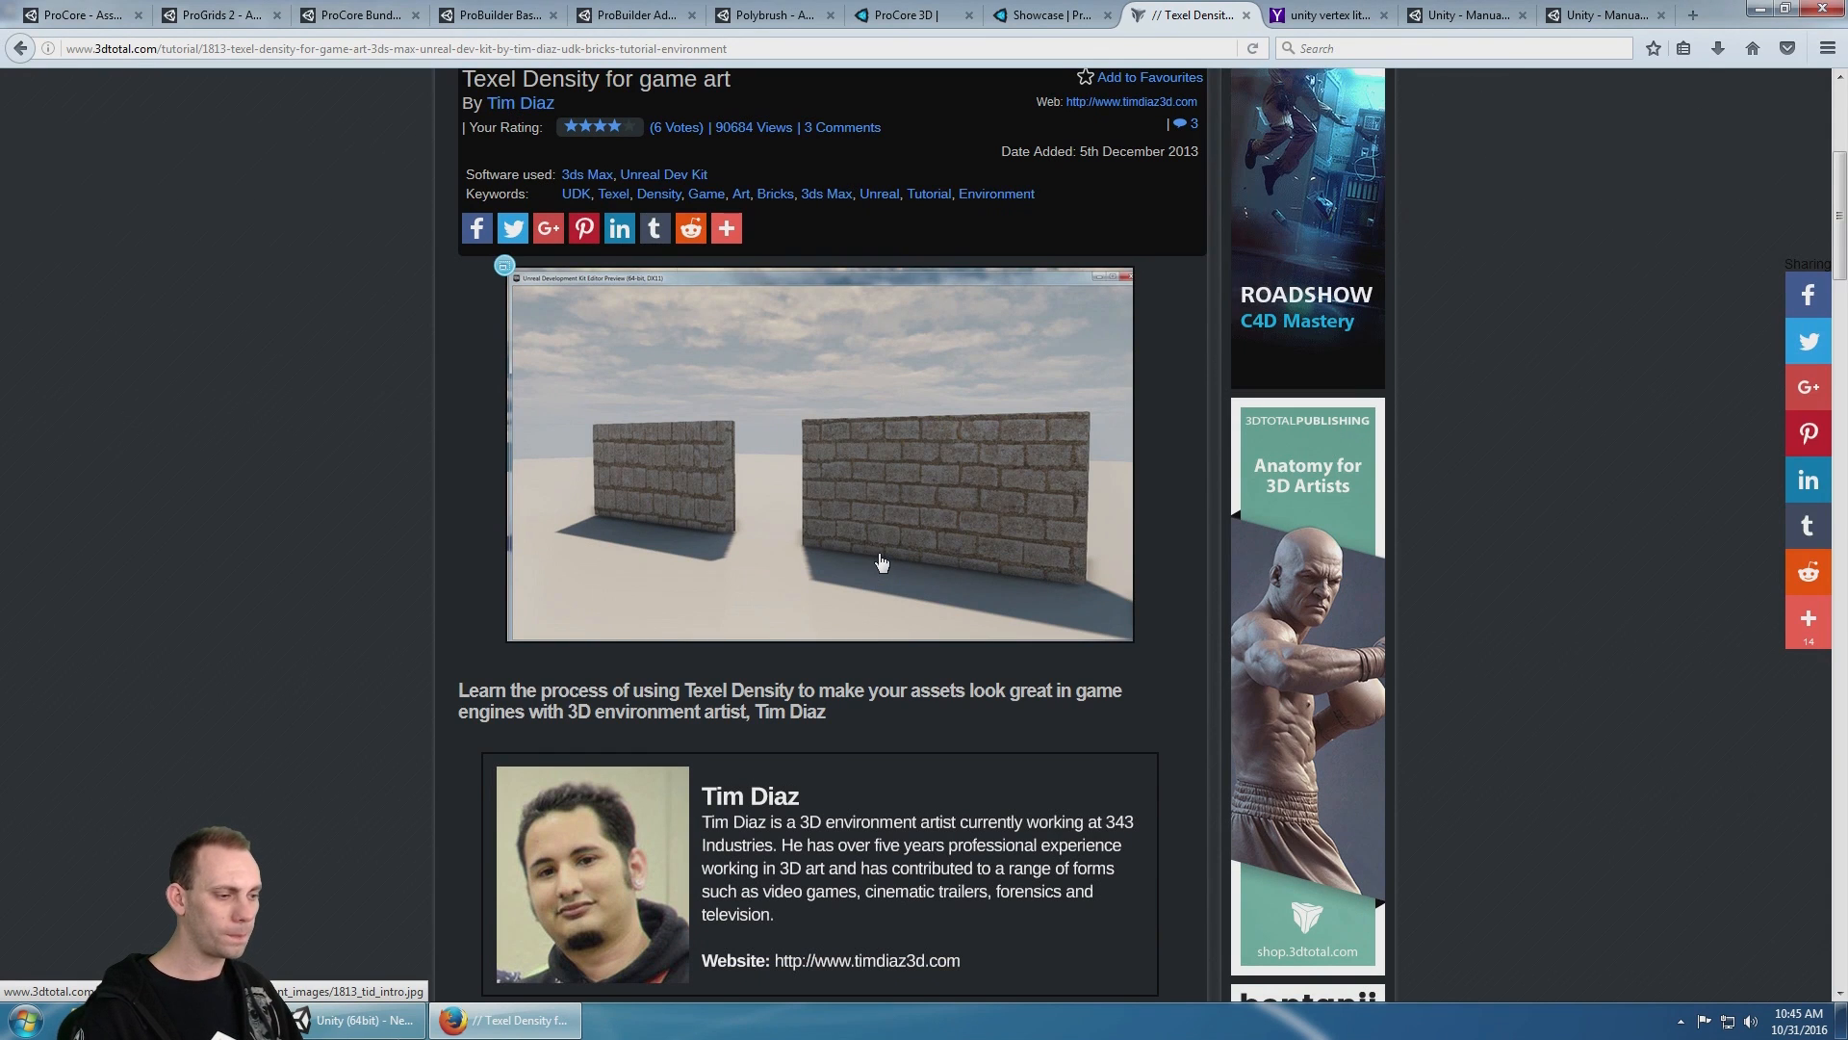
left_click(361, 1019)
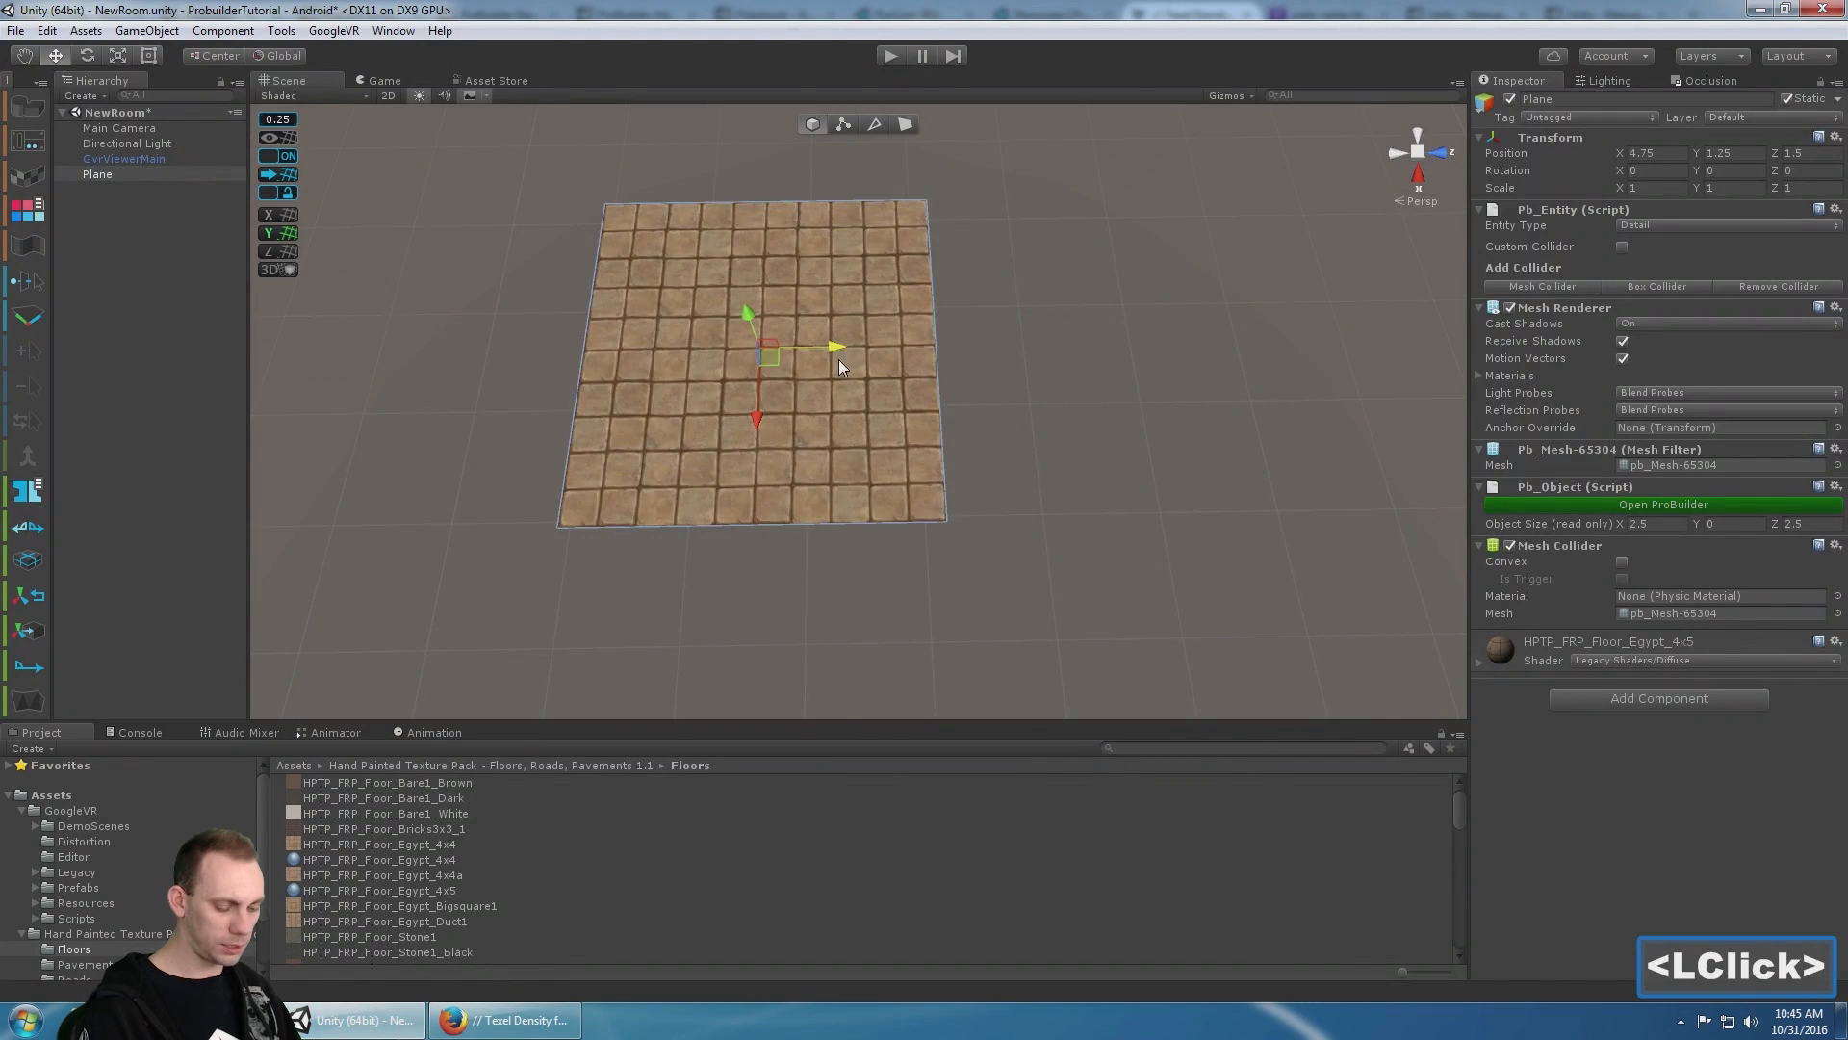
- Duplicate the textured floor plane and move the copy along the Z axis to position 5.25
scroll(839, 366, "down", 6)
middle_click_drag(931, 342, 869, 397)
key("ctrl+d")
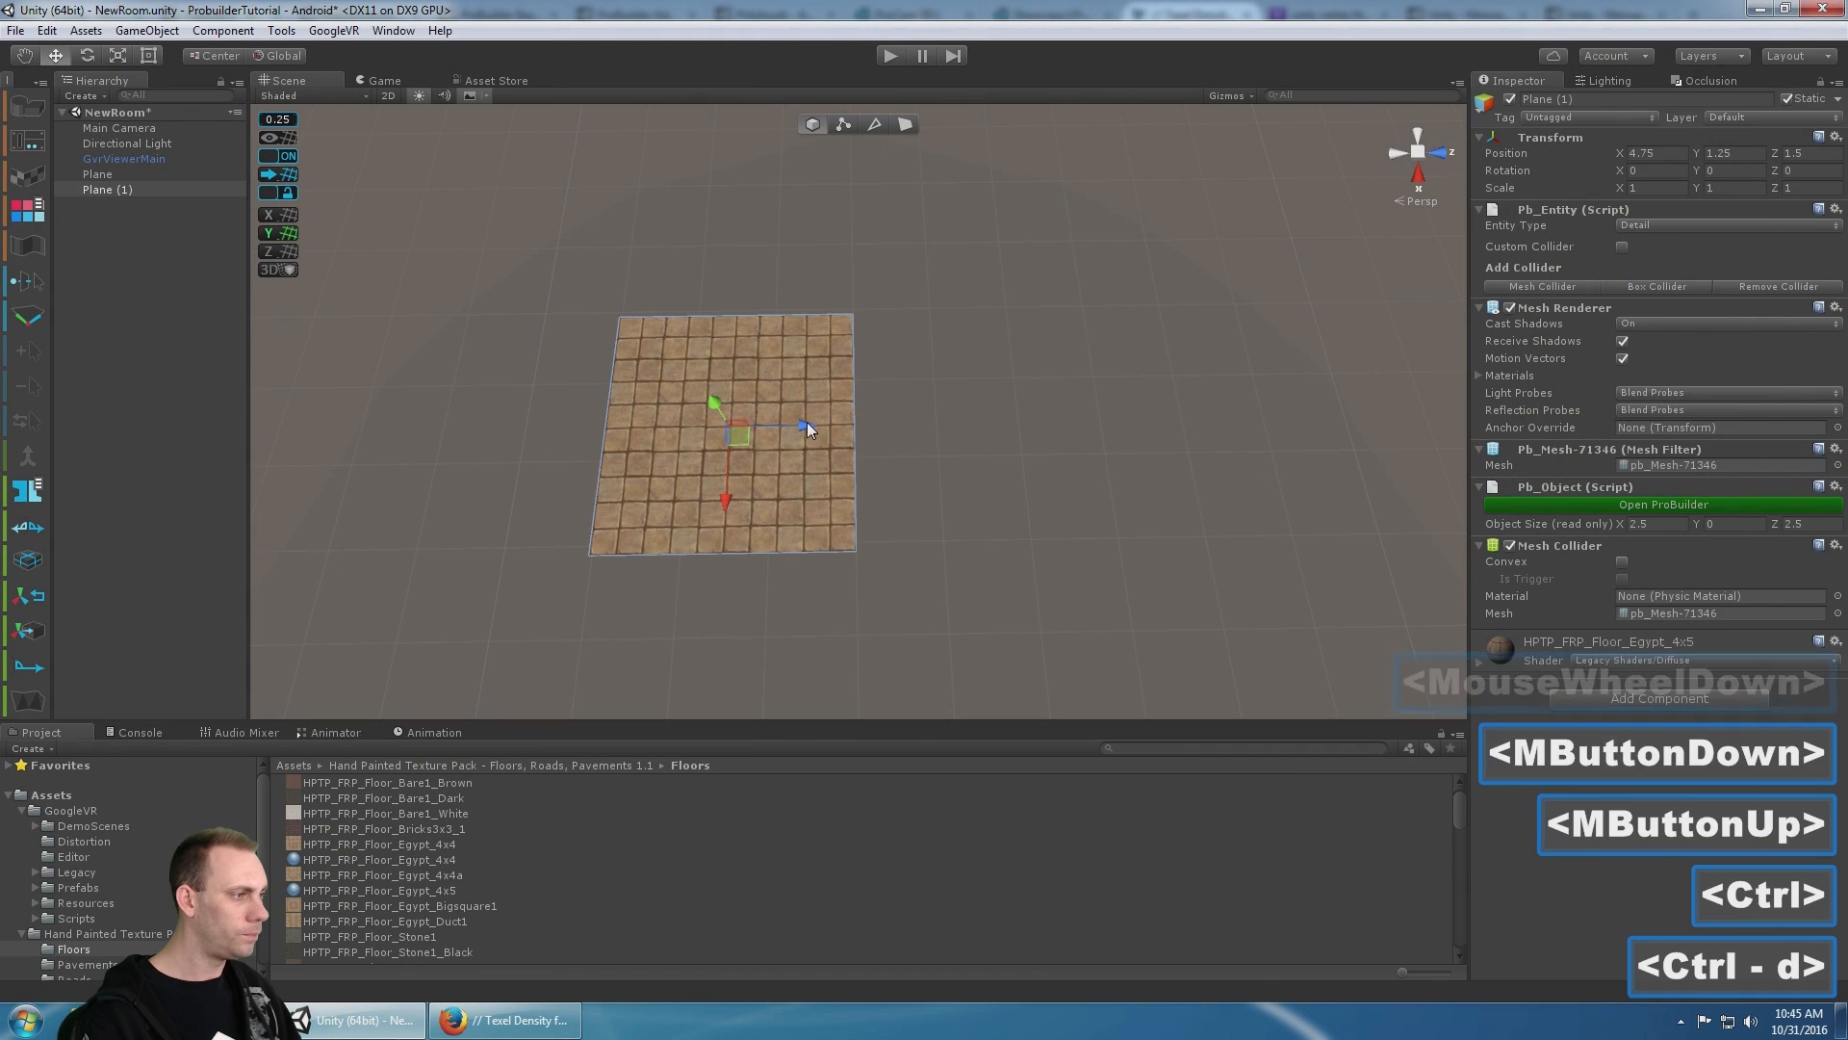
left_click_drag(807, 427, 1169, 425)
middle_click_drag(1204, 424, 1061, 396)
scroll(1013, 440, "down", 5)
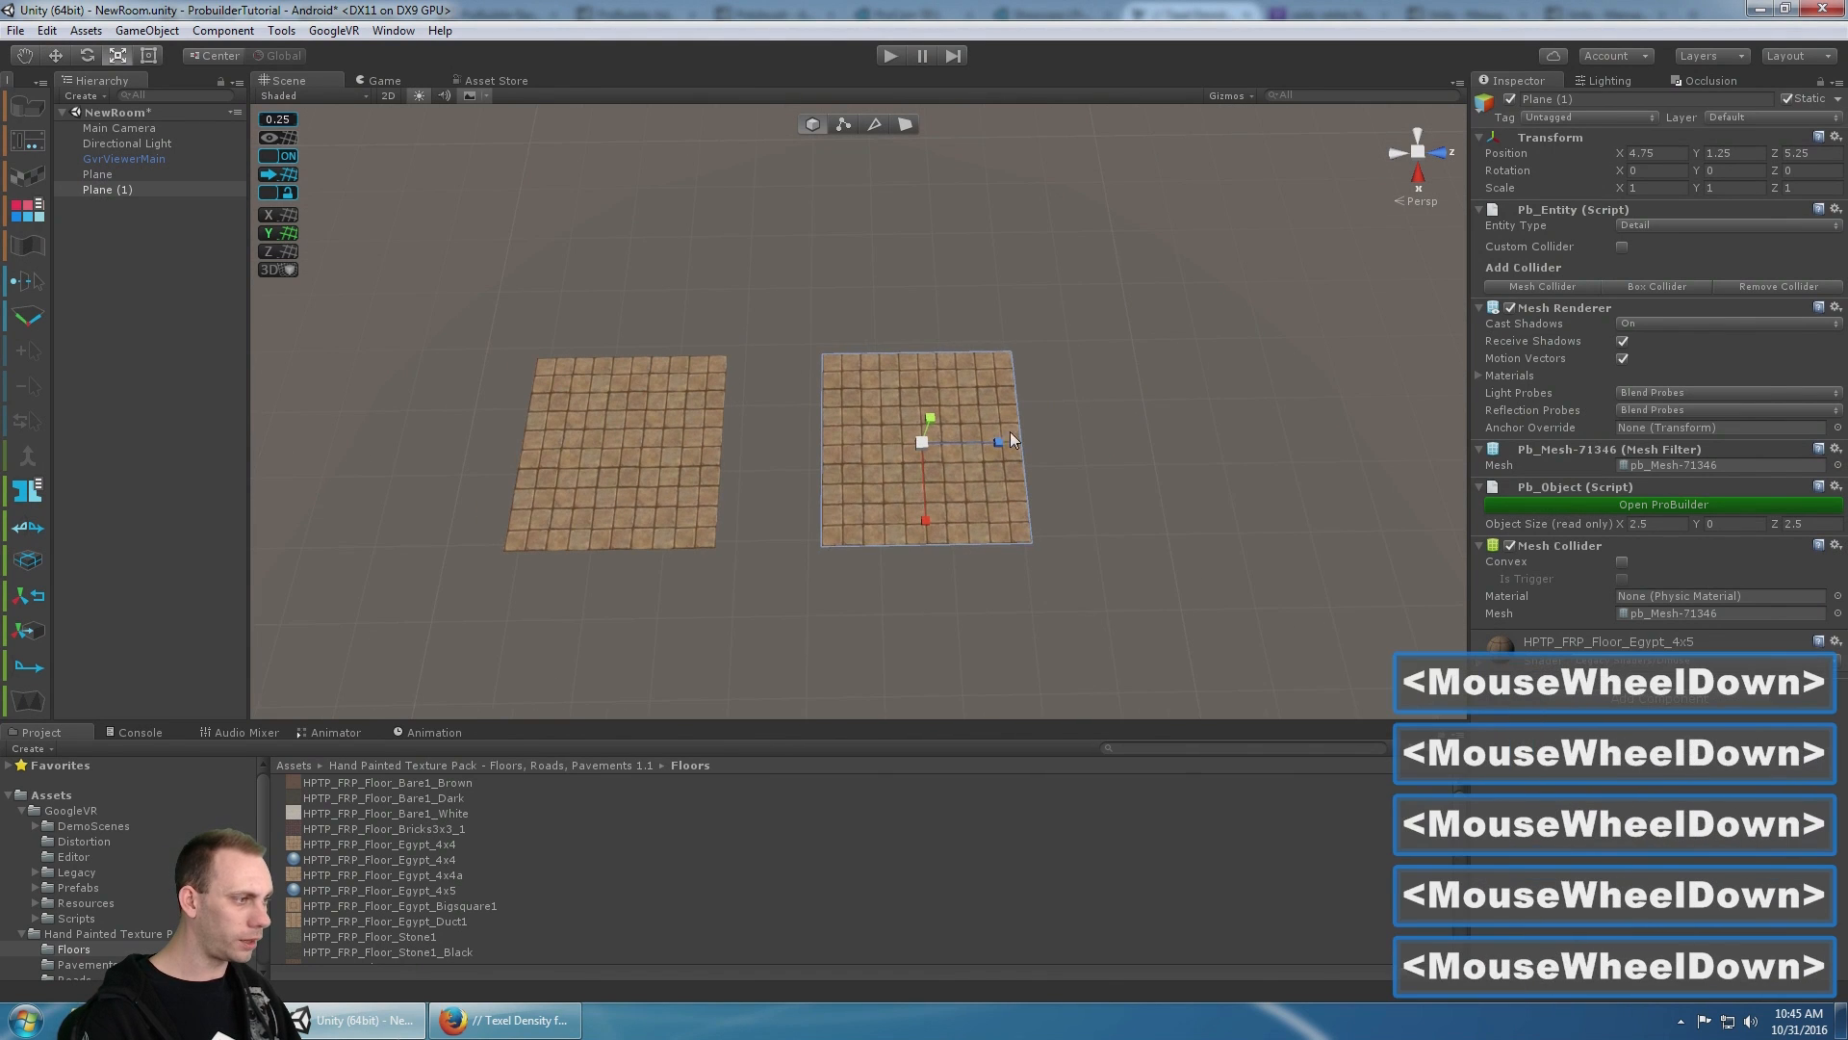
- Scale the duplicated plane uniformly to 2.25 and move it along the Z axis to position 4.25
left_click_drag(918, 441, 1034, 418)
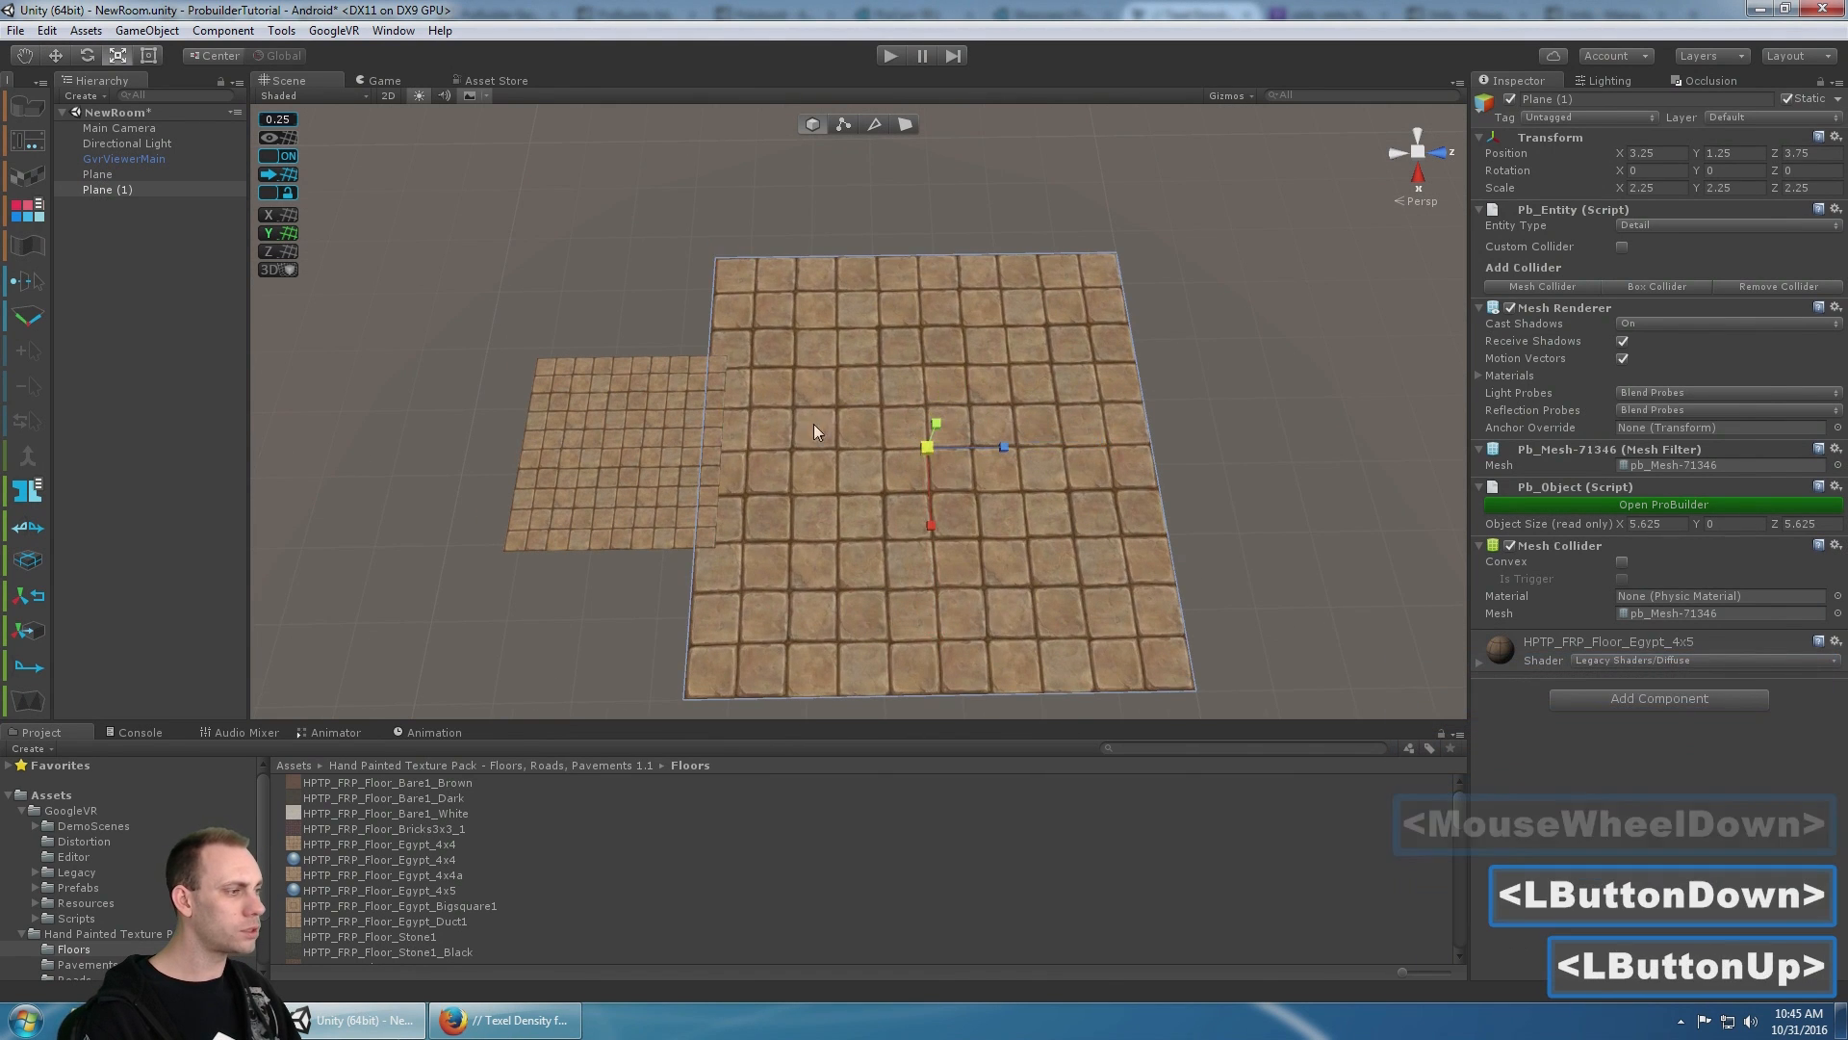
middle_click_drag(1034, 417, 945, 412)
key("w")
mouse_move(1083, 453)
left_mouse_down()
mouse_move(1145, 454)
mouse_move(1116, 455)
left_mouse_up()
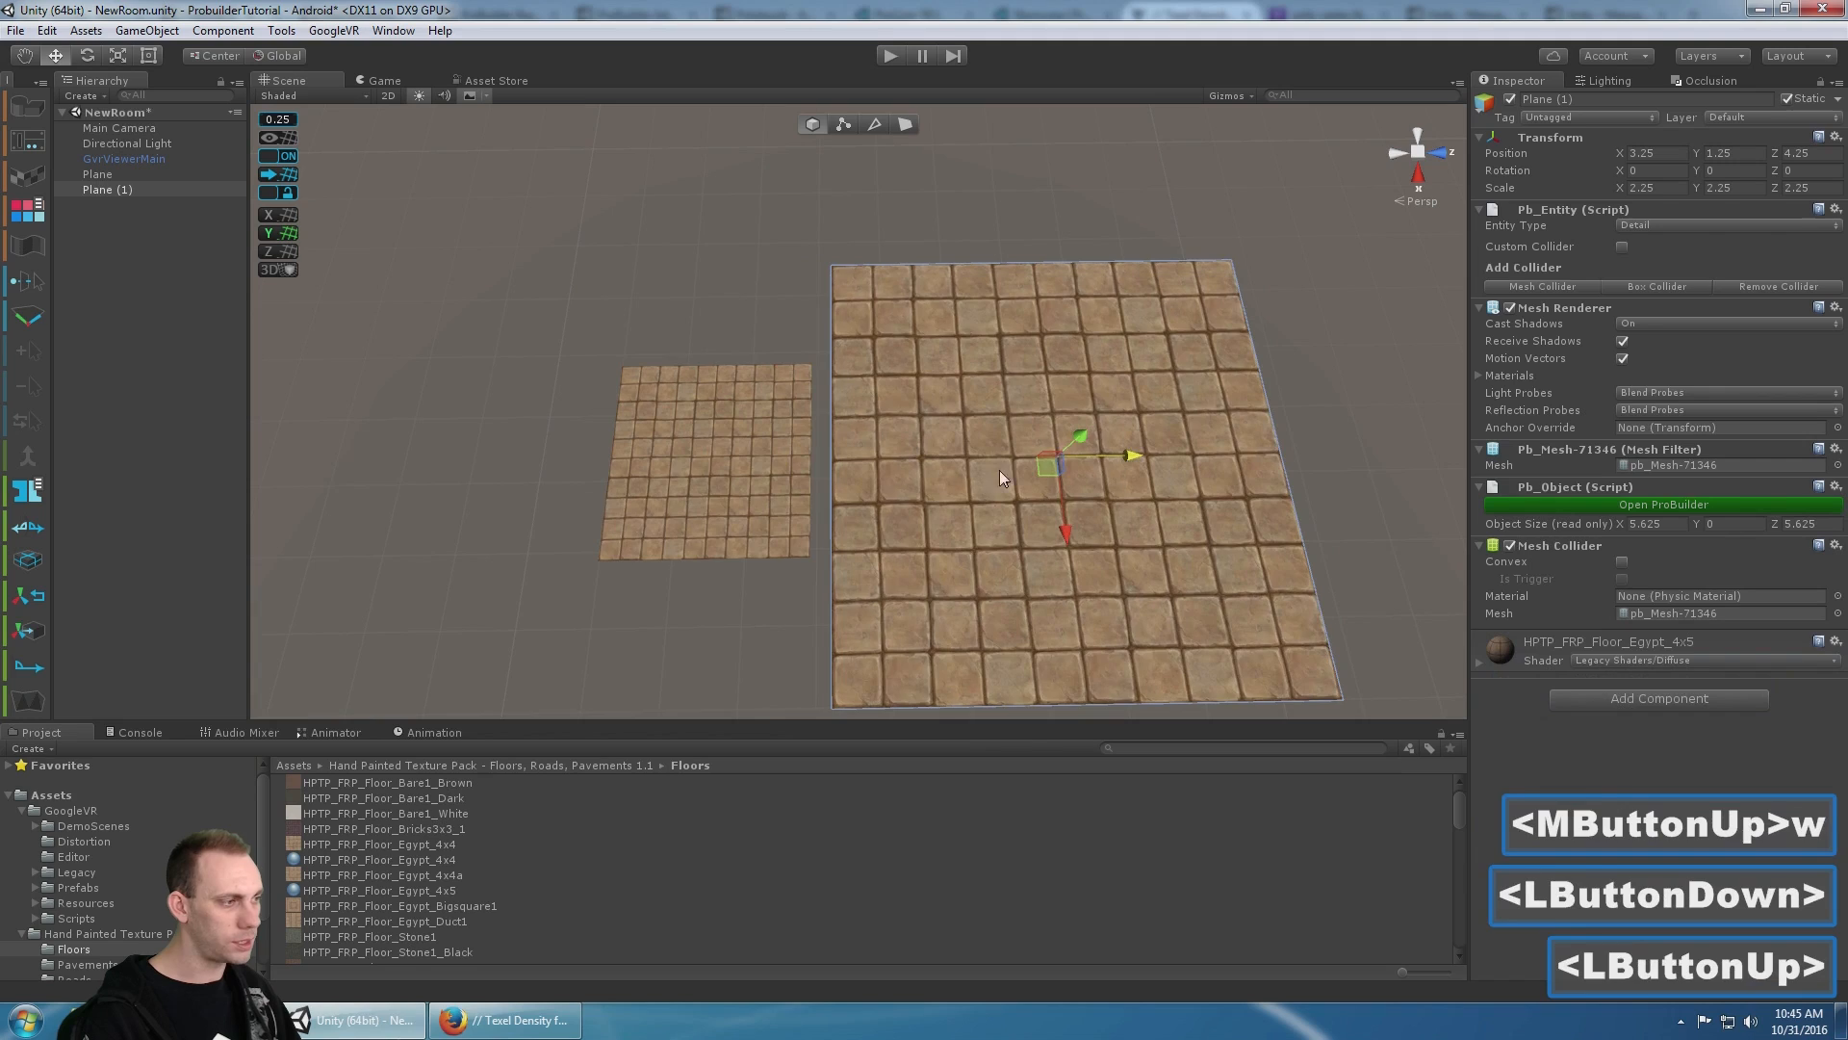
- Compare the texture density of the two planes up close, delete the enlarged copy and reselect the original plane
scroll(924, 443, "up", 2)
middle_click(910, 435)
scroll(912, 436, "up", 10)
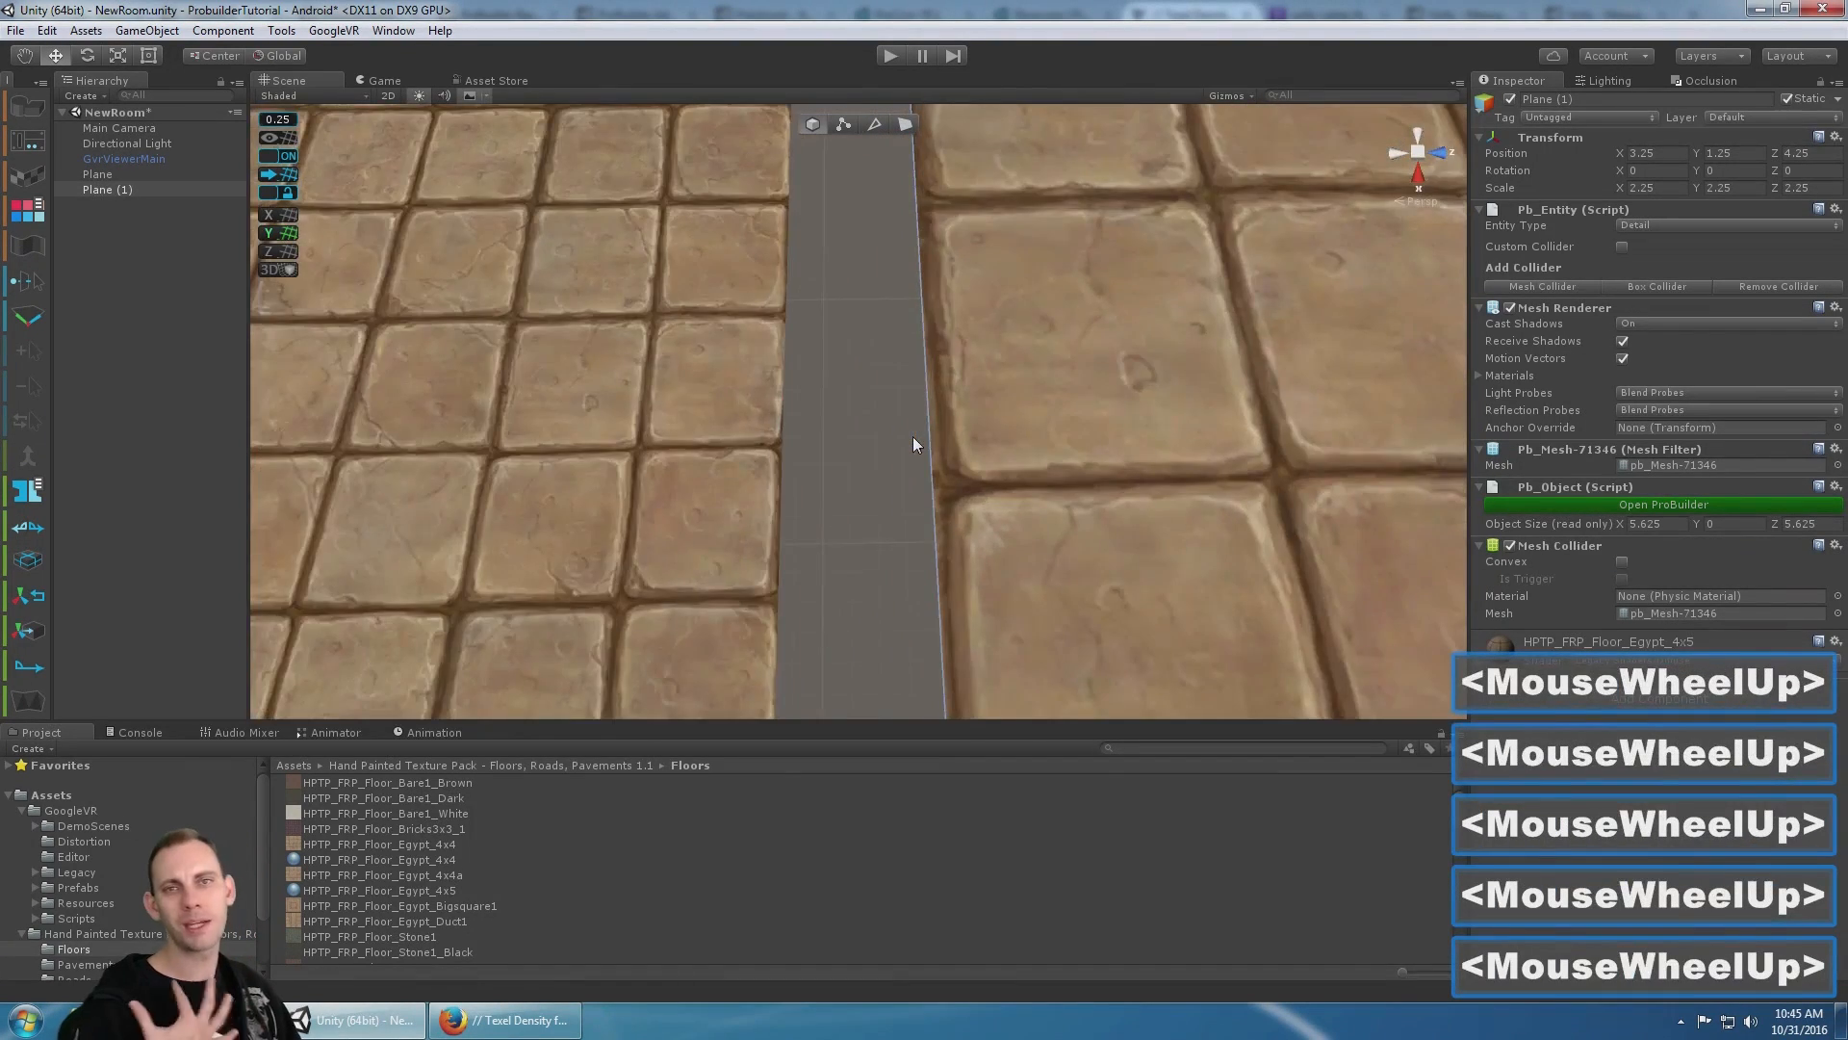
scroll(912, 436, "down", 5)
scroll(913, 436, "down", 4)
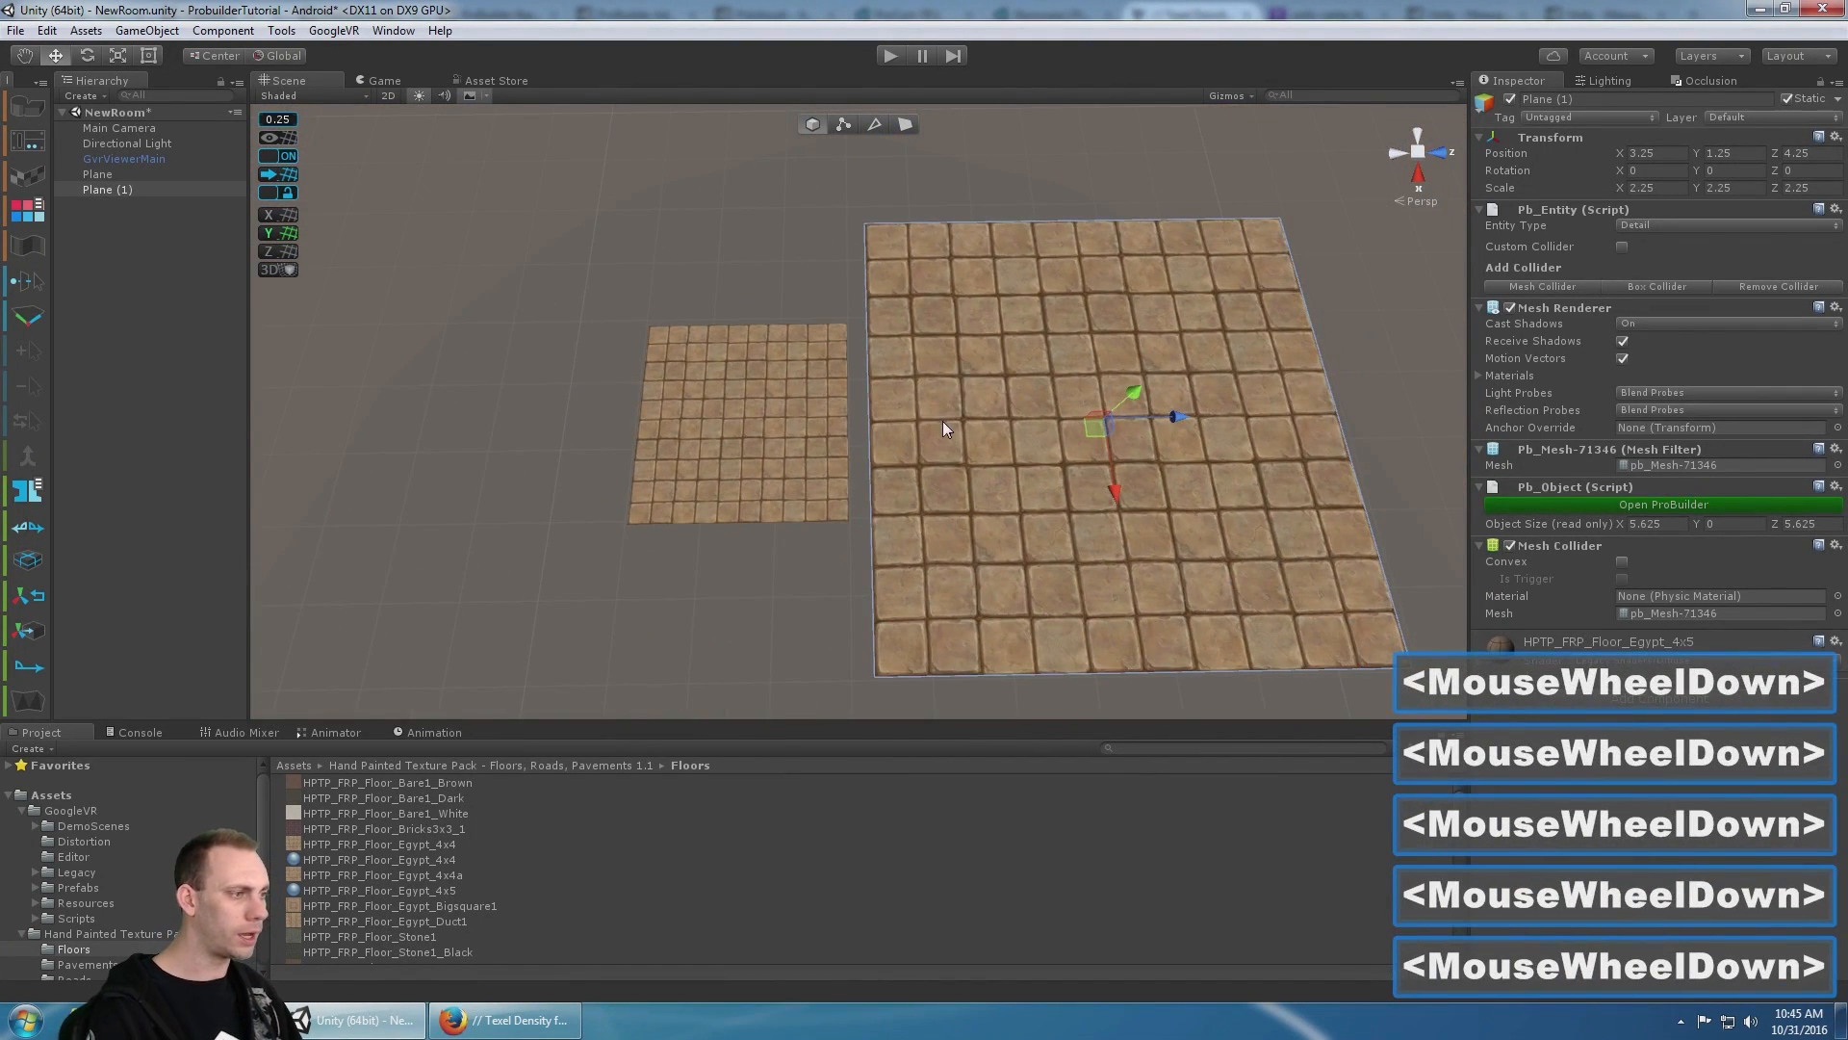
key("Delete")
left_click(805, 406)
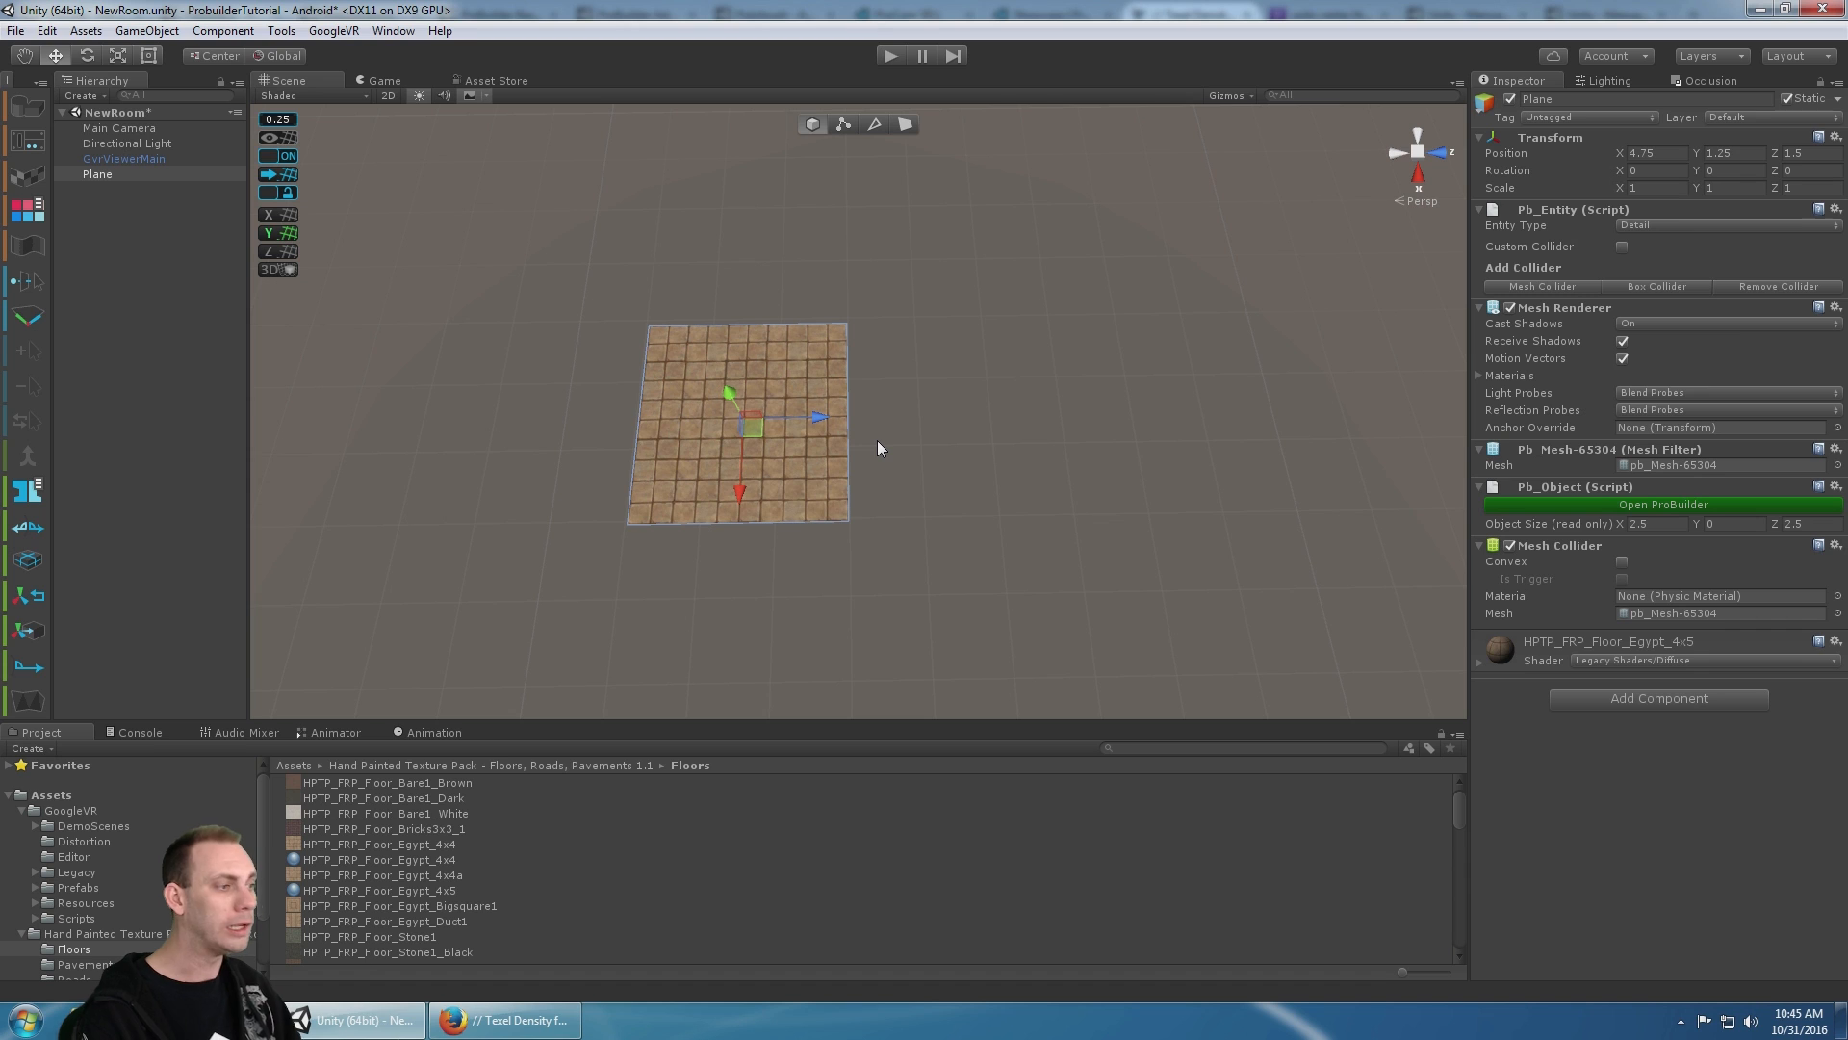
- View the floor plane from above and check its object size
scroll(886, 452, "up", 5)
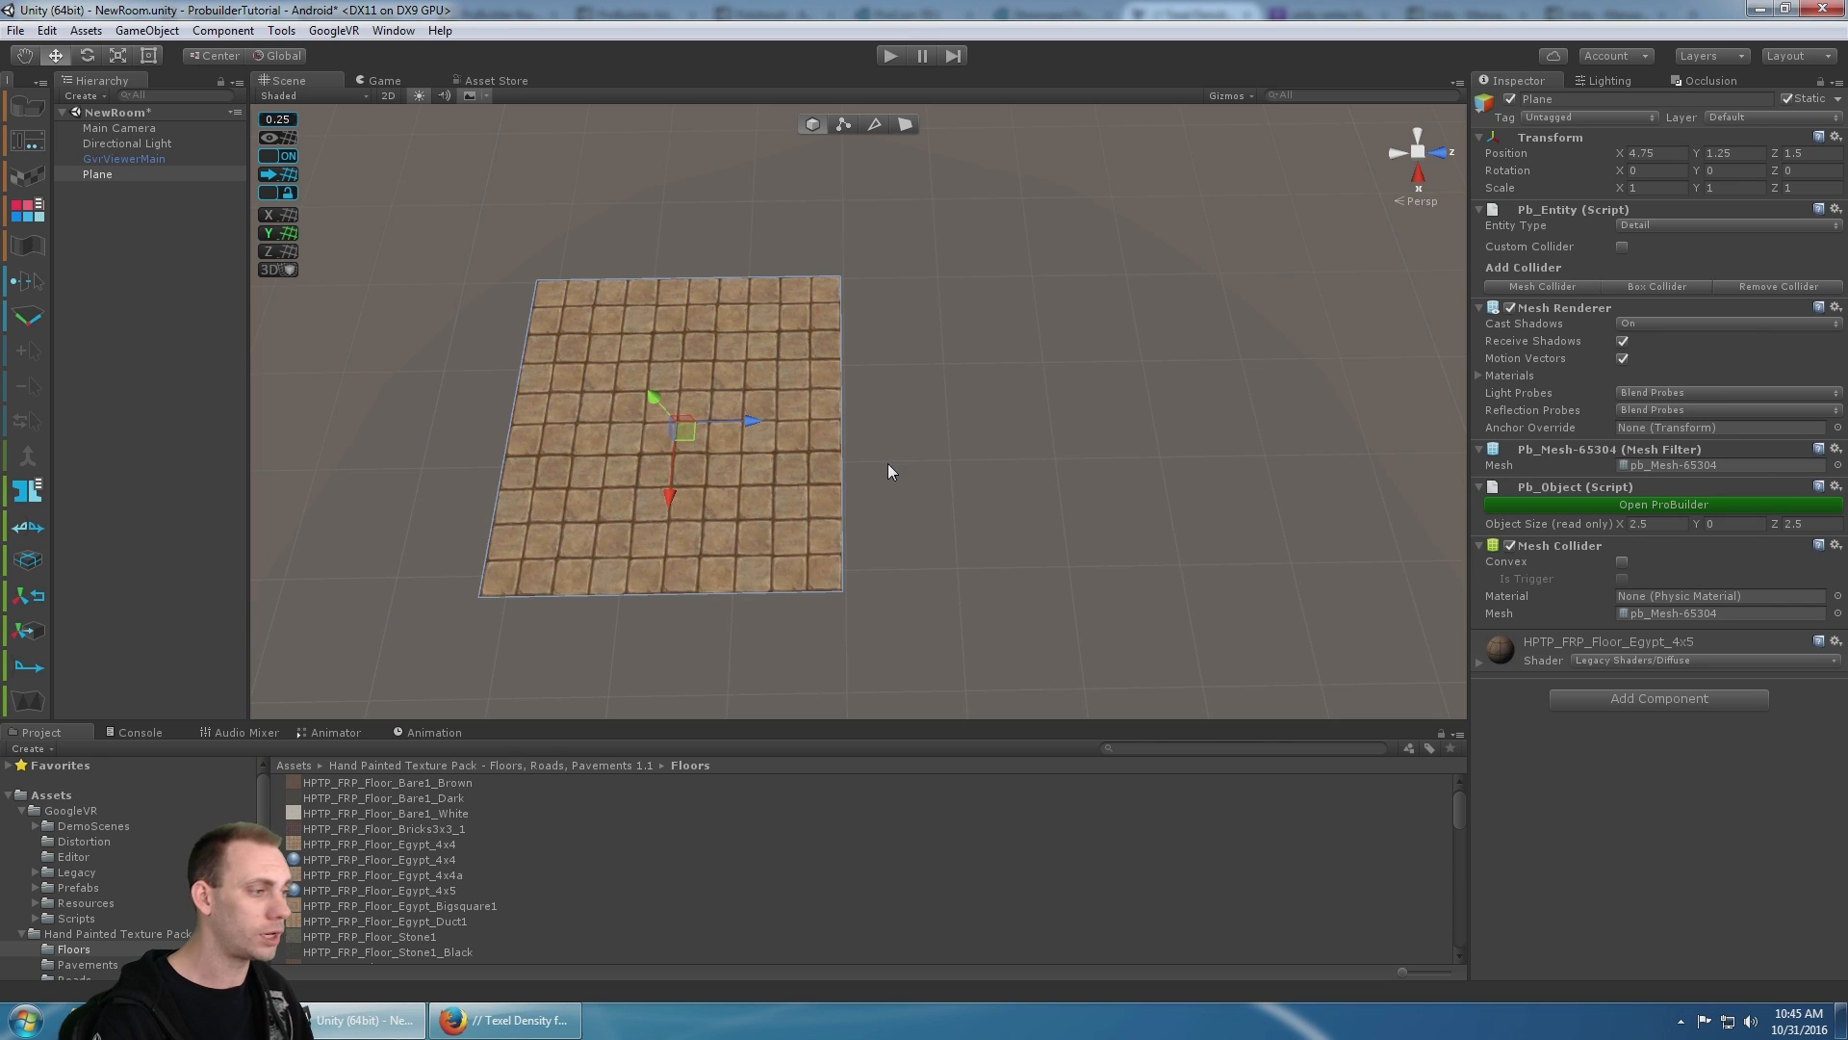
scroll(1001, 346, "up", 3)
right_click_drag(1018, 332, 1017, 395)
middle_click_drag(1017, 394, 1050, 491)
scroll(1049, 491, "up", 2)
right_click_drag(1042, 424, 1105, 383)
middle_click_drag(1105, 384, 1077, 414)
scroll(1076, 414, "down", 4)
left_click_drag(1076, 414, 1035, 397, "alt")
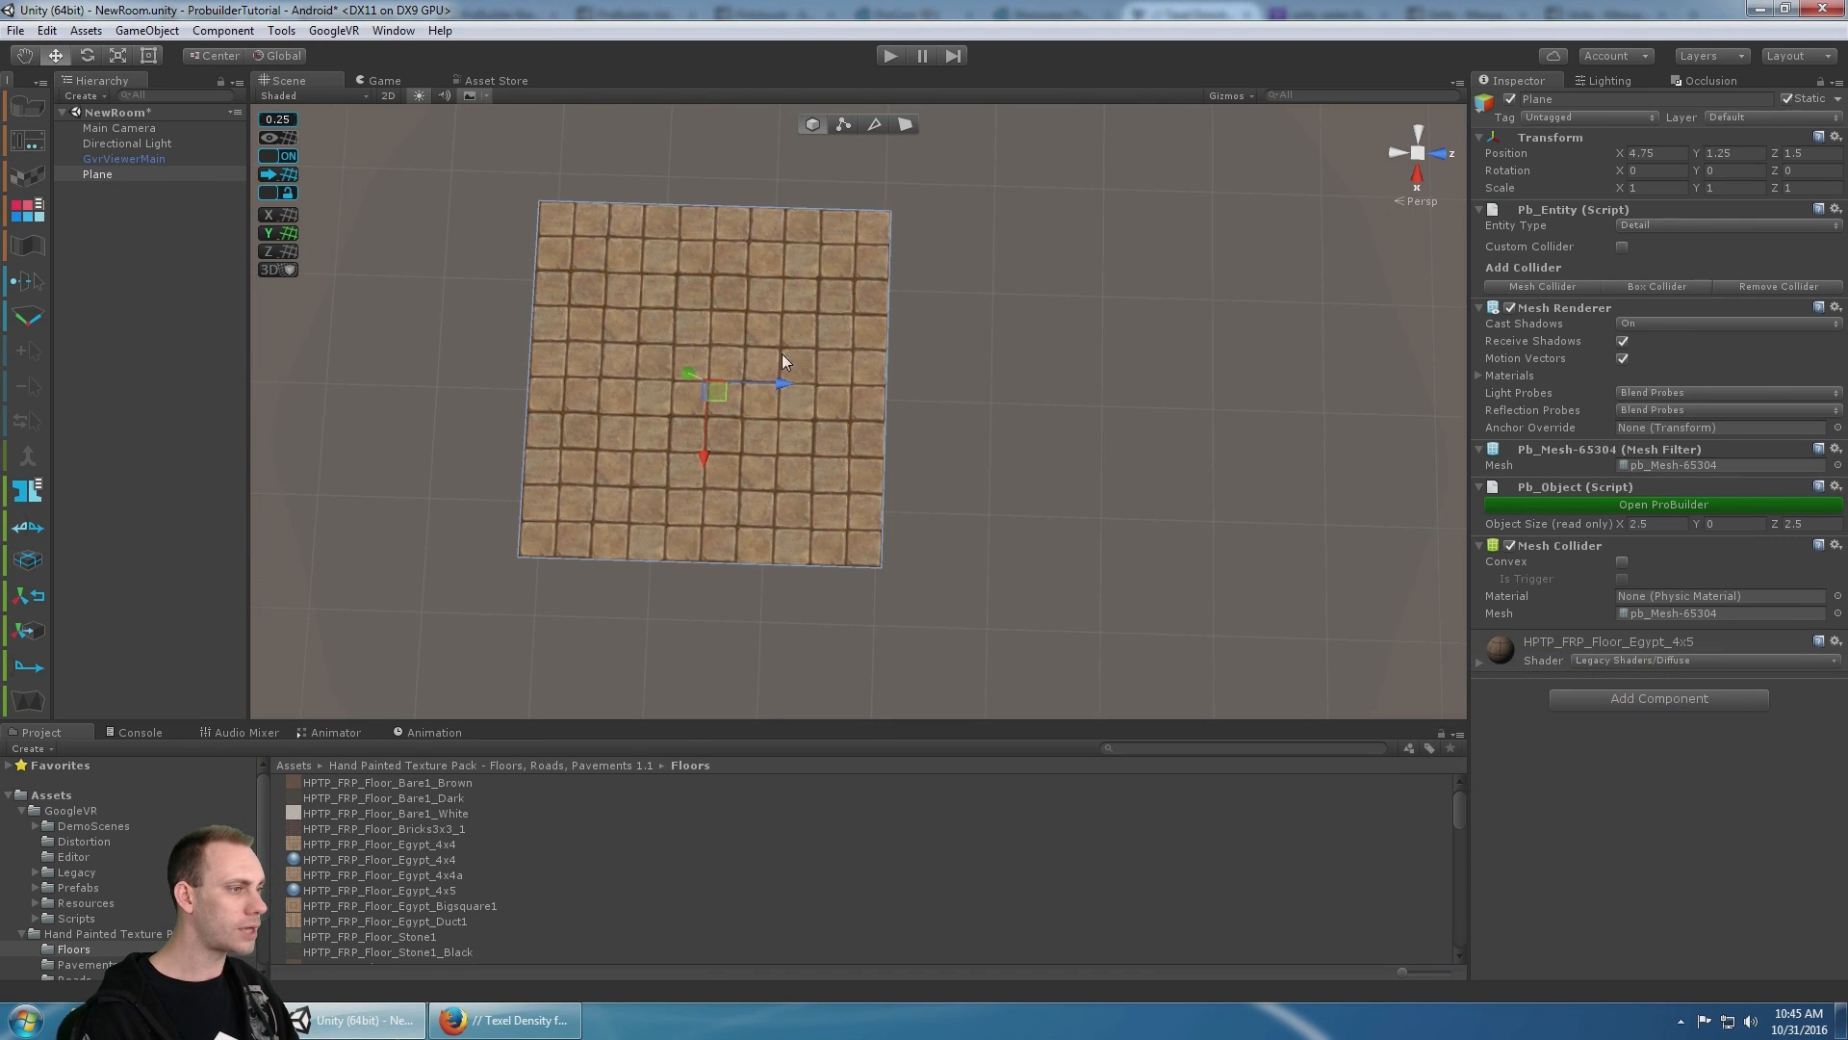
left_click(773, 297)
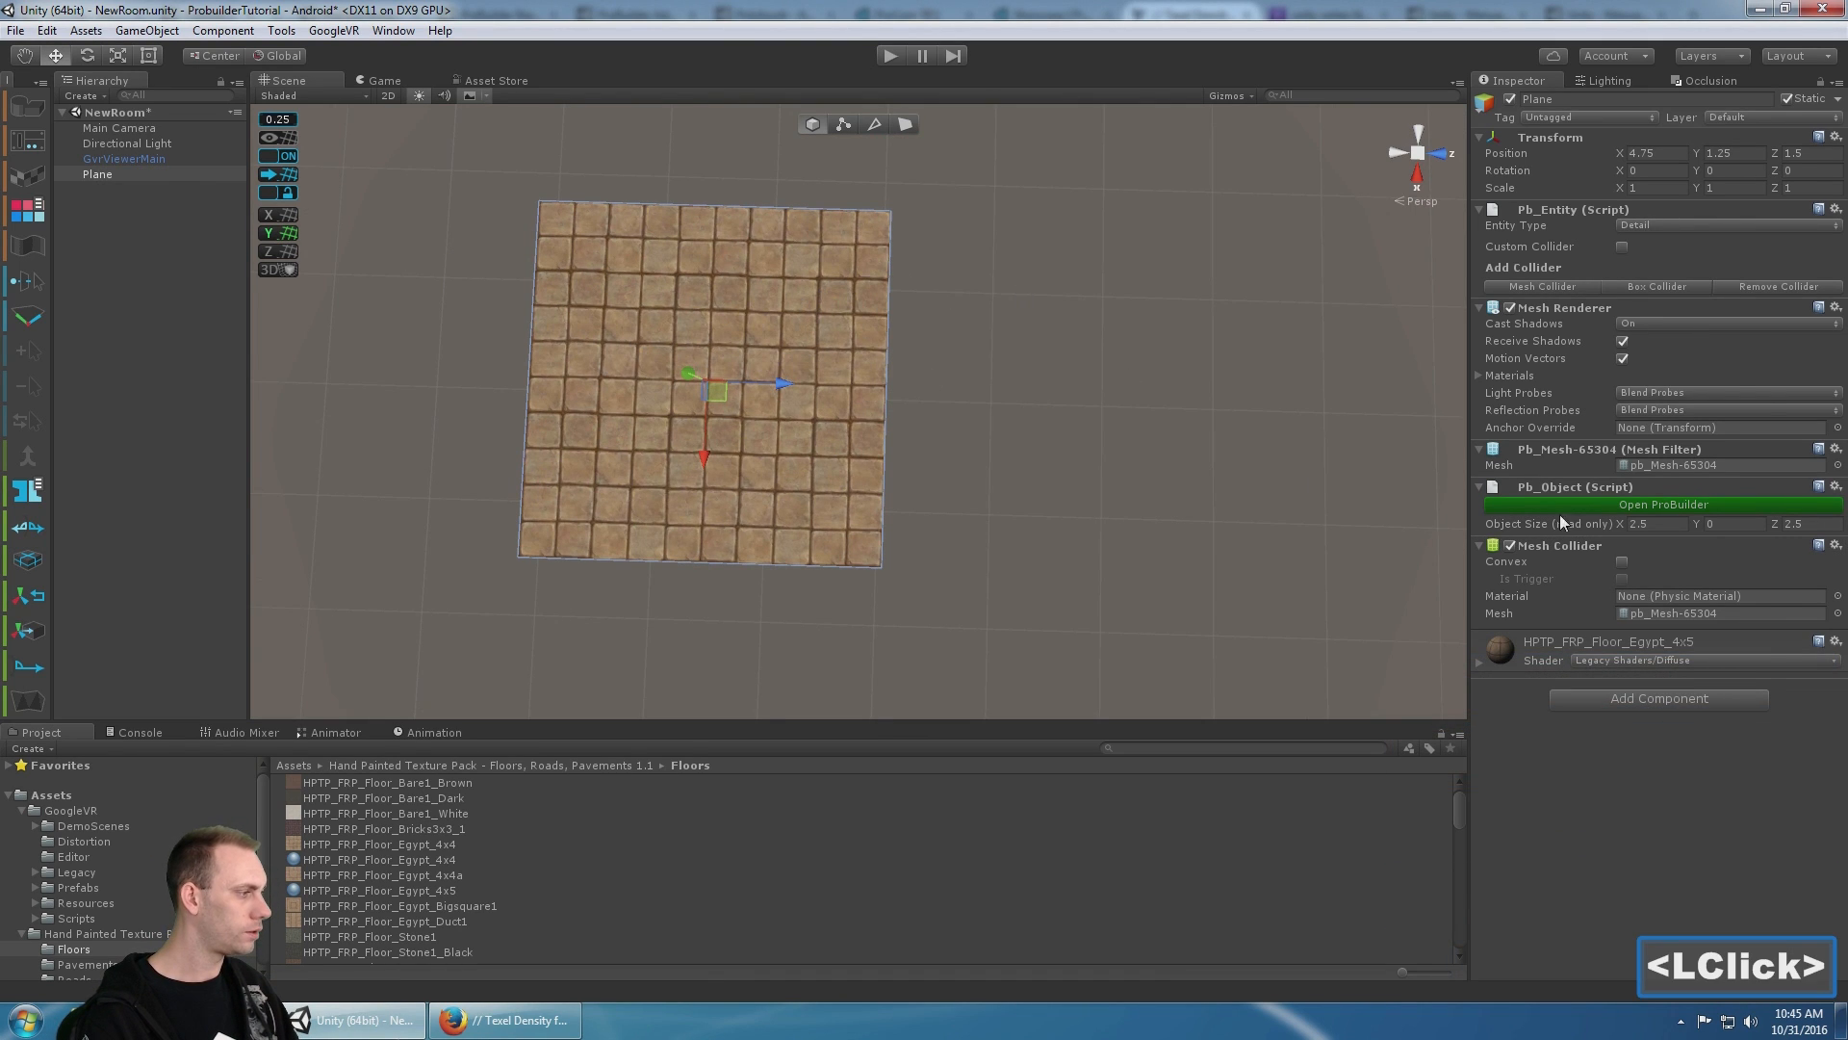
left_click(1662, 525)
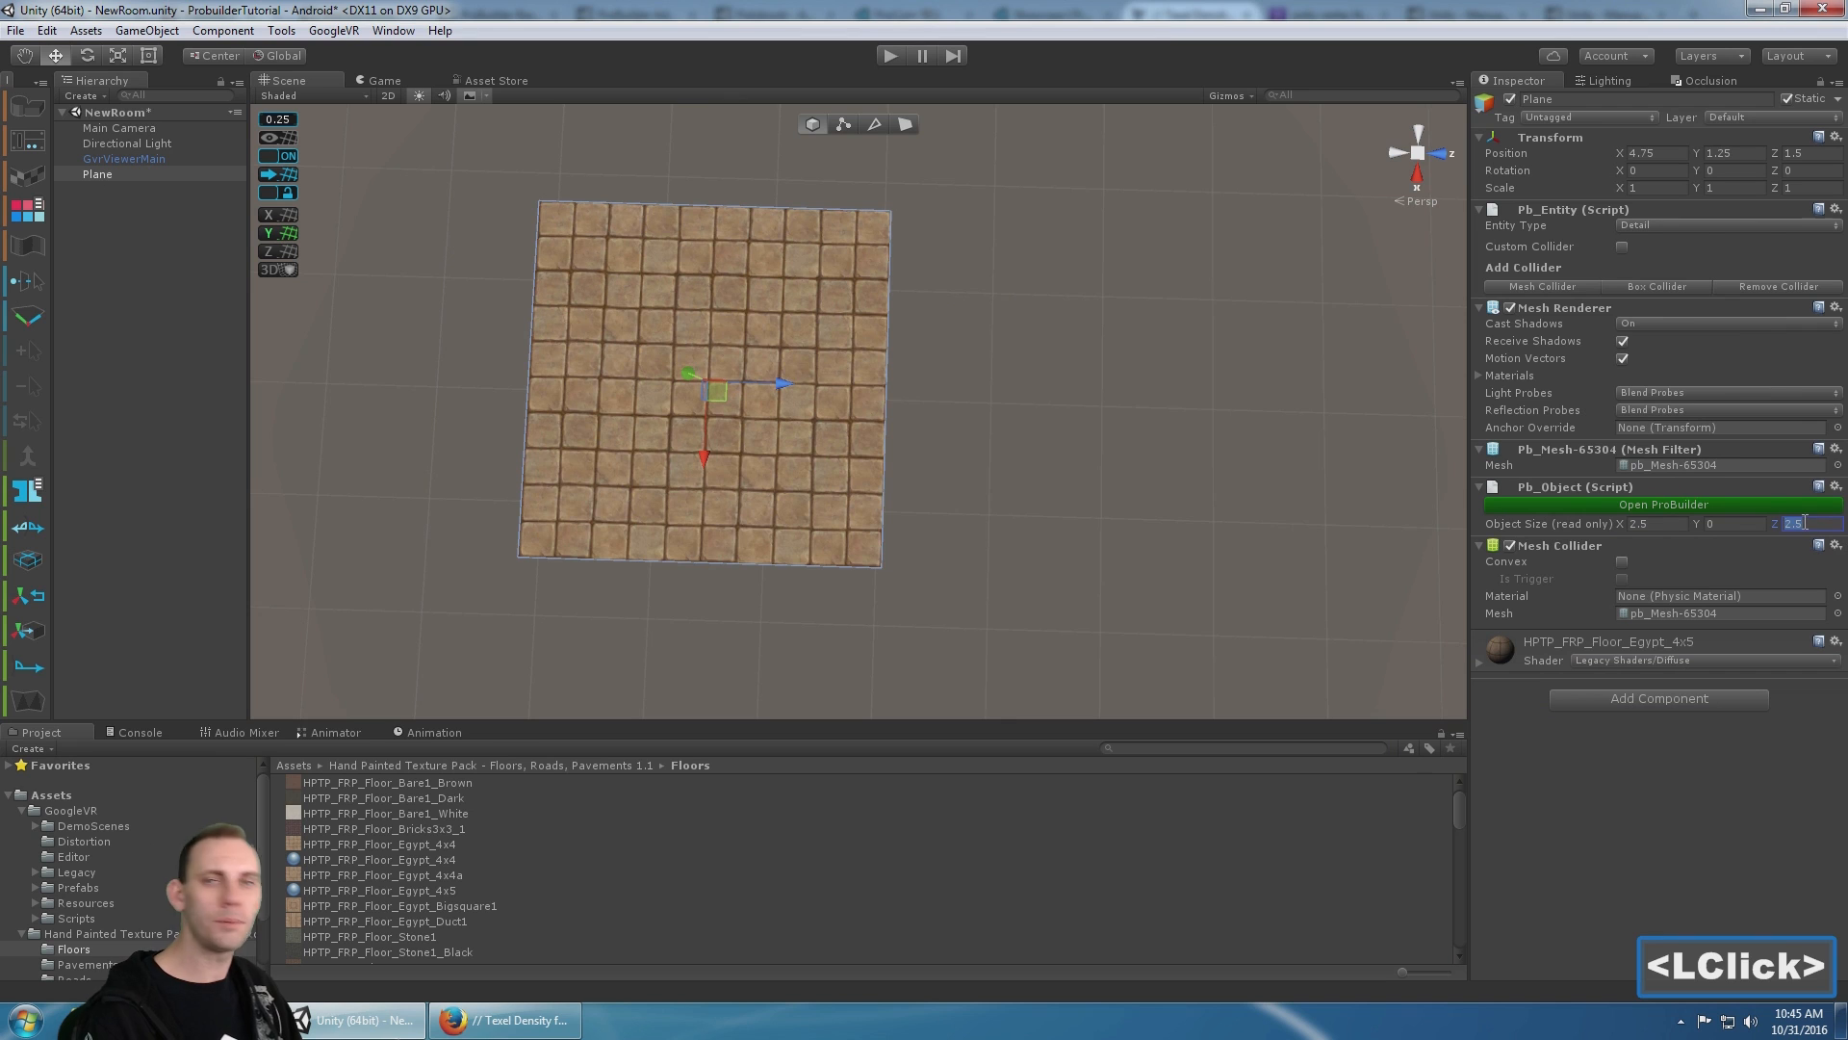
- Check the pixel dimensions of the HPTP_FRP_Floor_Egypt_4x4 texture and reselect the plane
left_click_drag(979, 381, 900, 366, "alt")
left_click(373, 842)
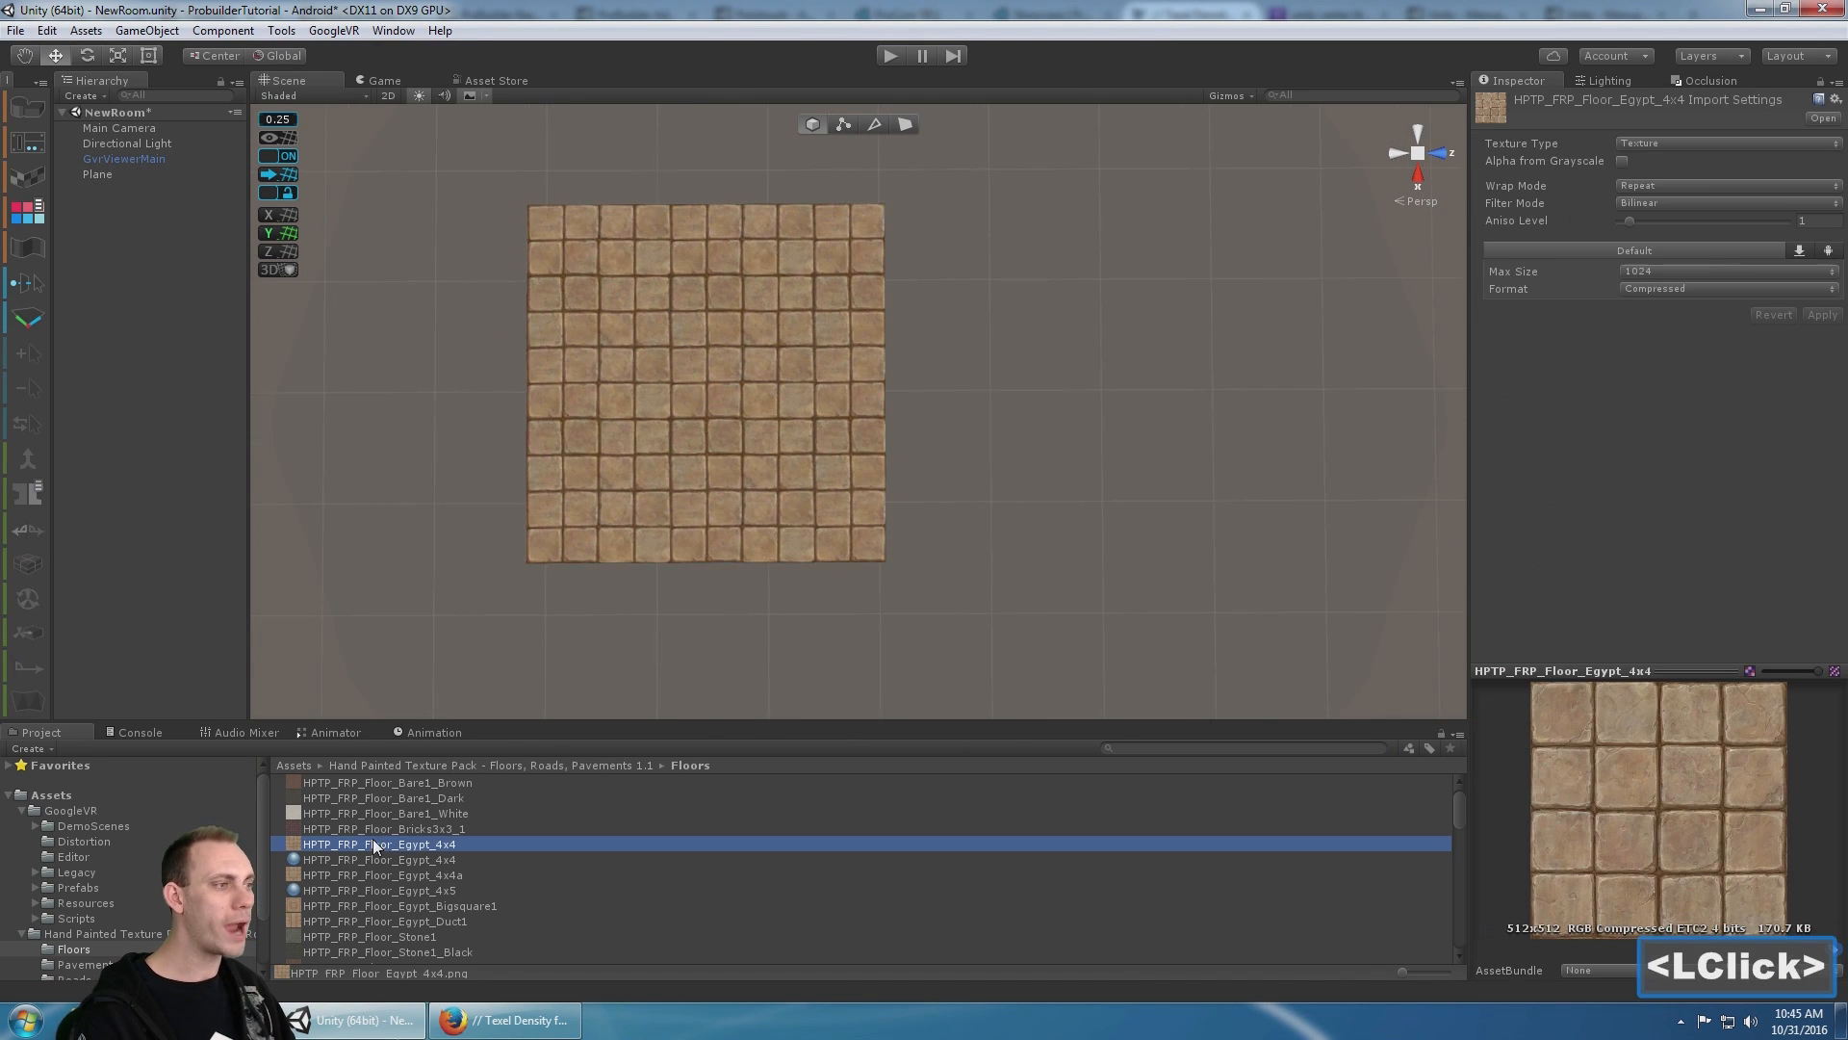
left_click(687, 345)
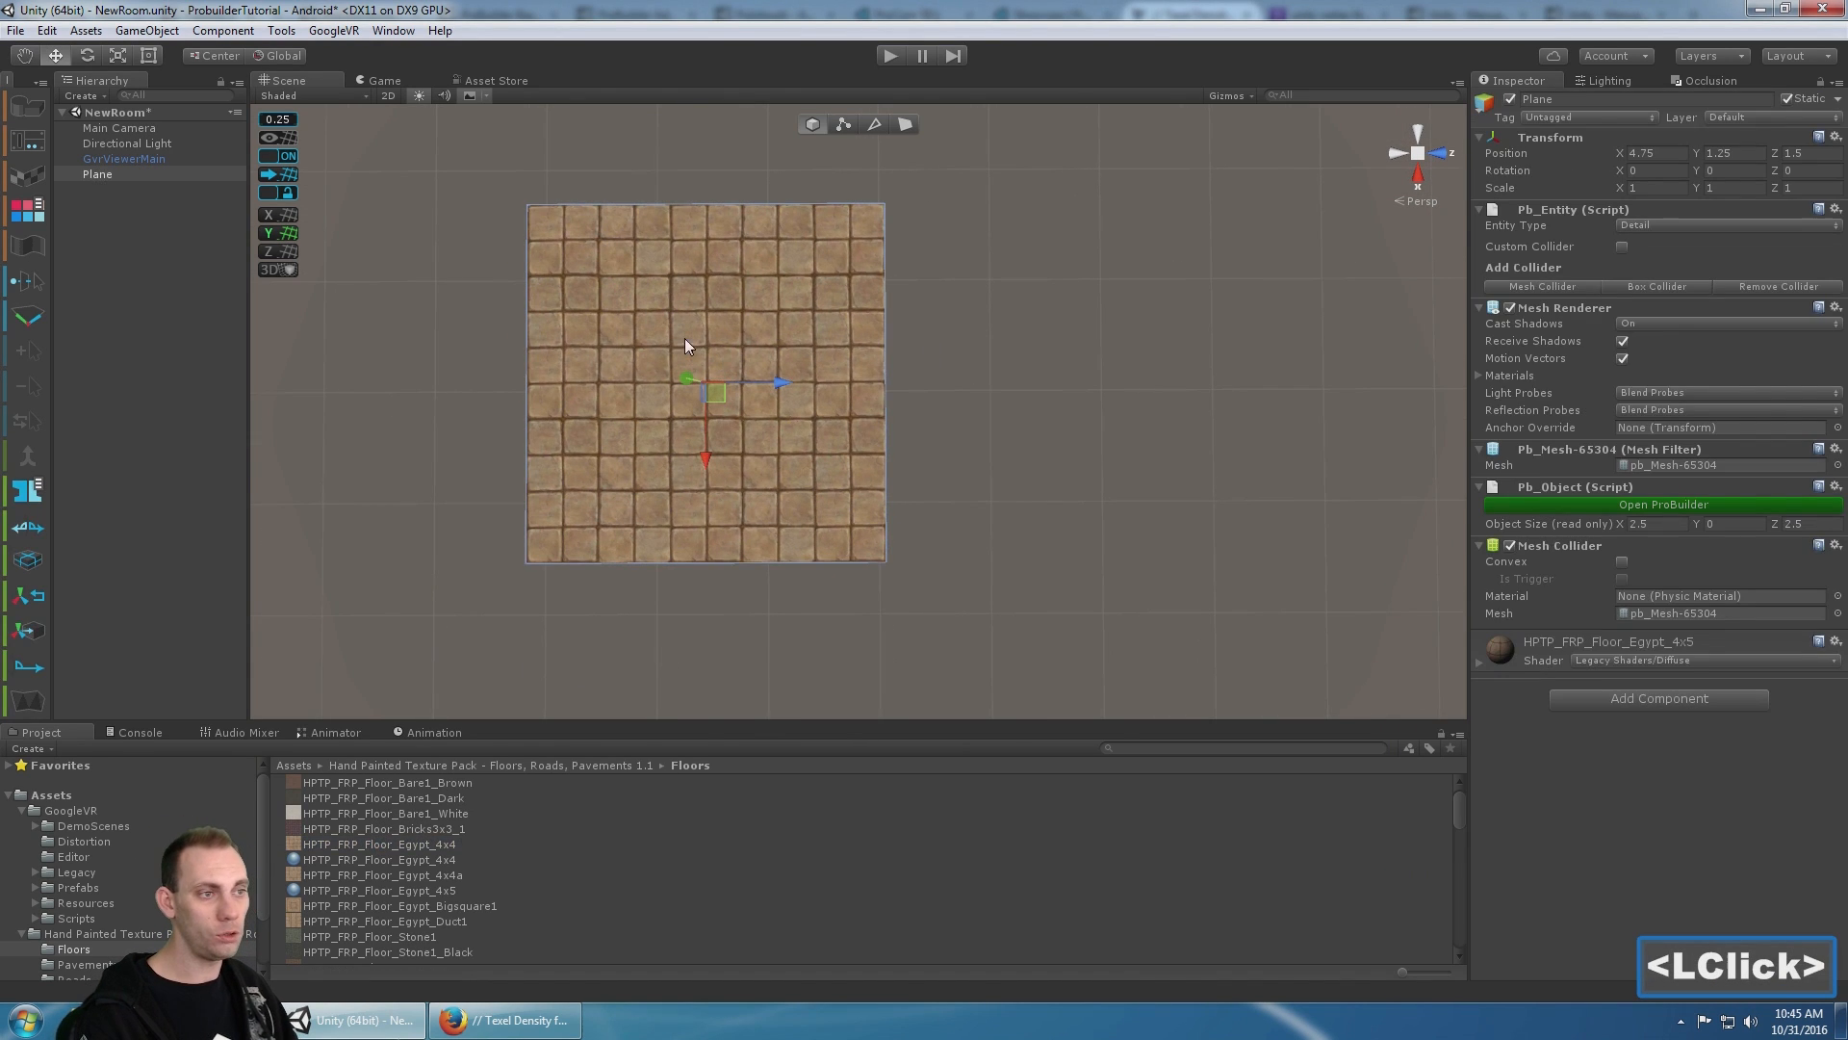
- Open ProBuilder's UV Editor and select the plane's face in face mode to show its UVs
left_click(38, 177)
left_click_drag(1028, 235, 843, 449)
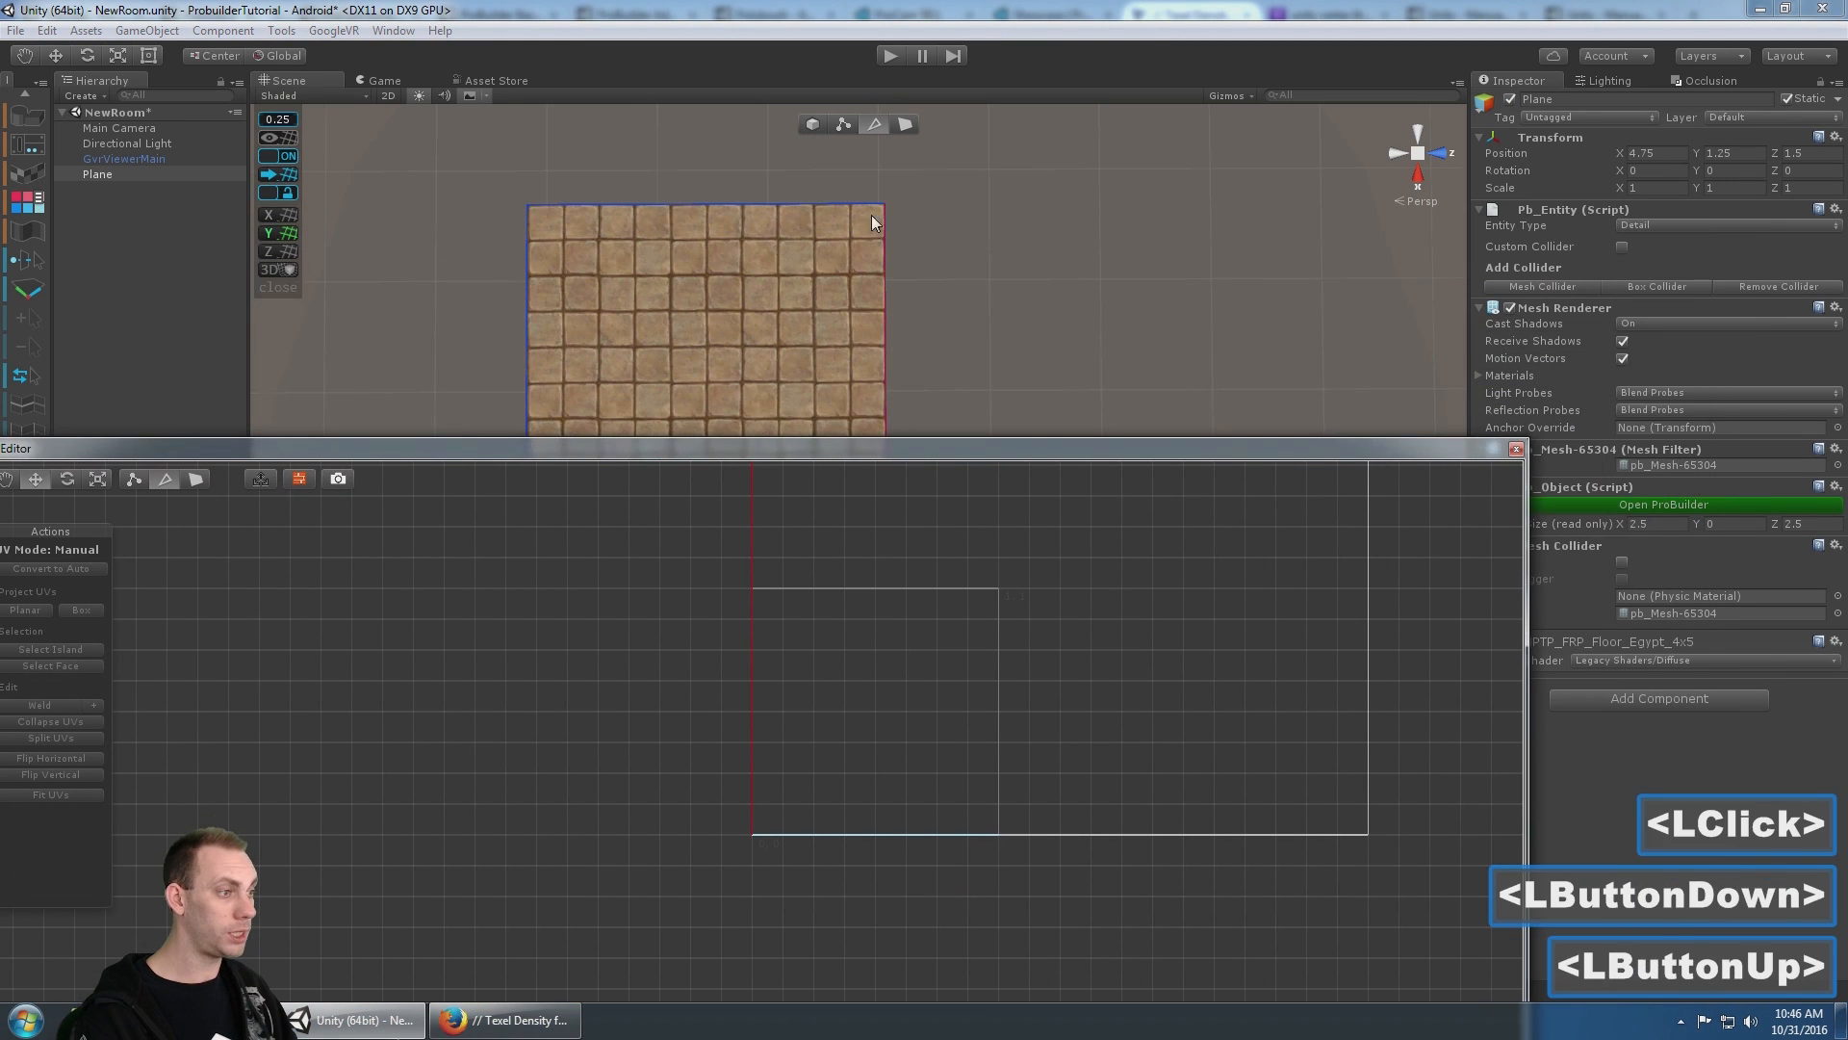
left_click(905, 124)
double_click(767, 288)
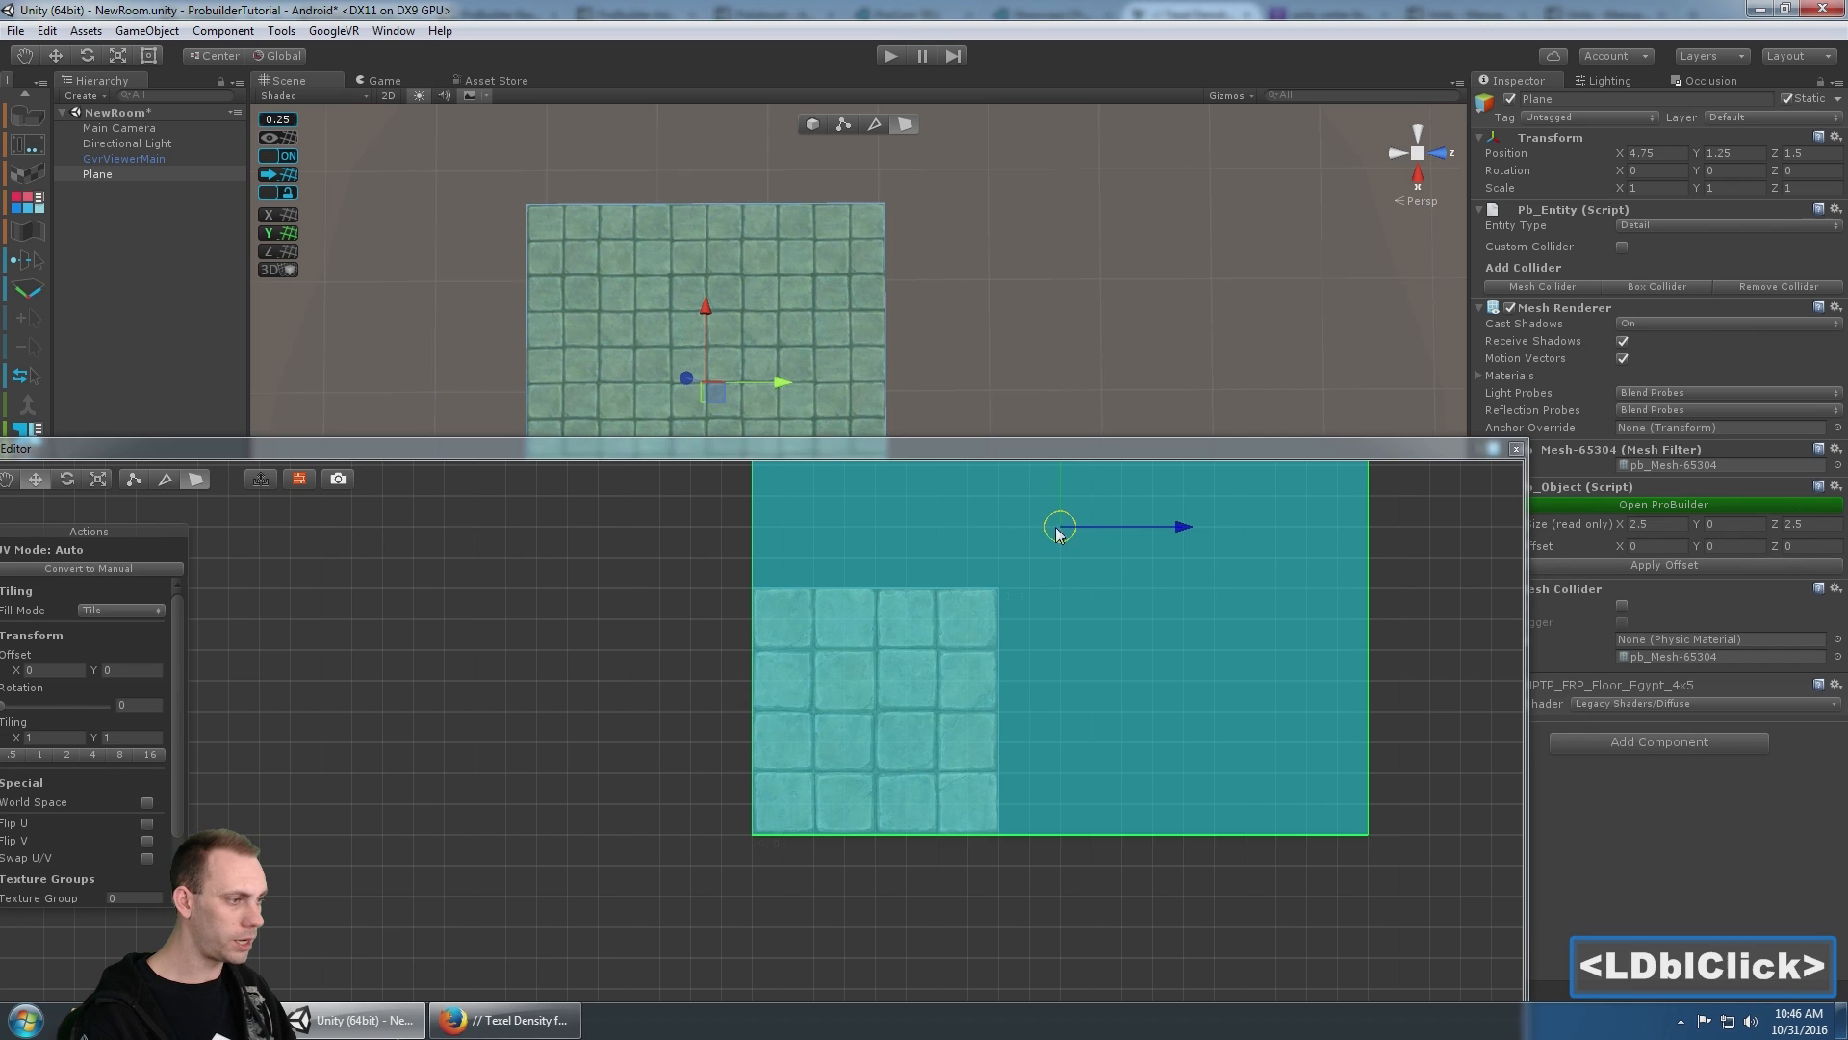
scroll(627, 636, "down", 4)
scroll(639, 660, "up", 3)
middle_click_drag(639, 660, 321, 823)
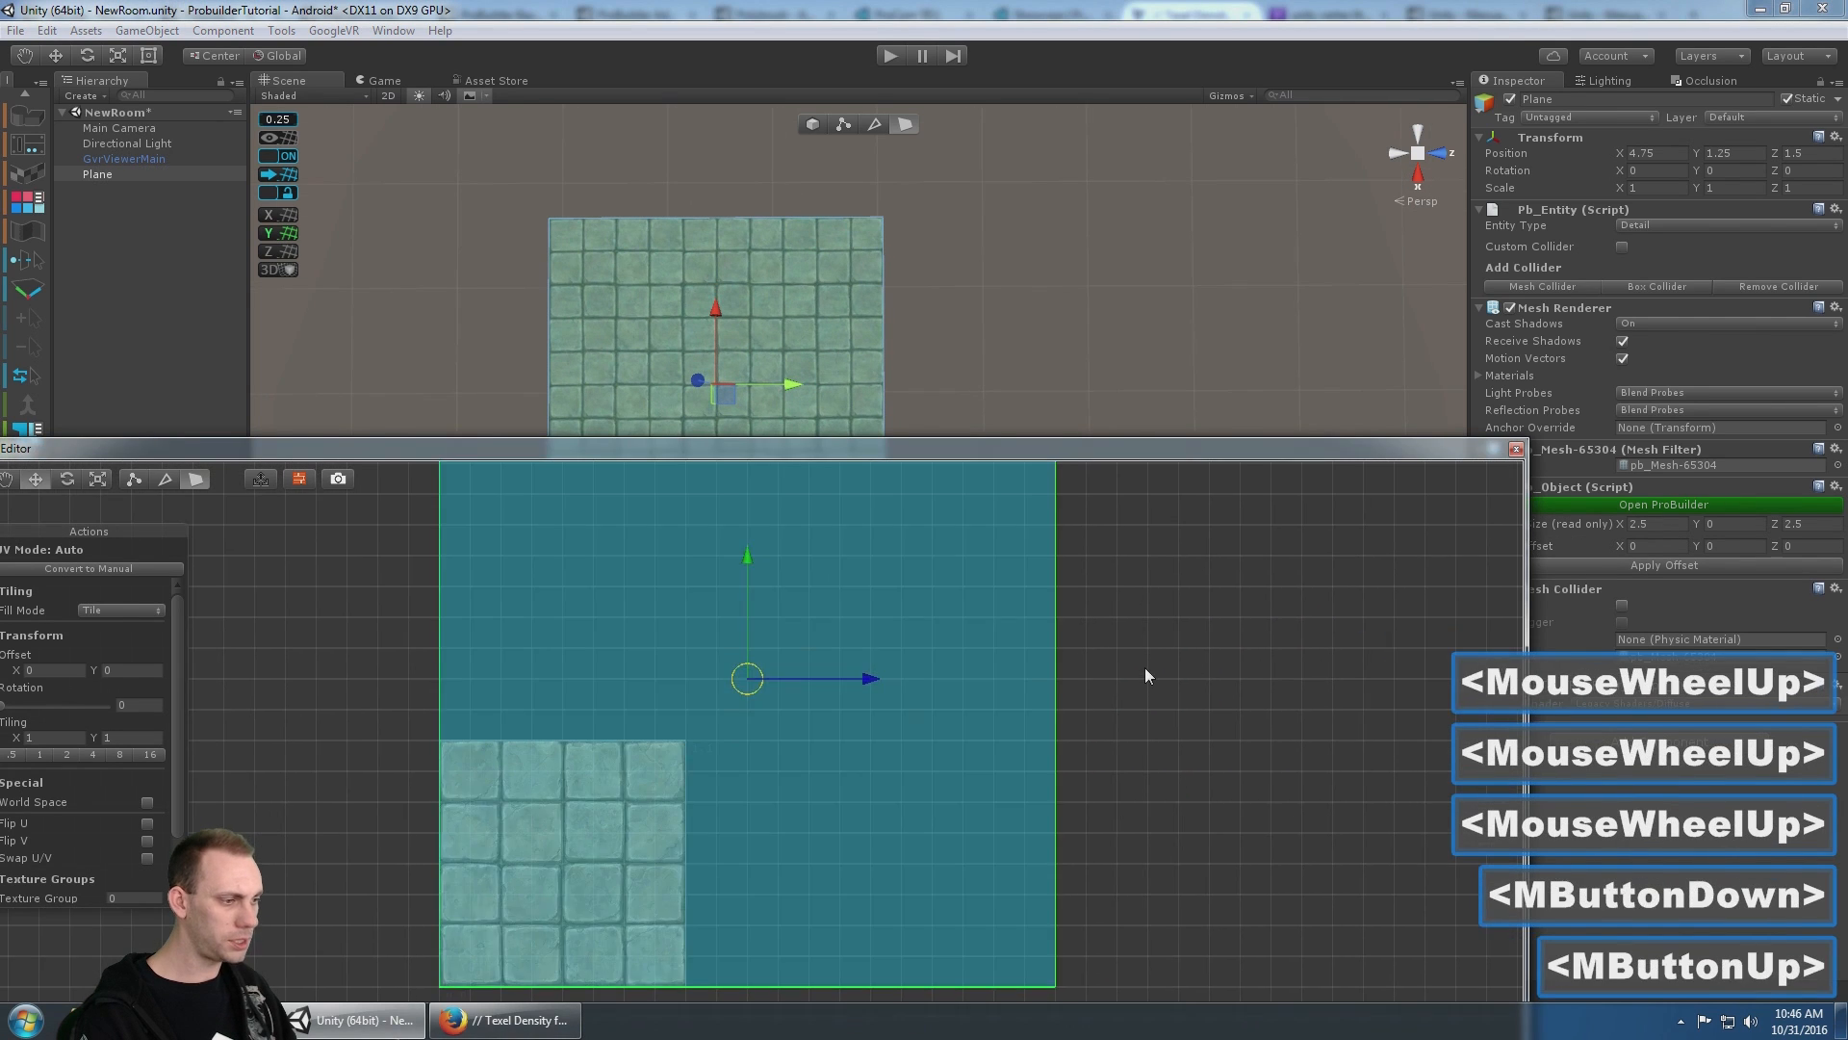
scroll(1146, 667, "down", 2)
- Convert the face's UVs to manual mode and fit them to the texture
left_click_drag(881, 447, 947, 337)
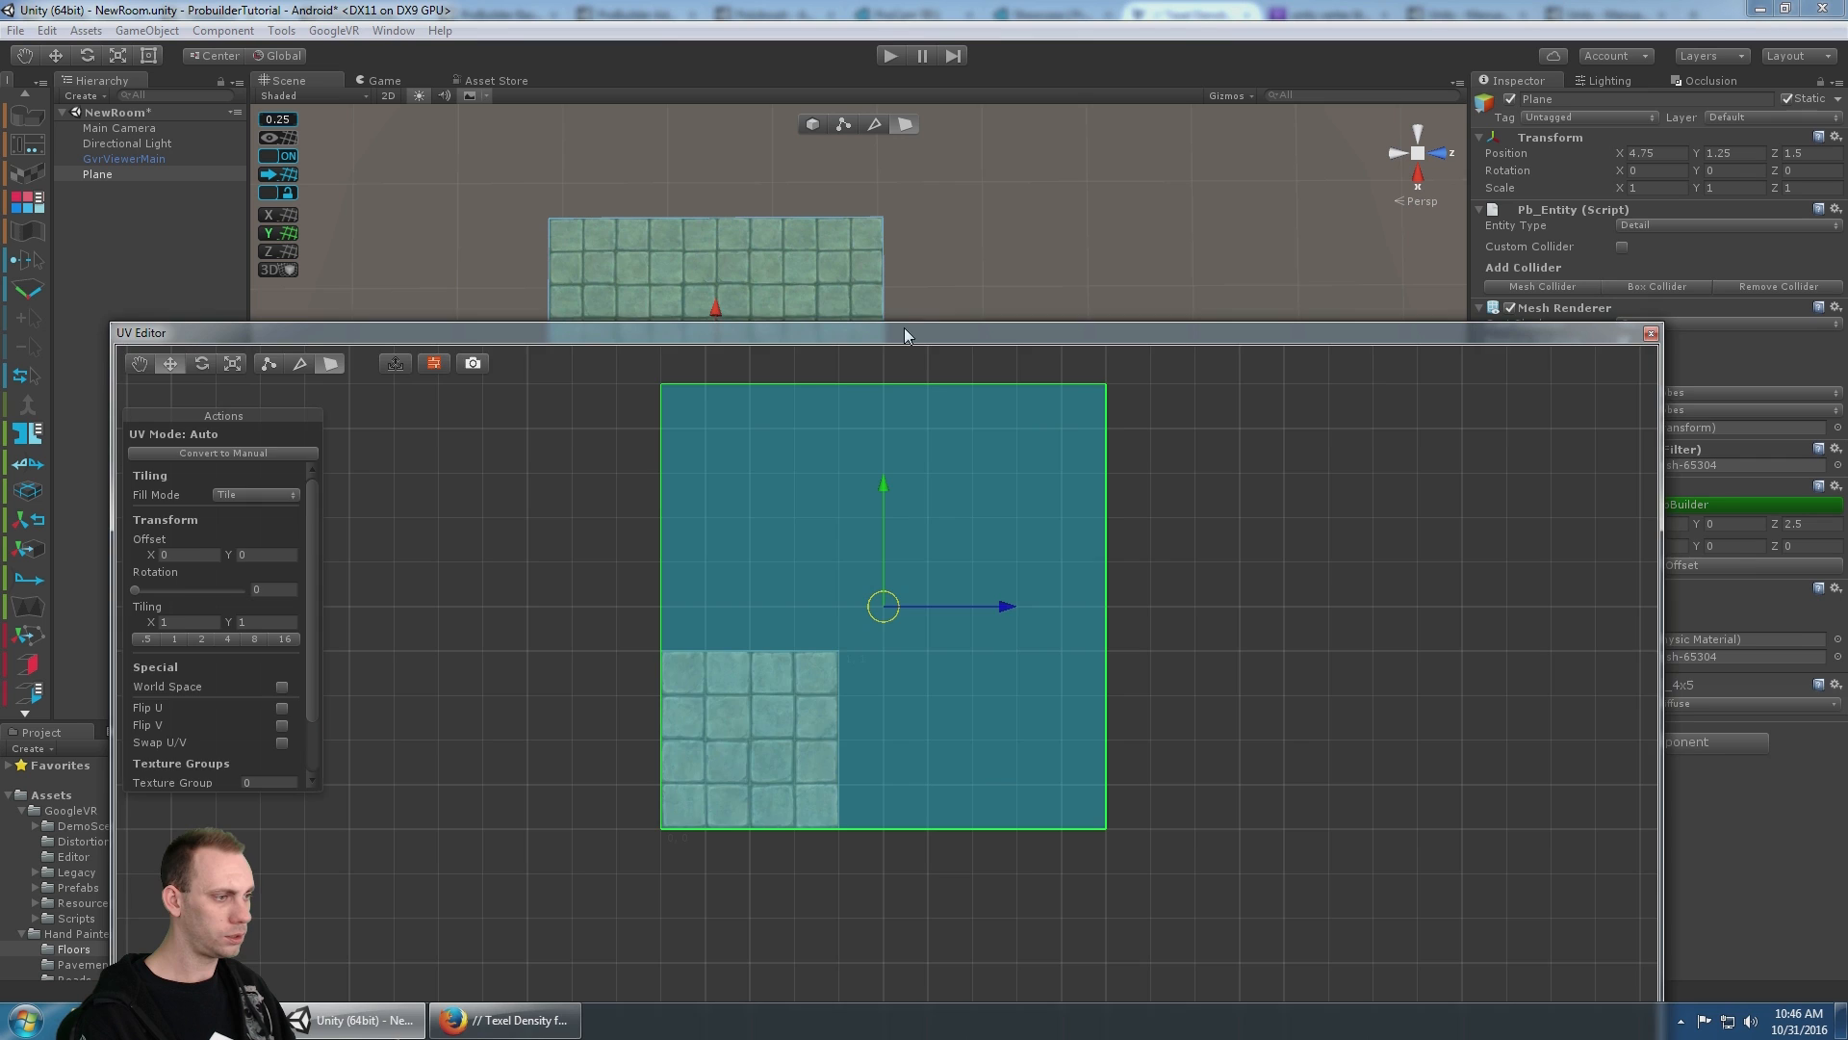
left_click_drag(904, 335, 1007, 594)
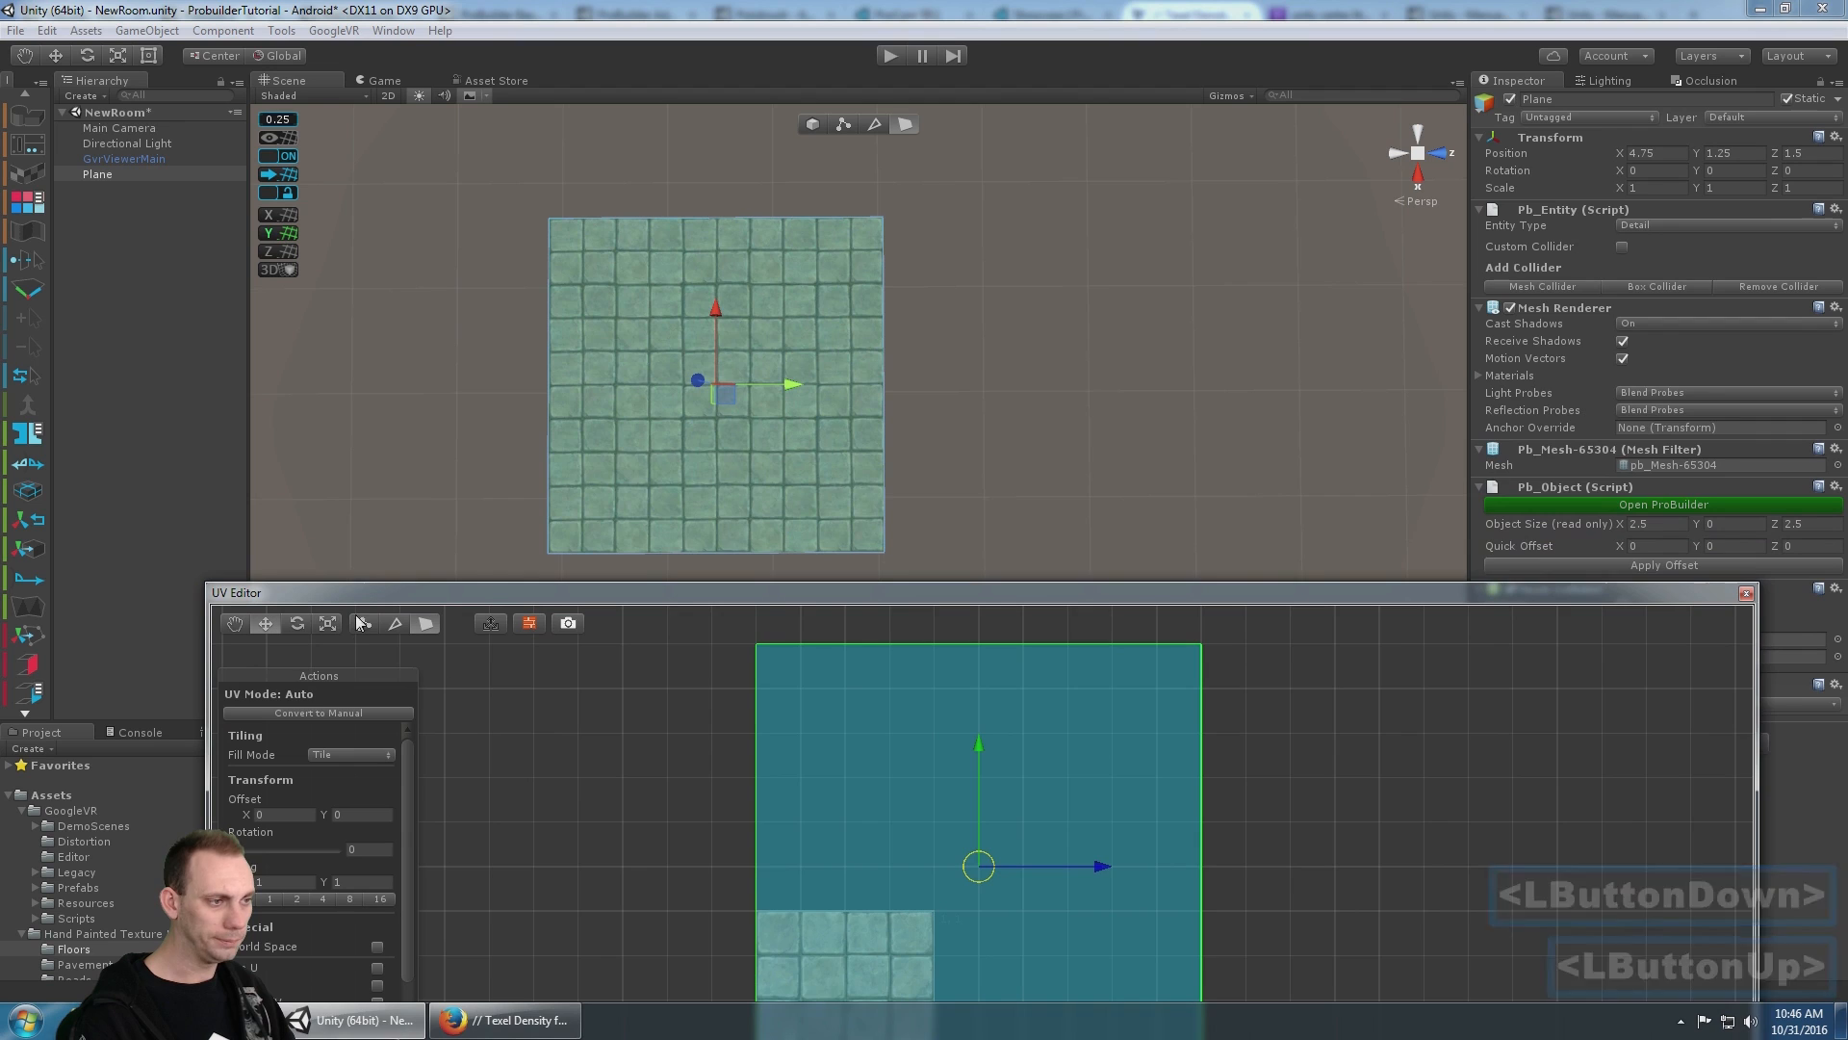
left_click_drag(367, 594, 315, 257)
left_click(248, 375)
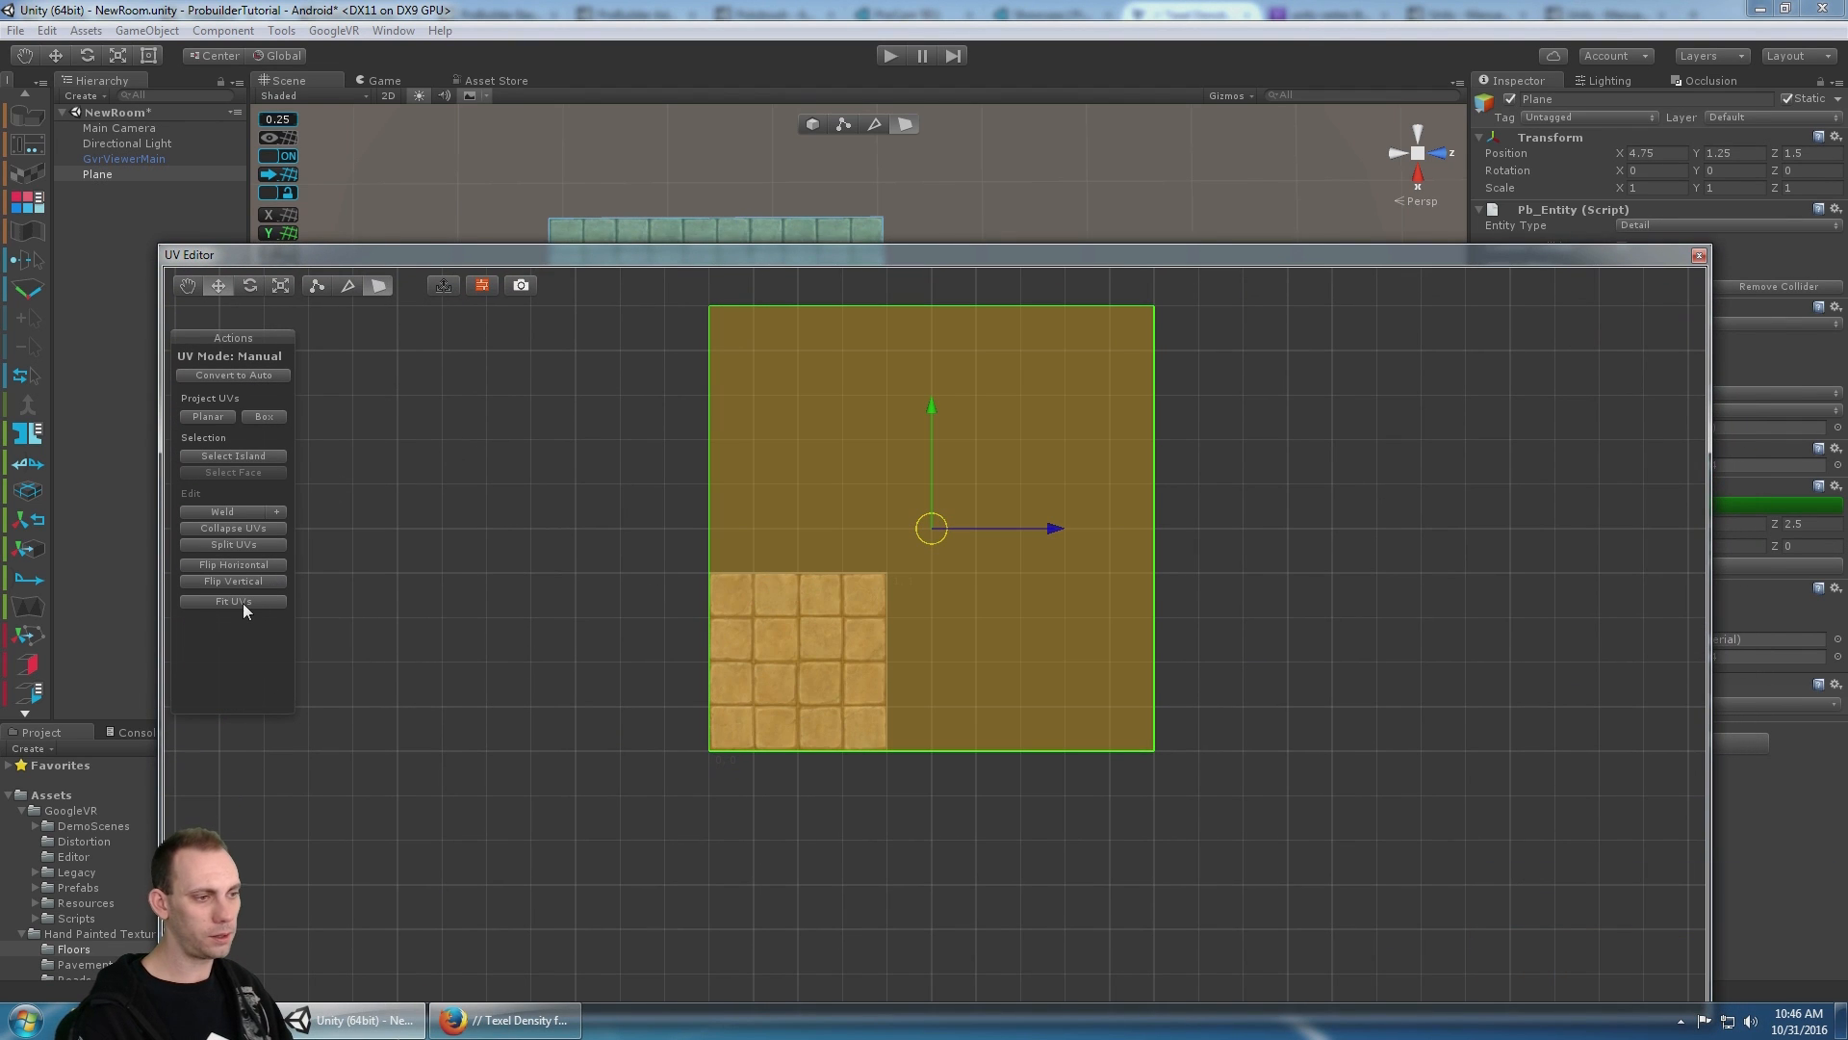
left_click(242, 603)
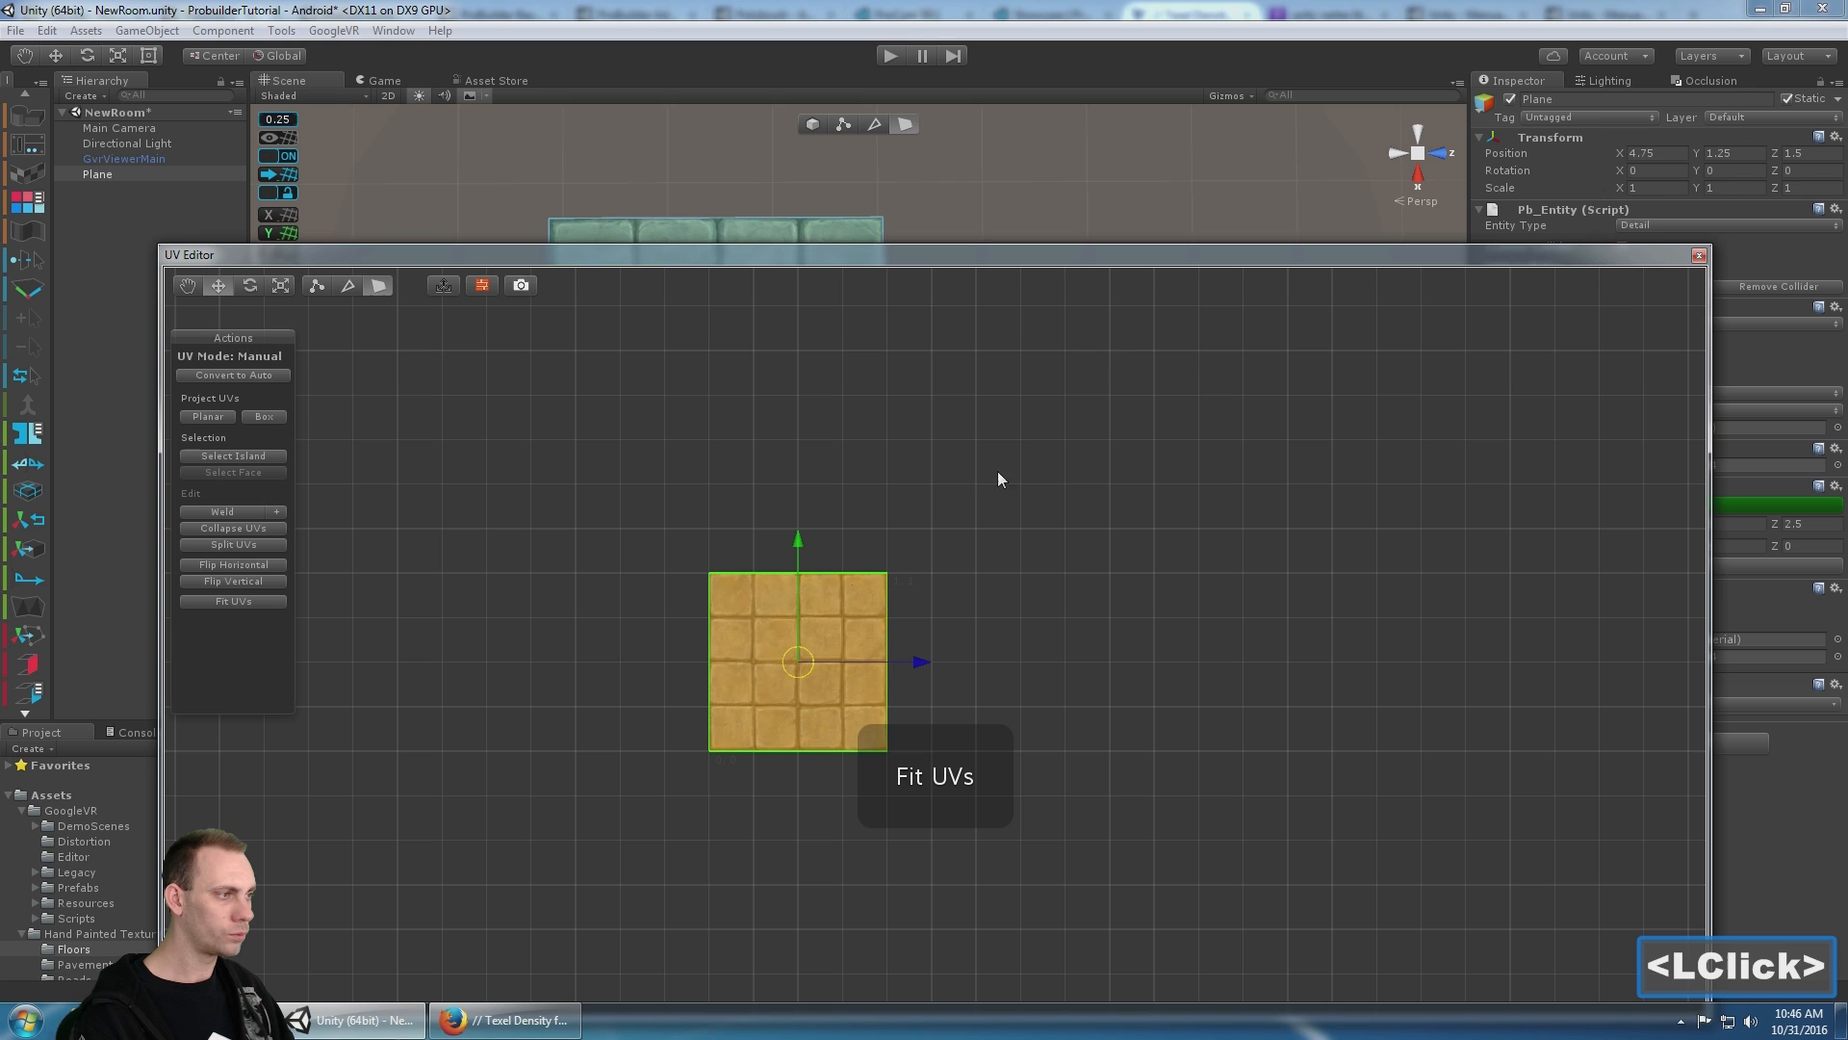
left_click_drag(957, 258, 900, 613)
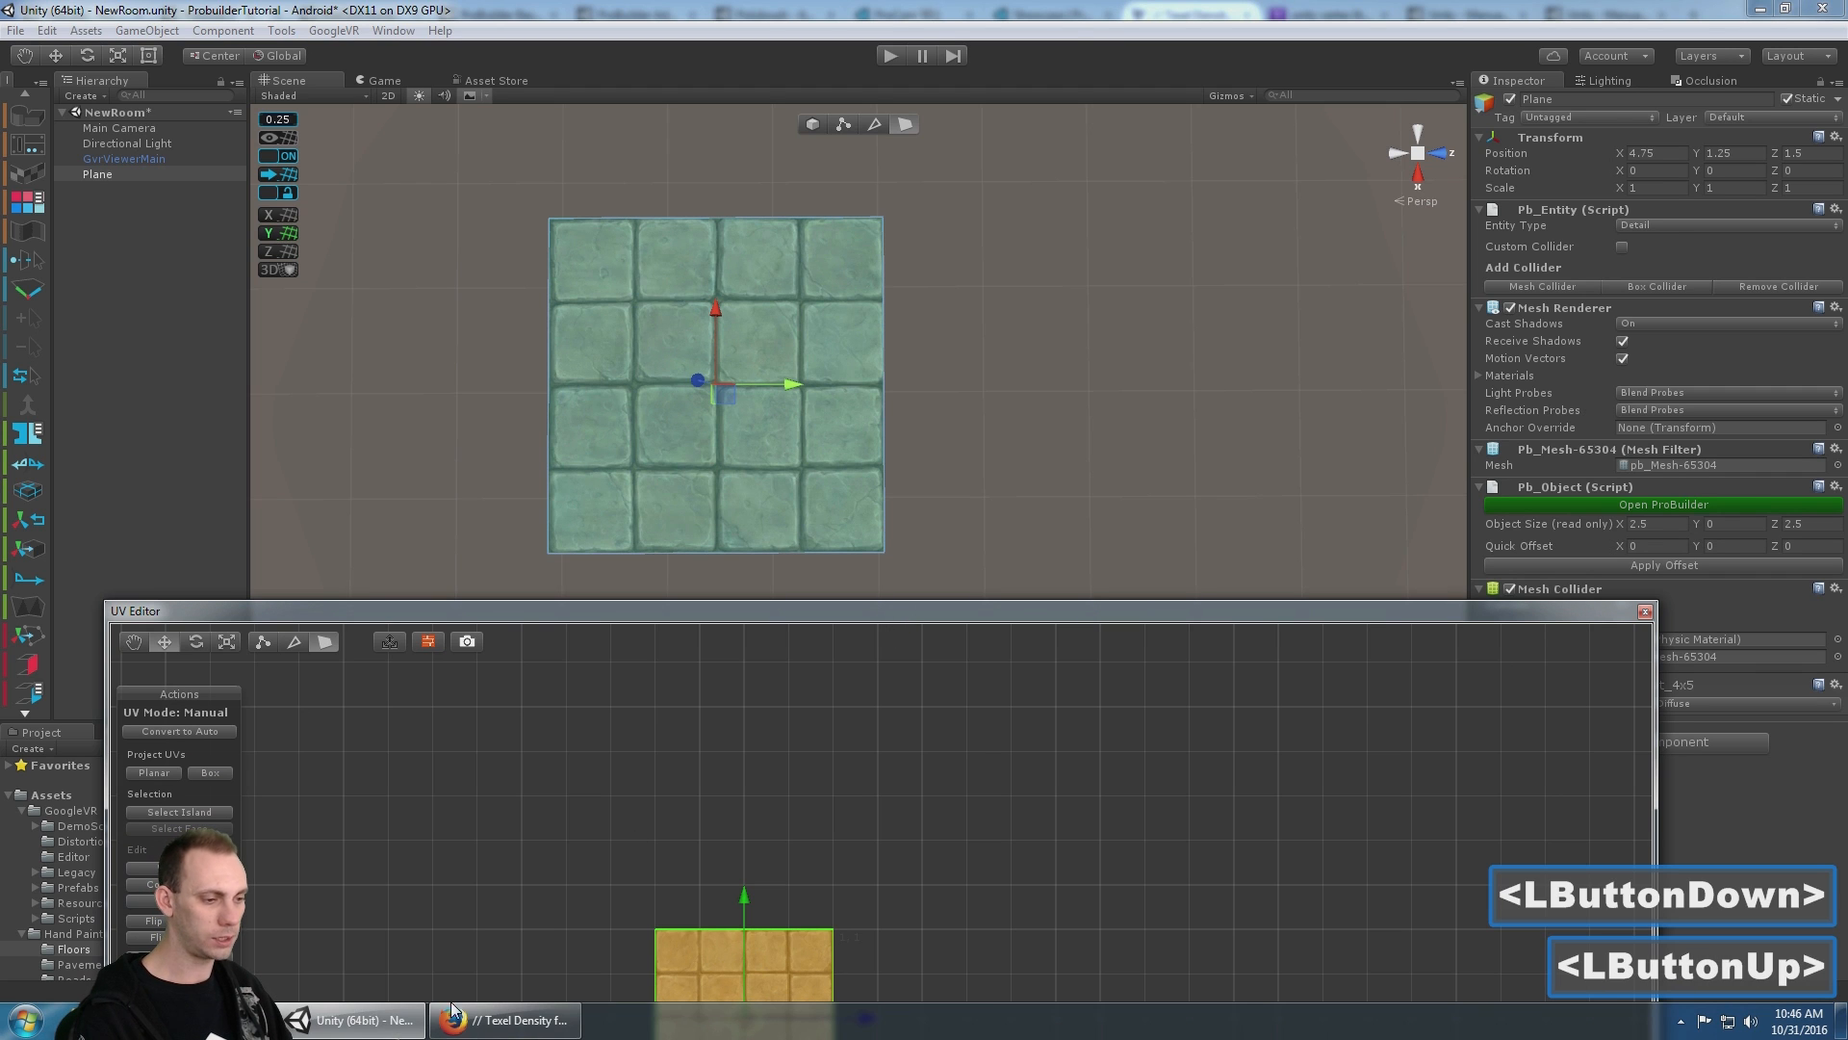
- Find Notepad among the installed programs and open a blank document
left_click(33, 1028)
type("notepad")
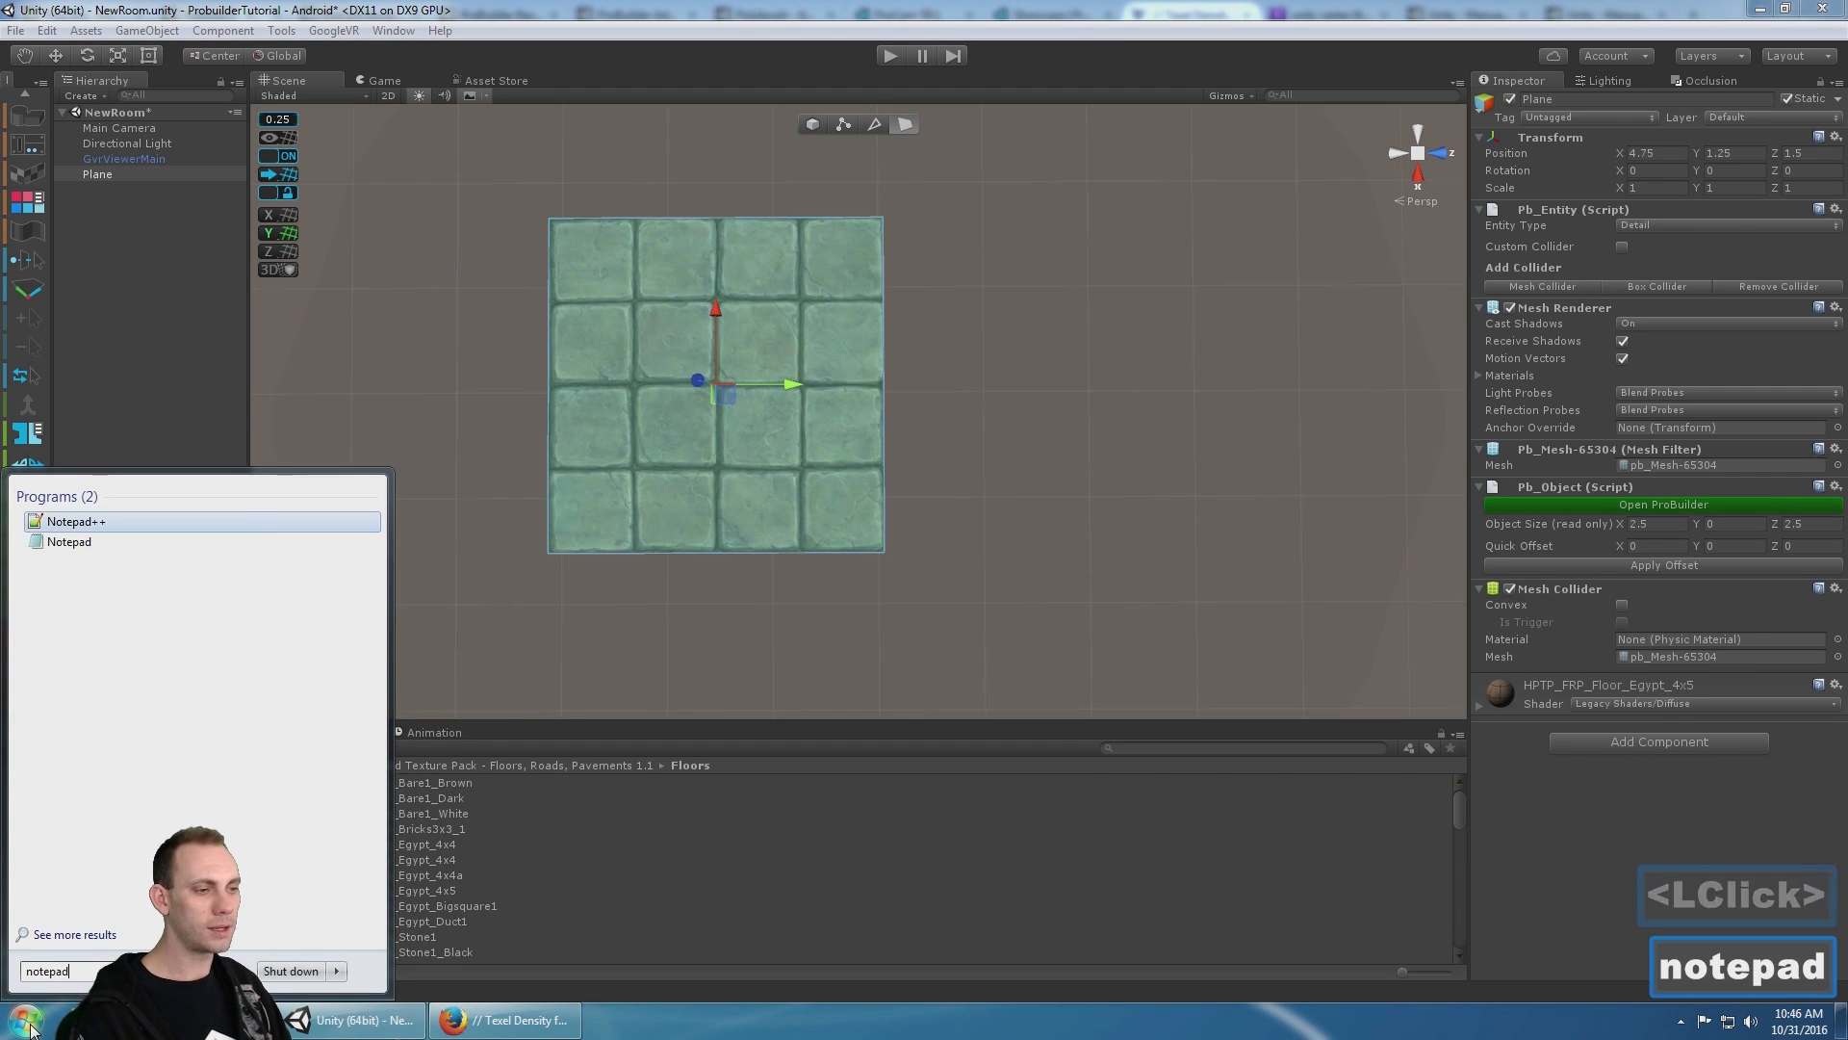
left_click(69, 541)
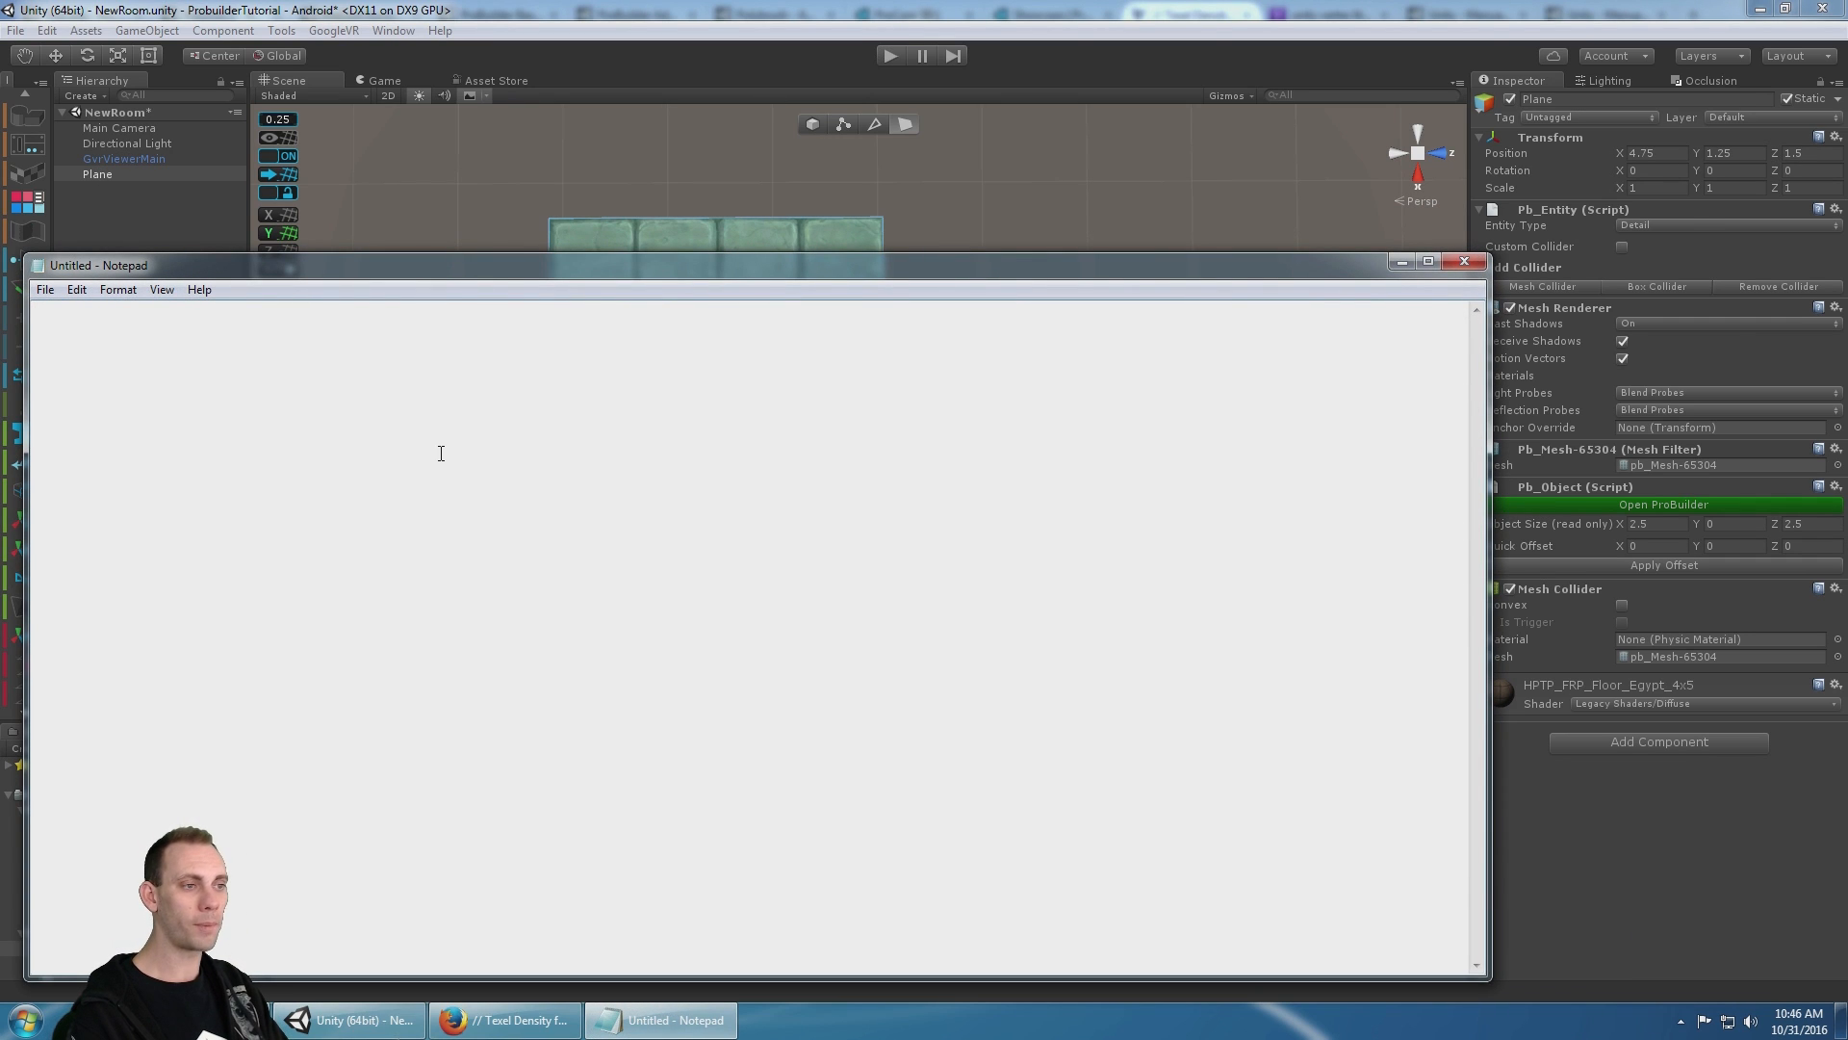
- Write the note "512x512 pixels == 2.5 units" in Notepad and minimize it to return to Unity
type("512x512")
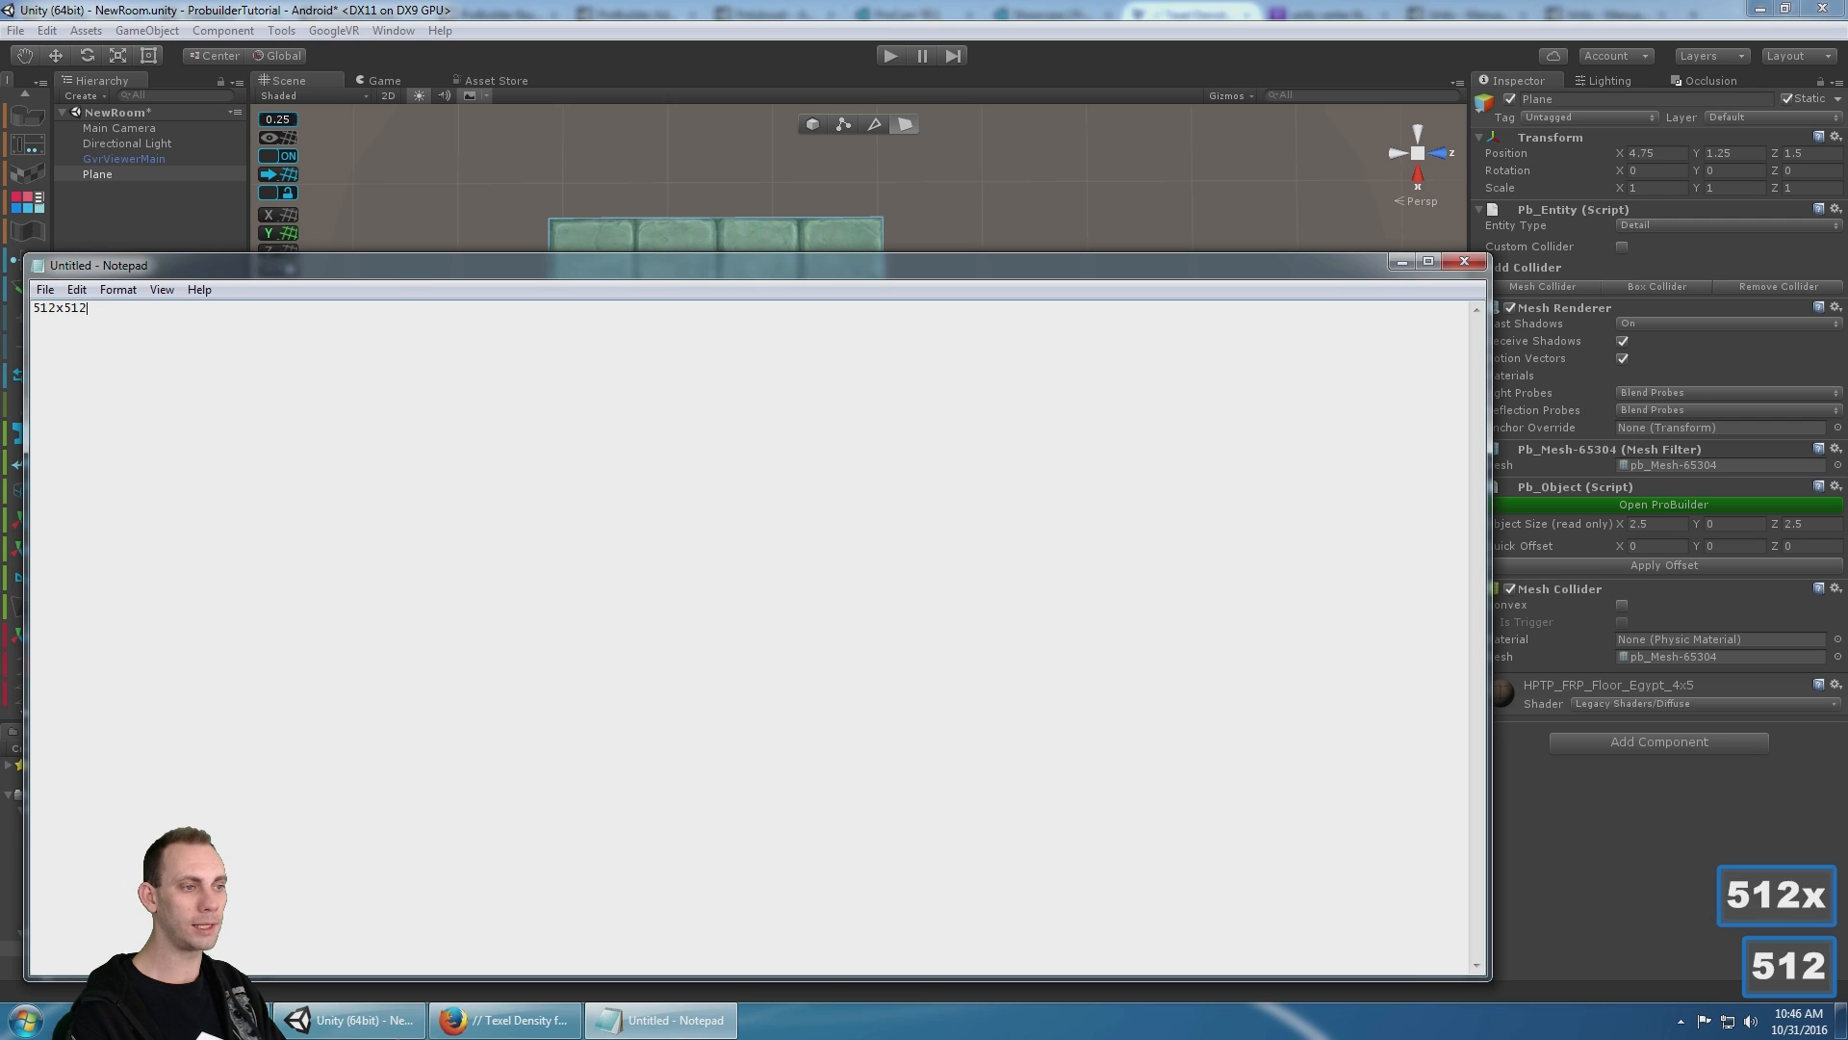
type(" pixels ")
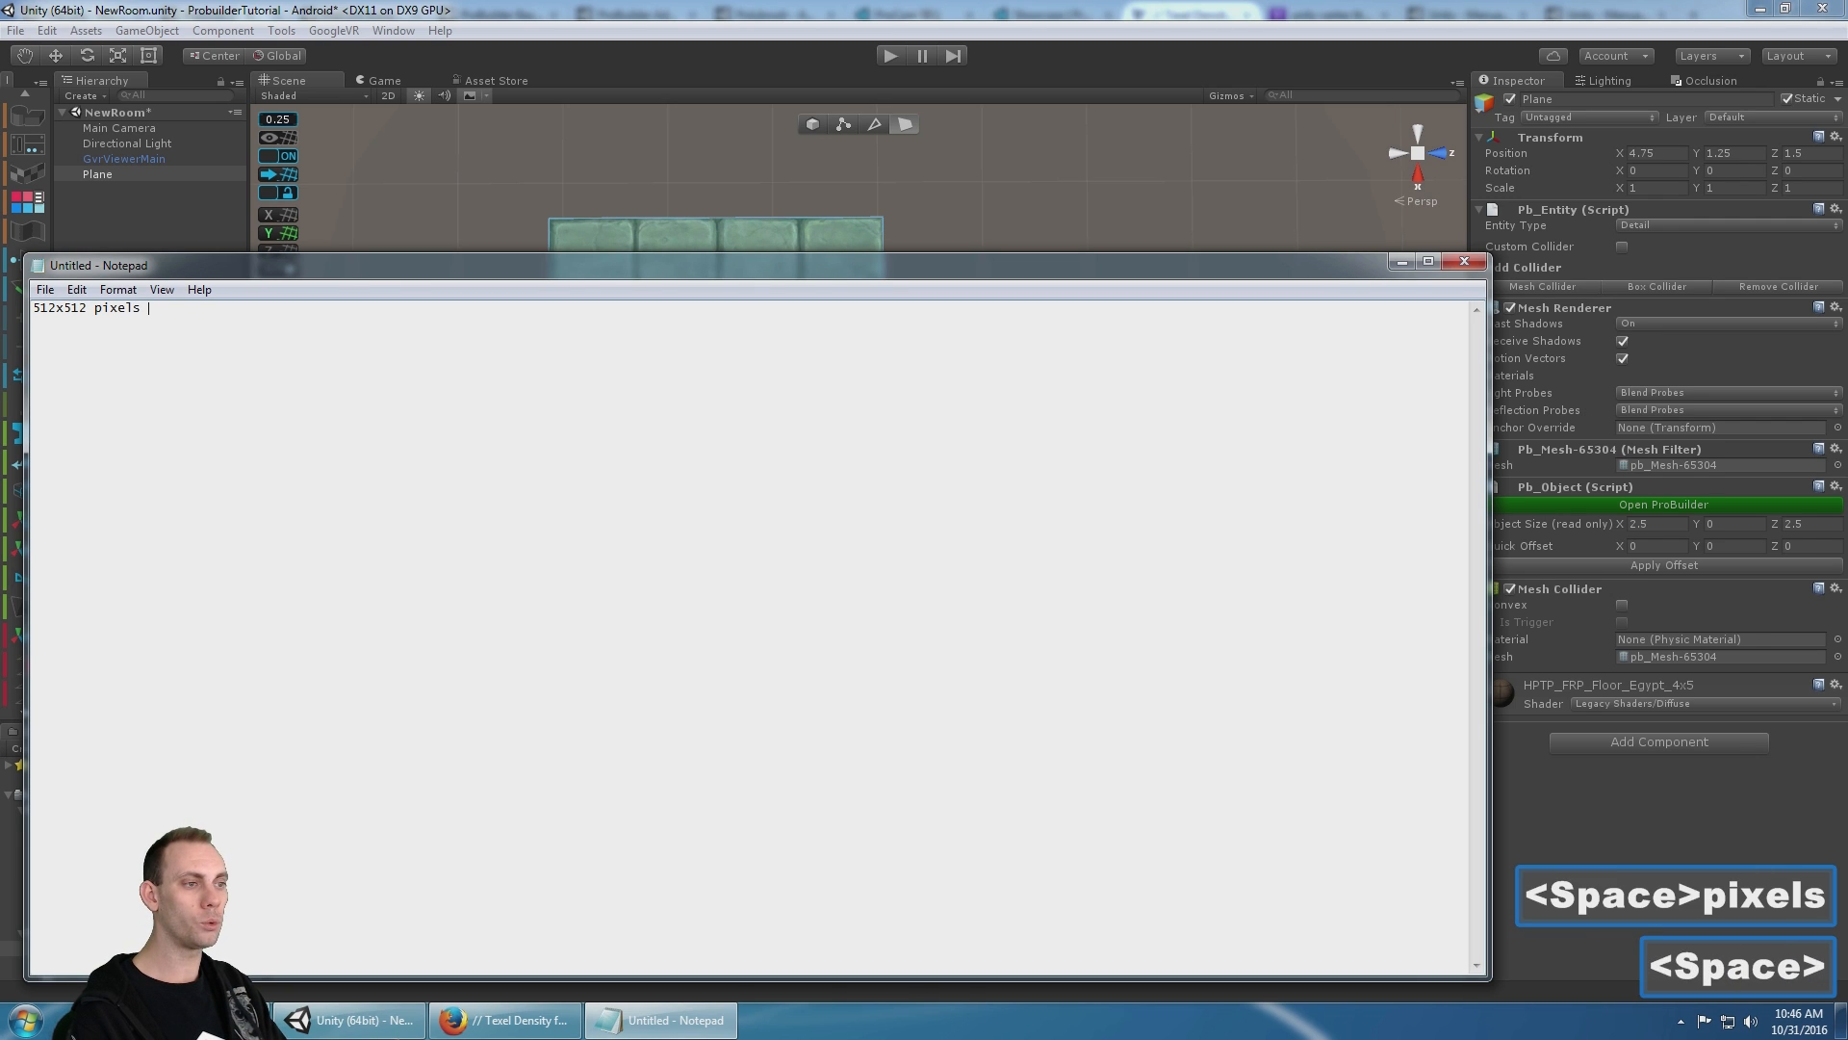
type("=")
key("BackSpace")
type("==")
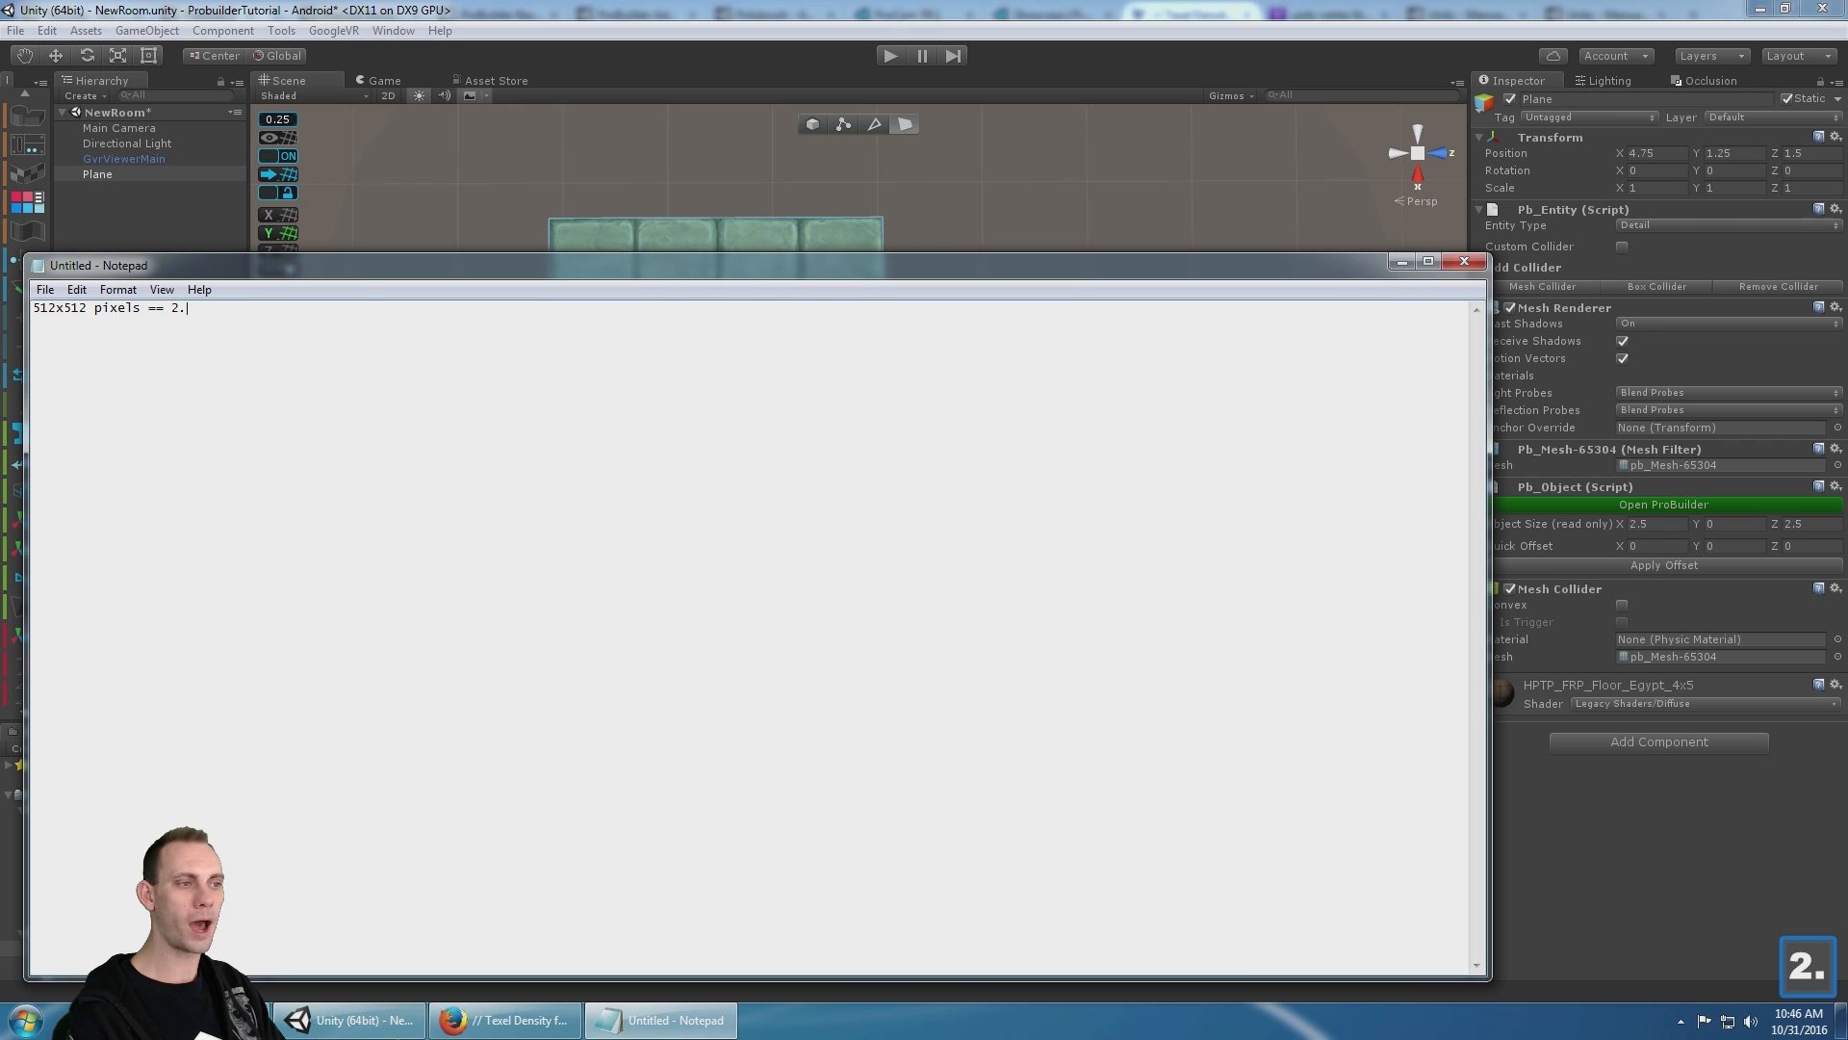
type(" 2.5 untiy")
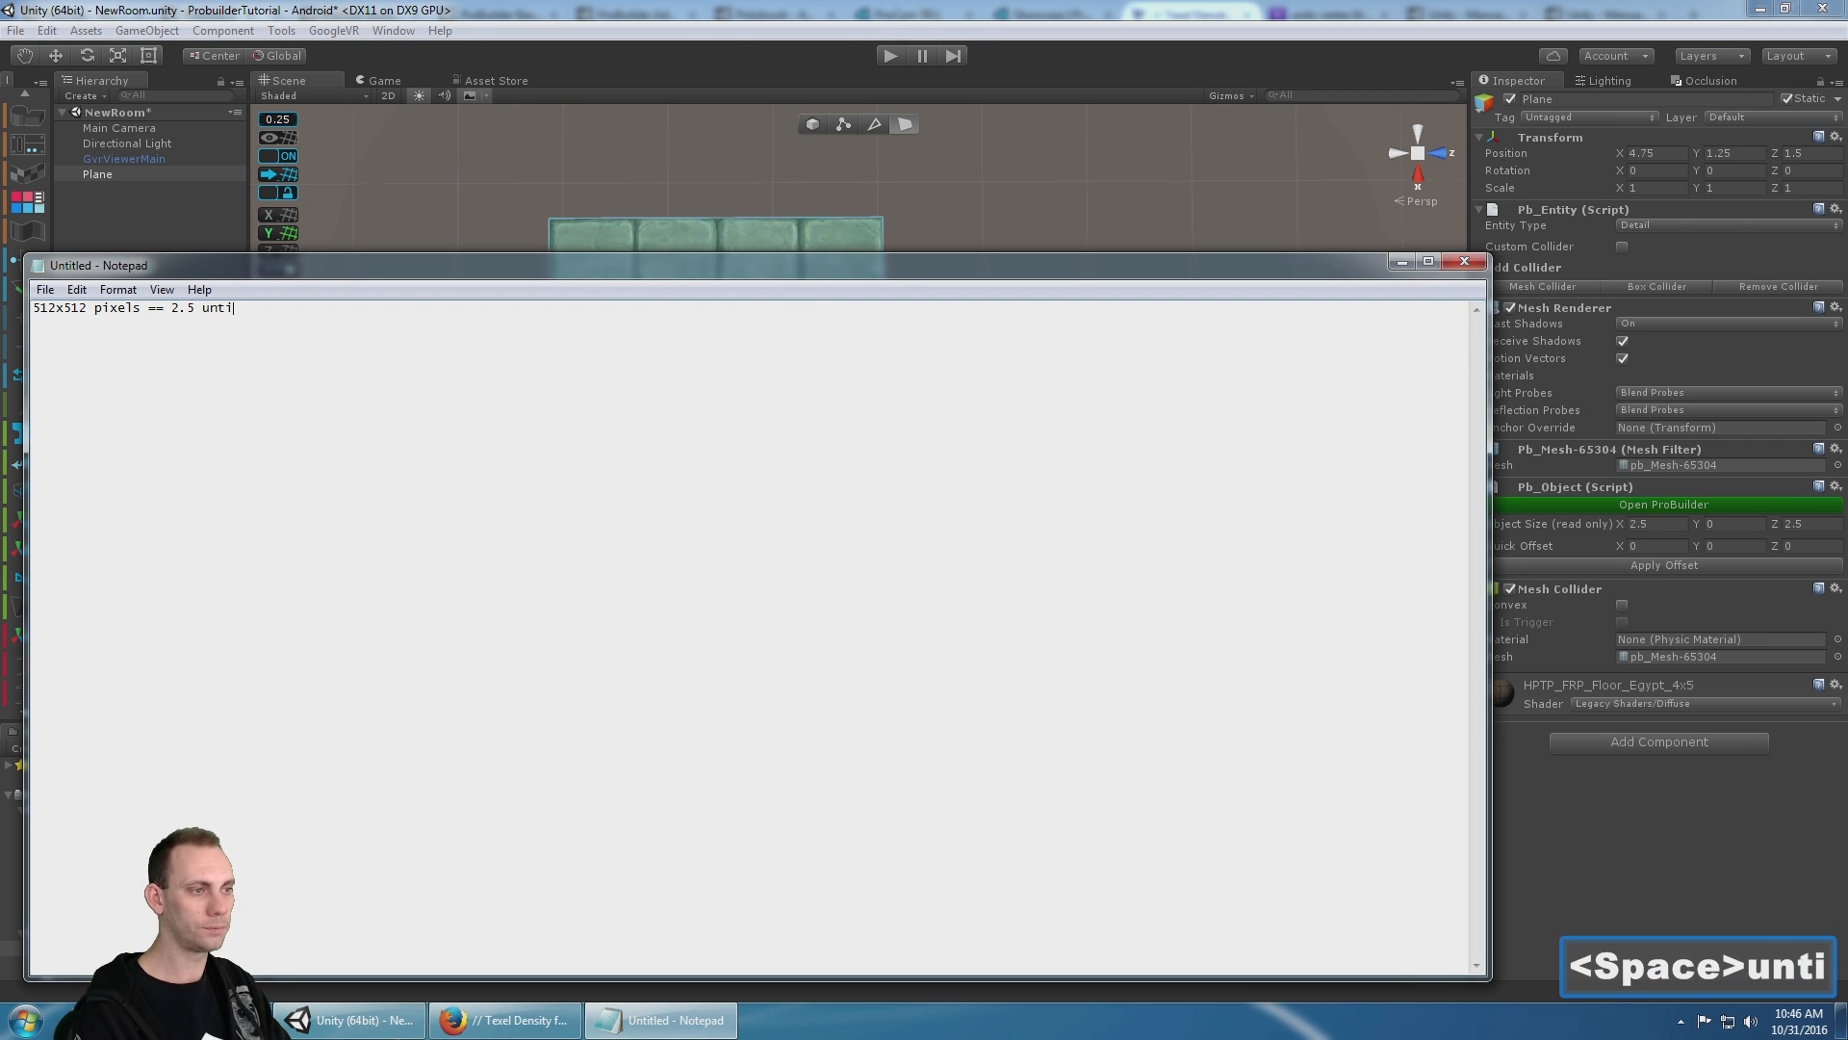
key("BackSpace")
key("BackSpace")
type("its")
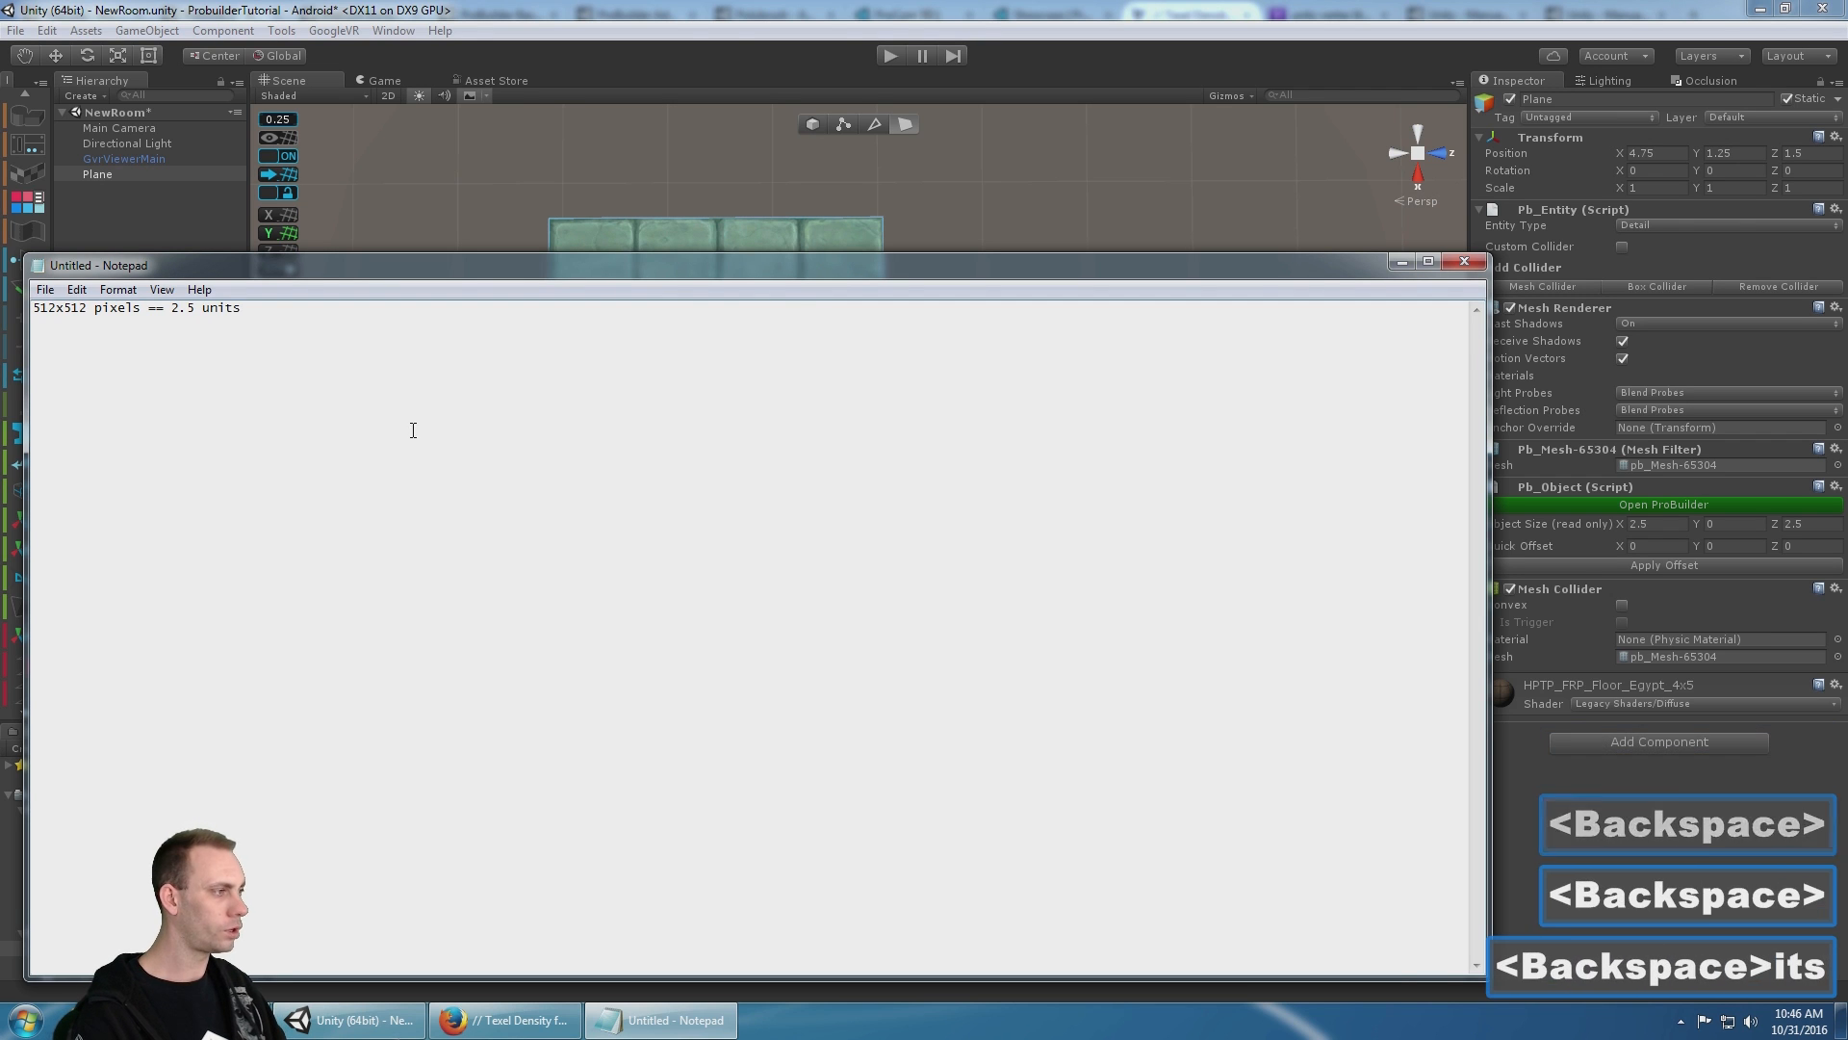
left_click(1403, 262)
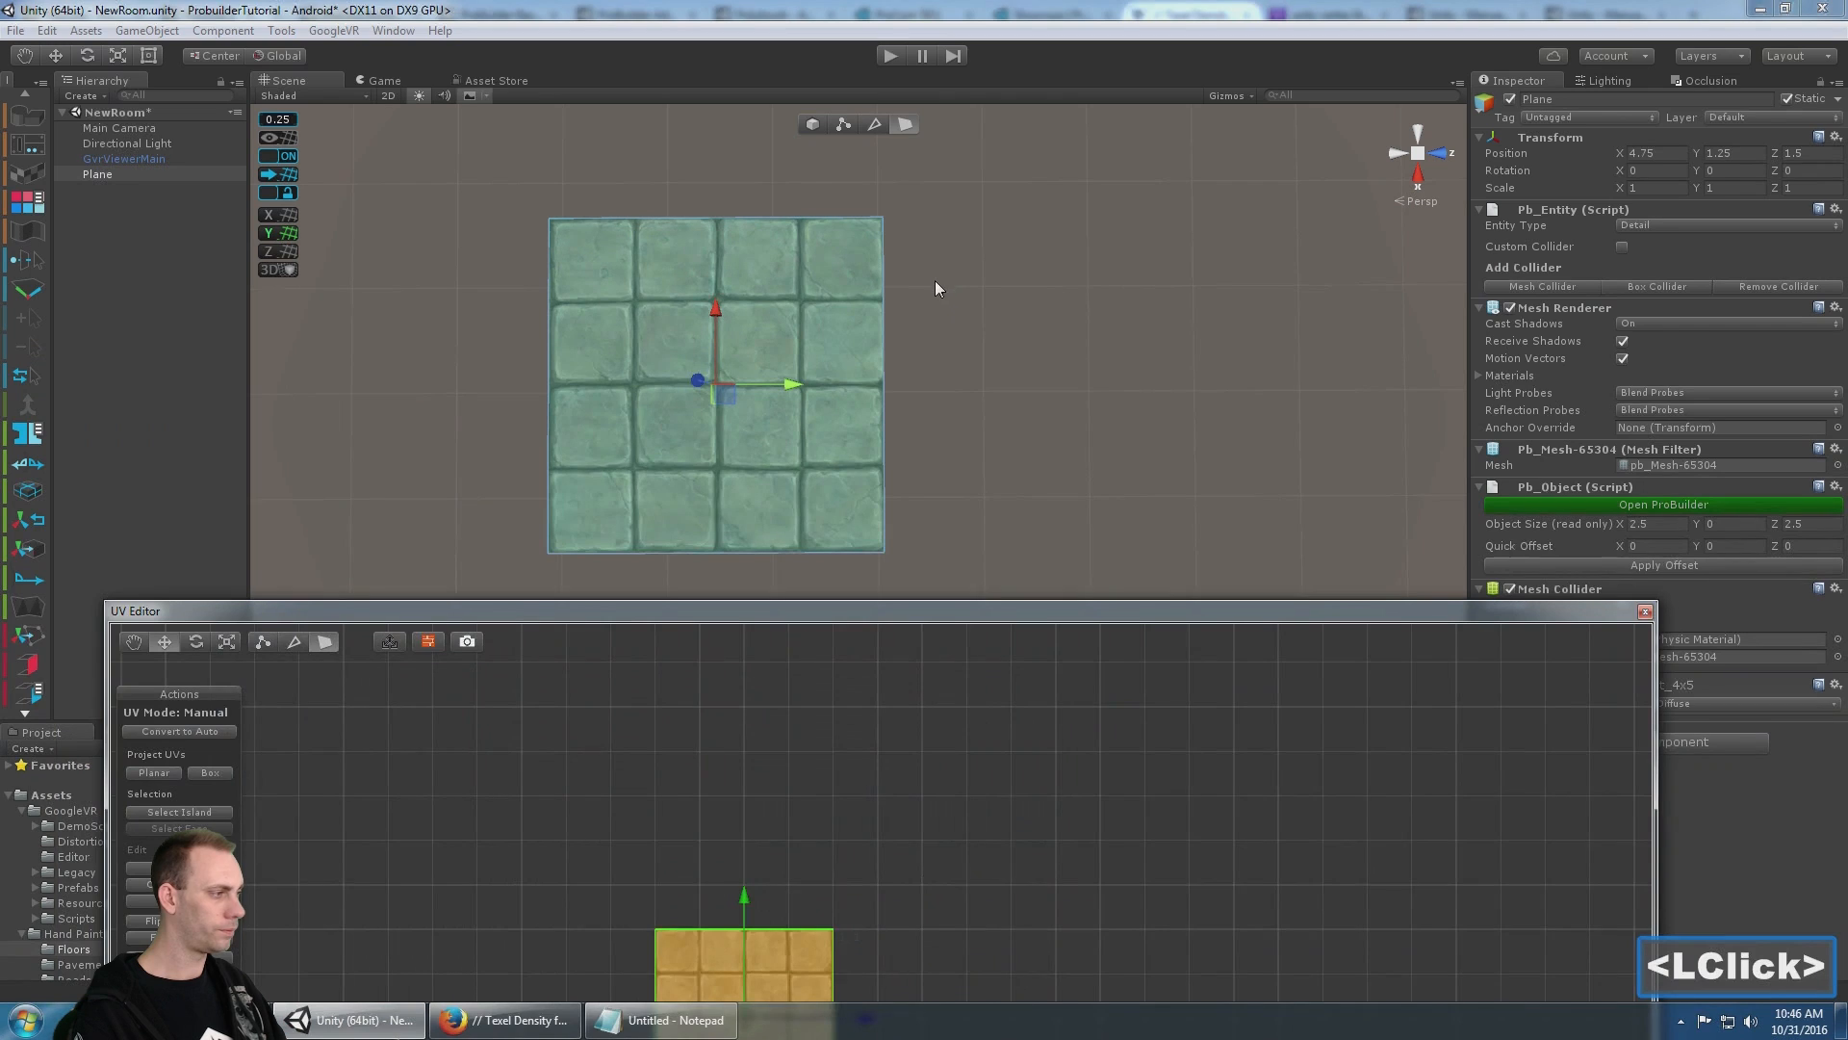
- Switch the face's UV mode to Auto and back to Manual
left_click_drag(1343, 613, 1354, 233)
left_click(235, 338)
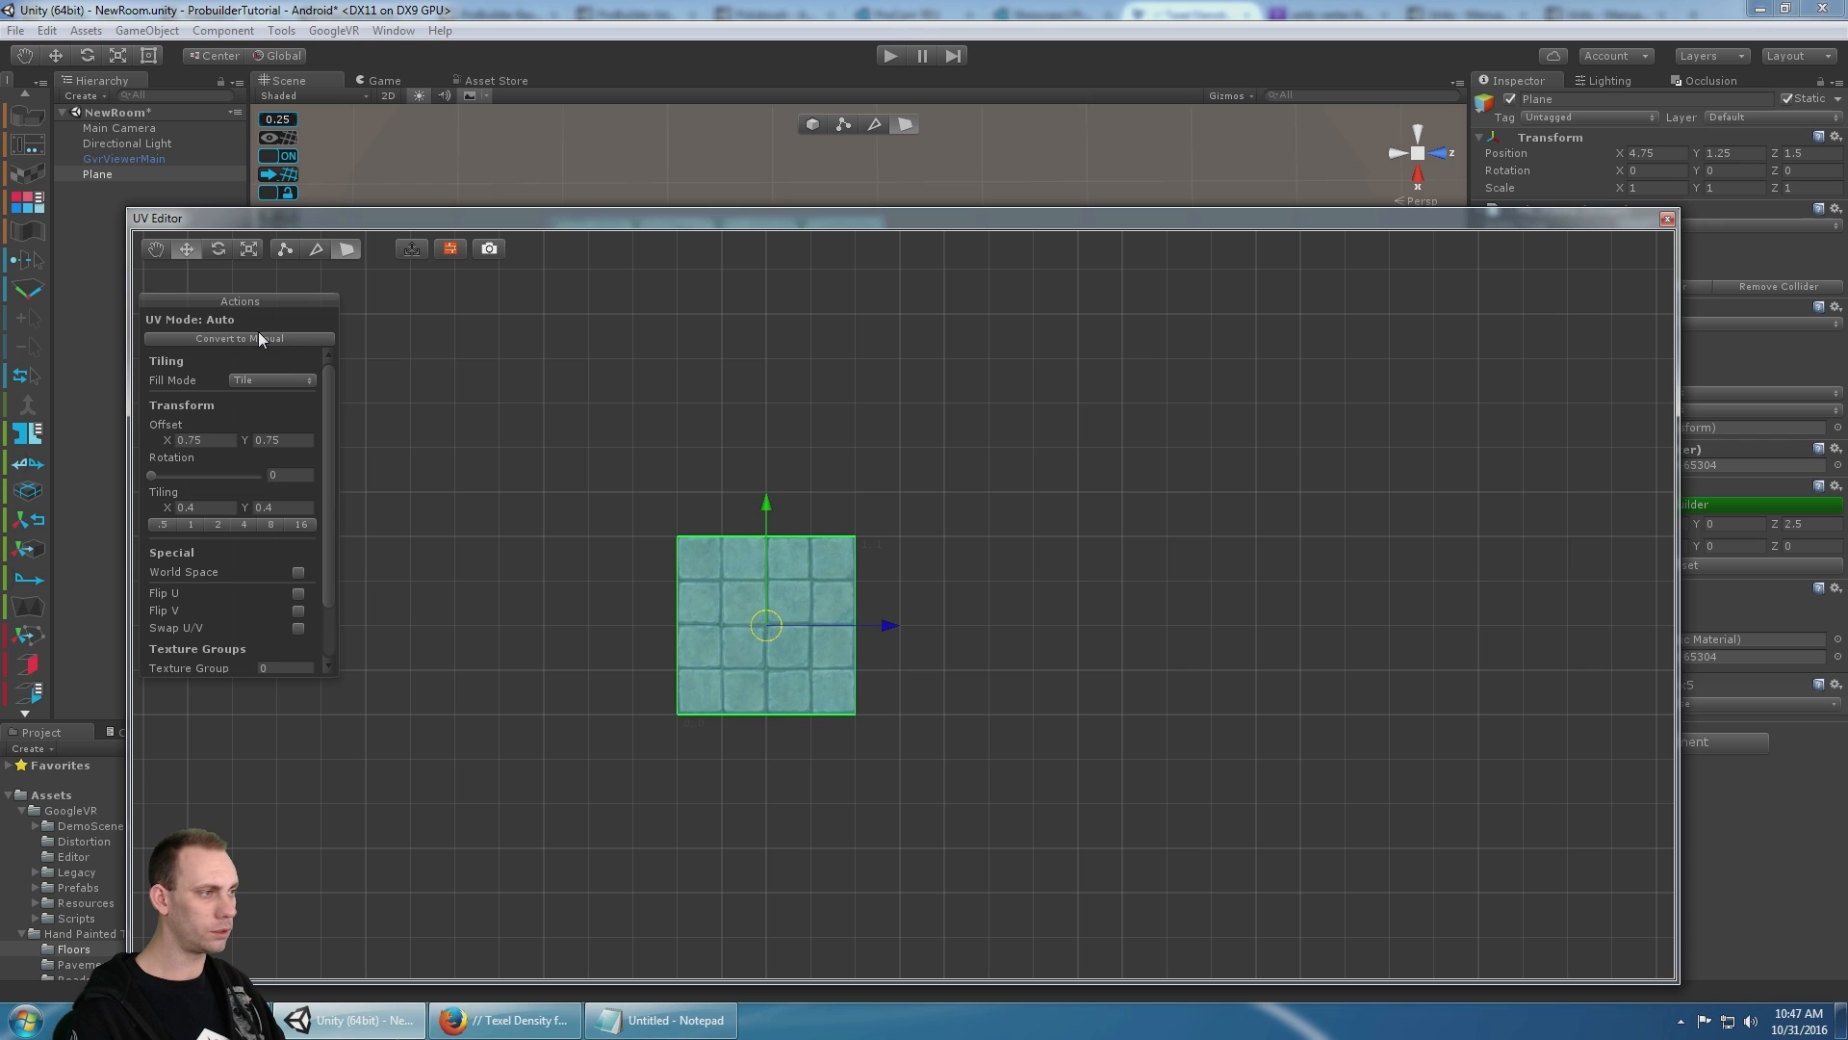
left_click(258, 338)
left_click_drag(896, 217, 877, 661)
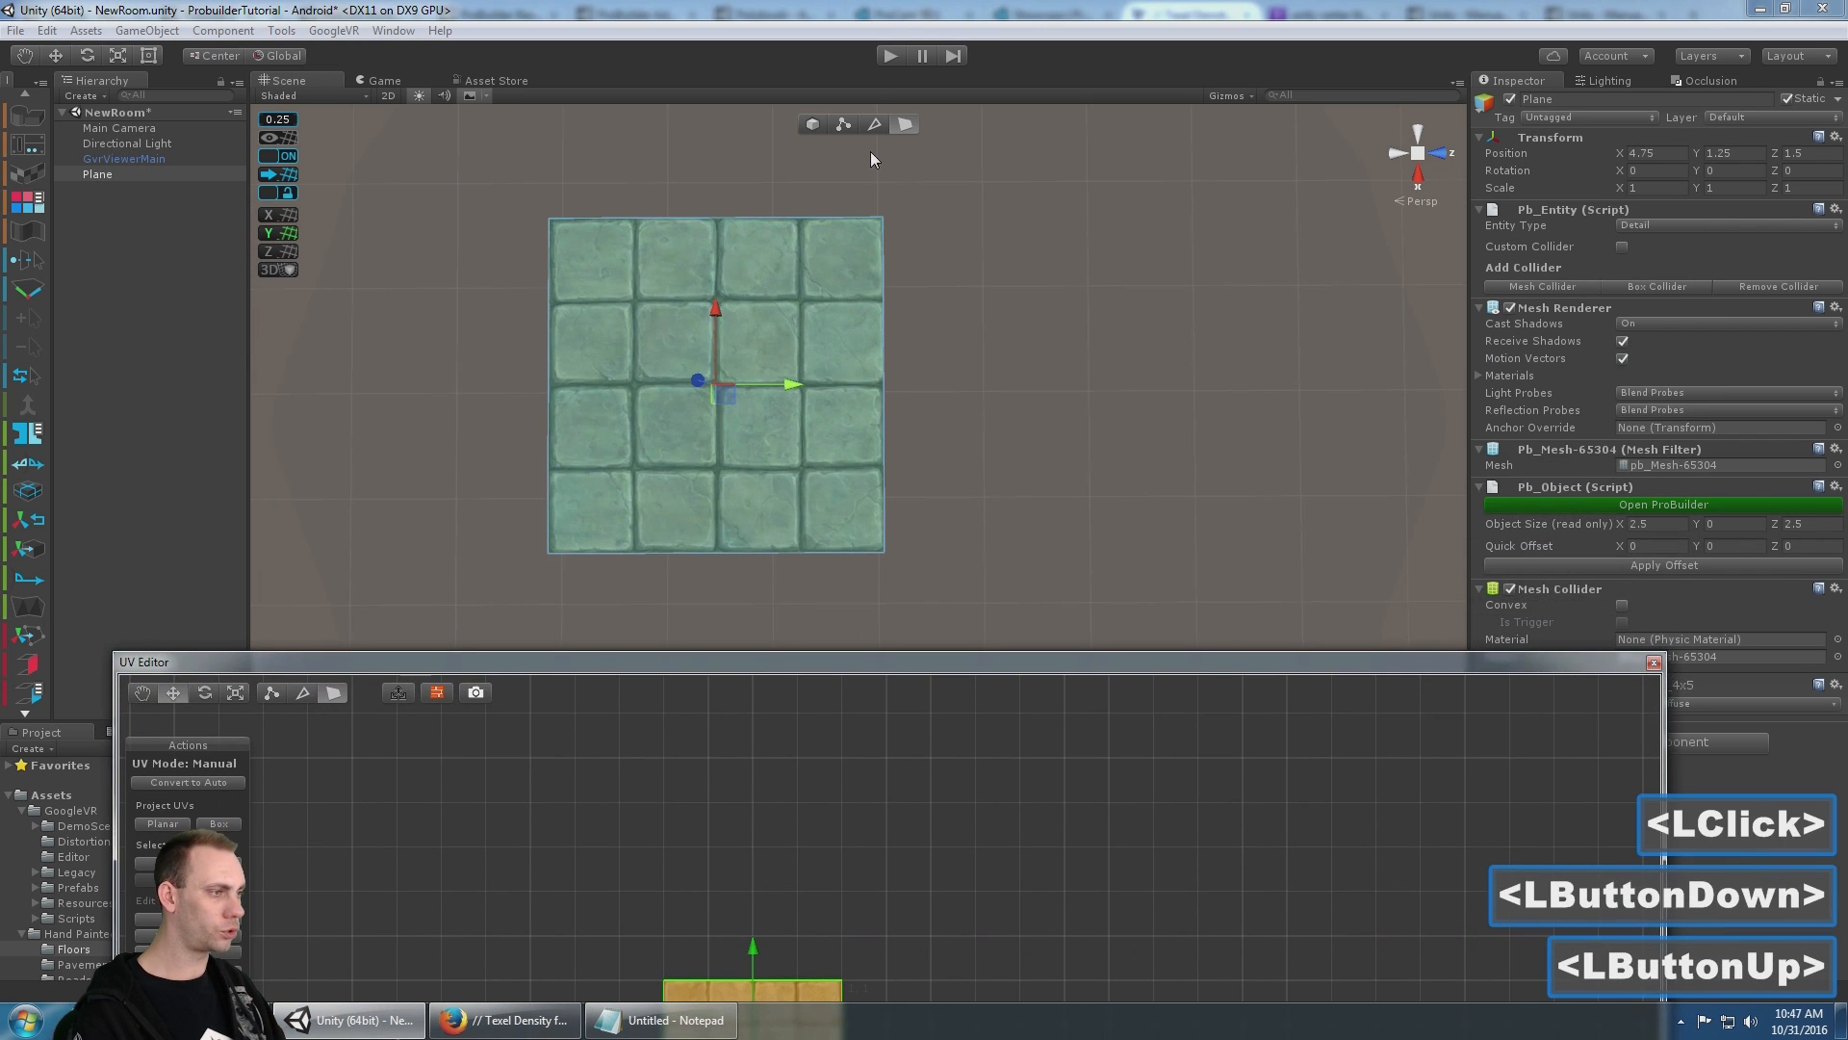
- Extrude the plane's right edge outward along the Z axis by 1.5 units
left_click(905, 362)
middle_click_drag(1009, 395, 802, 402)
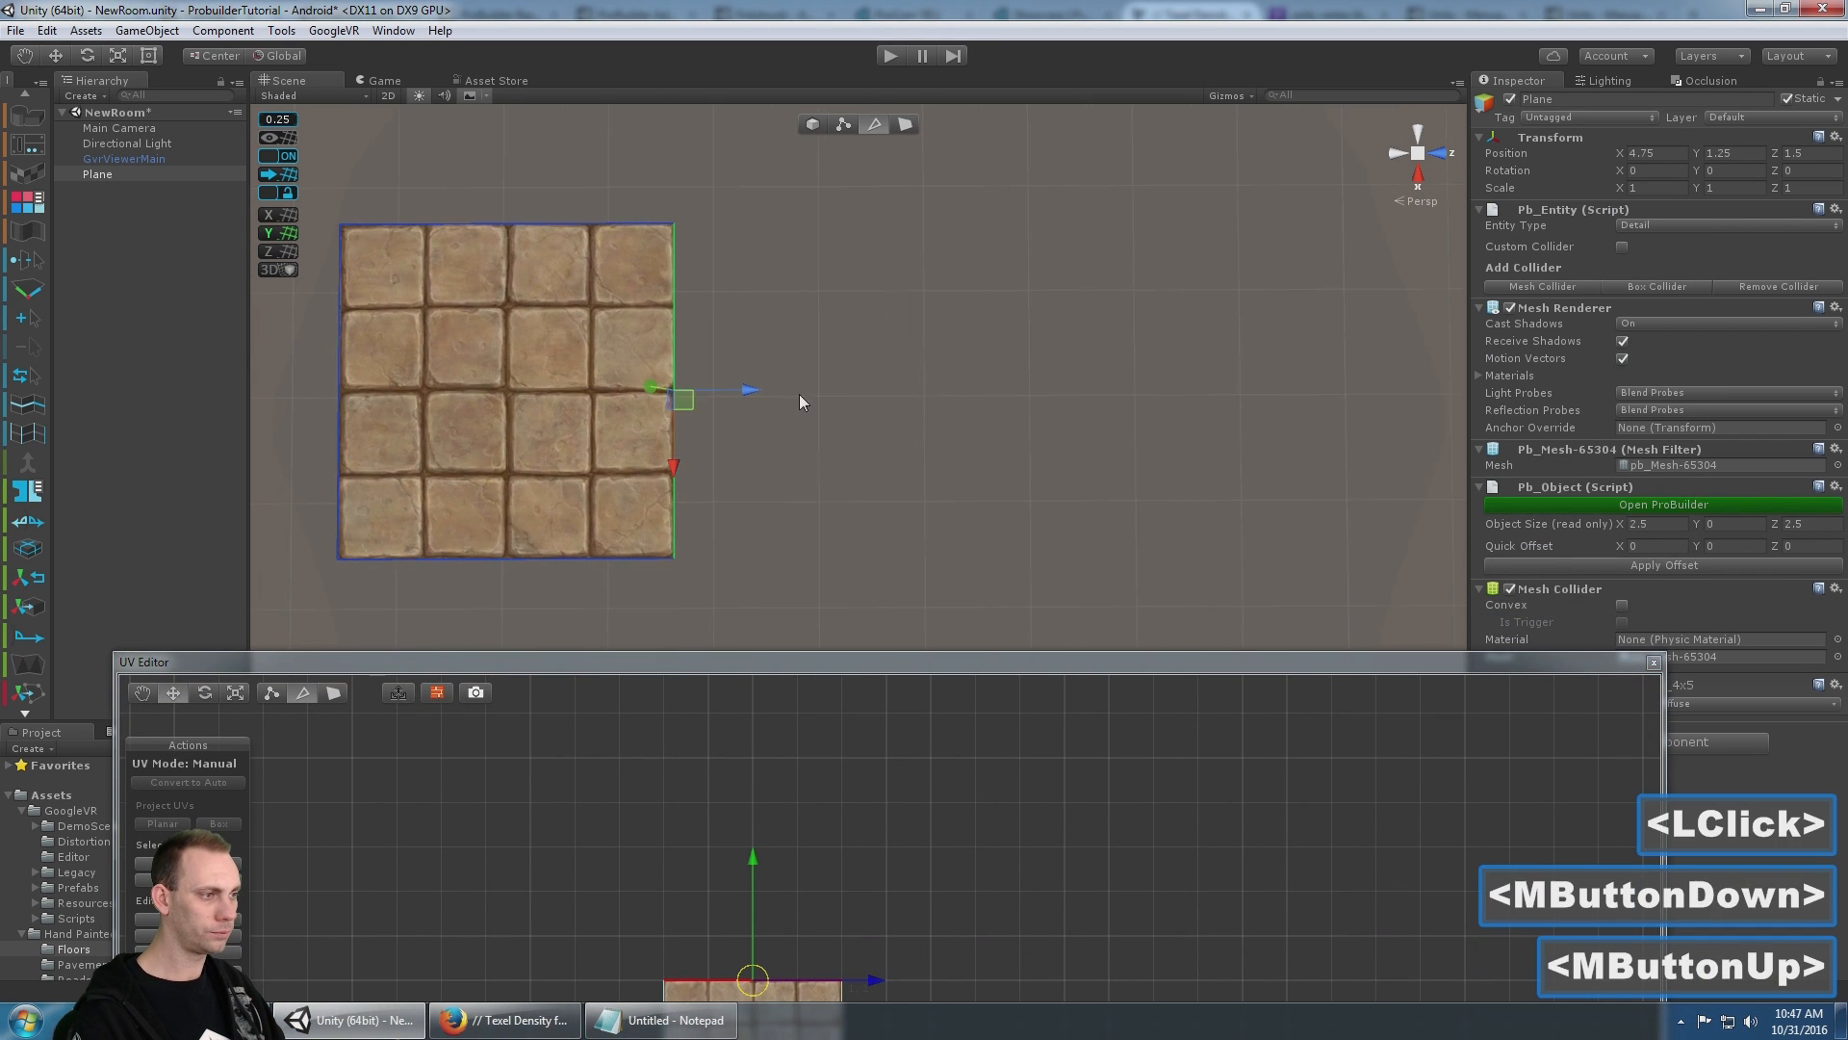
left_click_drag(761, 387, 973, 384, "shift")
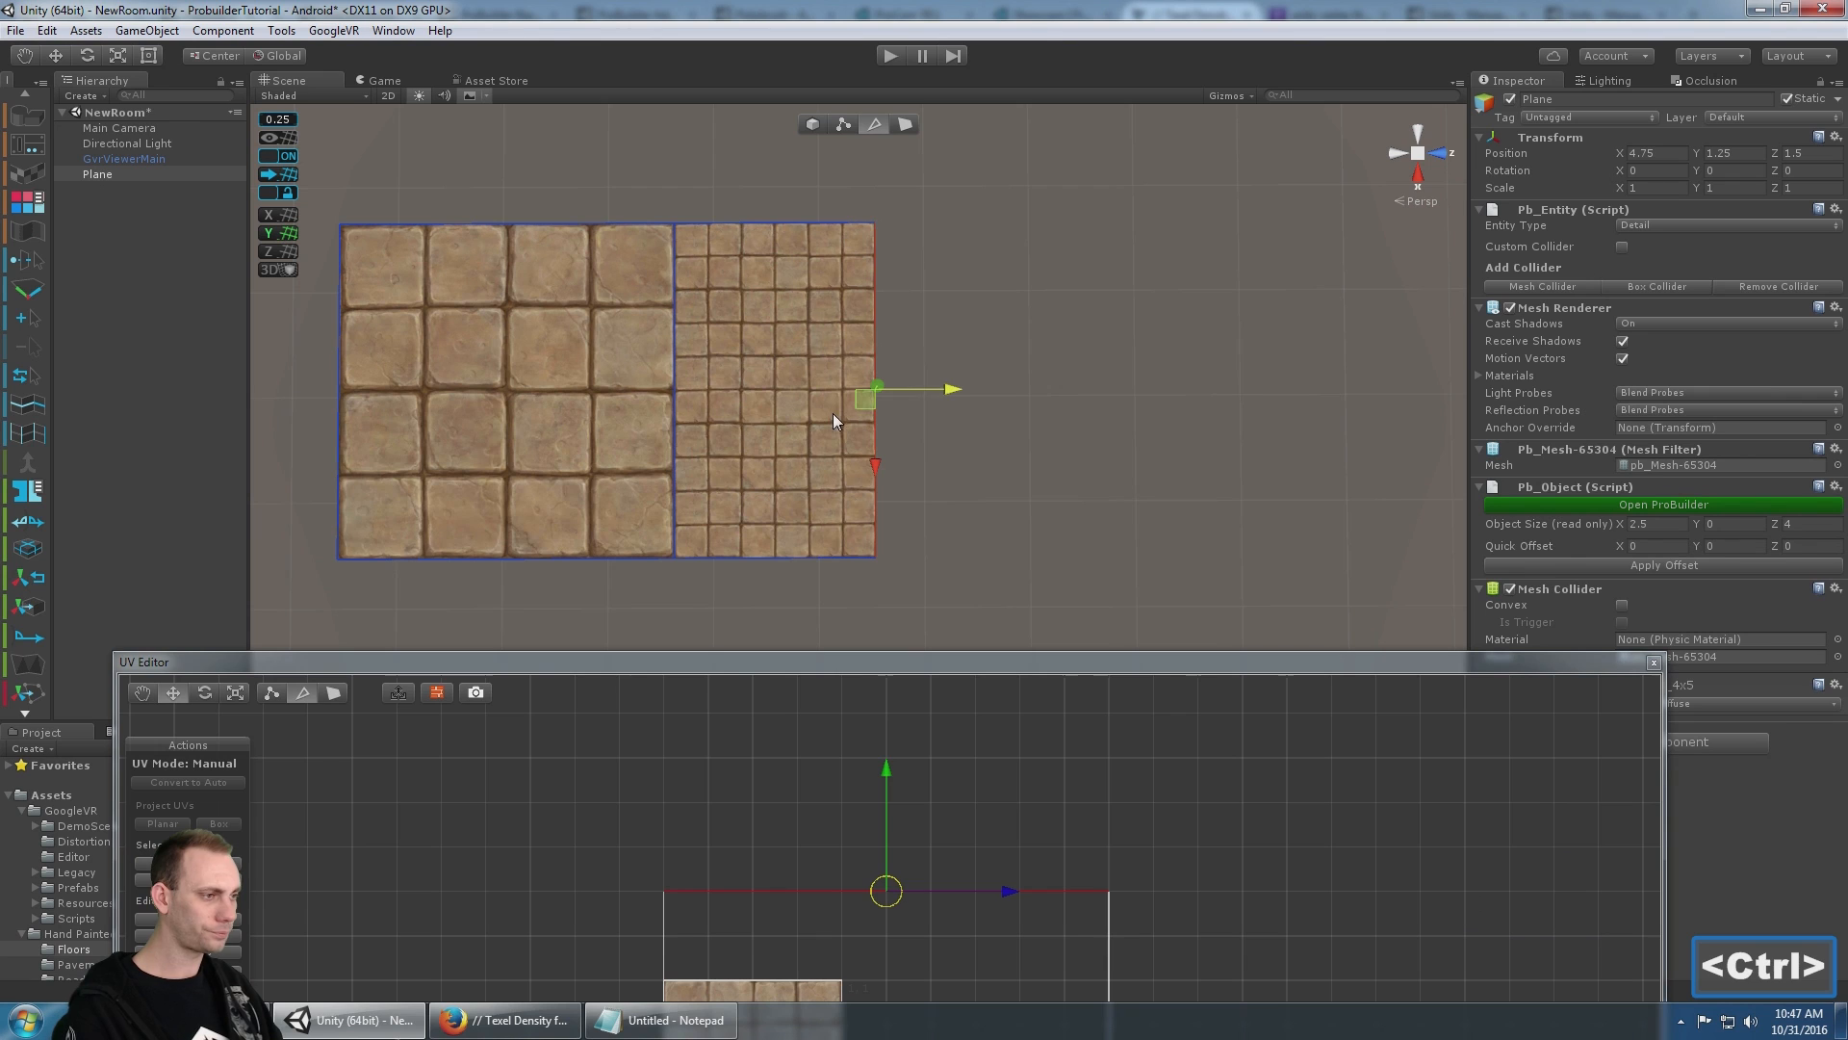
- Undo the last edge extrusion and convert the plane face's UVs back to Auto mode, closing the UV Editor
key("ctrl+z")
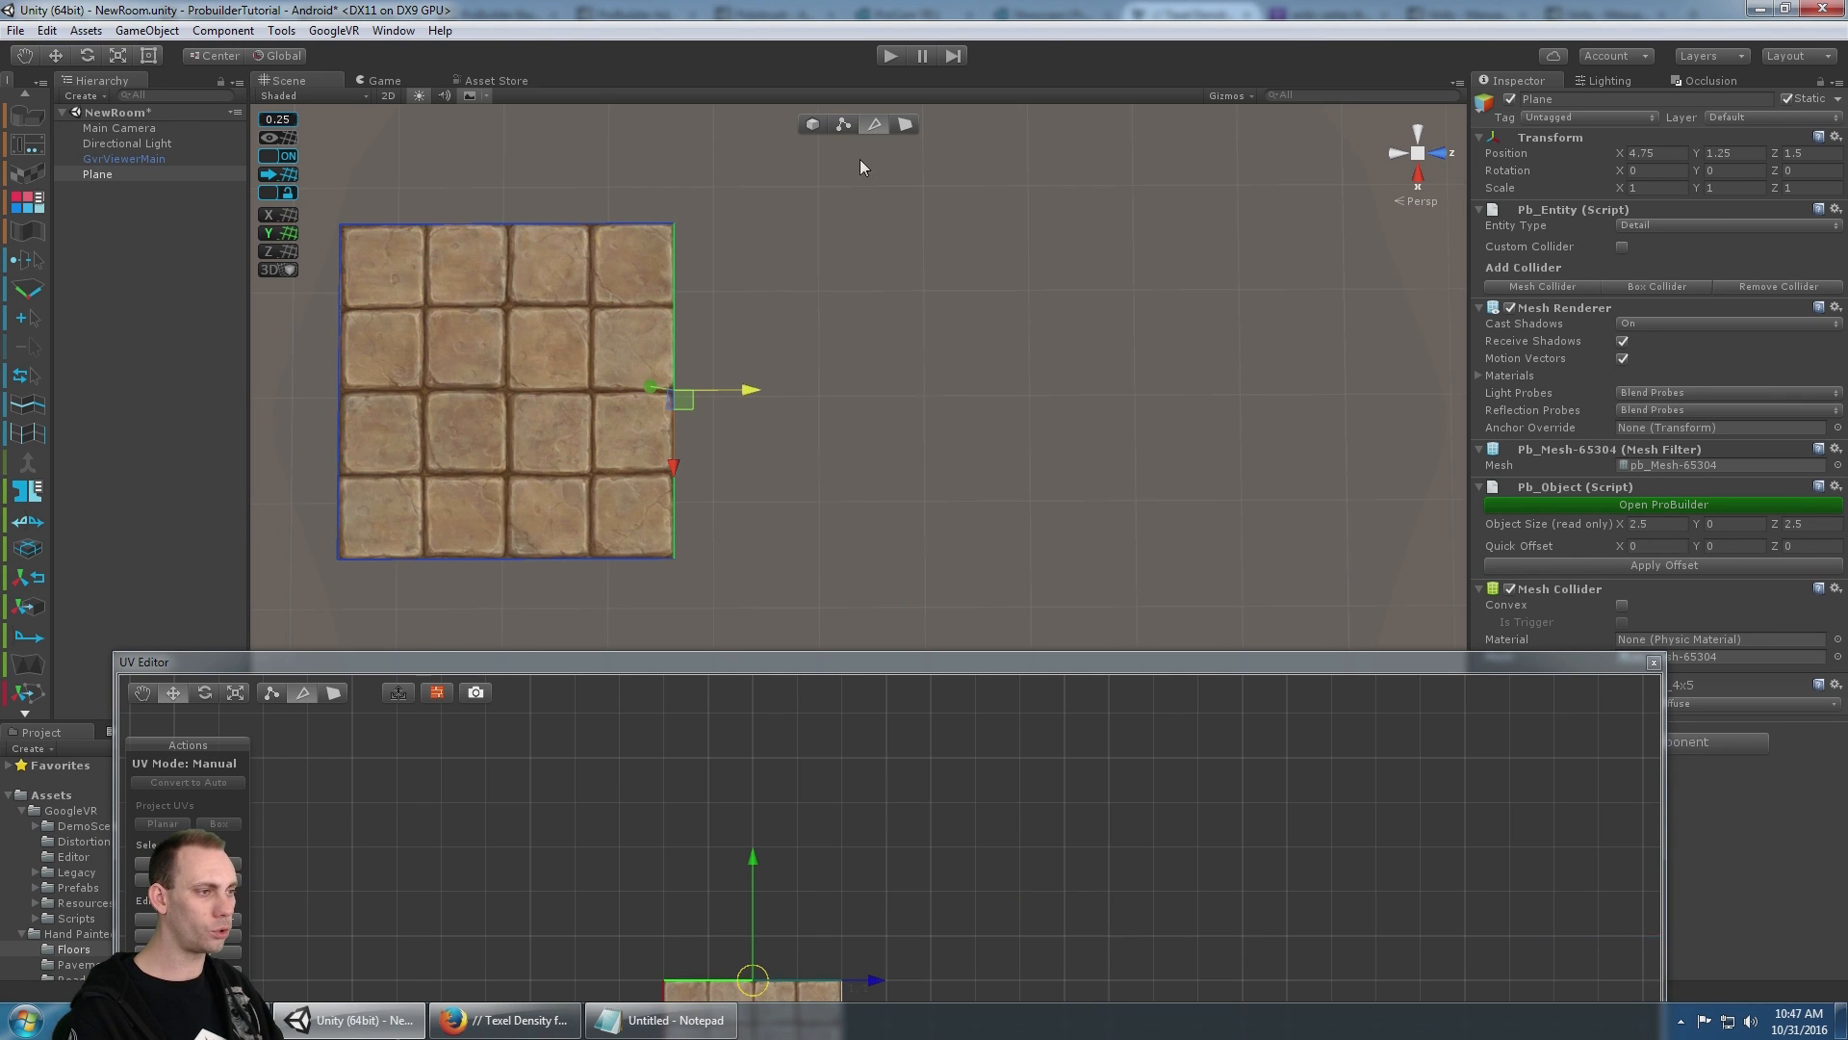
left_click(904, 125)
double_click(607, 378)
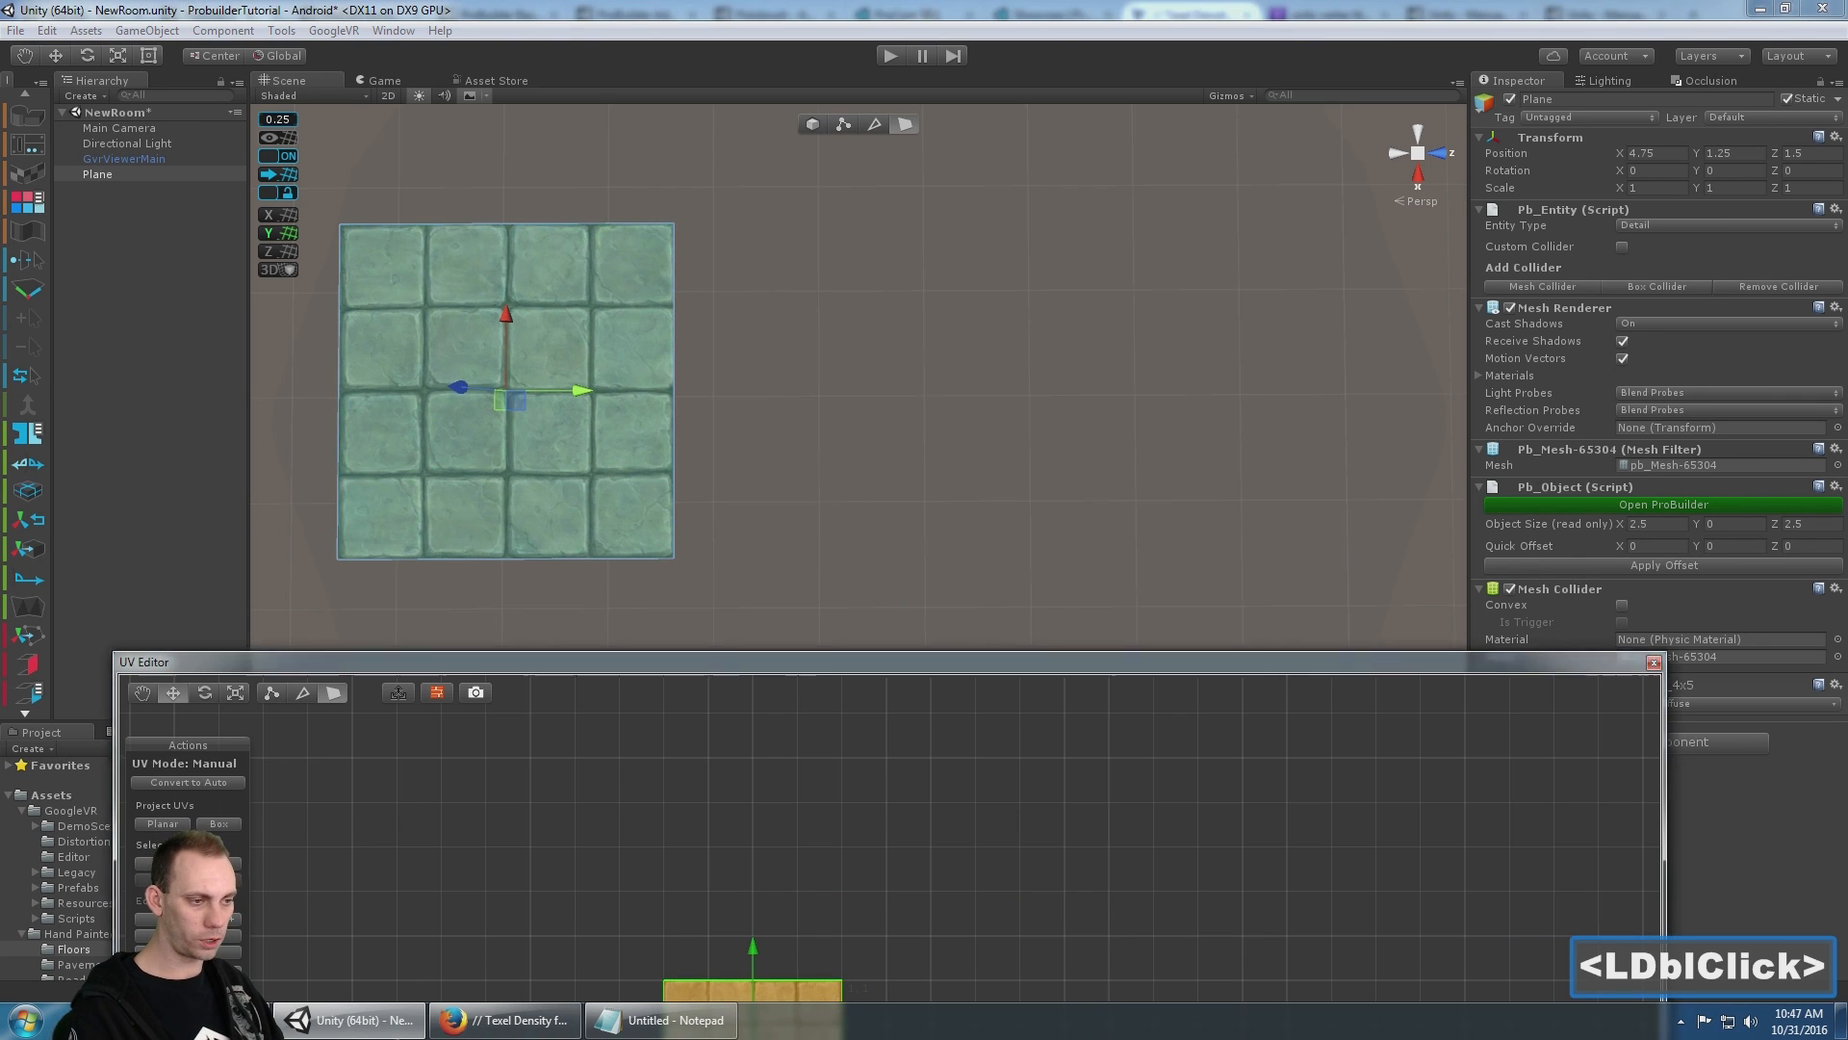
left_click_drag(829, 662, 783, 617)
left_click(178, 739)
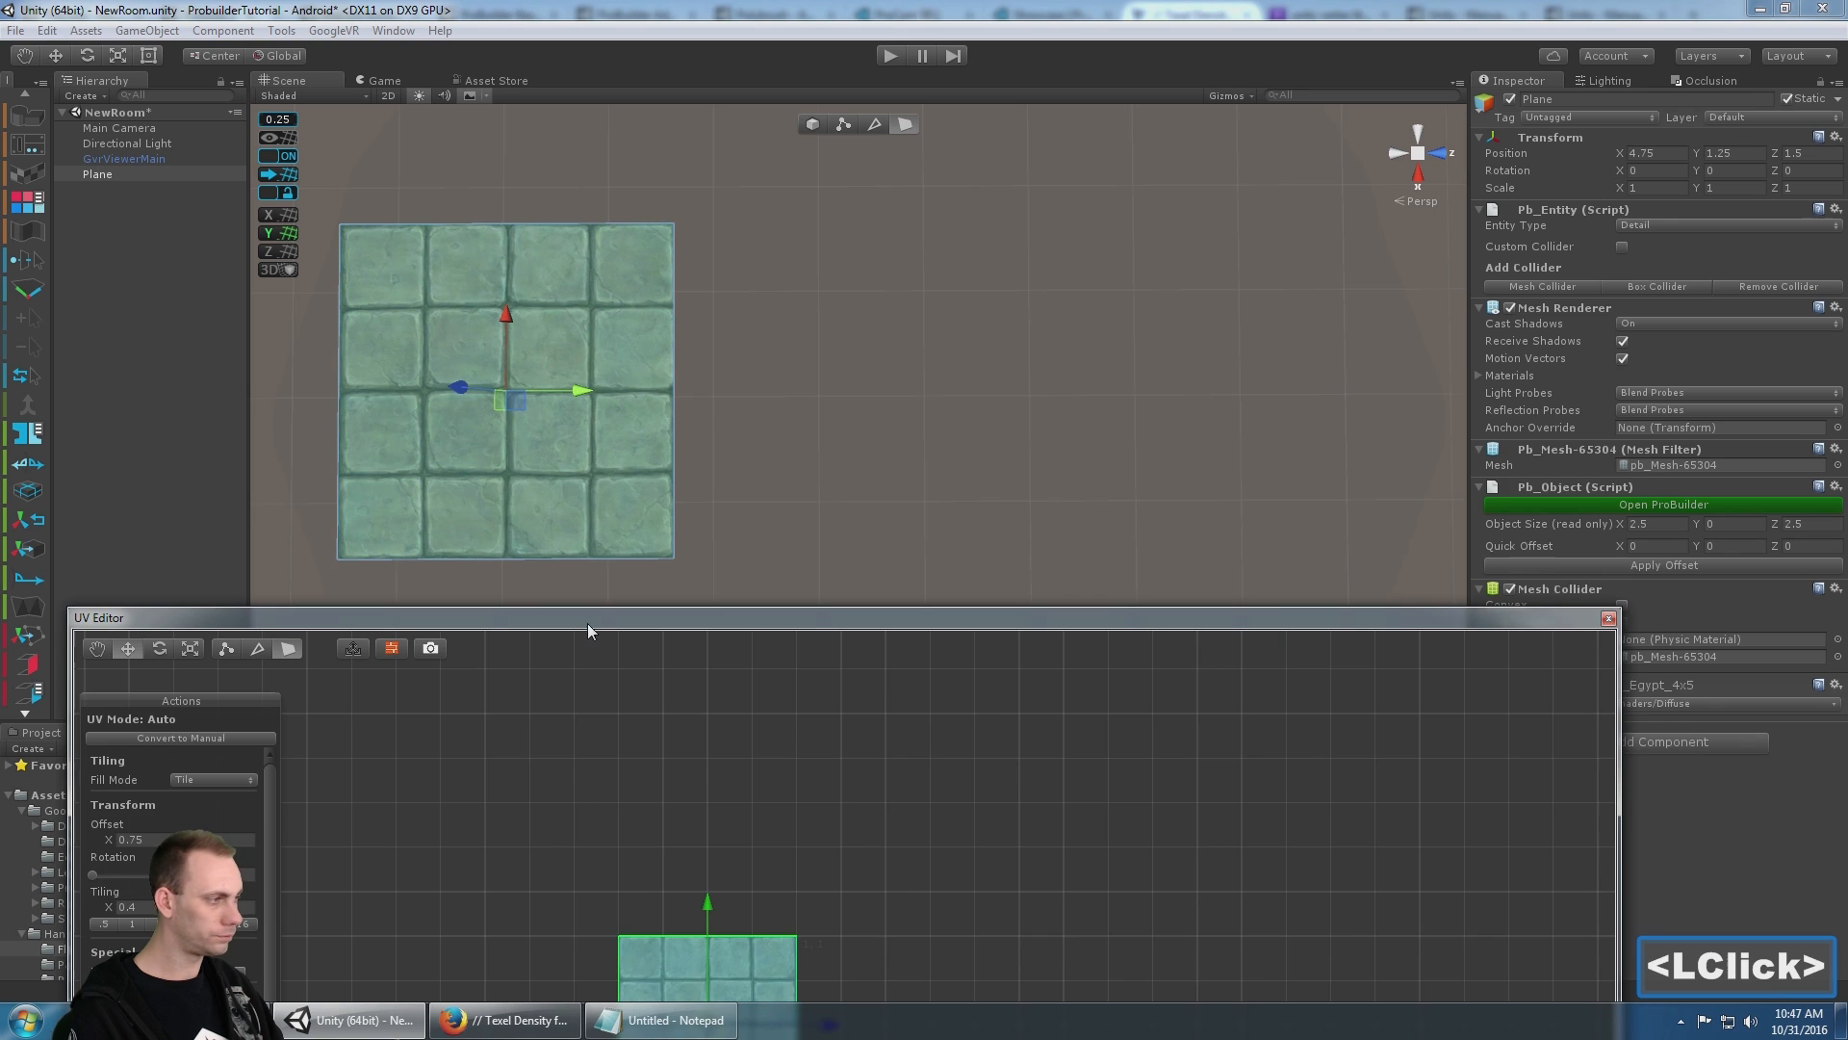
left_click_drag(590, 622, 584, 426)
left_click(1603, 421)
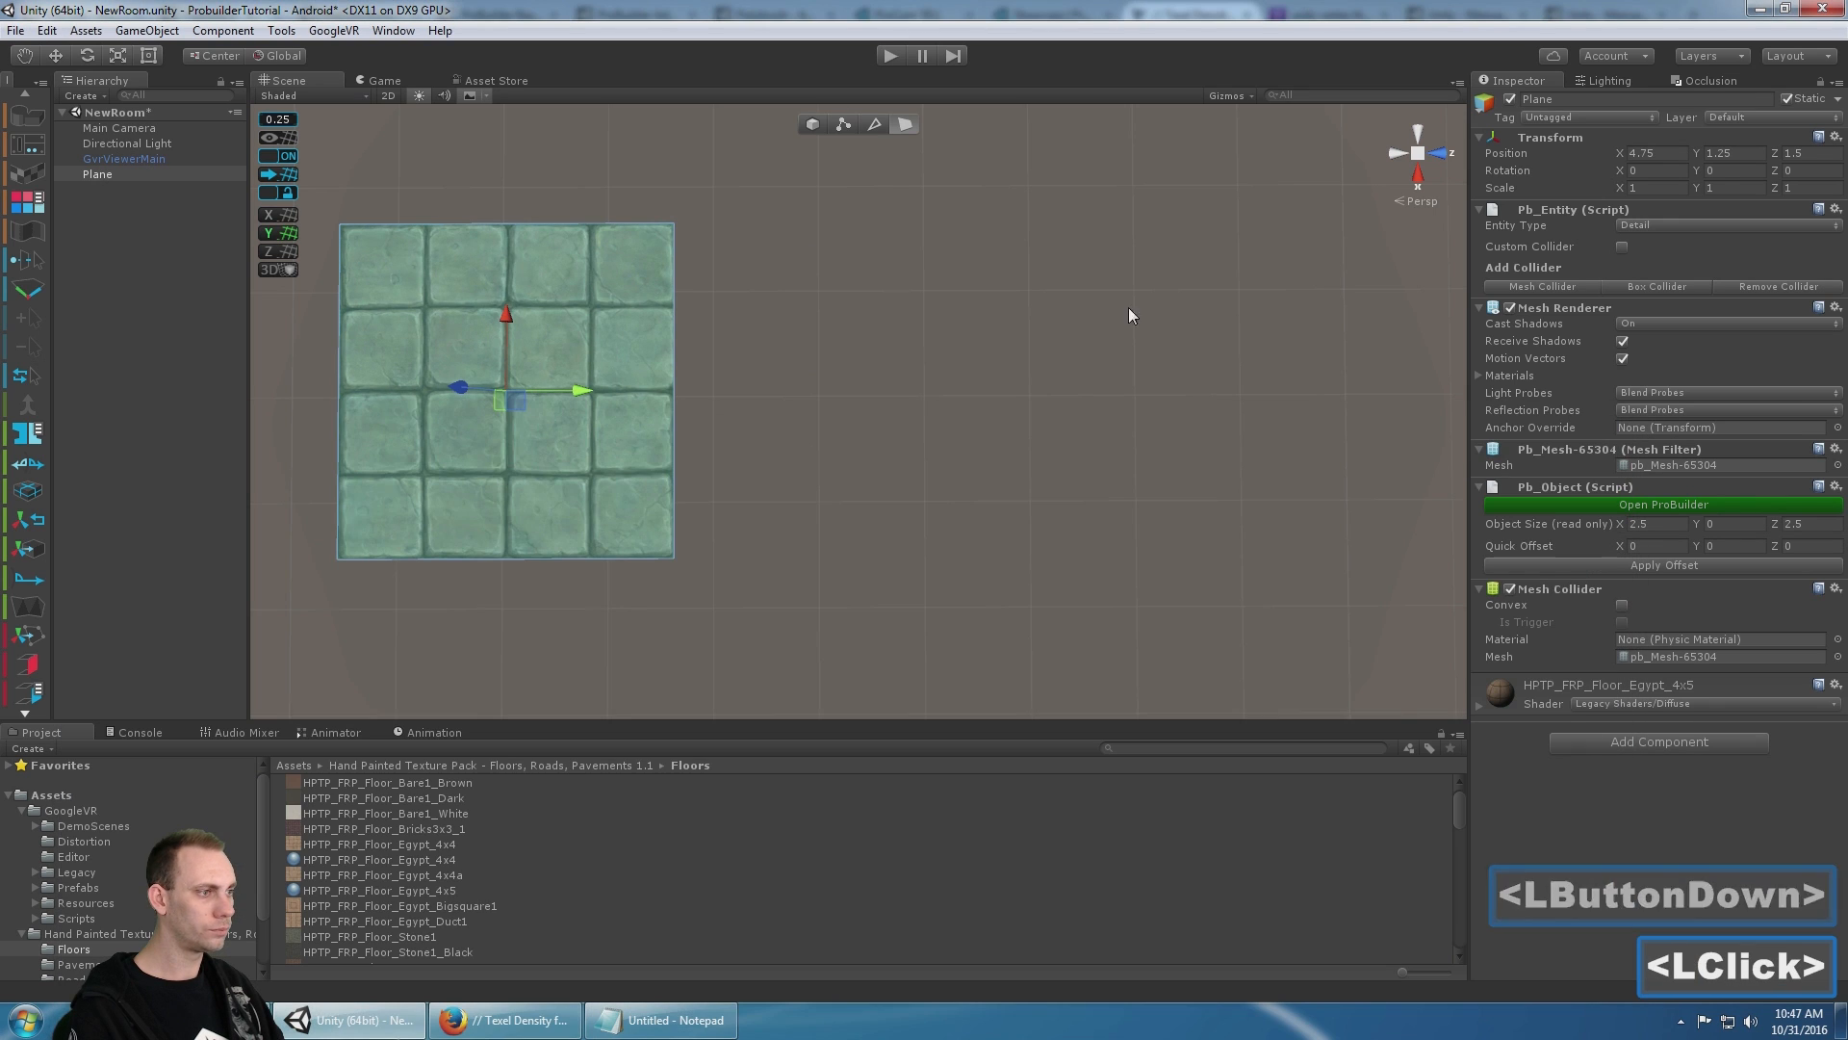
- Extrude the plane's right edge outward along the Z axis by 3 units
left_click(874, 125)
left_click(676, 321)
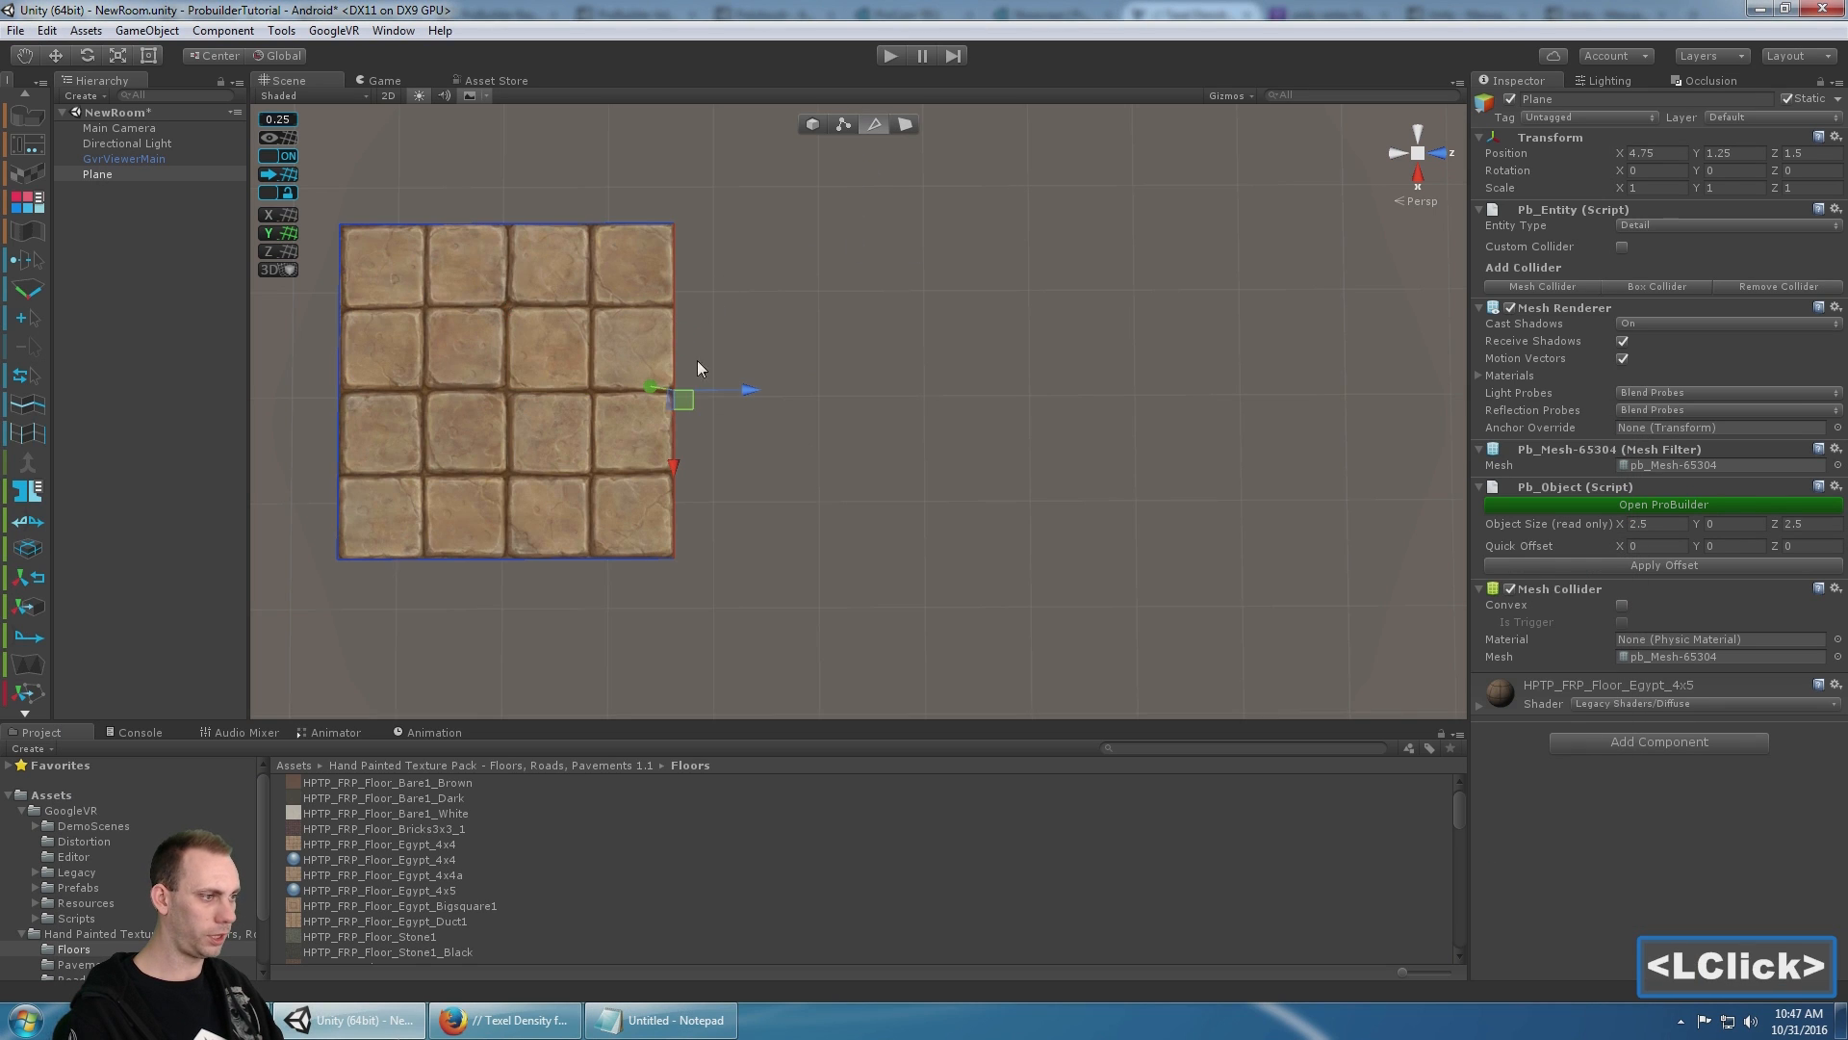
left_click_drag(743, 391, 1151, 389, "shift")
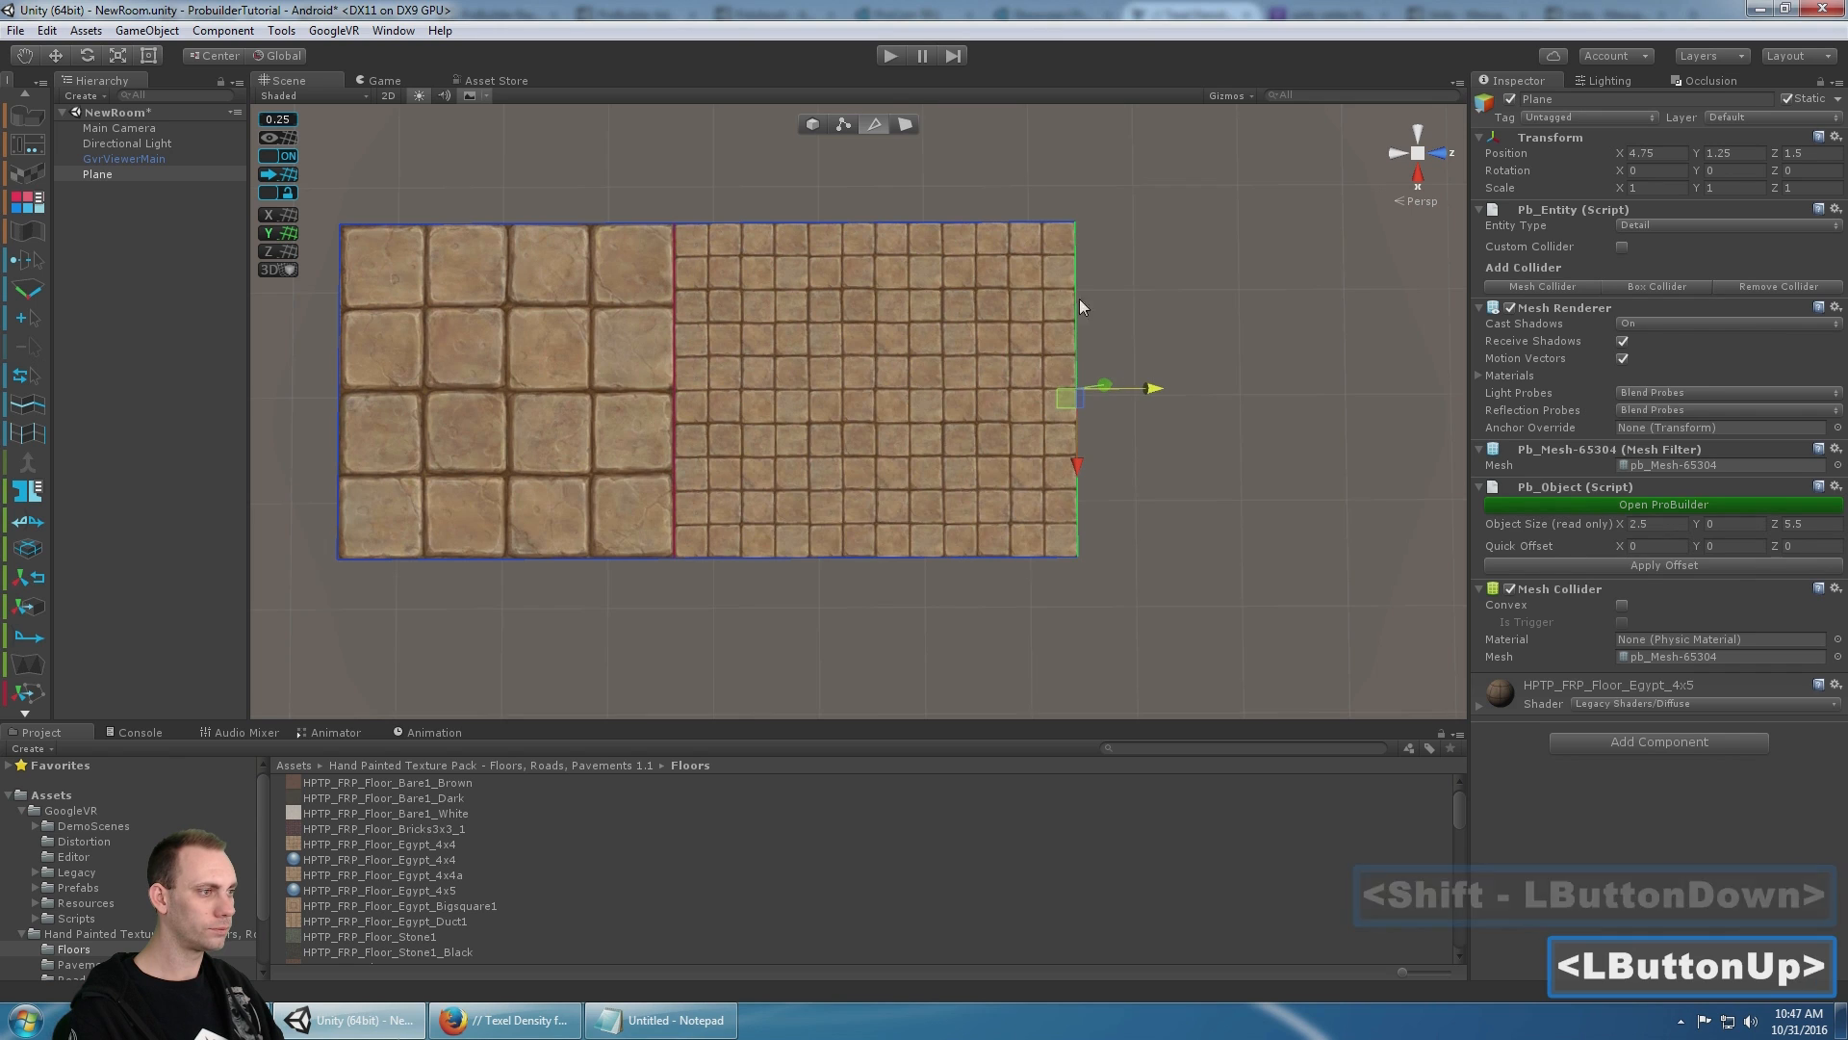
- Delete only the newly extruded face, keeping the original square face, and return to object selection mode
left_click(909, 124)
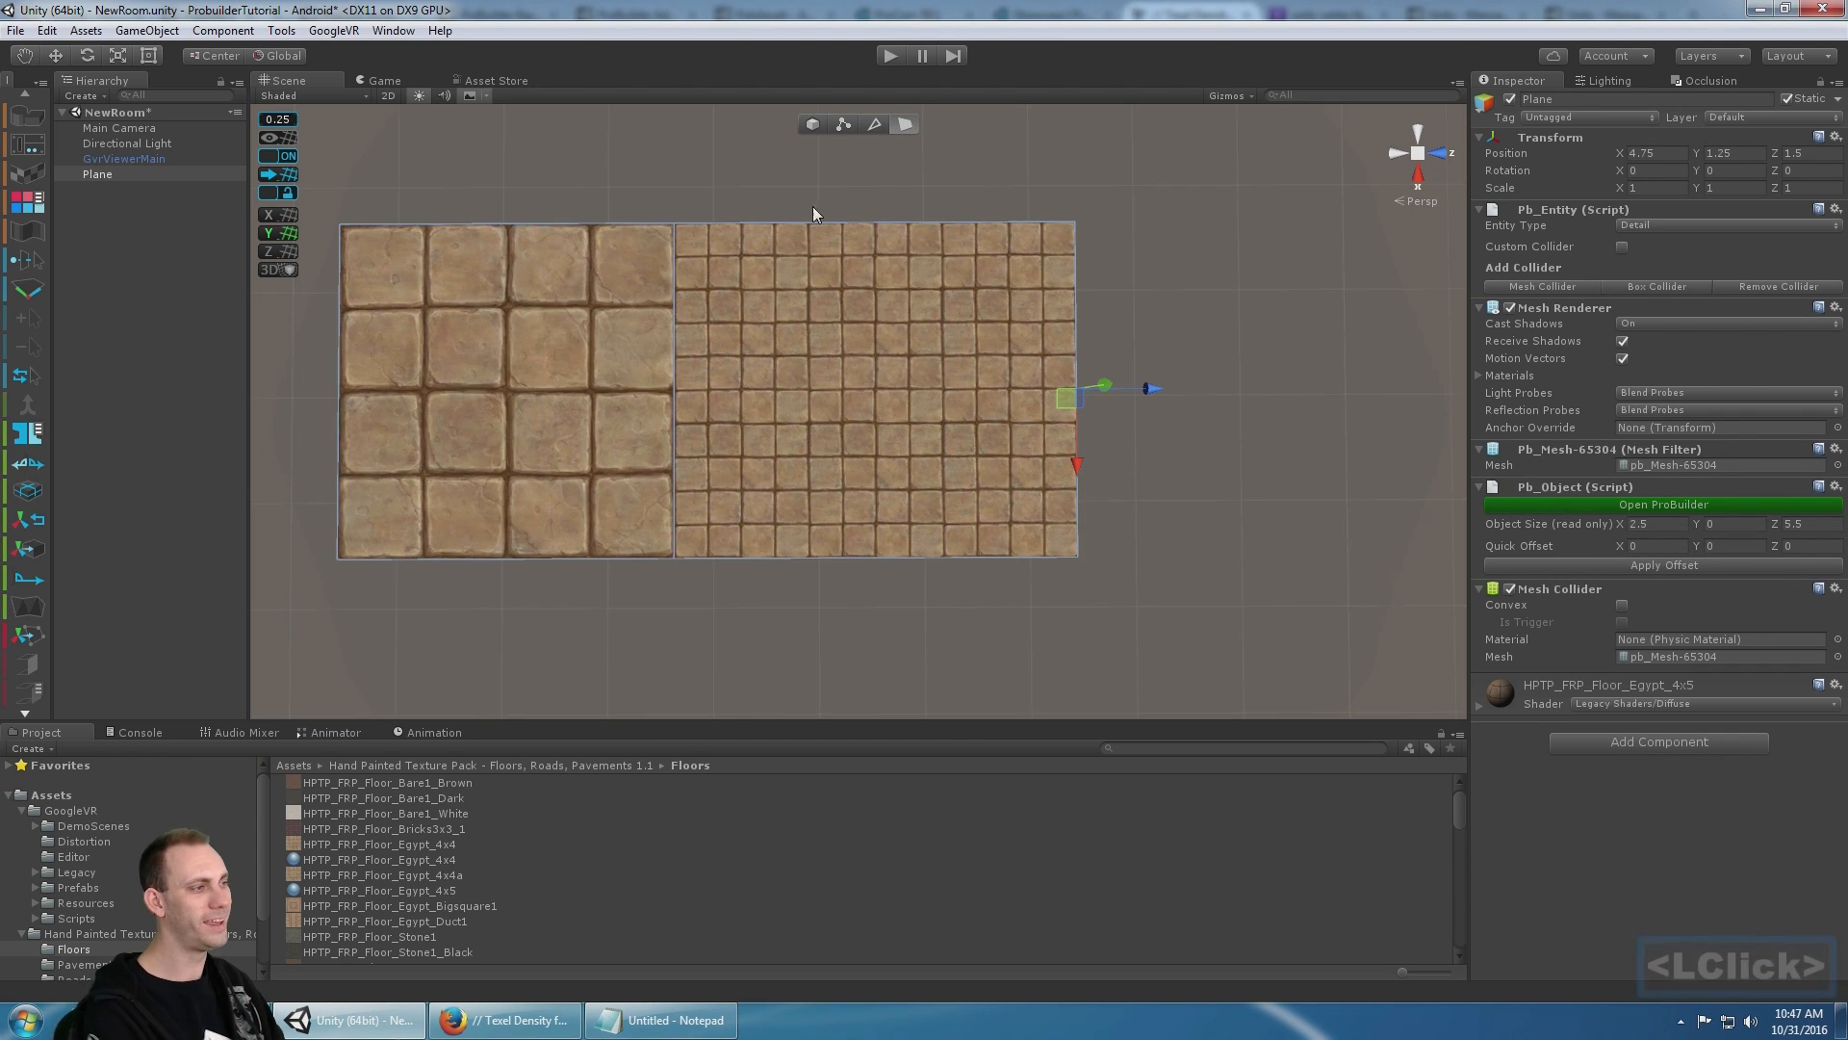
left_click(845, 253)
key("Delete")
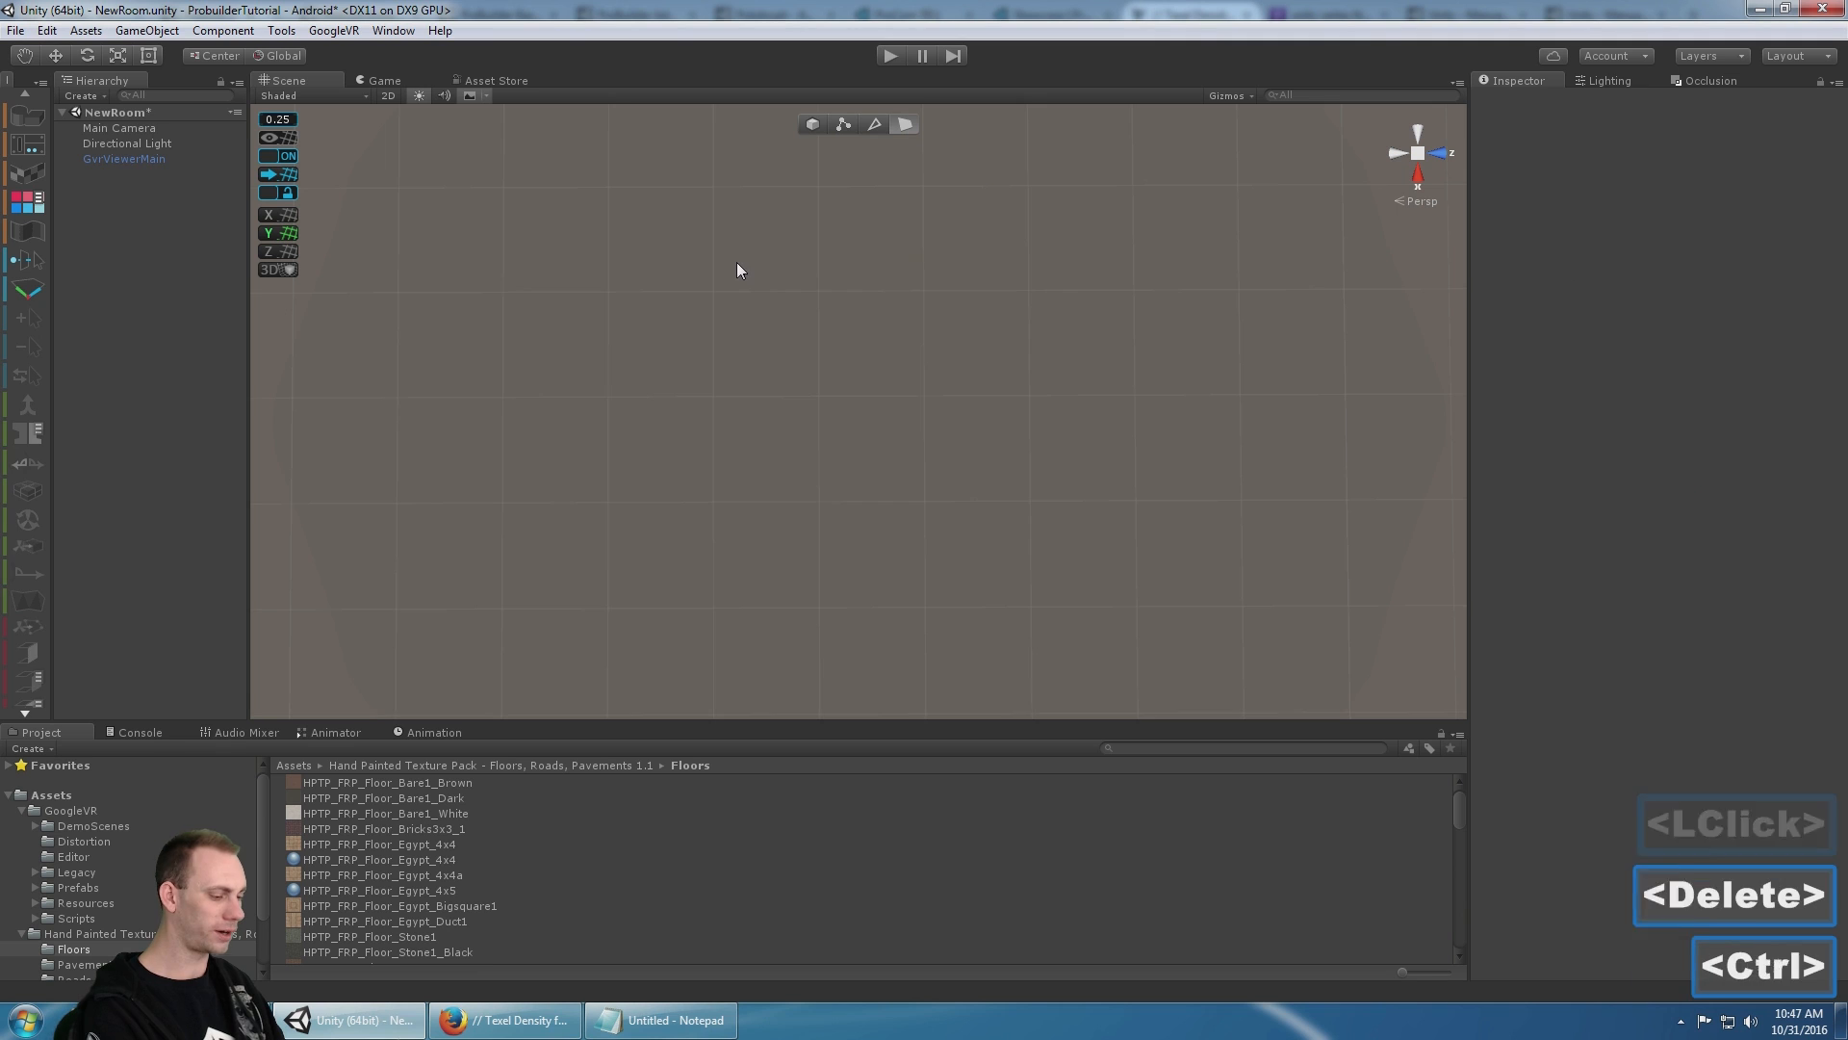
key("ctrl+z")
key("BackSpace")
scroll(726, 224, "down", 3)
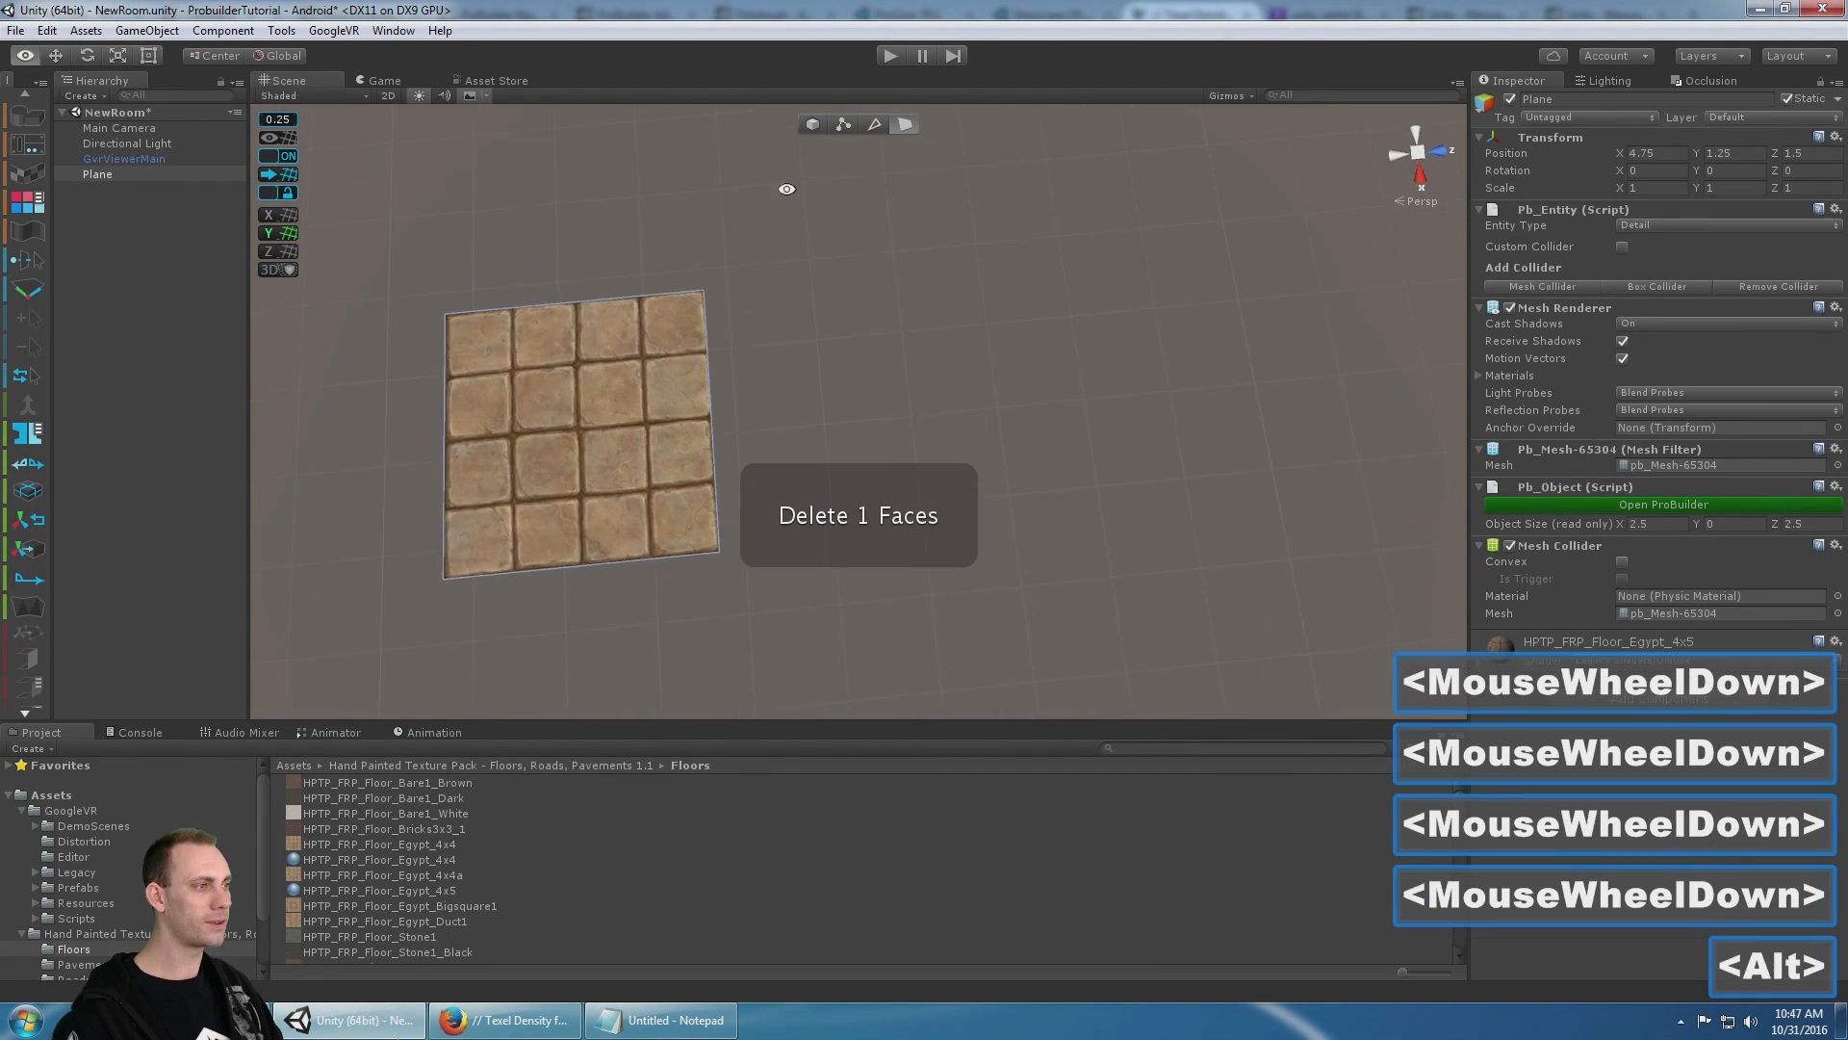
left_click_drag(785, 186, 818, 135, "alt")
left_click(812, 124)
middle_click_drag(799, 291, 758, 309)
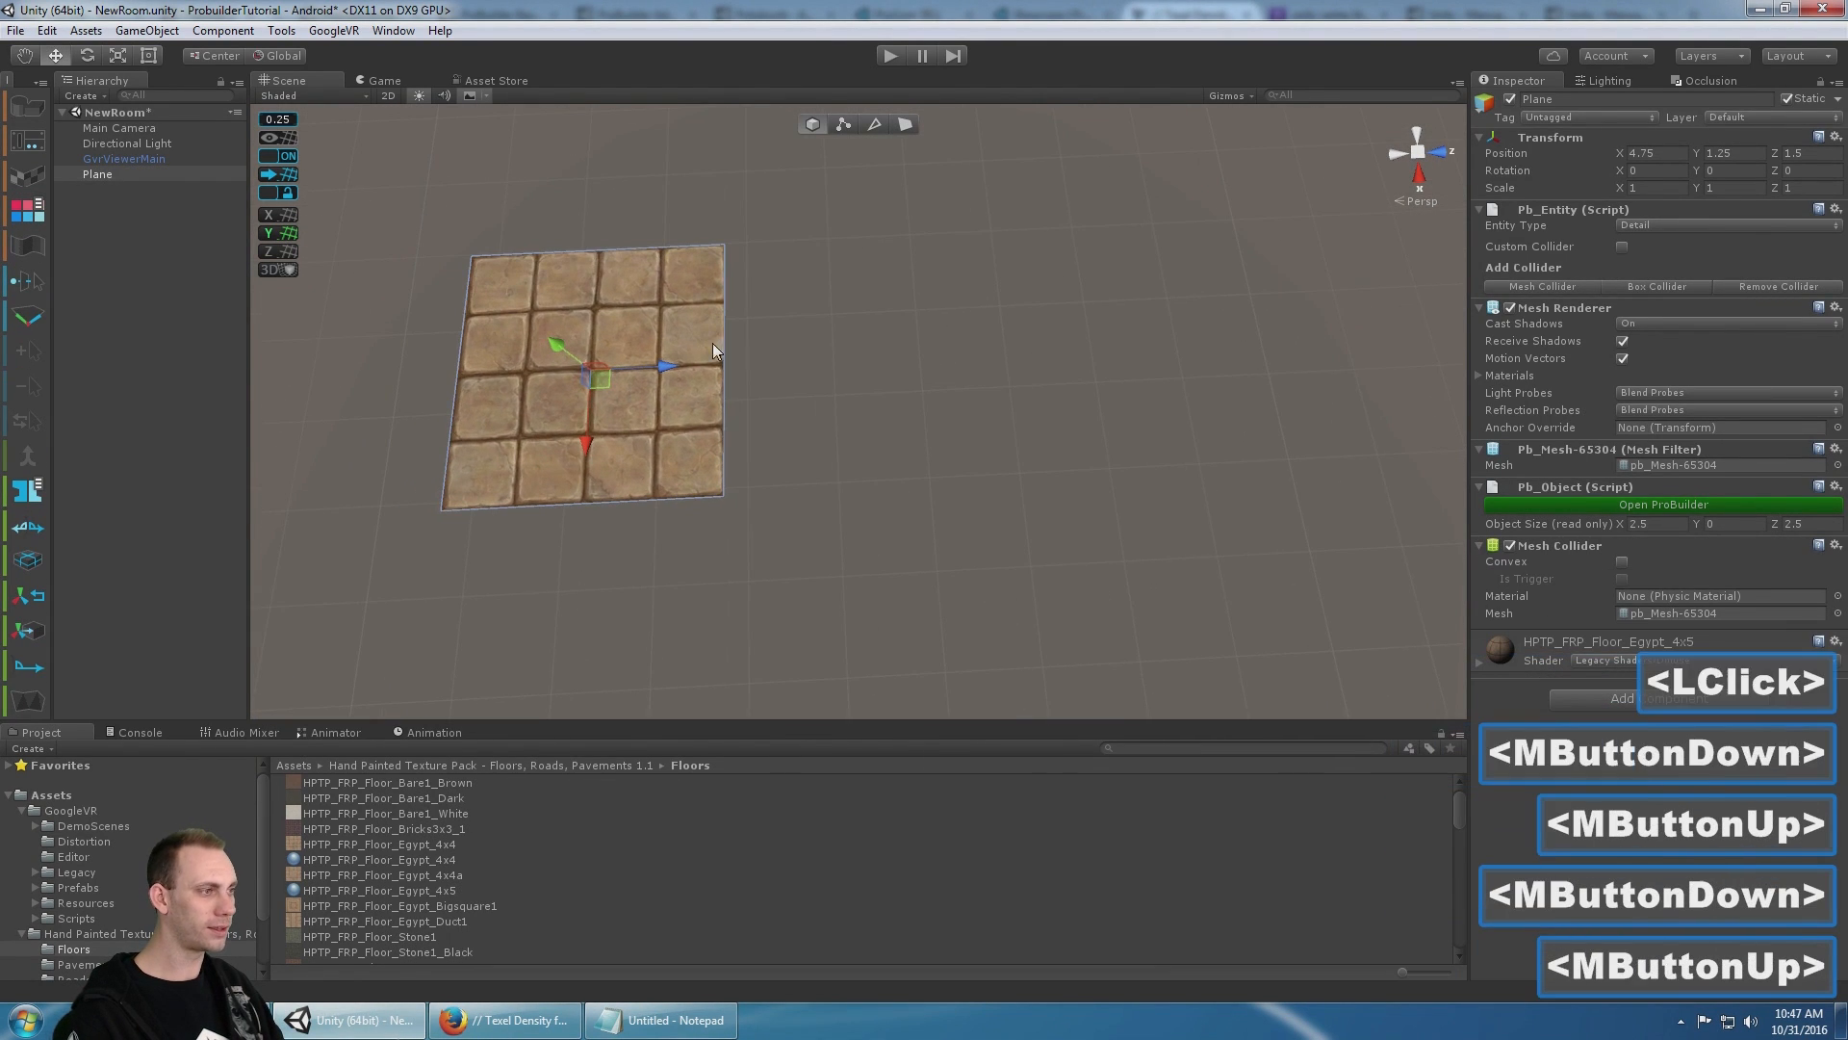
- Stretch the plane by moving its right edge 3 units along Z, inspect the texture tiling, and undo the move
left_click(684, 285)
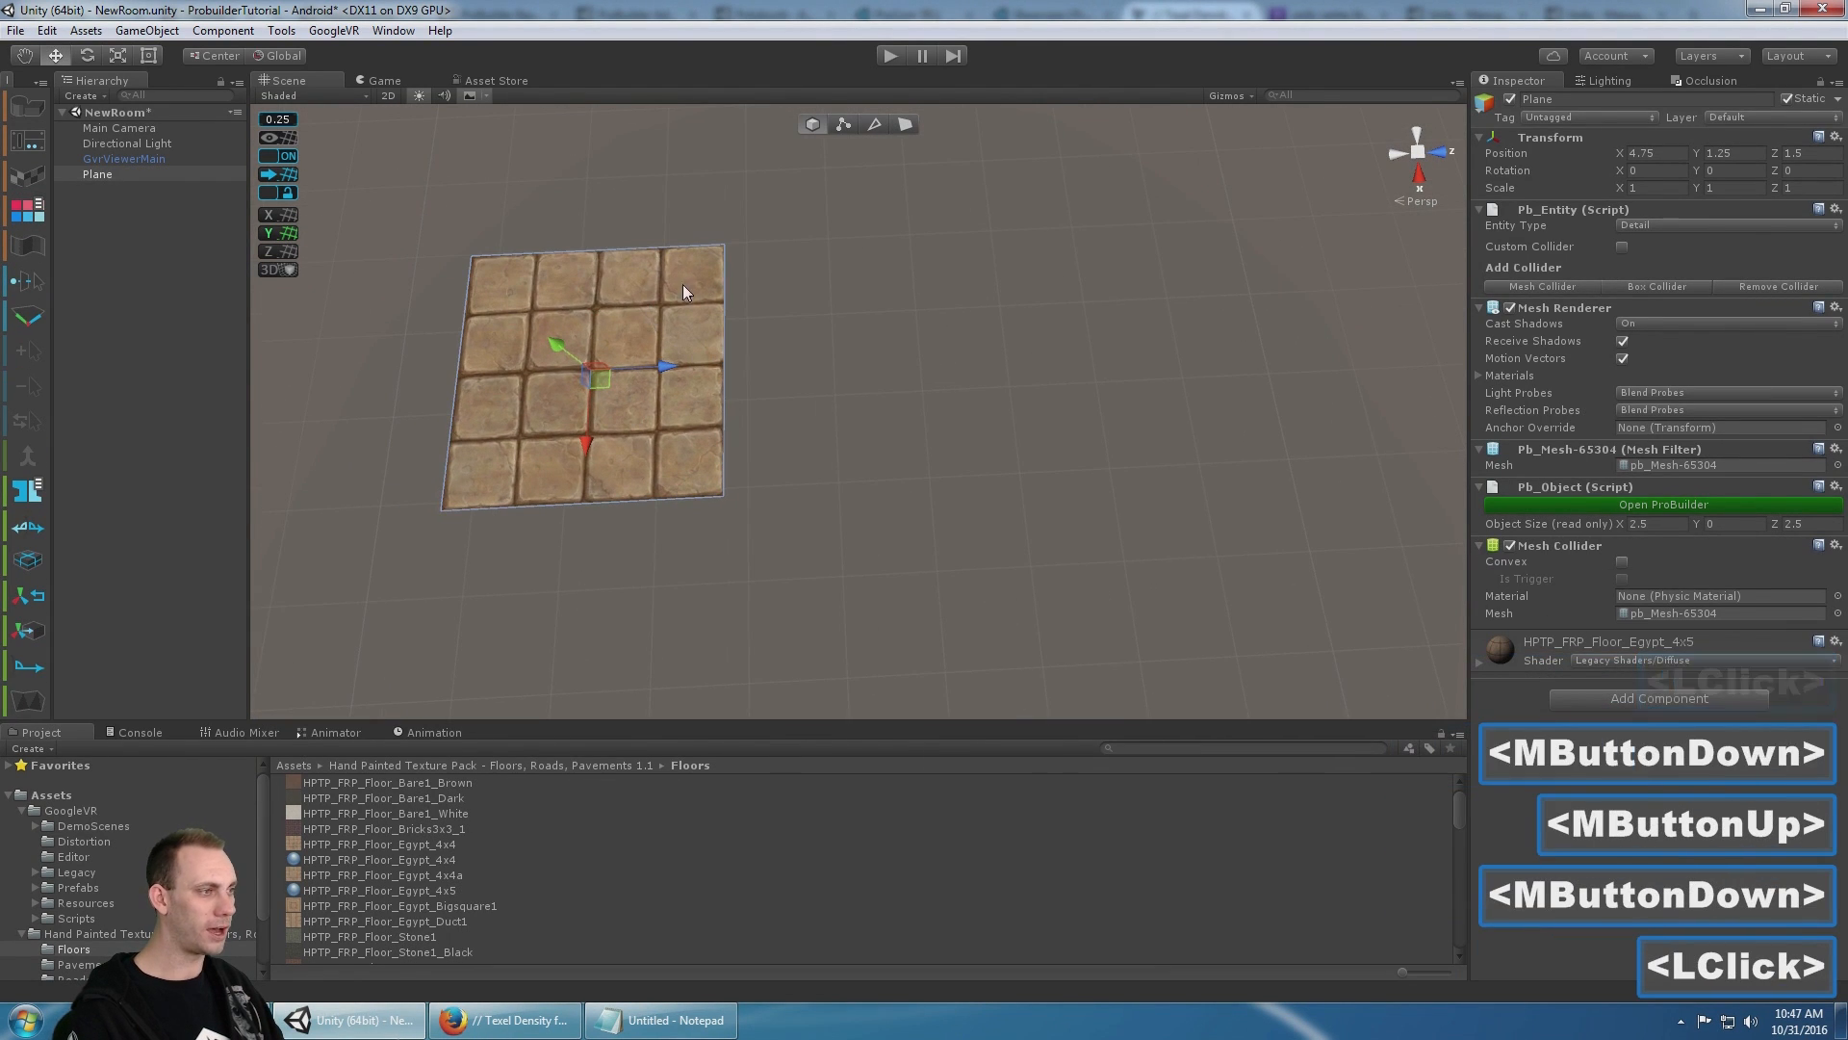
left_click(874, 124)
left_click(725, 323)
left_click_drag(797, 362, 1132, 399)
scroll(839, 396, "down", 5)
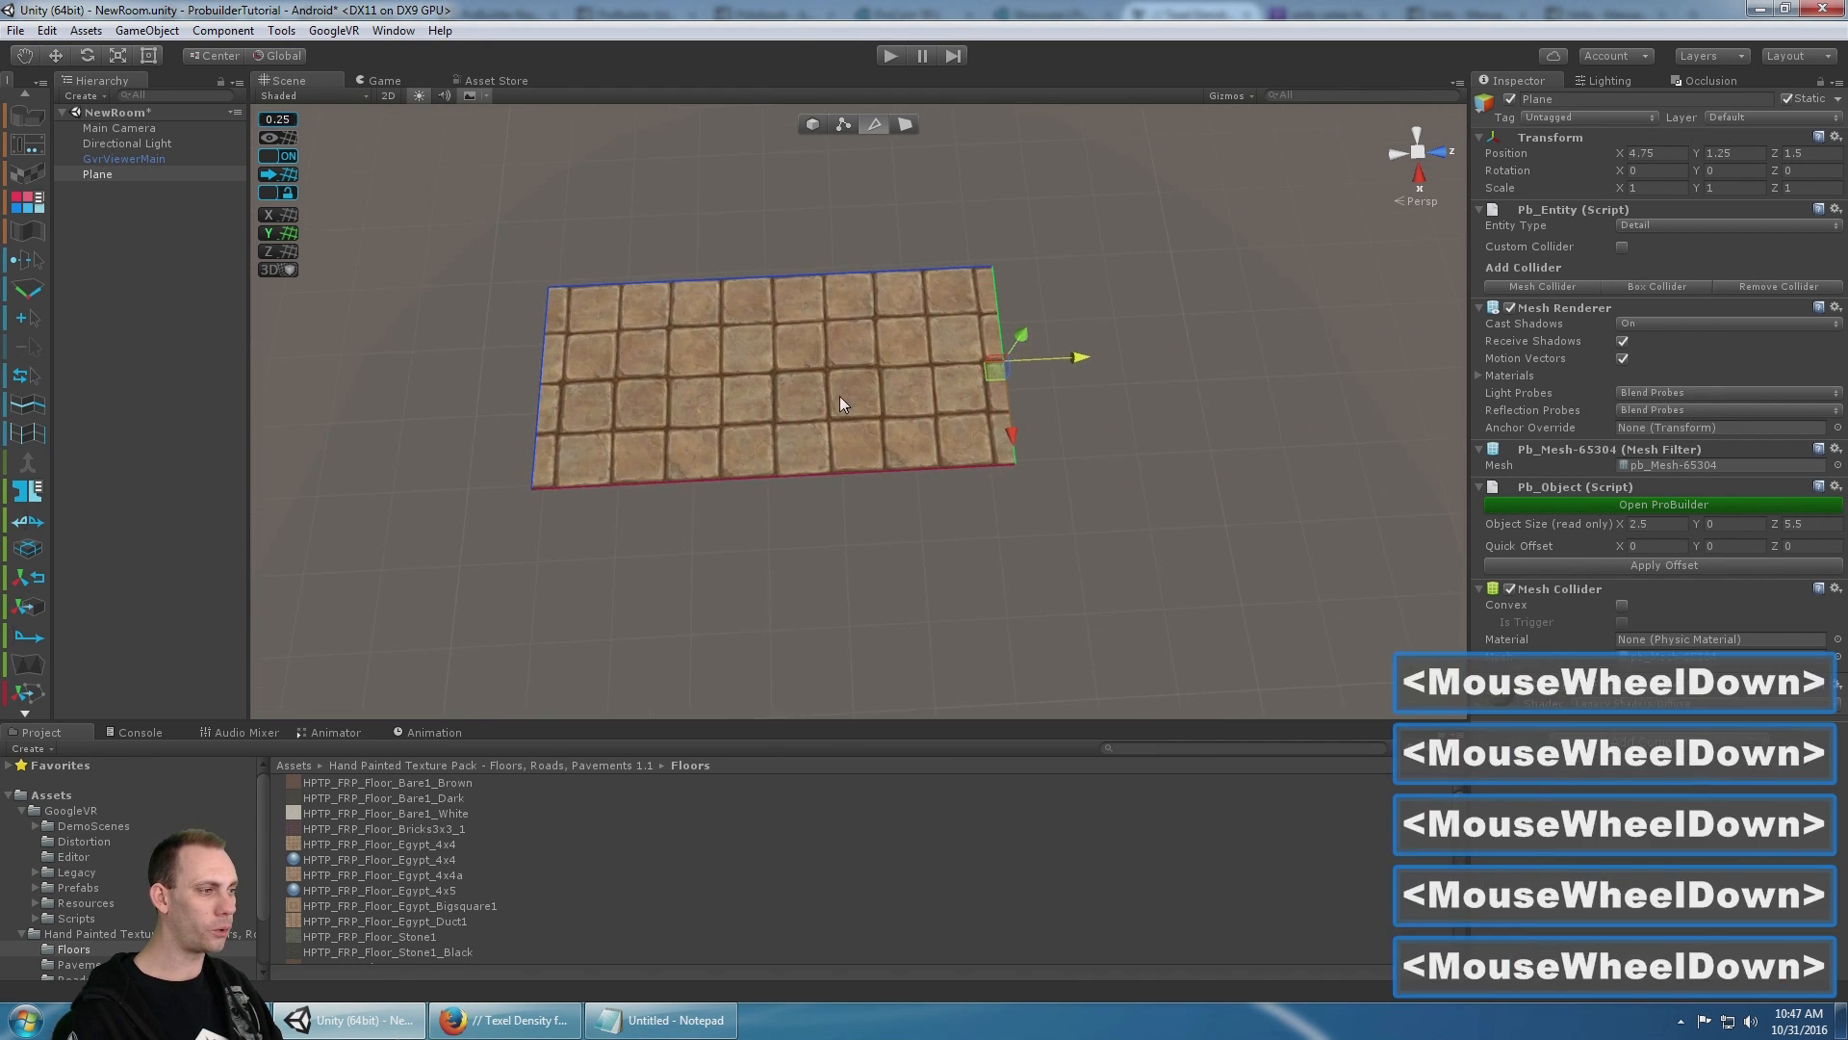
left_click_drag(839, 397, 941, 384, "alt")
middle_click_drag(945, 381, 1078, 226, "alt")
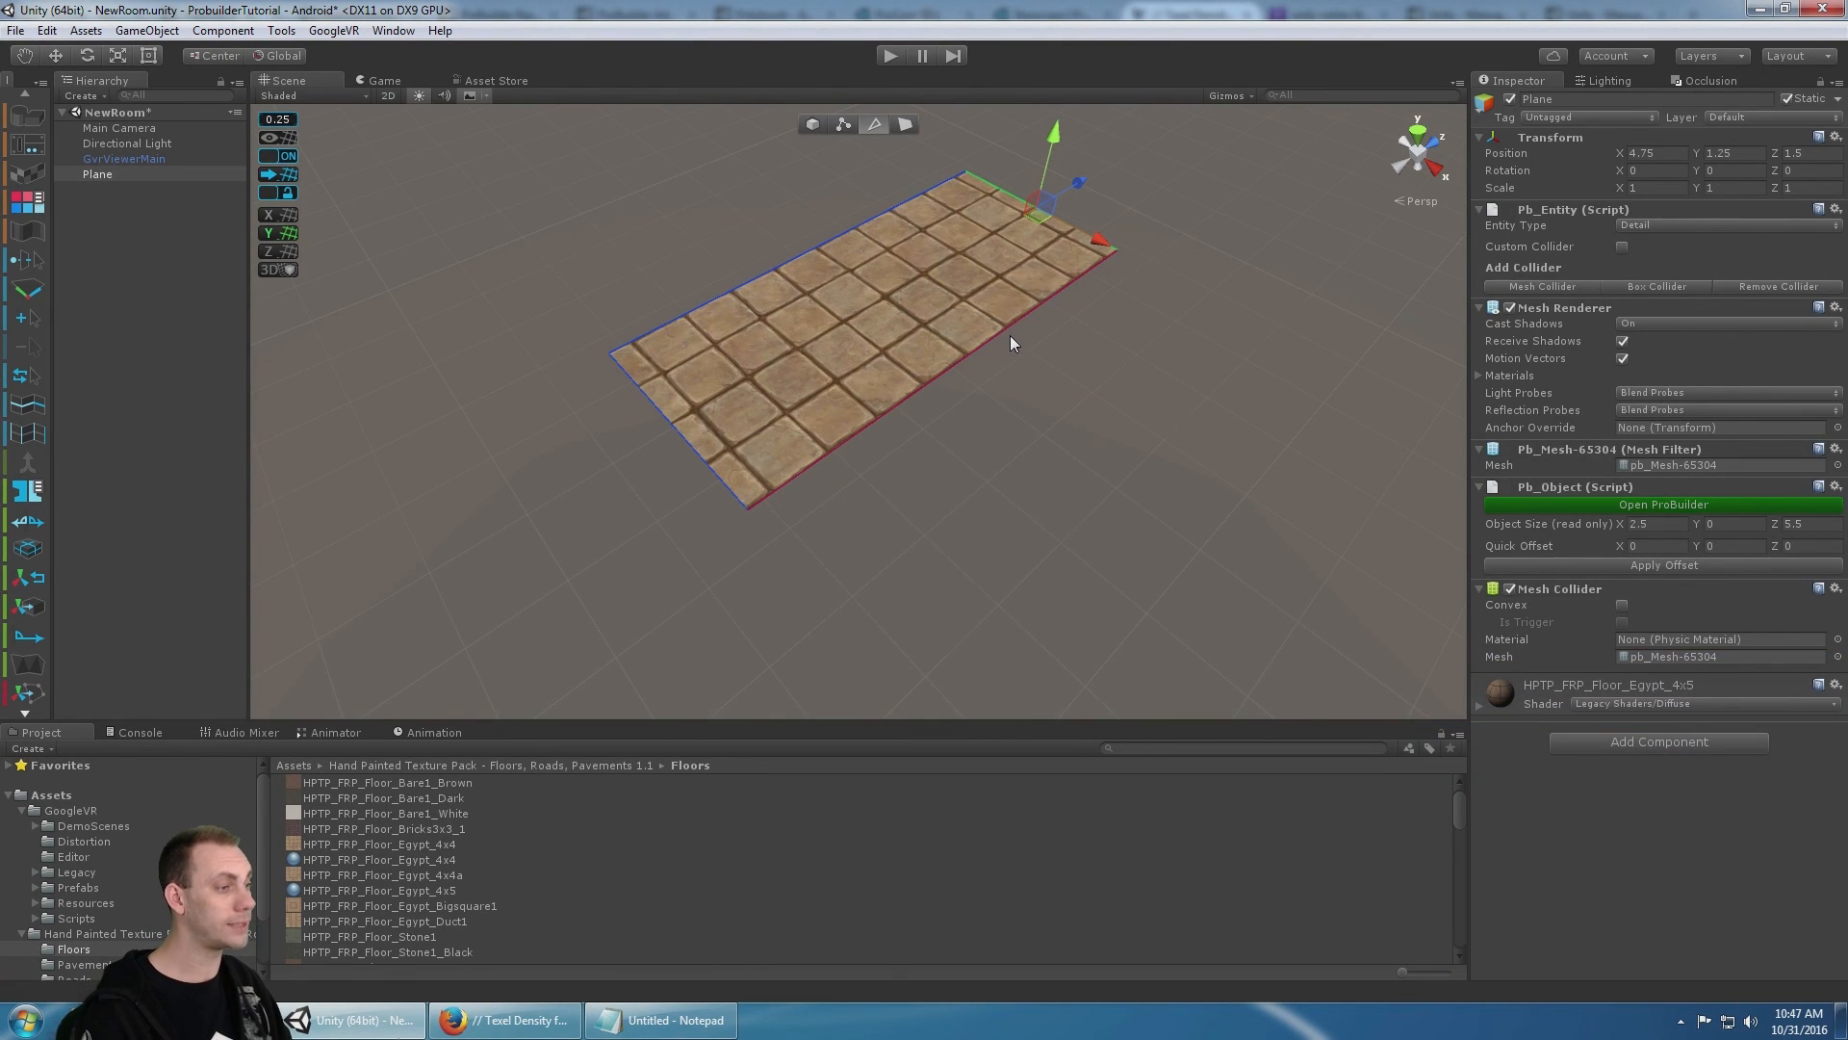
left_click_drag(994, 334, 832, 404, "alt")
middle_click_drag(832, 404, 791, 476, "alt")
left_click_drag(1054, 429, 993, 442, "alt")
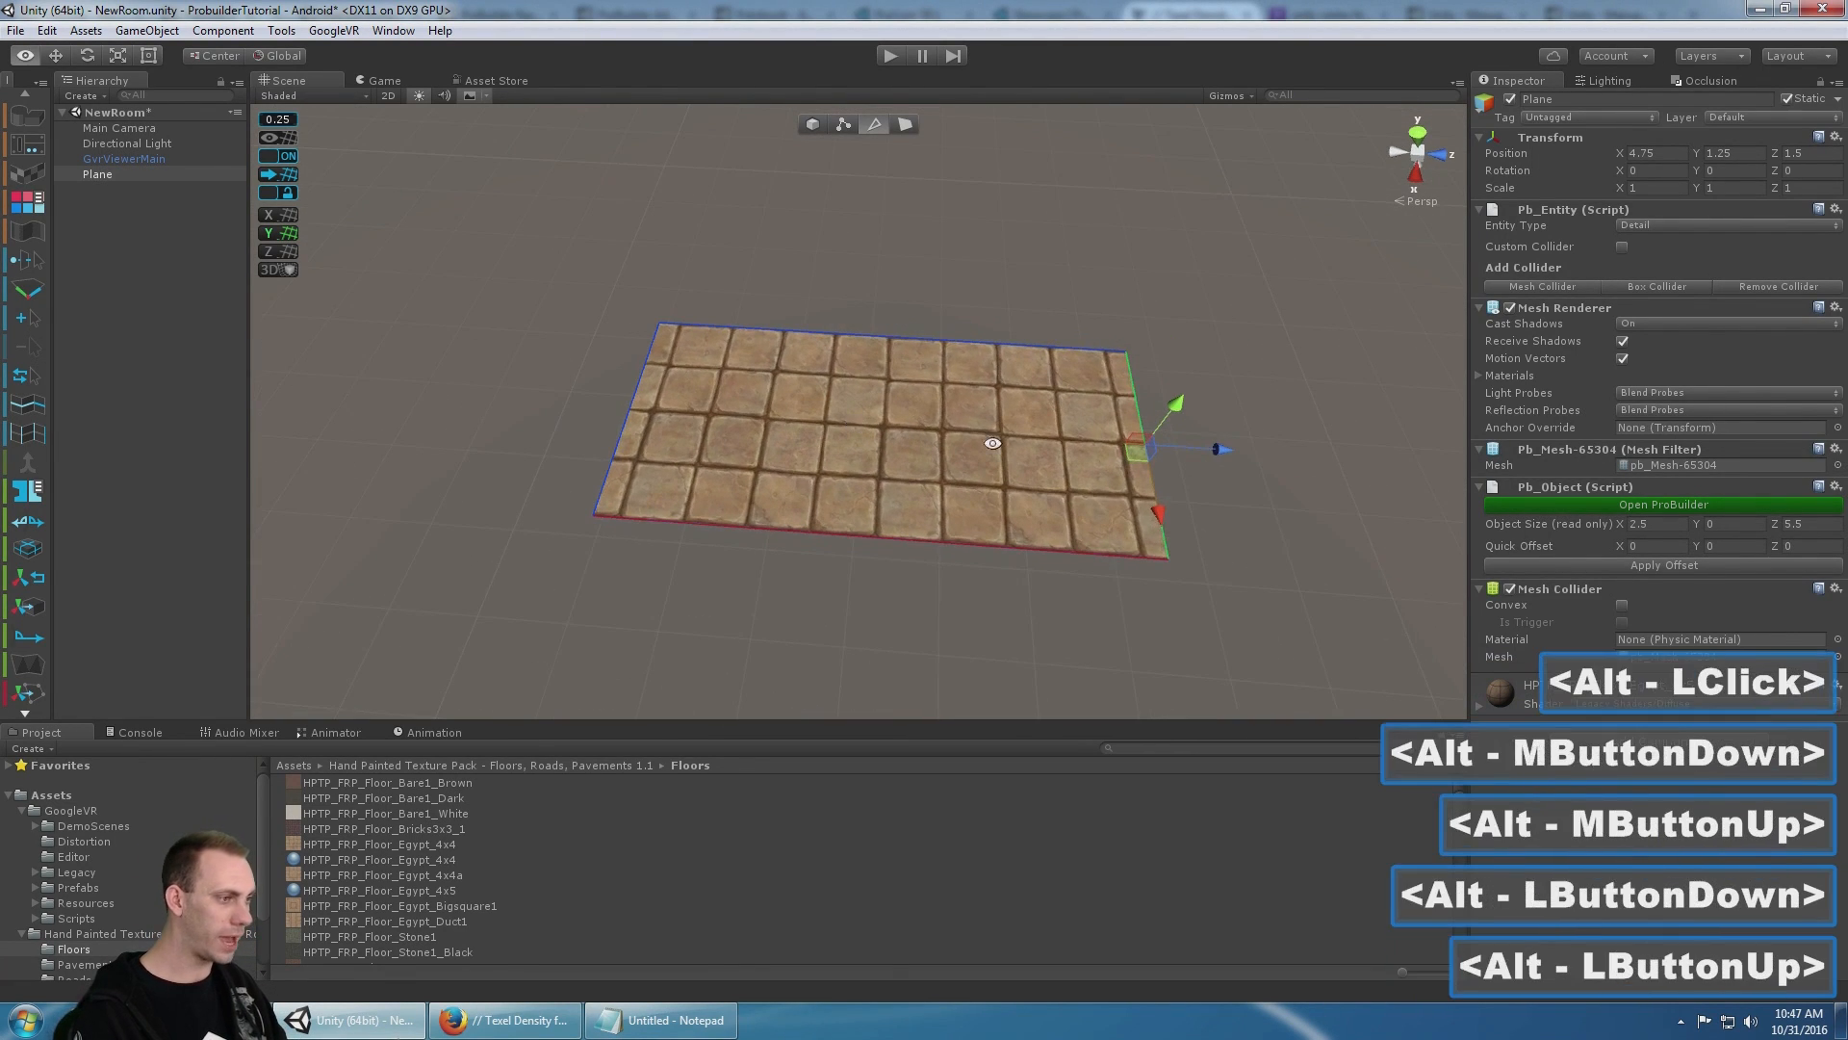
key("ctrl+z")
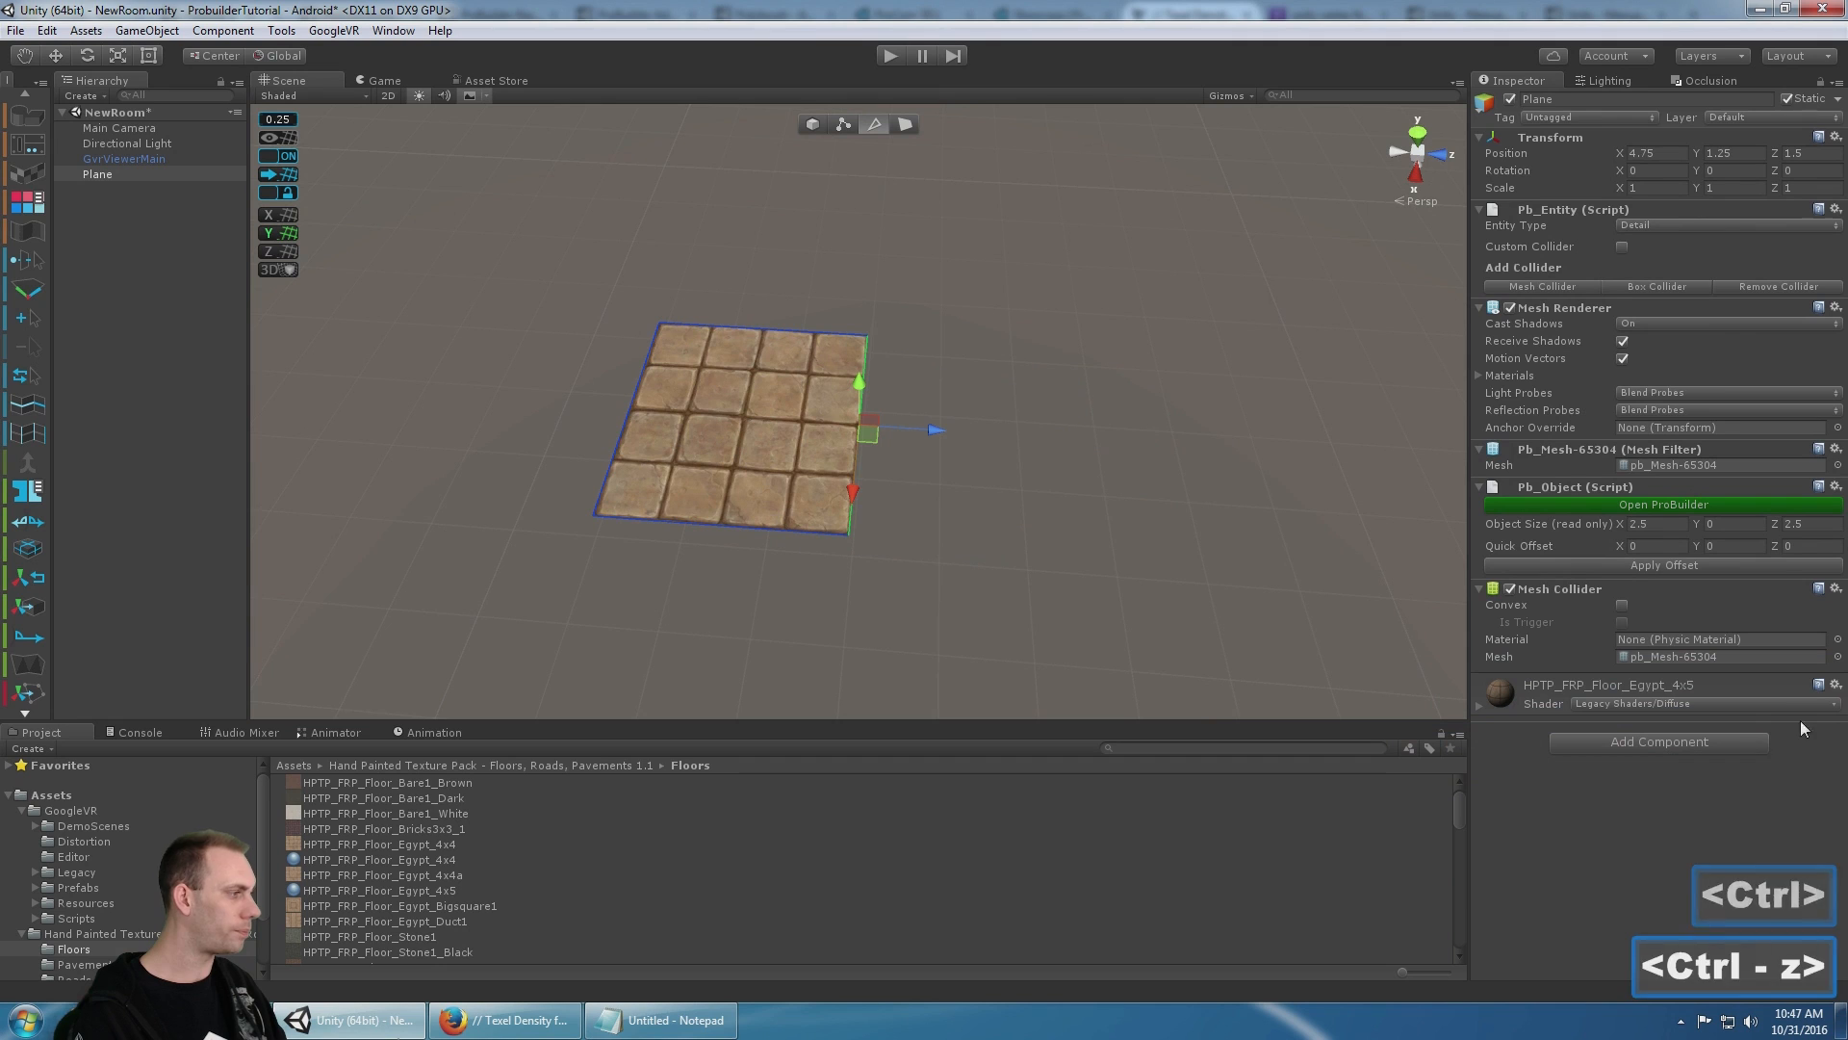
- Return to object selection mode and rename the Plane object as FloorUnit
scroll(842, 380, "up", 3)
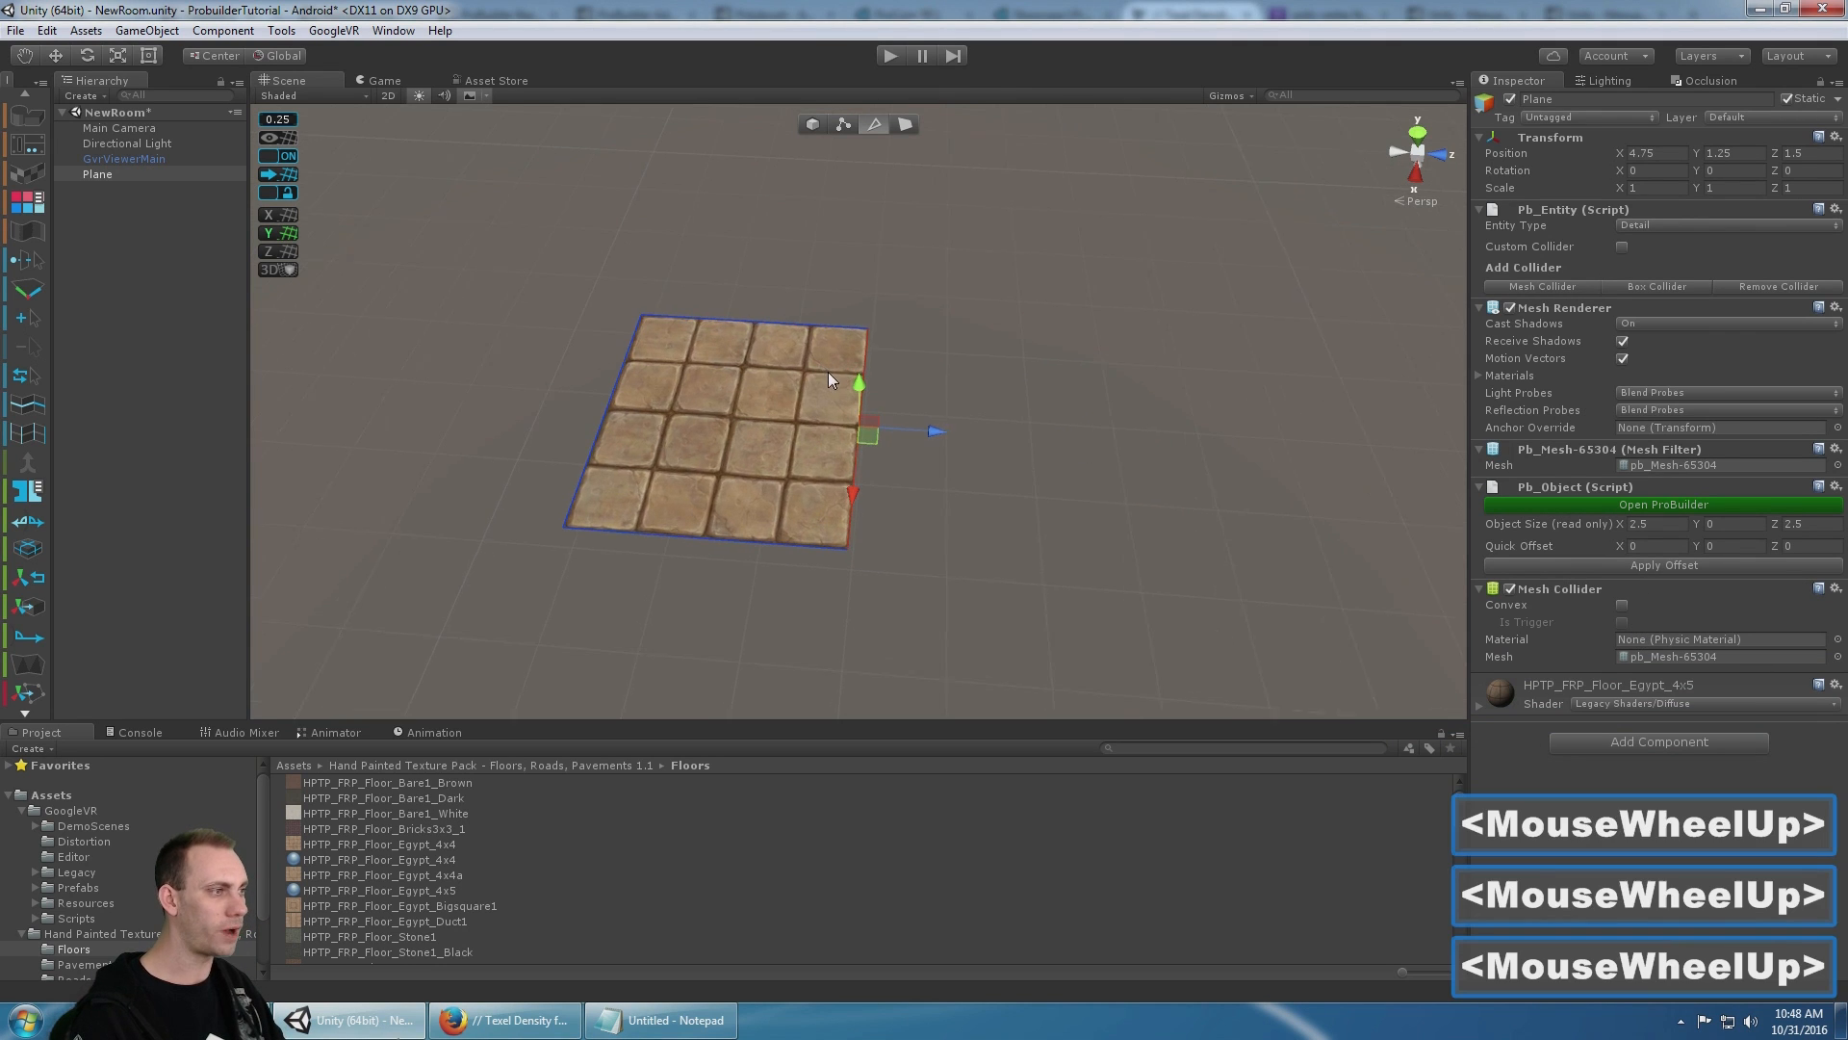
left_click(813, 124)
scroll(114, 166, "up", 1)
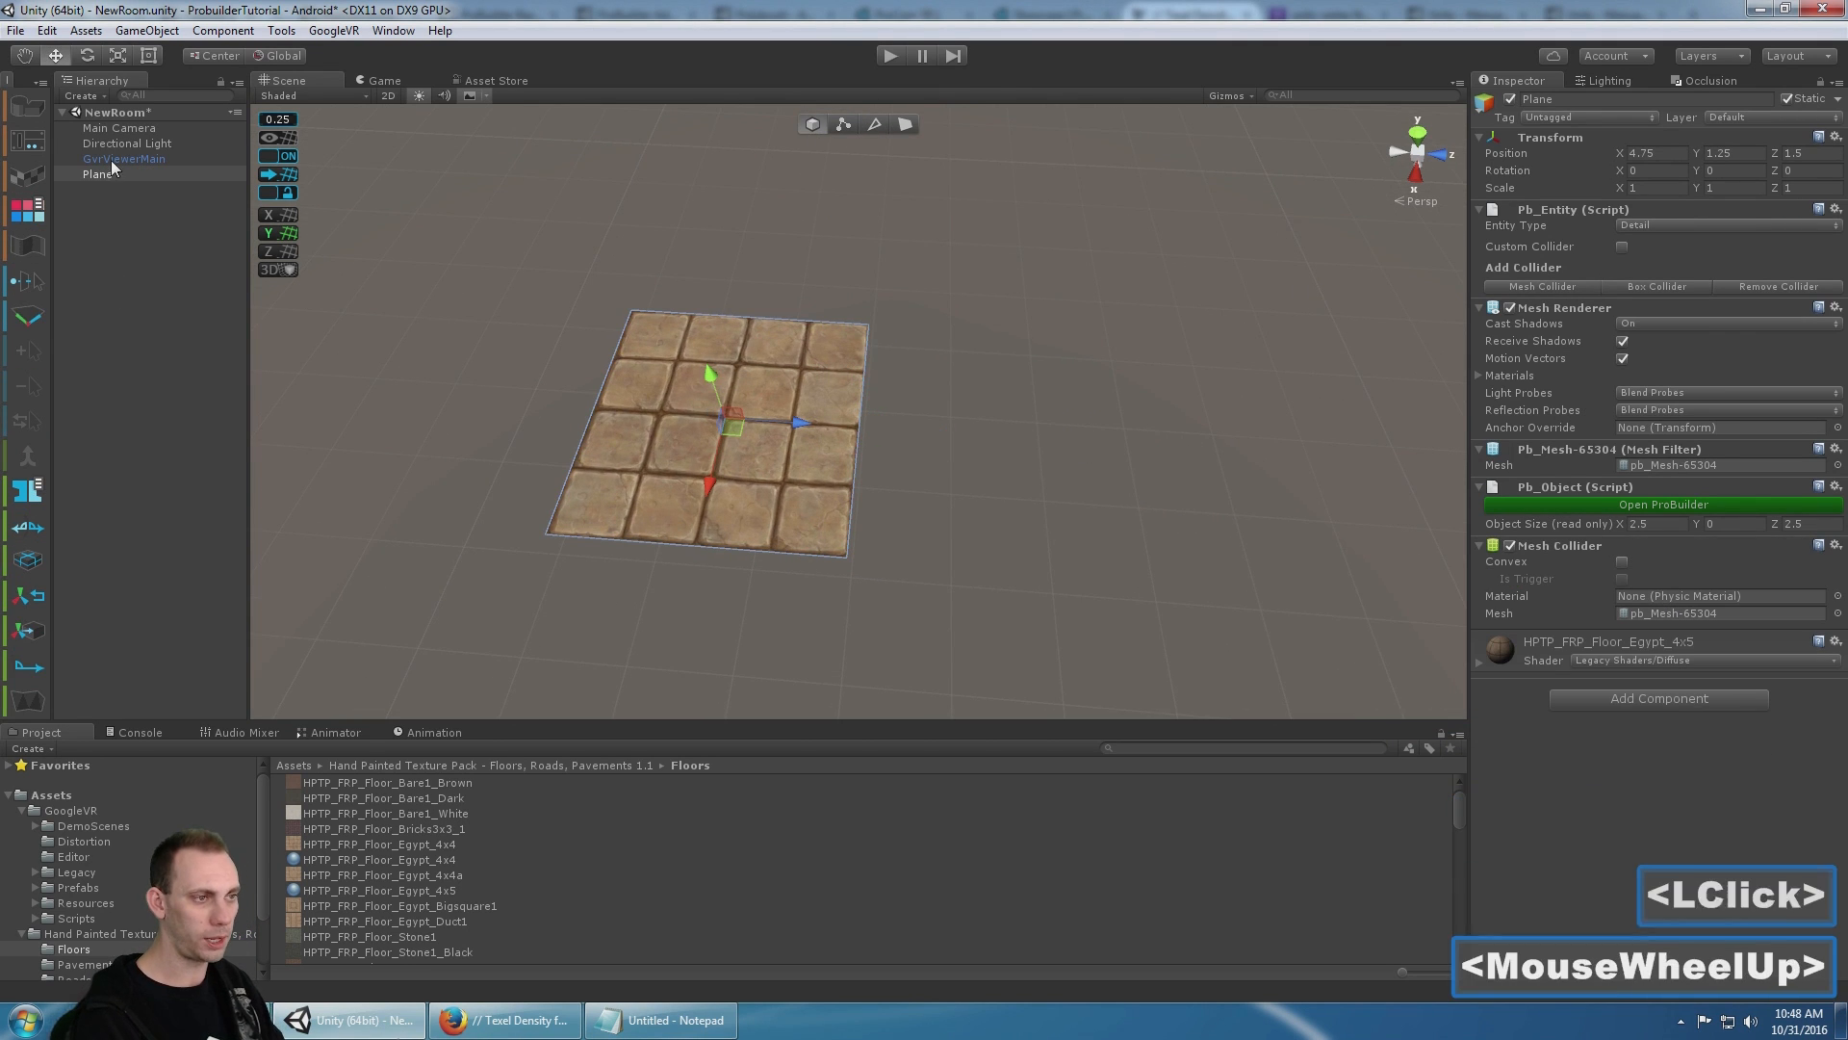
left_click(107, 174)
key("F2")
type("FlootU")
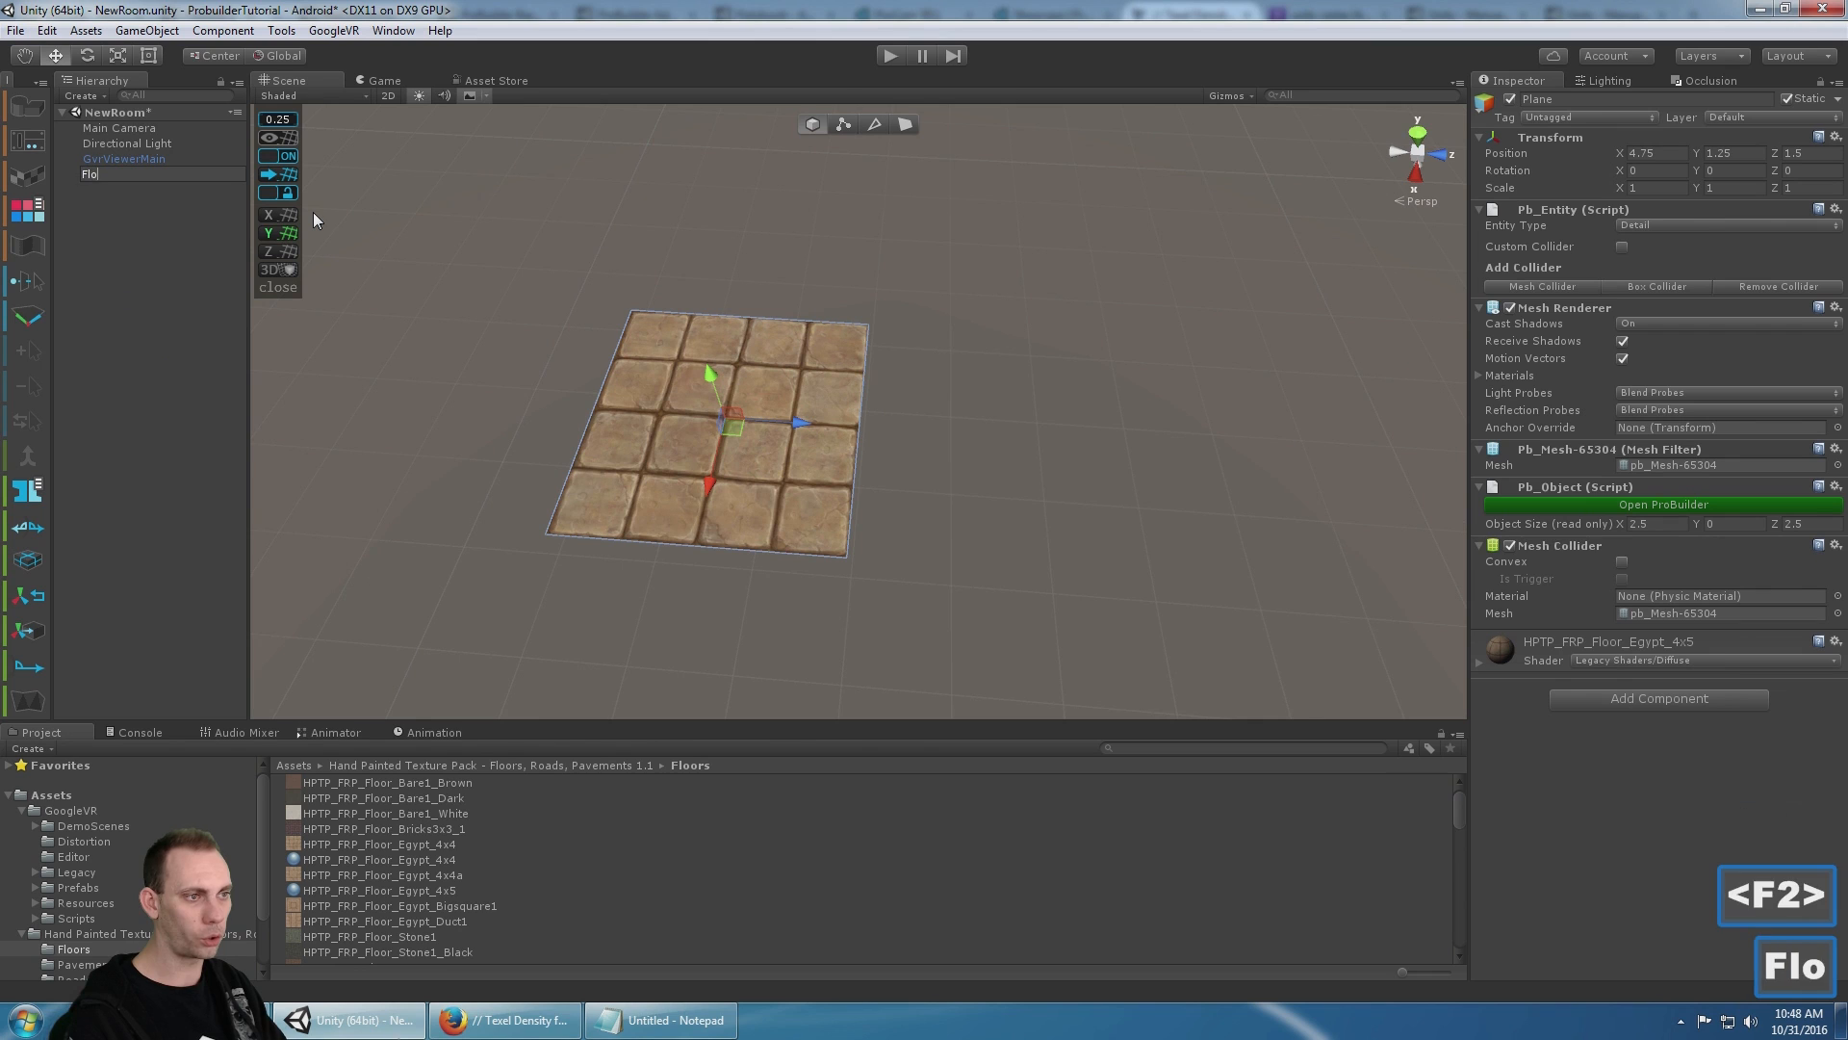
key("BackSpace")
key("BackSpace")
type("rUnity")
key("Return")
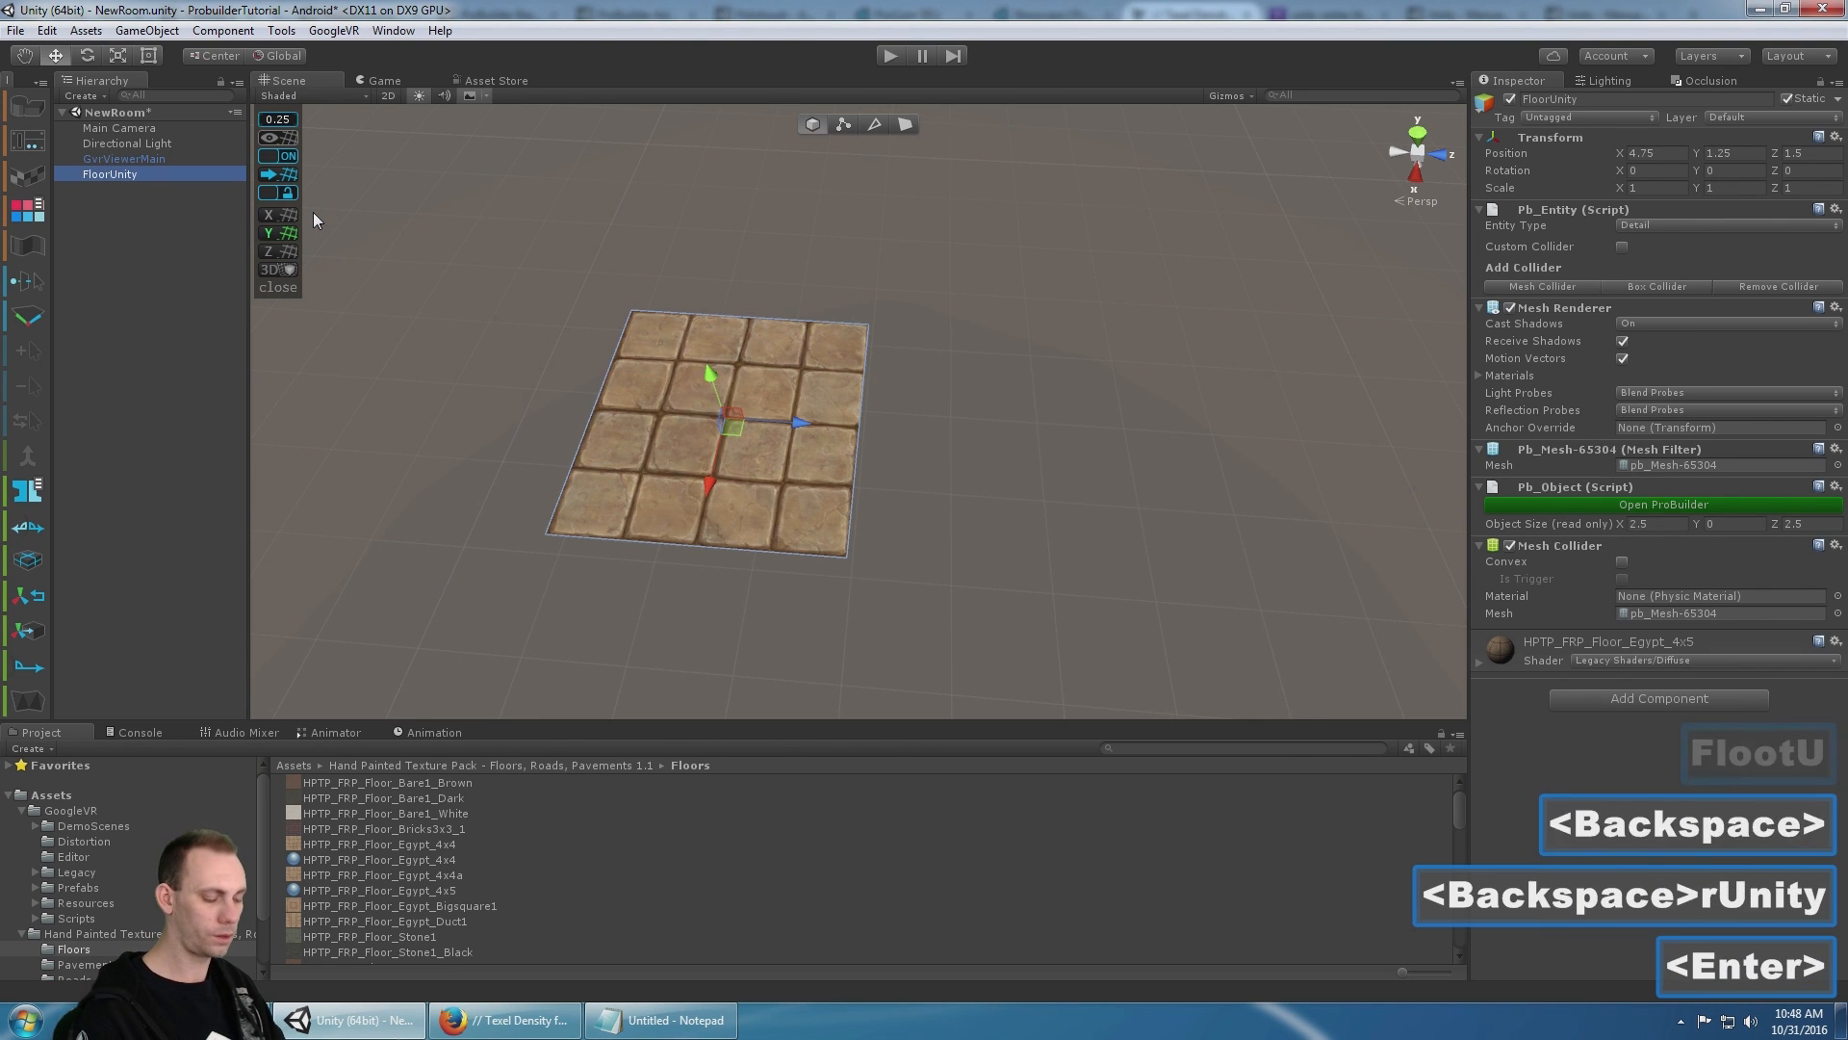
key("F2")
key("End")
key("BackSpace")
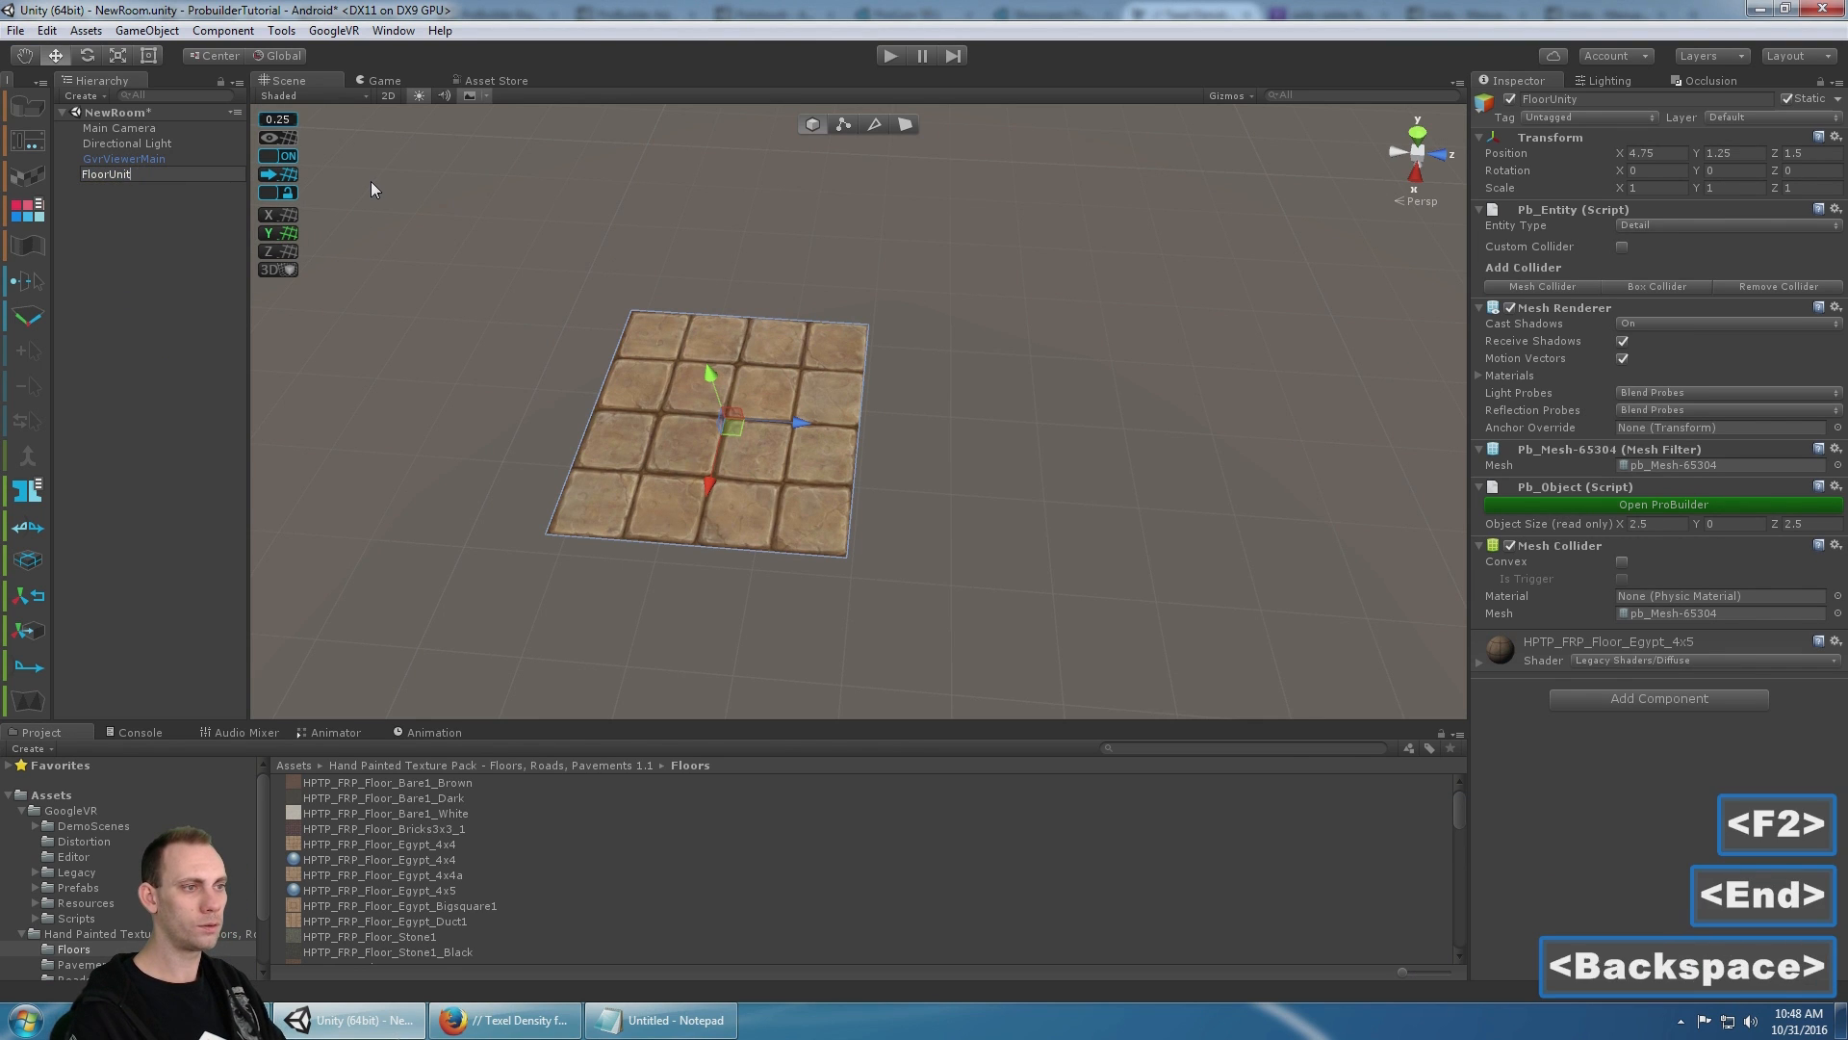
type("t")
key("BackSpace")
key("Return")
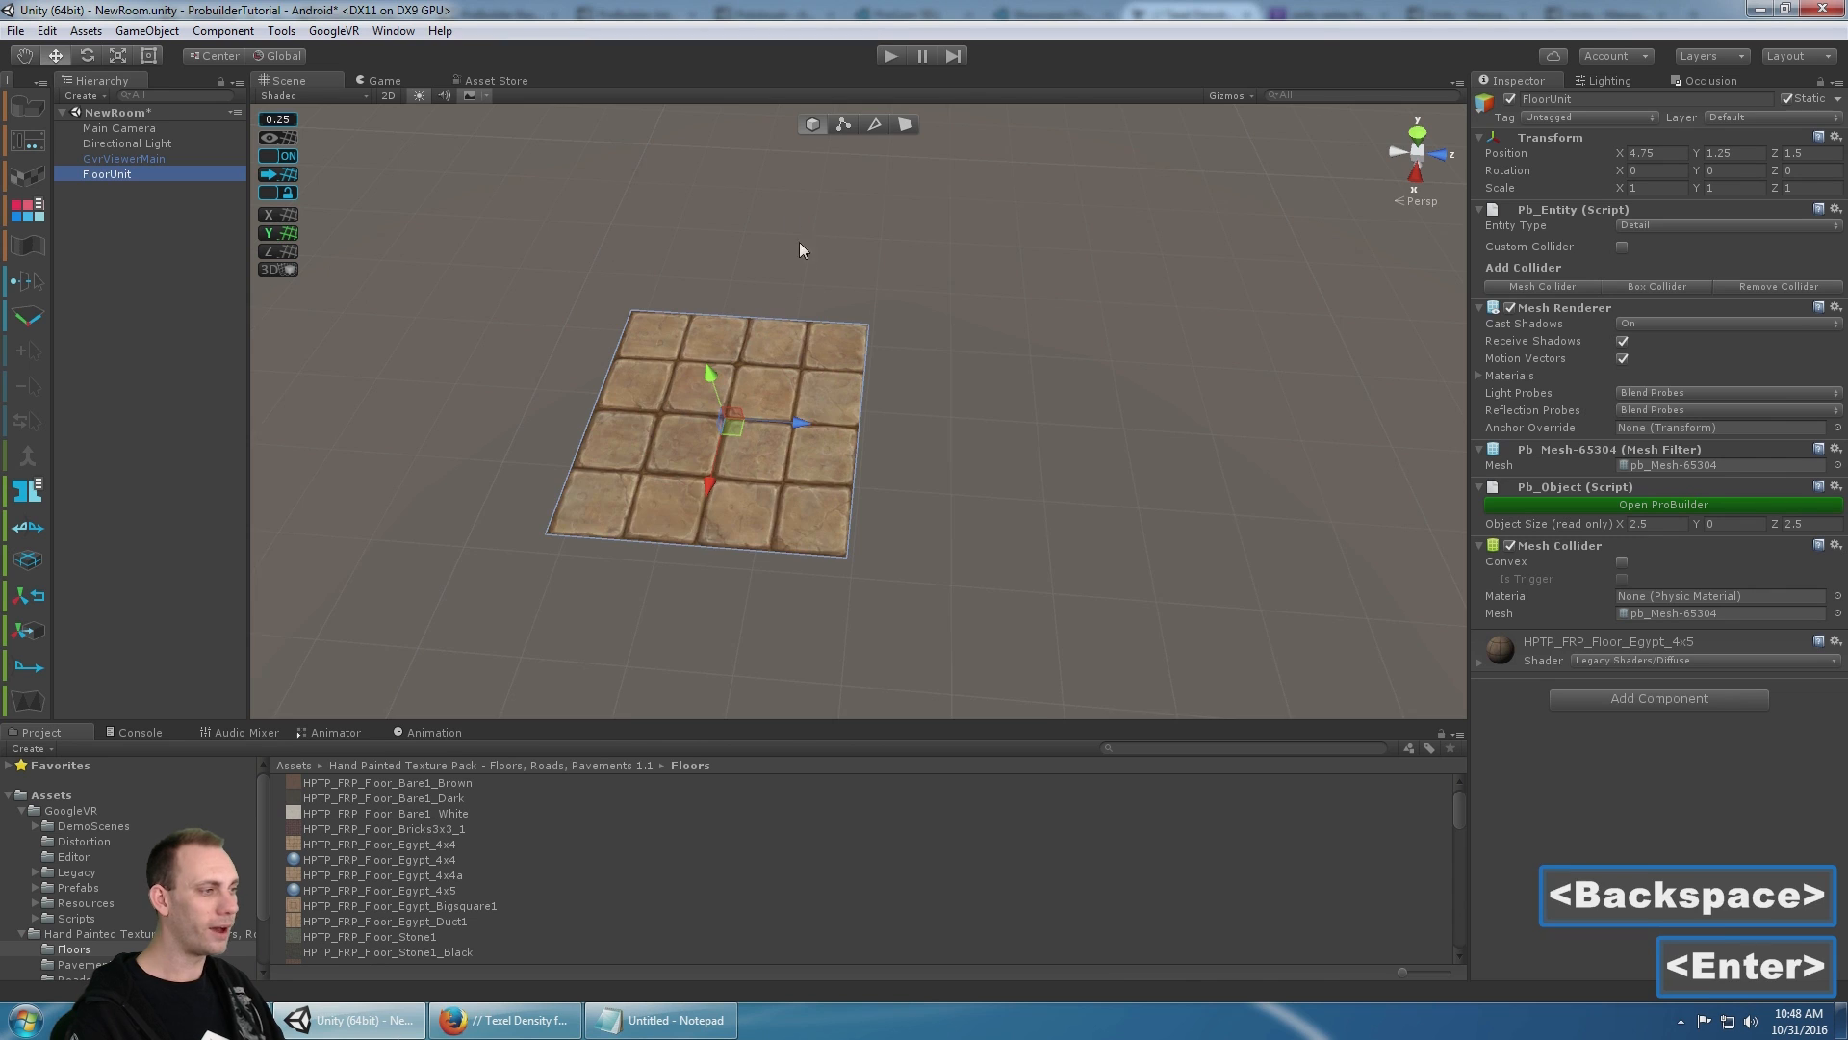
- Move FloorUnit along the Z axis to a Z position of 0.5
scroll(828, 279, "down", 2)
left_click_drag(851, 309, 889, 361, "alt")
middle_click_drag(889, 361, 912, 341, "alt")
scroll(936, 202, "down", 5)
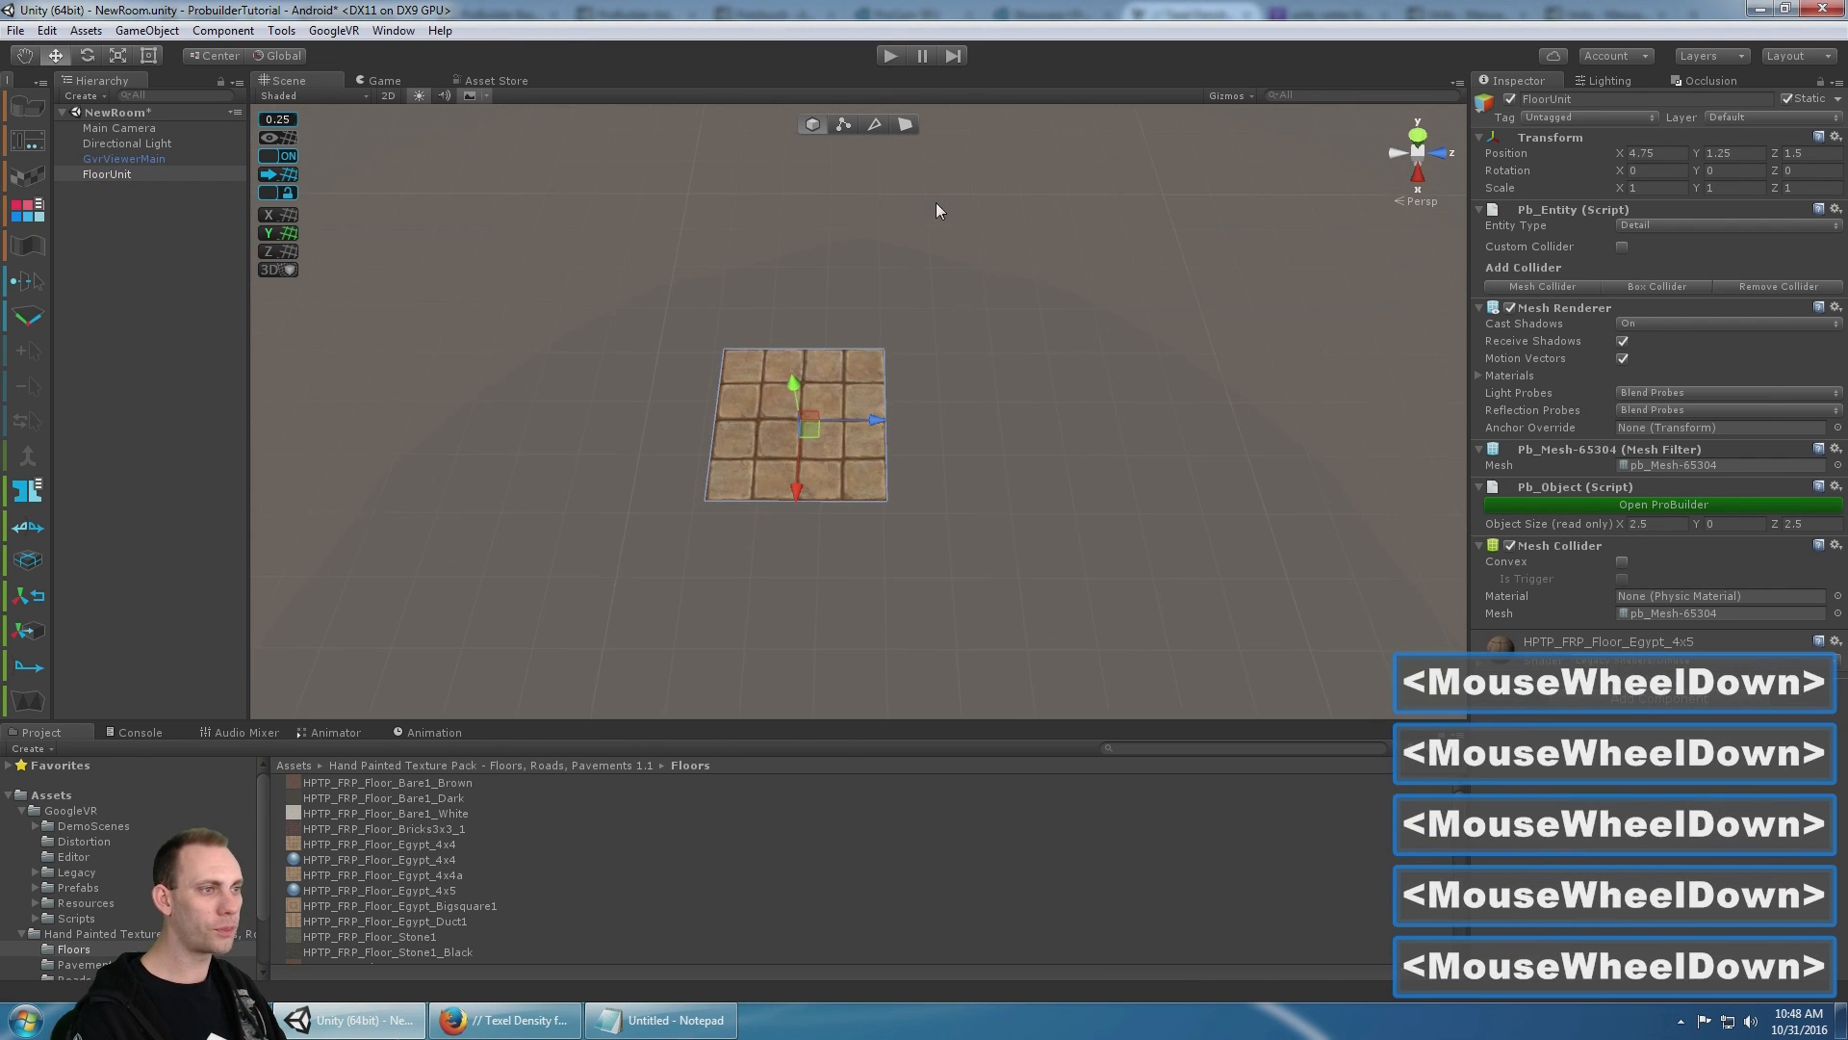
middle_click_drag(905, 274, 1017, 257)
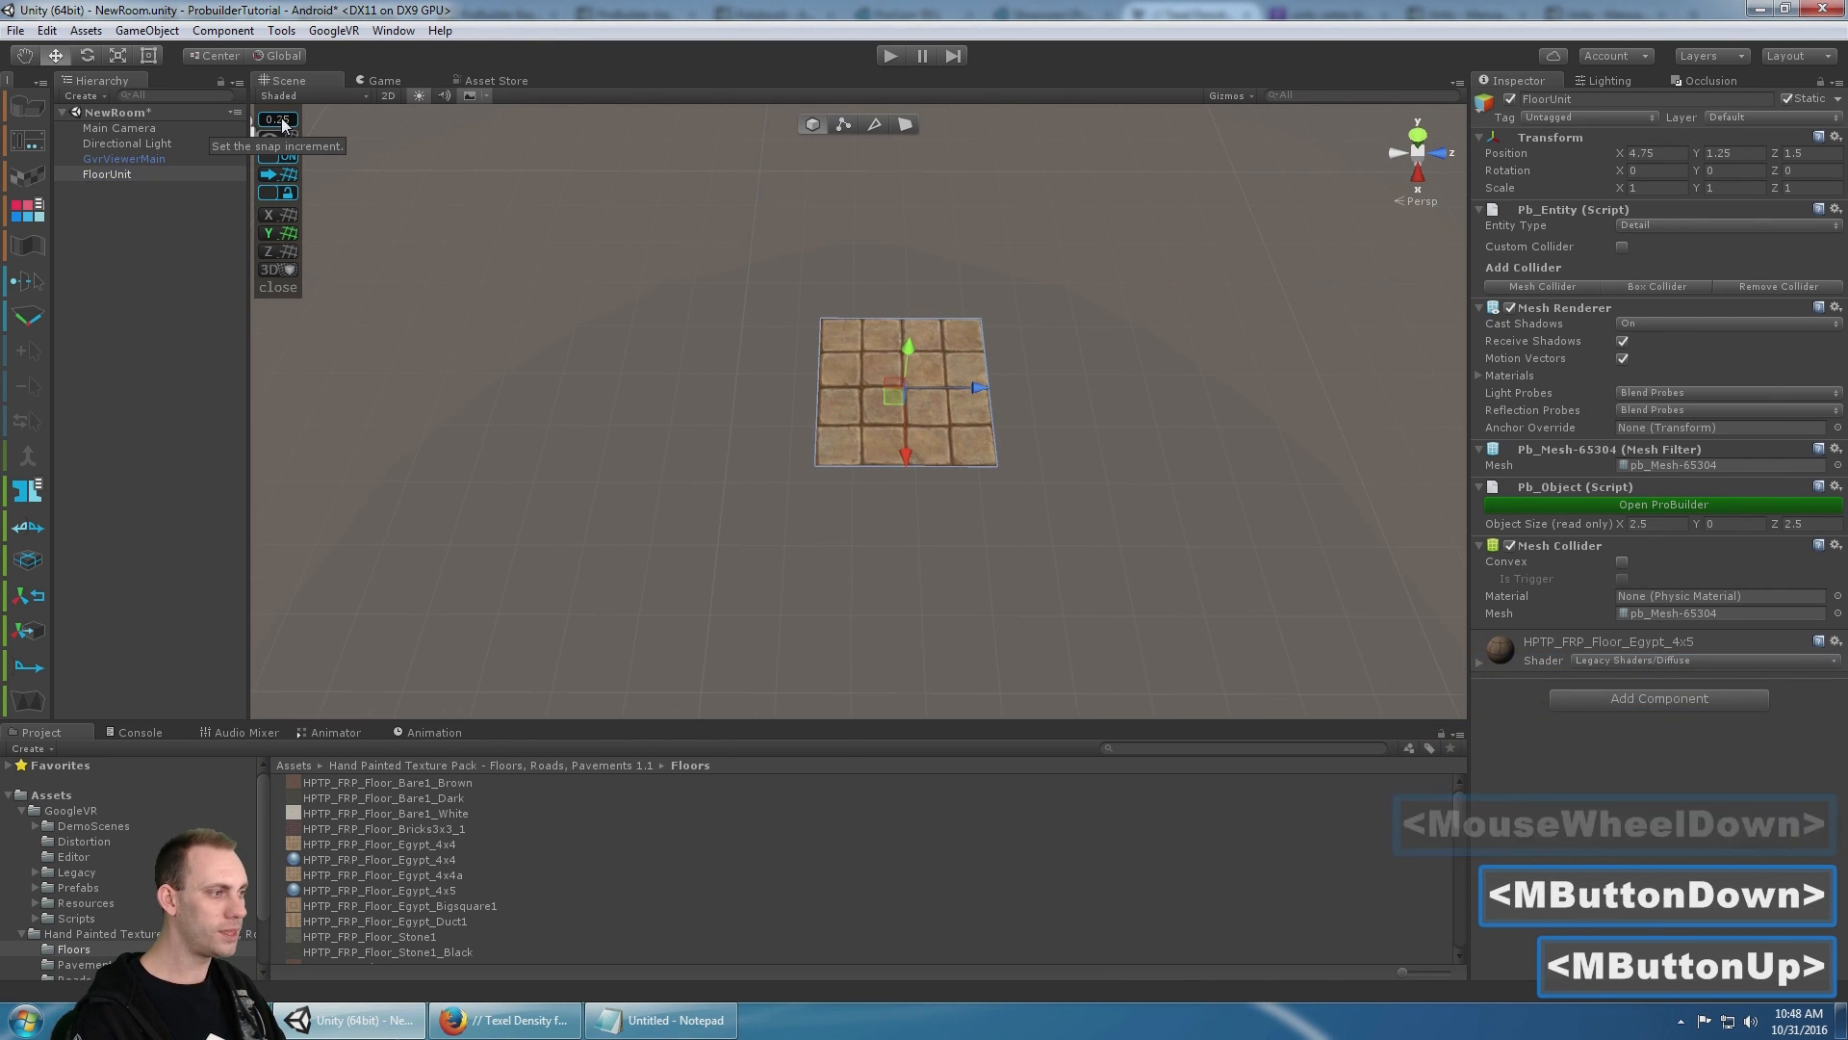
scroll(776, 260, "down", 3)
mouse_move(776, 260)
left_mouse_down("alt")
mouse_move(749, 299)
mouse_move(757, 241)
left_mouse_up("alt")
mouse_move(757, 241)
left_mouse_down("alt")
mouse_move(754, 206)
mouse_move(764, 268)
left_mouse_up("alt")
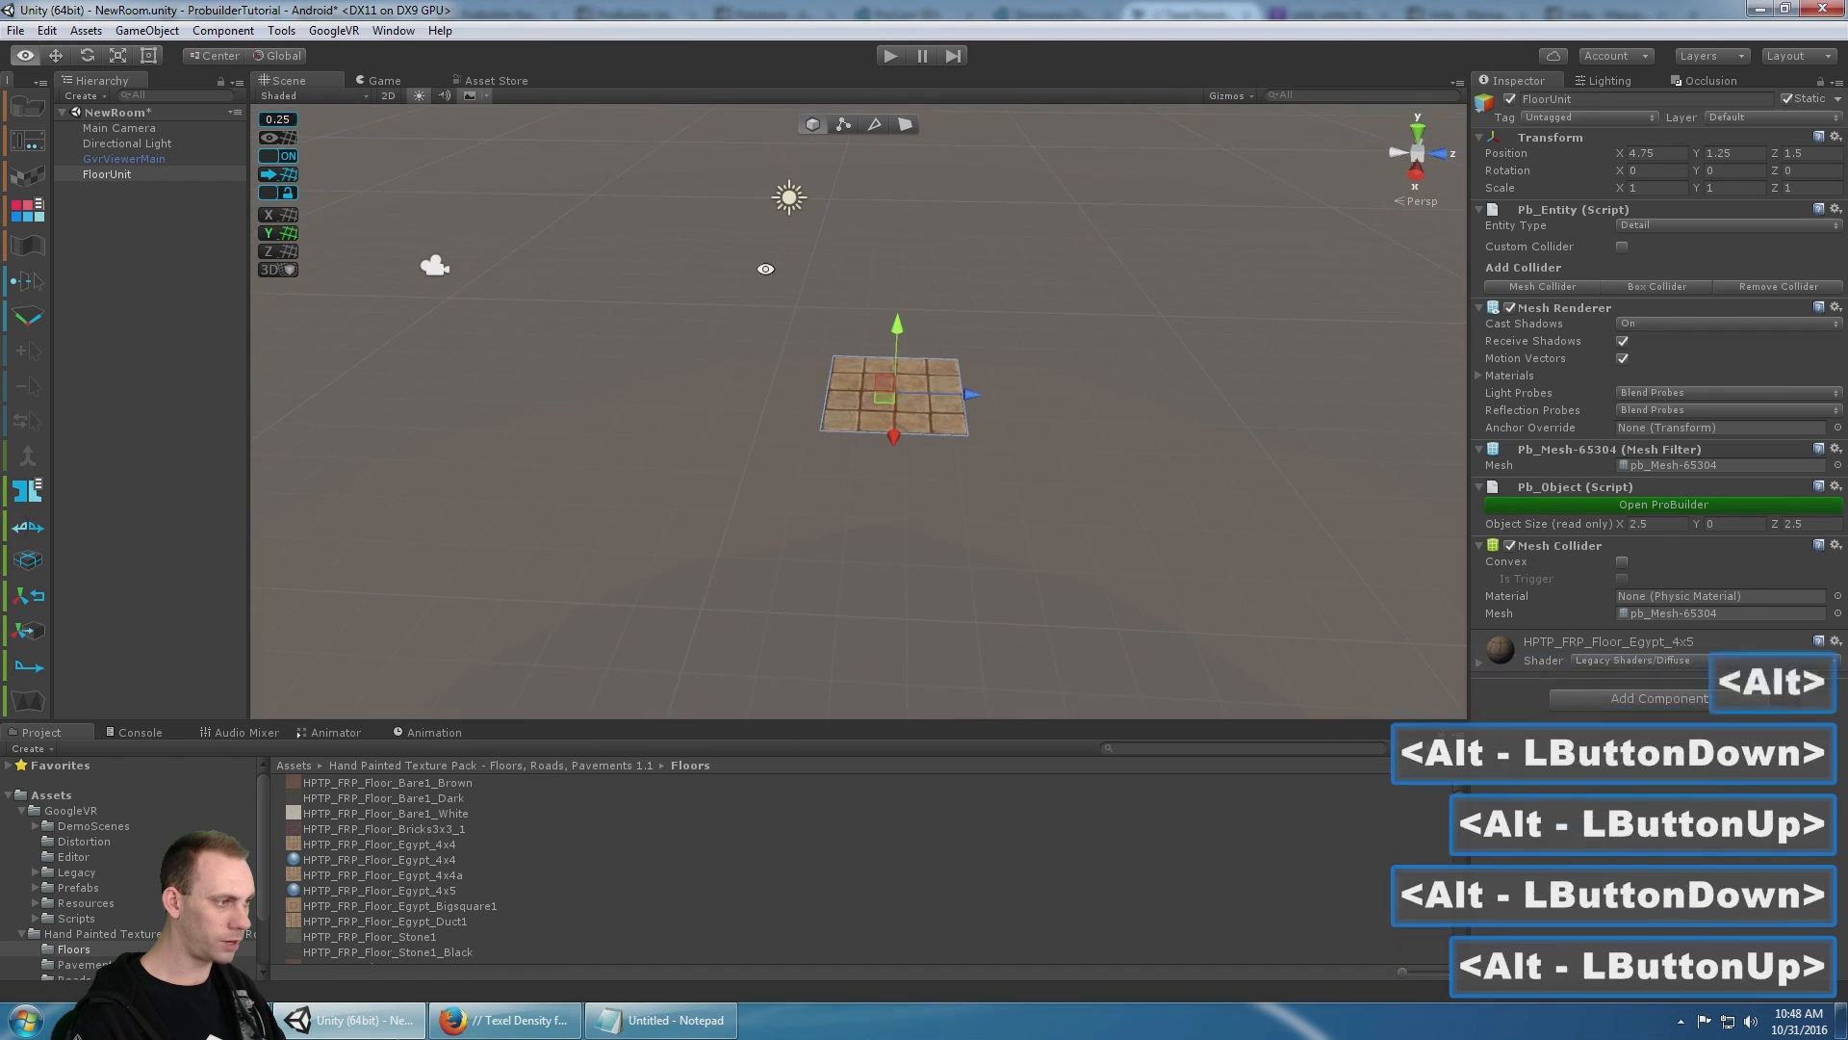
left_click_drag(972, 390, 926, 378)
key("alt")
- Set FloorUnit's position to X 0, Y 0, Z 0
left_click(1730, 153)
type("0")
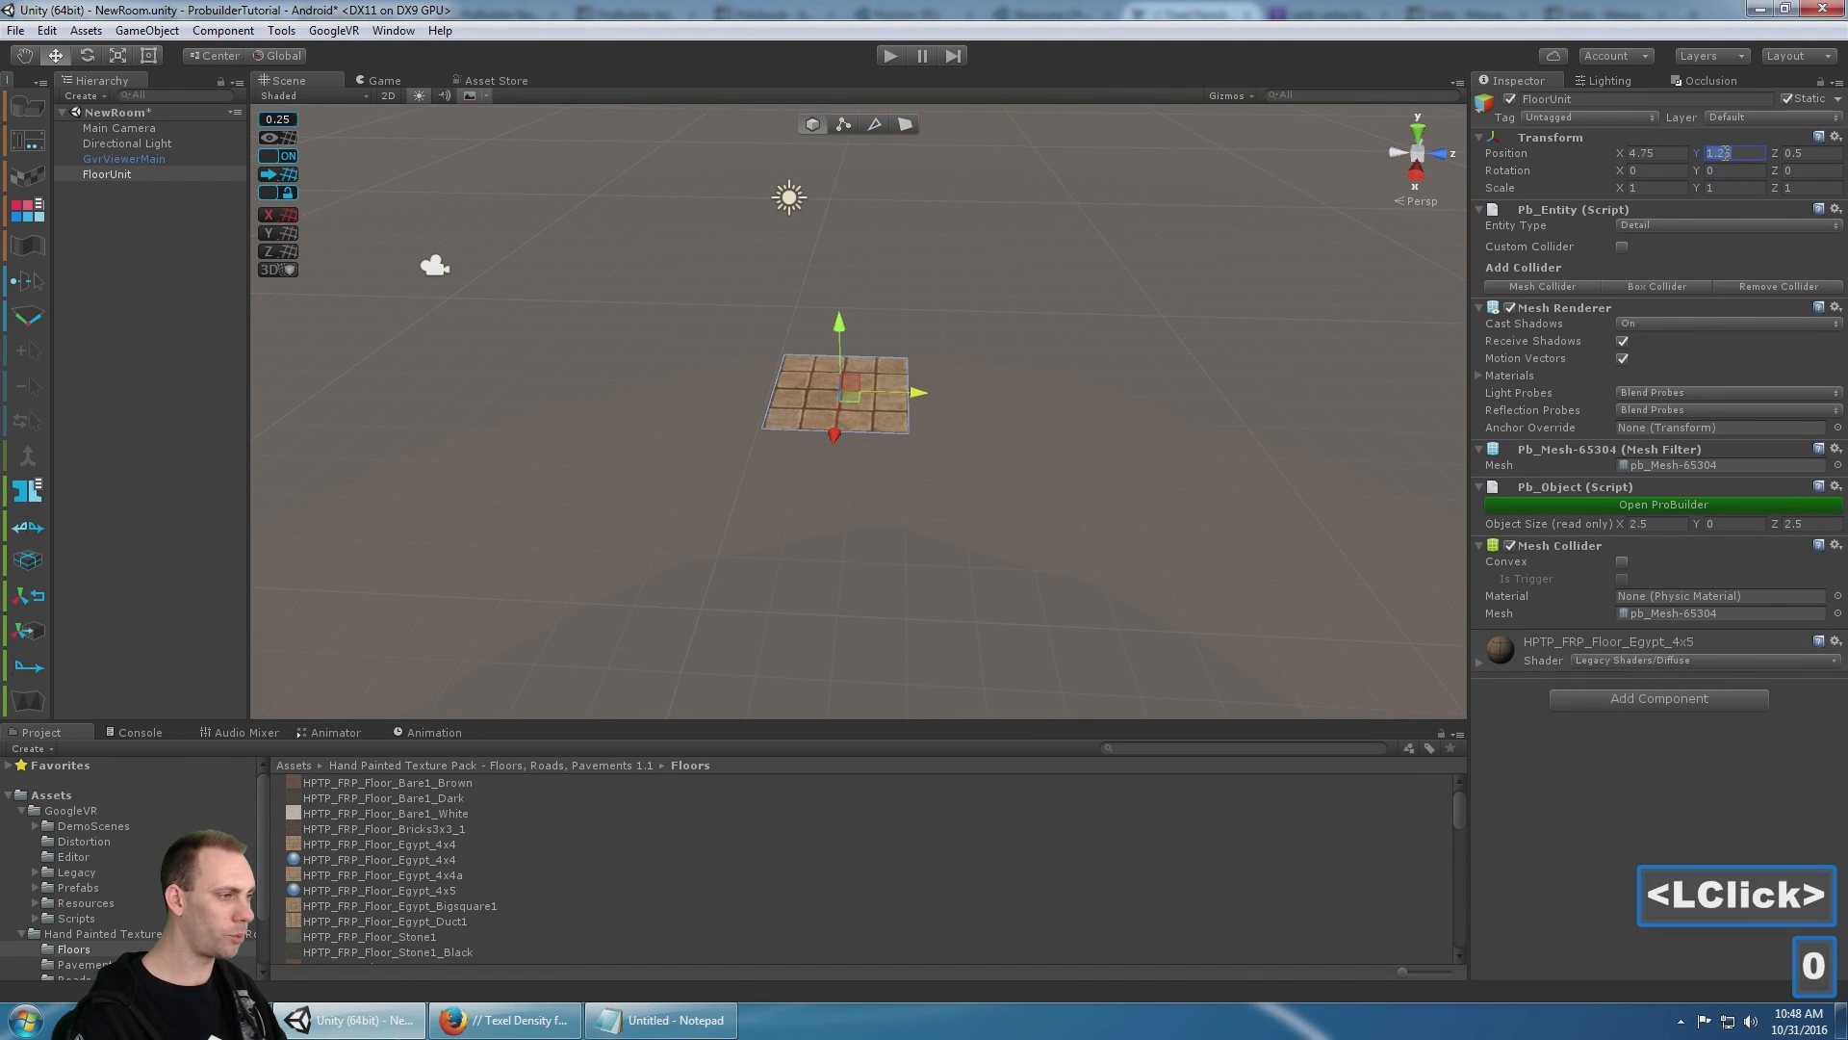
scroll(973, 438, "down", 4)
key("alt")
left_click_drag(973, 438, 1088, 424, "alt")
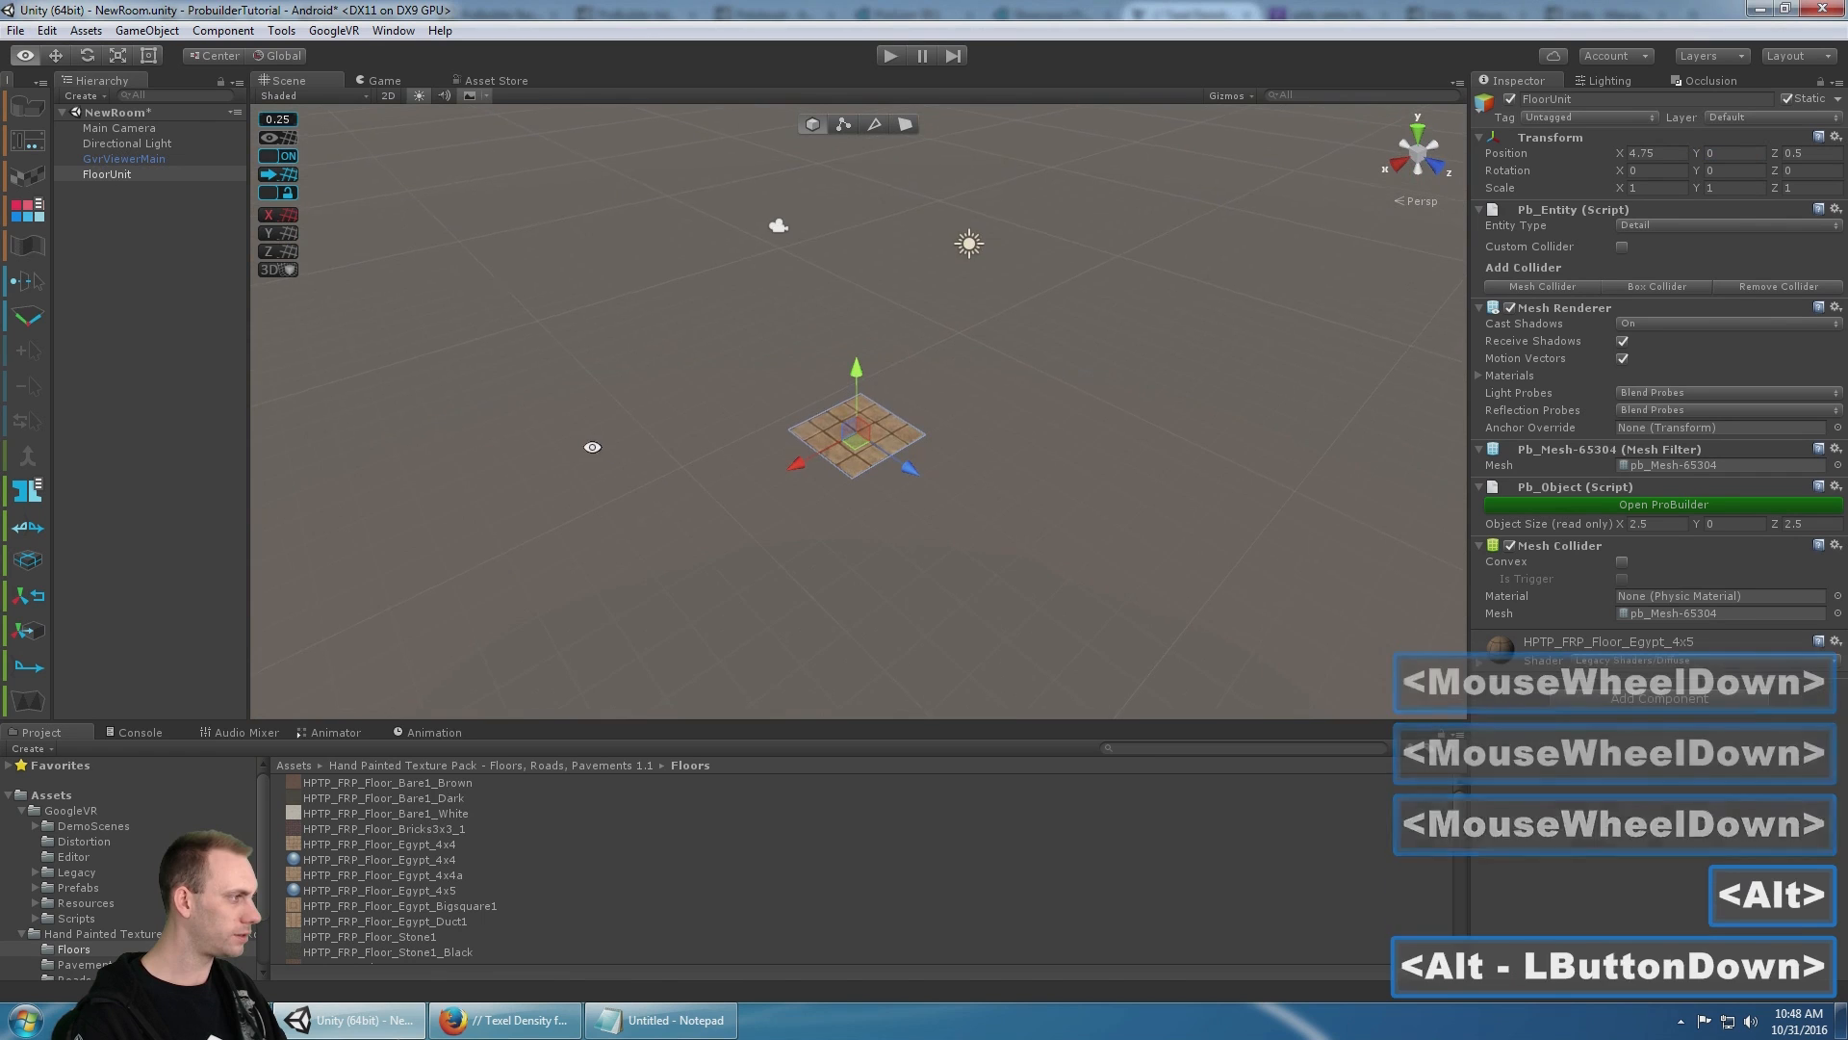
left_click(1659, 147)
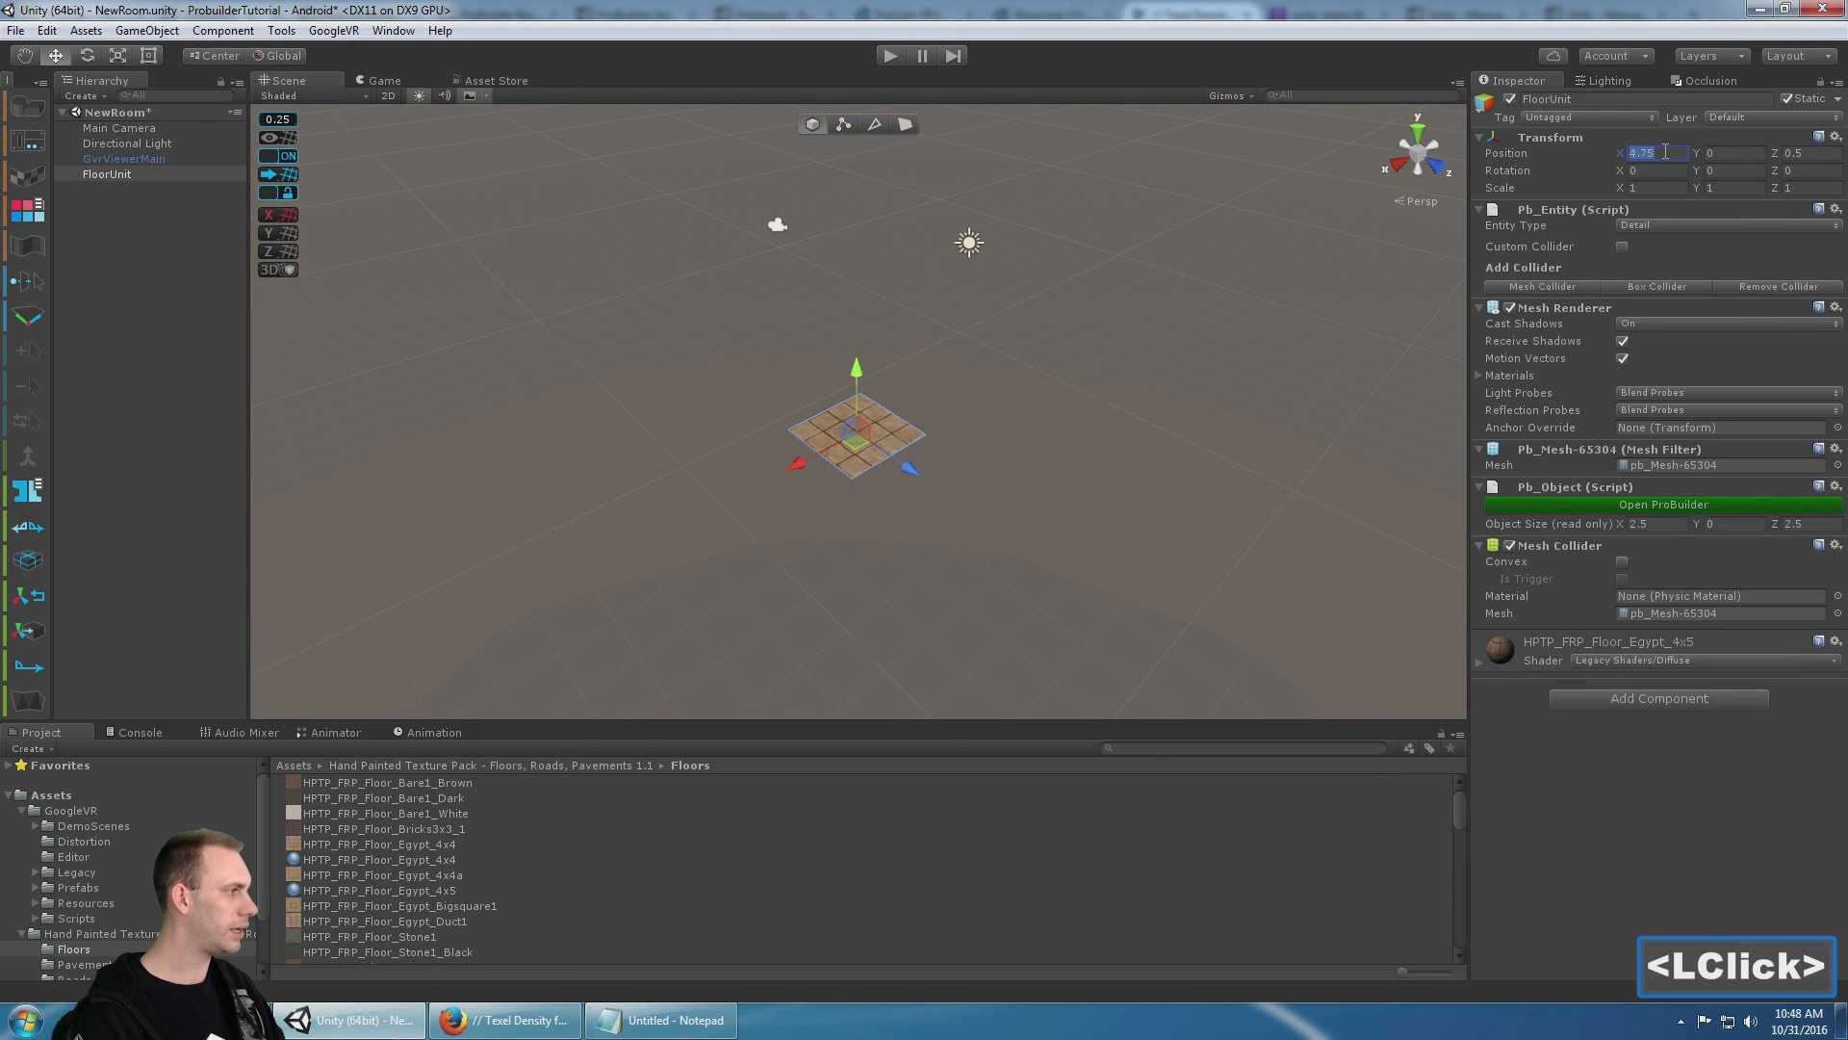
type("0")
key("Tab")
key("Tab")
type("0")
- Frame FloorUnit in the scene and examine its placement at the origin from several angles
scroll(1089, 361, "up", 5)
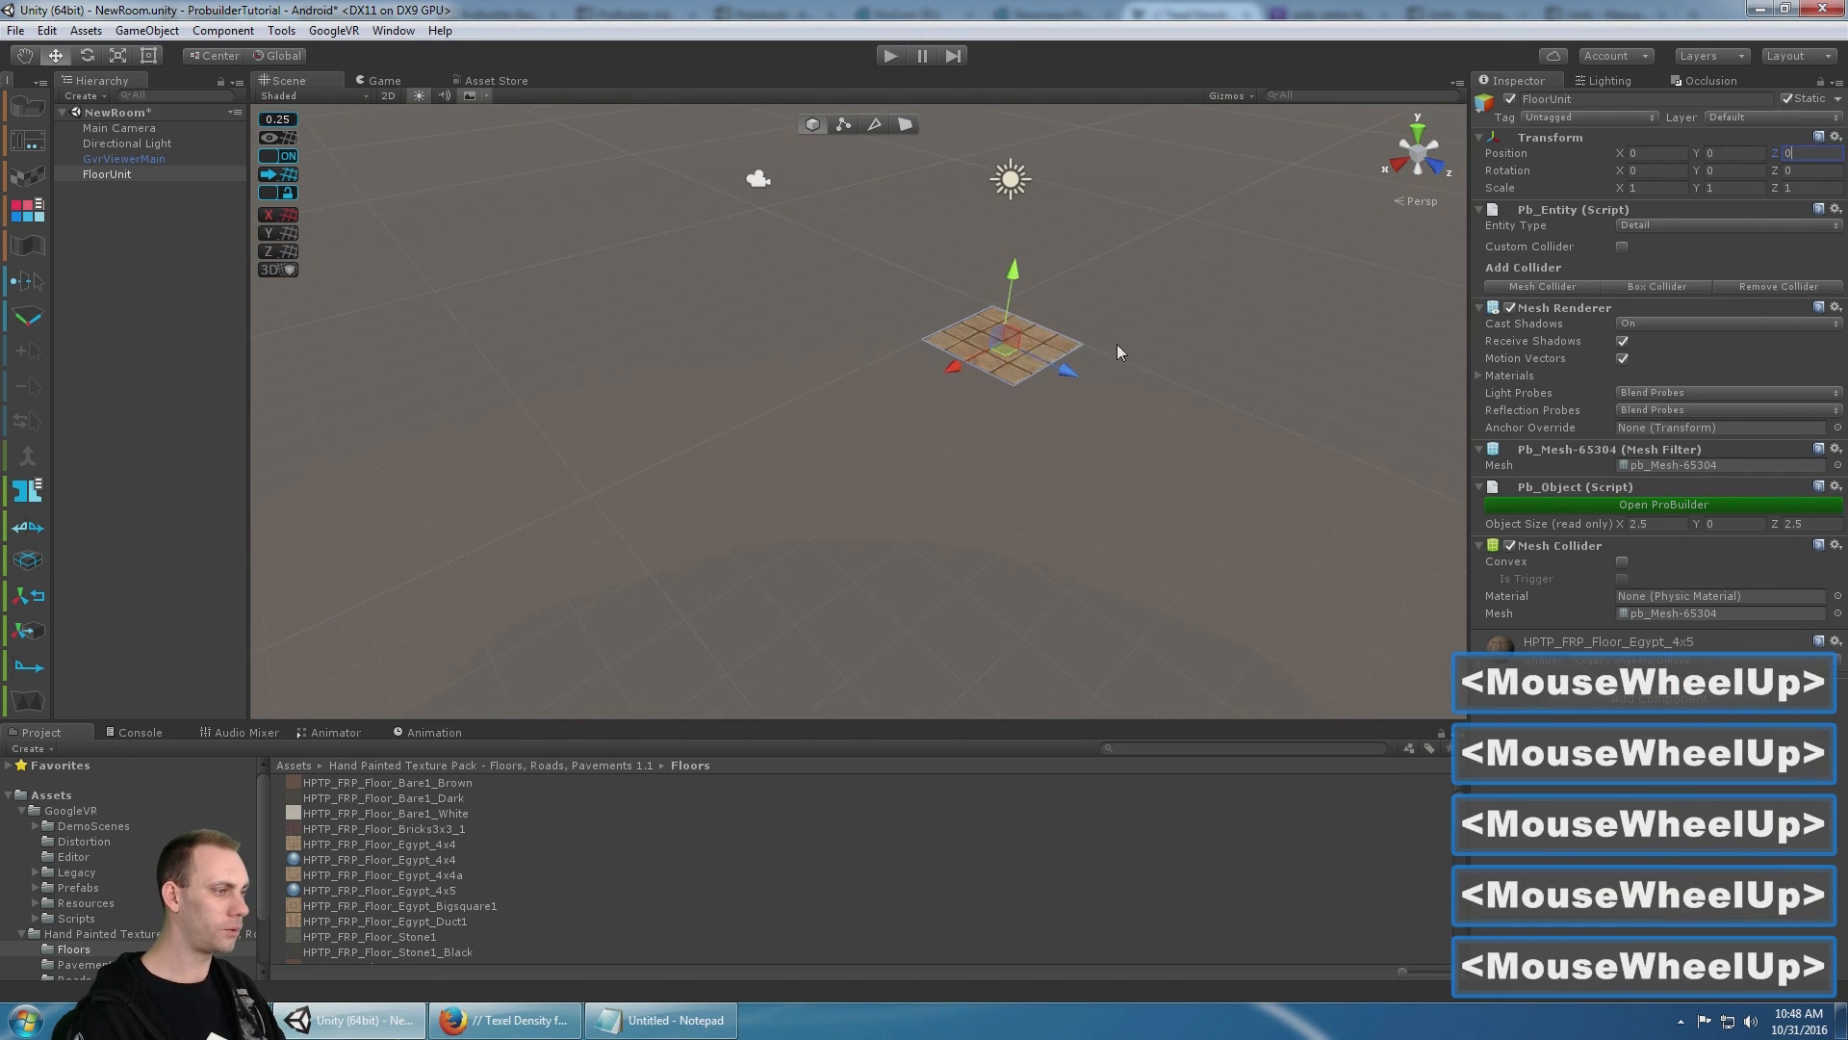
middle_click_drag(1116, 344, 834, 509)
left_click_drag(834, 508, 870, 410, "alt")
key("f")
scroll(909, 368, "down", 5)
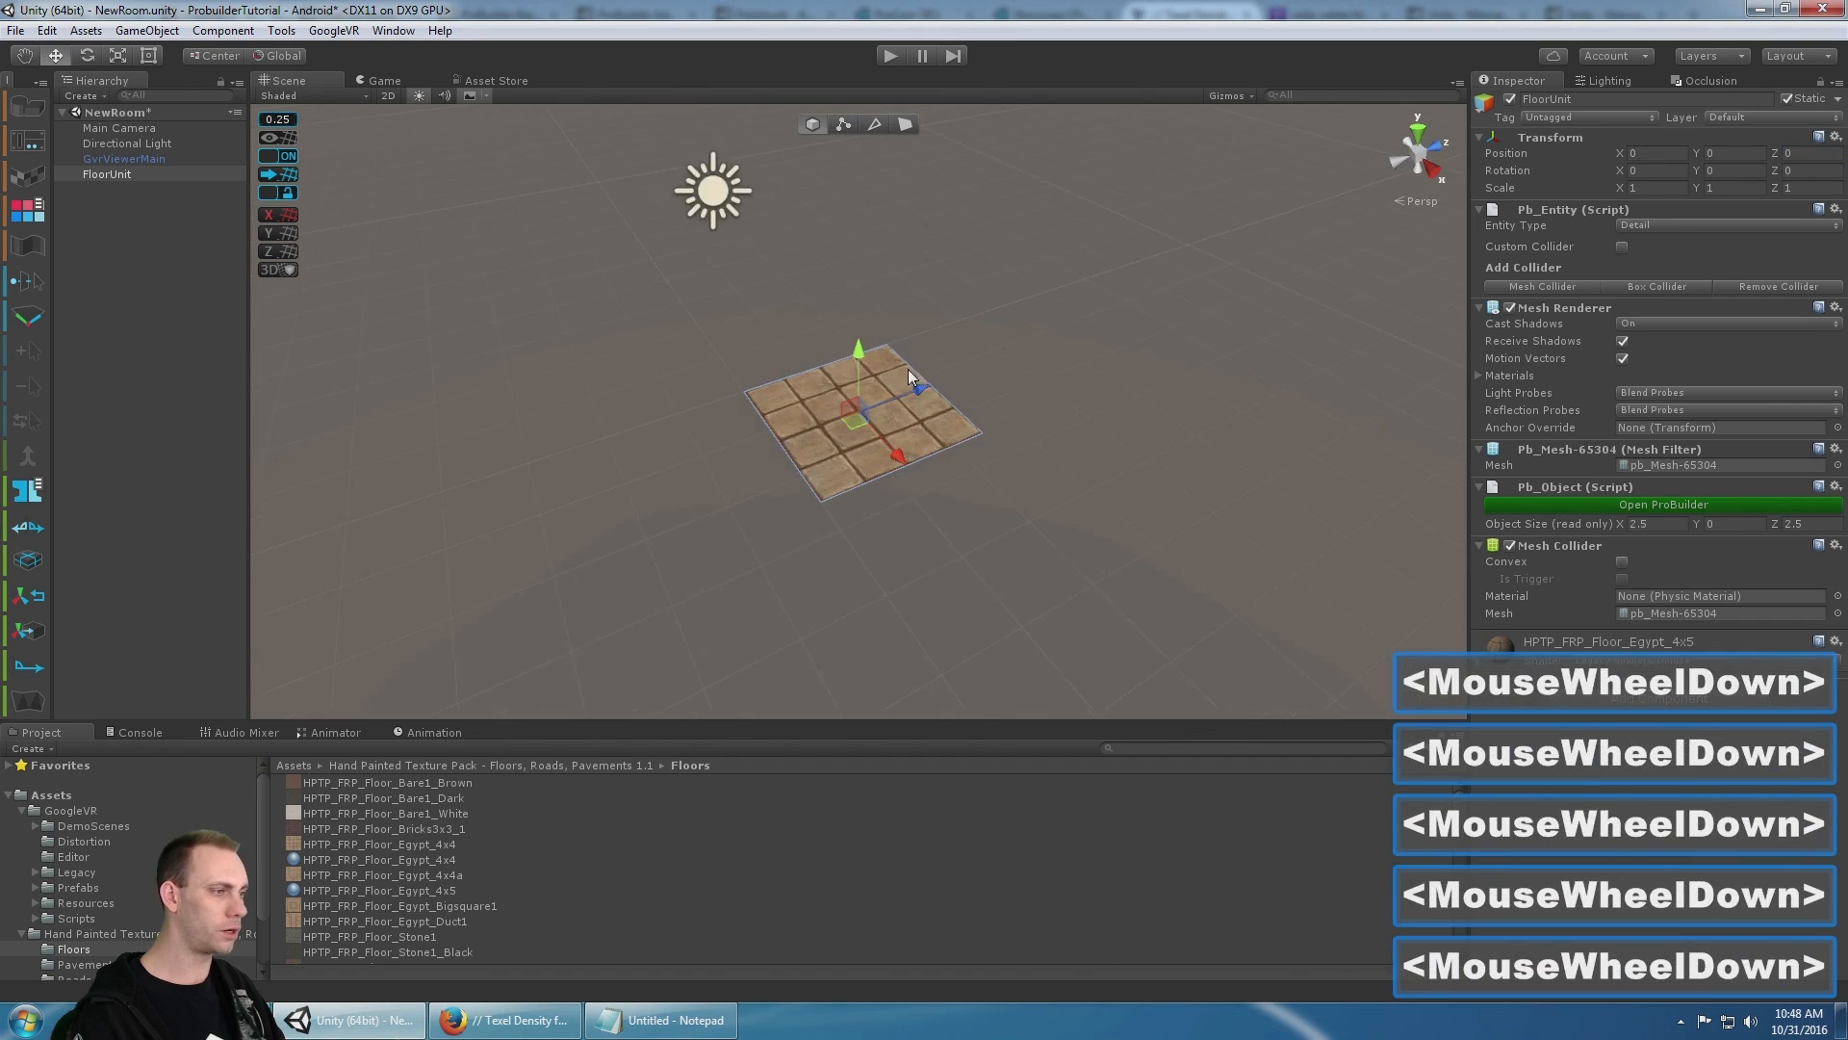
scroll(909, 367, "down", 3)
left_click_drag(761, 394, 909, 425, "alt")
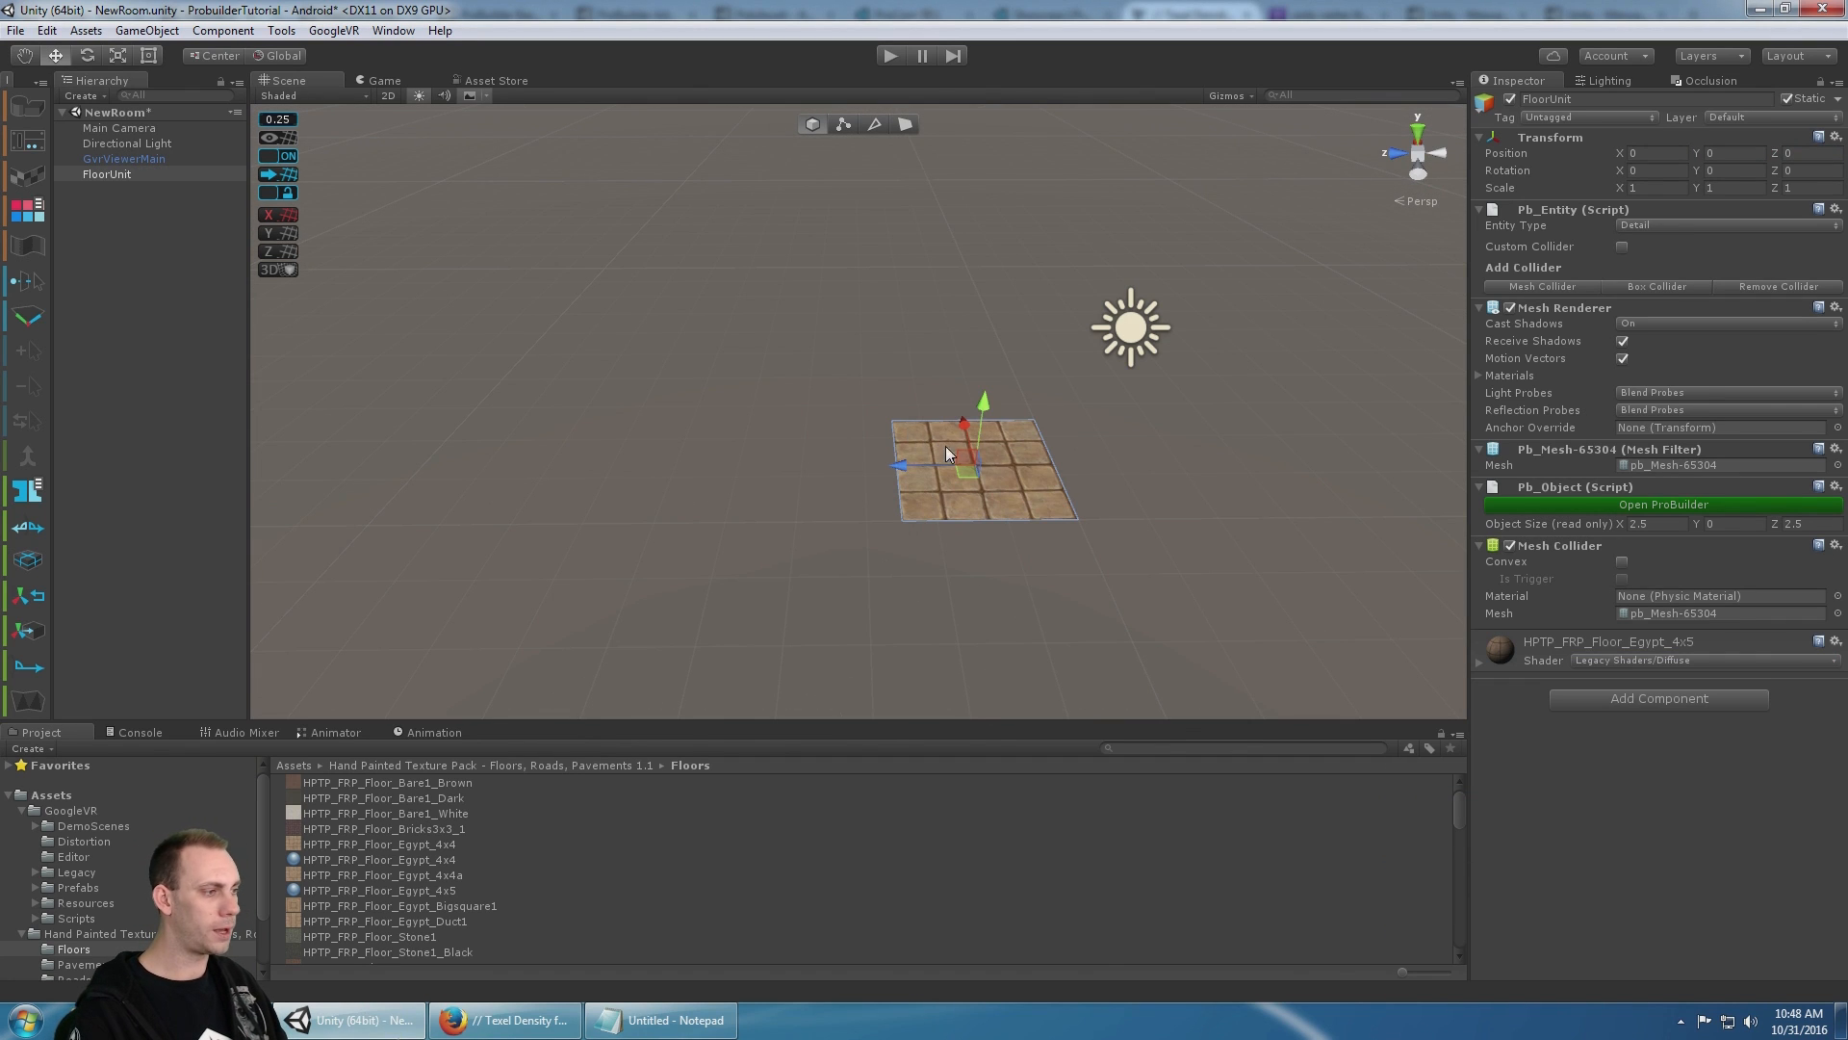
scroll(932, 443, "up", 1)
middle_click_drag(932, 443, 1054, 535)
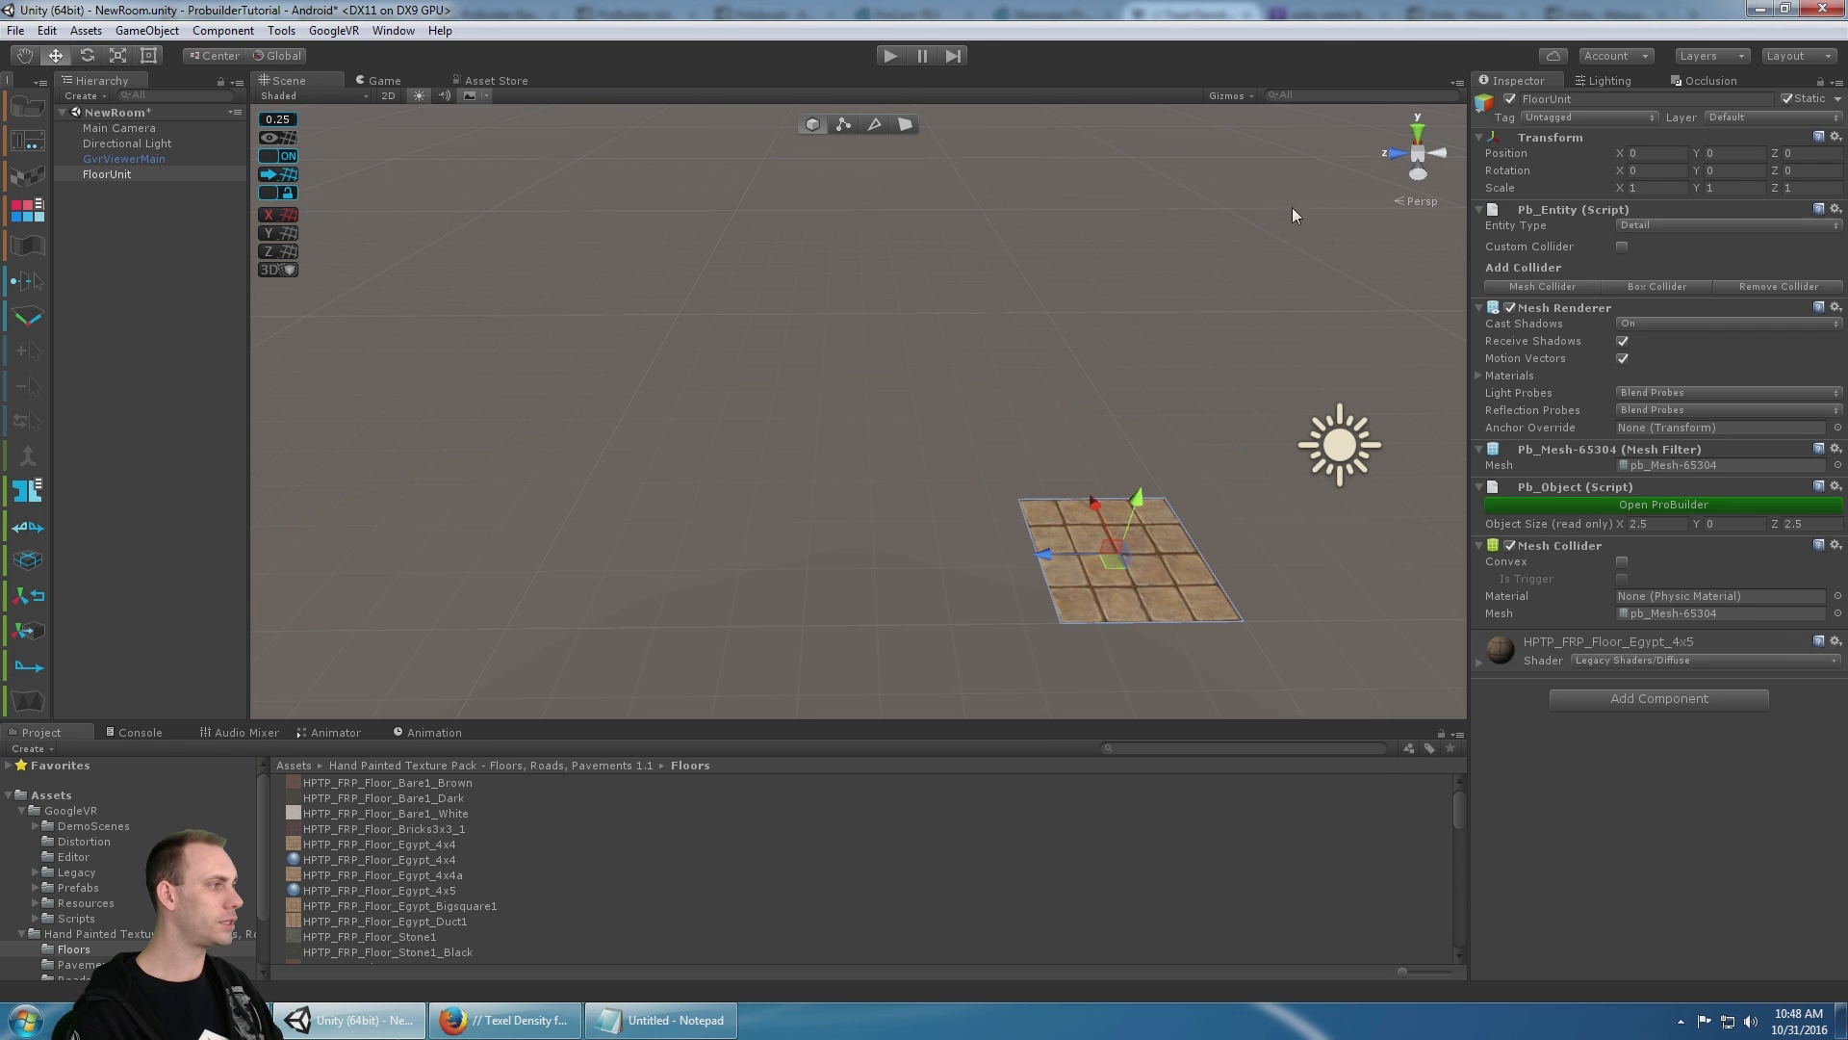
left_click(1597, 82)
left_click(1522, 79)
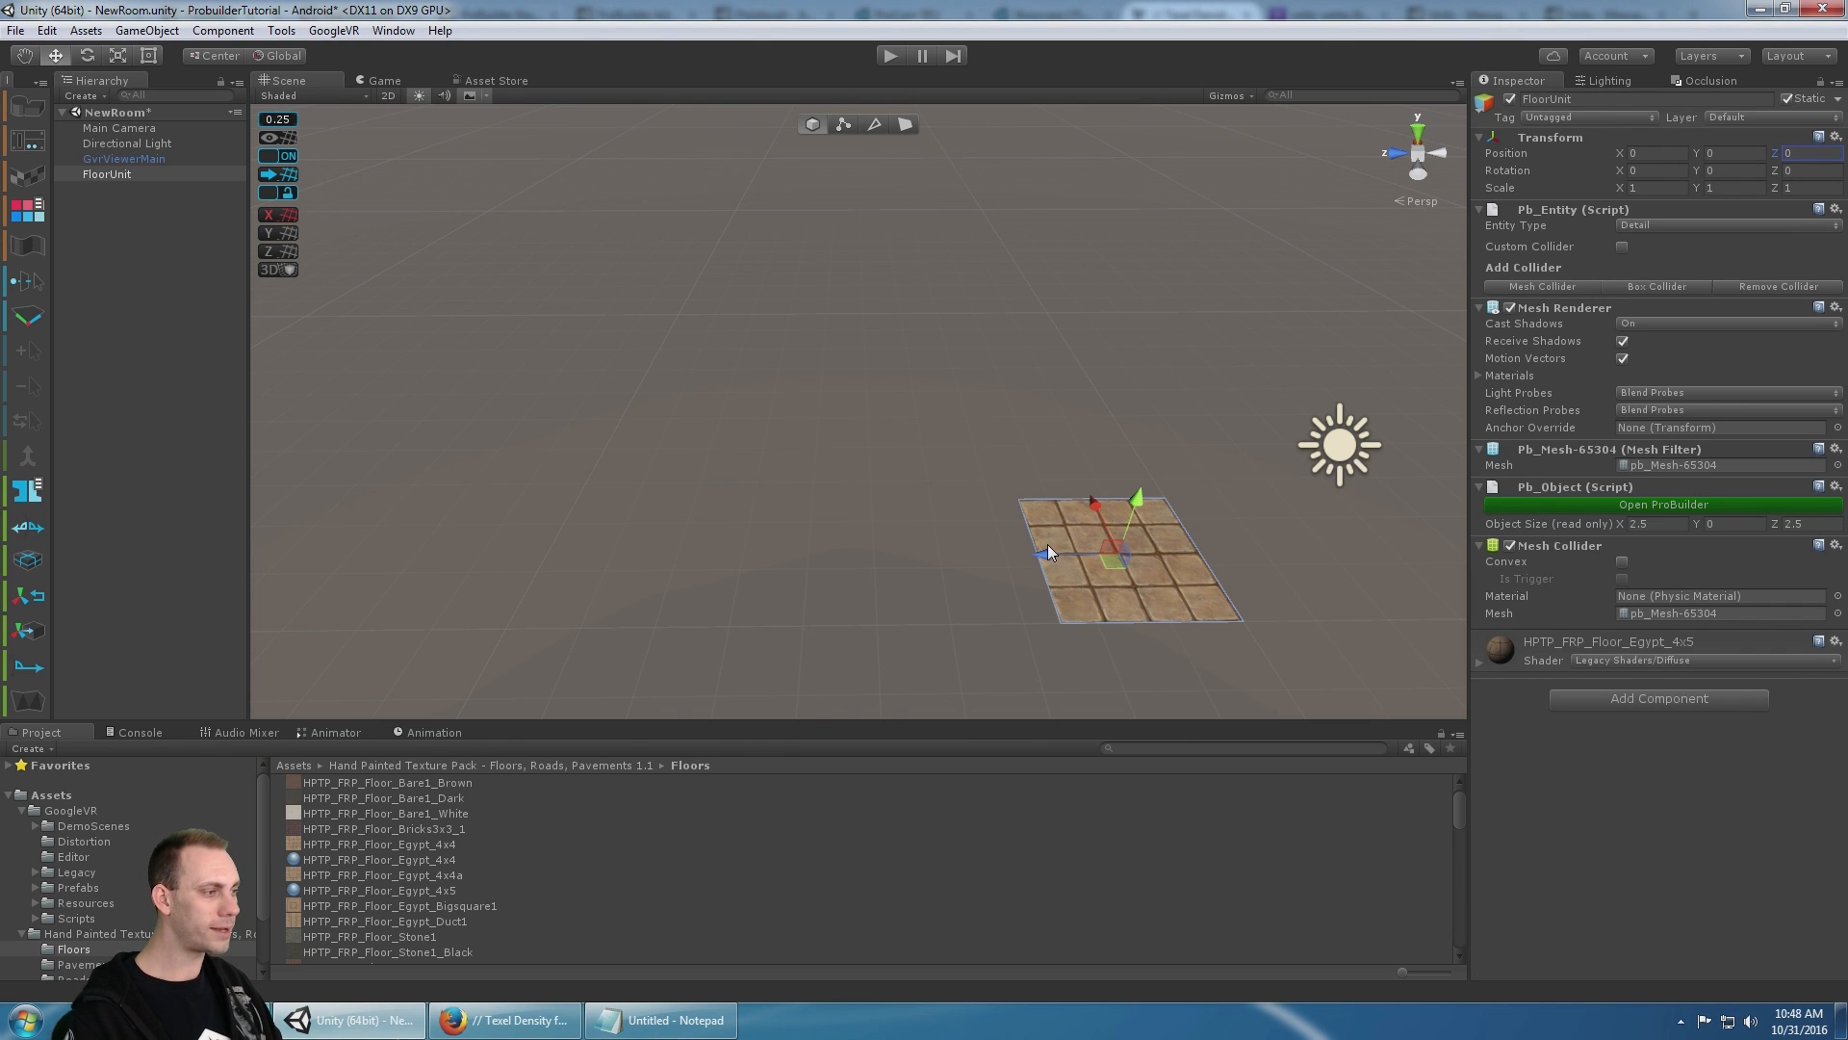
- Switch ProBuilder to edge selection mode with FloorUnit selected
left_click(1062, 522)
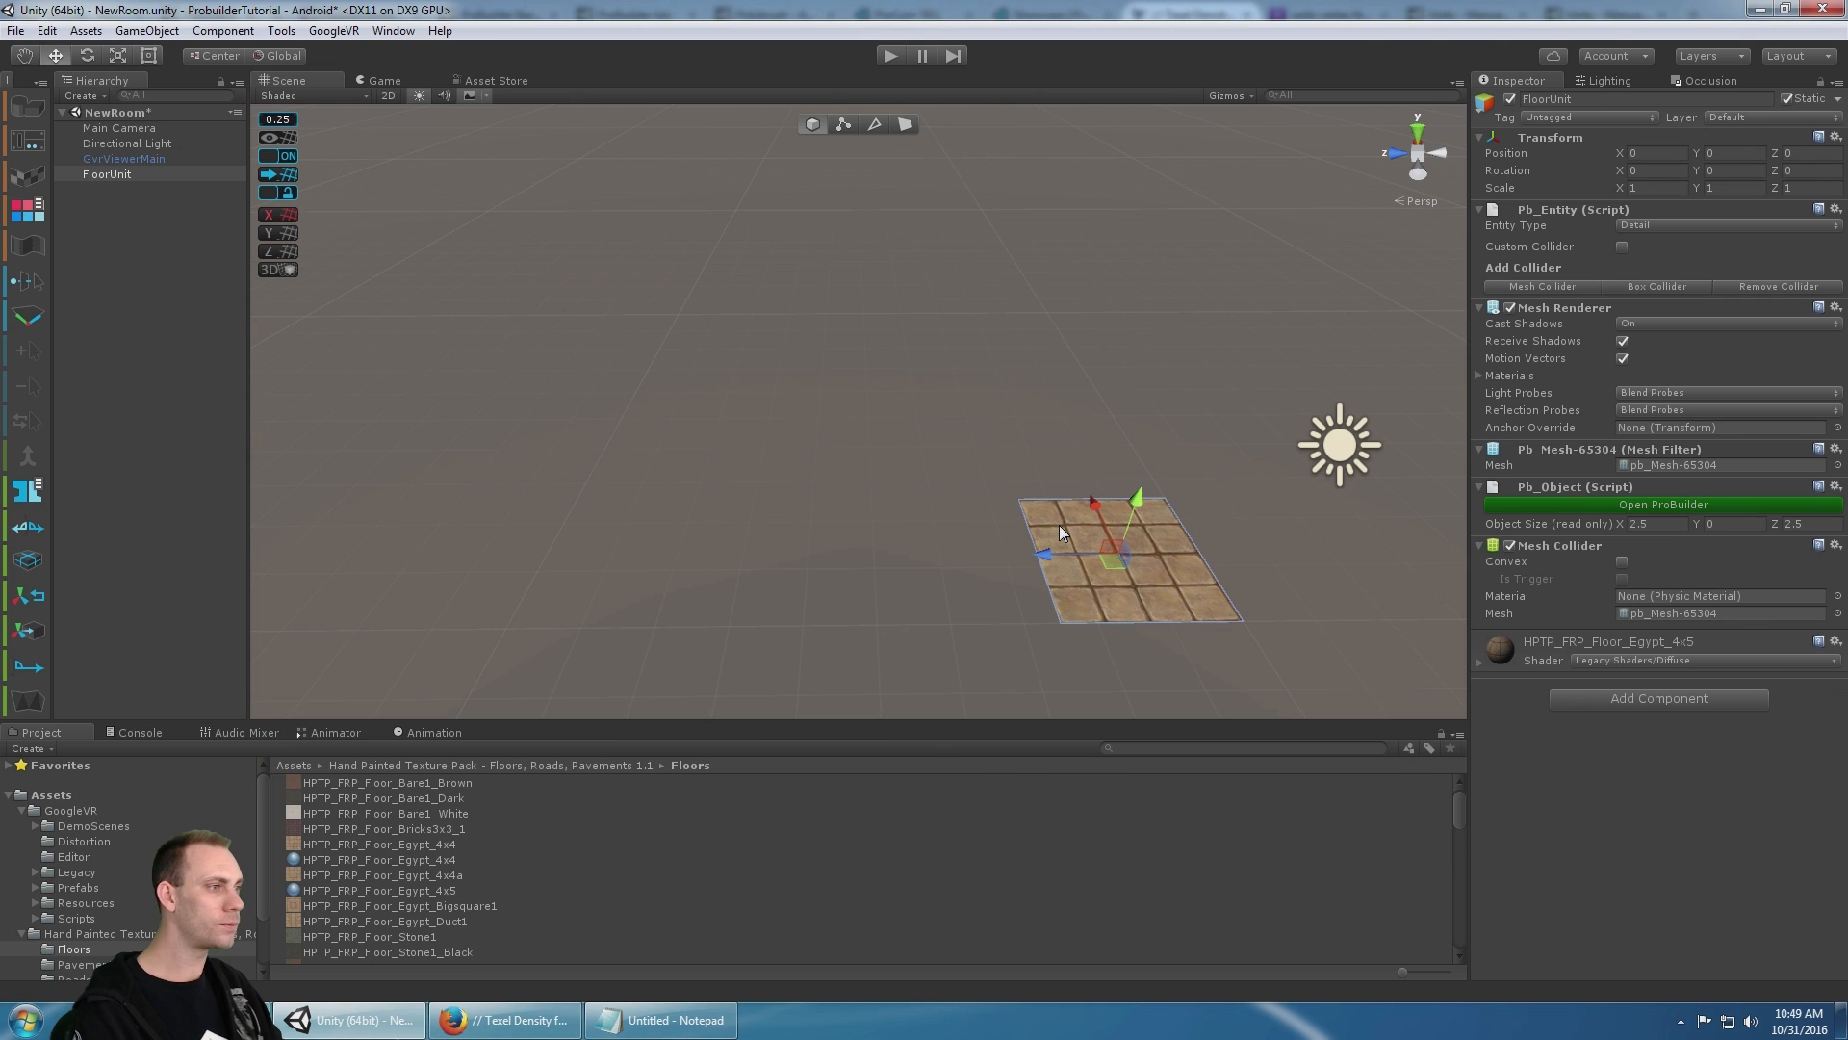
middle_click_drag(1117, 508, 818, 189)
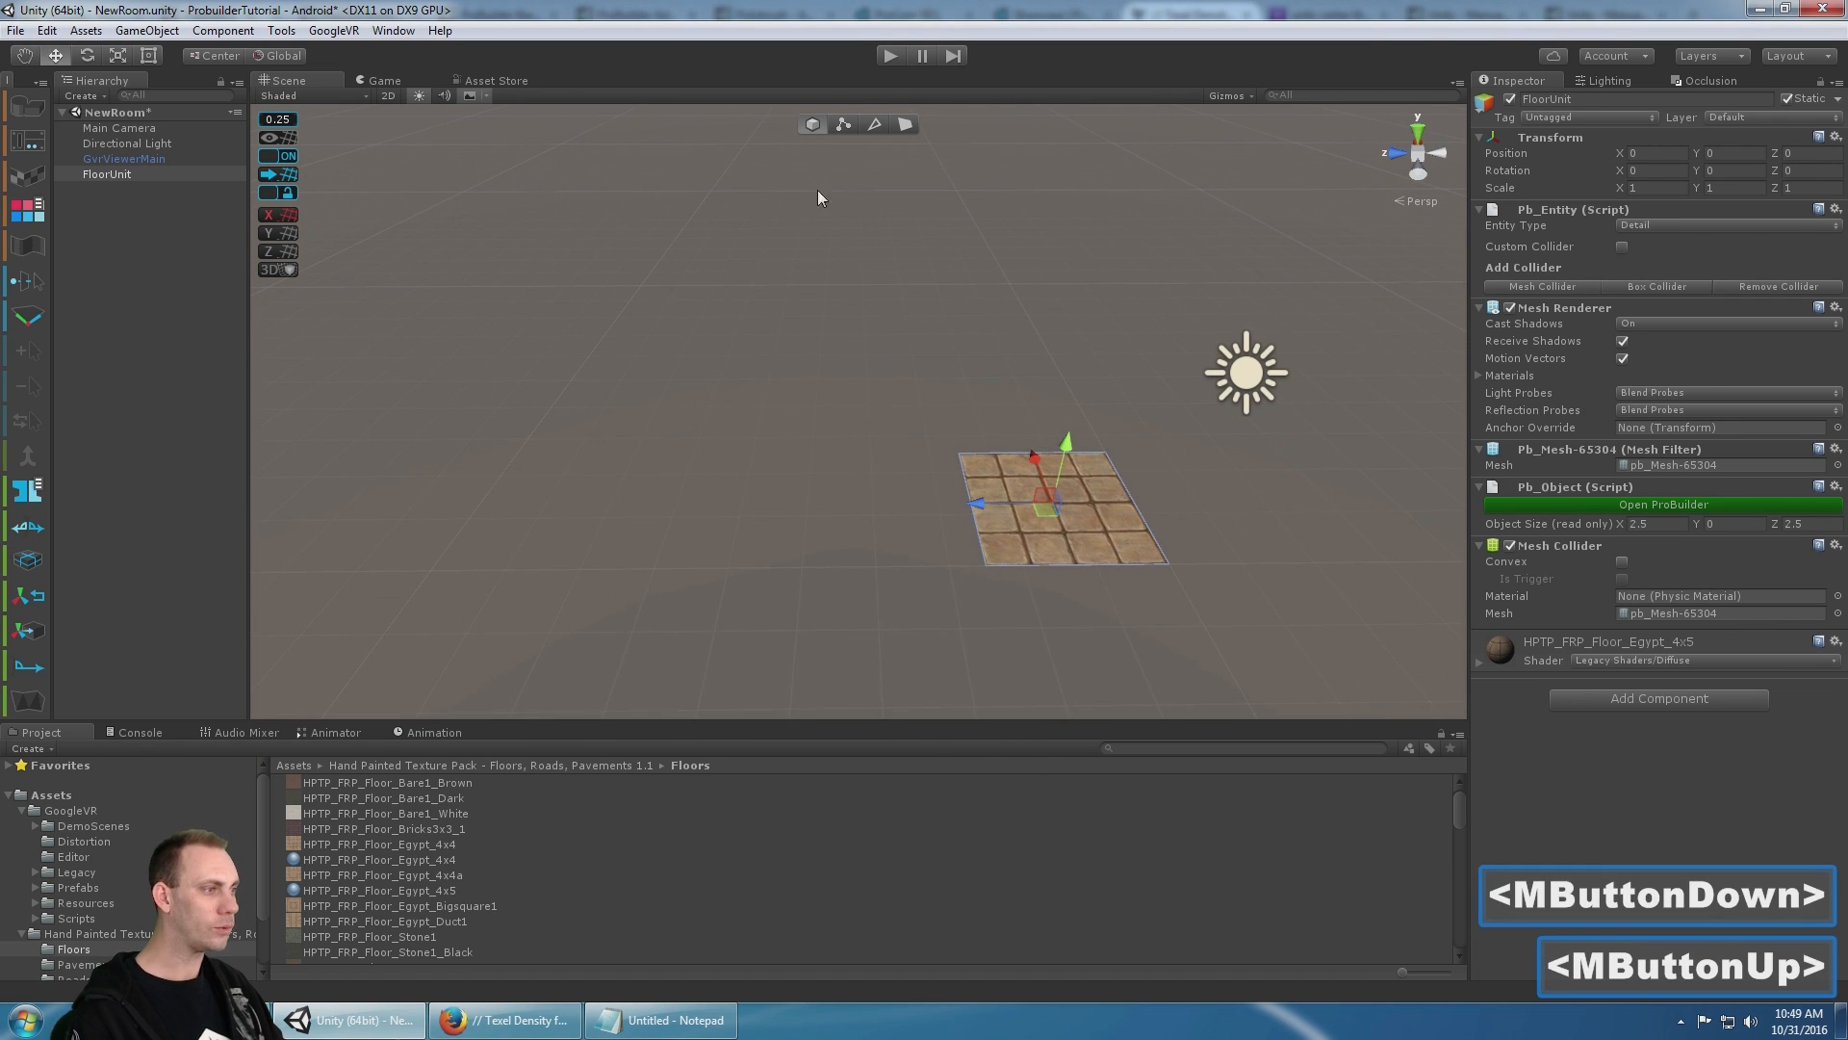
left_click(874, 125)
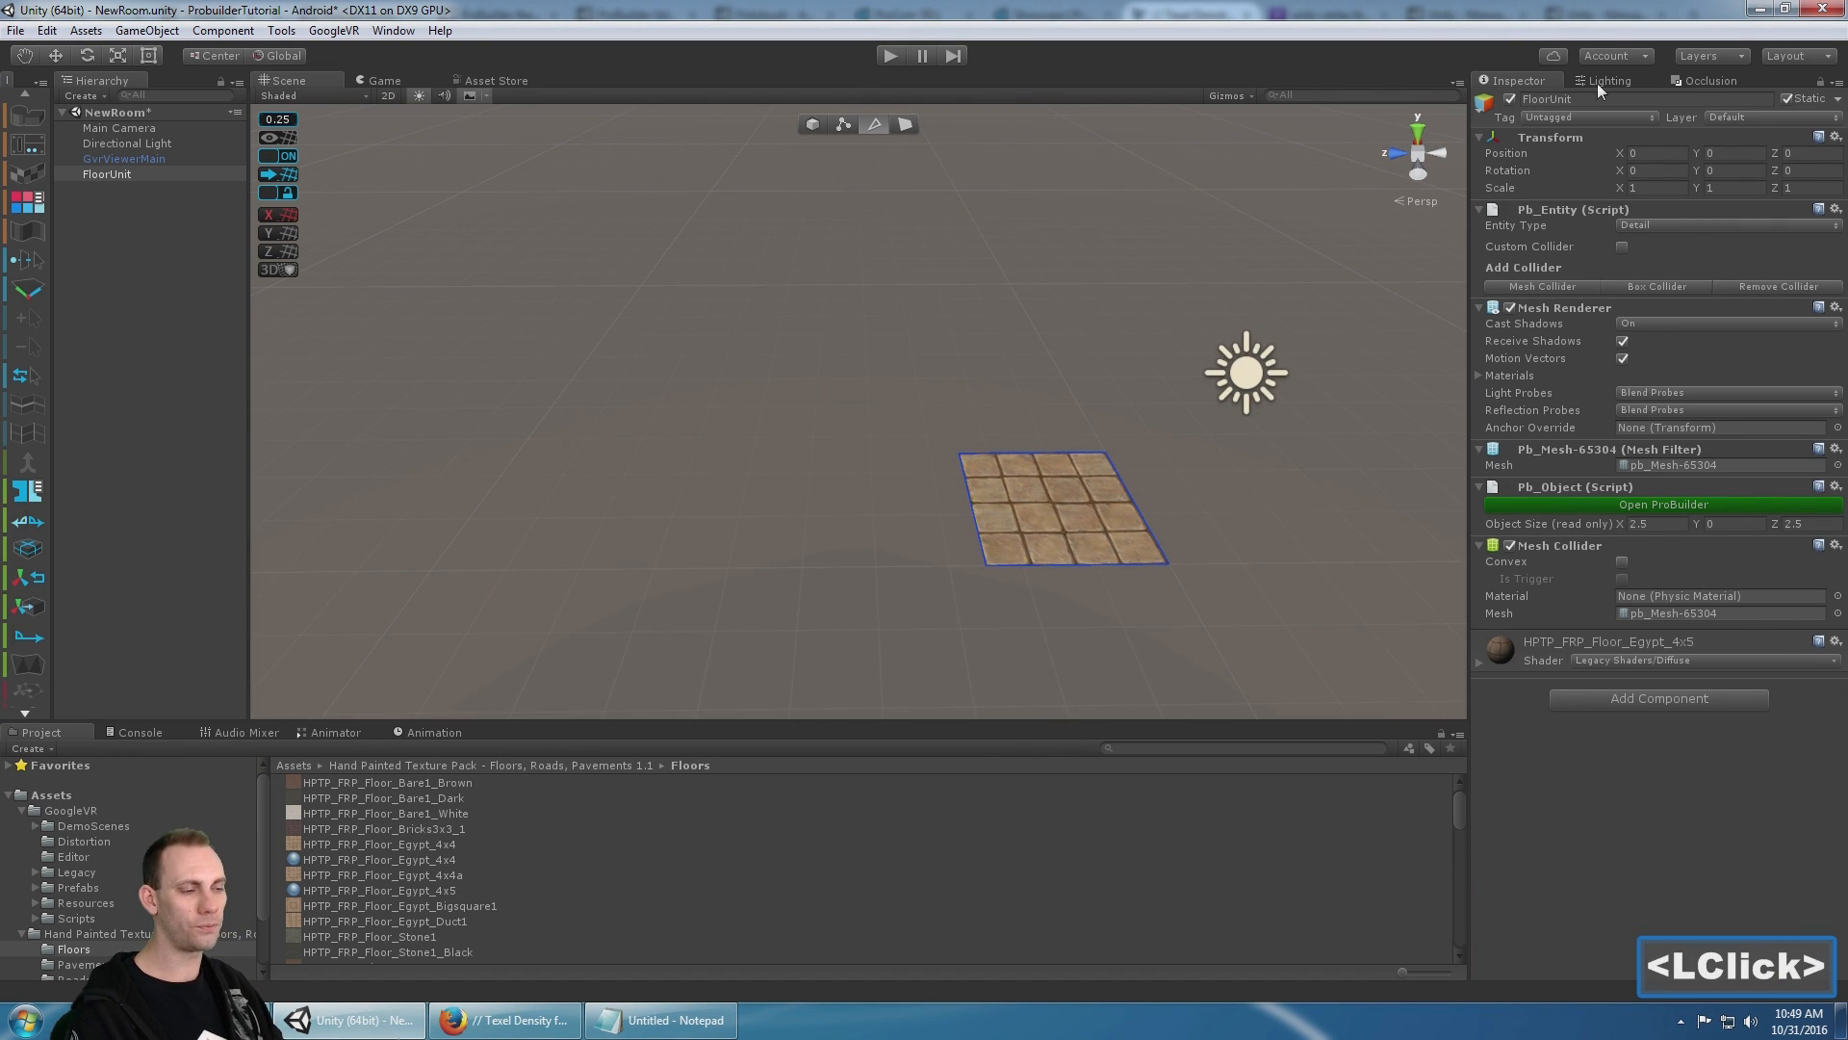
- Examine the Rendering Path options in the Android player settings, move the Build Settings window aside and reselect FloorUnit
left_click(17, 31)
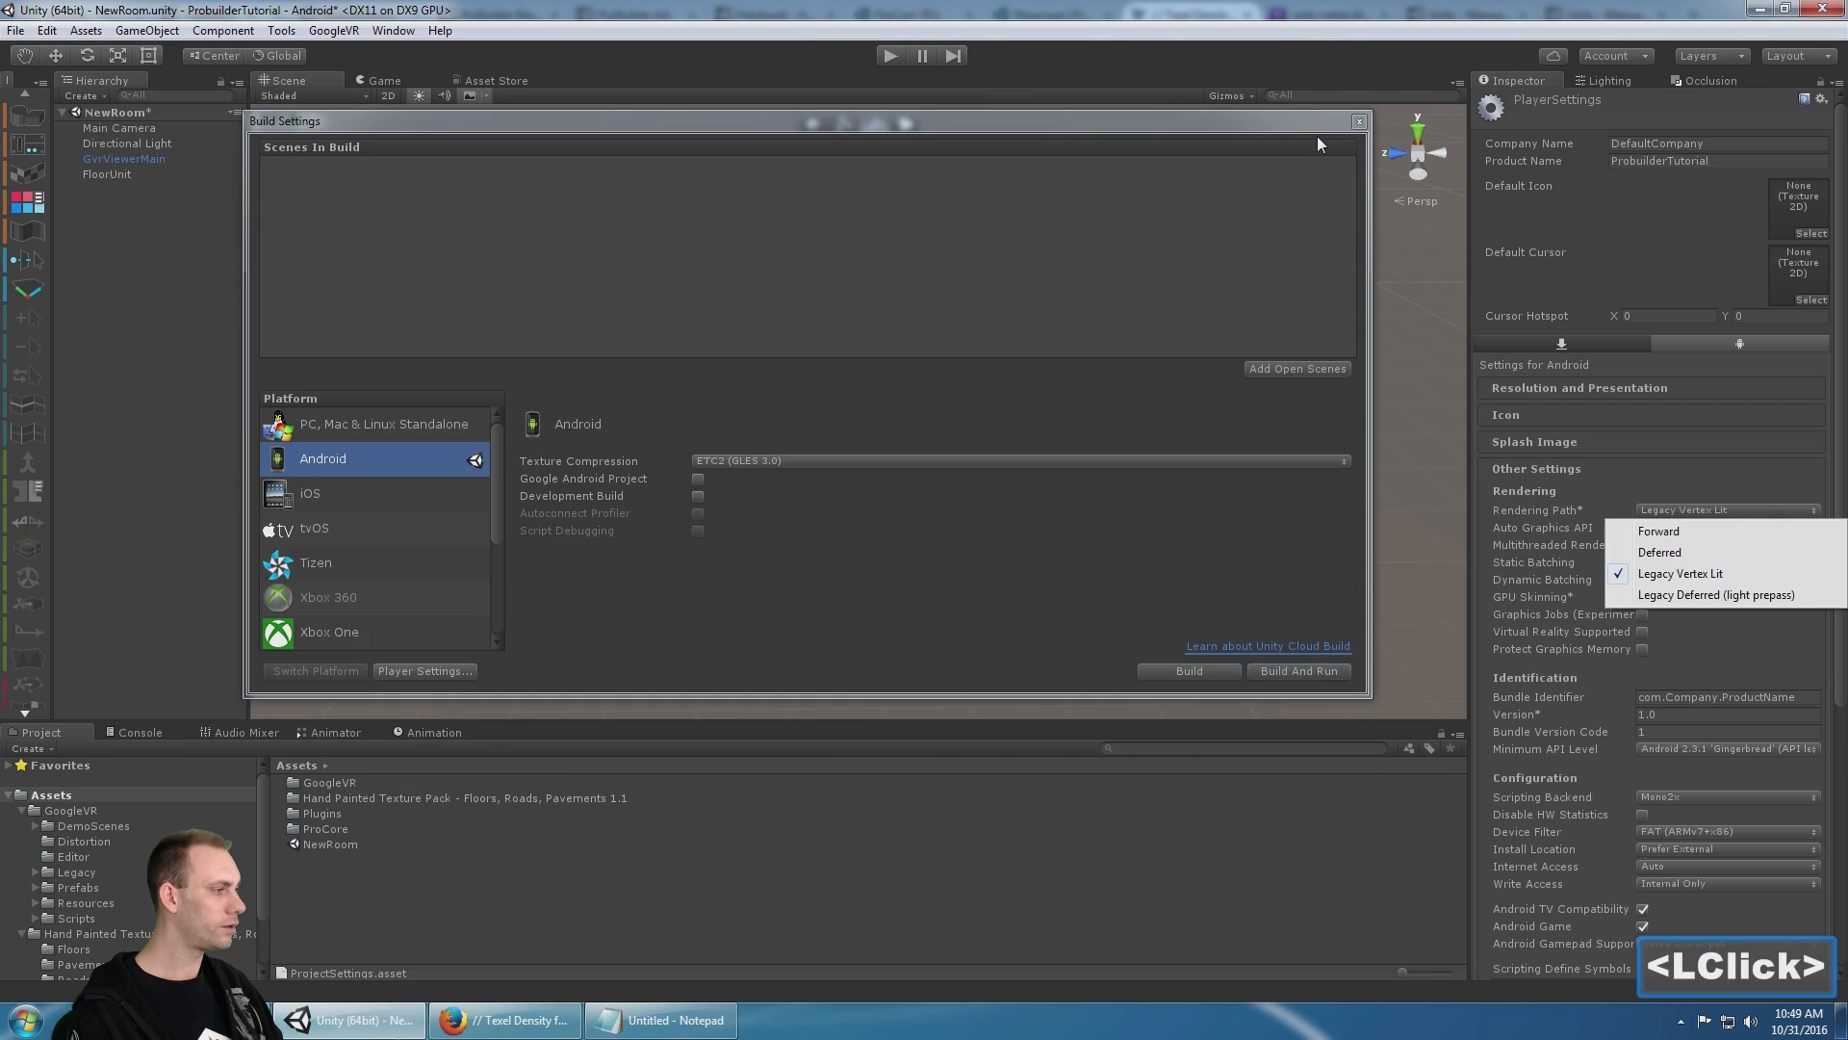
left_click(1317, 136)
left_click_drag(1305, 125, 1258, 775)
left_click(1020, 488)
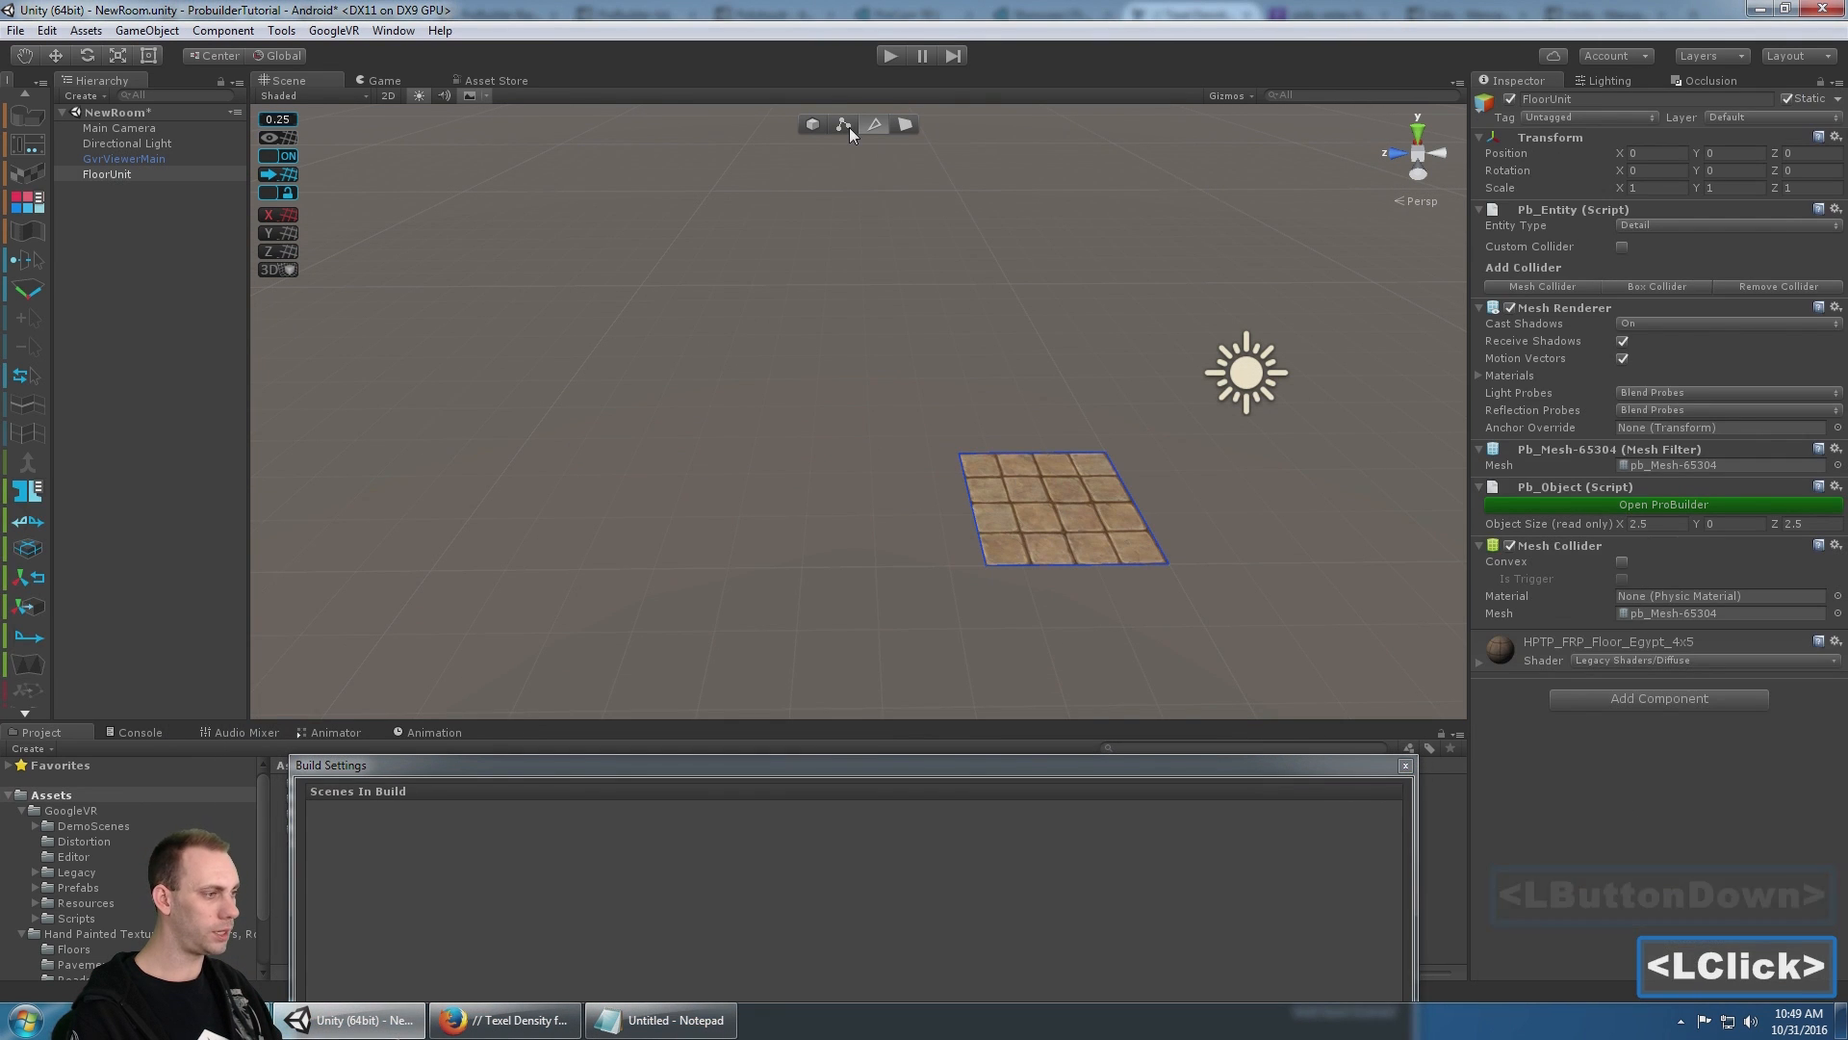
- Try stretching FloorUnit's side edge along Z to a size of 10, switch to vertex selection and undo the stretch
left_click(980, 510)
left_click_drag(899, 501, 408, 504)
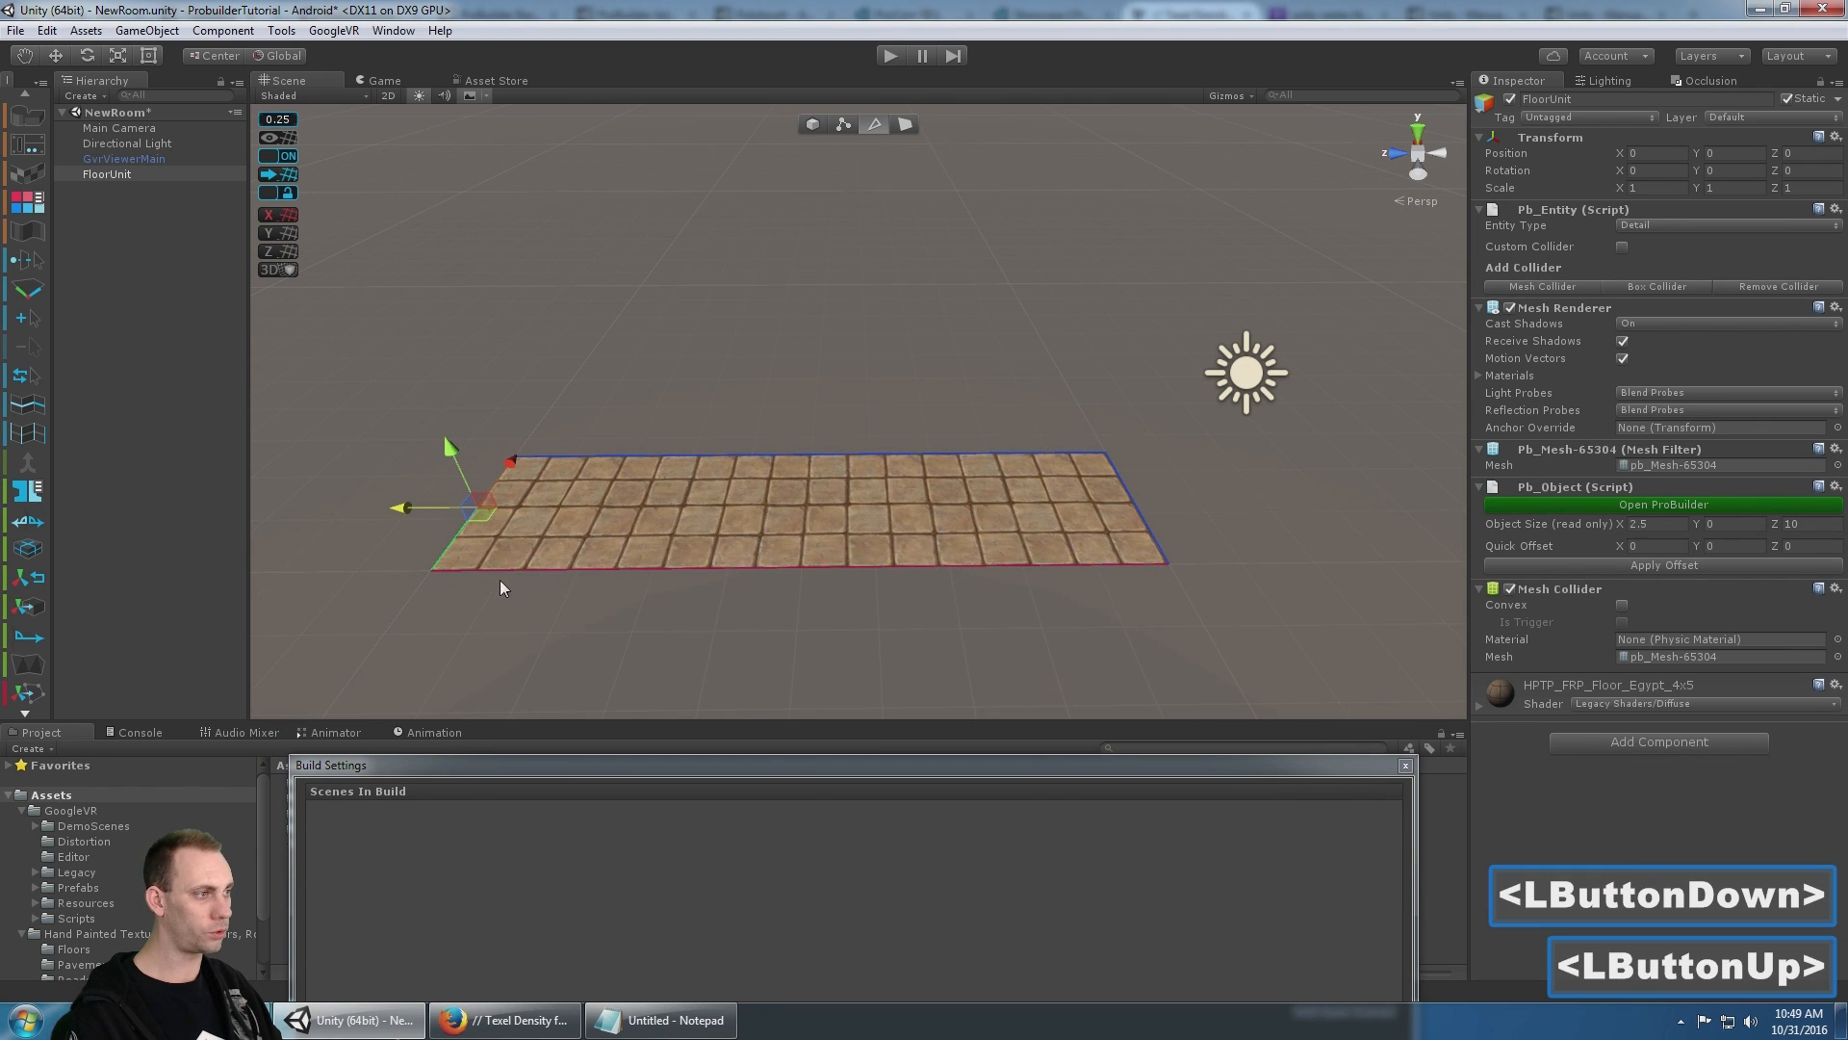
left_click(844, 125)
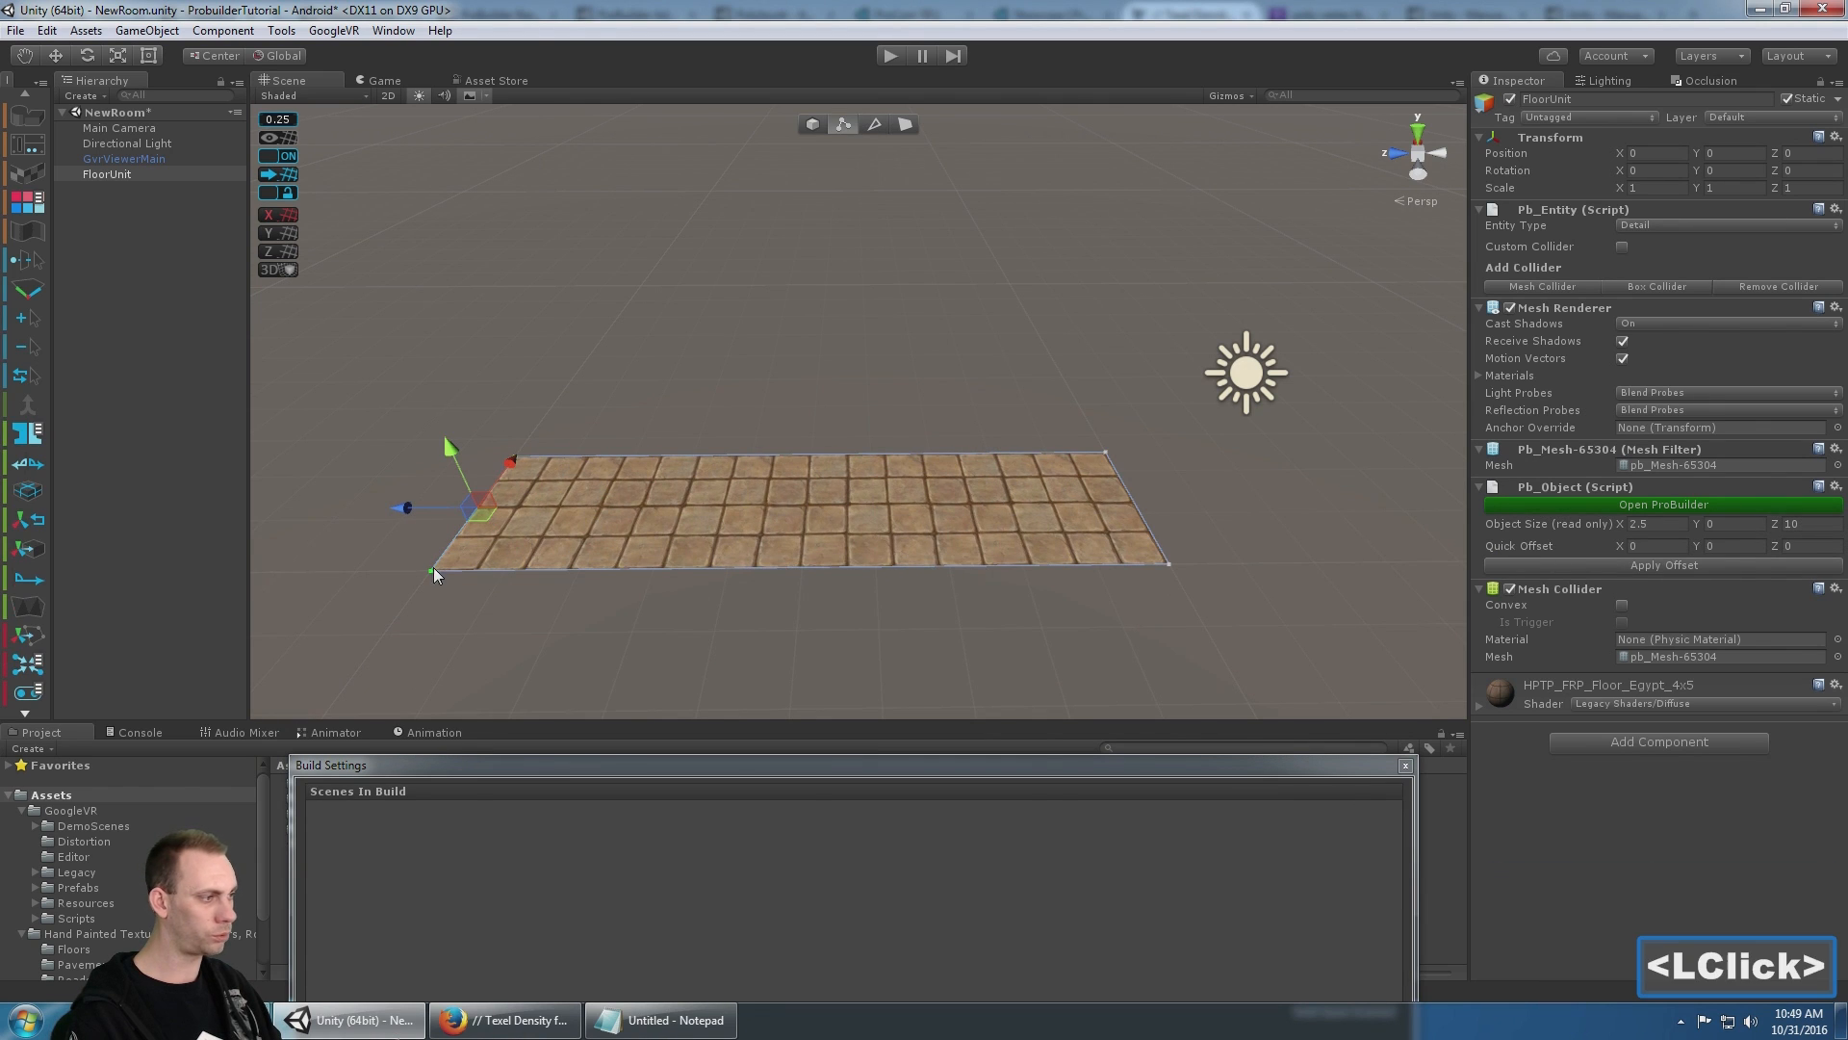
key("ctrl+z")
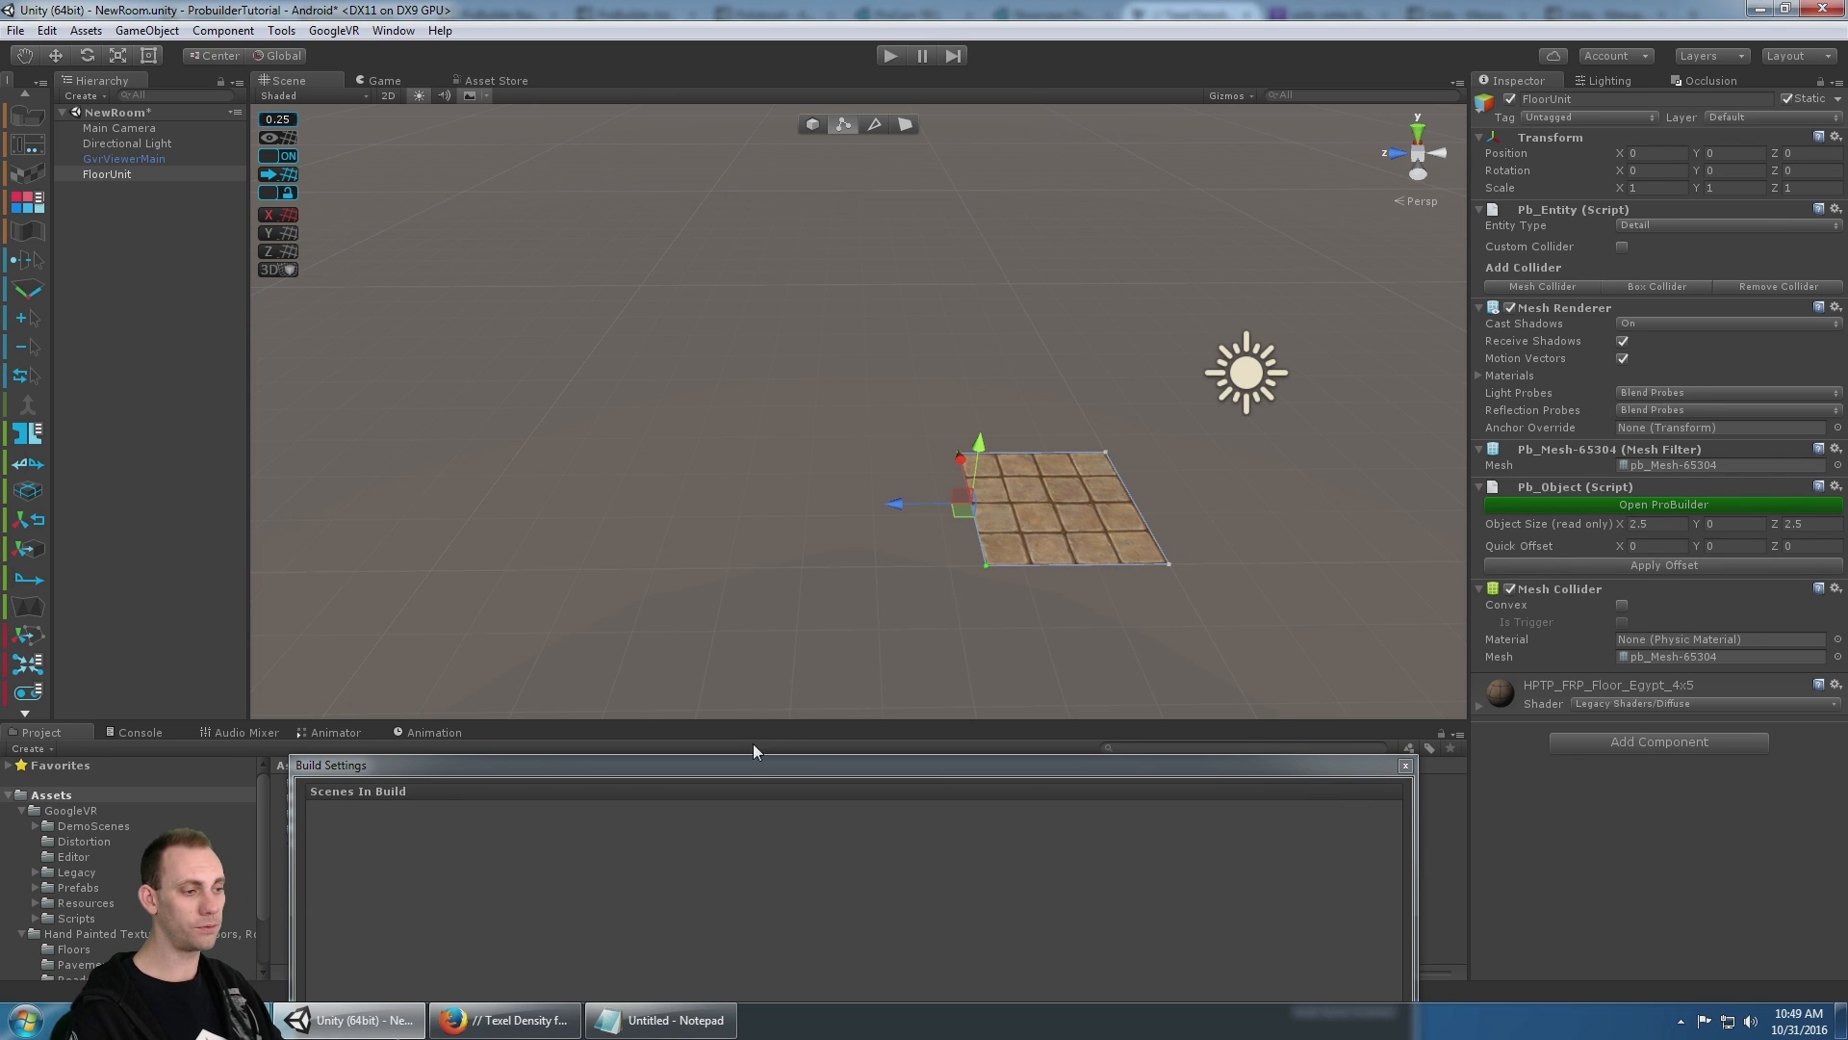
- Review the Android player settings once more and close the Build Settings window
left_click_drag(751, 855, 647, 320)
left_click(374, 870)
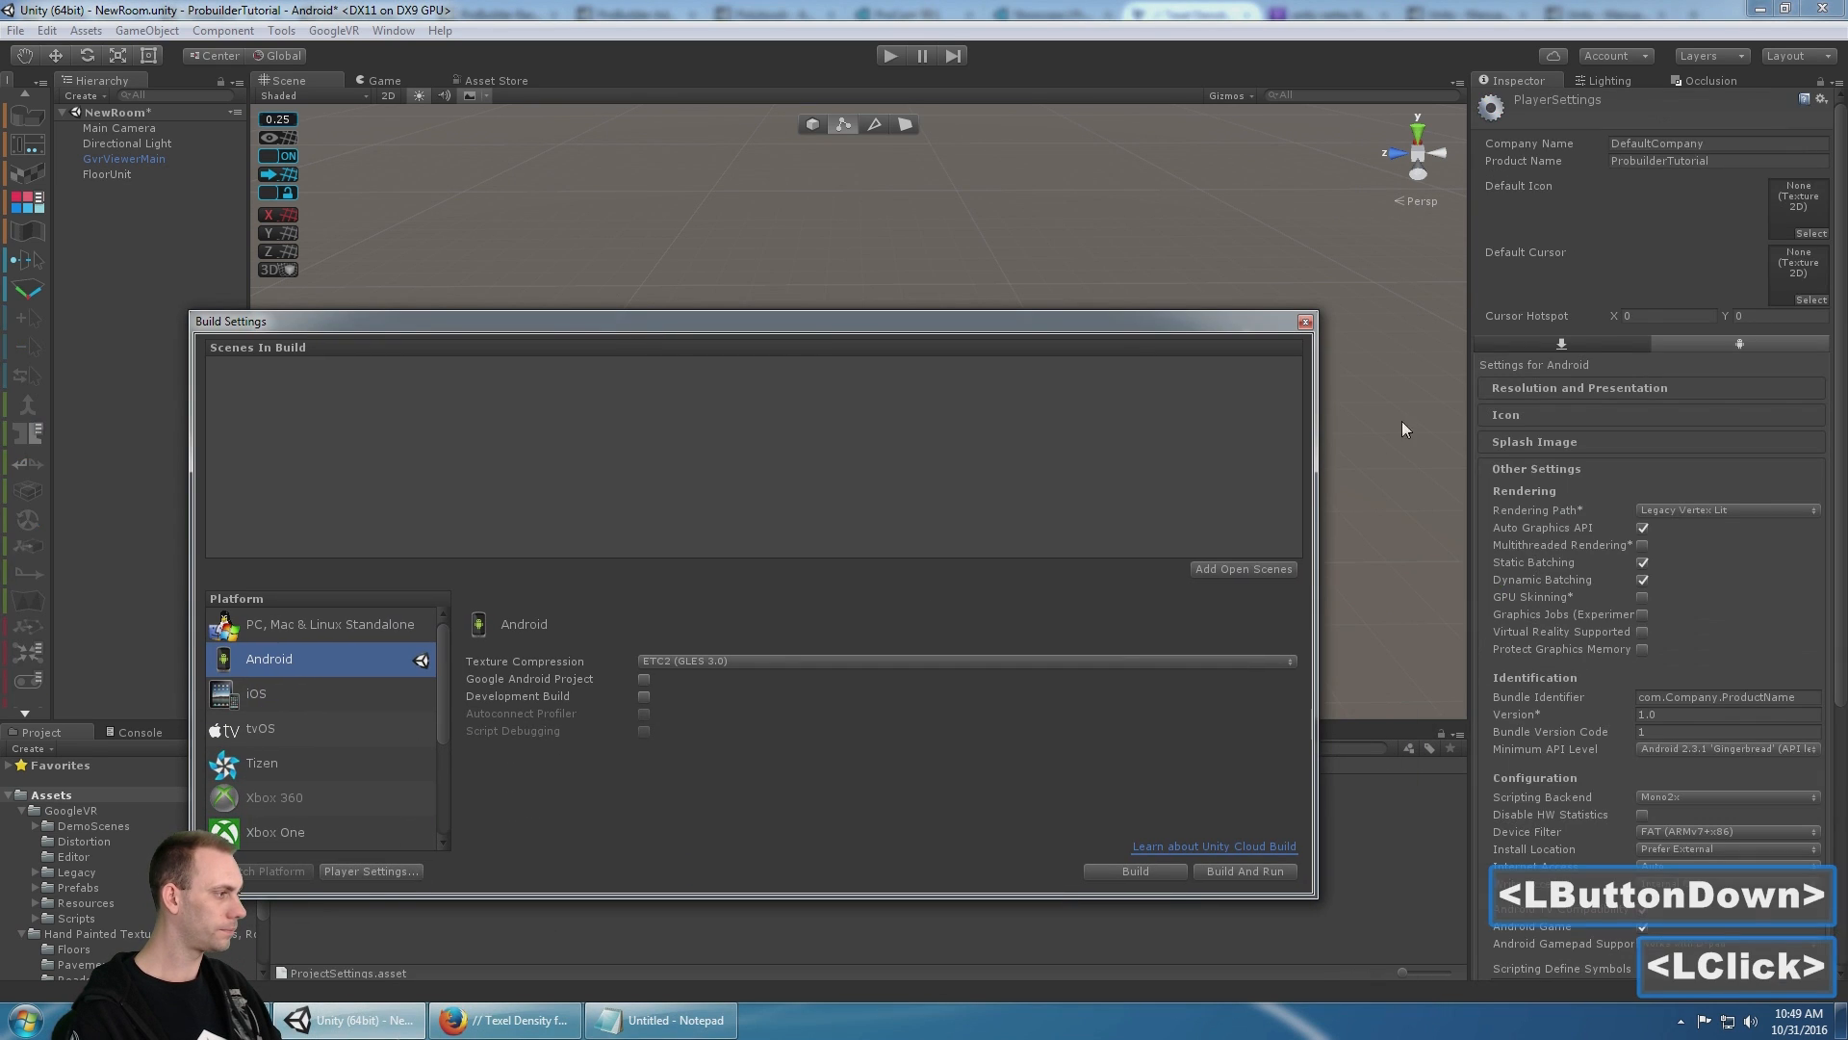
left_click(1305, 322)
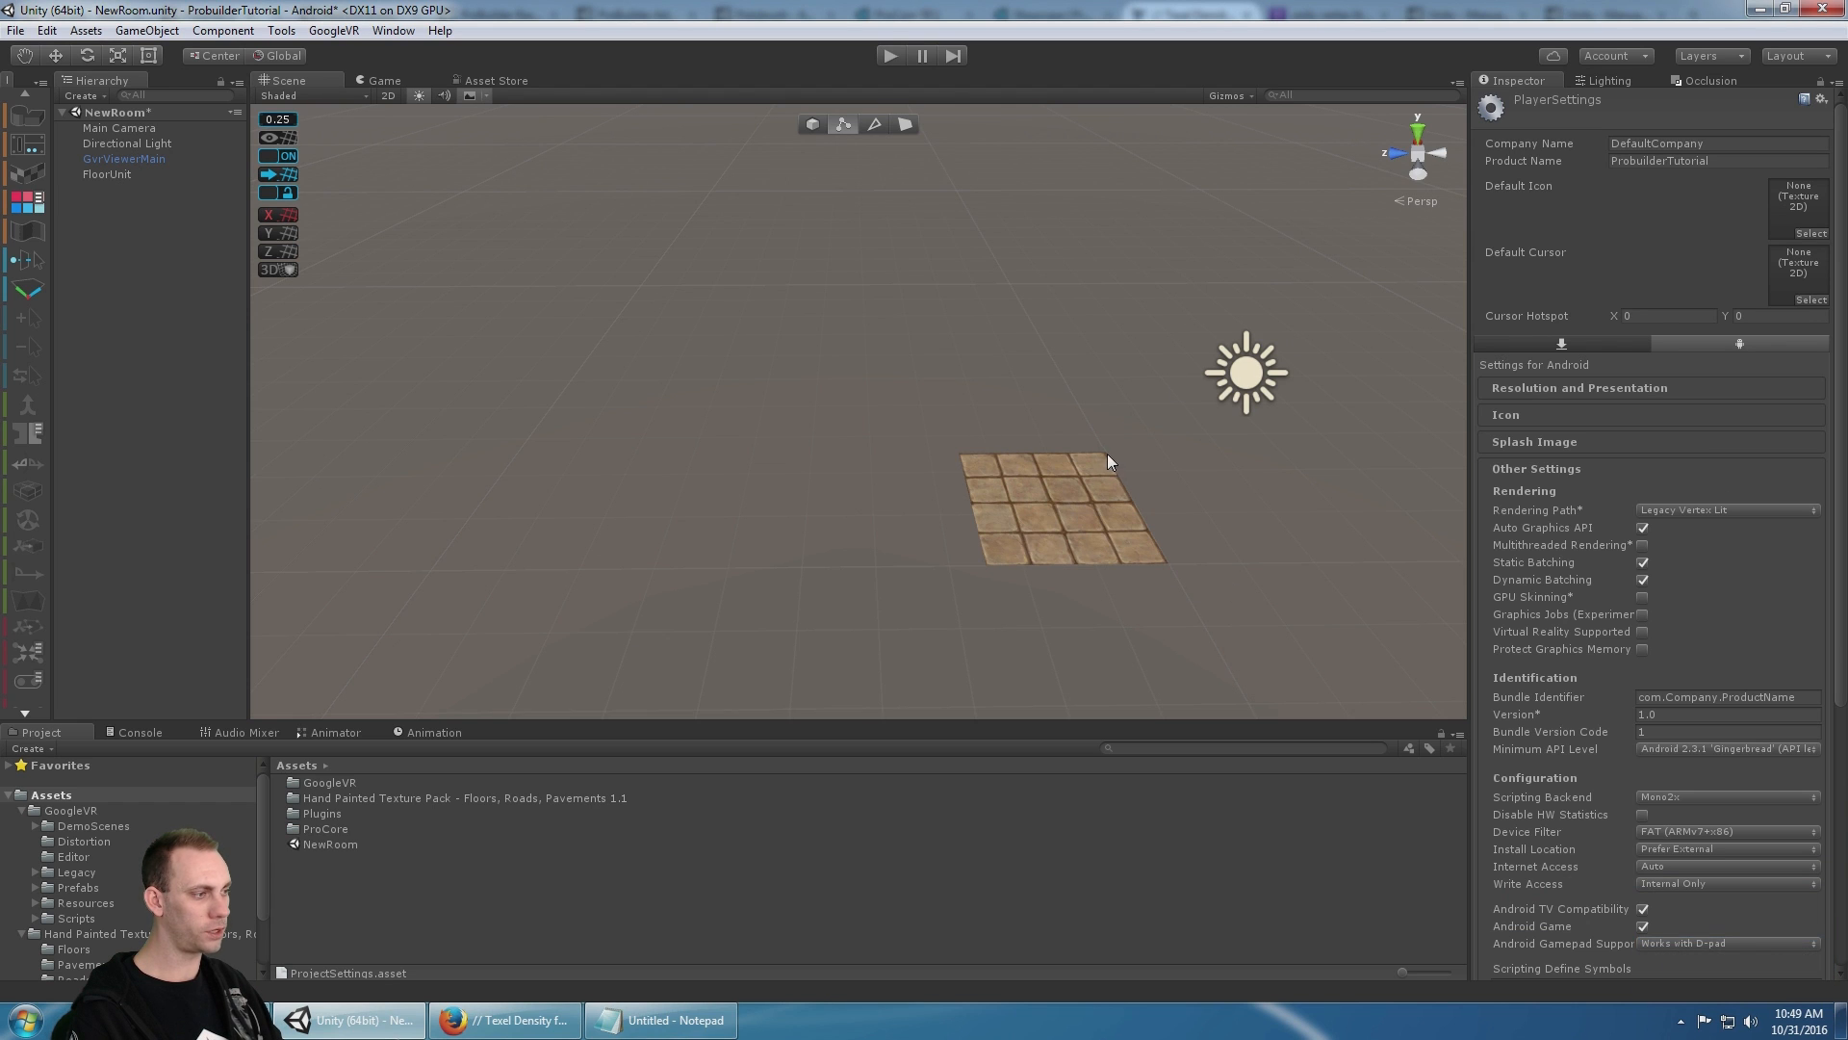
- Stretch FloorUnit by its end vertices to a Z size of 10 and add a point light as its child
left_click(1014, 523)
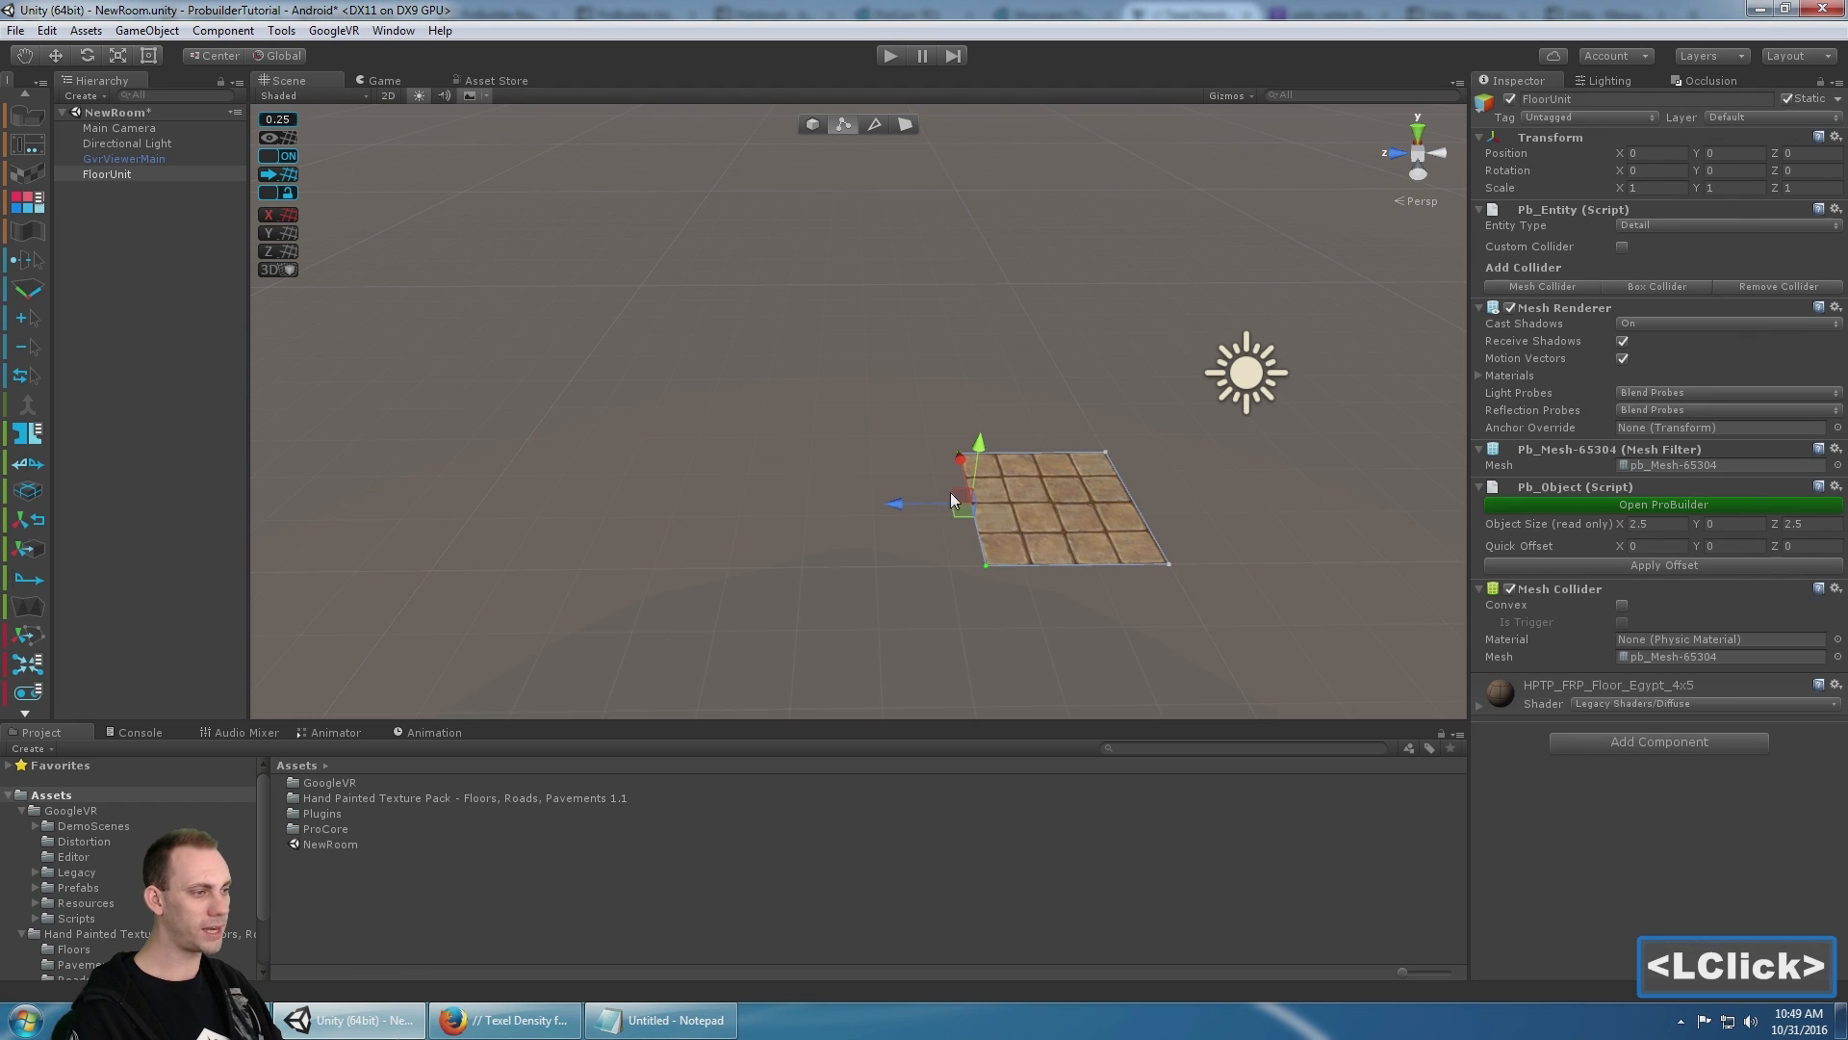
left_click_drag(897, 499, 445, 508)
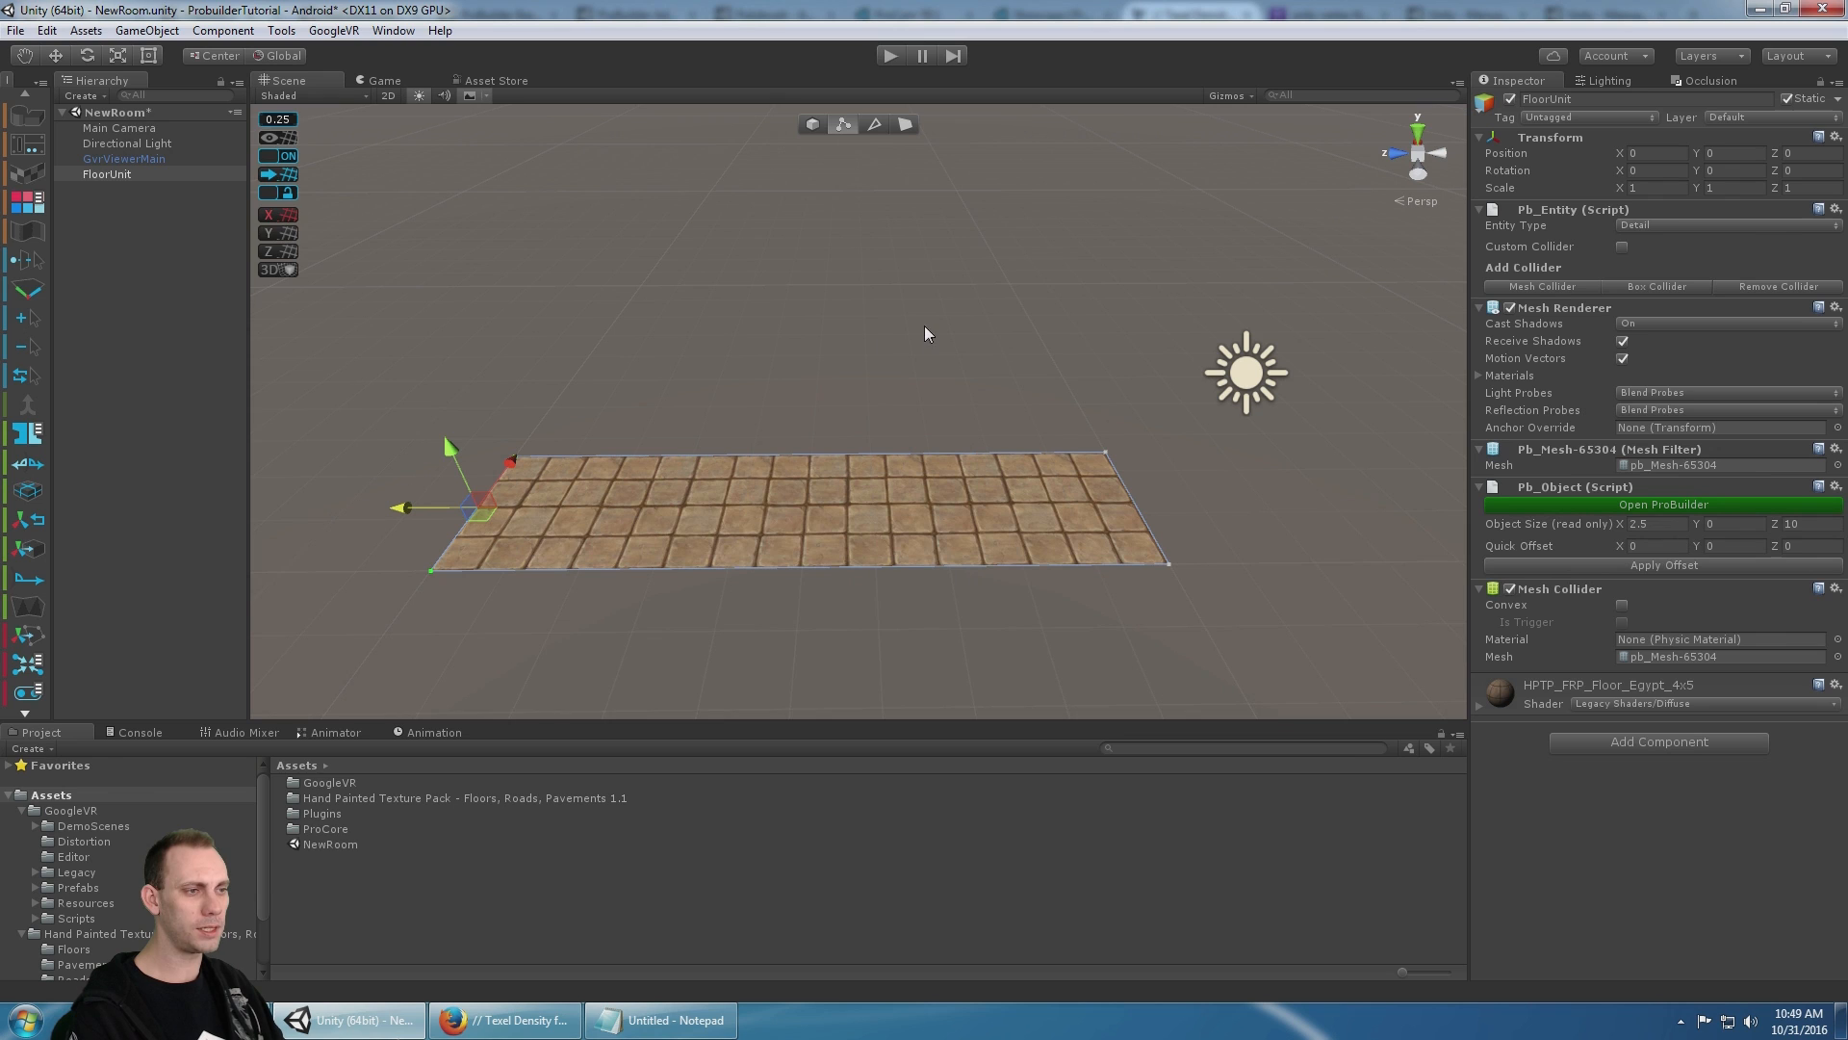
right_click(141, 273)
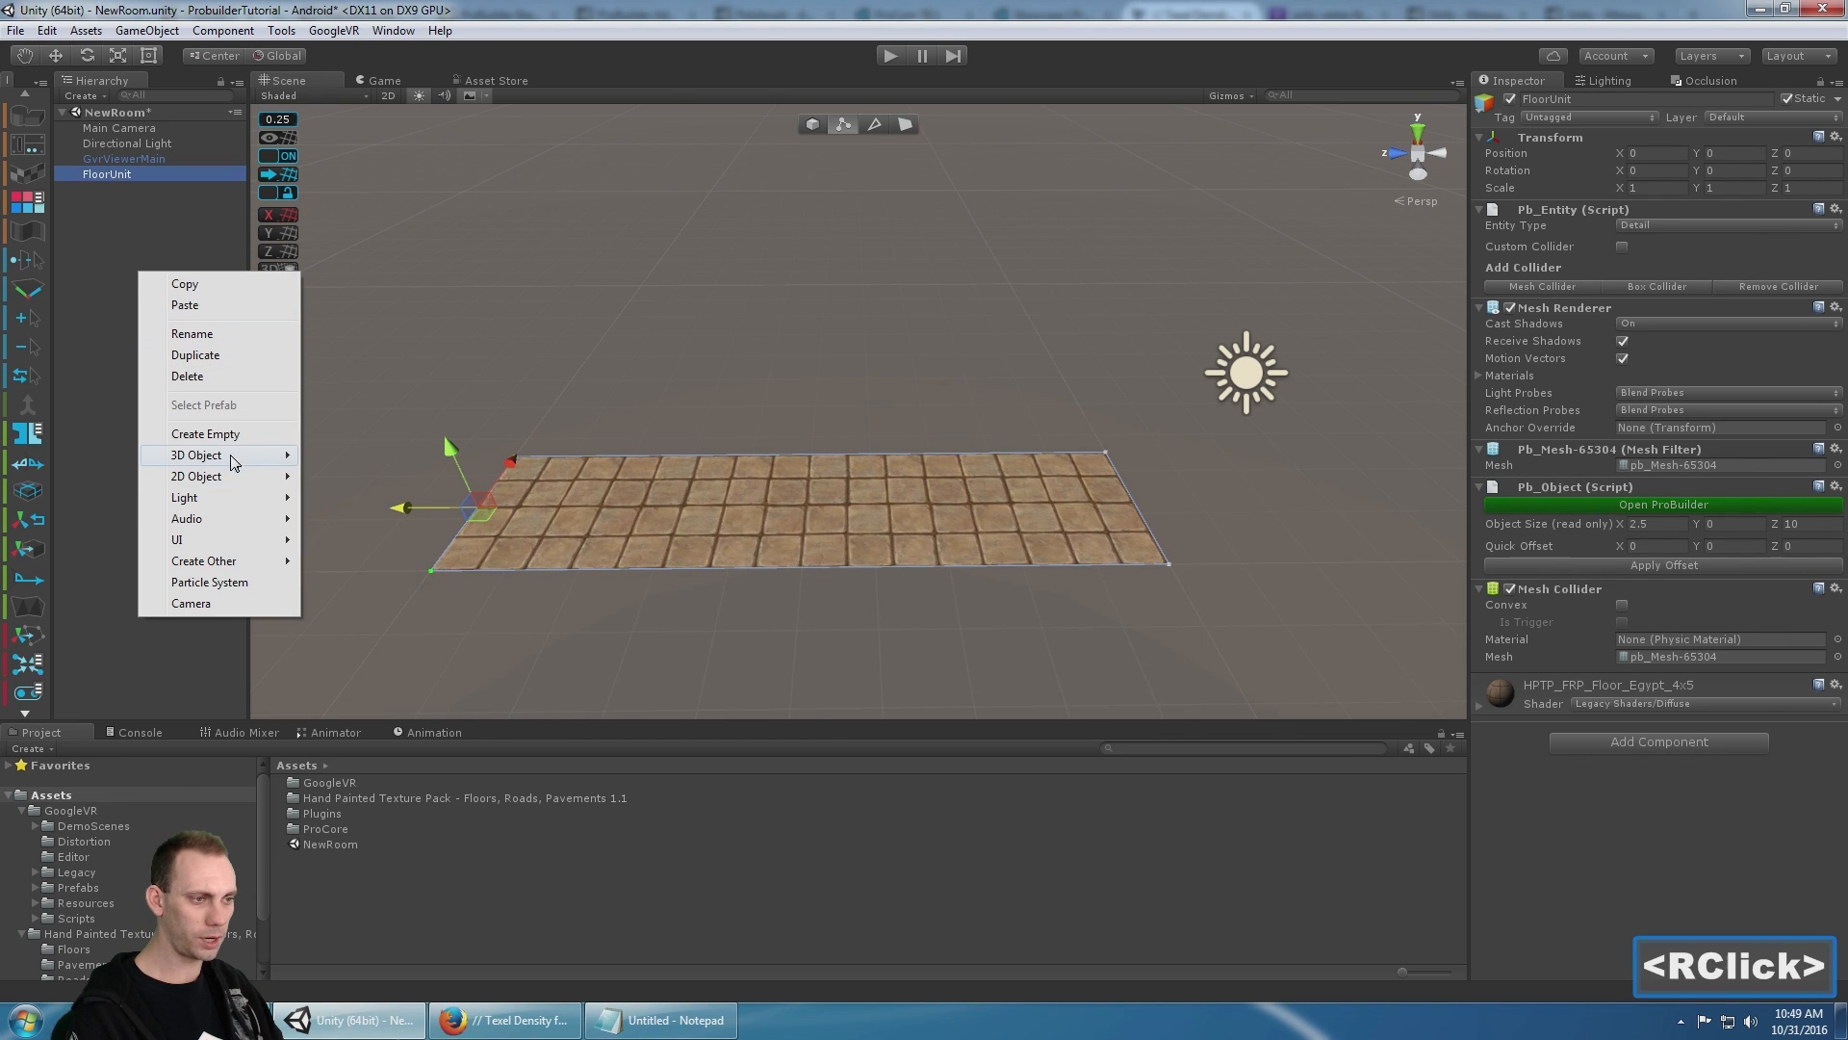
mouse_move(207, 498)
left_click(390, 499)
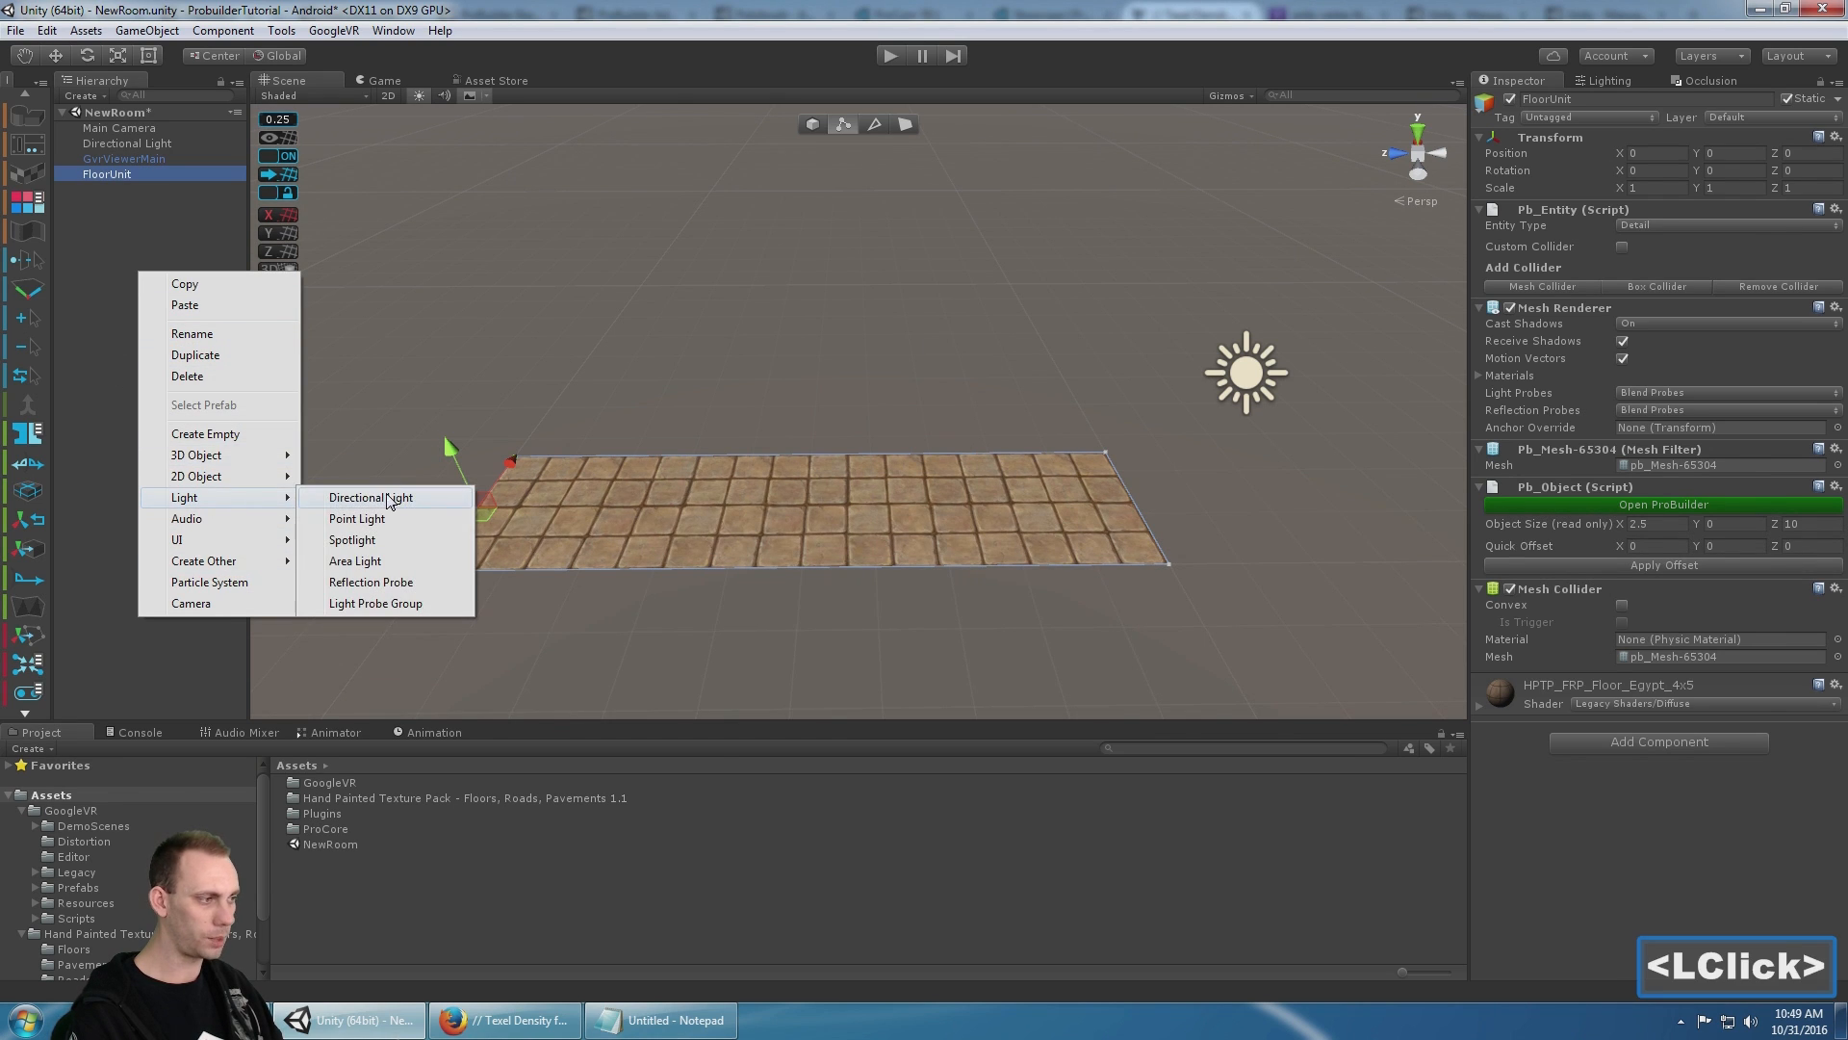
left_click(383, 520)
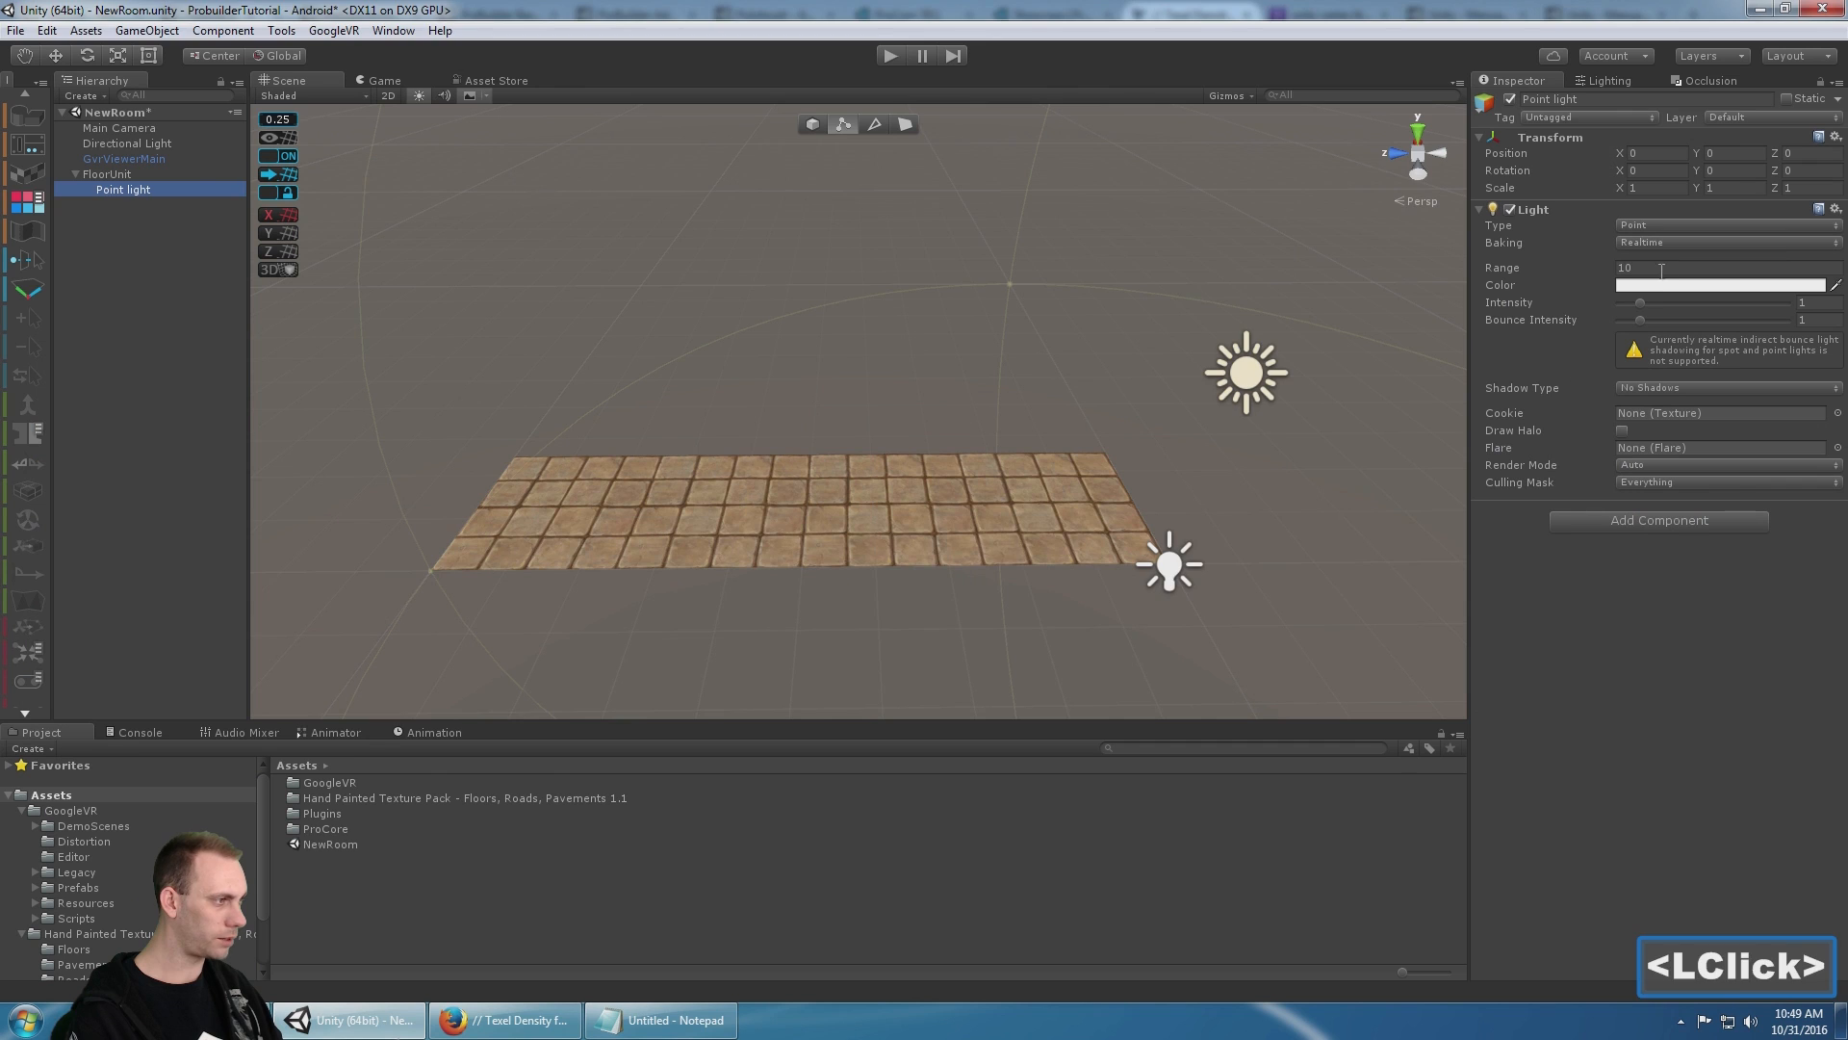
- Make the point light red, set its range to 10 and lower it to a Y position of 1
left_click(1722, 285)
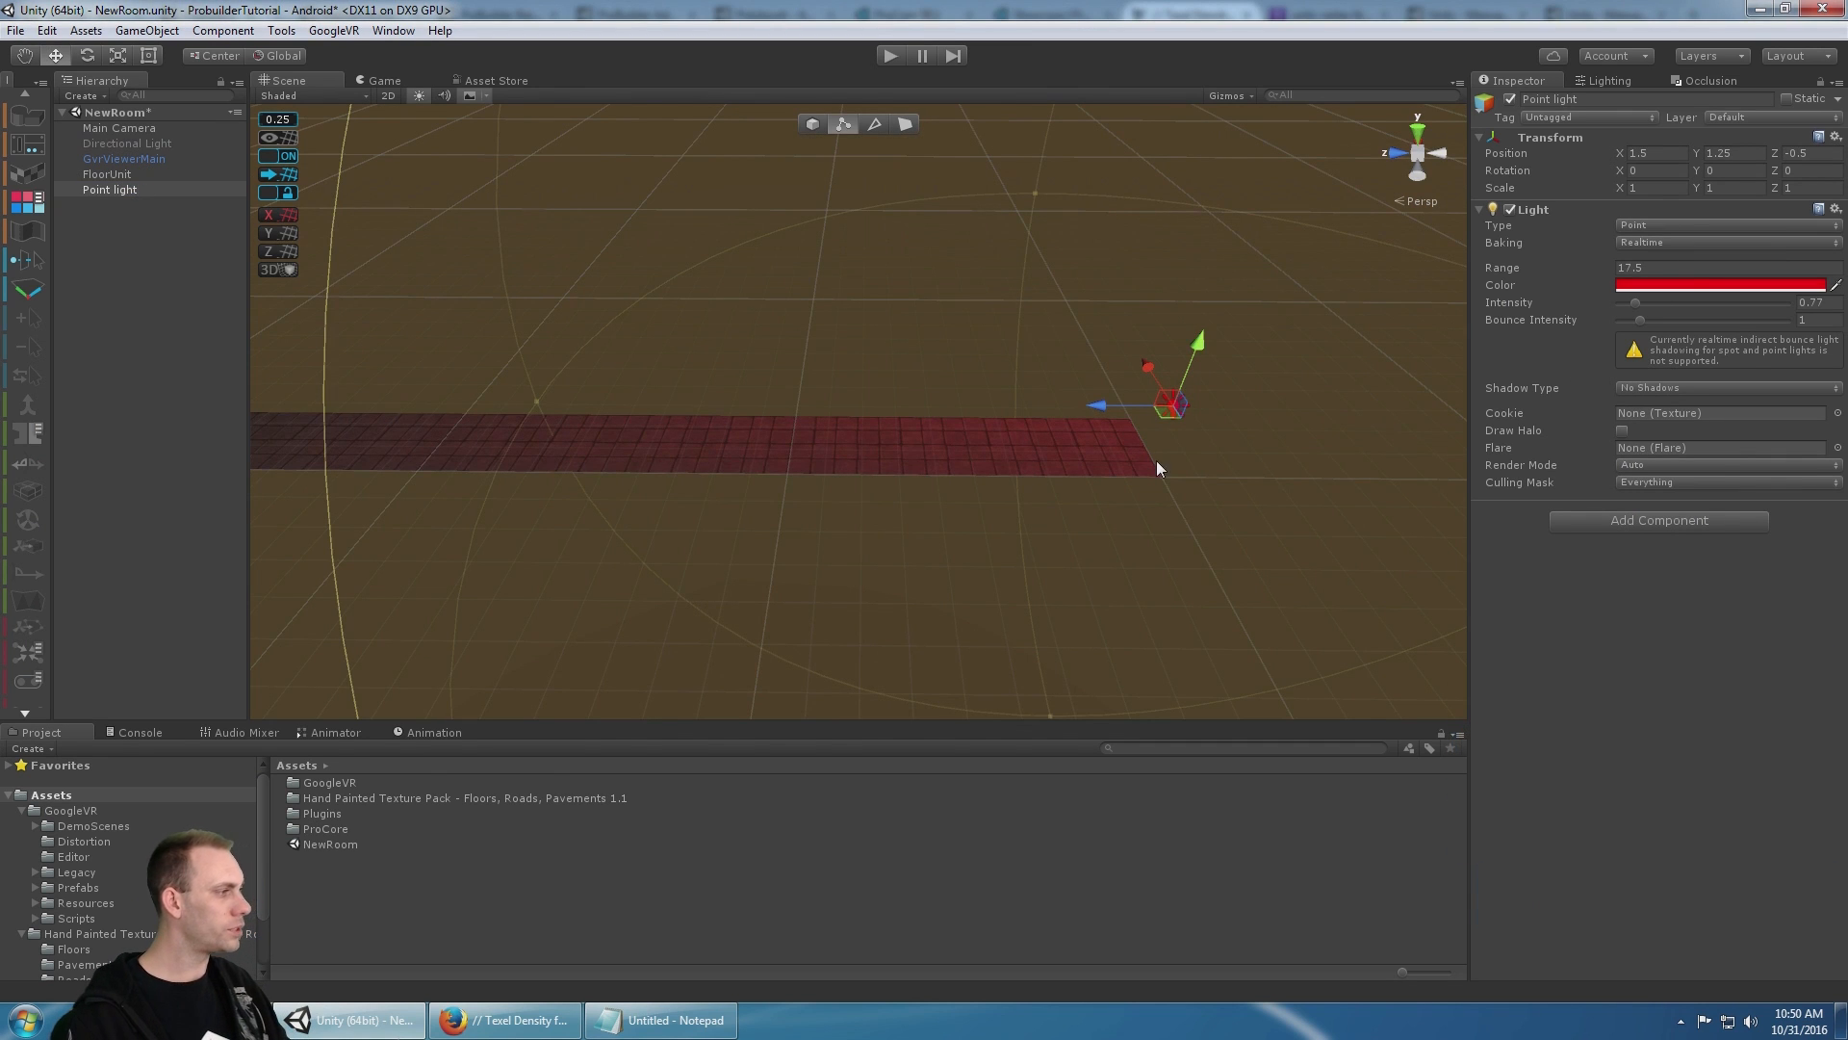
left_click(1682, 268)
type("10")
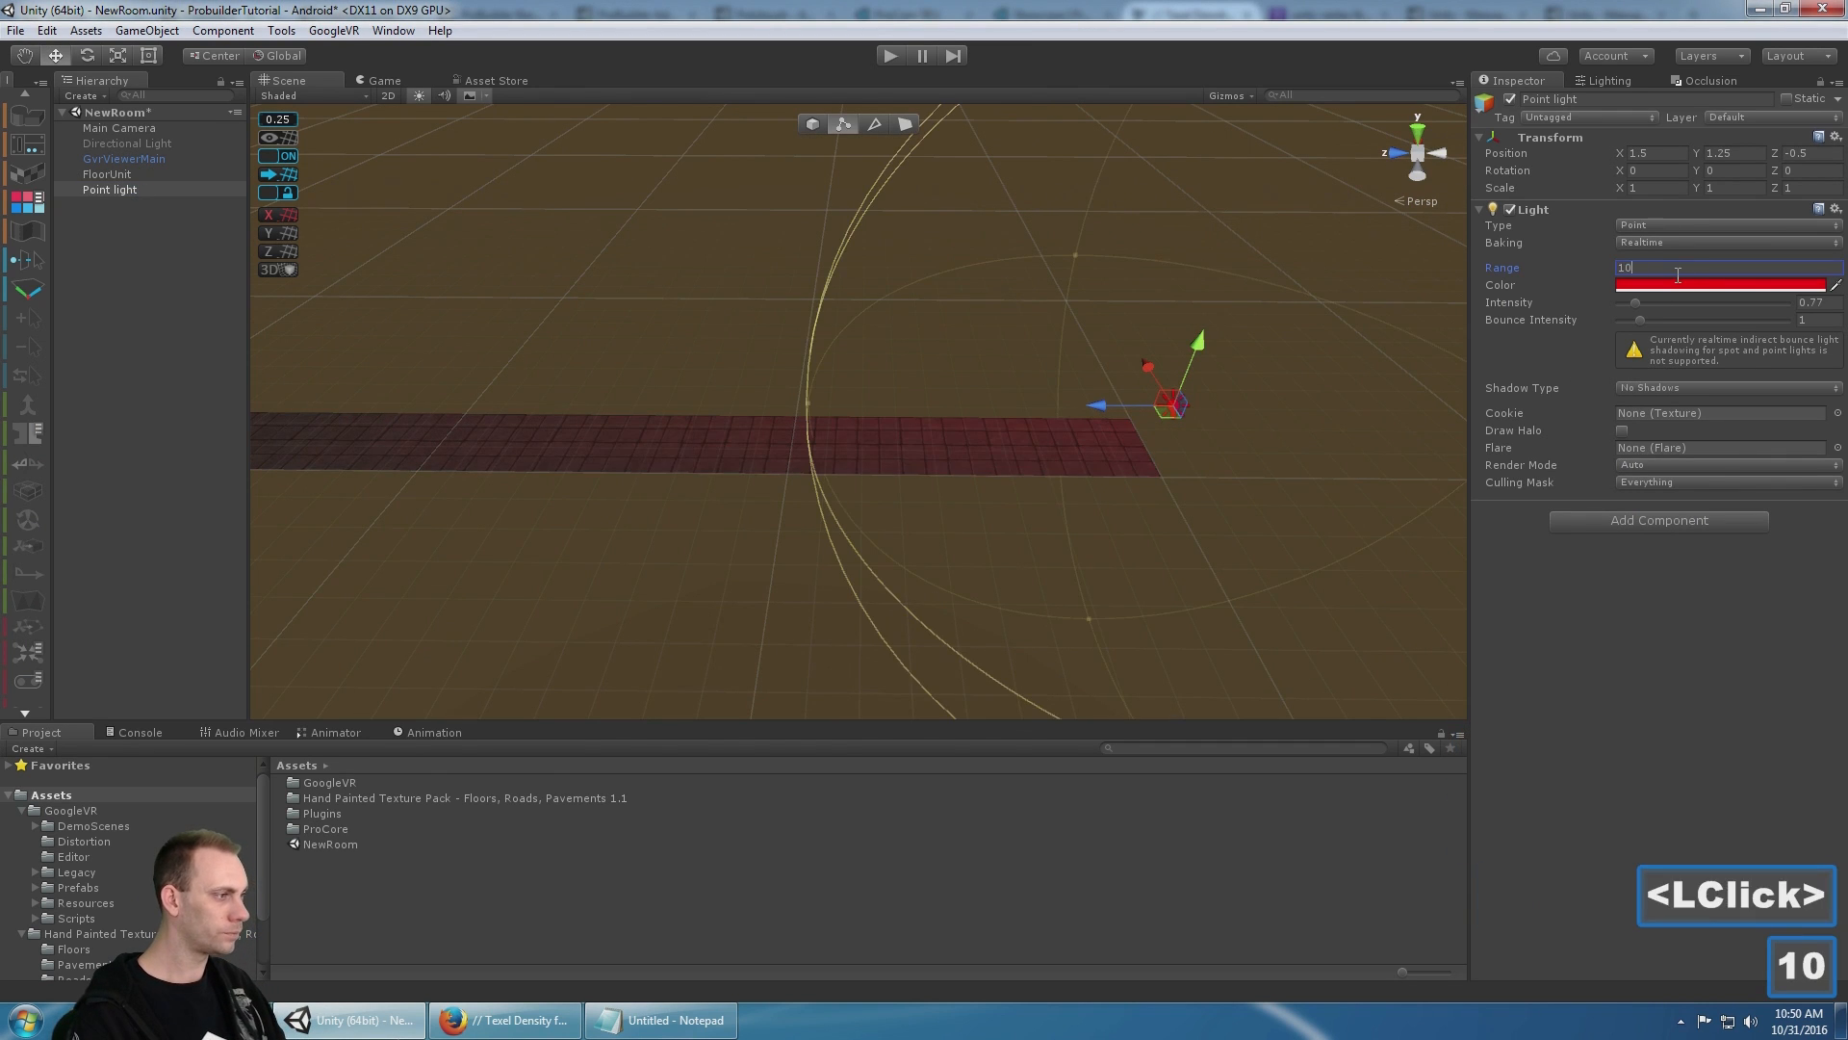
scroll(1244, 368, "up", 4)
left_click_drag(1253, 354, 1267, 368)
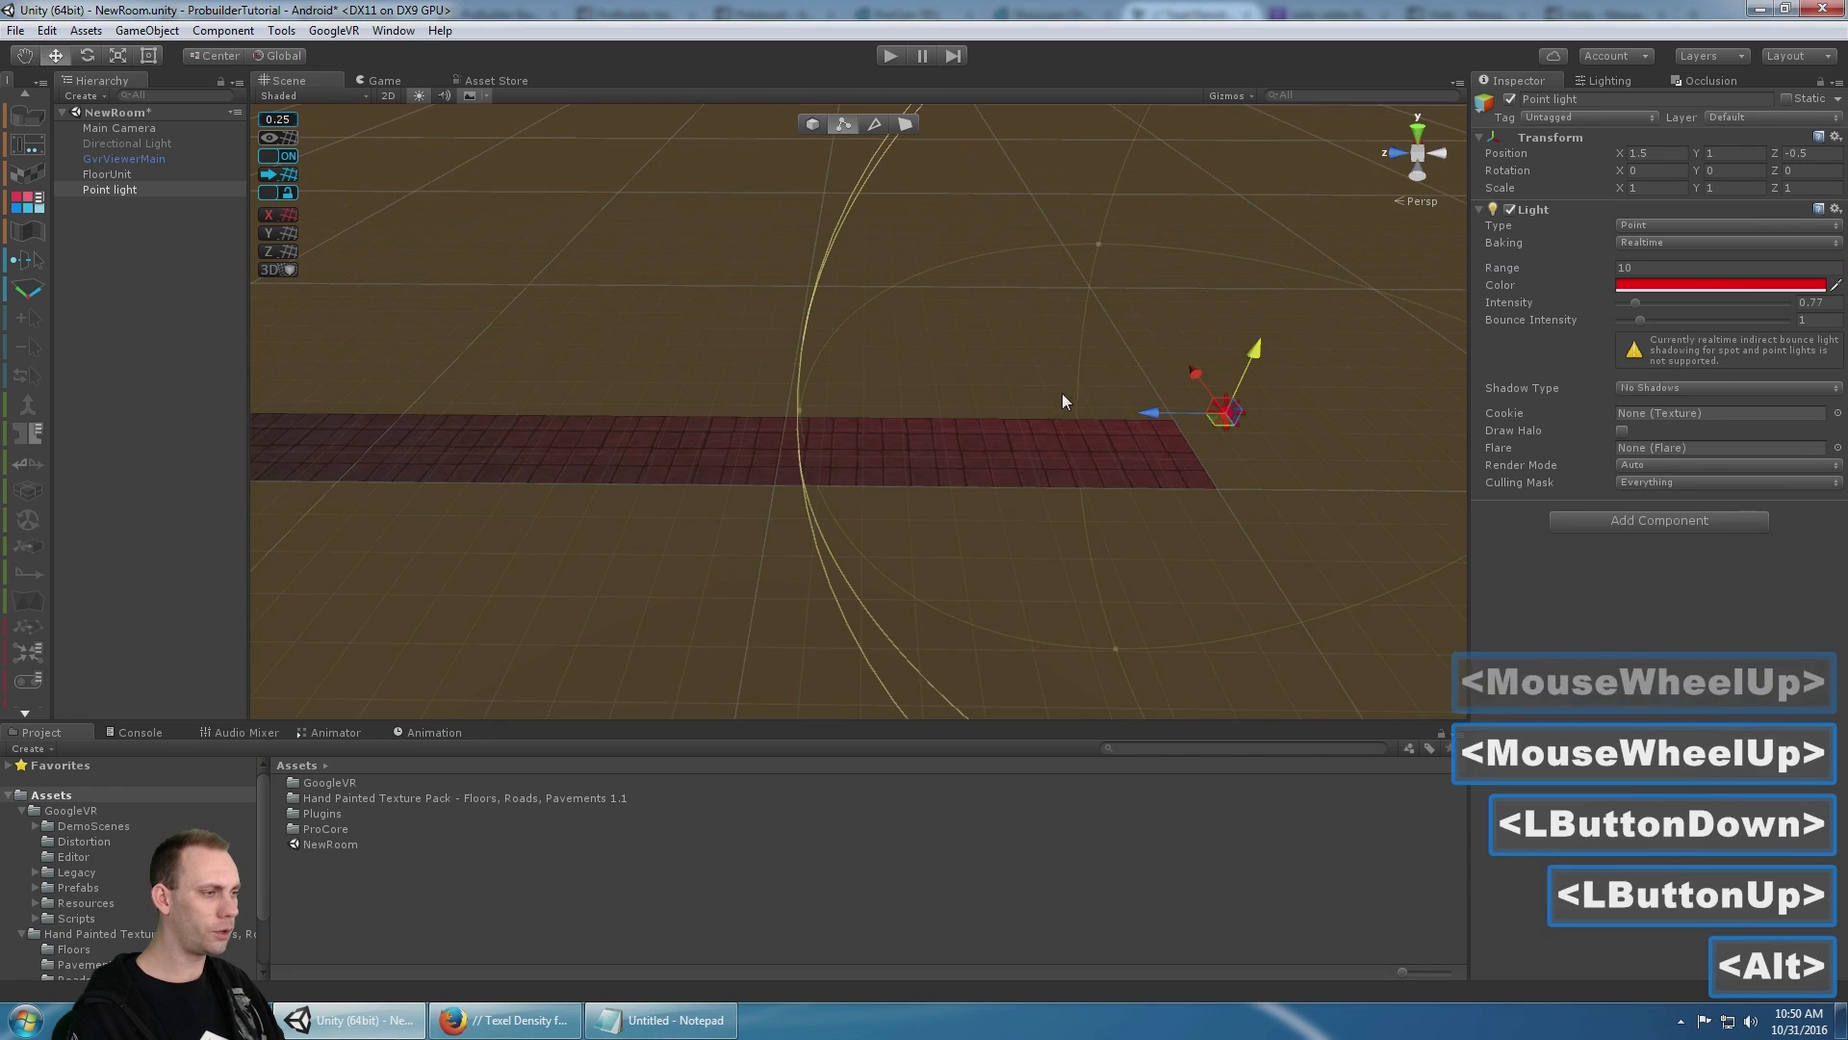
- Examine how far the point light's range reaches along the elongated FloorUnit
scroll(1060, 393, "down", 9)
middle_click_drag(1048, 385, 1218, 412, "alt")
scroll(1107, 447, "up", 4)
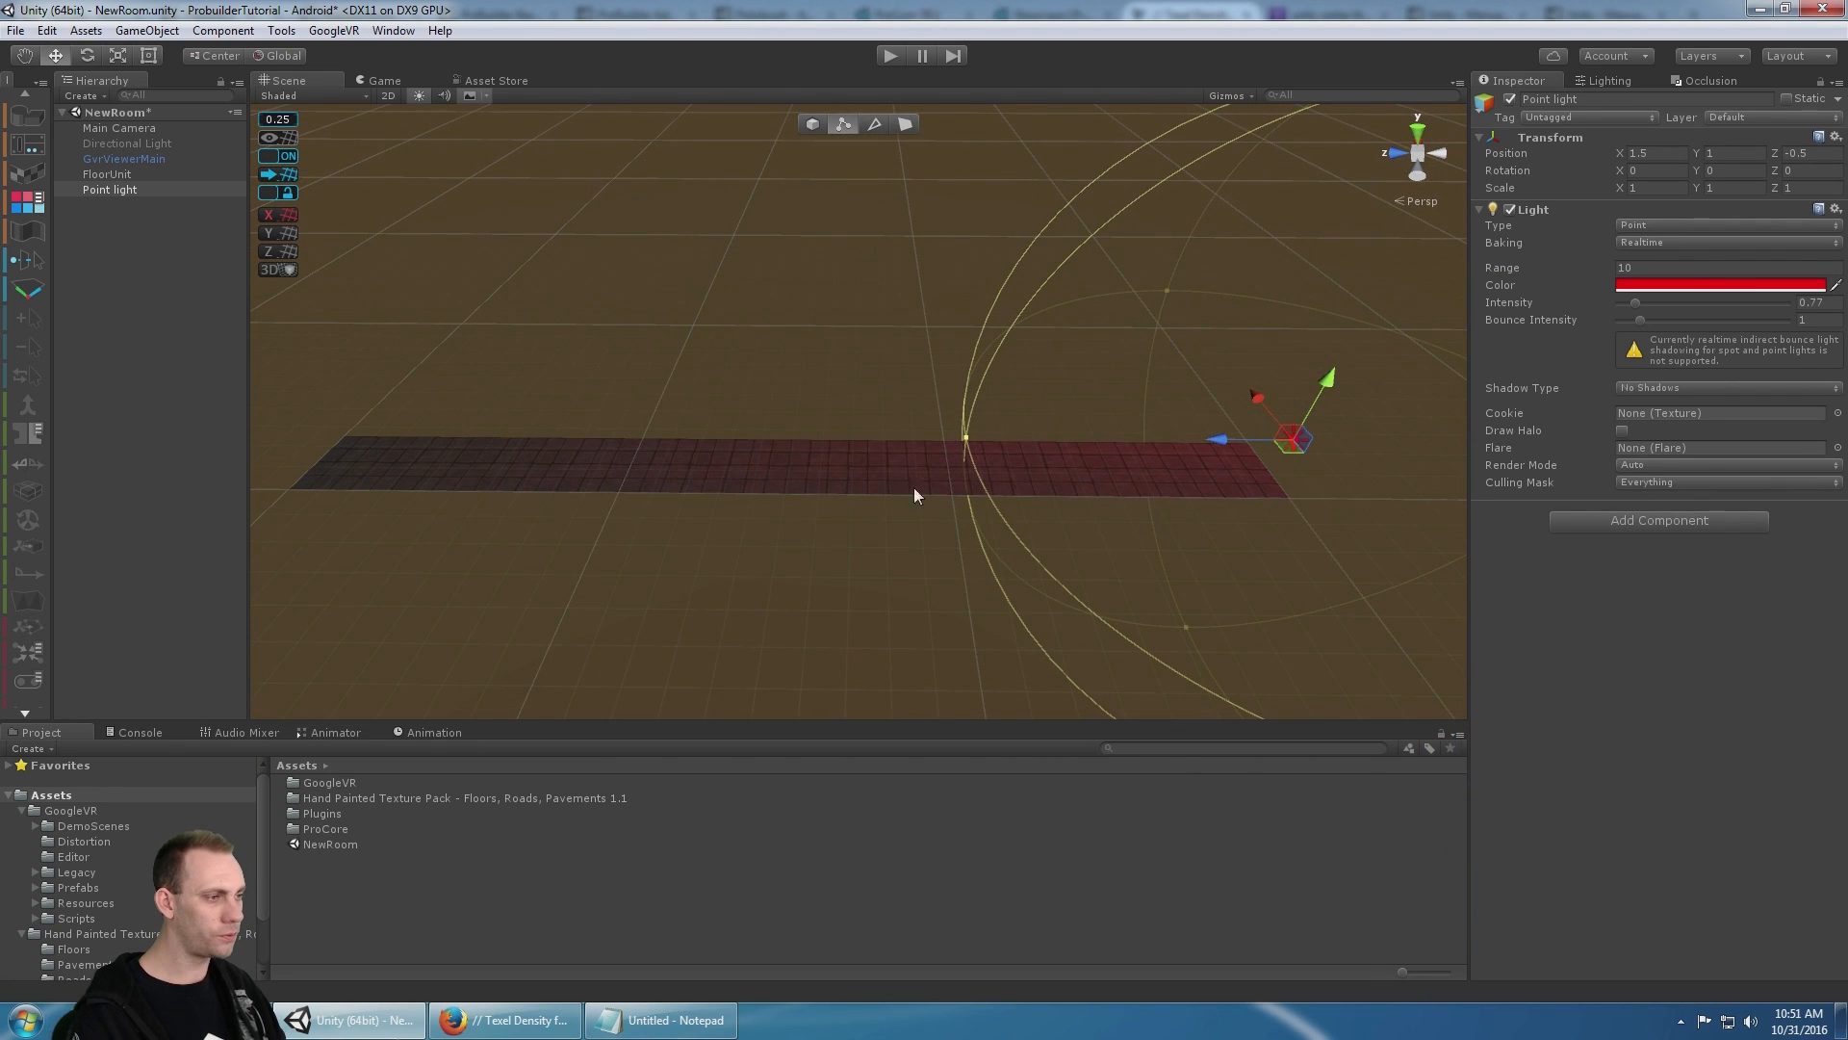
left_click(731, 469)
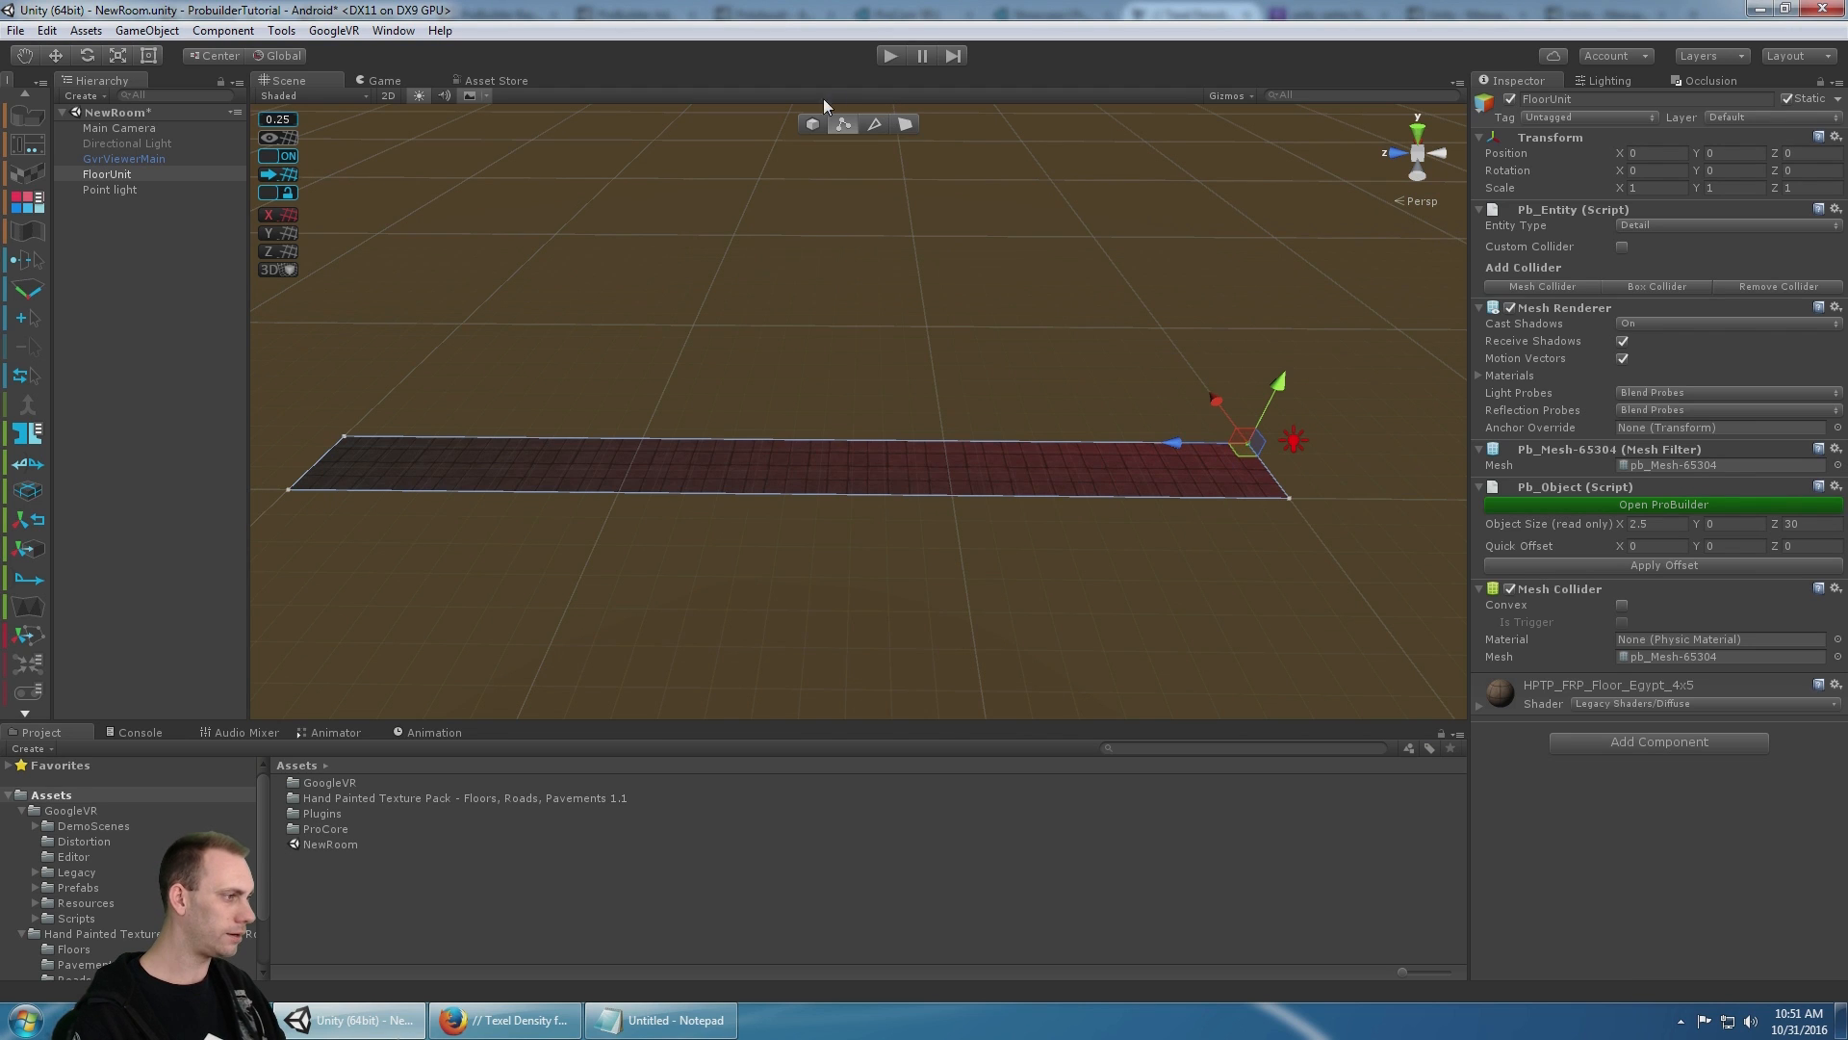
left_click(1295, 442)
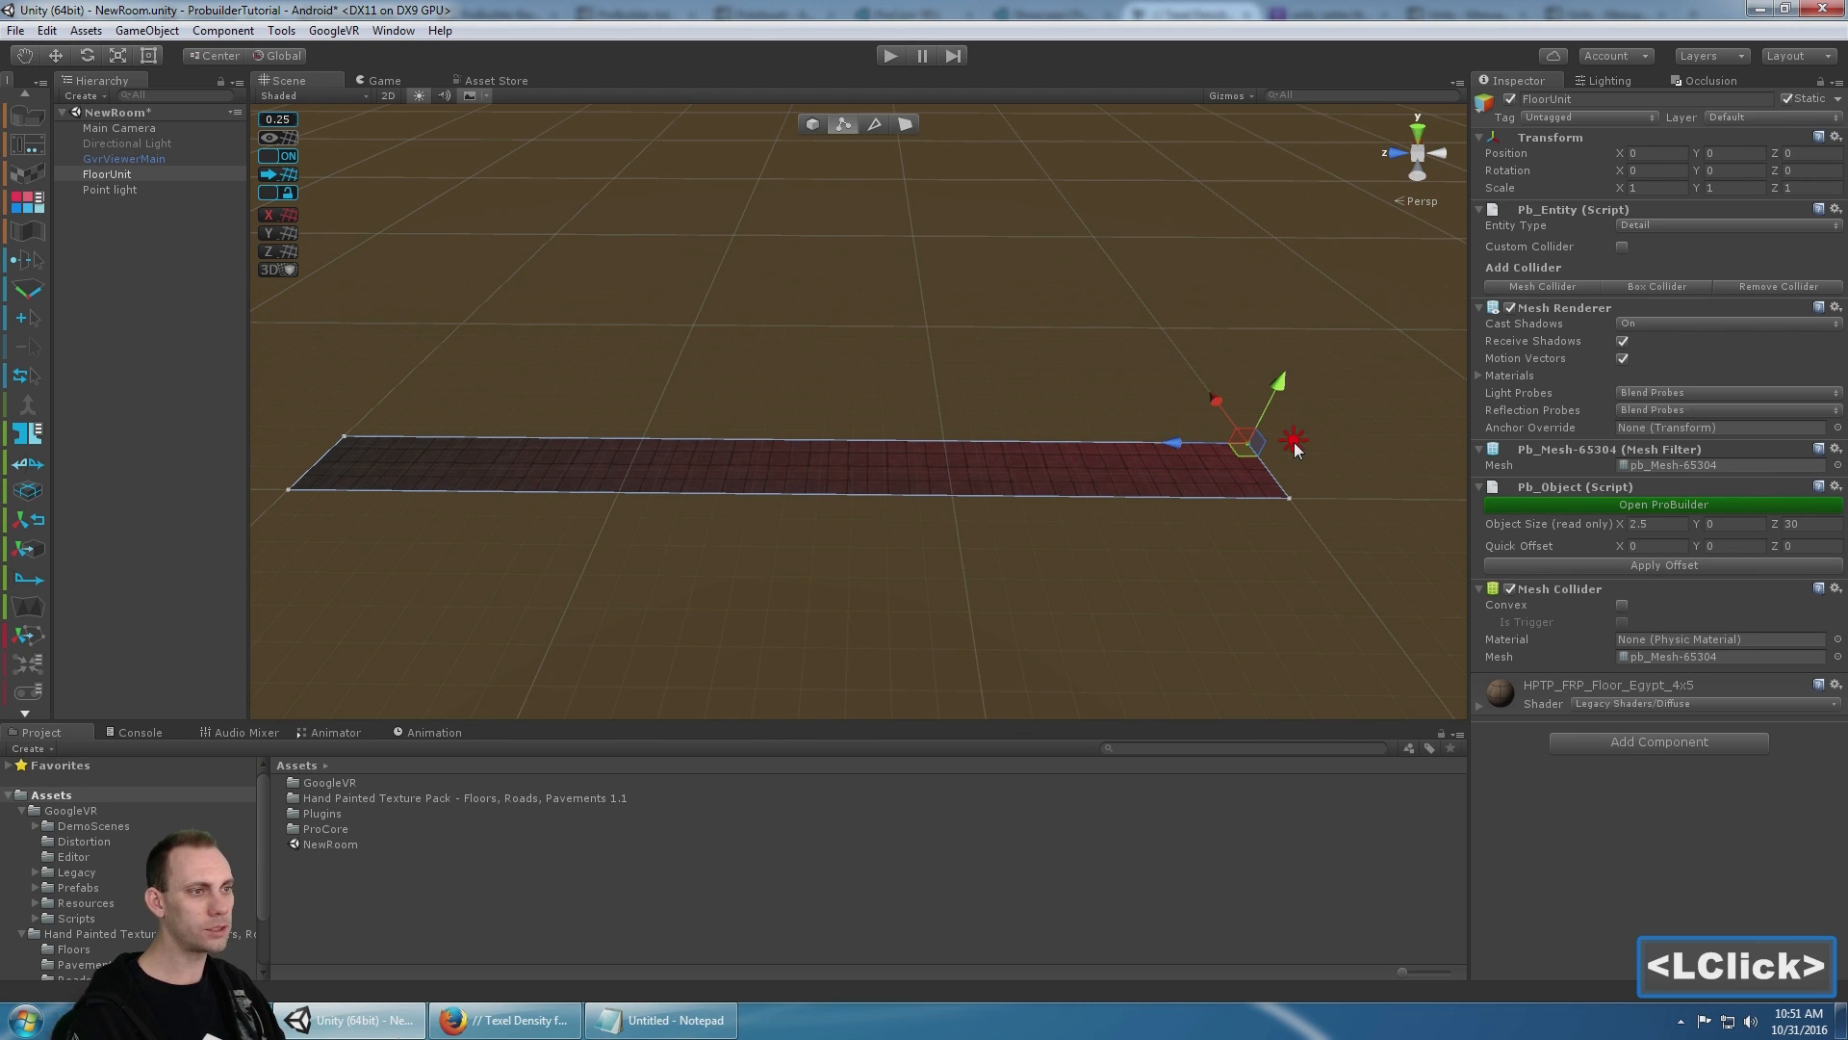
- Move the point light along FloorUnit to Z 16.5, on to Z 29.75, and back to Z 0.75
left_click(129, 192)
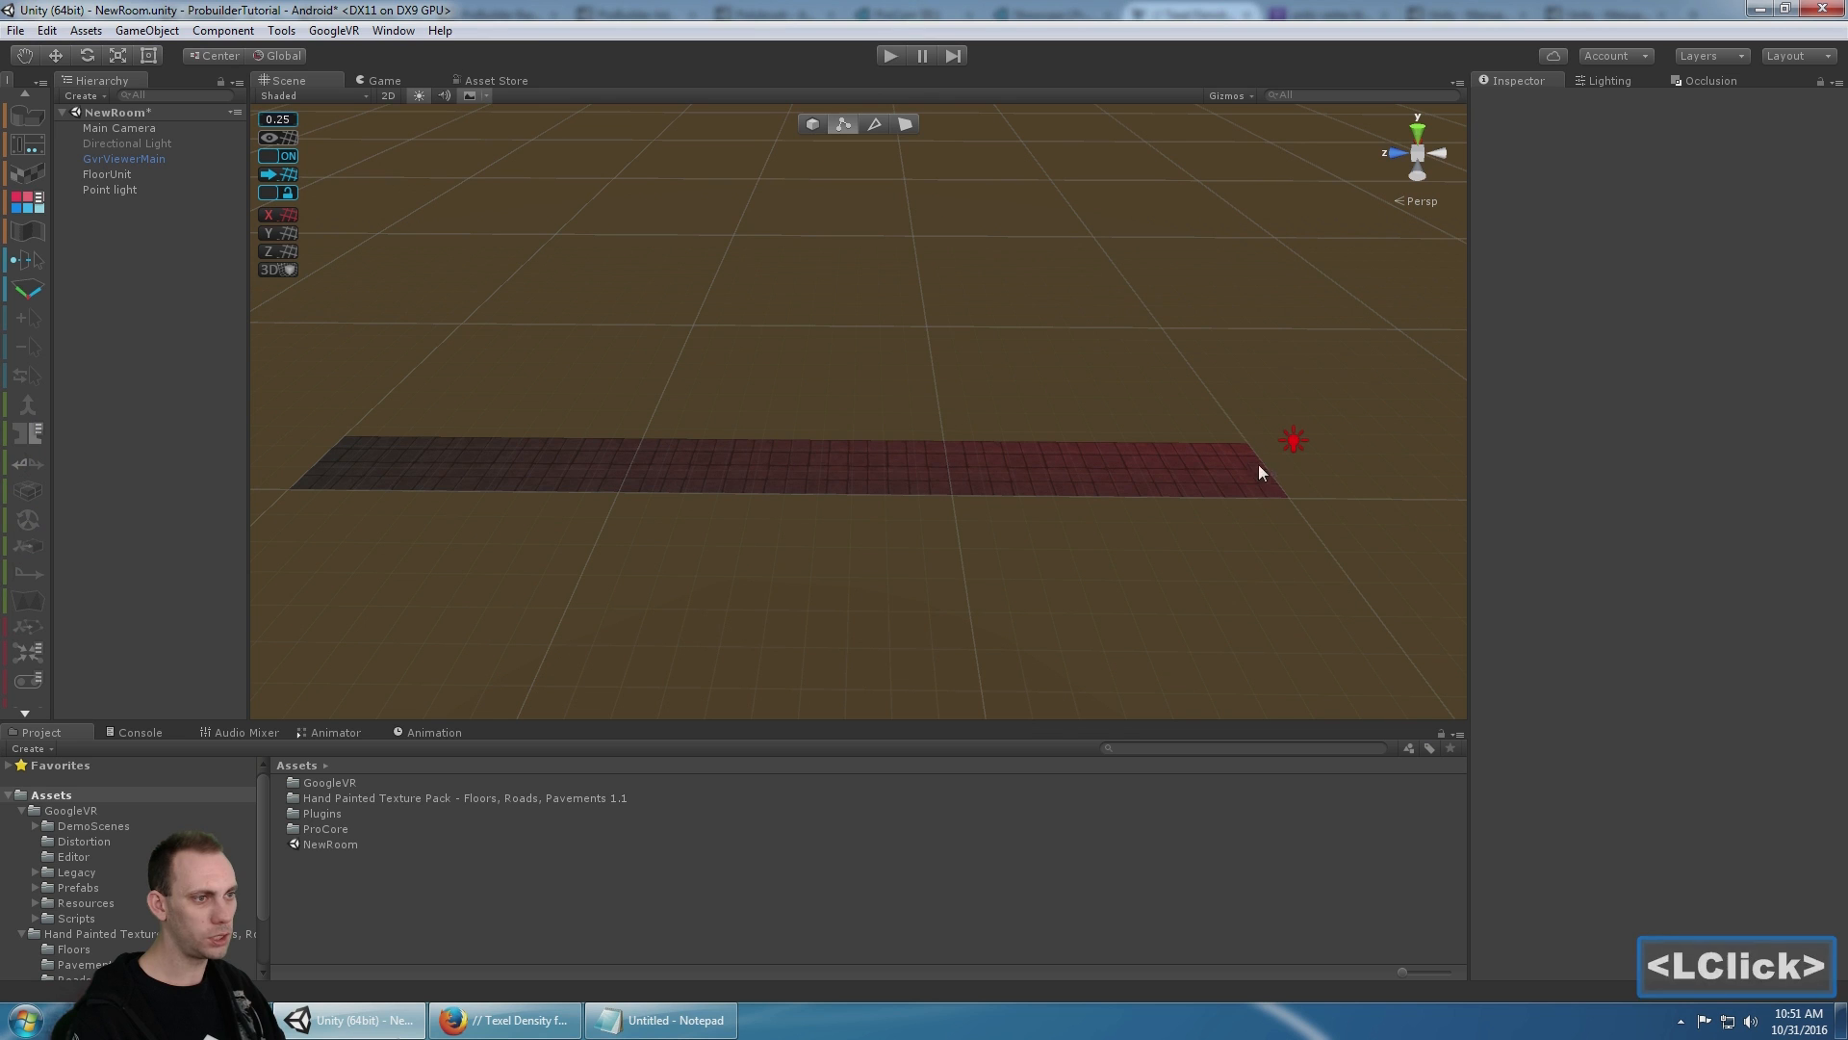
left_click(113, 189)
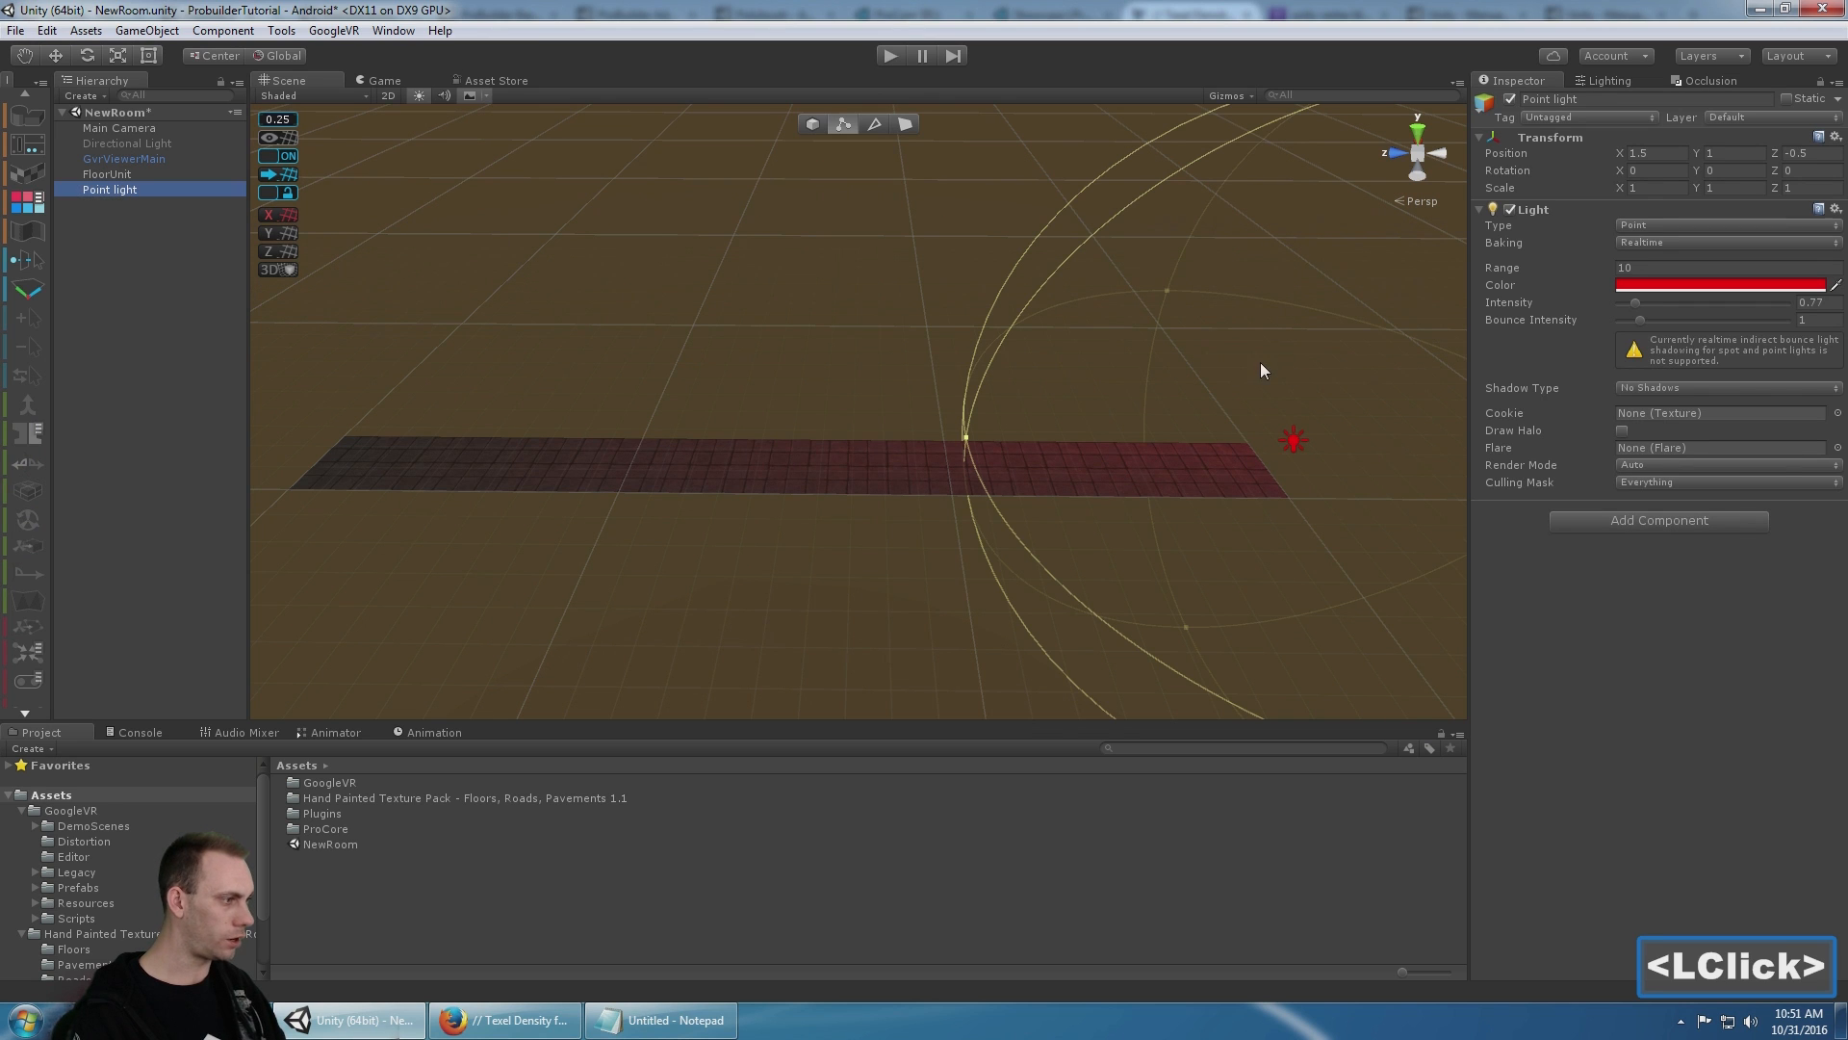
middle_click_drag(1264, 371, 1227, 380)
key("w")
left_click_drag(1213, 441, 645, 429)
middle_click_drag(645, 429, 772, 458)
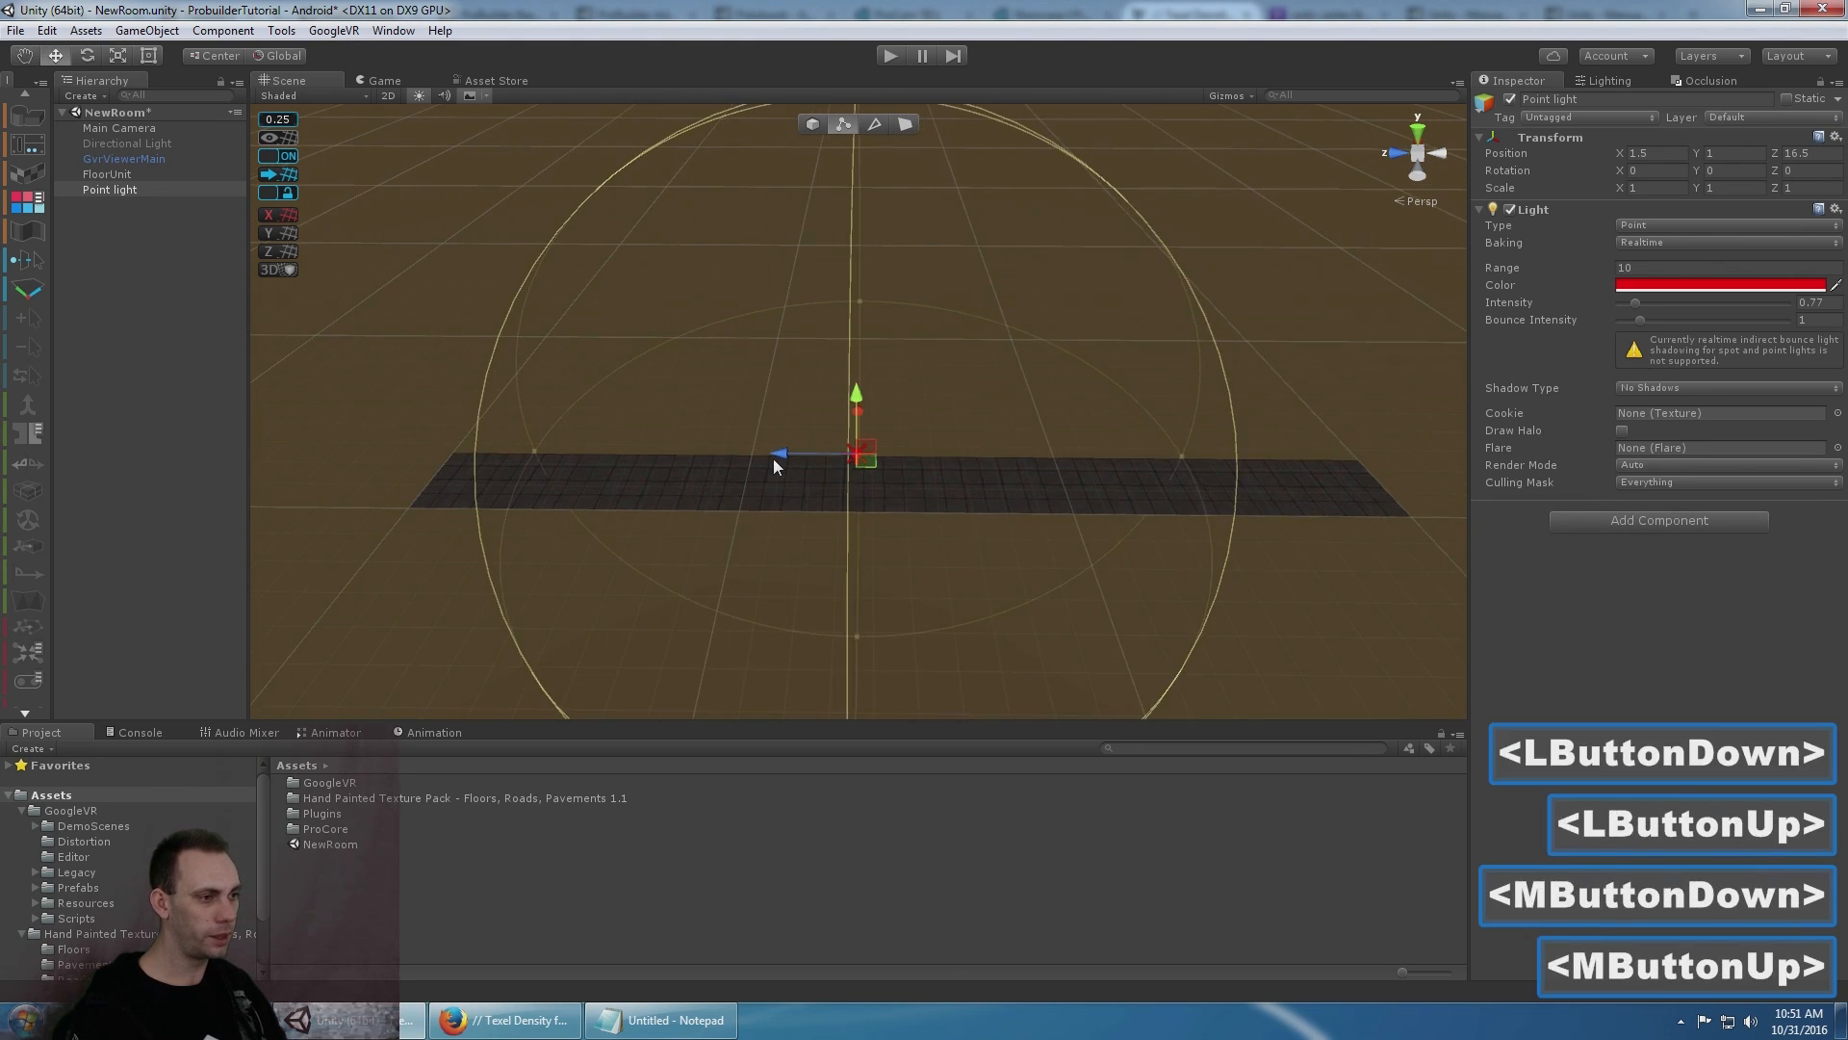
left_click_drag(772, 459, 345, 443)
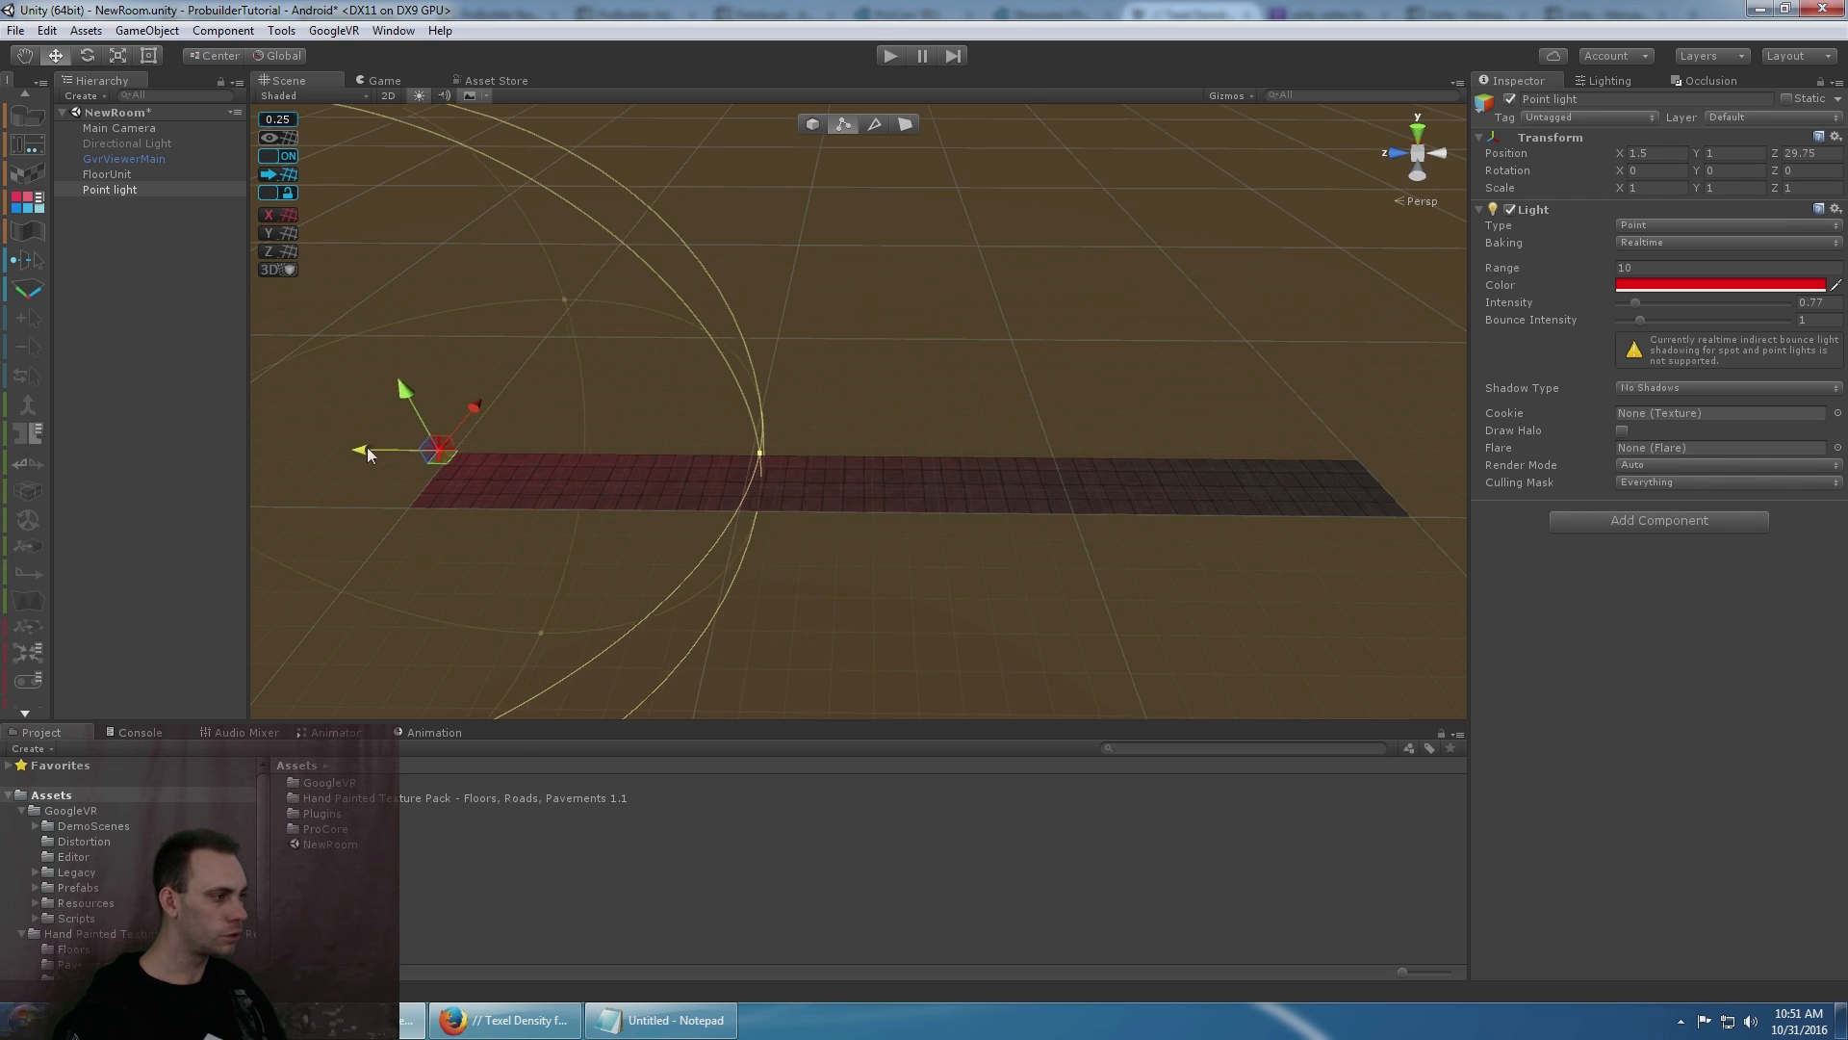
left_click_drag(367, 446, 1281, 401)
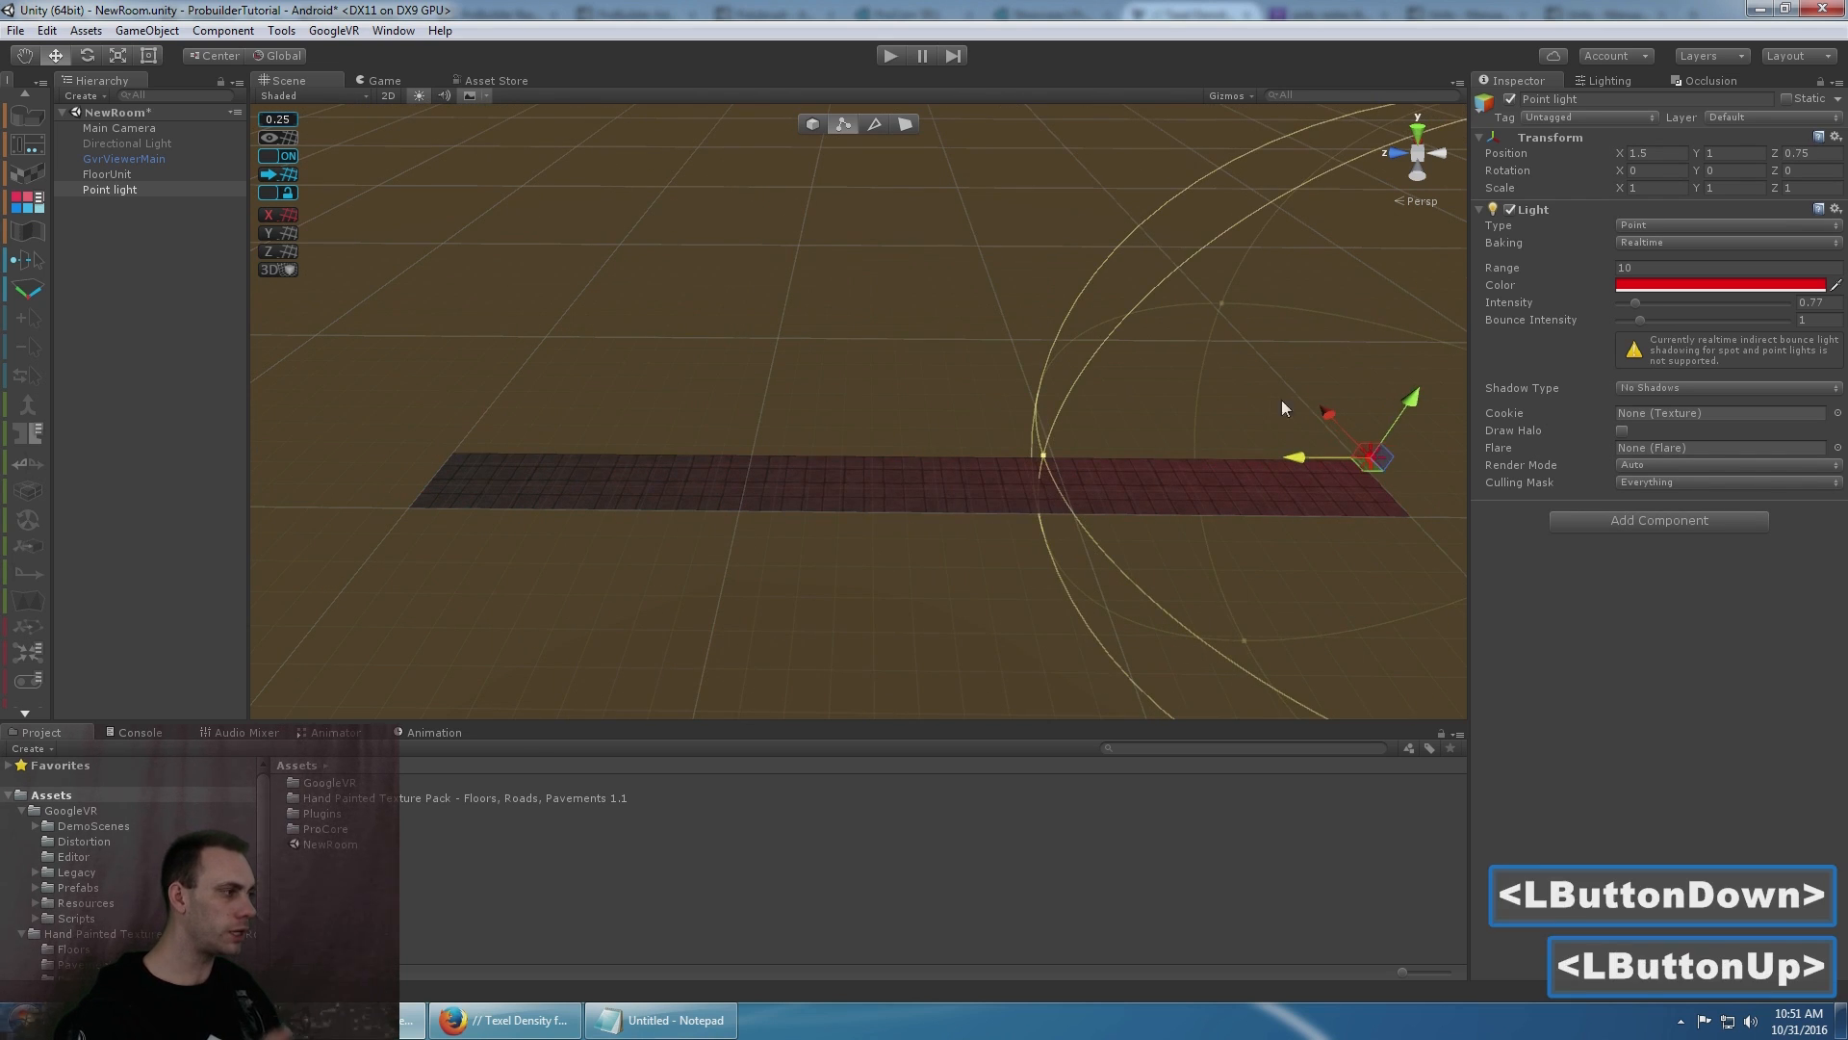
- Select FloorUnit's two end vertices farthest from the point light
middle_click_drag(1280, 400, 1116, 330)
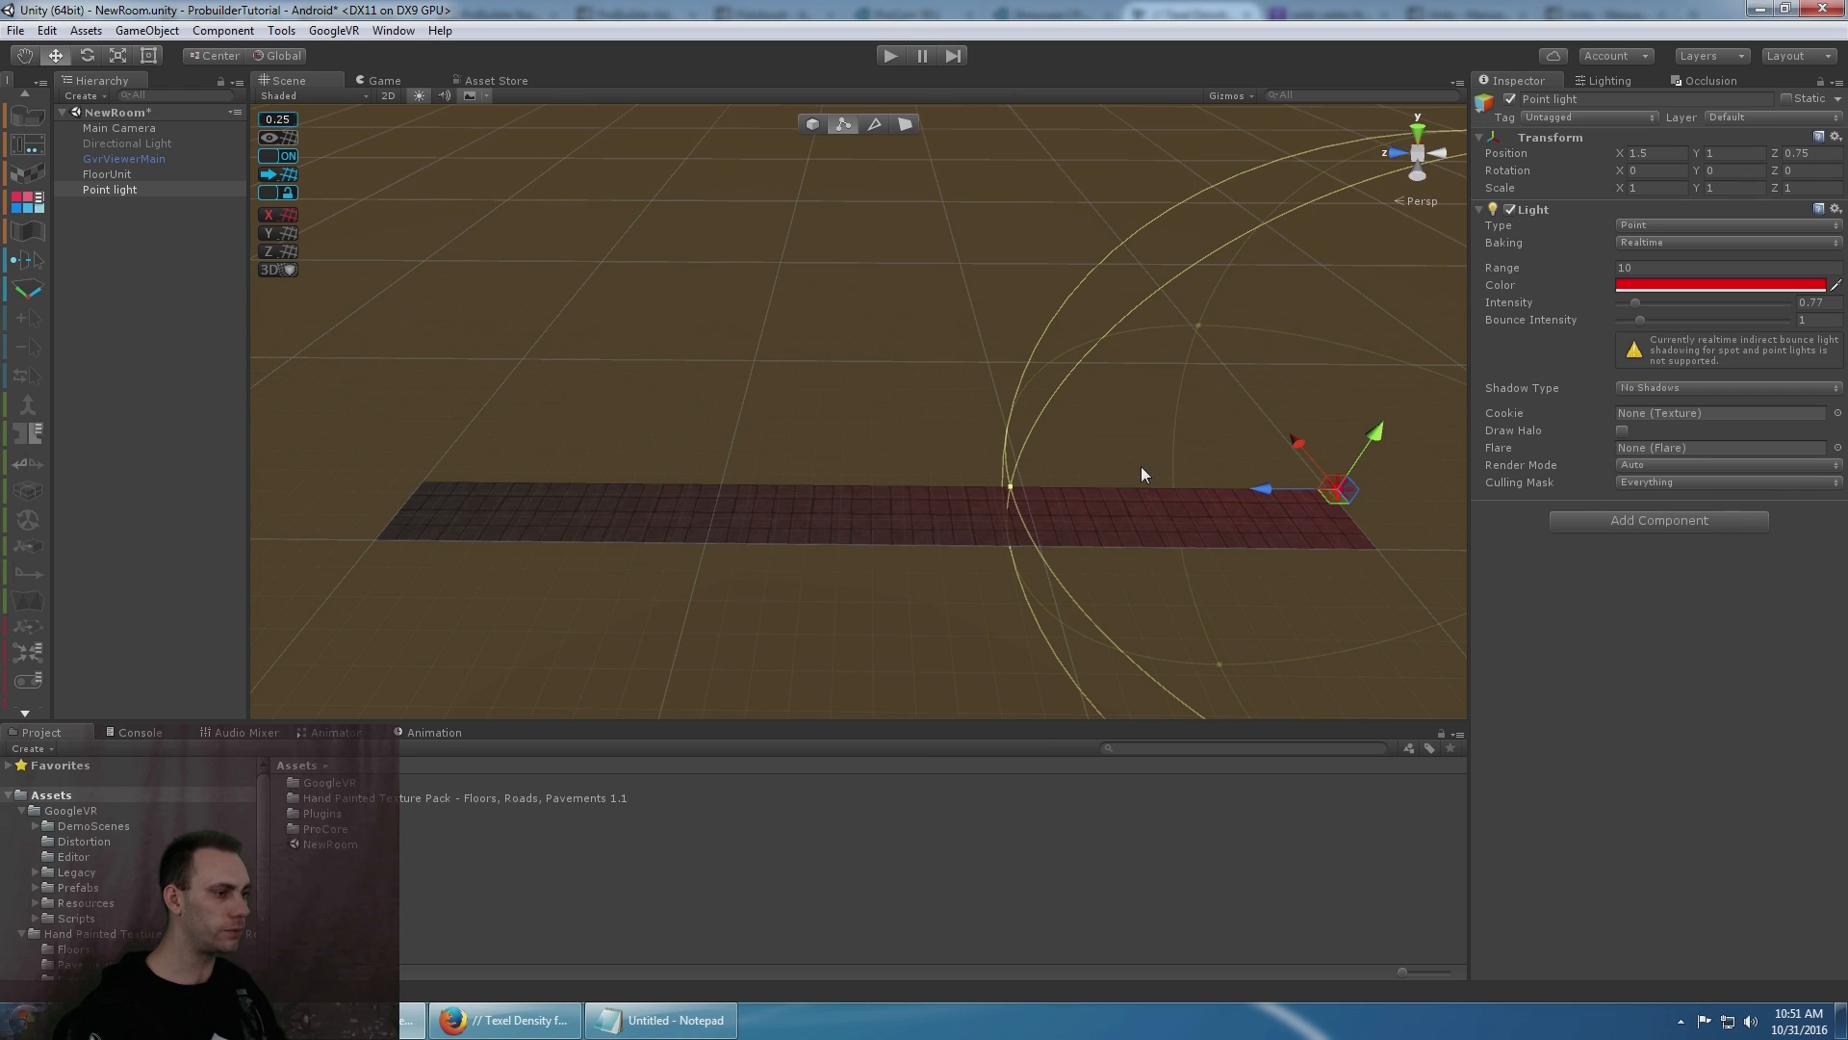
left_click(823, 506)
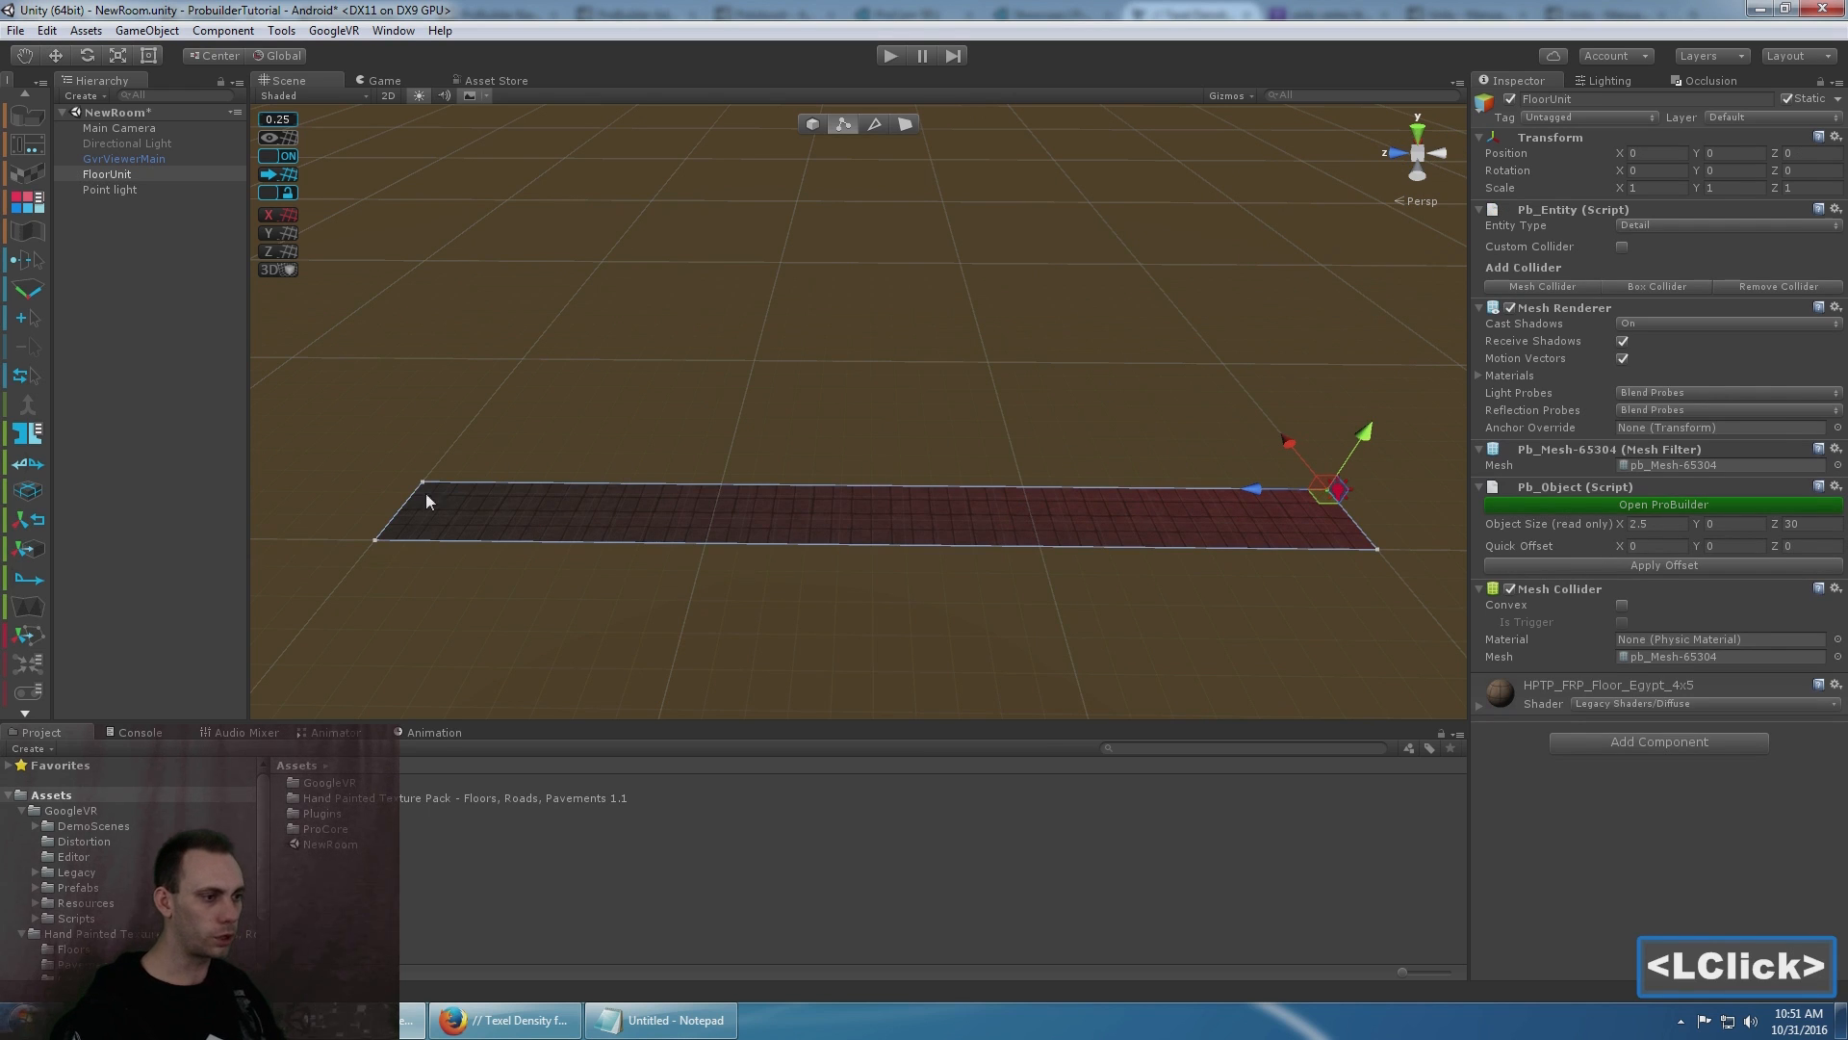
left_click_drag(421, 482, 356, 580)
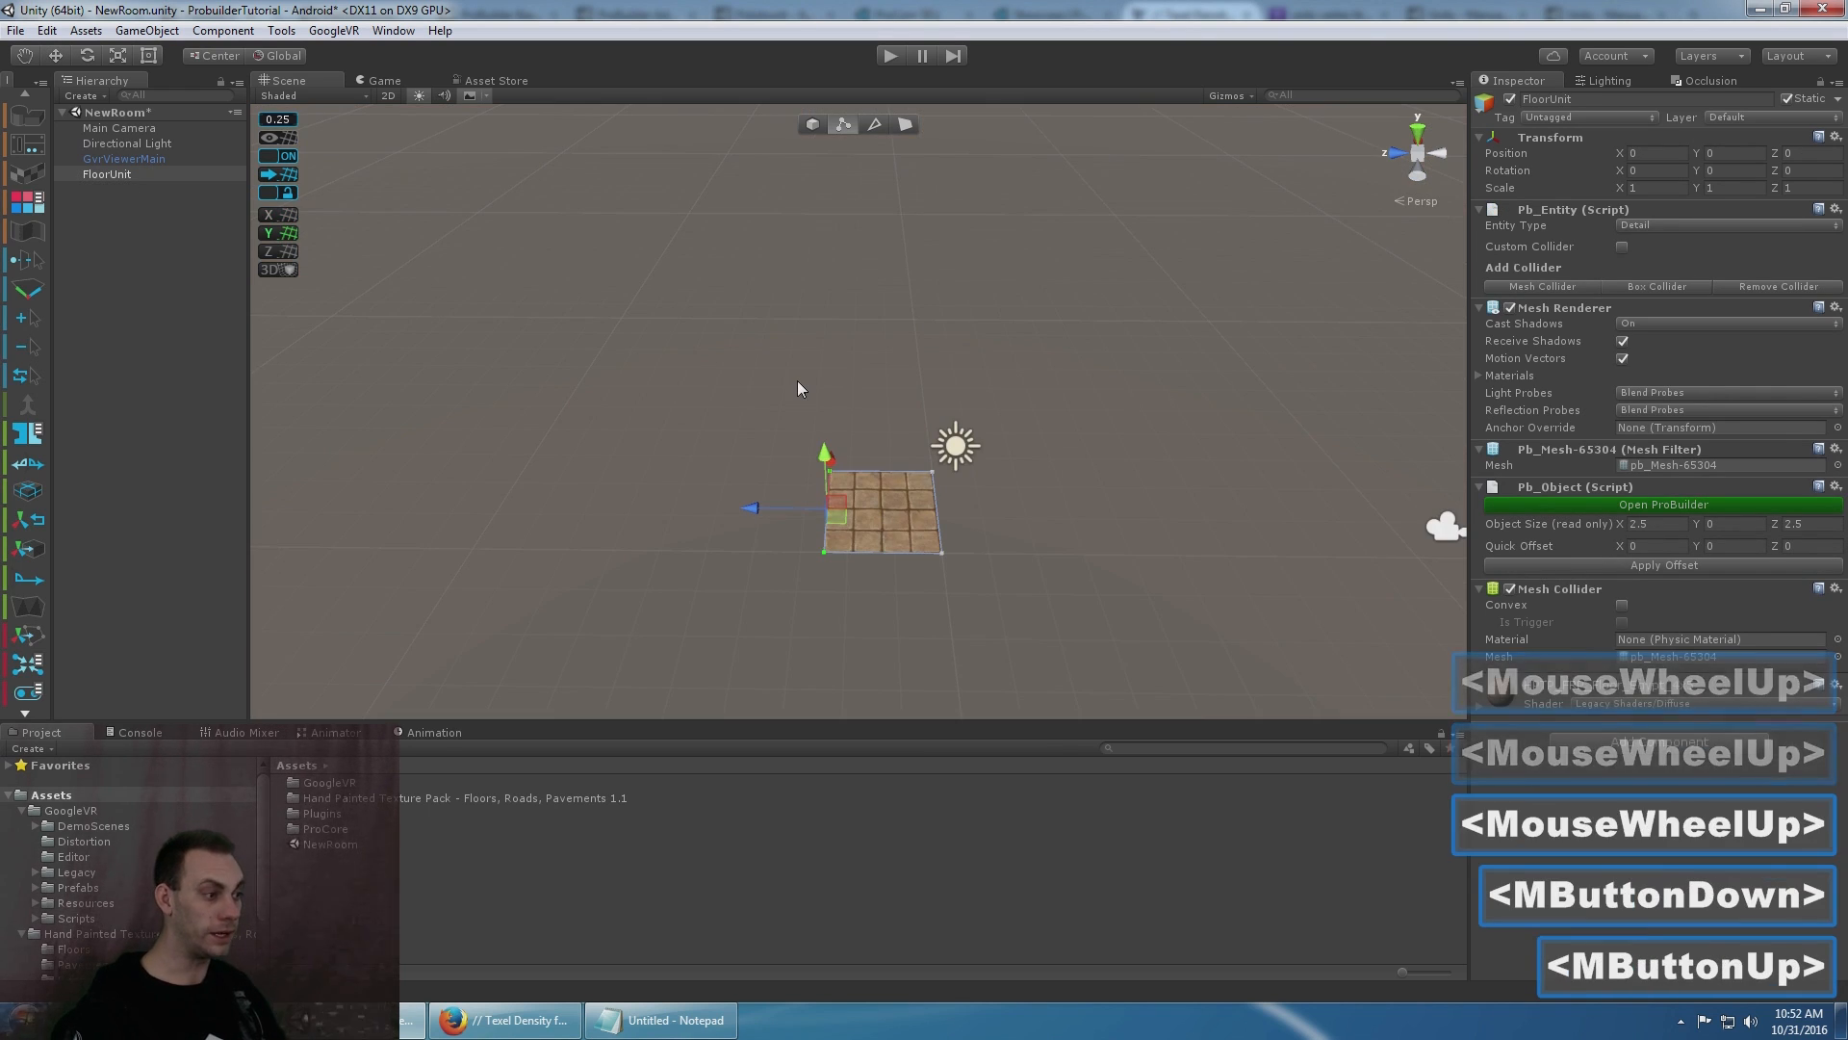
- Add a new point light to the scene above FloorUnit and set its color to red
scroll(797, 380, "up", 4)
middle_click(733, 430)
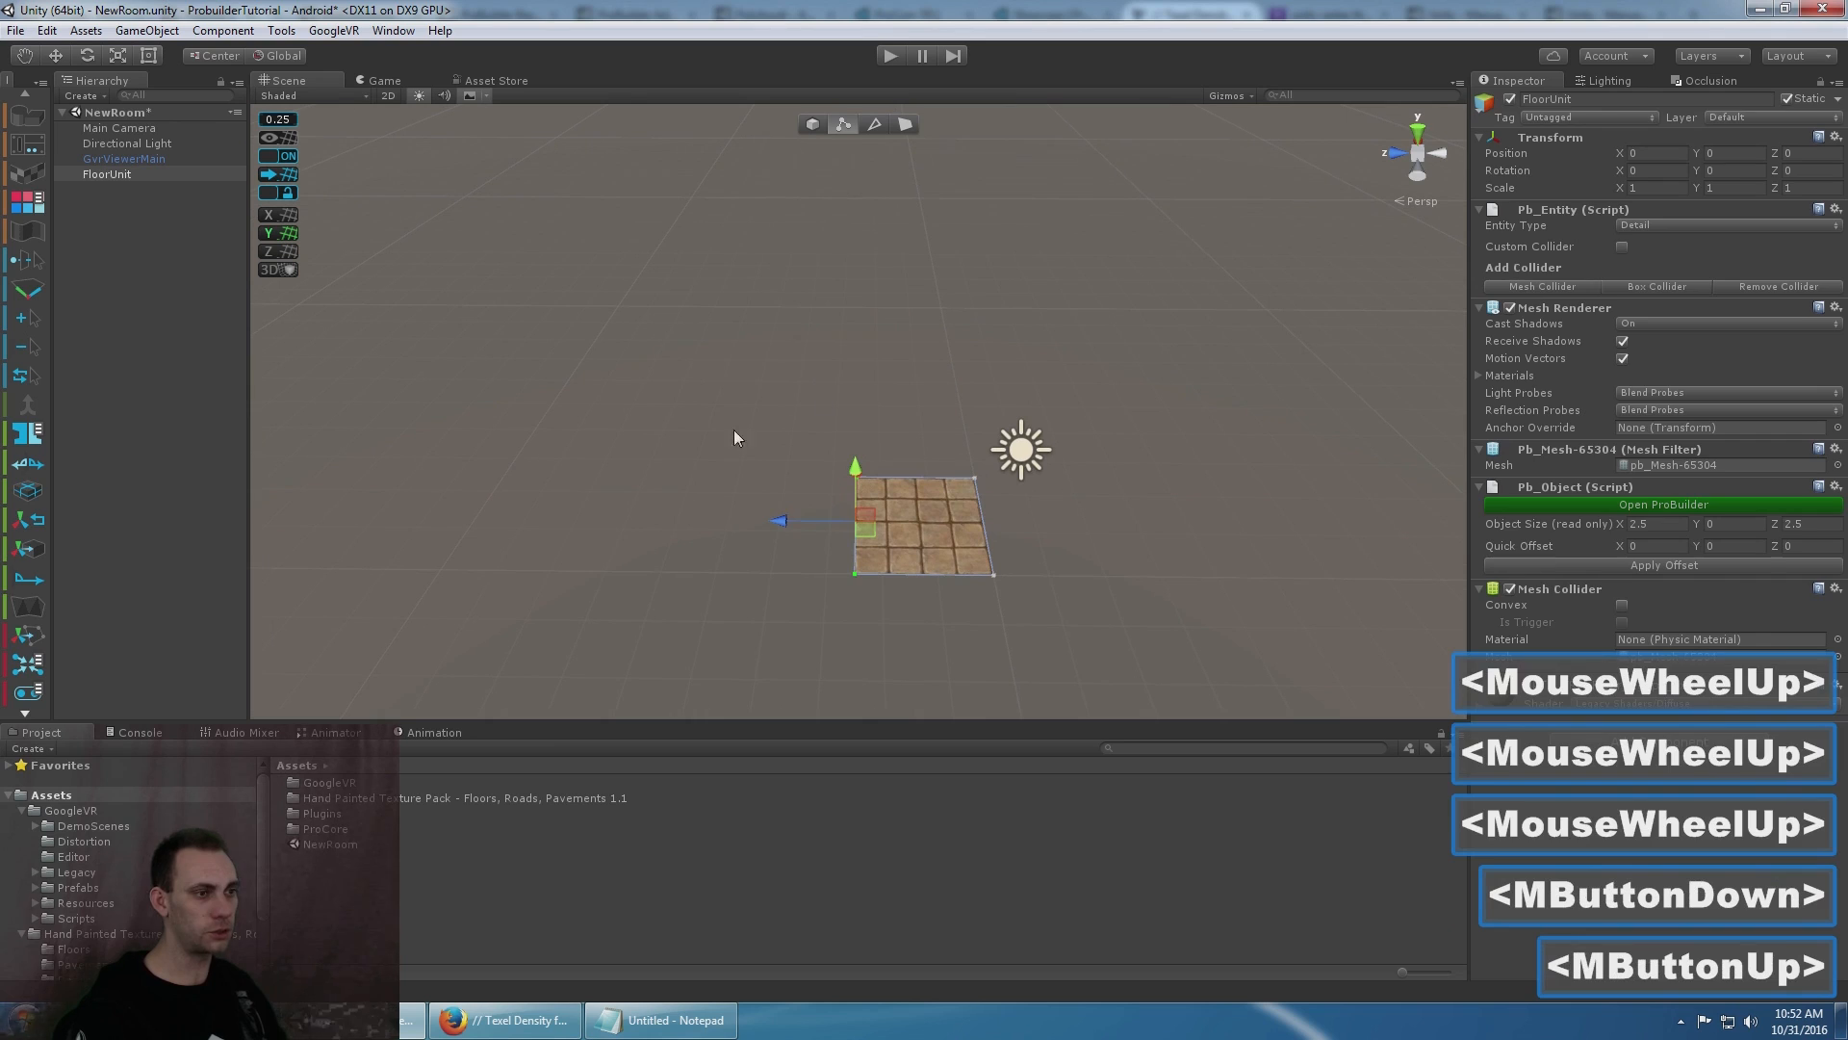
right_click(132, 276)
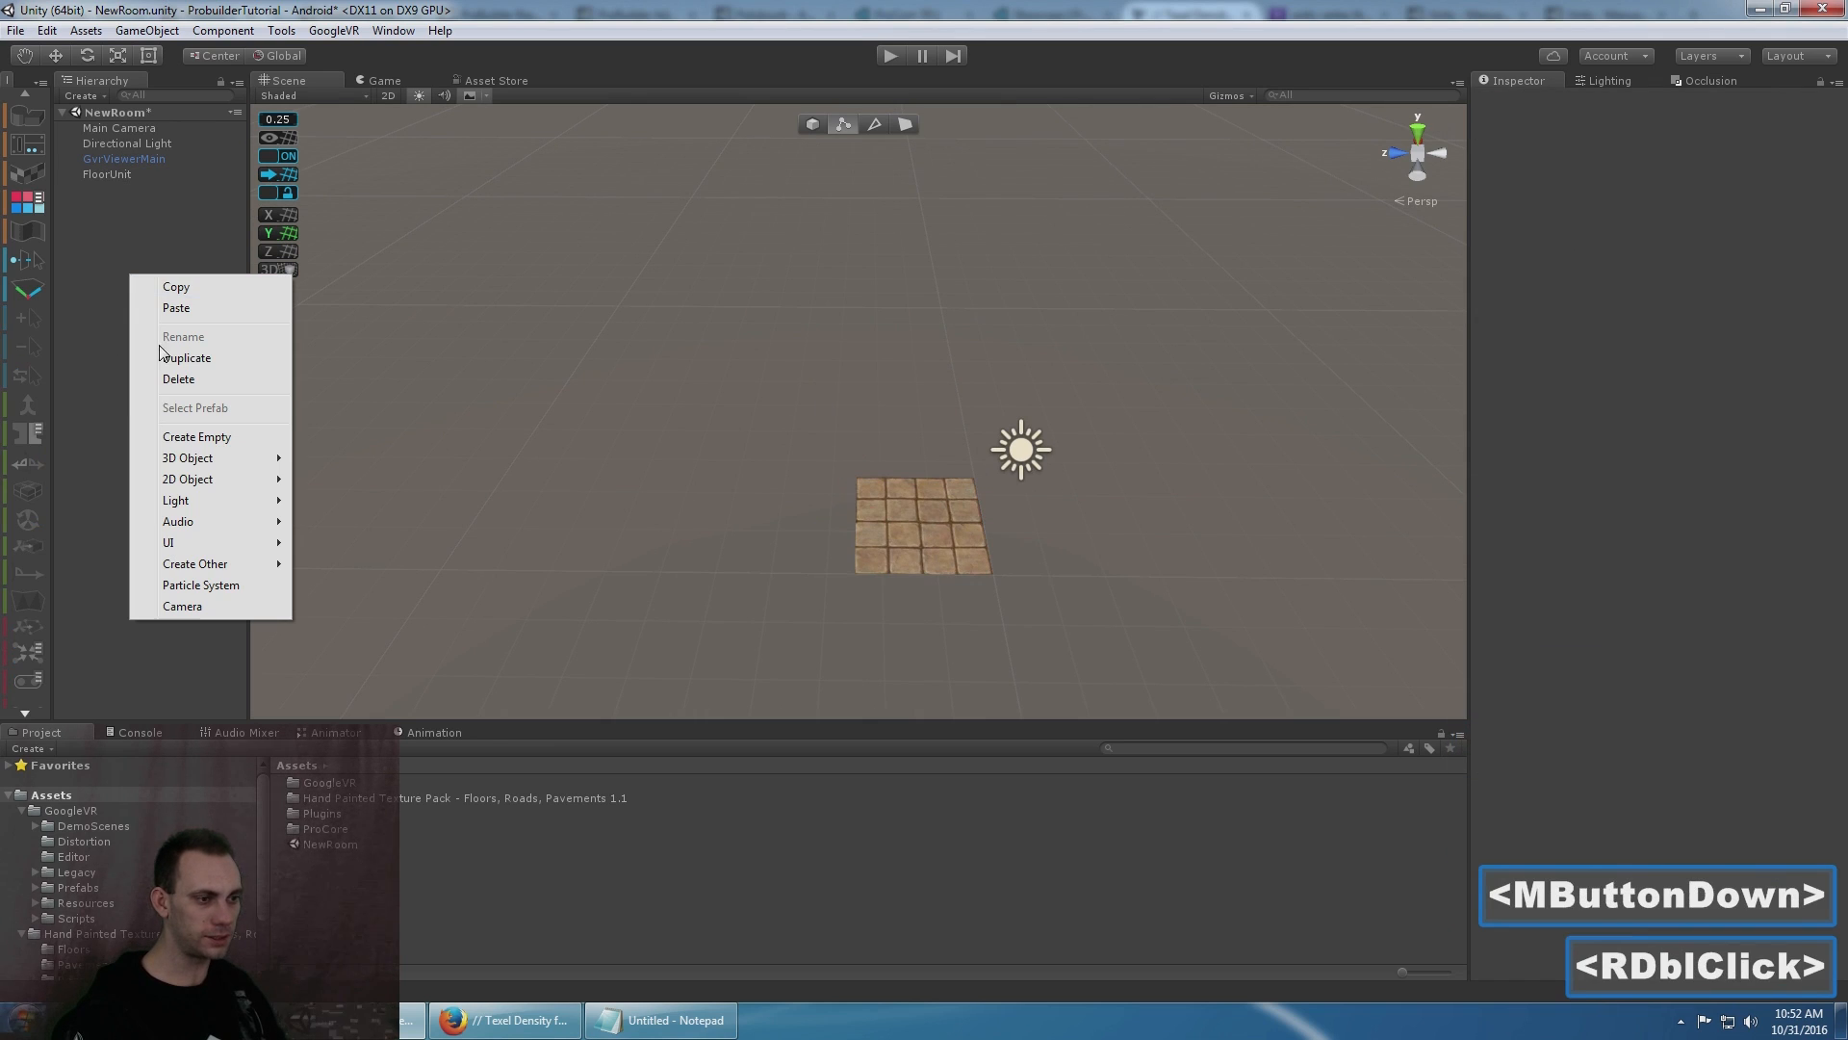
left_click(223, 508)
left_click(378, 521)
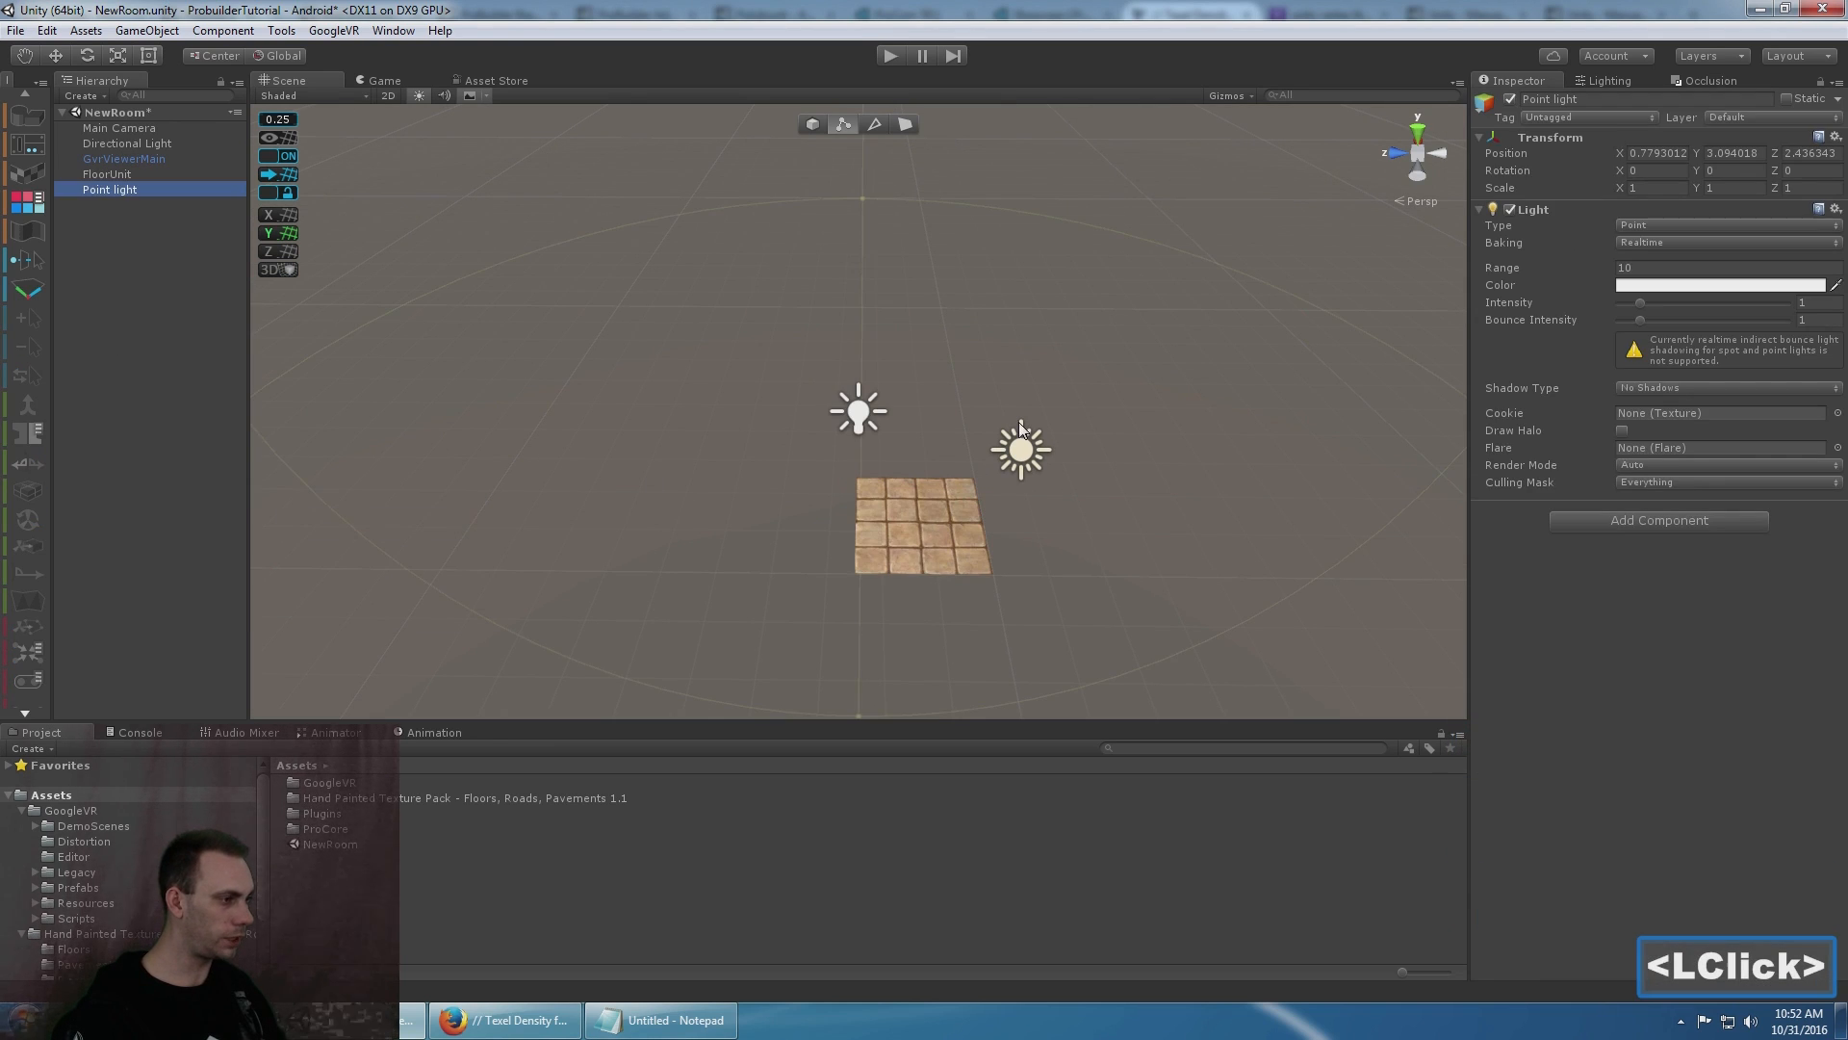
left_click(854, 416)
left_click(1778, 287)
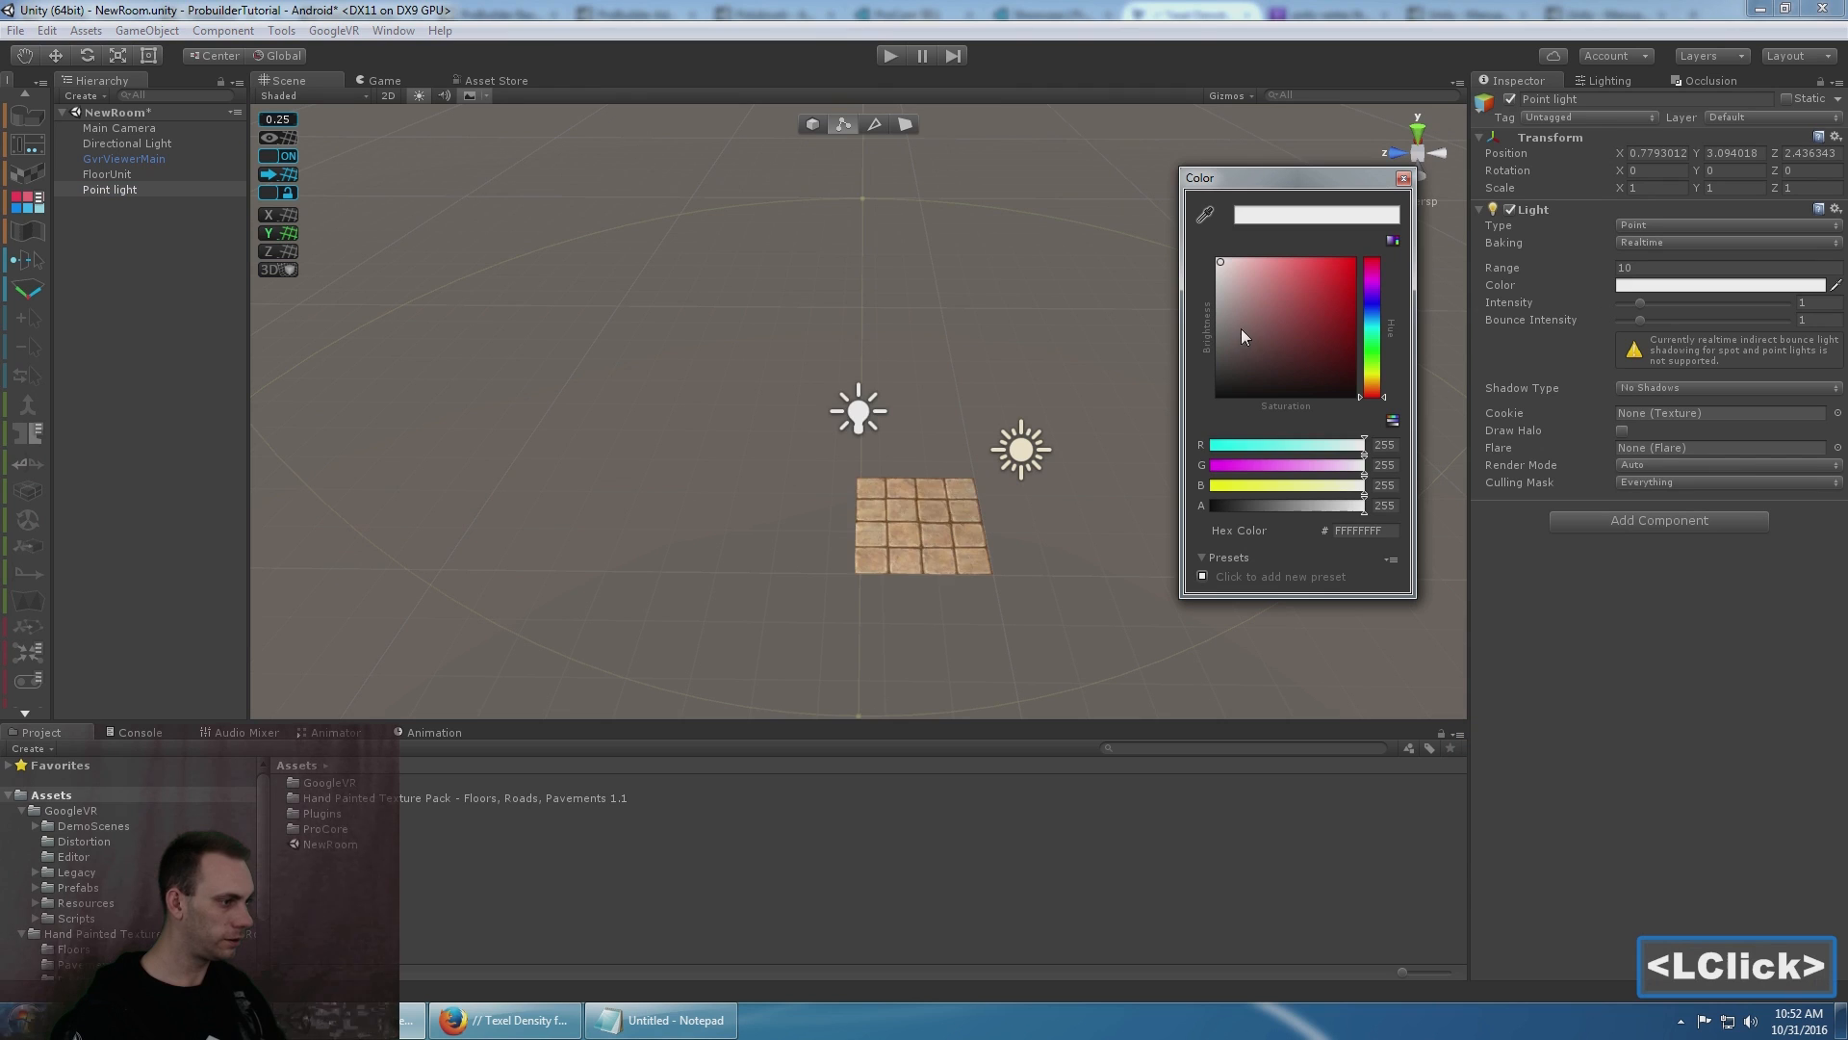
left_click_drag(1240, 327, 1343, 260)
left_click(1419, 170)
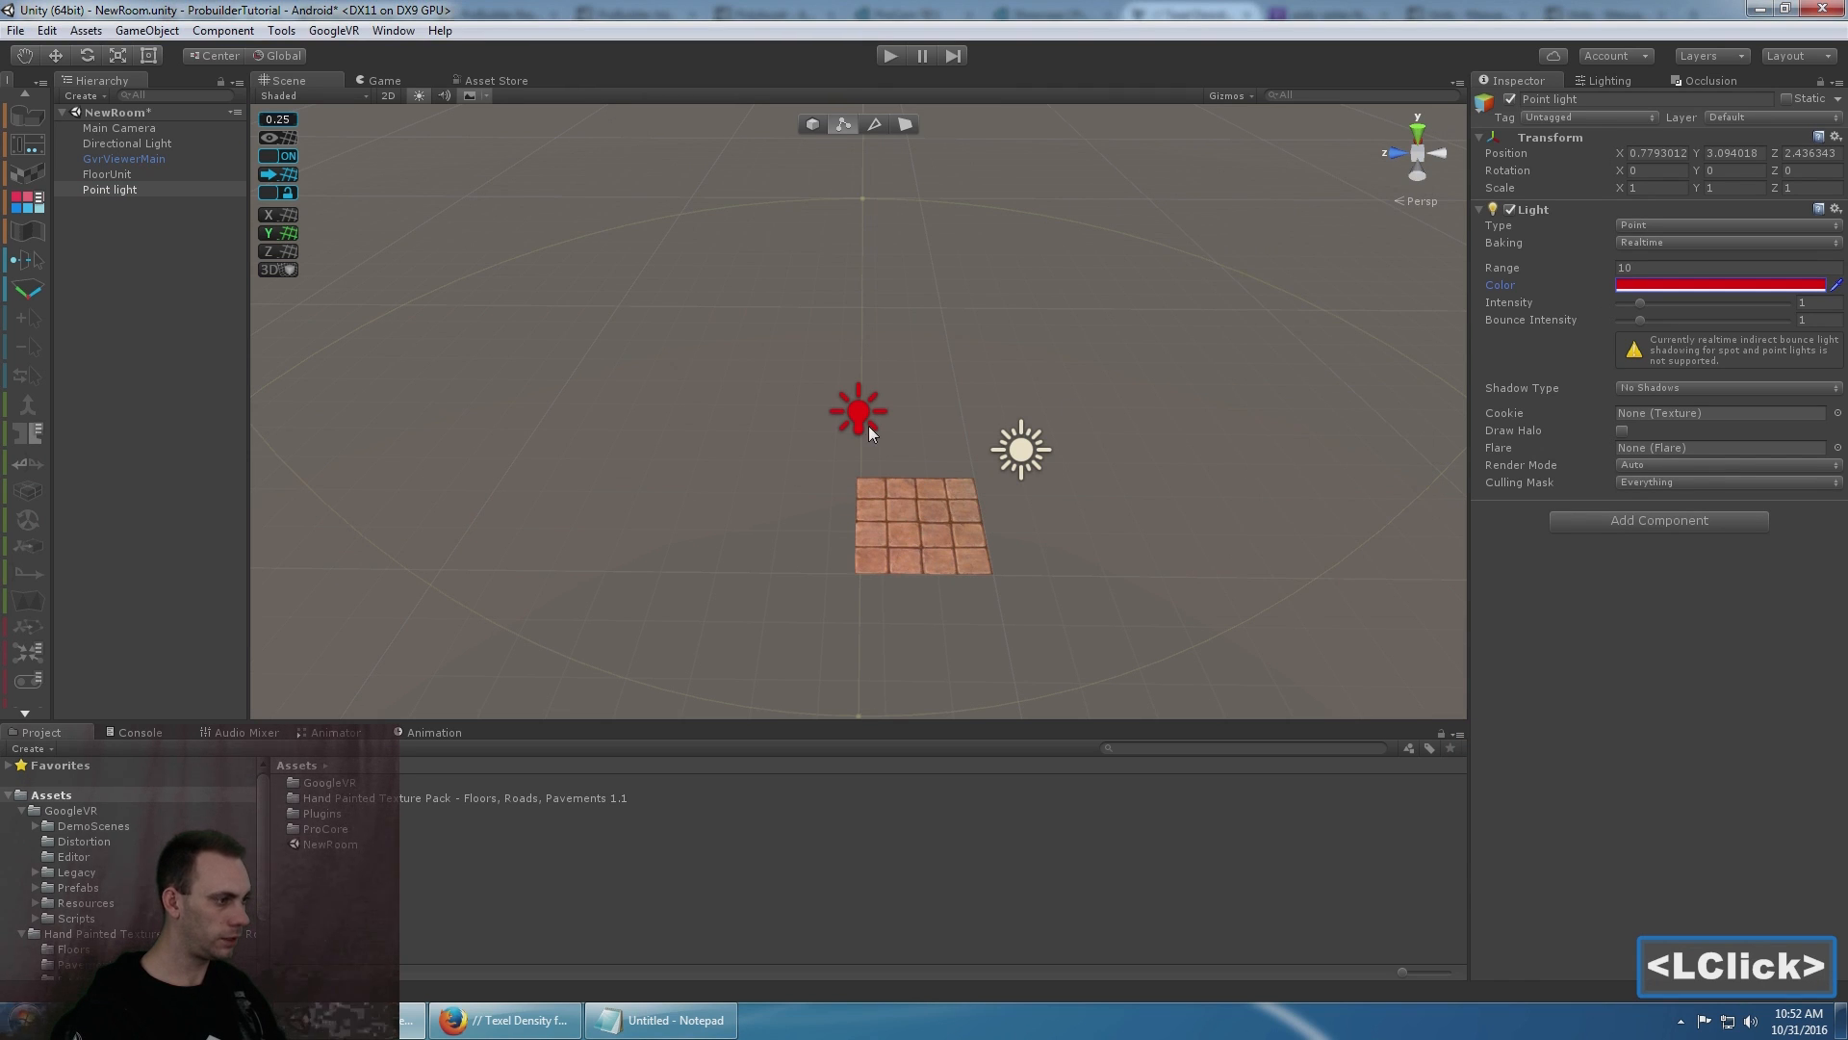
- Disable the Directional Light and select FloorUnit
double_click(947, 486)
left_click(144, 144)
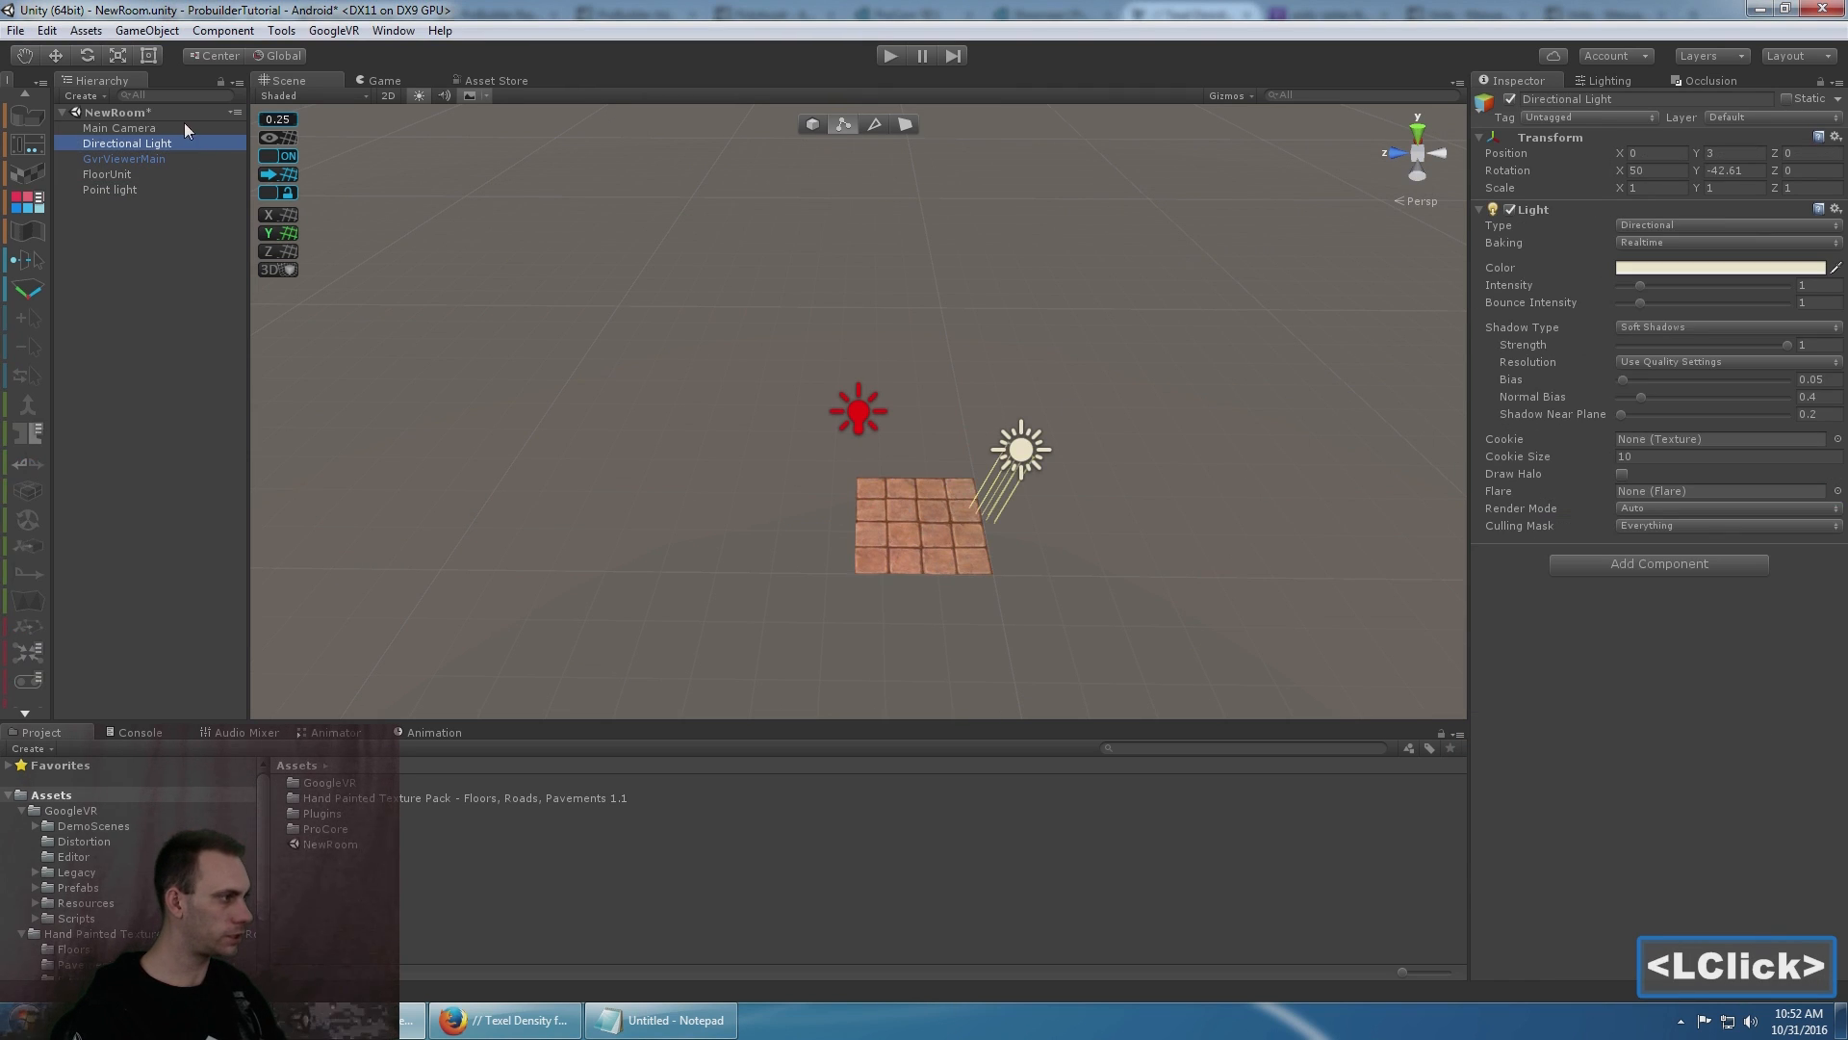
left_click(1511, 98)
left_click(884, 545)
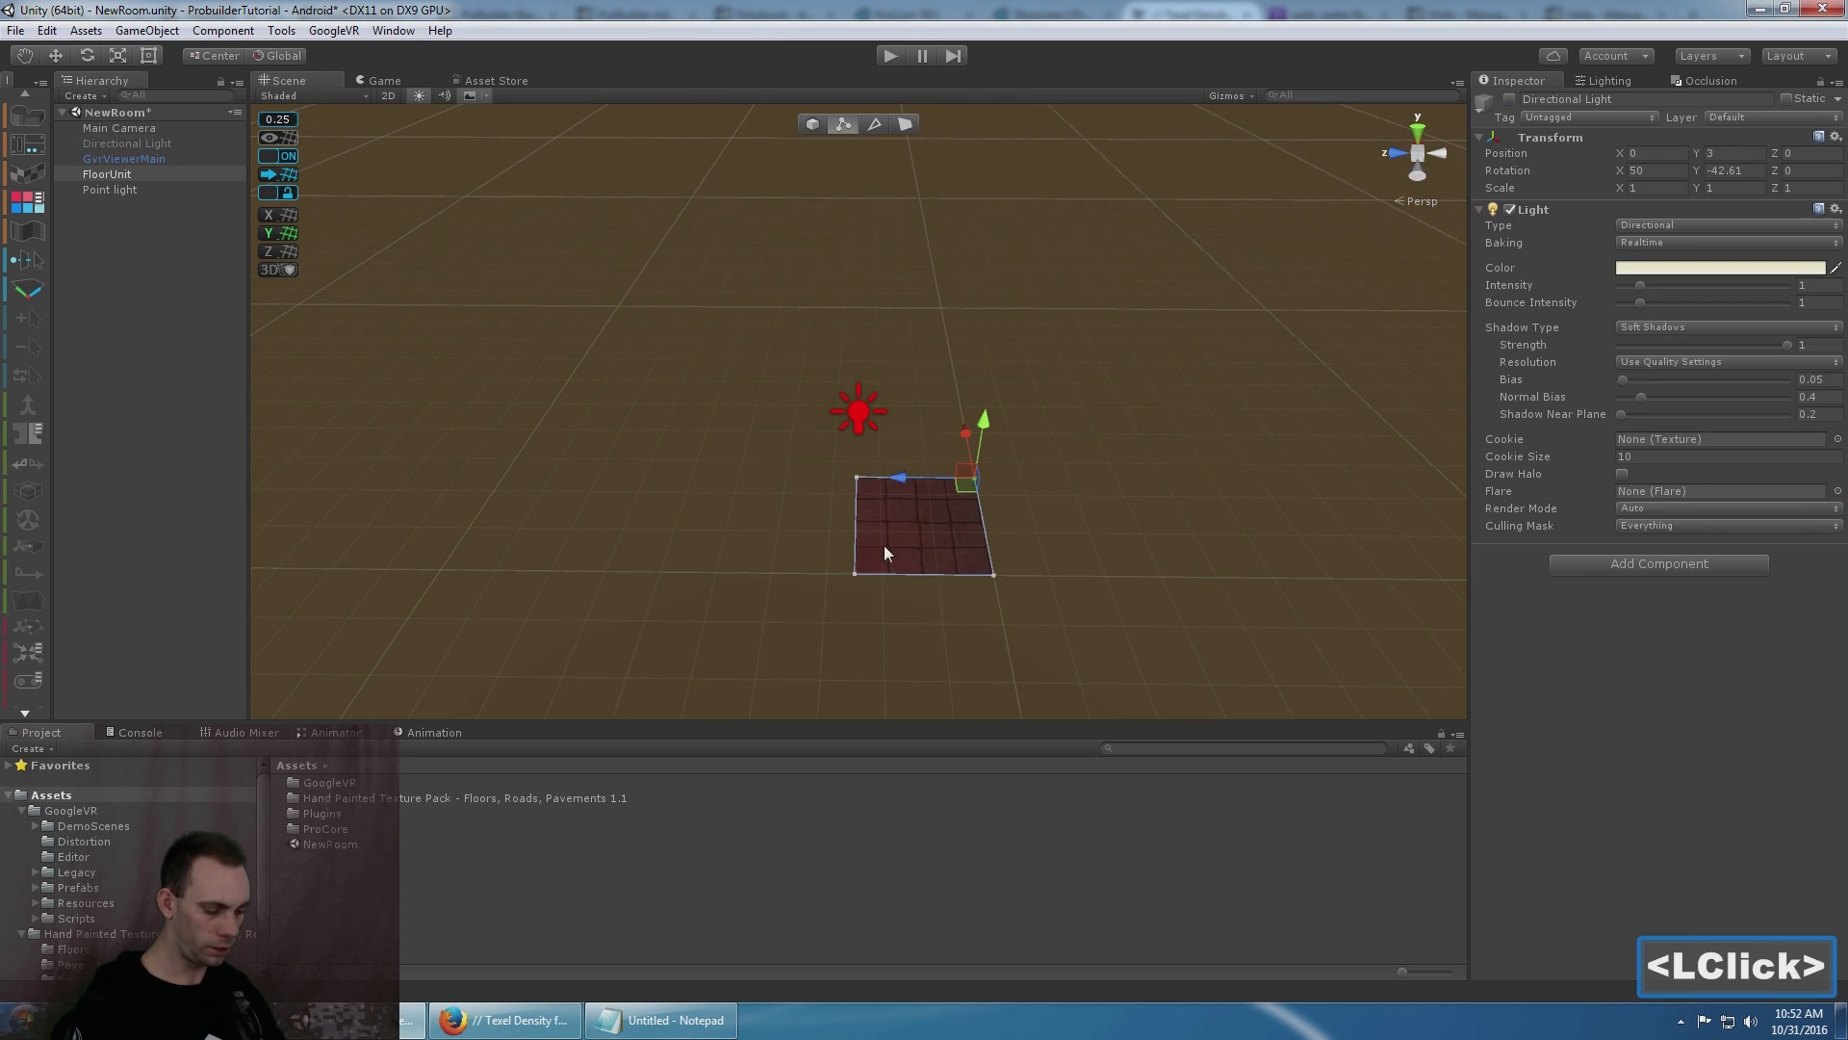
- Duplicate the whole FloorUnit object twice along the Z axis, placing the copies edge to edge at Z 2.5 and Z 5
scroll(945, 458, "down", 2)
scroll(947, 462, "down", 3)
middle_click_drag(828, 508, 923, 517)
key("ctrl")
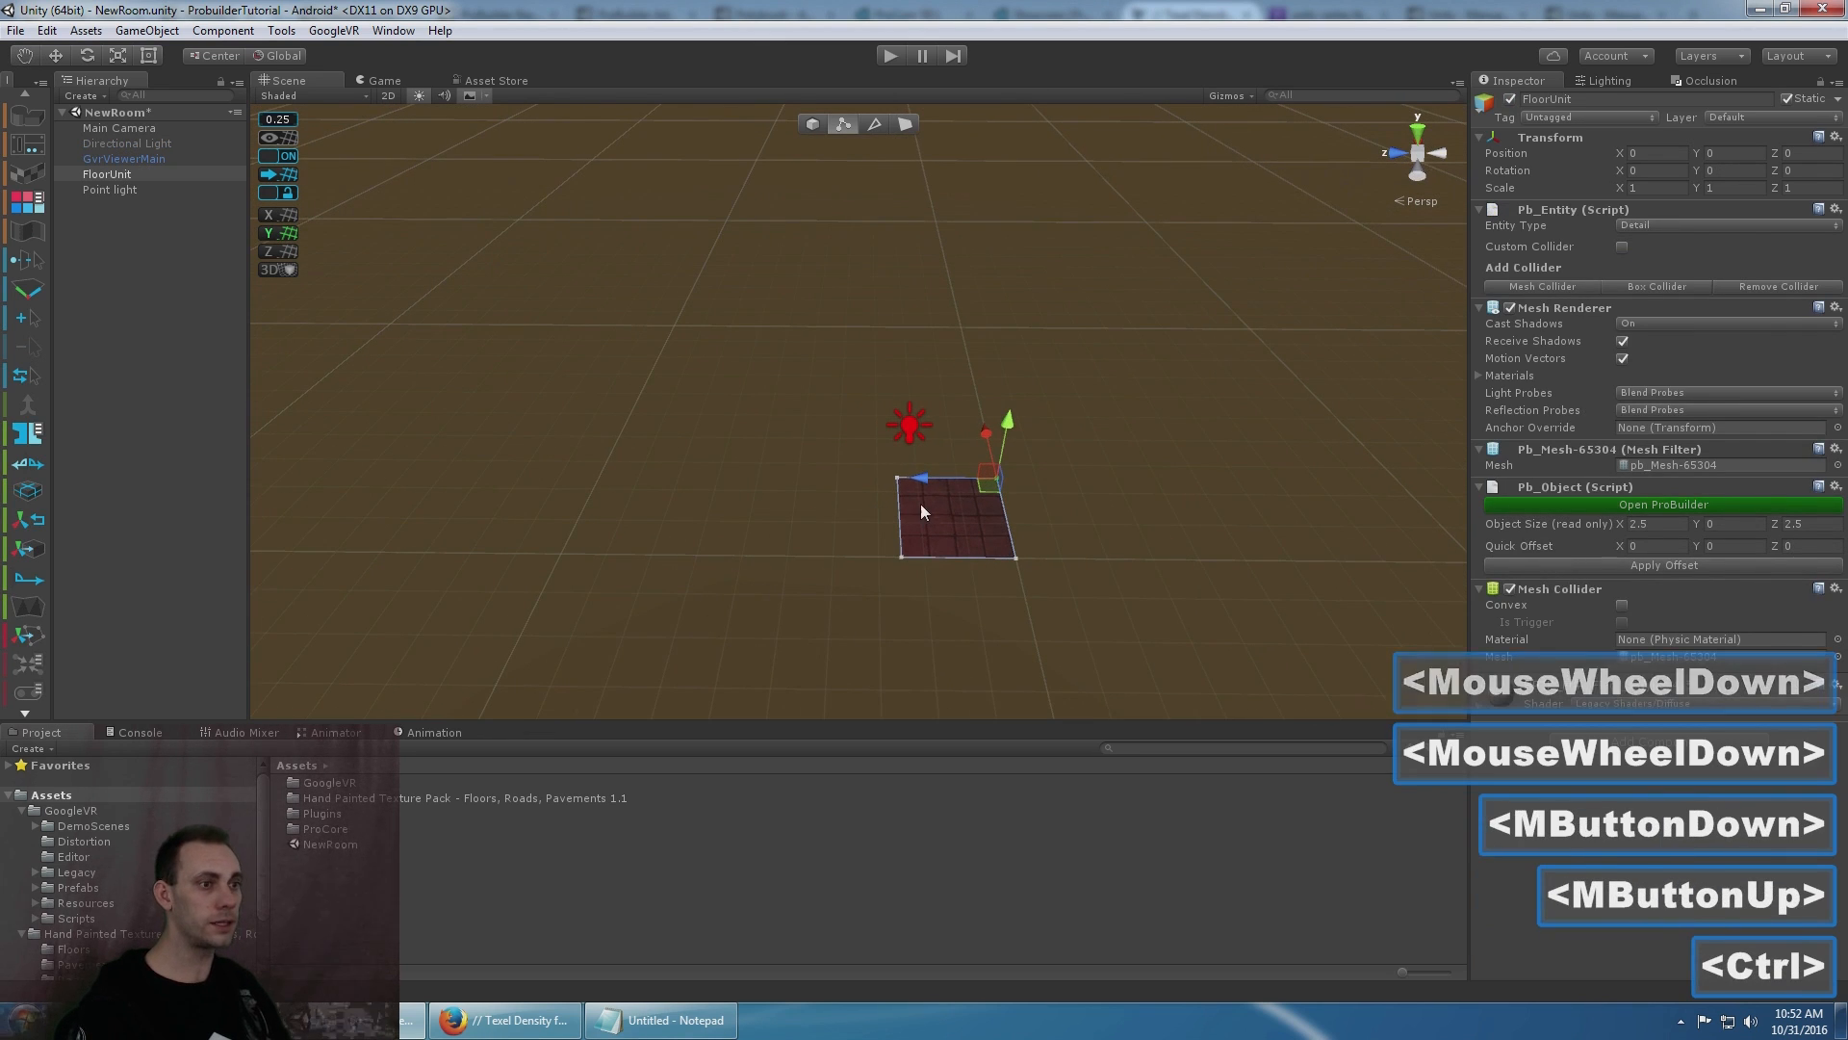
left_click(812, 125)
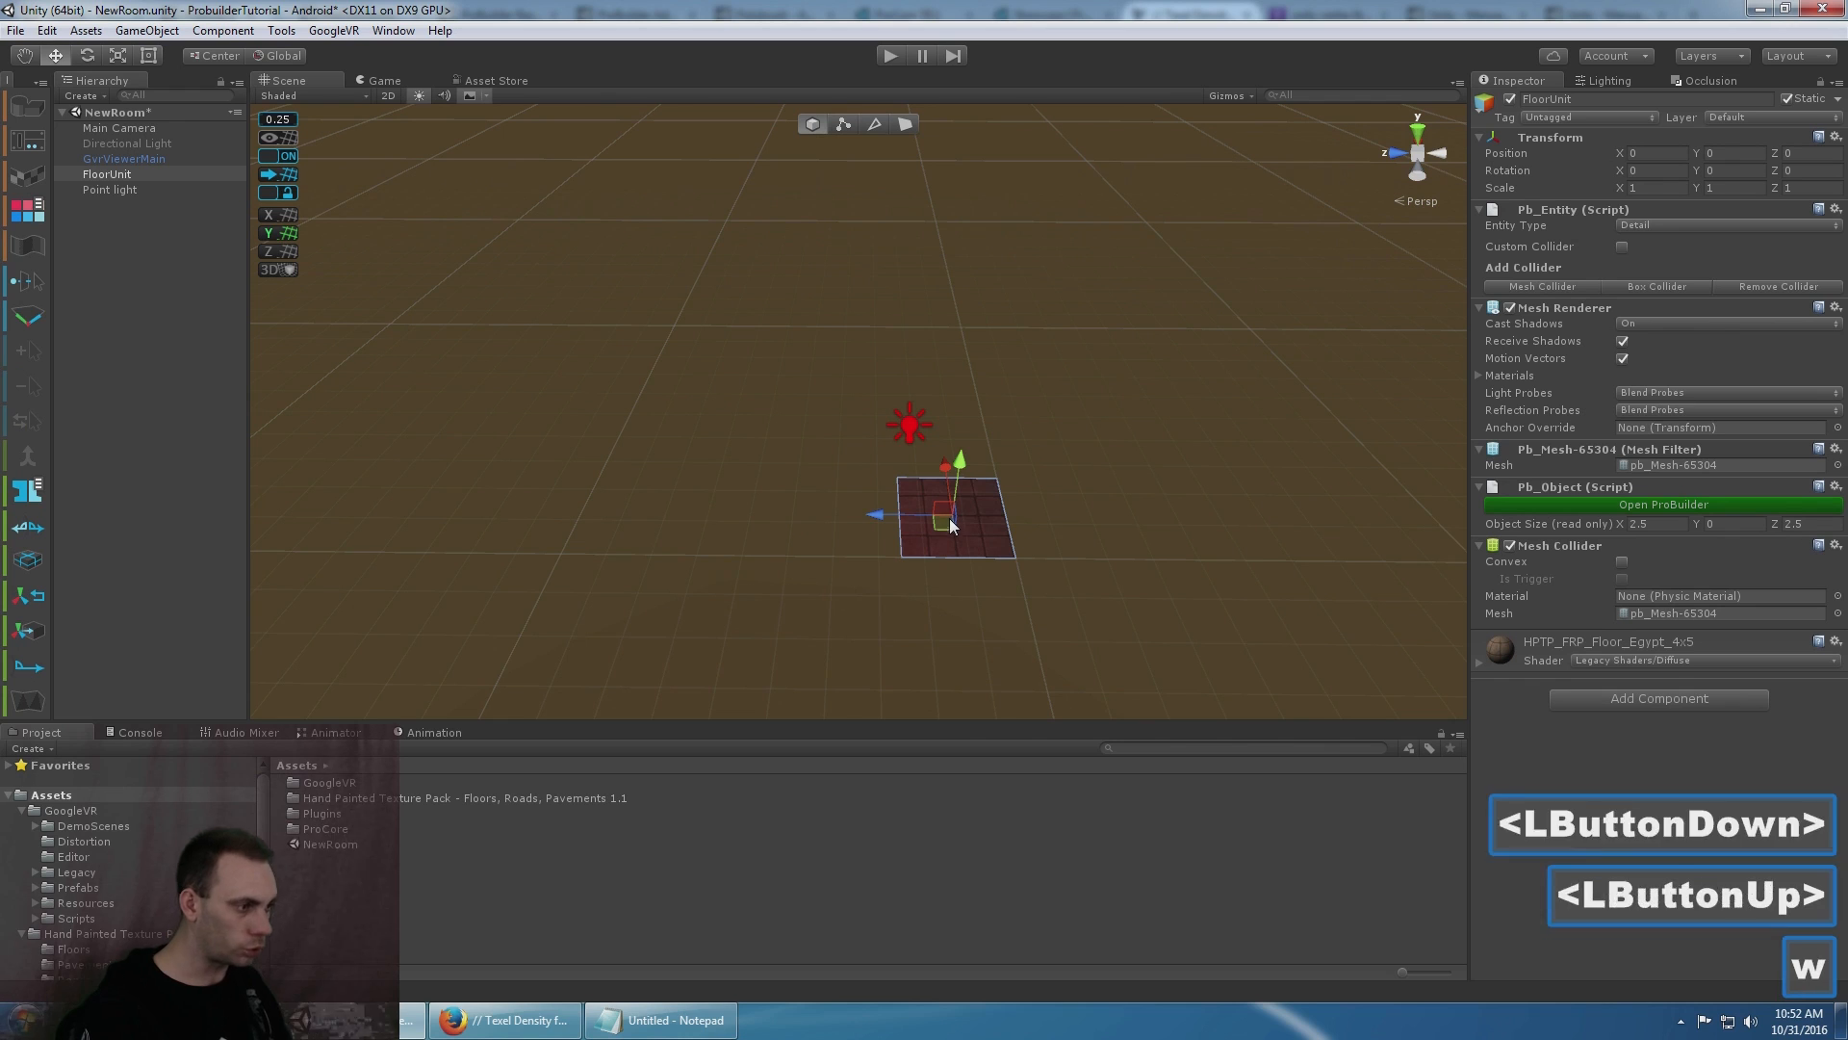
key("ctrl+d")
left_click_drag(874, 518, 655, 522)
key("ctrl+d")
middle_click_drag(598, 539, 749, 541)
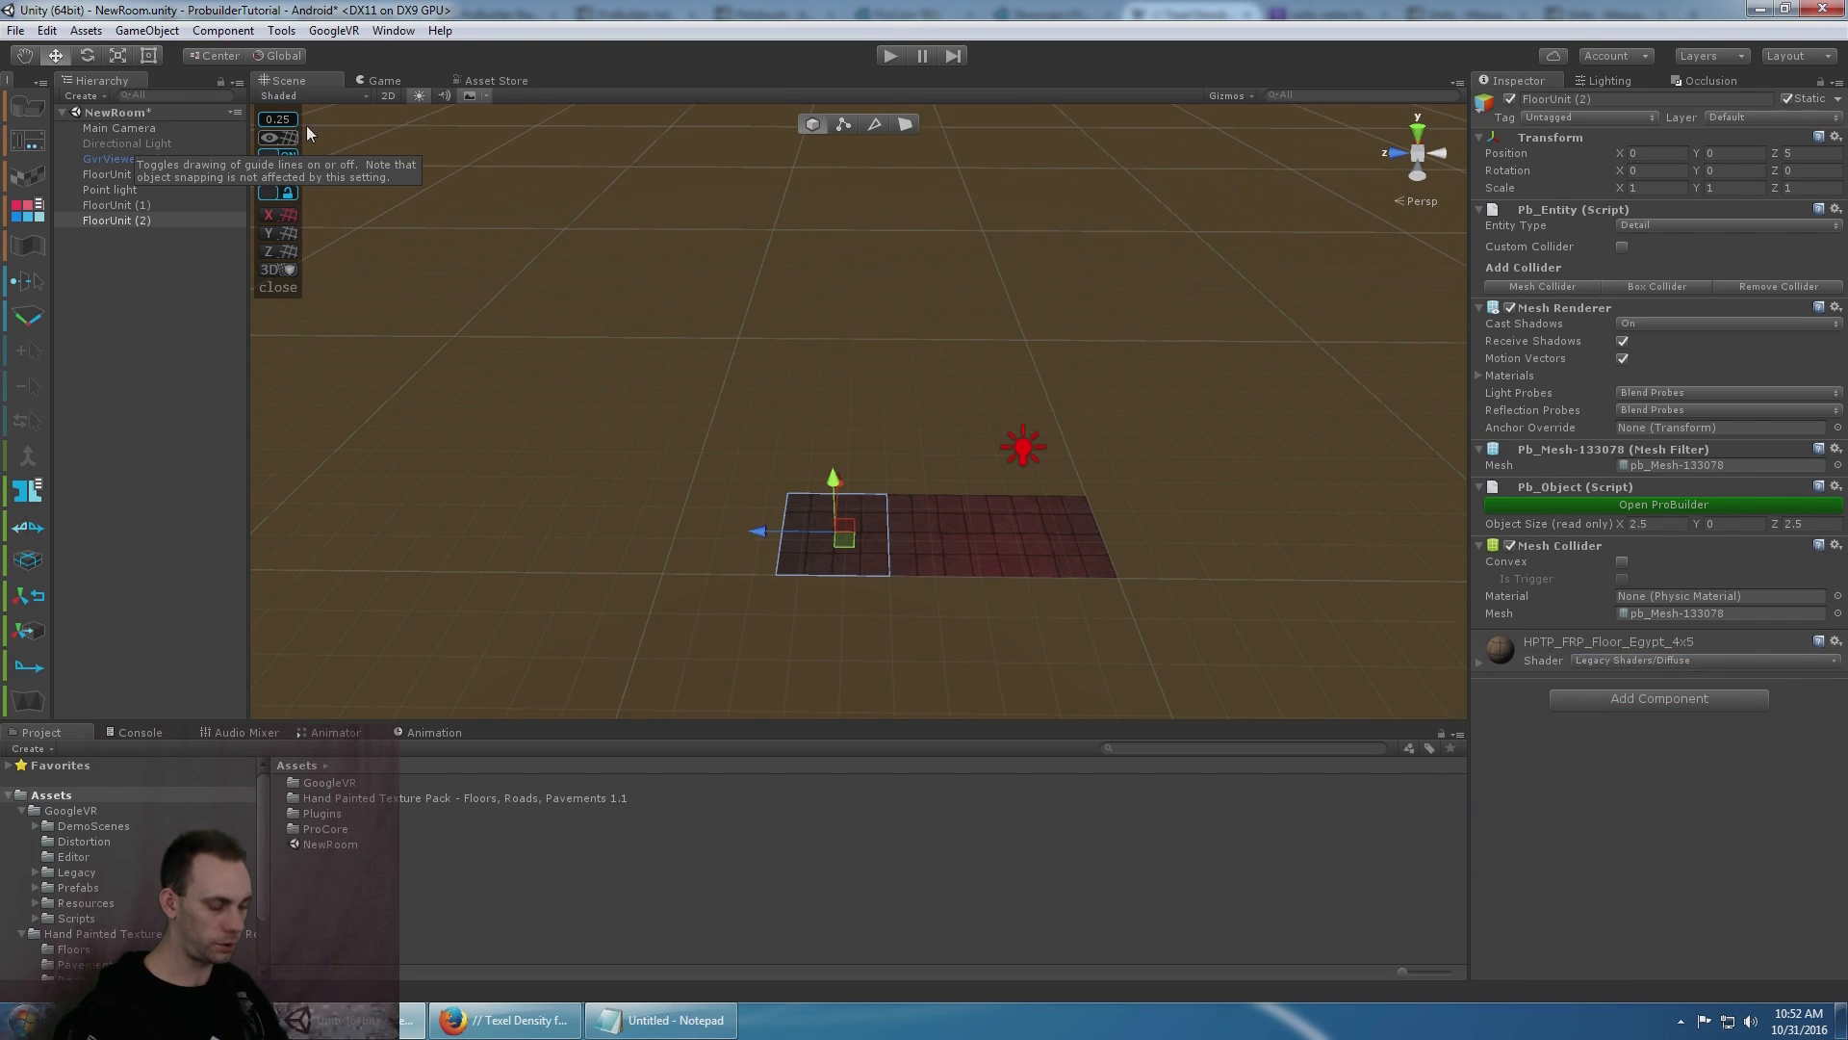
- Set the grid snap increment to 0.5 and keep duplicating the end tile along Z until the eight-tile row ends at Z 17.5
key("minus")
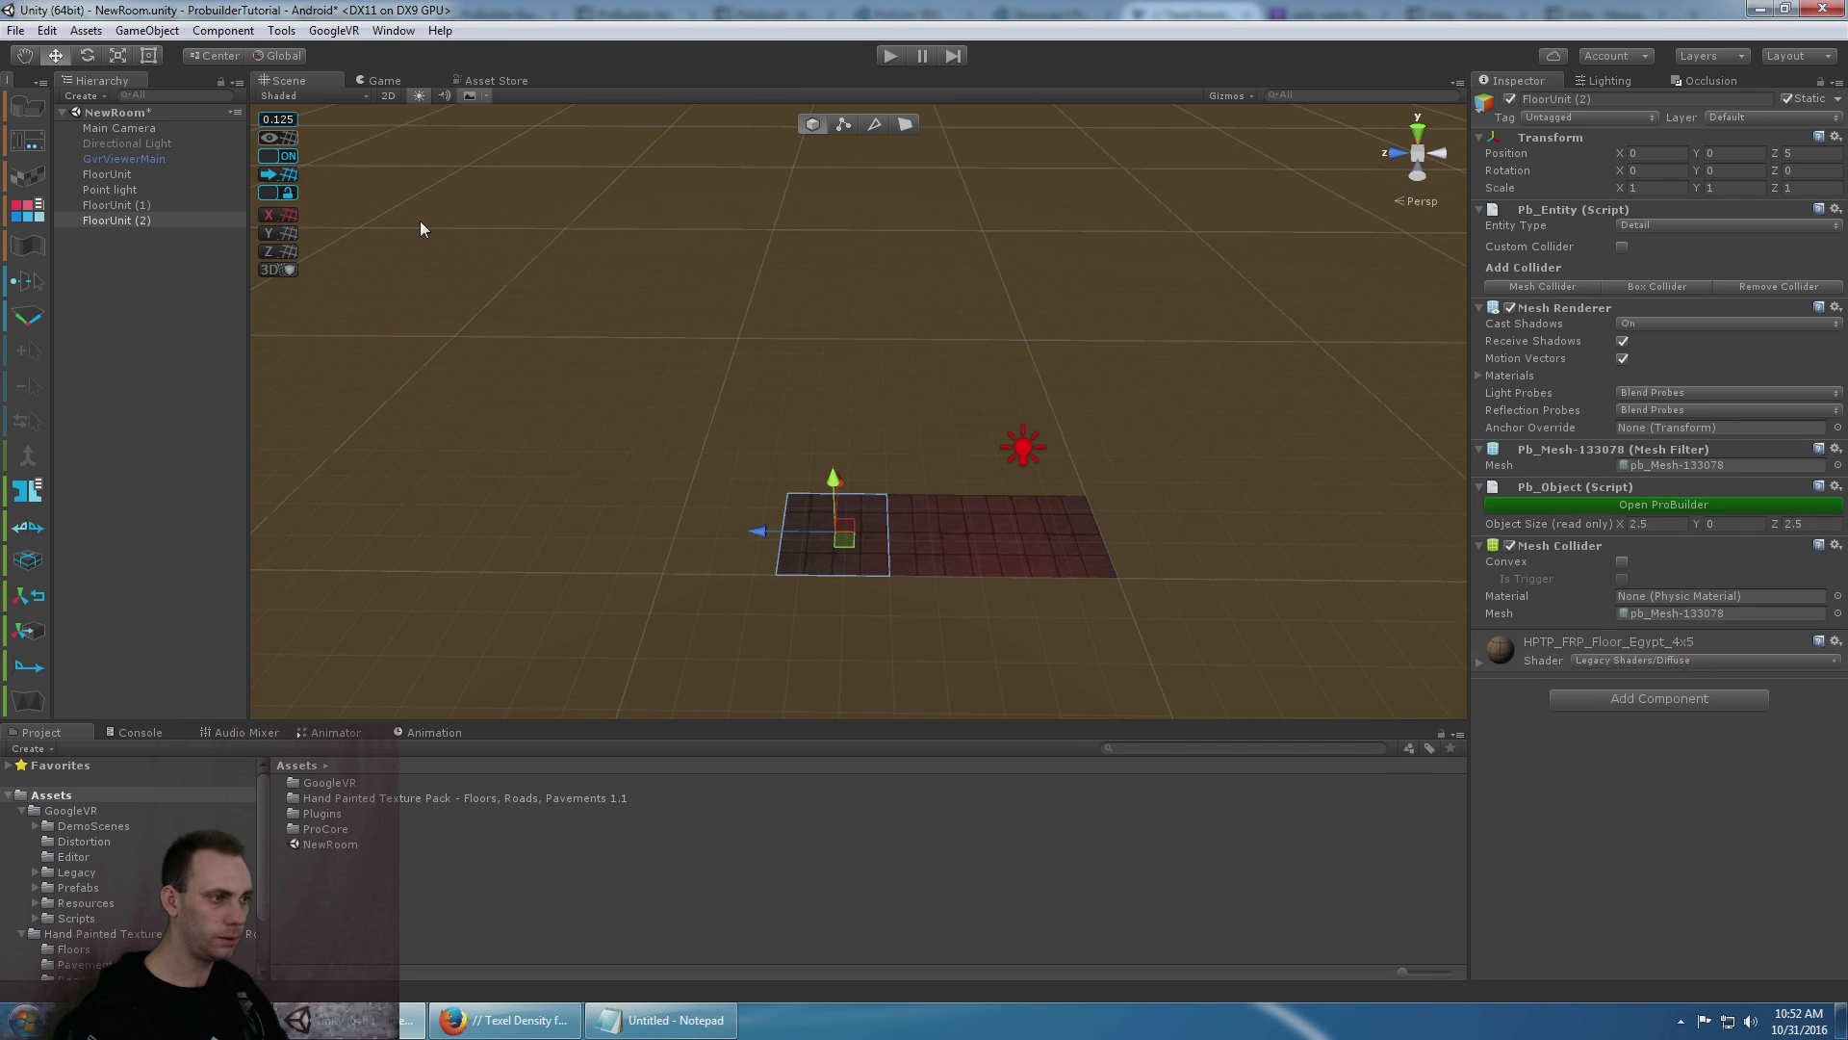
key("equal")
key("equal")
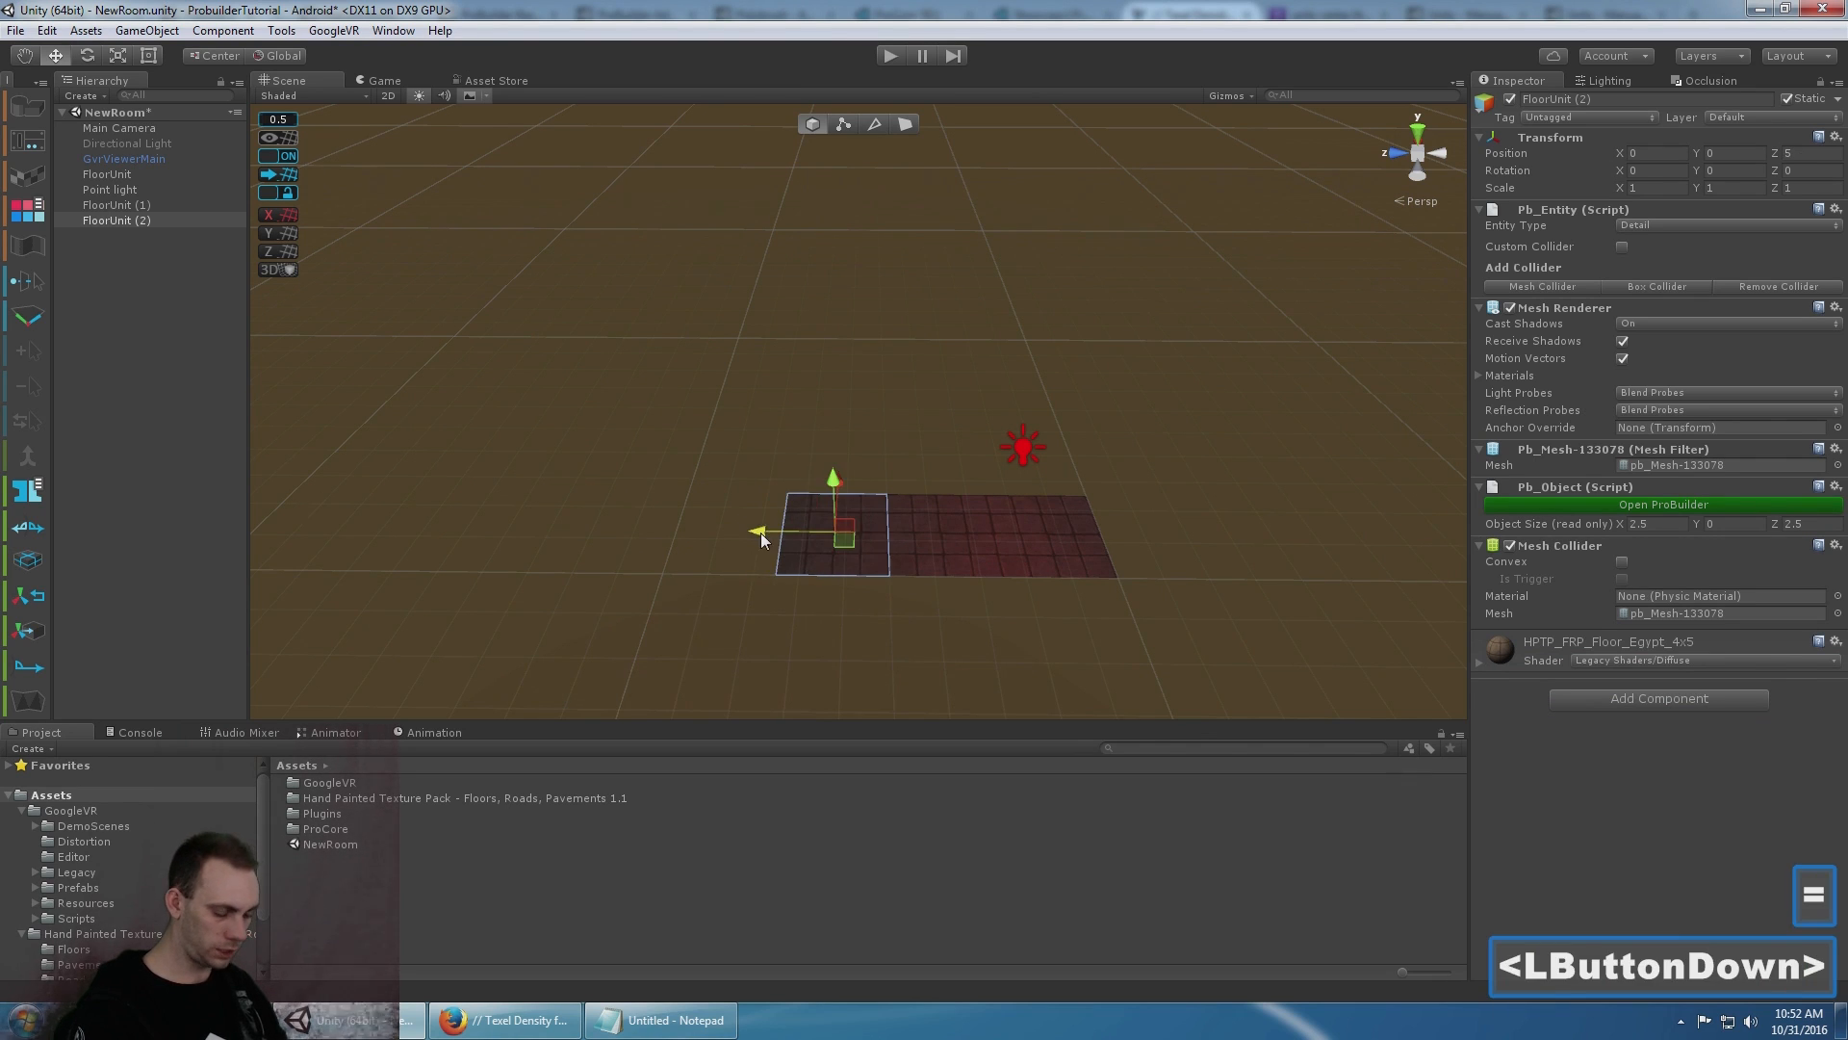
key("ctrl+d")
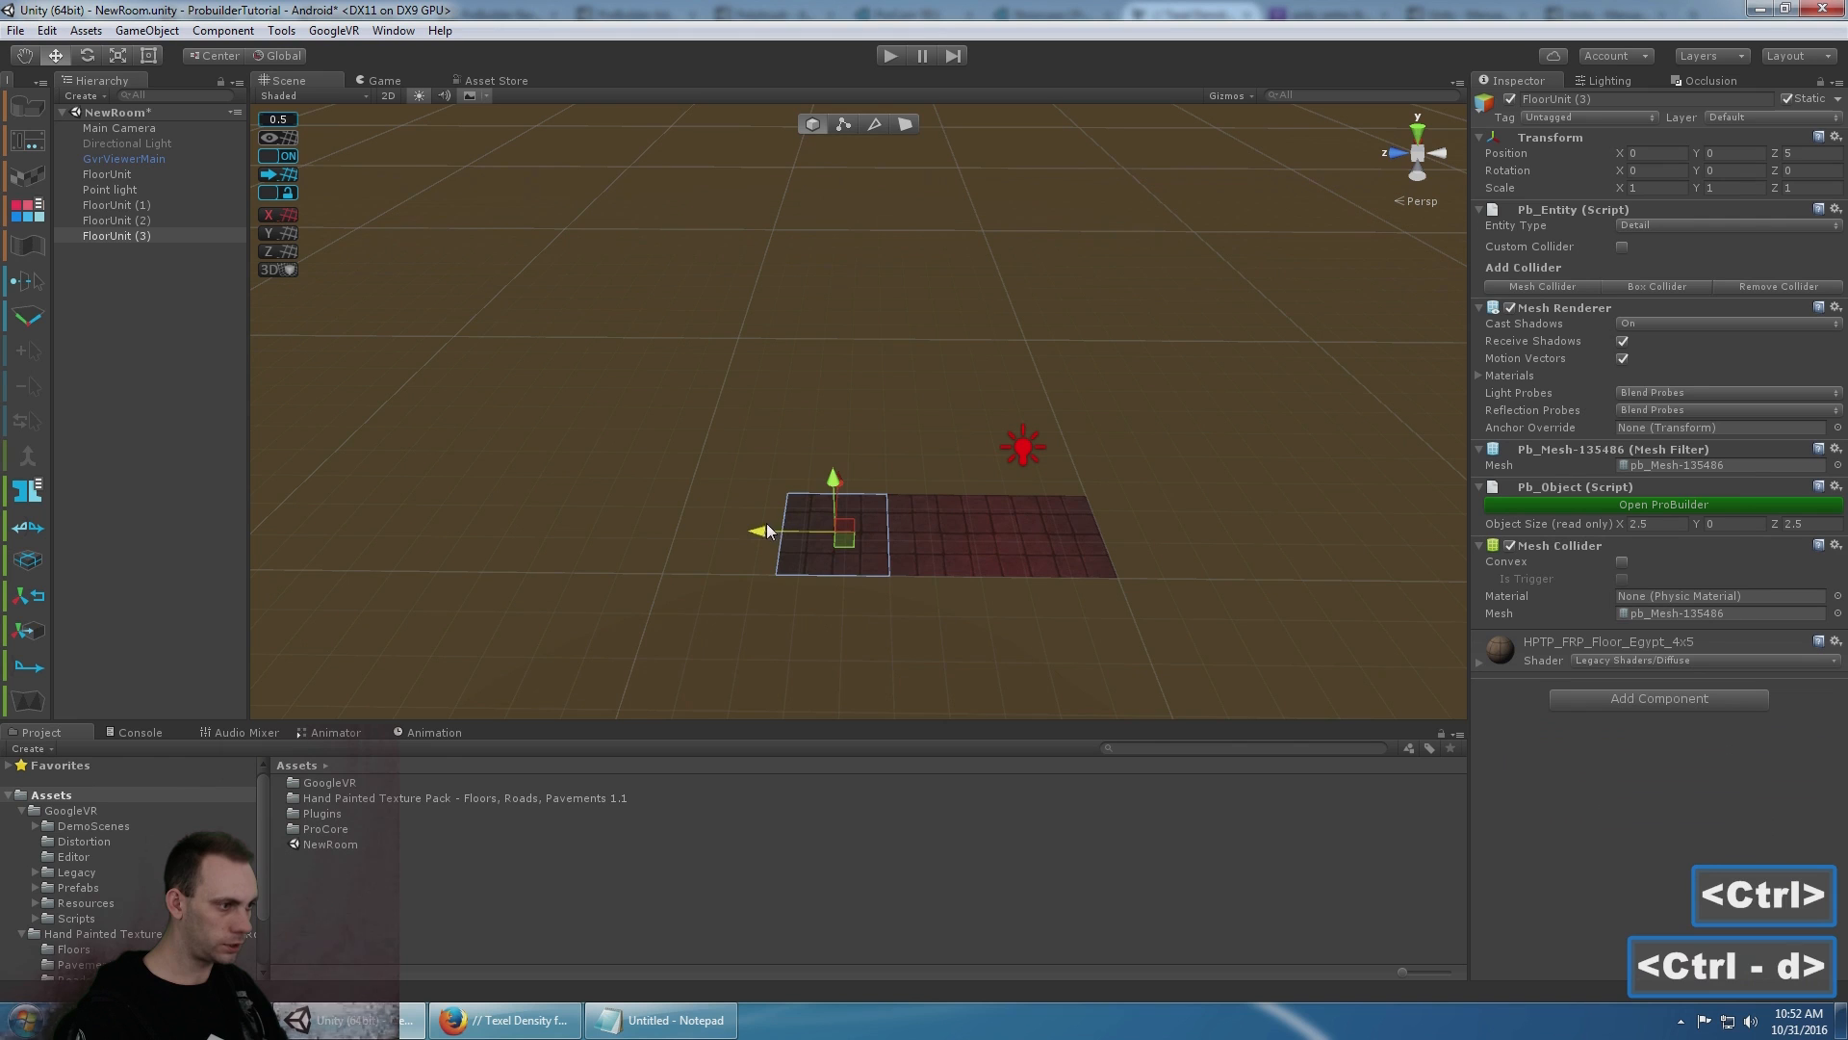
left_click_drag(767, 529, 667, 509)
middle_click_drag(790, 438, 917, 425)
key("ctrl+d")
left_click_drag(768, 516, 657, 514)
key("ctrl+d")
left_click_drag(662, 514, 549, 508)
key("ctrl+d")
left_click_drag(555, 514, 446, 512)
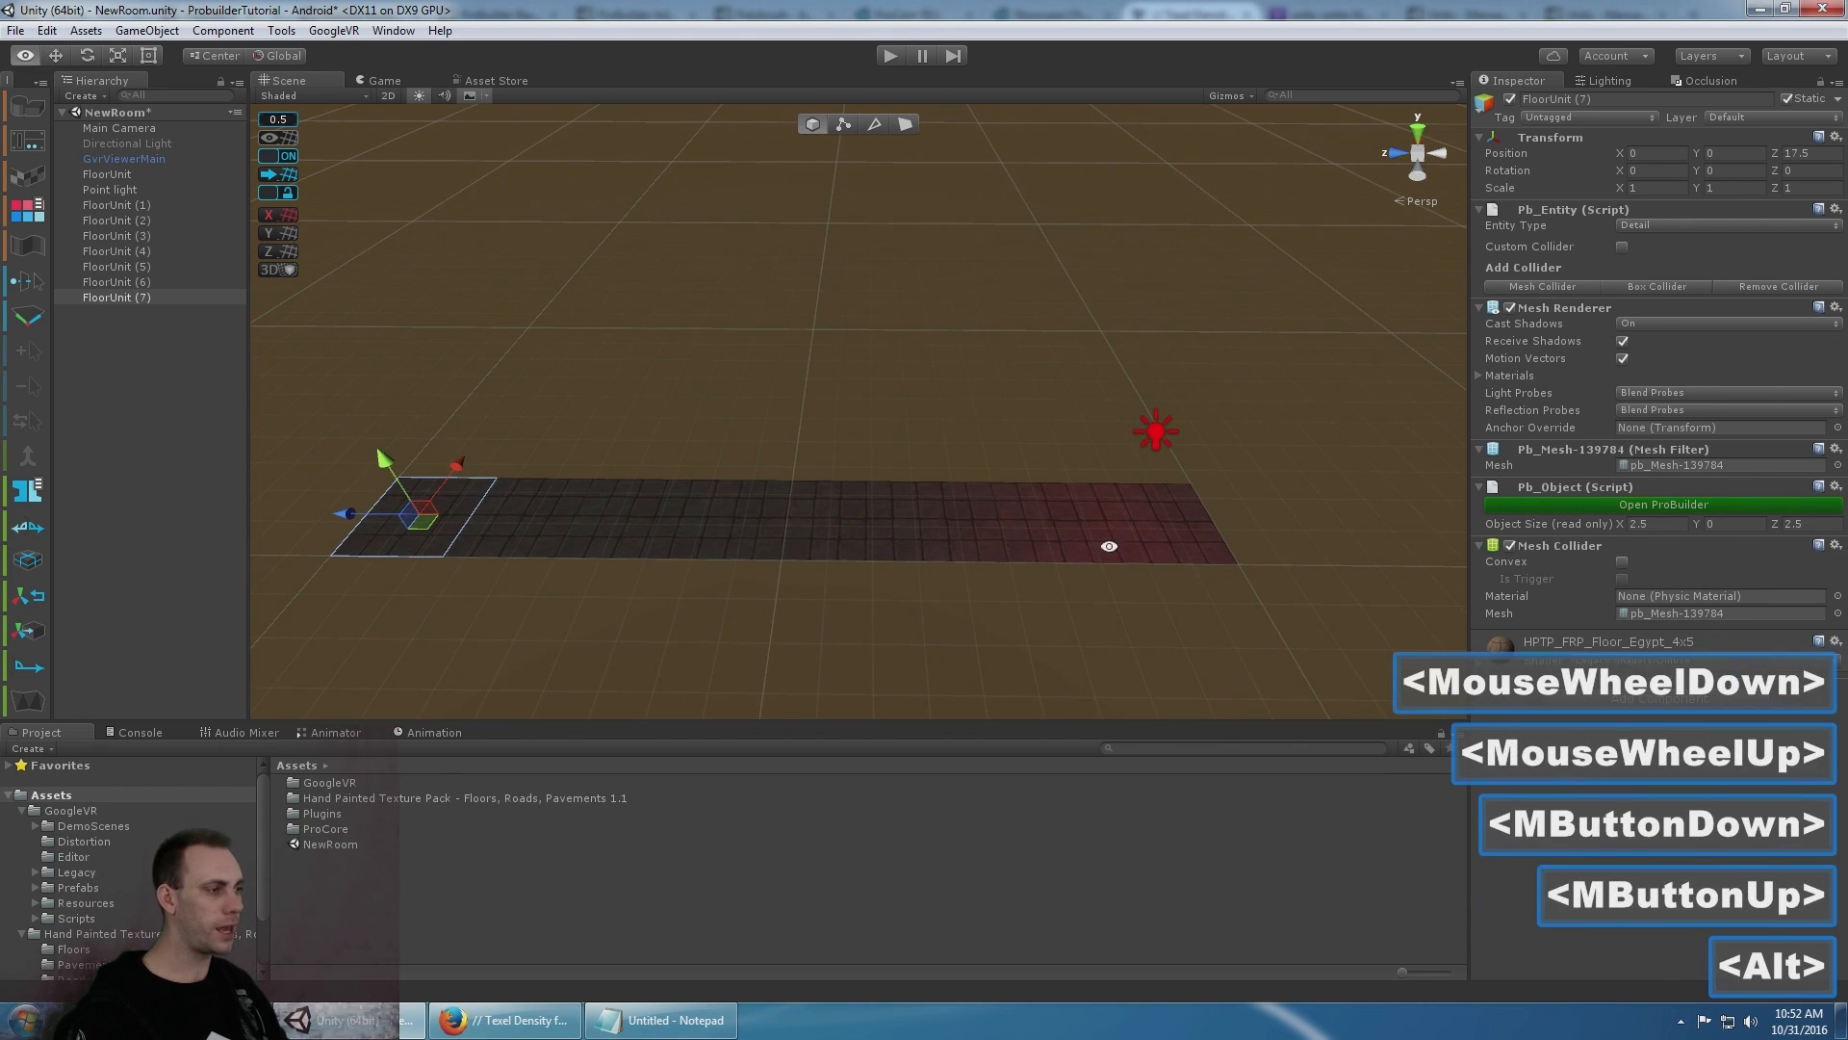
left_click(844, 123)
left_click_drag(1286, 603, 333, 297)
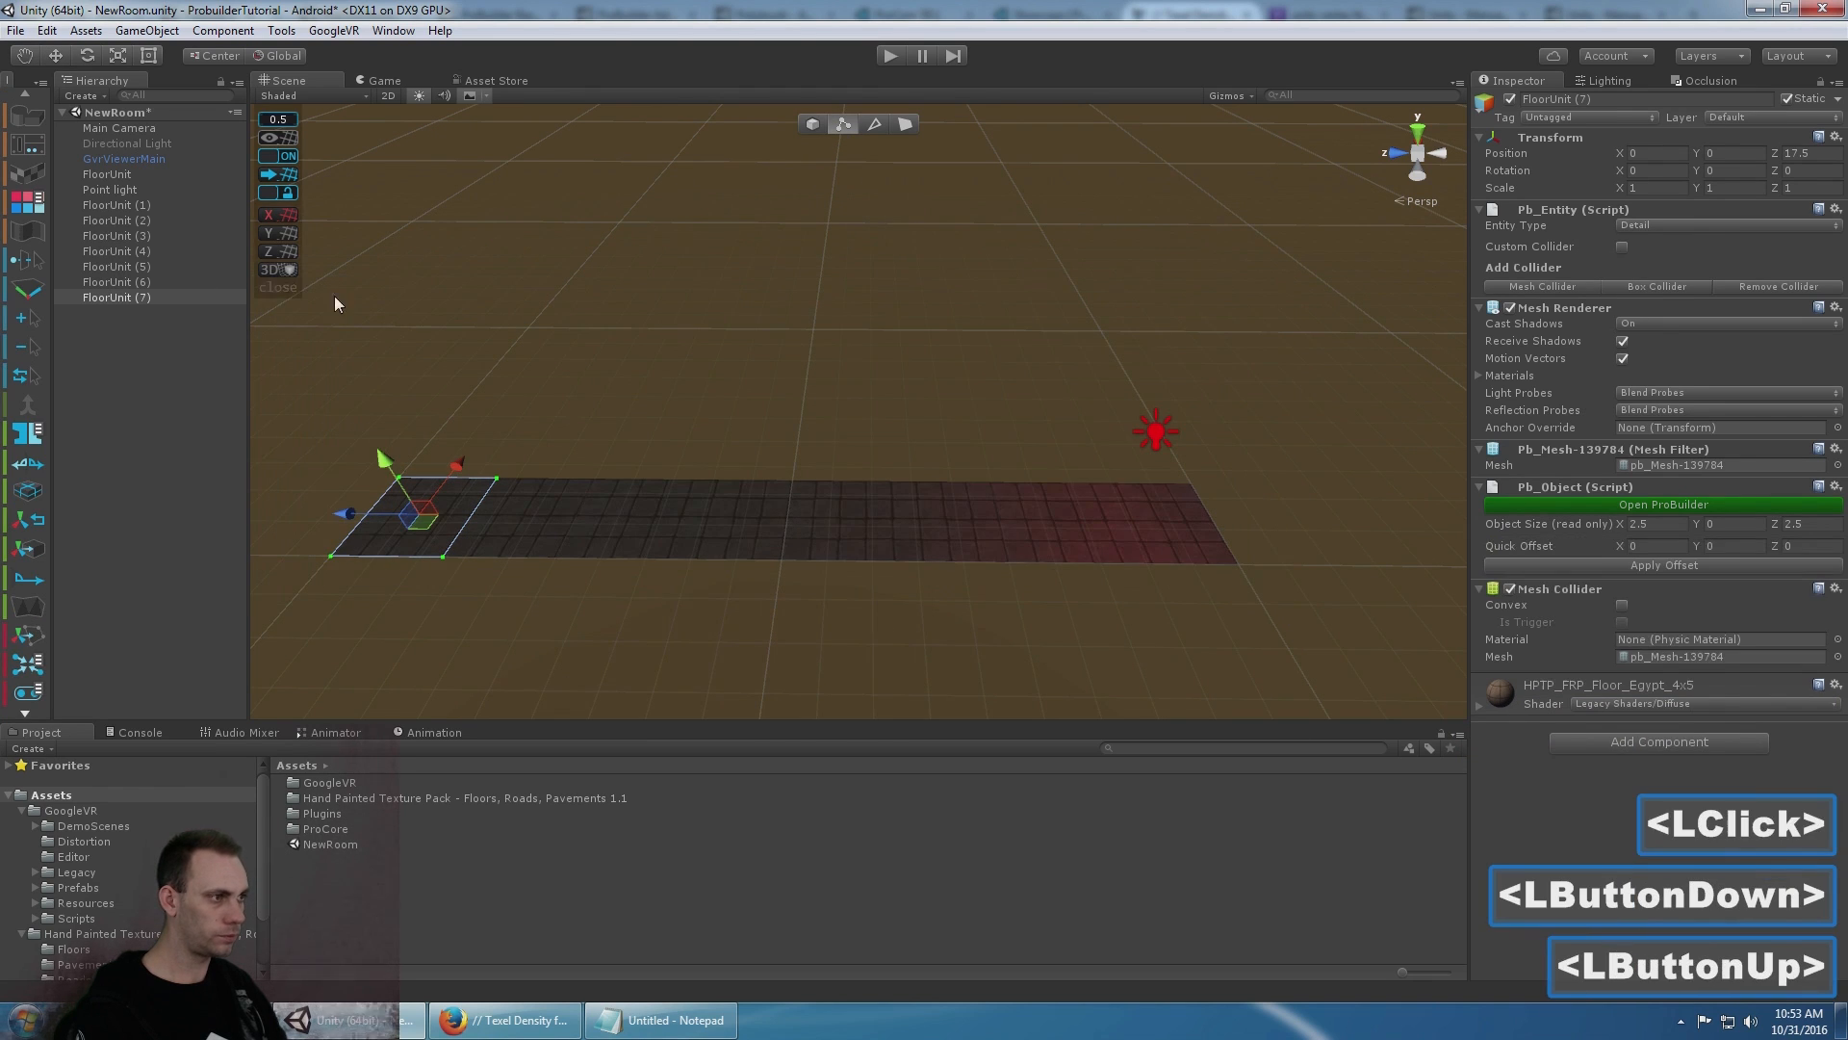
left_click(813, 123)
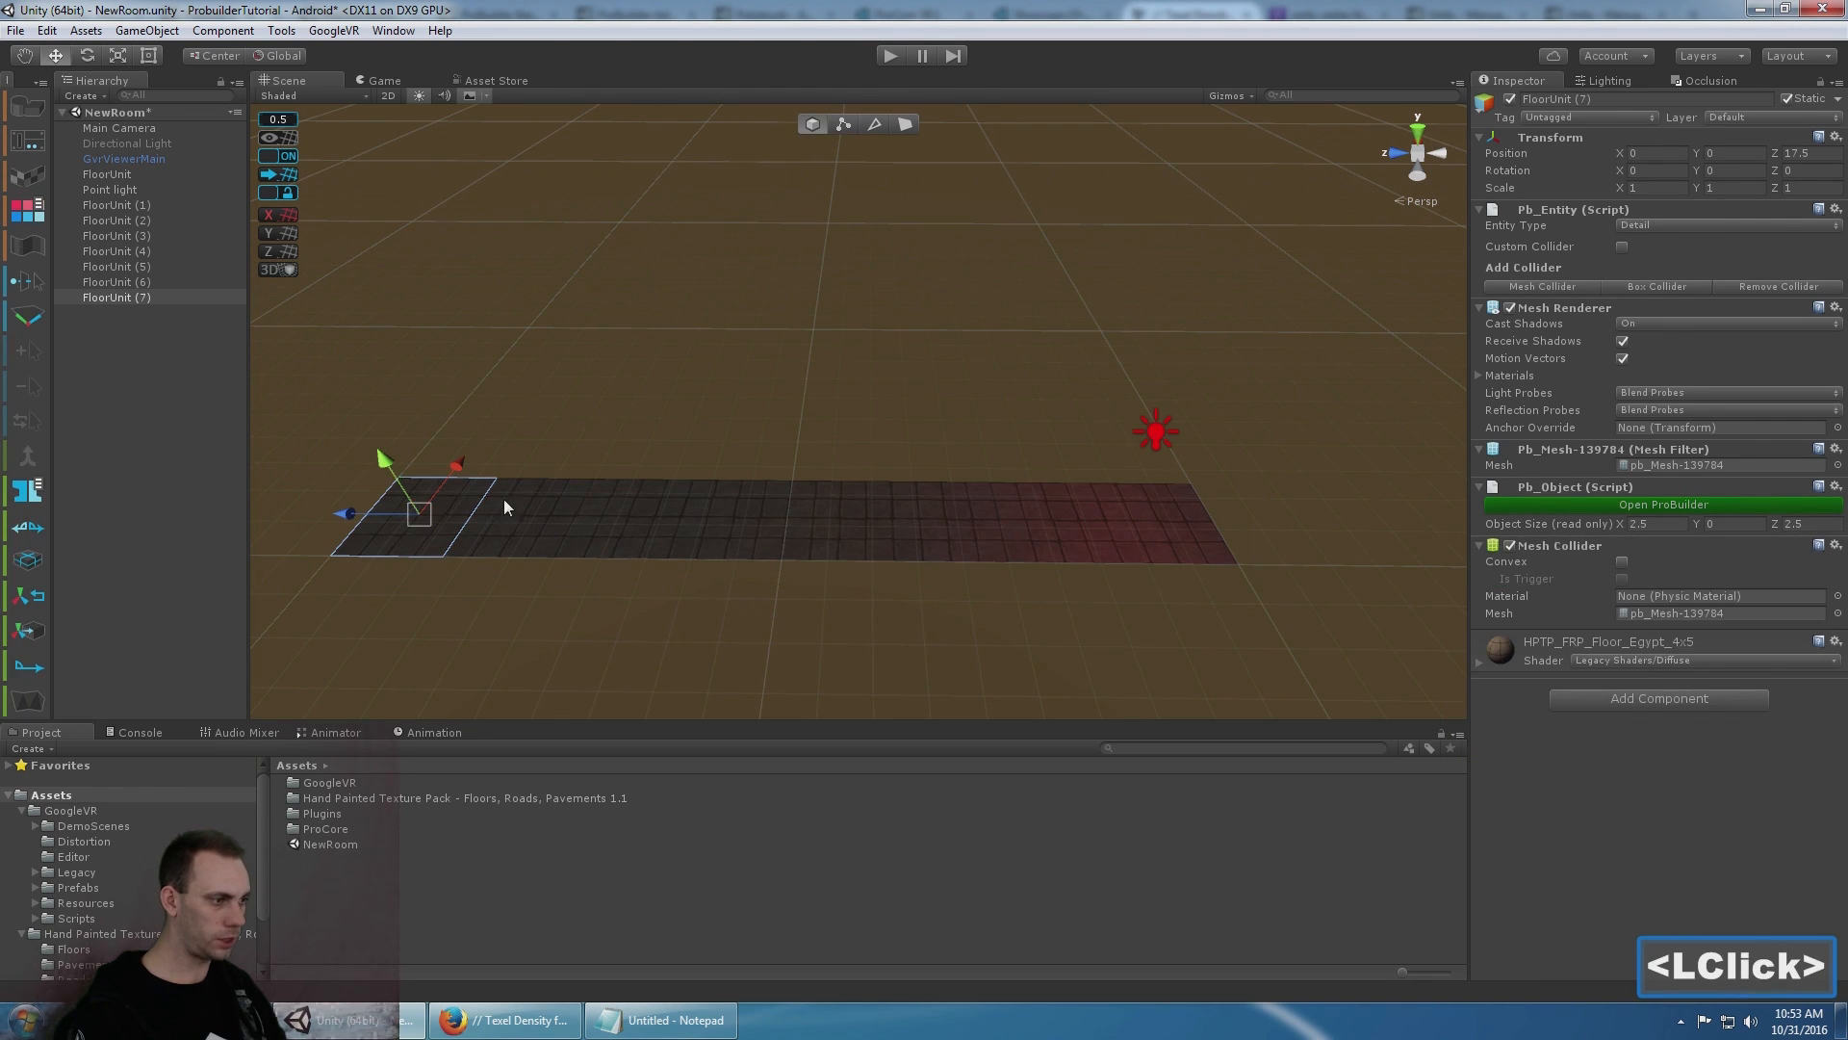
- Select all eight floor tiles and highlight all of their vertices to examine the row's vertex layout
left_click(504, 498, "shift")
left_click(616, 511, "shift")
double_click(760, 520, "shift")
left_click(869, 525, "shift")
double_click(953, 522, "shift")
left_click(1055, 520, "shift")
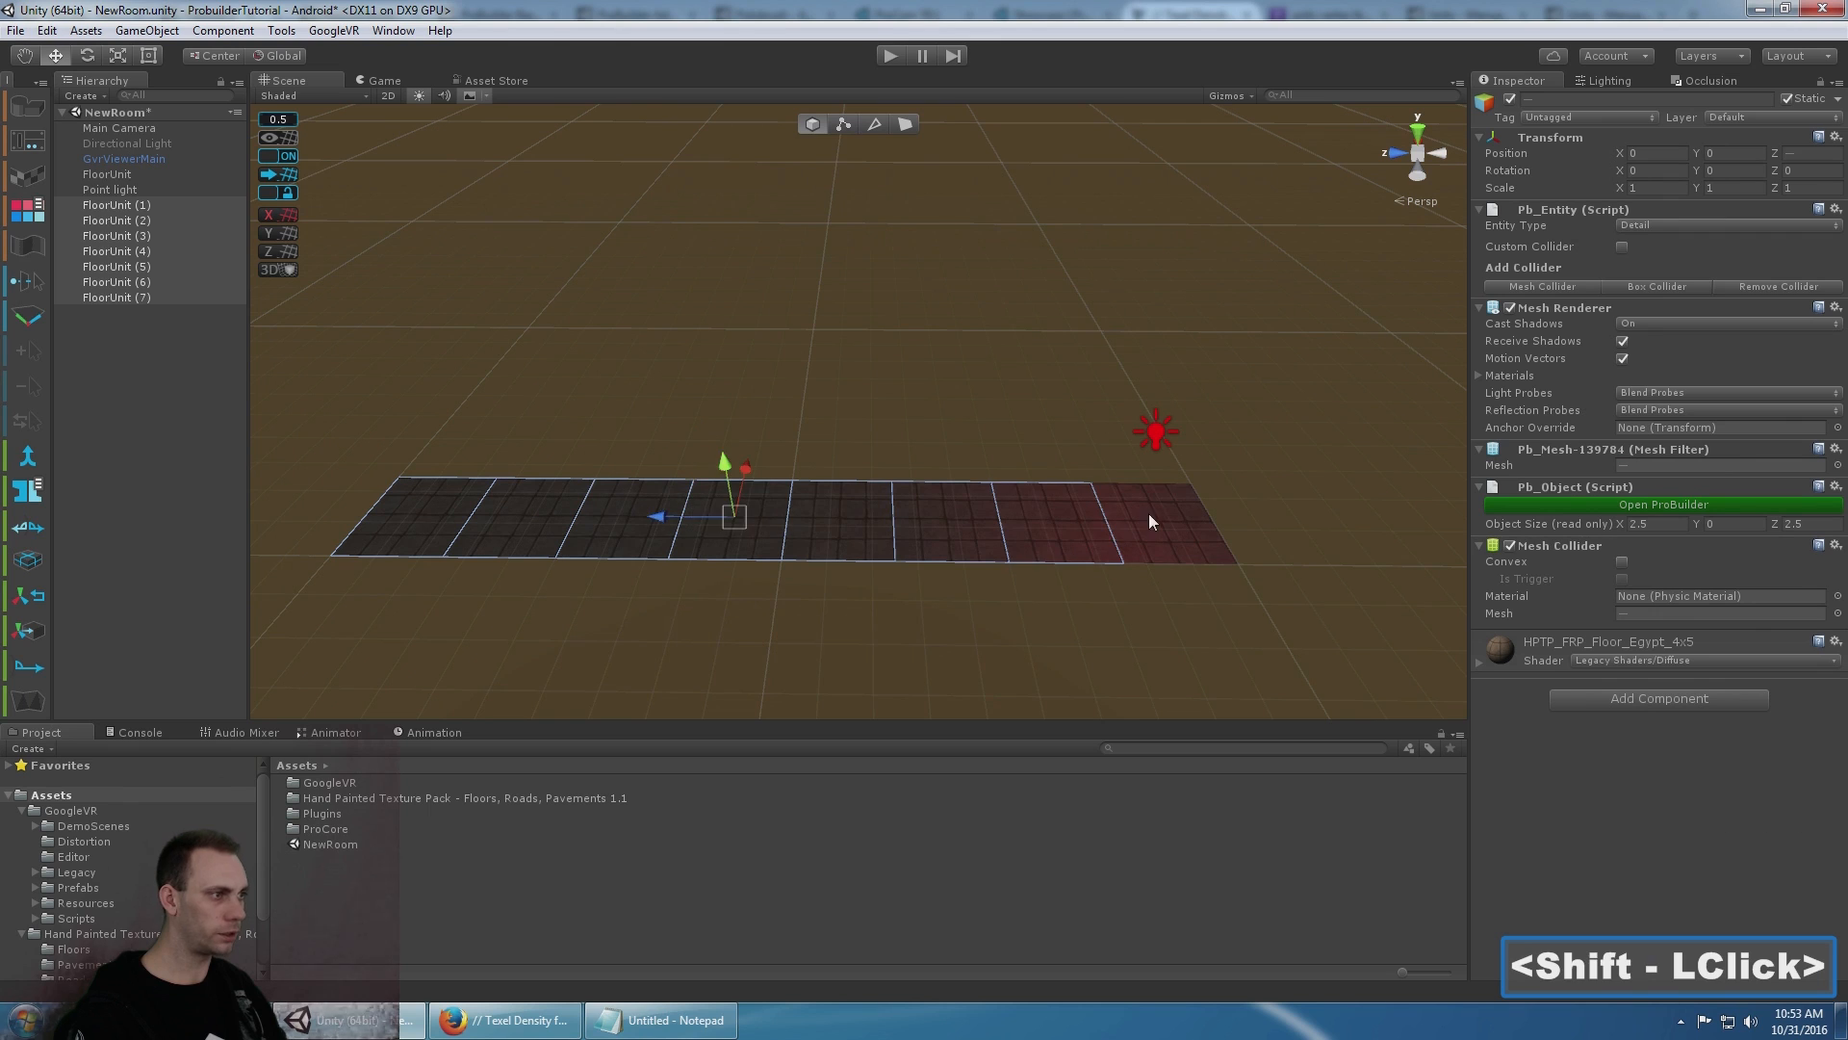
double_click(1151, 520, "shift")
left_click(834, 128)
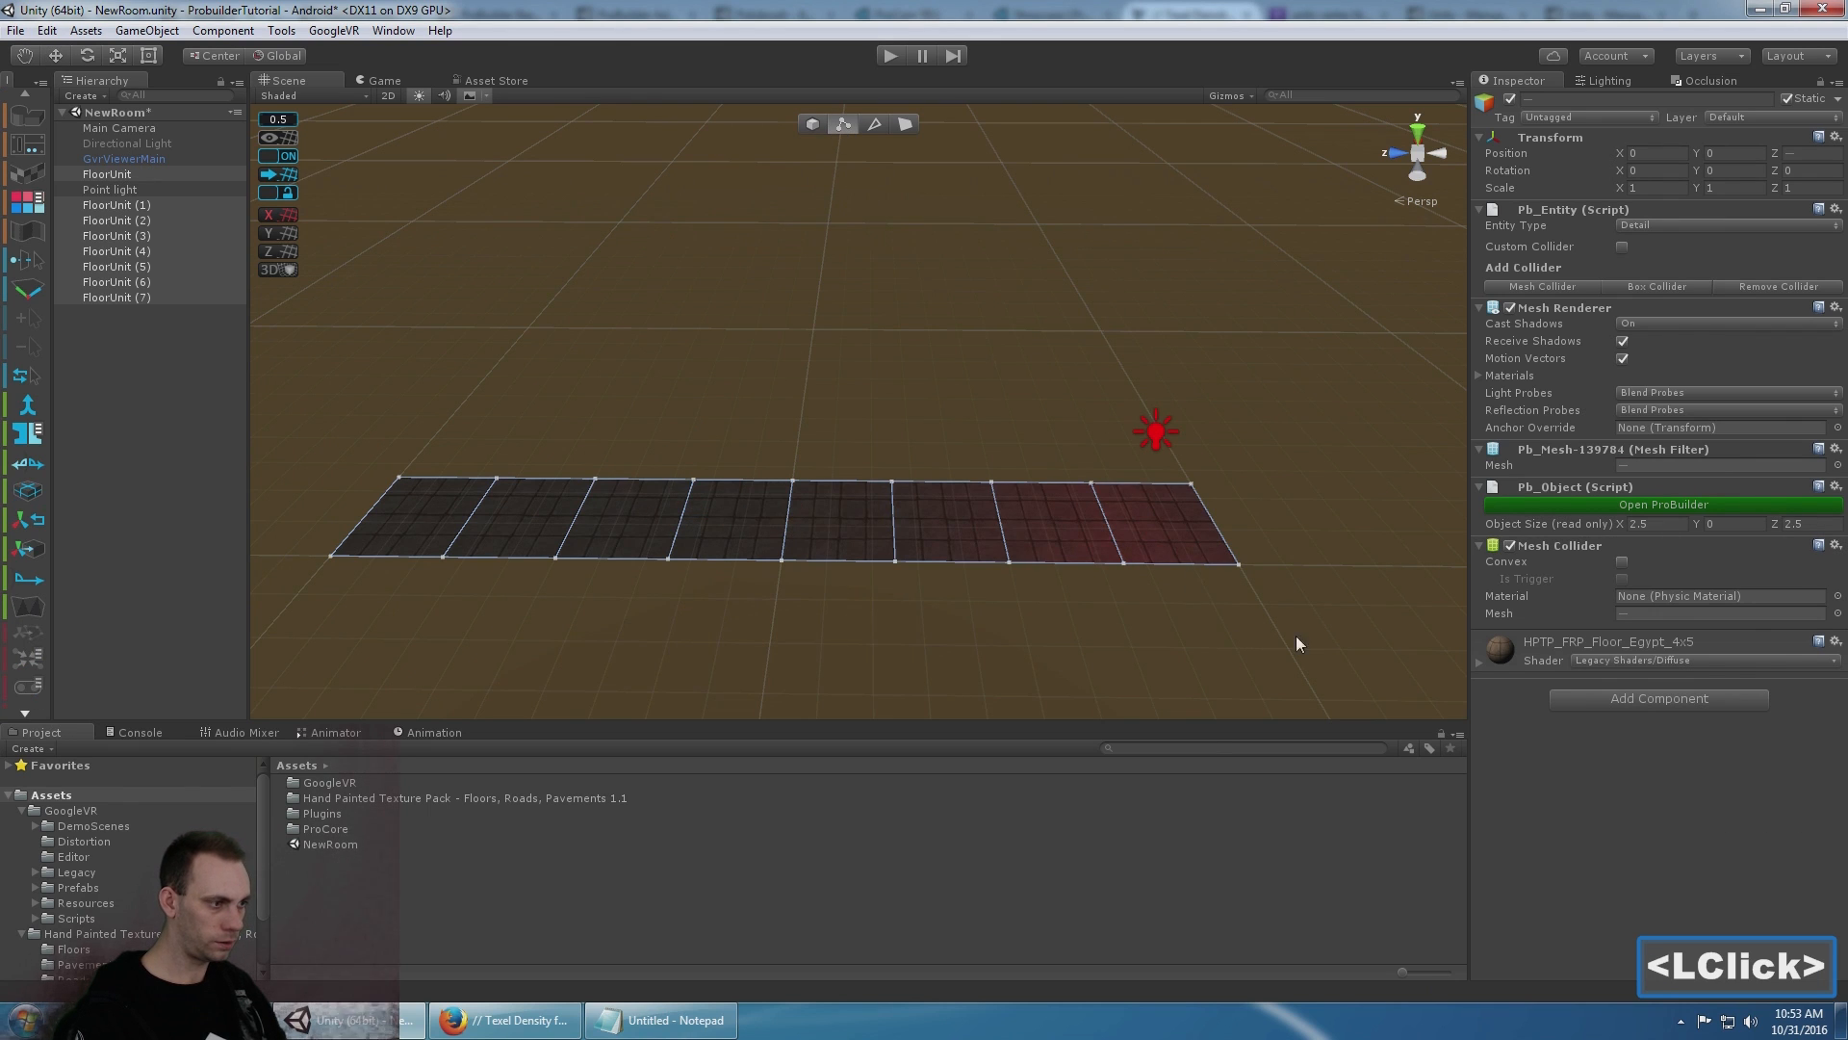
left_click_drag(1296, 643, 231, 327)
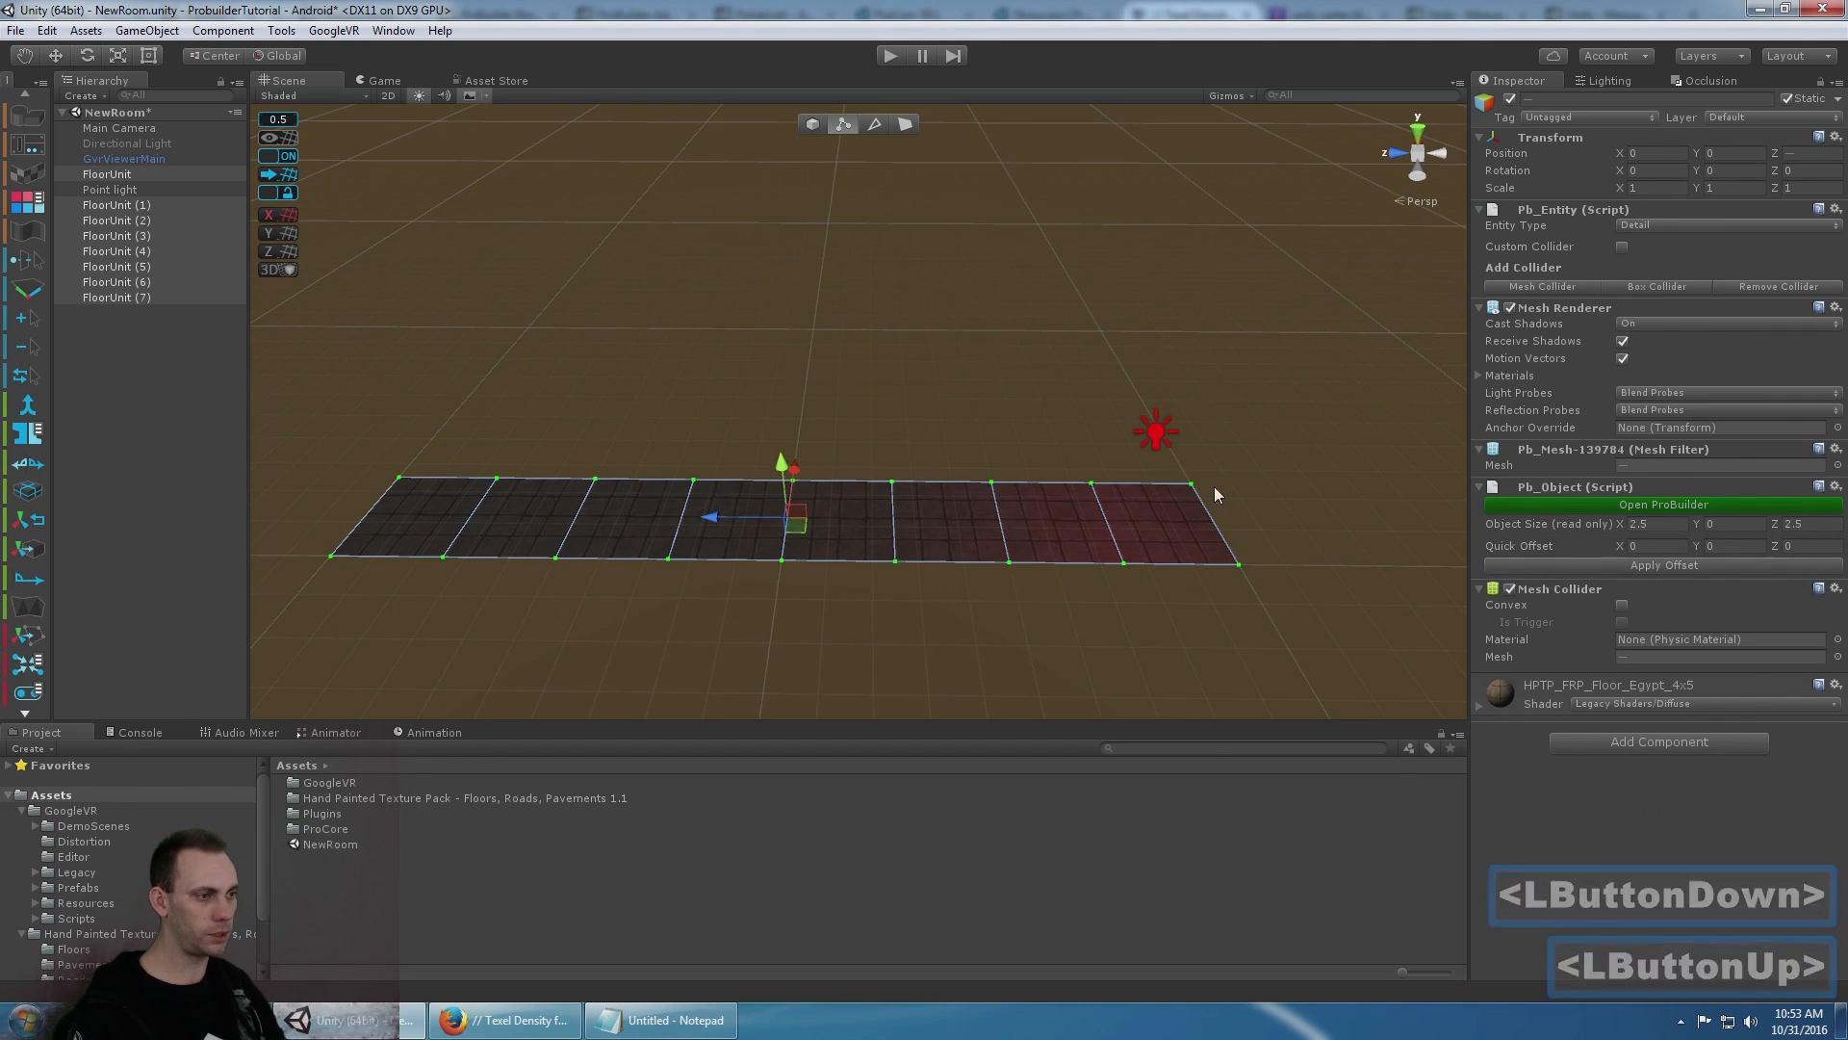
left_click(1195, 444)
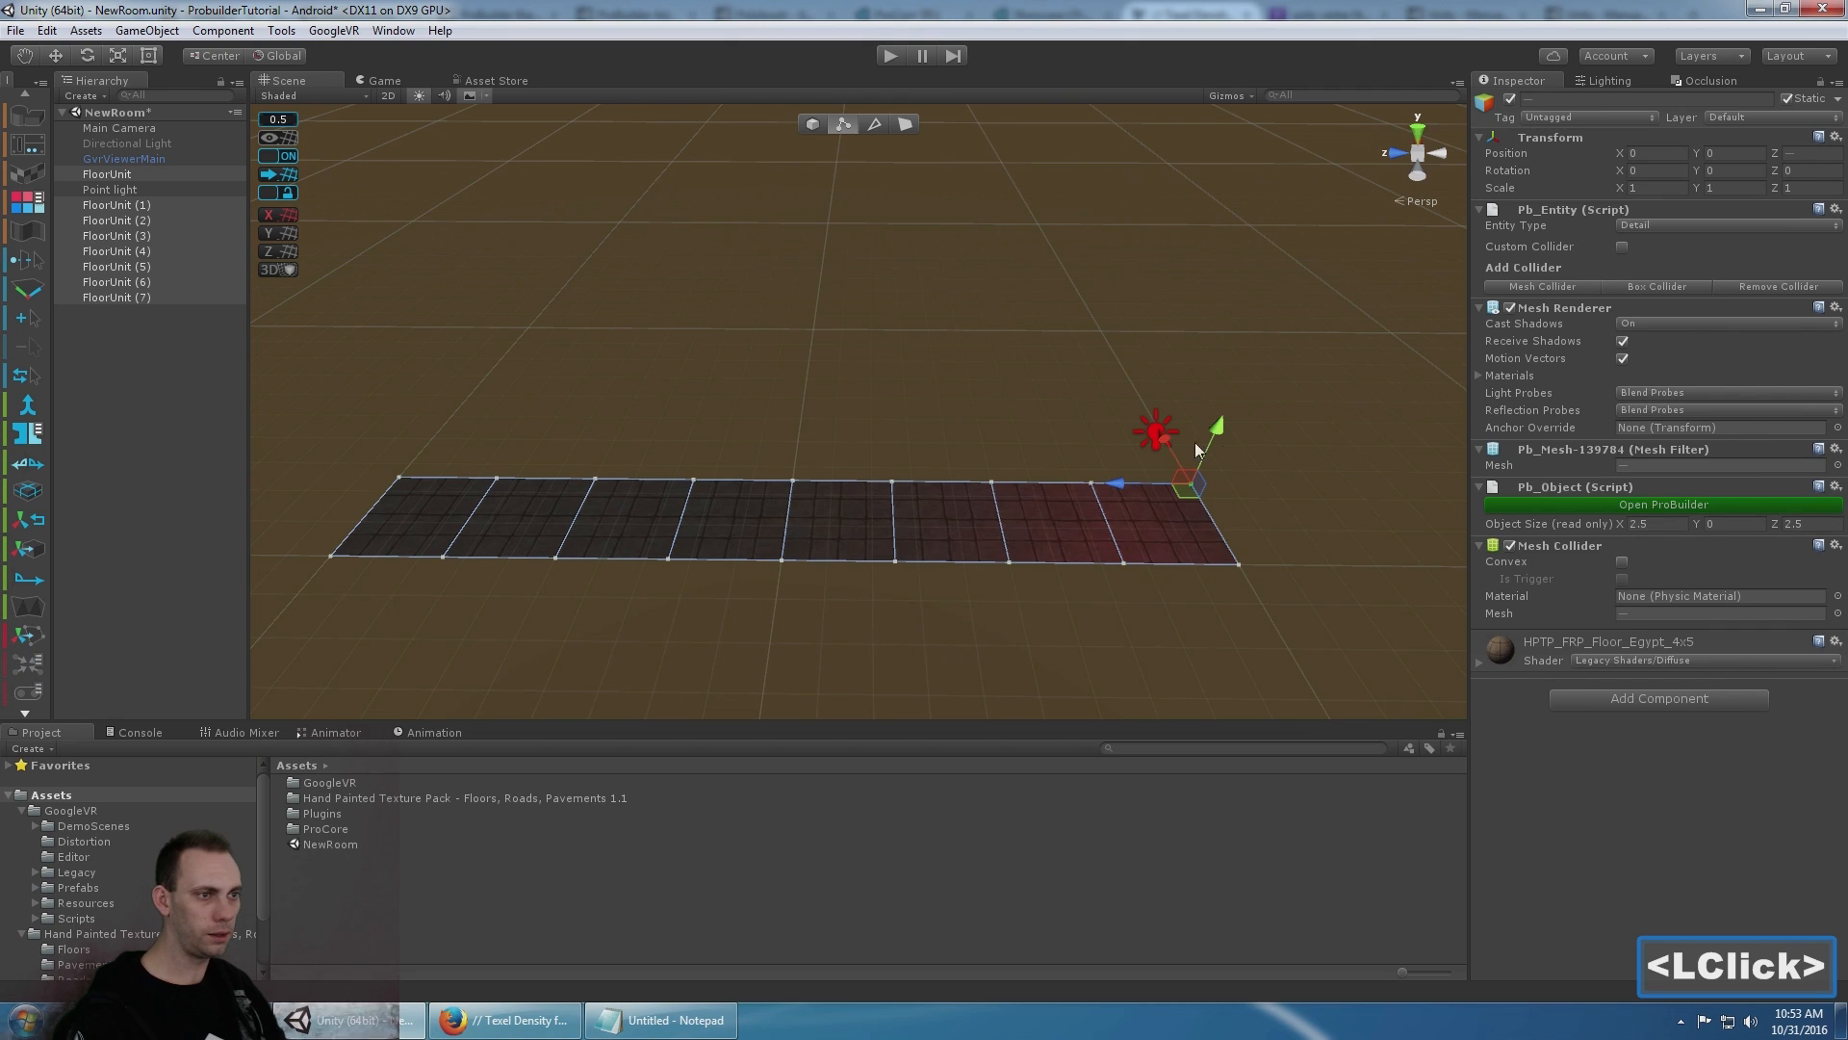
- Move the red point light to X 1, Y 3, Z 3 above the tile row
left_click(123, 189)
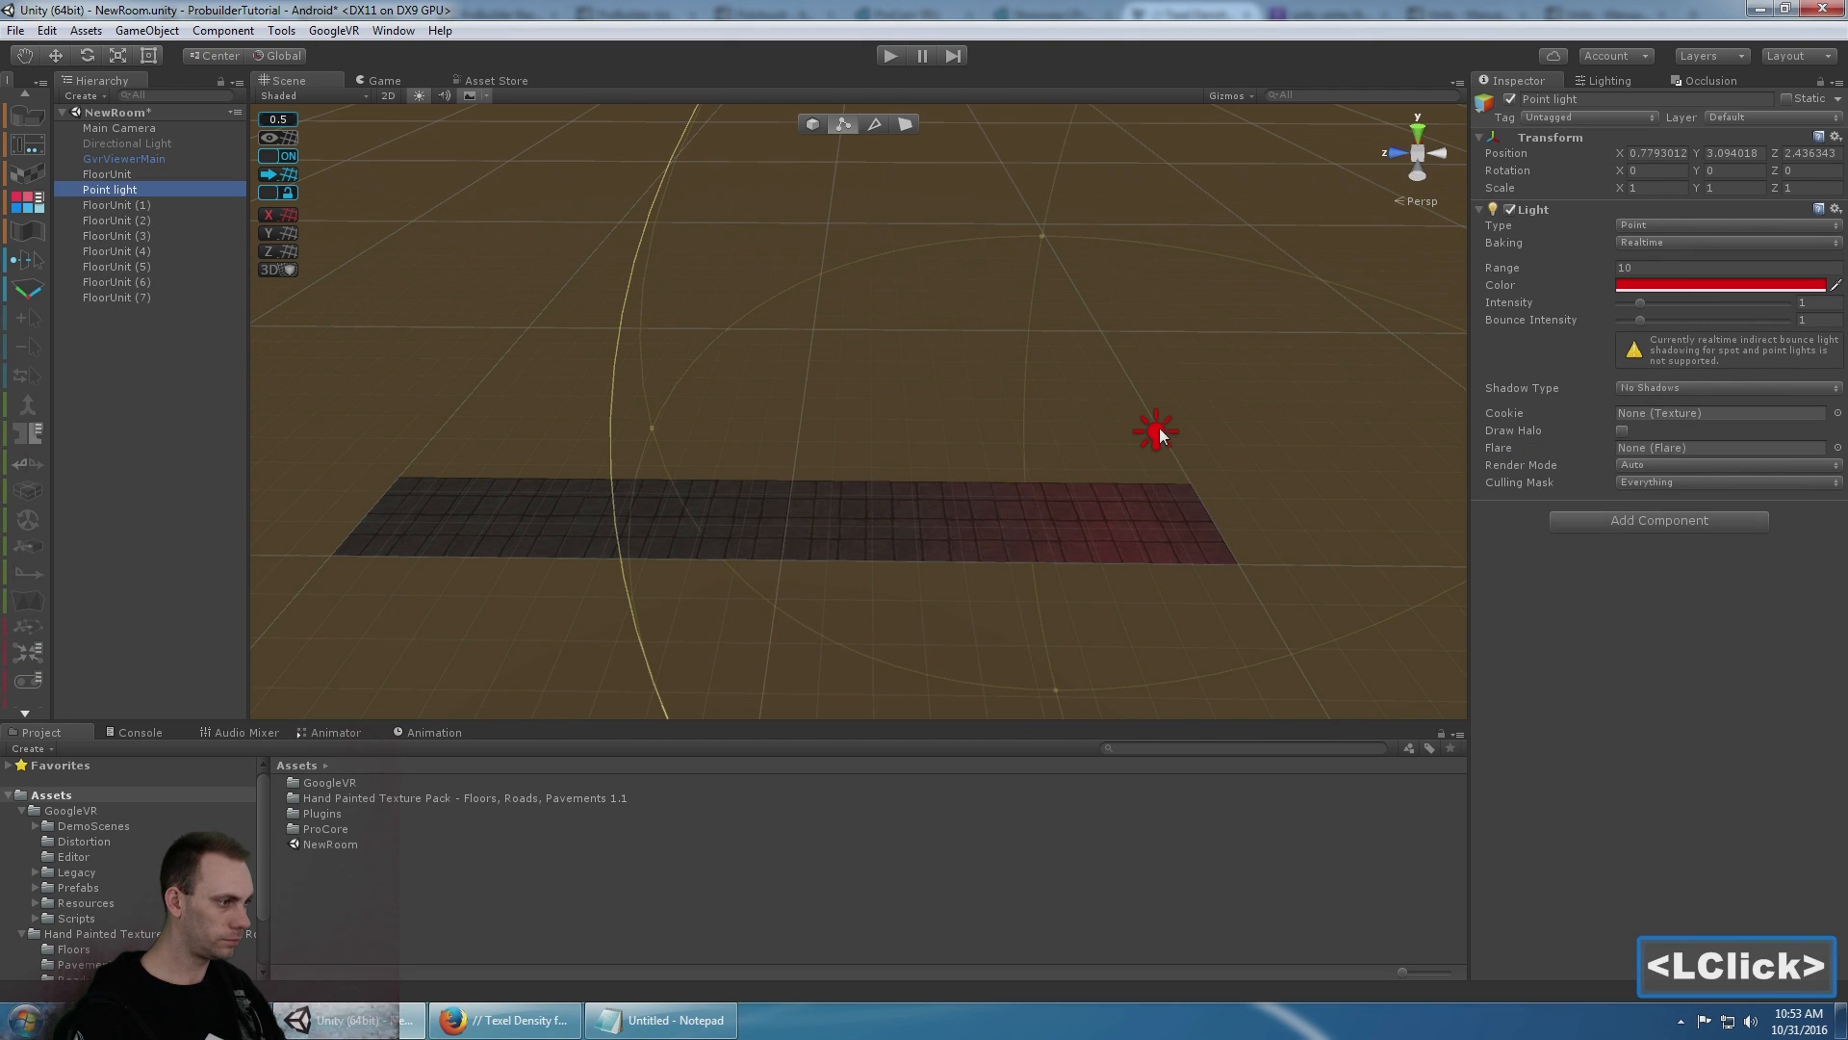
key("w")
mouse_move(1069, 430)
left_mouse_down()
mouse_move(323, 405)
mouse_move(1077, 414)
mouse_move(1054, 414)
left_mouse_up()
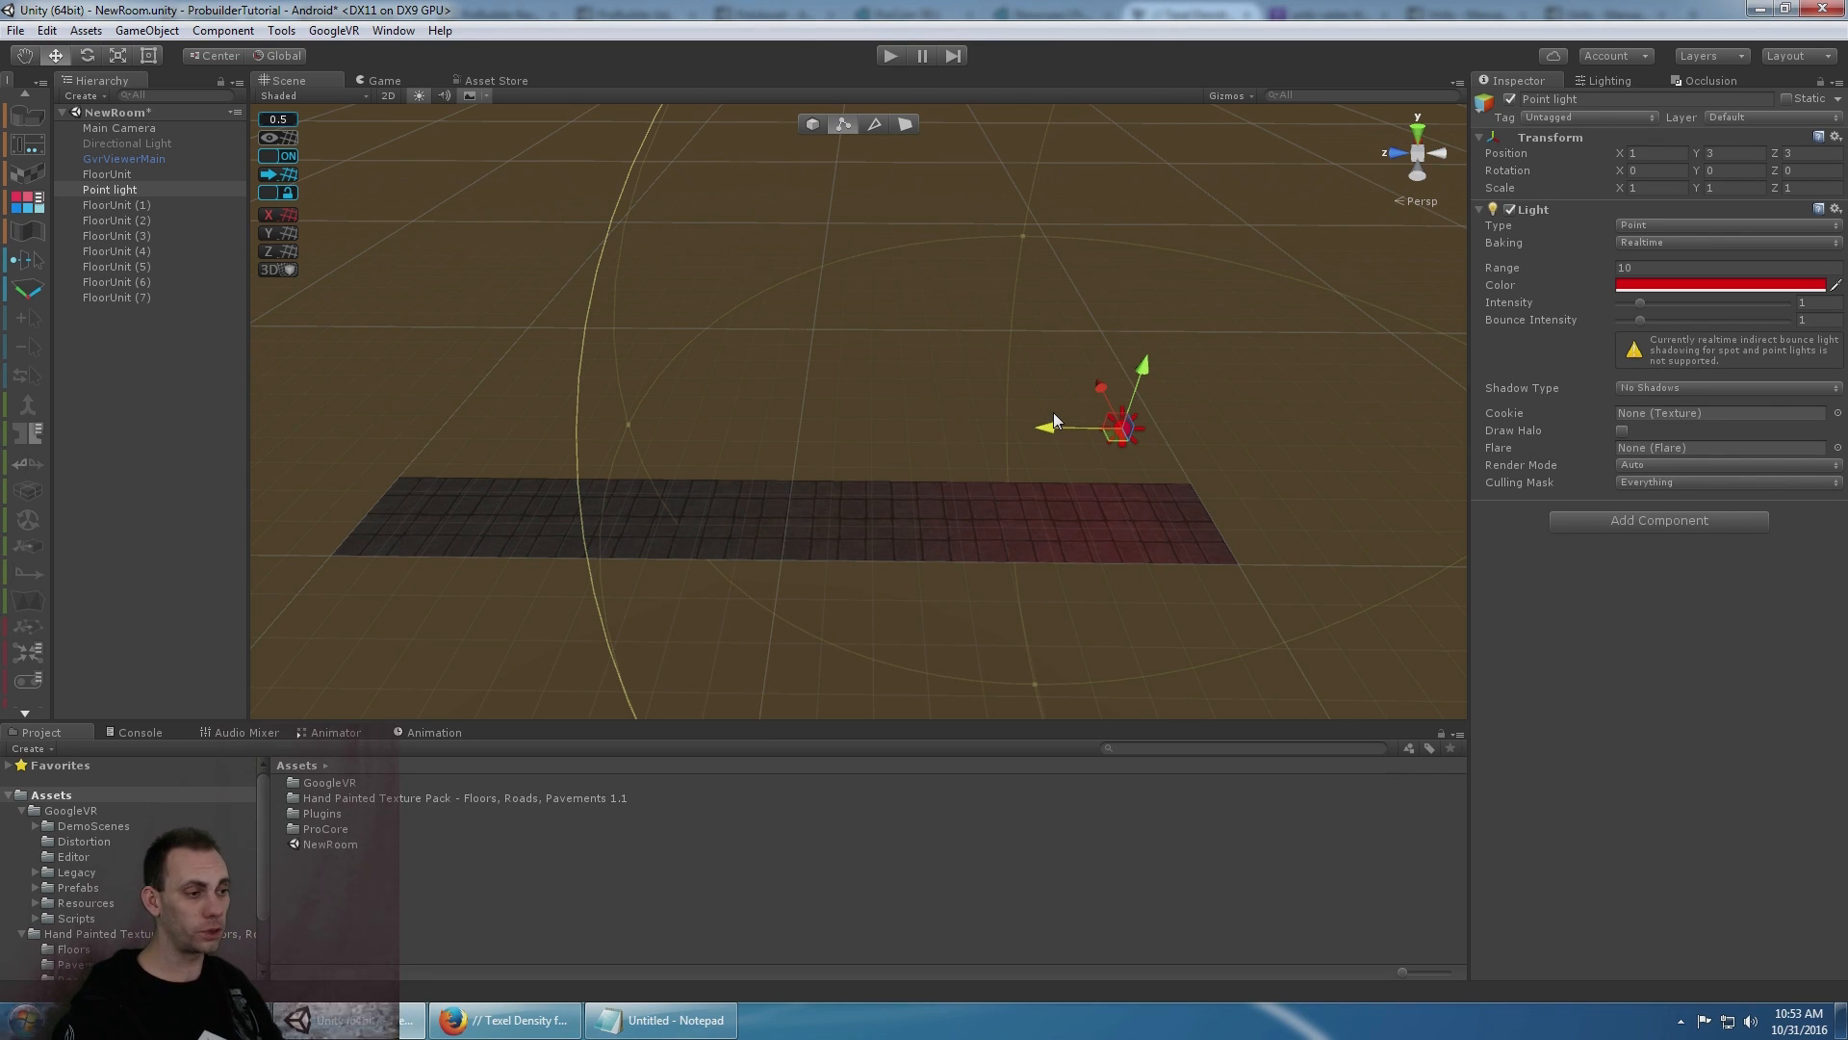
- Delete the red point light from the scene
left_click(401, 507)
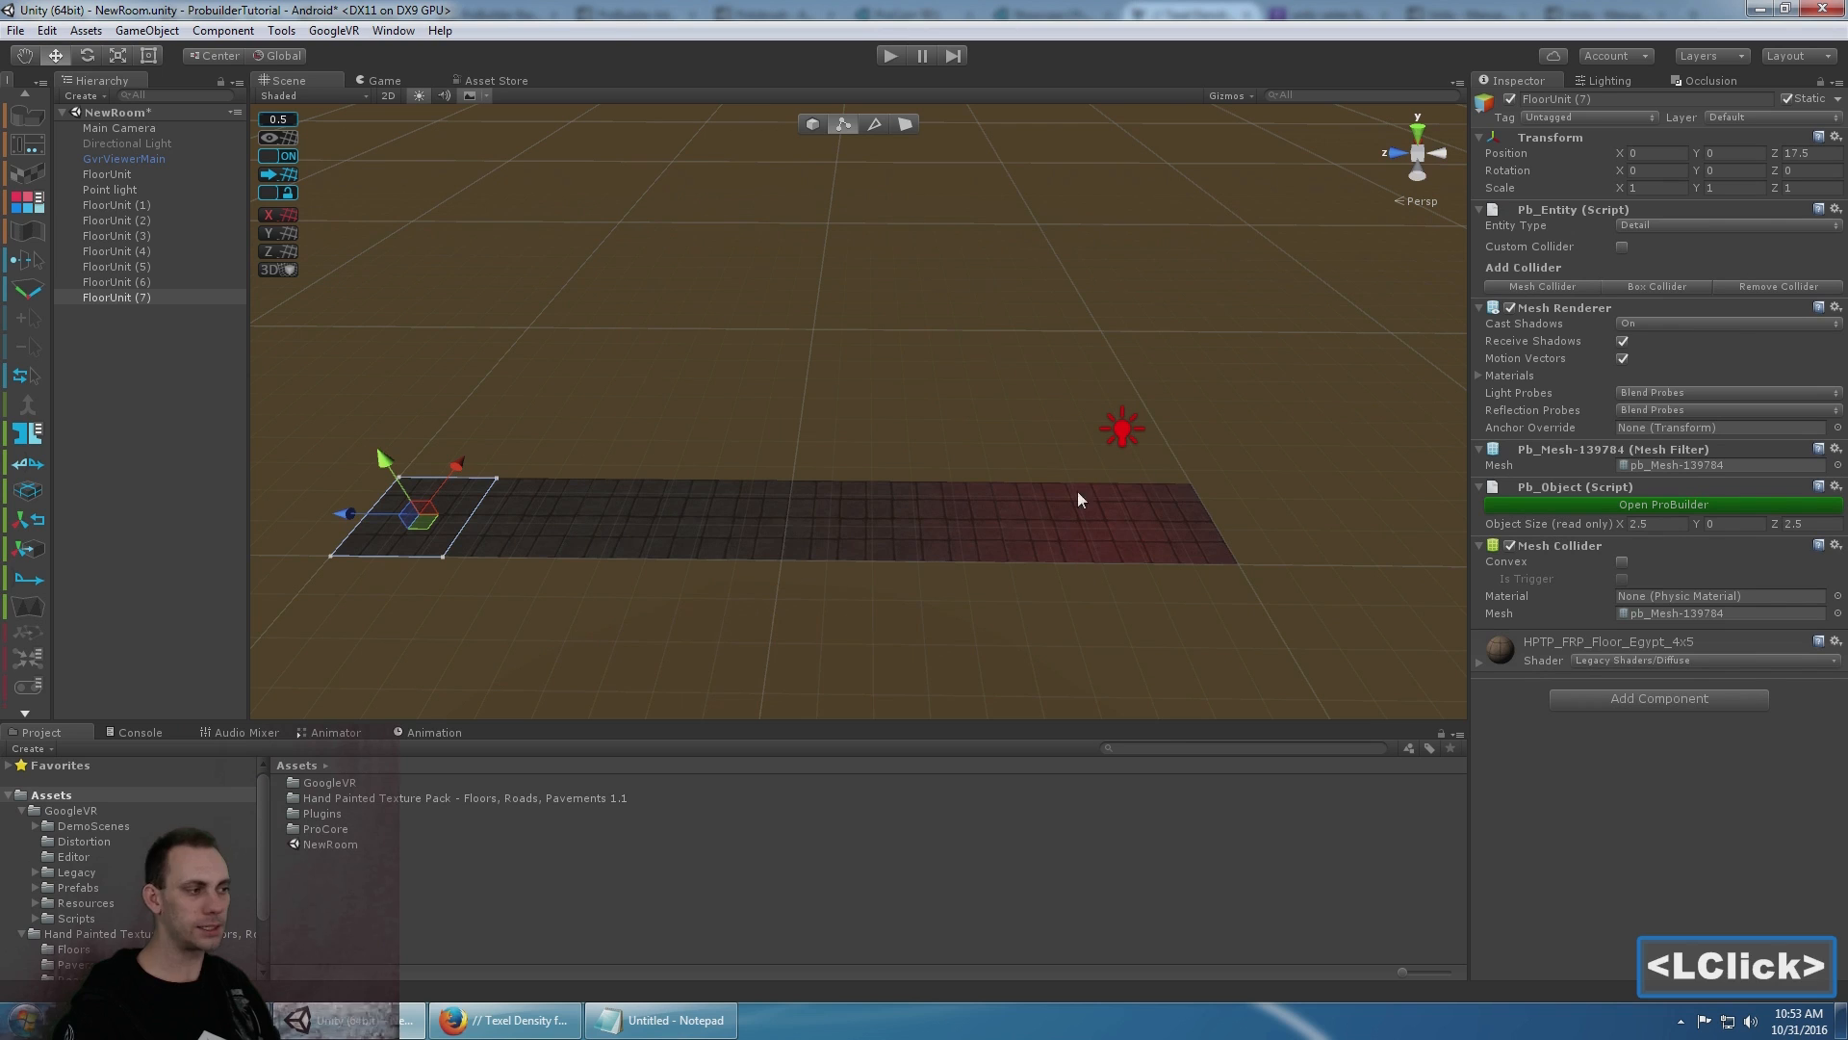
left_click(1123, 431)
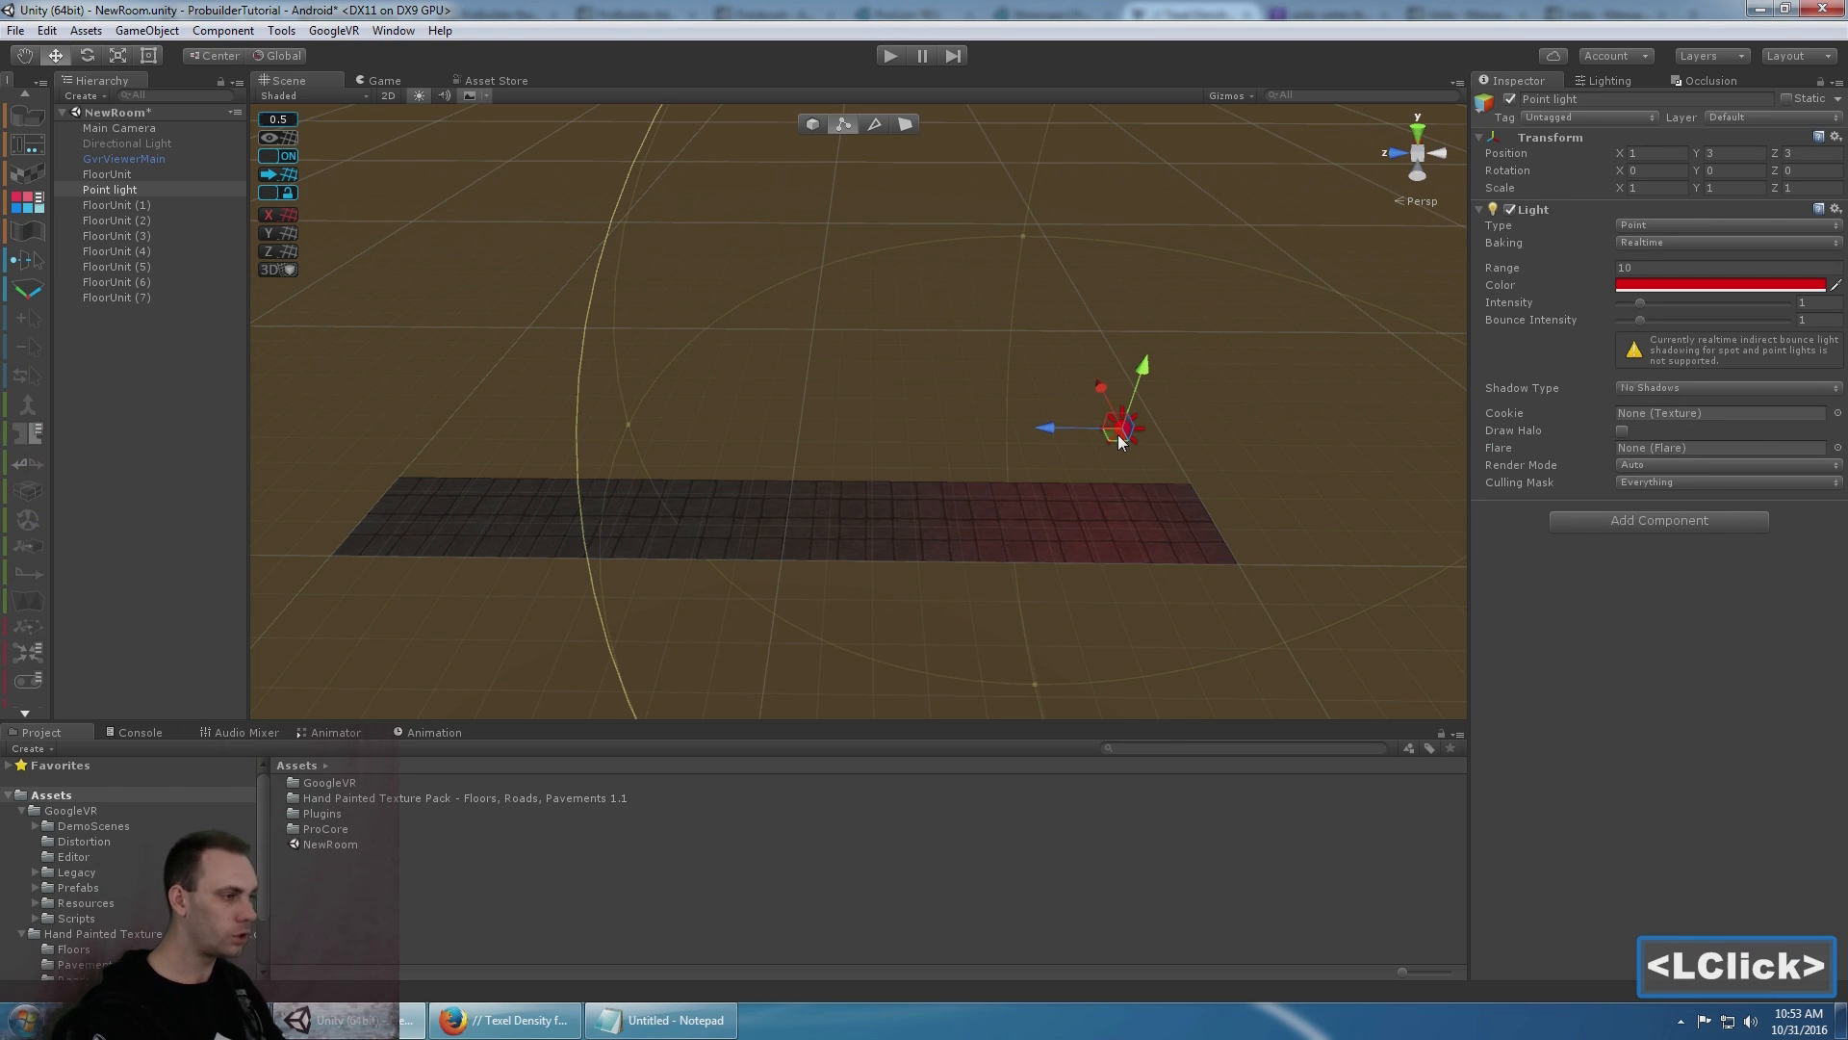
key("Delete")
- Check FloorUnit (7)'s object size, and in Notepad extend the 512x512 pixels note with "== 2.5 units == 4 verts"
left_click(460, 522)
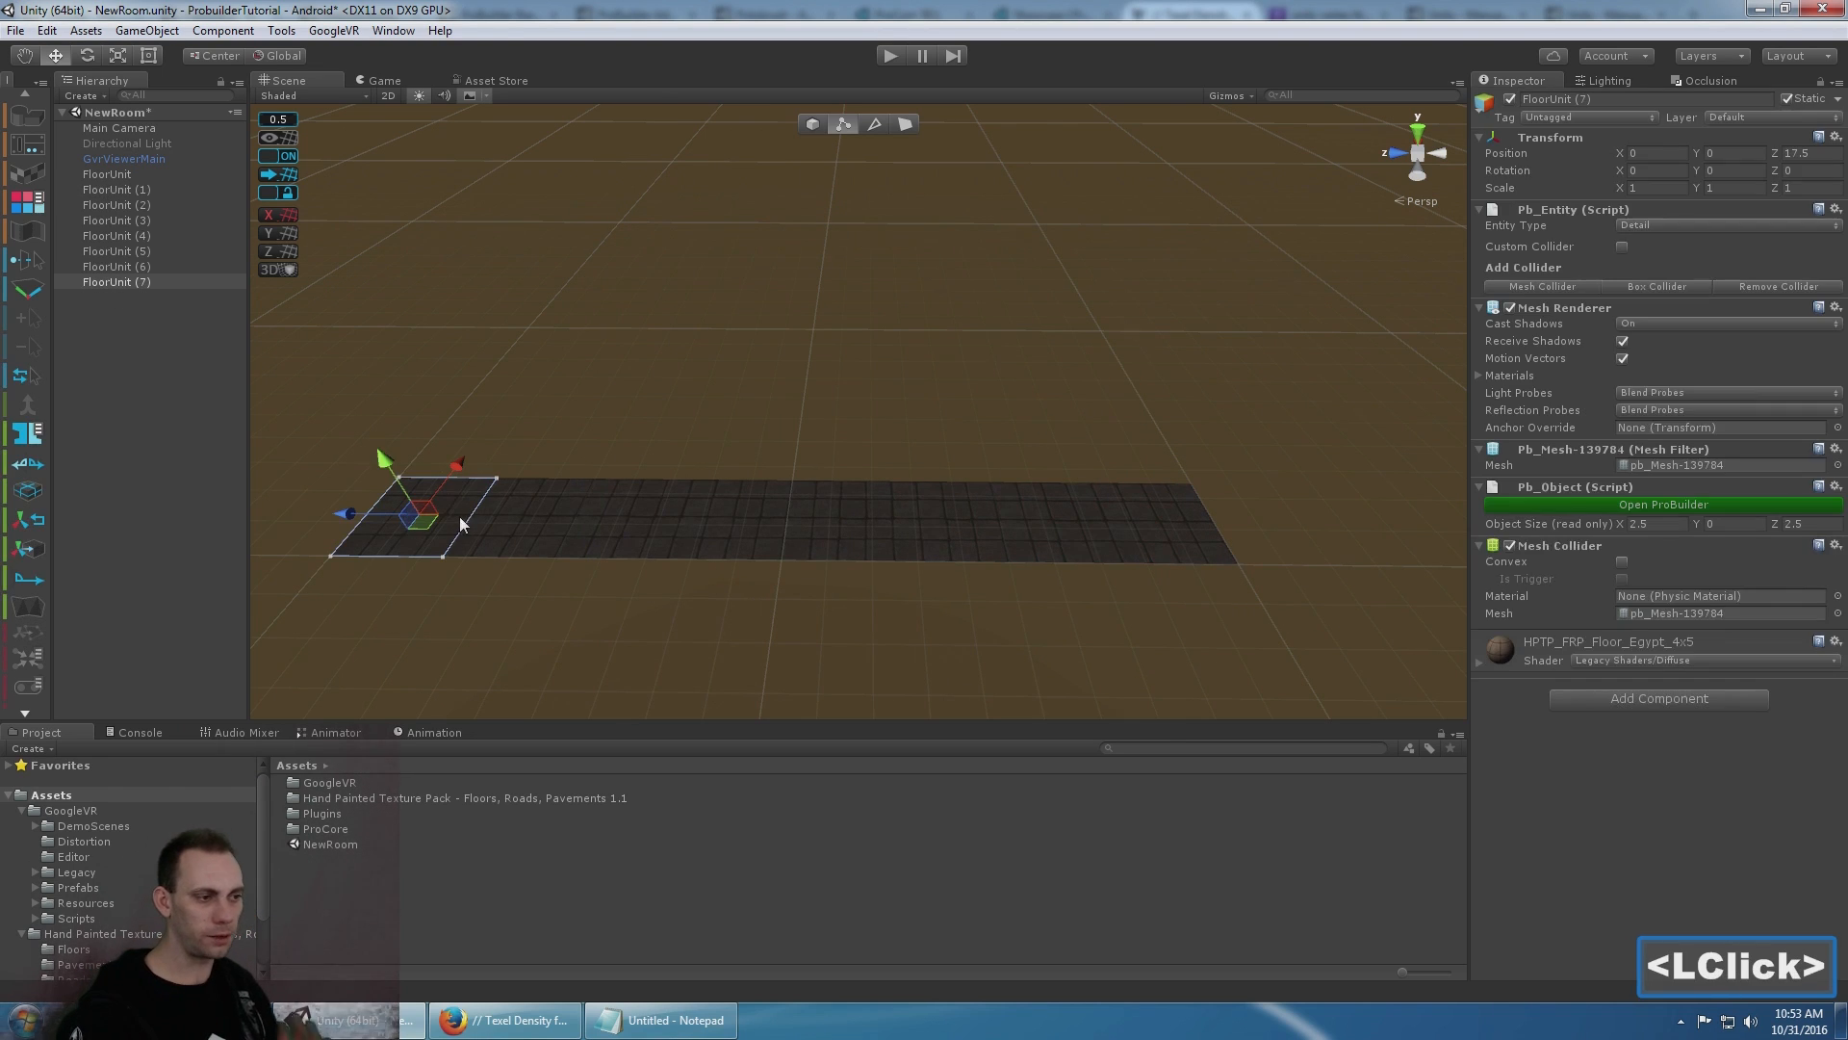
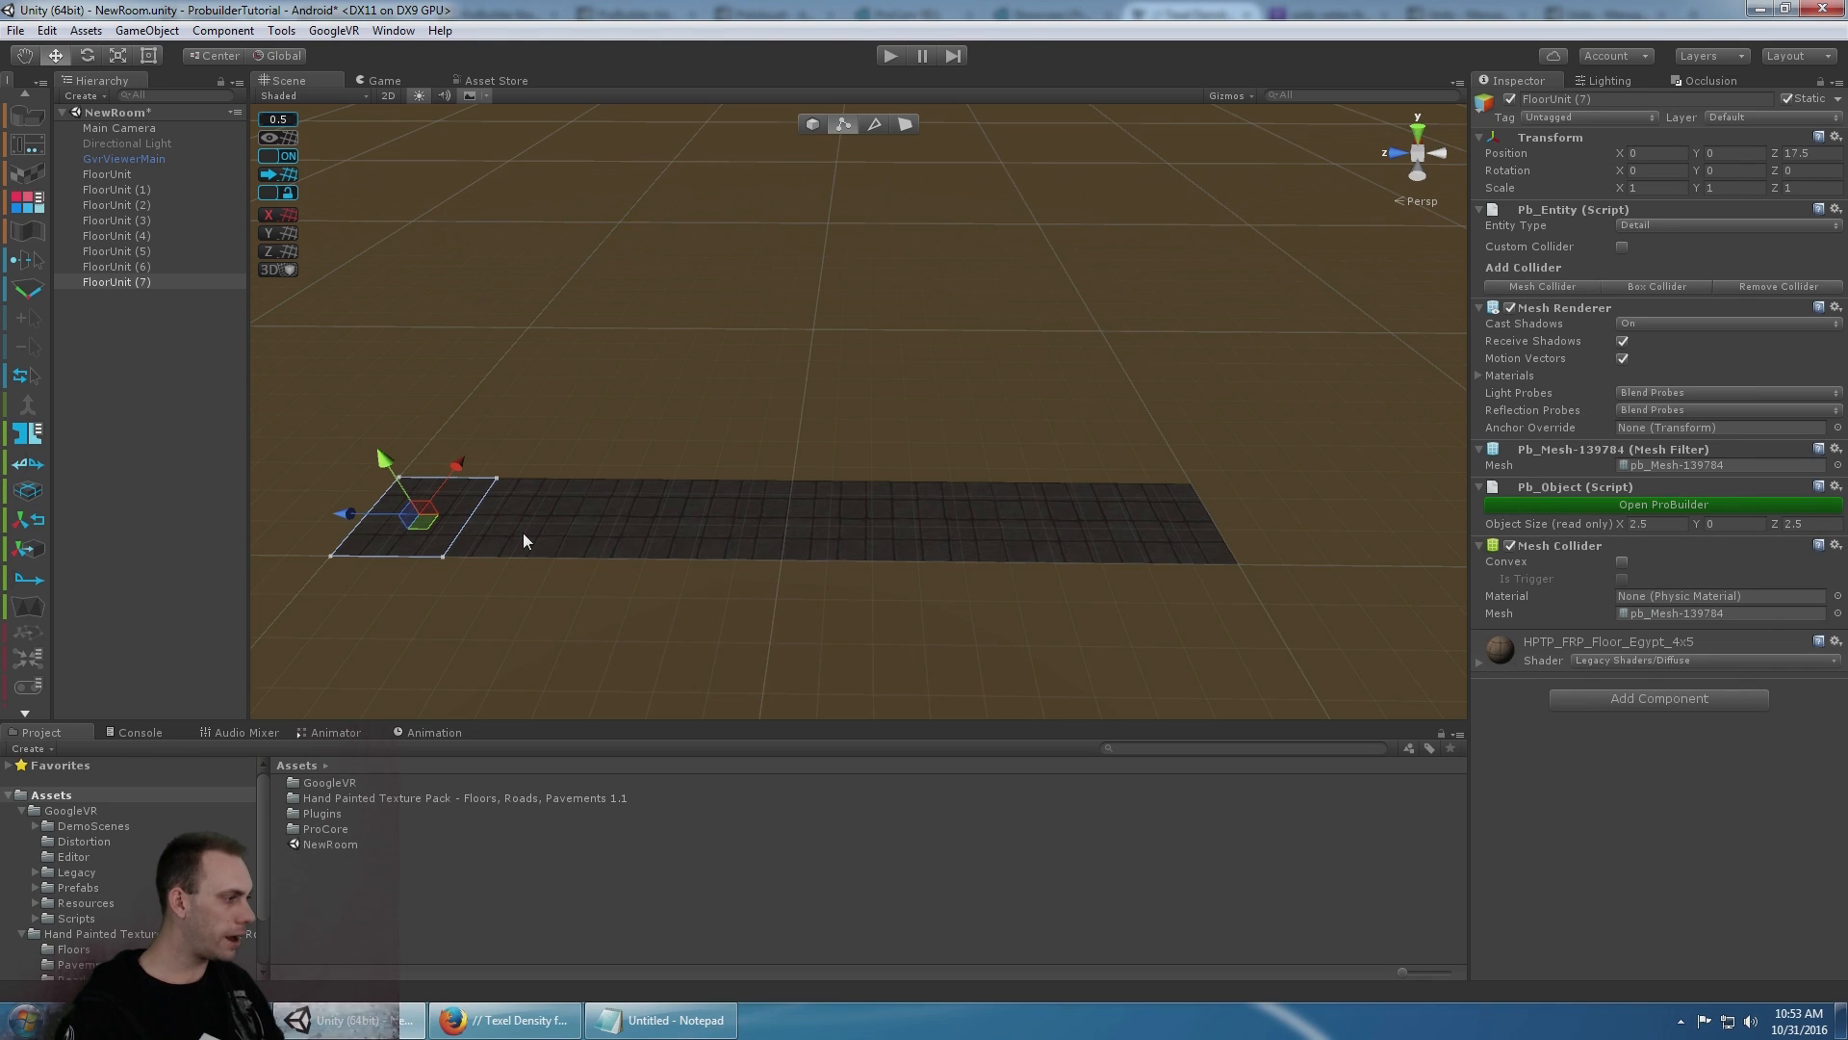
left_click(1653, 526)
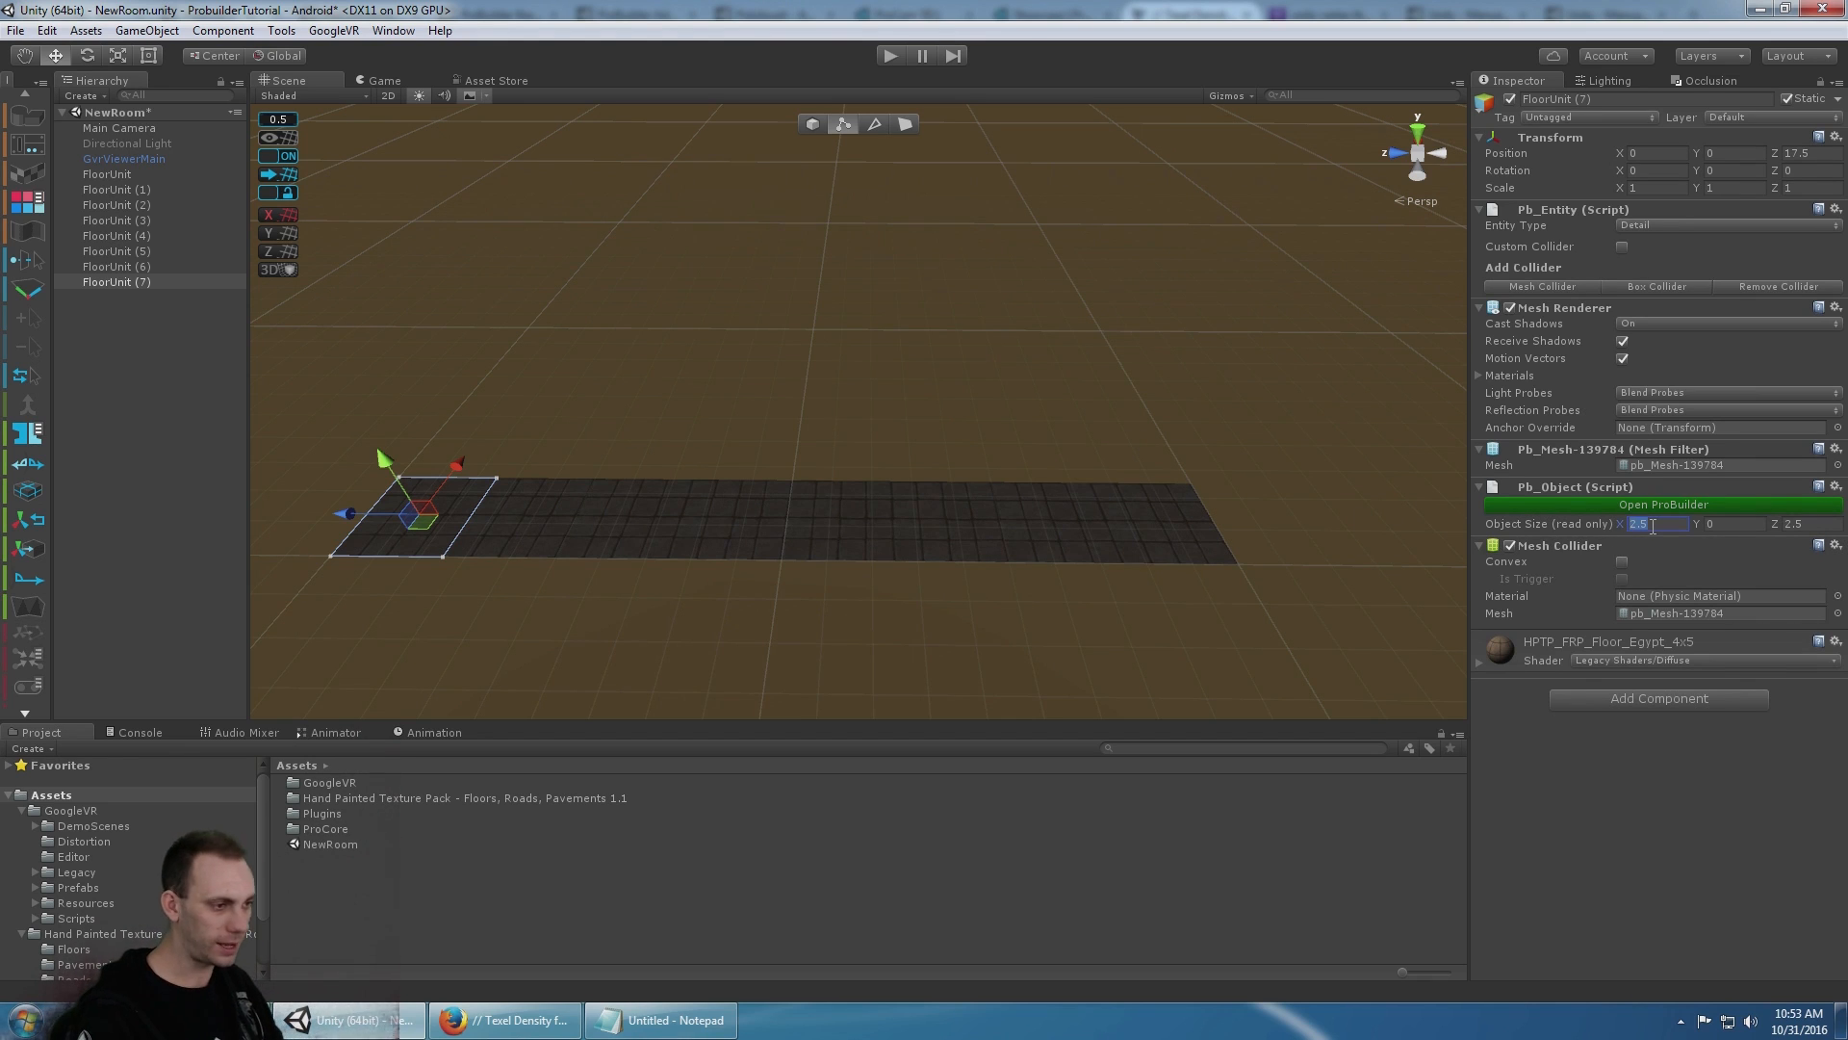
left_click(729, 1026)
type("== 2.5 units")
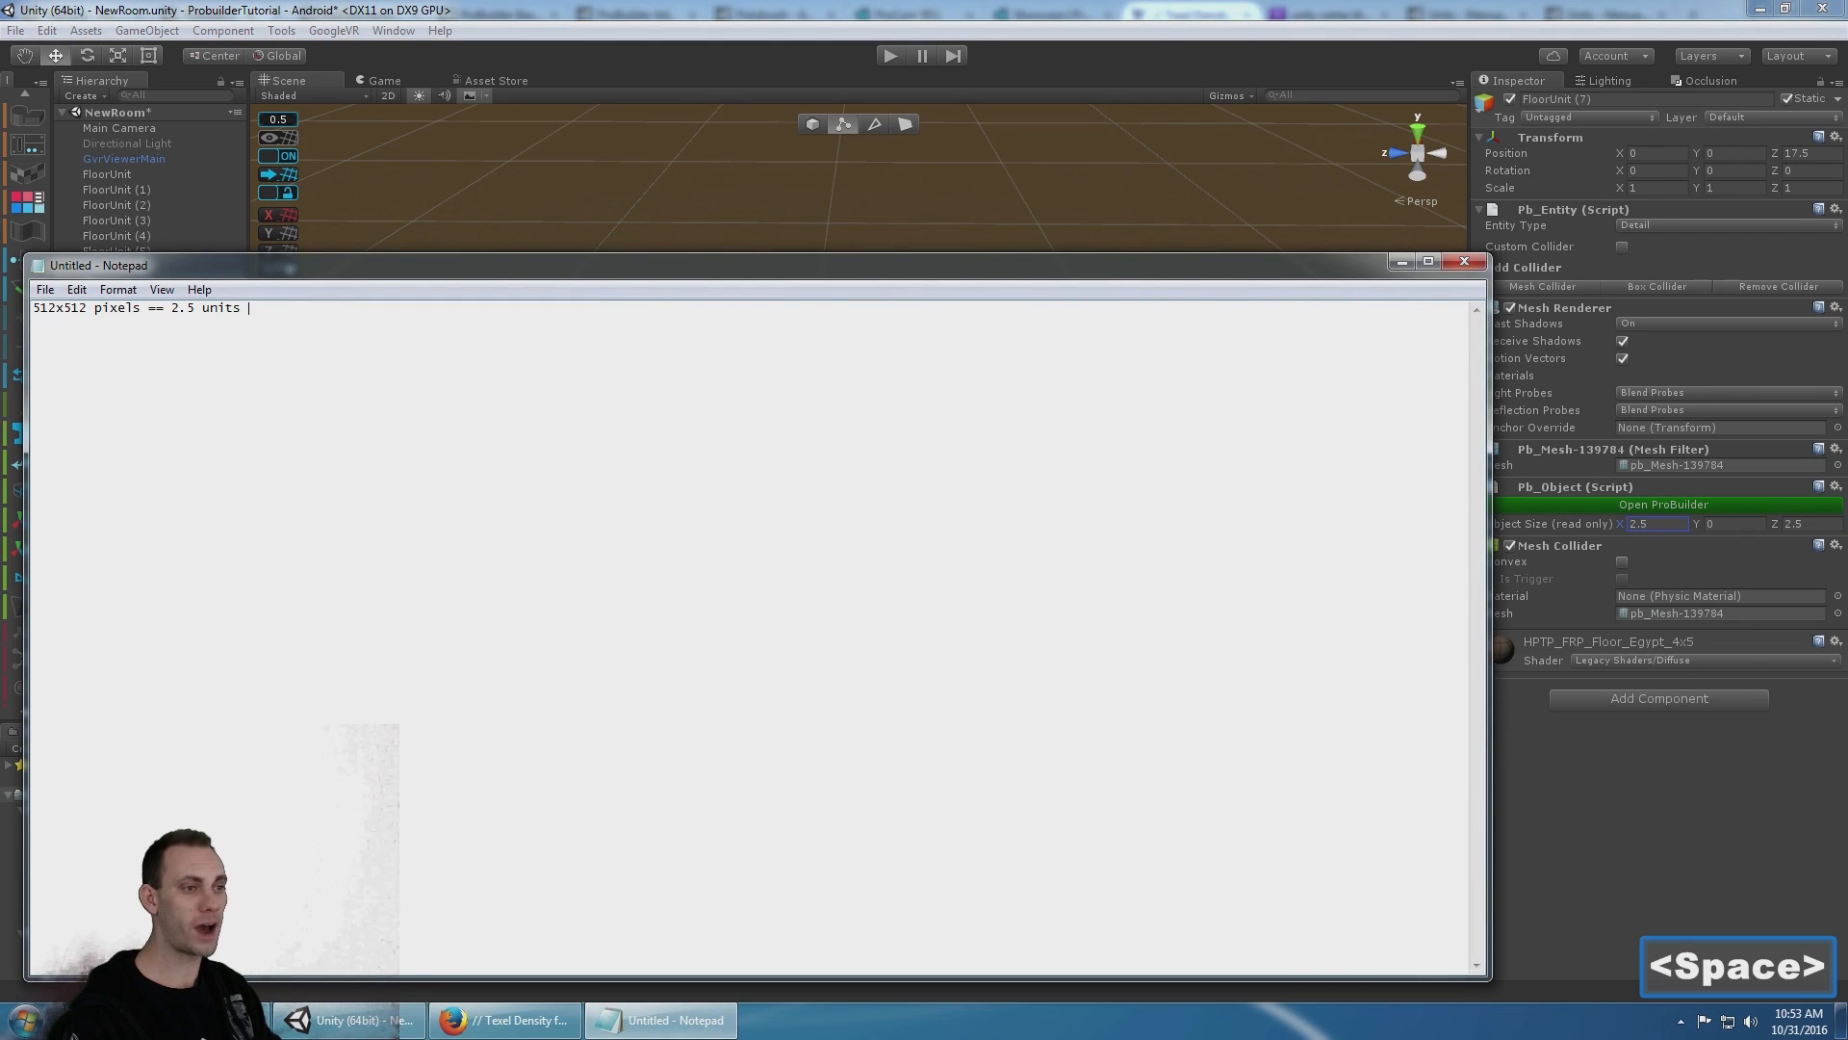
type("5")
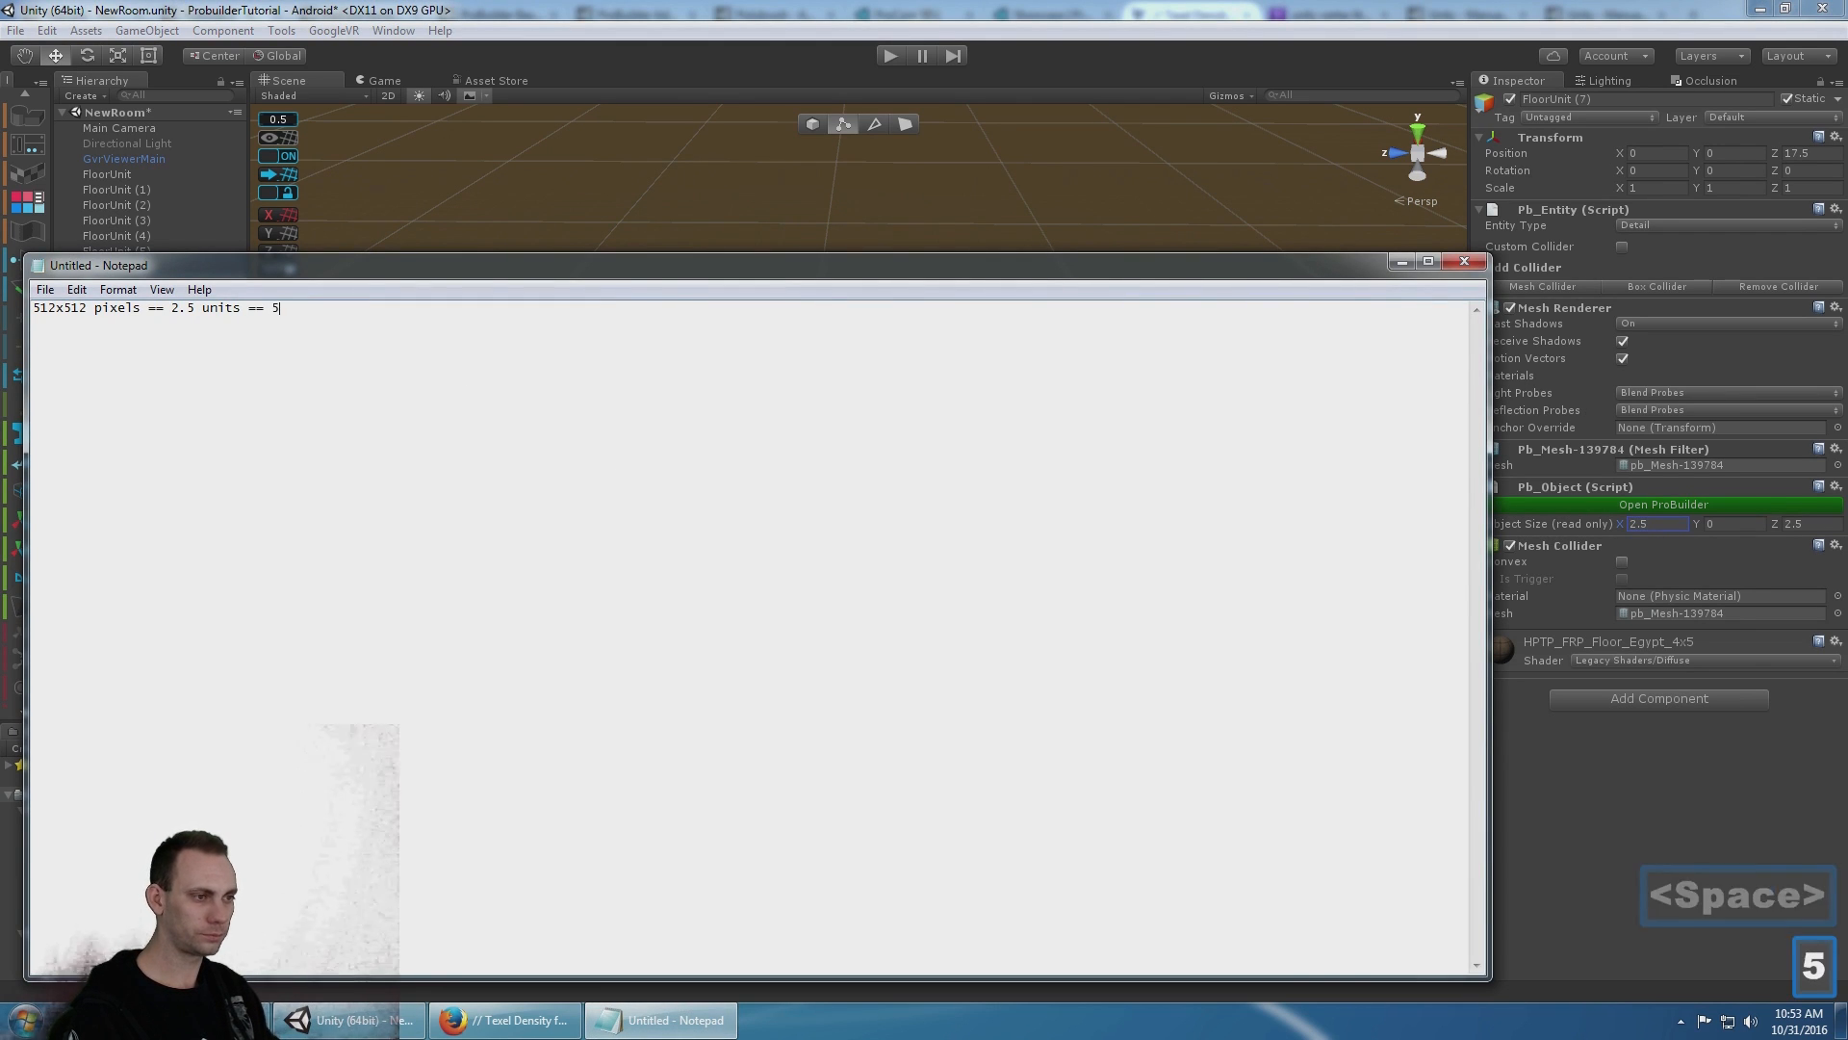
key("BackSpace")
type("4 ver")
type("ts")
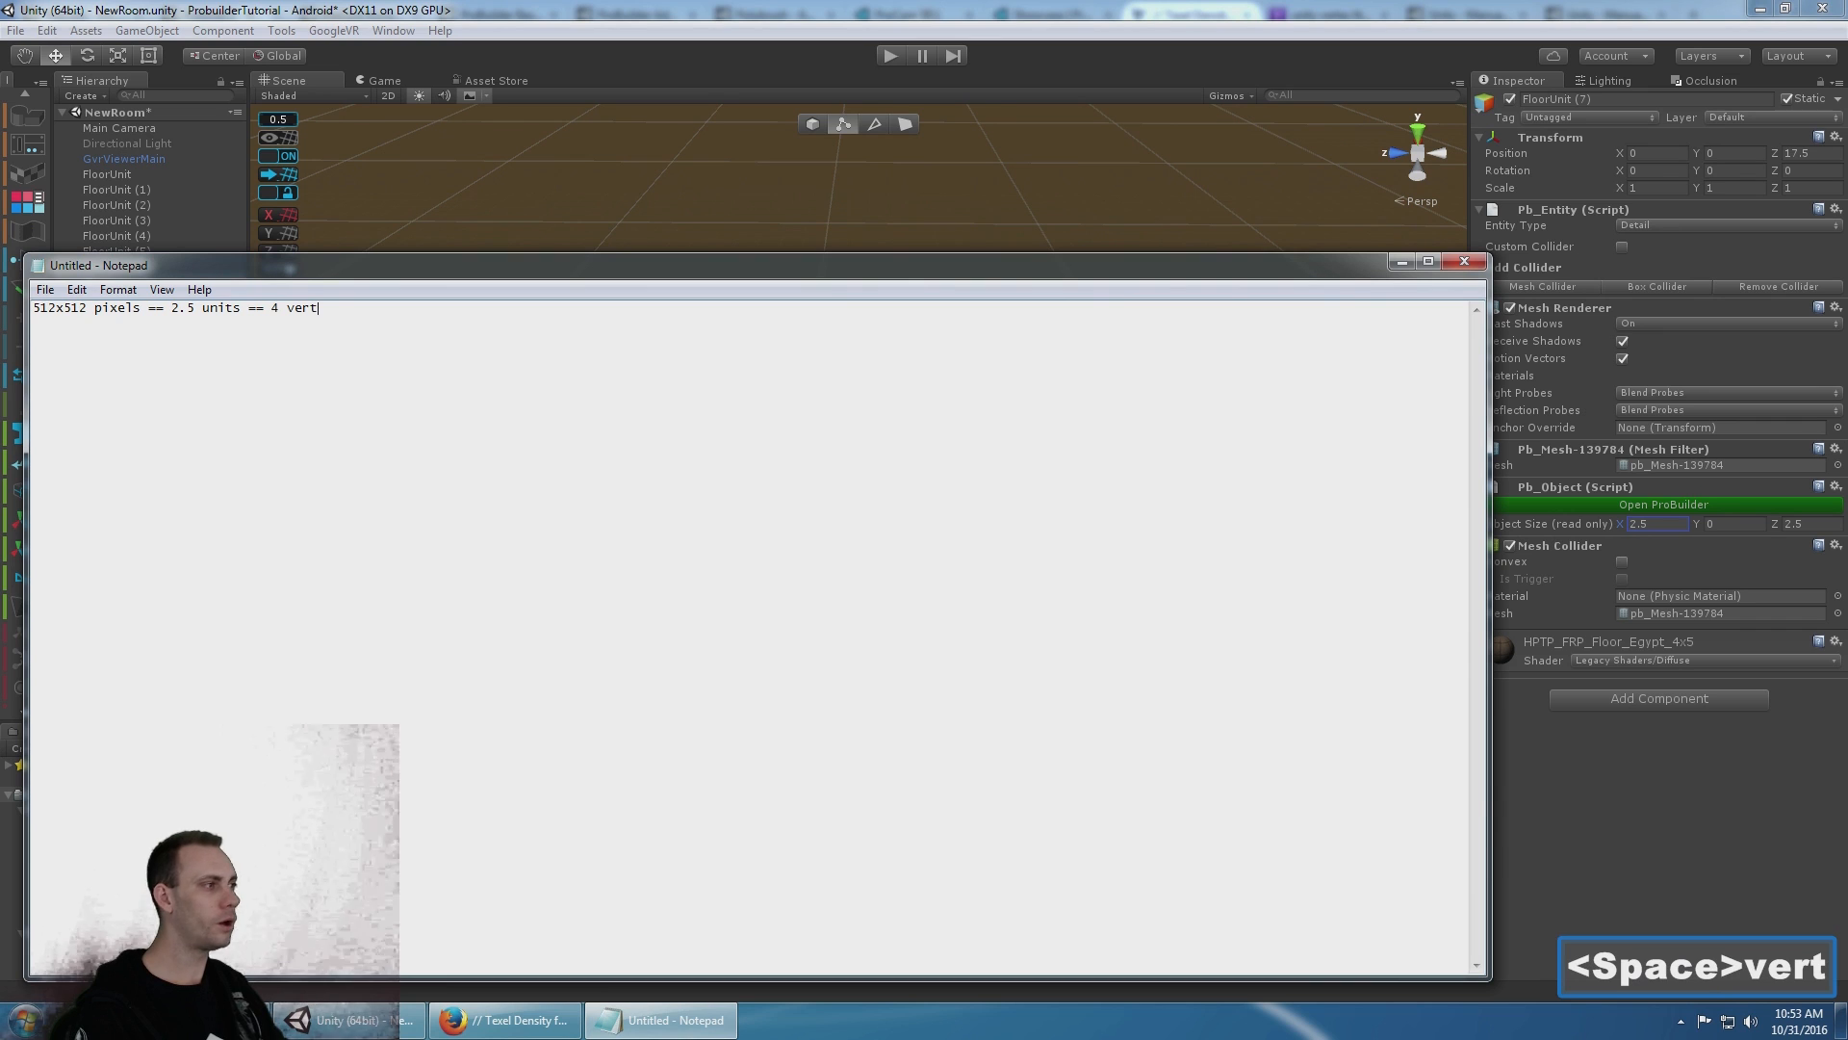
- Return to Unity, leave vertex editing for whole-object selection, and re-enable the Directional Light
left_click(1497, 108)
scroll(1136, 325, "down", 4)
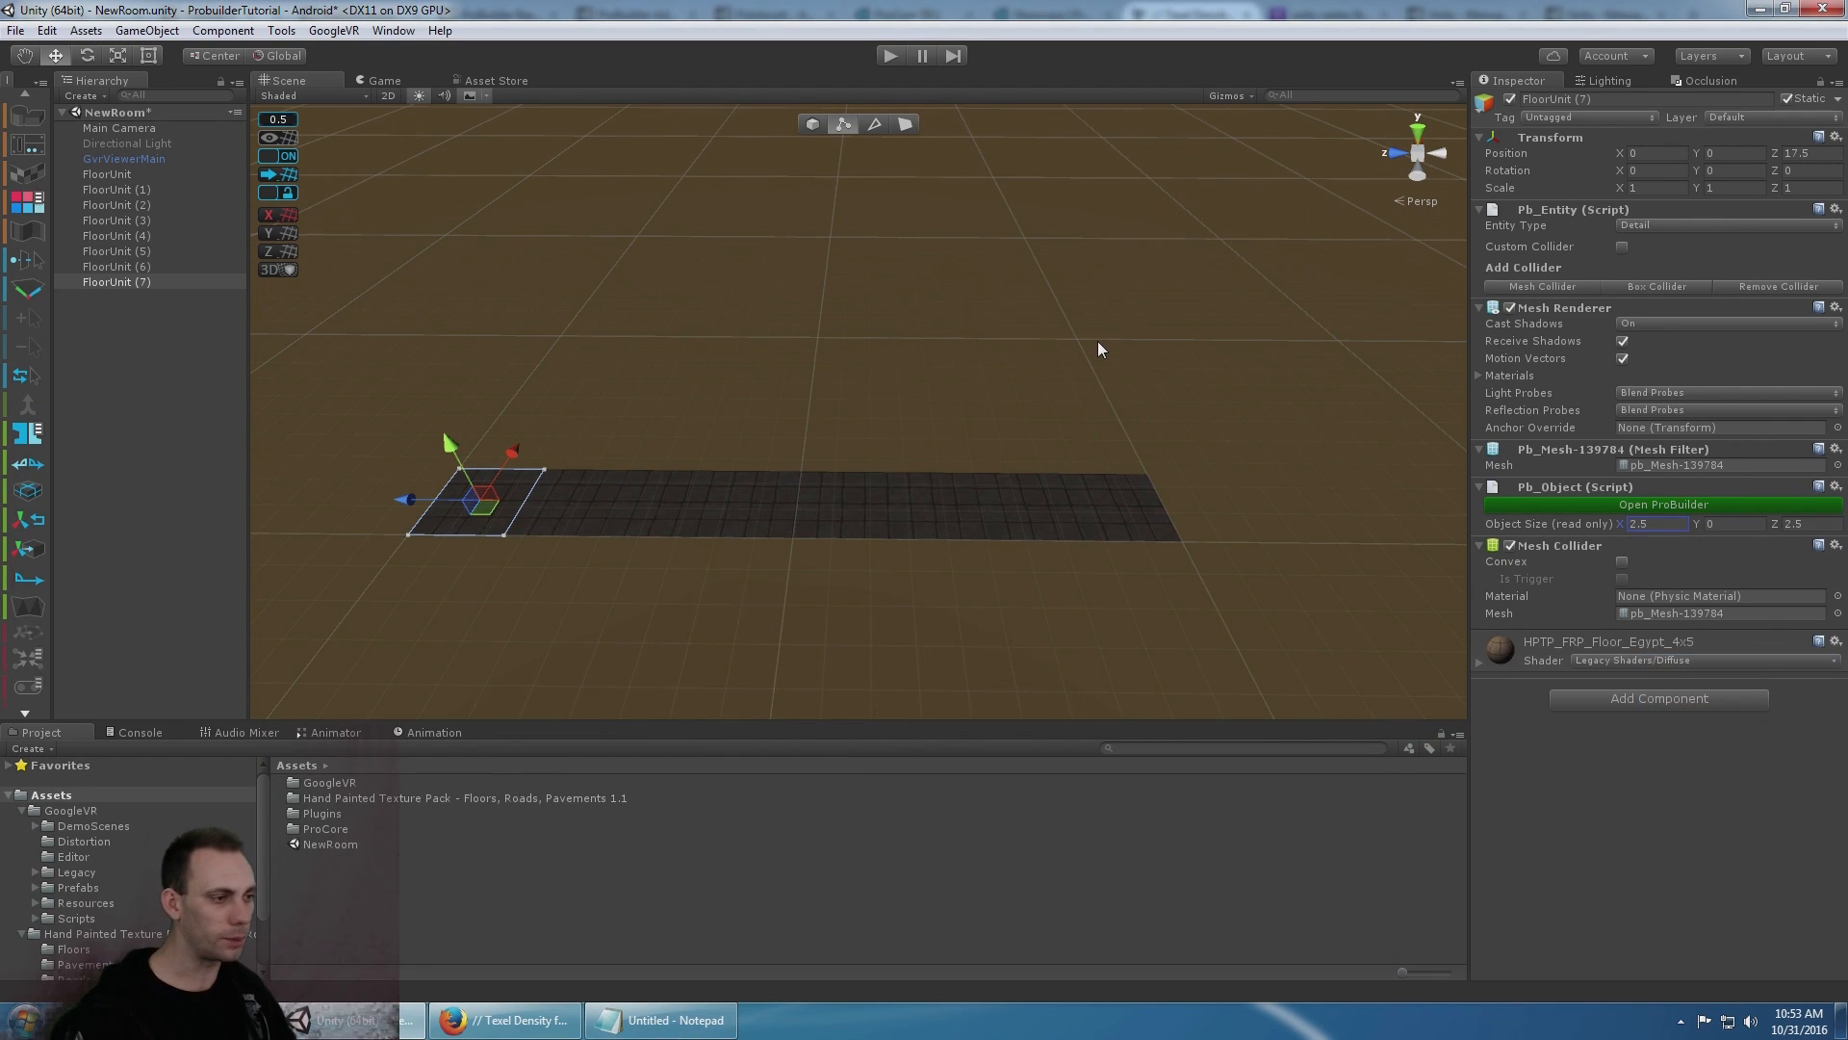
left_click(812, 125)
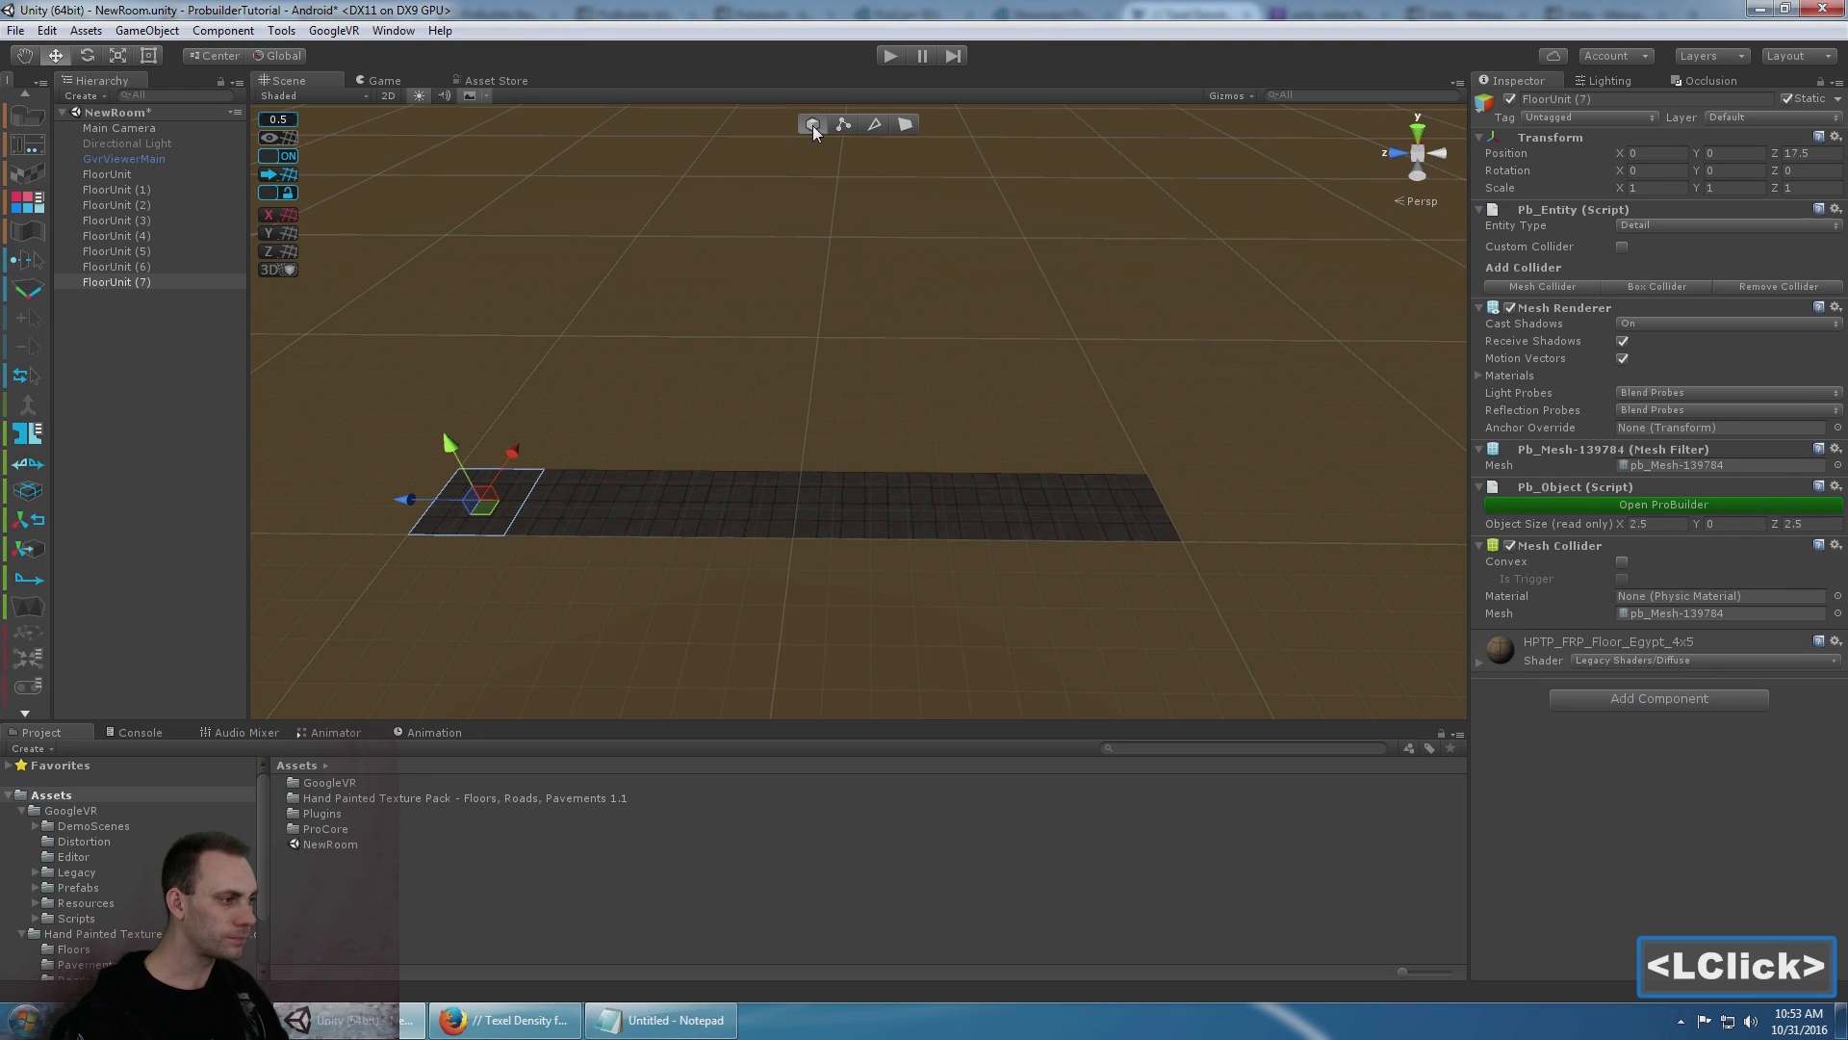
left_click(1086, 499)
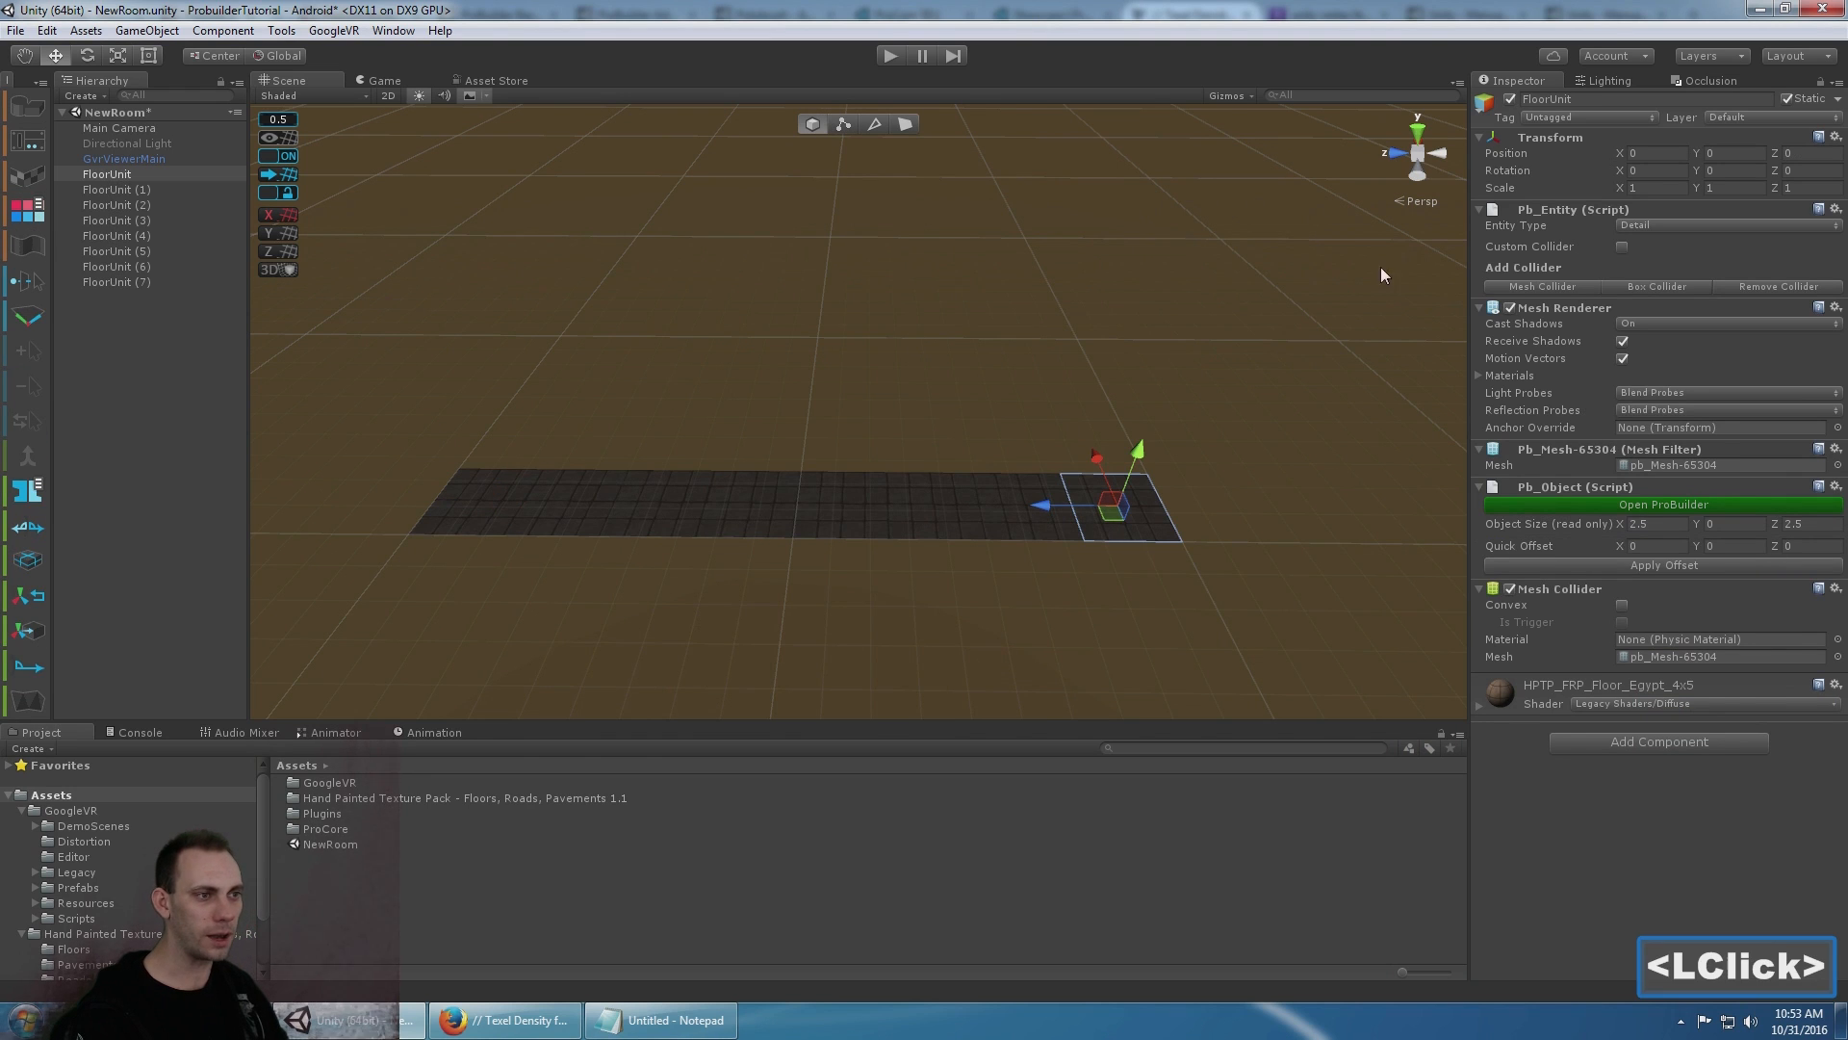
left_click(143, 142)
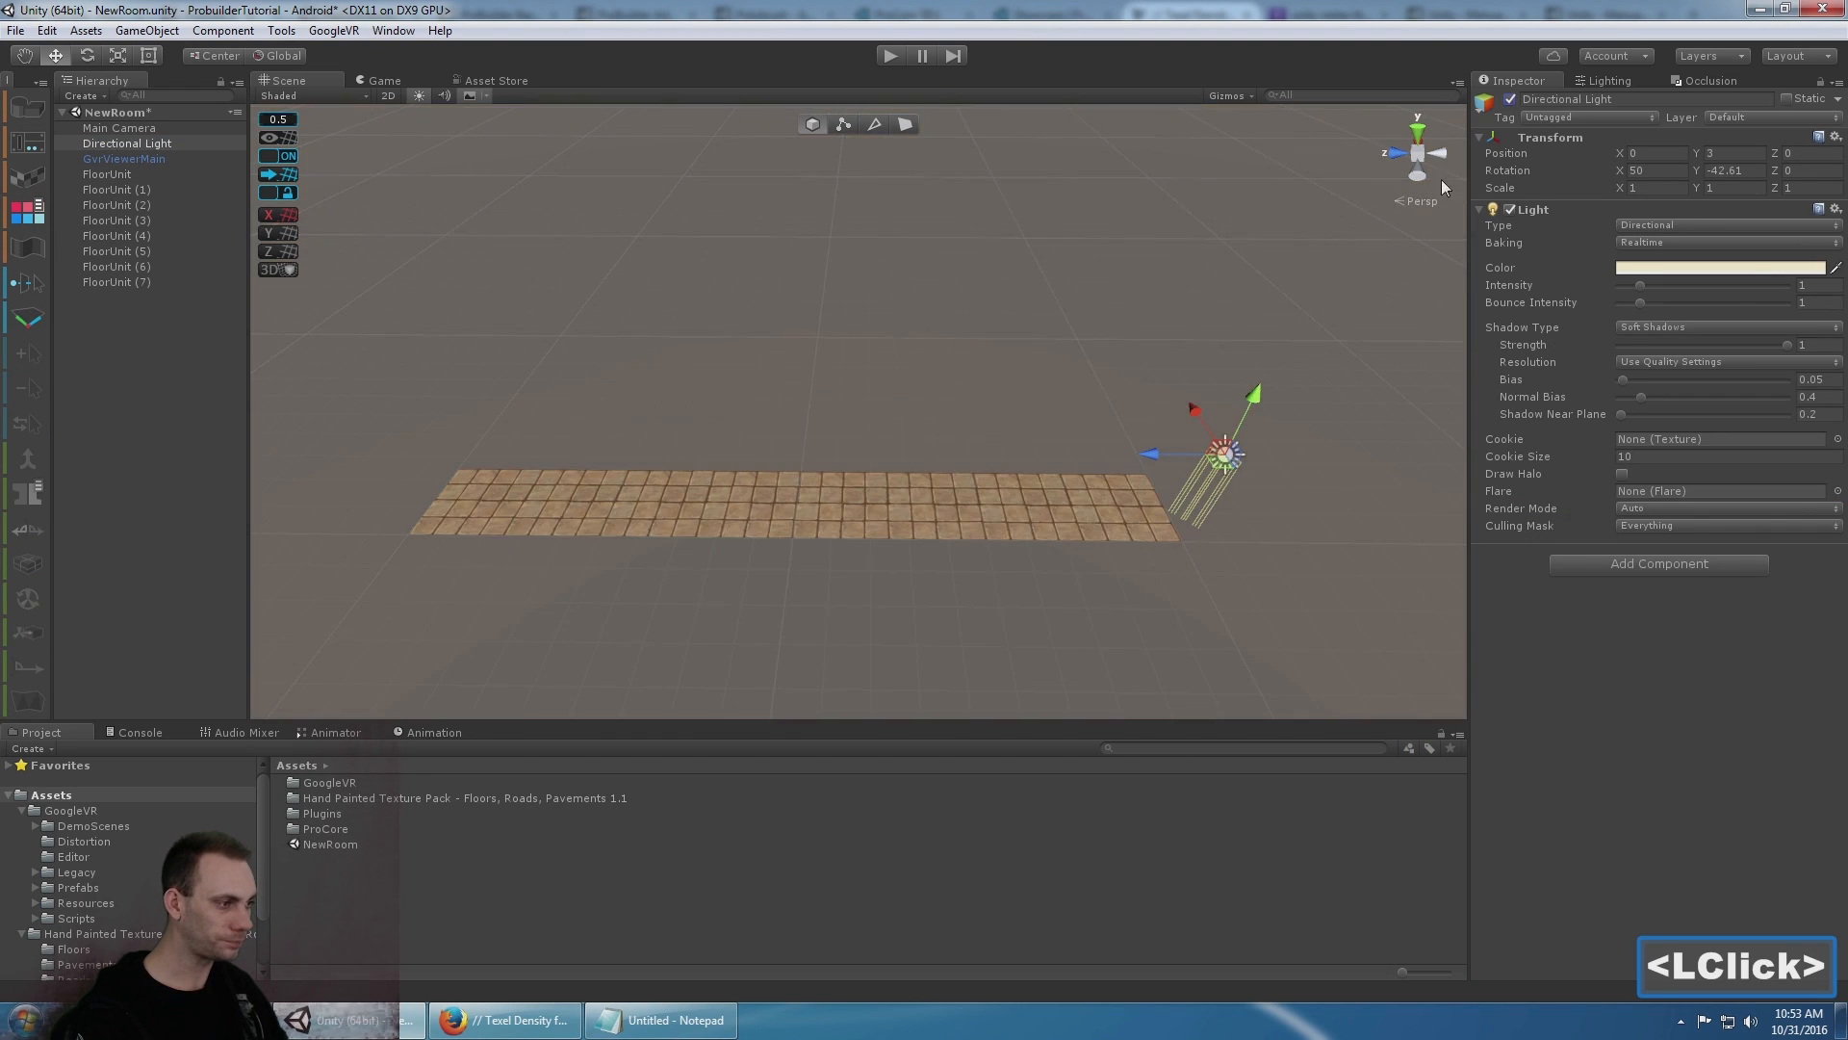
- Duplicate the row of eight FloorUnit tiles three times along the X axis, placing the rows edge to edge as a four-row floor
scroll(1031, 384, "down", 2)
scroll(1029, 384, "up", 4)
key("alt")
middle_click_drag(891, 394, 1013, 333, "alt")
scroll(963, 361, "up", 1, "alt")
left_click(1257, 458)
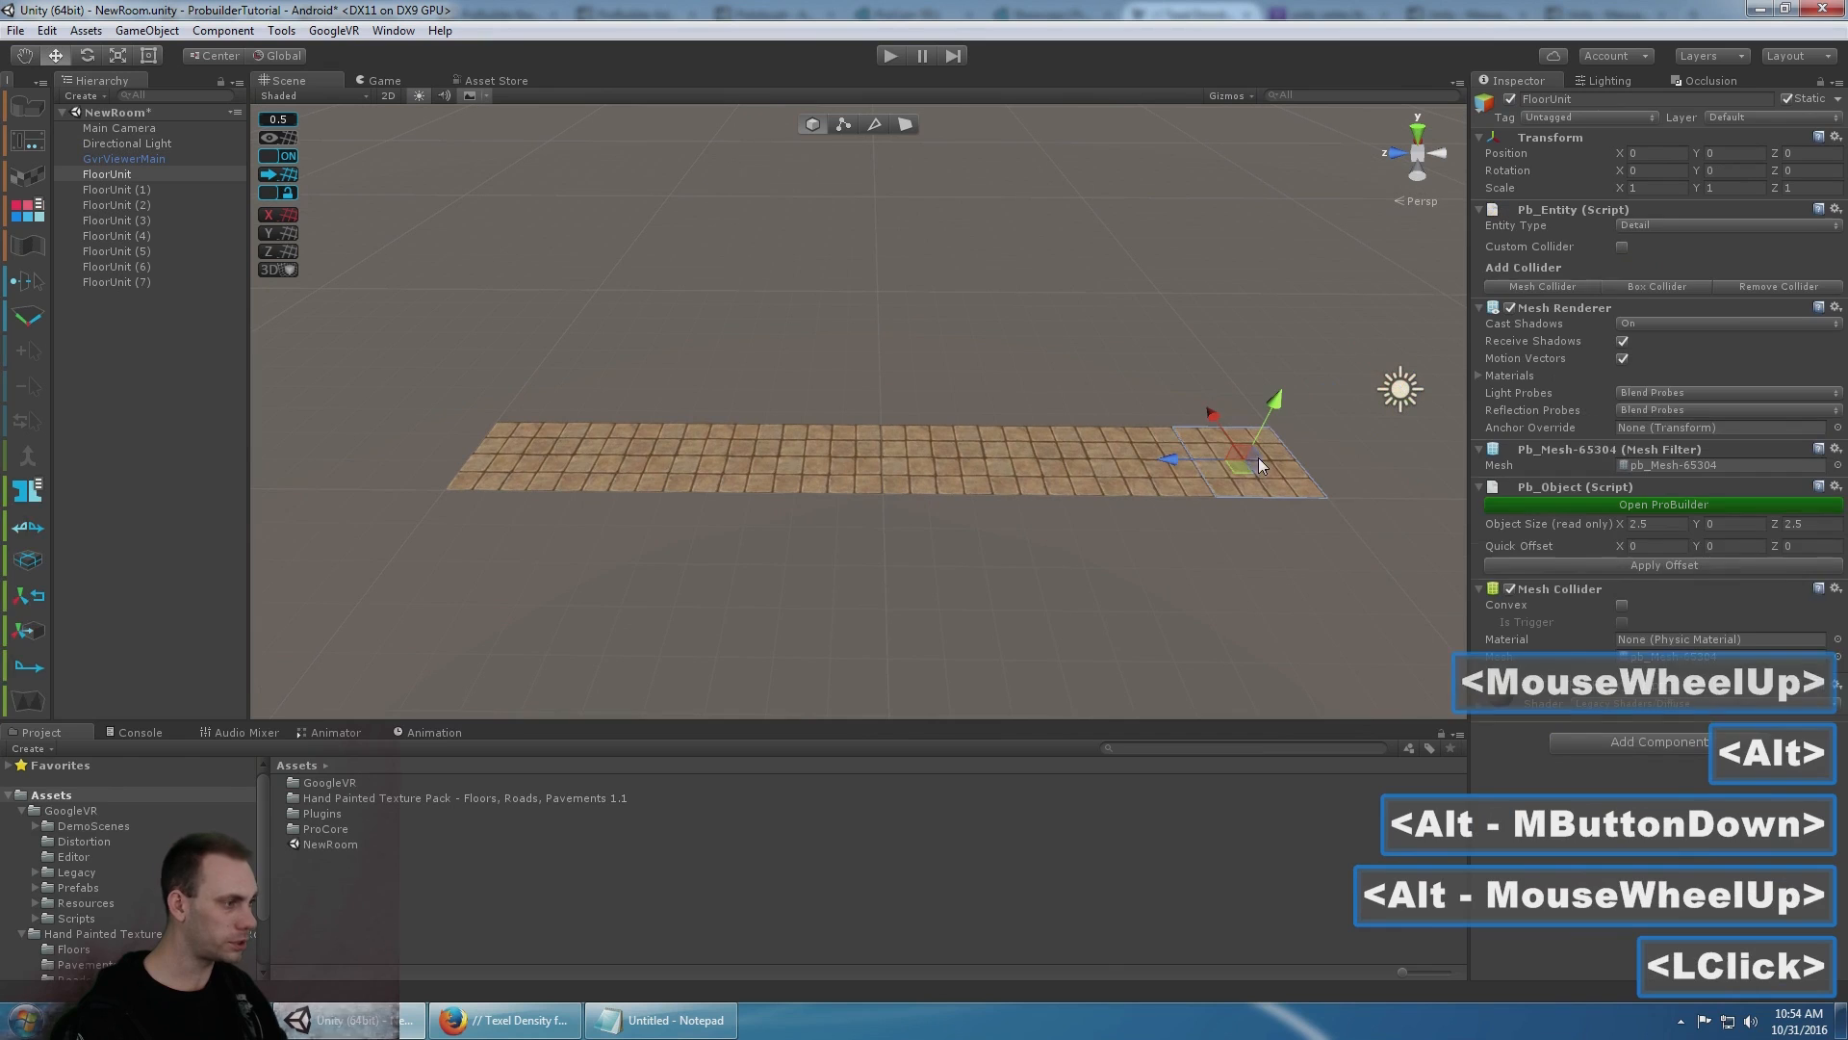
left_click(142, 190)
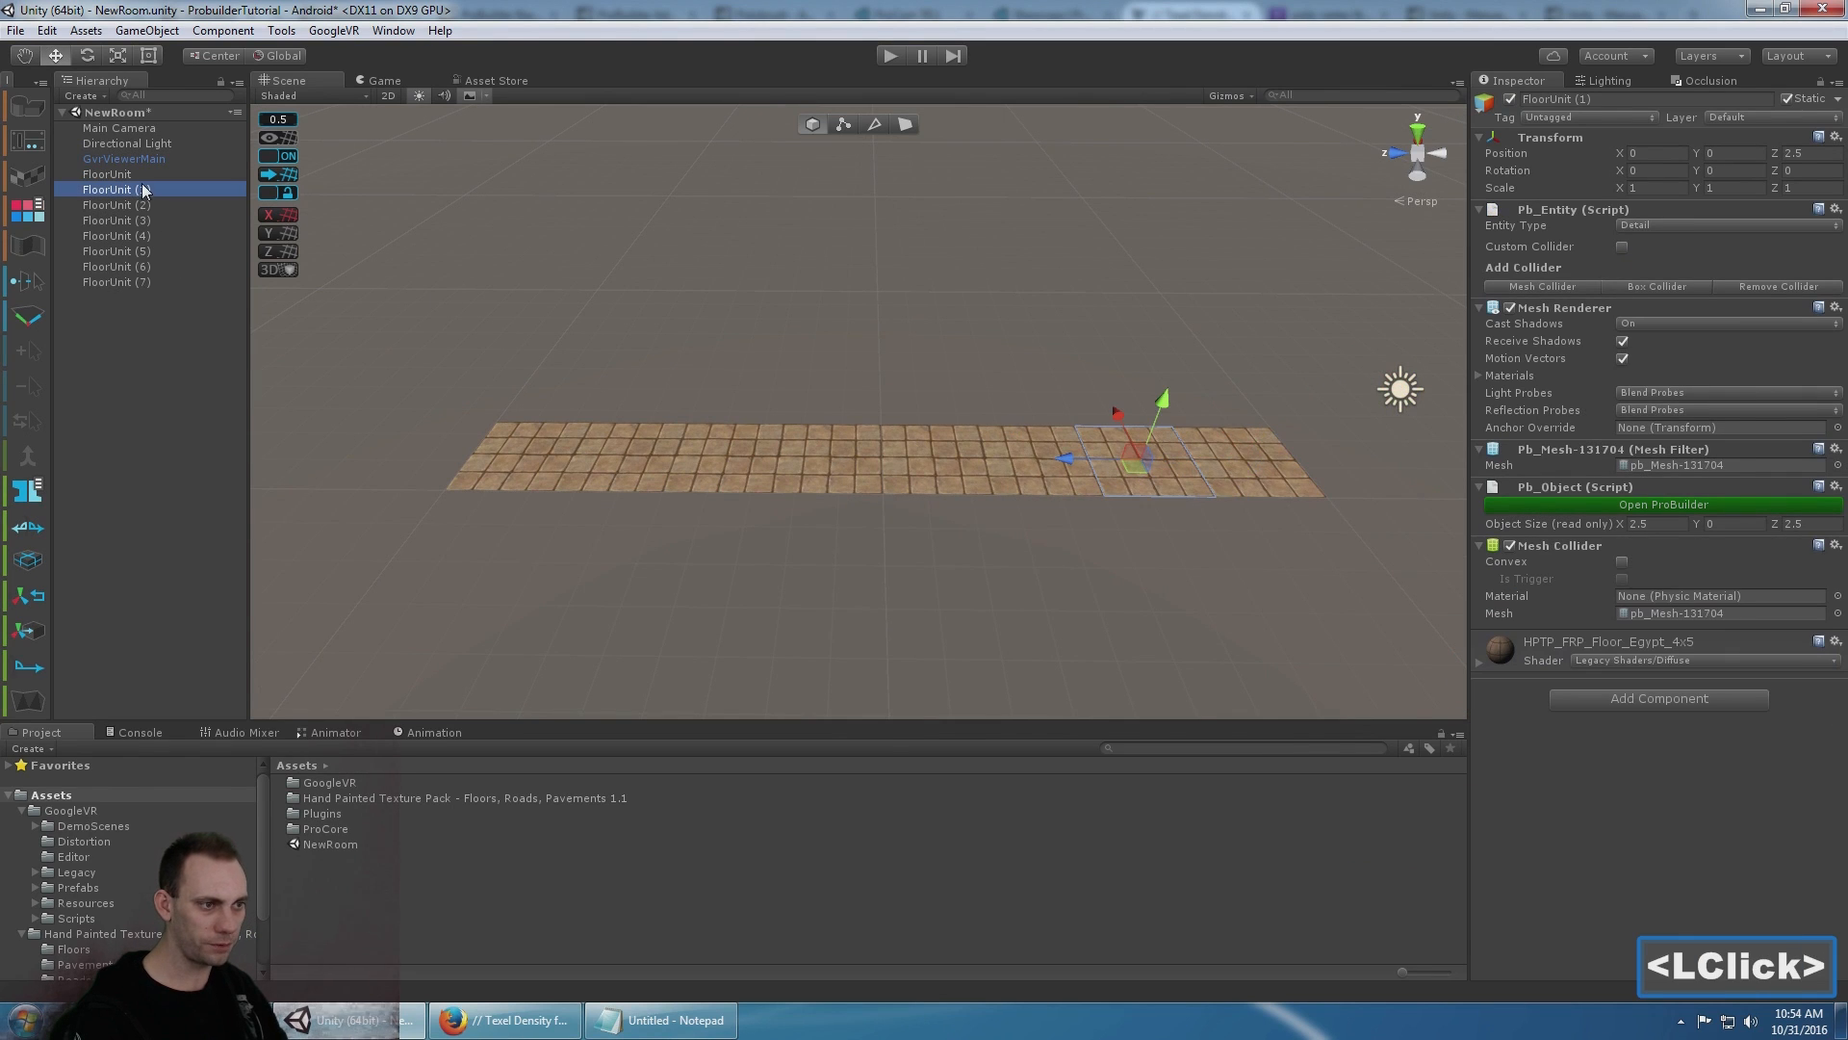
left_click(140, 175)
left_click(134, 282, "shift")
scroll(826, 281, "down", 5)
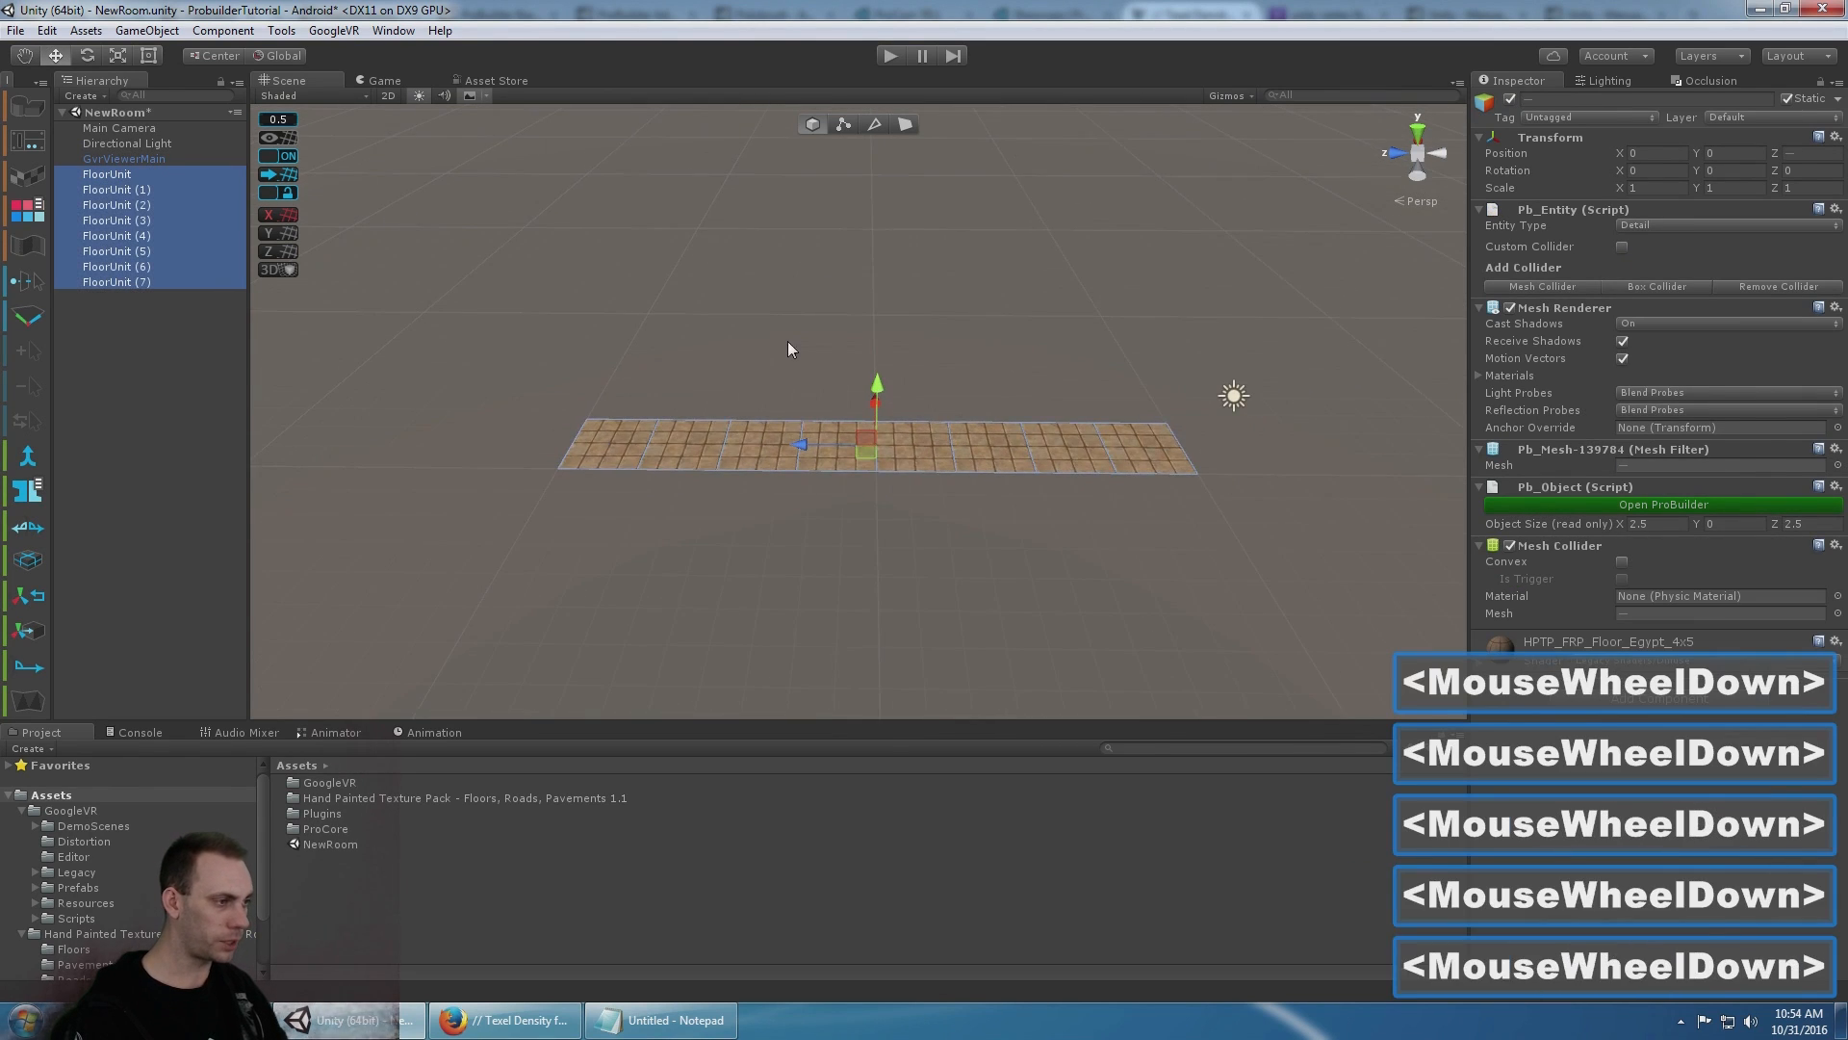
left_click_drag(788, 341, 1131, 313, "alt")
middle_click_drag(1131, 313, 1060, 359, "alt")
left_click_drag(1060, 359, 992, 360, "alt")
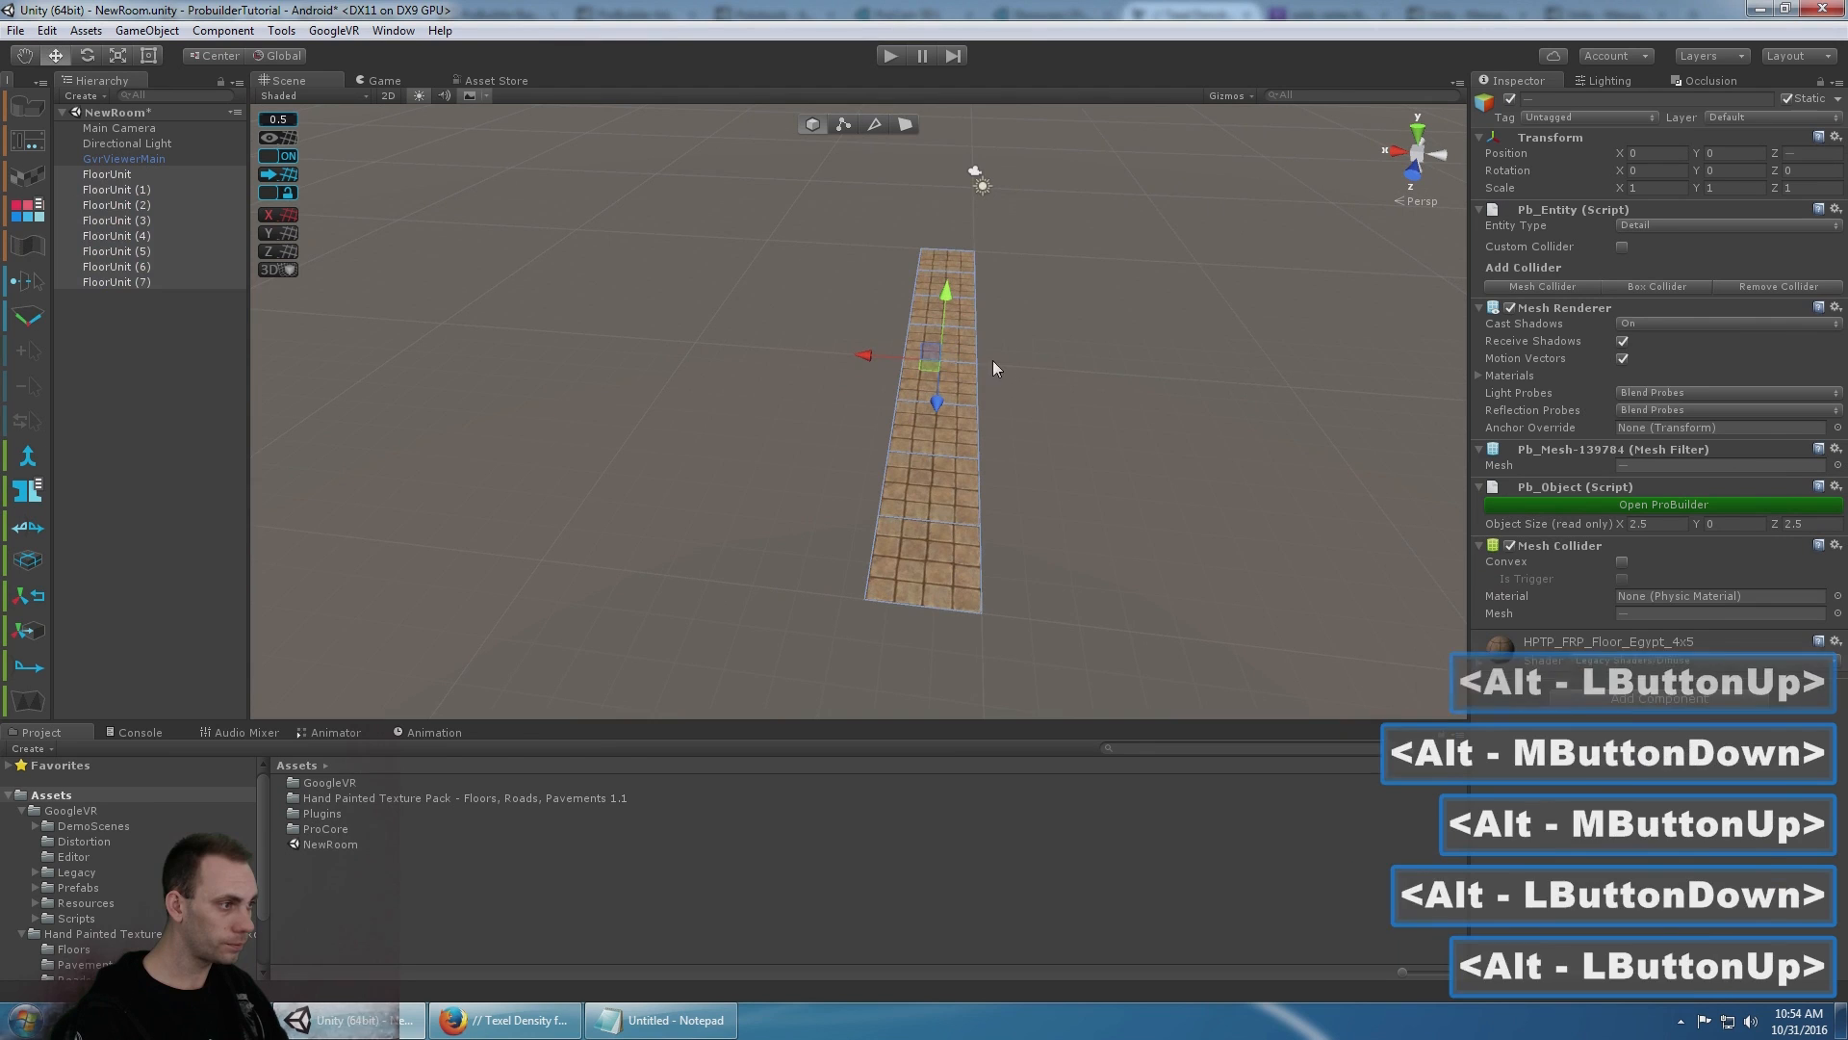
key("ctrl+d")
left_click_drag(853, 362, 666, 341)
key("ctrl+d")
key("ctrl+d")
left_click_drag(910, 301, 736, 361, "alt")
middle_click_drag(737, 361, 940, 482, "alt")
left_click_drag(940, 482, 823, 446, "alt")
middle_click_drag(823, 445, 784, 375, "alt")
left_click_drag(783, 376, 867, 467, "alt")
middle_click_drag(867, 467, 938, 462, "alt")
left_click_drag(937, 462, 958, 429, "alt")
- Create a folder named Prefabs in the project's Assets folder
left_click(135, 176)
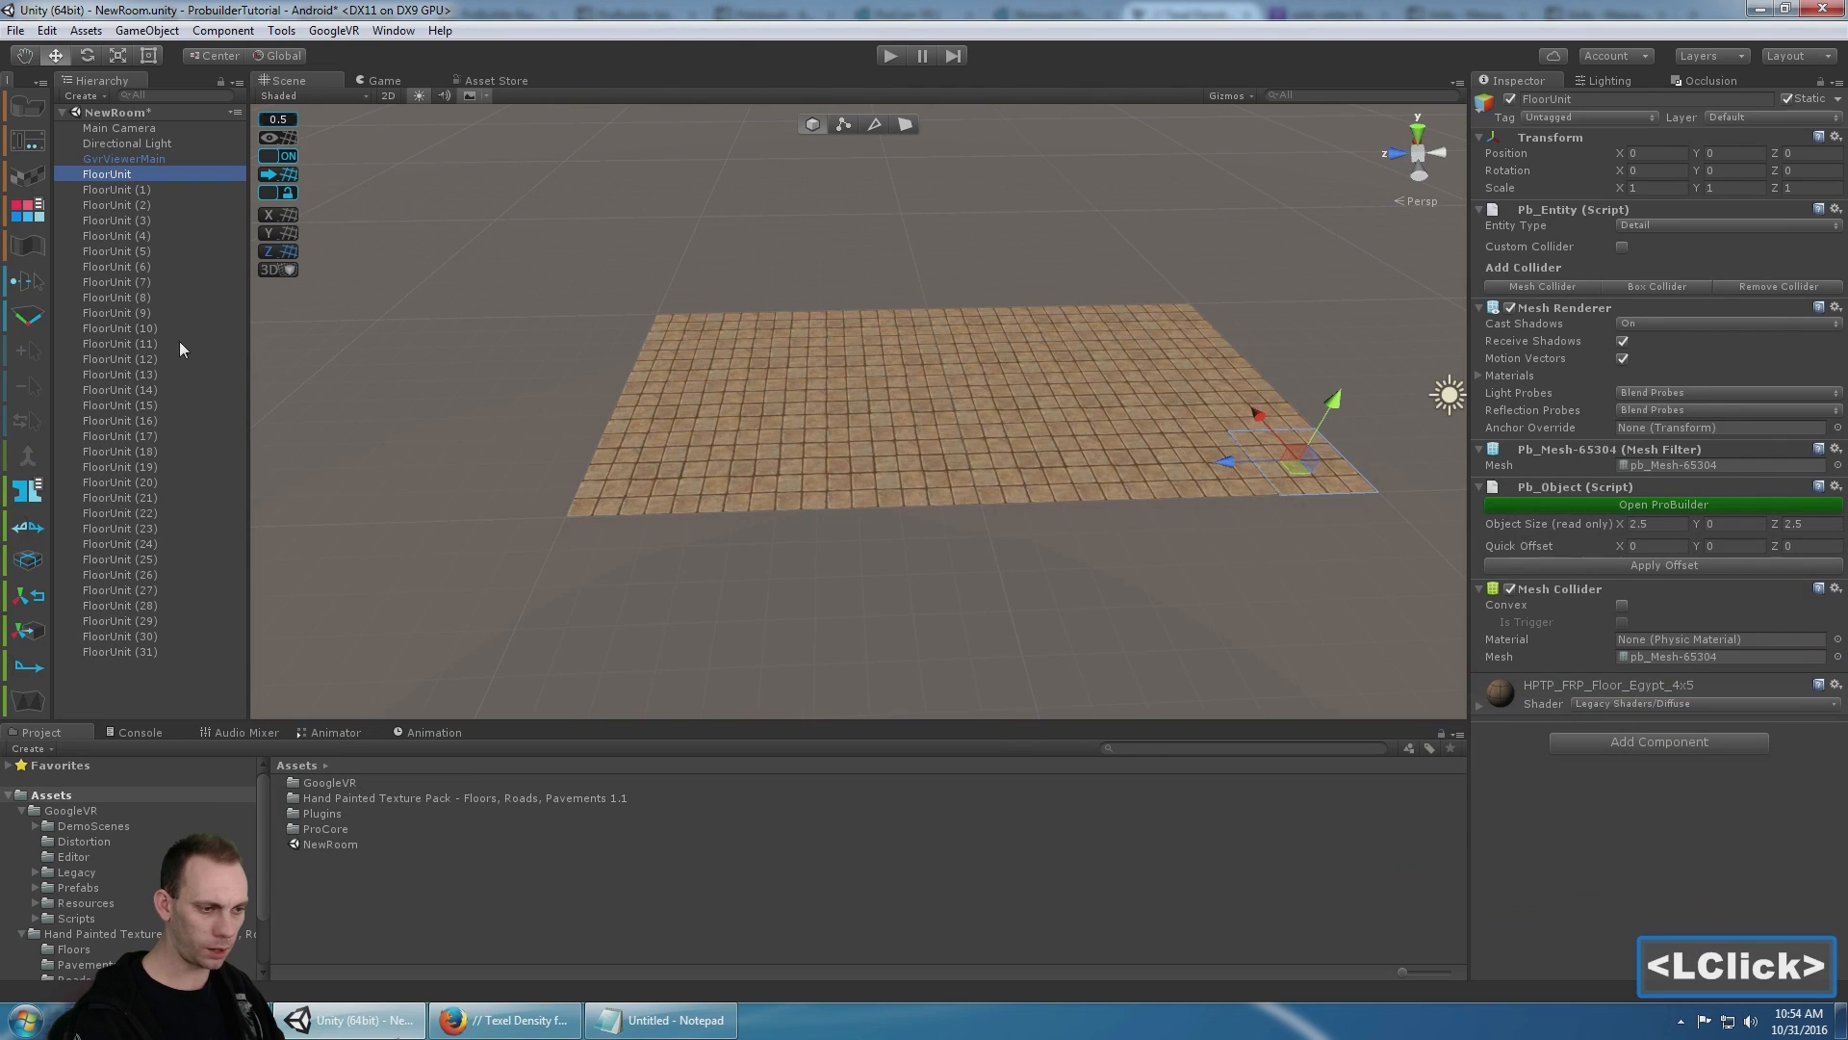
left_click(21, 811)
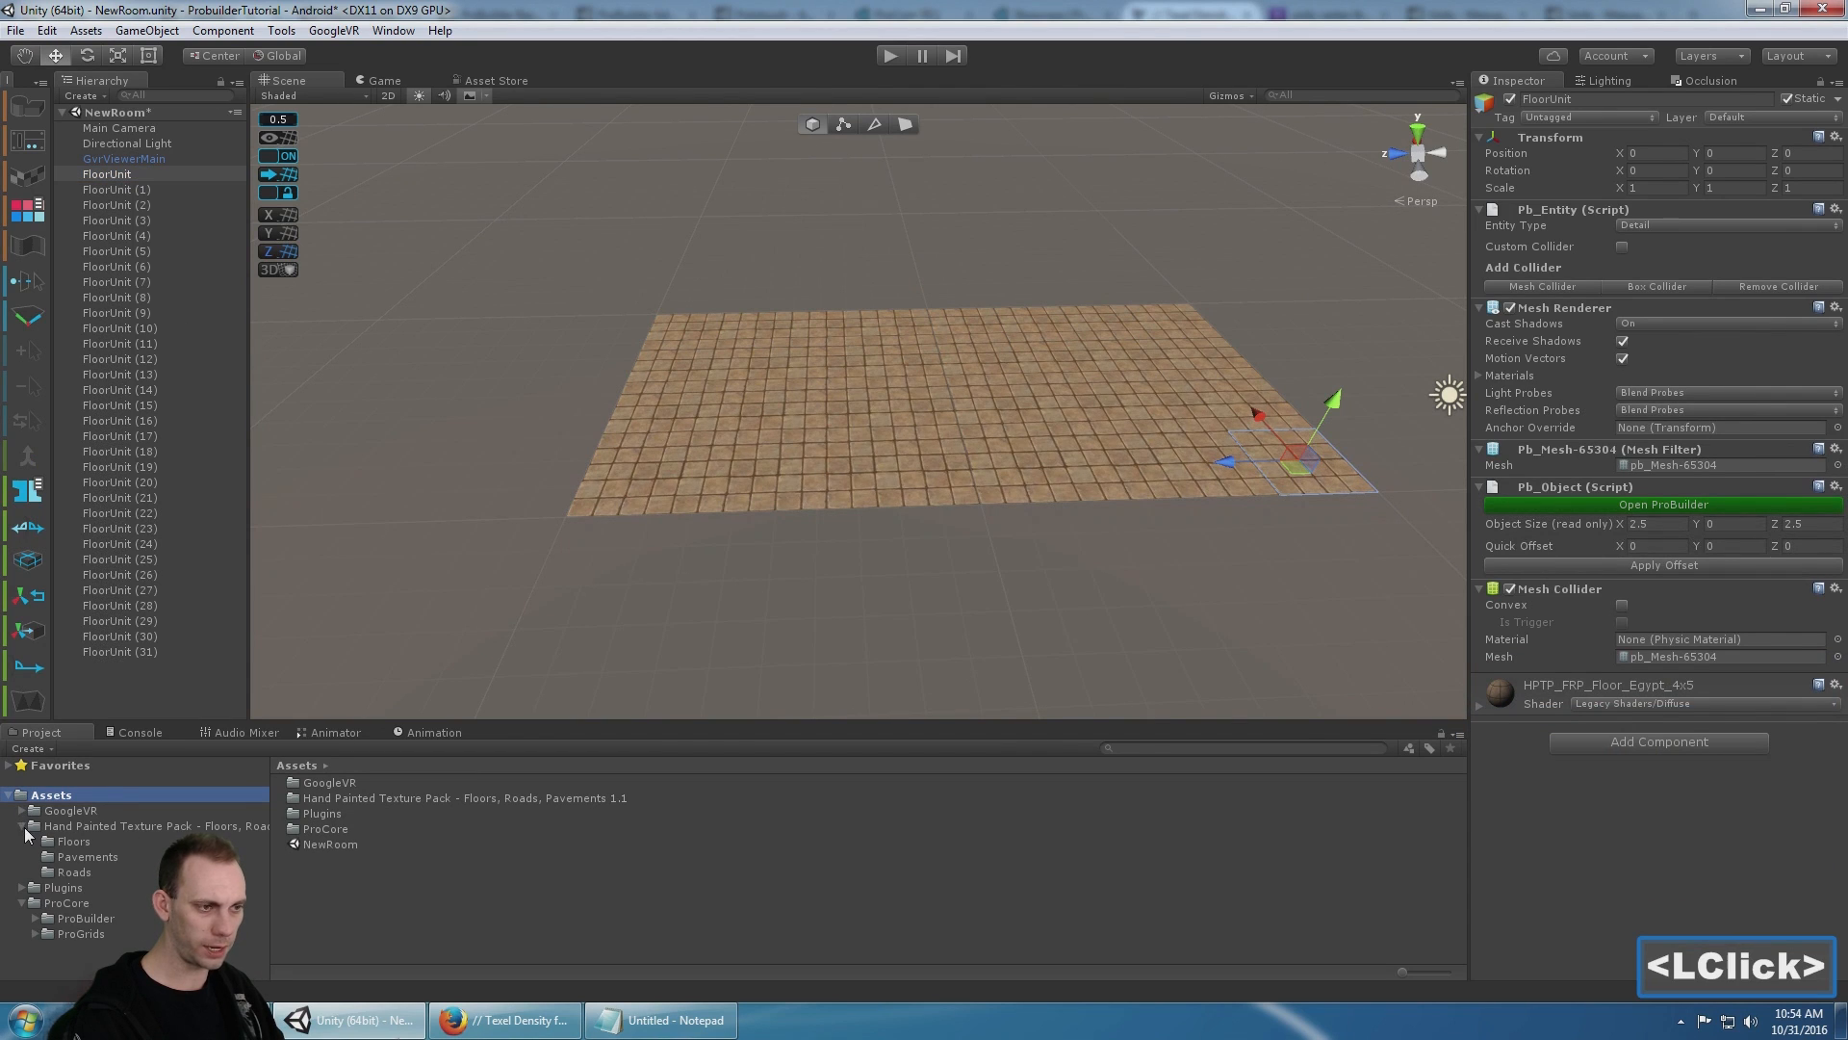
right_click(48, 800)
left_click(125, 427)
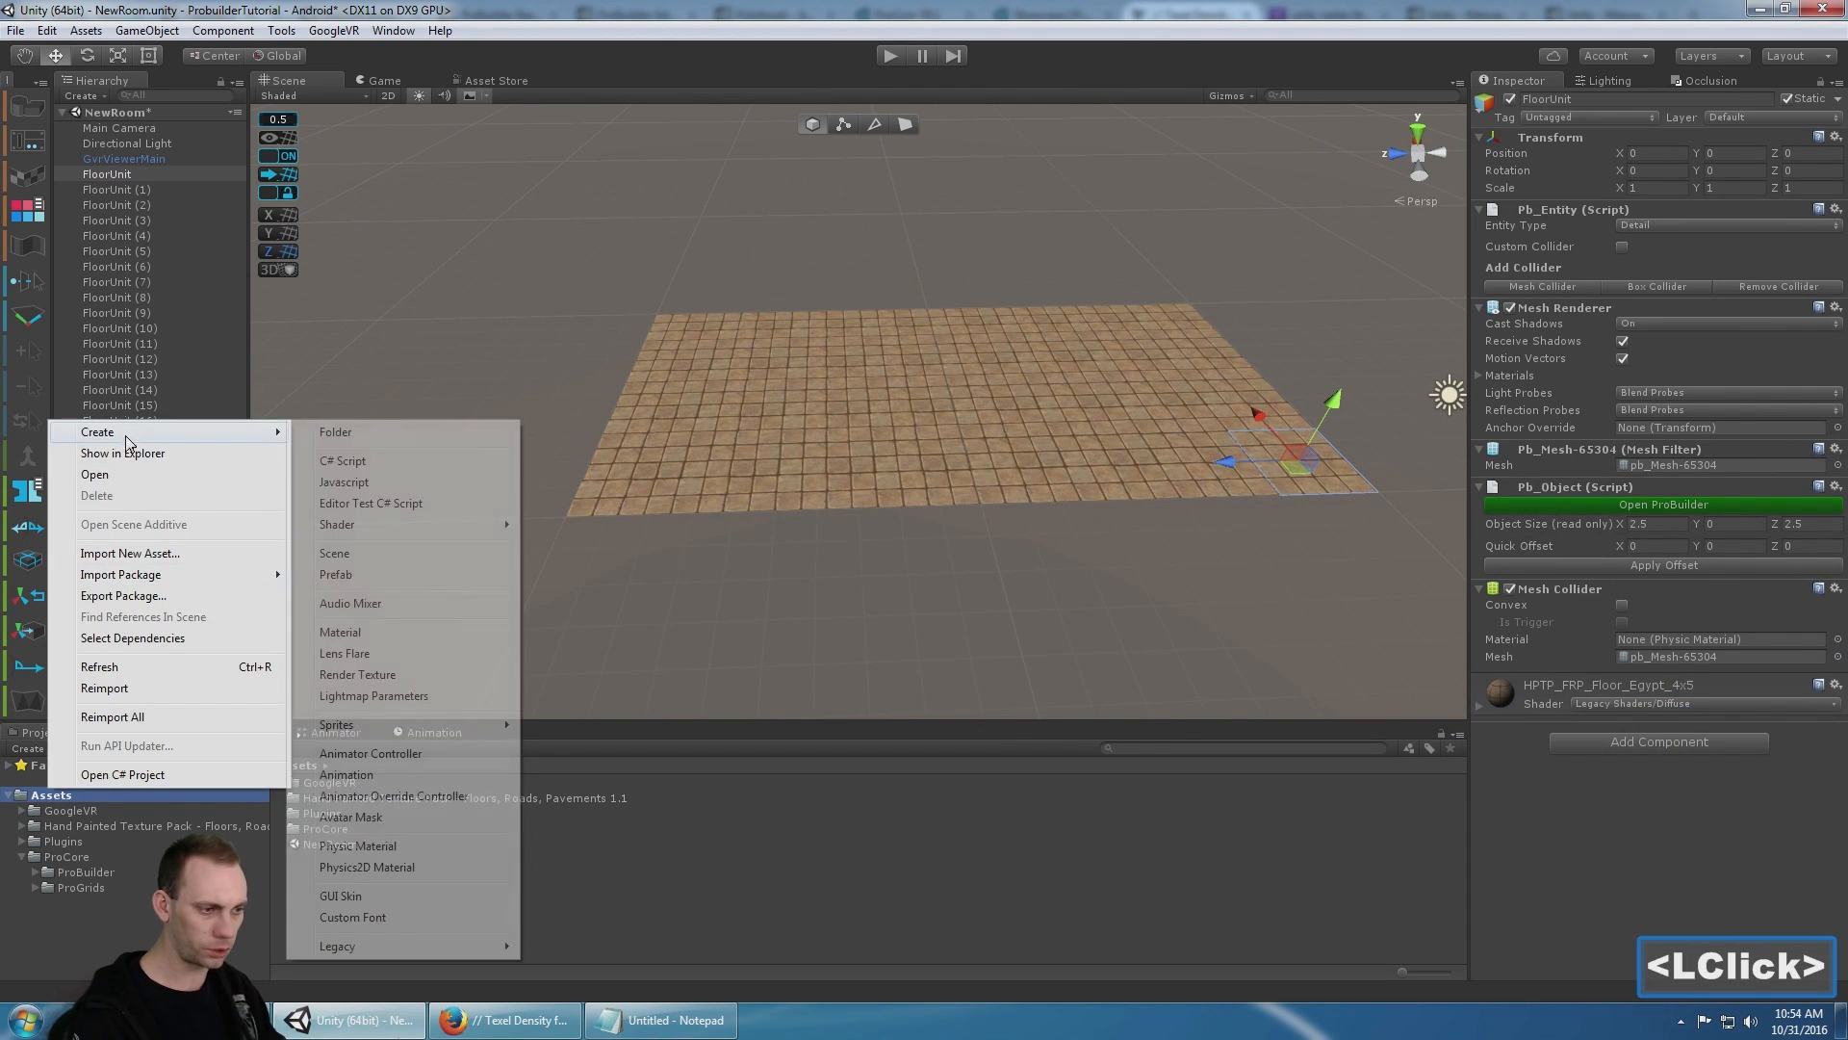
left_click(363, 427)
type("Prefabs")
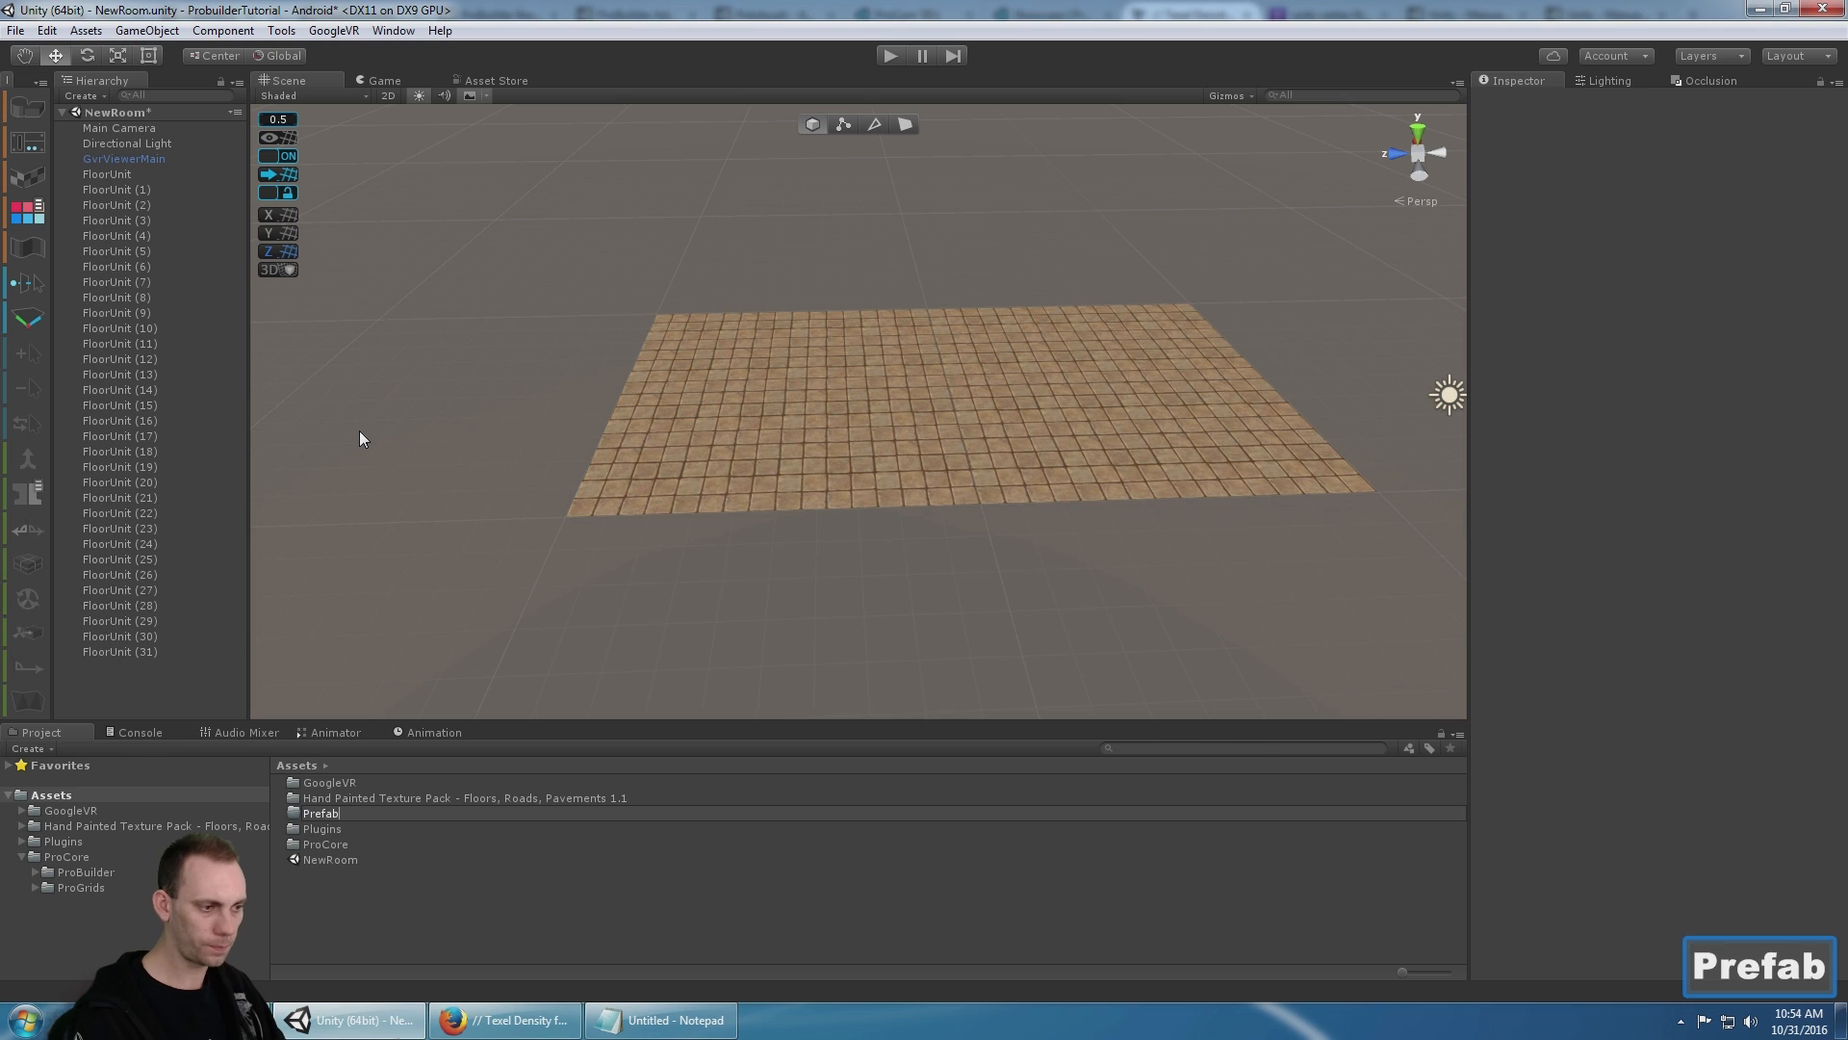
key("Return")
- Rename the Prefabs folder as _Prefabs
key("F2")
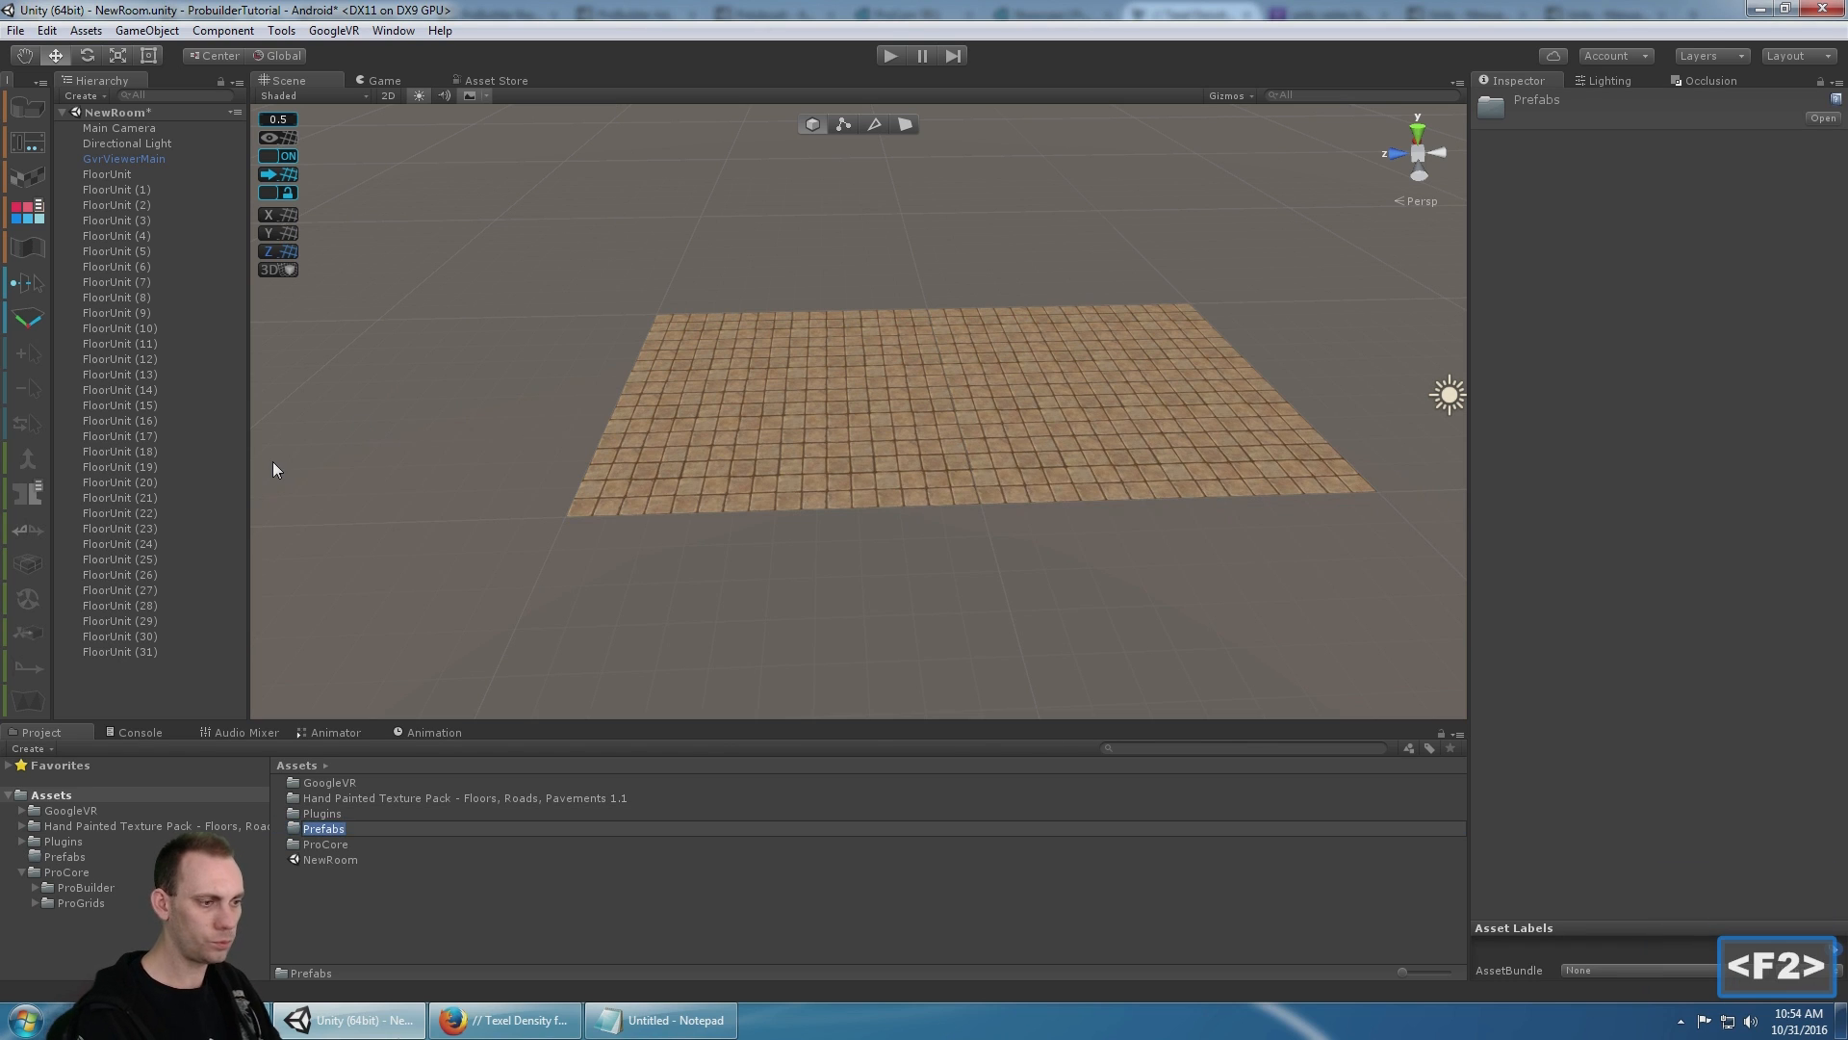
key("Home")
type("_")
key("Return")
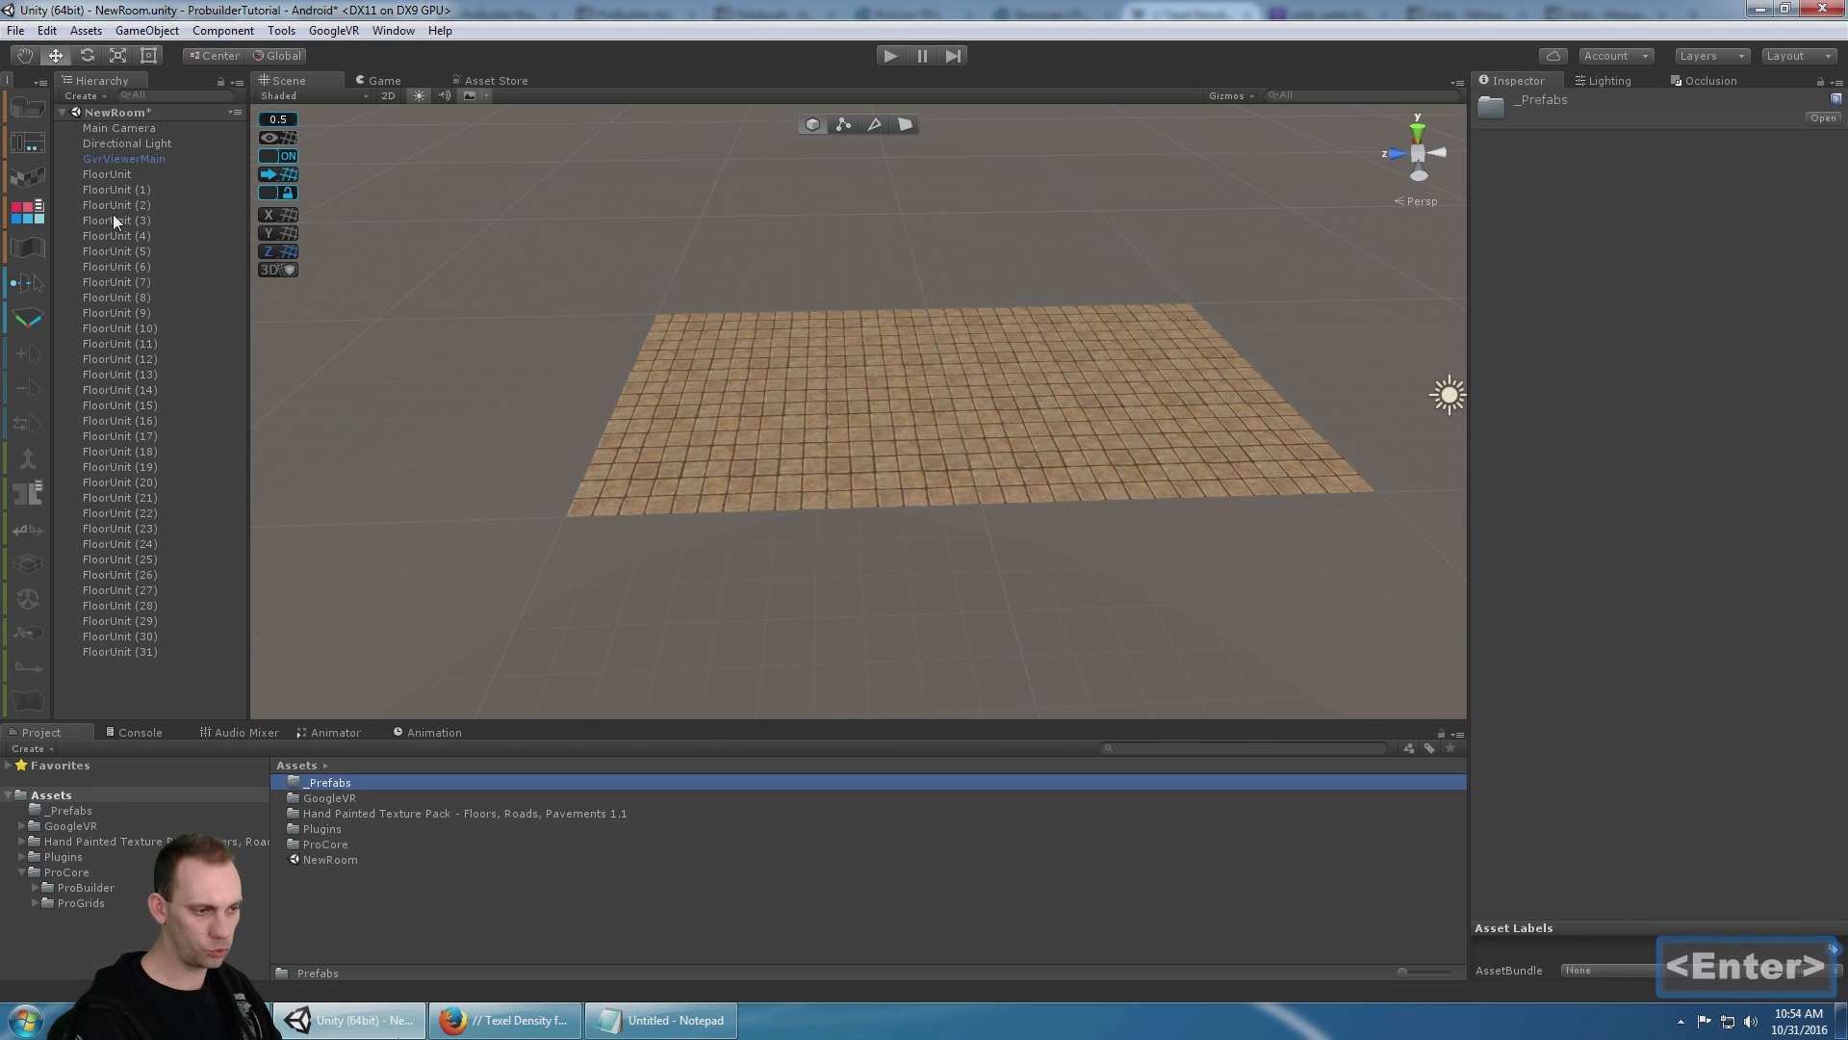
- Save the scene's FloorUnit object as a prefab in the _Prefabs folder
left_click_drag(115, 174, 343, 784)
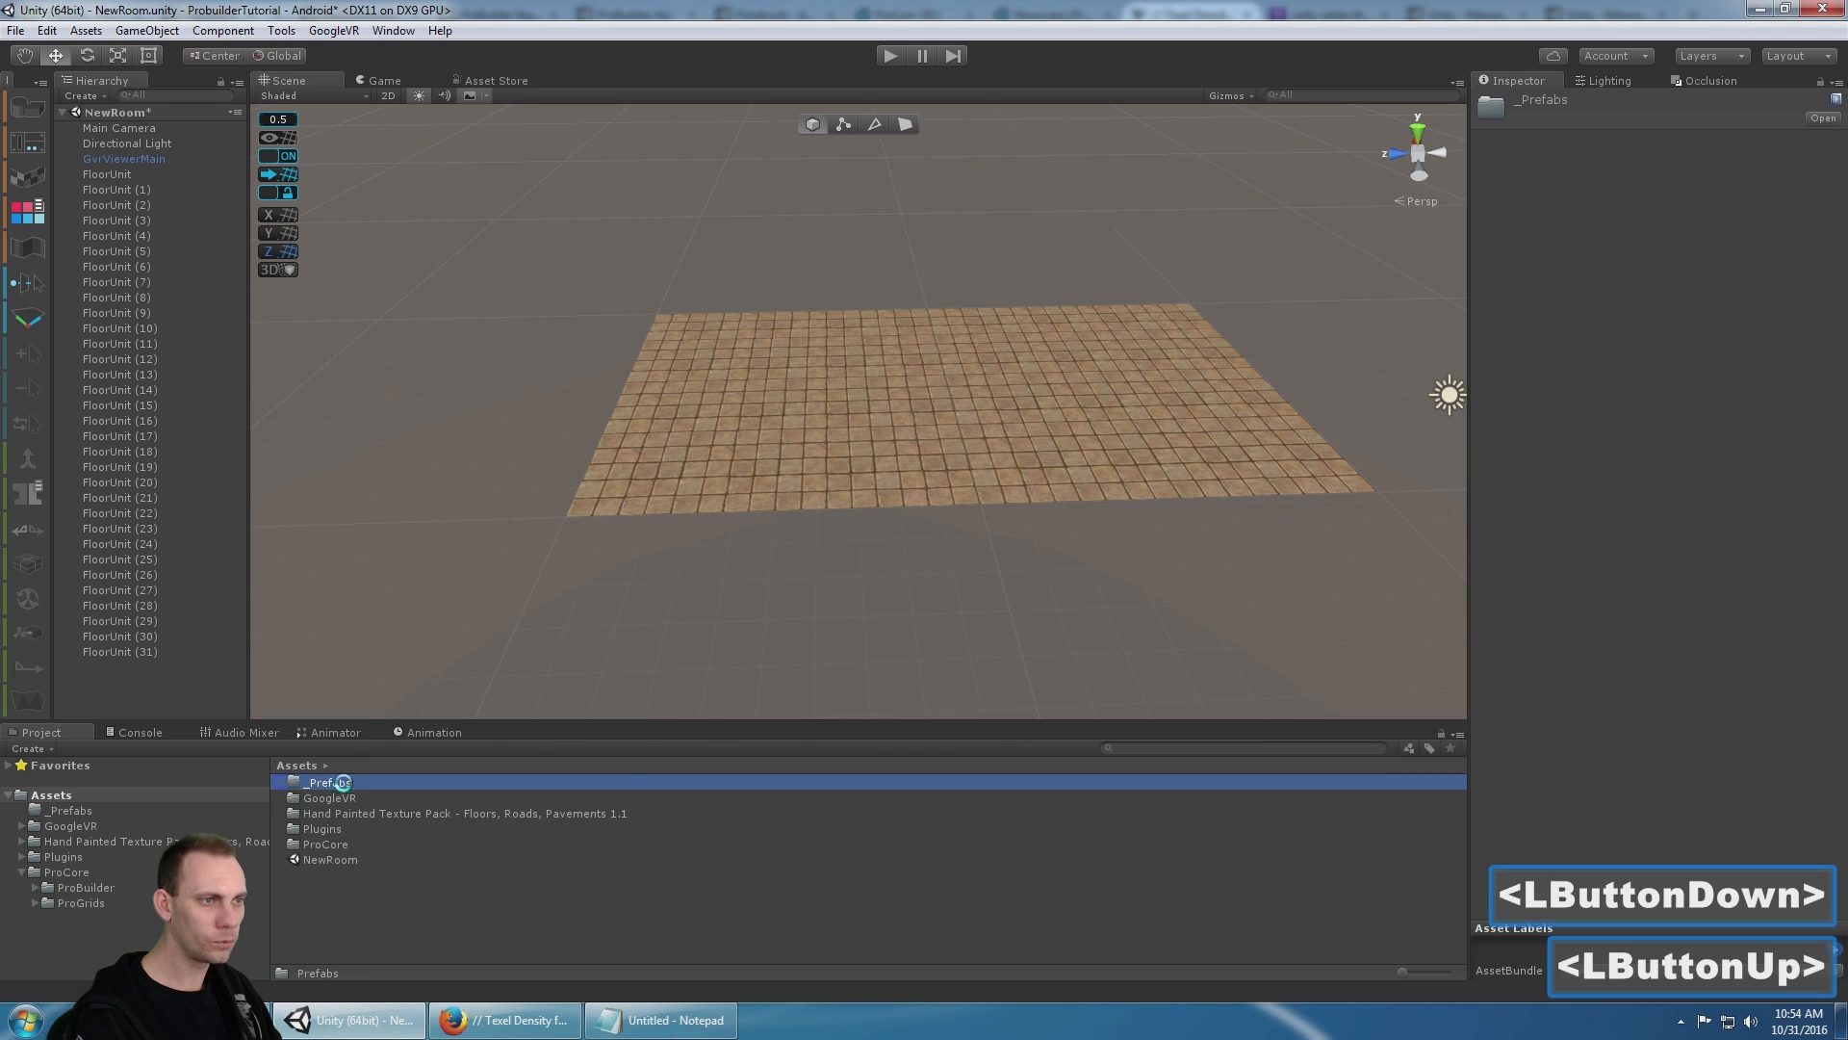
left_click(127, 220)
left_click(135, 186)
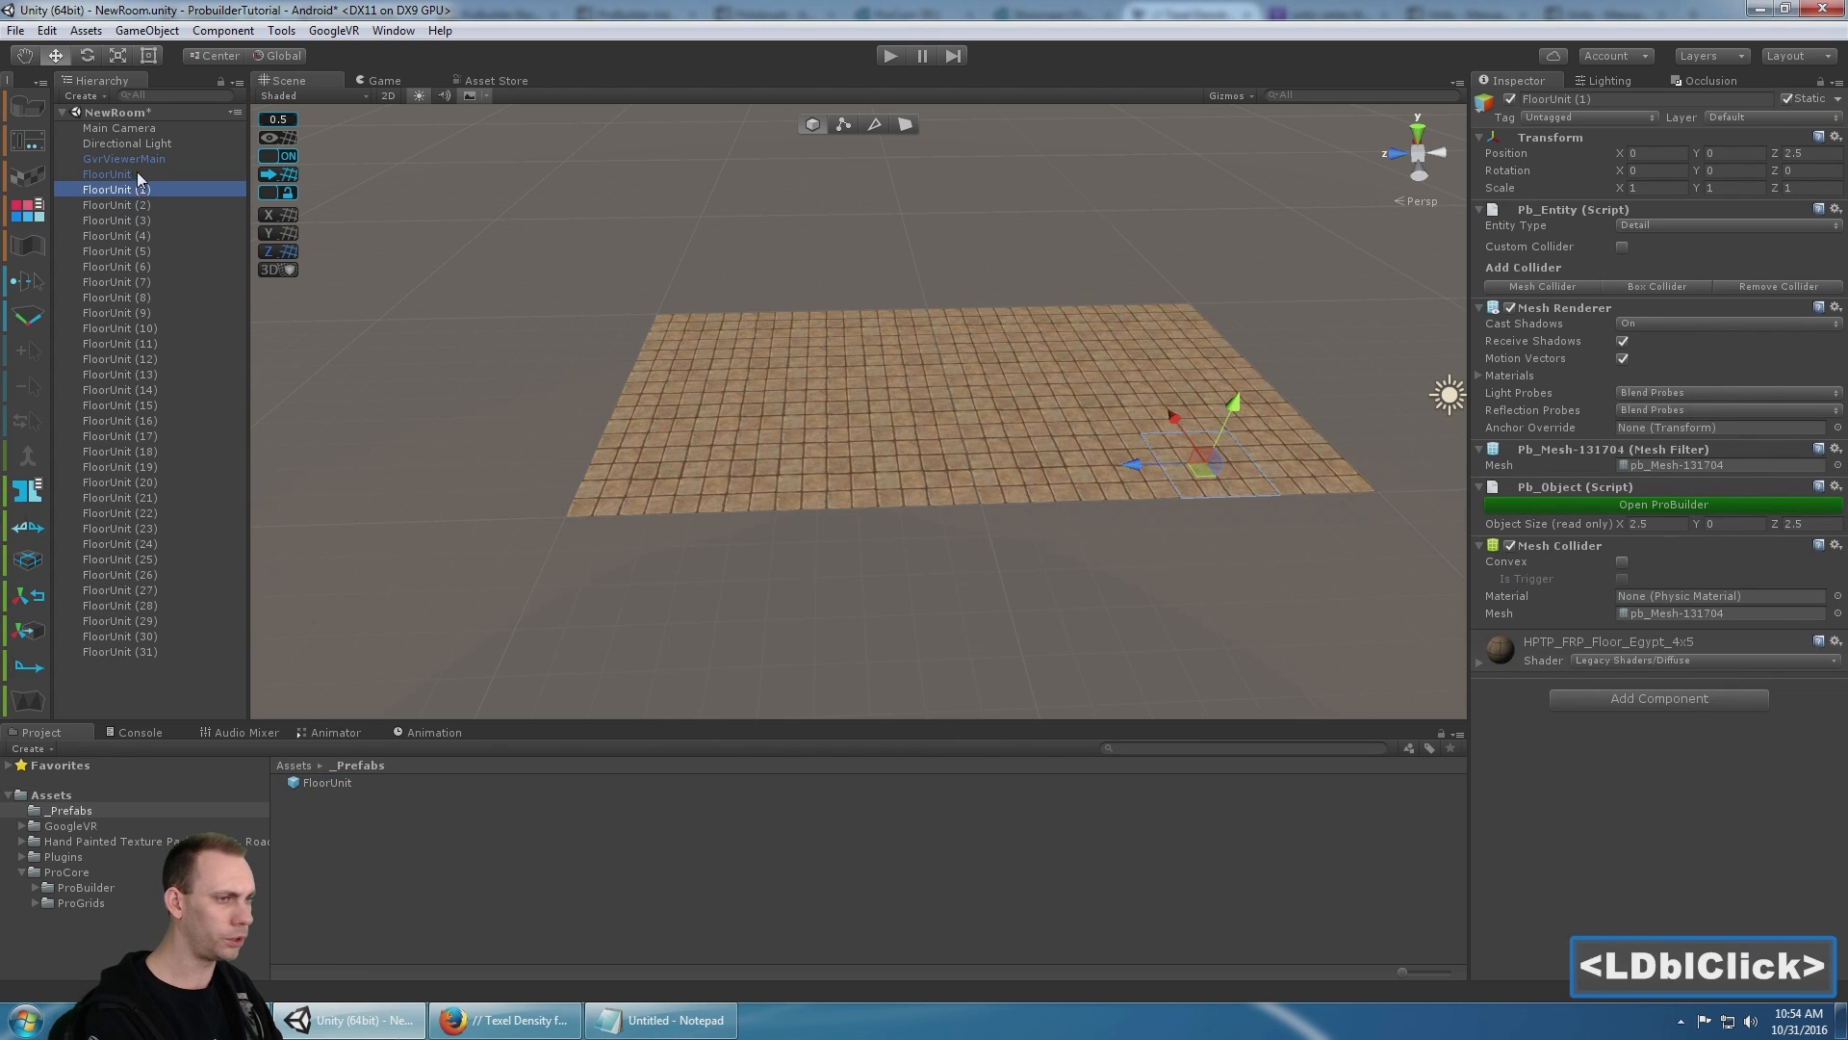
- Delete the FloorUnit prefab instance from the corner of the scene's floor
left_click(136, 174)
middle_click_drag(1072, 304, 783, 495)
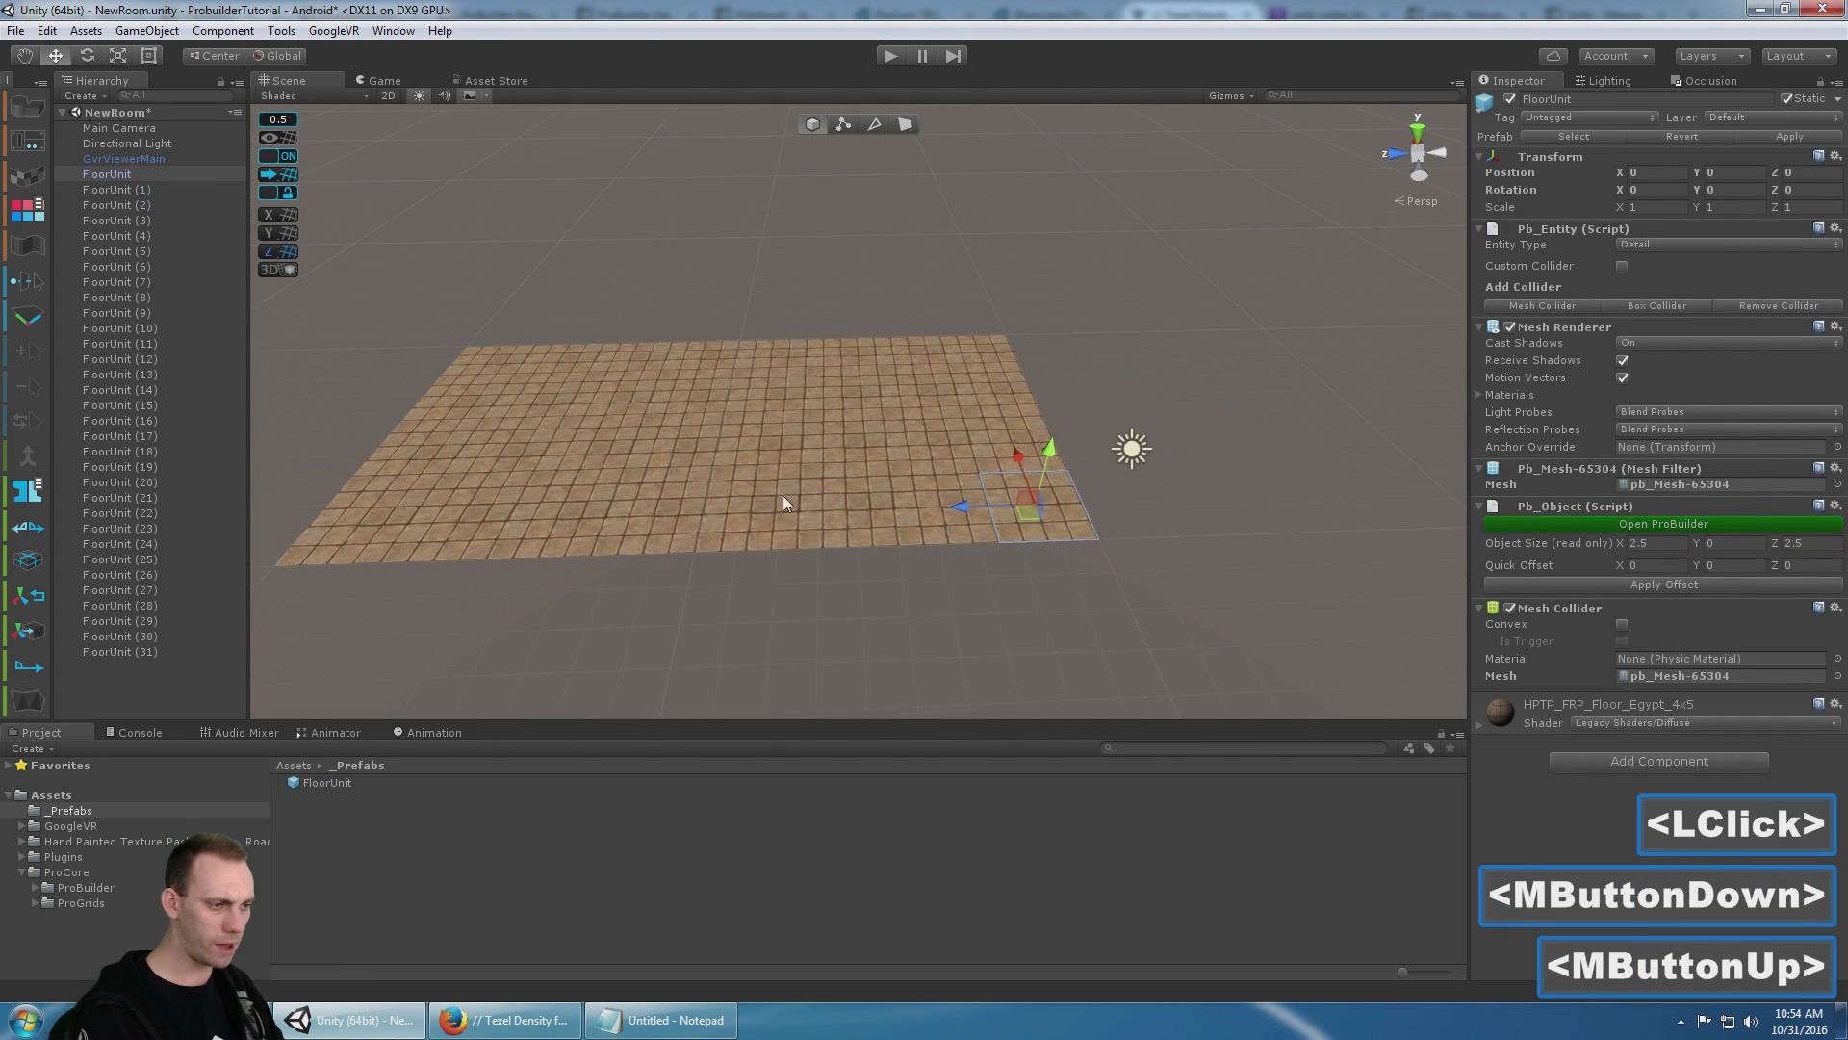
key("Delete")
- Duplicate FloorUnit (15) and move the copy along the X axis into the empty corner of the floor
left_click(337, 783)
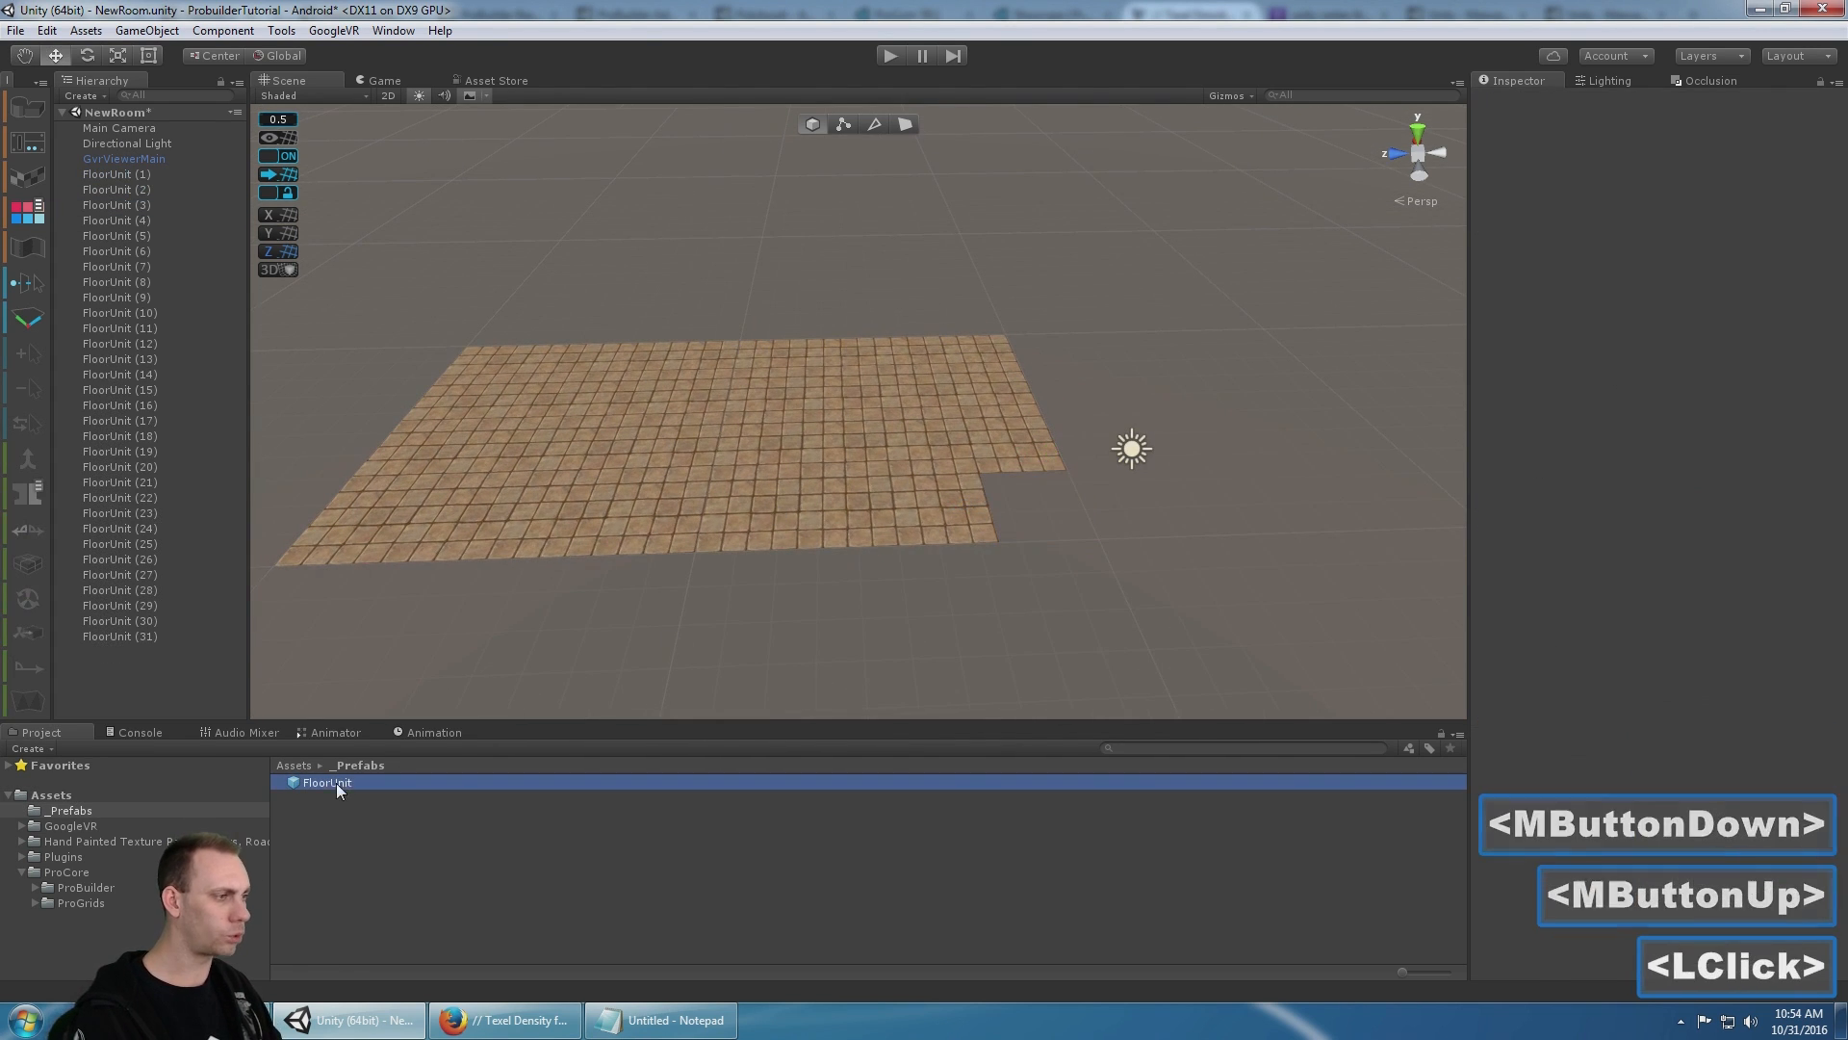
left_click(1036, 450)
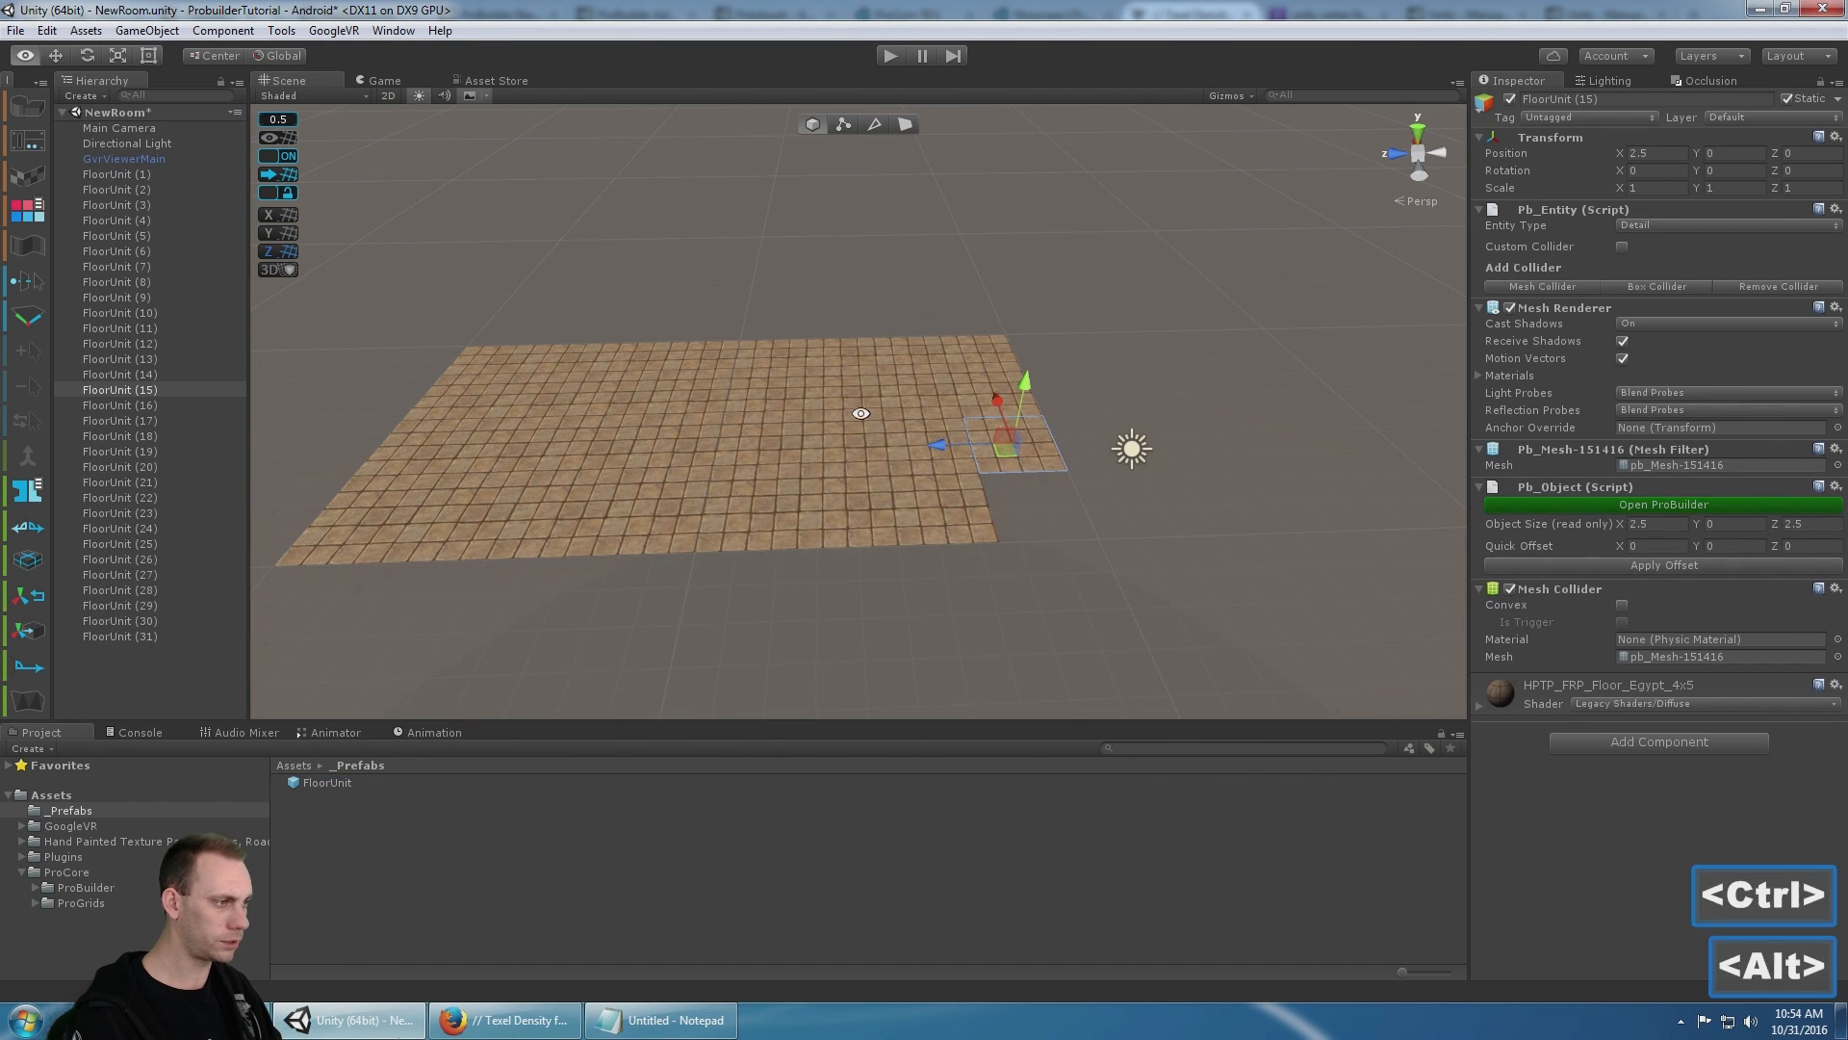
left_click_drag(861, 413, 1088, 427, "alt")
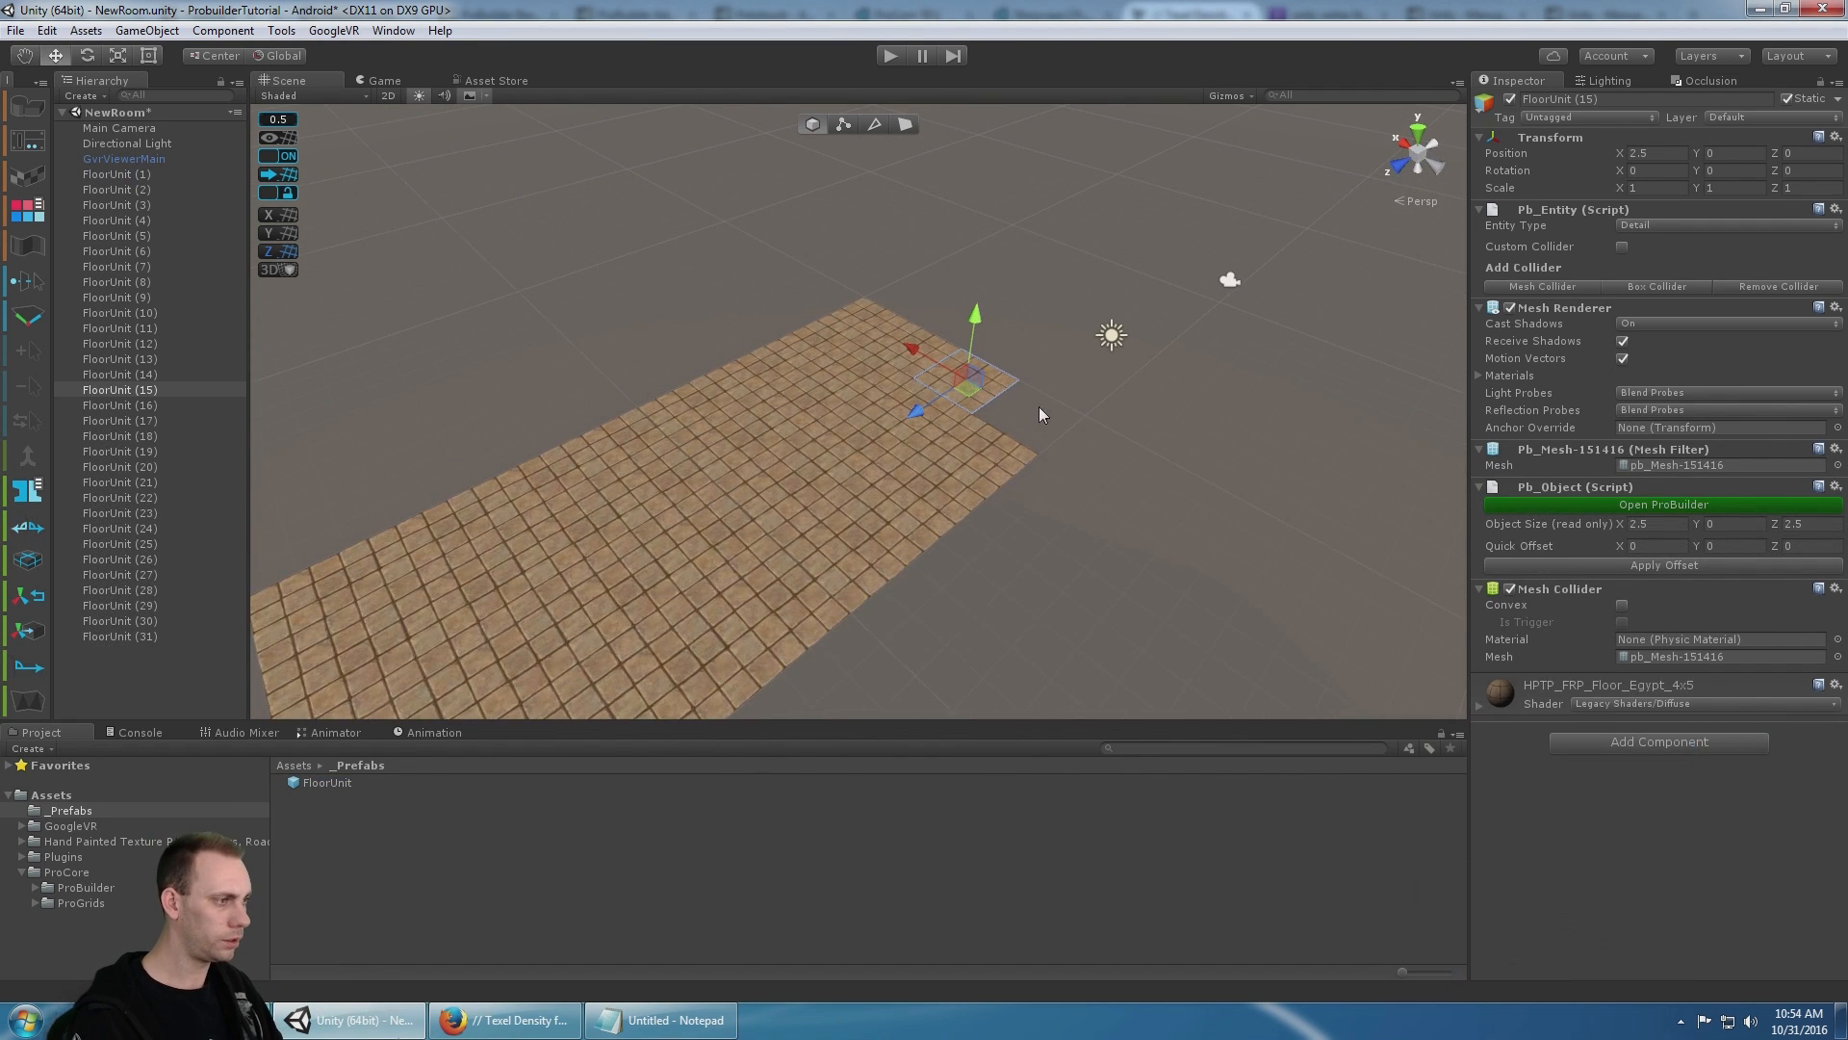
key("ctrl+d")
left_click_drag(916, 346, 956, 341)
scroll(956, 340, "down", 3)
- Merge all the floor tiles, FloorUnit (1) to FloorUnit (32), into one ProBuilder object
left_click(142, 177)
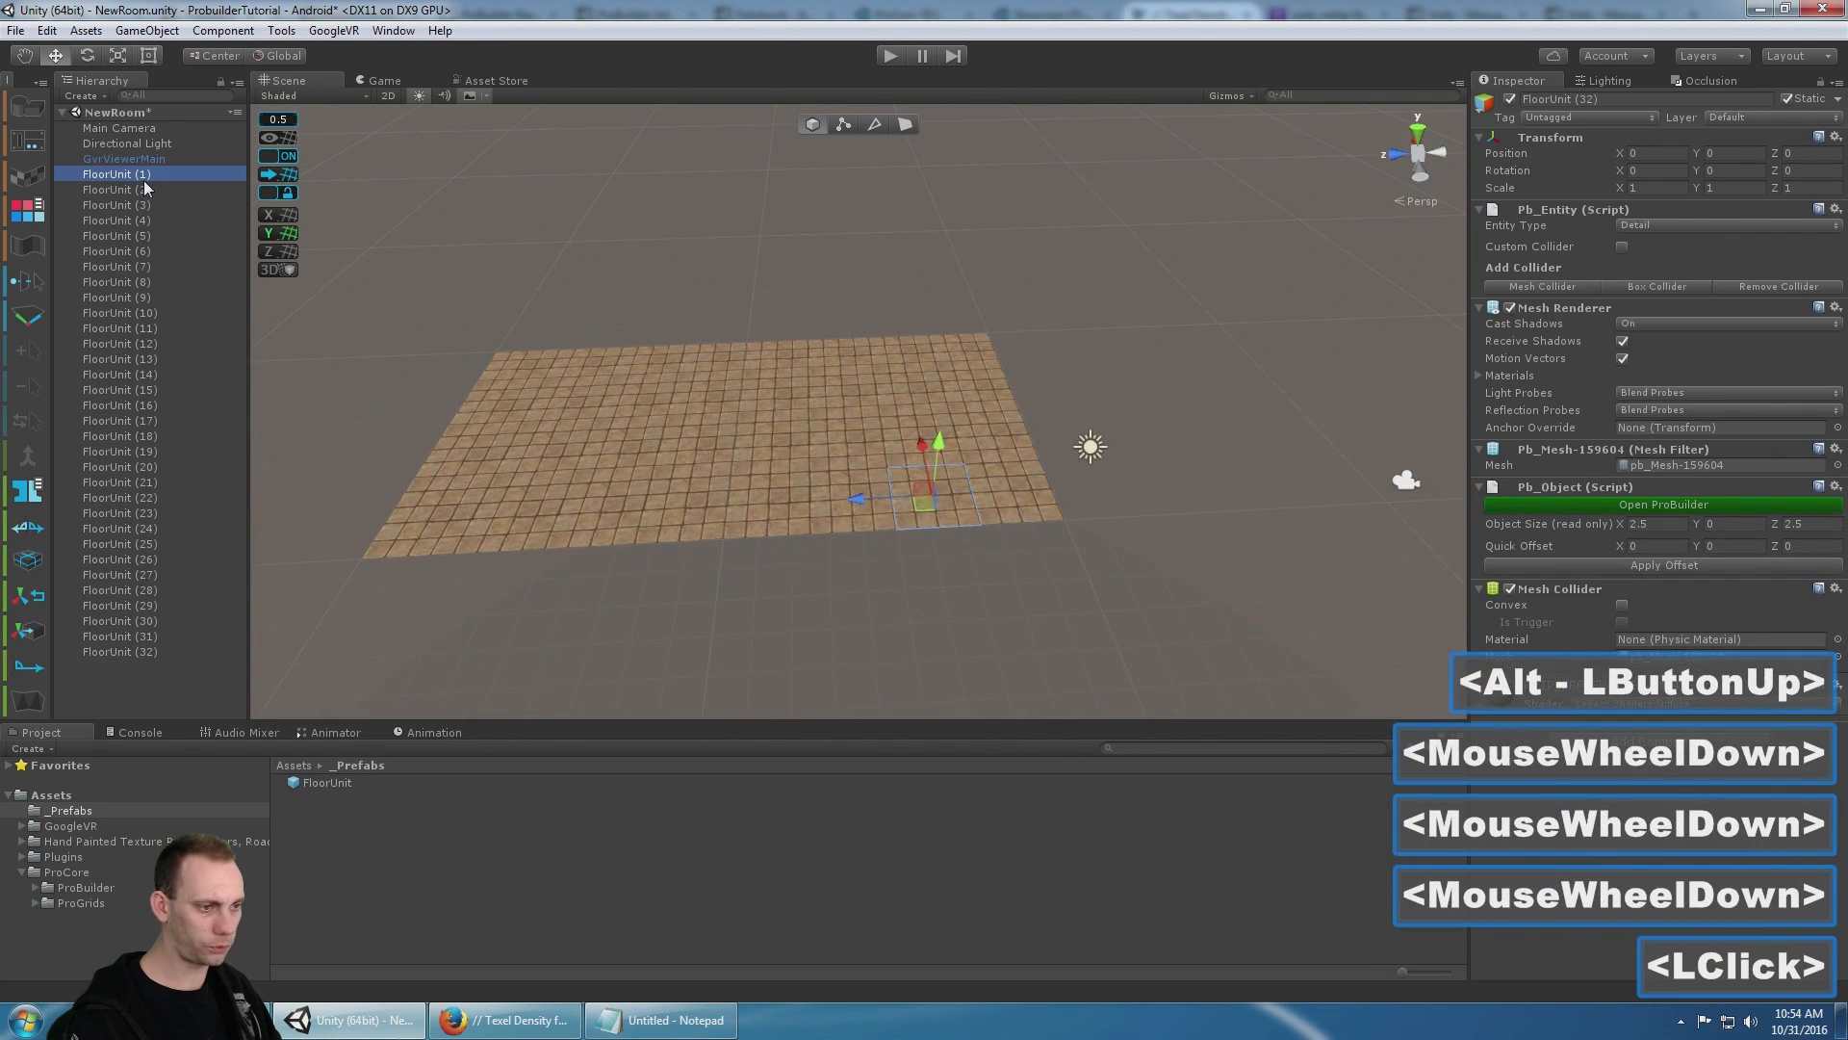
left_click(160, 655, "shift")
middle_click_drag(711, 297, 818, 356)
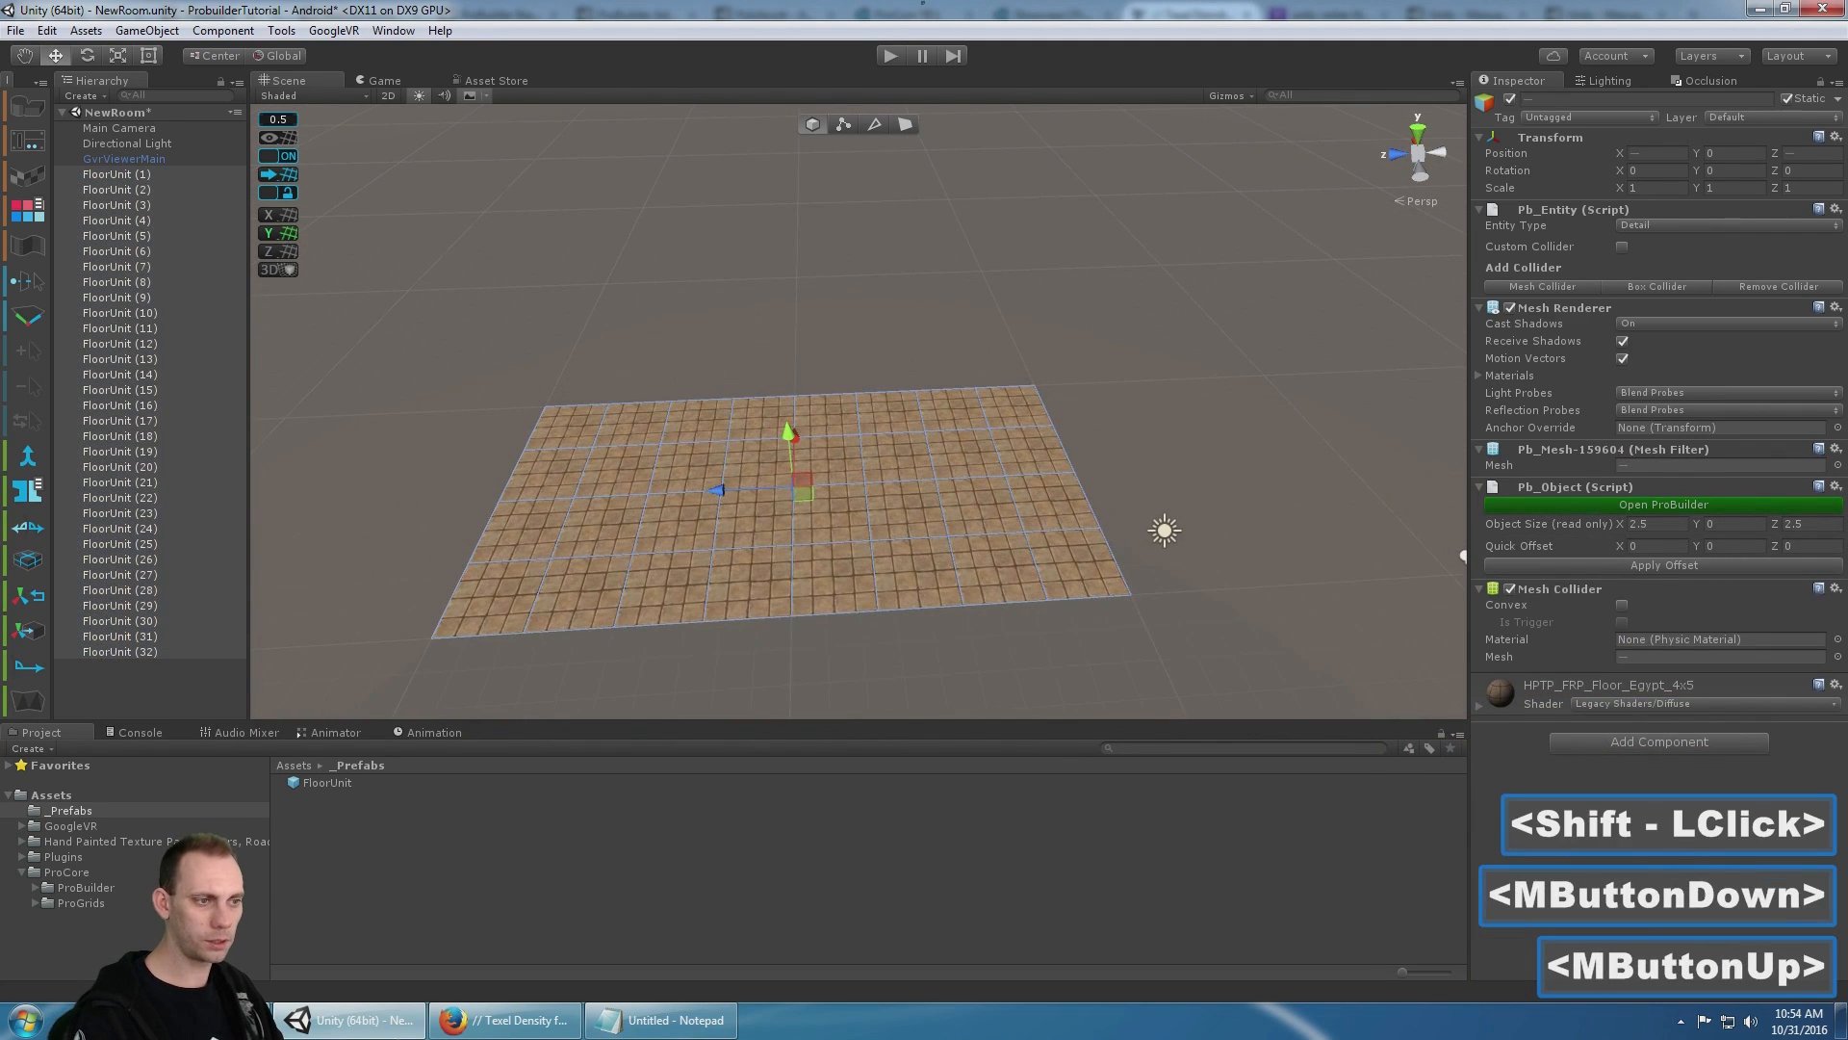
scroll(32, 399, "up", 2)
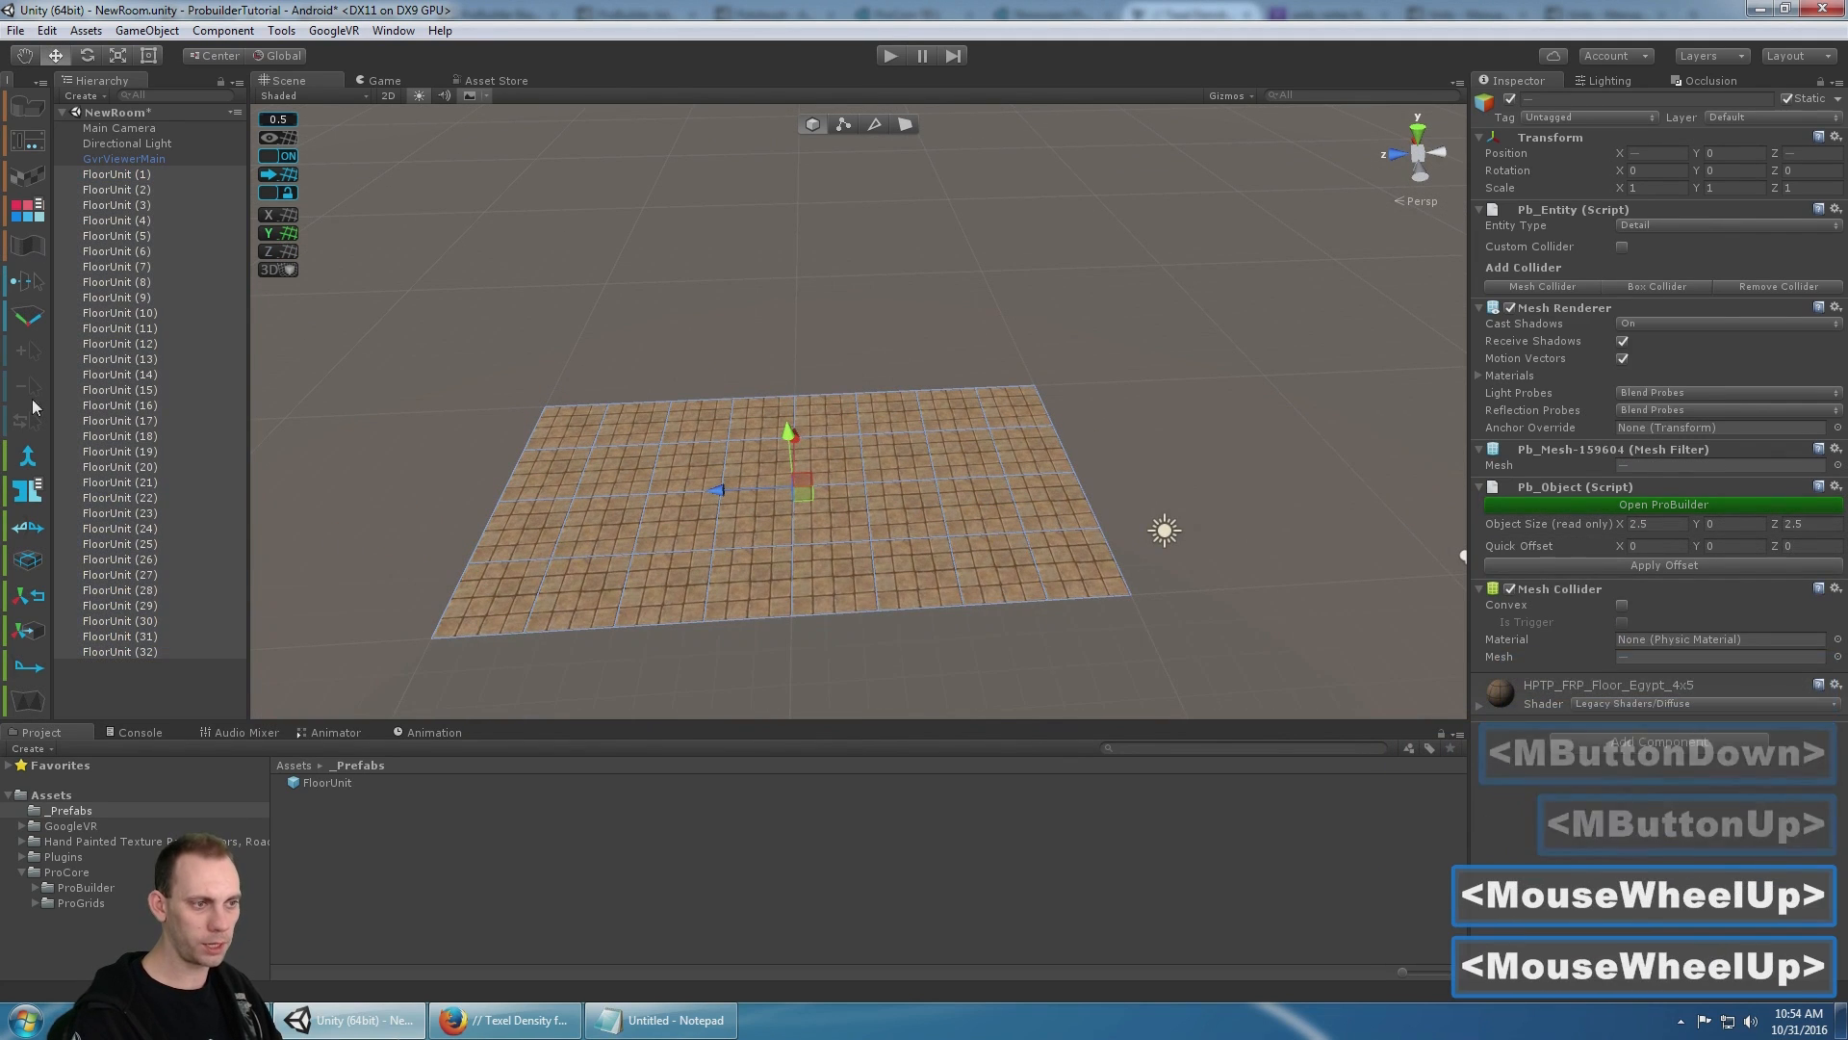
left_click(28, 456)
scroll(568, 344, "up", 1)
middle_click_drag(619, 322, 800, 318)
- Rename the merged floor object as Floor
left_click(180, 176)
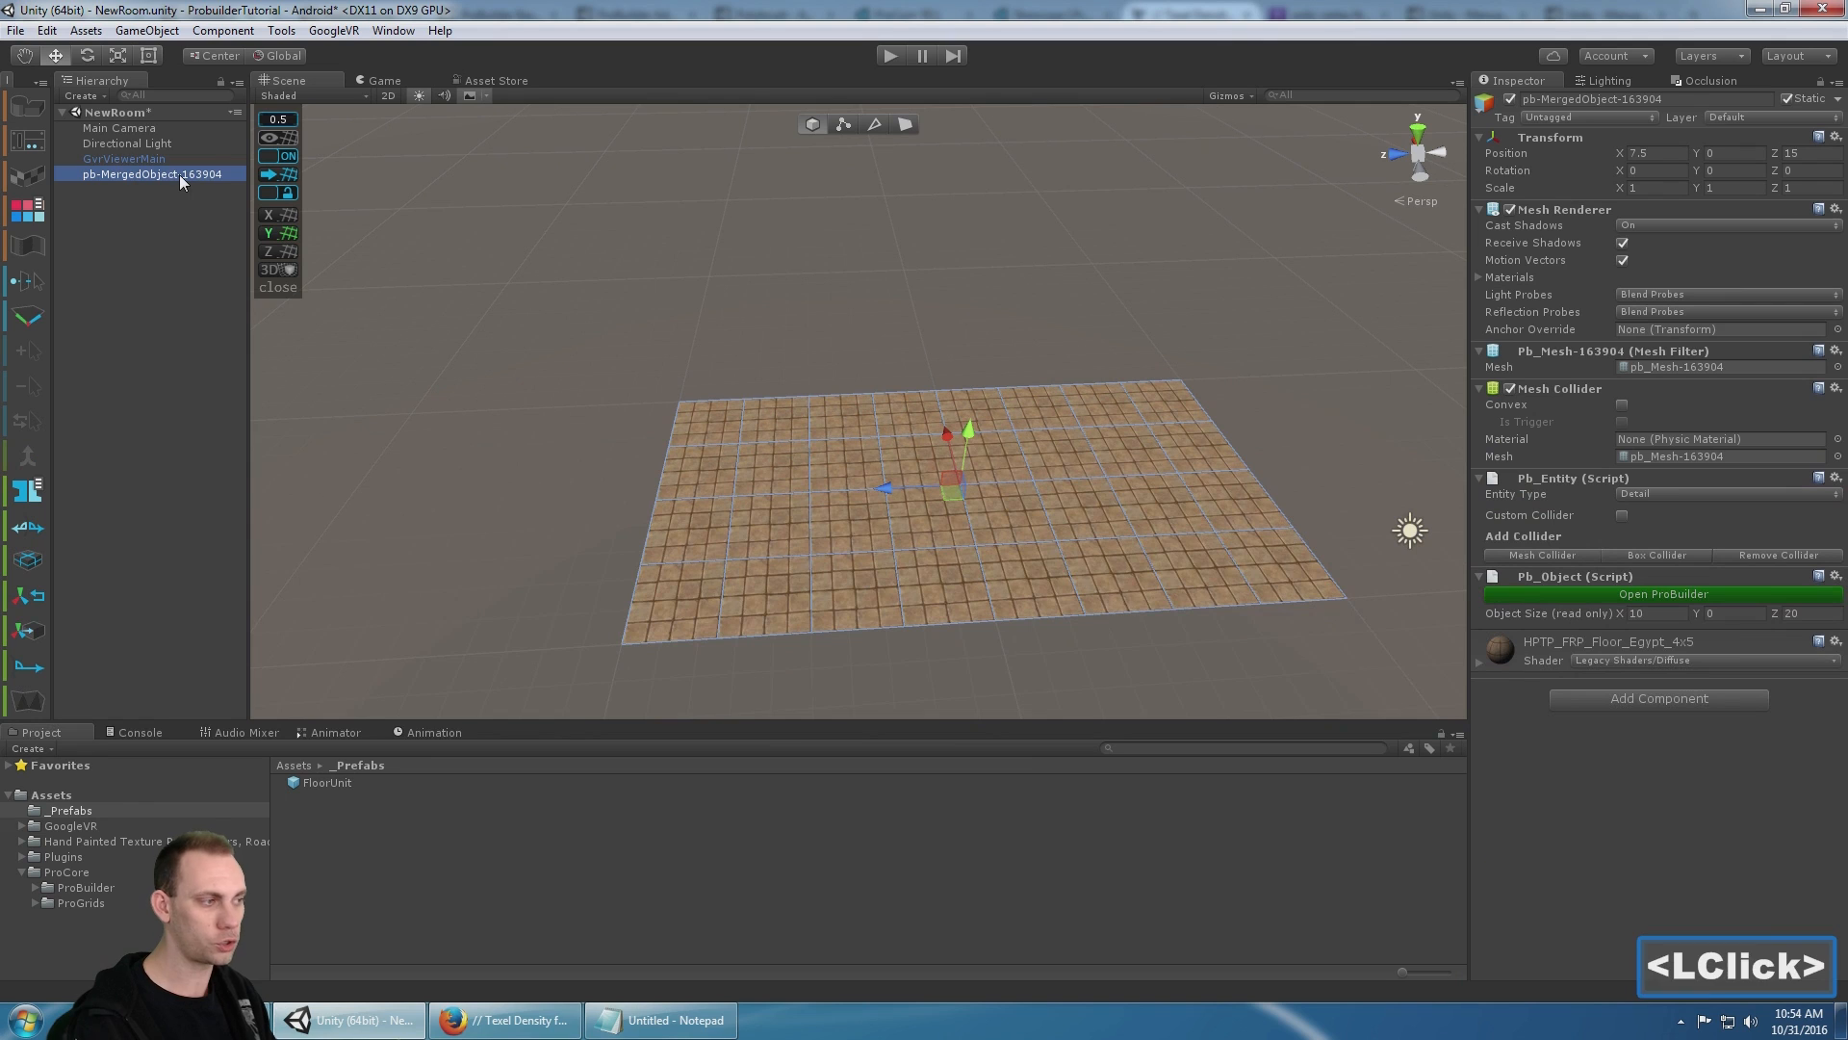
key("F2")
type("Flooor")
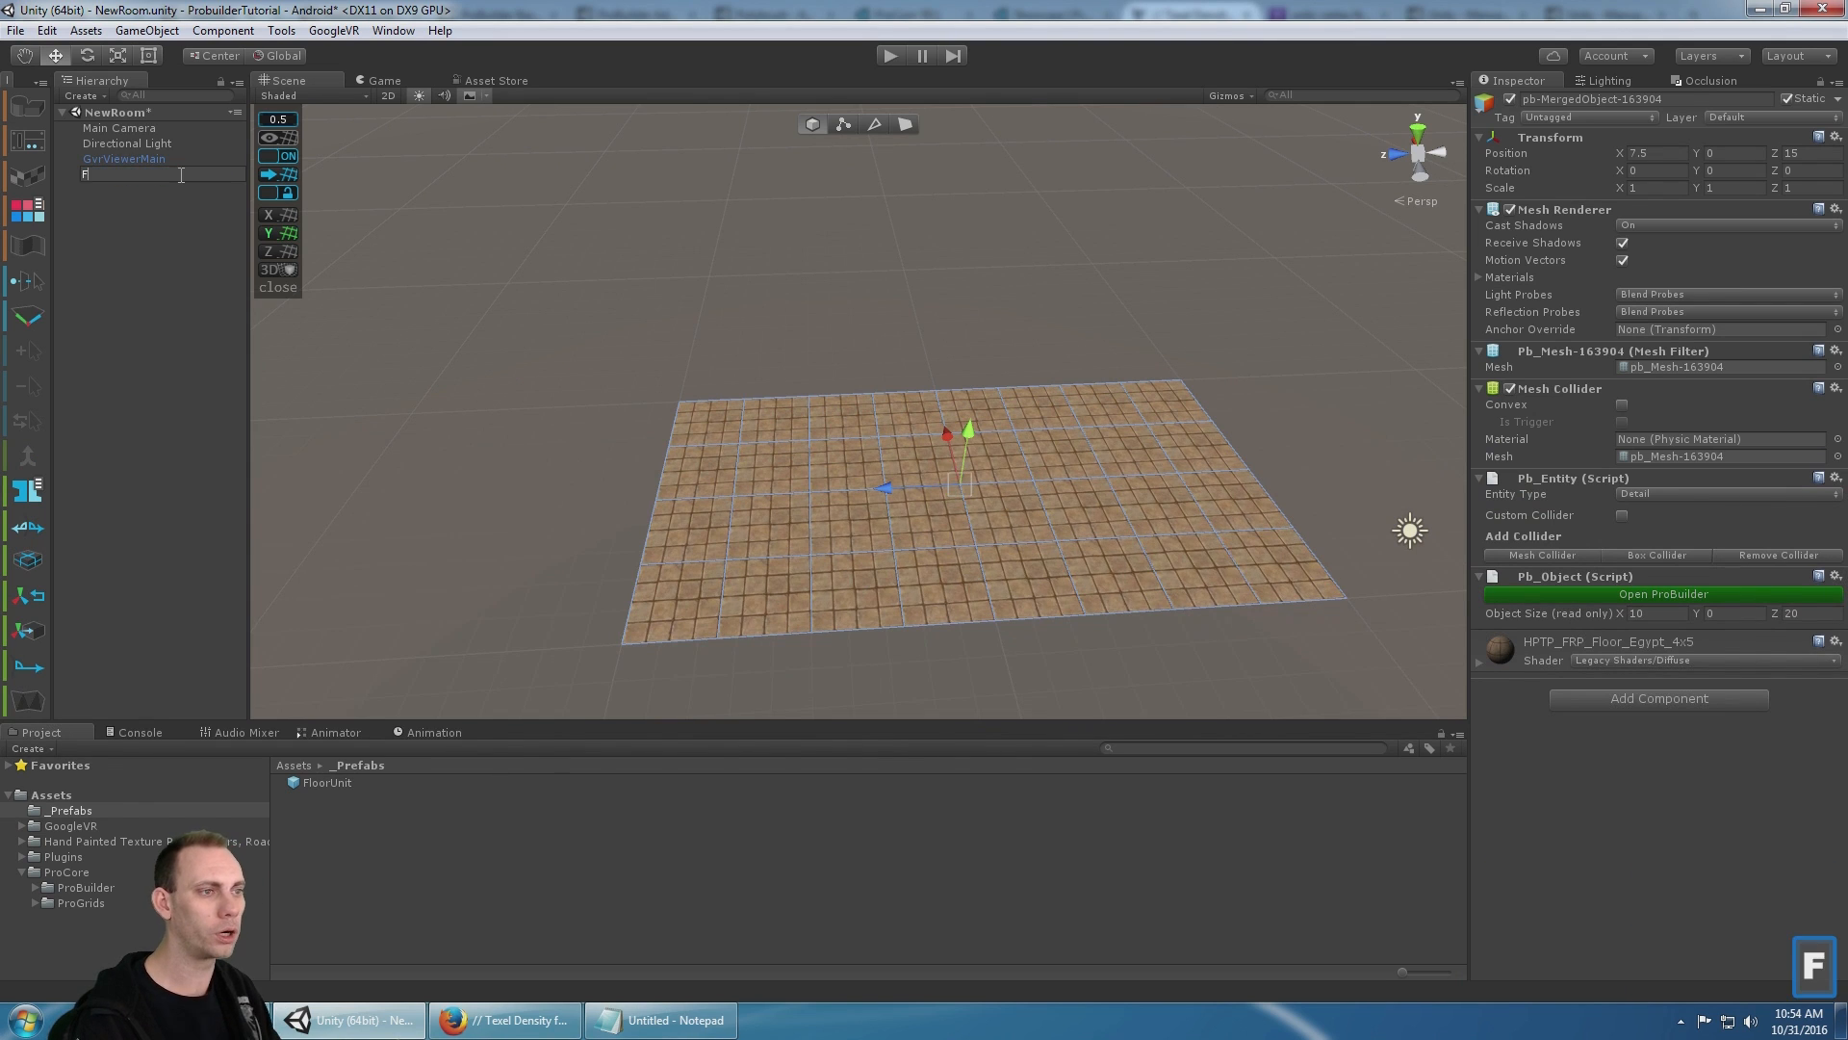
key("Return")
key("F2")
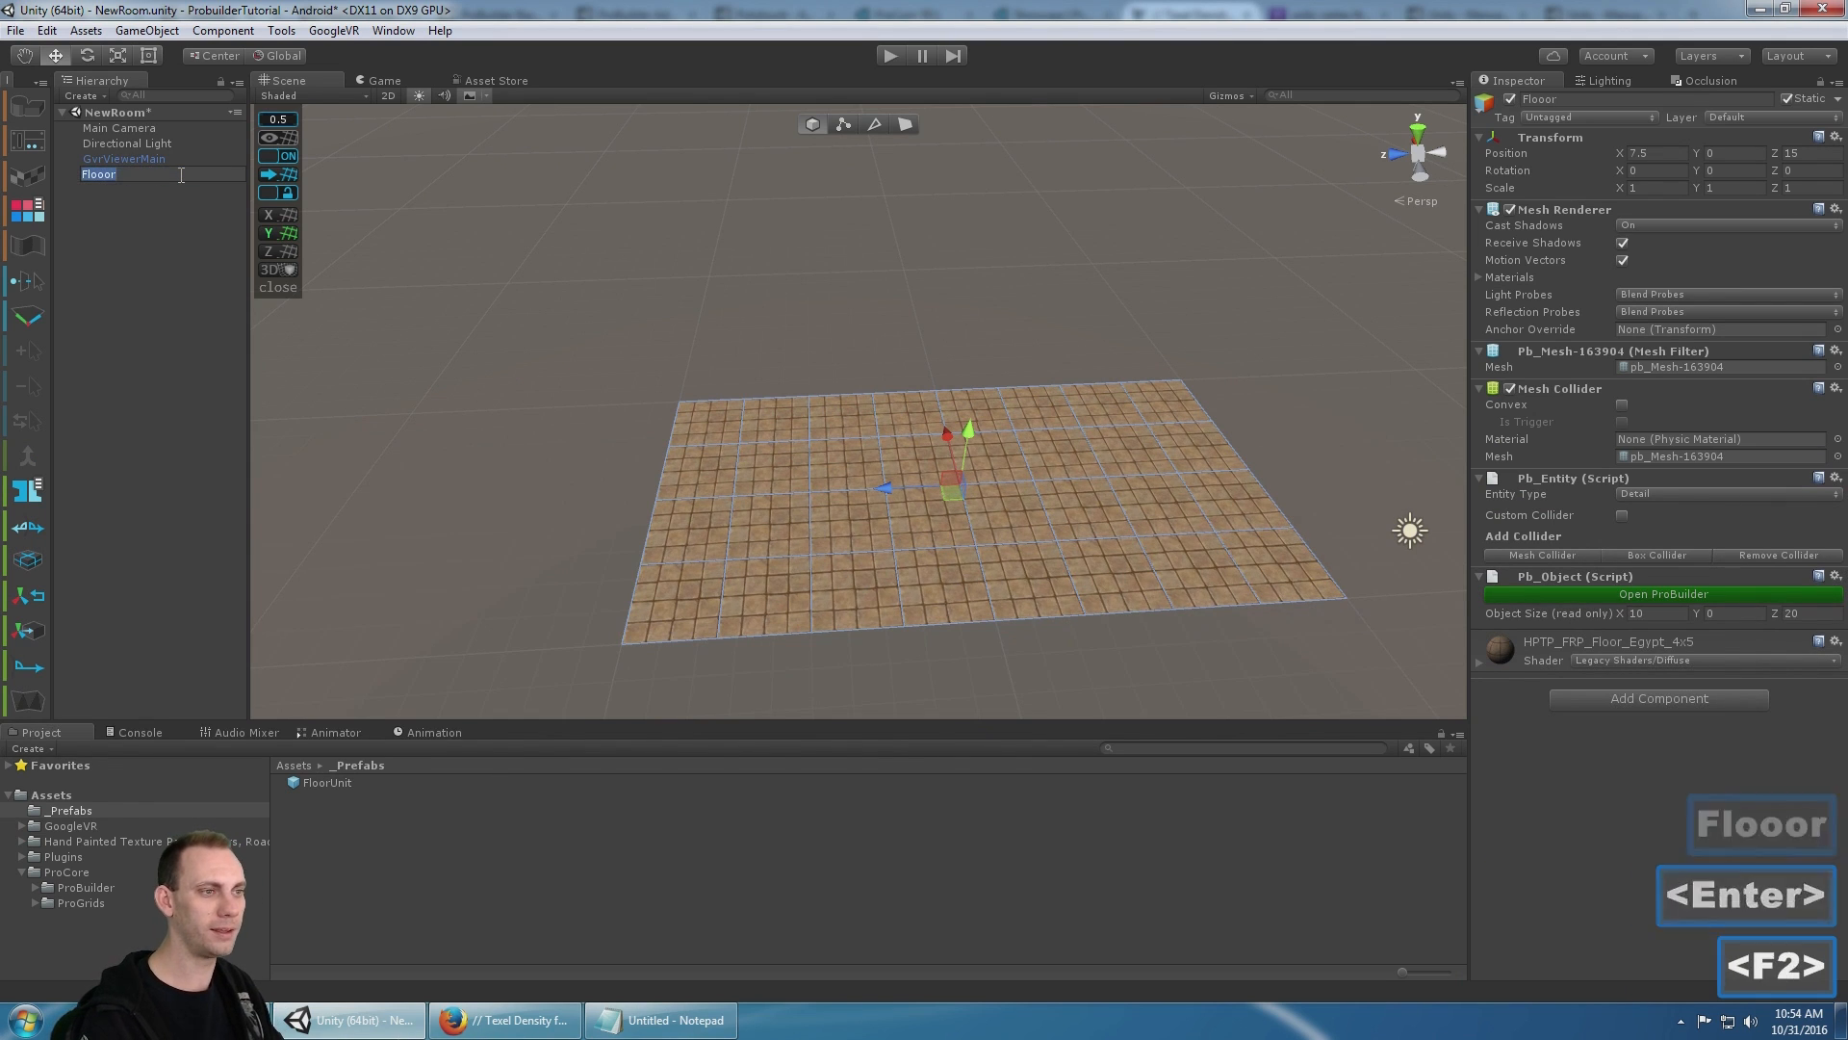
key("Left")
key("Right")
key("Right")
key("Right")
key("Delete")
key("Return")
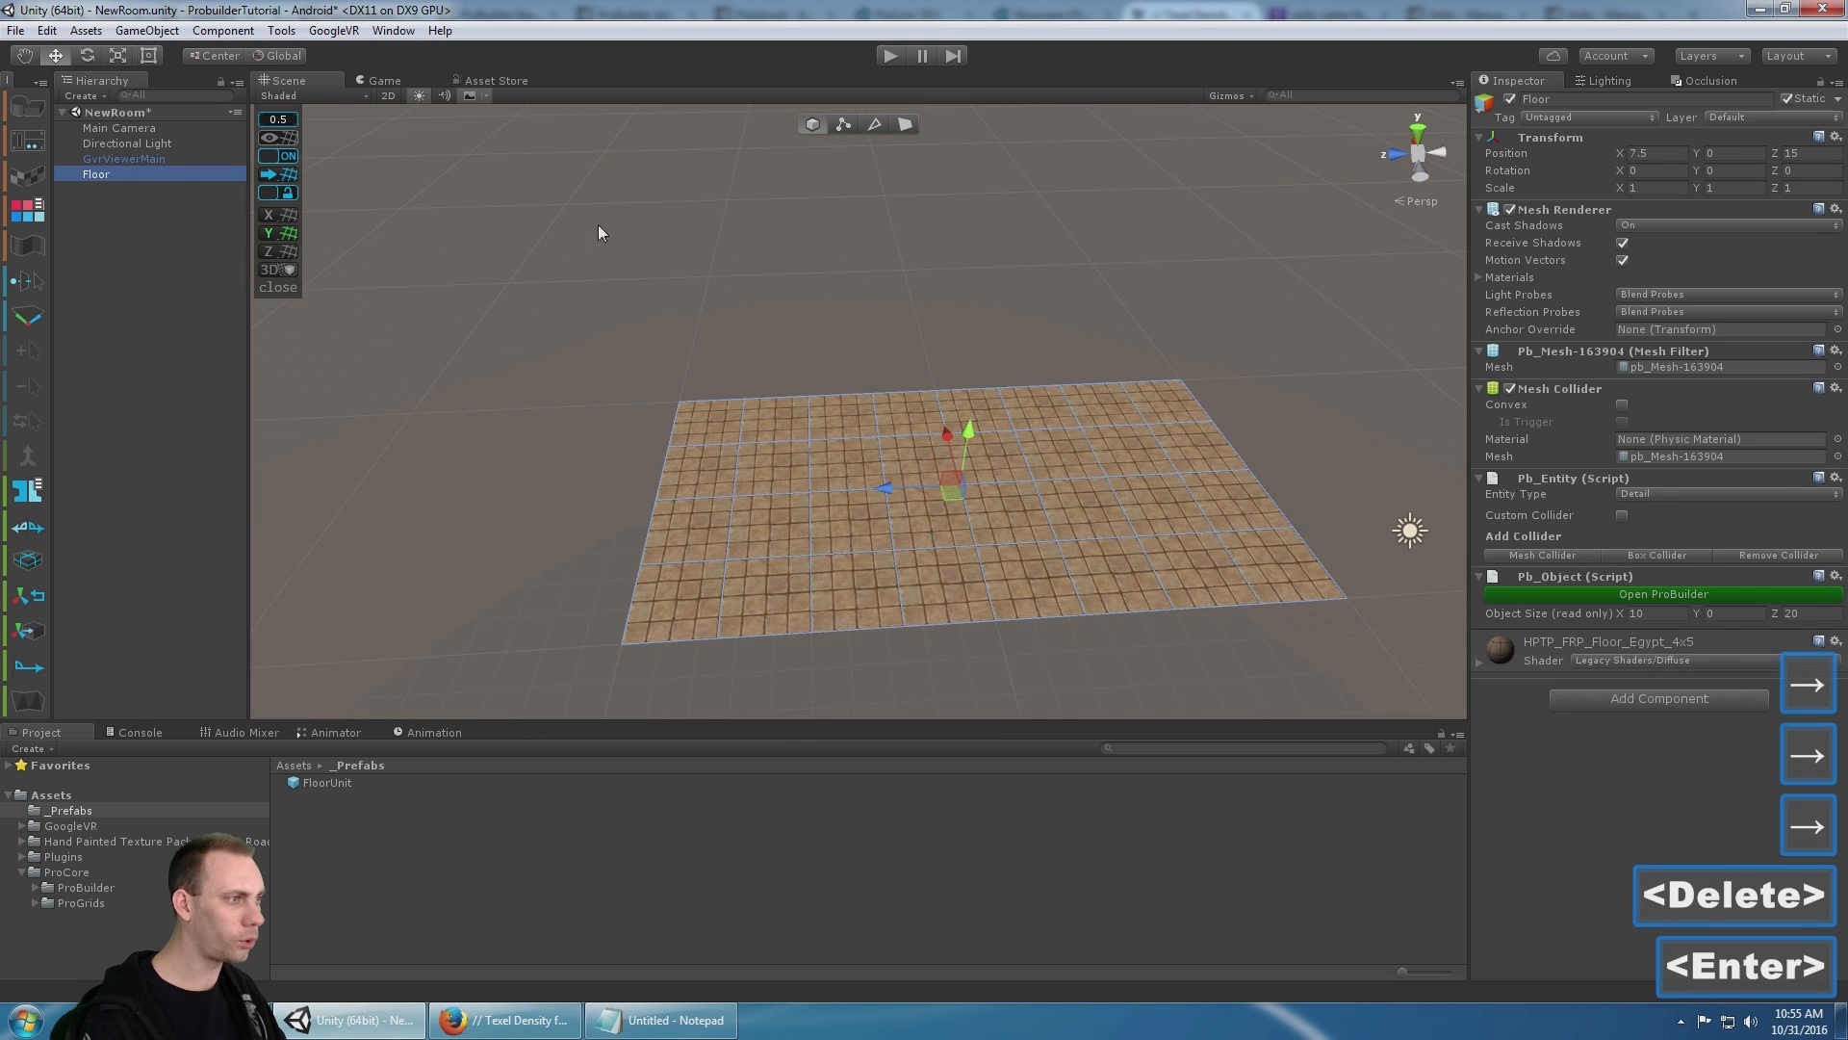
- Try moving the Floor object upward, undo the move, and show its vertices
scroll(598, 235, "down", 4)
left_click_drag(598, 235, 829, 130, "alt")
left_click(982, 390)
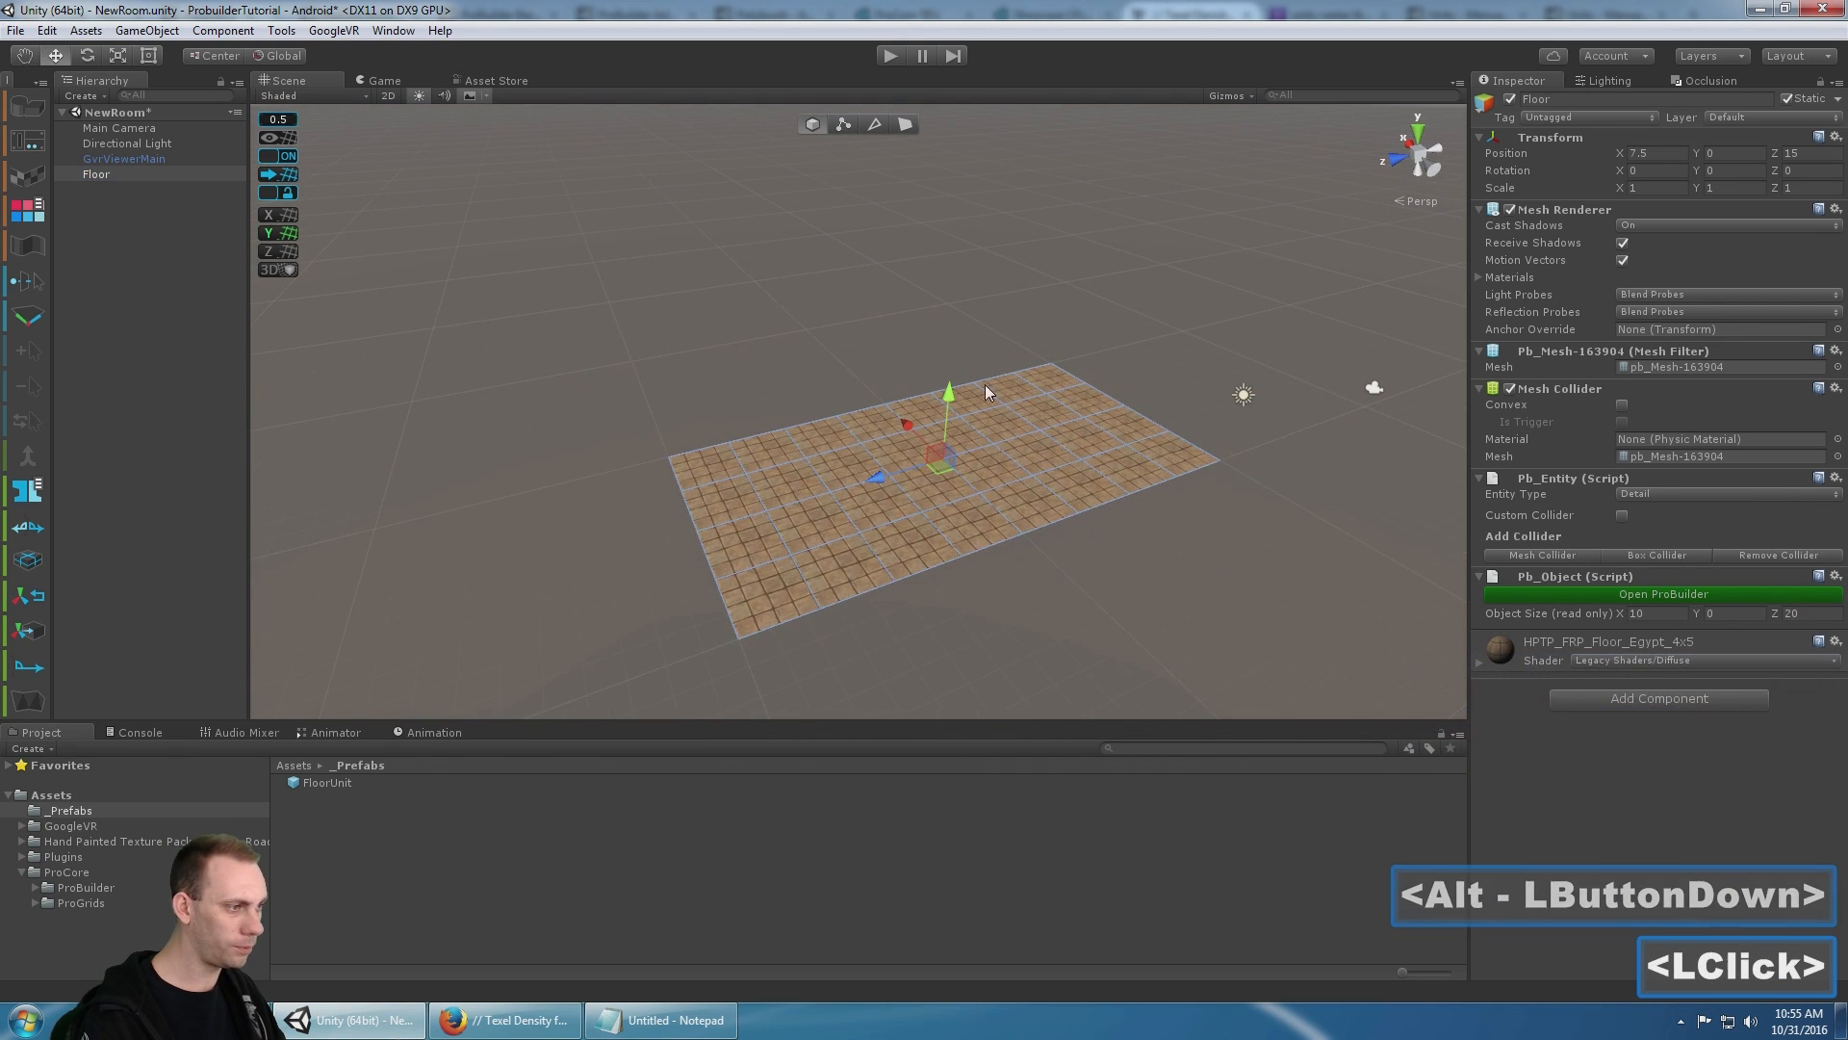
left_click_drag(951, 399, 969, 317)
key("ctrl+z")
left_click(853, 127)
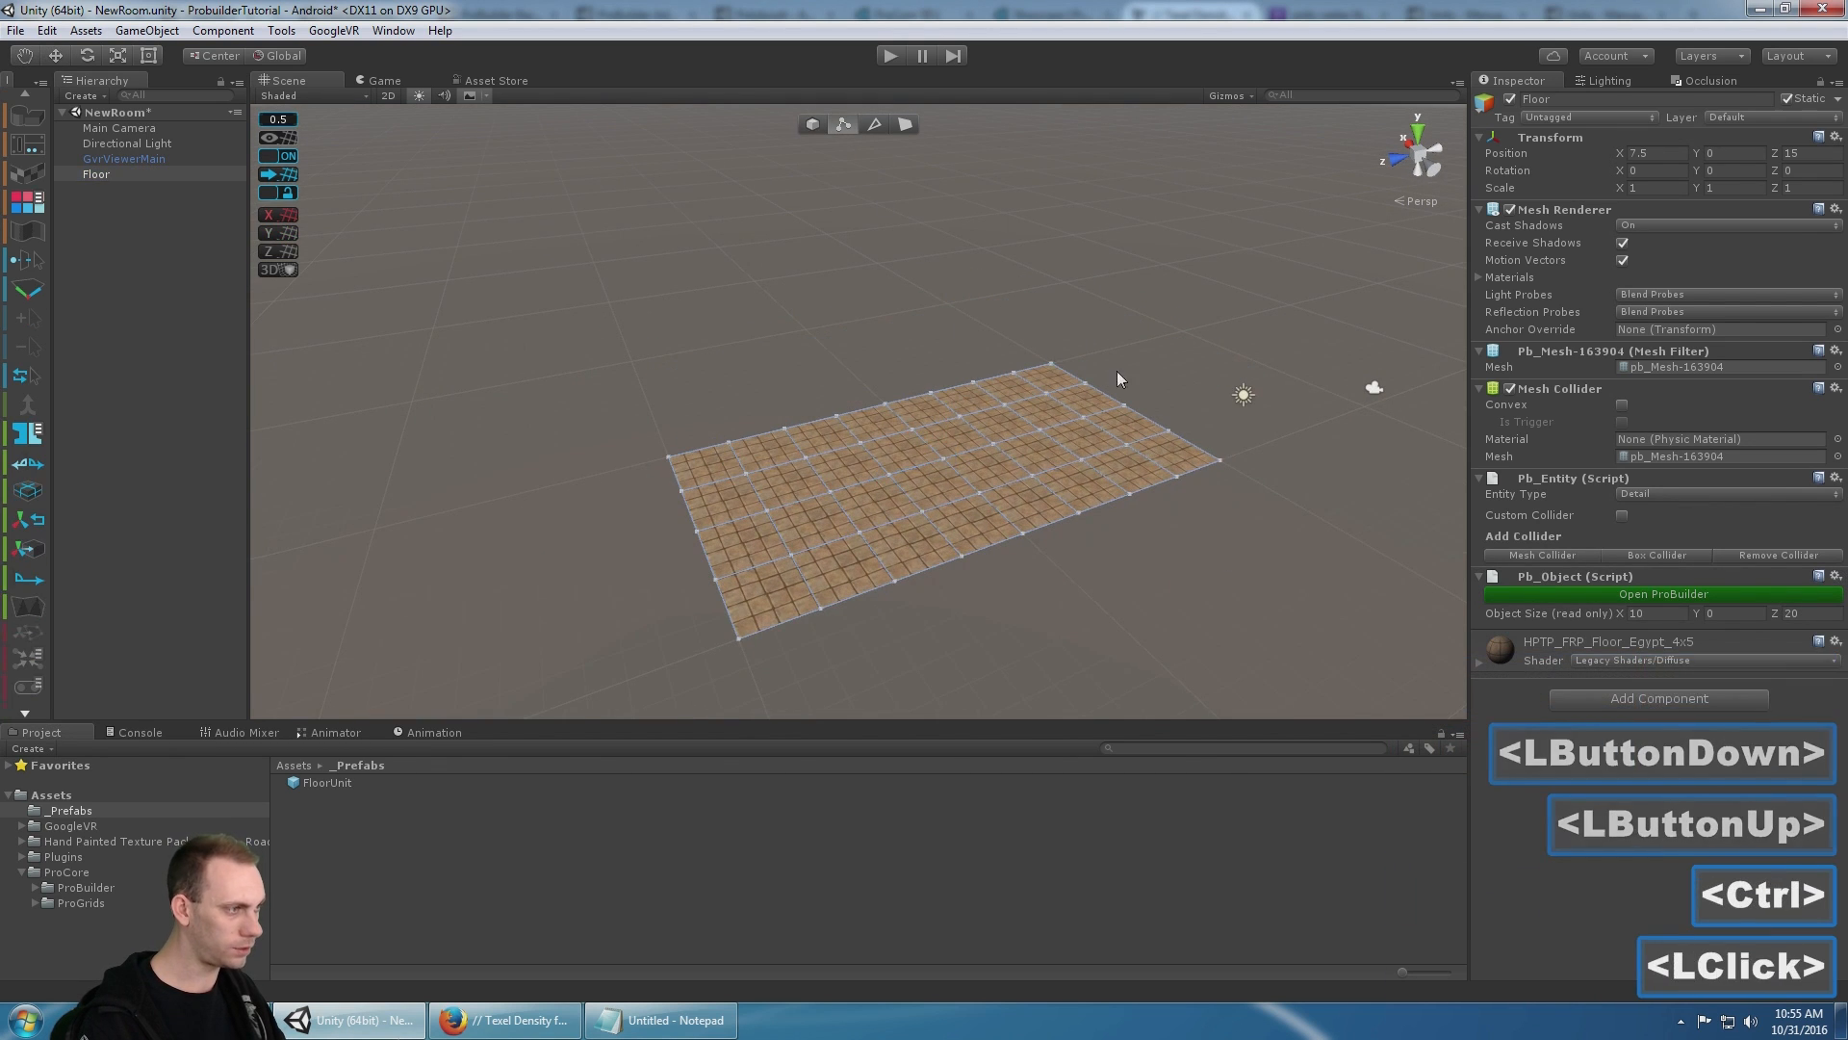
left_click_drag(1116, 375, 966, 334, "alt")
- Add a point light to the scene and set its colour to red
left_click(94, 199)
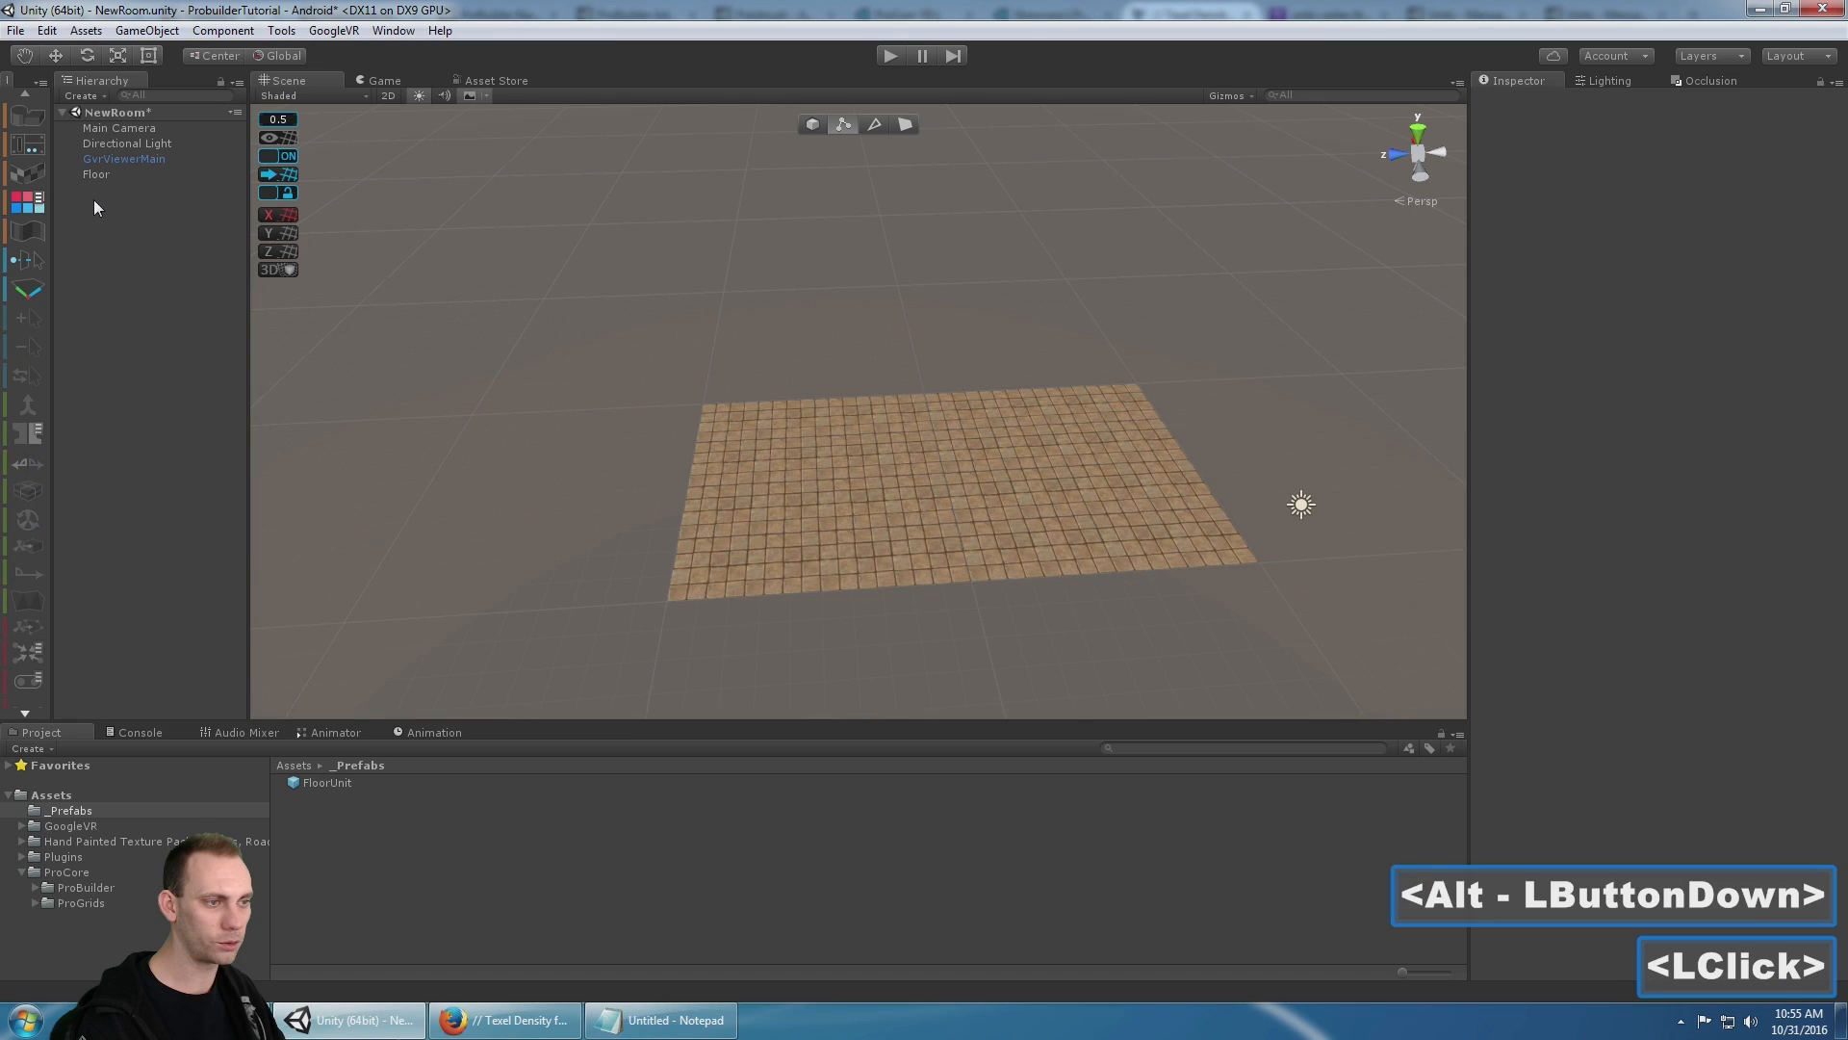
right_click(94, 200)
mouse_move(178, 429)
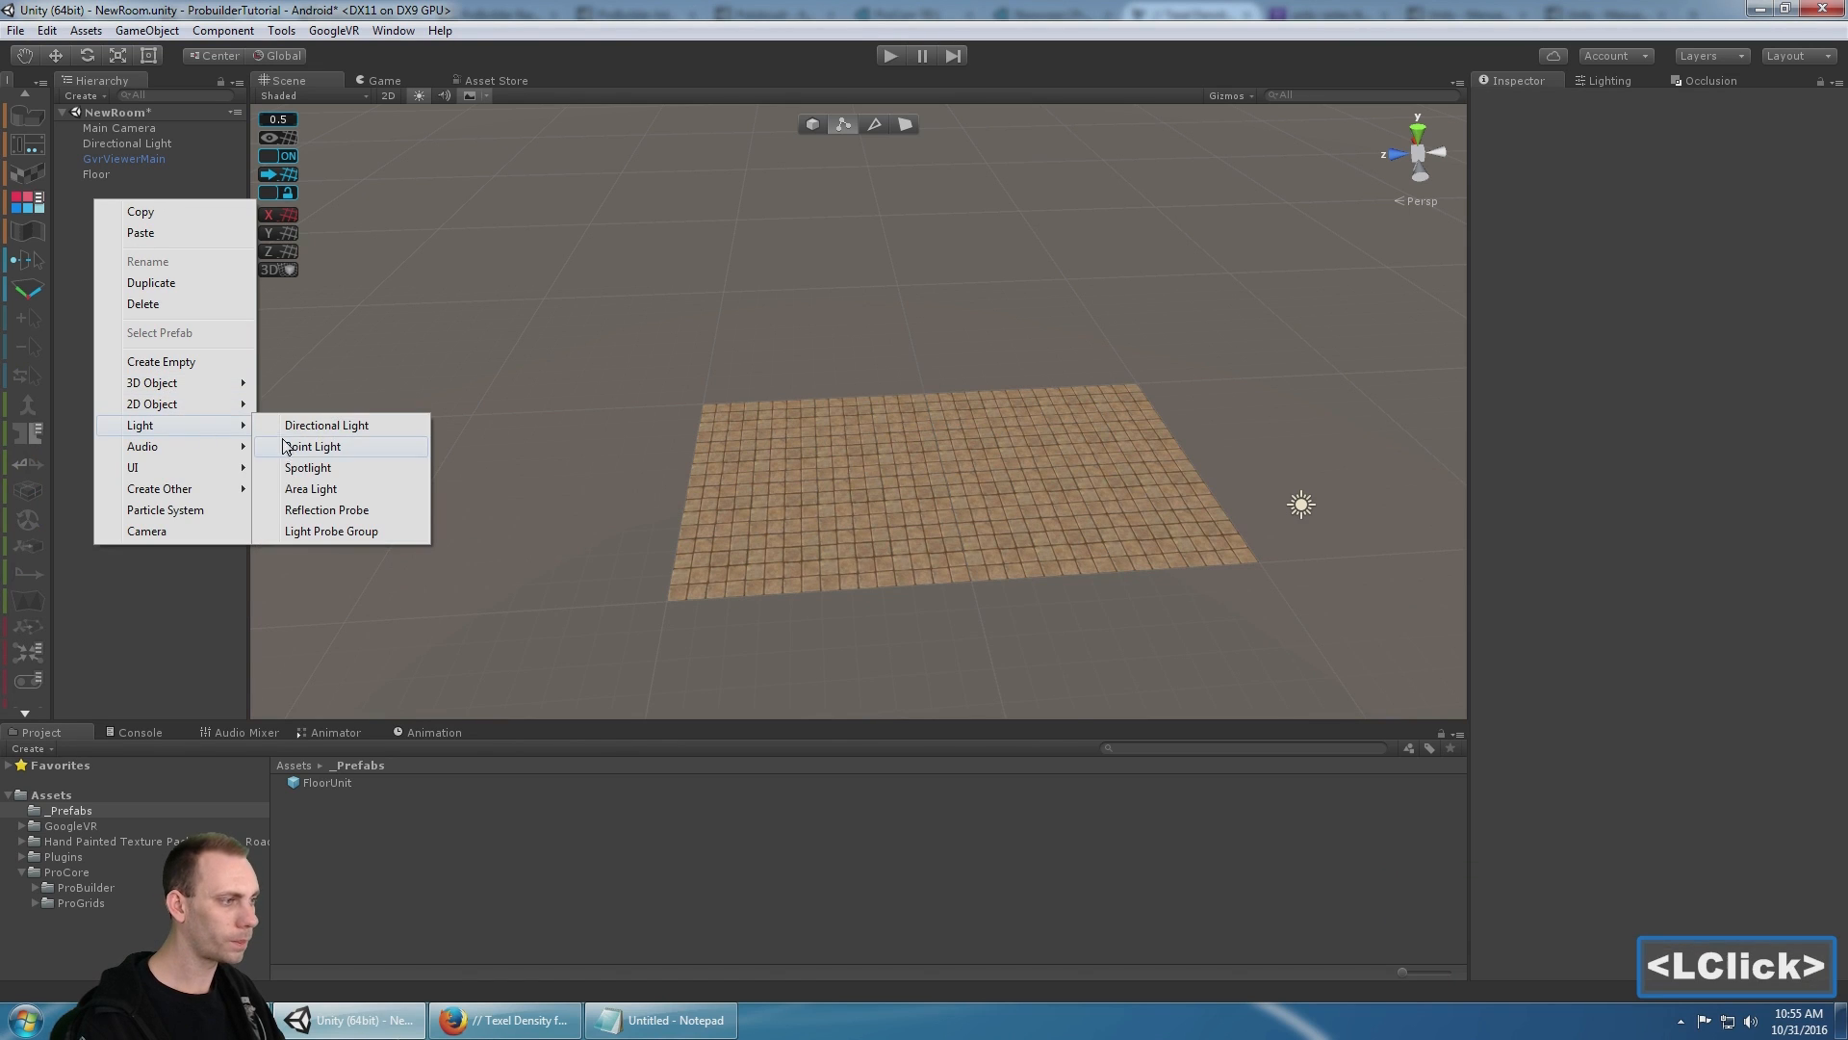
left_click(385, 445)
left_click(1747, 286)
left_click_drag(1263, 309, 1433, 202)
left_click(1404, 179)
- Move the point light above the floor to about X 5.5, Y 2.5, Z 6
scroll(1085, 385, "up", 5)
middle_click(1084, 383)
key("w")
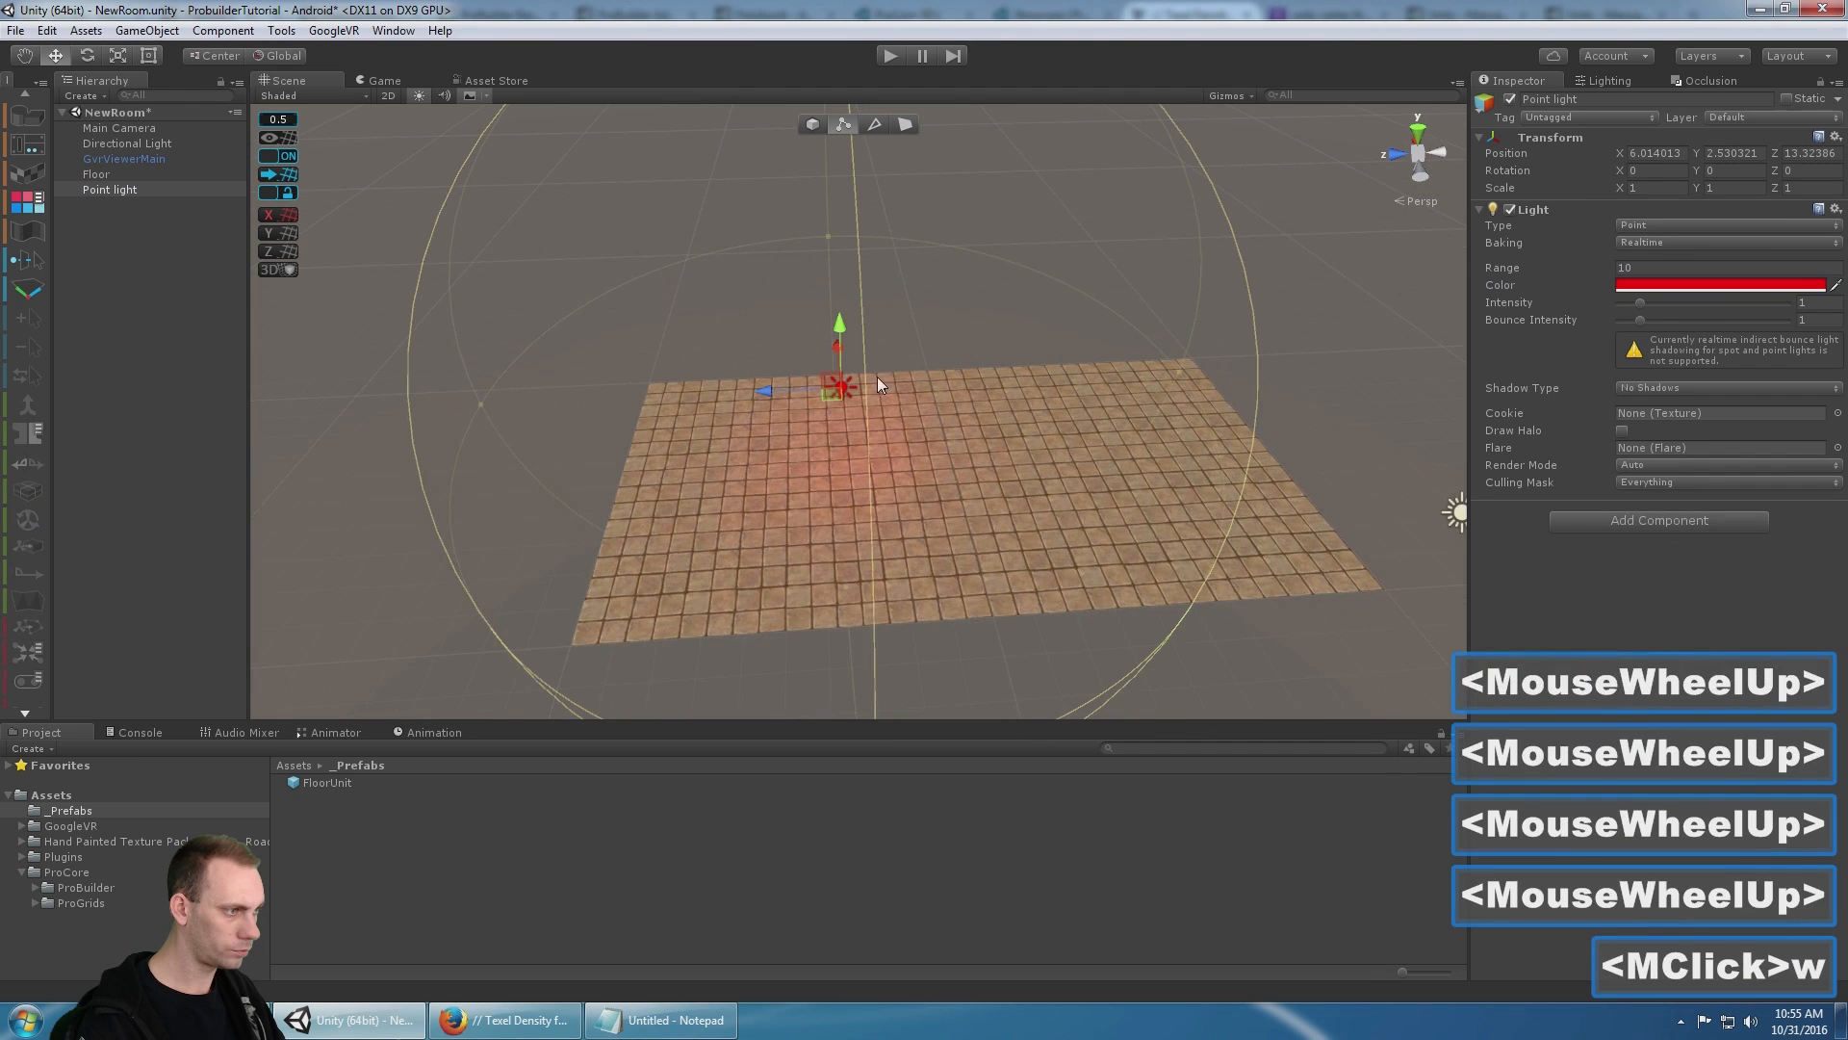
left_click_drag(834, 395, 1080, 395)
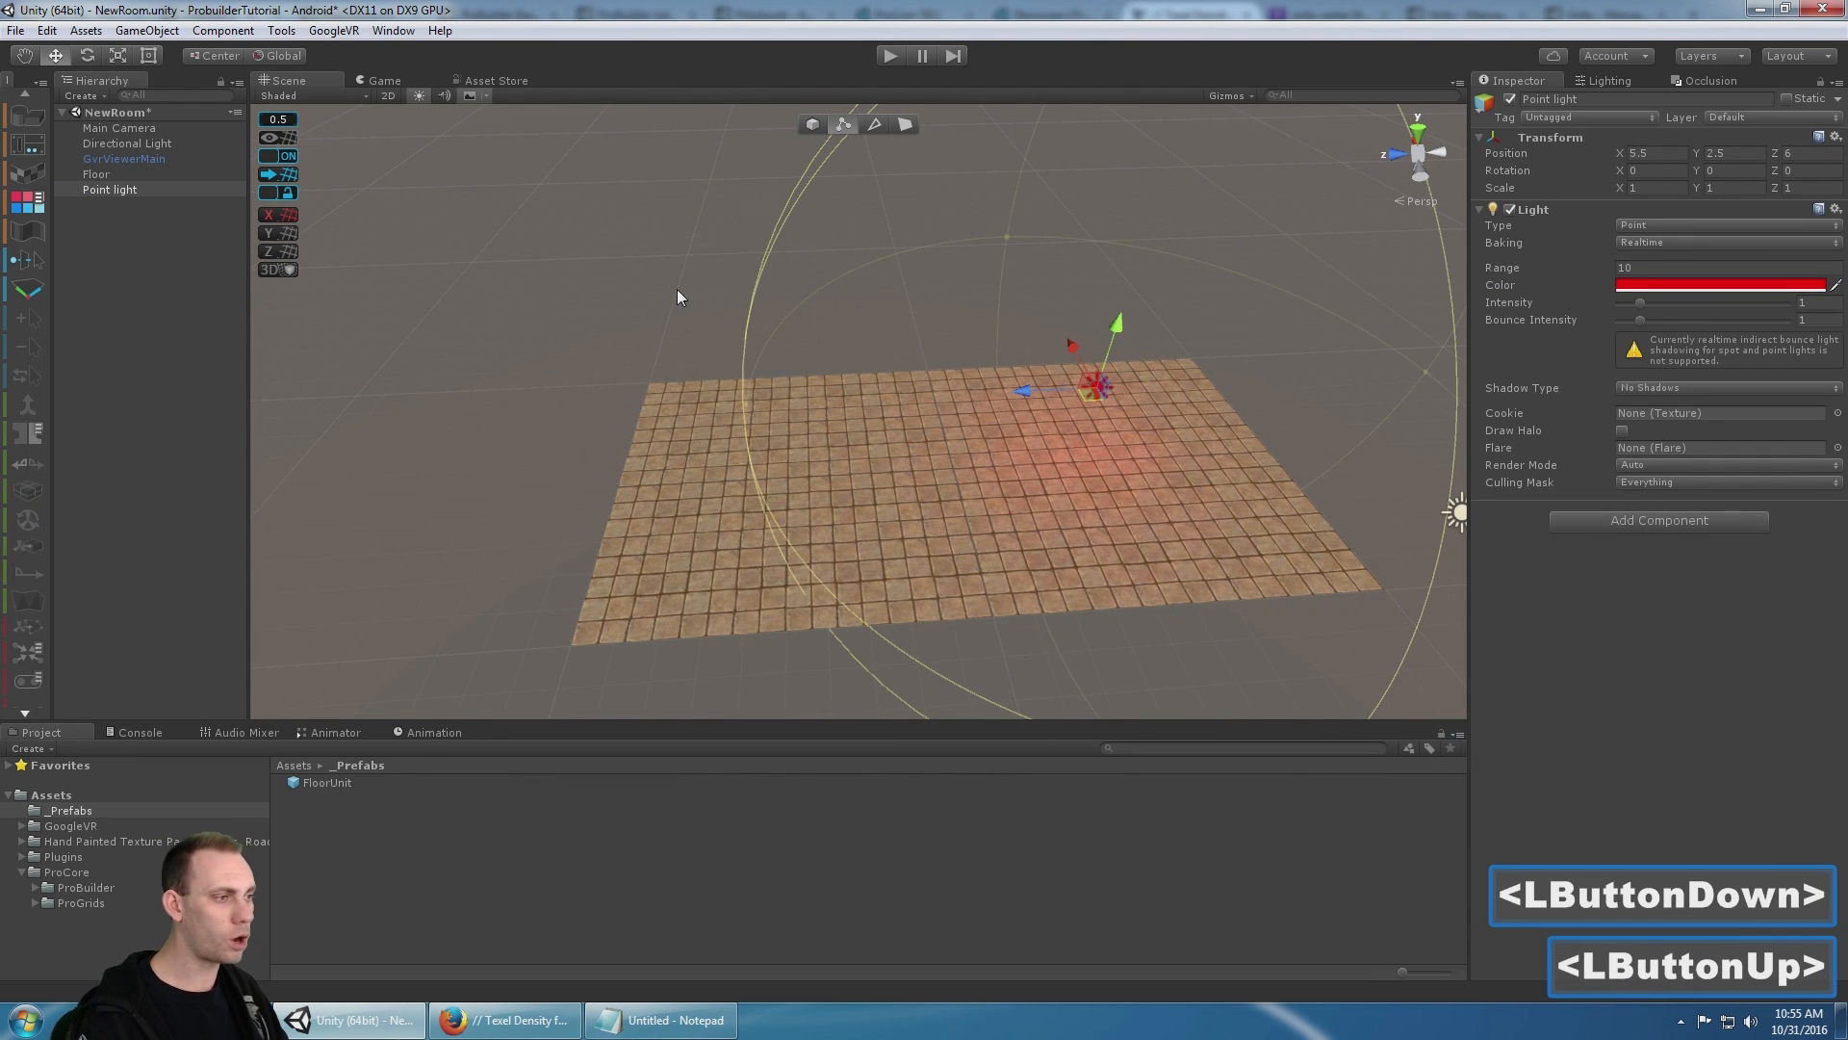
- Build a ProBuilder cube with X, Y and Z dimensions of 2.5 using the Shape Tool
scroll(577, 347, "up", 5)
middle_click(722, 359)
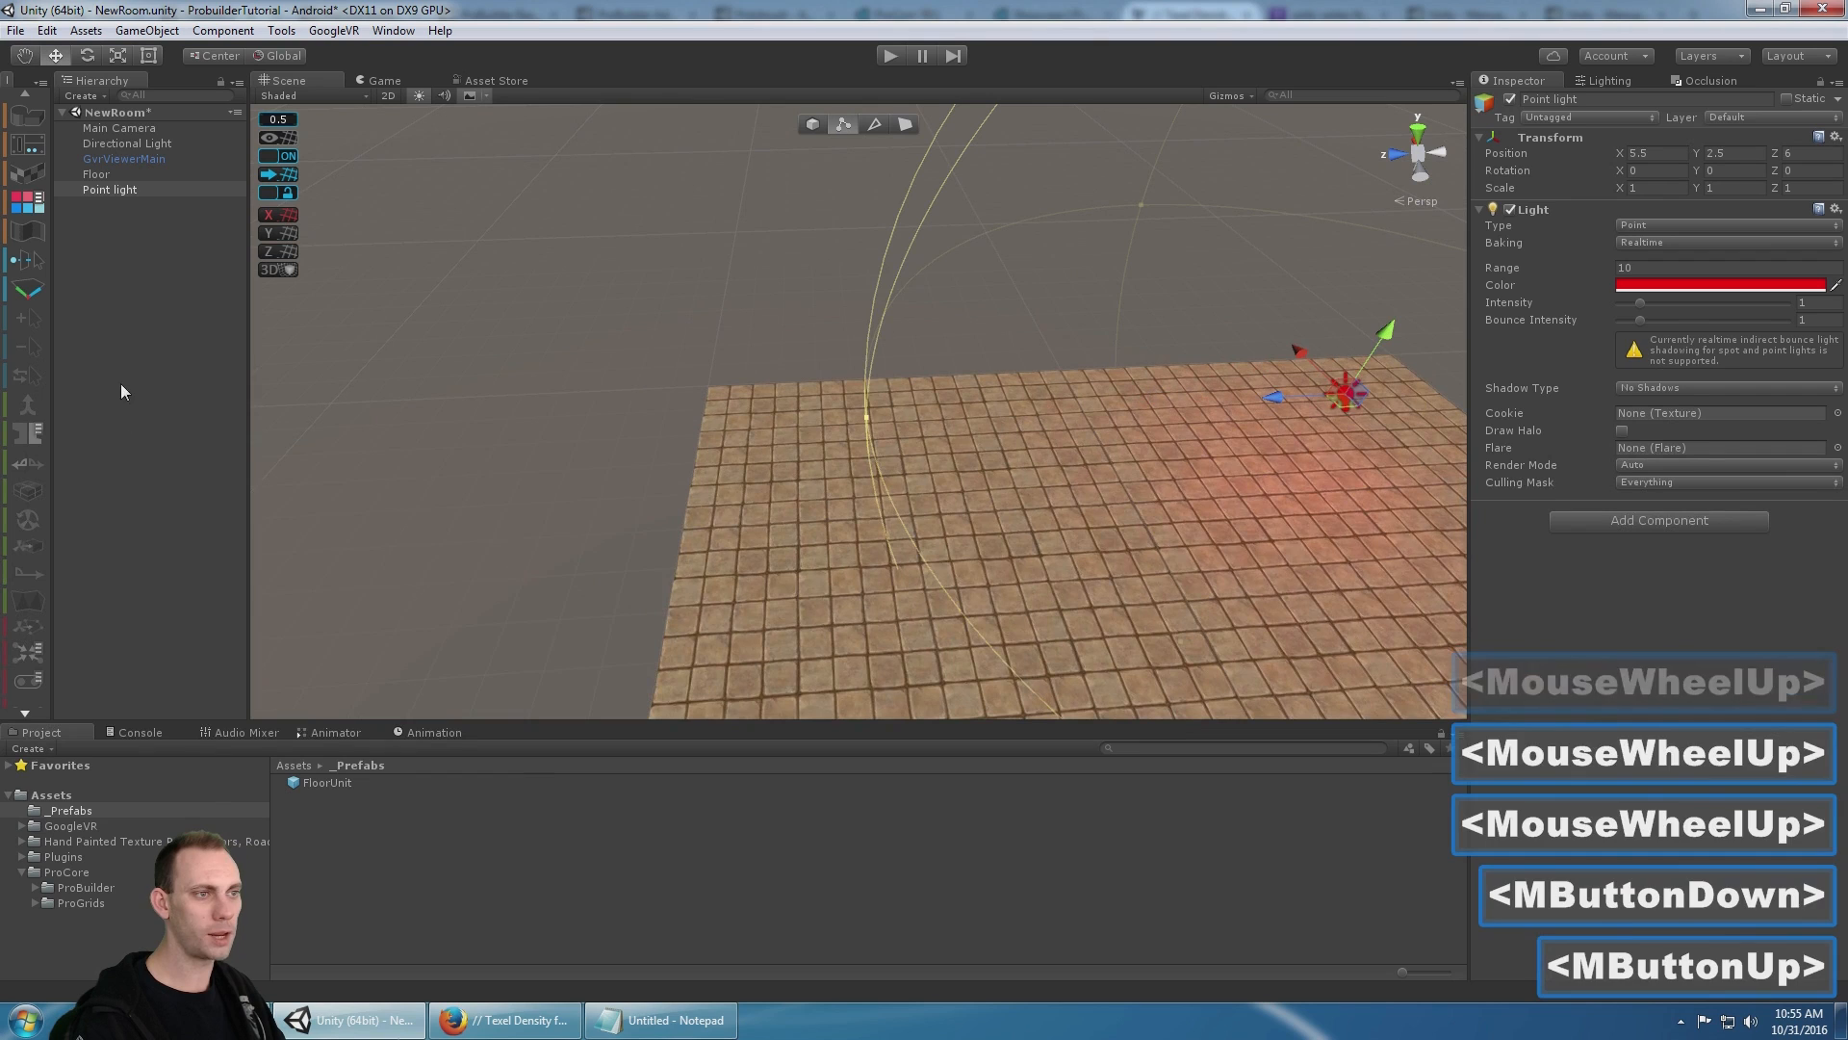
scroll(34, 122, "up", 3)
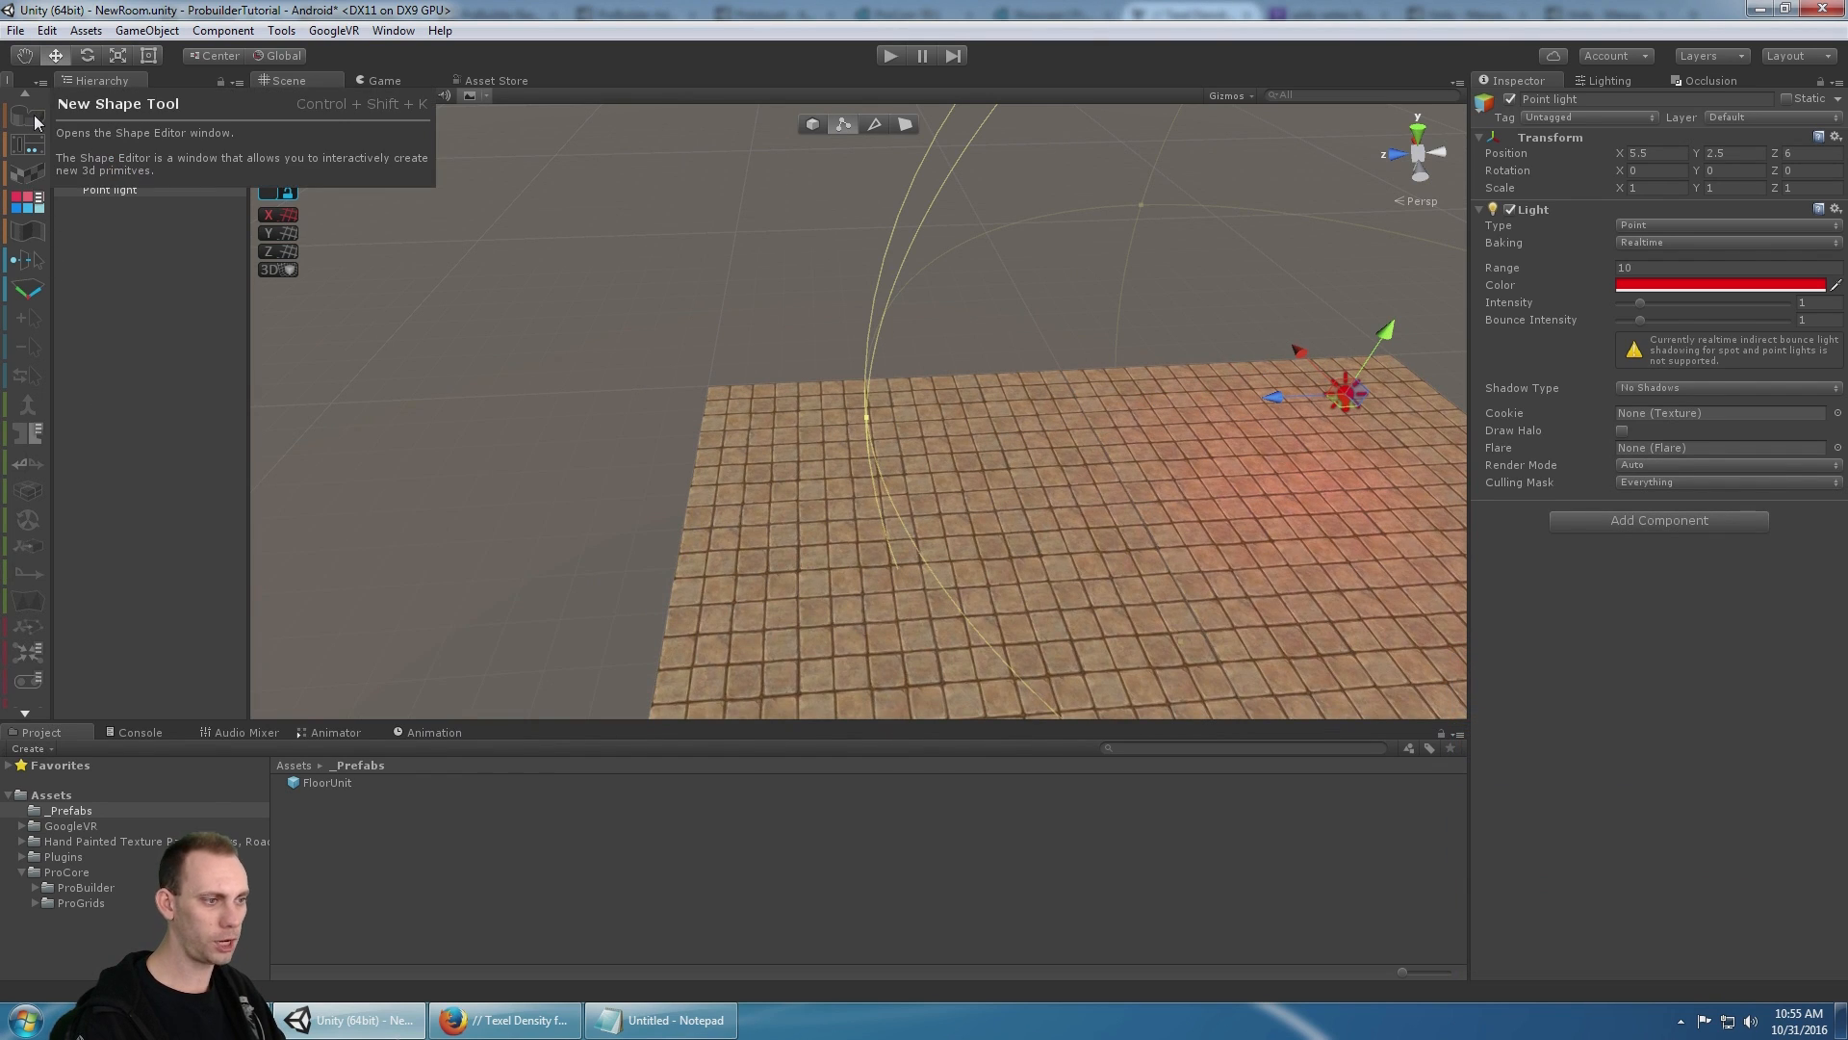
left_click(34, 118)
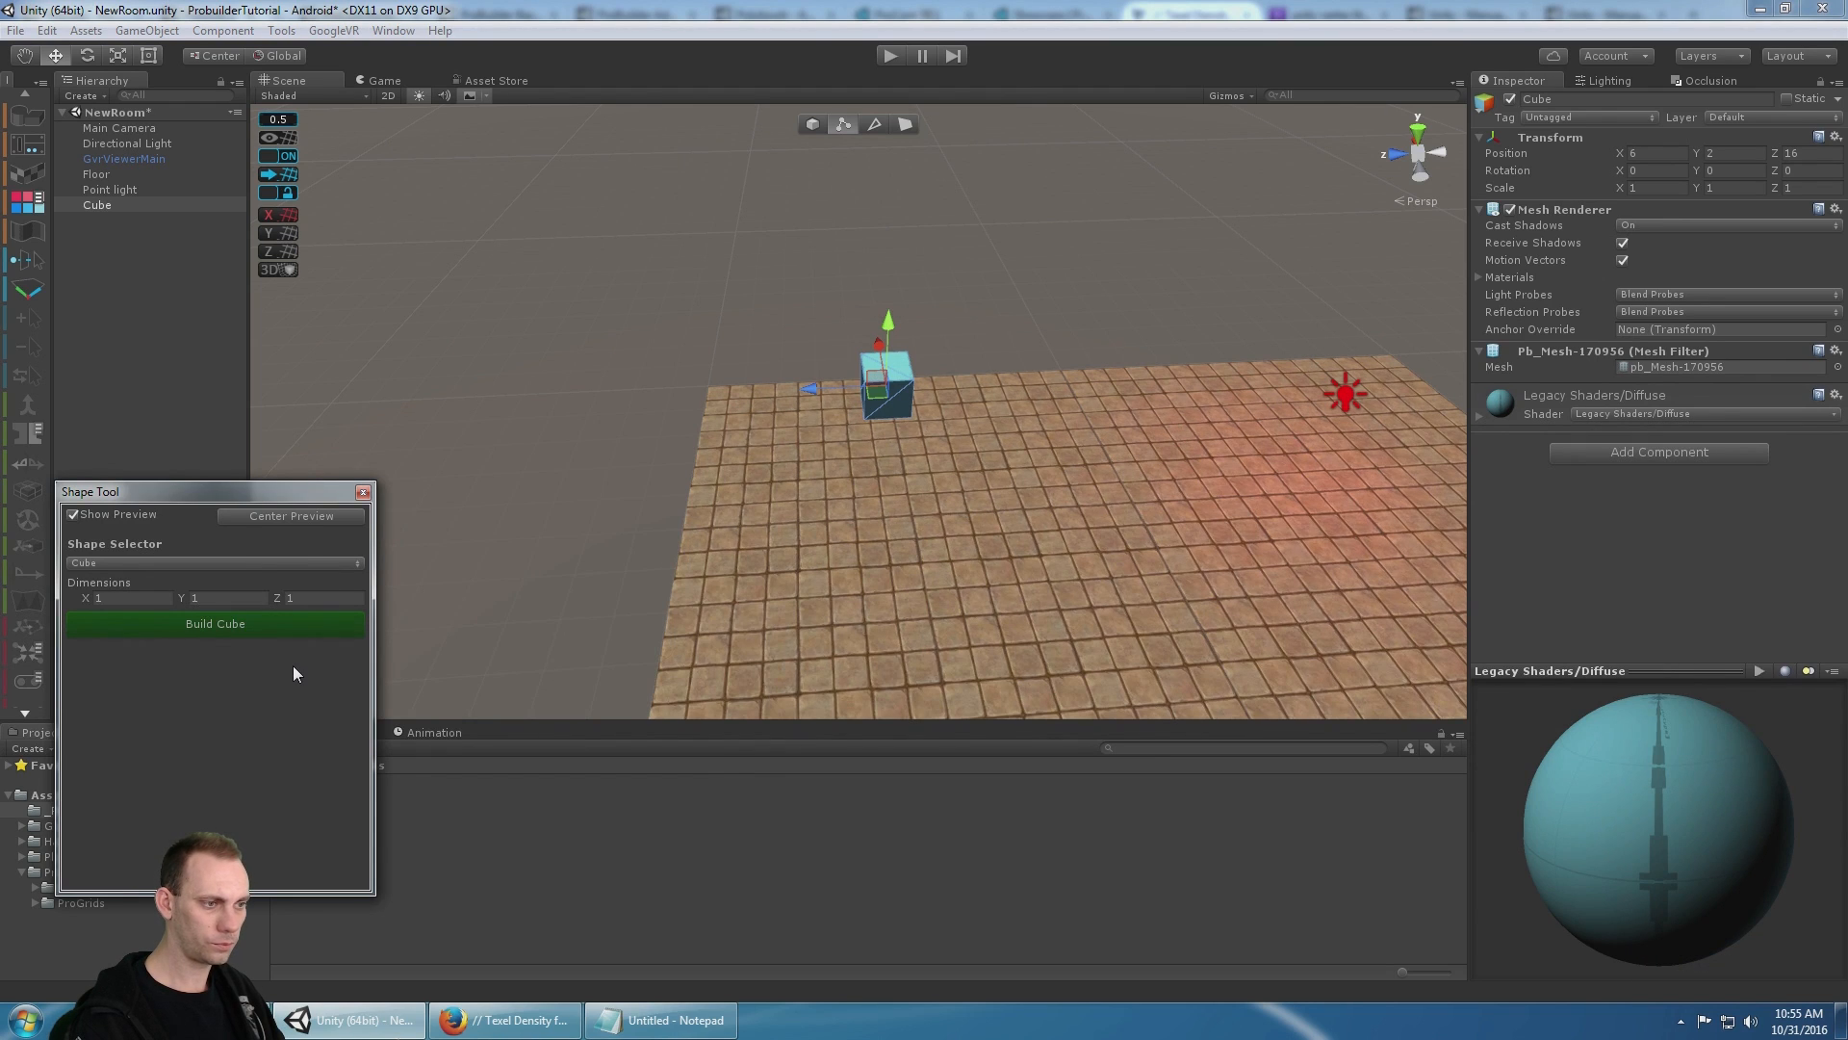
left_click(134, 600)
type("2.5")
key("Tab")
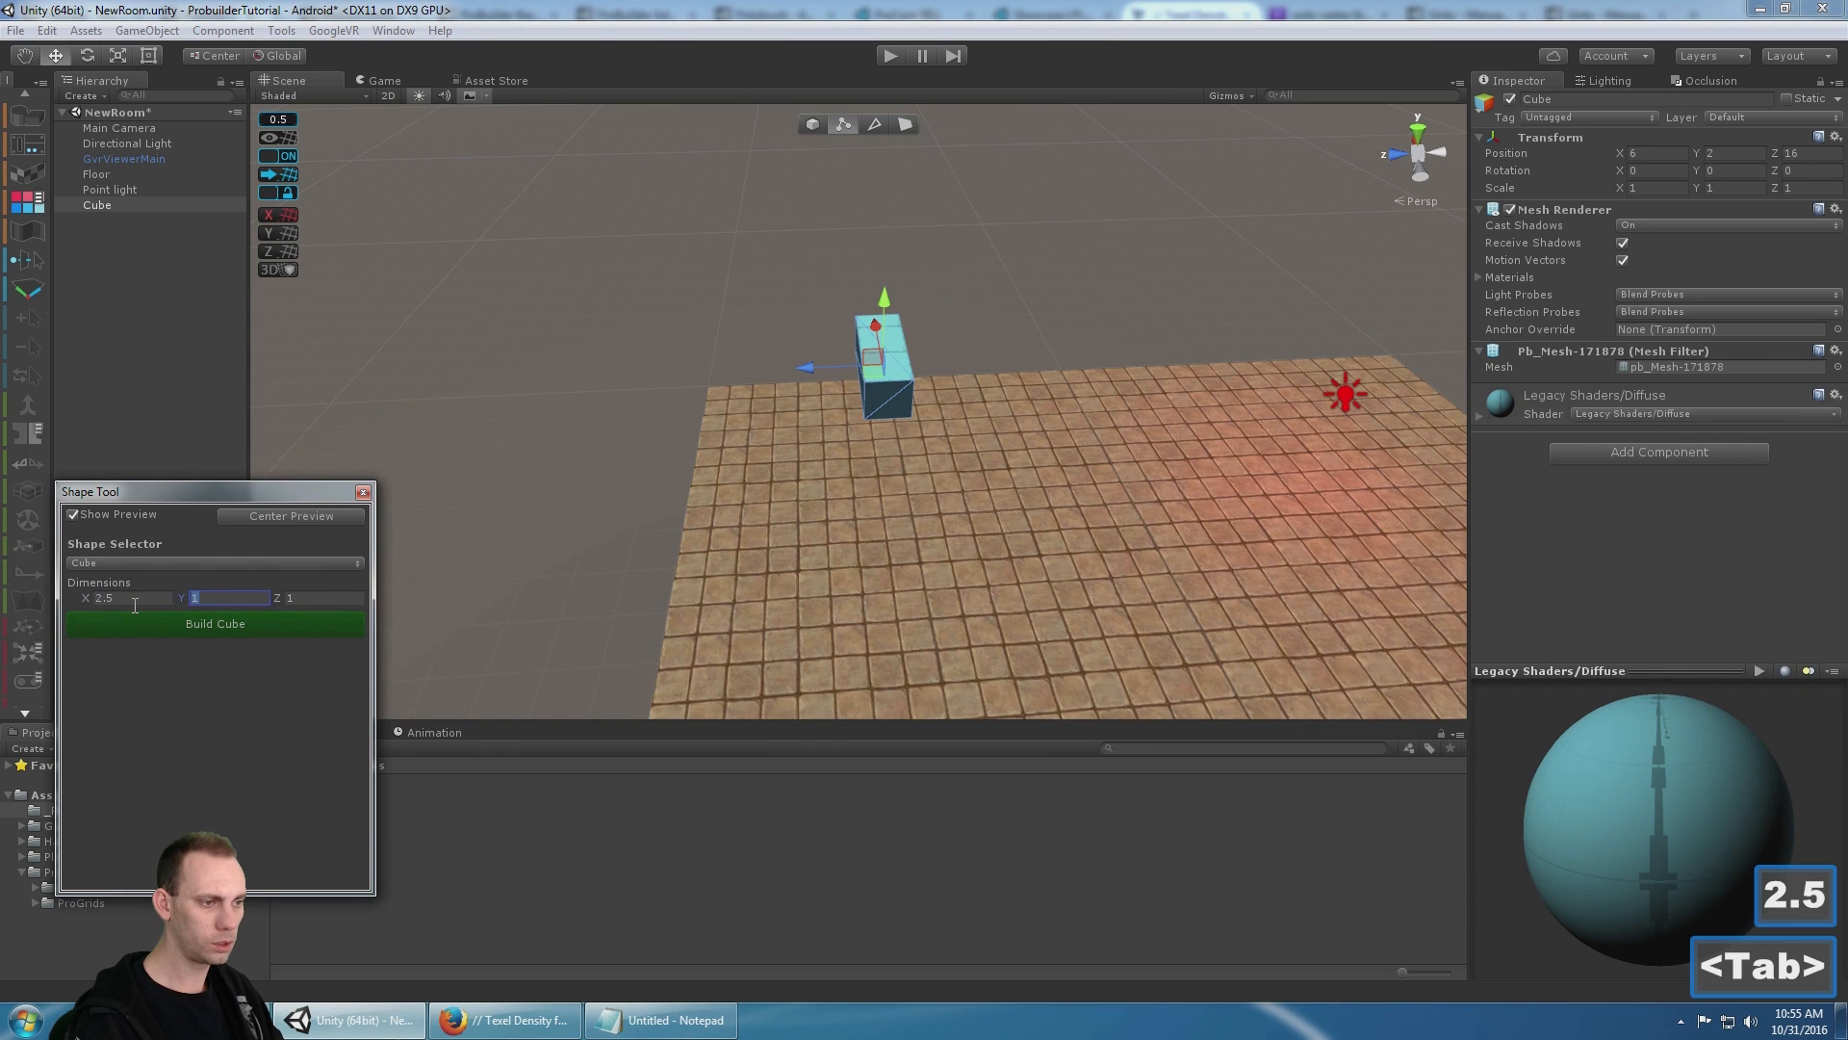
type("2.5")
key("Tab")
type("2.5")
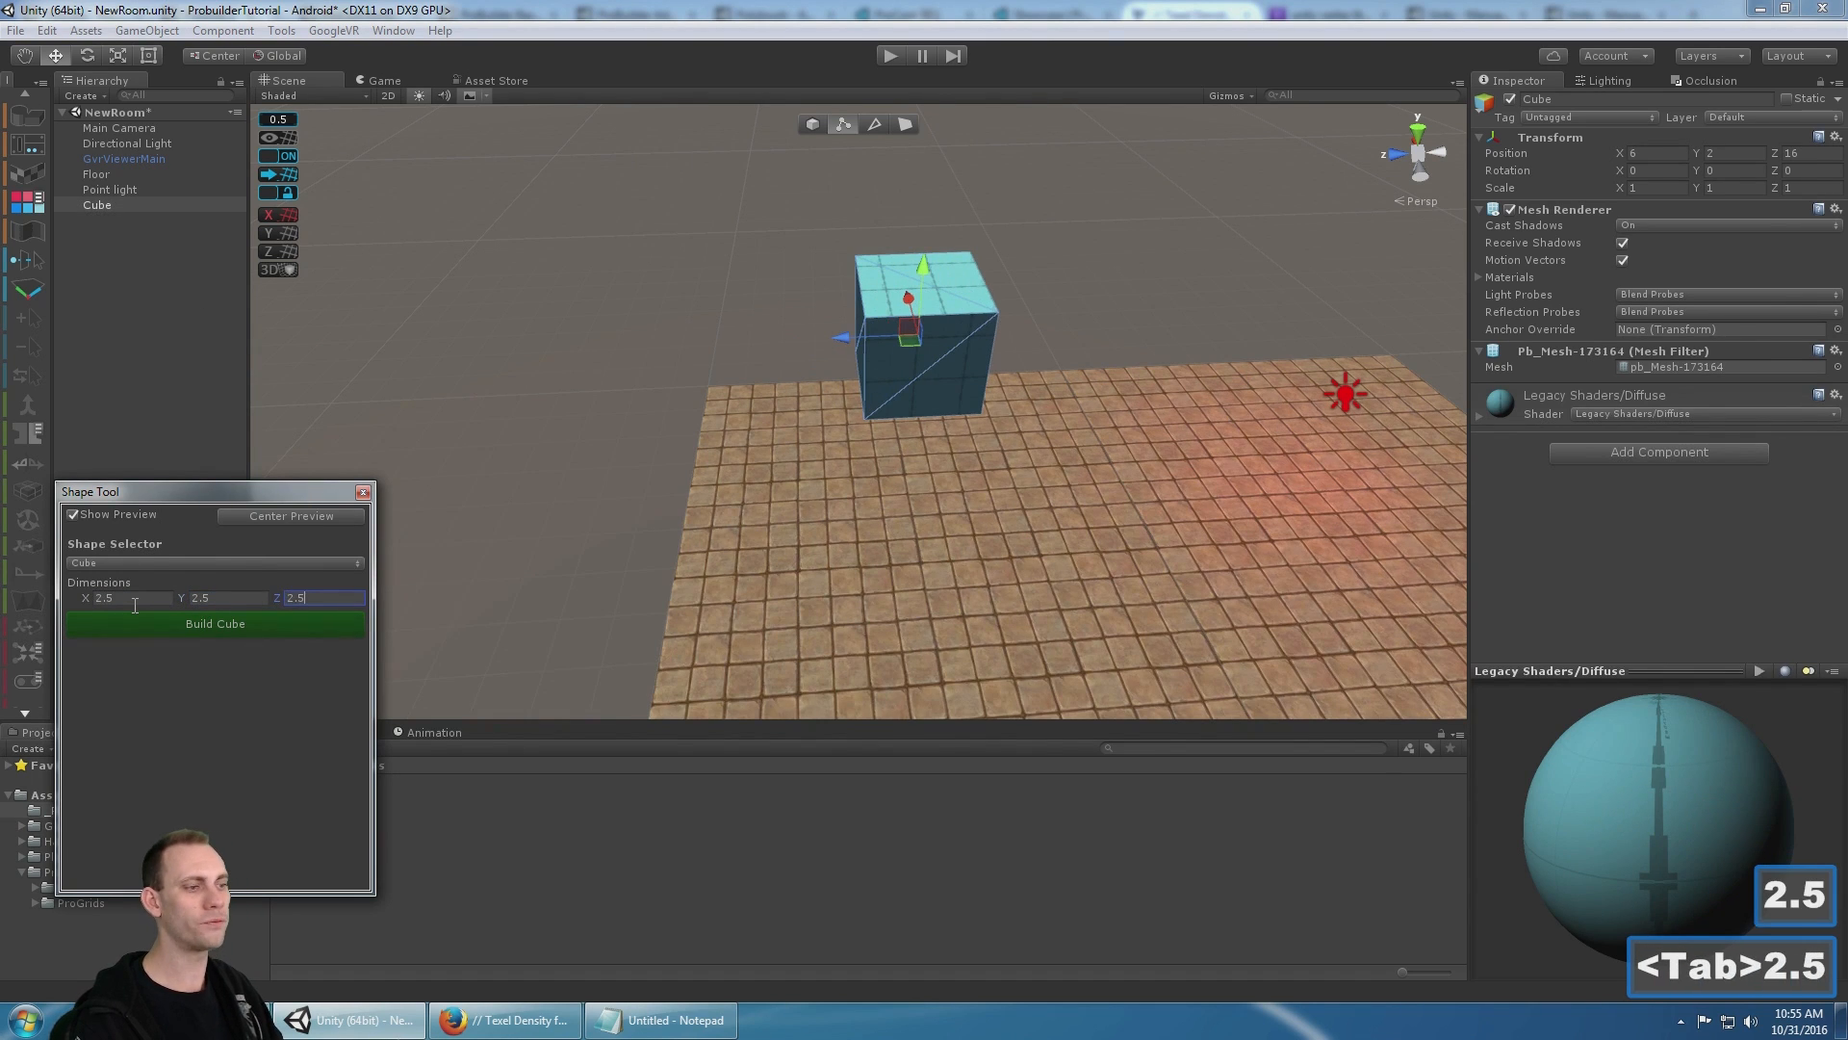
left_click(204, 622)
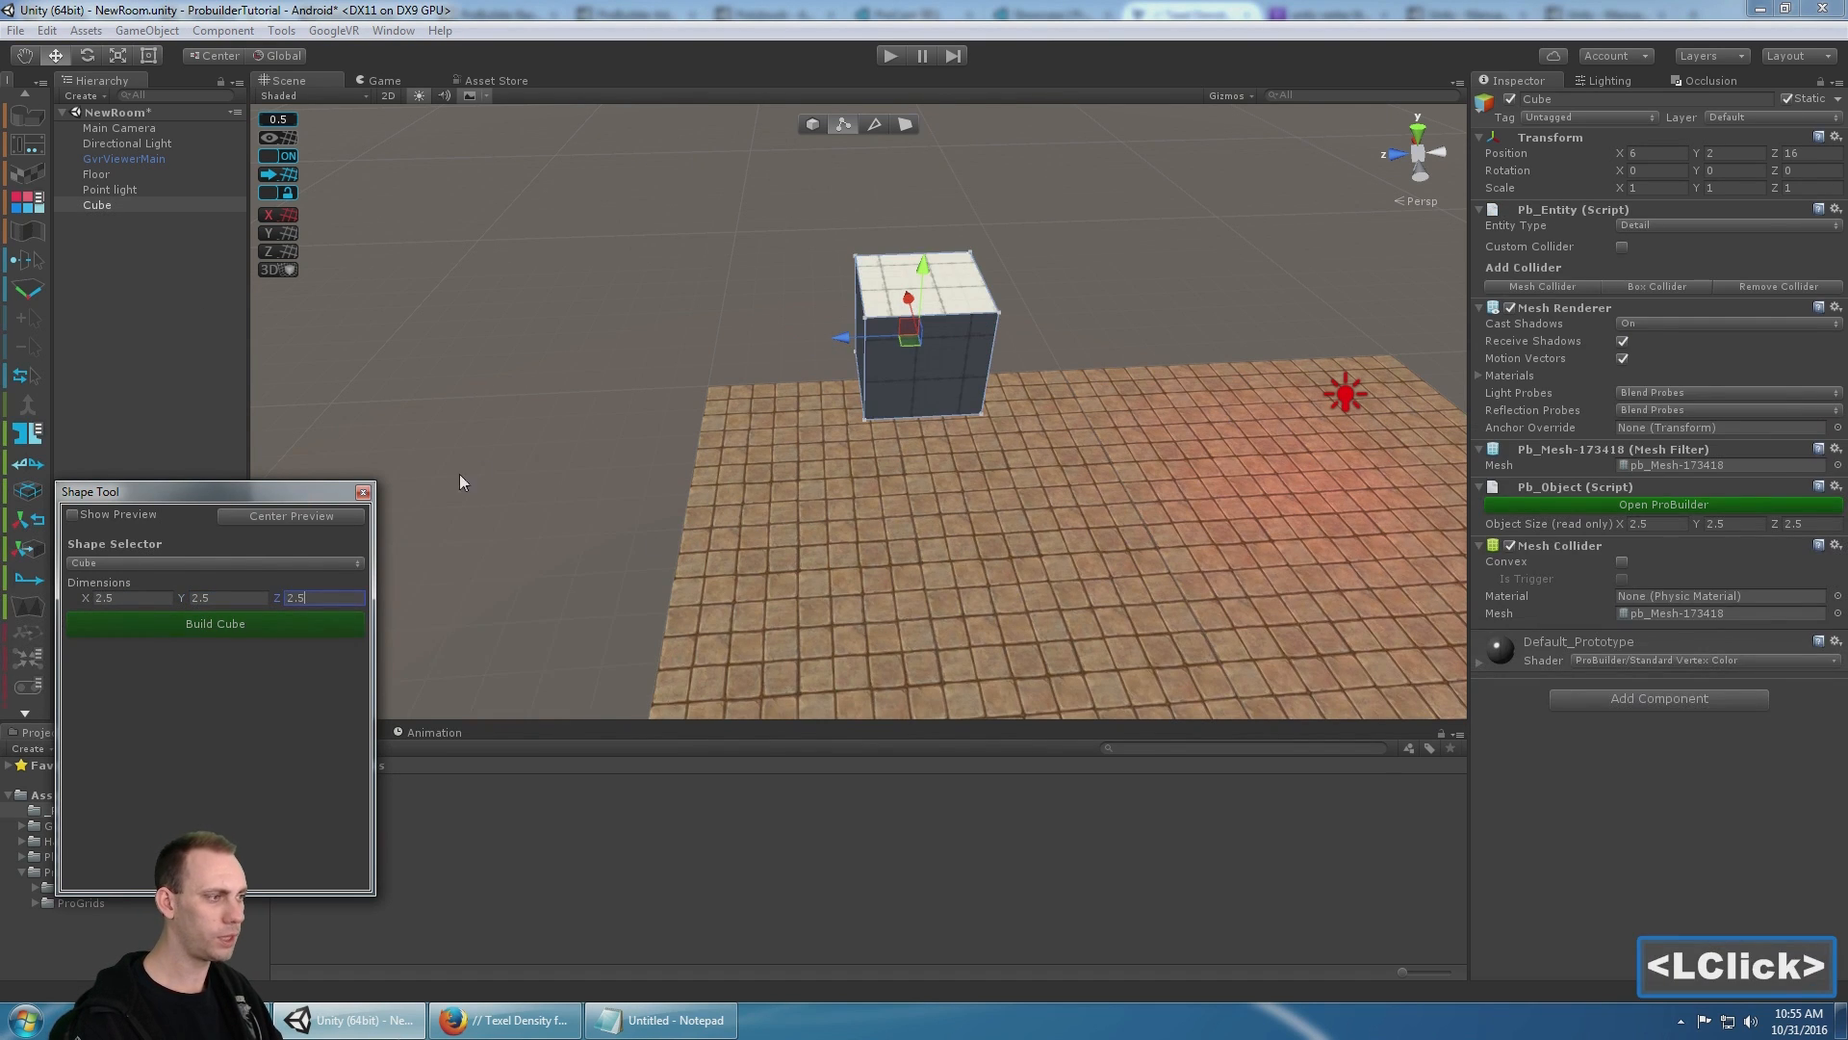
left_click(365, 493)
- Select the Floor object and examine its tiles and lighting around the new cube
scroll(696, 384, "up", 5)
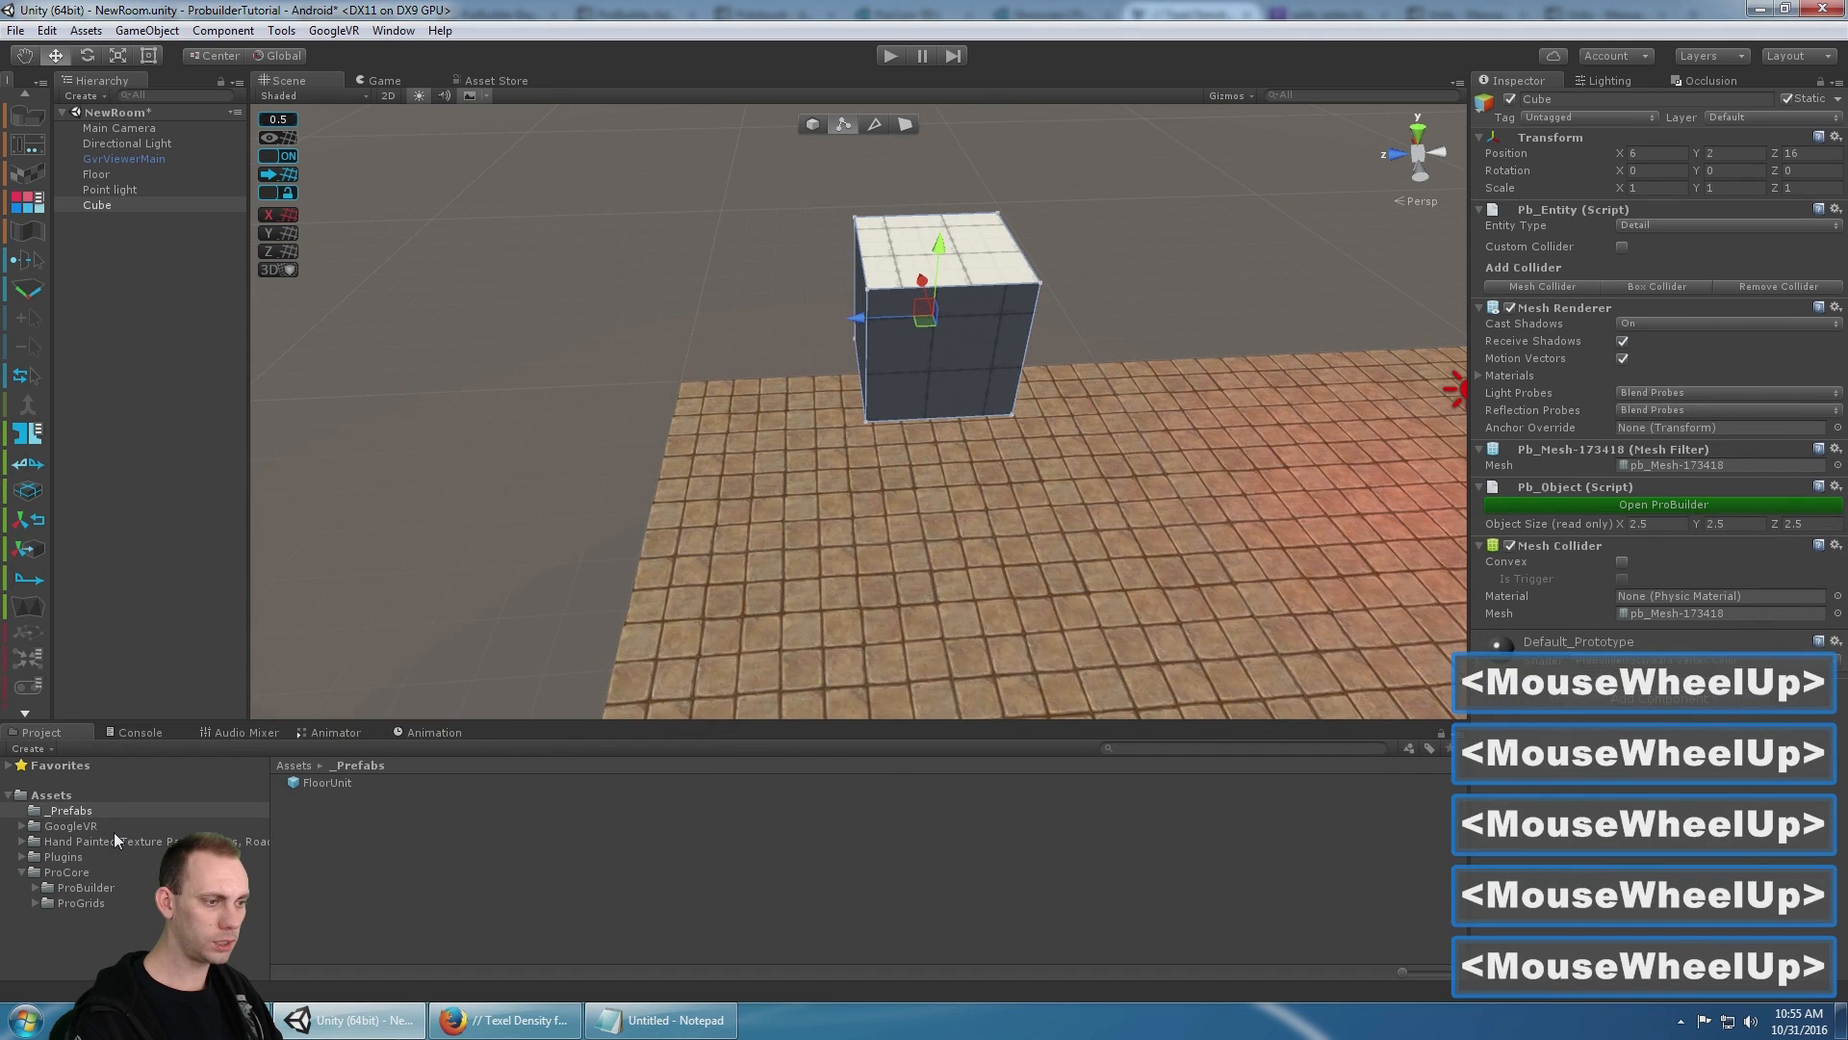
left_click(337, 783)
right_click_drag(385, 288, 991, 485)
left_click(991, 485)
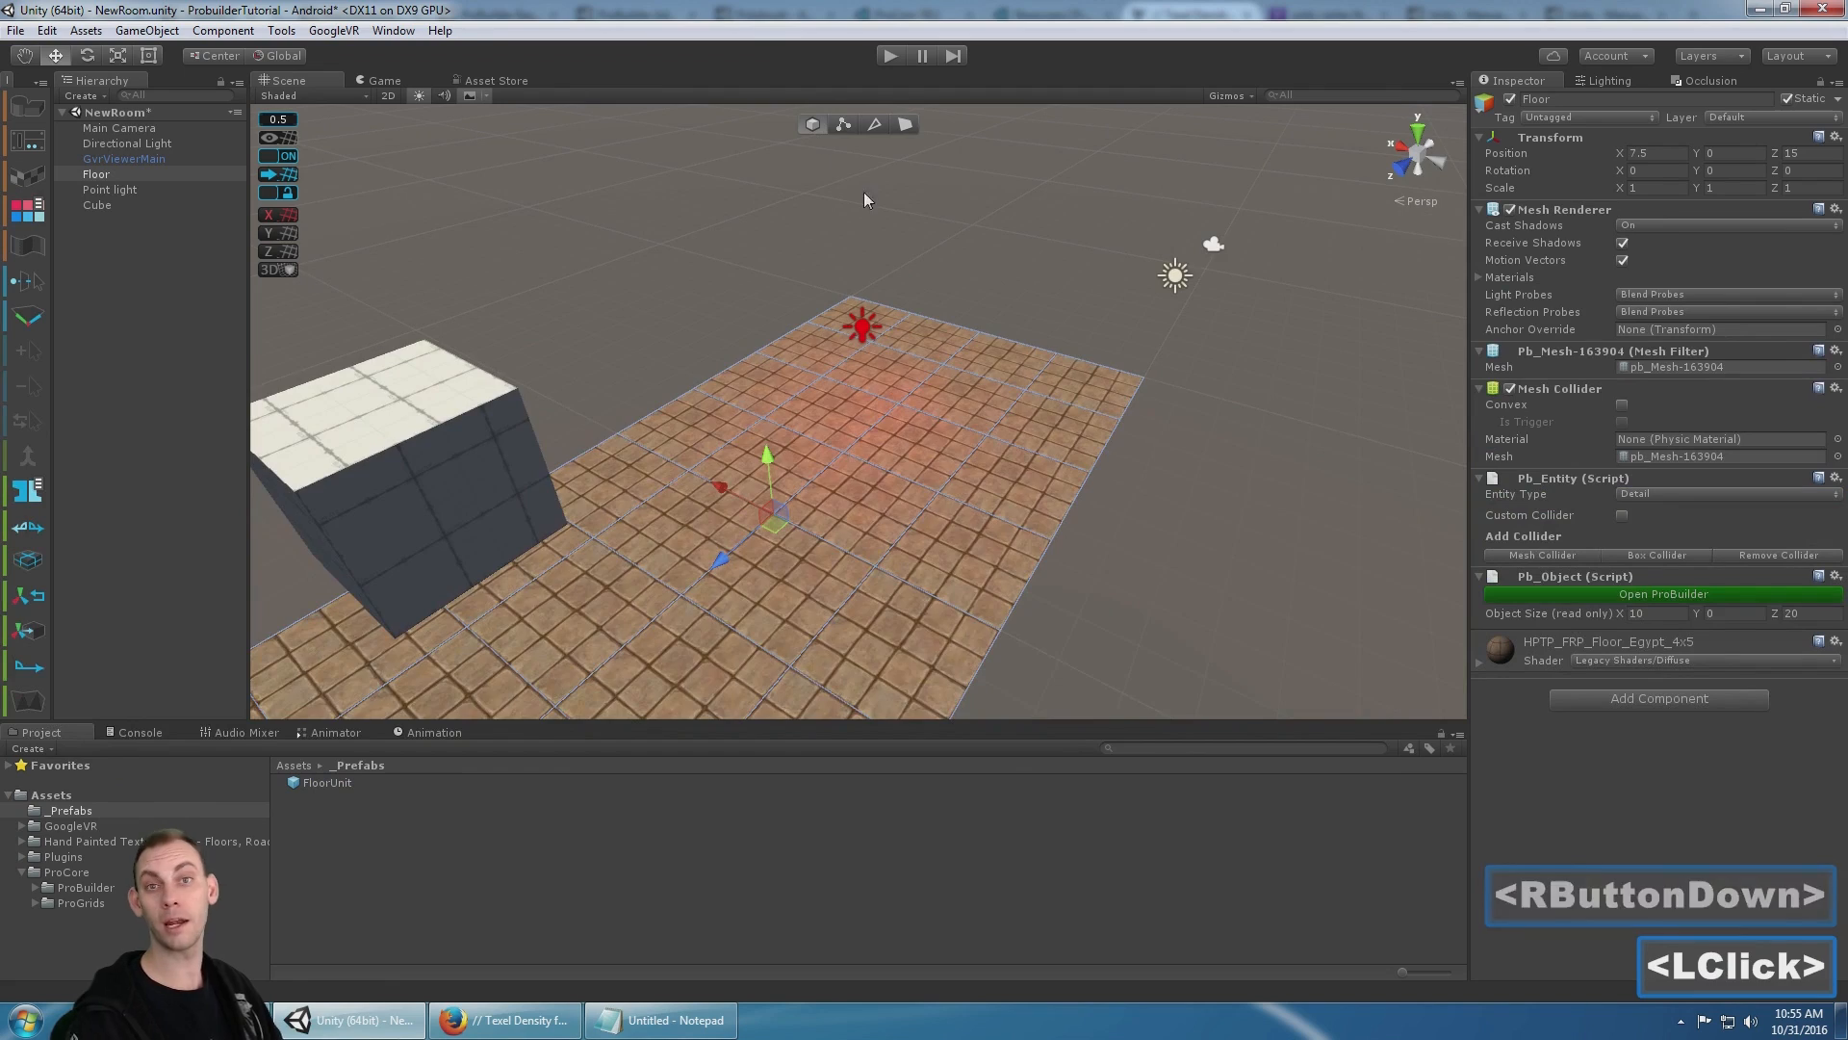
right_click_drag(866, 193, 957, 379)
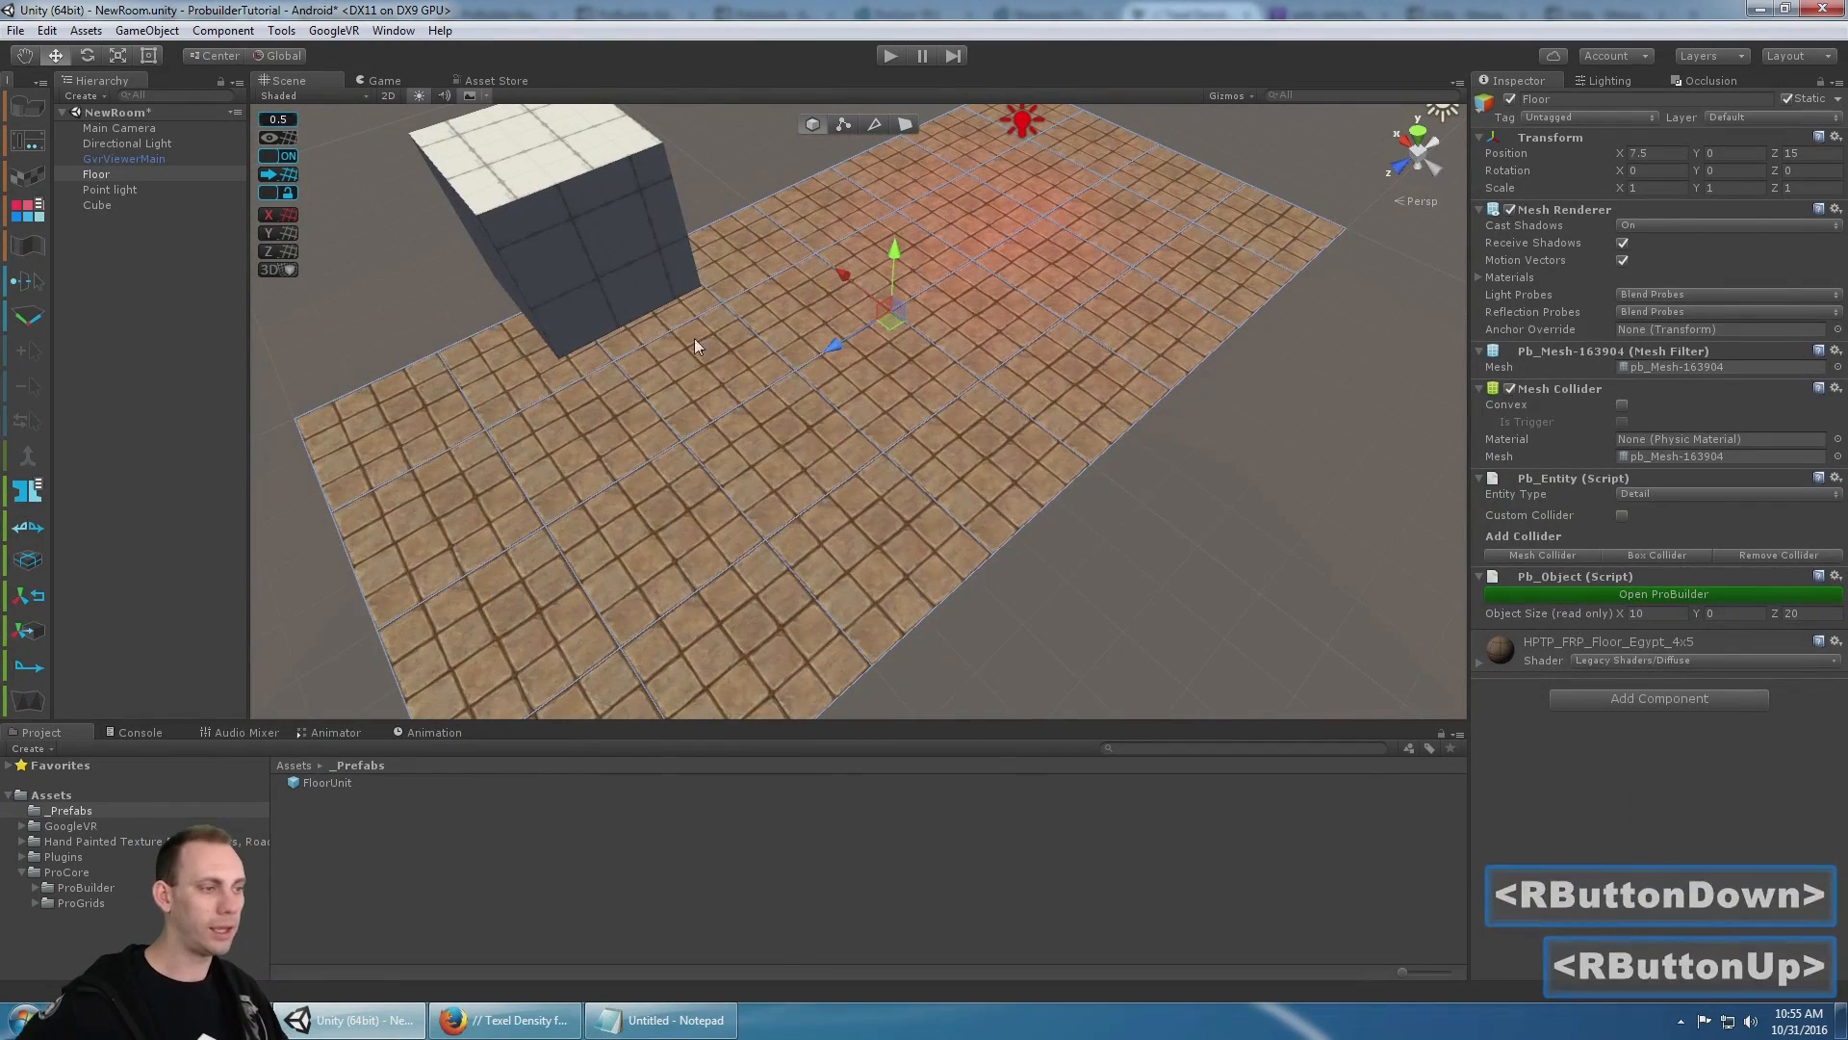
right_click_drag(499, 287, 1488, 678)
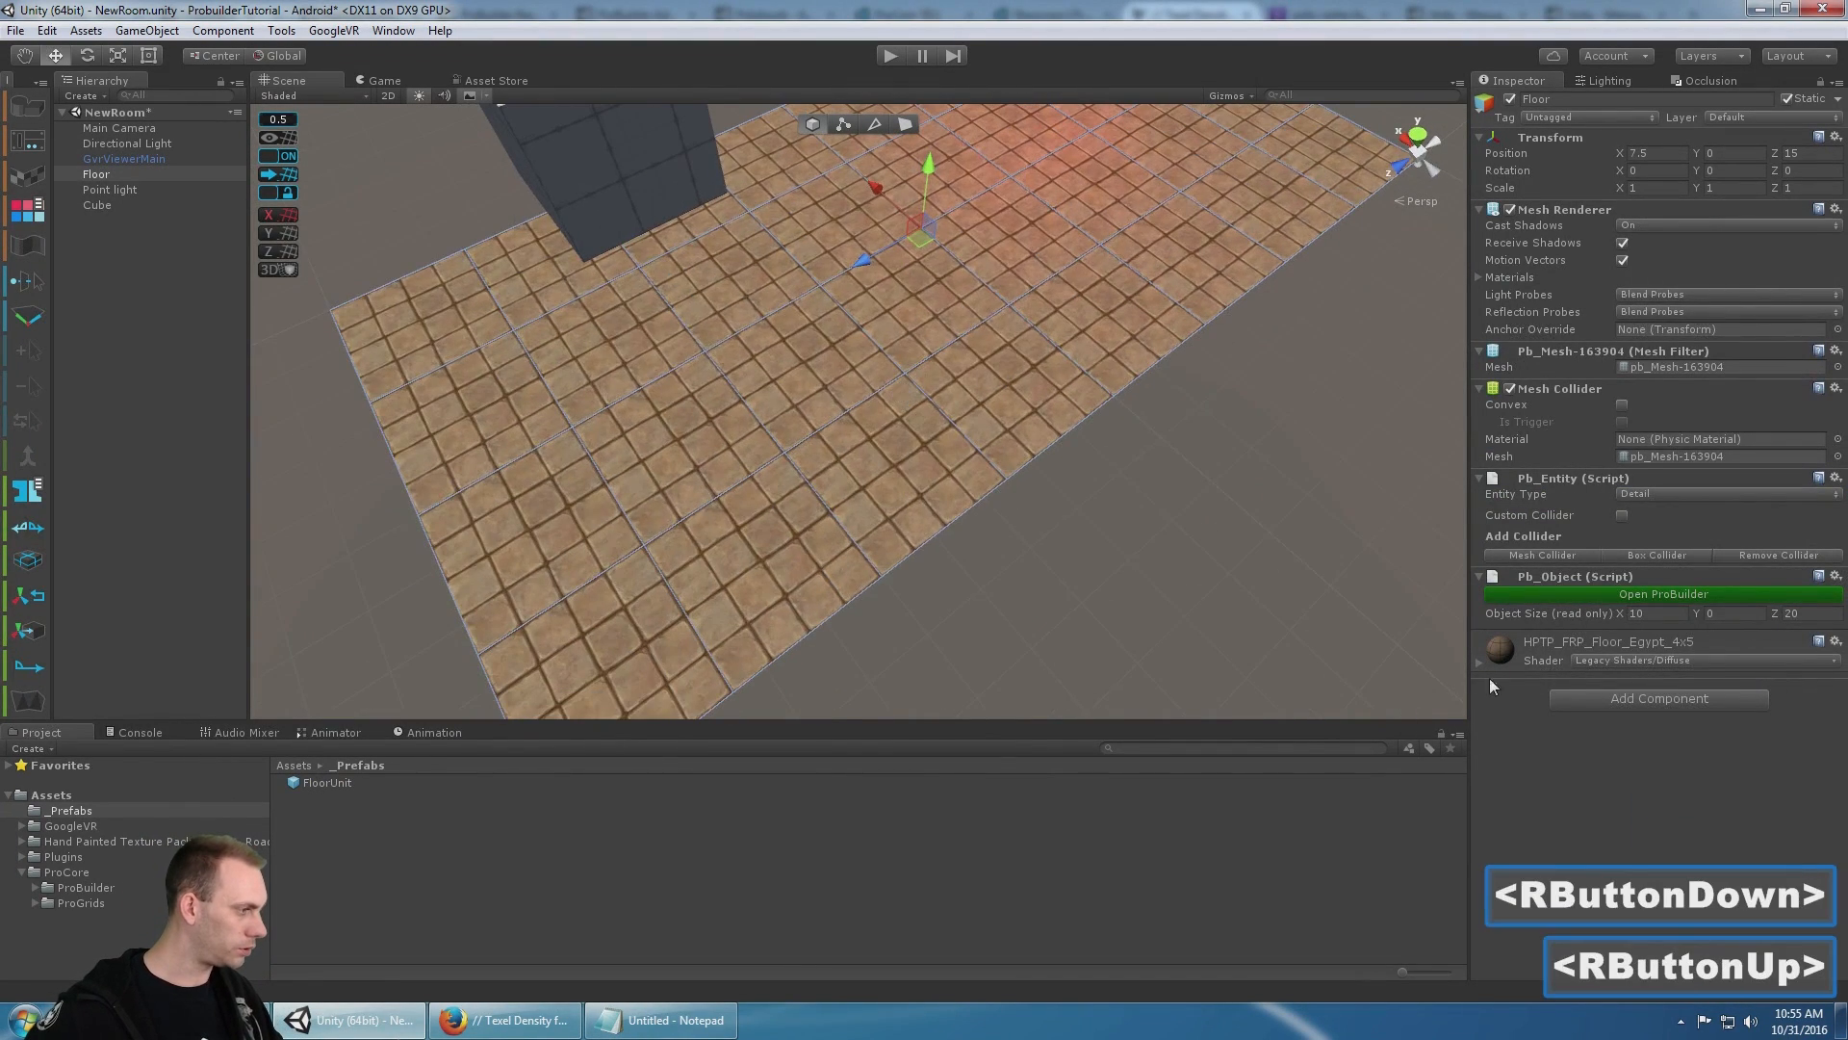
- Expand the Floor object's material settings and locate its HPTP_FRP_Floor_Egypt_4x5 material in the project assets
left_click(1561, 643)
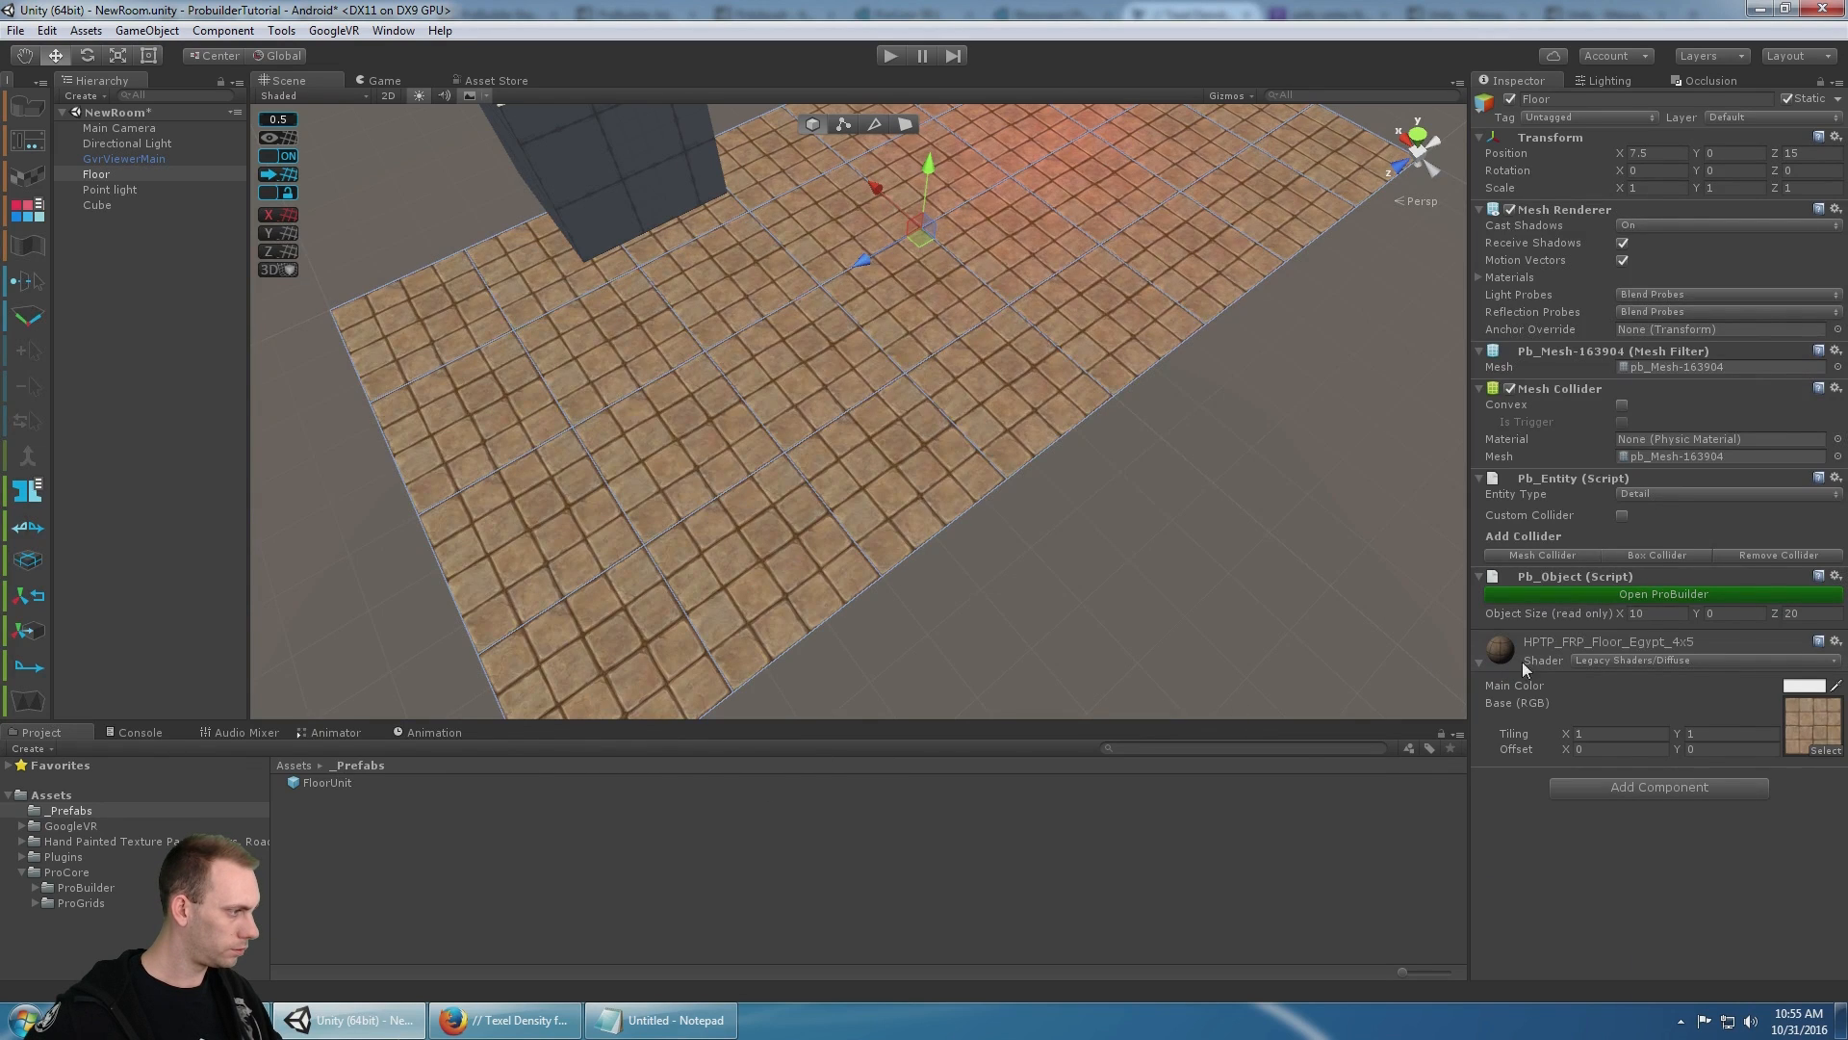
left_click(1556, 639)
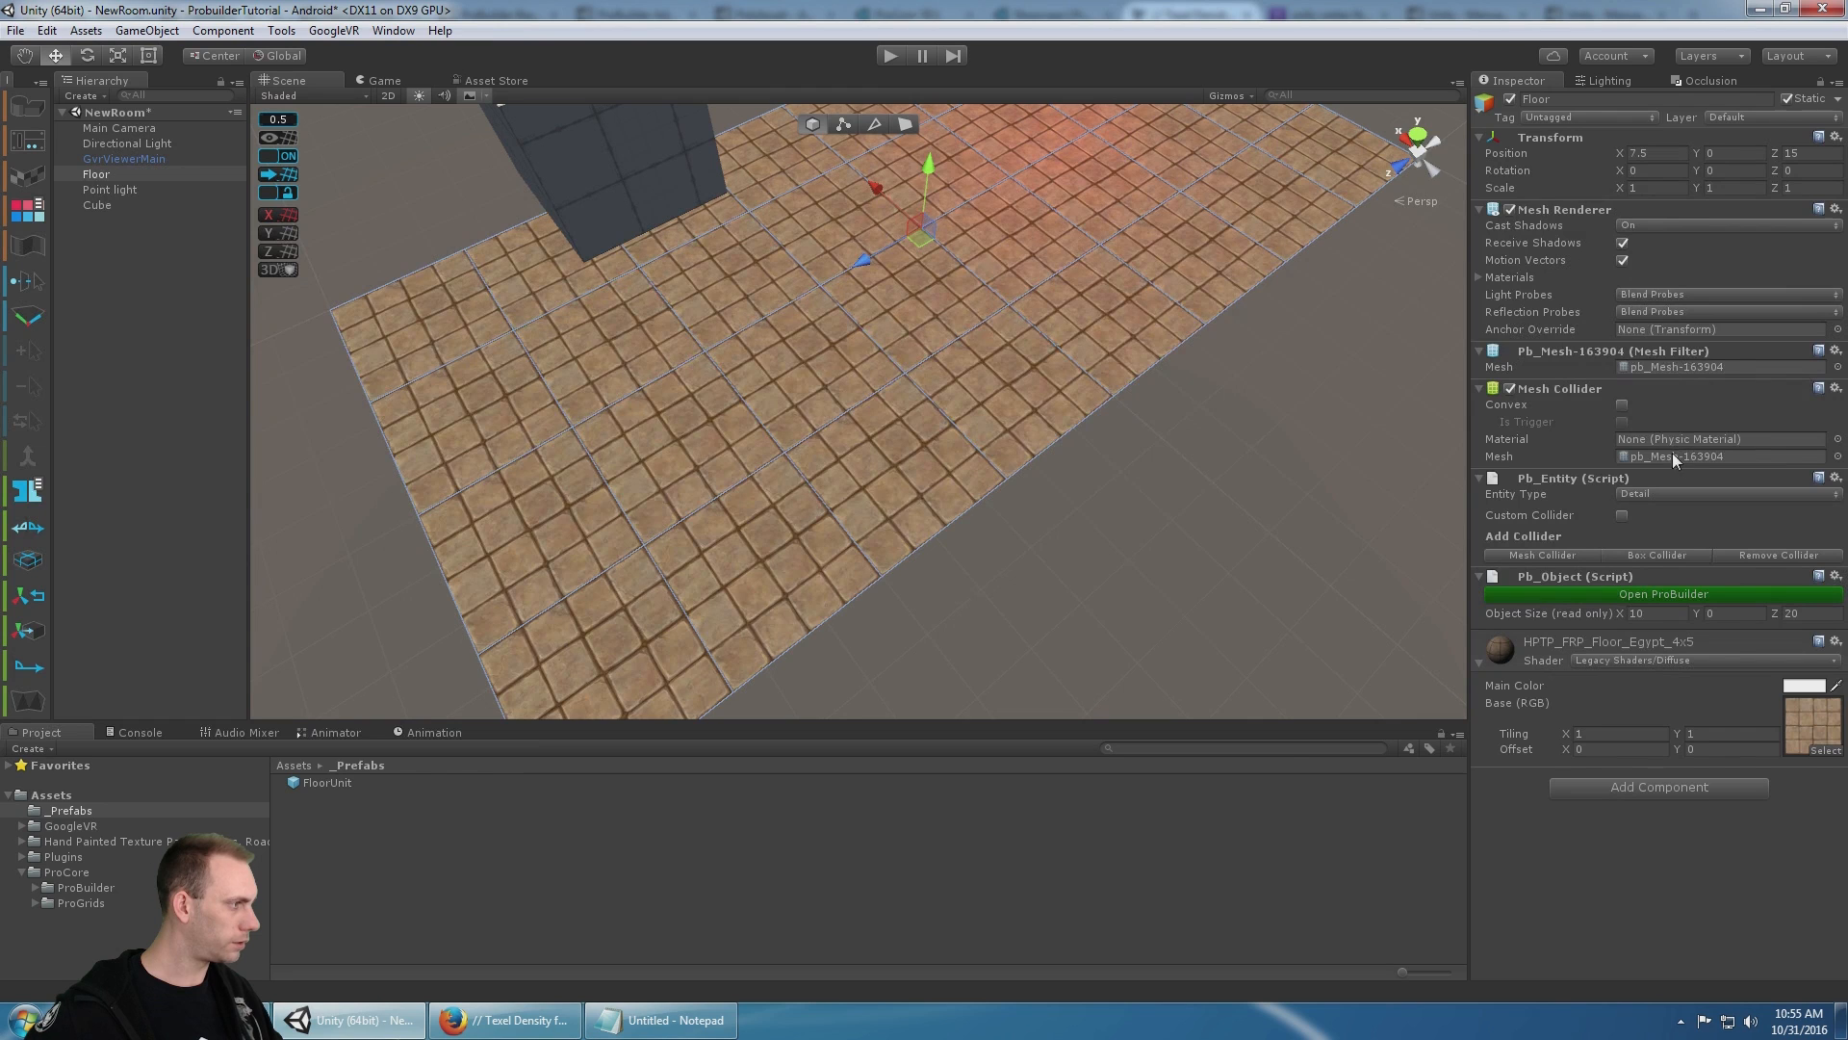
left_click(1480, 277)
left_click(1660, 310)
left_click(373, 871)
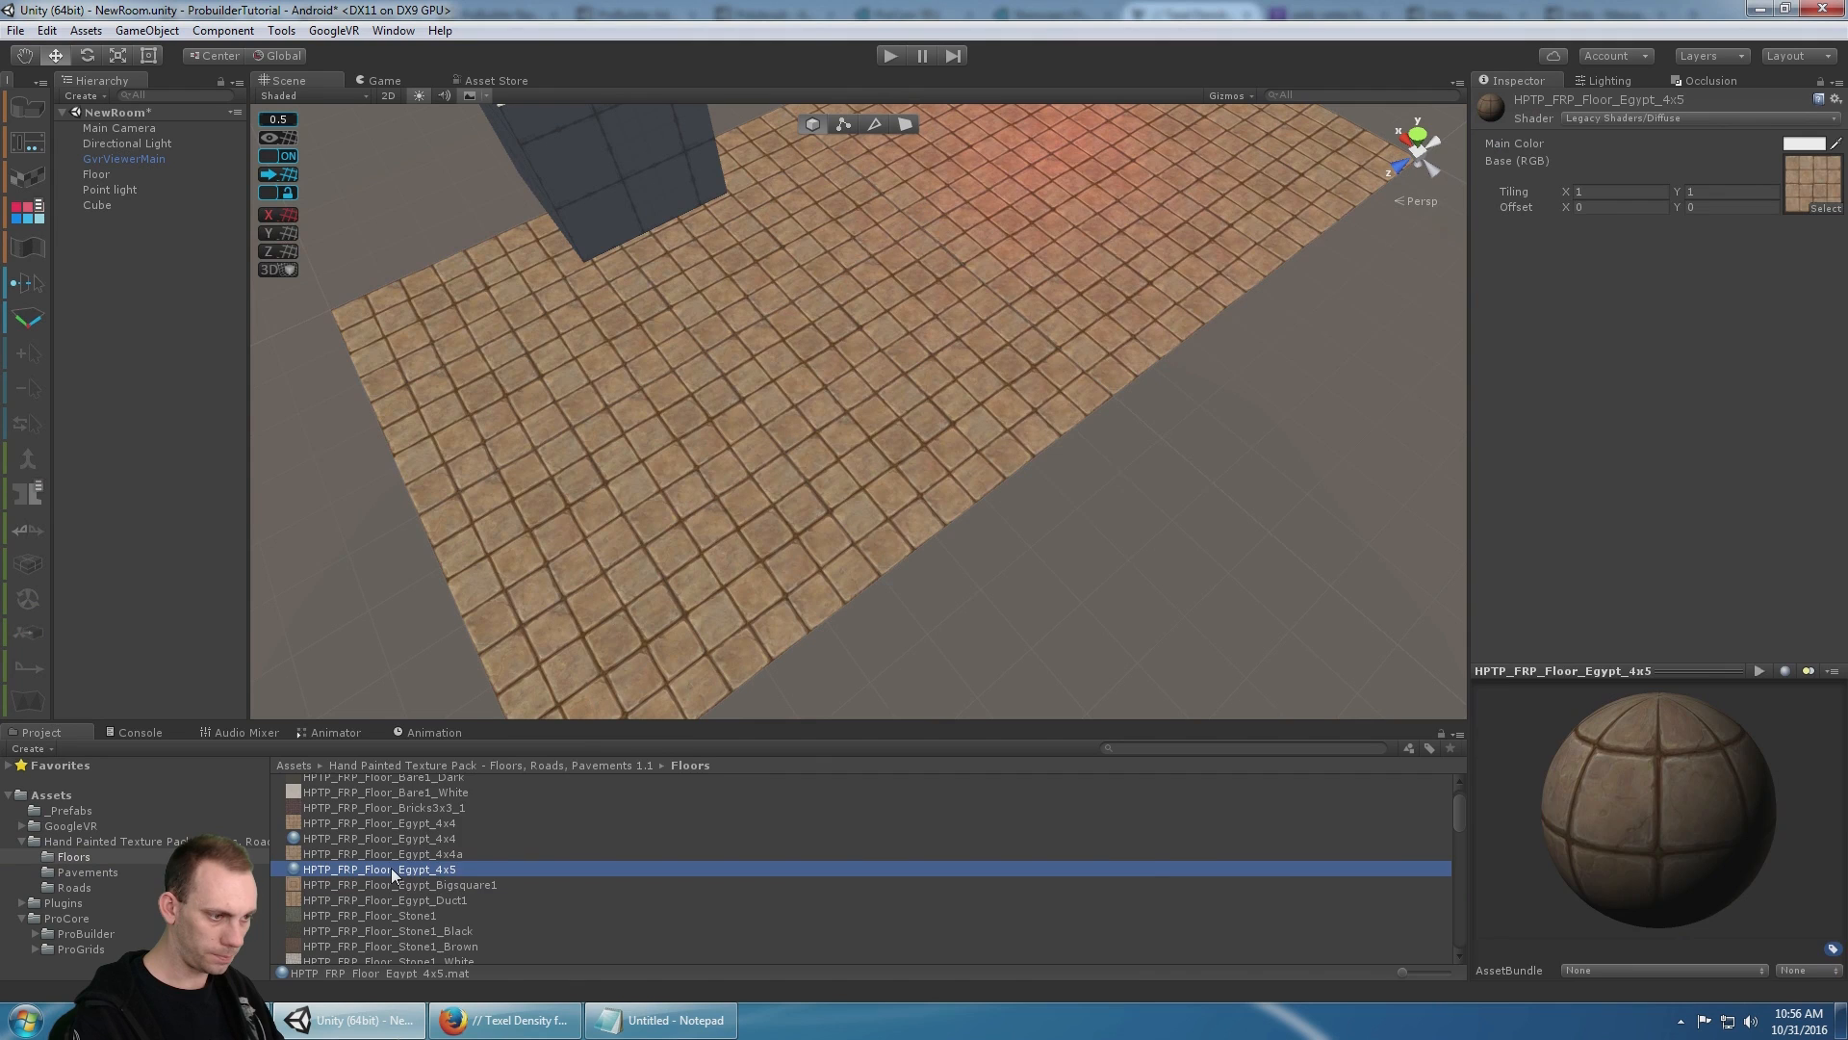
scroll(391, 869, "down", 3)
scroll(391, 868, "up", 5)
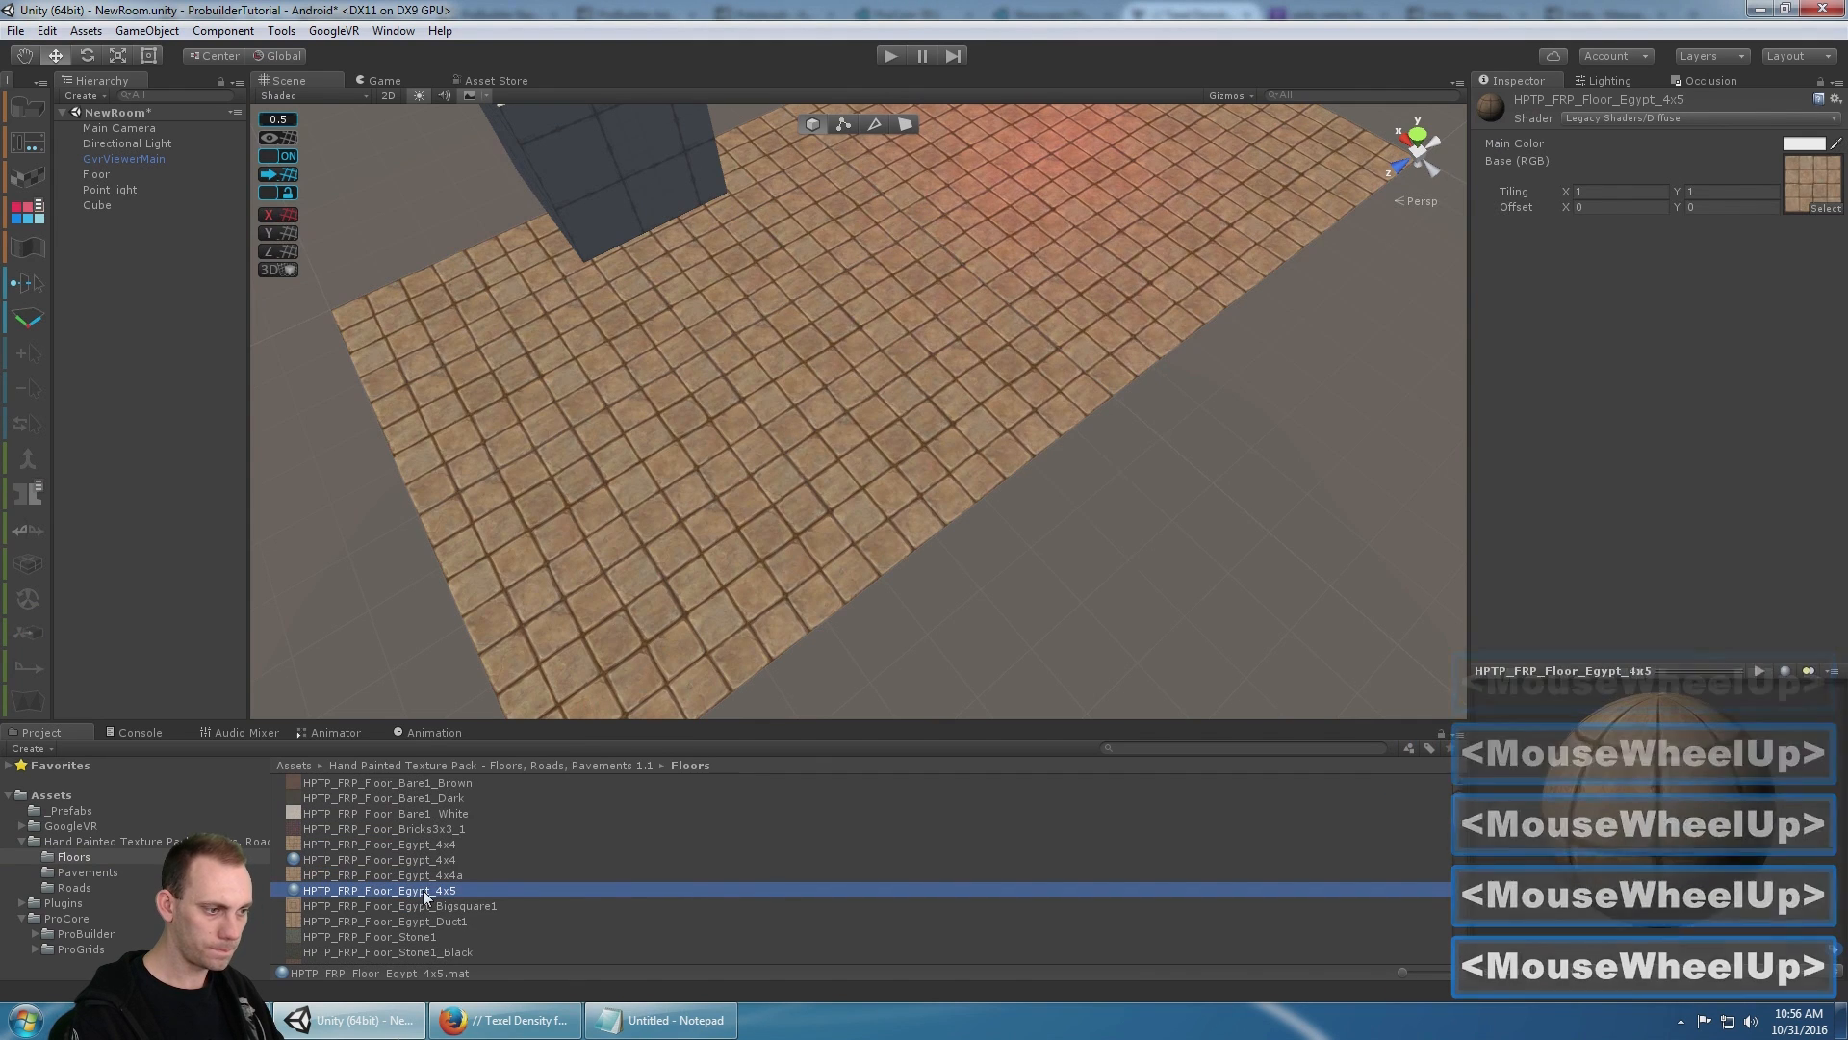
- Create a new folder named _Materials in the Assets root
right_click(67, 797)
left_click(241, 437)
left_click(395, 438)
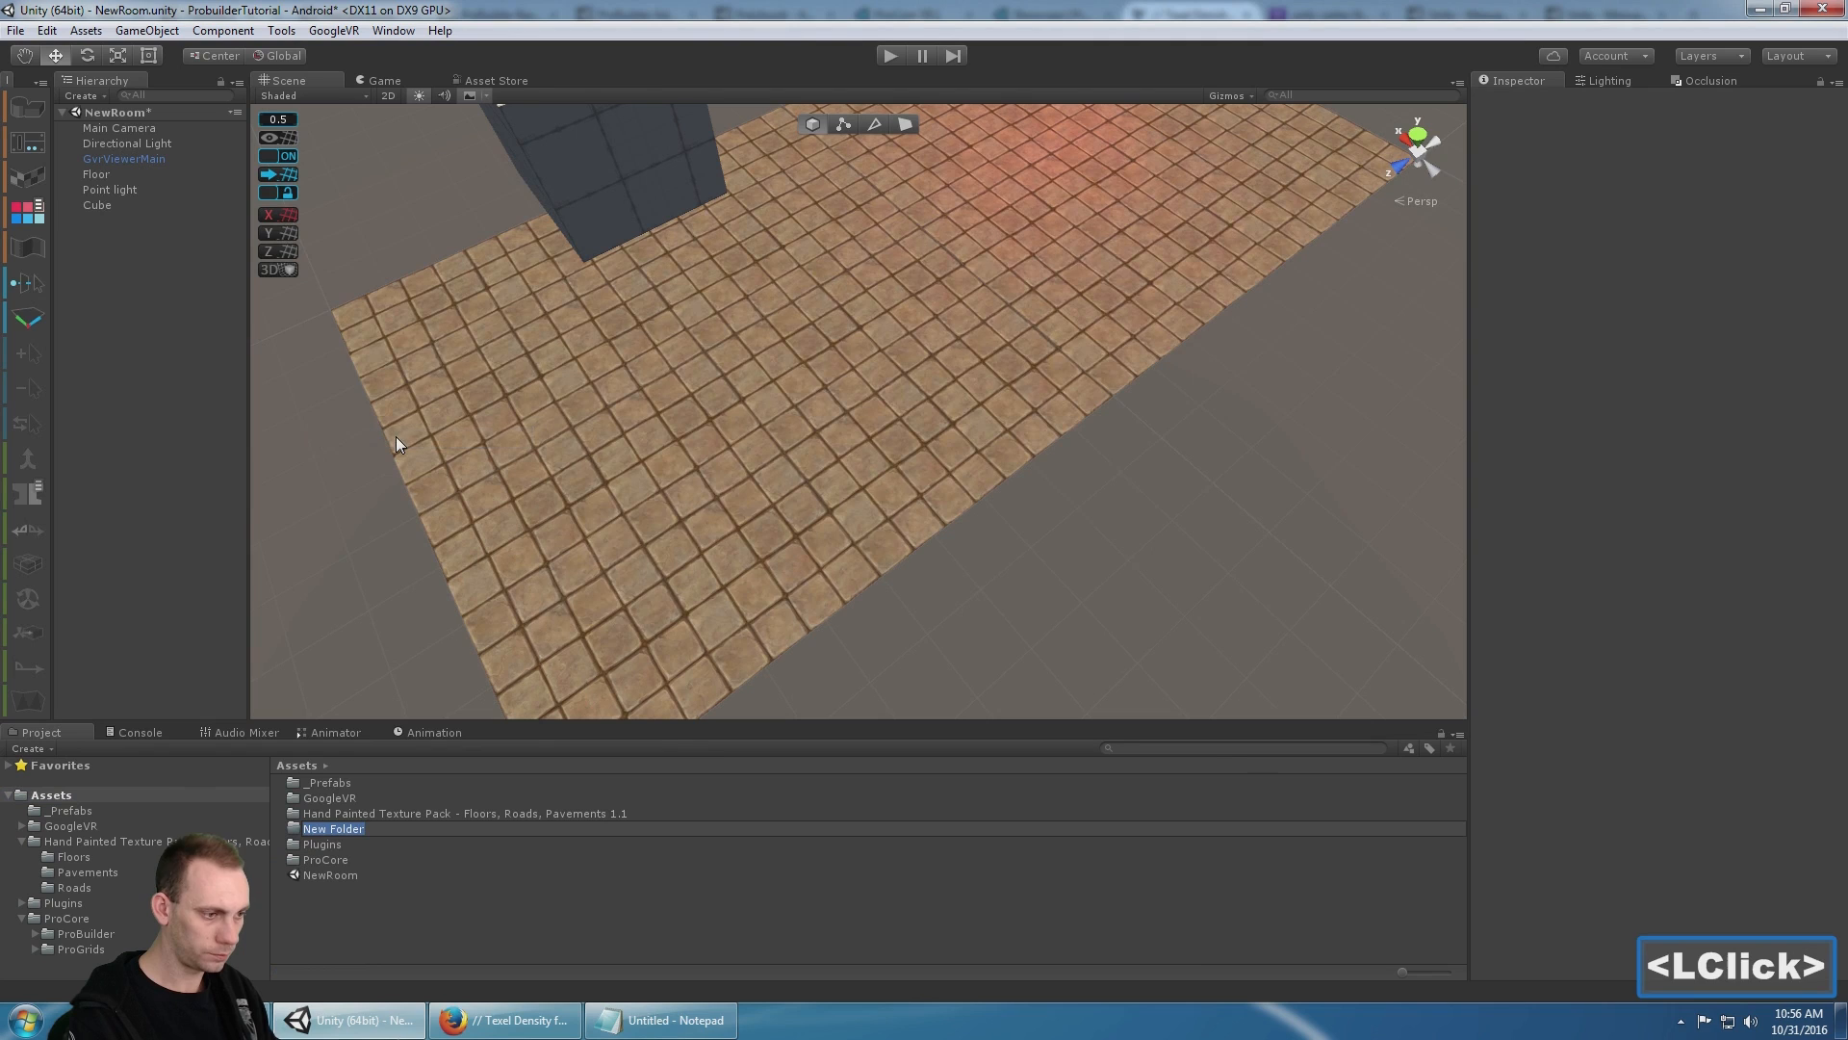
type("_nm")
key("BackSpace")
key("BackSpace")
type("Materials")
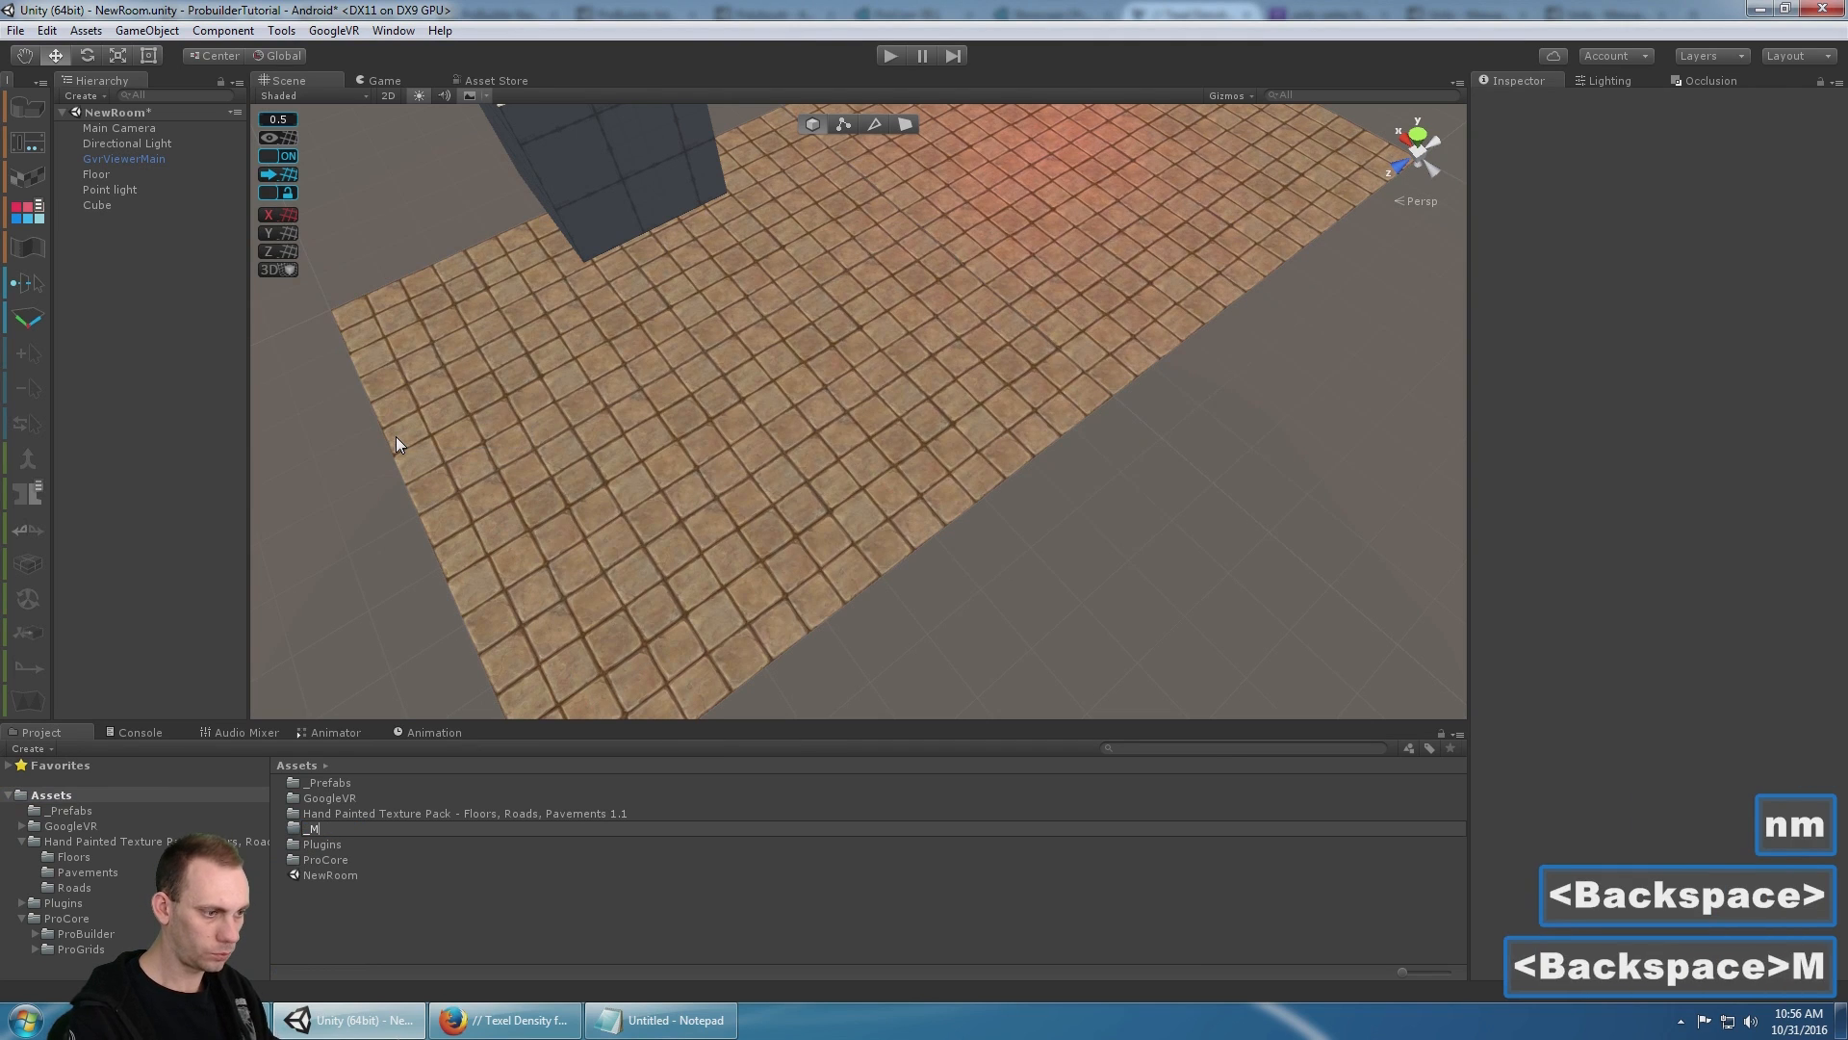
key("Return")
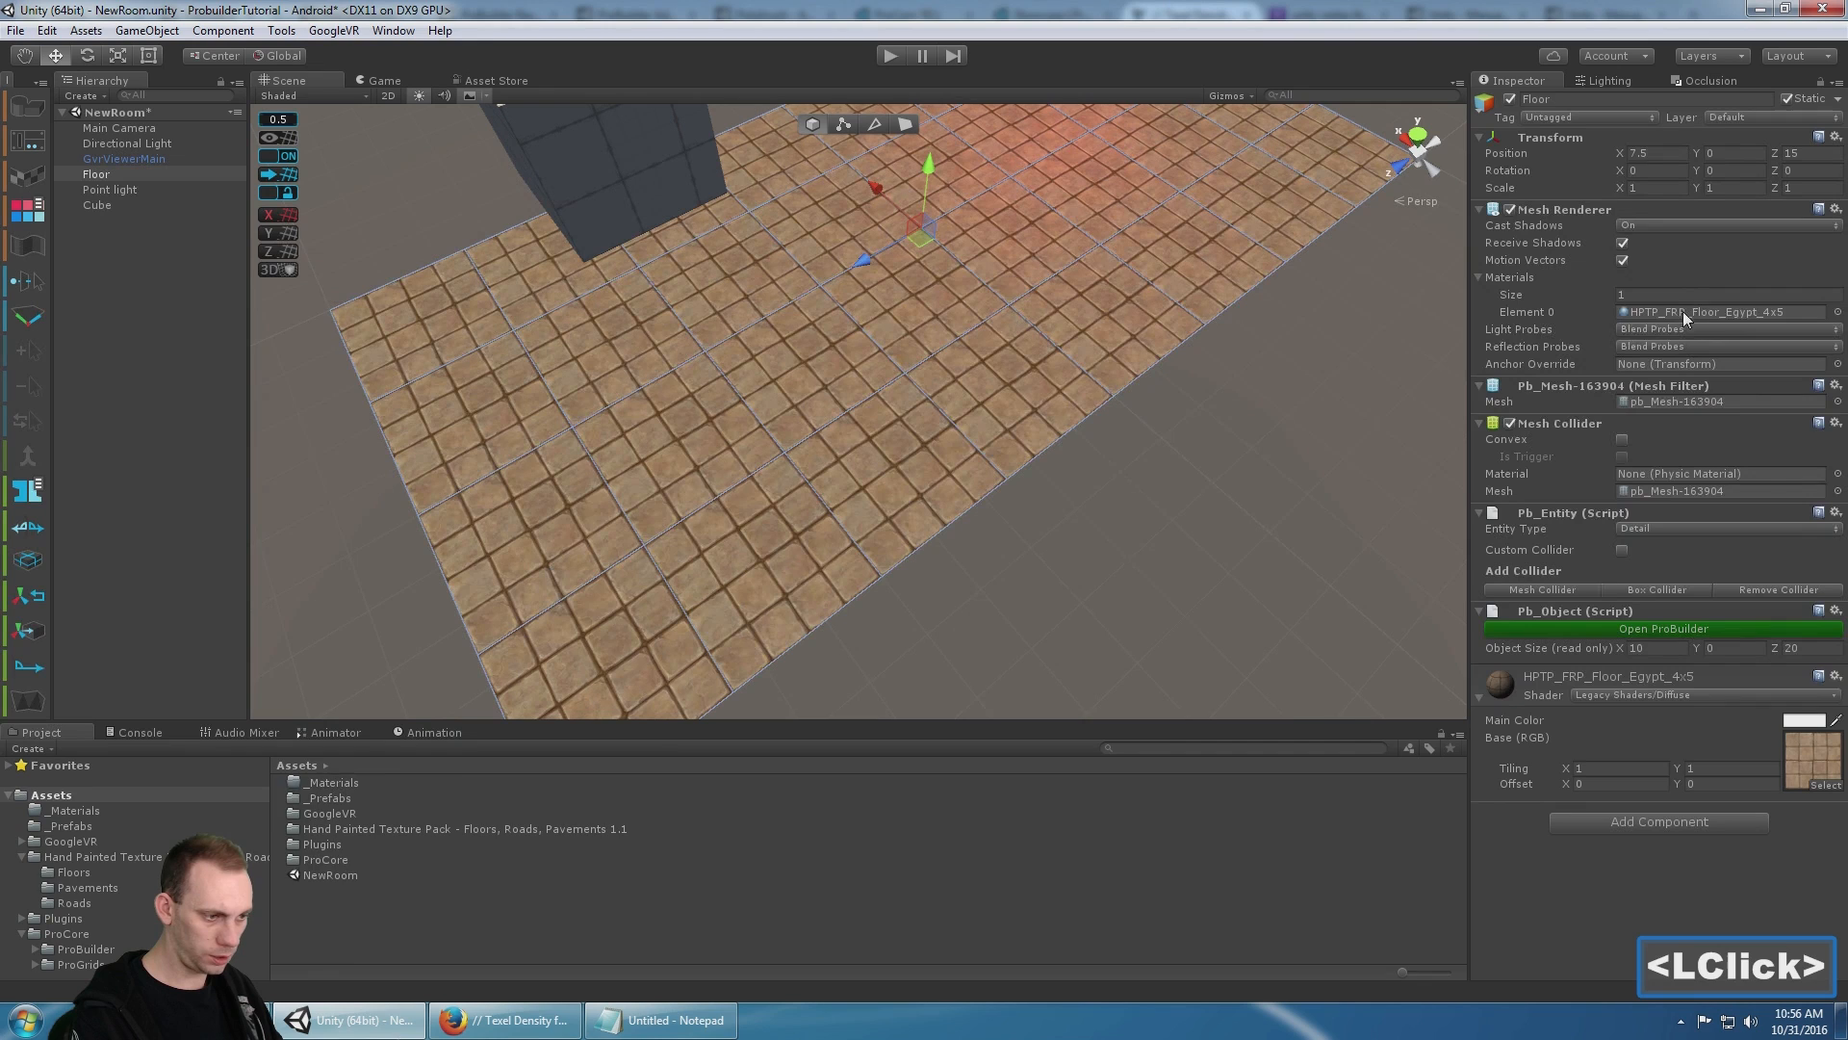
- Move the HPTP_FRP_Floor_Egypt_4x5 and HPTP_FRP_Floor_Egypt_4x4 materials from the Floors folder into _Materials
left_click(1683, 310)
left_click(338, 869)
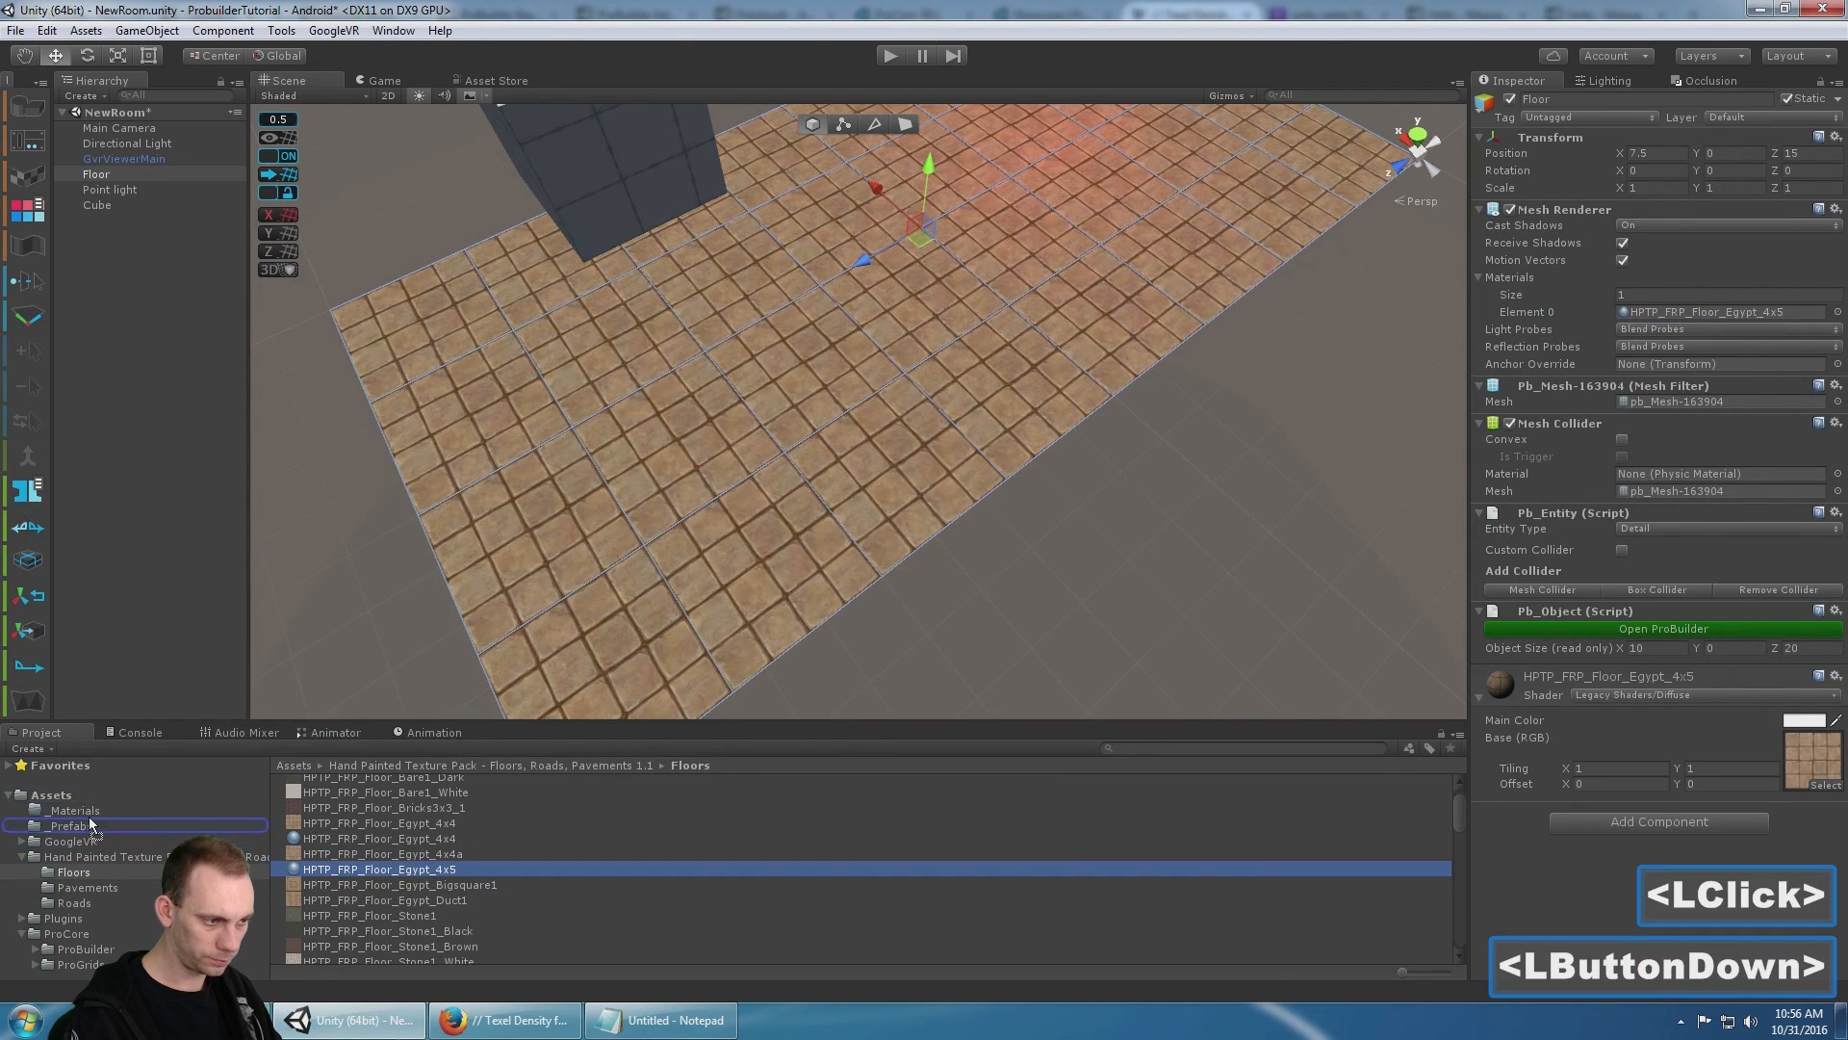
left_click_drag(89, 810, 88, 811)
left_click_drag(384, 838, 90, 808)
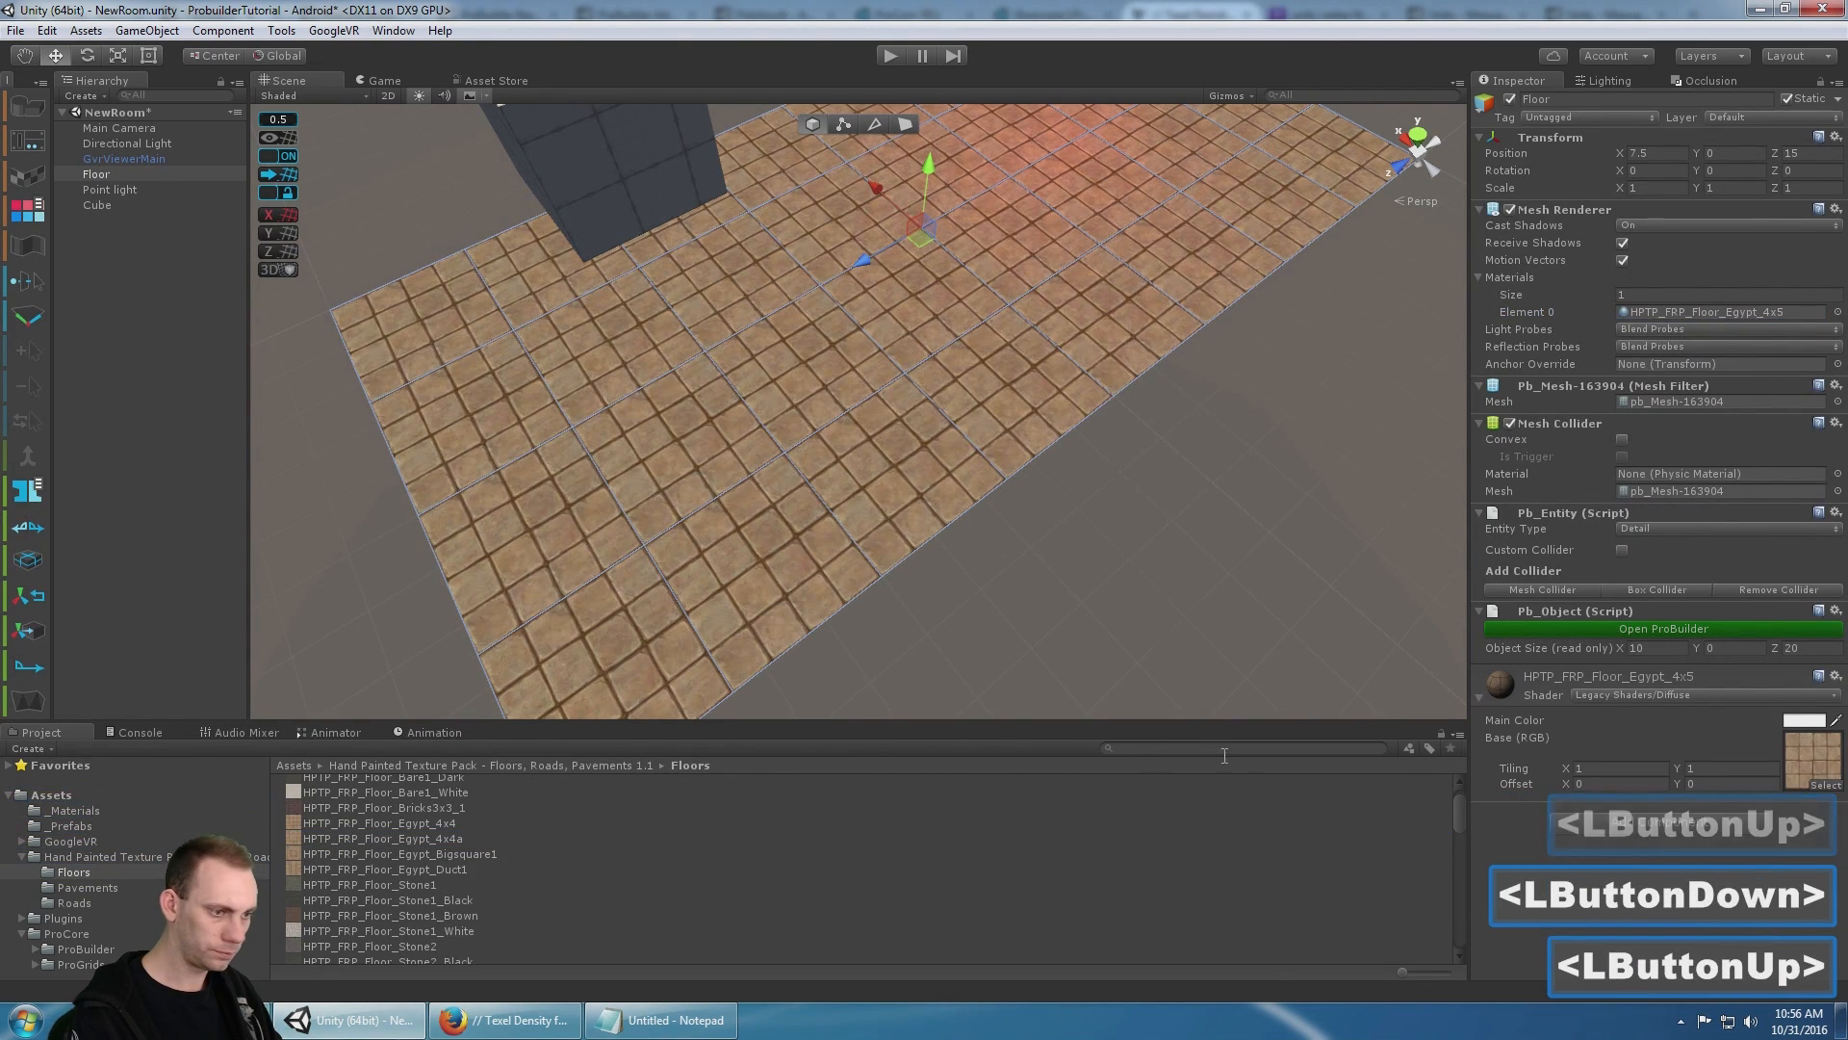
- Set the shader of both Egypt floor materials in the _Materials folder to Mobile/VertexLit
left_click(87, 810)
left_click(415, 794)
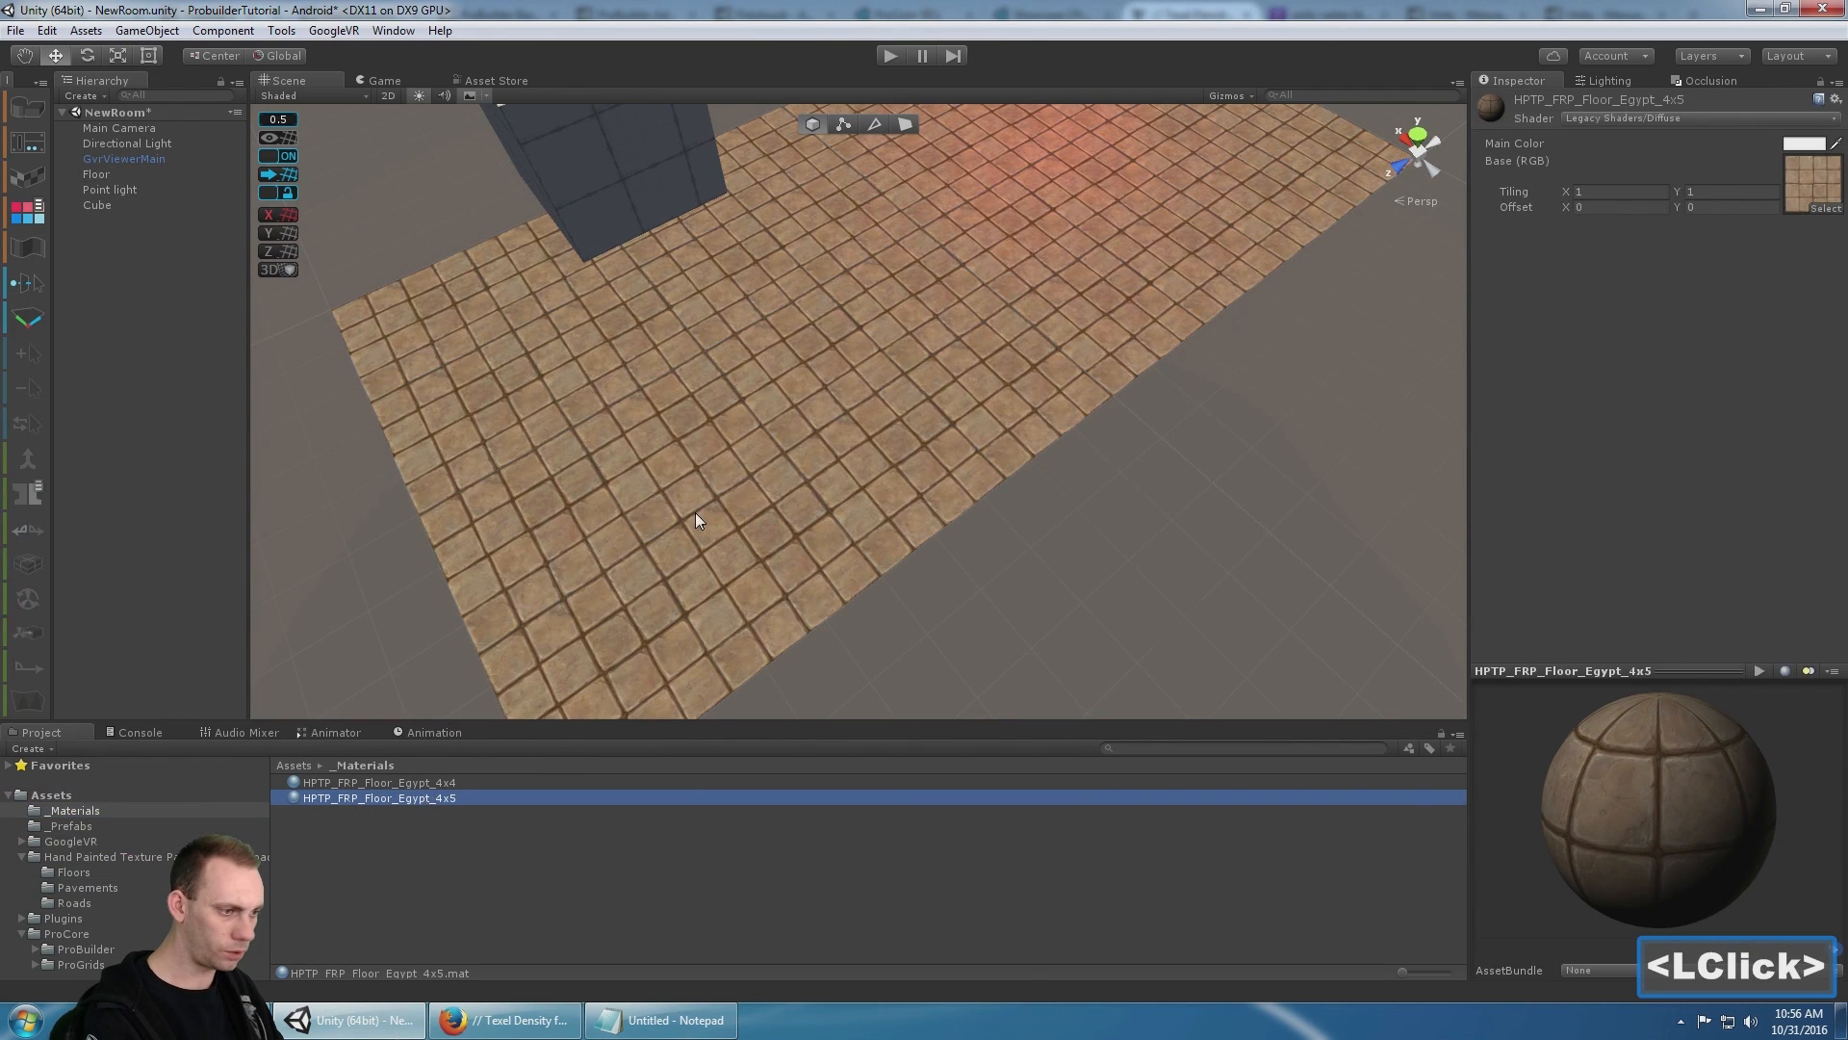
left_click(695, 516)
left_click(403, 787)
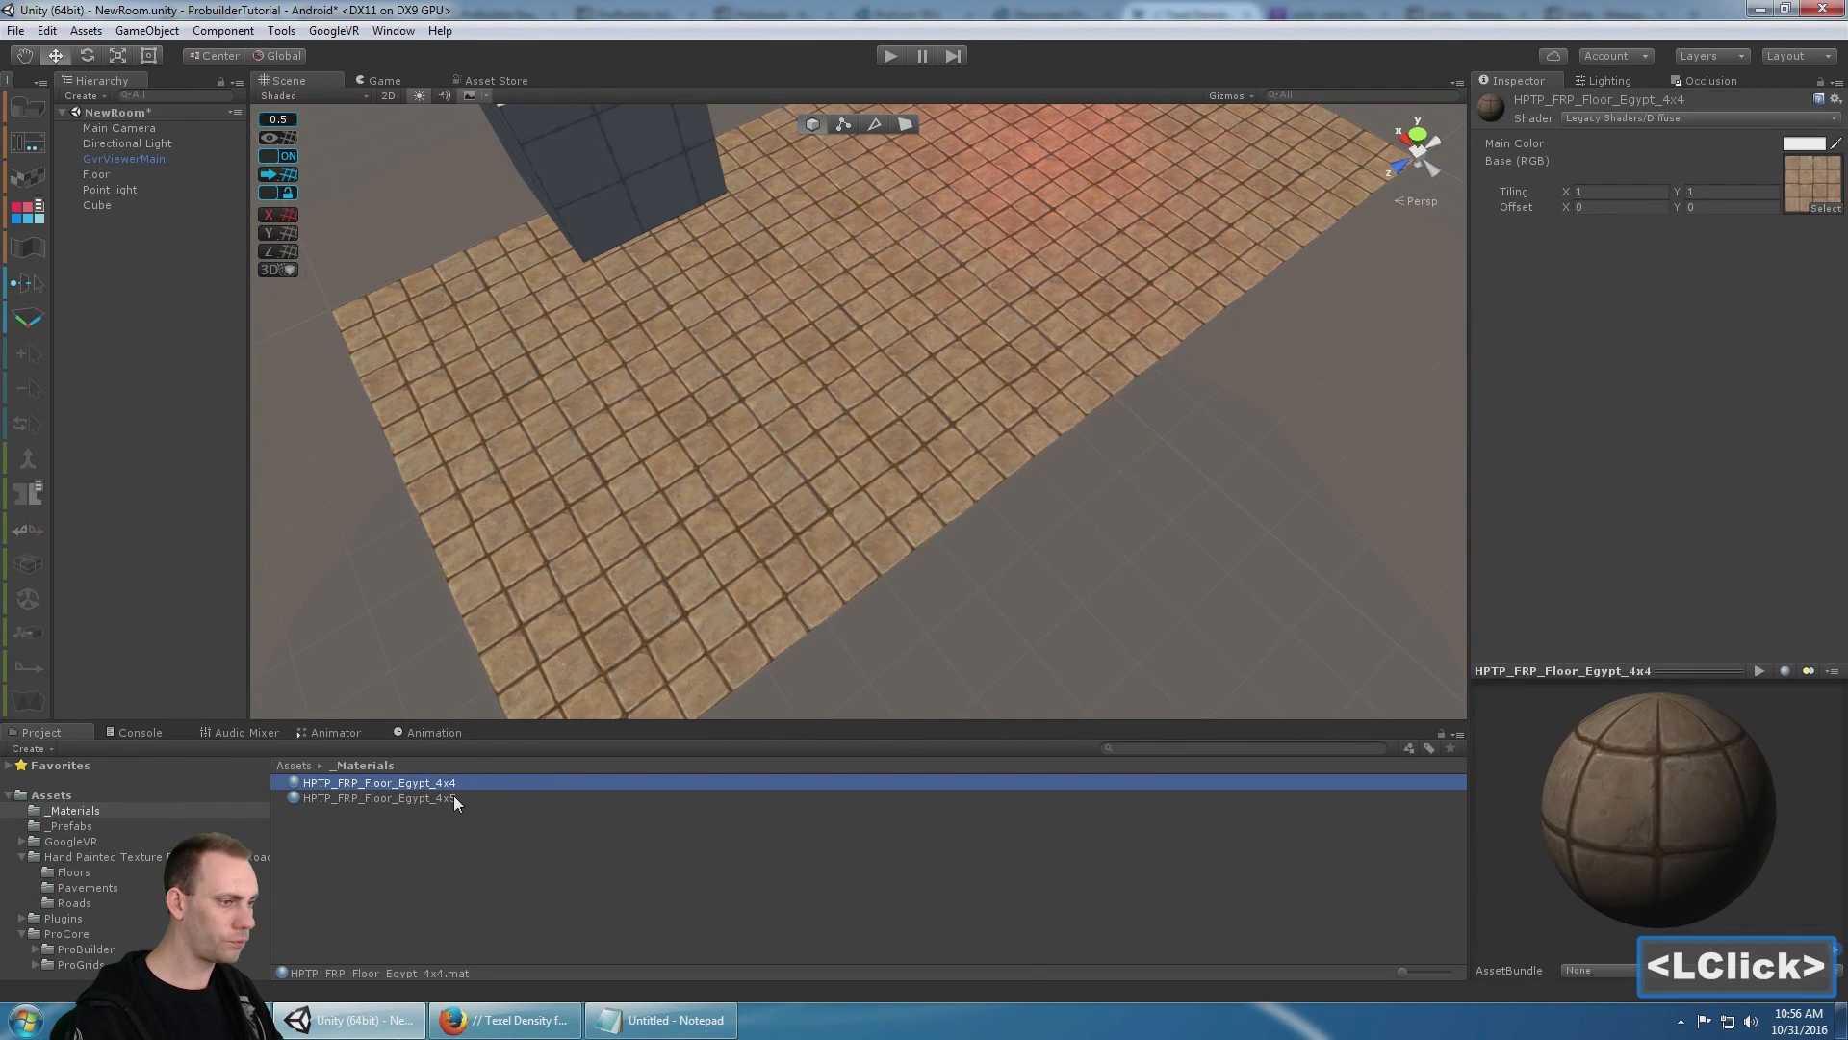
left_click(431, 795, "shift")
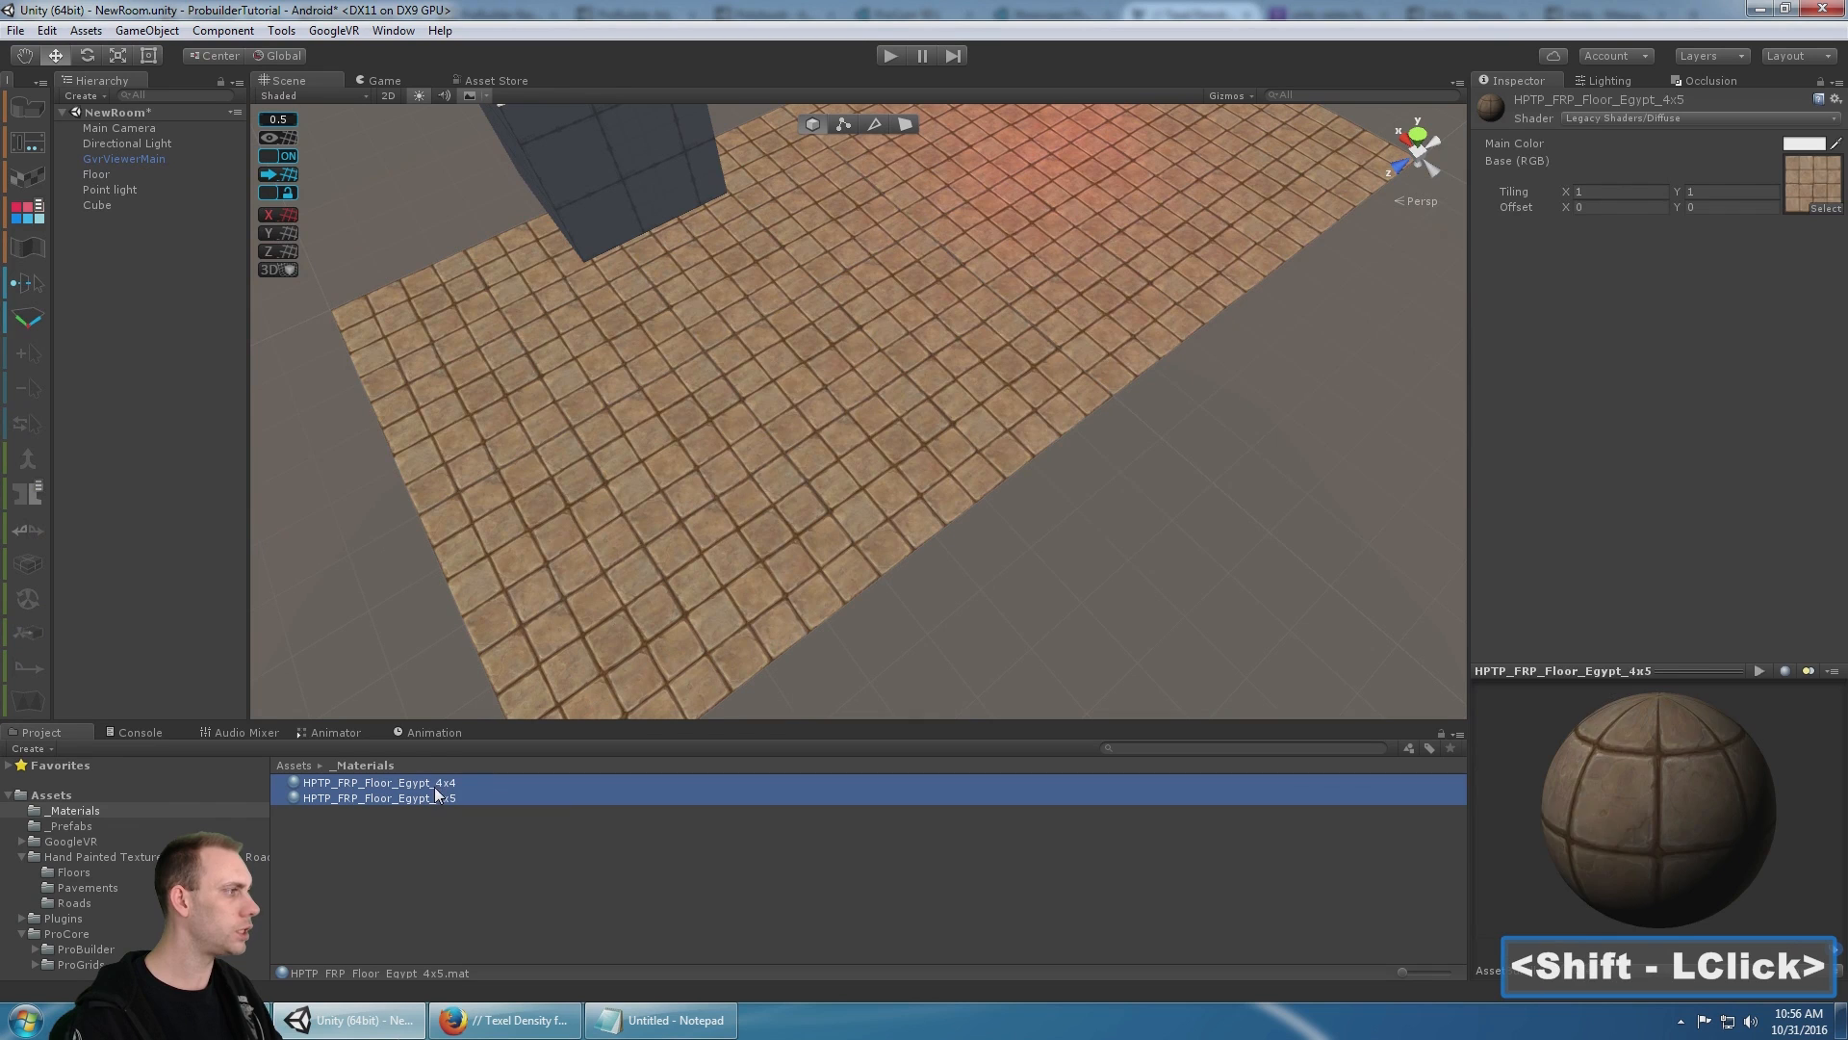
left_click(1646, 118)
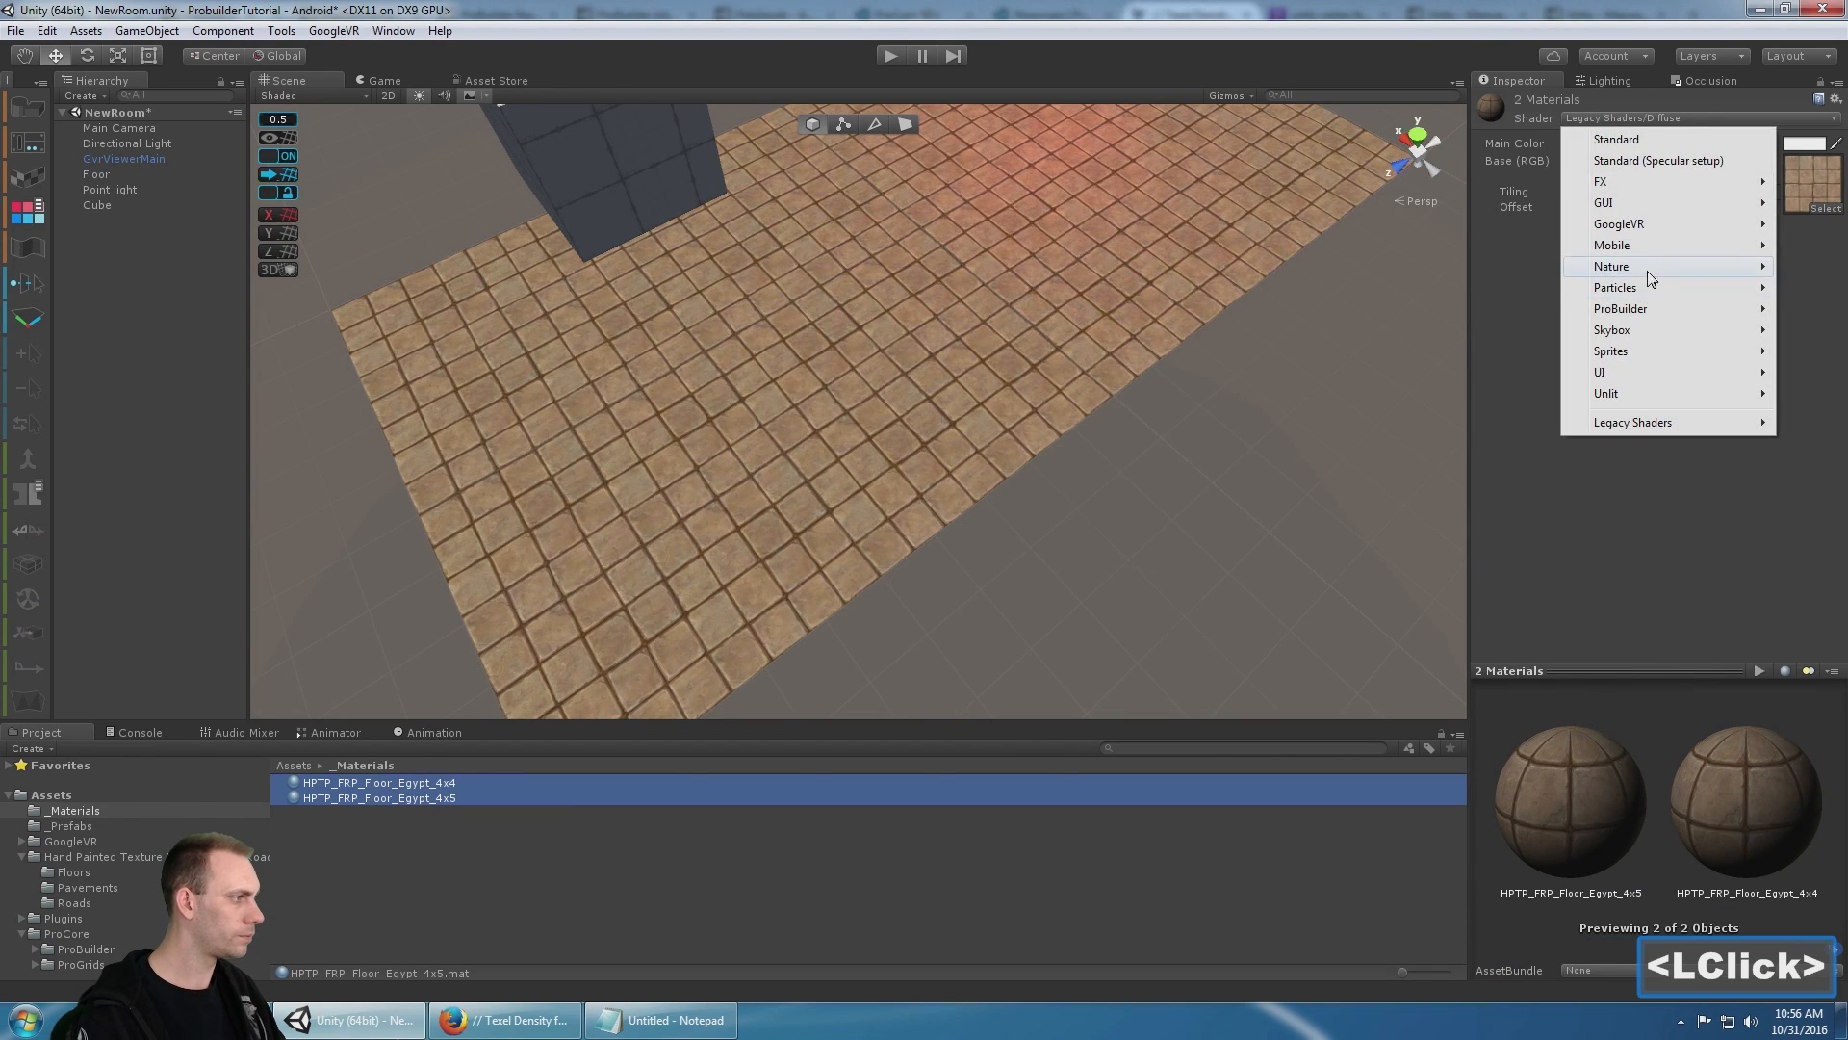
mouse_move(1652, 246)
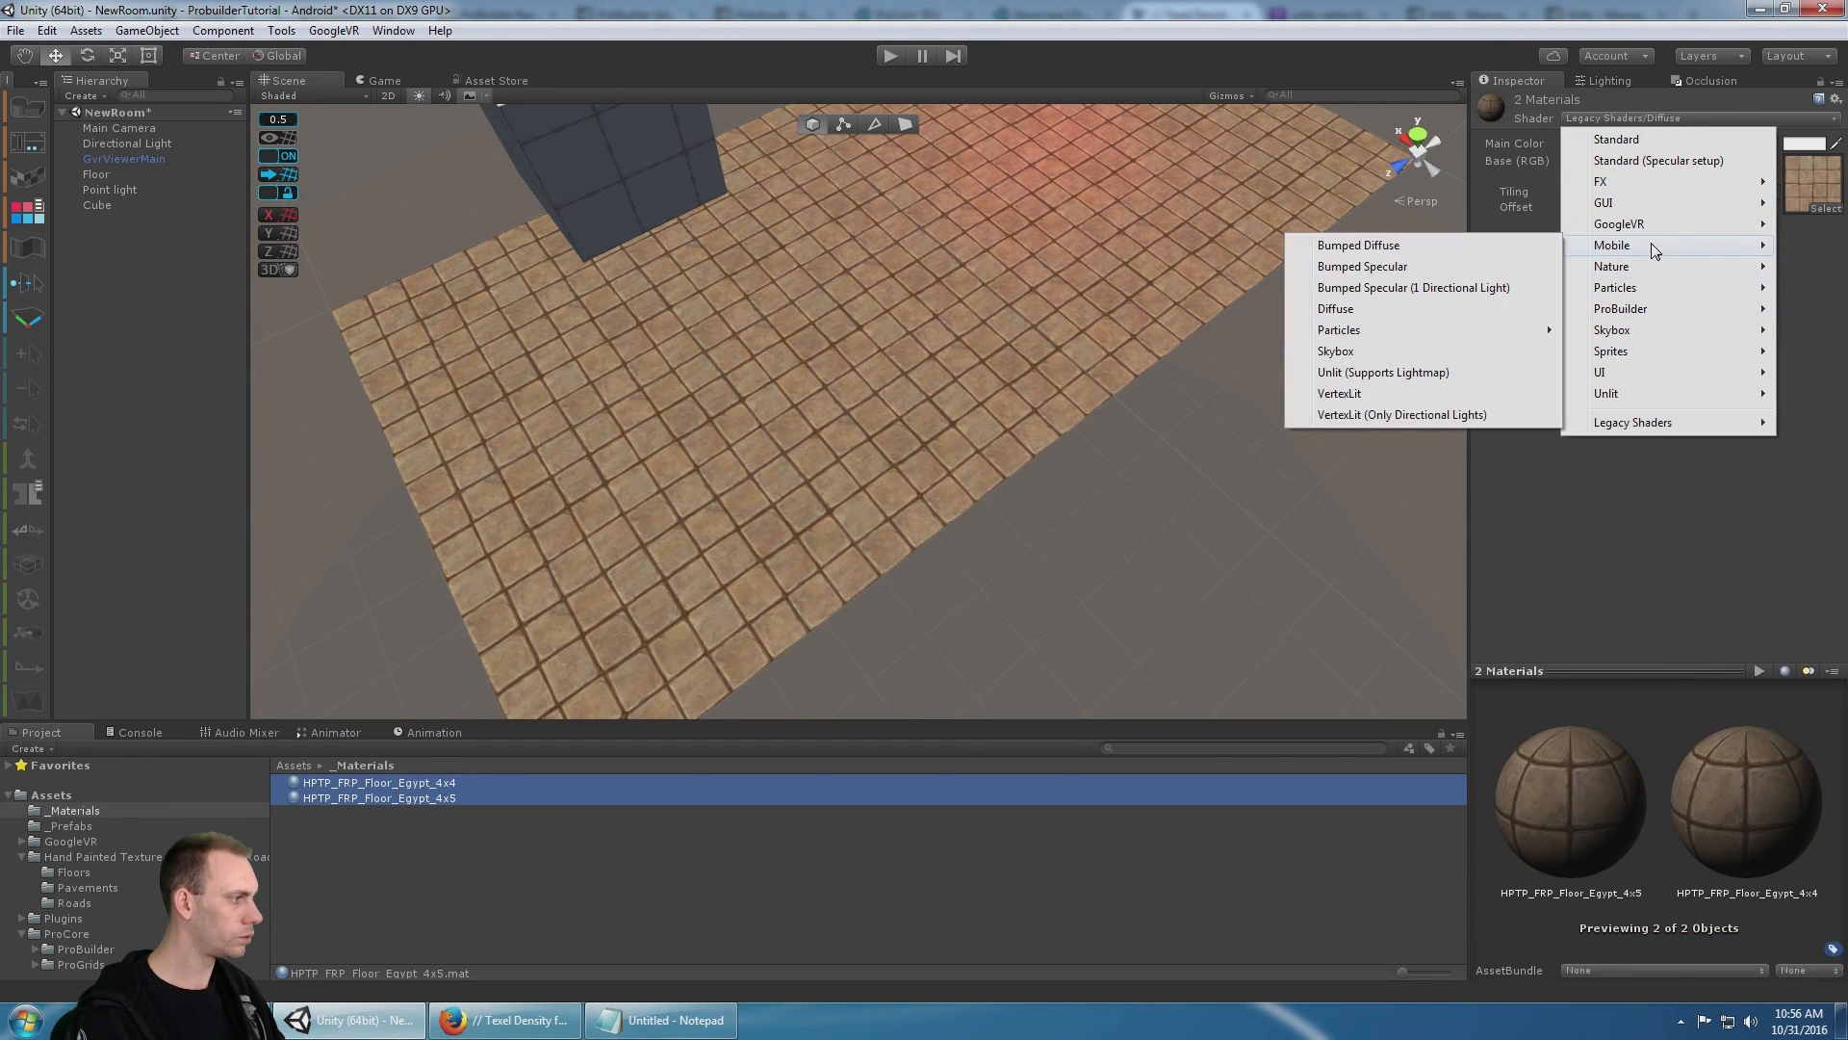
left_click(1384, 400)
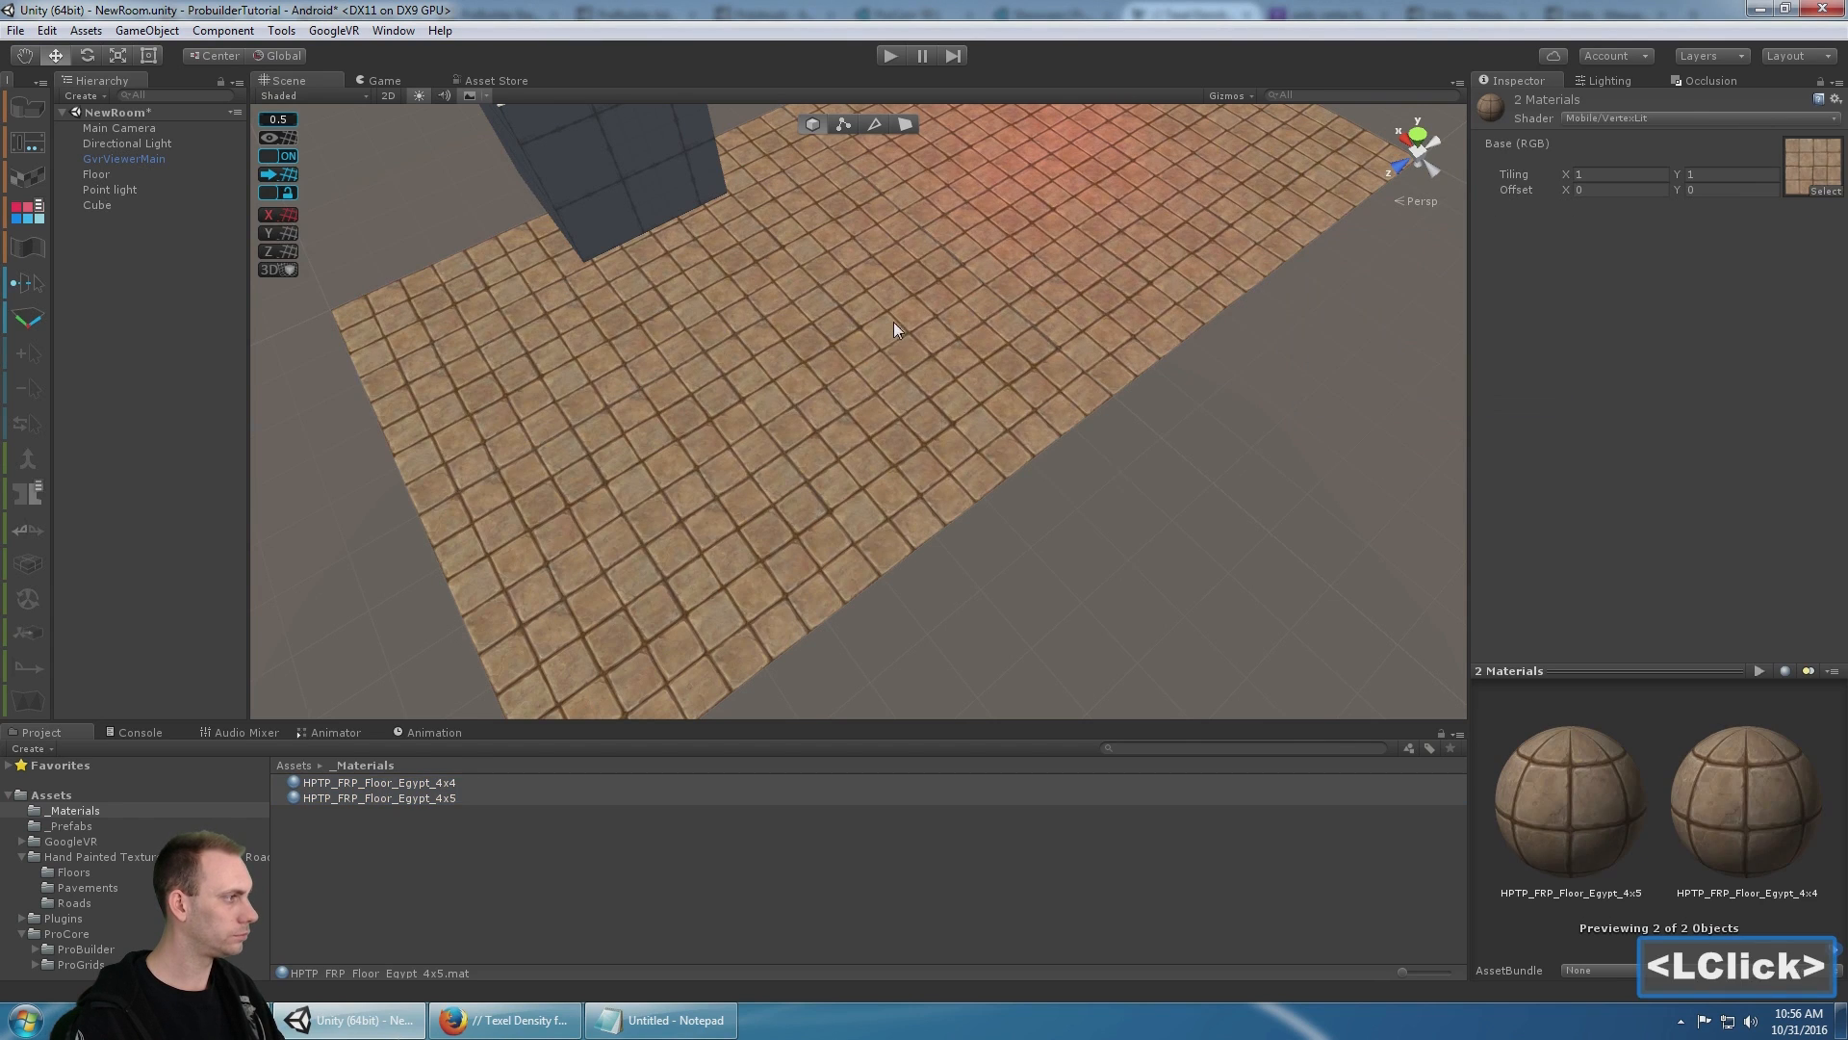
- Check the floor's appearance with the changed shader and save the scene
scroll(894, 321, "up", 1)
scroll(893, 322, "down", 1)
middle_click_drag(924, 380, 973, 413)
scroll(973, 413, "down", 3)
left_click_drag(973, 413, 713, 277, "alt")
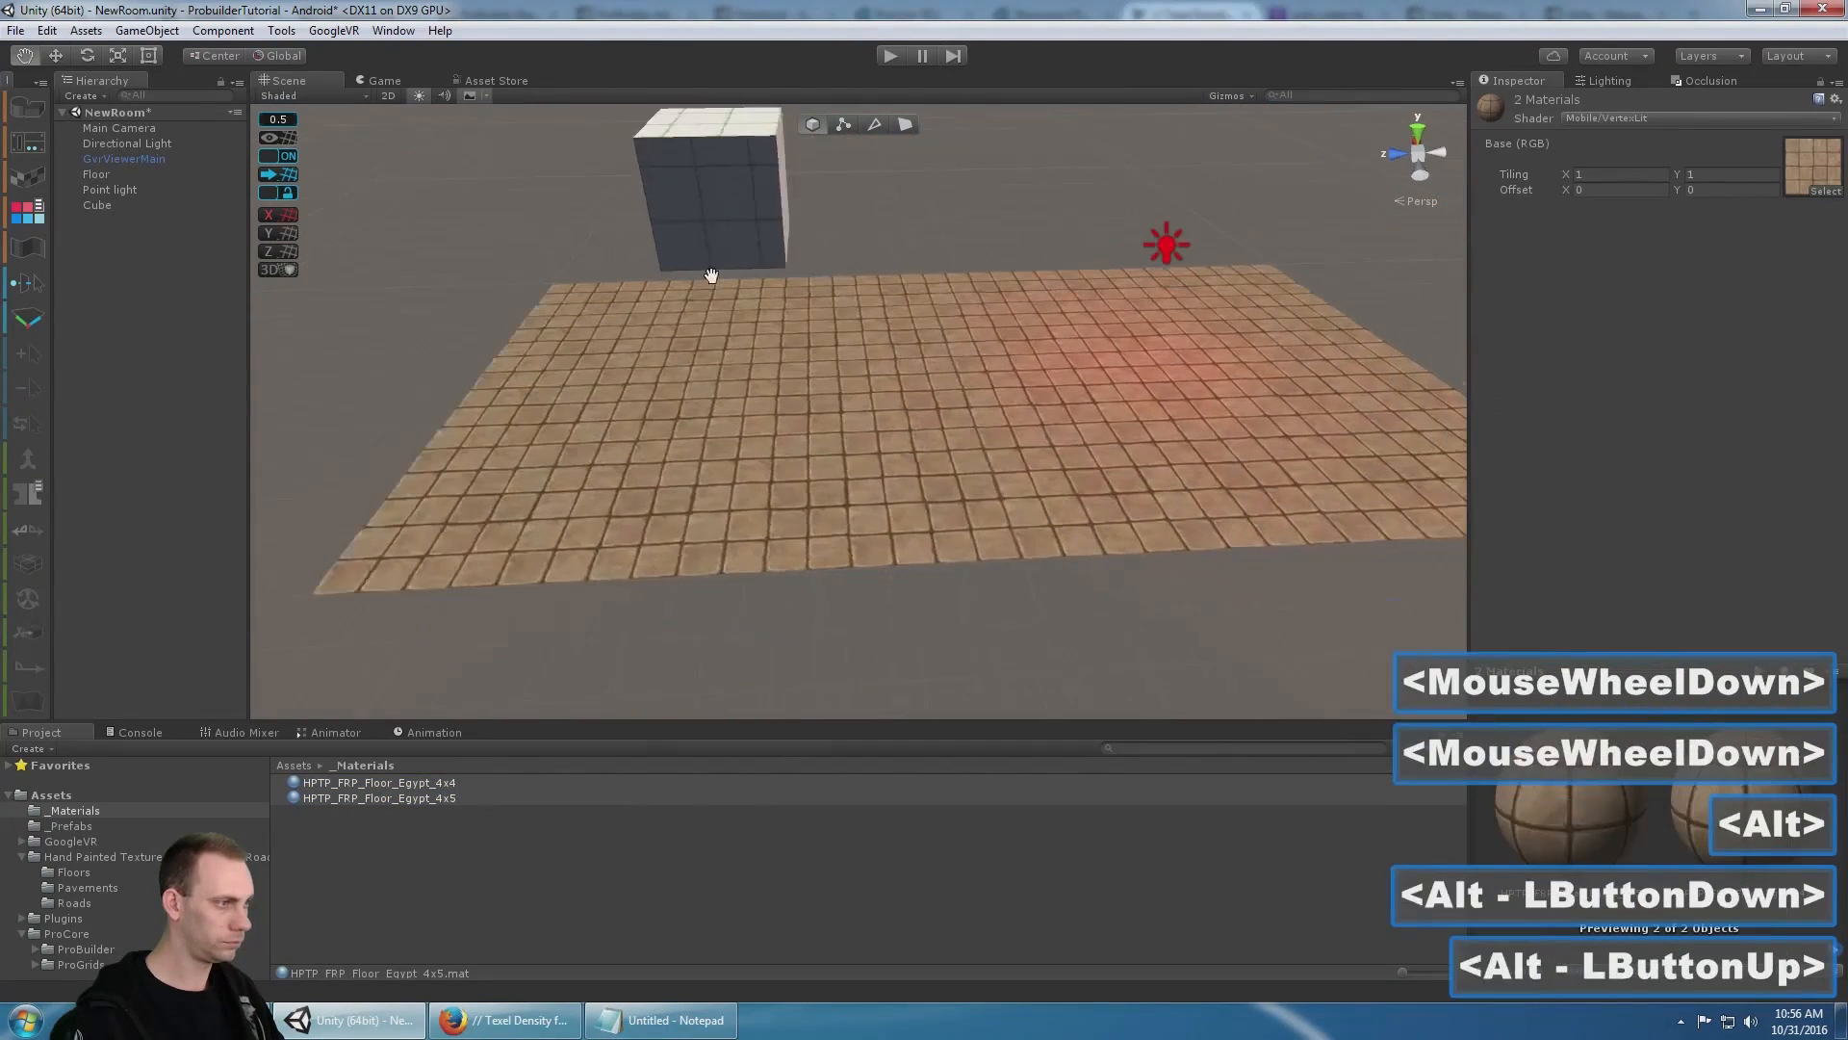
middle_click_drag(714, 276, 828, 335, "alt")
key("ctrl+s")
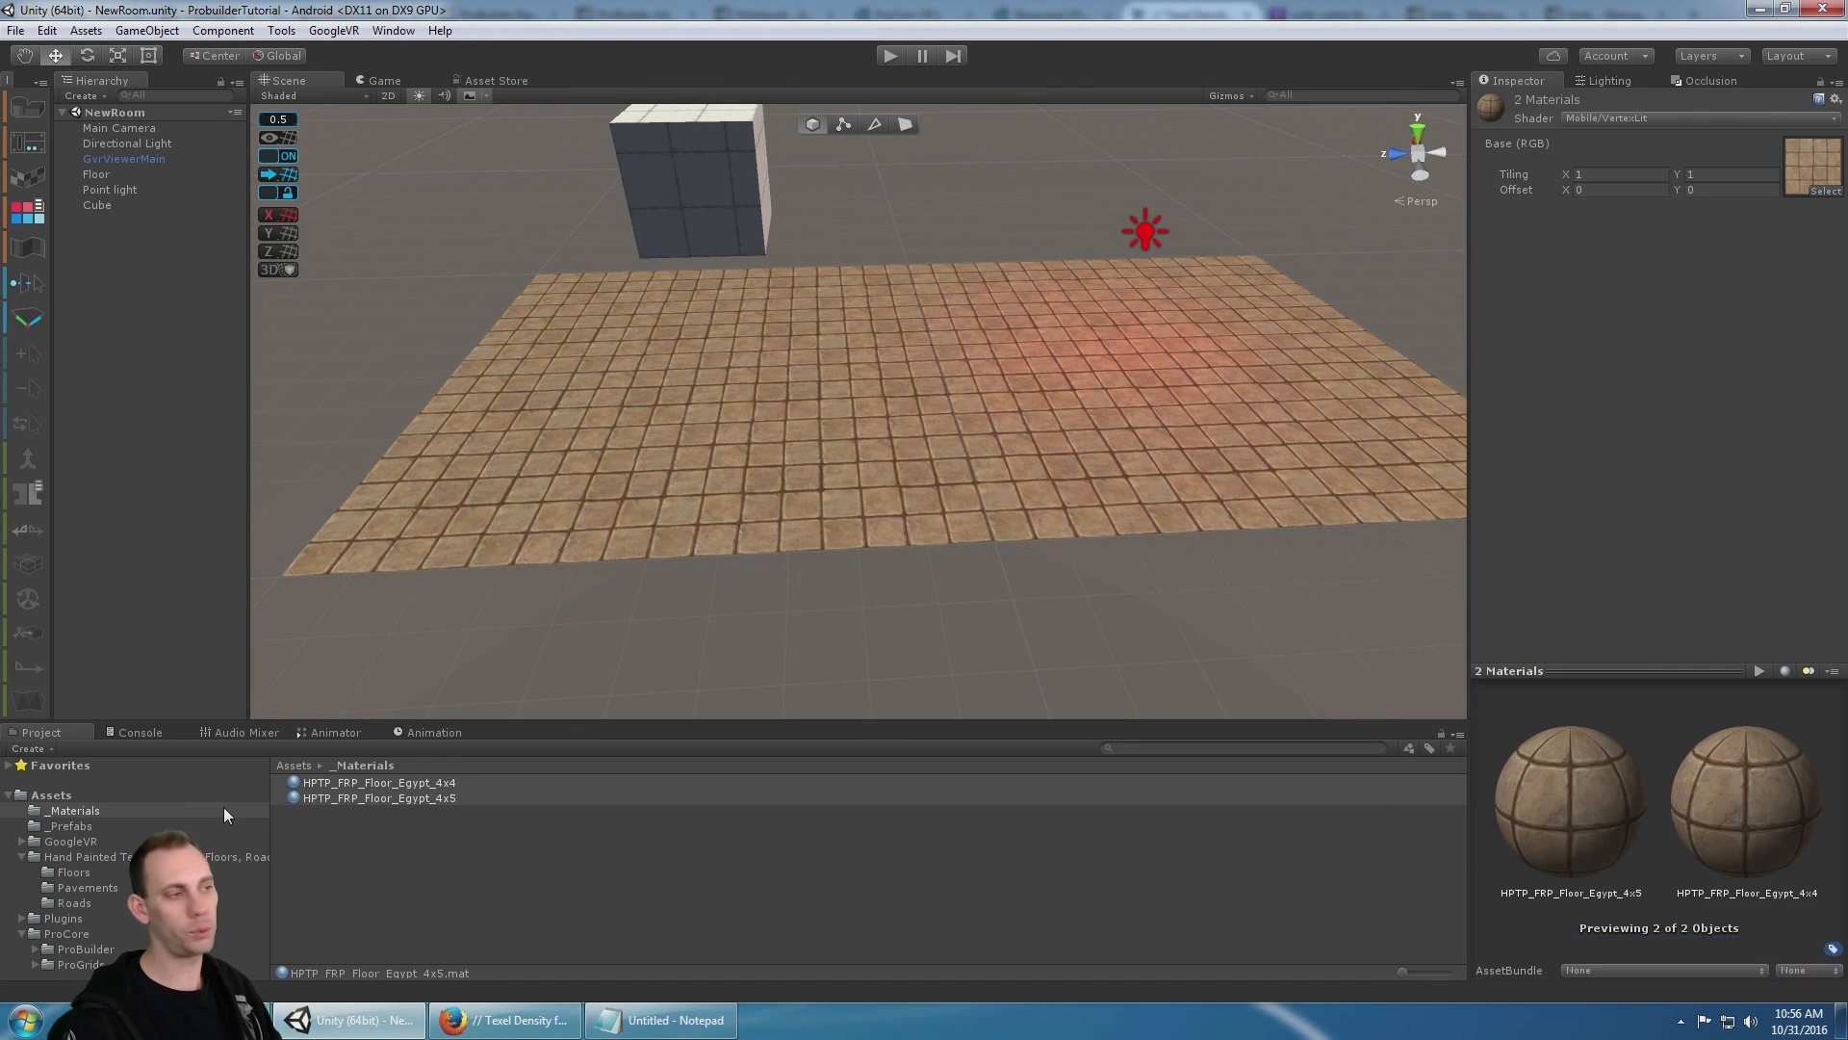
- Browse the Floors and Pavements textures of the Hand Painted Texture Pack for one to put on the cube
left_click(361, 800)
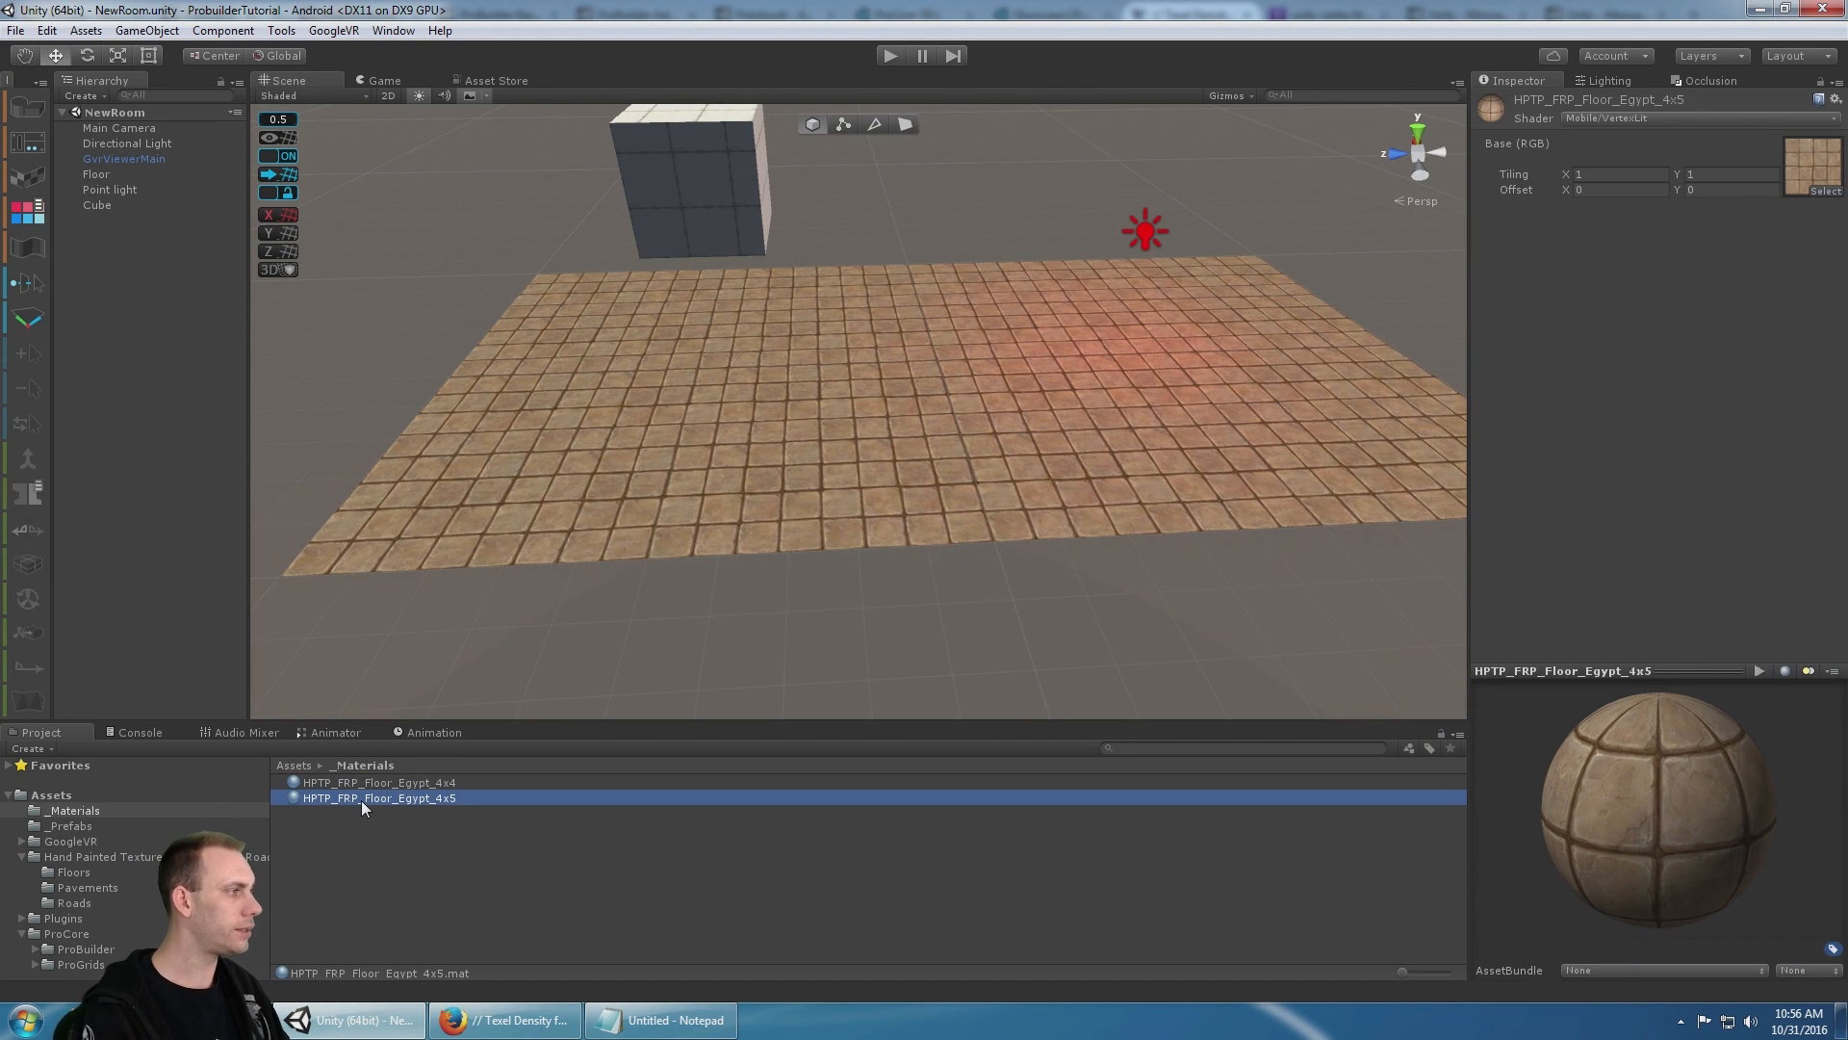
scroll(673, 330, "up", 4)
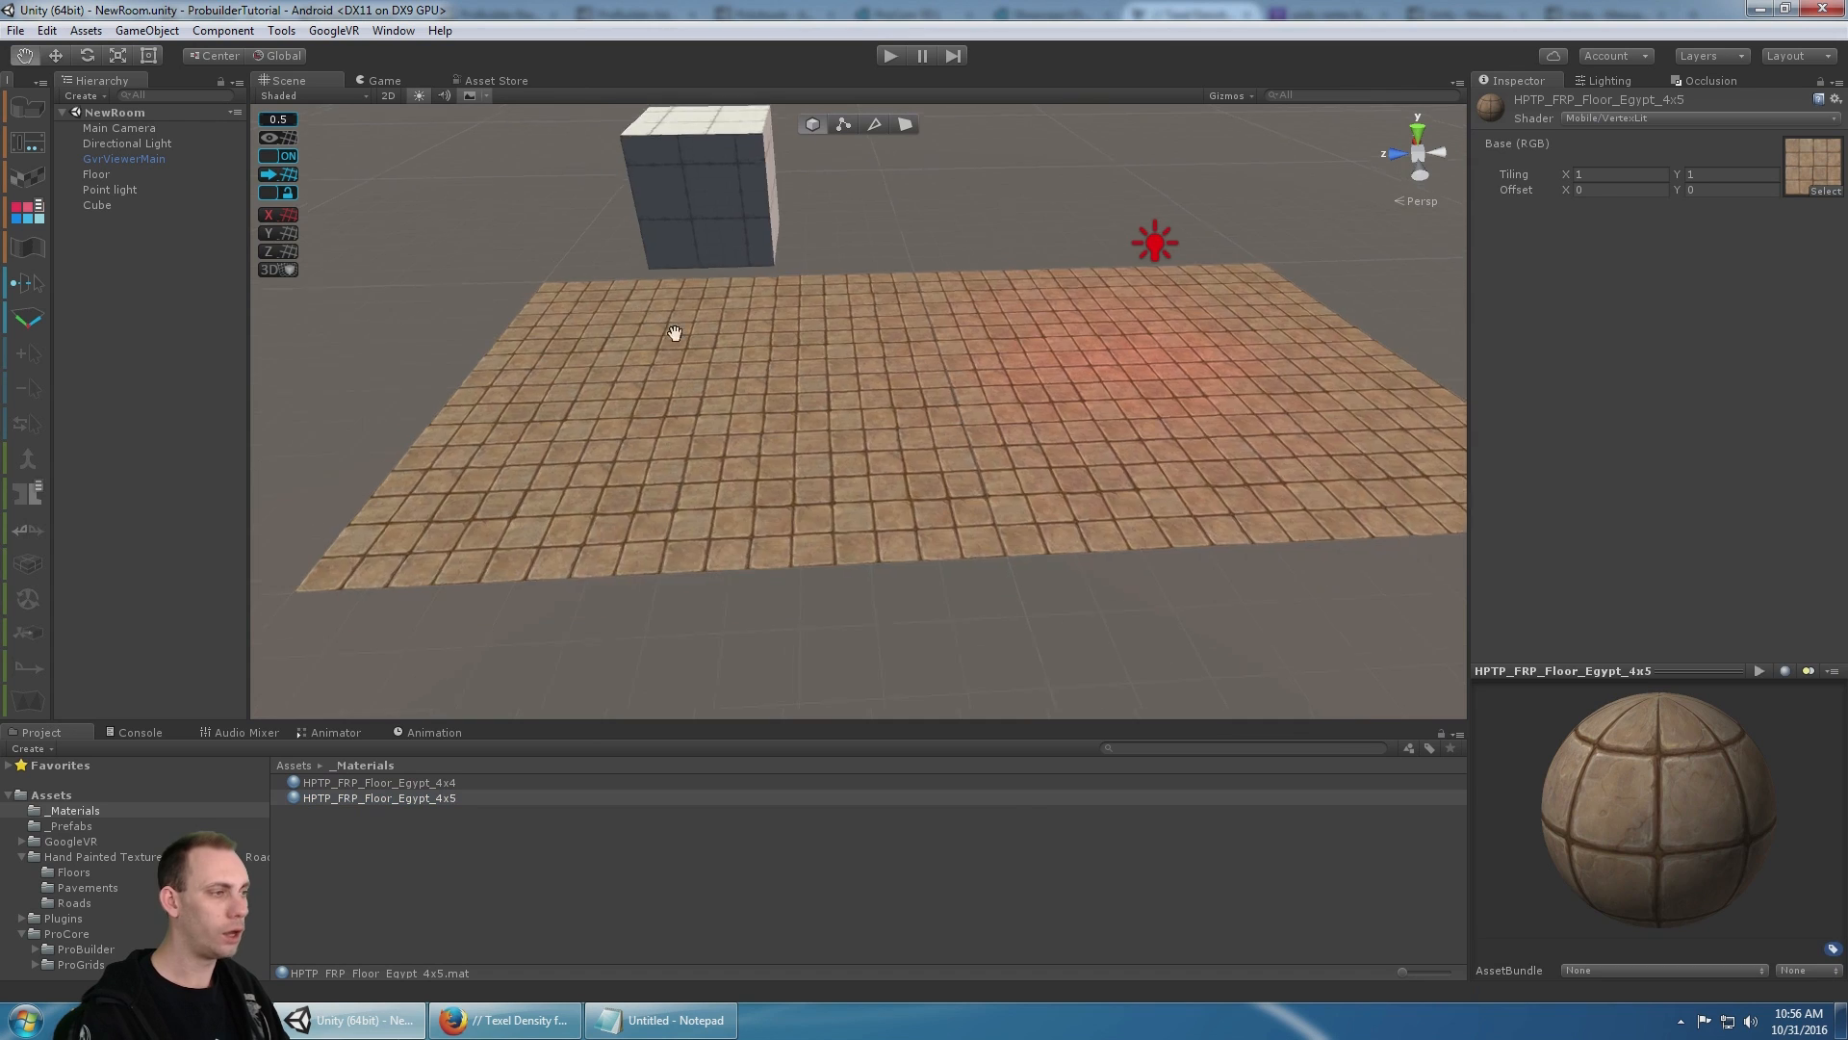
scroll(788, 367, "down", 1)
middle_click_drag(788, 366, 817, 325)
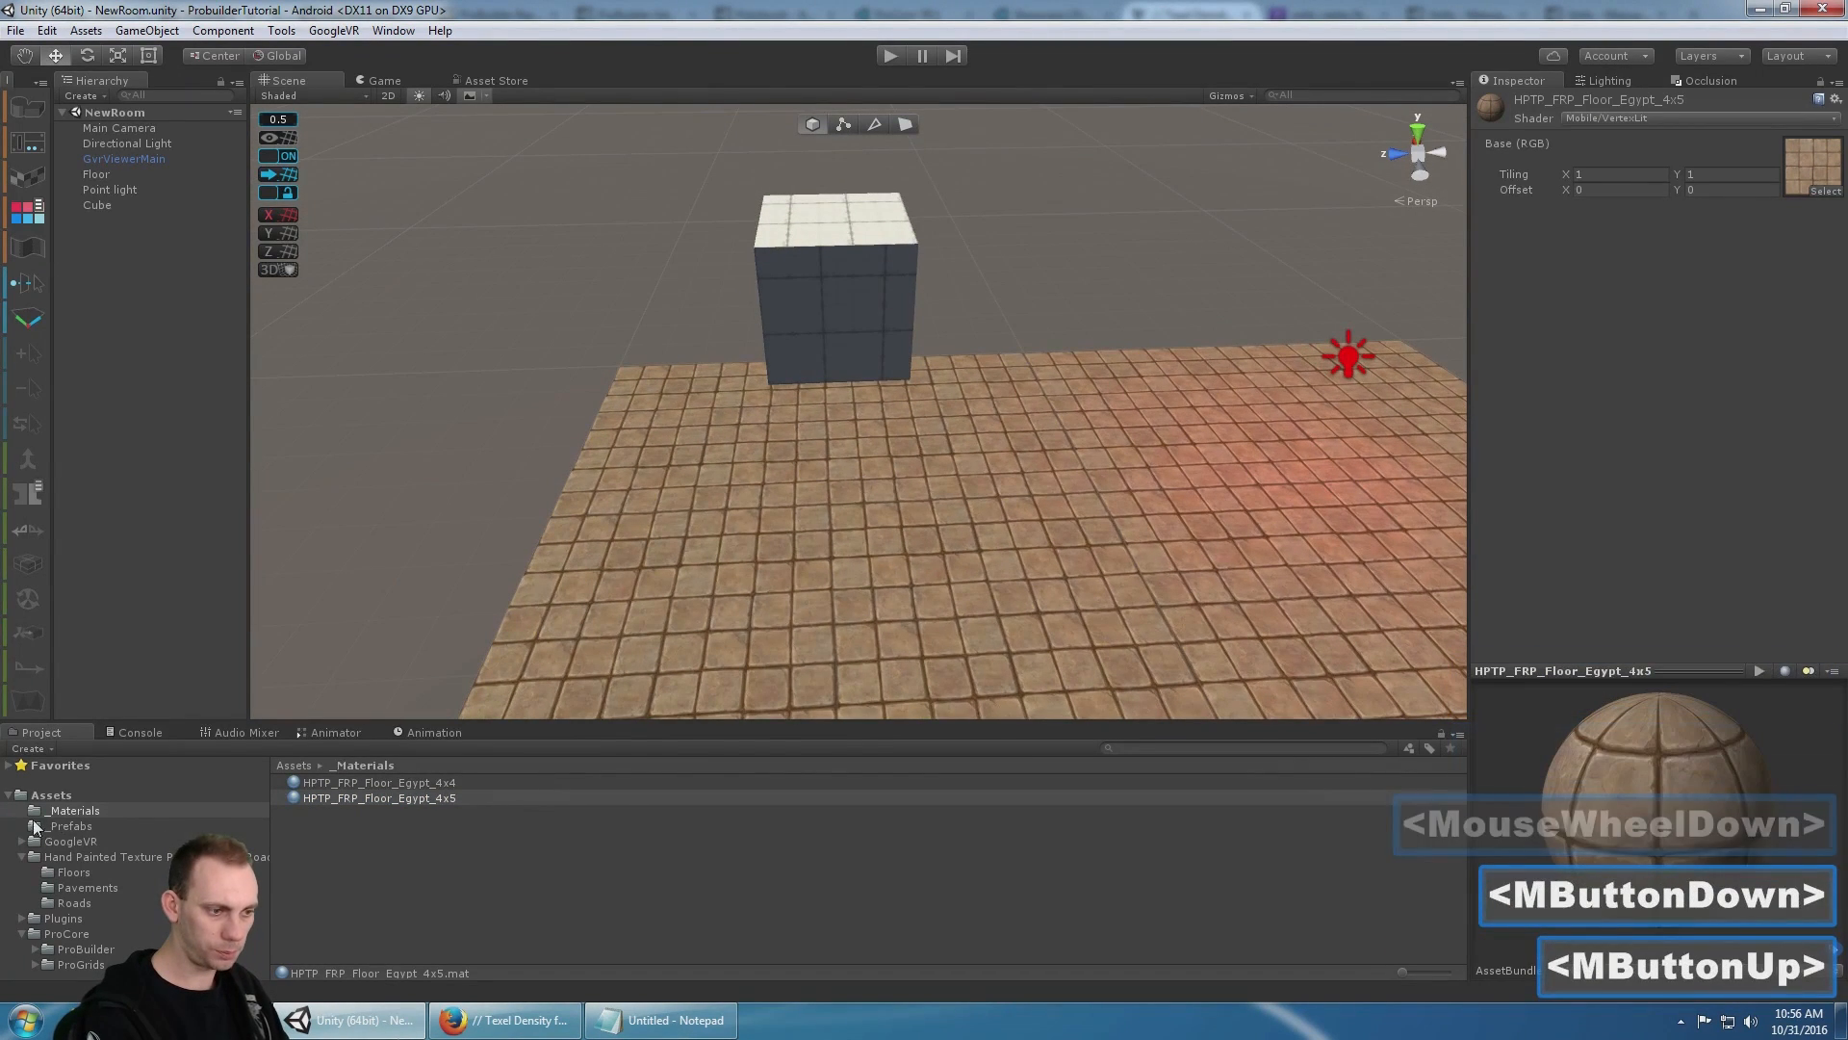
left_click(75, 871)
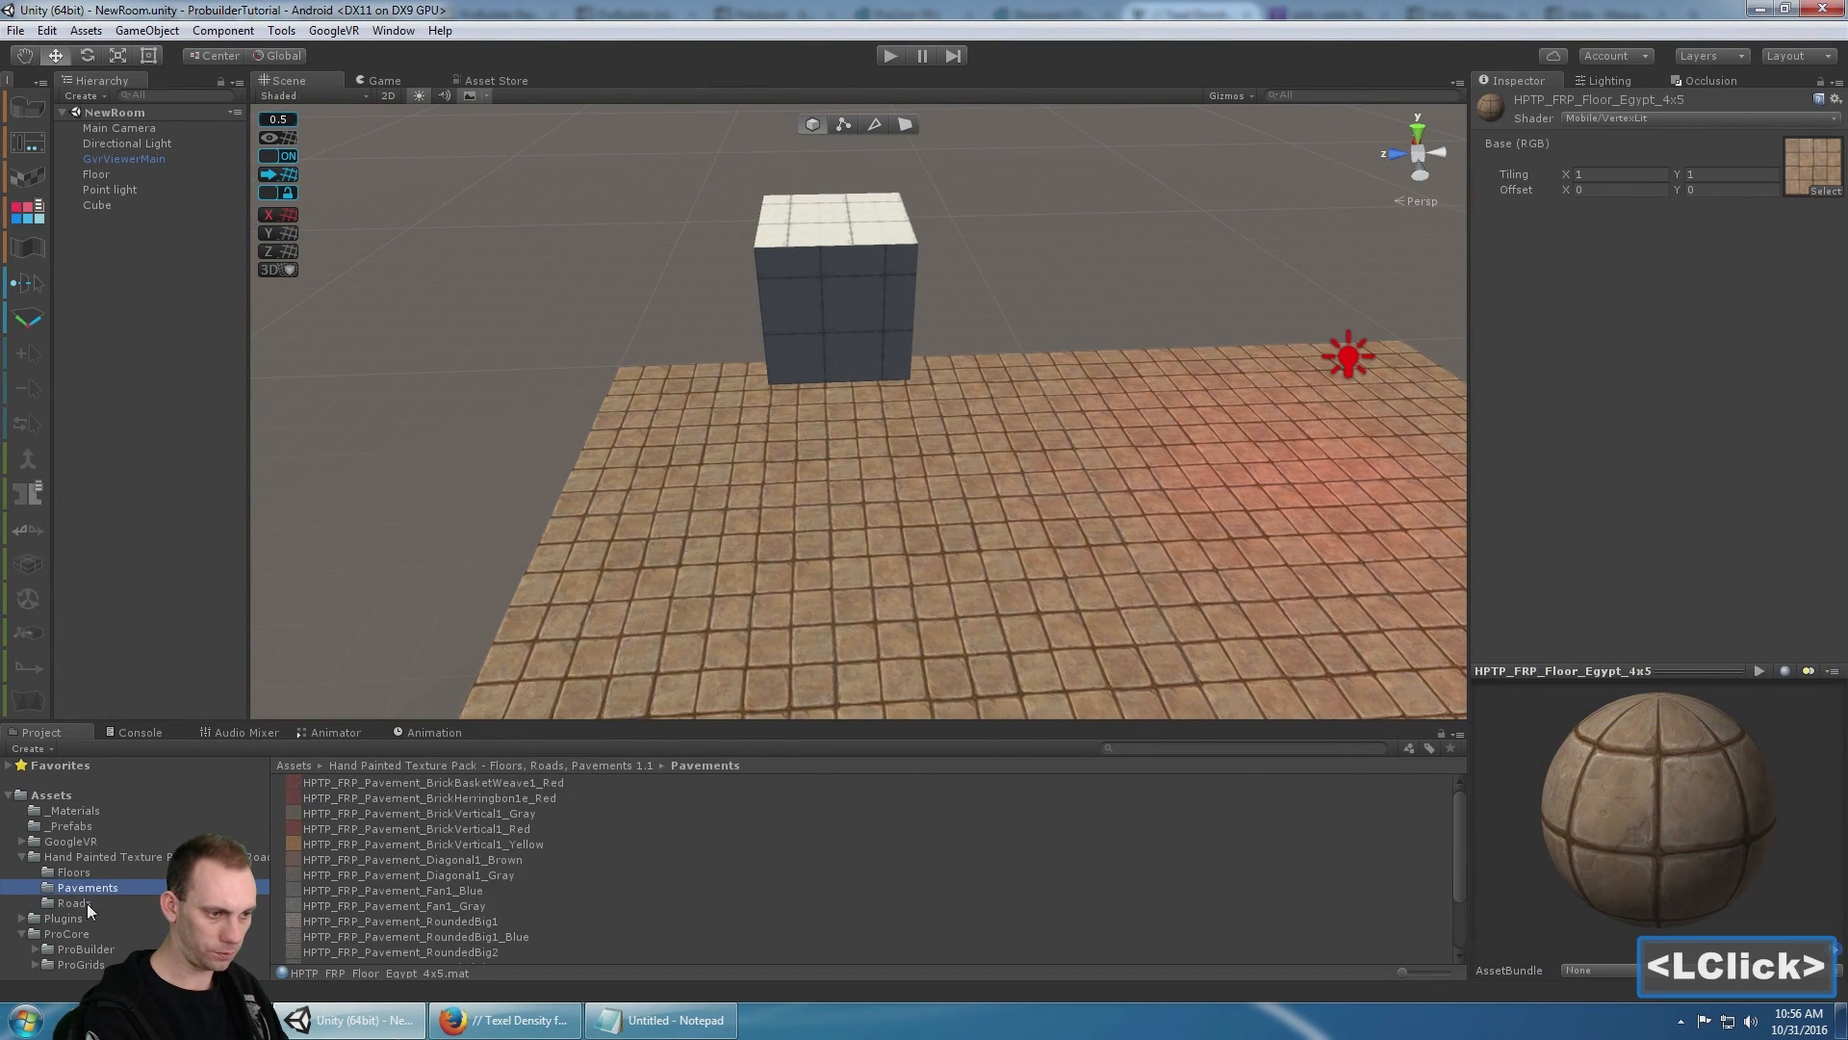
left_click(437, 828)
left_click(89, 889)
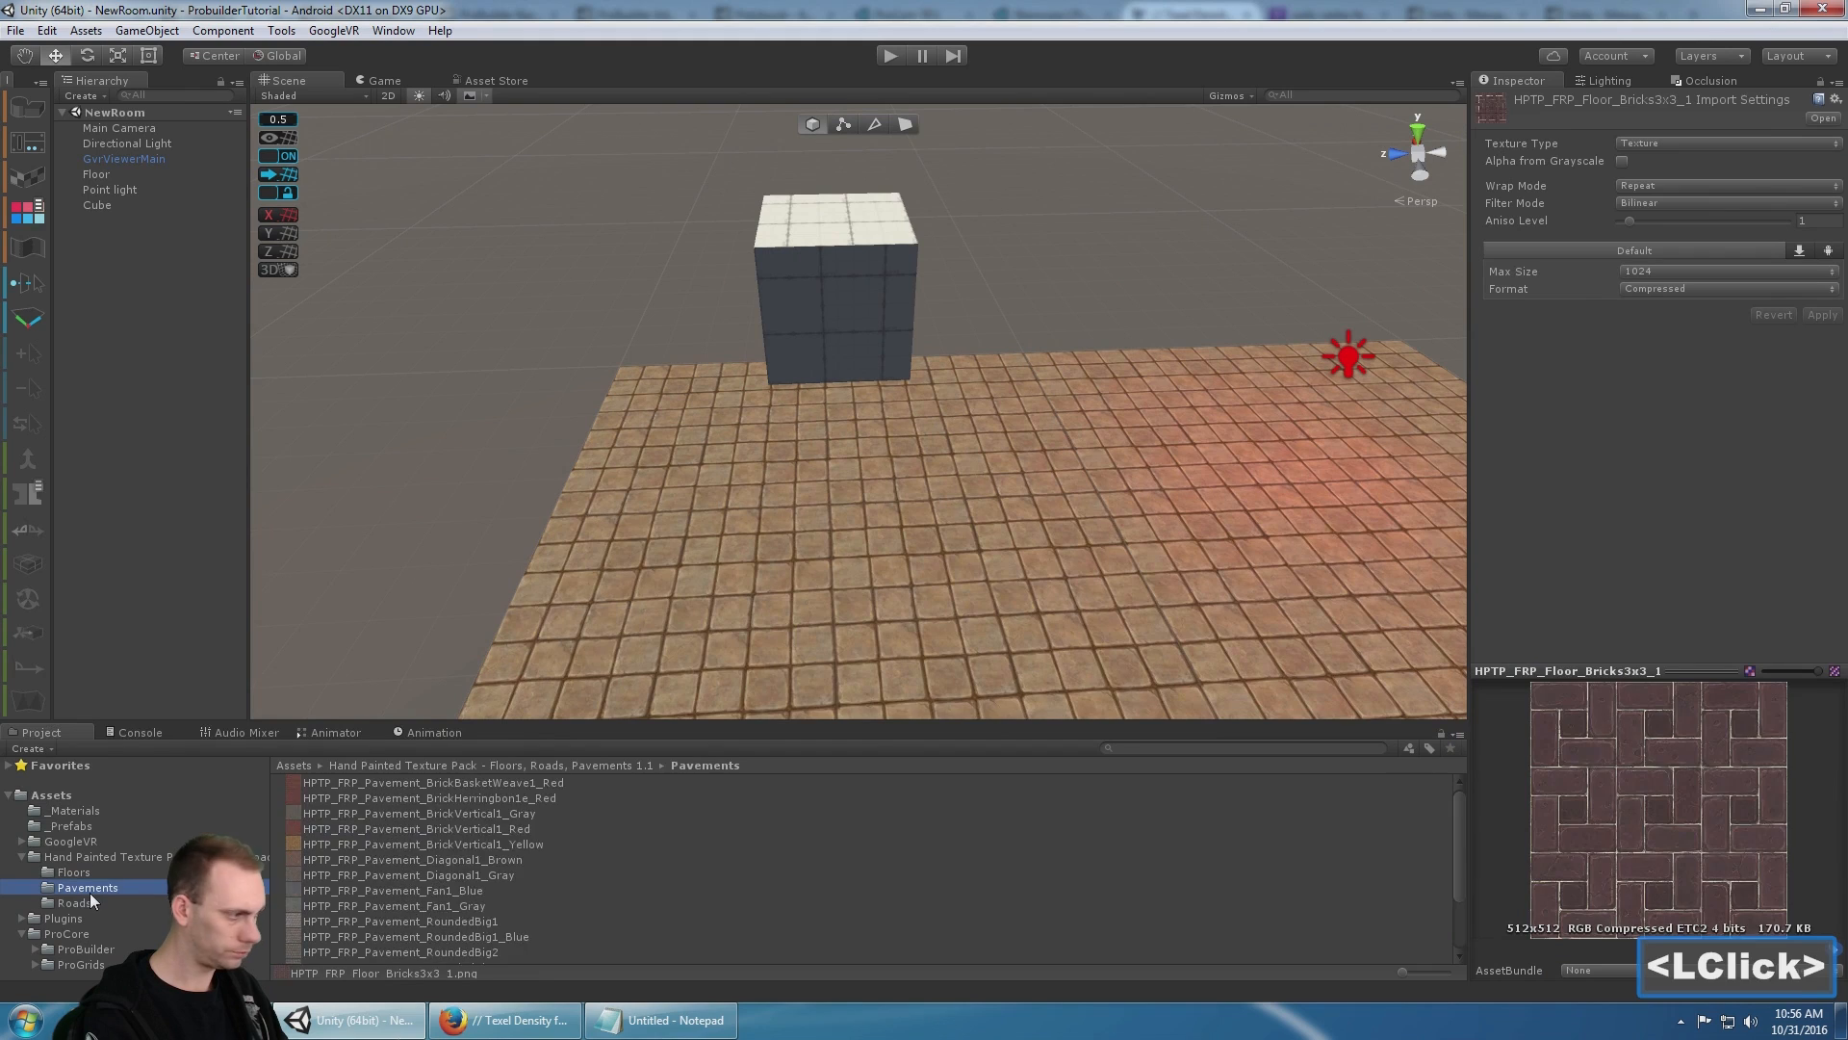
left_click(535, 806)
key("Down")
key("Down")
key("Down")
key("Down")
key("Down")
key("Down")
key("Down")
key("Down")
key("Down")
key("Down")
key("Down")
key("Down")
key("Down")
key("Up")
key("Up")
key("Up")
key("Up")
key("Up")
key("Up")
key("Up")
key("Up")
key("Up")
key("Up")
key("Up")
- Apply the HPTP_FRP_Floor_Stone1_Black texture from the Floors folder to the cube
left_click(74, 903)
left_click(150, 870)
left_click(443, 921)
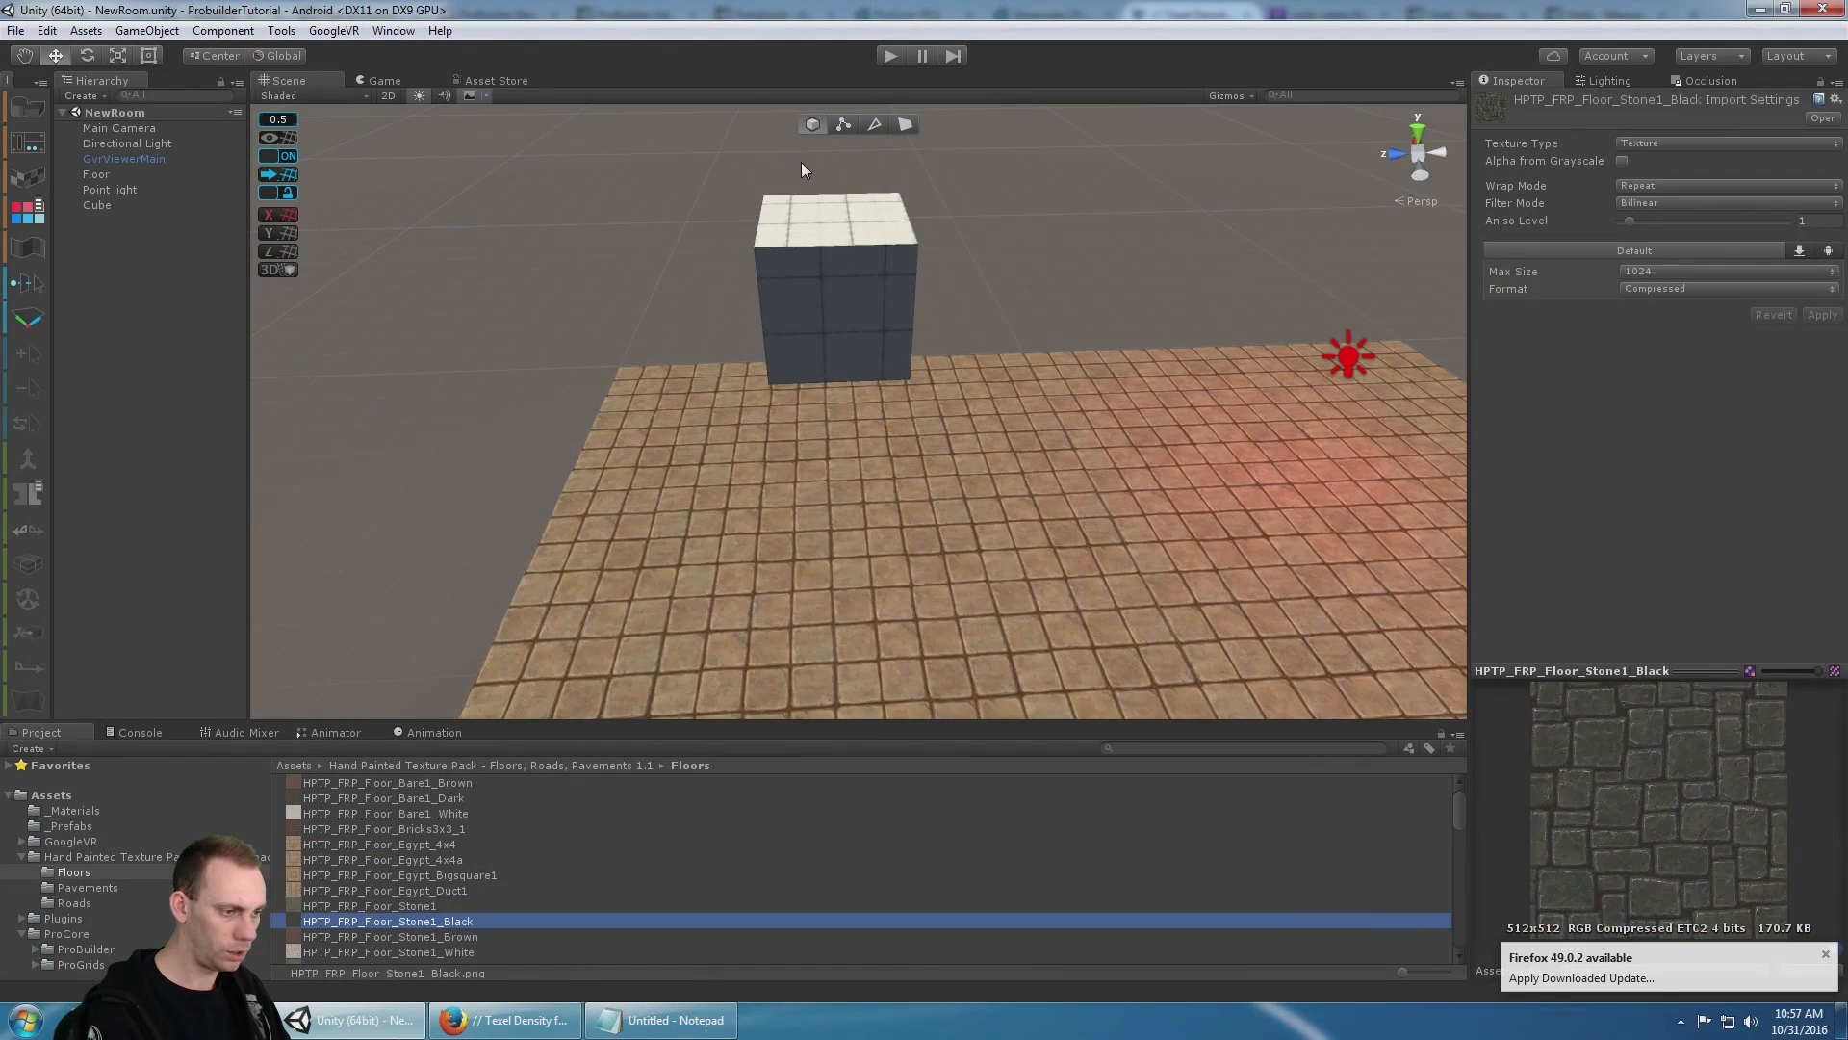
left_click(830, 299)
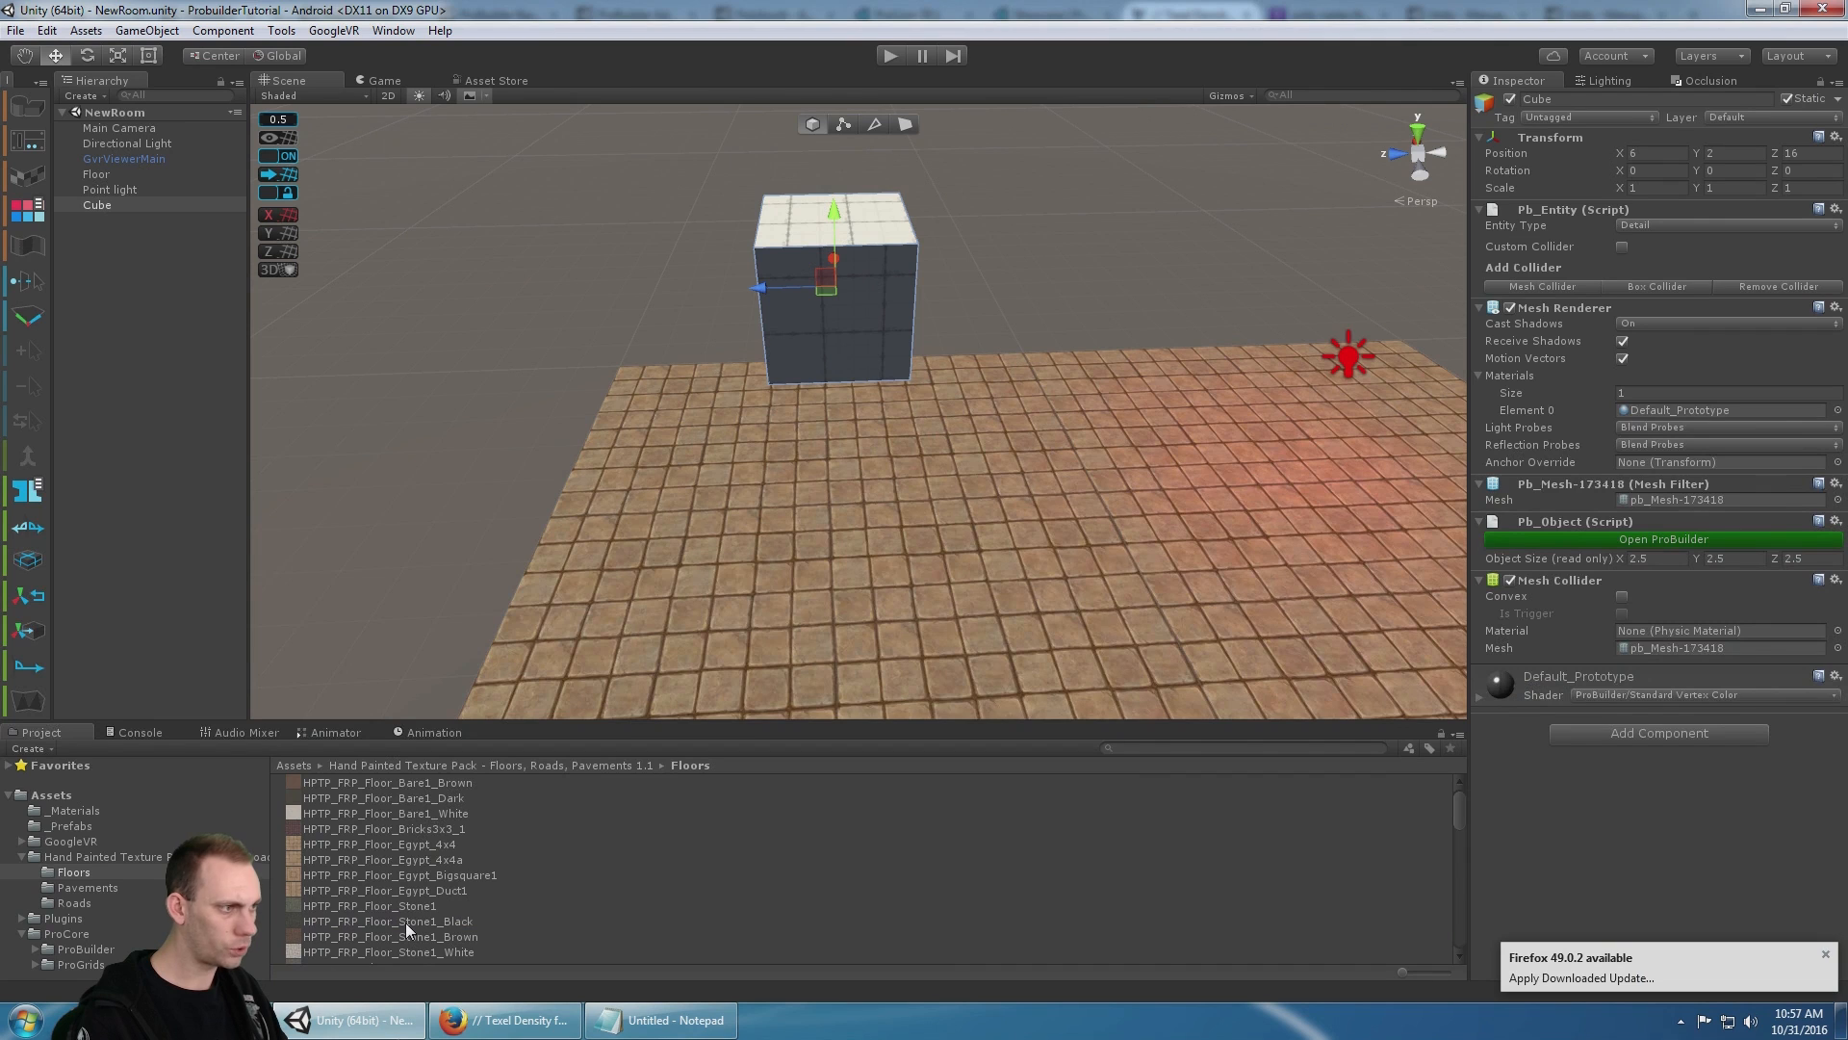
left_click_drag(407, 922, 817, 346)
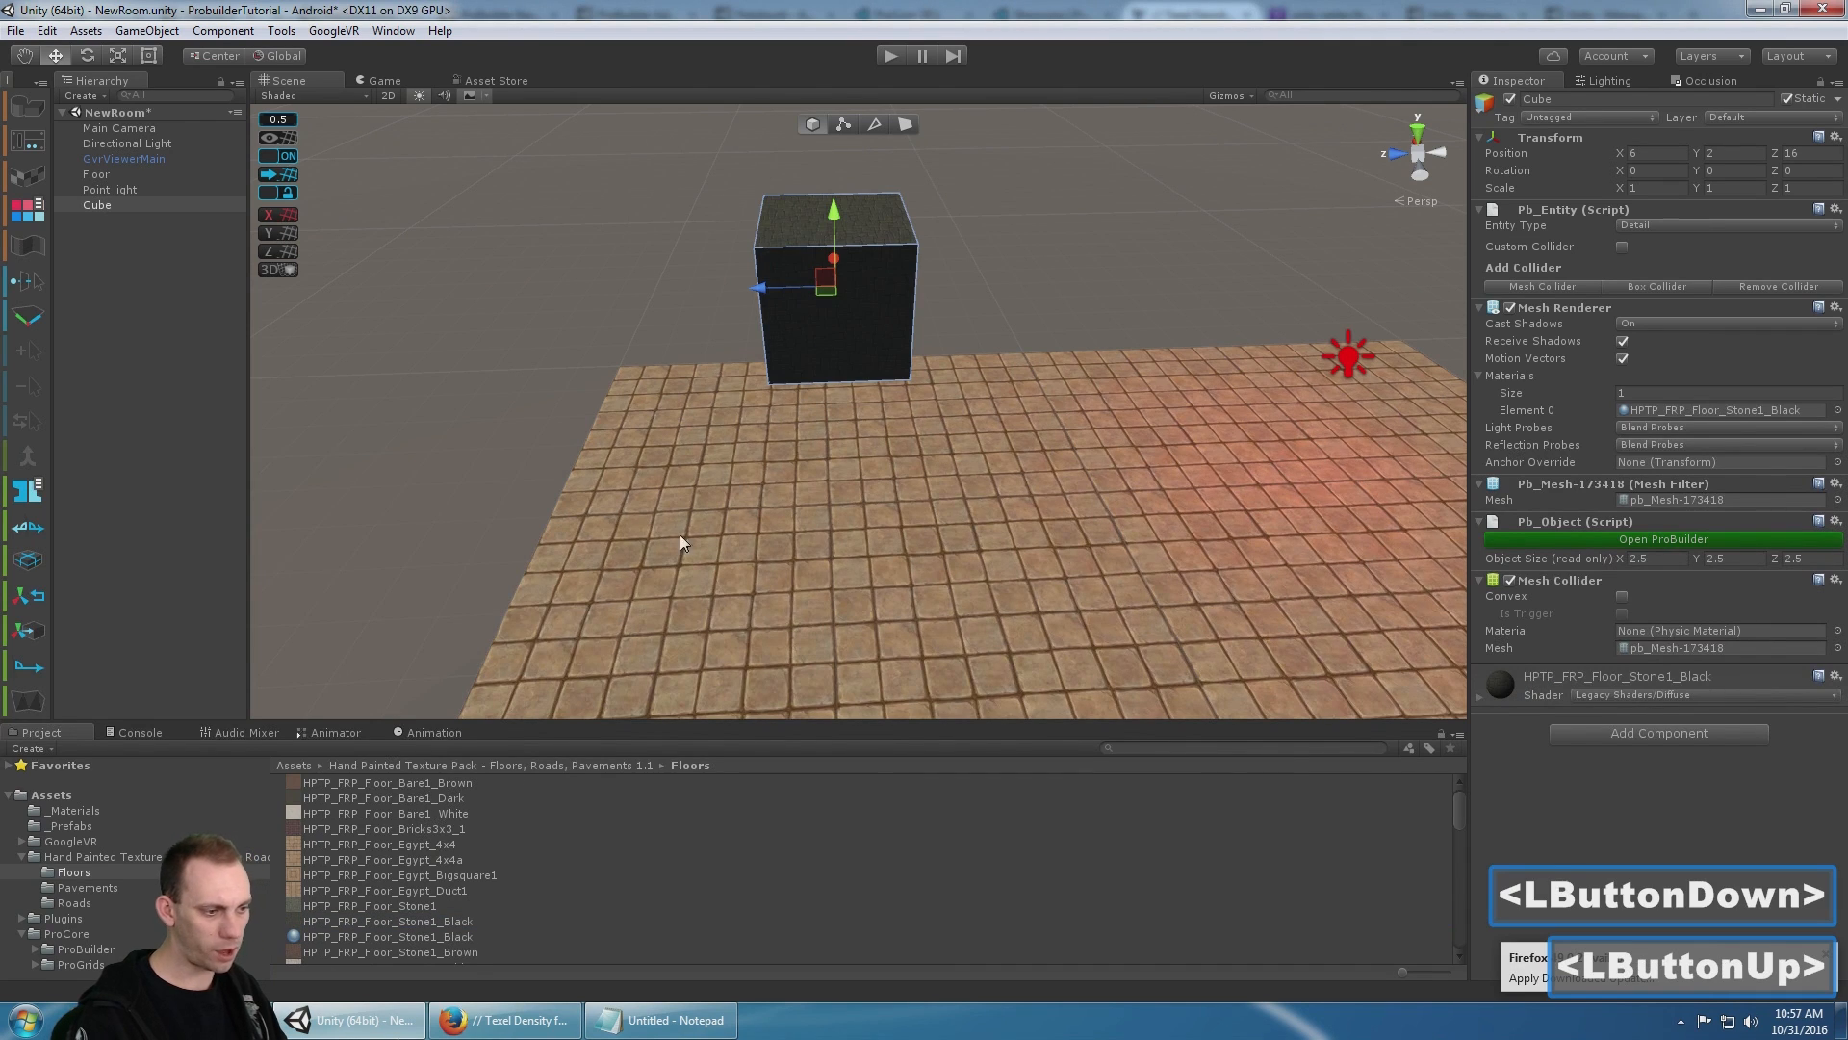
- Move the HPTP_FRP_Floor_Stone1_Black material into _Materials and set its shader to Mobile/VertexLit
left_click_drag(367, 939, 84, 810)
double_click(84, 813)
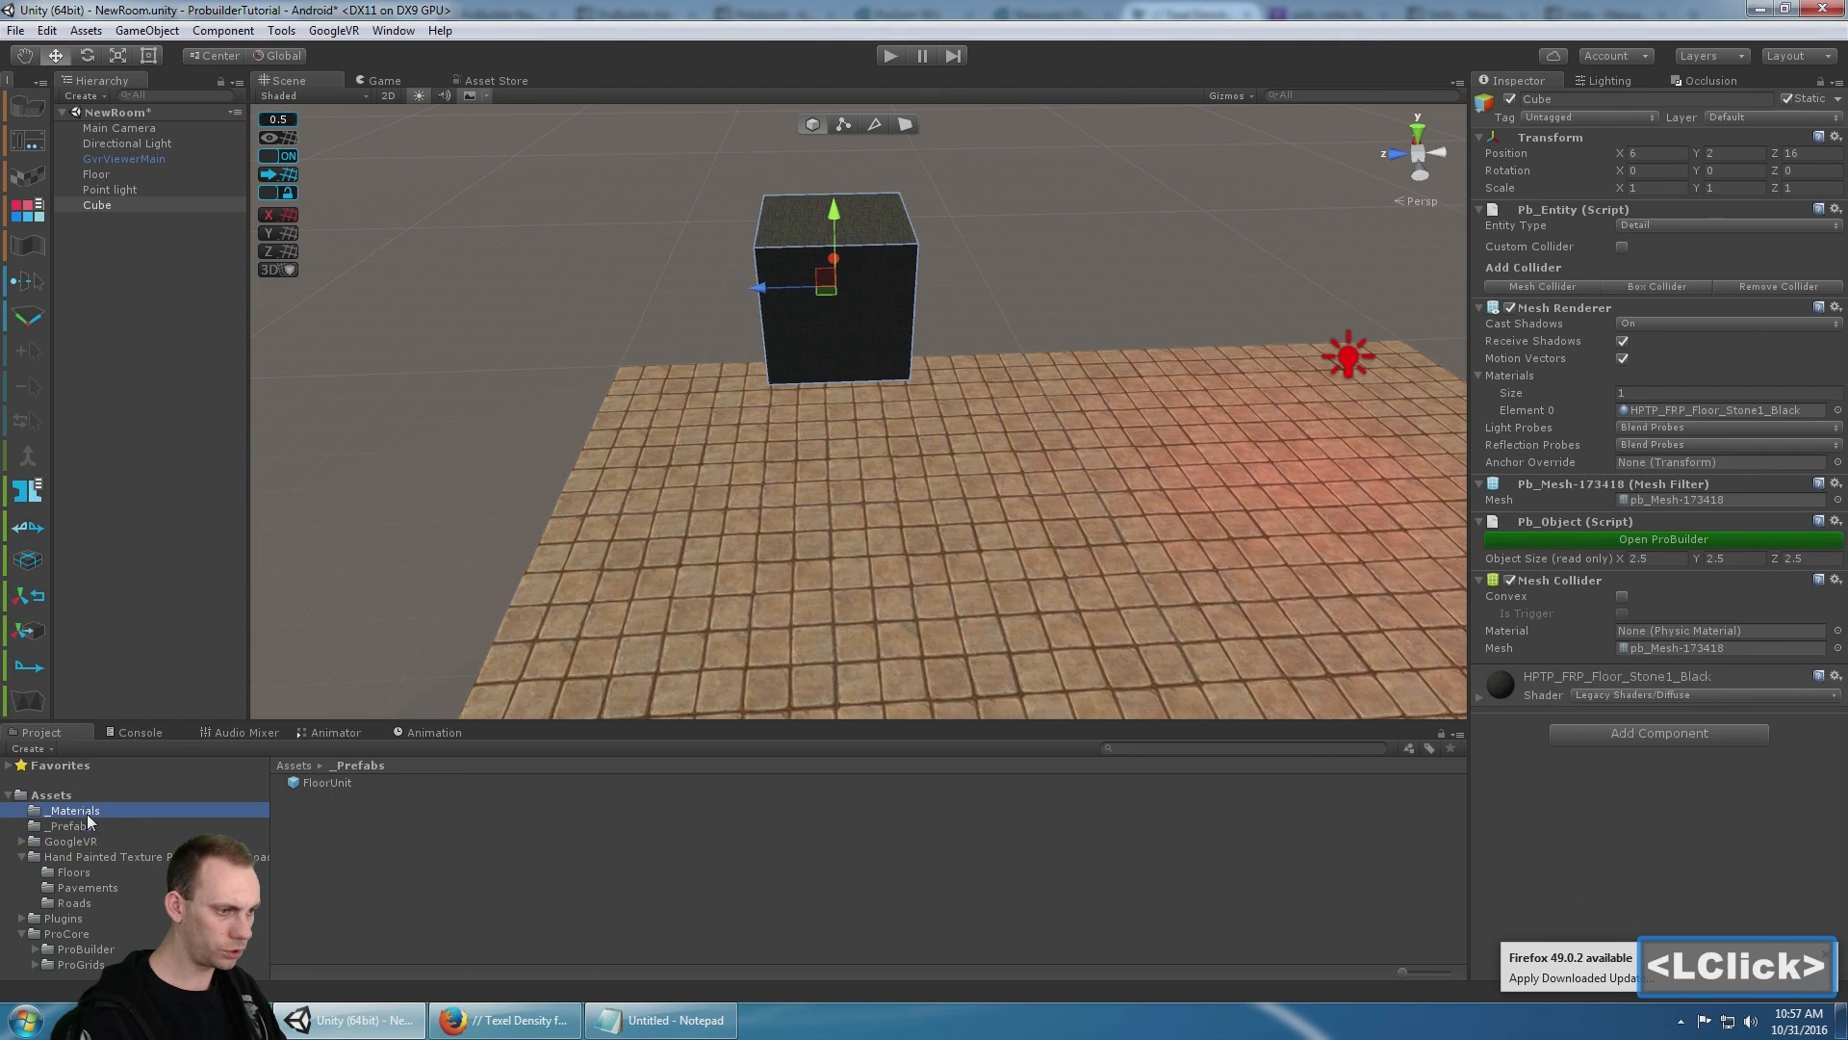
left_click(322, 805)
left_click(367, 815)
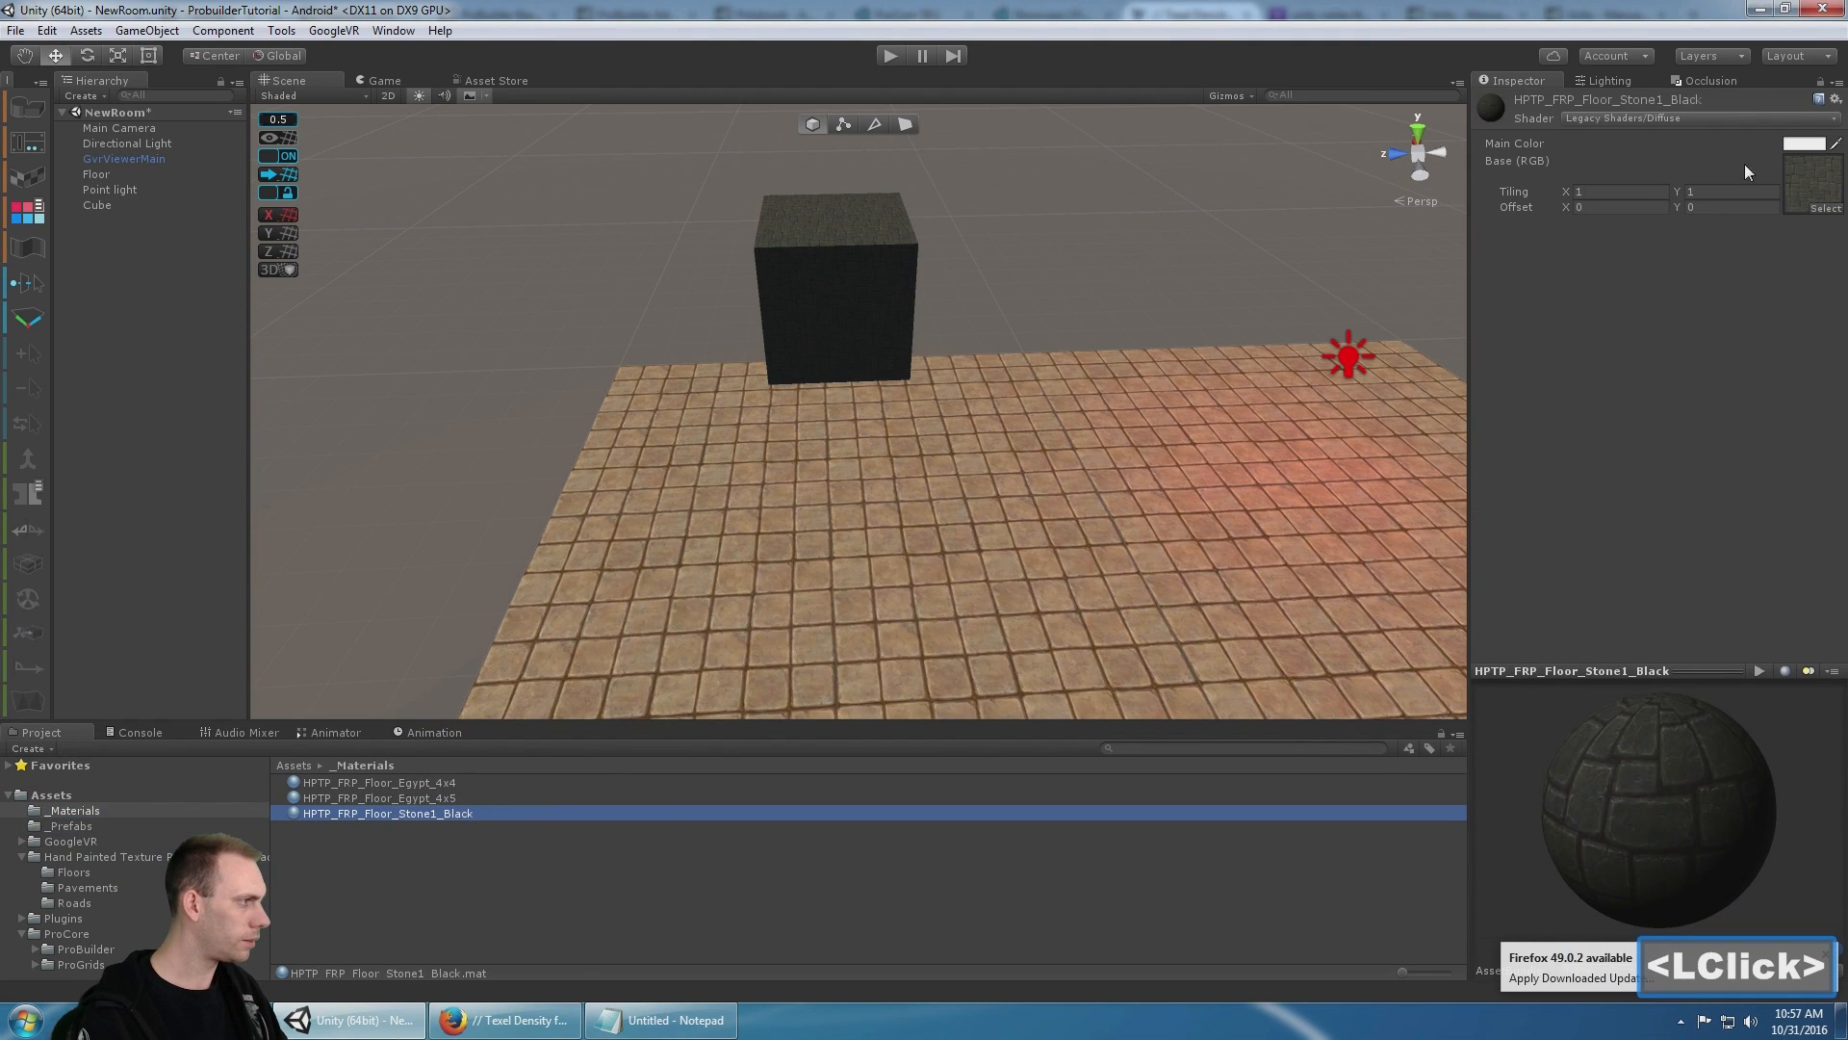
left_click(1738, 119)
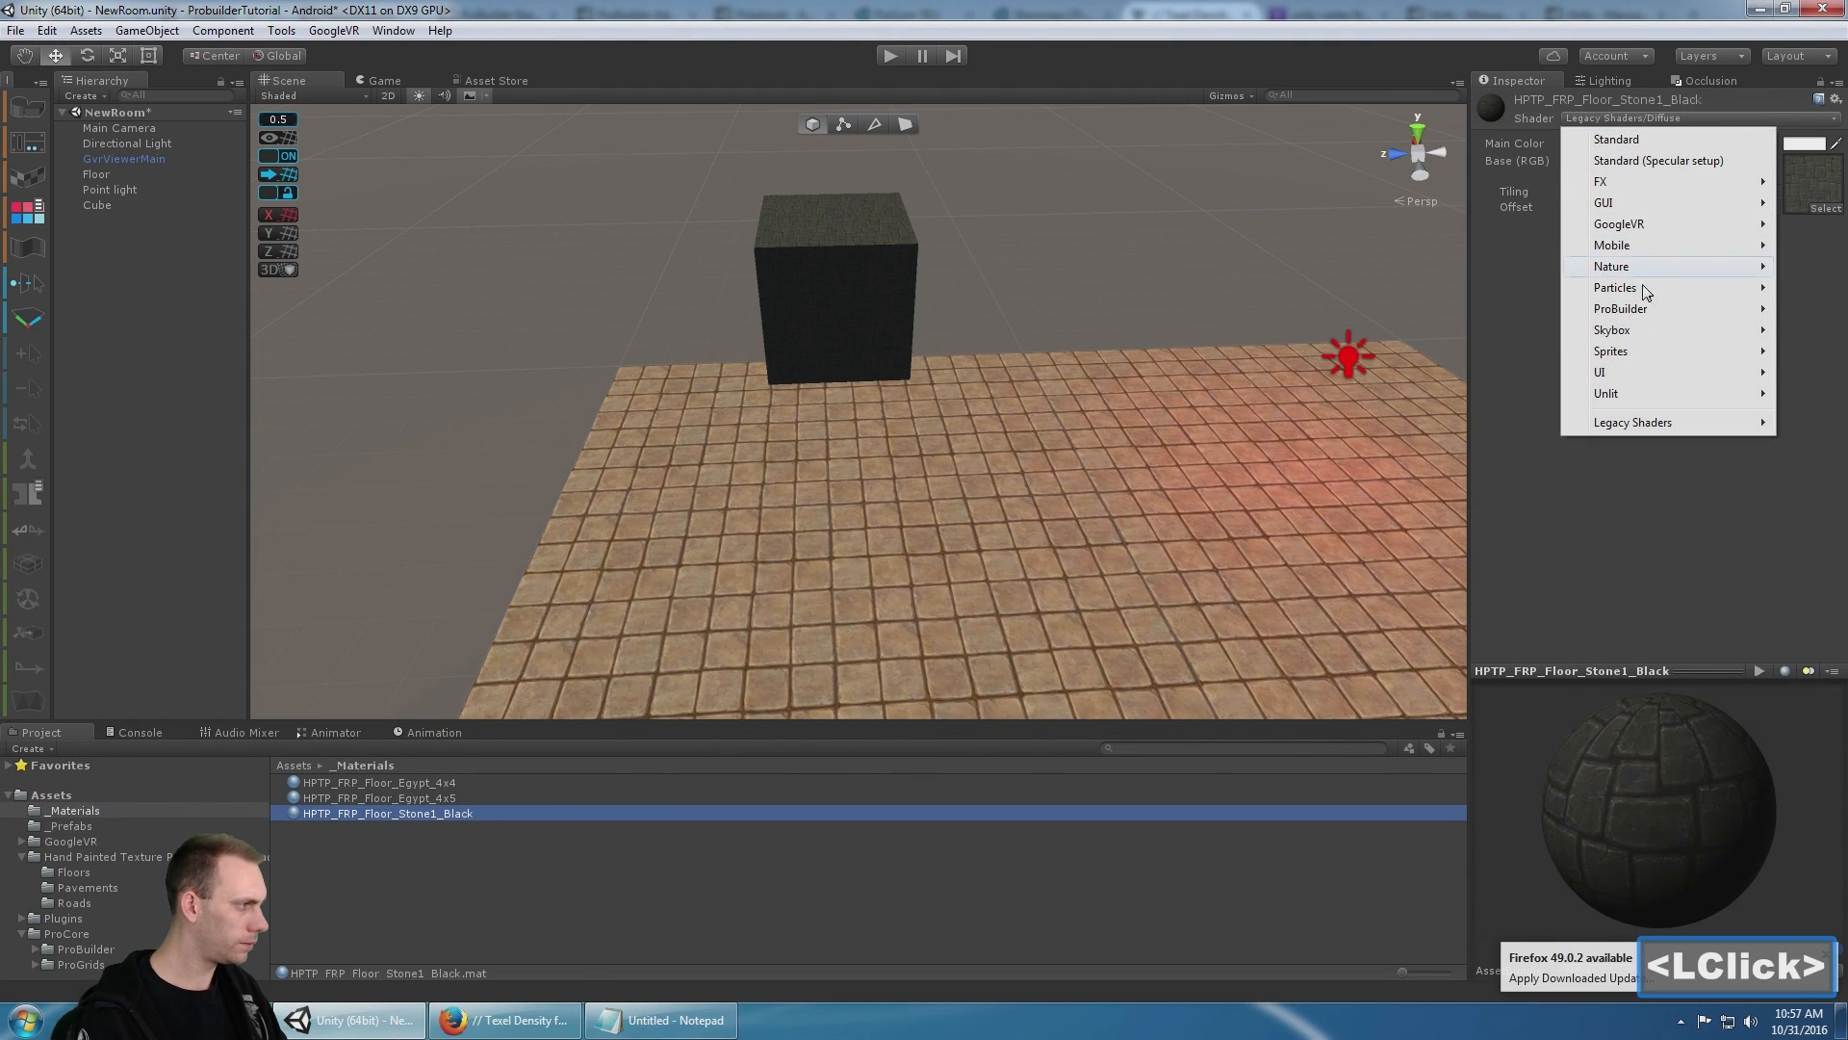
left_click(1637, 247)
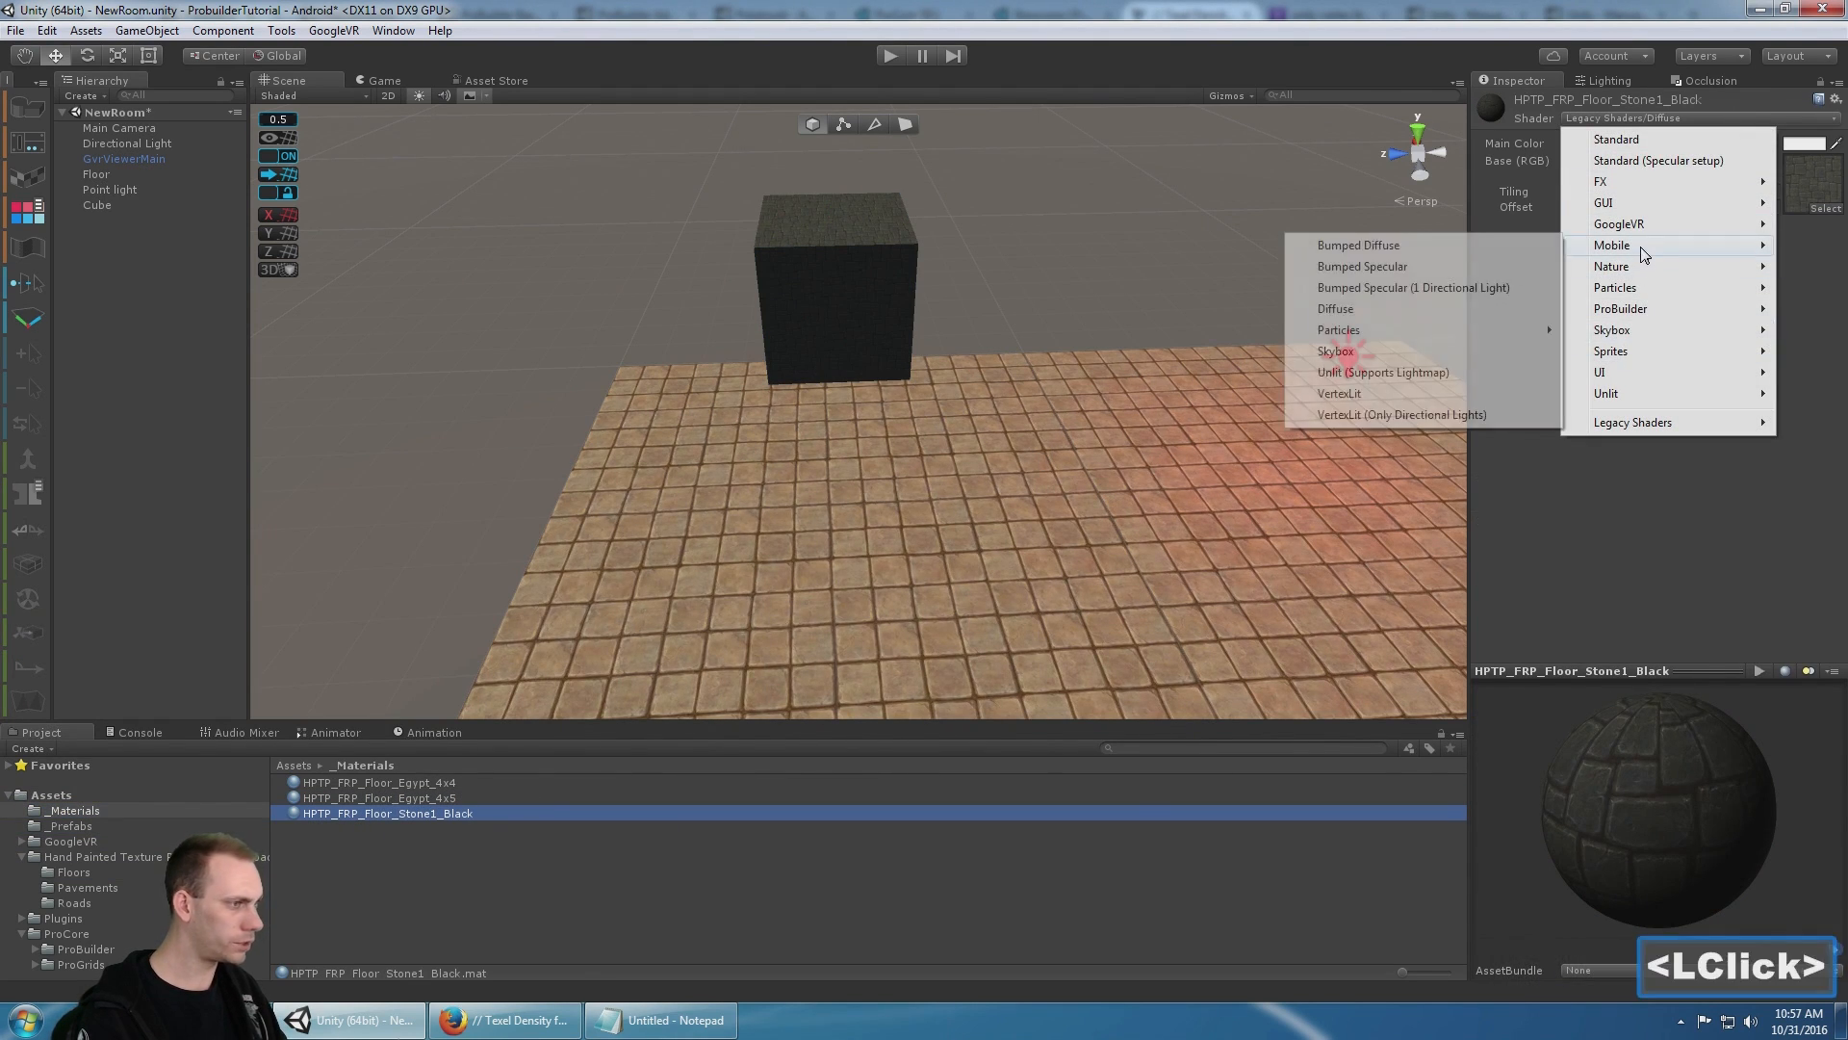
left_click(1432, 396)
- Open the UV Editor for the selected cube and place its window so the cube stays visible
scroll(752, 354, "up", 5)
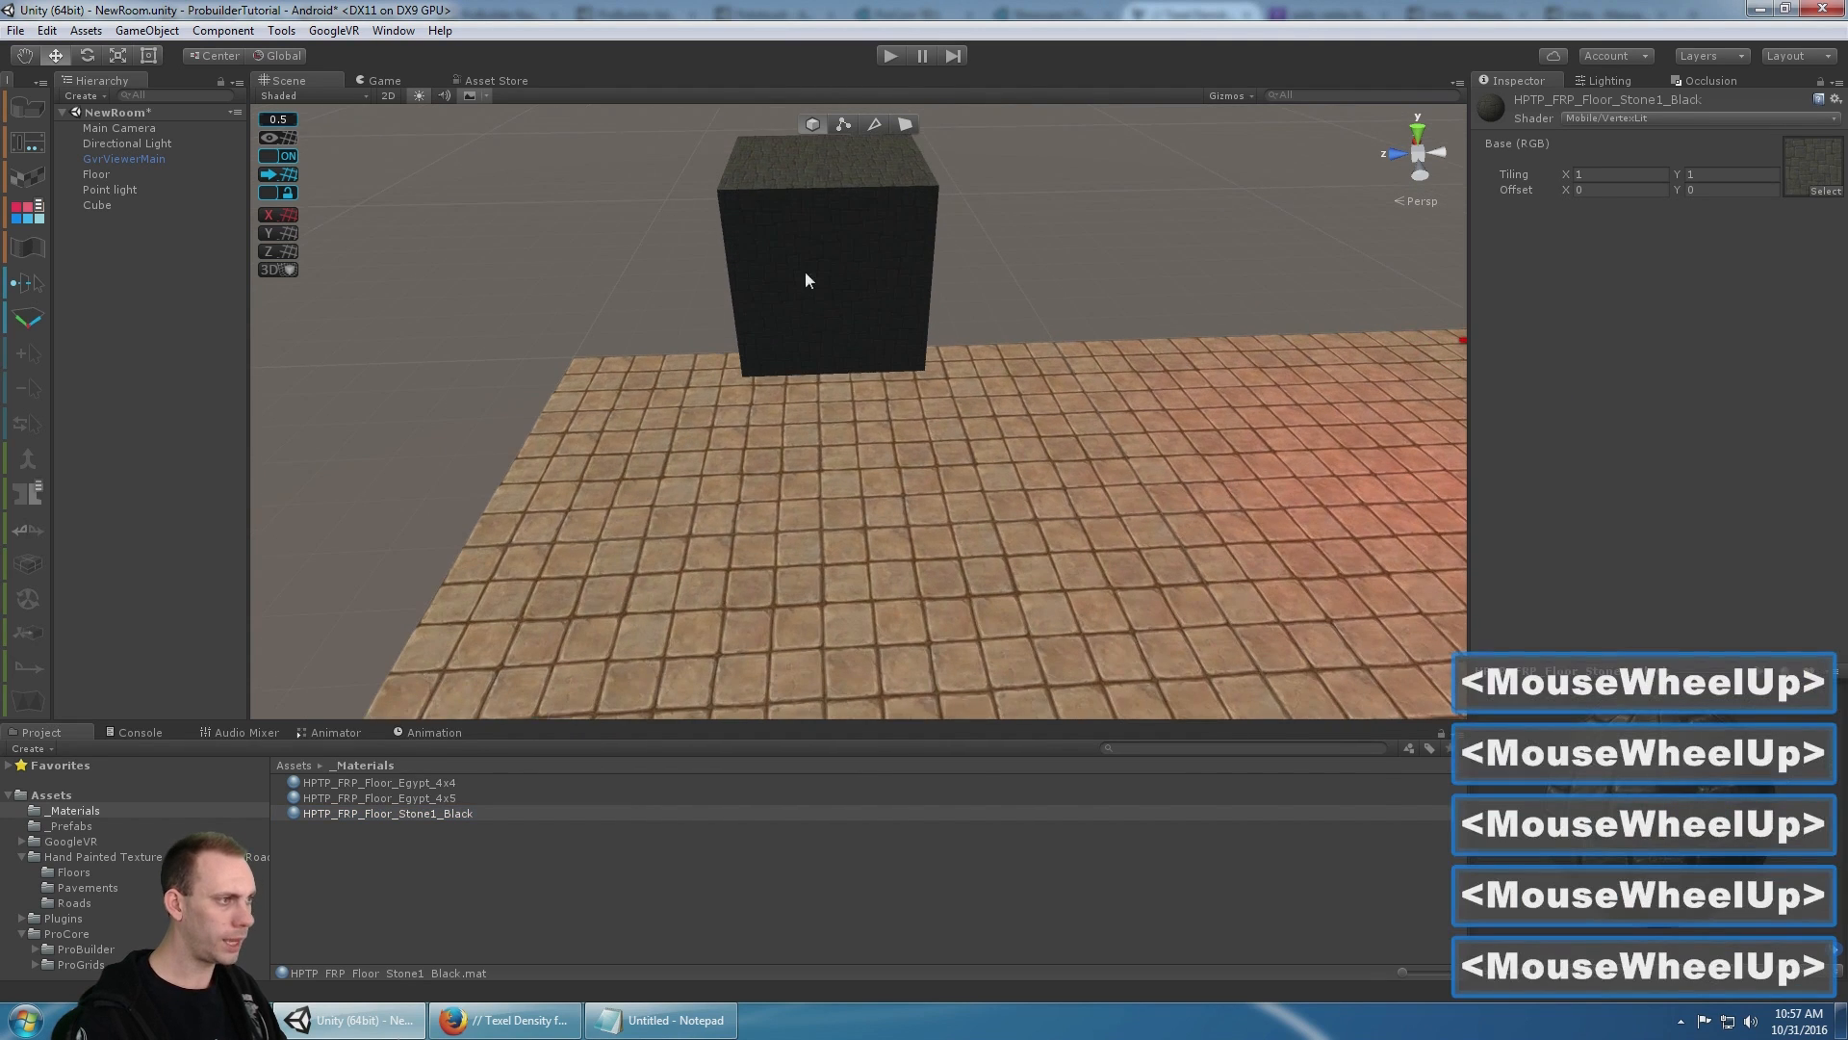
right_click_drag(891, 446, 887, 211)
left_click(841, 337)
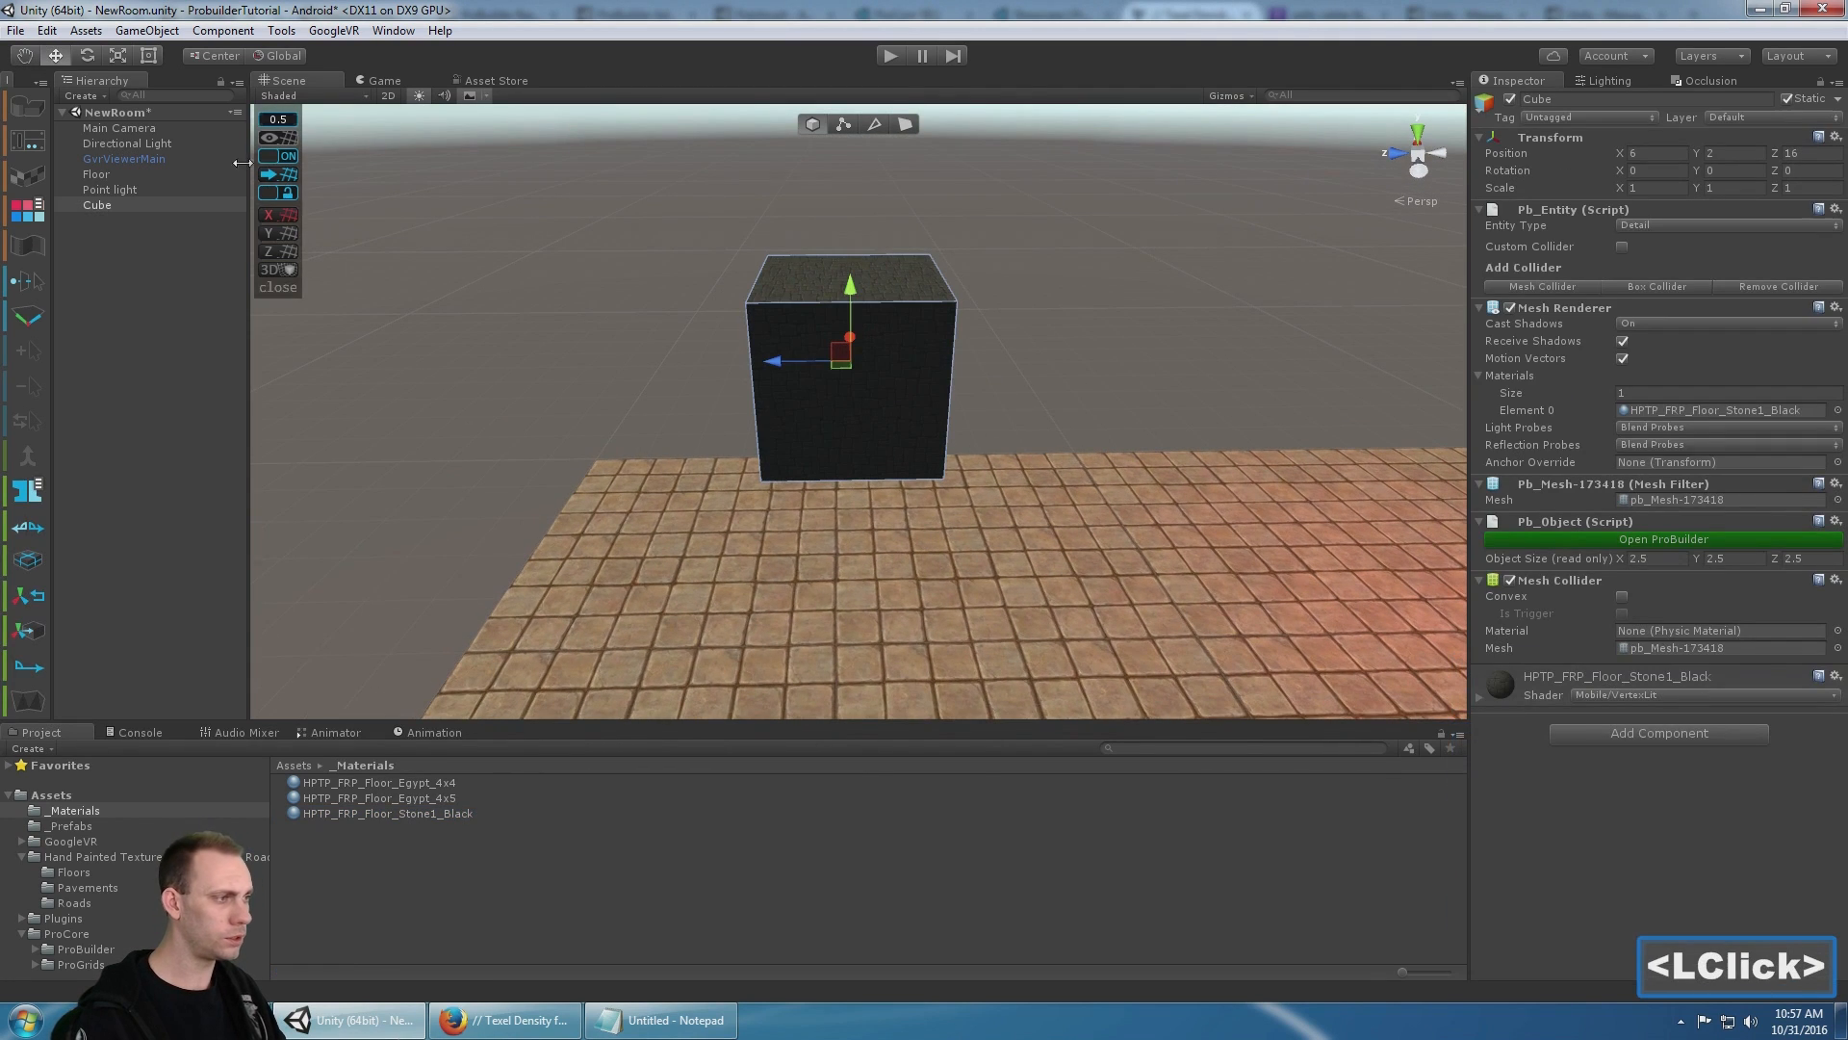
left_click_drag(874, 300, 563, 350, "alt")
middle_click_drag(1064, 373, 972, 368, "alt")
left_click_drag(973, 368, 993, 289, "alt")
middle_click_drag(991, 347, 989, 403, "alt")
left_click(37, 150)
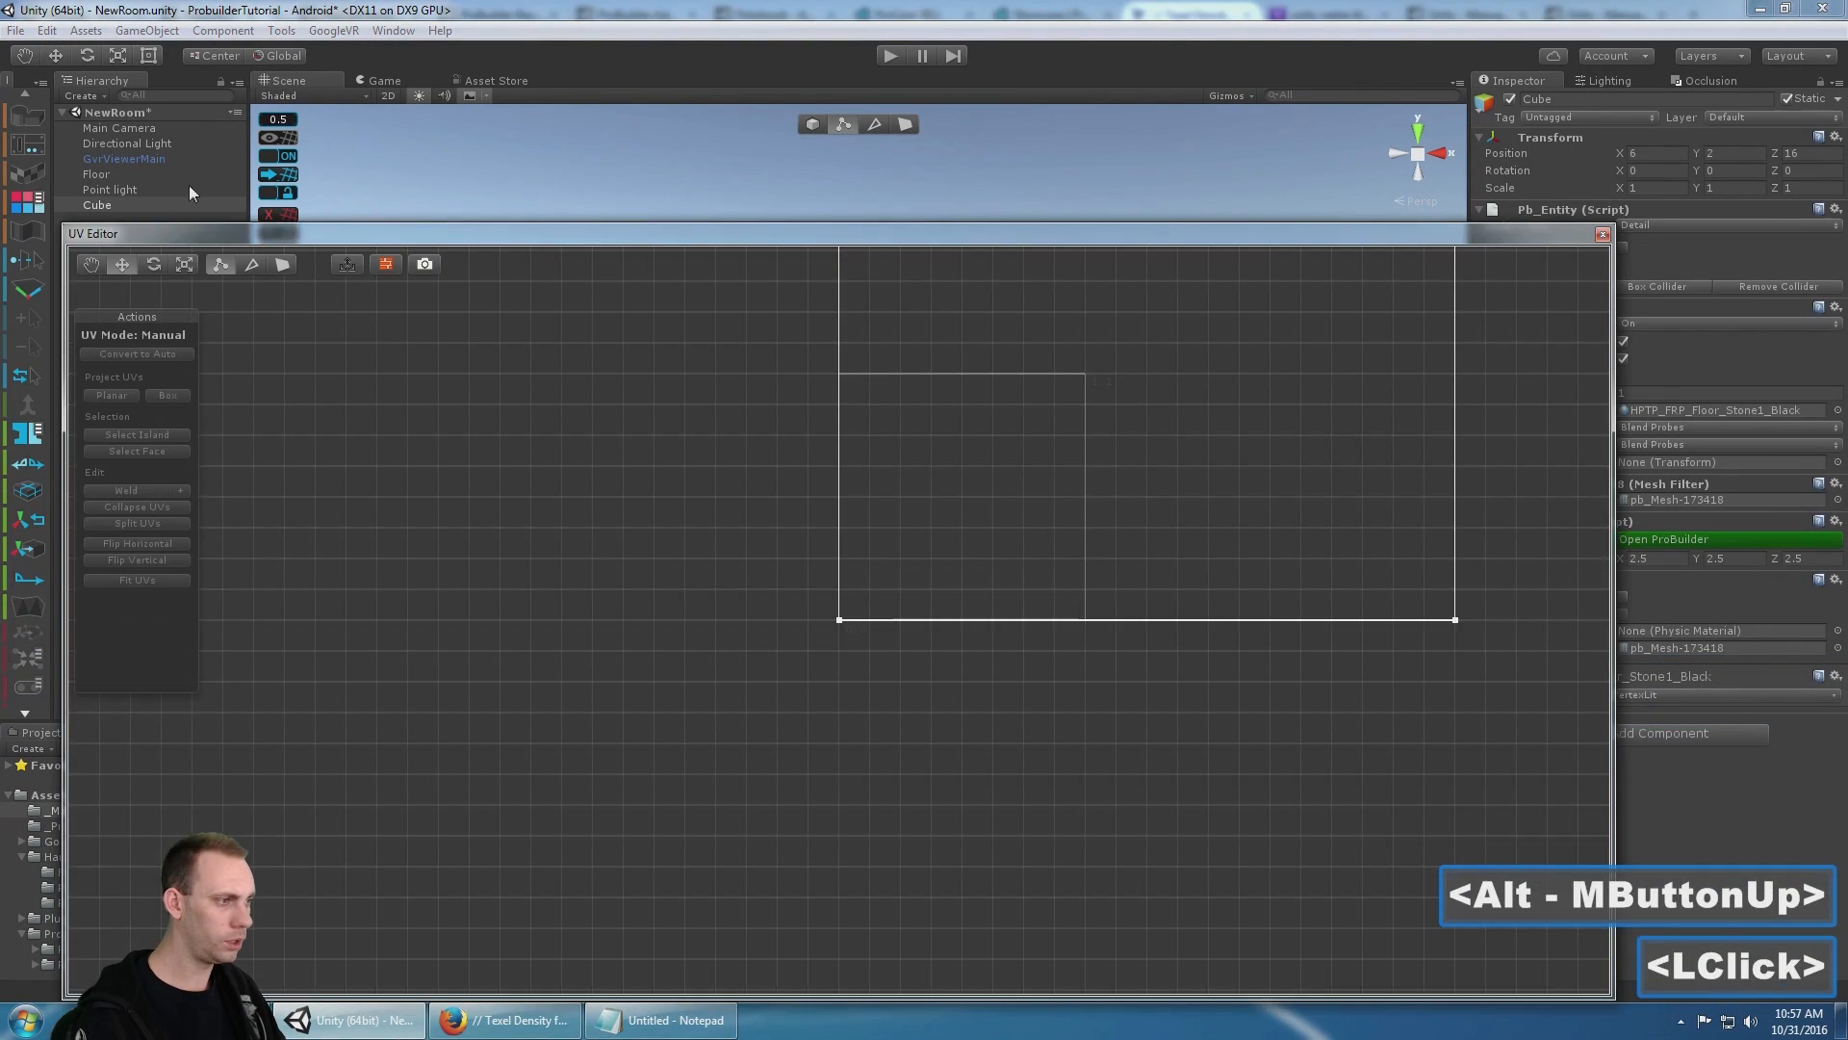
left_click_drag(564, 239, 714, 620)
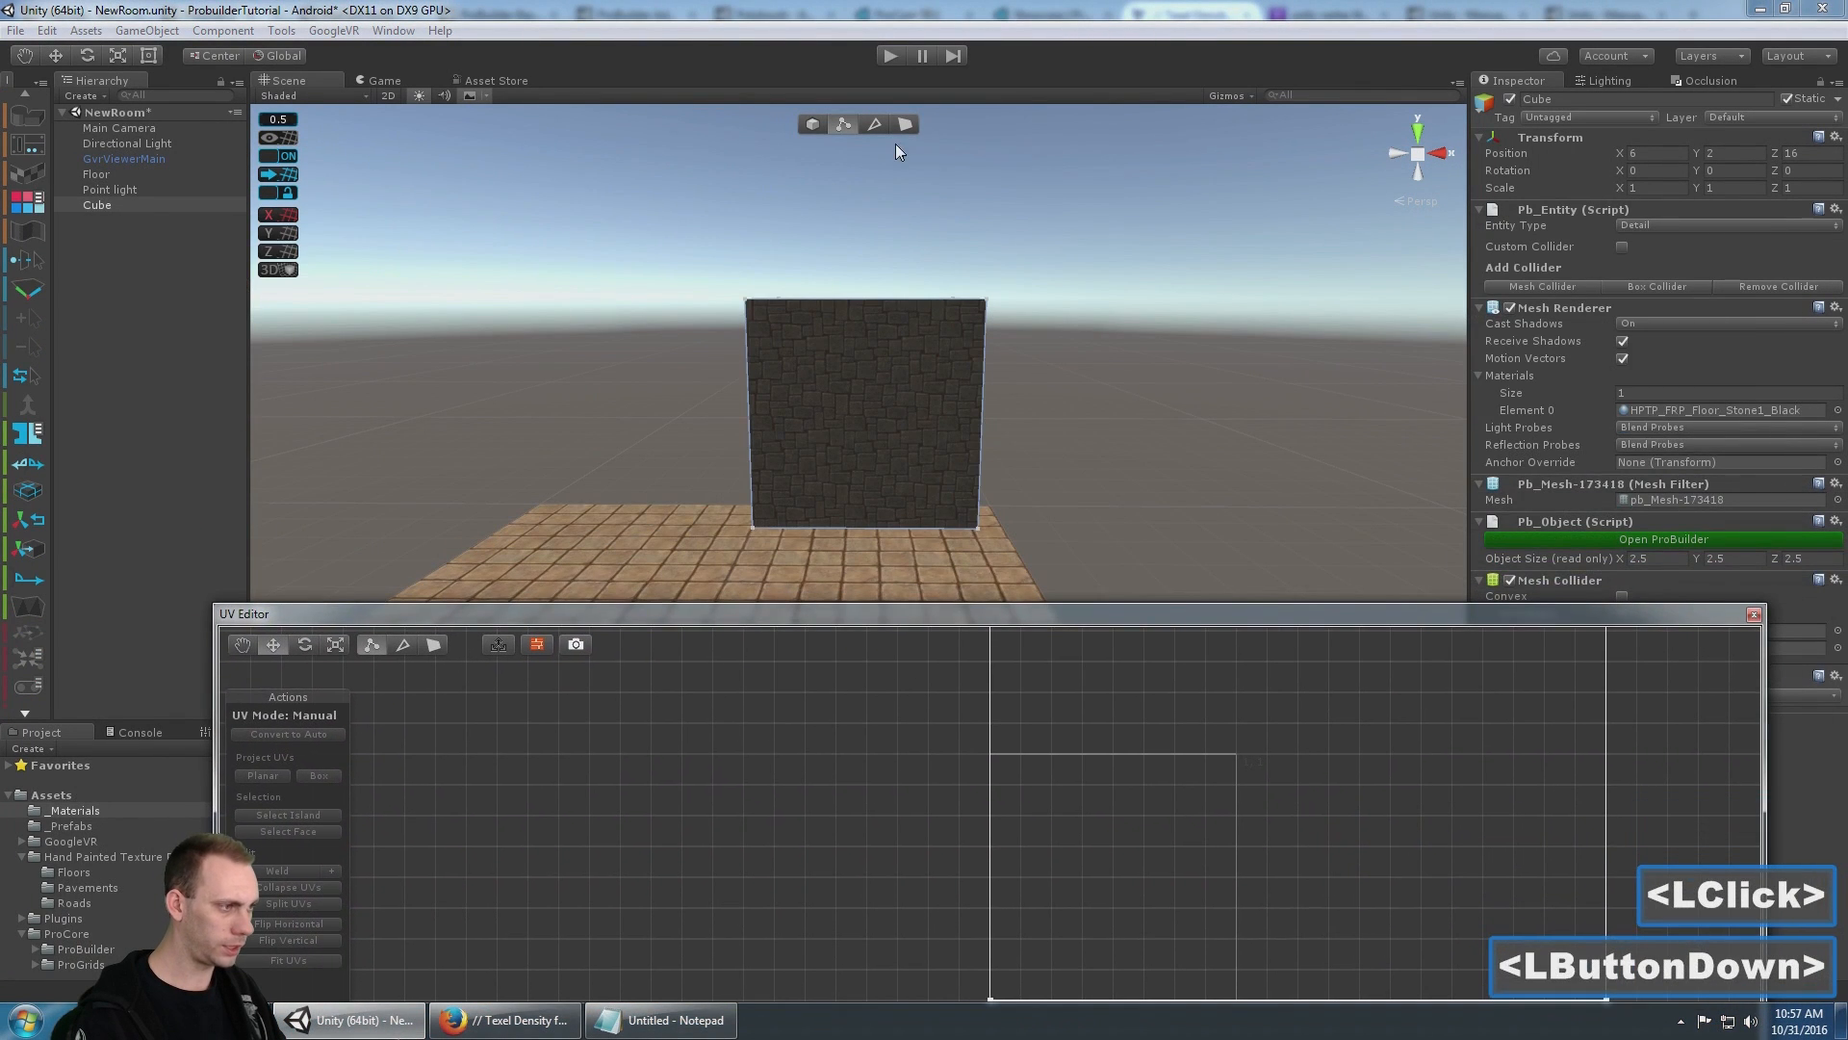
- Convert the UVs of one side face of the cube from automatic to manual mode
left_click_drag(867, 401, 687, 300, "alt")
scroll(947, 355, "up", 1, "alt")
middle_click(946, 355, "alt")
left_click(799, 345)
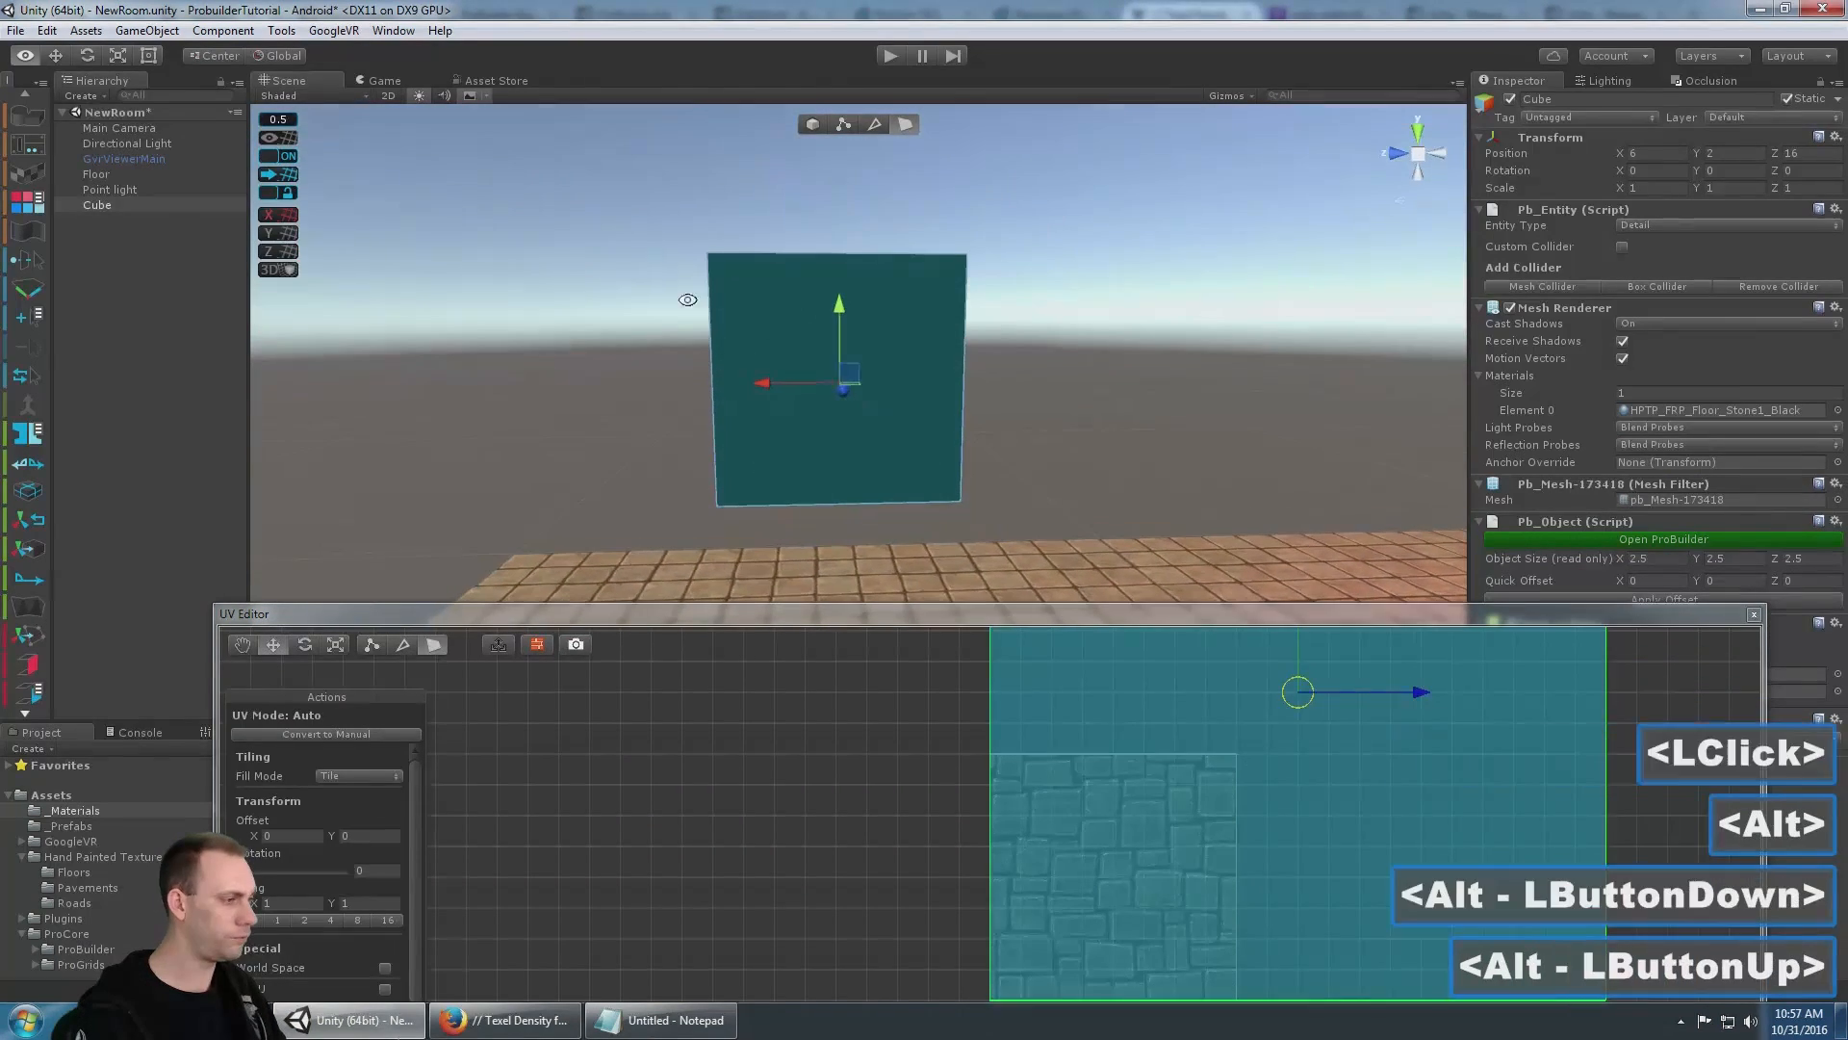
left_click_drag(1235, 637, 1140, 421)
scroll(917, 662, "down", 5)
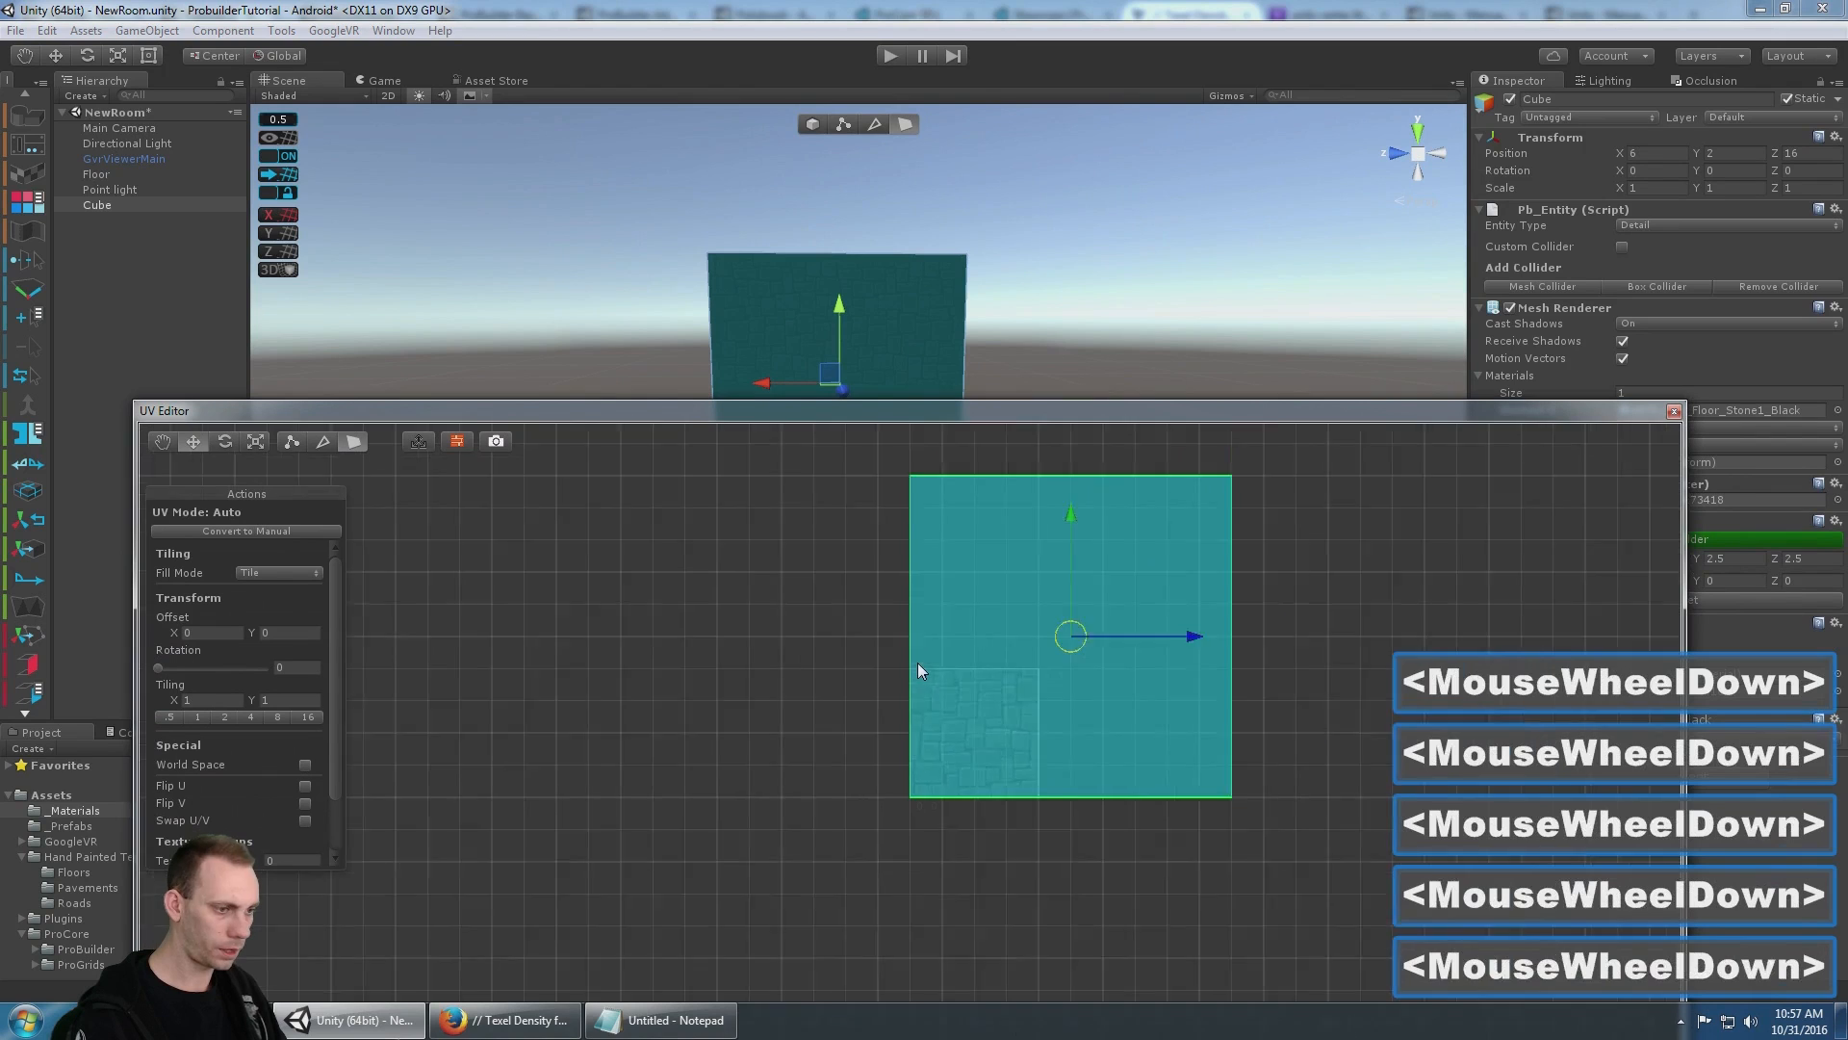
middle_click_drag(916, 663, 760, 672)
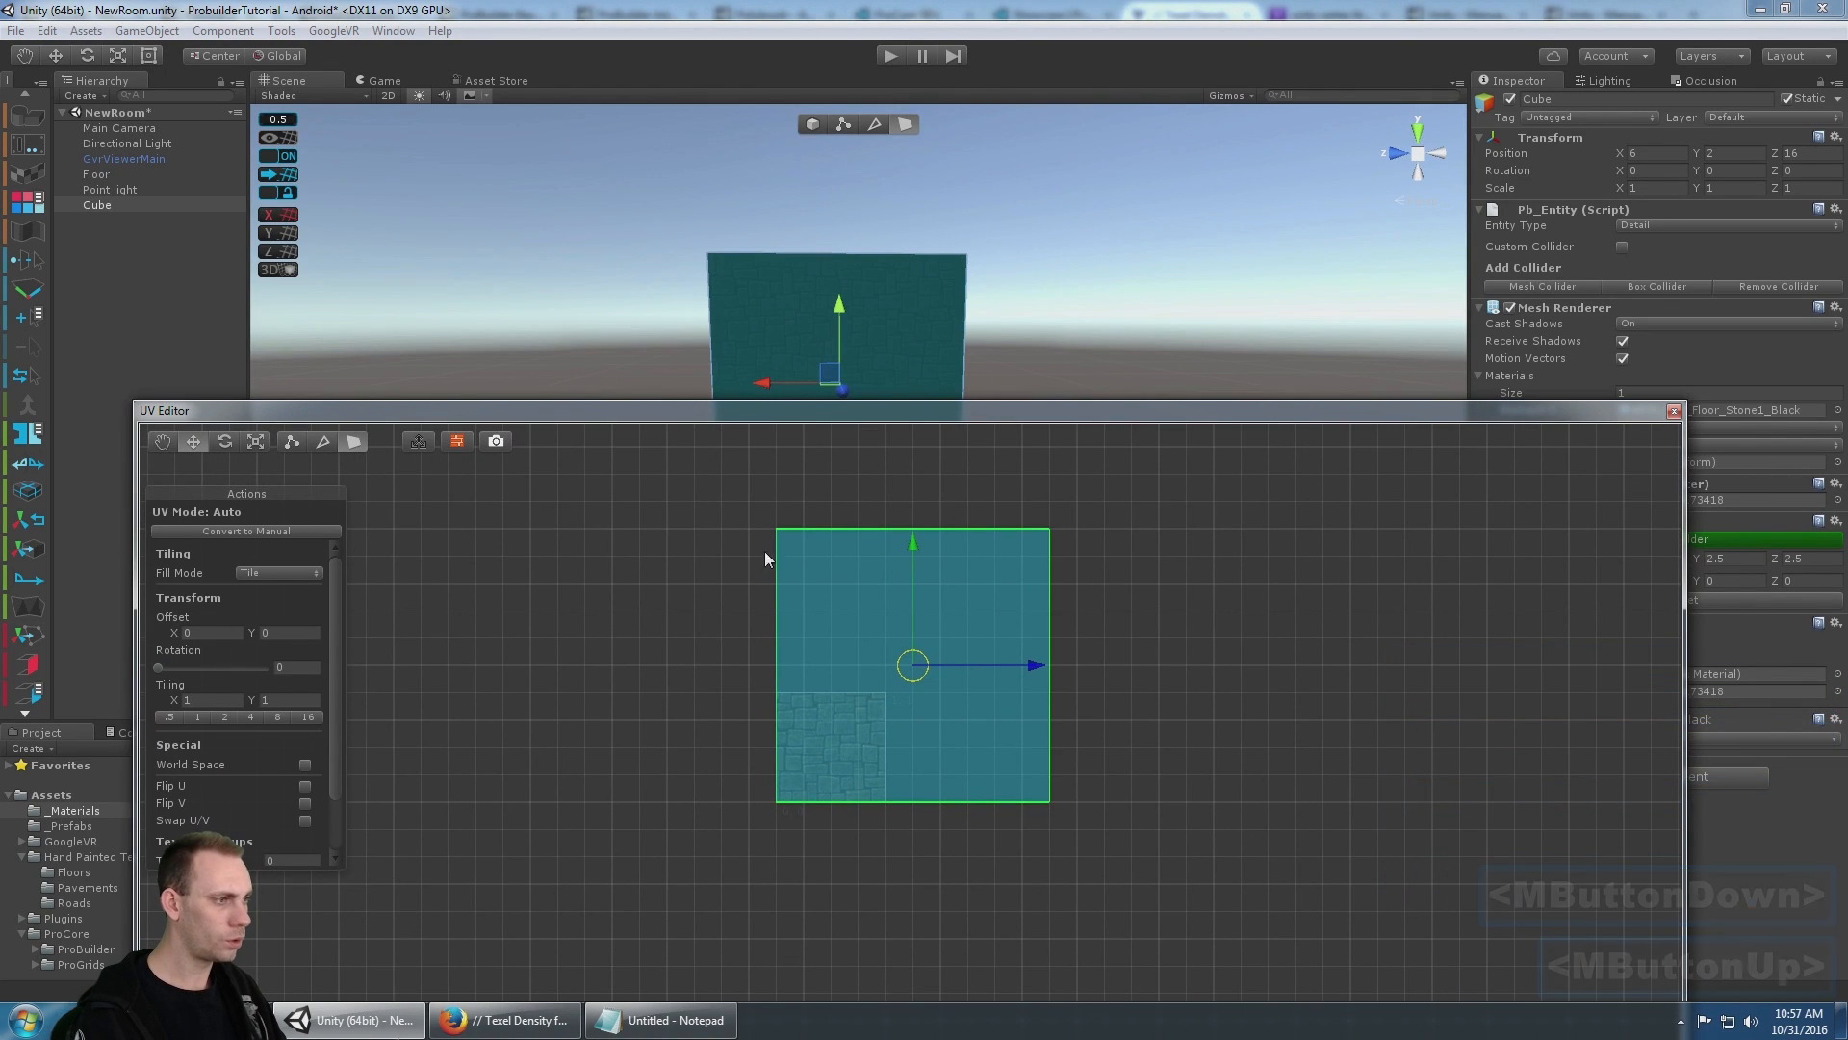
left_click_drag(671, 269, 722, 327, "alt")
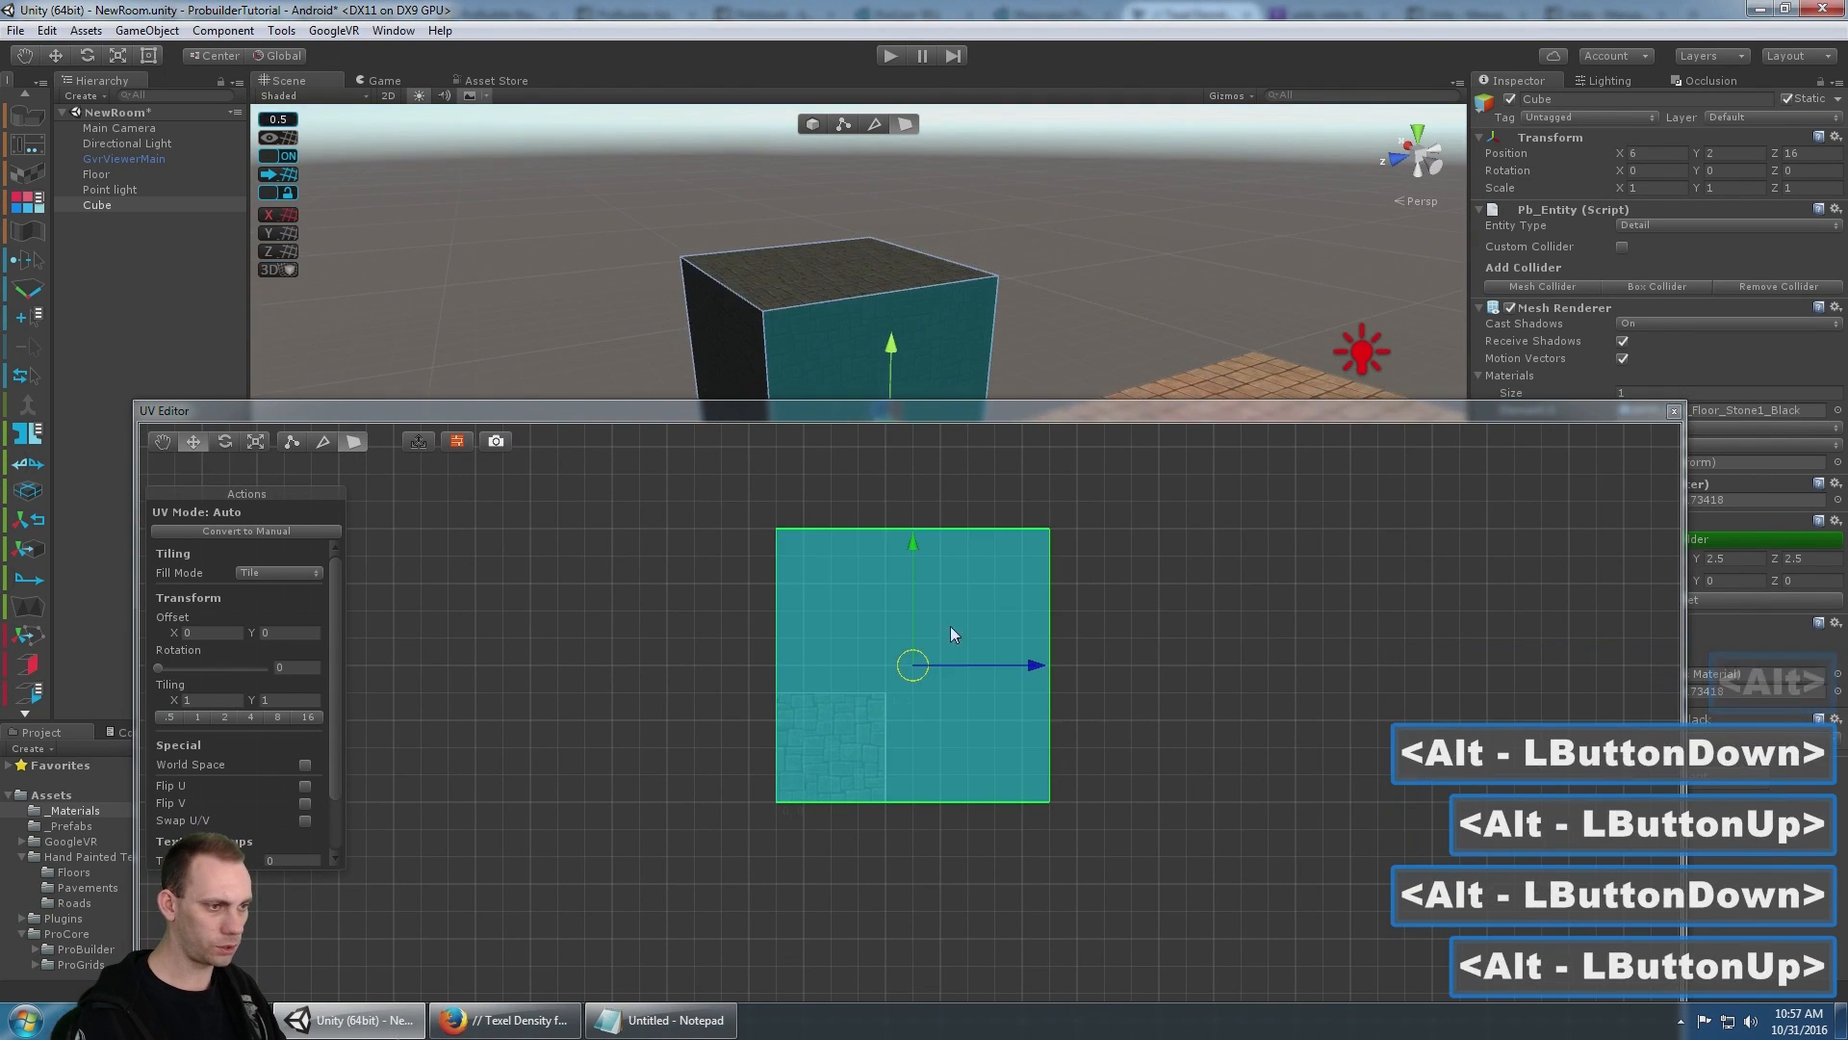
scroll(932, 748, "down", 4)
left_click(248, 531)
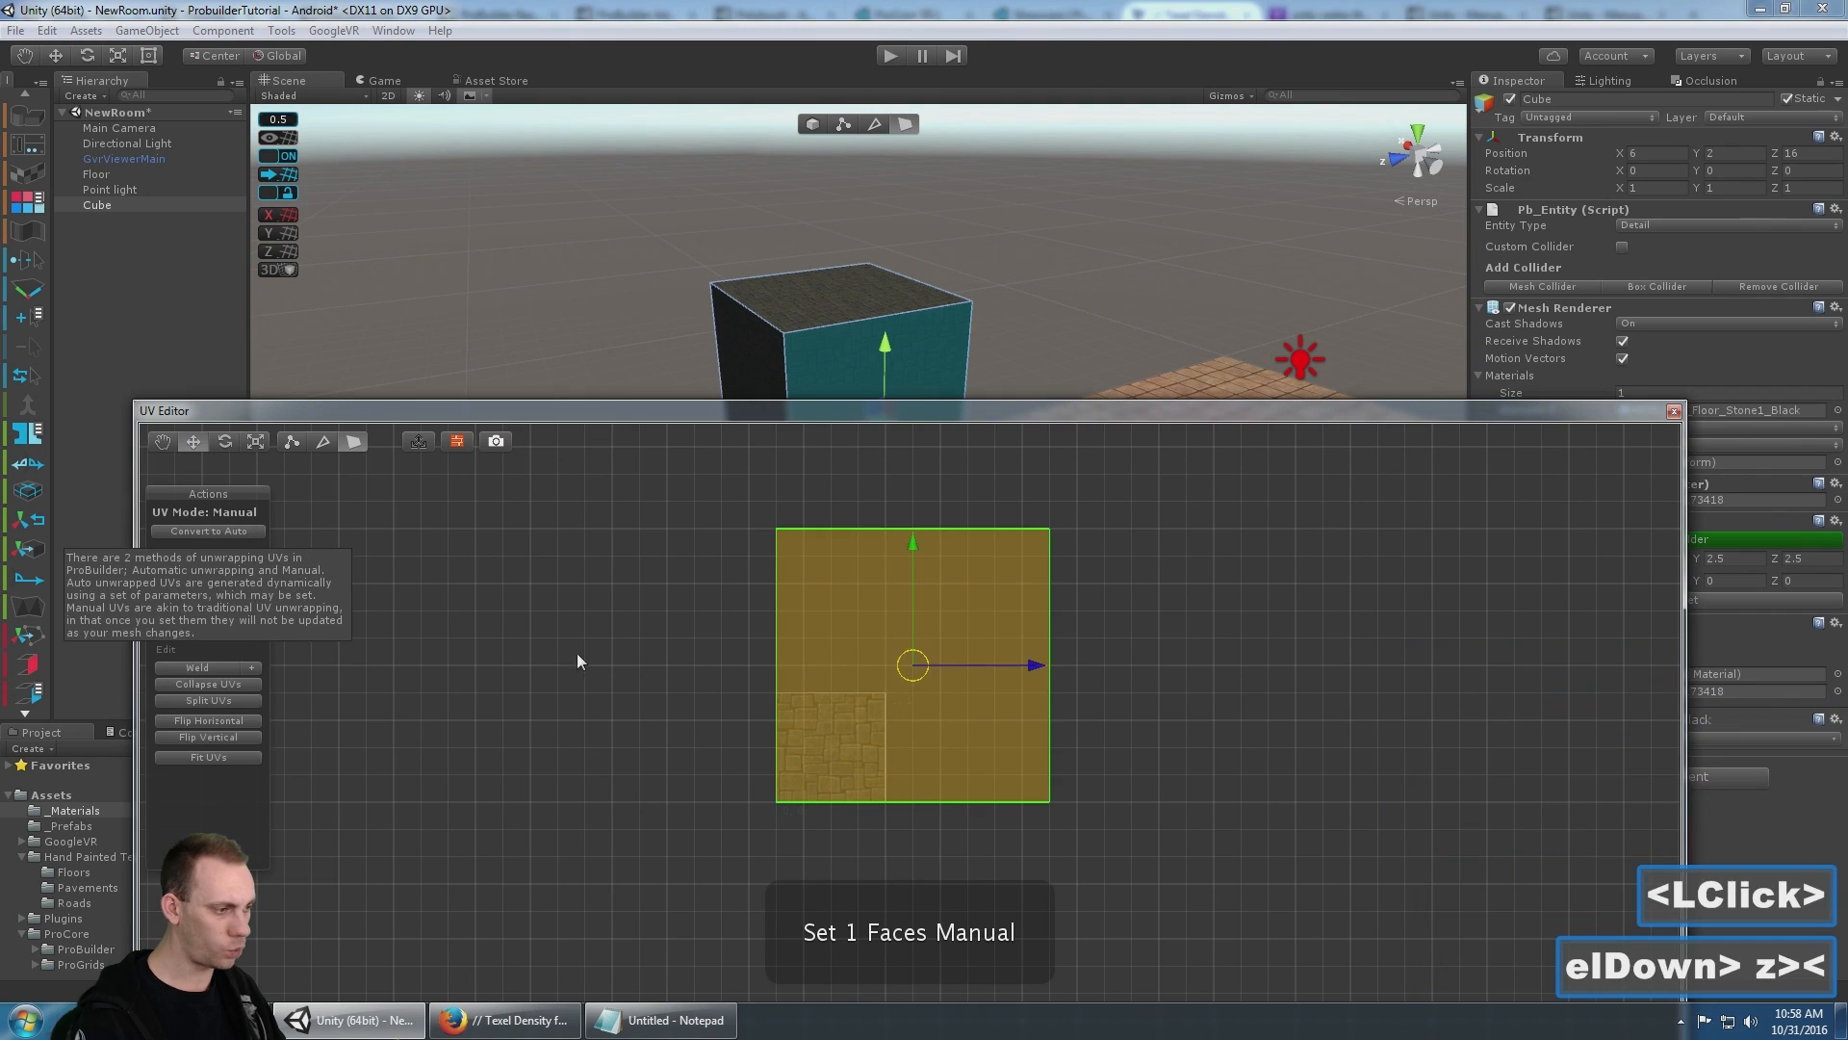
- Select all the cube's faces, convert their UVs to manual mode and fit them to the UV square with Fit UVs
left_click(814, 294)
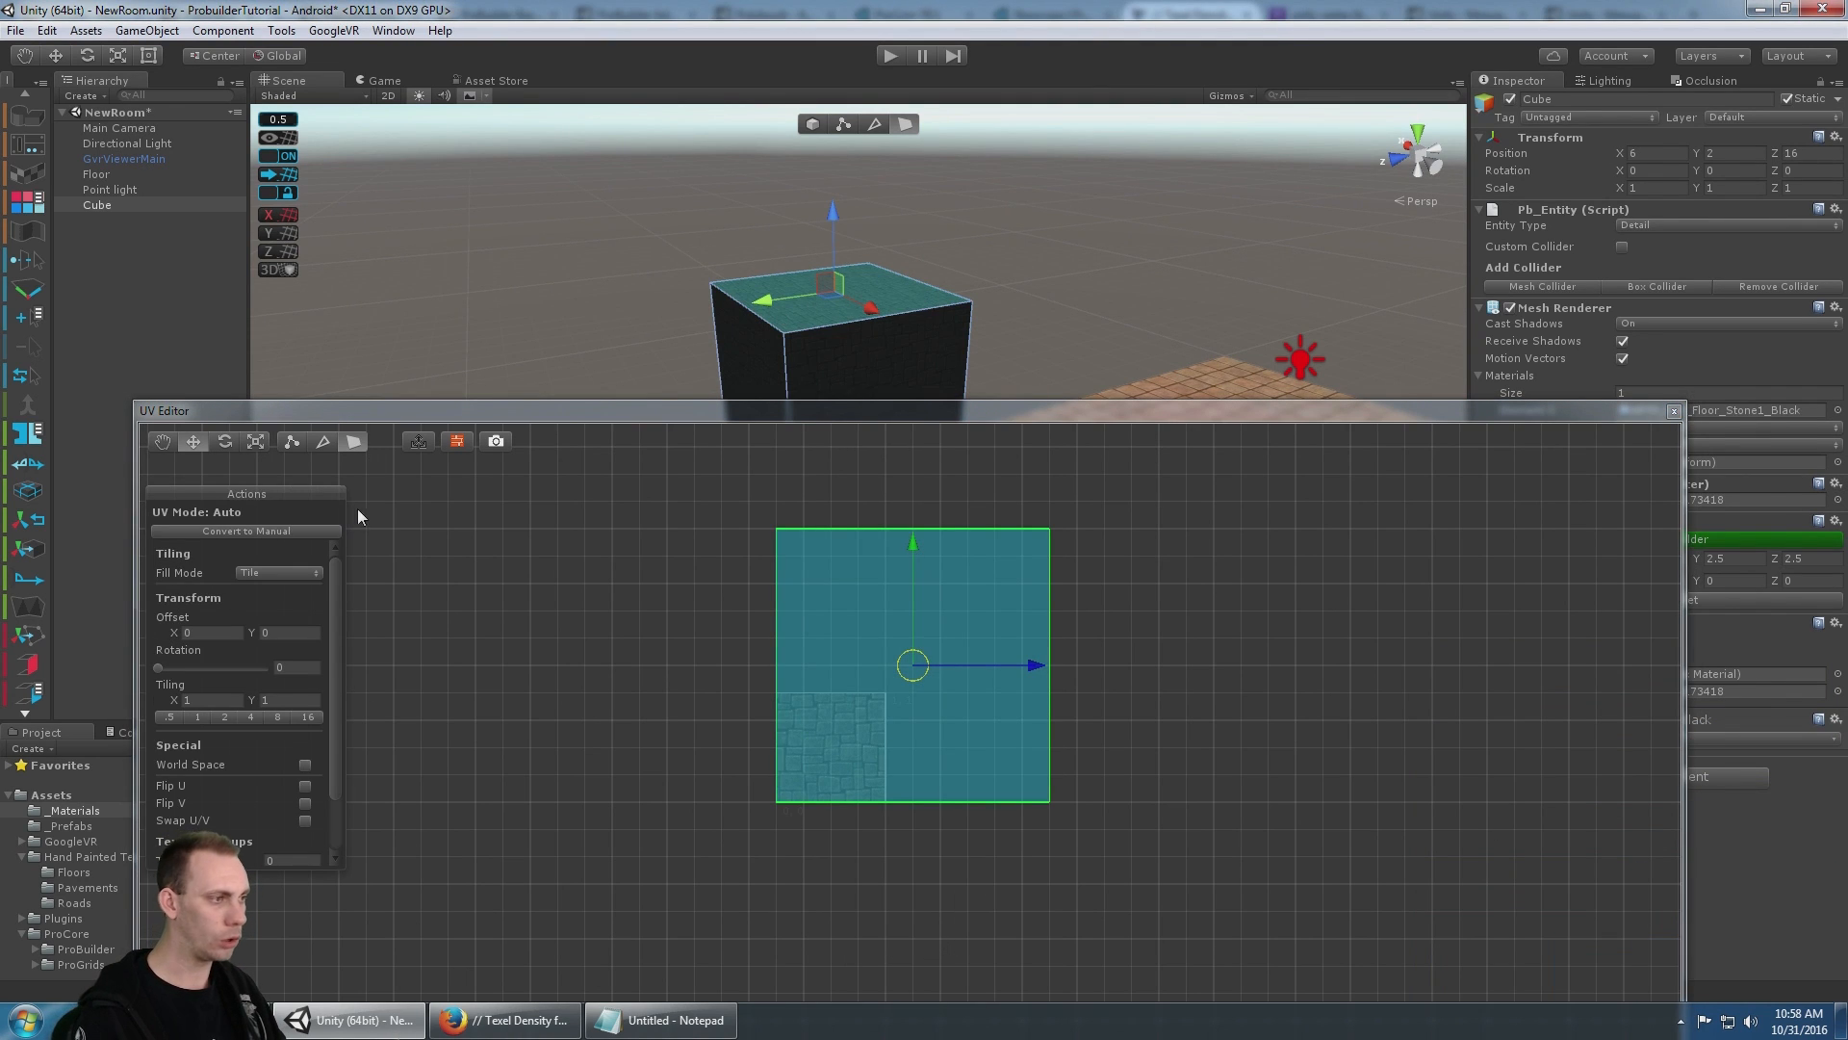
left_click(875, 371)
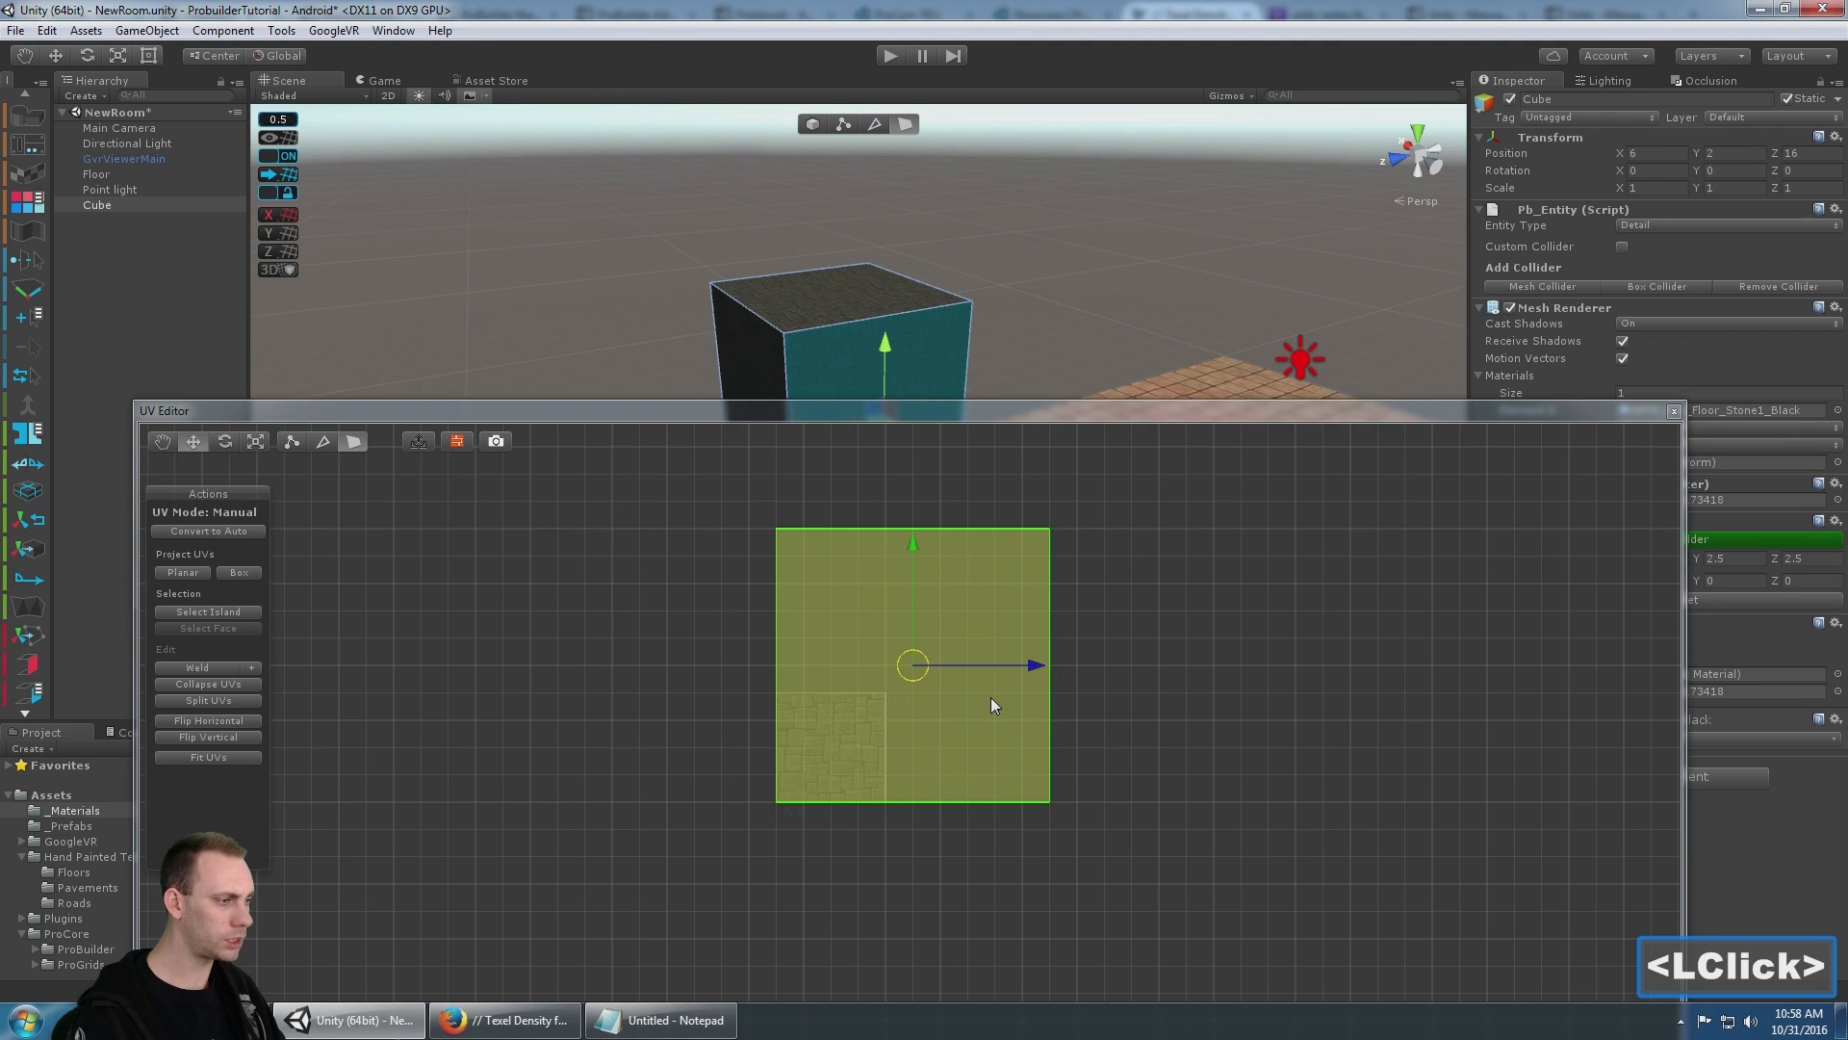
scroll(991, 697, "down", 2)
left_click_drag(1215, 885, 581, 461)
left_click_drag(771, 301, 731, 276, "alt")
middle_click_drag(731, 276, 702, 234, "alt")
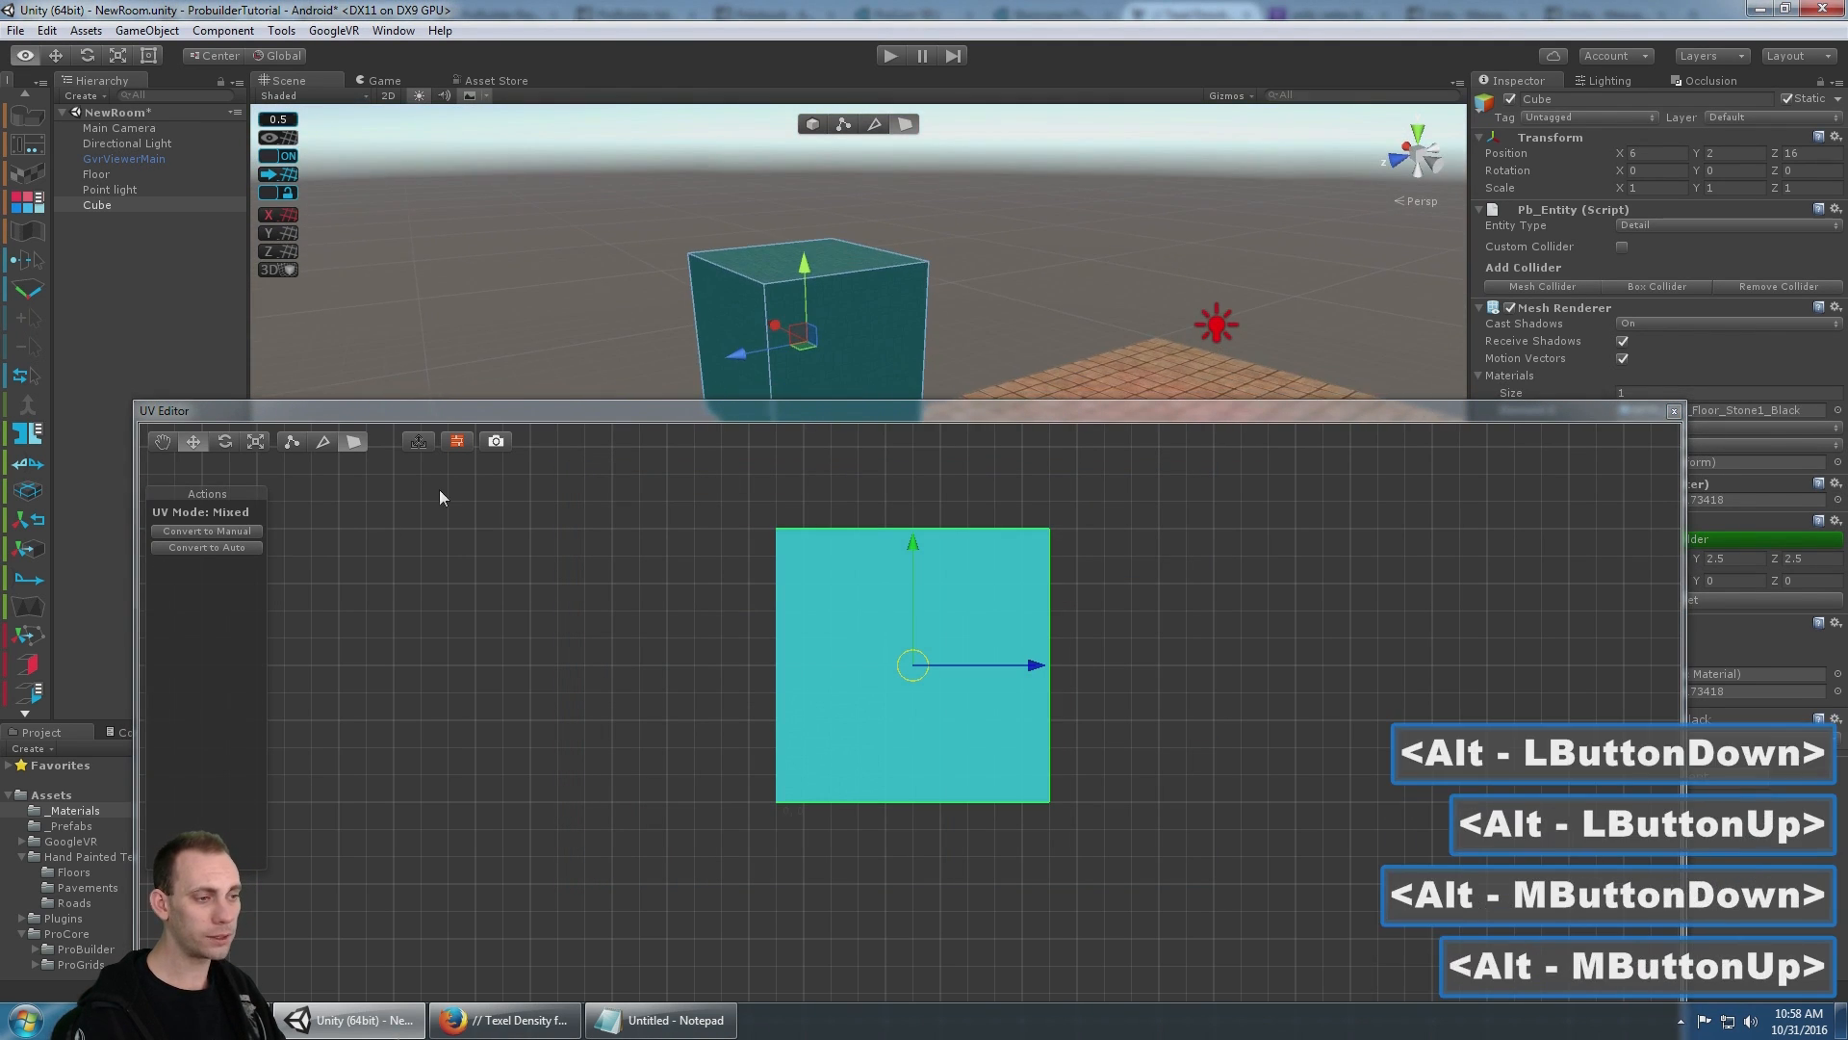
left_click(233, 531)
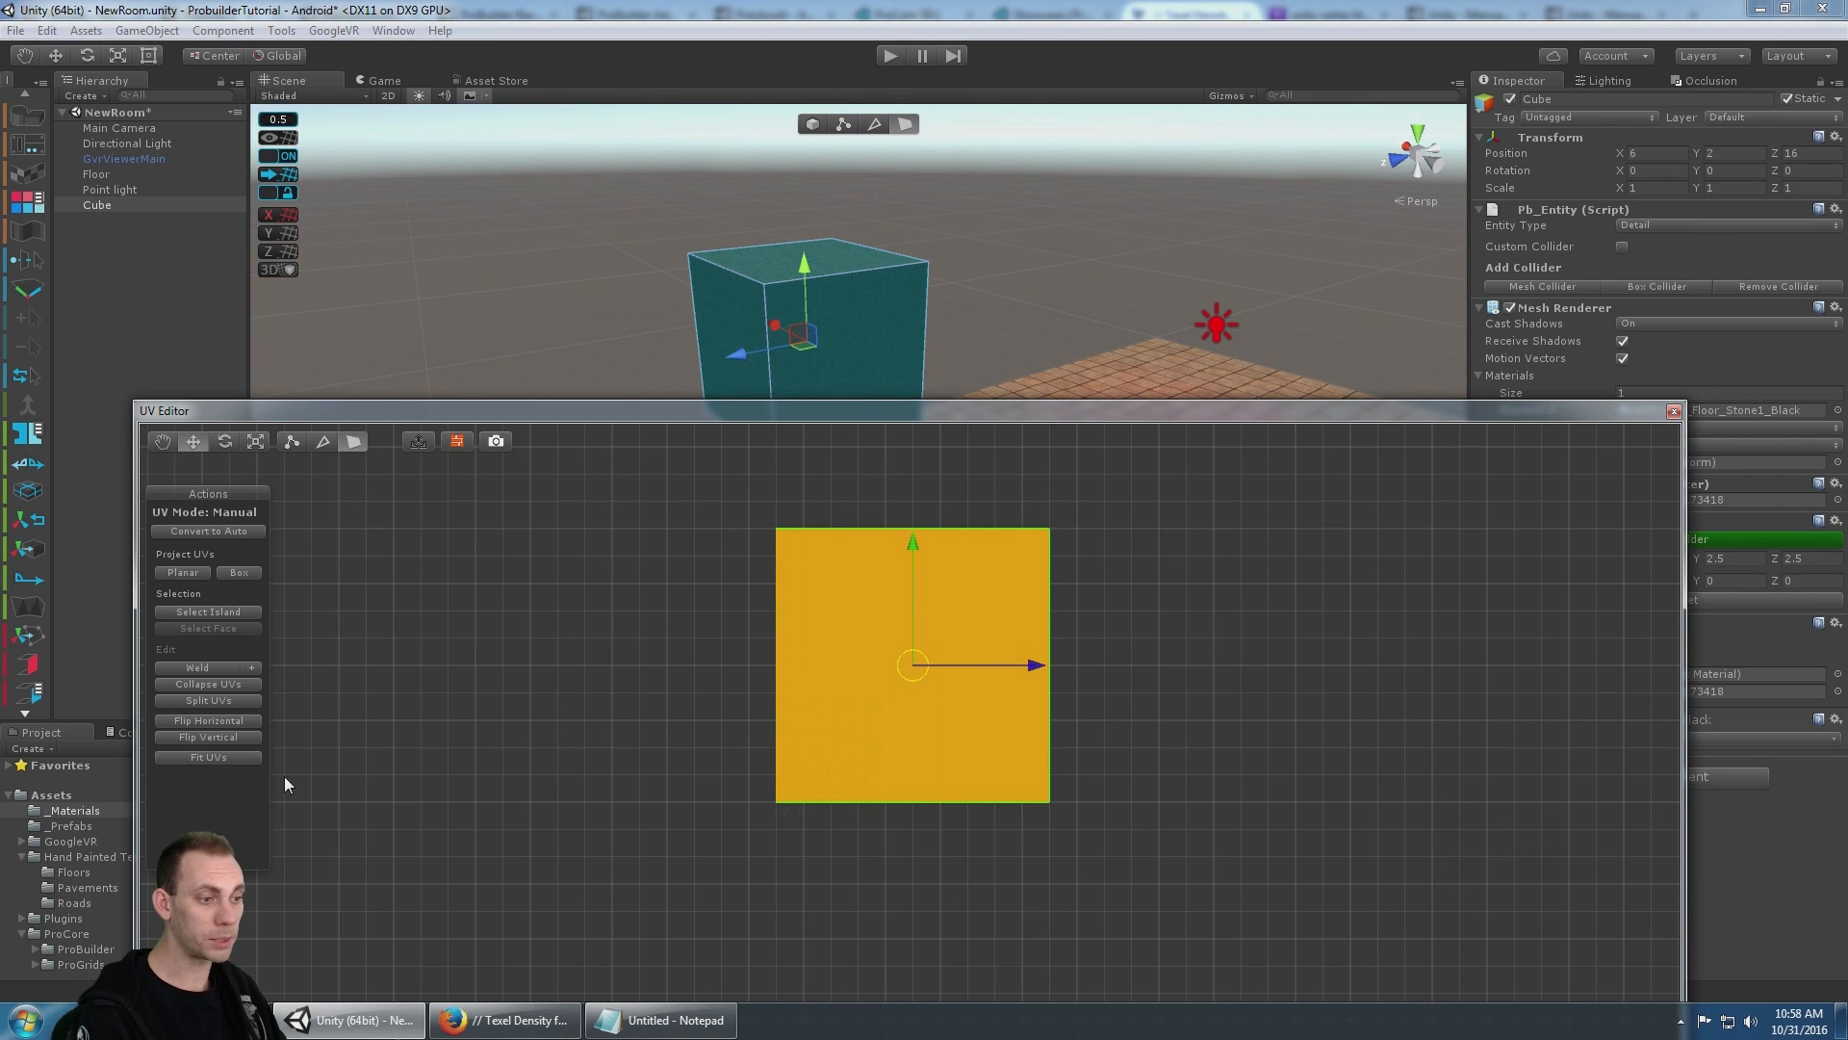
left_click(231, 759)
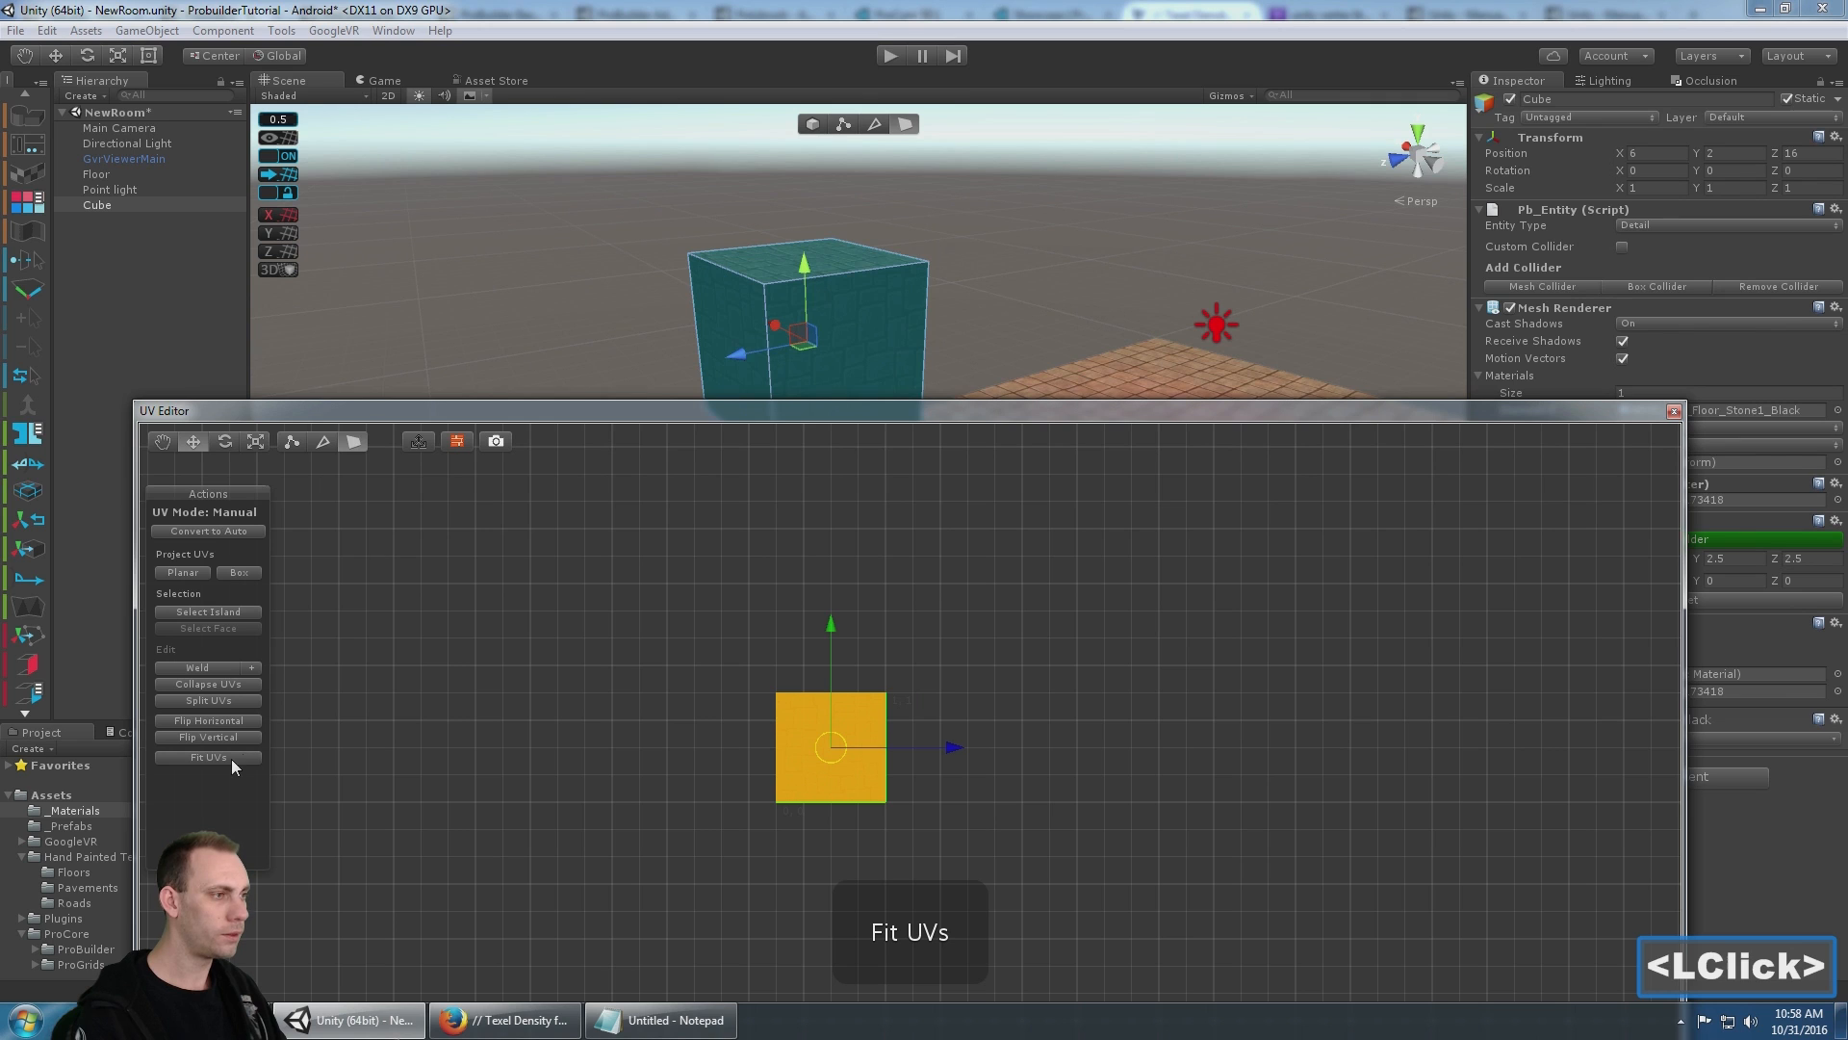
- Return to object selection, deselect the cube and examine the fitted stone texture on its sides
scroll(914, 309, "up", 5)
middle_click_drag(990, 254, 974, 285, "alt")
left_click_drag(974, 285, 842, 303, "alt")
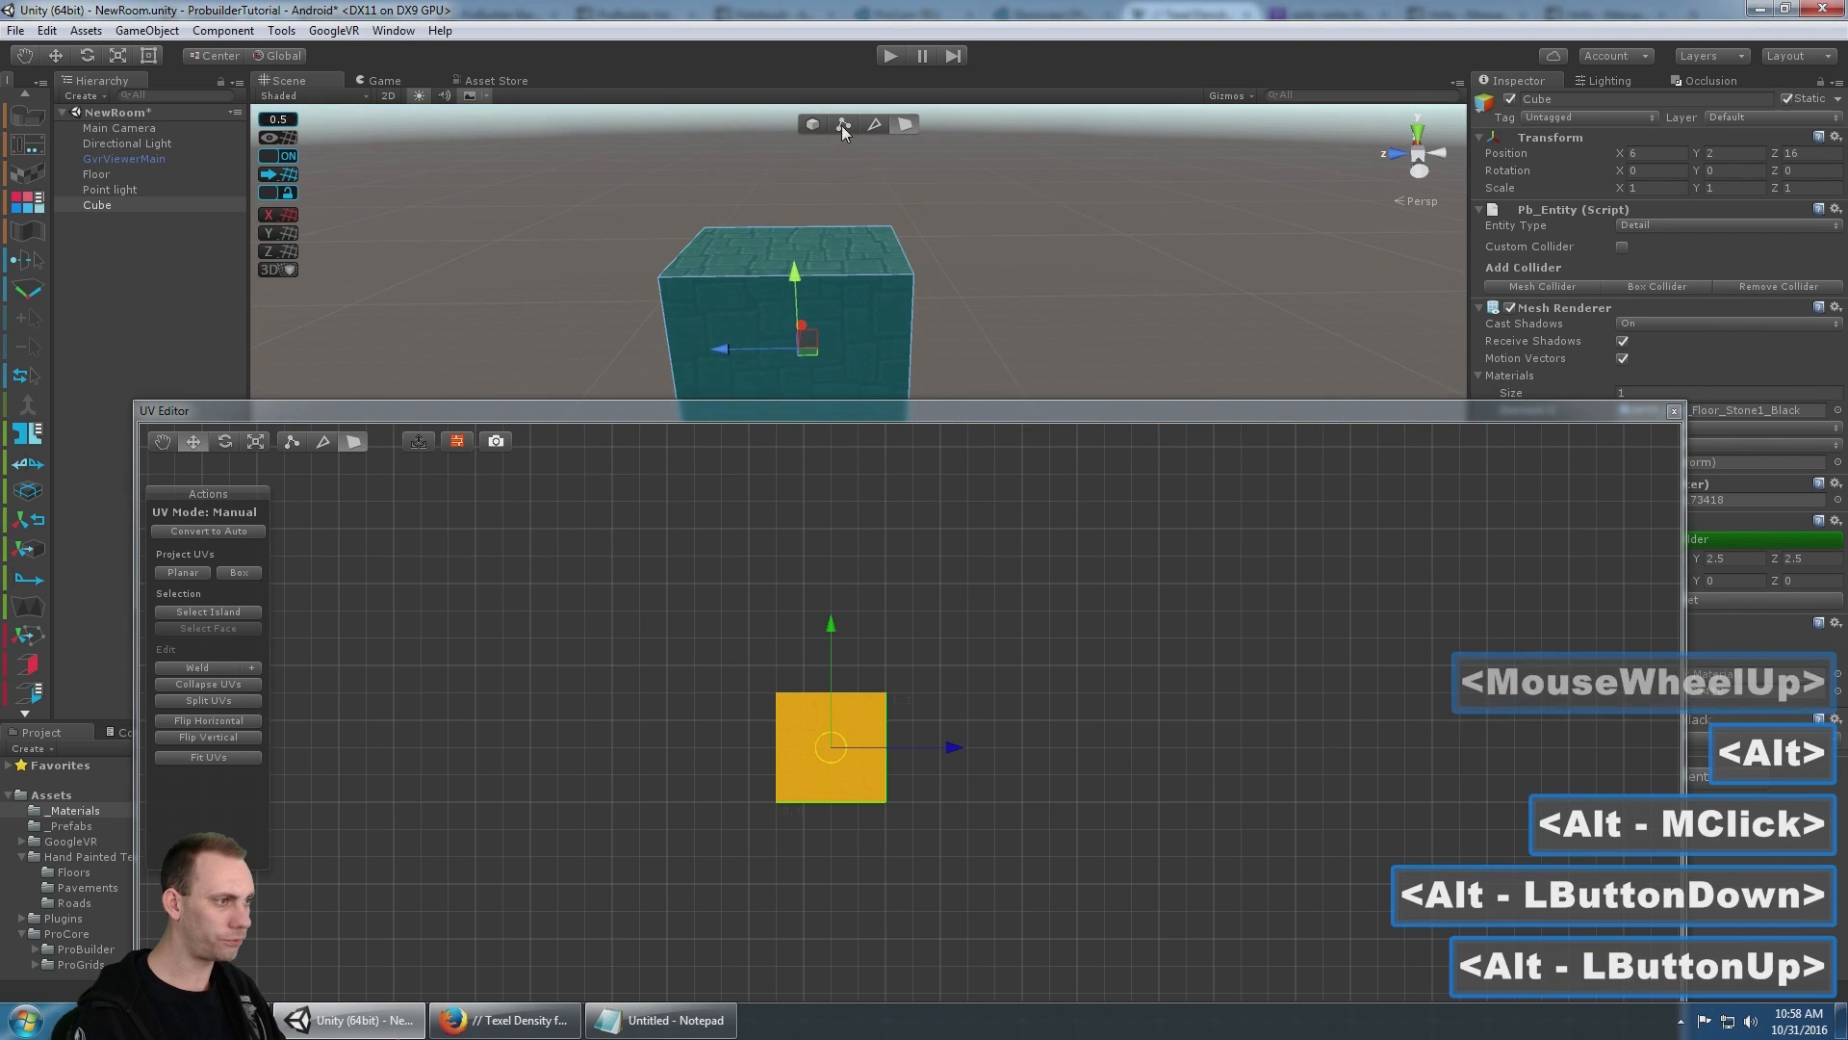
left_click(815, 125)
left_click(980, 272)
middle_click_drag(980, 279, 957, 236, "alt")
left_click_drag(968, 269, 842, 244, "alt")
middle_click_drag(1011, 272, 880, 257, "alt")
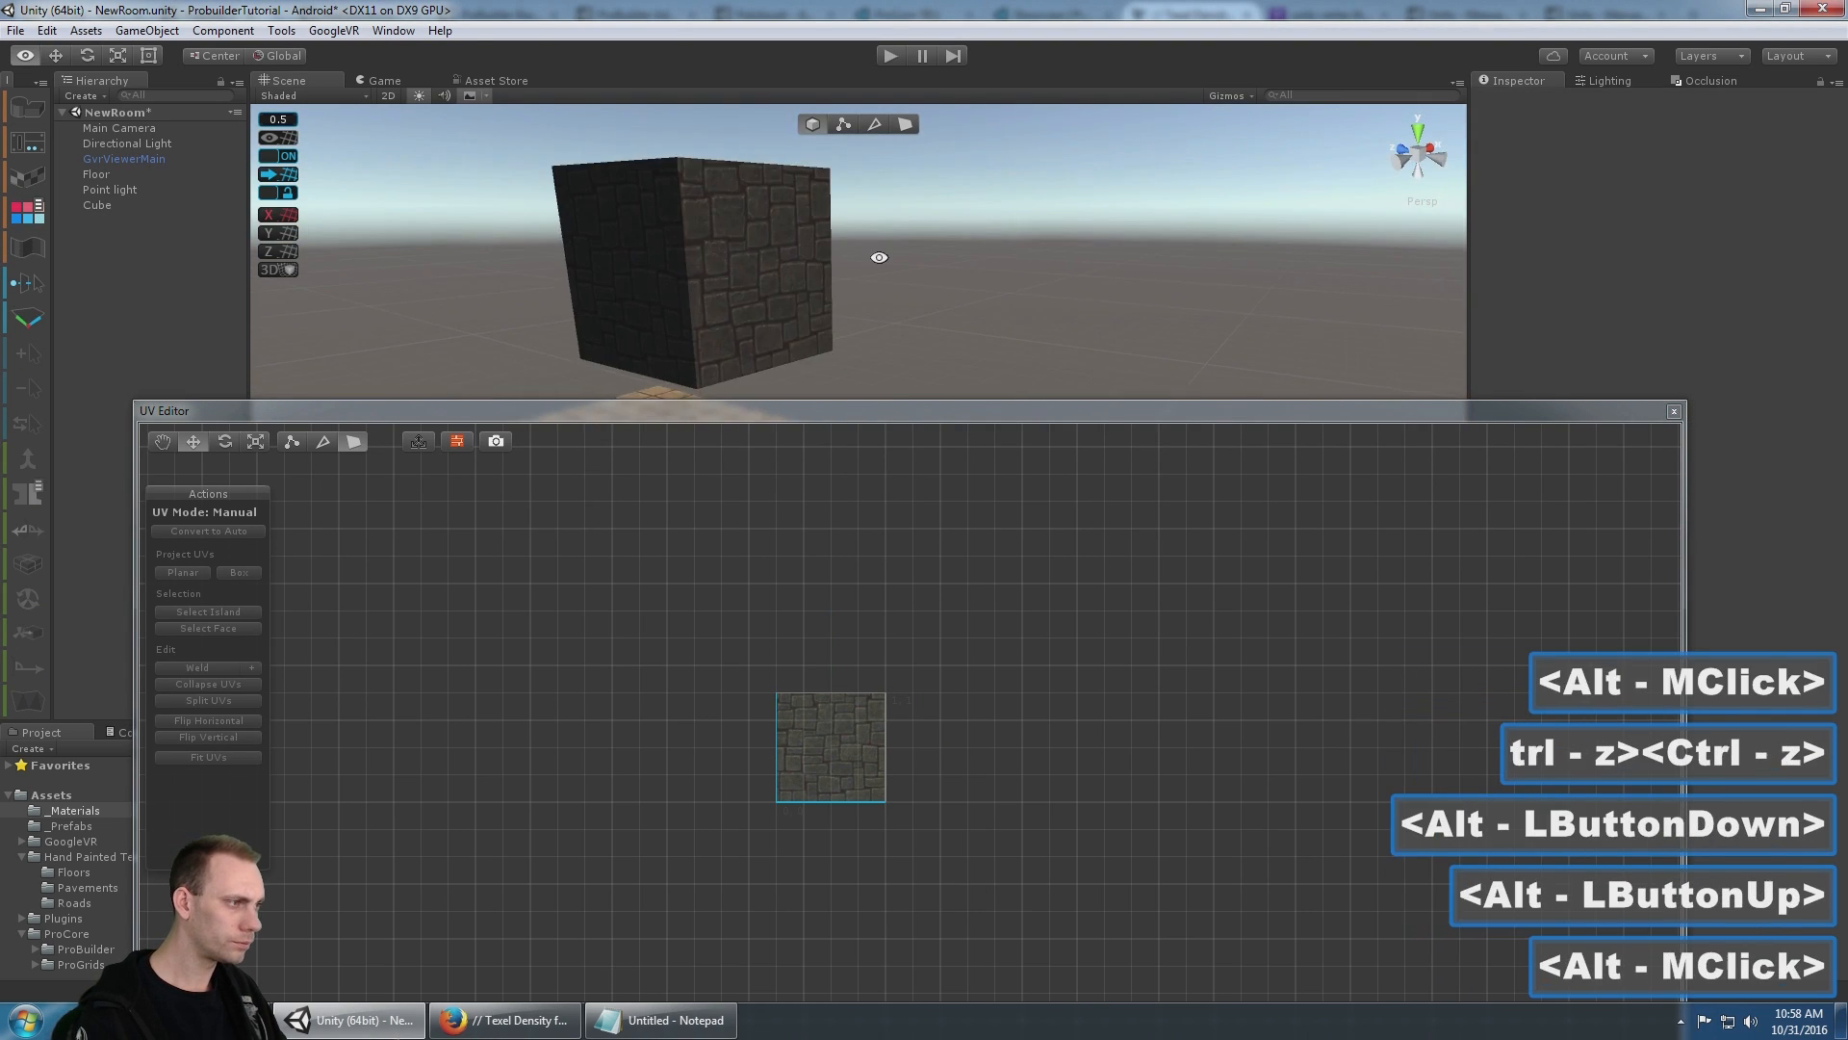
left_click_drag(880, 257, 643, 249, "alt")
left_click_drag(1107, 268, 1043, 260, "alt")
left_click_drag(771, 269, 866, 279, "alt")
middle_click(867, 280)
left_click(159, 143)
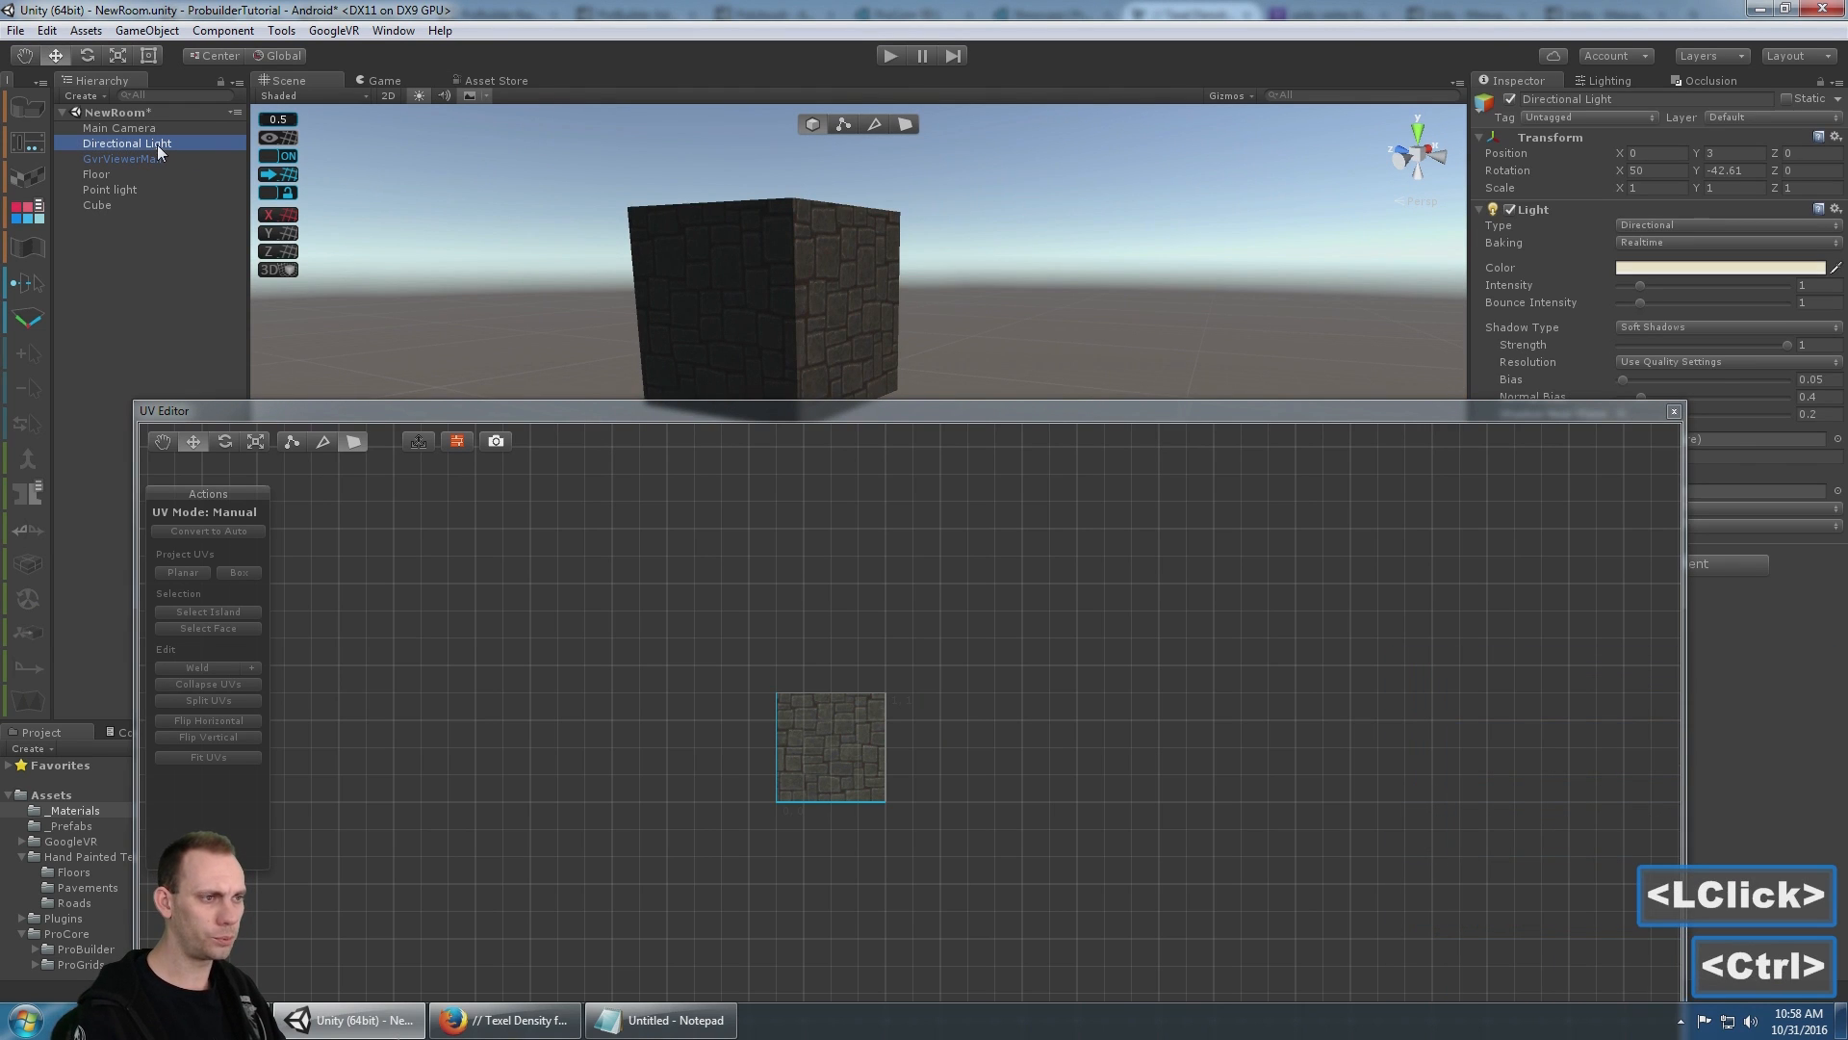
key("ctrl+d")
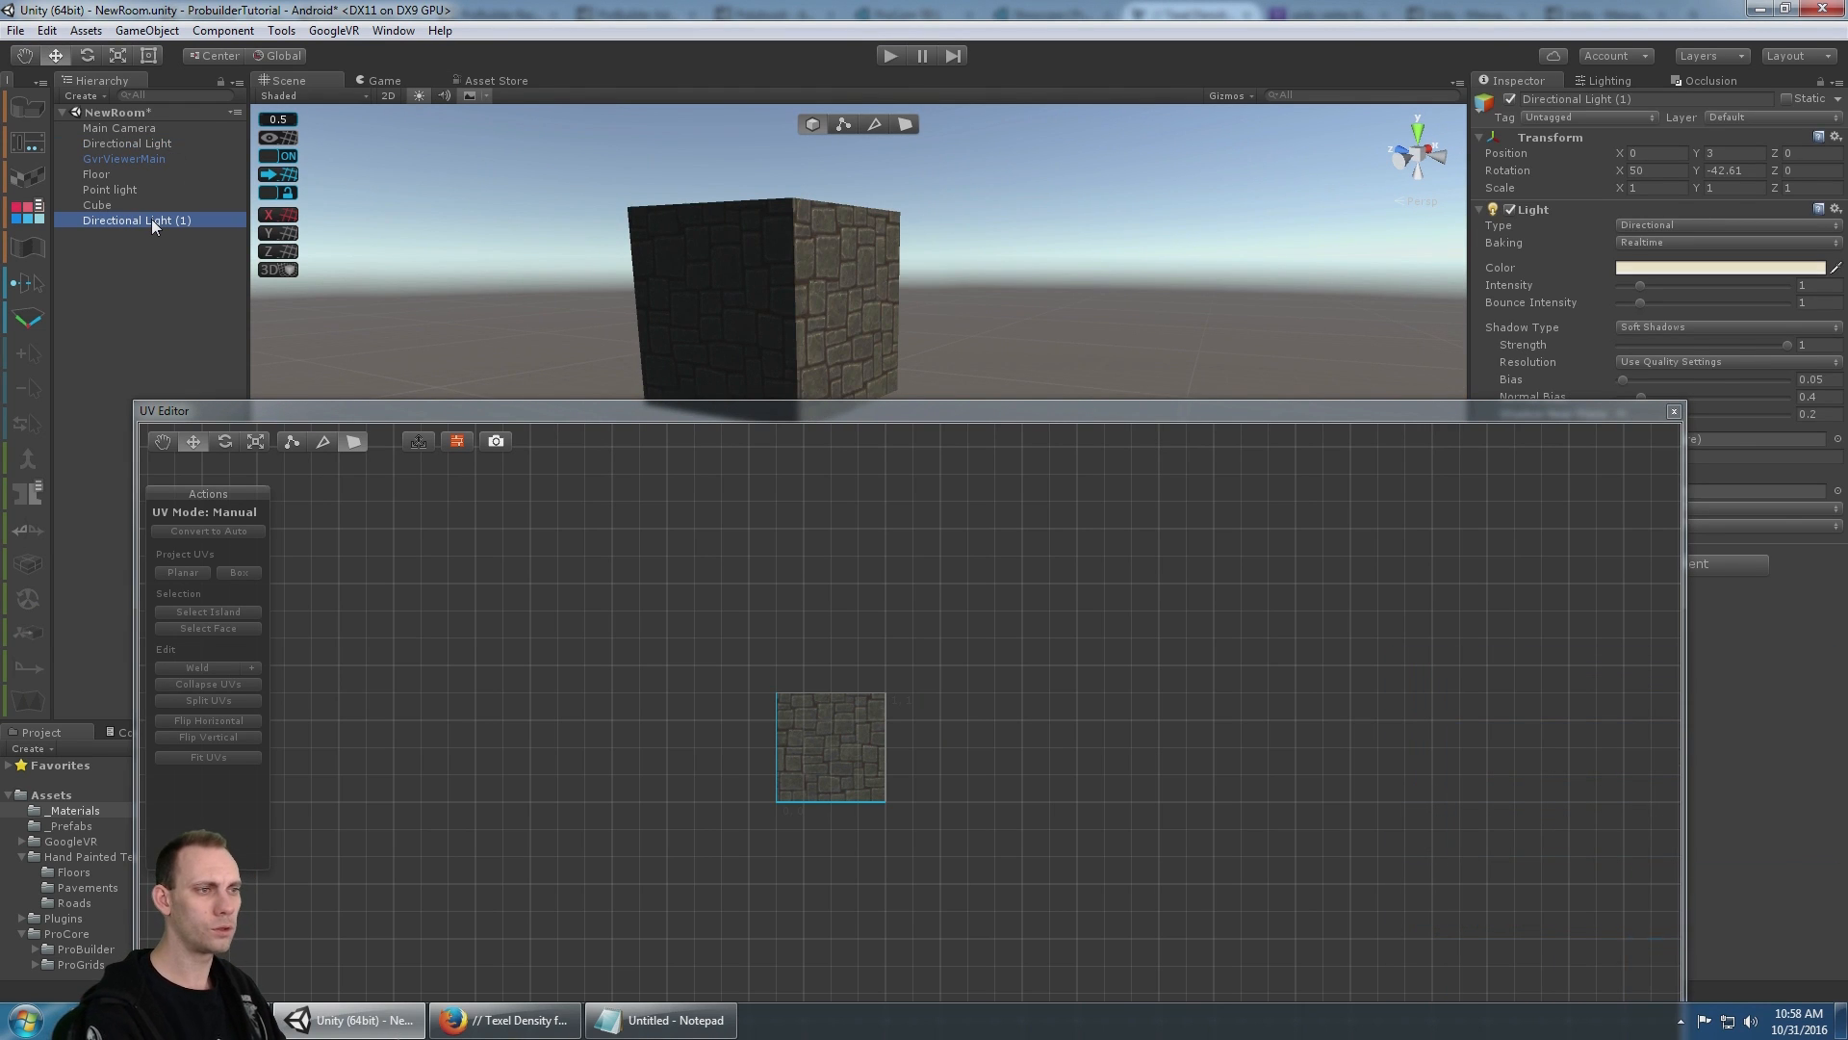
key("Delete")
left_click(159, 142)
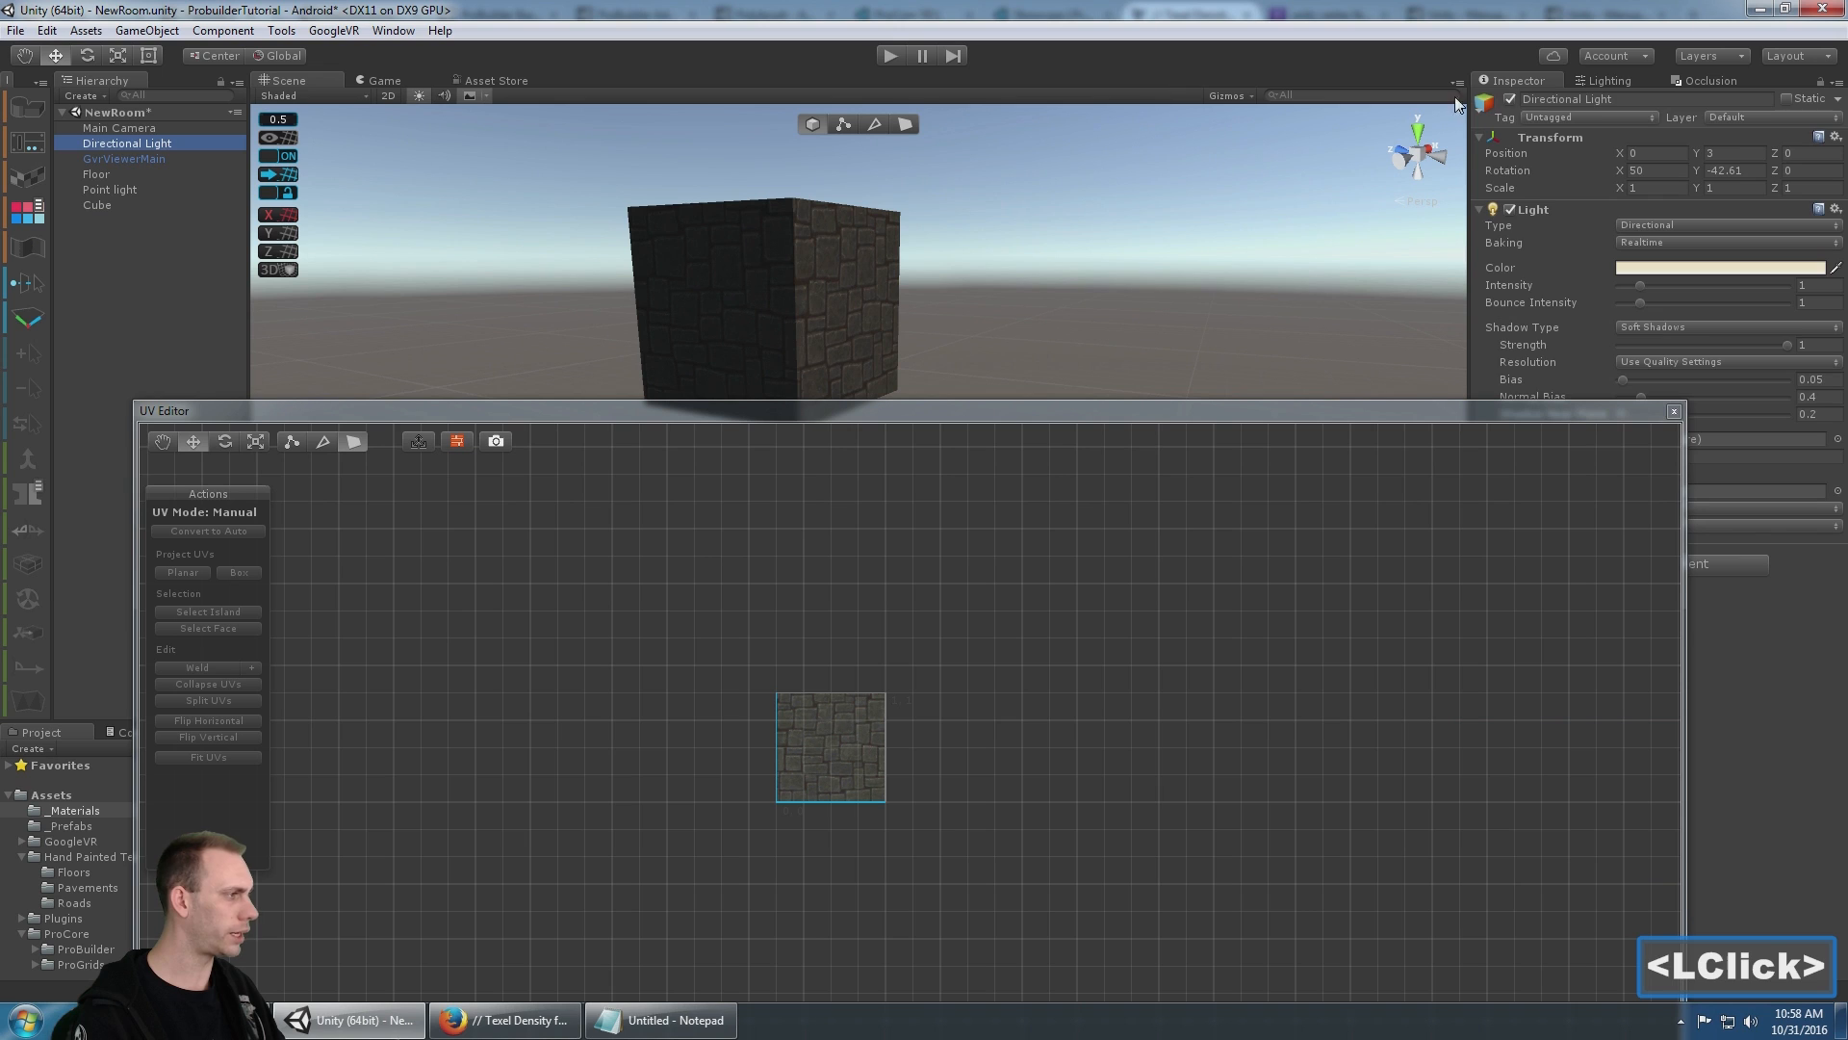
- Set the scene's ambient source to Color and choose a medium bluish-grey ambient color
left_click(1610, 81)
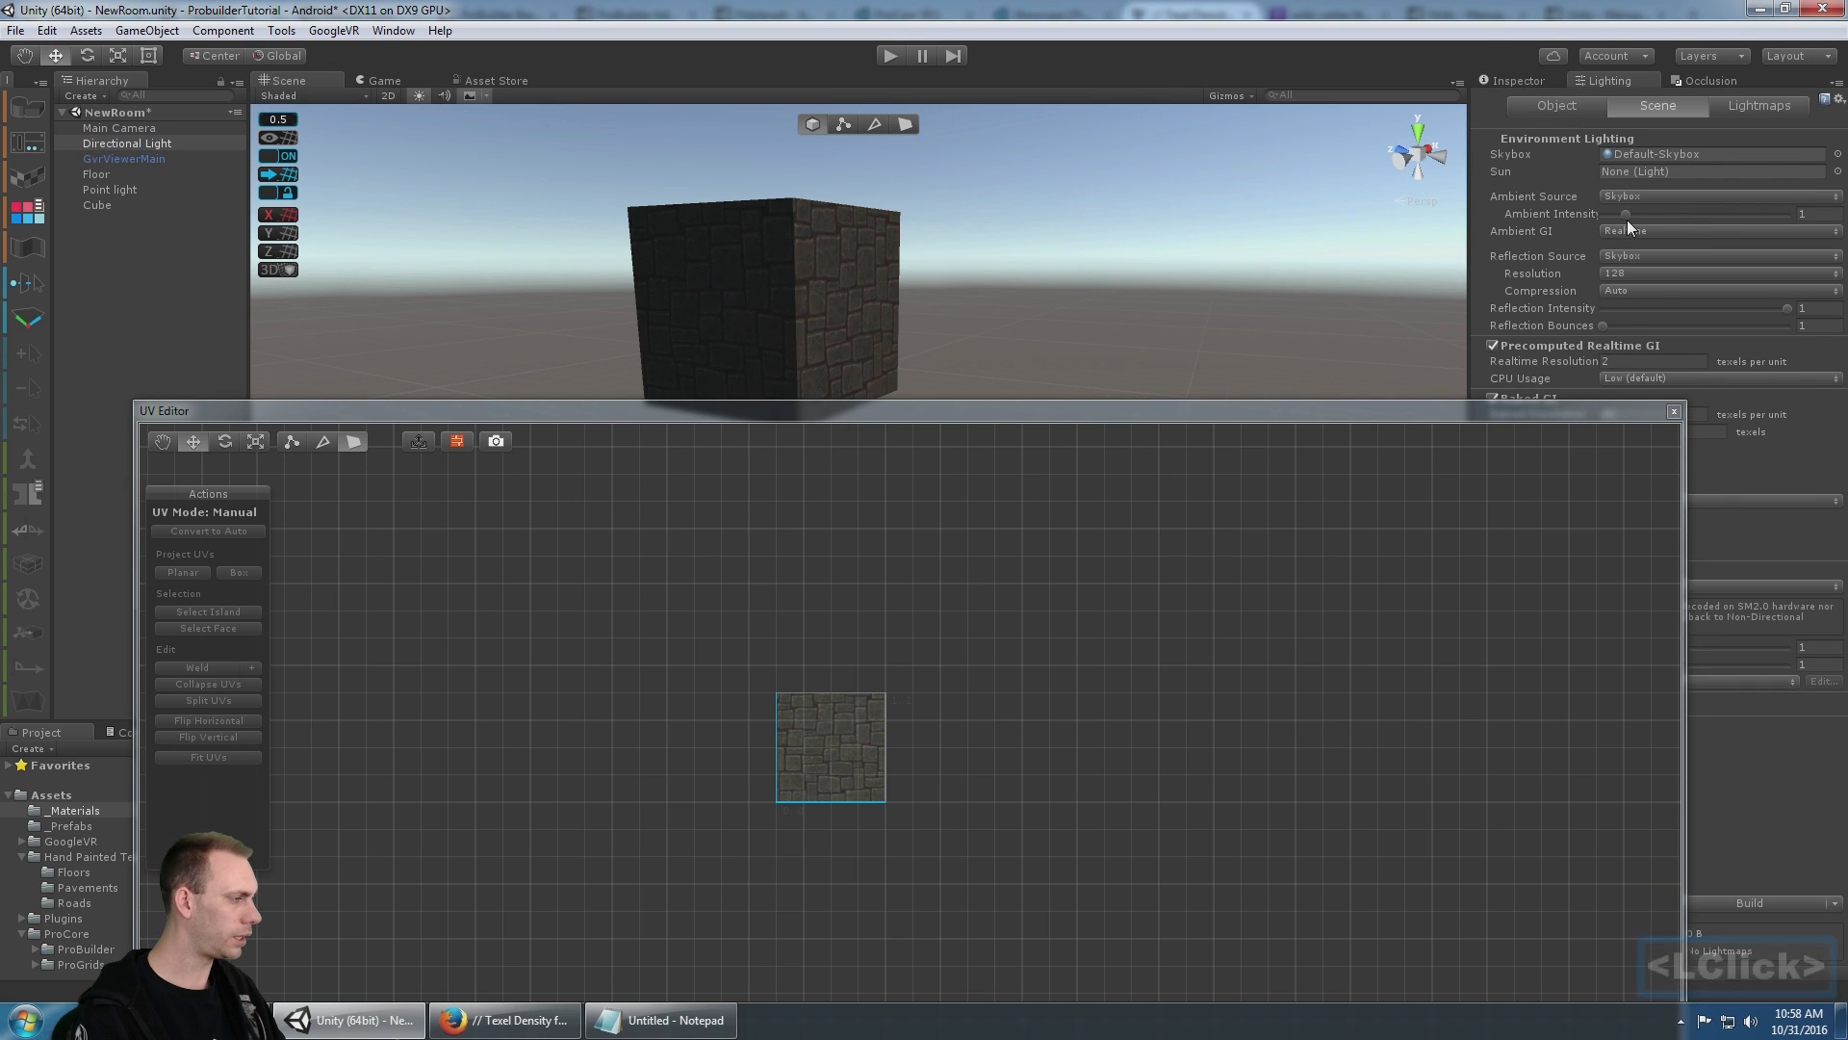
left_click(1629, 195)
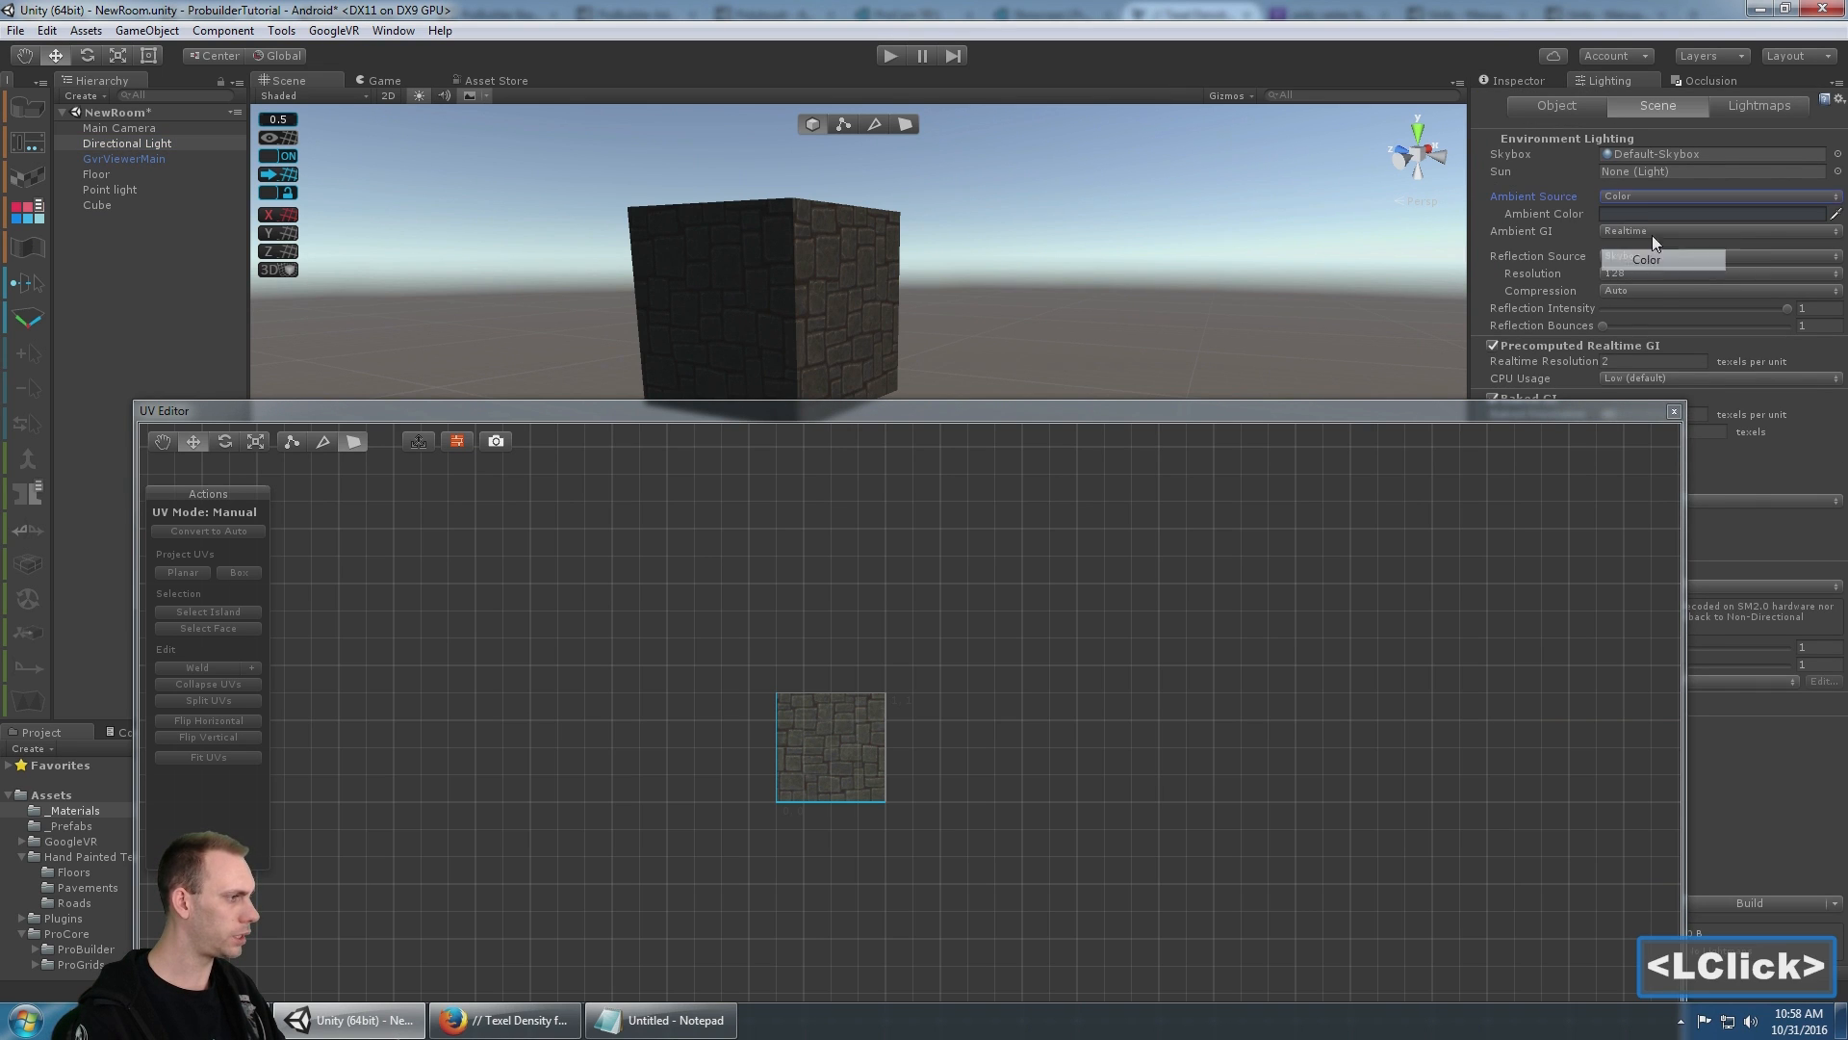
left_click(1637, 213)
left_click(1237, 348)
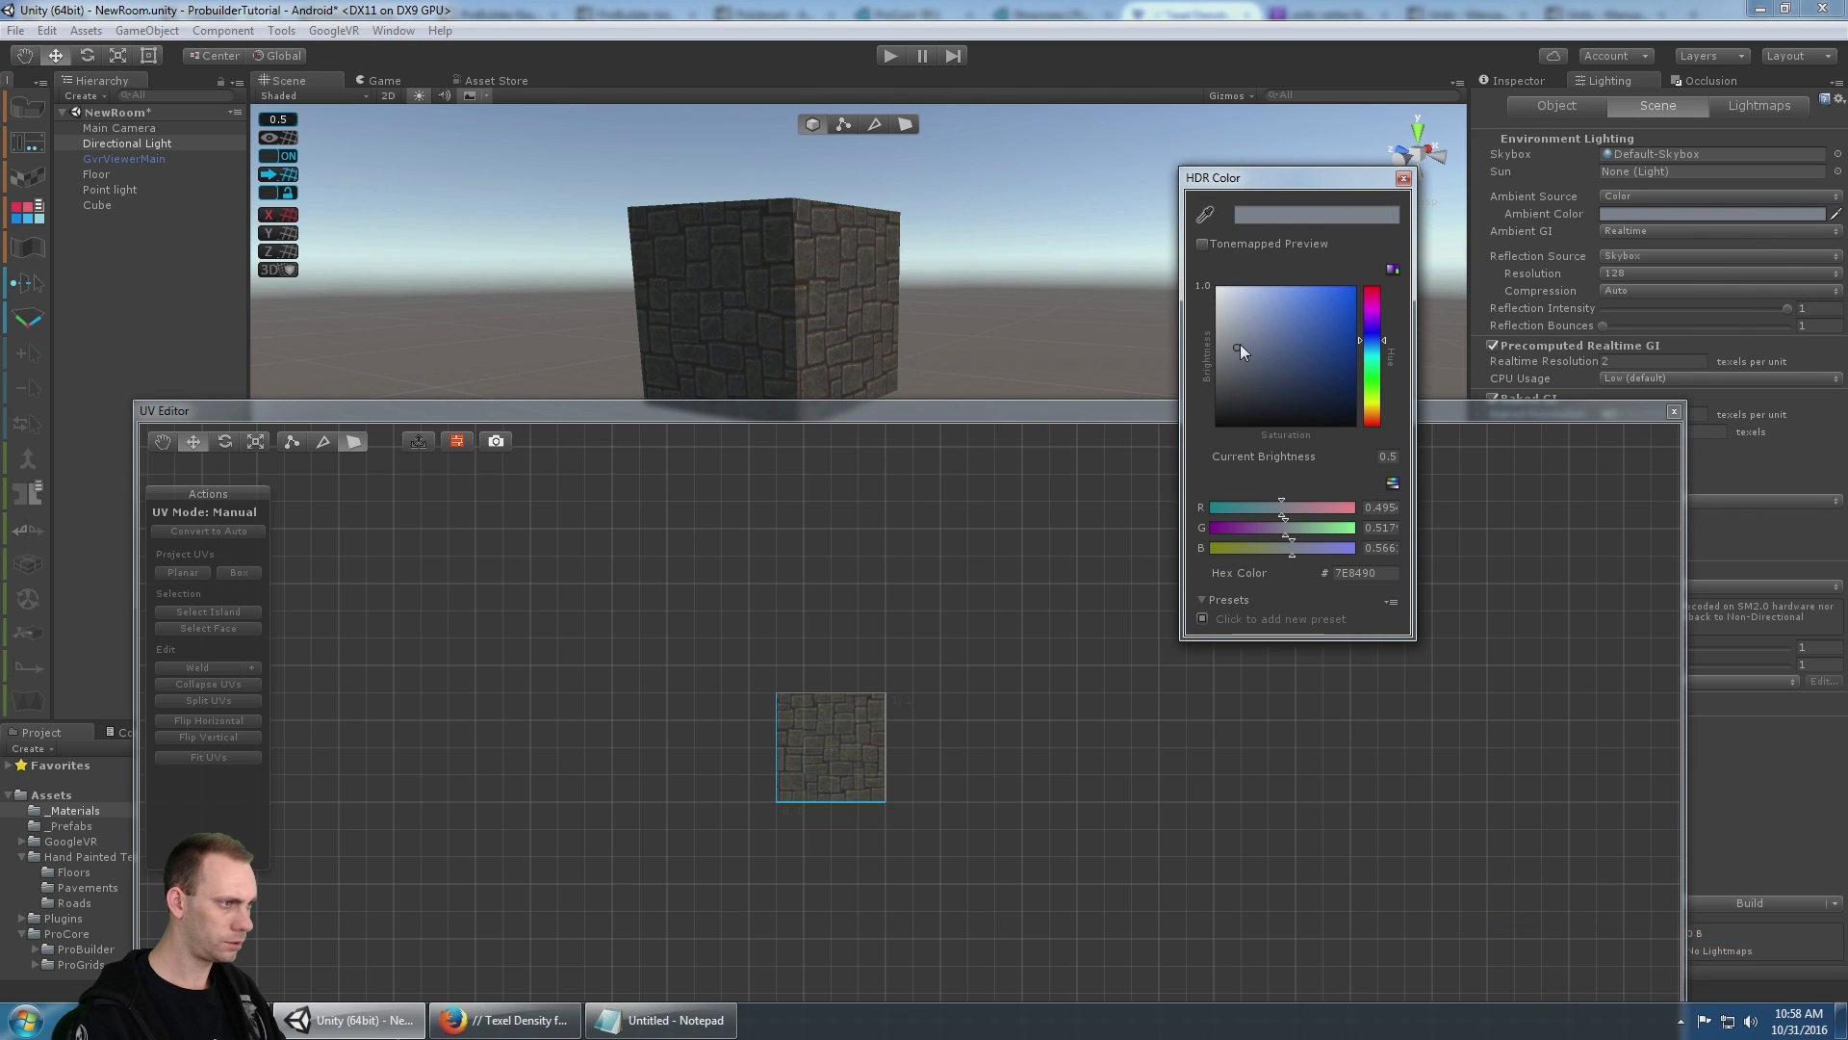
left_click_drag(1240, 344, 1228, 332)
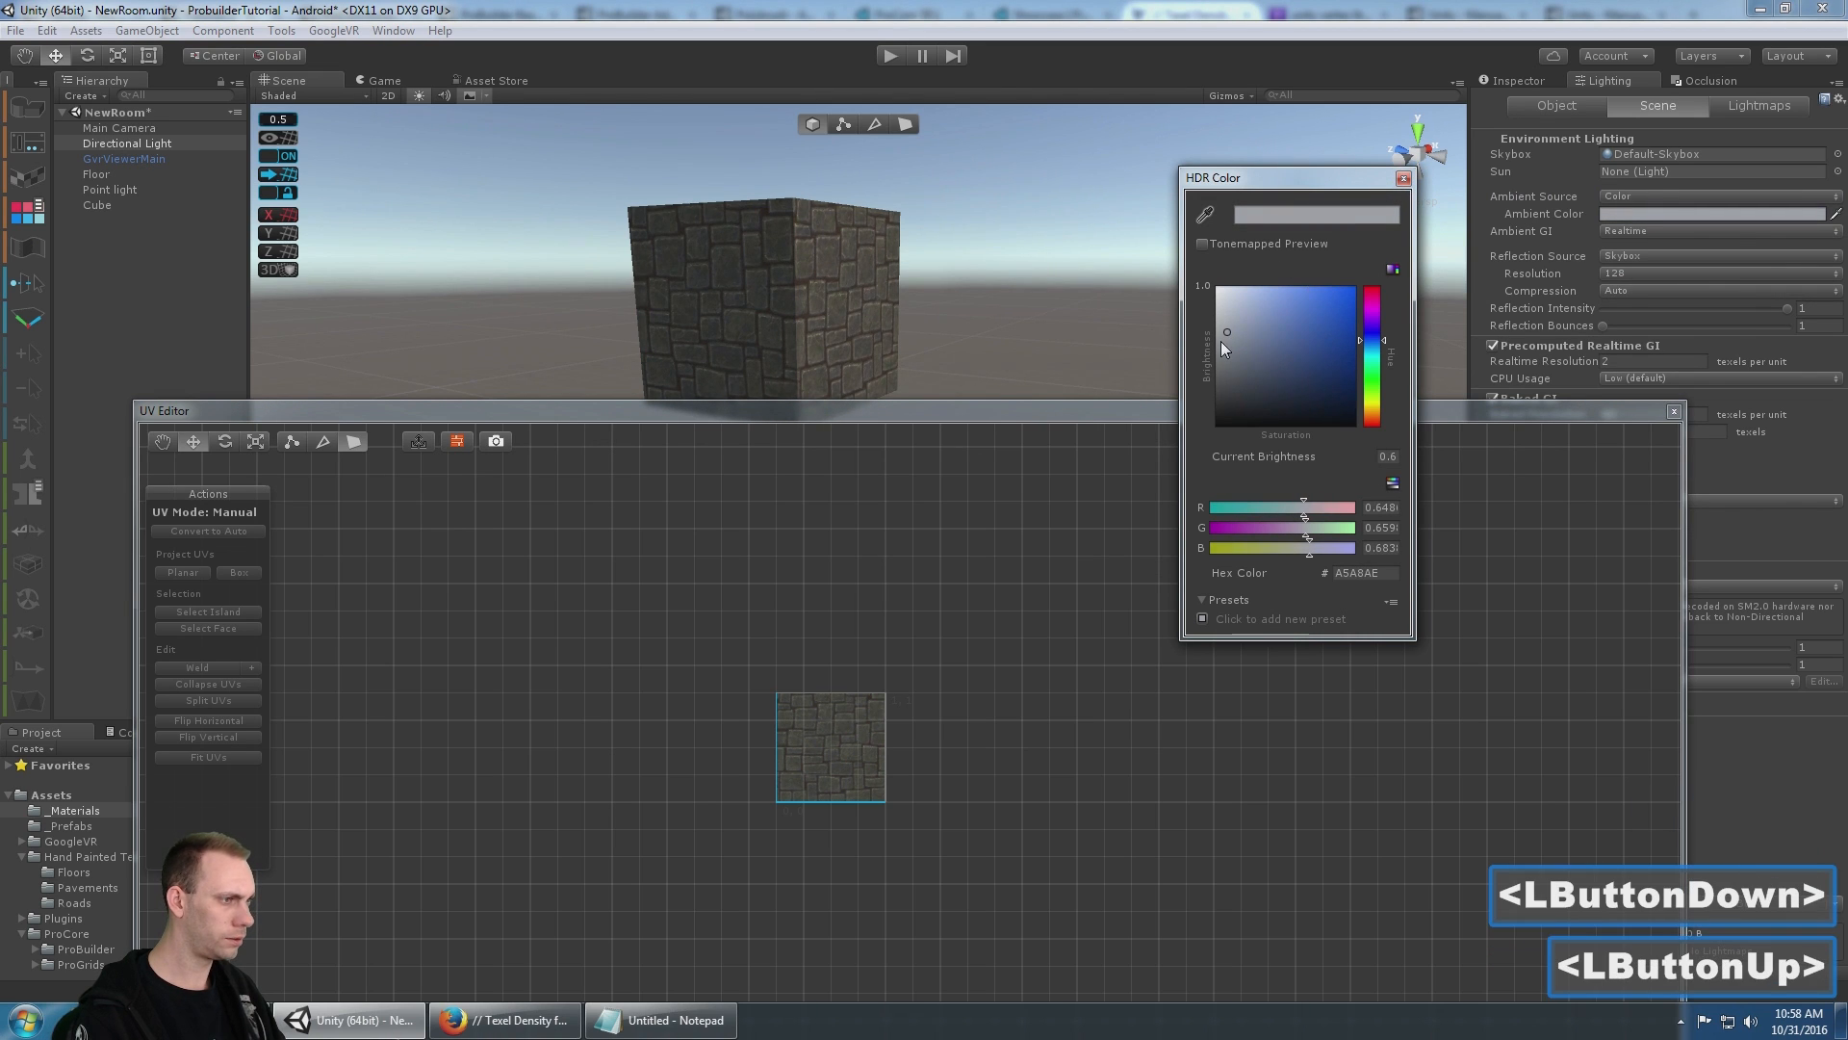
double_click(1222, 342)
left_click(1235, 345)
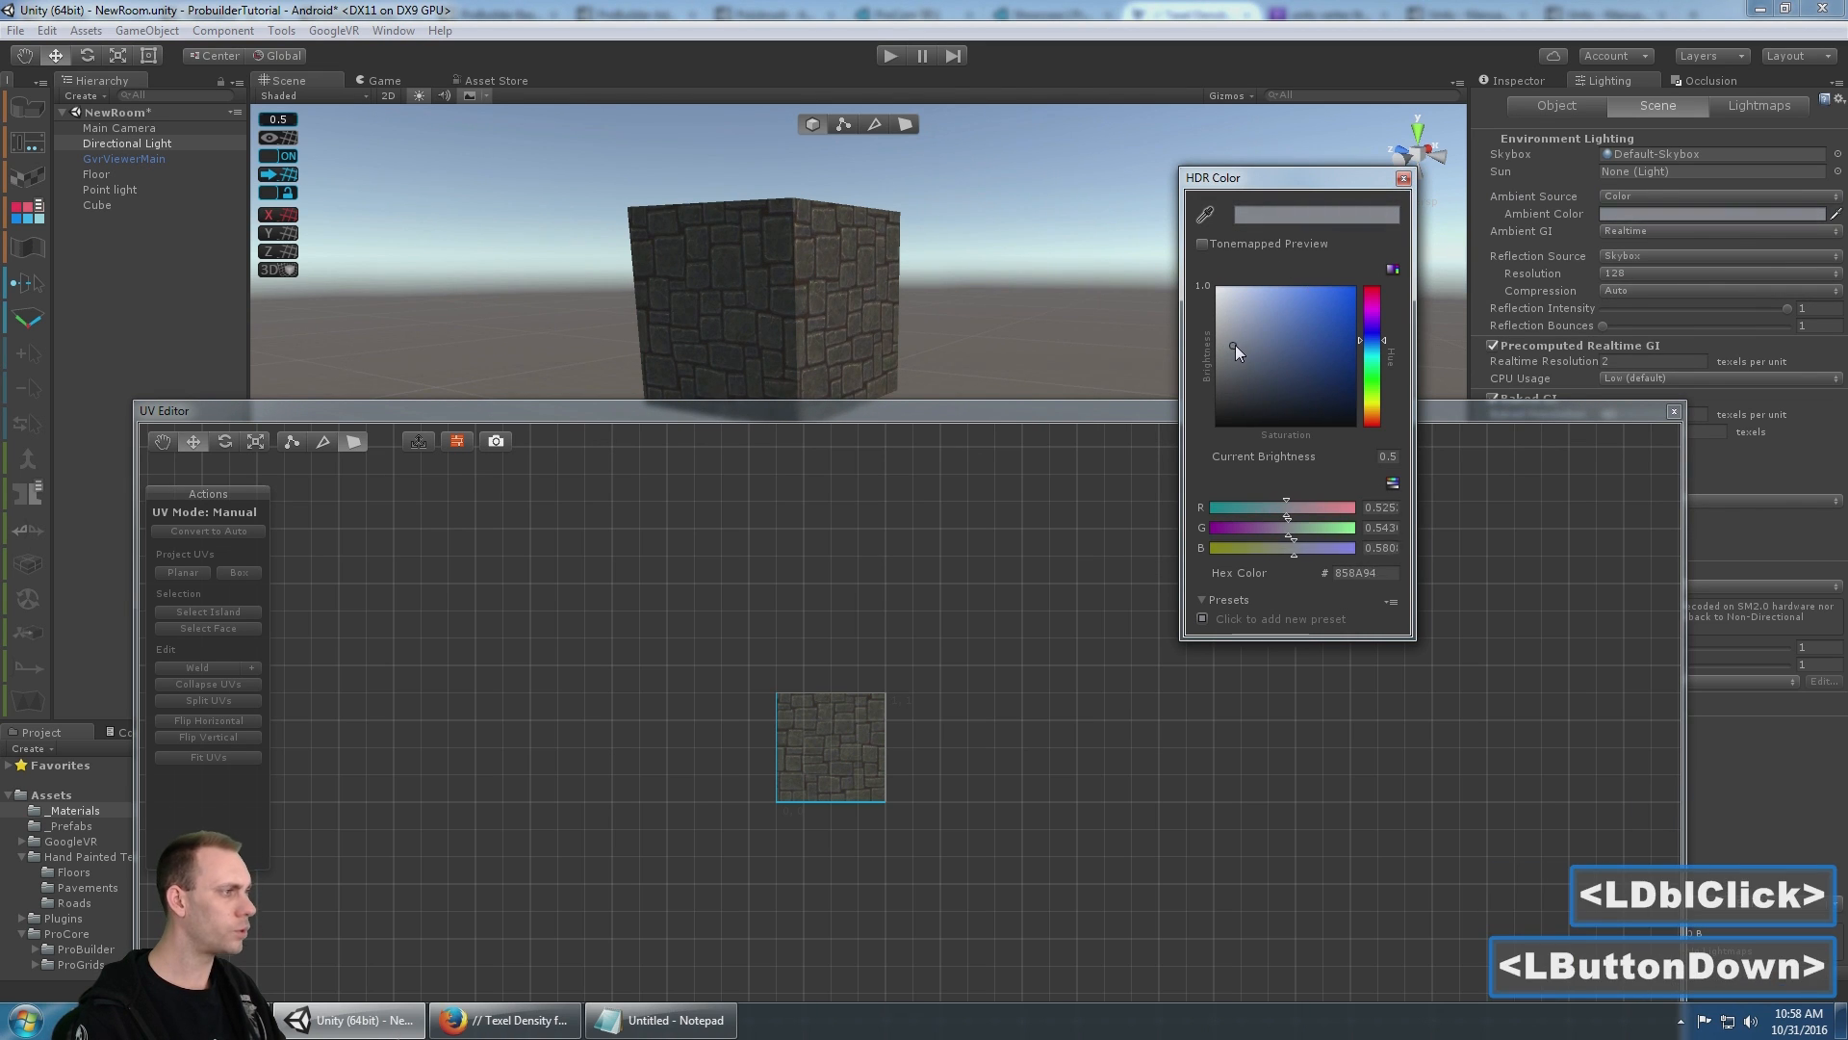
left_click(1403, 178)
- Examine the cube under the ambient light from several sides, moving the UV Editor out of the way and closing it
left_click_drag(1287, 416, 1295, 572)
left_click_drag(1049, 317, 868, 319, "alt")
middle_click_drag(868, 318, 871, 284, "alt")
left_click_drag(872, 284, 1021, 294, "alt")
mouse_move(1021, 294)
middle_mouse_down("alt")
mouse_move(1030, 331)
mouse_move(1026, 302)
middle_mouse_up("alt")
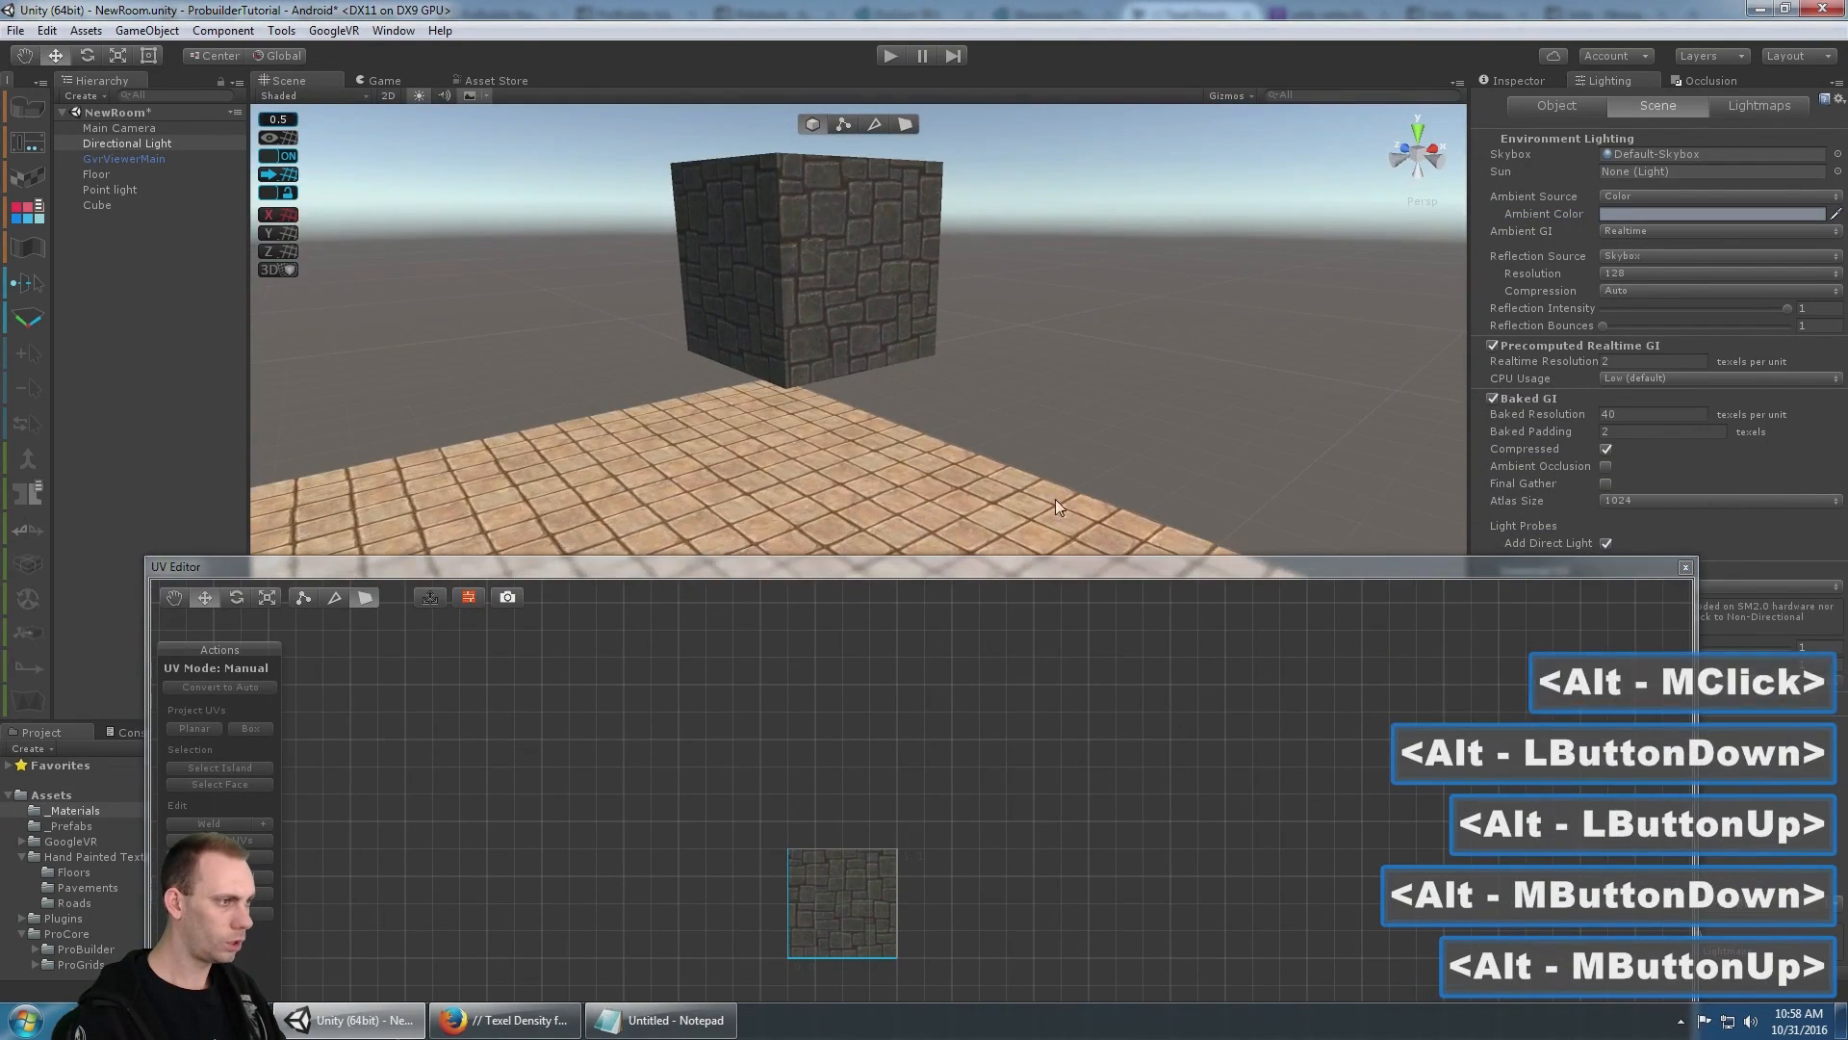
left_click_drag(1082, 576, 1073, 551)
left_click_drag(818, 265, 830, 303, "alt")
left_click_drag(830, 303, 904, 277, "alt")
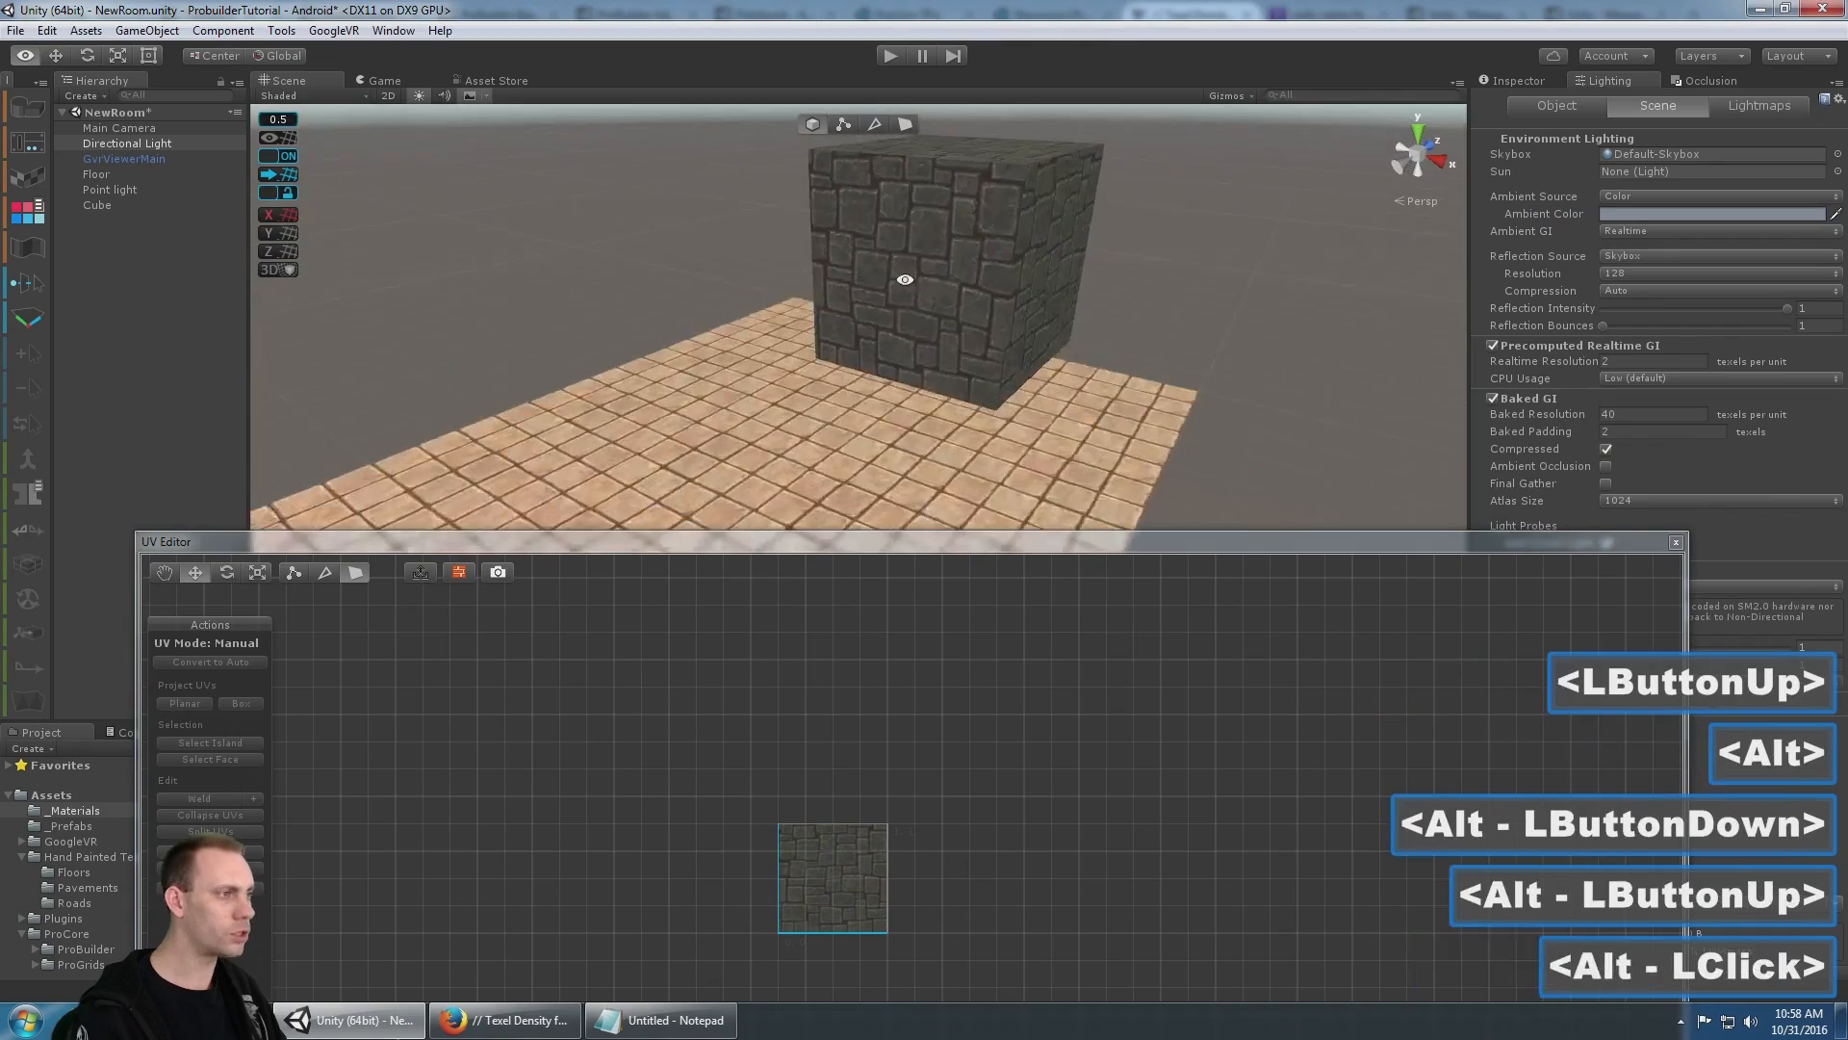
middle_click_drag(904, 277, 874, 328, "alt")
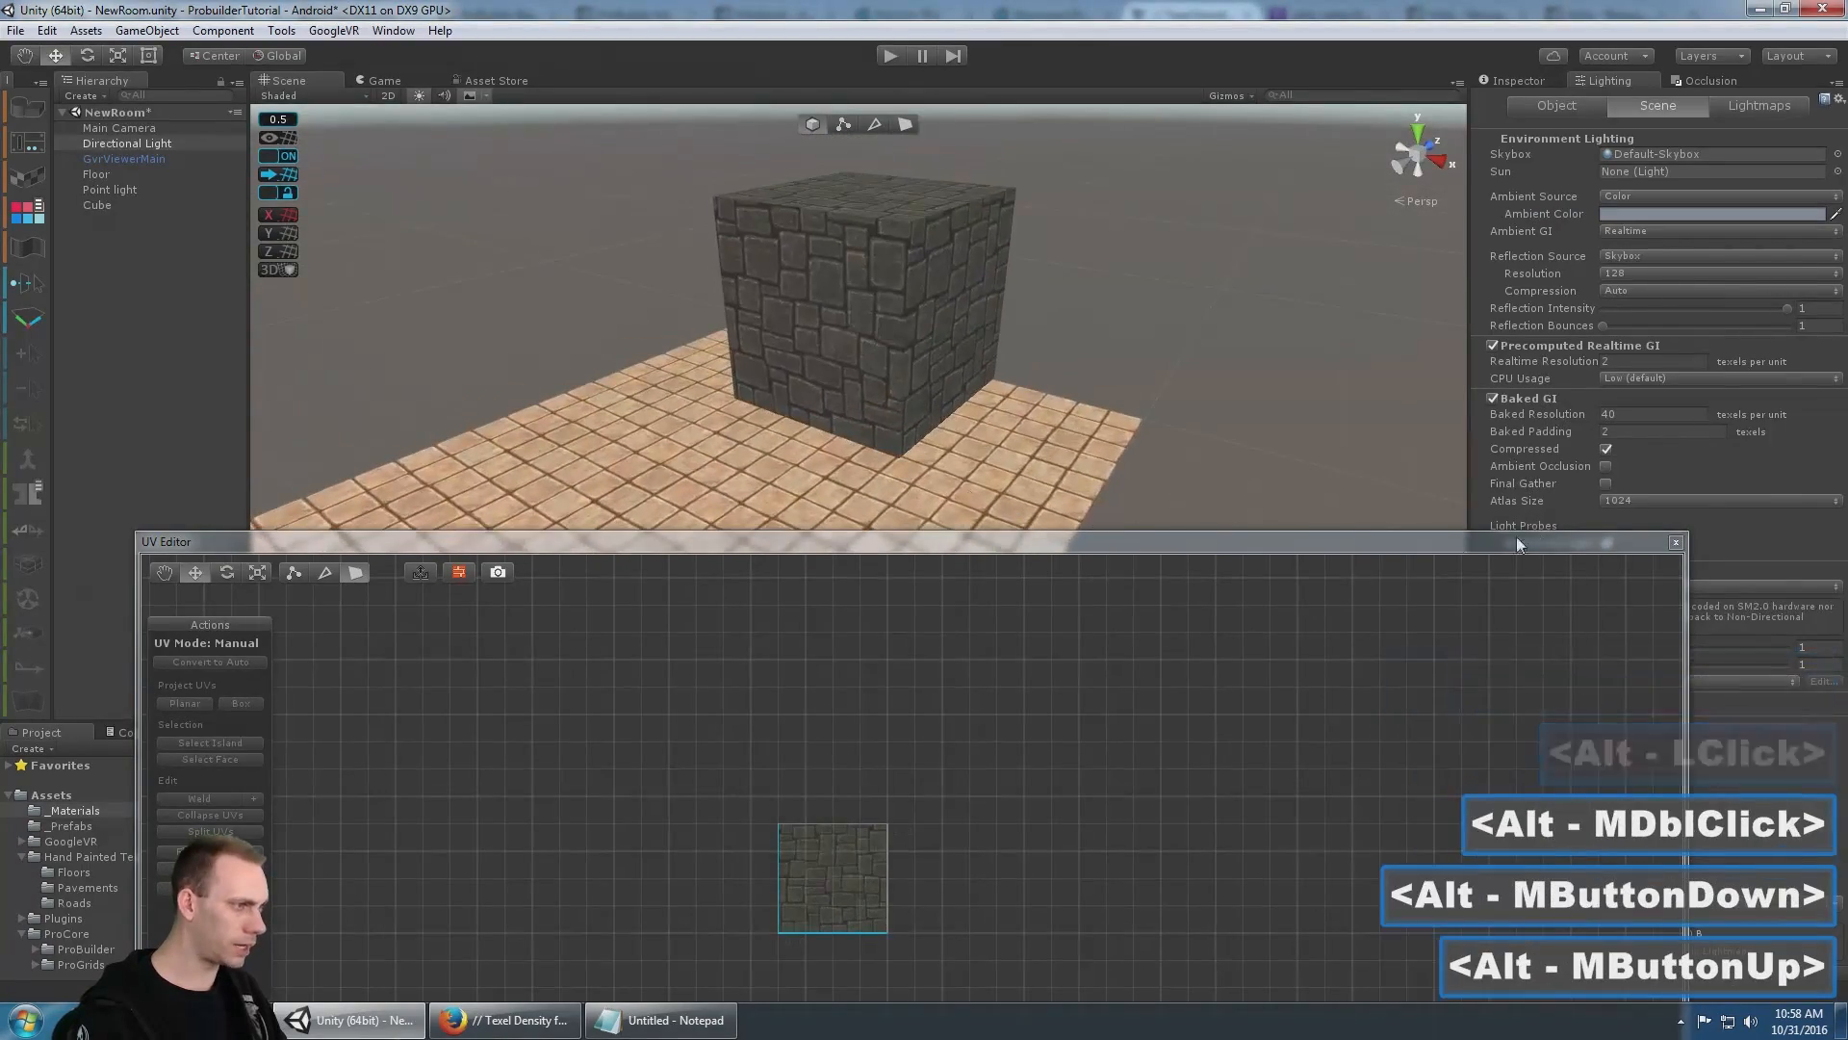
left_click(1677, 544)
left_click_drag(973, 306, 722, 231, "alt")
left_click_drag(1130, 356, 722, 425, "alt")
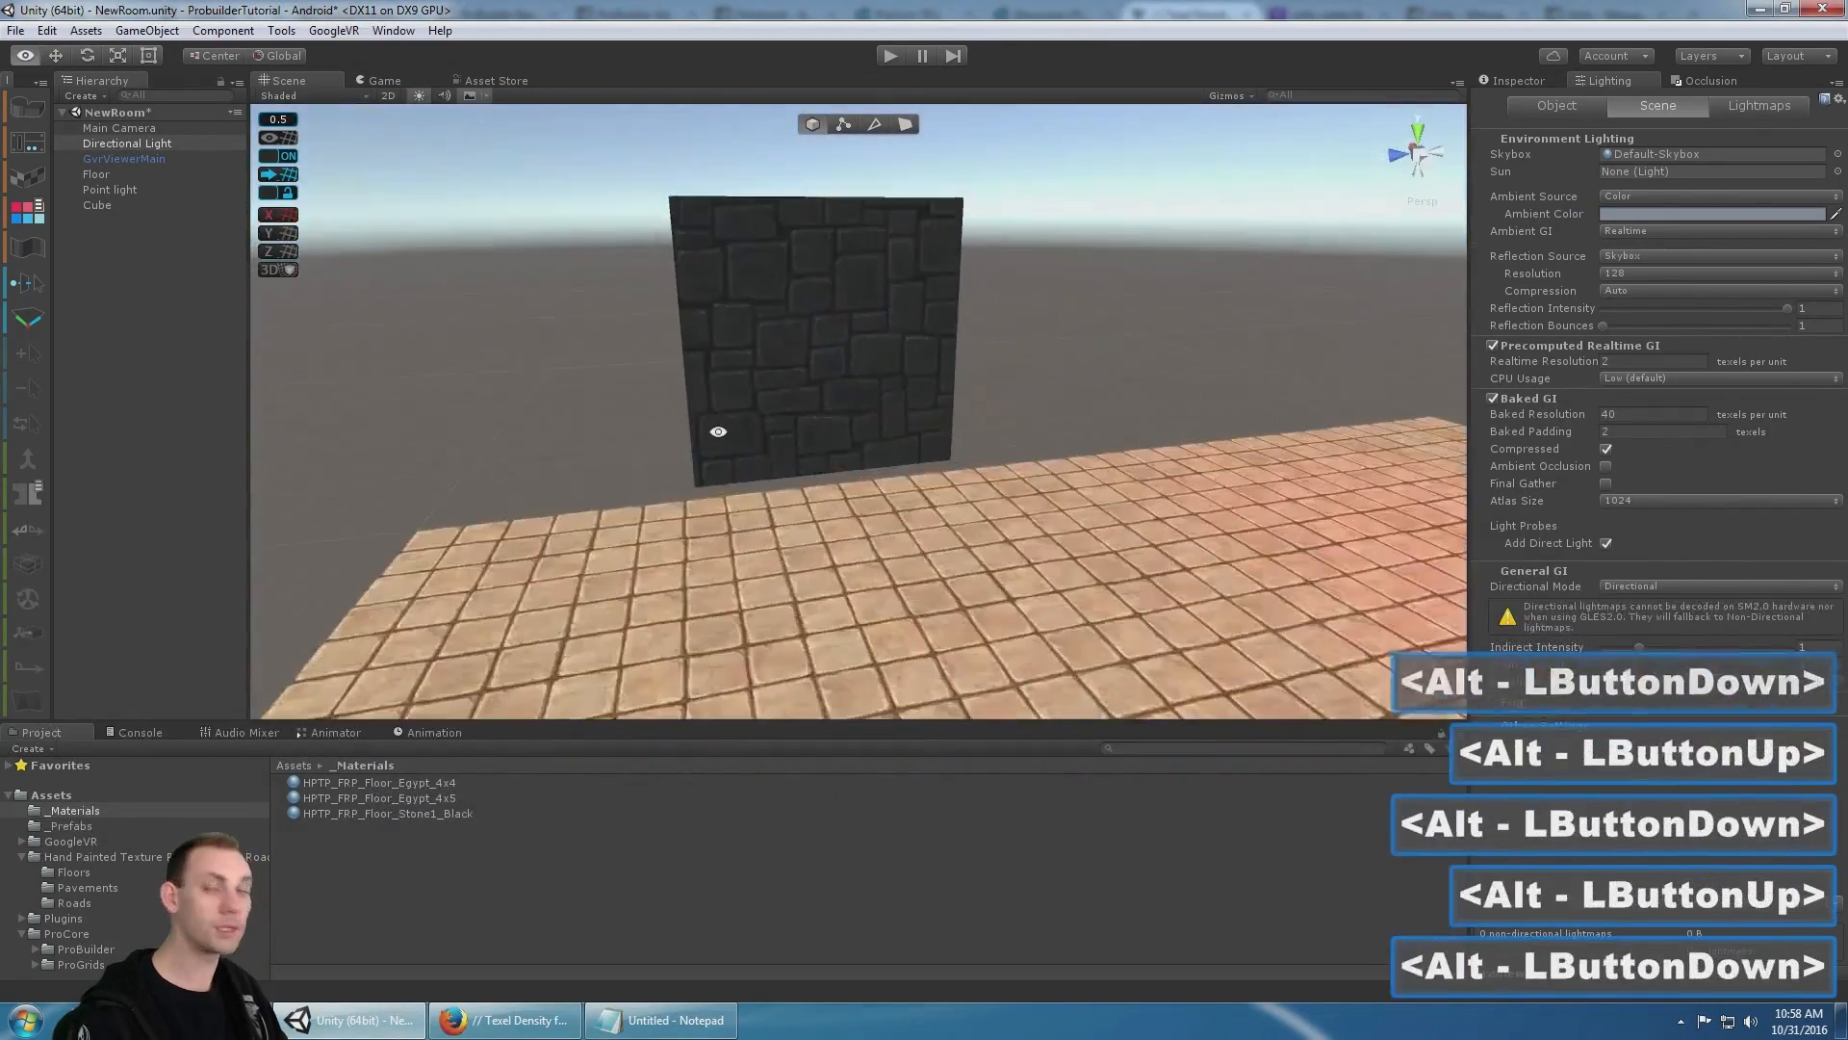
- Lower the cube to floor level and align it with the floor's corner at X 10, Y 0, Z 20
left_click(806, 321)
scroll(1018, 270, "down", 5)
middle_click_drag(857, 261, 881, 238)
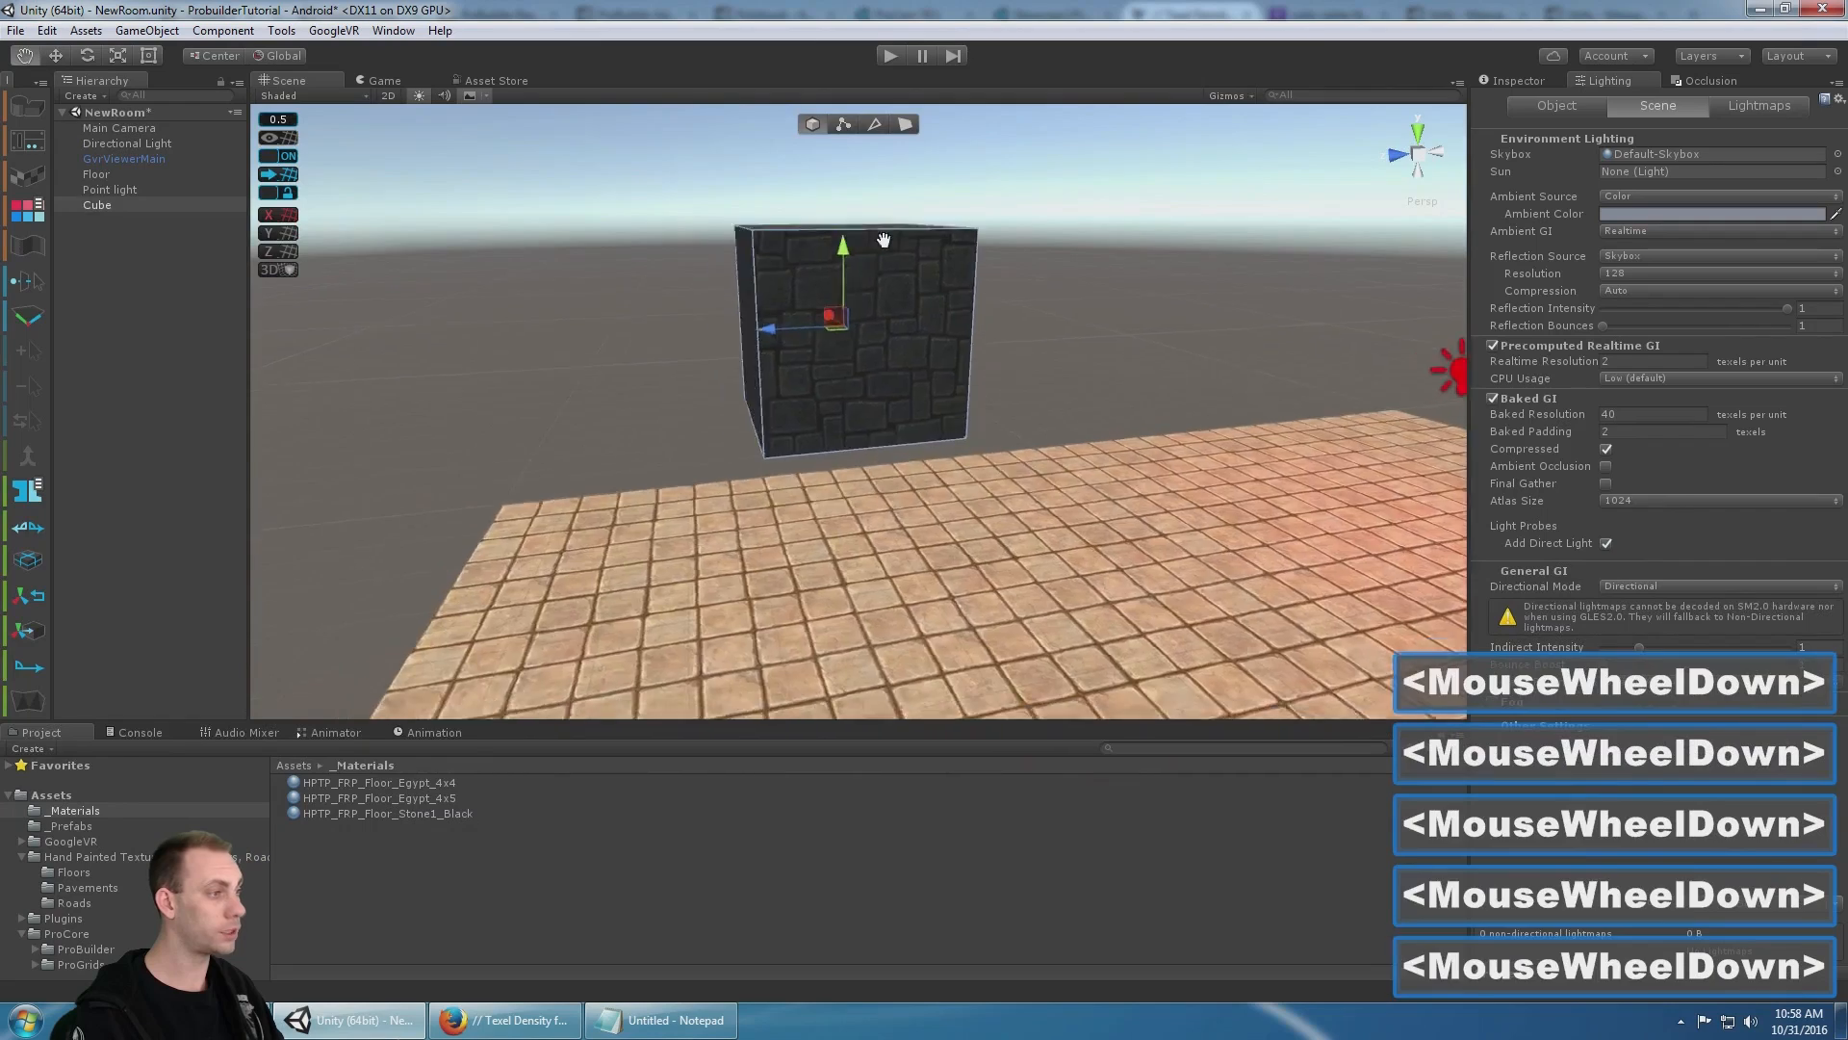
left_click_drag(881, 238, 1032, 310, "alt")
left_click_drag(985, 221, 988, 404)
middle_click_drag(969, 408, 909, 349, "alt")
left_click_drag(909, 348, 757, 189)
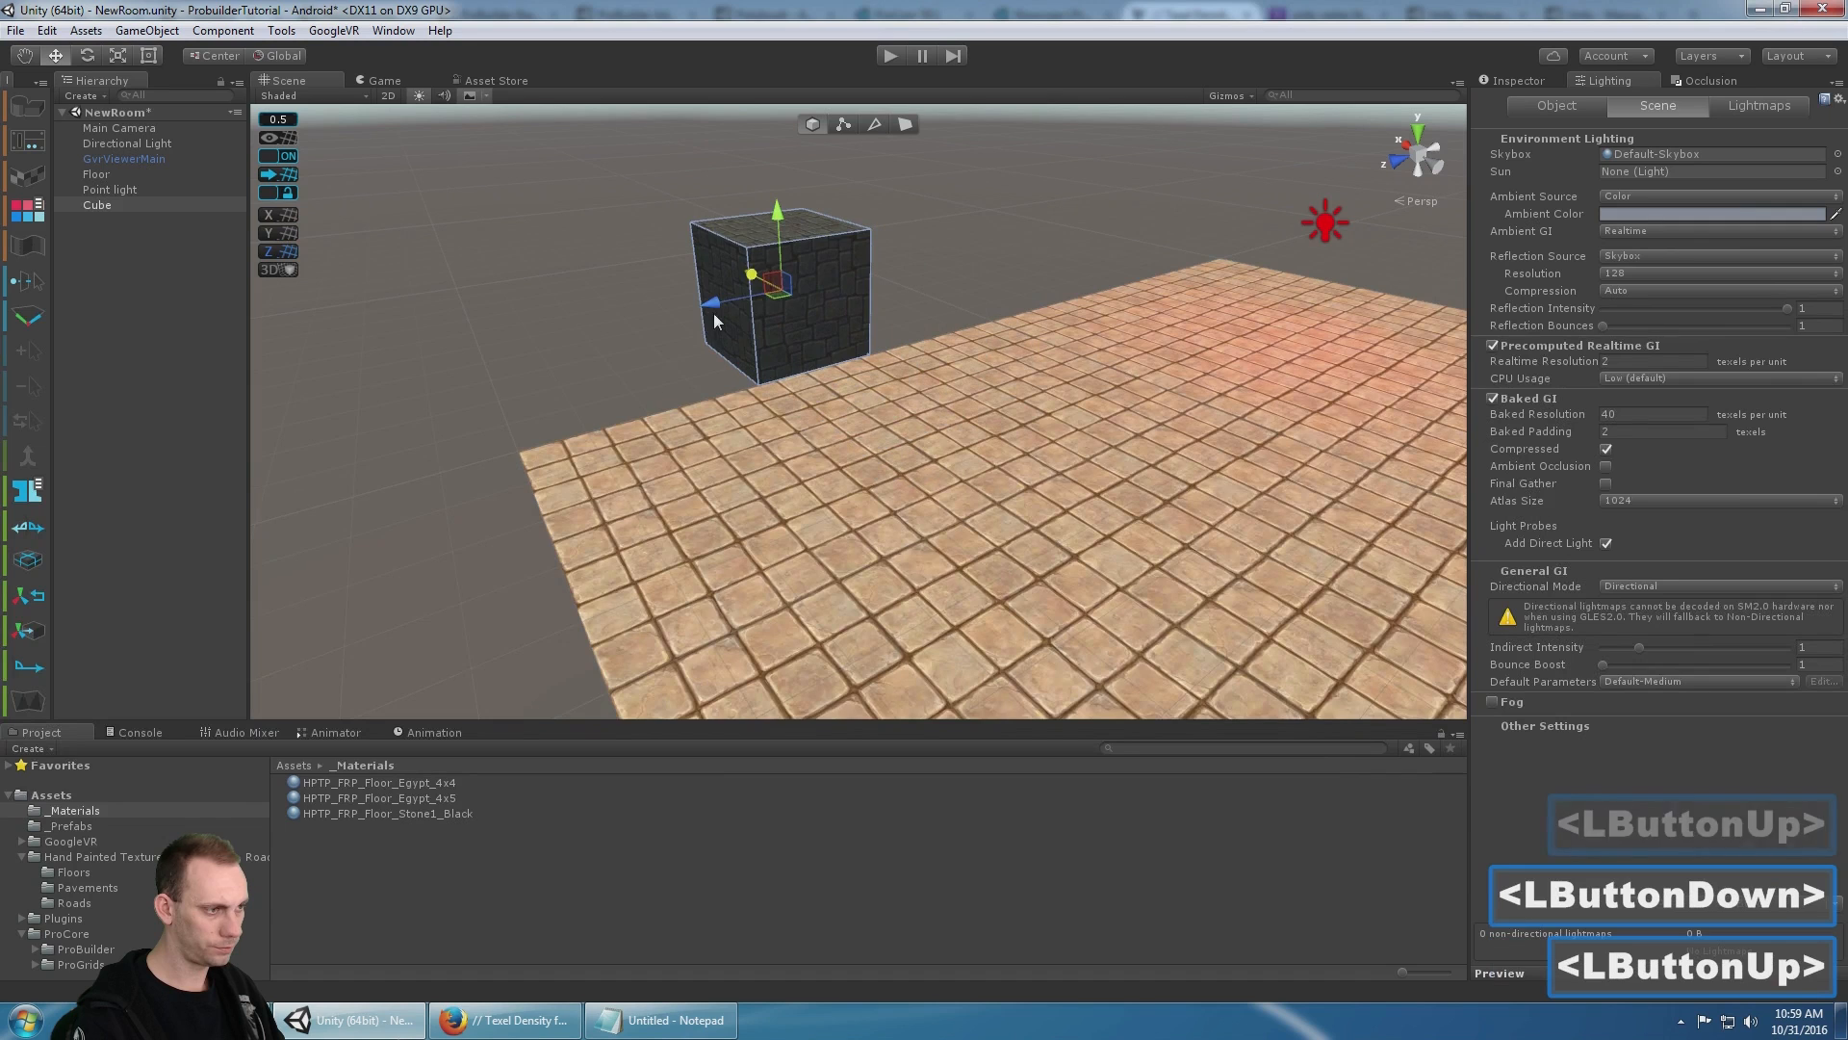
left_click_drag(713, 314, 531, 325)
scroll(776, 292, "up", 5)
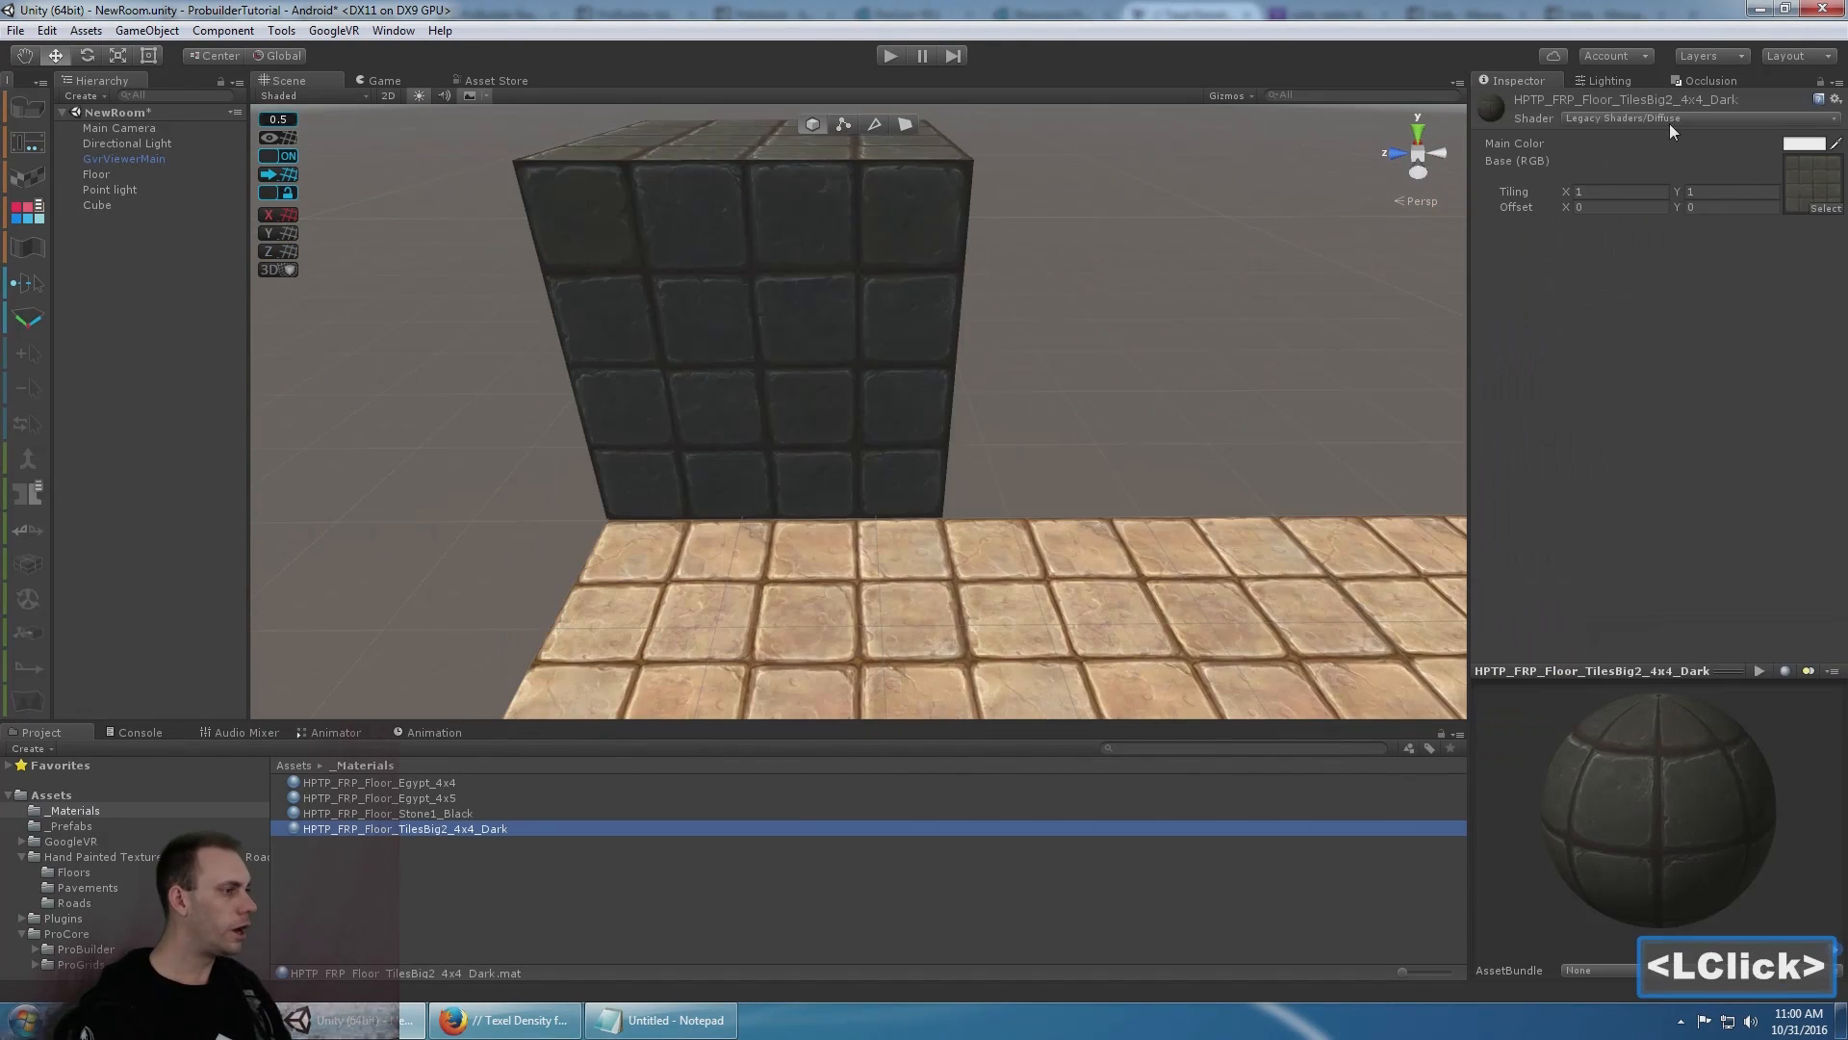
- Set the HPTP_FRP_Floor_TilesBig2_4x4_Dark material's shader to Mobile/VertexLit and save the scene
left_click(1658, 116)
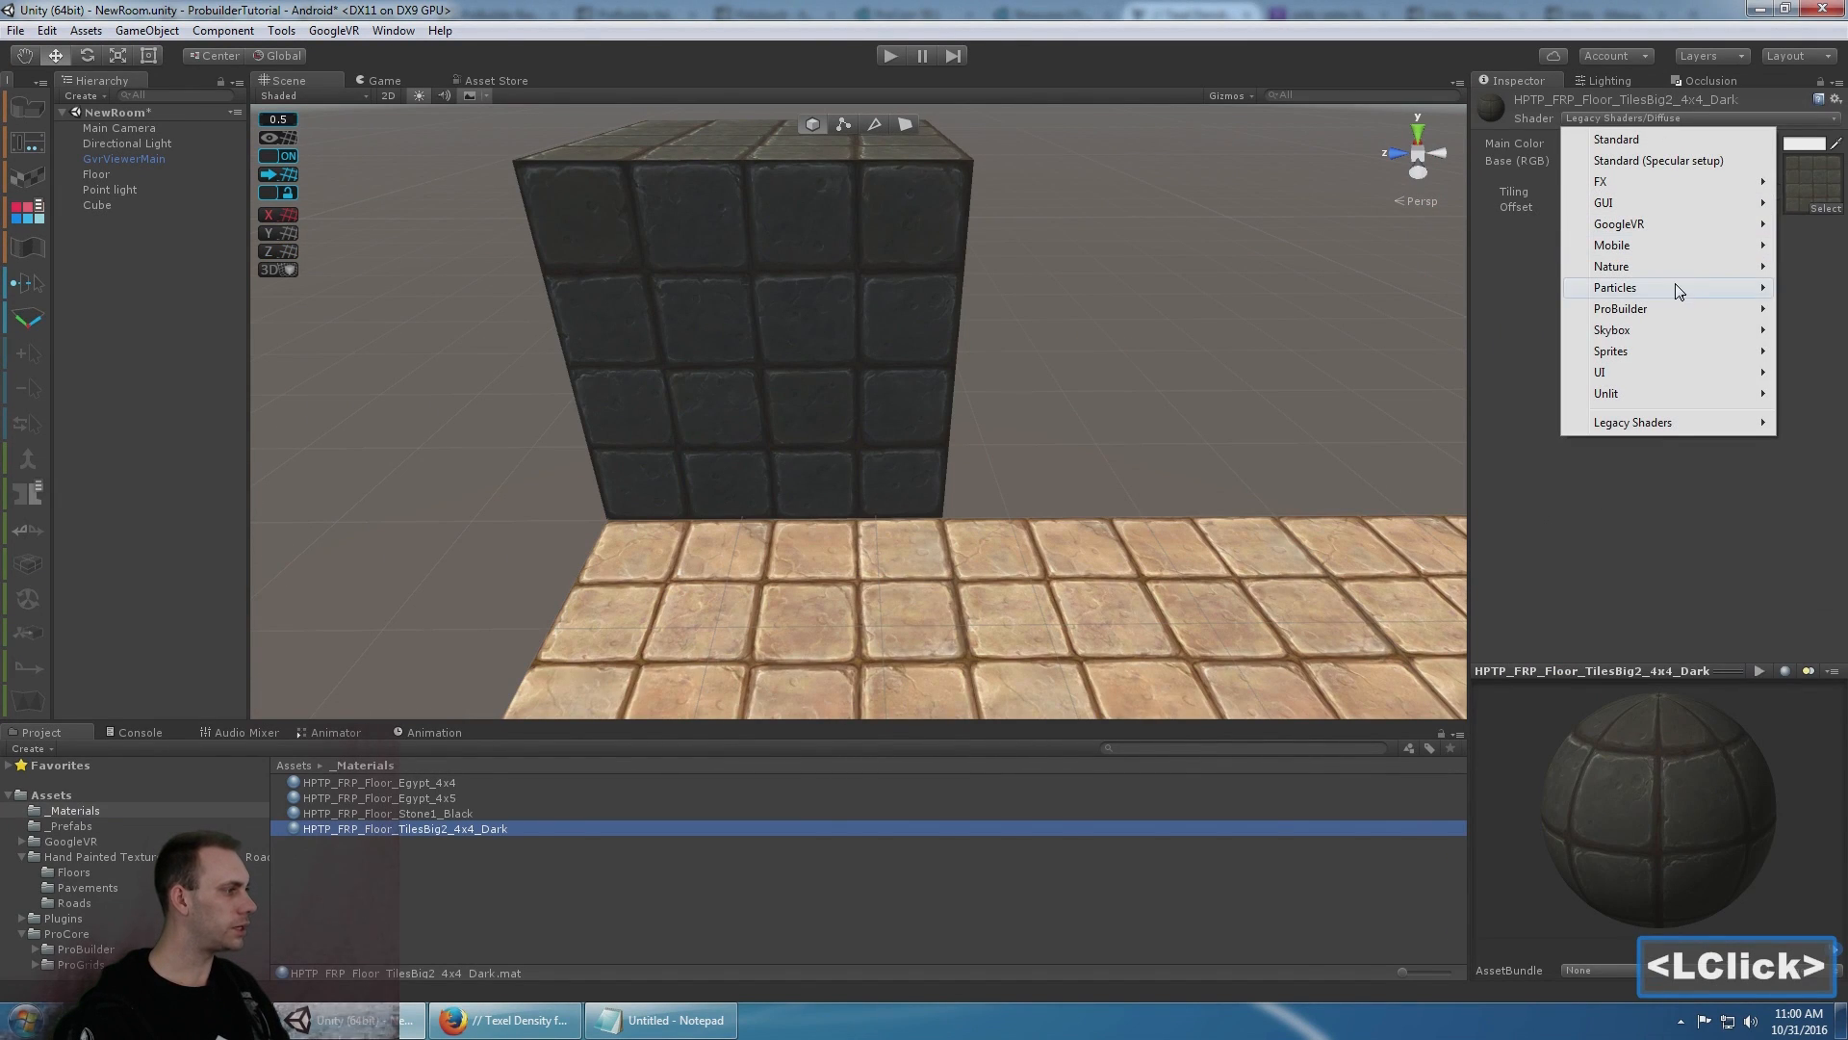
left_click(1678, 247)
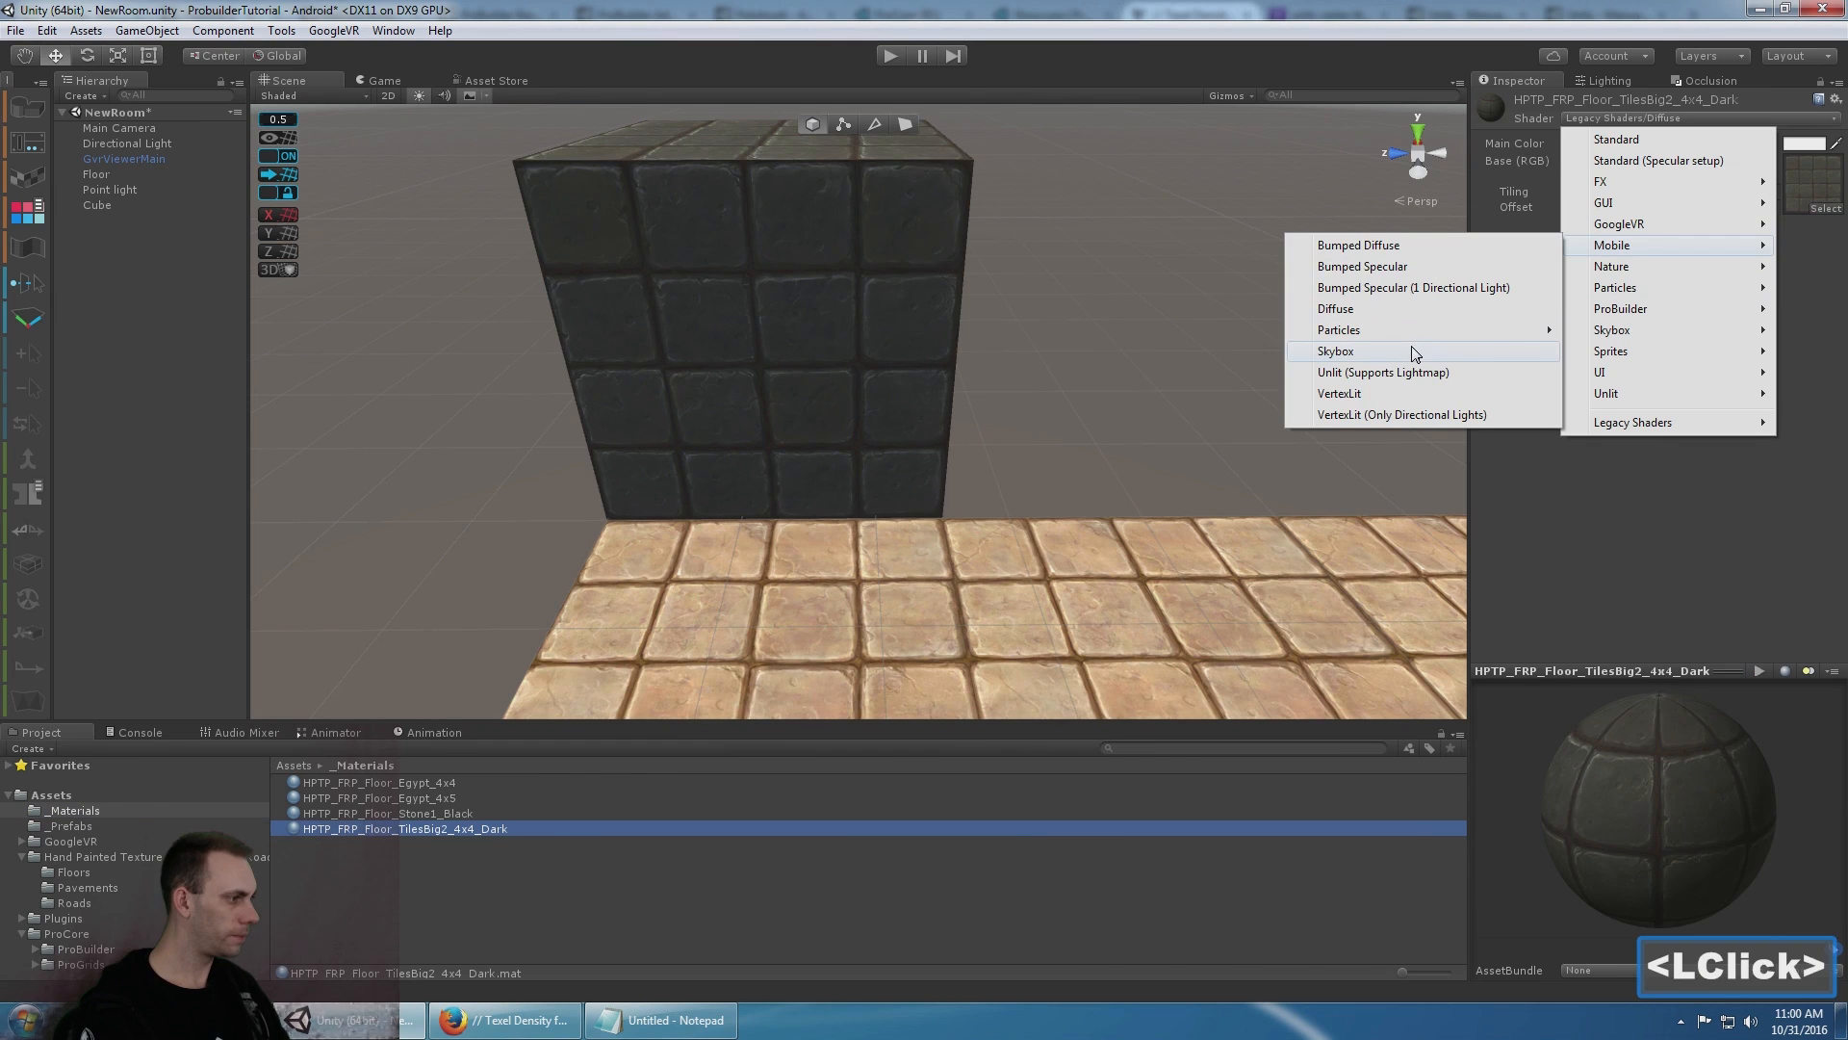
left_click(1429, 395)
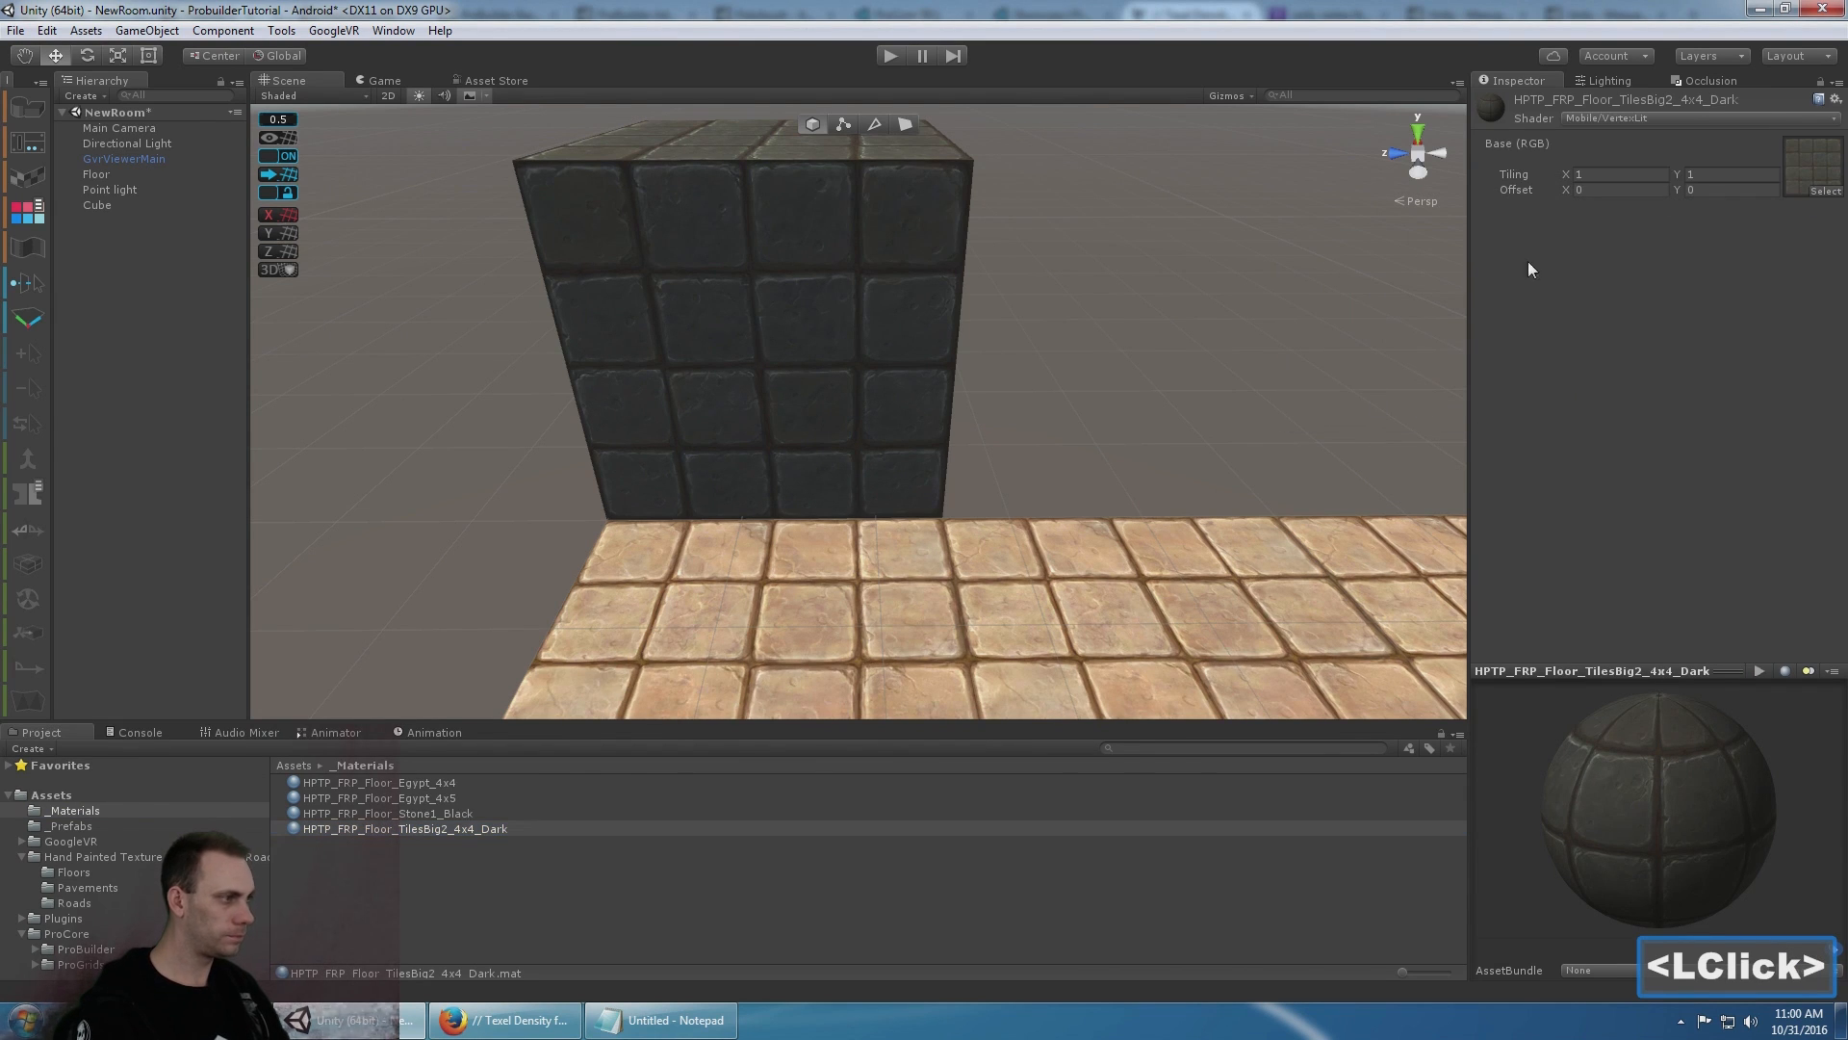
scroll(1194, 371, "up", 1)
key("ctrl+s")
- Select the cube and examine its dark tile texture and how the tiles line up with the floor's tiles
middle_click_drag(1124, 326, 1148, 460)
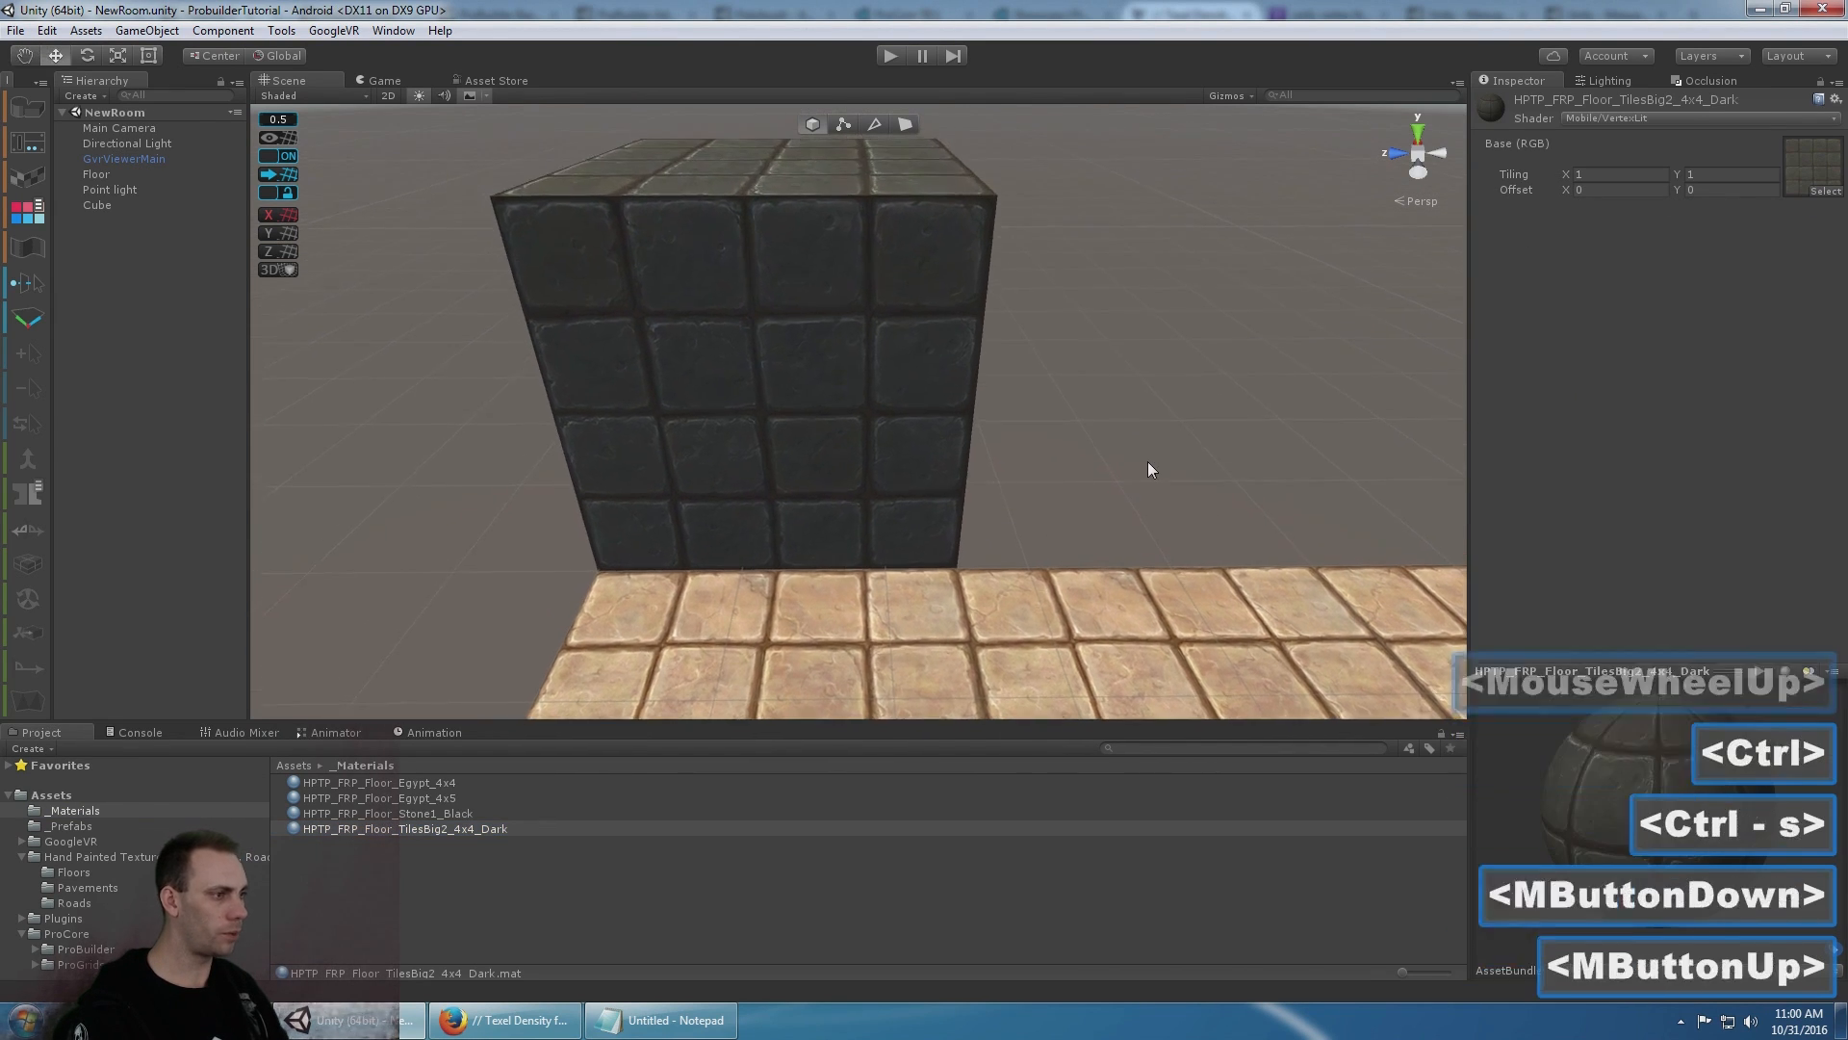
scroll(1146, 462, "down", 4)
left_click_drag(1136, 461, 1081, 413, "alt")
middle_click_drag(1078, 411, 861, 339, "alt")
left_click_drag(861, 339, 943, 316, "alt")
scroll(943, 316, "up", 1, "alt")
middle_click_drag(945, 314, 1180, 264, "alt")
double_click(882, 401)
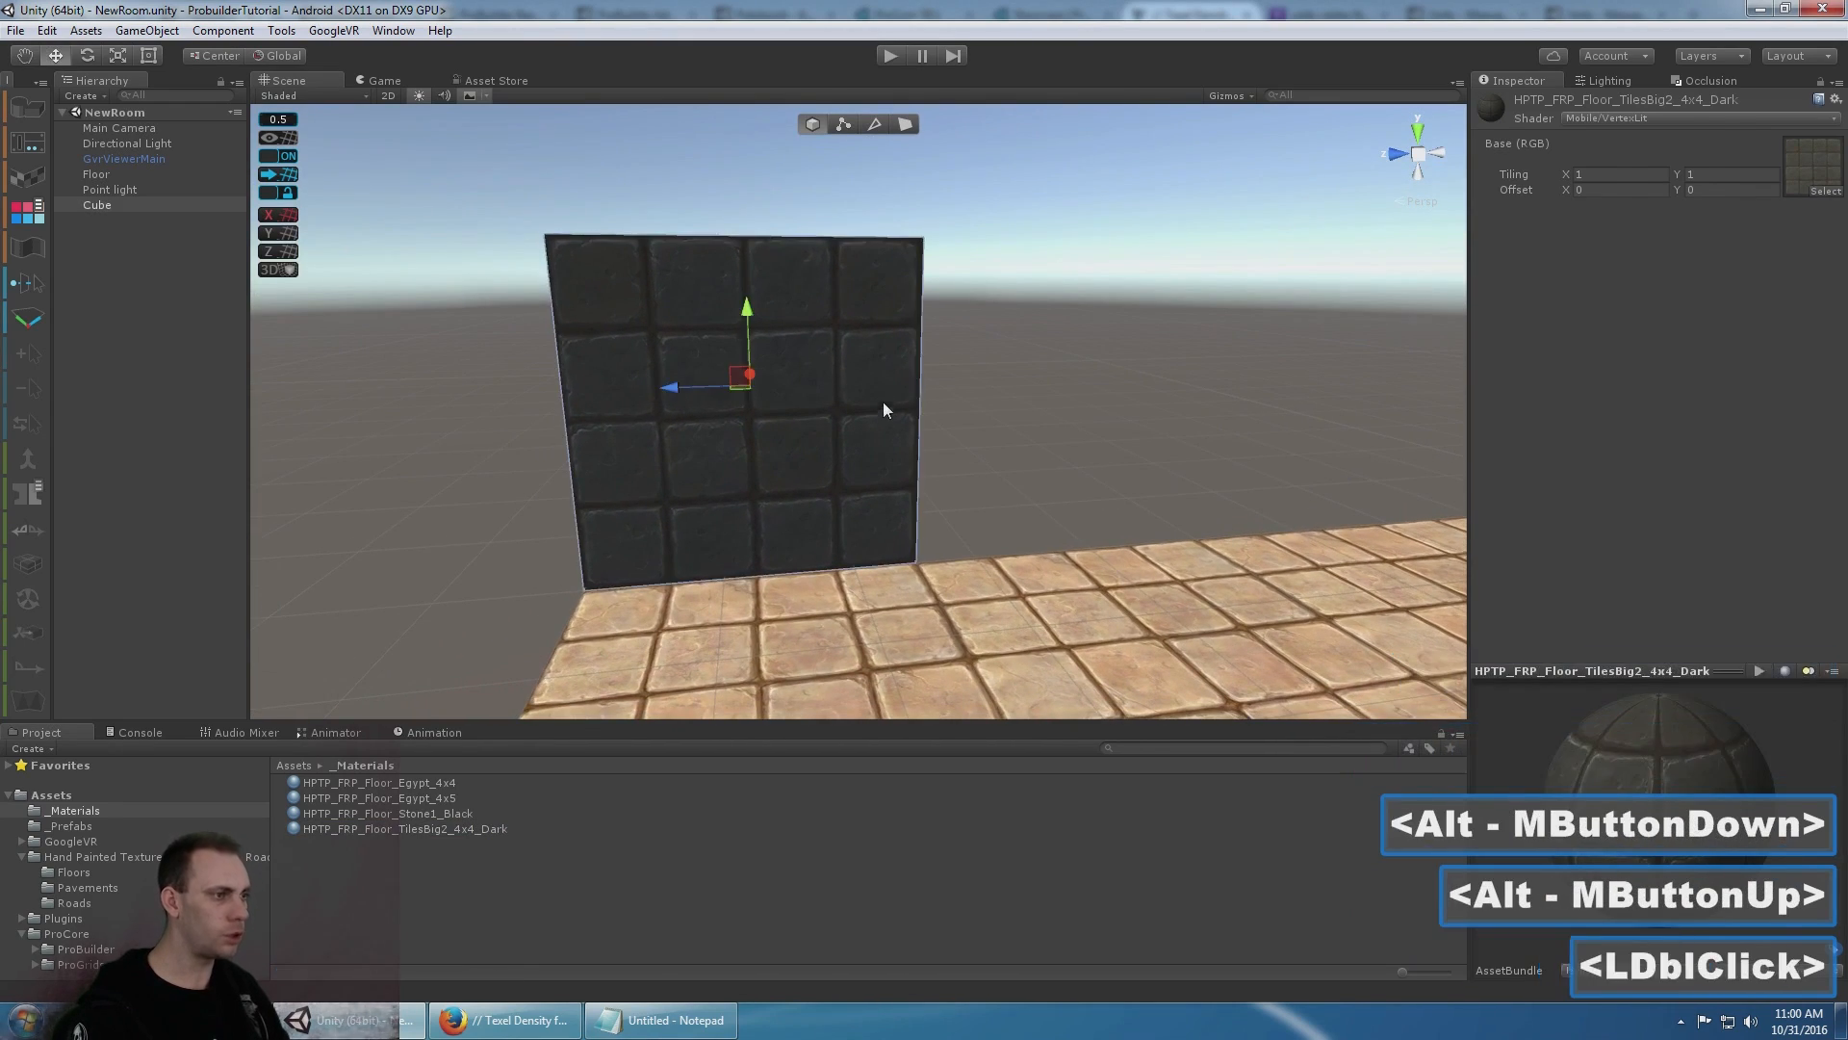
left_click_drag(882, 402, 1085, 418, "alt")
middle_click_drag(1085, 418, 997, 501, "alt")
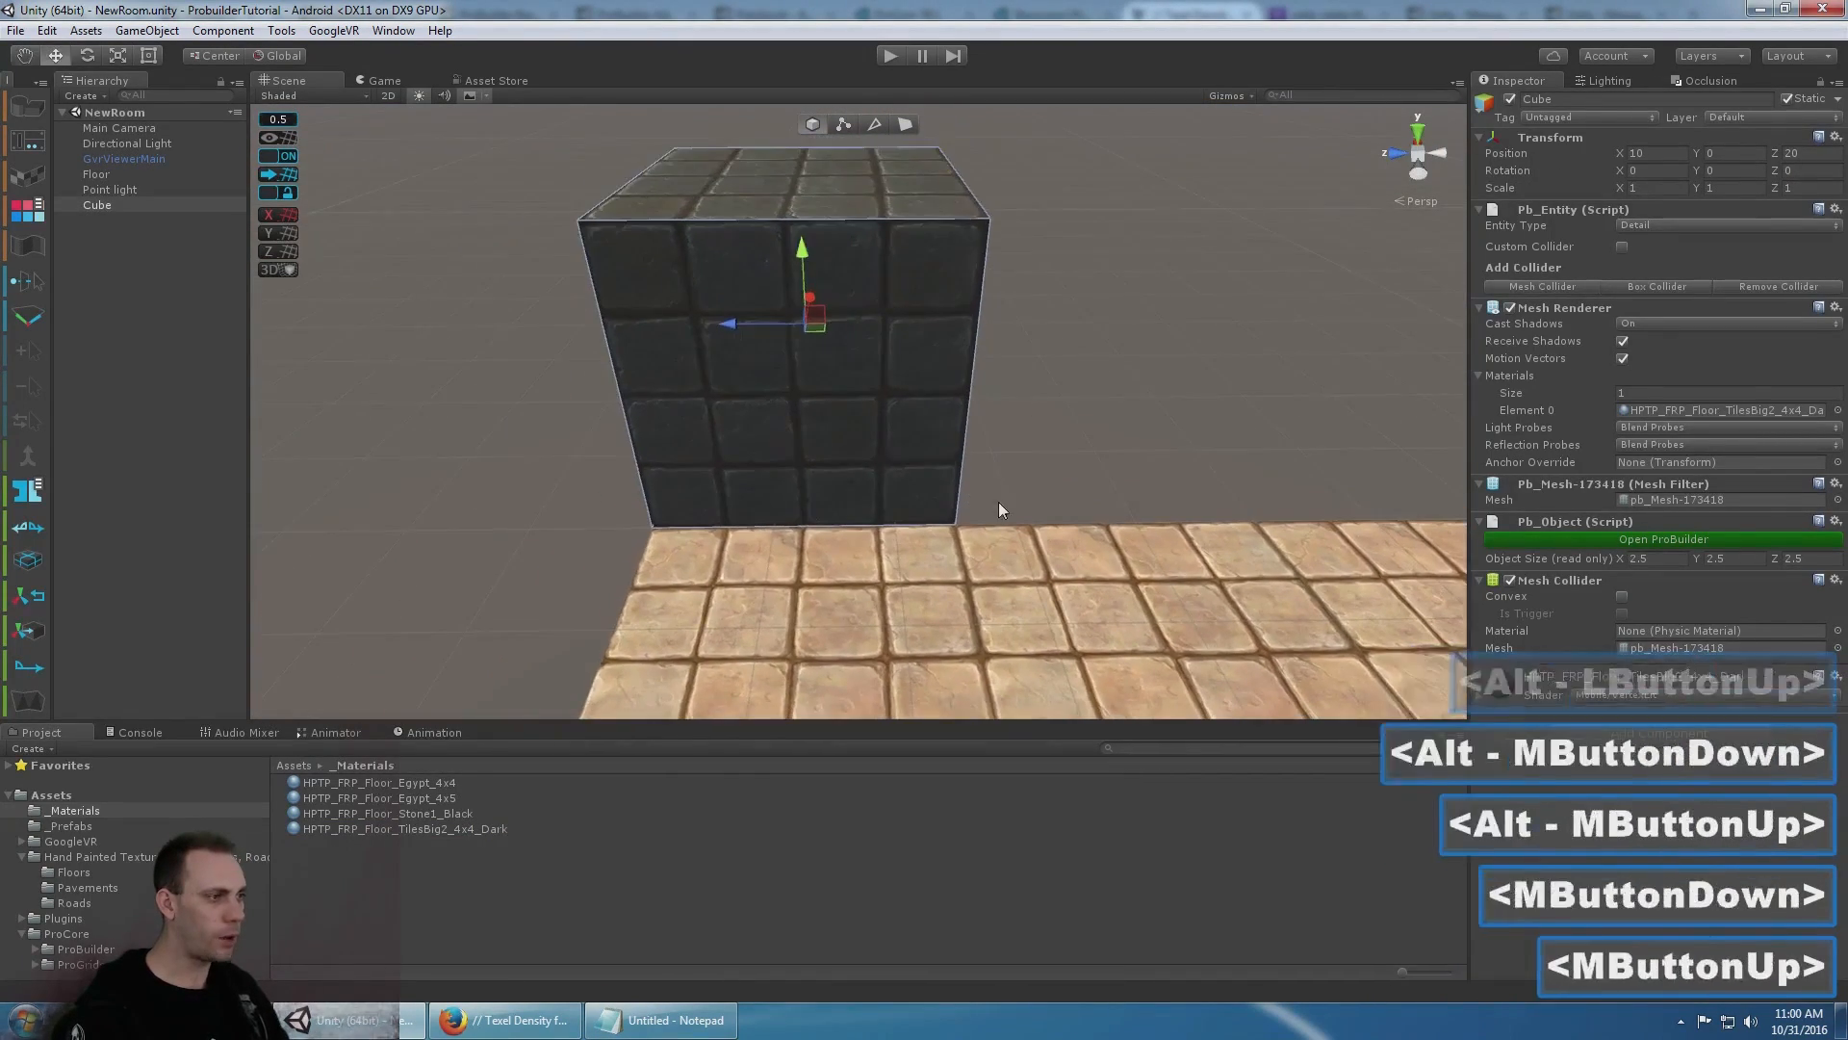
left_click_drag(997, 501, 909, 442, "alt")
middle_click_drag(909, 443, 850, 429, "alt")
left_click_drag(850, 429, 911, 371, "alt")
middle_click_drag(912, 371, 1064, 324, "alt")
left_click_drag(1065, 323, 924, 395, "alt")
middle_click_drag(925, 395, 991, 446, "alt")
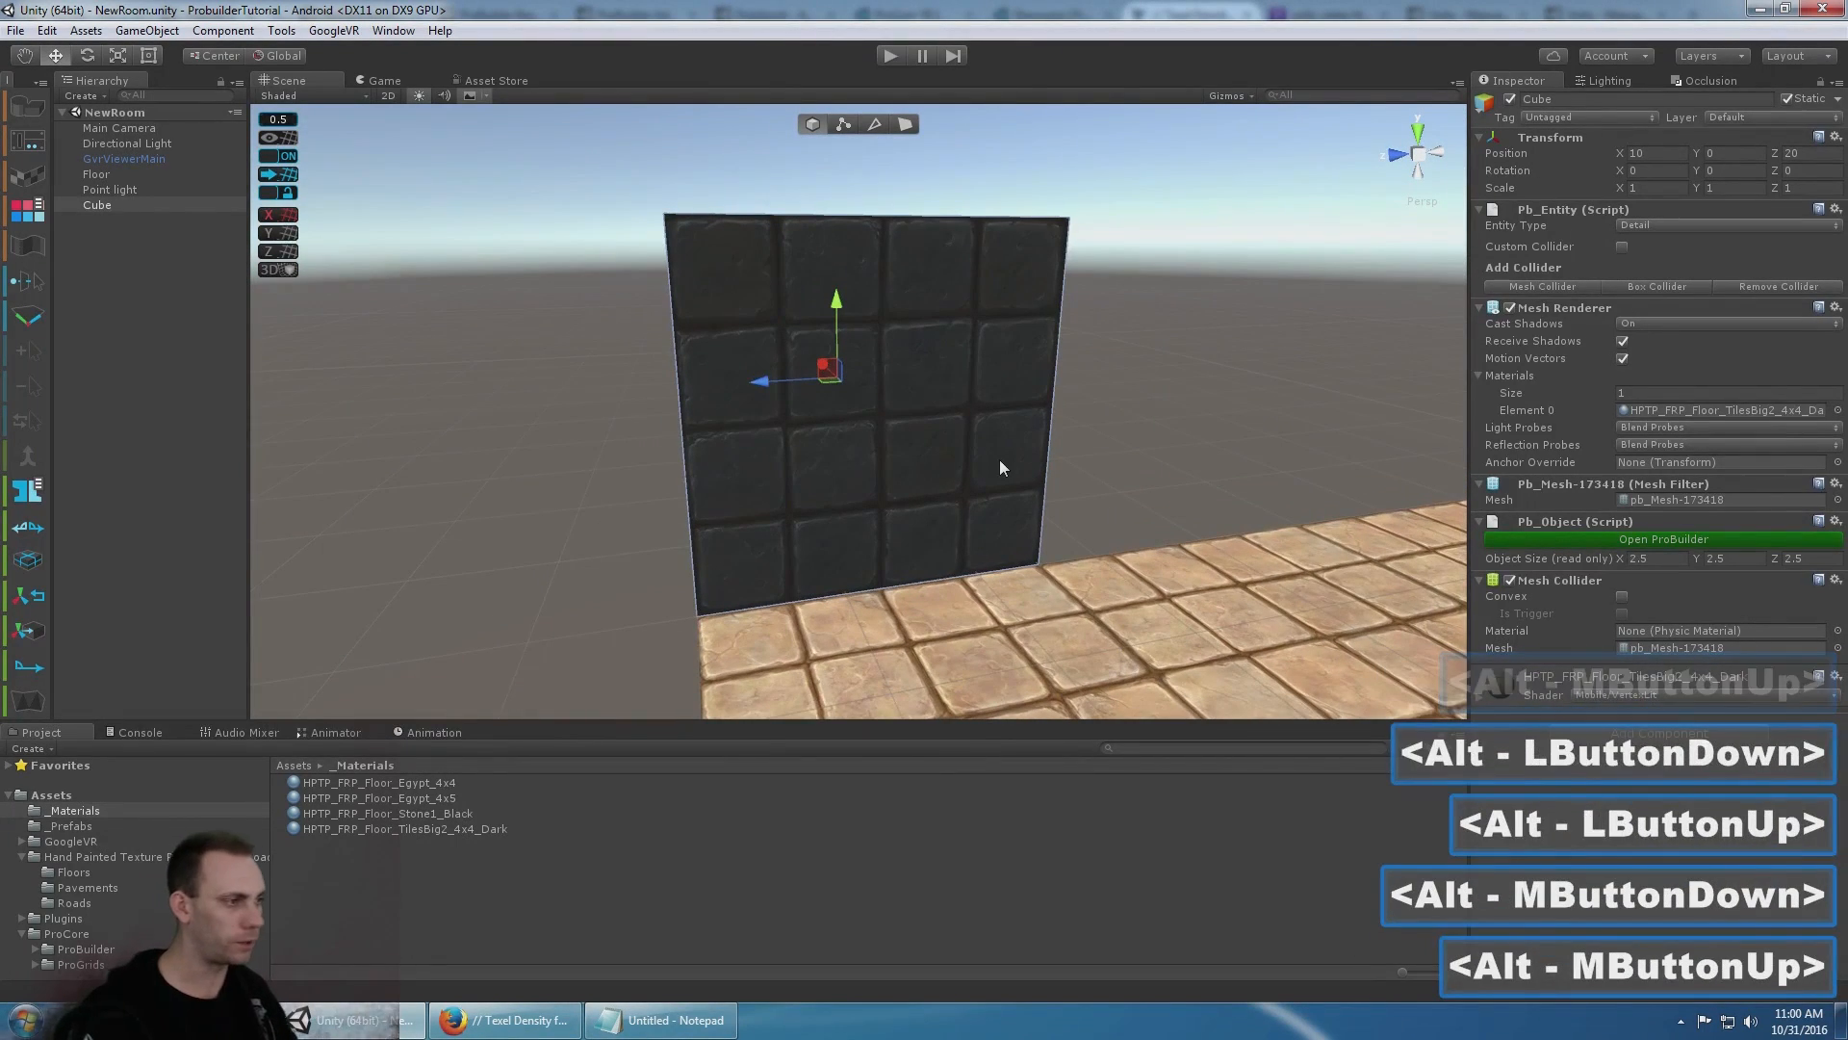
scroll(1000, 460, "up", 4)
scroll(1021, 362, "down", 1)
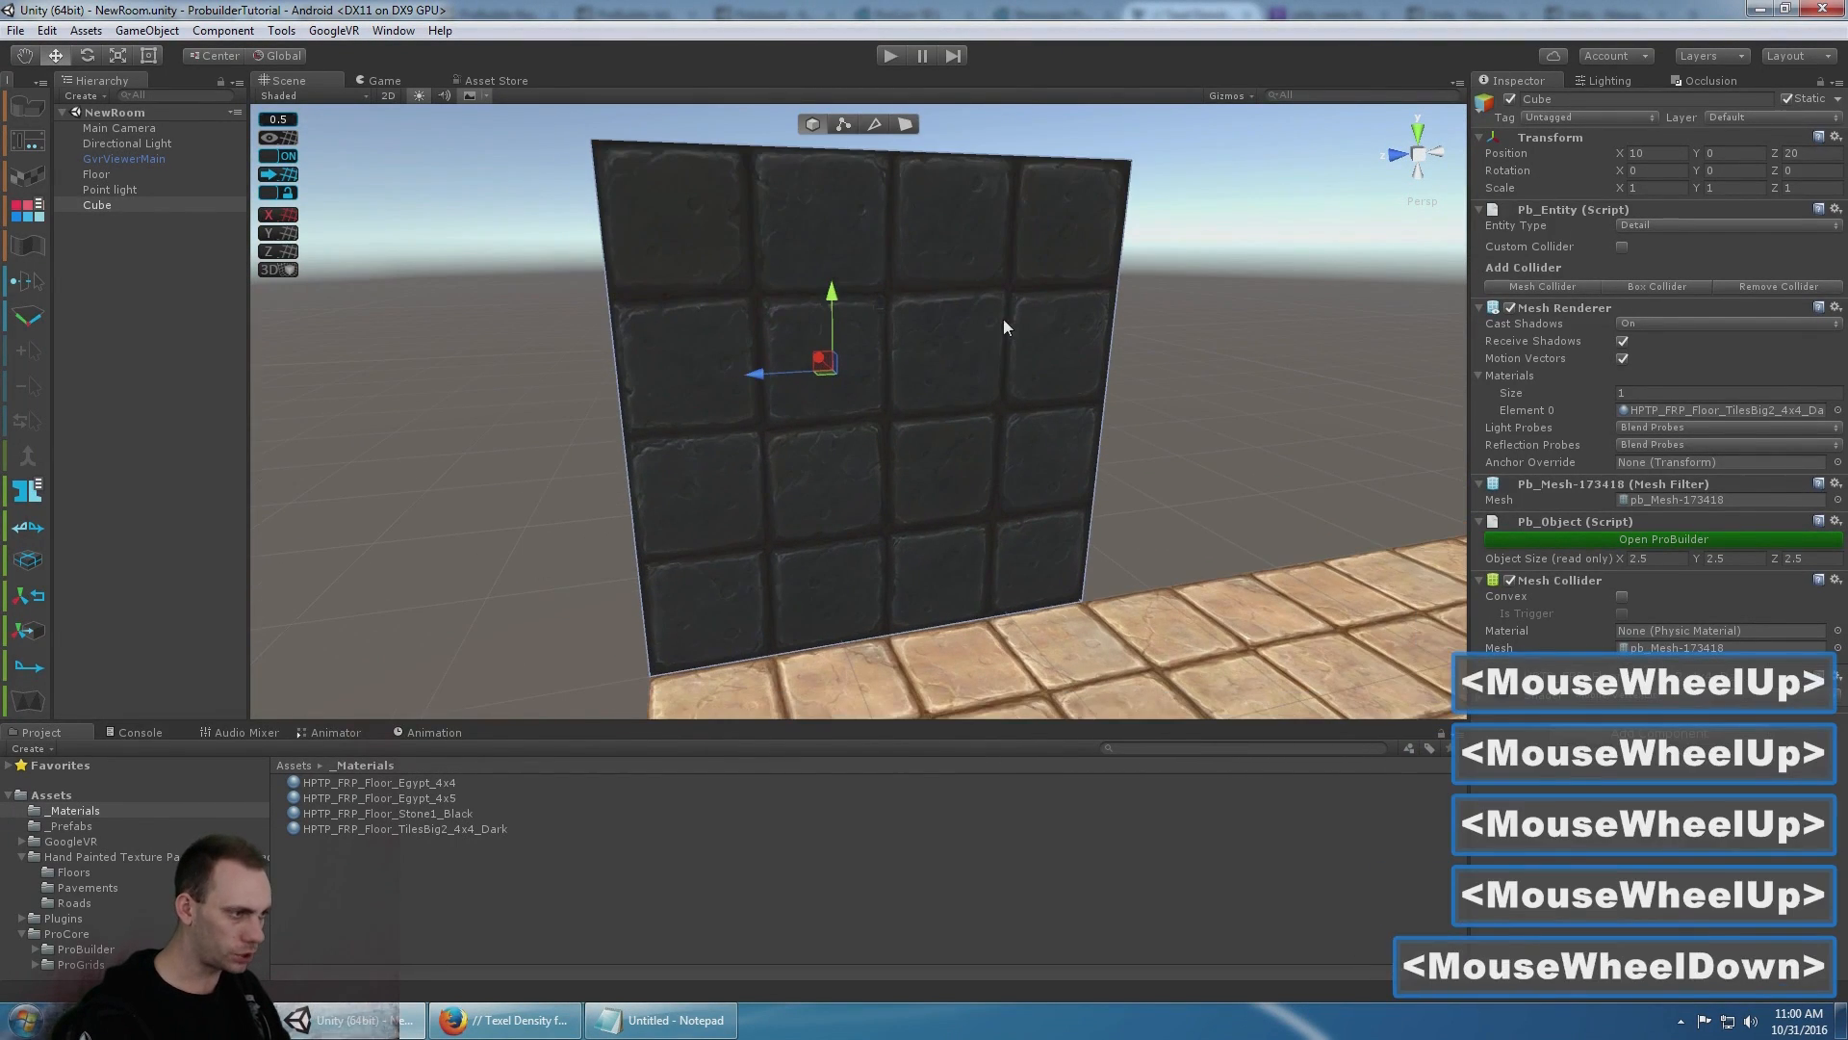
- Insert an edge loop across the middle of the dark cube, starting from the top edge of the side facing the floor
left_click_drag(1004, 320, 888, 366, "alt")
middle_click_drag(888, 366, 737, 370, "alt")
left_click_drag(737, 370, 820, 423, "alt")
scroll(820, 424, "down", 2)
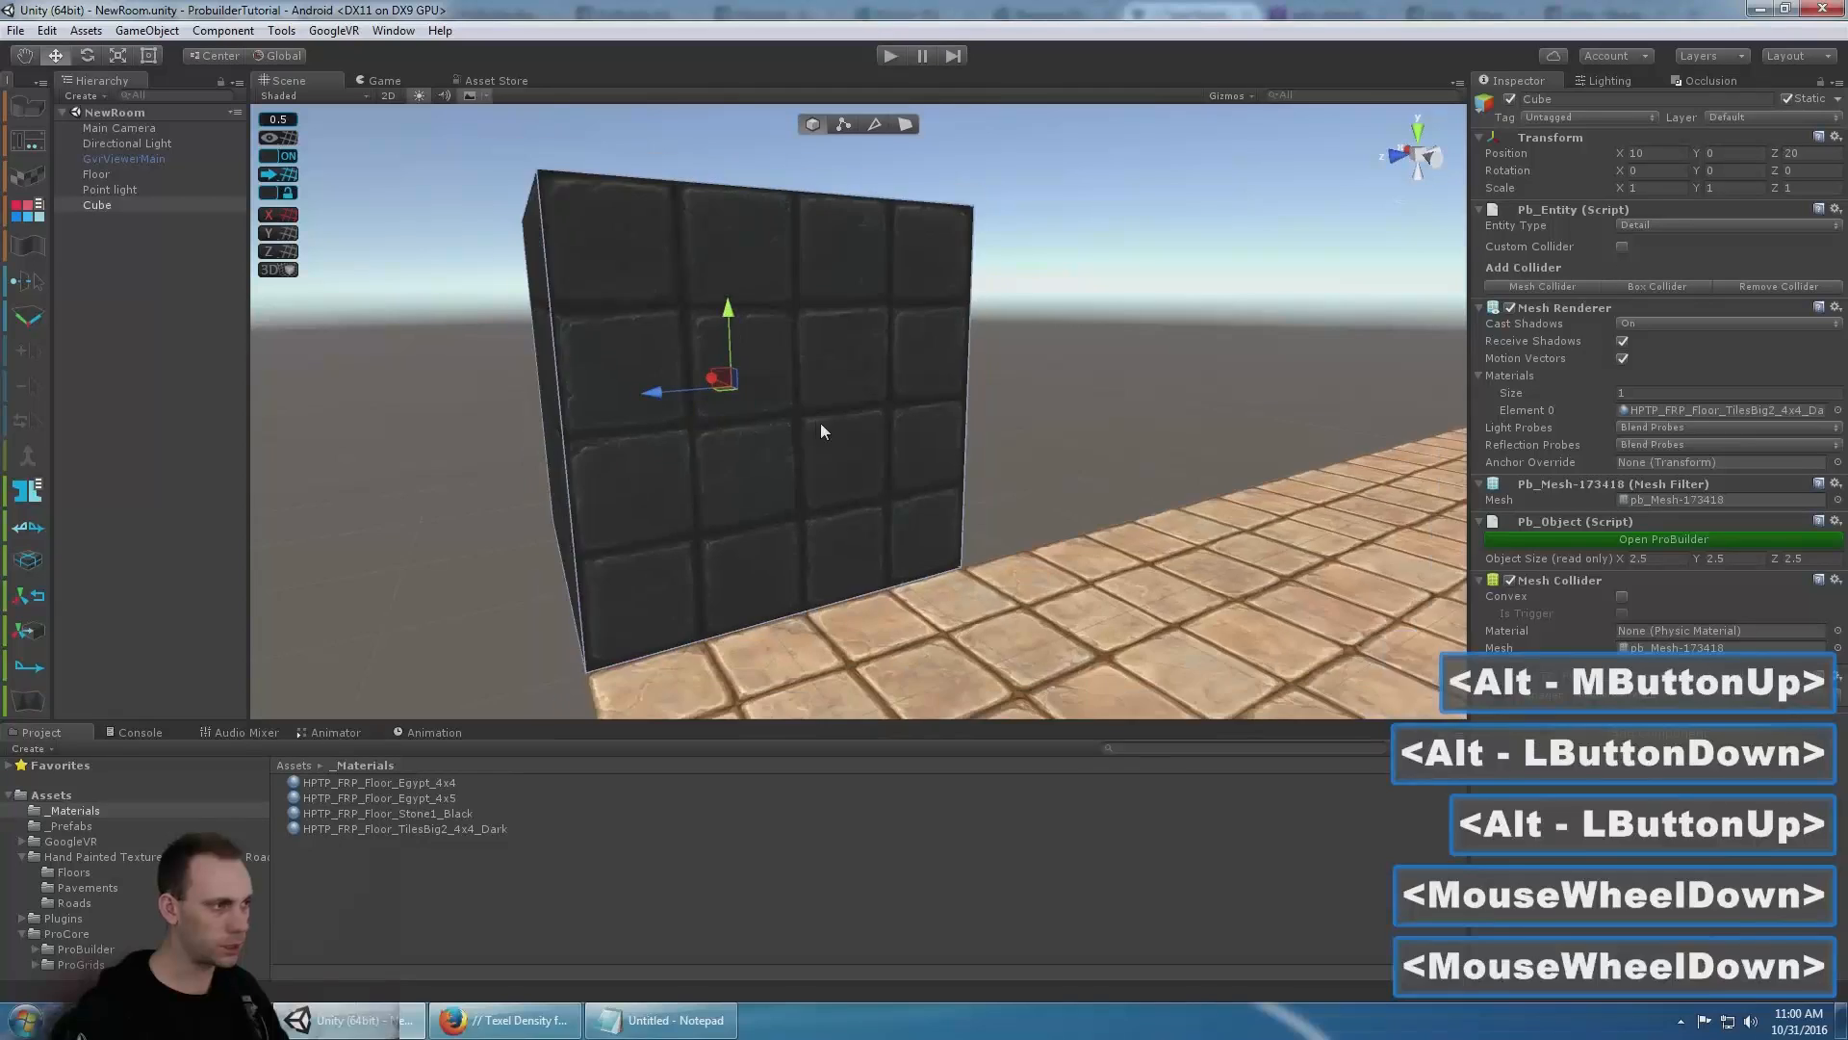
scroll(838, 420, "down", 1, "alt")
middle_click_drag(849, 416, 934, 424, "alt")
left_click(874, 124)
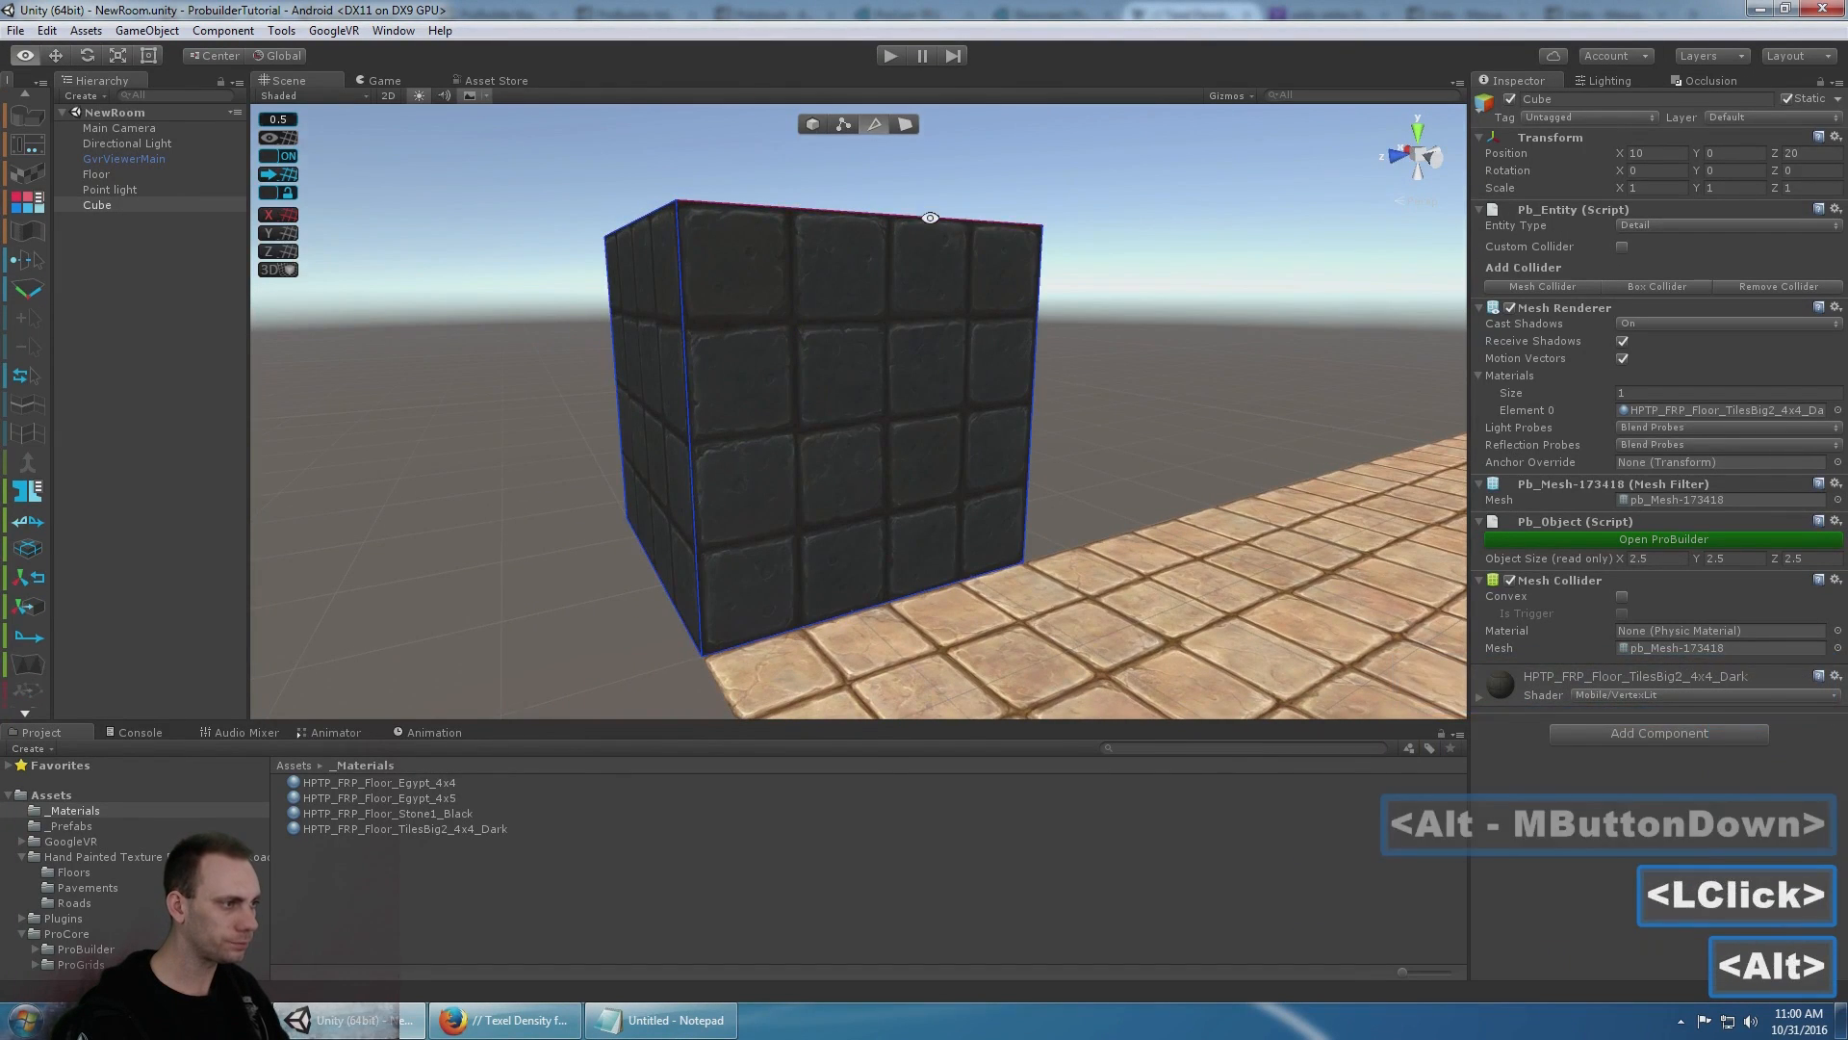
left_click_drag(929, 221, 905, 409, "alt")
middle_click_drag(905, 409, 919, 460, "alt")
left_click(871, 244)
middle_click_drag(950, 341, 954, 285)
scroll(46, 540, "down", 5)
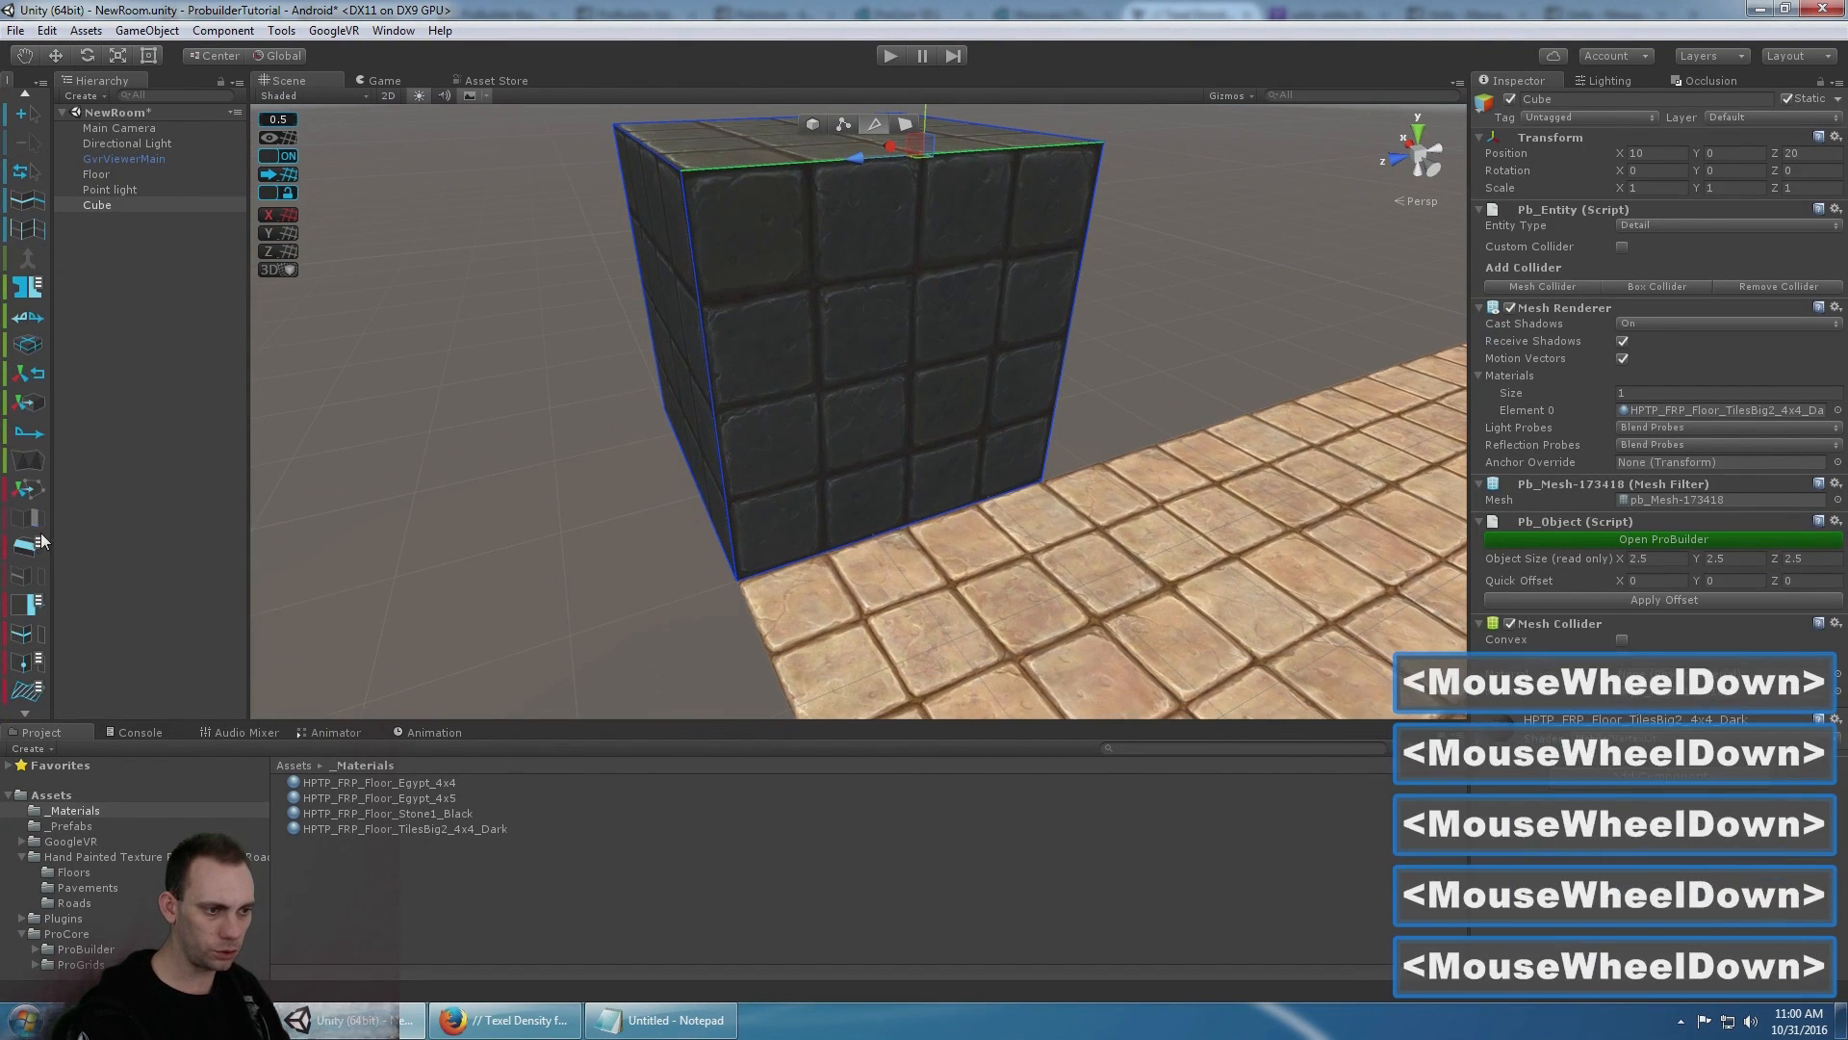
left_click(24, 638)
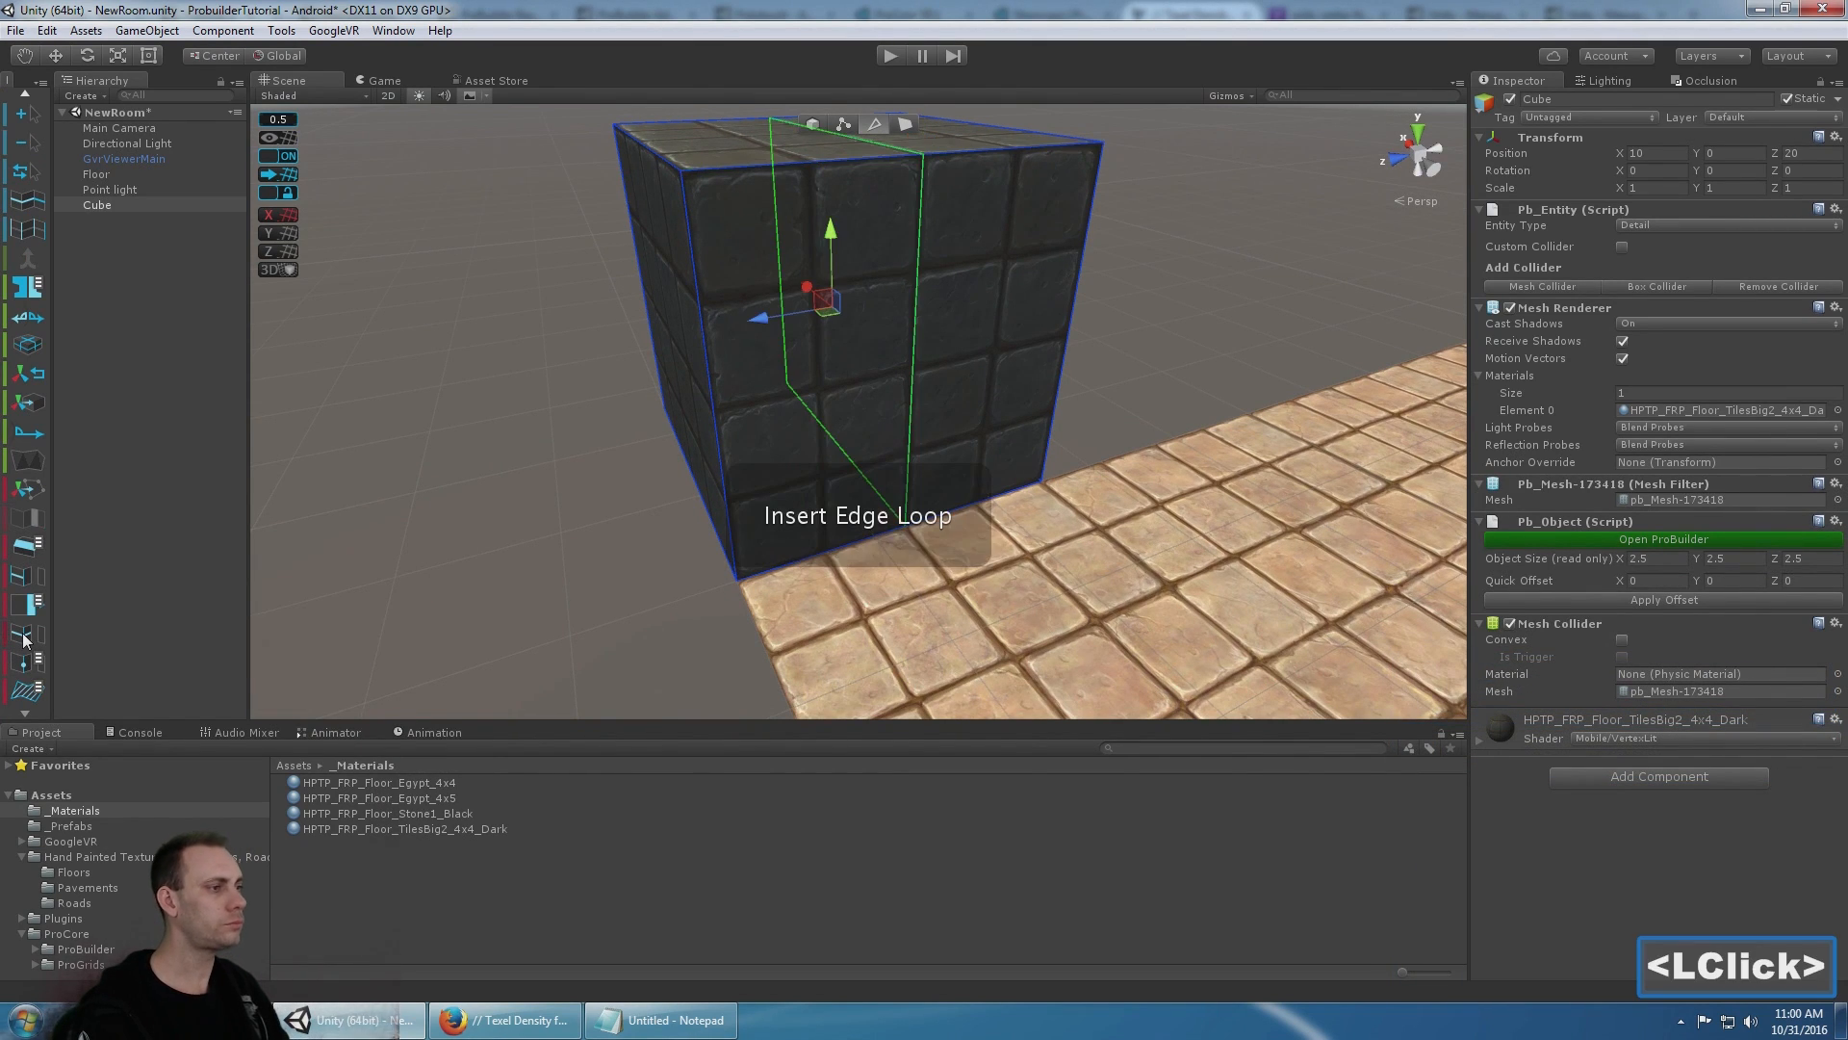
- Try sliding the new edge loop sideways along the cube and undo the move
scroll(1017, 268, "up", 2)
scroll(1016, 268, "down", 2)
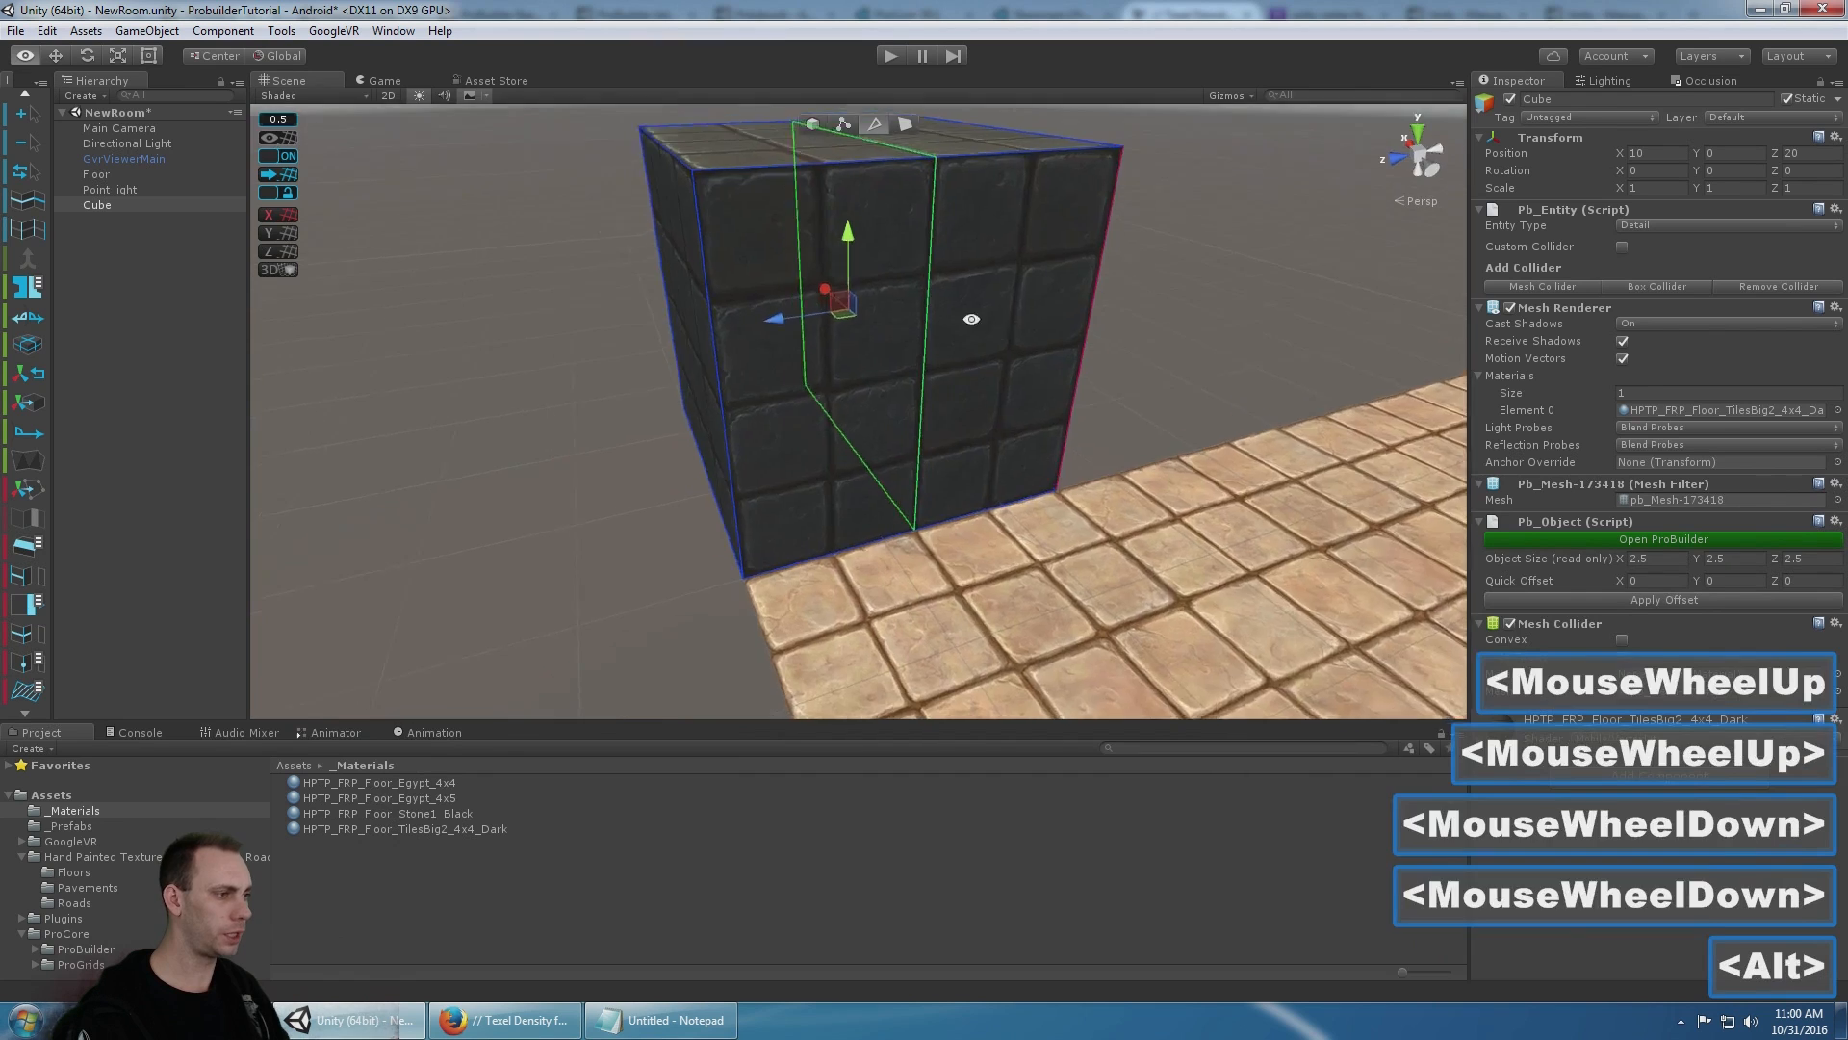
left_click_drag(969, 318, 881, 265, "alt")
middle_click_drag(881, 265, 833, 395, "alt")
left_click_drag(833, 394, 716, 414, "alt")
left_click_drag(899, 338, 907, 351, "alt")
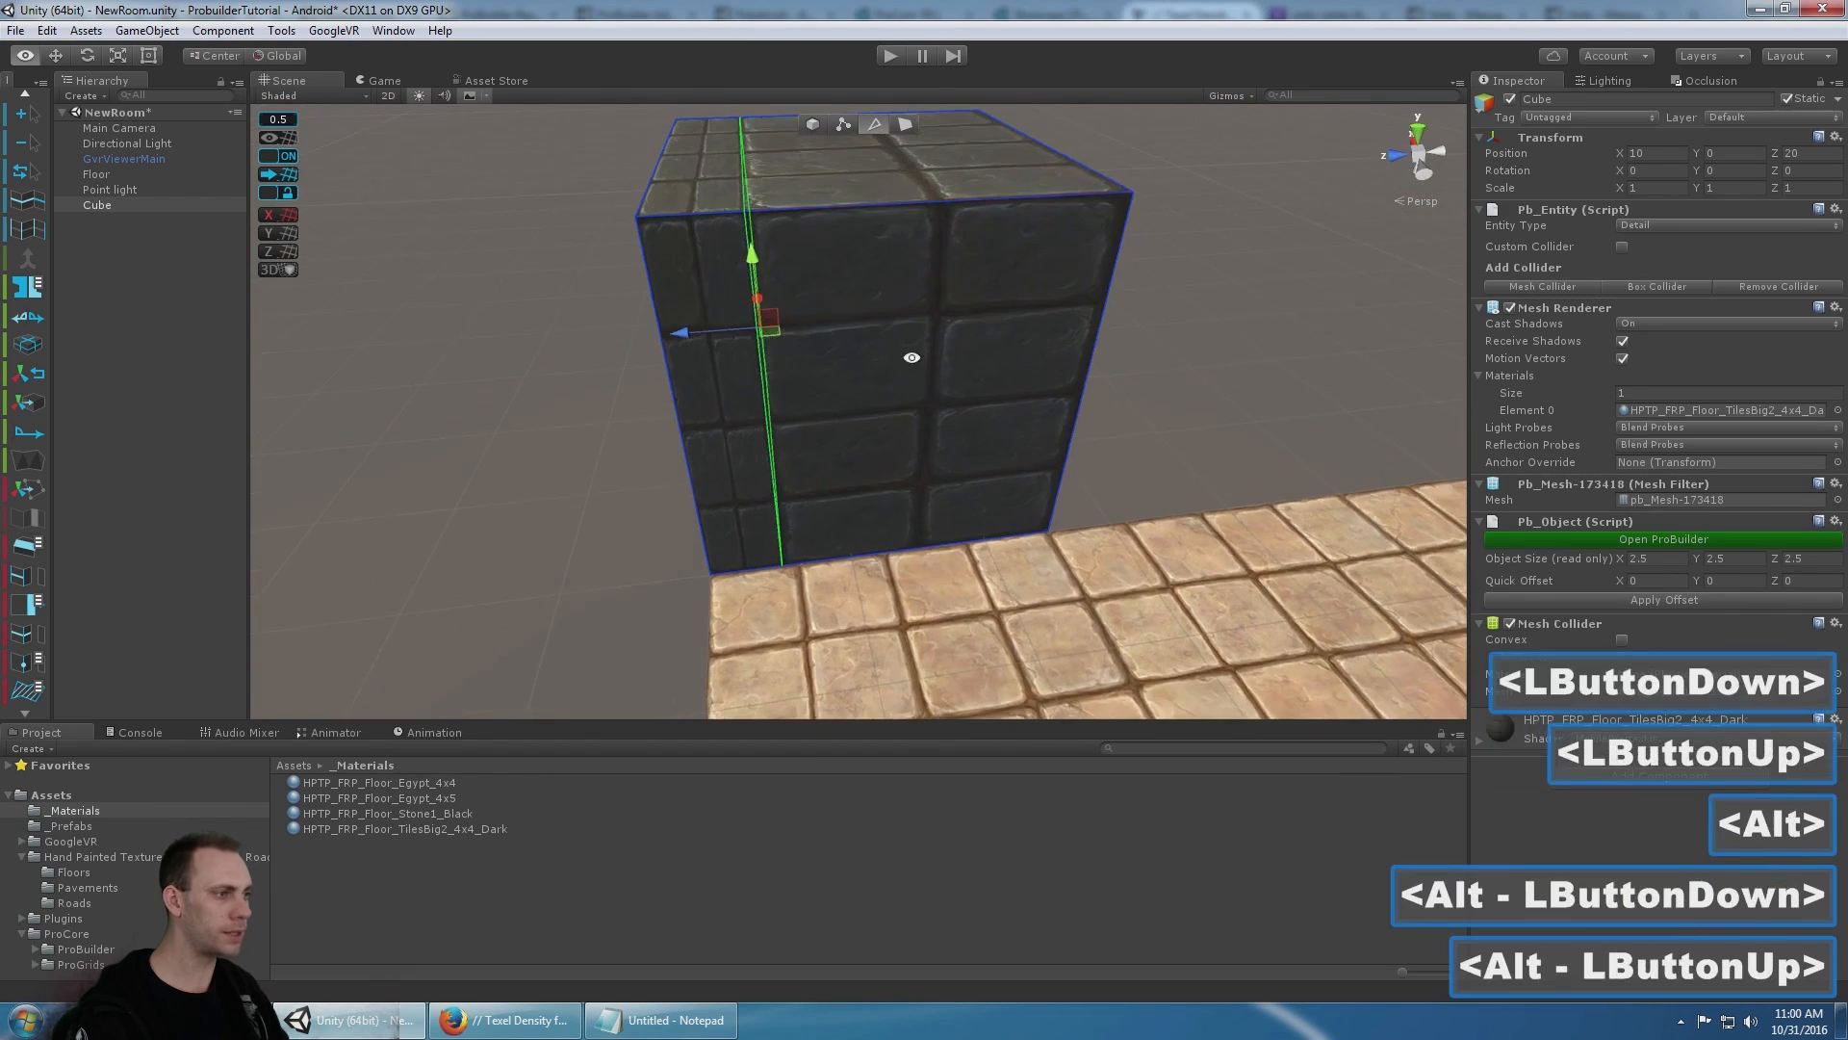
middle_click_drag(908, 350, 941, 425, "alt")
key("ctrl+z")
scroll(934, 343, "down", 3)
left_click_drag(934, 343, 927, 185, "alt")
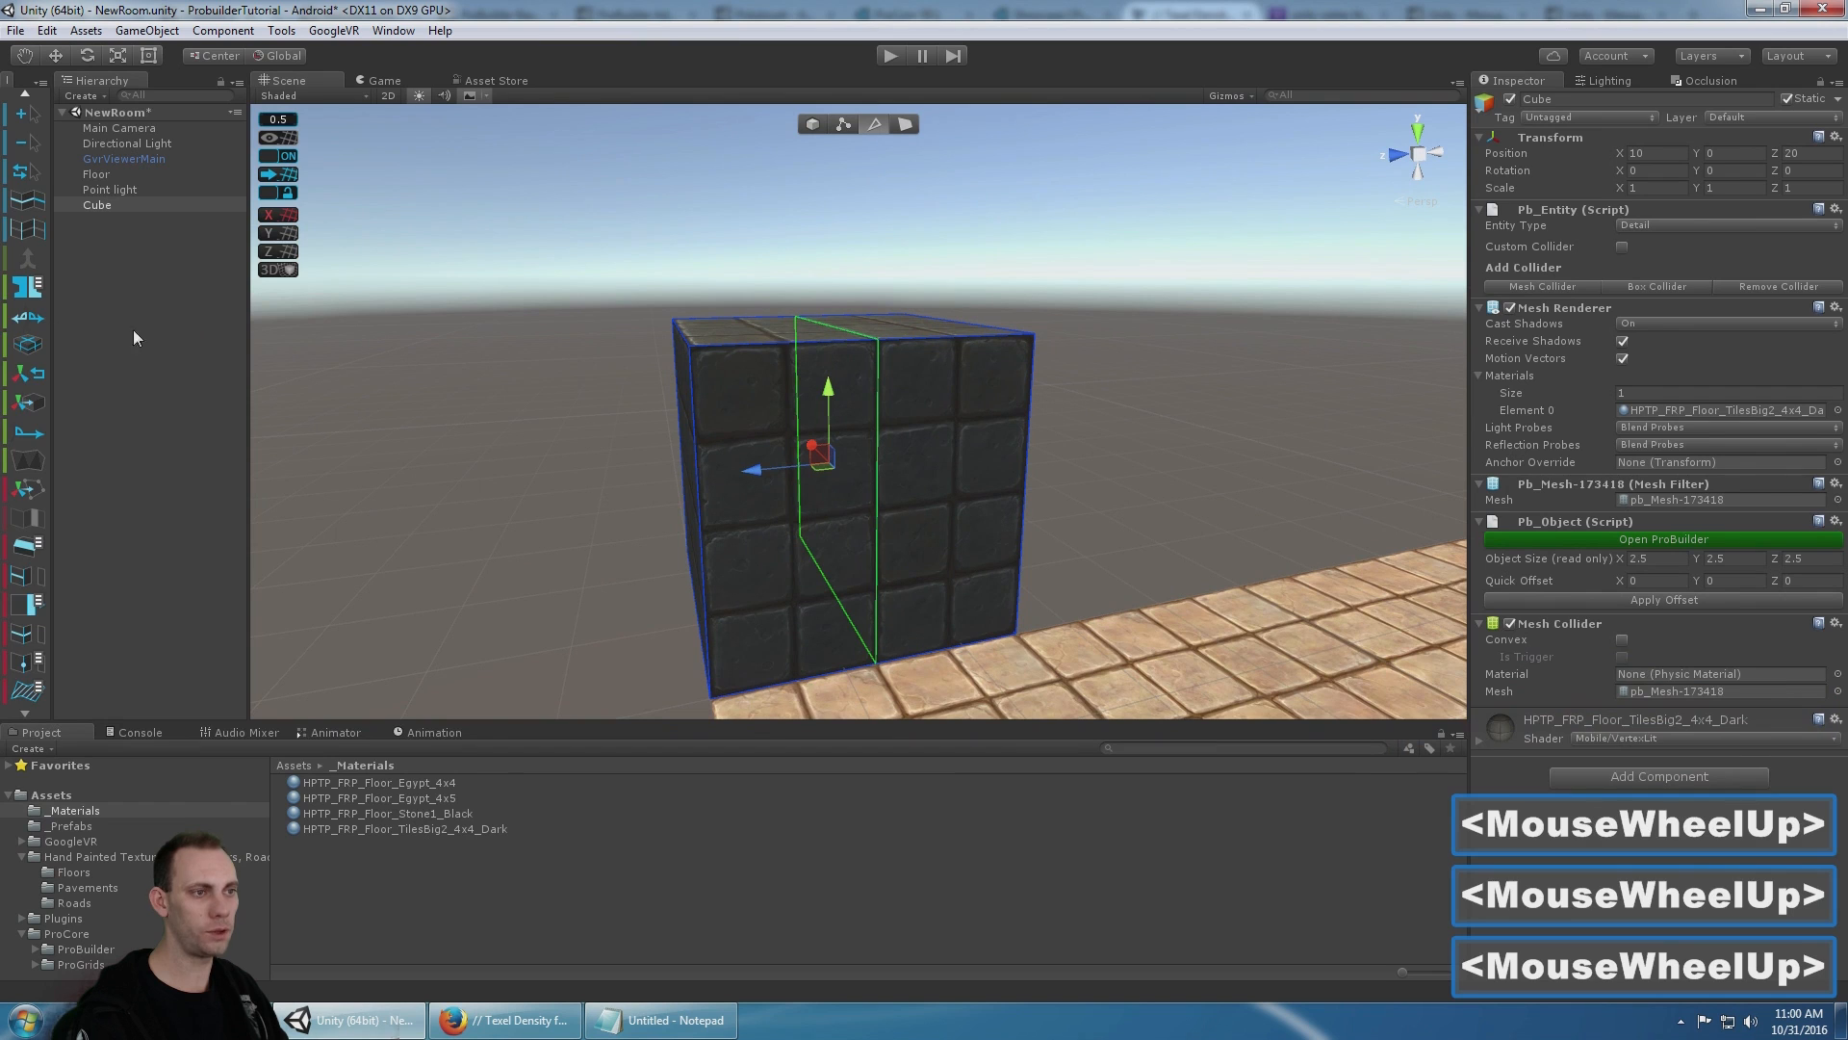
- Open the UV Editor, select all the cube's faces and convert their UVs from manual to auto mode
scroll(27, 316, "up", 5)
left_click(29, 194)
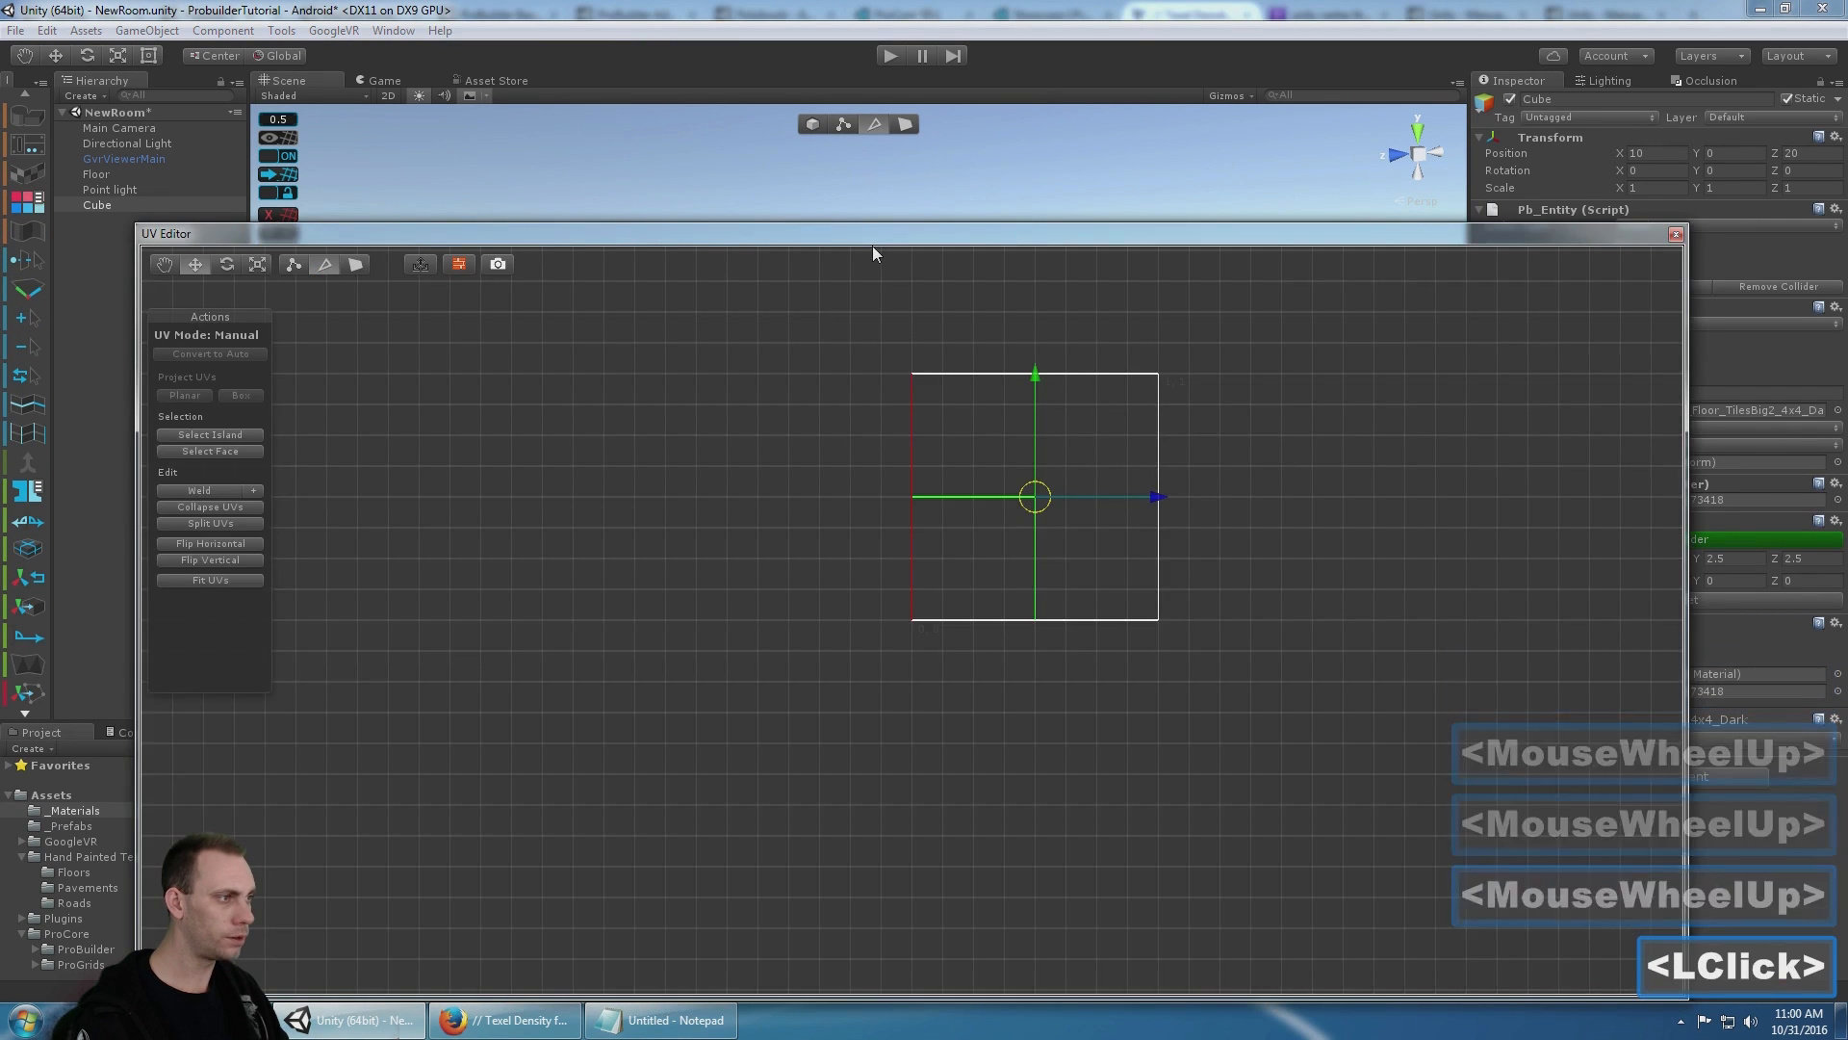
left_click_drag(873, 245, 793, 586)
left_click(911, 123)
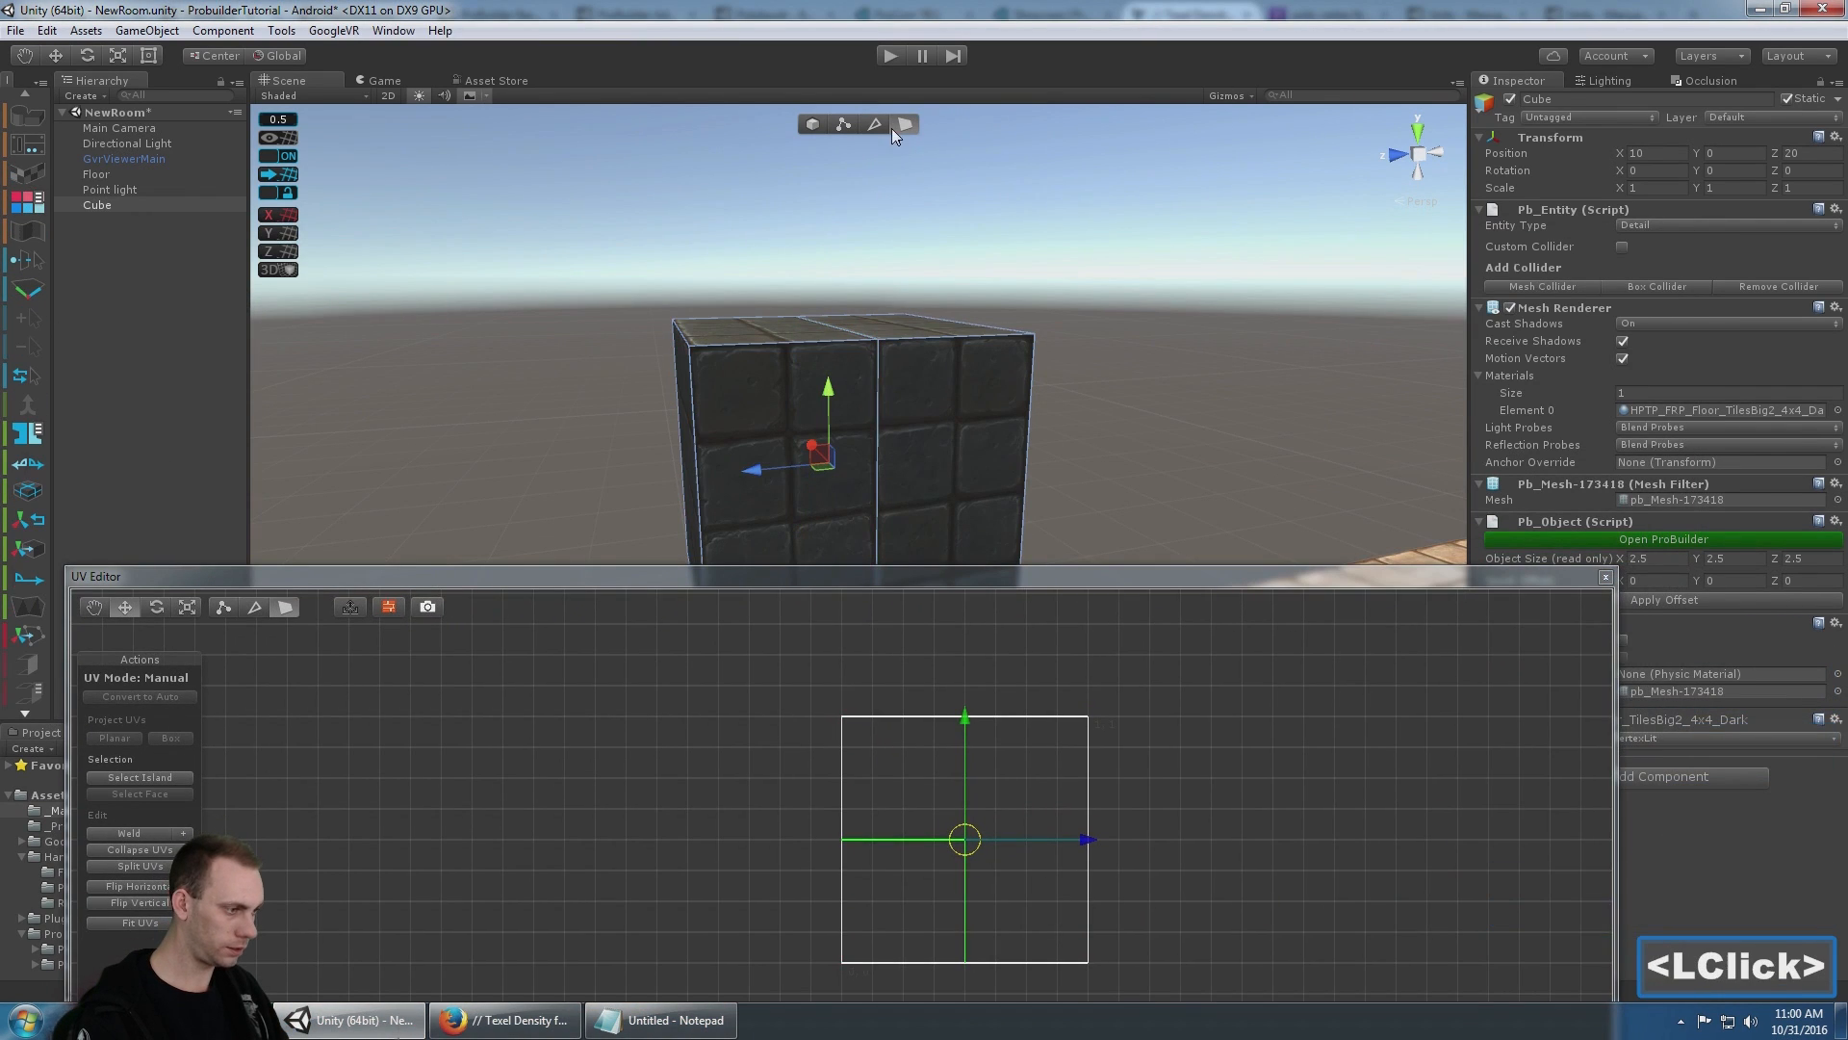
scroll(1111, 756, "down", 5)
middle_click_drag(1054, 871, 1027, 793)
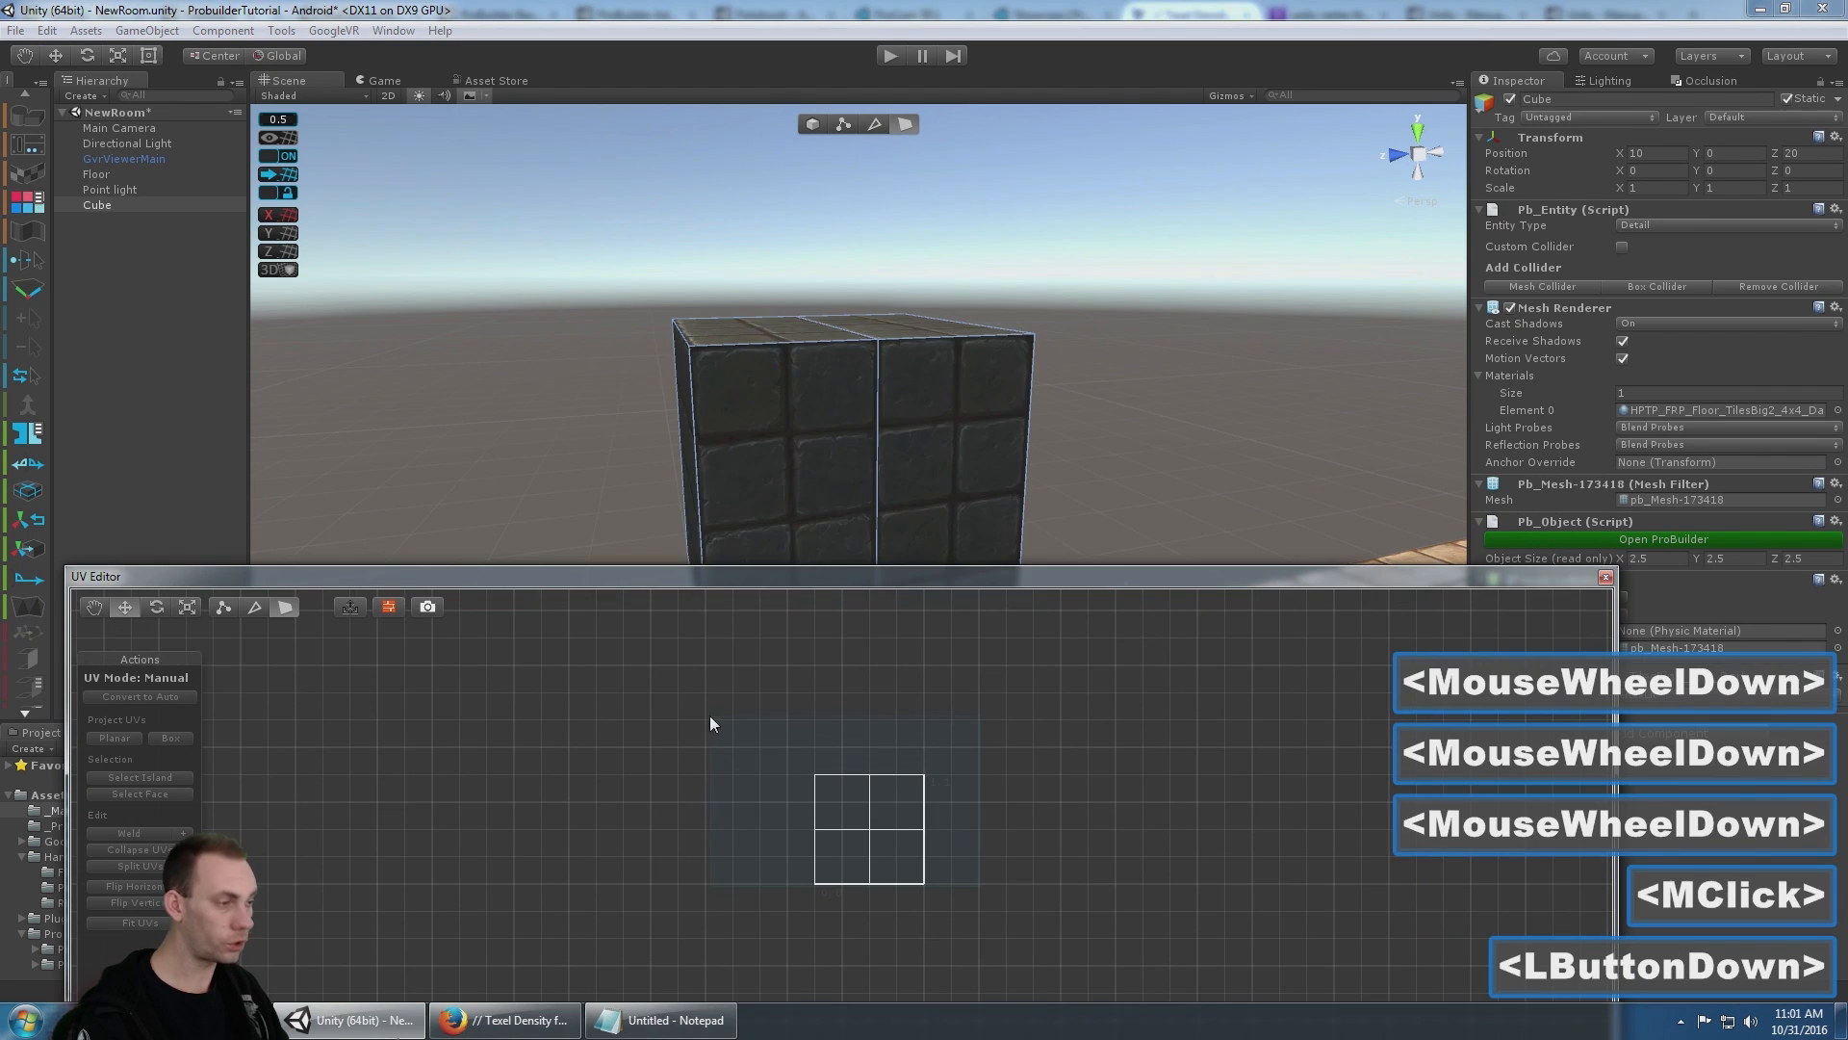
left_click_drag(708, 714, 1001, 929)
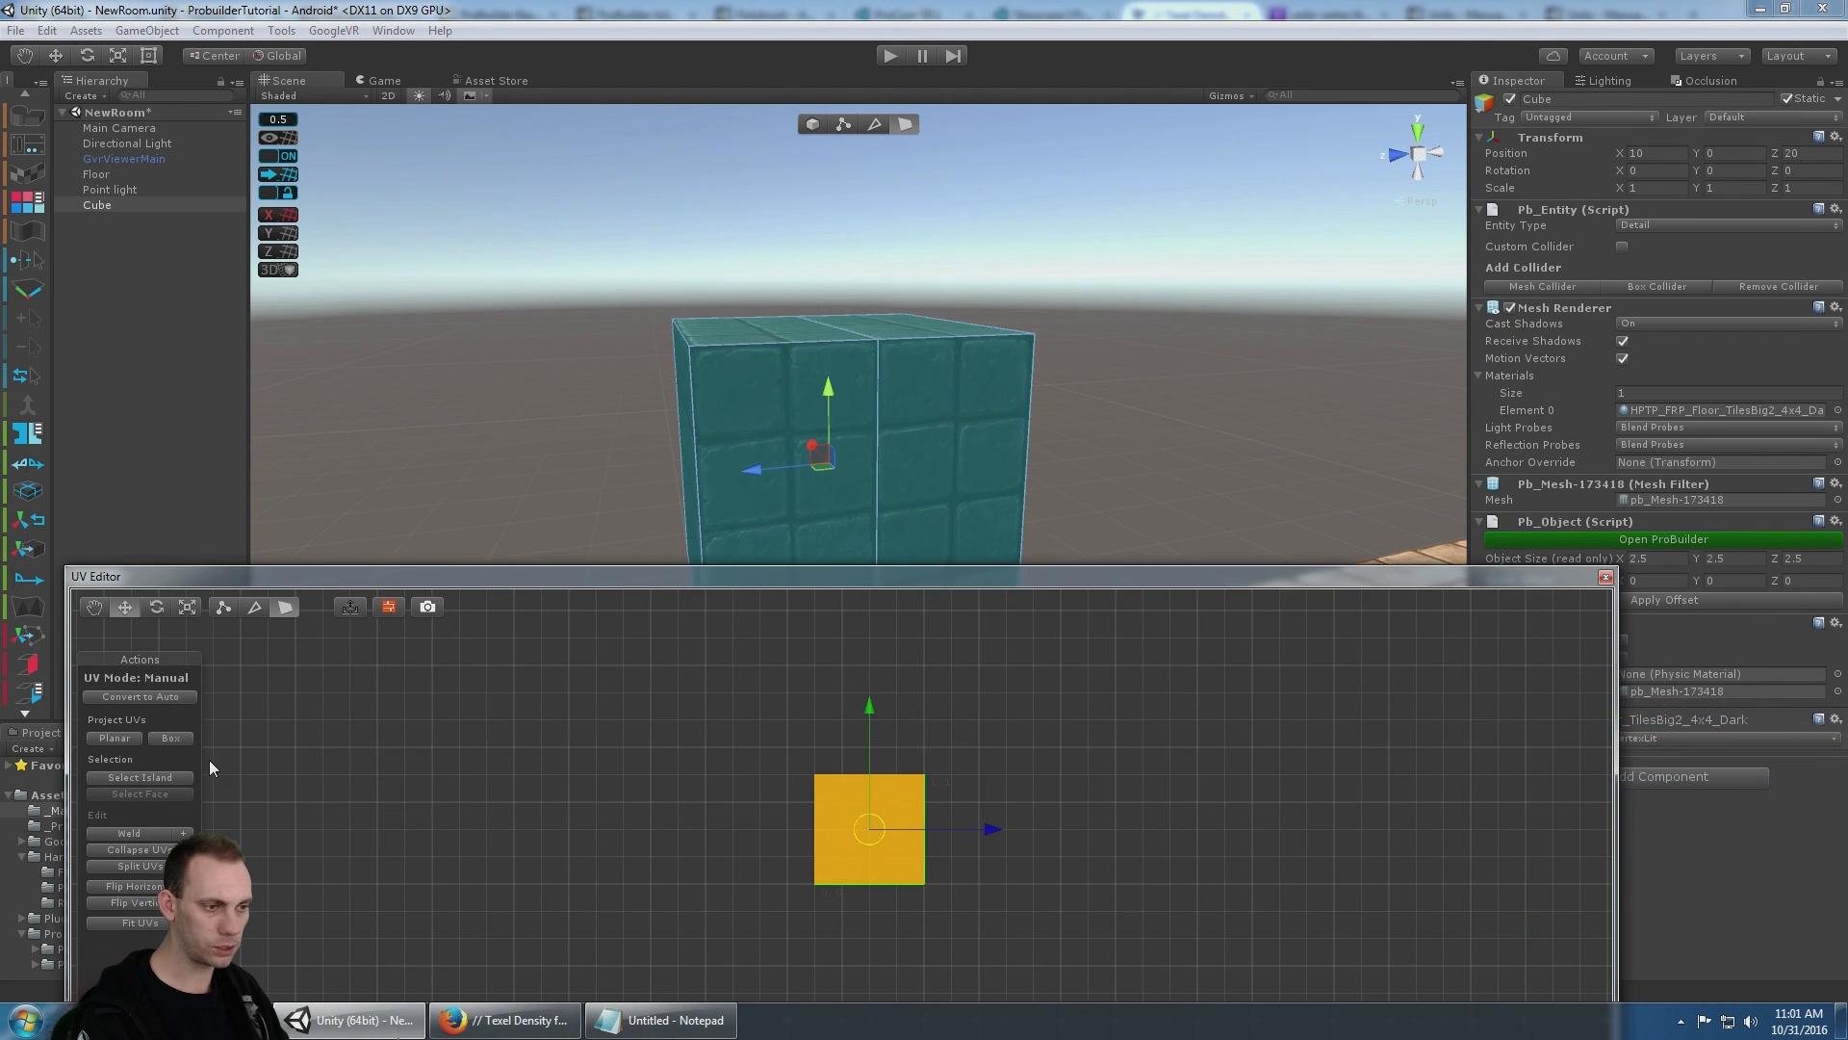
left_click(140, 697)
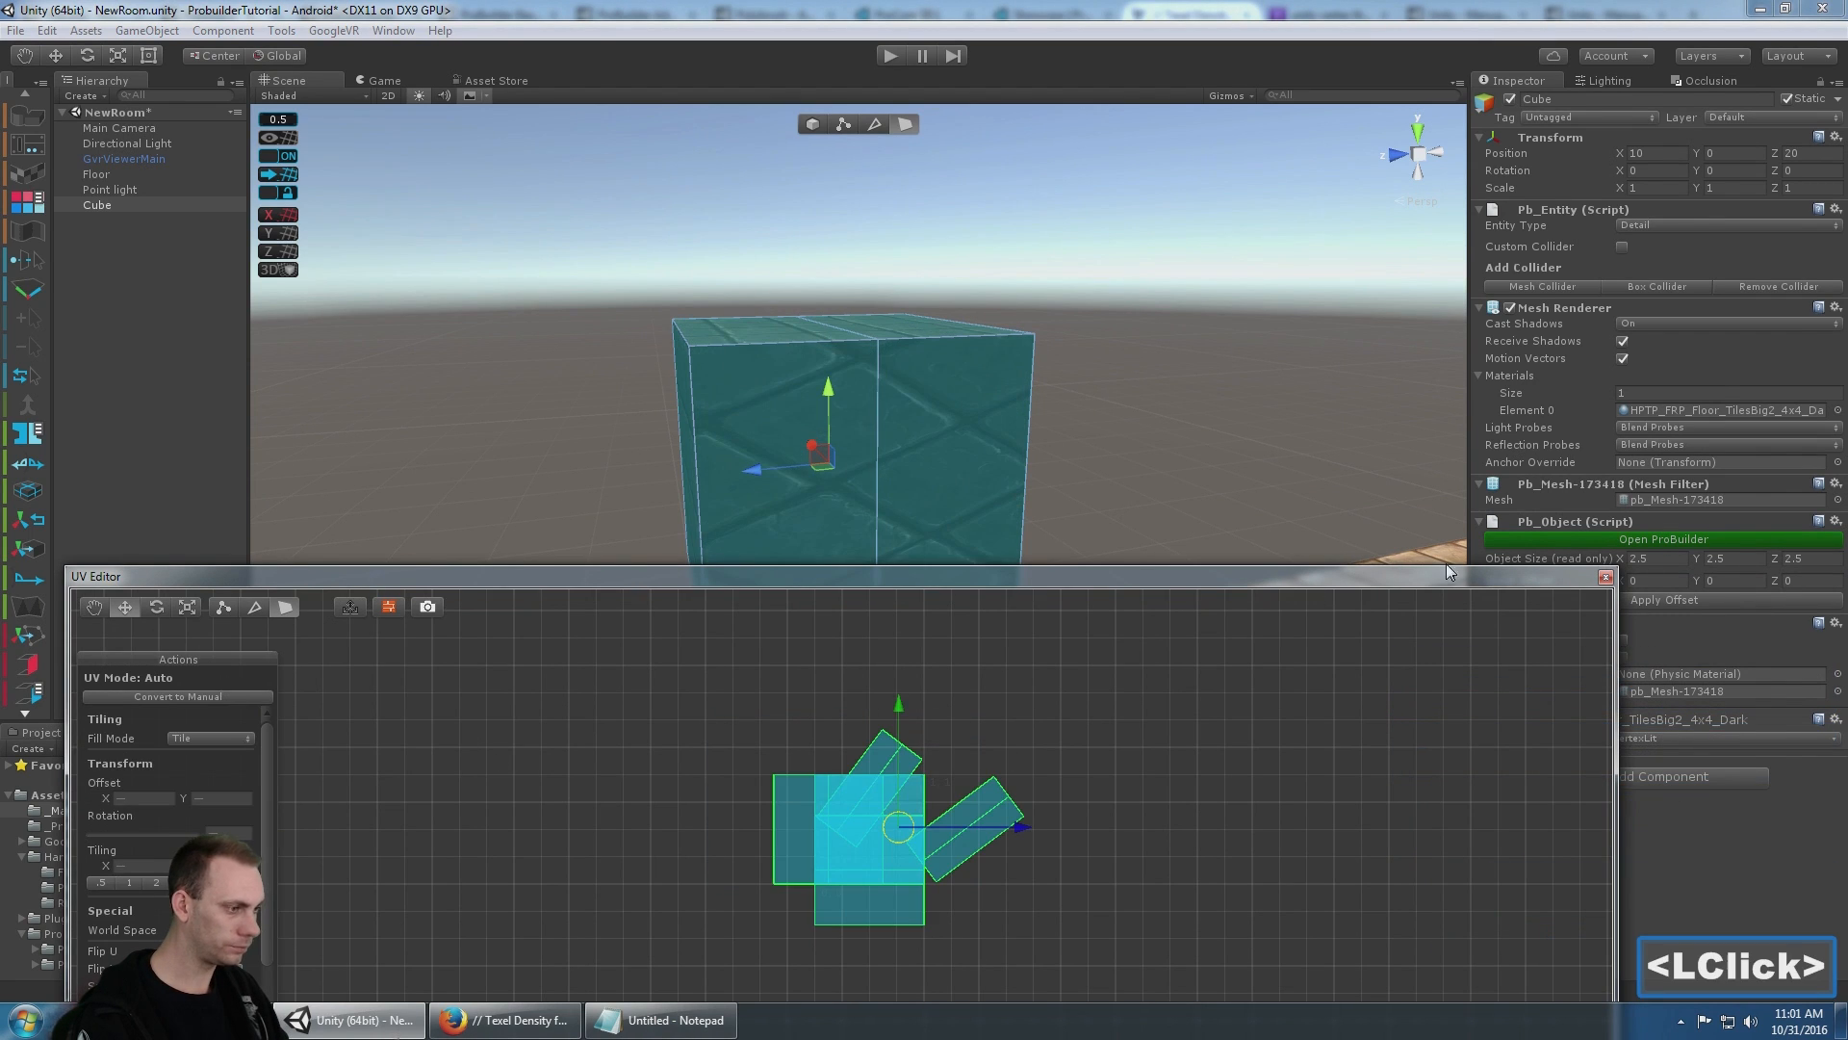
- Move the UV Editor out of the way and examine the texture on the cube's split faces from several sides
scroll(1029, 746, "down", 1)
middle_click_drag(1026, 738, 945, 691, "alt")
left_click_drag(945, 692, 972, 720, "alt")
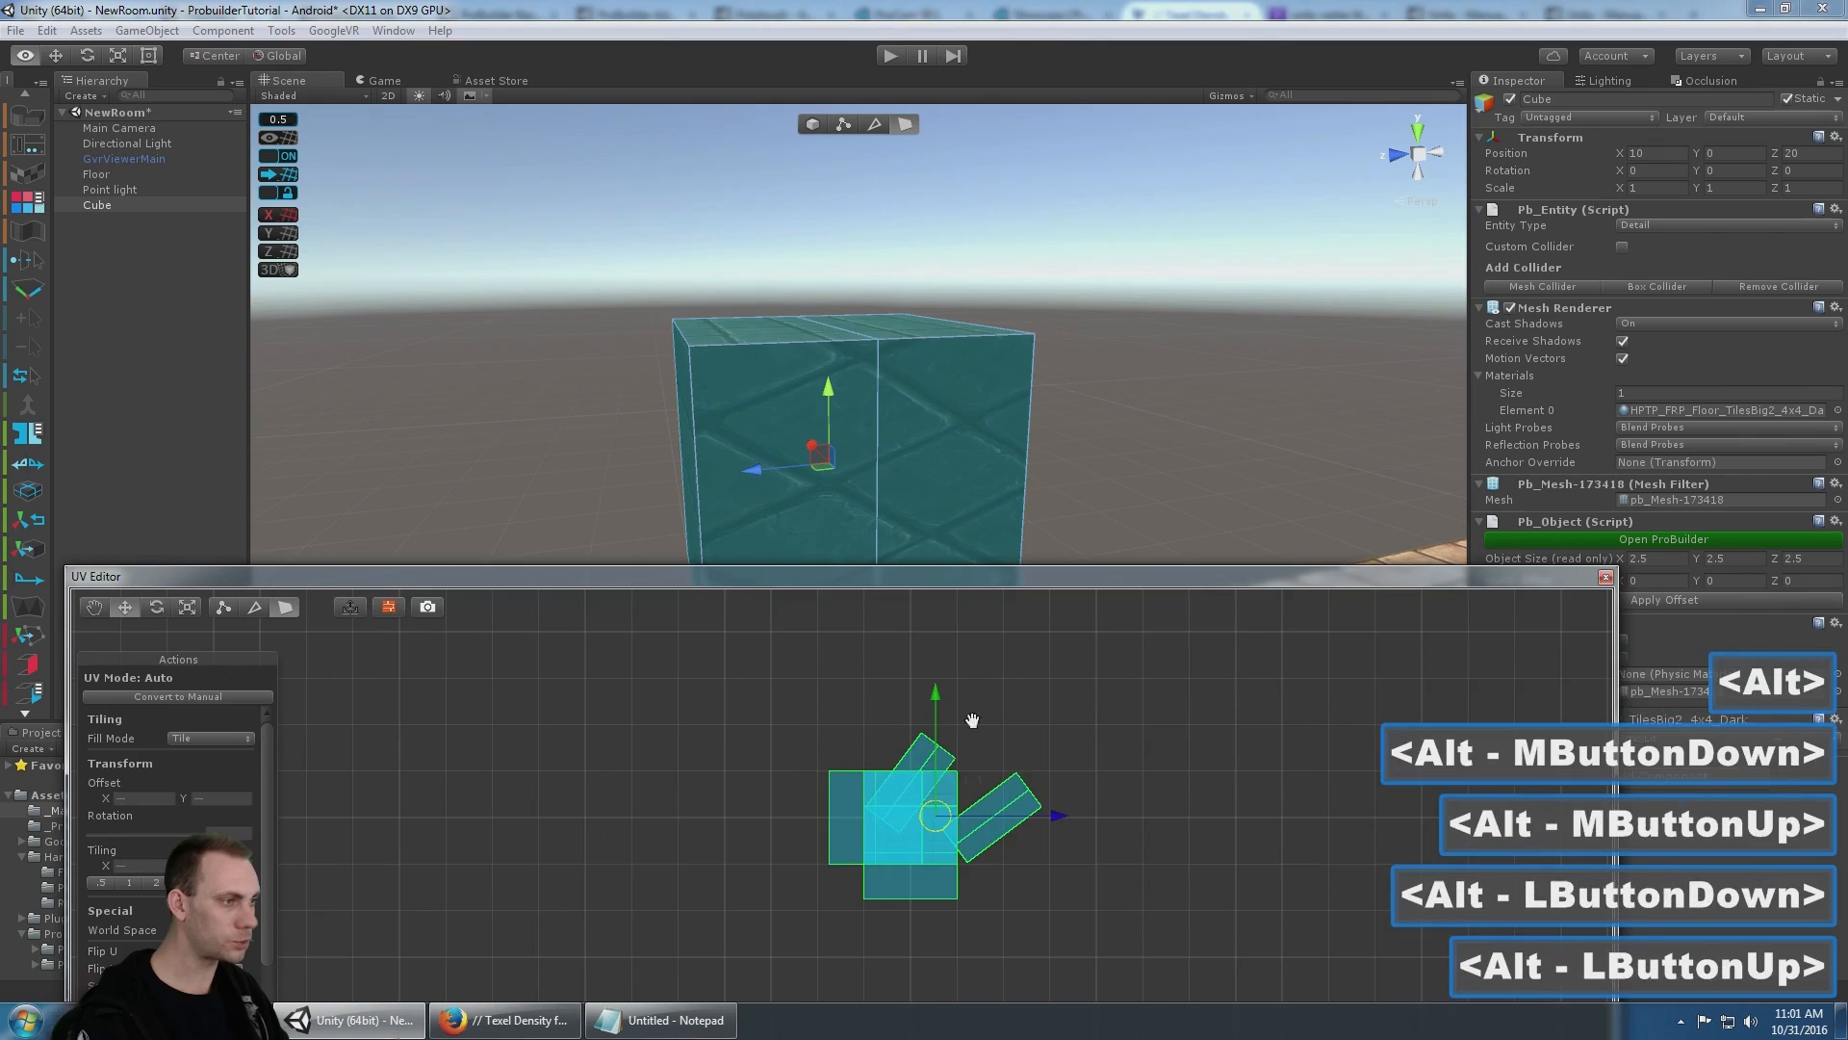
left_click_drag(910, 575, 937, 754)
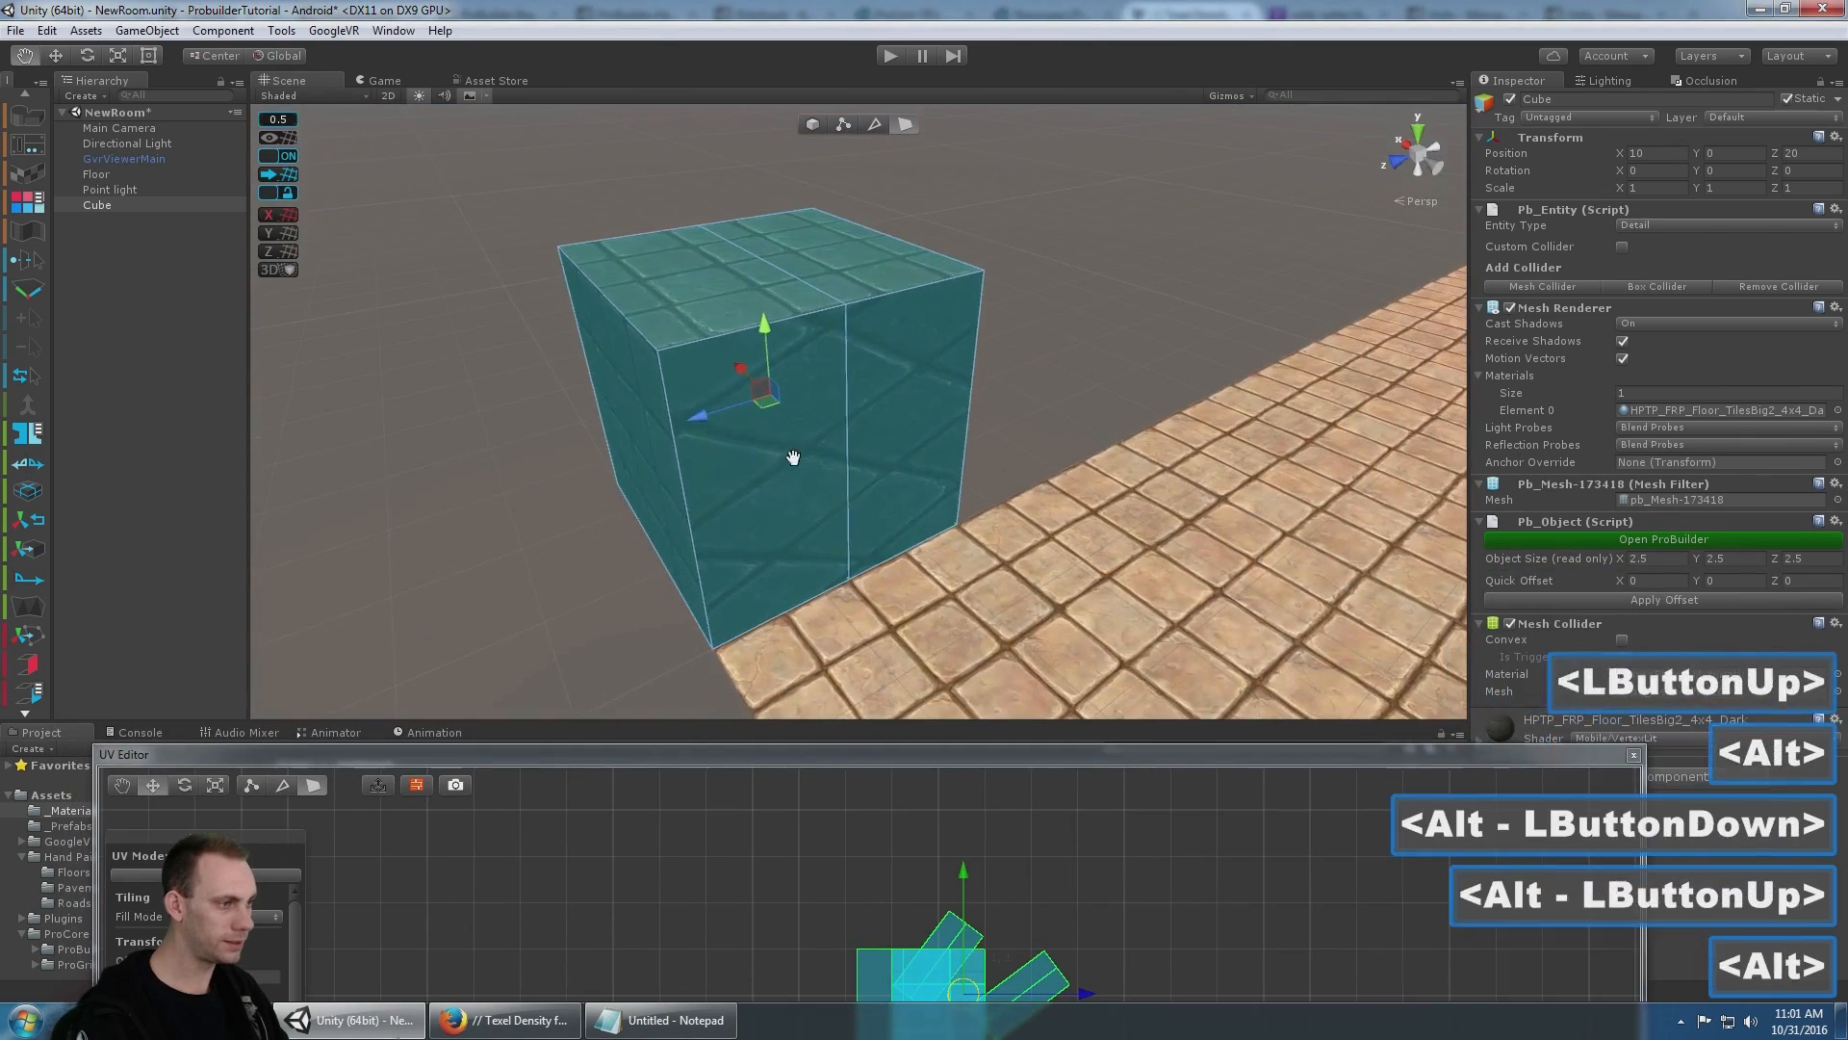
middle_click_drag(796, 456, 824, 477, "alt")
left_click_drag(824, 477, 1066, 412, "alt")
scroll(1044, 412, "up", 1, "alt")
middle_click_drag(1006, 409, 1001, 327, "alt")
left_click_drag(915, 409, 840, 343, "alt")
left_click(818, 122)
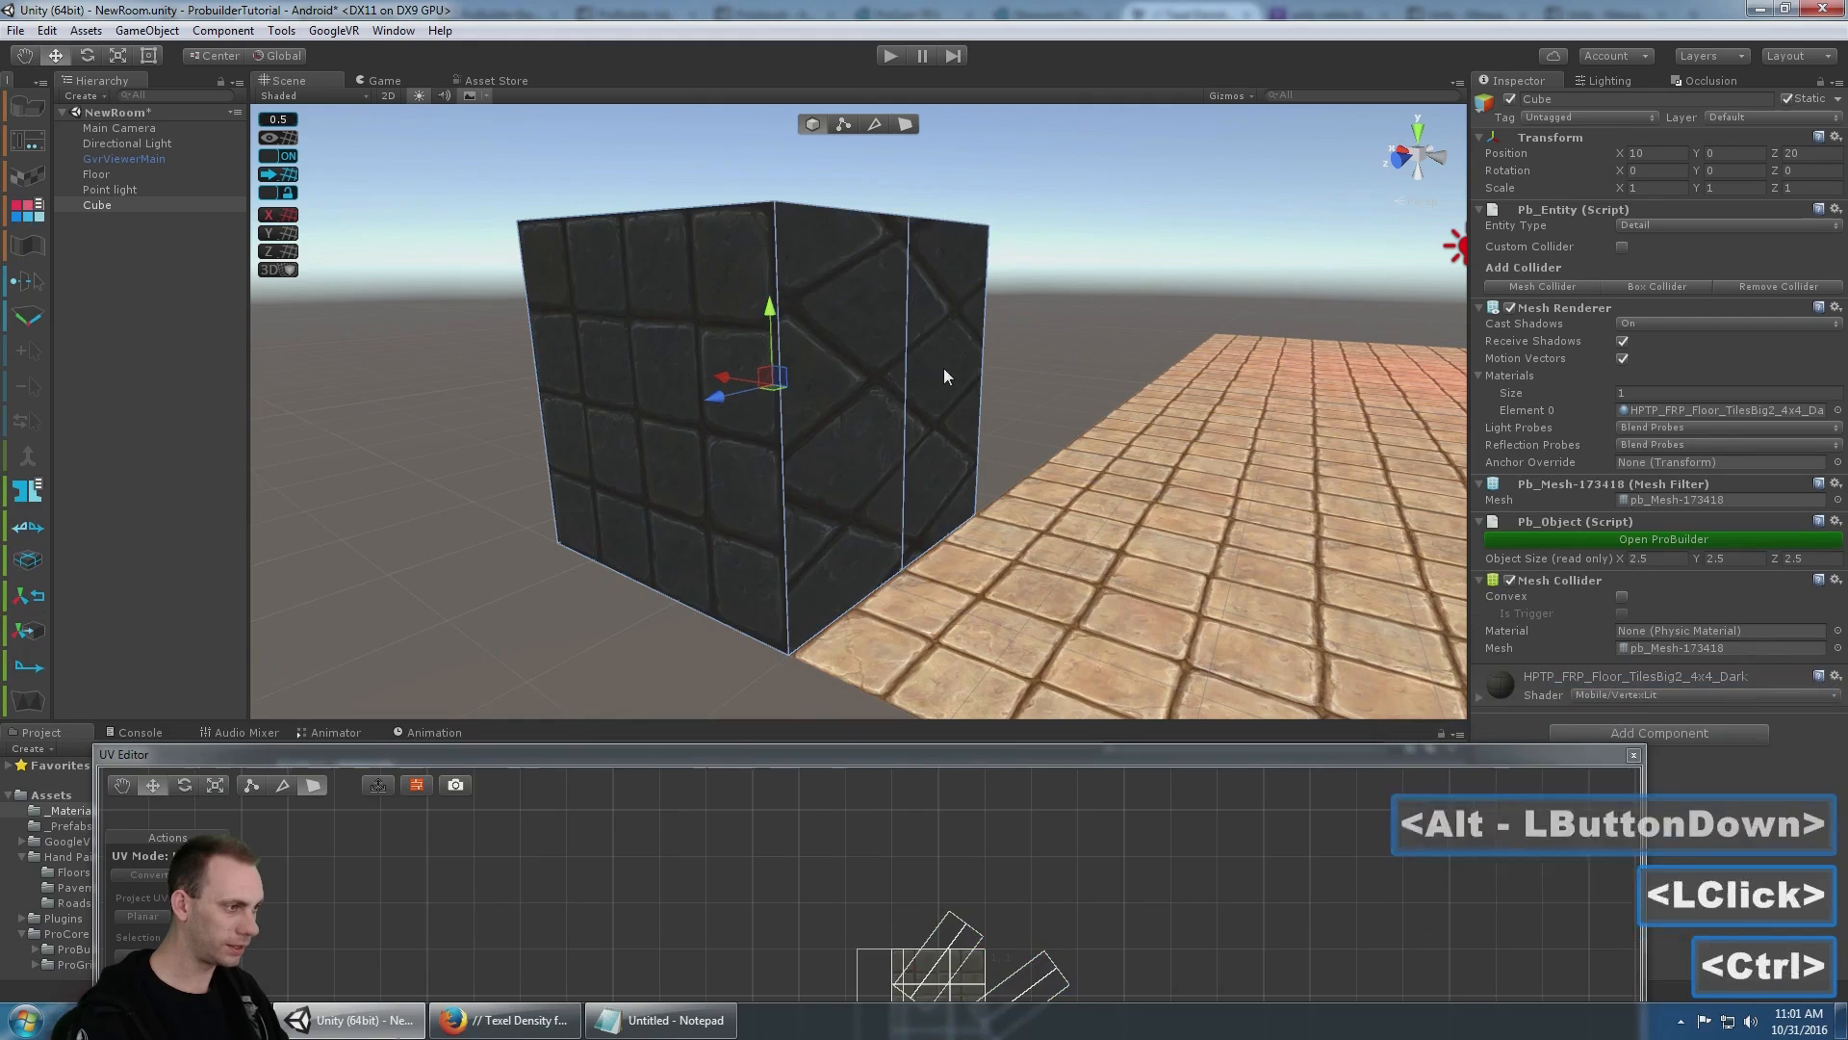
- Undo the cube's UV conversion and the inserted edge loop
key("ctrl+z")
key("ctrl+z")
key("ctrl+z")
key("ctrl+z")
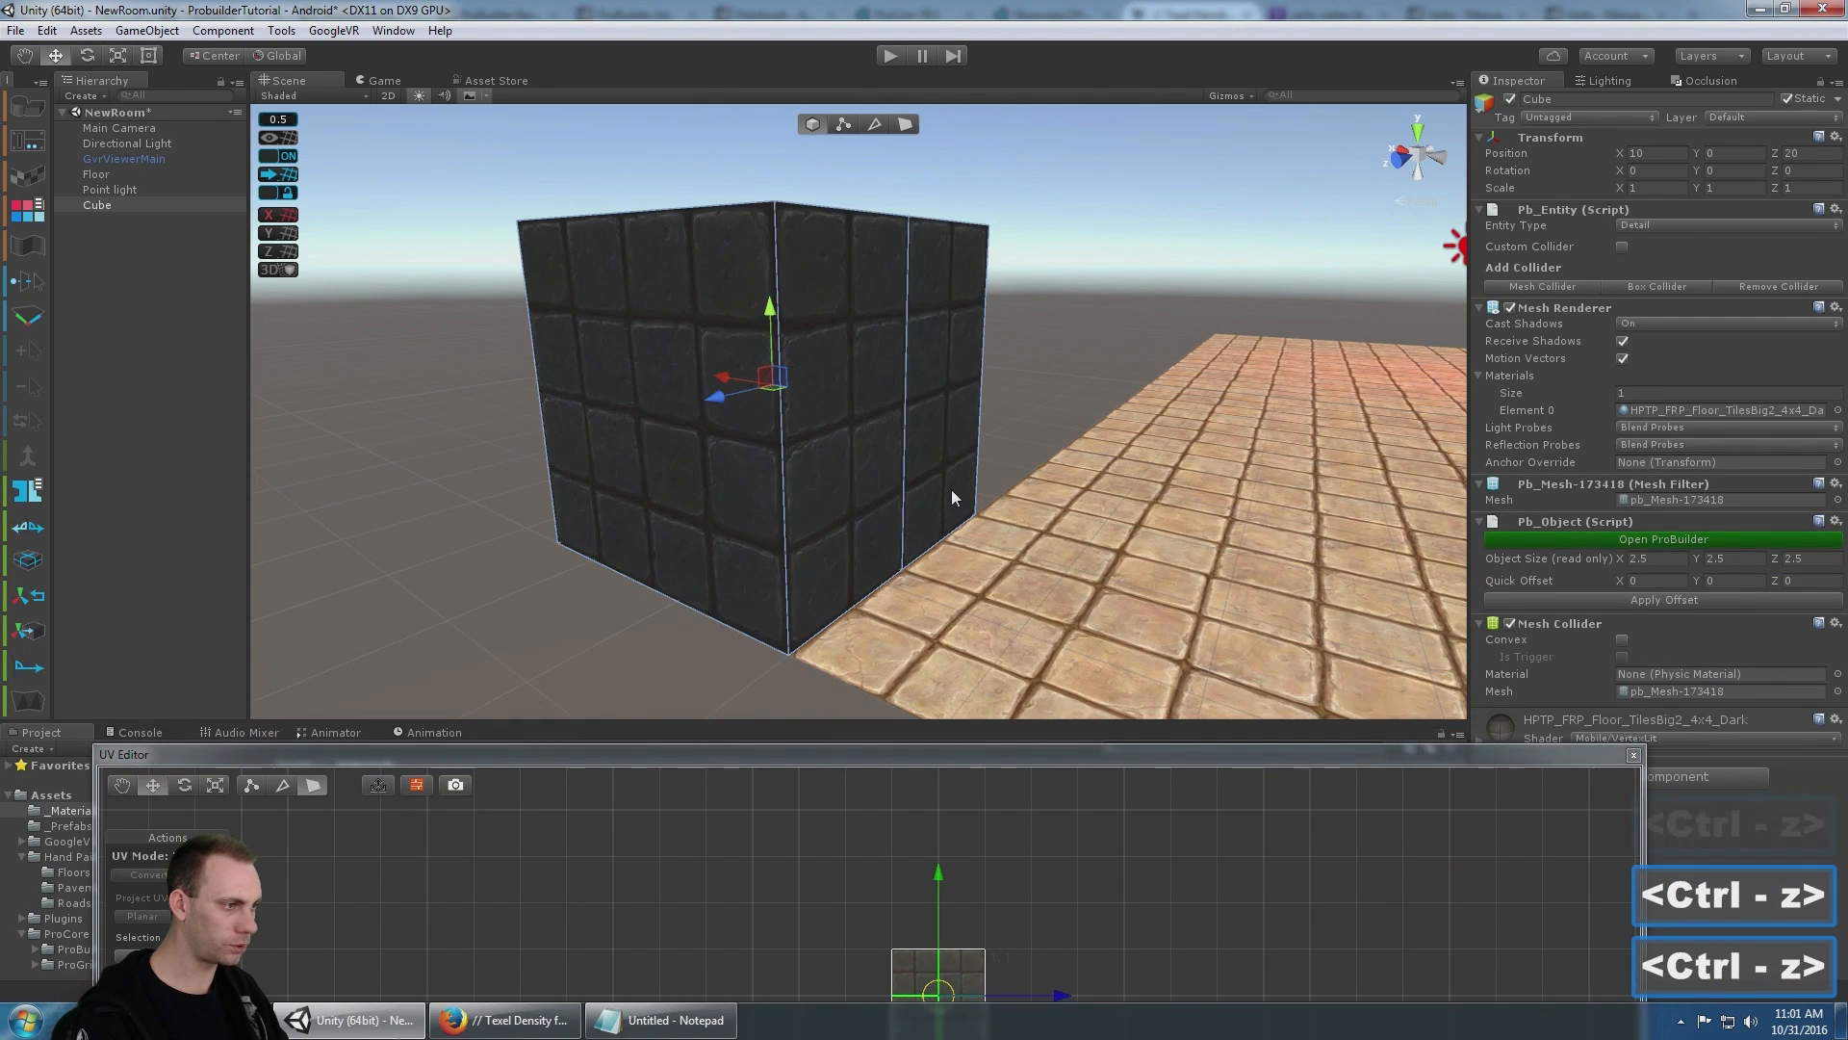
key("ctrl+z")
- Convert the unsplit cube's UVs to auto mode in the UV Editor and close the editor
scroll(951, 487, "down", 2)
middle_click_drag(950, 400, 924, 482, "alt")
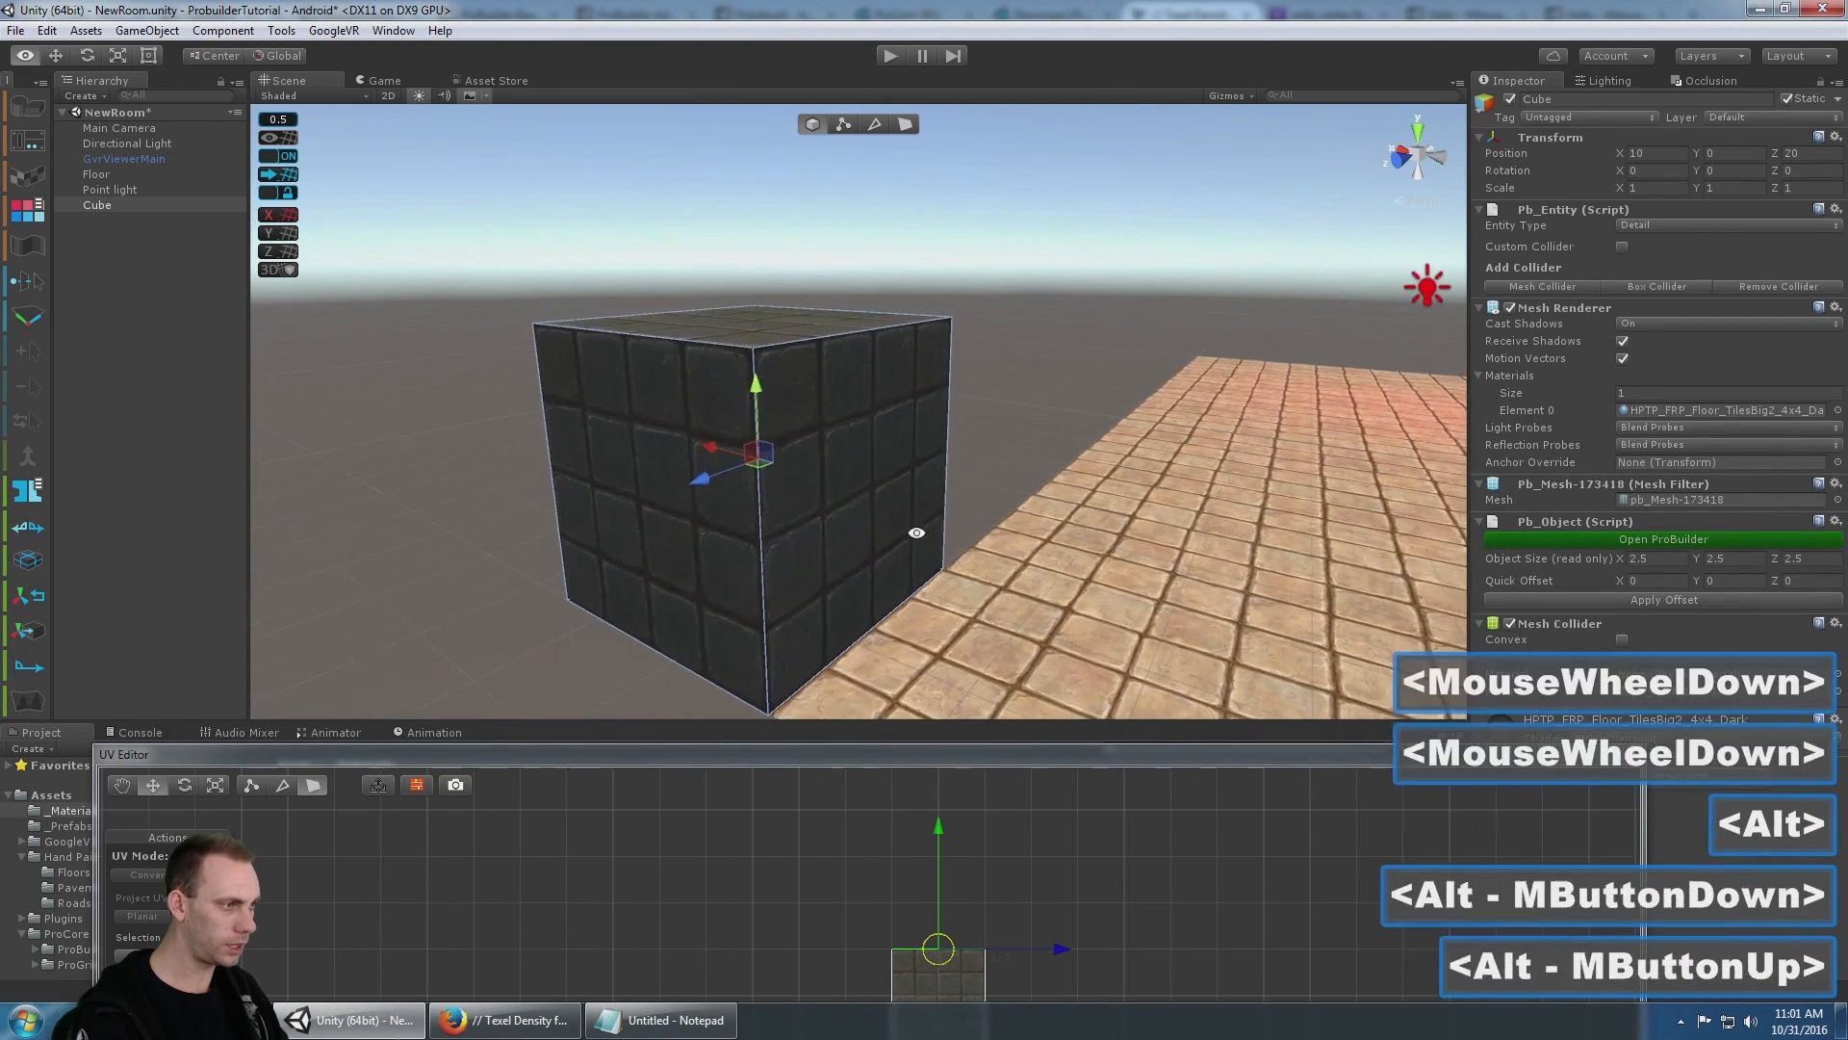
left_click_drag(916, 528, 979, 616, "alt")
middle_click_drag(979, 555, 978, 506)
left_click_drag(988, 754, 920, 414)
left_click(910, 688)
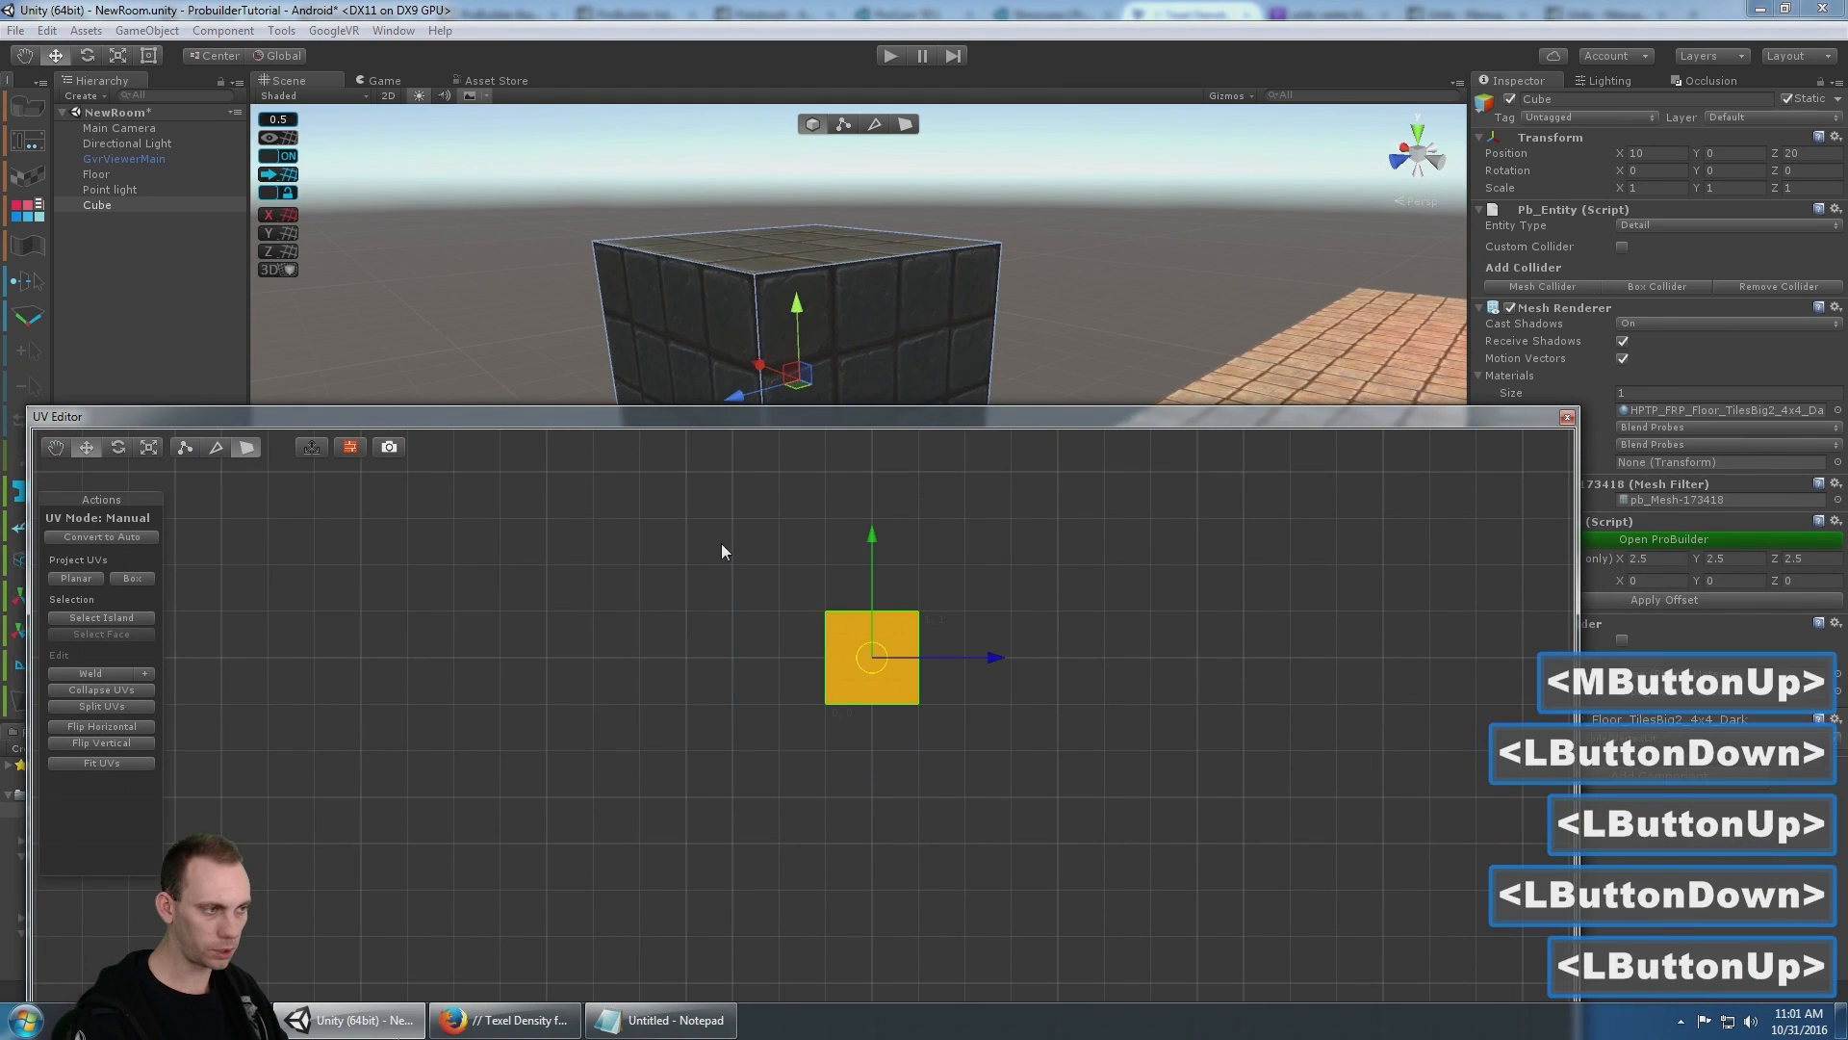
left_click(130, 536)
left_click(1569, 418)
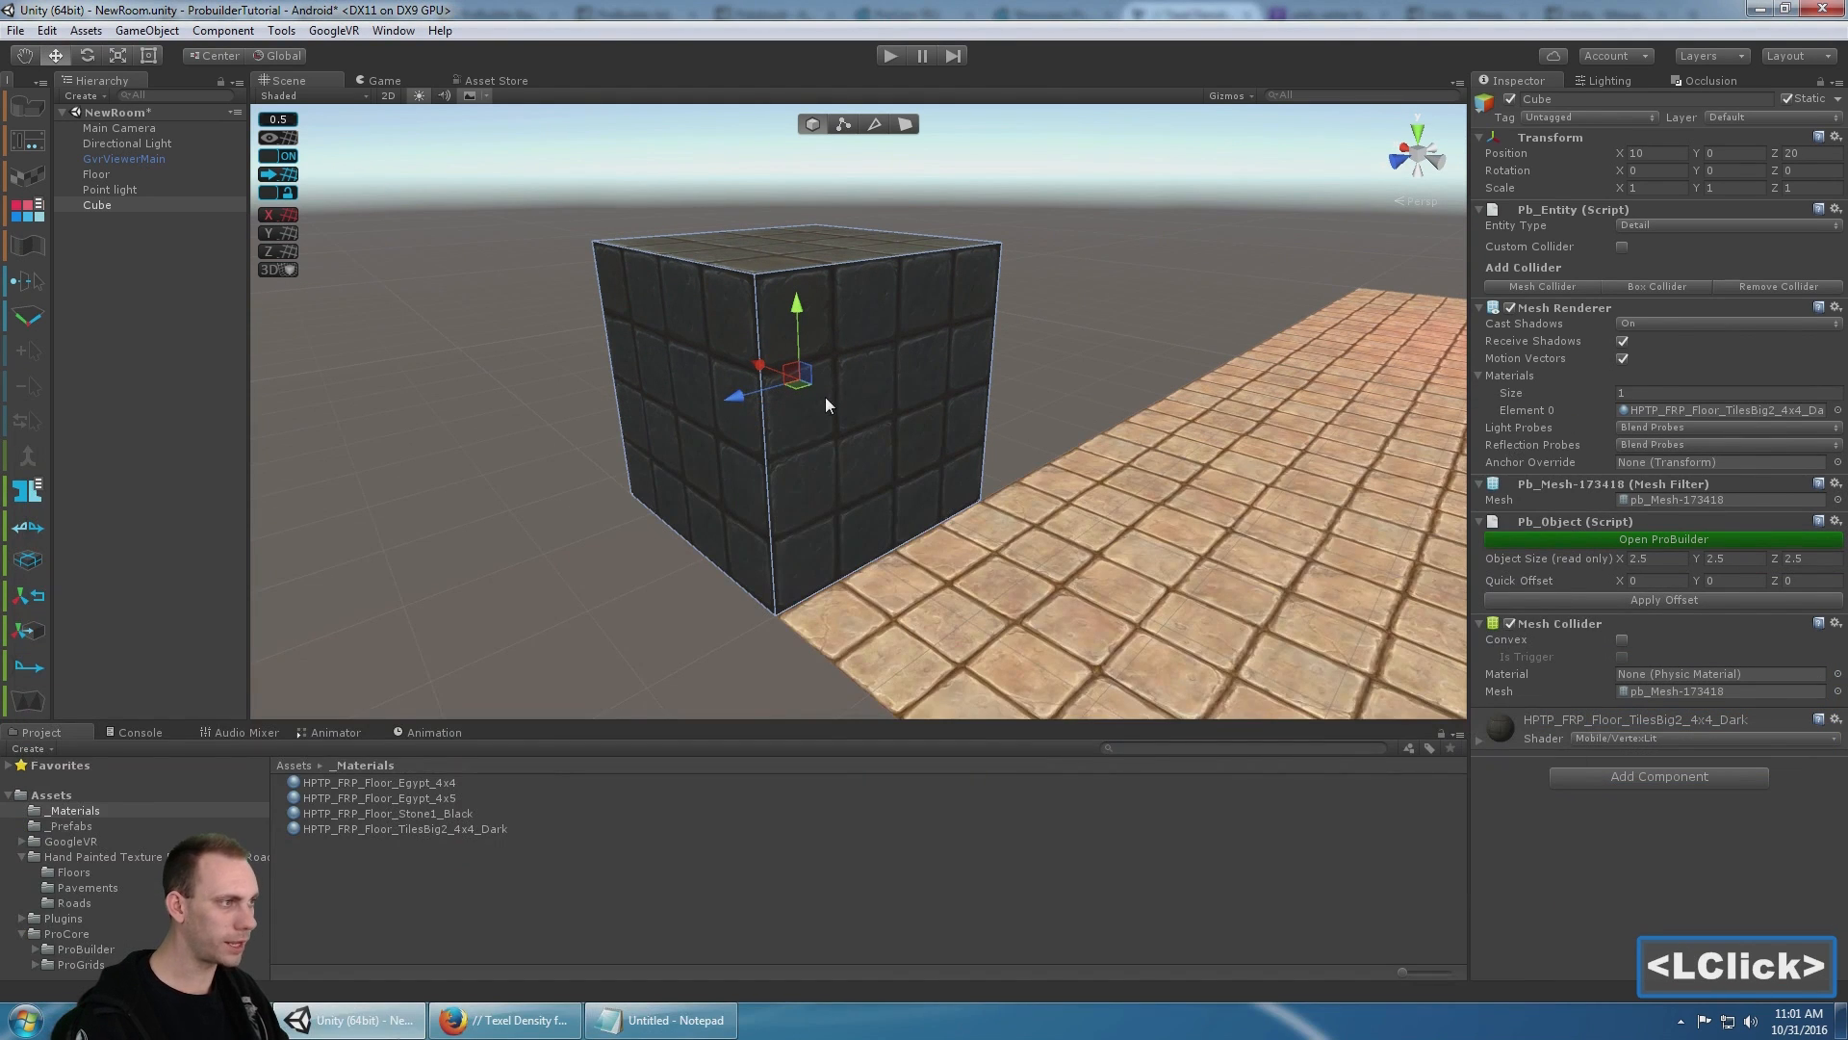
- Select the top edge of the cube's floor-side face and insert an edge loop across the middle
scroll(826, 404, "up", 1)
left_click(876, 124)
left_click(861, 247)
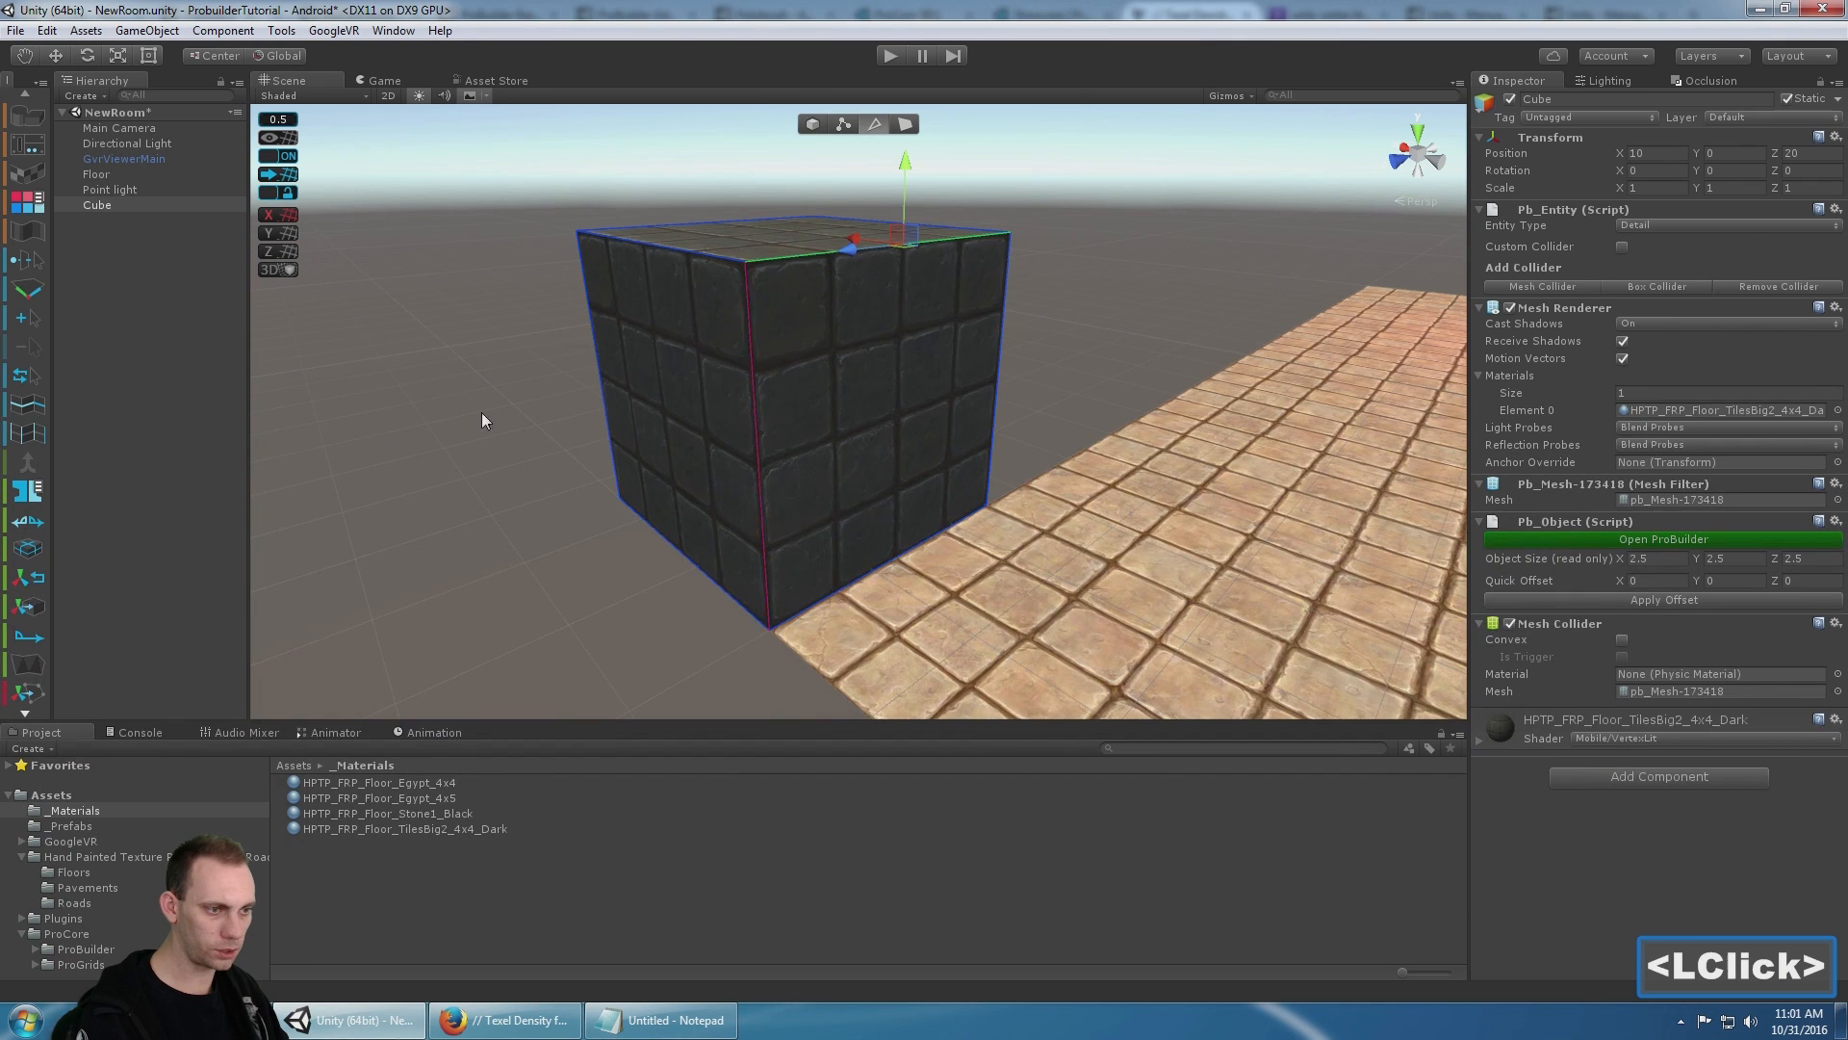
scroll(19, 608, "down", 5)
left_click(19, 650)
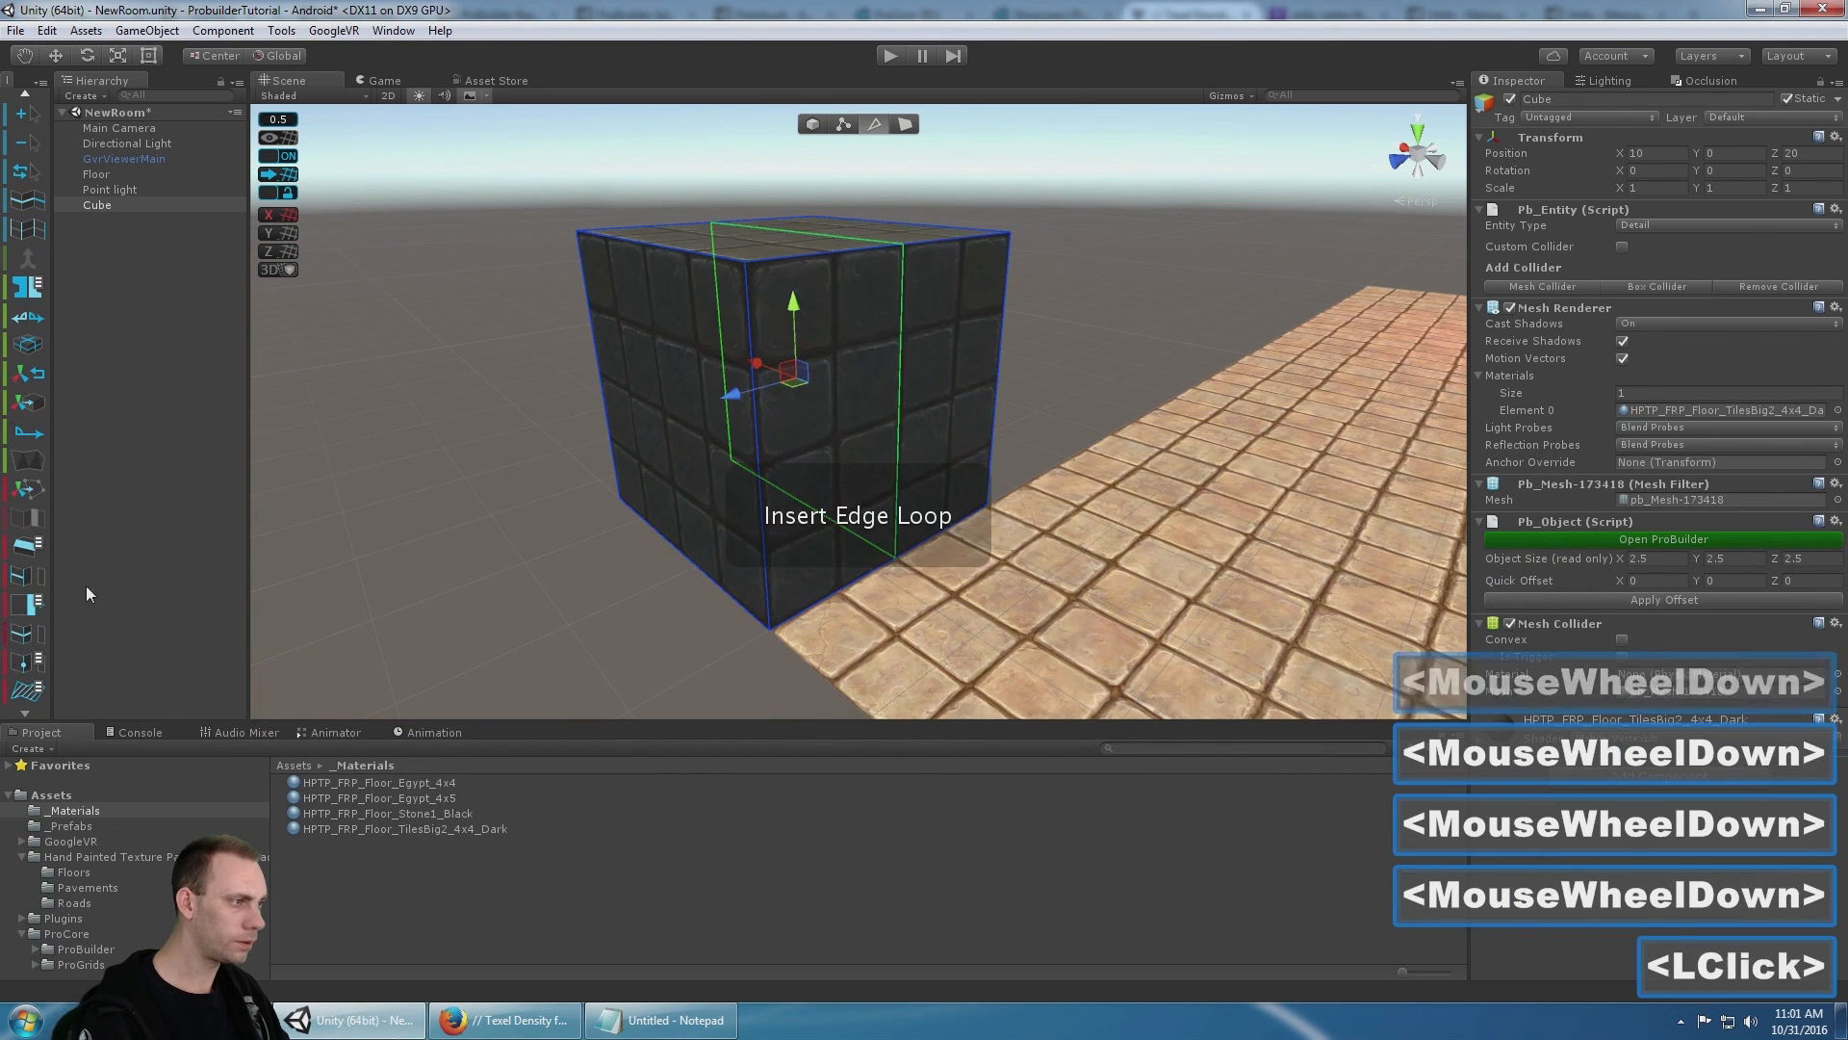
- Select one half of the cube's split side face, then switch to edge selection and pick the dividing edge
scroll(1004, 332, "up", 5)
left_click_drag(1003, 332, 924, 260, "alt")
middle_click_drag(925, 260, 871, 248, "alt")
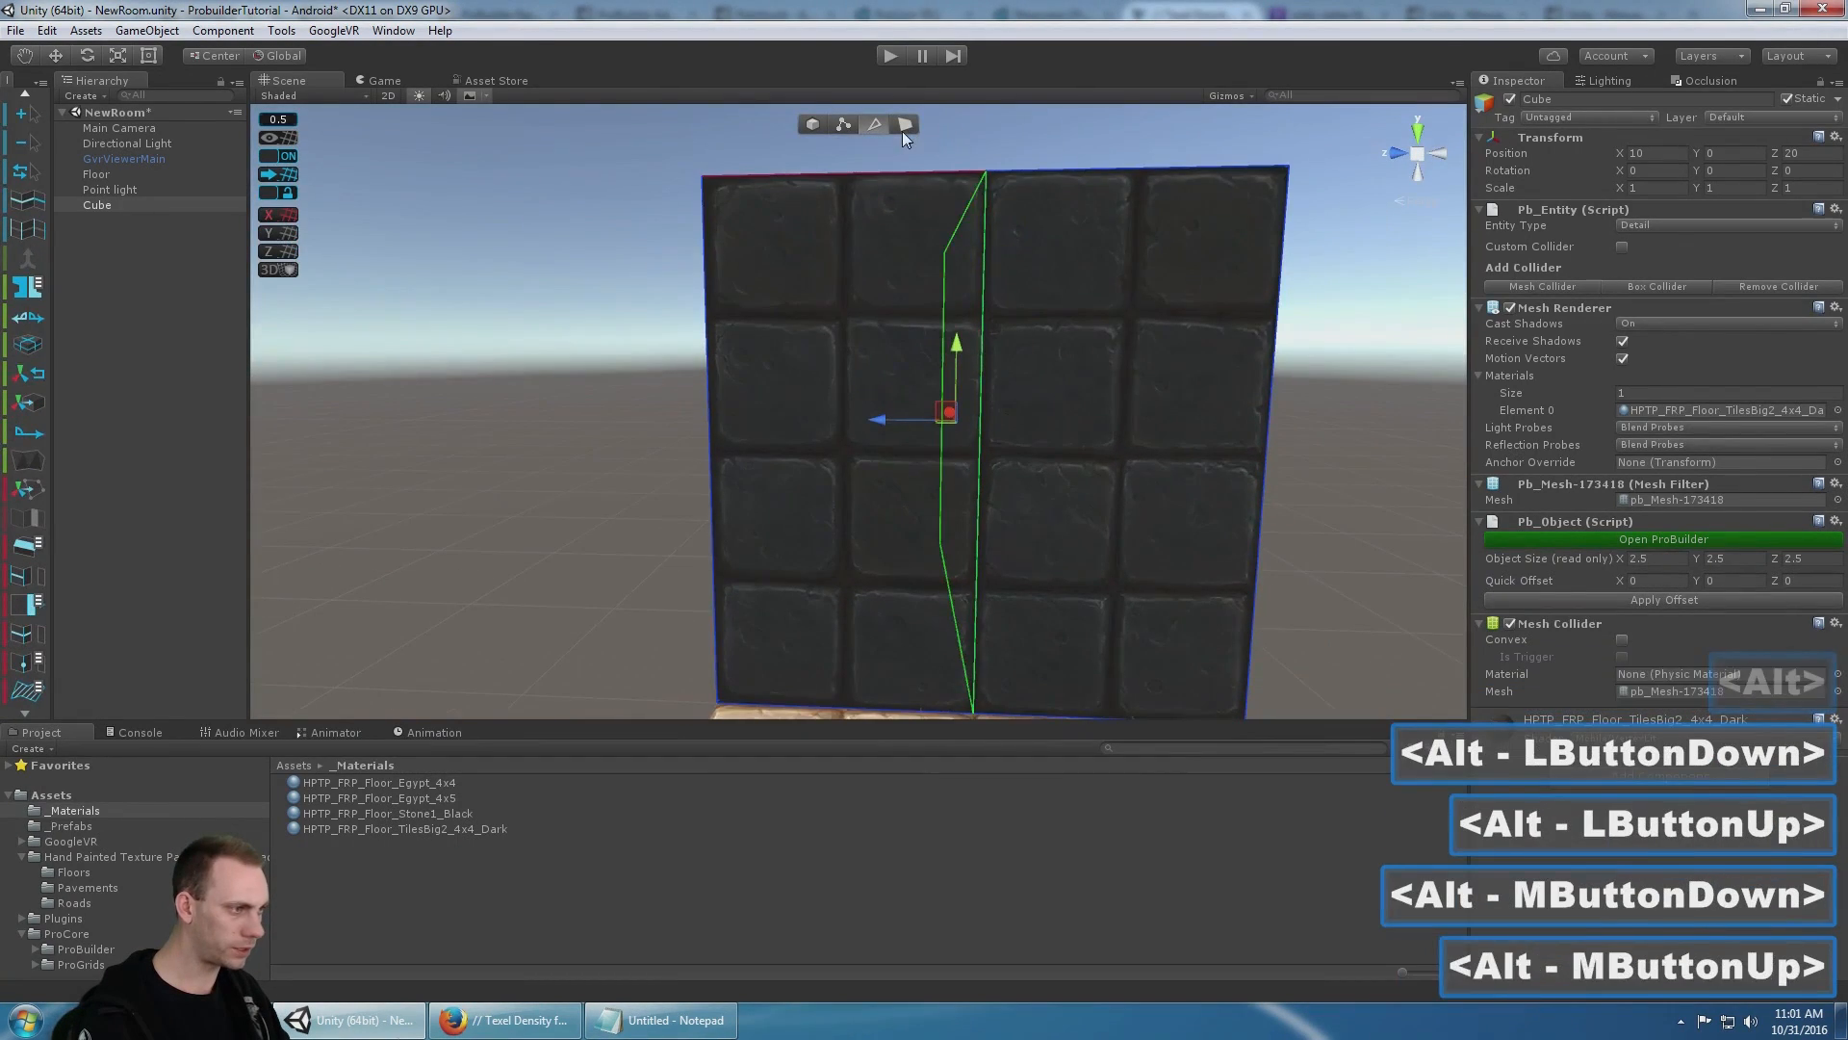
left_click(905, 124)
scroll(845, 301, "down", 4)
left_click(813, 321, "alt")
left_click(812, 322)
scroll(14, 231, "up", 4)
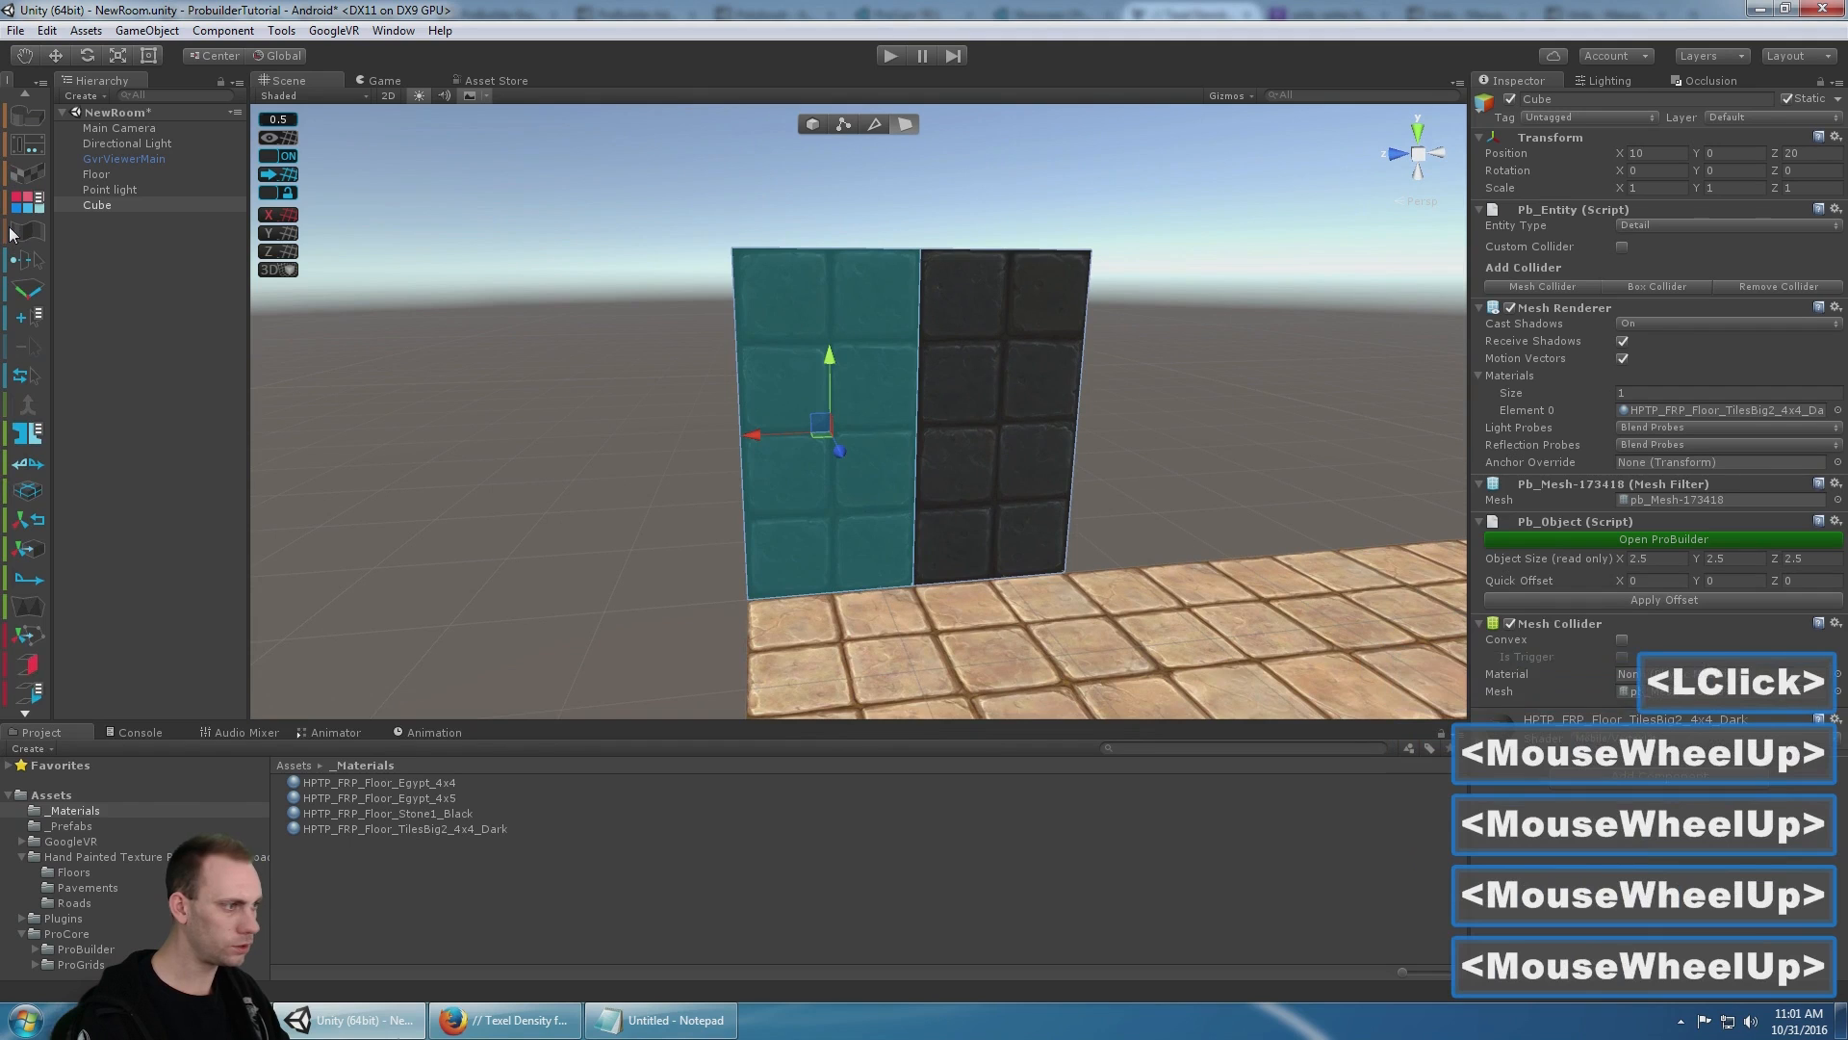
scroll(29, 186, "up", 1)
left_click(874, 124)
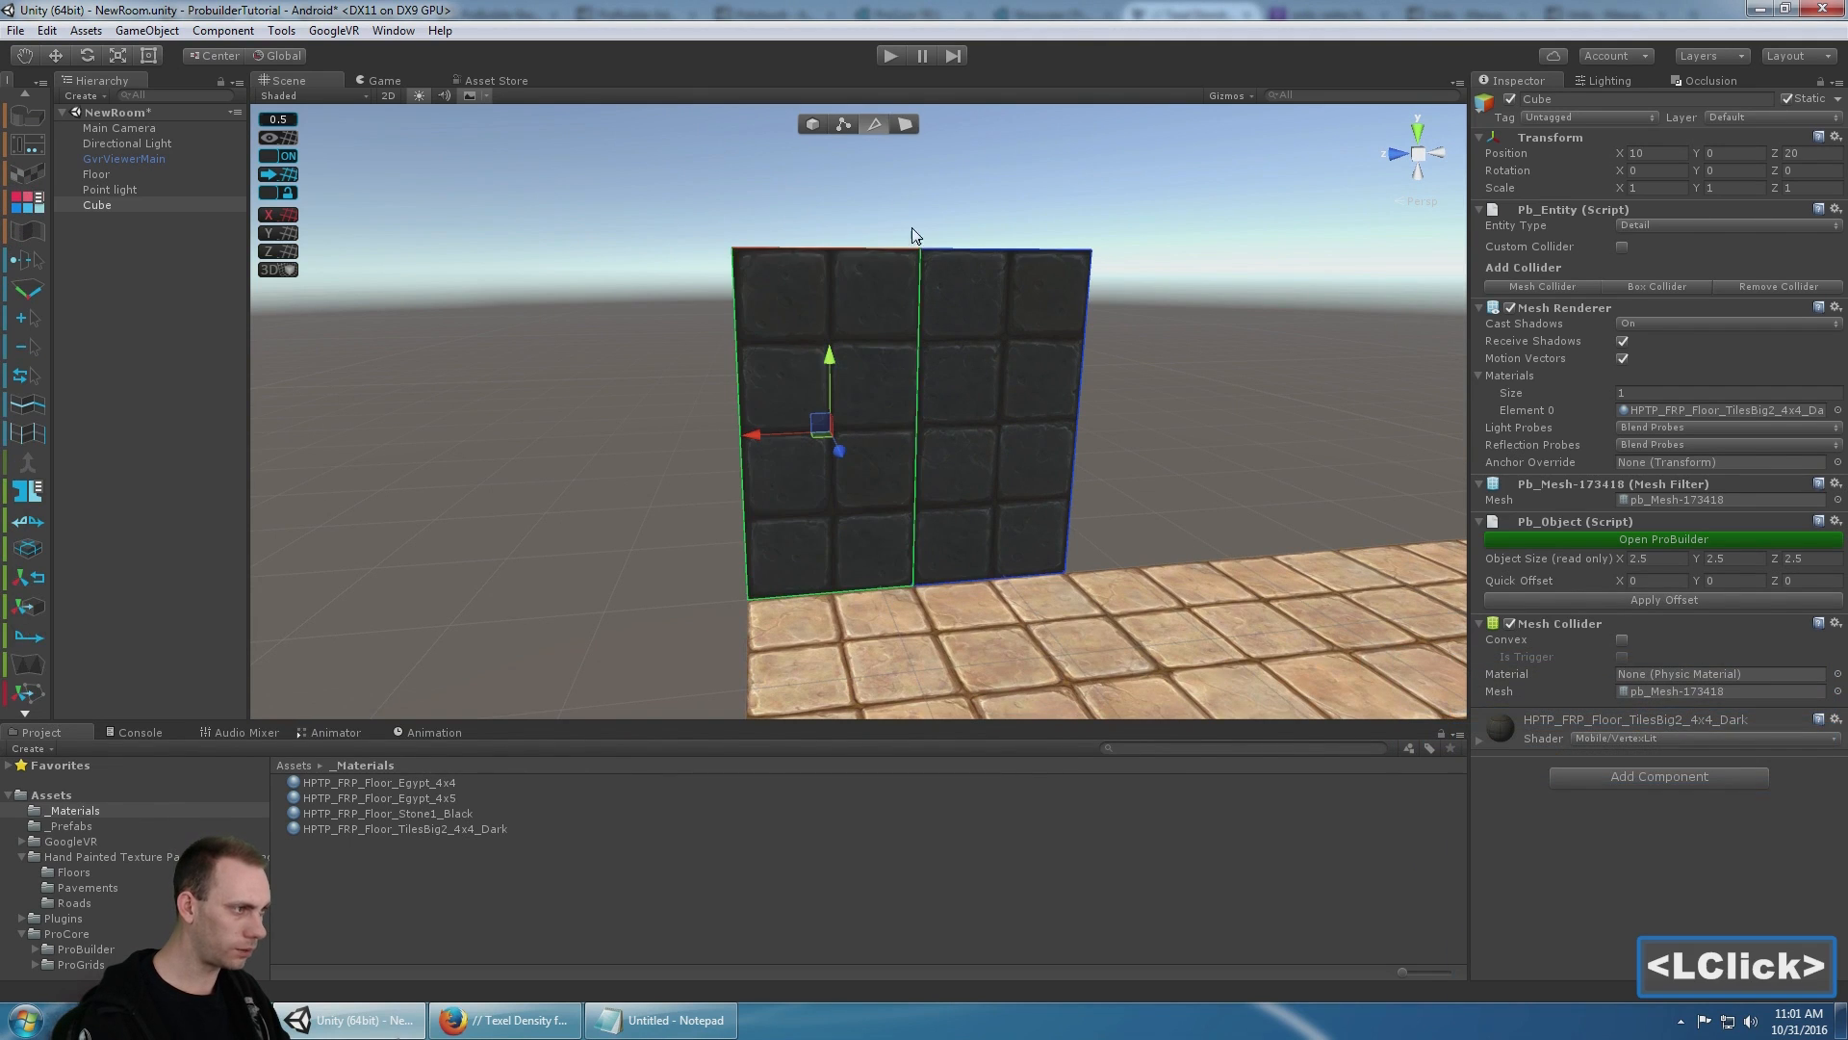
left_click(919, 284)
- Undo the face and edge selections and the inserted edge loop
key("ctrl+z")
key("ctrl+z")
key("ctrl+z")
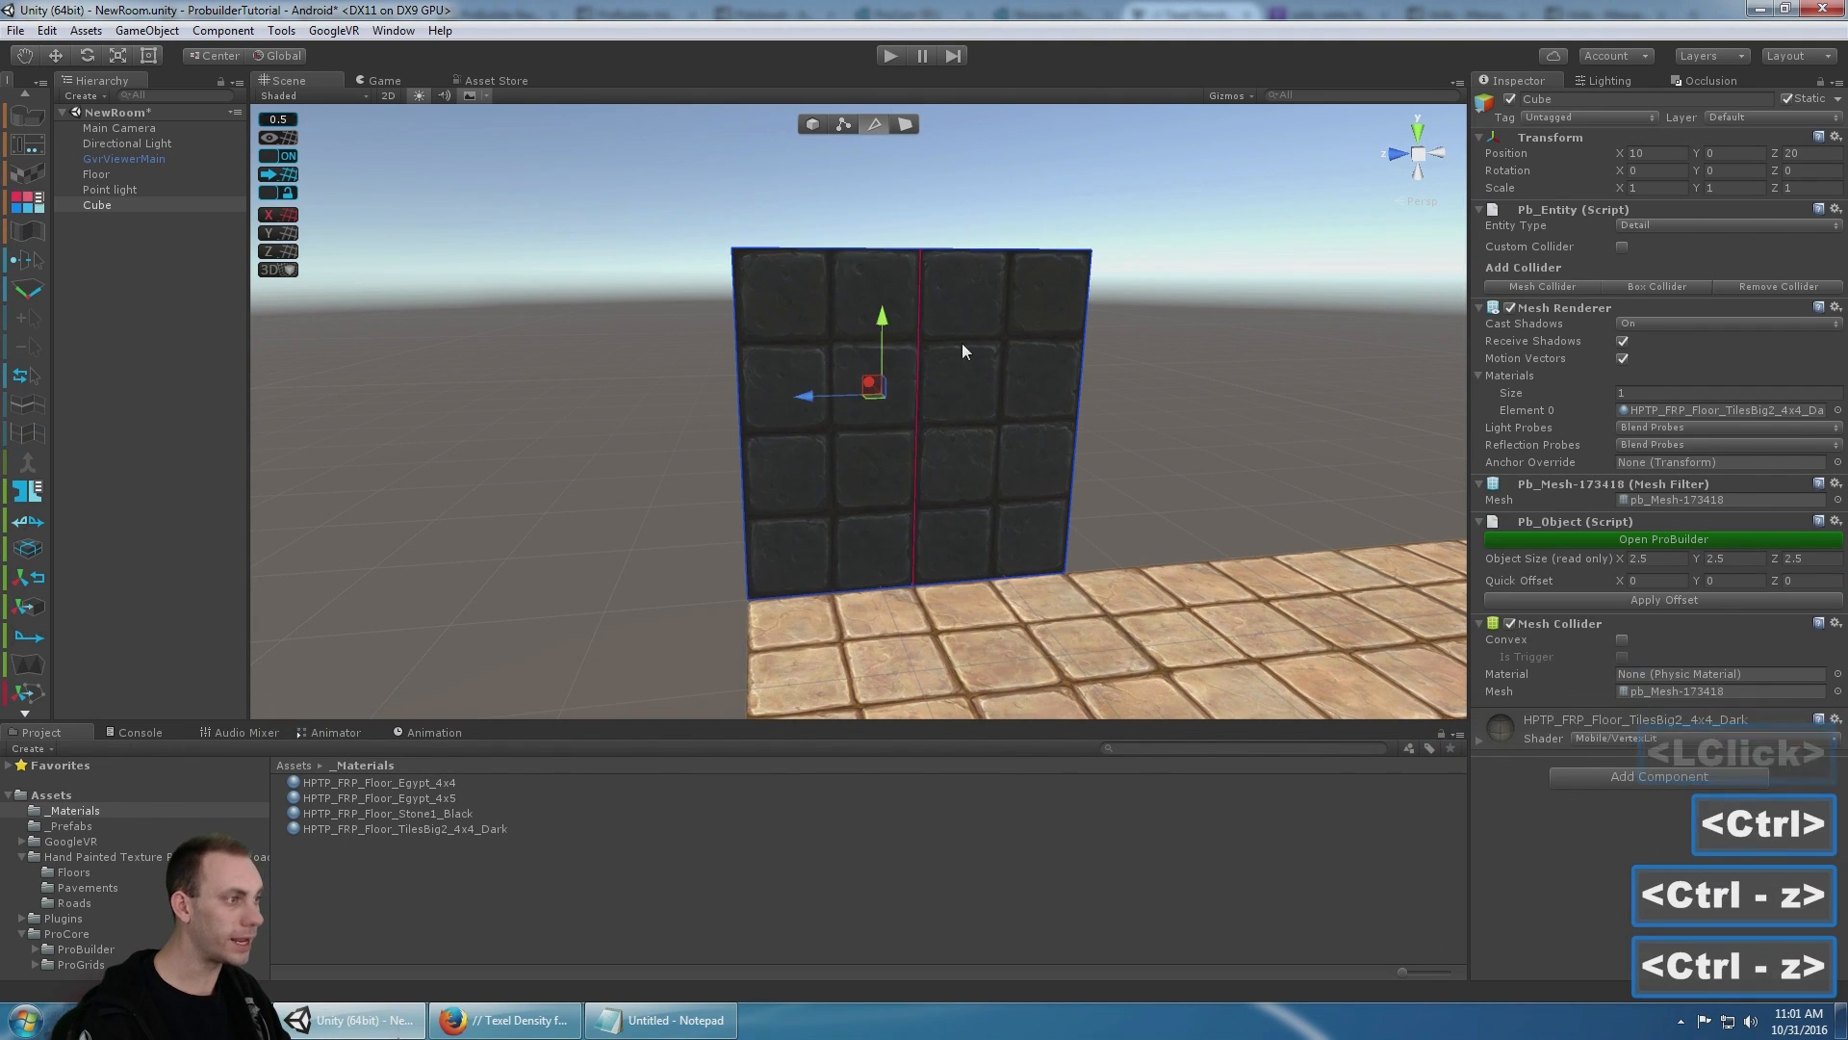
- Insert an edge loop across the middle of the cube from its selected top edge
left_click_drag(843, 224, 962, 334, "alt")
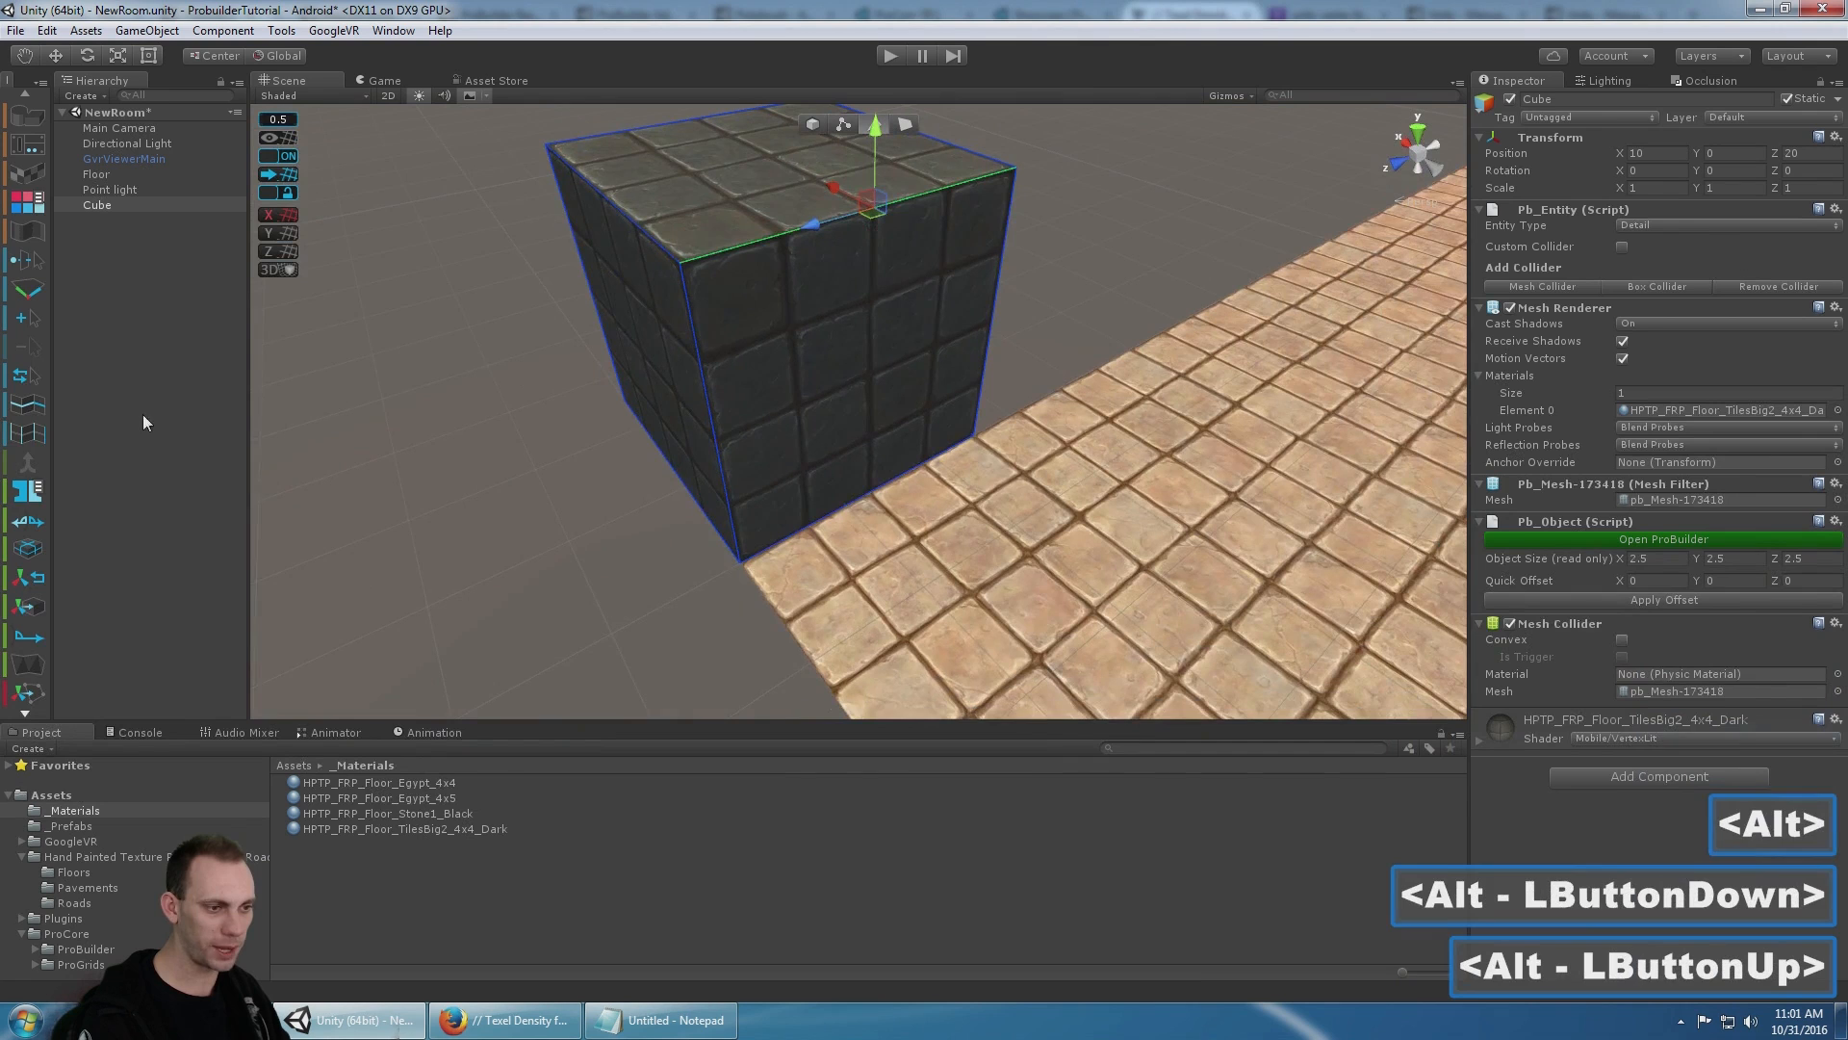
scroll(36, 577, "down", 5)
left_click(27, 635)
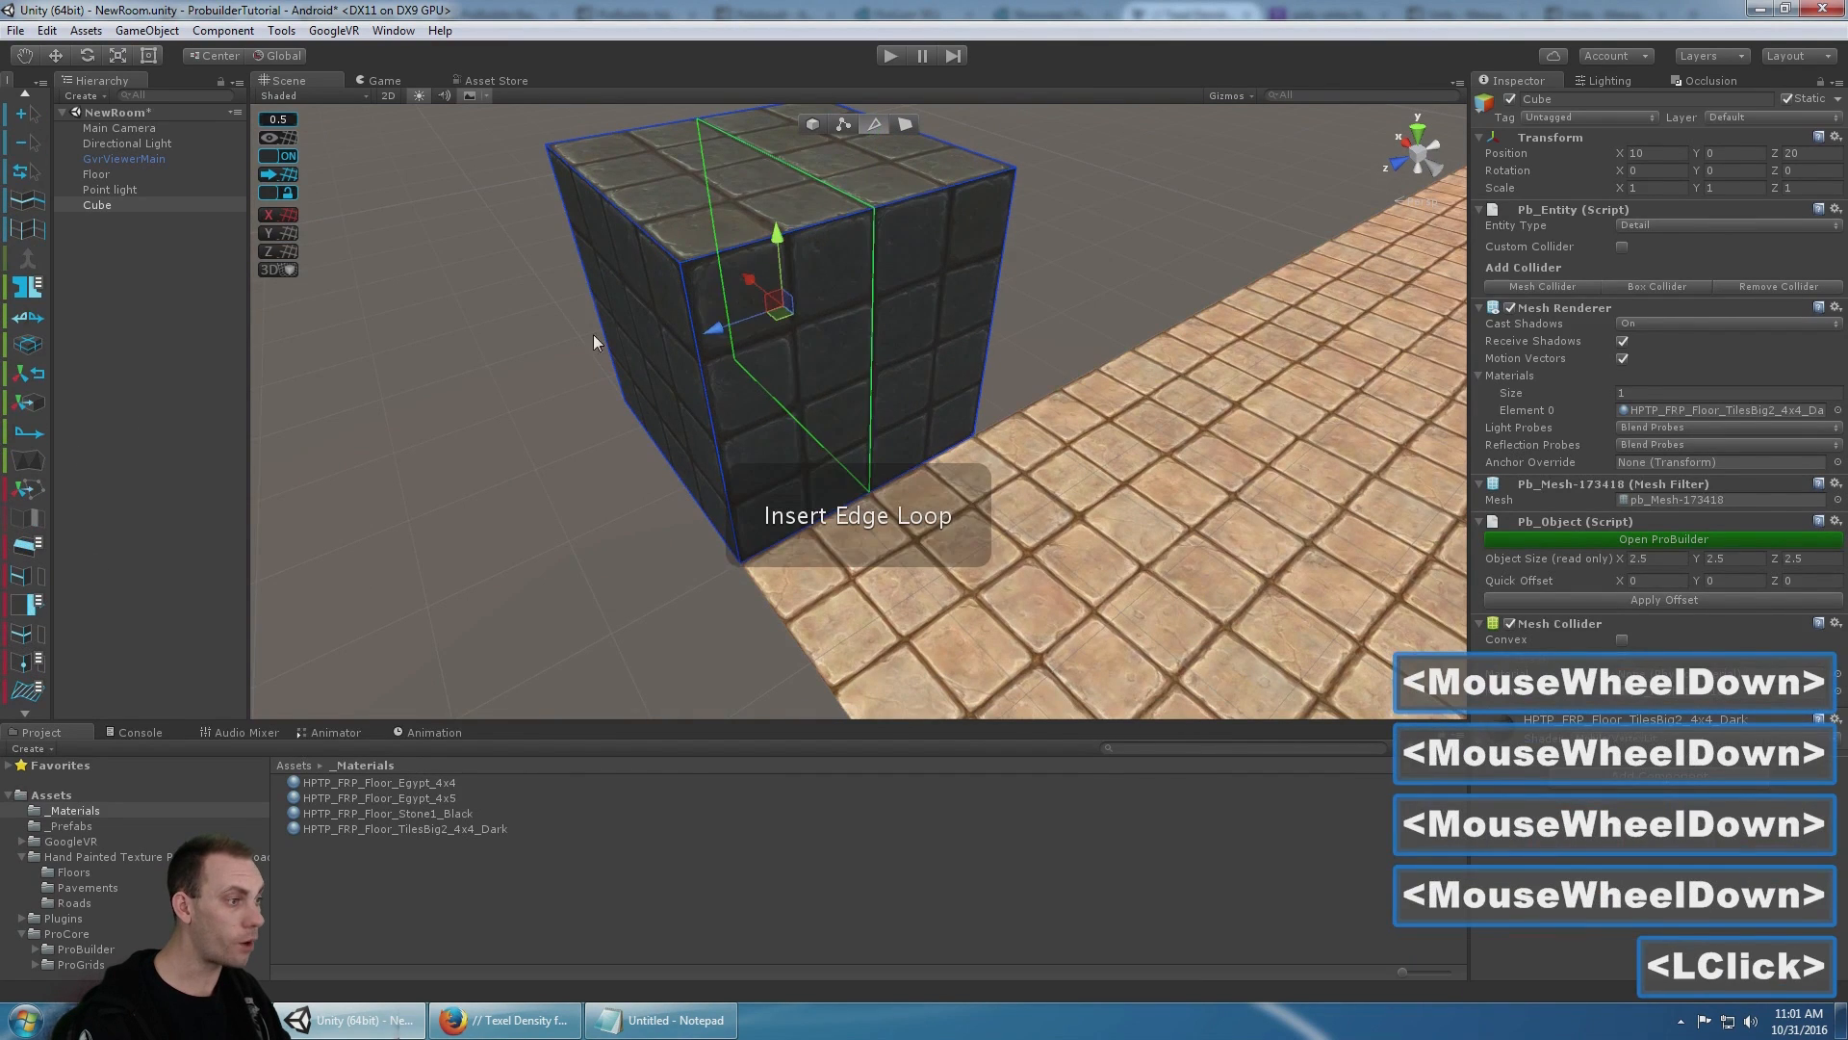
- Try sliding the edge loop along the cube with grid snapping on, then with snapping off, and re-enable snapping
left_click_drag(539, 279, 639, 301, "alt")
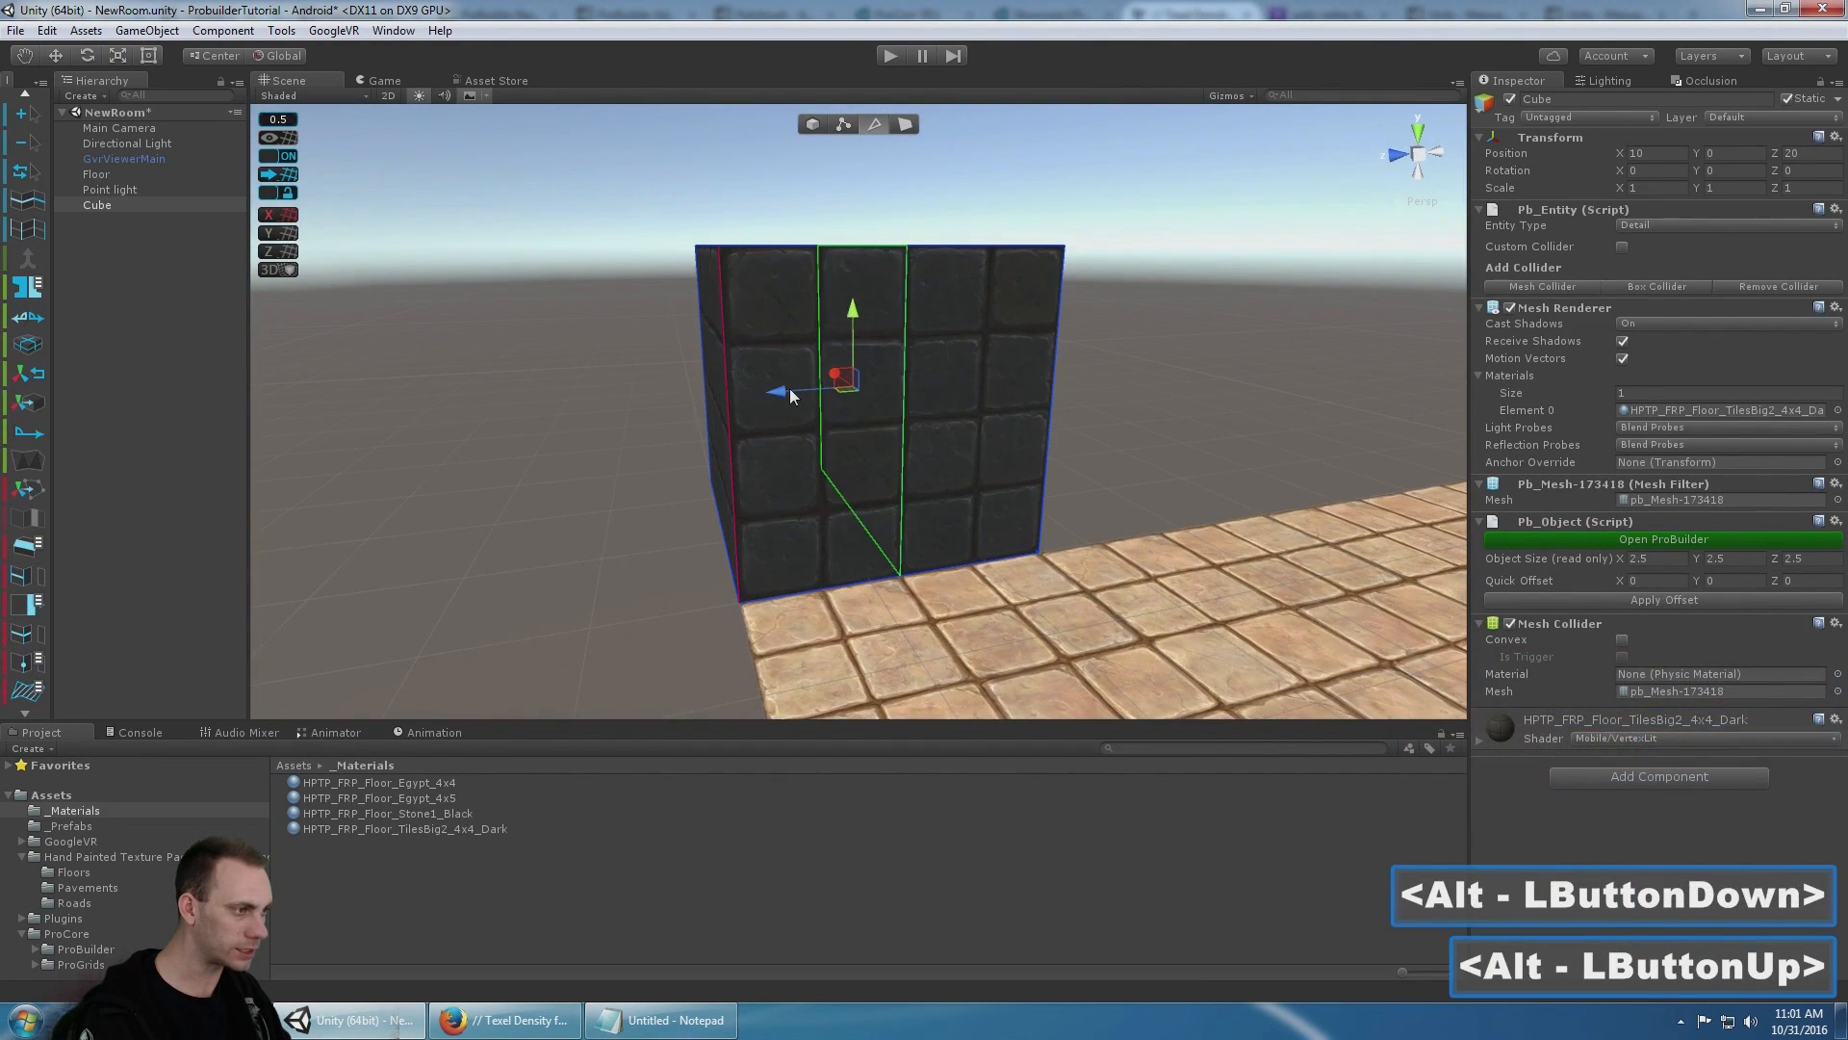
left_click_drag(789, 389, 907, 383)
left_click_drag(799, 399, 806, 399)
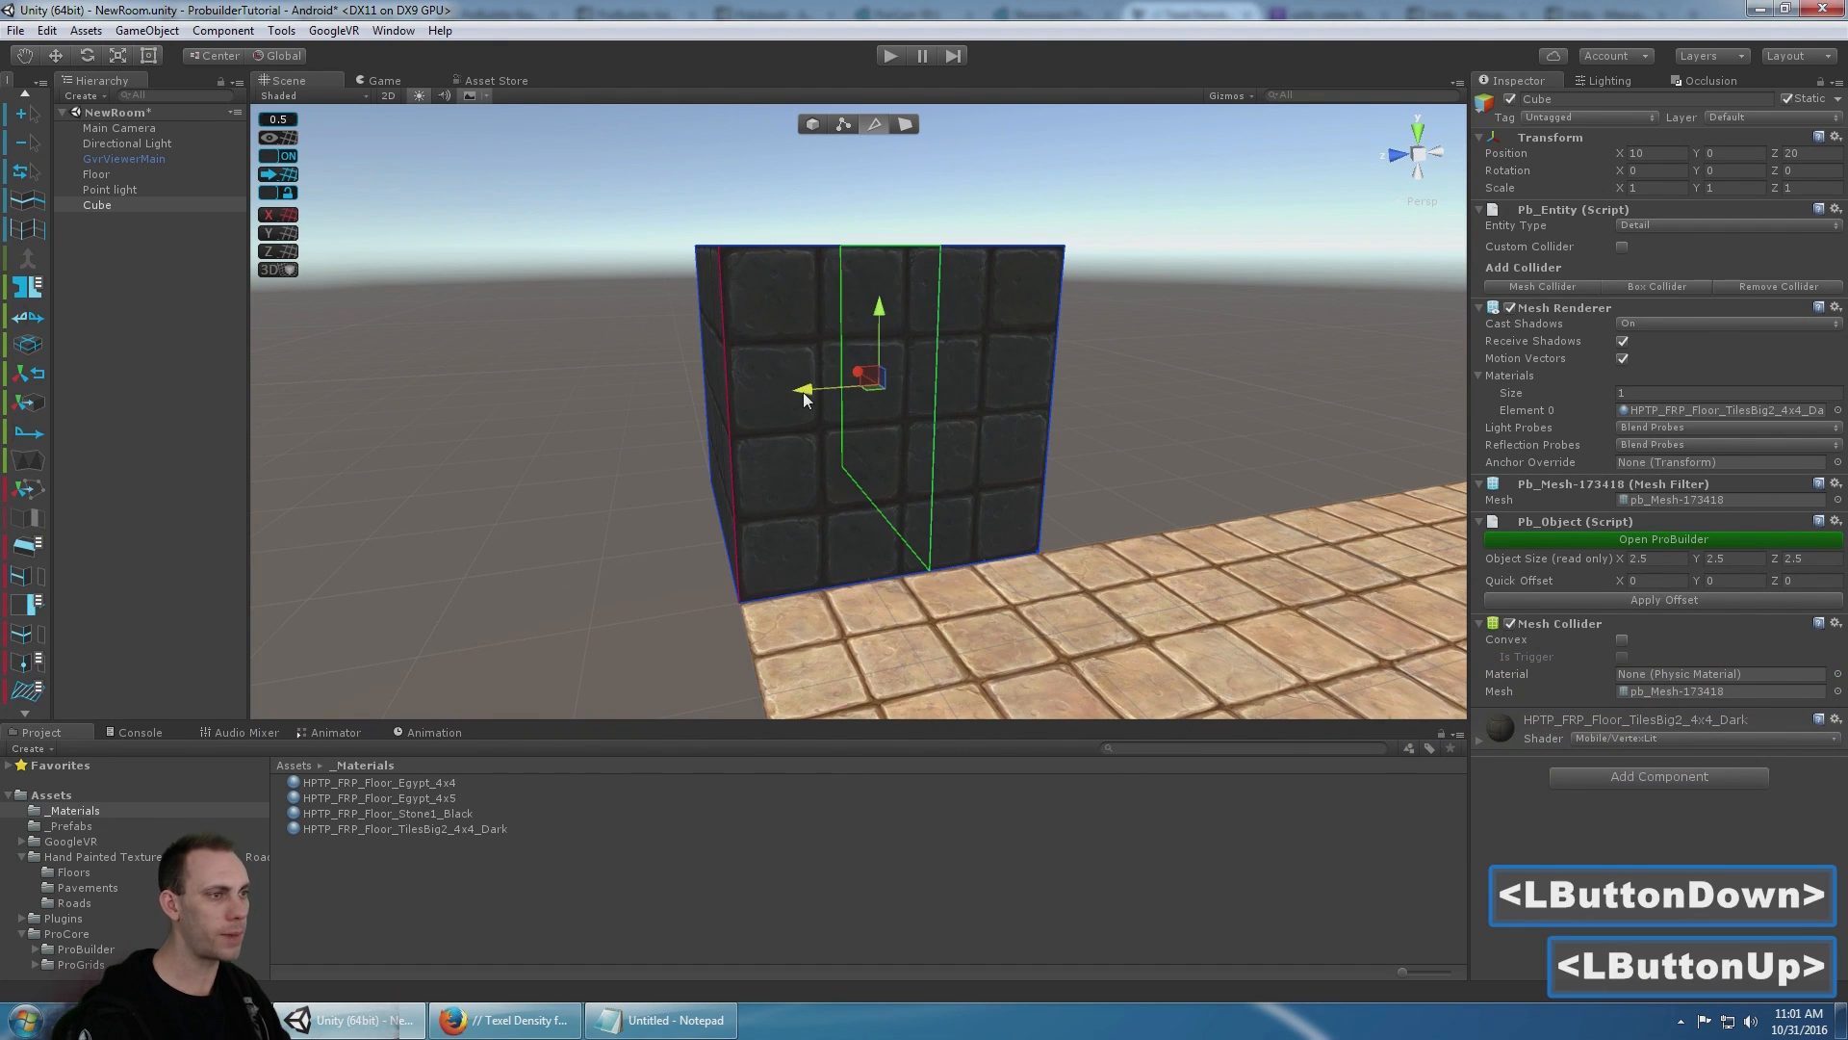
left_click(277, 157)
left_click_drag(816, 389, 765, 387)
left_click(287, 154)
- Reduce the grid snap increment to 0.125 and align the edge loop with the seam between the first and second tile columns
key("minus")
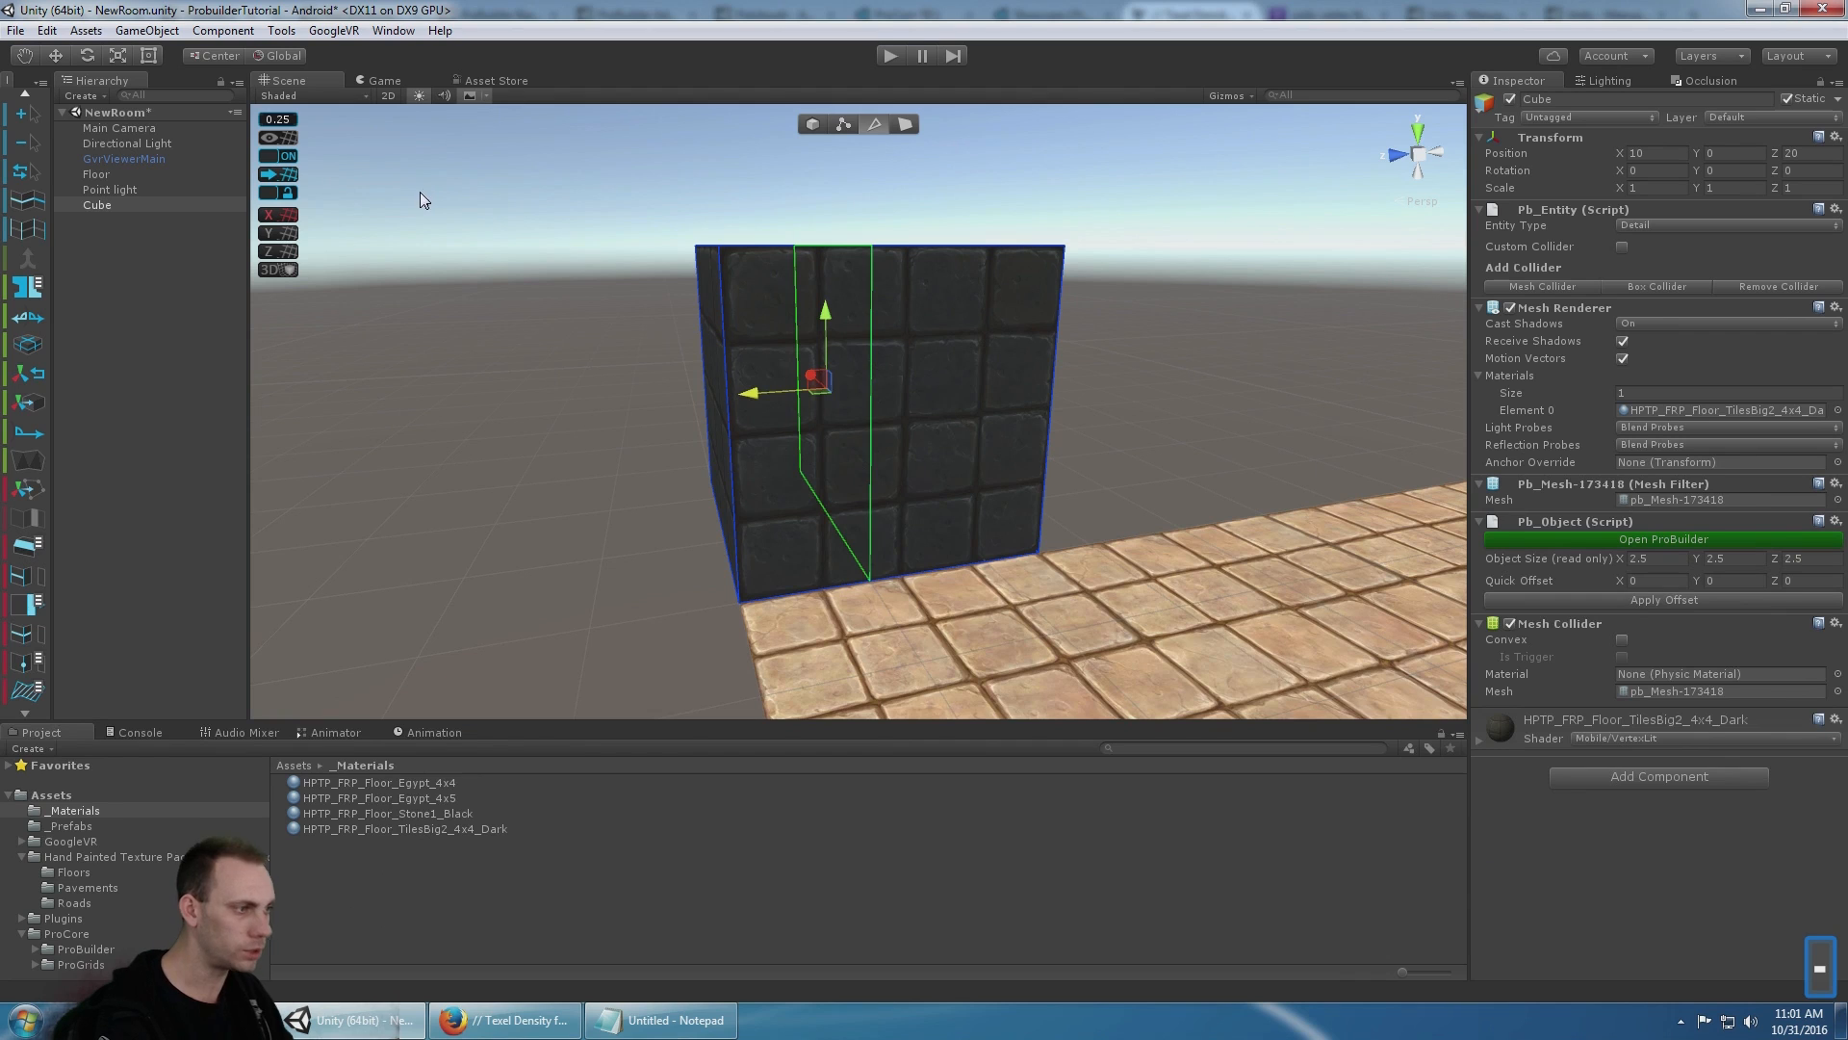
left_click_drag(770, 396, 686, 383)
scroll(741, 395, "up", 6)
key("minus")
scroll(829, 362, "up", 2)
left_click_drag(915, 346, 852, 384, "alt")
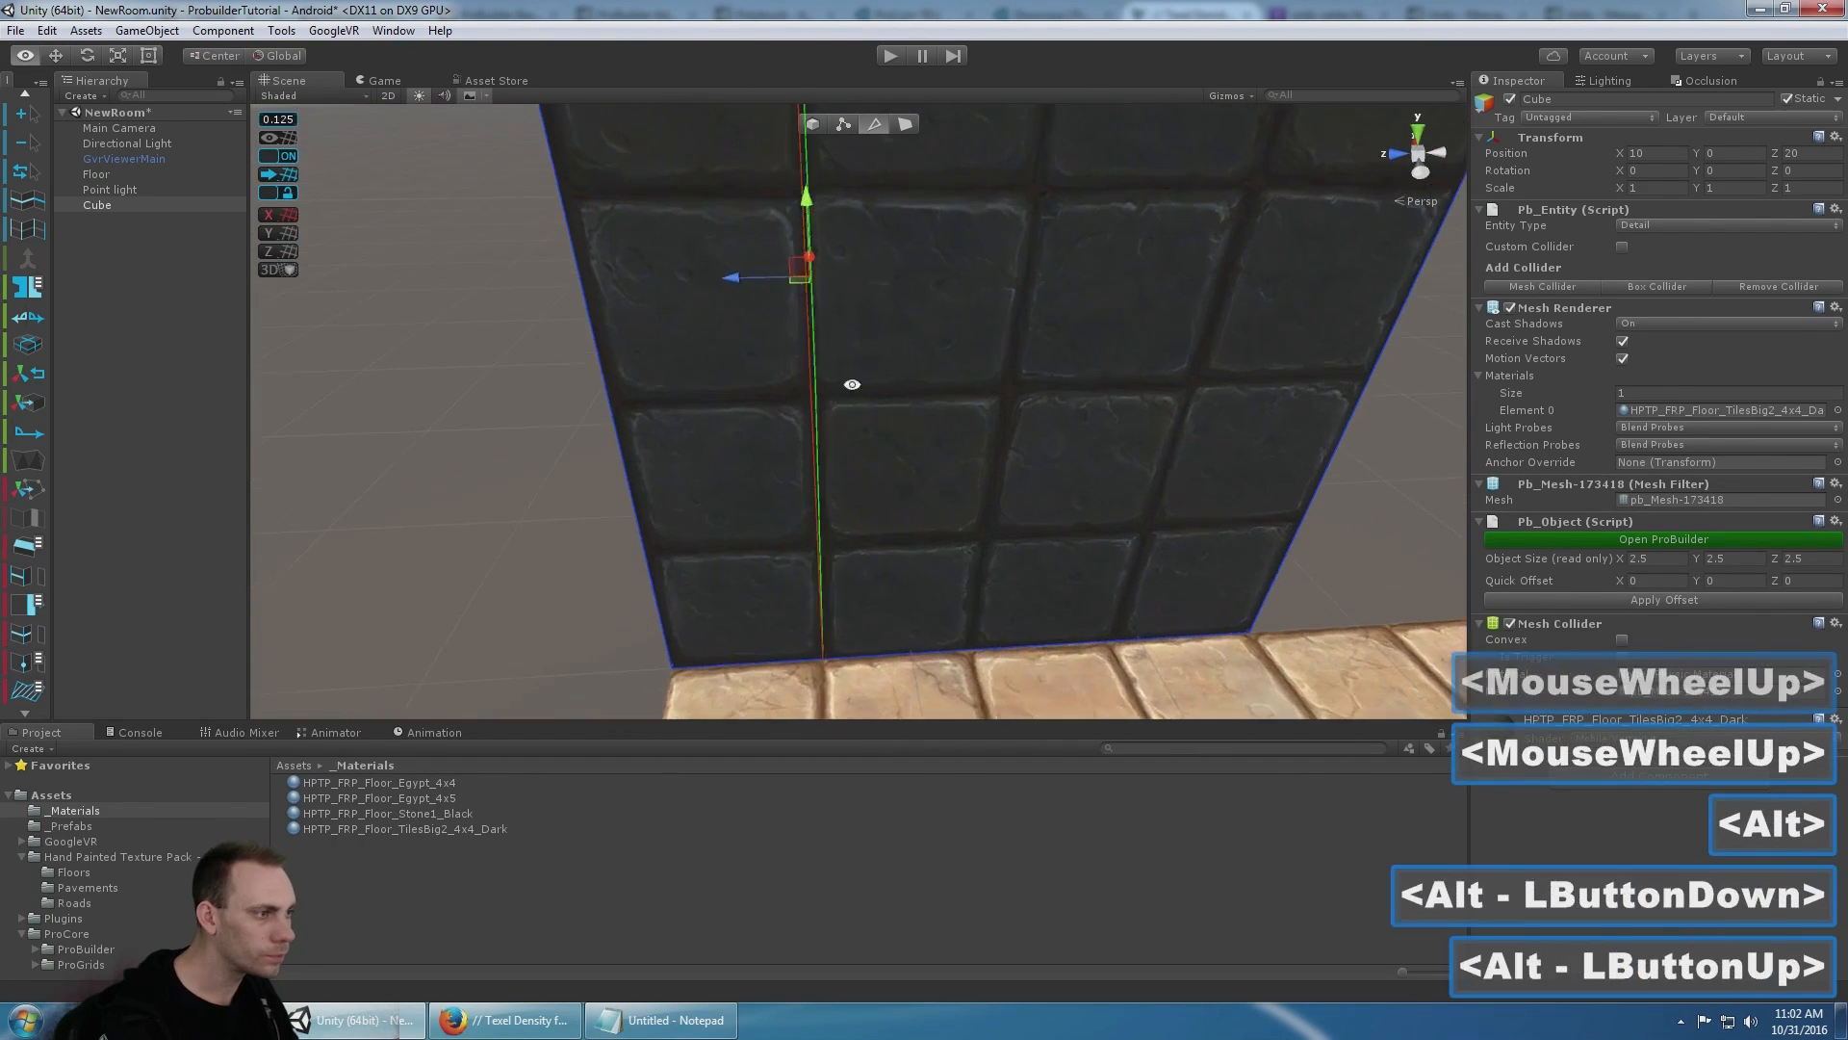
middle_click_drag(852, 384, 872, 483, "alt")
left_click_drag(886, 483, 895, 381, "alt")
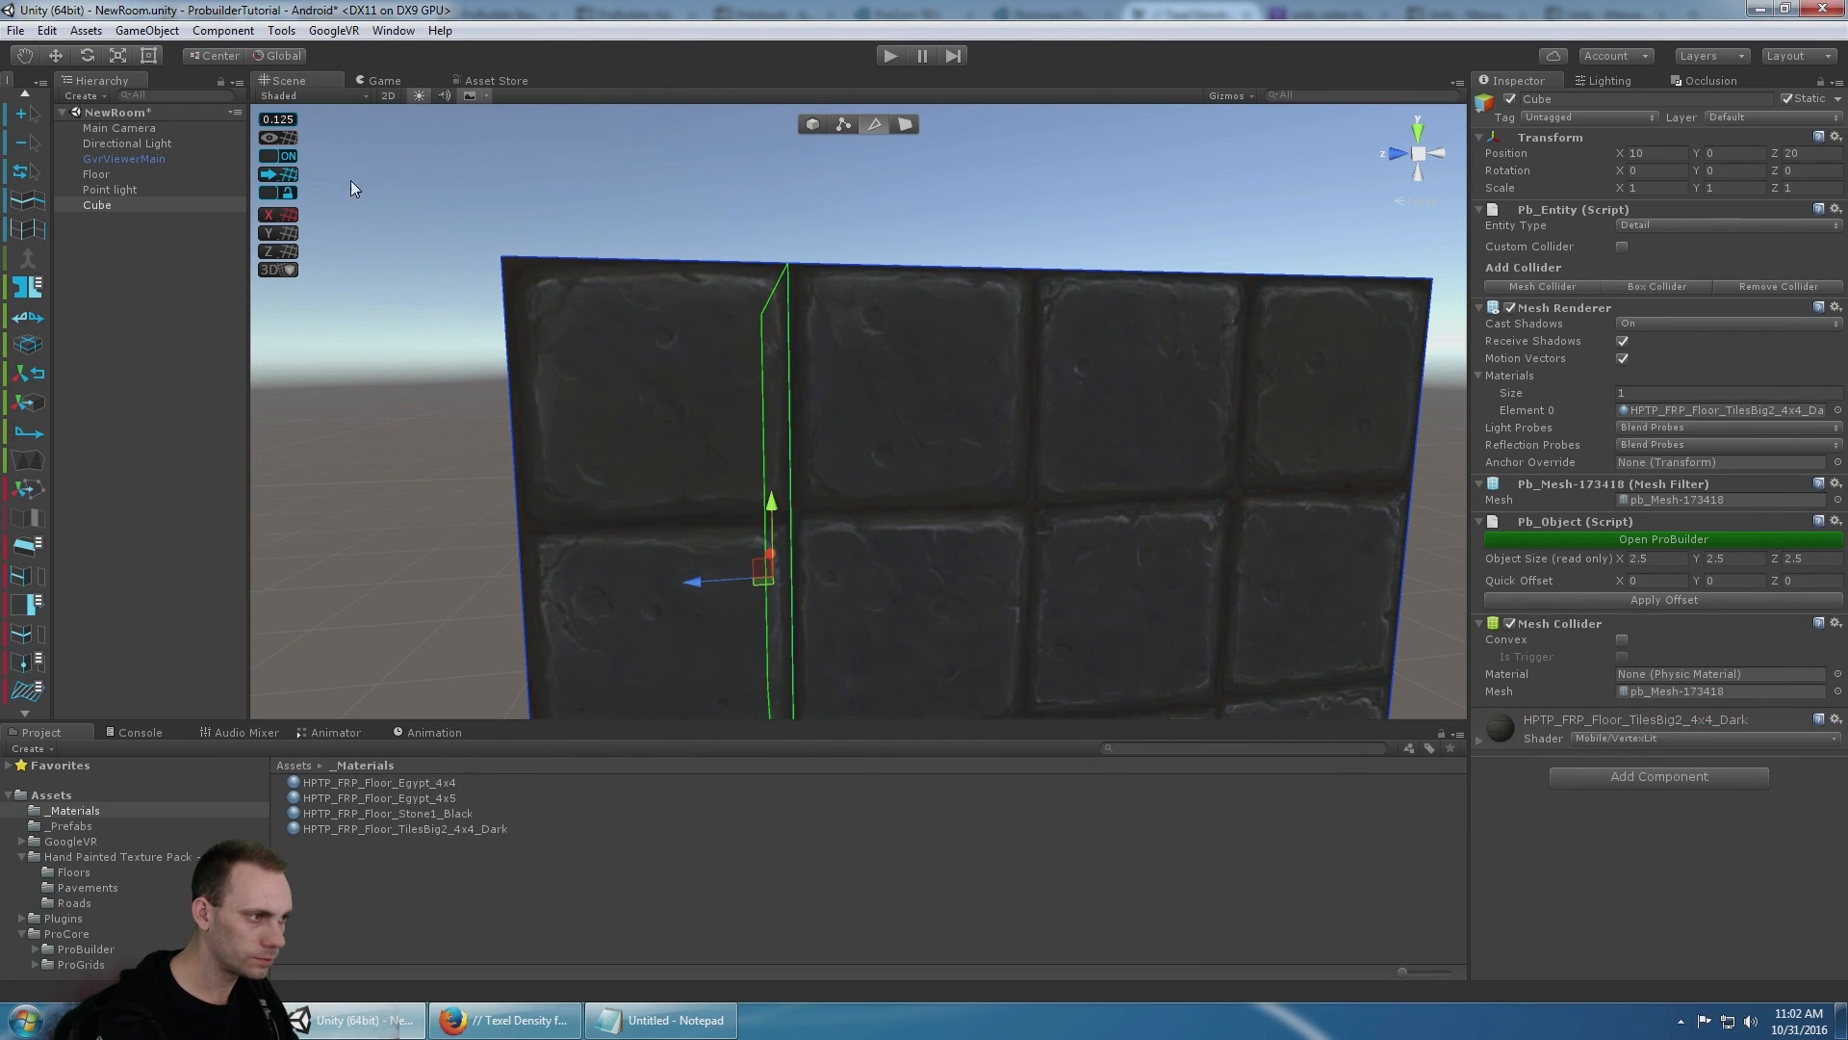
- Select the top edge of the cube's wider section and insert a second edge loop through its middle
scroll(760, 301, "down", 5)
scroll(766, 318, "up", 1, "alt")
middle_click(770, 337, "alt")
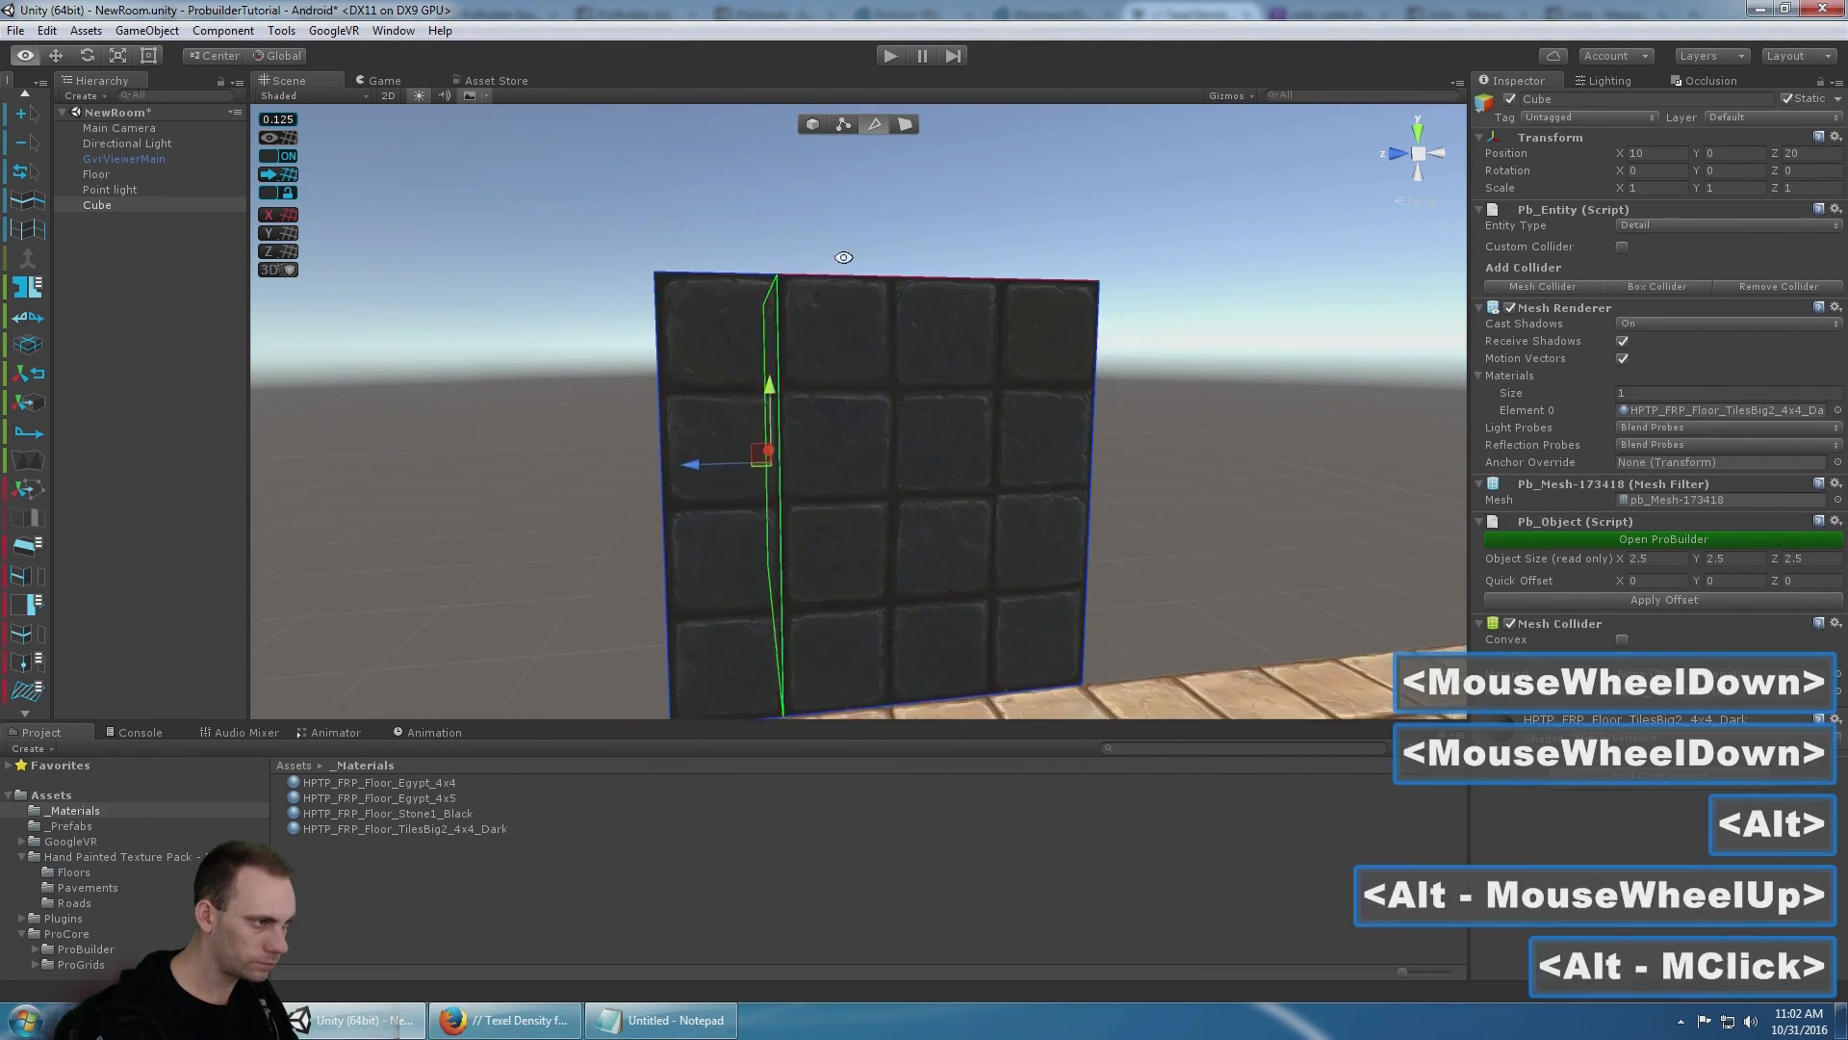
left_click_drag(775, 352, 780, 366, "alt")
mouse_move(781, 366)
middle_mouse_down("alt")
mouse_move(790, 405)
mouse_move(789, 341)
middle_mouse_up("alt")
left_click(881, 293)
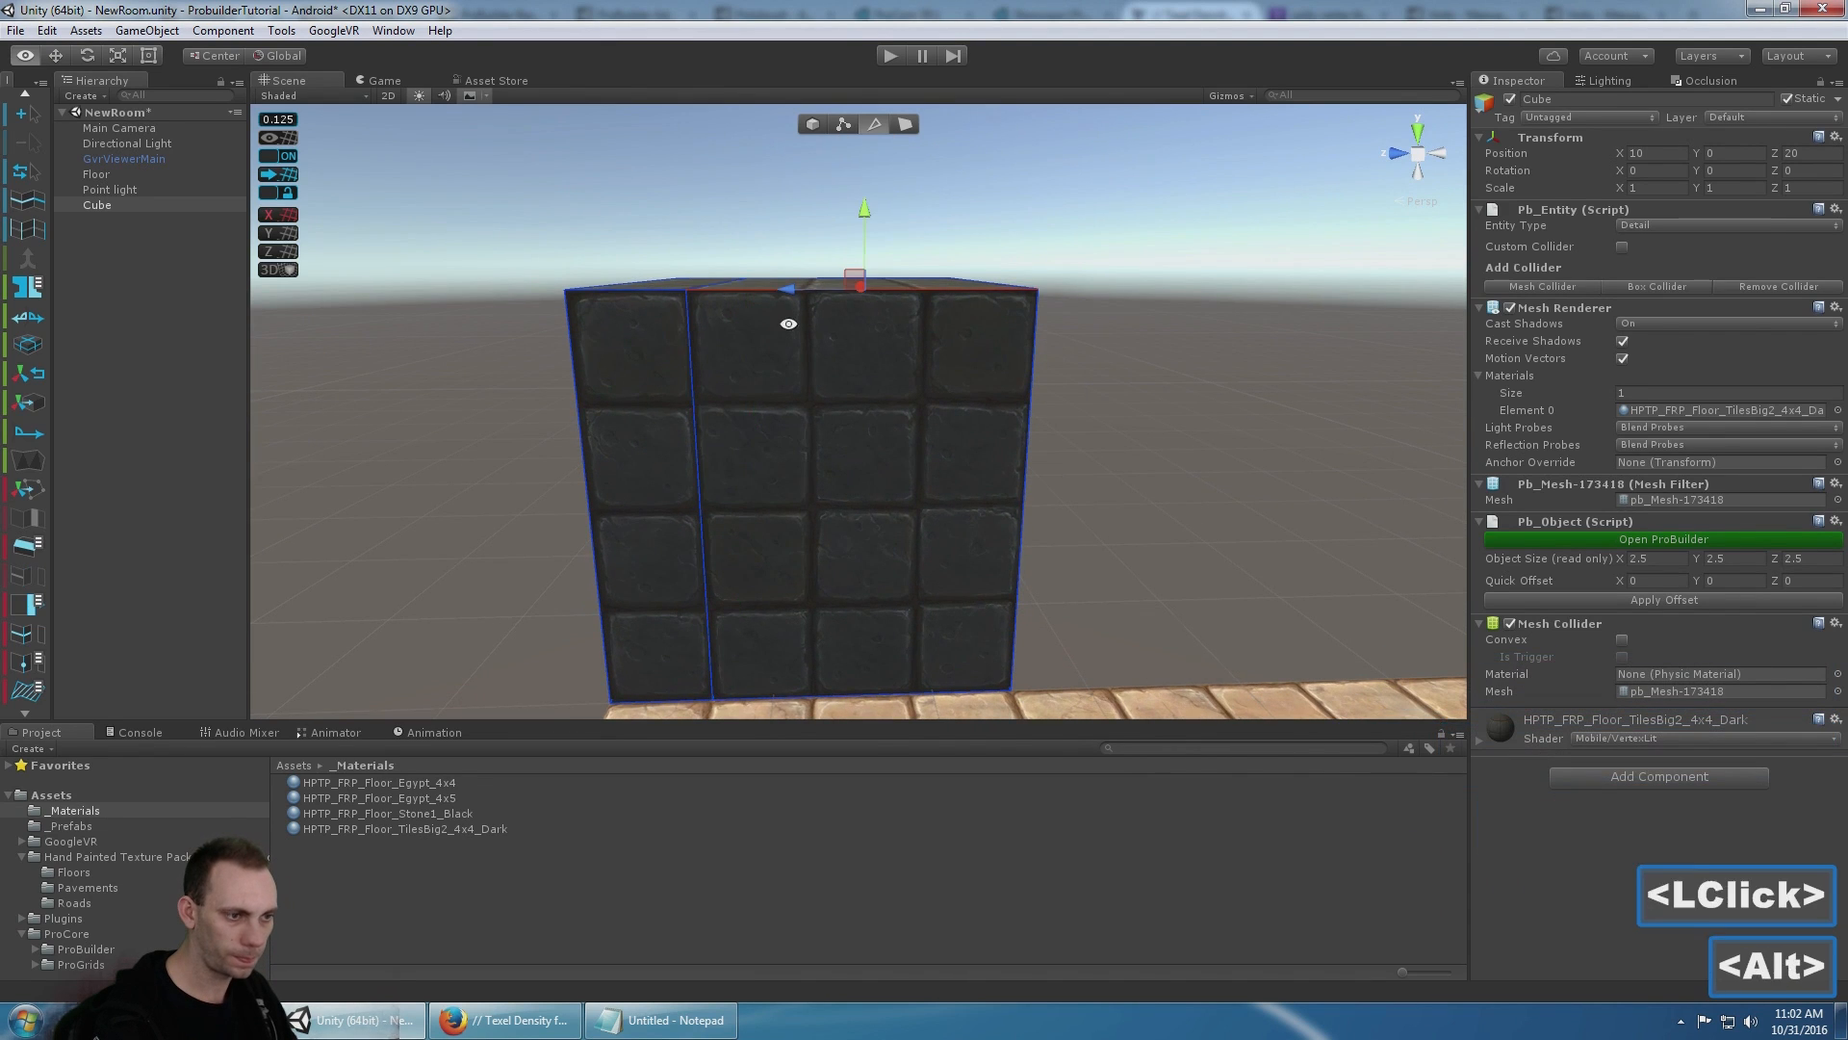
left_click_drag(881, 292, 785, 283, "alt")
left_click(26, 635)
middle_click(855, 330, "alt")
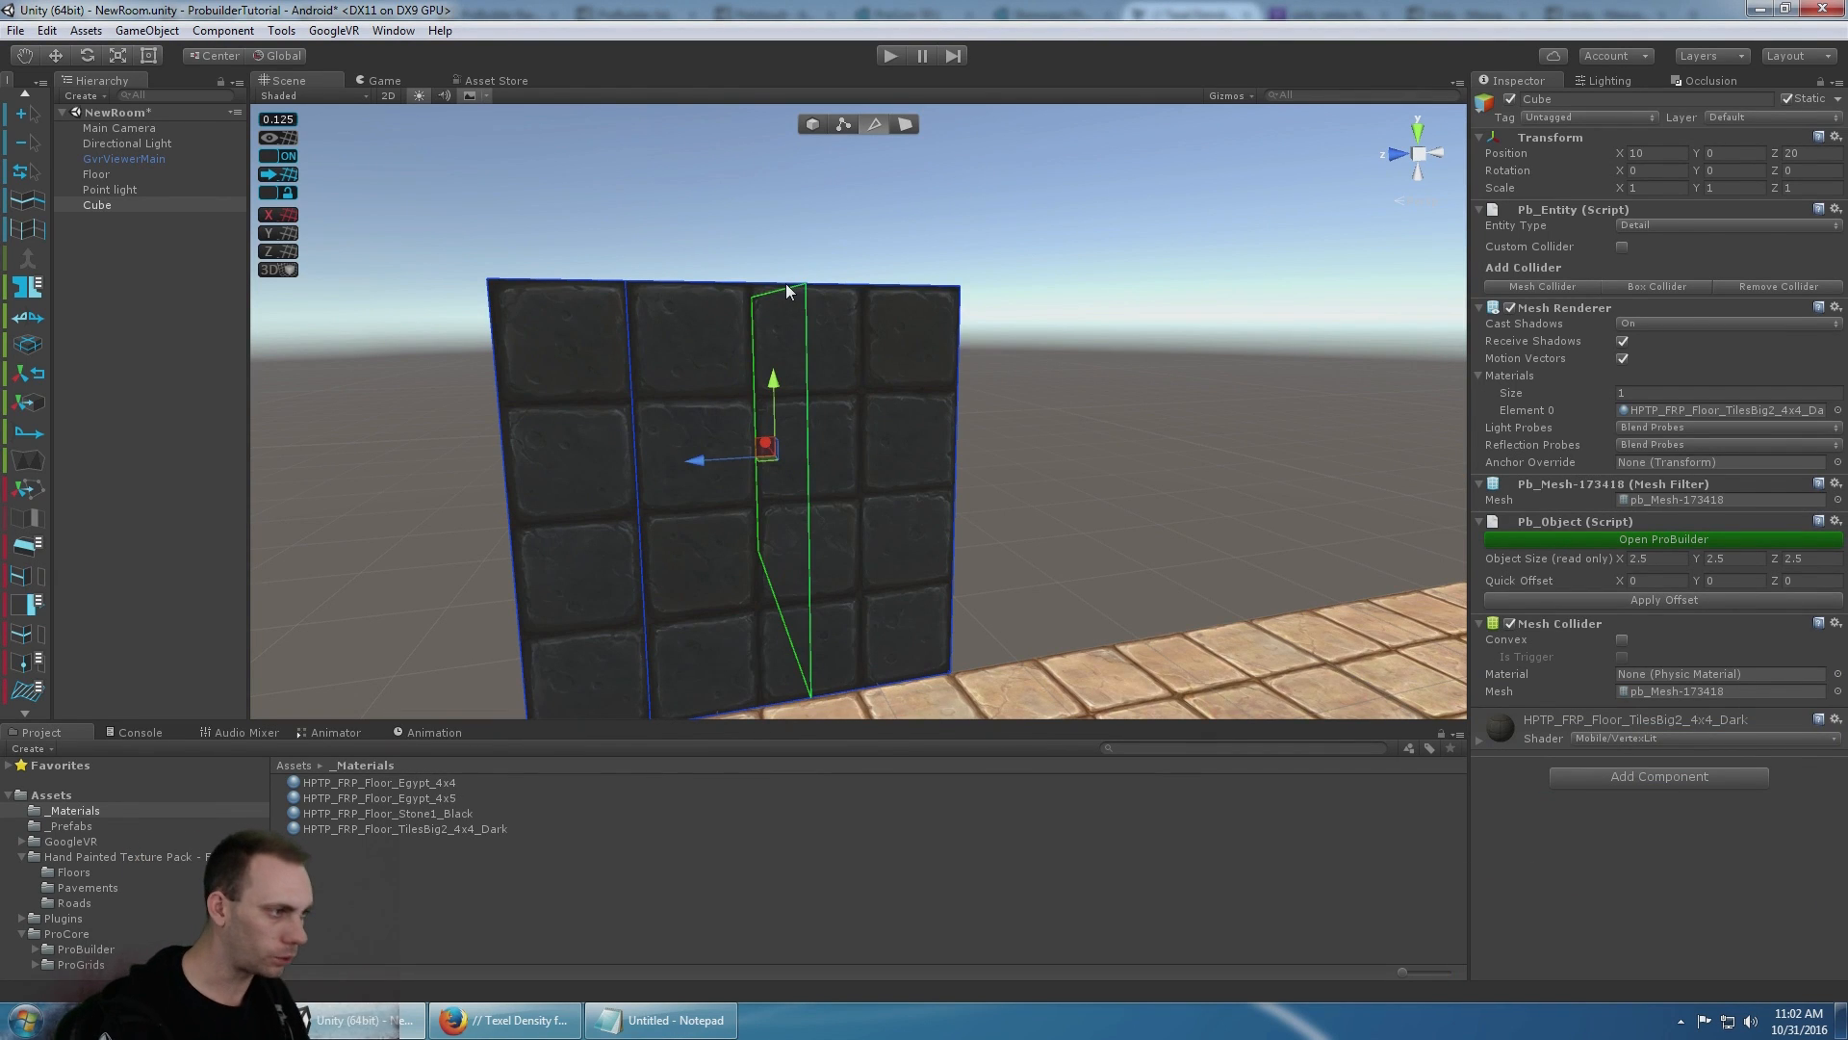
- Slide the second edge loop along the cube to the seam between the third and fourth tile columns
scroll(787, 275, "up", 2)
scroll(782, 288, "down", 4)
left_click_drag(780, 296, 933, 385, "alt")
middle_click(931, 356, "alt")
middle_click_drag(932, 385, 968, 372, "alt")
scroll(970, 375, "up", 4)
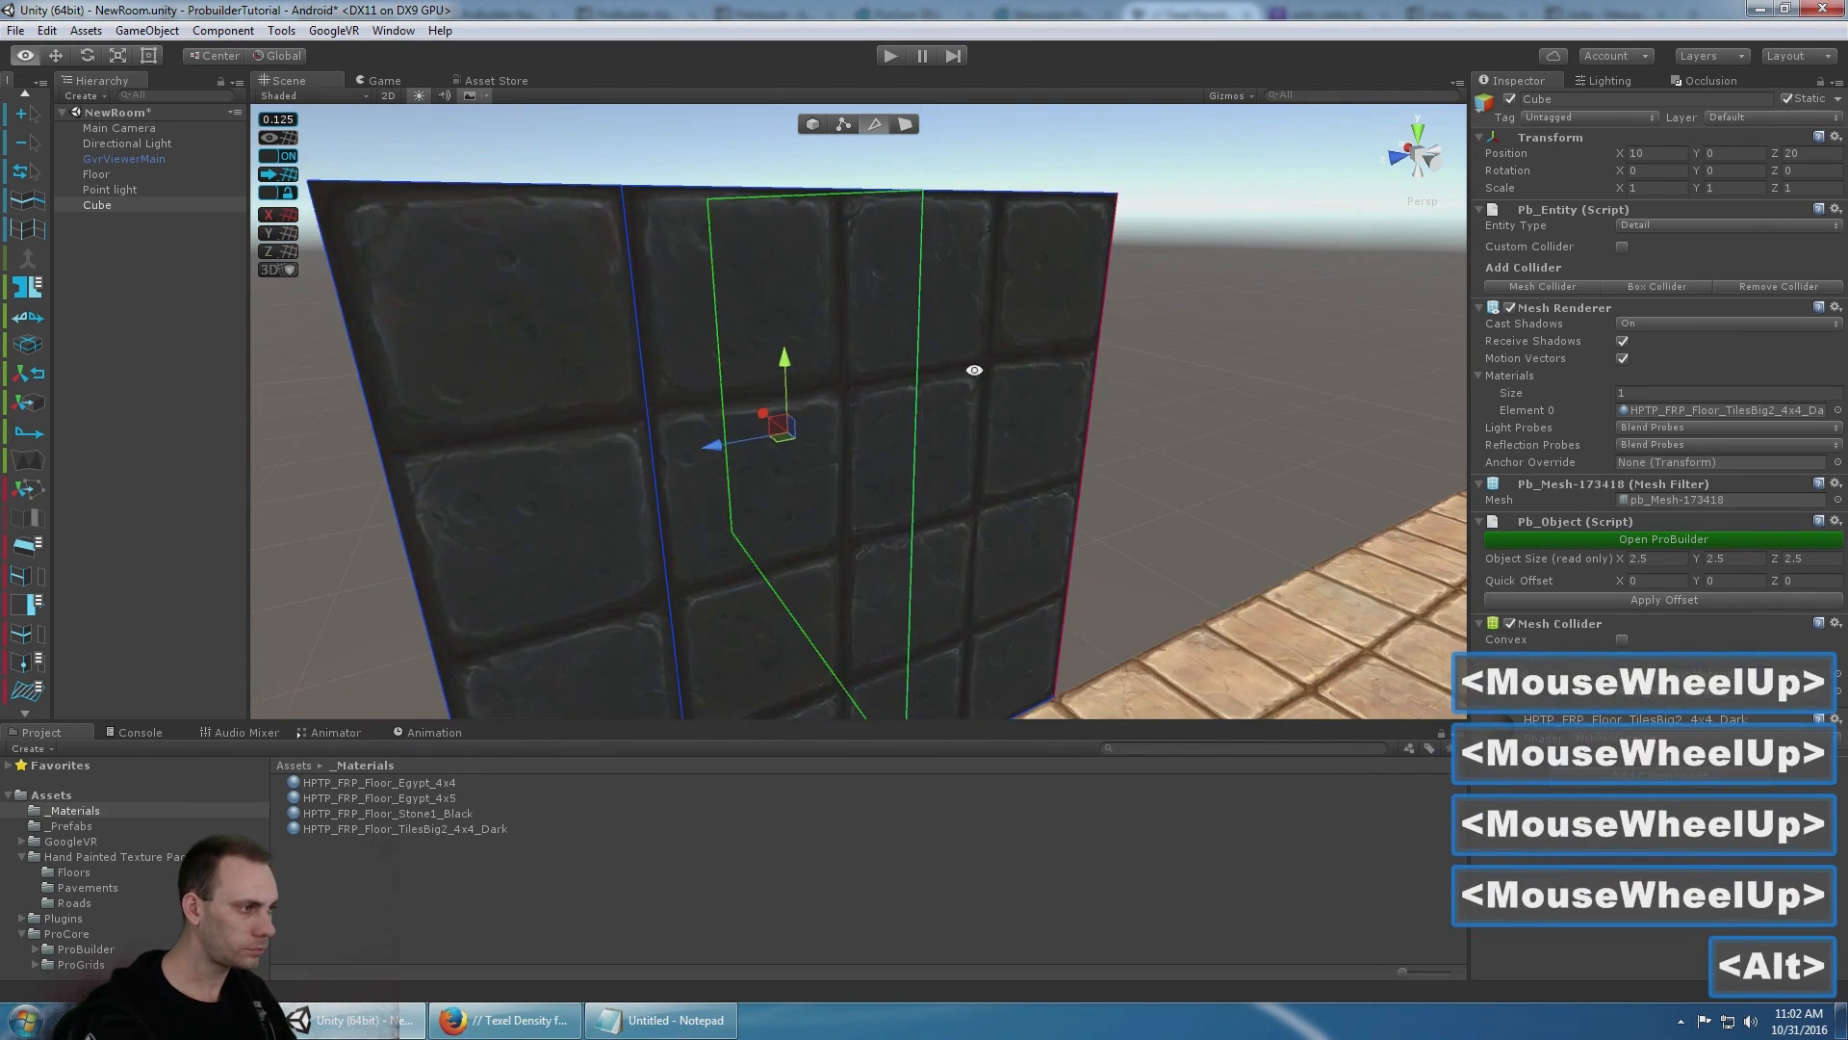
middle_click(977, 385, "alt")
scroll(987, 409, "down", 1, "alt")
scroll(988, 408, "down", 3, "alt")
left_click_drag(987, 409, 956, 407, "alt")
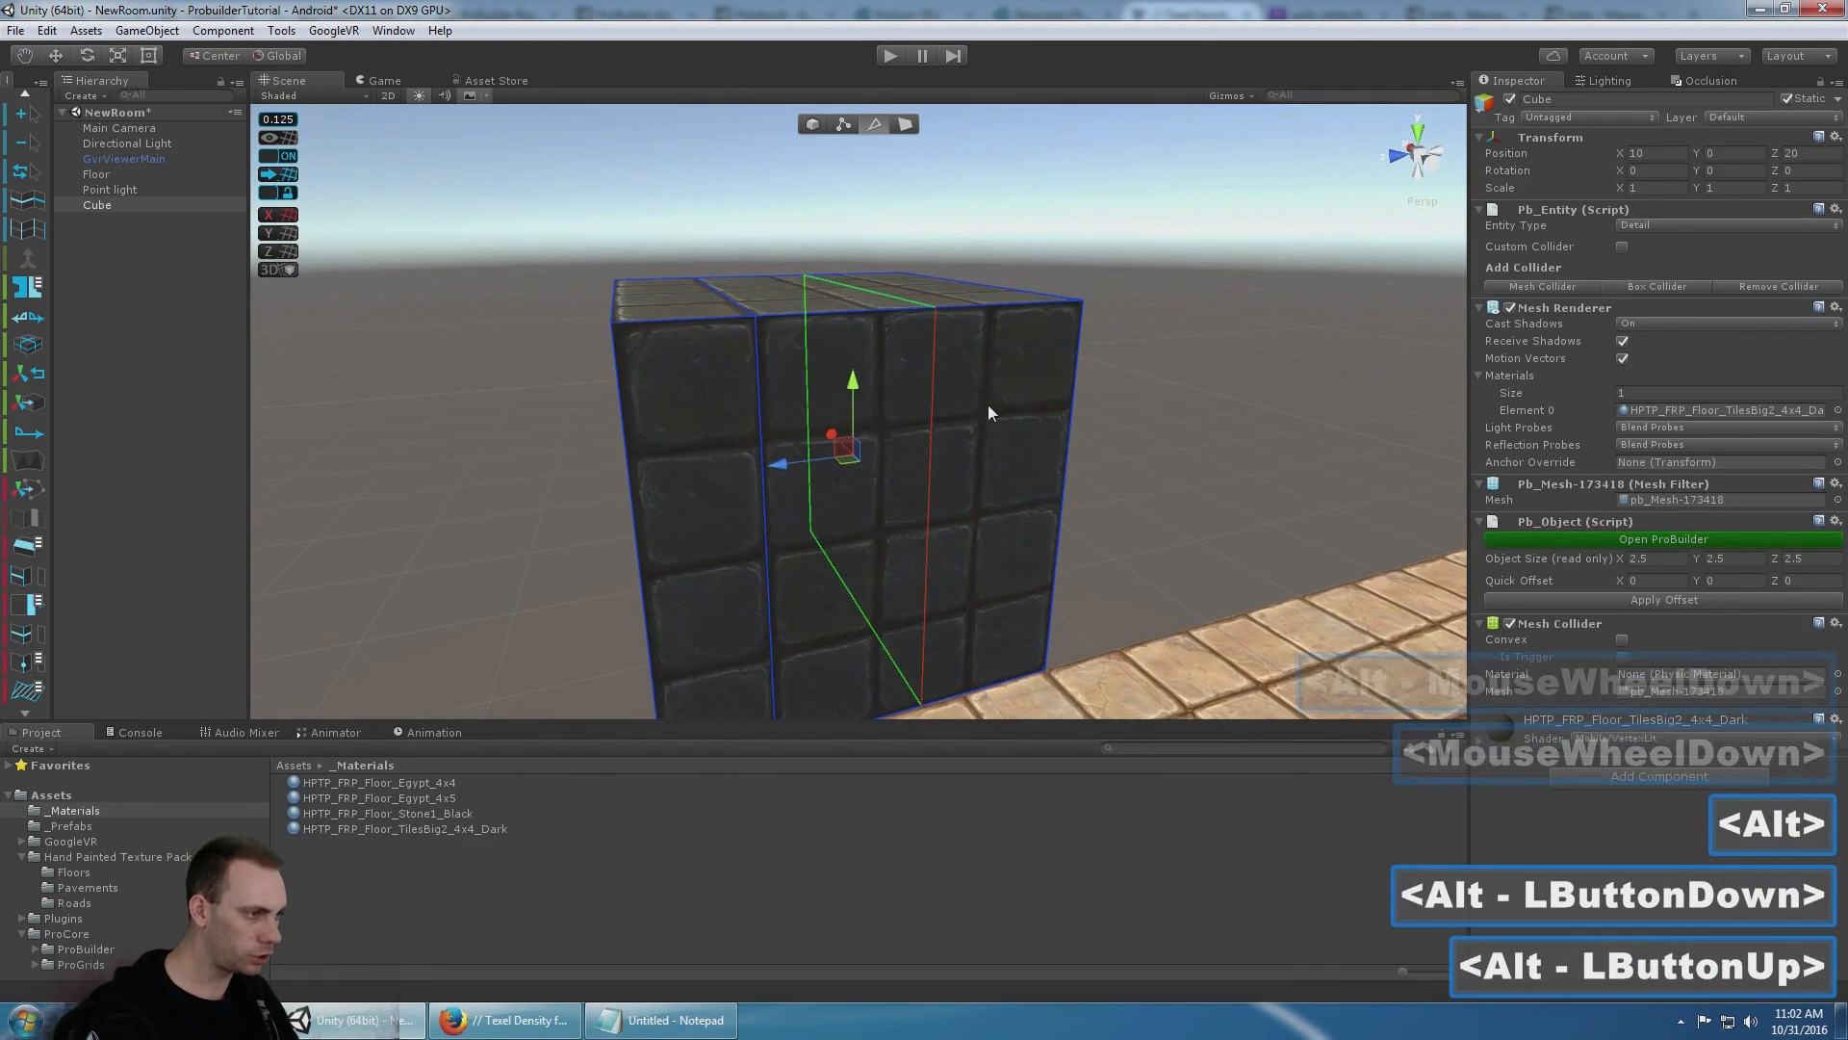
middle_click_drag(988, 404, 883, 378, "alt")
left_click_drag(883, 378, 801, 371, "alt")
left_click_drag(779, 445, 823, 441)
- Try nudging the second edge loop with the snap increment reduced to 0.0625, and restore the increment to 0.125
scroll(1097, 391, "up", 3)
scroll(1096, 394, "up", 1)
middle_click_drag(1096, 395, 948, 403)
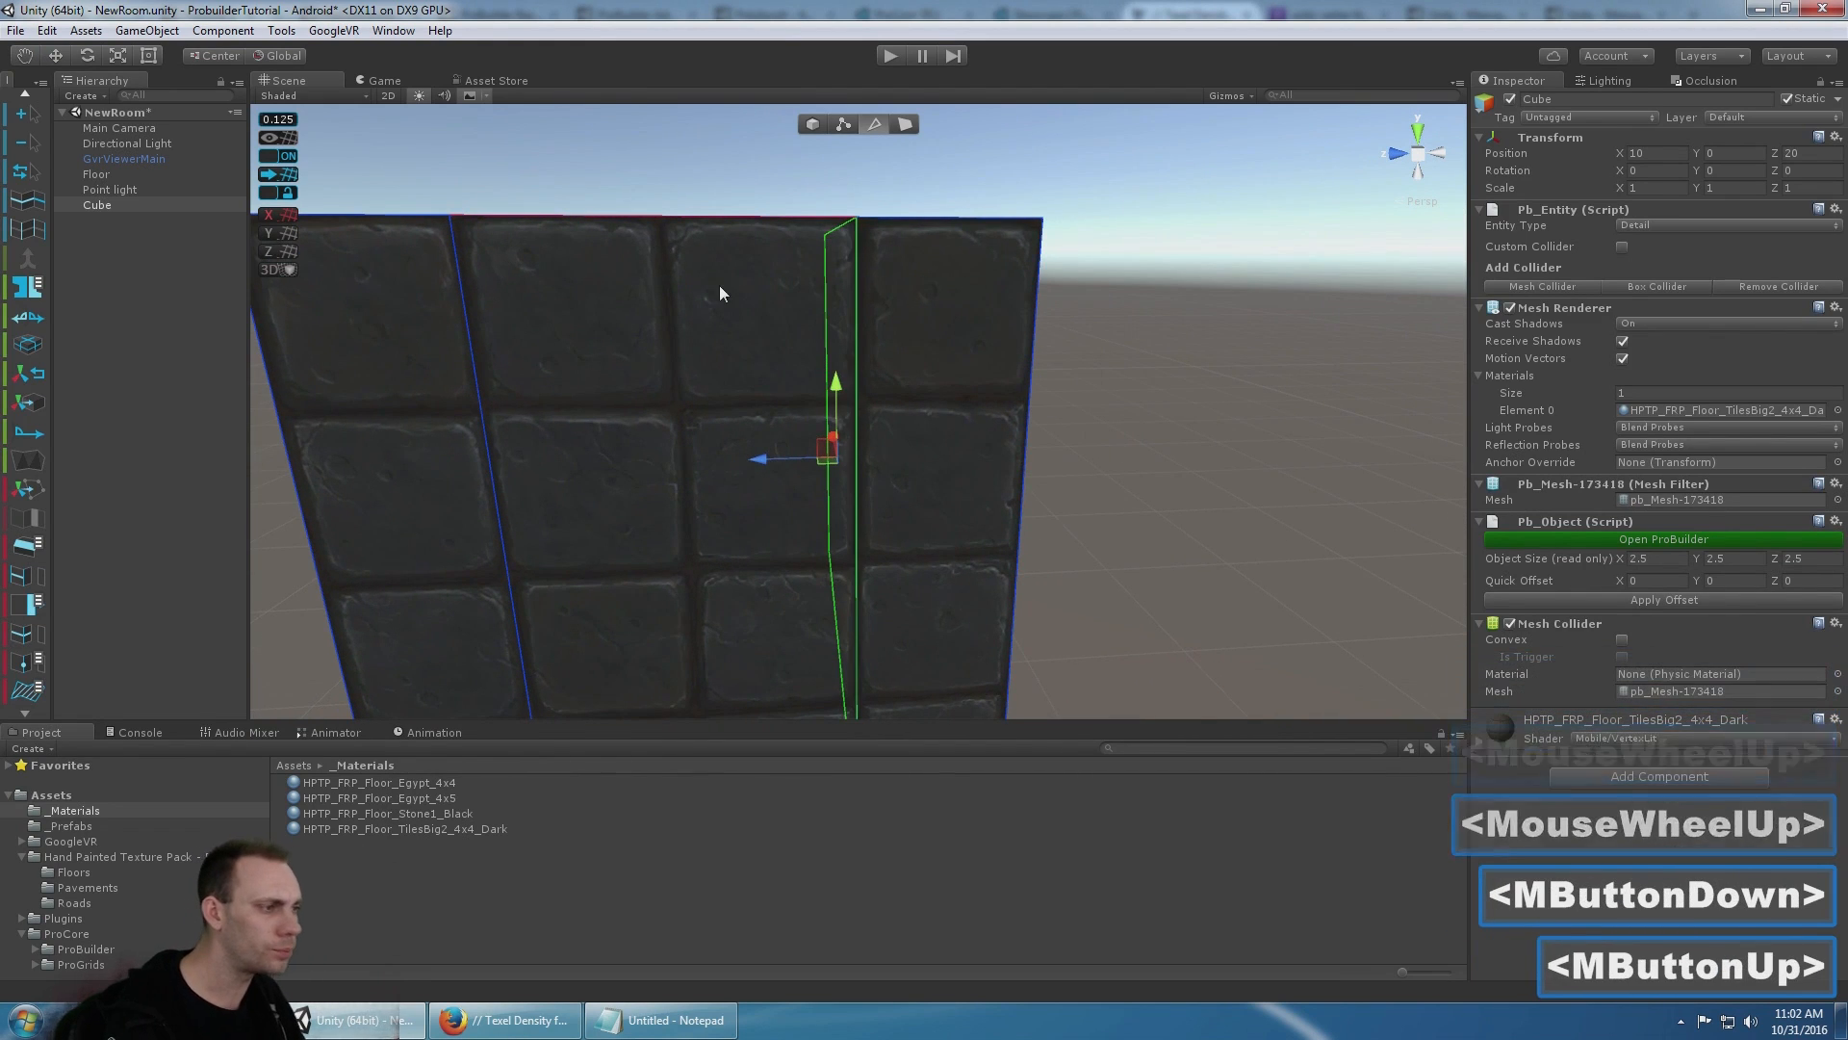
key("minus")
left_click_drag(758, 460, 759, 460)
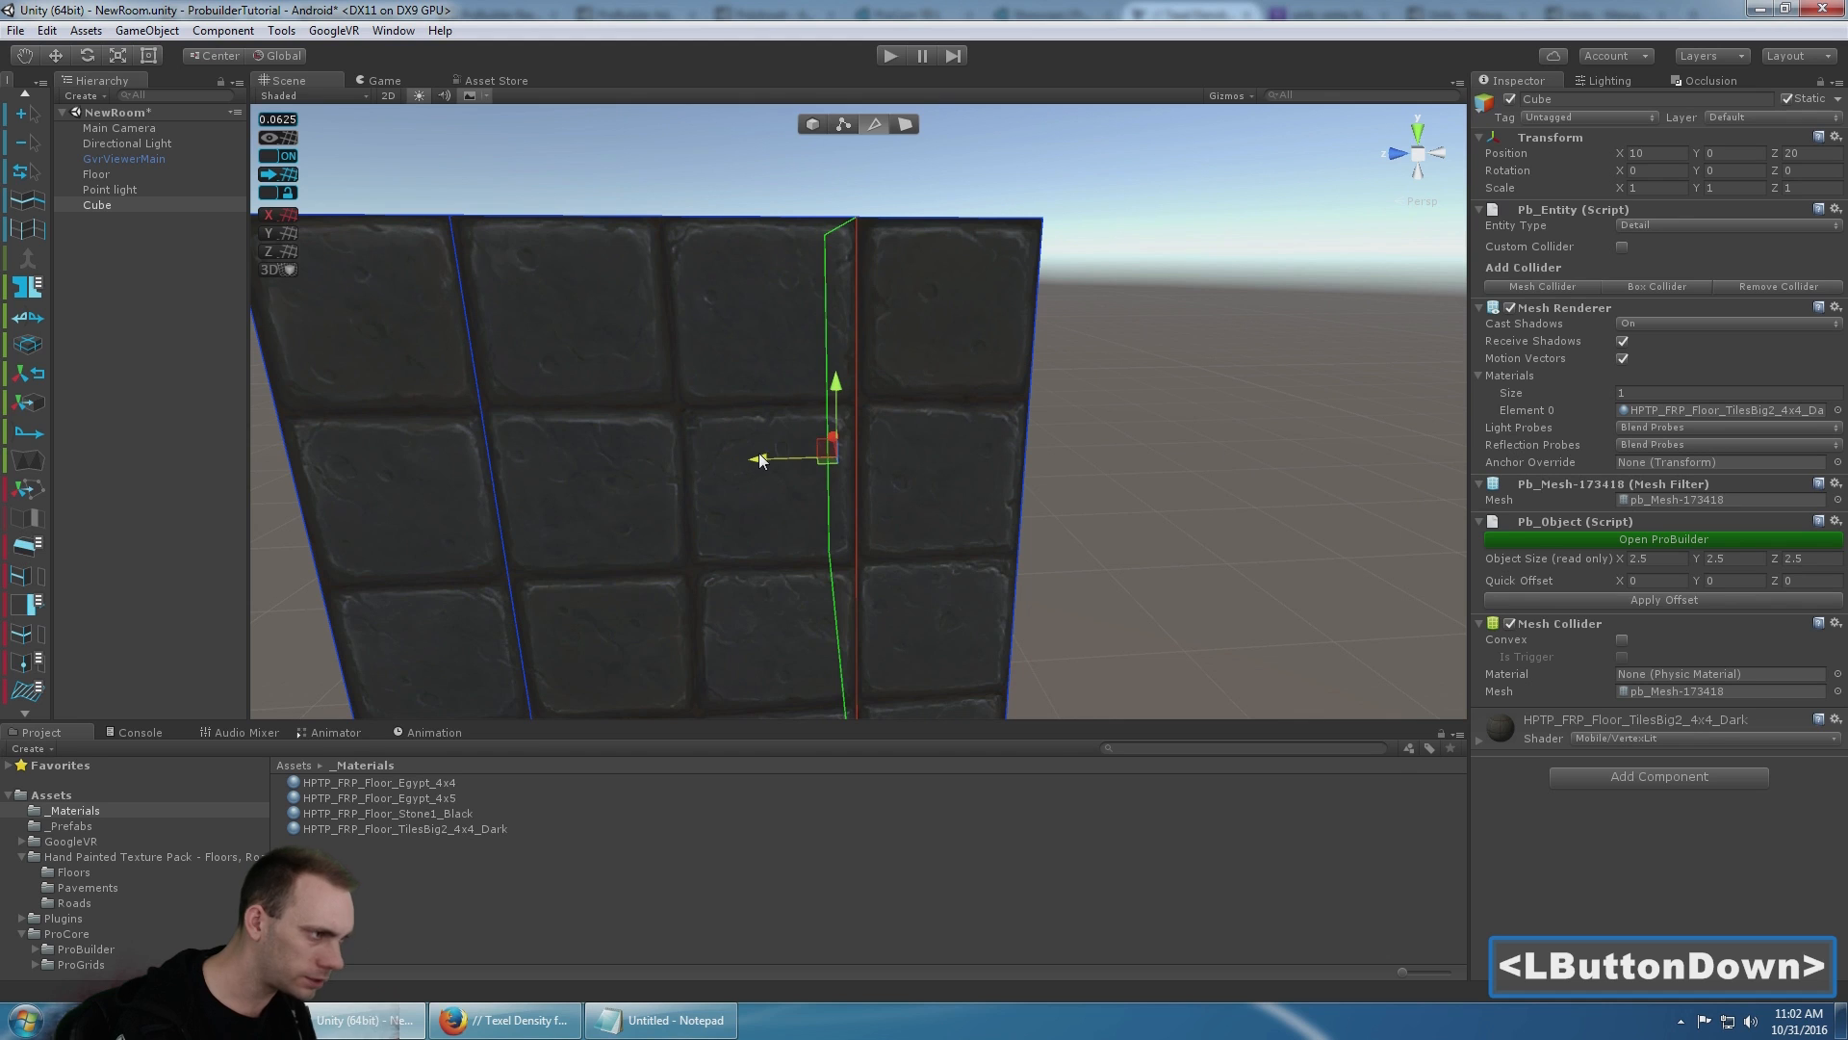
left_click_drag(760, 460, 761, 460)
scroll(711, 332, "down", 2)
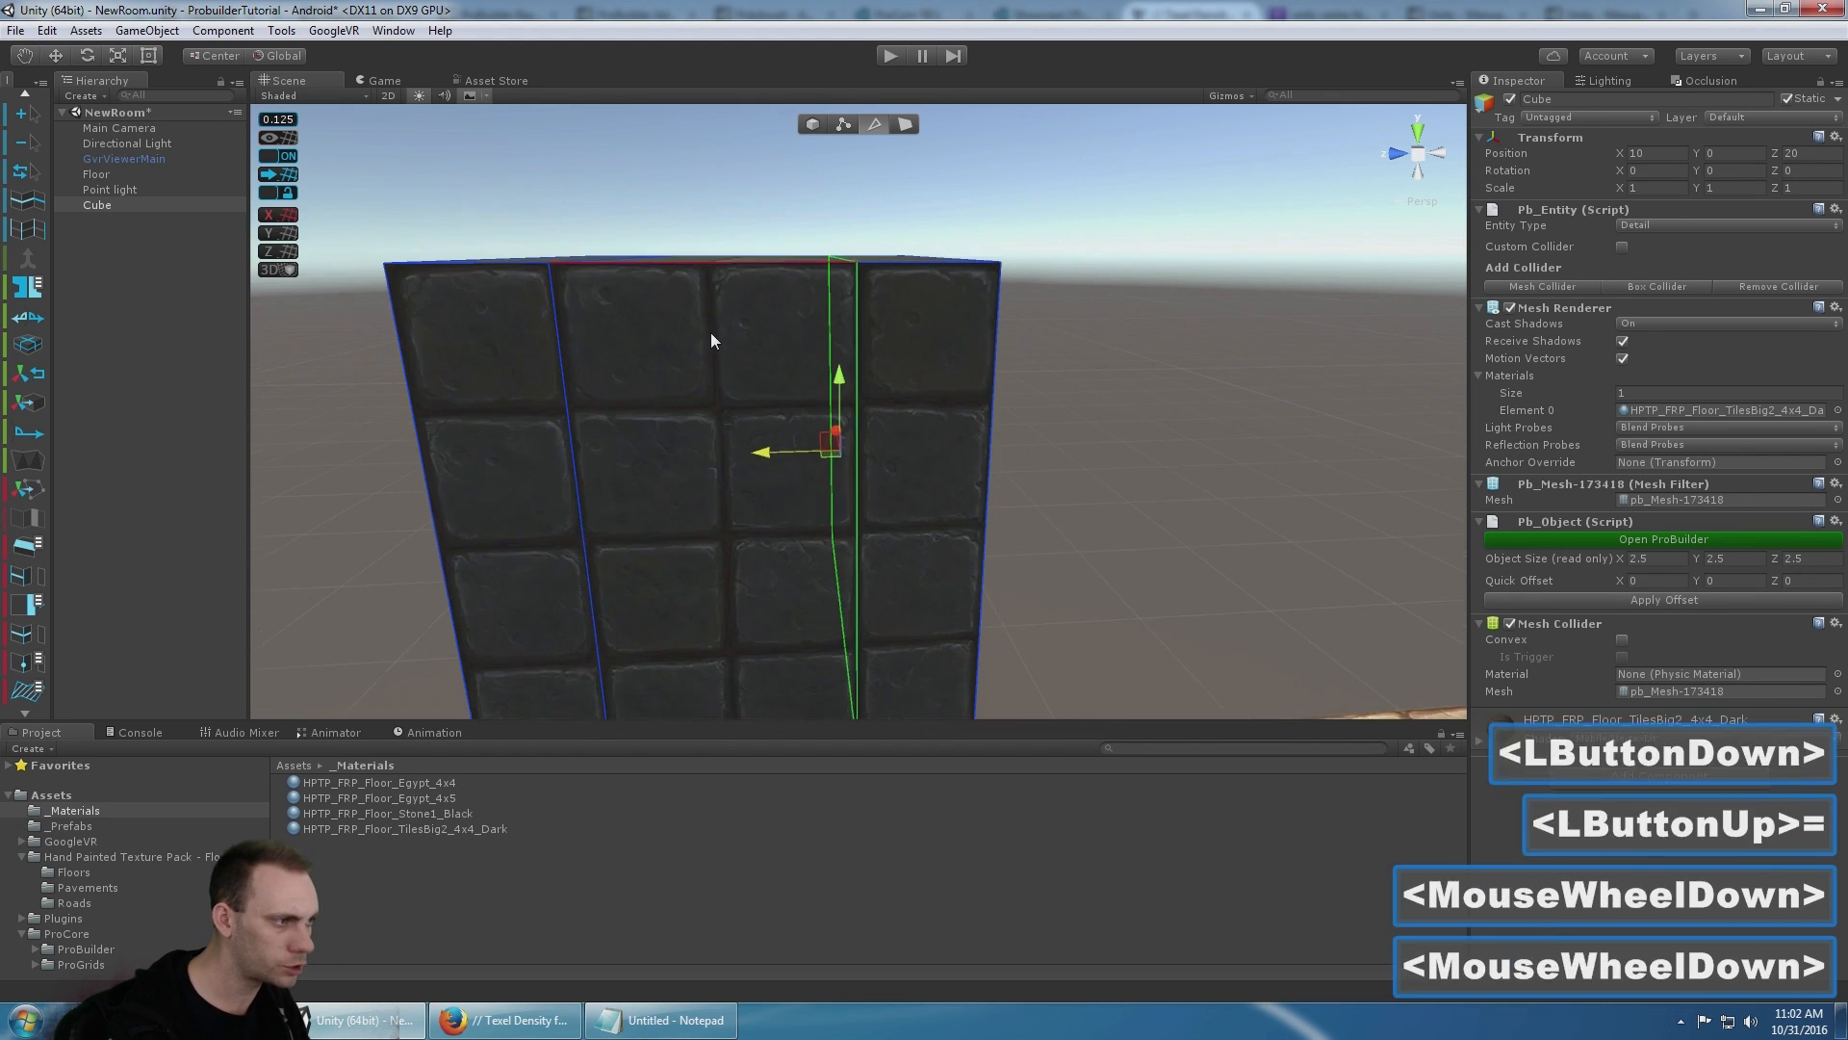
- Insert a horizontal edge loop from a vertical edge and raise it to the seam below the top tile row
scroll(712, 337, "up", 2, "alt")
scroll(714, 341, "up", 1)
scroll(717, 343, "down", 2, "alt")
left_click_drag(718, 344, 771, 318, "alt")
middle_click_drag(770, 318, 888, 152, "alt")
left_click(865, 123)
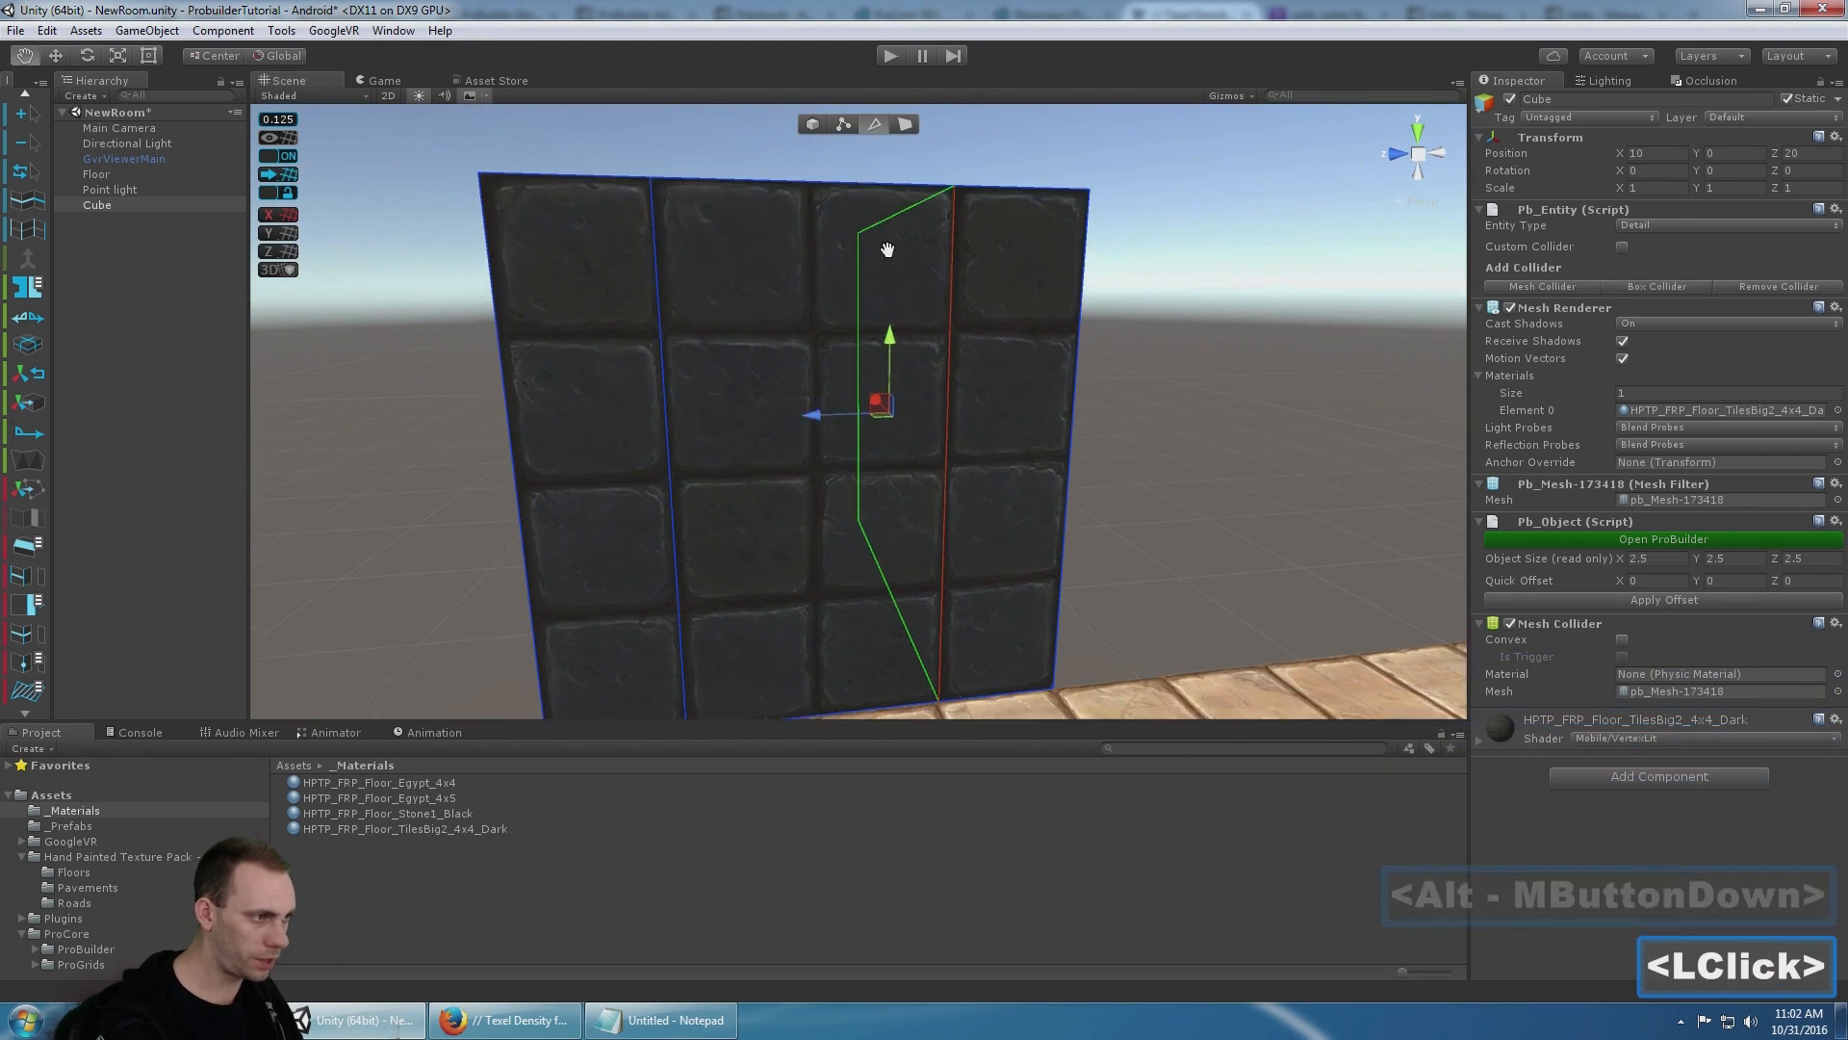
left_click(676, 385)
left_click_drag(869, 388, 796, 374, "alt")
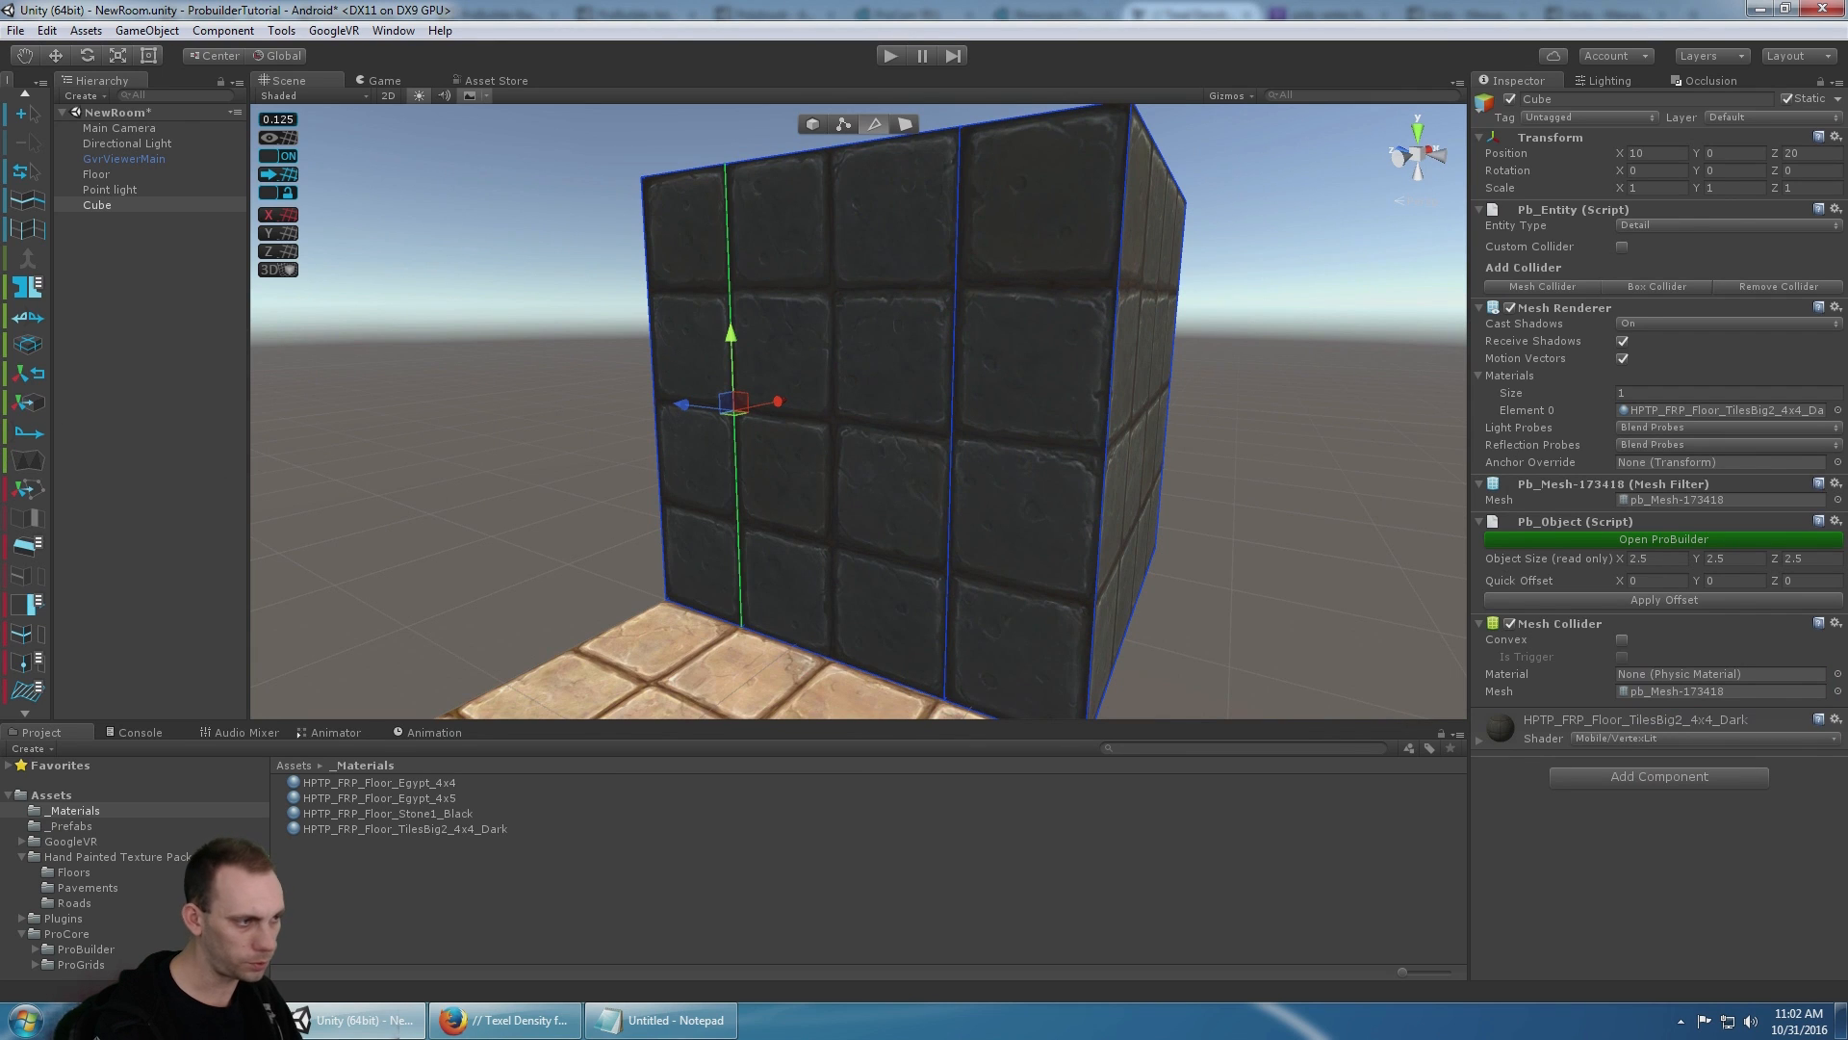
left_click(17, 645)
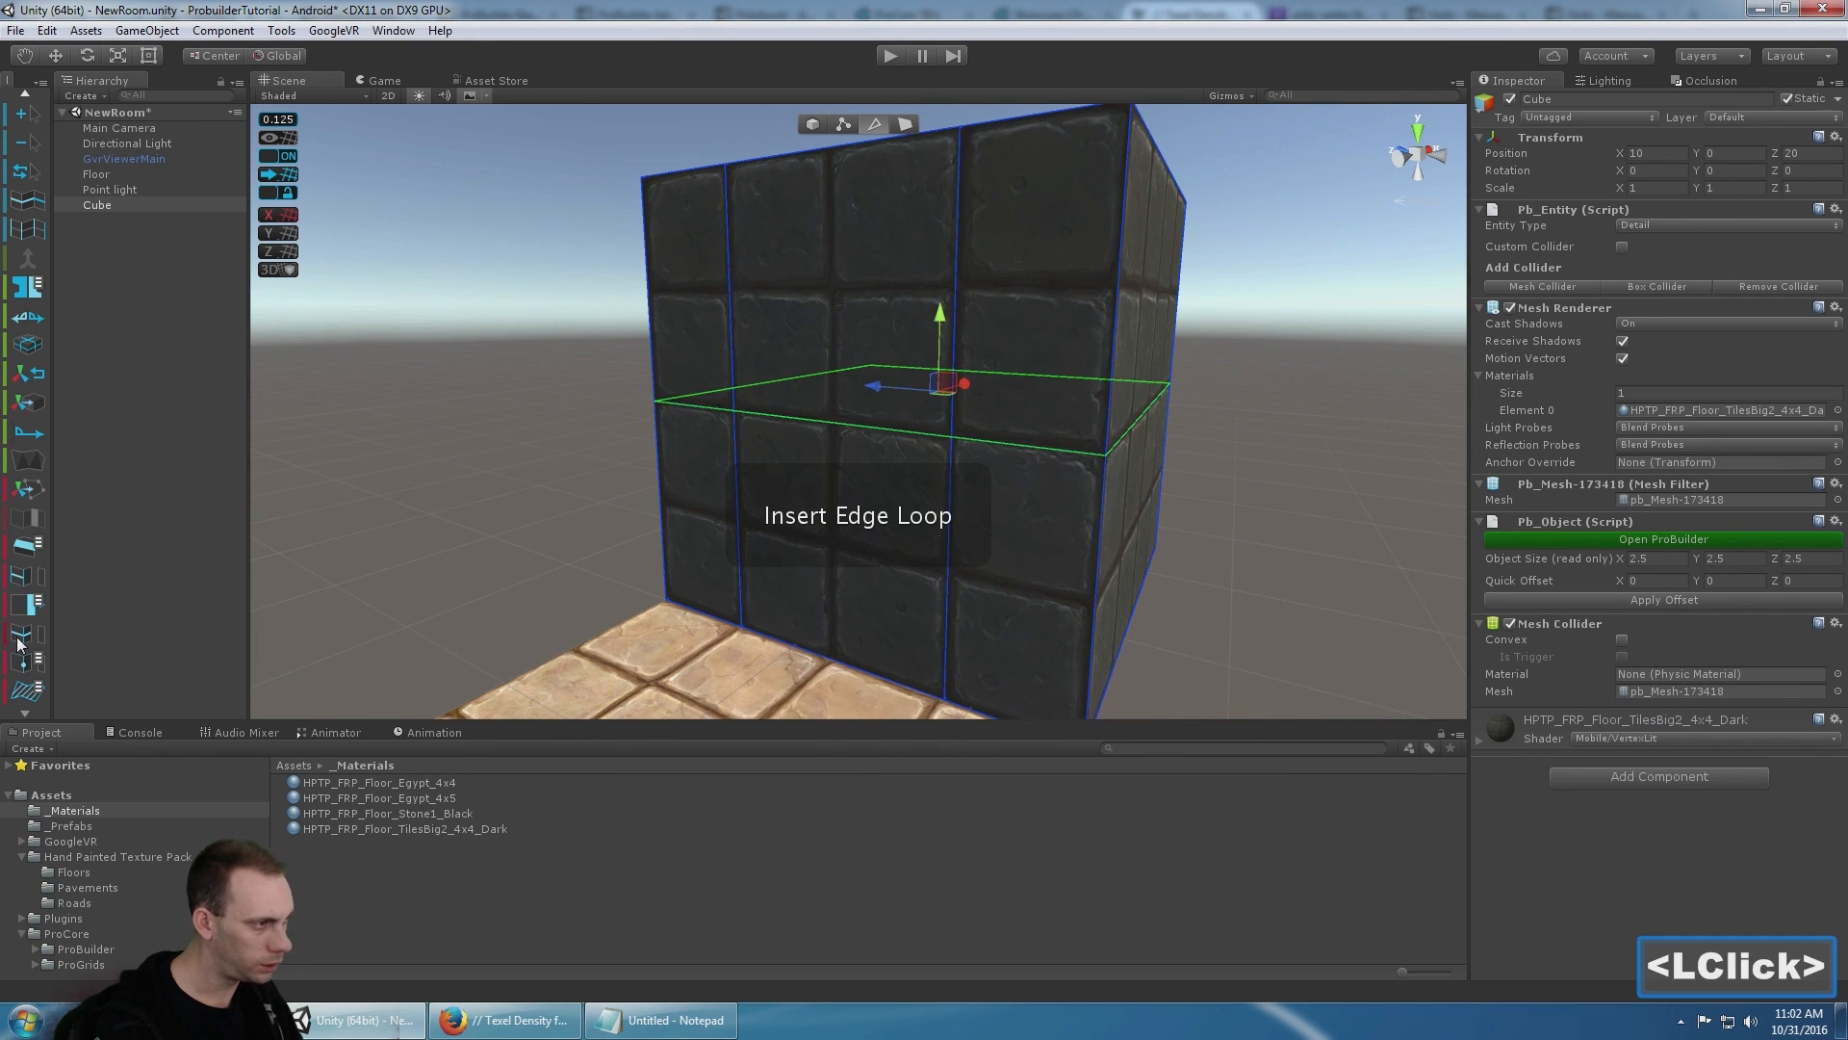
left_click_drag(934, 322, 953, 230)
- Insert another horizontal edge loop in the lower section and lower it to the seam above the bottom tile row
left_click(727, 450)
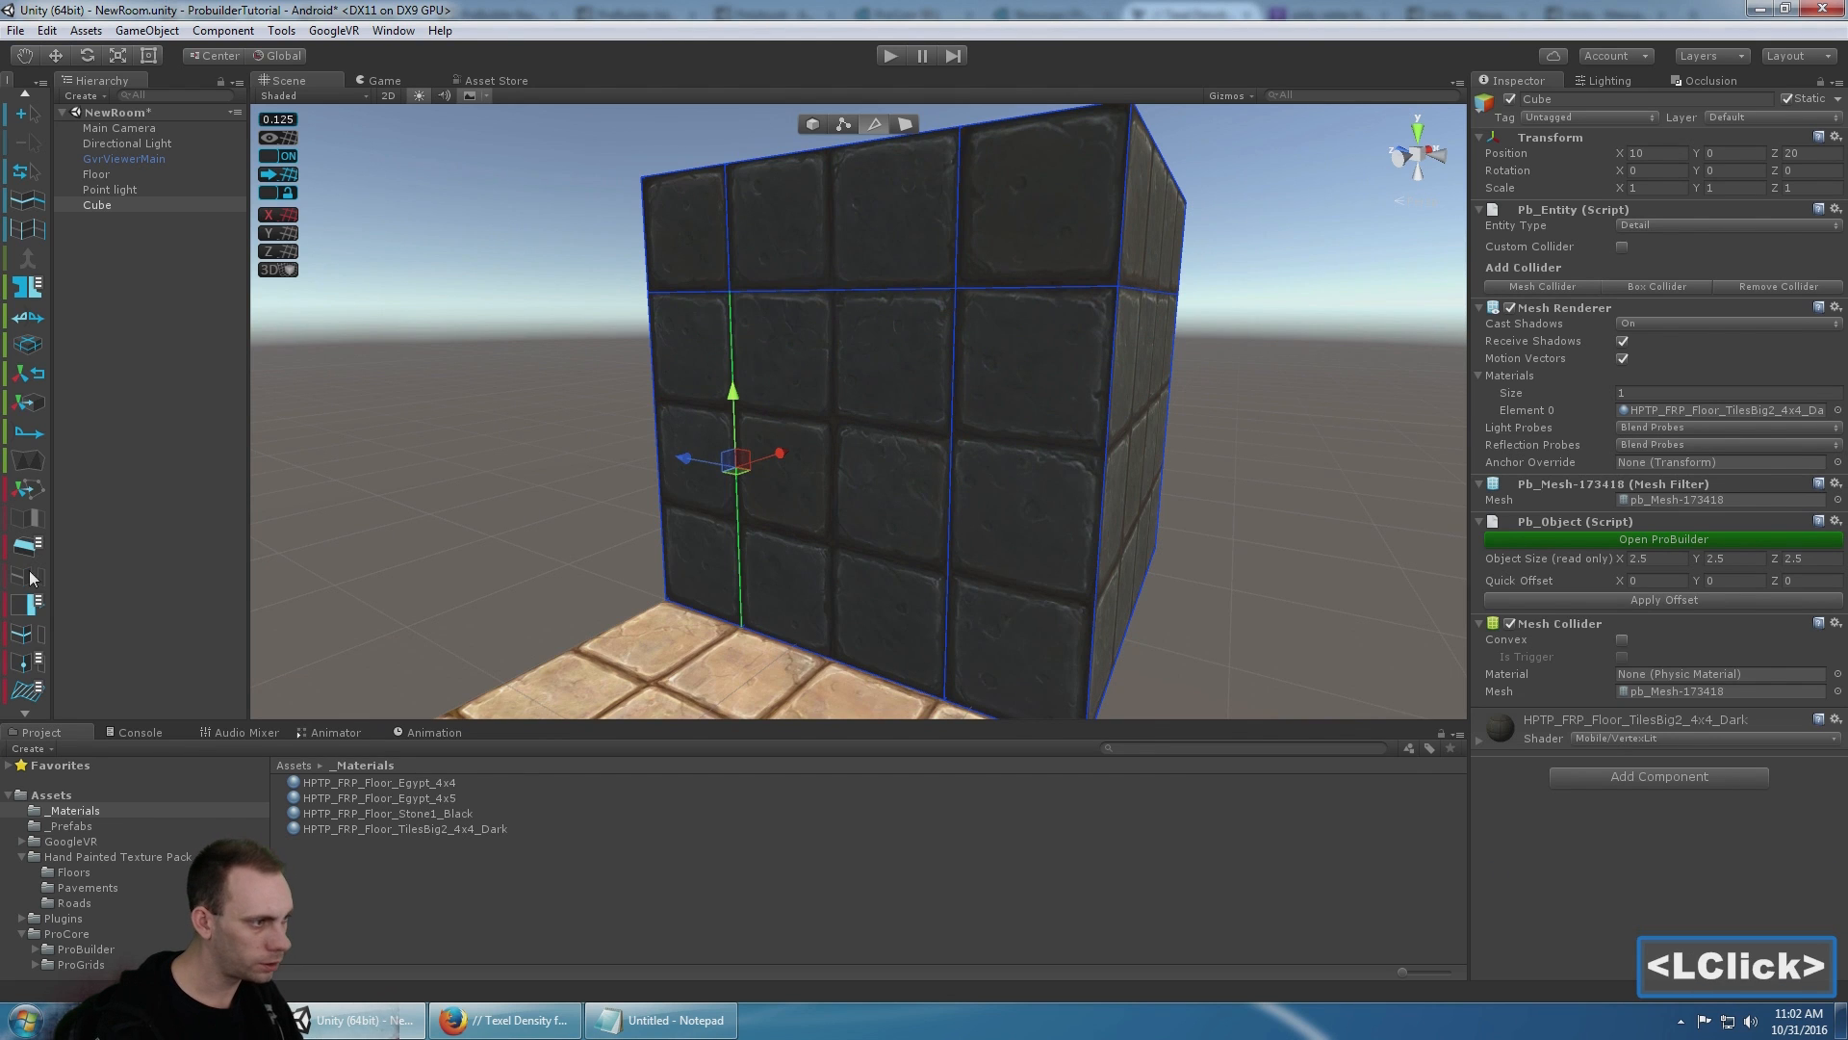
left_click(22, 651)
left_click_drag(939, 381, 951, 420)
- Switch to face selection and select the large central face enclosed by the edge loops on the cube's side
left_click_drag(755, 325, 1011, 270, "alt")
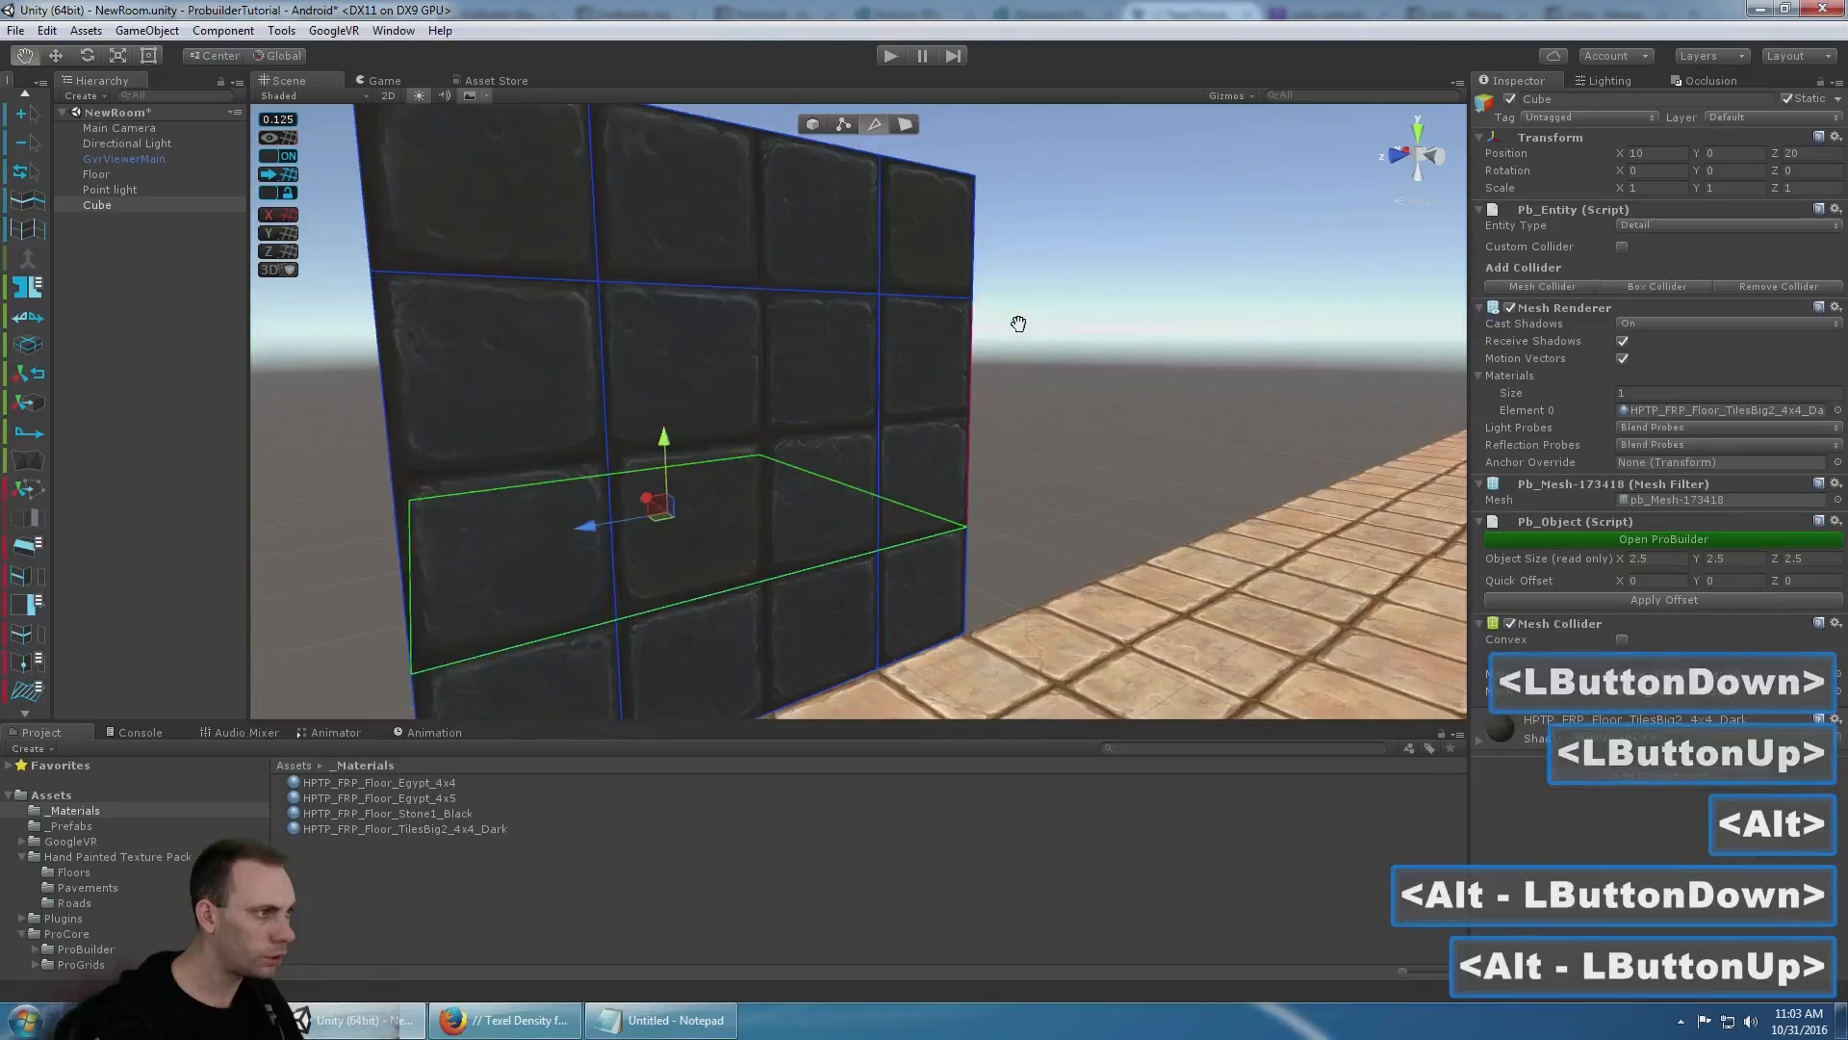
middle_click_drag(1011, 270, 1020, 205, "alt")
left_click(905, 124)
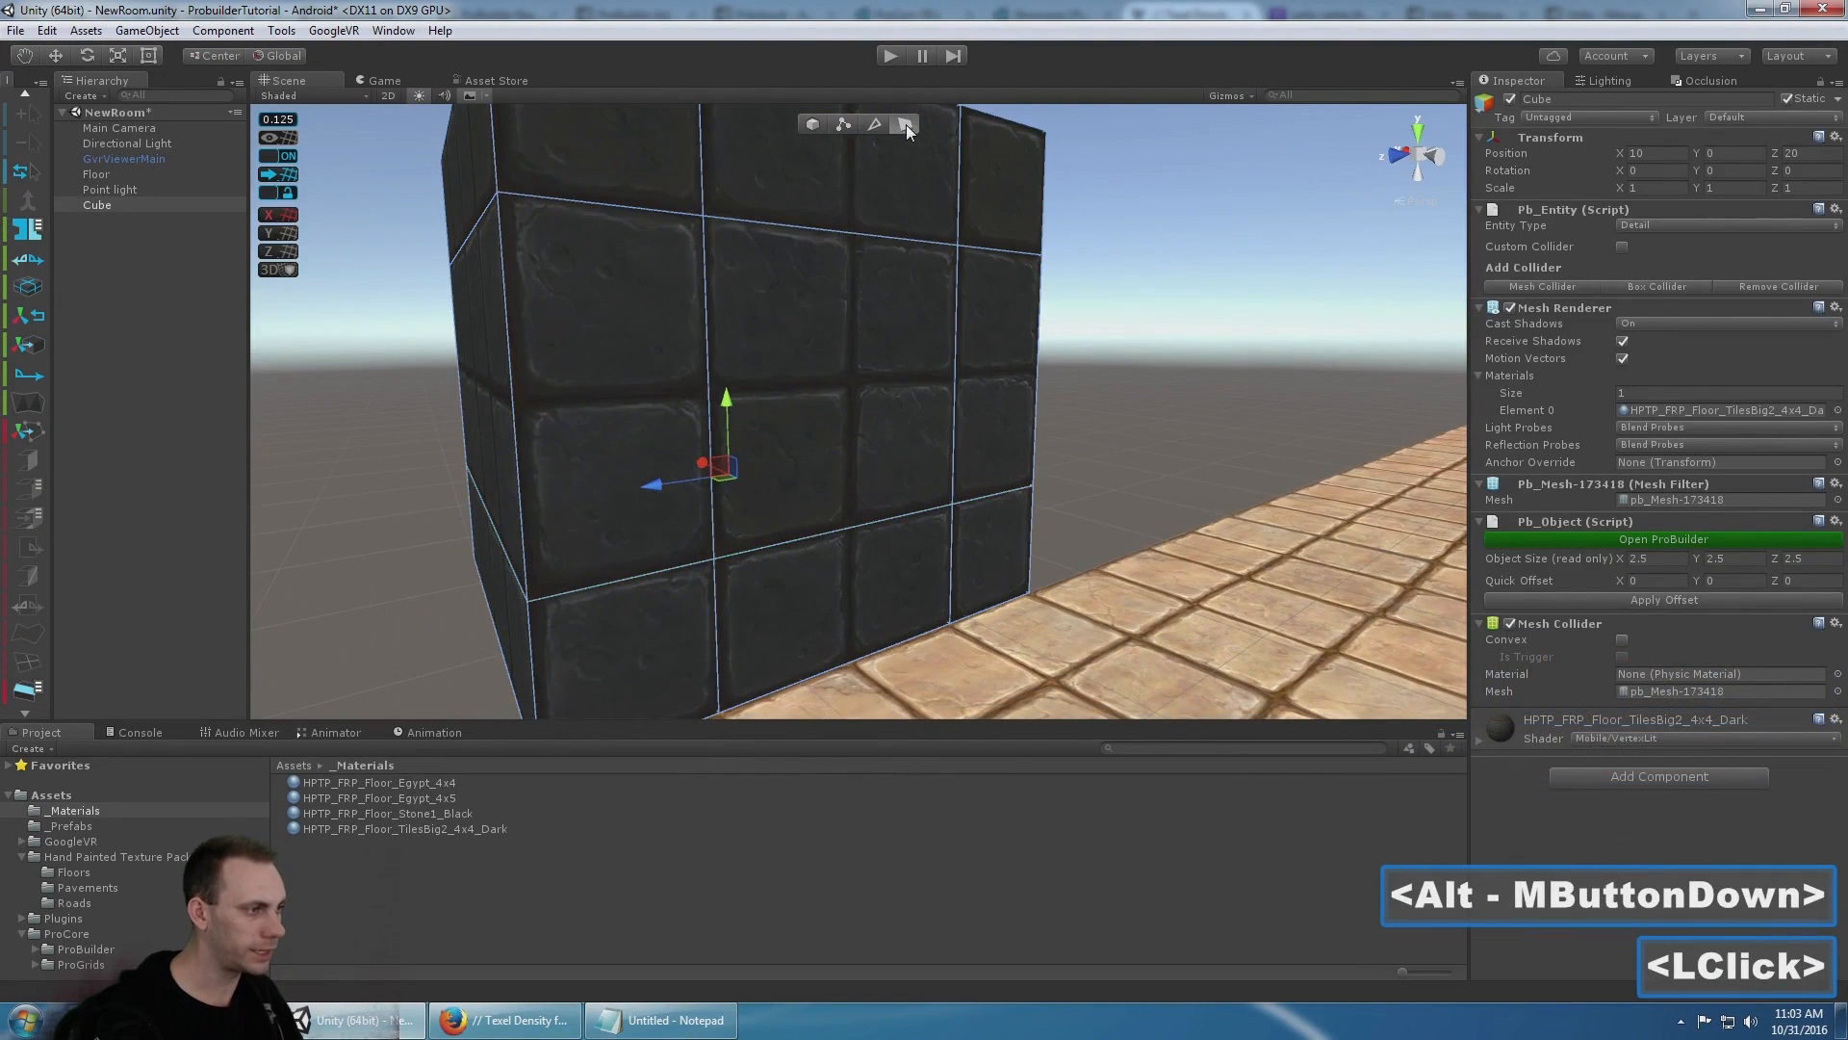
left_click(840, 378)
scroll(840, 378, "down", 6)
left_click_drag(993, 492, 1169, 374, "alt")
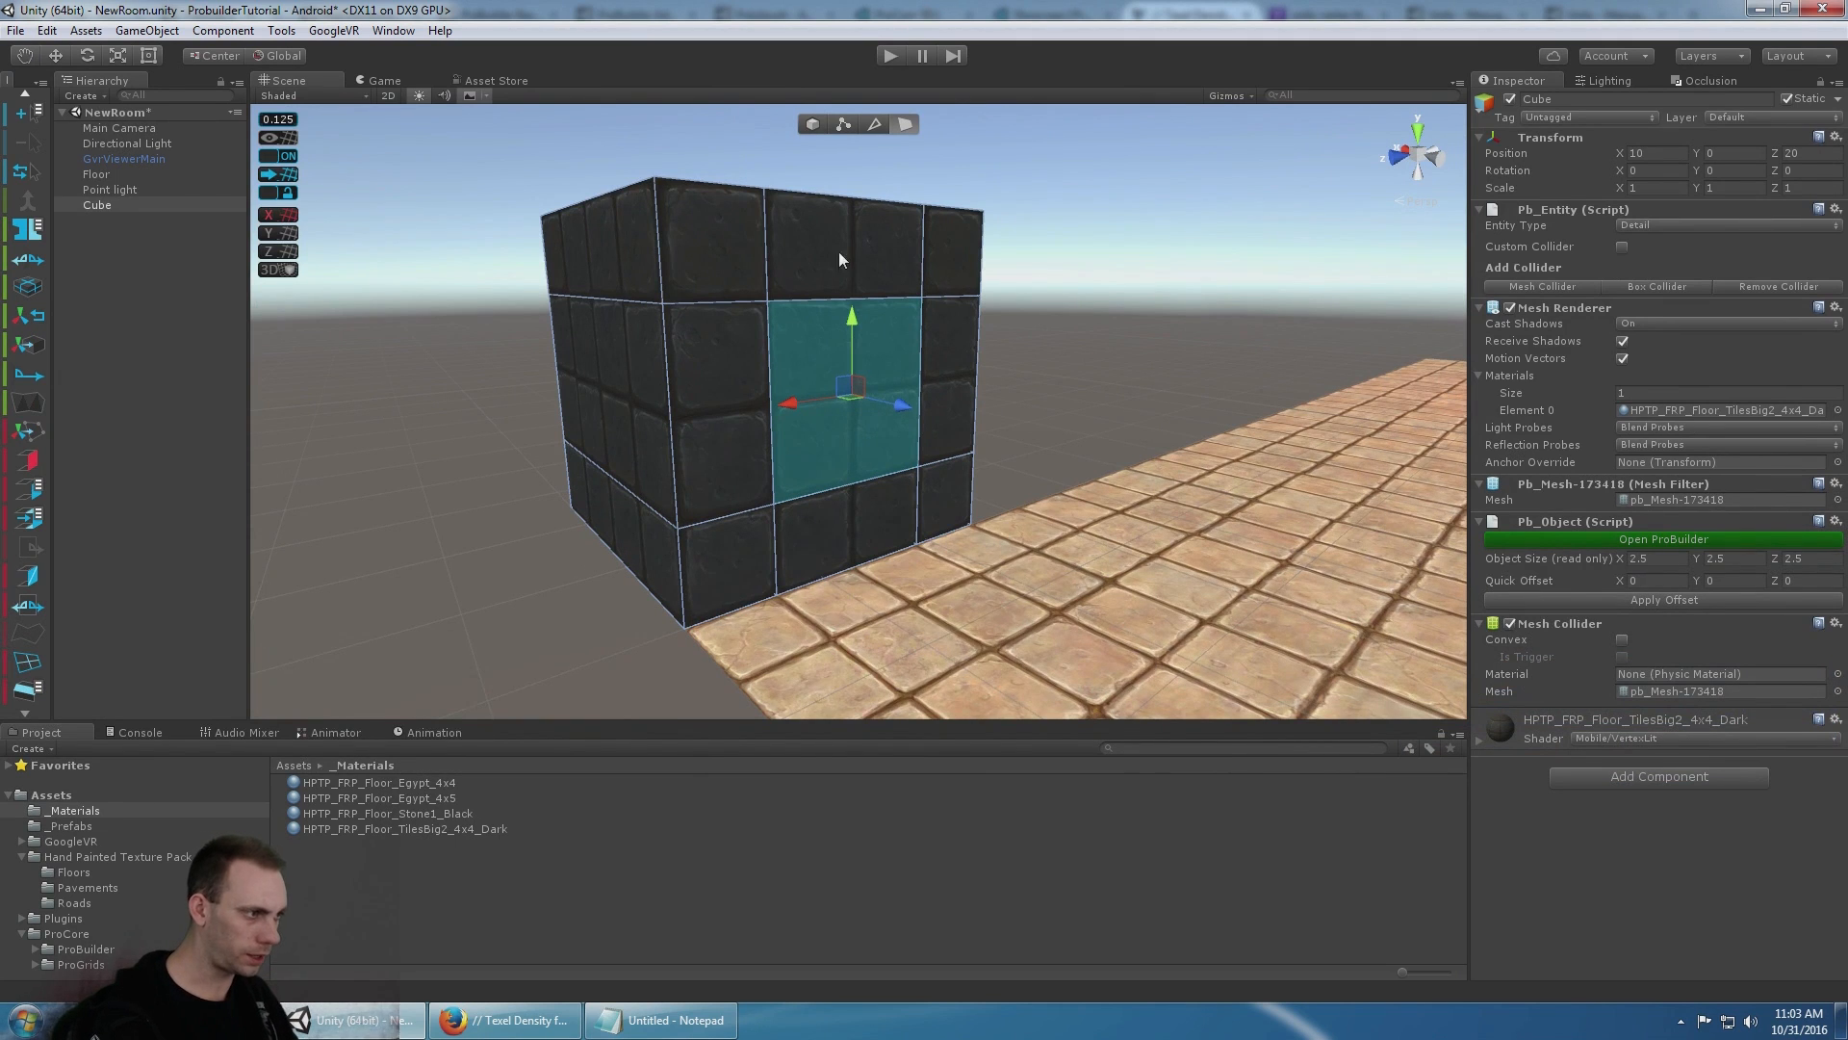
scroll(1069, 292, "up", 3)
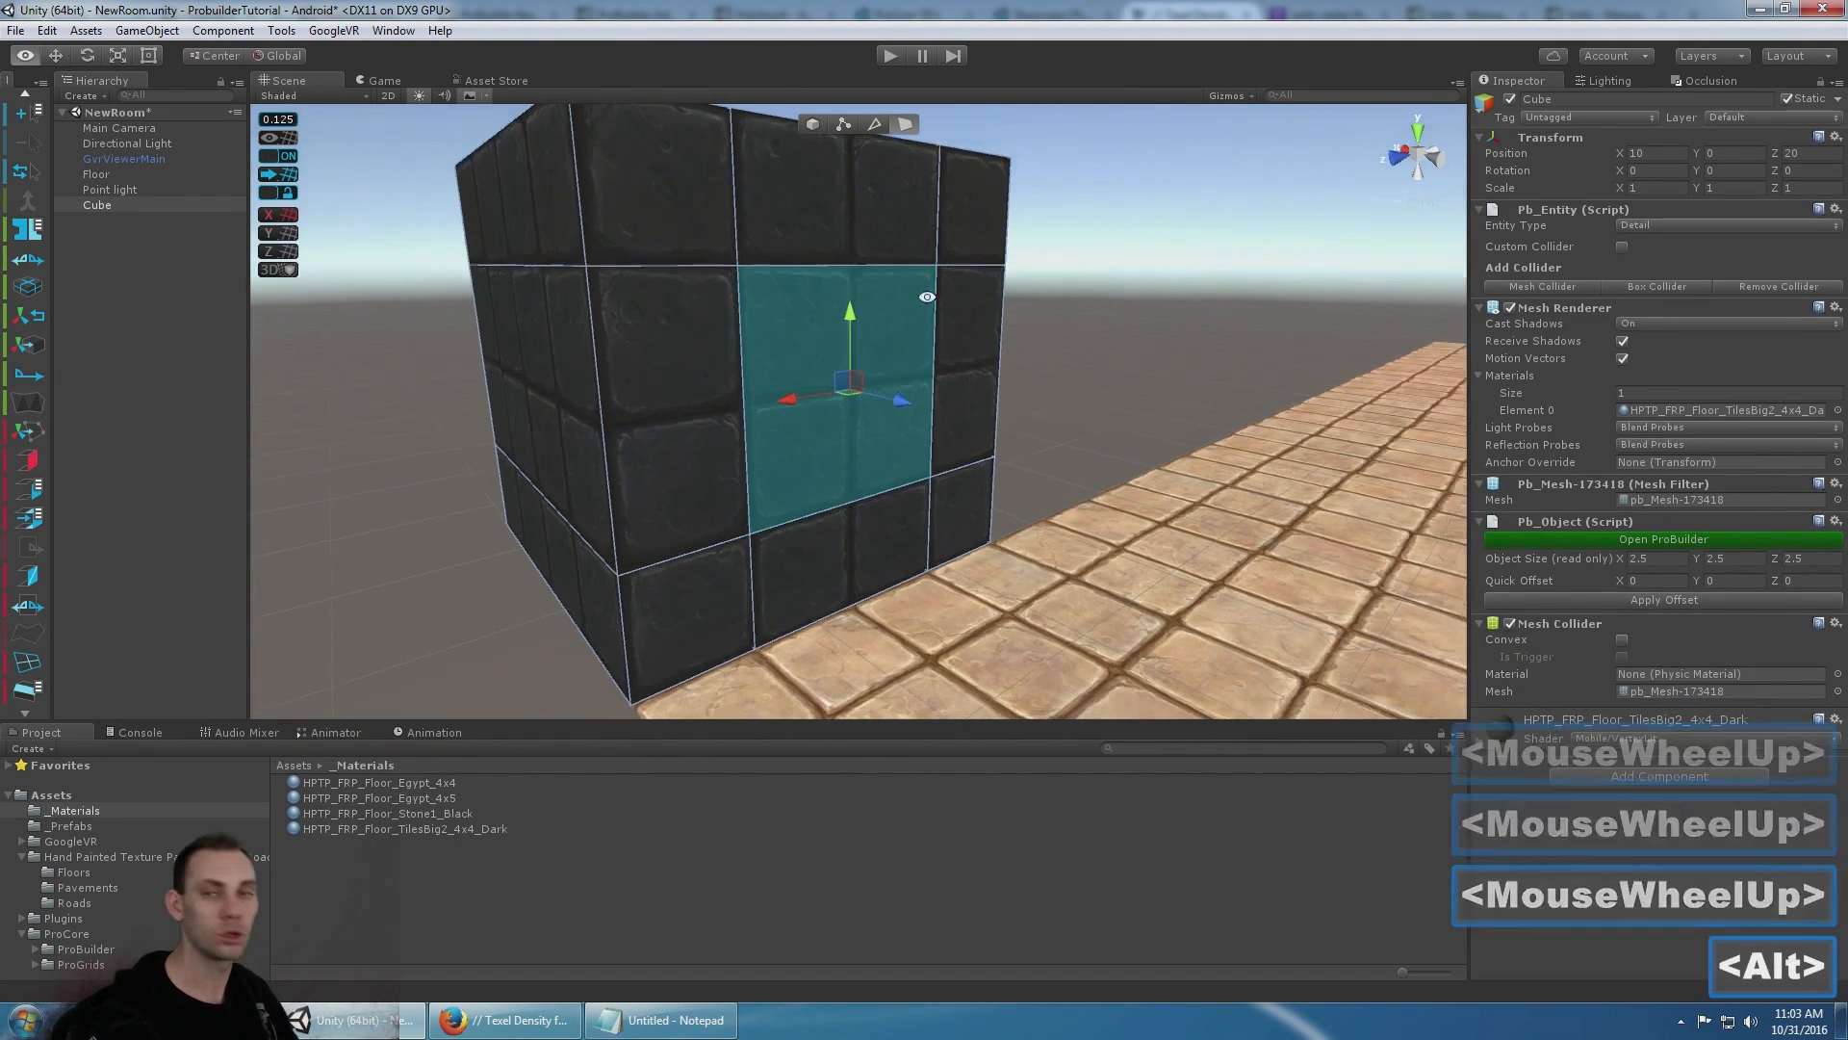
left_click_drag(932, 394, 992, 377, "alt")
middle_click_drag(991, 377, 1008, 362, "alt")
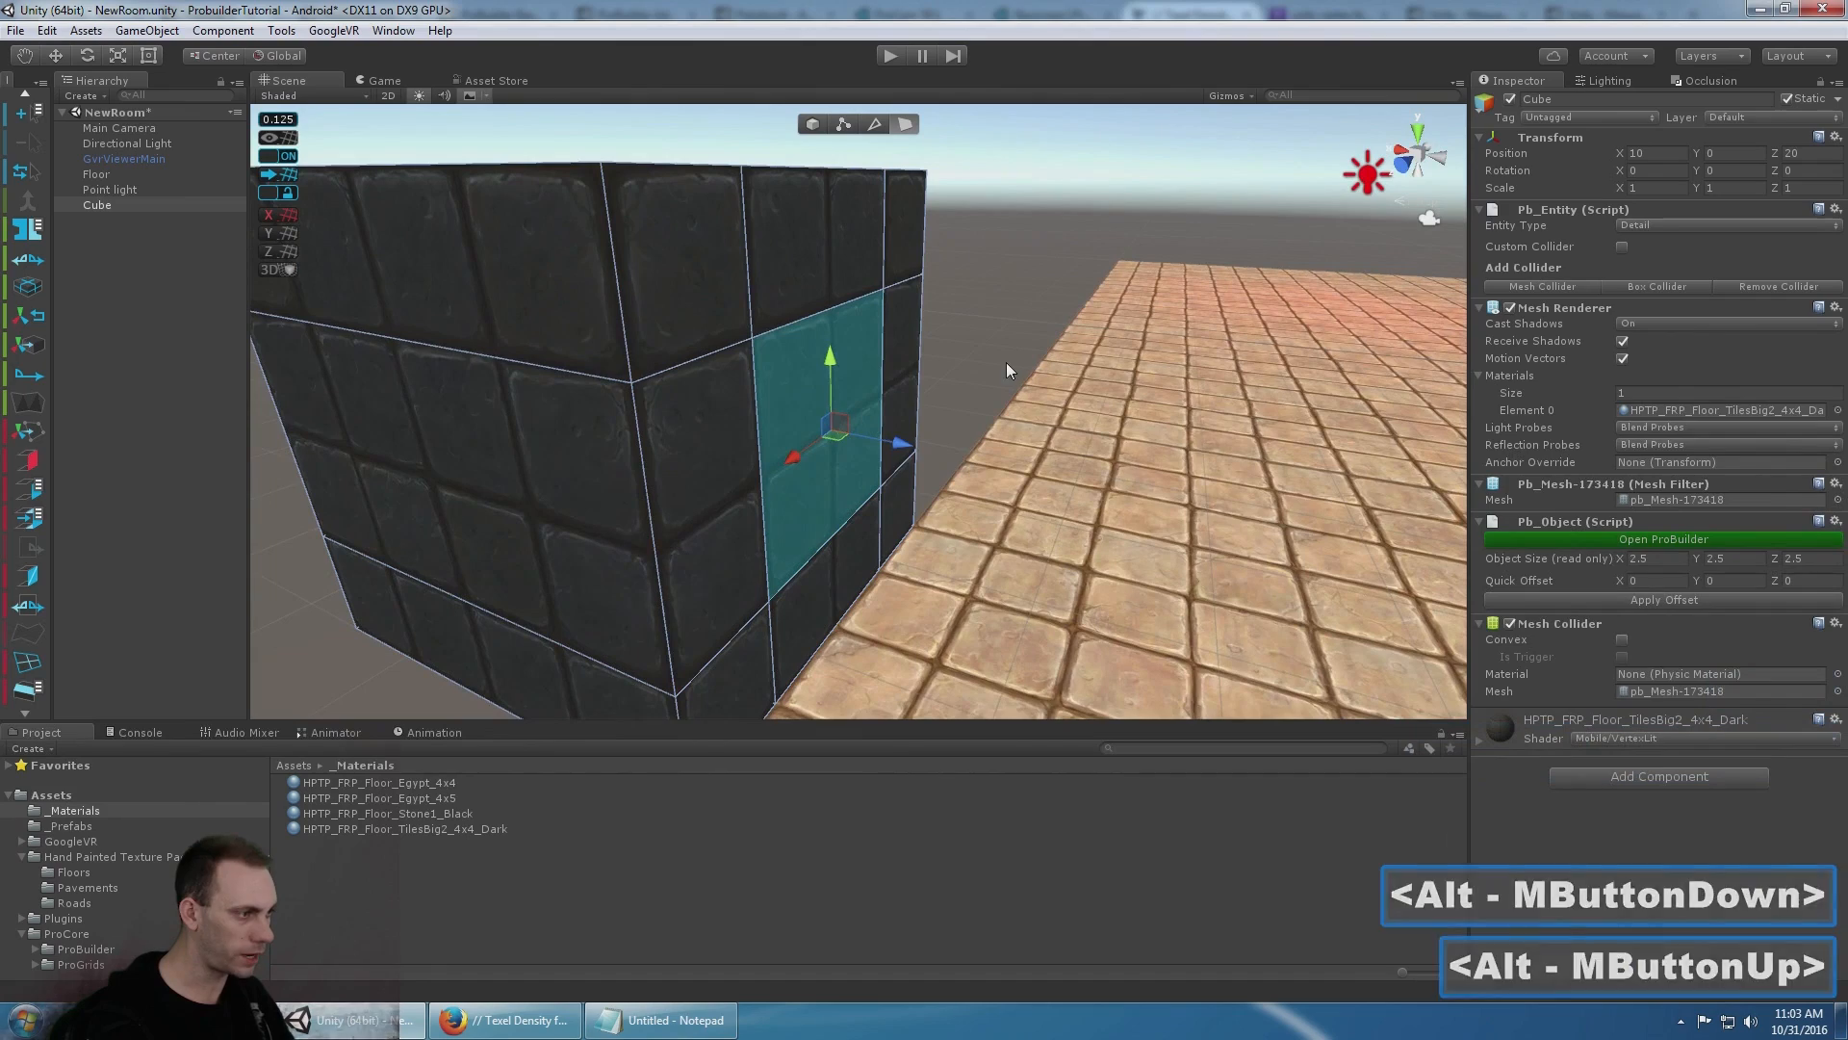
- Extrude the central face outward by 1.125 units, inspect the texture on its new sides, and undo the extrusion
left_click_drag(905, 443, 1107, 470, "shift")
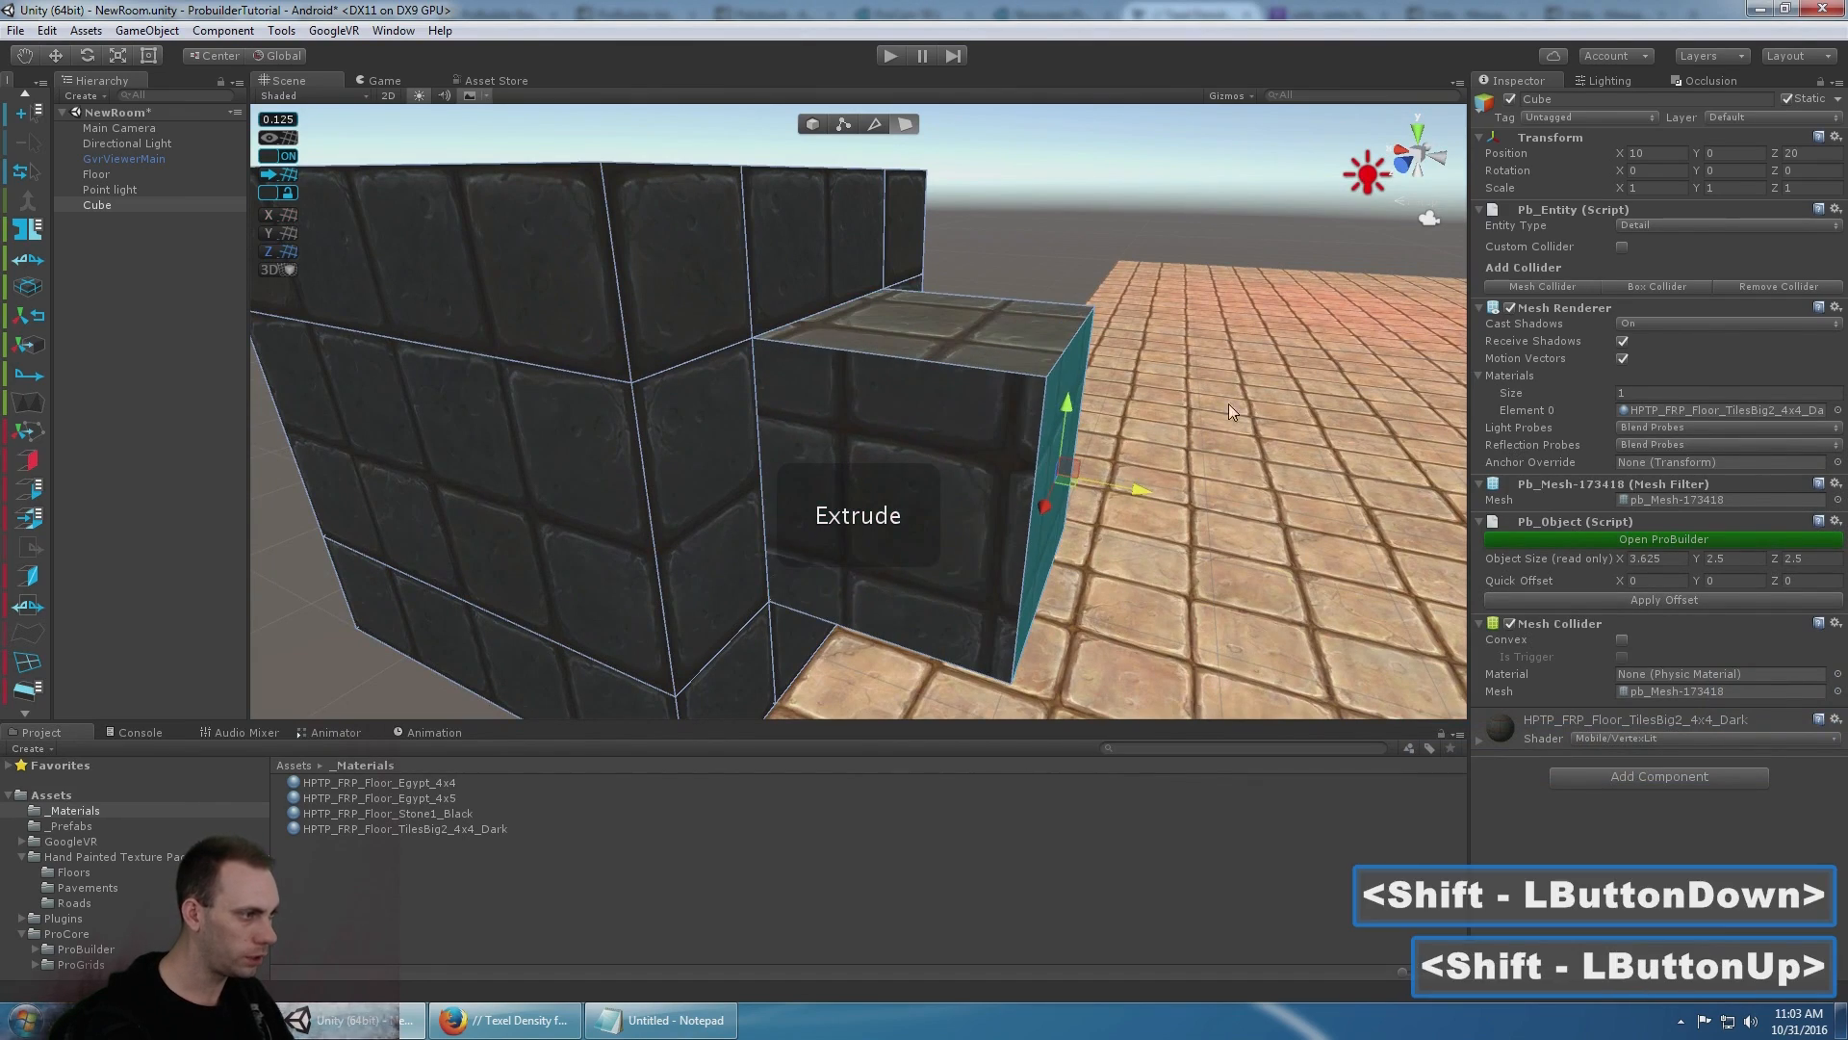
left_click_drag(1213, 410, 664, 398, "alt")
scroll(1078, 443, "up", 4)
scroll(872, 416, "up", 4)
scroll(665, 399, "down", 2)
middle_click_drag(1040, 366, 1059, 358)
scroll(1064, 363, "down", 5)
left_click_drag(1064, 363, 878, 435, "alt")
middle_click_drag(878, 435, 882, 395, "alt")
key("ctrl+z")
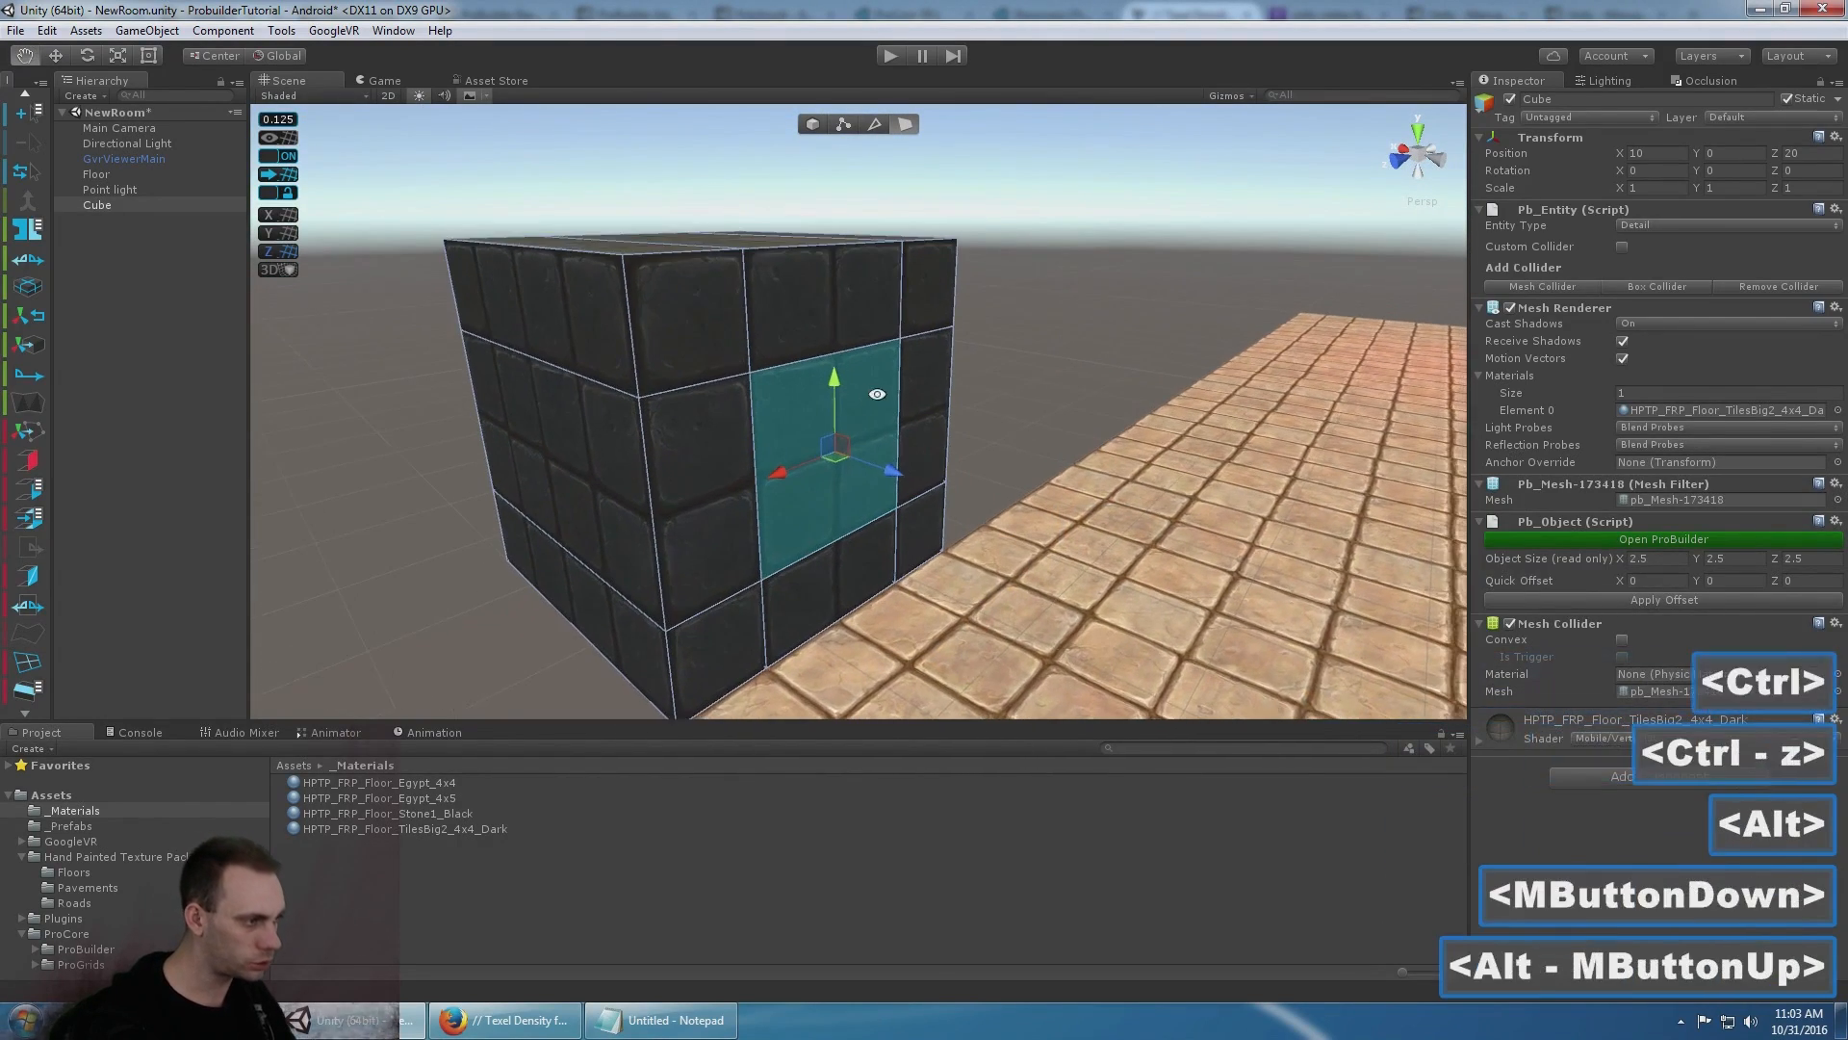
- Extrude the central face inward to form a shallow recess in the cube's side, and inspect its inner walls
scroll(884, 412, "up", 2)
left_click_drag(890, 482, 1036, 390, "shift")
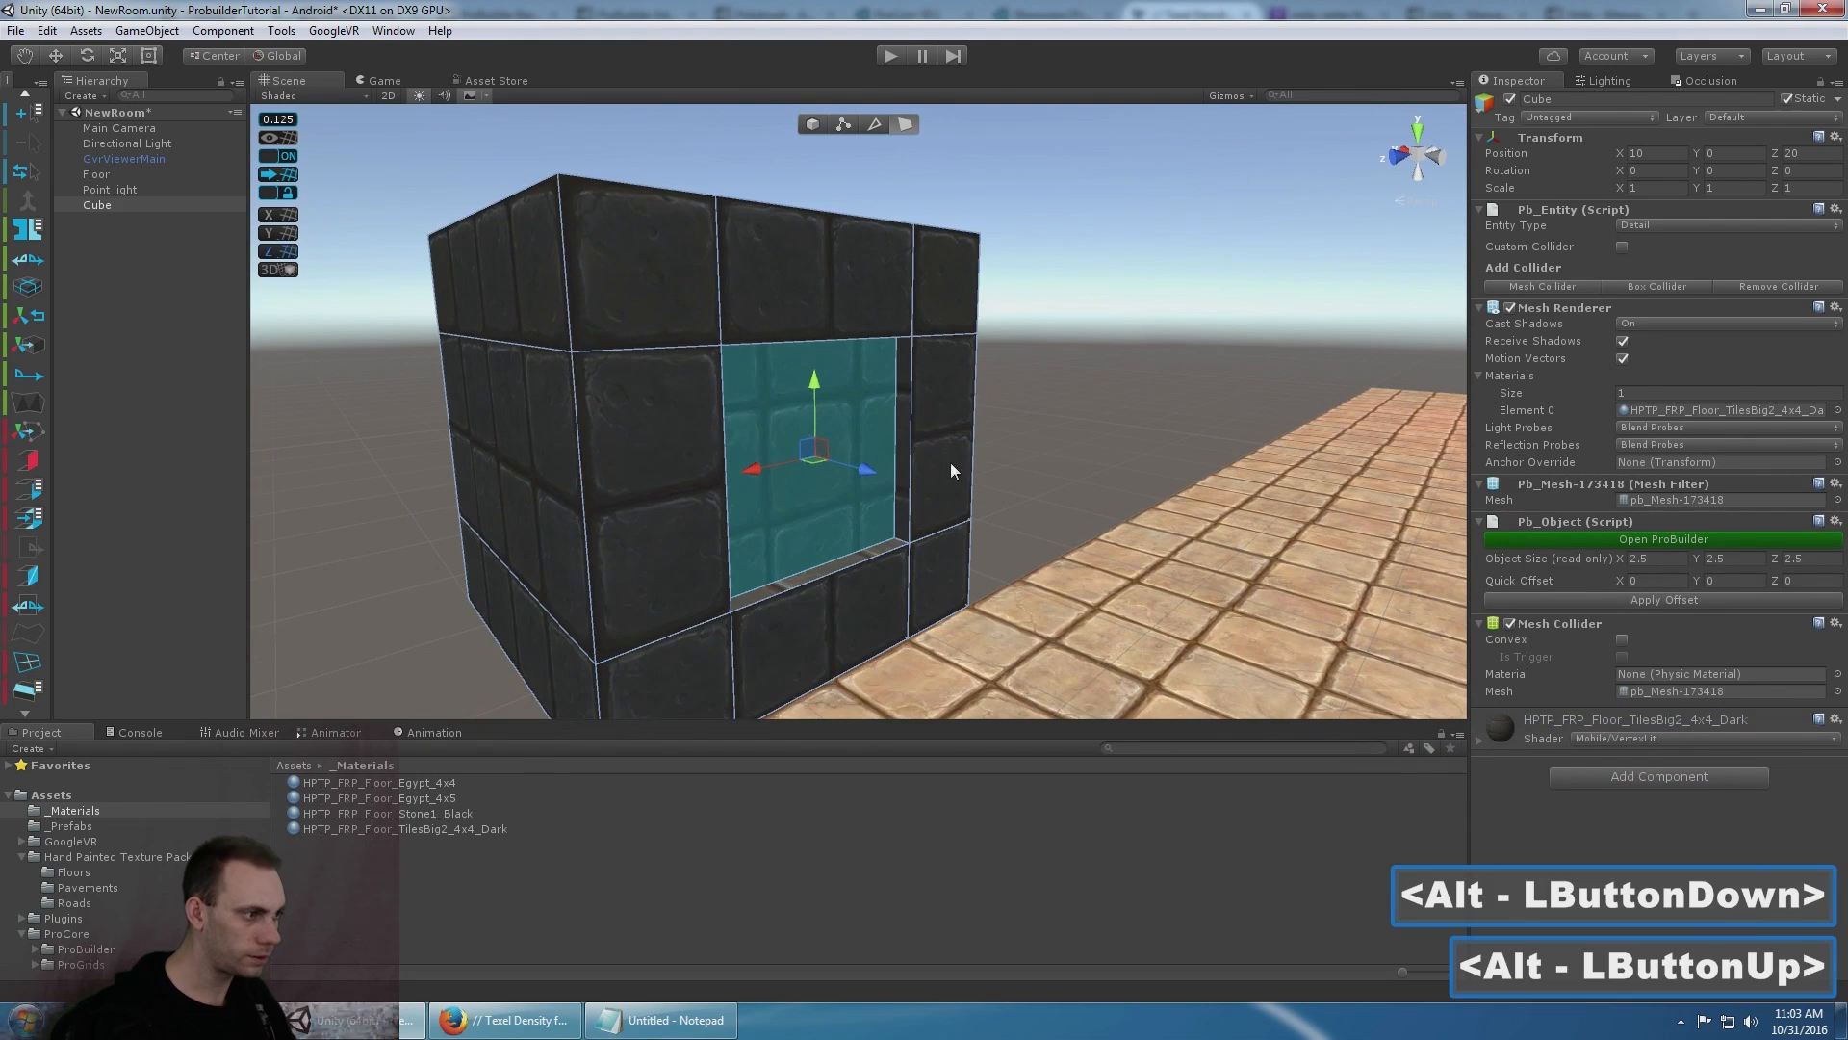
scroll(1007, 430, "up", 4)
scroll(1007, 429, "down", 2)
scroll(1002, 433, "up", 2)
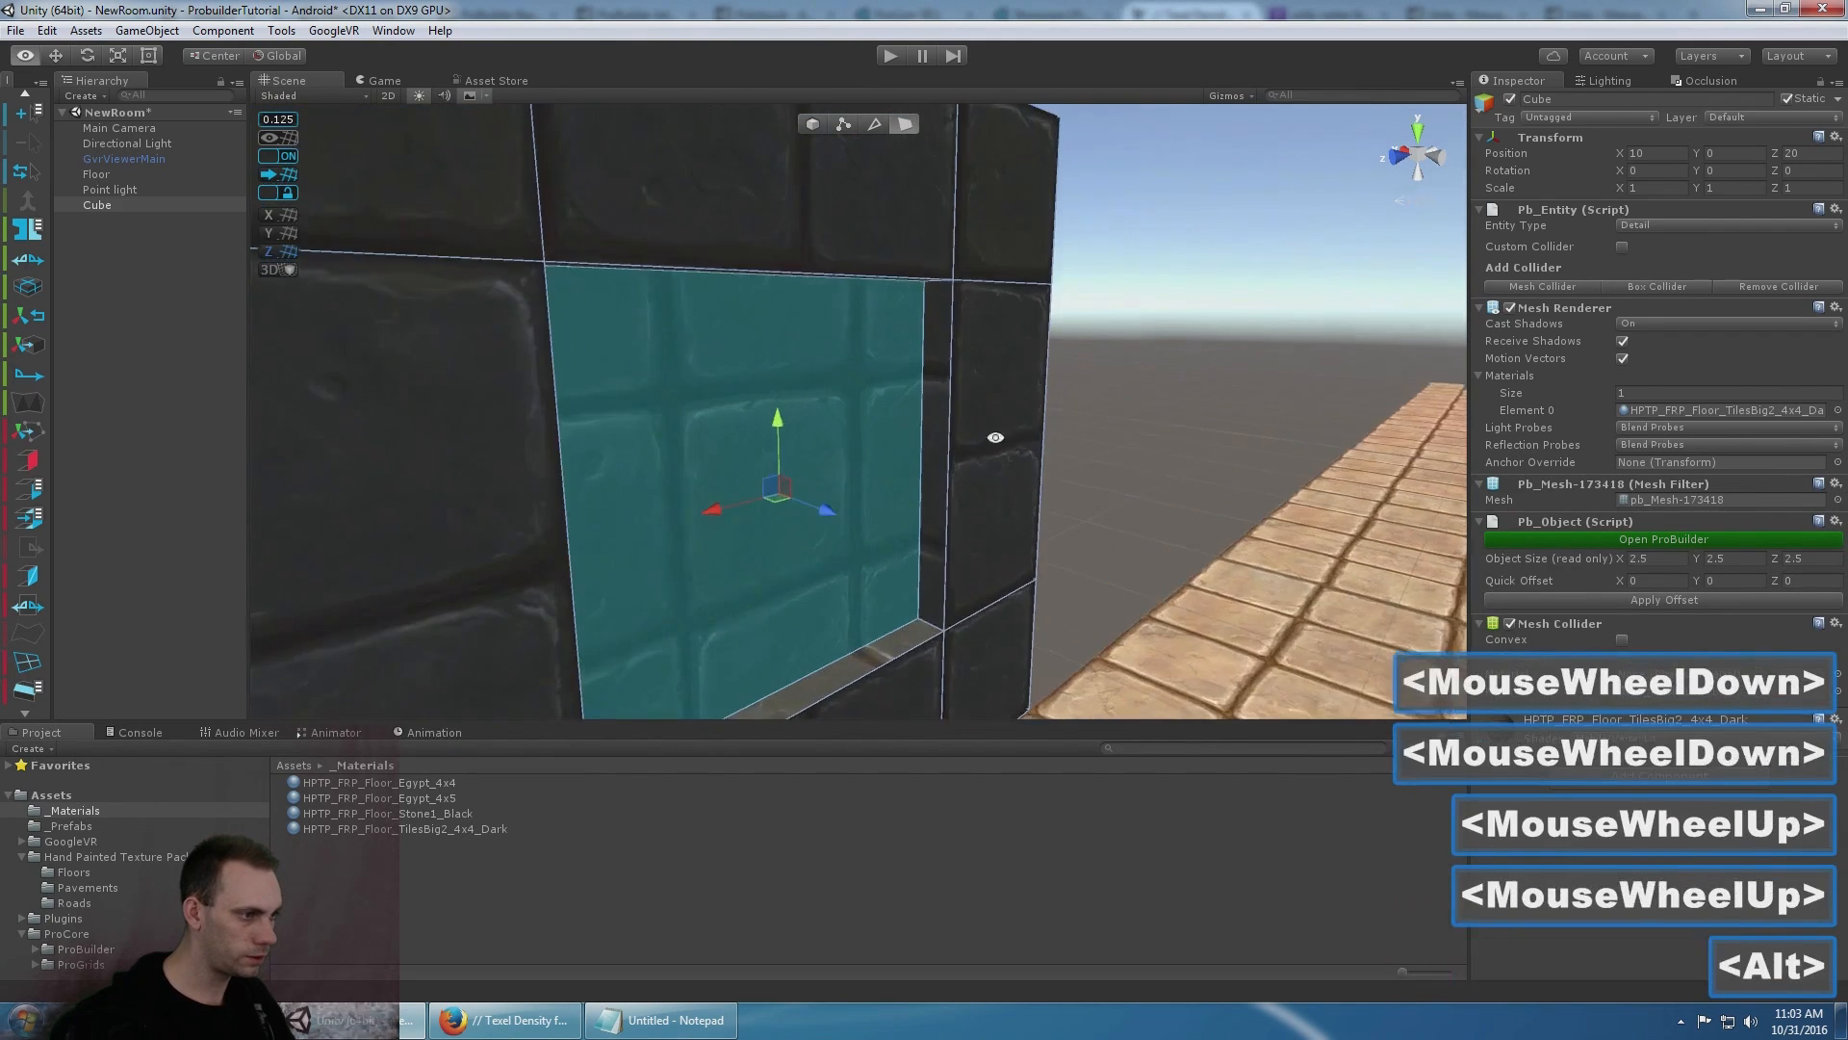
left_click_drag(996, 437, 866, 392, "alt")
middle_click_drag(867, 392, 838, 396, "alt")
left_click_drag(838, 395, 848, 375, "alt")
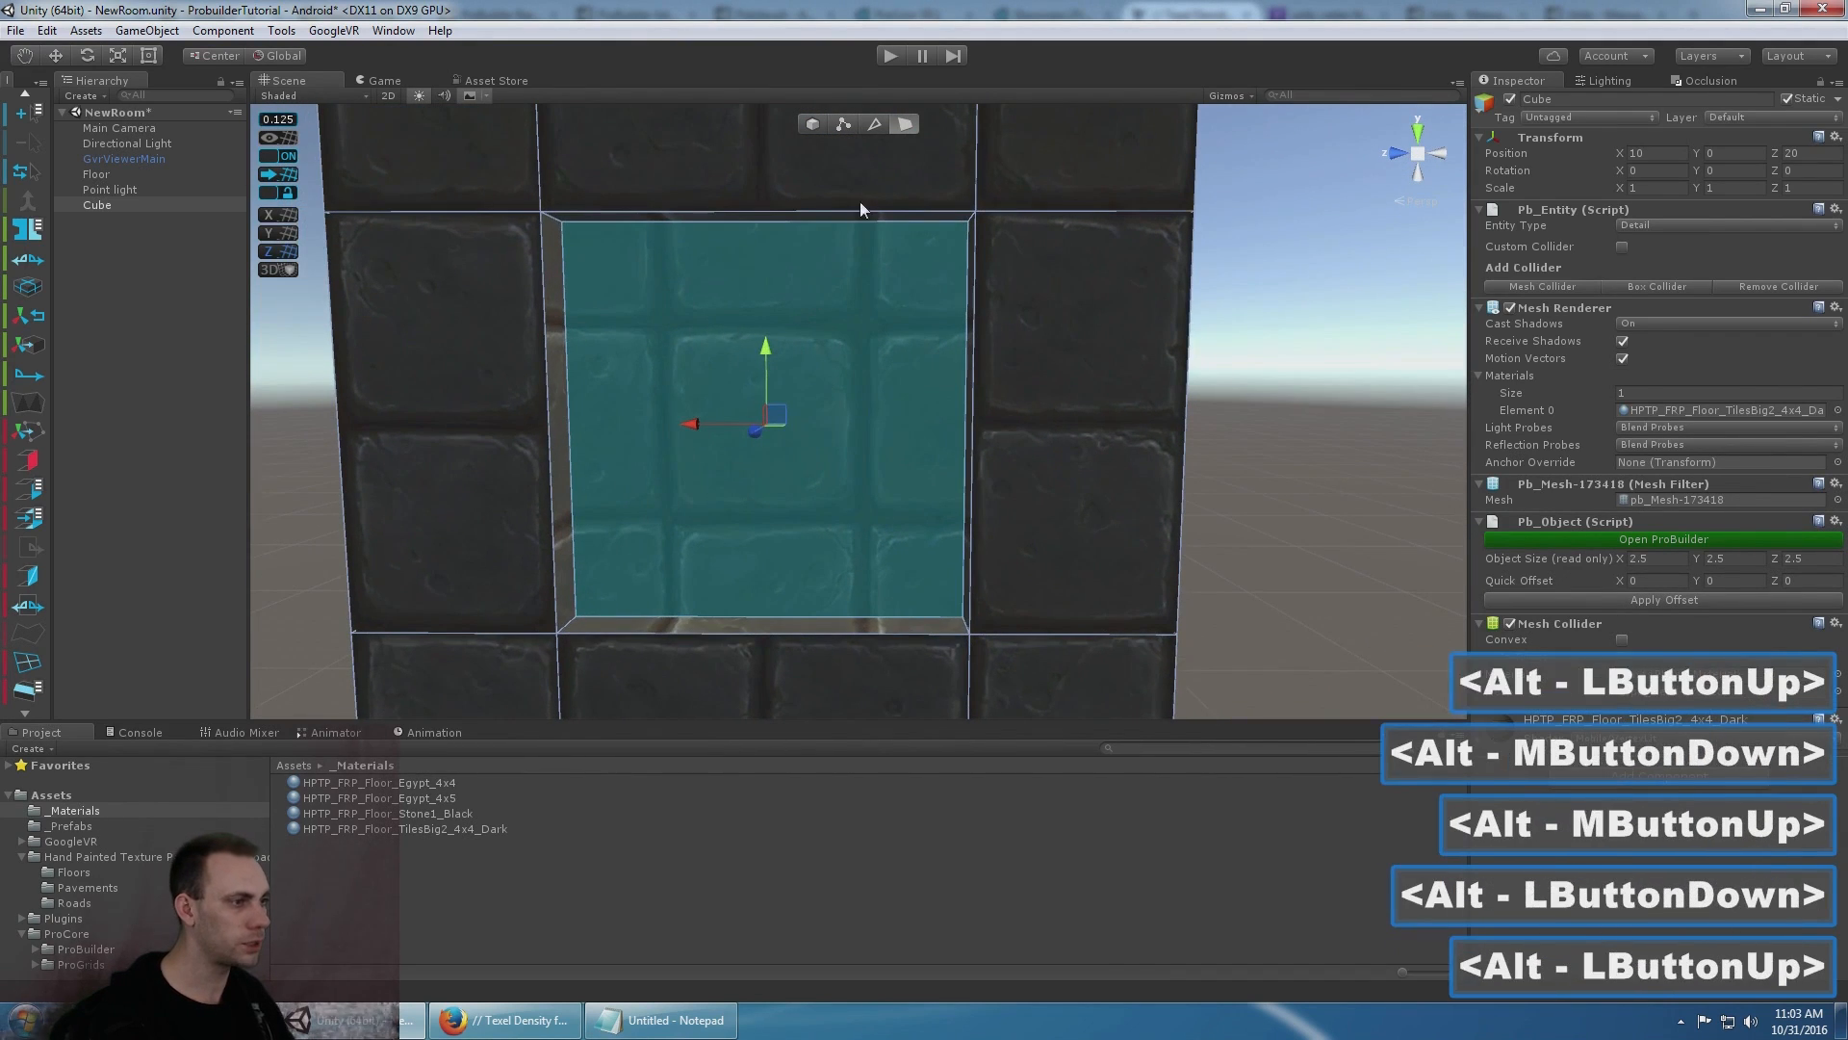
- Select the two-tile-high face directly left of the recess on the same side of the cube
left_click(905, 125)
middle_click_drag(879, 322, 1063, 352)
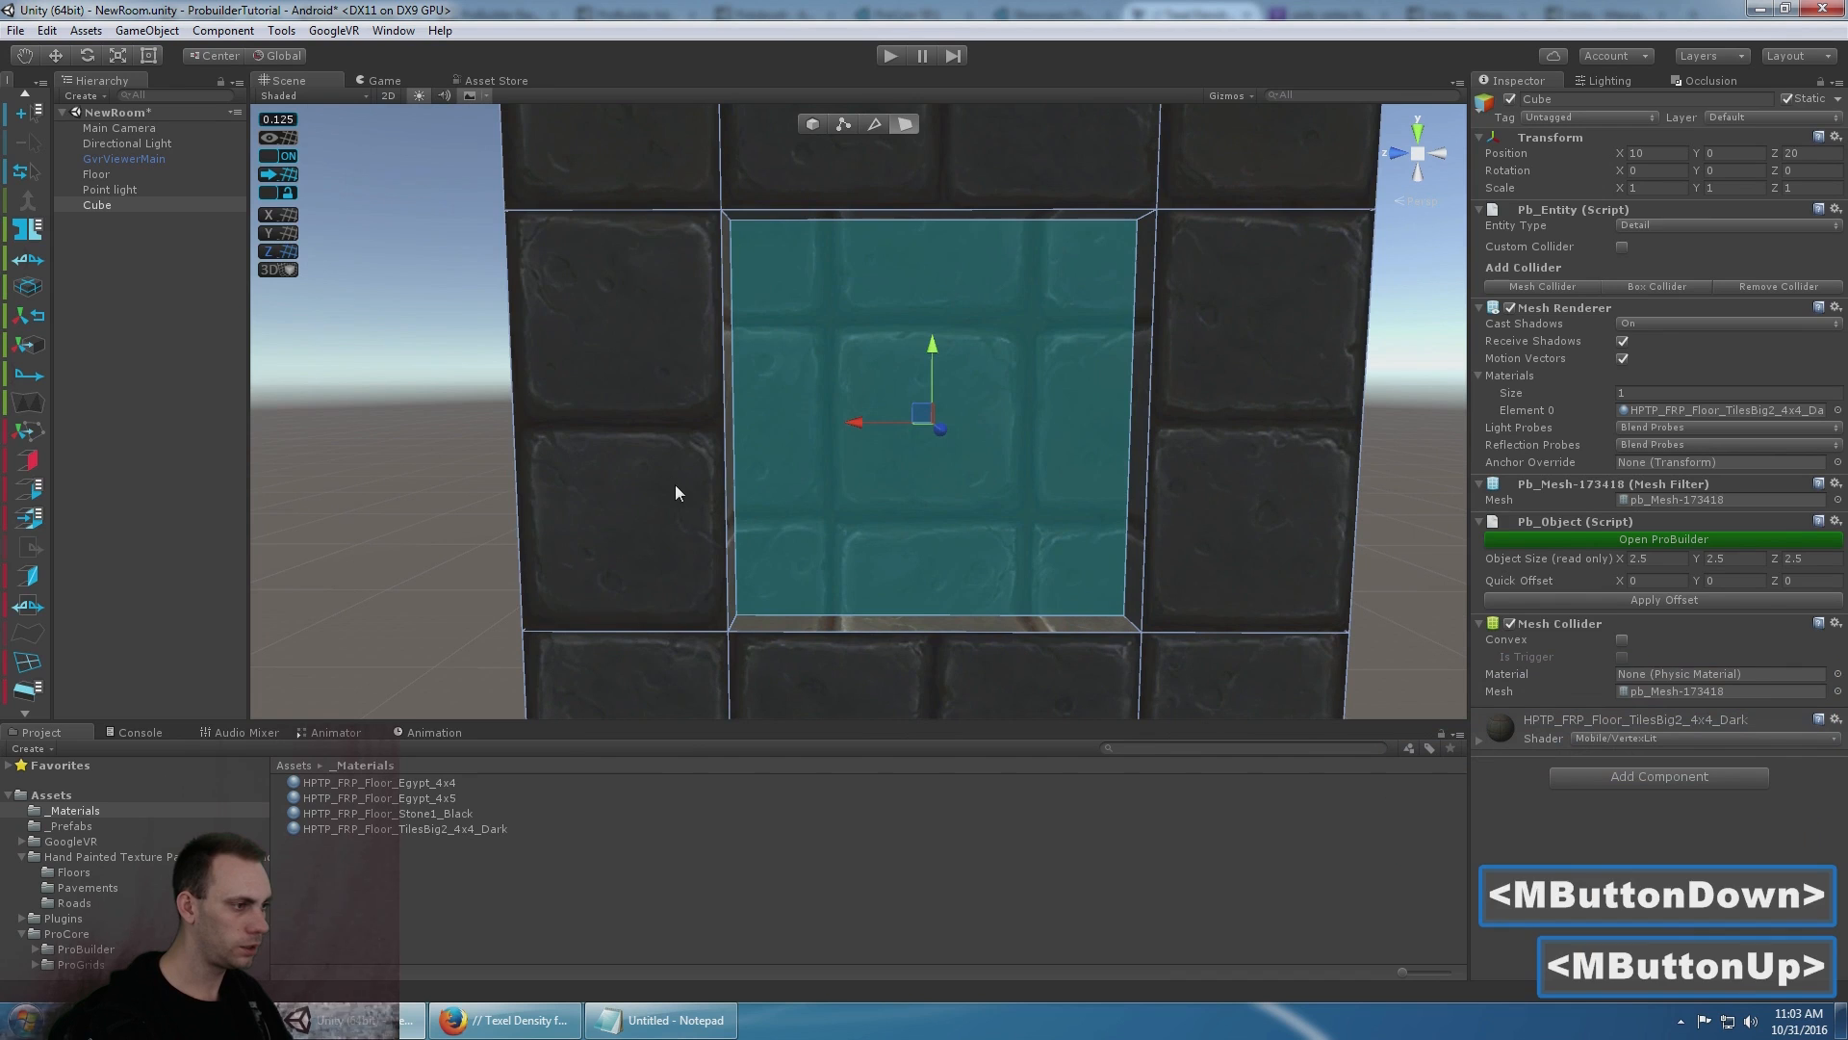
left_click(674, 452)
scroll(880, 362, "down", 5)
left_click_drag(880, 362, 728, 367, "alt")
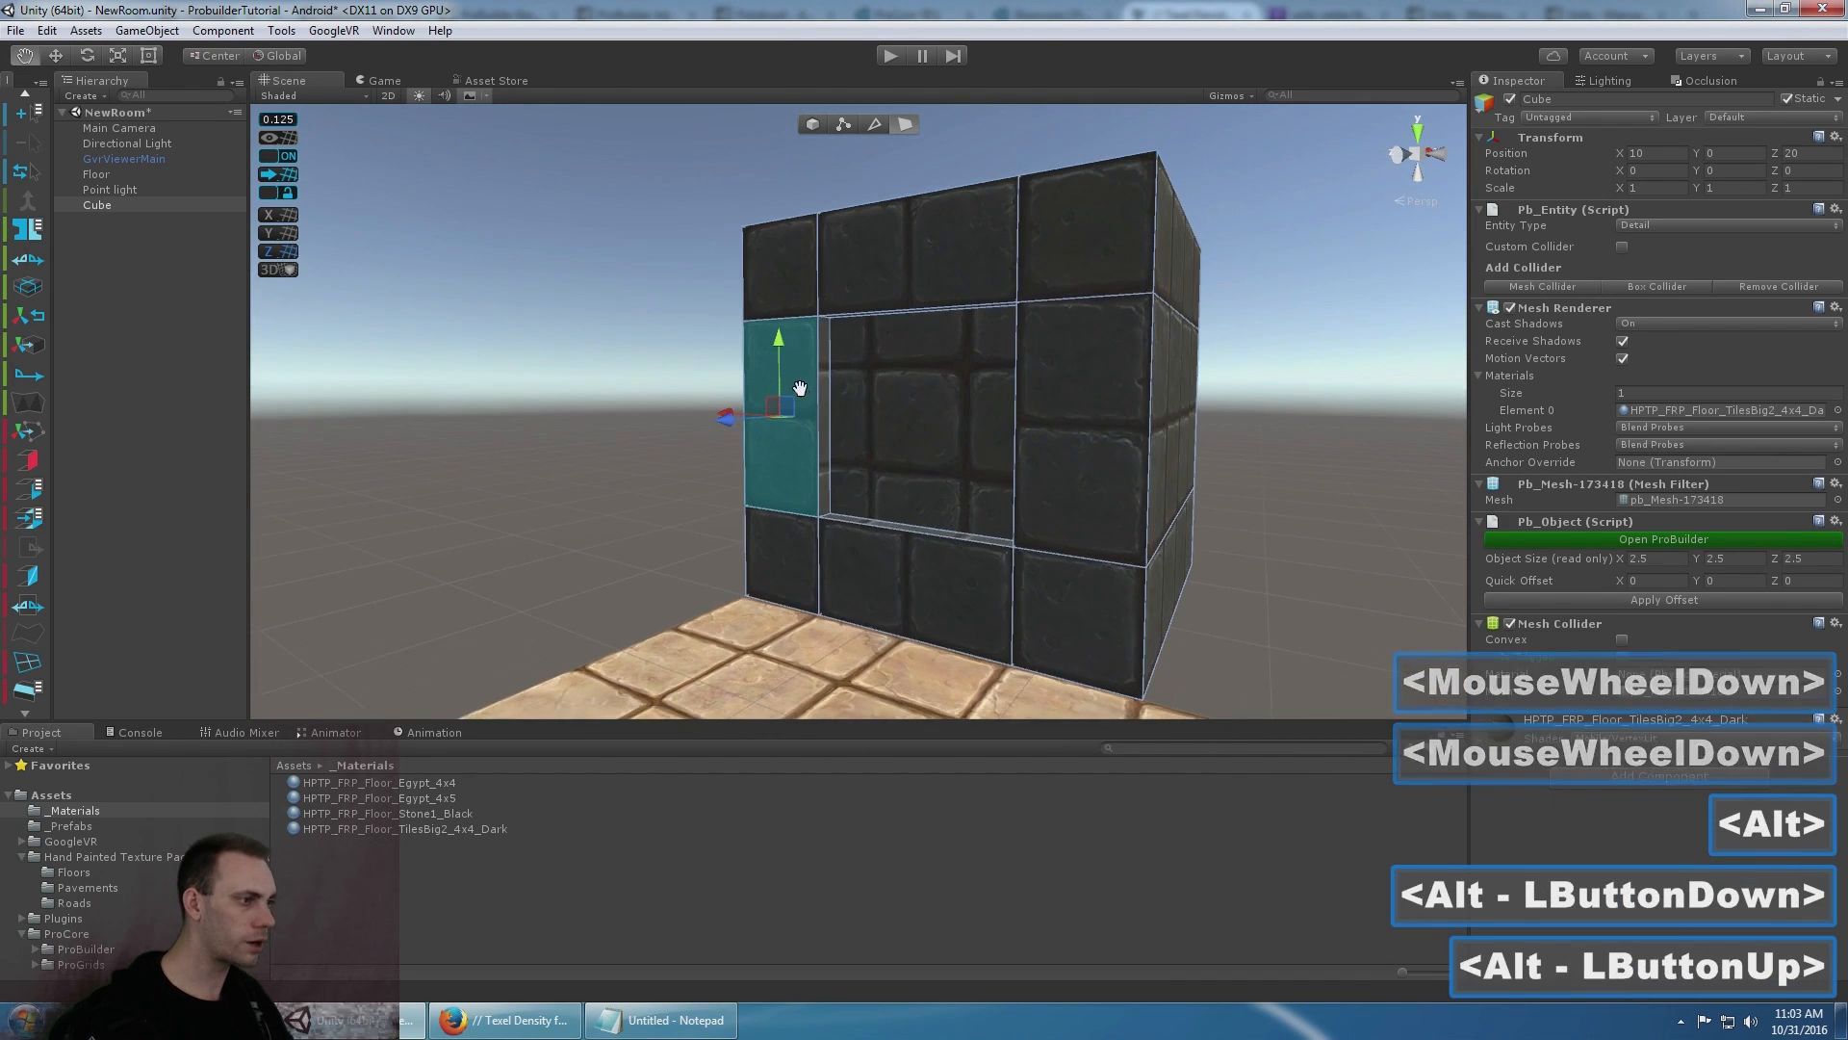
middle_click_drag(729, 367, 830, 431, "alt")
scroll(818, 356, "up", 4)
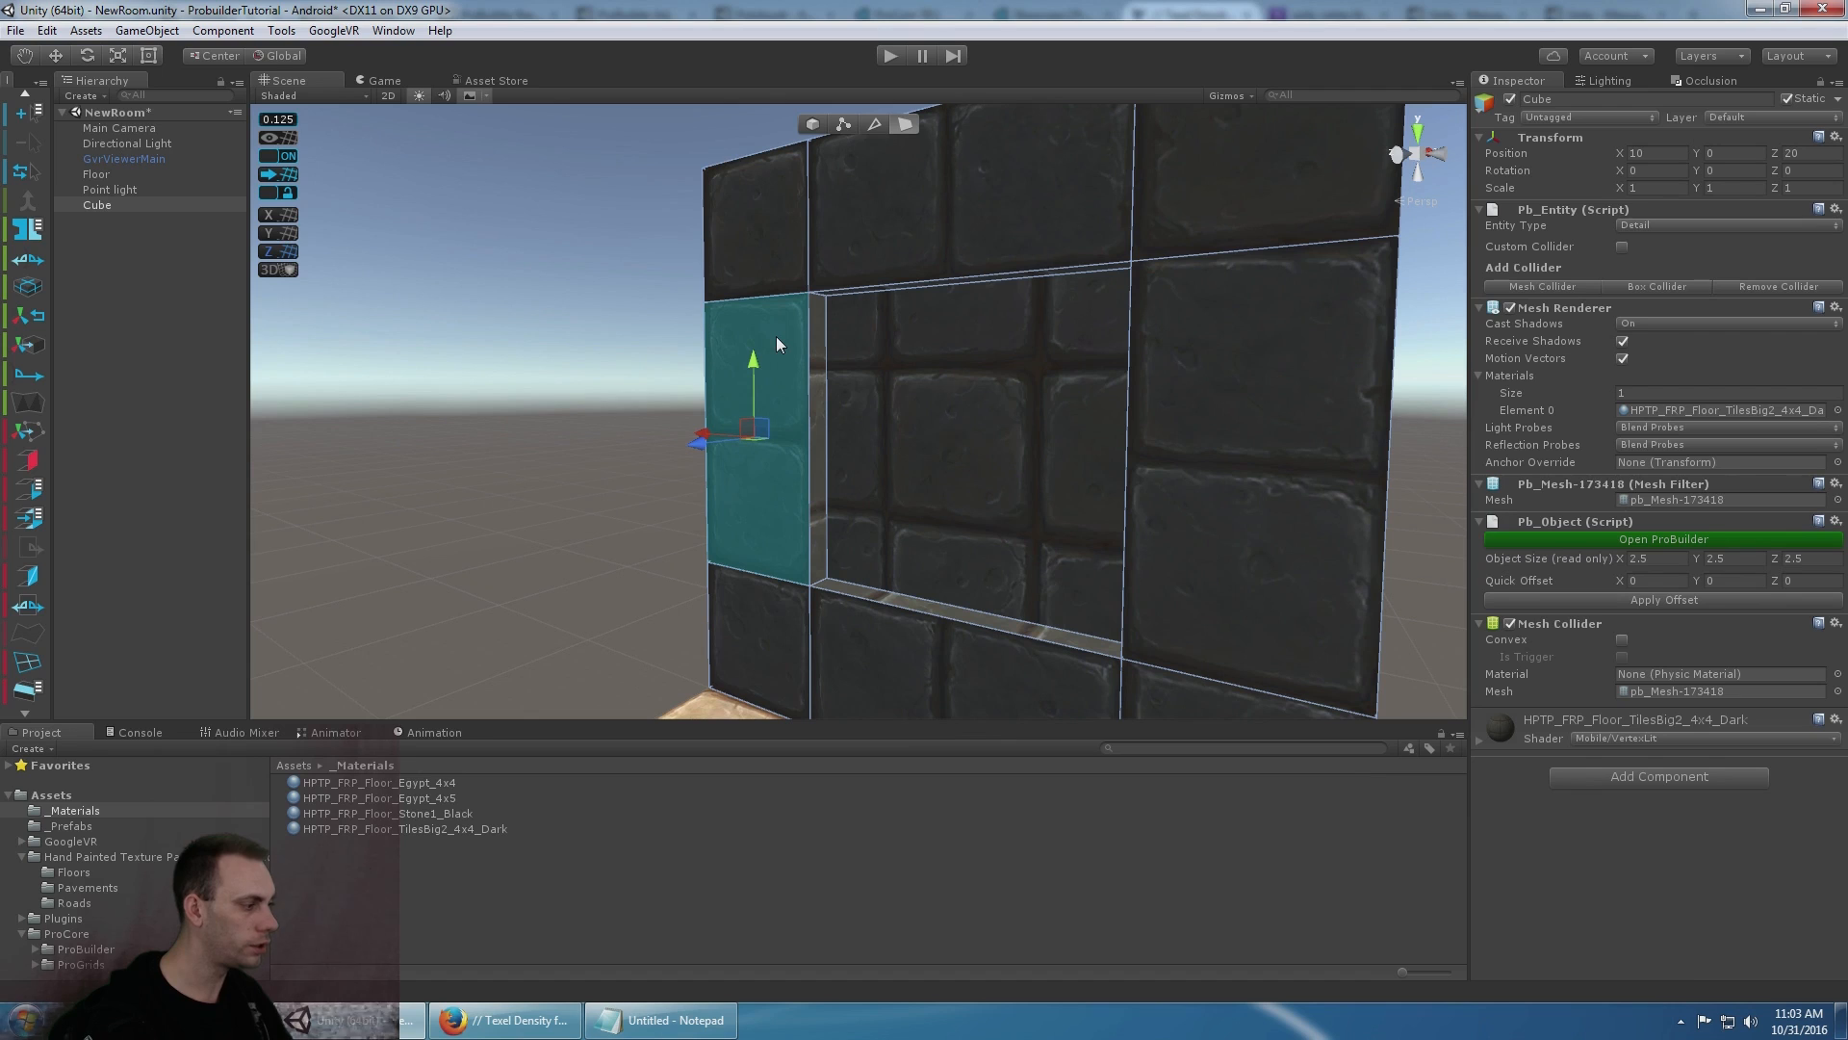
- Open the UV Editor and autostitch the recess's narrow left inner face to the adjacent front wall face
left_click(818, 430, "ctrl")
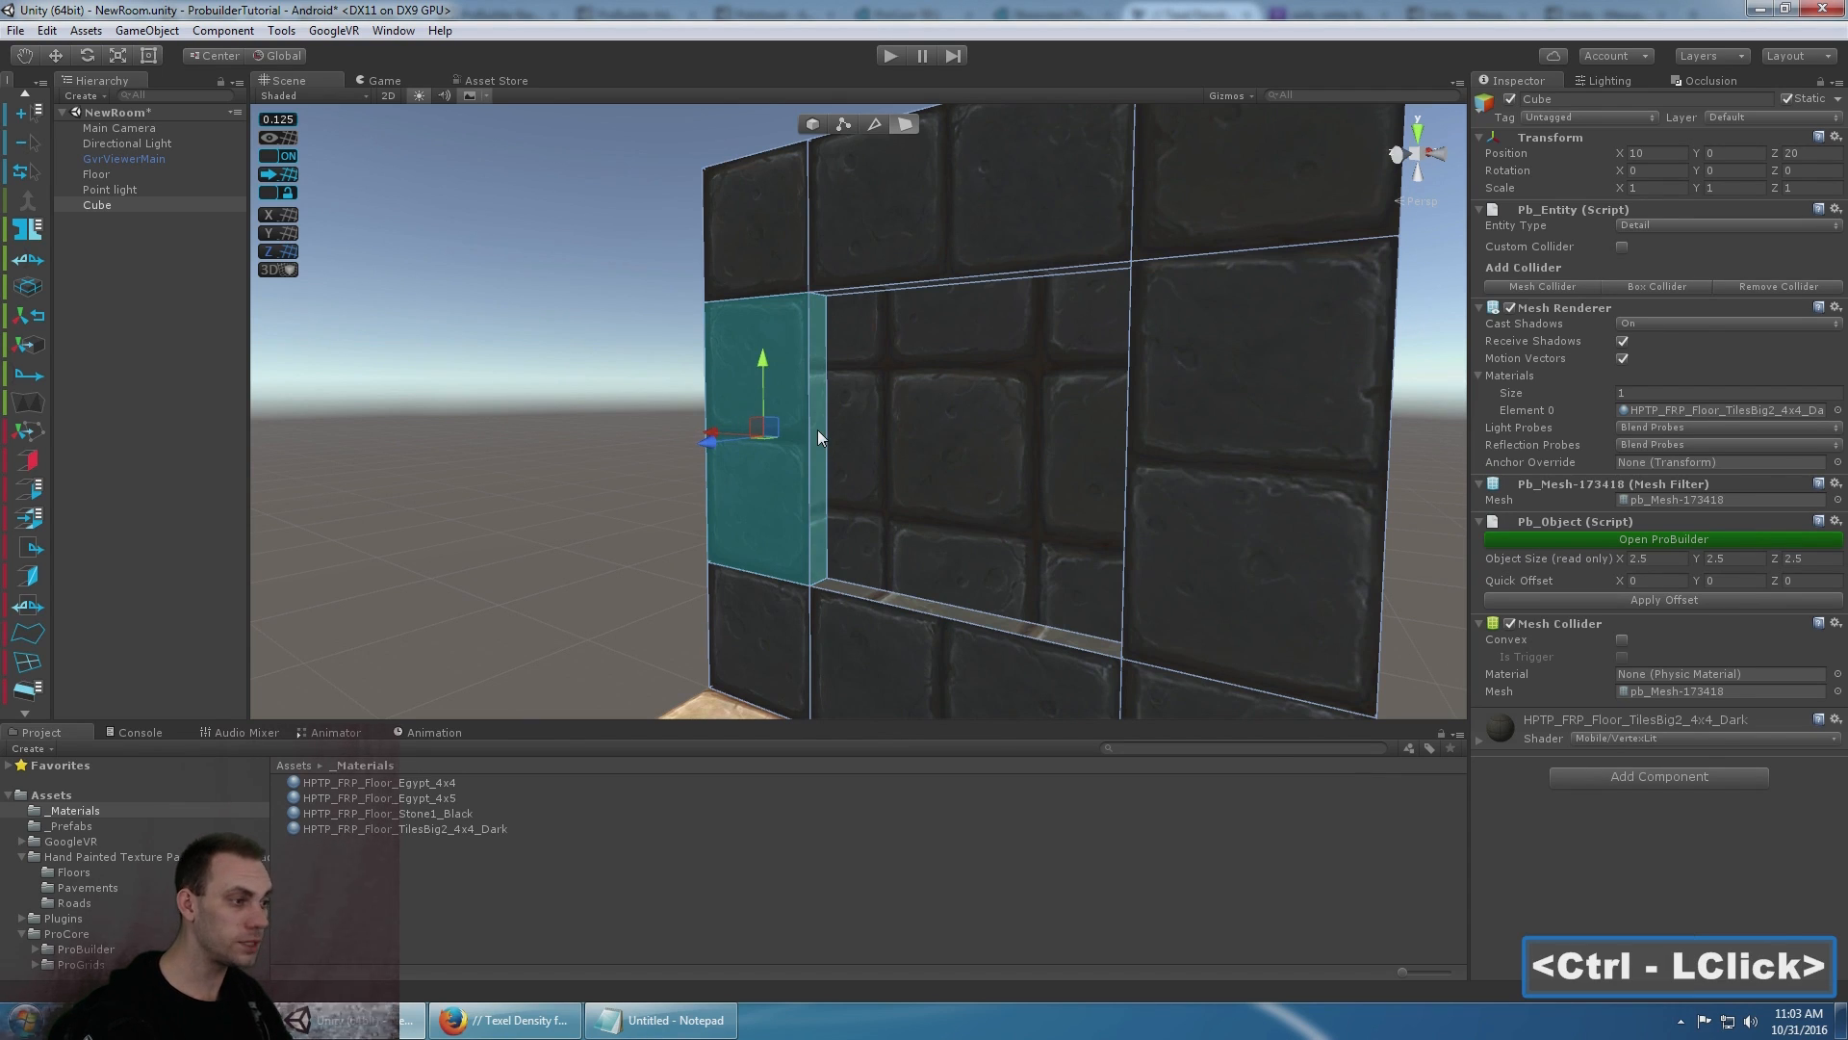
left_click(761, 494)
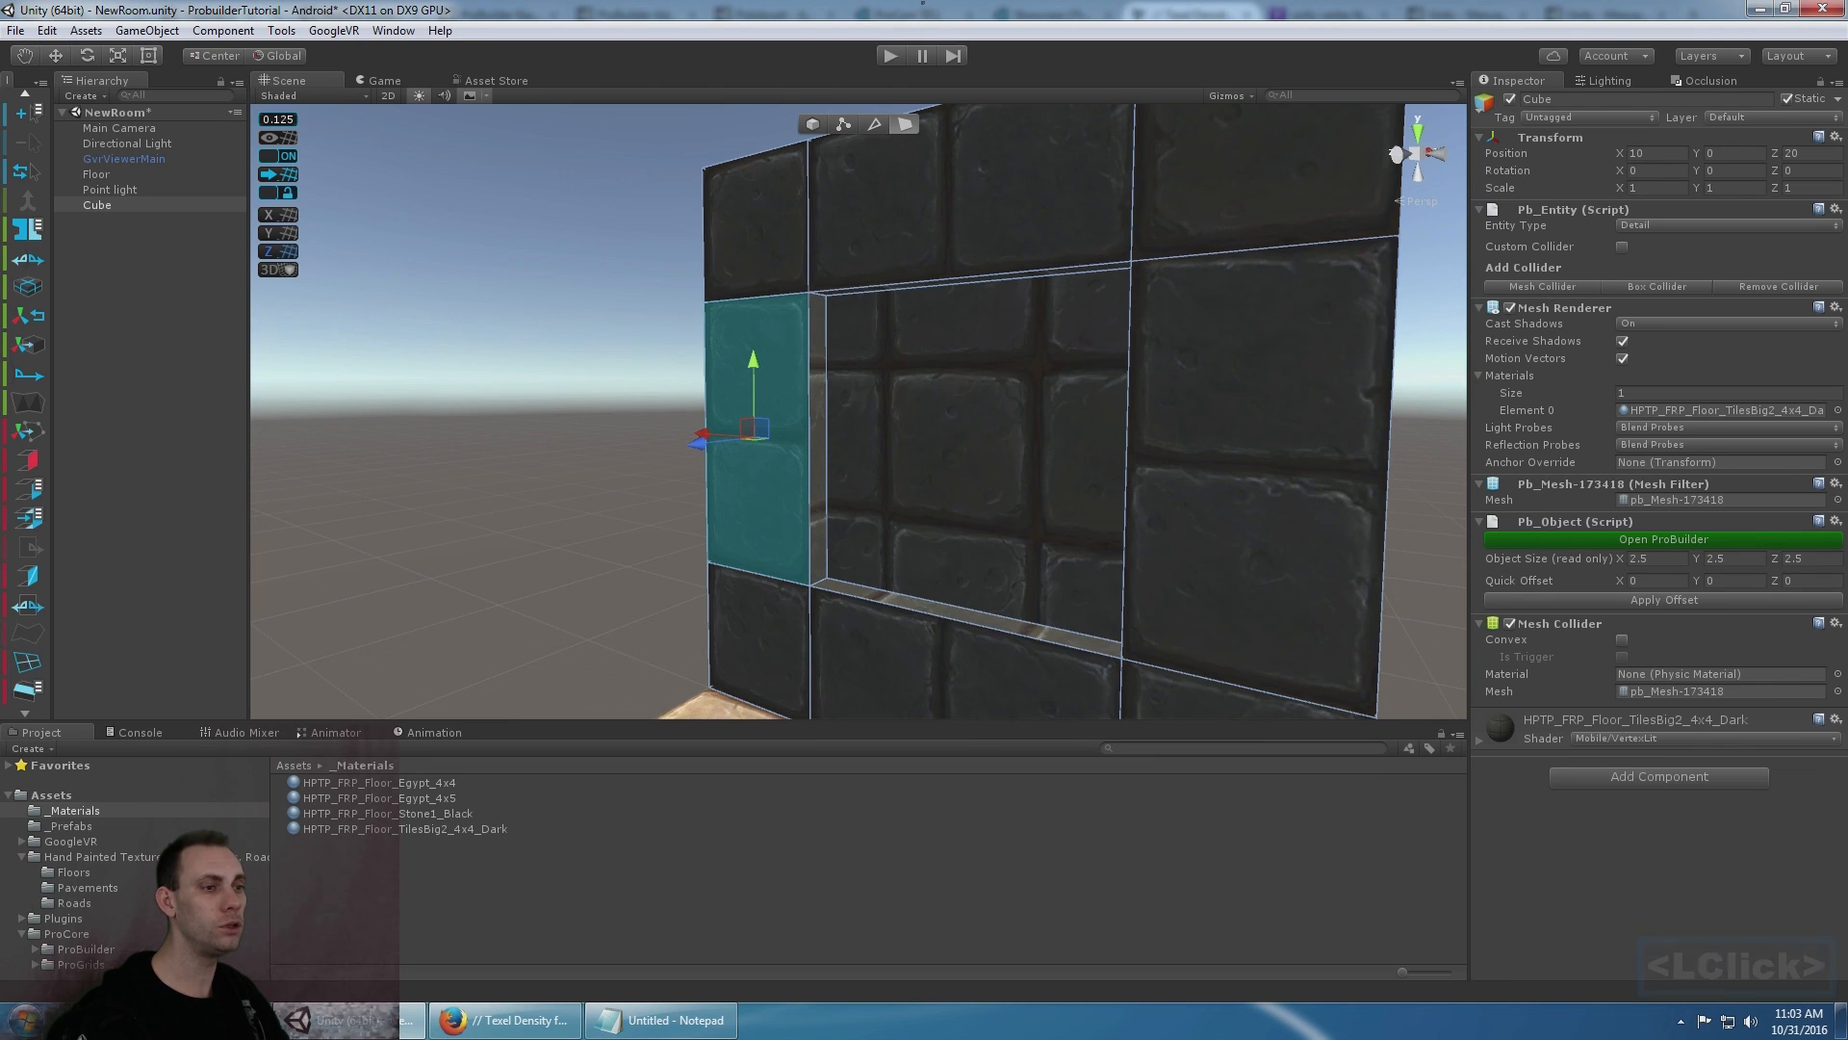
scroll(37, 202, "up", 5)
left_click(32, 186)
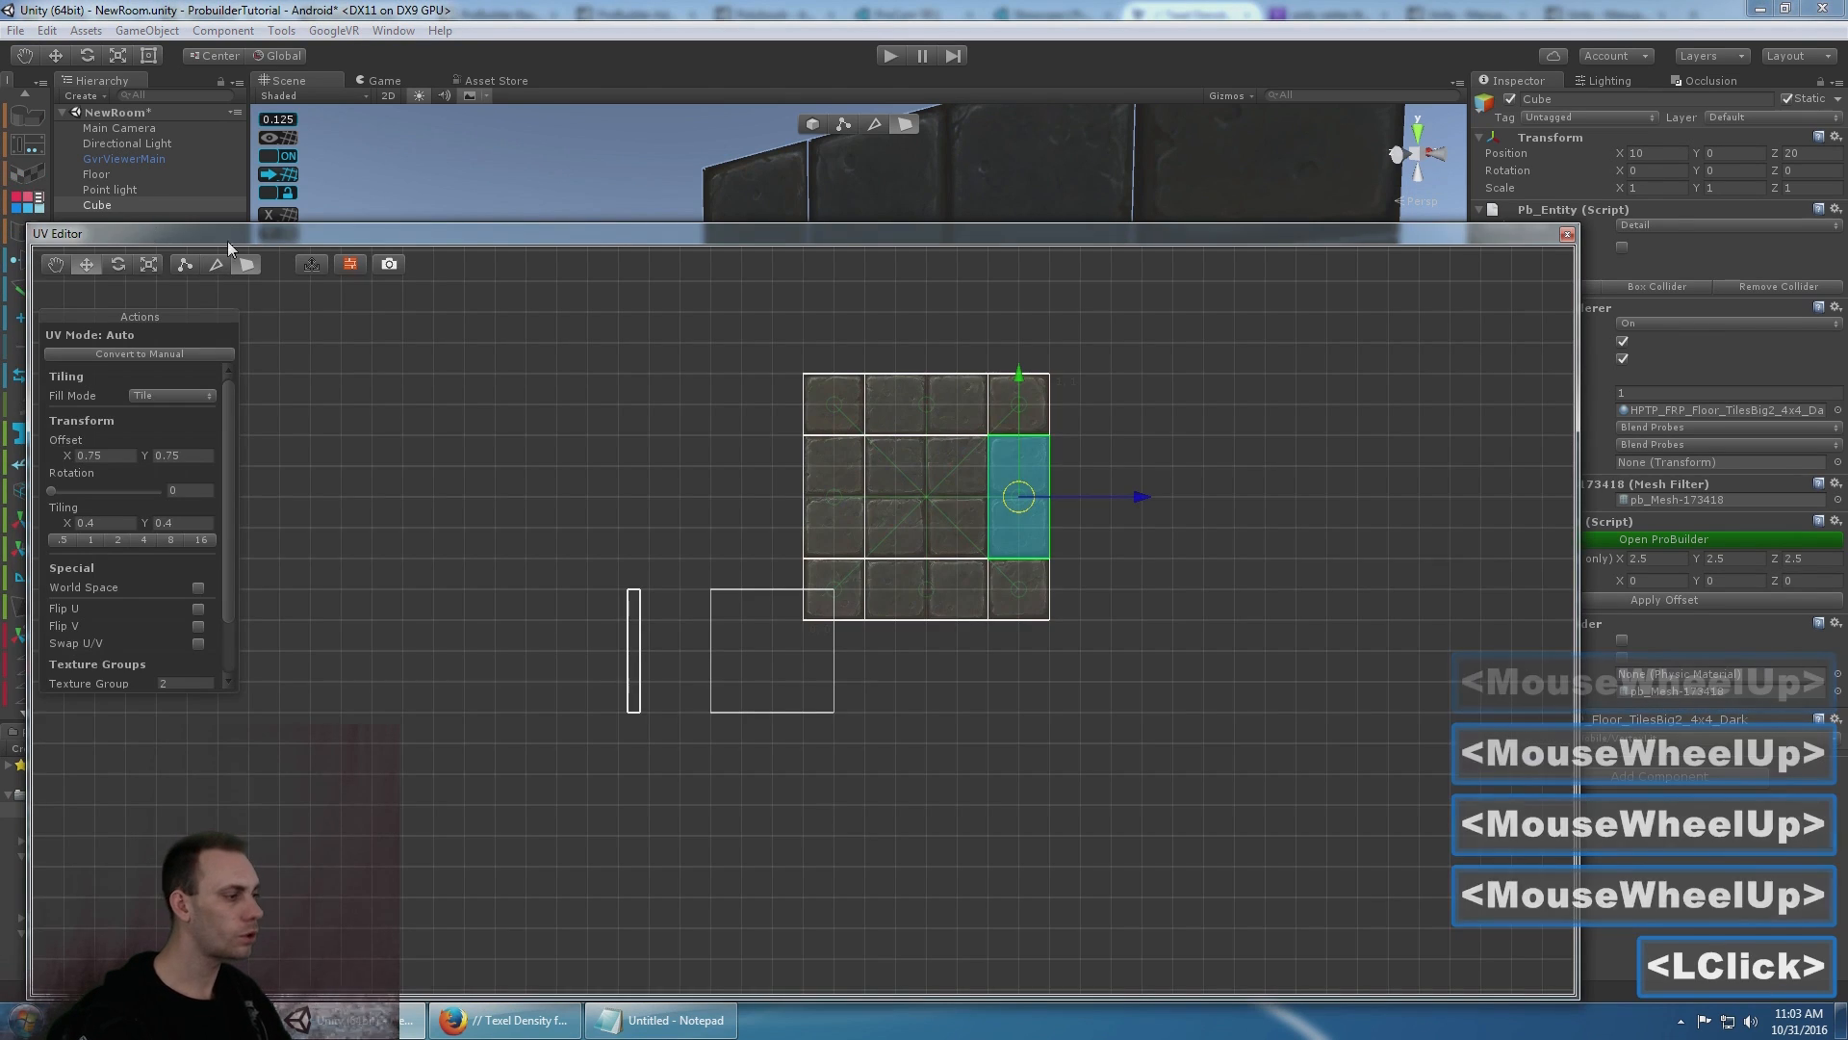
left_click_drag(228, 241, 175, 537)
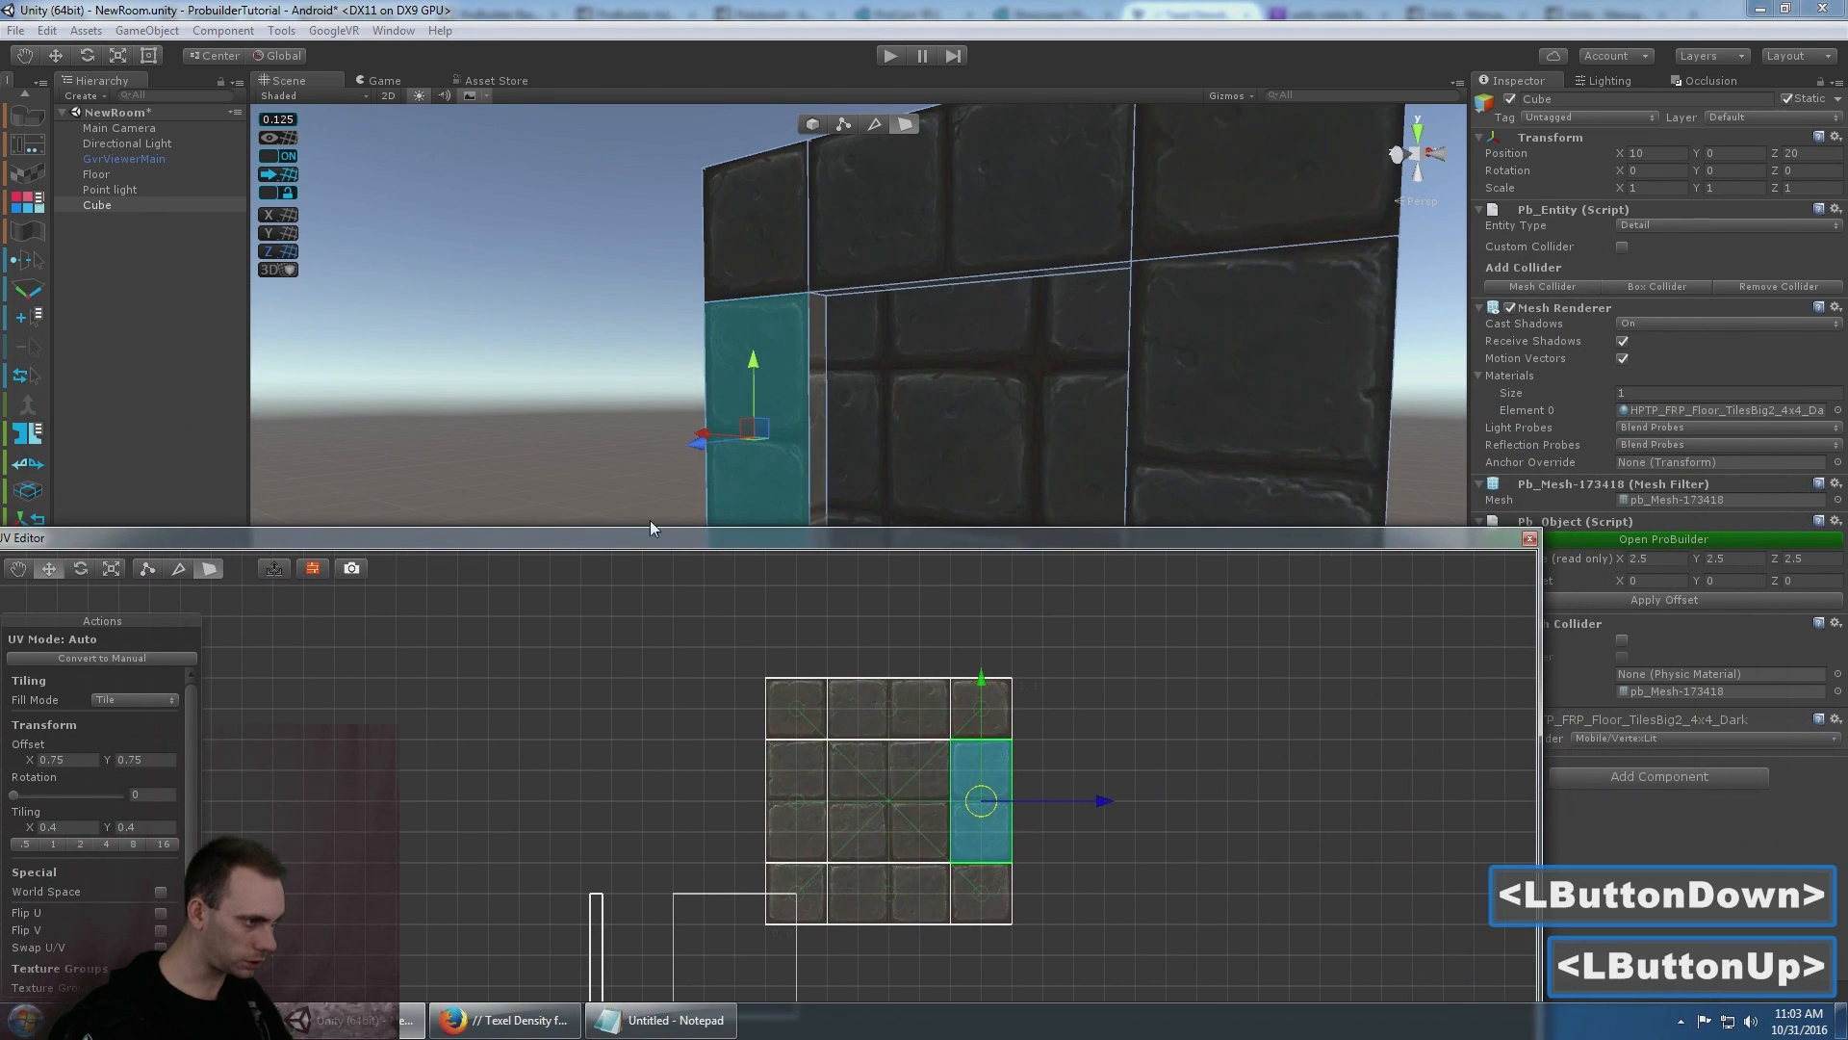
left_click(820, 430, "ctrl")
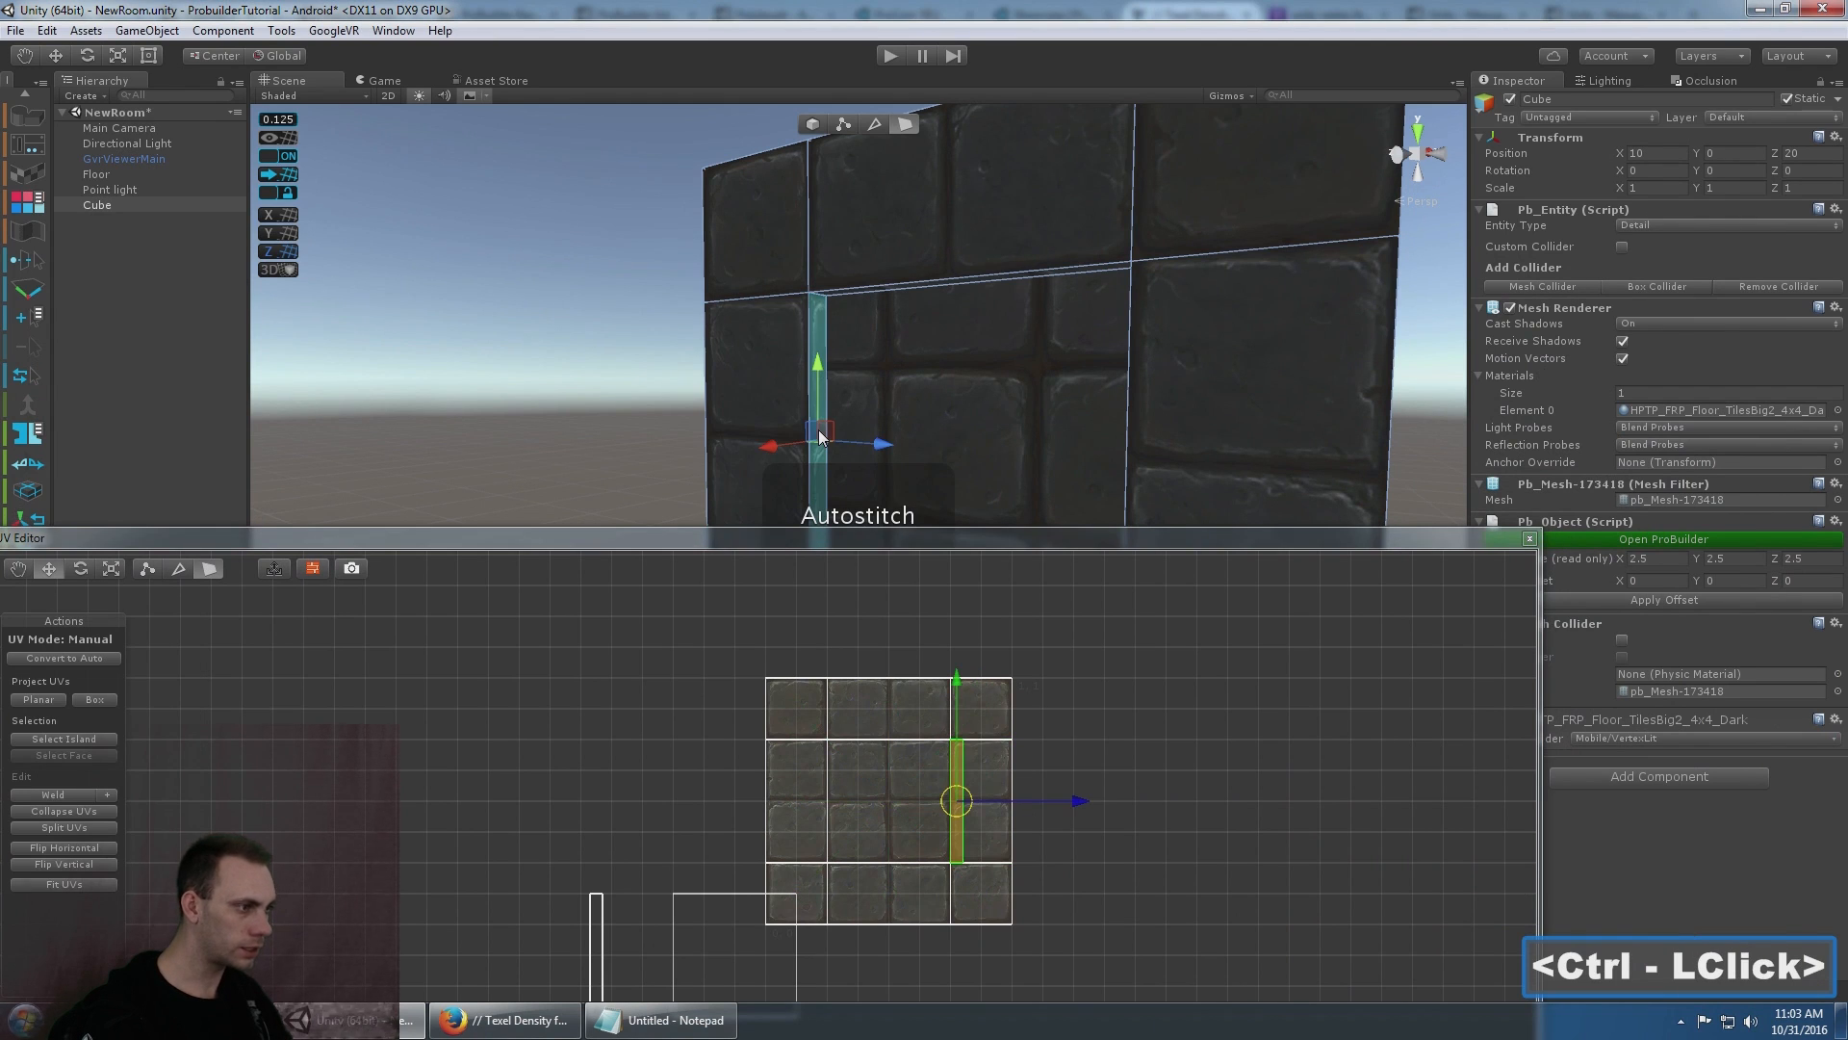
- Autostitch the recessed back face's UVs to the recess's narrow left inner face
left_click(915, 386)
middle_click_drag(920, 392, 722, 316)
left_click(748, 275)
left_click(905, 300, "ctrl")
- Autostitch the recess's narrow right inner face to the adjacent front wall face
right_click_drag(722, 316, 972, 357)
middle_click_drag(900, 357, 1188, 349)
left_click(1188, 348)
middle_click_drag(1084, 309, 1194, 283)
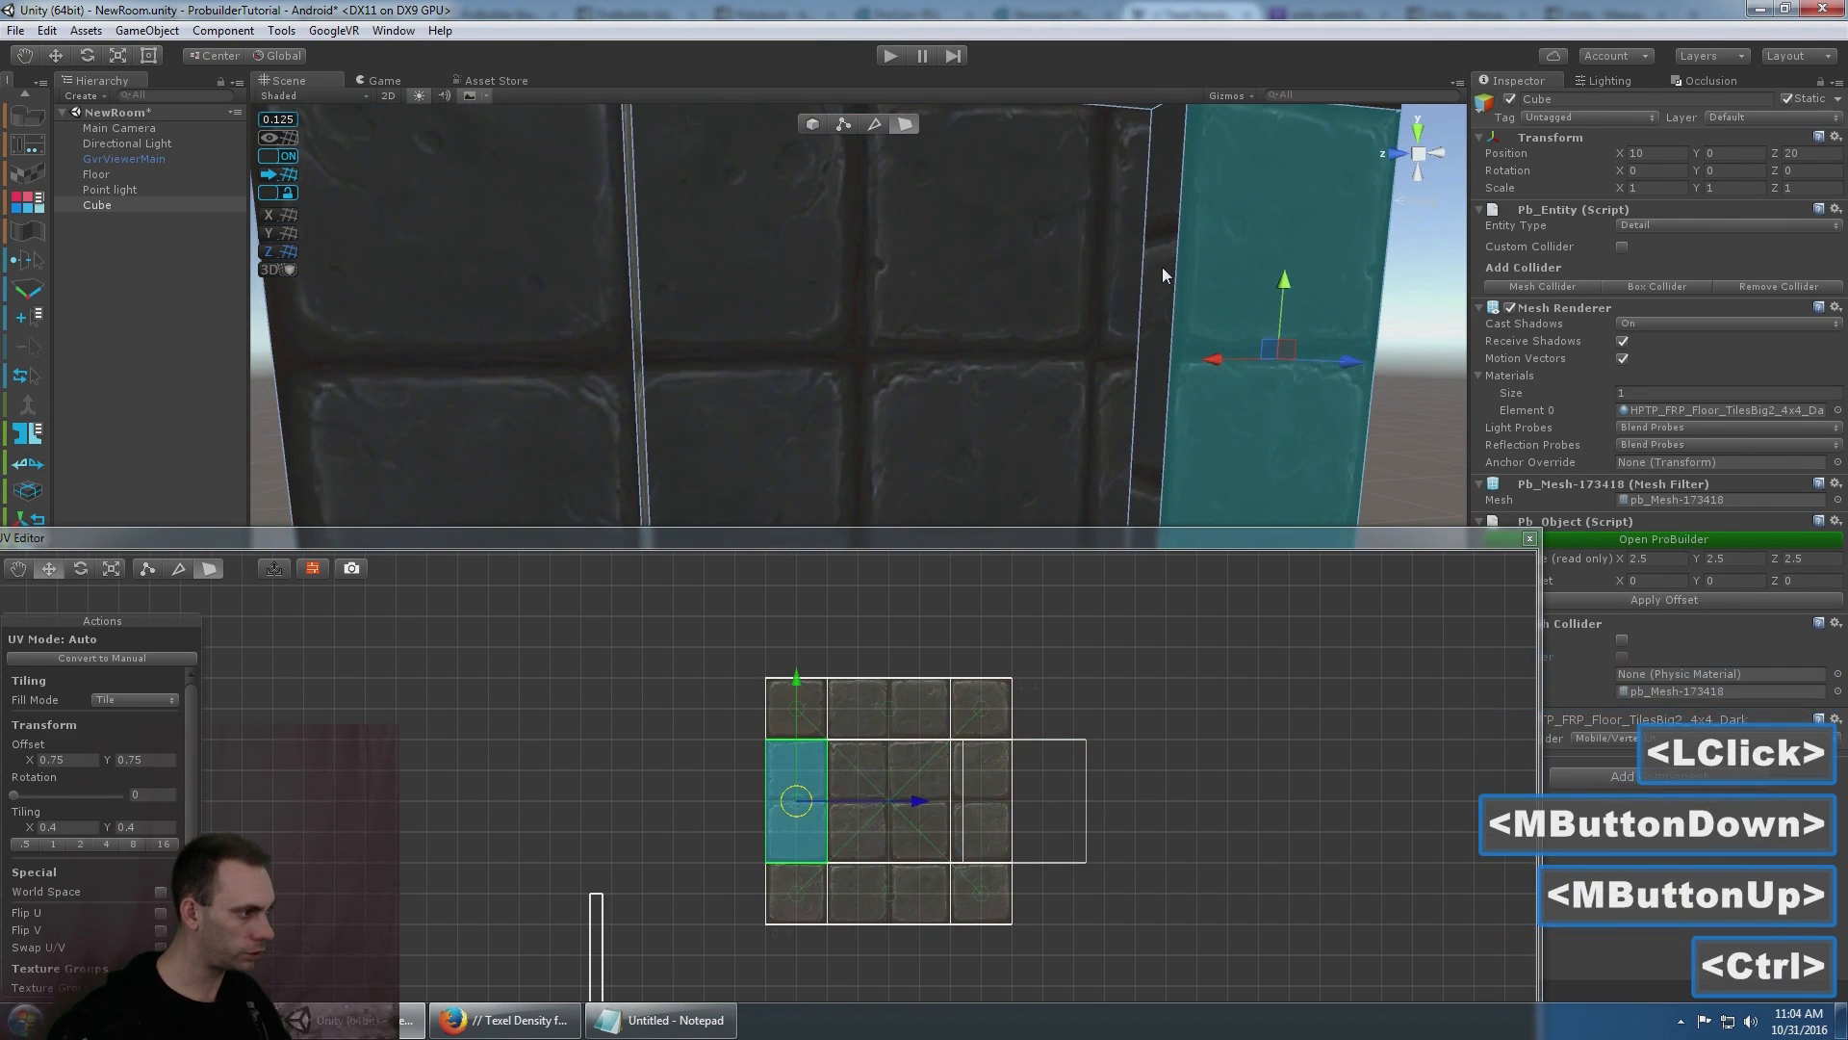
left_click(1157, 287, "ctrl")
- Shift the recessed back face's UVs horizontally until their edge lines up with the seam between the texture's tiles
left_click(1138, 304)
scroll(1216, 293, "down", 2)
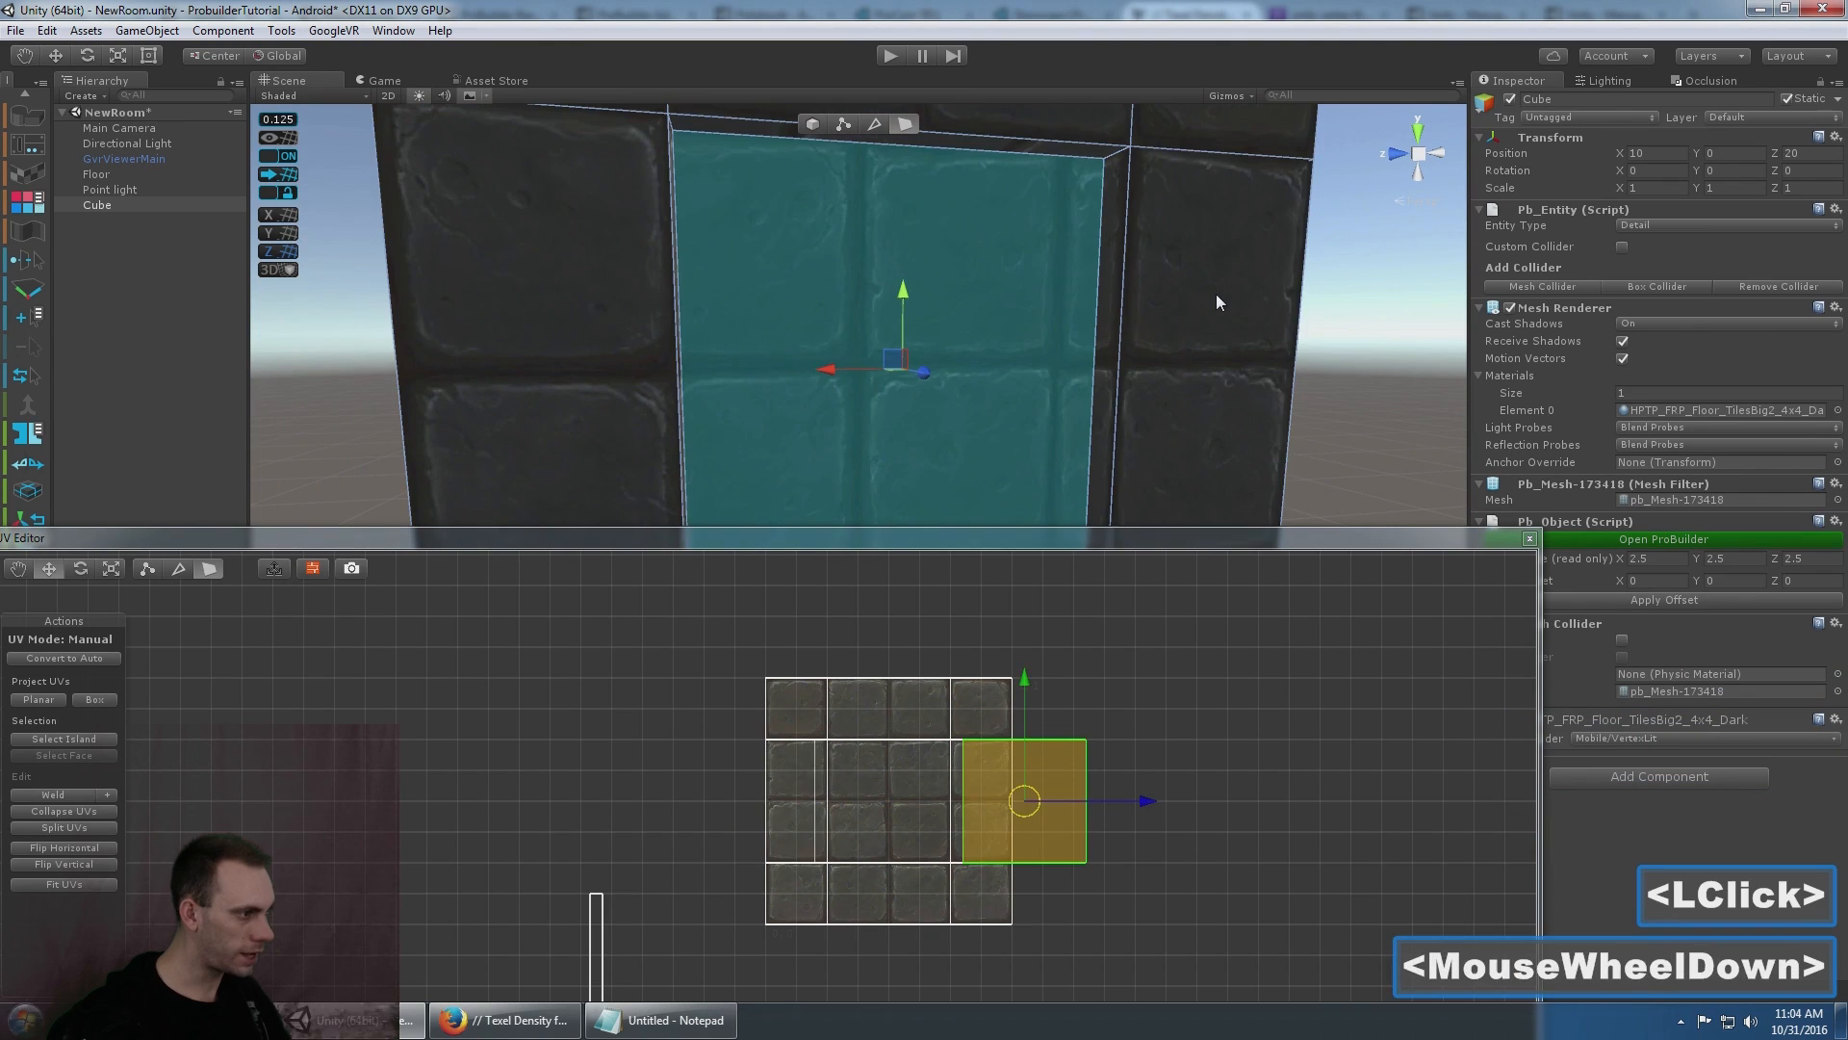
left_click(1216, 293)
mouse_move(1180, 393)
middle_mouse_down()
mouse_move(1164, 342)
mouse_move(1155, 374)
middle_mouse_up()
left_click_drag(1152, 376, 1098, 384, "alt")
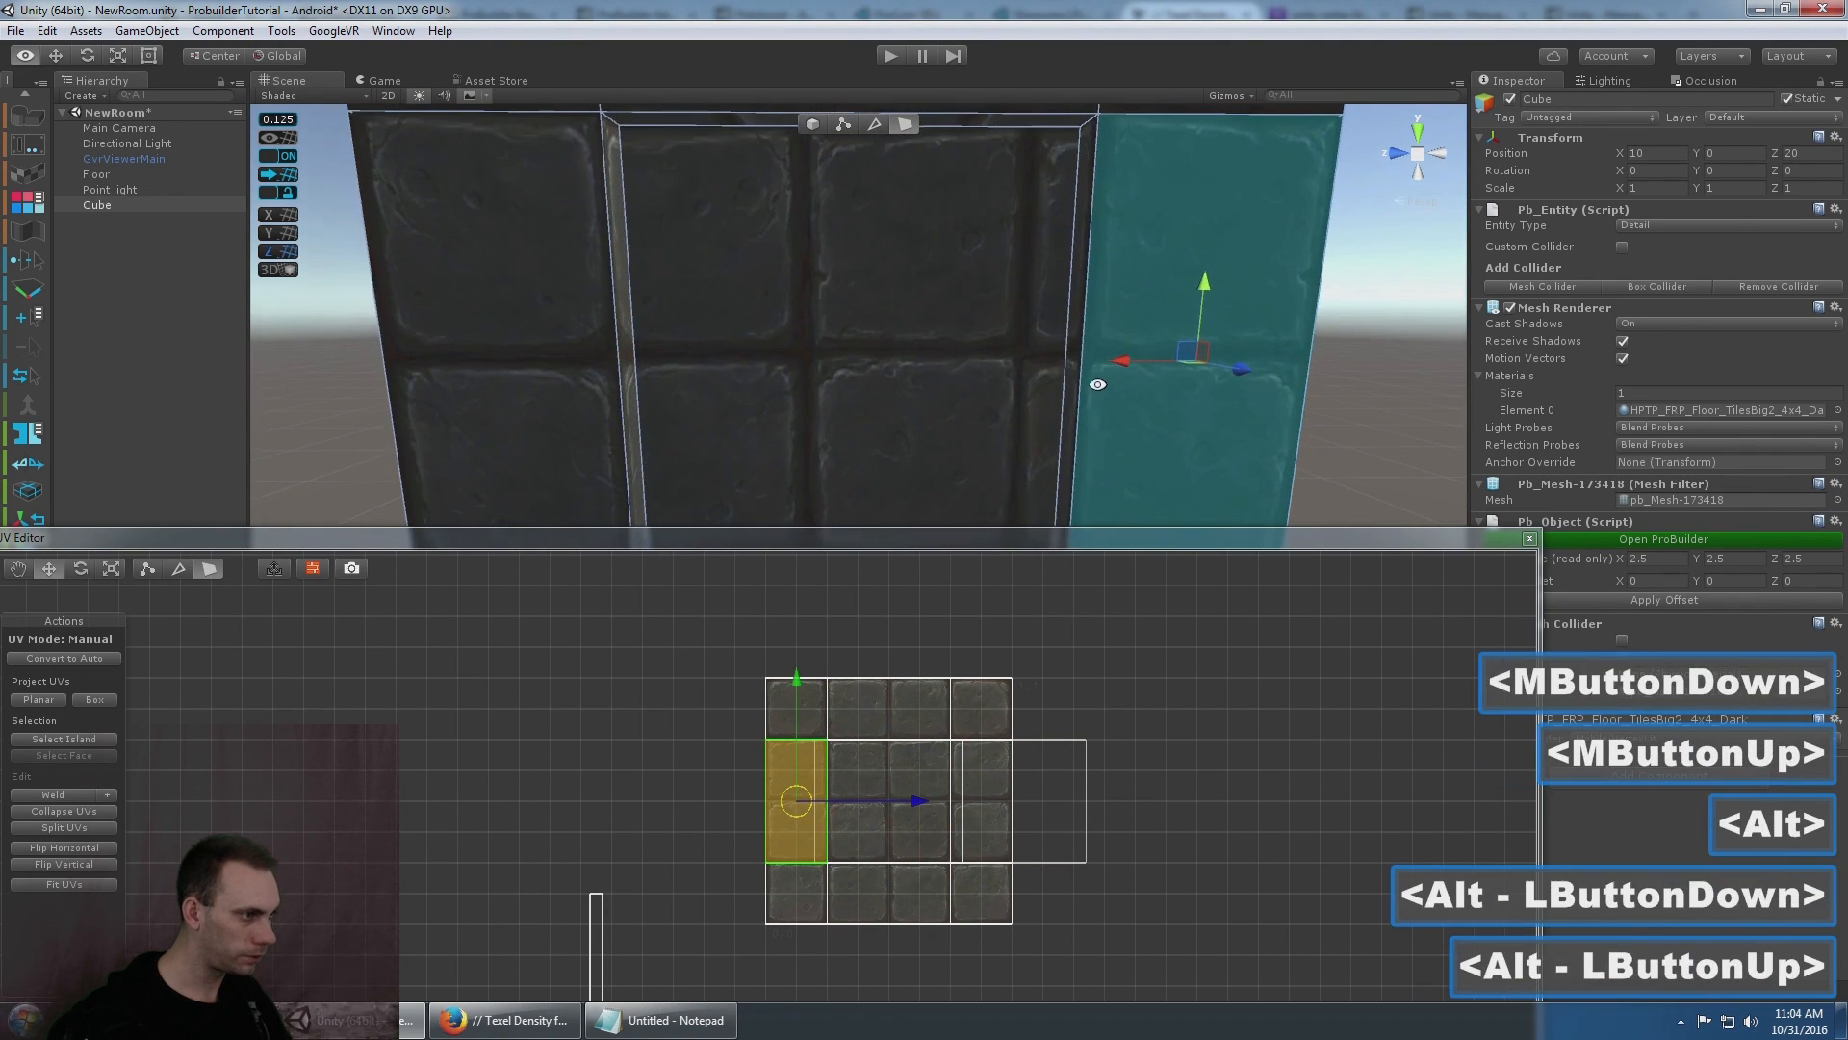
left_click(880, 352)
middle_click_drag(880, 350, 853, 315)
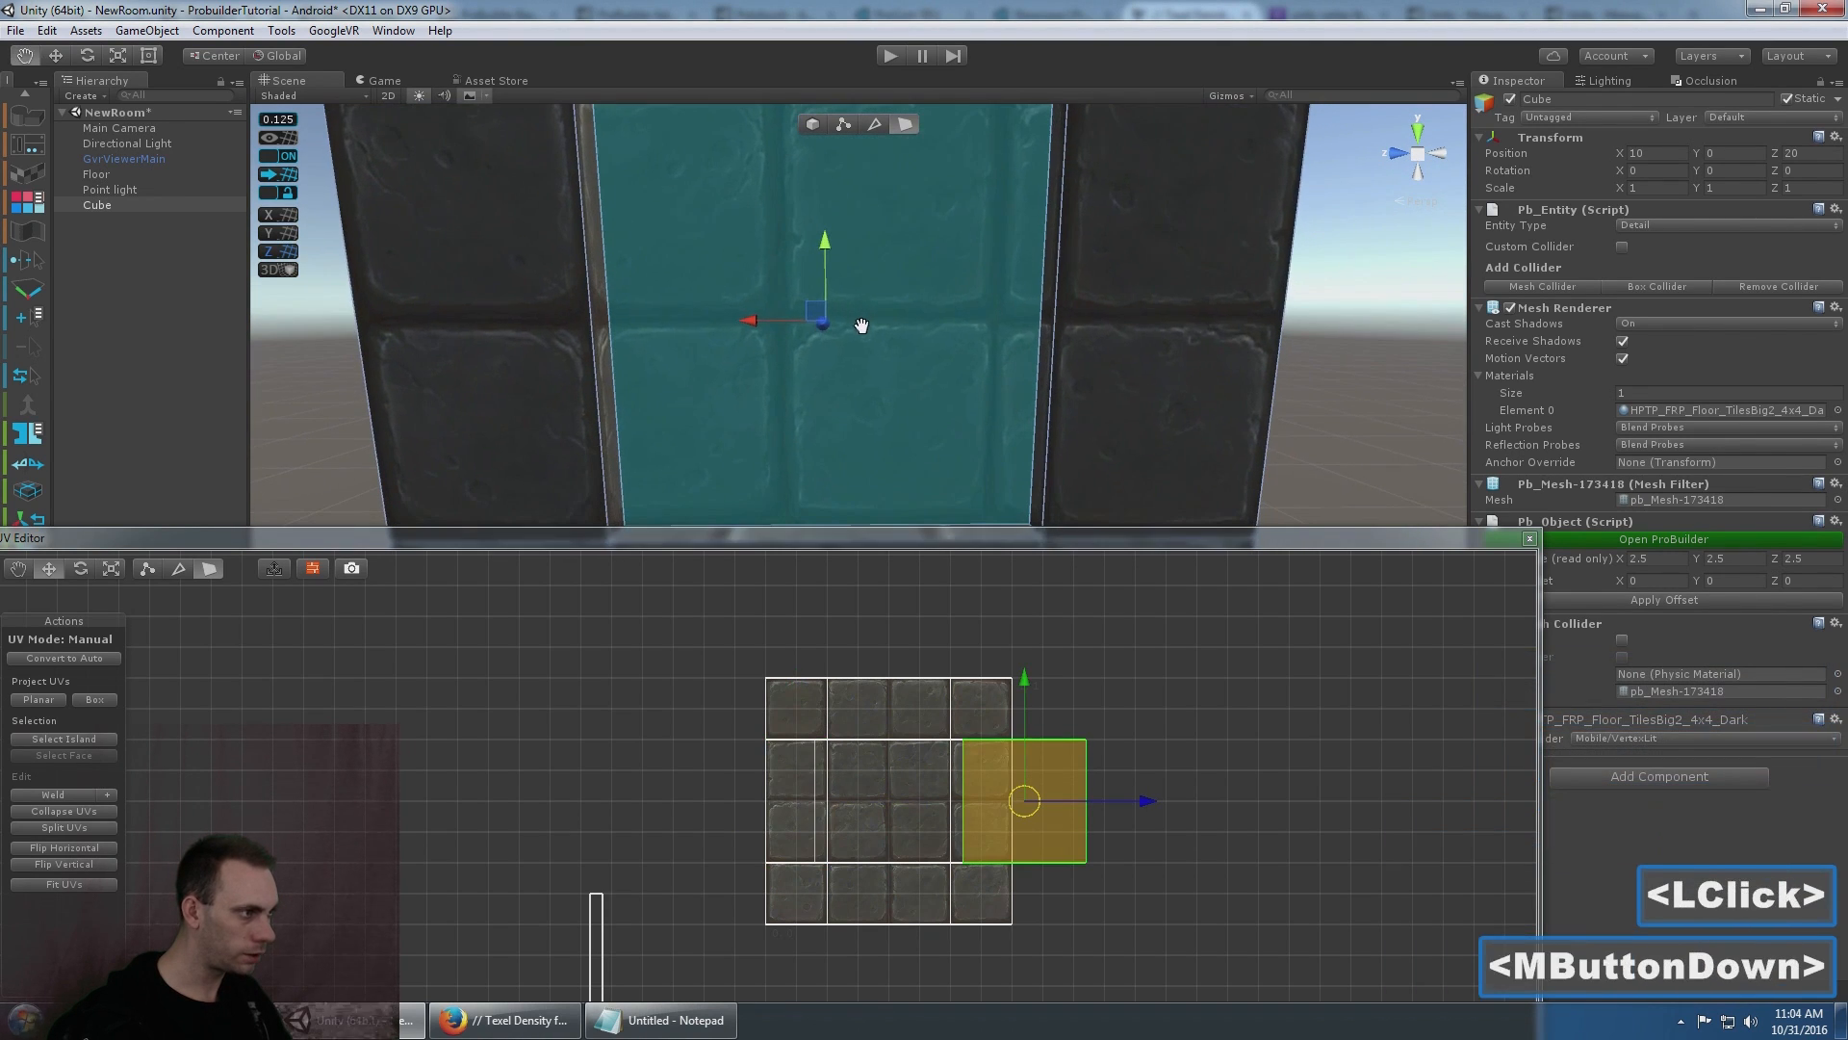
left_click(906, 125)
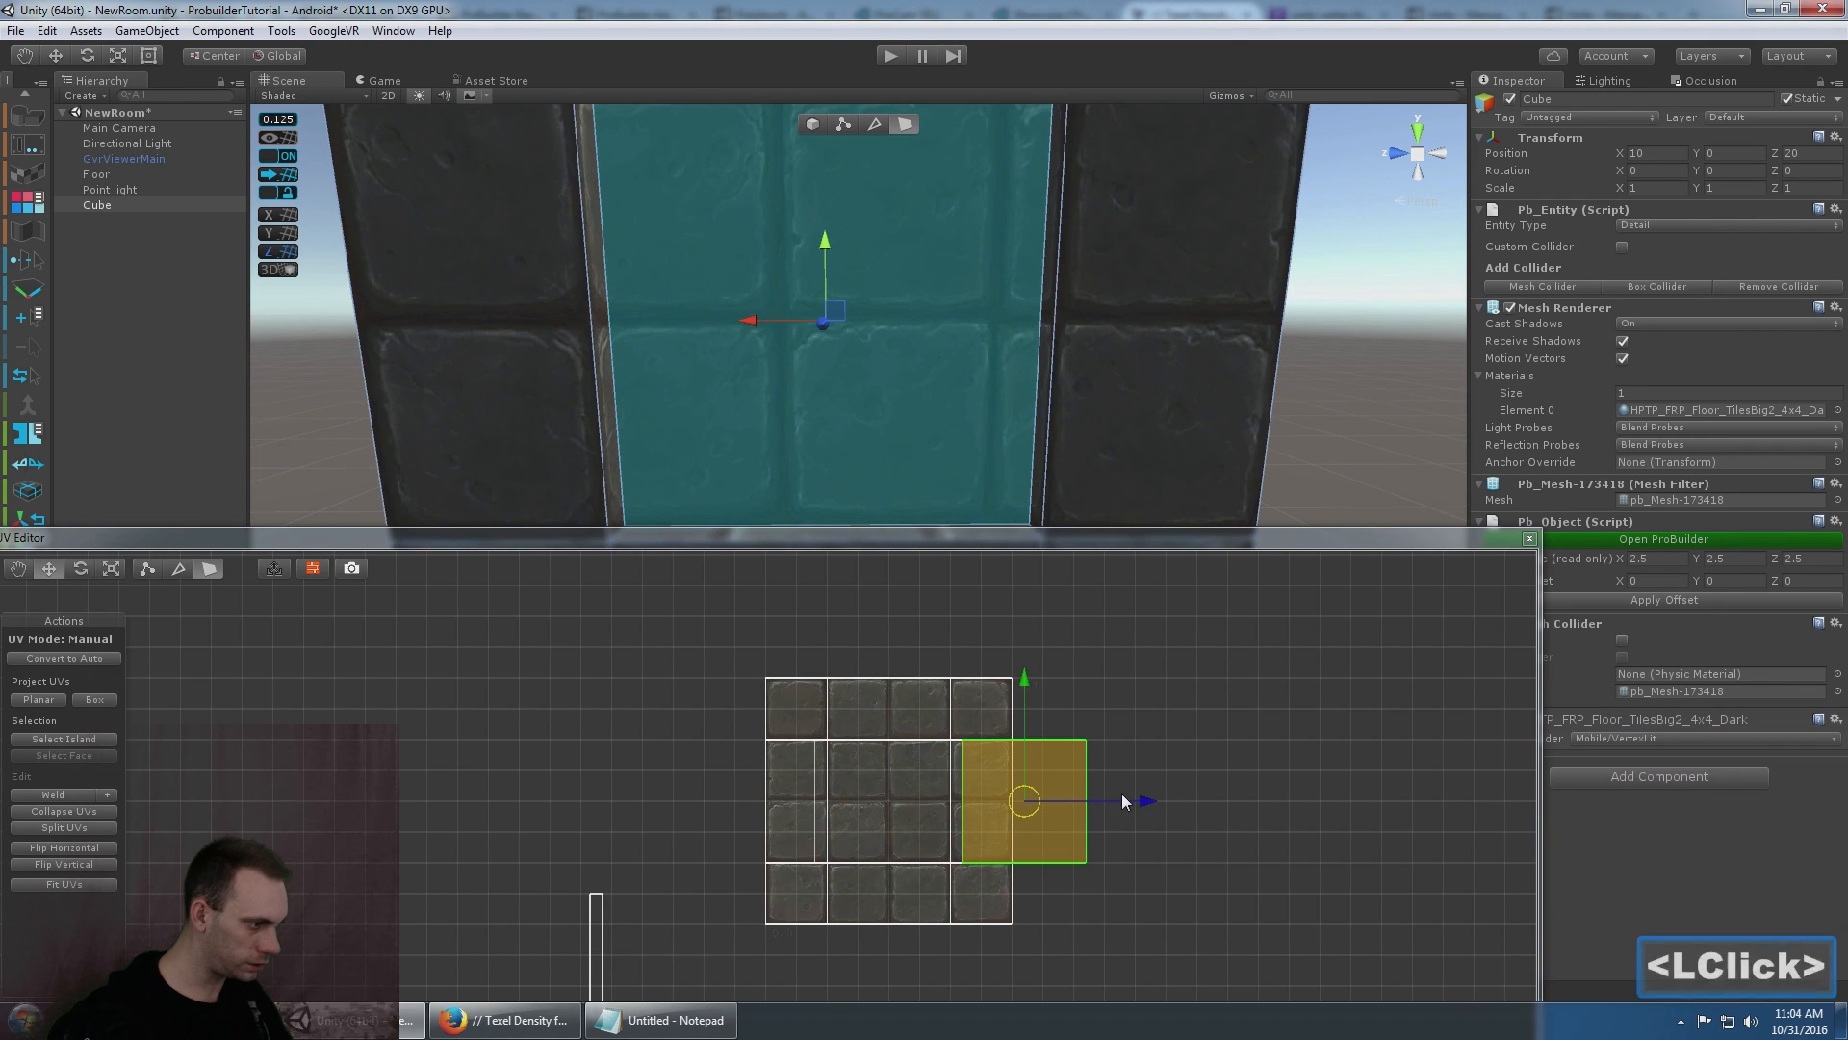
scroll(1123, 793, "up", 3)
middle_click_drag(1101, 789, 927, 783)
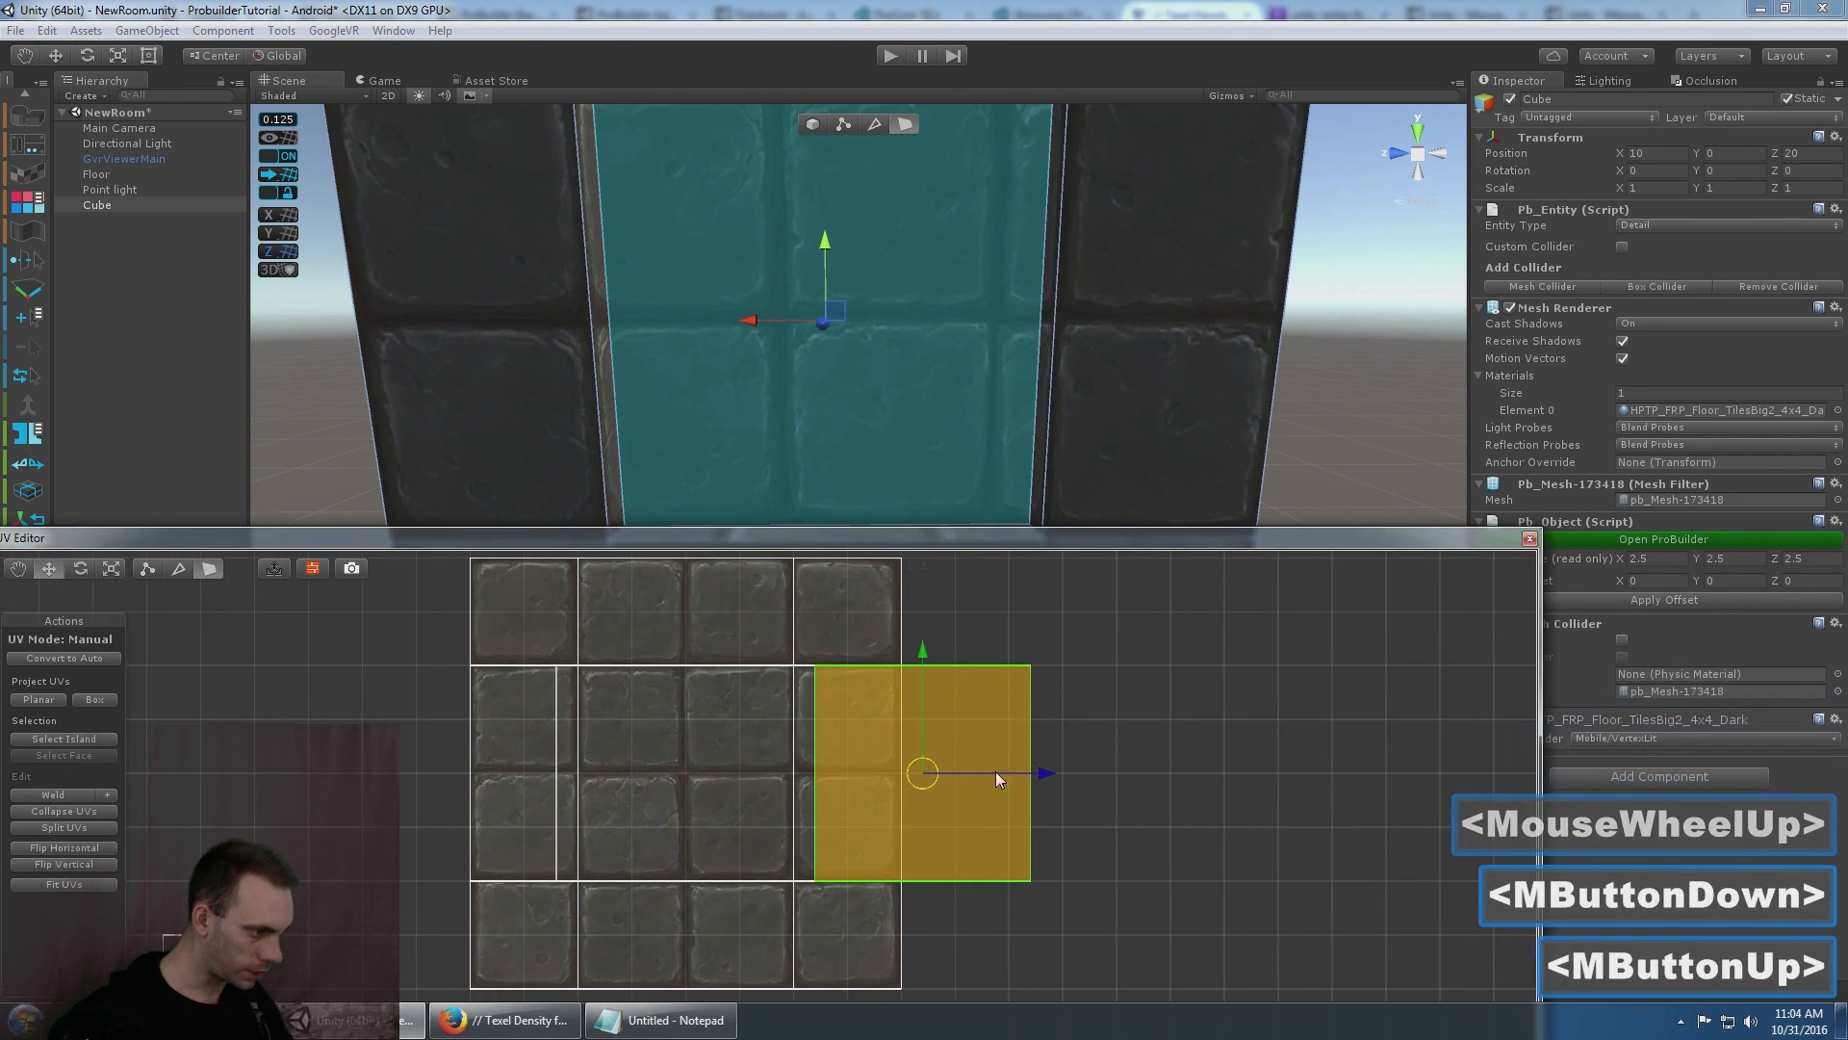
left_click_drag(1043, 772, 1025, 776)
- Autostitch the narrow left inner face of the recess to its neighbouring front wall face again
middle_click_drag(955, 228, 930, 348)
left_click_drag(930, 349, 1030, 354, "alt")
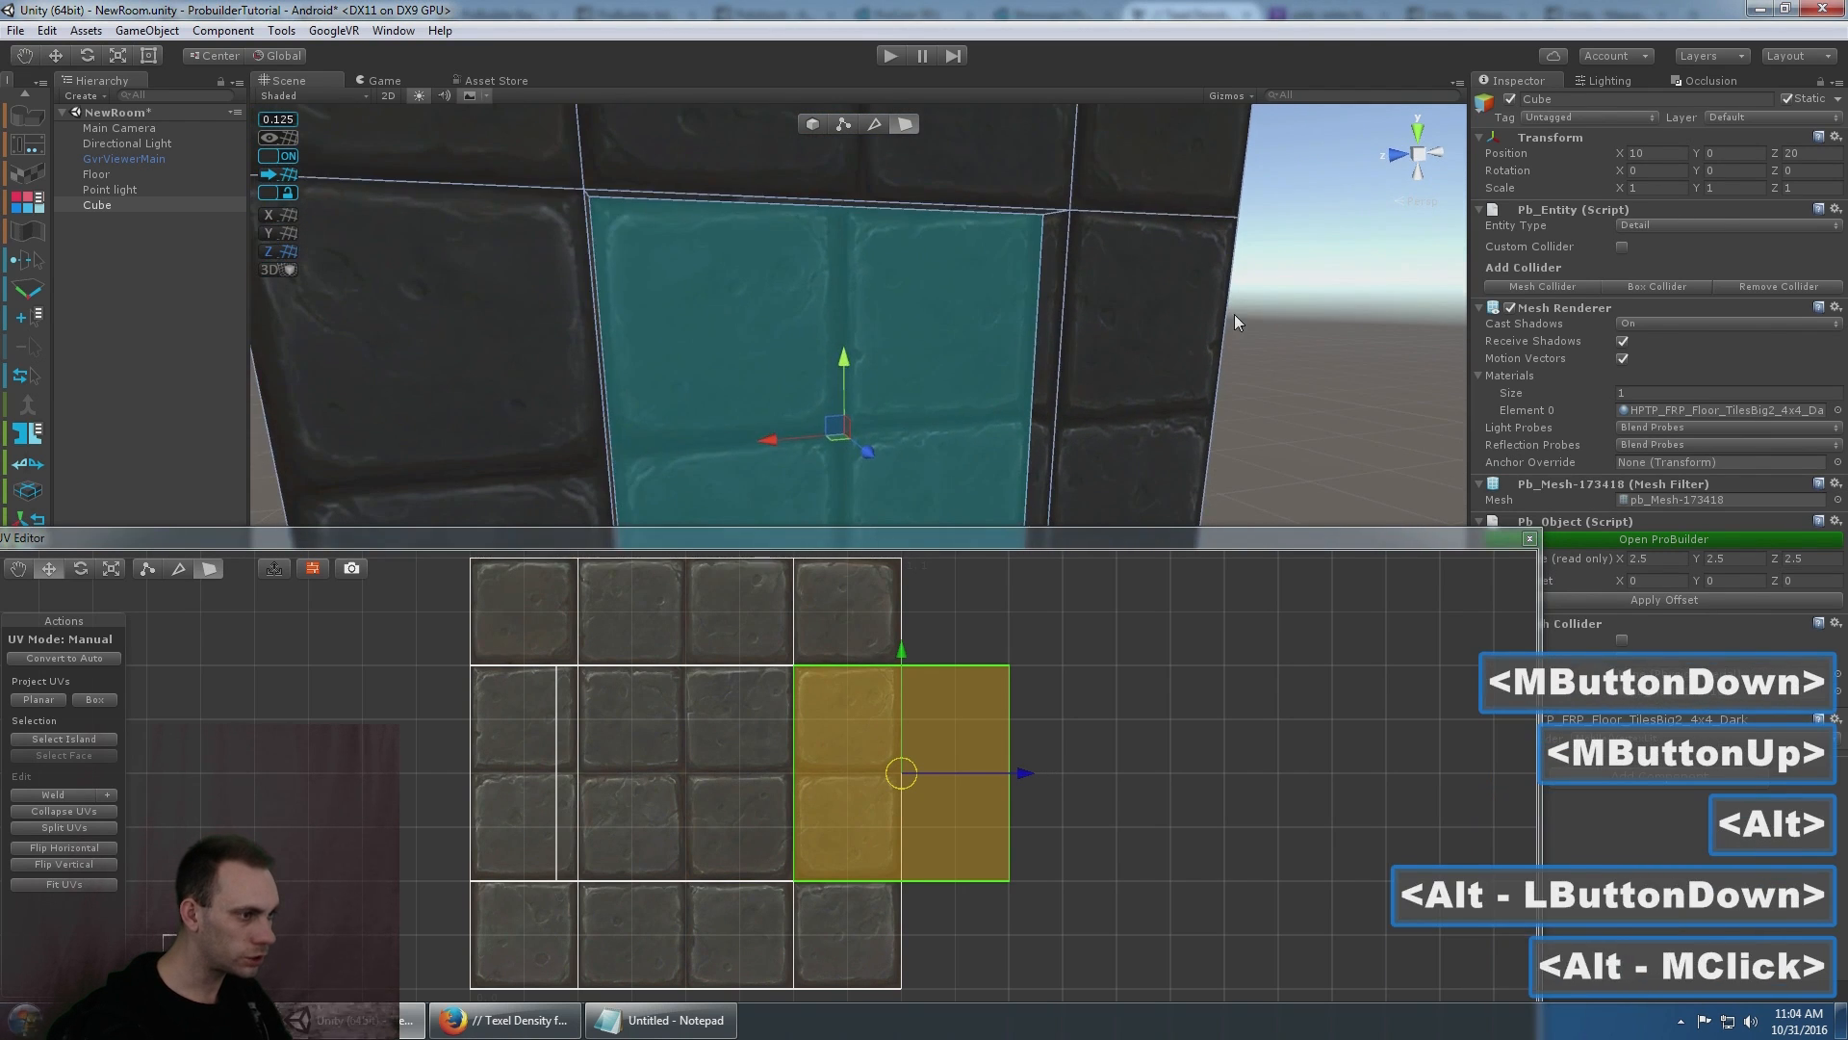
double_click(1237, 316)
left_click_drag(1300, 338, 1014, 344, "alt")
middle_click_drag(704, 337, 795, 339, "alt")
scroll(521, 343, "up", 1)
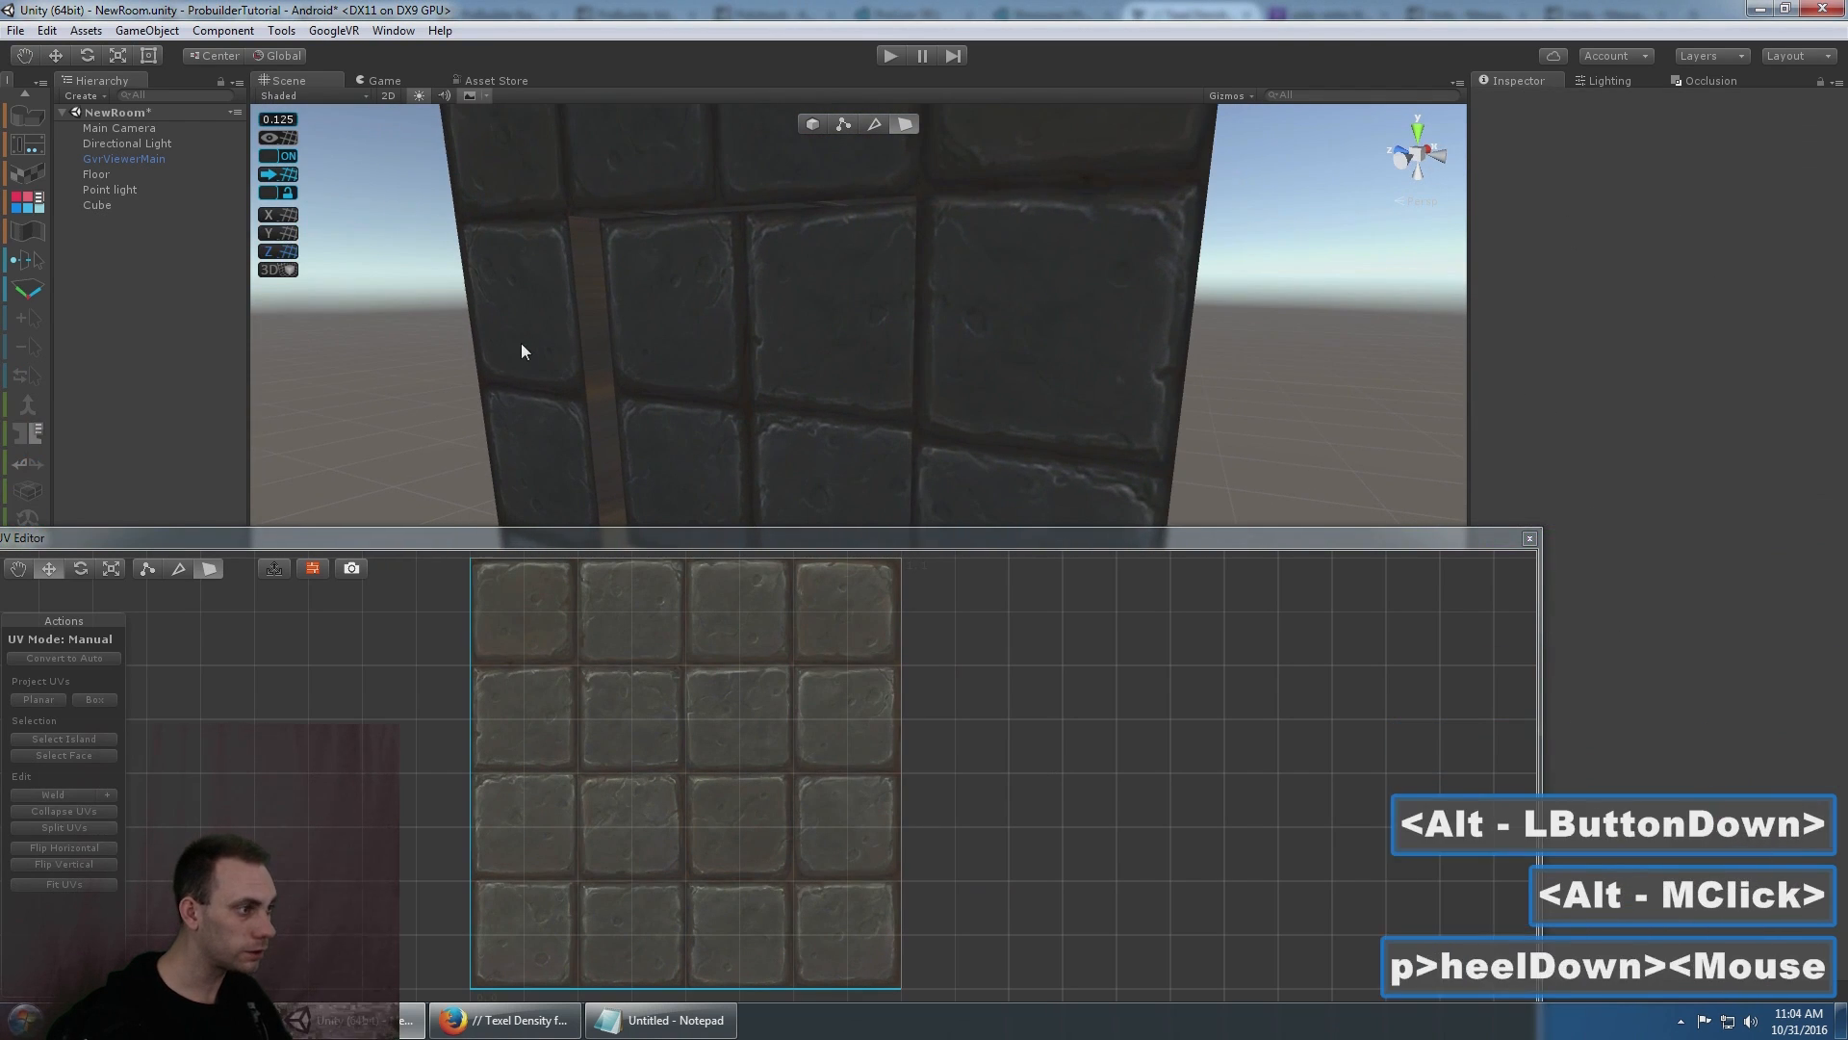
double_click(524, 341)
left_click(900, 126)
double_click(529, 337)
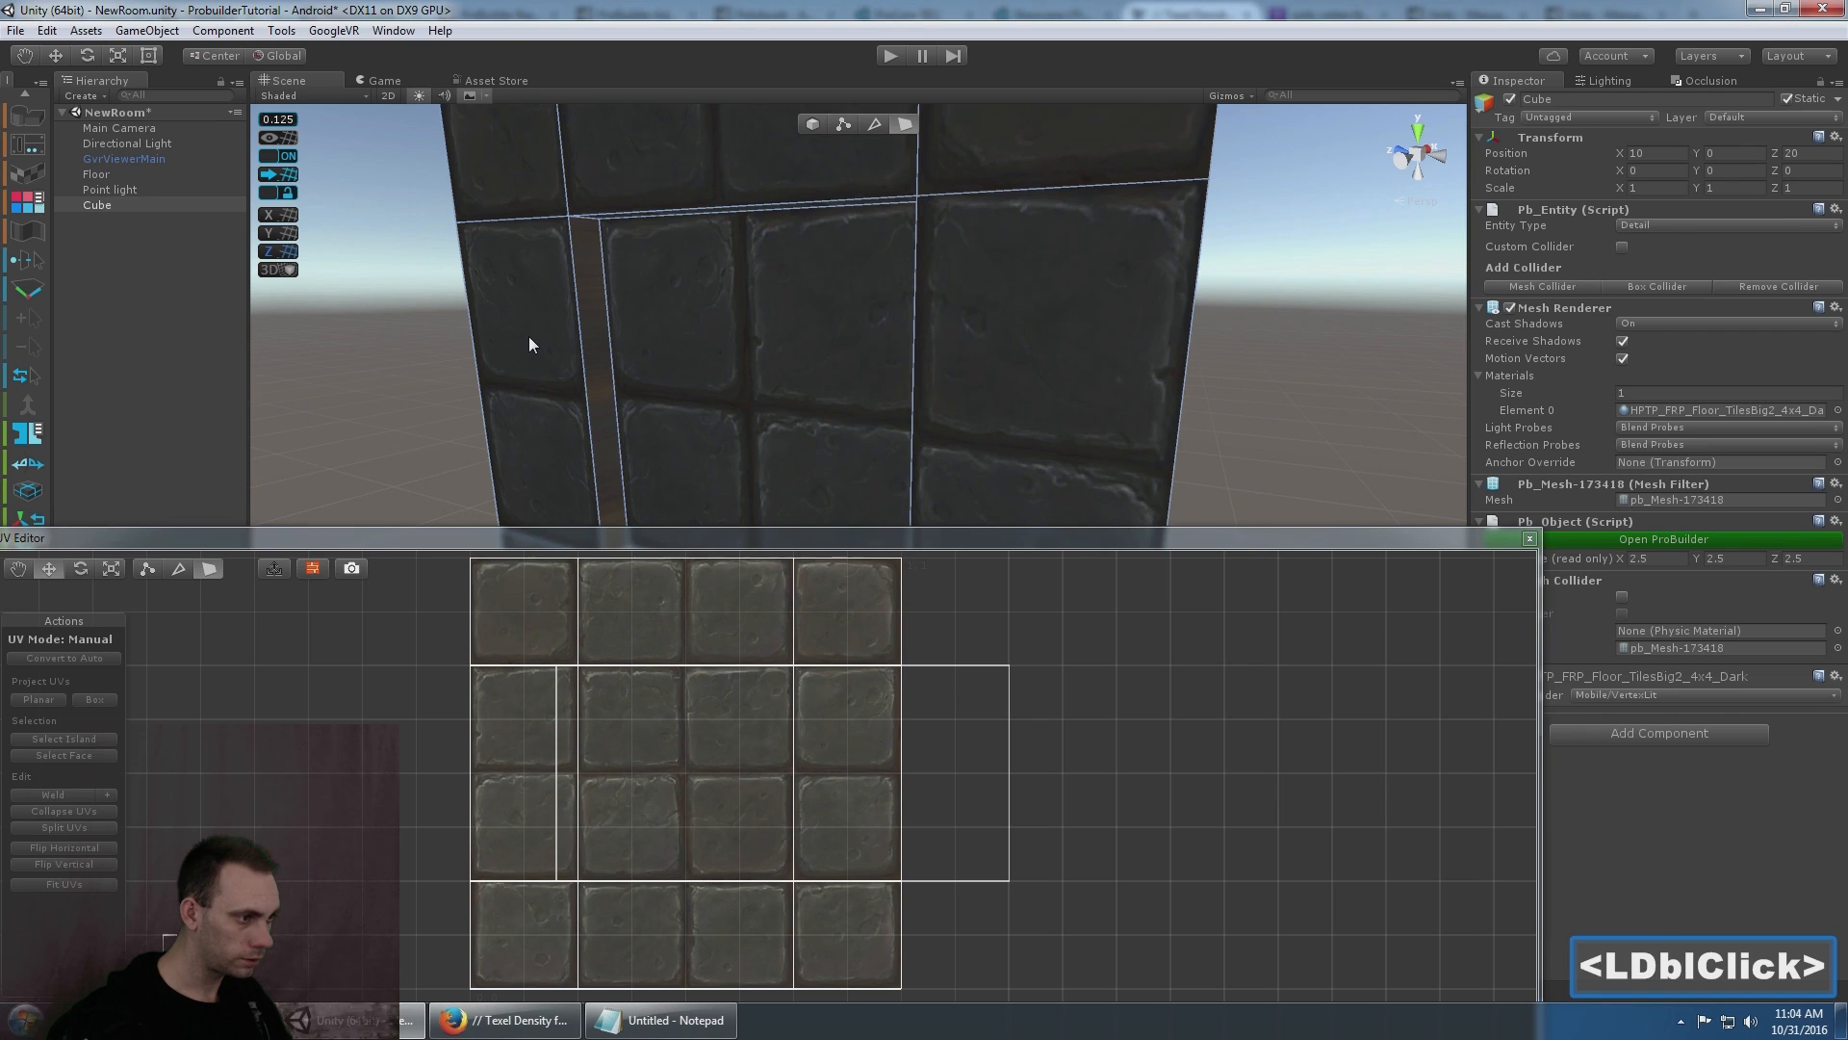
left_click_drag(699, 541, 713, 617)
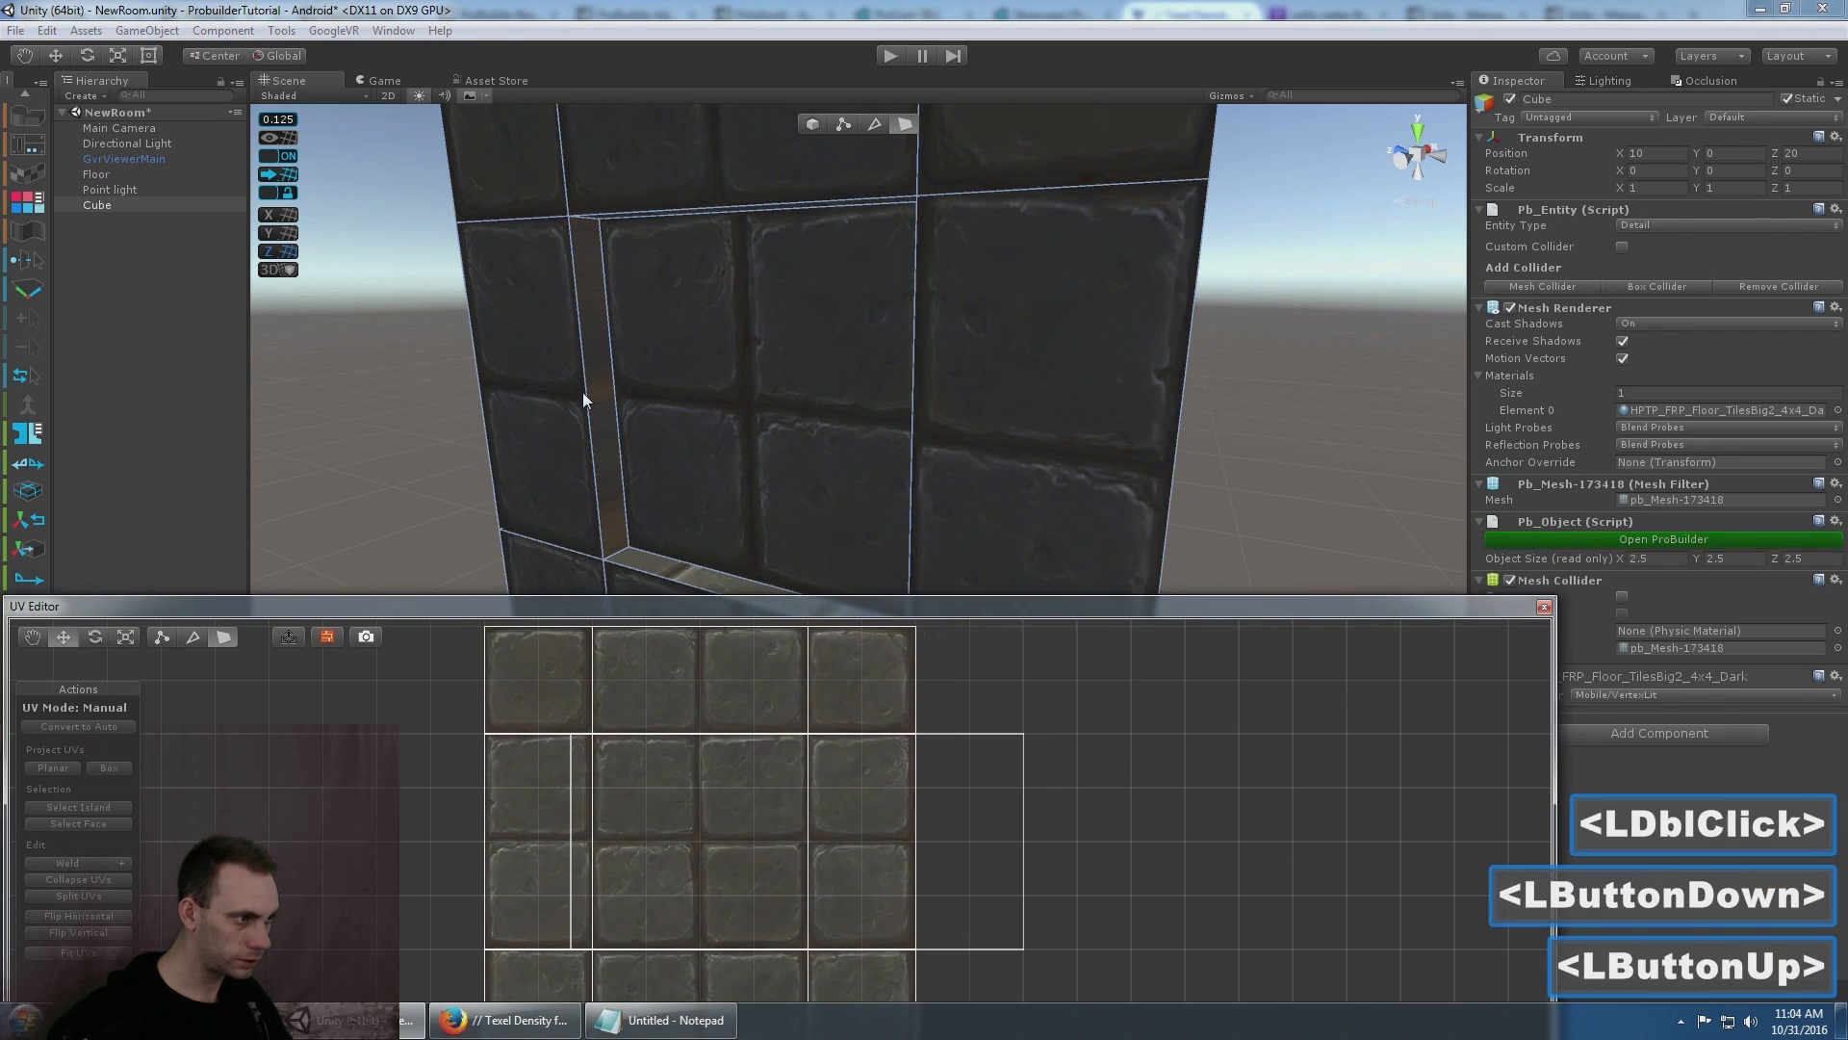
left_click(581, 391)
left_click(690, 364)
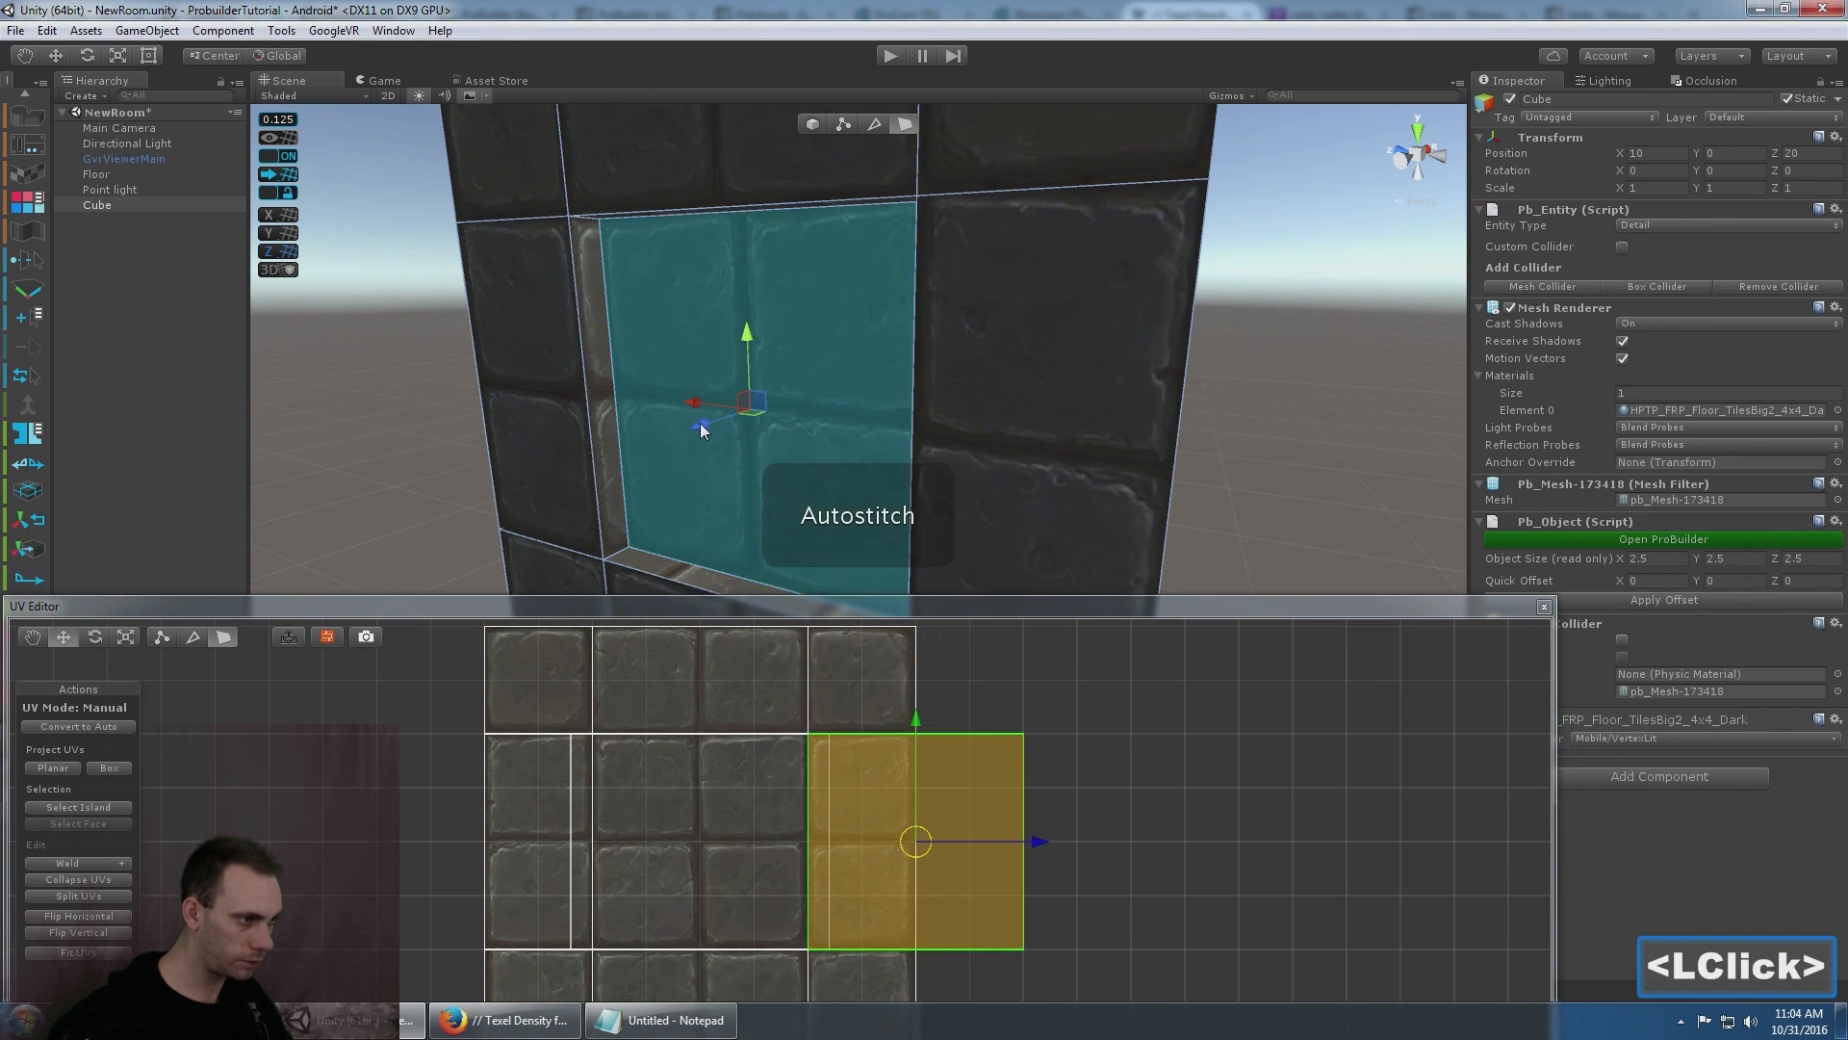
- Autostitch the recess's bottom ledge face to the front wall face directly below it
left_click(1233, 378)
middle_click_drag(1239, 379, 1120, 349)
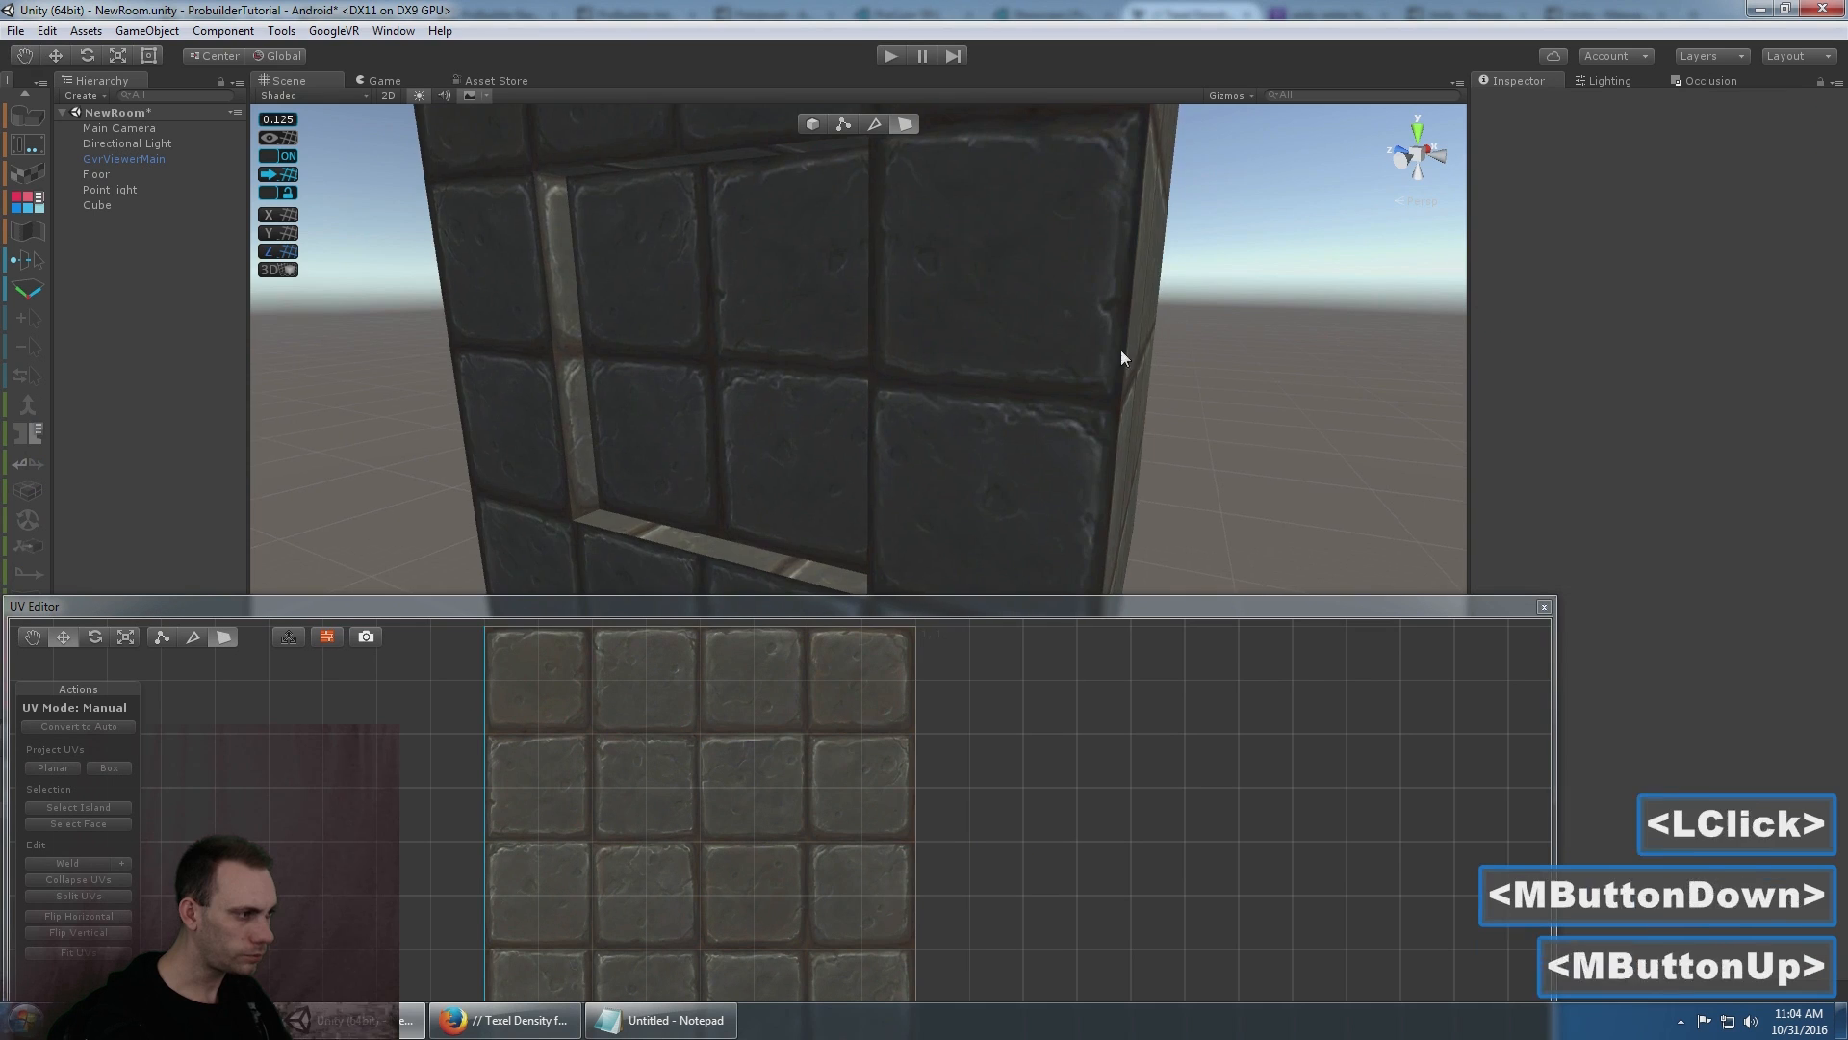
left_click_drag(1121, 350, 1060, 466, "alt")
scroll(1078, 402, "down", 2)
middle_click_drag(1060, 466, 929, 524, "alt")
double_click(900, 503)
left_click(893, 510)
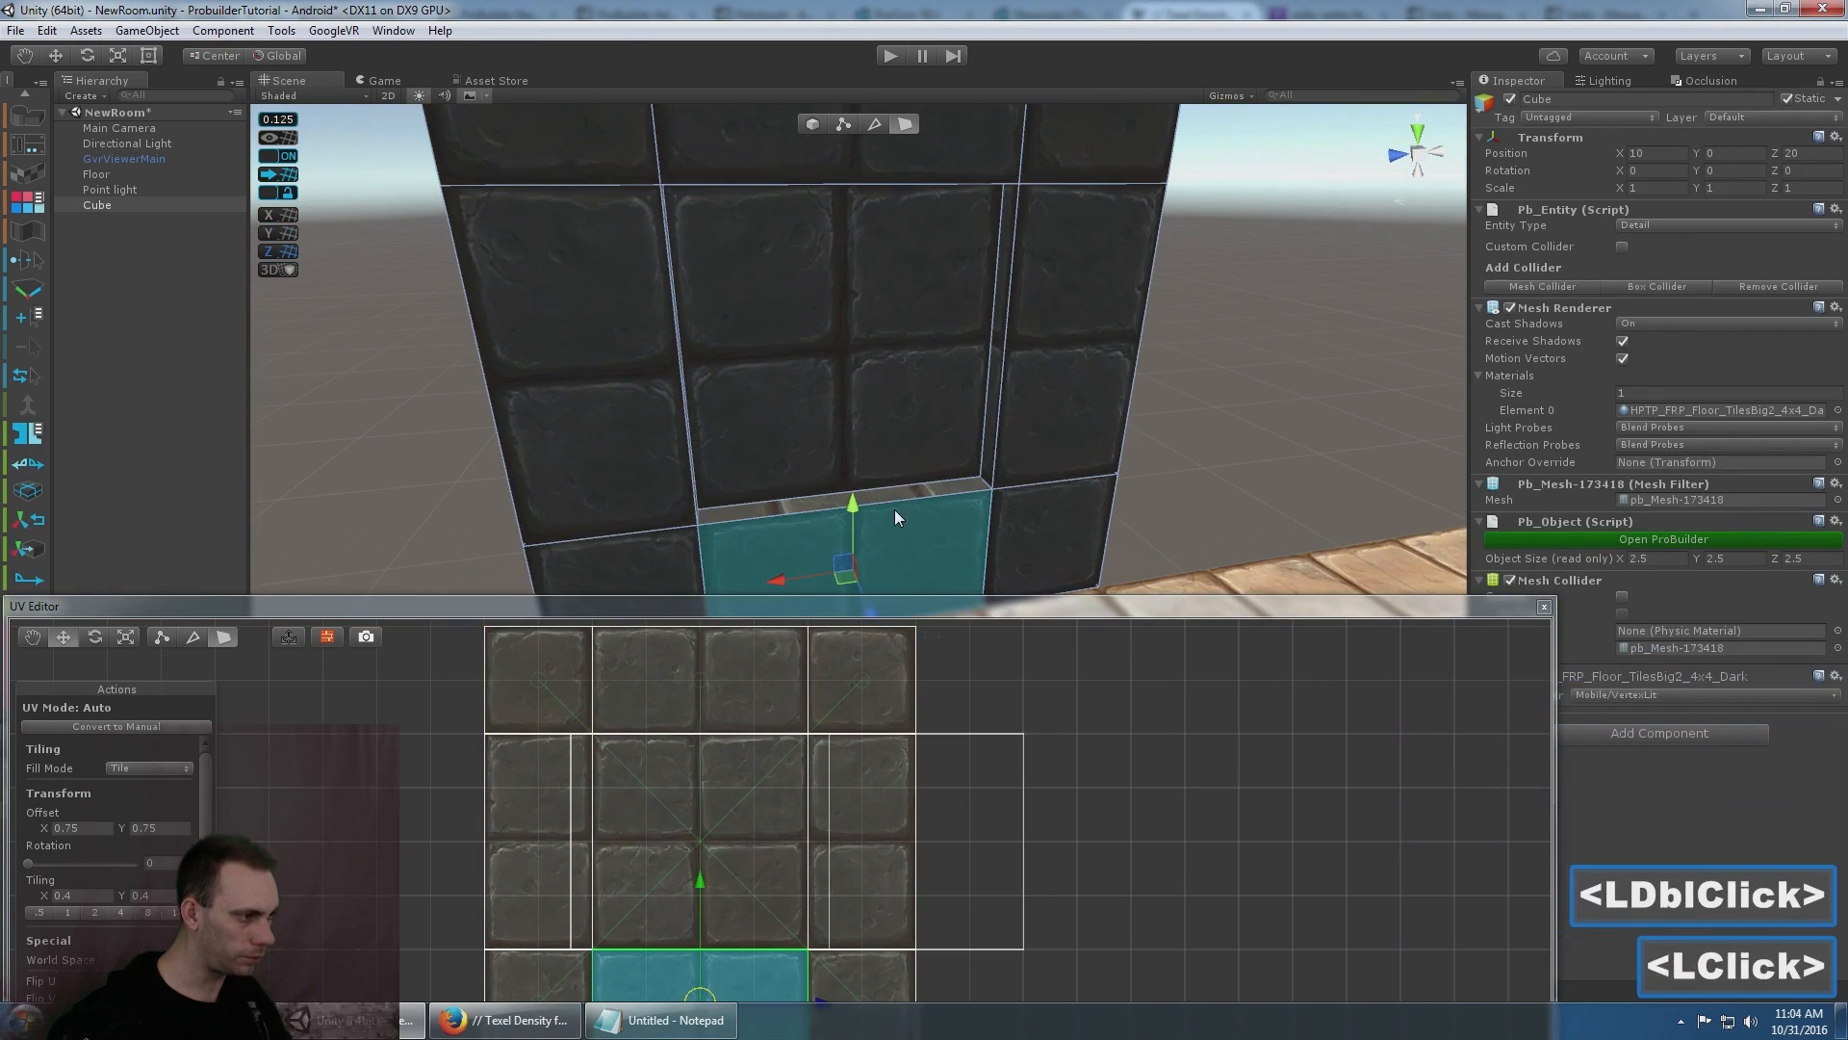
left_click(888, 493, "ctrl")
- Autostitch the recess's upper inner face to the front wall face directly above it
right_click_drag(916, 403, 908, 389)
middle_click_drag(909, 389, 862, 254)
left_click(866, 252)
scroll(895, 318, "up", 2)
middle_click_drag(895, 320, 874, 273)
scroll(874, 273, "up", 1)
right_click_drag(874, 273, 875, 208)
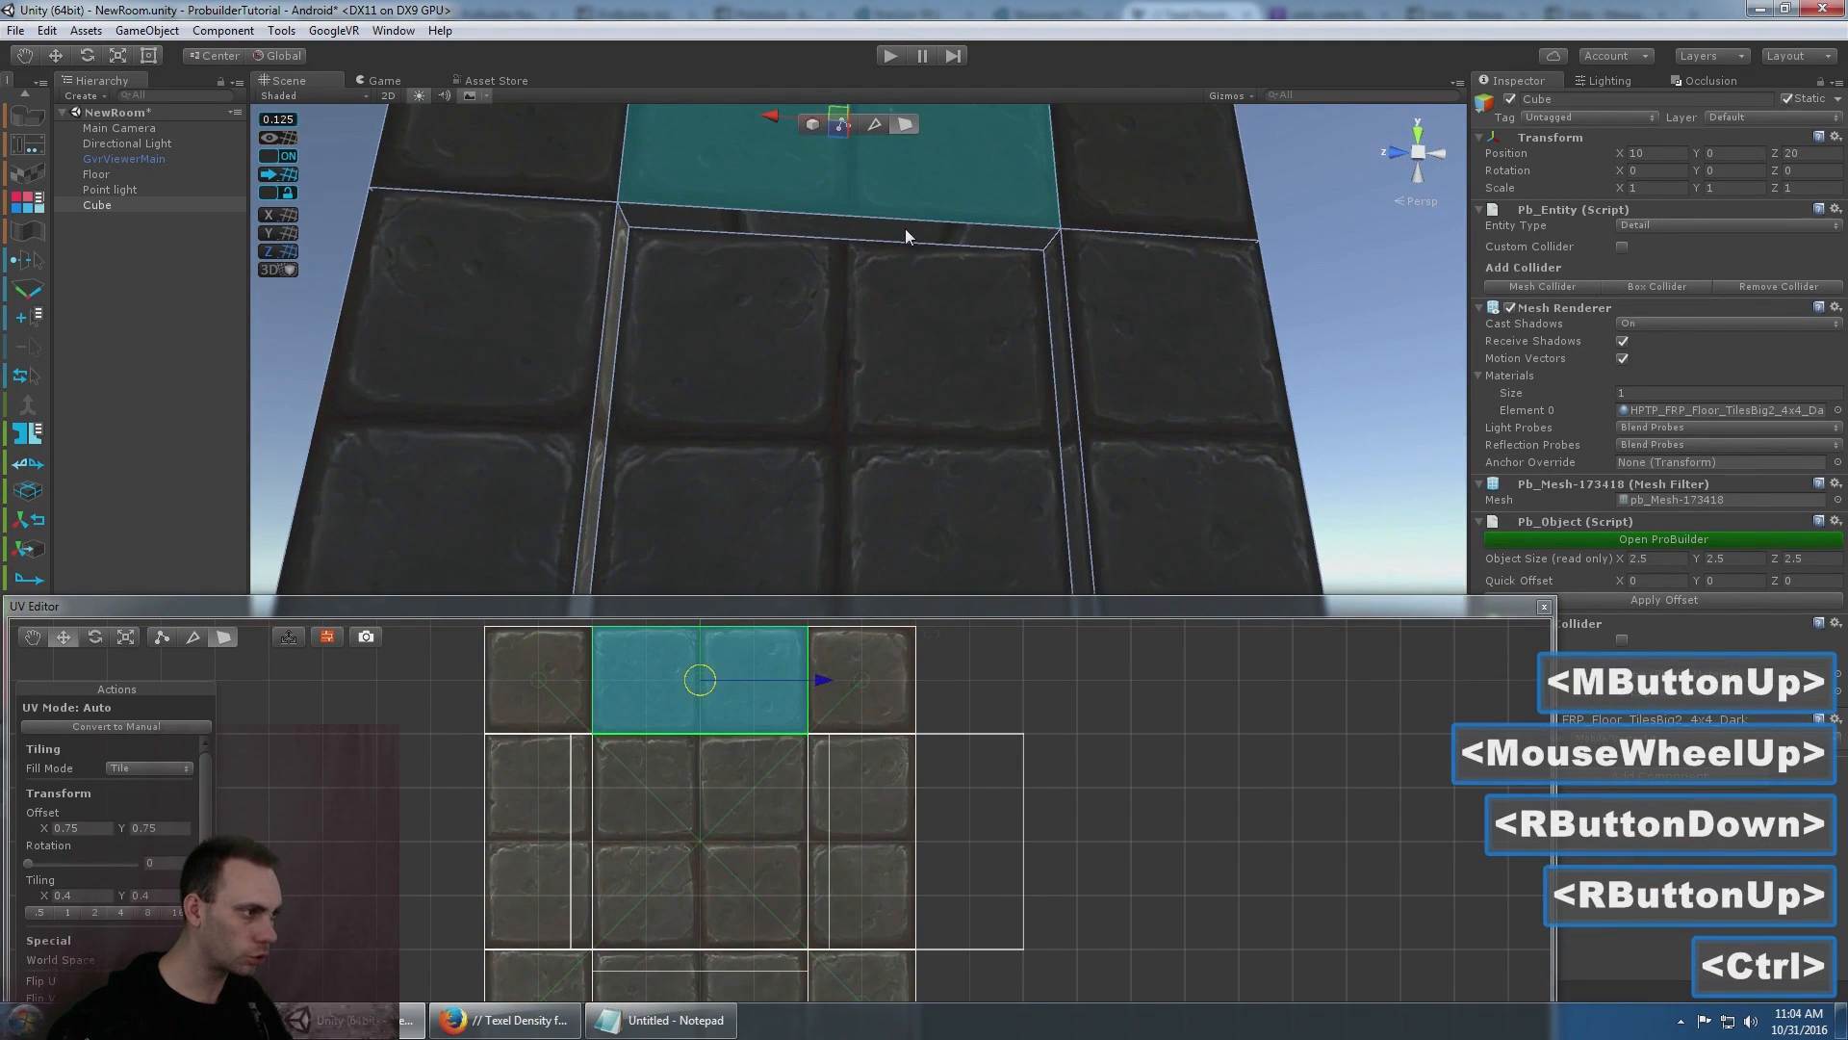
left_click(905, 228, "ctrl")
- Examine the stitched textures around the wall recess from several angles and distances
left_click(1346, 252)
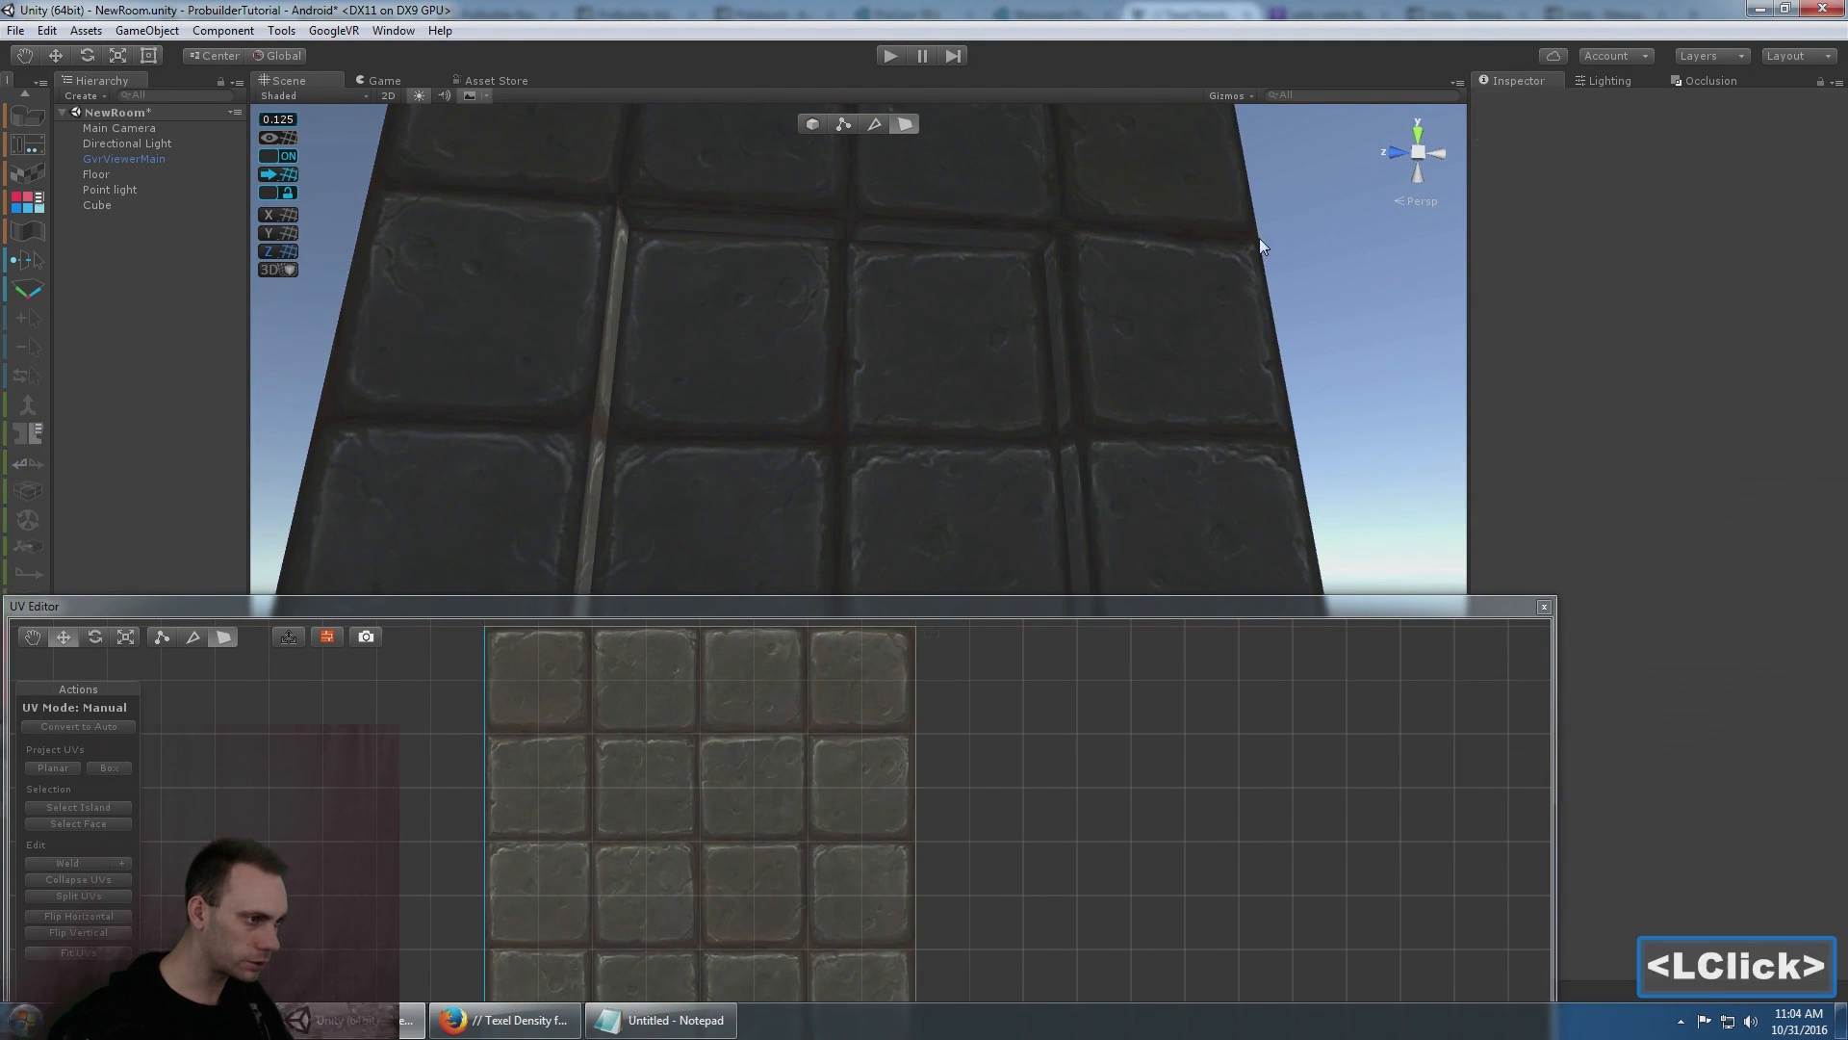
left_click_drag(1114, 309, 1040, 280, "alt")
middle_click_drag(1040, 279, 800, 384, "alt")
scroll(800, 385, "down", 3)
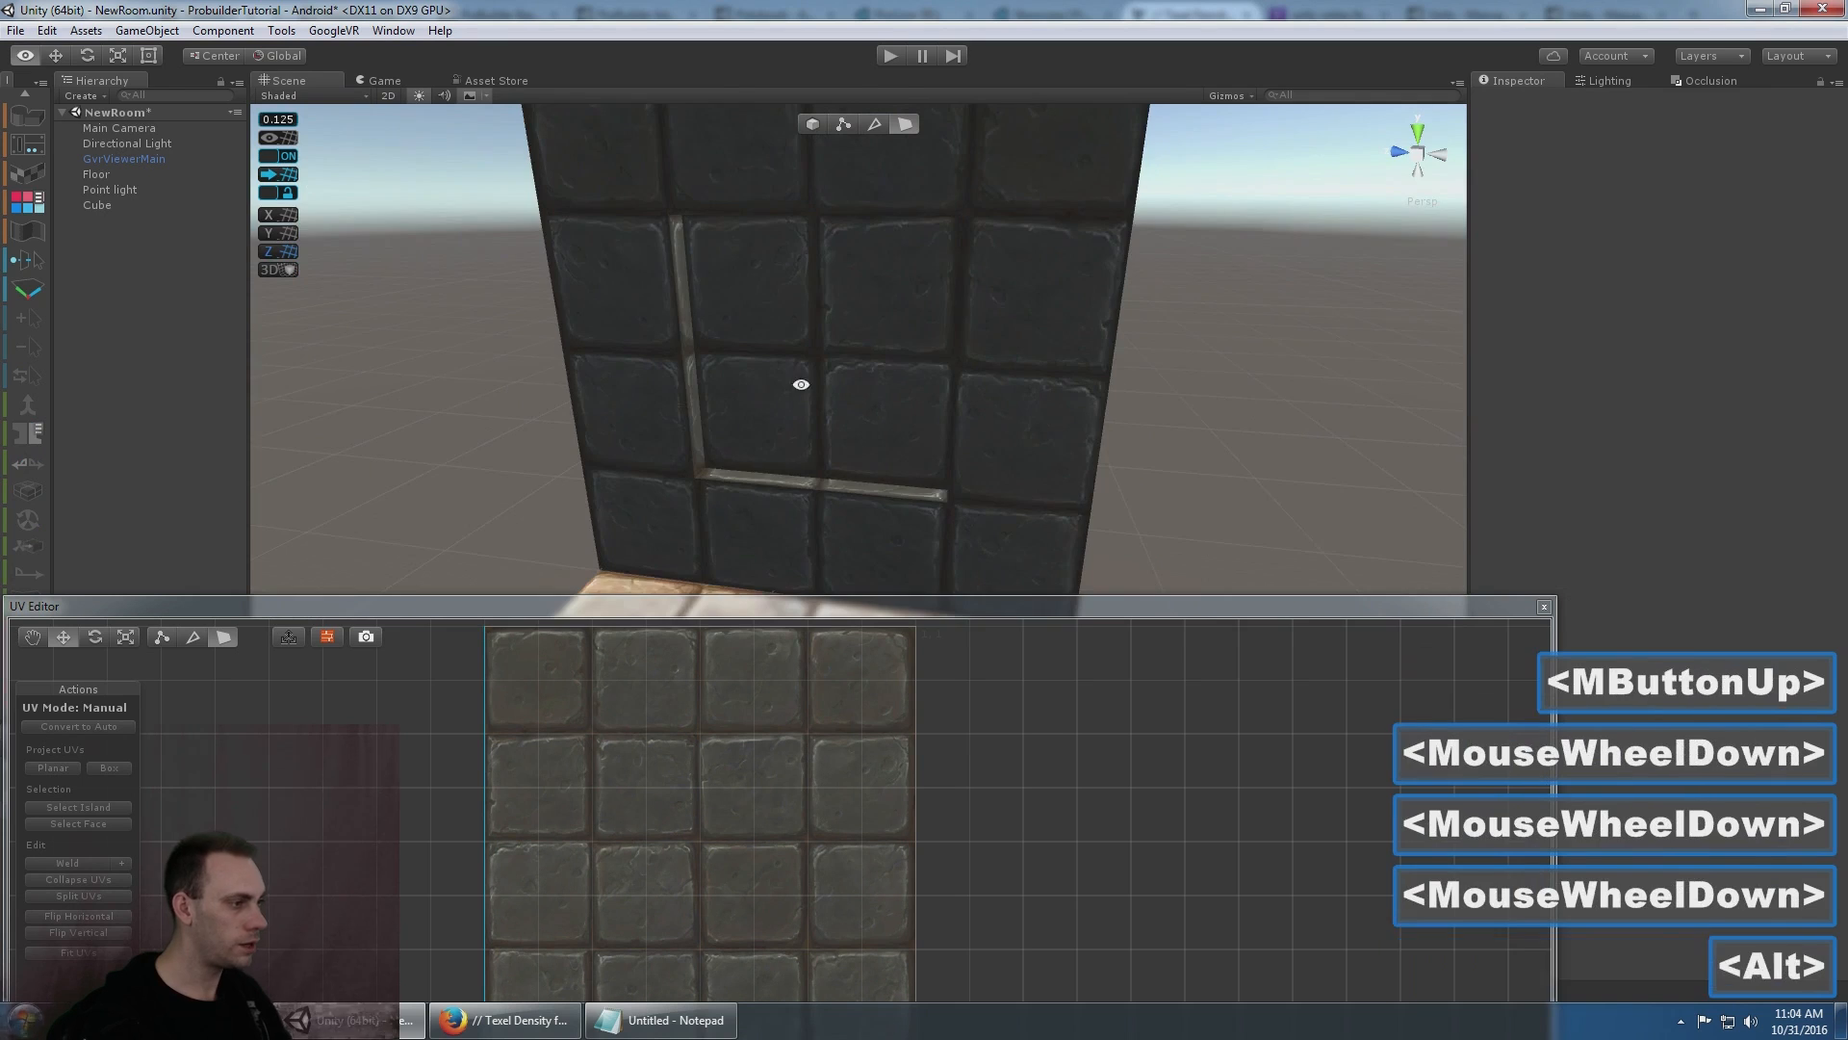
left_click_drag(800, 384, 957, 317, "alt")
scroll(972, 306, "down", 2)
scroll(972, 306, "up", 2)
middle_click(972, 313)
scroll(990, 276, "down", 2)
middle_click(928, 355, "alt")
middle_click_drag(957, 318, 980, 352, "alt")
left_click_drag(980, 351, 939, 349, "alt")
- Try the HPTP_FRP_Floor_Egypt_Bigsquare1 floor texture on the whole wall cube and undo its assignment
double_click(924, 373)
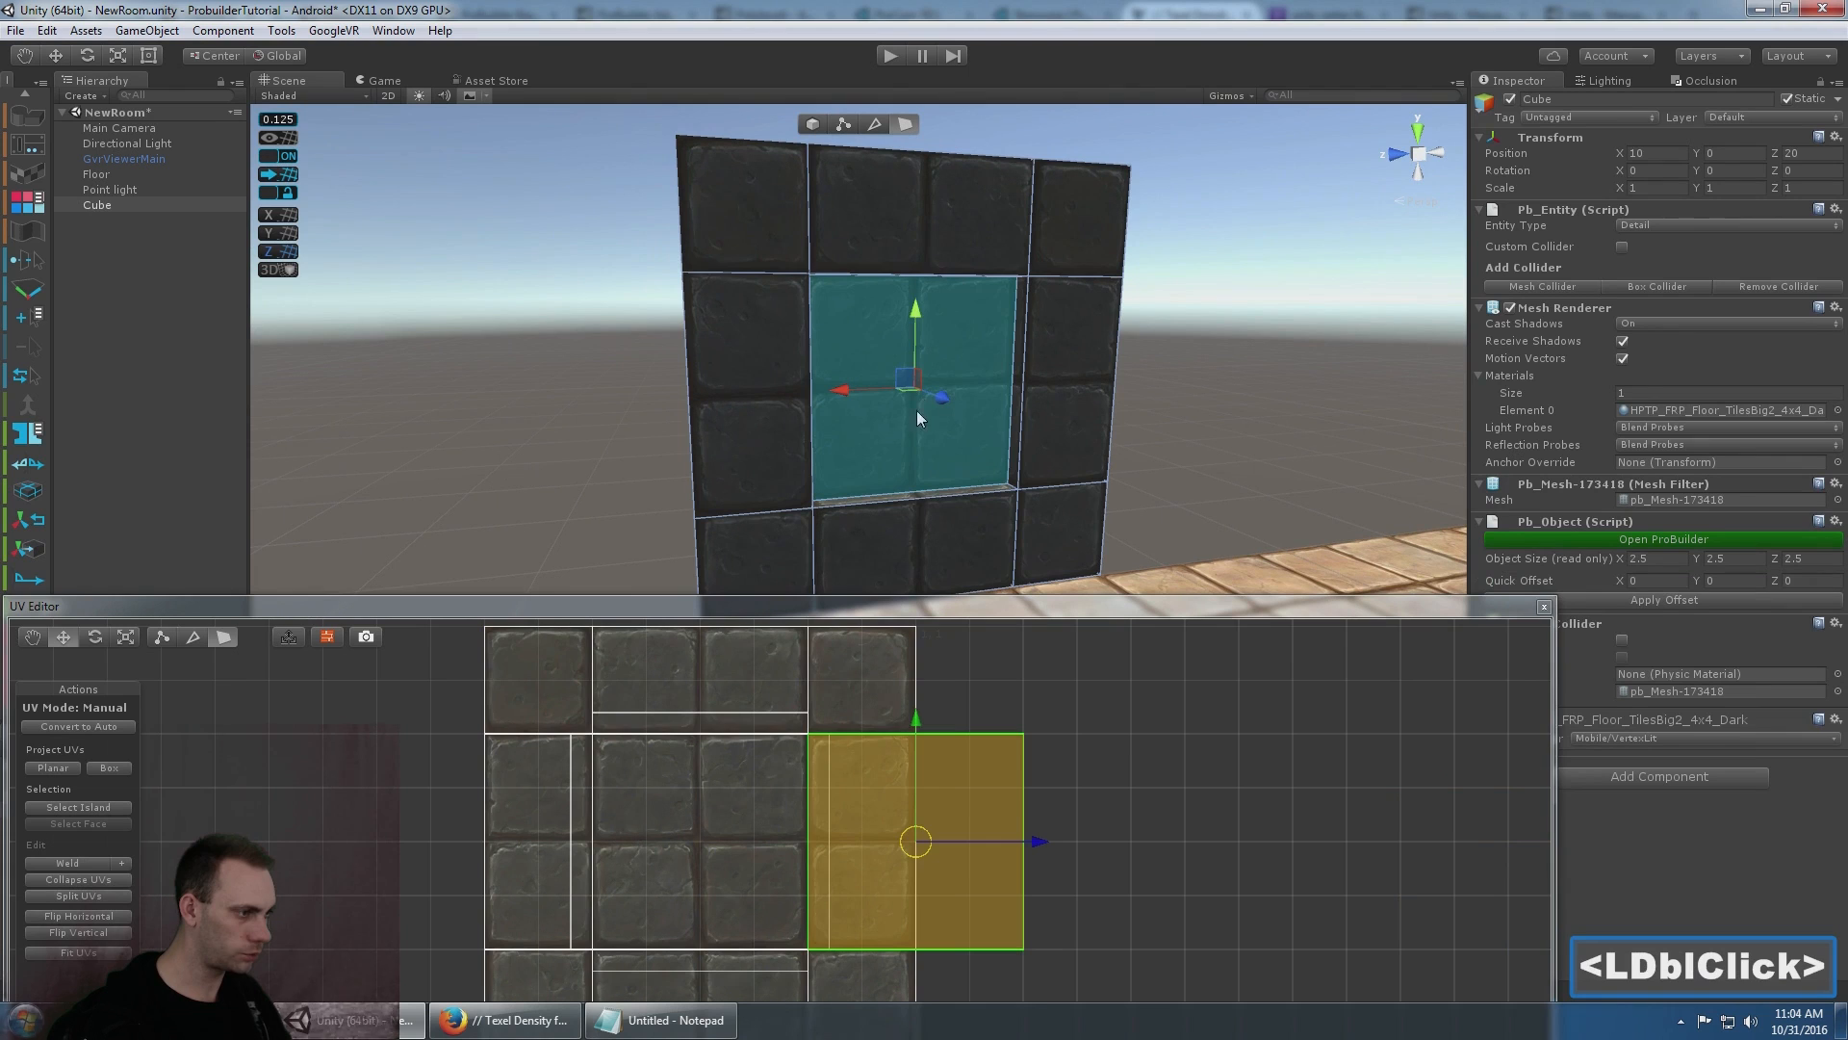
key("Down")
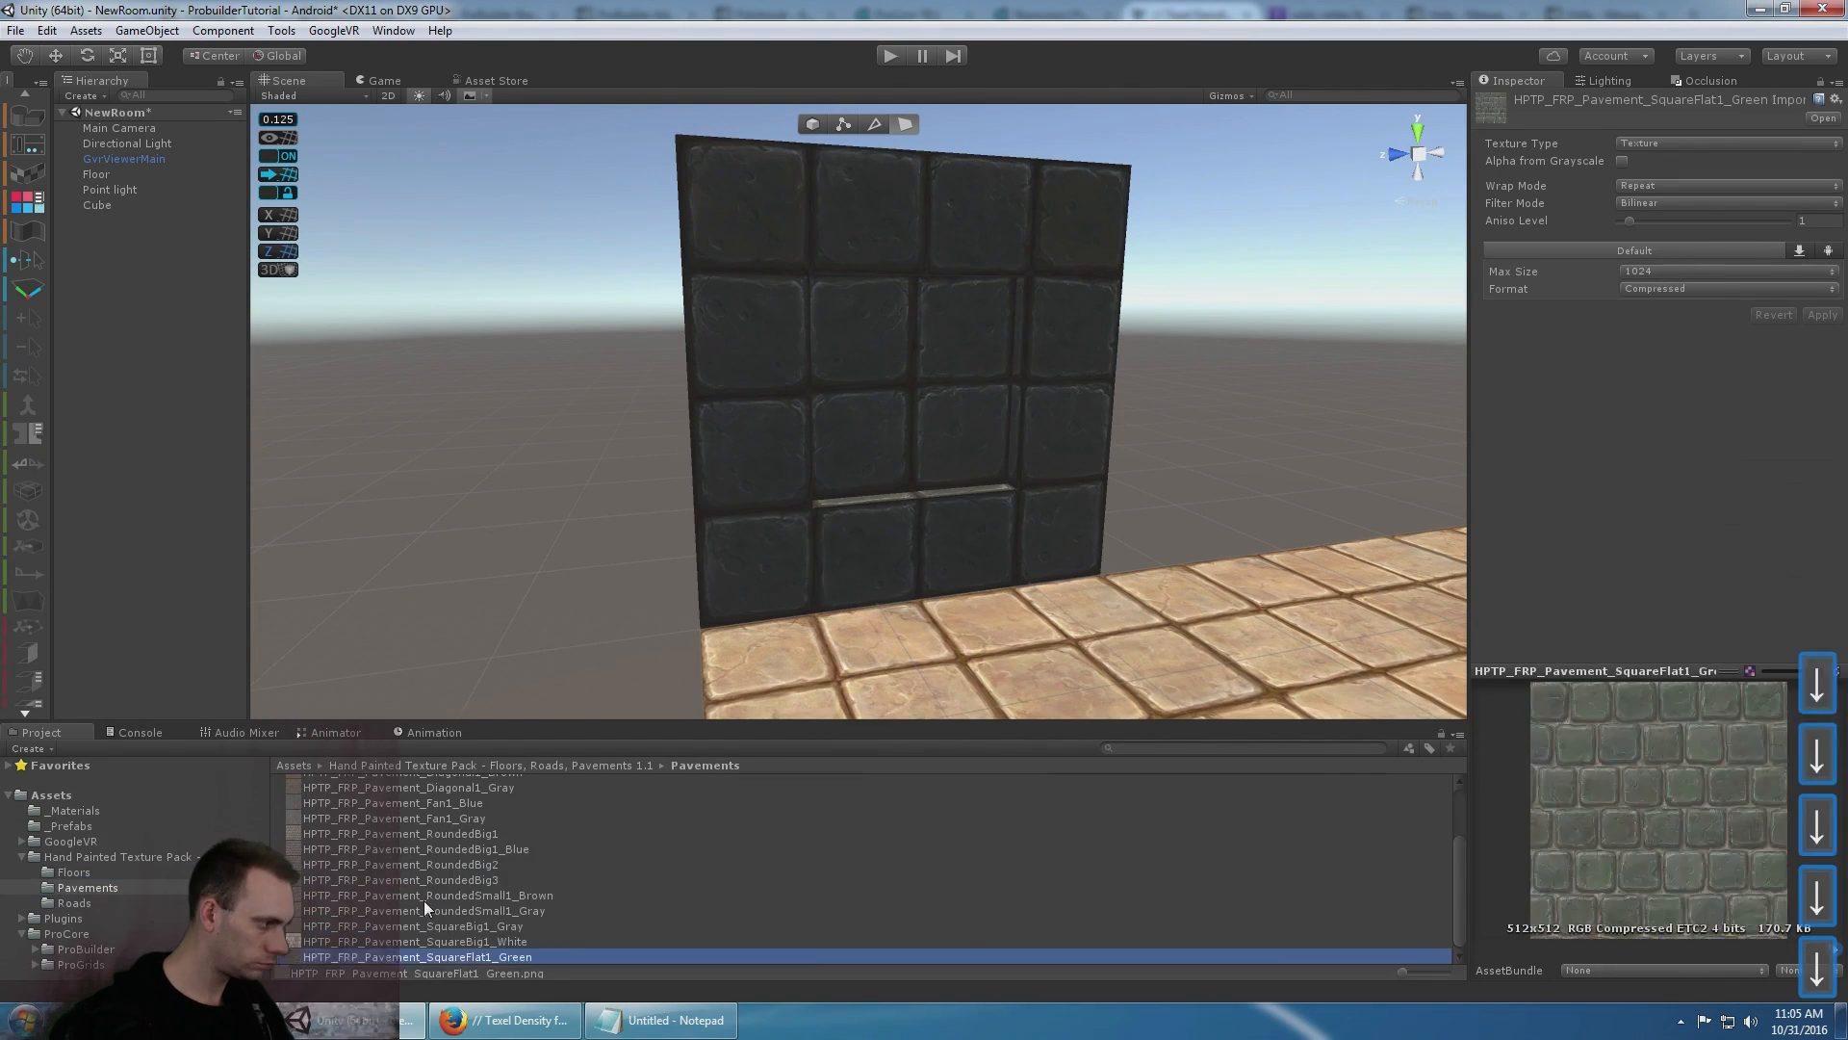
key("Up")
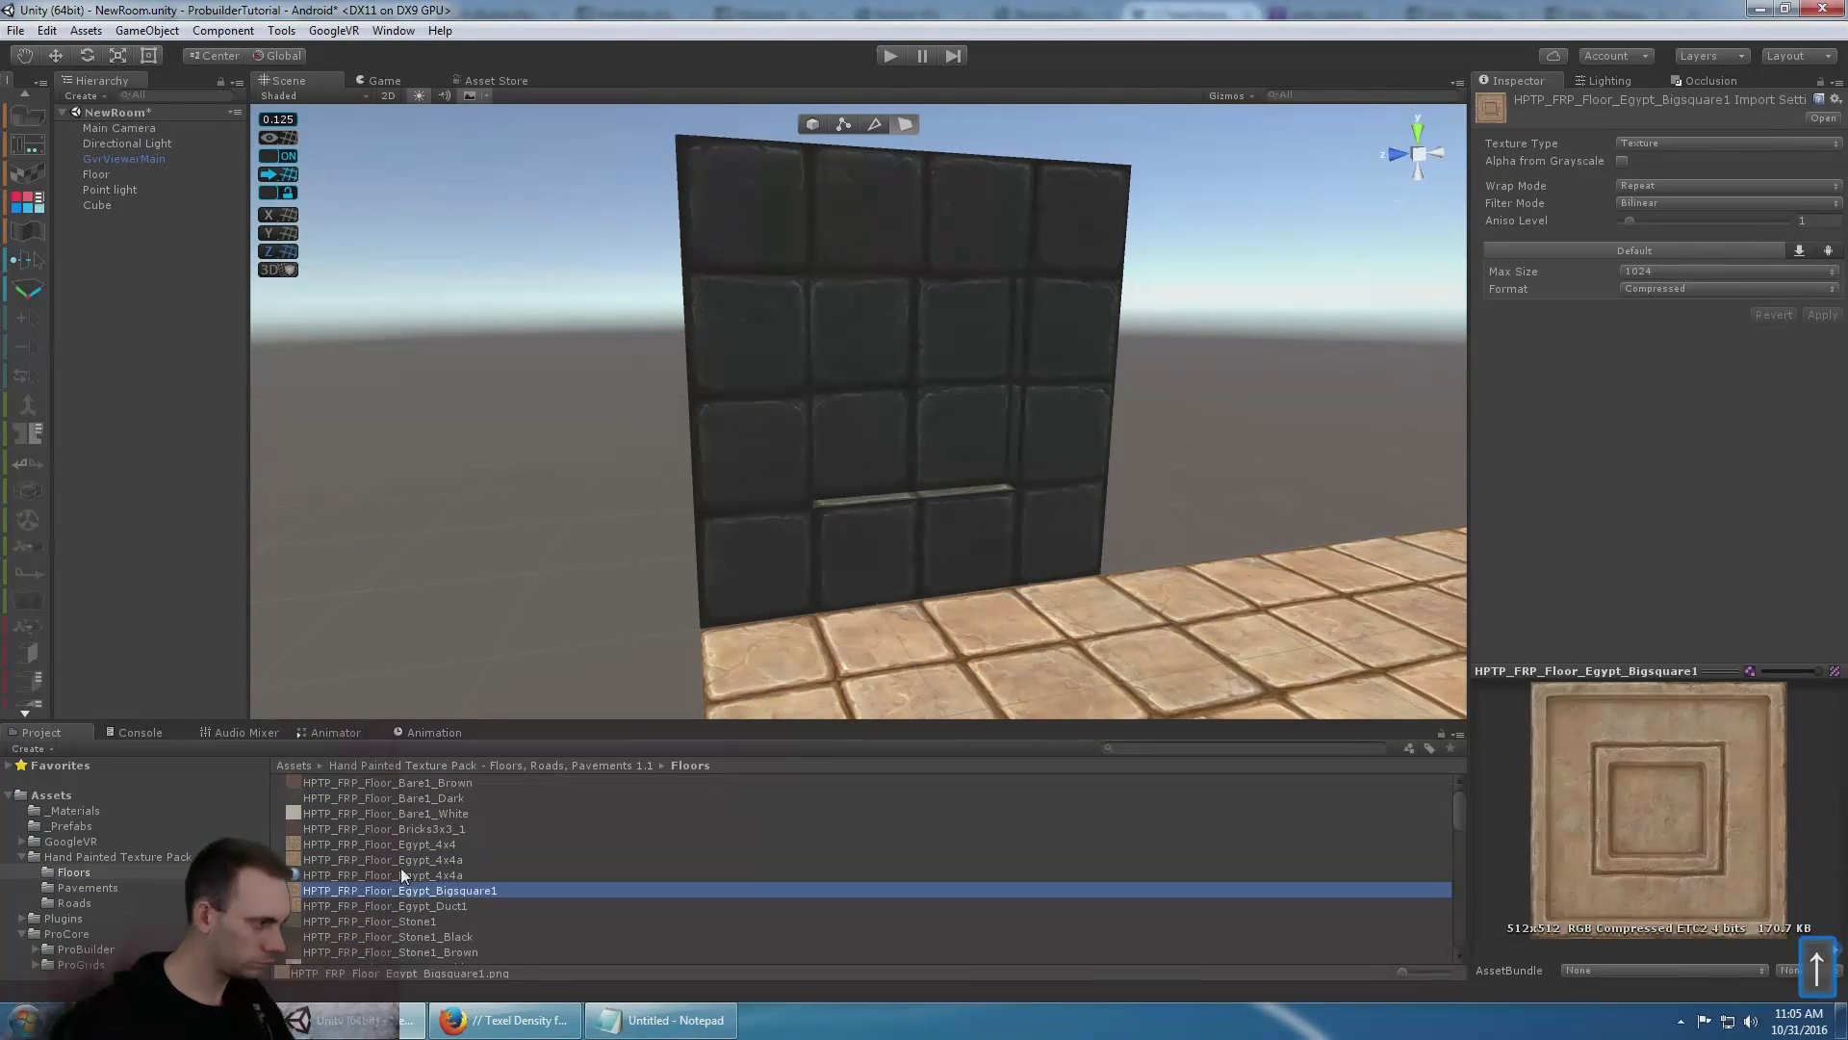
middle_click_drag(929, 434, 840, 462)
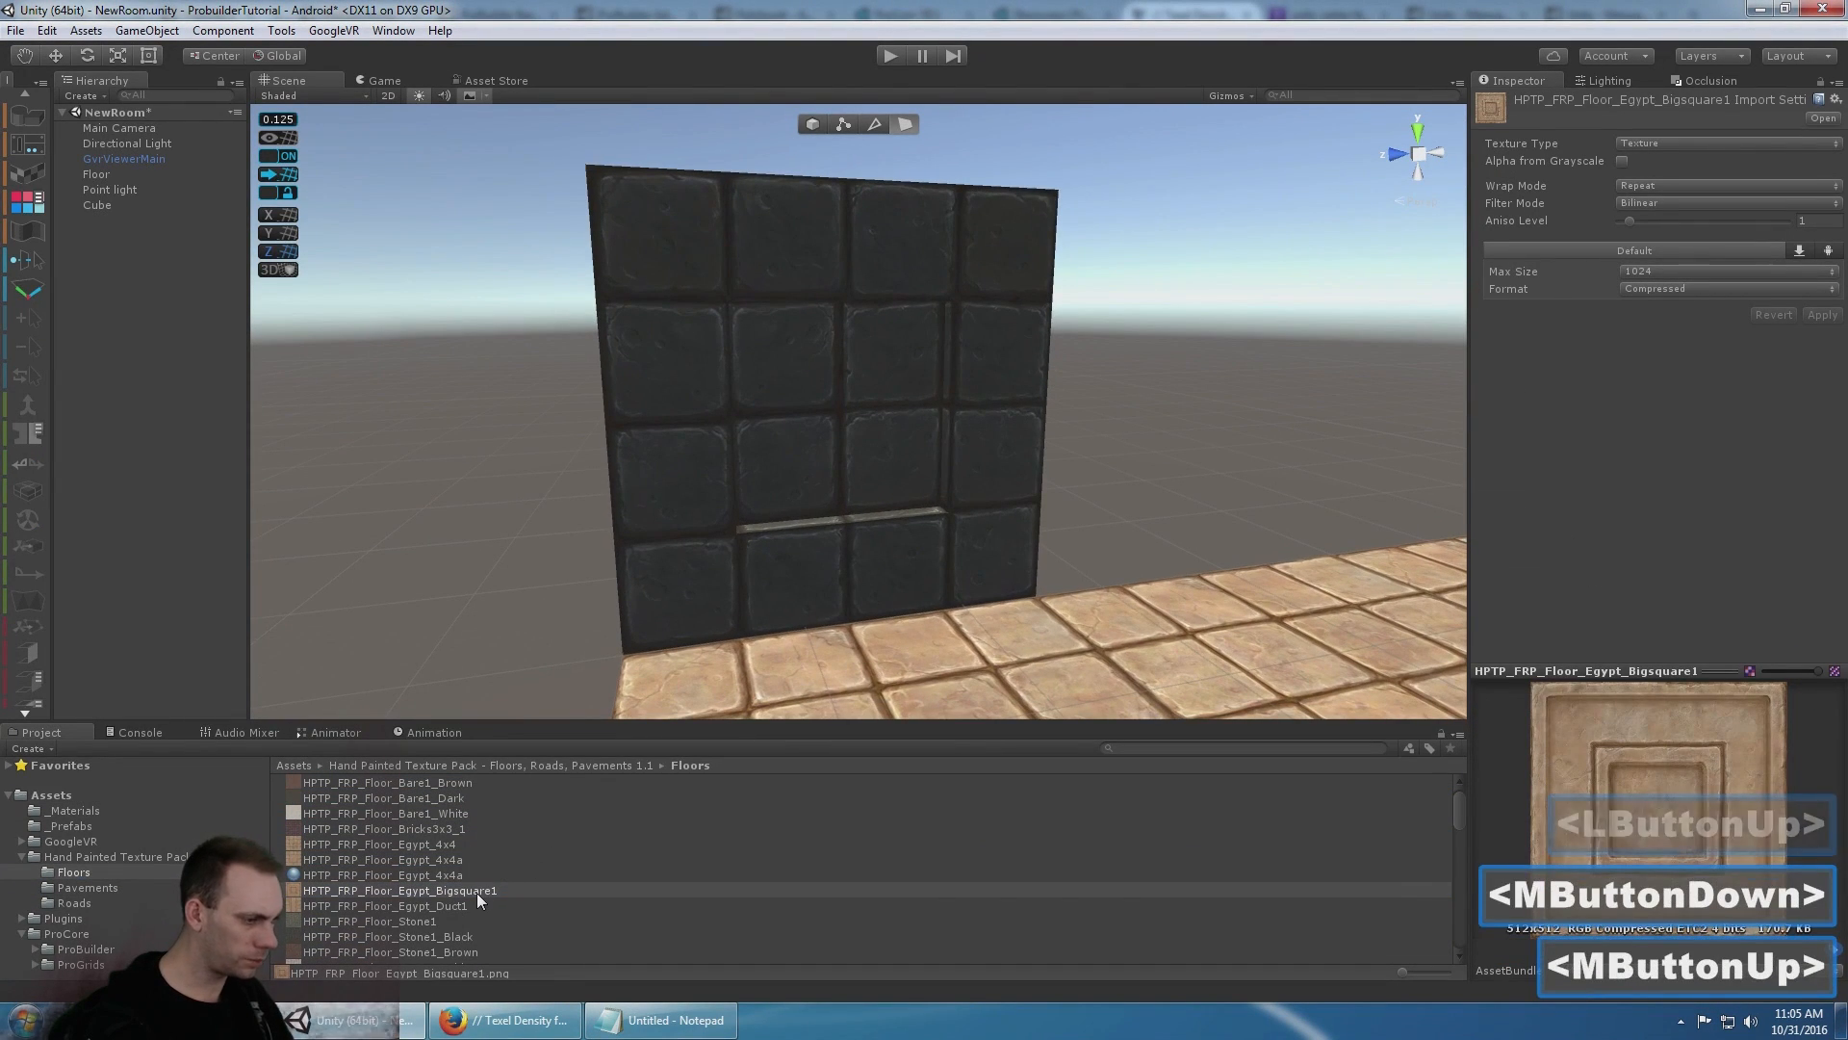
left_click_drag(477, 892, 817, 419)
left_click_drag(643, 739, 824, 464)
left_click(809, 125)
left_click(689, 620)
middle_click_drag(903, 363, 944, 384)
left_click_drag(944, 384, 904, 385, "alt")
middle_click_drag(905, 385, 892, 387, "alt")
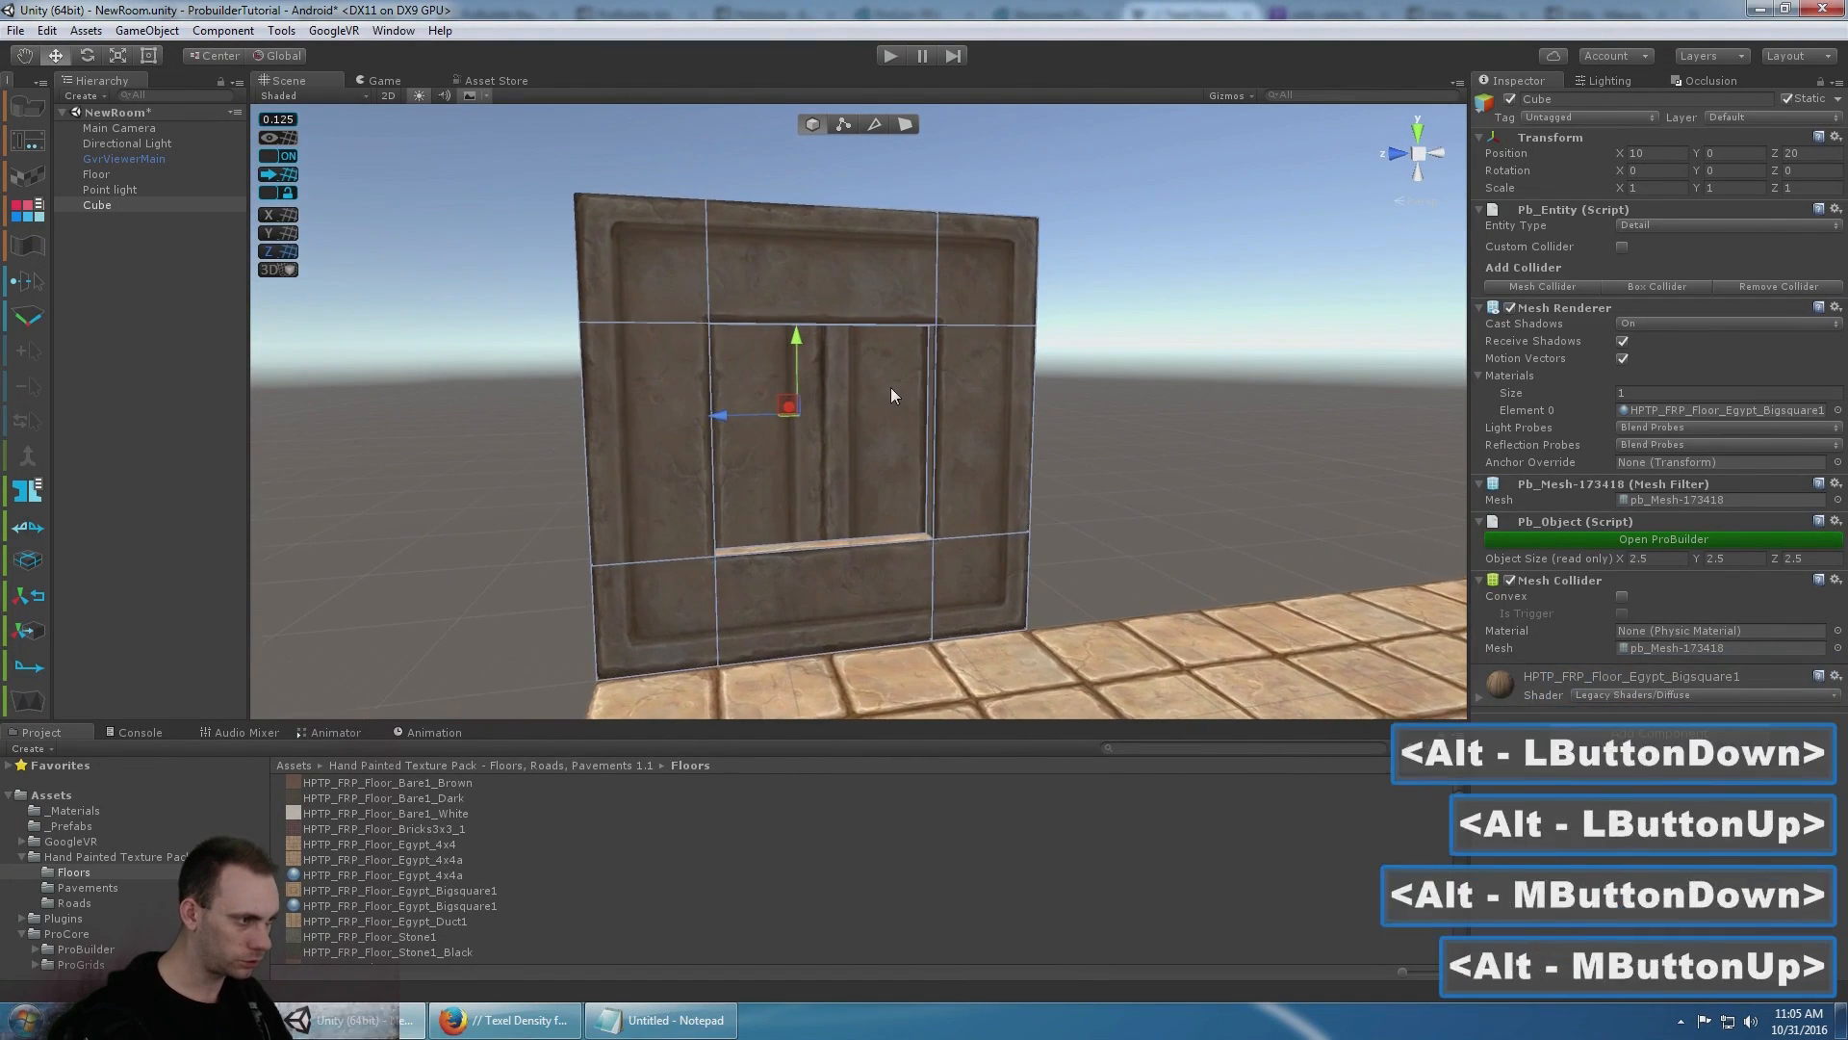
scroll(892, 387, "up", 2)
scroll(892, 387, "down", 1)
key("ctrl+z")
- Detach the cube's recessed back face into a separate object and select that object
middle_click_drag(765, 452, 857, 438)
left_click(906, 125)
left_click(899, 404)
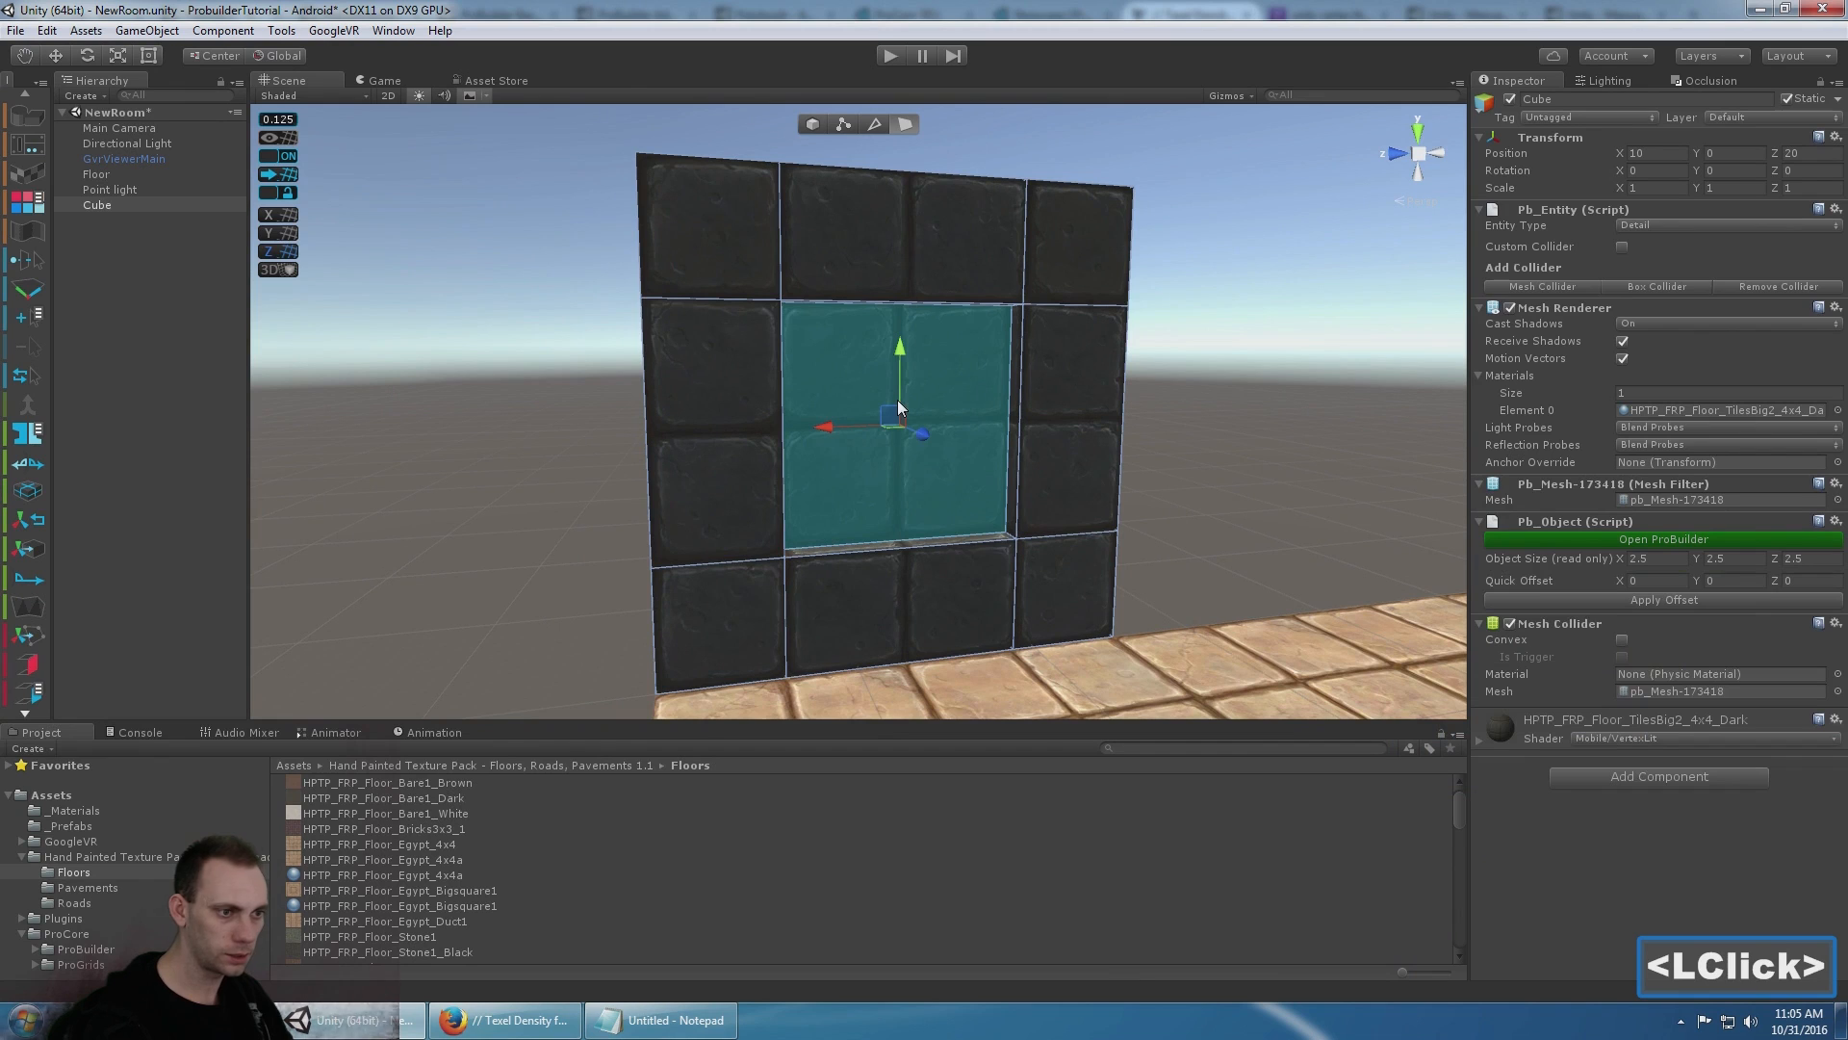
scroll(37, 414, "down", 5)
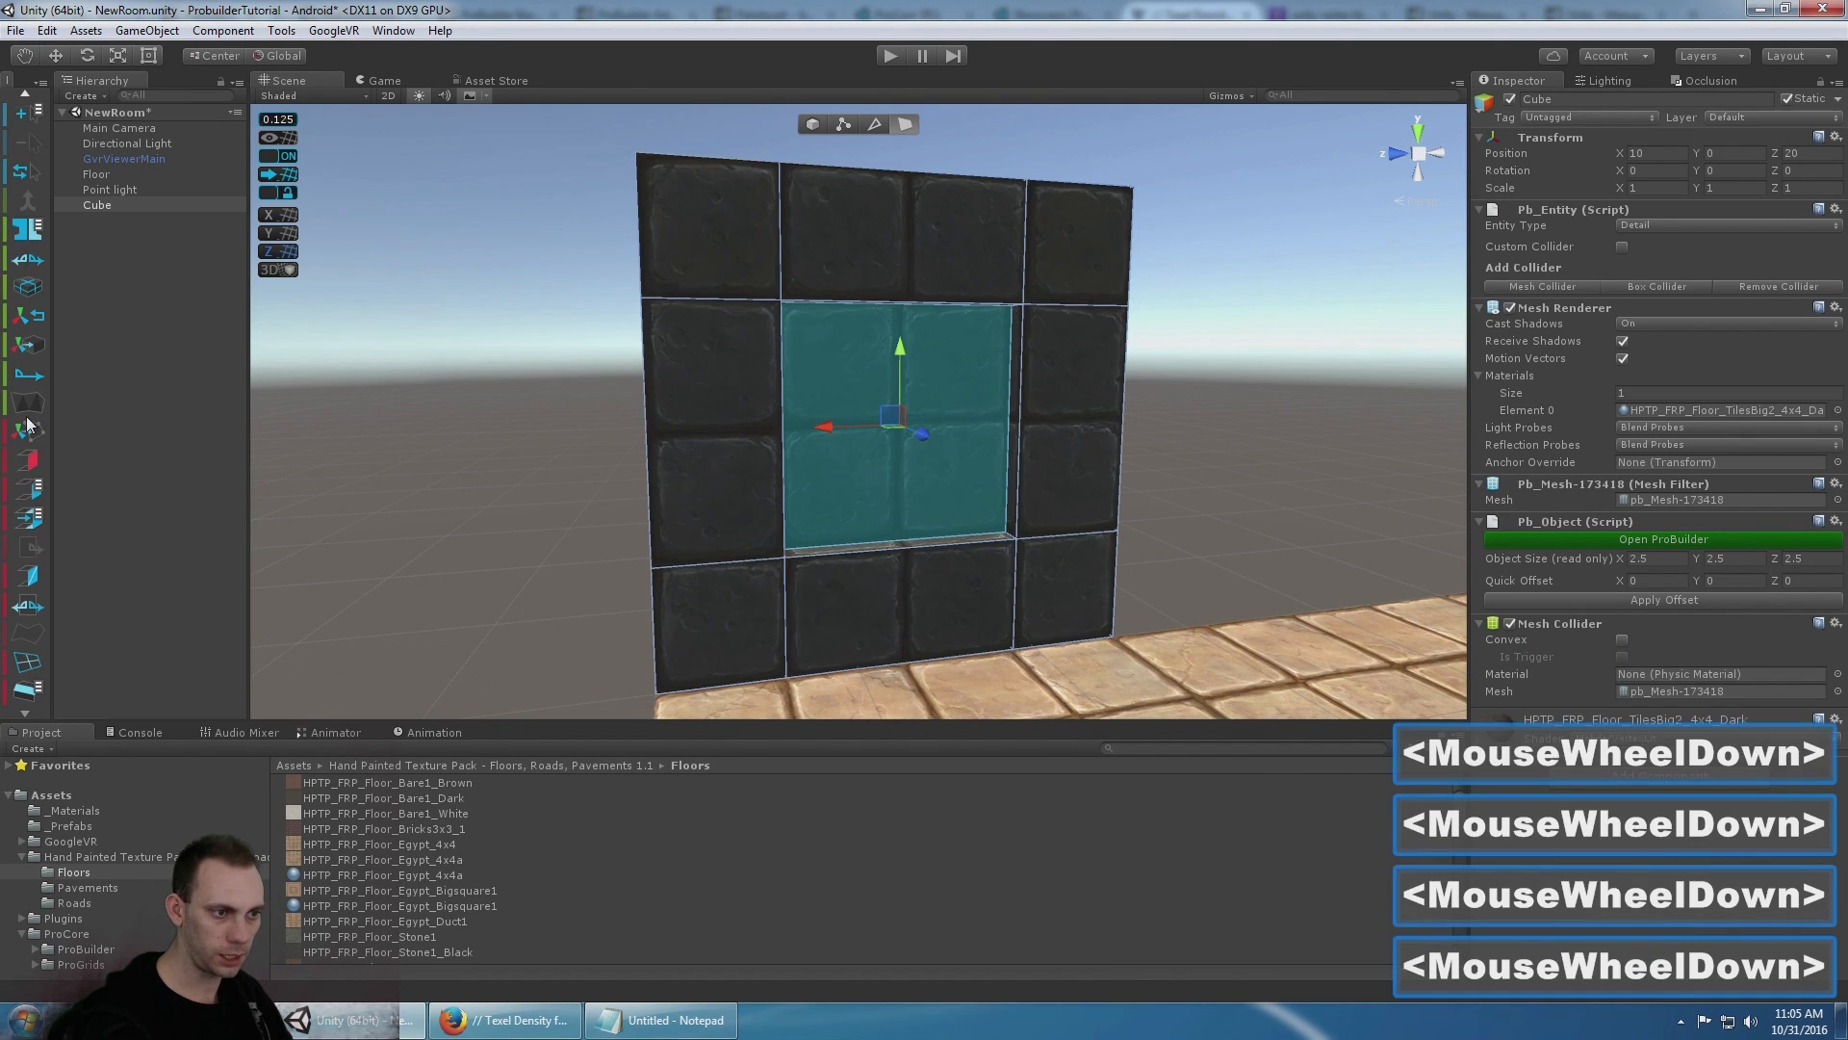
left_click(38, 502)
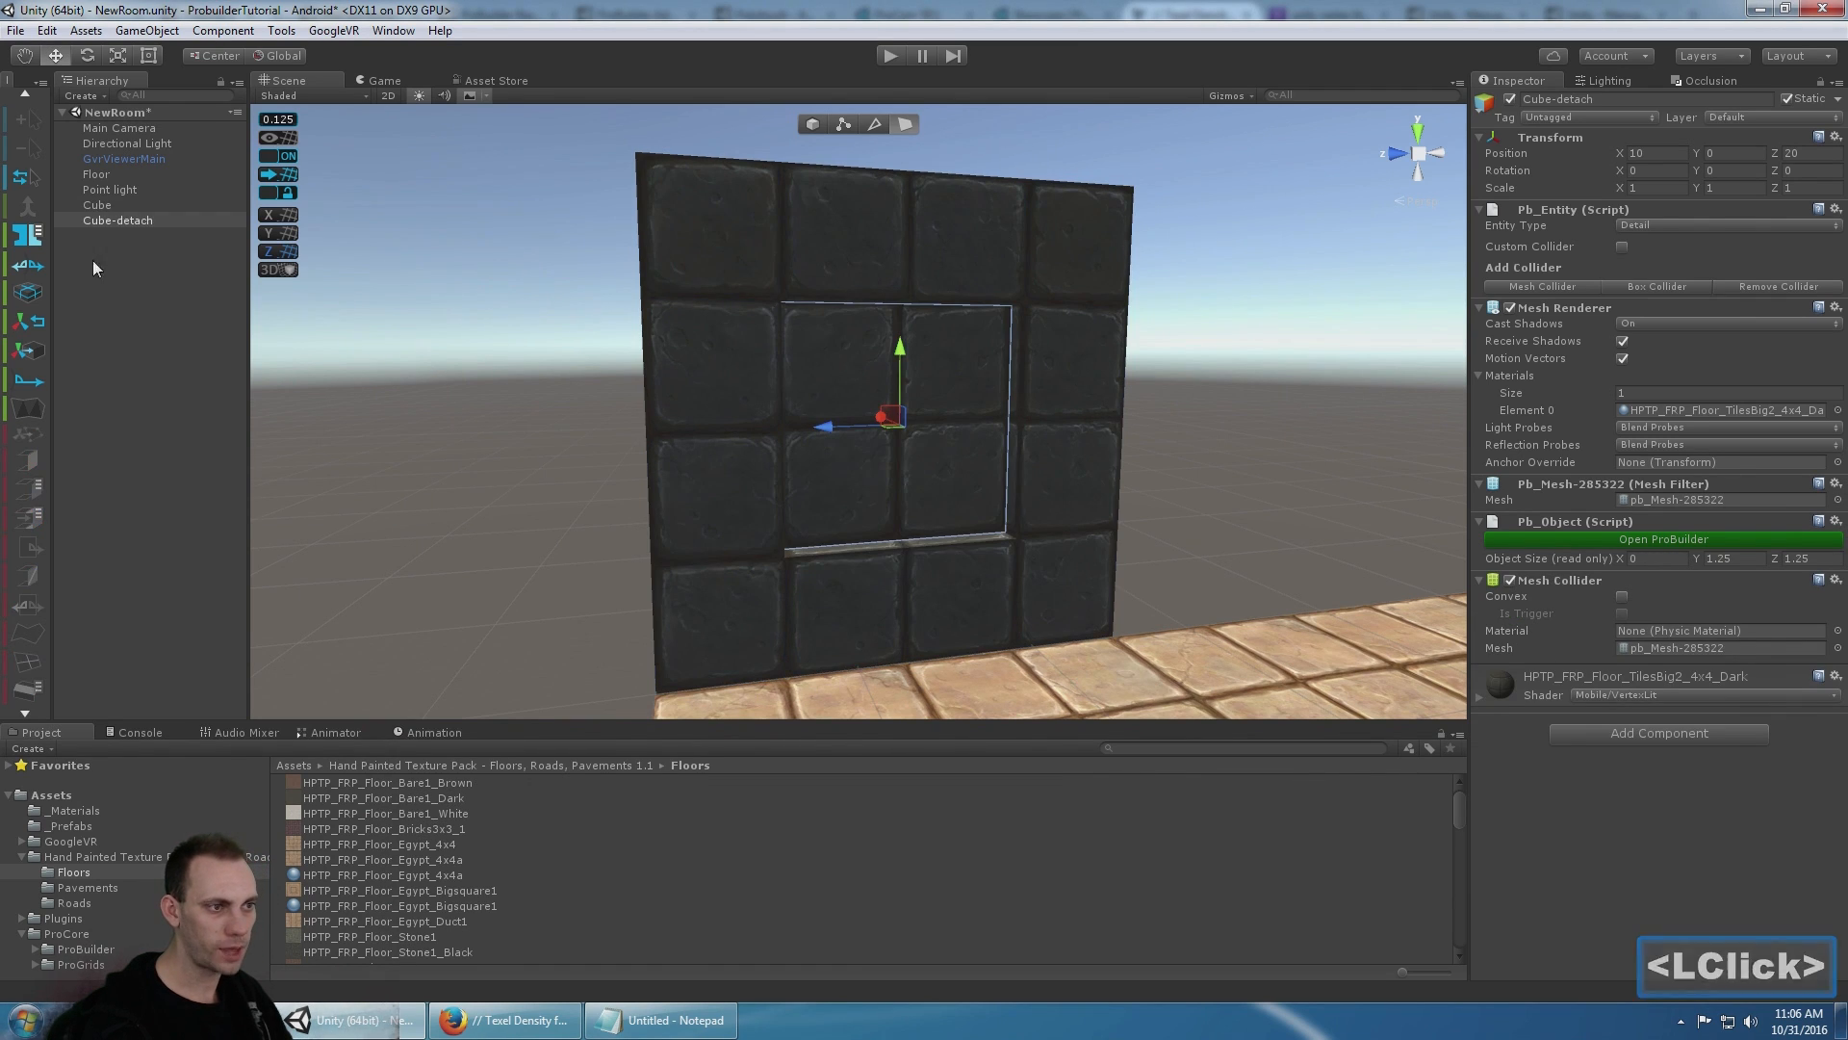
left_click(108, 218)
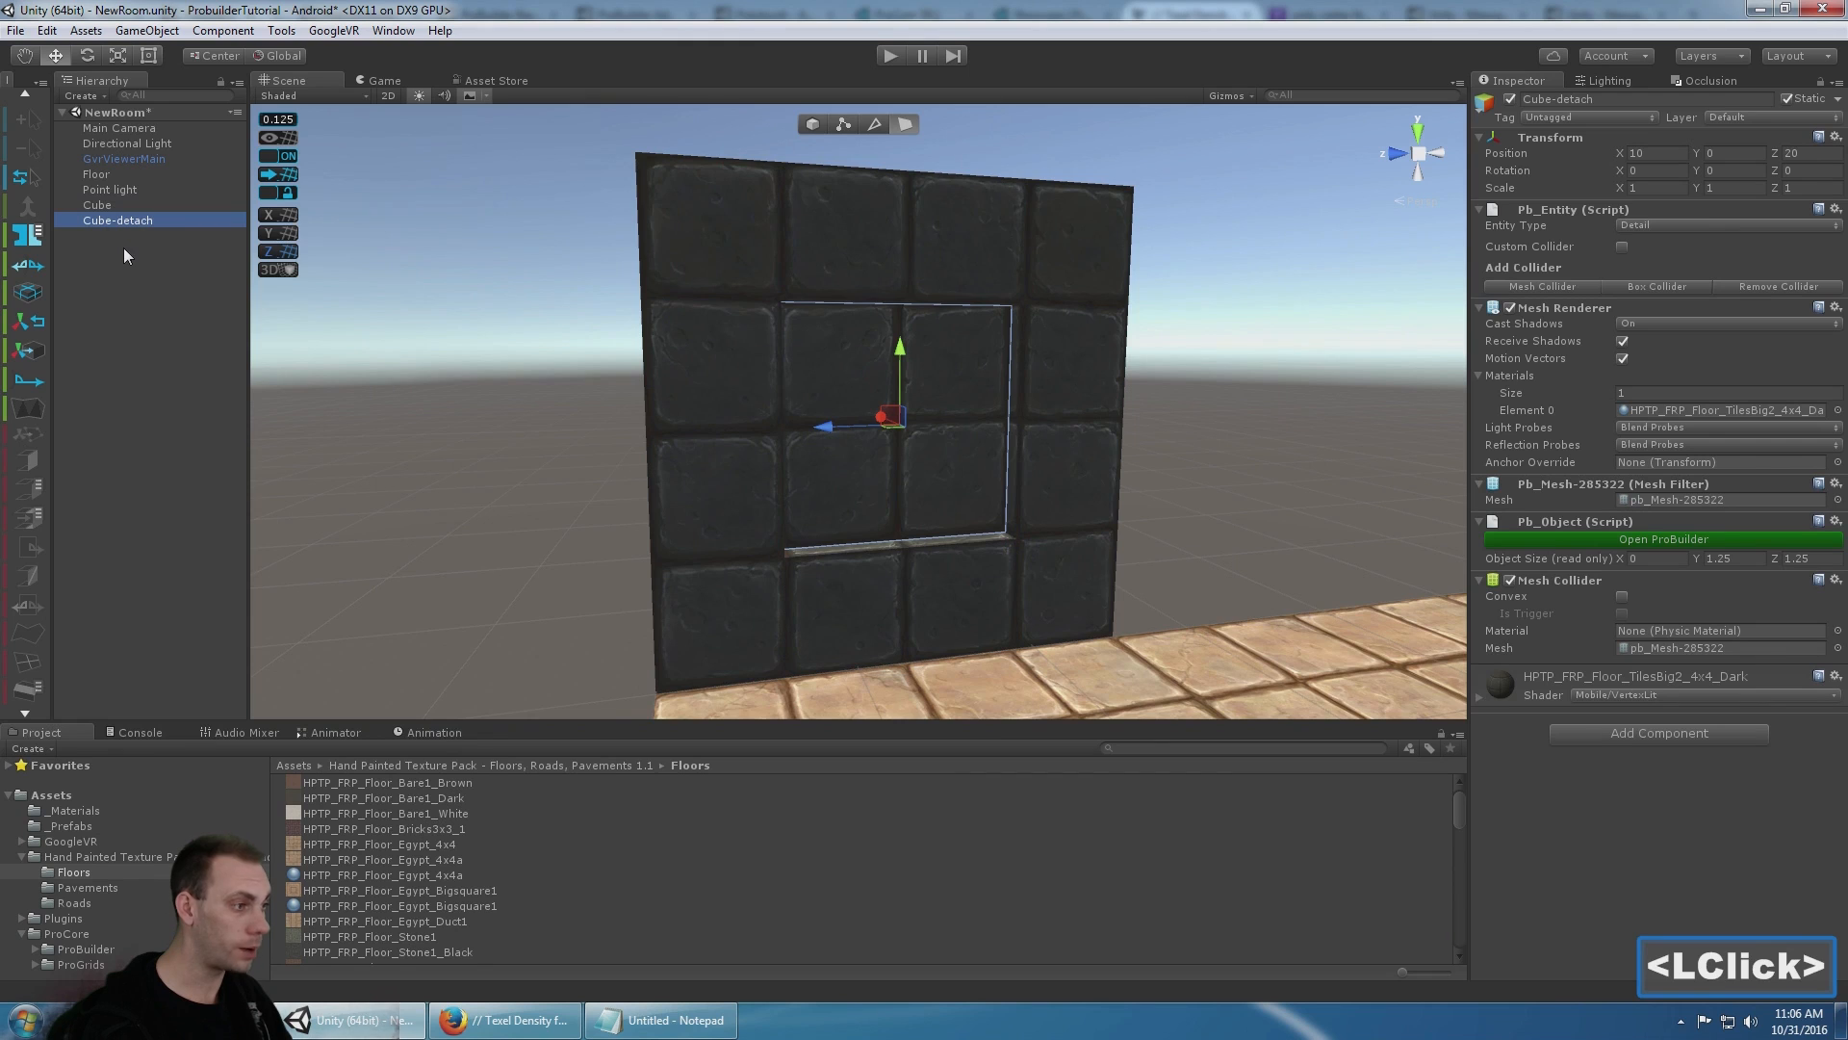
- Apply the HPTP_FRP_Floor_Egypt_Bigsquare1 material to the detached back panel and open the material's properties
left_click_drag(847, 394, 731, 376, "alt")
middle_click_drag(732, 375, 770, 394, "alt")
scroll(701, 341, "up", 4)
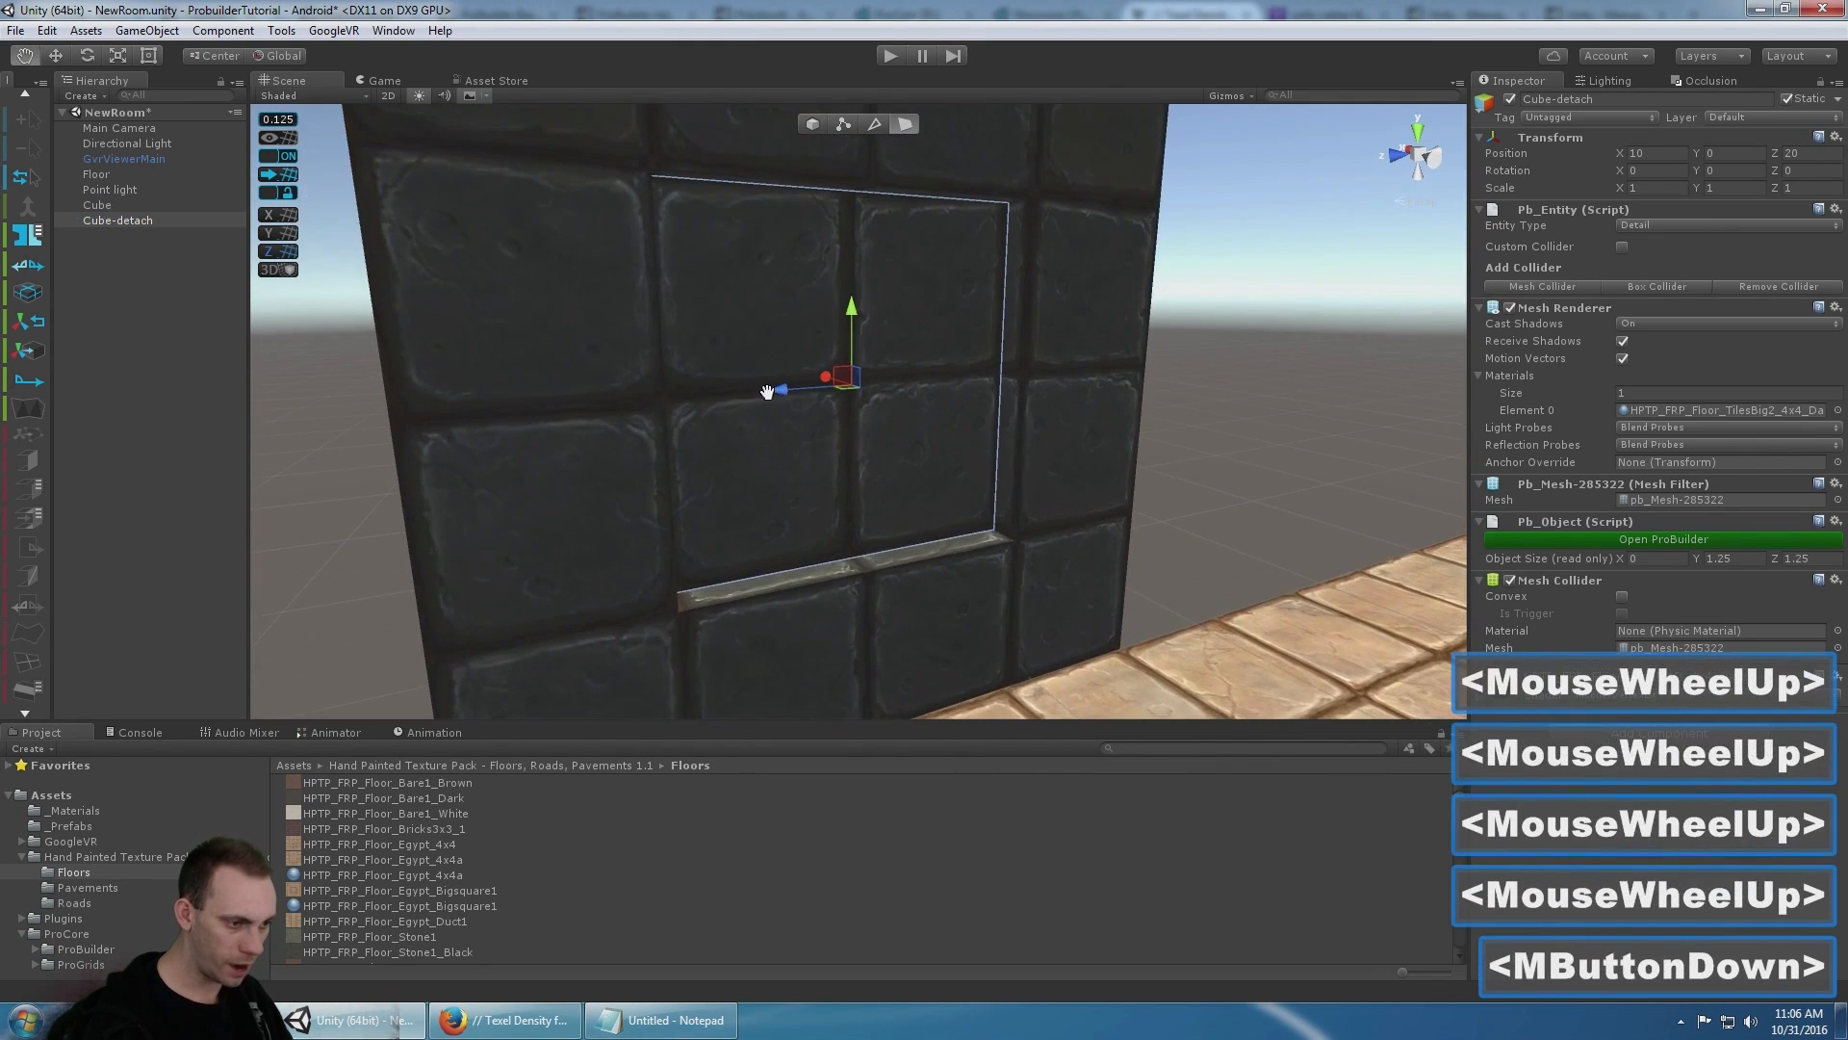
left_click(406, 890)
left_click_drag(406, 889, 857, 423)
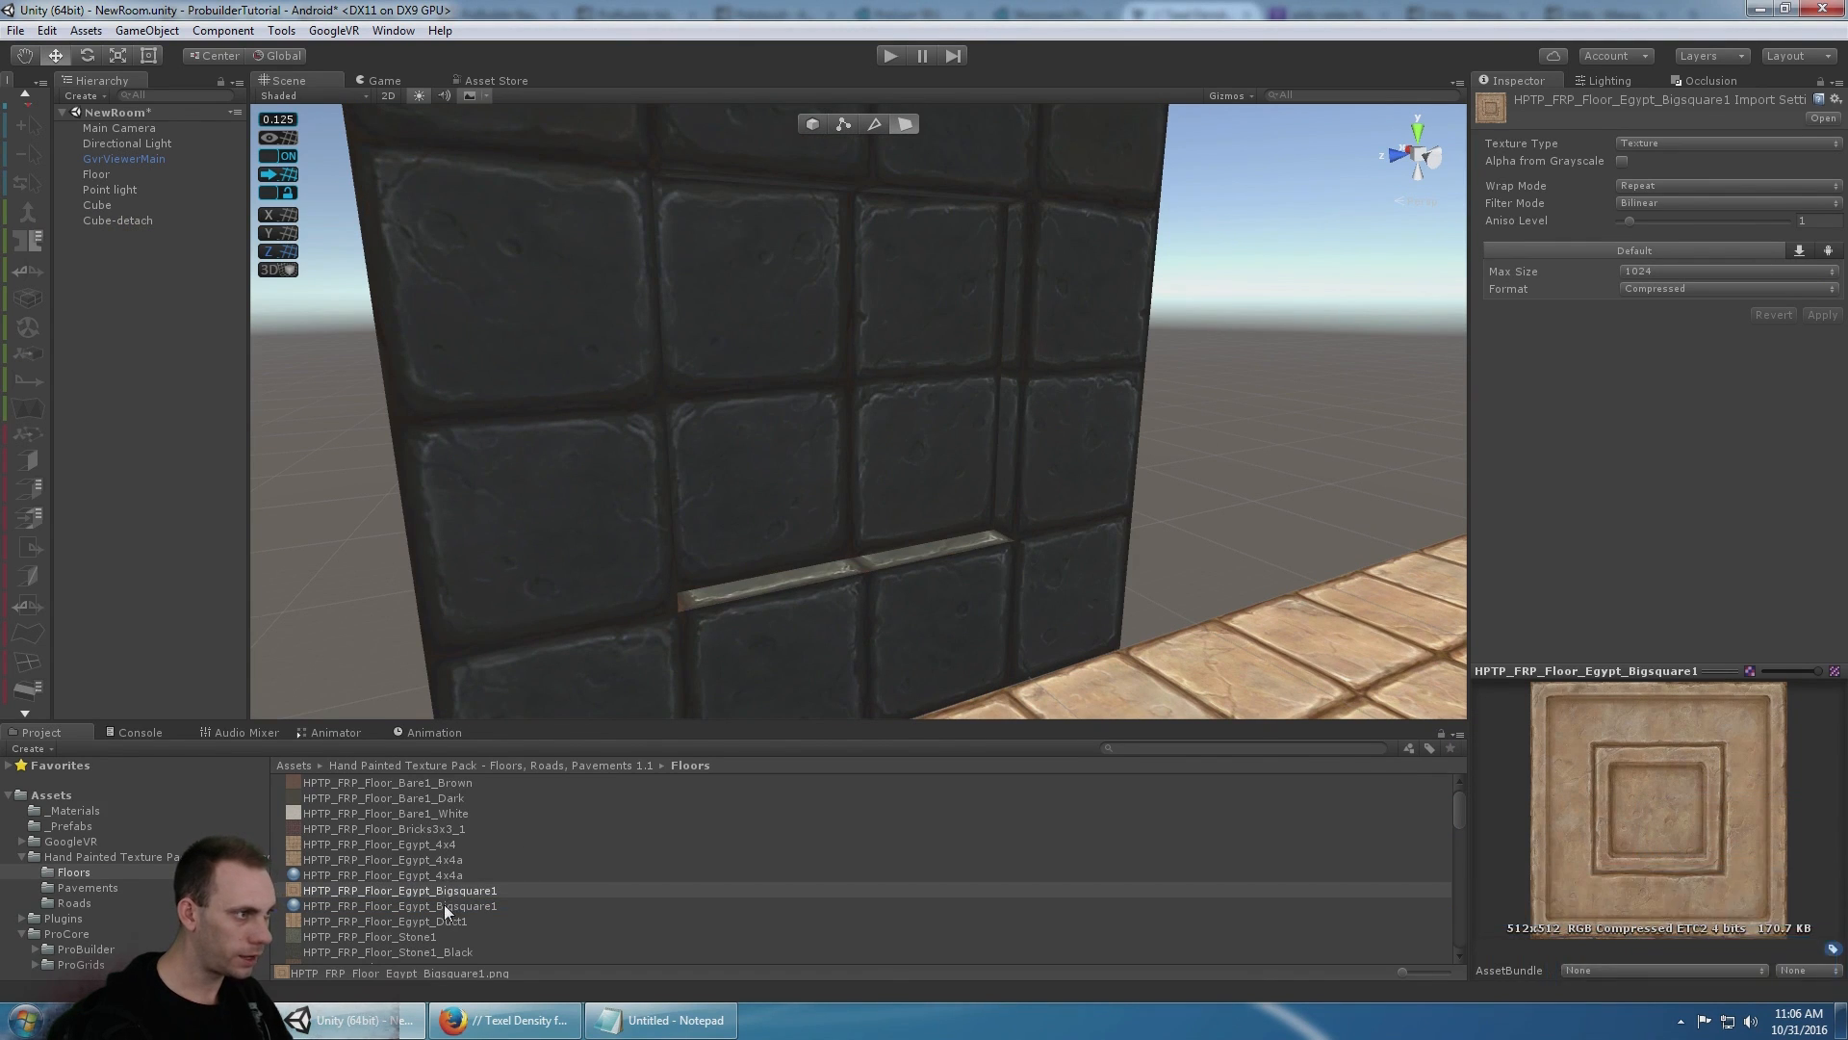
left_click_drag(443, 904, 791, 451)
left_click(817, 126)
double_click(807, 377)
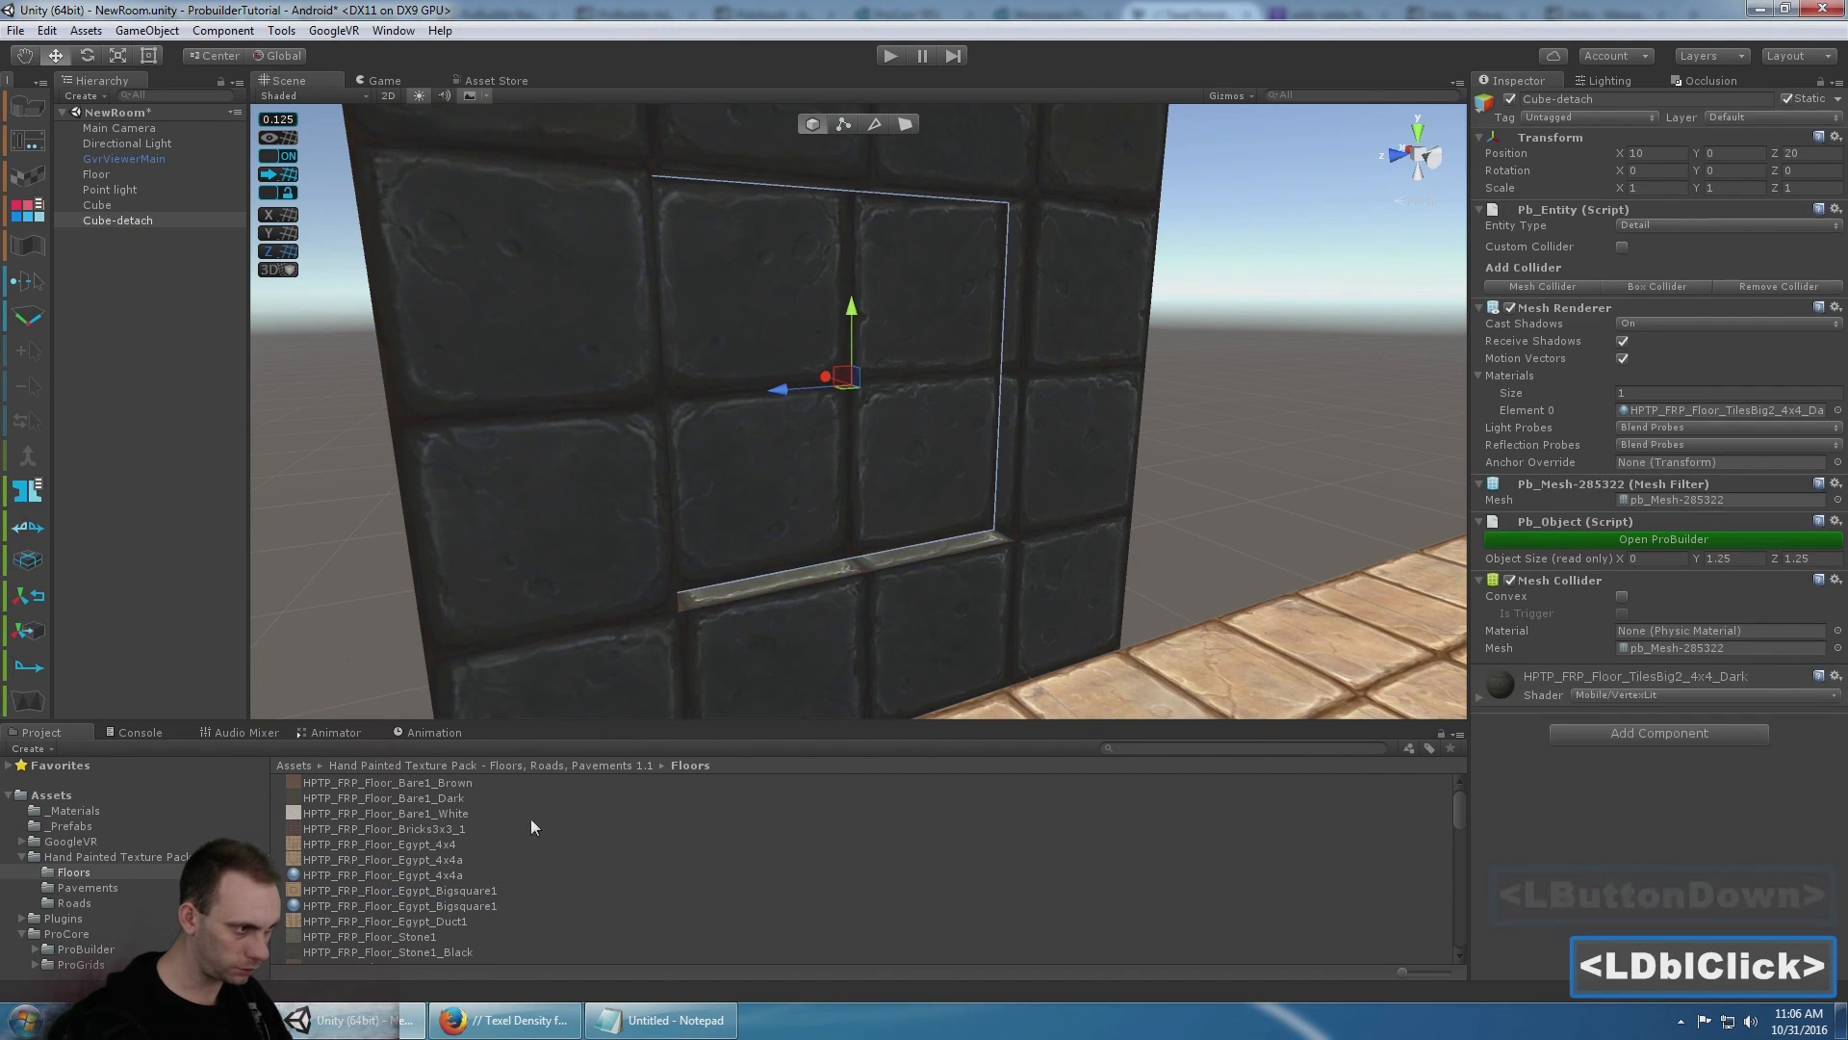
left_click_drag(401, 905, 901, 459)
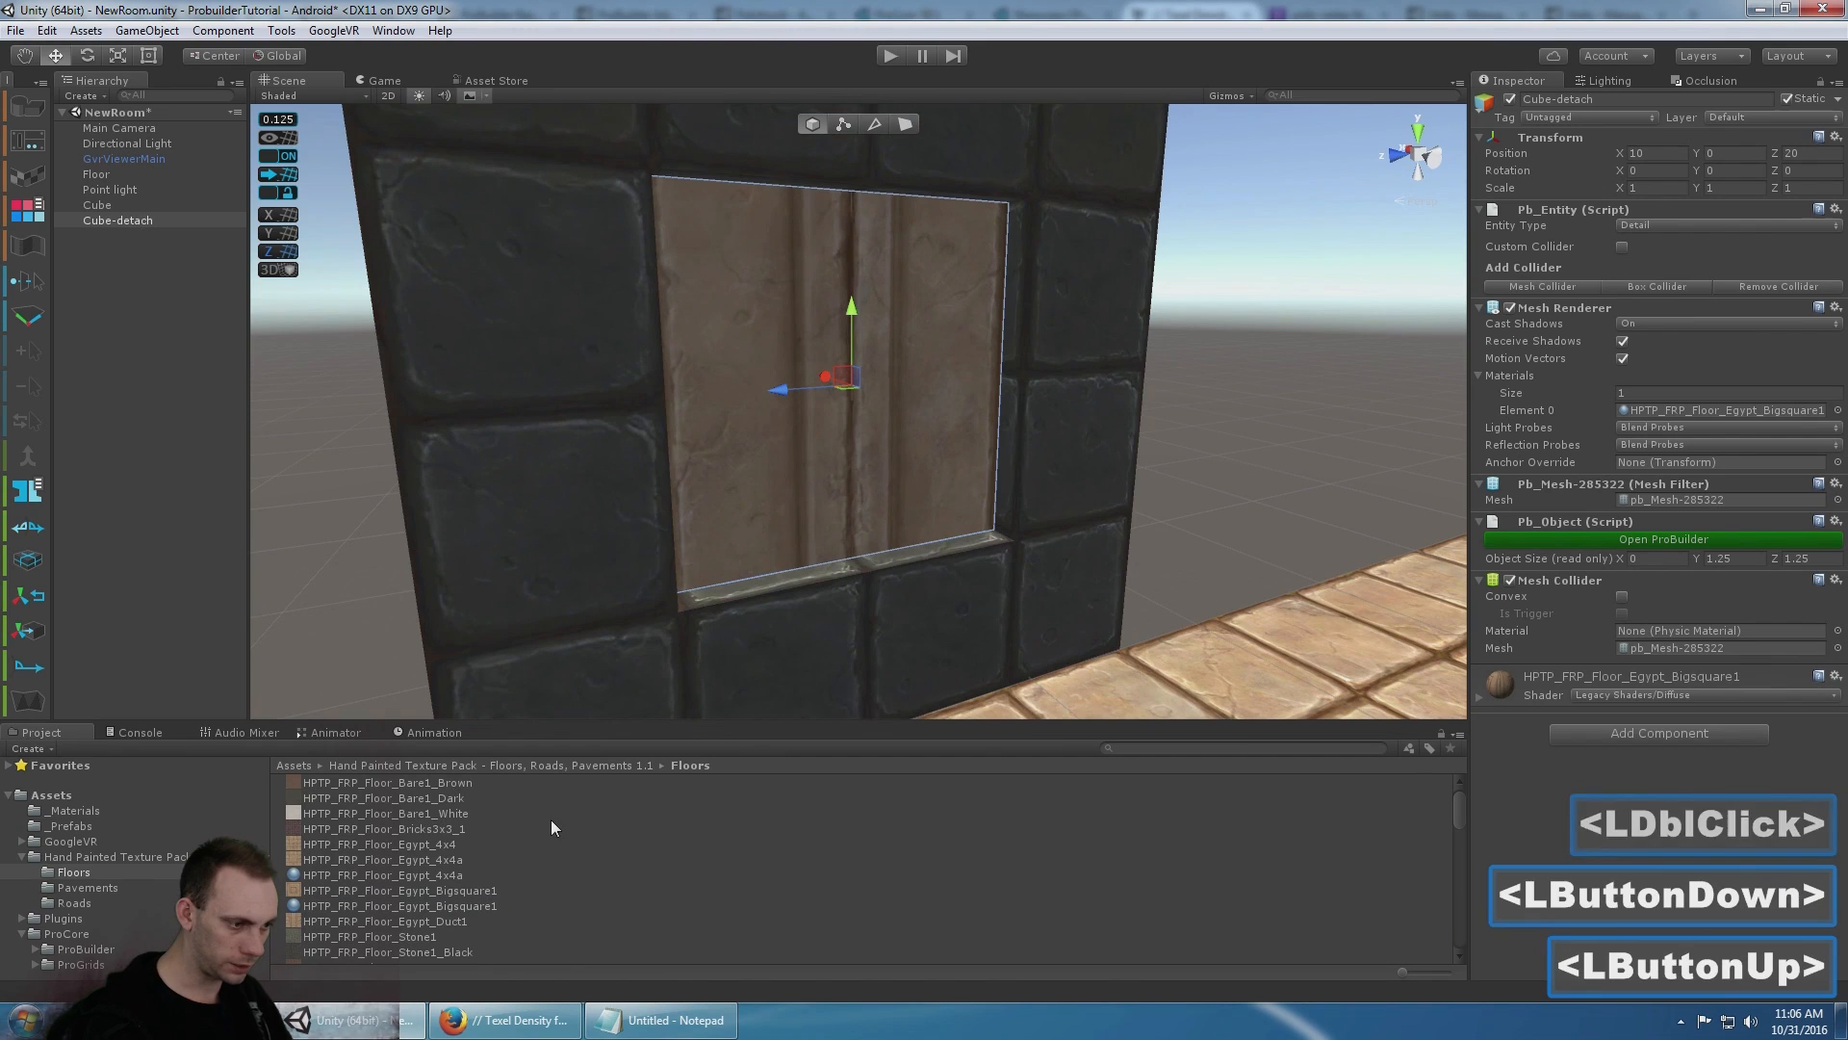
left_click(395, 906)
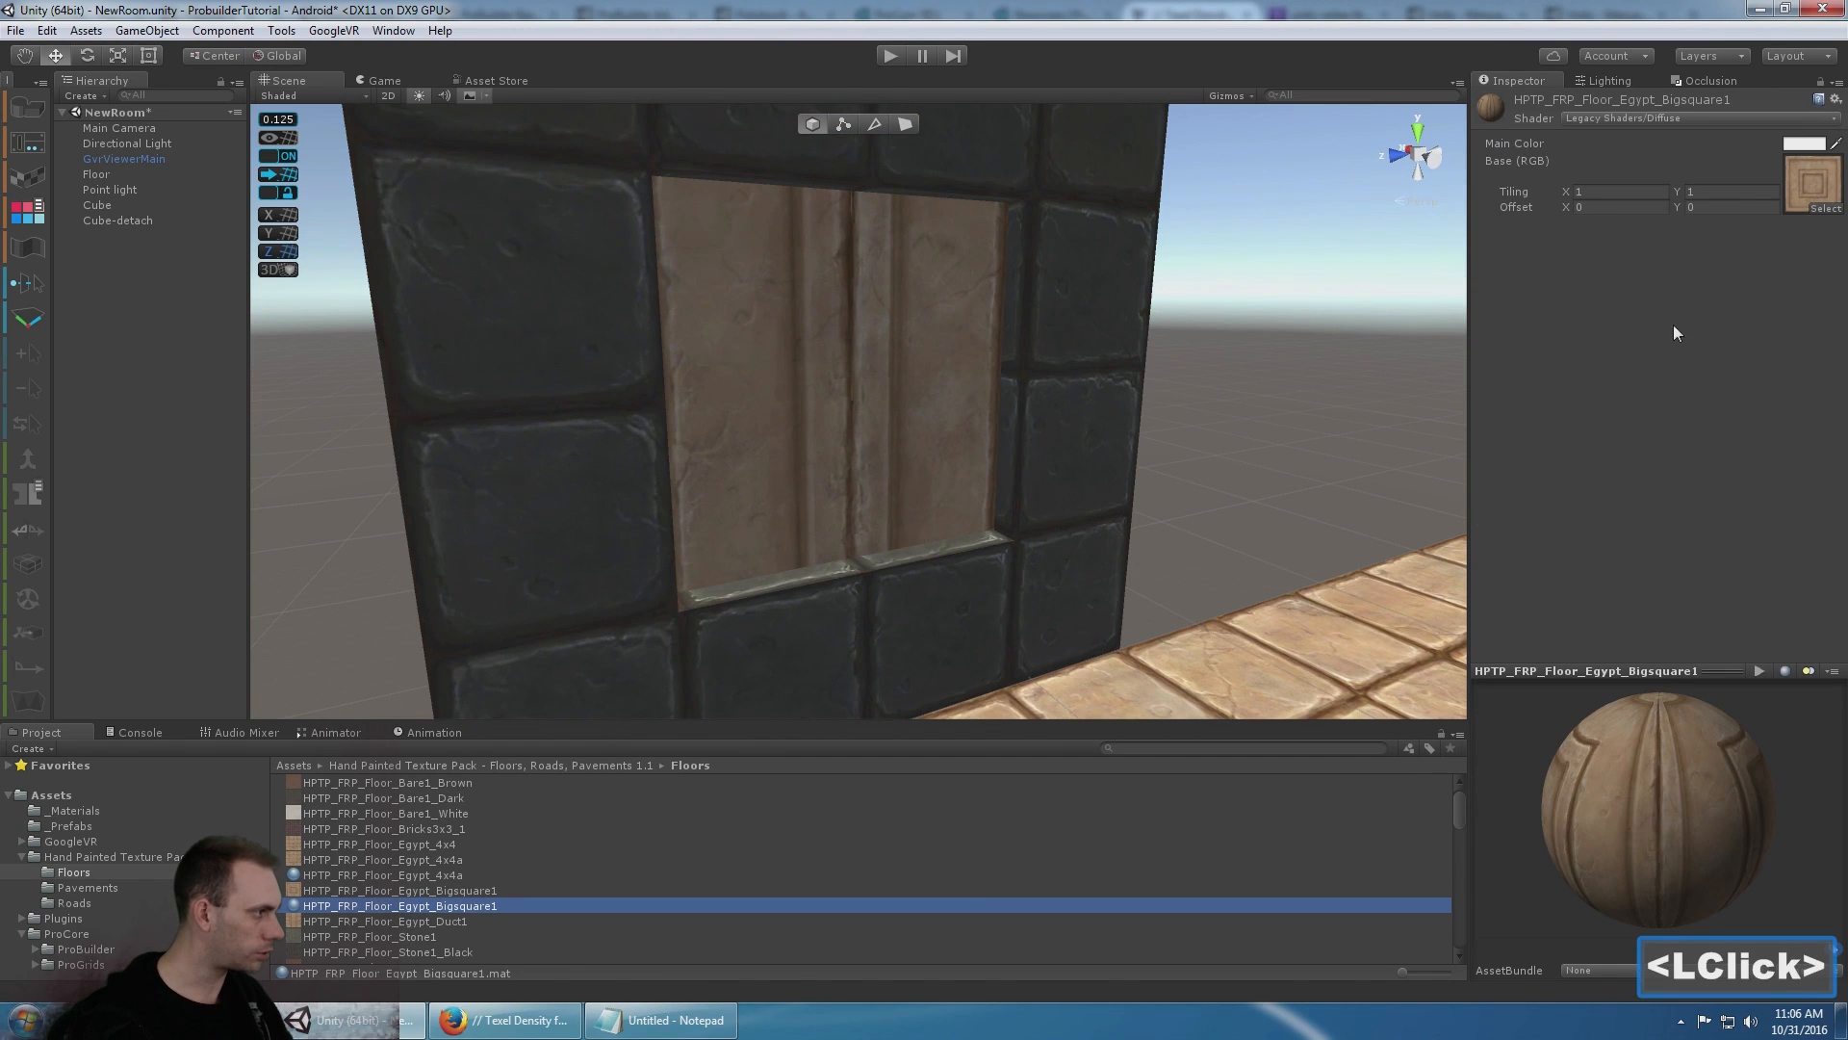
- Set the shader of the HPTP_FRP_Floor_Egypt_Bigsquare1 material to Mobile/VertexLit
left_click(1681, 118)
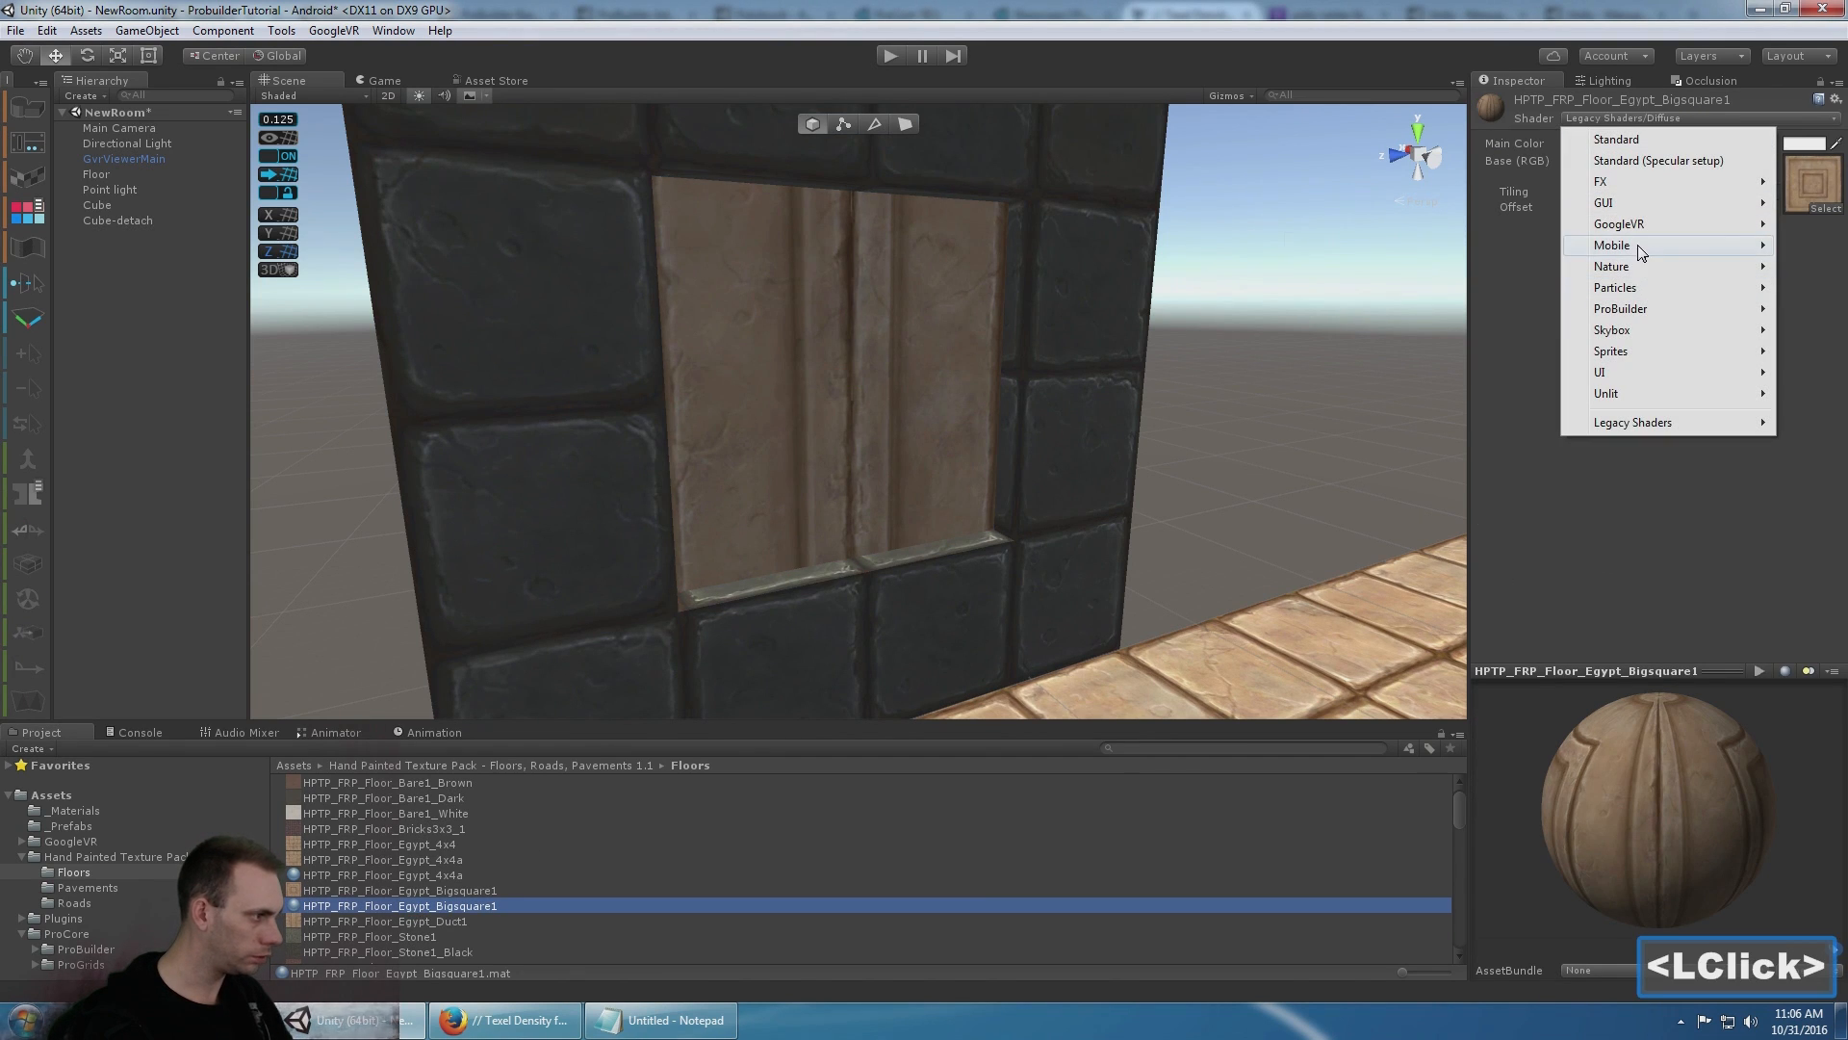
mouse_move(1641, 252)
left_click(1423, 395)
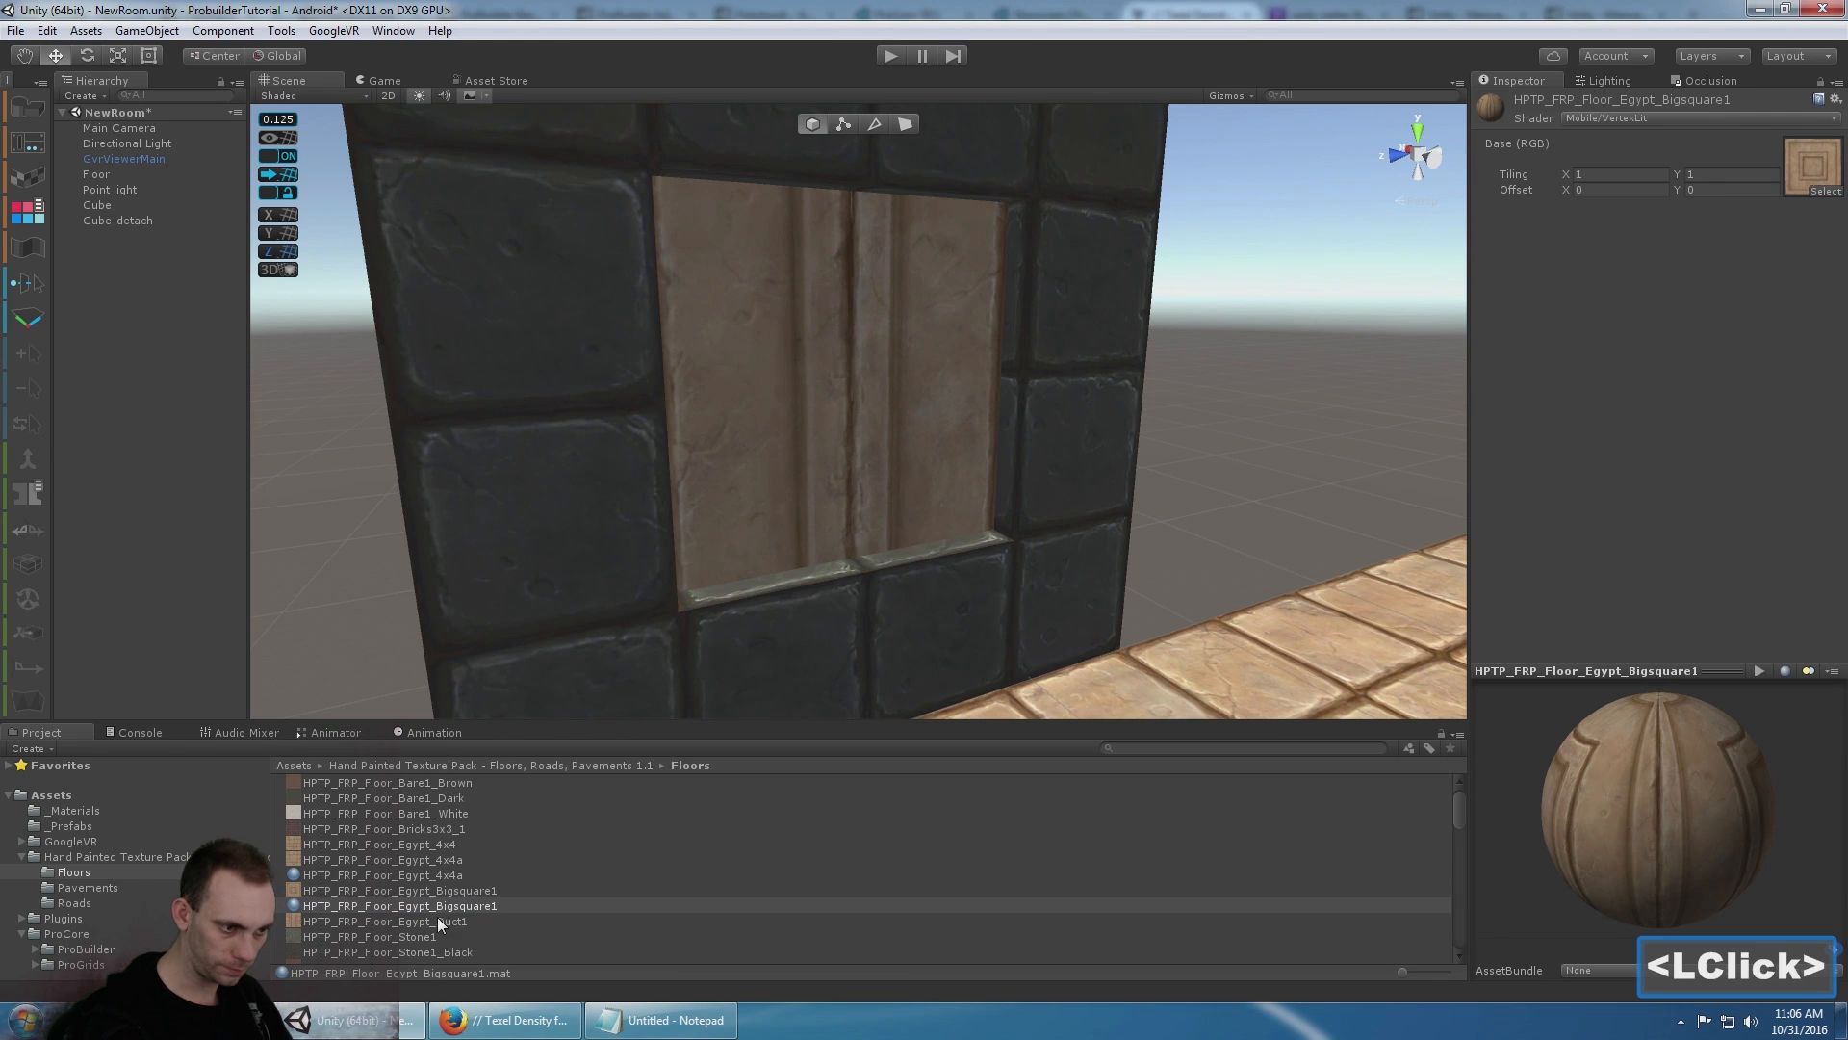
- Move the HPTP_FRP_Floor_Egypt_Bigsquare1 and HPTP_FRP_Floor_Egypt_4x4a materials into the _Materials folder and open that folder
left_click_drag(416, 905, 91, 807)
left_click_drag(387, 875, 79, 812)
left_click(75, 811)
- Set the HPTP_FRP_Floor_Egypt_4x4a material's shader to Mobile/VertexLit and check the shaders of the other materials in the _Materials folder
left_click(420, 783)
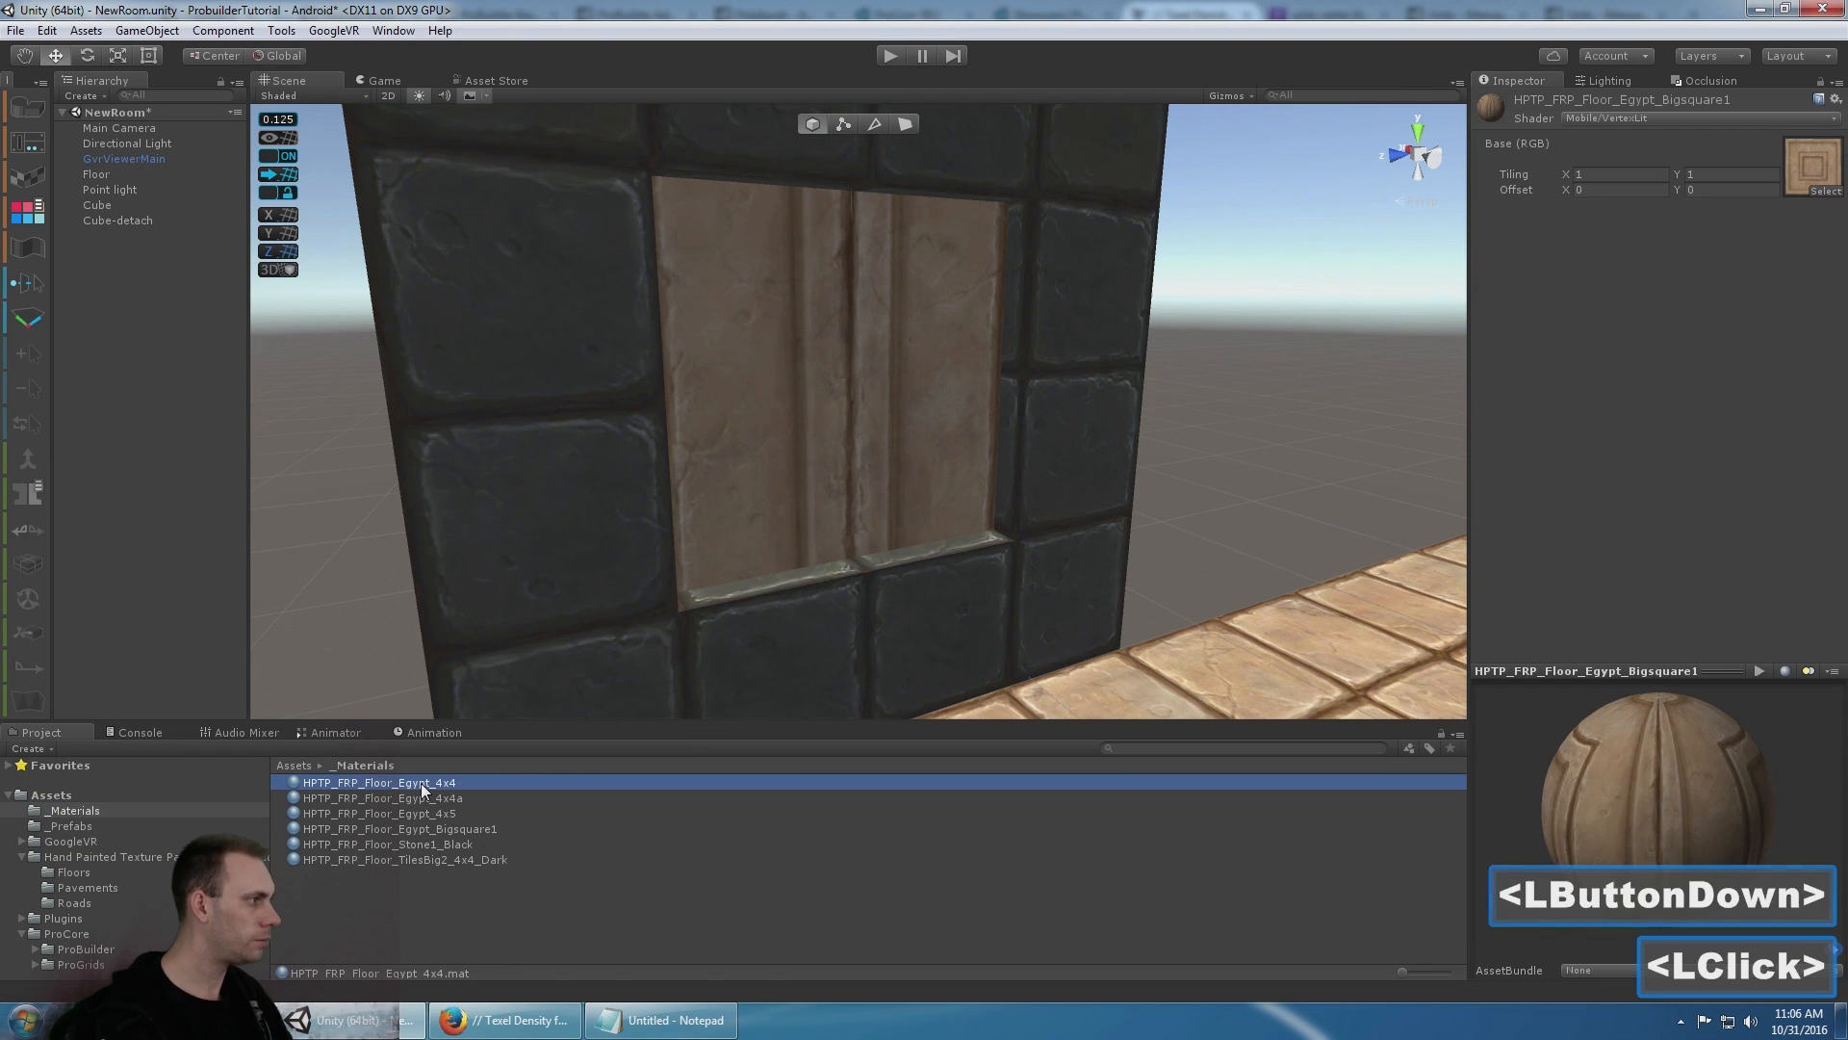
key("Down")
left_click(1618, 117)
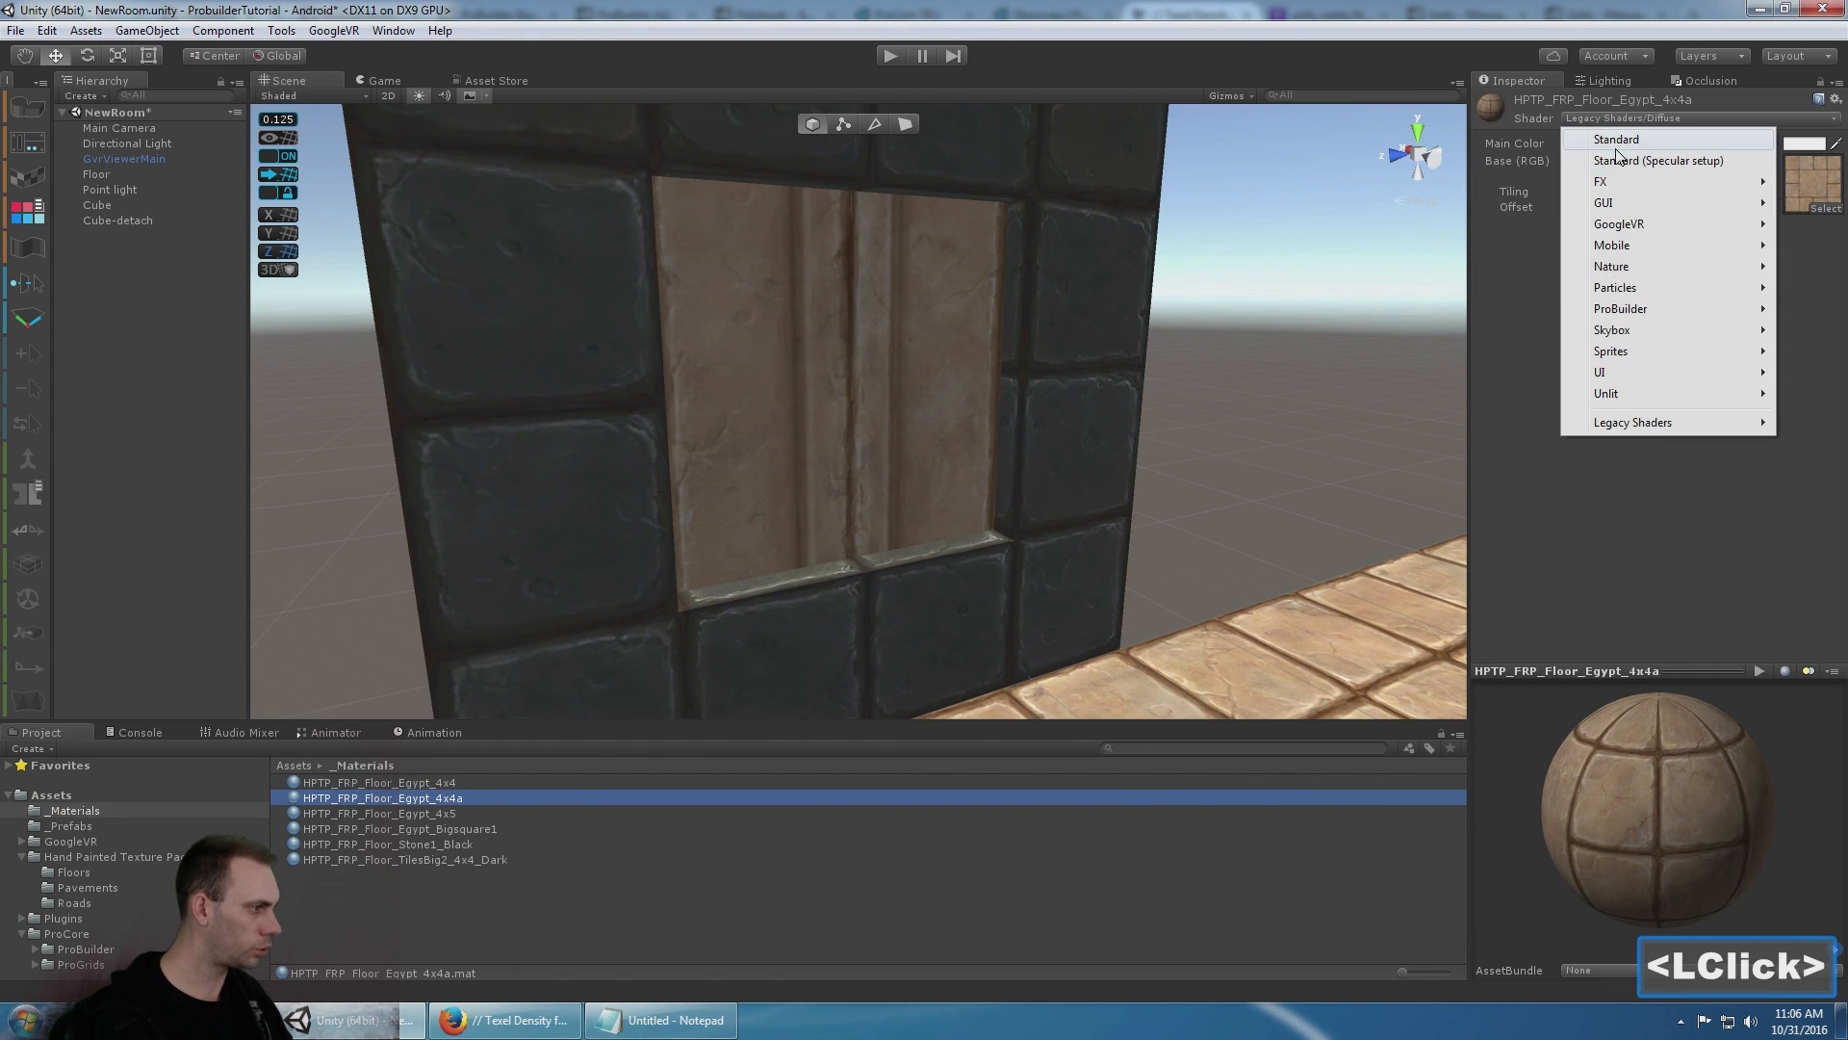
mouse_move(1636, 248)
left_click(1392, 398)
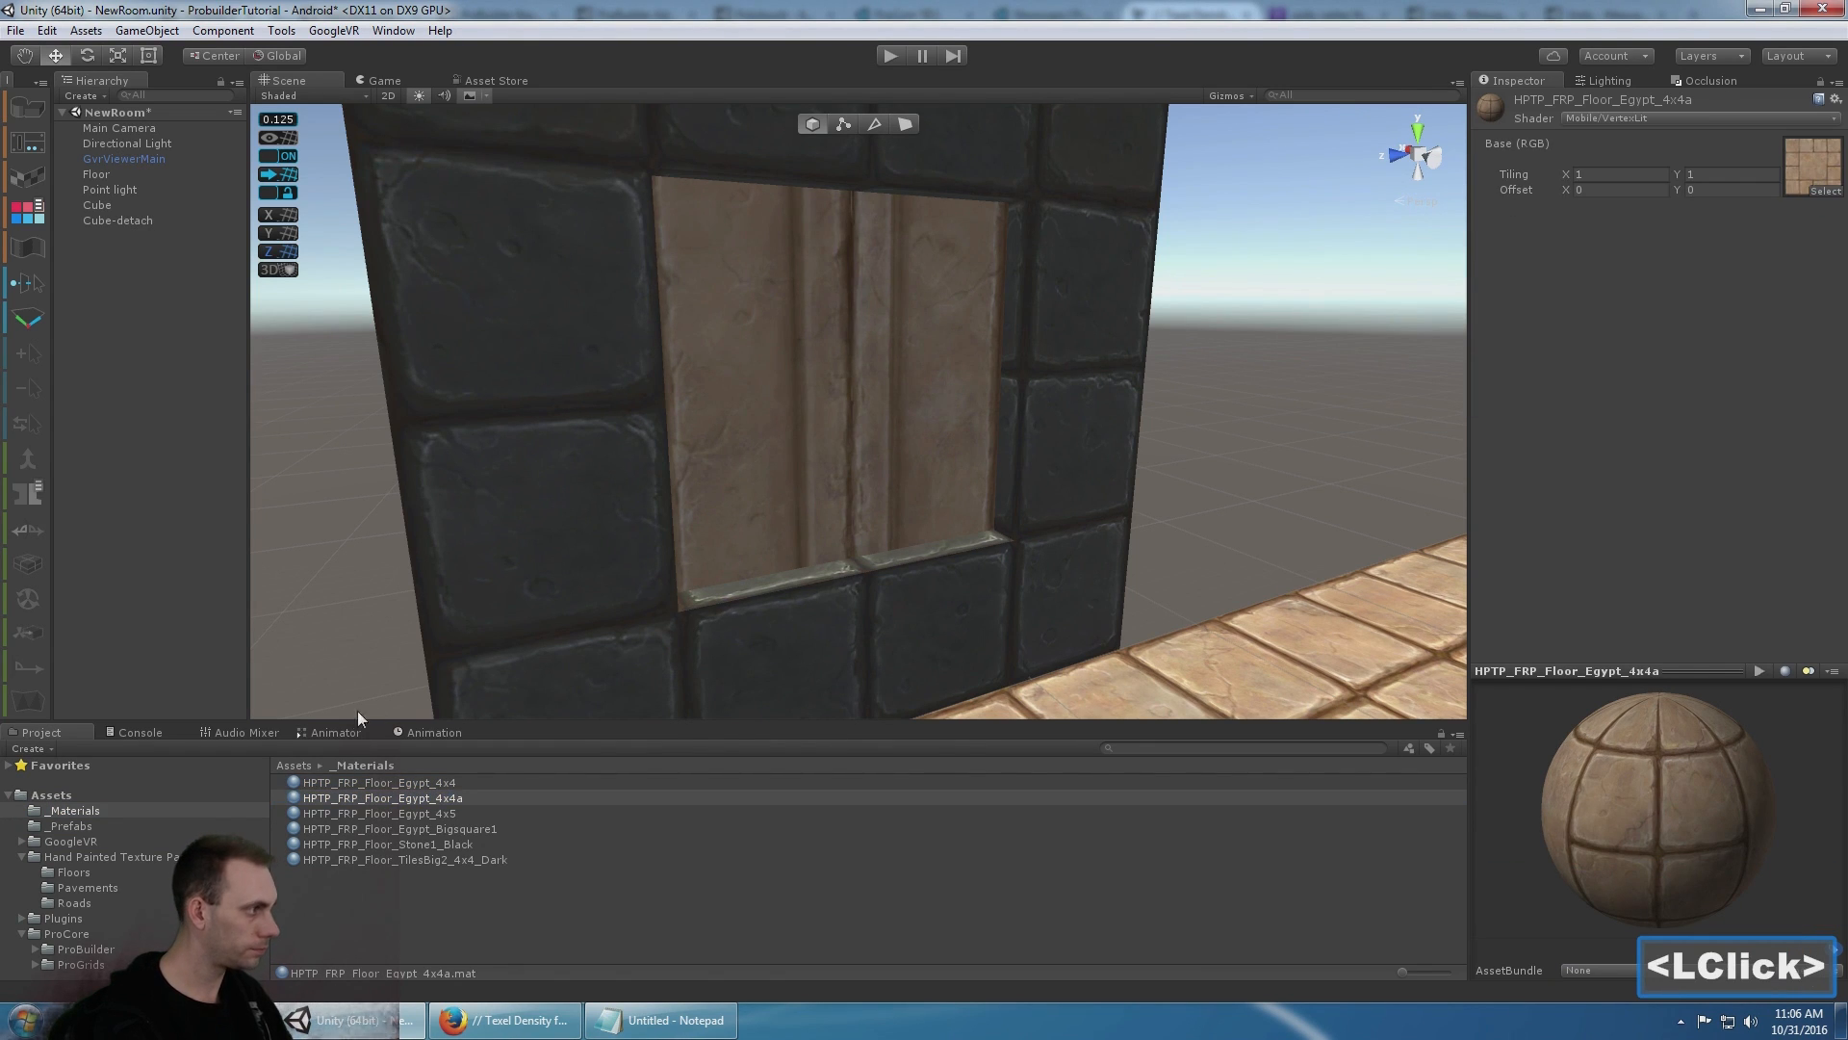
key("Down")
key("Down")
key("Down")
key("Down")
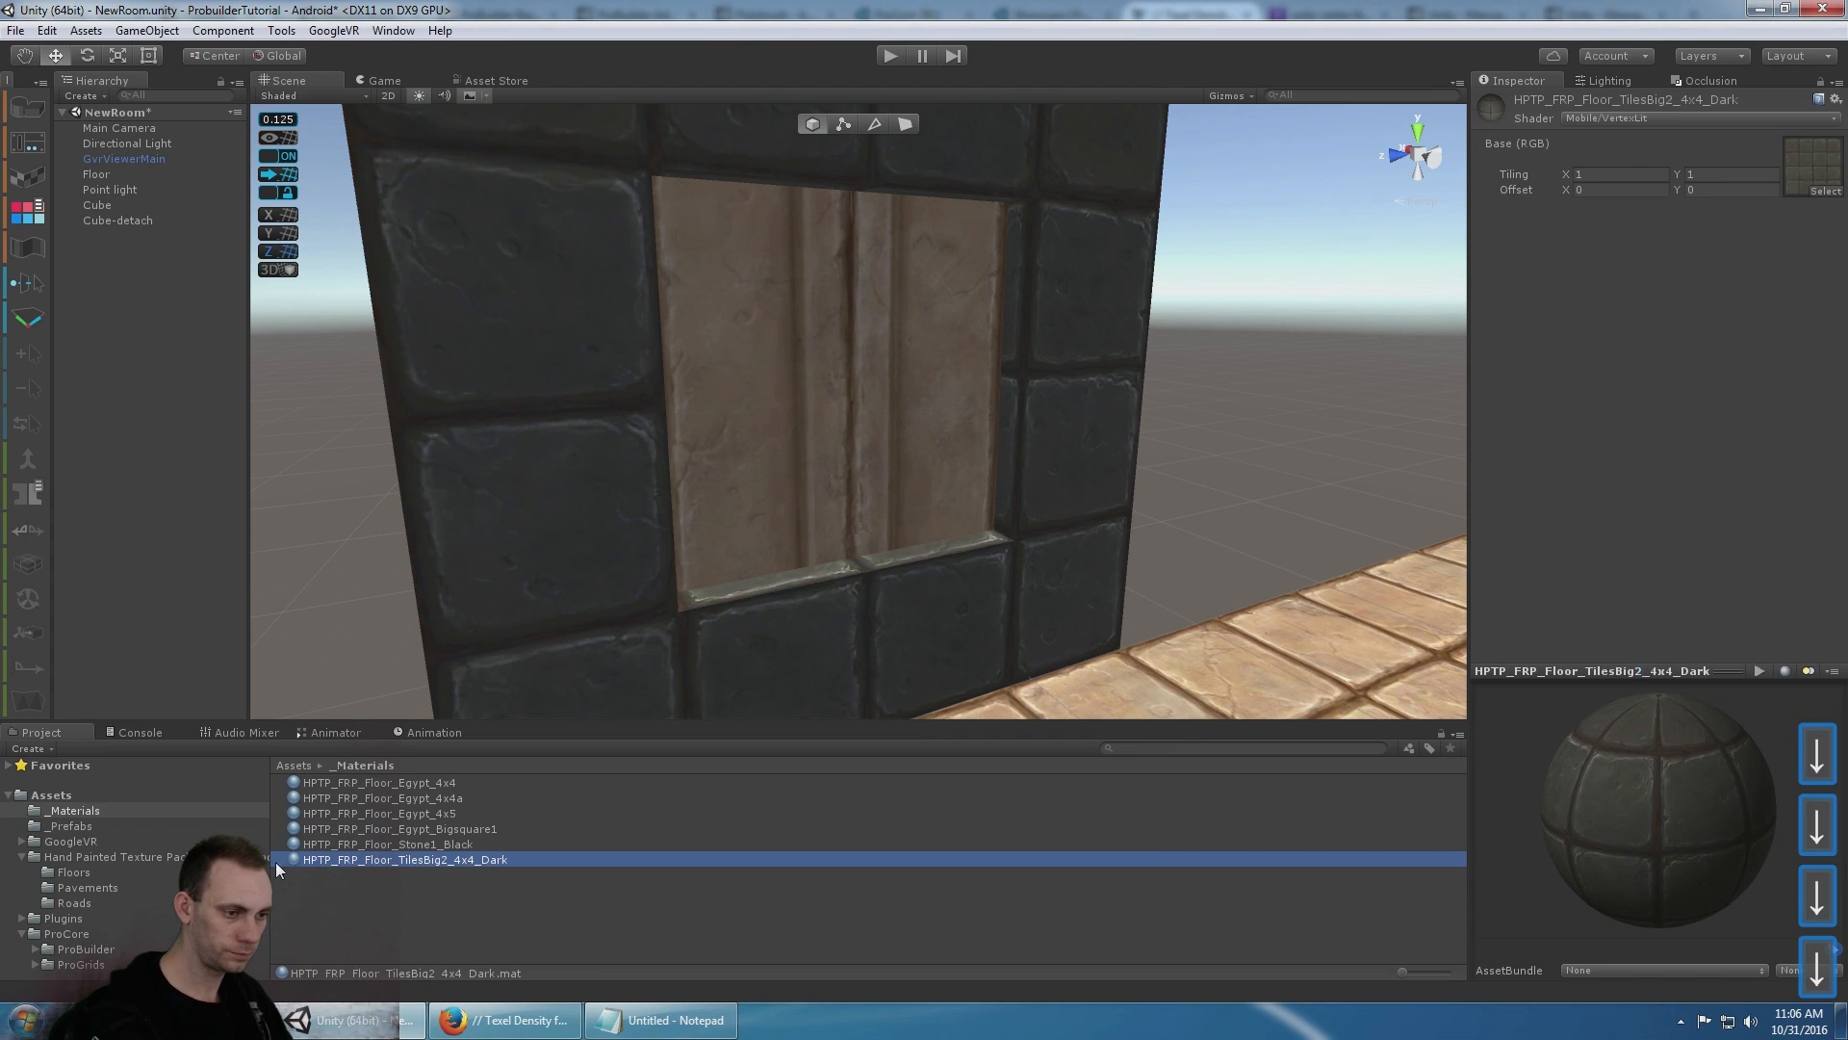
double_click(91, 810)
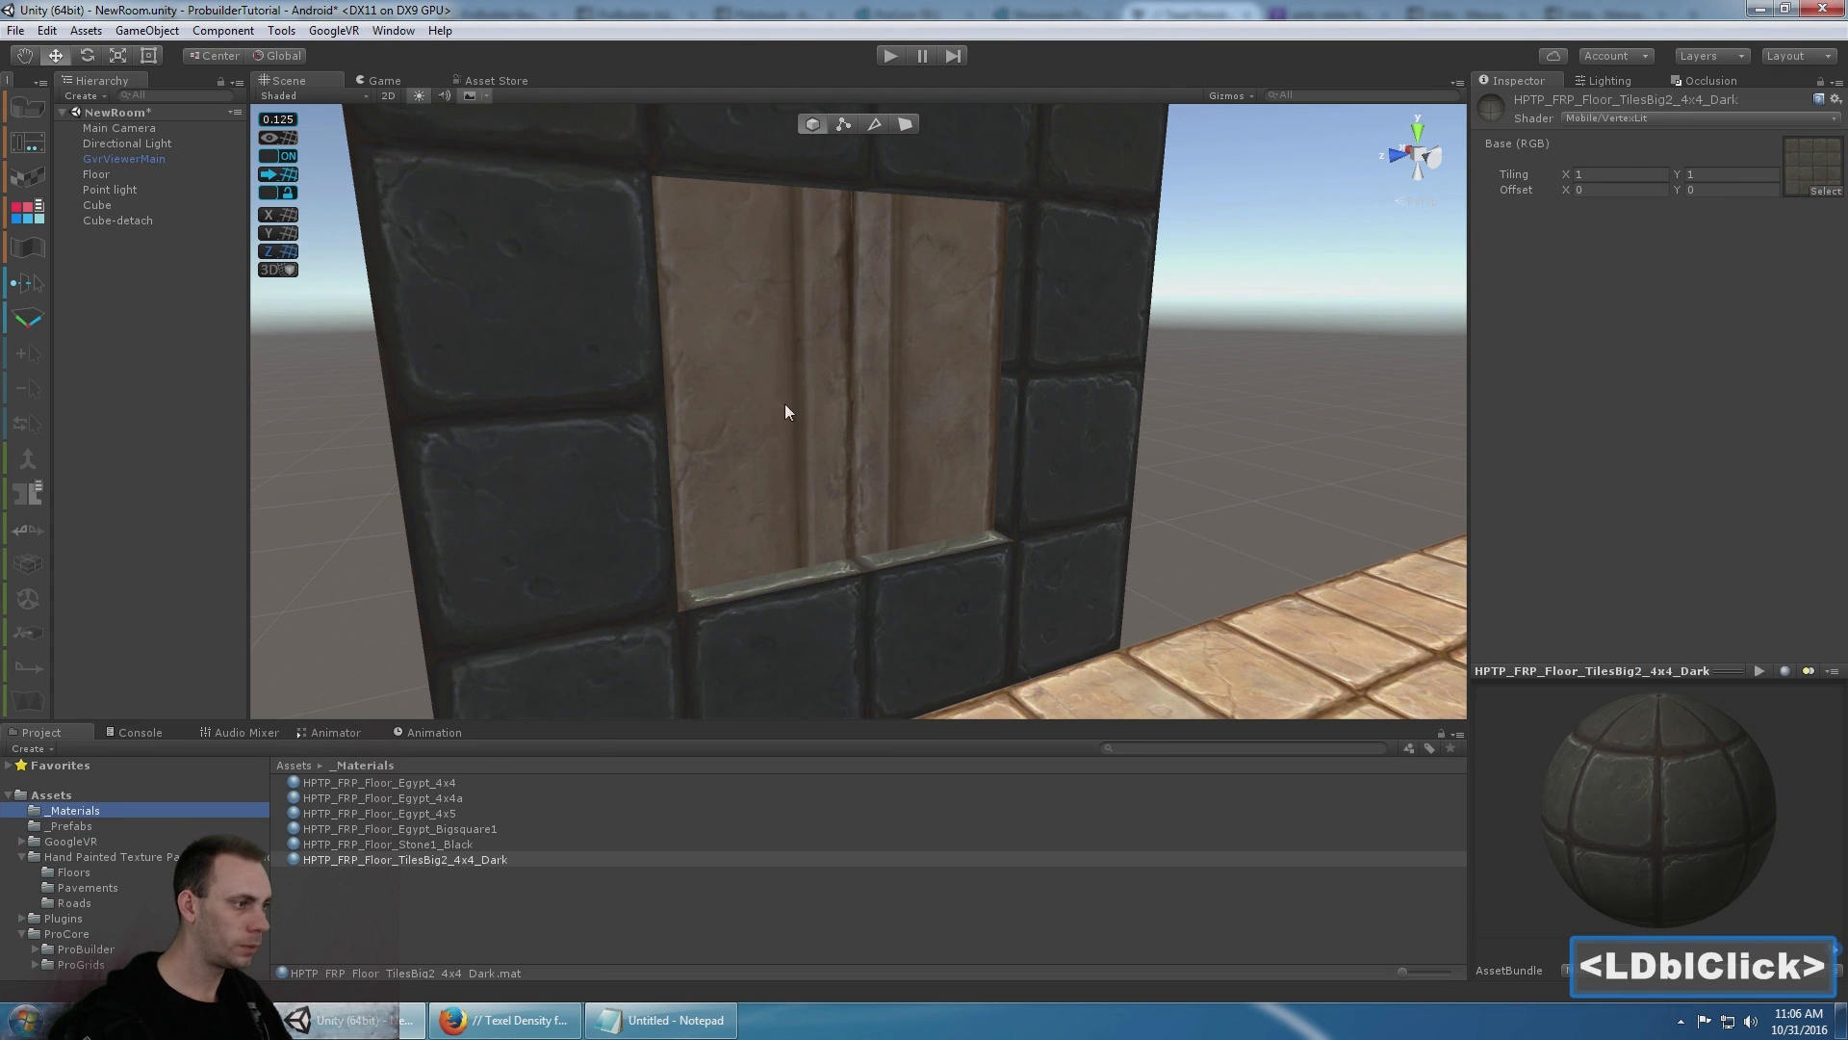
- Select the detached back panel's face and open its UVs in the UV Editor
left_click(906, 123)
left_click_drag(970, 314, 818, 342, "alt")
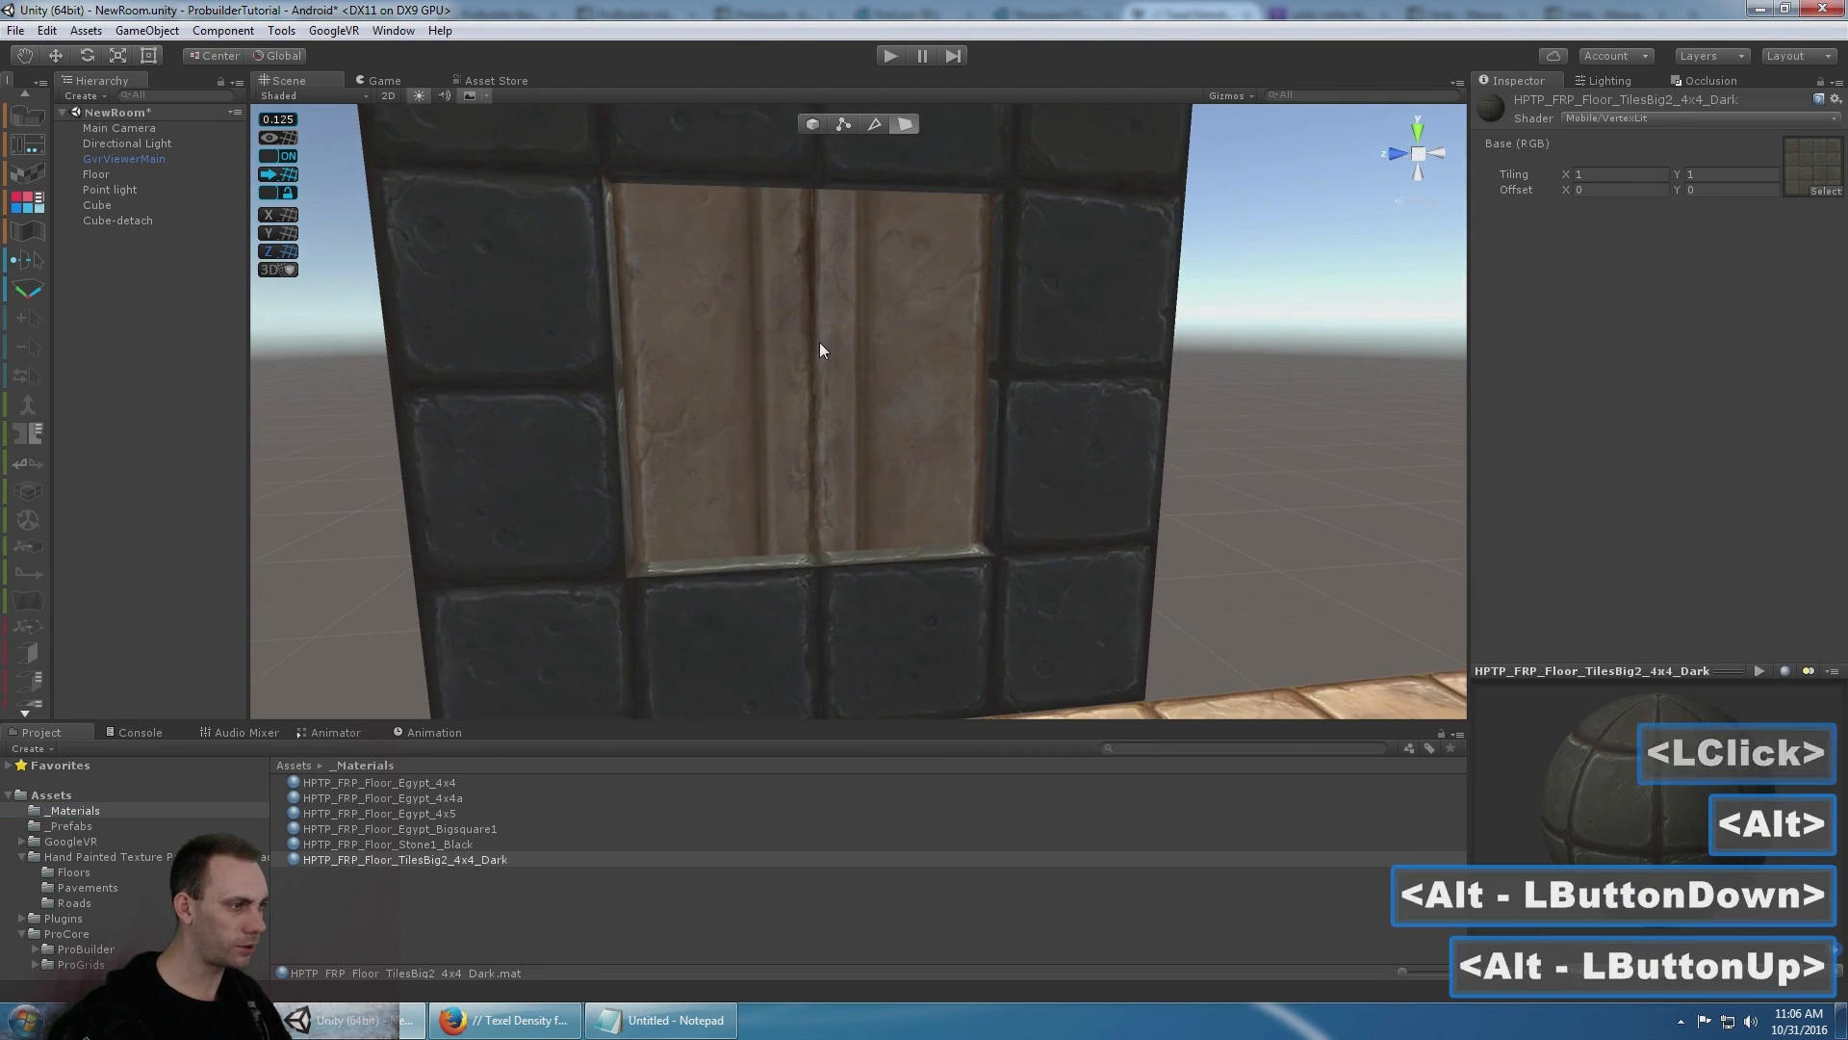
left_click(799, 339)
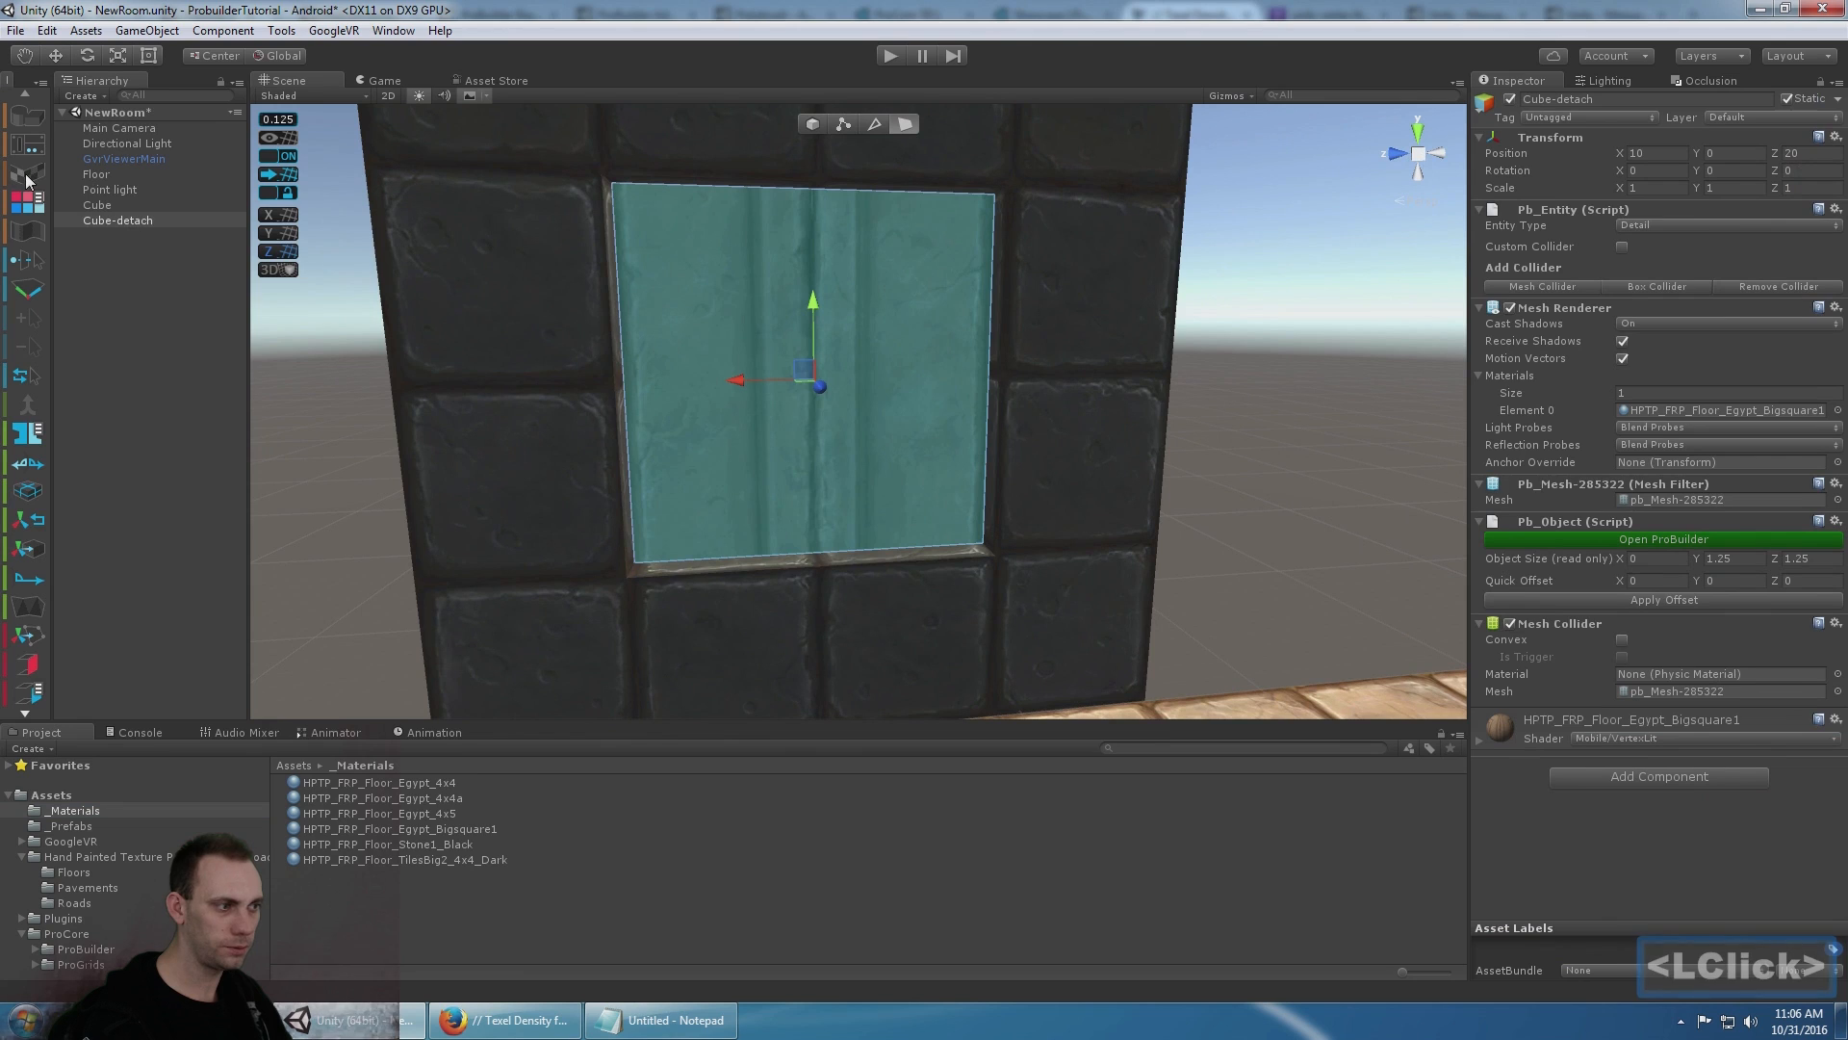
left_click(27, 176)
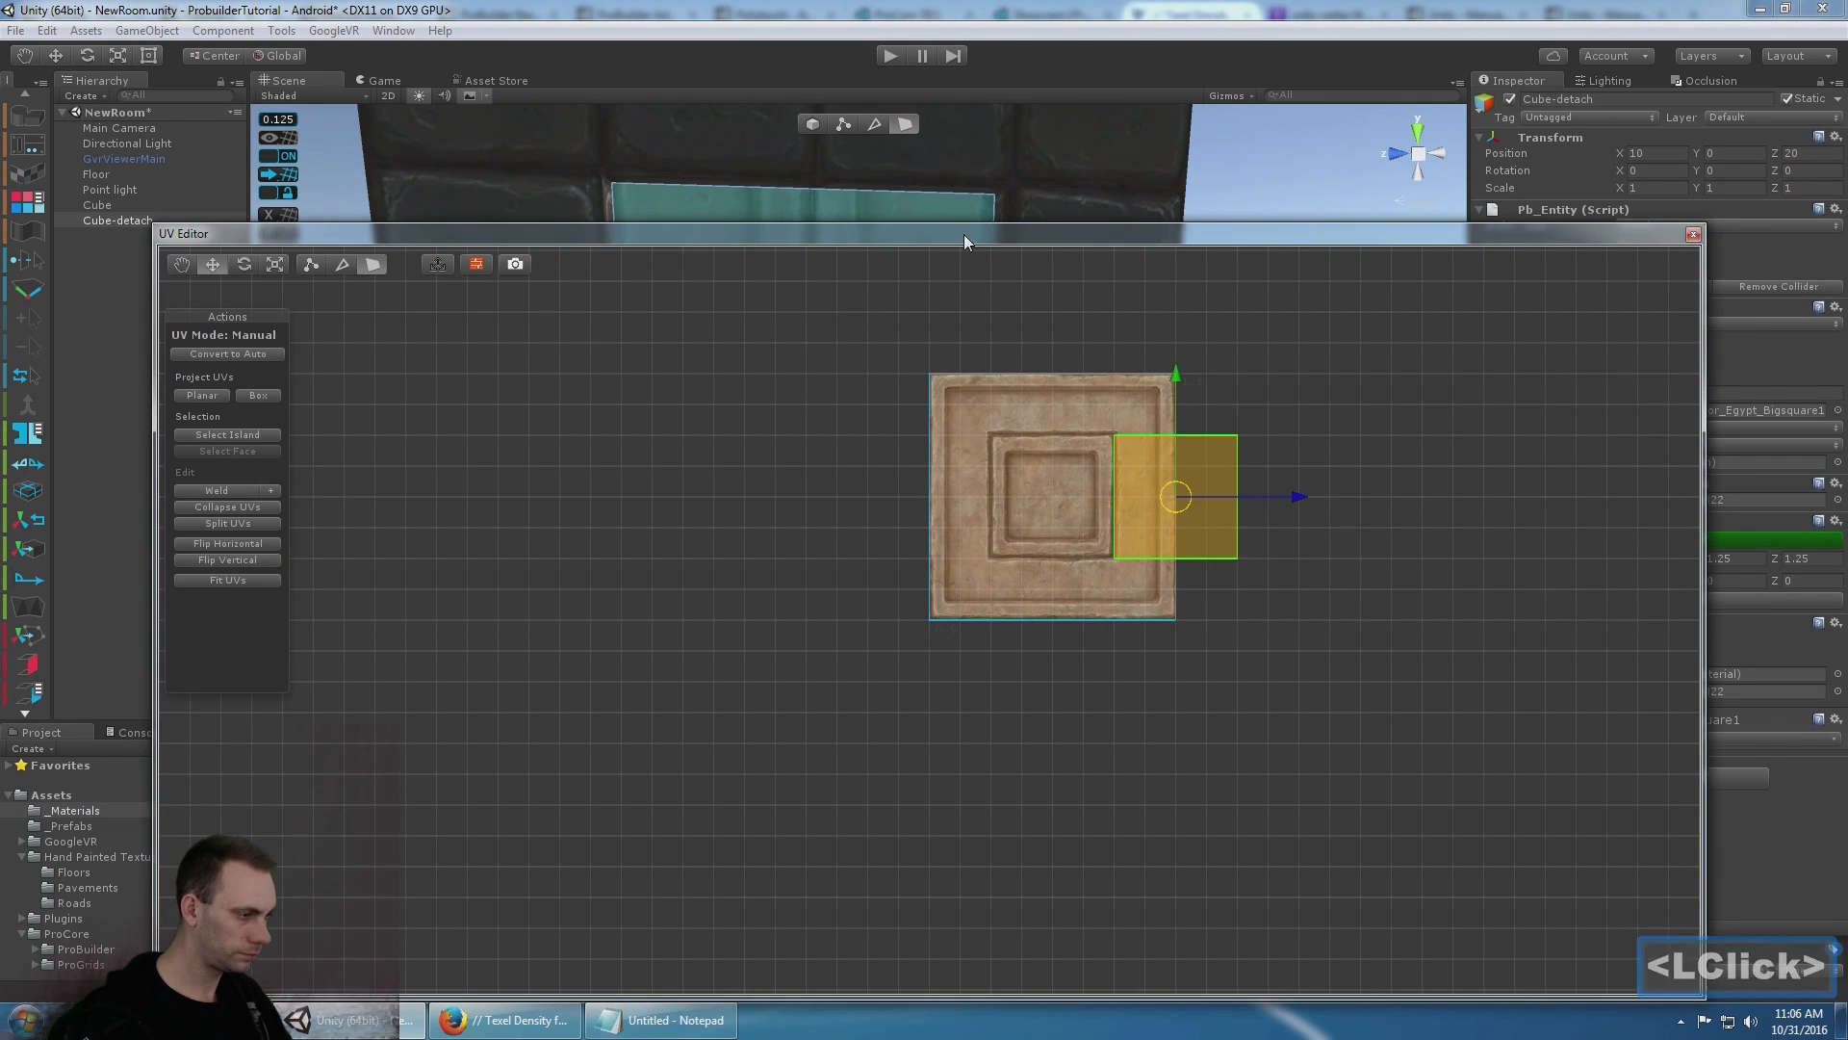
left_click_drag(965, 239, 891, 356)
middle_click_drag(1213, 482, 1134, 499)
scroll(1134, 499, "up", 2)
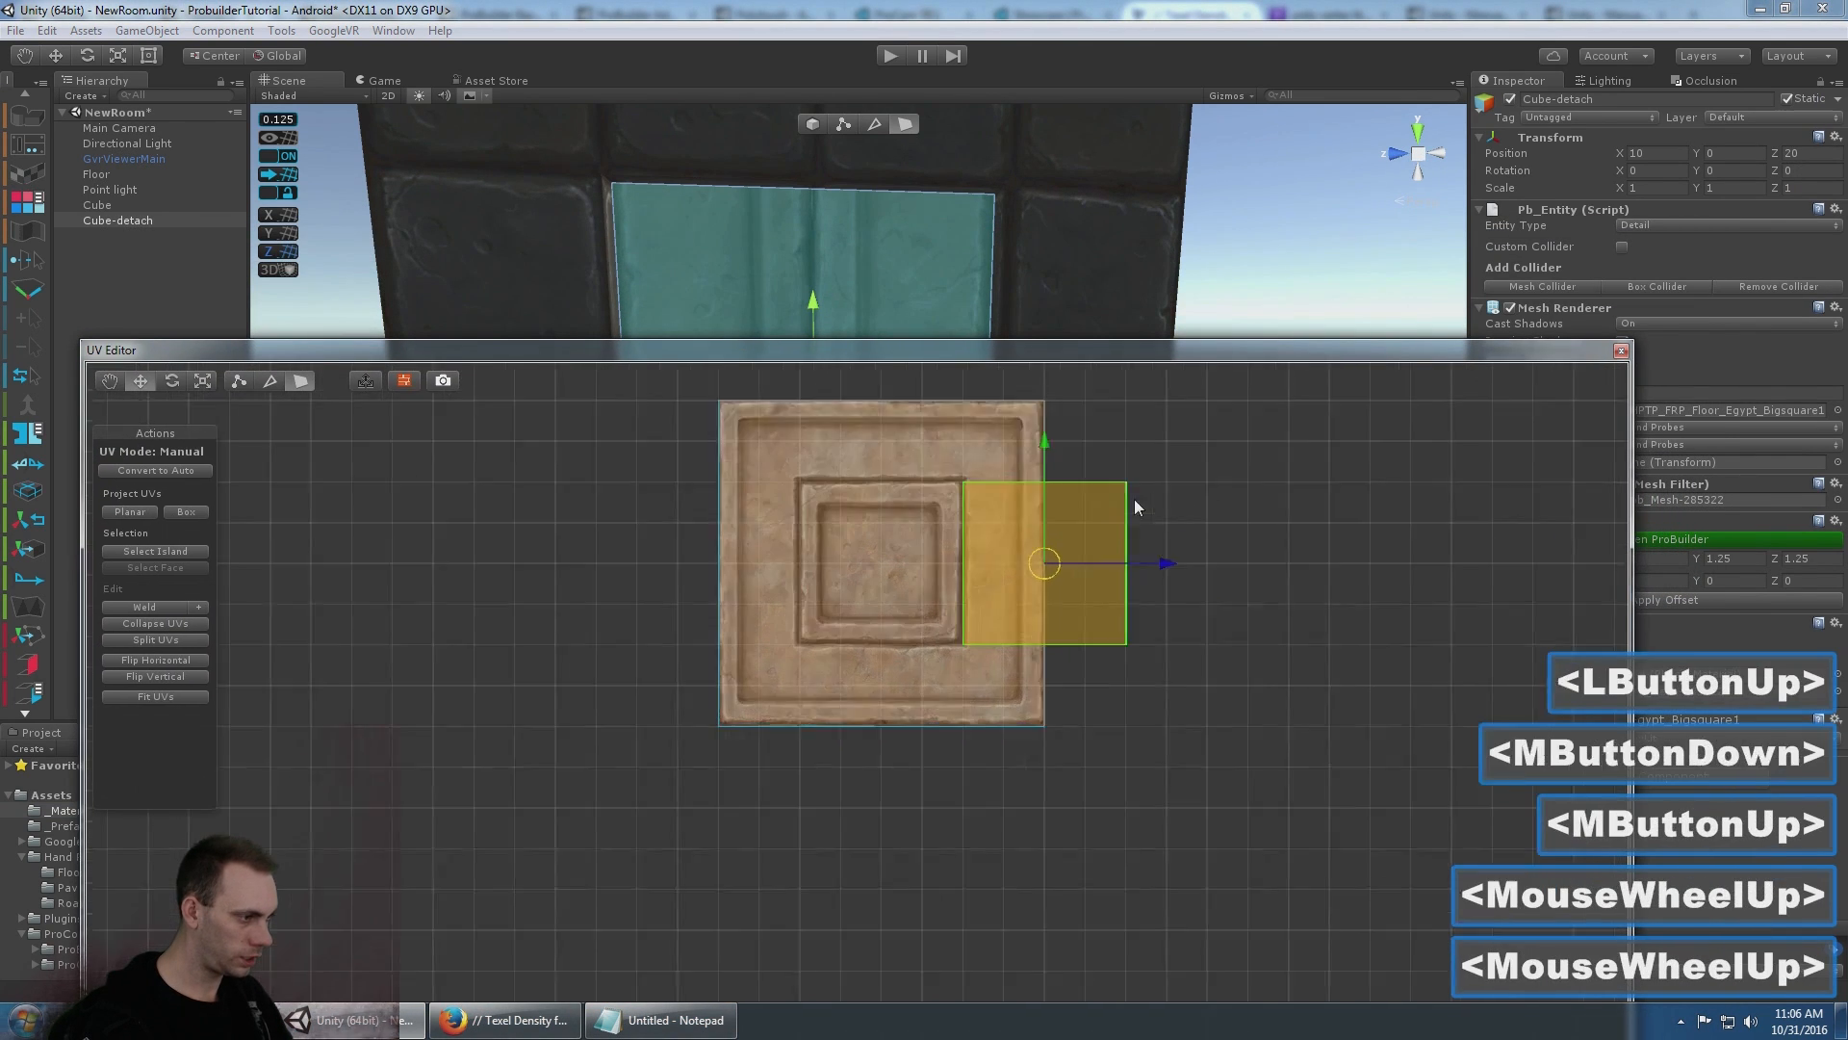
scroll(1238, 693, "up", 2)
middle_click_drag(1238, 693, 1184, 755)
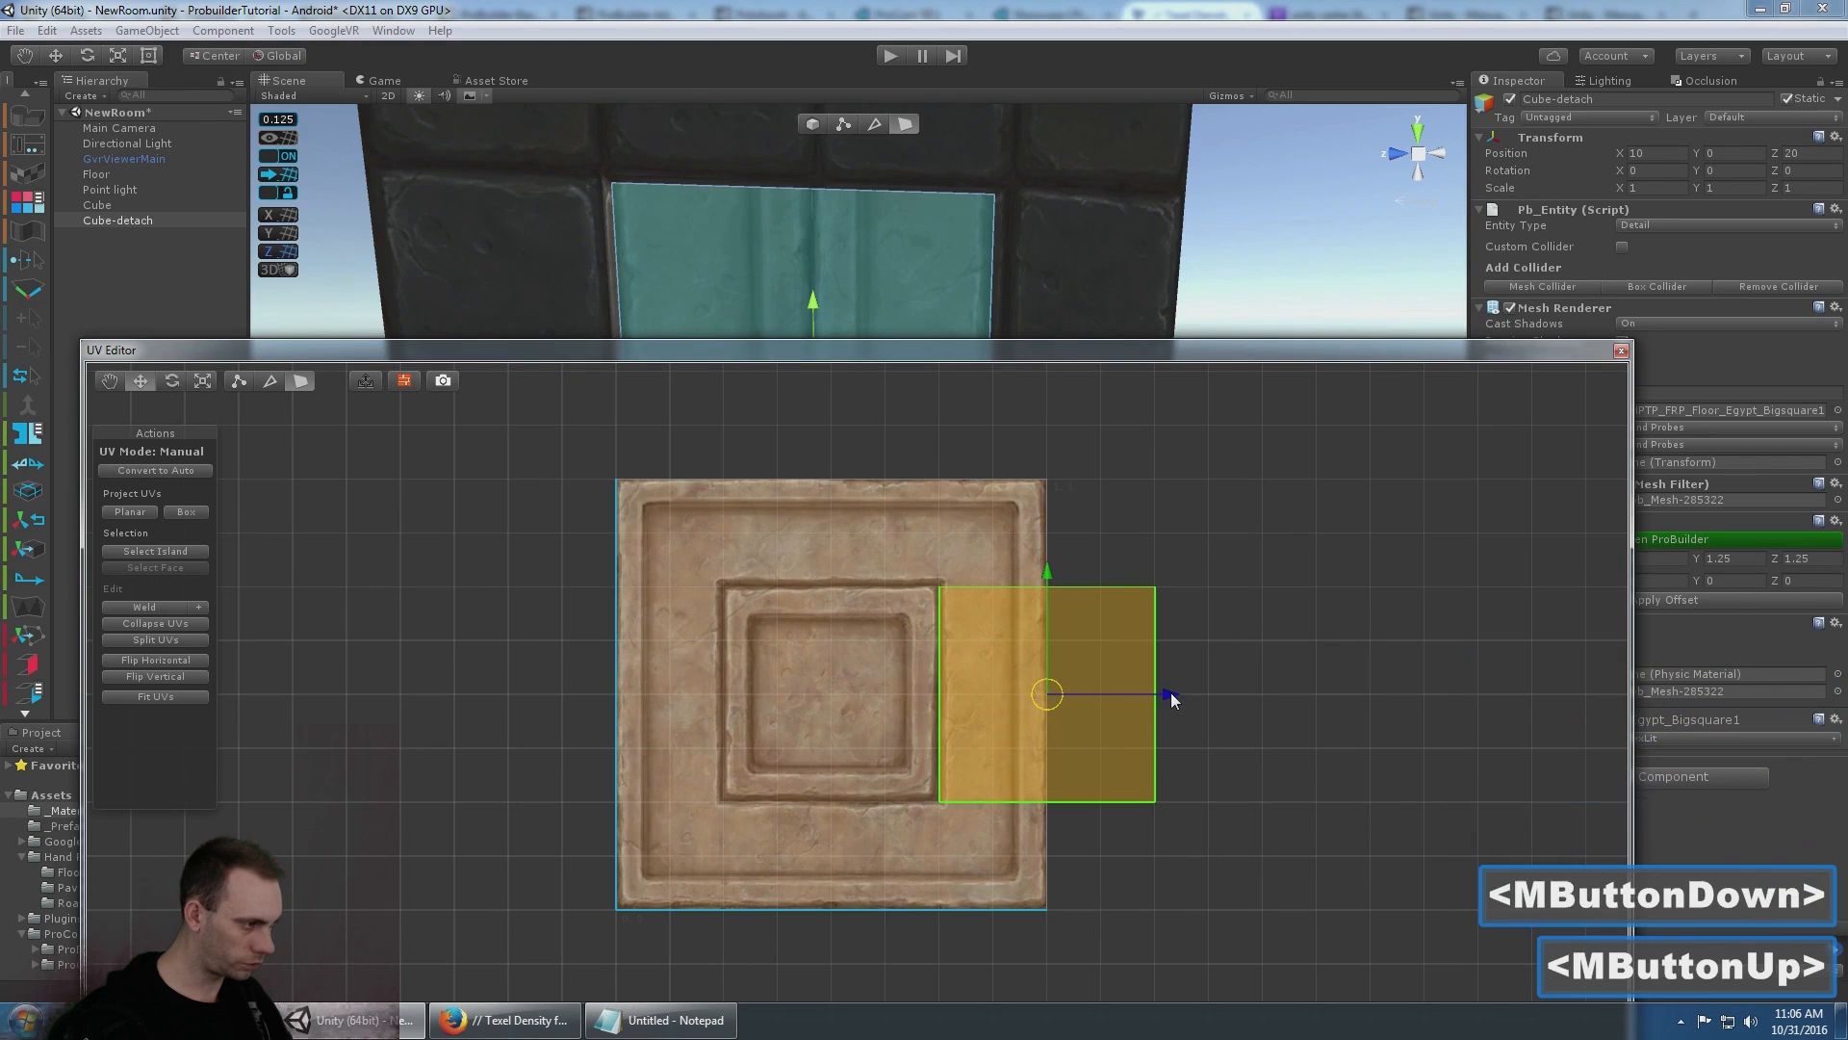
- Shift the panel face's UVs horizontally onto the inner square of the texture and close the UV Editor
left_click(1077, 691)
left_click(1051, 645)
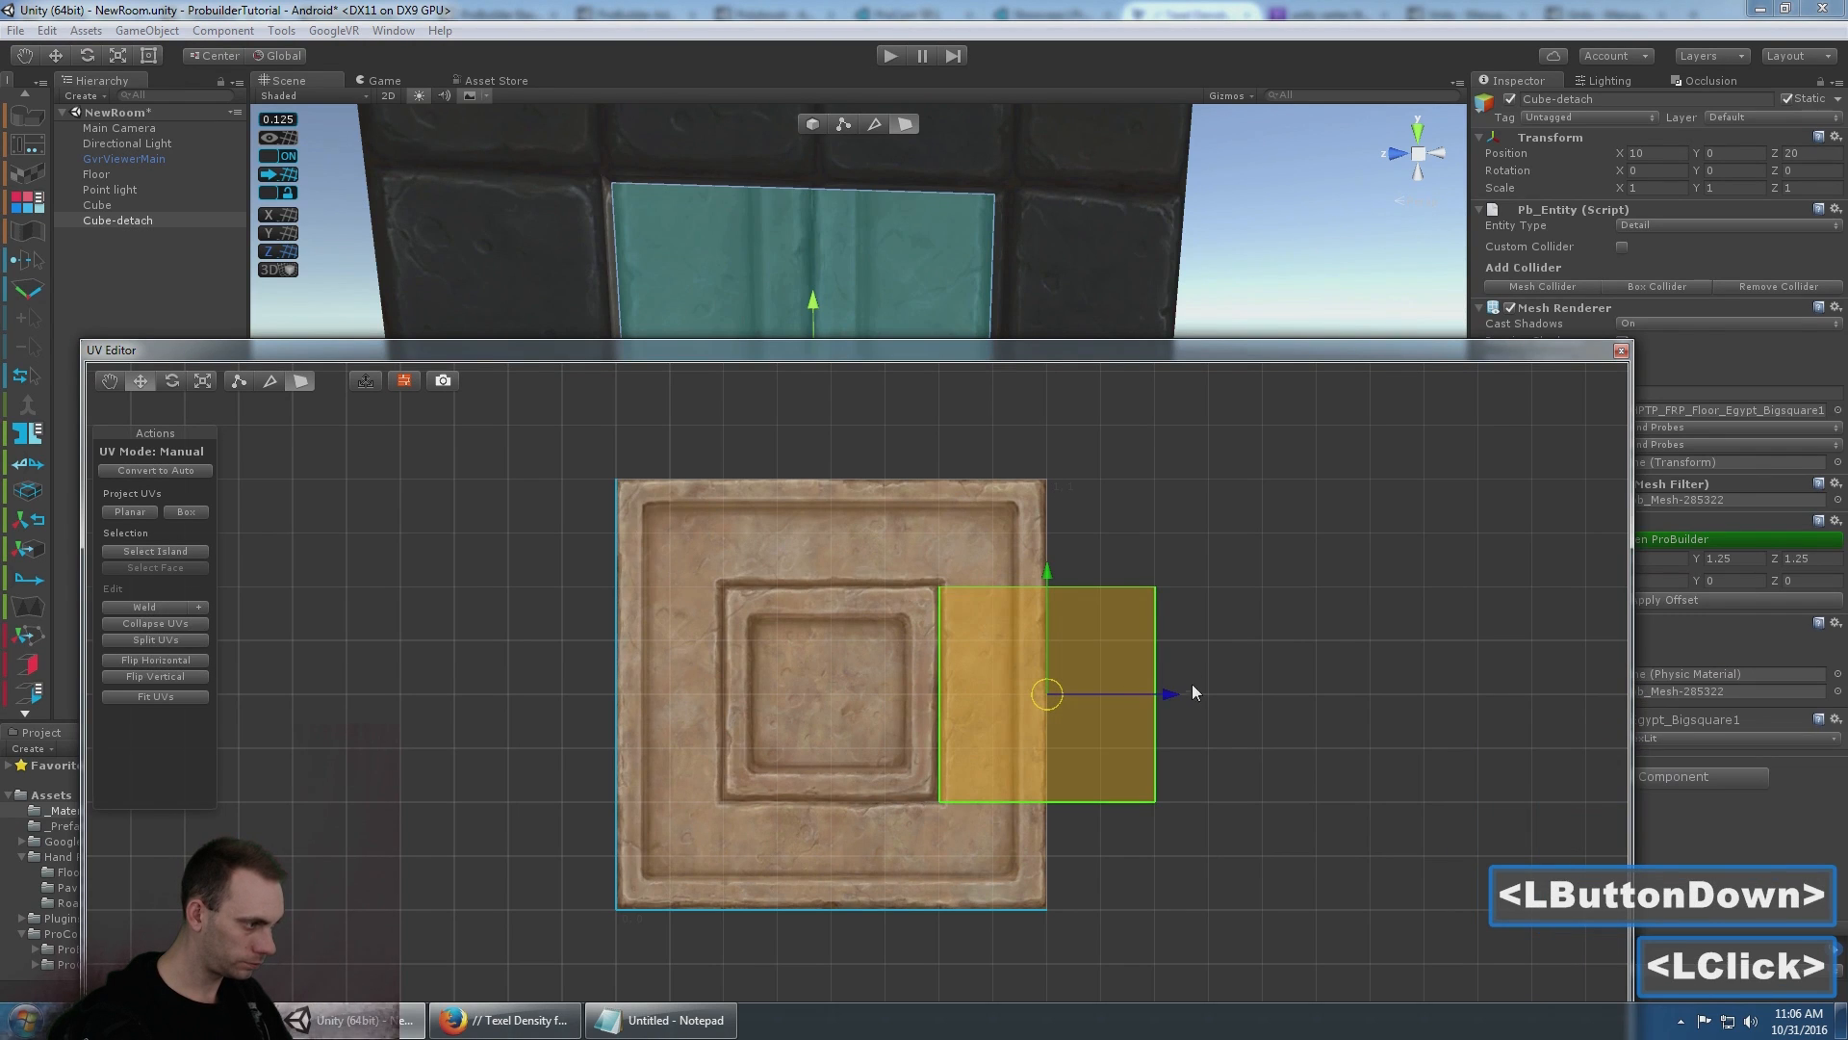
left_click(1168, 695)
left_click(1169, 695)
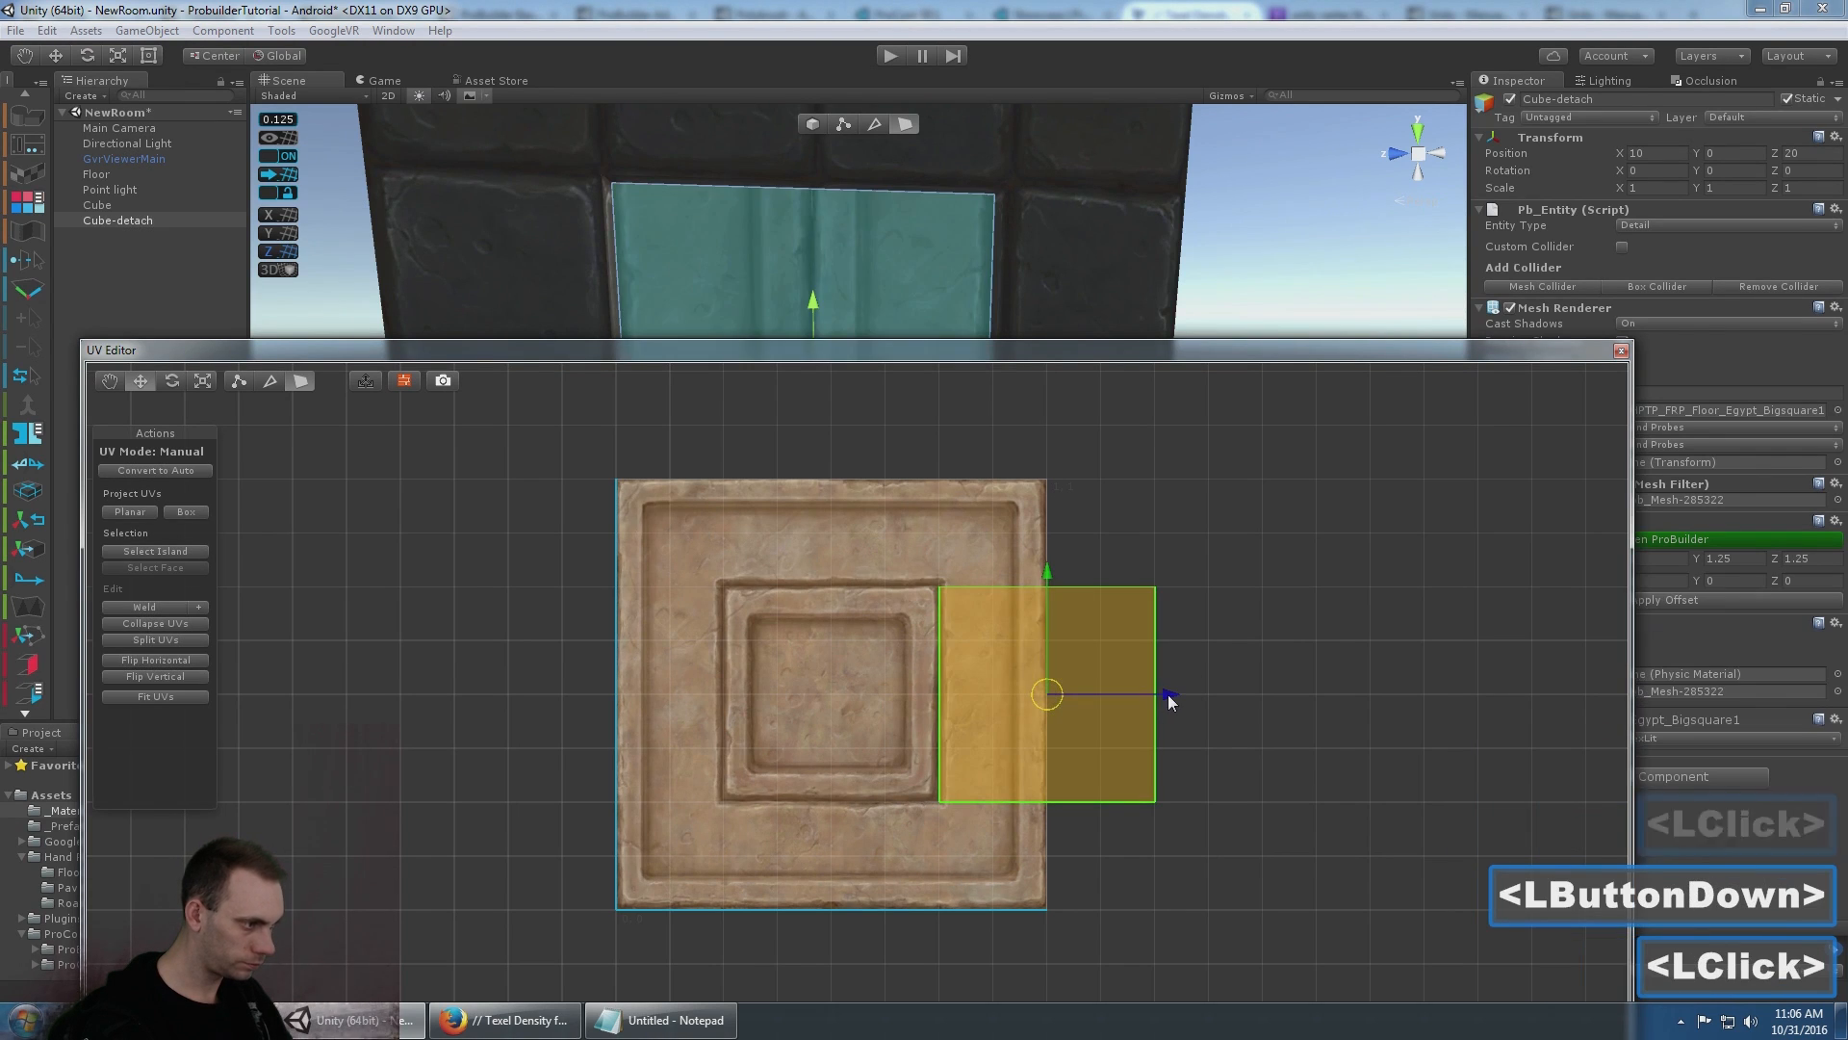
left_click_drag(1169, 695, 951, 684)
left_click(1286, 216)
left_click_drag(1406, 343, 1292, 433)
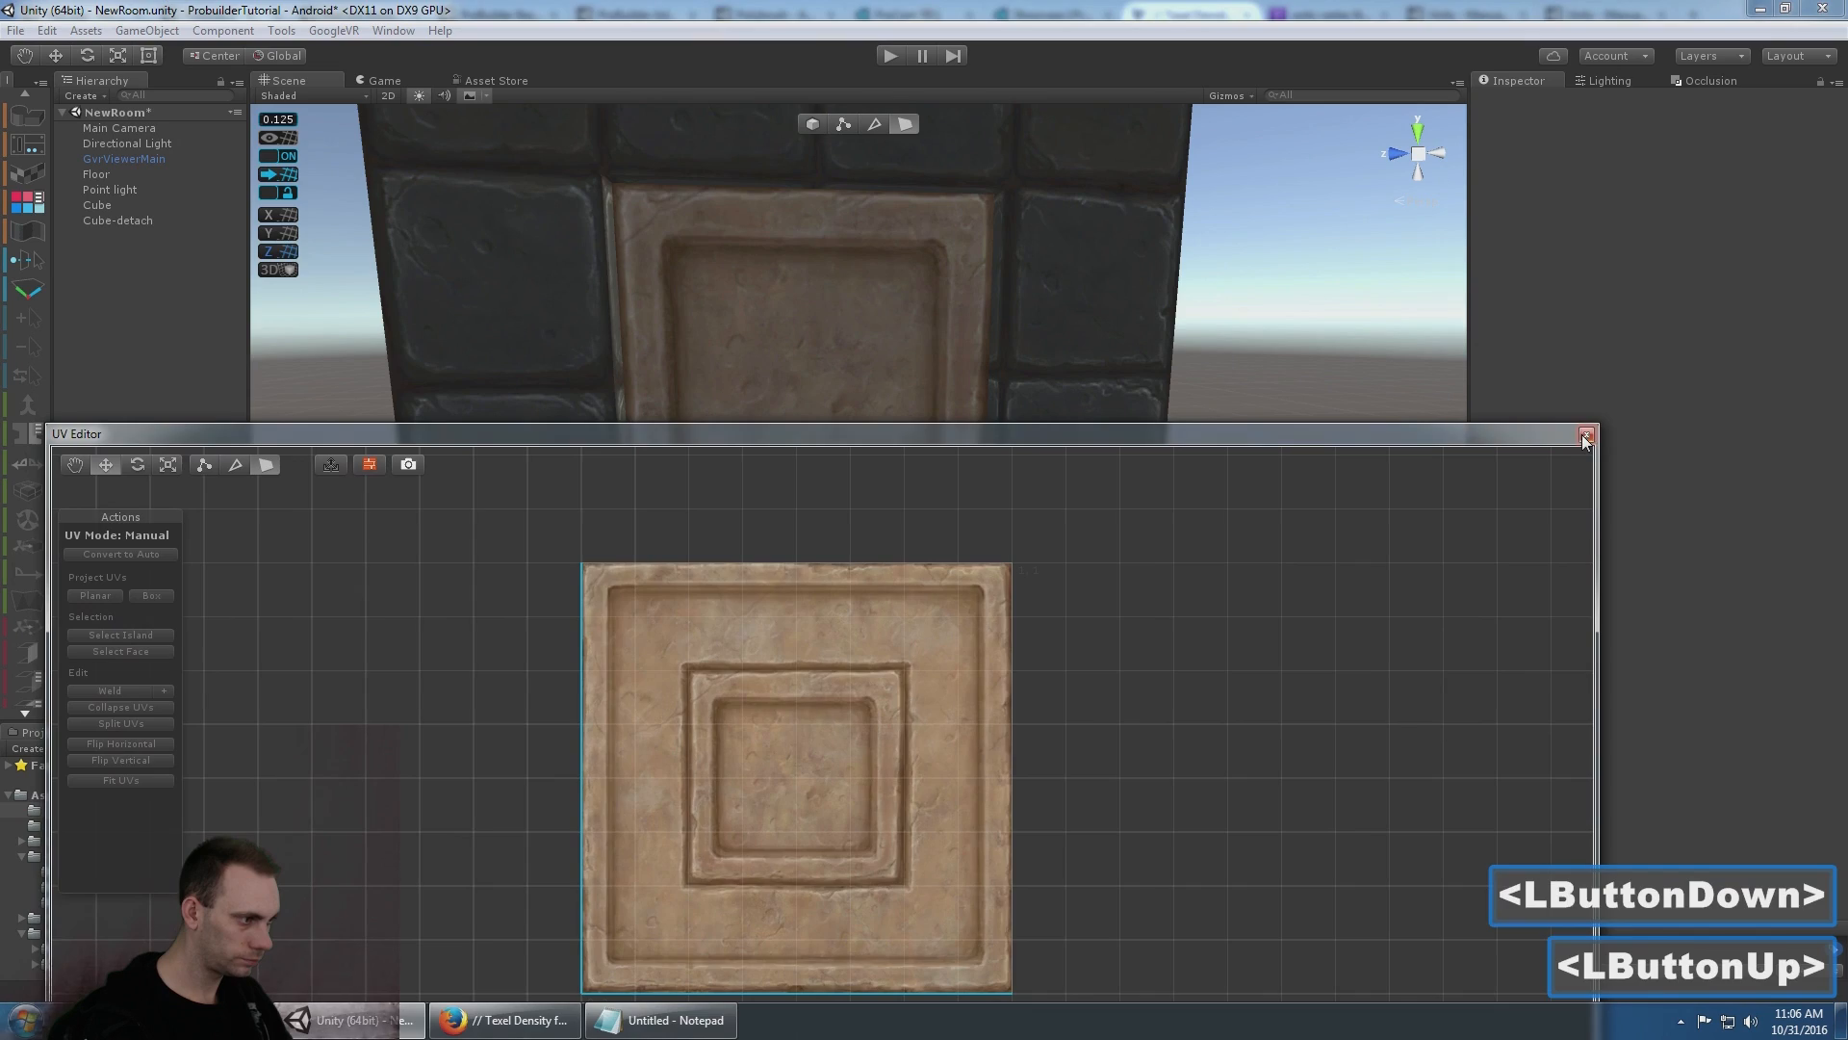
left_click(1585, 439)
- Return to object selection, select the wall cube and rename it WallUnit01
scroll(1028, 287, "up", 3)
left_click_drag(1028, 287, 855, 568, "alt")
scroll(1134, 366, "down", 5)
scroll(967, 364, "down", 4)
middle_click(845, 479, "alt")
double_click(812, 124)
left_click(821, 301)
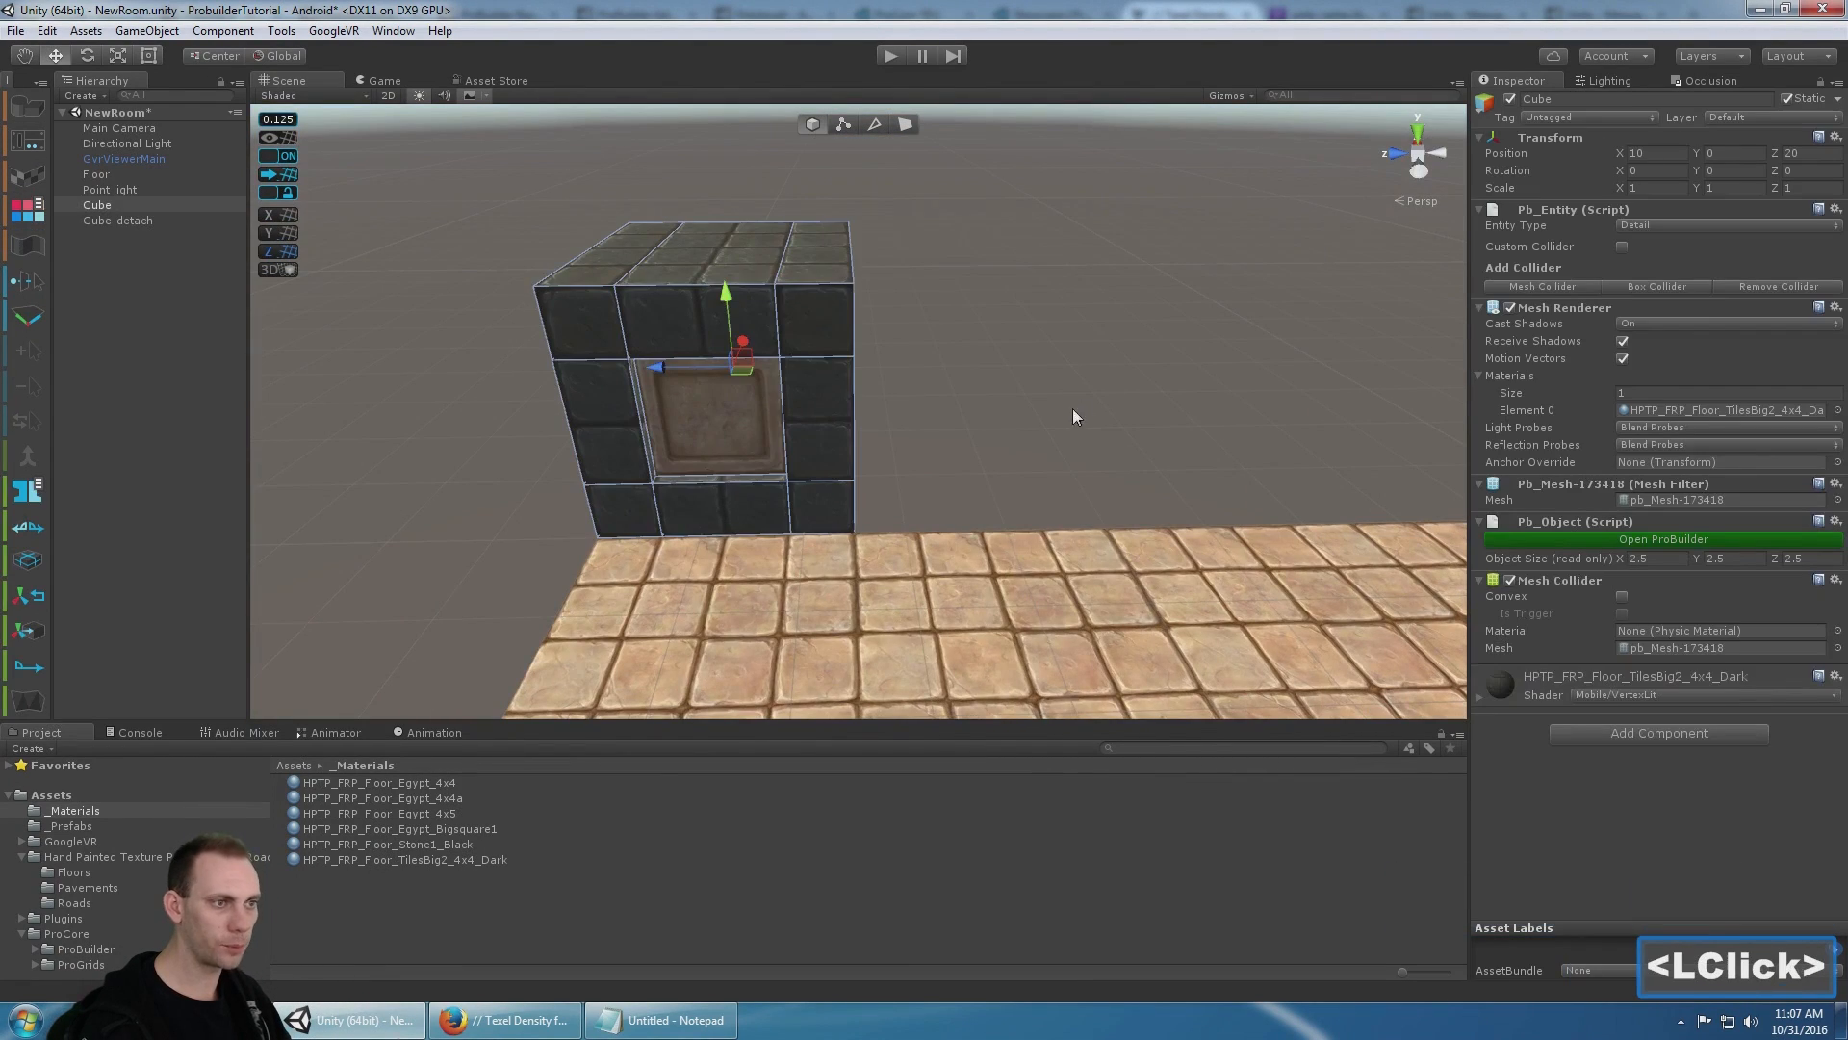
middle_click_drag(1074, 414, 940, 400, "alt")
left_click_drag(940, 400, 905, 414, "alt")
left_click(97, 205)
key("F2")
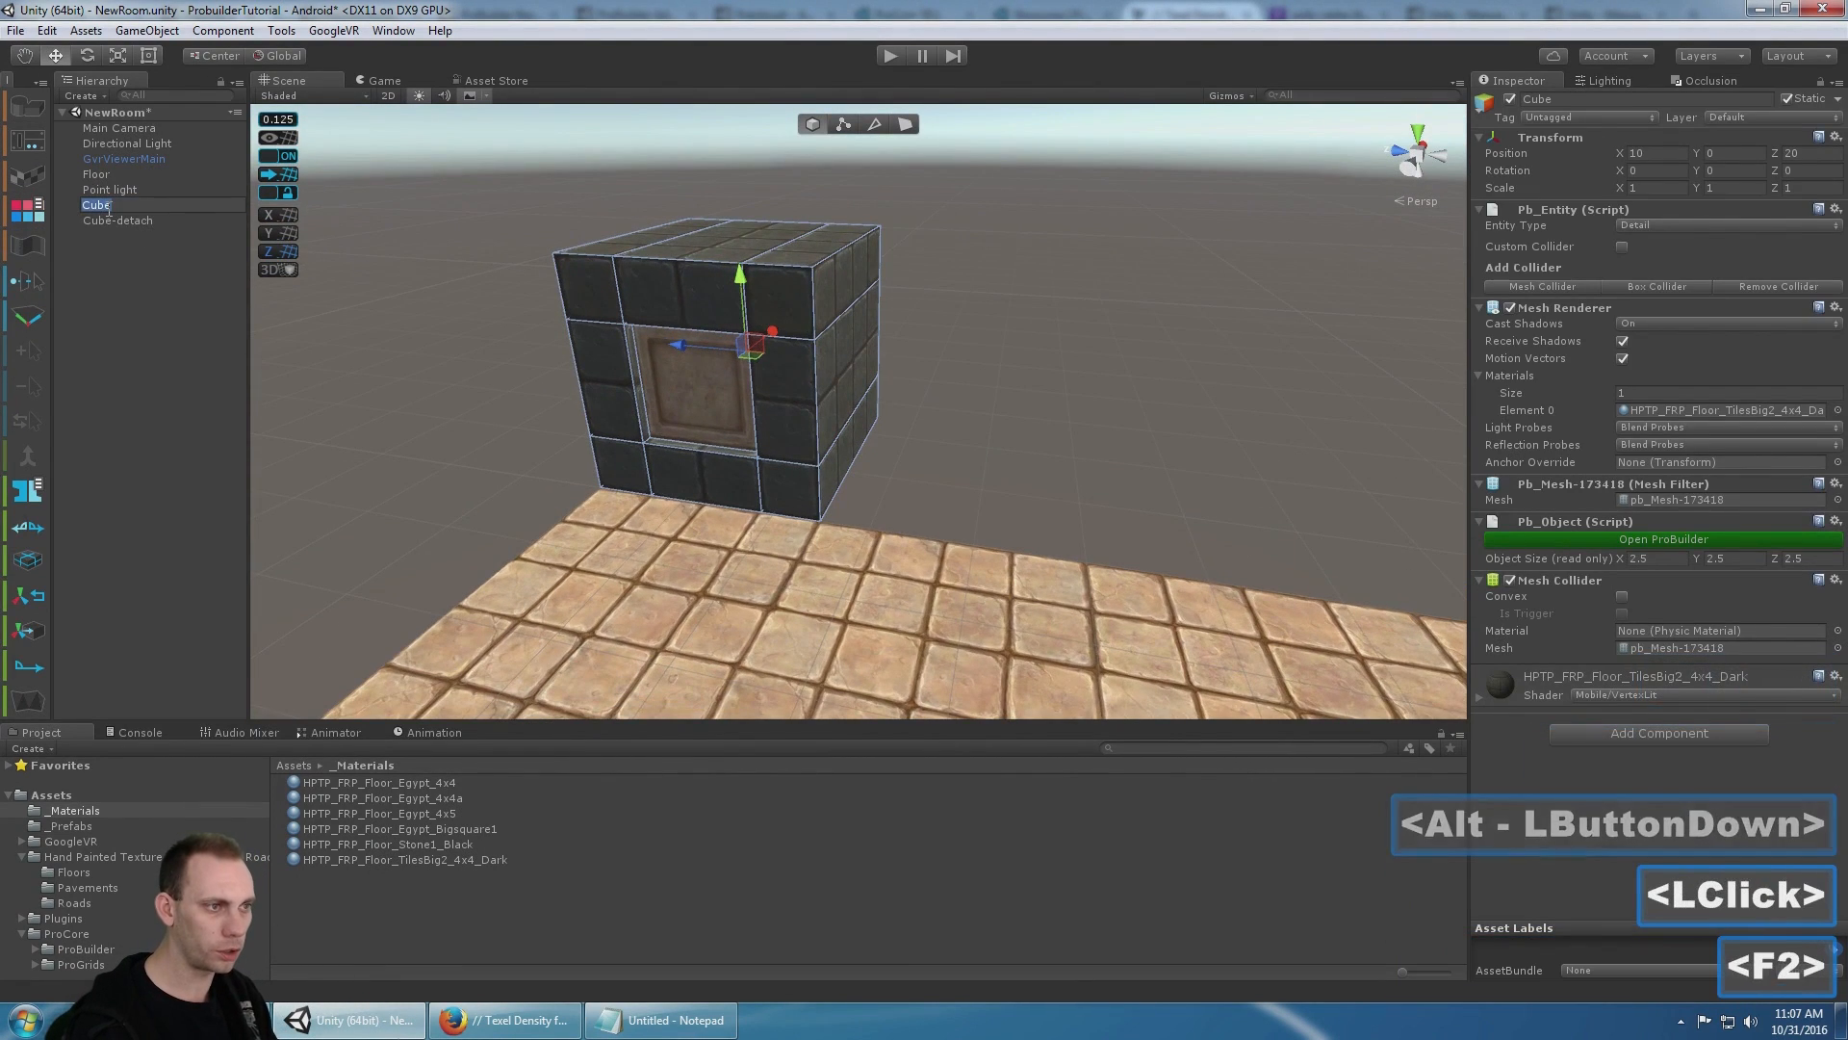
type("WallUnit01")
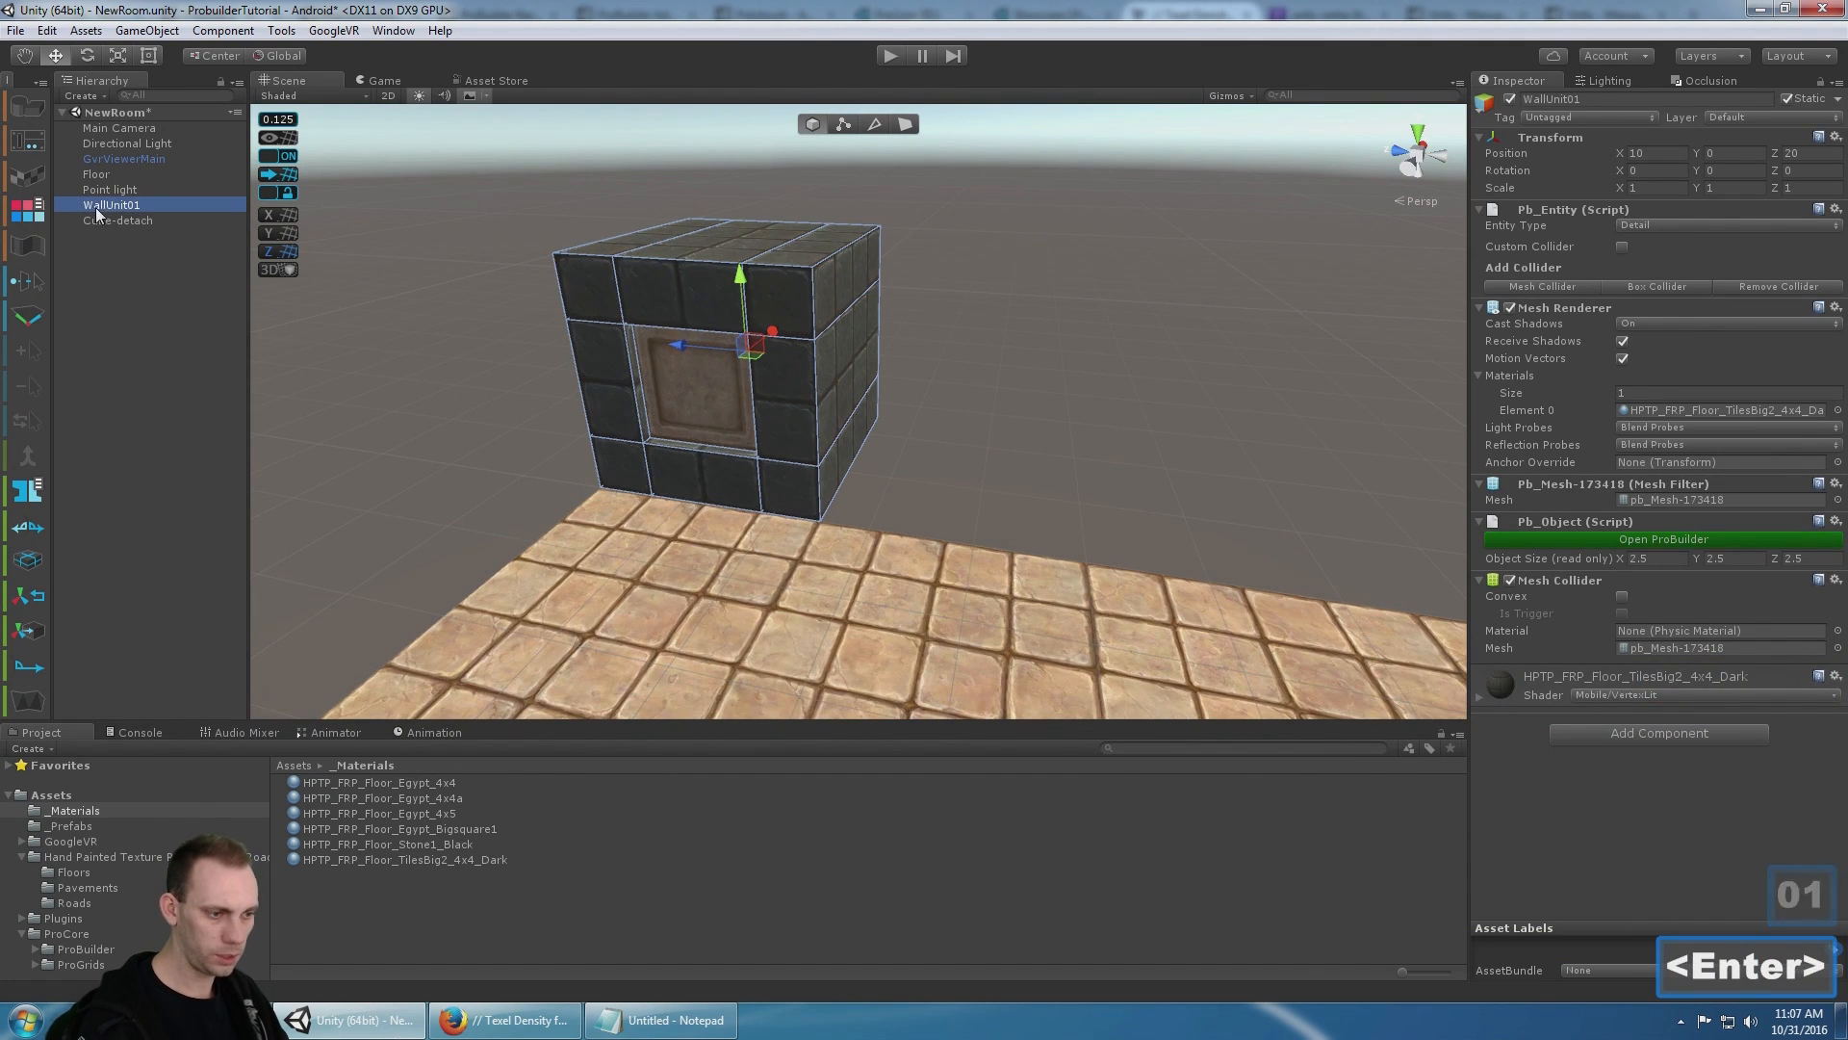
- Make a prefab from WallUnit01 and store it in the _Prefabs folder
left_click_drag(158, 642, 81, 820)
left_click_drag(345, 891, 333, 801)
left_click(333, 799)
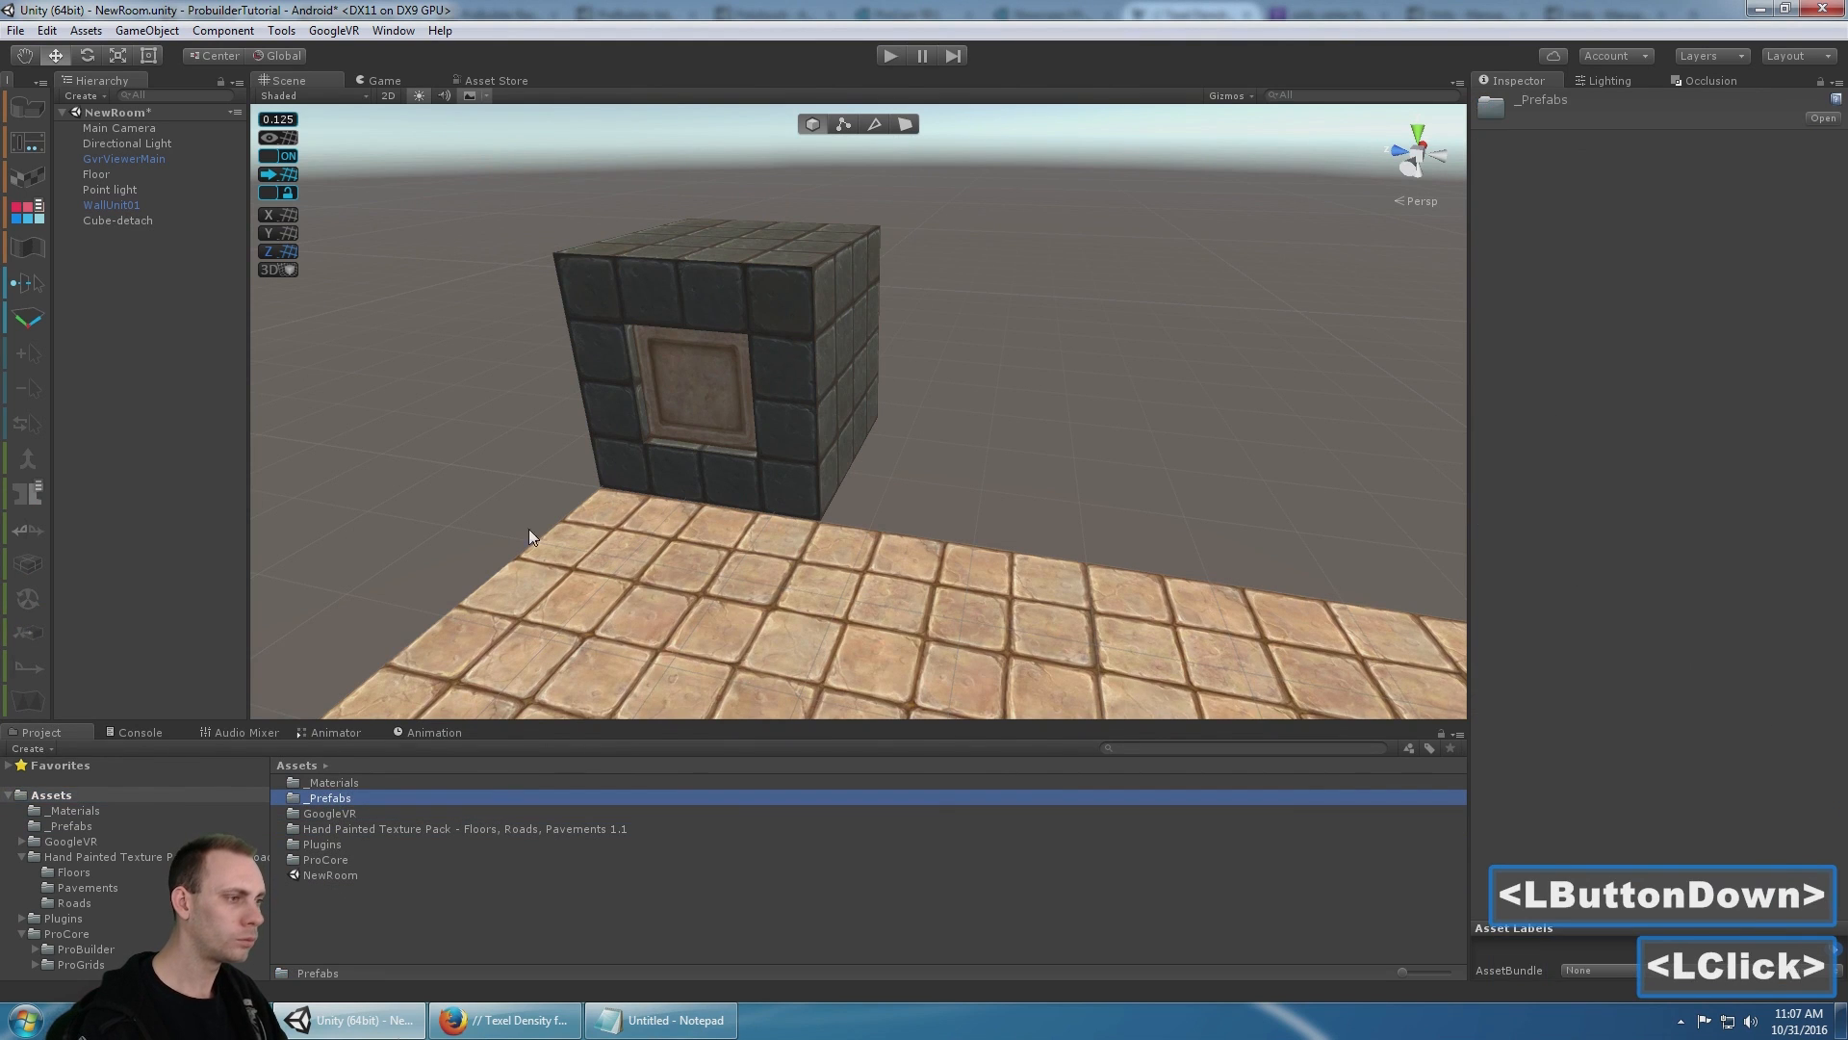
- Try duplicating WallUnit01 and placing the copy directly beside the original at Z 17.5
scroll(643, 400, "down", 2)
left_click_drag(643, 400, 809, 379, "alt")
middle_click_drag(808, 379, 1011, 434, "alt")
left_click_drag(1011, 433, 1006, 510, "alt")
middle_click_drag(1006, 510, 915, 350, "alt")
left_click_drag(915, 350, 843, 305, "alt")
left_click(843, 305)
scroll(962, 302, "down", 4)
middle_click_drag(962, 301, 961, 356, "alt")
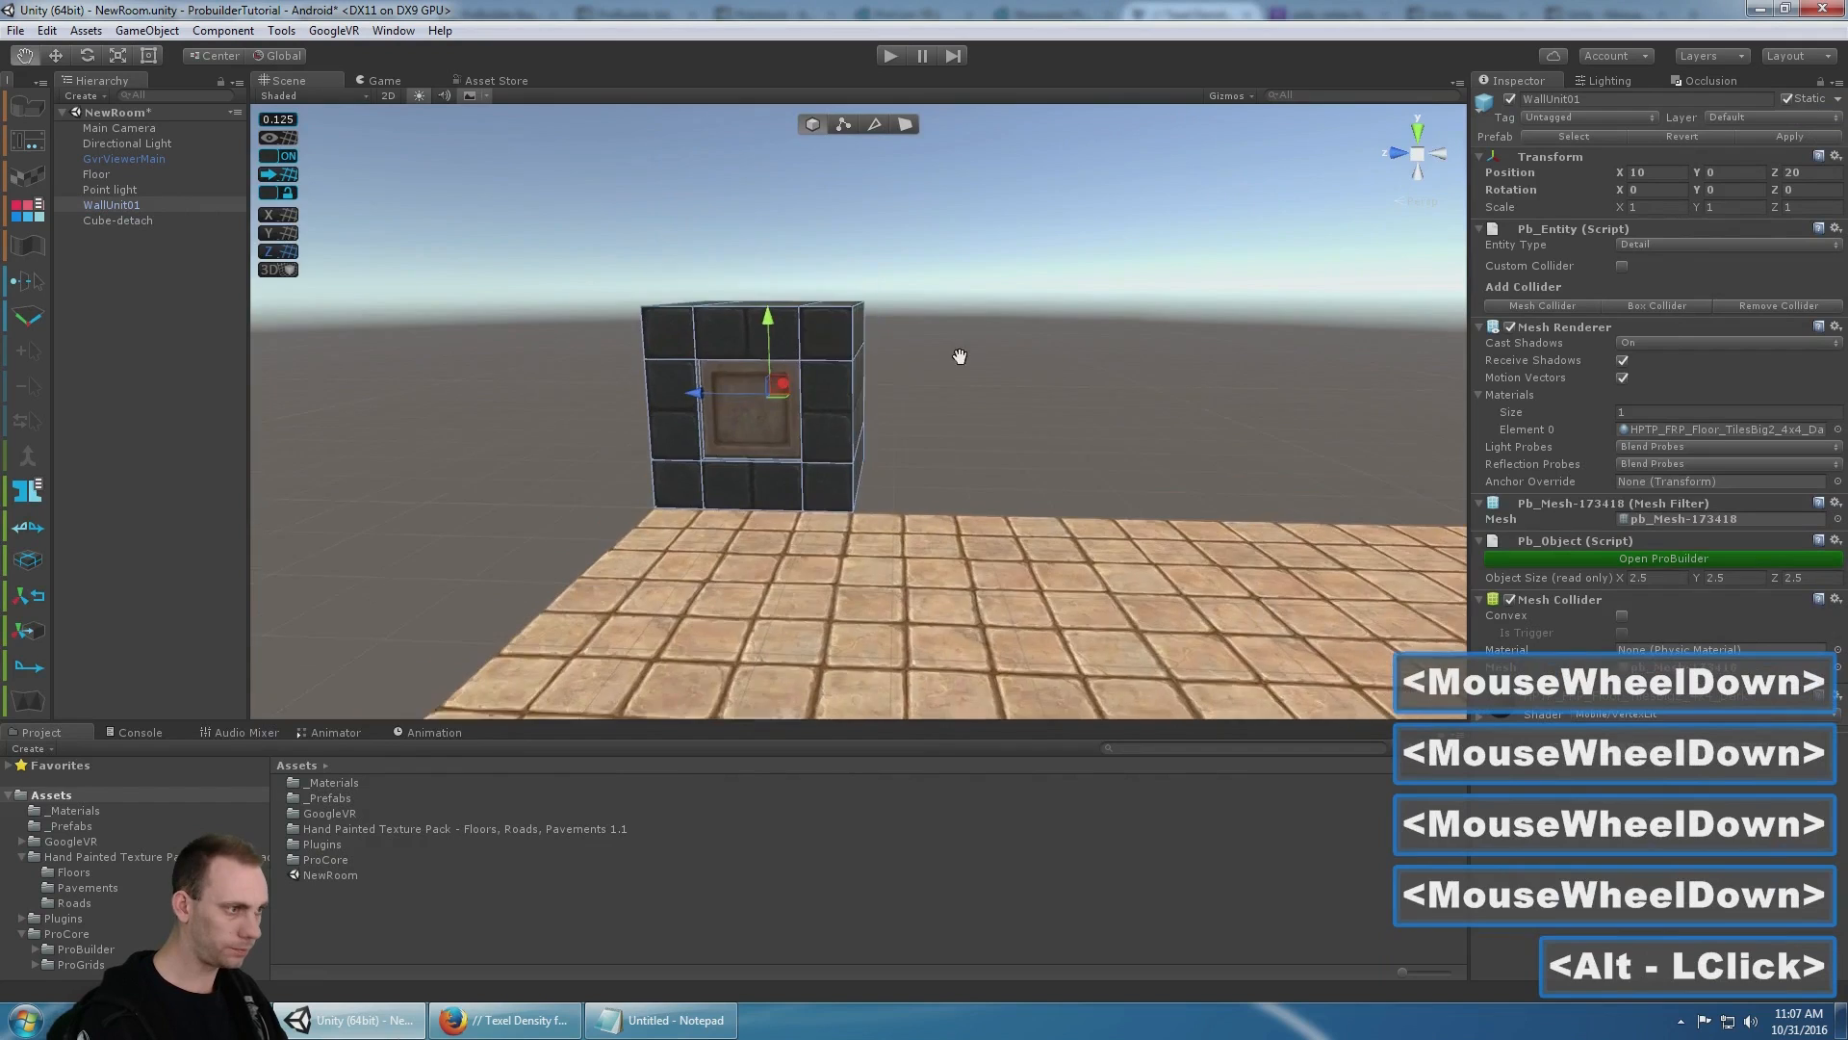
left_click_drag(961, 355, 875, 409, "alt")
key("ctrl+d")
left_click_drag(685, 385, 801, 399)
left_click(1093, 416)
- Delete the duplicated wall unit that lacks the back panel
left_click_drag(1092, 416, 1059, 369, "alt")
double_click(943, 318)
left_click(943, 326)
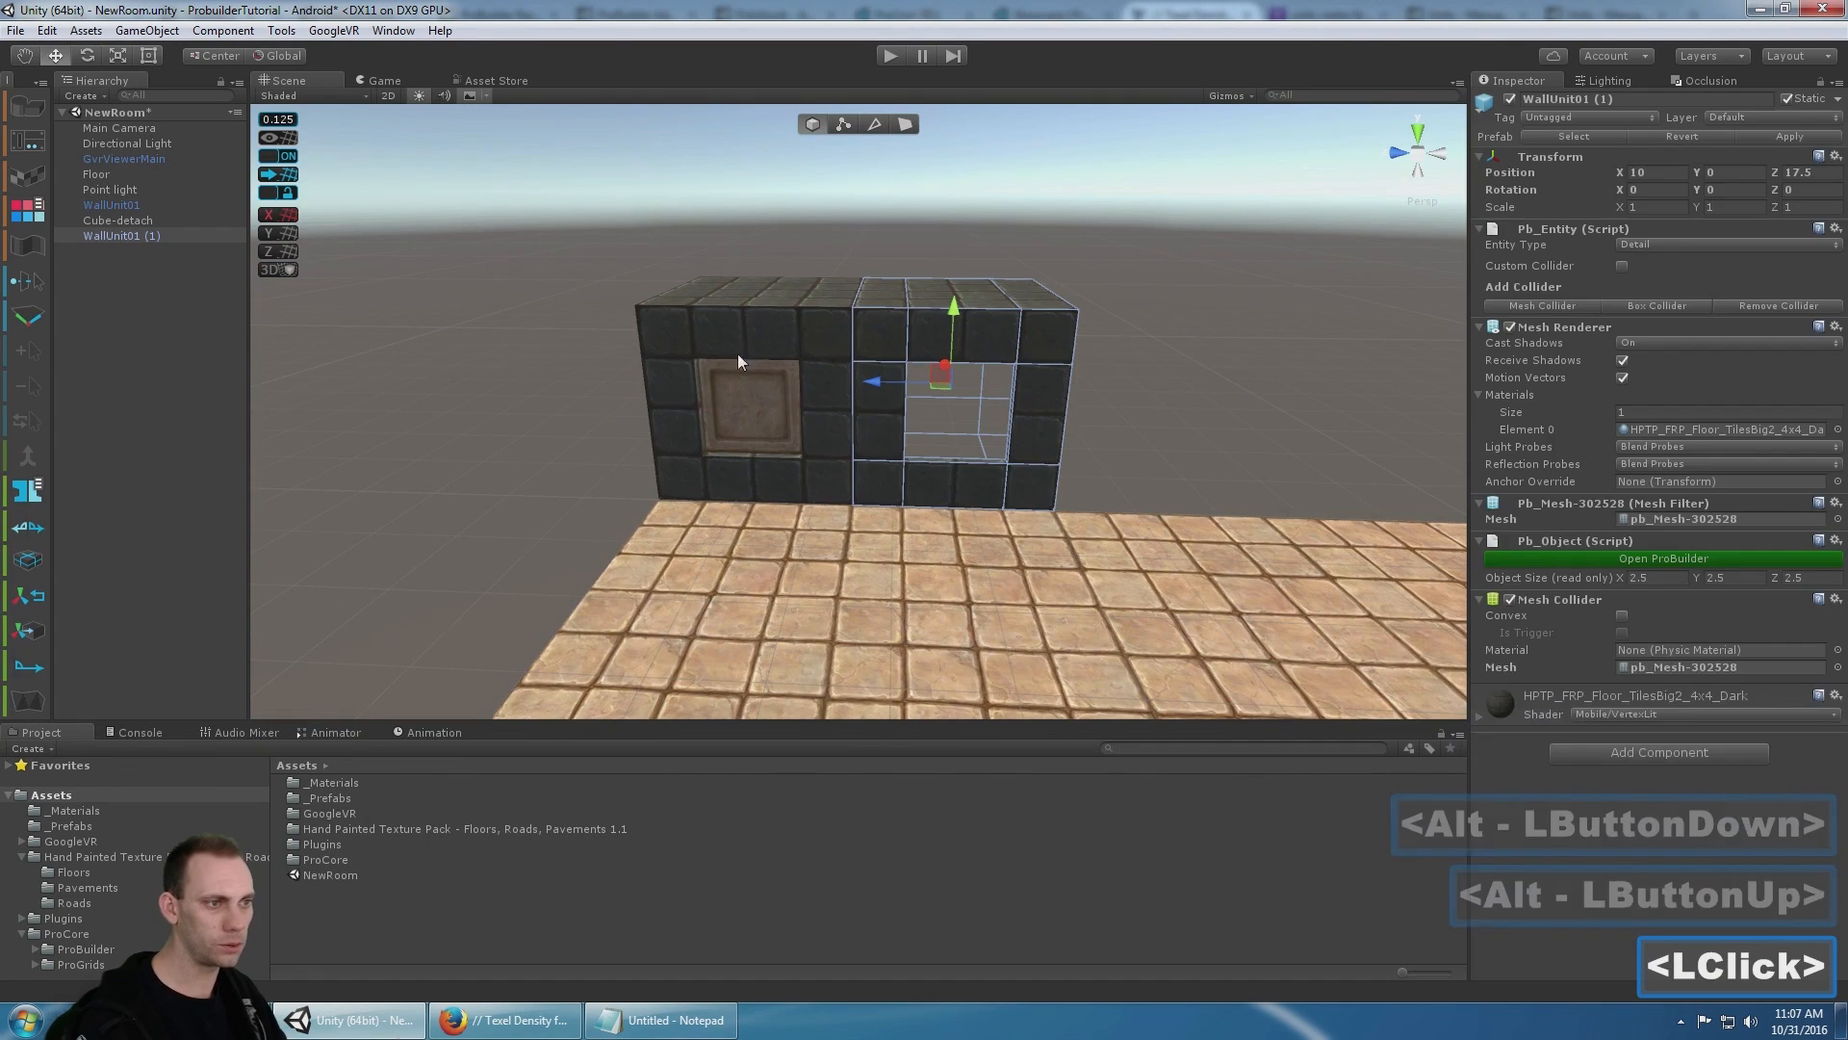
key("Delete")
- Merge WallUnit01 and the Cube-detach back panel into a single object
left_click(139, 216)
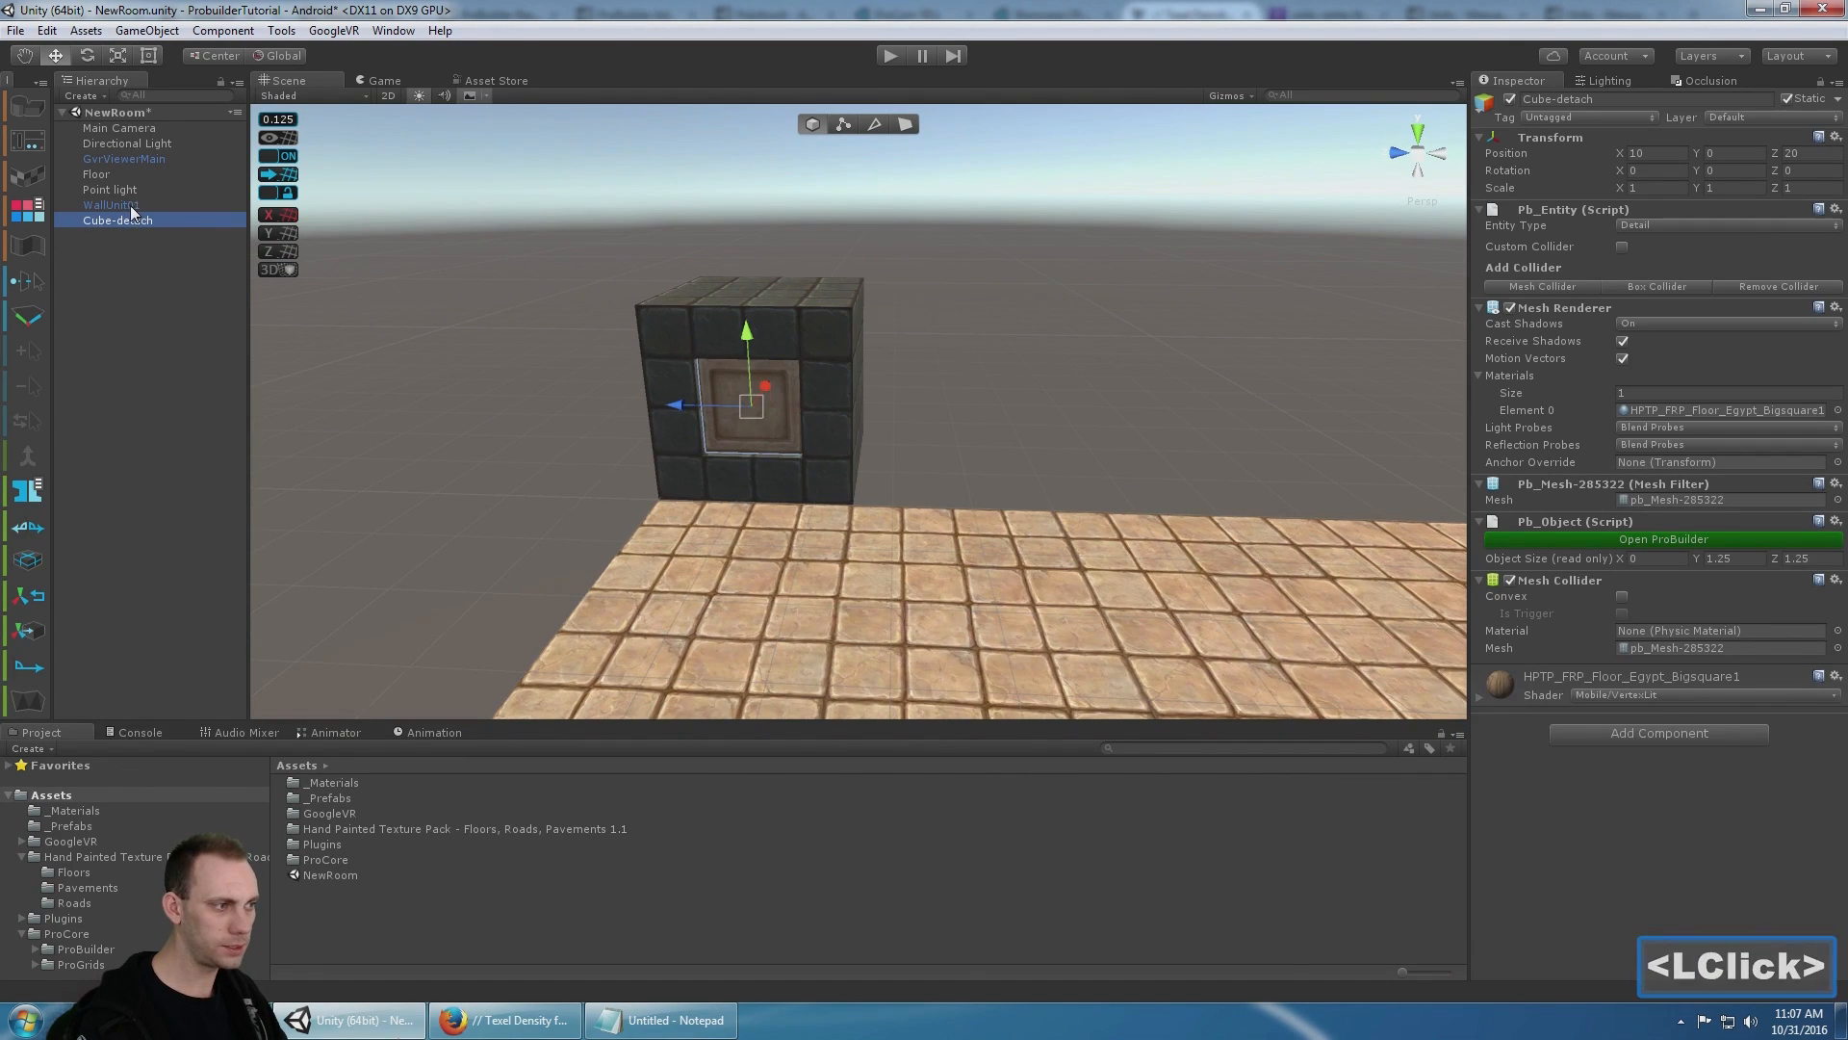
left_click(132, 205, "shift")
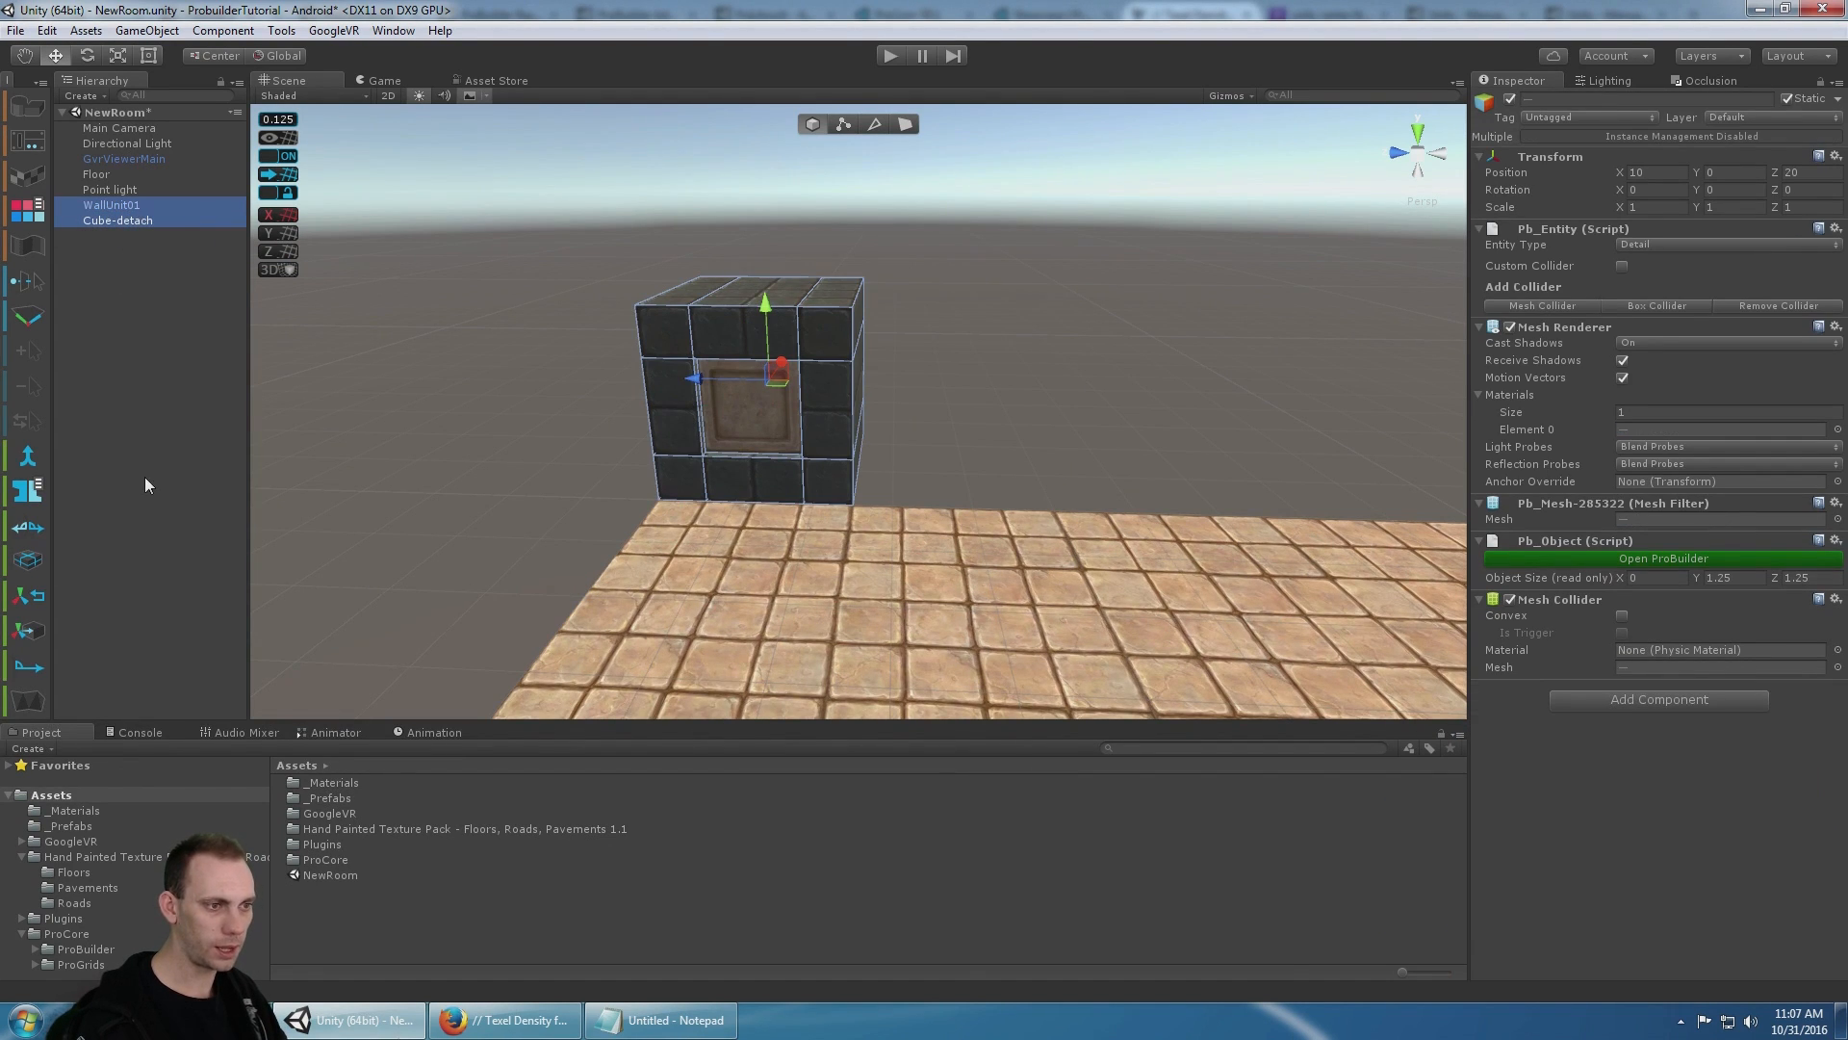
left_click(29, 457)
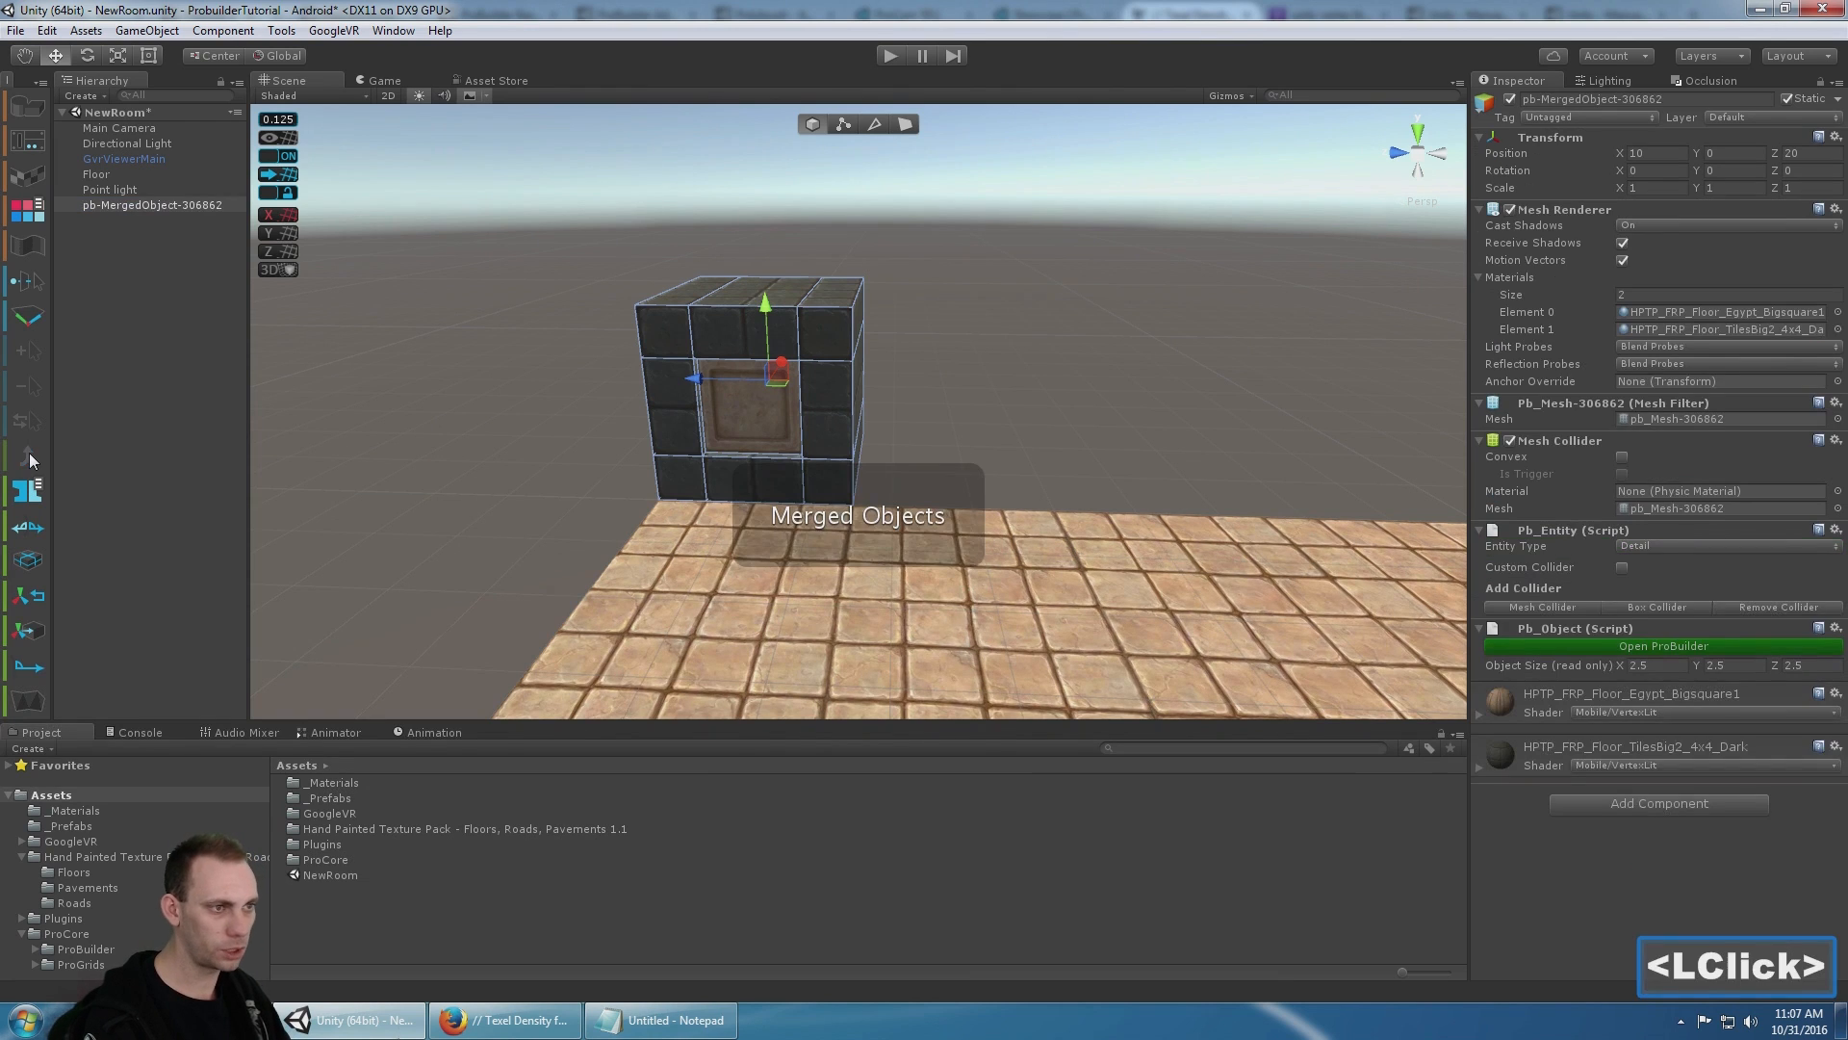
- Rename the merged wall object as WallUnit01
double_click(120, 205)
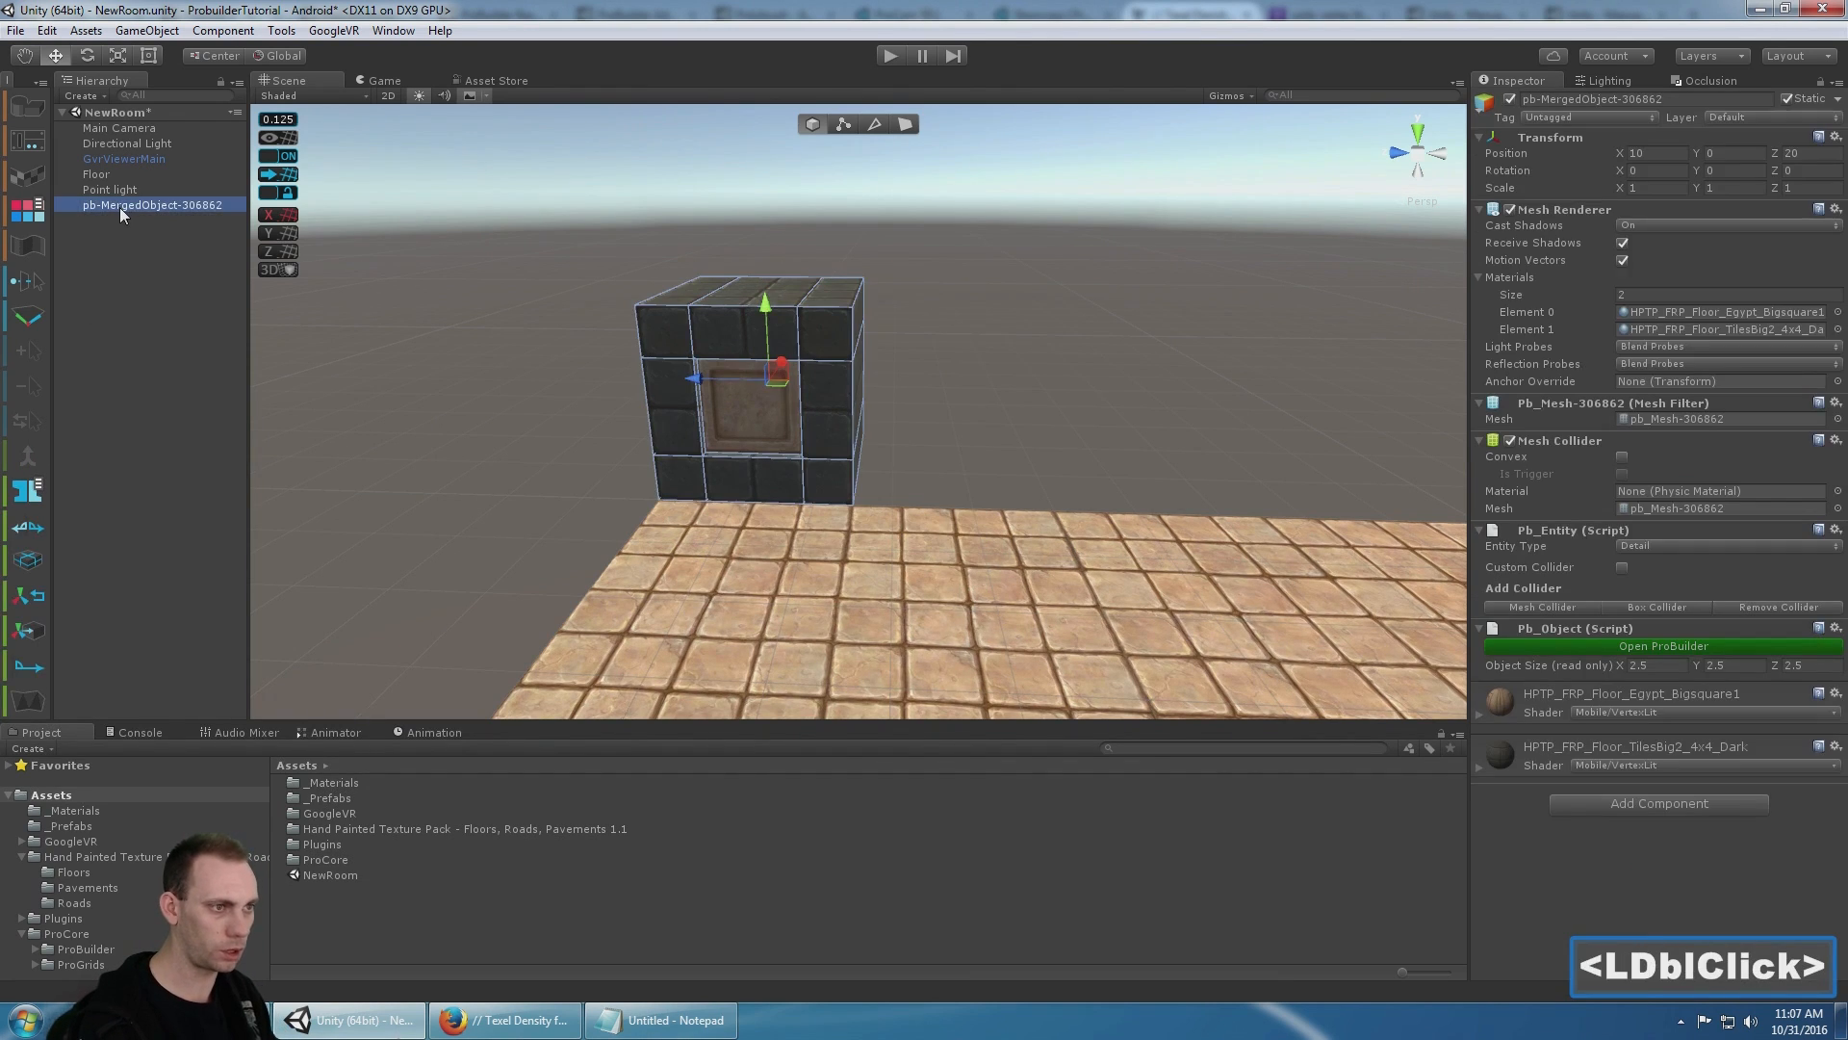
key("F2")
type("WallUni")
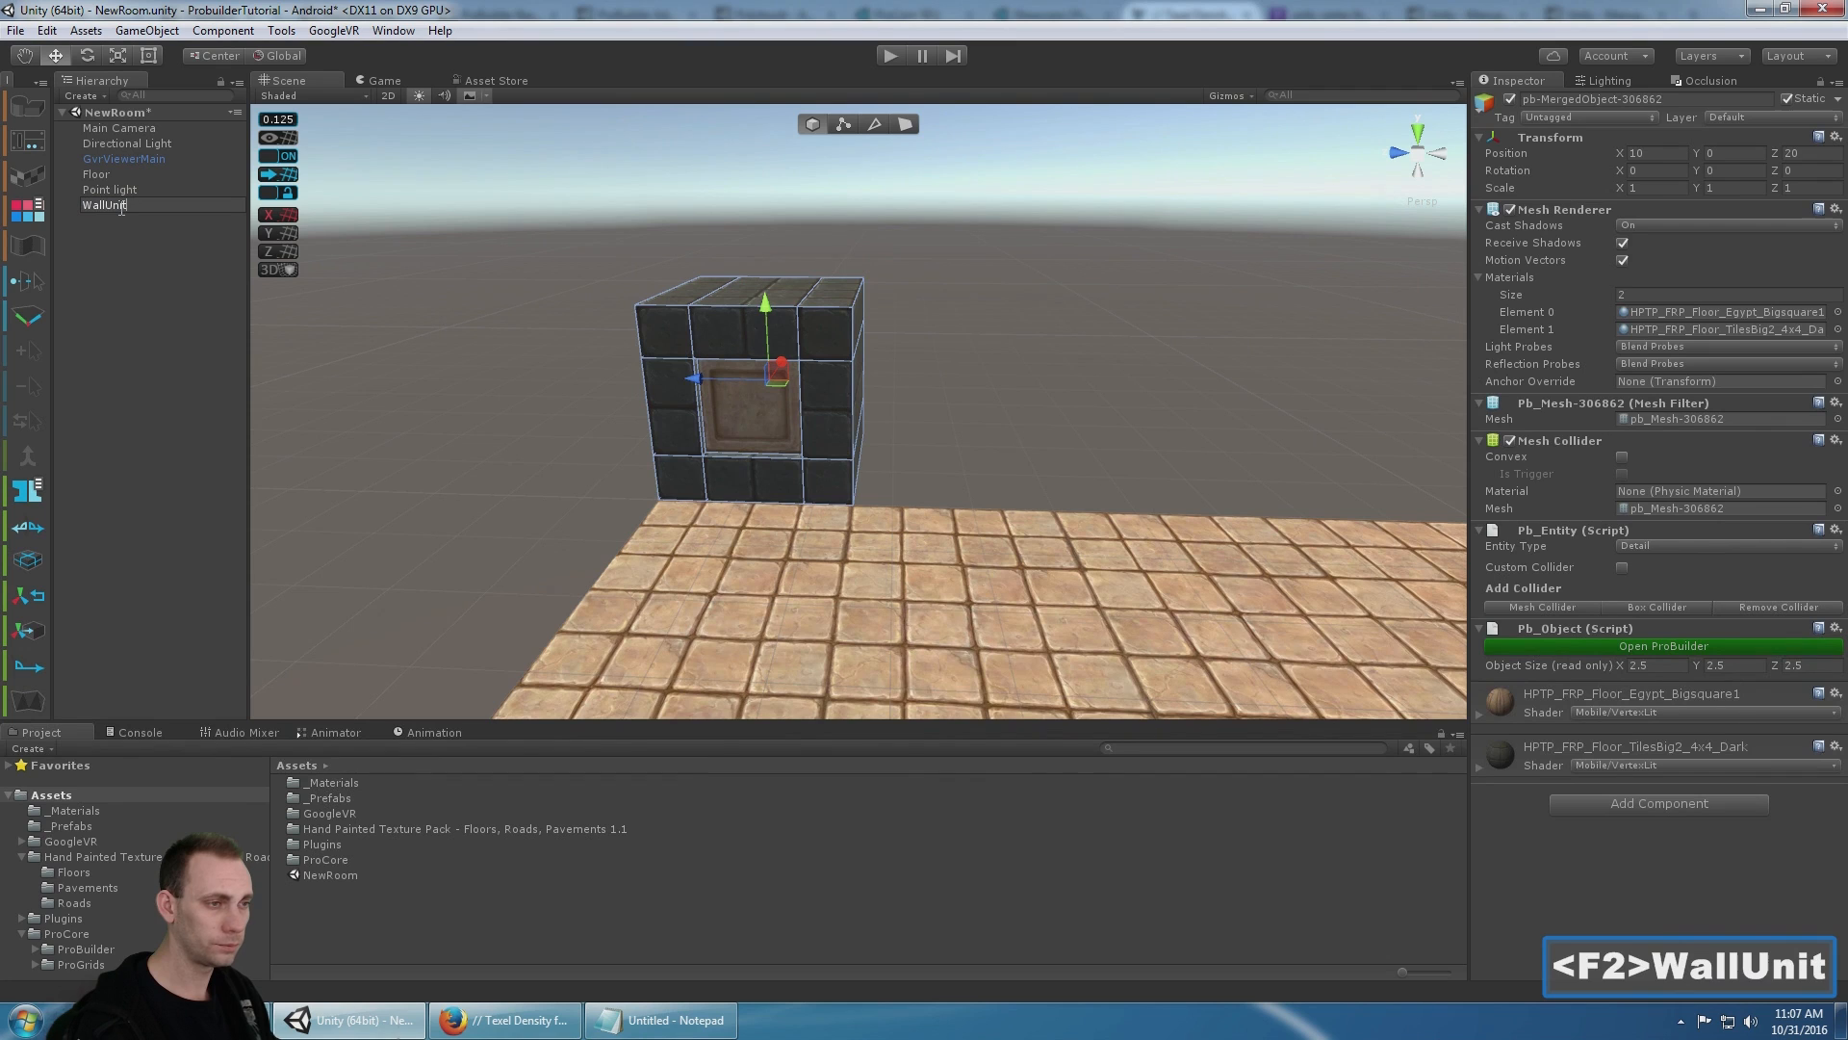
type("t01")
key("Return")
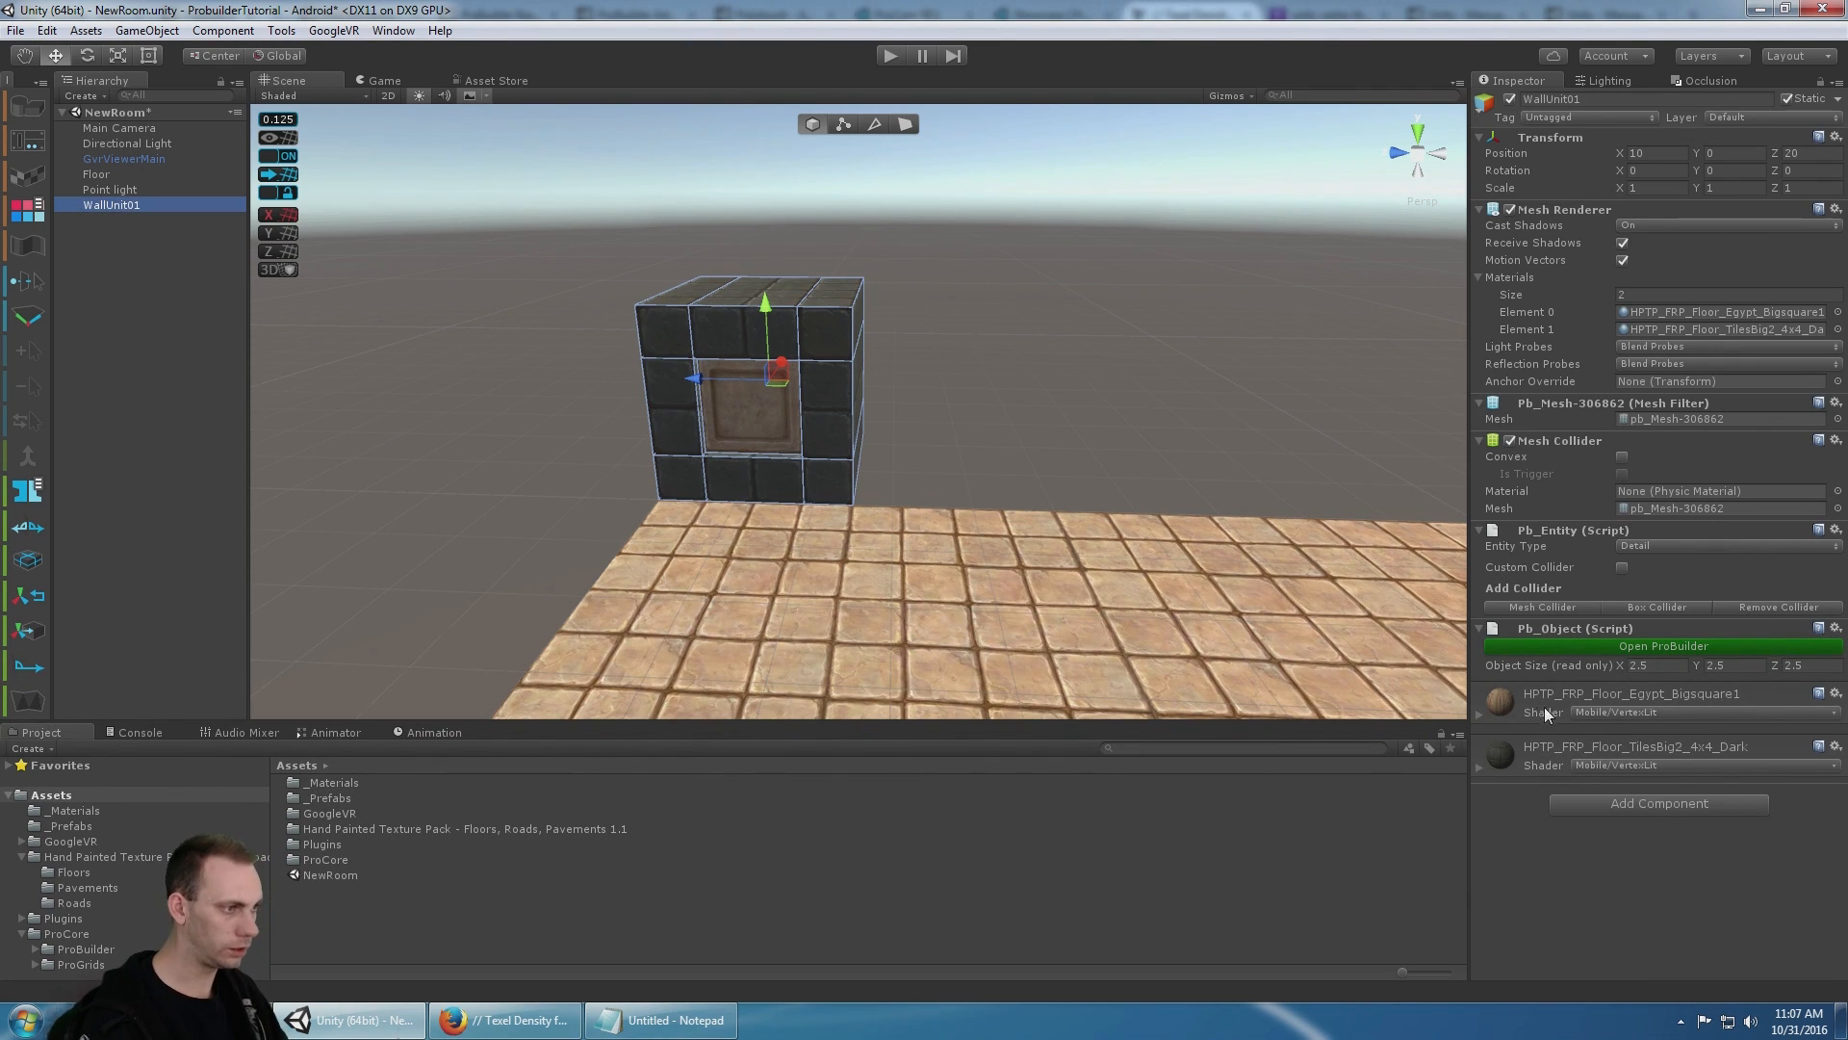
- Replace the old WallUnit01 prefab in the _Prefabs folder with a new prefab made from the merged wall object
scroll(811, 441, "up", 5)
middle_click_drag(837, 413, 866, 404)
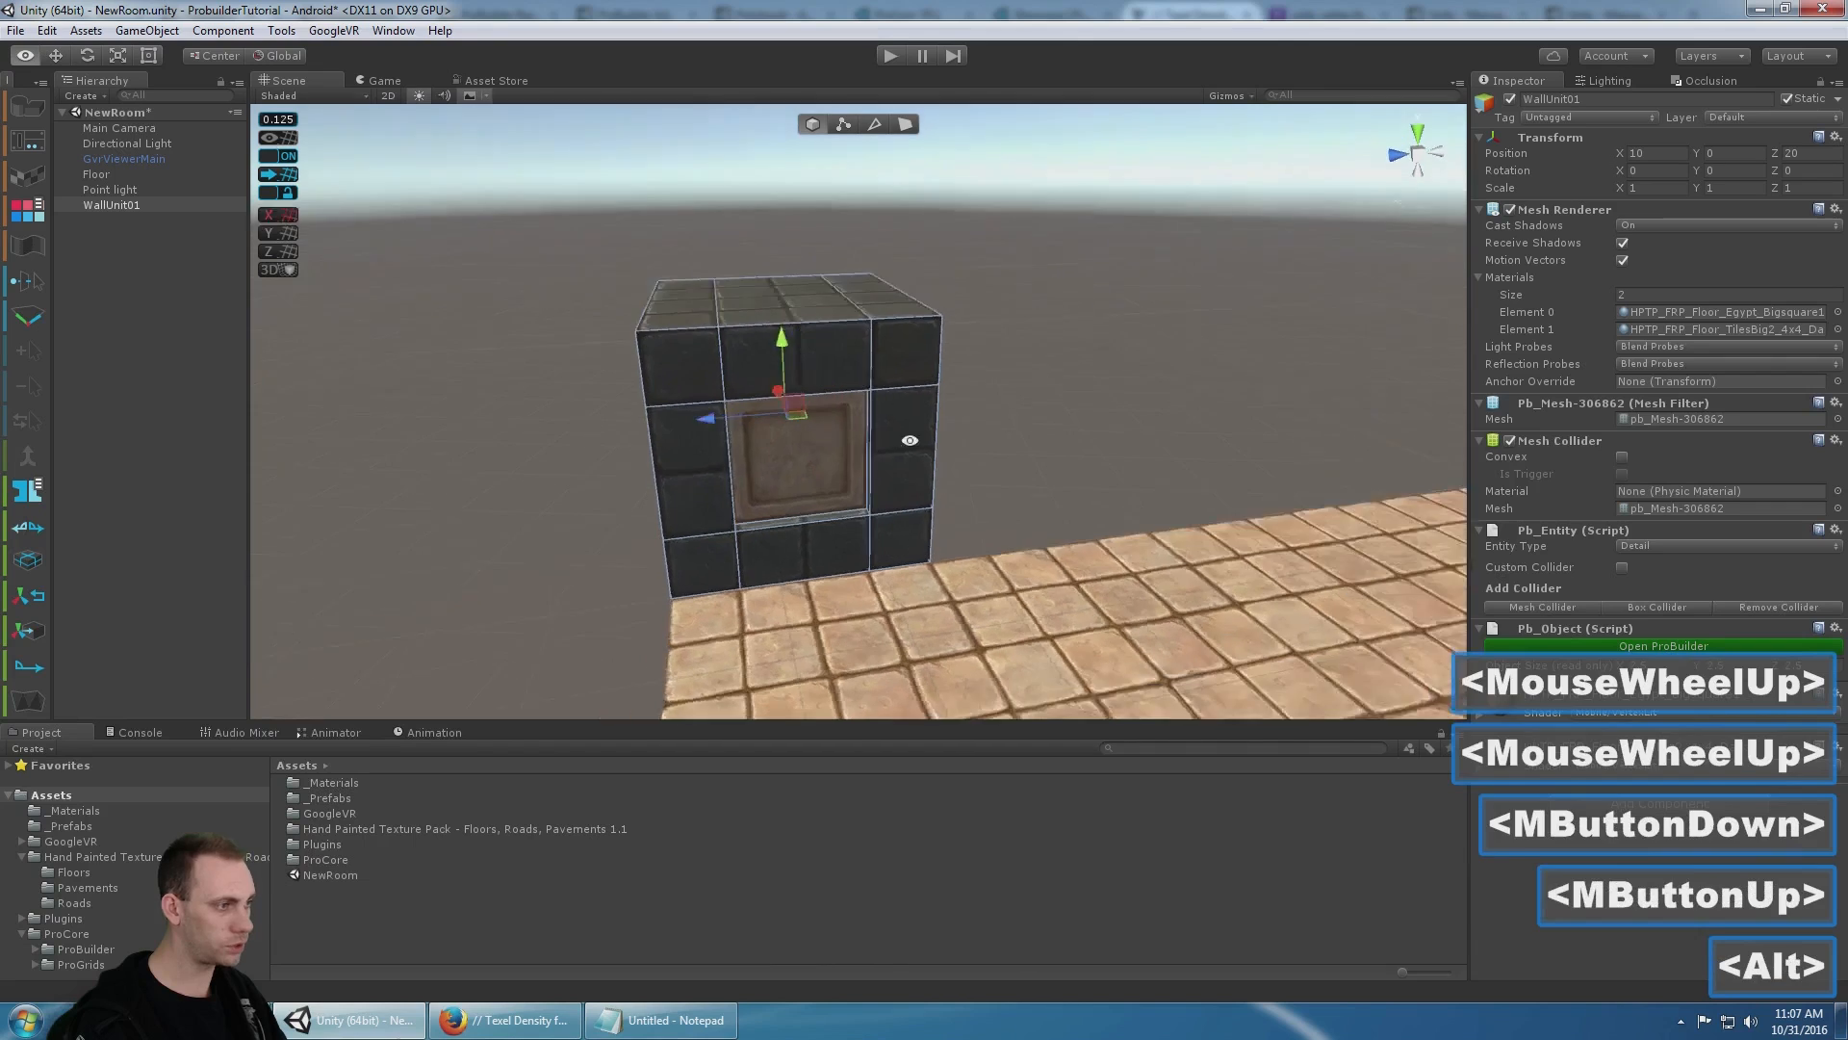
left_click_drag(866, 404, 943, 390, "alt")
middle_click_drag(943, 390, 943, 389, "alt")
left_click_drag(943, 390, 824, 400, "alt")
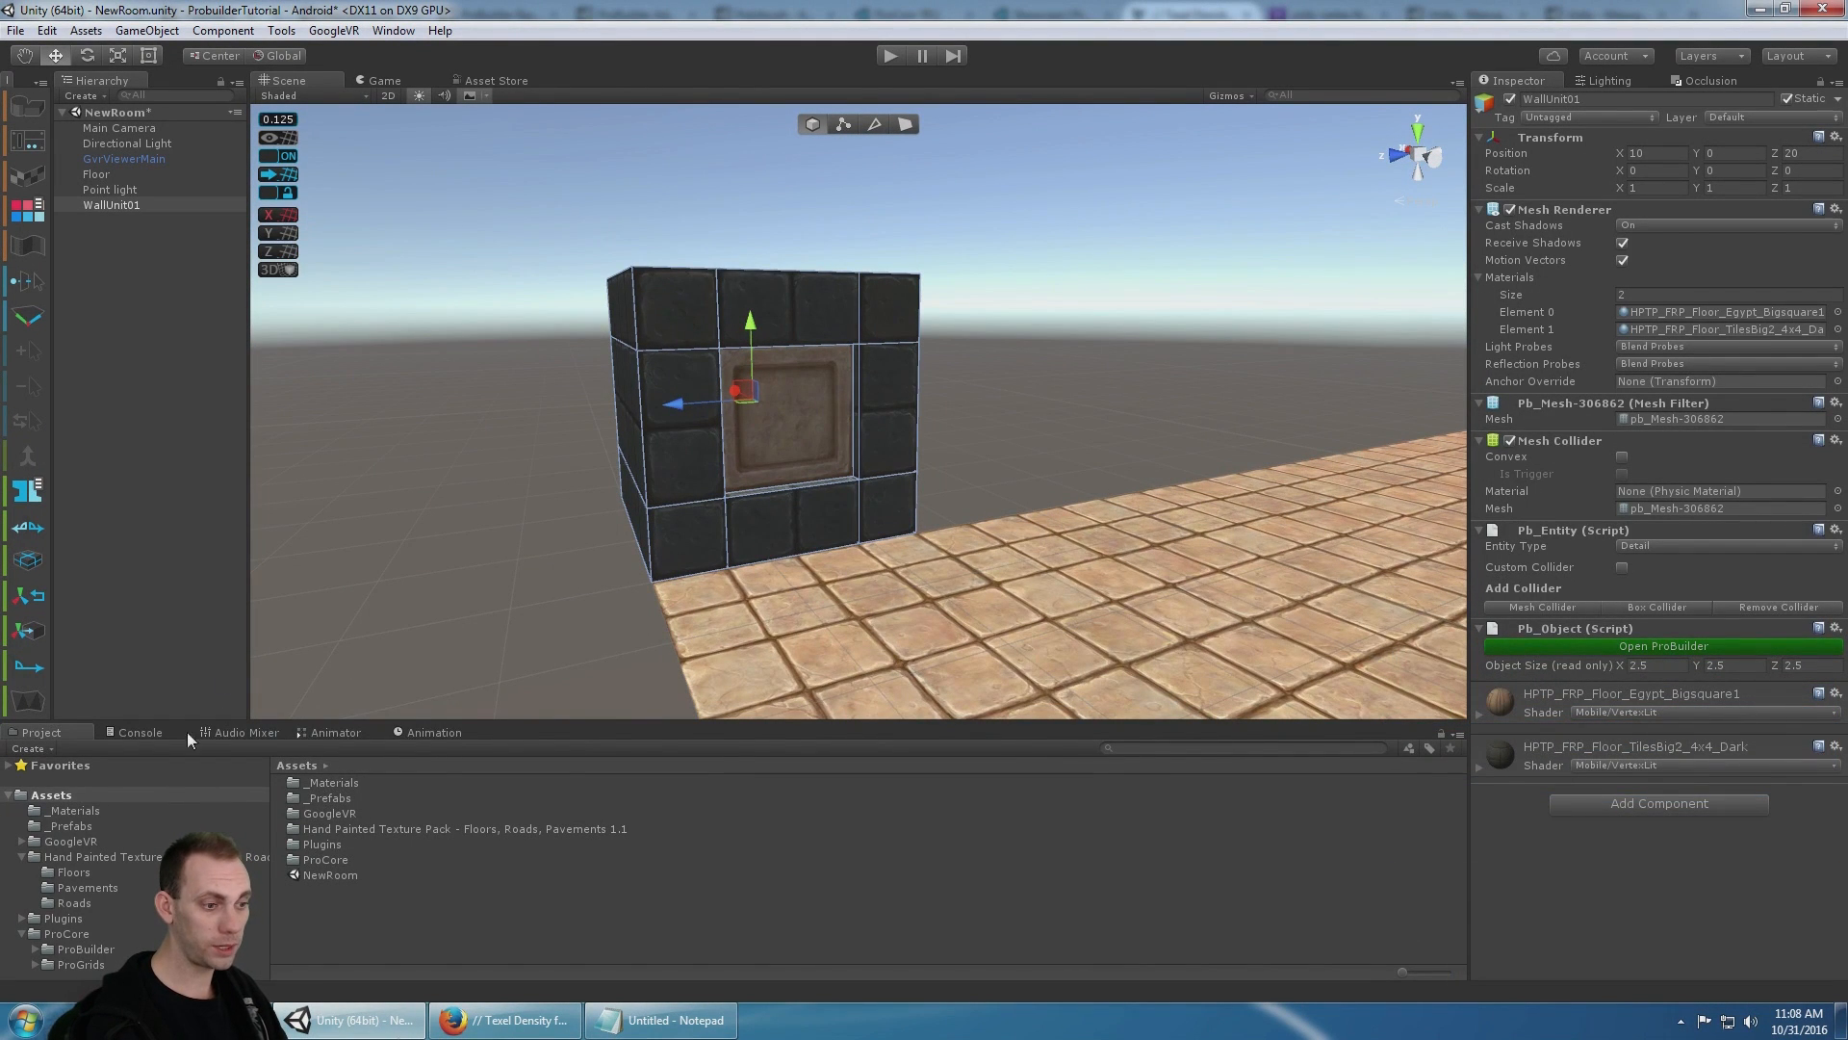
left_click(72, 825)
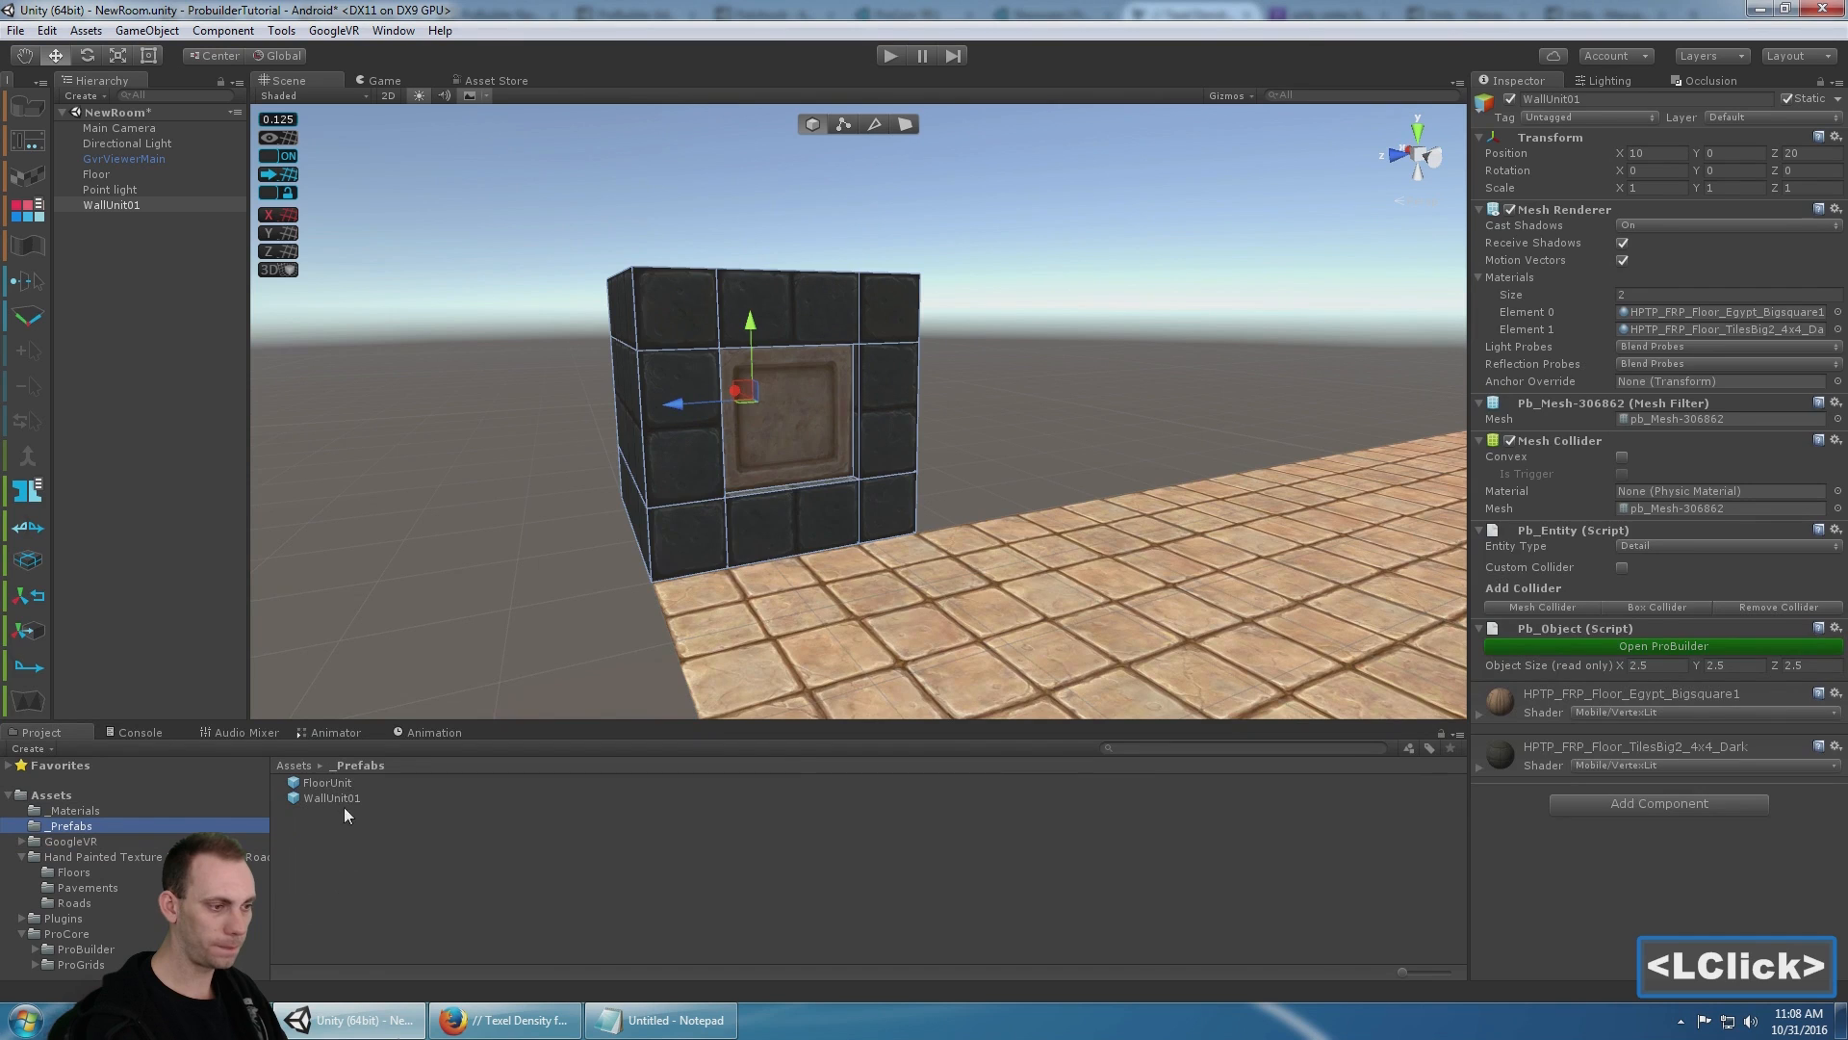
double_click(360, 797)
key("Delete")
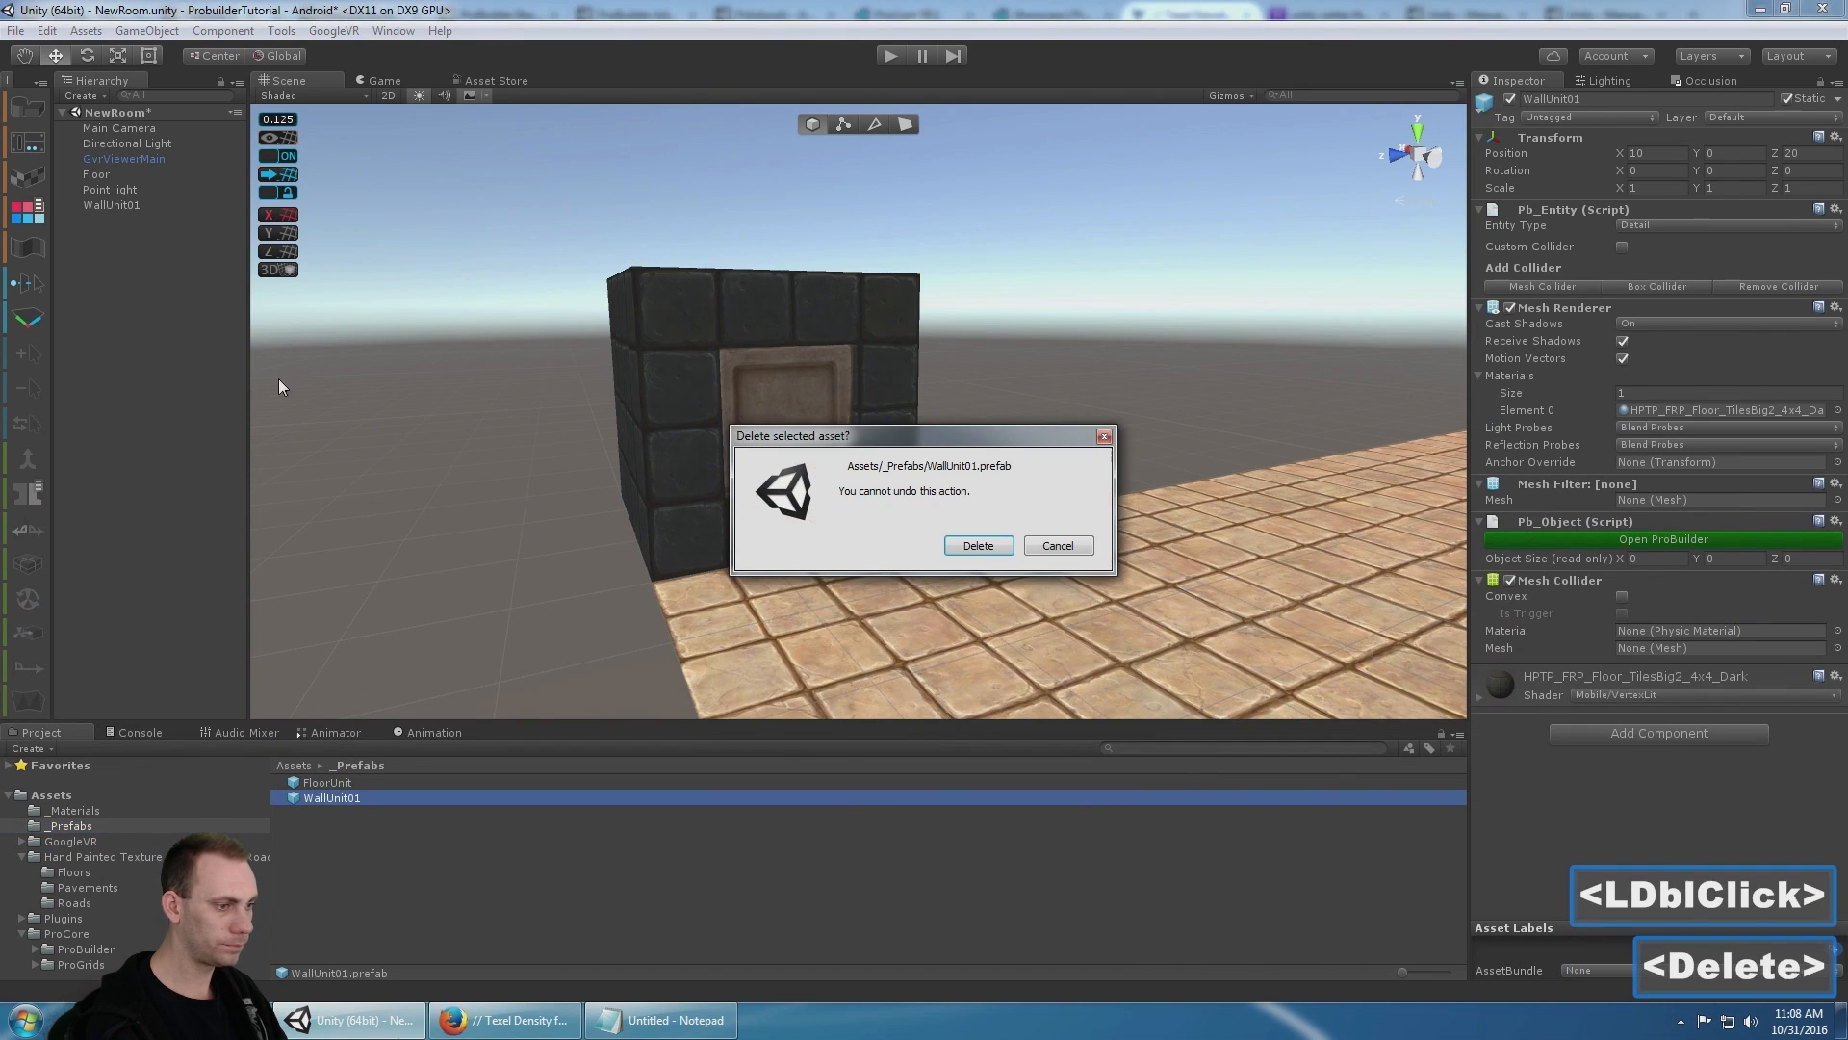
left_click(964, 548)
left_click_drag(118, 207, 424, 813)
- Duplicate the merged WallUnit01 and place the copy directly beside the original at Z 17.5
scroll(866, 303, "down", 4)
middle_click_drag(945, 334, 935, 386, "alt")
left_click_drag(936, 385, 846, 459, "alt")
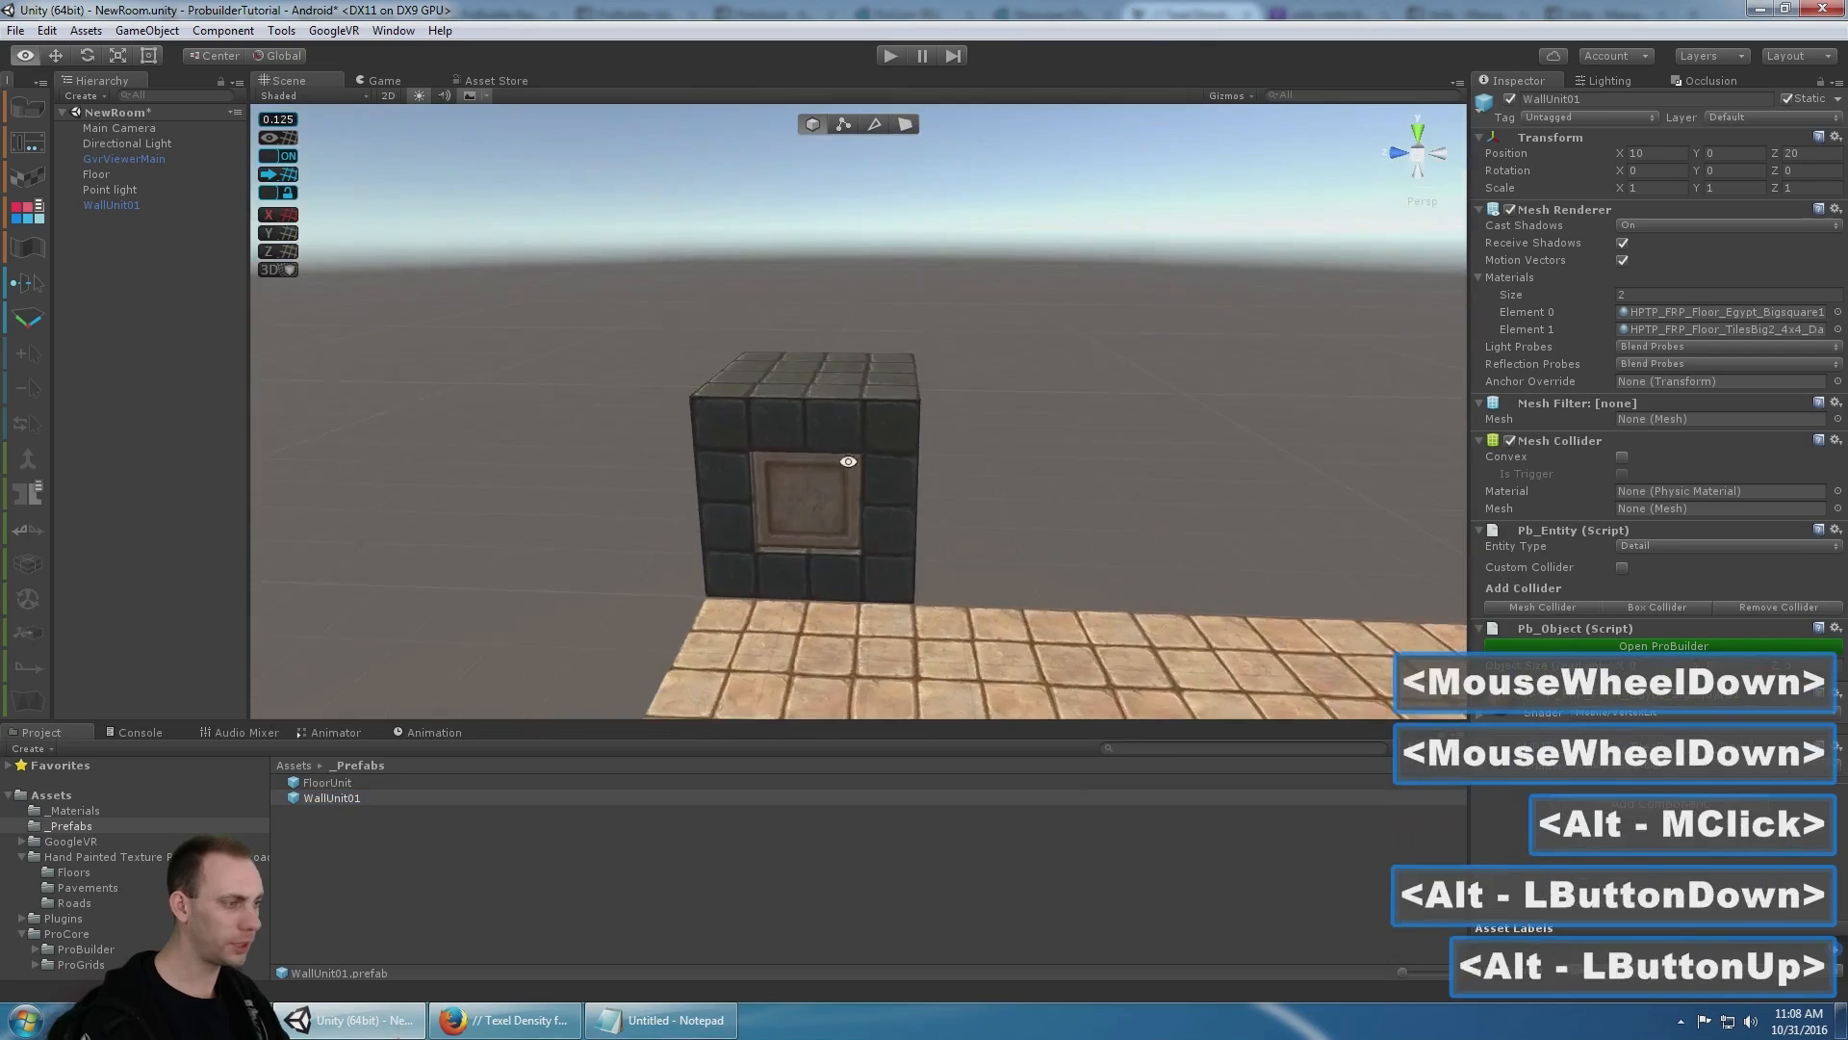
middle_click_drag(846, 458, 759, 400)
double_click(759, 400)
middle_click_drag(866, 372, 828, 326)
key("ctrl+d")
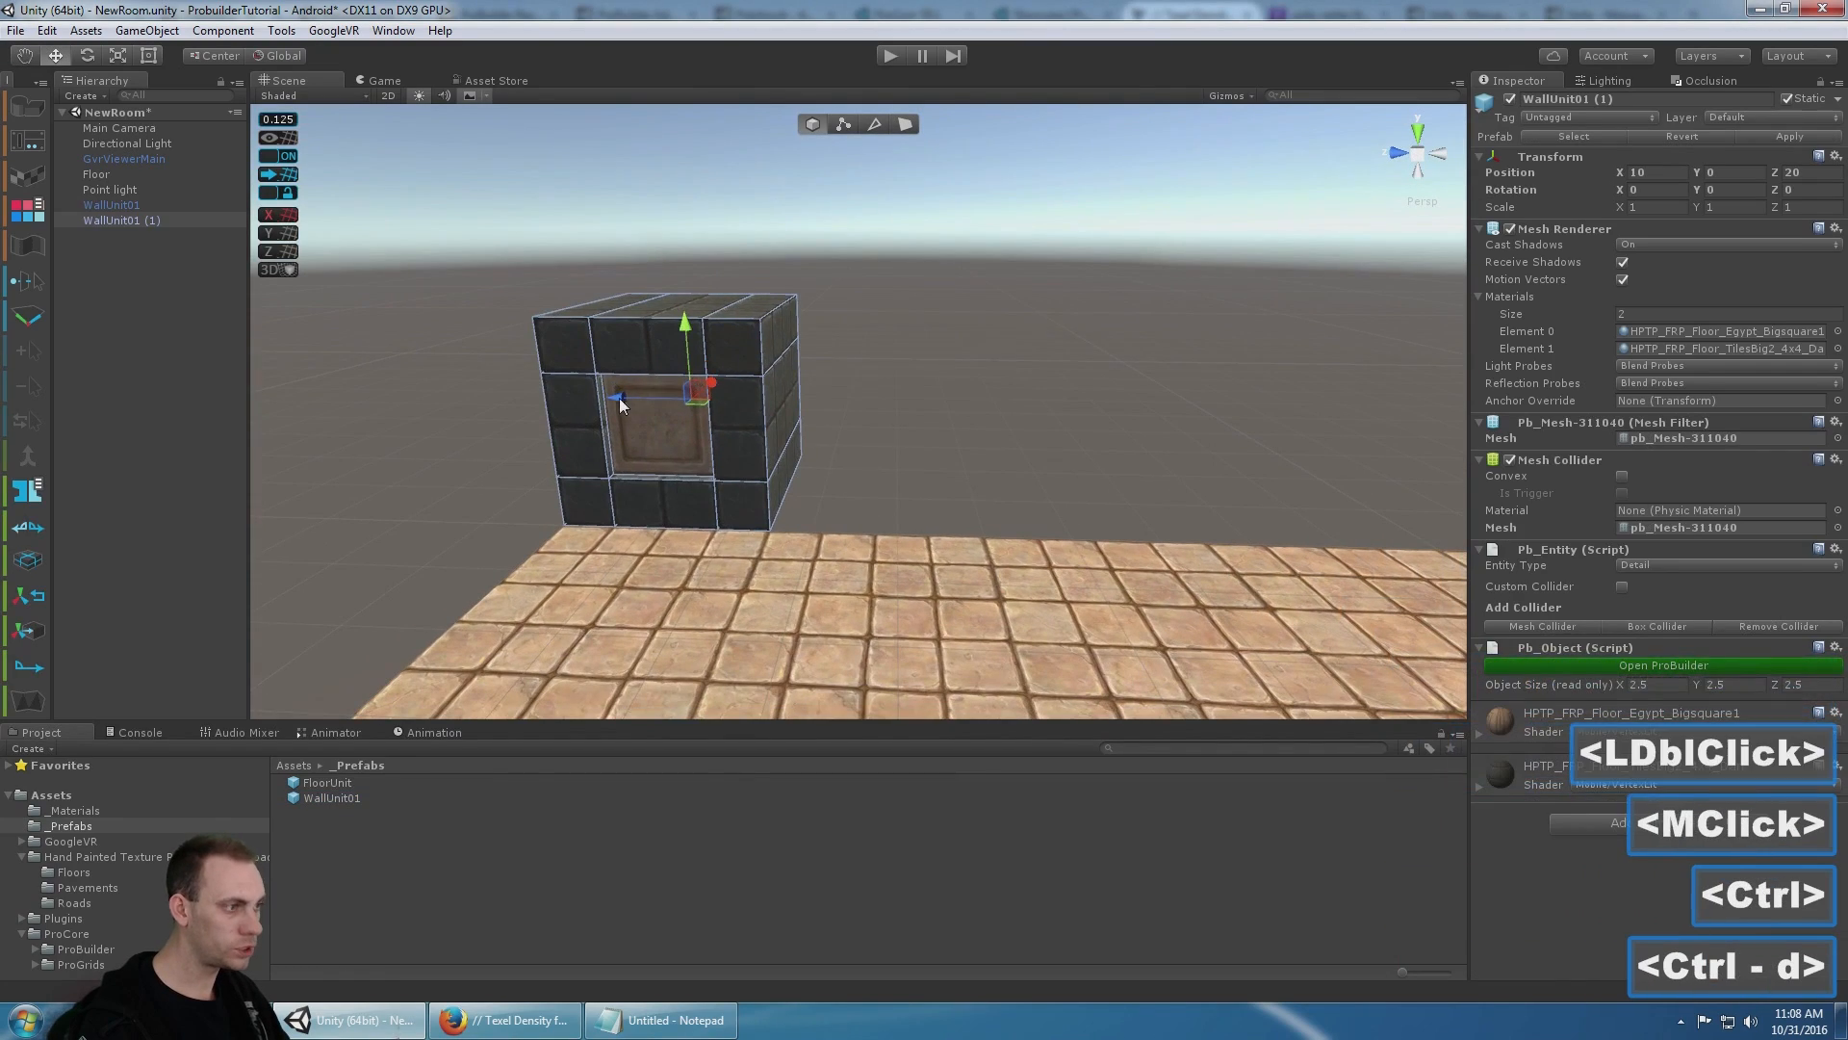
left_click_drag(620, 397, 803, 394)
- Examine the sides and back of the duplicated wall unit close up from several angles
left_click_drag(866, 404, 995, 326, "alt")
scroll(982, 448, "up", 8)
middle_click_drag(995, 326, 1040, 397, "alt")
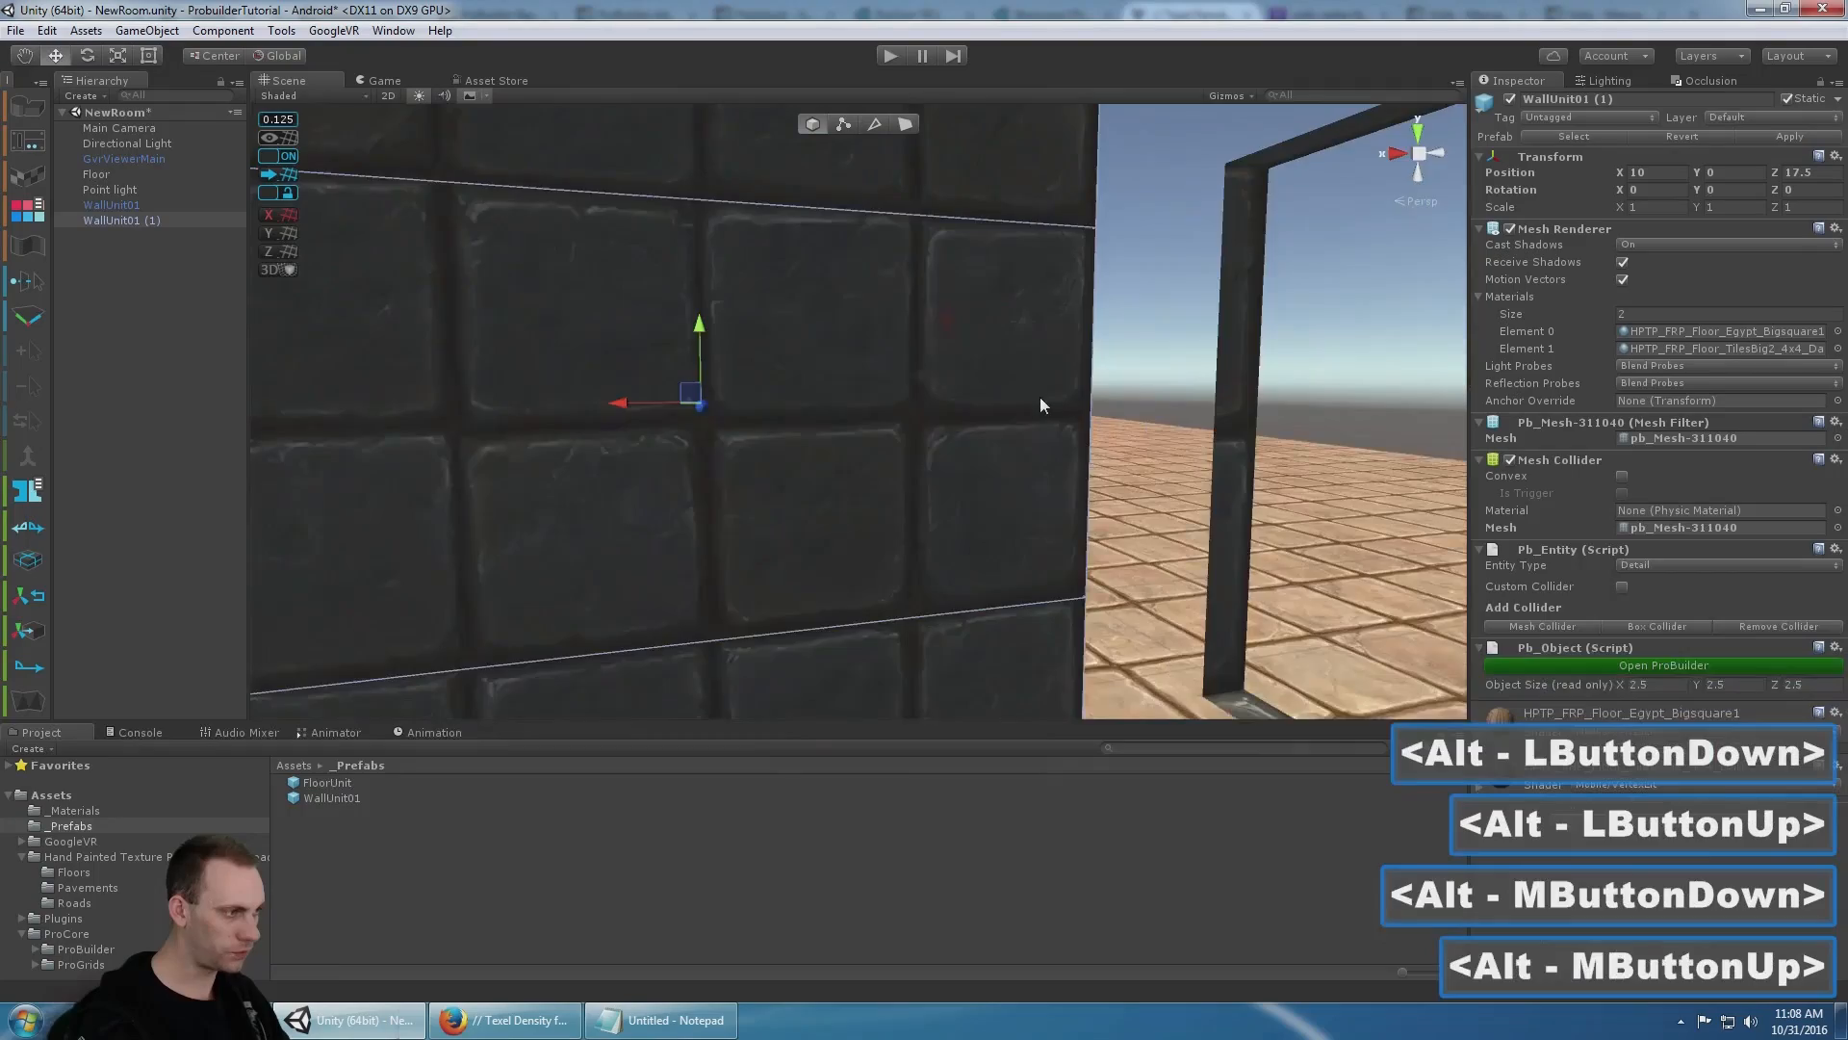
scroll(1040, 397, "down", 2)
scroll(1039, 397, "up", 3)
left_click_drag(894, 486, 684, 425, "alt")
scroll(685, 426, "up", 10)
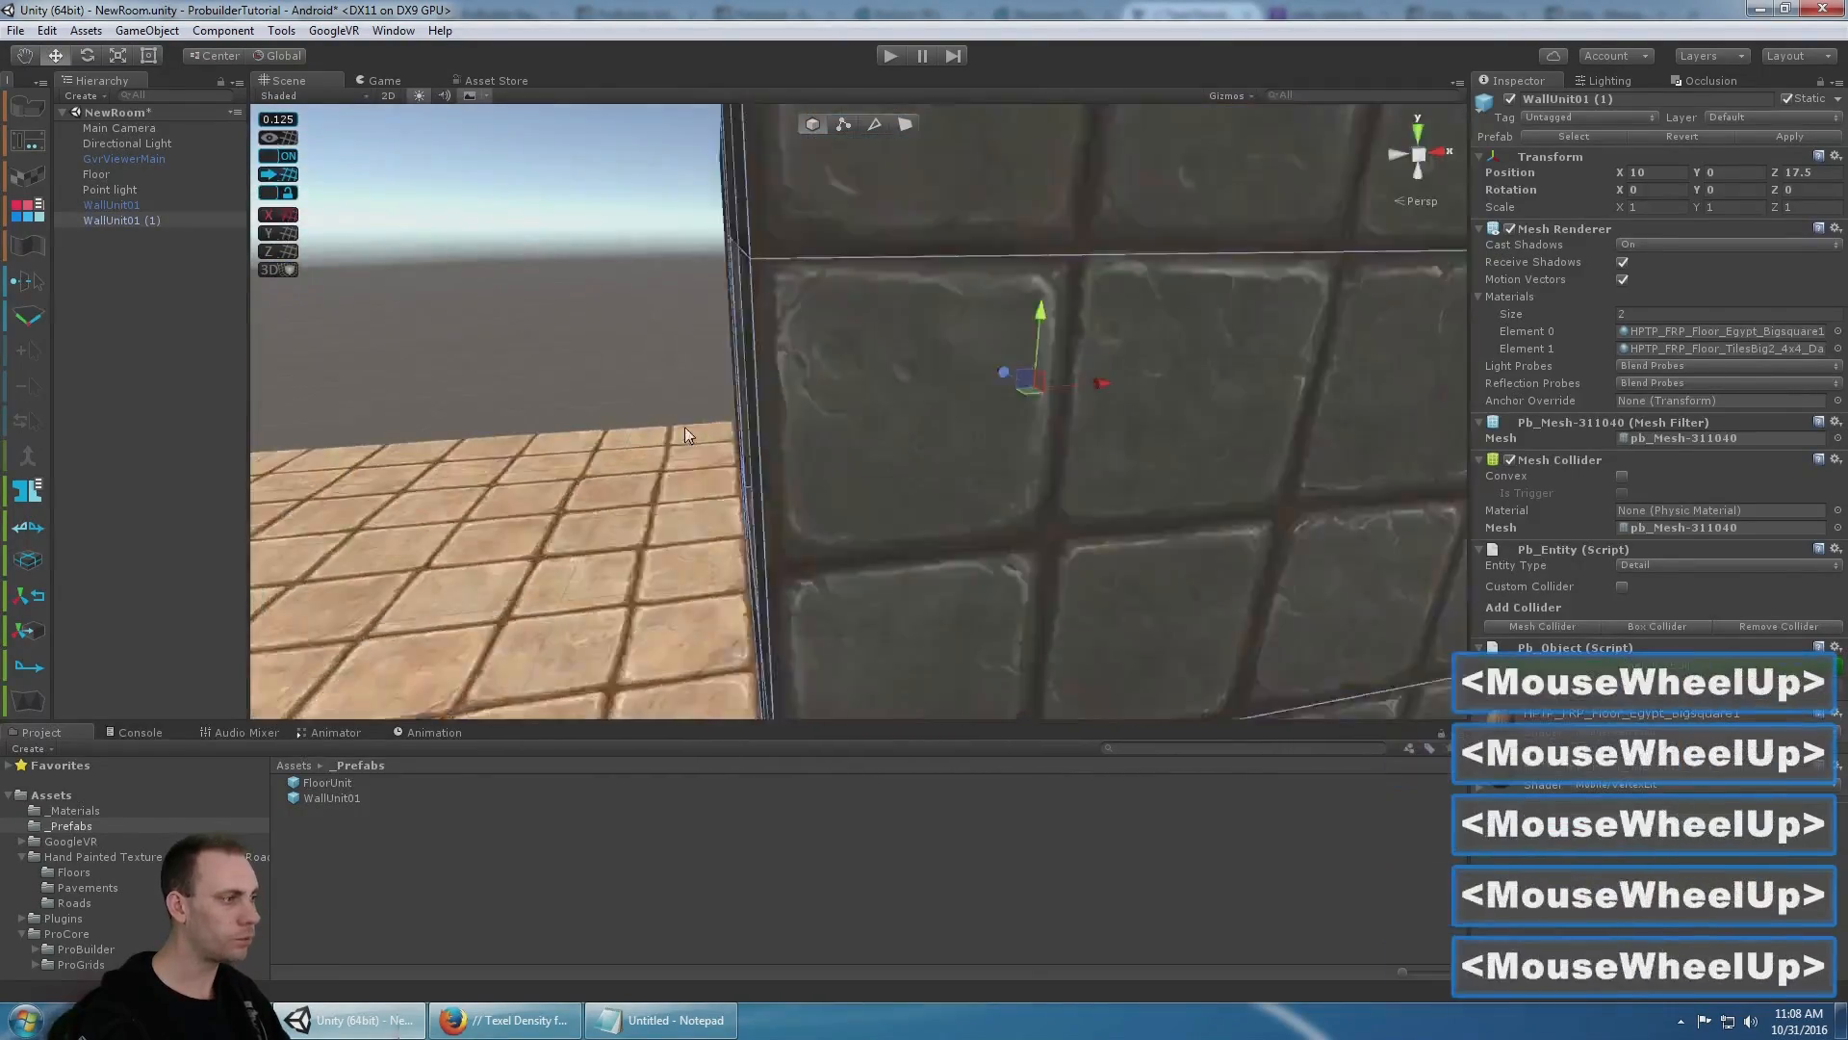
- Delete the duplicated wall units so that only the original WallUnit01 is kept
middle_click_drag(814, 486, 714, 478, "alt")
scroll(714, 477, "down", 5)
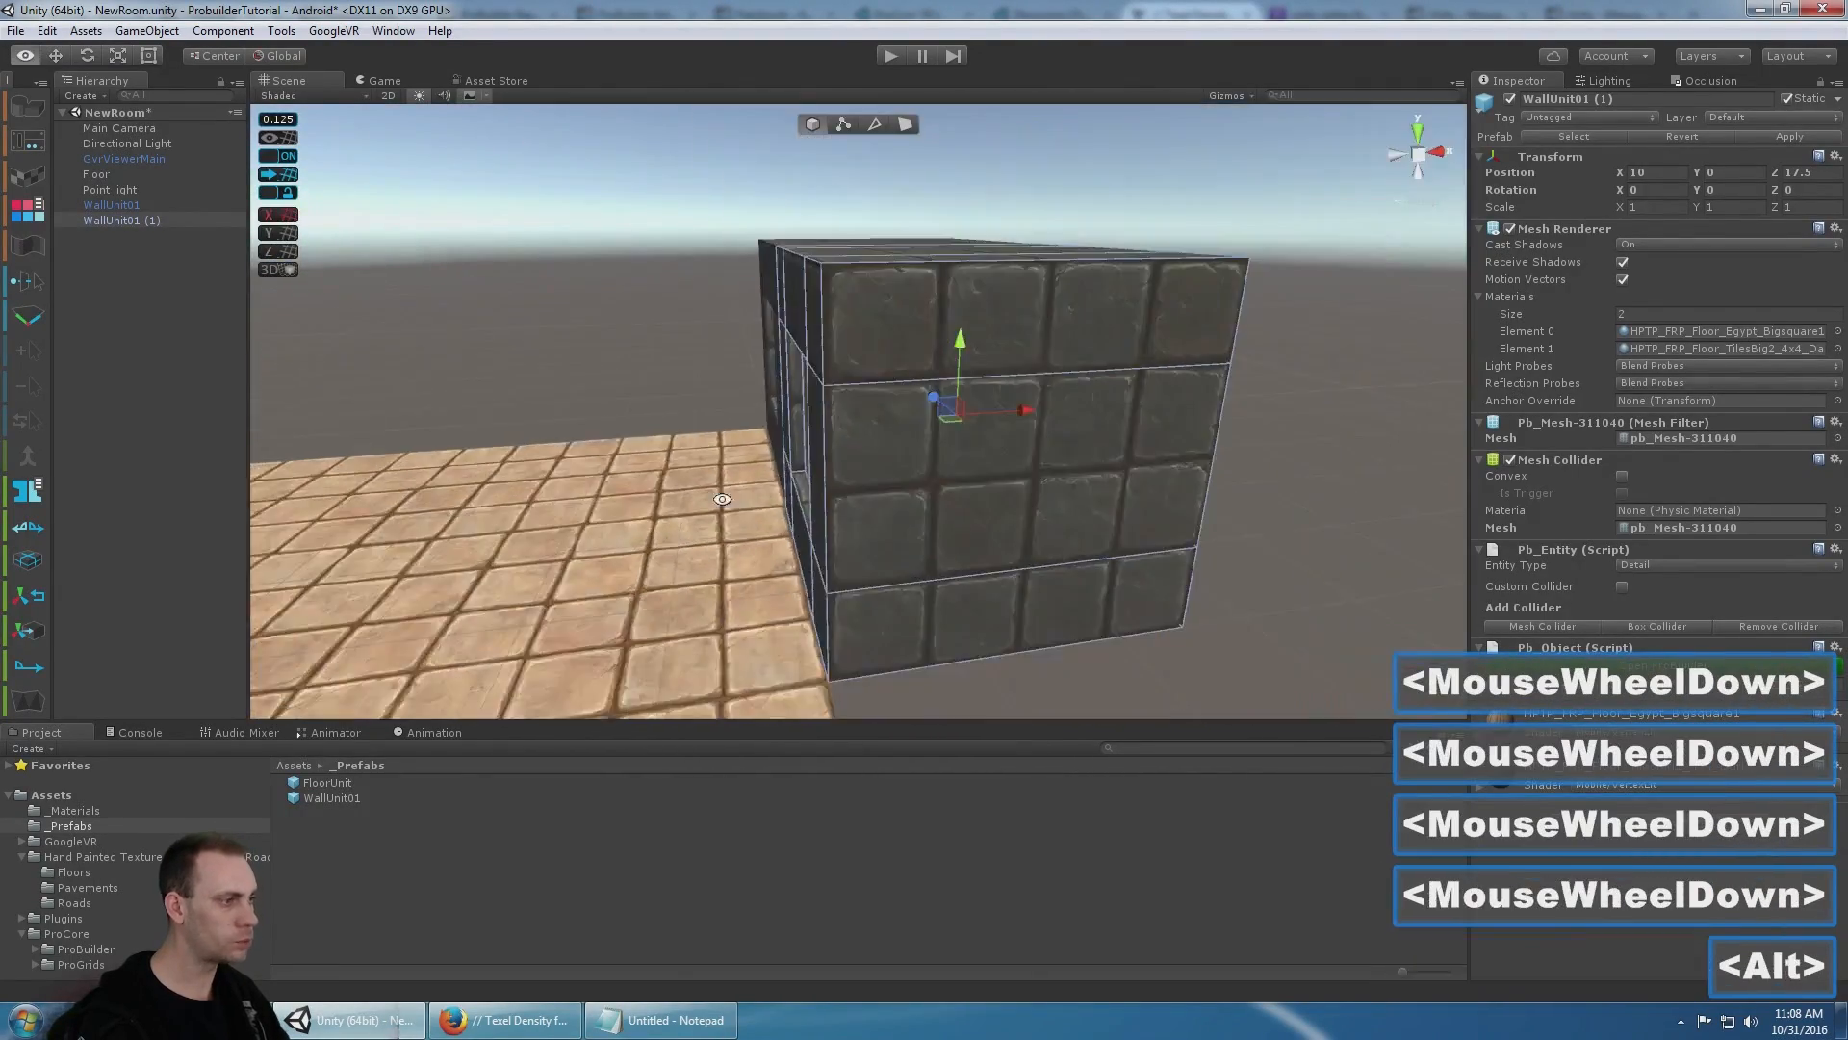
mouse_move(715, 478)
left_mouse_down("alt")
mouse_move(1029, 520)
mouse_move(1057, 452)
mouse_move(1126, 464)
mouse_move(749, 486)
left_mouse_up("alt")
middle_click(1028, 520, "alt")
middle_click(749, 486, "alt")
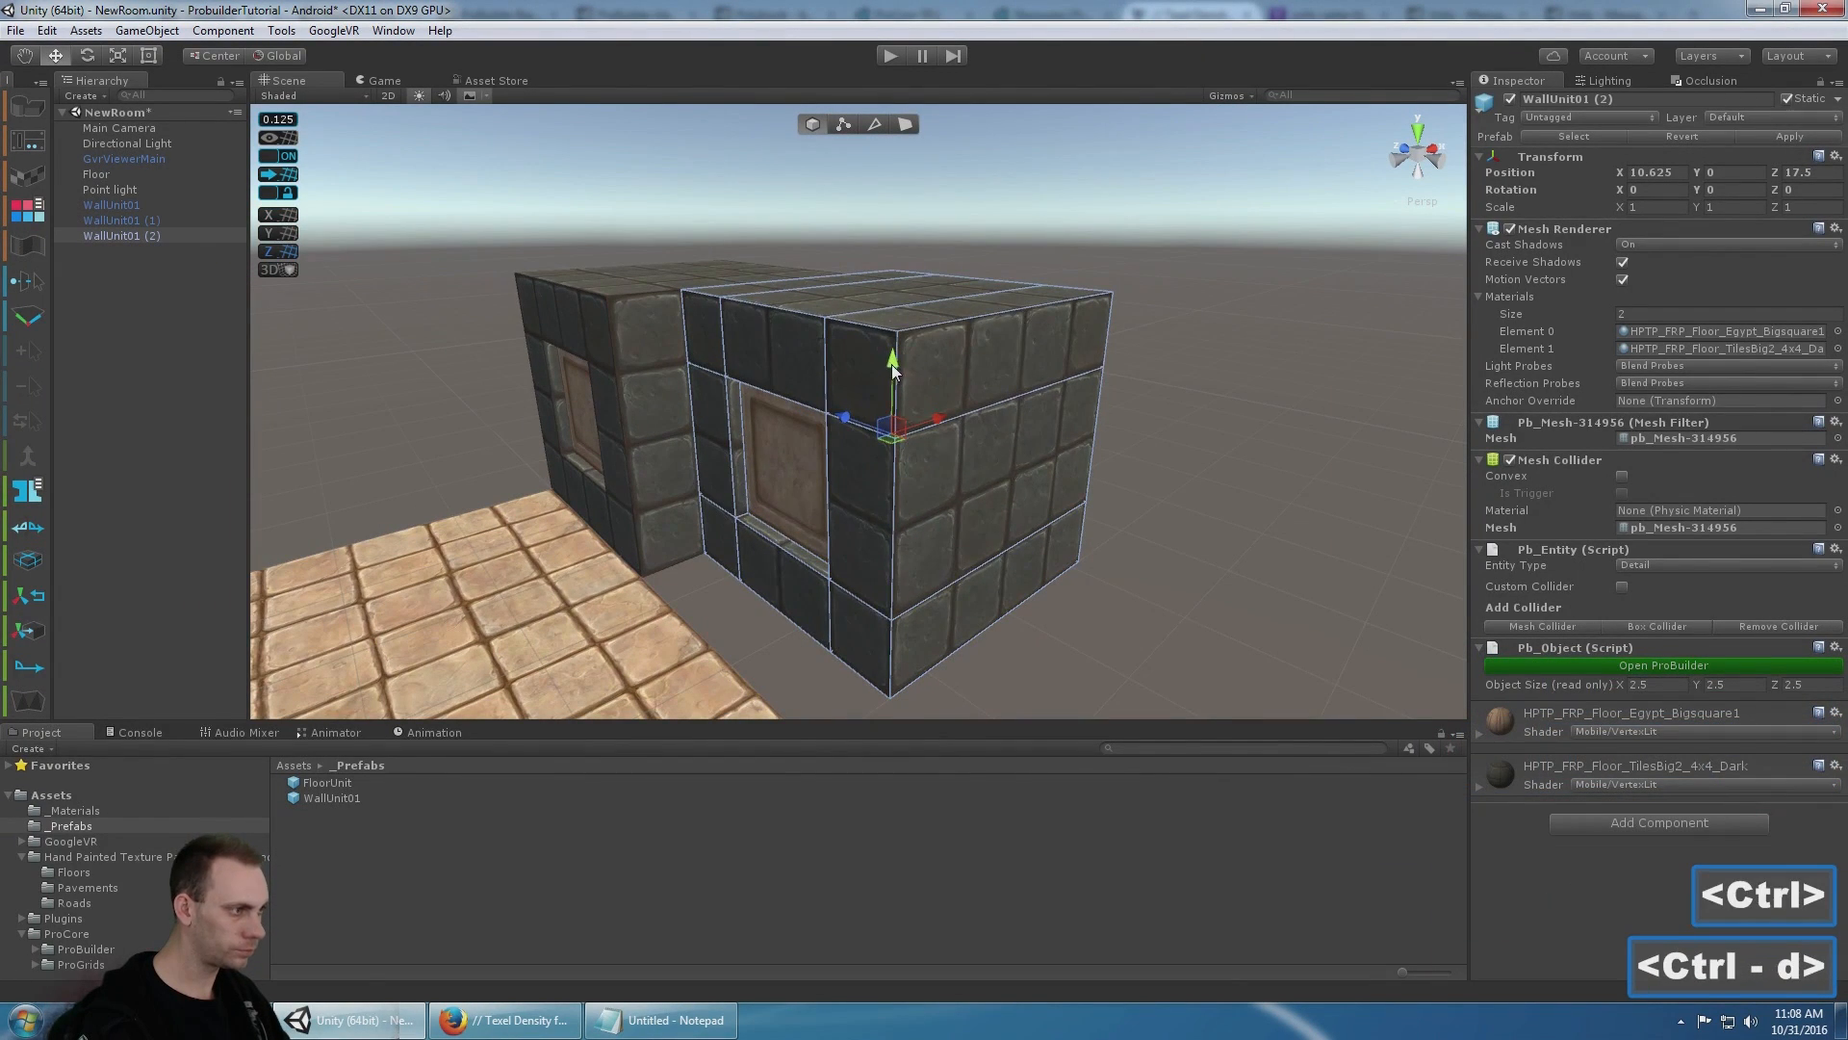
left_click_drag(891, 364, 939, 337, "ctrl")
key("Delete")
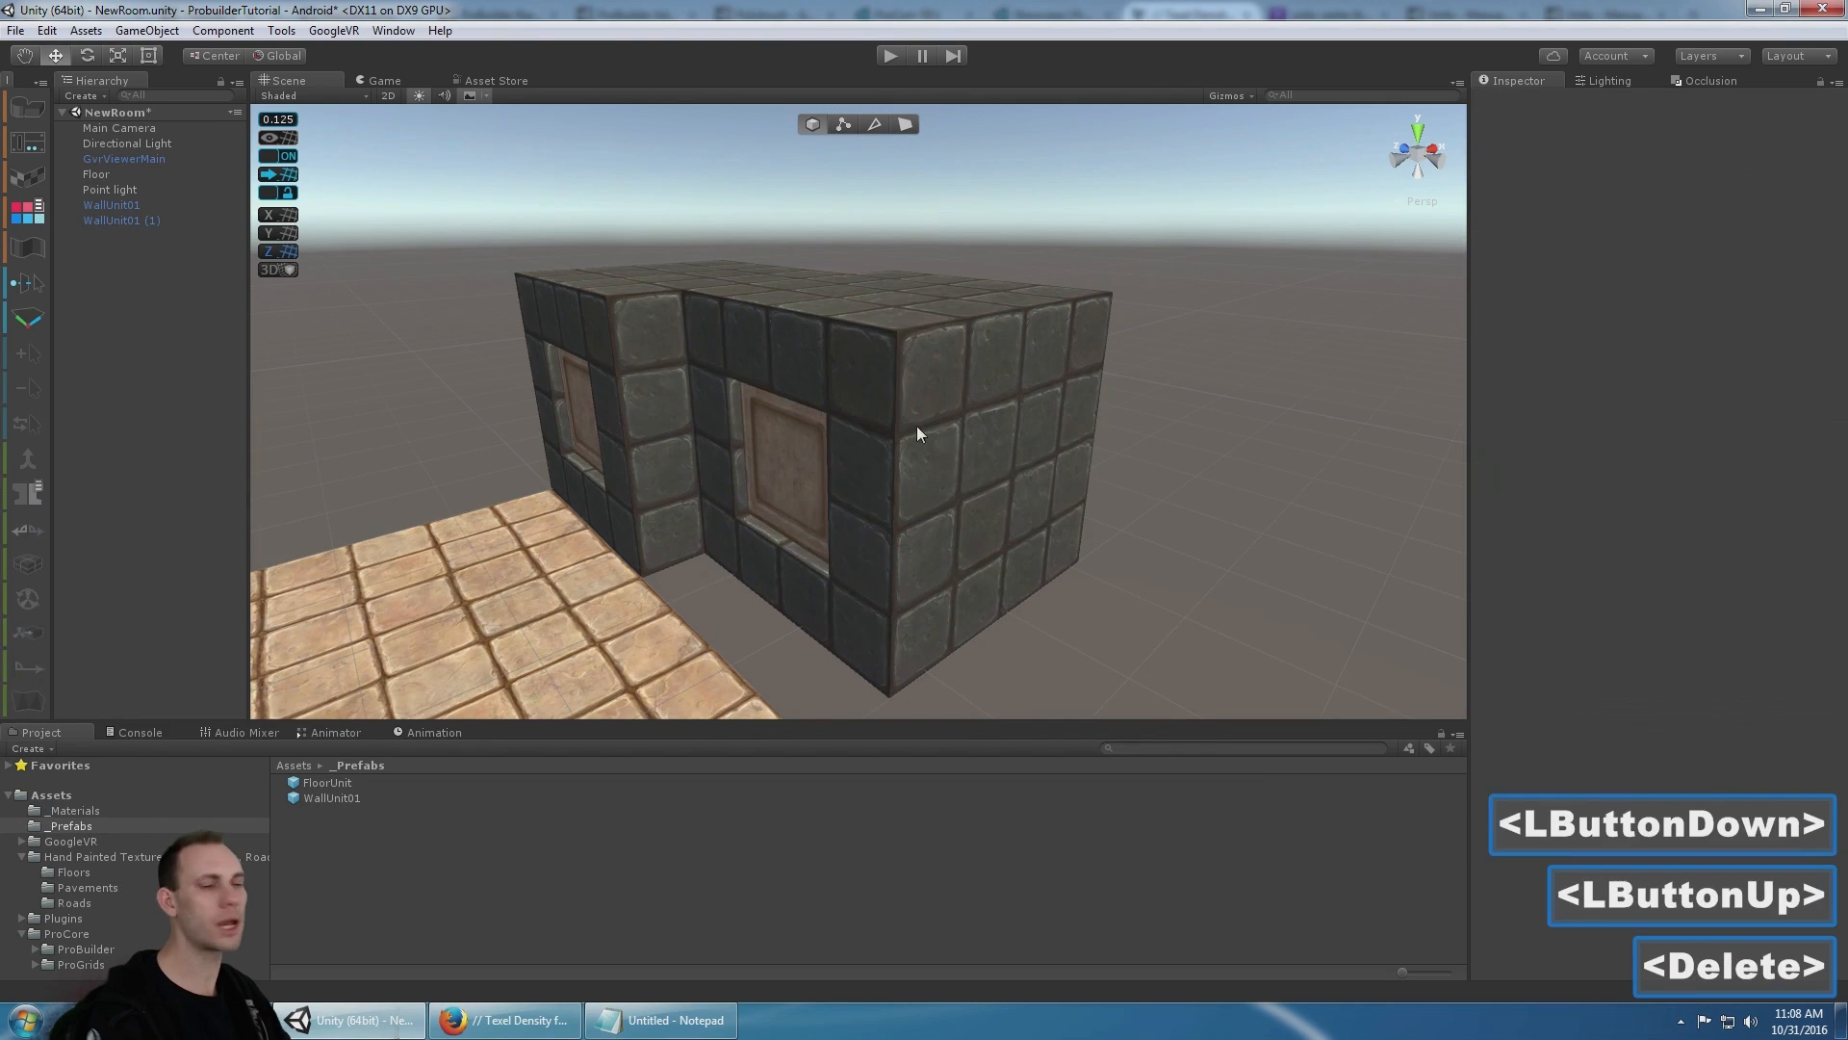
left_click(899, 455)
key("Delete")
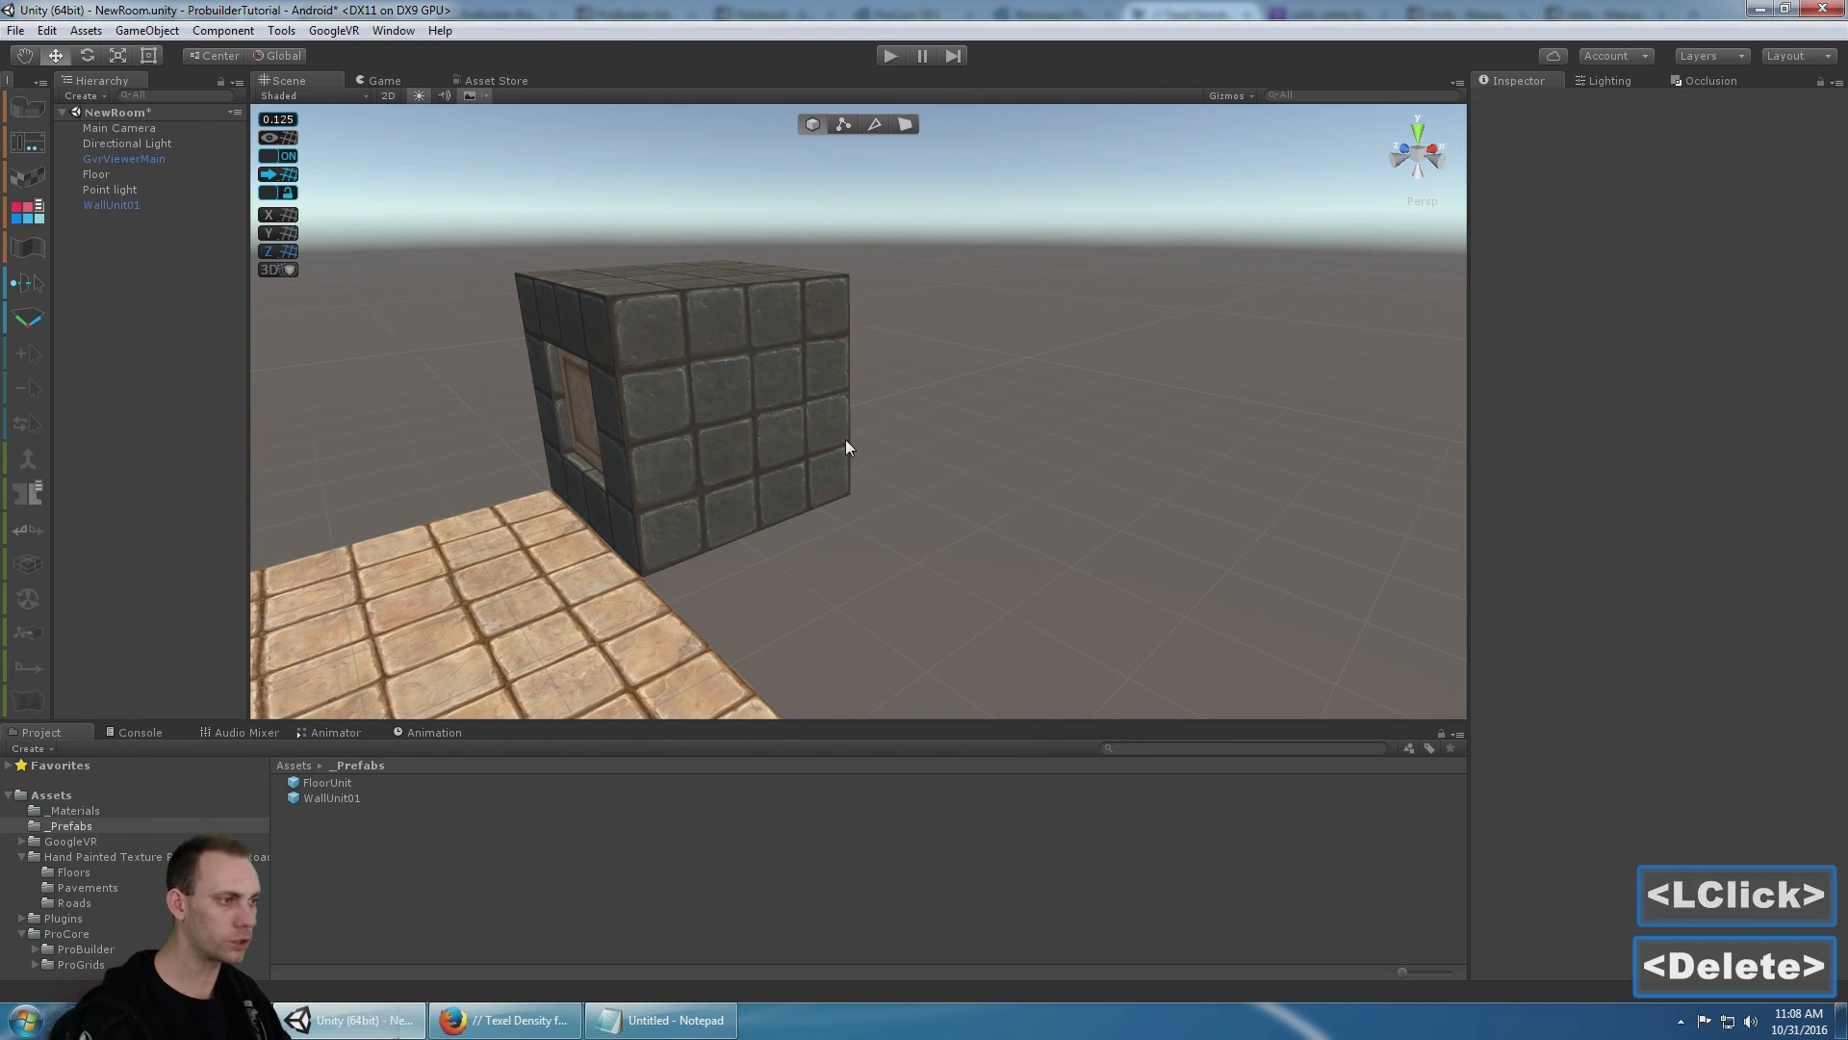
- Delete the upper, middle and lower faces from the exposed outer side of the original WallUnit01
left_click(731, 295)
middle_click_drag(731, 293, 910, 243)
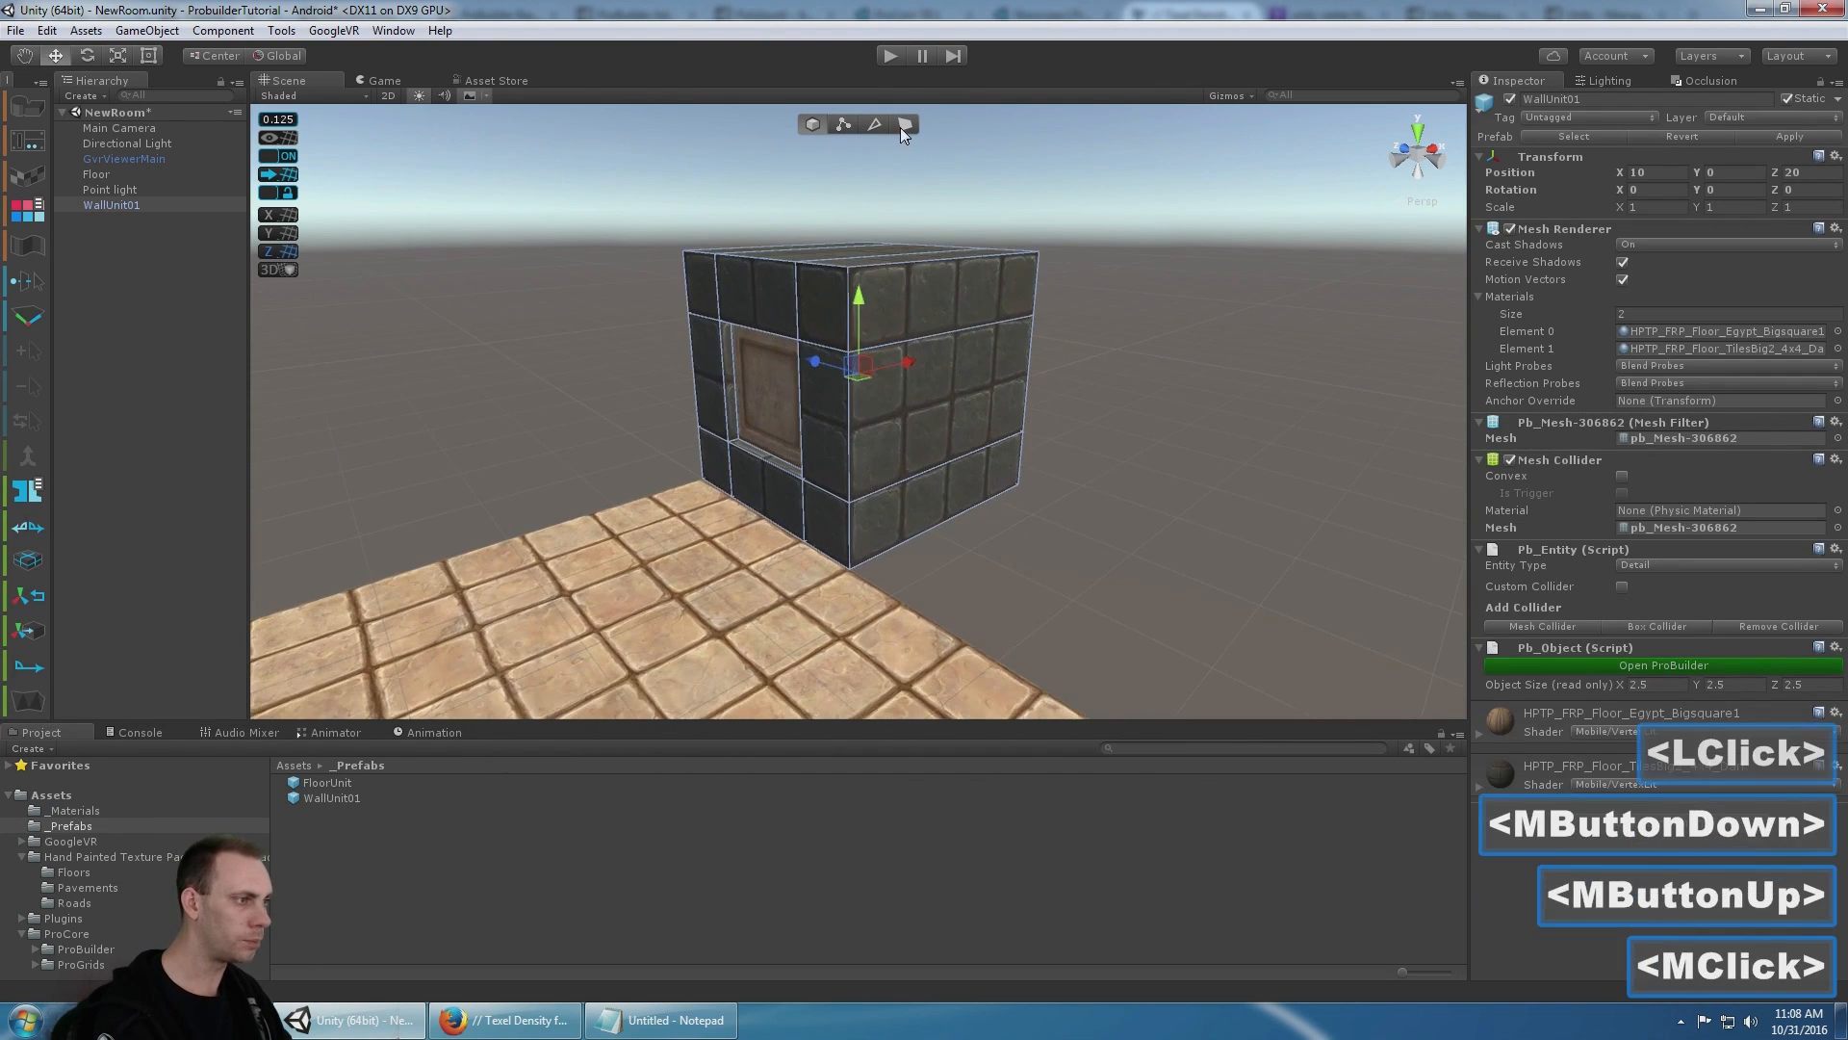
left_click(903, 125)
scroll(988, 273, "up", 1)
left_click(988, 273)
key("BackSpace")
left_click(939, 433)
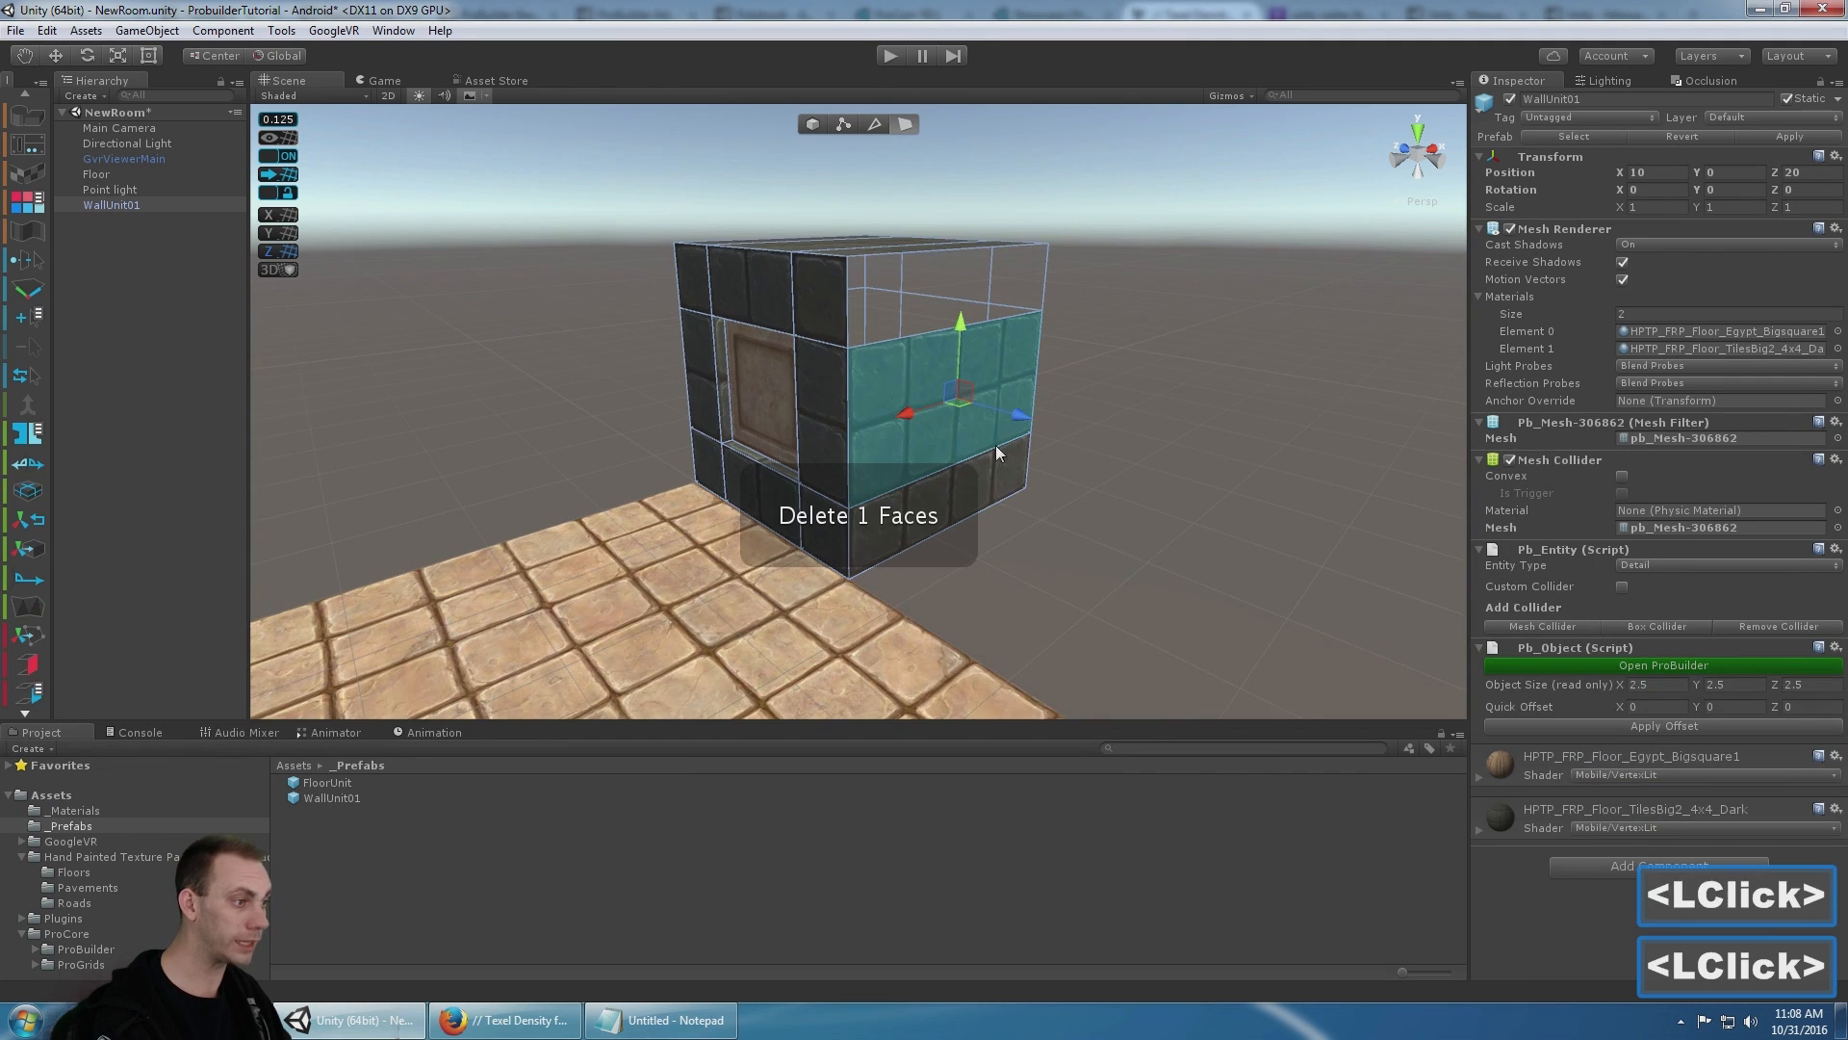
middle_click_drag(1051, 470, 895, 441)
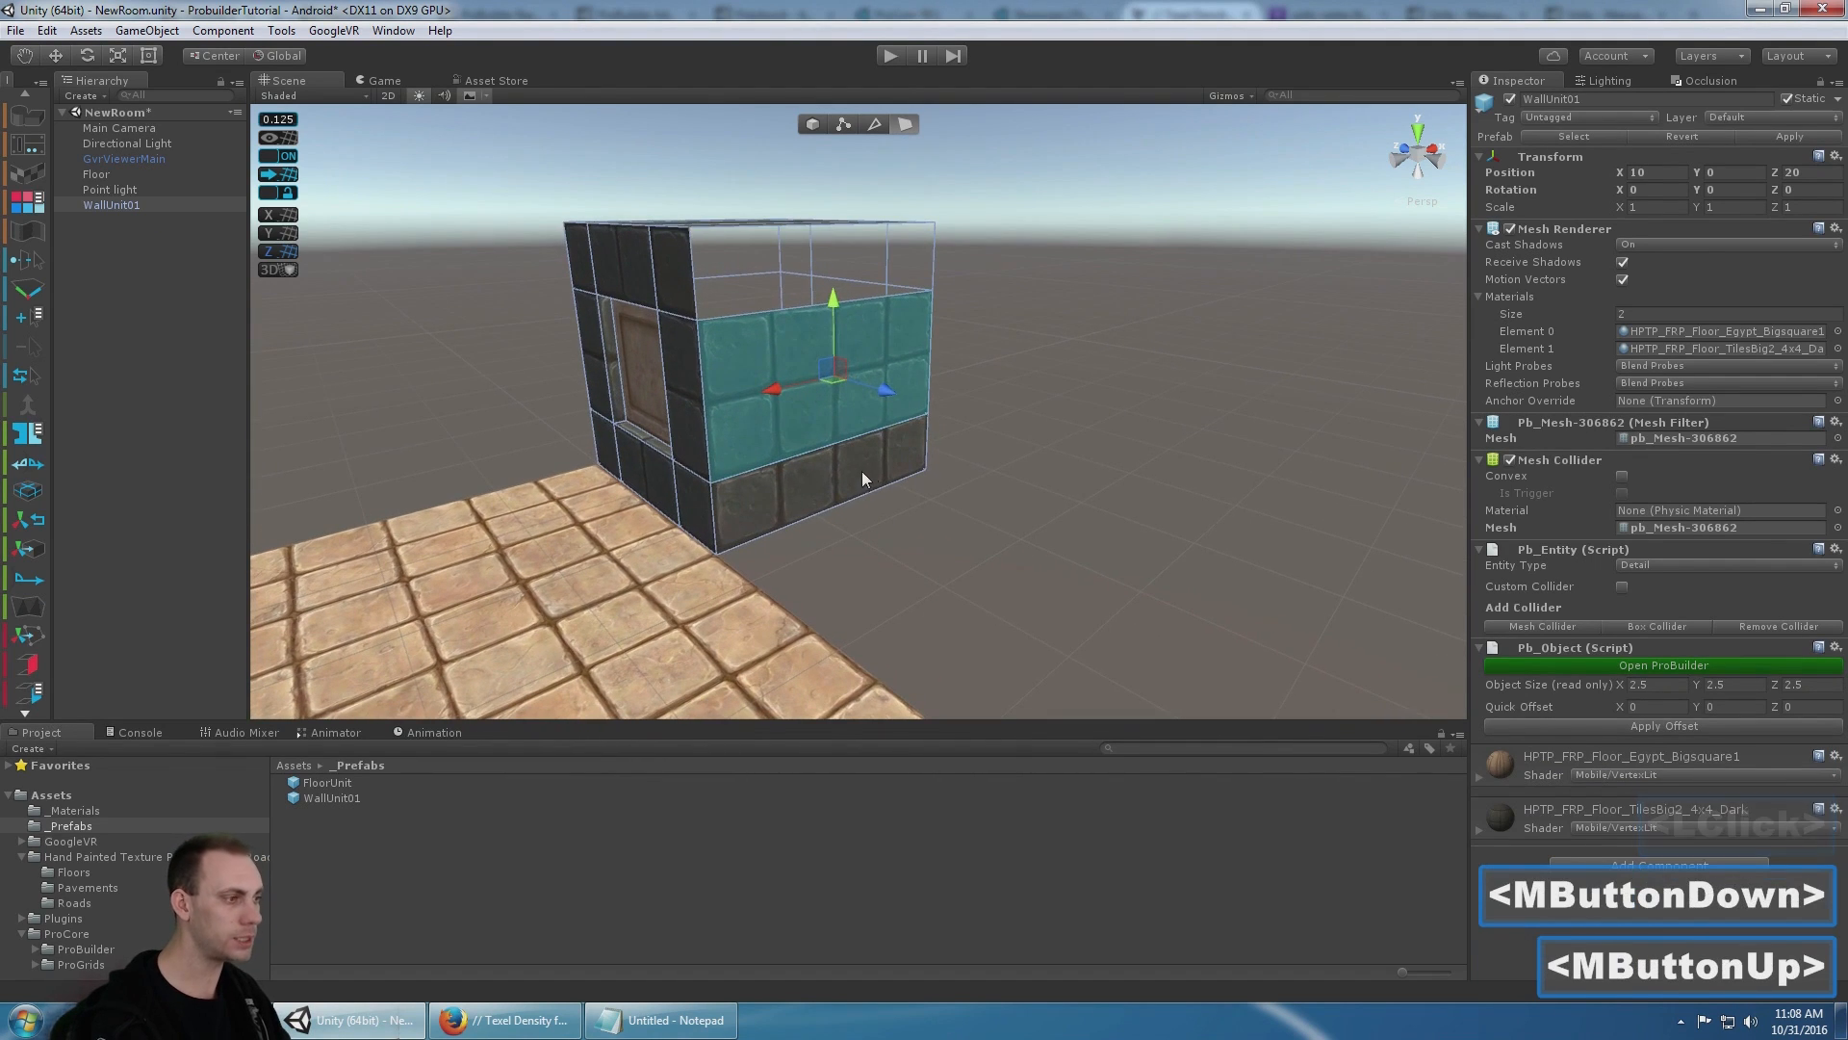
key("BackSpace")
left_click(841, 484)
key("BackSpace")
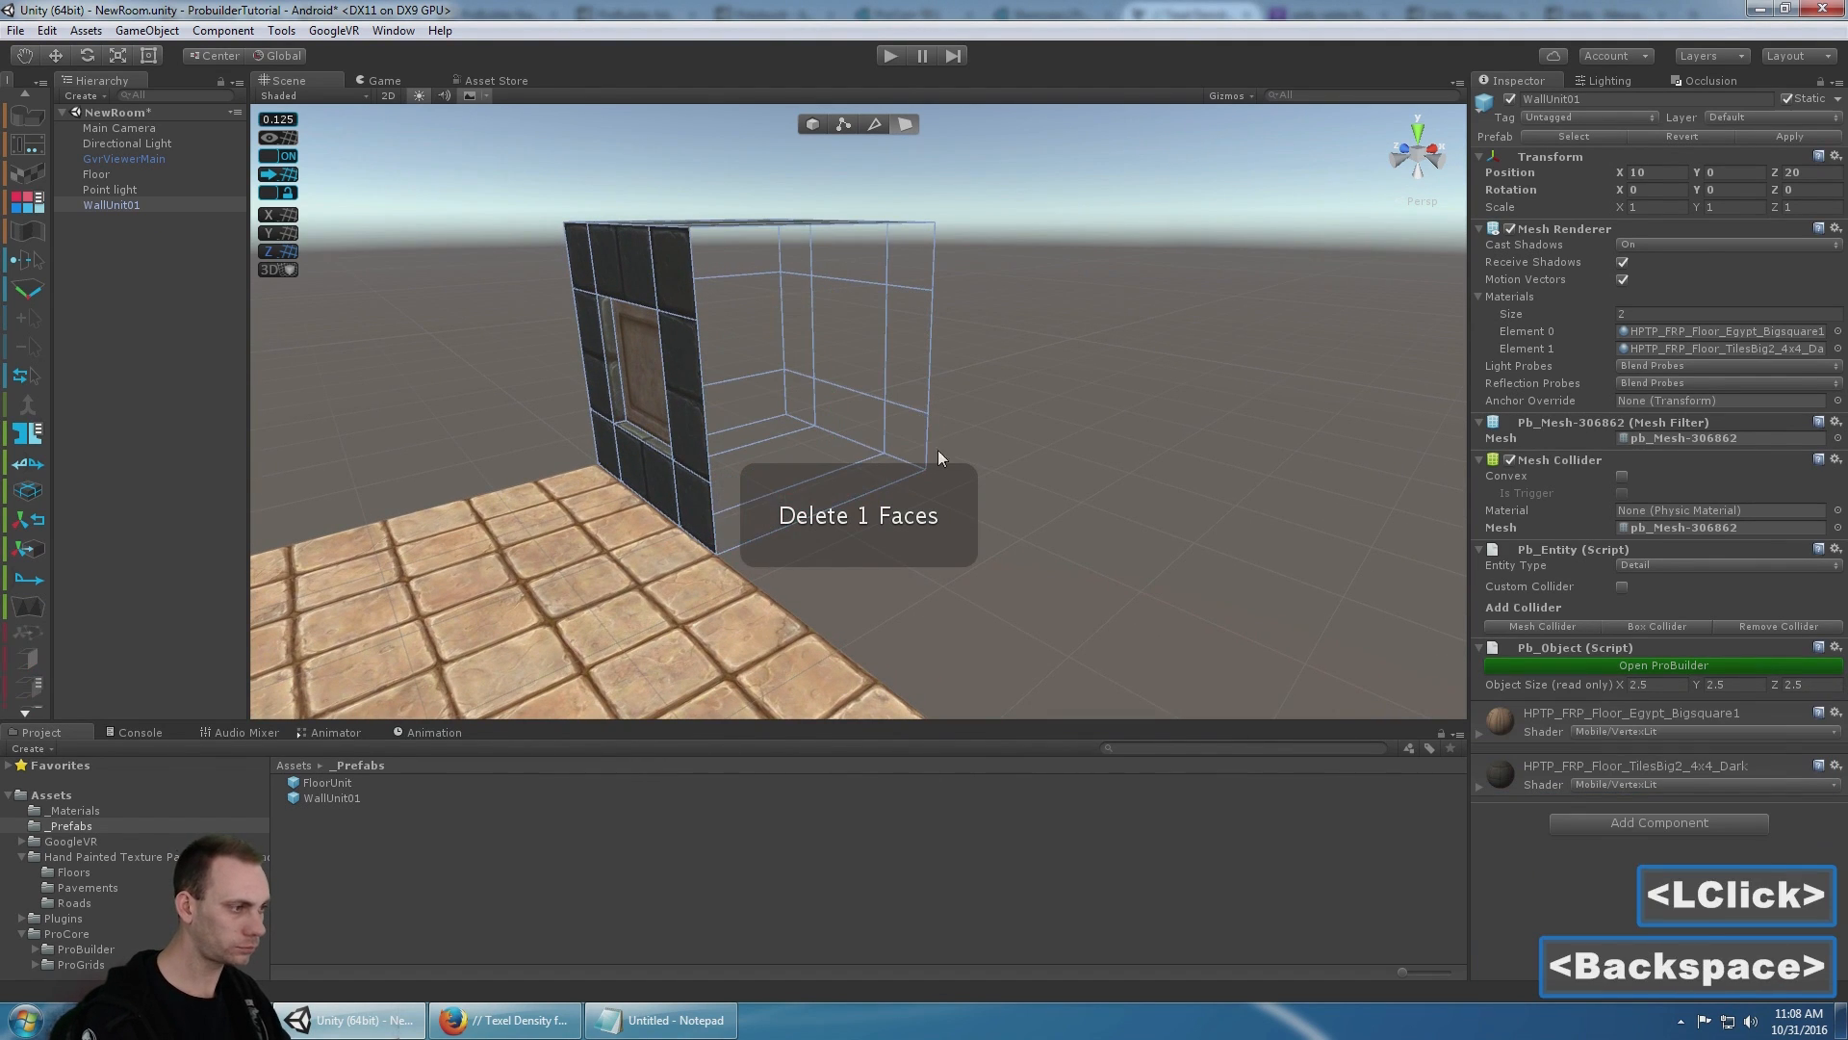
- Delete the face strips on the underside of WallUnit01
left_click_drag(937, 449, 869, 544, "alt")
left_click_drag(792, 334, 821, 536, "alt")
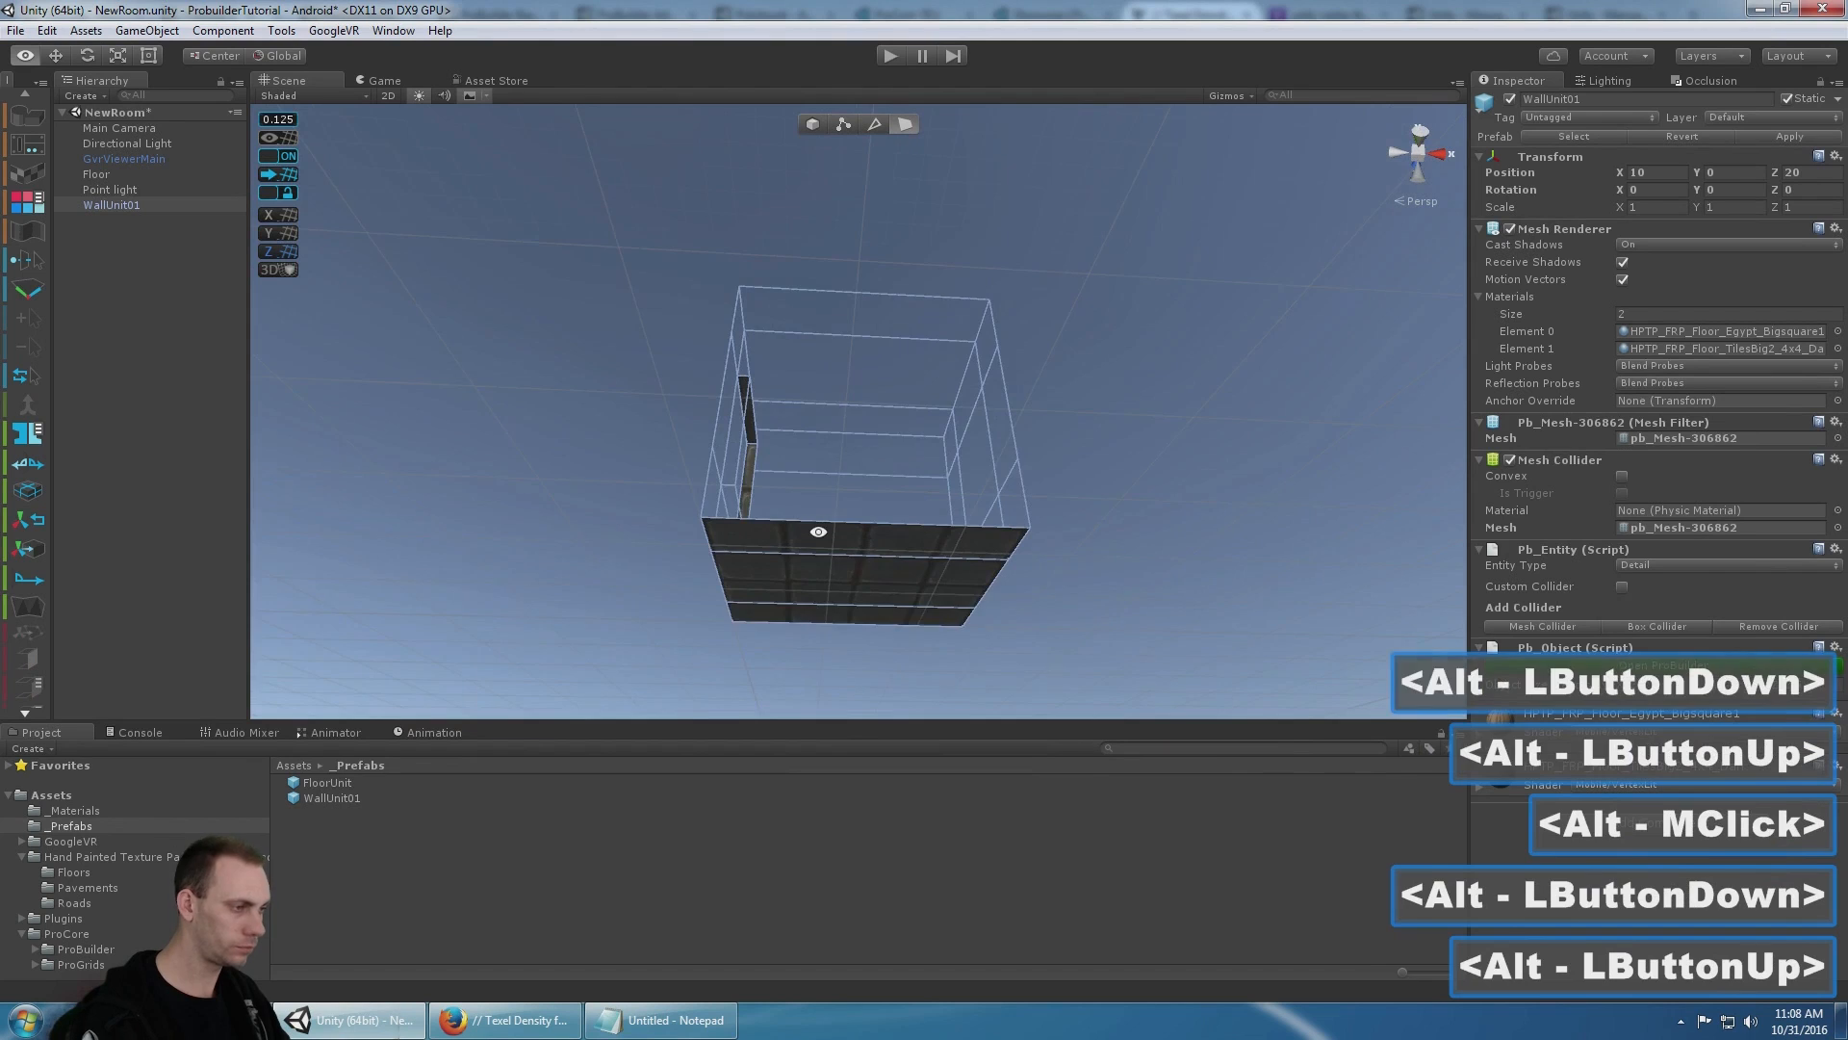
middle_click_drag(822, 536, 806, 464, "alt")
left_click(838, 464)
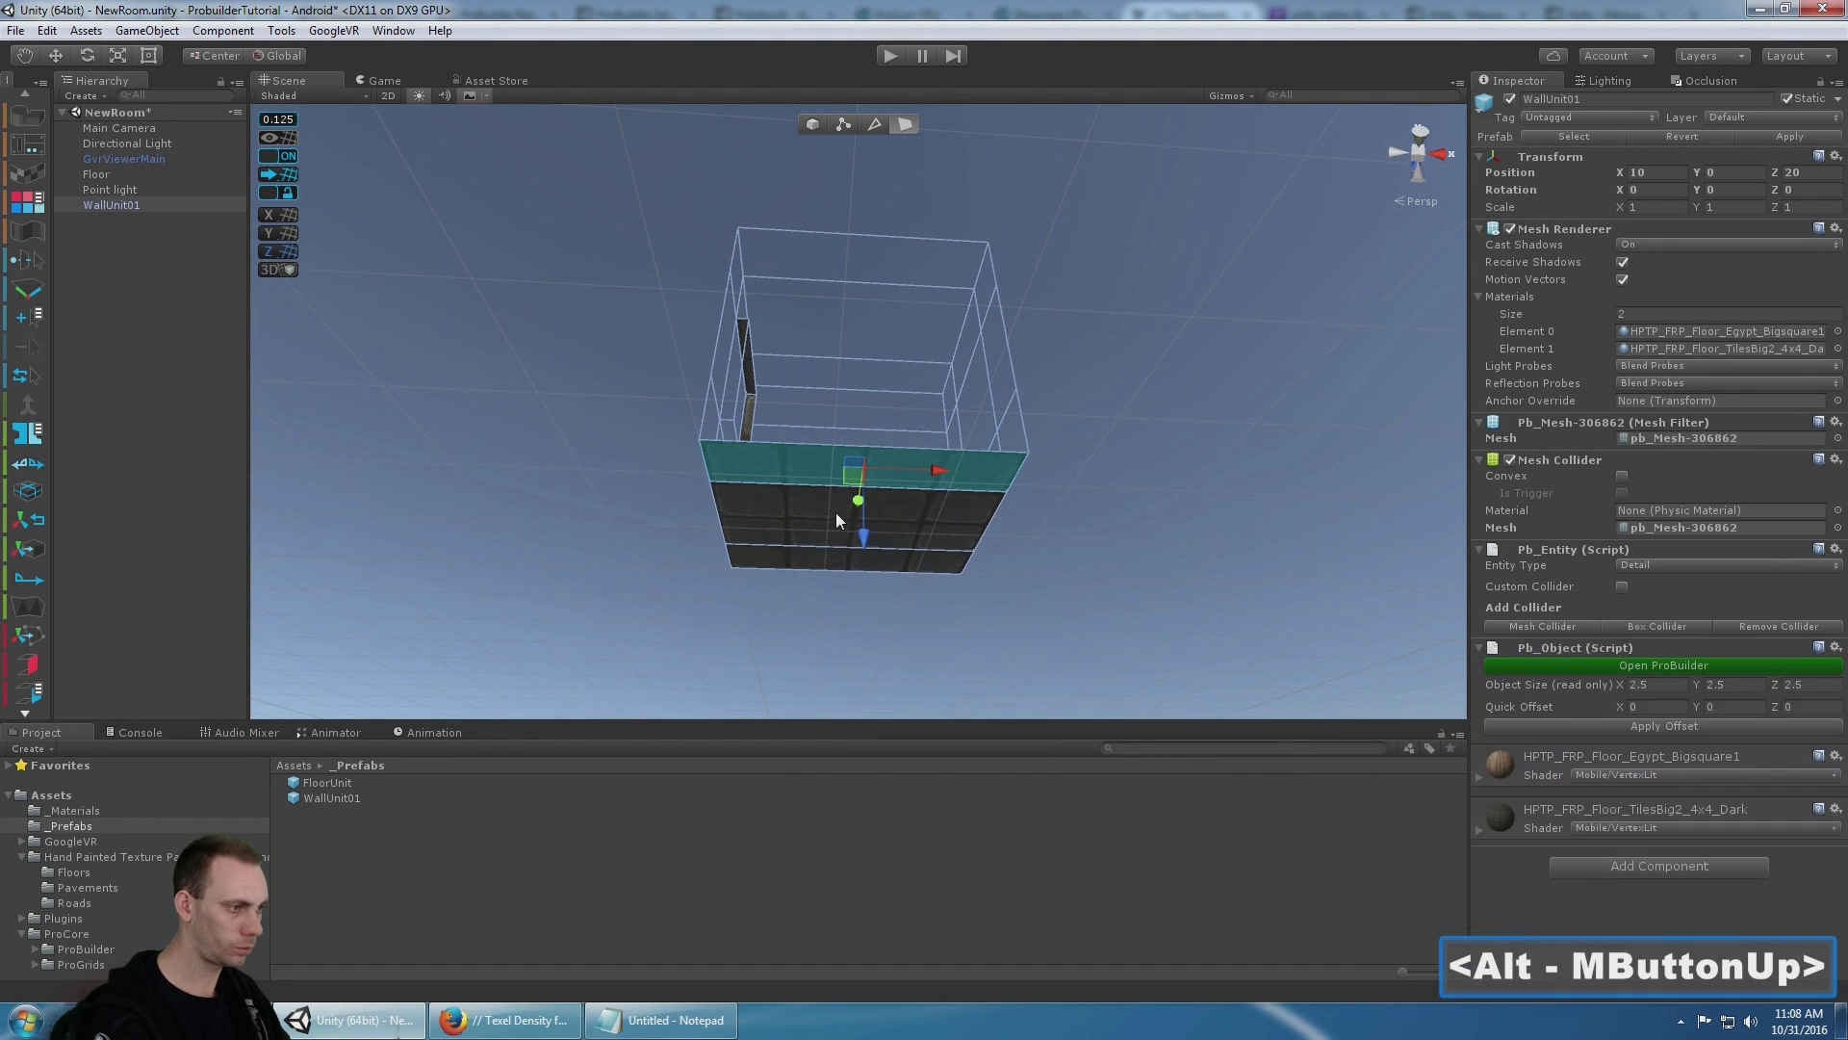
left_click(809, 562)
key("BackSpace")
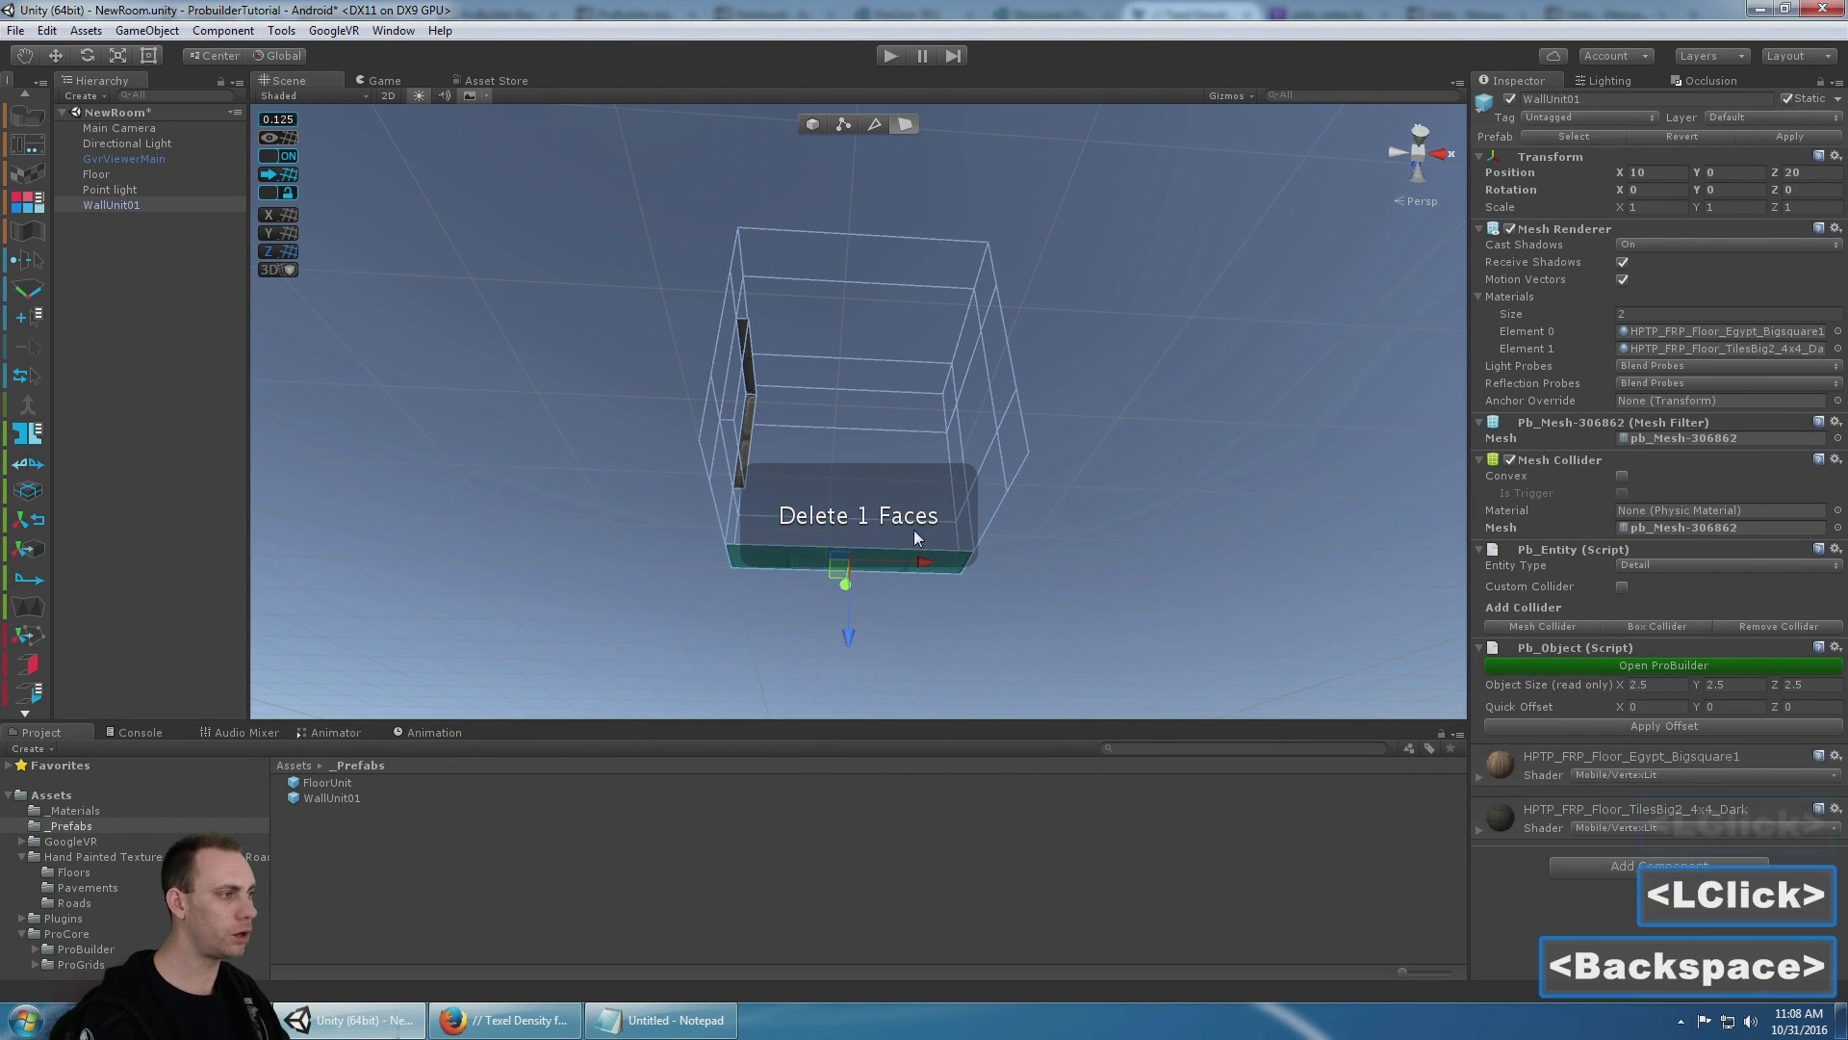
- Delete the column faces across the rear of WallUnit01
left_click_drag(1215, 319, 1130, 351, "alt")
middle_click_drag(1130, 350, 1010, 401, "alt")
scroll(863, 329, "down", 3)
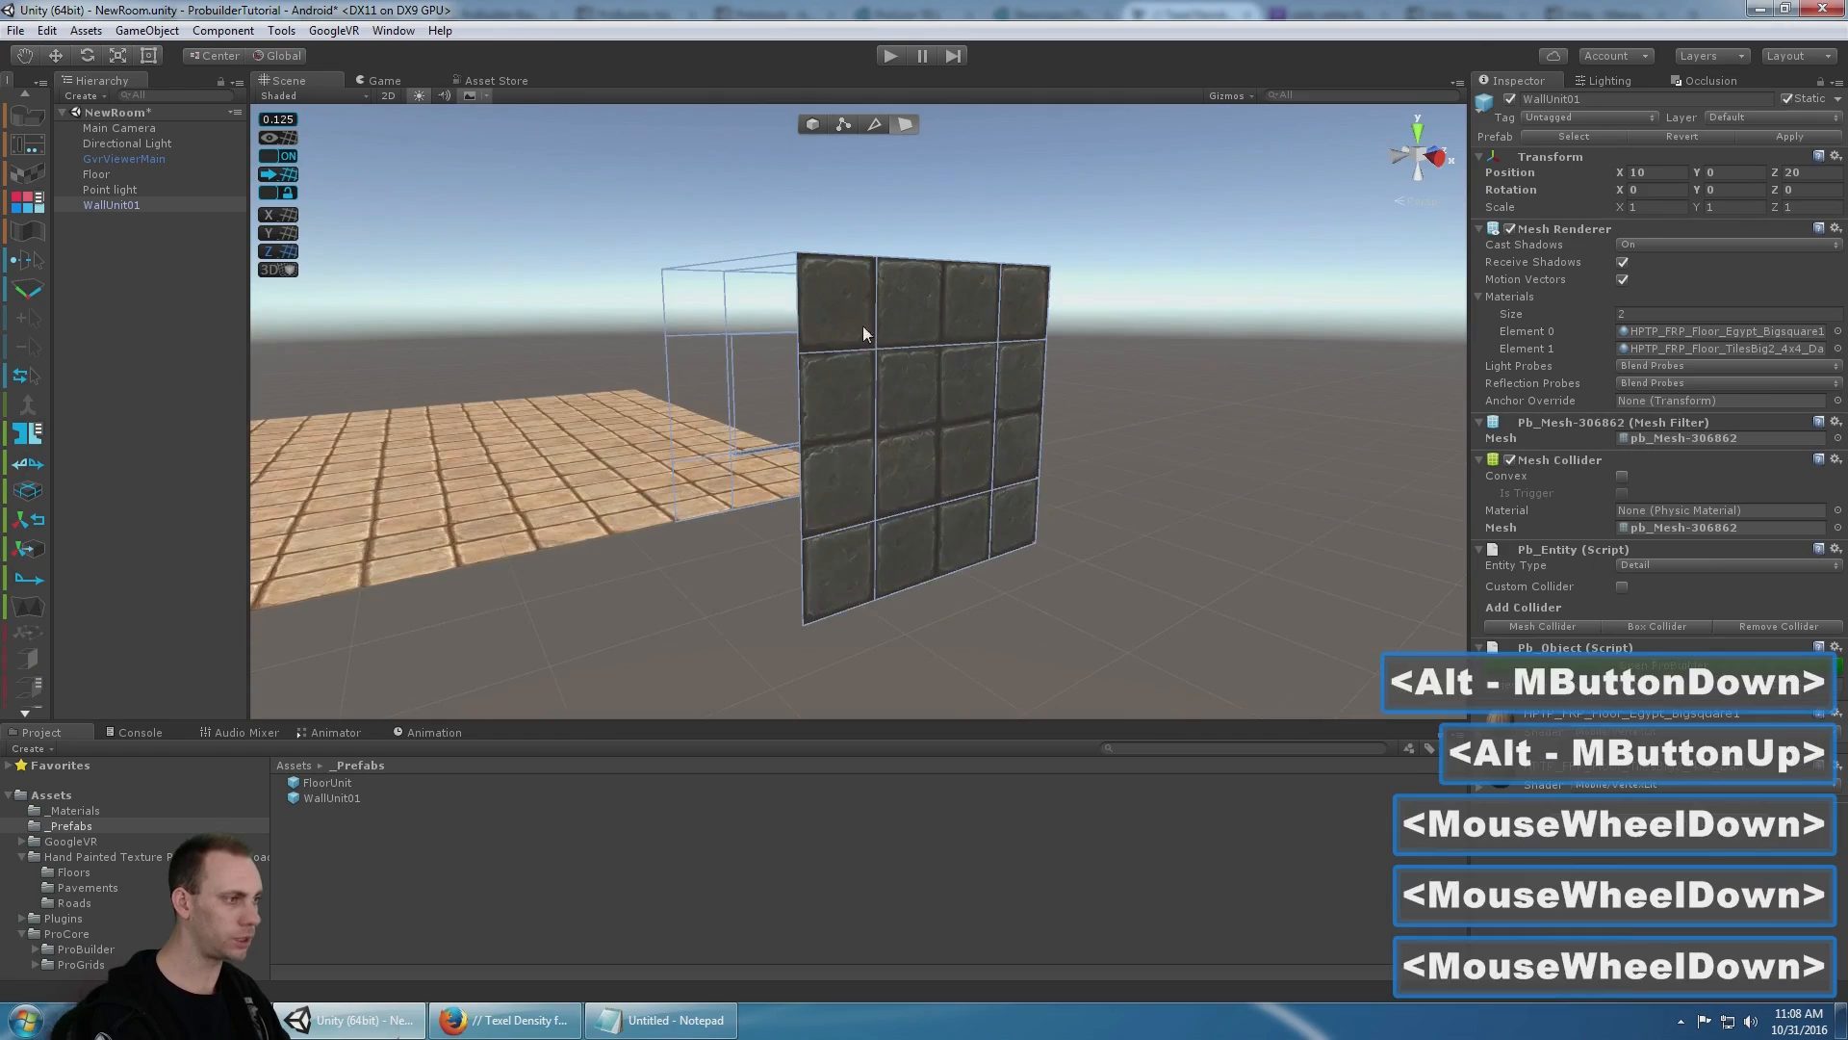
key("BackSpace")
left_click(922, 306)
key("BackSpace")
left_click(1015, 308)
key("BackSpace")
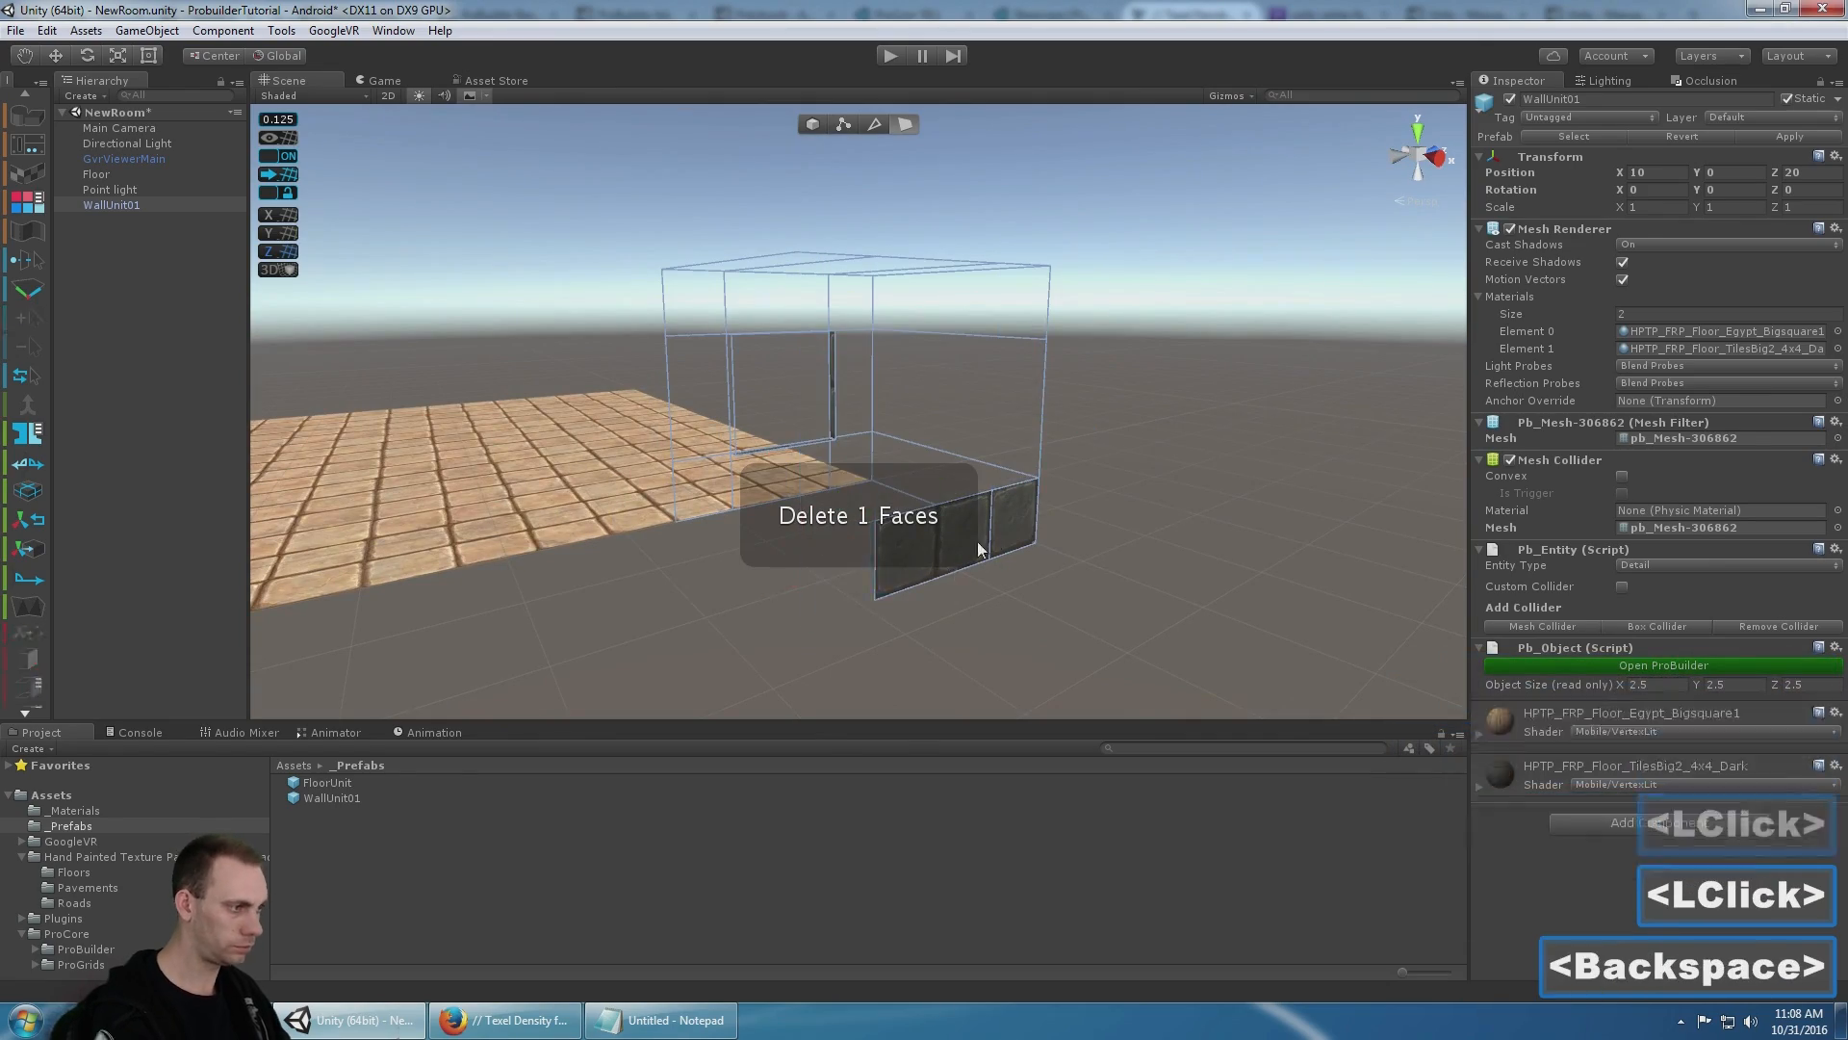
left_click(978, 541)
key("BackSpace")
- Delete the last hidden outer faces of WallUnit01, keeping only its recessed front, and return to object selection mode
mouse_move(979, 541)
left_mouse_down("alt")
mouse_move(764, 308)
mouse_move(879, 476)
mouse_move(978, 524)
mouse_move(1007, 516)
mouse_move(650, 444)
mouse_move(500, 441)
left_mouse_up("alt")
left_click(765, 308)
key("BackSpace")
left_click(880, 475)
key("BackSpace")
left_click_drag(957, 478, 327, 424, "alt")
left_click_drag(1348, 366, 1040, 269, "alt")
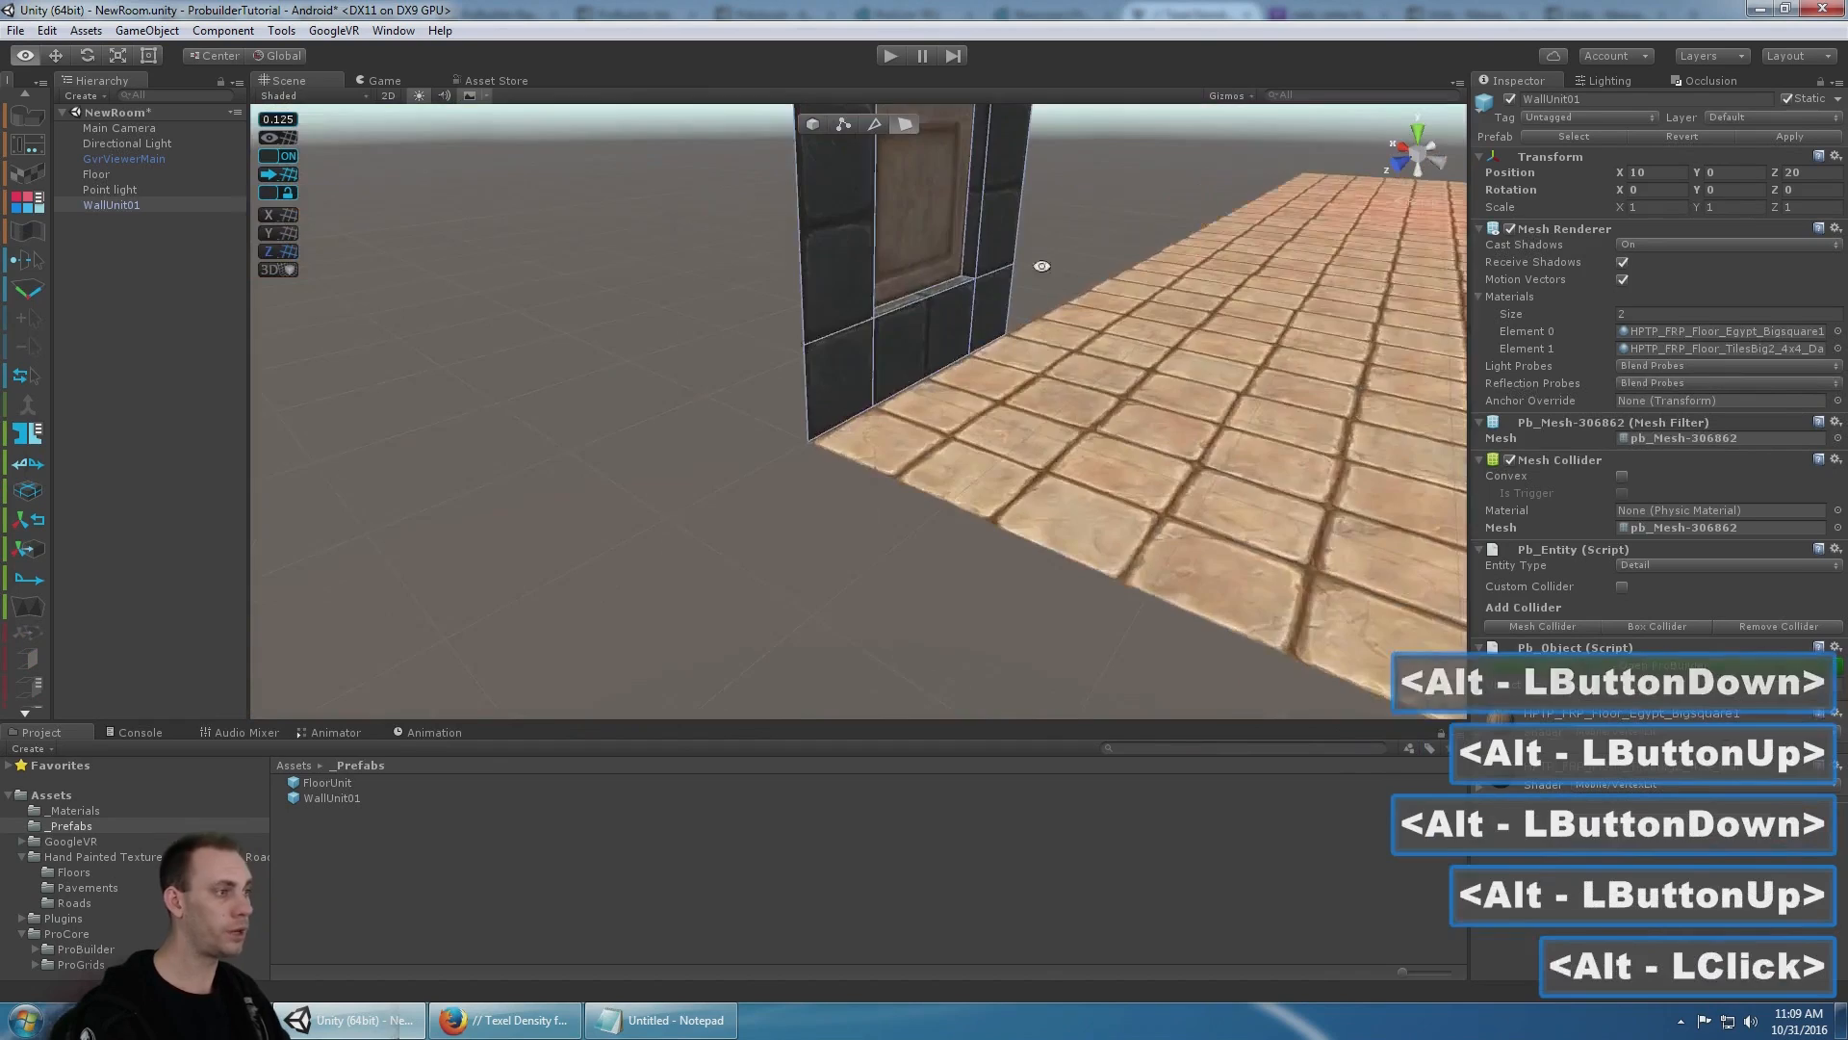
middle_click_drag(1040, 269, 886, 517, "alt")
left_click_drag(886, 517, 1085, 227, "alt")
middle_click_drag(1085, 227, 1068, 183, "alt")
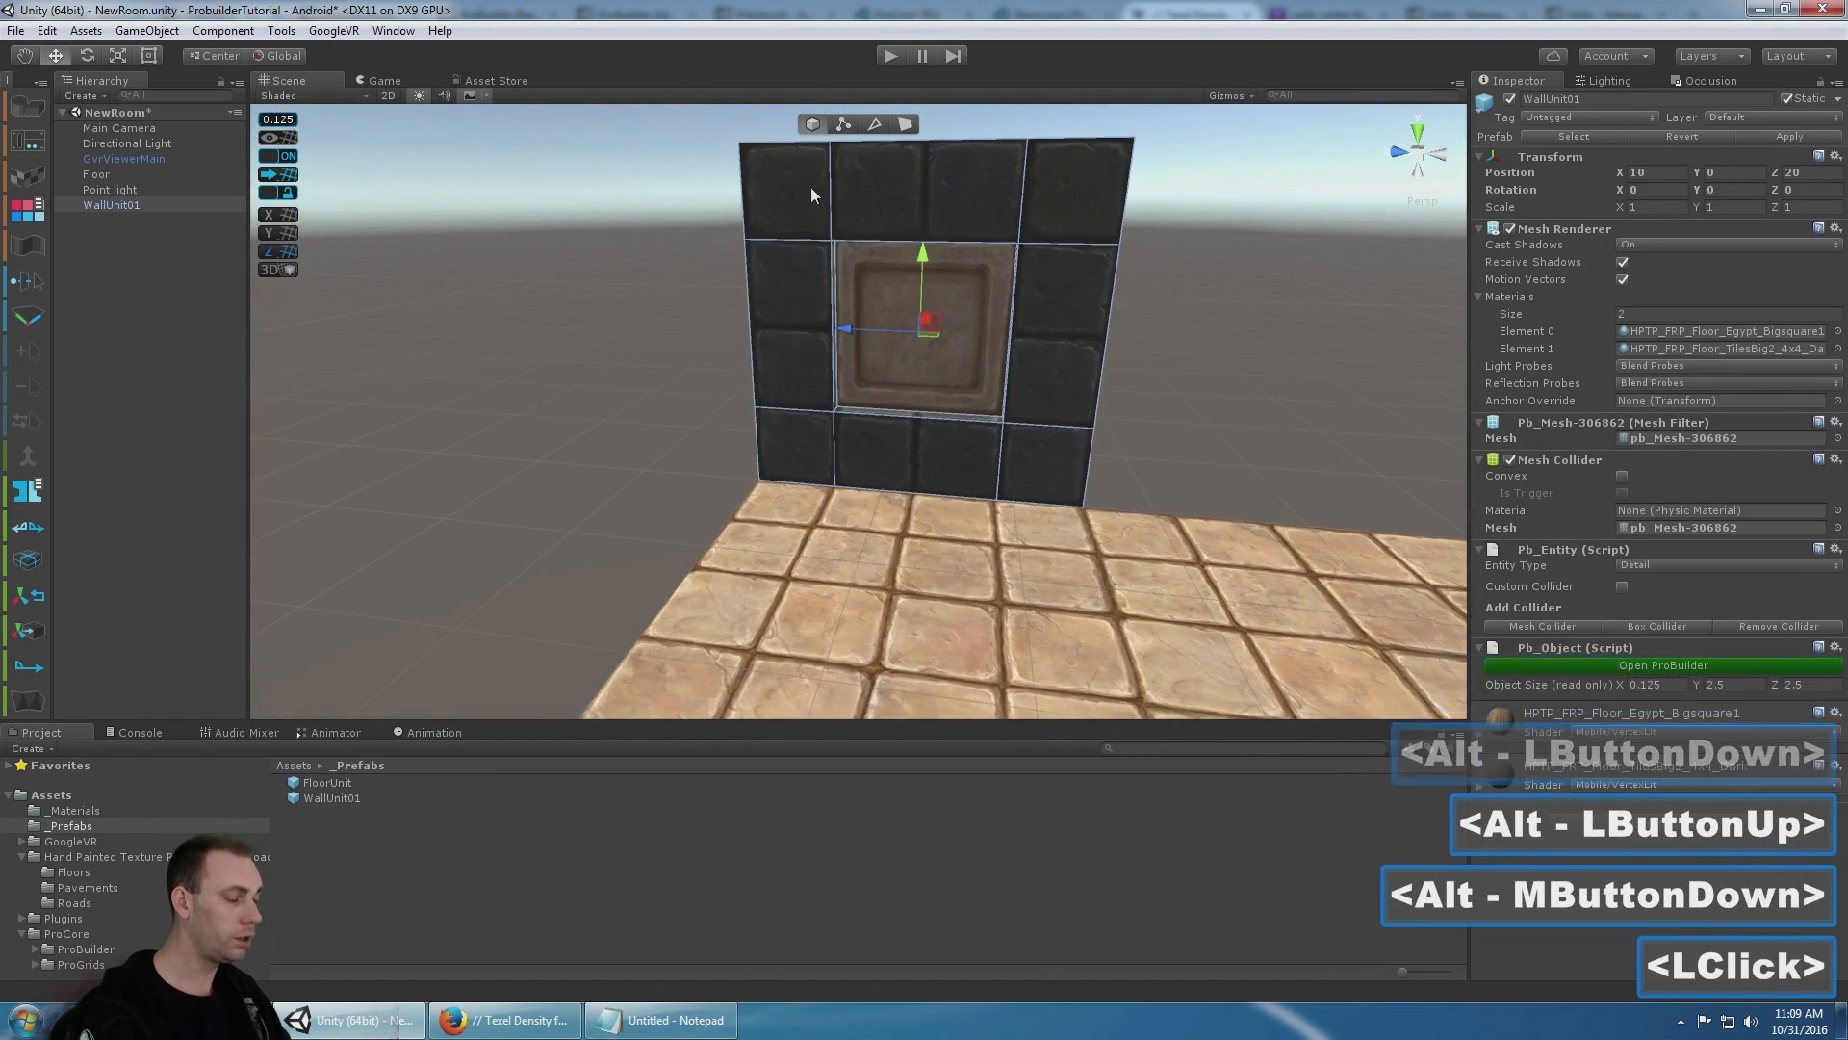
- Break the prefab instance of WallUnit01 so it is no longer linked to the prefab
scroll(1155, 259, "down", 7)
middle_click(1081, 392, "alt")
middle_click_drag(1081, 392, 945, 339, "alt")
left_click(961, 412, "alt")
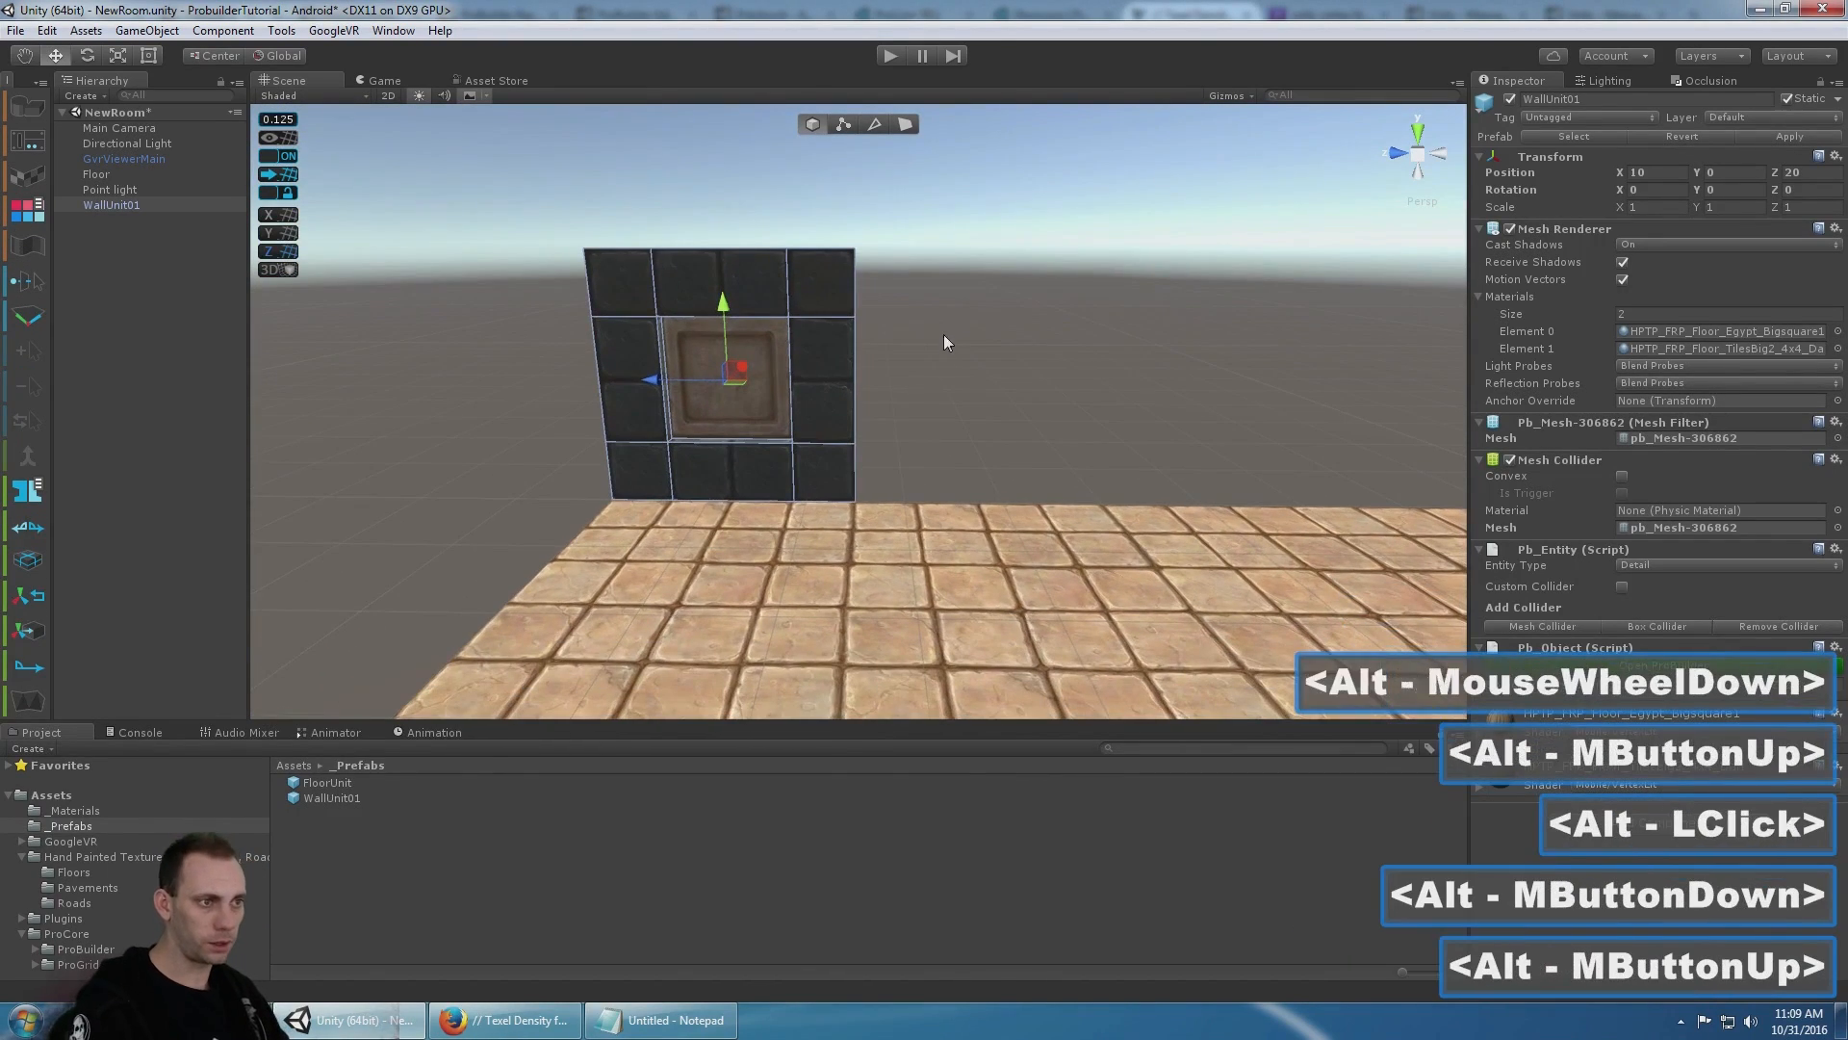
double_click(123, 205)
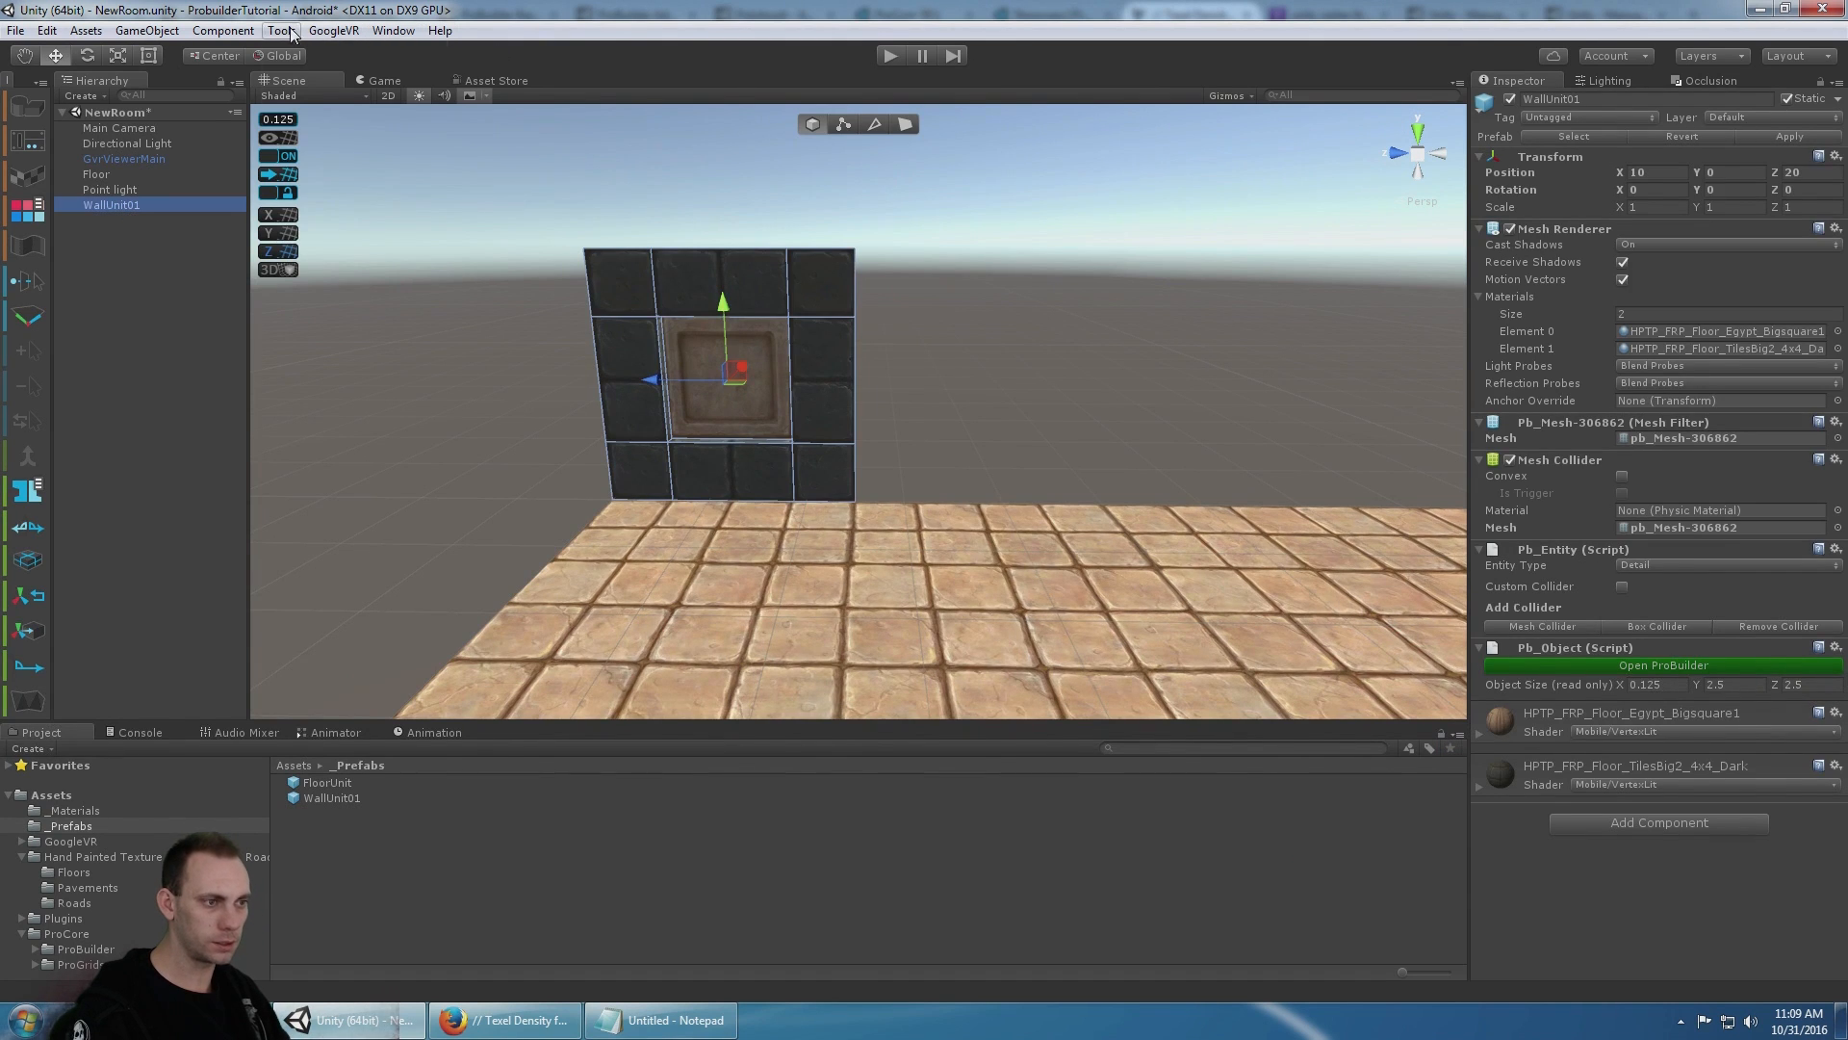
left_click(223, 30)
mouse_move(146, 29)
left_click(236, 374)
left_click(104, 255)
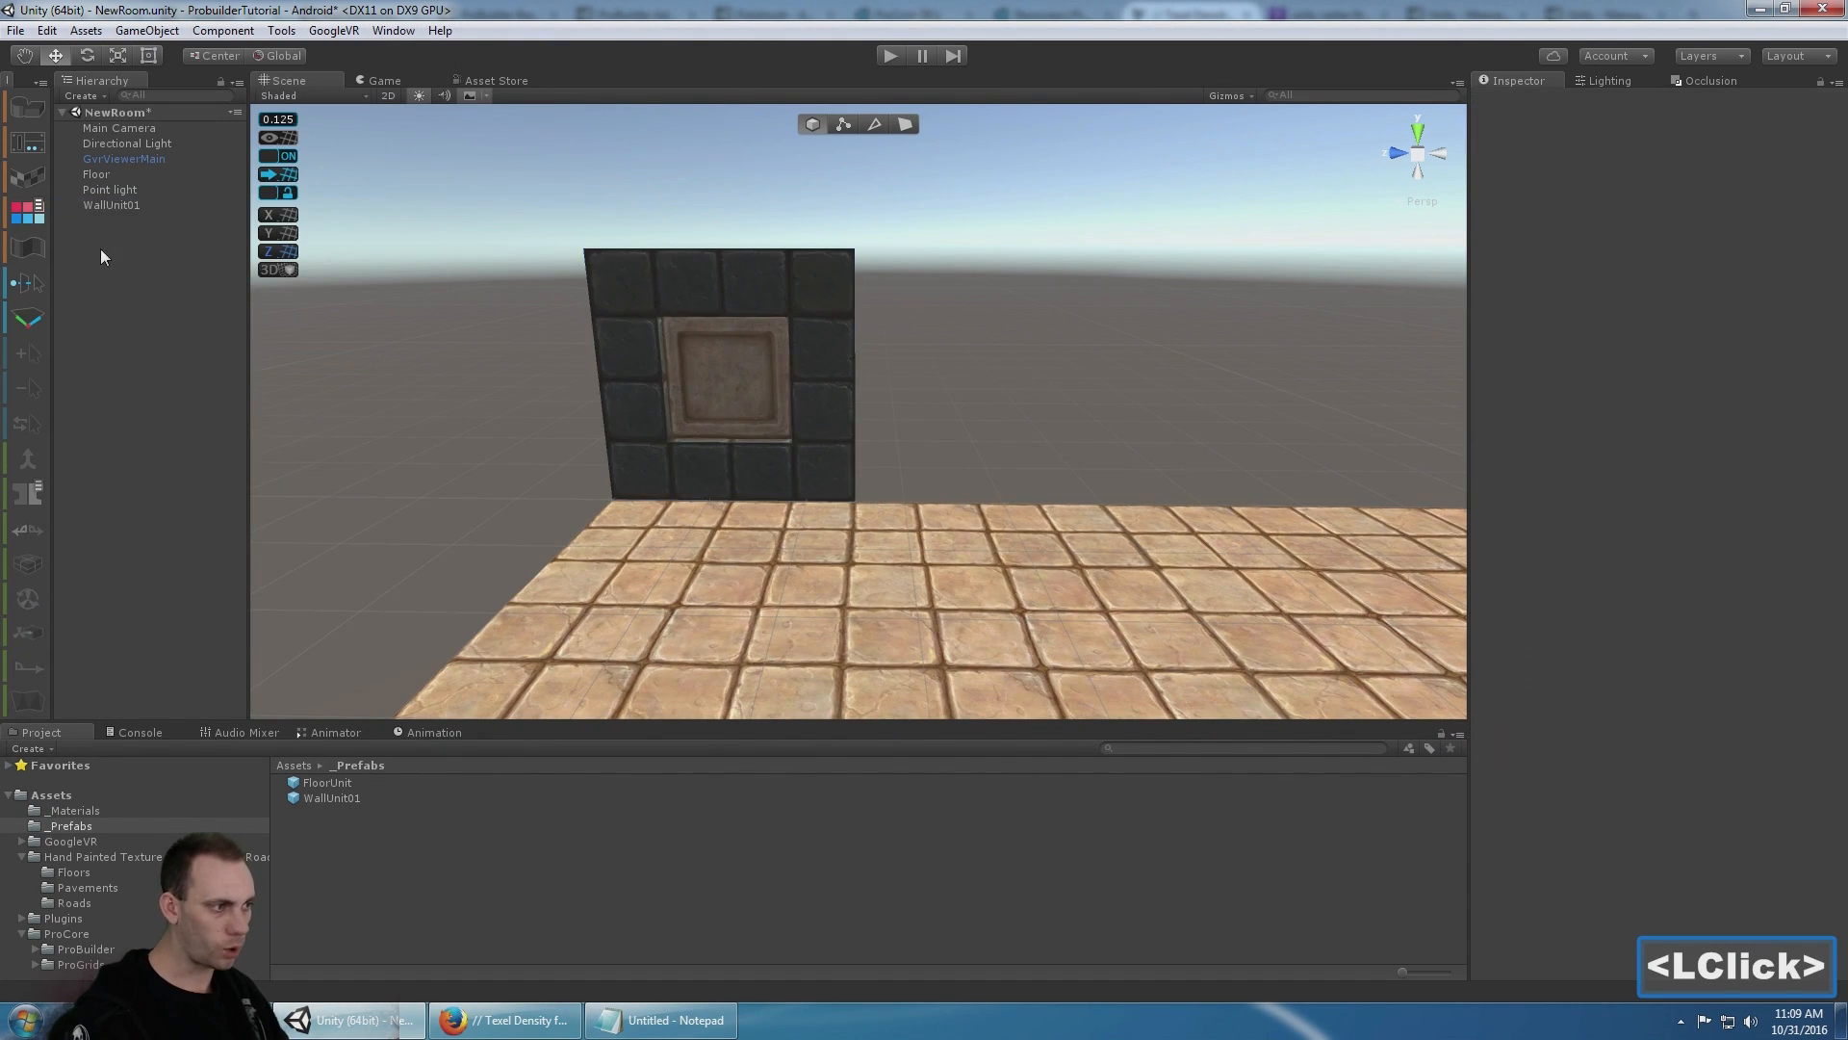
- Duplicate the trimmed WallUnit01 and place the copy directly beside the original at Z 17.5
left_click(112, 205)
scroll(928, 345, "up", 1)
middle_click_drag(928, 345, 797, 390)
key("ctrl+d")
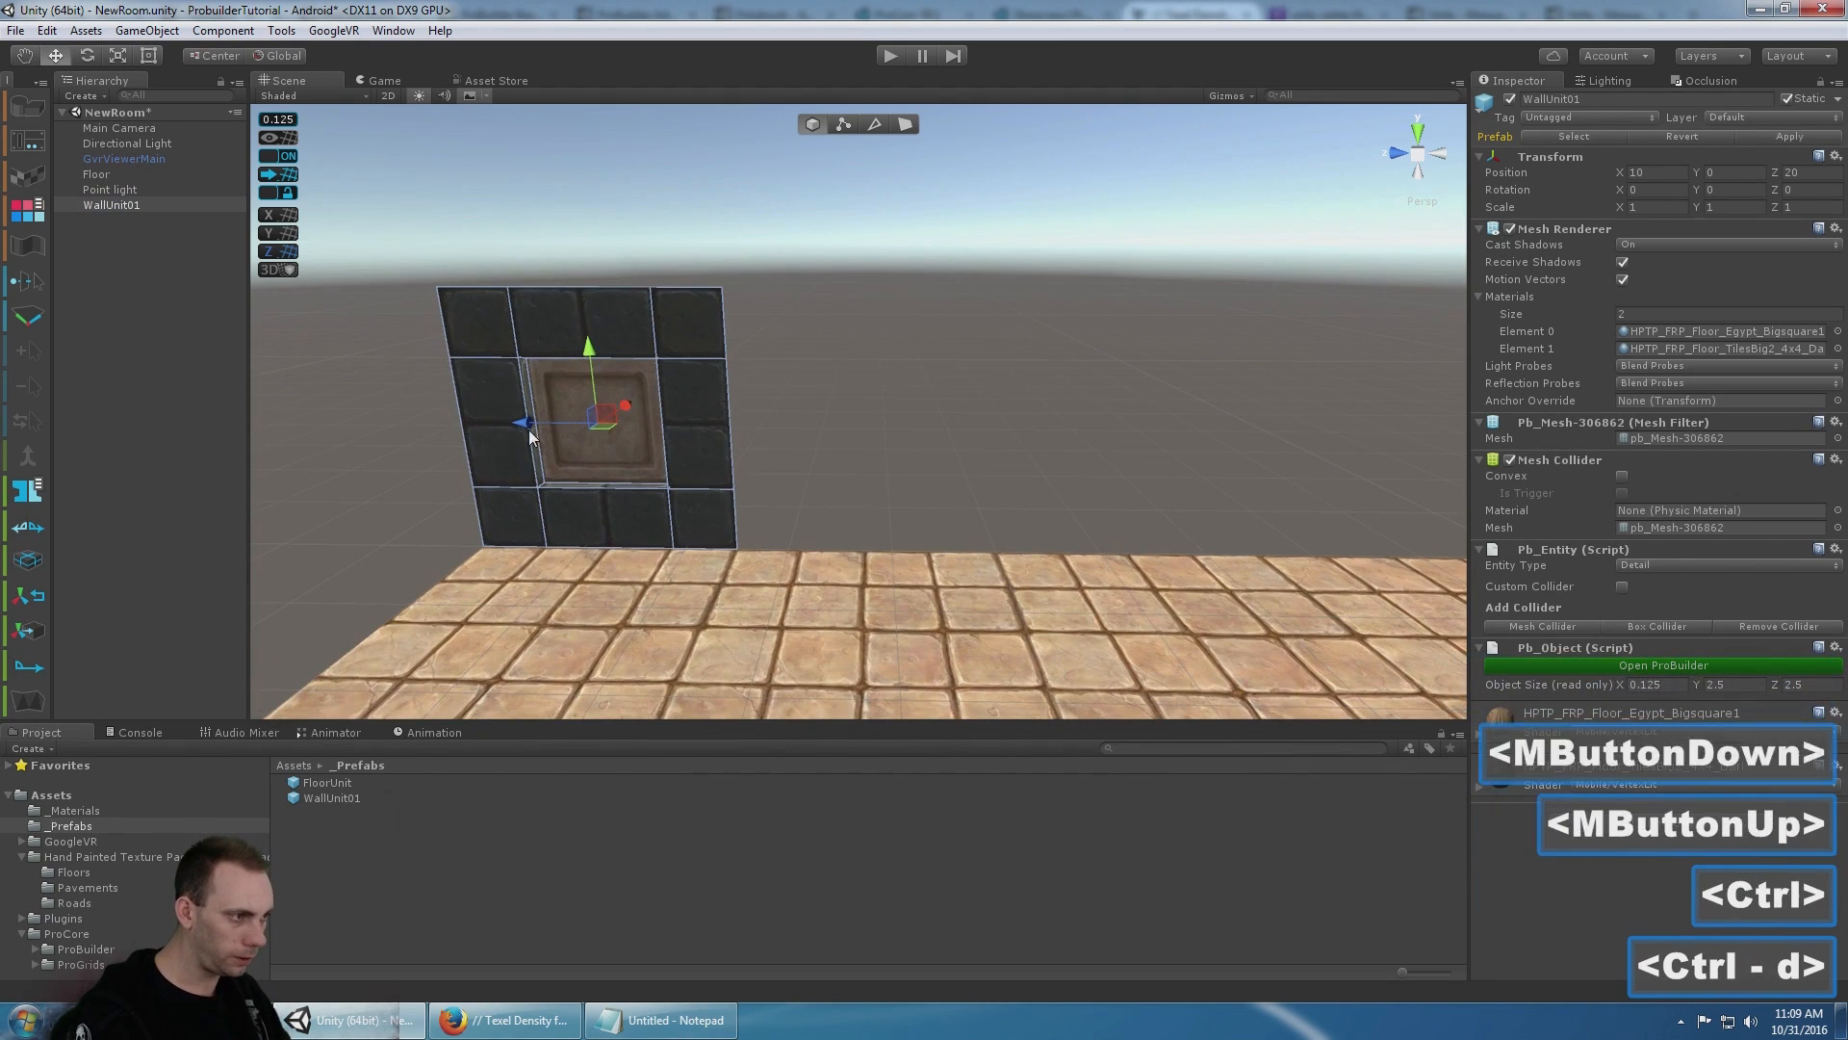
left_click_drag(539, 421, 1181, 353)
scroll(1181, 353, "down", 5)
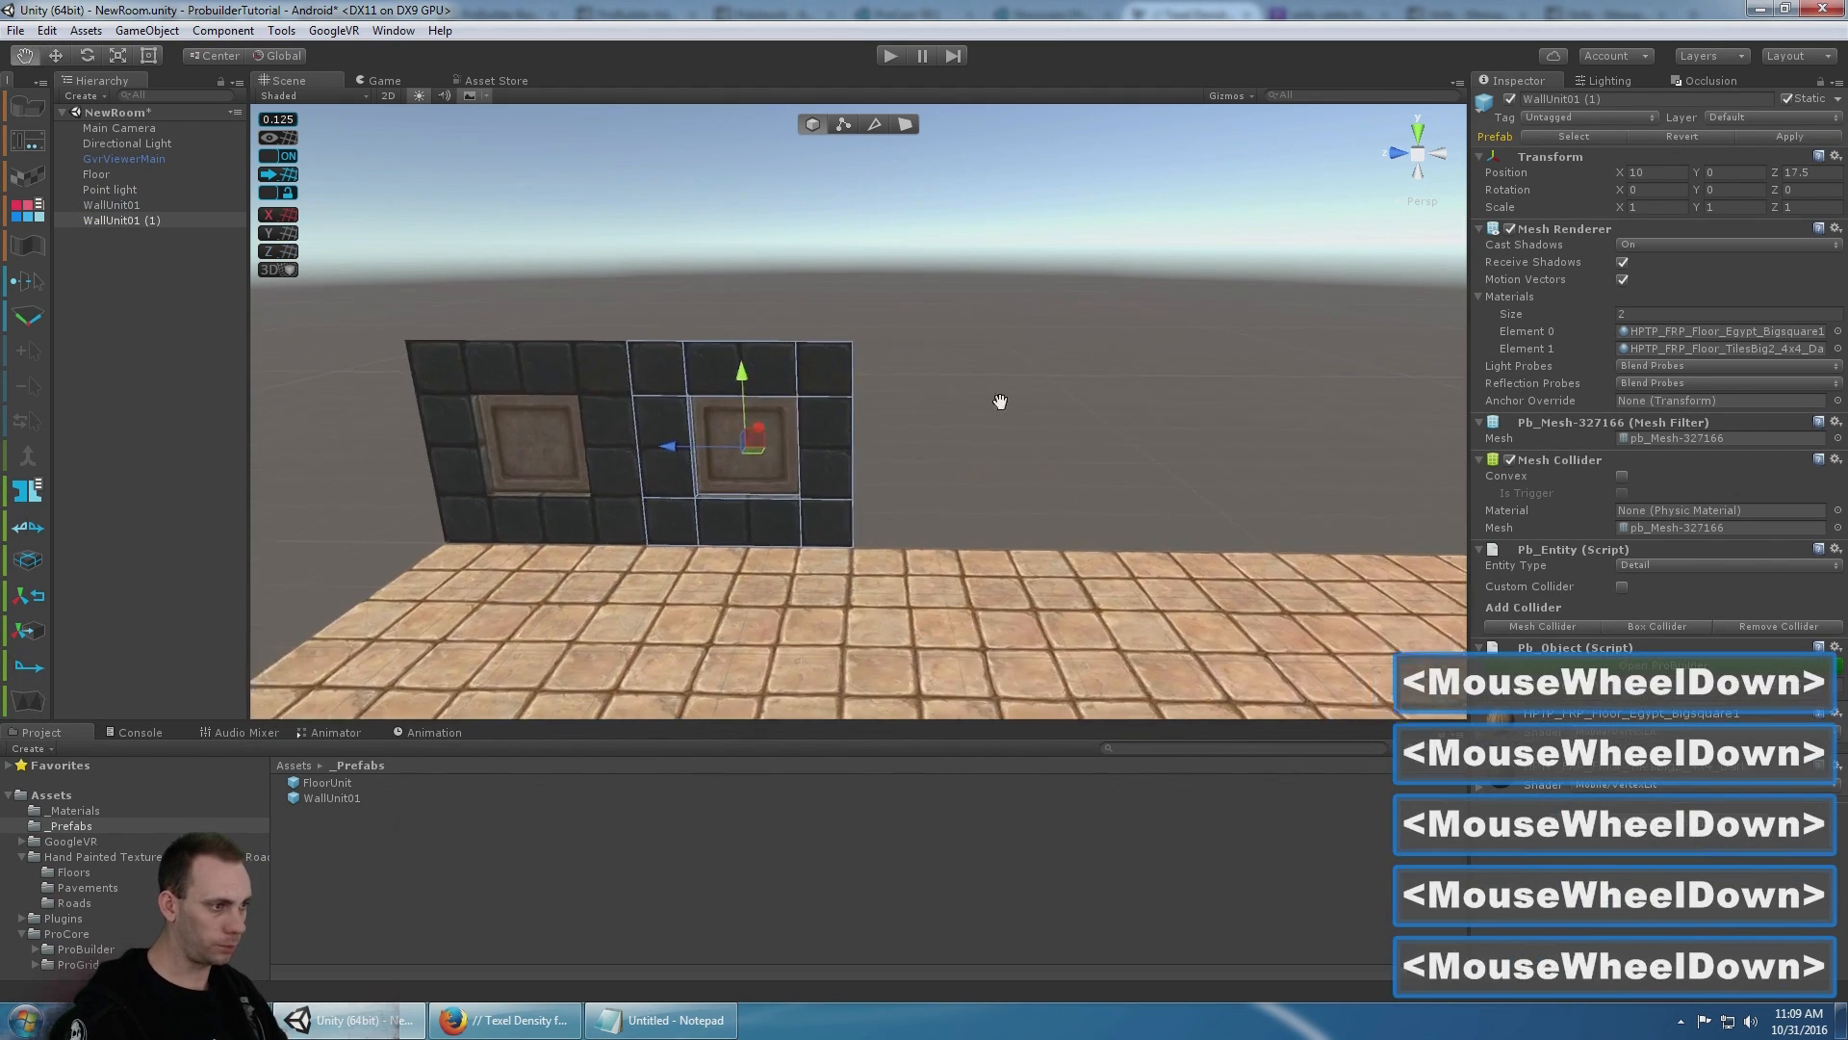
- Extend the bottom row to eight wall units along the floor's long edge by duplicating growing groups of units
middle_click_drag(998, 401, 919, 392)
key("ctrl+d")
left_click_drag(594, 442, 809, 441)
scroll(819, 441, "down", 5)
middle_click_drag(924, 428, 752, 460)
key("ctrl+d")
left_click_drag(628, 460, 1036, 460)
- Duplicate the bottom row of wall units upward twice, placing the third row at Y 5
left_click(114, 205, "shift")
key("ctrl+d")
left_click(113, 205, "shift")
left_click_drag(751, 385, 933, 211, "alt")
key("ctrl+d")
key("ctrl+d")
scroll(963, 318, "up", 5)
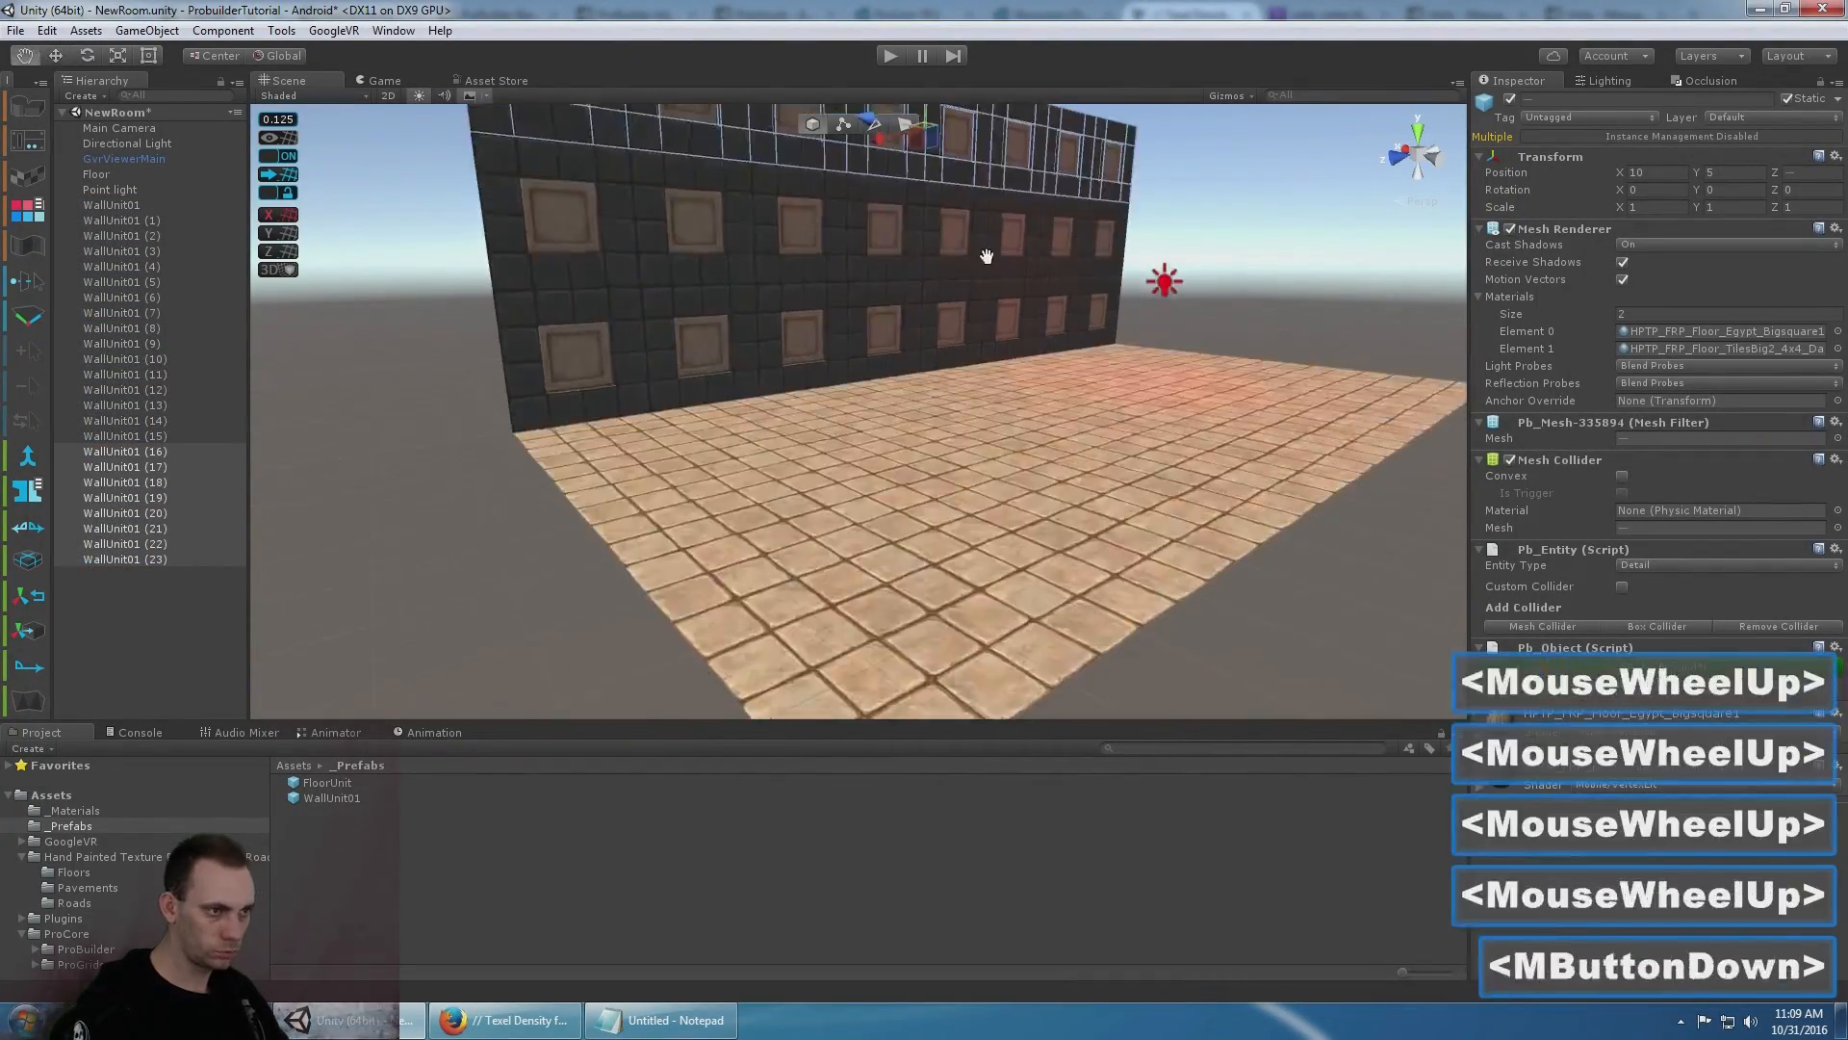
- Duplicate the complete three-row wall, place the copy along the floor's opposite long edge at X 0 and rotate it -180 degrees about Y
left_click(112, 206, "shift")
left_click_drag(972, 385, 1059, 415, "alt")
key("ctrl+d")
left_click_drag(943, 357, 1028, 348, "alt")
left_click_drag(914, 313, 1047, 432)
key("f")
scroll(1014, 488, "up", 5)
left_click_drag(892, 410, 1325, 452, "alt")
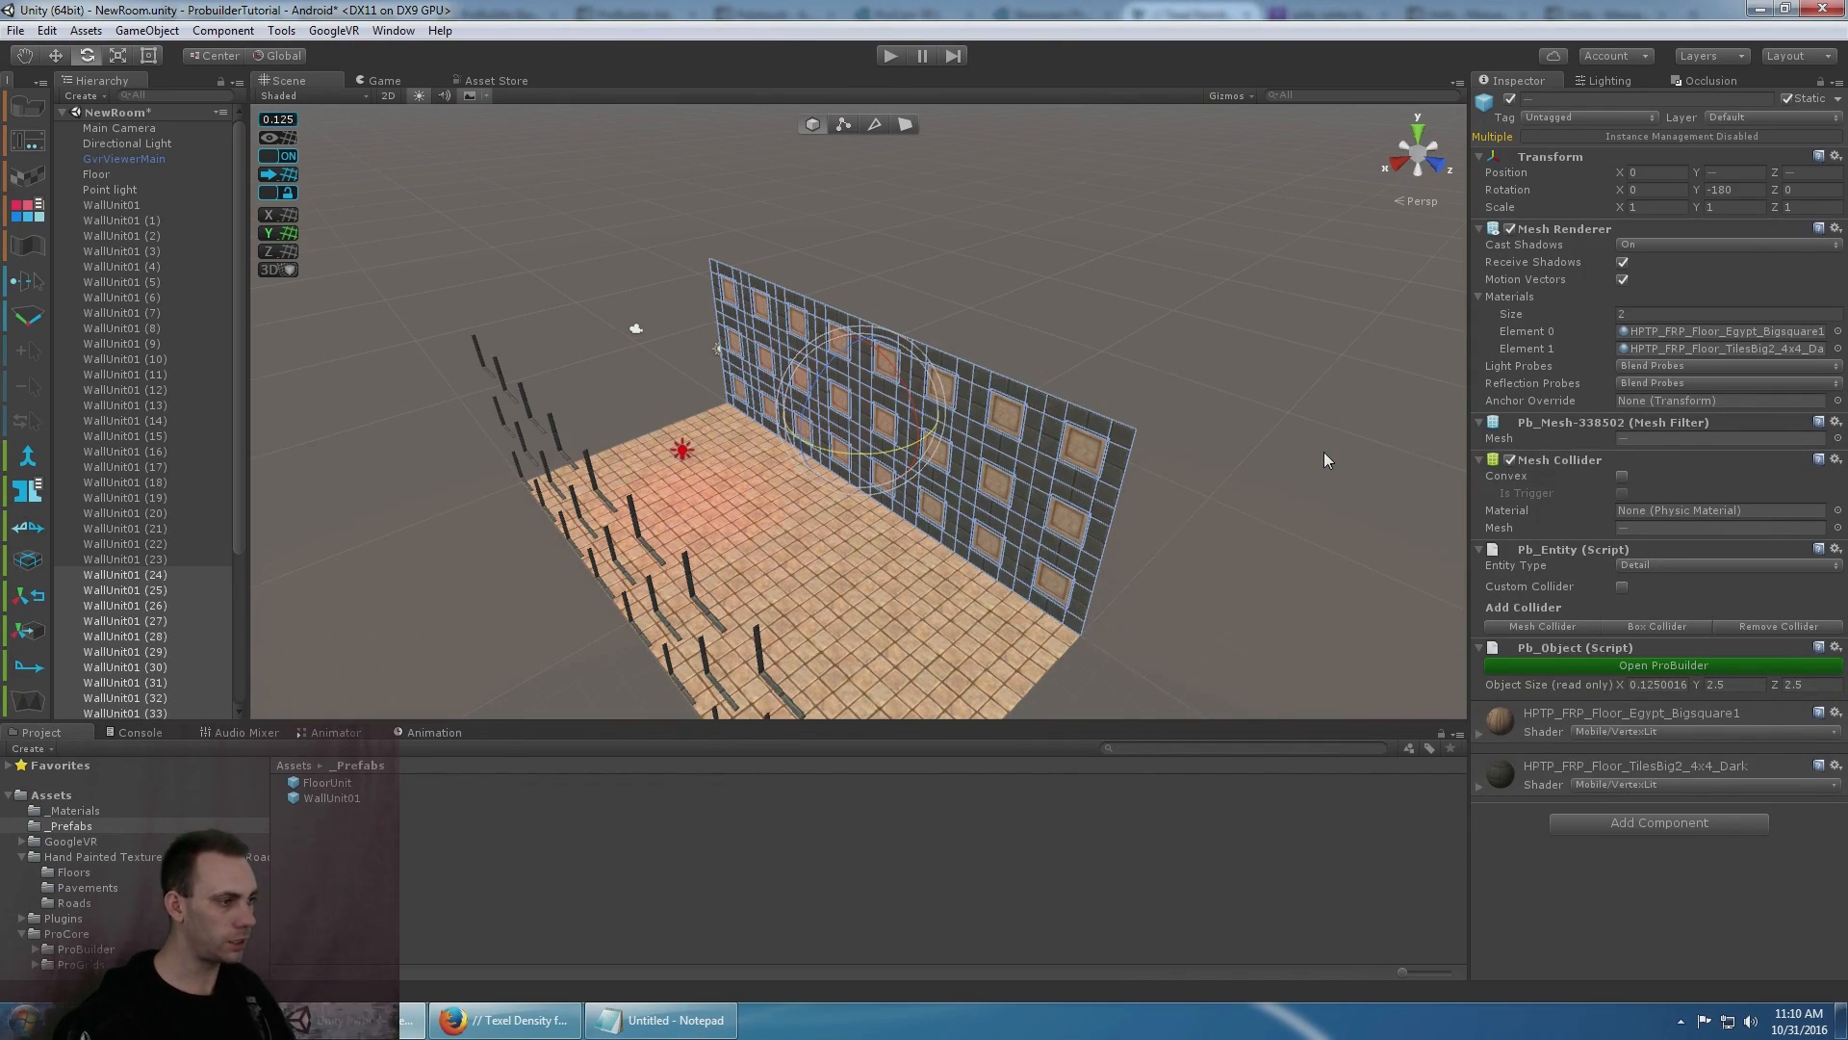
- Examine the second side wall and its alignment with the floor from close up and from above
scroll(1096, 391, "up", 5)
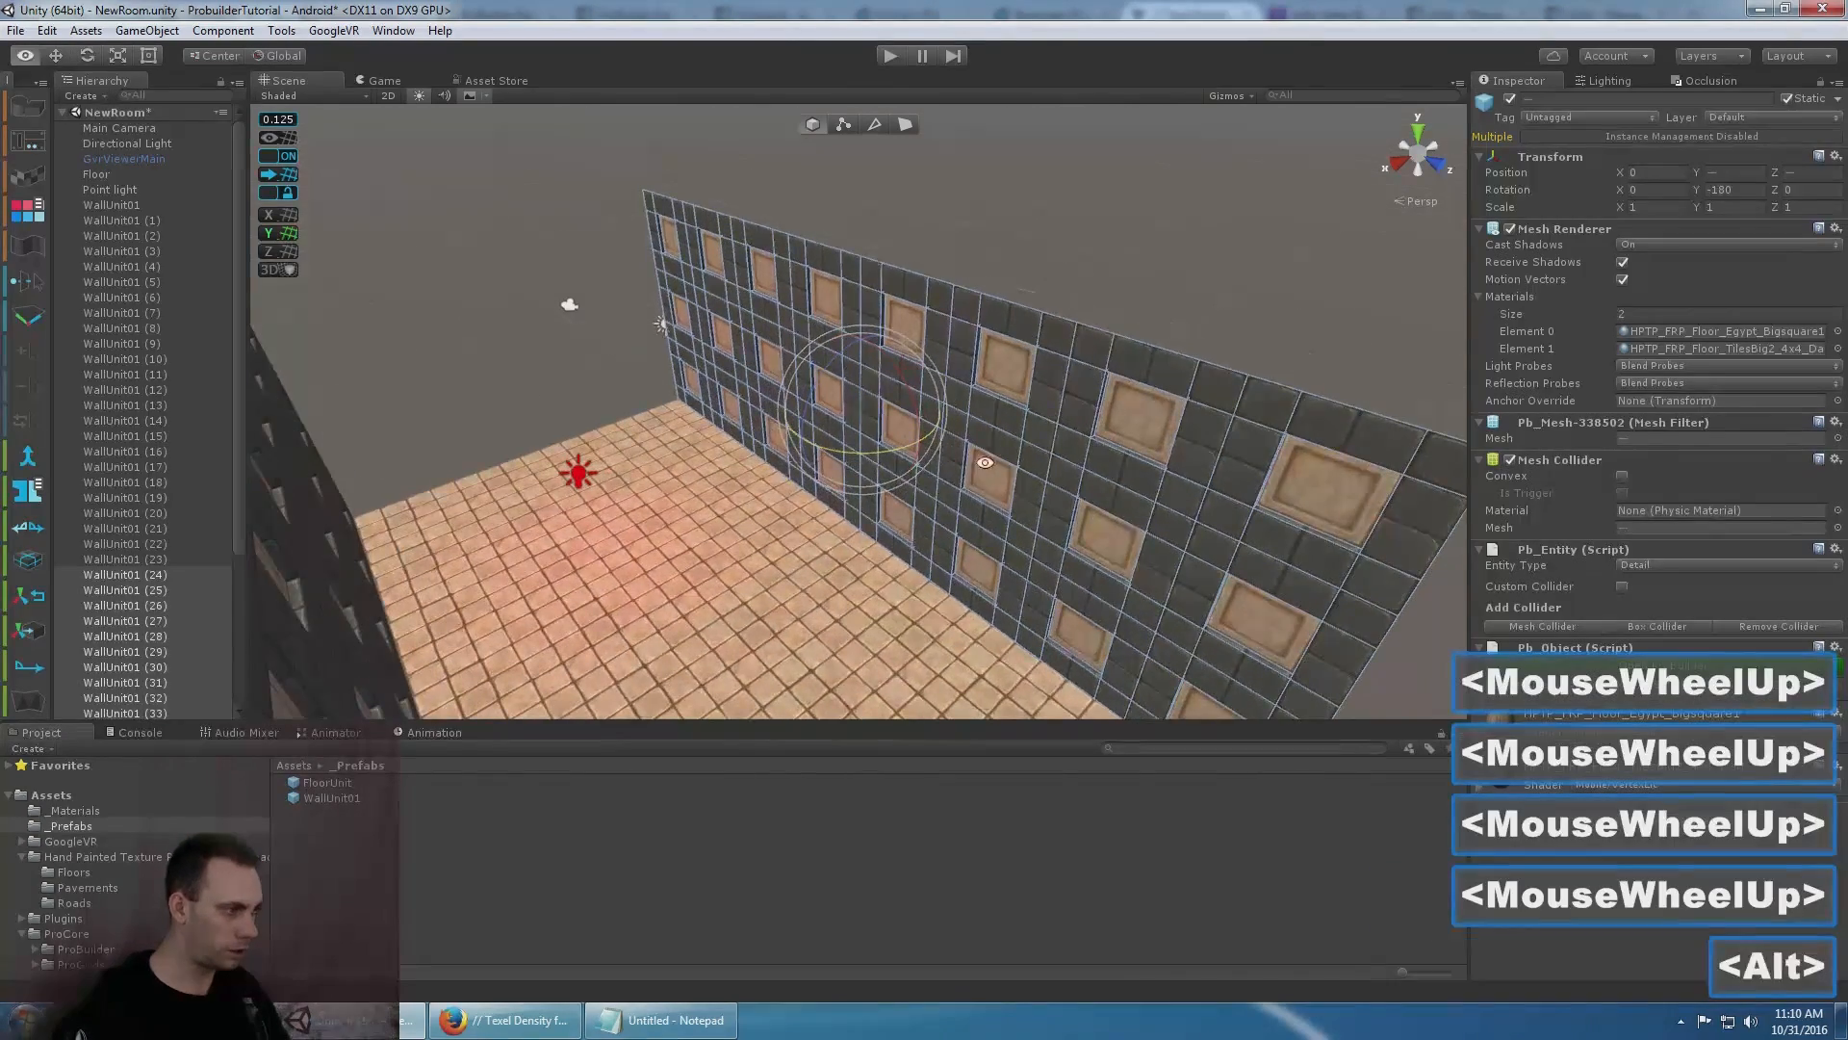
left_click_drag(985, 462, 978, 348, "alt")
middle_click_drag(973, 340, 982, 376)
left_click_drag(982, 375, 1007, 394, "alt")
scroll(1007, 394, "down", 2)
middle_click_drag(1007, 395, 940, 407, "alt")
scroll(940, 407, "down", 4)
left_click_drag(941, 407, 1080, 509, "alt")
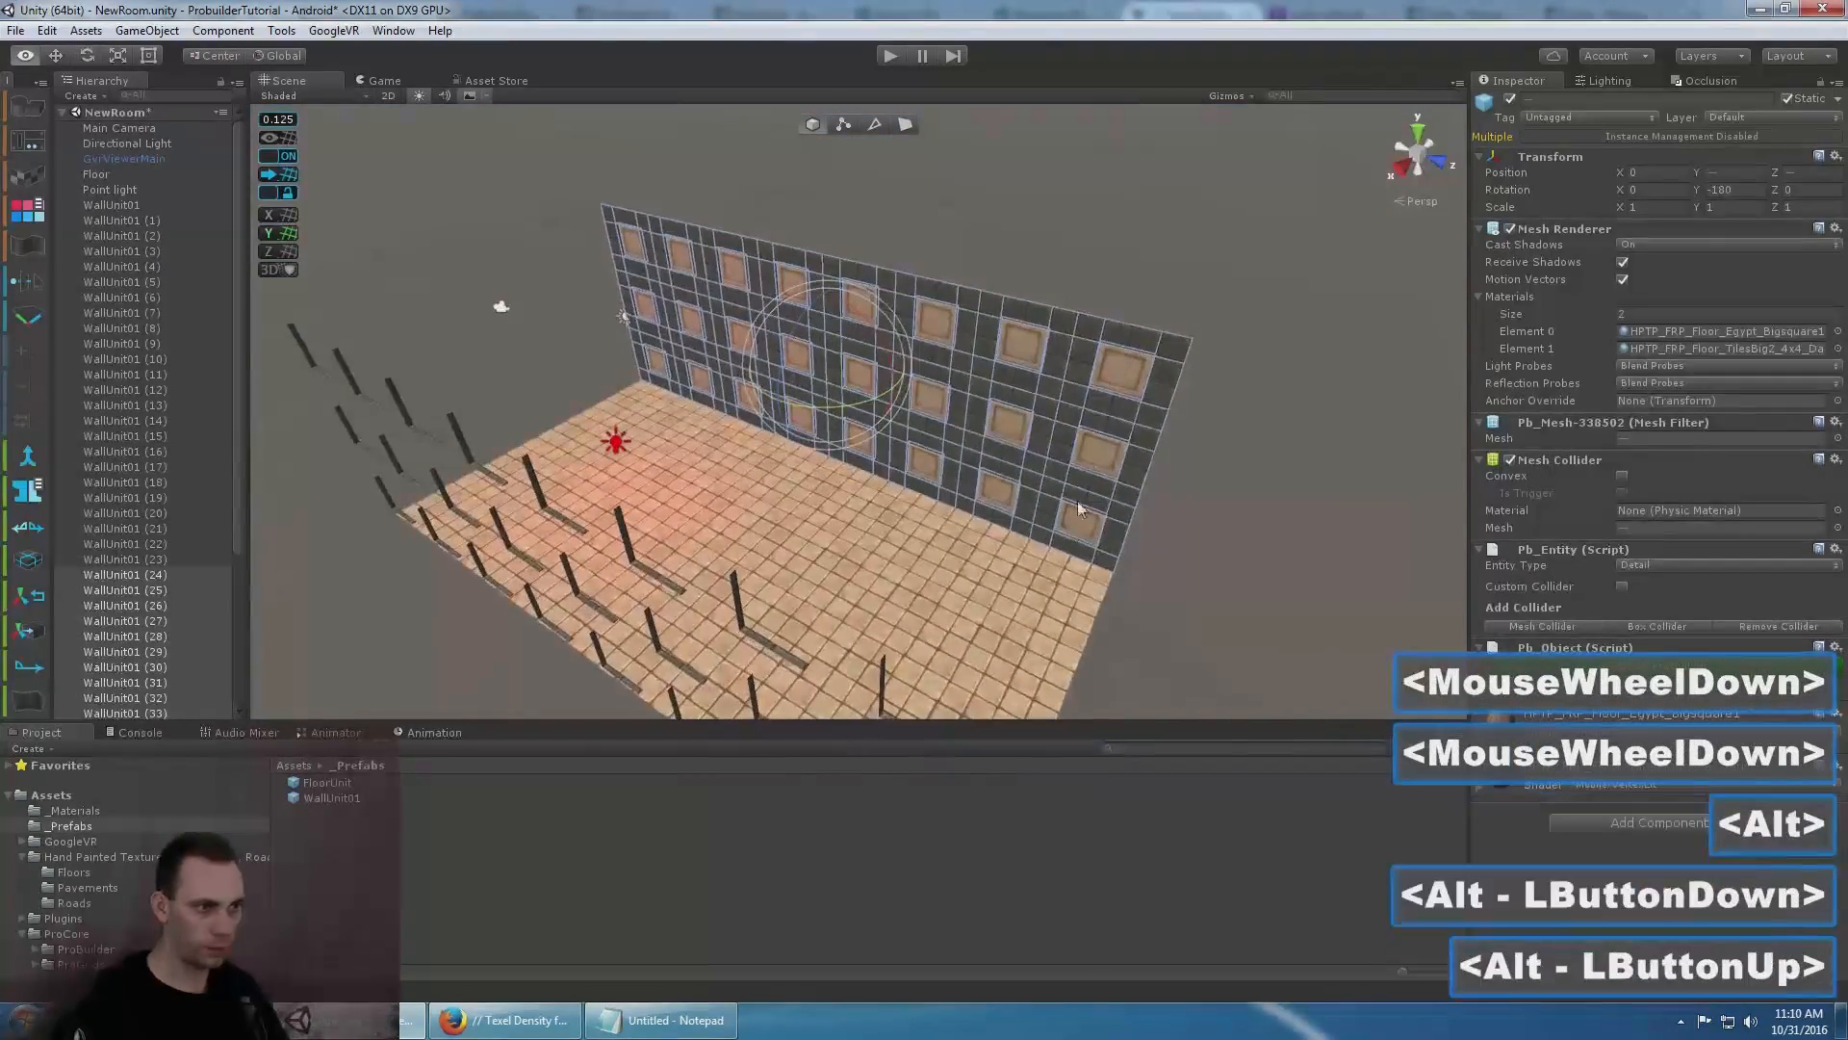
- Duplicate a block of wall units four wide and three high, move it to the floor's short end and rotate it -90 degrees about Y
left_click(129, 206)
left_click(154, 404, "shift")
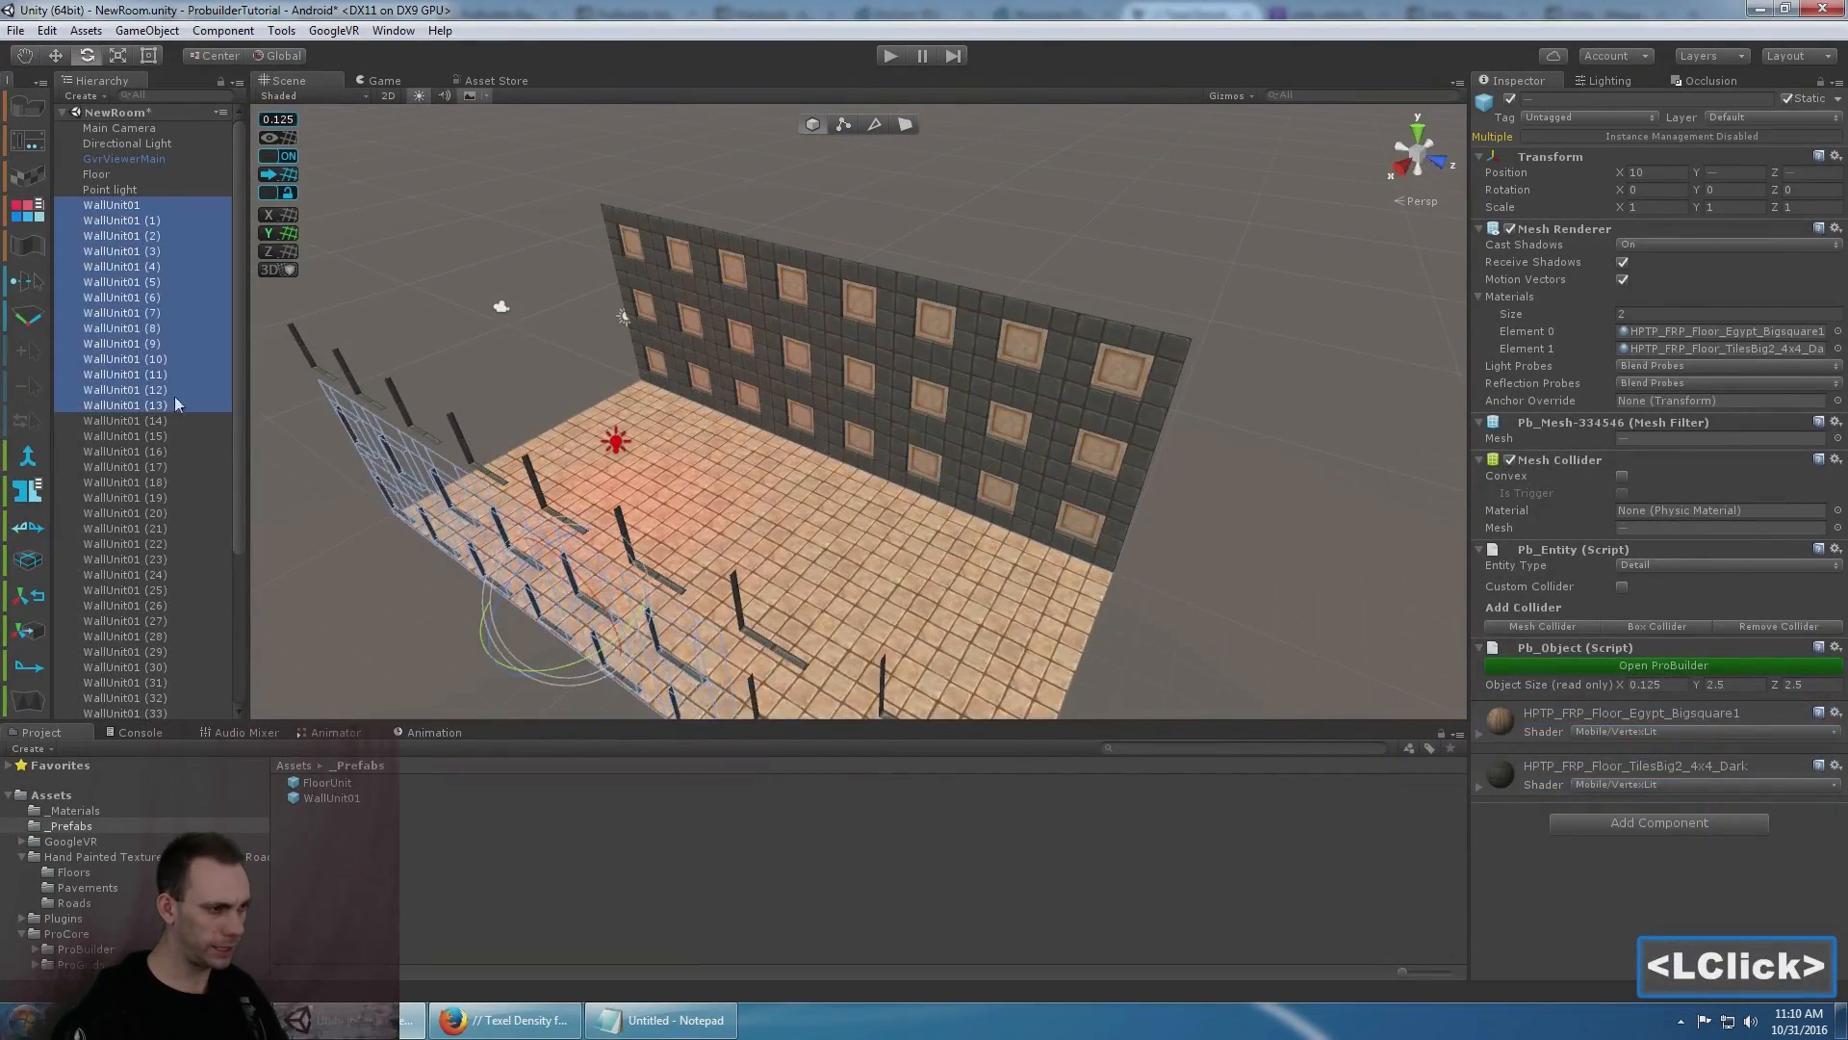
left_click_drag(848, 414, 751, 404, "alt")
middle_click_drag(750, 405, 839, 405, "alt")
scroll(790, 404, "up", 4)
left_click_drag(839, 405, 690, 322, "alt")
double_click(812, 384)
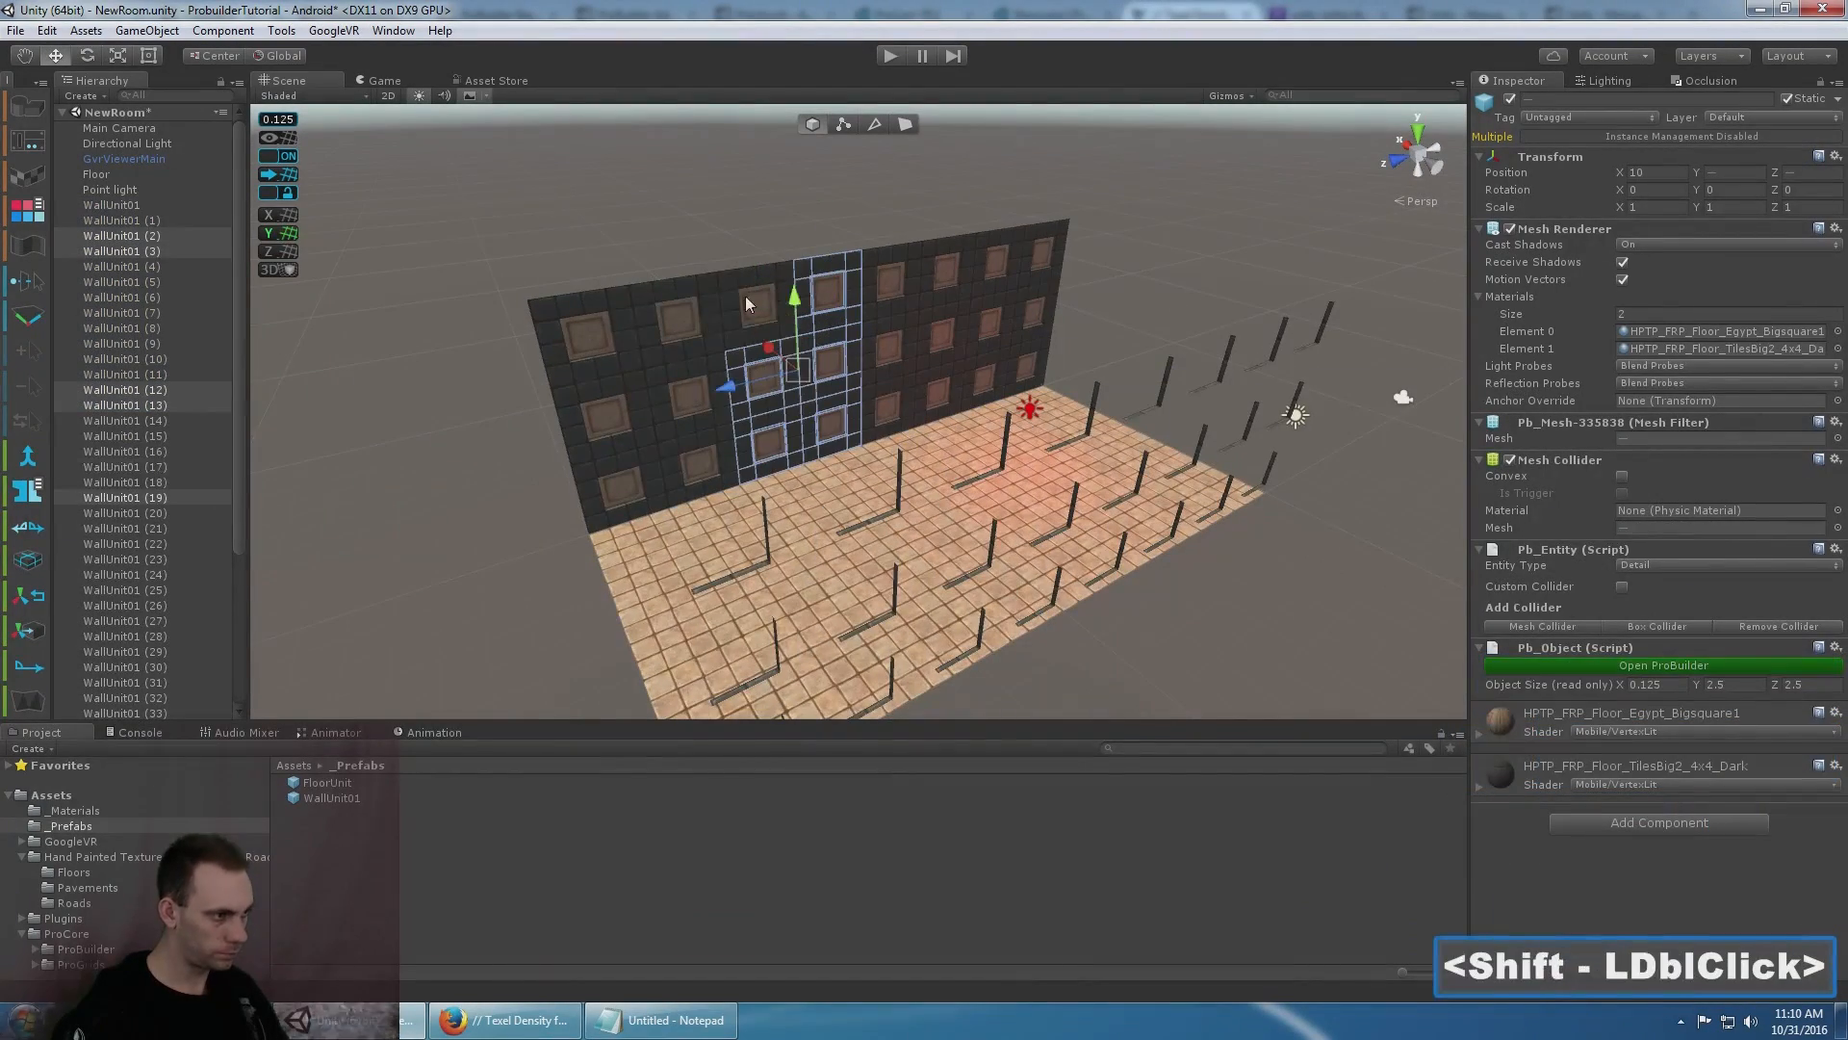
left_click(581, 373, "shift")
scroll(581, 379, "down", 4)
left_click_drag(866, 386, 578, 433, "alt")
key("ctrl+d")
key("e")
left_click_drag(814, 423, 794, 502)
key("ctrl+z")
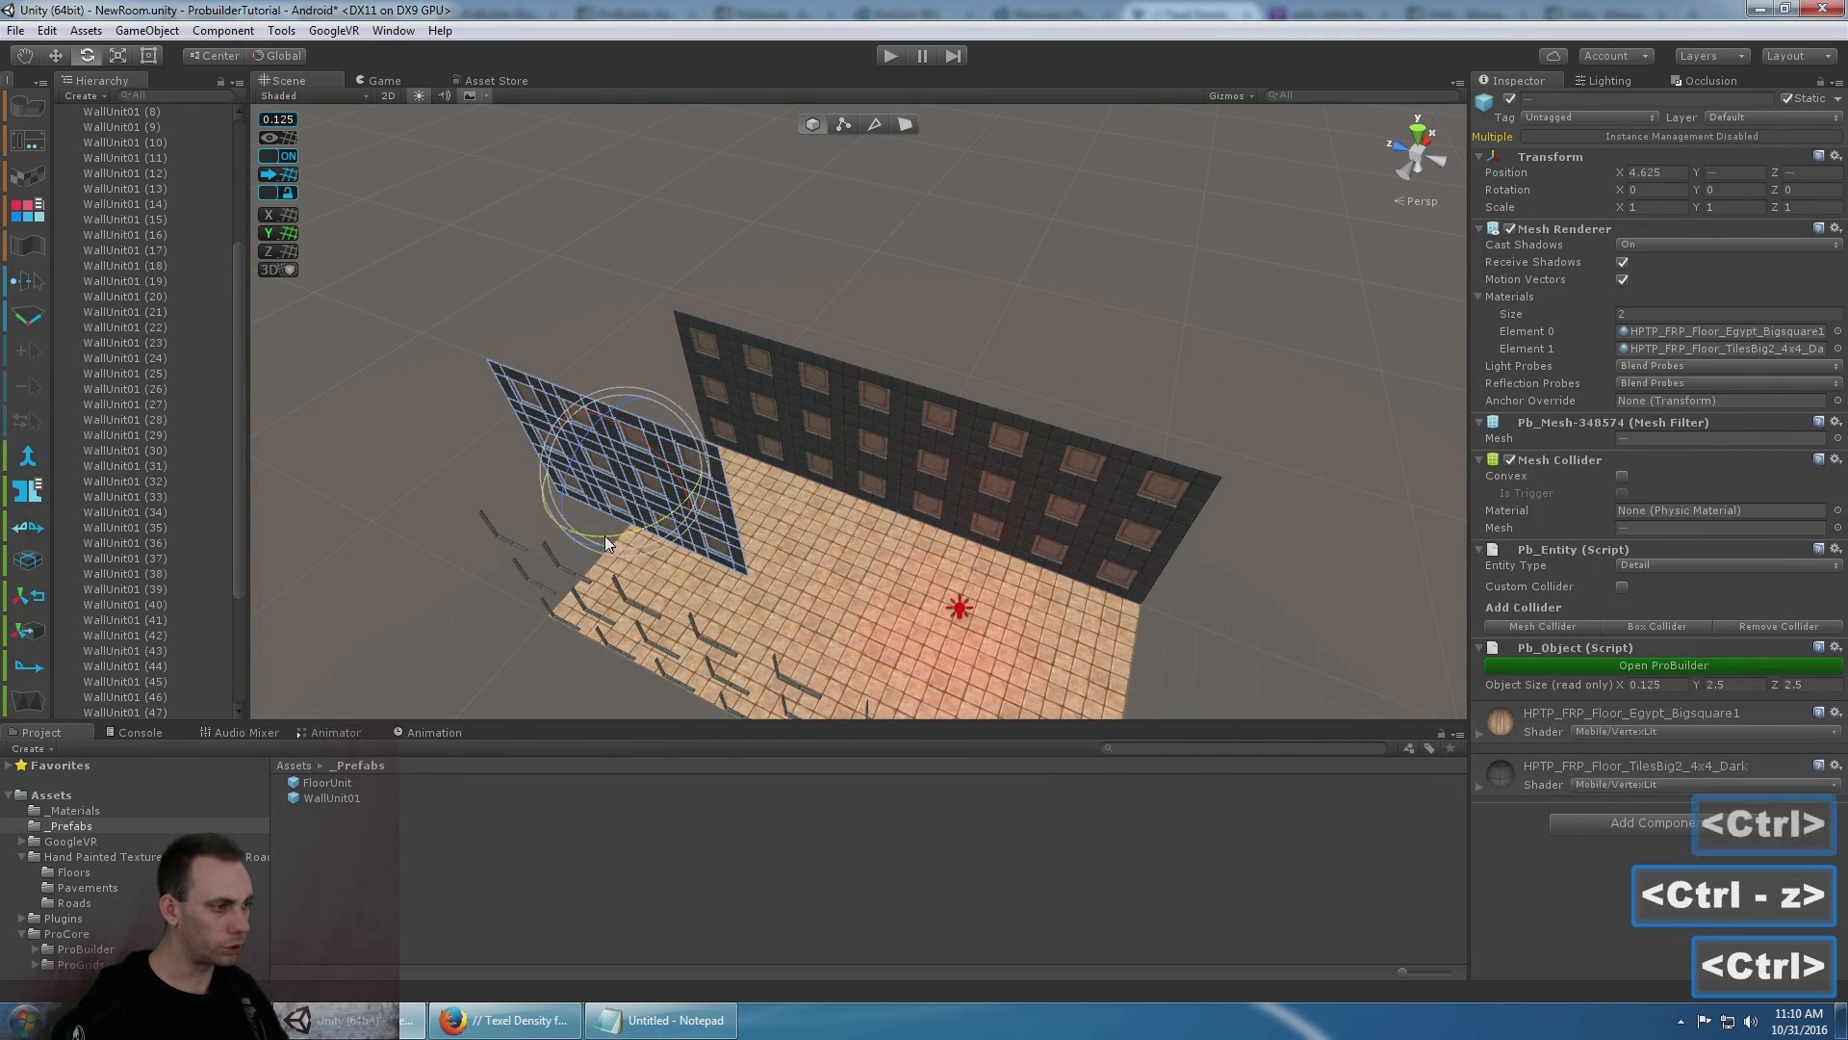
left_click_drag(595, 535, 653, 520, "ctrl")
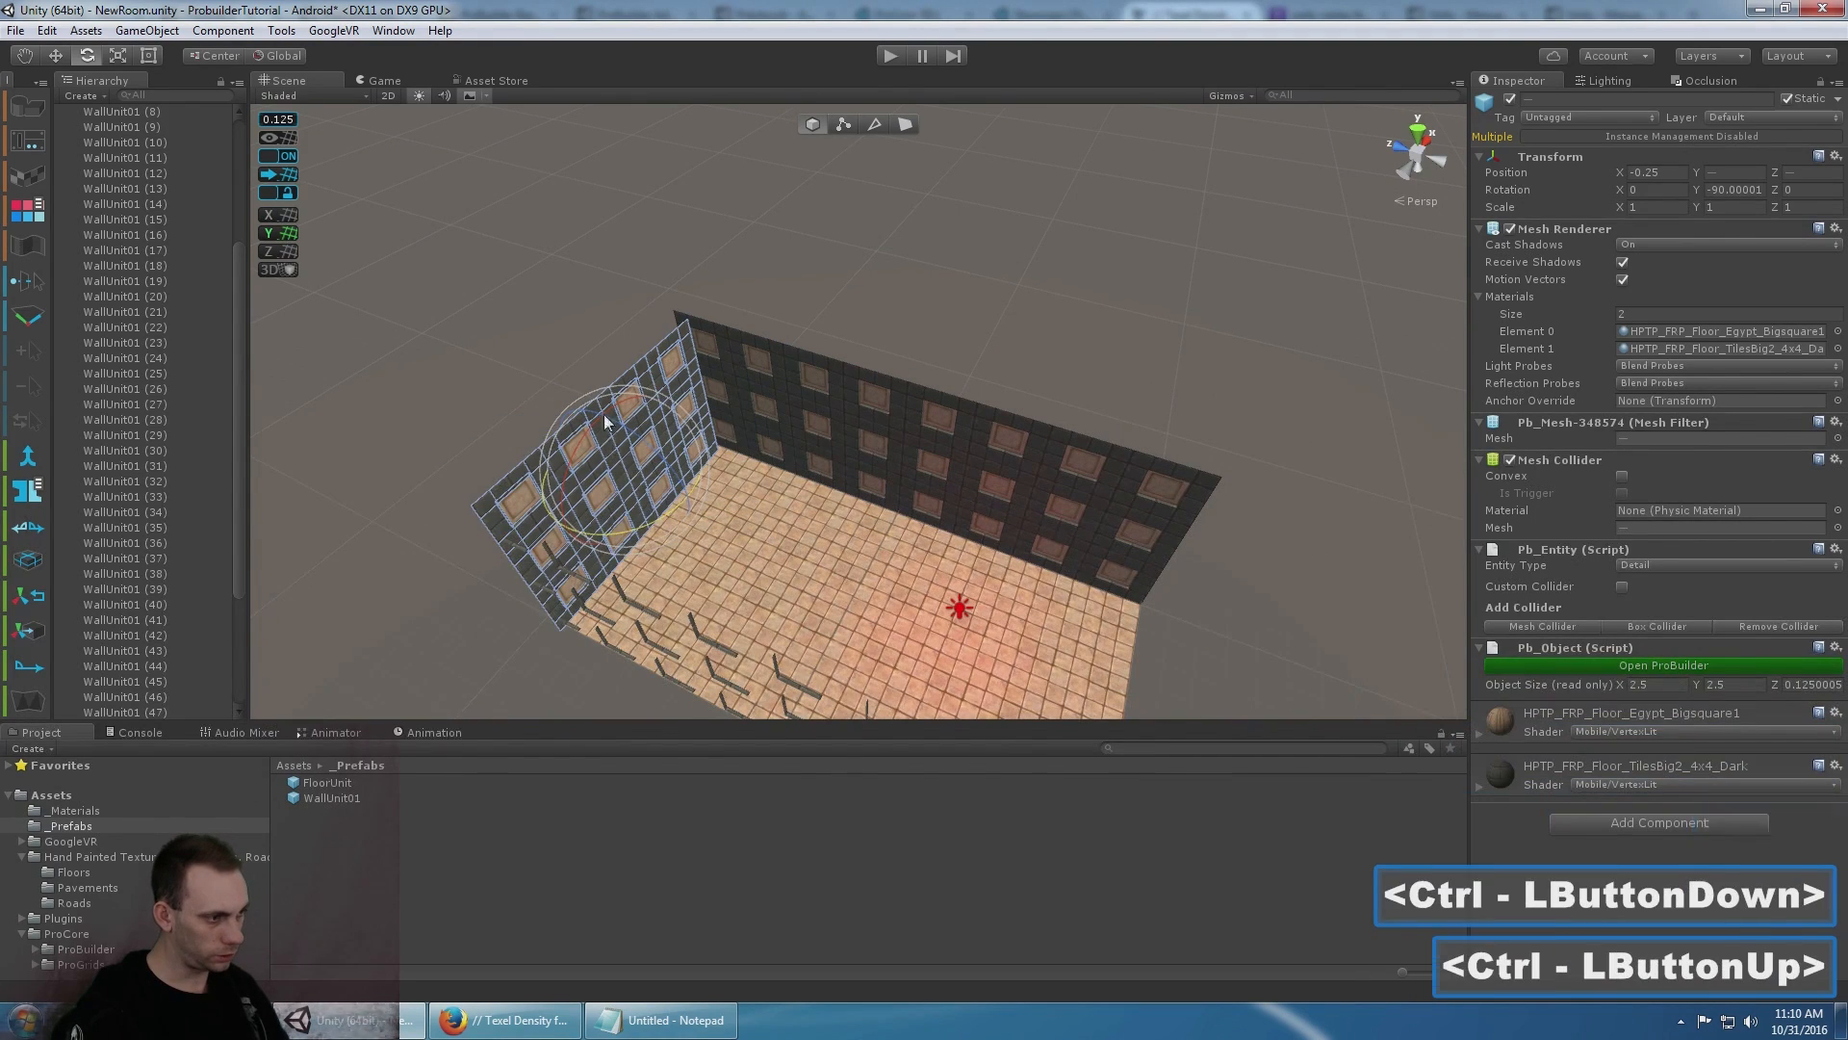
- Move the end wall outward until it sits flush with the floor's short edge, and check its fit between the side walls
left_click_drag(607, 421, 863, 471, "alt")
middle_click_drag(863, 472, 926, 360)
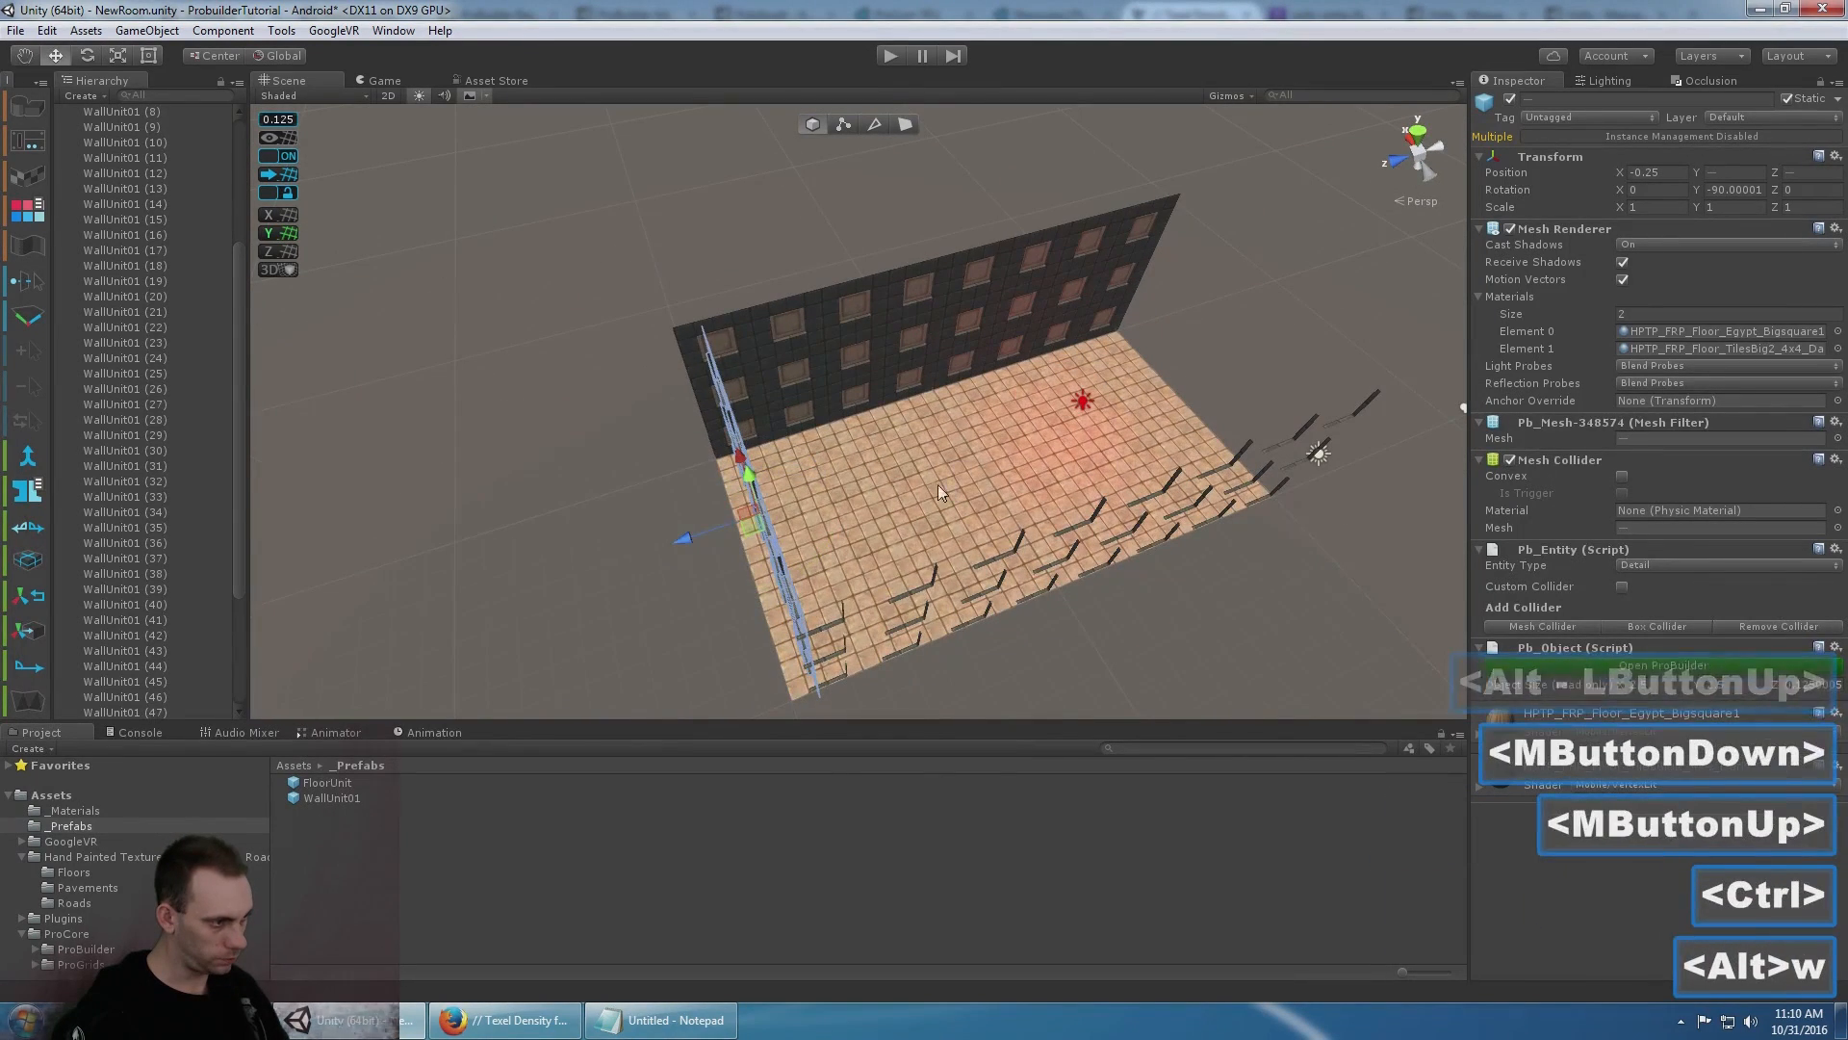
left_click_drag(649, 549, 667, 545)
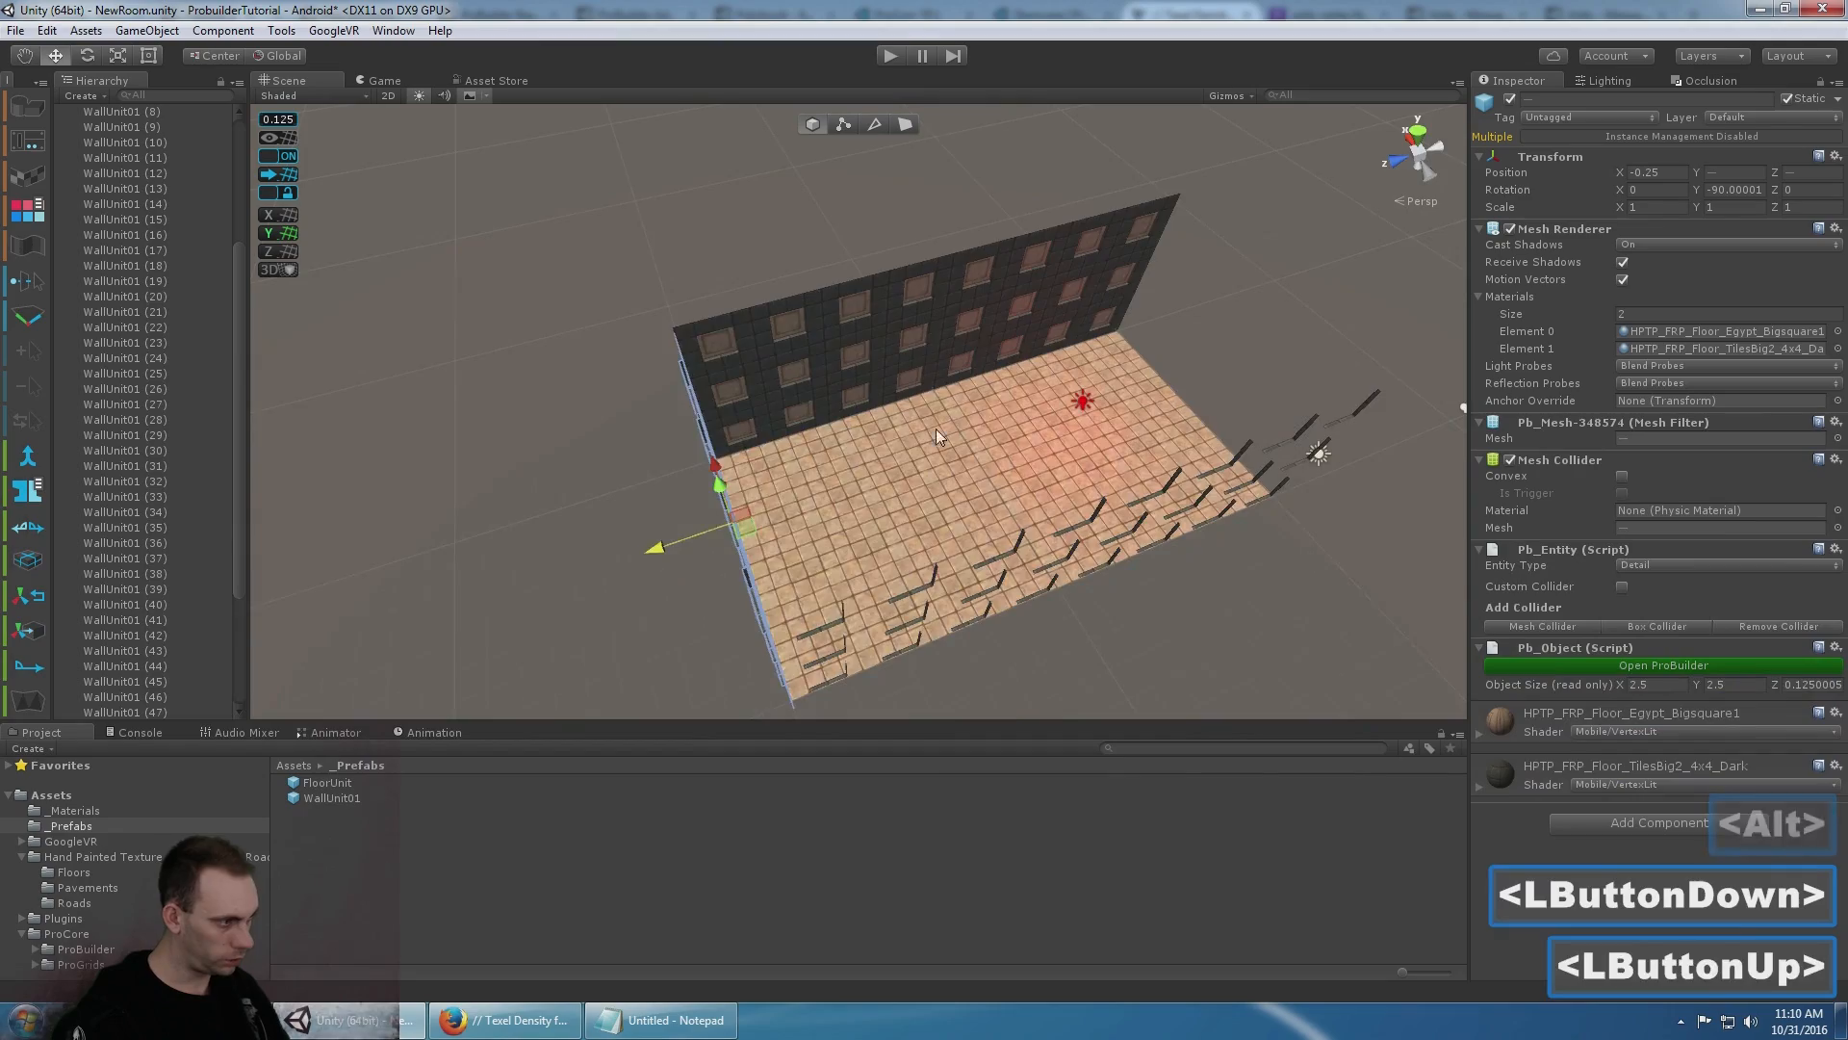
key("f")
left_click_drag(1376, 424, 1000, 450, "alt")
scroll(1000, 451, "up", 5)
scroll(1021, 438, "down", 5)
middle_click_drag(1047, 421, 820, 287)
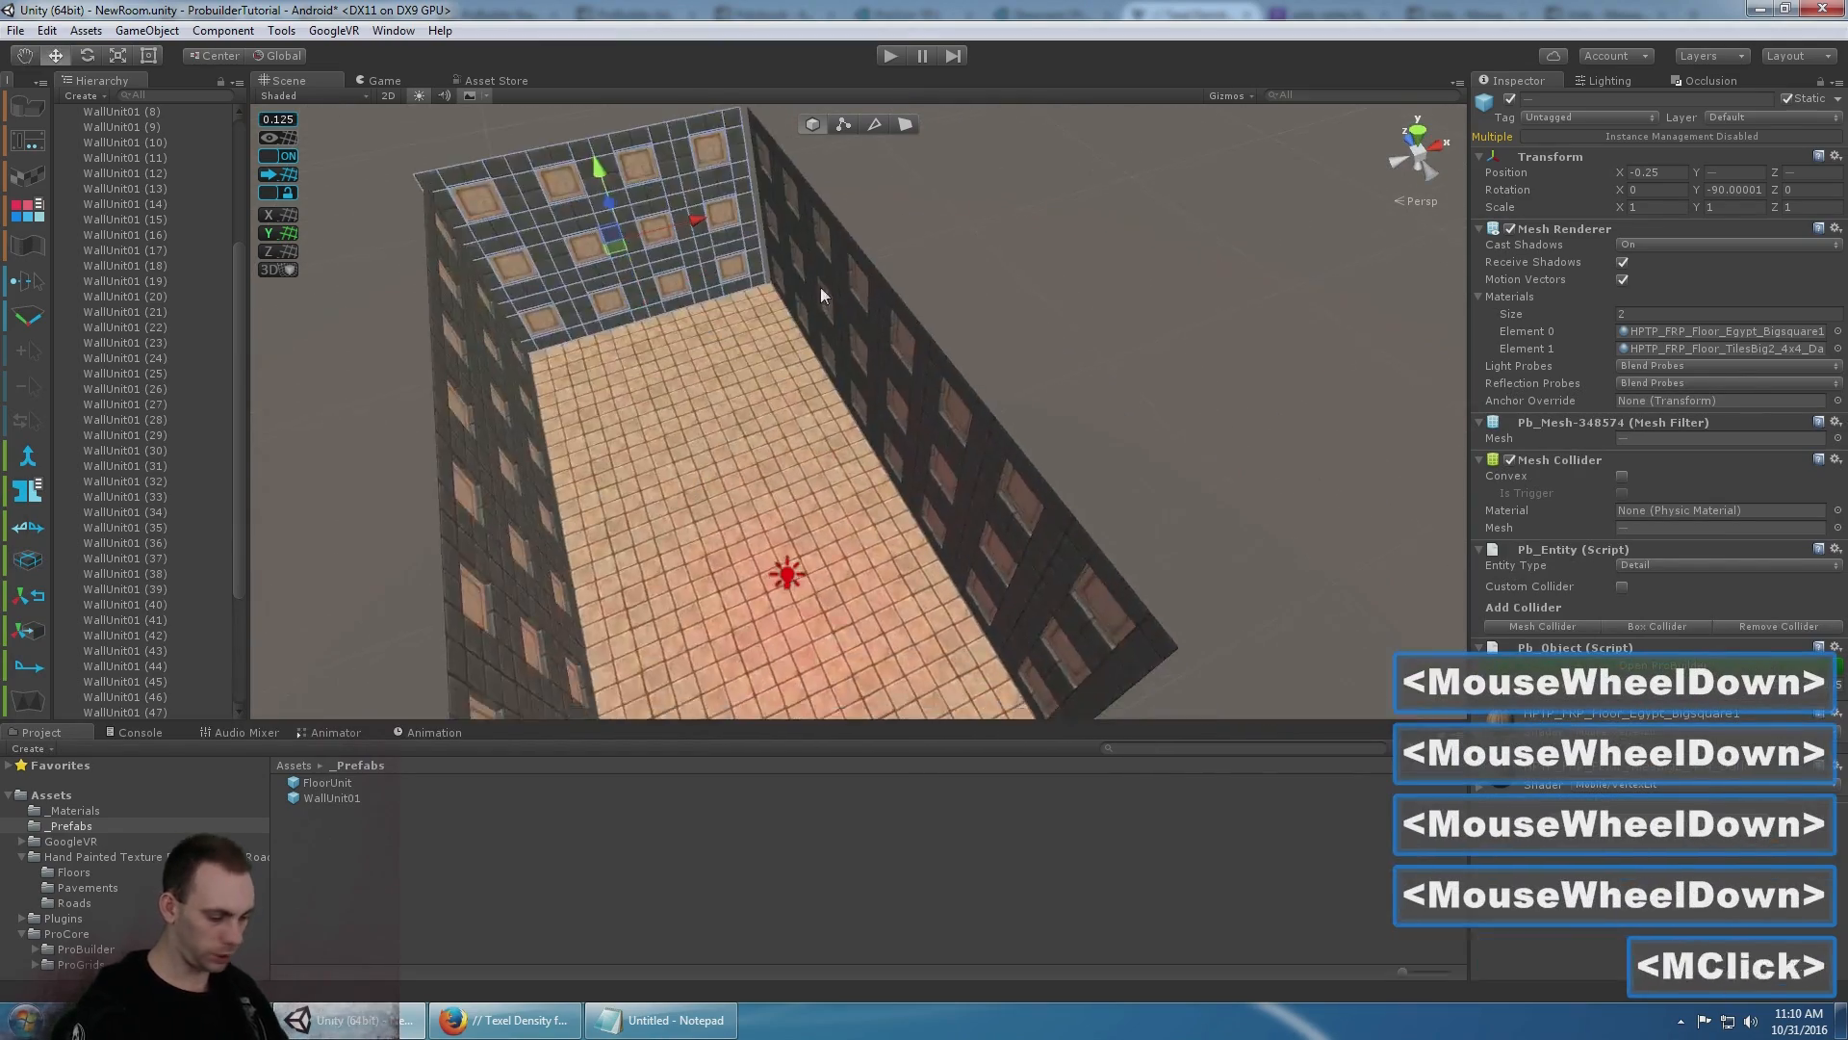
- Duplicate the end wall and move the copy along Z to the opposite short end of the floor
scroll(838, 327, "down", 5)
middle_click_drag(858, 366, 878, 306)
key("ctrl+d")
left_click_drag(835, 265, 1136, 289, "alt")
left_click_drag(510, 341, 963, 407)
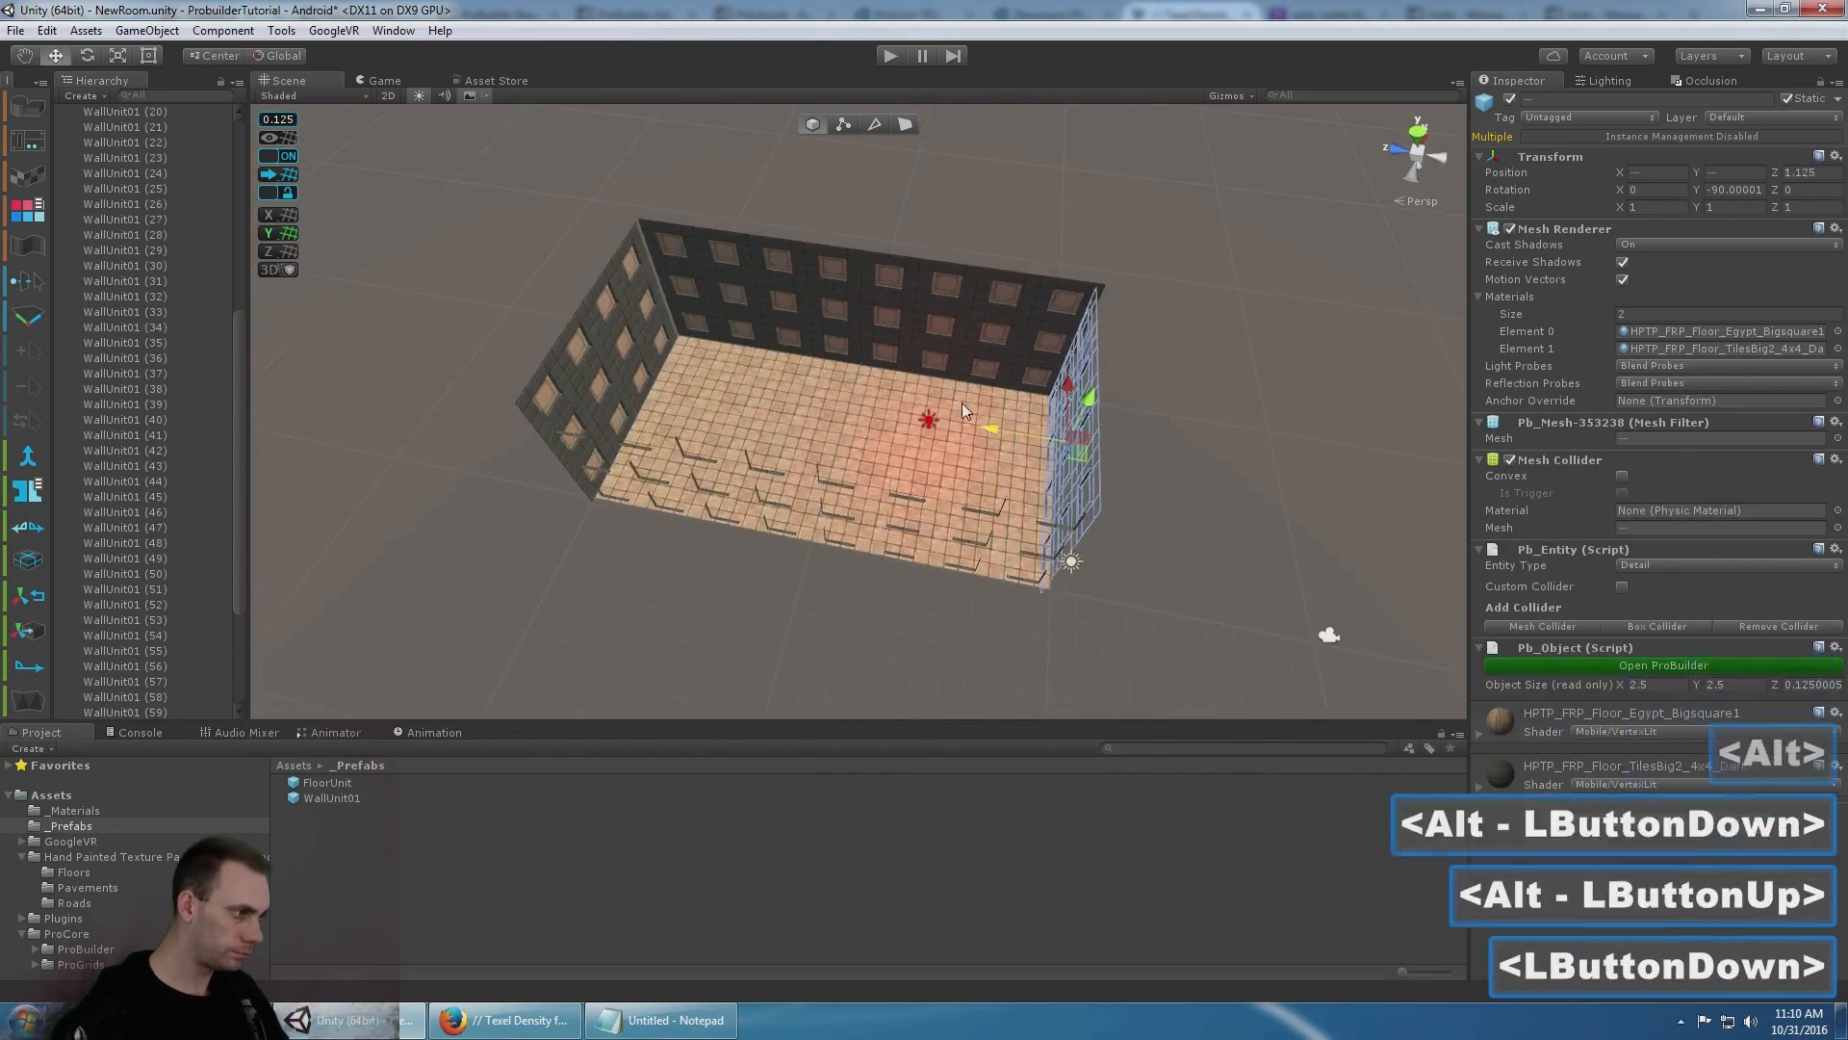
left_click_drag(828, 481, 982, 552, "alt")
- Rotate the copied end wall to -270 degrees about Y and shift it sideways to line up with the side walls
key("e")
scroll(1001, 510, "down", 5)
right_click_drag(1001, 481, 895, 397)
key("w")
key("w")
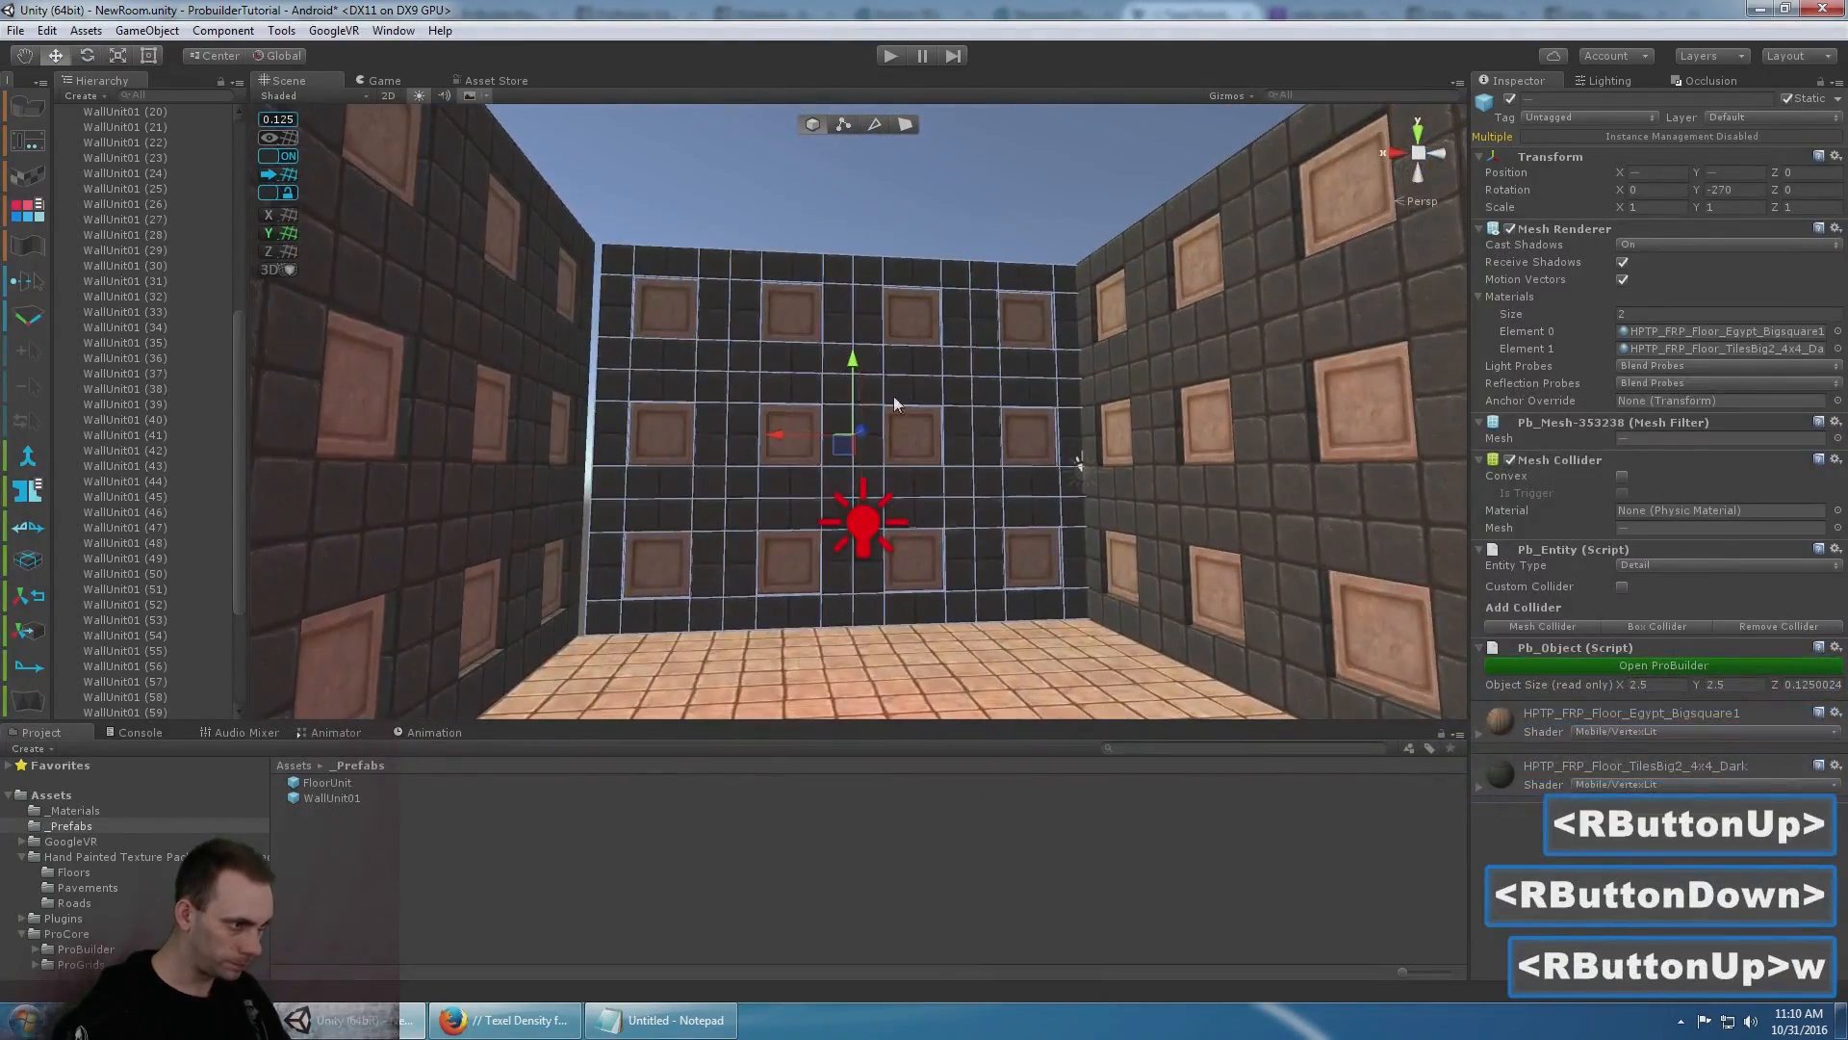
left_click_drag(787, 436, 771, 432)
- Select the units of the end wall rotated -90 degrees and shift them sideways to close the gap at the side wall
right_click_drag(867, 430, 1348, 426)
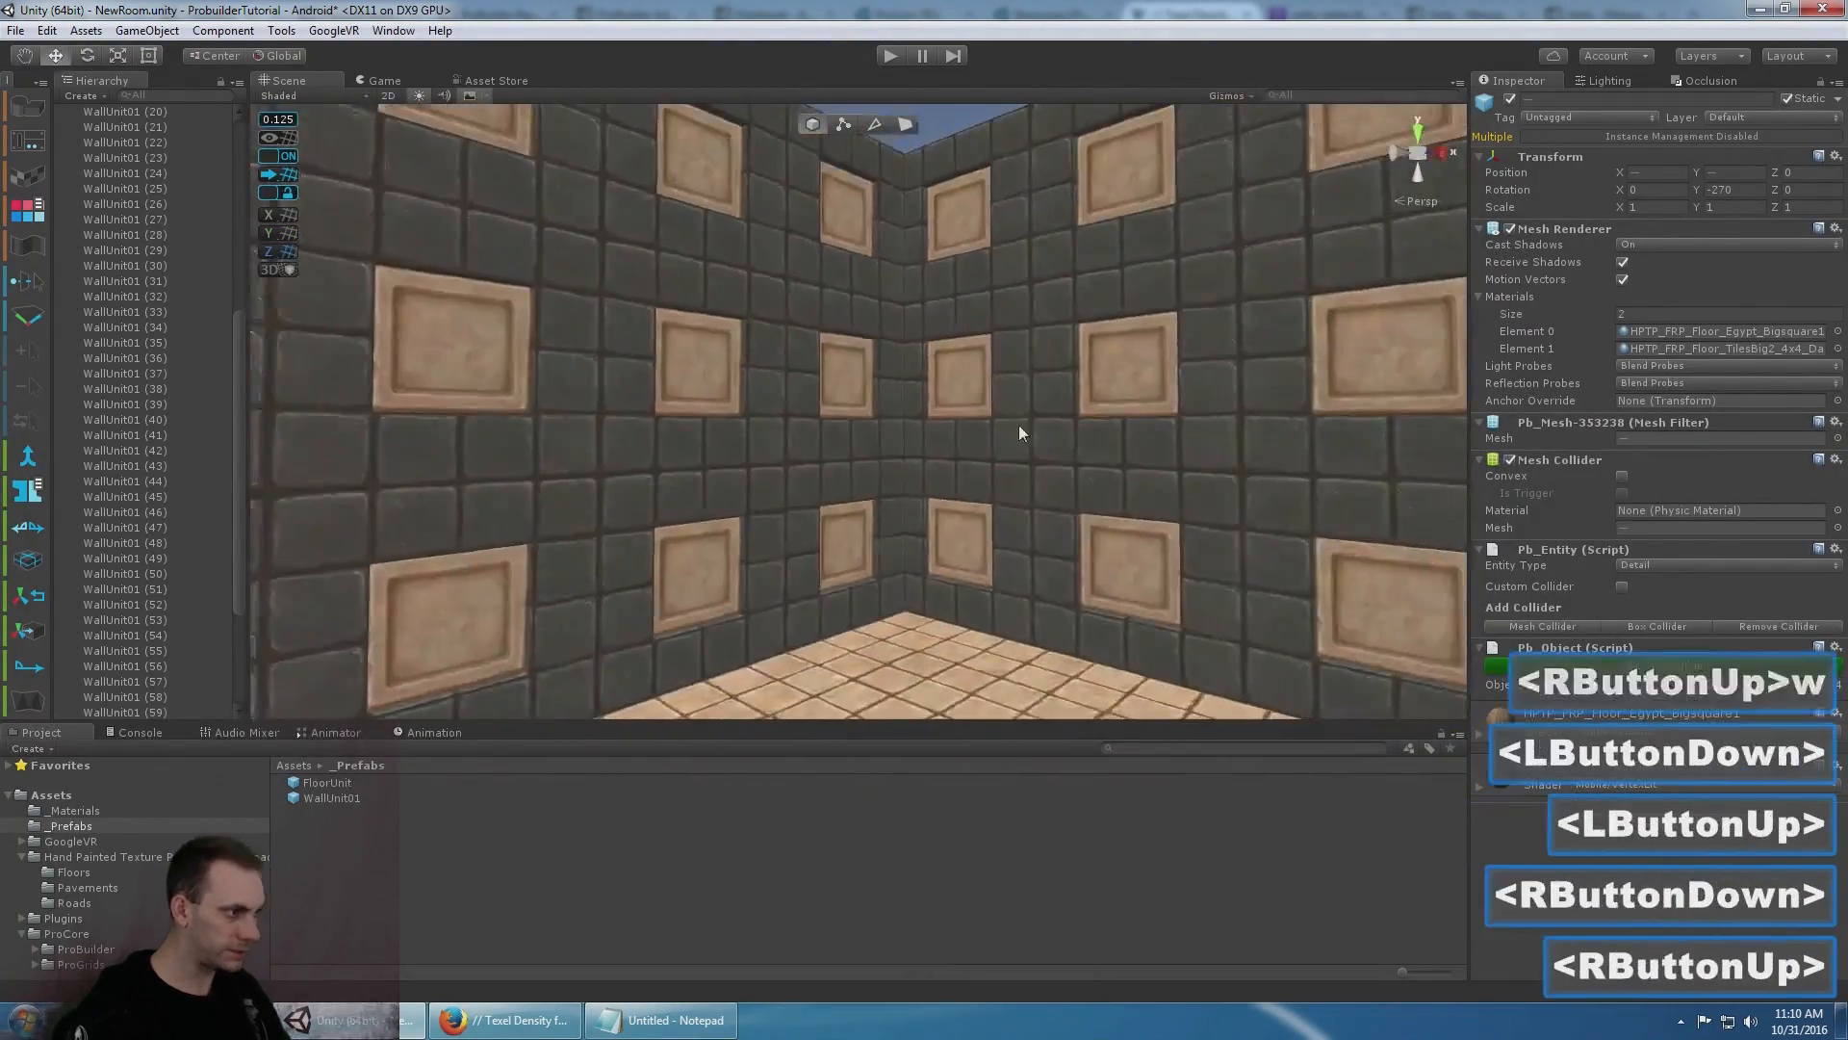
right_click_drag(693, 429, 1065, 429)
scroll(1040, 439, "down", 5)
left_click(929, 491)
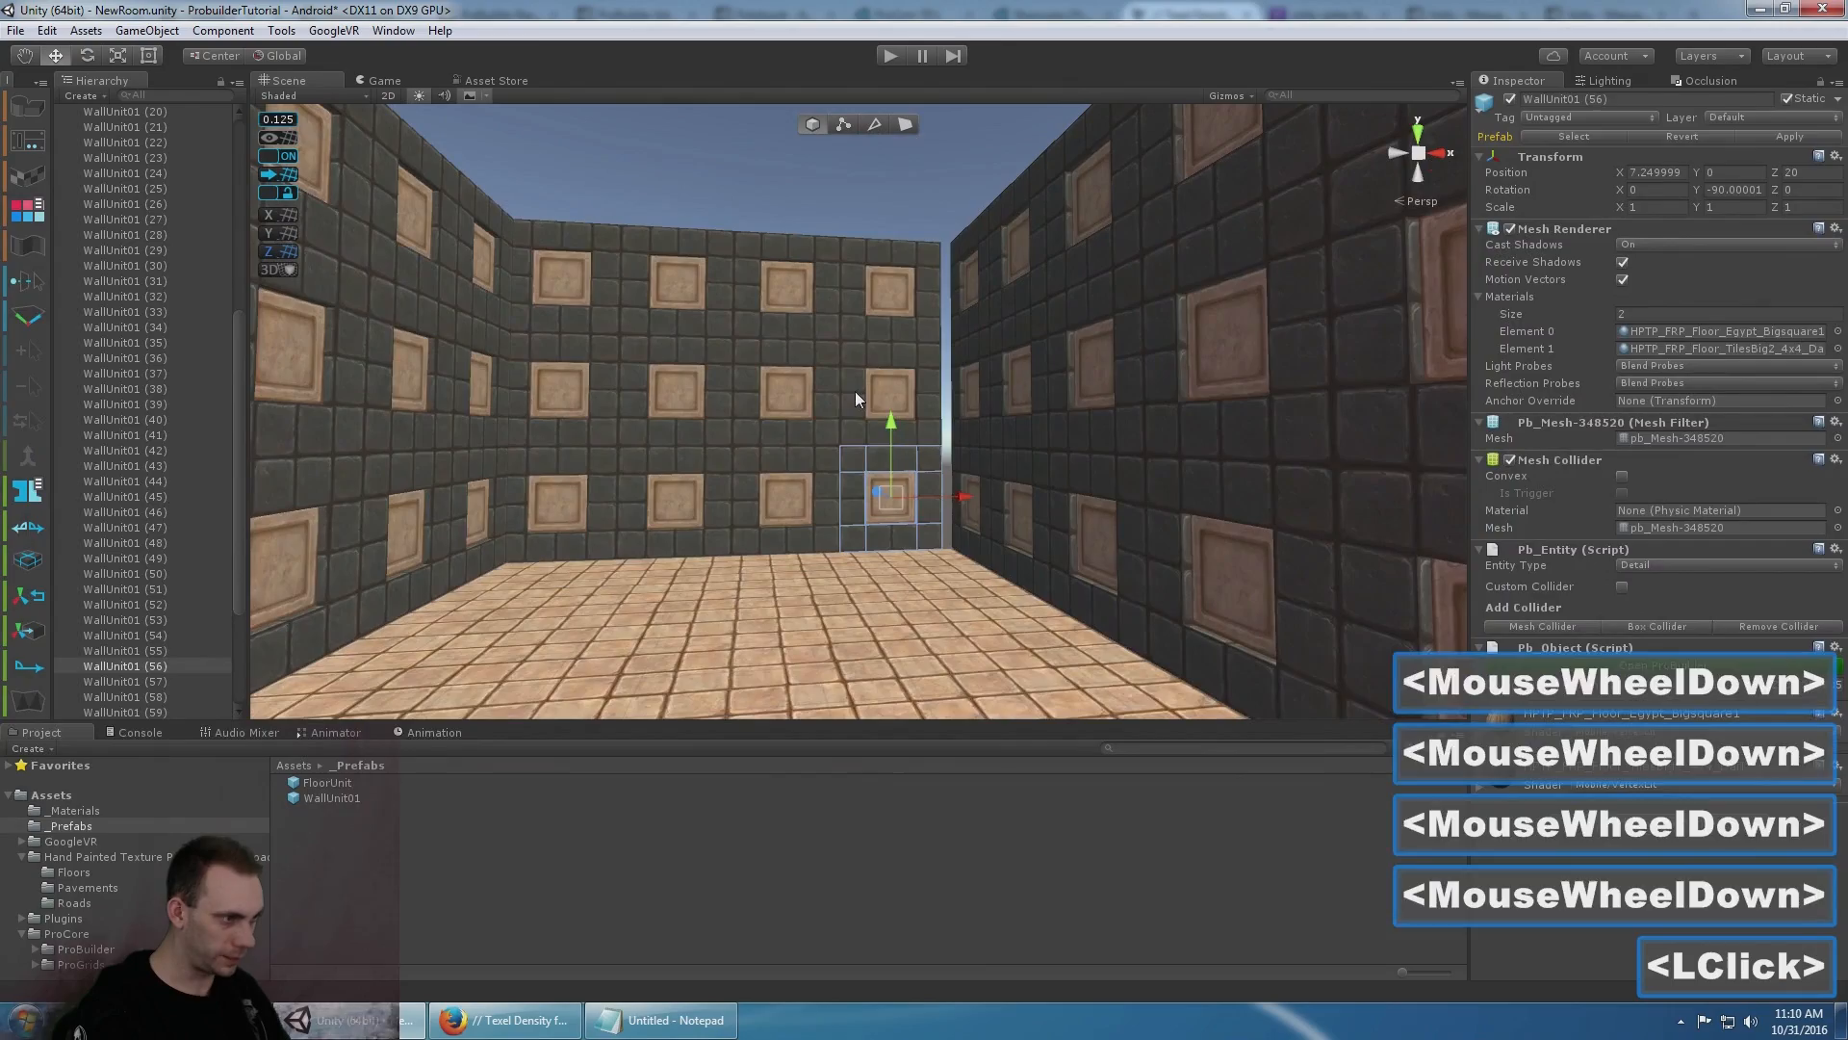
left_click(875, 304, "shift")
left_click(875, 304, "shift")
left_click(165, 525, "shift")
scroll(164, 539, "down", 2)
left_click(144, 597, "shift")
left_click_drag(767, 297, 776, 297)
right_click_drag(867, 373, 1119, 374)
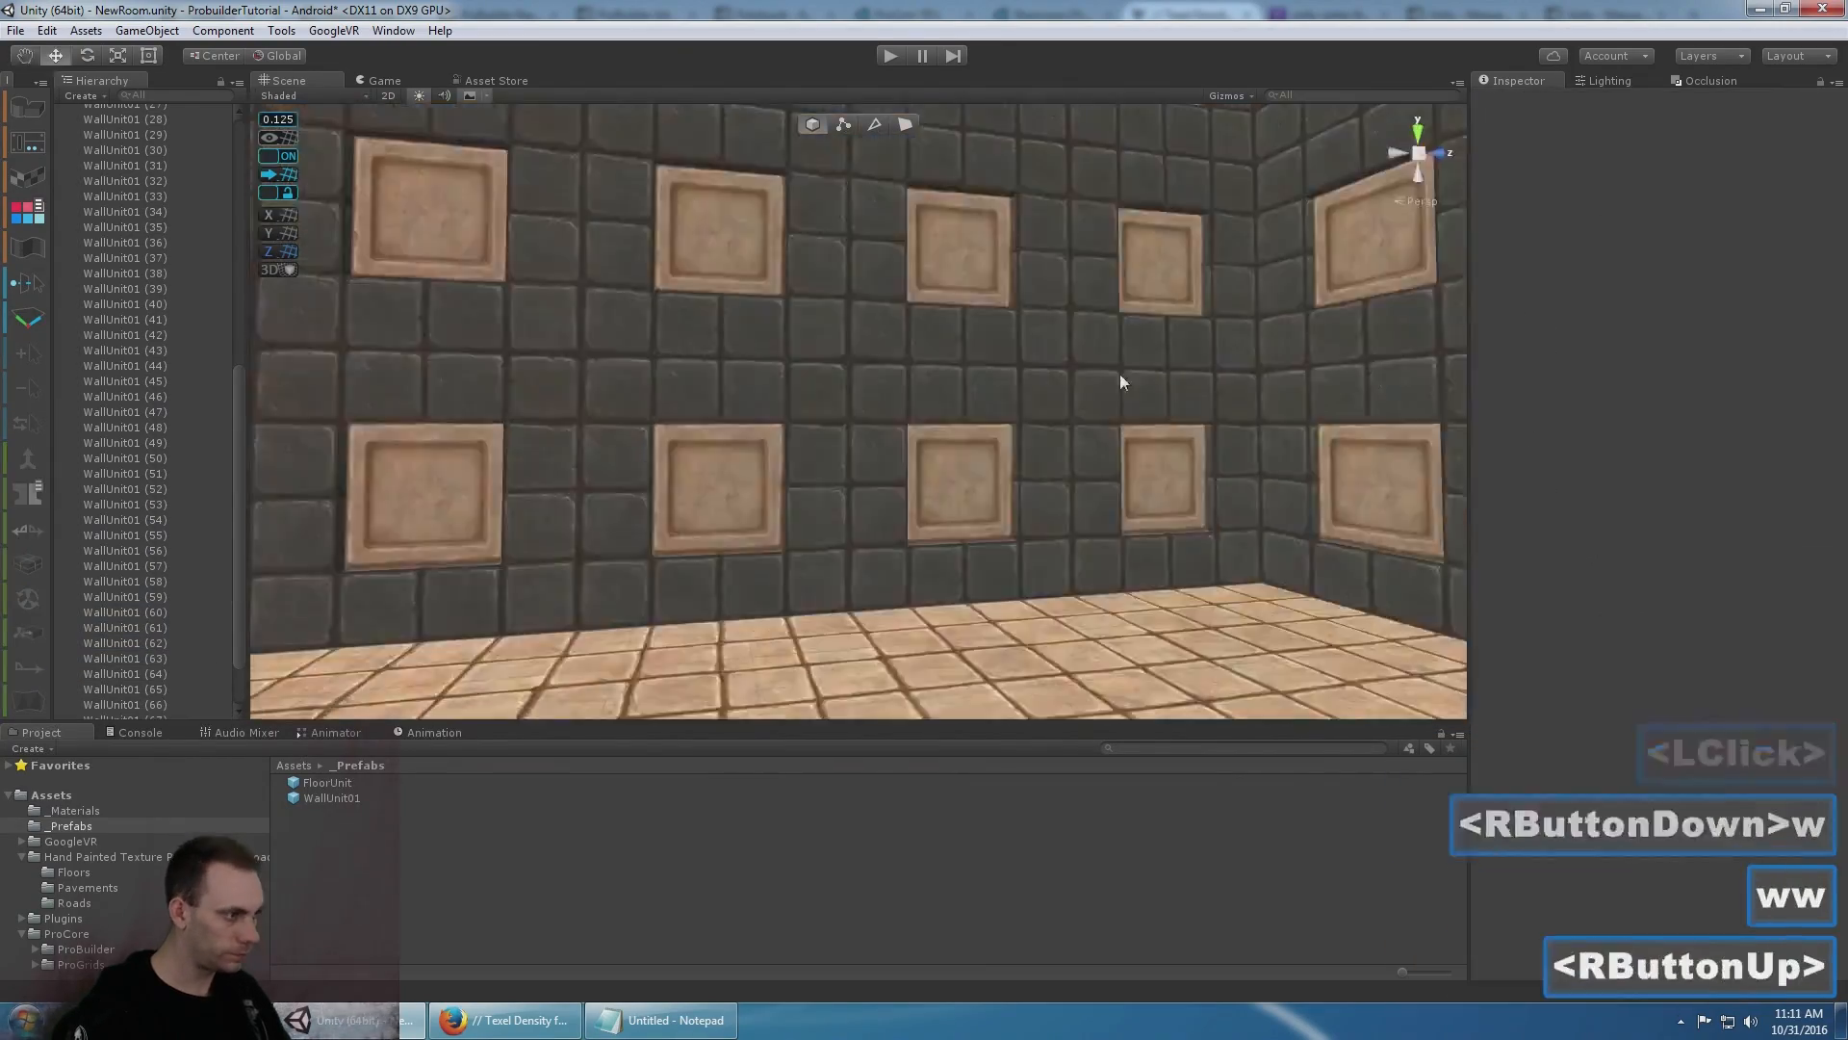
- Examine the enclosing walls, their corners and the floor from inside and outside the room
left_click(917, 435)
scroll(916, 435, "down", 5)
right_click_drag(917, 435, 857, 442)
right_click_drag(857, 442, 801, 449)
scroll(801, 449, "down", 5)
scroll(836, 425, "up", 4)
left_click_drag(836, 425, 1081, 488, "alt")
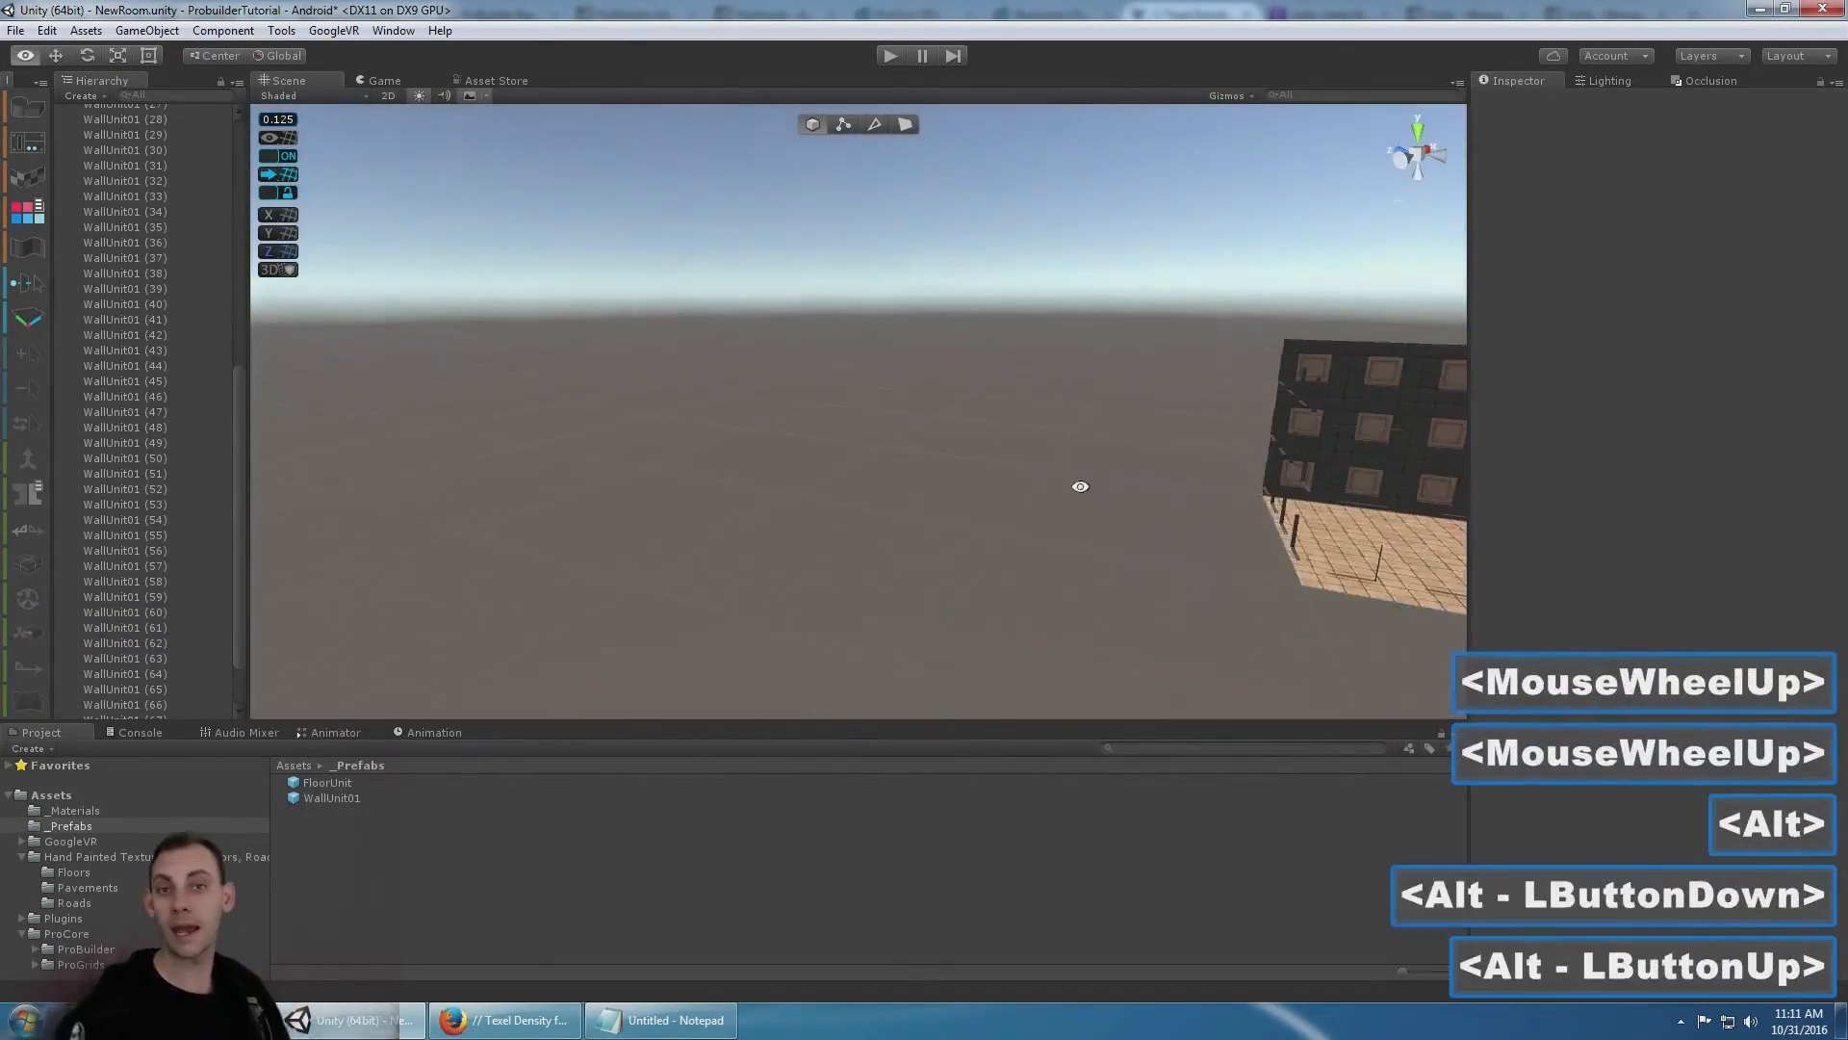
middle_click_drag(1081, 487, 795, 441, "alt")
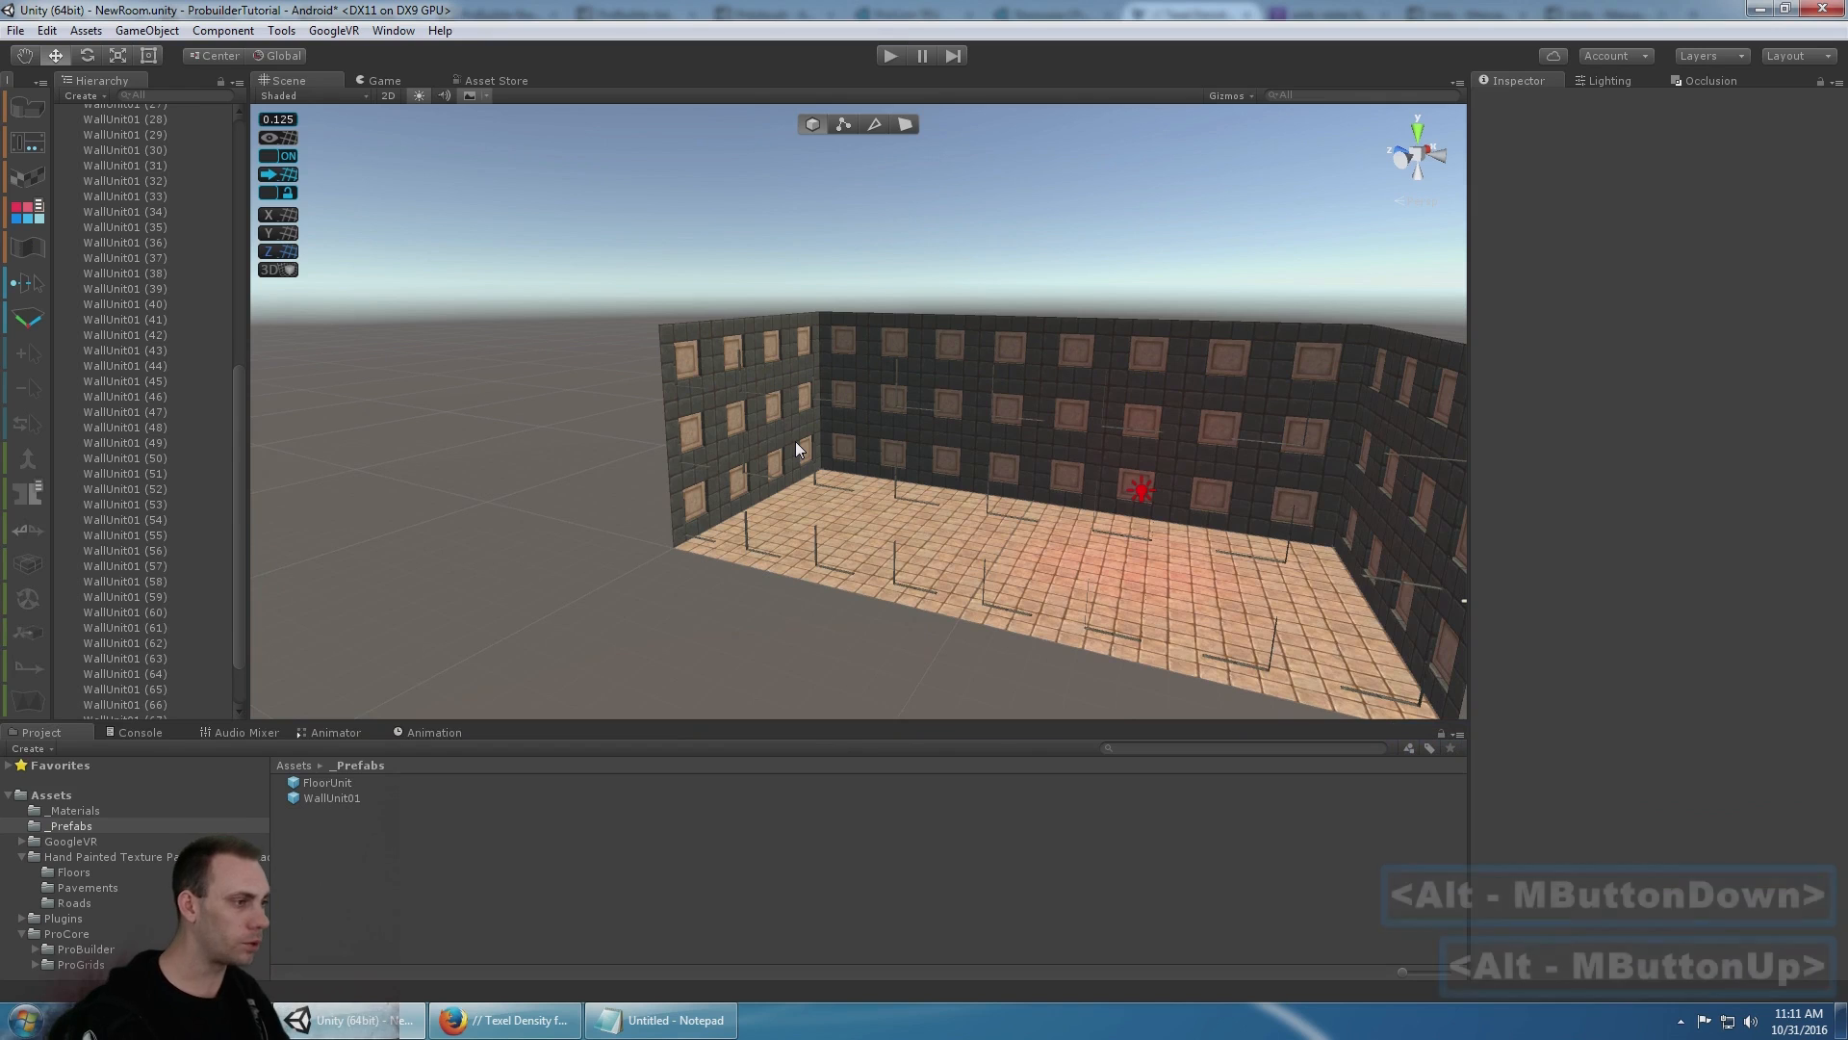
scroll(795, 441, "down", 2)
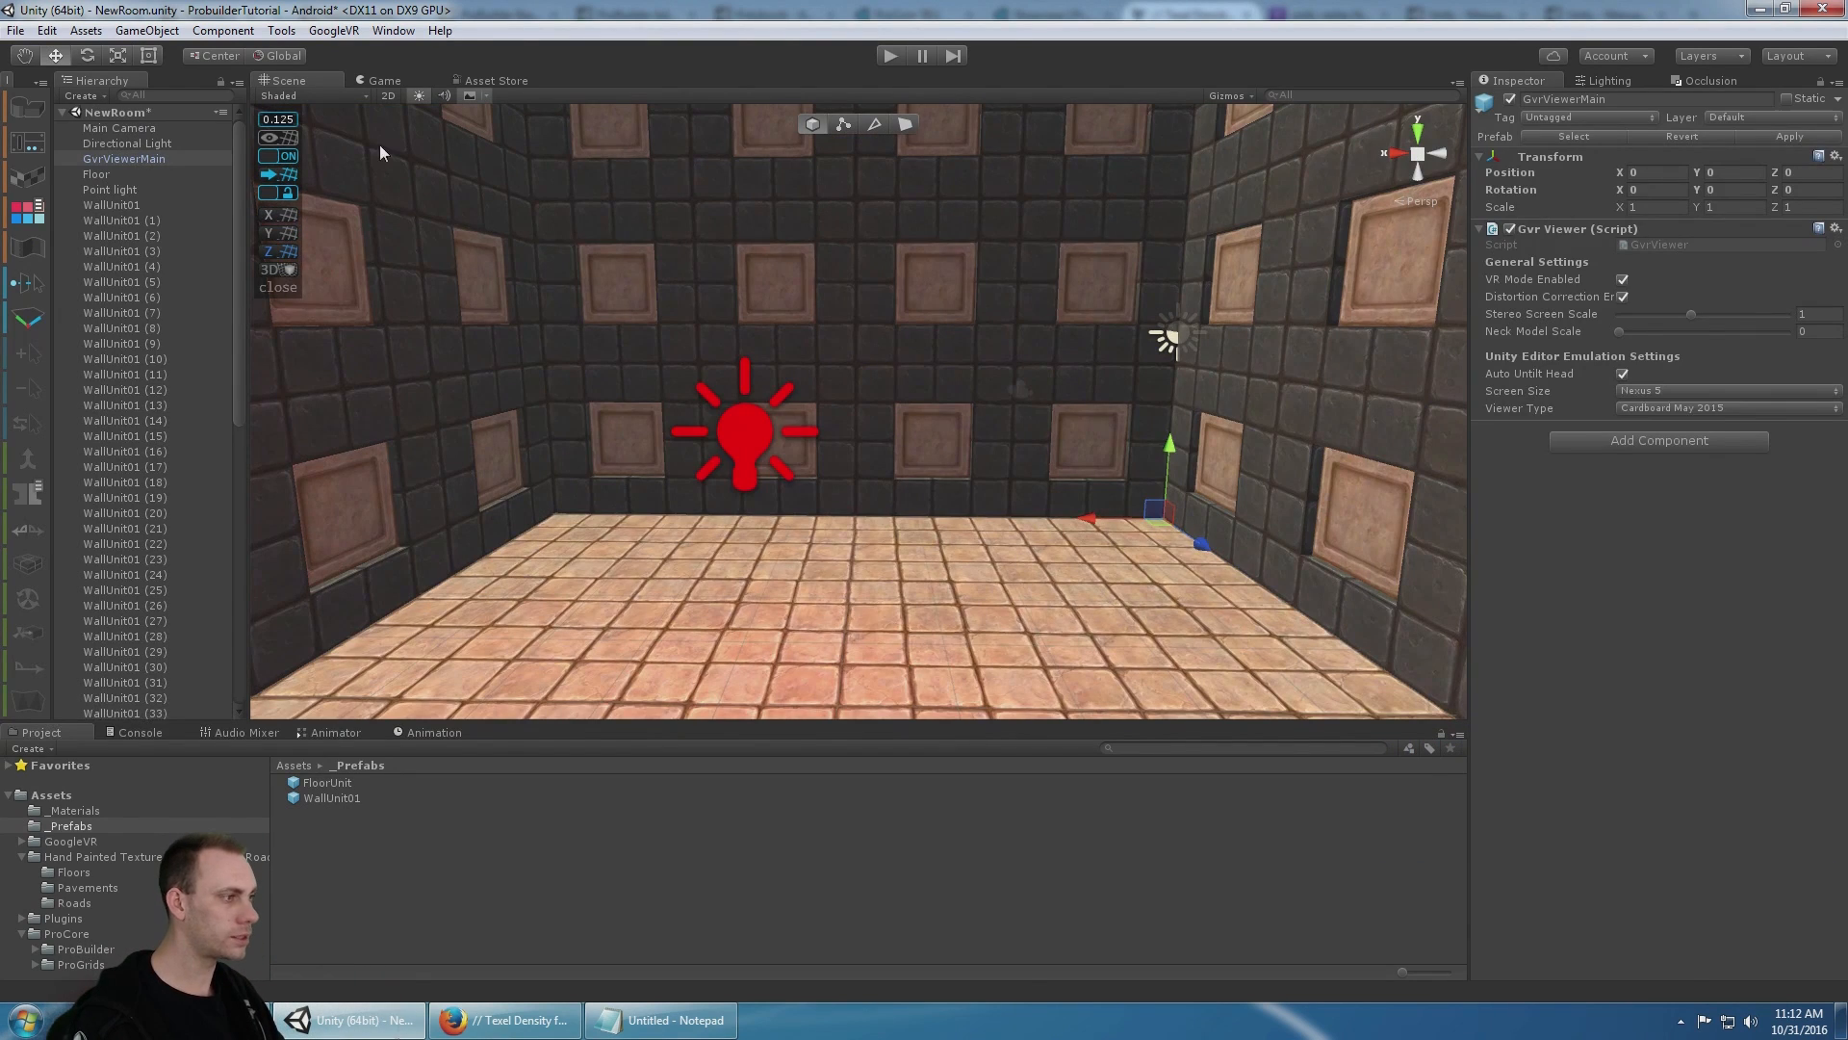
- Save the scene and move the Main Camera inside the room to X 3.125, Y 1, Z 1.125
key("ctrl+s")
scroll(986, 220, "down", 3)
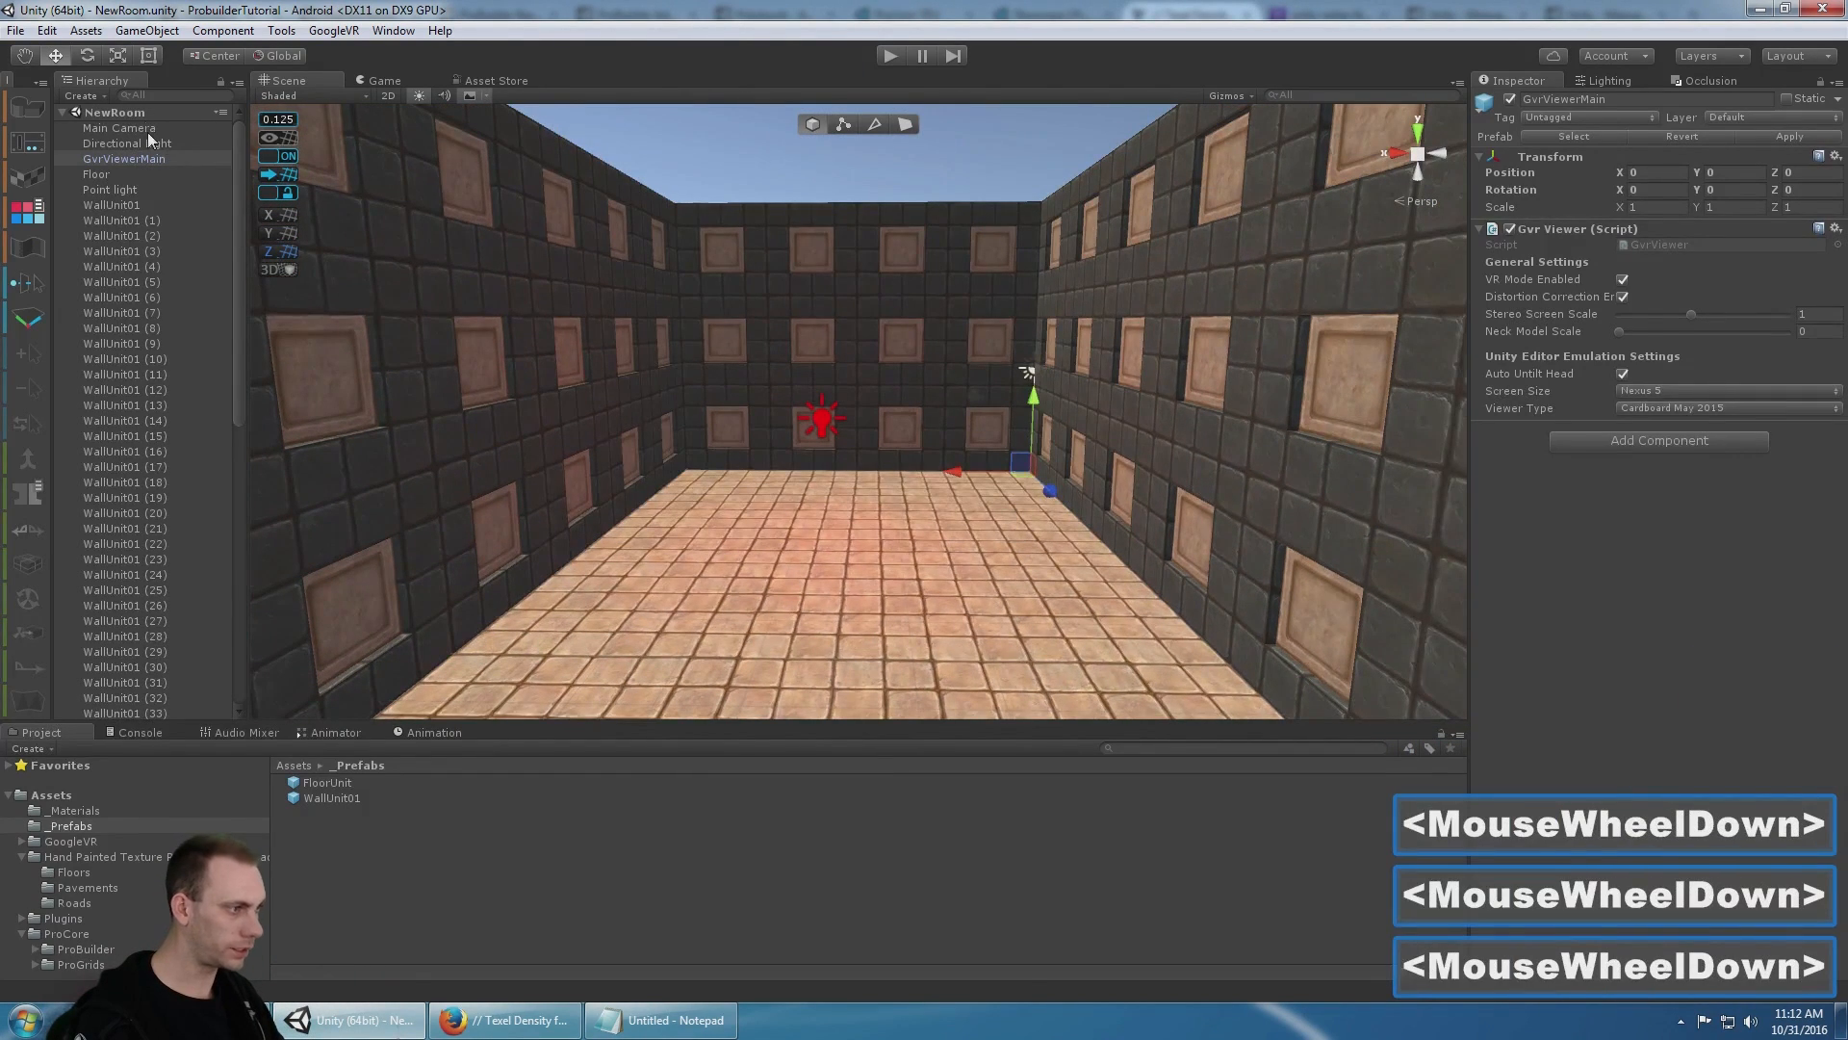
left_click(147, 128)
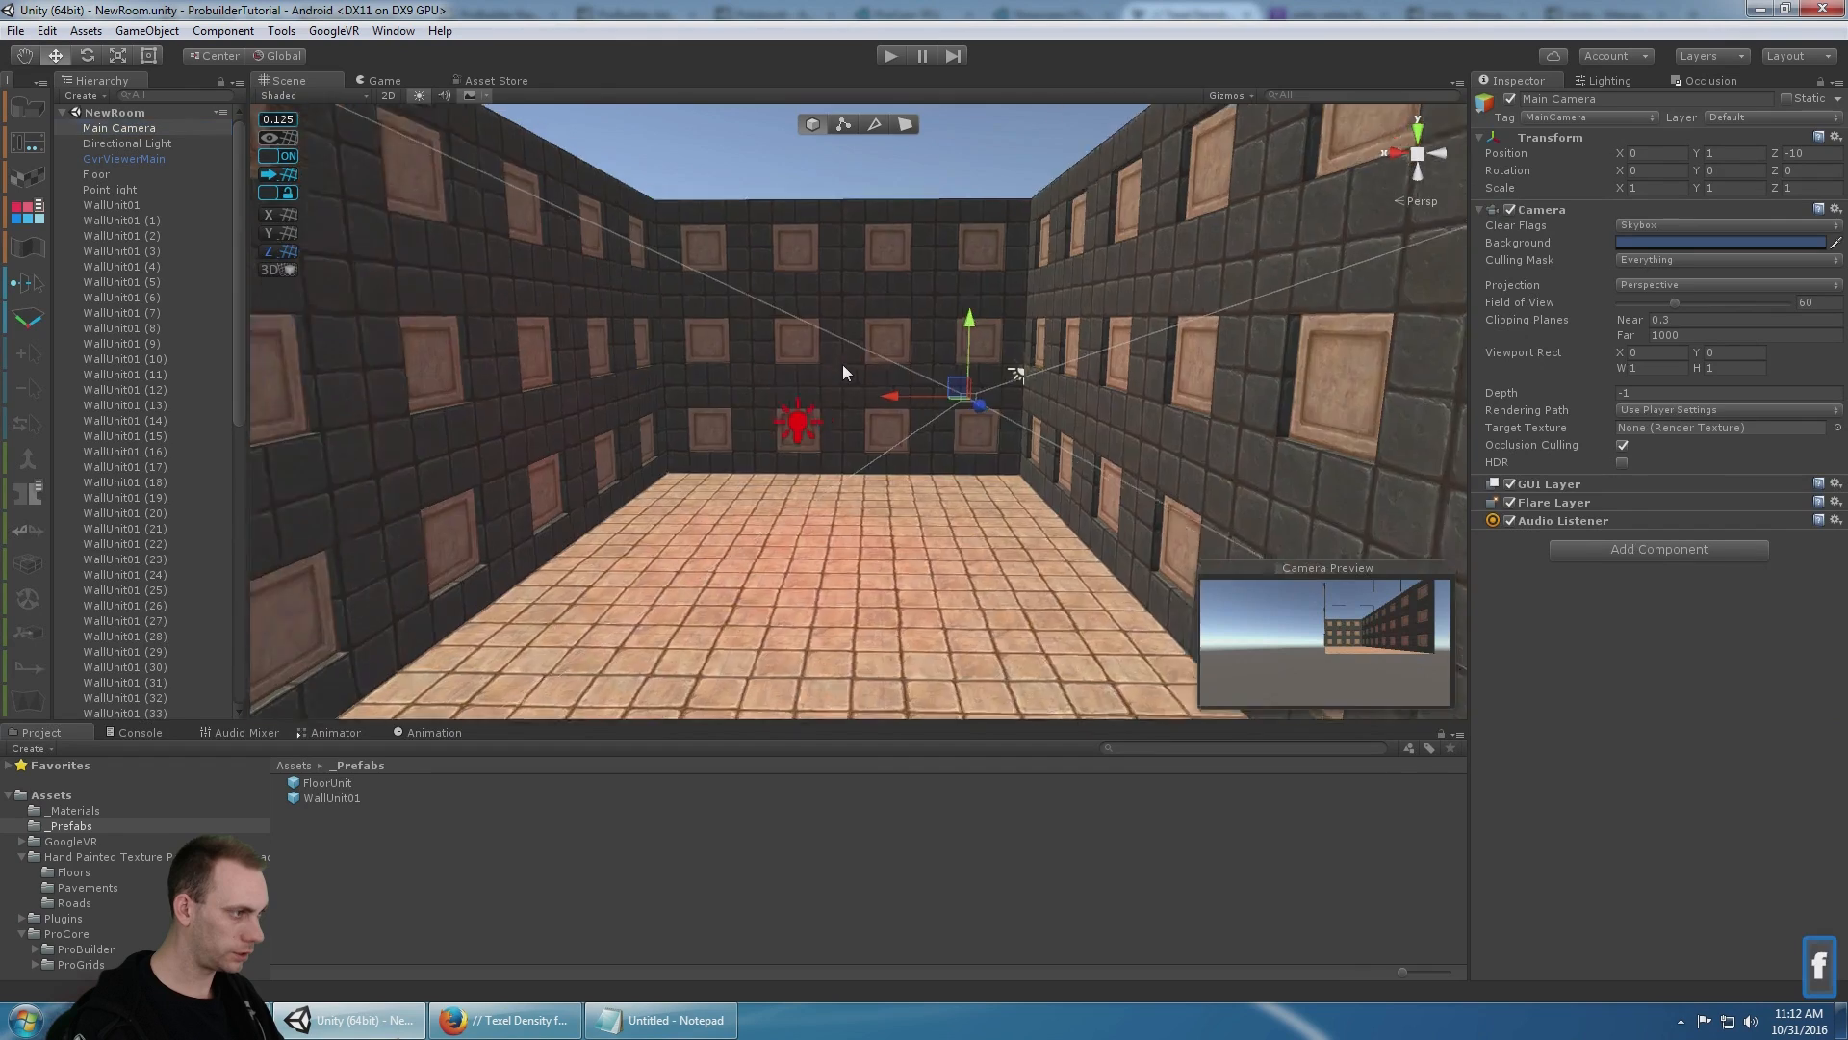
left_click_drag(841, 364, 973, 412, "alt")
scroll(973, 412, "down", 3)
middle_click_drag(974, 412, 688, 384)
left_click_drag(687, 383, 775, 449)
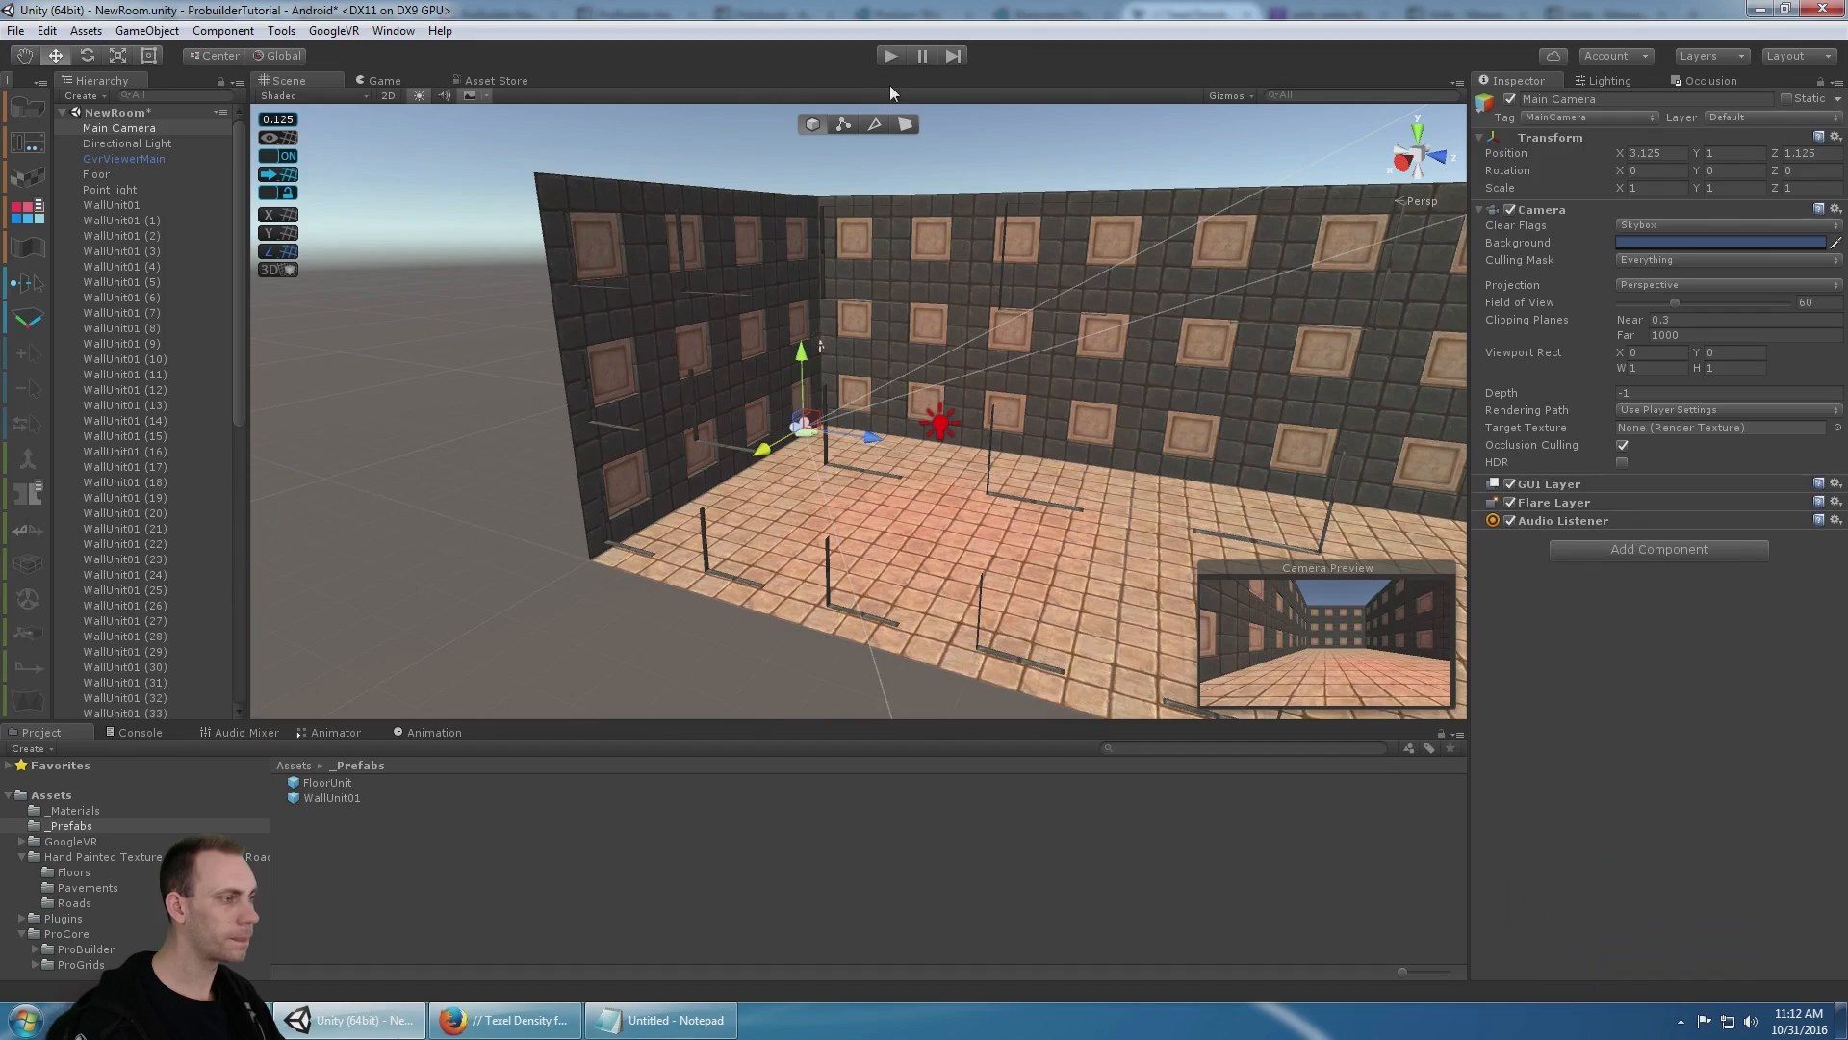
- Run the scene to look around the room in the stereo VR view, then stop it and save the scene
left_click(888, 55)
key("alt")
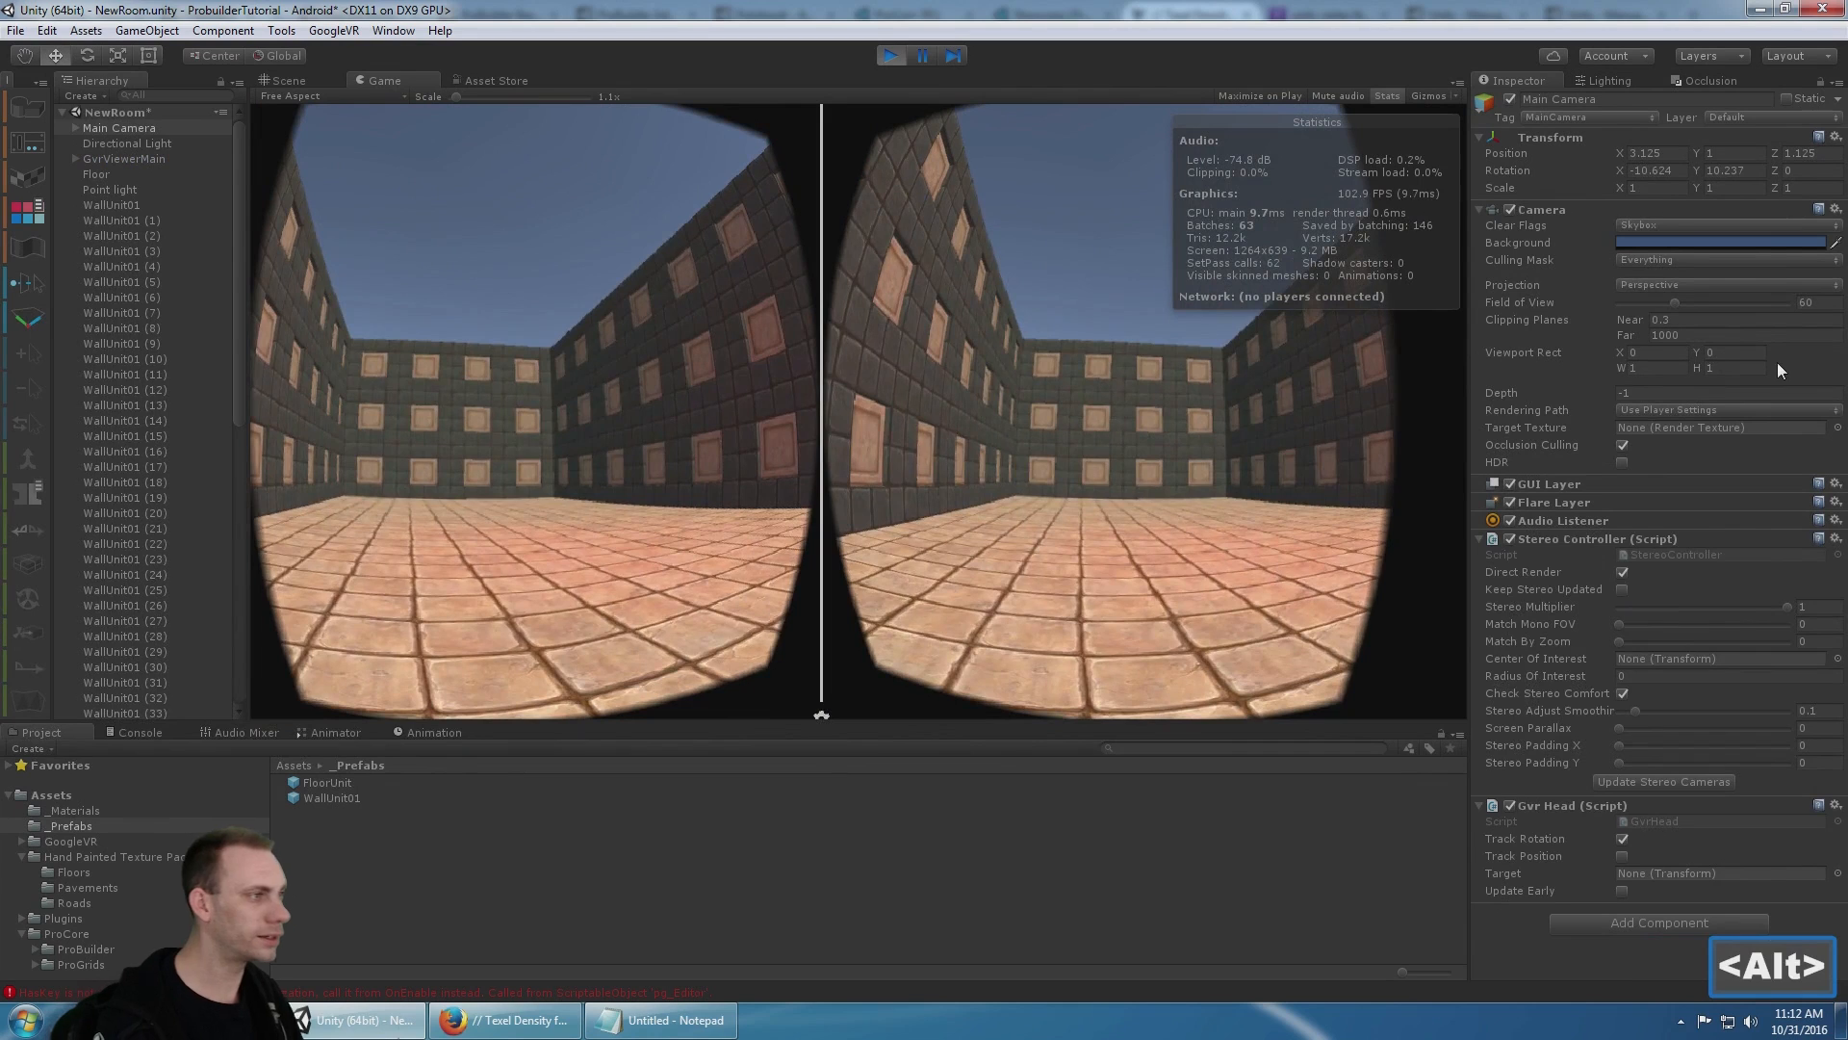
left_click(891, 56)
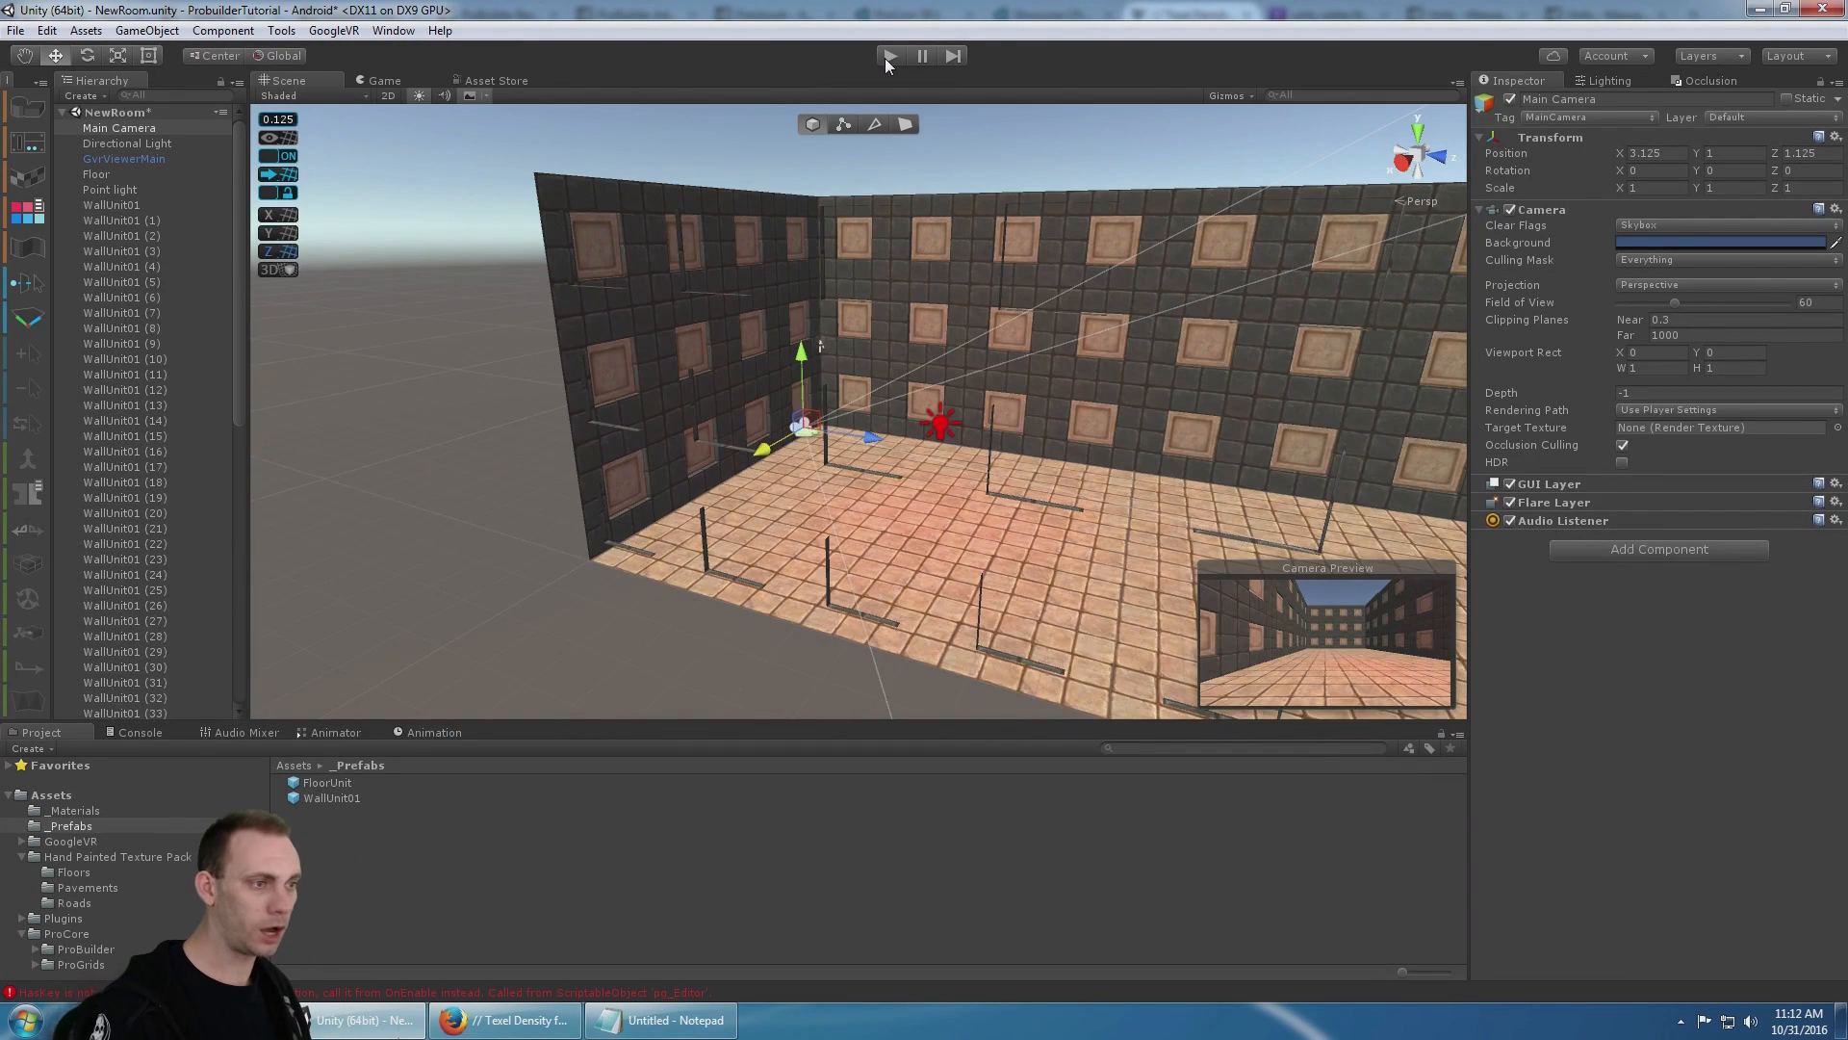
key("ctrl+s")
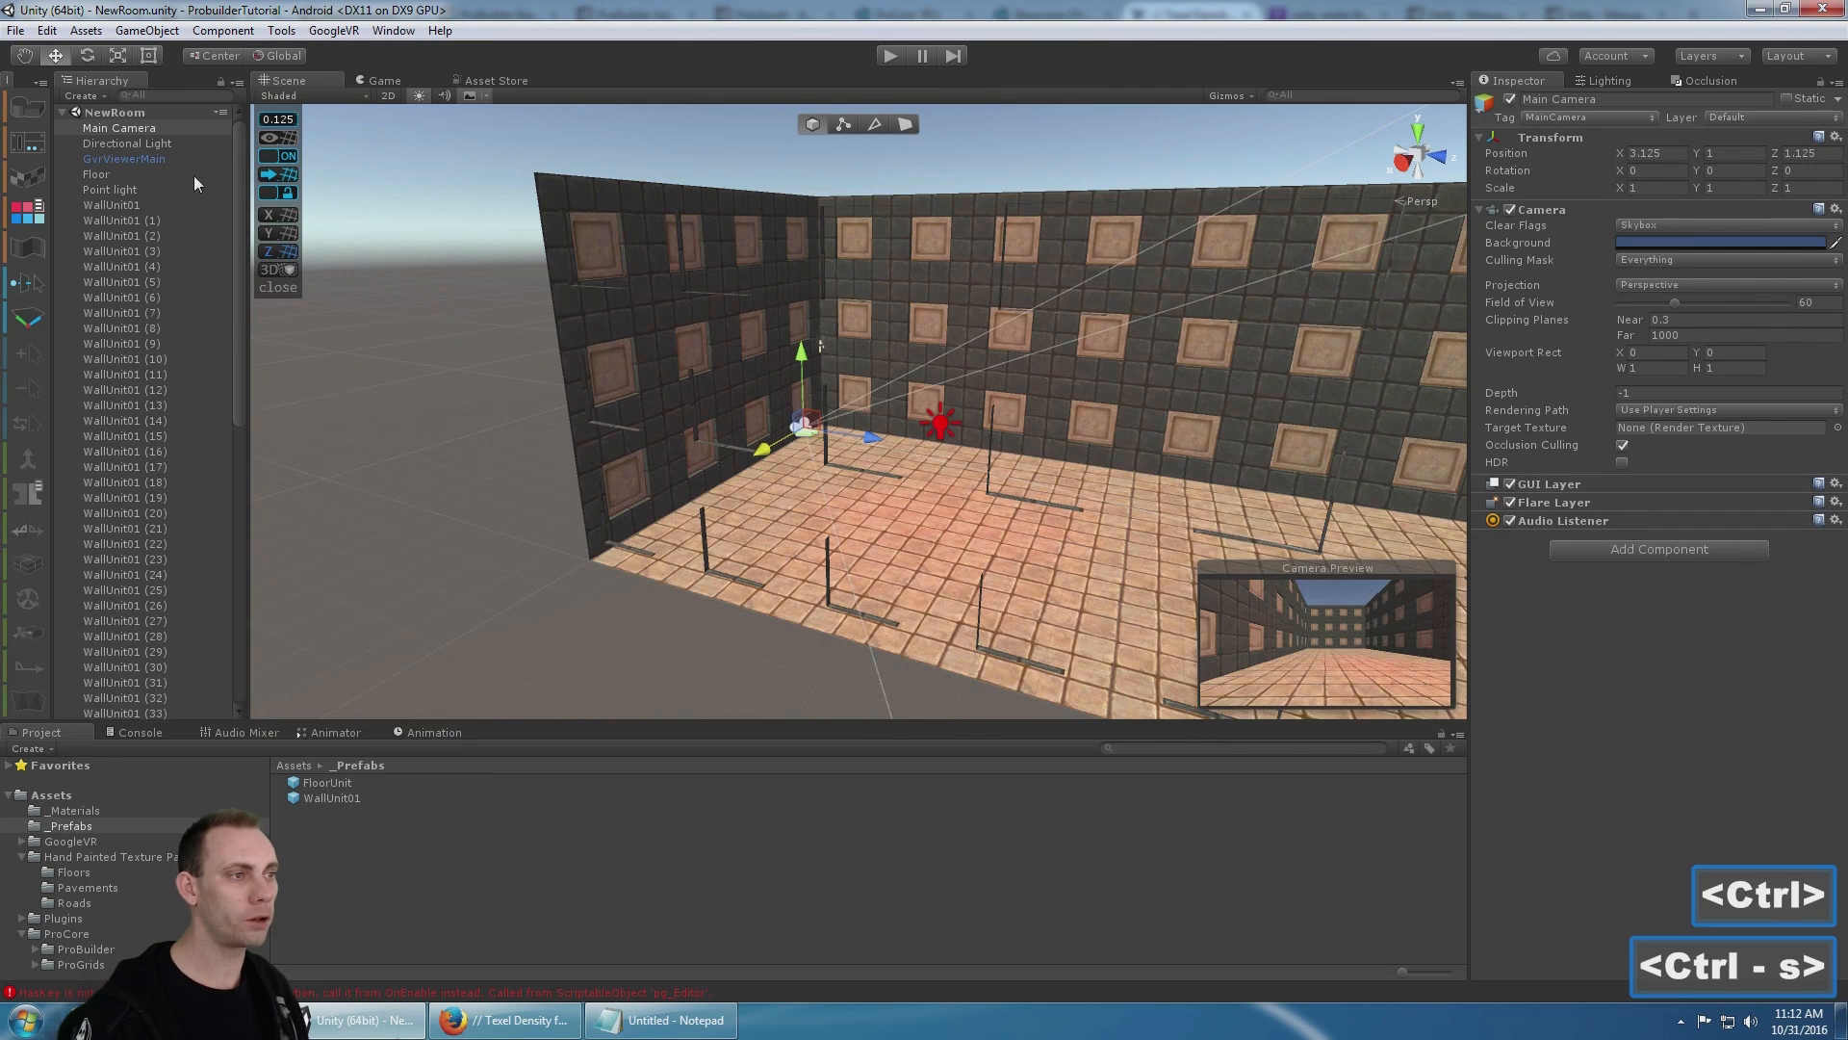
- Filter the Asset Store downloads for "mobile vr", import the complete Mobile VR Movement Pack and check the console messages
left_click(493, 79)
scroll(295, 223, "up", 5)
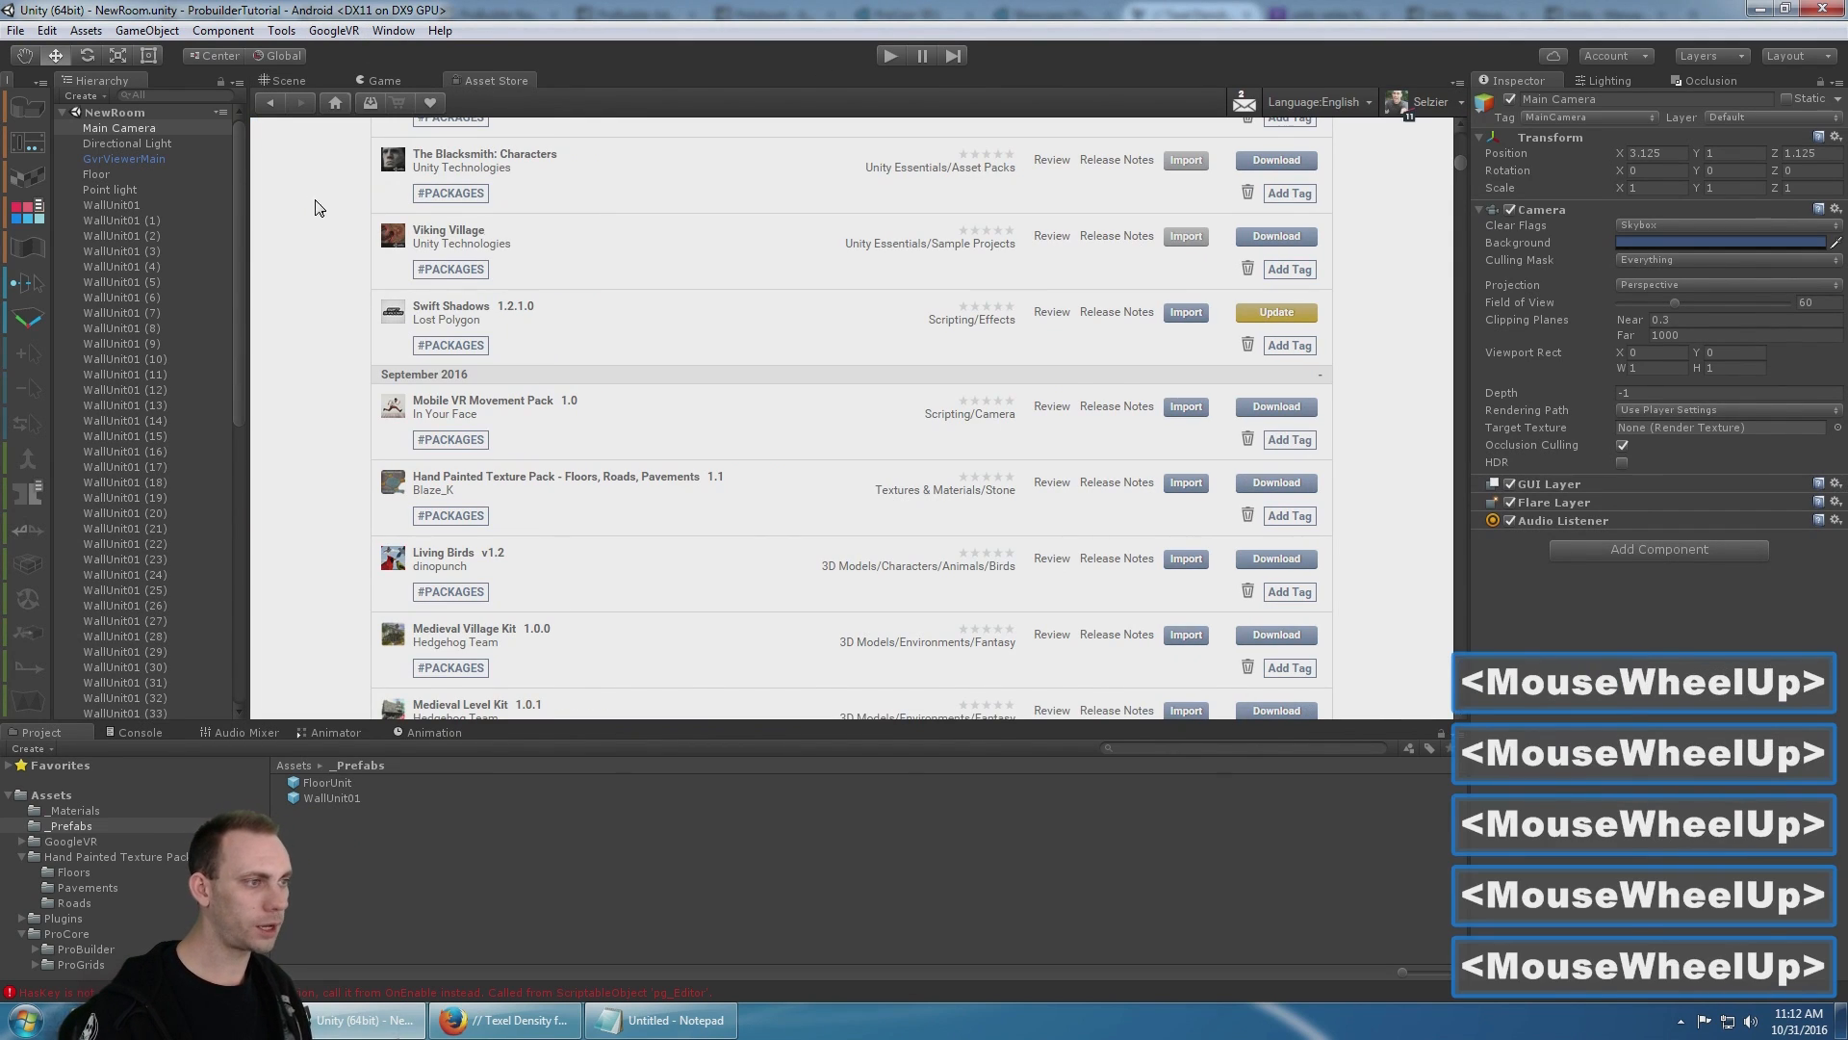
scroll(322, 209, "up", 3)
left_click(798, 168)
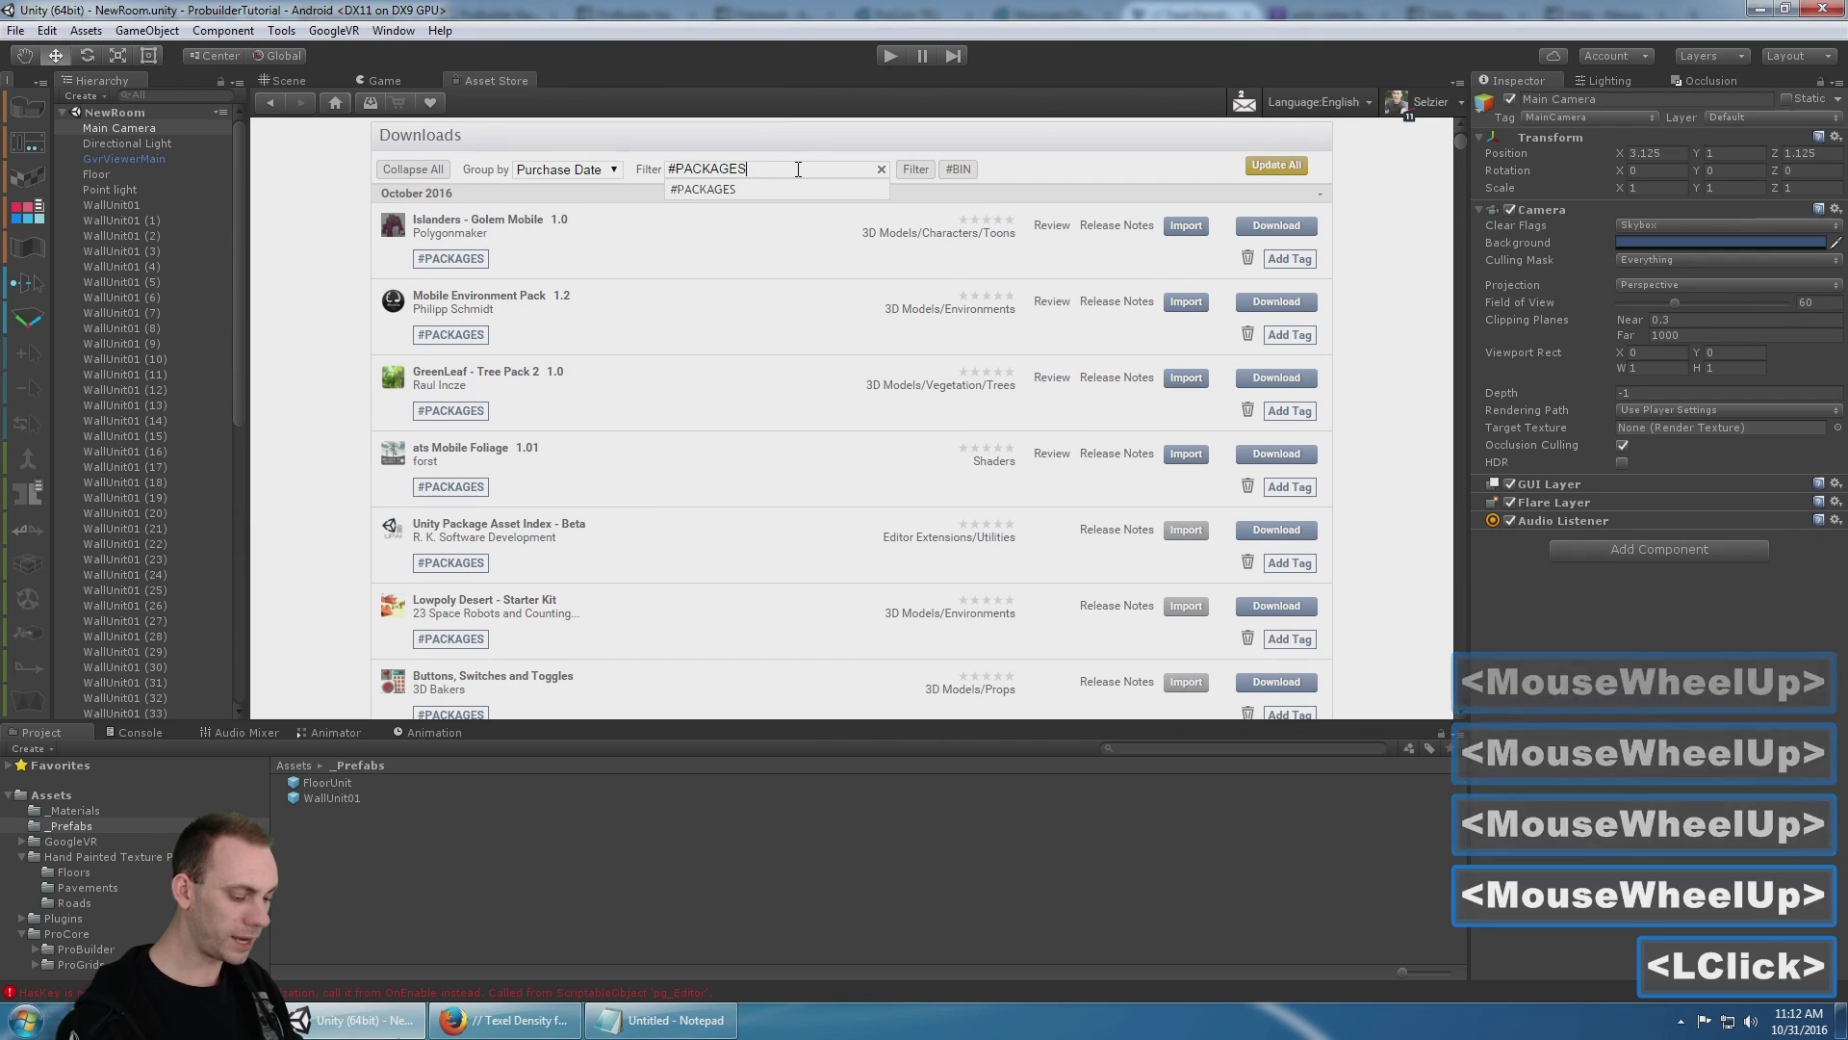
type("m")
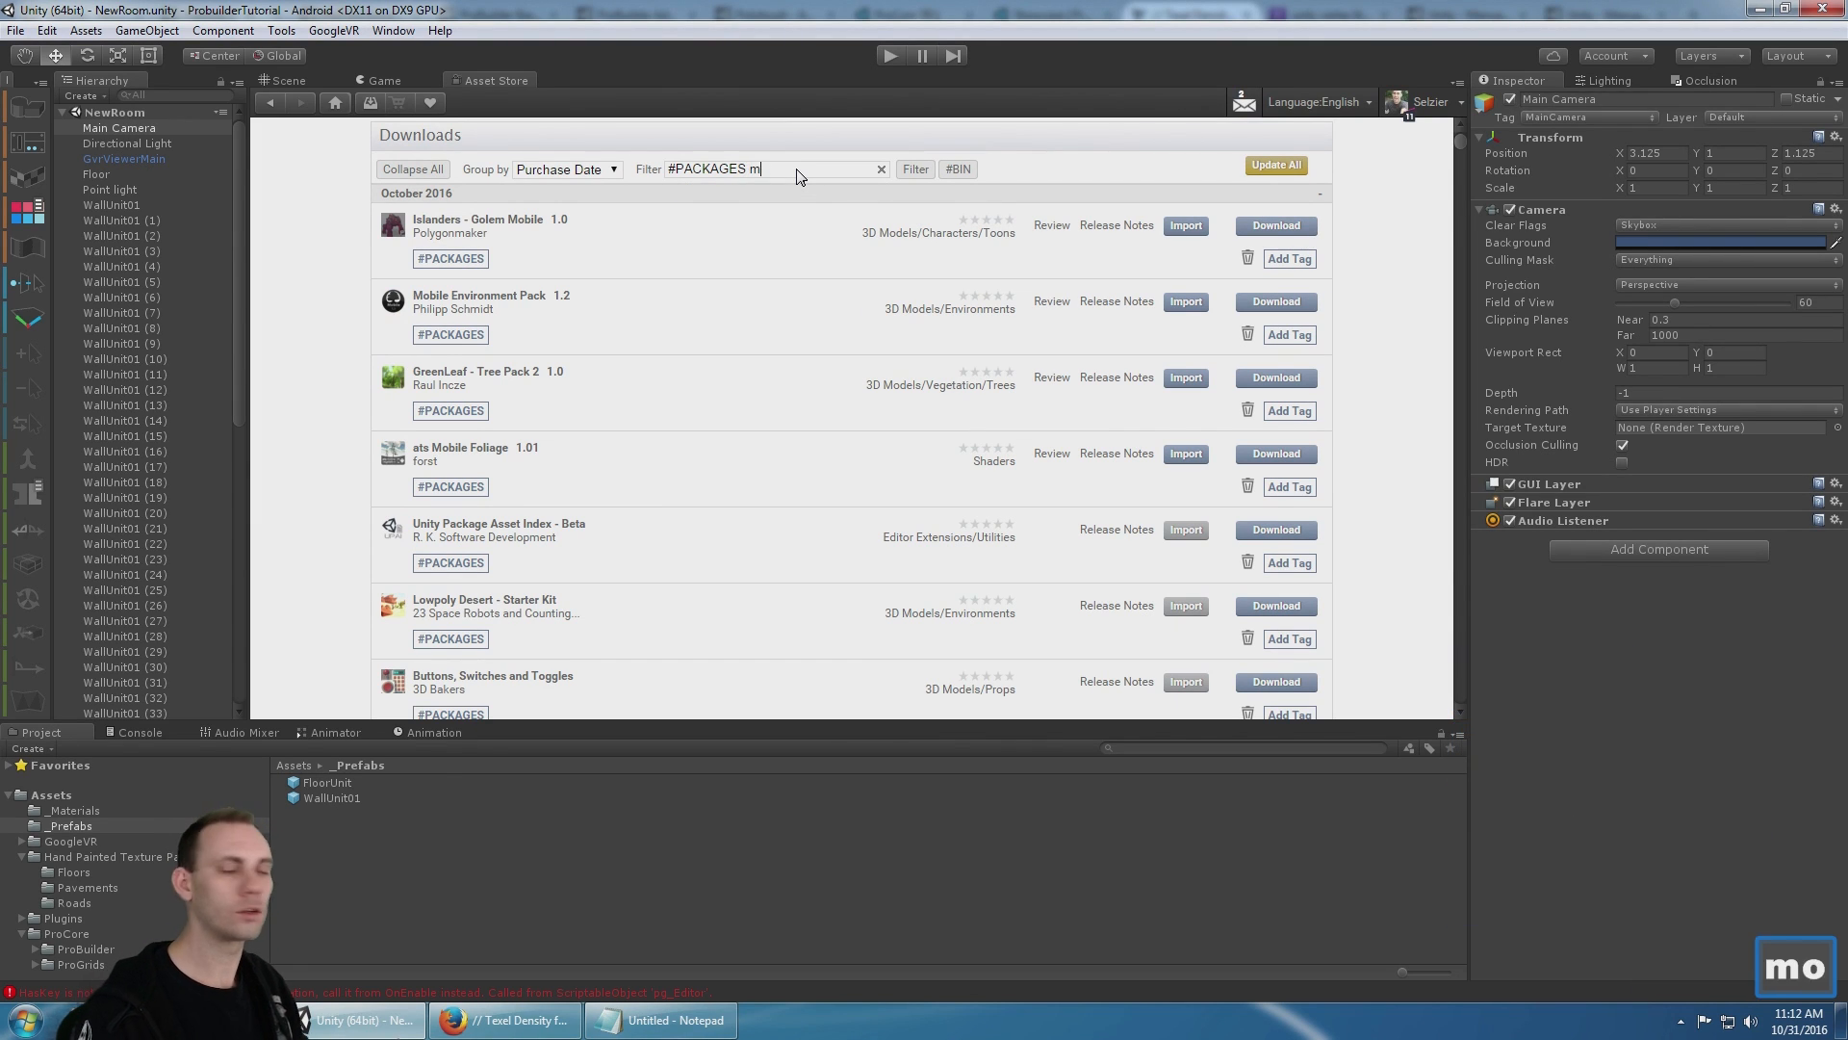
type("obile vr")
key("Return")
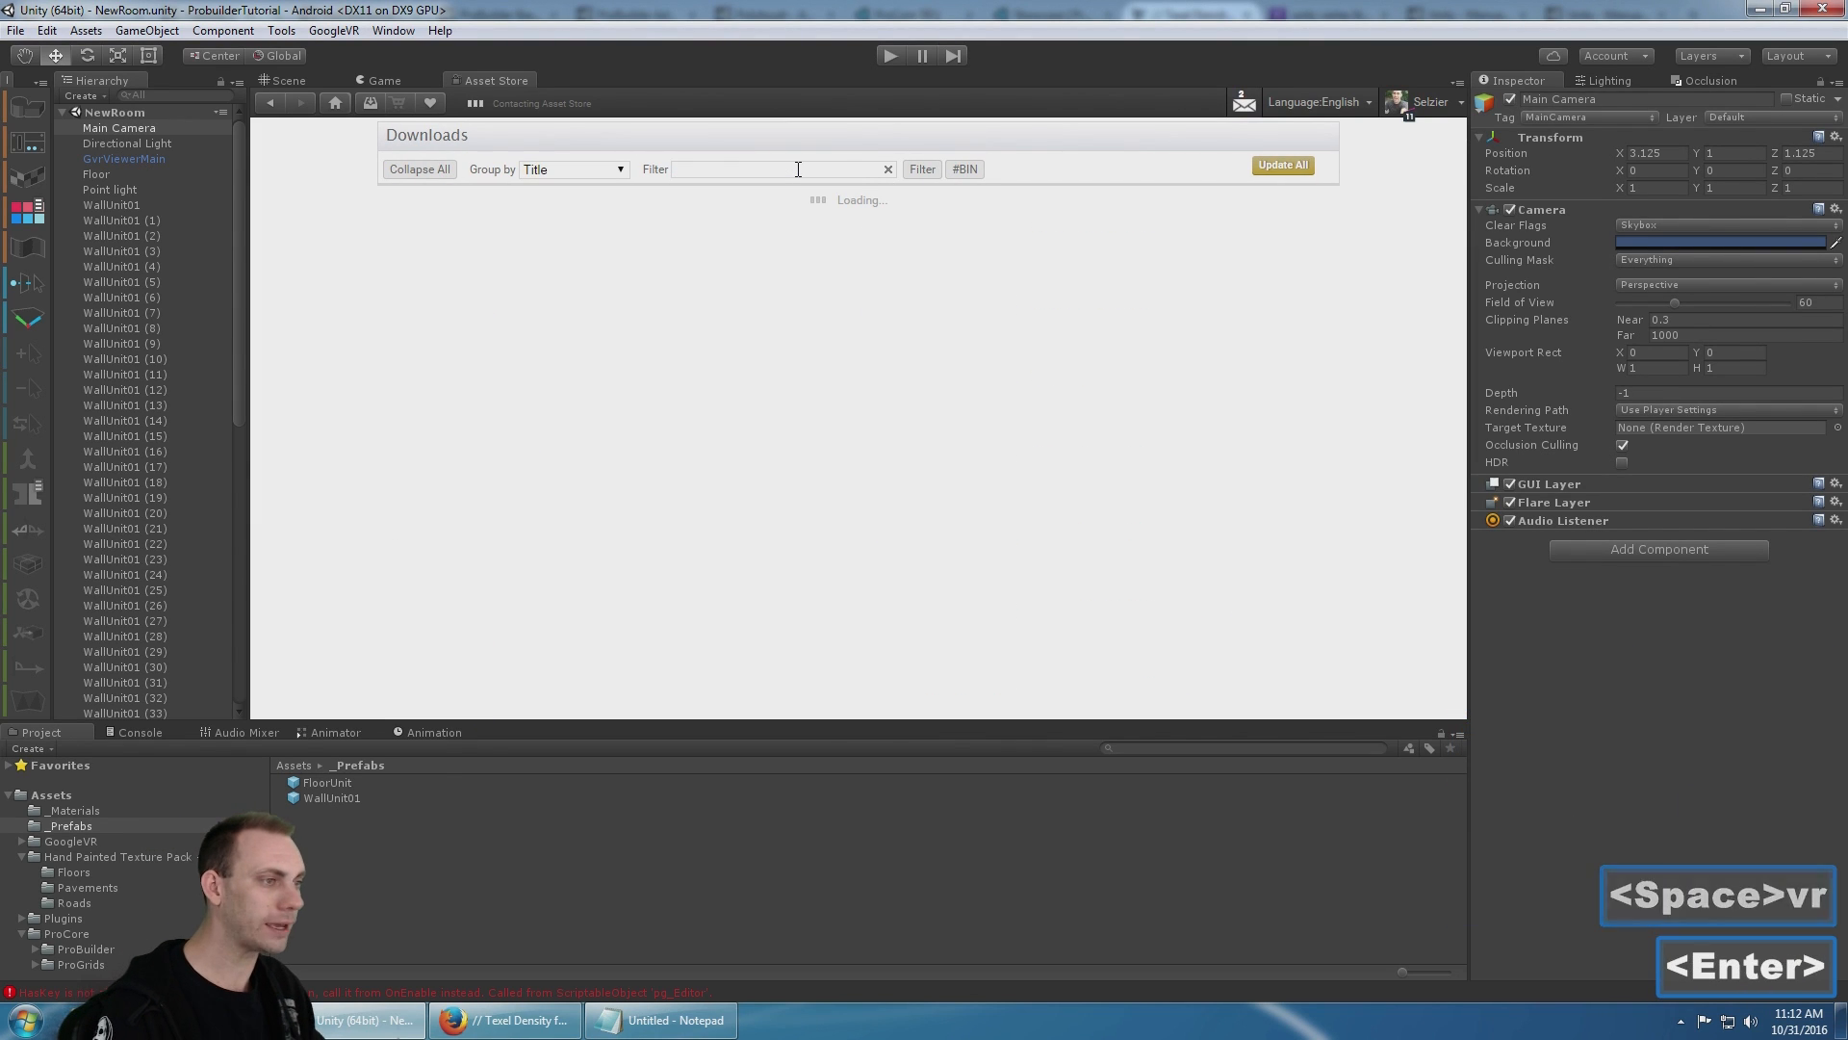
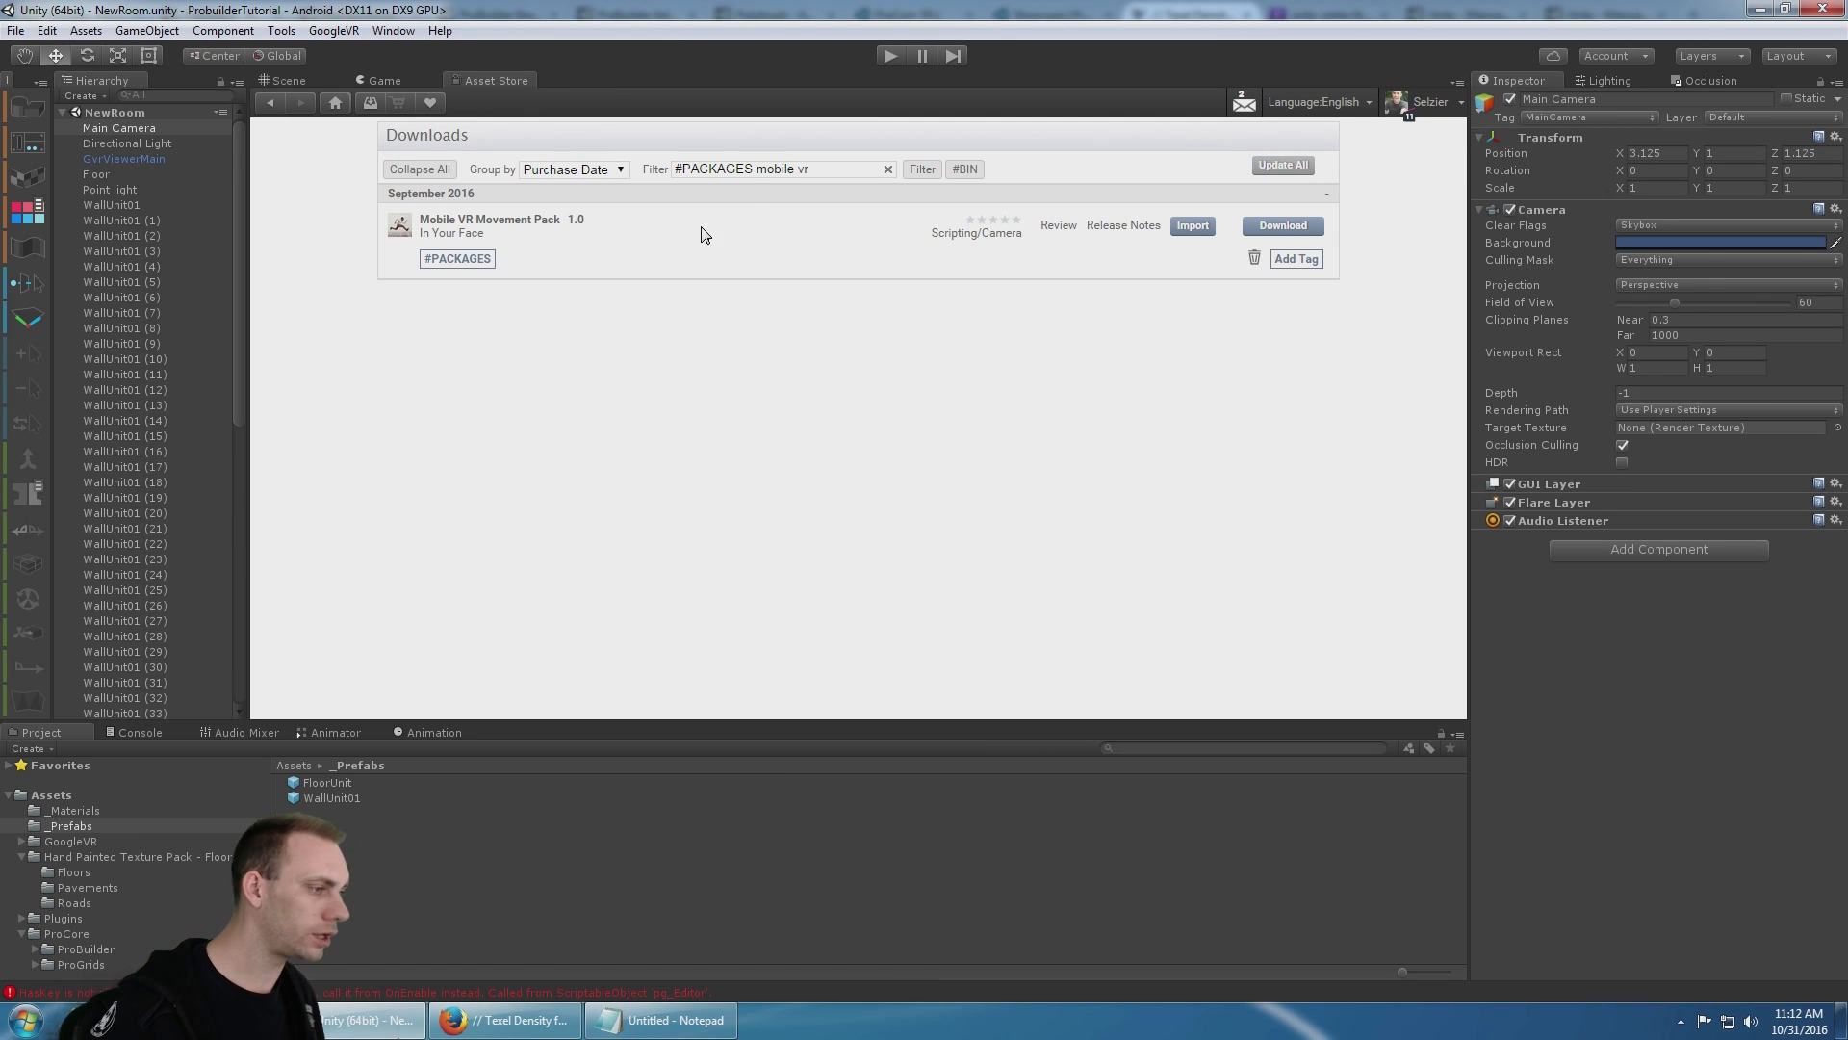
left_click(1191, 227)
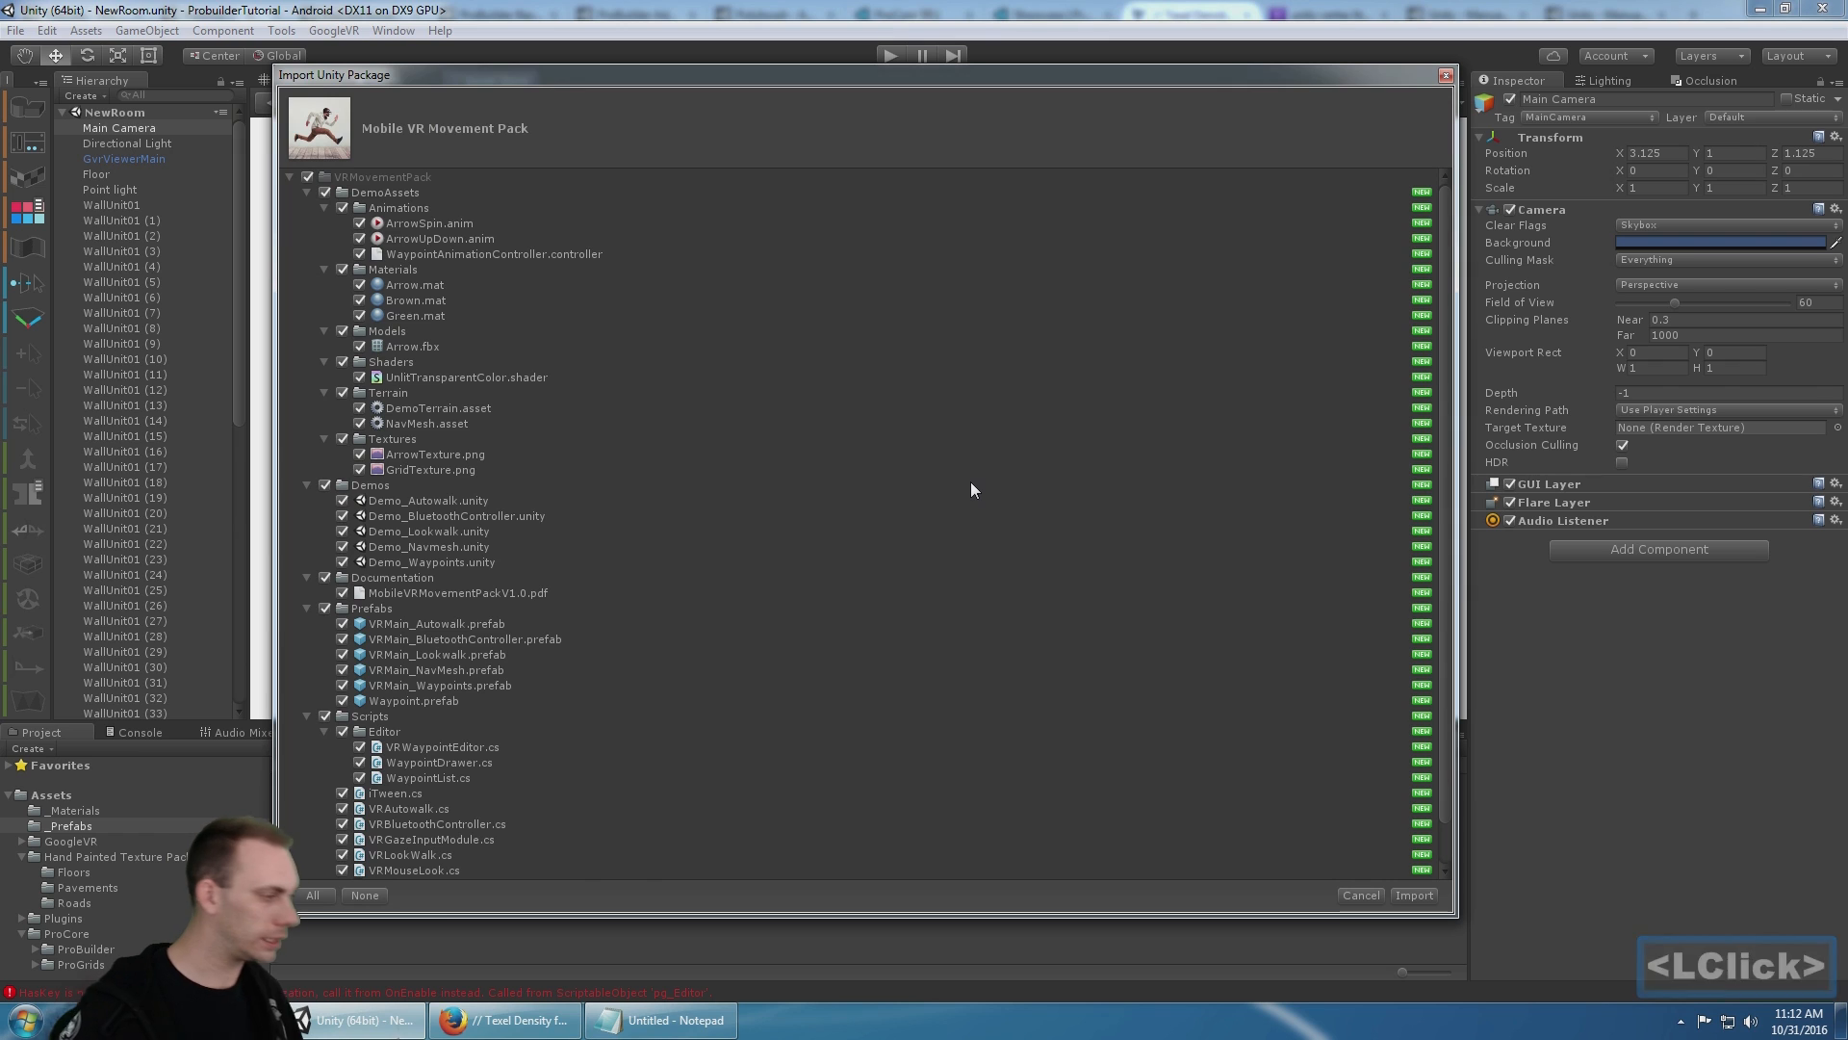
left_click(1418, 897)
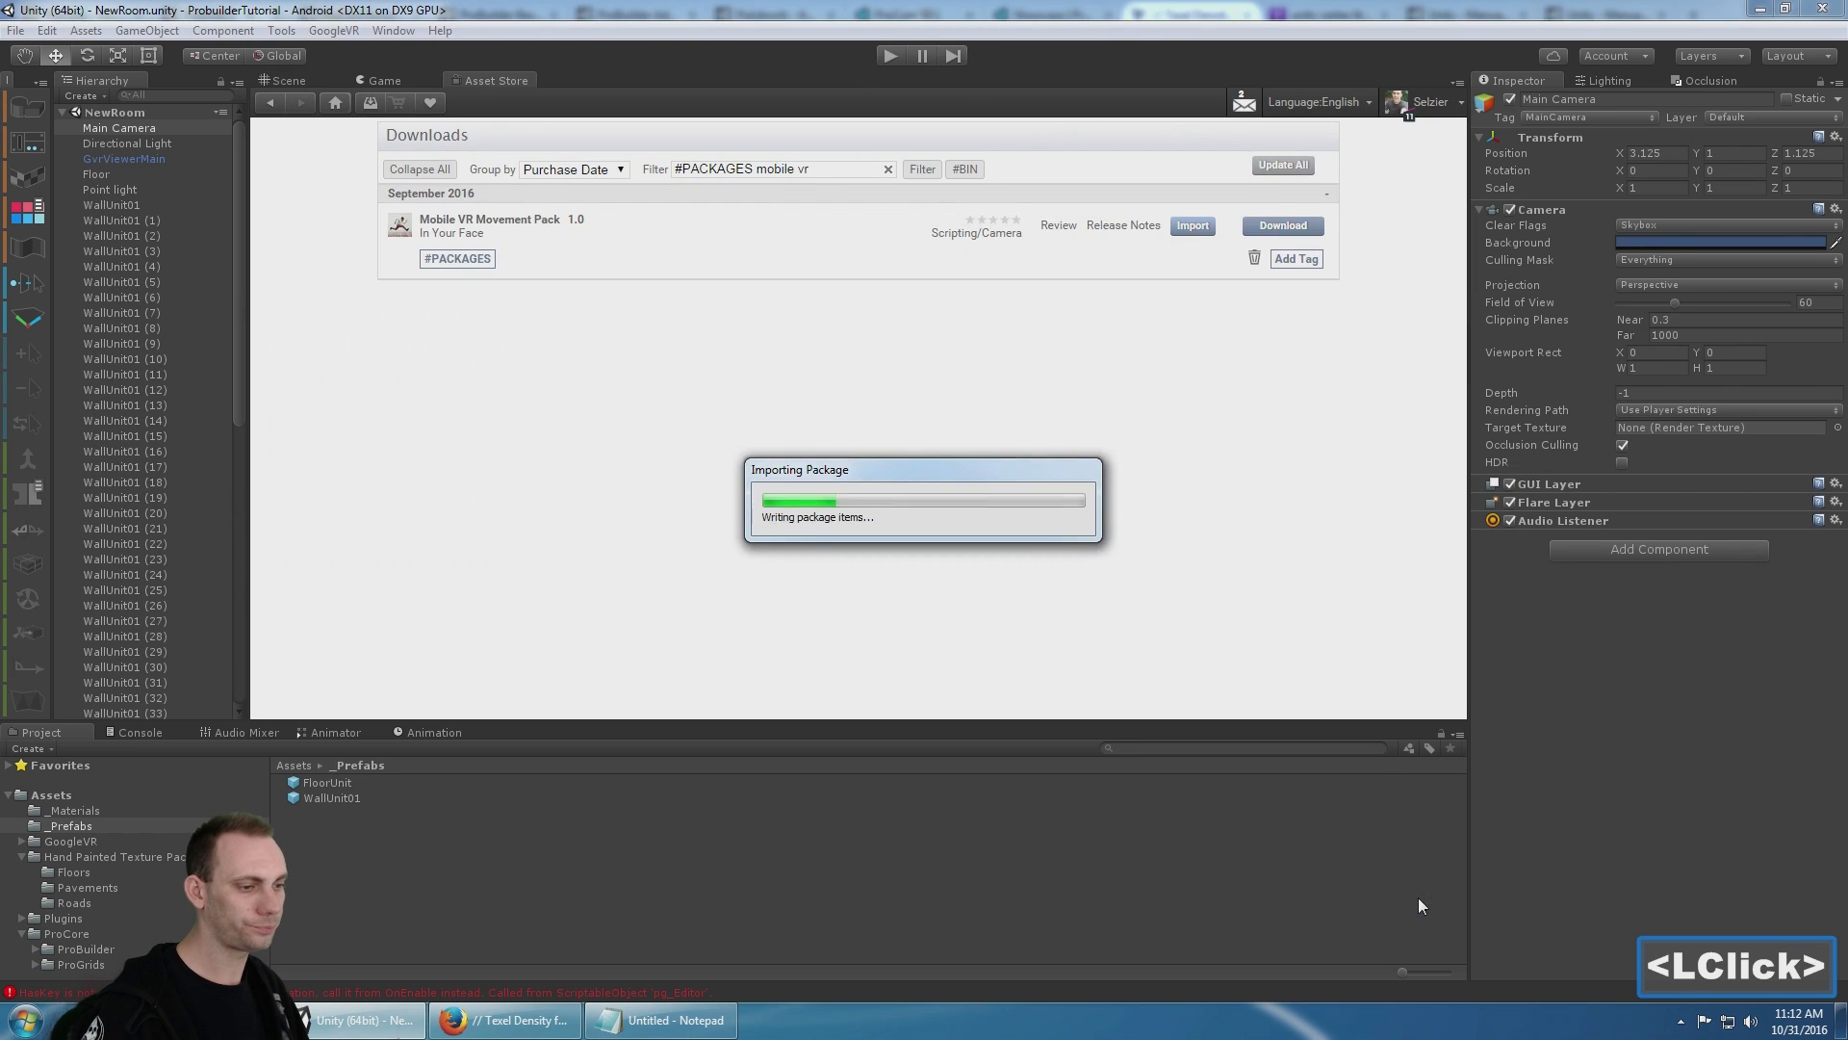
left_click(134, 732)
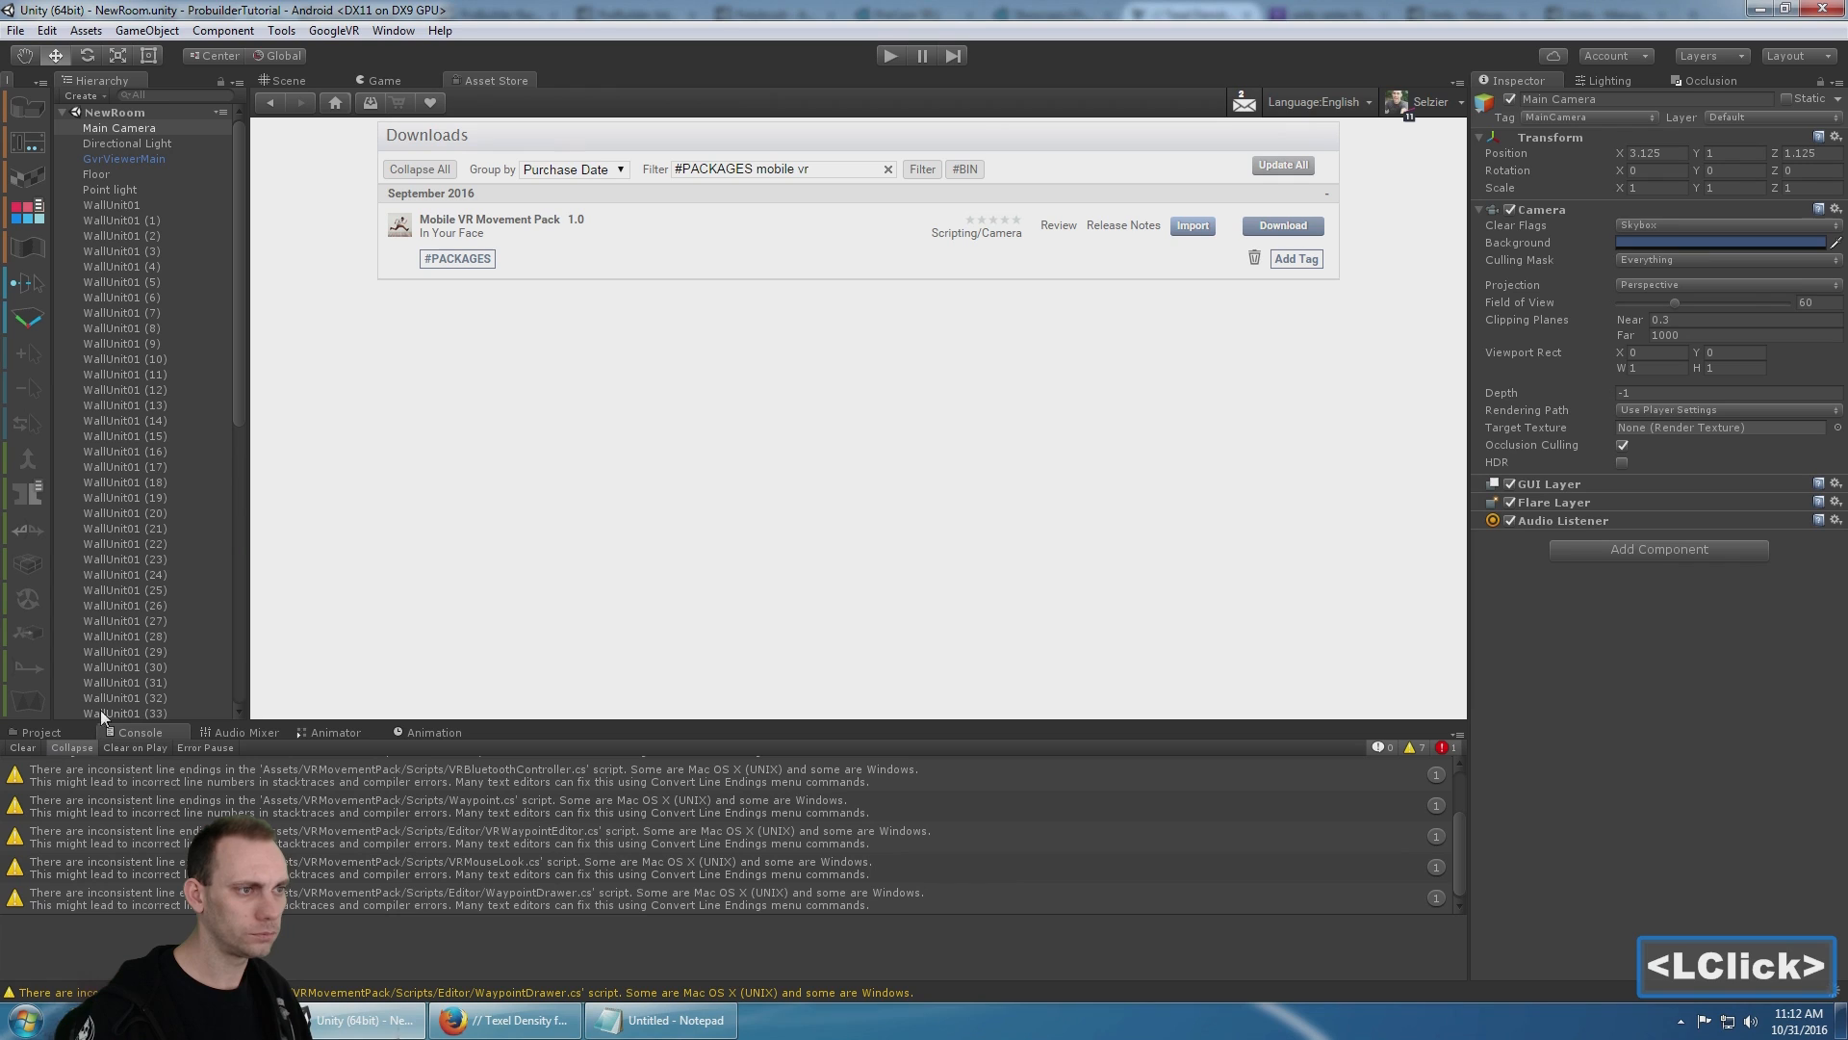
- Add the VRMain_Autowalk prefab from the VRMovementPack Prefabs folder to the scene hierarchy, just below GvrViewerMain
left_click(137, 157)
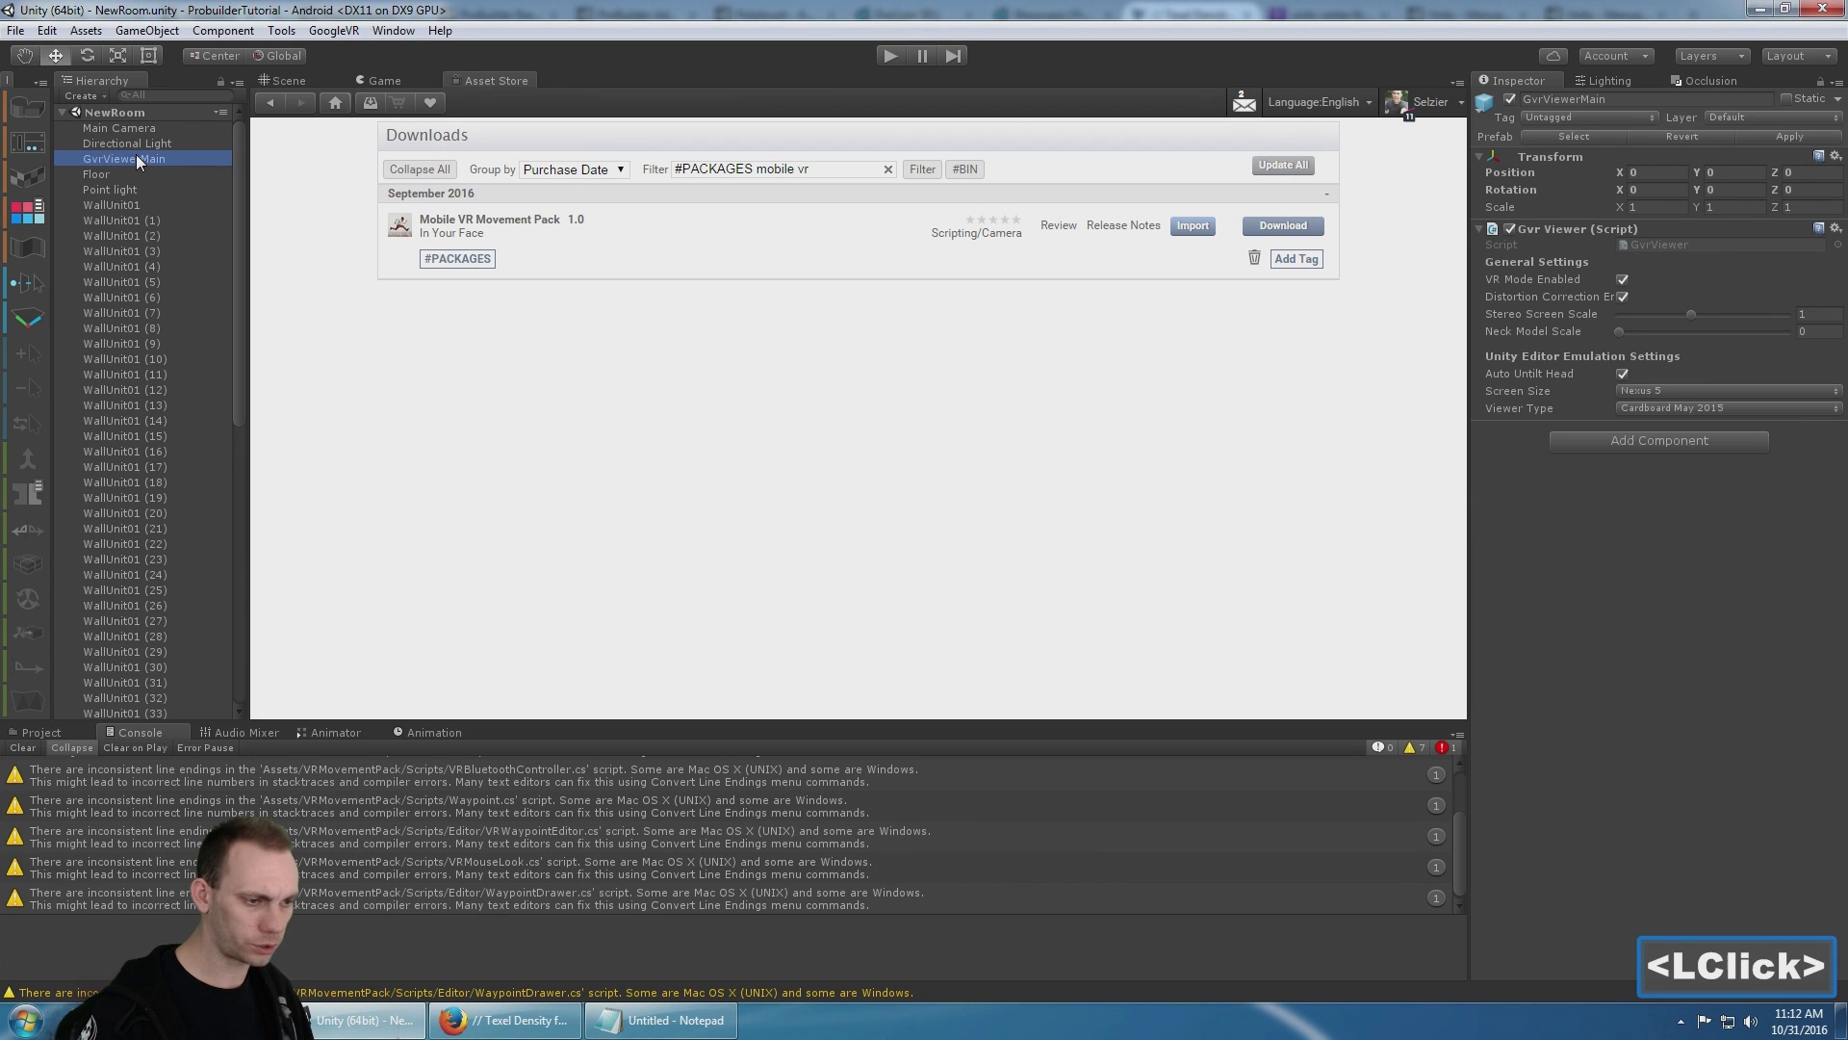
left_click(32, 734)
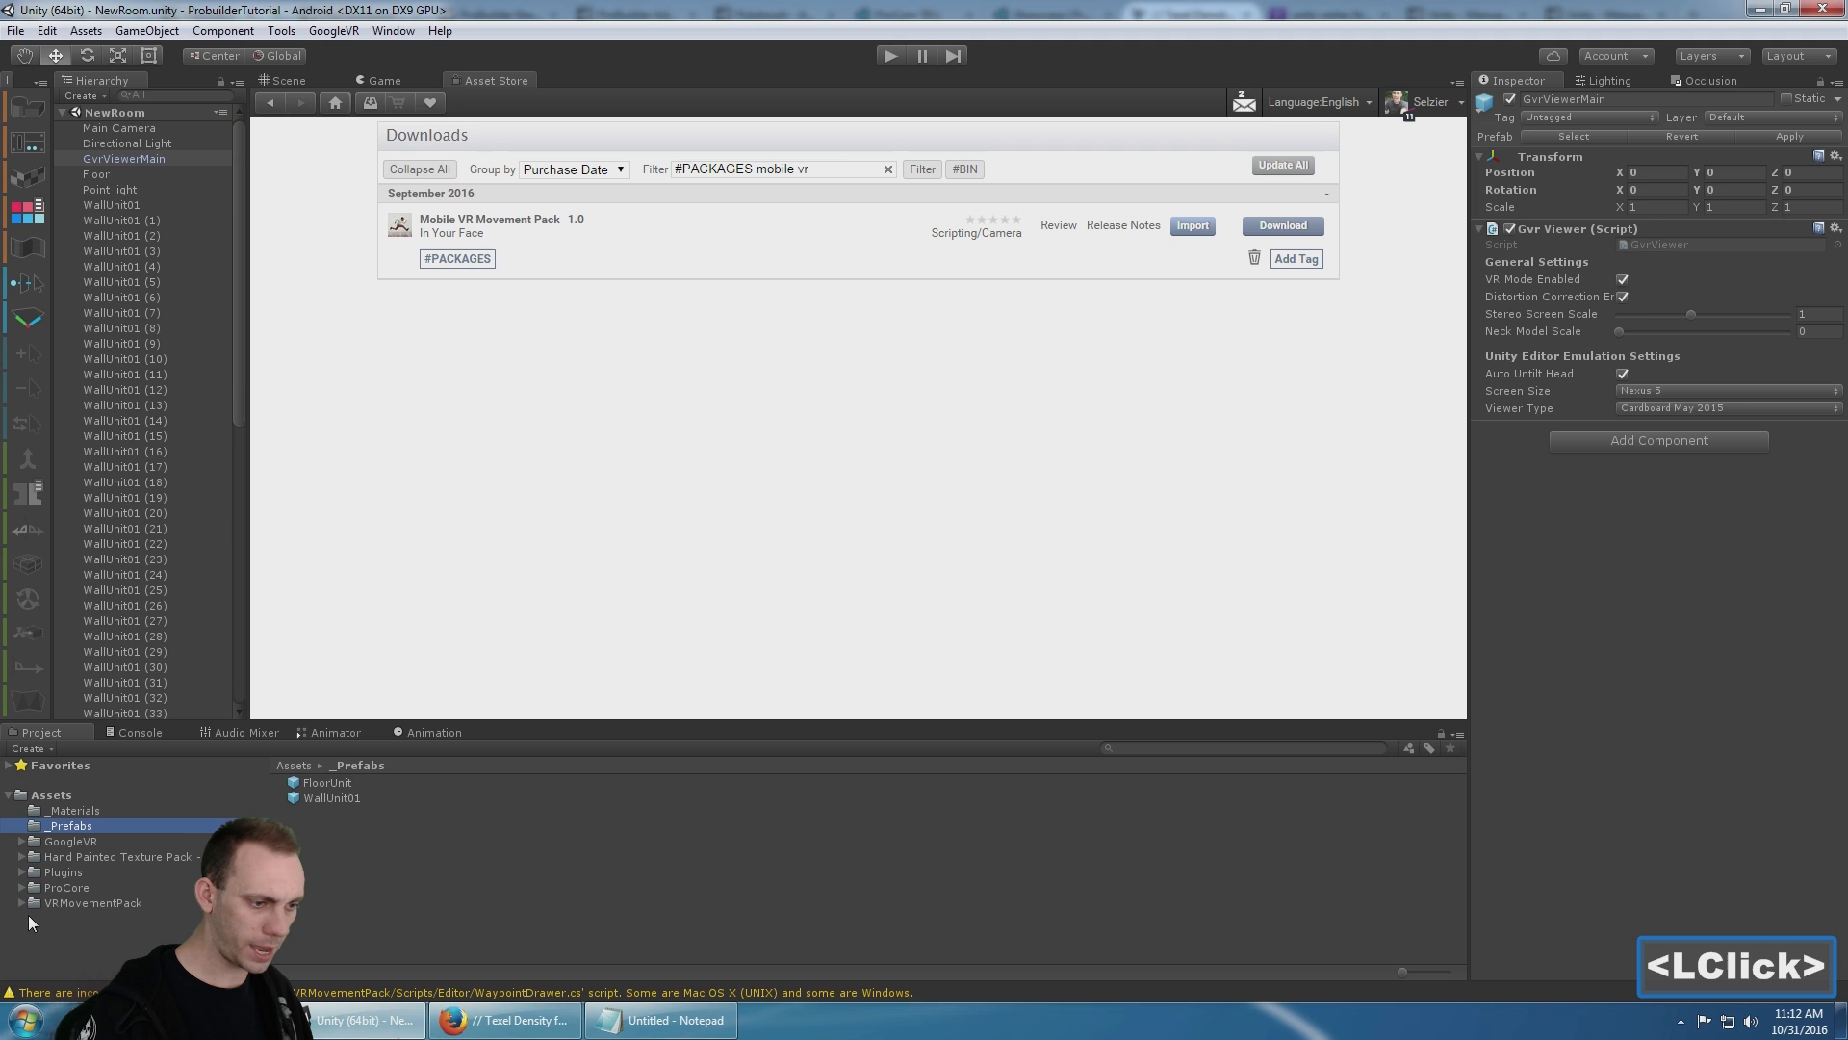
left_click(21, 903)
scroll(104, 924, "down", 1)
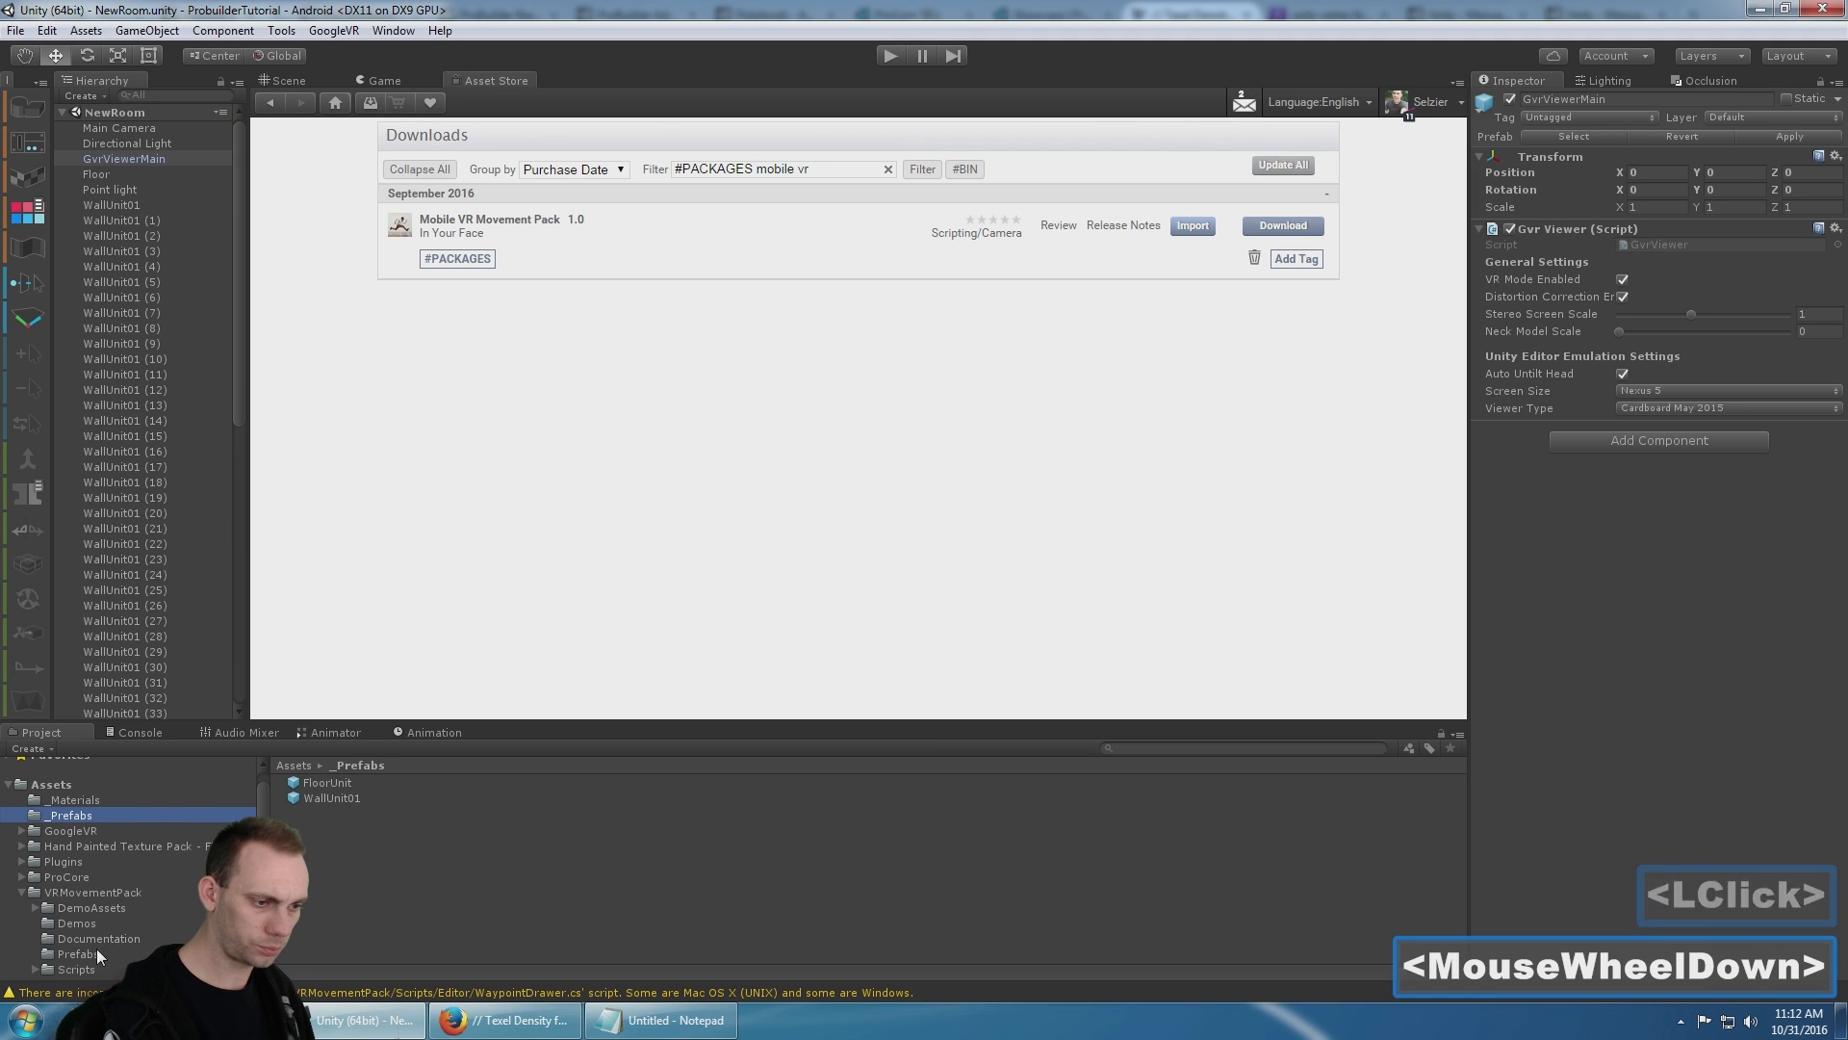
left_click(80, 954)
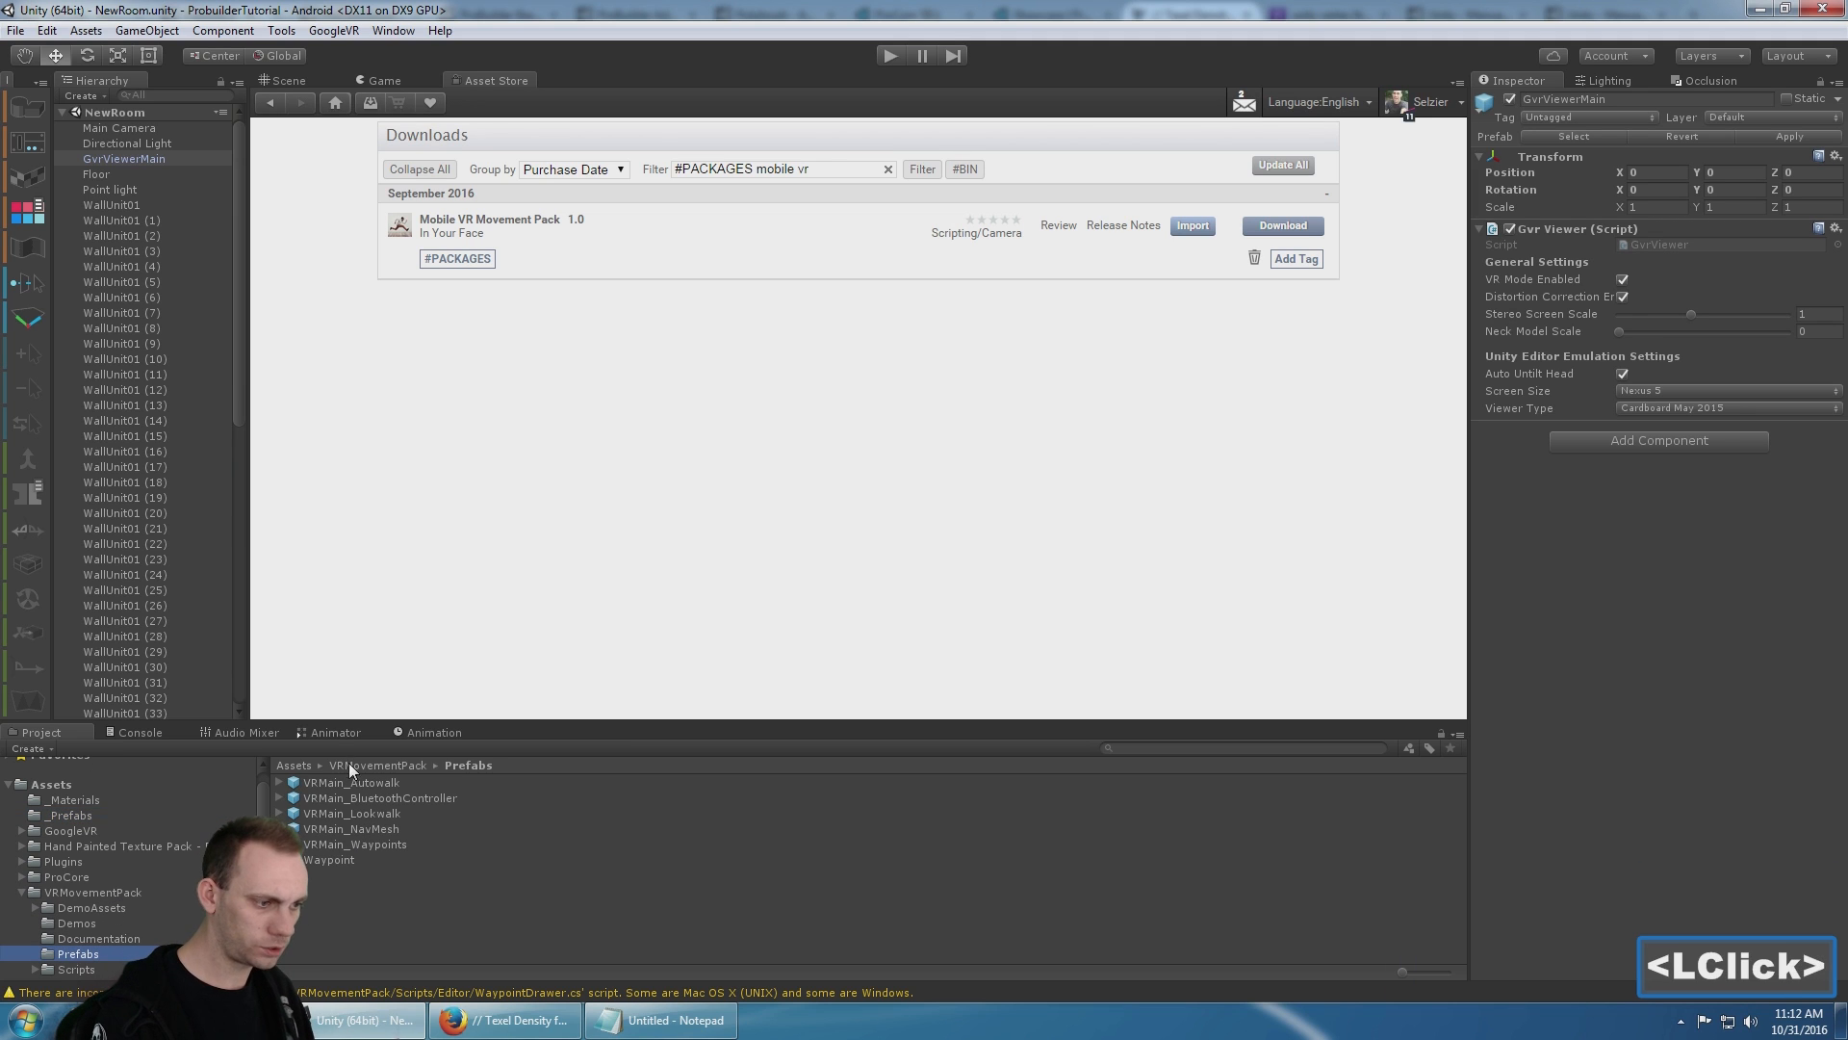
left_click_drag(354, 782, 190, 235)
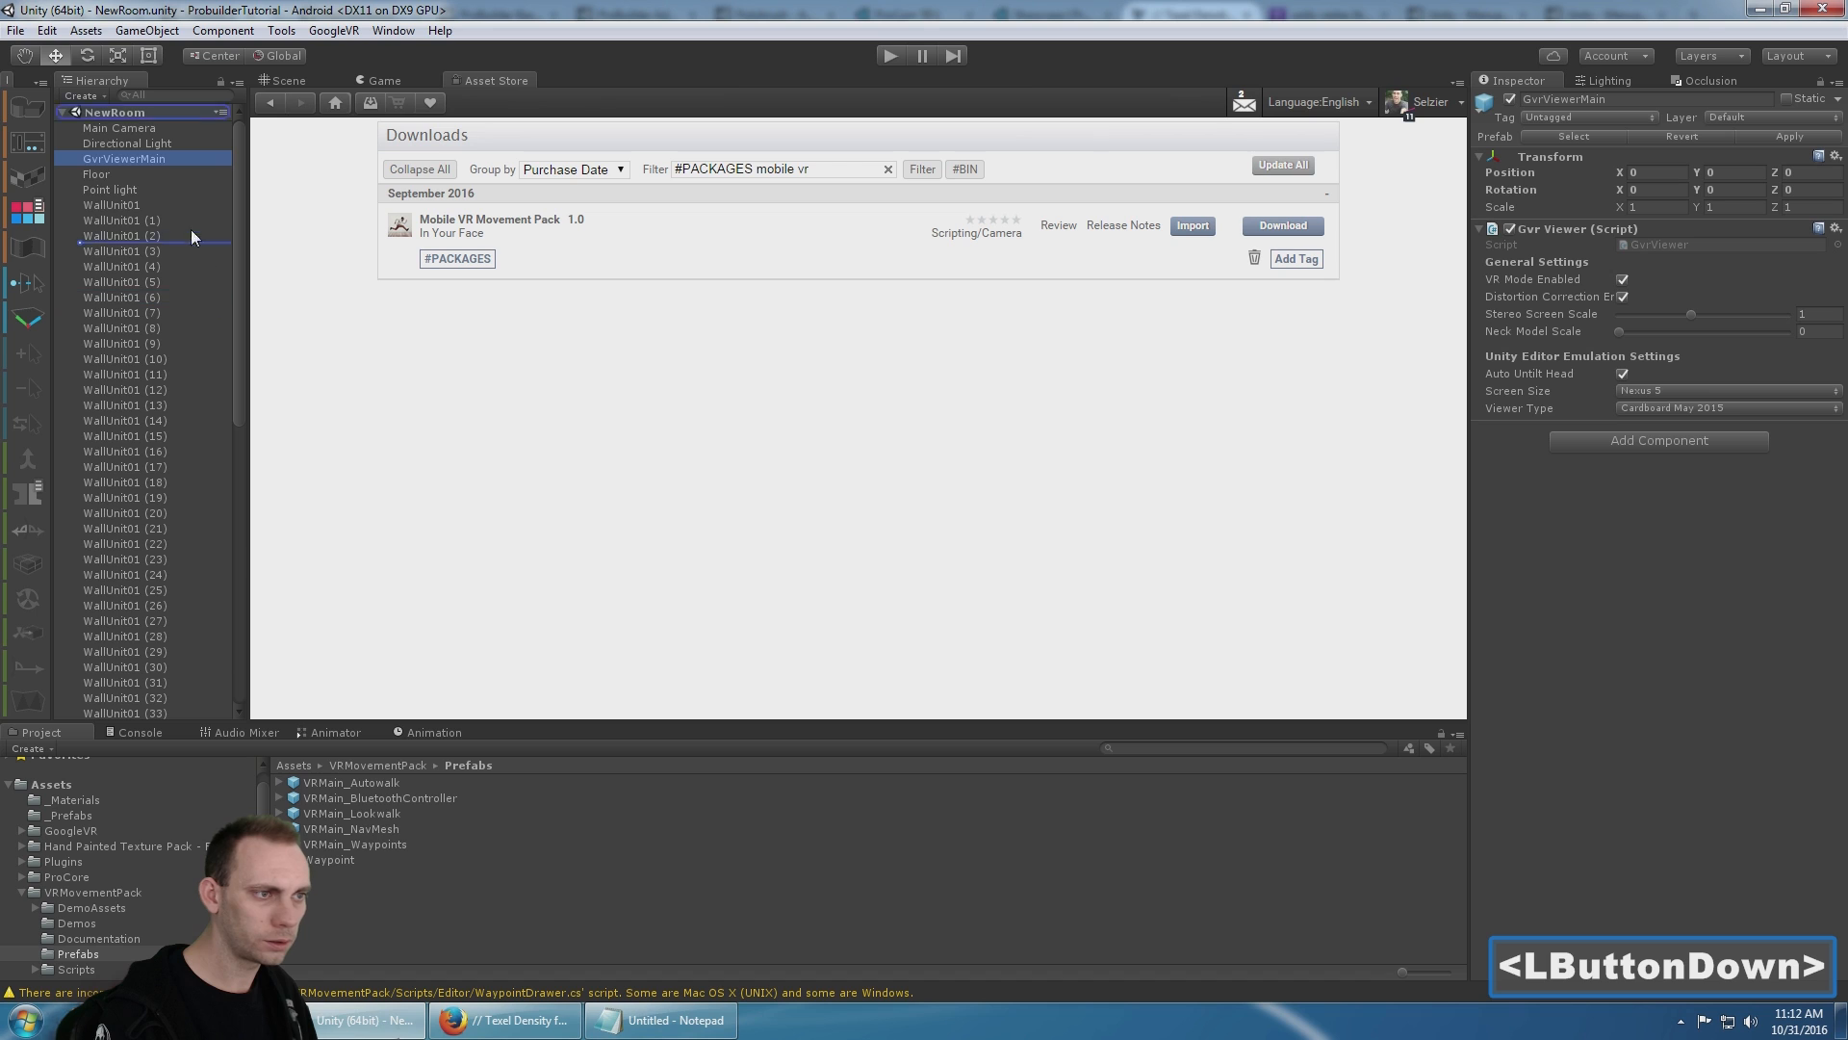
left_click_drag(154, 165, 145, 165)
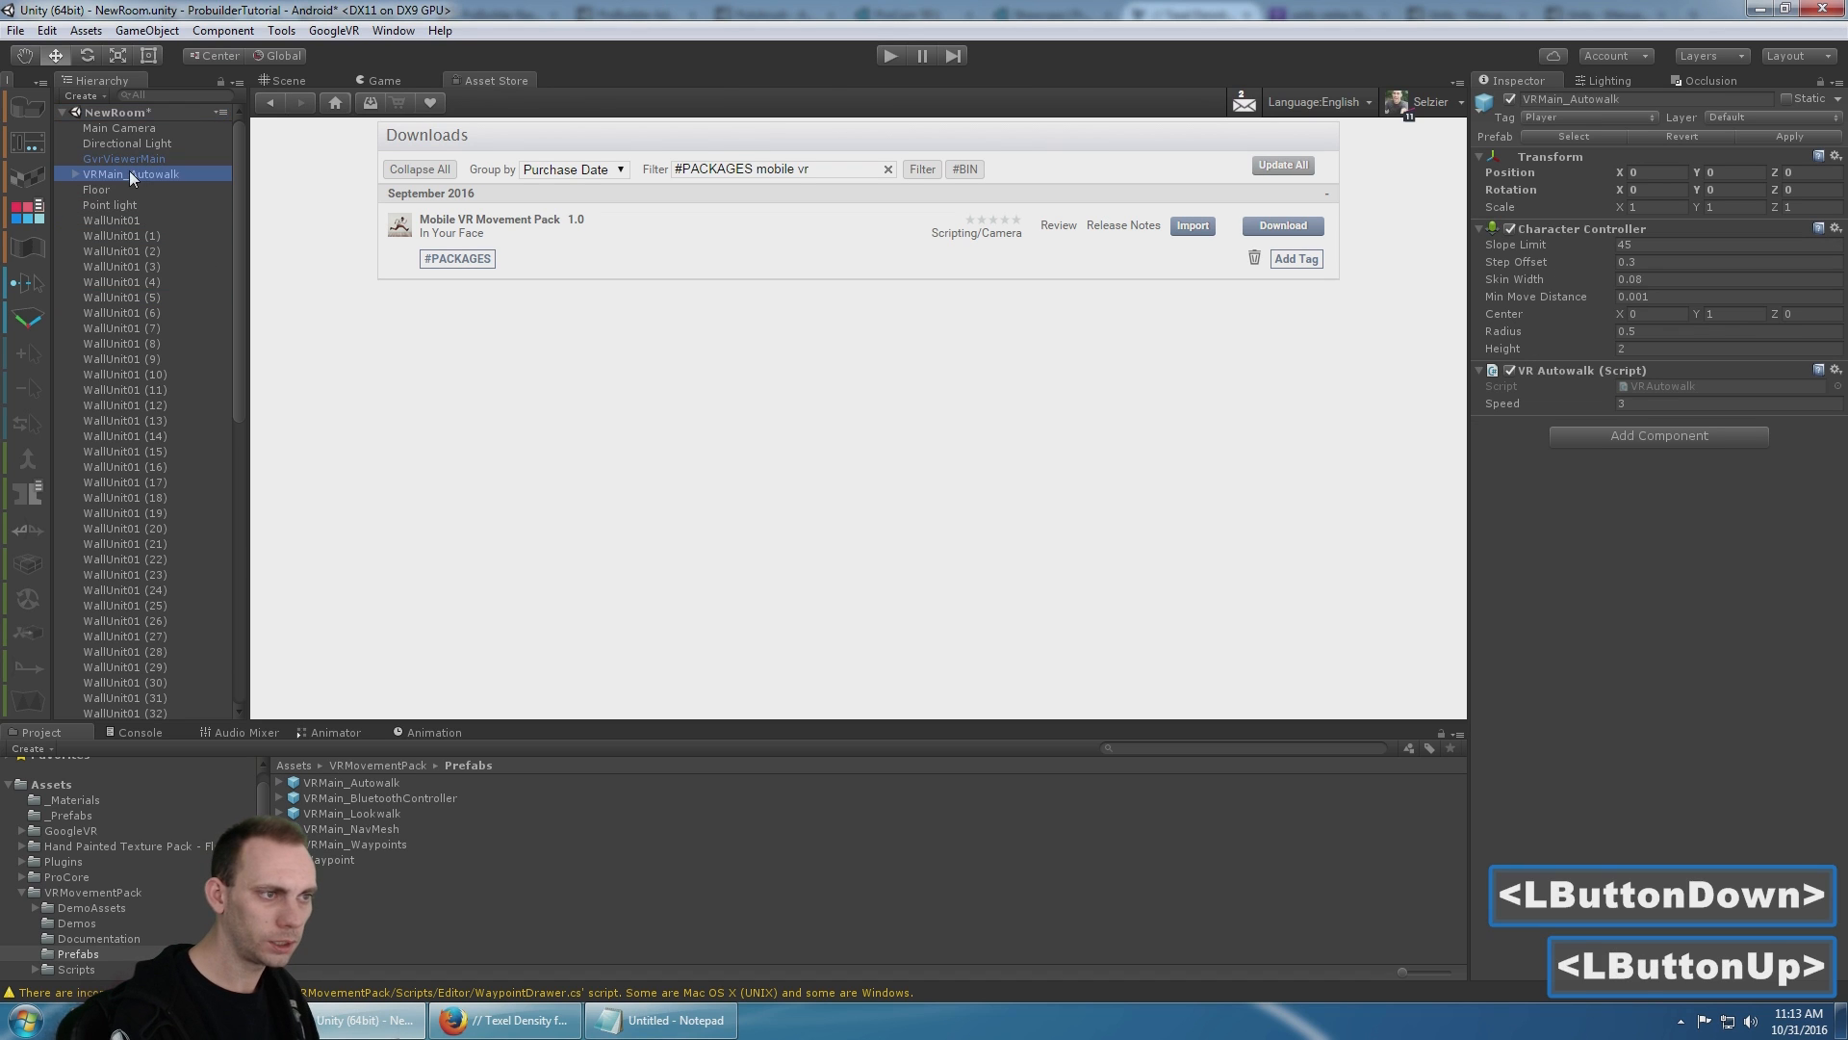
- Delete the scene's original Main Camera, keeping the camera nested in VRMain_Autowalk
left_click(133, 189)
double_click(142, 129)
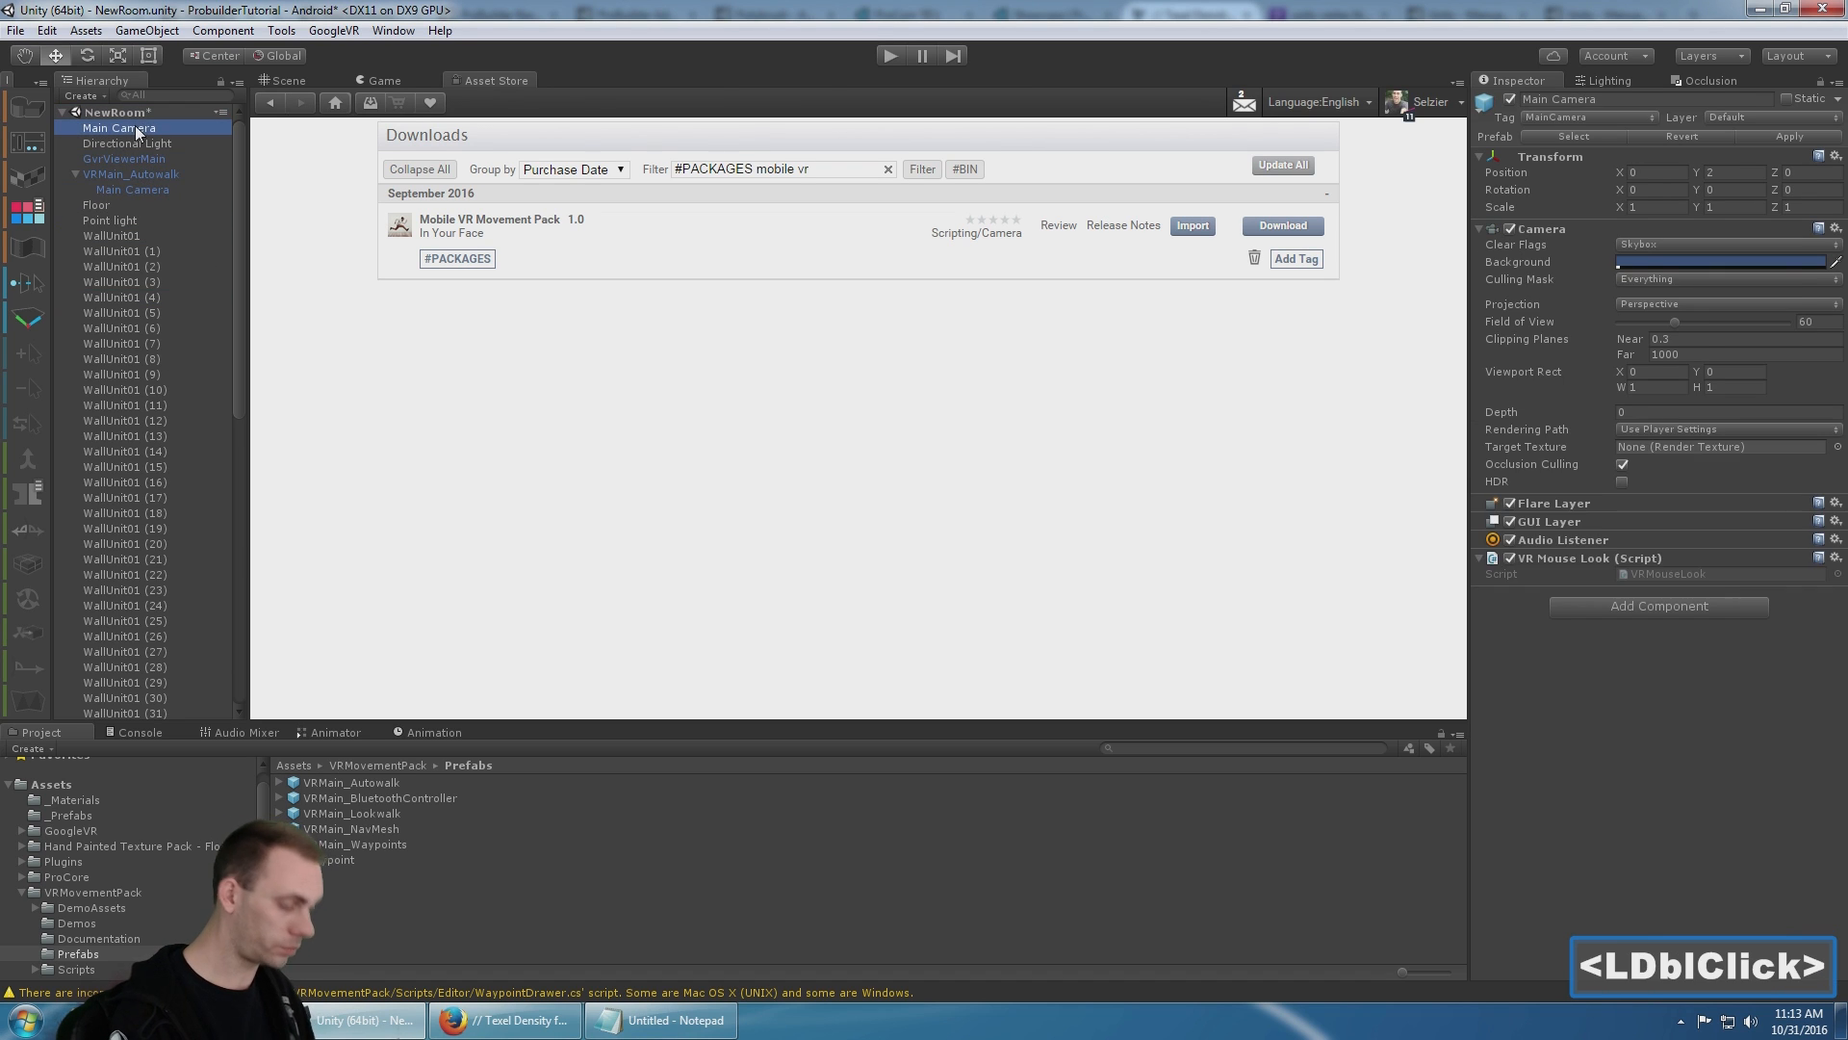
key("Delete")
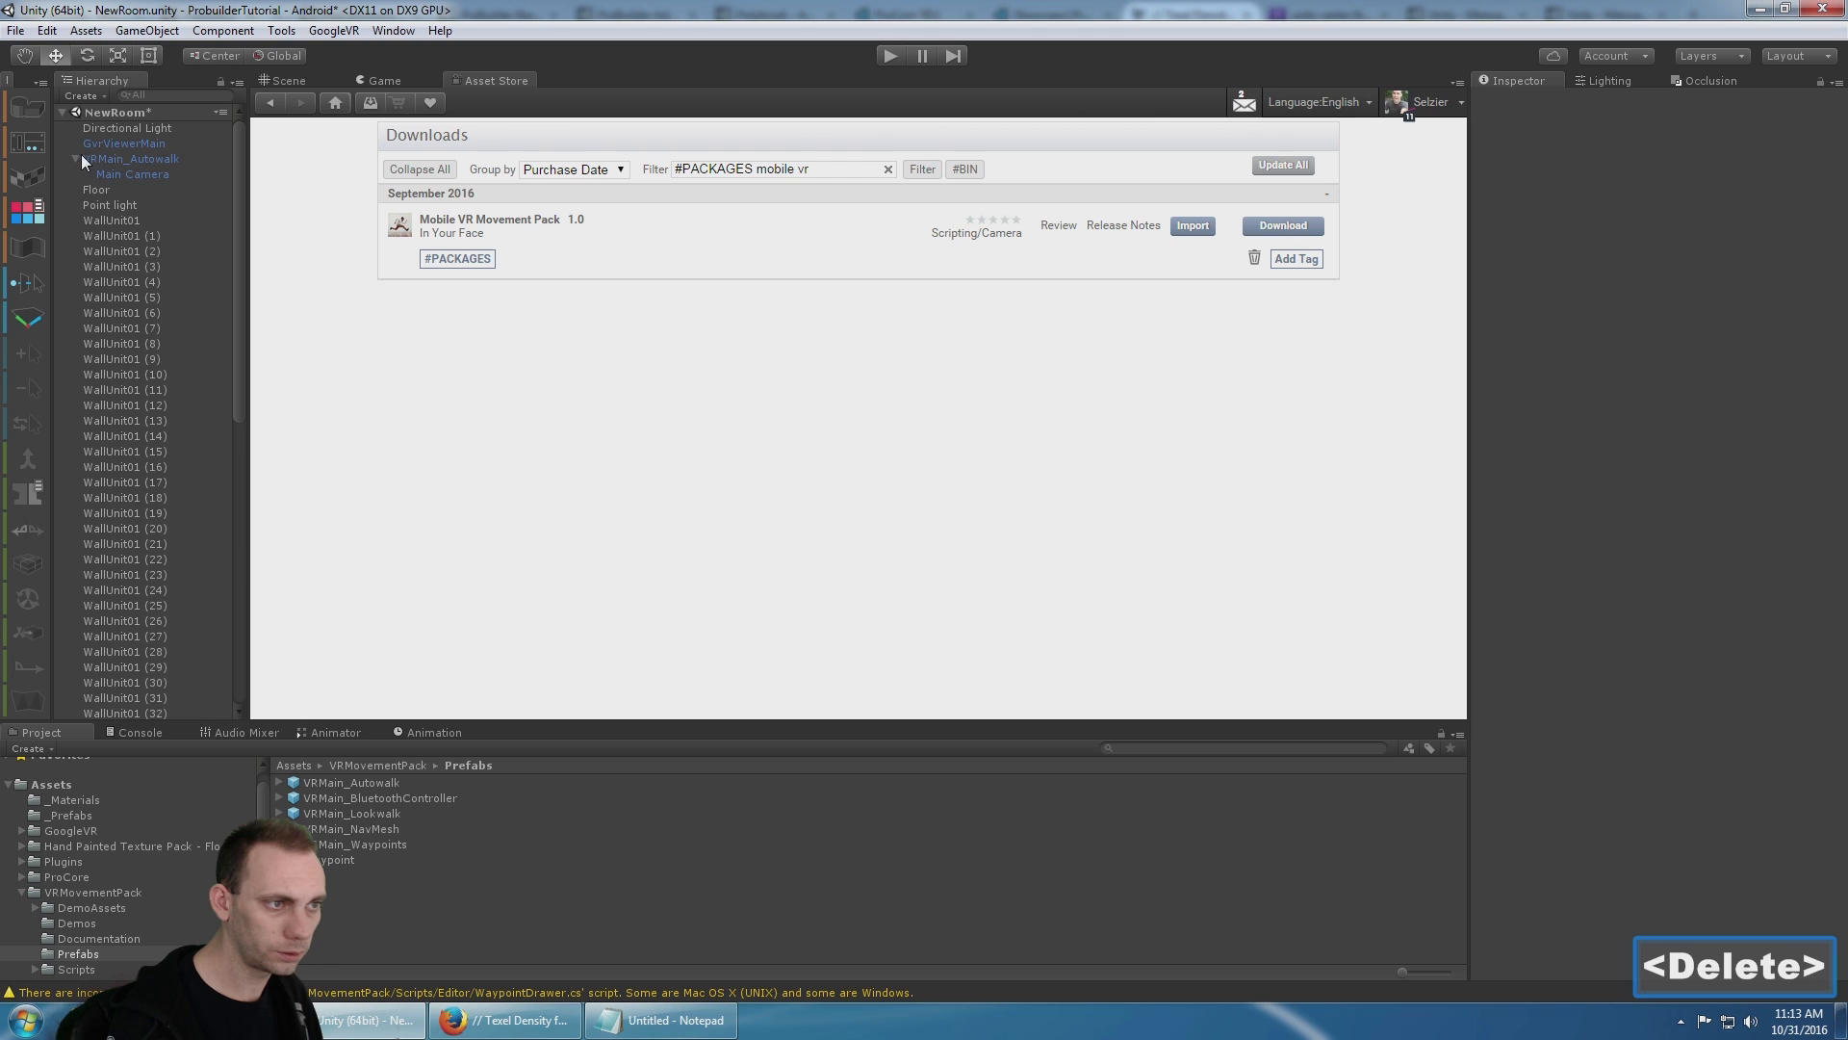
- Place VRMain_Autowalk first in the scene hierarchy and save the scene
double_click(112, 159)
left_click_drag(109, 157, 119, 119)
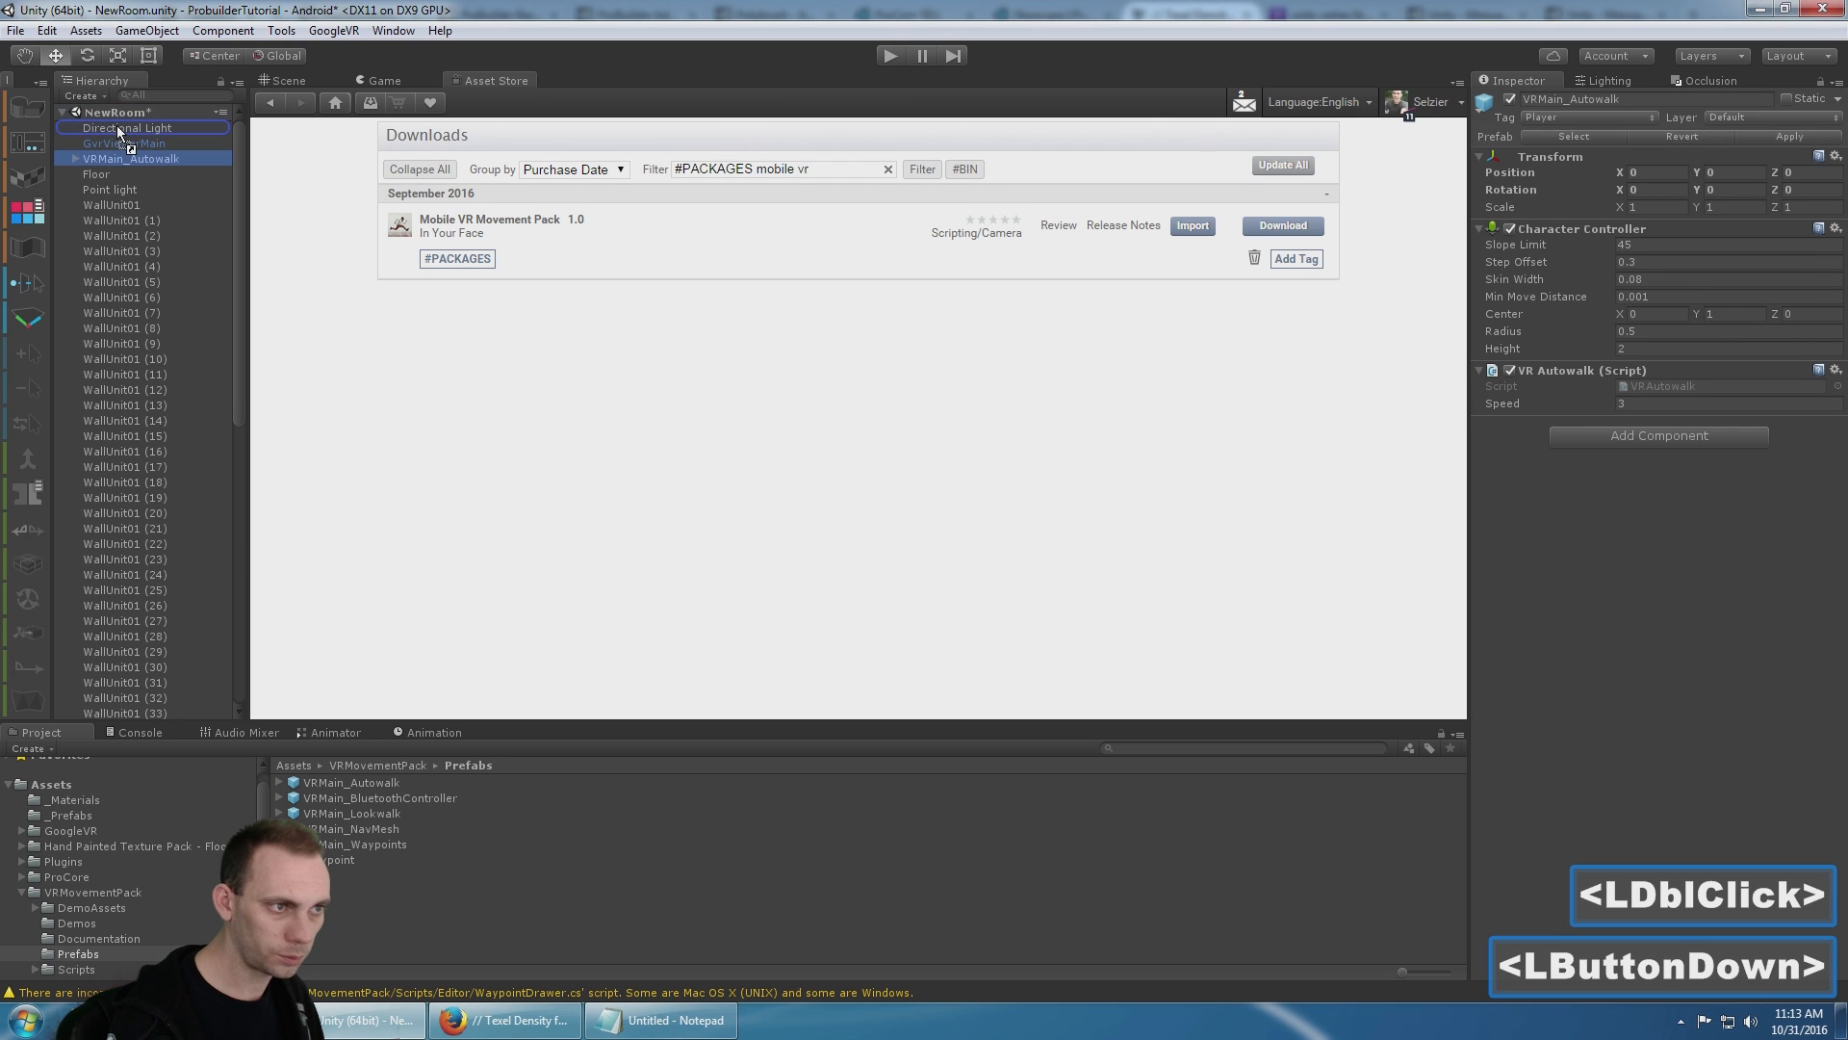
key("ctrl+s")
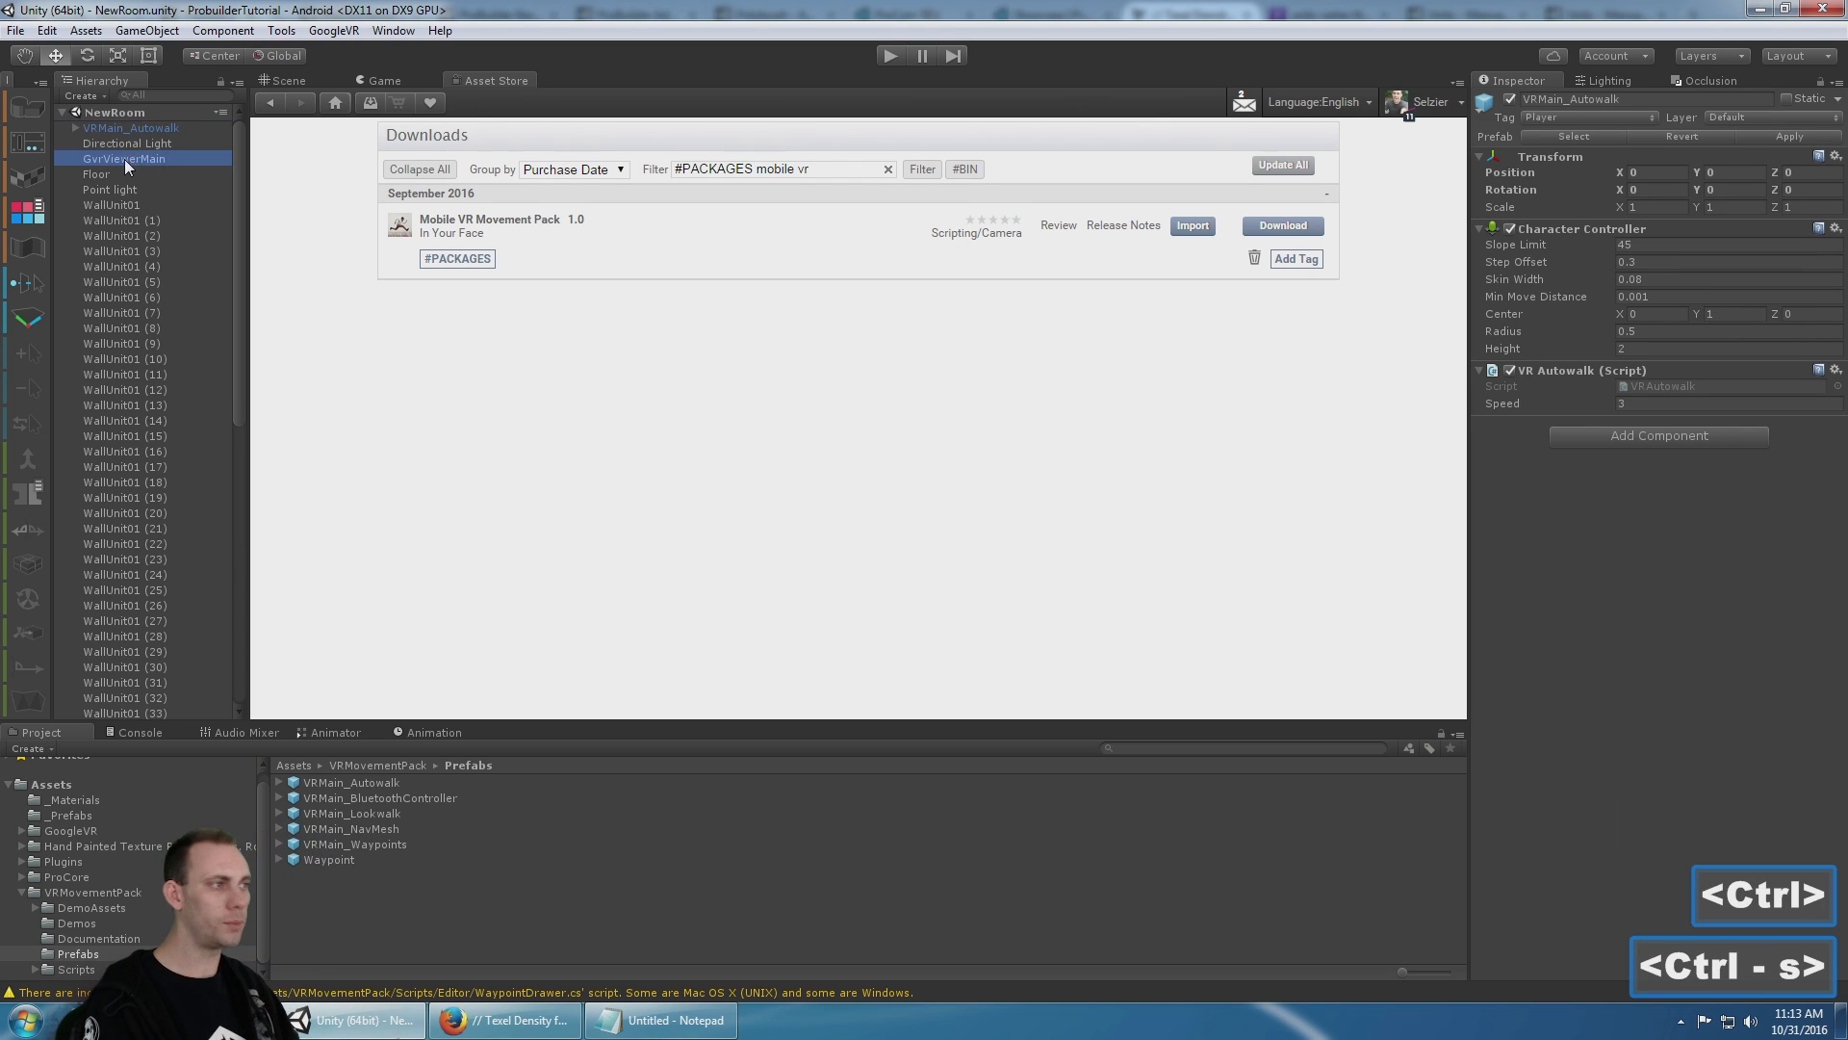
- Move VRMain_Autowalk off the origin into the room's near corner, to about X 2.25, Y 0, Z 1.375
left_click(124, 159)
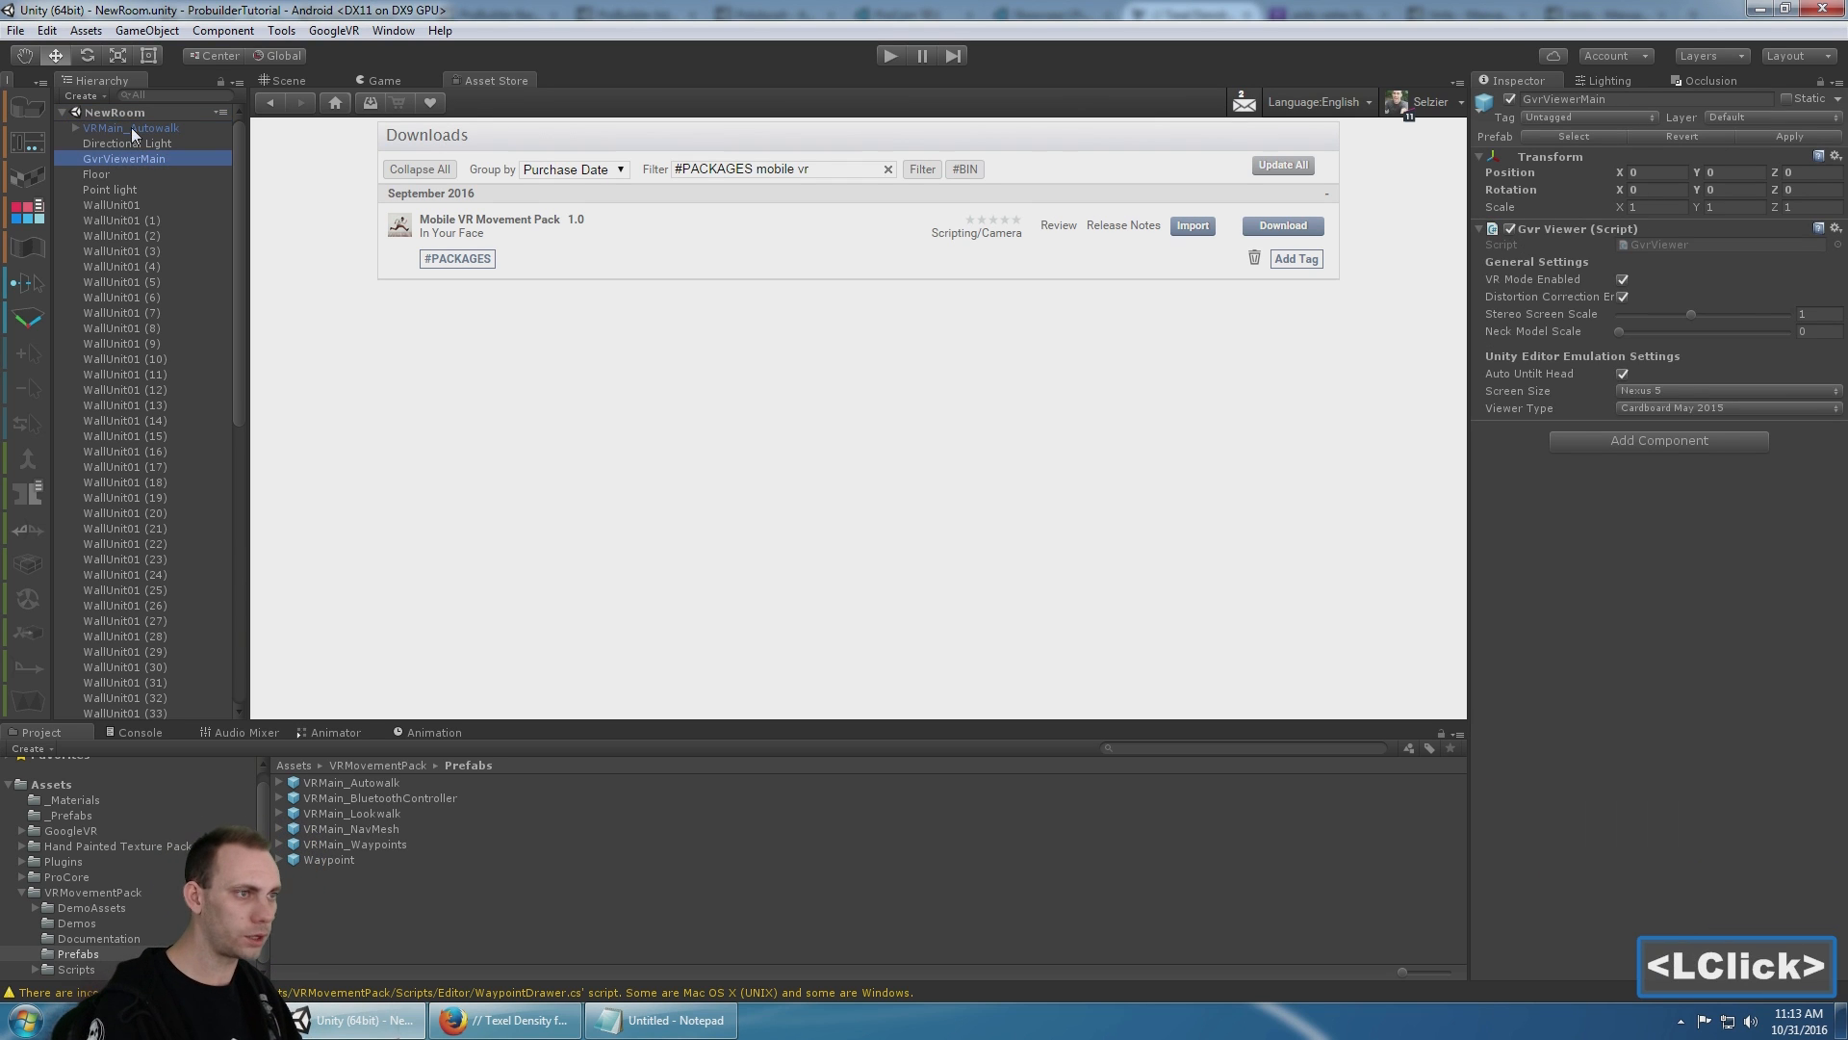
left_click(281, 77)
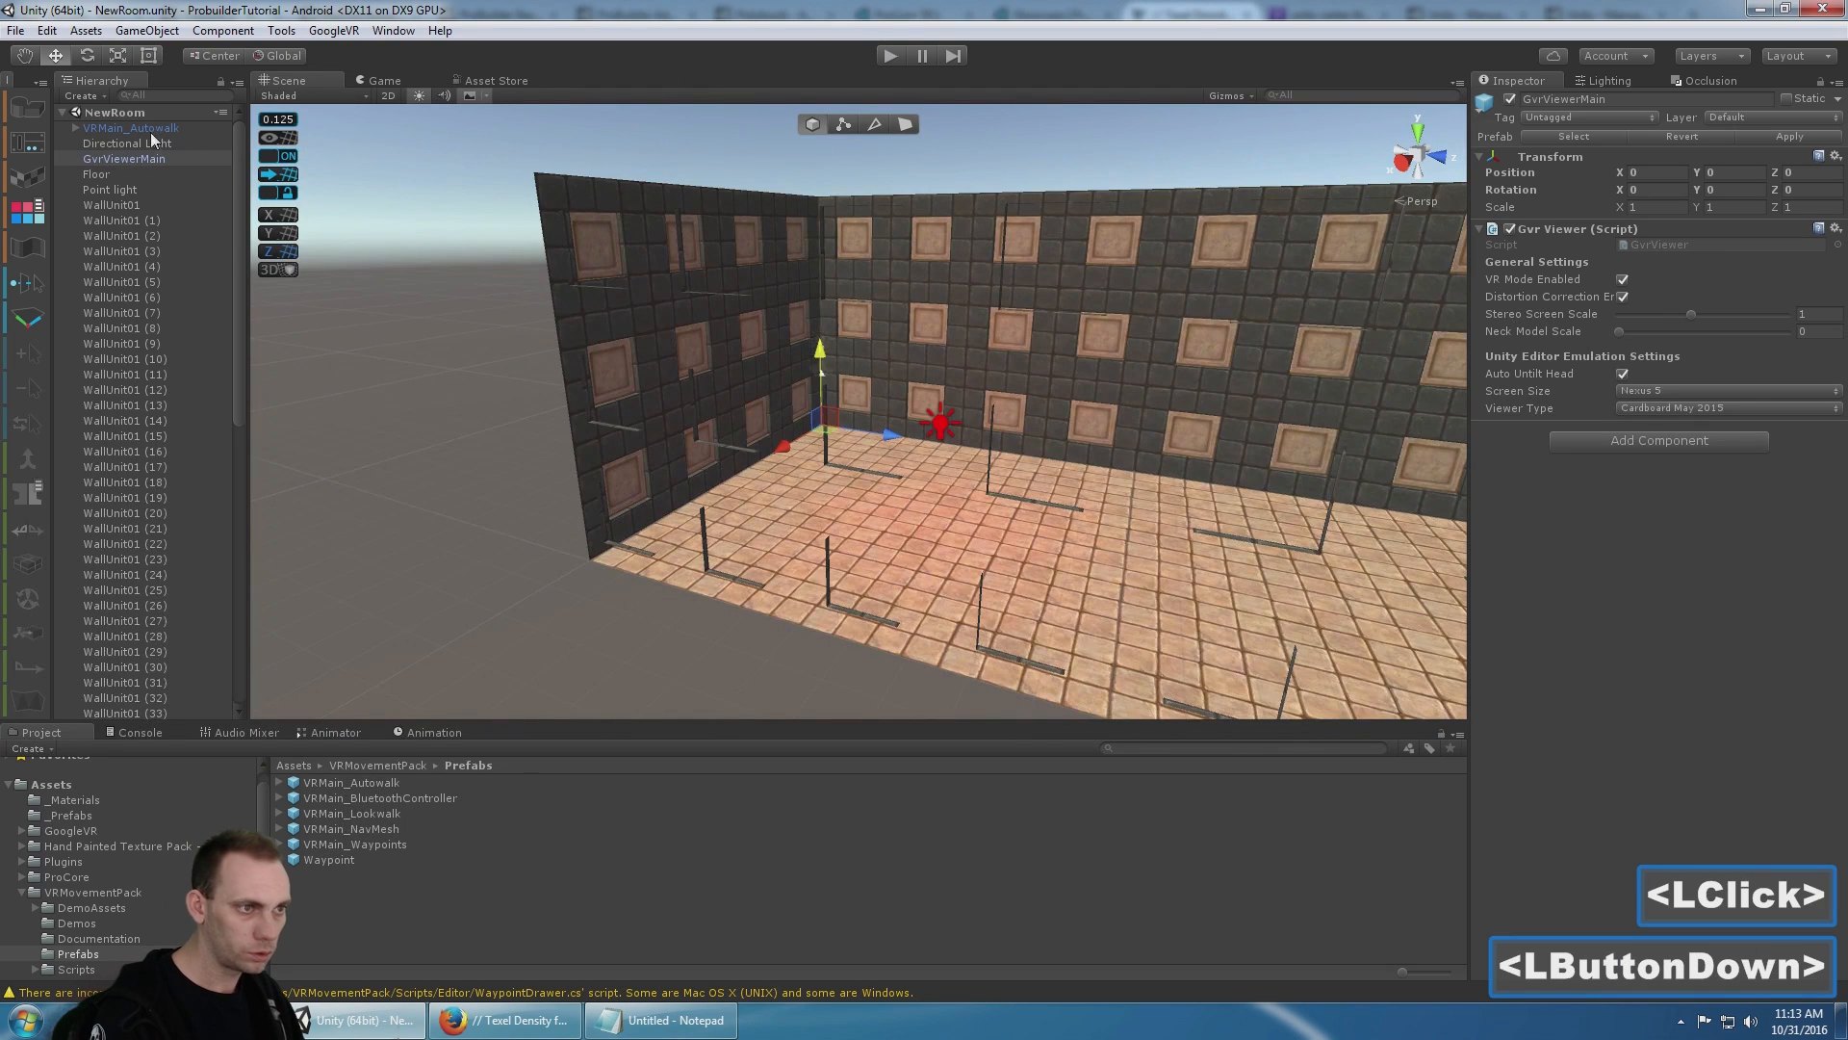
left_click(124, 157)
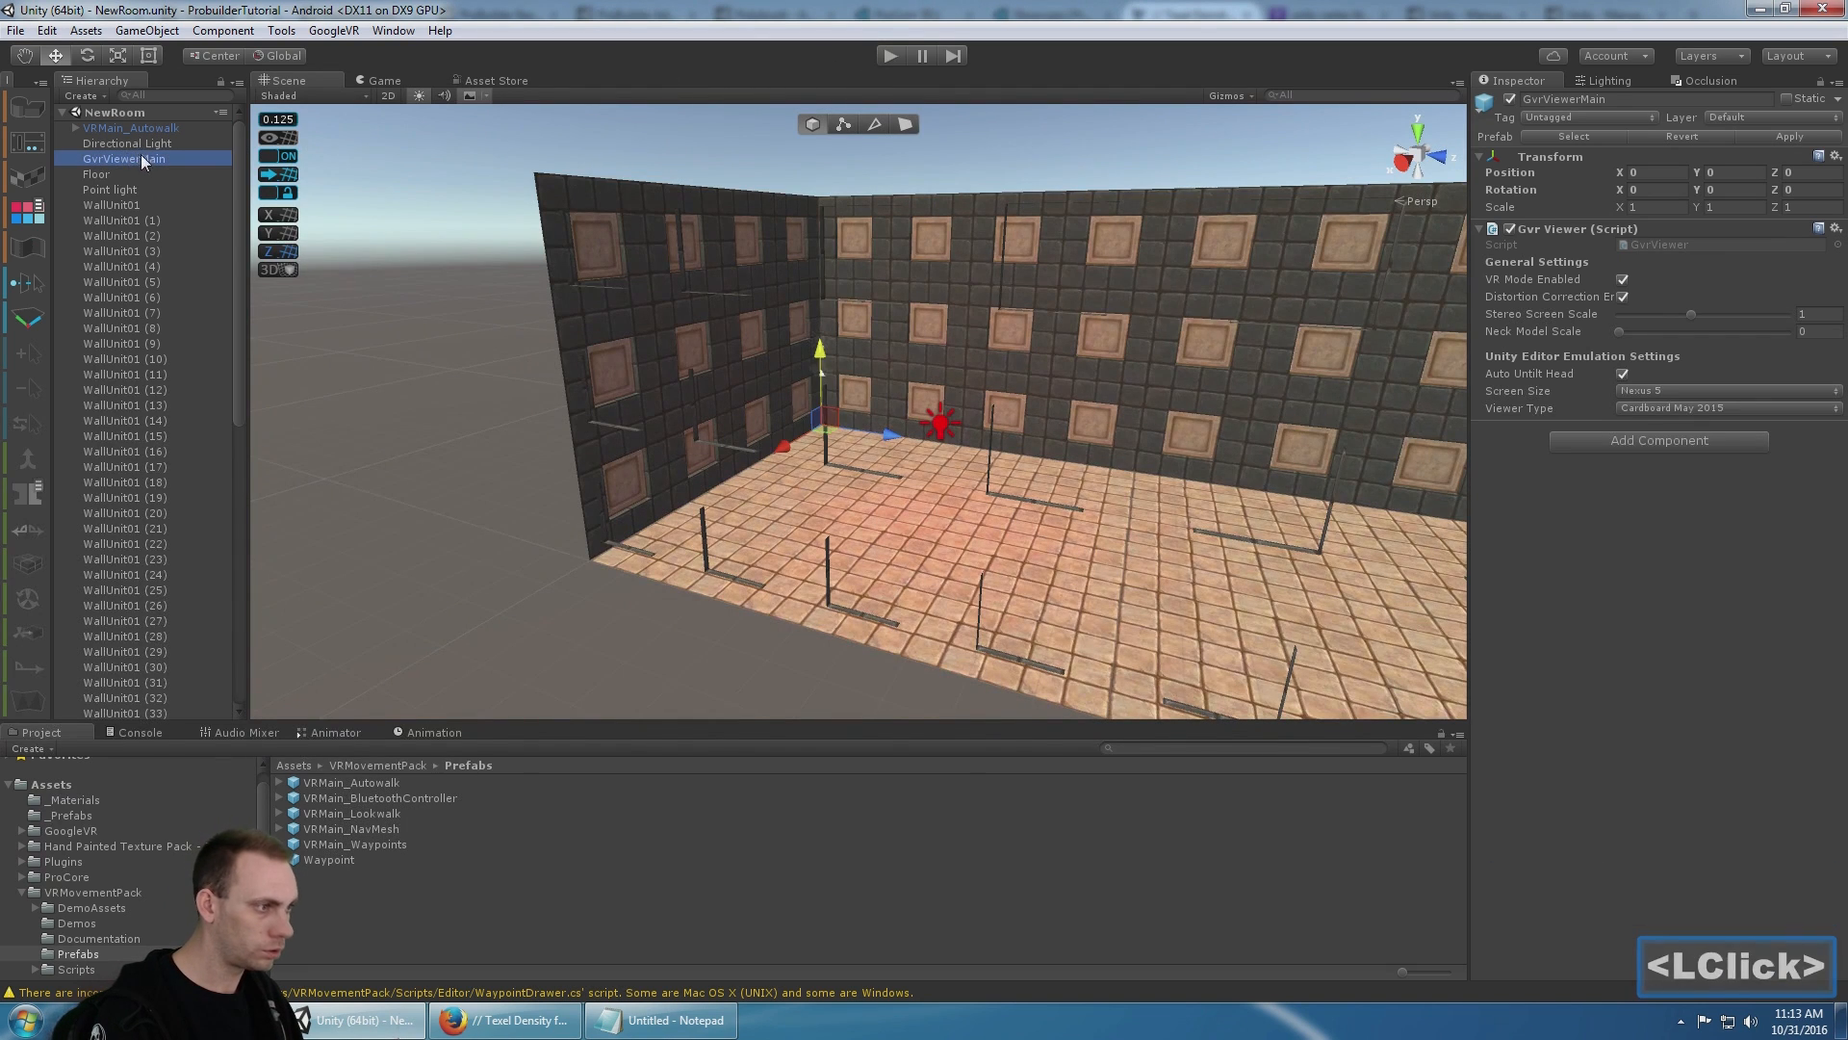
left_click(161, 128)
key("f")
left_click_drag(941, 317, 930, 432, "alt")
scroll(930, 432, "down", 5)
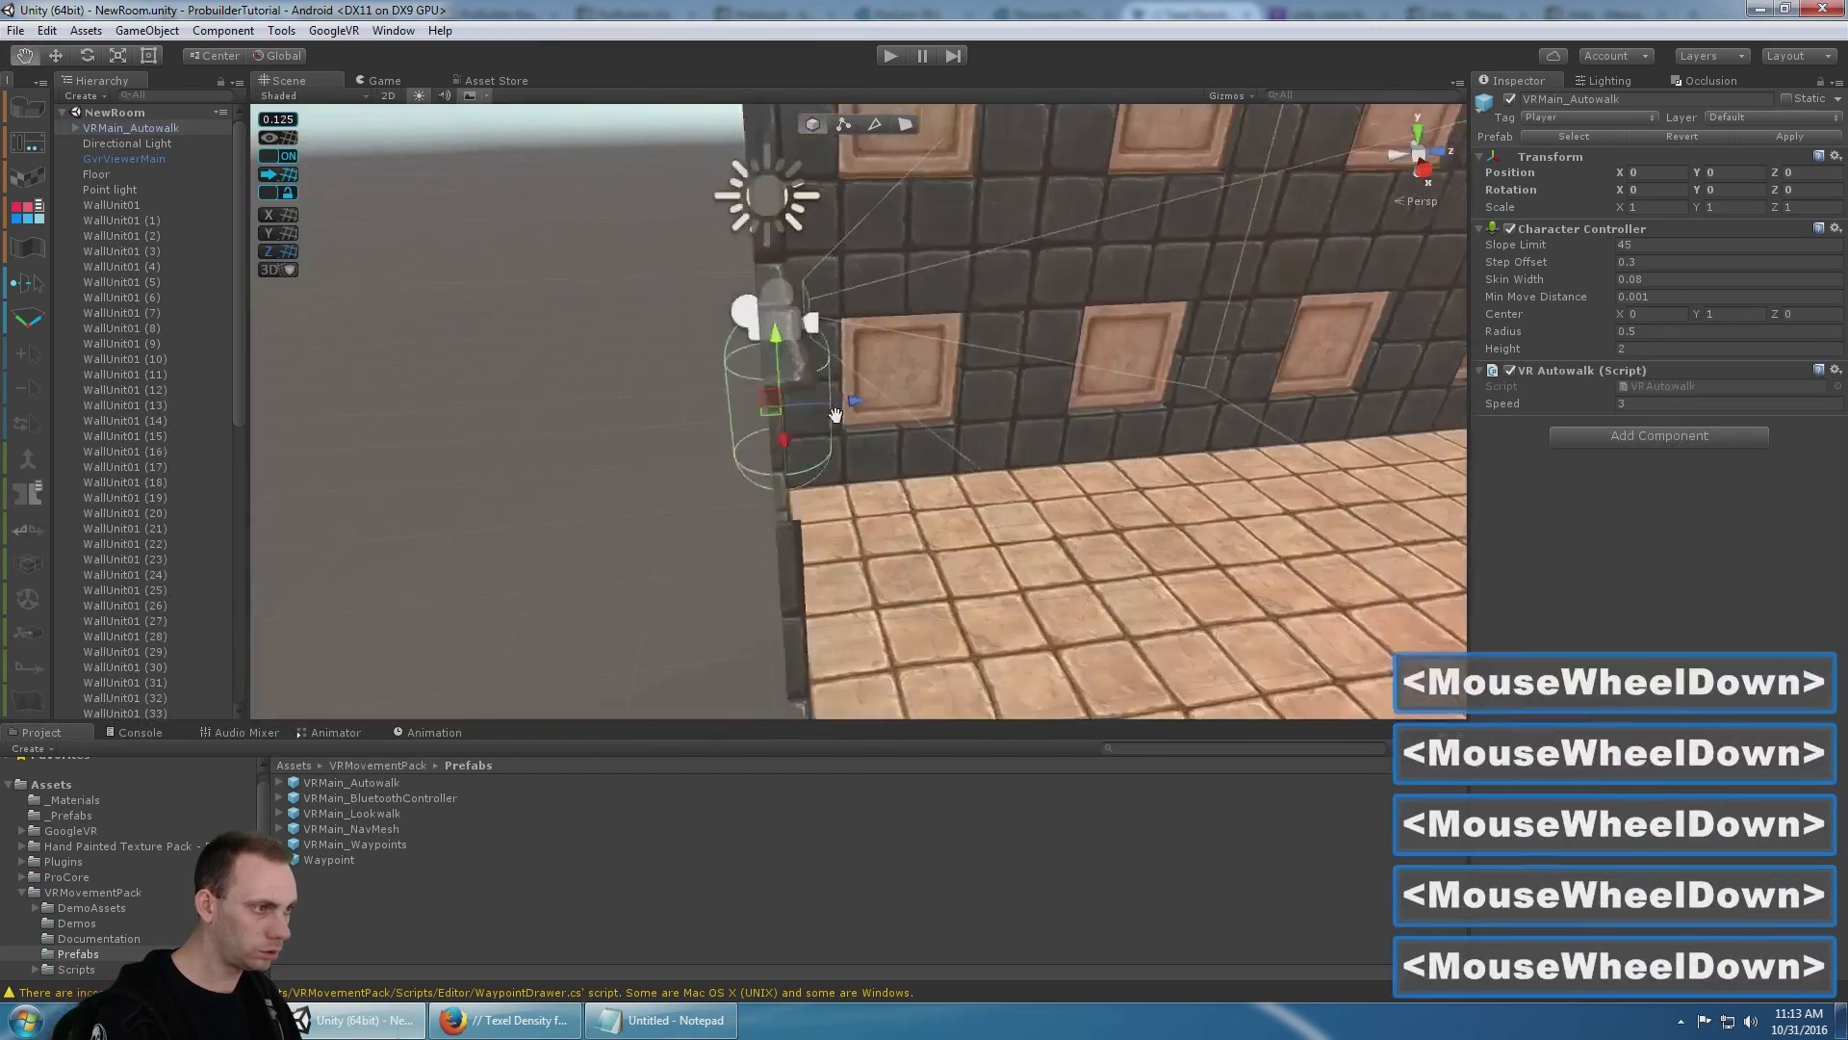
middle_click_drag(809, 385, 673, 335)
key("e")
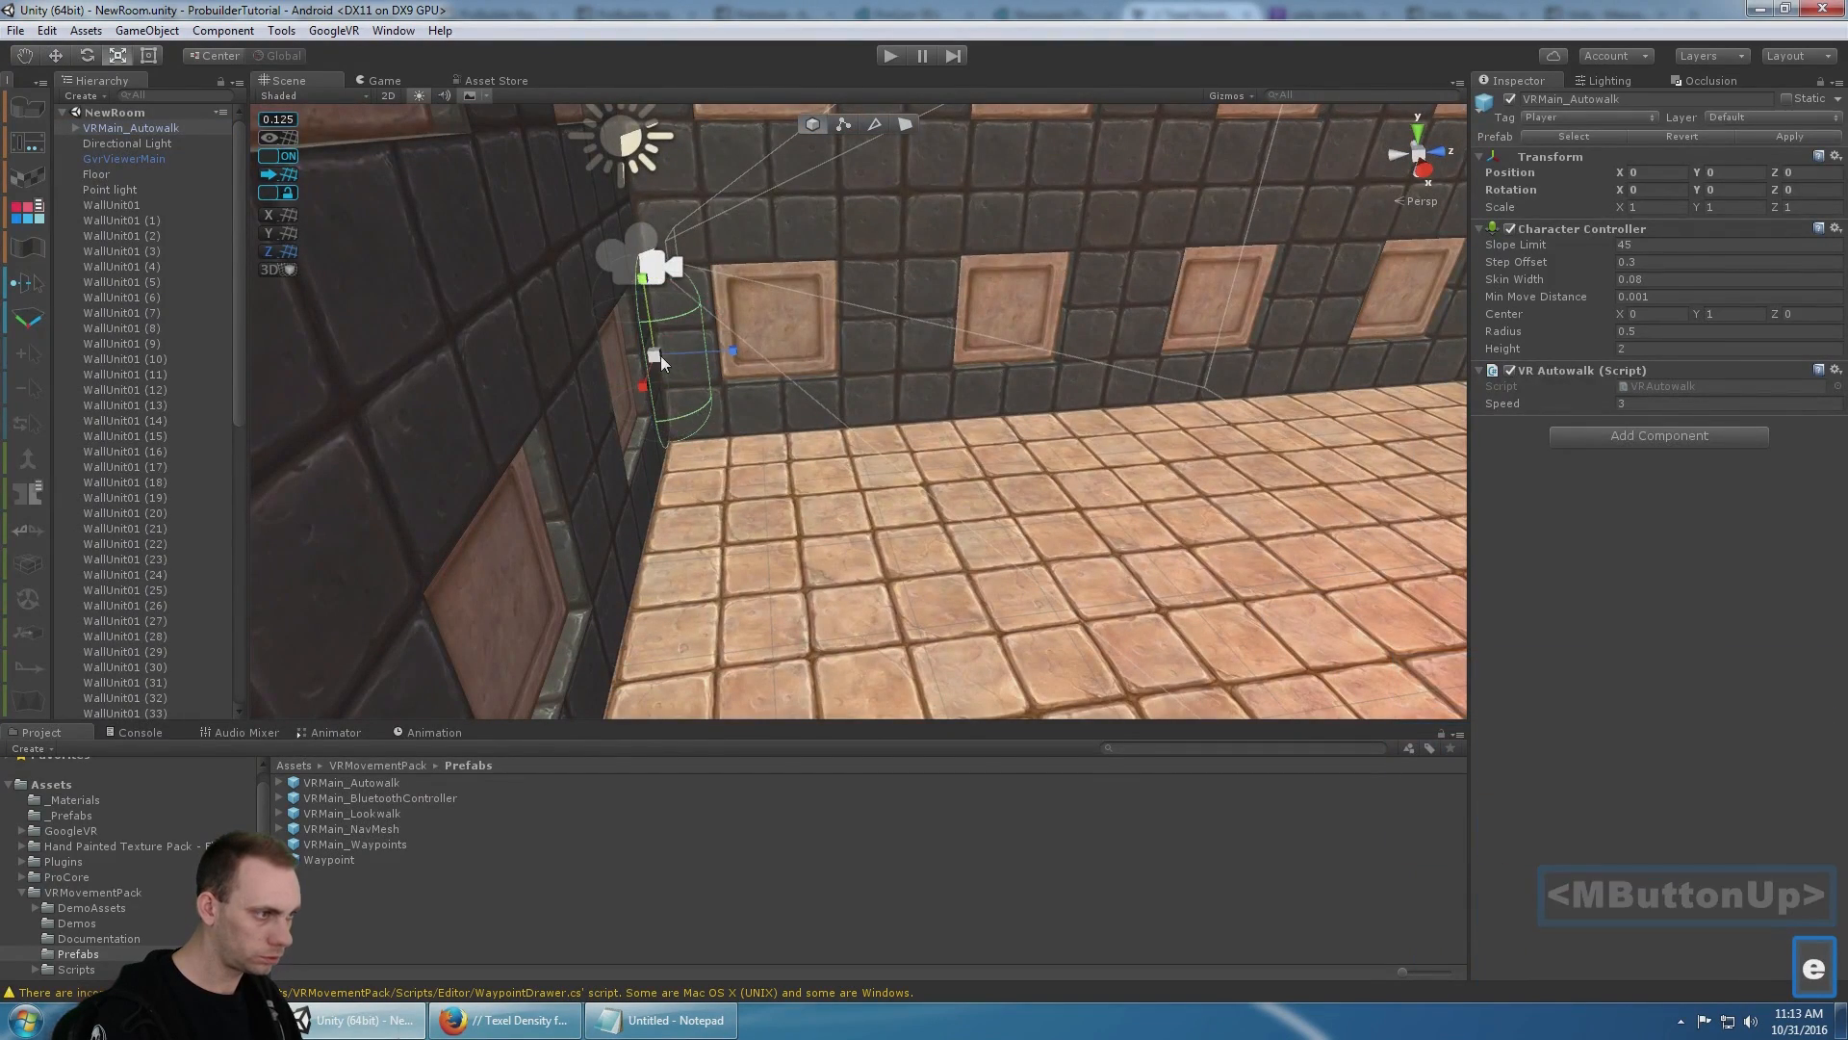
key("w")
left_click_drag(663, 358, 847, 136)
- Play the scene, walk around the room with the autowalk rig while looking in several directions, and stop playing
left_click(889, 57)
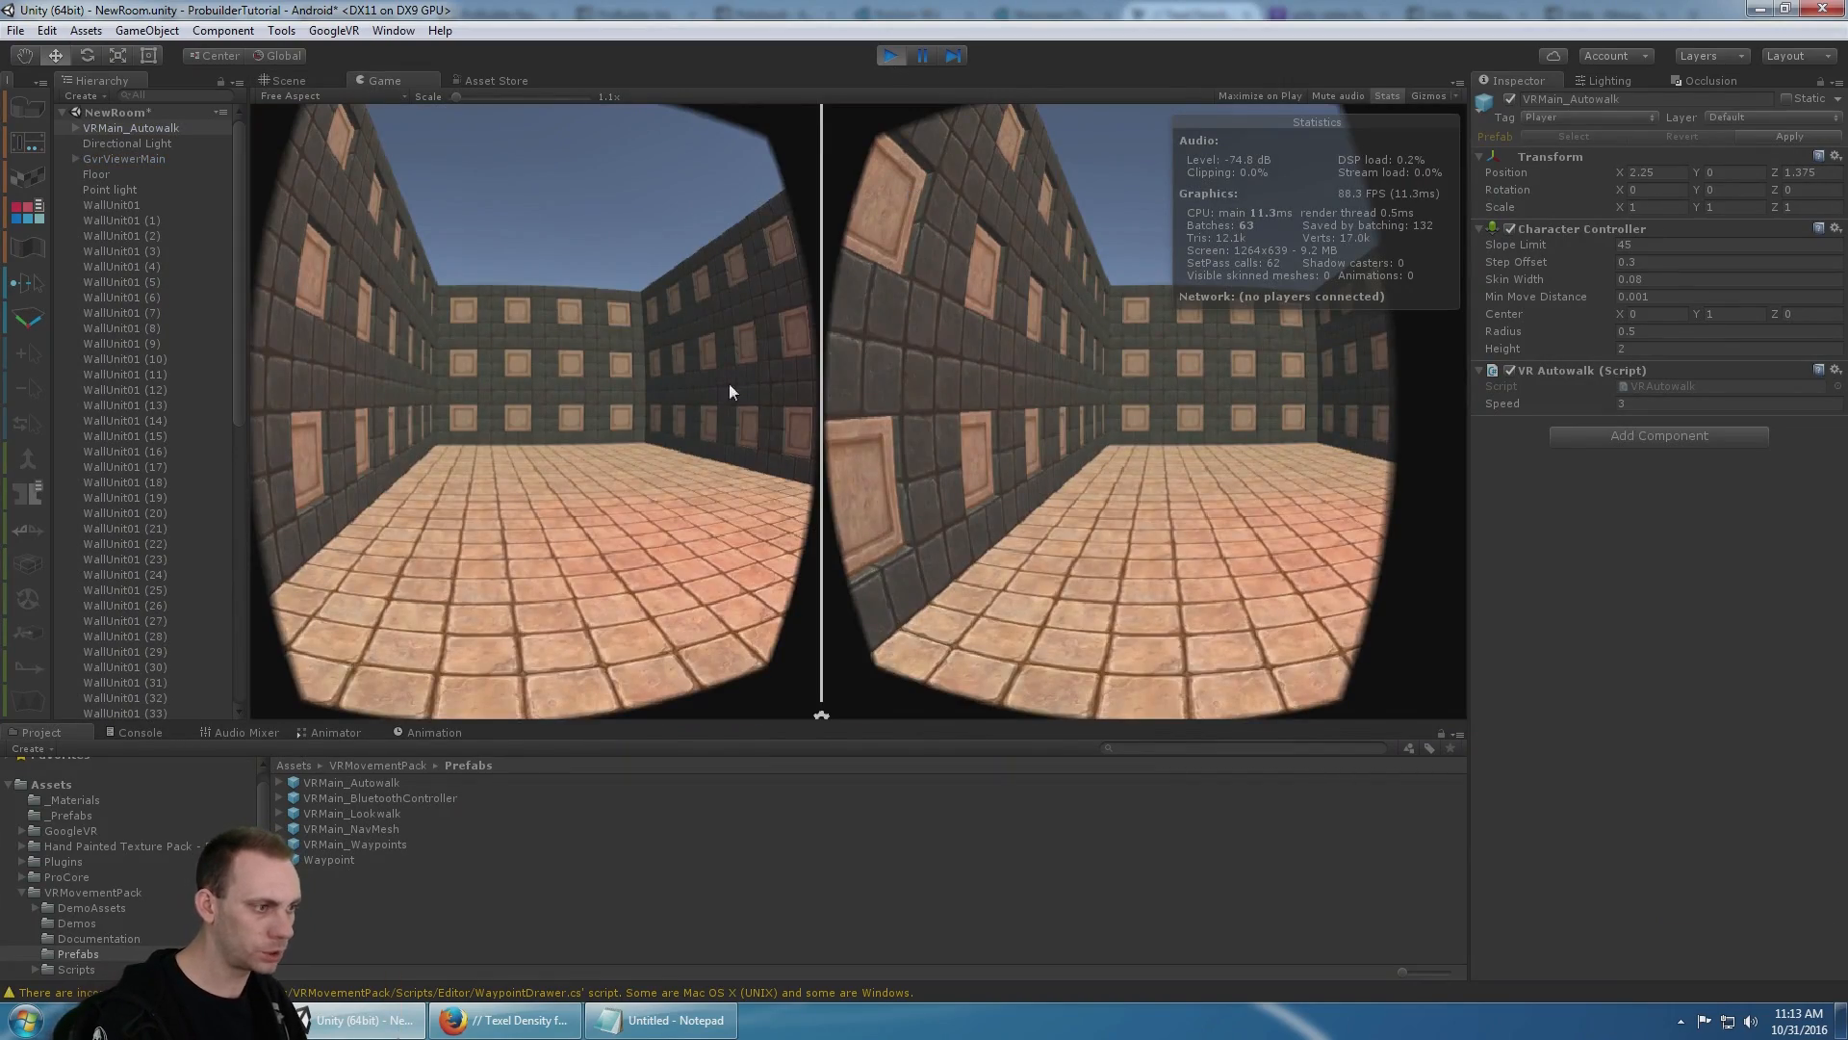
left_click(632, 425)
left_click(631, 425)
key("alt")
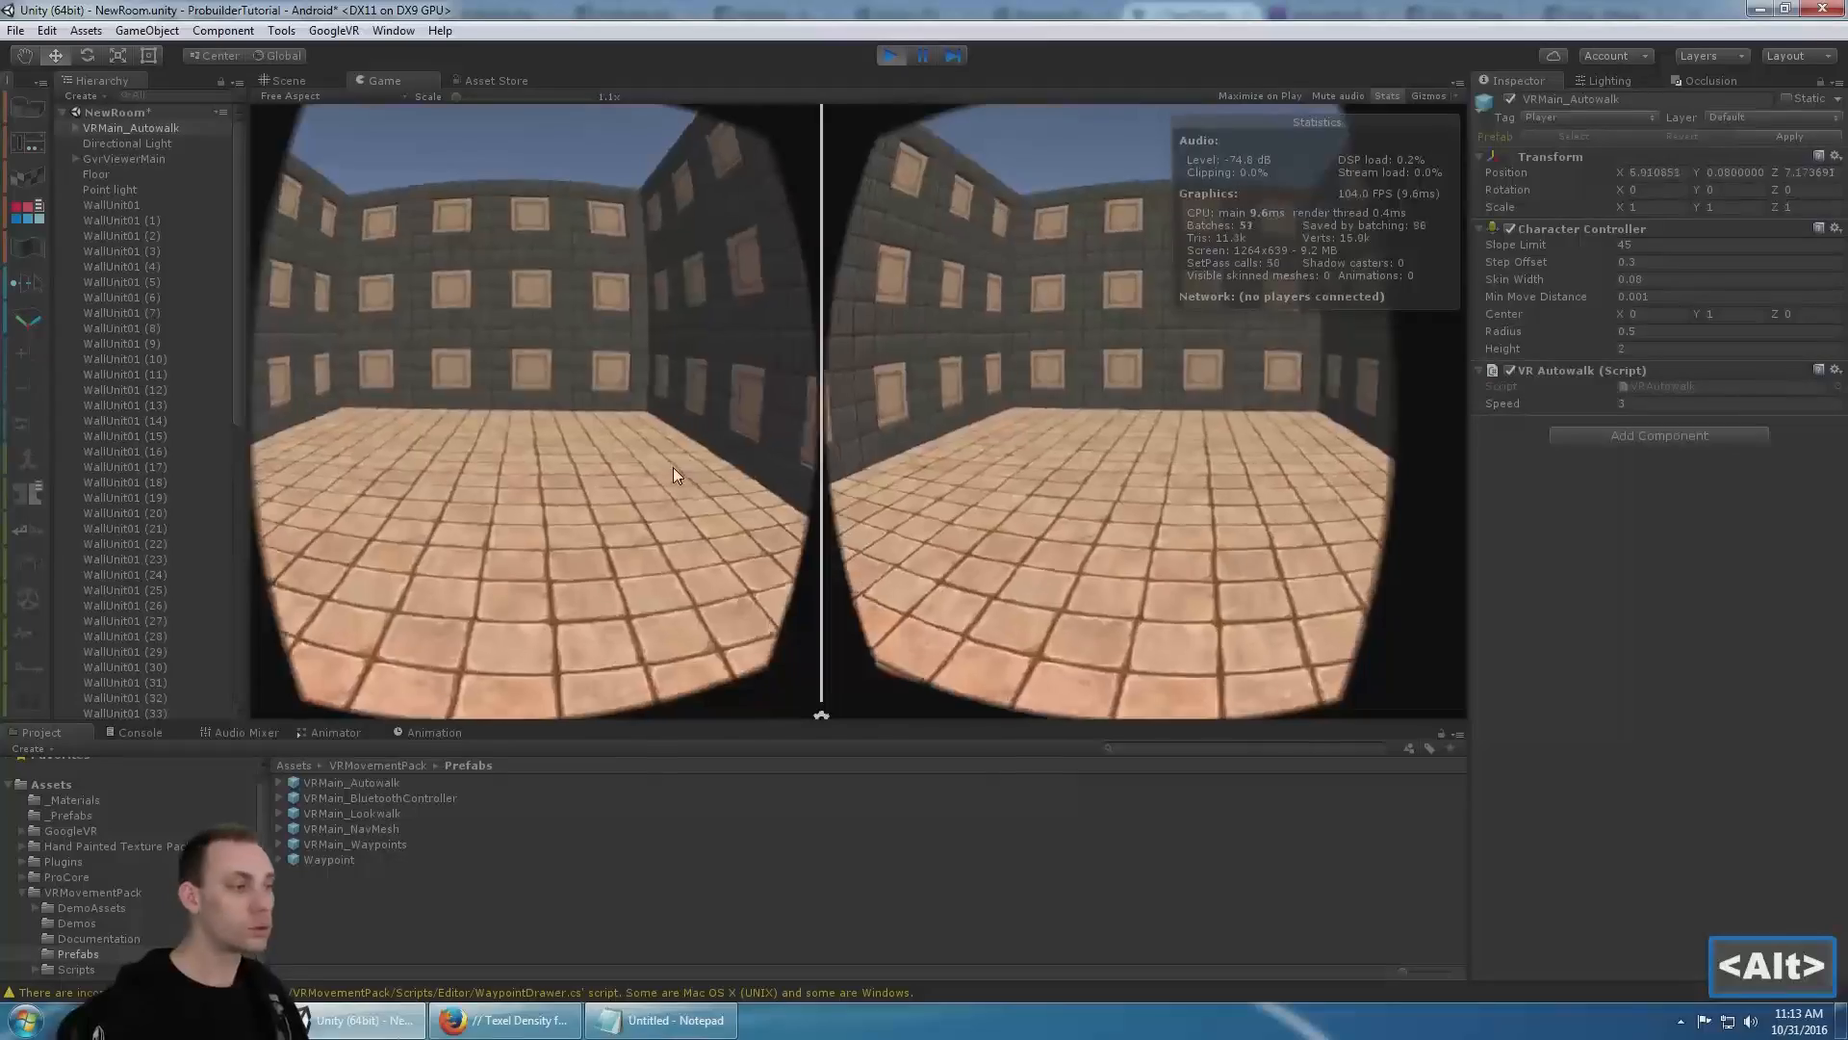
double_click(758, 419, "alt")
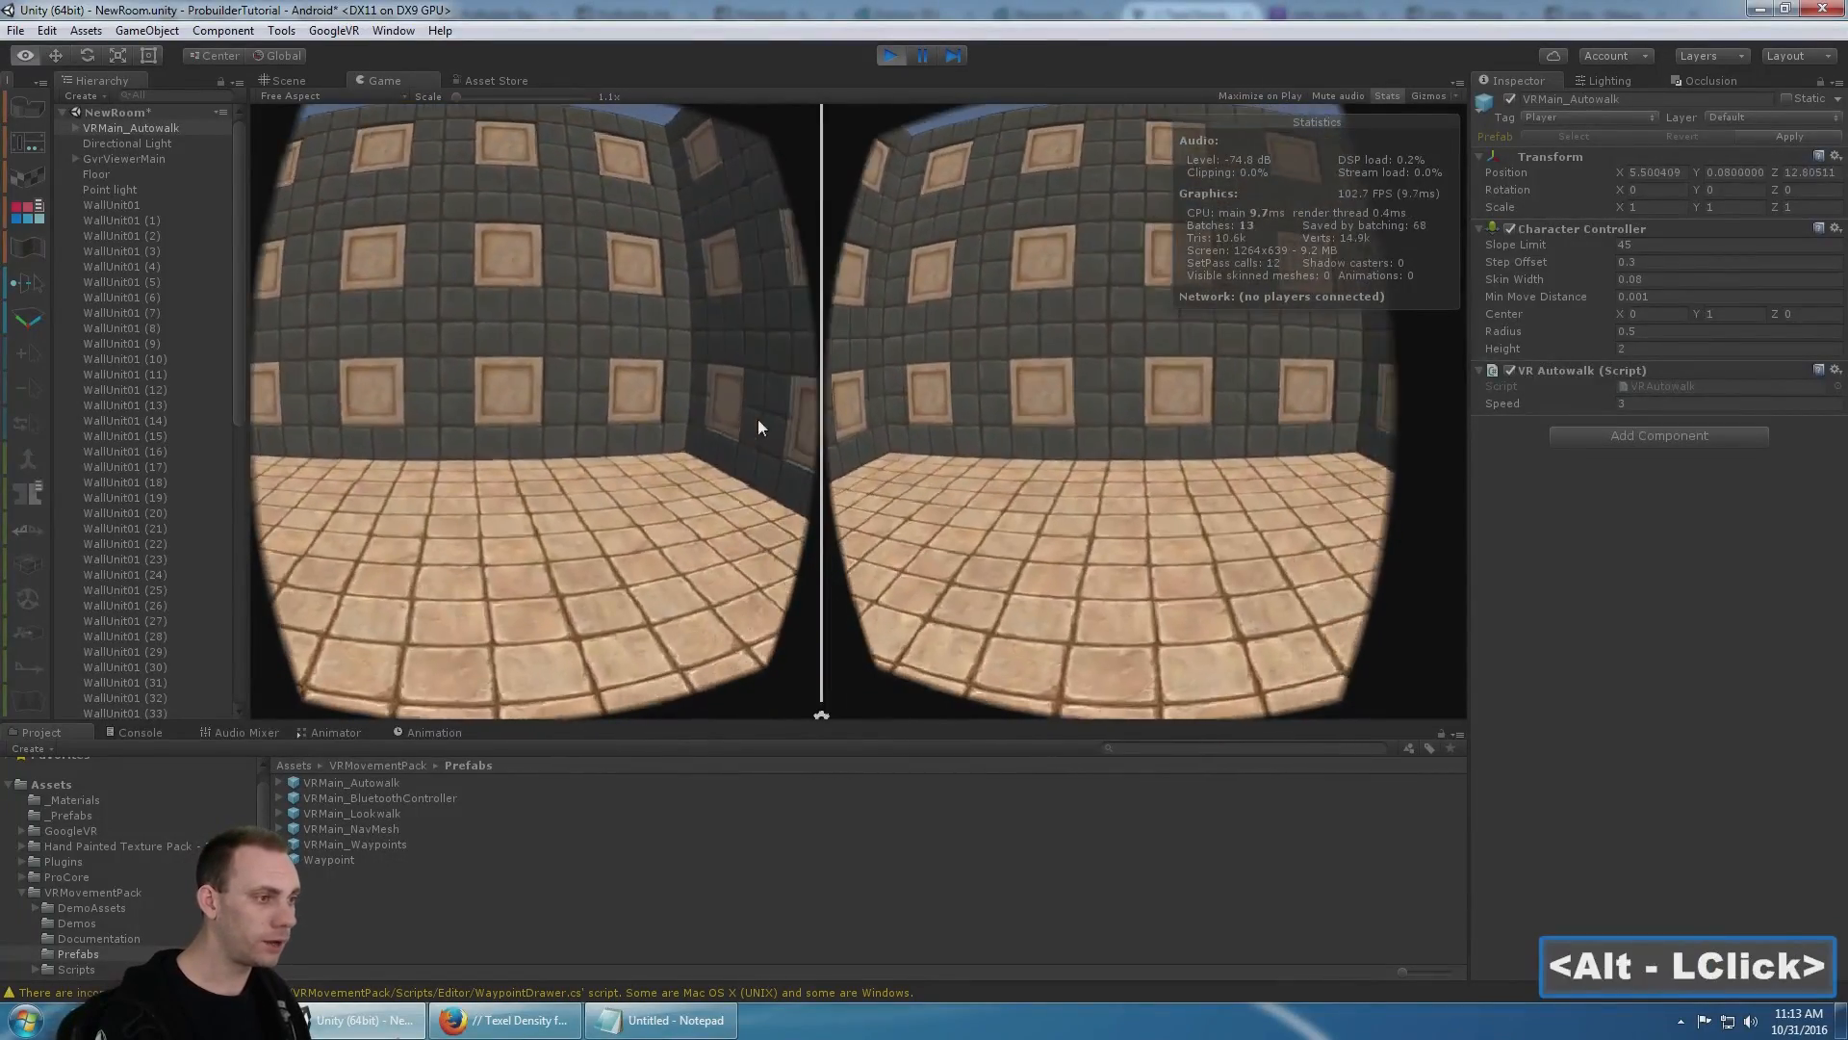
left_click(760, 371, "alt")
left_click(758, 368, "alt")
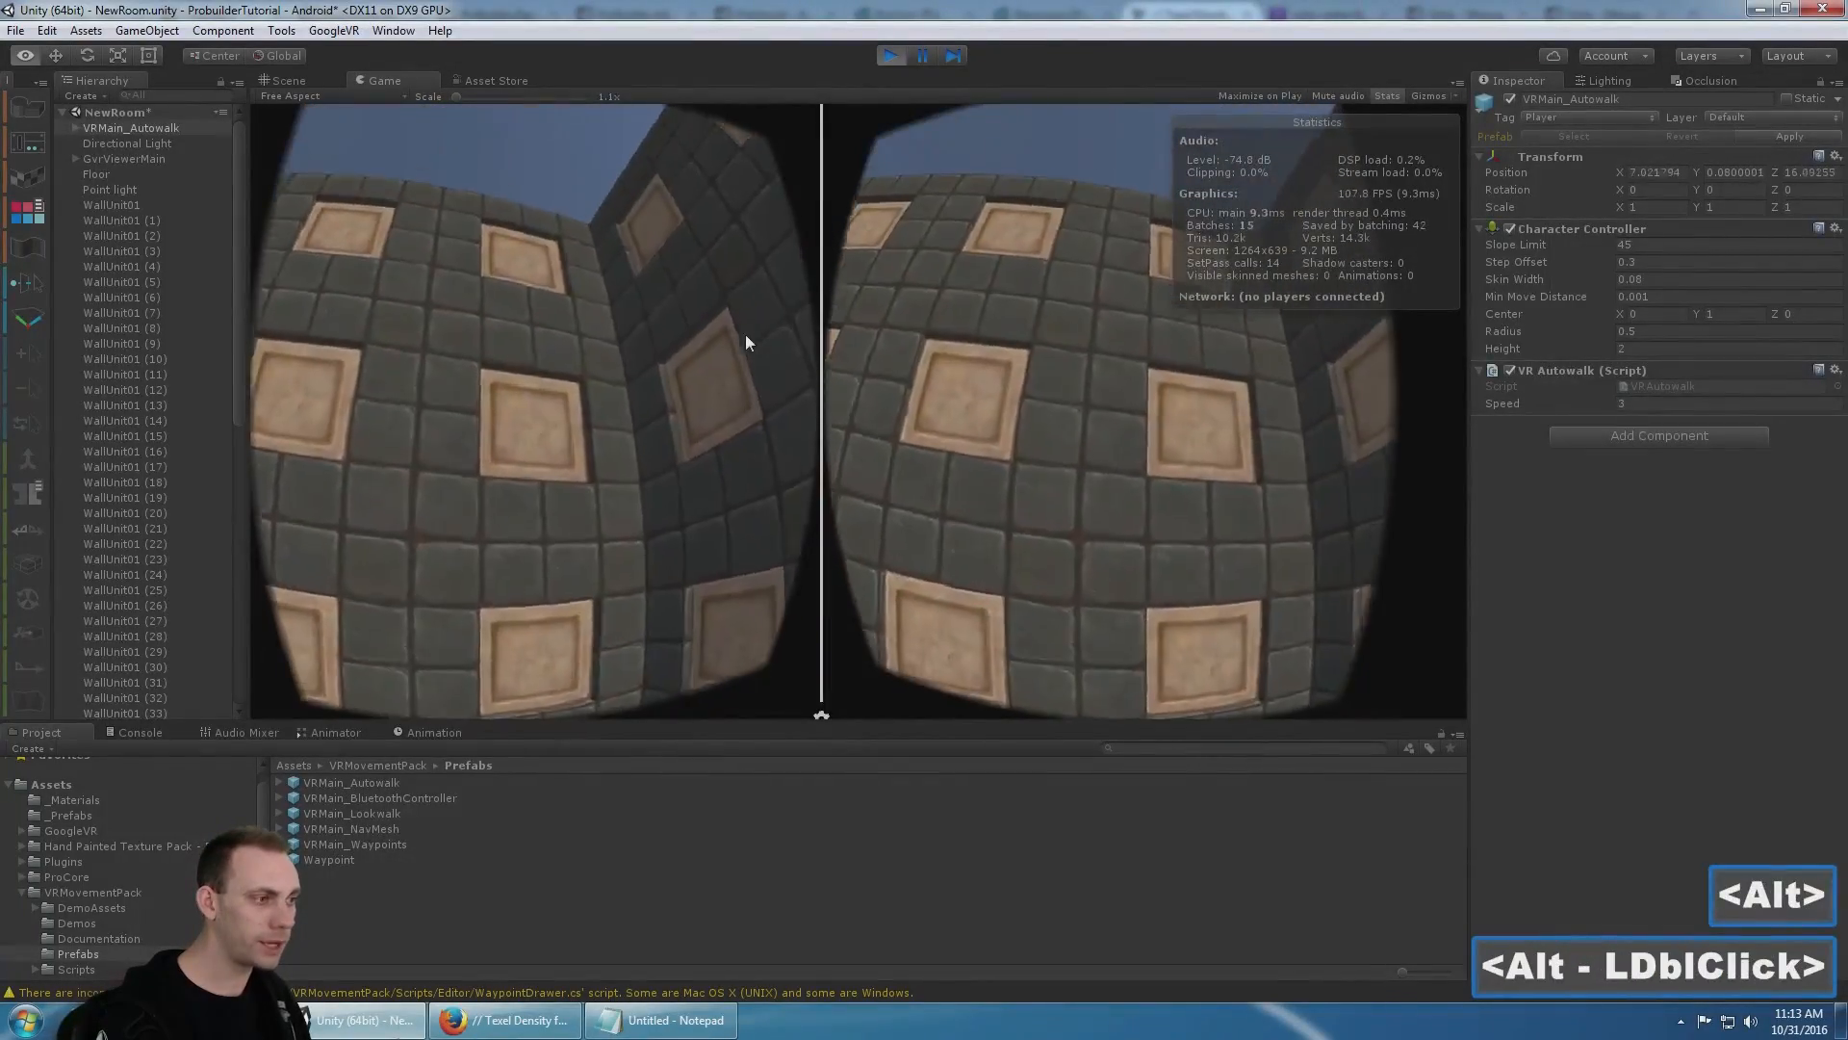
double_click(668, 462, "alt")
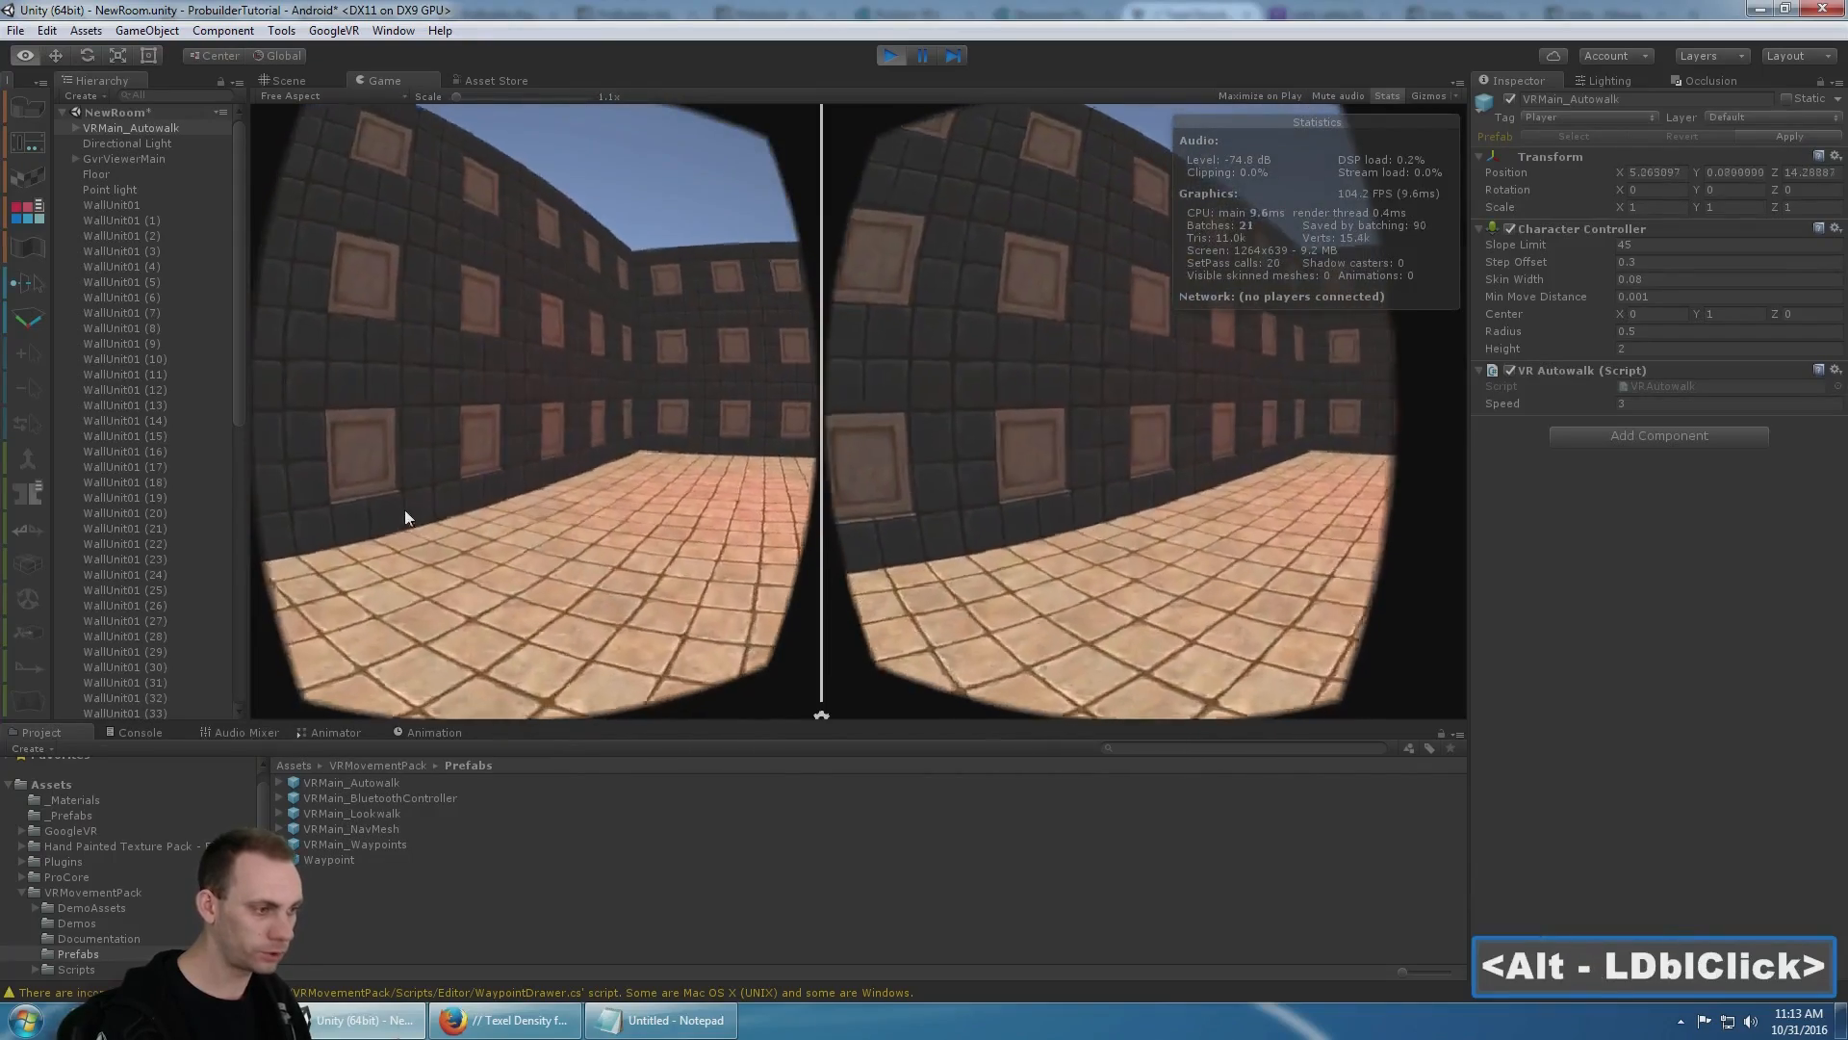
double_click(497, 634, "alt")
left_click(510, 501, "alt")
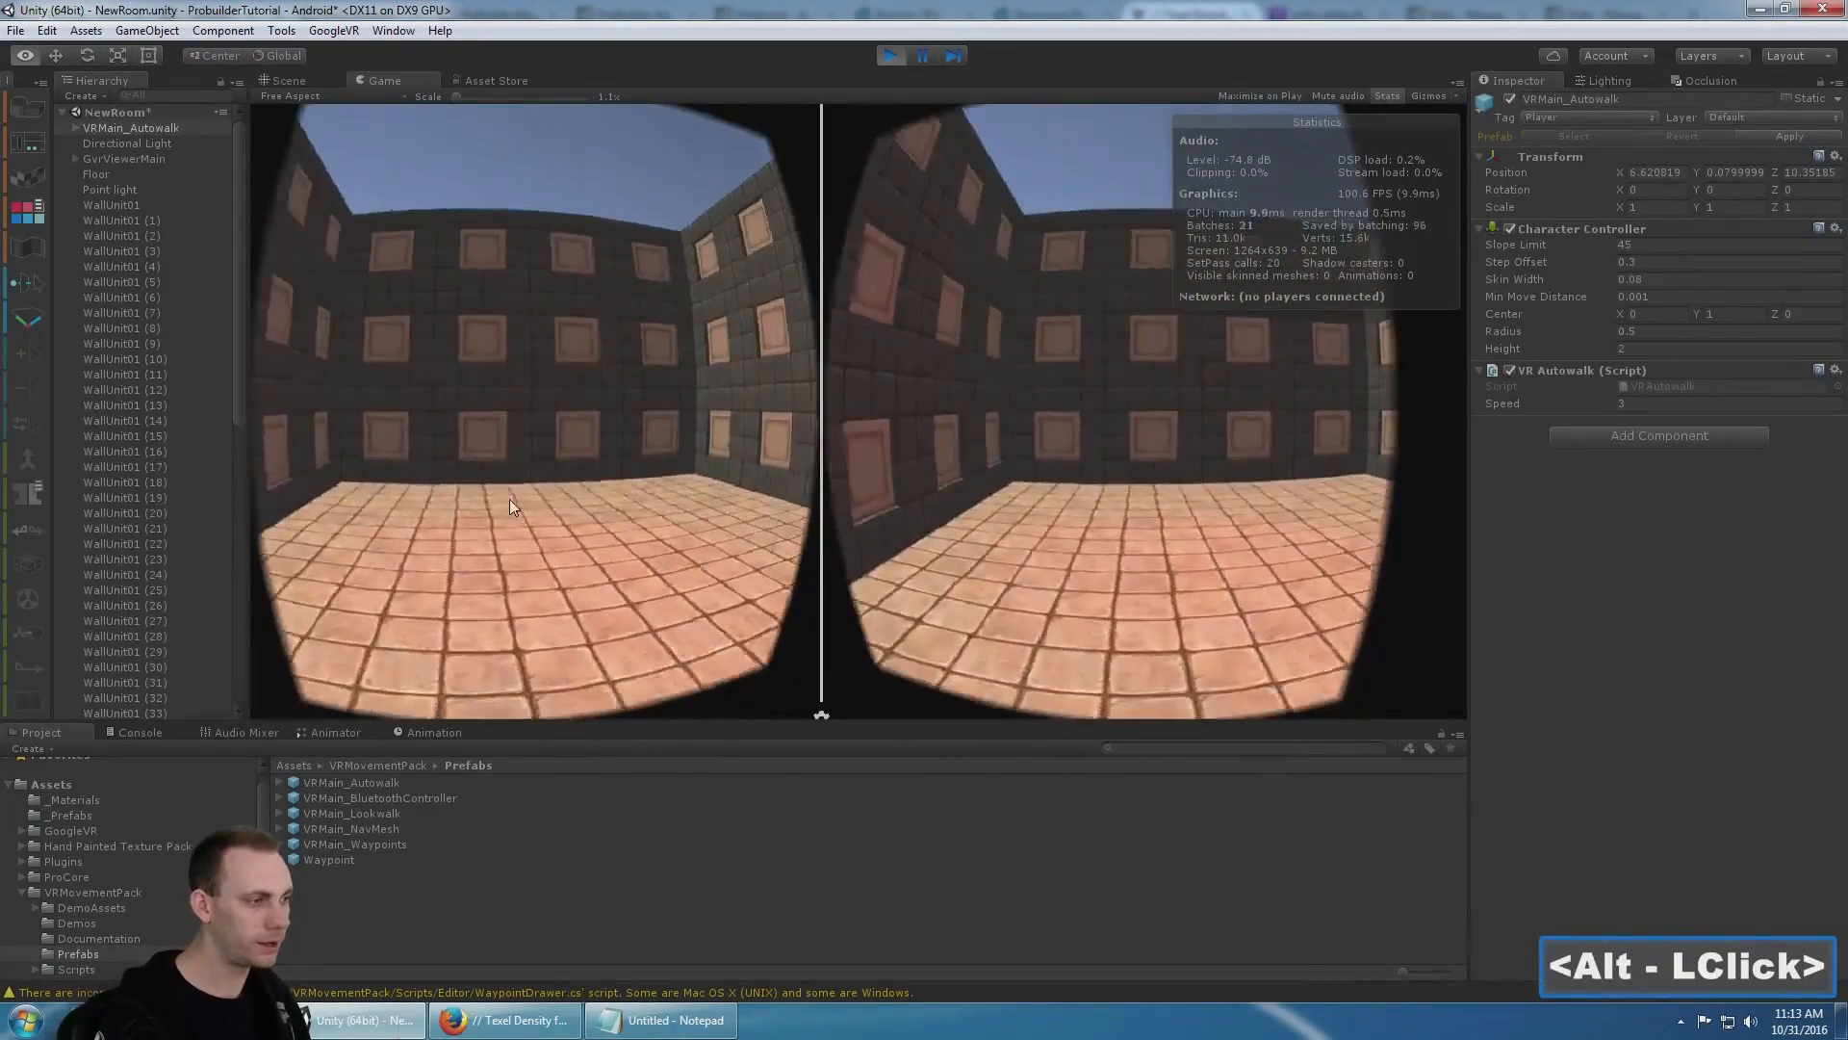
double_click(510, 500, "alt")
key("alt")
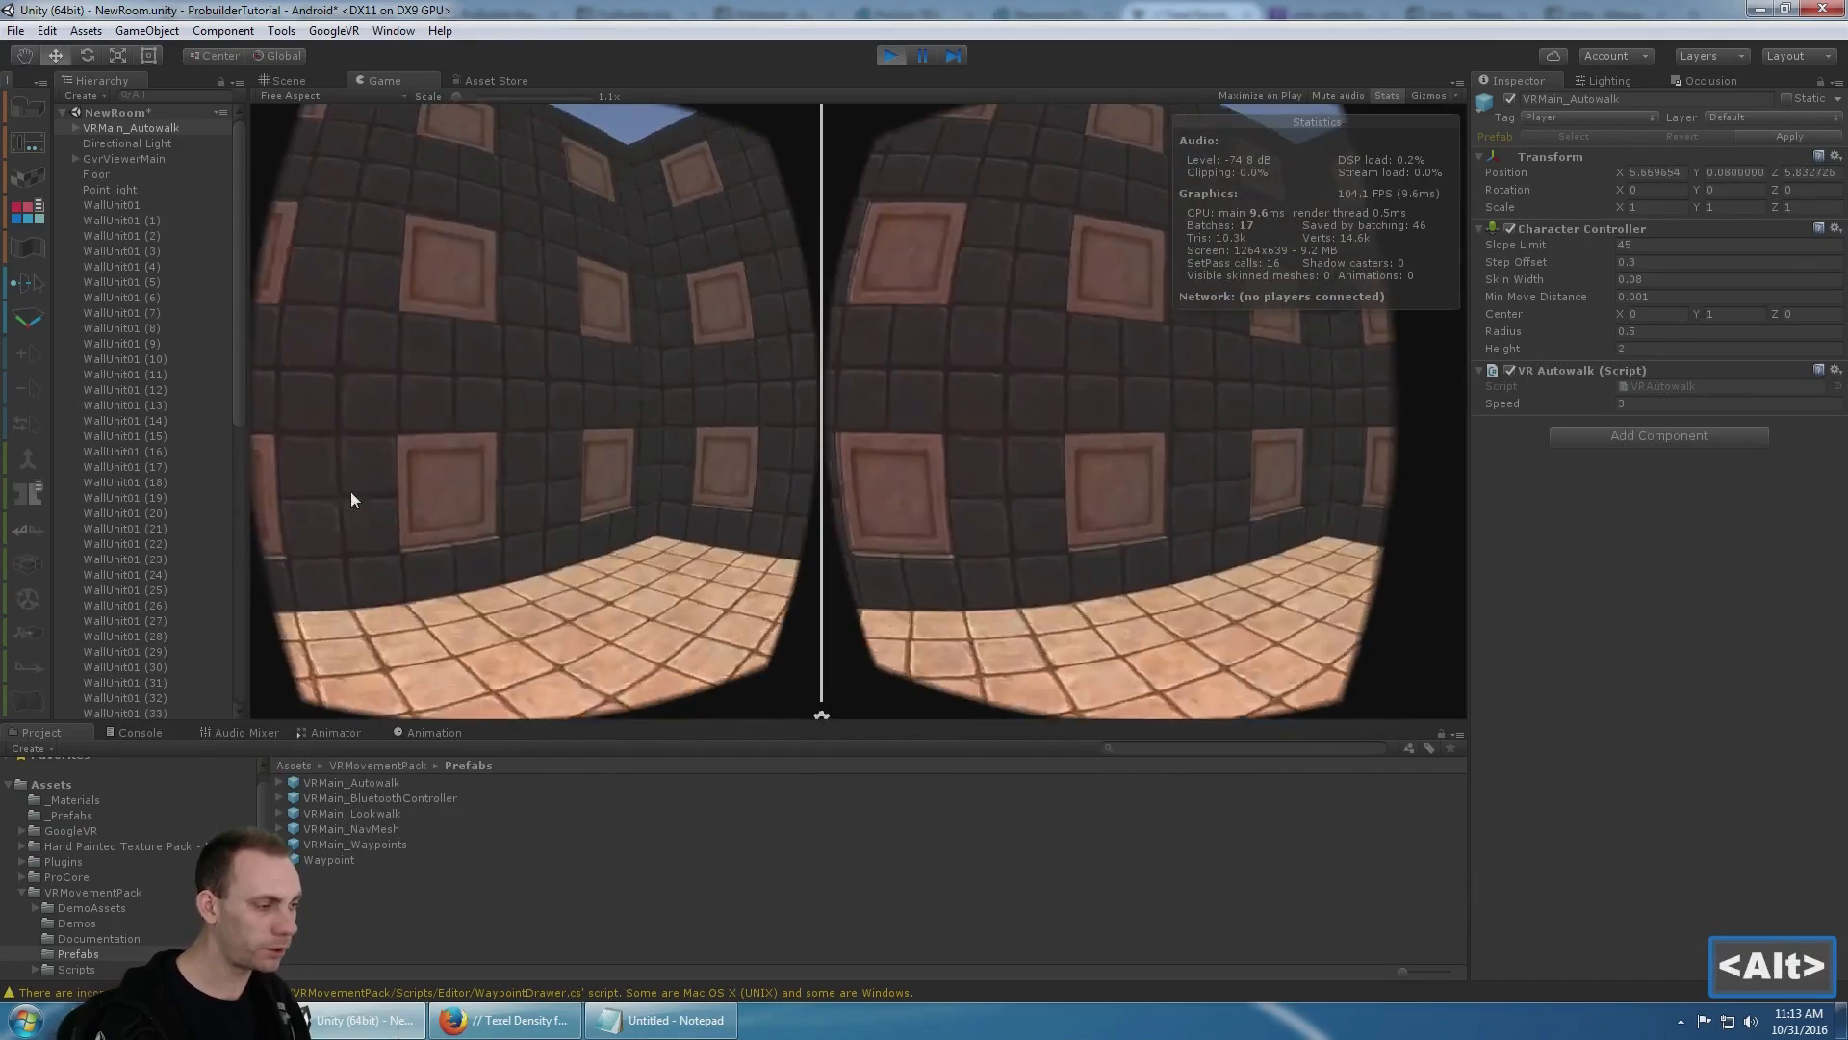
left_click(779, 531, "alt")
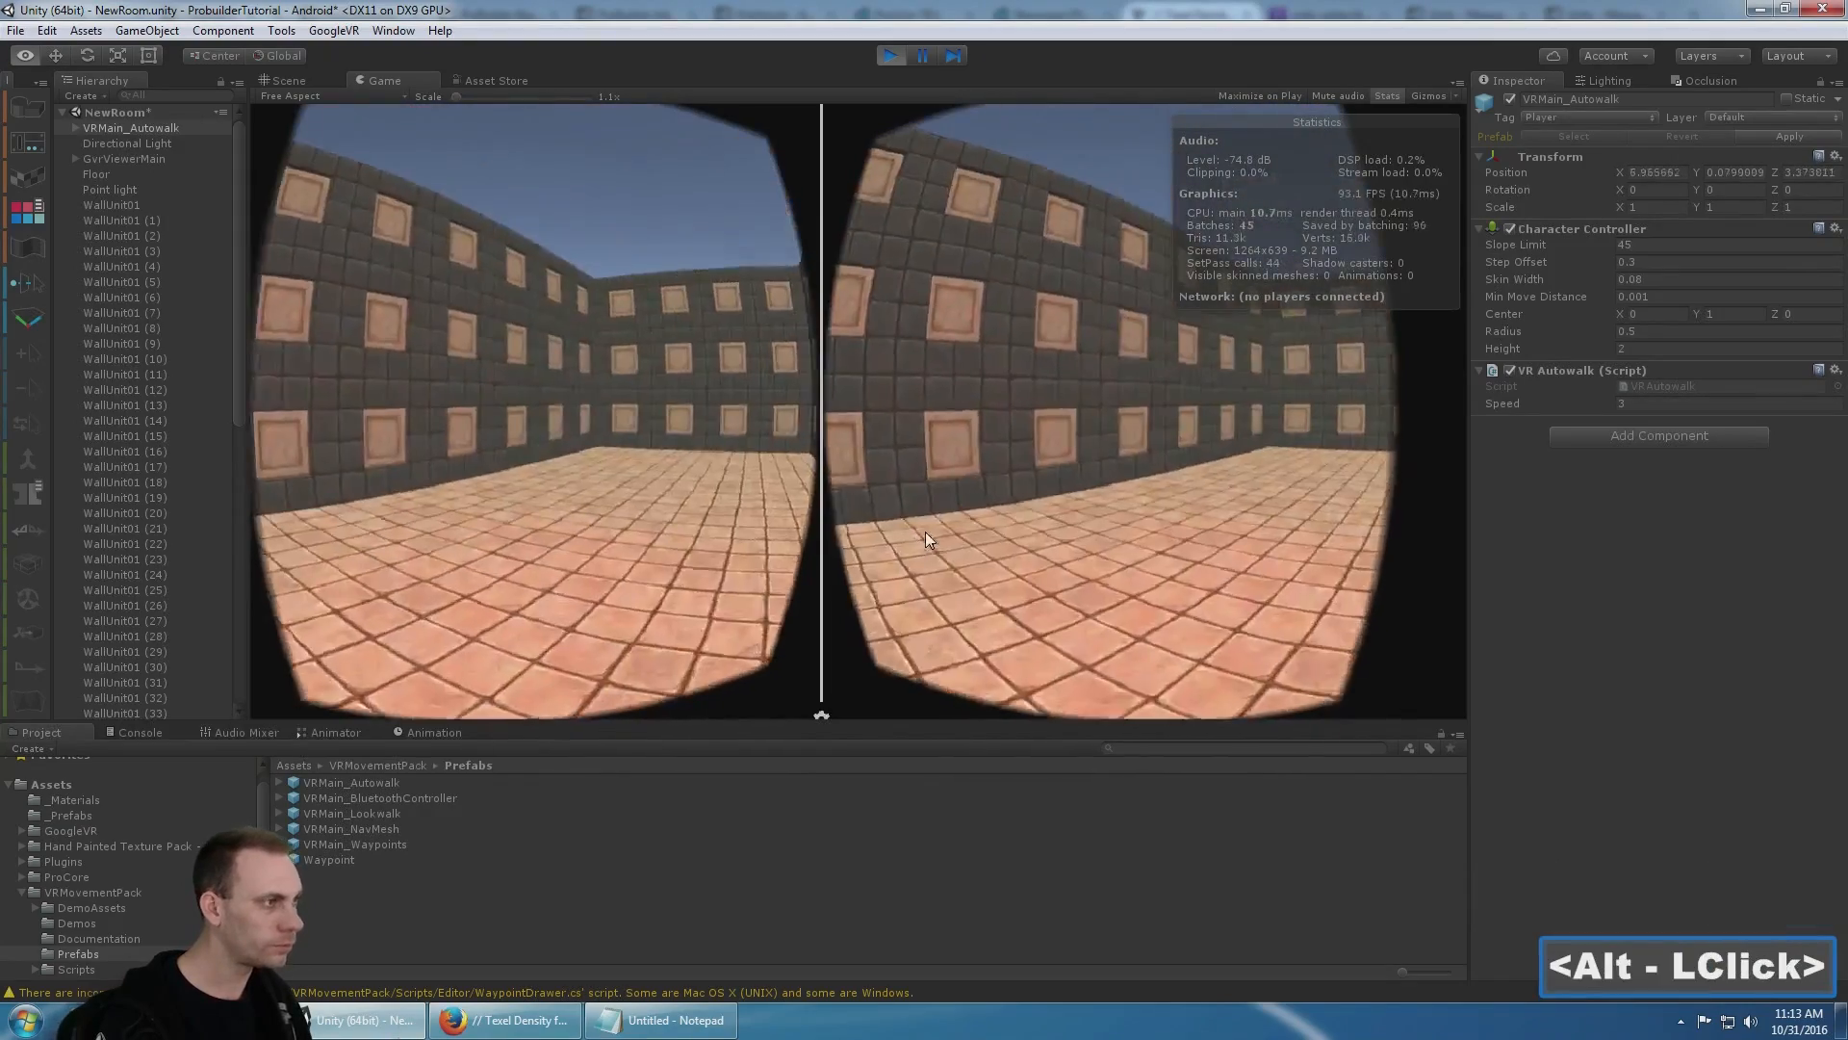
double_click(1047, 520, "alt")
left_click(963, 164, "alt")
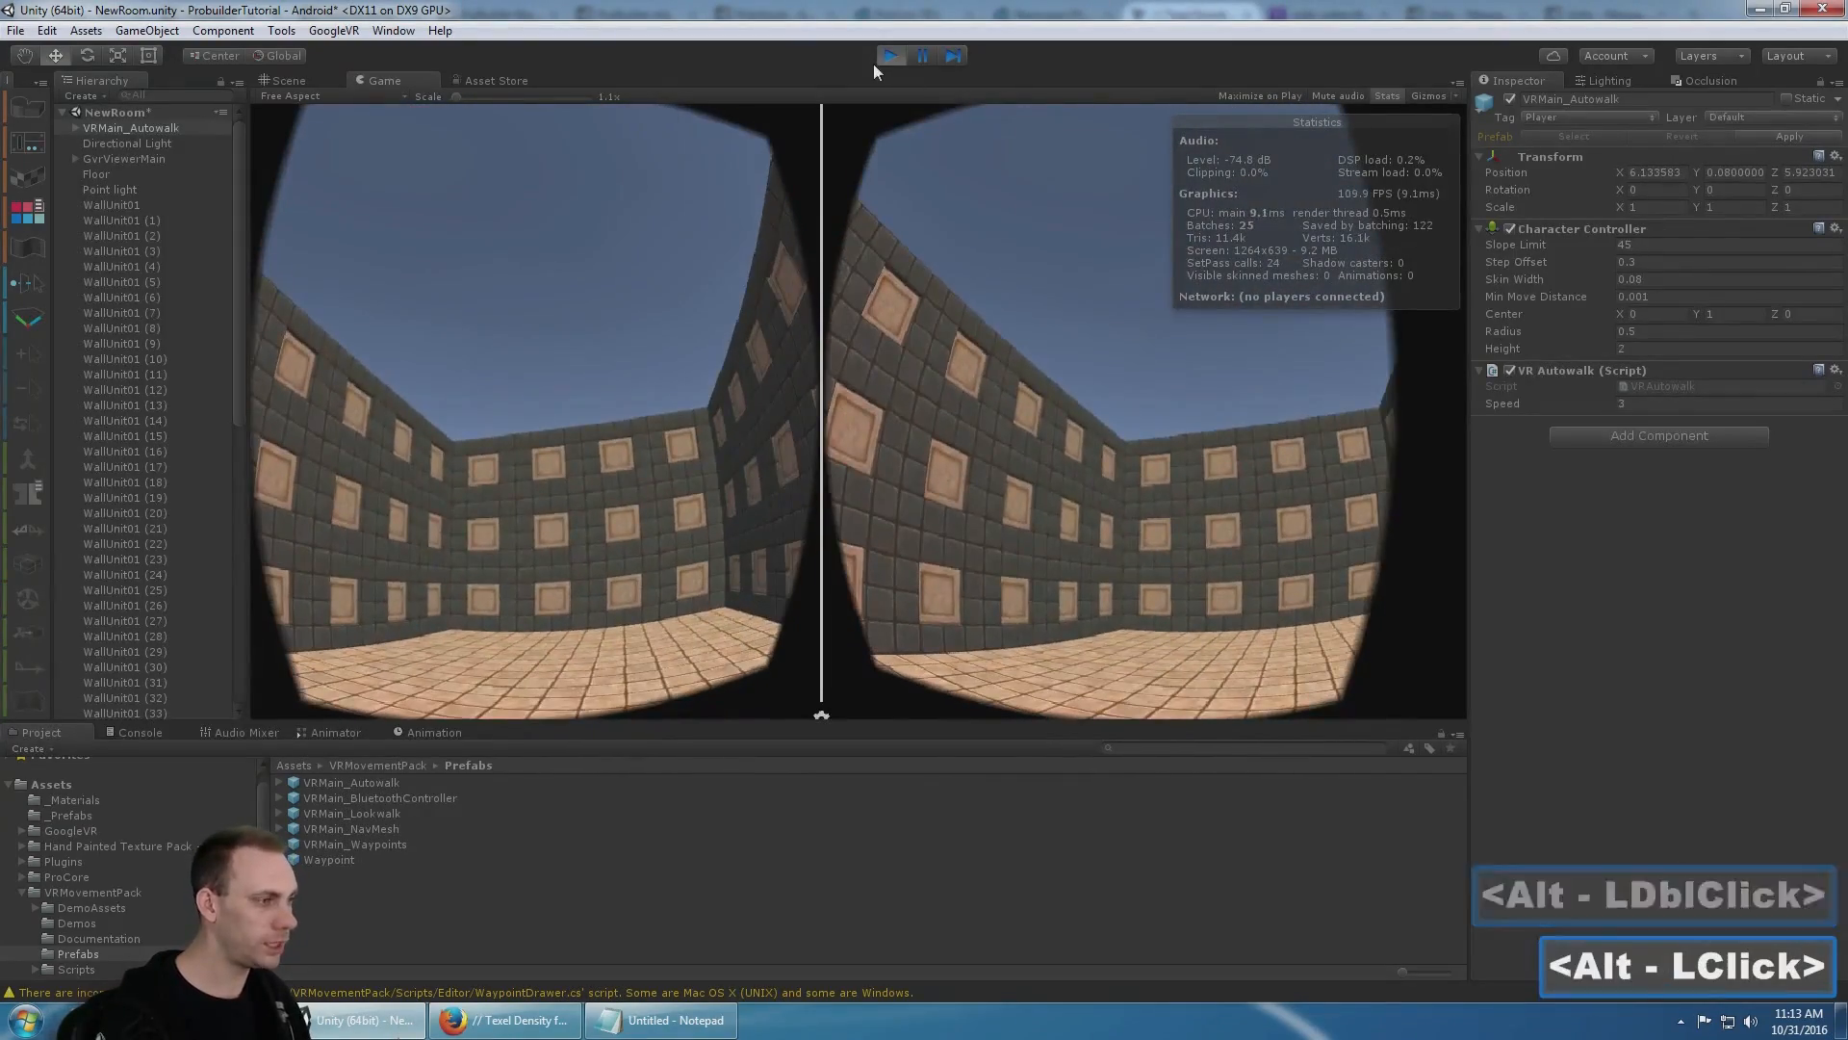
left_click(890, 55)
- Select all the WallUnit01 pieces and examine how the room's walls are built up from them
scroll(912, 308, "down", 5)
scroll(917, 306, "down", 6)
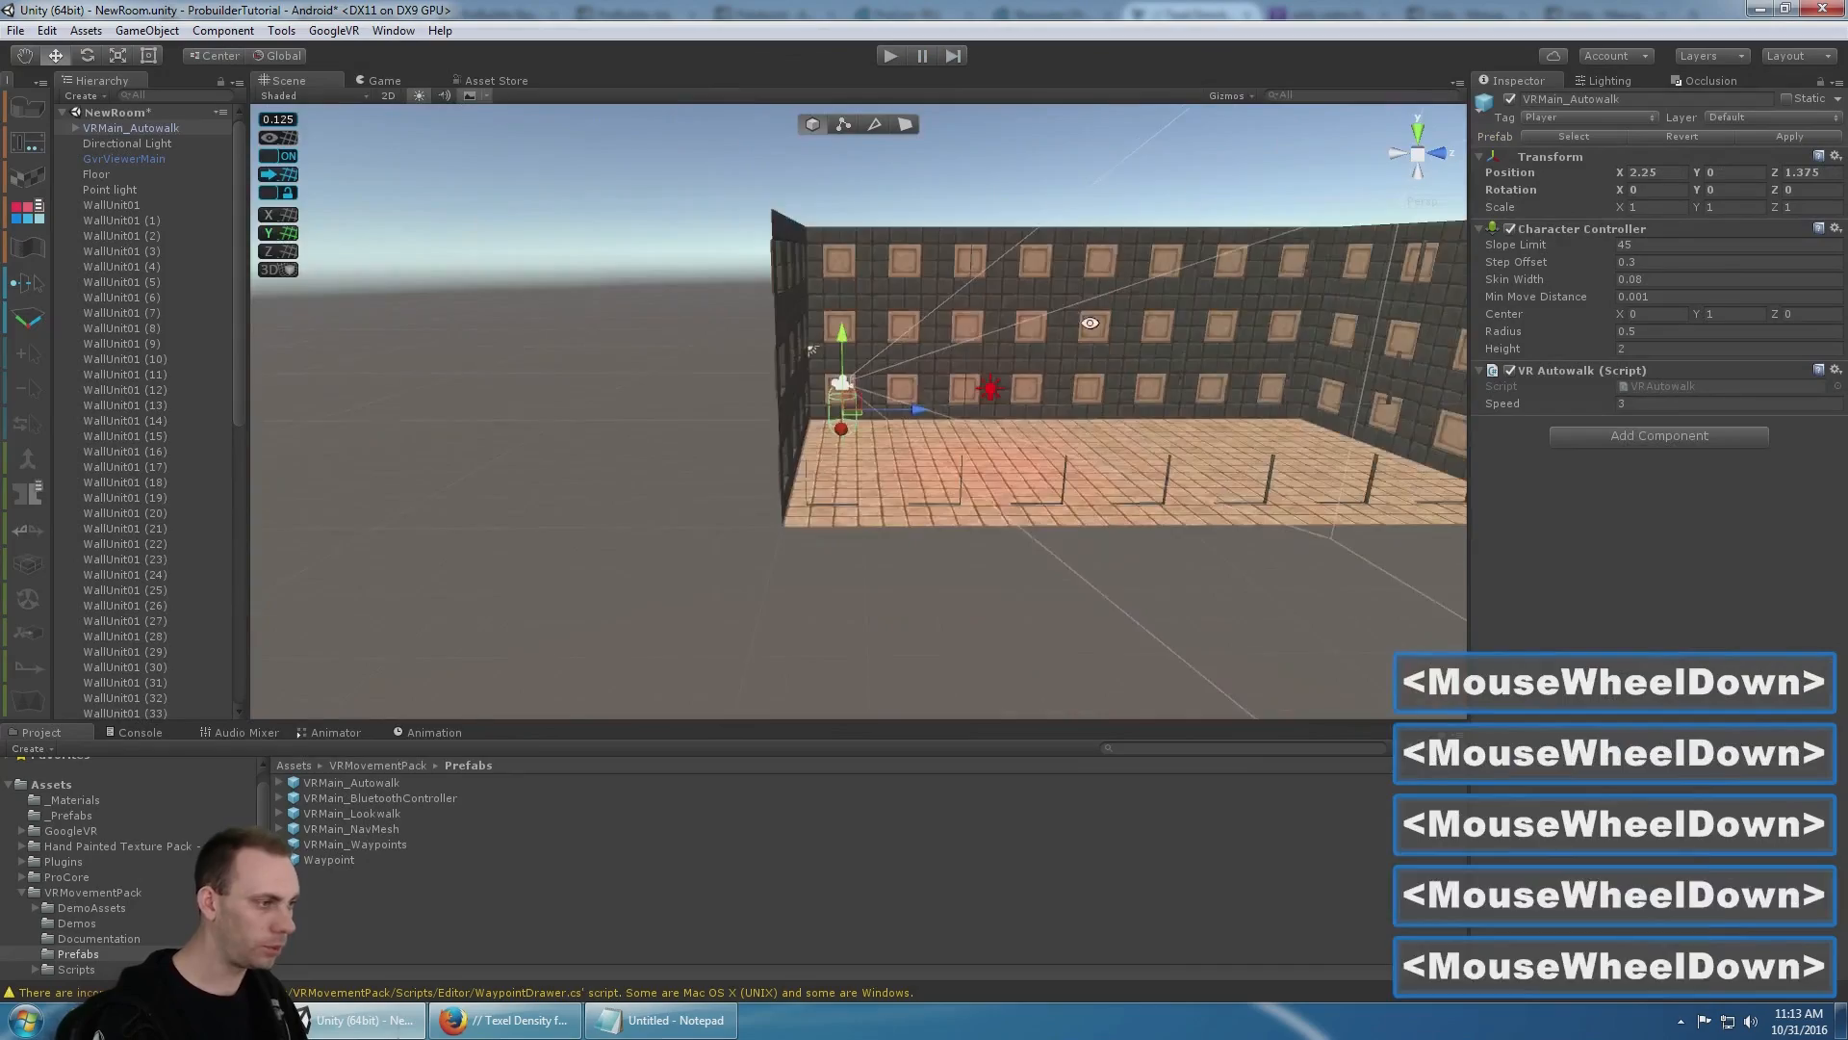
scroll(917, 306, "up", 1, "alt")
middle_click_drag(914, 308, 695, 414, "alt")
left_click_drag(732, 409, 578, 496, "alt")
middle_click_drag(602, 482, 589, 381, "alt")
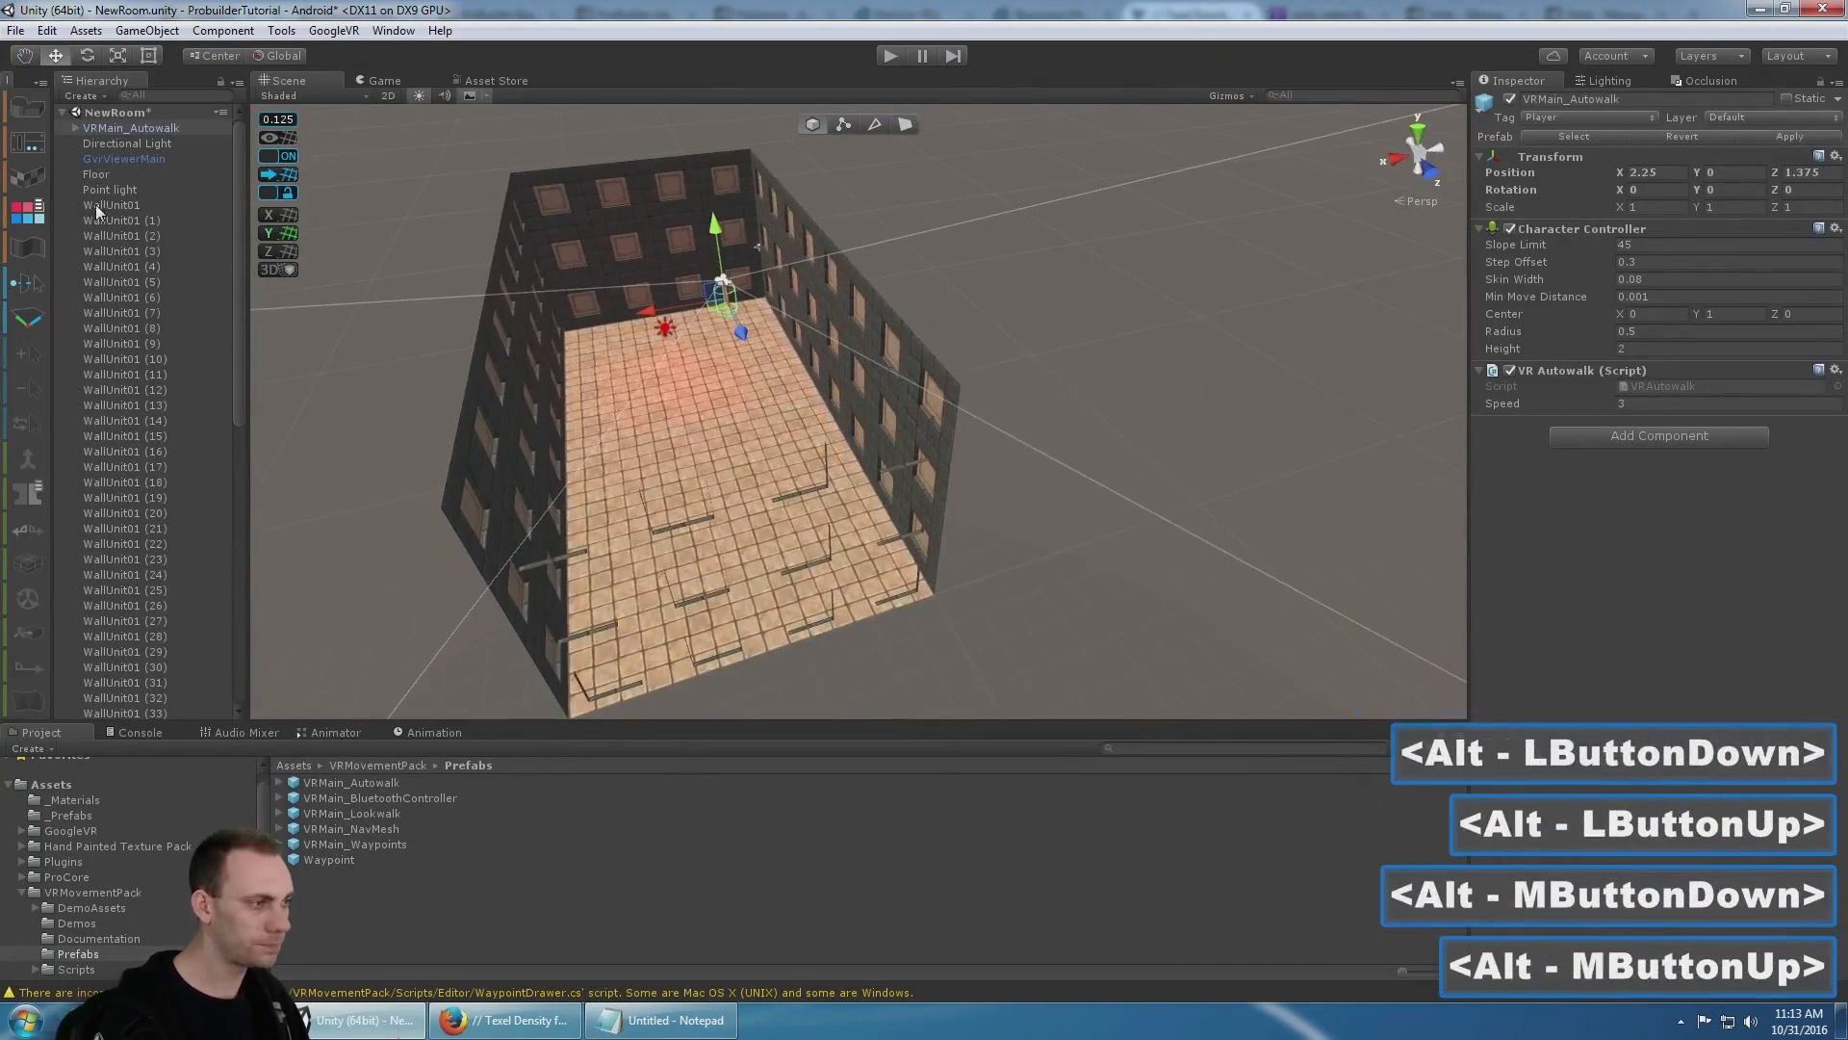
scroll(765, 318, "up", 5)
scroll(756, 326, "down", 4)
left_click_drag(749, 333, 904, 295, "alt")
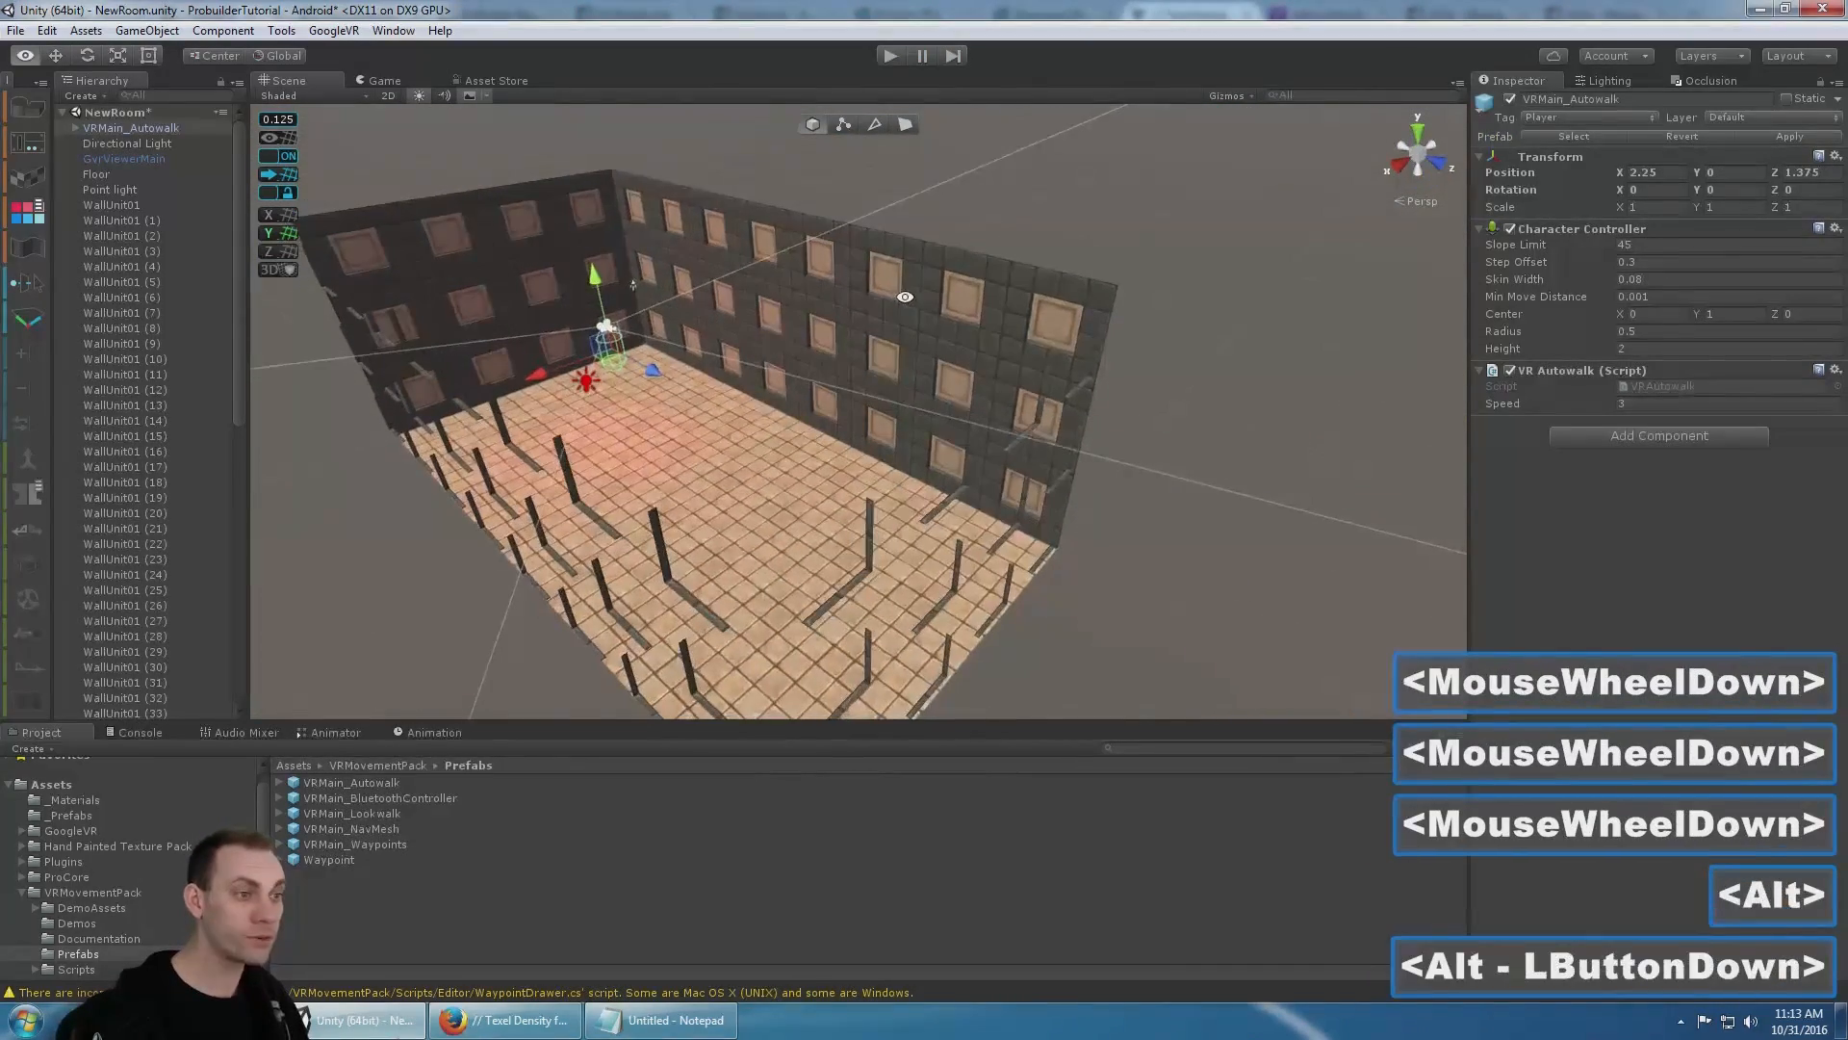
left_click(149, 266)
left_click(141, 224)
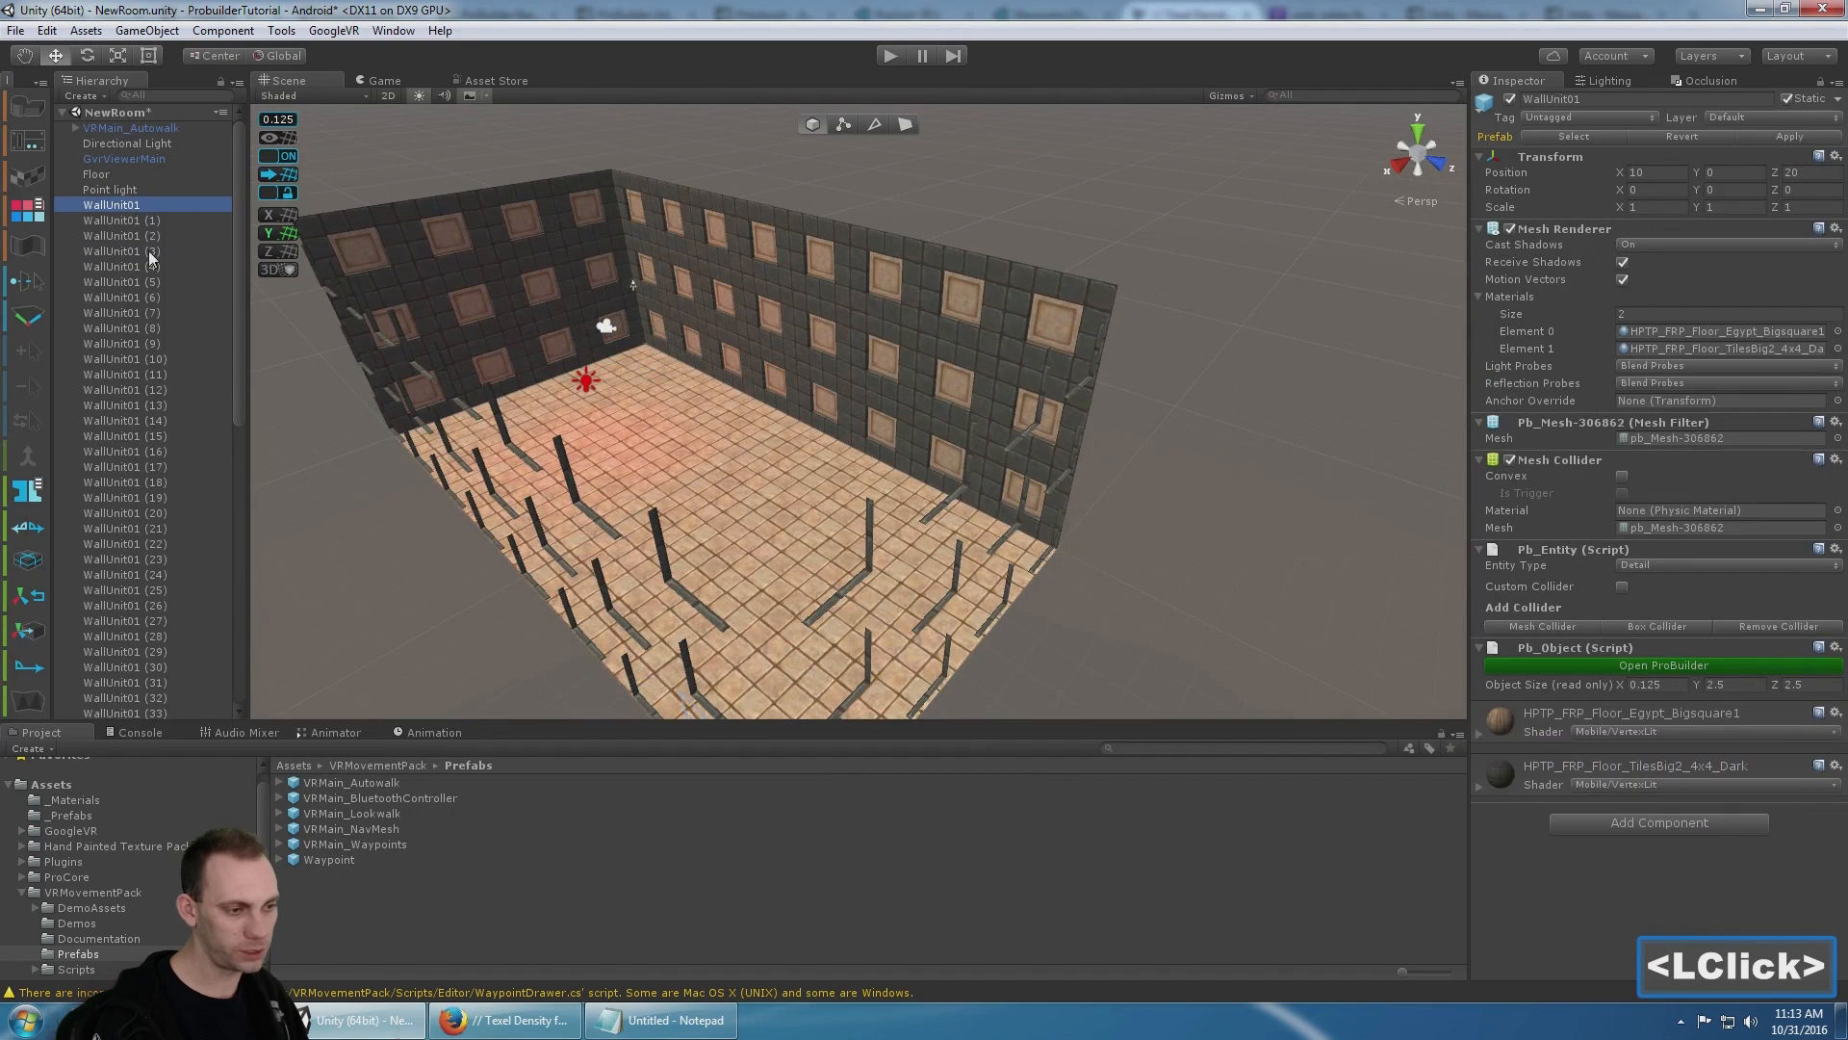
scroll(148, 250, "down", 5)
left_click(151, 713, "shift")
scroll(730, 338, "down", 2)
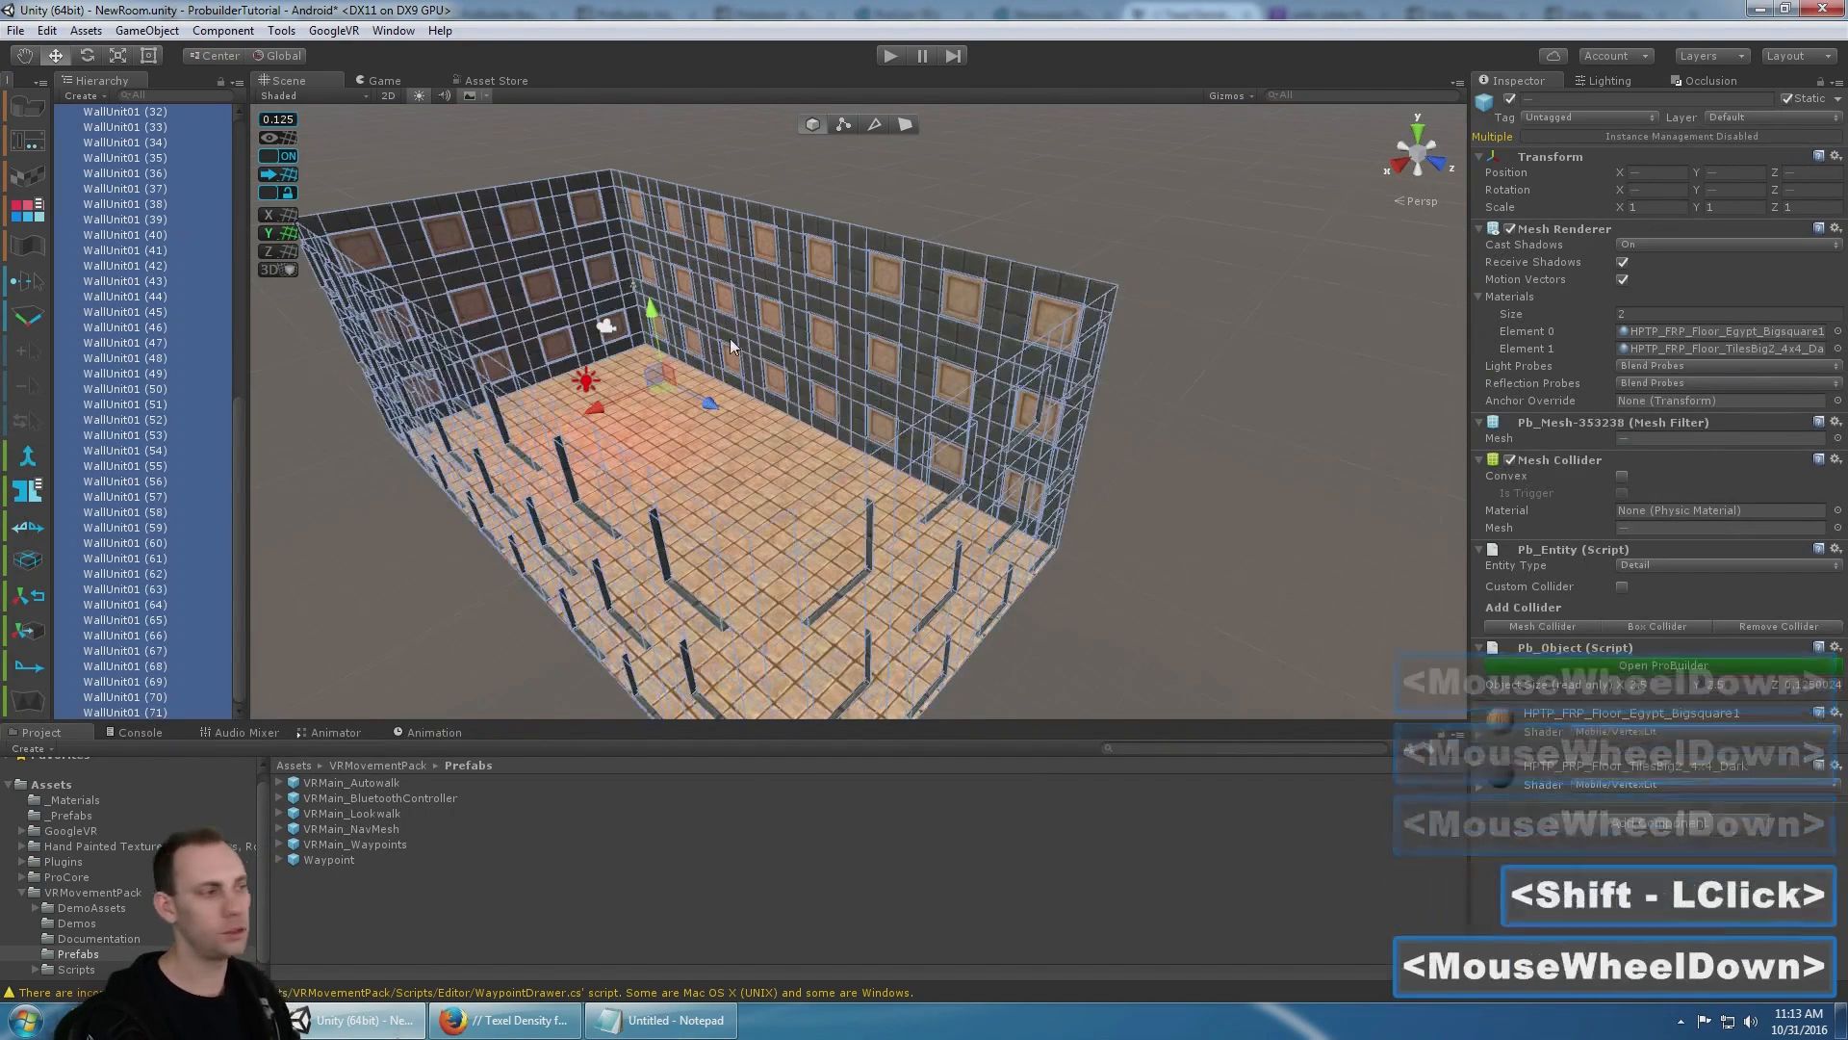
left_click_drag(730, 338, 846, 310, "alt")
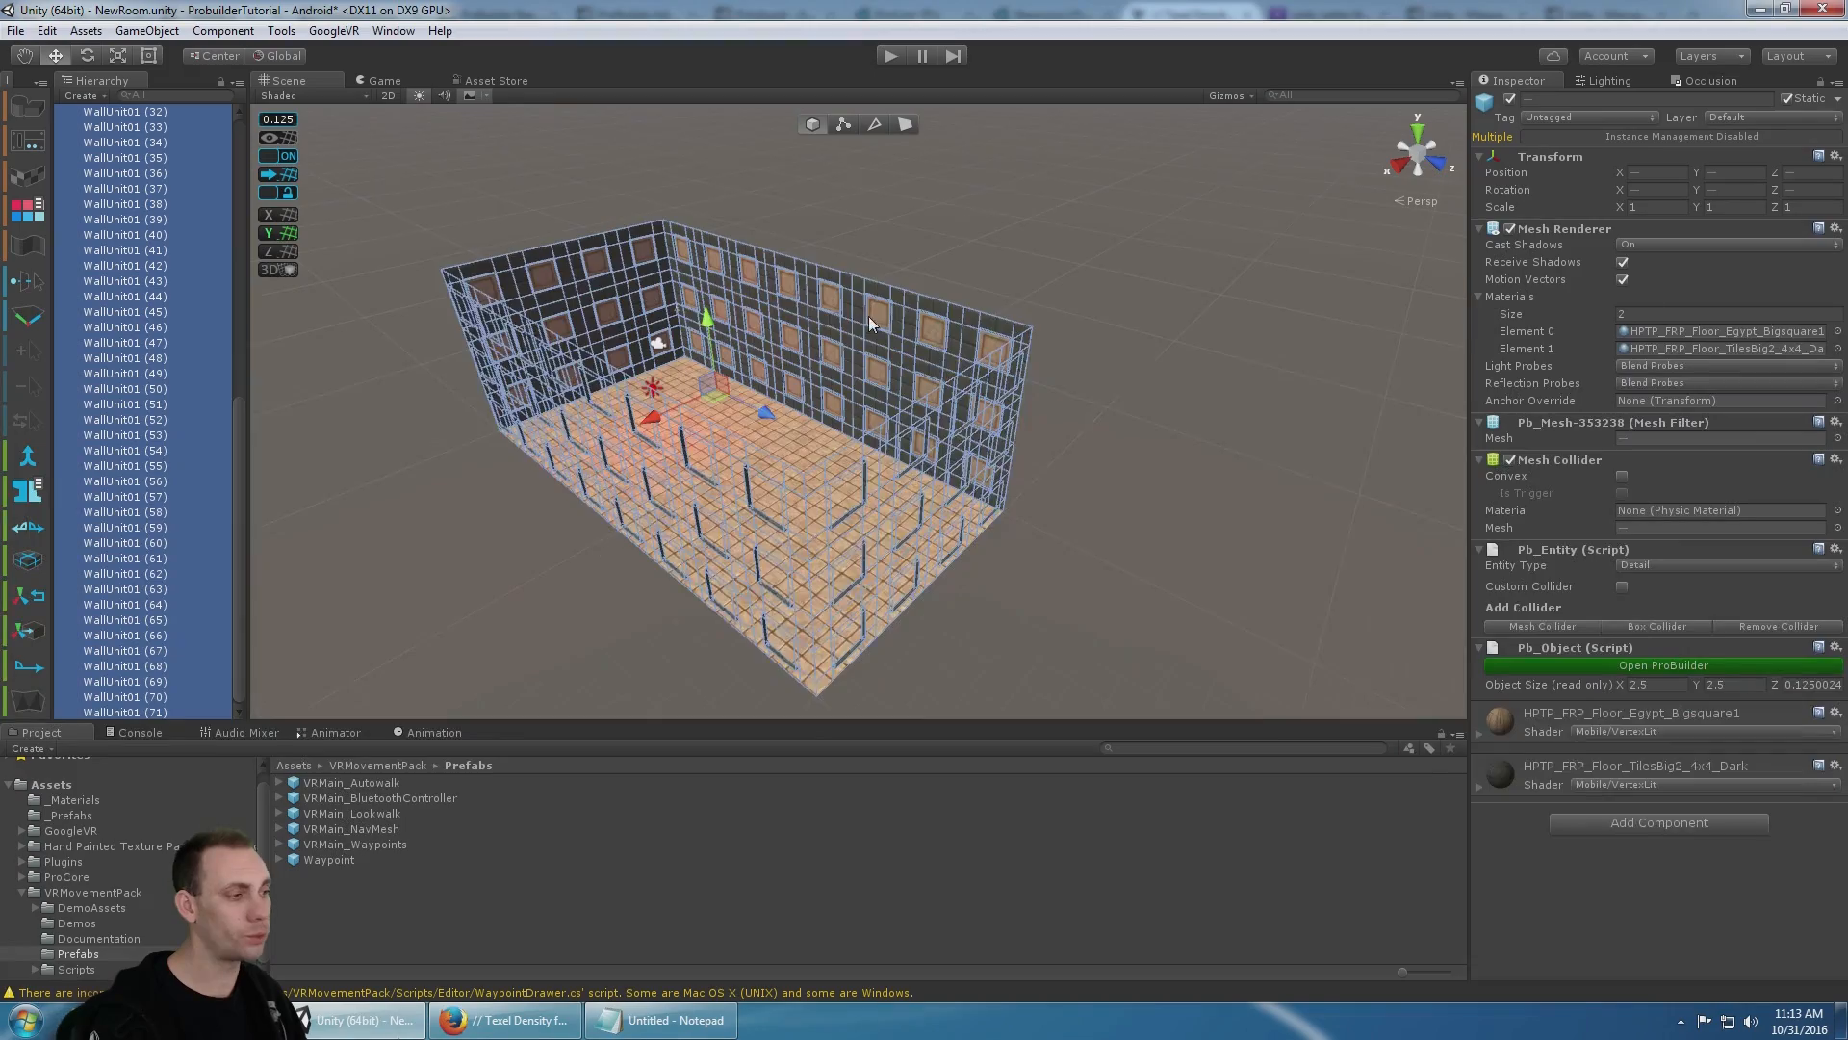
- Select the Floor in vertex editing mode and examine its grid of tiled sections up close
scroll(868, 316, "up", 5)
scroll(841, 140, "down", 4)
left_click(688, 464)
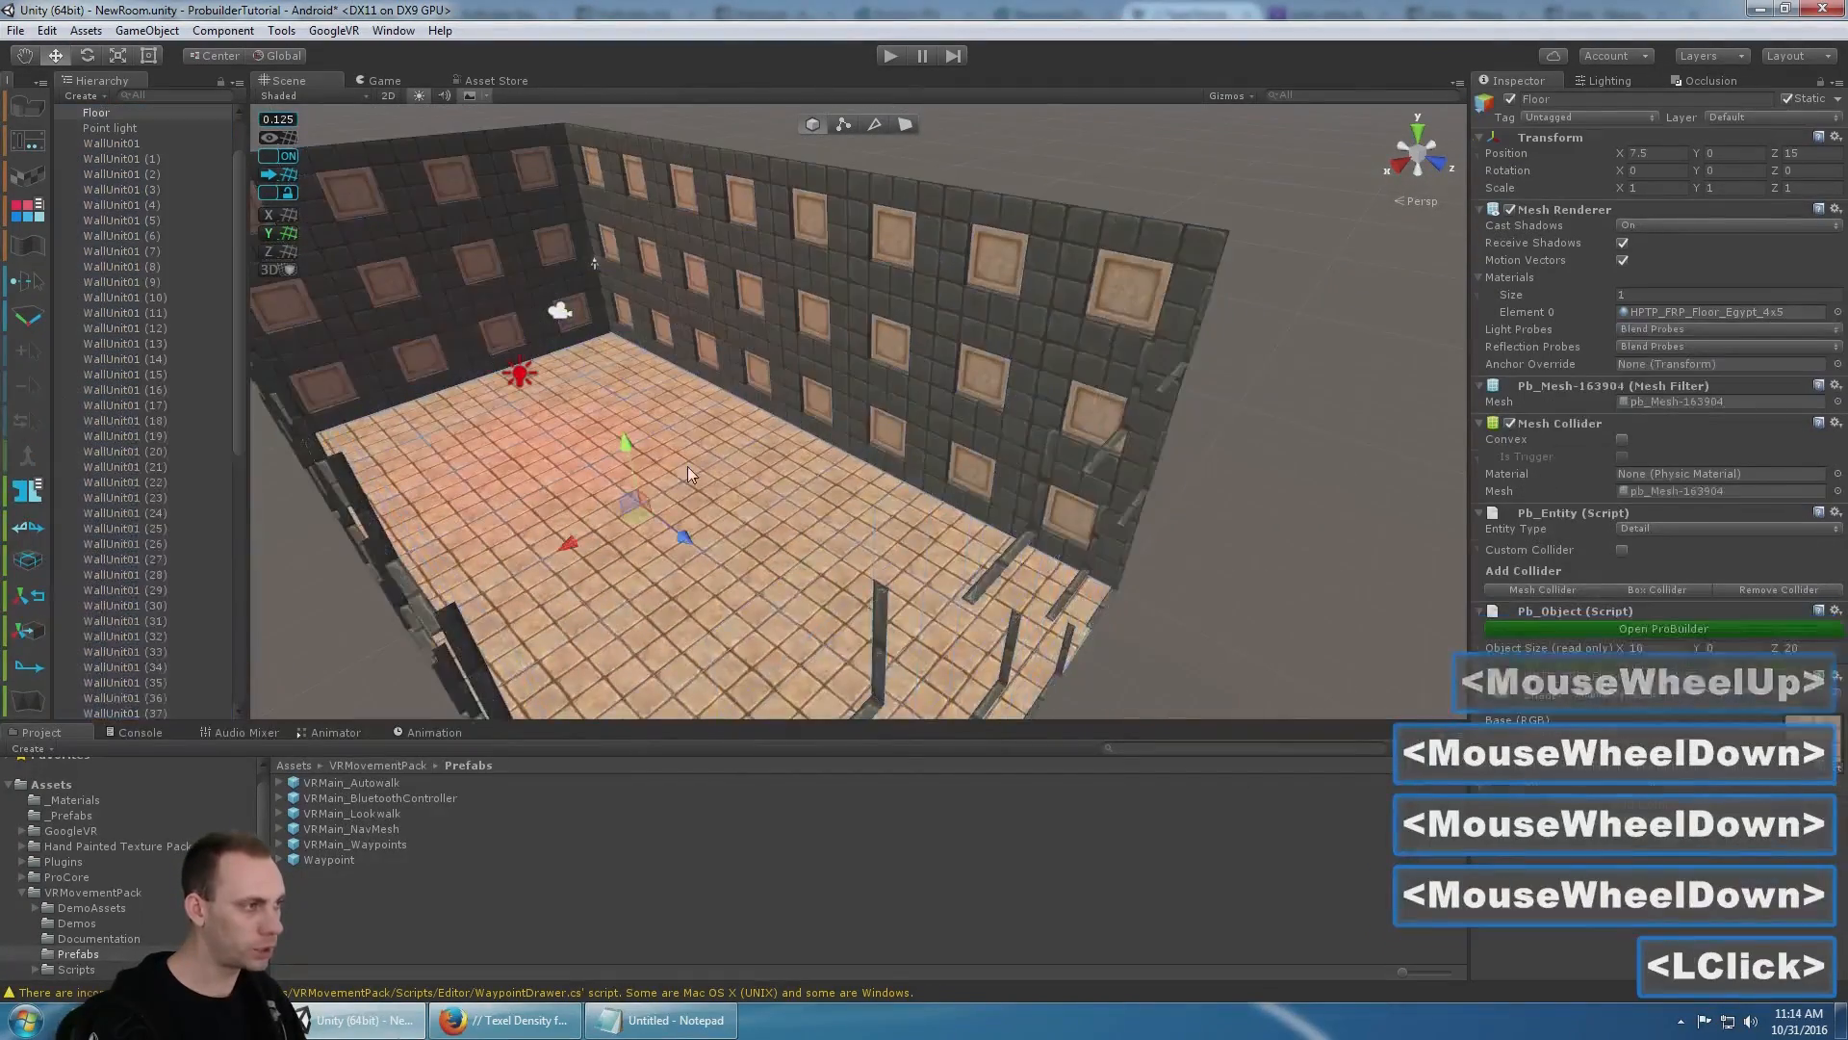
middle_click_drag(681, 393, 717, 478)
left_click_drag(770, 317, 714, 429, "alt")
middle_click_drag(770, 350, 819, 228, "alt")
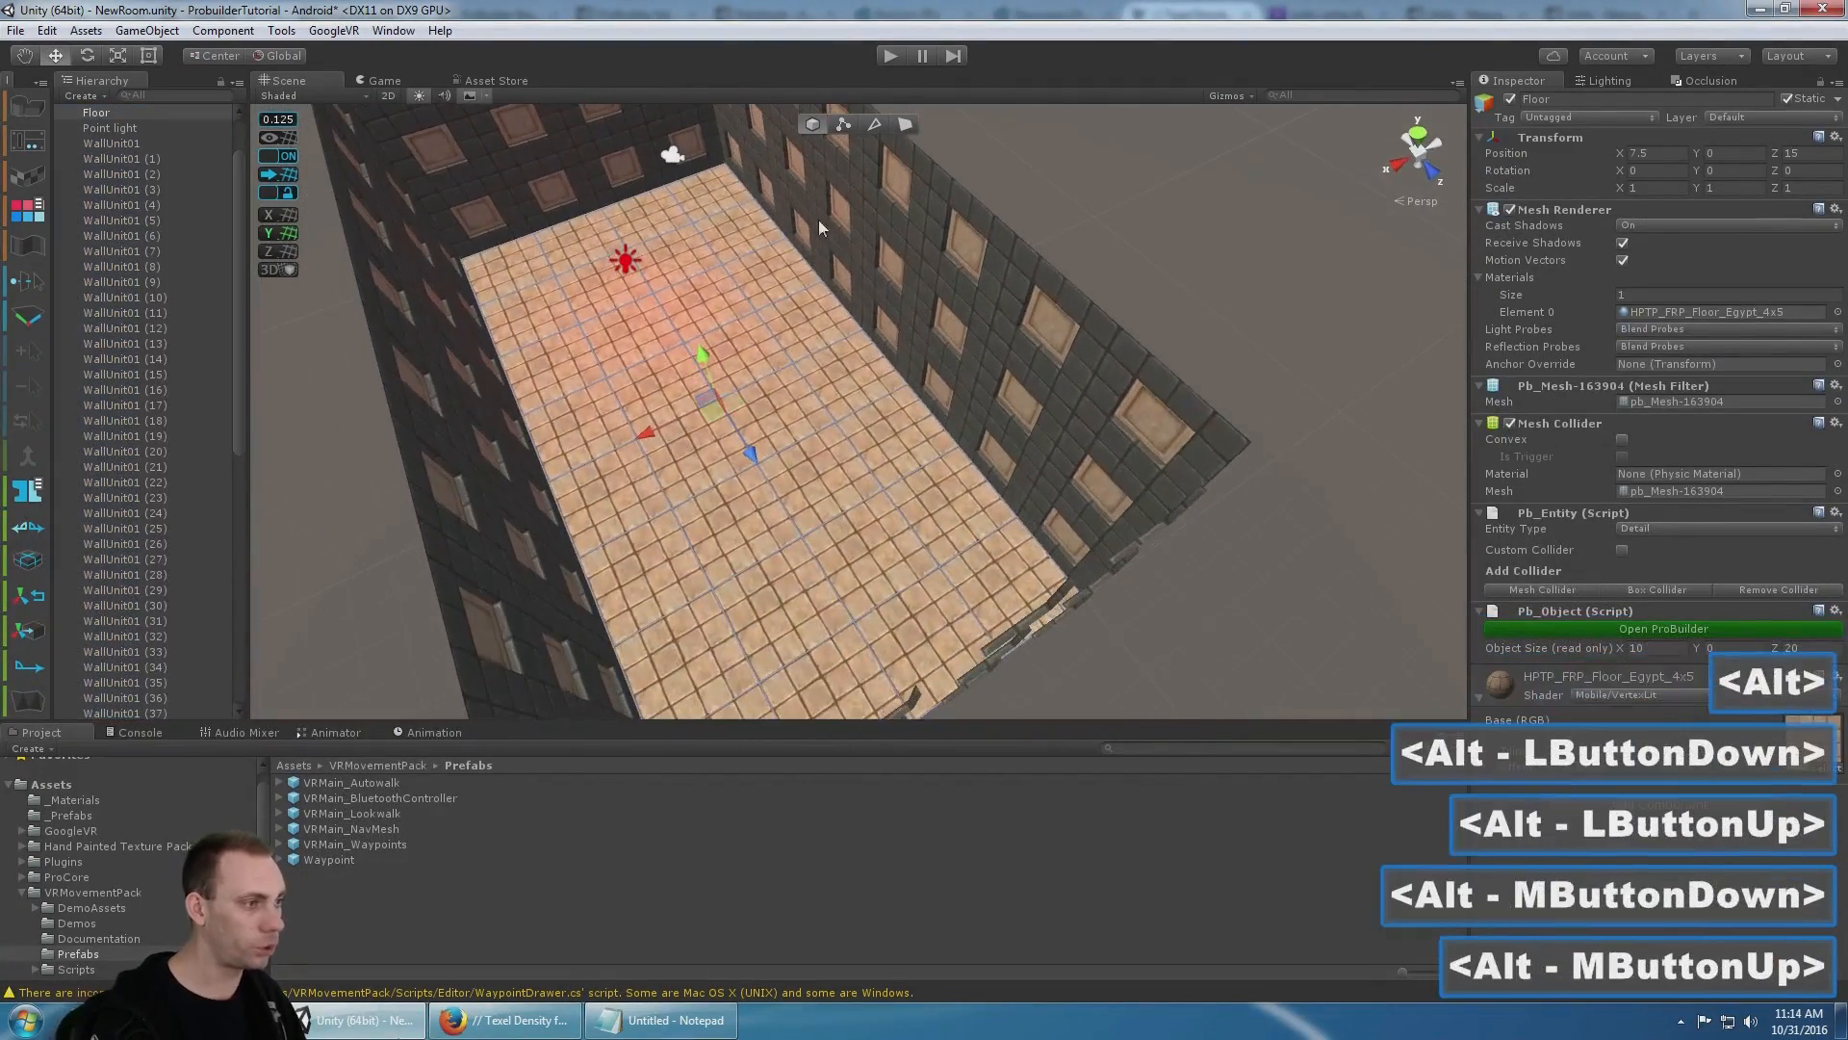
left_click(846, 126)
scroll(724, 316, "up", 5)
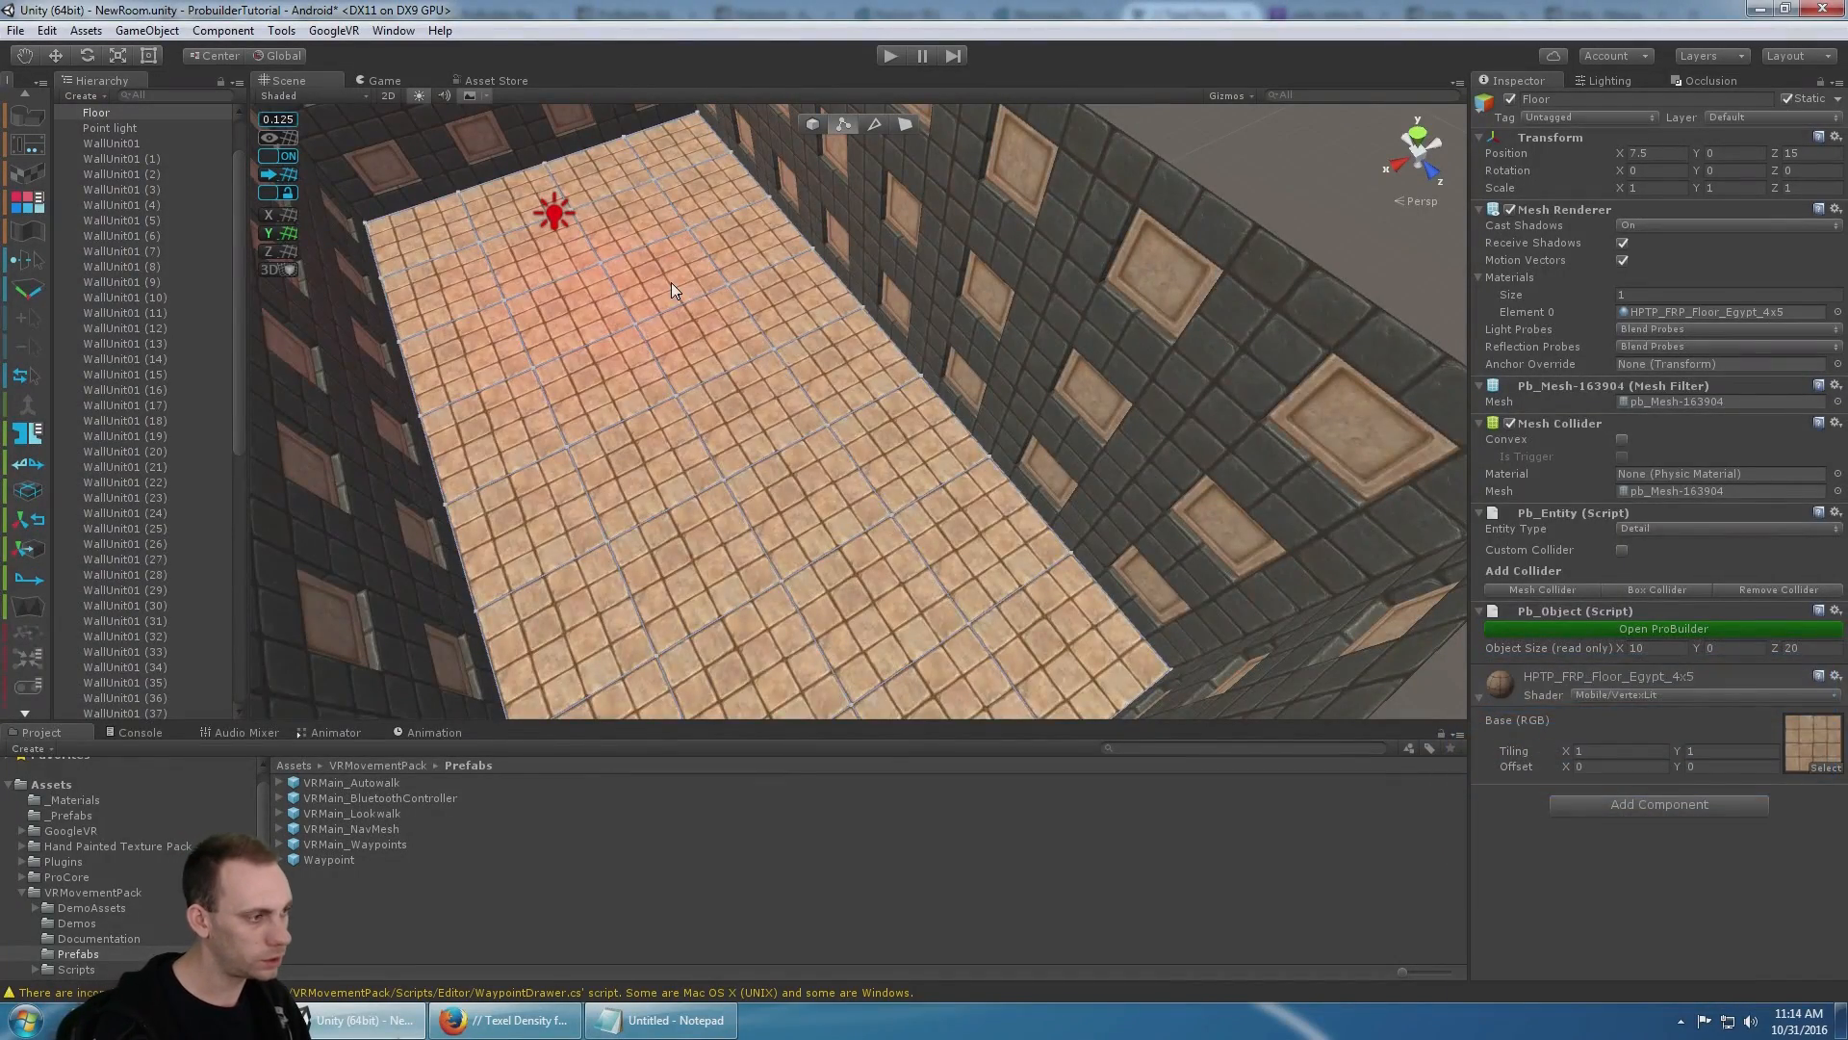
scroll(689, 430, "up", 5)
middle_click_drag(689, 430, 800, 414)
scroll(723, 403, "up", 5)
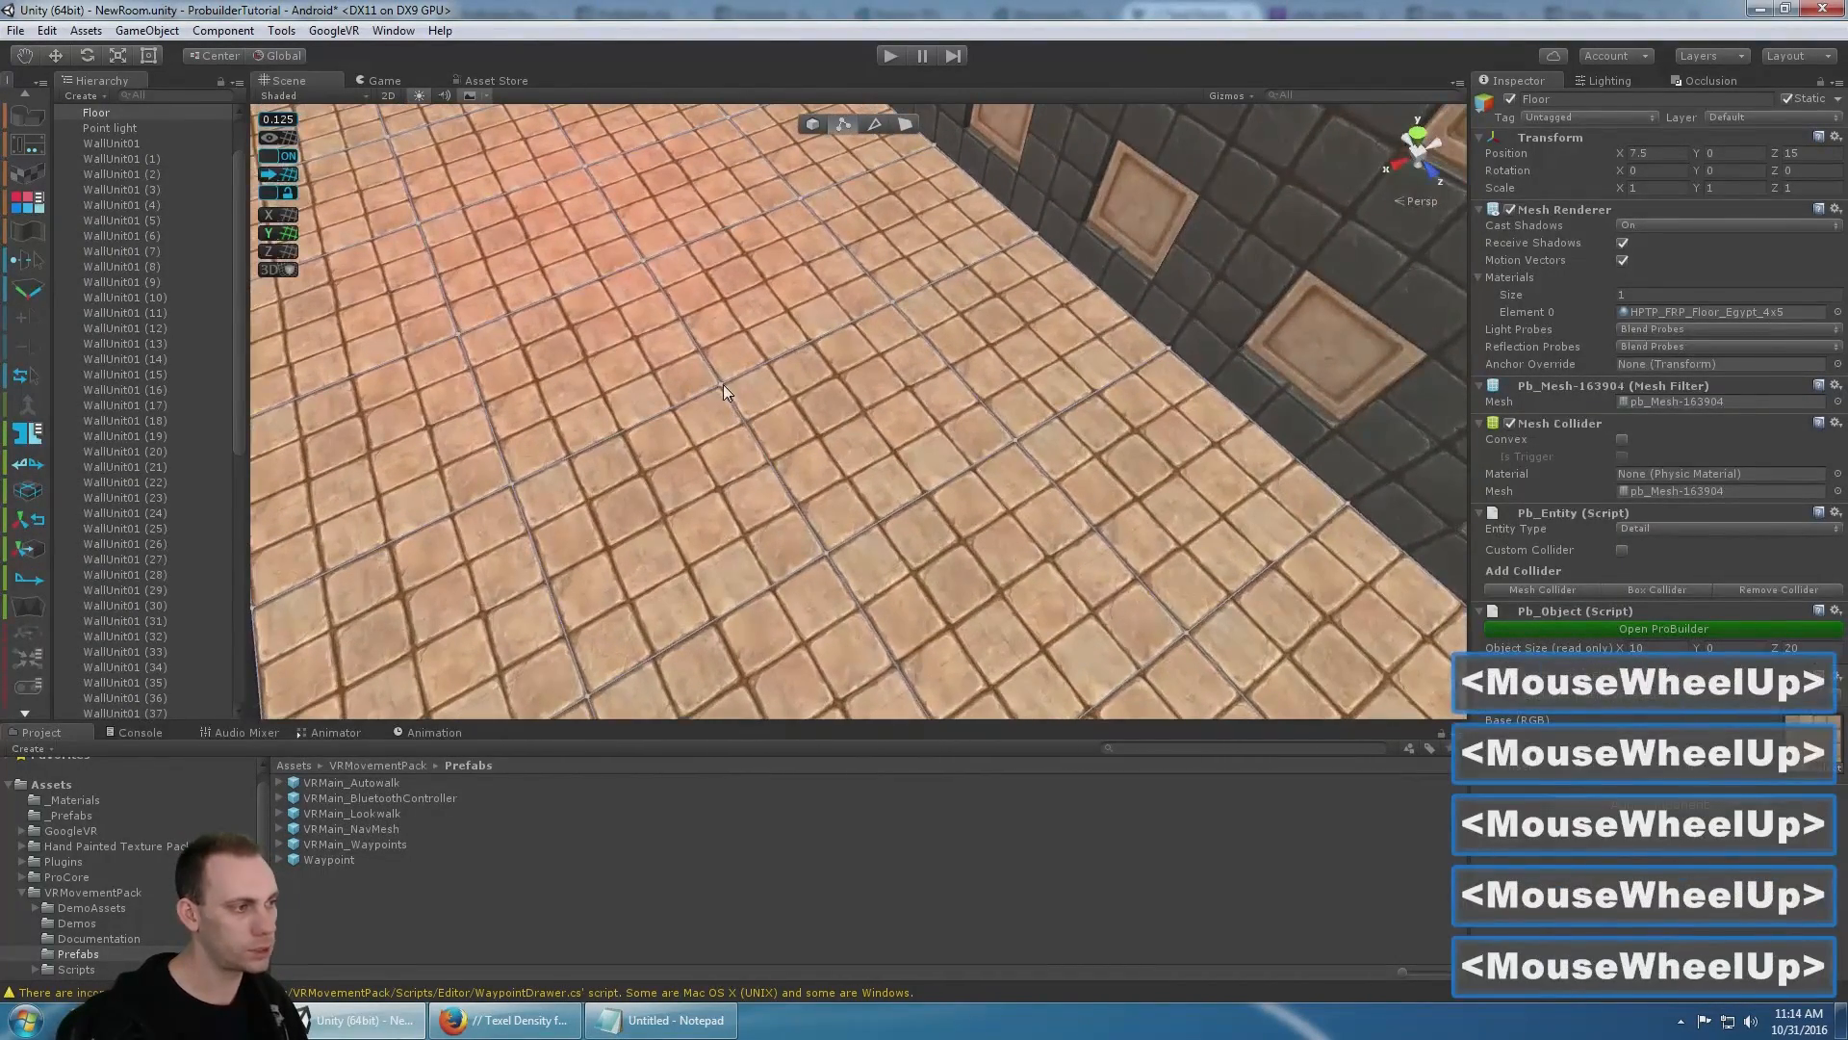
scroll(720, 387, "down", 2)
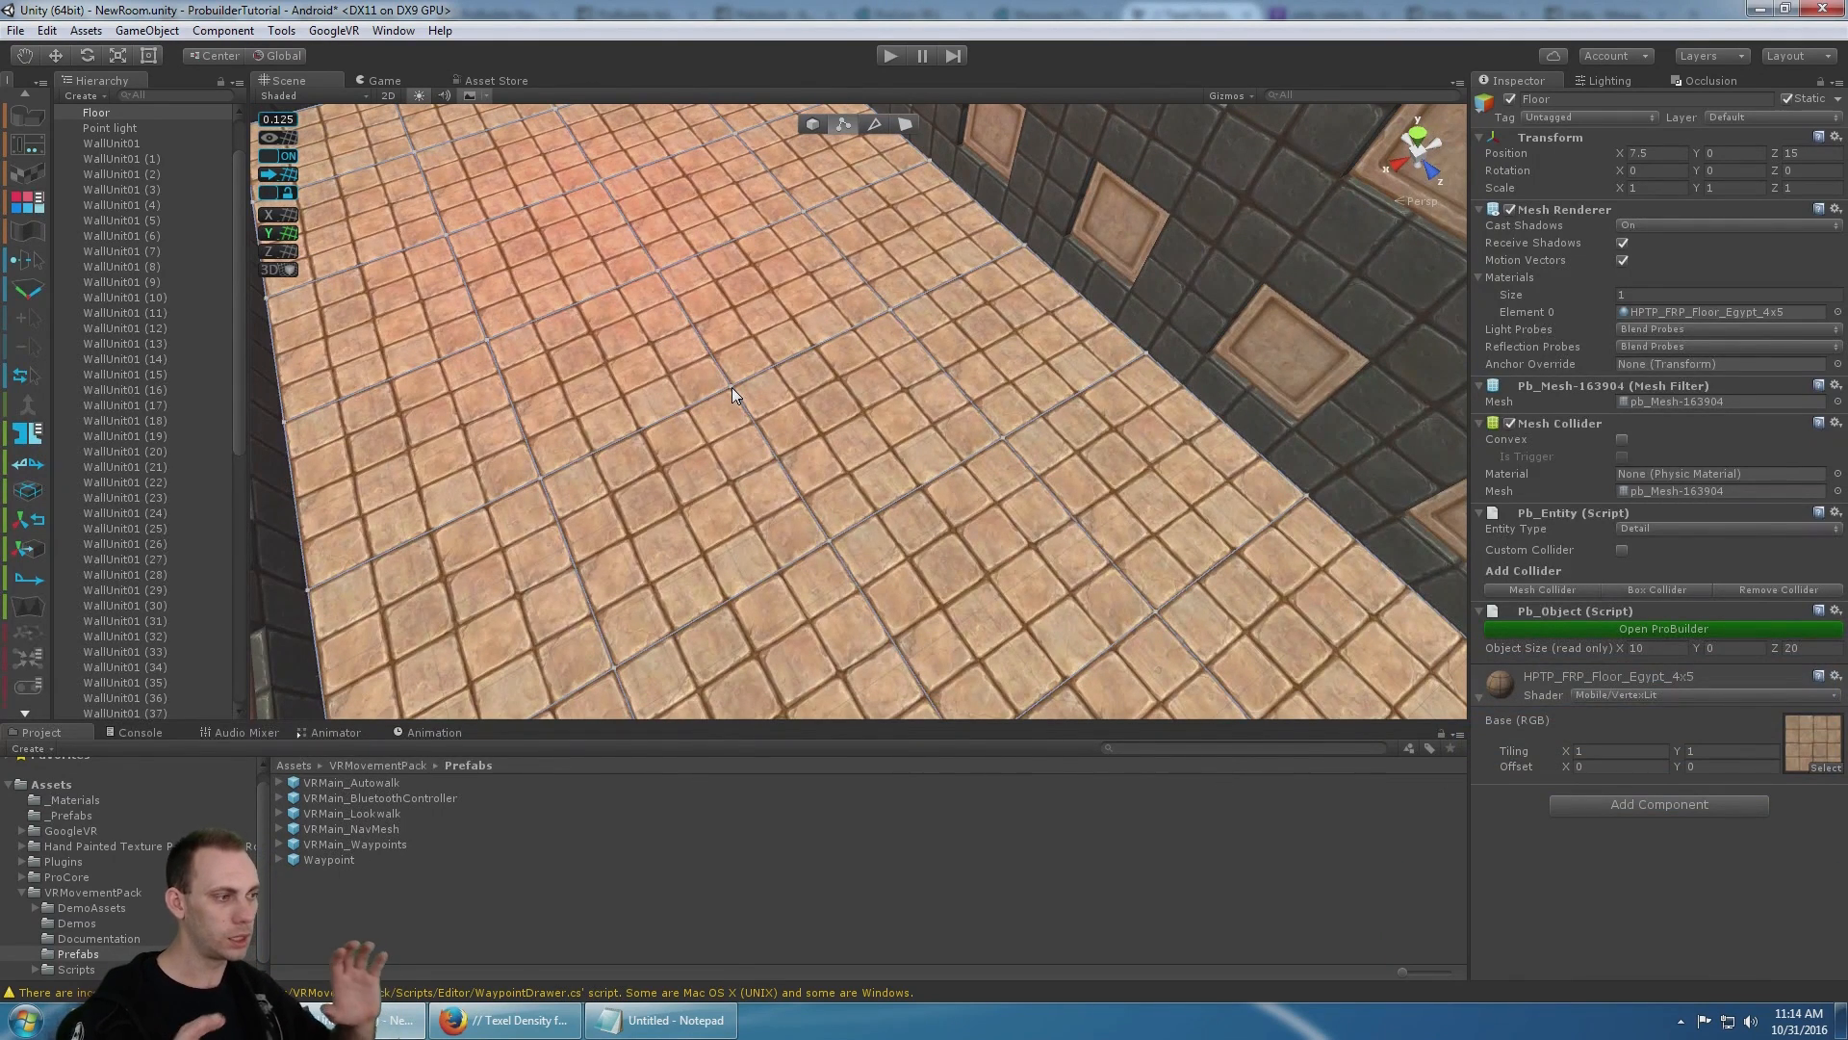
scroll(813, 332, "down", 5)
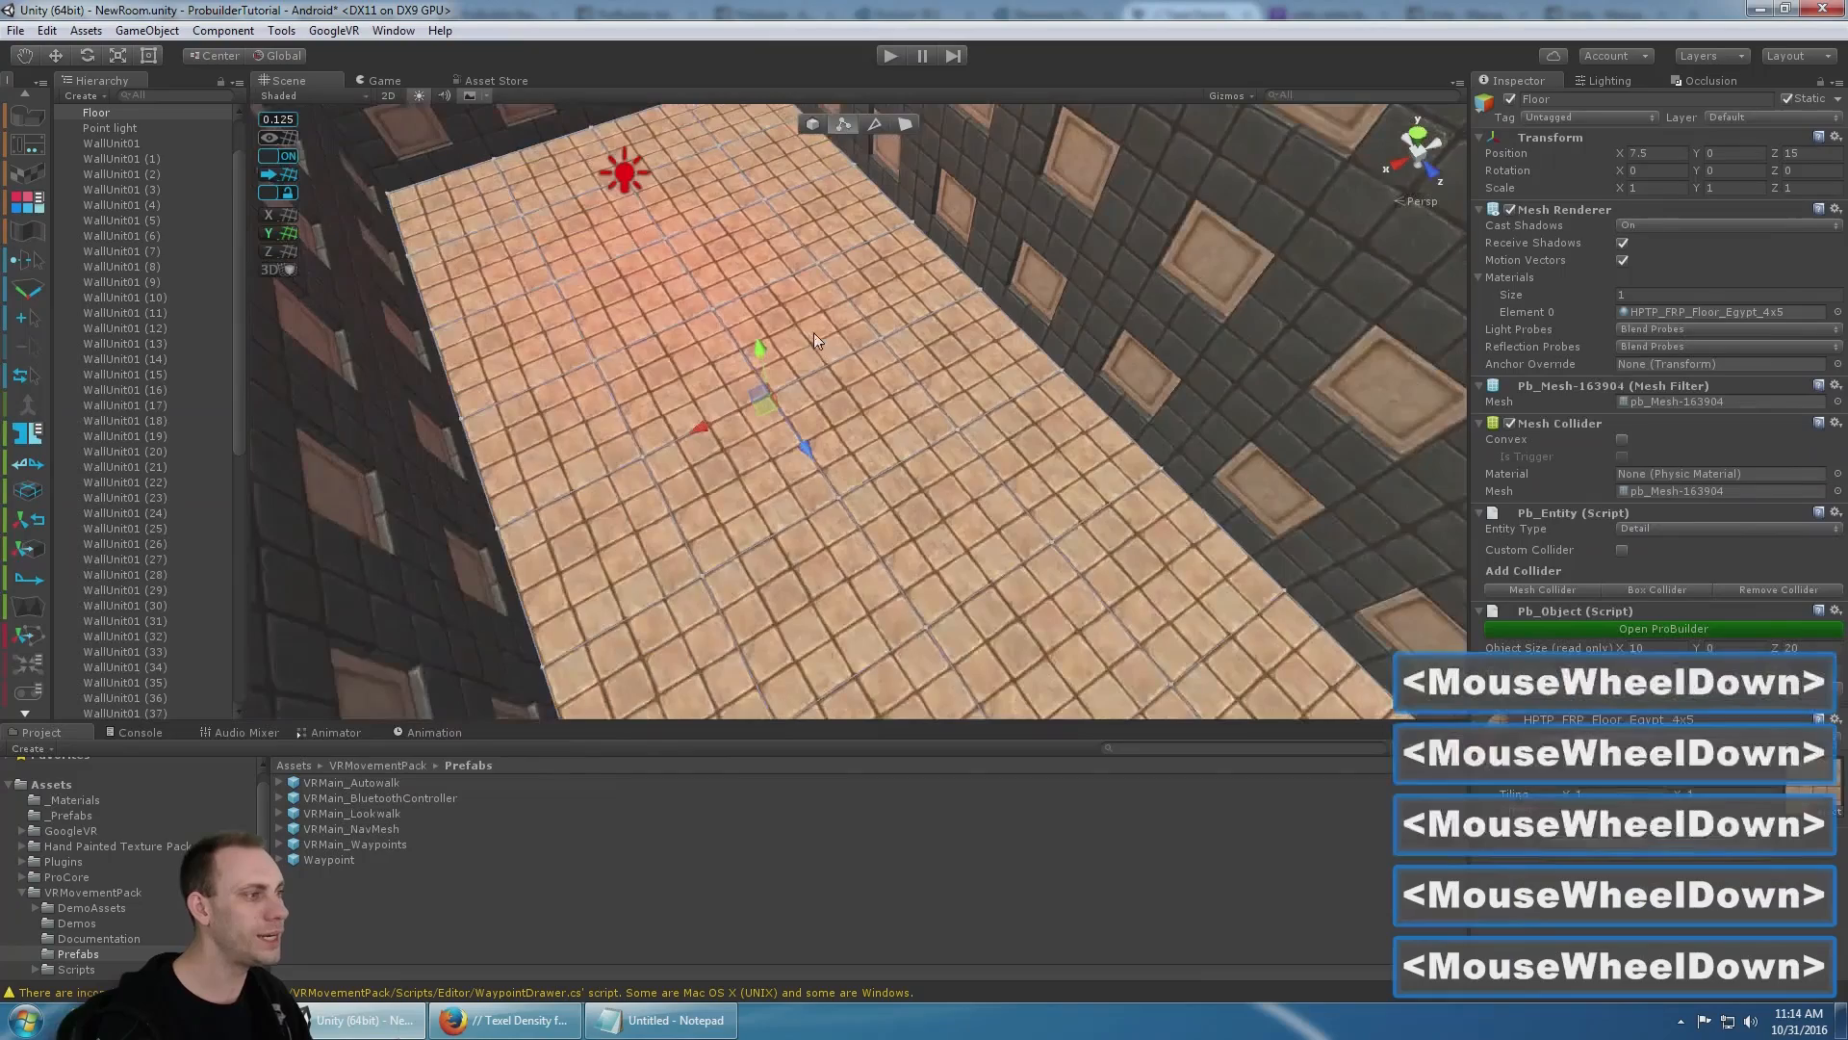
- Select all of the Floor's vertices in vertex editing mode and weld them
left_click(814, 125)
scroll(859, 237, "down", 5)
left_click(842, 126)
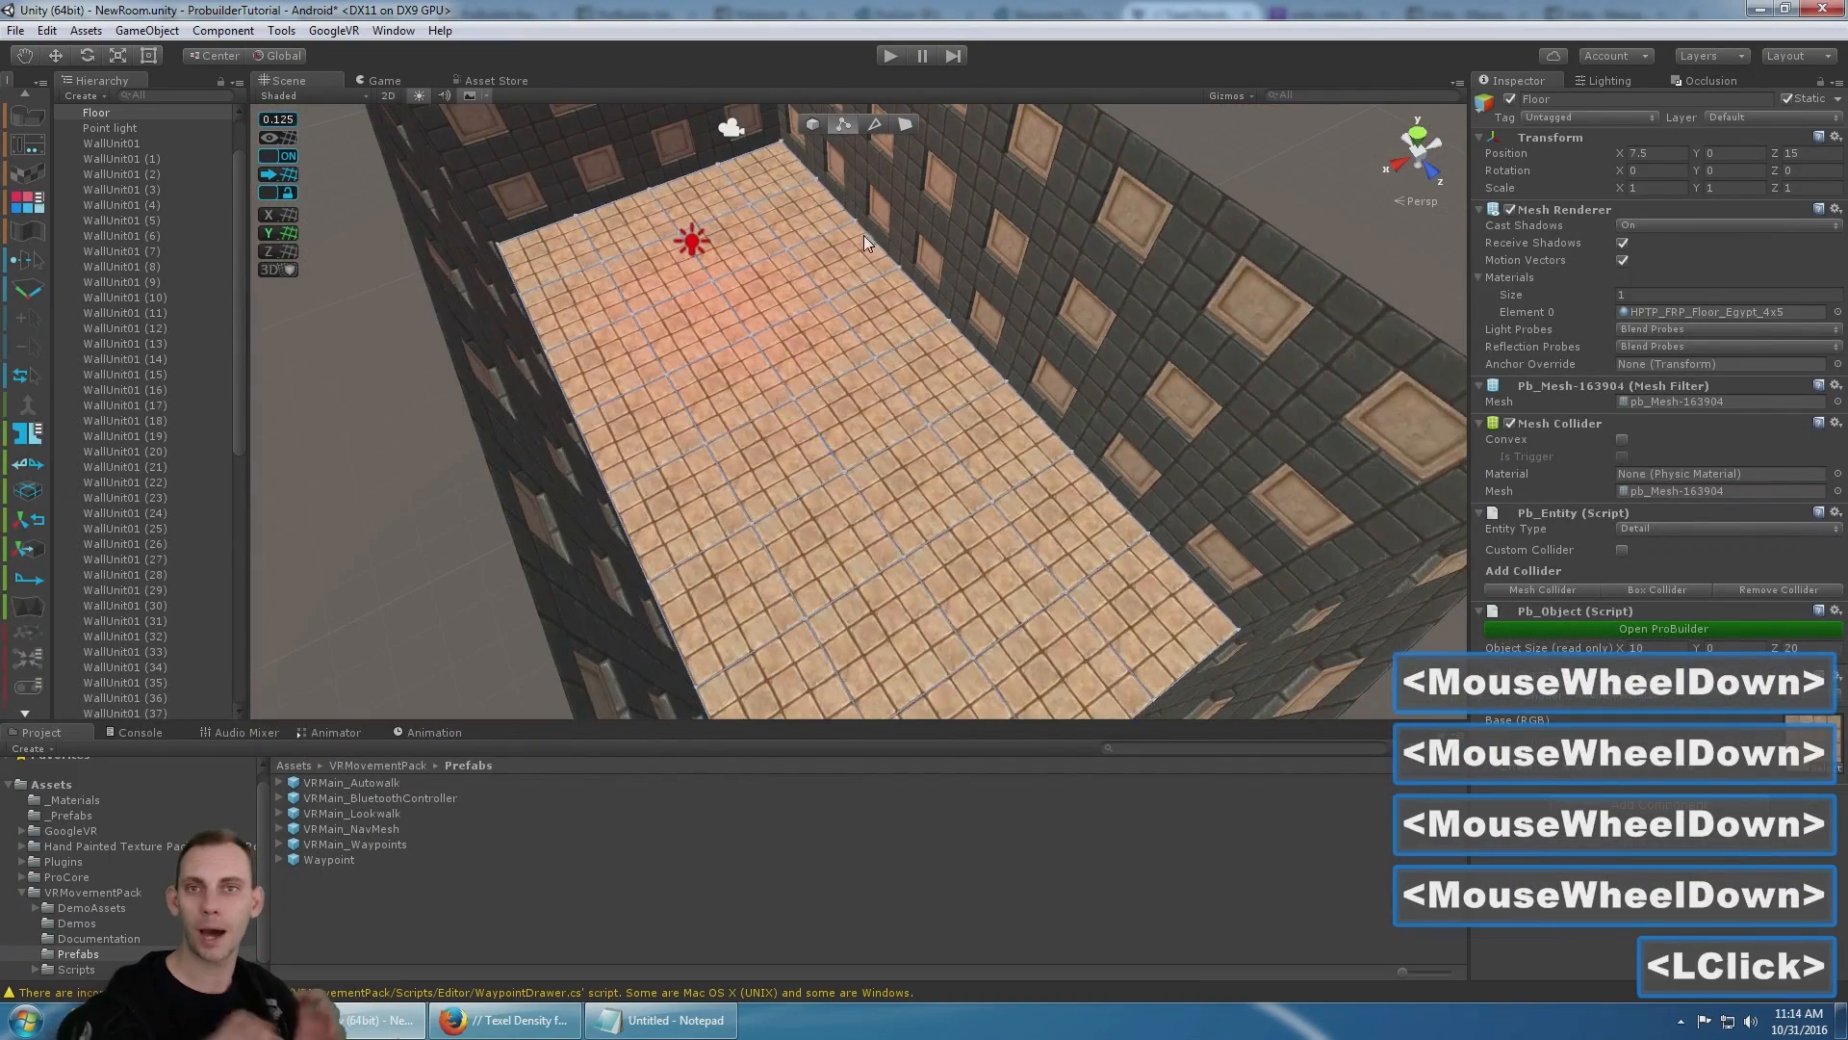
scroll(859, 366, "down", 5)
scroll(857, 422, "down", 4)
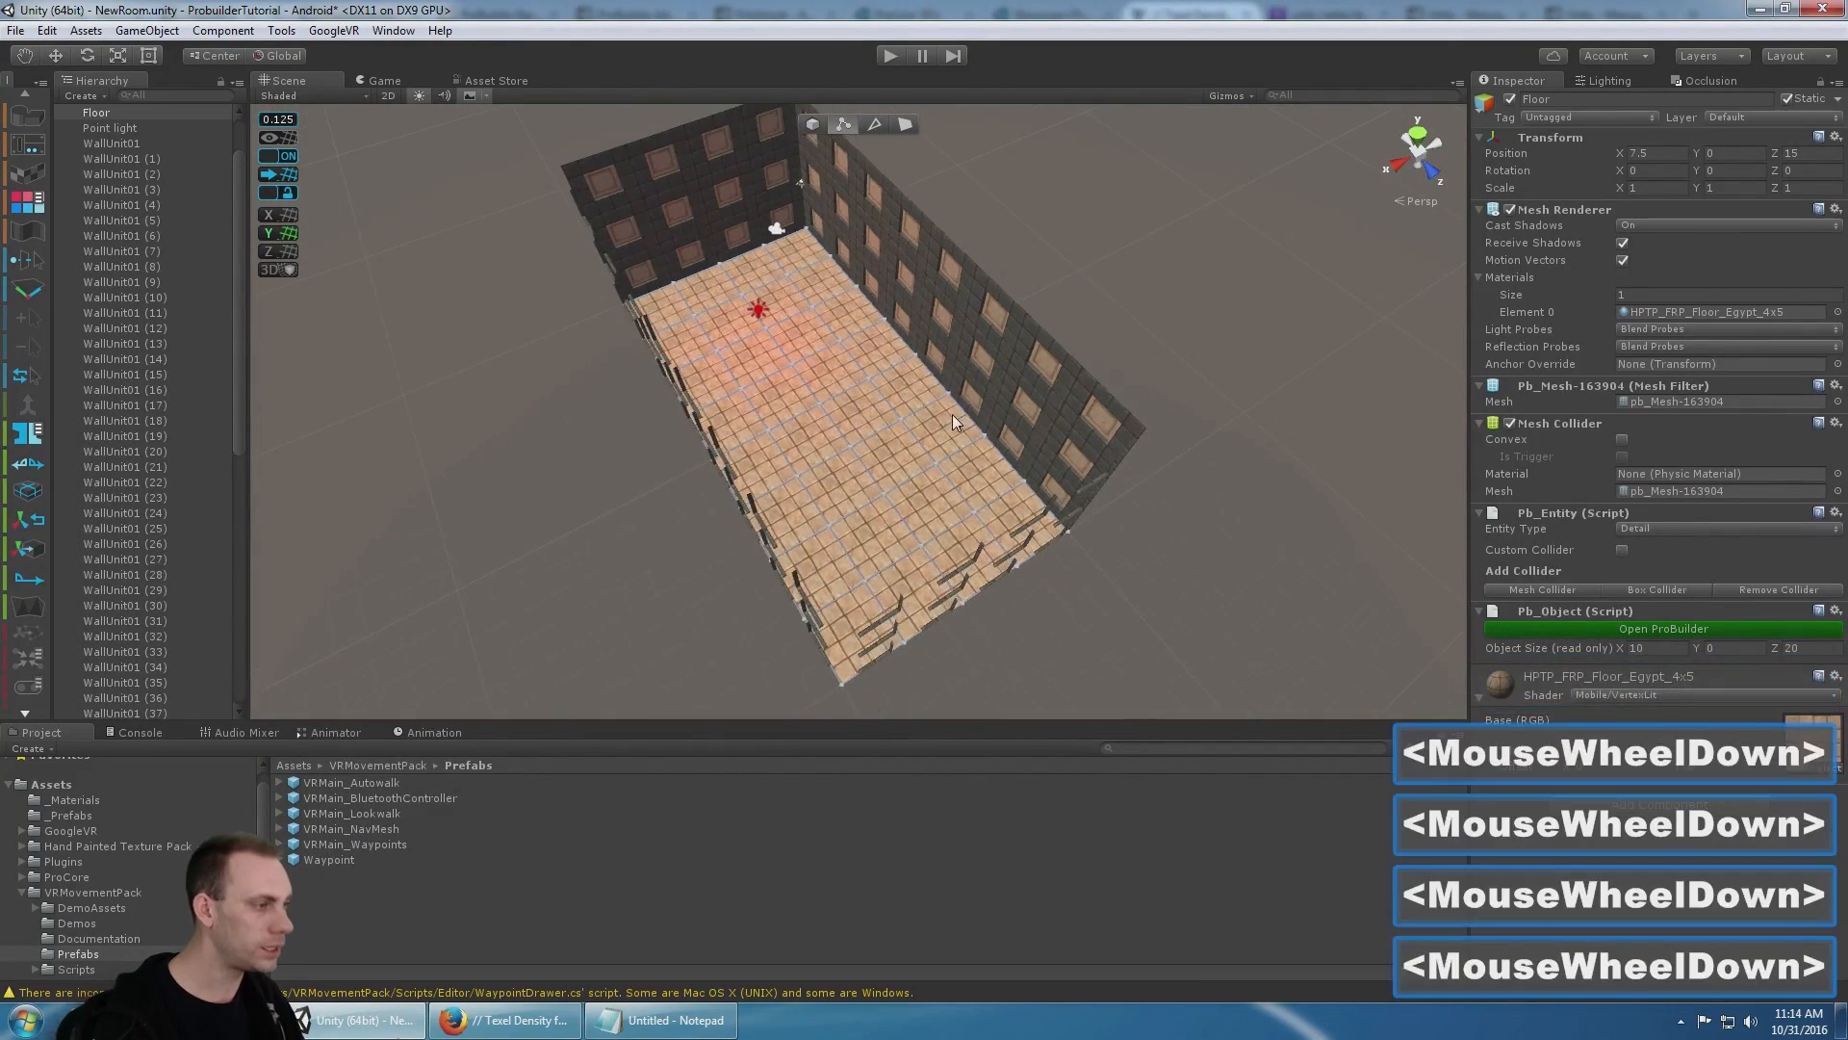
scroll(951, 414, "up", 1)
middle_click_drag(951, 414, 933, 375)
scroll(932, 375, "down", 3)
left_click_drag(1168, 663, 427, 171)
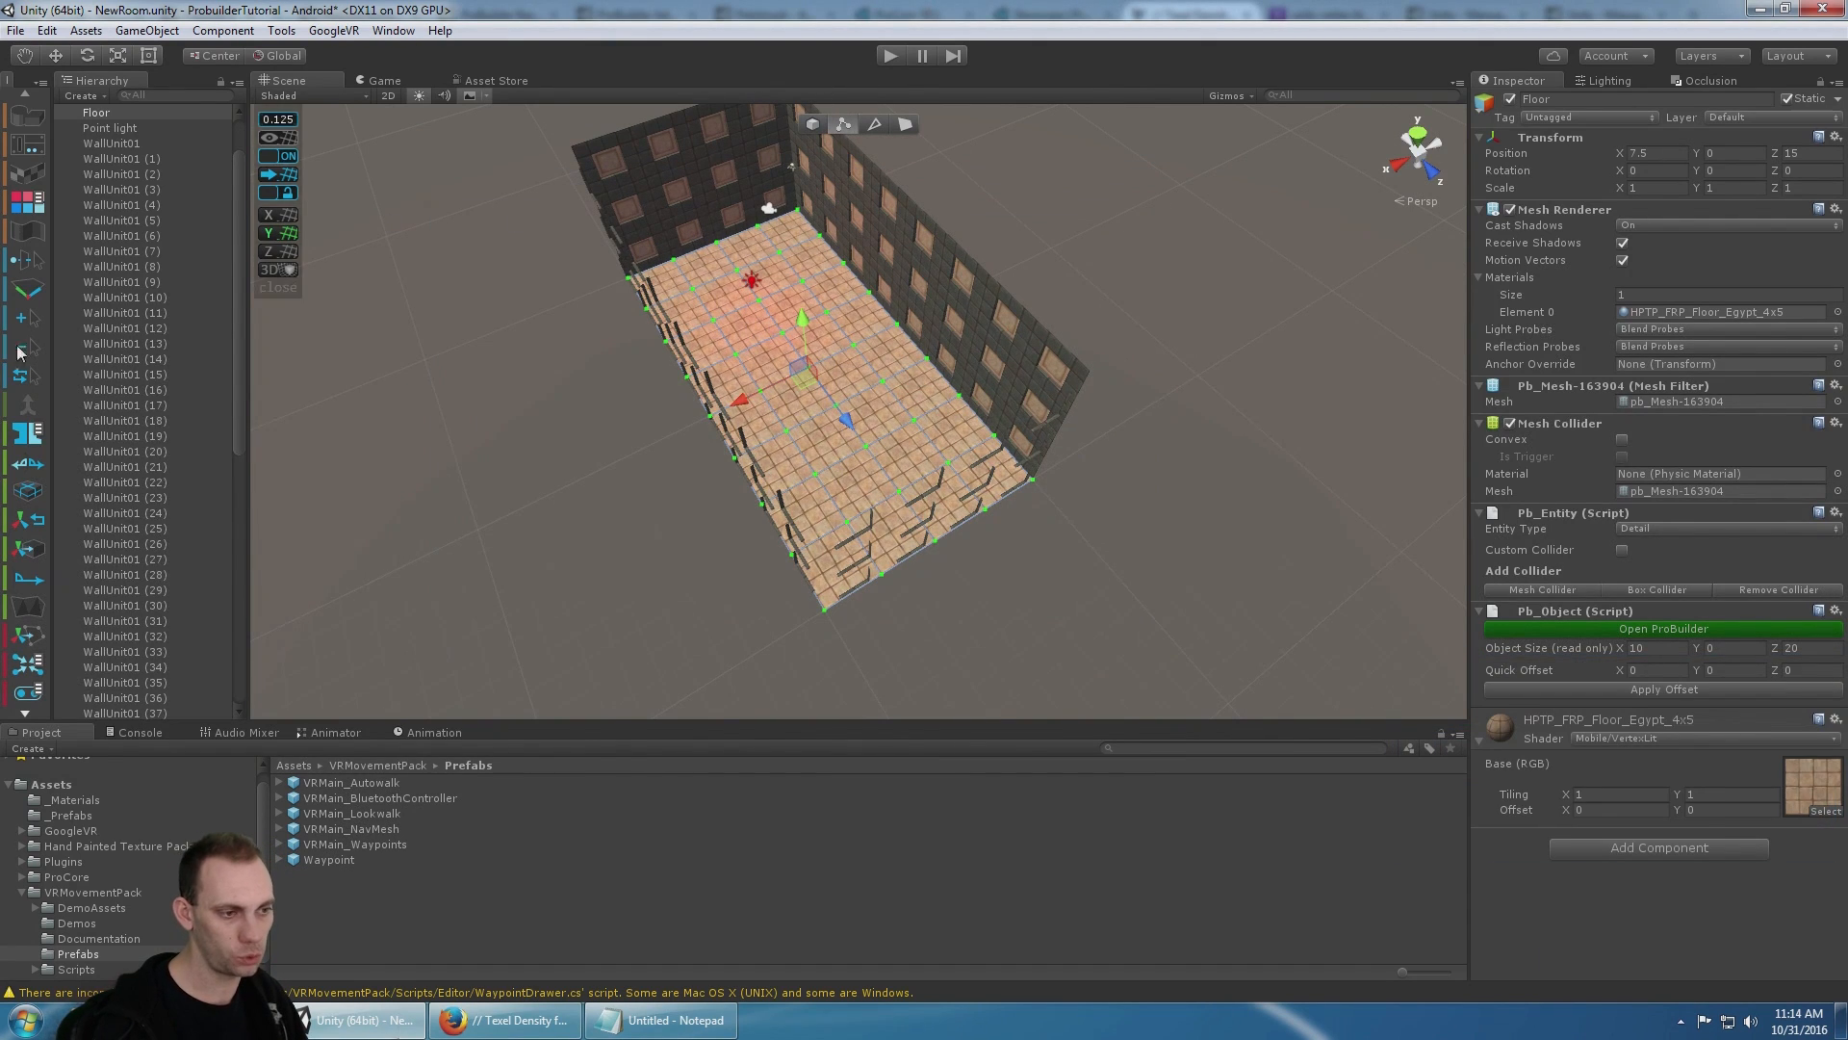
scroll(19, 353, "down", 5)
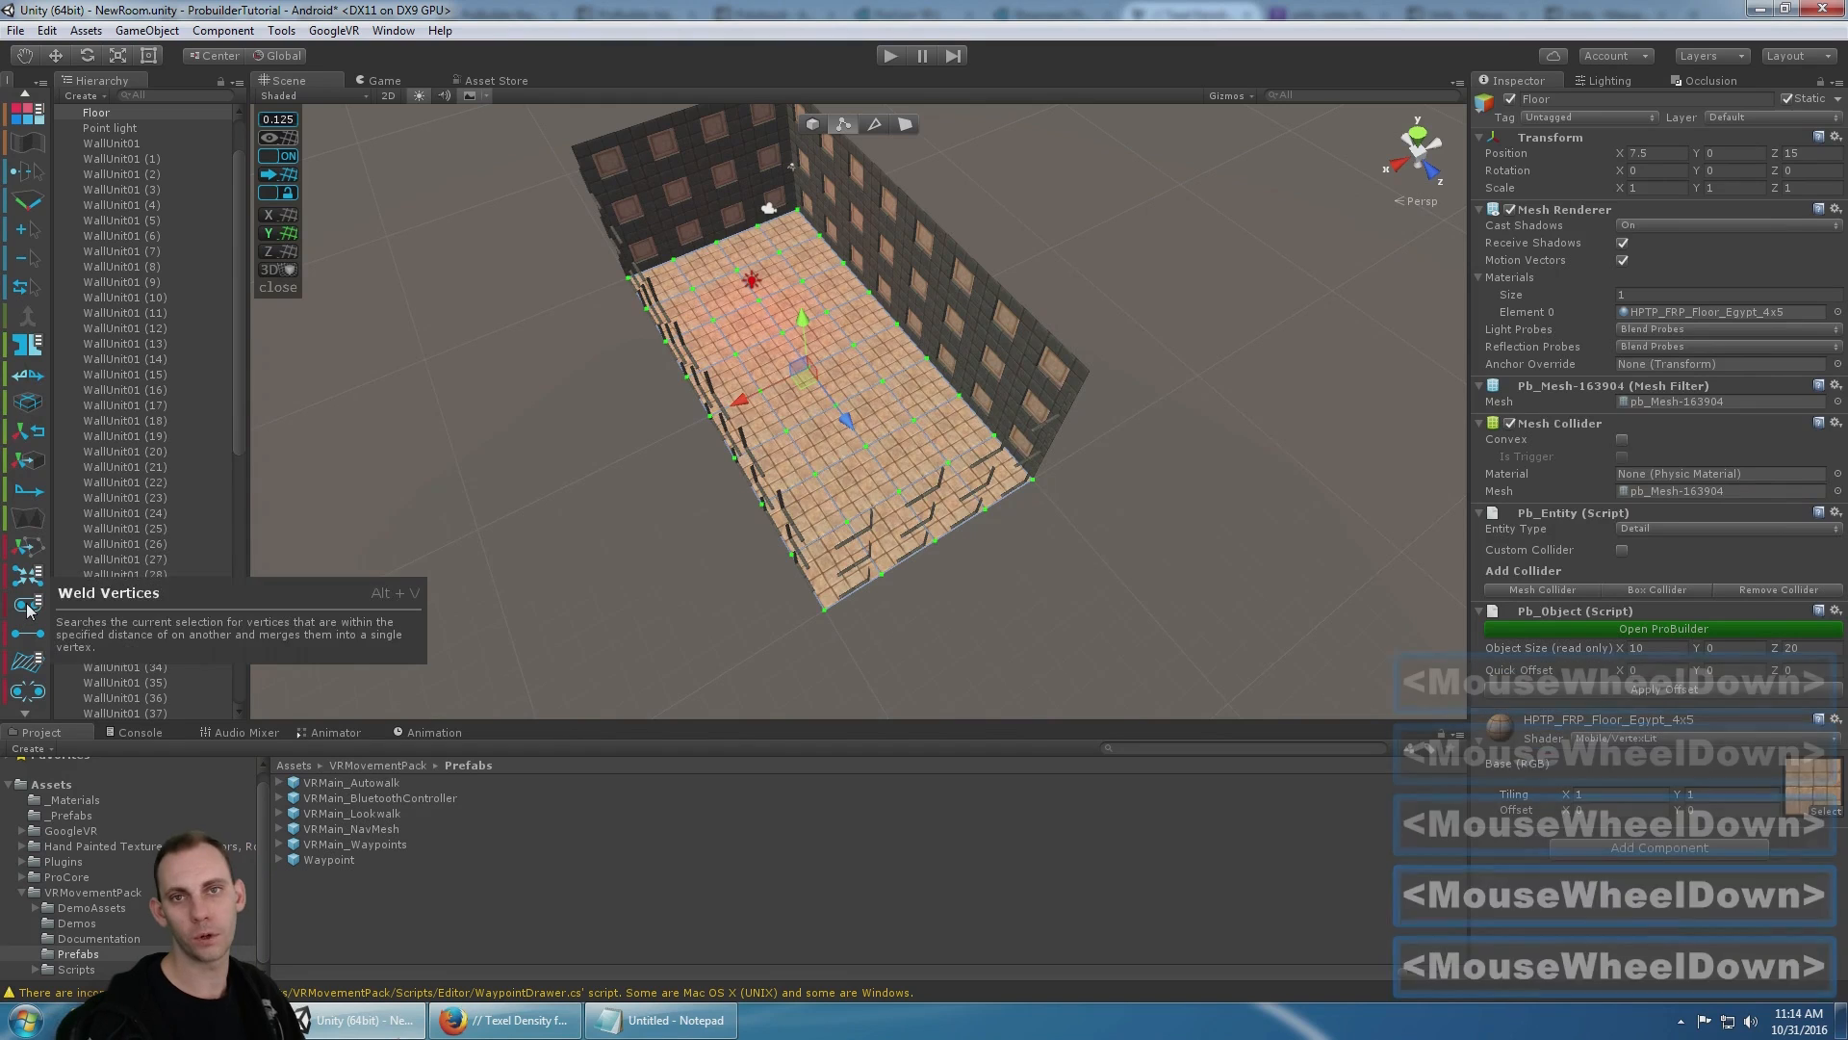
left_click(28, 607)
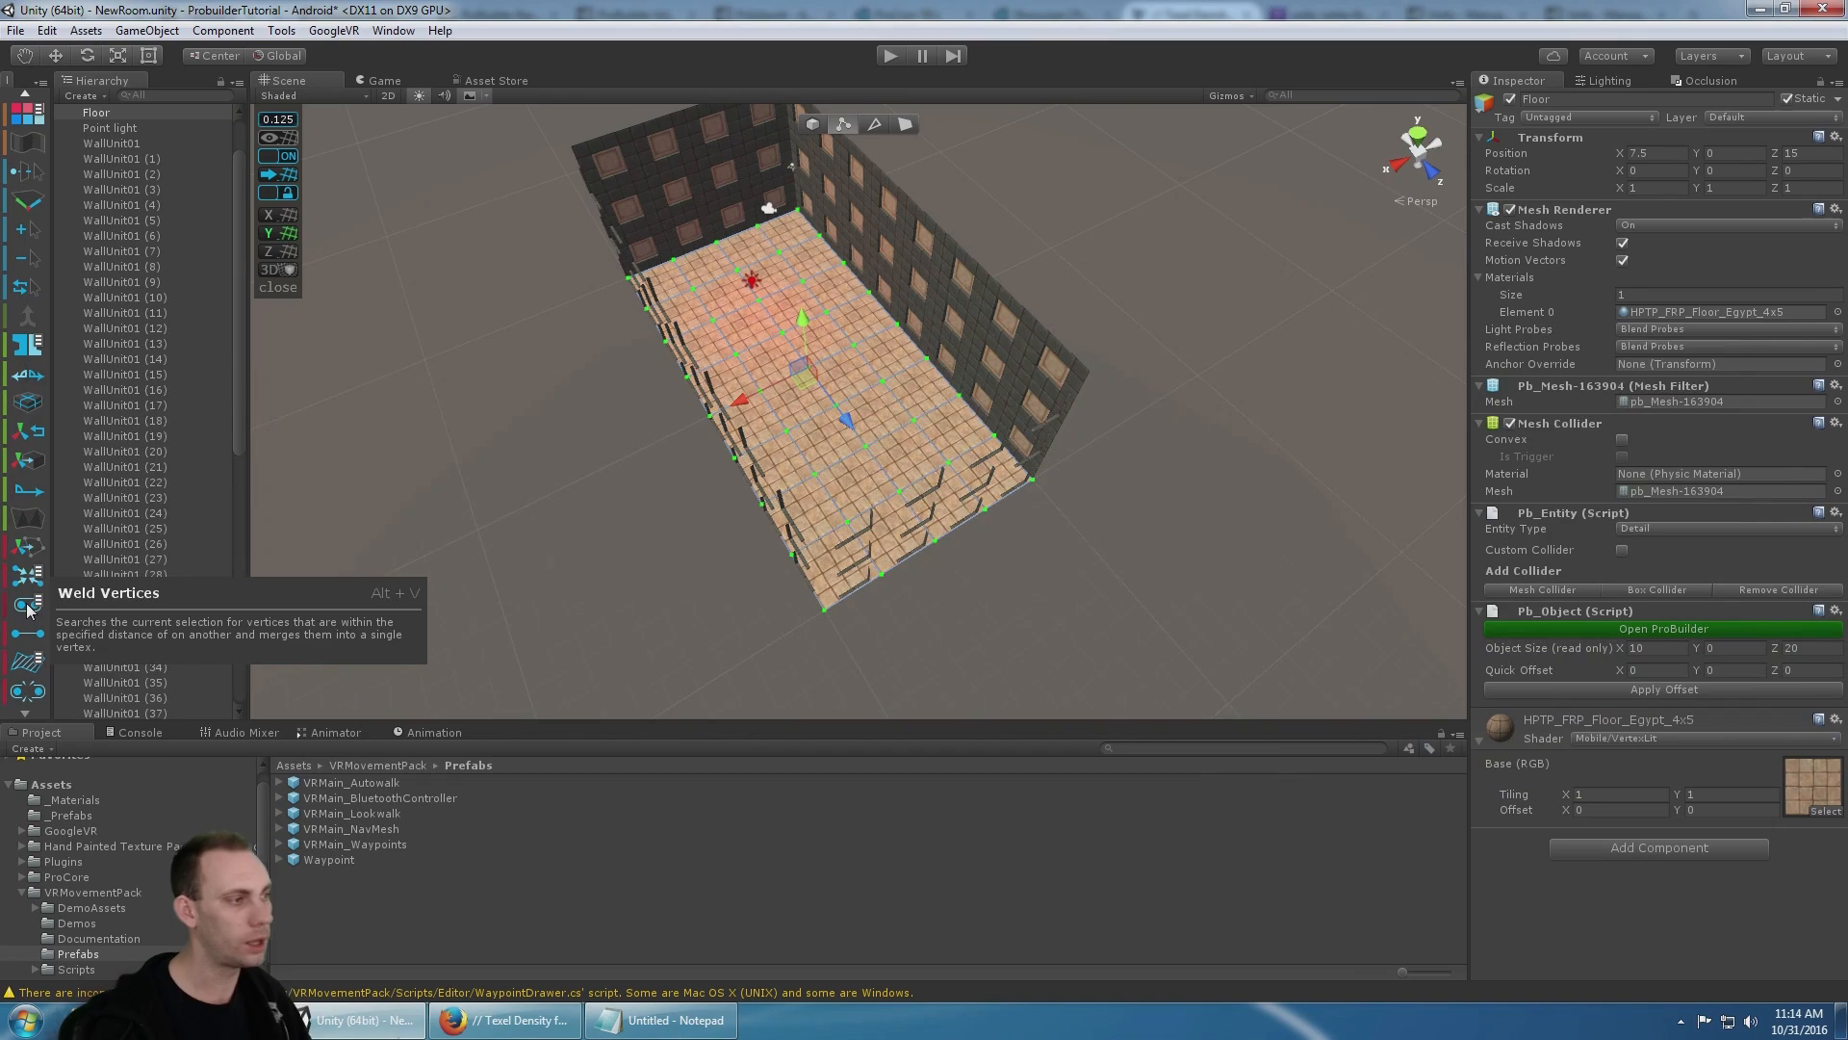
- Undo the weld and the vertex selections made on the Floor
scroll(678, 300, "up", 6)
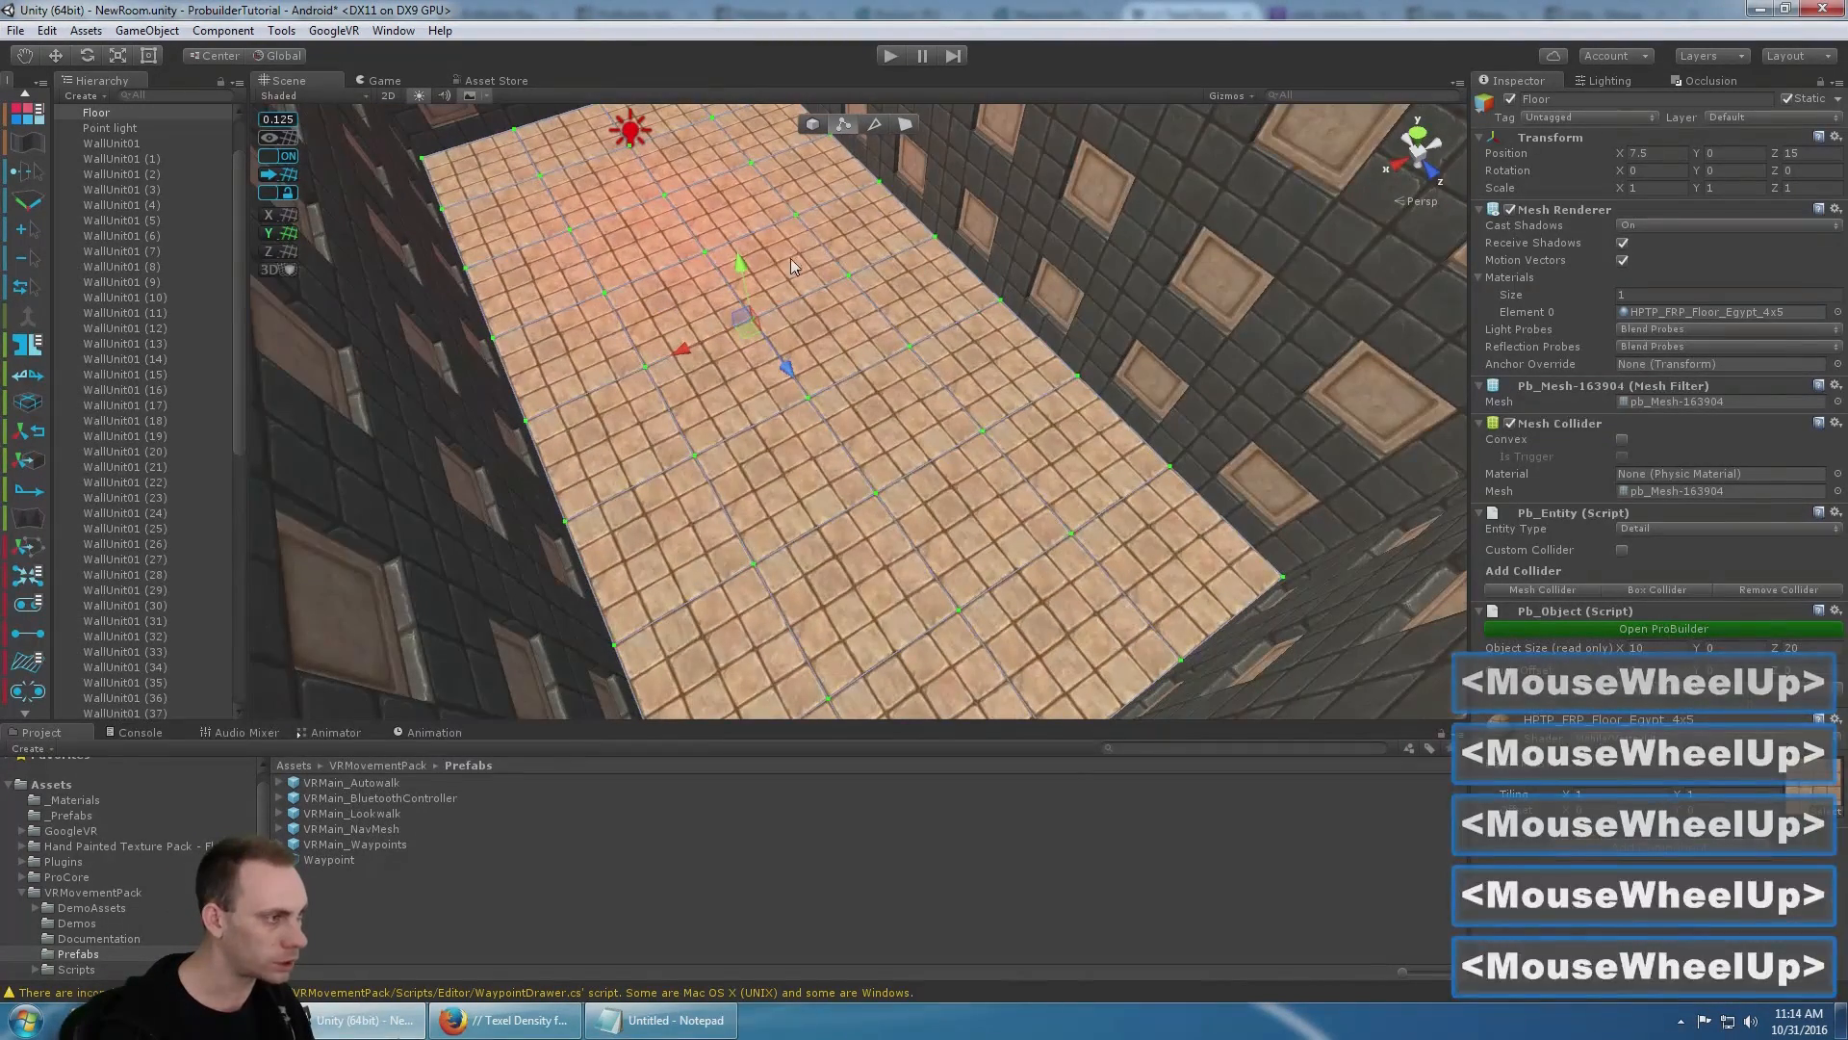
middle_click_drag(807, 234, 800, 409)
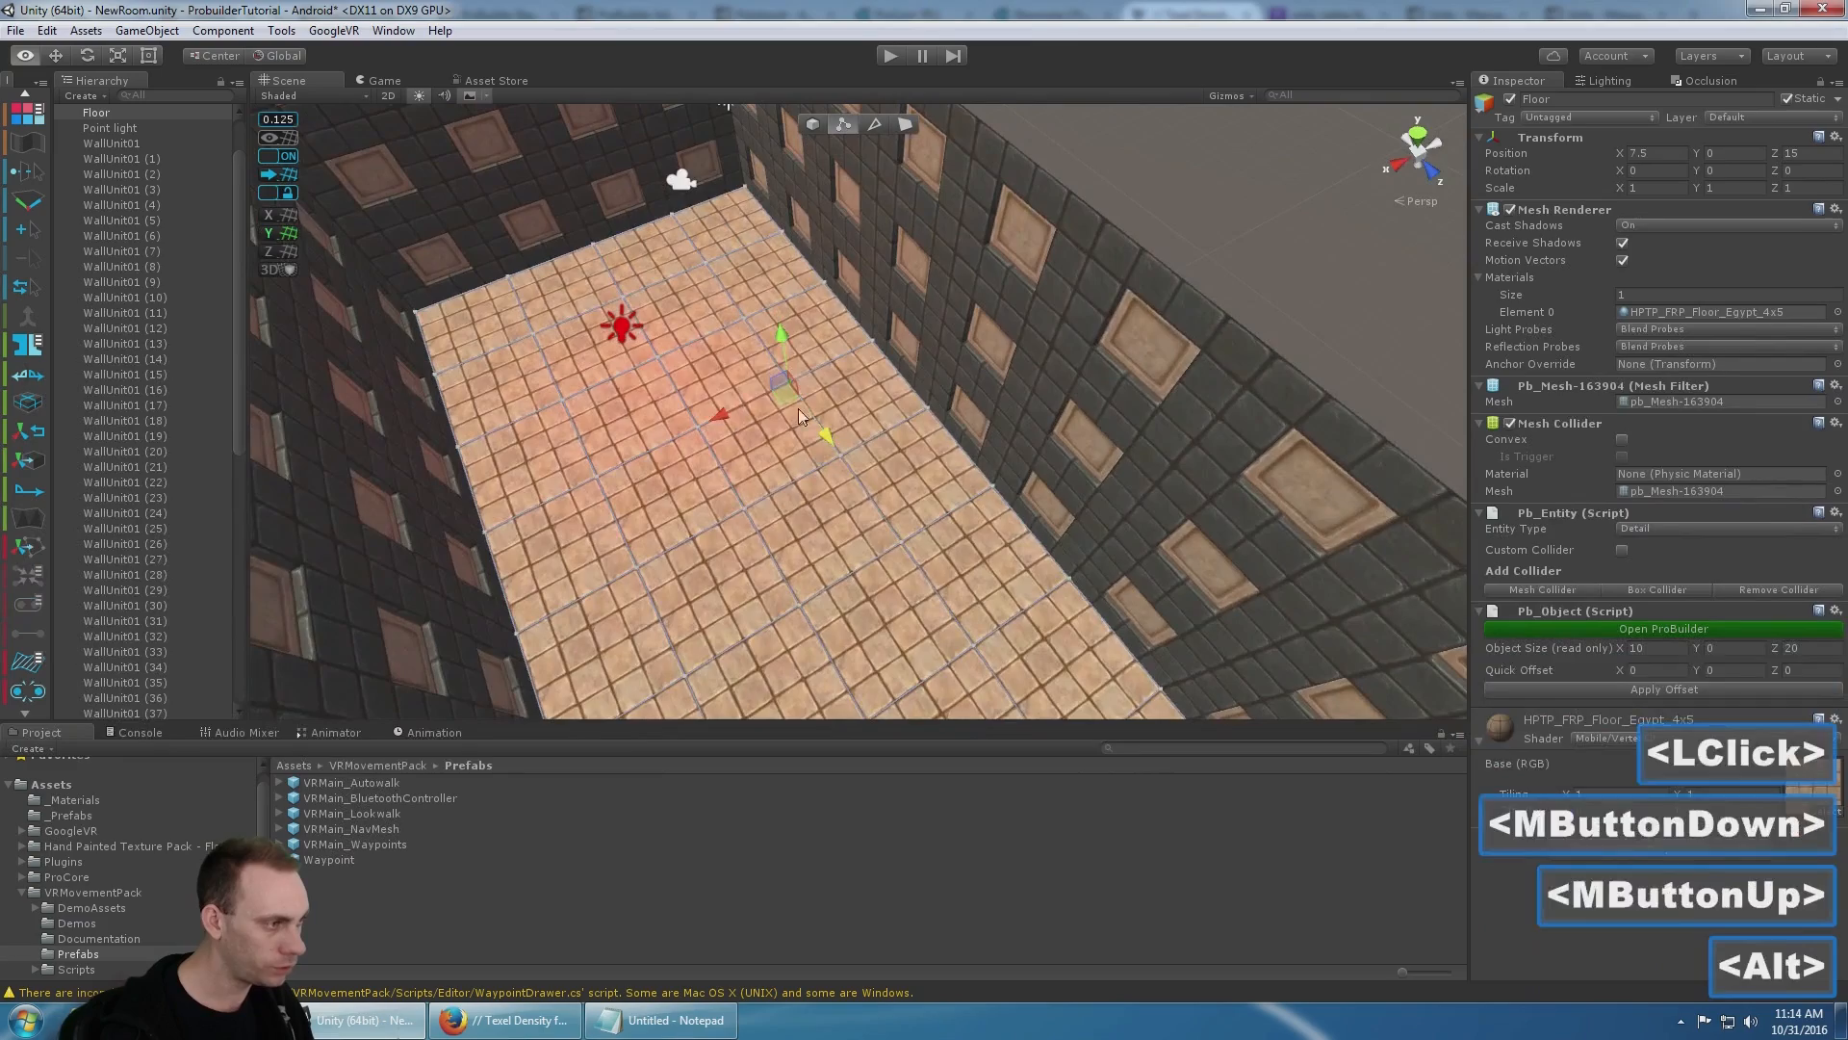
left_click(800, 408, "alt")
mouse_move(791, 360)
left_mouse_down()
mouse_move(778, 251)
mouse_move(663, 331)
mouse_move(766, 354)
left_mouse_up()
key("ctrl+z")
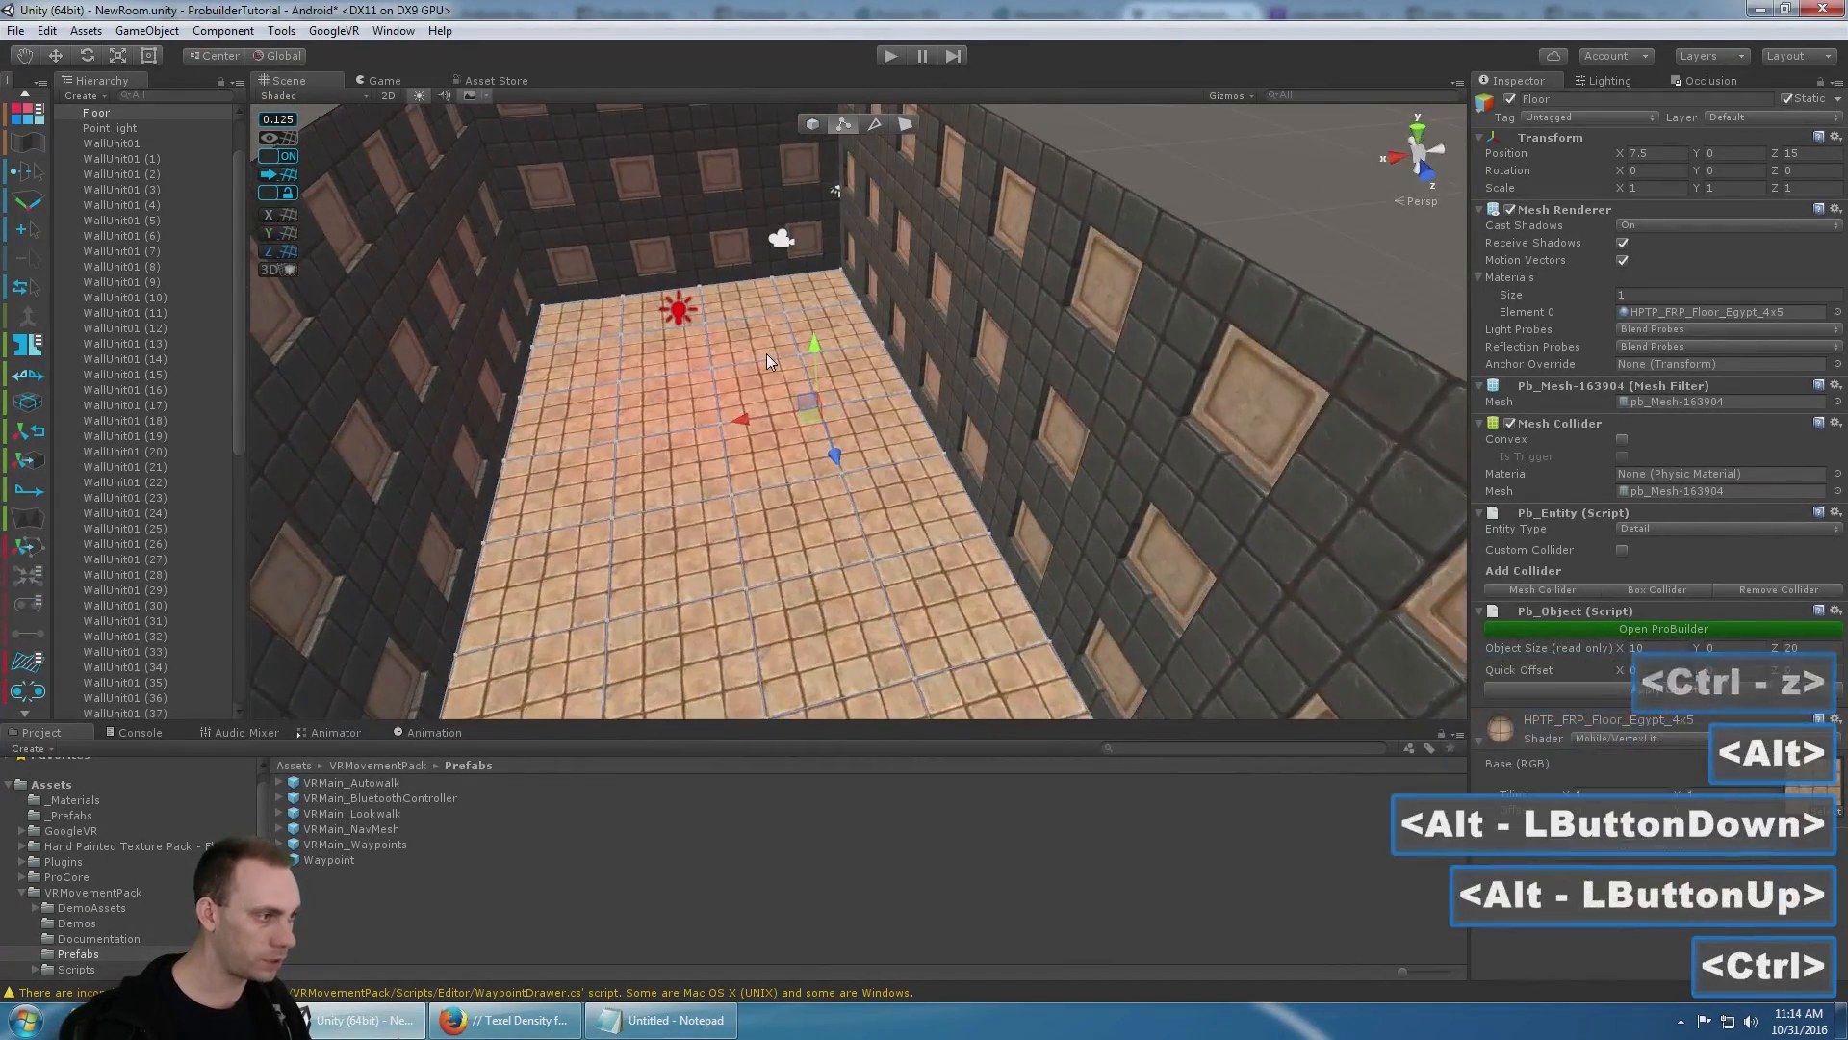
key("ctrl+z")
key("ctrl+z")
key("ctrl+z")
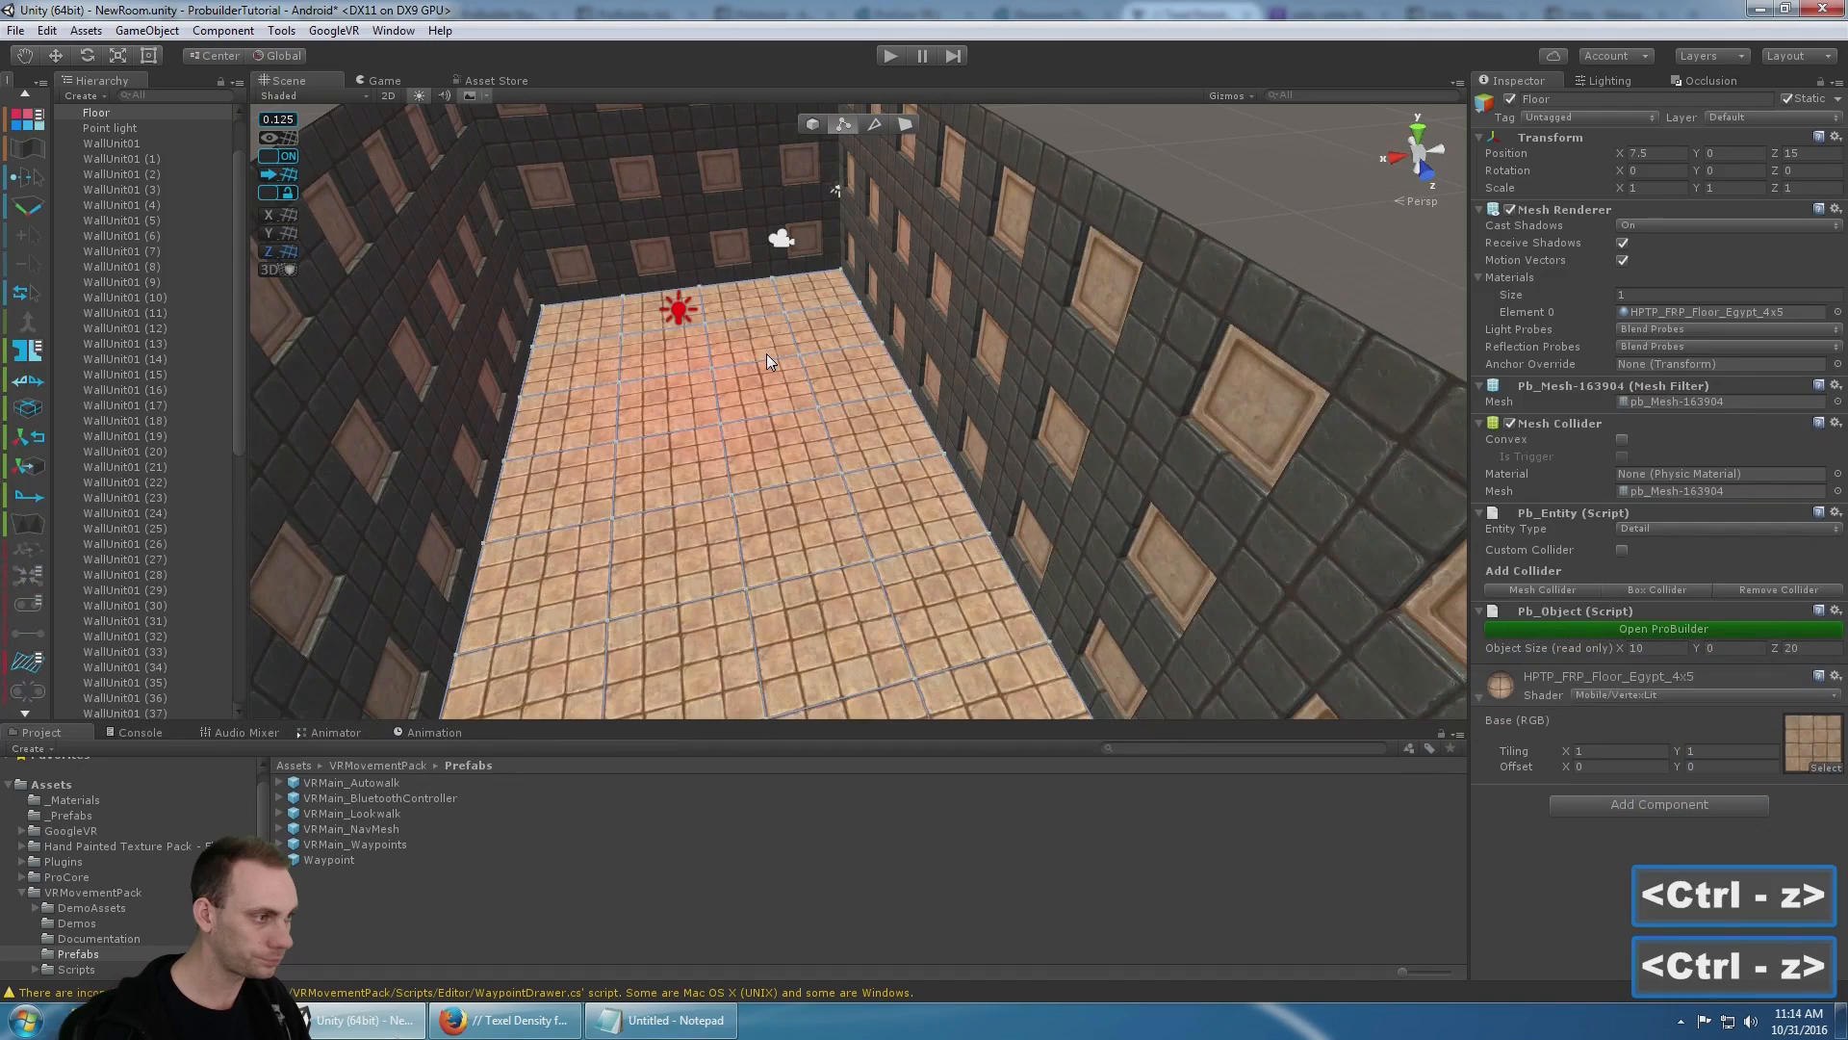
- Try raising a single vertex of the Floor by 1.25 units and examine the seams between its tiles
left_click(818, 406)
left_click_drag(810, 339, 809, 306)
left_click_drag(716, 397, 776, 512, "alt")
left_click(758, 546)
left_click(735, 492)
left_click(735, 489)
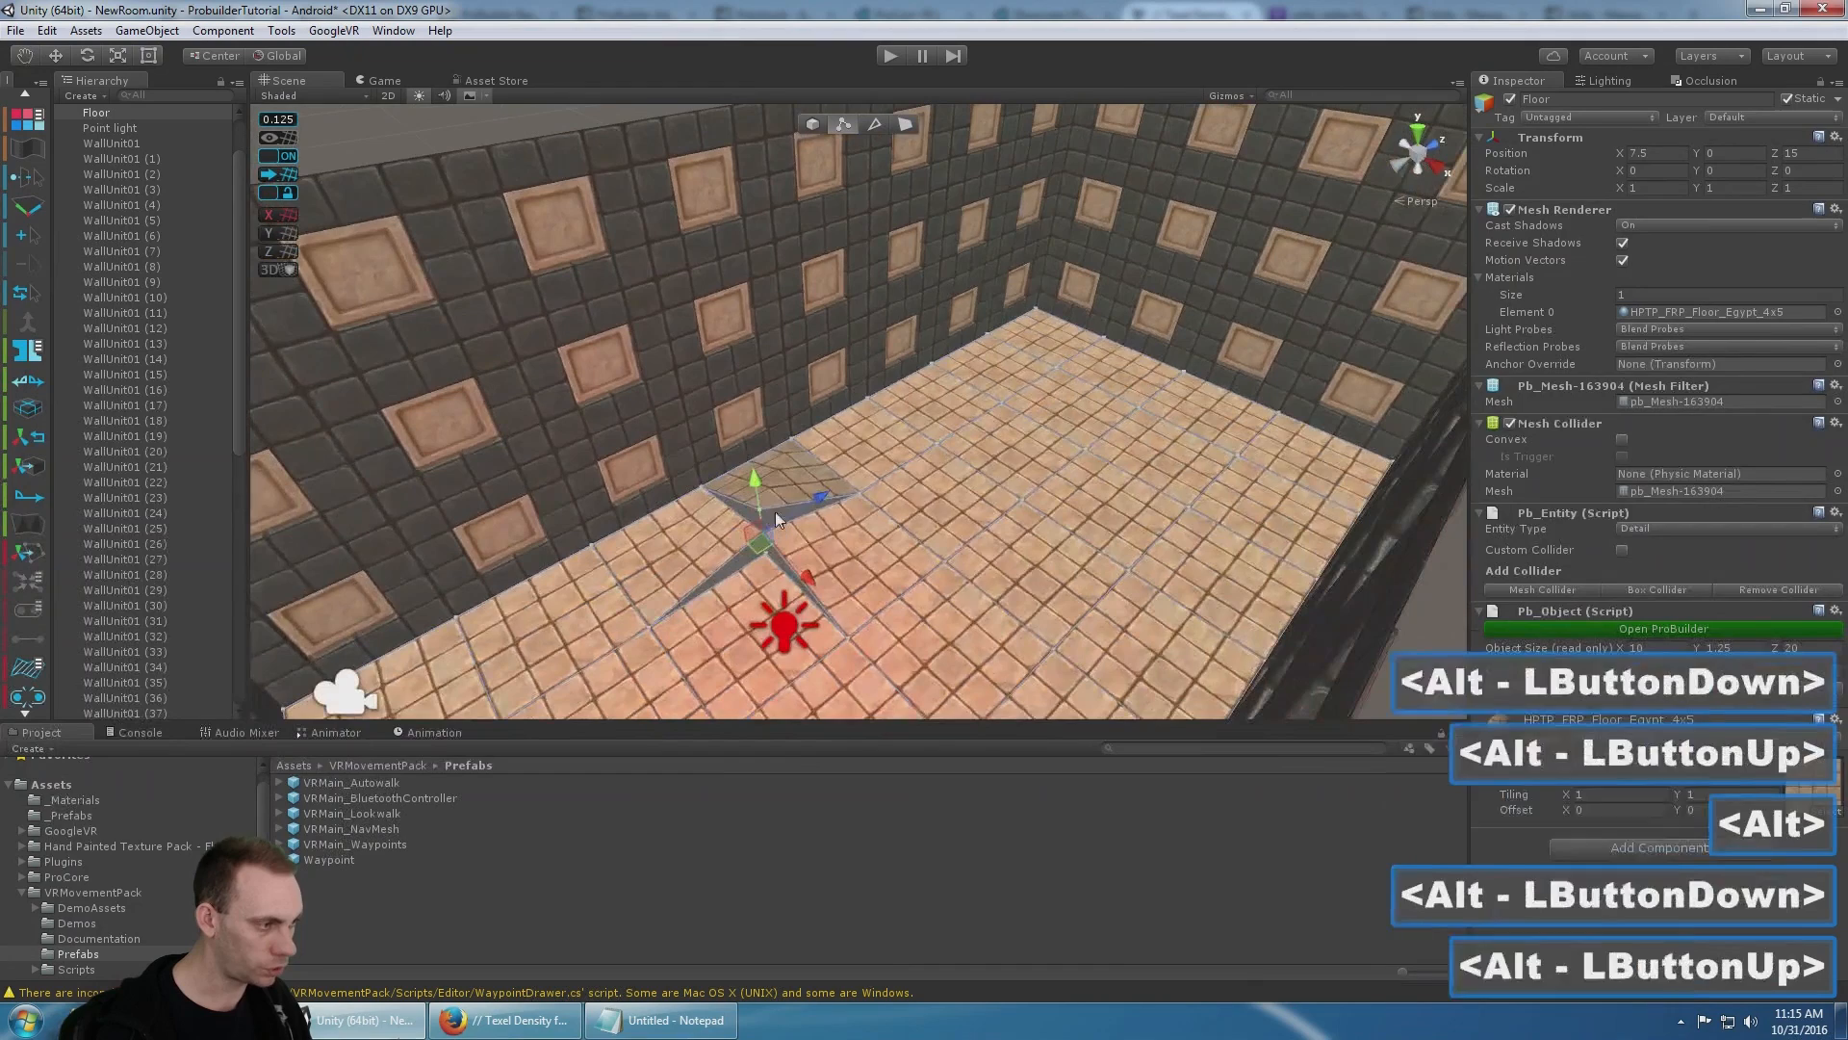
- Undo the vertex move and the vertex selections made on the Floor
key("ctrl+z")
key("ctrl+z")
key("ctrl+z")
key("ctrl+z")
key("ctrl+z")
key("ctrl+z")
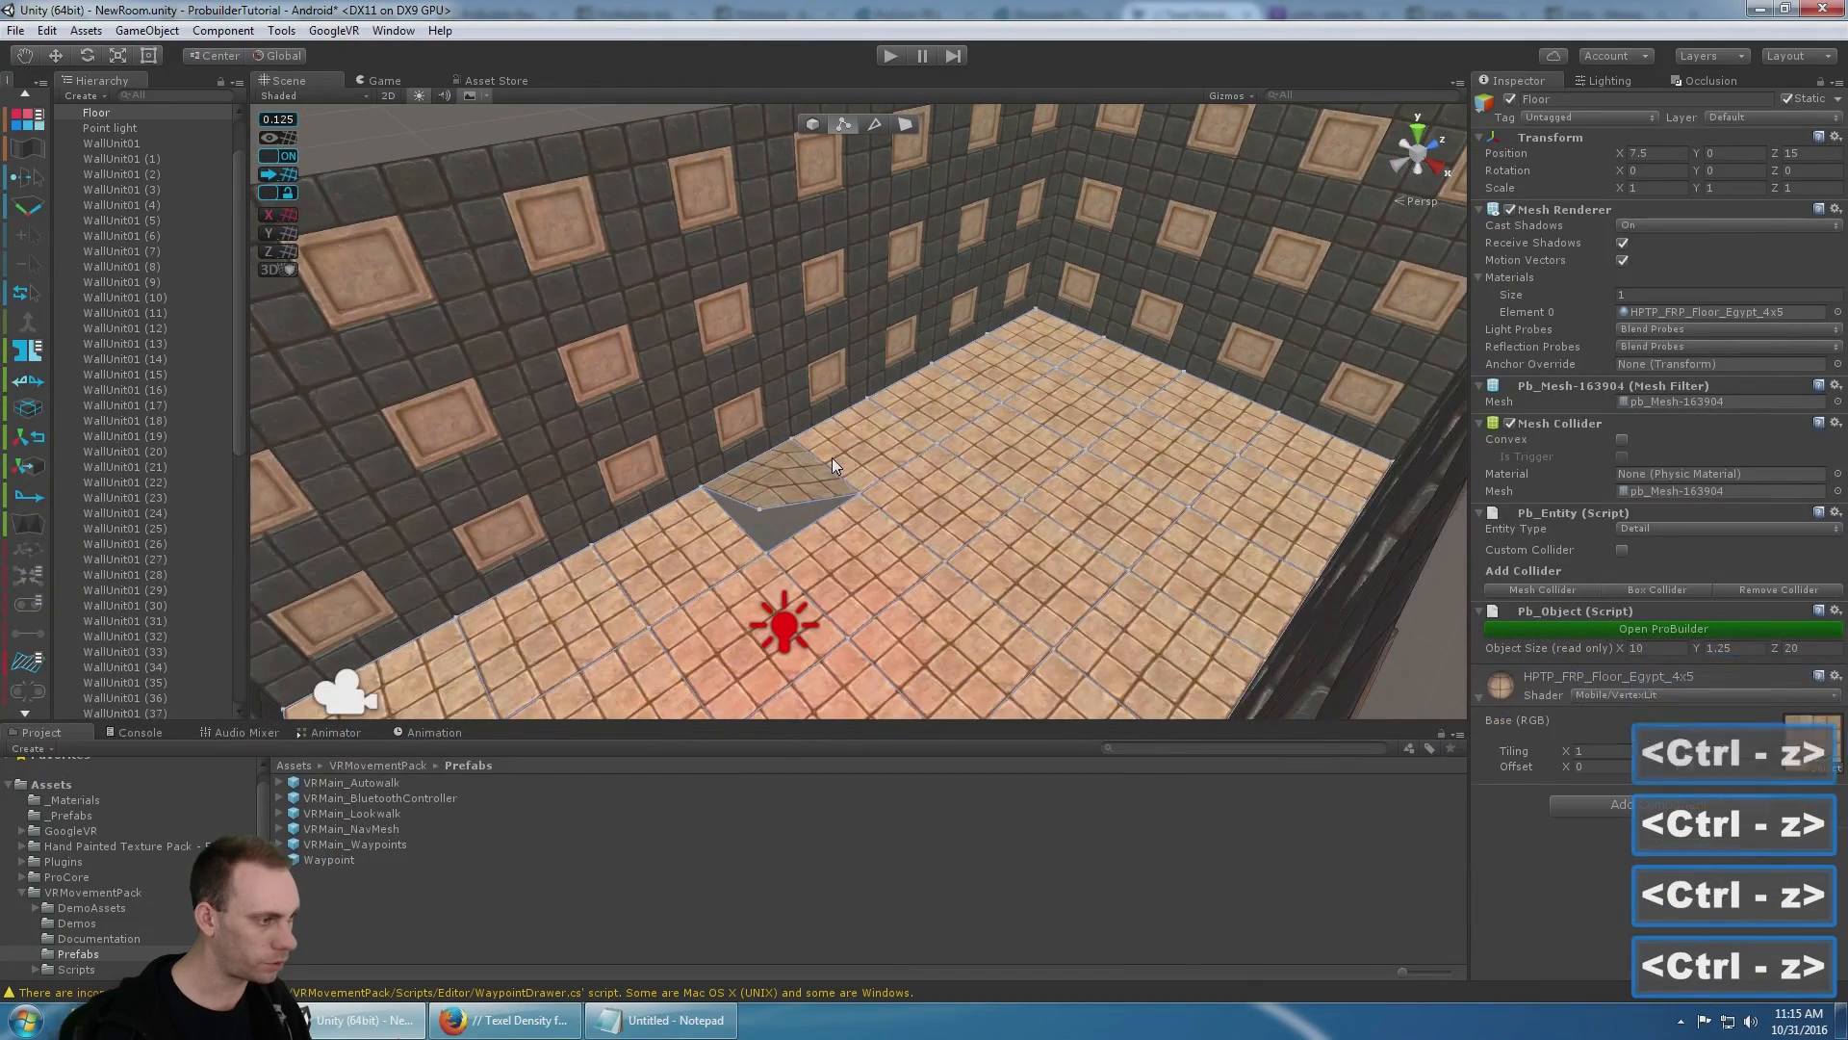
- Select all of the Floor's vertices, weld them, and return to object mode
scroll(900, 385, "down", 5)
left_click_drag(905, 379, 1049, 385, "alt")
scroll(1057, 383, "down", 5)
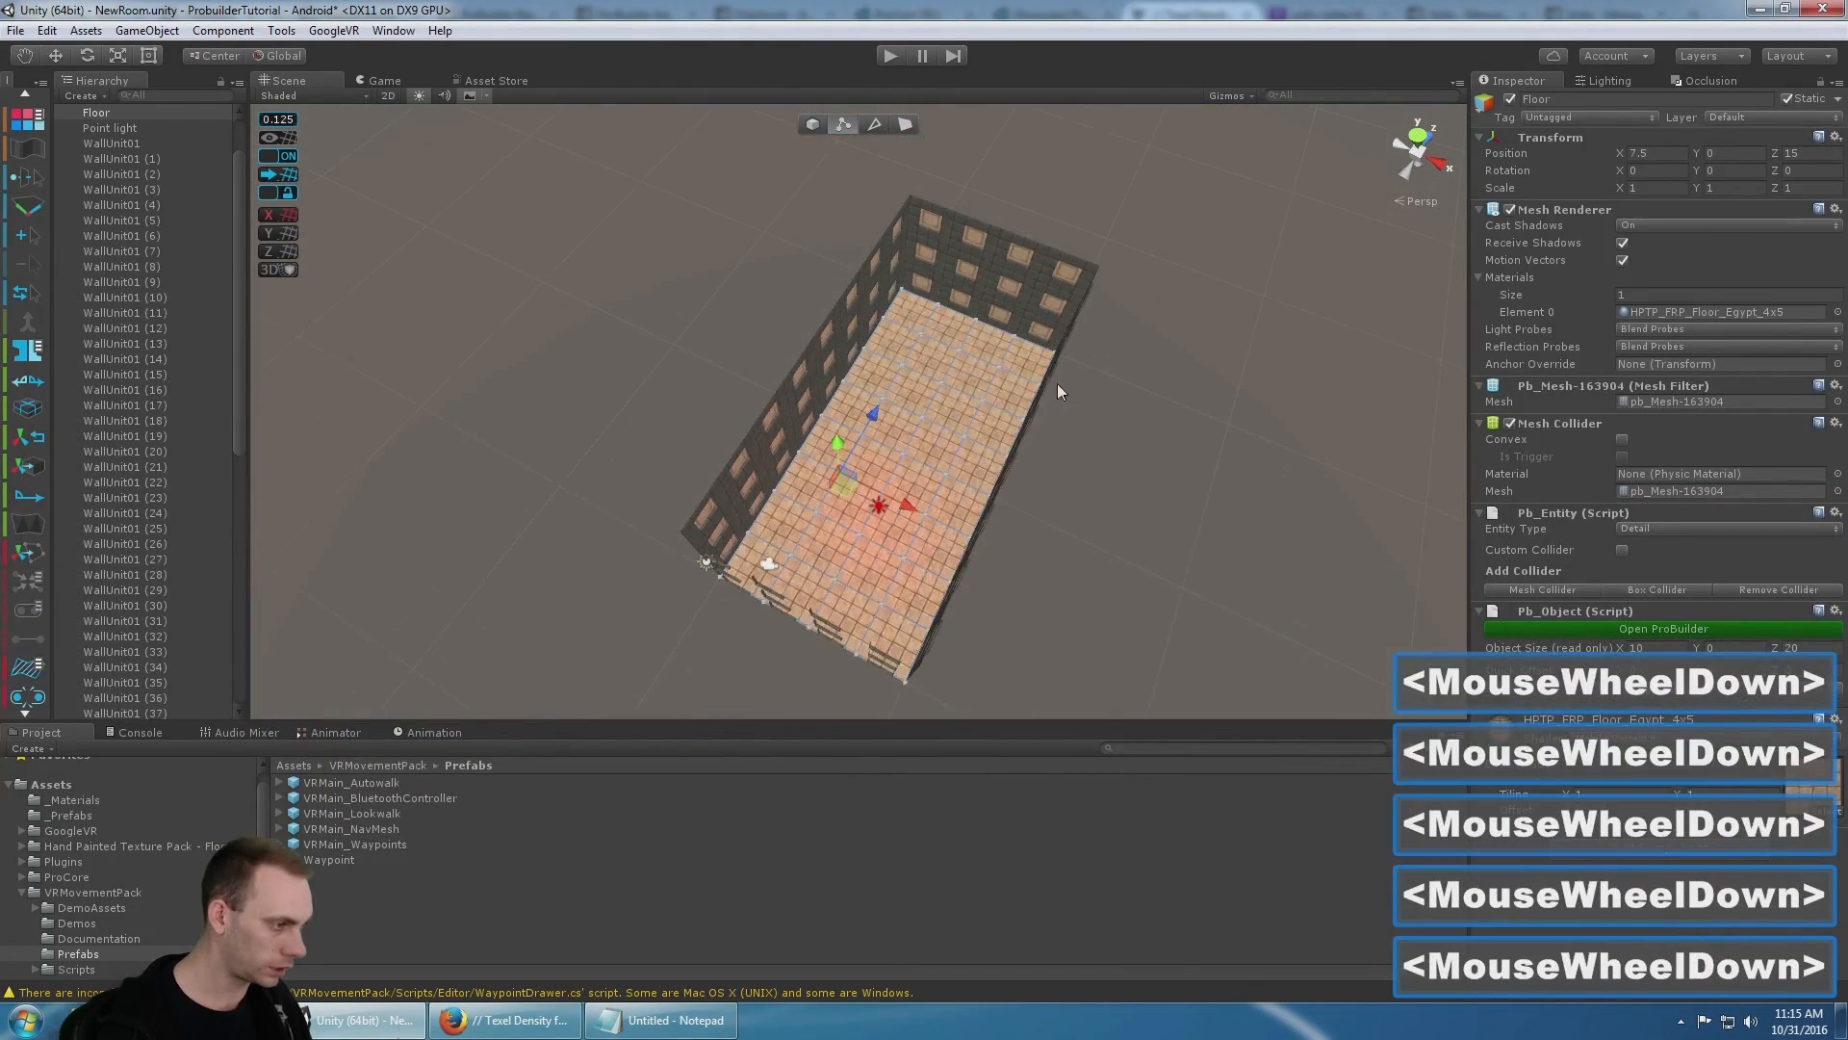
left_click_drag(802, 566, 560, 222)
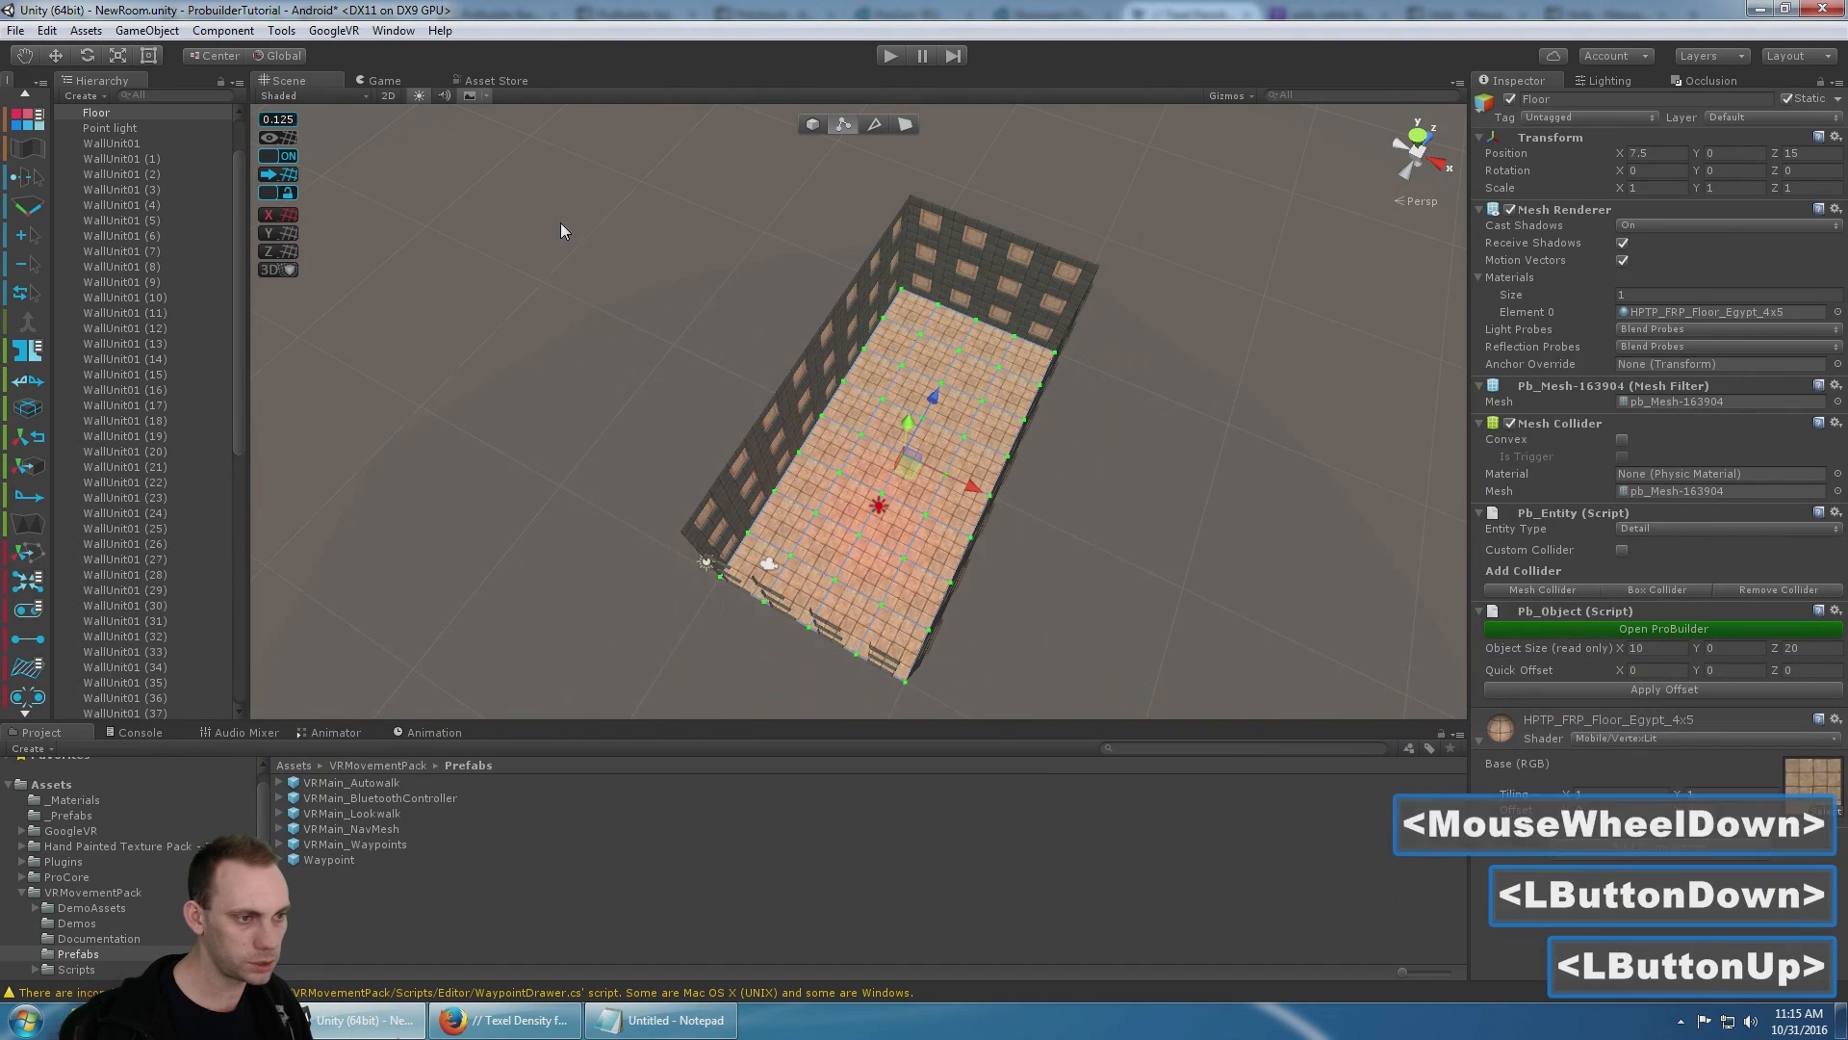
scroll(19, 569, "down", 5)
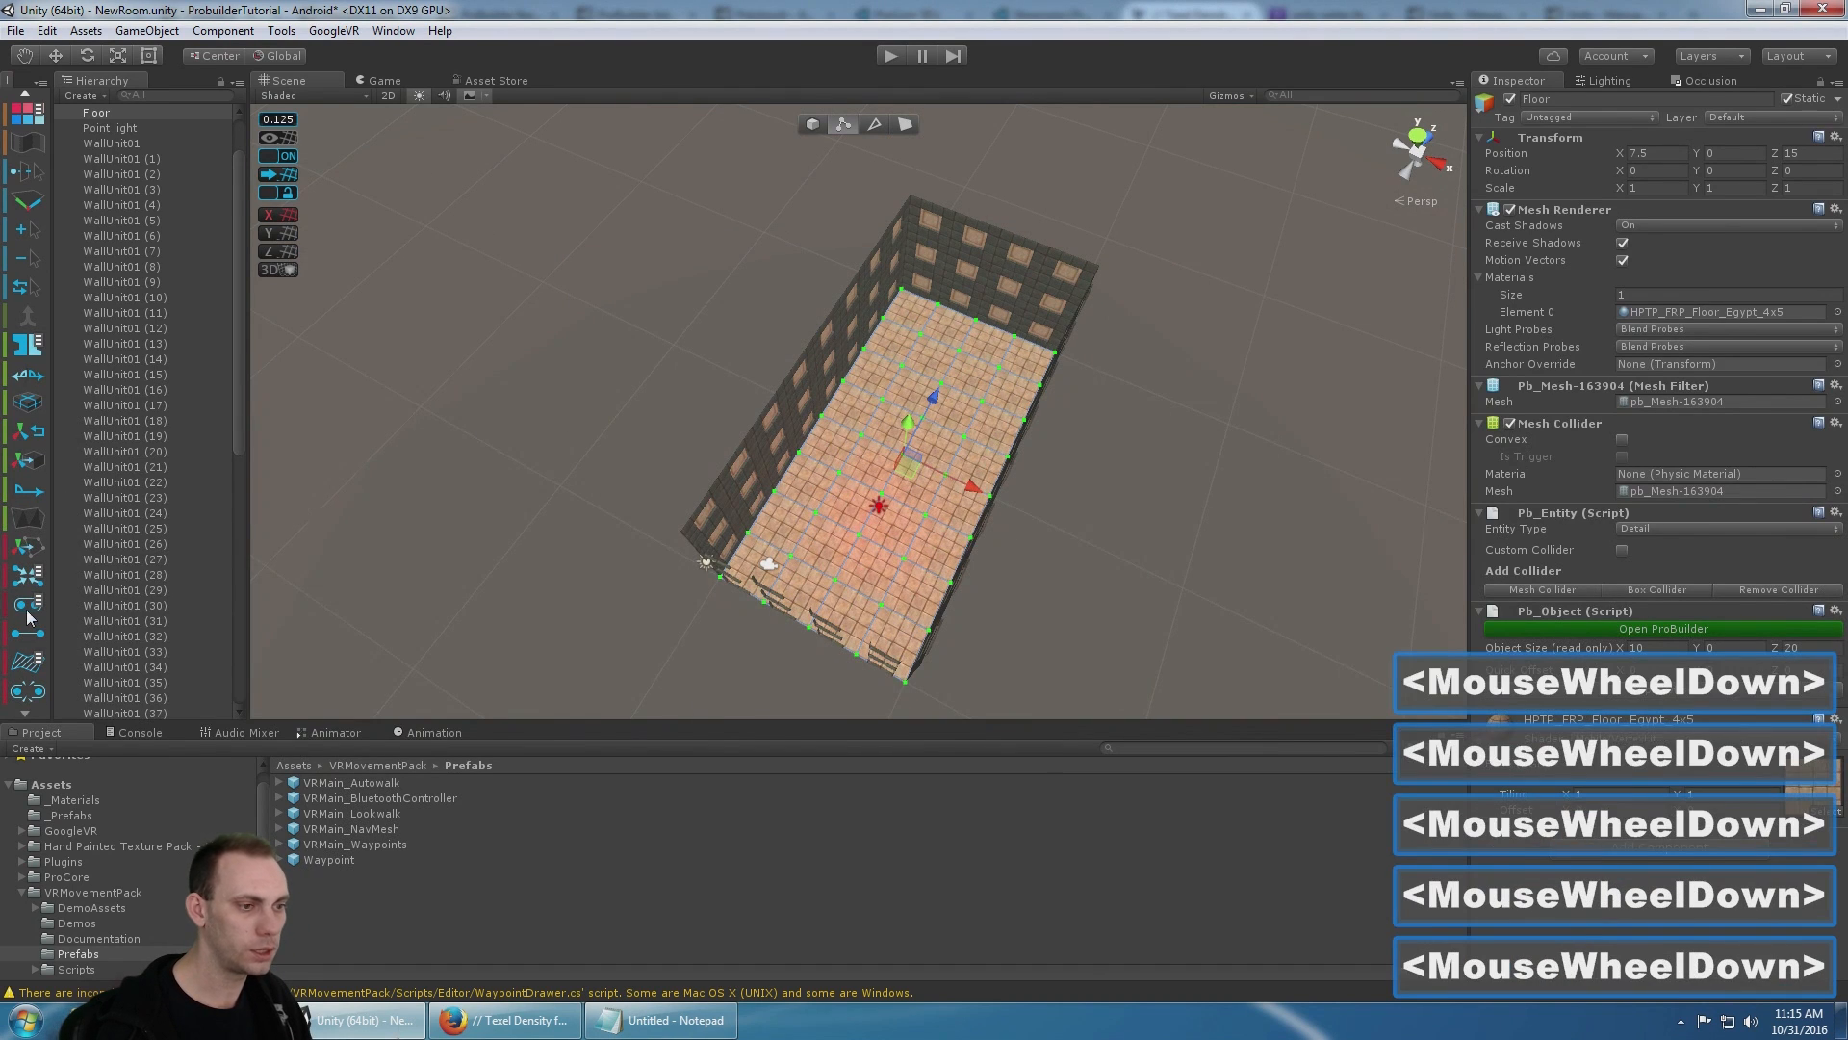
left_click(28, 607)
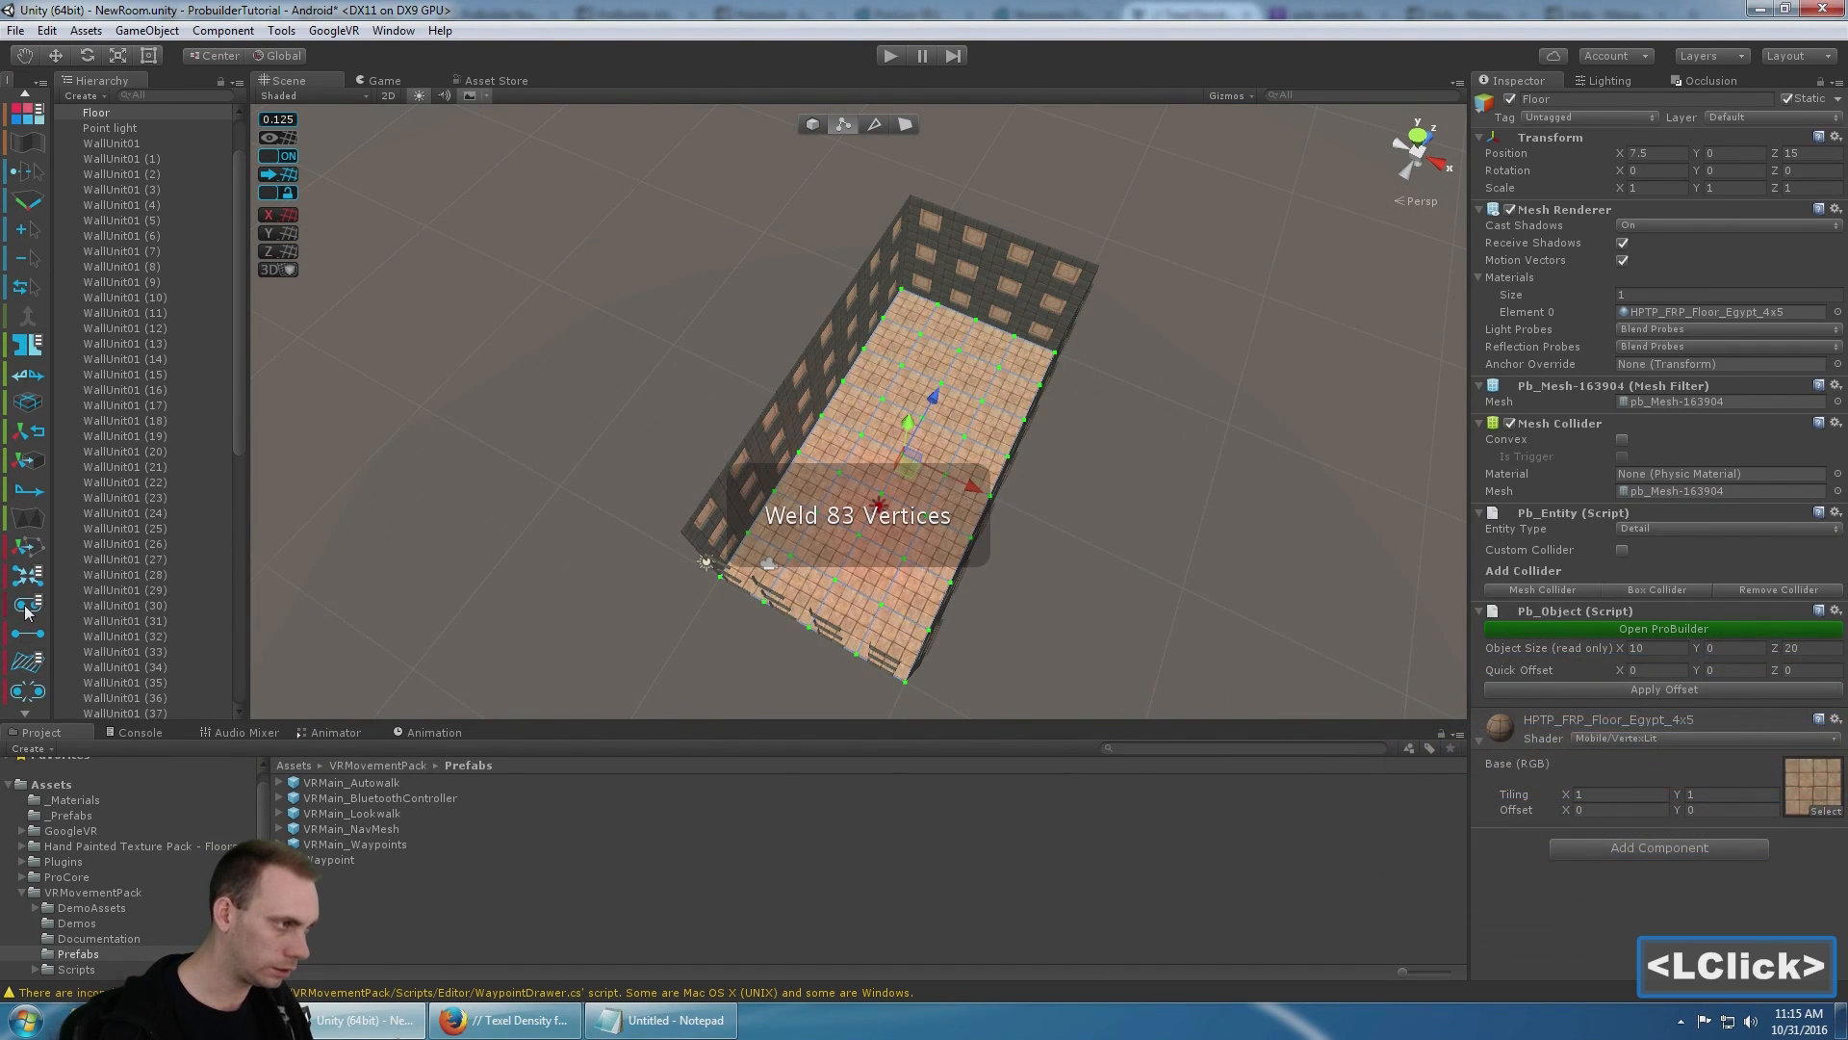
scroll(955, 352, "up", 5)
left_click(813, 125)
scroll(1077, 407, "up", 5)
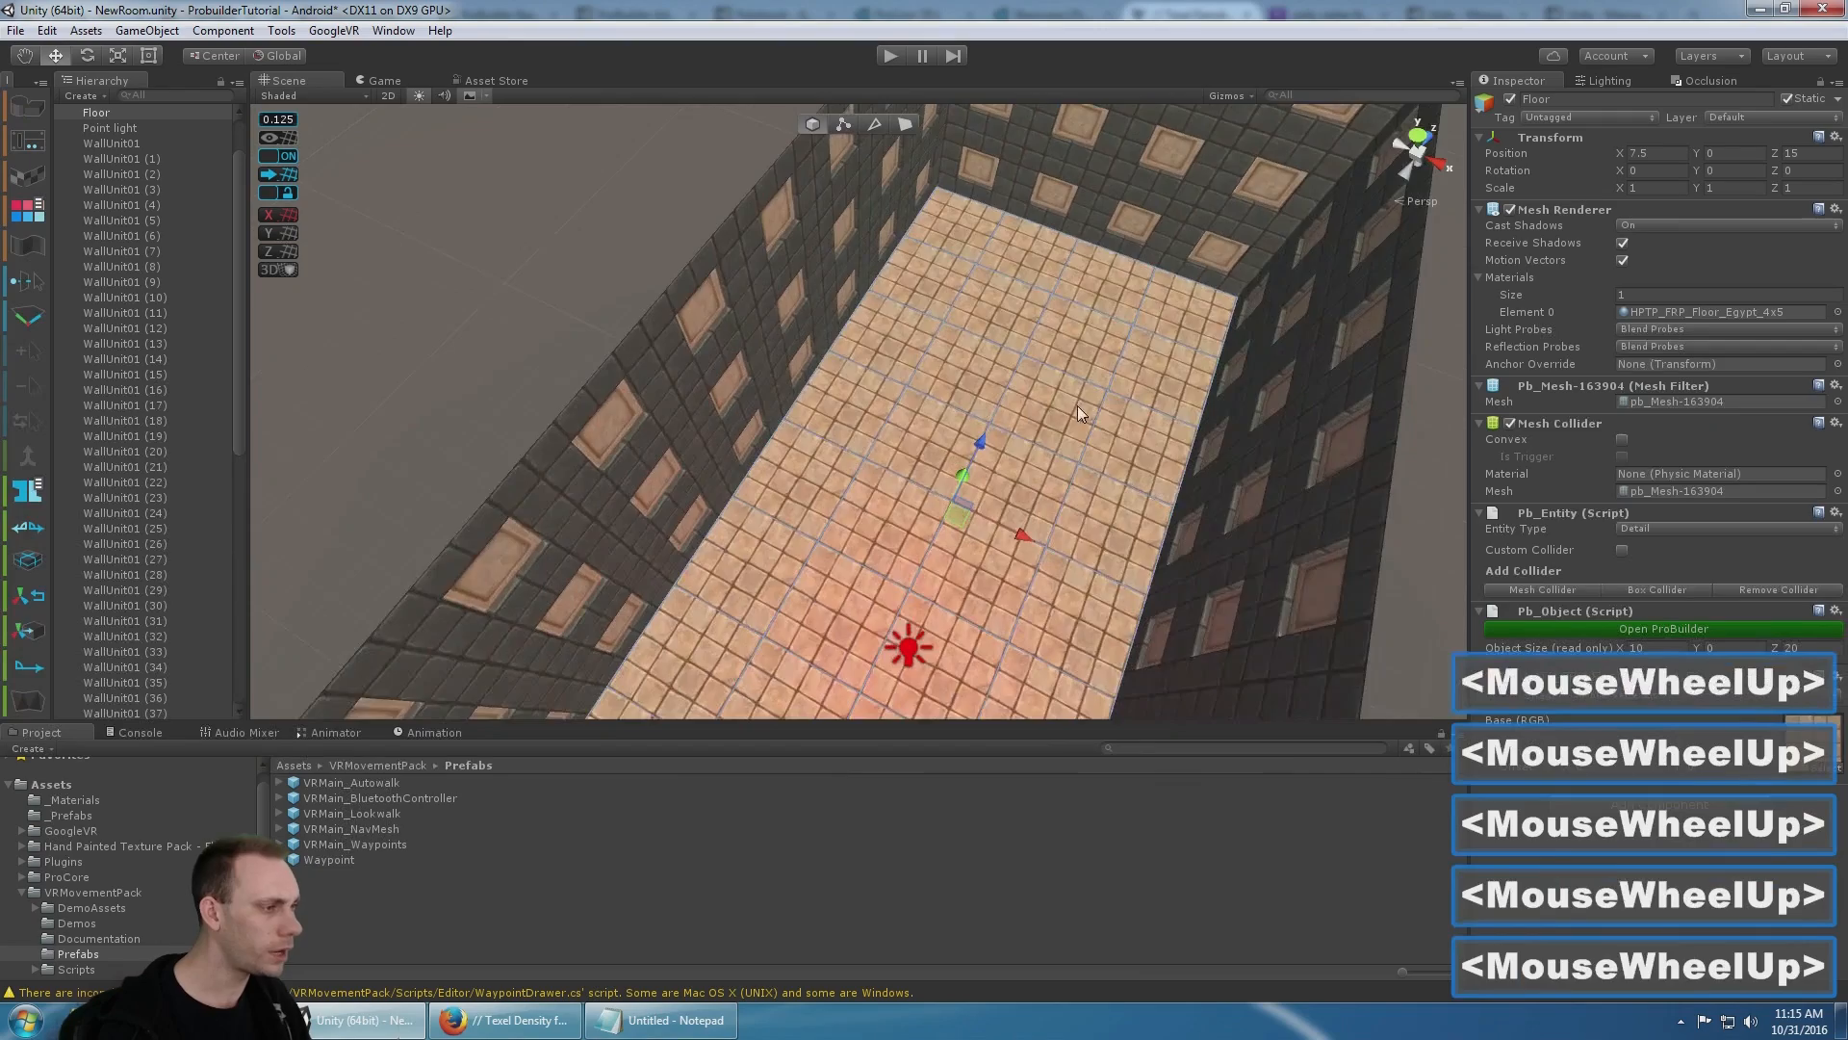
- Examine the welded Floor and the surrounding wall units of the room from several angles
scroll(1077, 406, "down", 6)
left_click_drag(1069, 407, 742, 215, "alt")
scroll(780, 362, "down", 5)
left_click_drag(781, 363, 919, 393, "alt")
middle_click_drag(919, 393, 789, 406, "alt")
left_click_drag(790, 406, 941, 530, "alt")
middle_click_drag(940, 529, 869, 424, "alt")
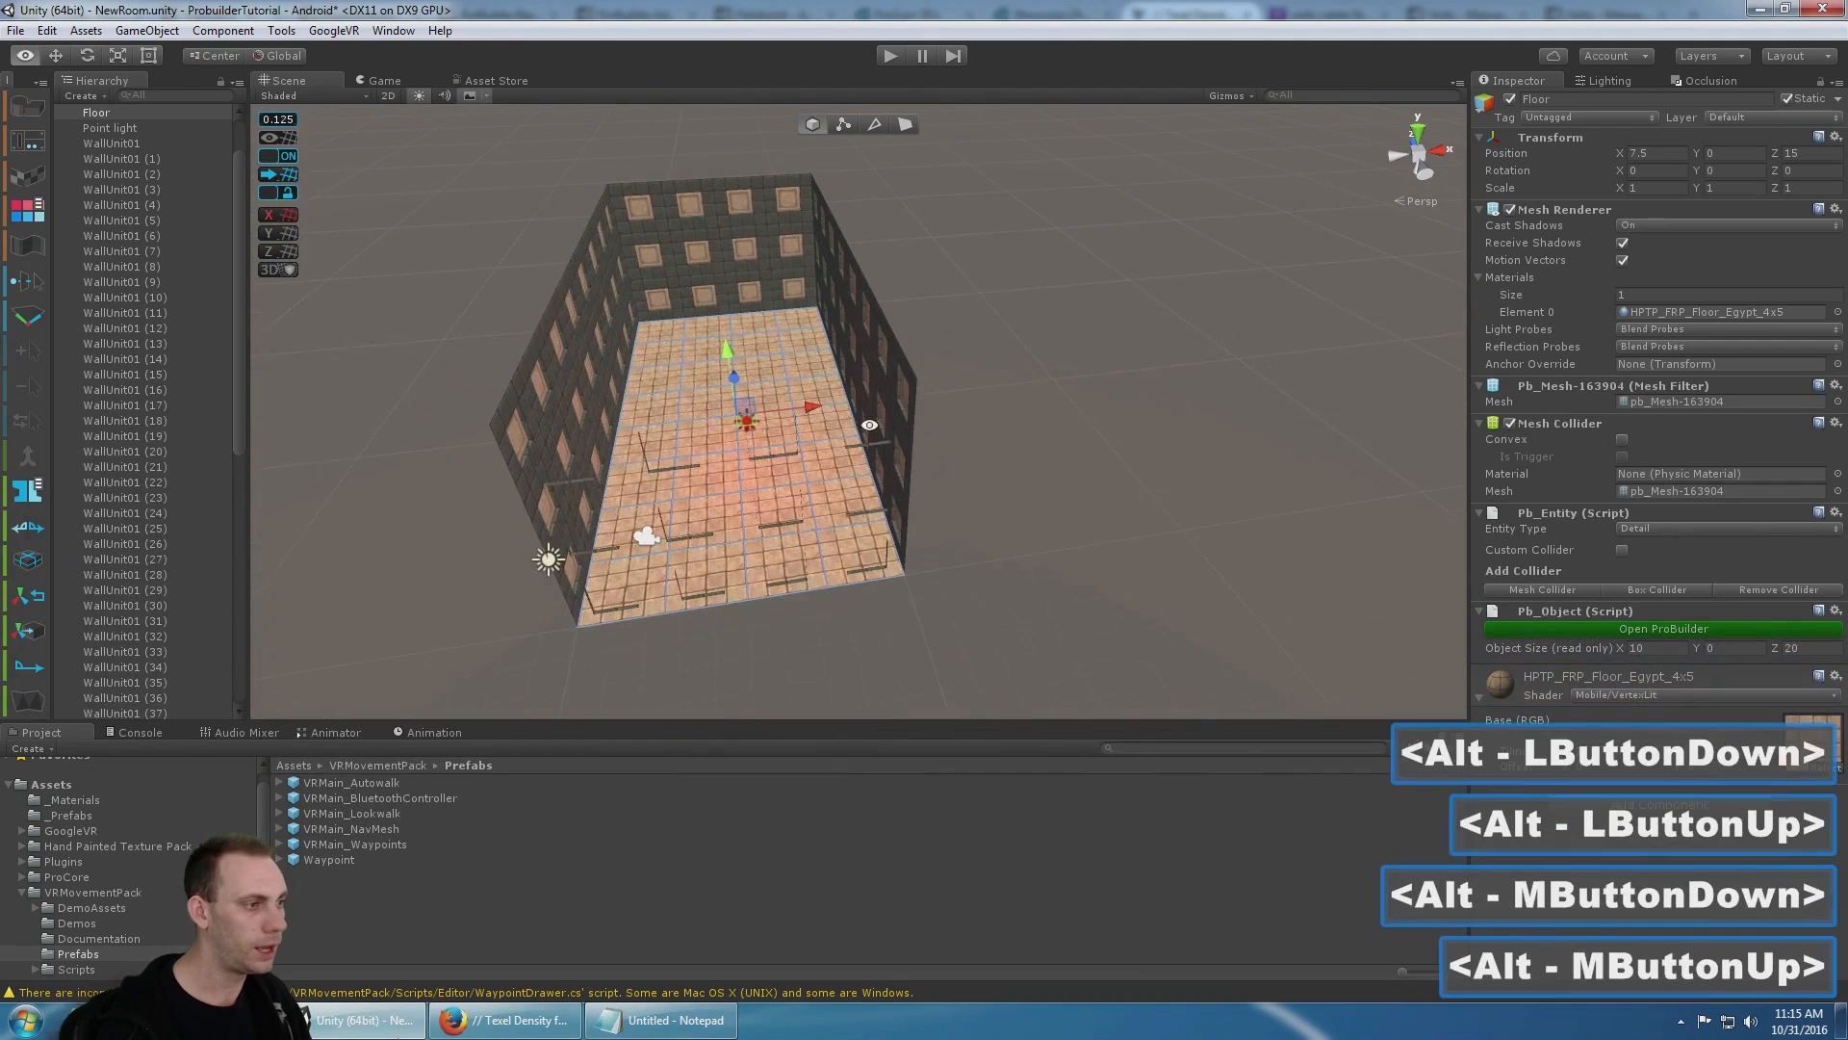
left_click_drag(869, 424, 888, 371, "alt")
left_click(881, 378)
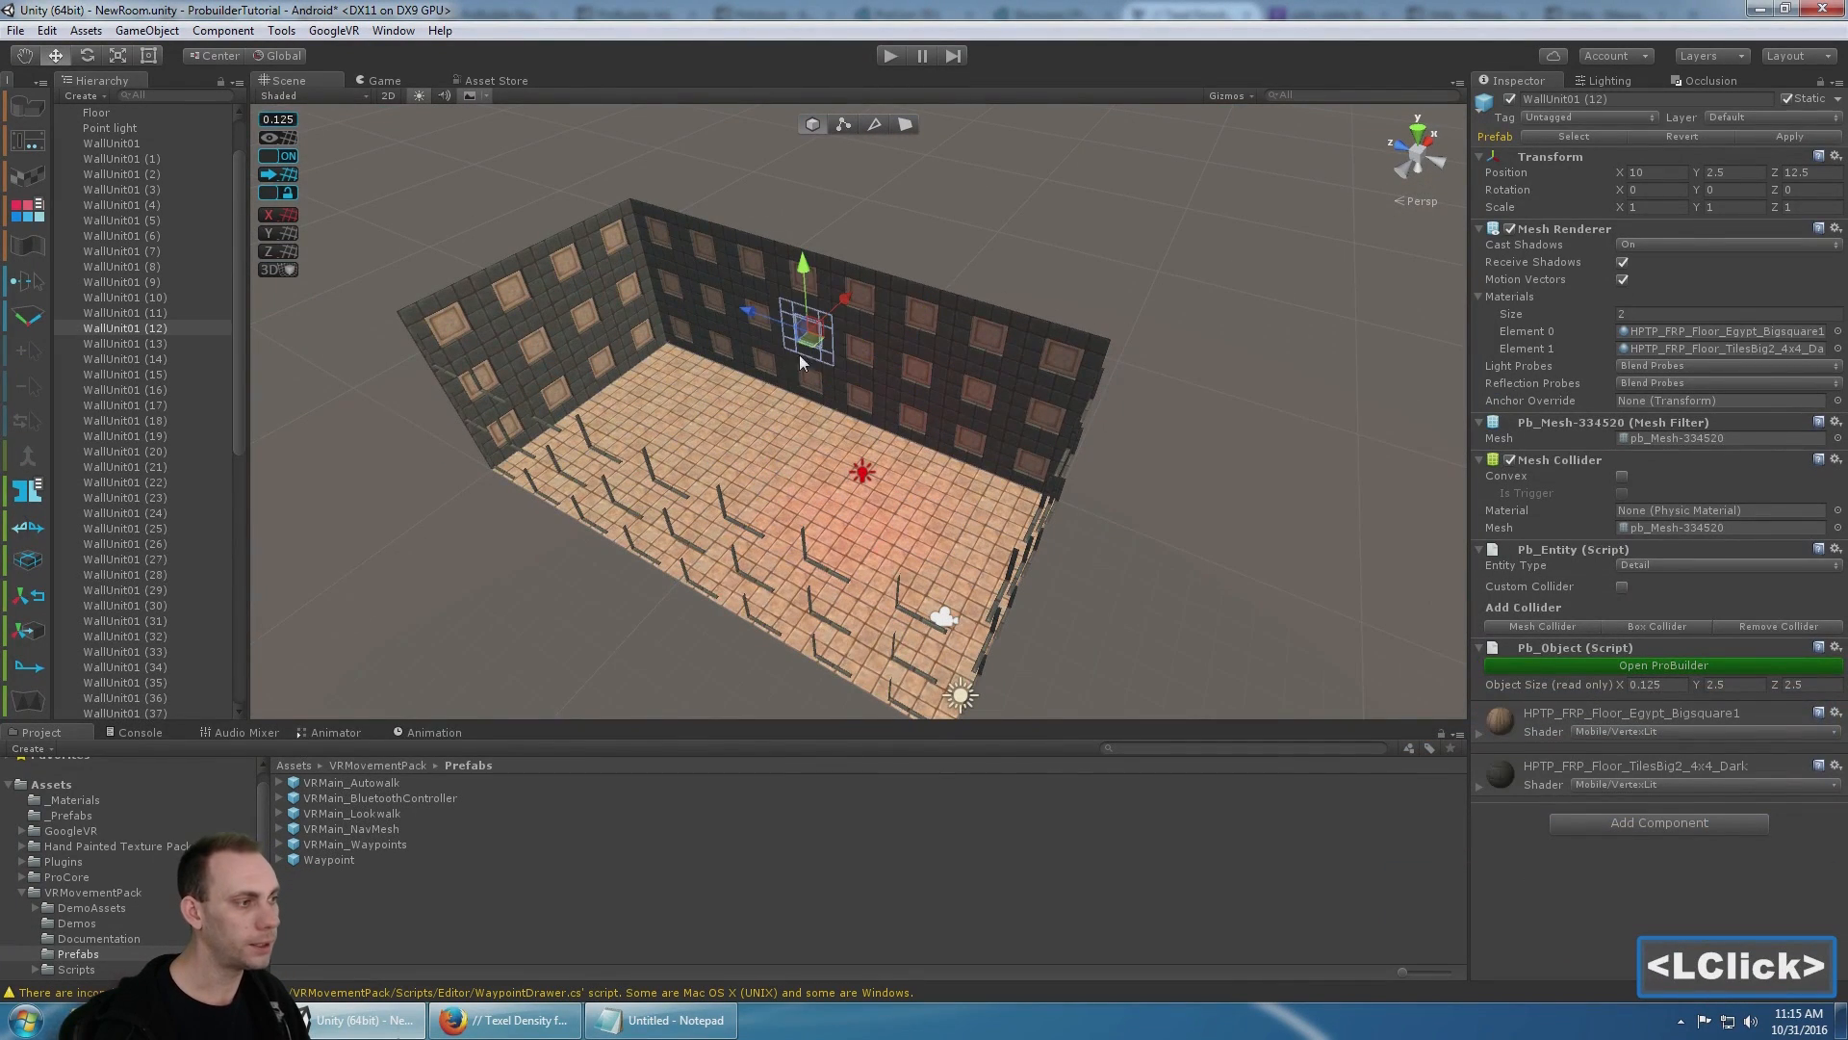
middle_click_drag(1033, 352, 1031, 371, "alt")
scroll(1031, 373, "down", 3)
left_click_drag(1031, 373, 775, 407, "alt")
scroll(129, 201, "up", 4)
- Reorder the scene hierarchy so the Point light sits above the Floor, directly before the floor and wall objects
left_click(130, 222)
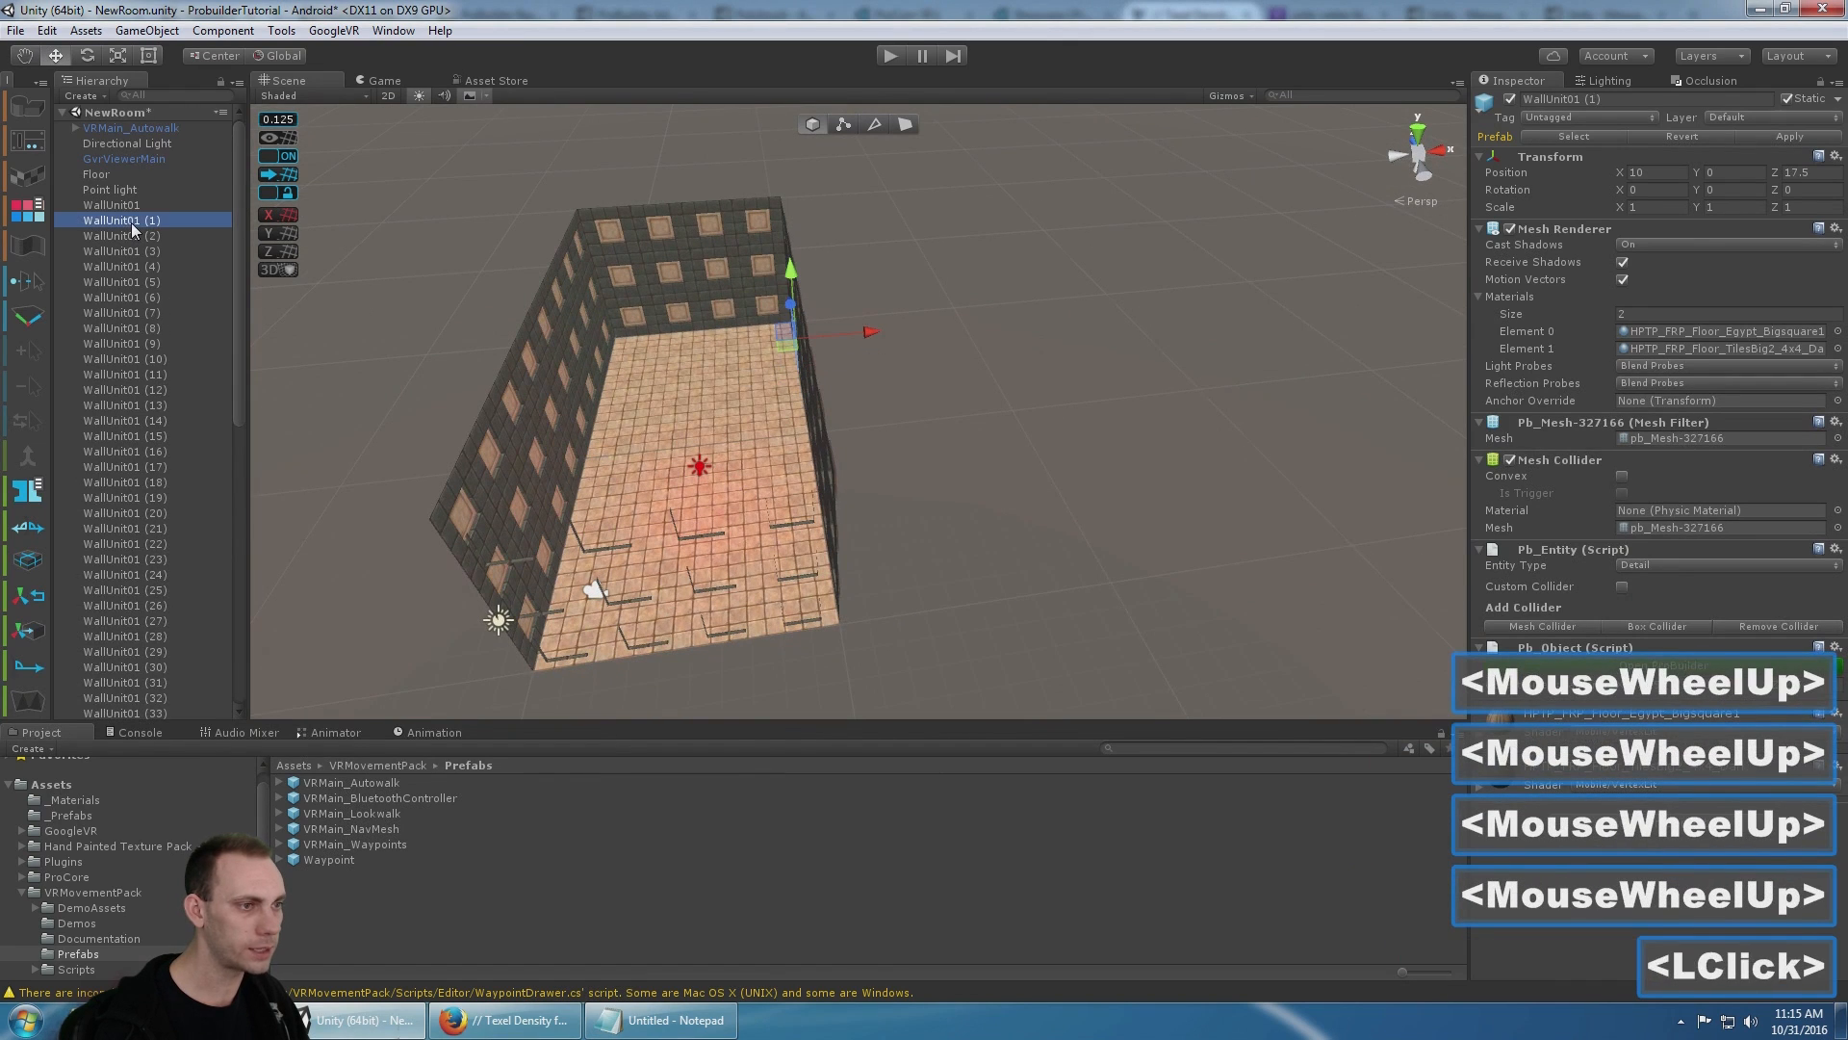
left_click(133, 205)
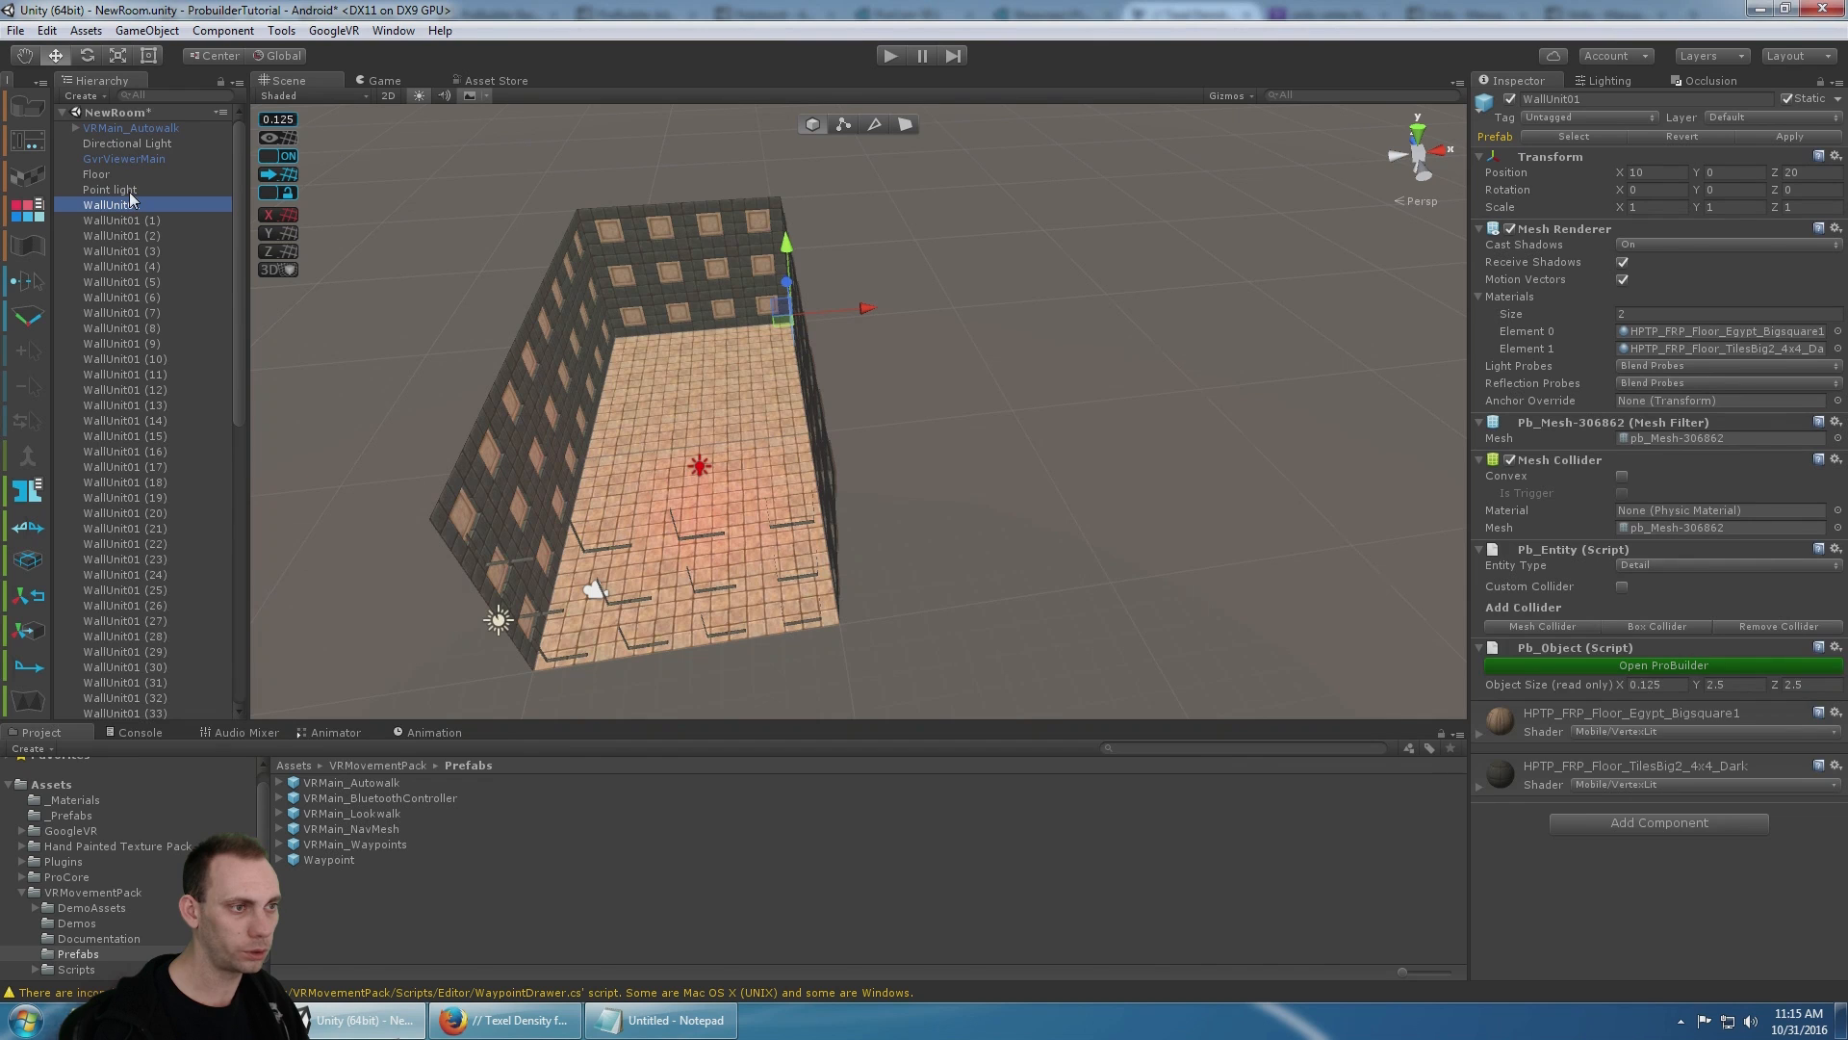
scroll(126, 309, "down", 5)
scroll(121, 173, "up", 5)
left_click(122, 174)
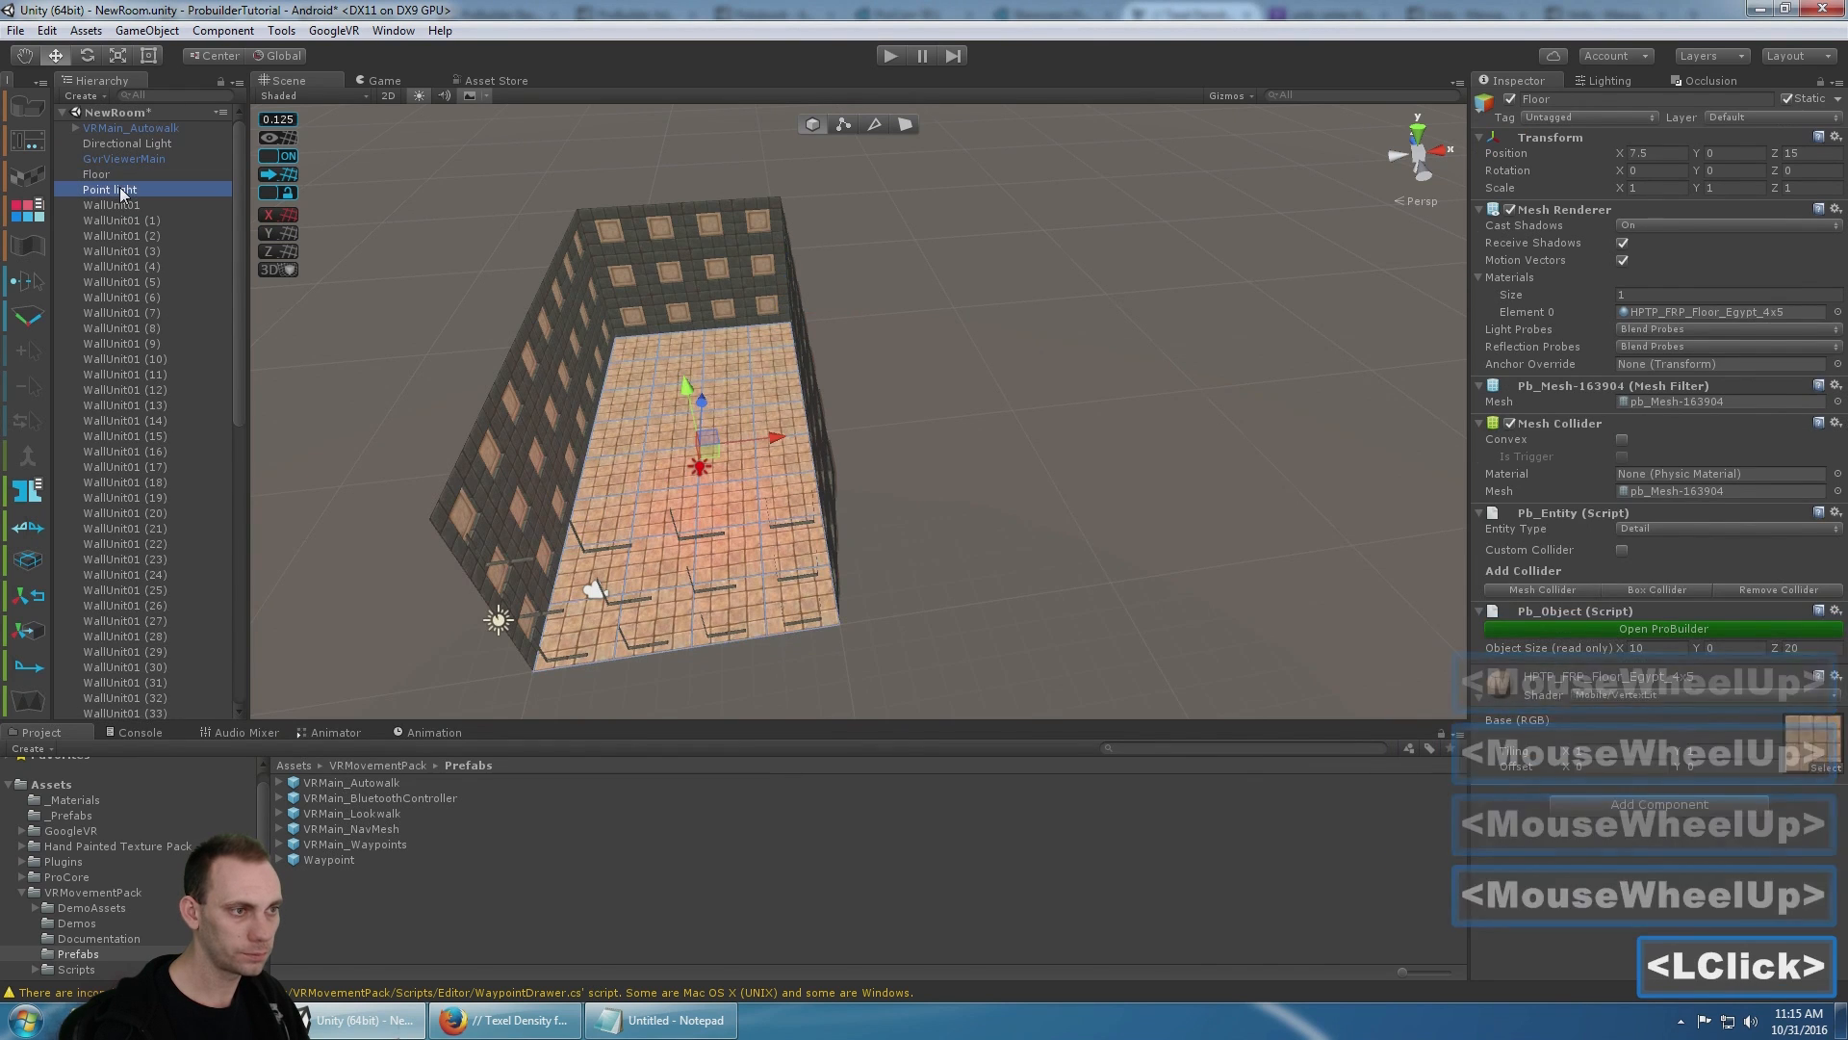
double_click(120, 191)
left_click_drag(120, 190, 120, 173)
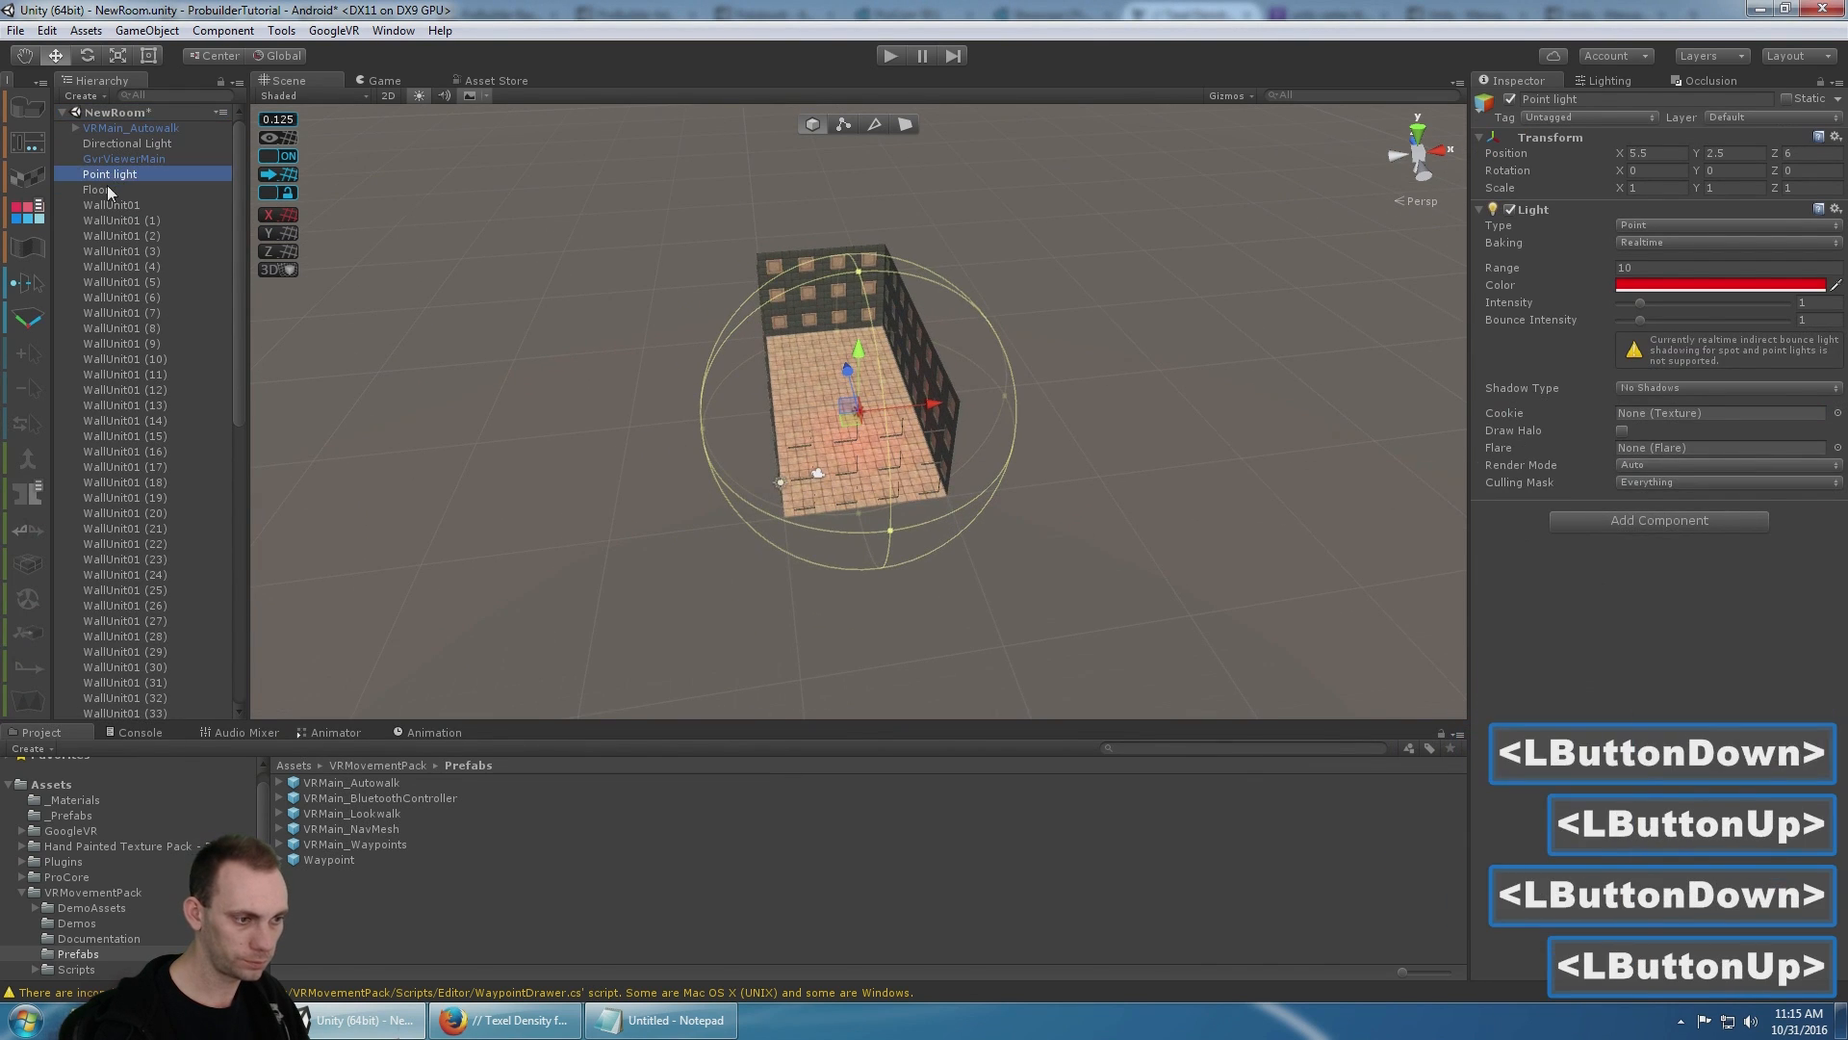
- Duplicate the Floor together with all the wall units, keeping the copies selected
left_click(119, 175)
scroll(163, 412, "down", 6)
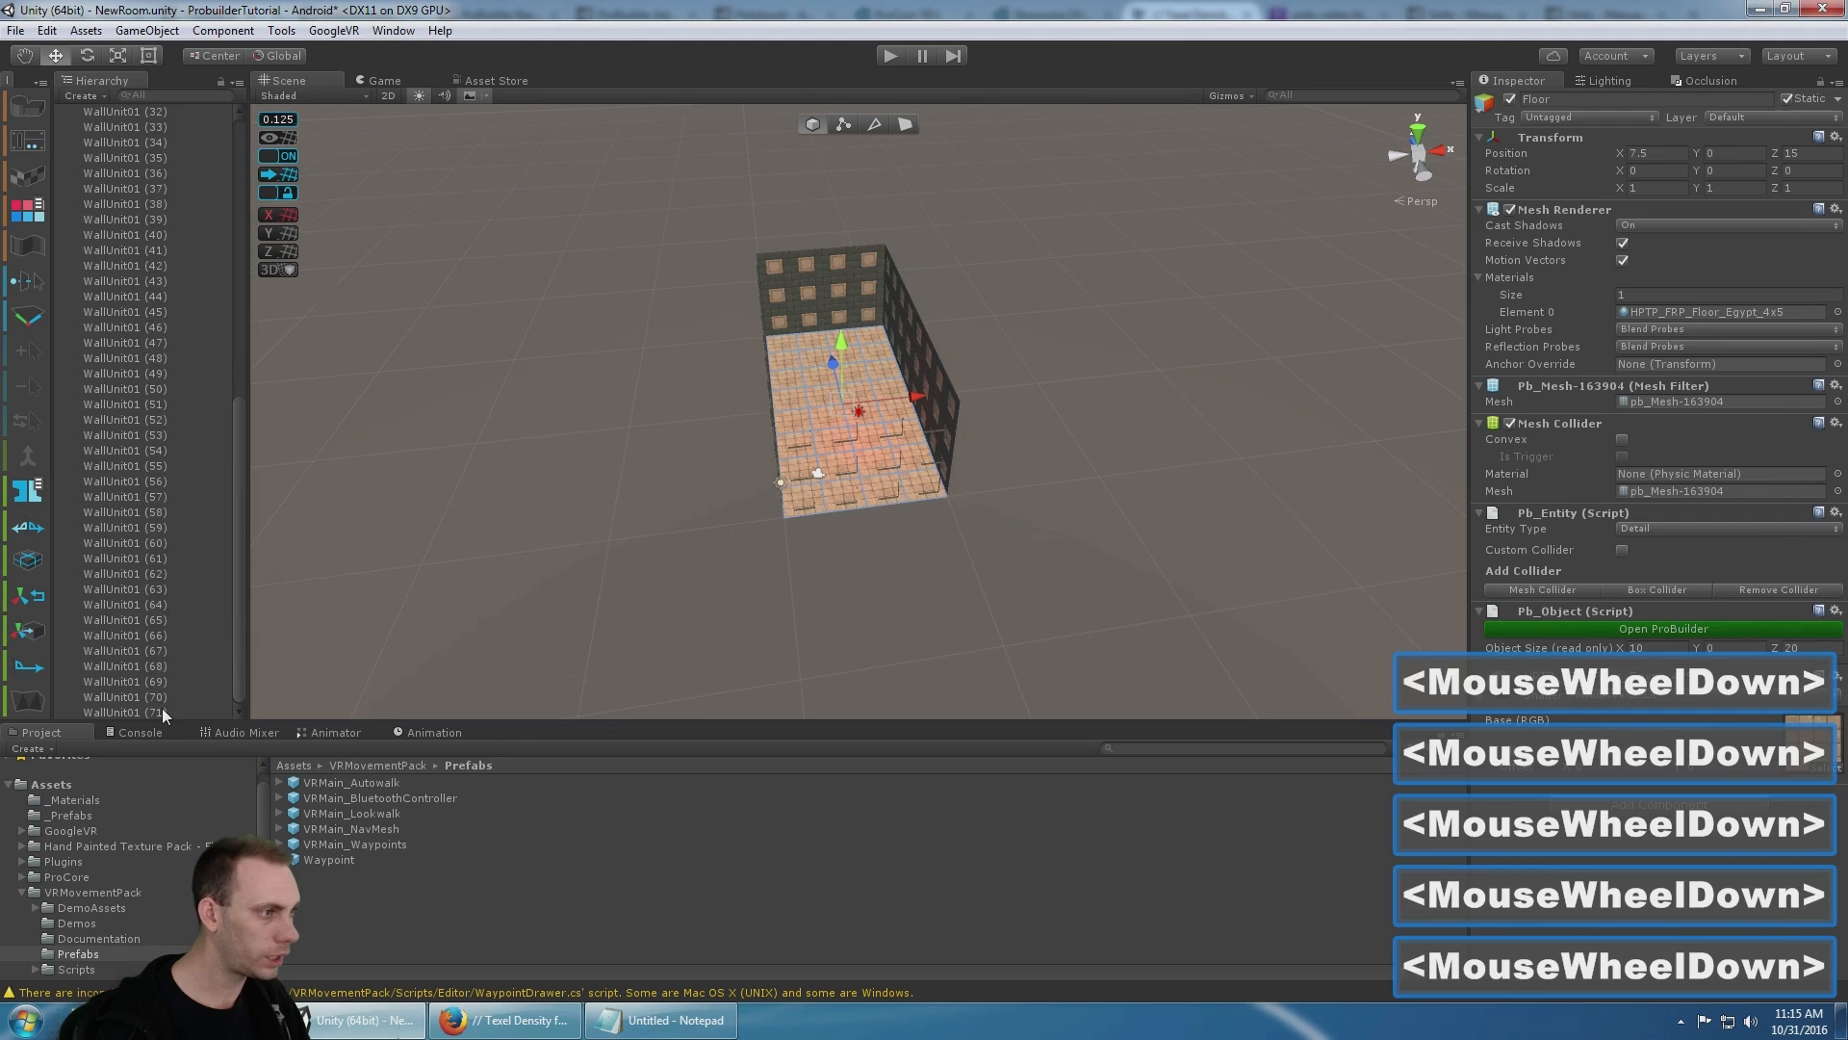
left_click(162, 707, "shift")
scroll(1053, 294, "up", 4)
middle_click_drag(900, 304, 828, 338)
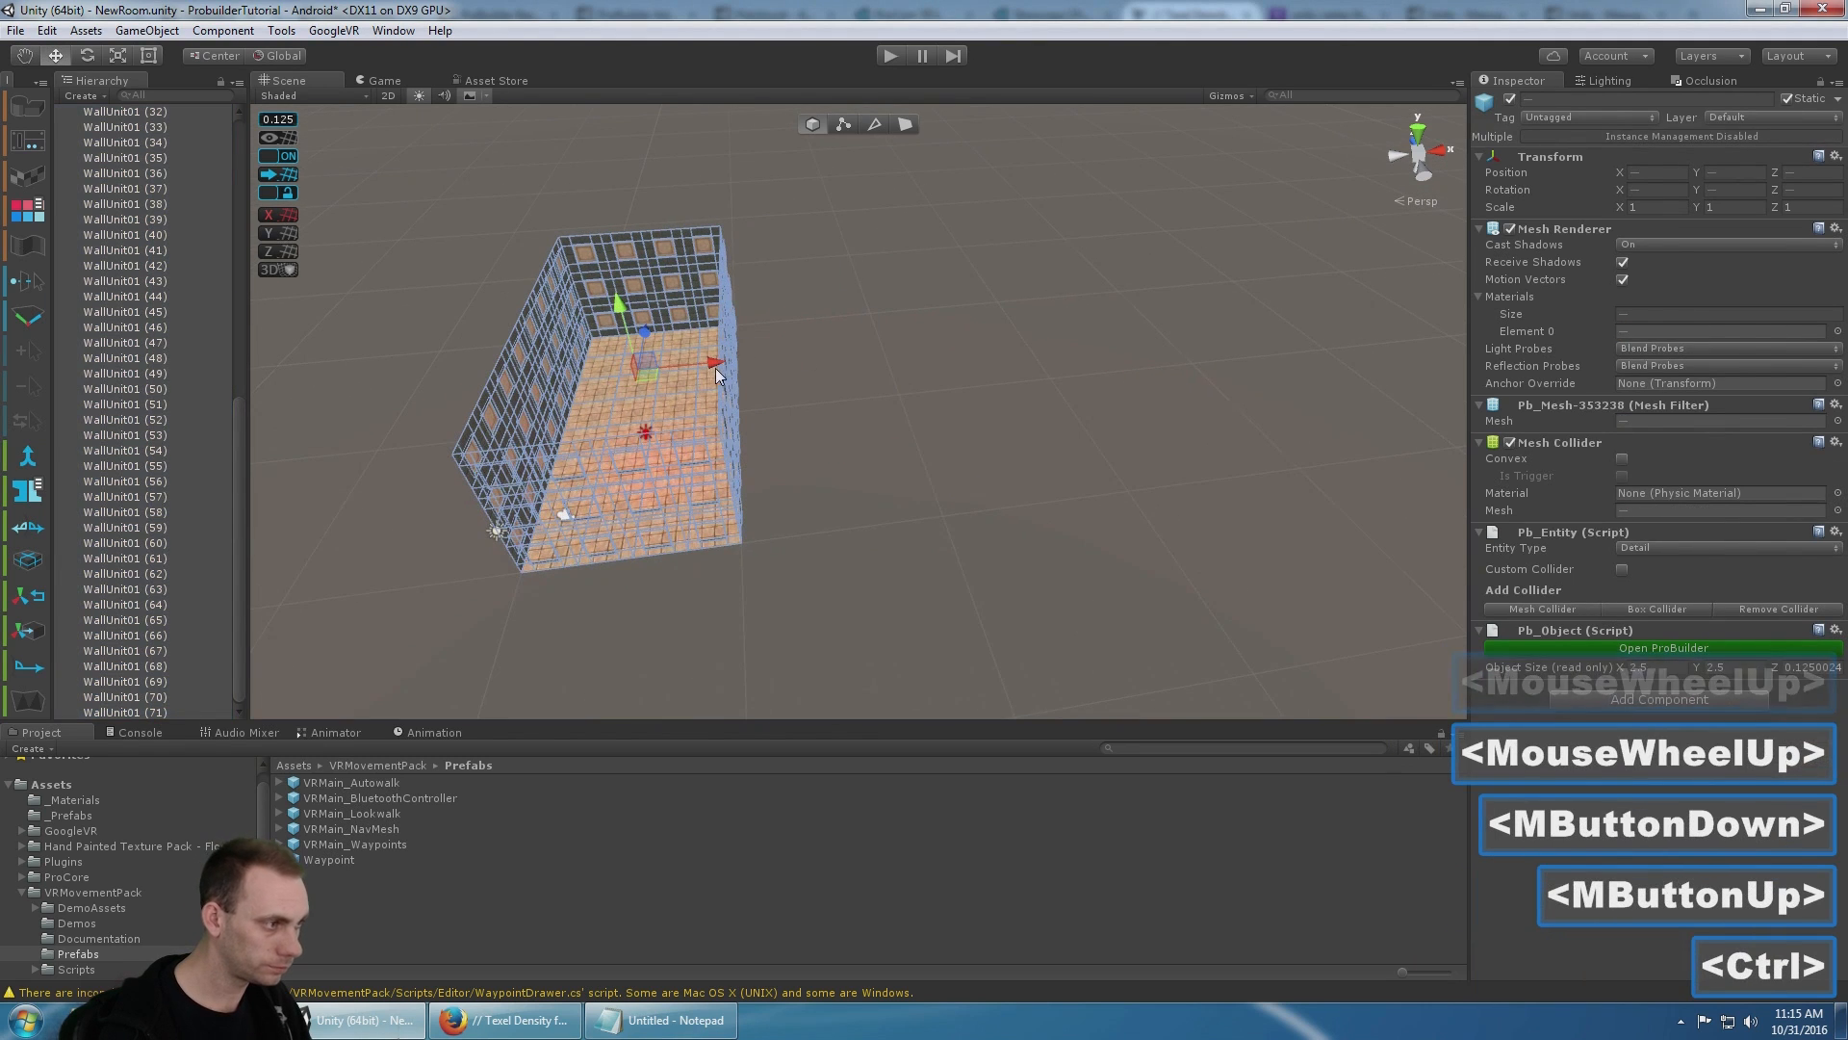
key("ctrl+d")
left_click(816, 352)
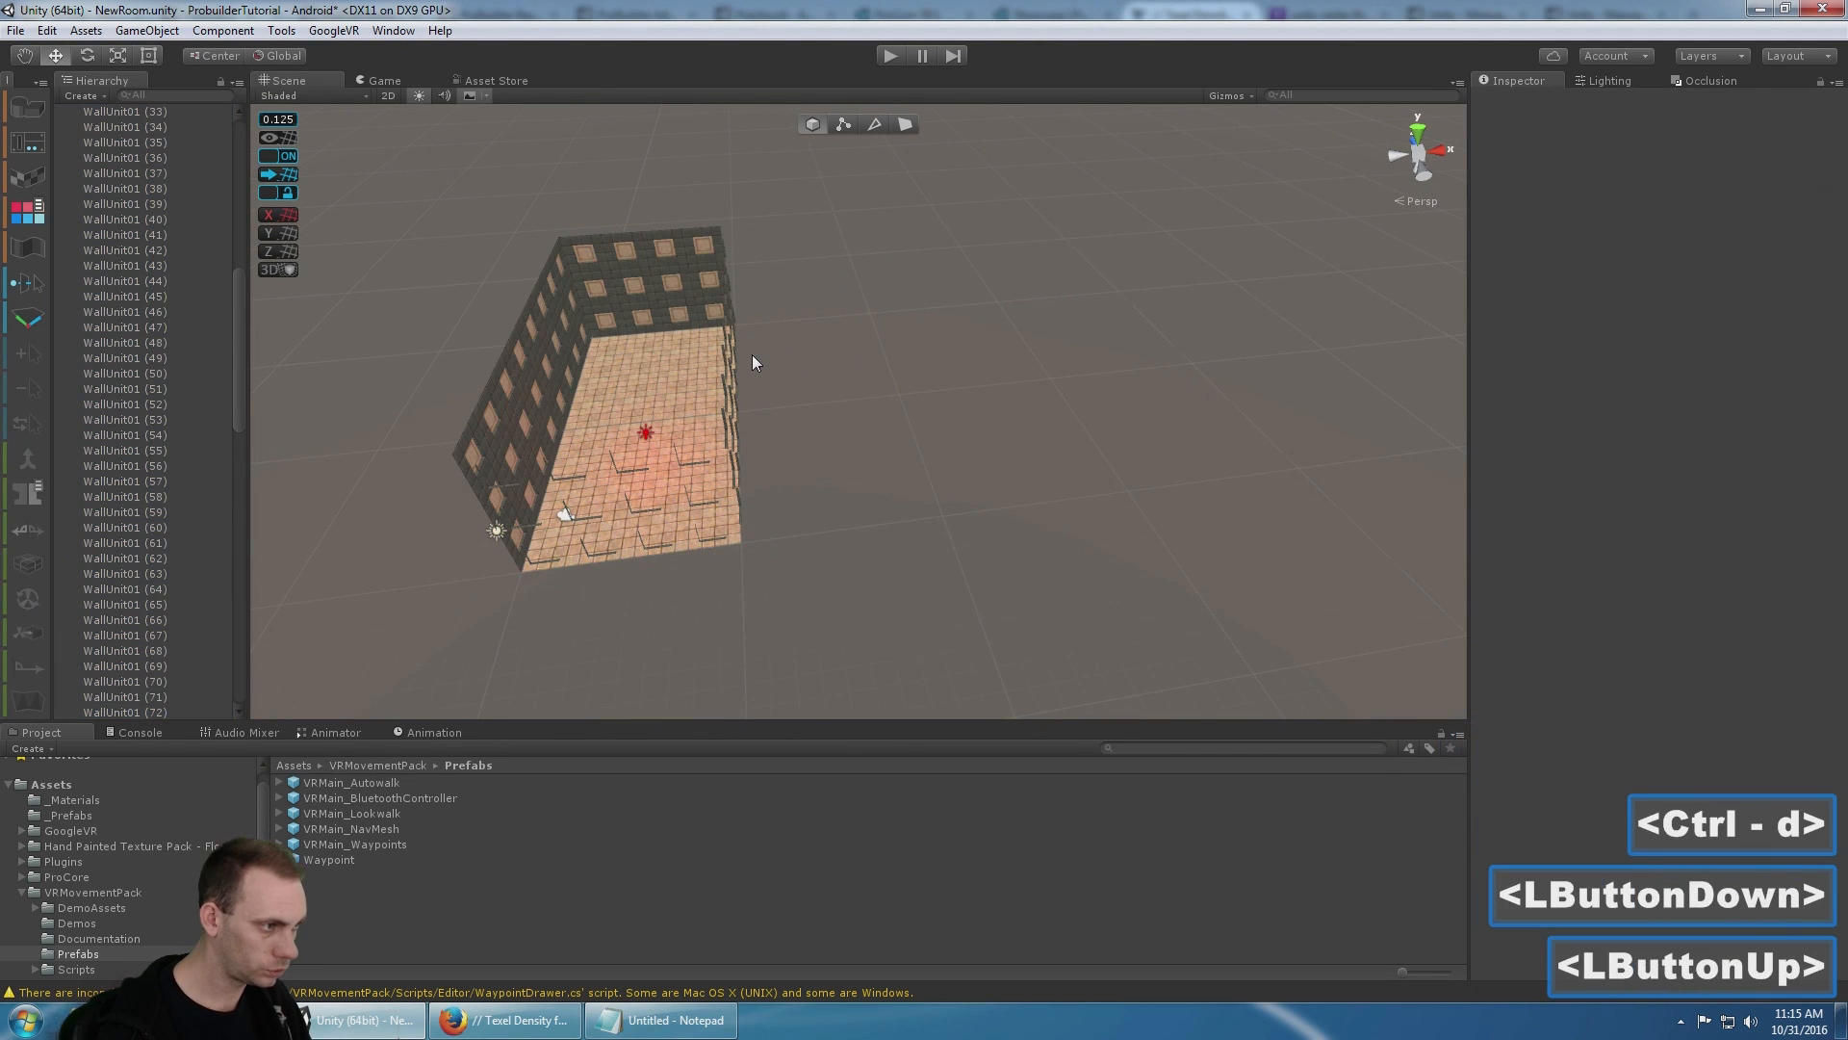
key("ctrl+z")
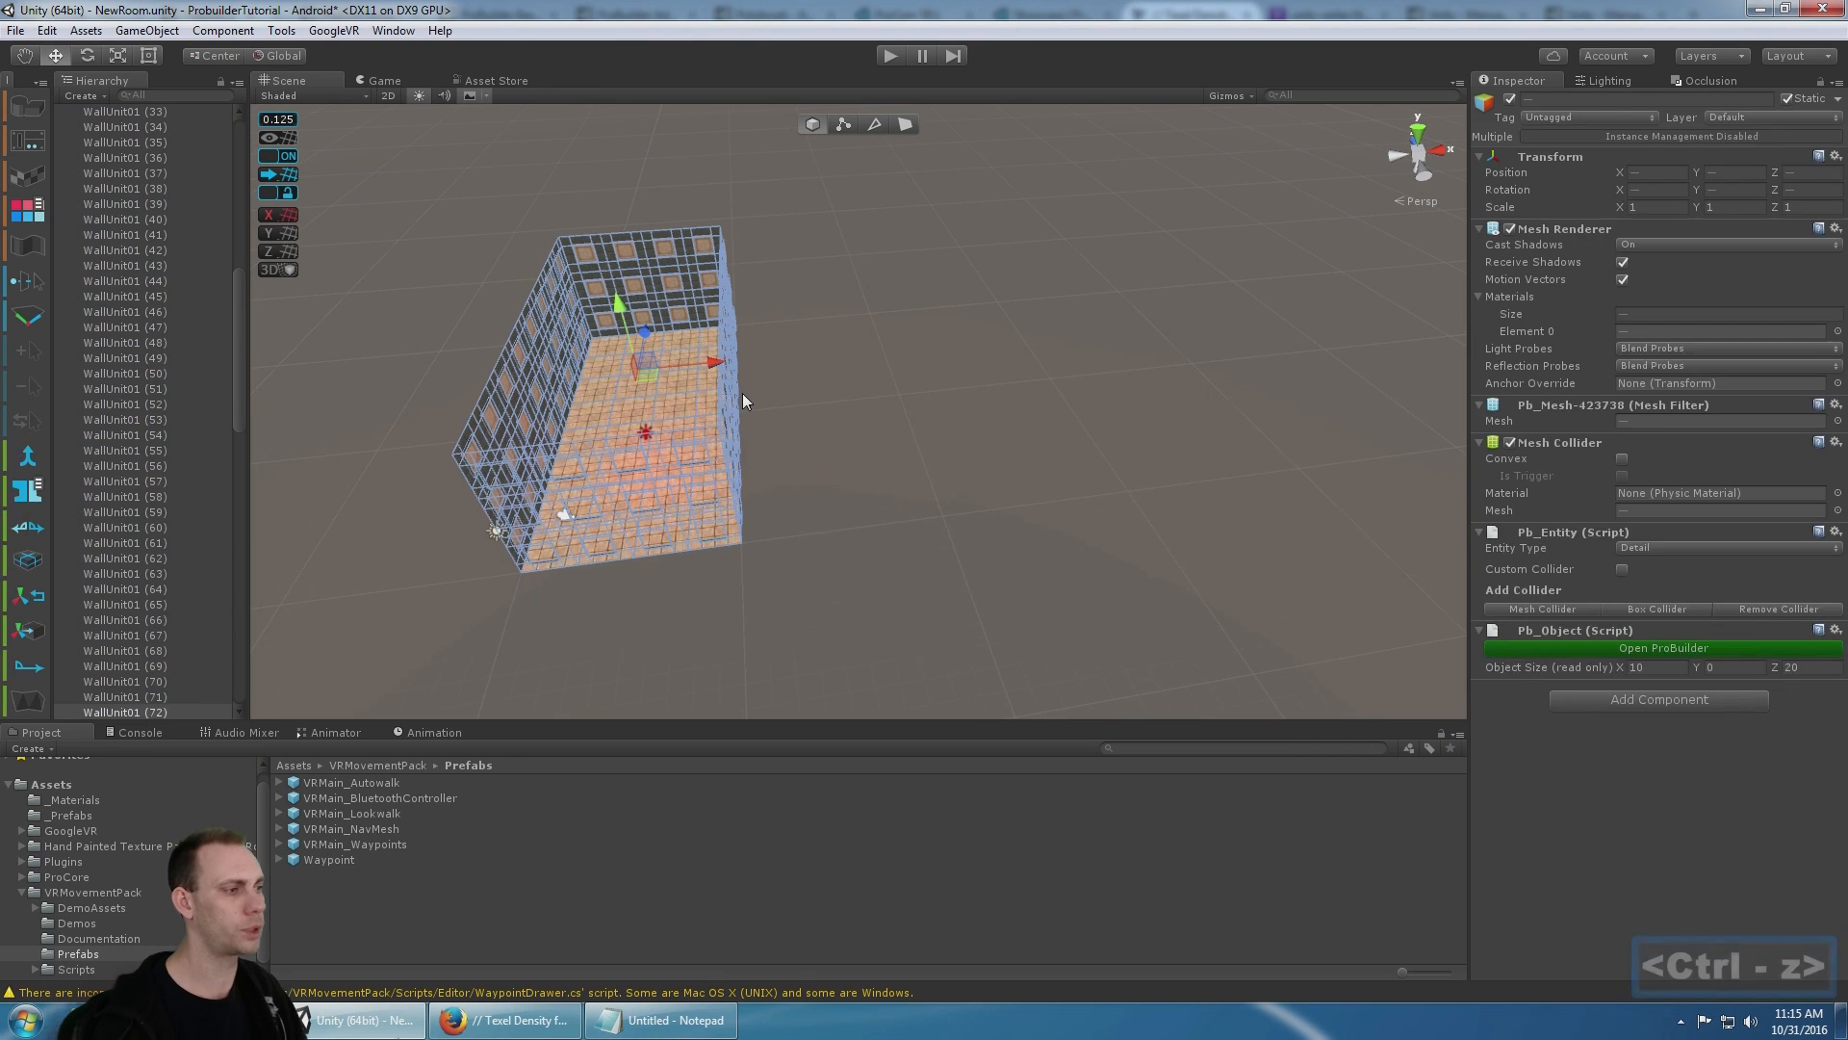
- Move the duplicated room along the X axis to stand 20 units away from the original
left_click_drag(717, 369, 881, 368)
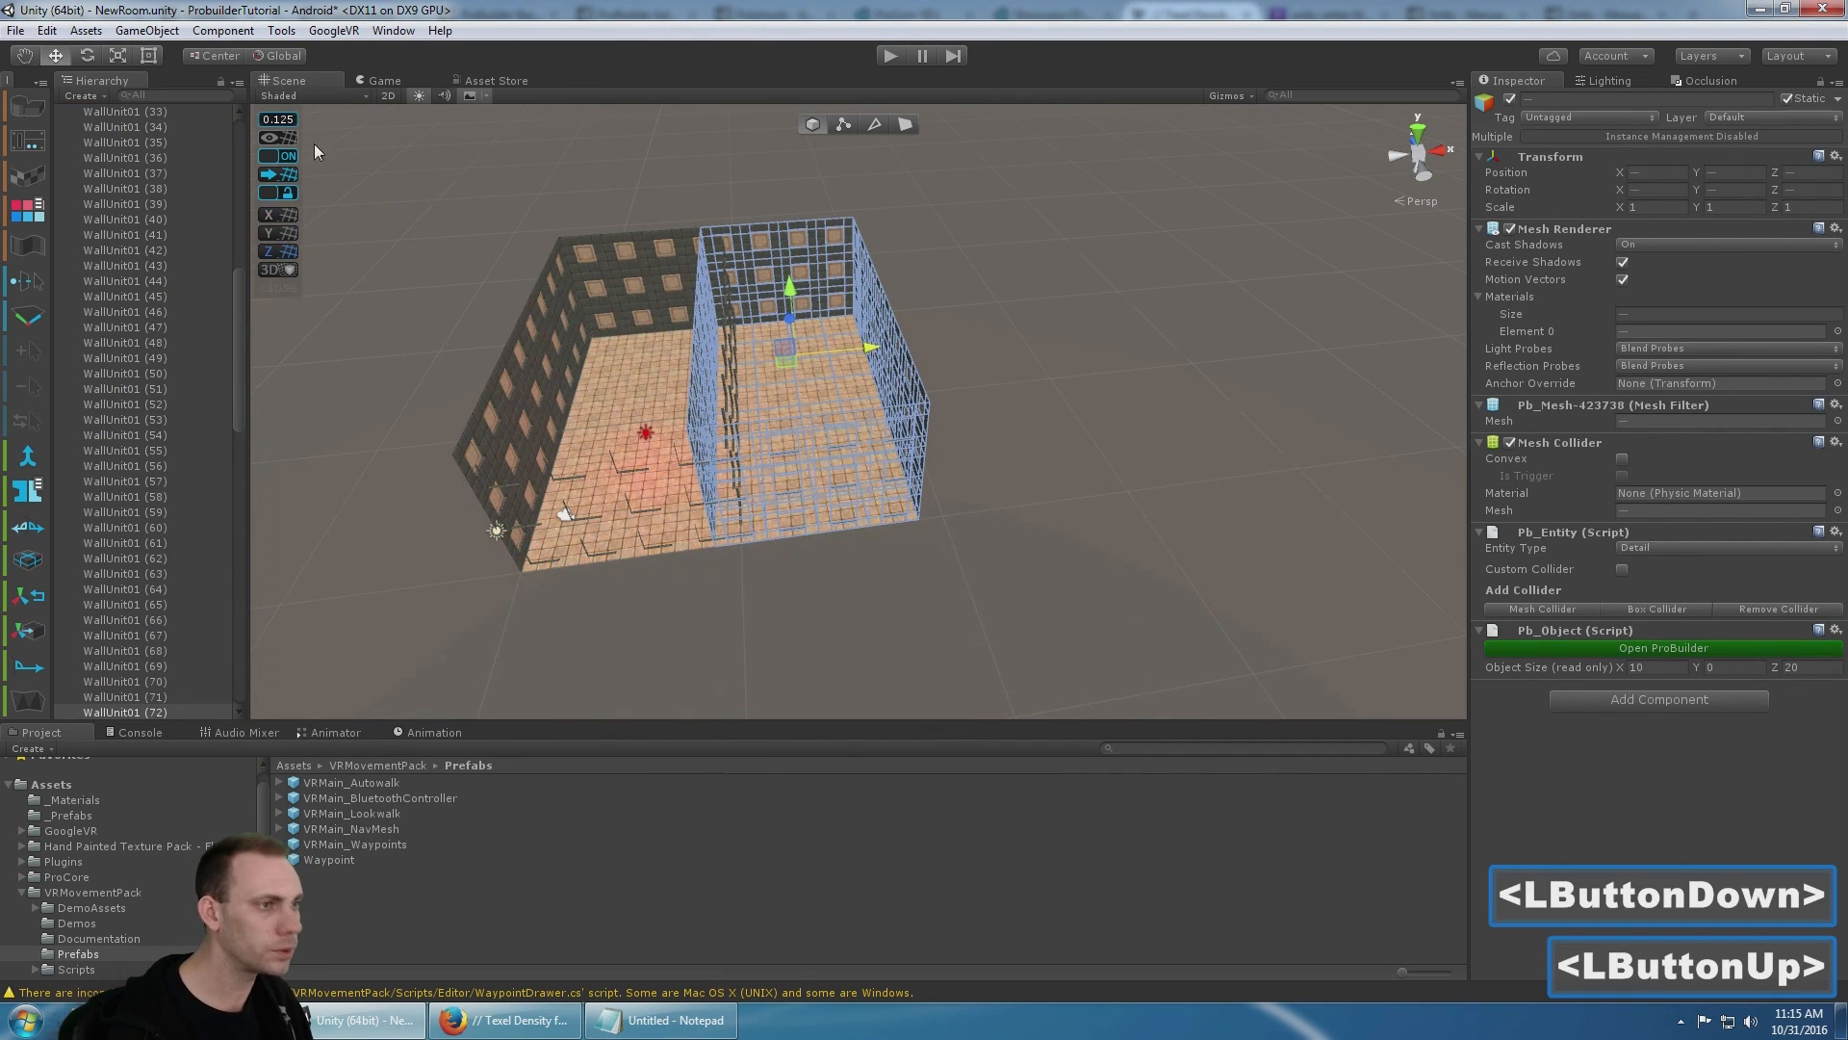
scroll(786, 303, "up", 5)
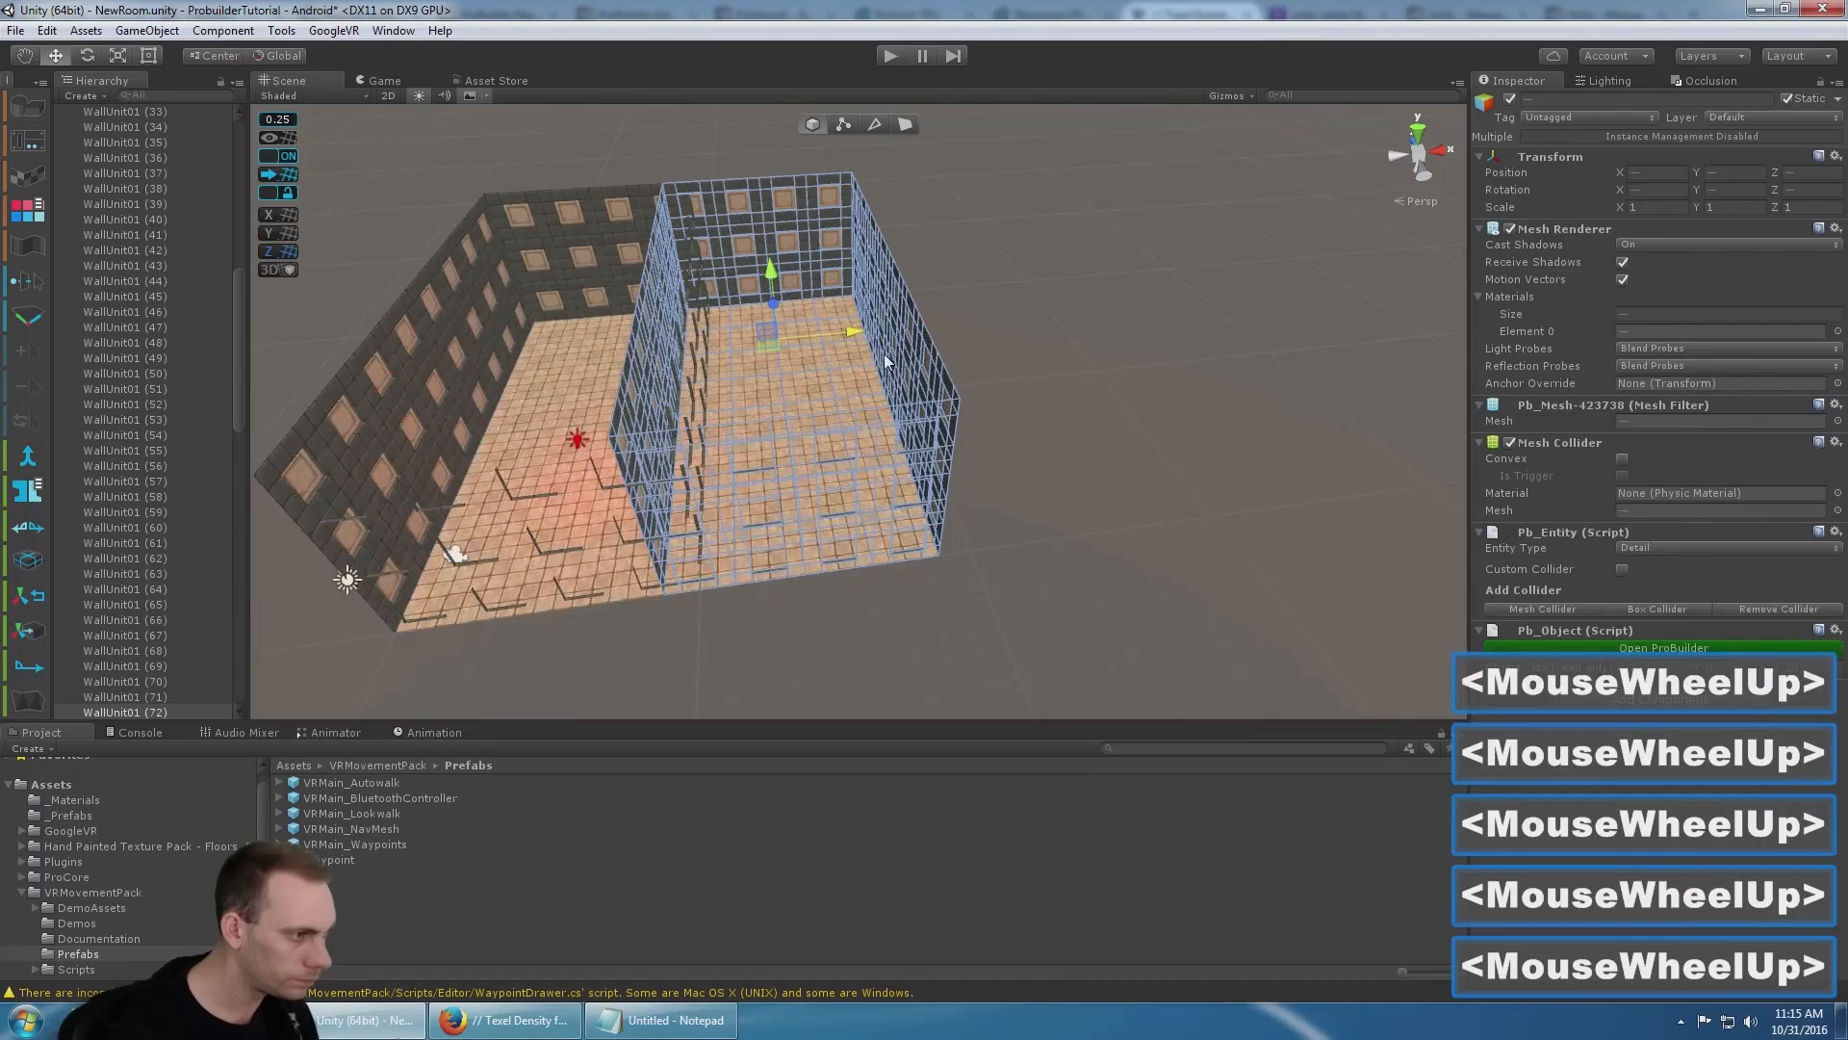
left_click_drag(855, 333, 1073, 368)
left_click(1112, 326)
key("ctrl+z")
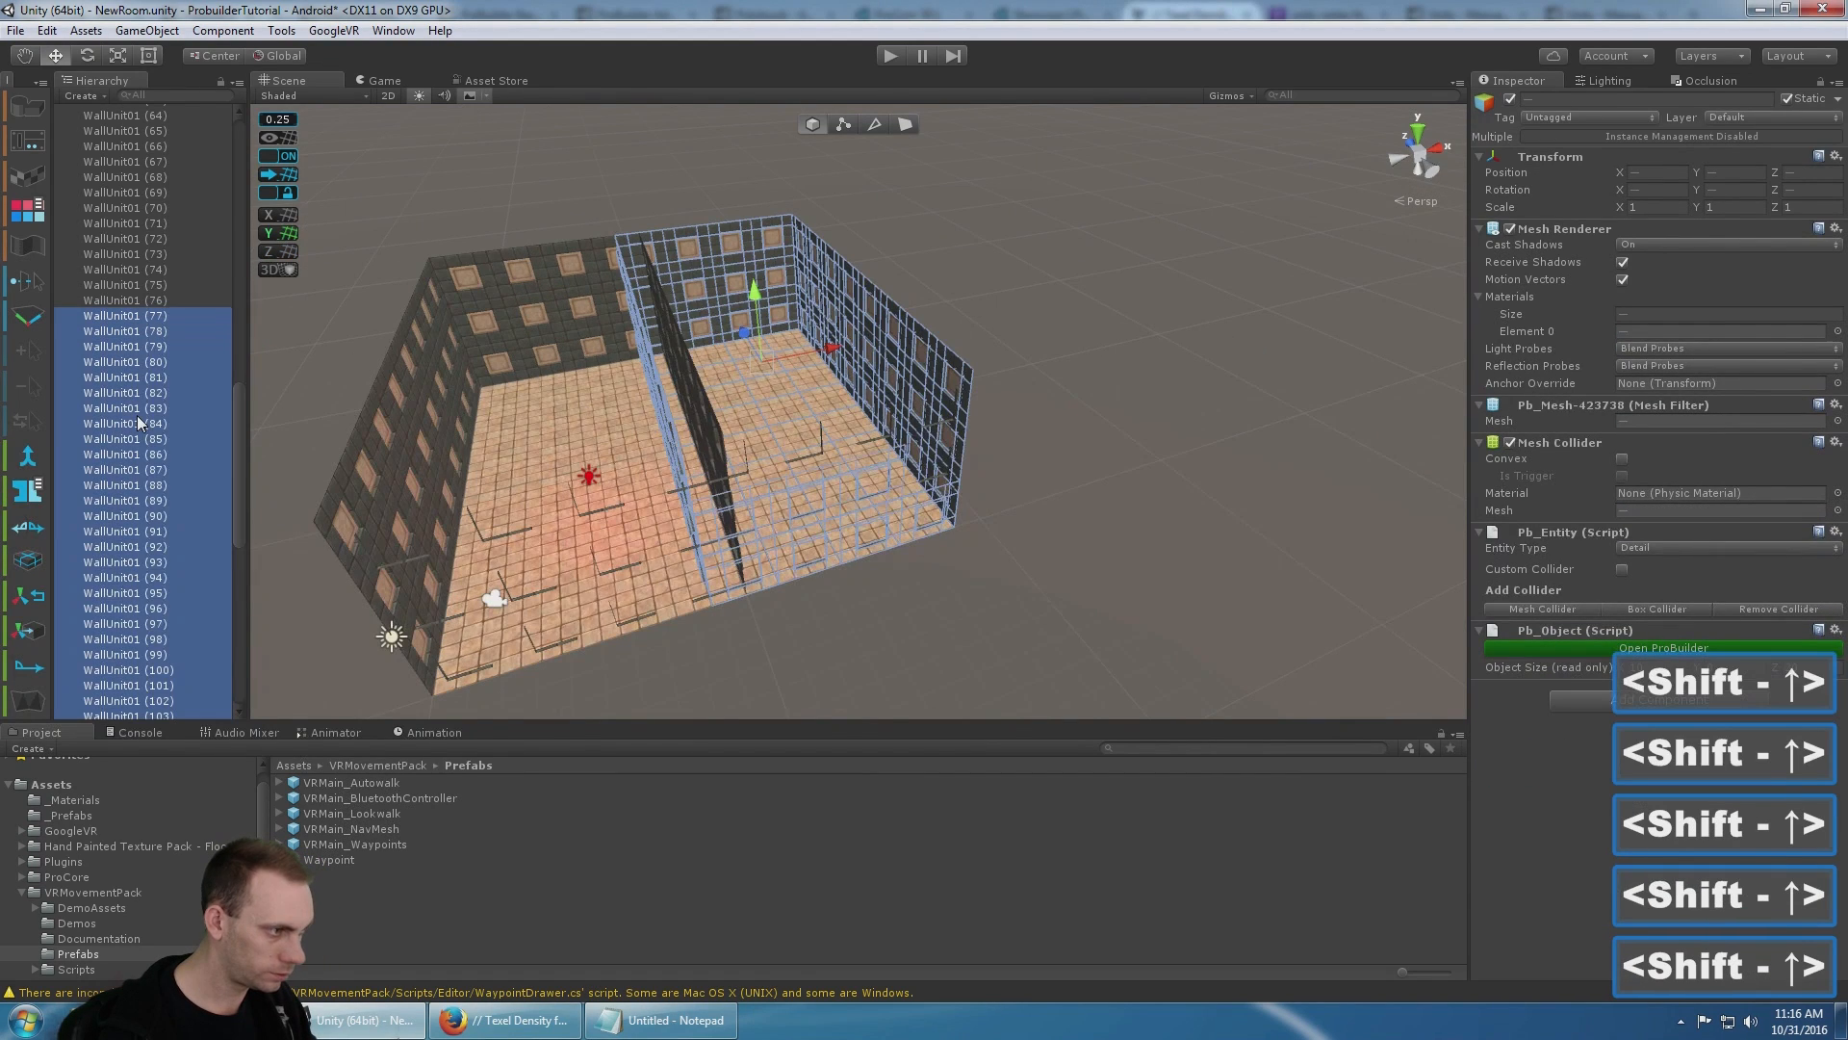
key("shift+Up")
key("shift+Up")
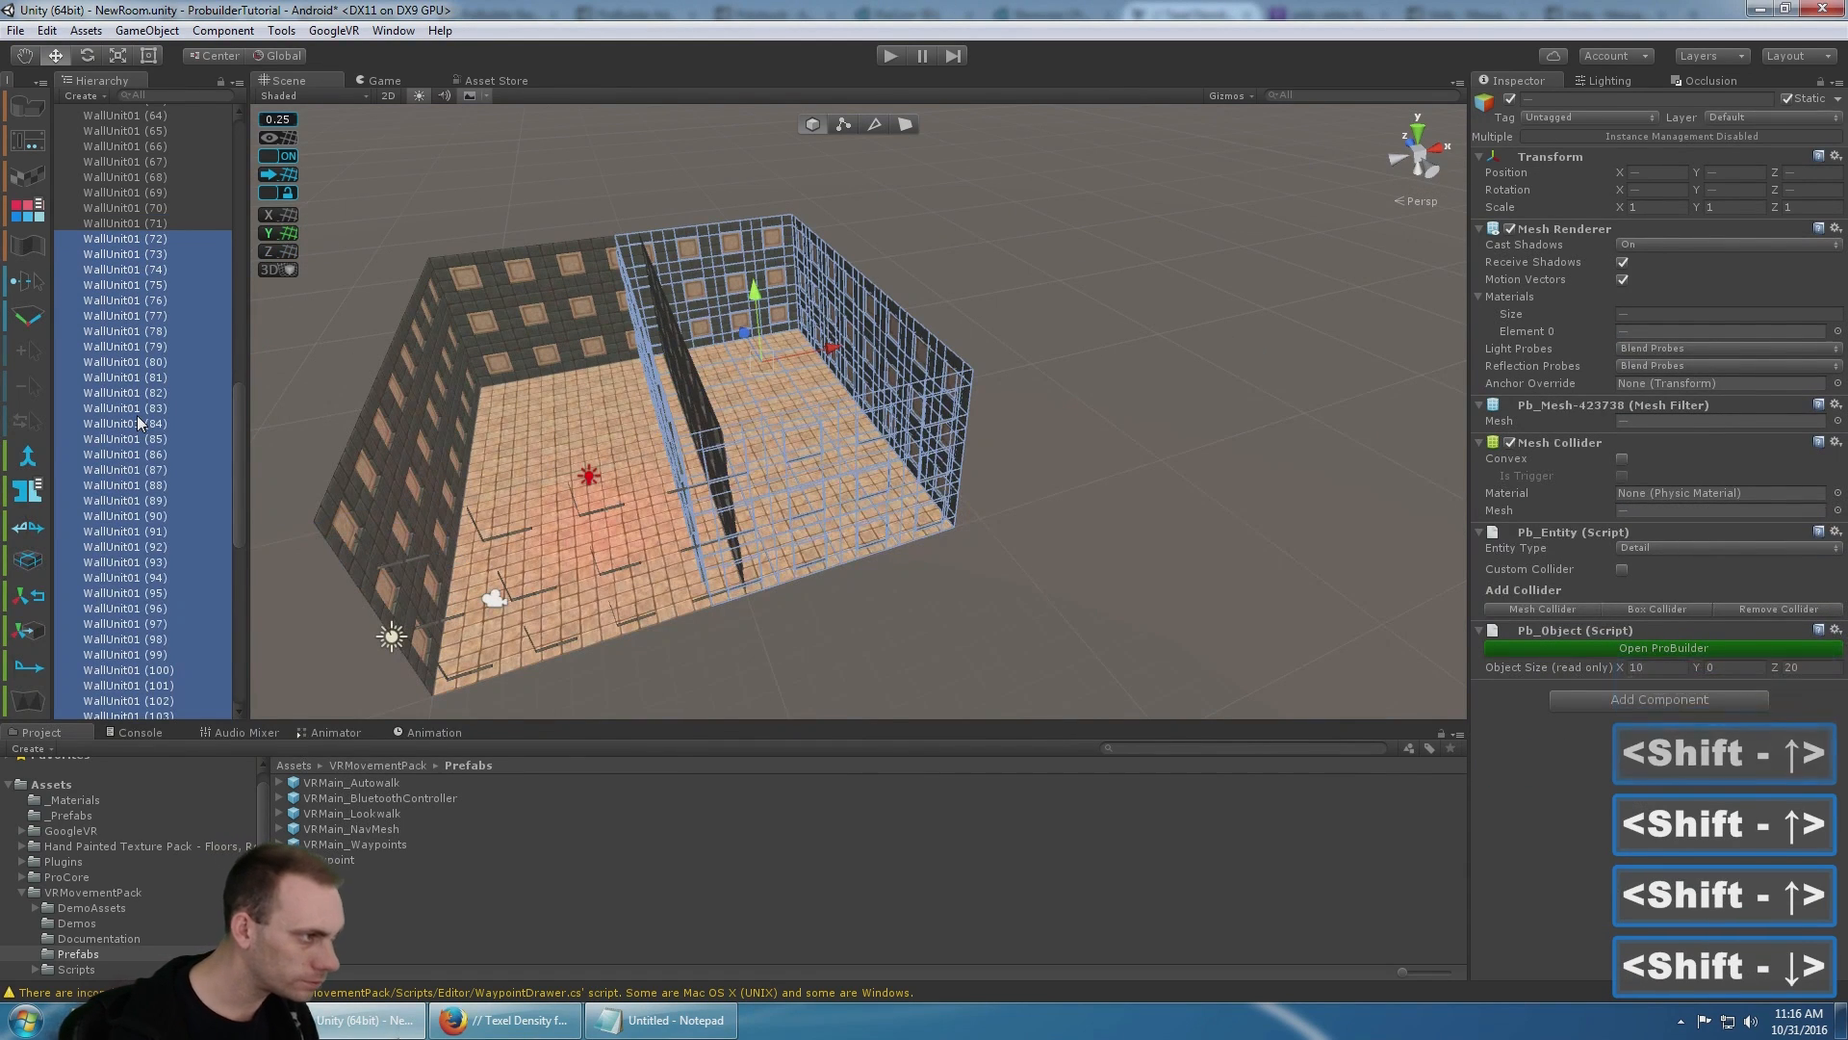
left_click_drag(844, 356, 1069, 311)
- Delete the 16 faces of the duplicated Floor's low-Z half in face editing mode, leaving a 10 by 10 floor
left_click_drag(943, 462, 693, 399, "alt")
middle_click_drag(688, 395, 645, 409, "alt")
left_click_drag(640, 405, 684, 511, "alt")
left_click_drag(963, 433, 616, 424, "alt")
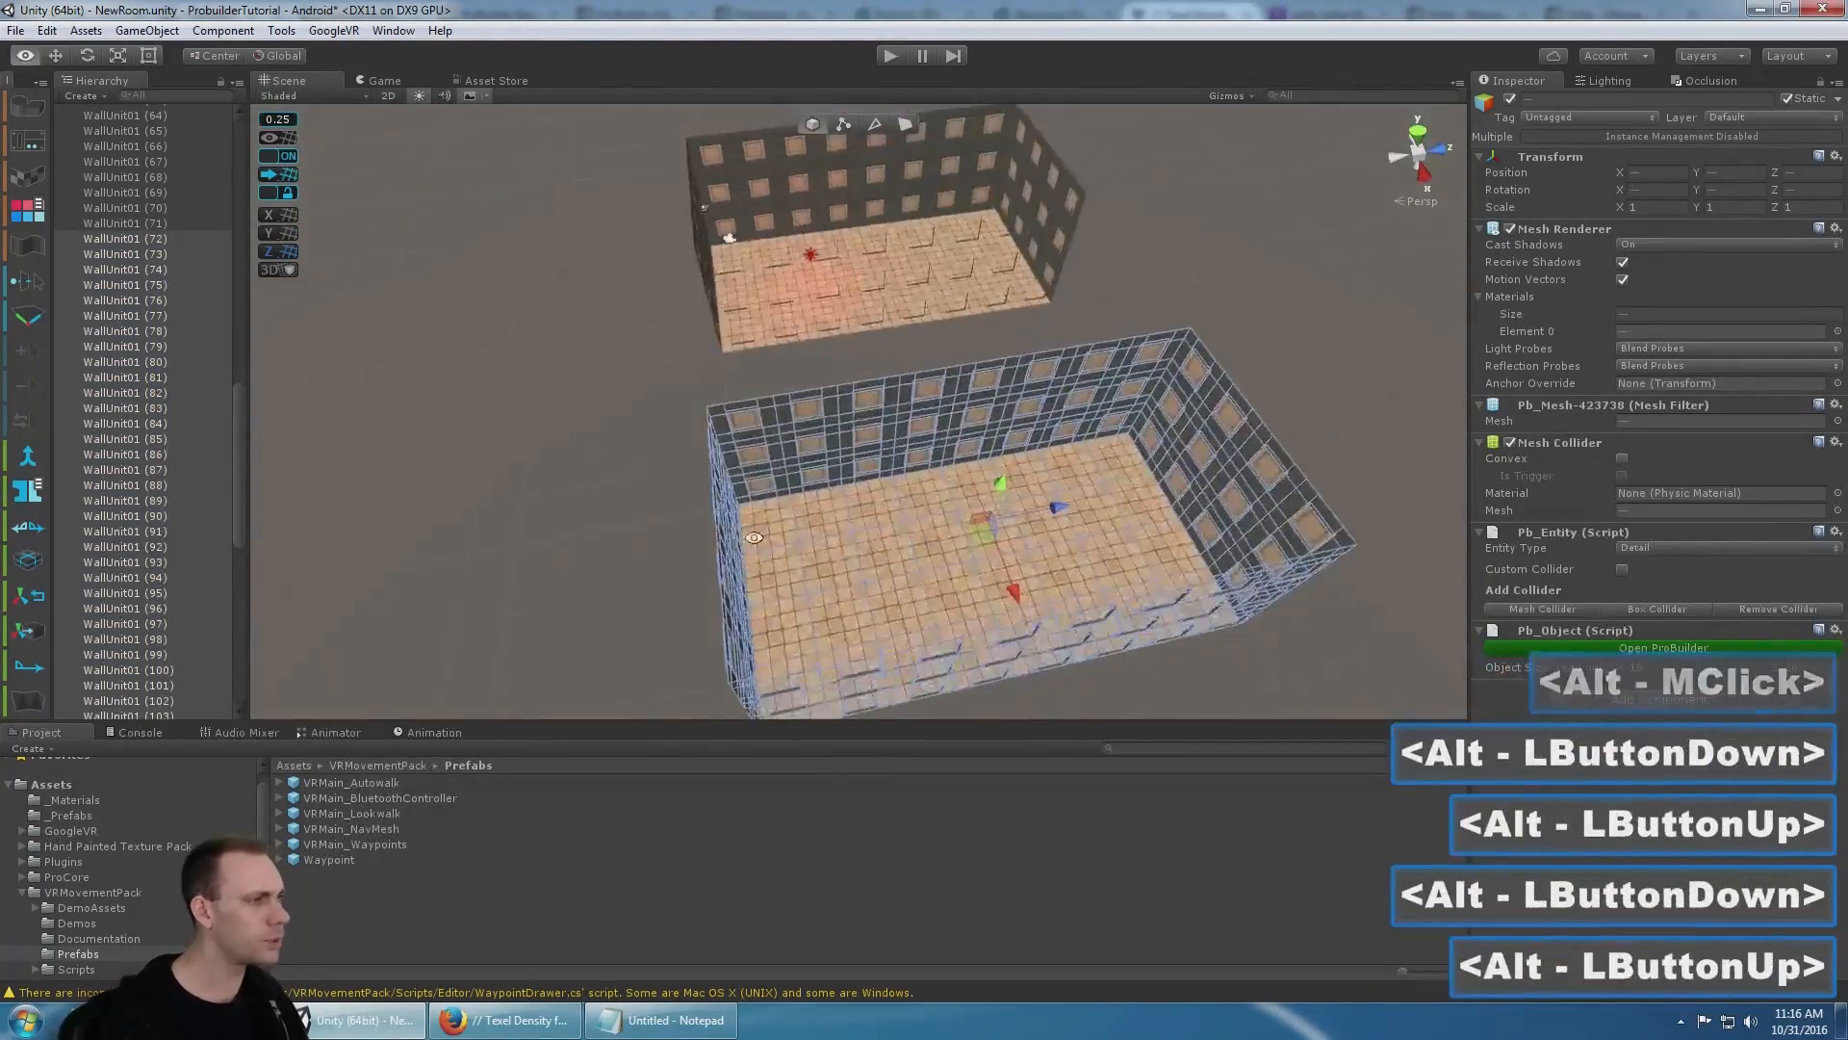
middle_click_drag(828, 385, 684, 251, "alt")
left_click_drag(693, 255, 615, 299, "alt")
left_click(908, 122)
double_click(838, 406)
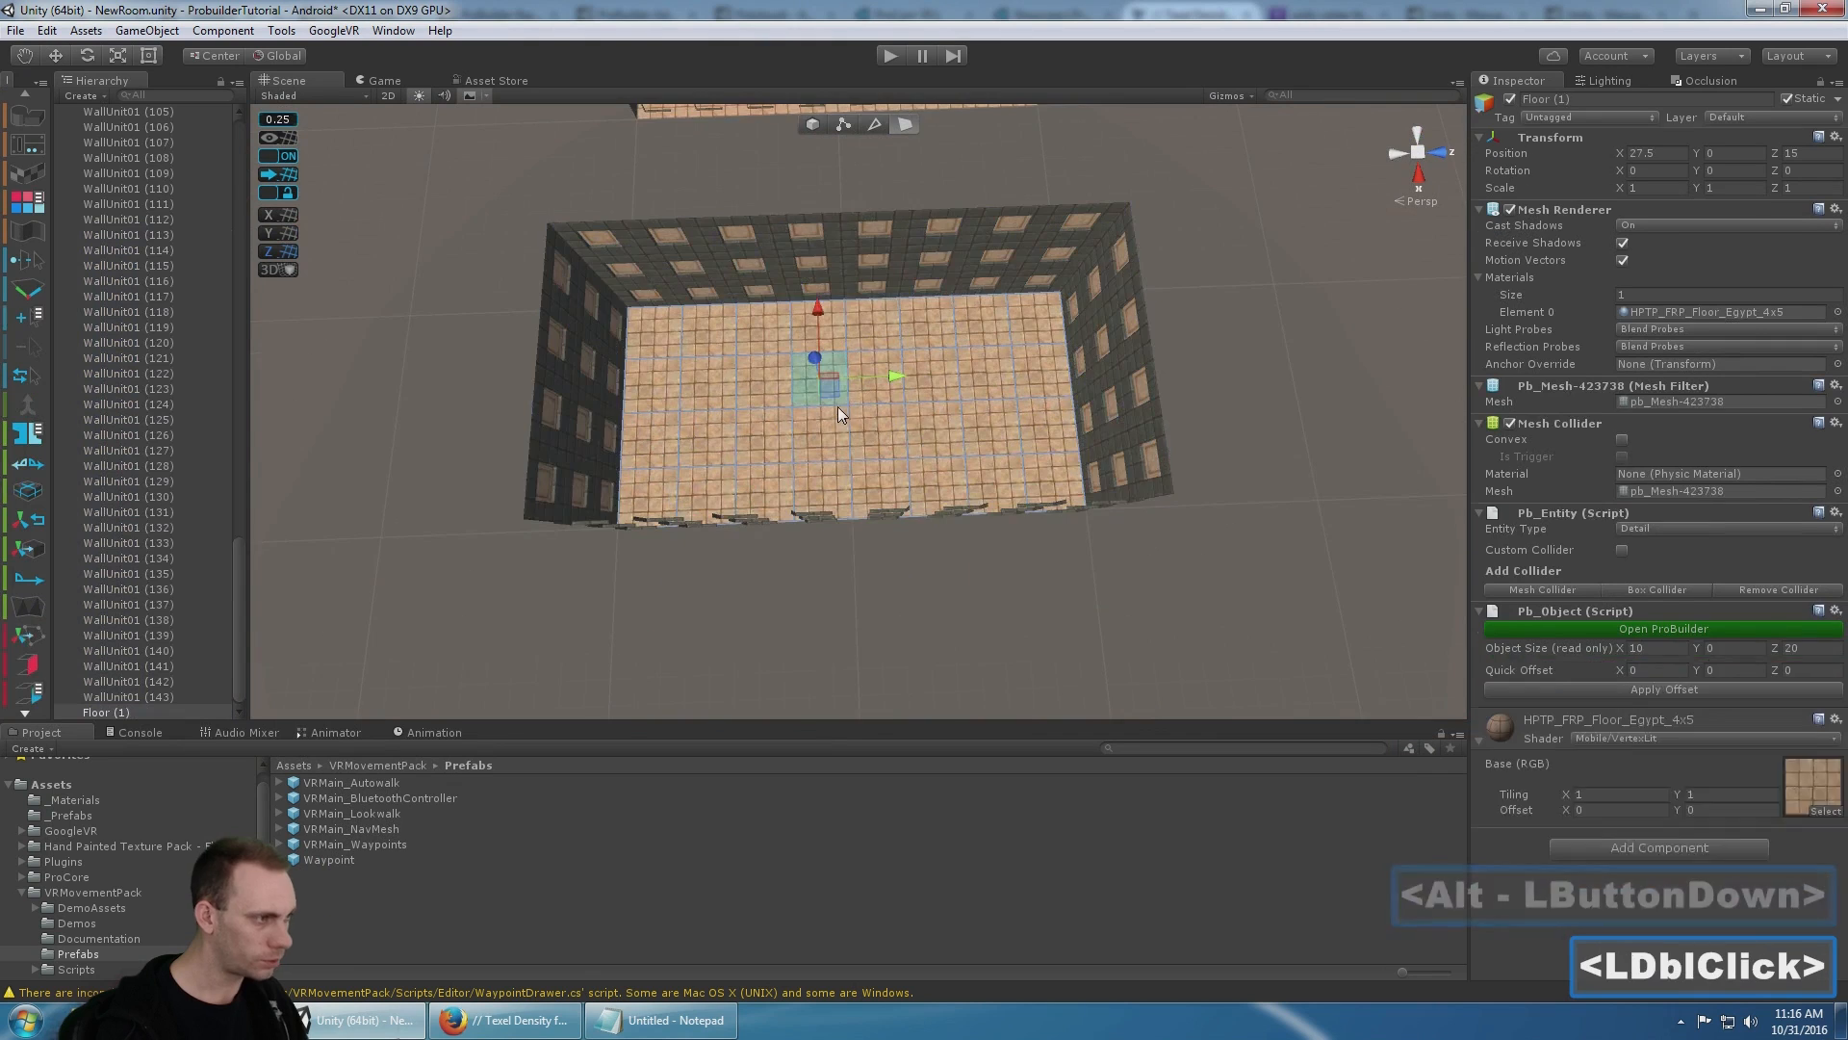
scroll(840, 408, "up", 6)
middle_click_drag(855, 406, 948, 457)
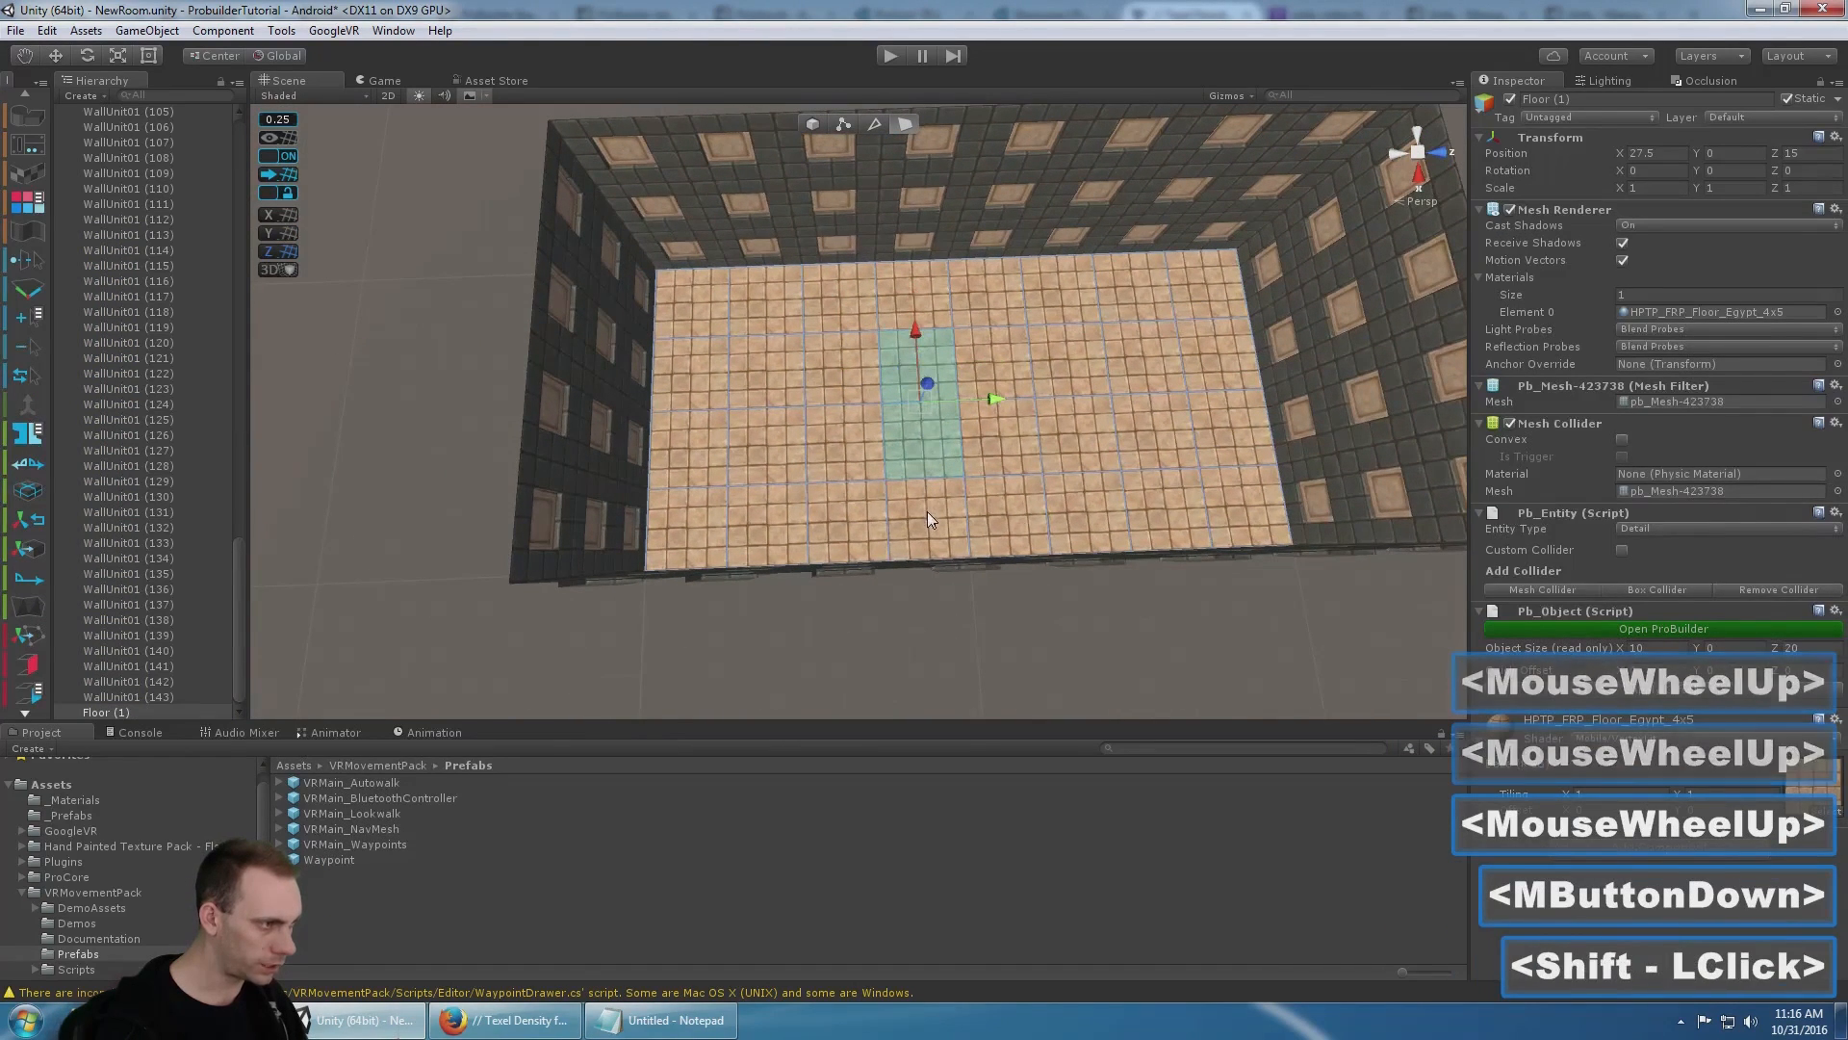
double_click(830, 447, "shift")
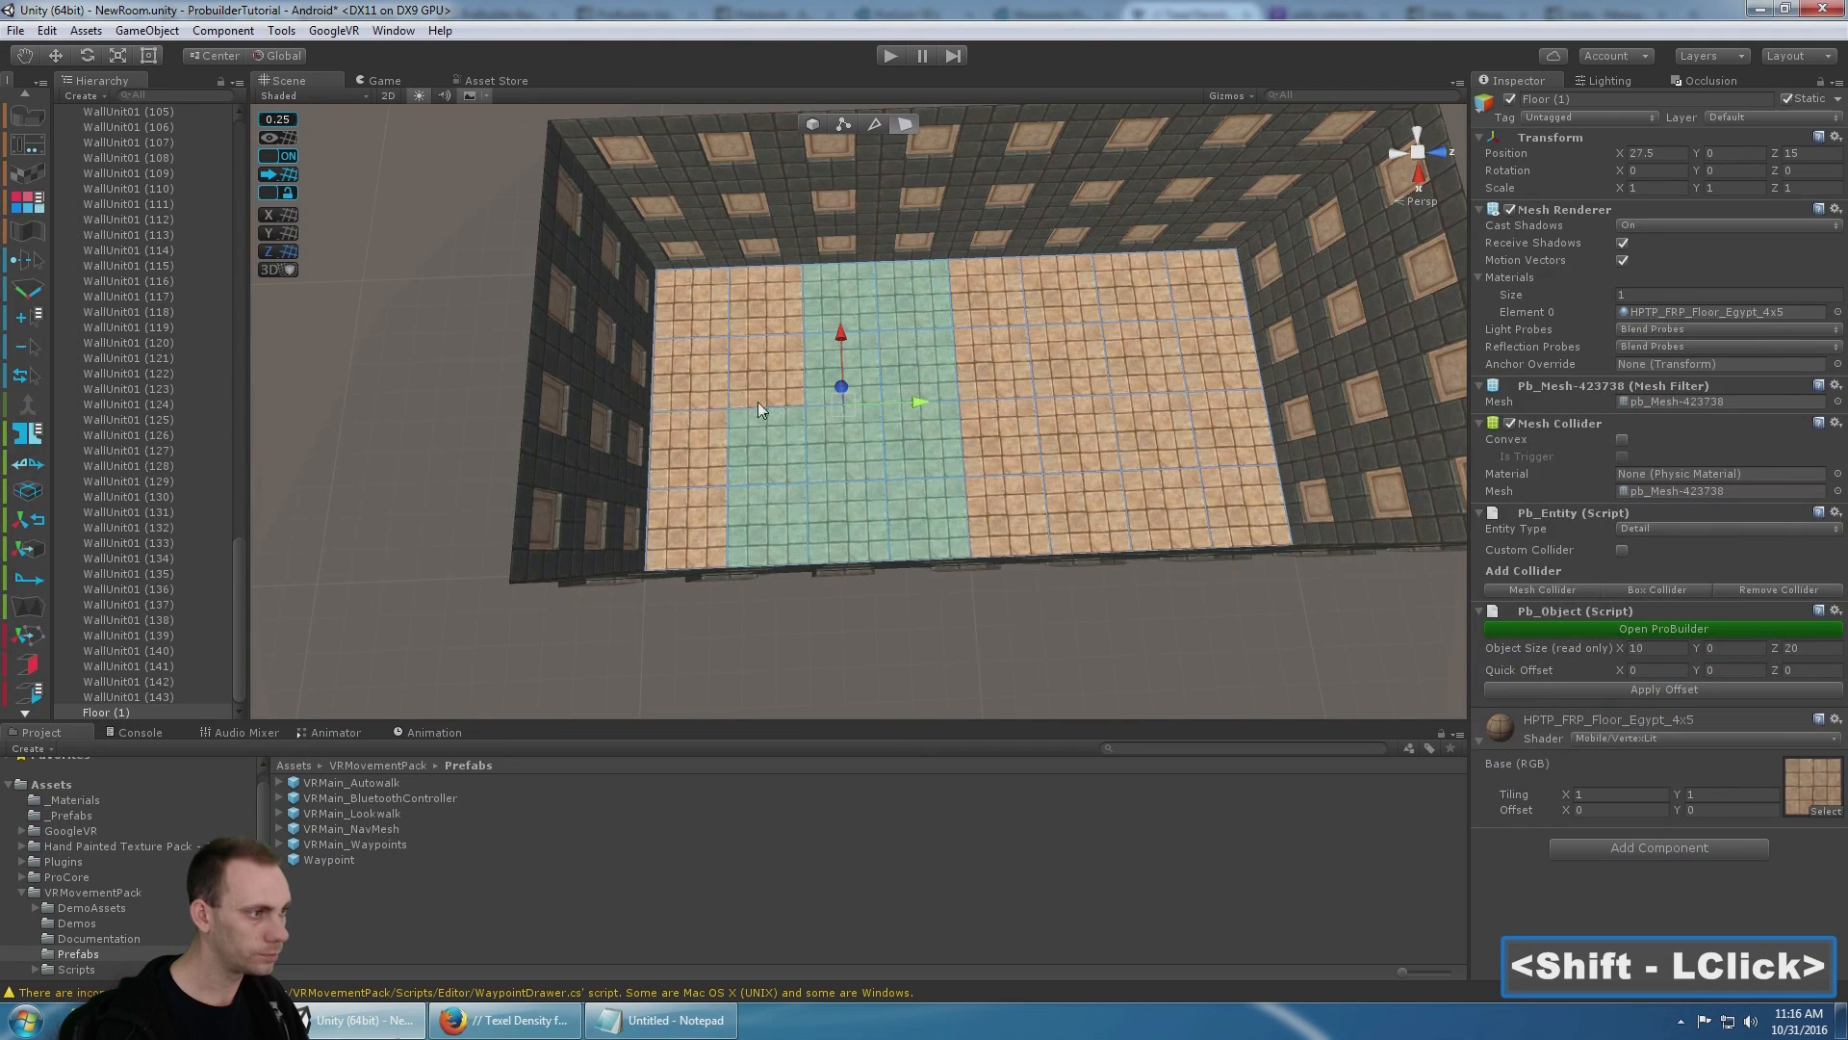
left_click(707, 535, "shift")
key("BackSpace")
- Select the wall units surrounding the removed half of the duplicated floor in object mode and delete them
middle_click_drag(1122, 301, 756, 215)
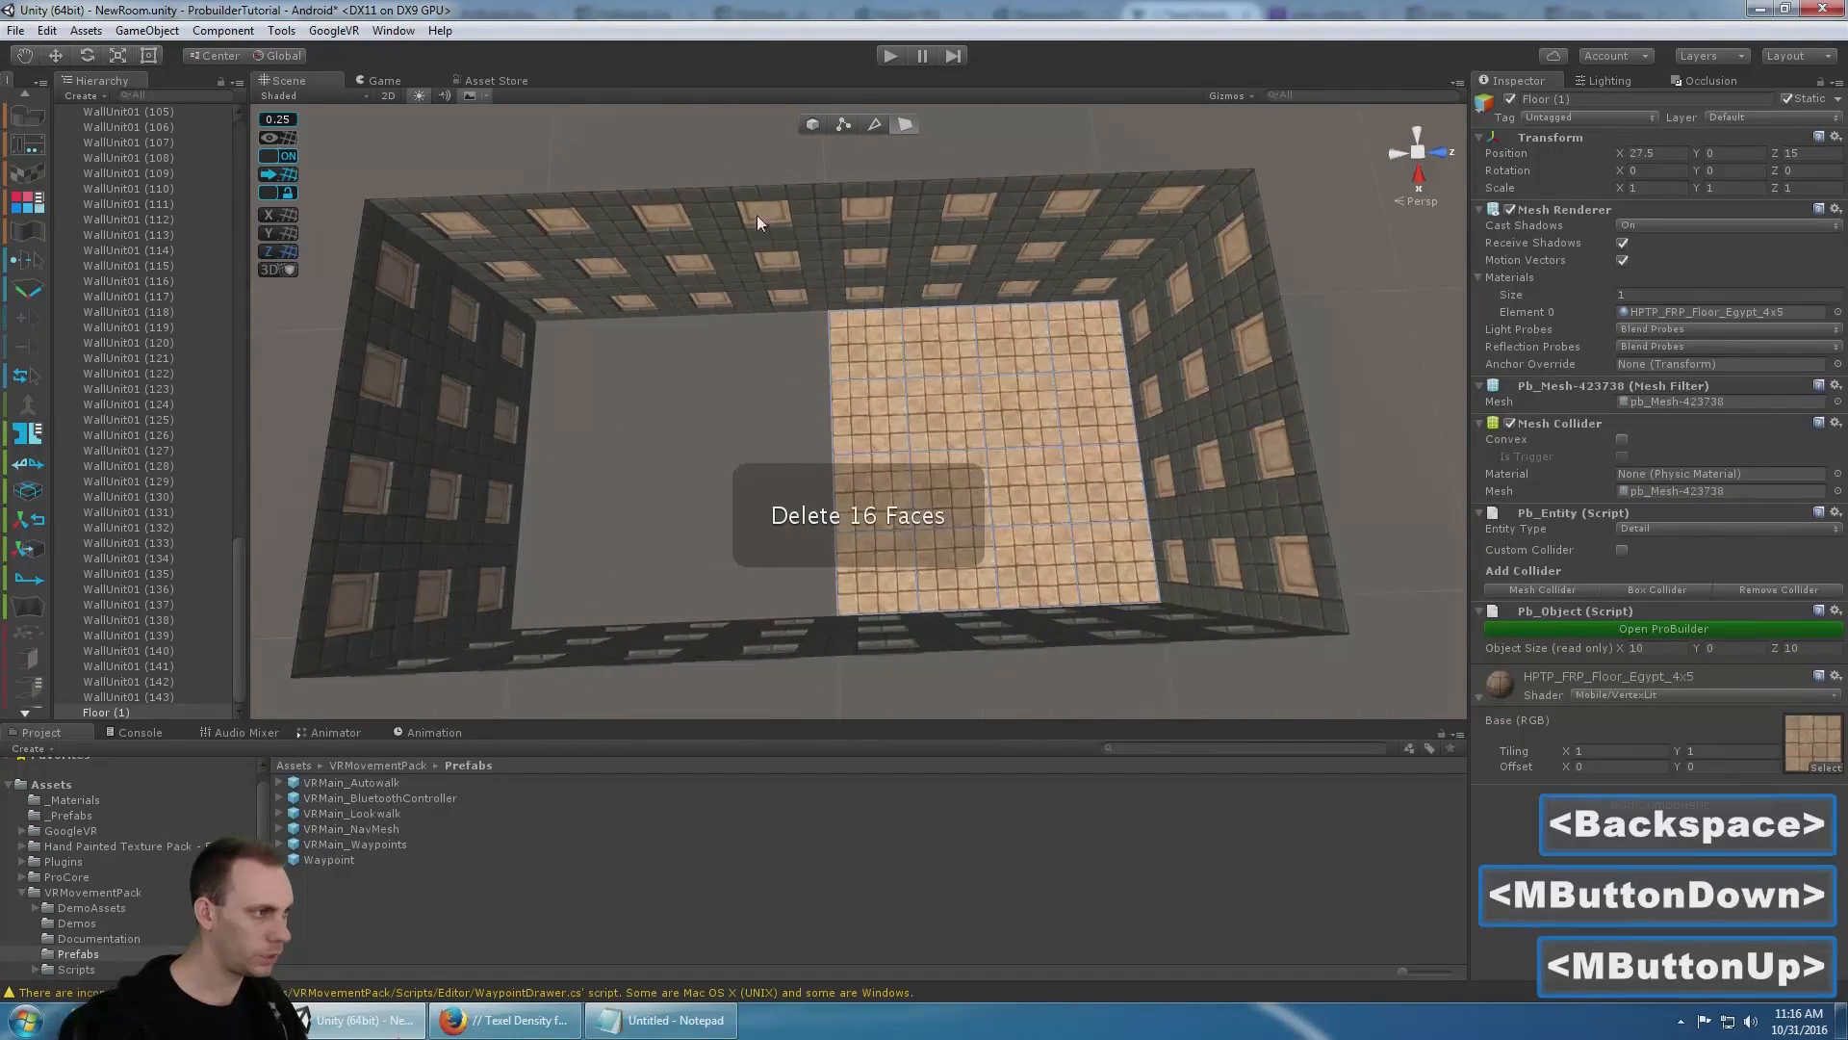
scroll(757, 216, "down", 4)
left_click_drag(776, 297, 870, 491, "alt")
middle_click(784, 231, "alt")
scroll(803, 212, "down", 5)
middle_click(803, 212, "alt")
middle_click(901, 354, "alt")
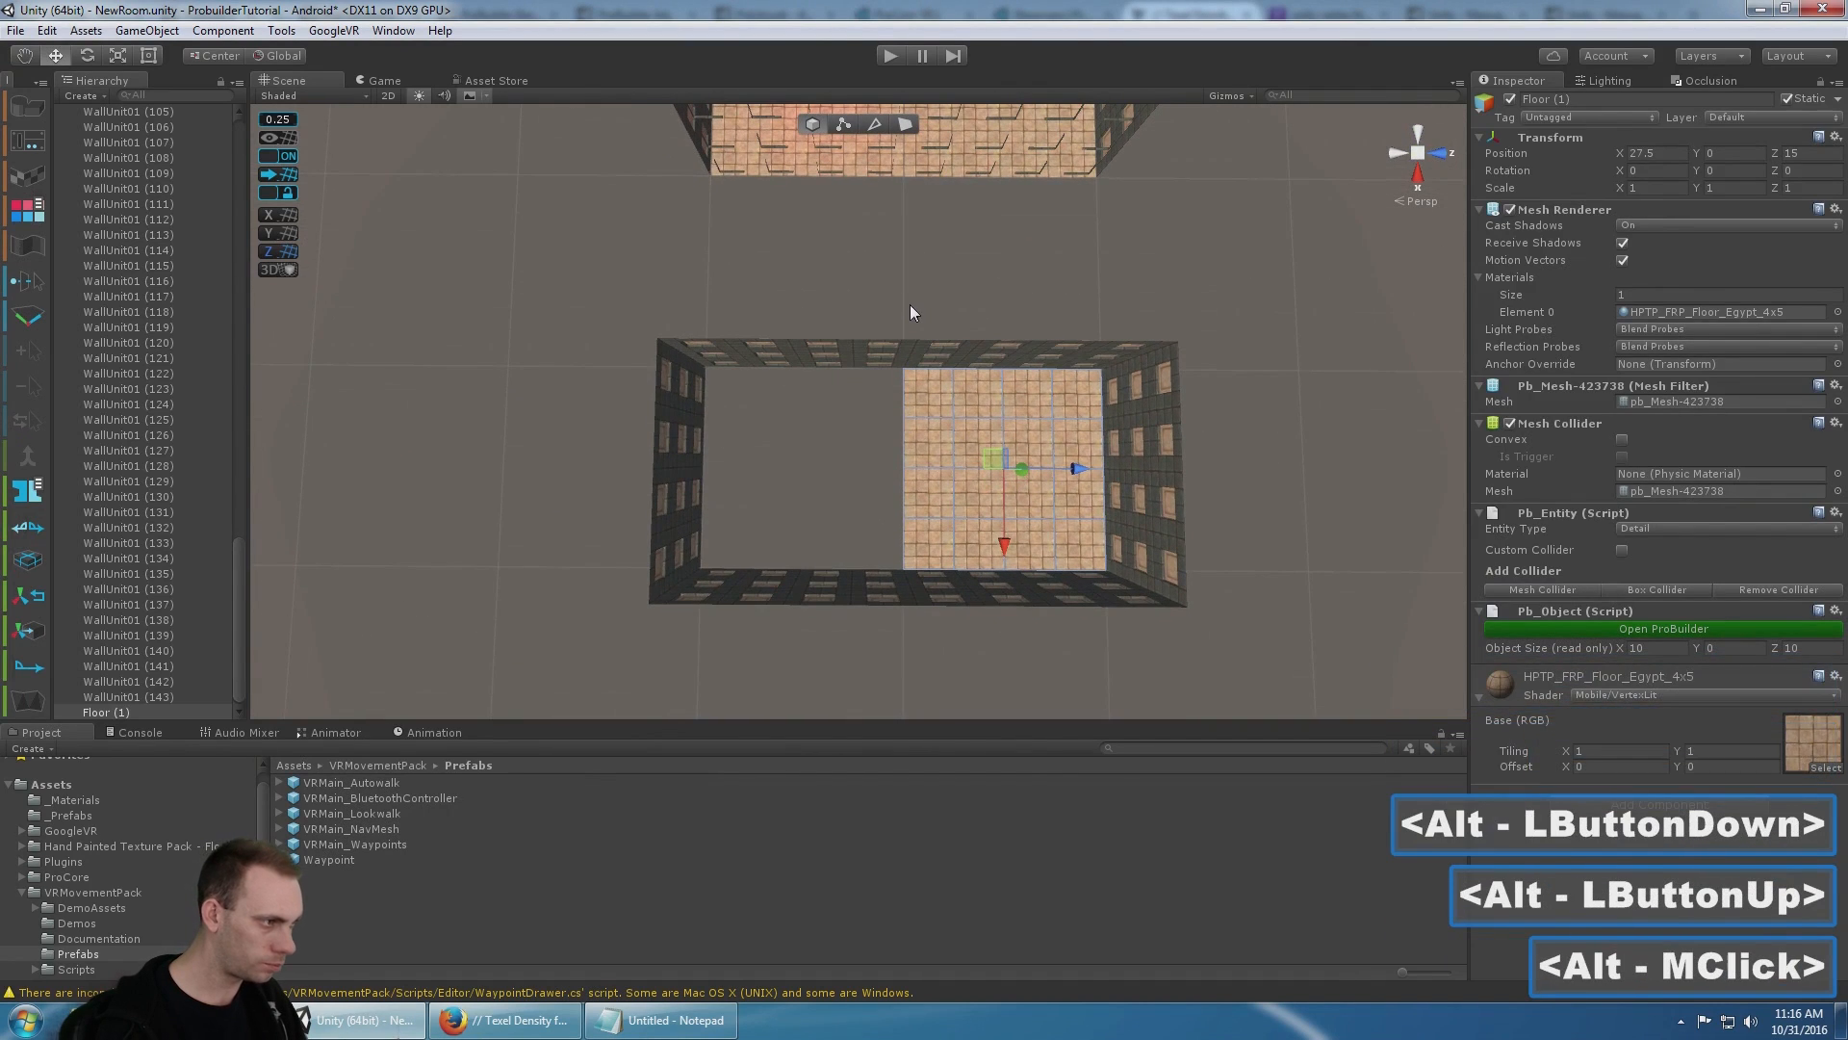
left_click_drag(912, 305, 560, 666)
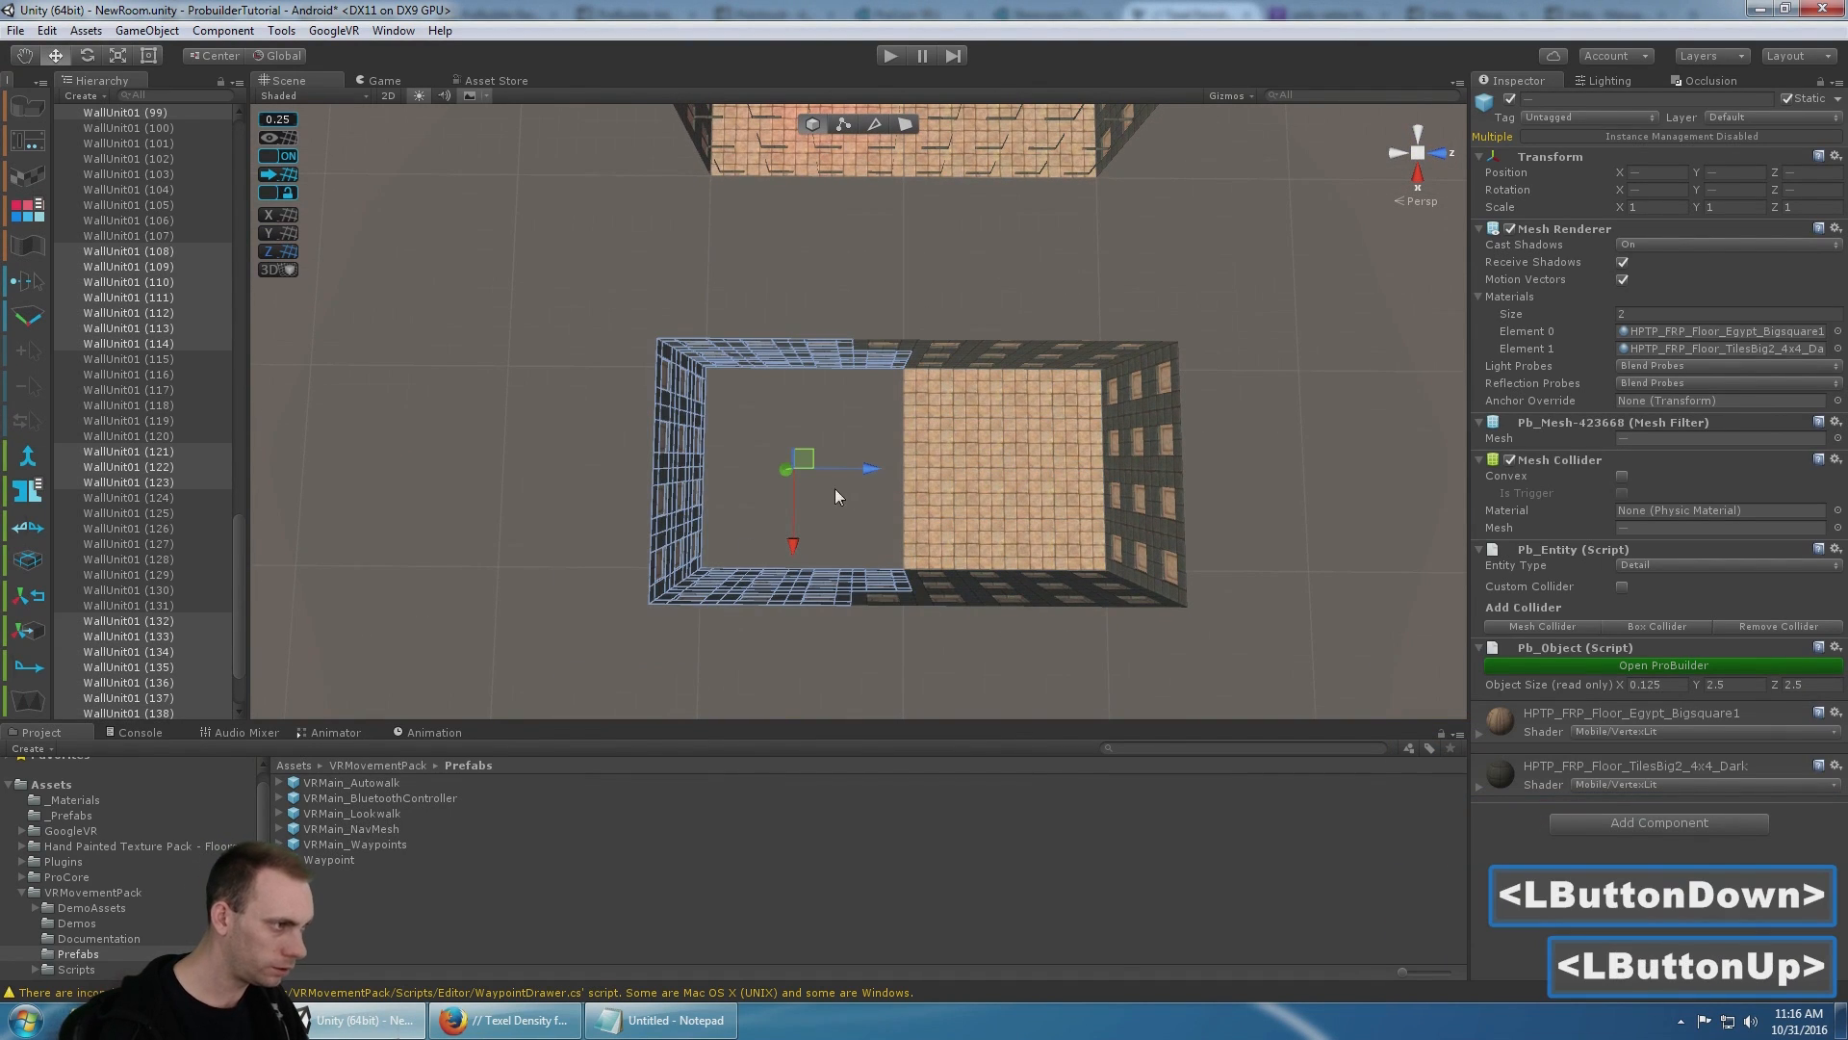
key("Delete")
- Delete the leftover wall units that project past the remaining floor on both side walls of the duplicated room
middle_click_drag(933, 479, 829, 343)
scroll(788, 240, "up", 5)
left_click(782, 246)
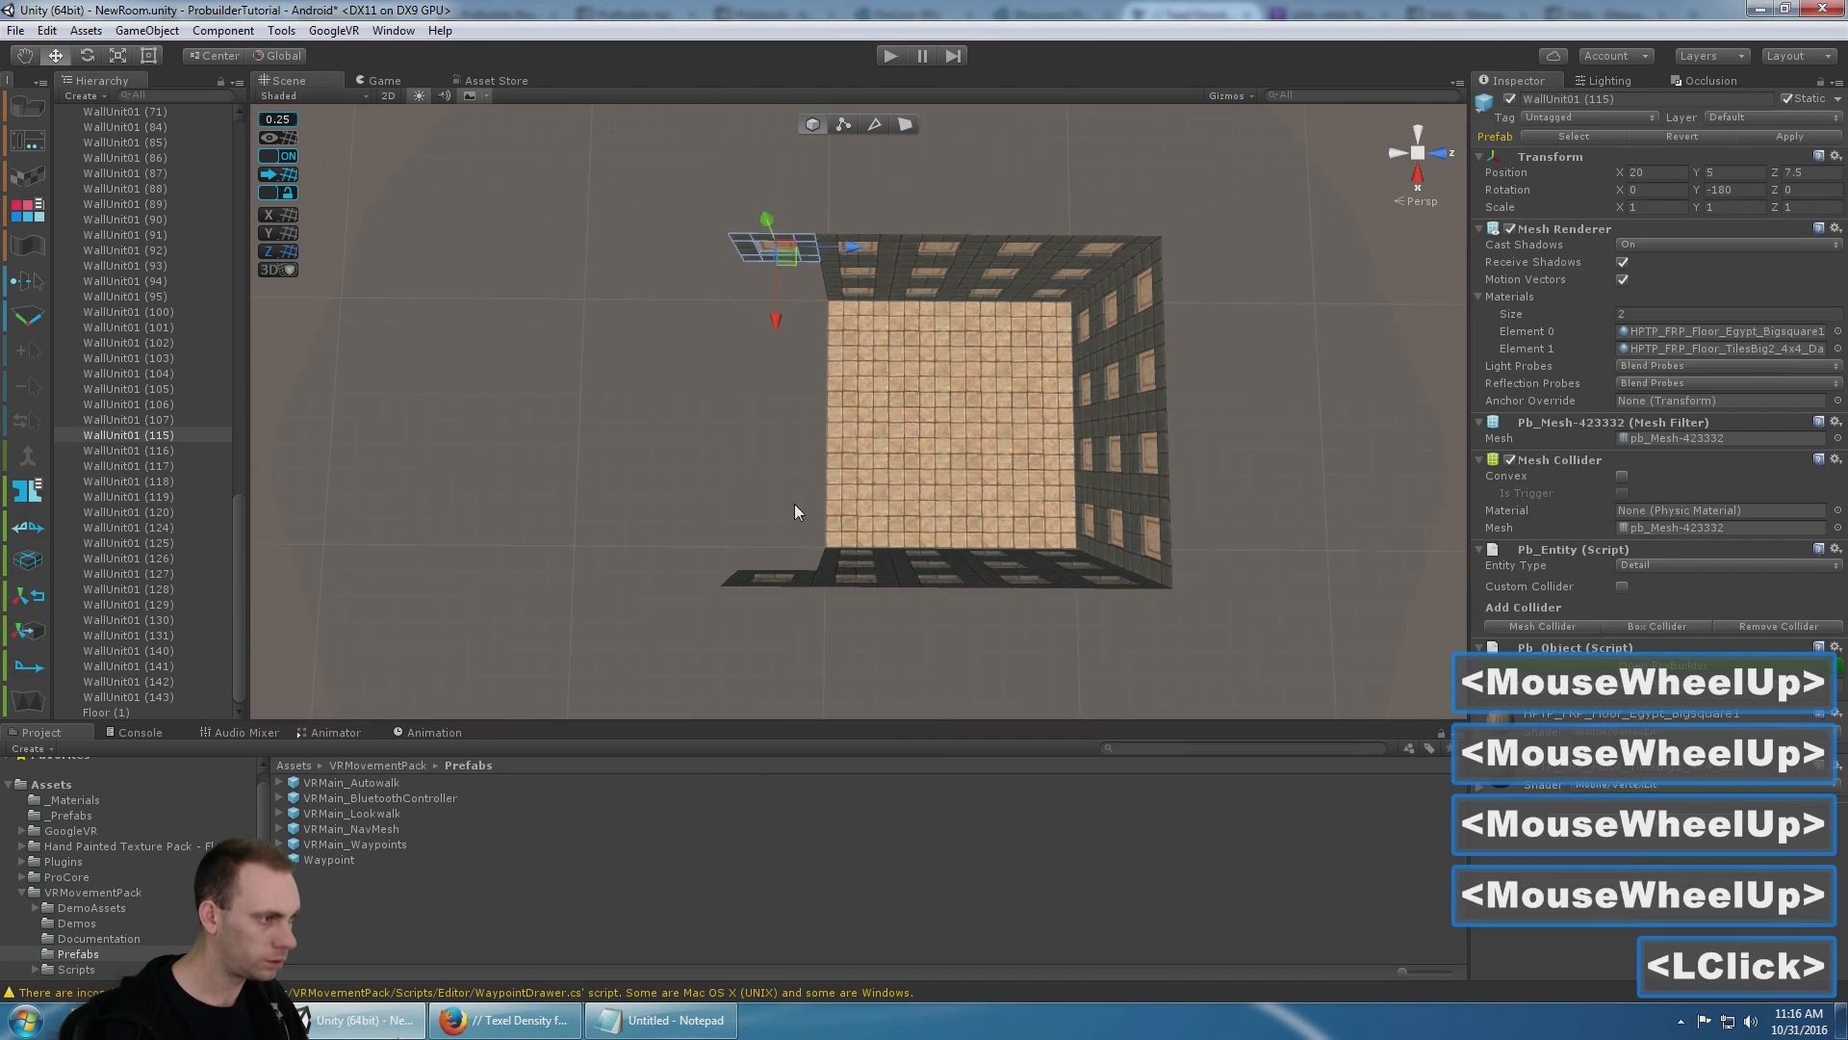
key("Delete")
left_click(744, 643)
key("Delete")
scroll(867, 568, "up", 5)
scroll(963, 453, "down", 4)
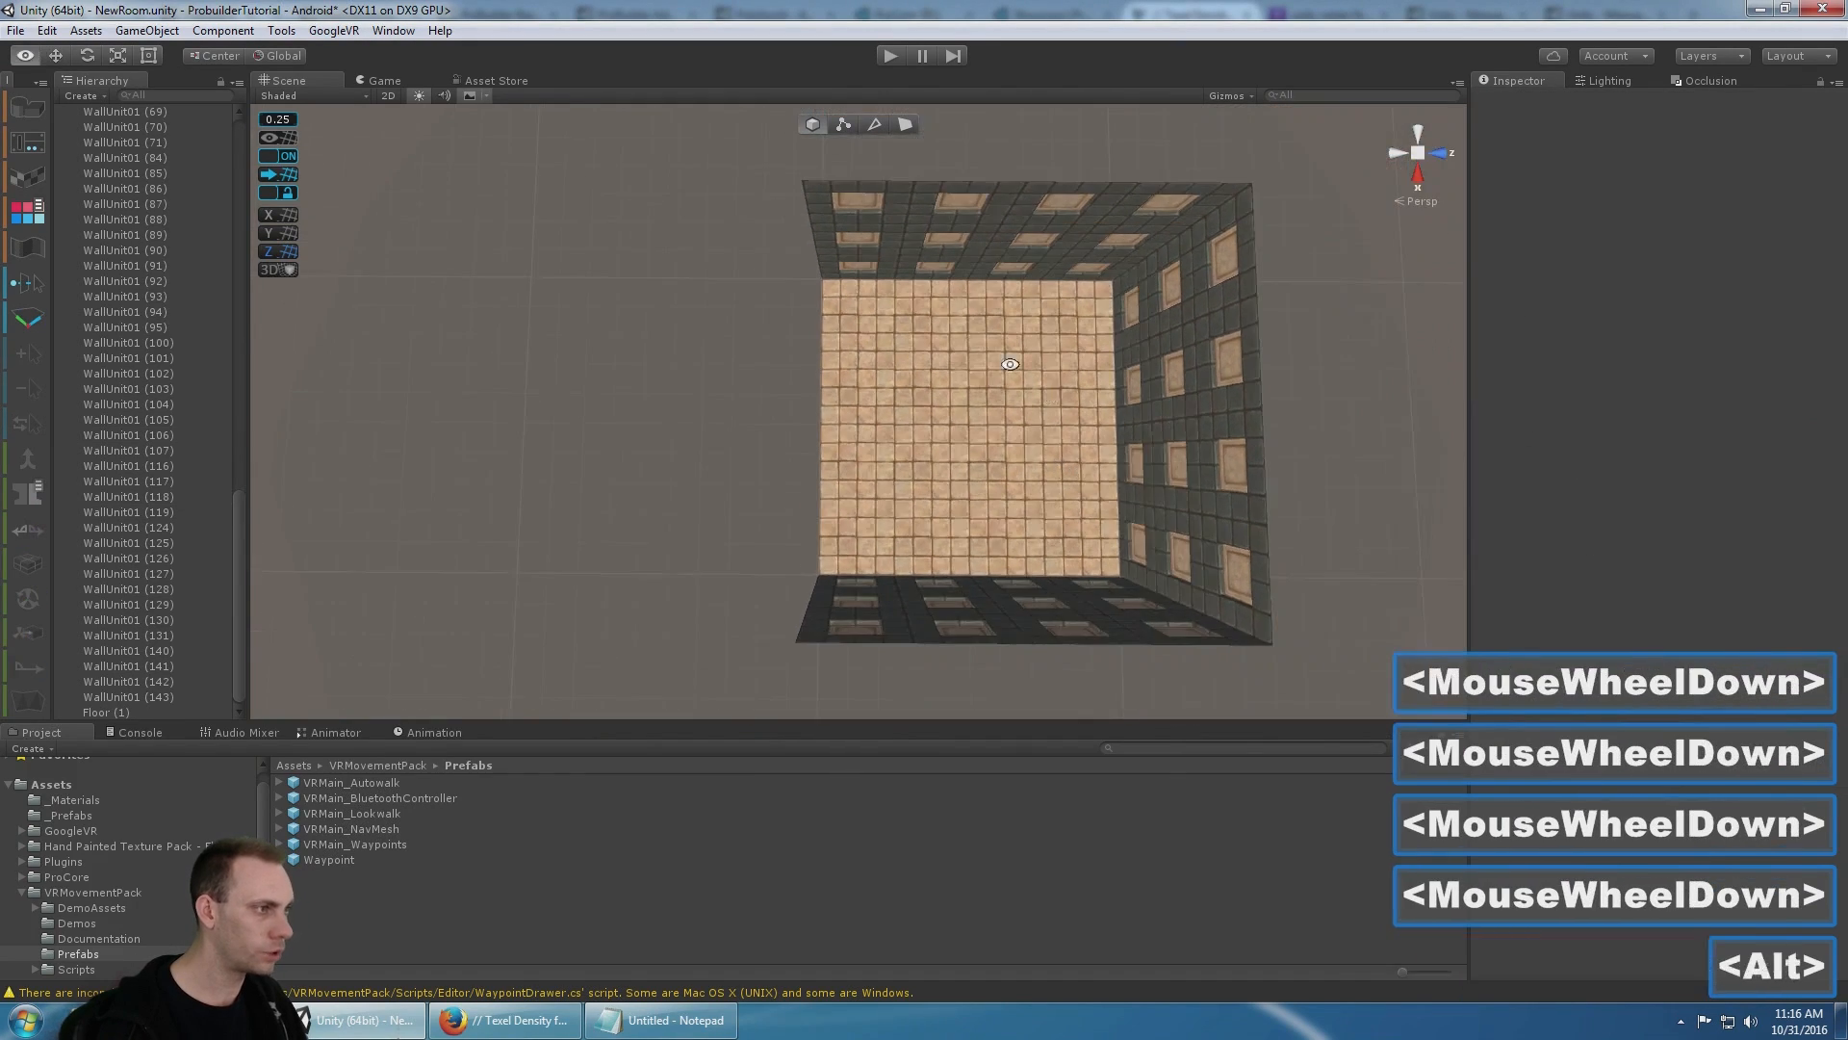
- Duplicate the twelve wall units of the end wall at Z 20 and move the copy to Z 10 along the room's open side
left_click_drag(1010, 363, 991, 380, "alt")
middle_click_drag(992, 380, 972, 394, "alt")
left_click_drag(771, 366, 794, 308, "alt")
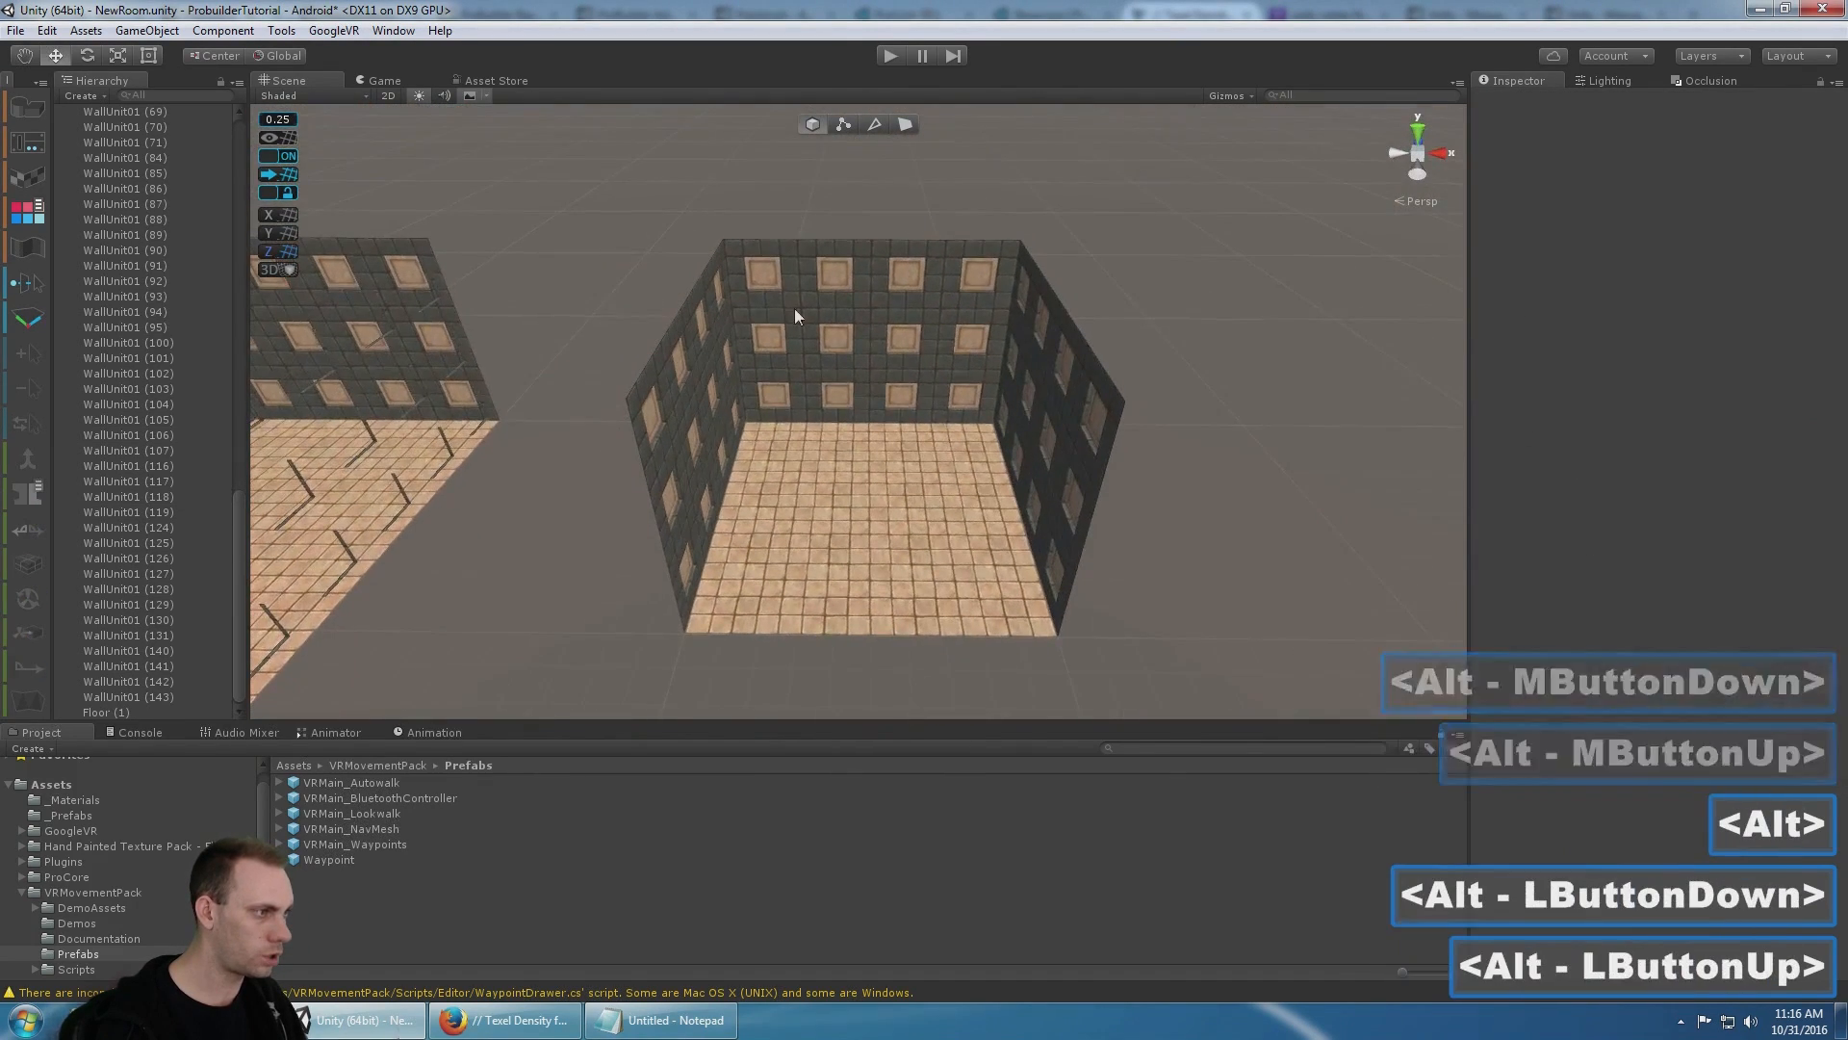
left_click(760, 275)
left_click(963, 279, "shift")
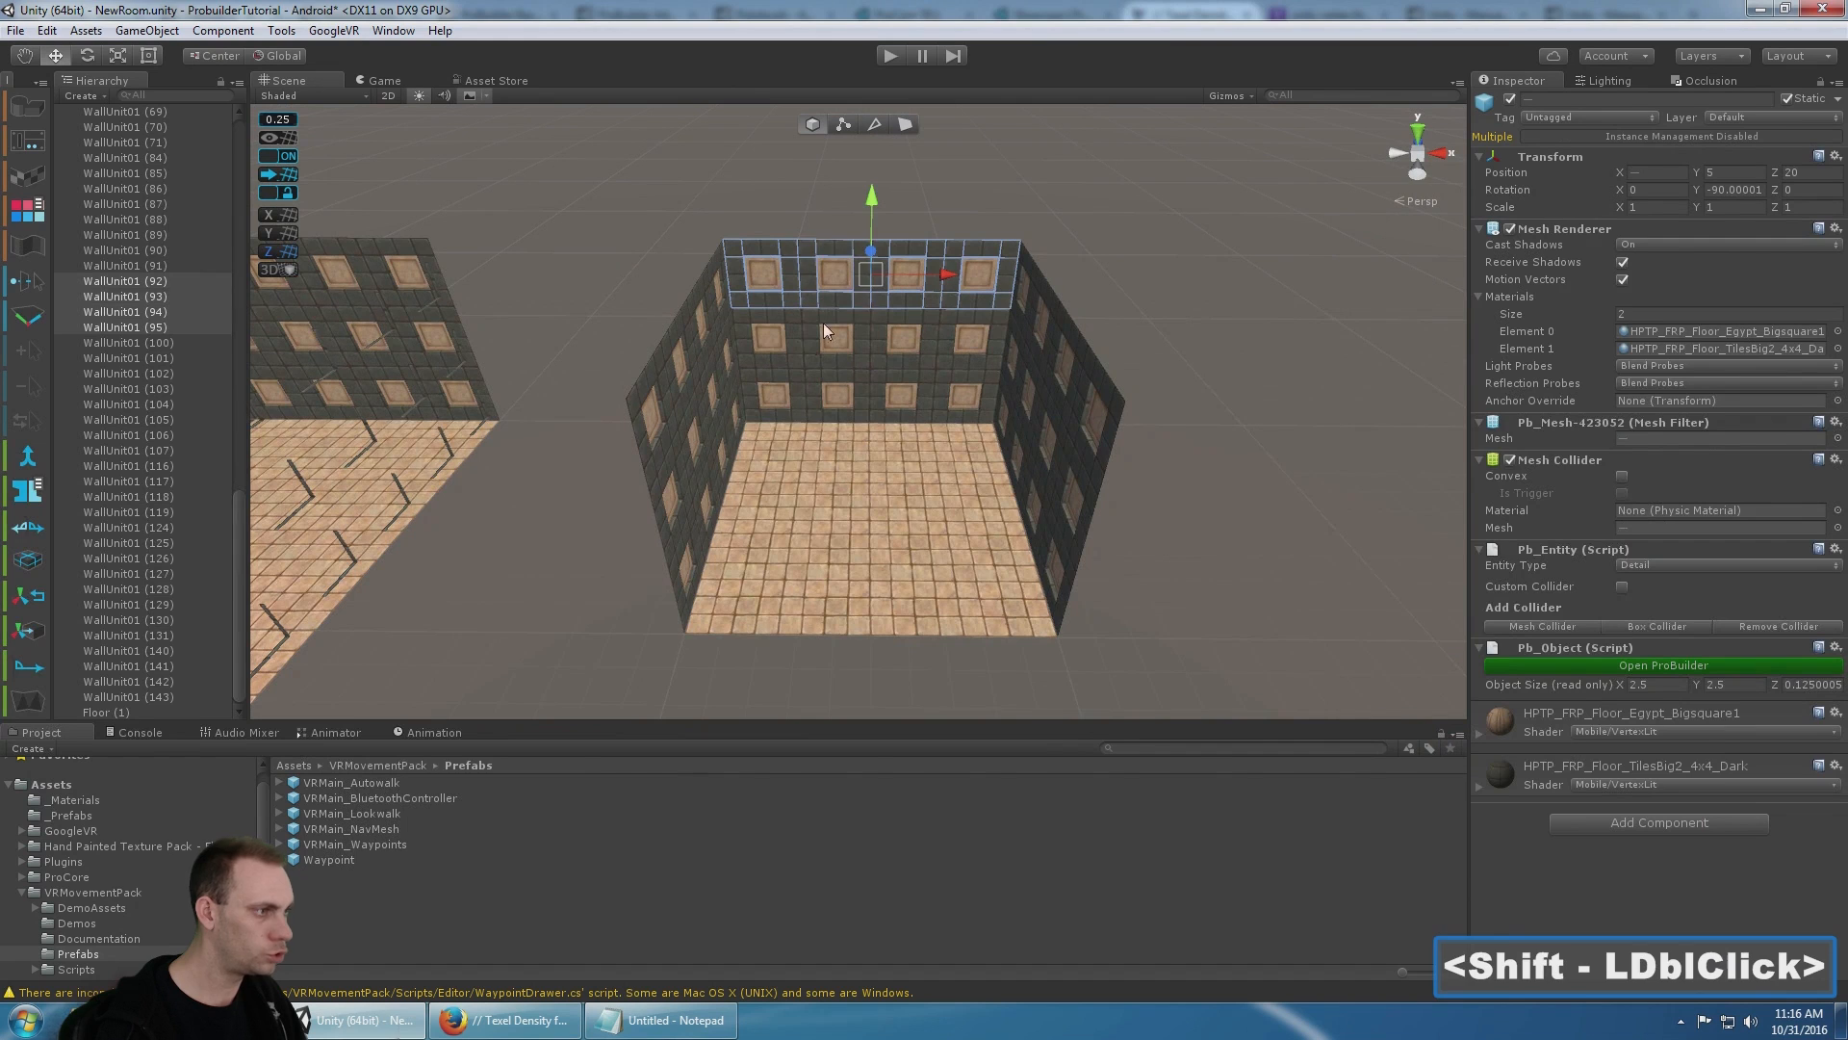
left_click(836, 350, "shift")
left_click(909, 351, "shift")
left_click(965, 352, "shift")
left_click(951, 396, "shift")
left_click(903, 395, "shift")
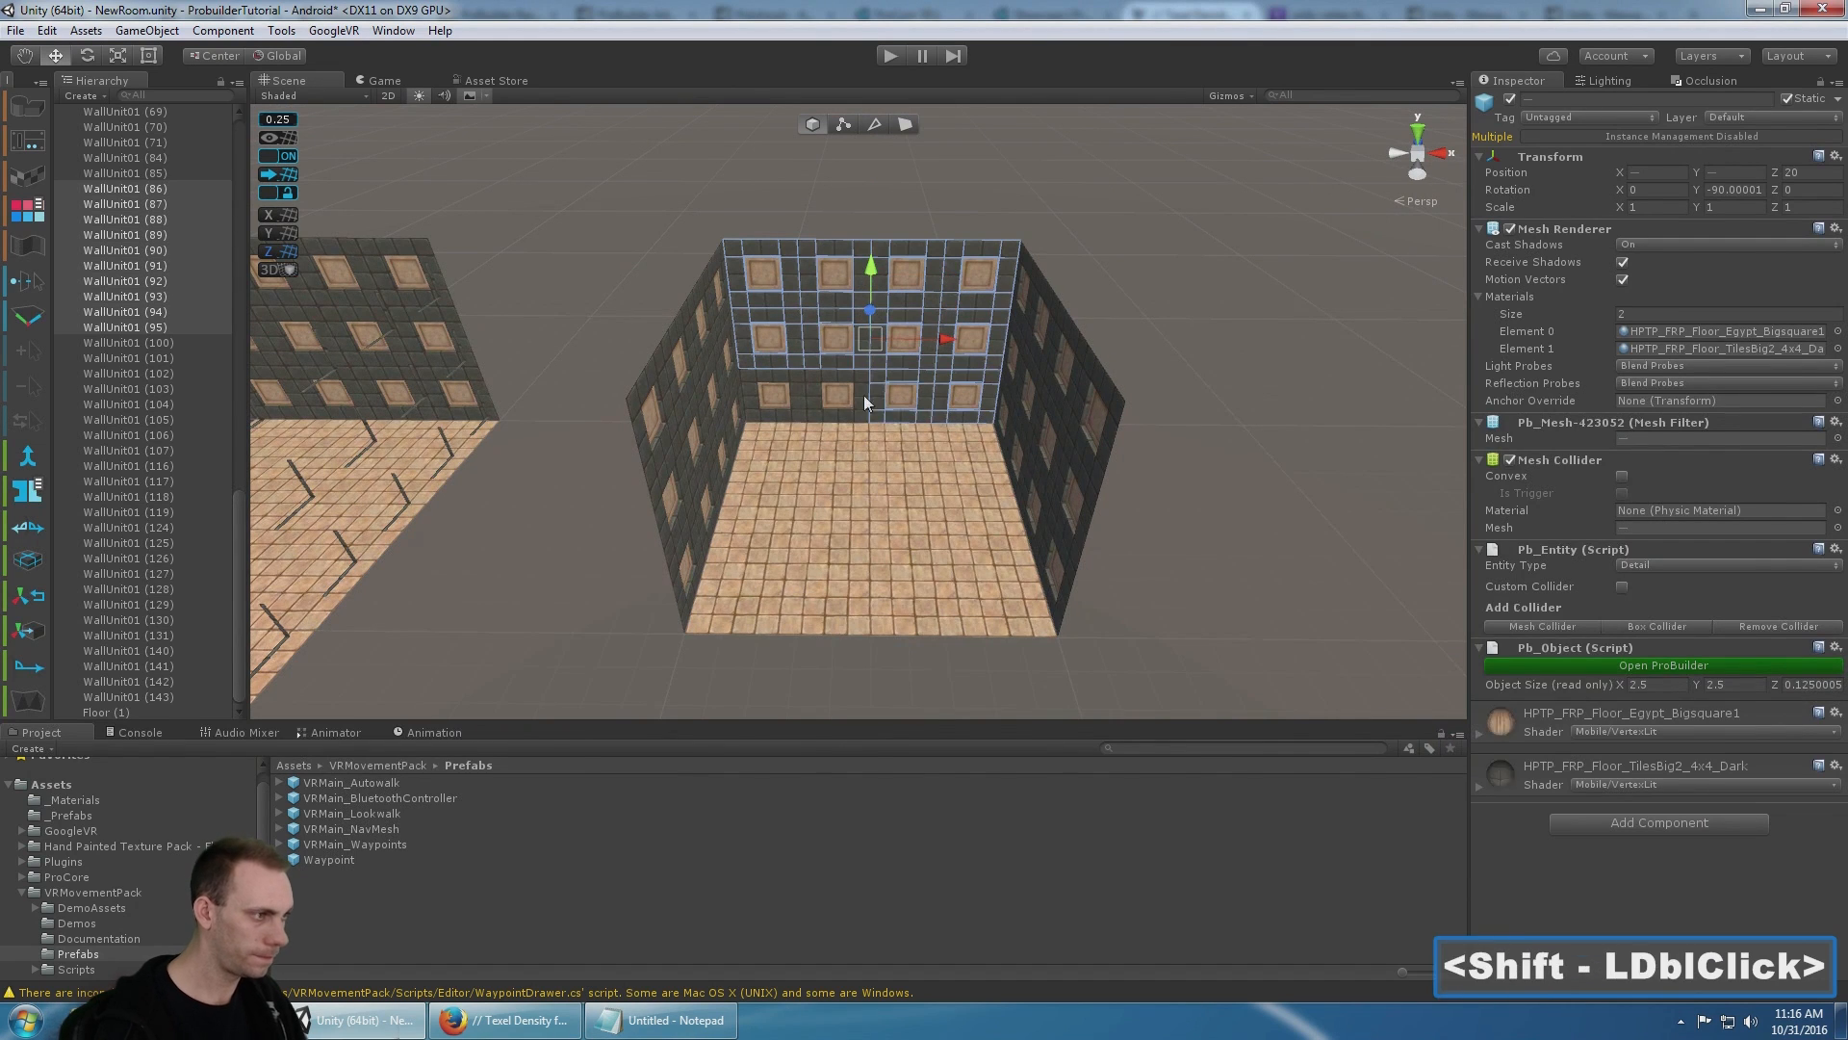
left_click(772, 399, "shift")
scroll(799, 380, "down", 4)
left_click_drag(828, 361, 818, 395, "alt")
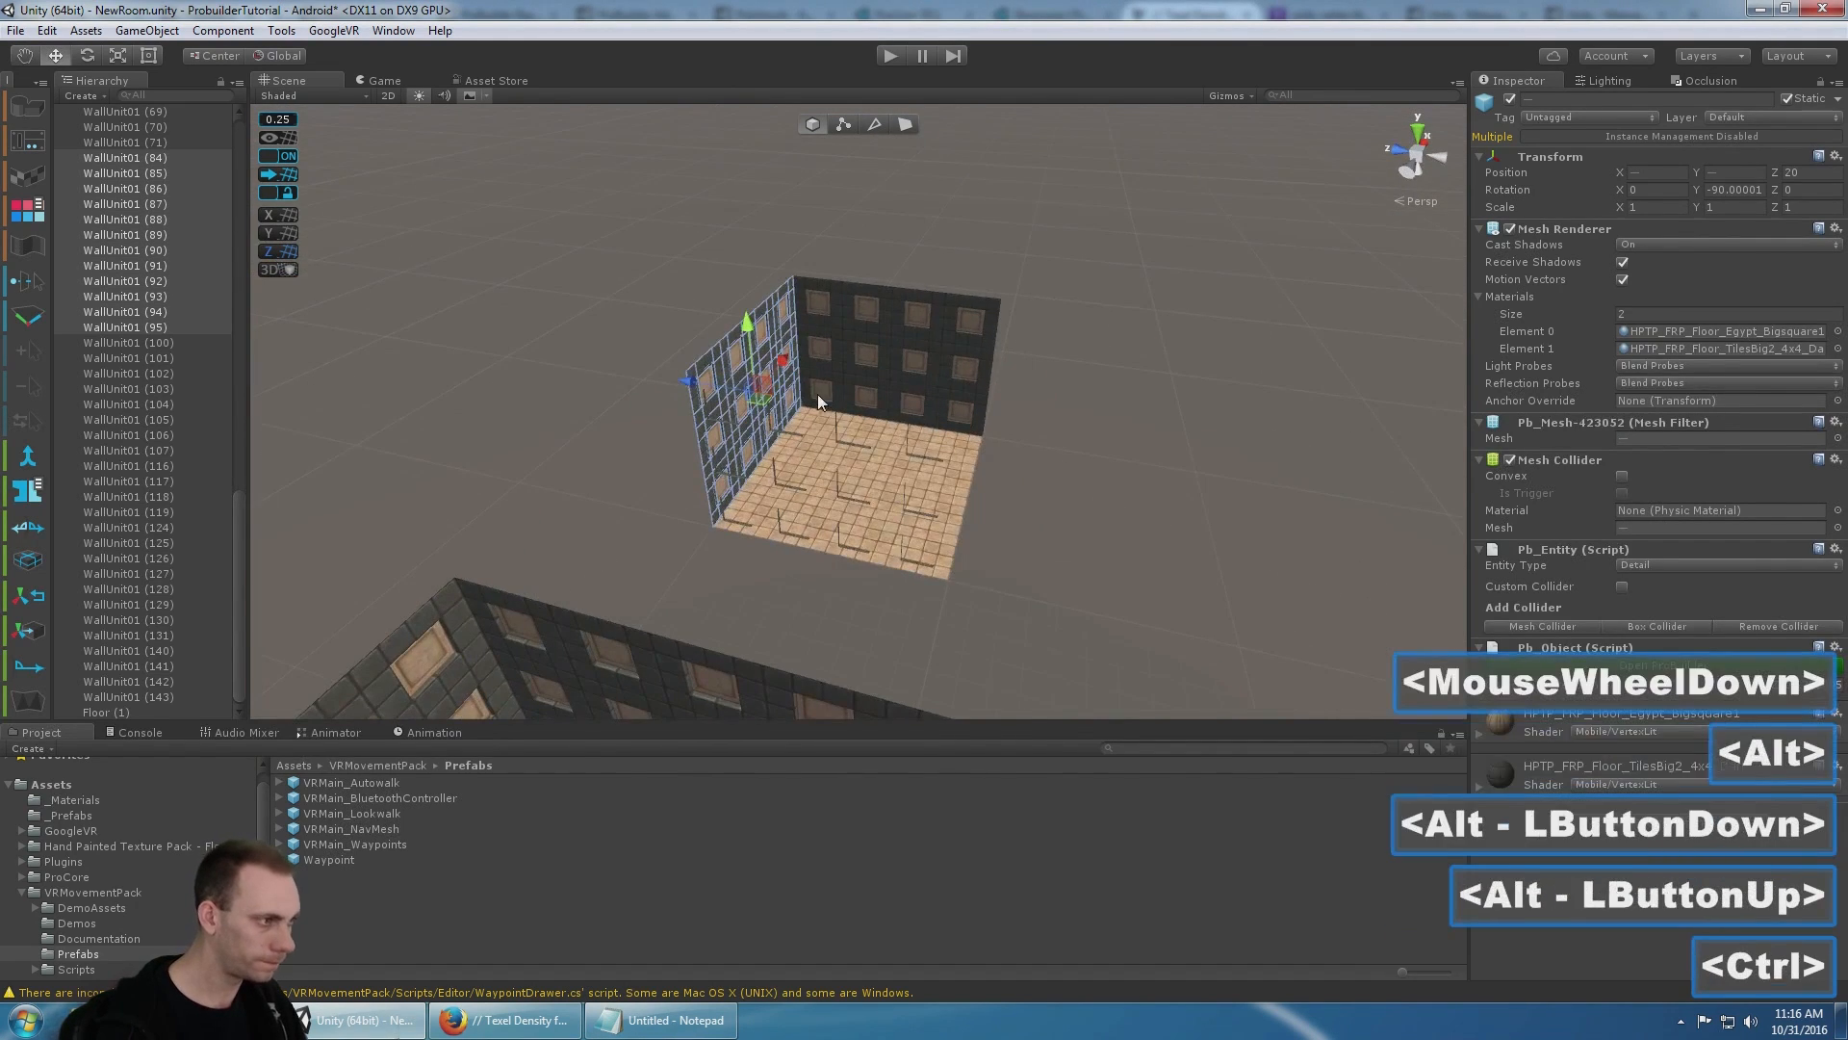
key("ctrl+d")
left_click_drag(688, 381, 883, 400)
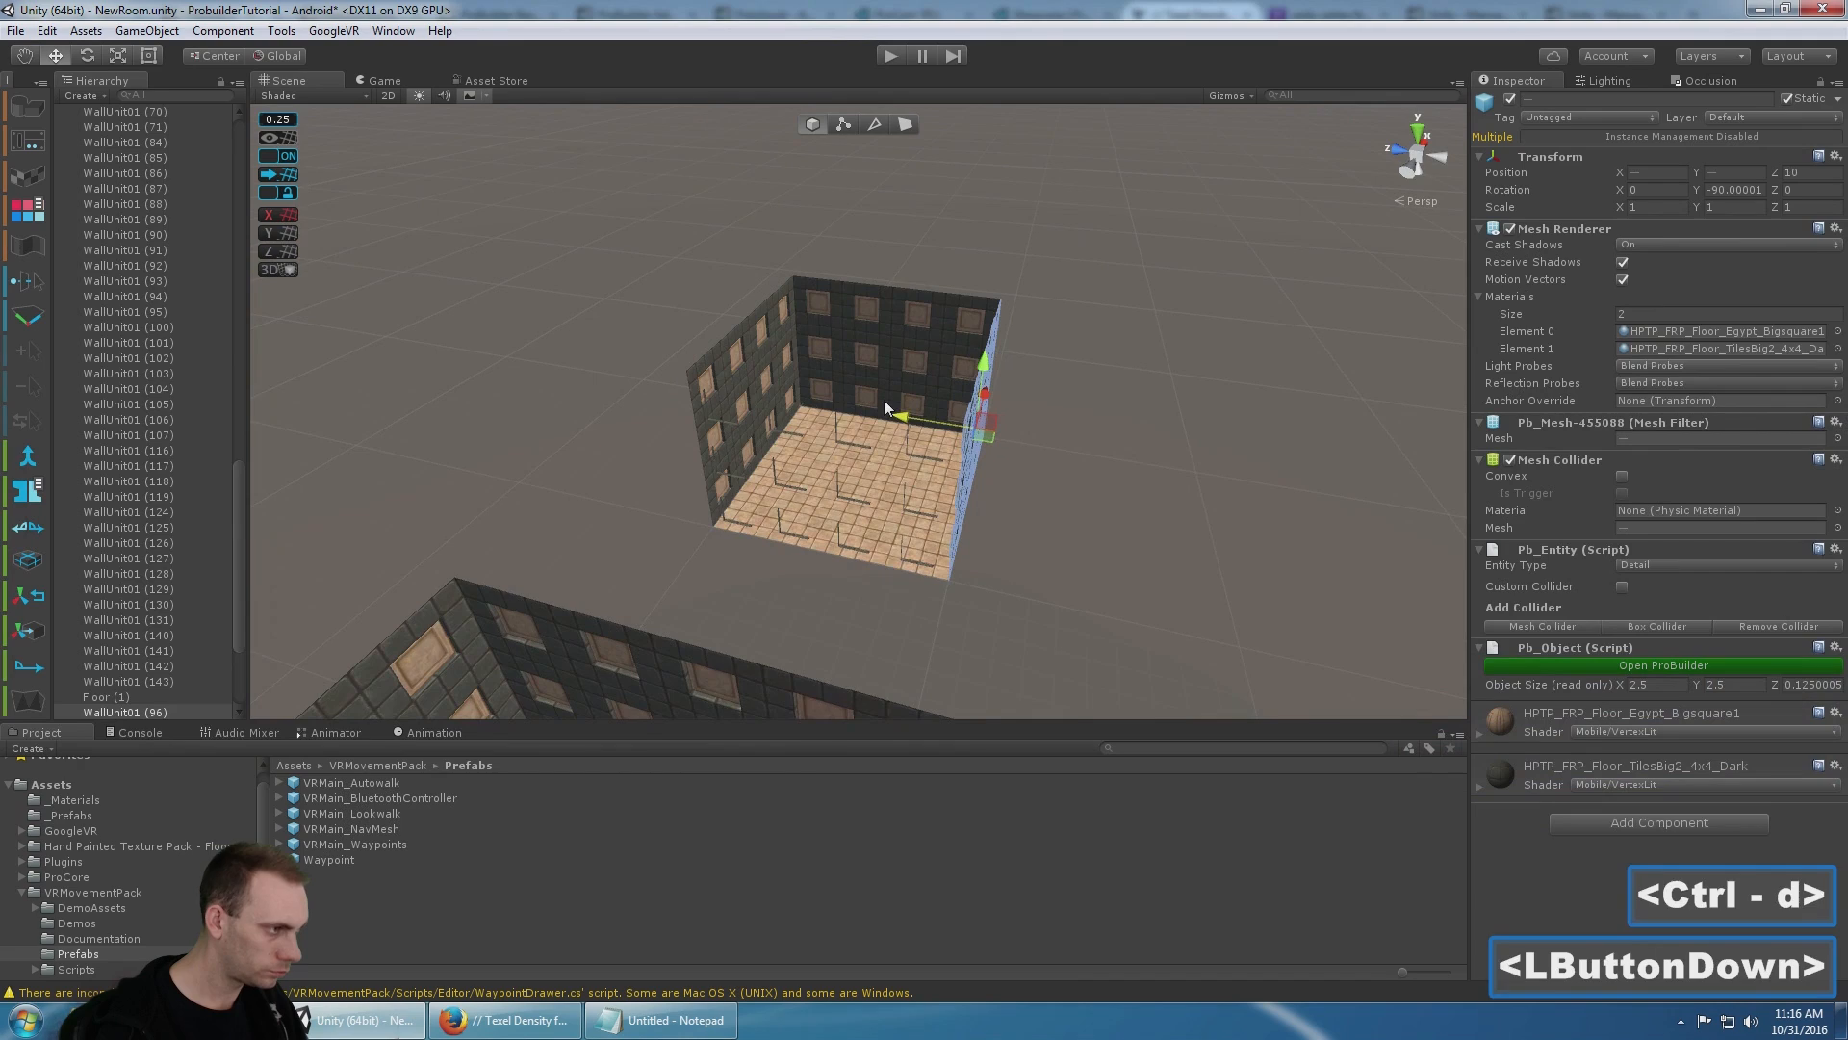
- Rotate the copied wall about the vertical axis so its panelled side faces the small room's interior
left_click_drag(980, 327, 1107, 309, "alt")
key("e")
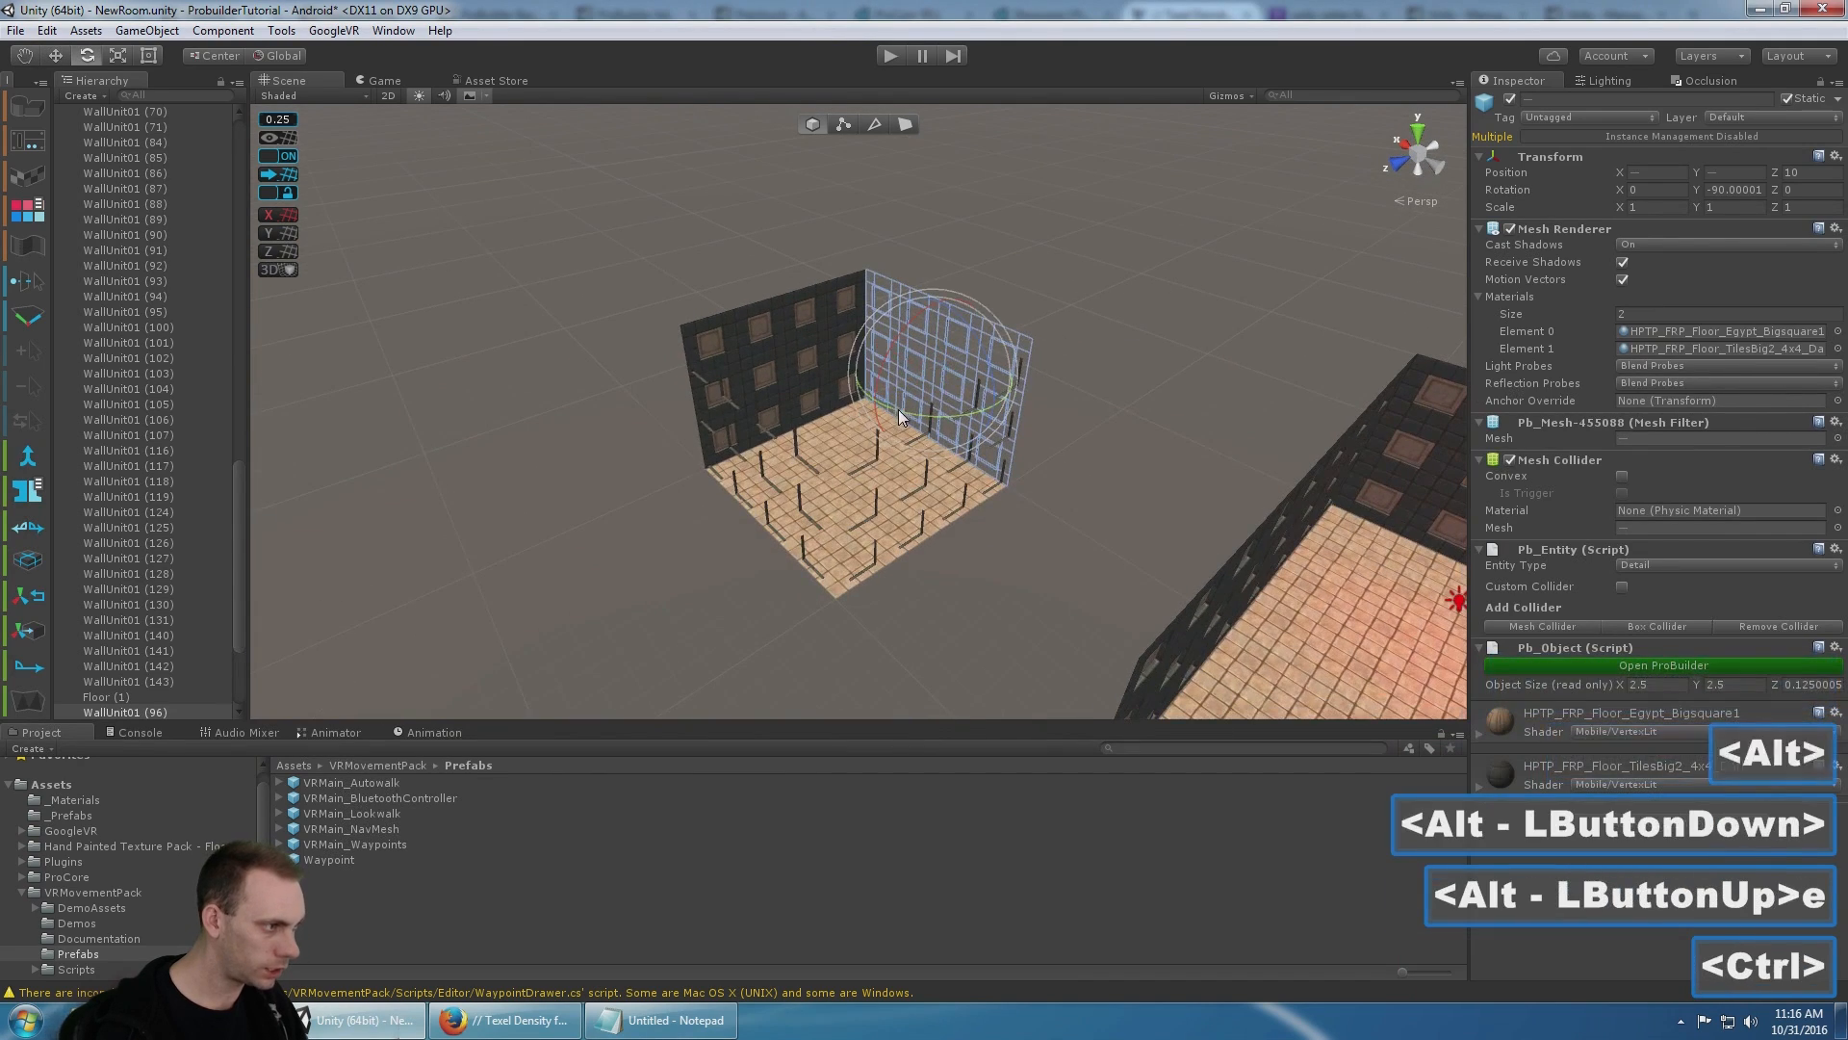
left_click_drag(898, 408, 1389, 377, "ctrl")
left_click_drag(1389, 377, 600, 355, "alt")
- Select the whole small room and move it beside the large room's long wall, with its floor at X 24.25, Z 9.75
scroll(1163, 286, "down", 5)
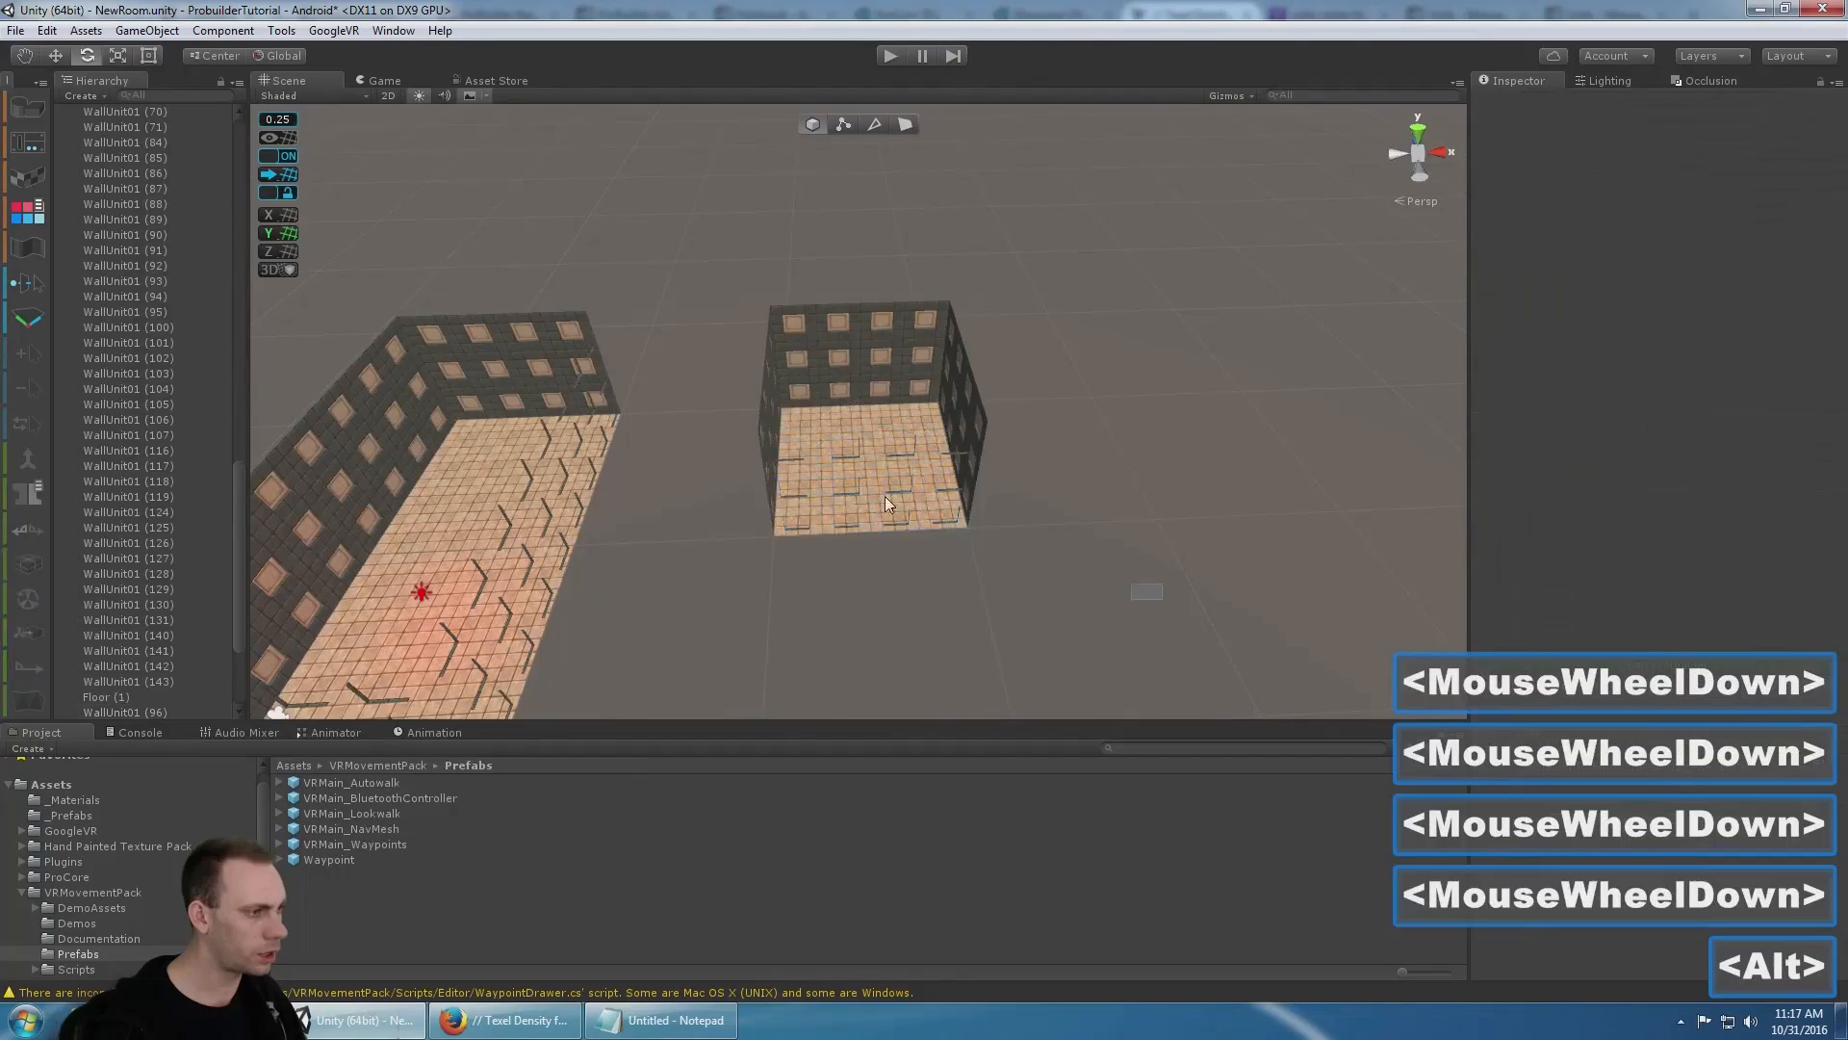
left_click_drag(1164, 601, 690, 239)
key("alt+space")
key("alt")
left_click_drag(1100, 324, 866, 443, "alt")
key("w")
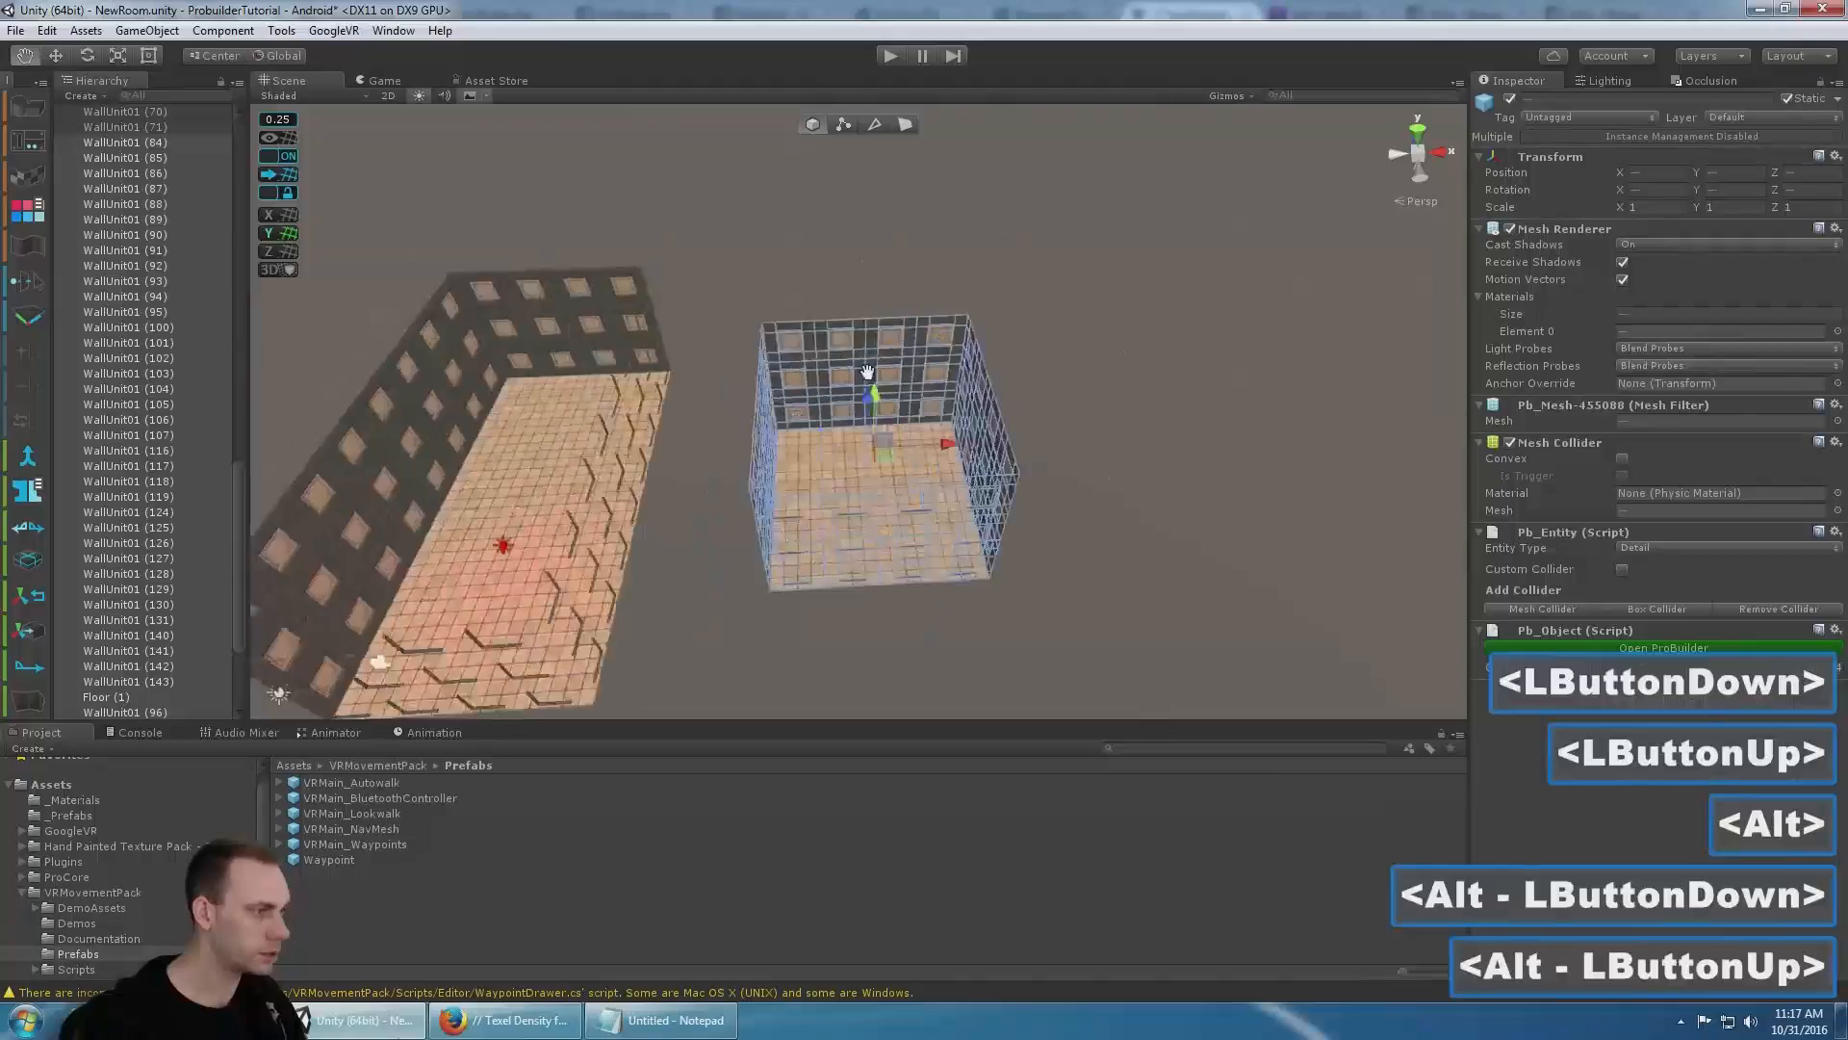
middle_click_drag(867, 443, 1107, 501, "alt")
left_click_drag(1107, 501, 796, 426, "alt")
scroll(858, 426, "up", 2)
scroll(858, 427, "up", 1)
middle_click_drag(858, 427, 865, 481, "alt")
left_click(926, 476)
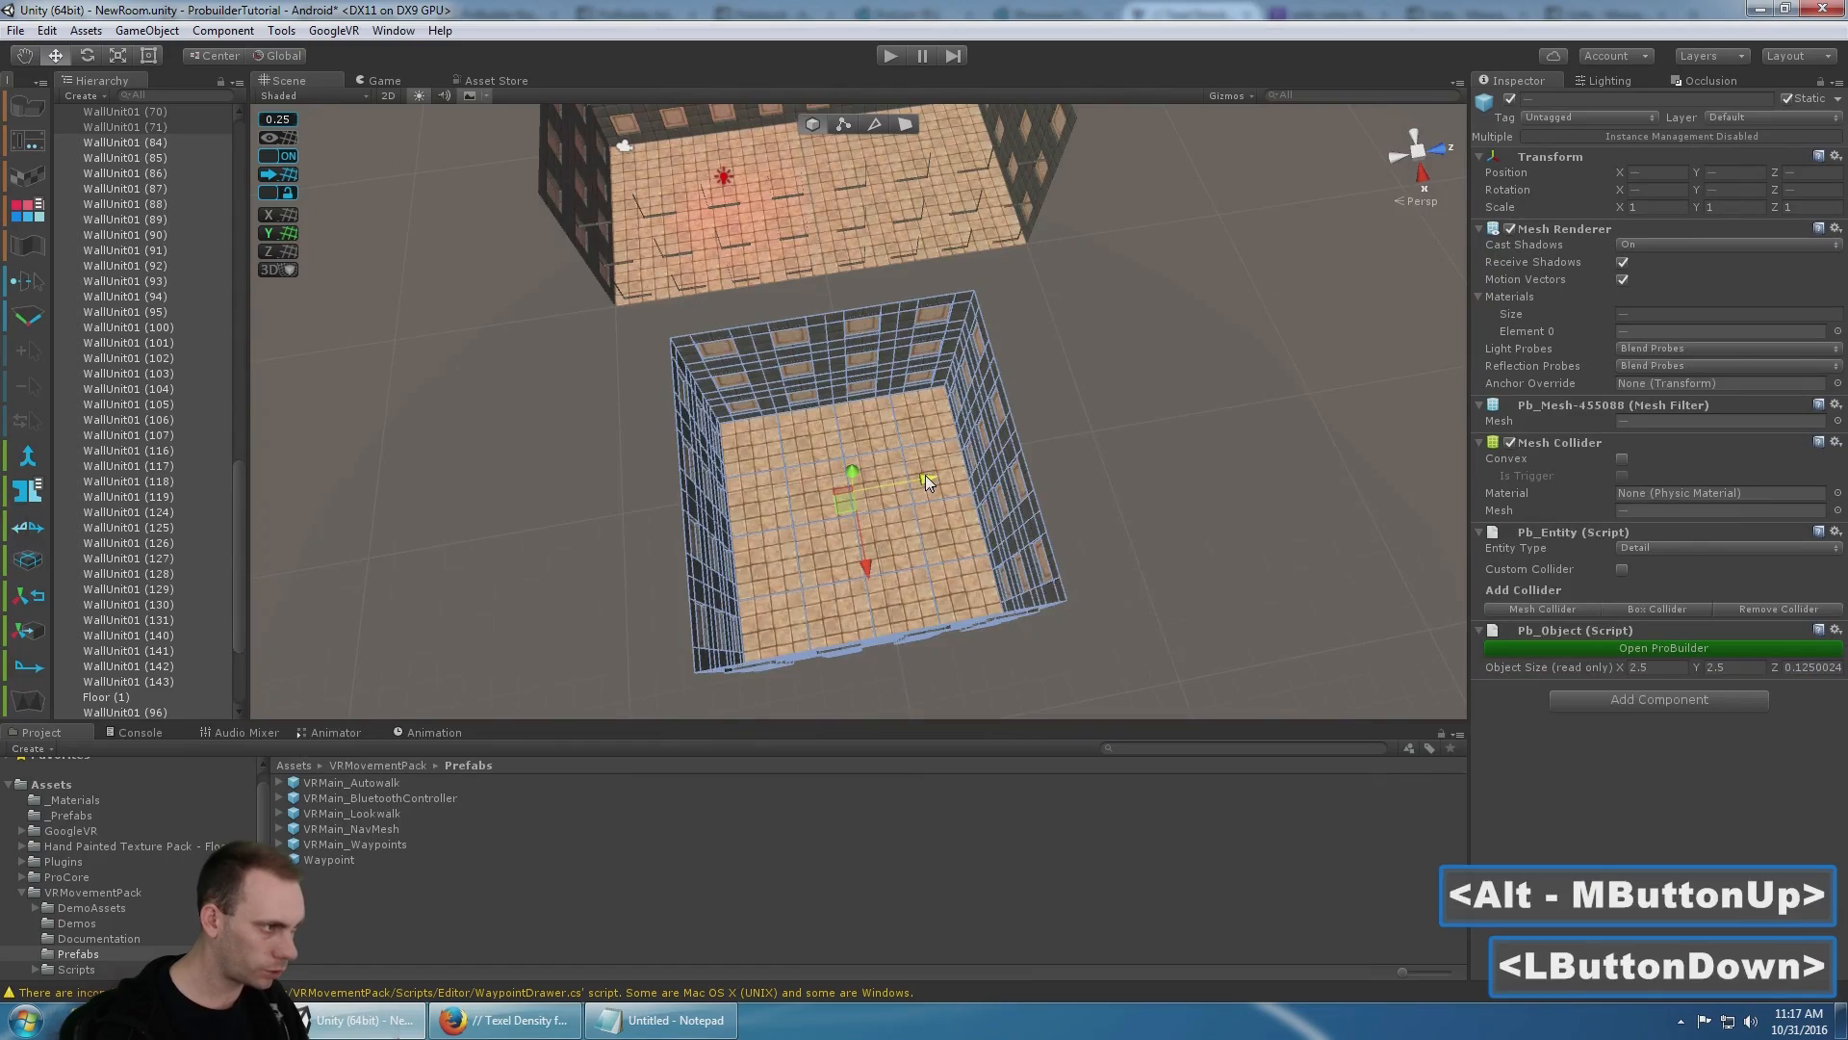
left_click_drag(926, 476, 1053, 495, "alt")
scroll(930, 376, "up", 5)
middle_click(1036, 416, "alt")
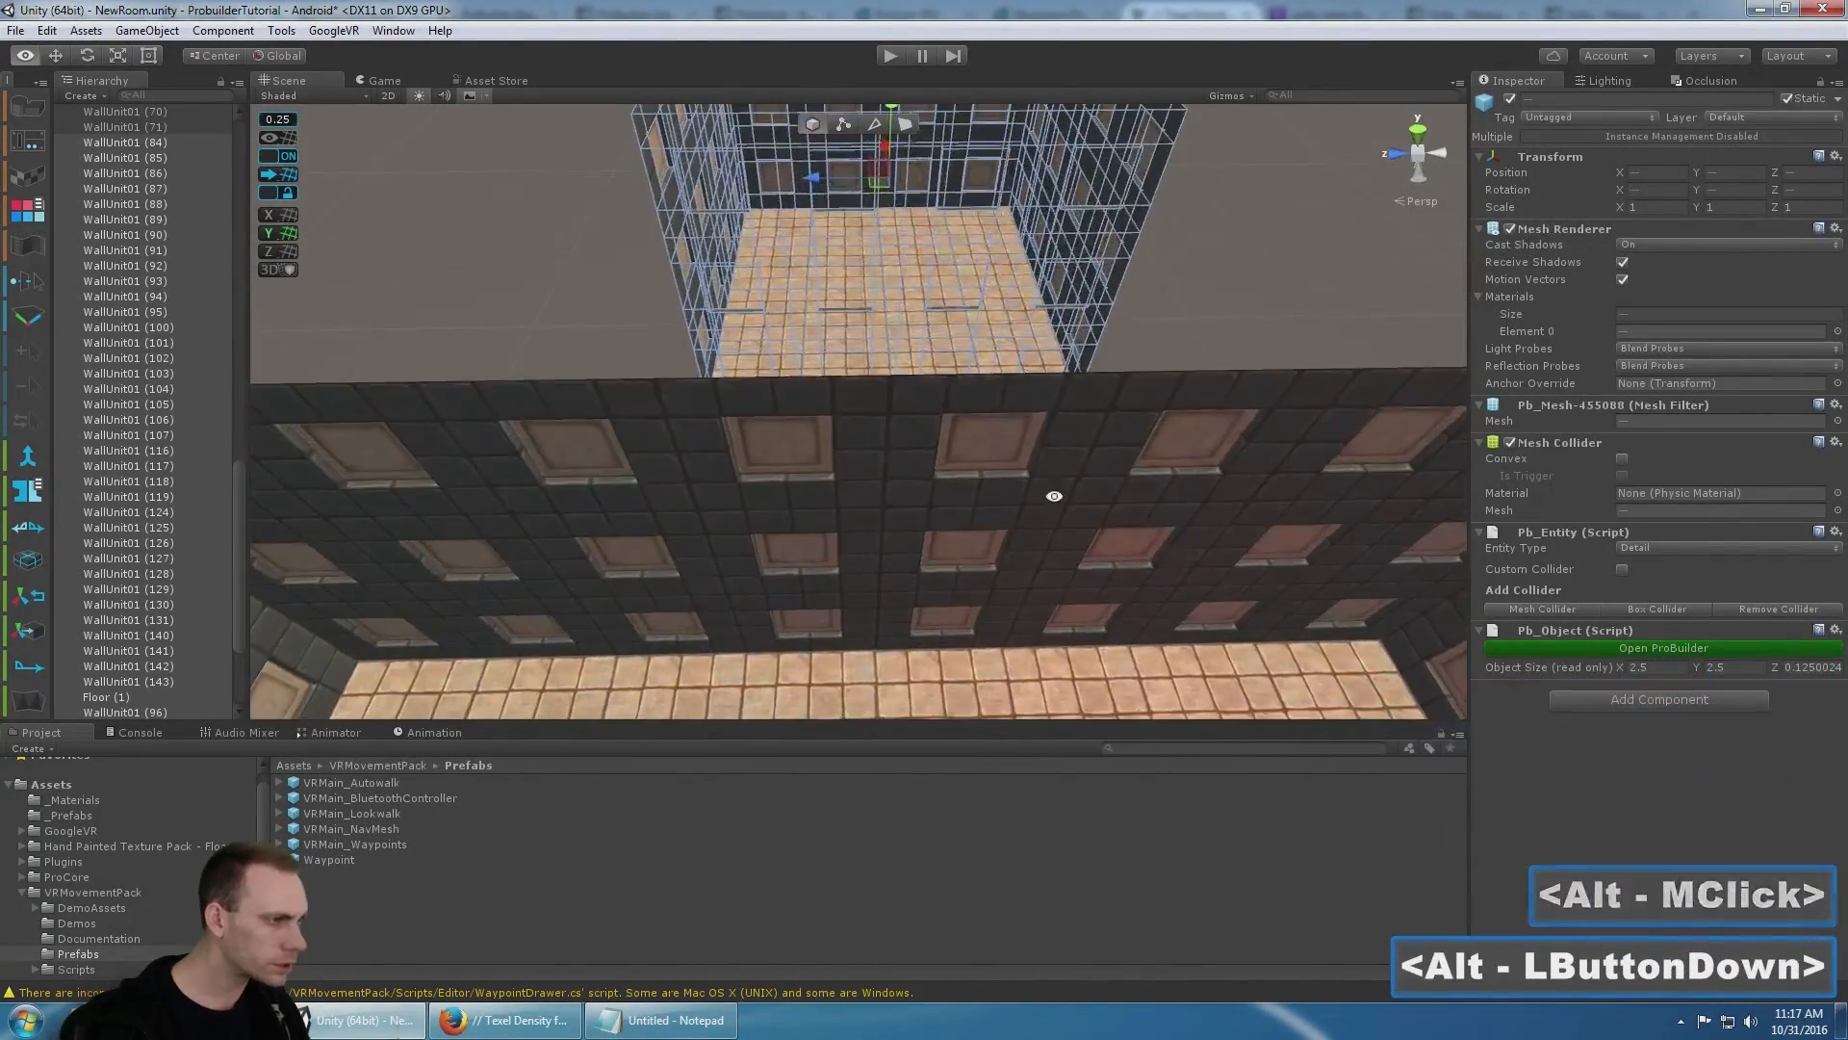
middle_click_drag(1026, 321, 1005, 401, "alt")
left_click_drag(788, 247, 772, 244)
- Delete a two-by-two block of wall units at floor level in the large room's long wall to open a doorway
left_click_drag(900, 323, 905, 414, "alt")
scroll(905, 414, "up", 5)
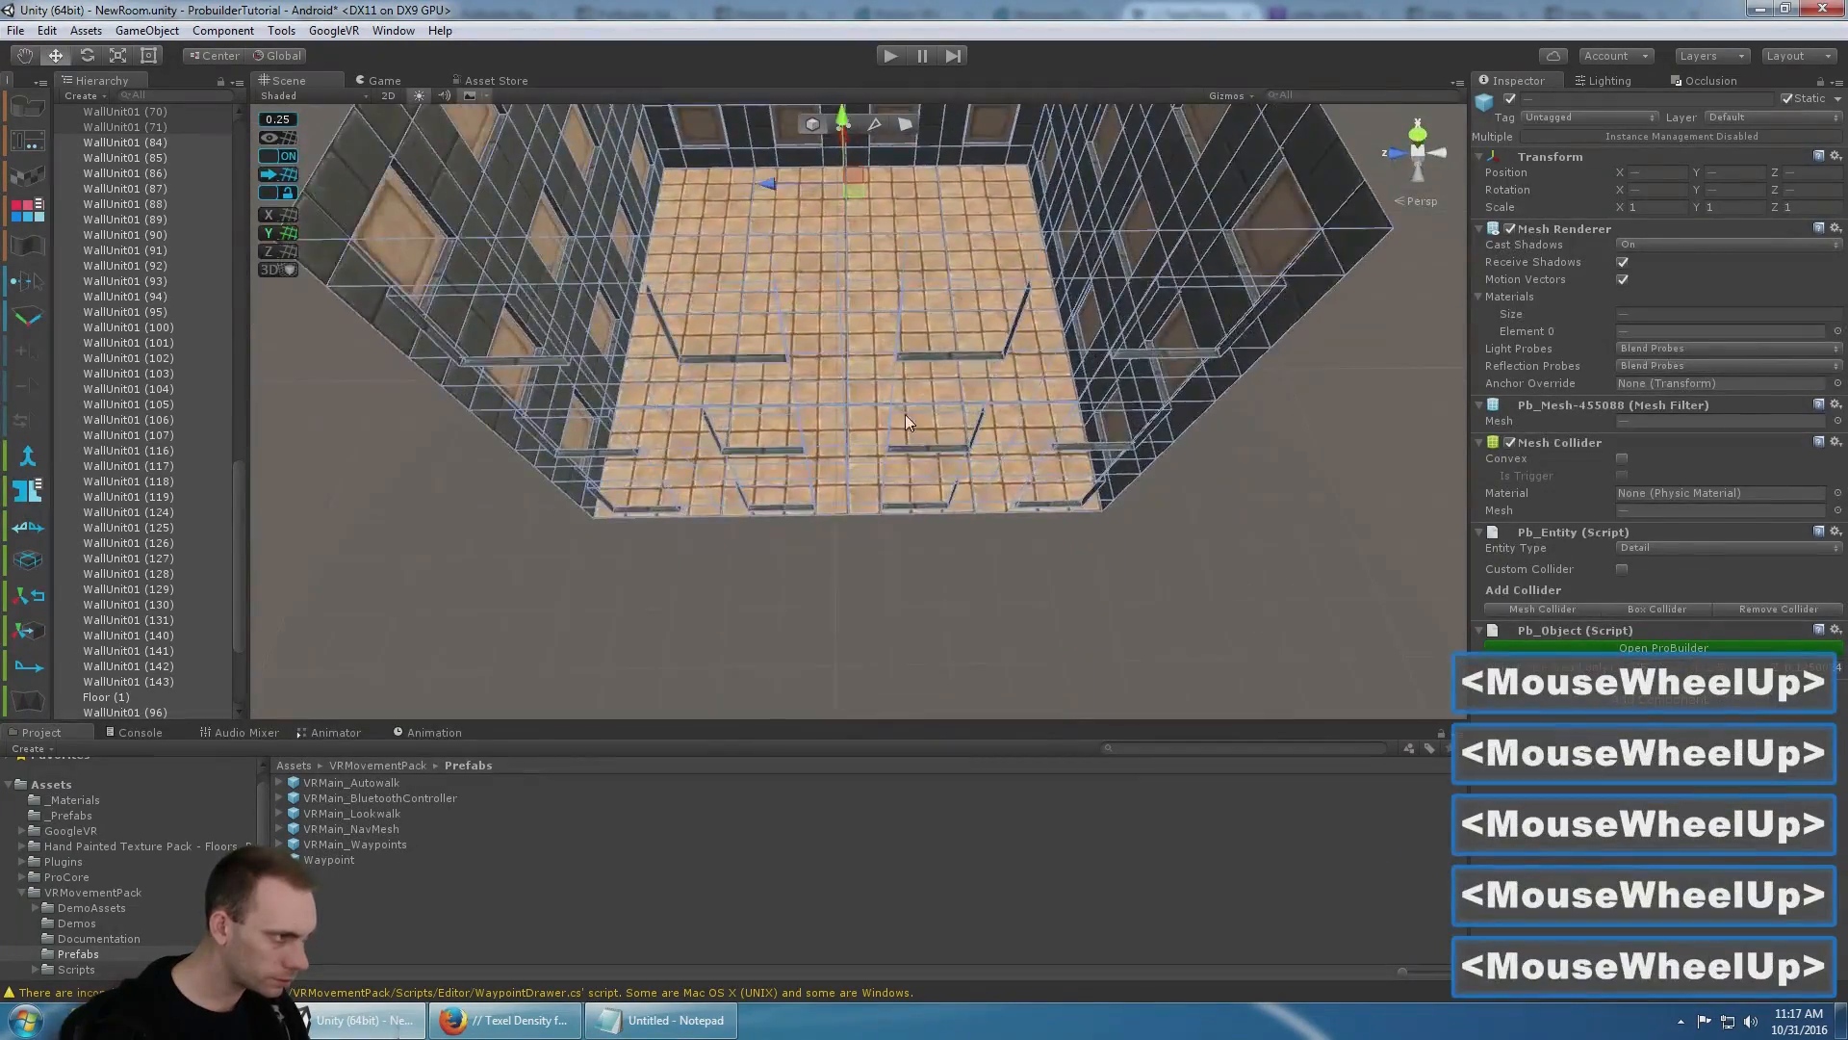
scroll(905, 414, "up", 4)
middle_click_drag(900, 429, 905, 279, "alt")
mouse_move(905, 289)
left_mouse_down("alt")
mouse_move(1168, 396)
mouse_move(658, 405)
mouse_move(918, 260)
left_mouse_up("alt")
scroll(888, 404, "down", 9)
middle_click_drag(887, 404, 930, 575, "alt")
left_click_drag(930, 576, 1348, 491, "alt")
left_click_drag(1030, 558, 1095, 434, "alt")
middle_click_drag(806, 466, 856, 529, "alt")
left_click_drag(857, 530, 973, 423, "alt")
scroll(973, 424, "up", 6)
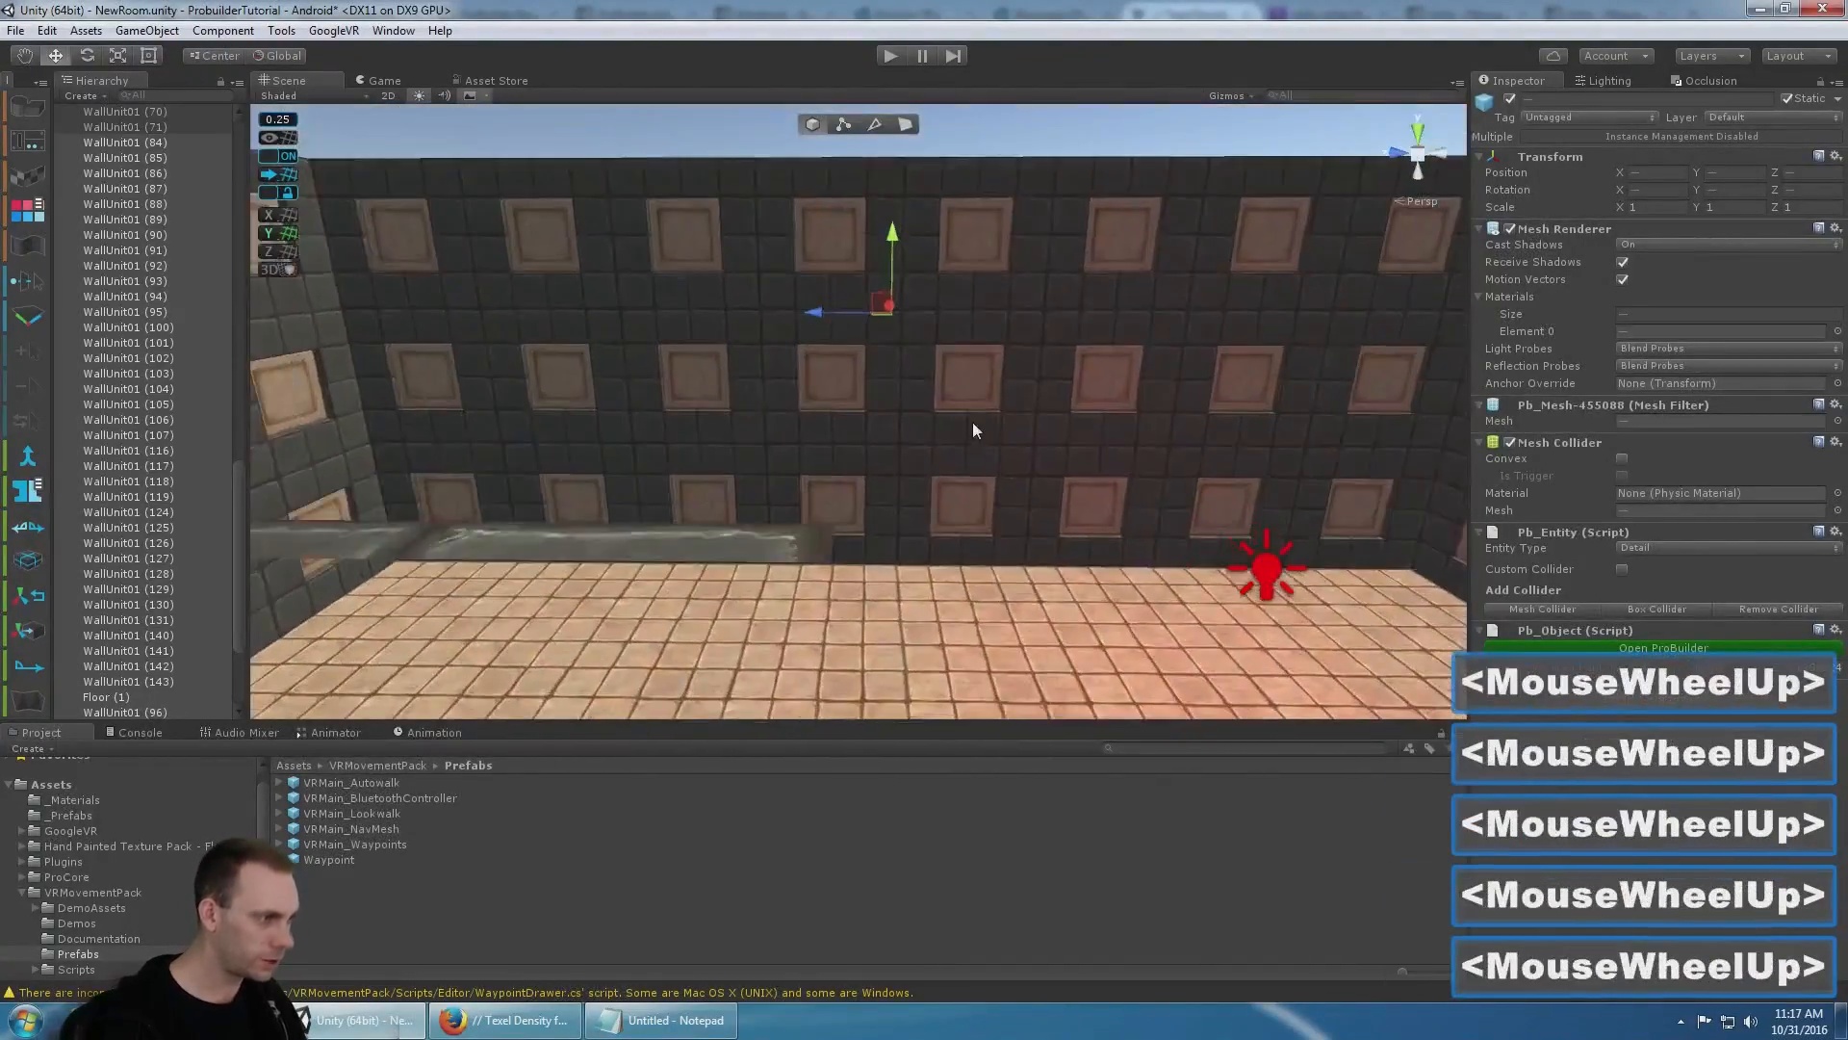
scroll(970, 426, "up", 2)
left_click(851, 524)
key("Delete")
left_click(951, 518)
key("Delete")
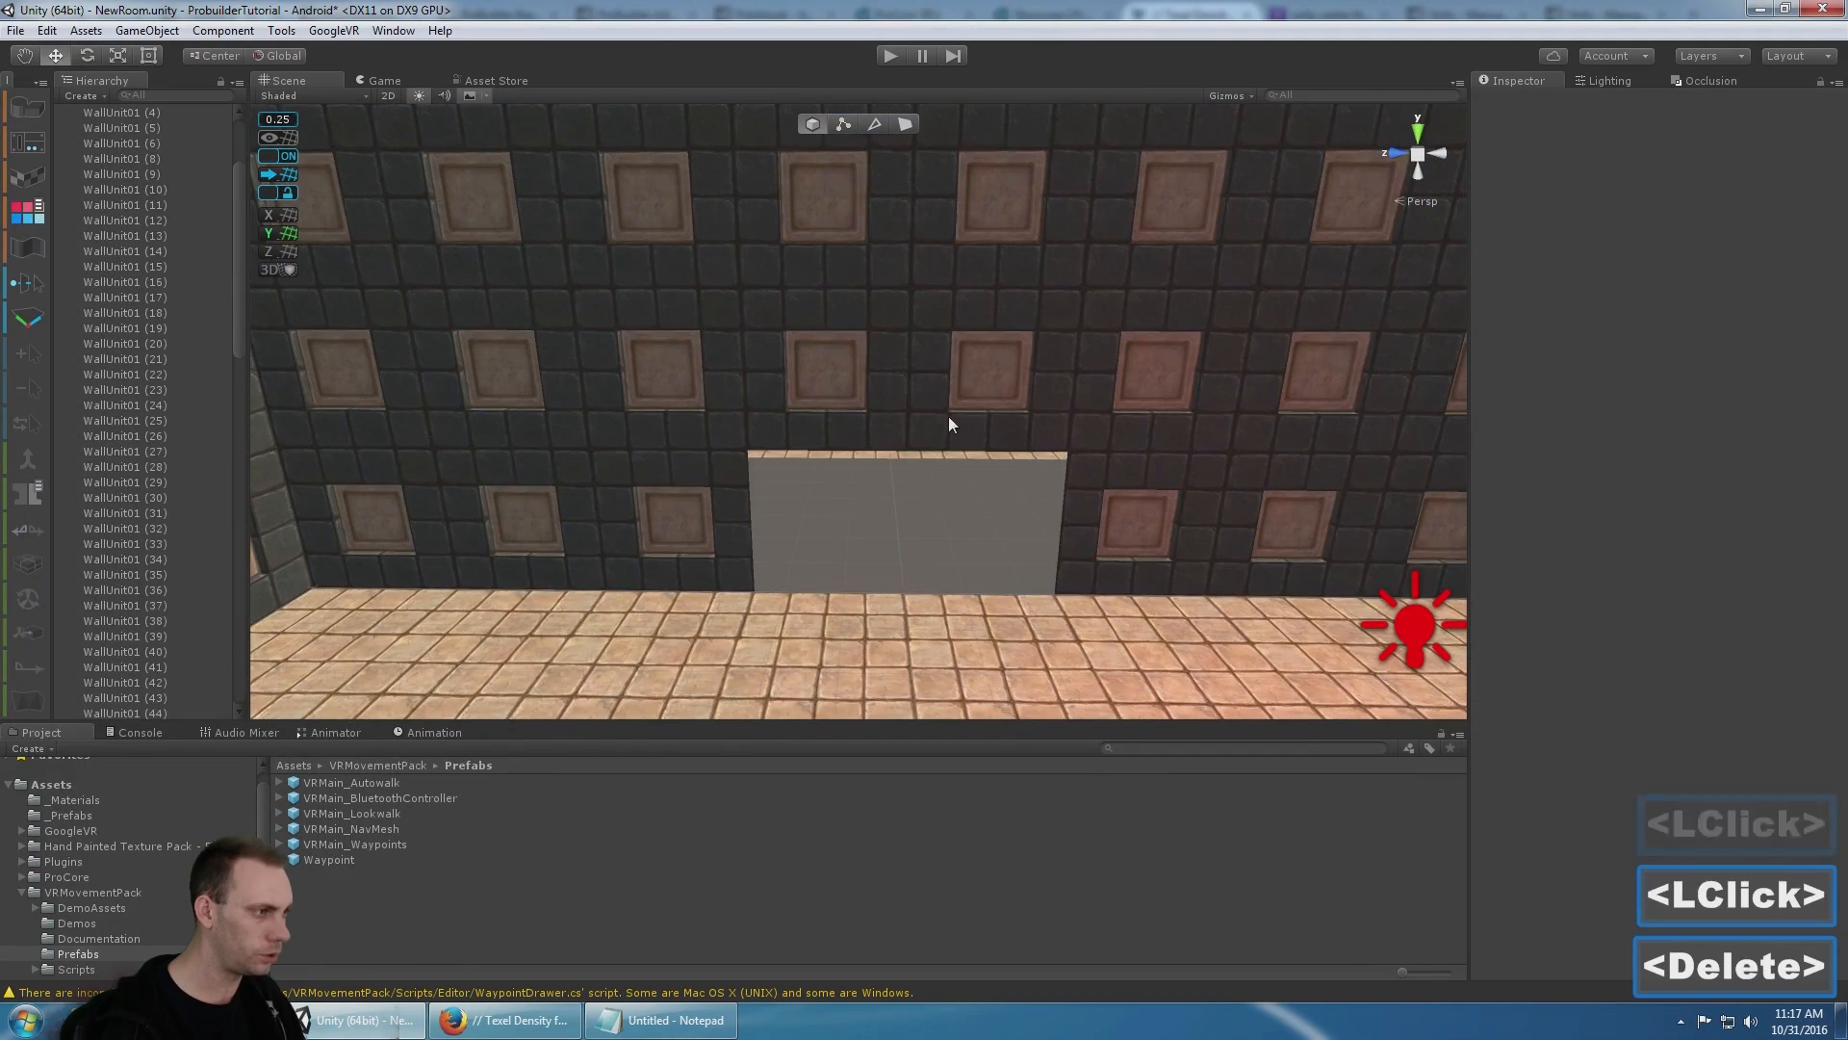
left_click(856, 399)
key("Delete")
left_click(996, 393)
key("Delete")
scroll(1003, 419, "up", 5)
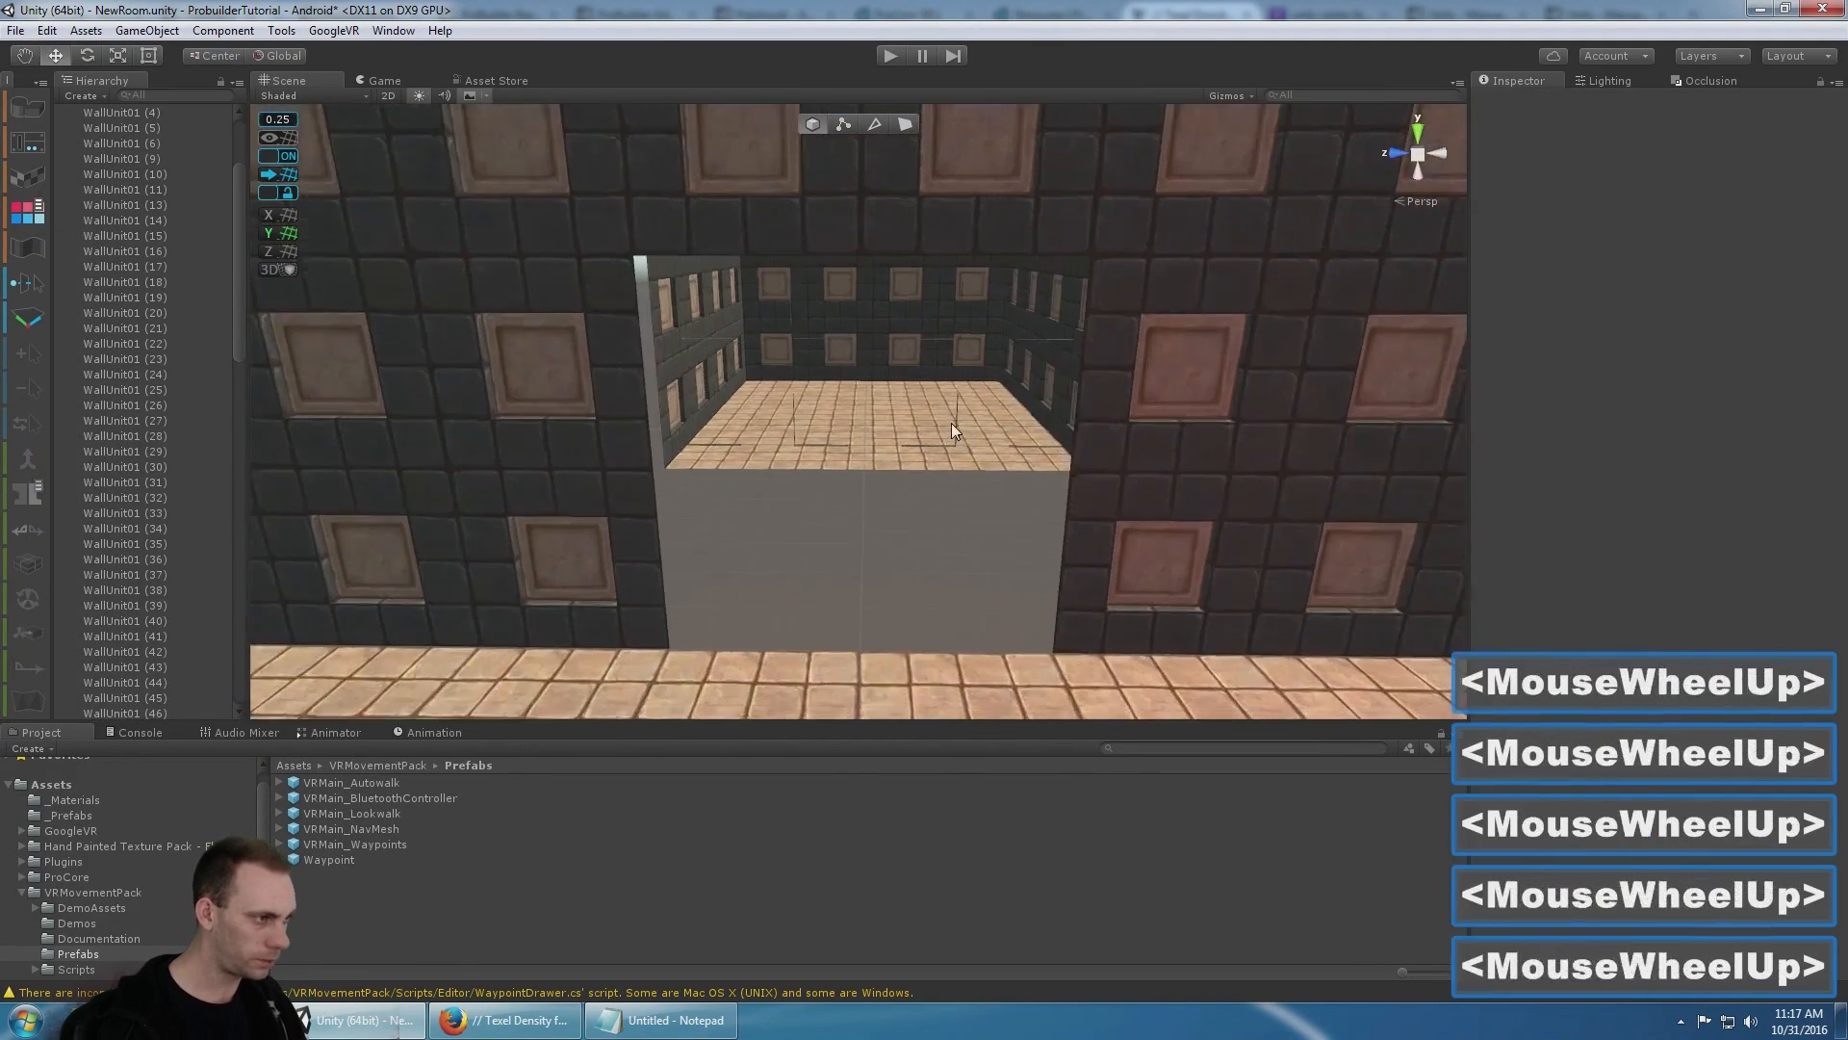
- Delete the matching two-by-two block of wall units in the small room's facing wall
scroll(951, 424, "down", 1, "alt")
scroll(951, 424, "down", 4)
left_click(795, 424)
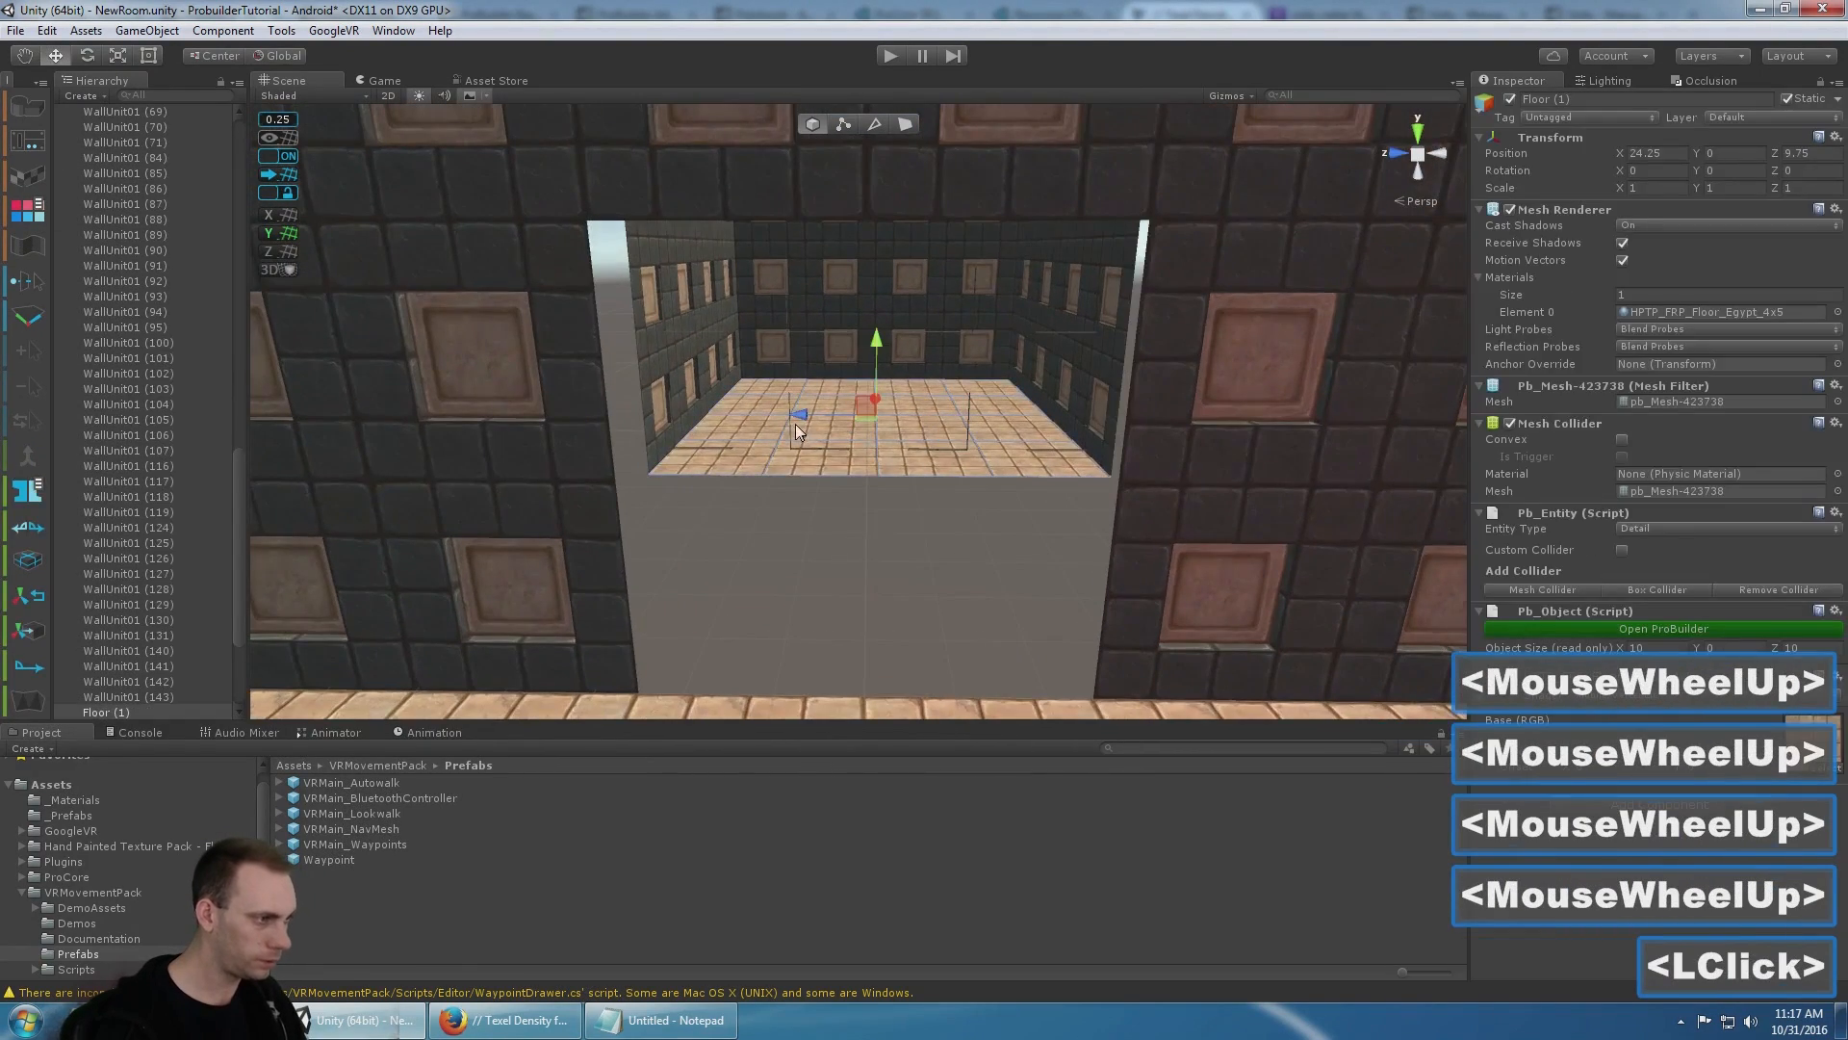
scroll(882, 429, "up", 5)
key("f")
left_click_drag(932, 400, 824, 300, "alt")
scroll(826, 299, "up", 6)
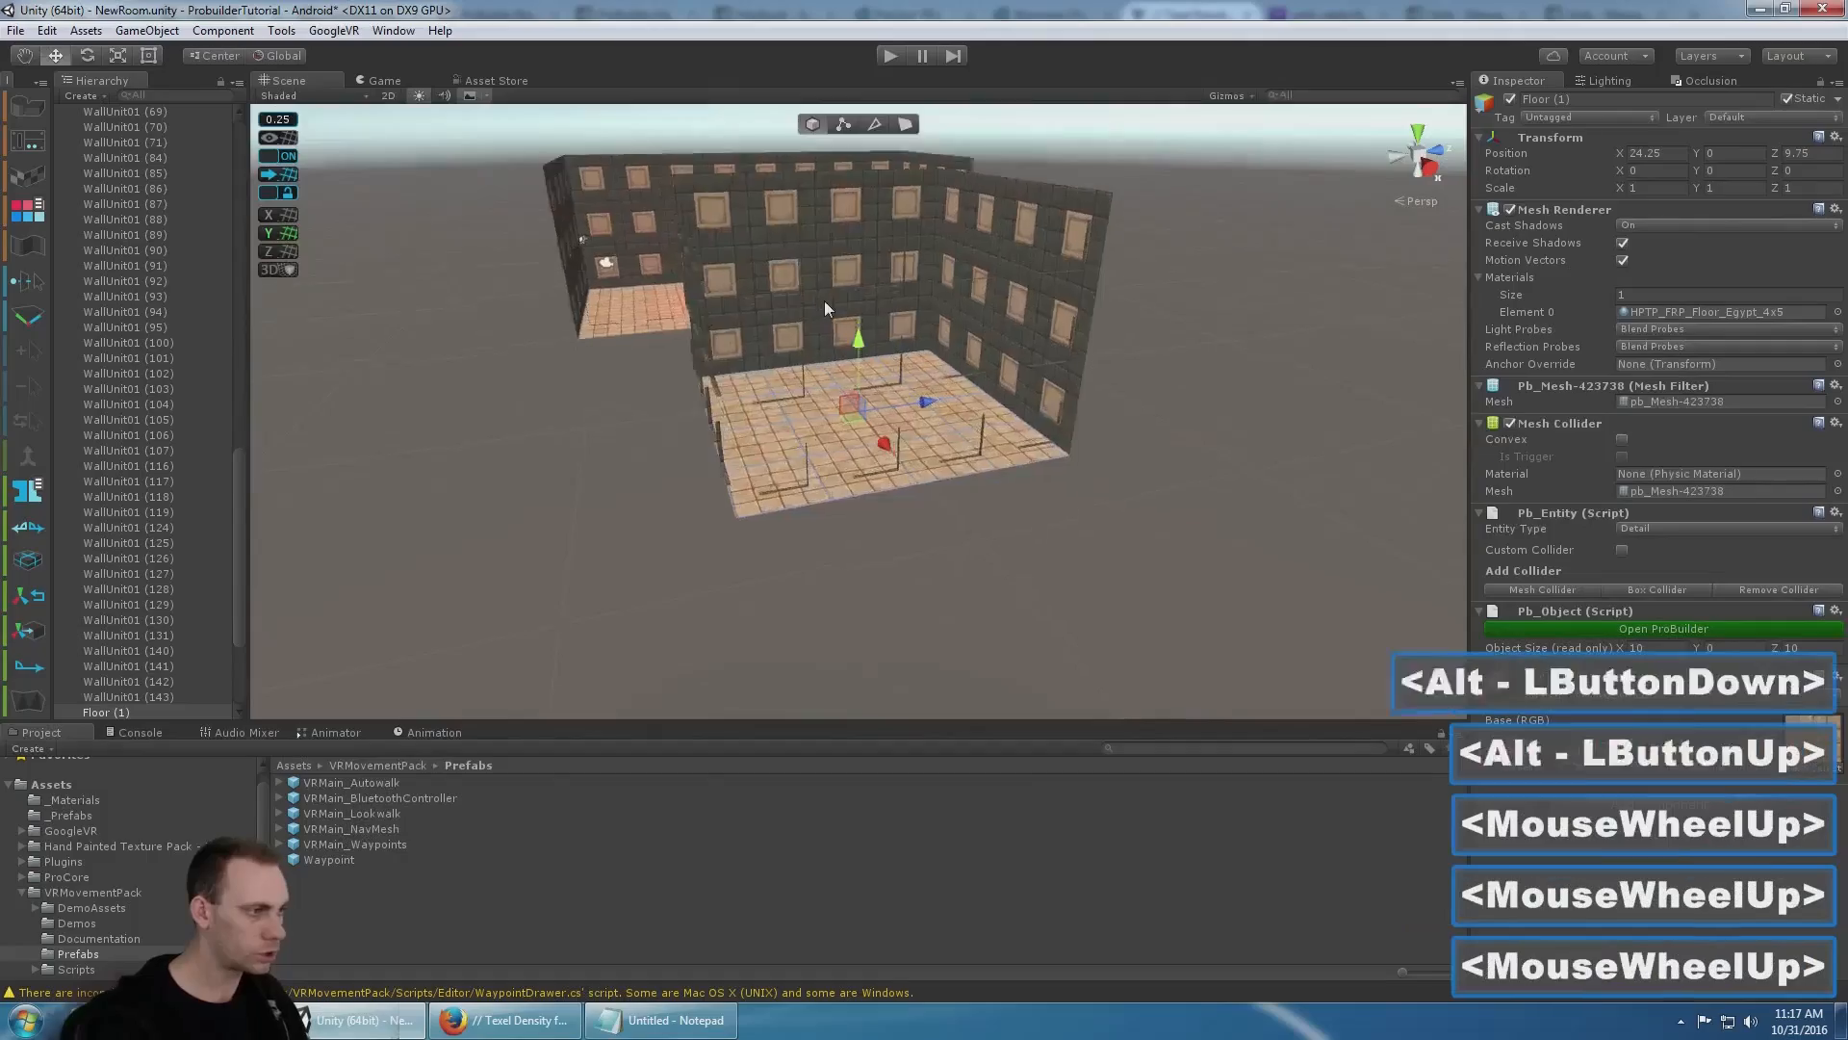
right_click_drag(866, 310, 806, 246)
key("w")
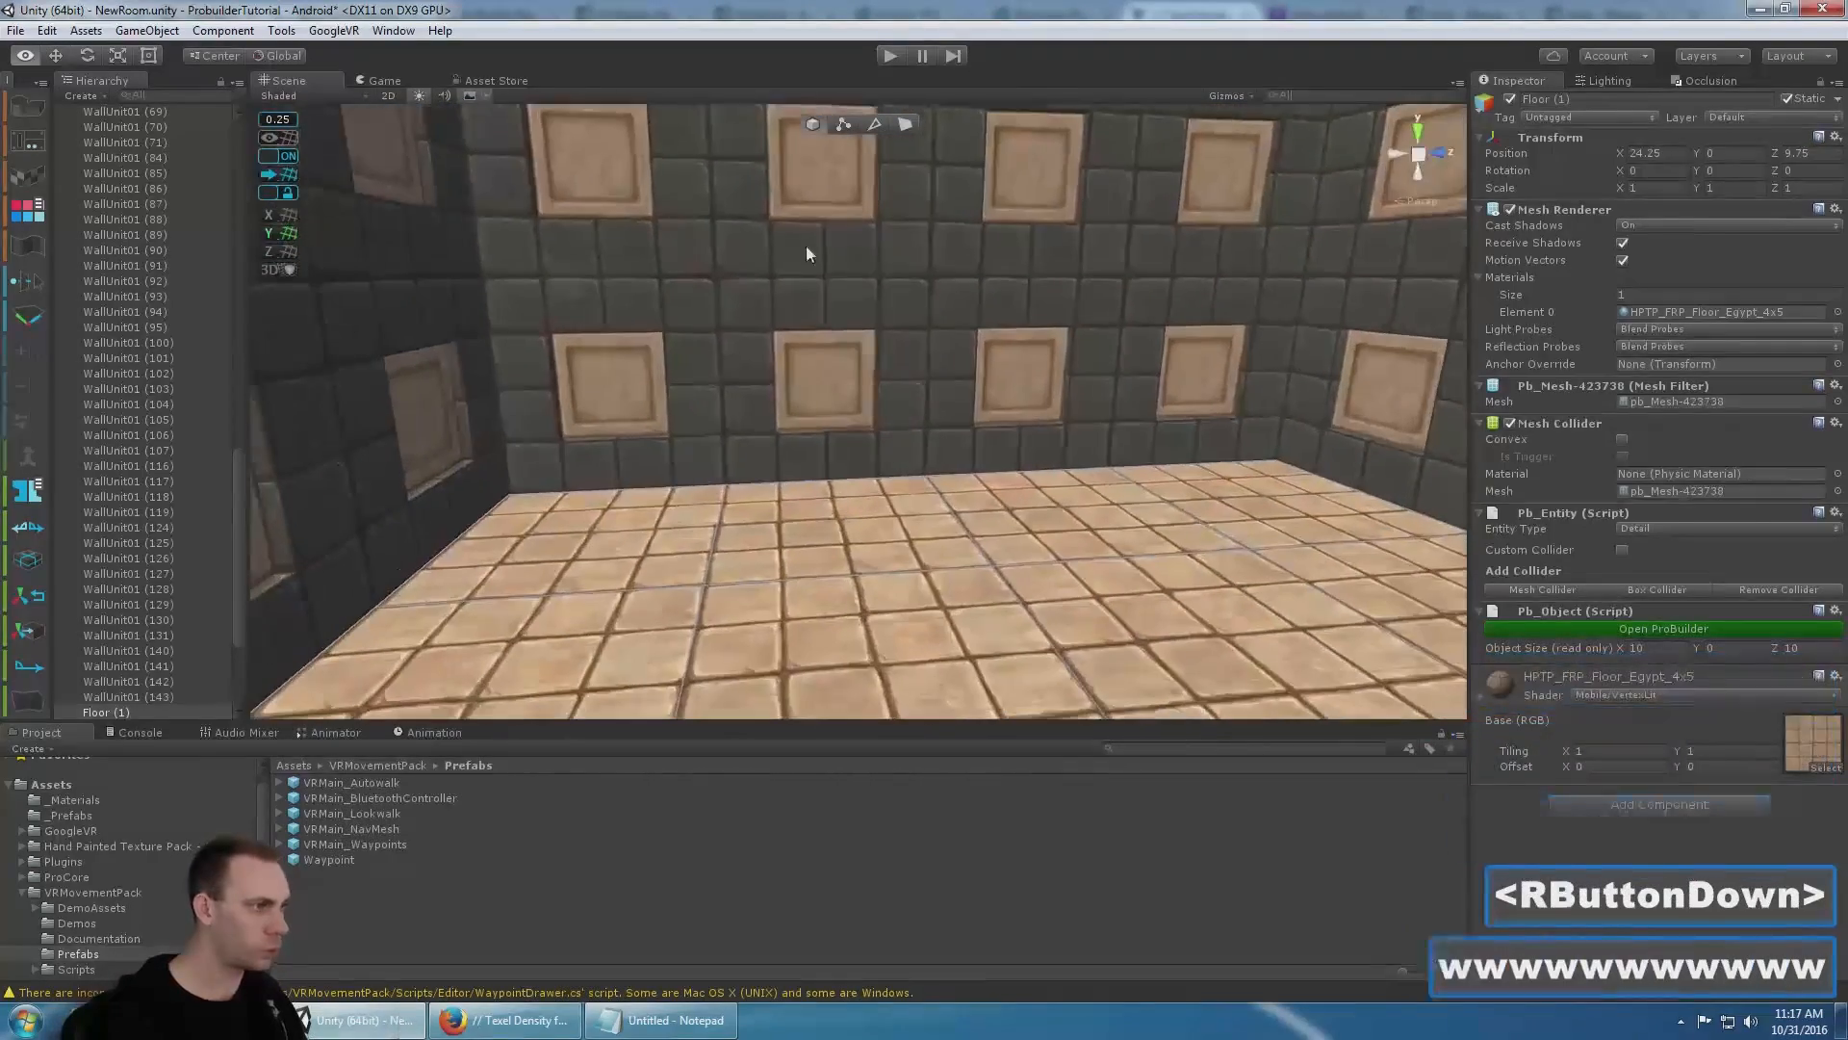
left_click(816, 289)
key("Delete")
left_click(824, 227)
key("Delete")
left_click(993, 225)
left_click(980, 344)
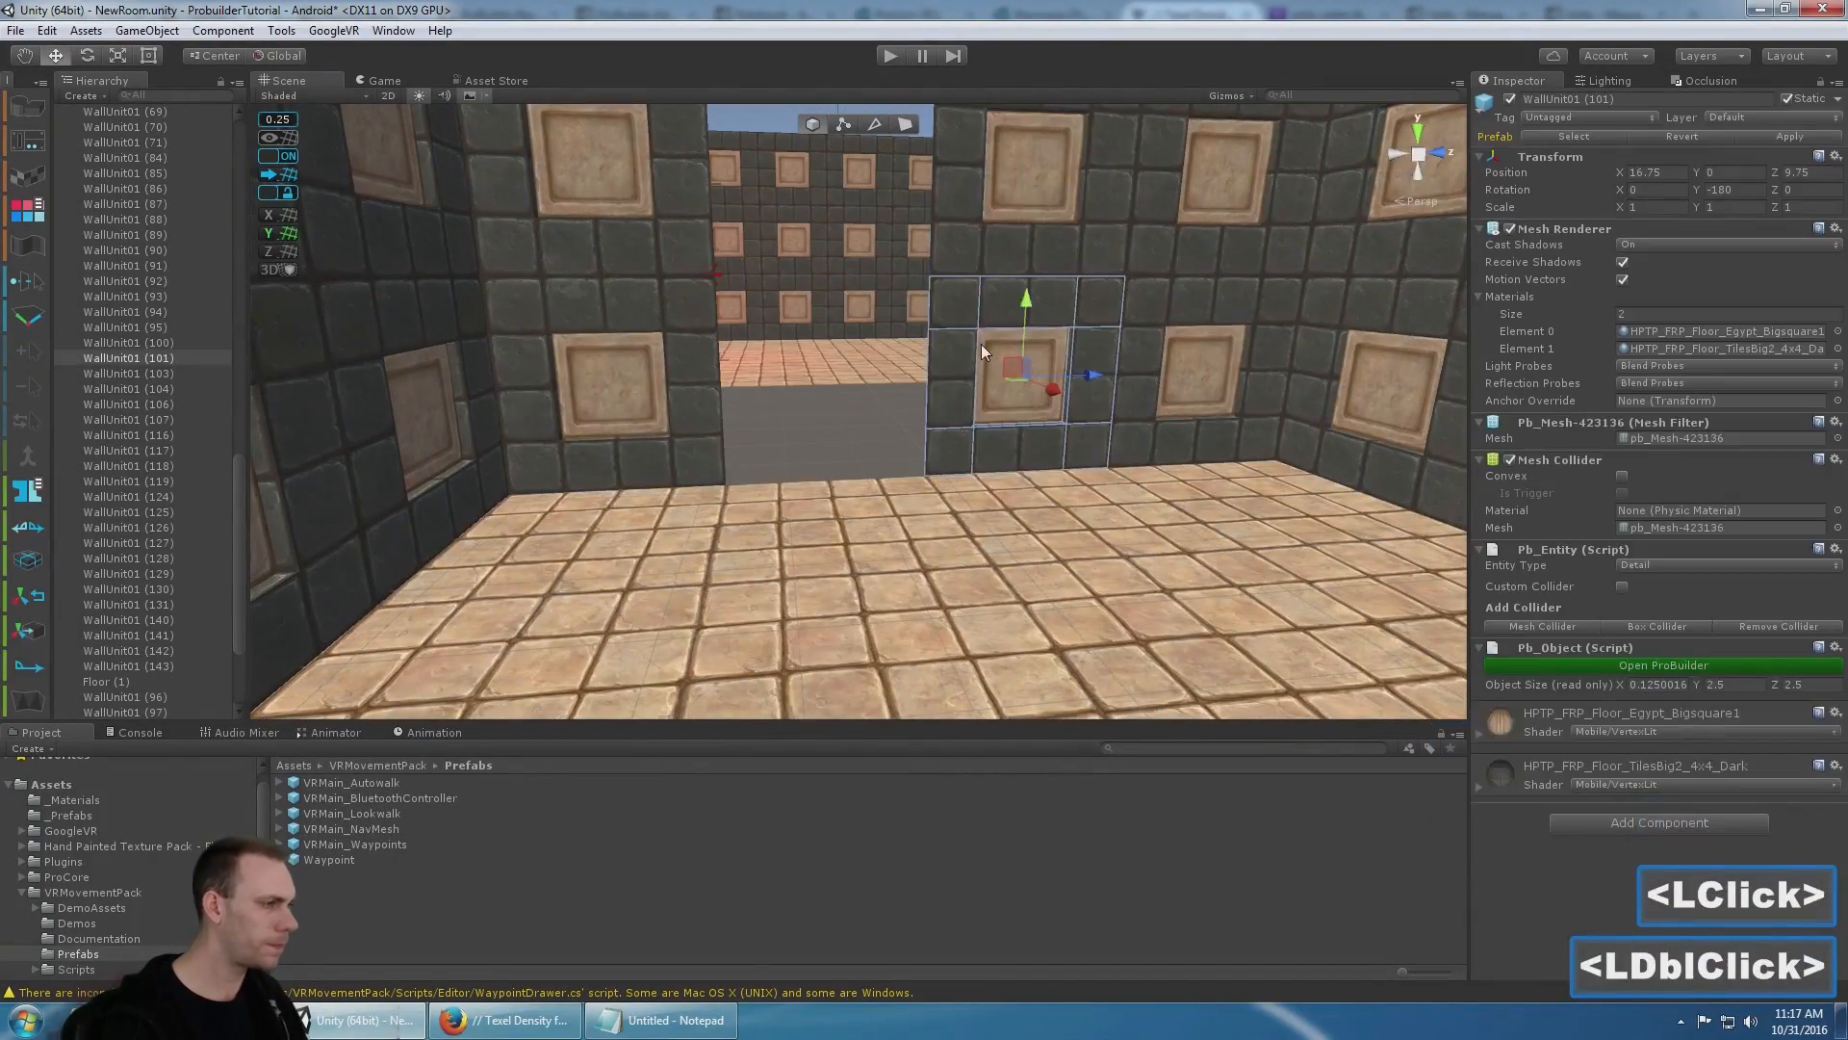
key("Delete")
left_click(993, 200)
key("Delete")
- Duplicate the two stacked wall units beside the small room's doorway, rotate the copies to -90° about Y and place them at X 14.25, Z 12.25
scroll(1026, 229, "down", 5)
middle_click_drag(1026, 229, 1020, 360)
left_click_drag(1023, 362, 1032, 445, "alt")
scroll(1032, 445, "up", 4)
middle_click_drag(1032, 445, 972, 366)
left_click(1128, 537)
left_click(1100, 481, "shift")
middle_click_drag(1094, 494, 1032, 403)
key("ctrl+d")
left_click_drag(1032, 403, 795, 377)
key("e")
key("w")
left_click_drag(966, 380, 894, 359)
scroll(894, 358, "up", 6)
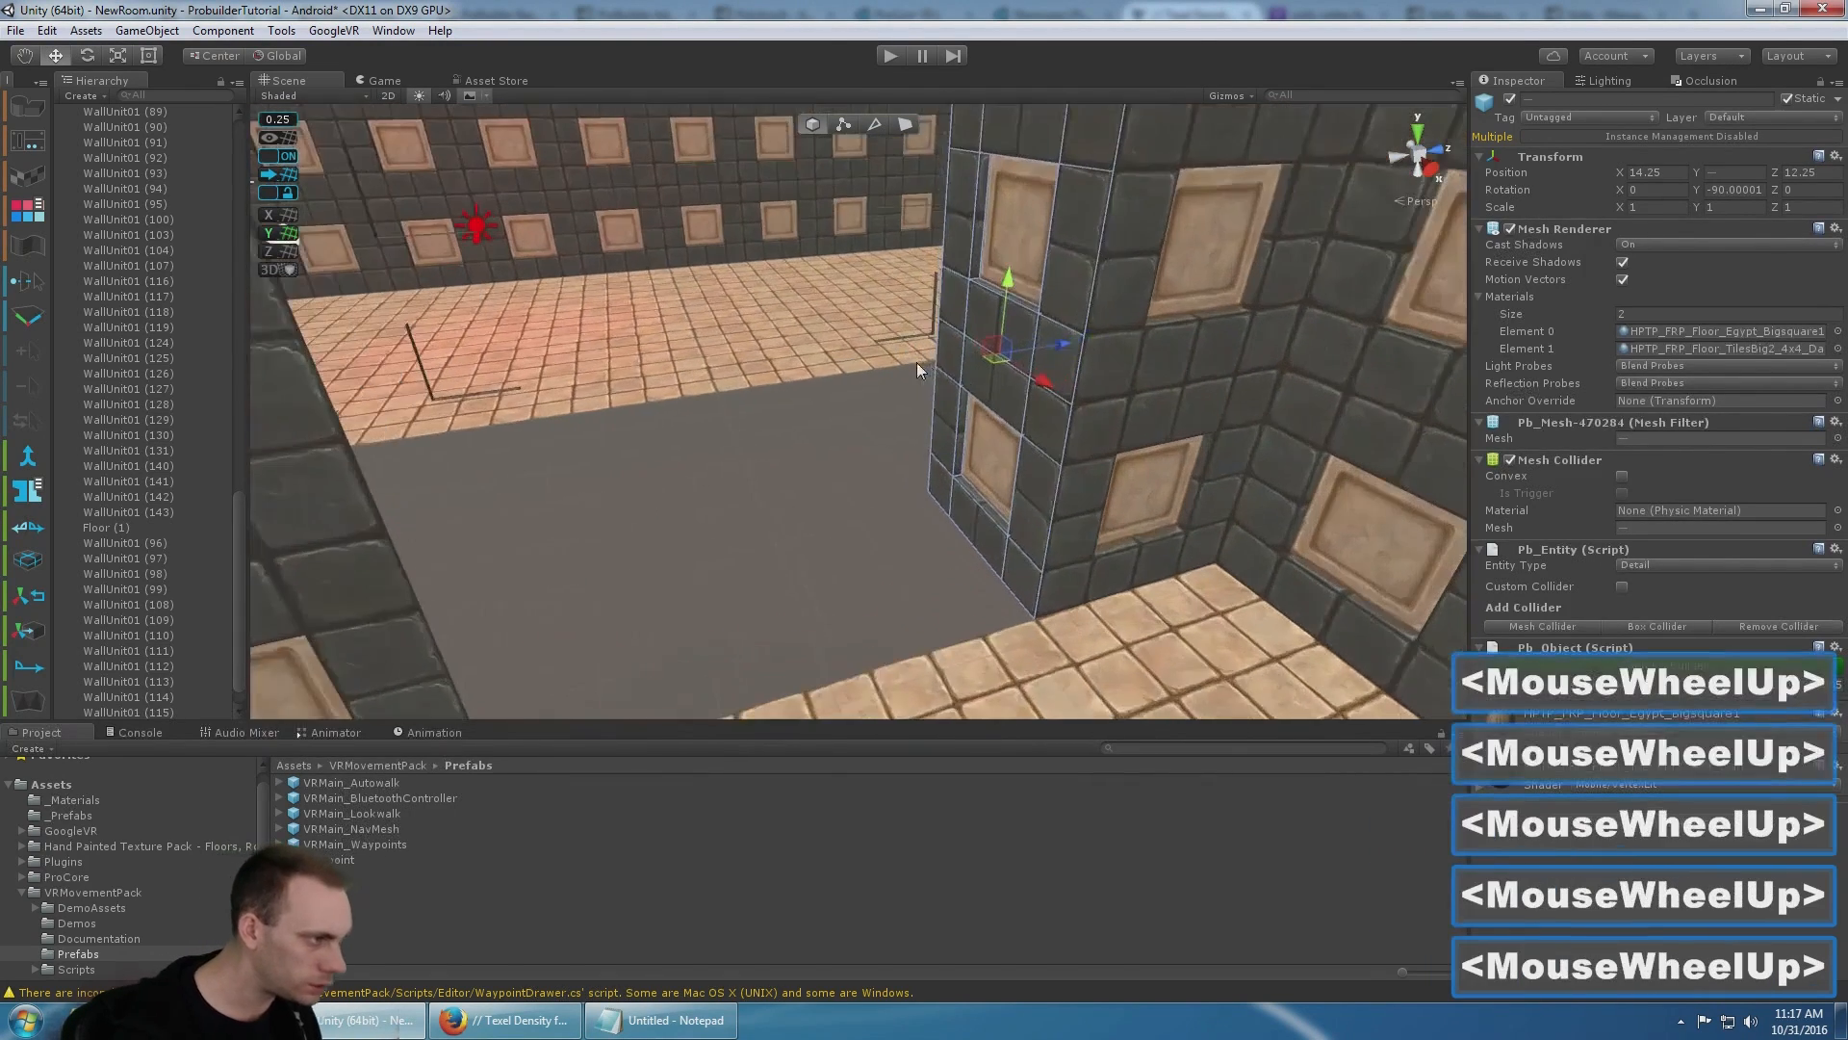
middle_click_drag(994, 348, 957, 375)
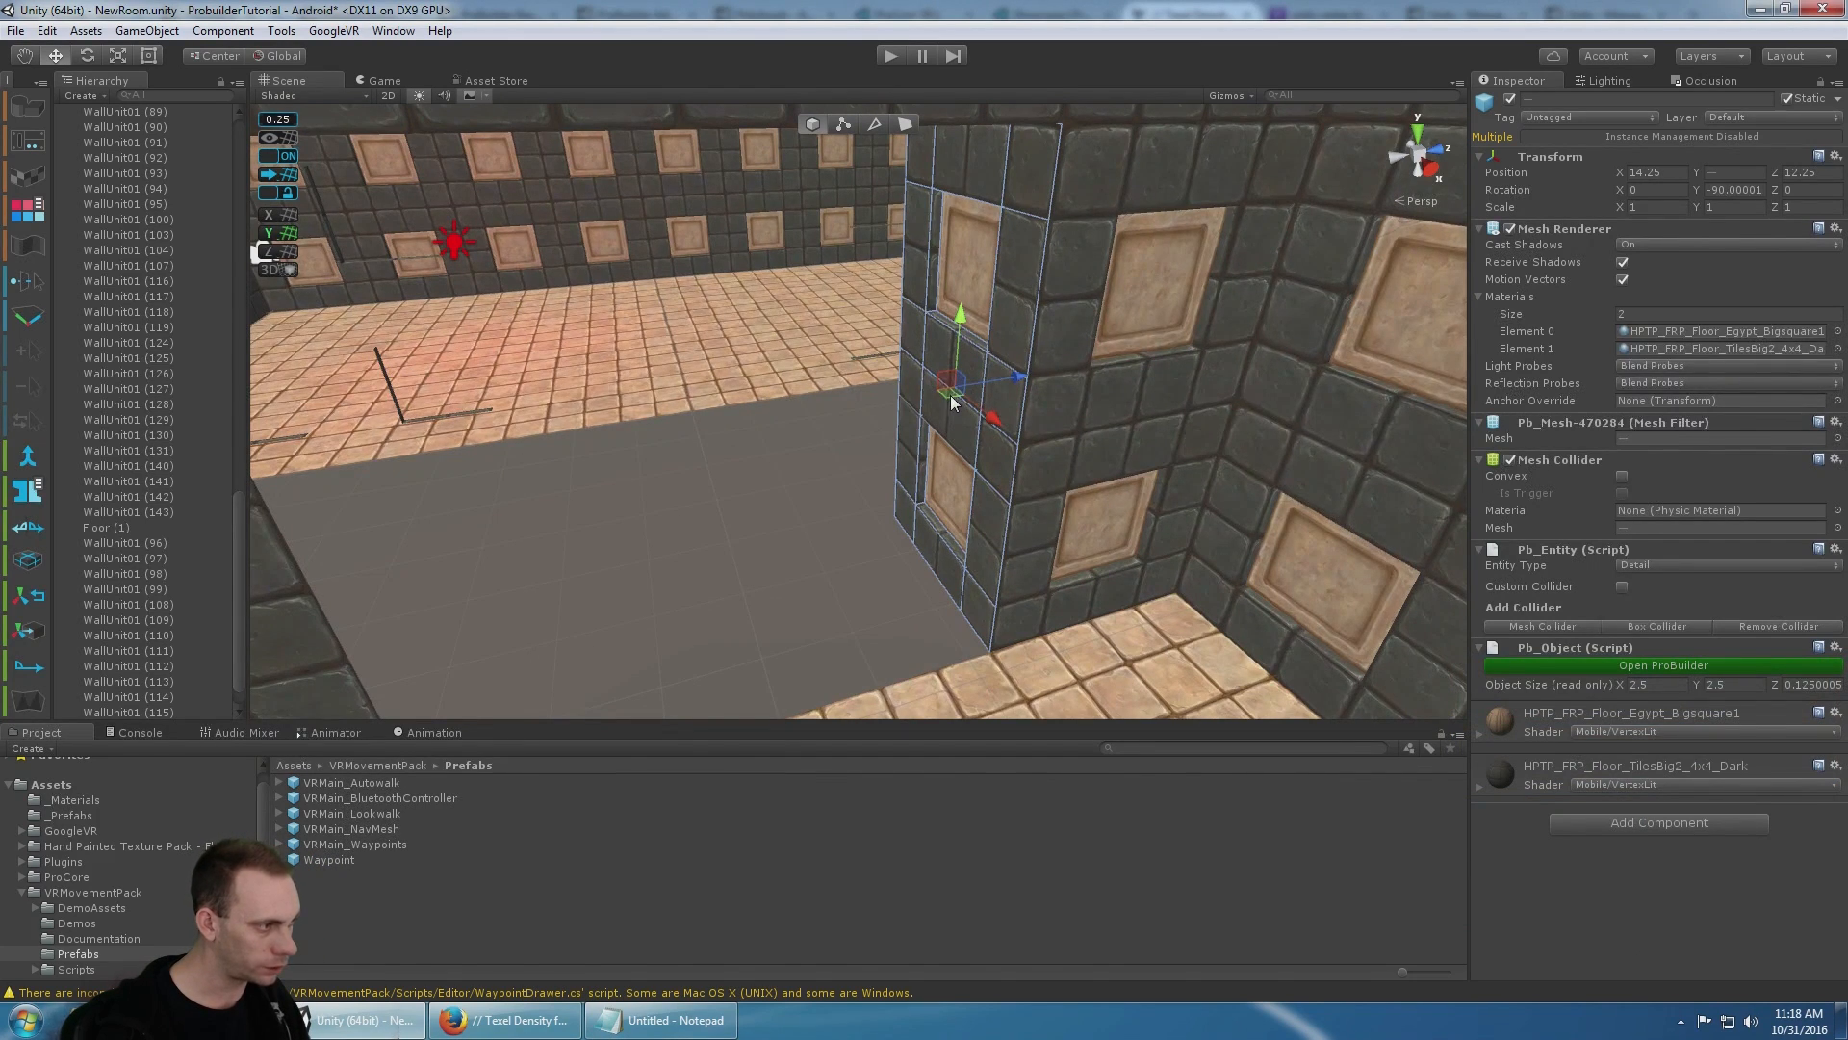
- Duplicate the two-unit passage wall section twice along X to span the gap between the rooms
left_click_drag(951, 397, 1171, 383)
key("ctrl+z")
middle_click_drag(1172, 382, 971, 337, "alt")
scroll(957, 379, "down", 5)
key("ctrl+d")
left_click_drag(927, 275, 678, 322)
key("ctrl+d")
middle_click_drag(699, 308, 714, 348, "alt")
mouse_move(714, 348)
left_mouse_down("alt")
mouse_move(916, 456)
mouse_move(808, 364)
mouse_move(718, 320)
left_mouse_up("alt")
- Select all six passage wall units and move them to Z 12.5, in line with the large room's doorway edge
left_click(728, 327, "shift")
left_click(754, 412, "shift")
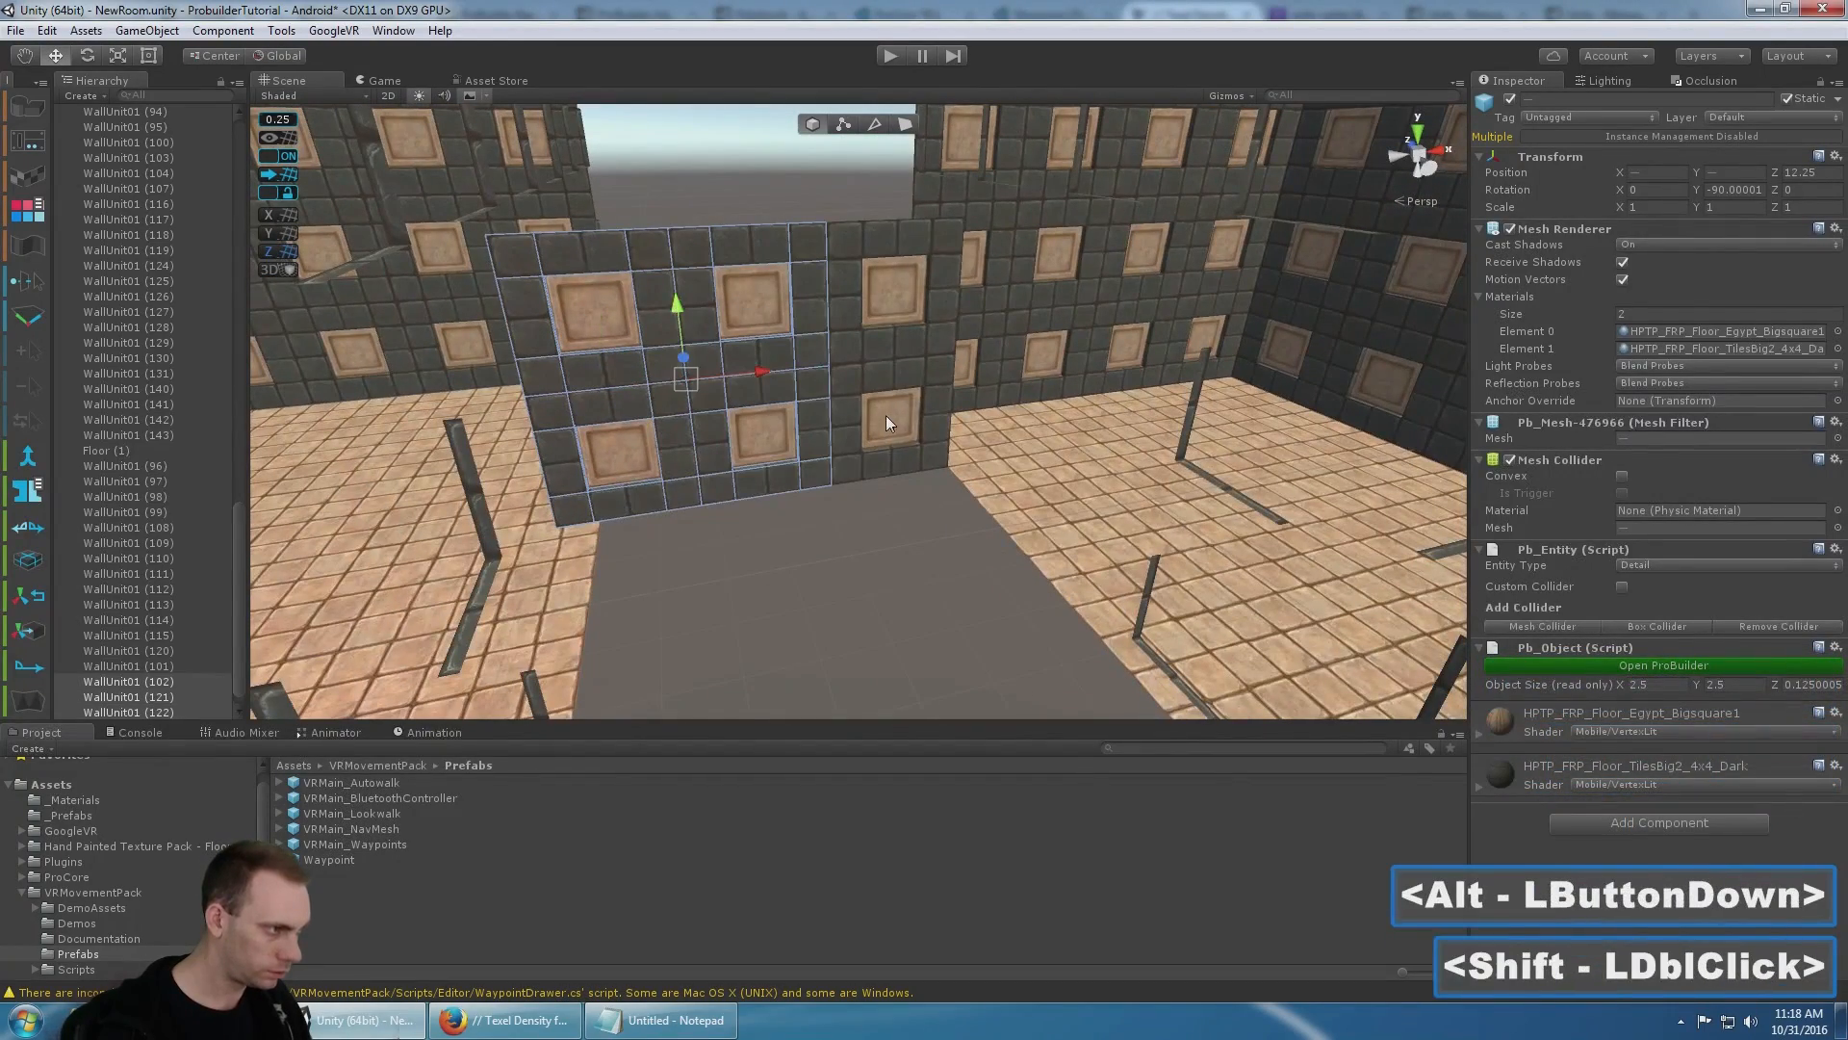
left_click(886, 414, "shift")
left_click(880, 308, "shift")
left_click_drag(838, 369, 878, 371)
left_click_drag(878, 372, 1085, 378, "alt")
left_click_drag(760, 373, 746, 369)
- Select the entire small room and move it so its floor sits at X 25, Z 10, aligned with the passage wall
left_click_drag(747, 372, 942, 409, "alt")
middle_click_drag(942, 409, 928, 468, "alt")
left_click_drag(929, 468, 1109, 397, "alt")
scroll(882, 297, "down", 6)
scroll(1110, 398, "down", 1)
left_click(1107, 394, "alt")
left_click_drag(1180, 552, 778, 195)
left_click_drag(707, 578, 883, 530, "alt")
left_click_drag(986, 339, 1004, 332)
scroll(939, 414, "up", 5)
left_click_drag(956, 402, 807, 372, "alt")
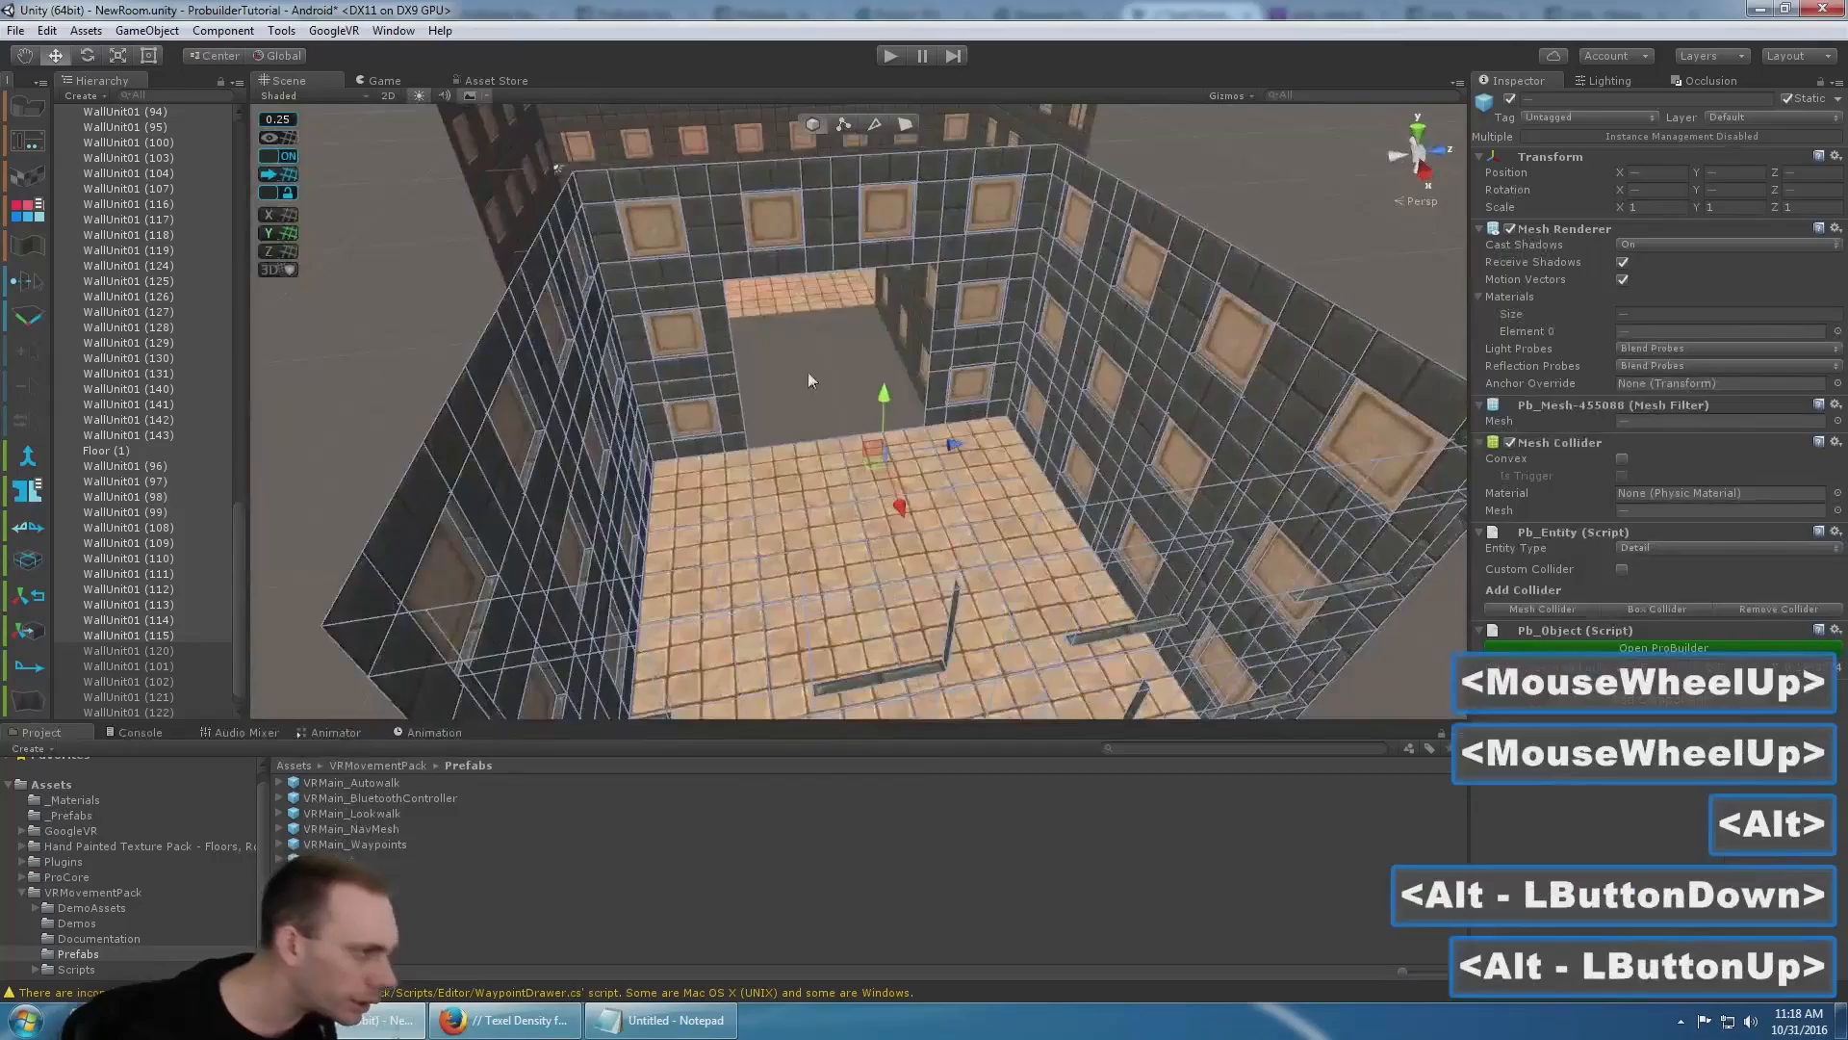
left_click_drag(956, 436, 974, 436)
- Examine how the small room's doorway lines up with the passage wall and the large room
left_click_drag(975, 436, 870, 304, "alt")
scroll(870, 305, "up", 7)
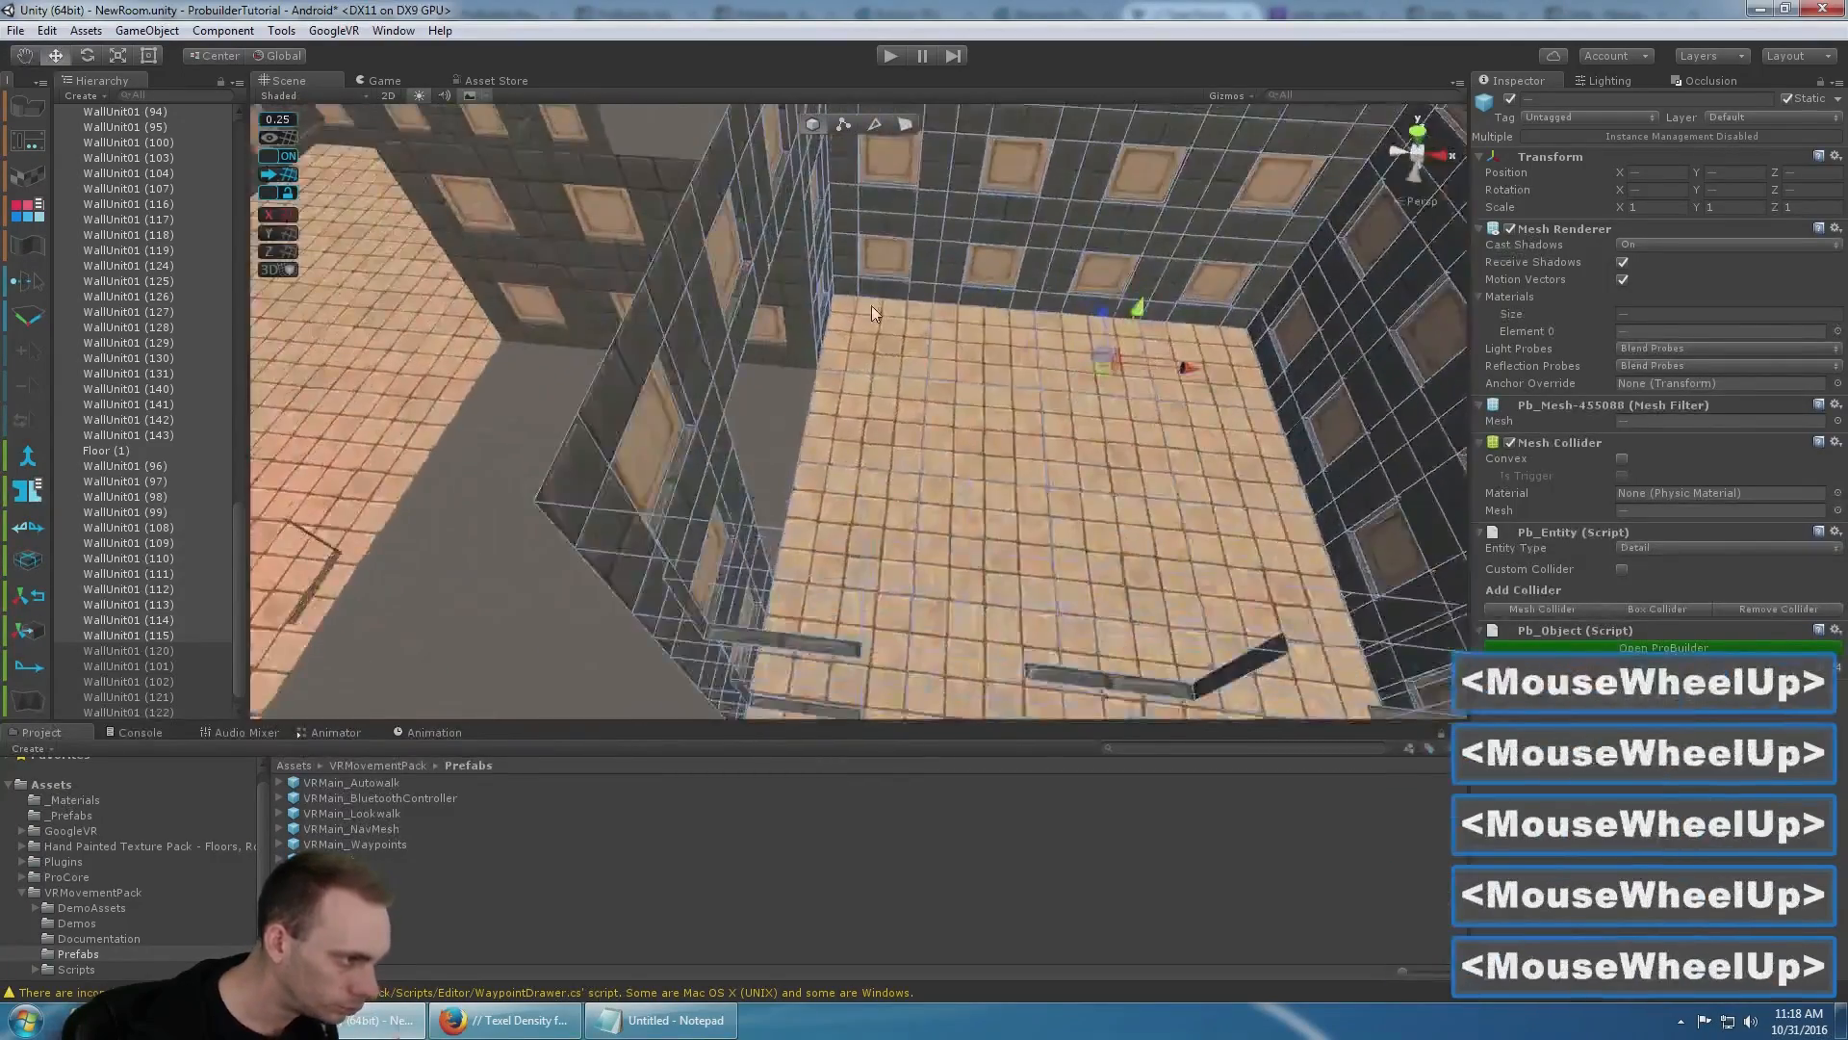
key("w")
right_click_drag(930, 320, 876, 306)
key("w")
key("w")
key("w")
key("w")
key("w")
key("w")
key("w")
key("w")
key("s")
key("s")
key("s")
key("s")
key("s")
key("s")
key("s")
key("s")
key("s")
key("s")
key("s")
key("a")
- Duplicate the six passage wall units and move the copy across toward the passage's open side
double_click(799, 279, "shift")
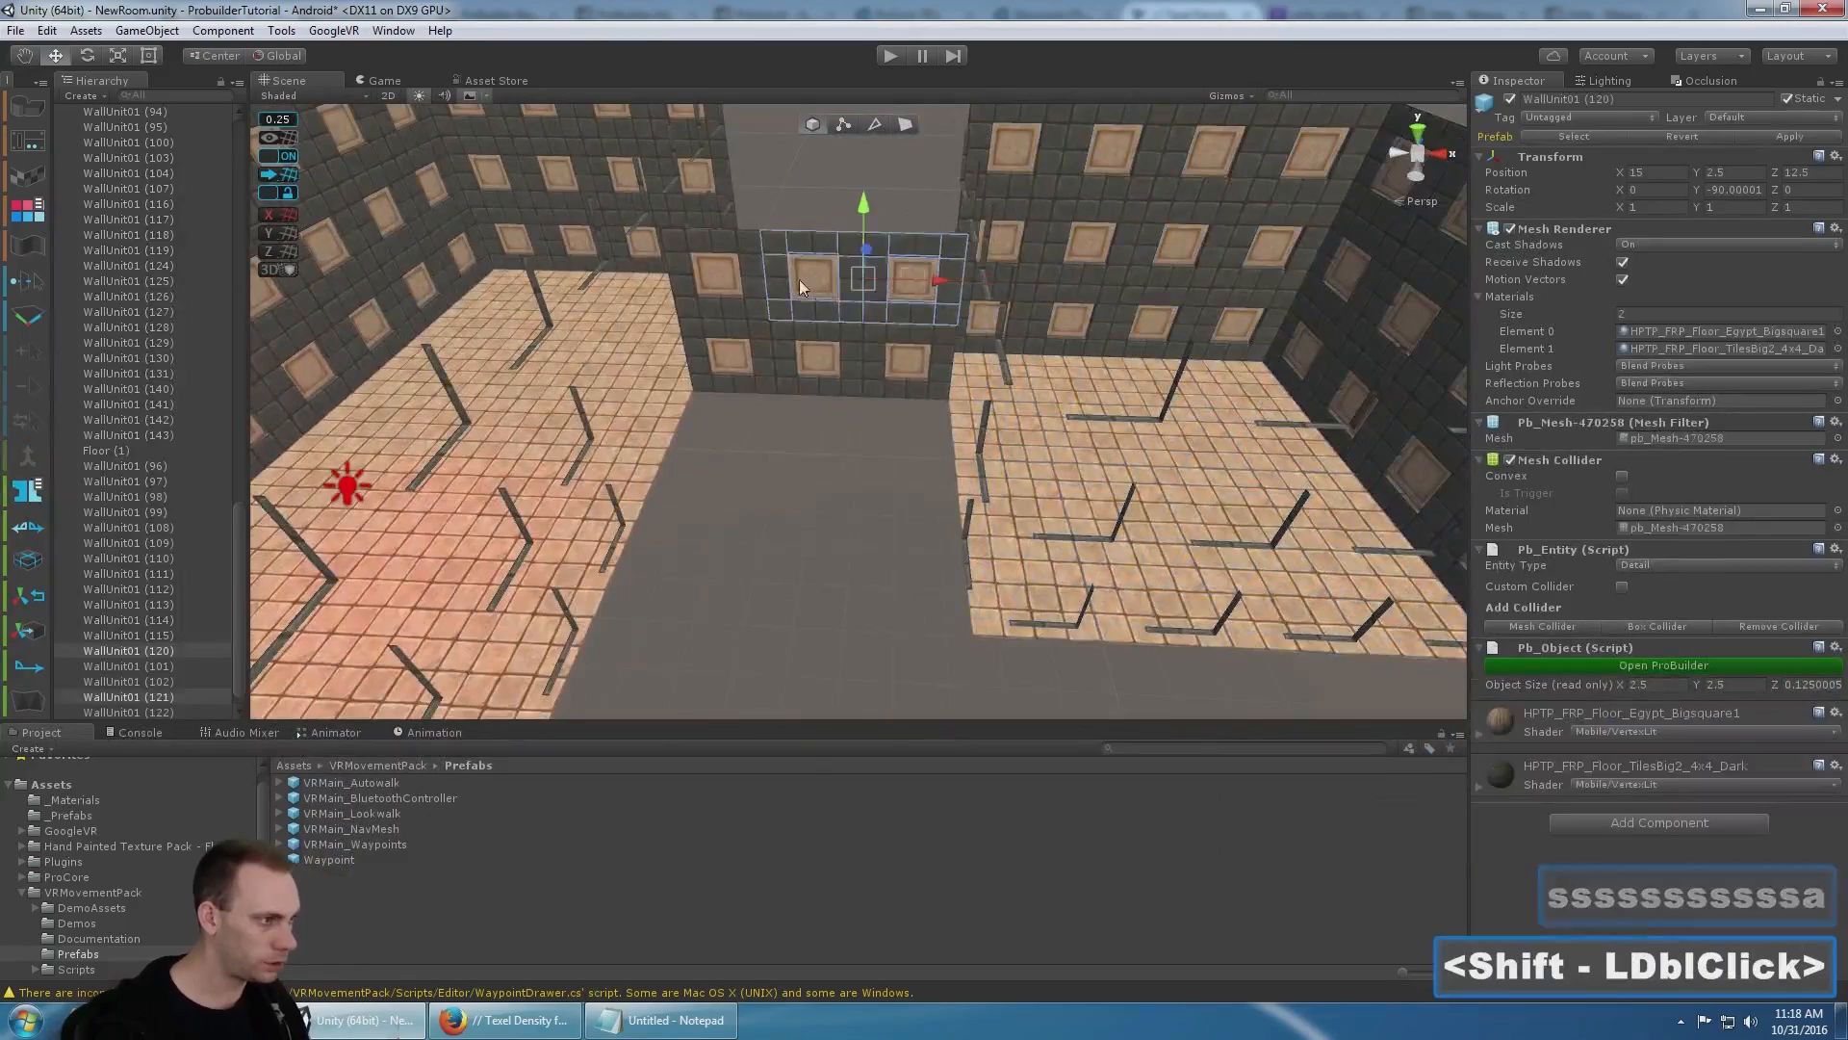
left_click(739, 360, "shift")
double_click(812, 354, "shift")
left_click_drag(812, 355, 807, 395, "alt")
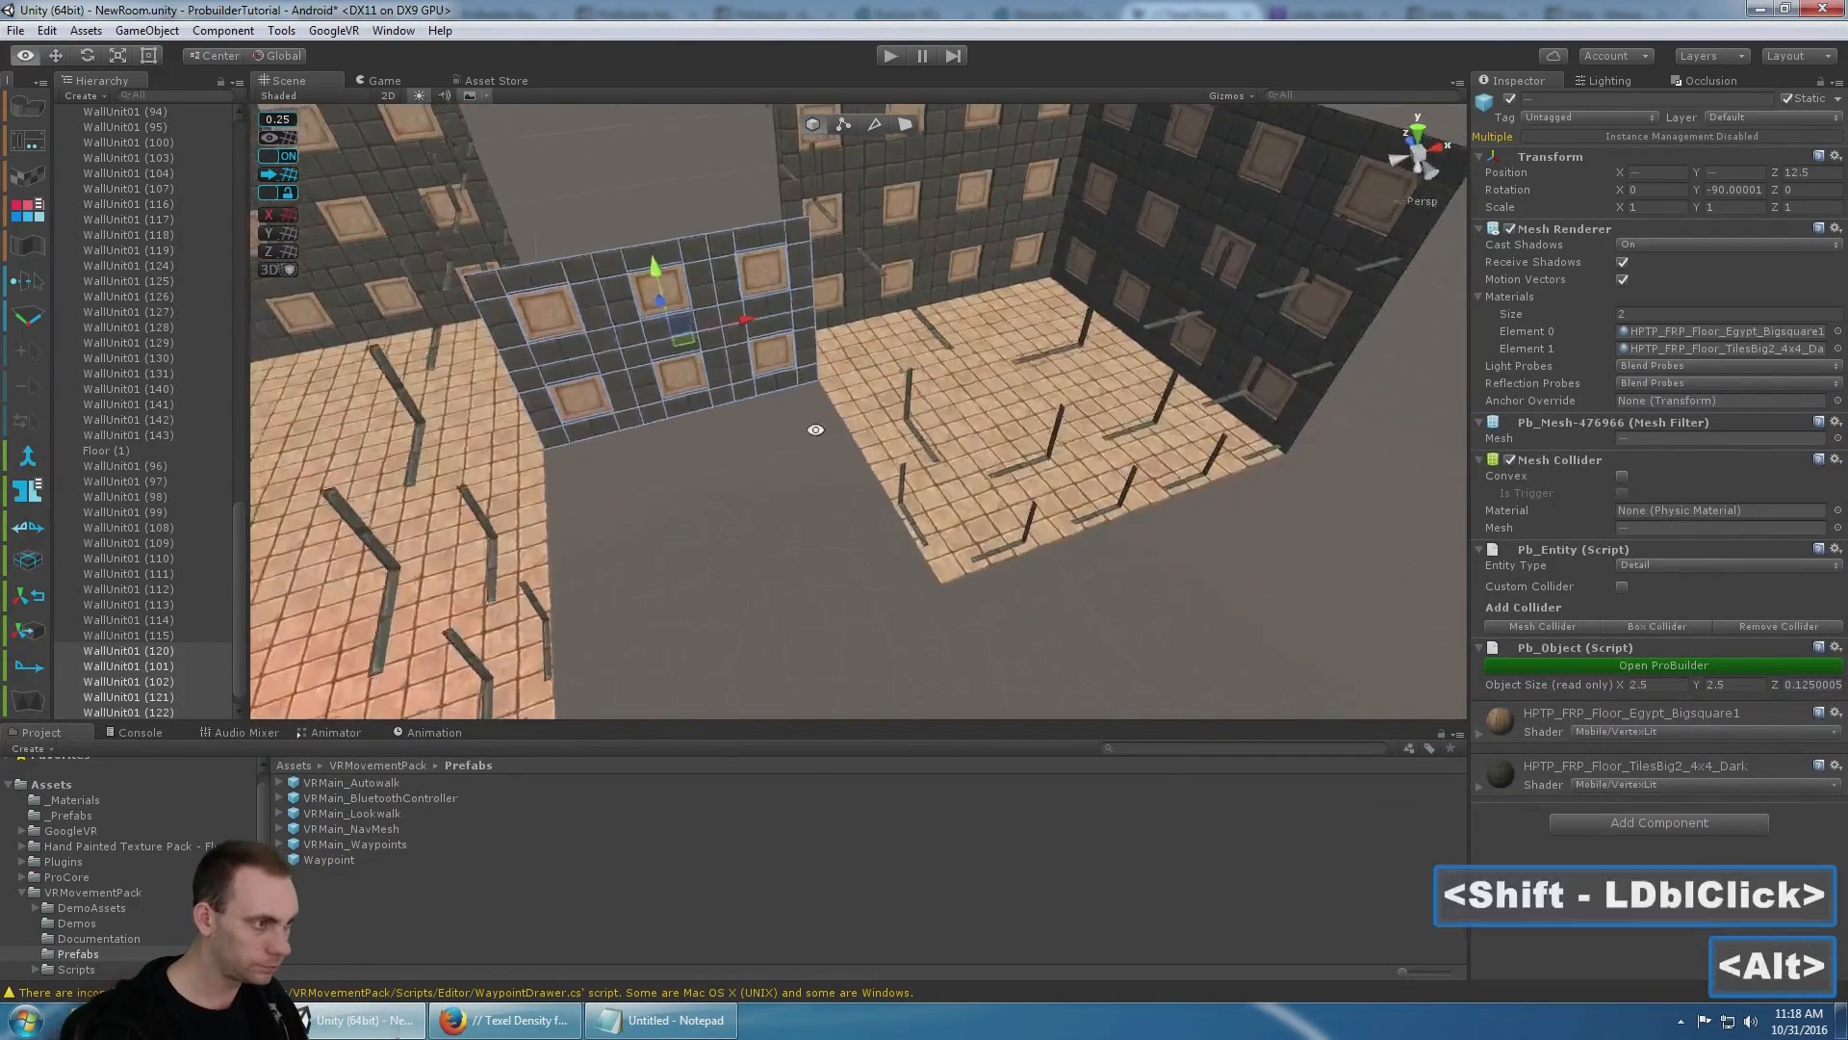
scroll(805, 401, "down", 4)
key("ctrl+d")
left_click_drag(616, 370, 854, 413, "alt")
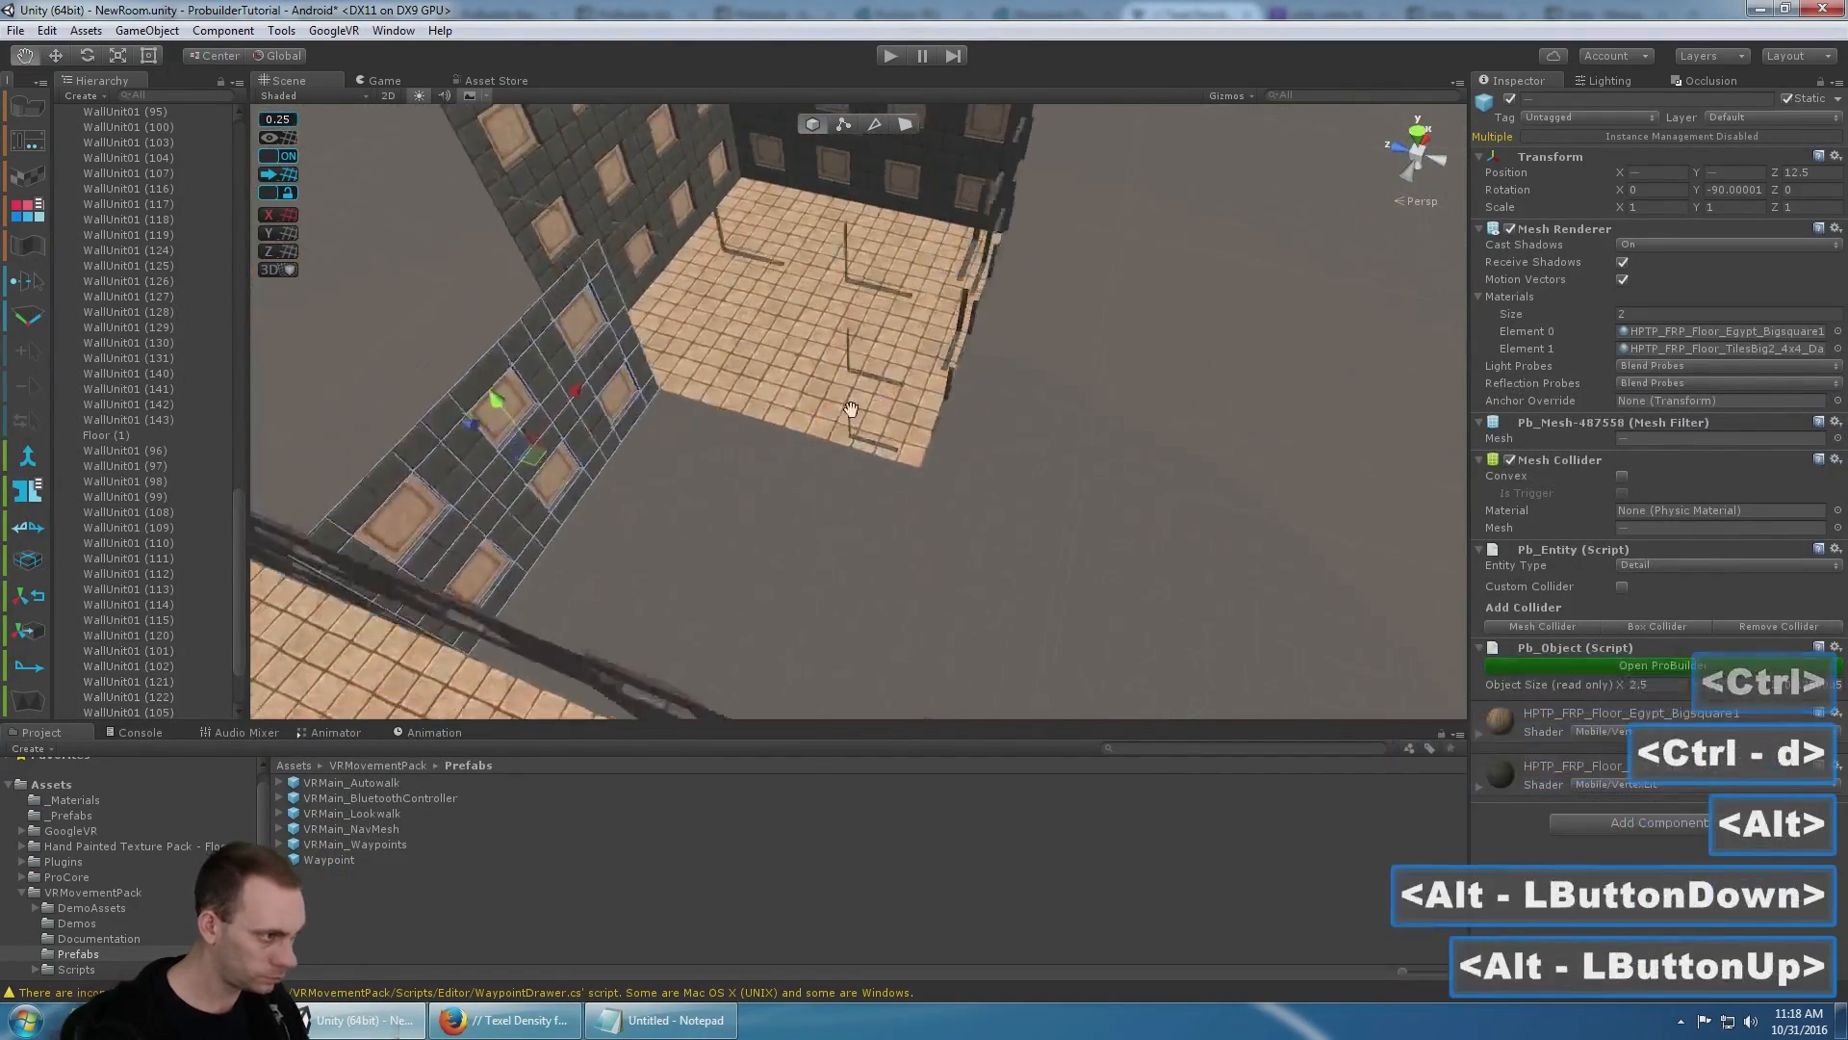
middle_click_drag(854, 413, 939, 395, "alt")
left_click_drag(617, 405, 962, 183)
- Rotate the copied passage wall to 90° about Y and place it at Z 7.75 along the opposite doorway edge
key("e")
middle_click_drag(860, 414, 948, 280, "alt")
left_click_drag(883, 405, 541, 440, "alt")
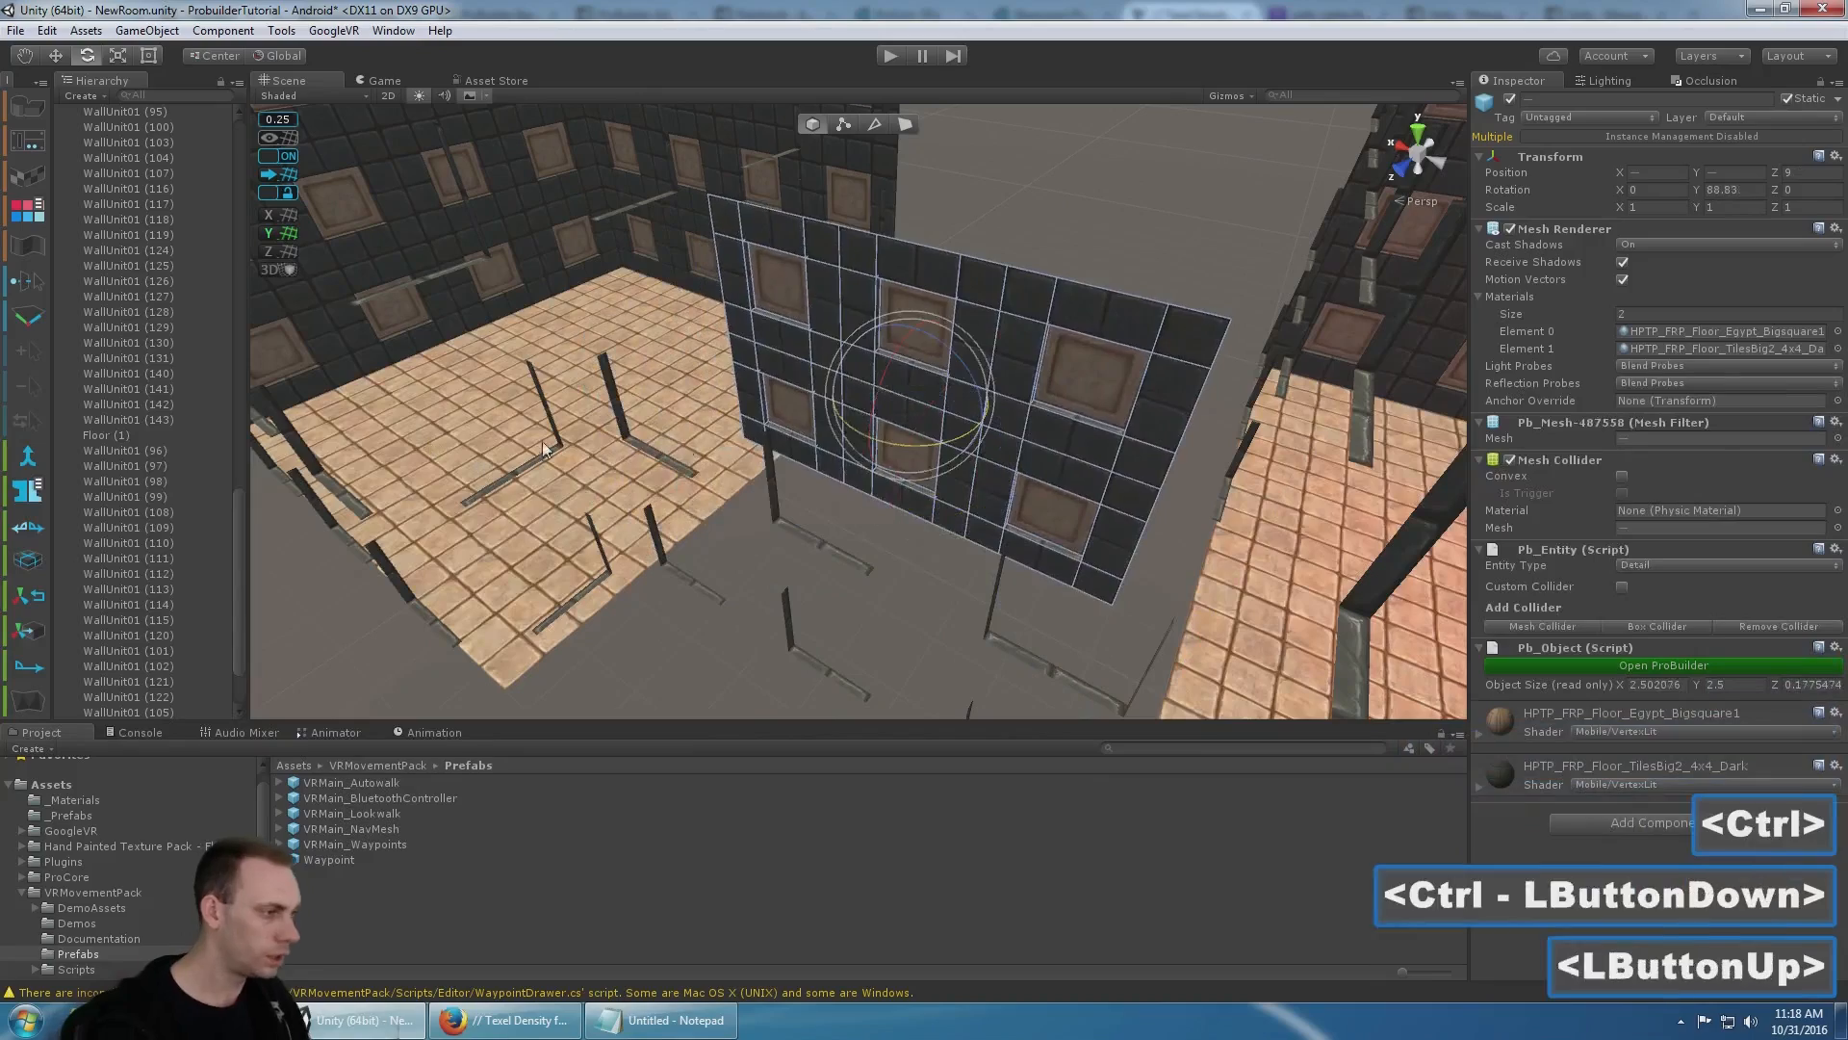
key("ctrl+z")
left_click_drag(967, 506, 862, 481, "ctrl")
middle_click_drag(862, 481, 776, 466)
key("w")
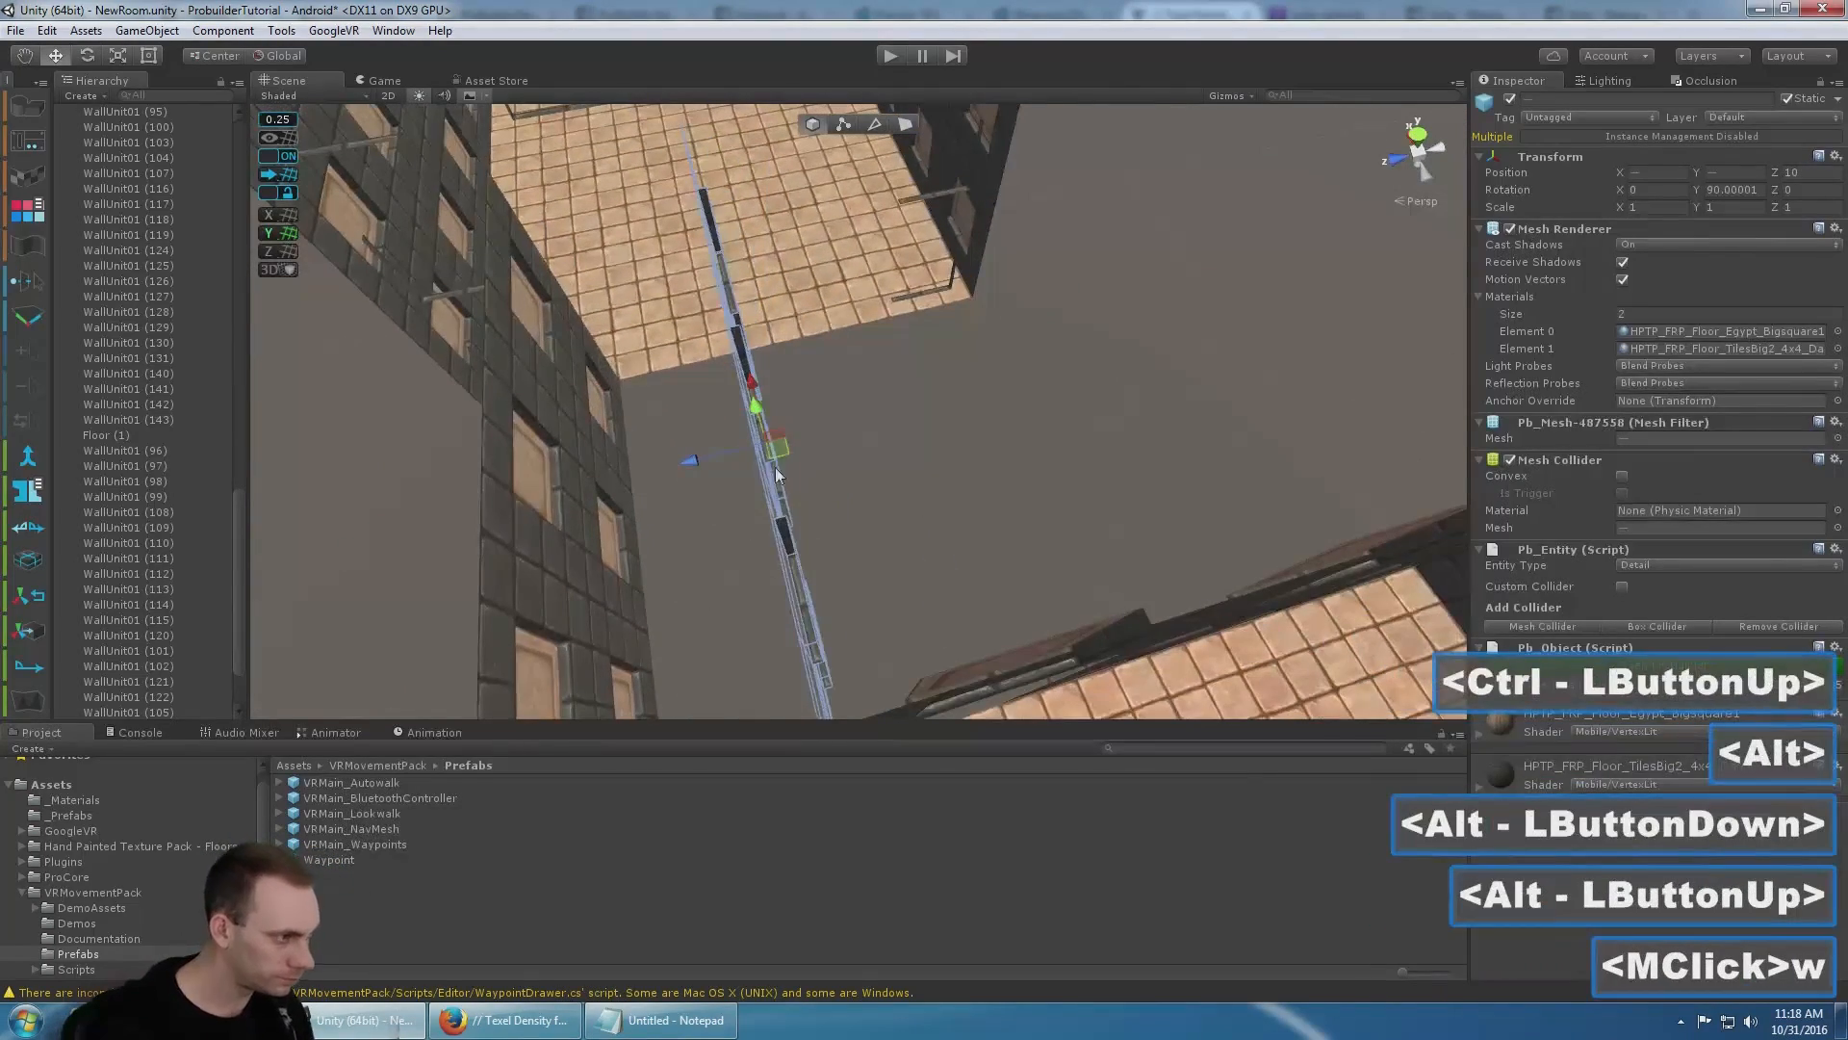
left_click_drag(785, 448, 935, 420)
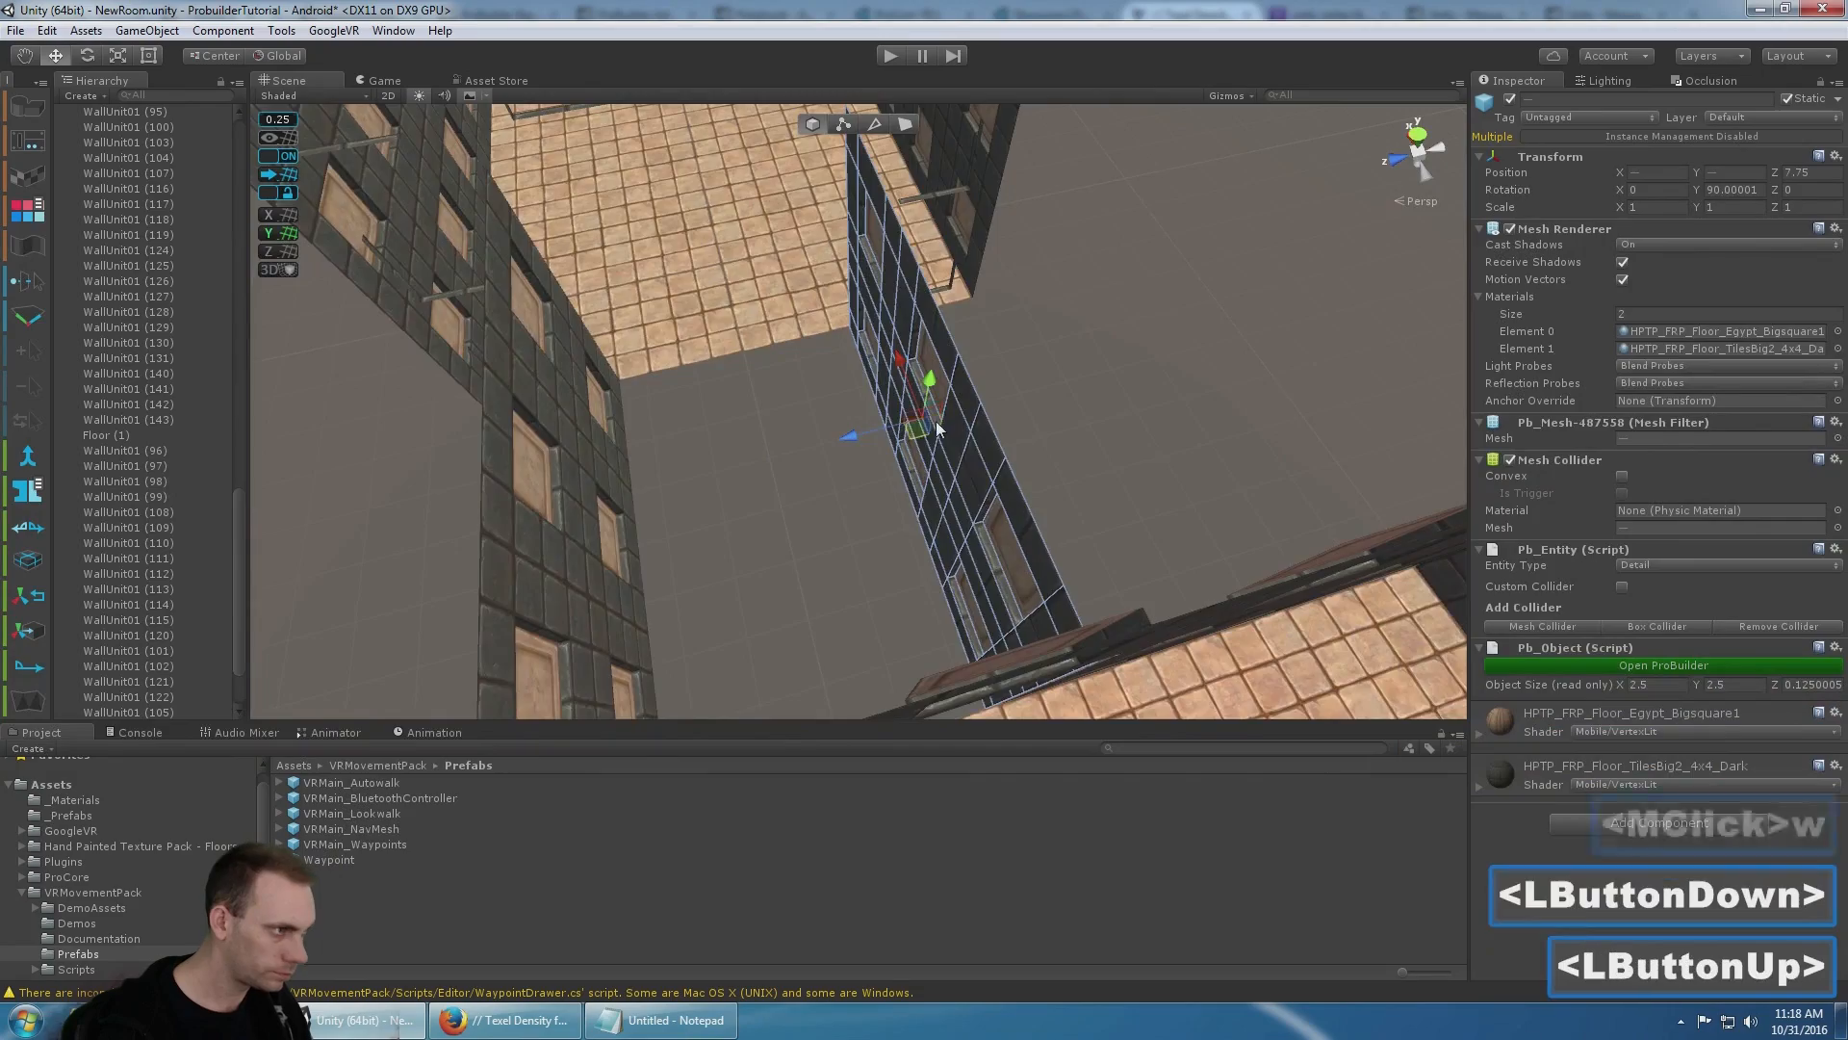
- Examine the open floor gap in the passage between the large room and the small room
middle_click_drag(936, 420, 717, 156)
left_click_drag(686, 200, 568, 568, "alt")
left_click(564, 575)
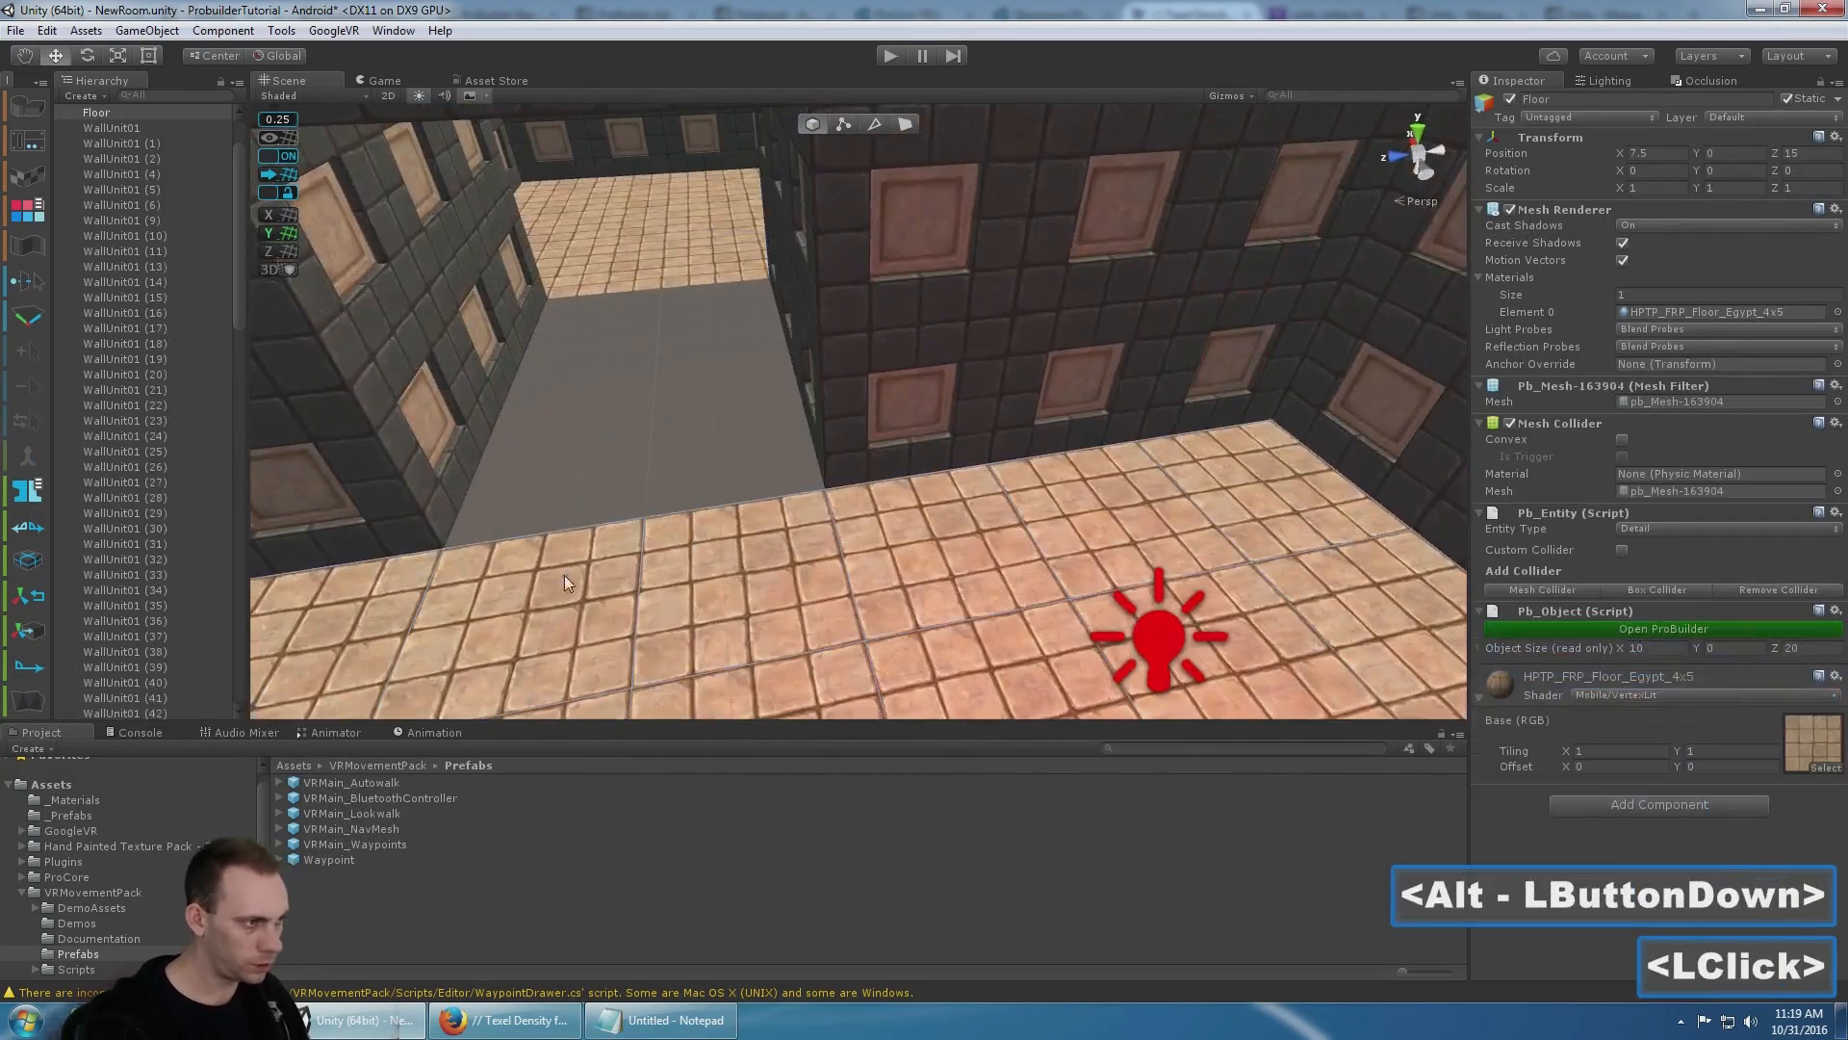
scroll(517, 574, "down", 5)
left_click(679, 269)
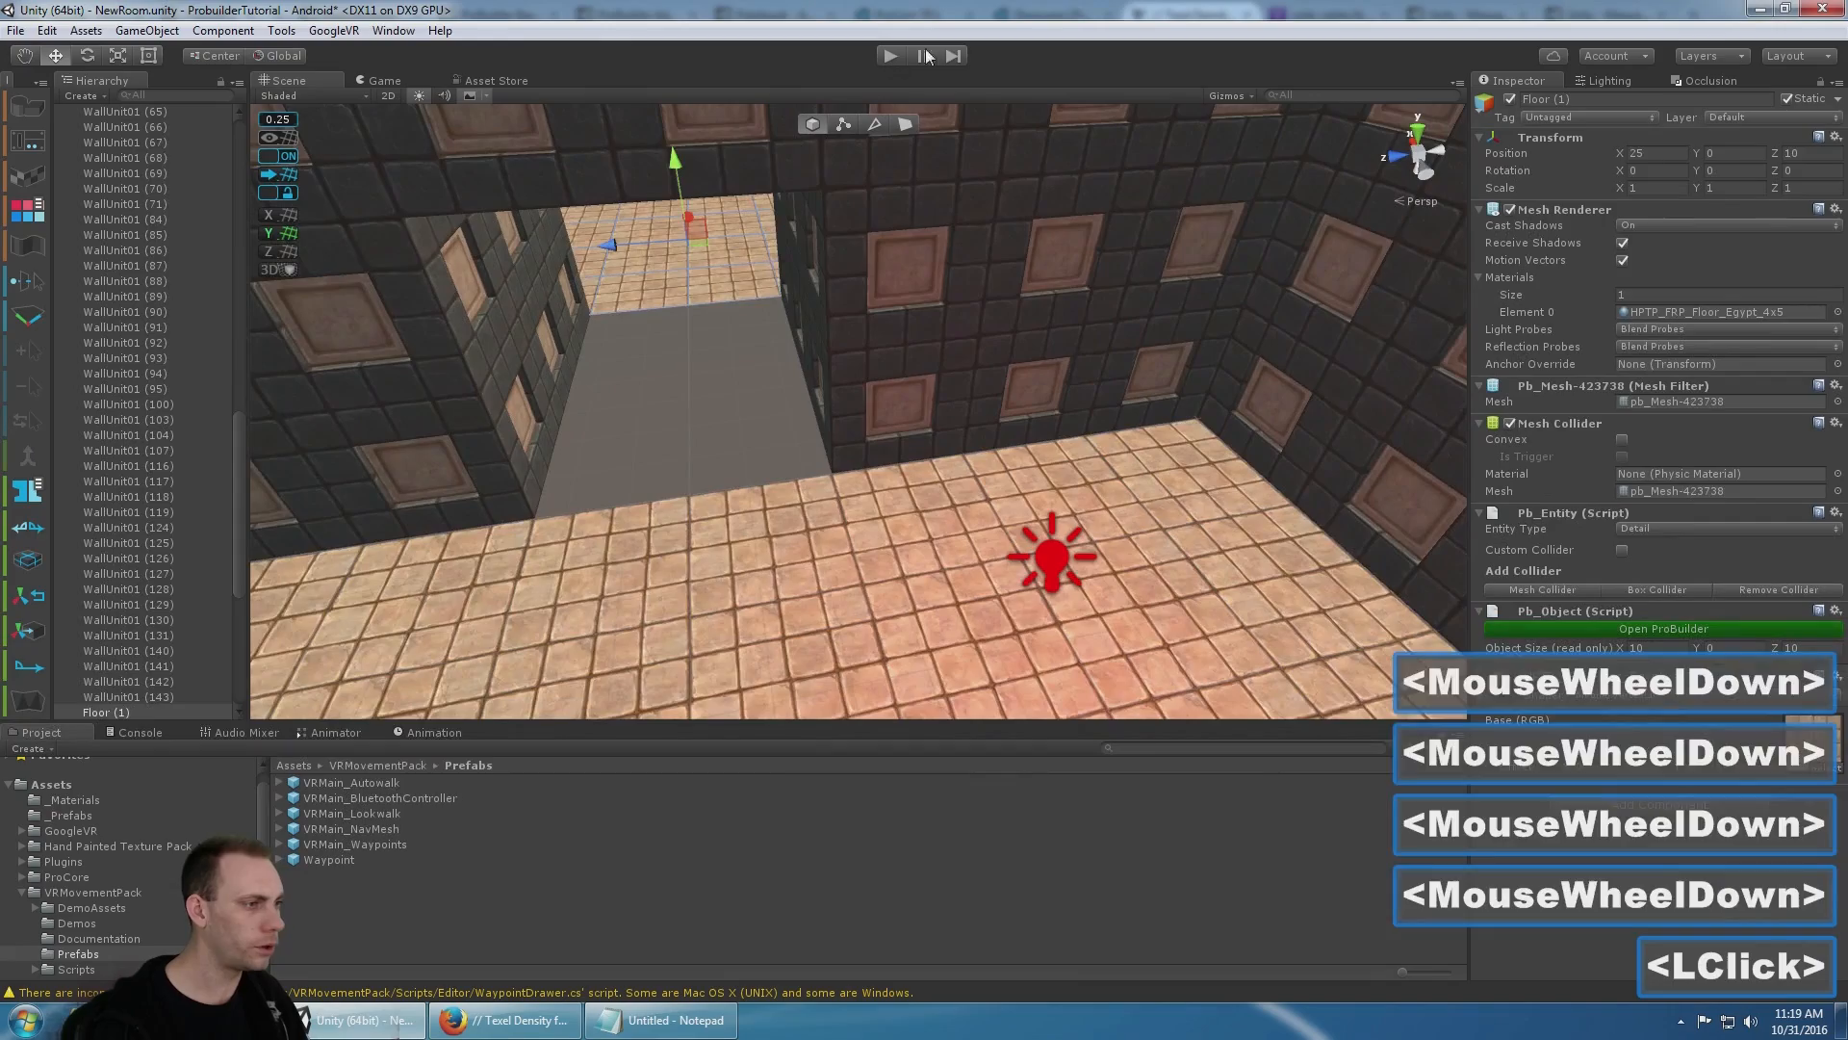
key("a")
key("s")
right_click_drag(673, 308, 996, 362)
key("w")
key("a")
key("w")
key("w")
key("a")
key("s")
key("a")
- Extrude one edge of the large room's floor at the doorway into the passage beside the wall, bringing the floor's X size to 12.5
left_click(1014, 424)
scroll(1015, 425, "down", 5)
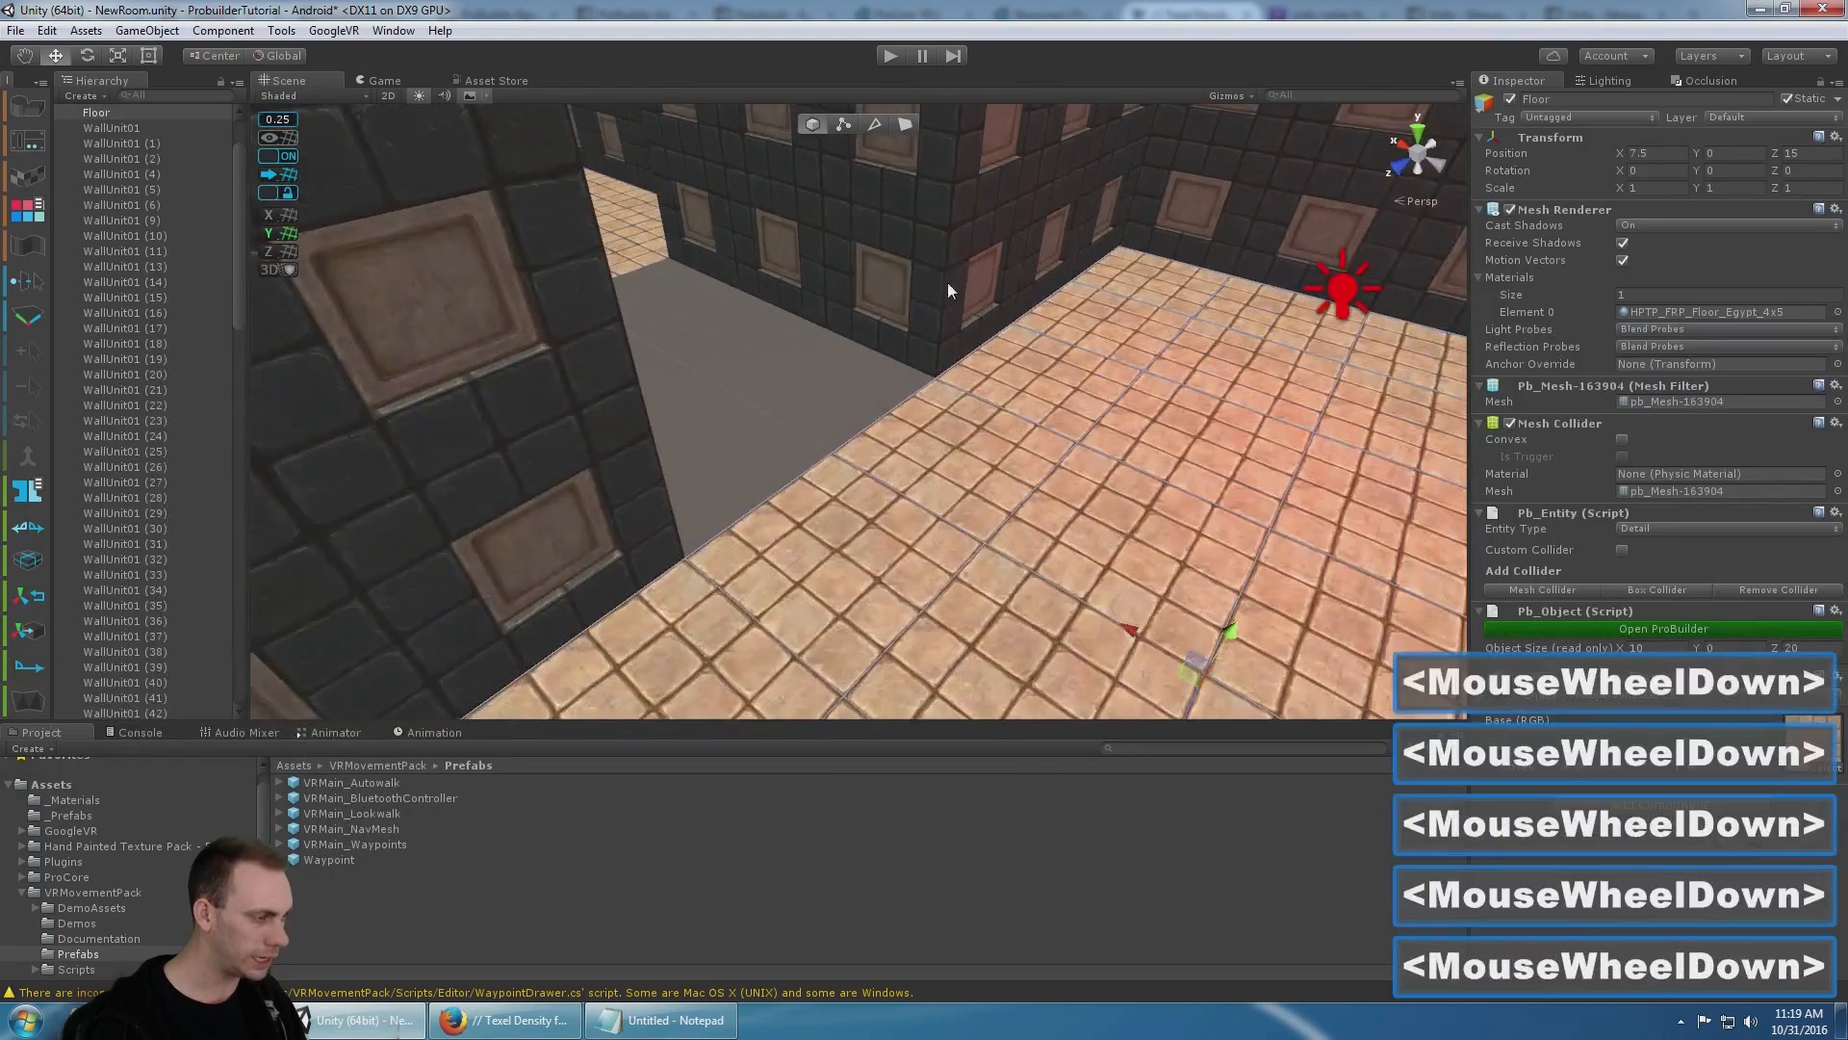
scroll(926, 339, "up", 5)
right_click_drag(940, 372, 899, 337)
middle_click_drag(900, 338, 892, 269)
left_click(874, 124)
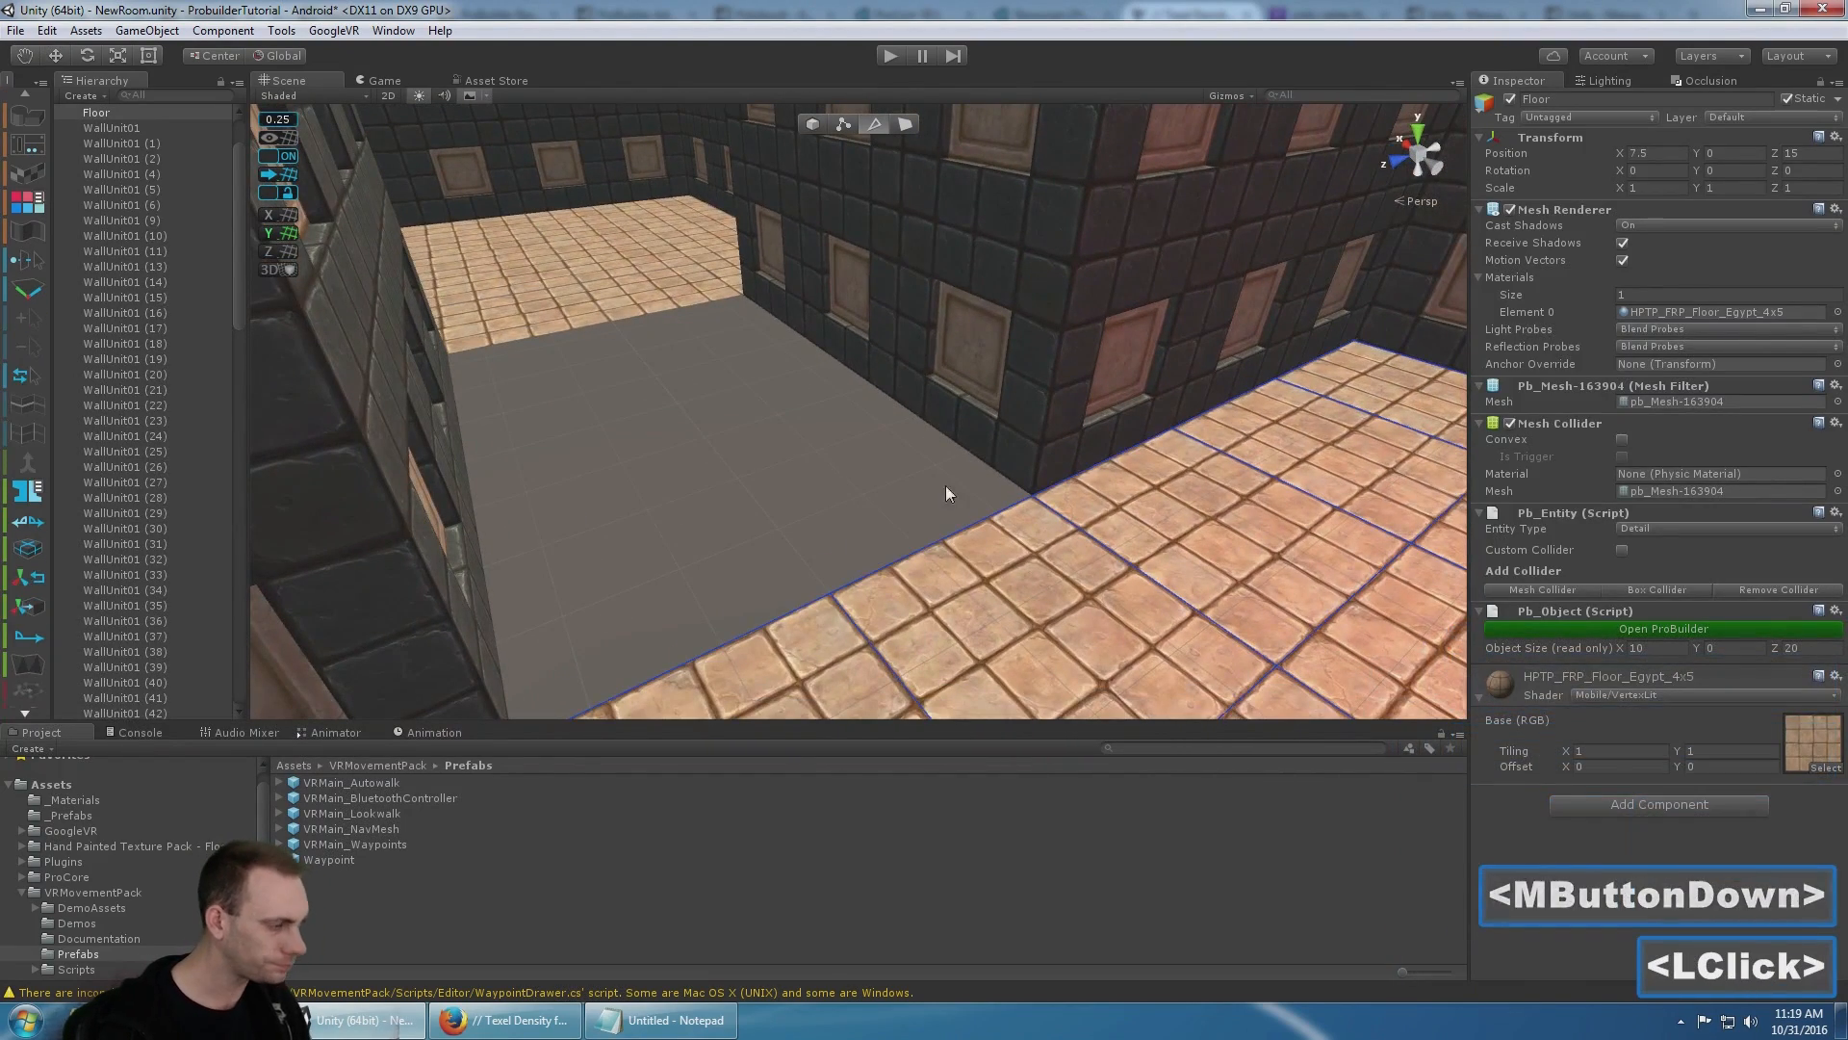
scroll(945, 528, "up", 4)
scroll(993, 570, "up", 3)
scroll(879, 545, "up", 4)
middle_click_drag(929, 616, 876, 511)
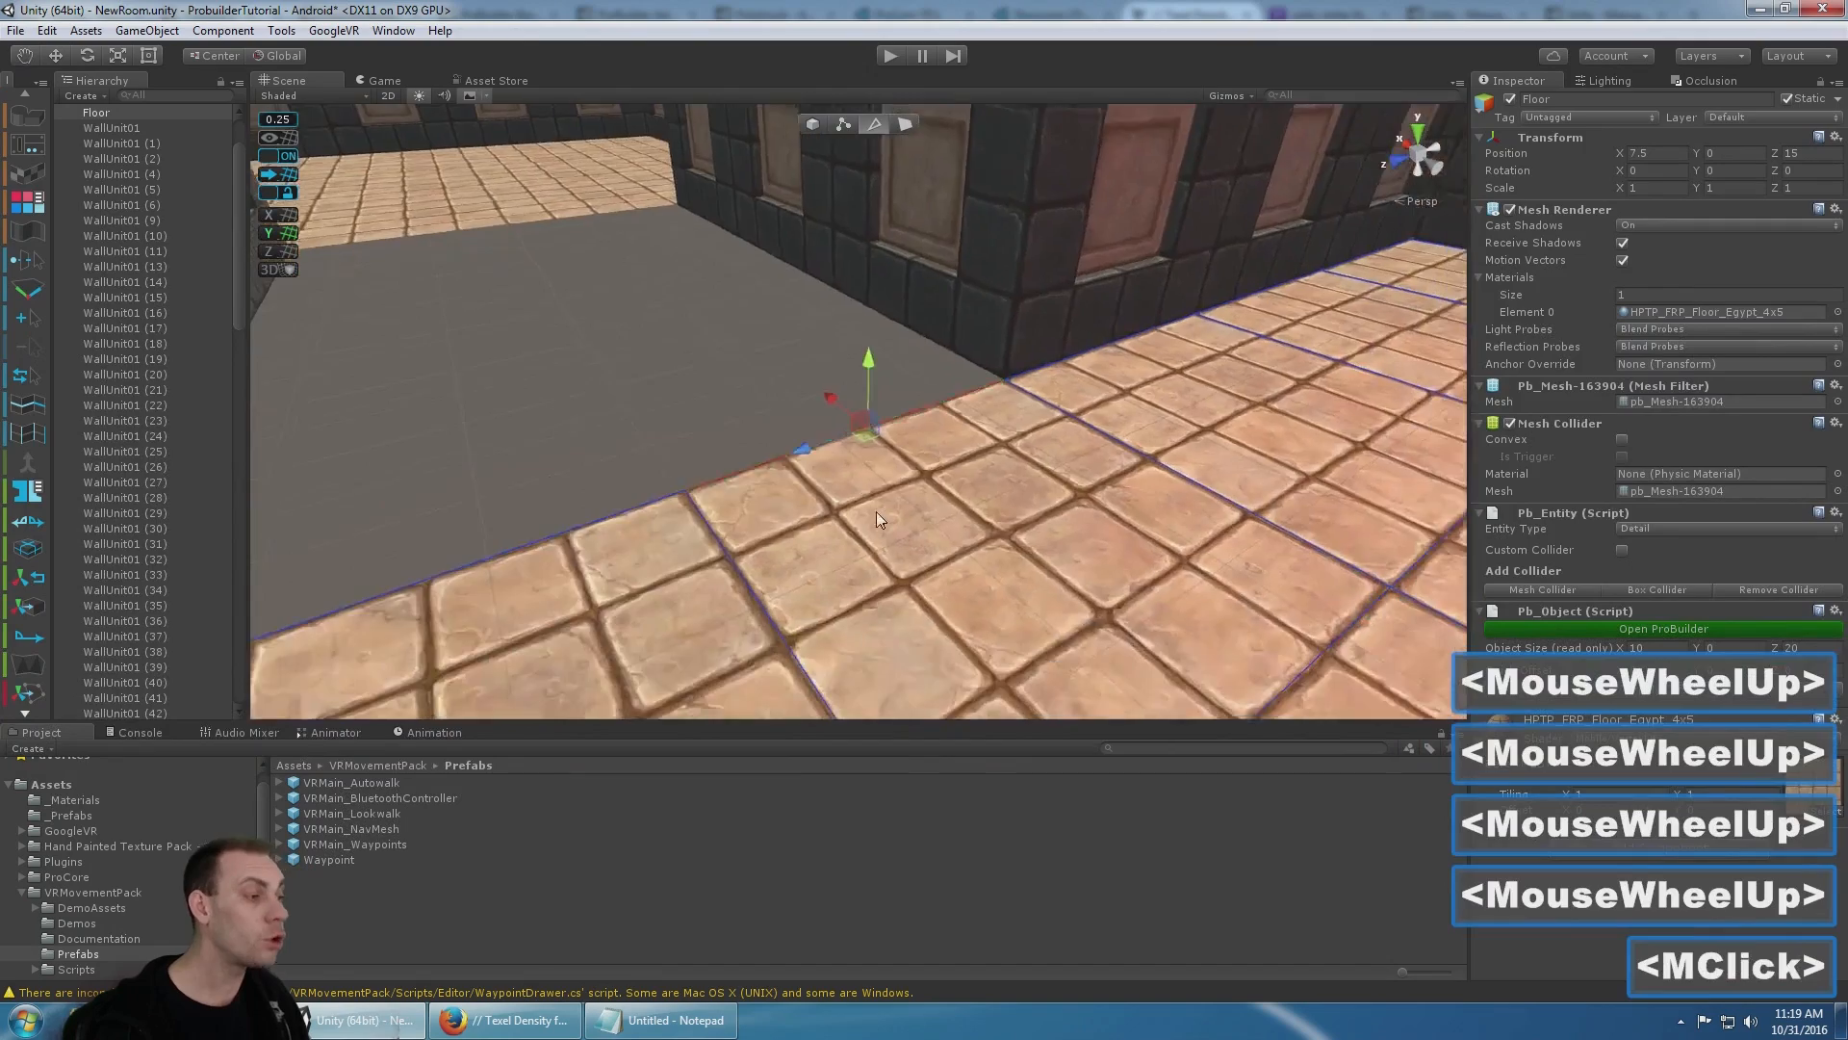
left_click_drag(693, 308, 840, 348, "alt")
scroll(840, 348, "down", 5)
middle_click_drag(840, 349, 829, 458)
left_click_drag(829, 459, 666, 416, "alt")
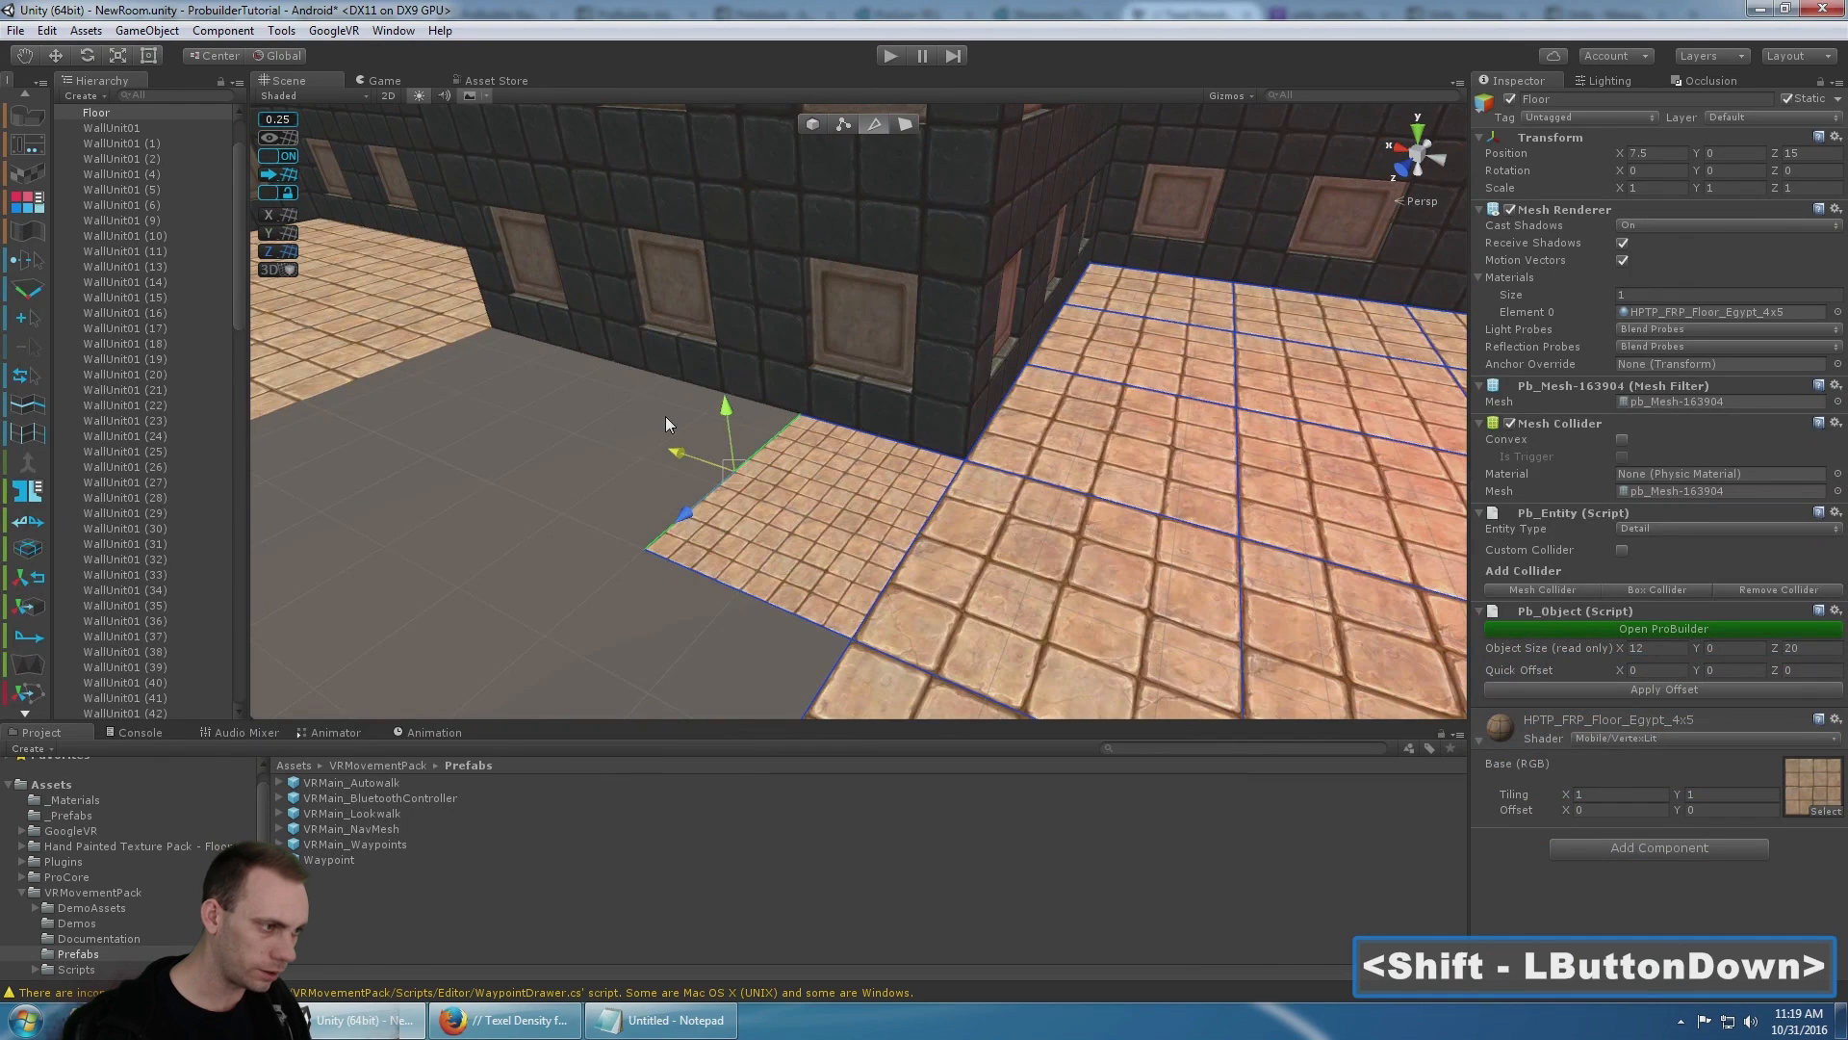
left_click_drag(666, 416, 780, 441, "shift")
scroll(779, 441, "up", 4)
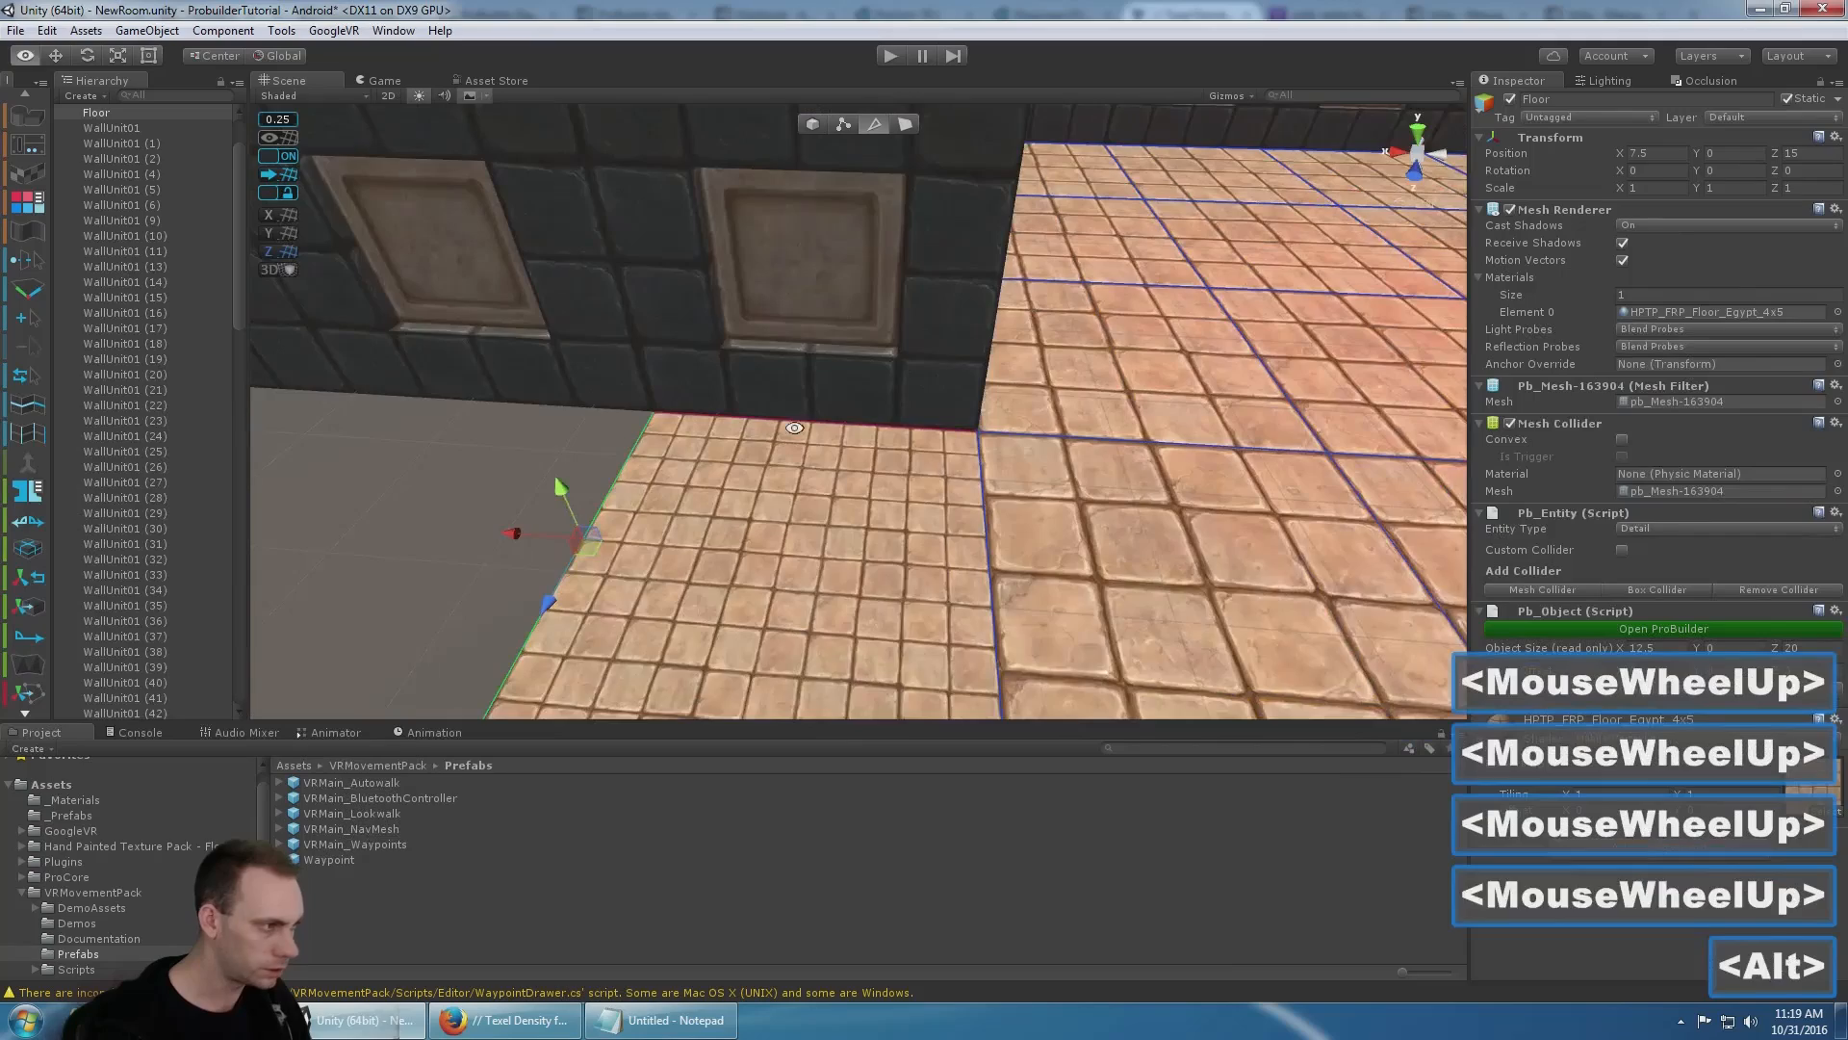
- Autostitch the extruded passage floor face to the adjacent large-room floor face using the UV Editor
scroll(791, 426, "up", 1, "alt")
scroll(894, 407, "down", 3)
left_click_drag(893, 406, 792, 358, "alt")
scroll(792, 358, "up", 1, "alt")
middle_click_drag(792, 358, 828, 317, "alt")
scroll(982, 349, "down", 5)
left_click(965, 491)
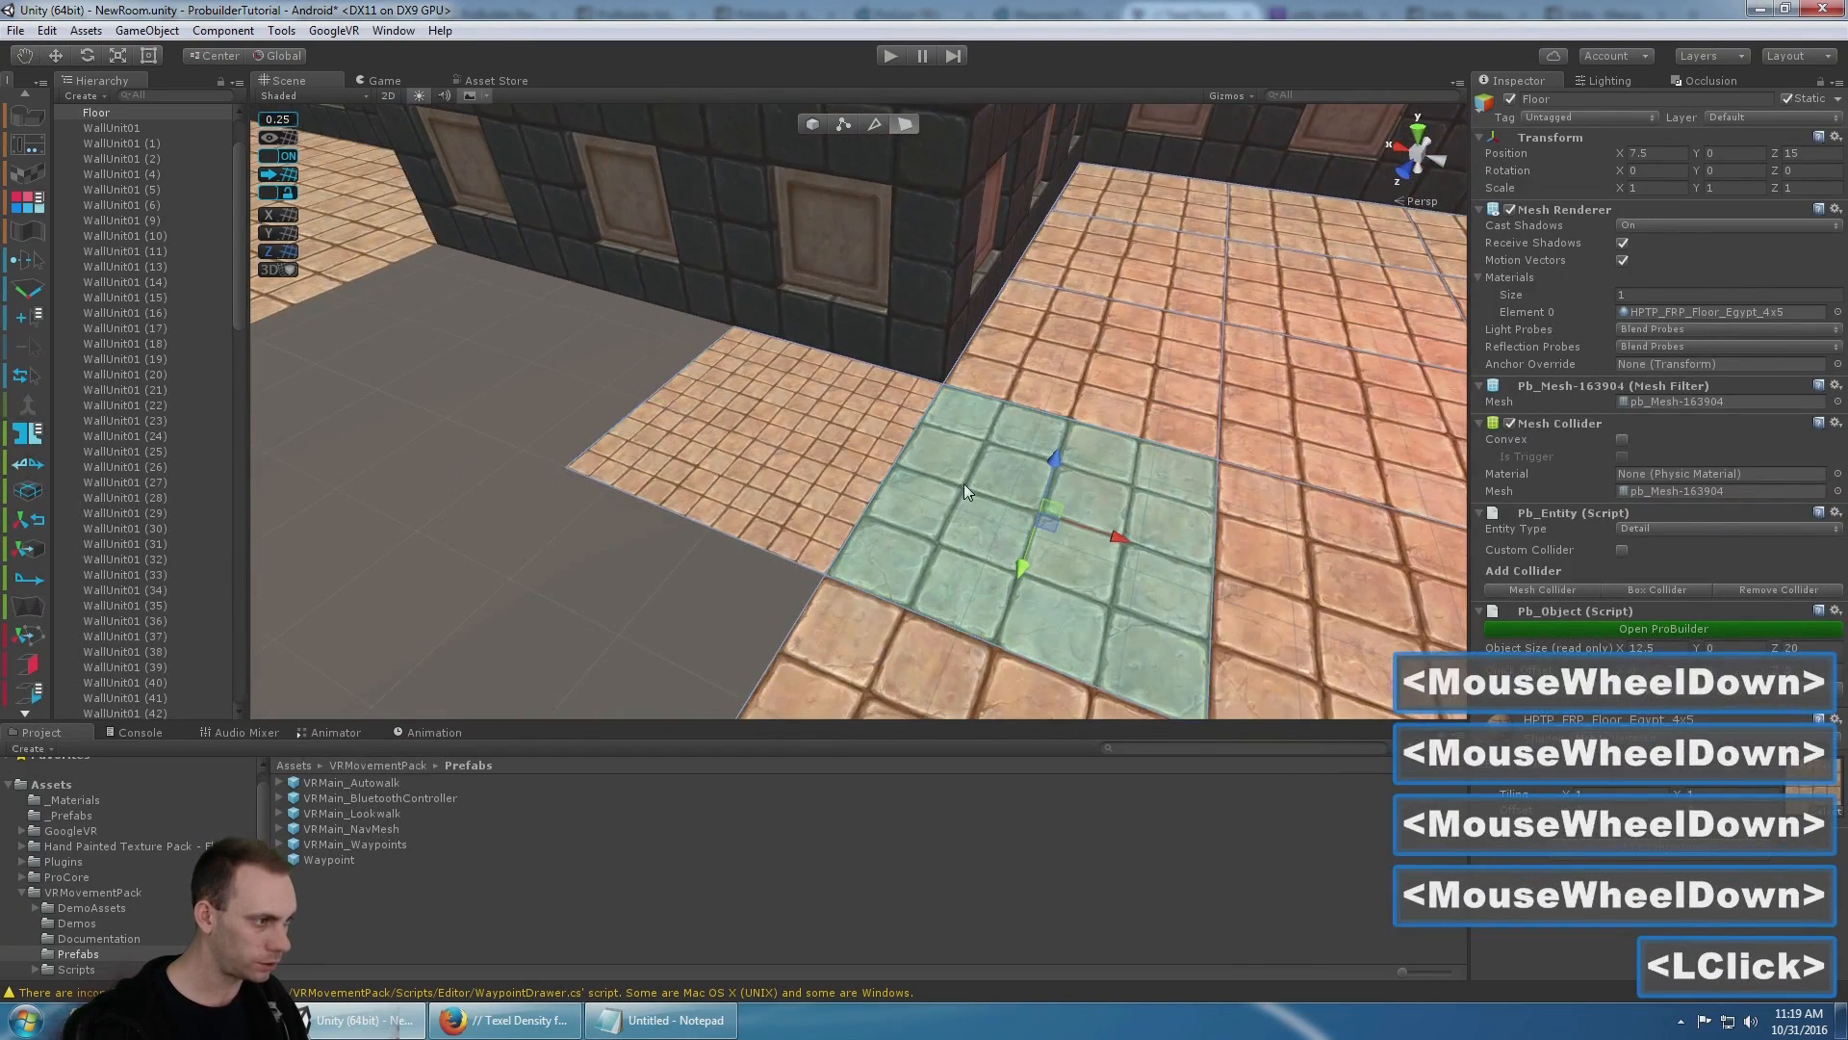
left_click(799, 437, "ctrl")
left_click(999, 534)
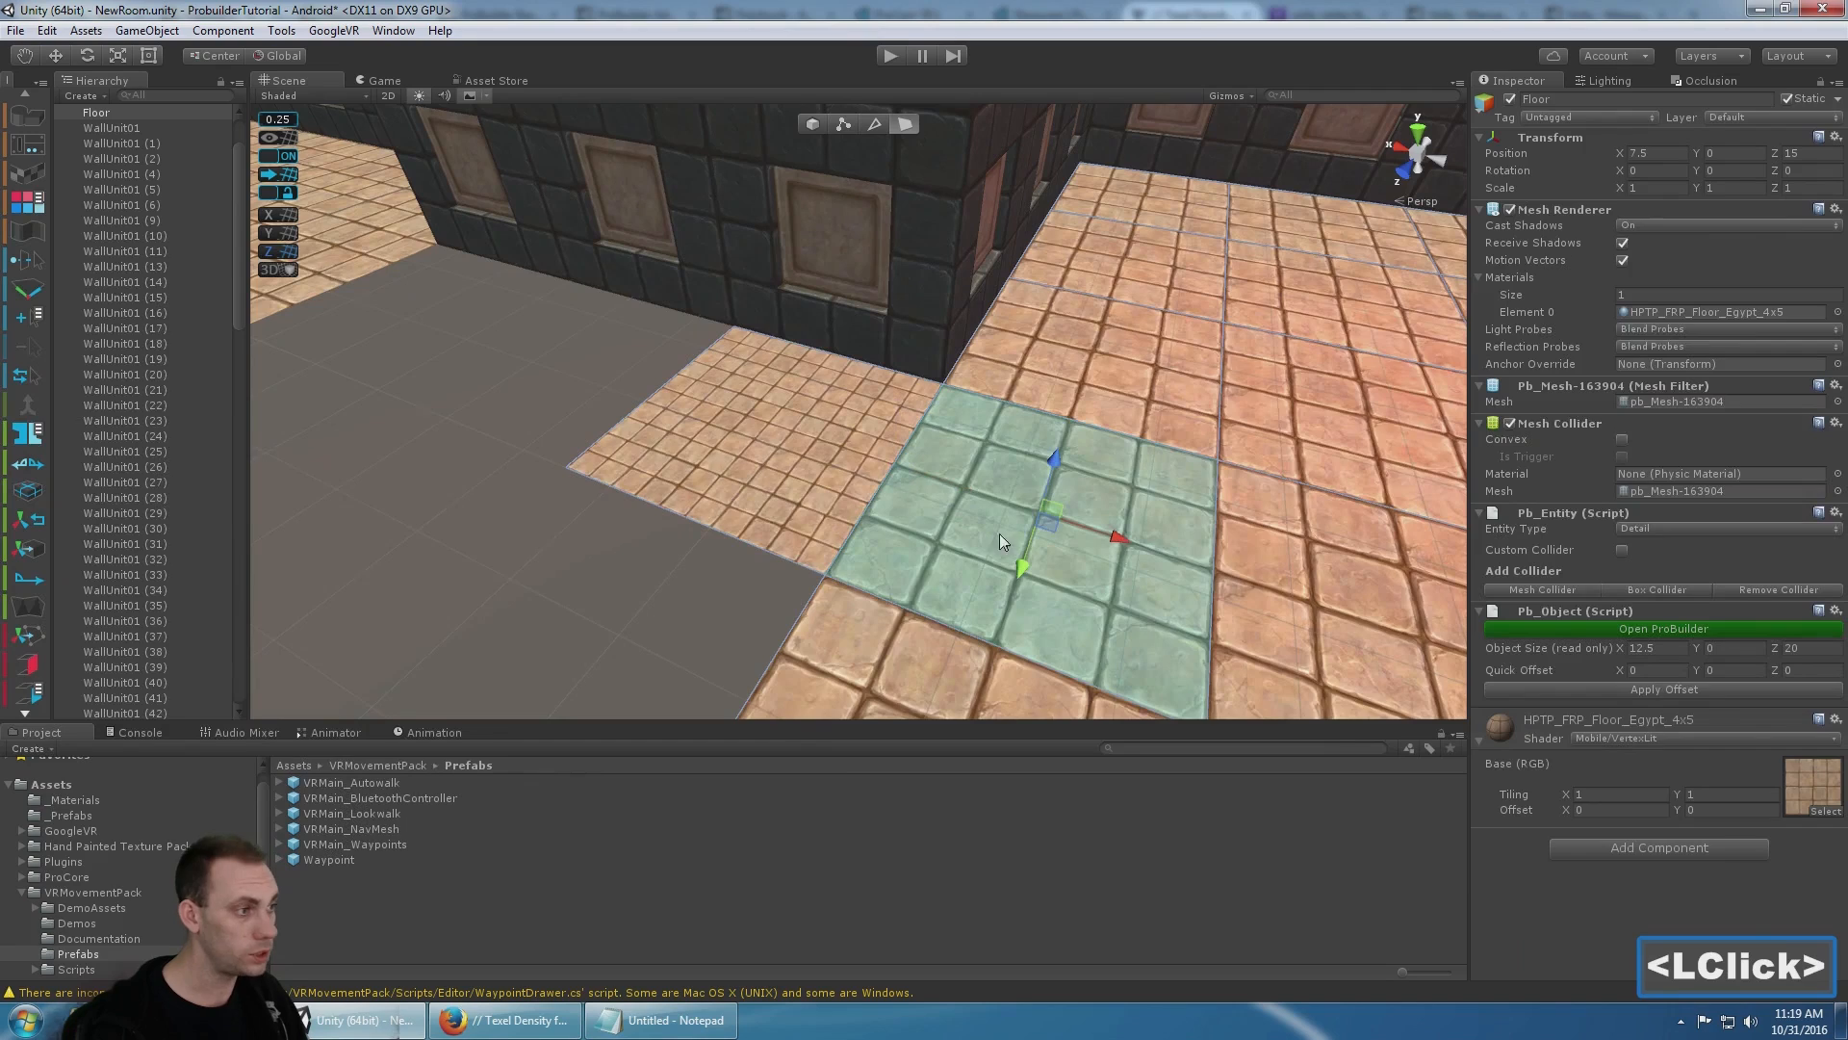
key("alt+u")
left_click_drag(668, 256, 909, 755)
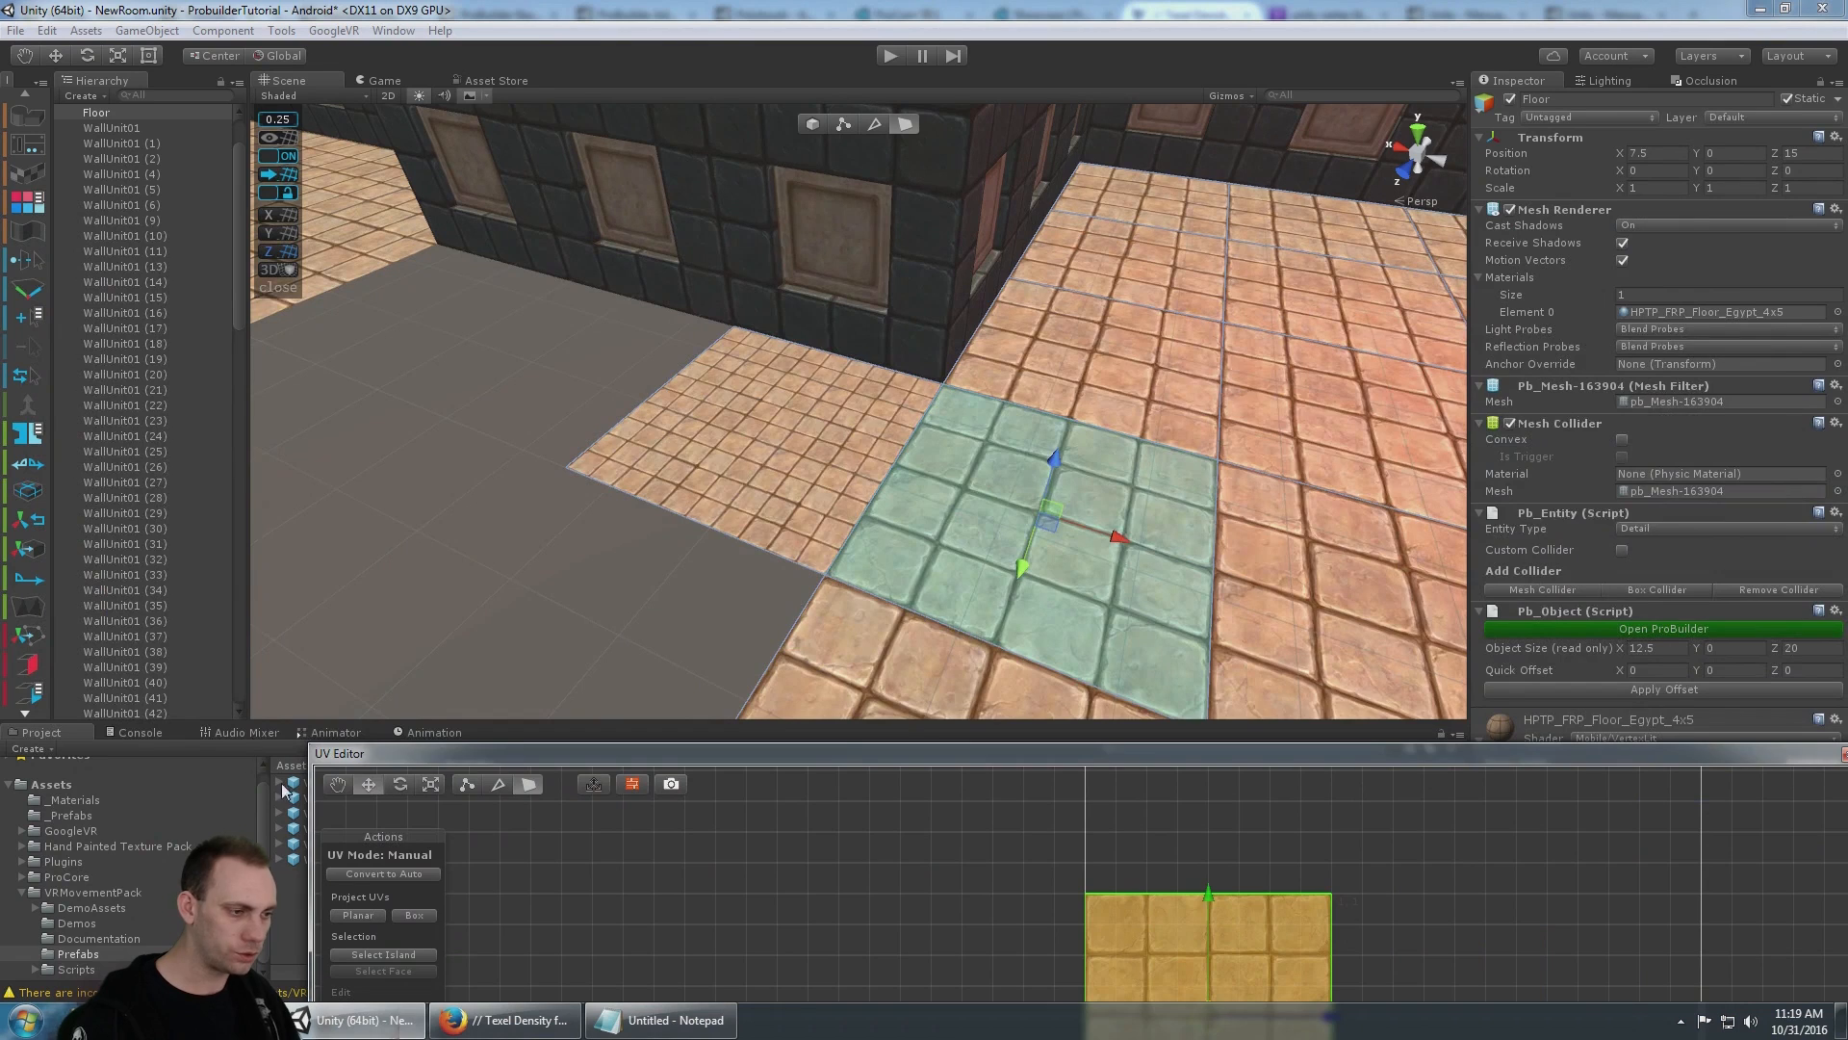
left_click_drag(597, 752, 577, 795)
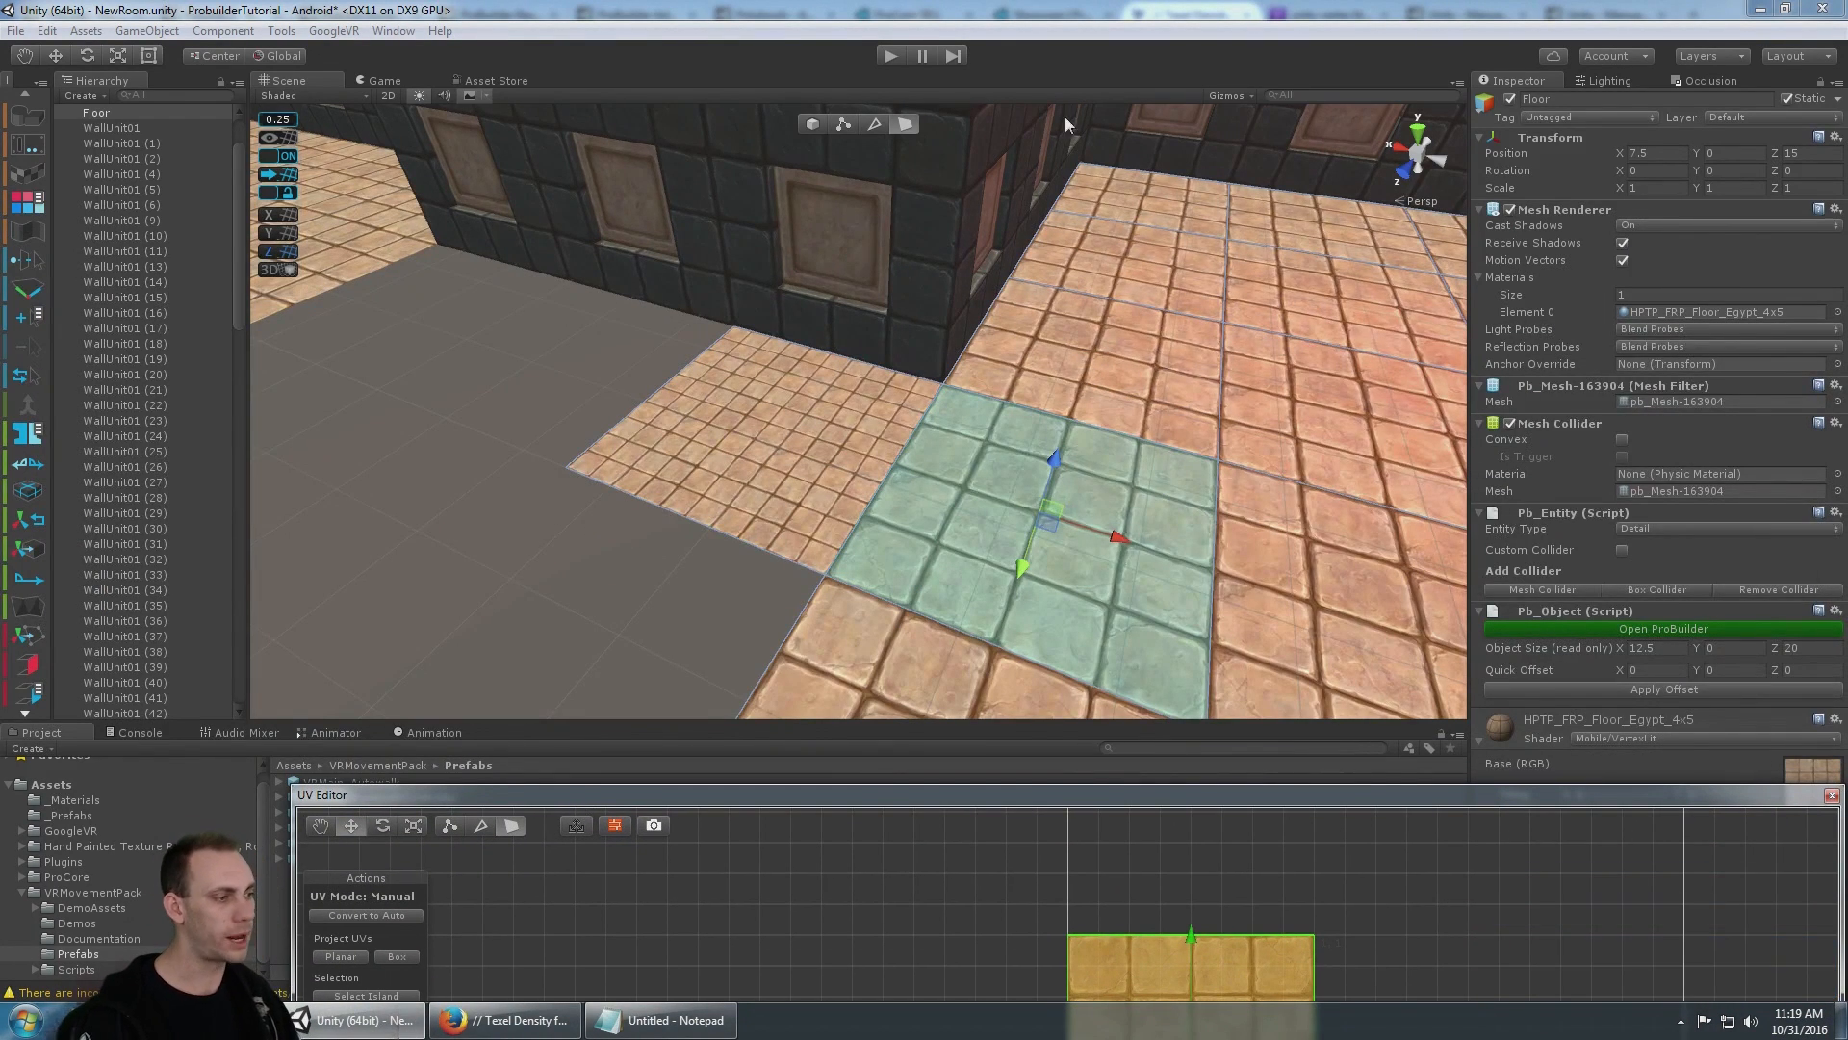
left_click(827, 452, "ctrl")
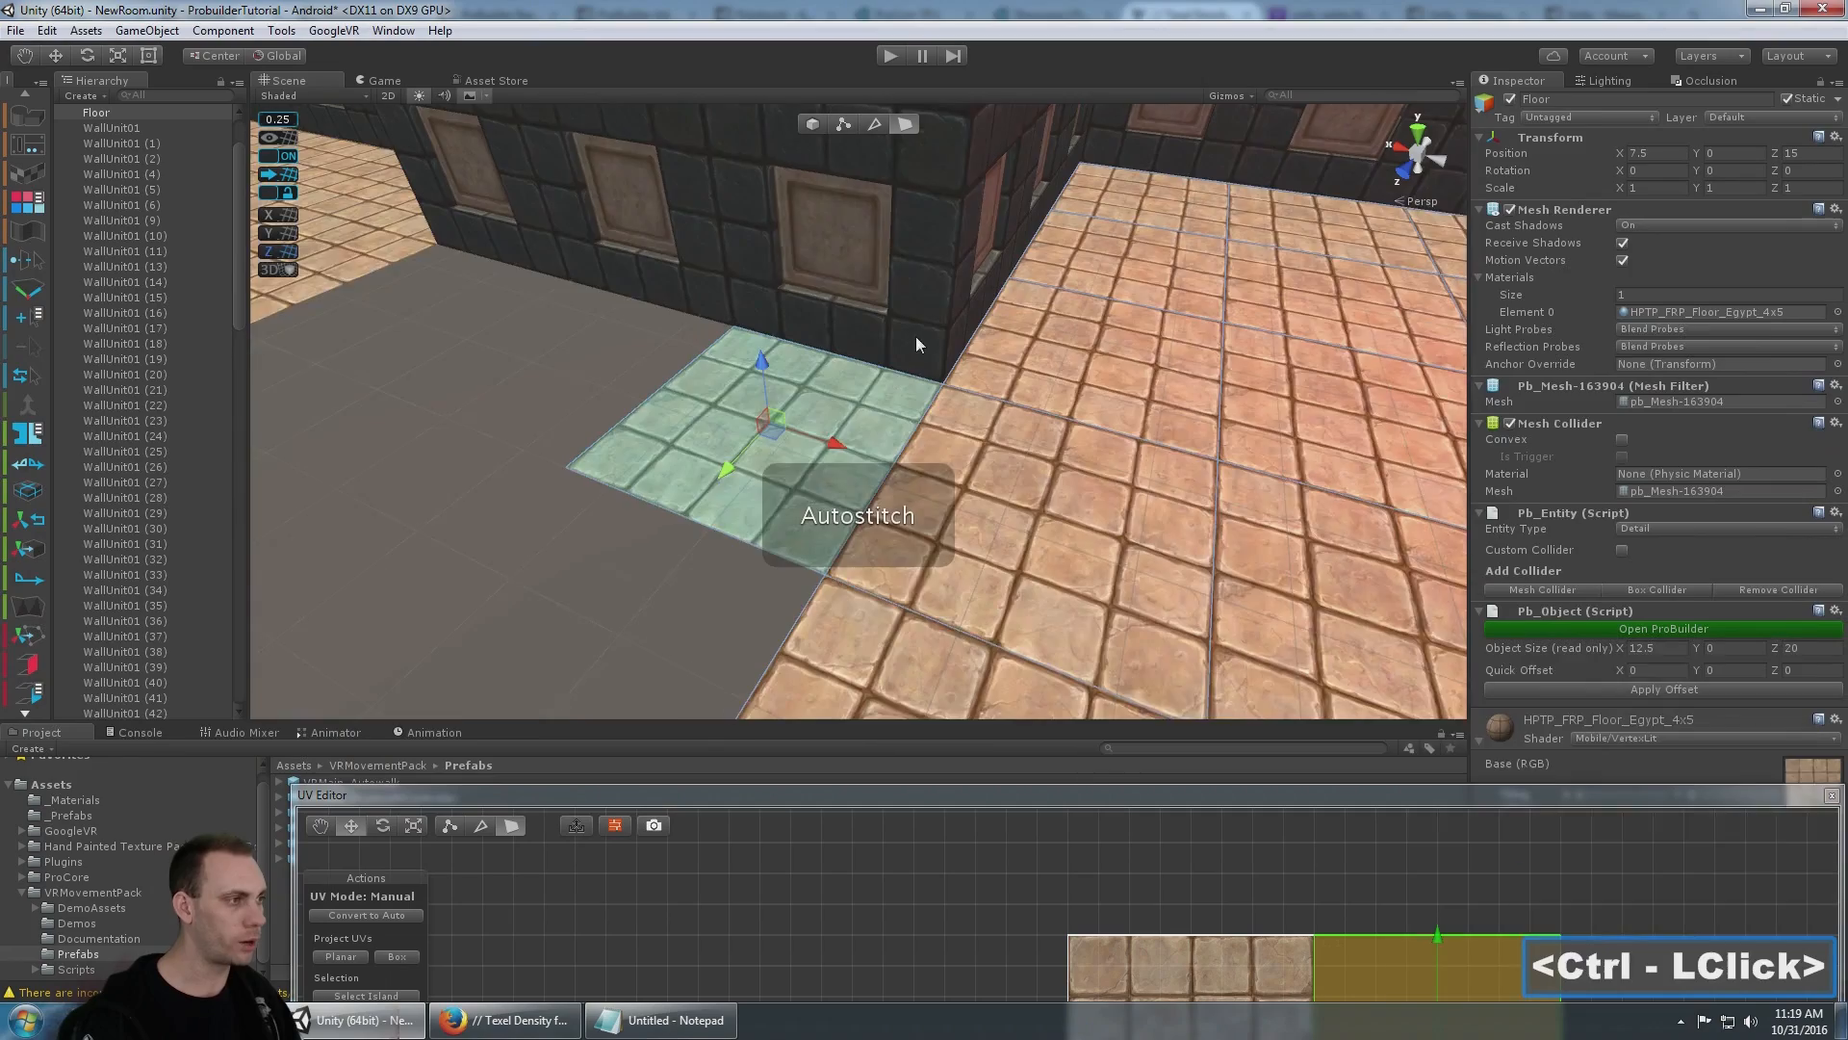
- Extrude the outer edge of the new passage floor face further along the wall, bringing the large floor's X size to 15
scroll(916, 337, "down", 4)
middle_click_drag(916, 337, 820, 101)
left_click(875, 125)
middle_click_drag(756, 211, 797, 281)
middle_click_drag(722, 387, 726, 422, "alt")
left_click_drag(725, 421, 693, 444, "alt")
scroll(693, 444, "up", 2)
scroll(694, 444, "up", 1, "alt")
middle_click_drag(693, 444, 741, 458, "alt")
left_click_drag(741, 458, 794, 470, "alt")
left_click(794, 468)
middle_click_drag(761, 472, 829, 477, "alt")
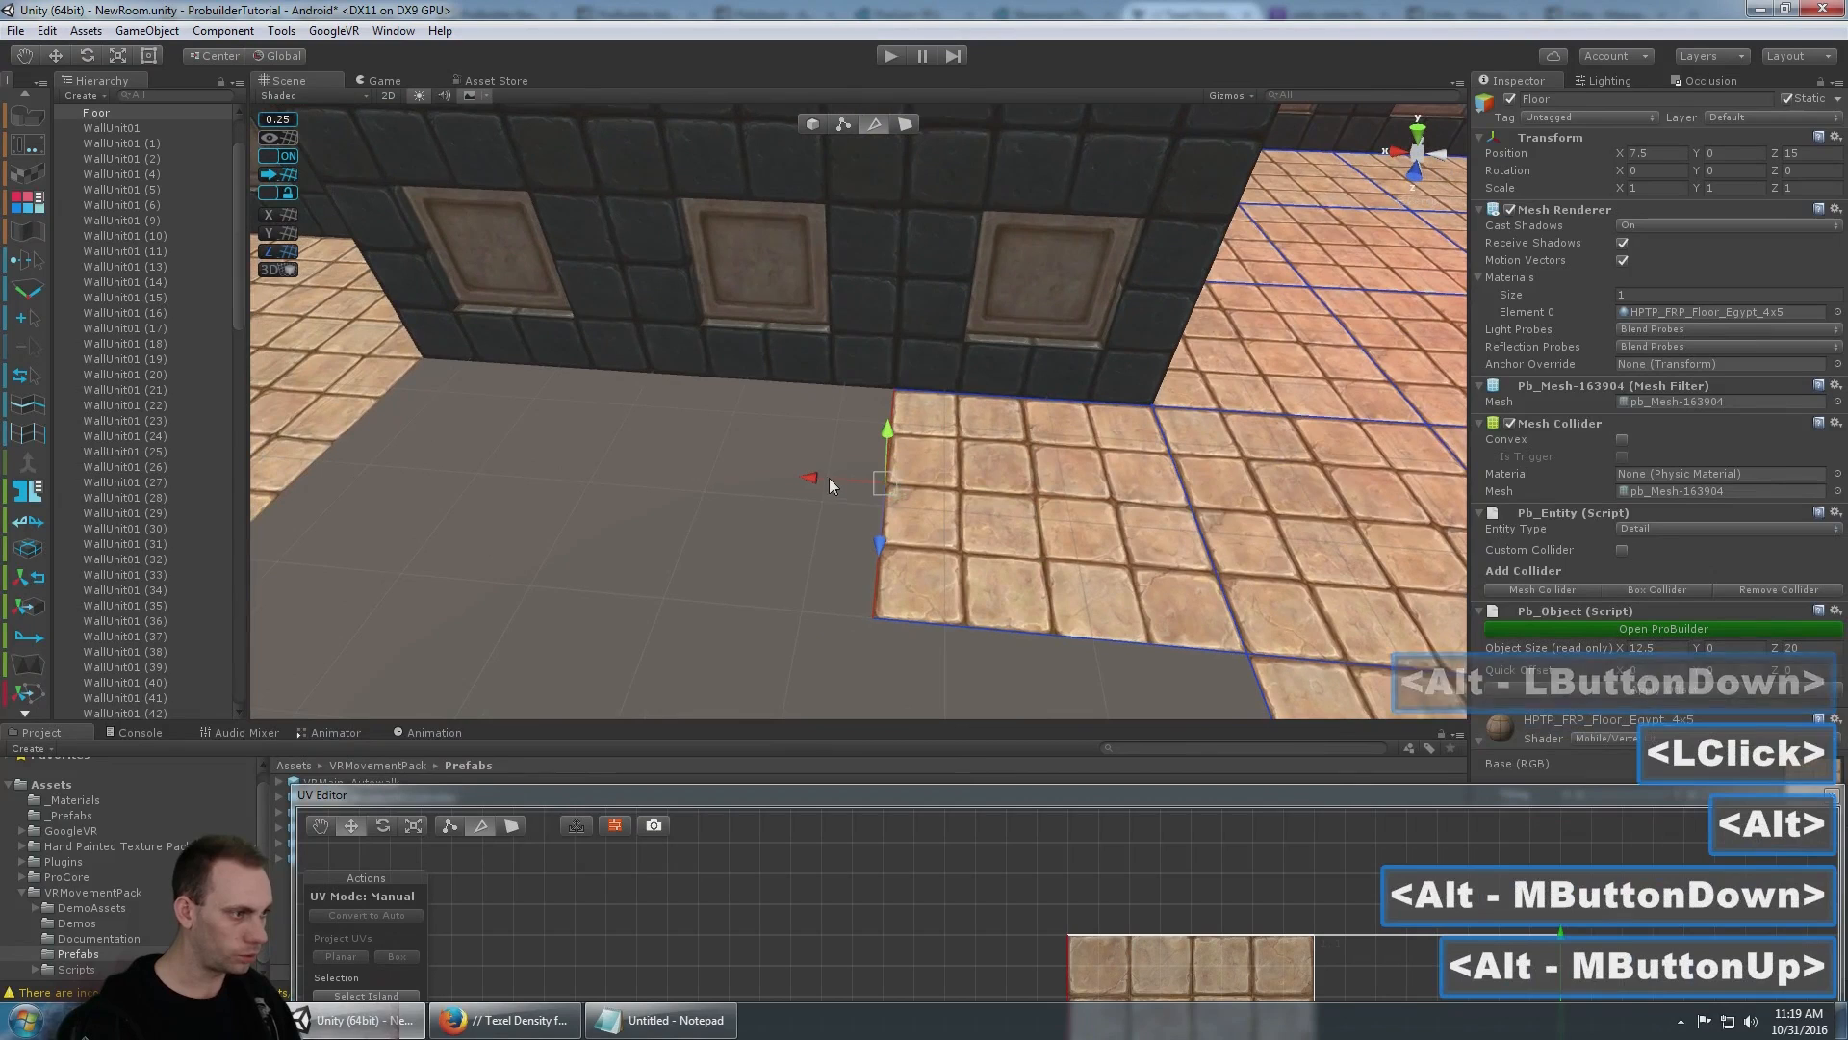
left_click_drag(812, 475, 523, 448, "shift")
middle_click_drag(523, 447, 823, 405, "alt")
- Extrude the small room's floor edge beside the wall to meet the passage floor, bringing its X size to 12.5
double_click(905, 123)
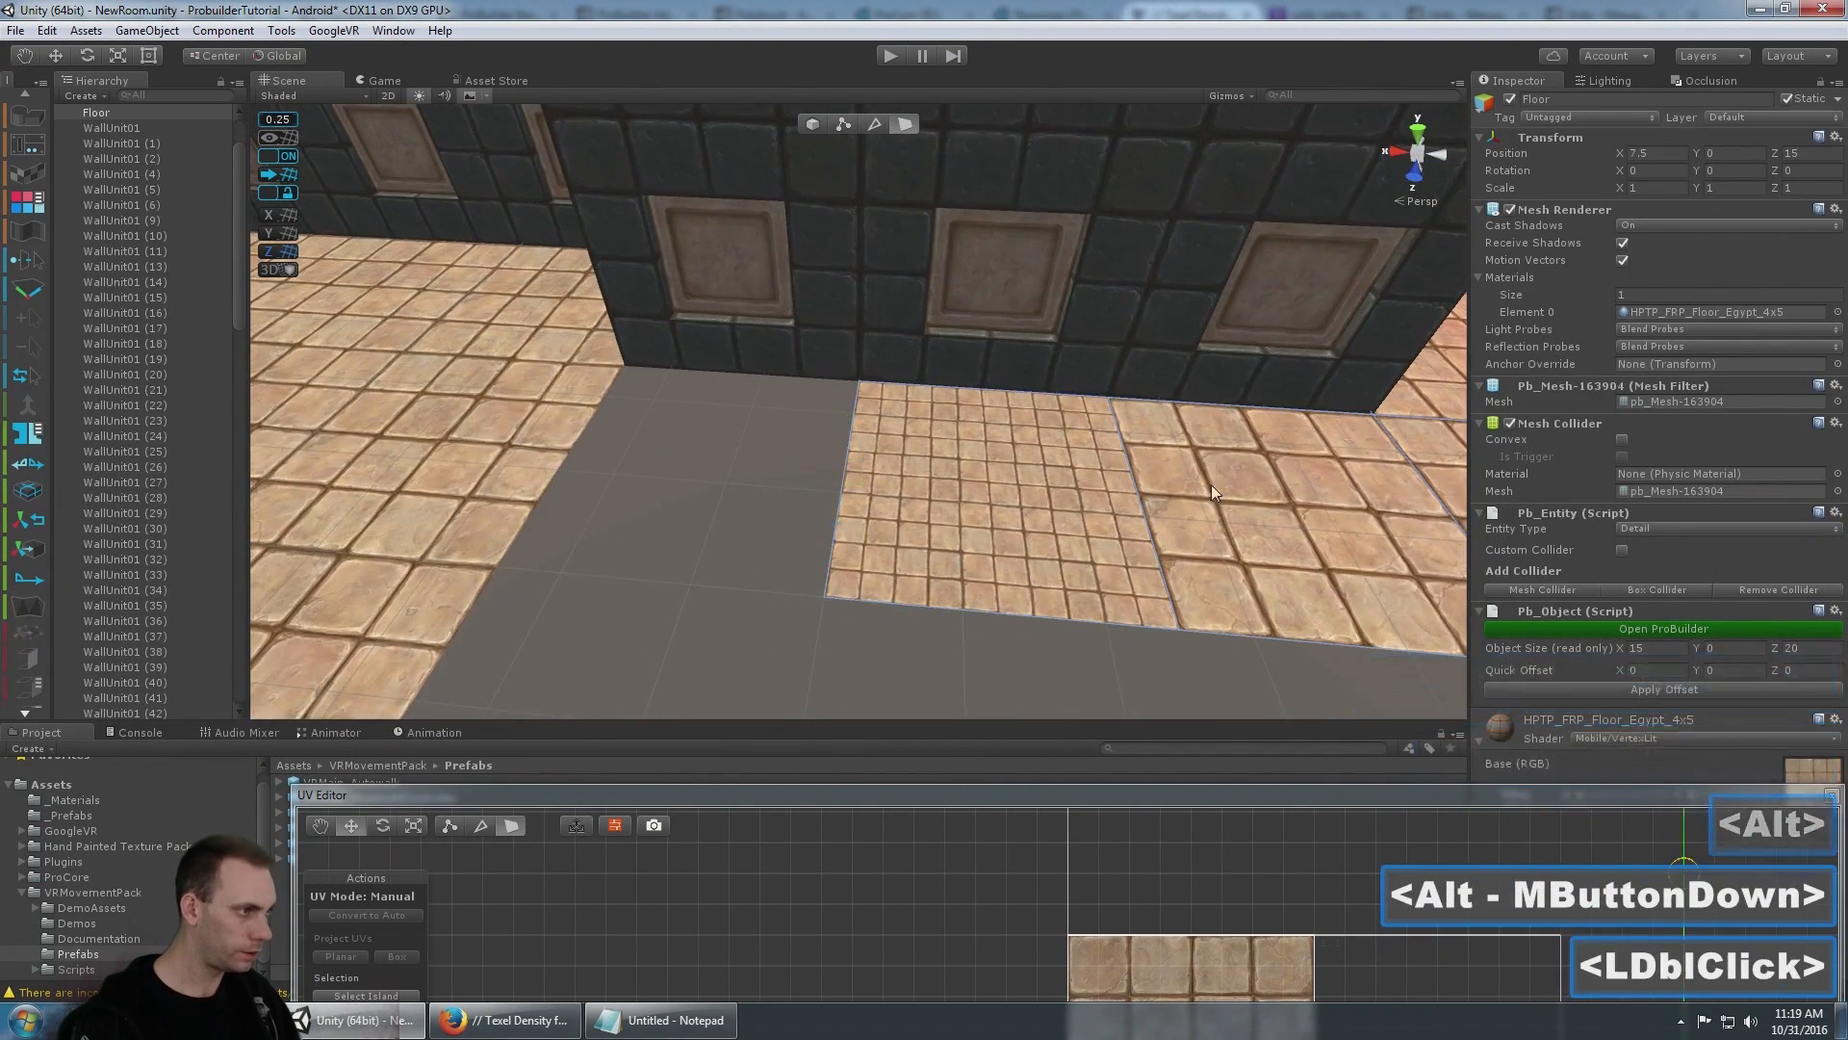
left_click(949, 429, "ctrl")
left_click(566, 406)
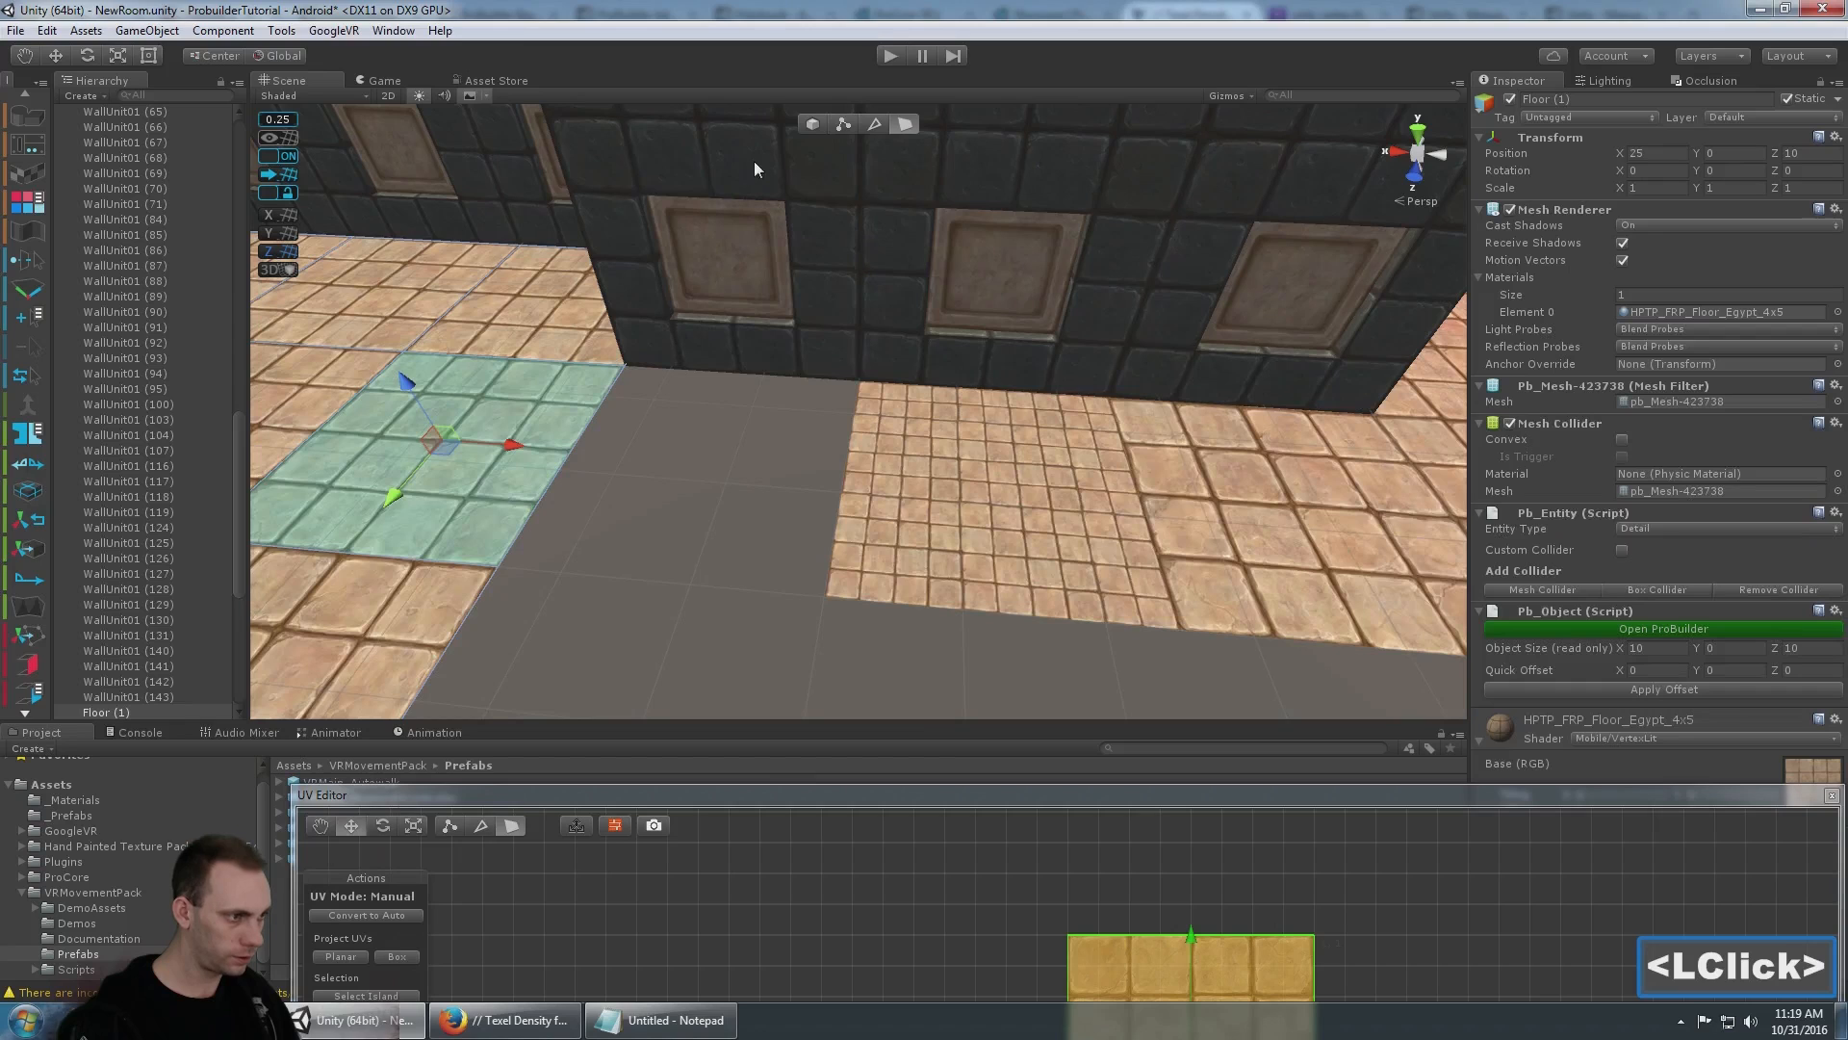
left_click(874, 123)
left_click(585, 457)
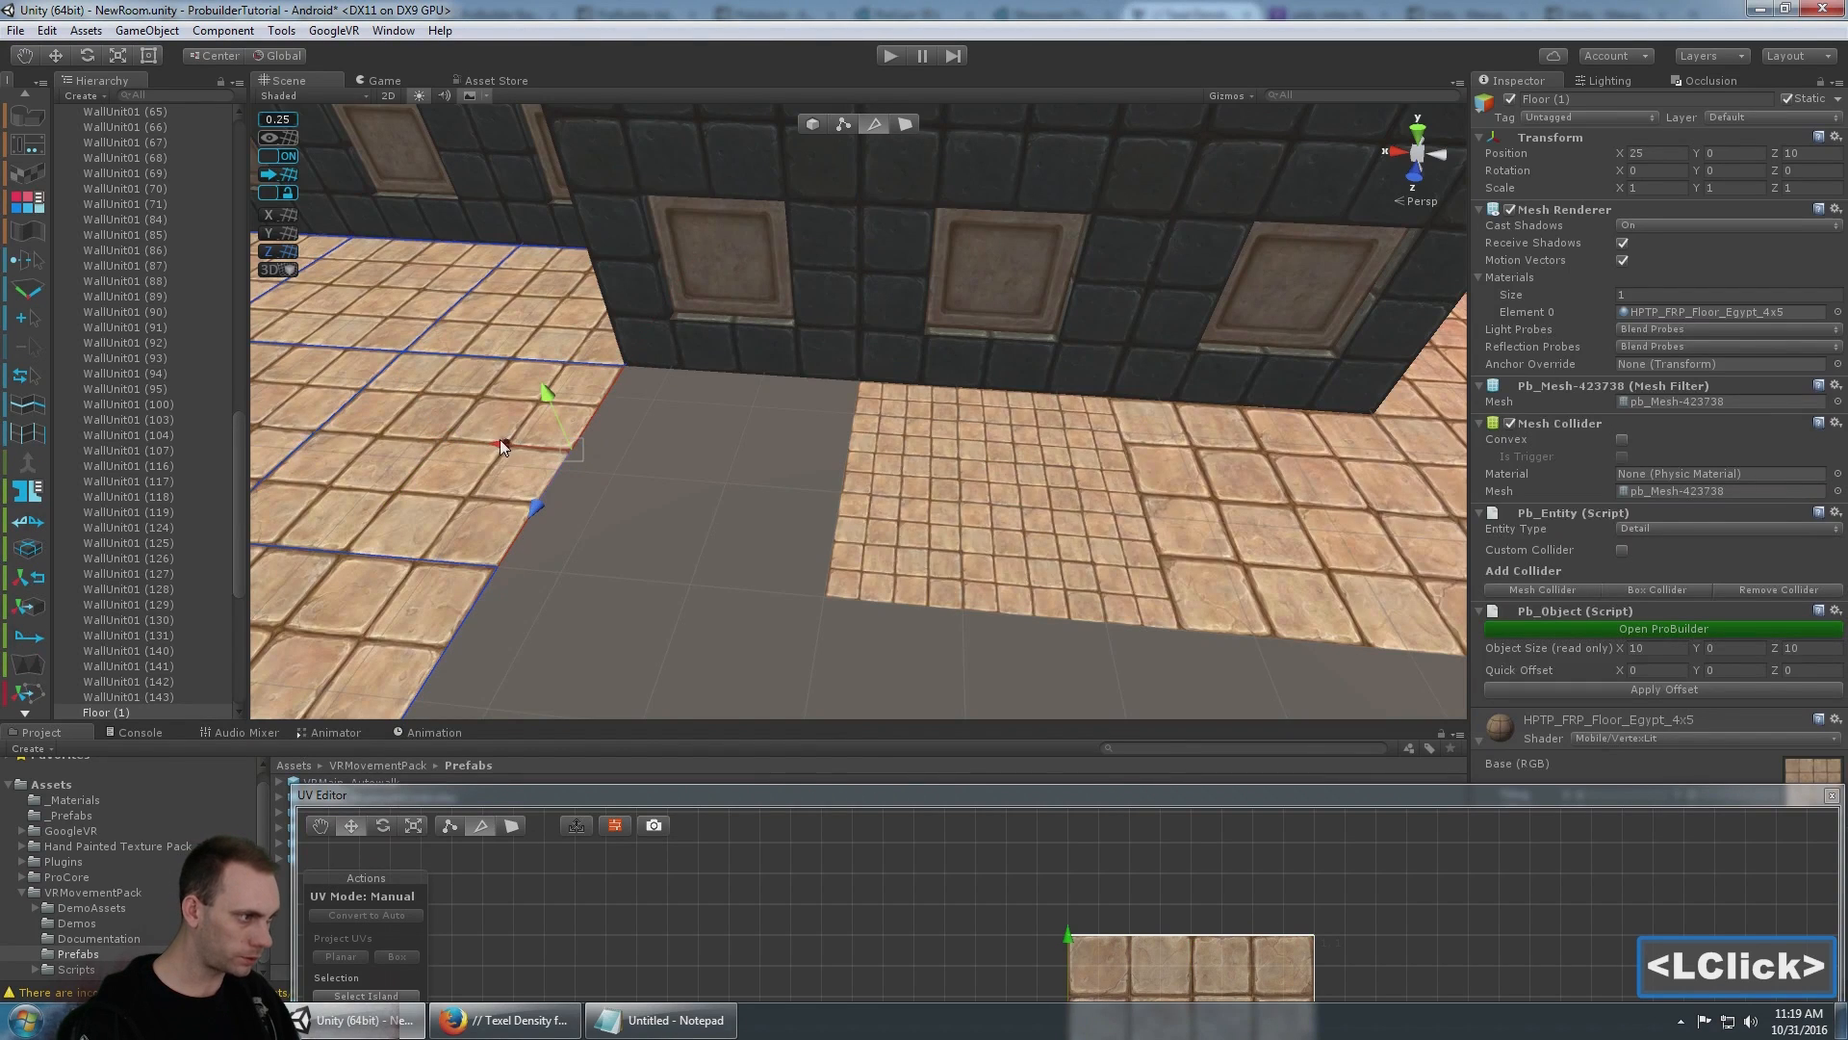
left_click_drag(499, 439, 759, 472, "shift")
scroll(822, 308, "down", 2)
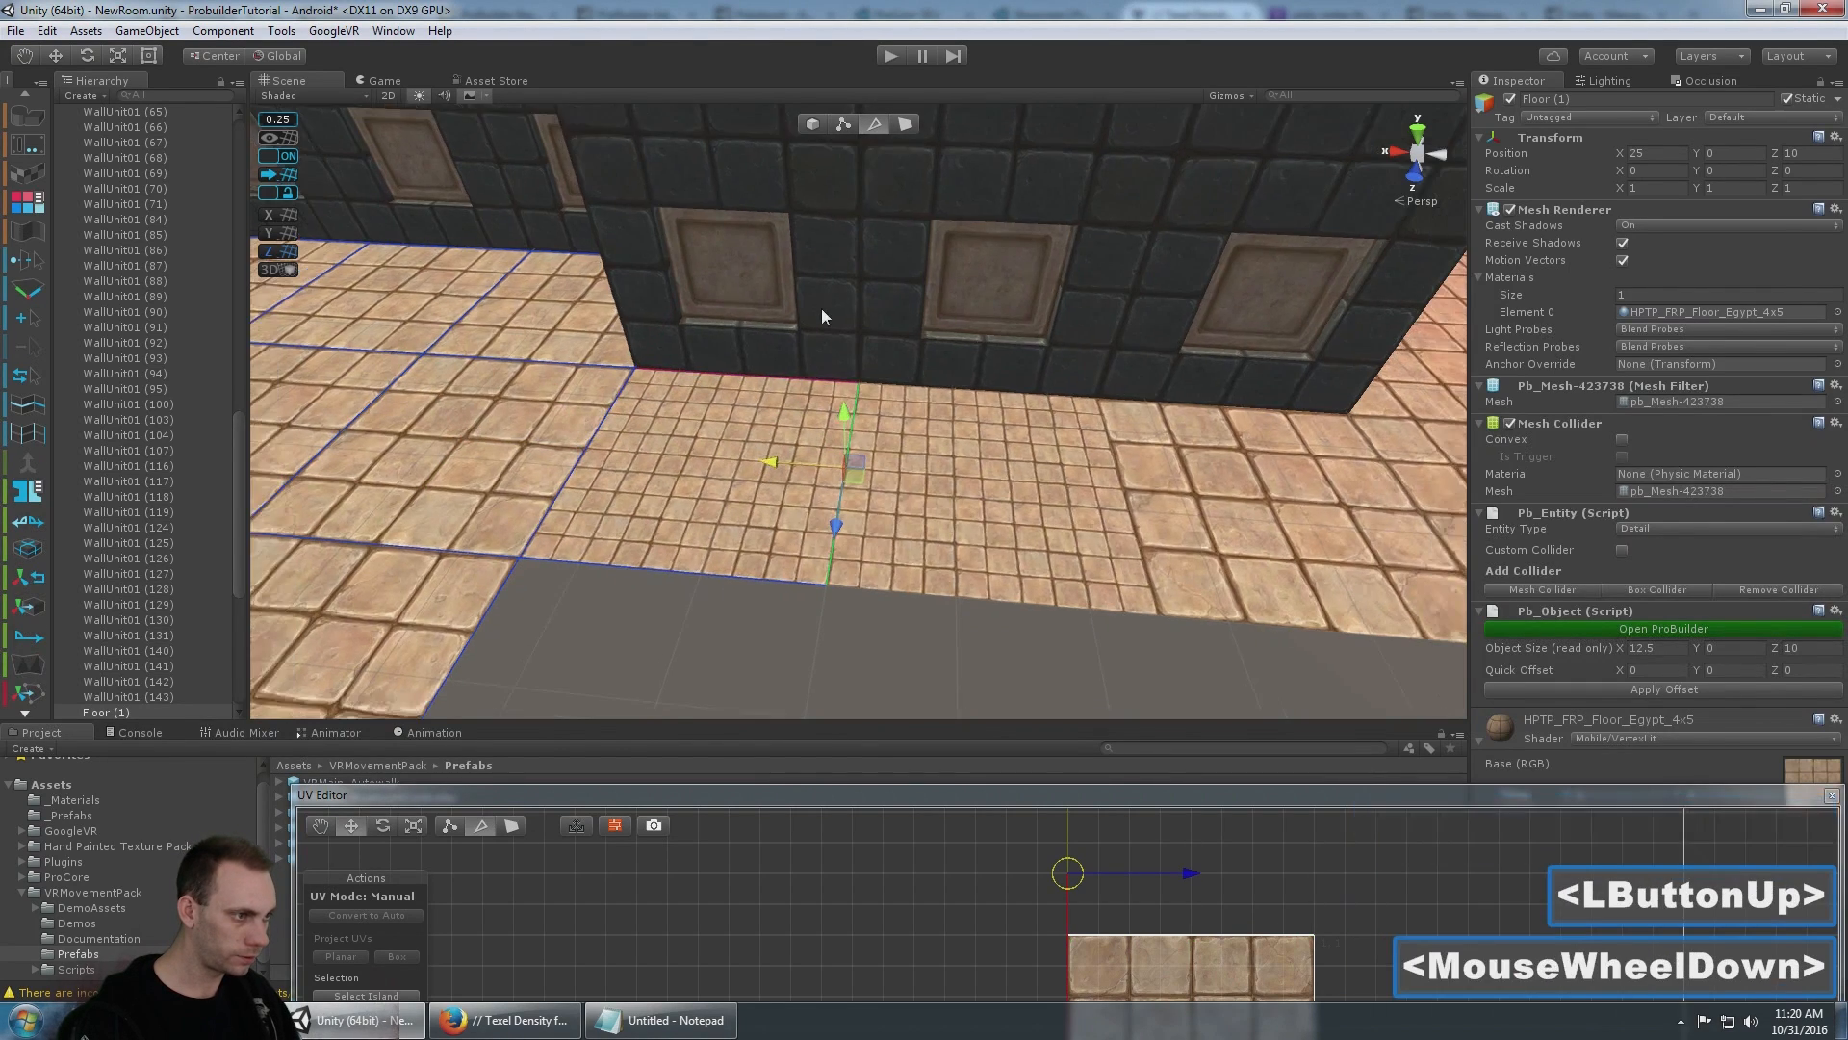
- Extrude the neighbouring edge of the small room's floor the same distance into the passage
right_click_drag(822, 308, 616, 379)
left_click(605, 375)
left_click_drag(458, 403, 758, 471, "shift")
right_click_drag(818, 438, 1265, 279)
- Extrude the large room's second doorway floor edge twice to fill the remaining gap up to the small room's floor
left_click(1238, 316)
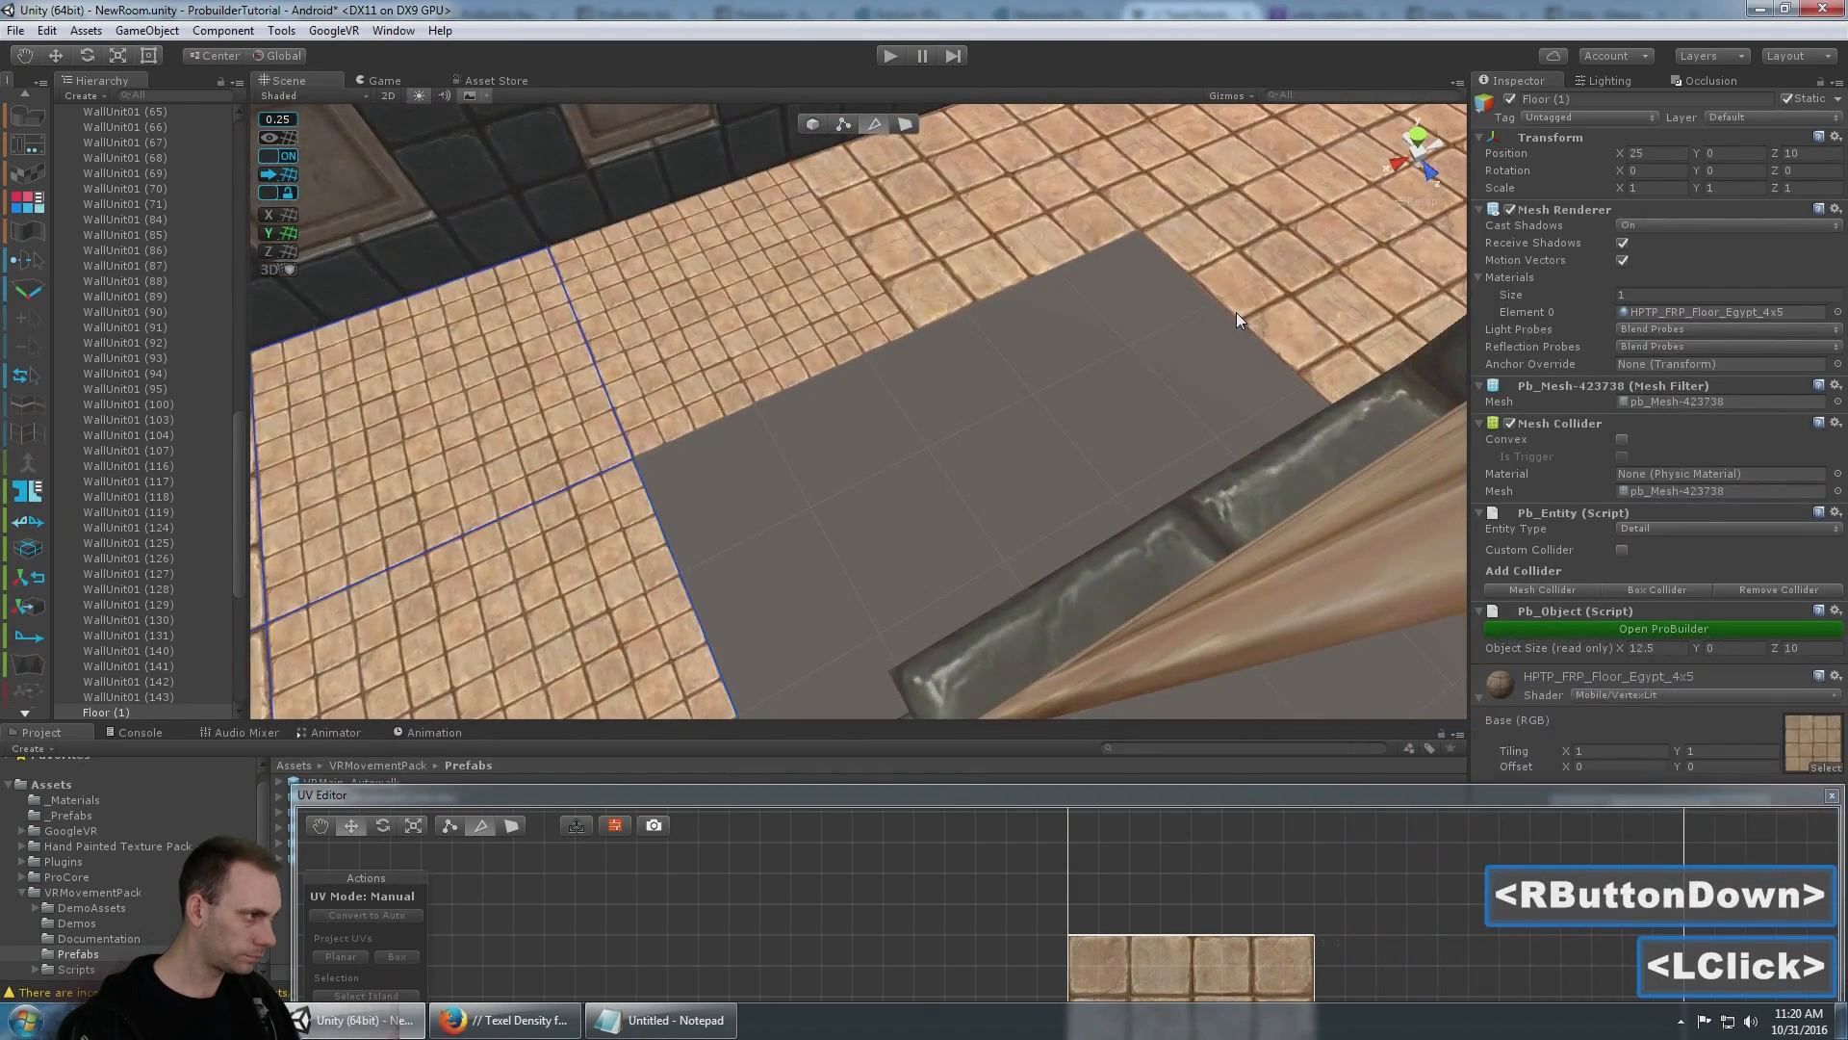
double_click(1231, 308)
left_click(1222, 302)
left_click_drag(1218, 329, 957, 461, "shift")
left_click_drag(882, 520, 698, 621, "shift")
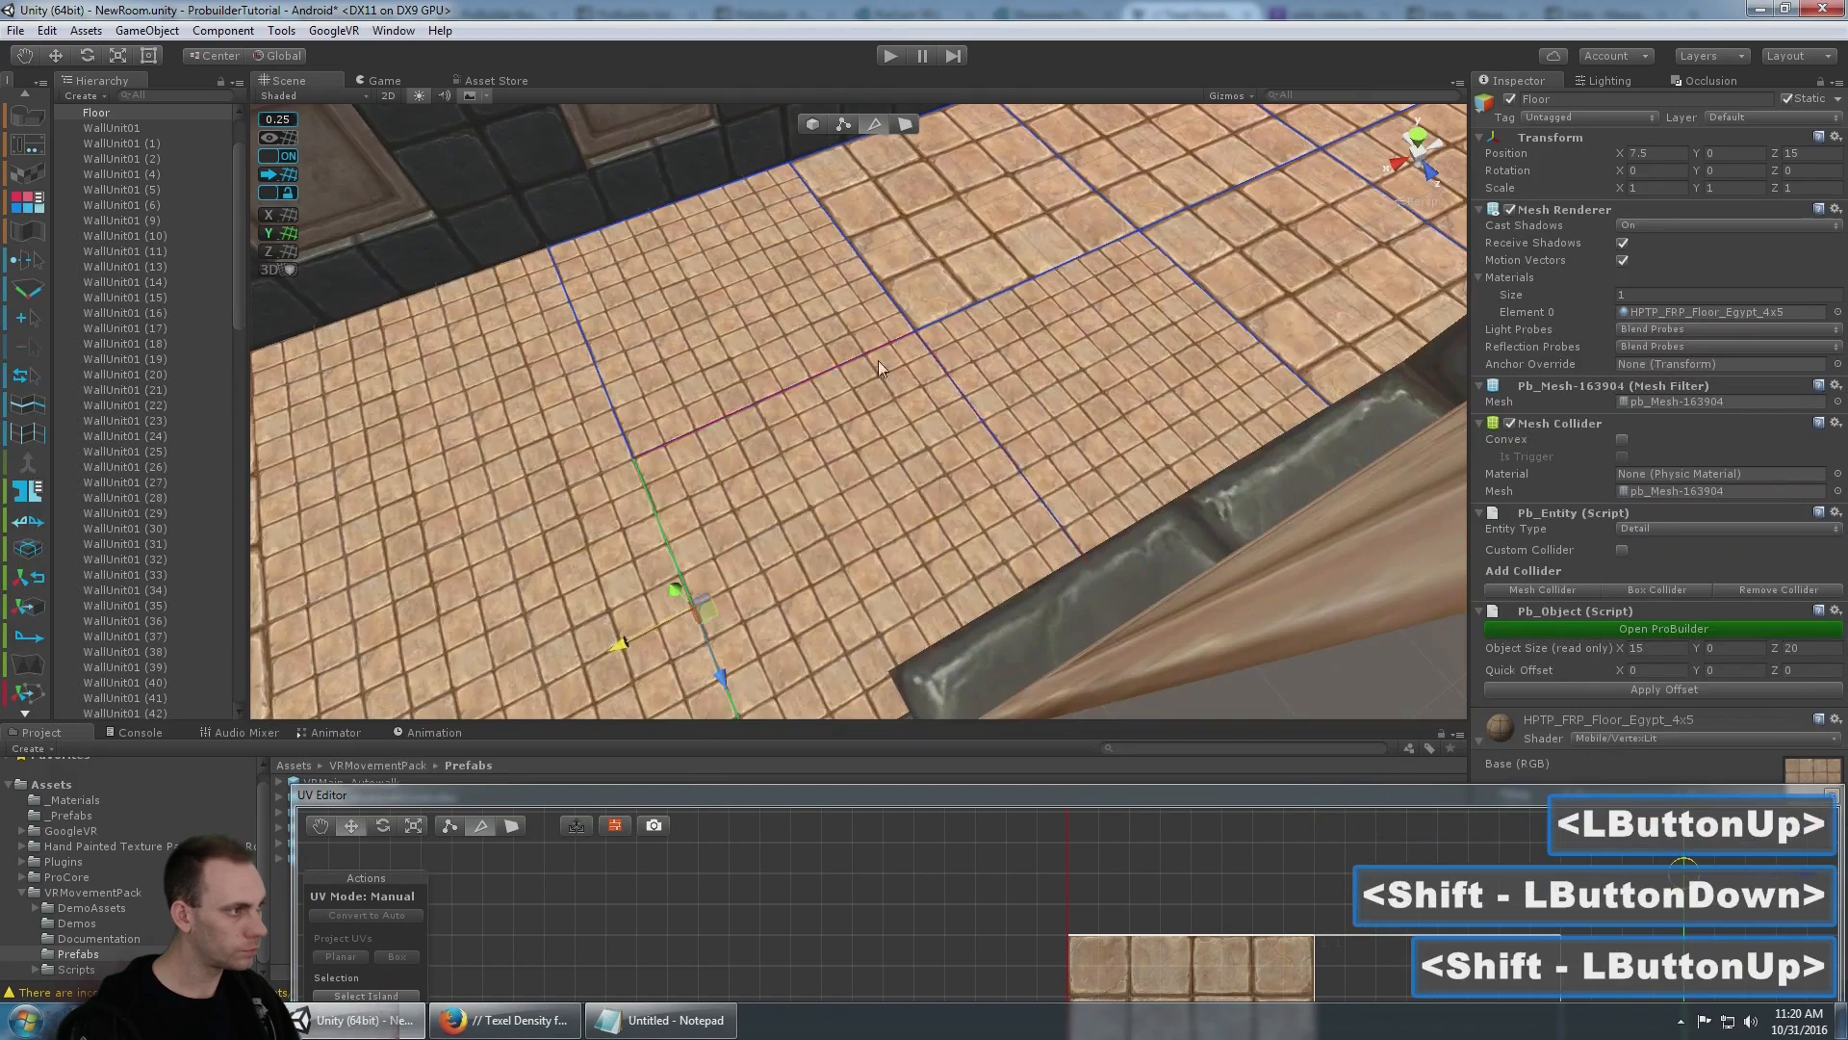
- Autostitch the three remaining large-floor passage faces to their neighbouring faces so the tile texture matches
right_click_drag(878, 360, 910, 129)
double_click(1118, 302)
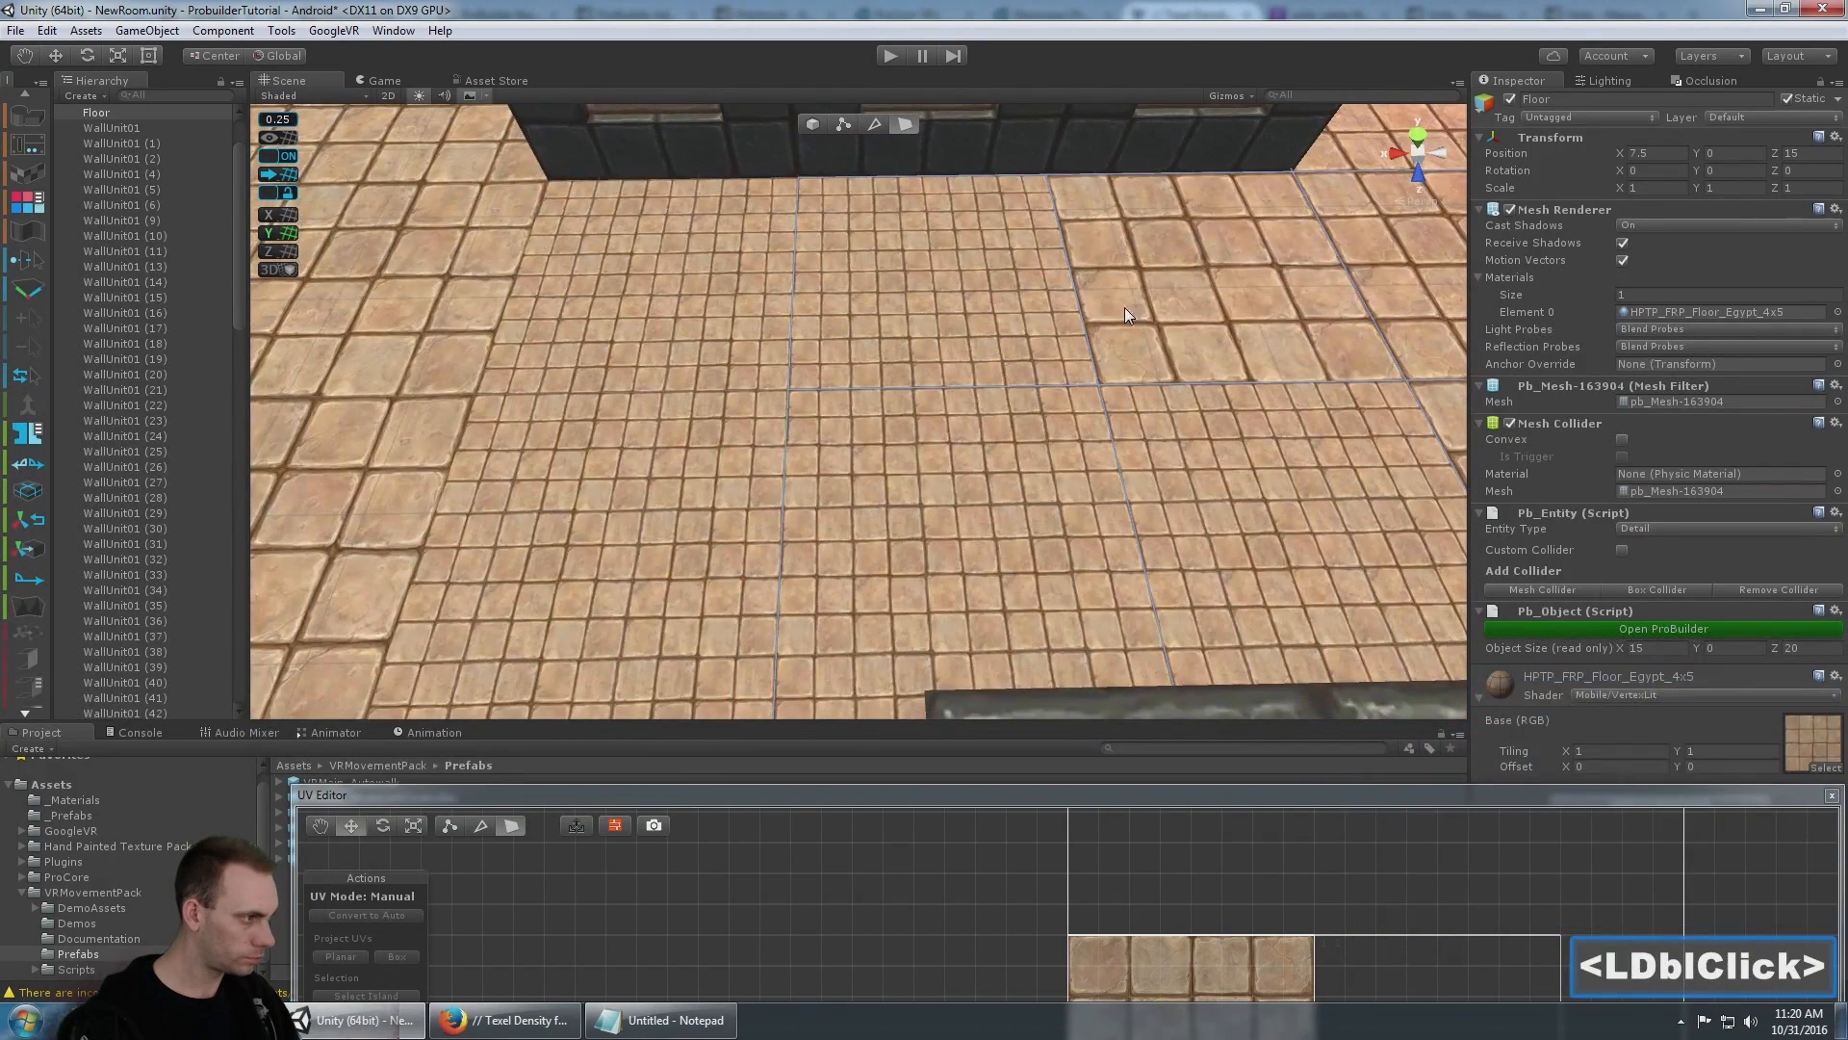
left_click(1124, 314)
left_click(1007, 296, "ctrl")
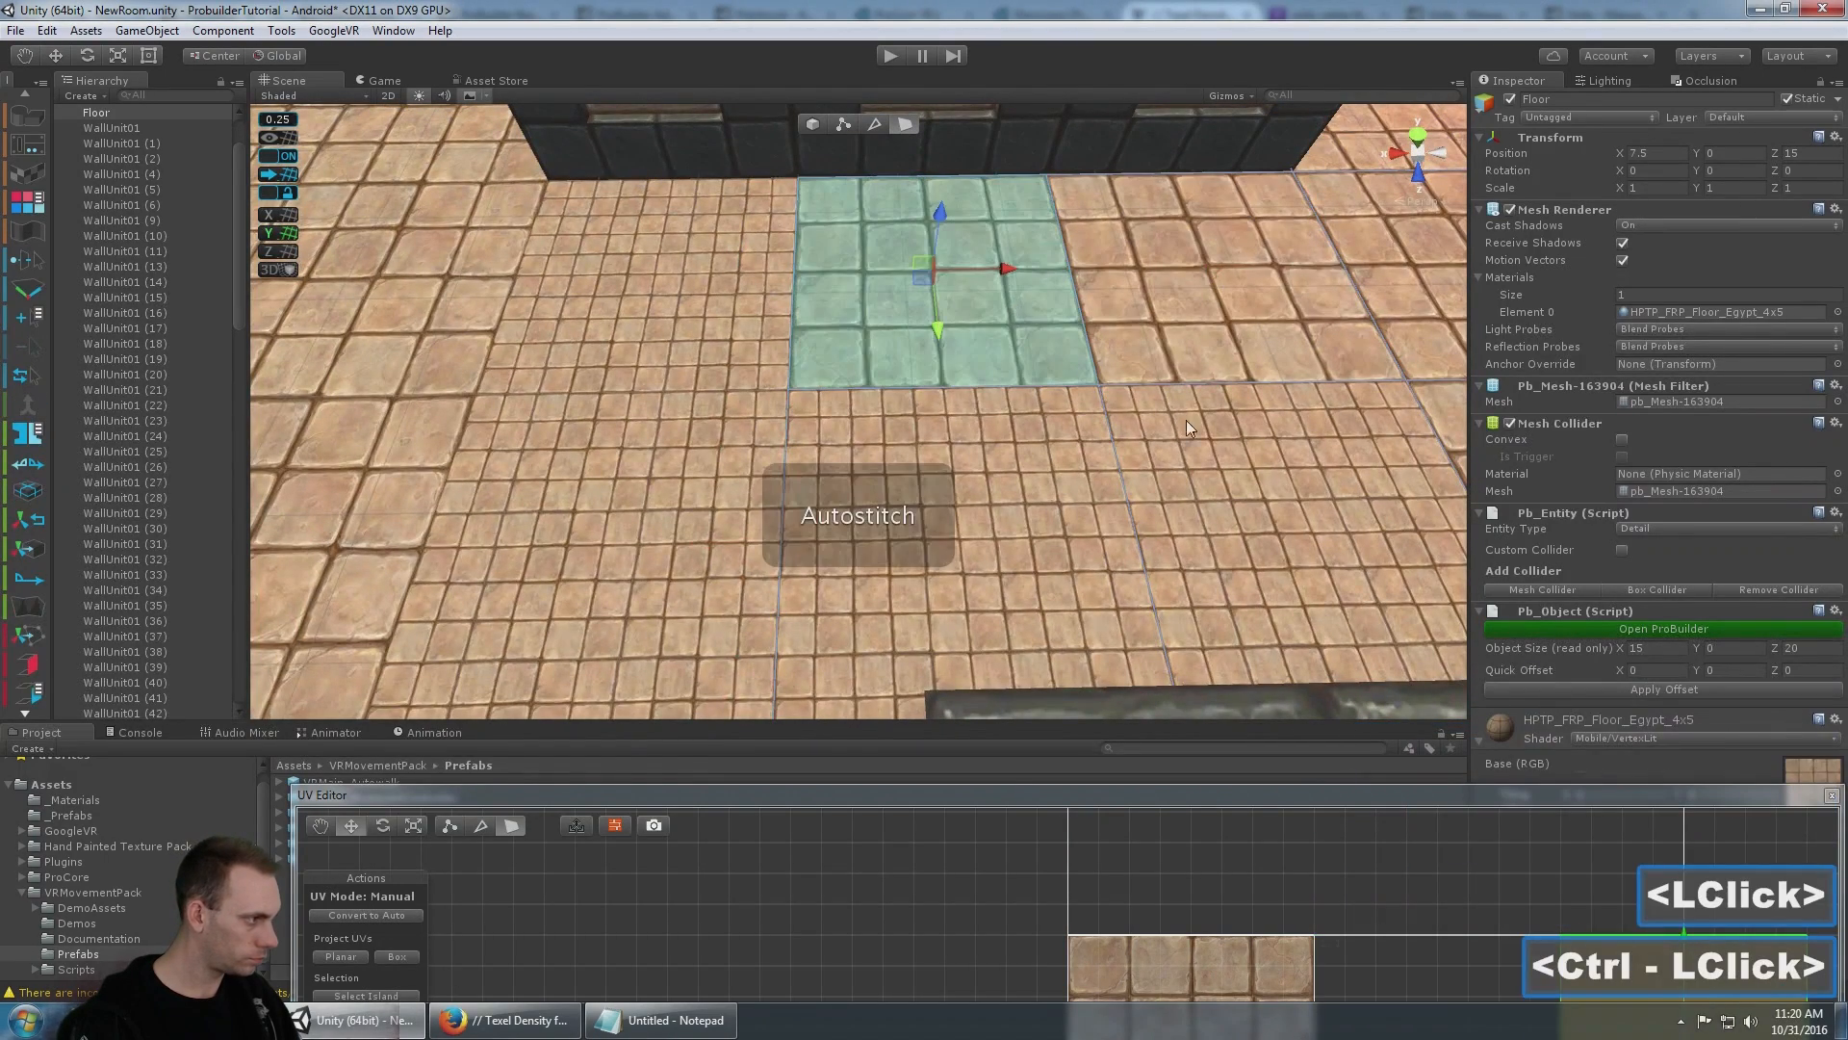
left_click(1453, 413)
double_click(1343, 468, "ctrl")
left_click(1069, 491, "ctrl")
- Autostitch the small room's two extruded passage floor faces to their adjacent floor faces
left_click(471, 234)
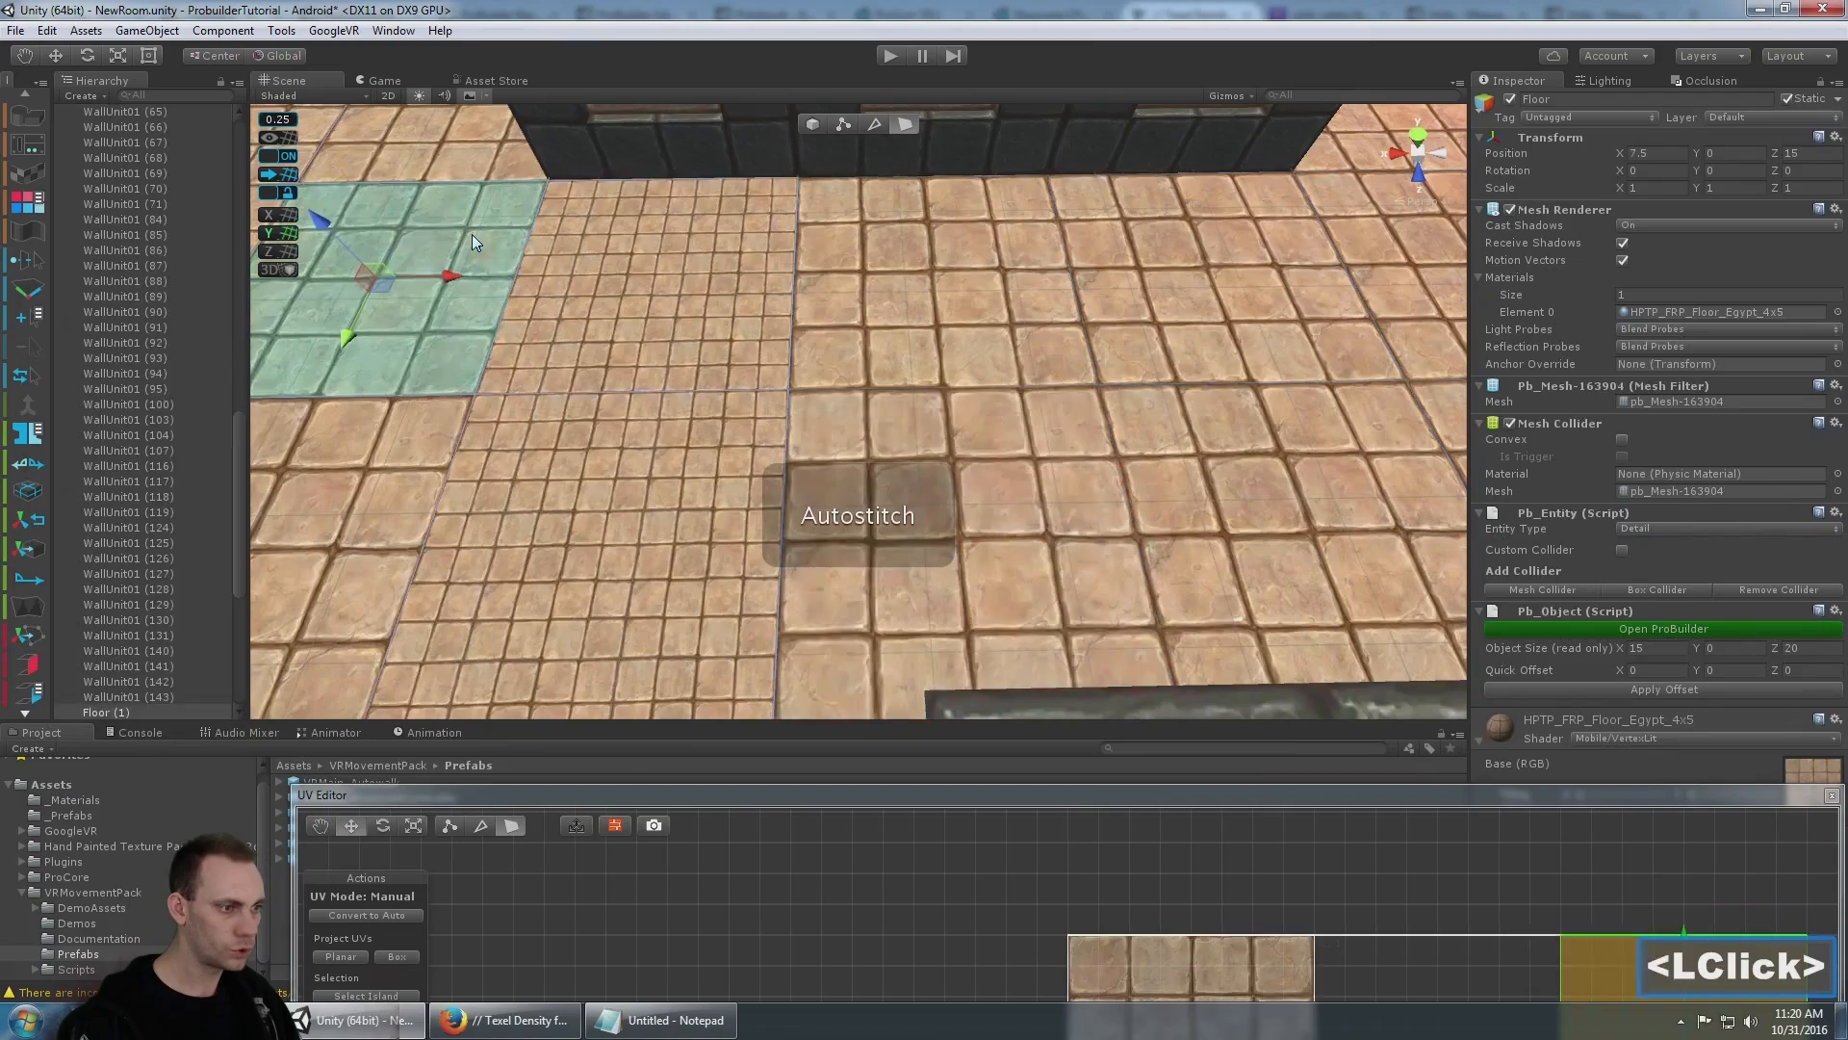
left_click(577, 279, "ctrl")
left_click(339, 462)
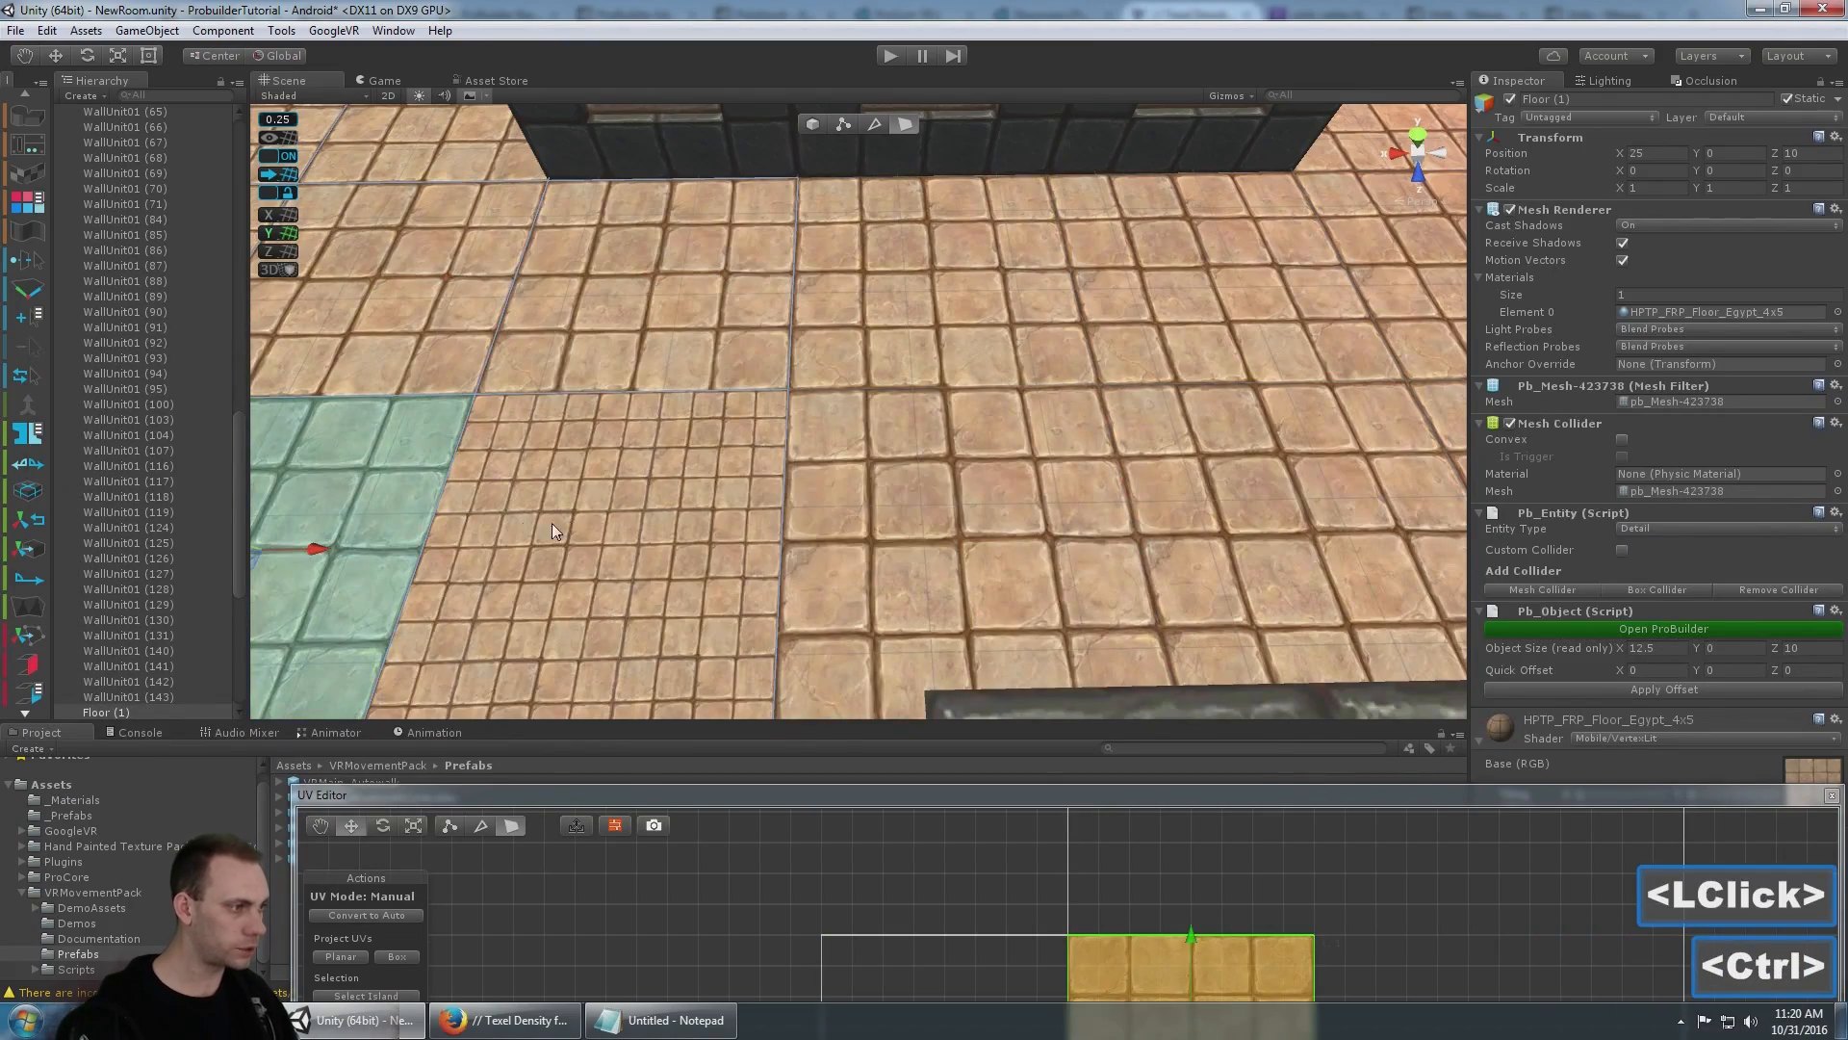
left_click(639, 513, "ctrl")
- Examine the filled passage floor and the connection between both rooms from above and from the side
scroll(1049, 269, "down", 4)
left_click(1021, 332, "super")
left_click_drag(1044, 337, 857, 207, "alt")
left_click(875, 125)
left_click_drag(1032, 280, 1027, 433, "alt")
scroll(934, 286, "down", 4)
scroll(846, 345, "down", 6)
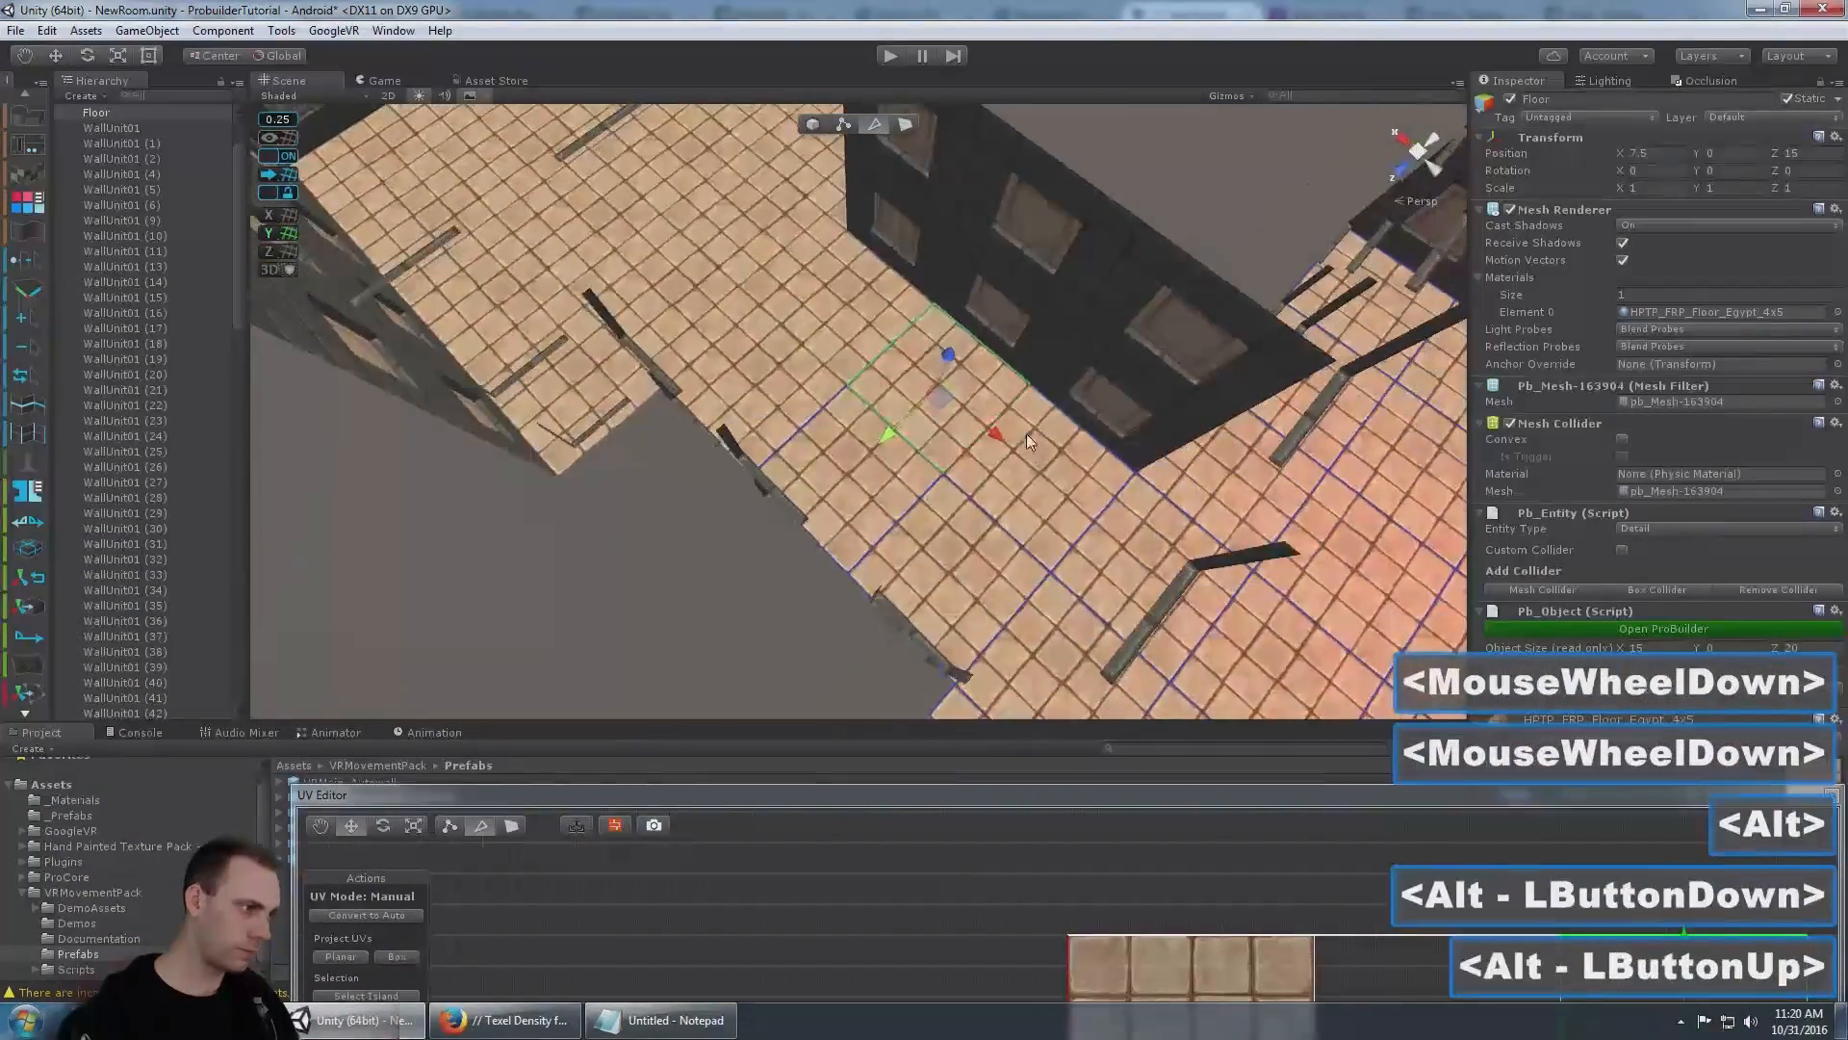
scroll(1026, 434, "down", 10)
scroll(1003, 447, "up", 1)
middle_click_drag(1003, 447, 885, 380)
left_click_drag(886, 380, 999, 325, "alt")
scroll(999, 325, "up", 7)
middle_click_drag(999, 325, 1232, 455, "alt")
left_click_drag(1136, 442, 1213, 385, "alt")
scroll(1108, 385, "down", 6)
left_click_drag(943, 394, 872, 75, "alt")
- Play the scene to look around the connected rooms in the VR view, and stop playback
left_click(893, 54)
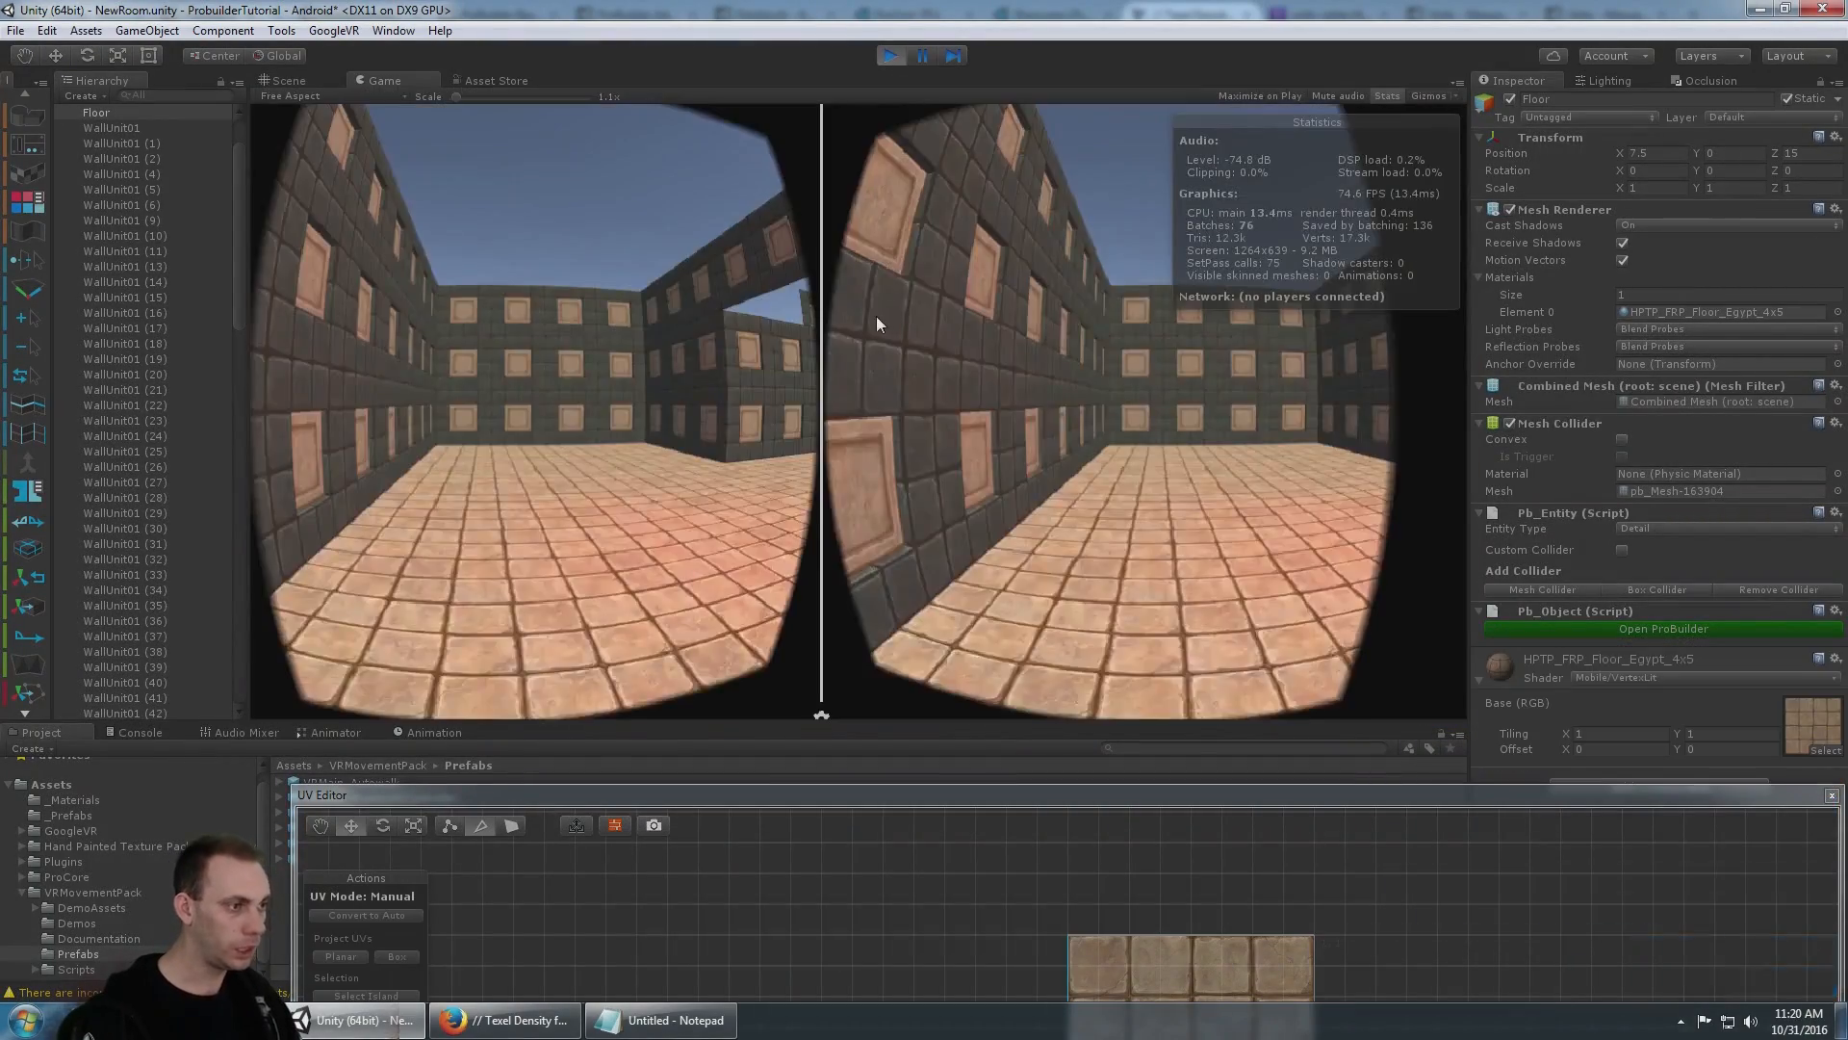
left_click(876, 320)
key("alt")
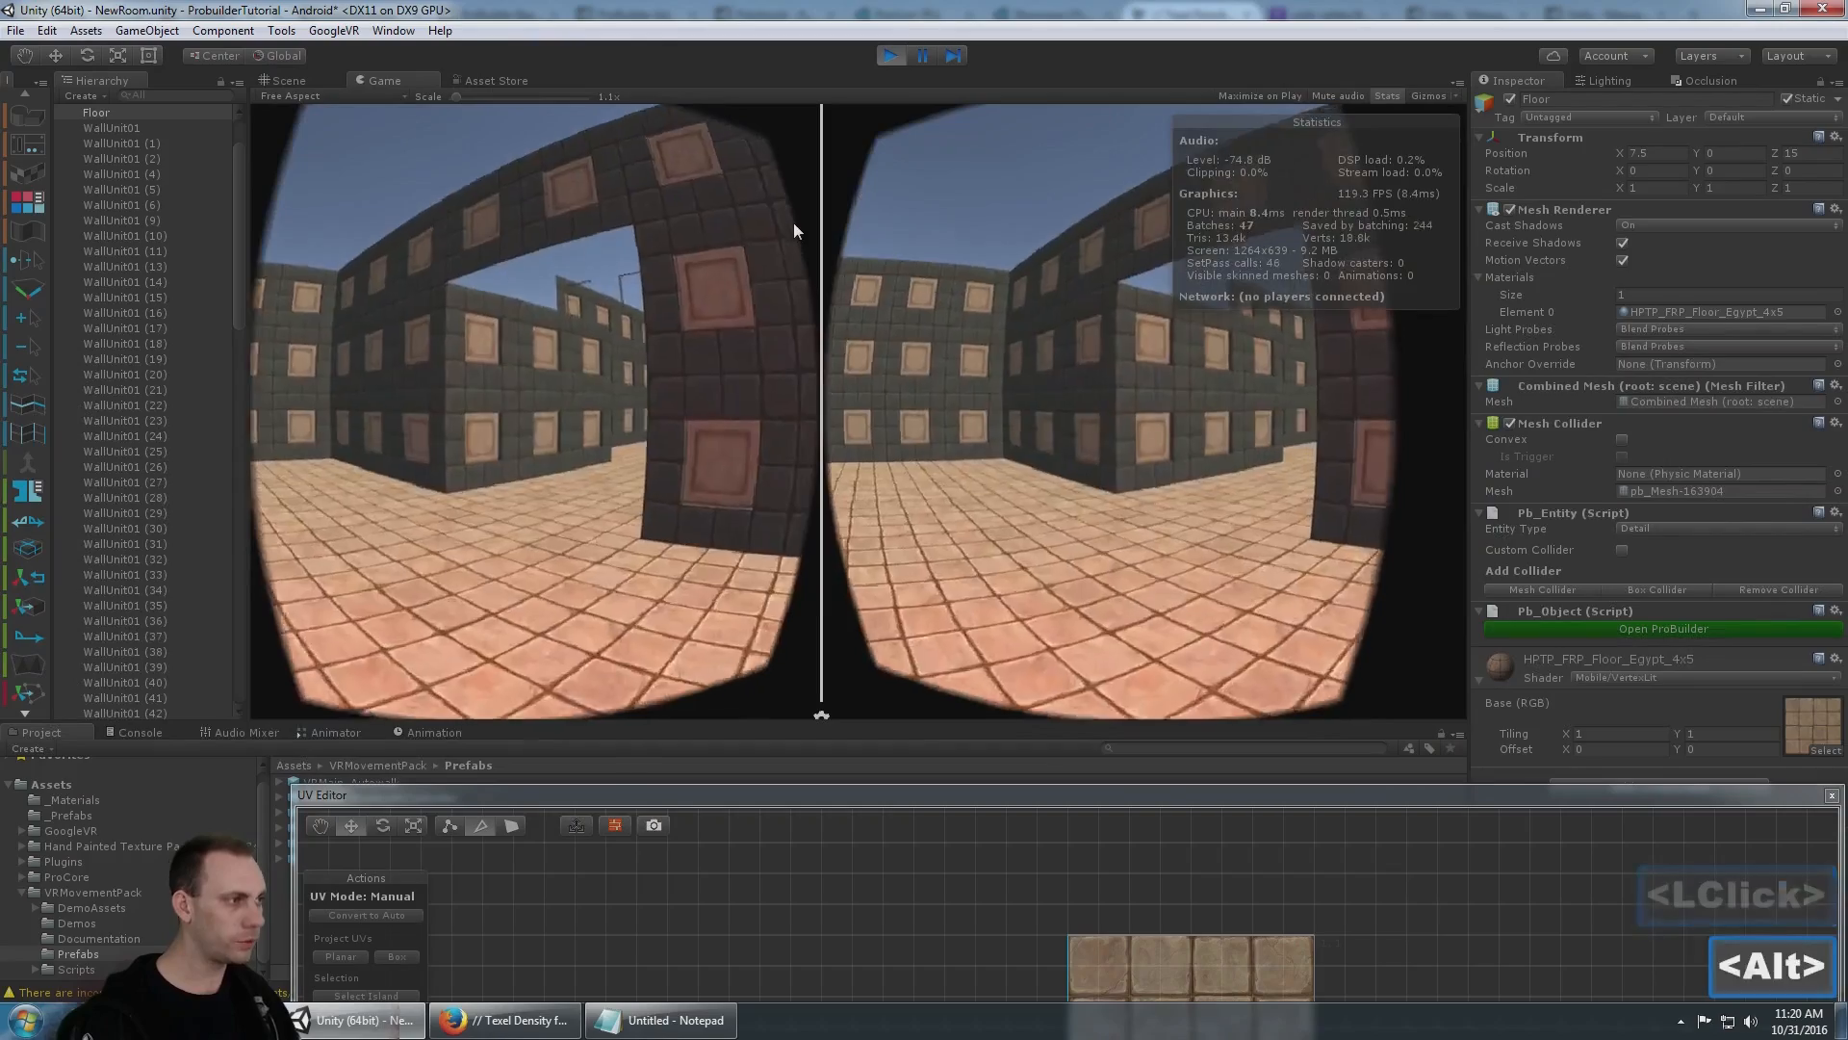
left_click(891, 55)
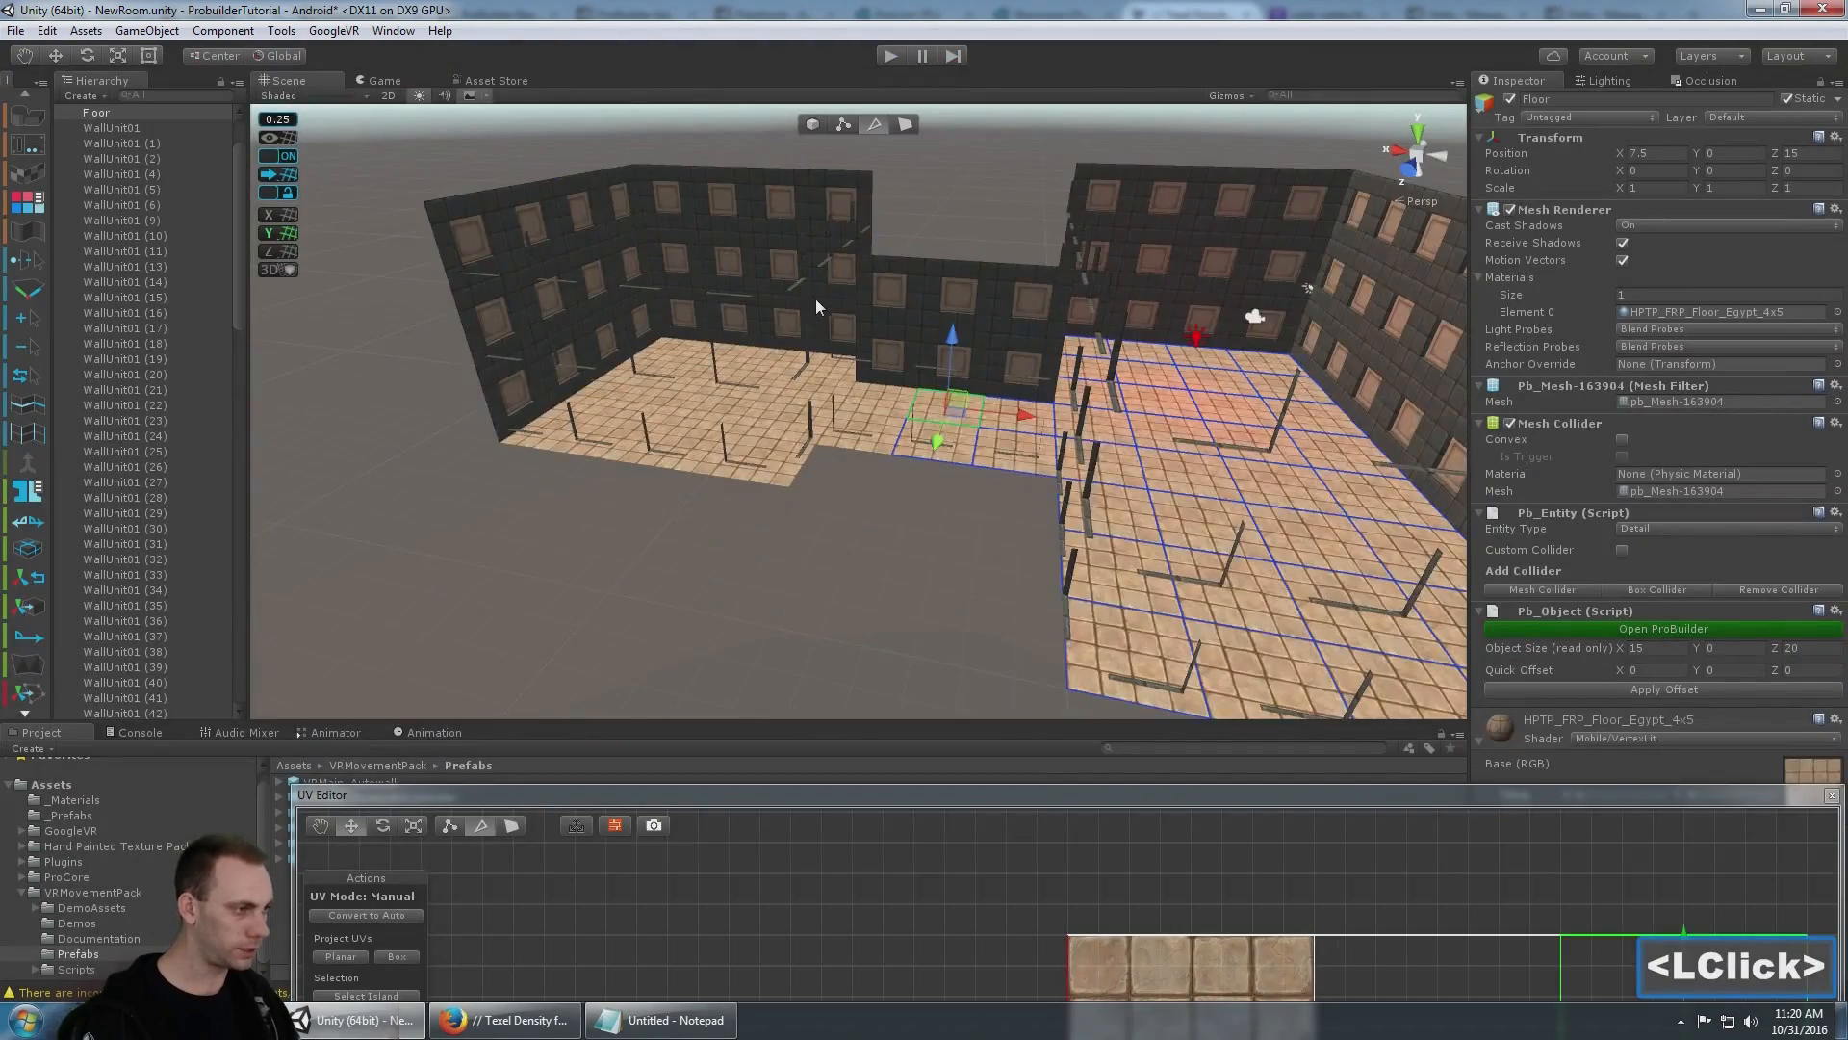
- Inspect the passage from the inside, looking towards the small room
middle_click_drag(983, 330, 945, 372, "alt")
left_click_drag(1088, 370, 912, 384, "alt")
key("w")
right_click_drag(911, 385, 764, 478)
key("d")
key("d")
left_click(776, 517)
scroll(813, 529, "up", 4)
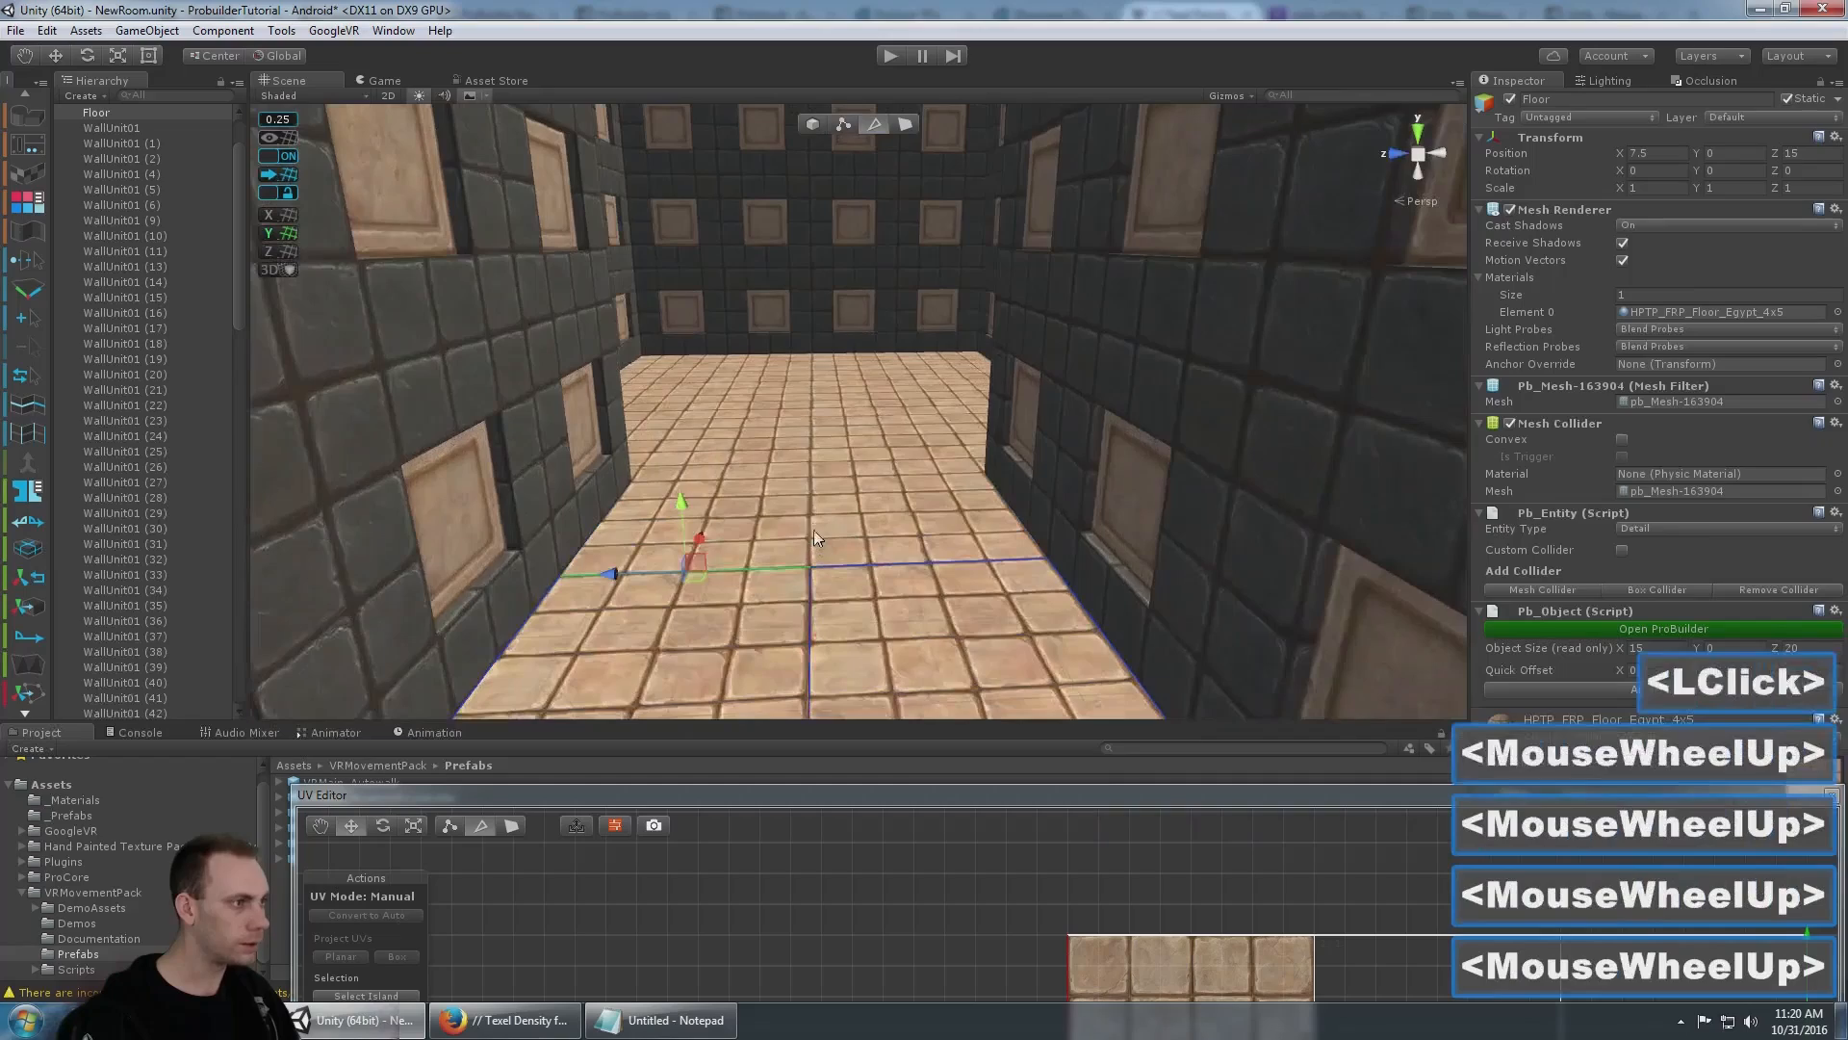
- Return to object selection mode, select the small room's floor and close the UV Editor
left_click(815, 125)
left_click(897, 493)
scroll(895, 491, "down", 1)
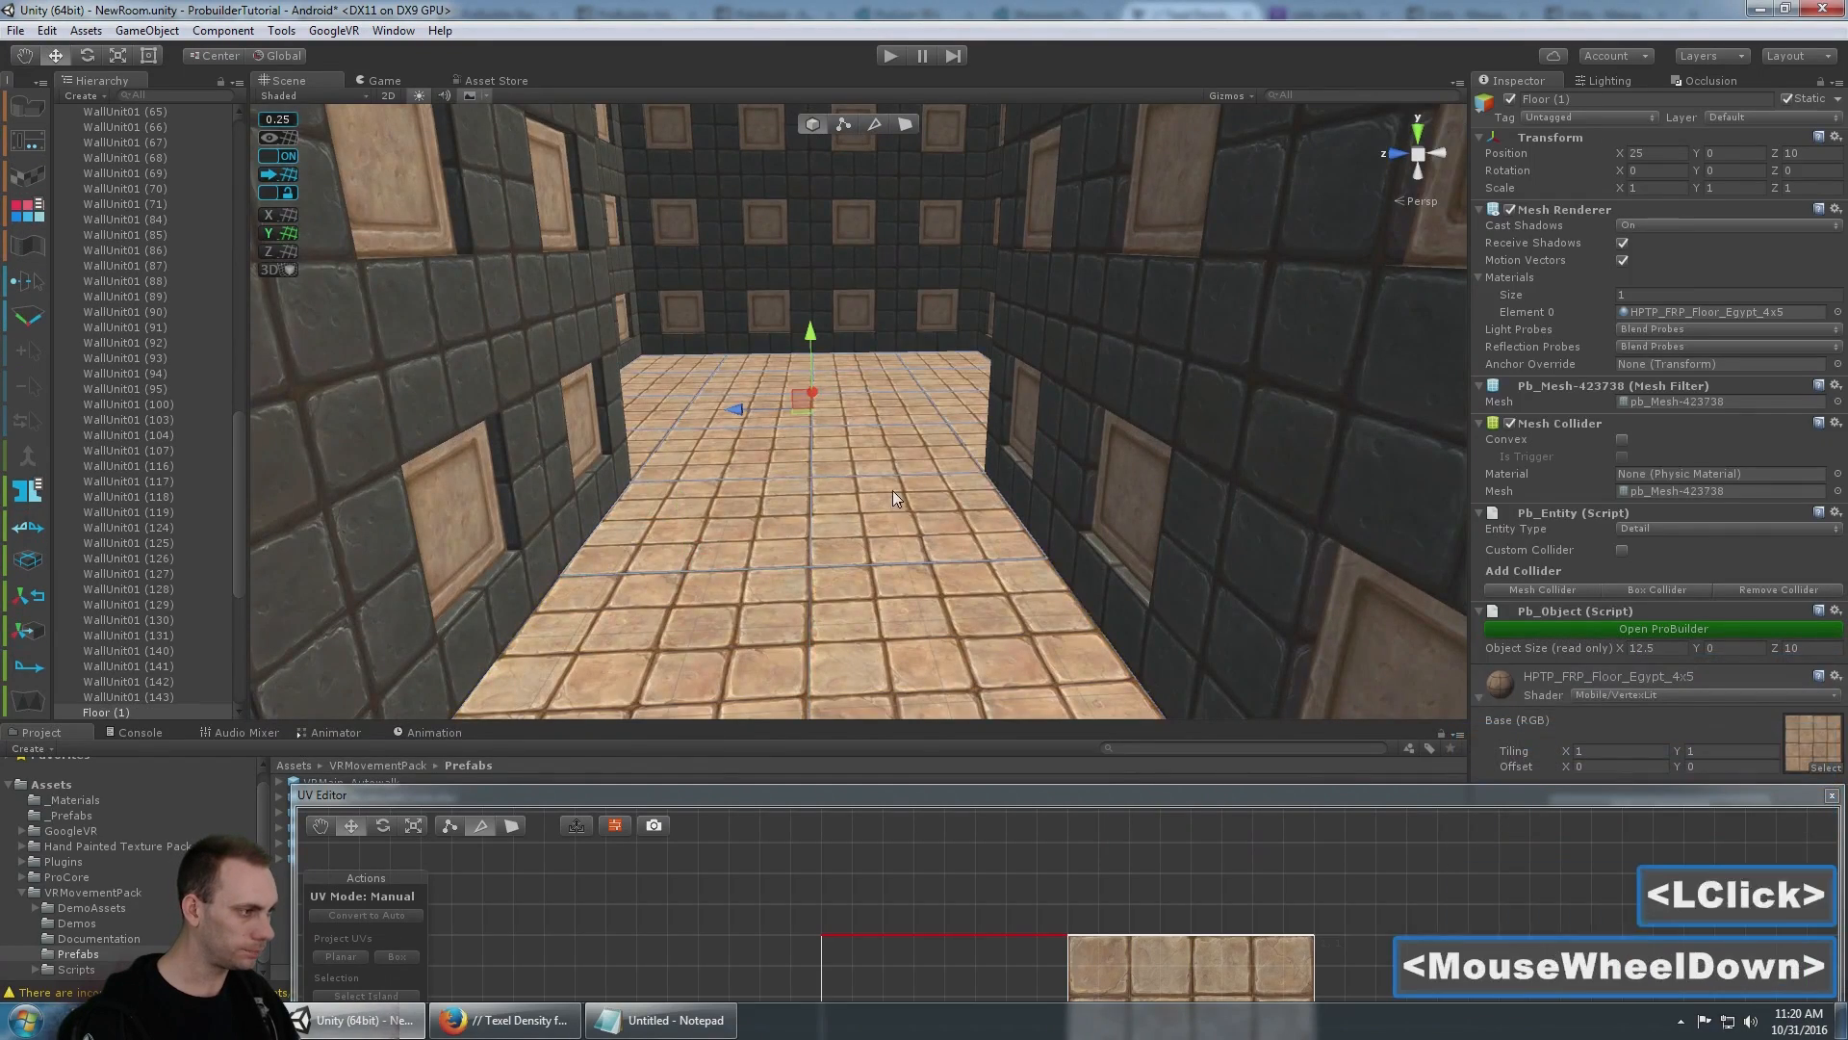
scroll(893, 491, "down", 4)
scroll(892, 491, "up", 4)
mouse_move(892, 491)
middle_mouse_down()
mouse_move(892, 546)
mouse_move(893, 478)
middle_mouse_up()
left_click_drag(574, 793, 522, 486)
left_click(1783, 487)
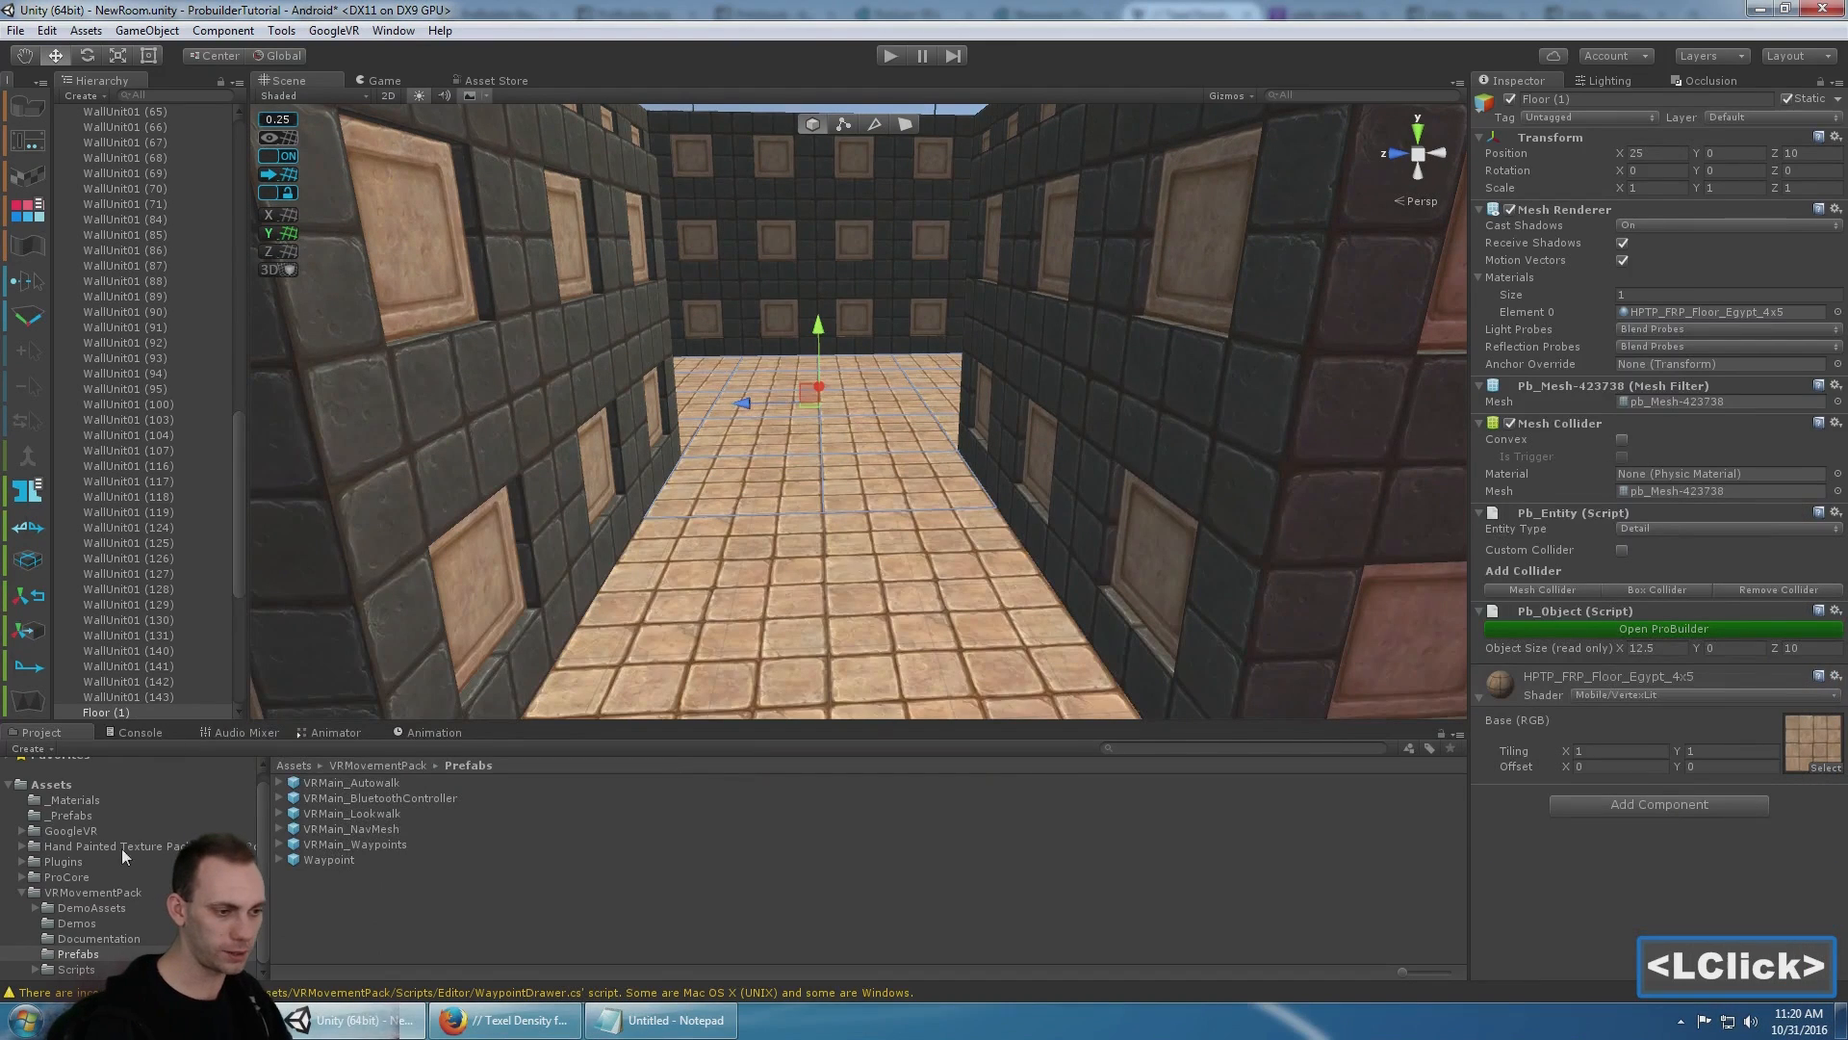
- Set up a new ProBuilder plane shape with width 2.5, height 2.5, and 0 width and length segments
left_click(107, 814)
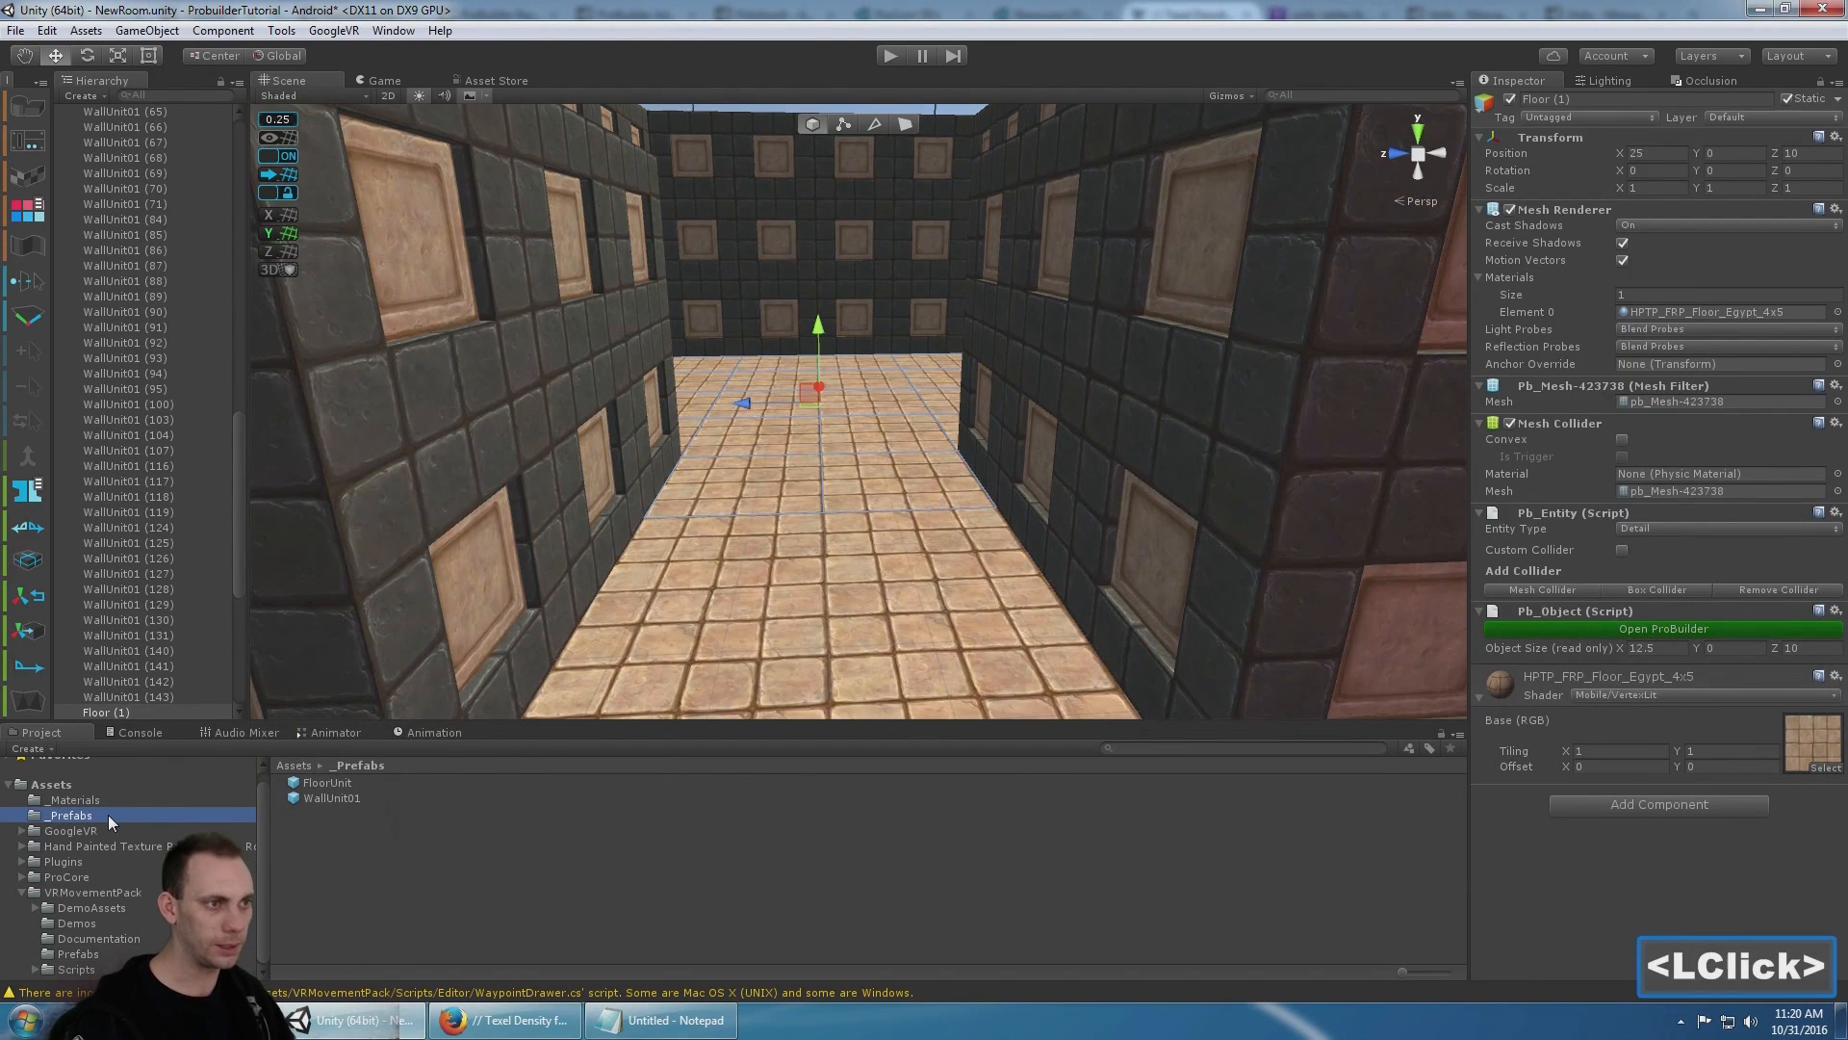
scroll(101, 125, "up", 10)
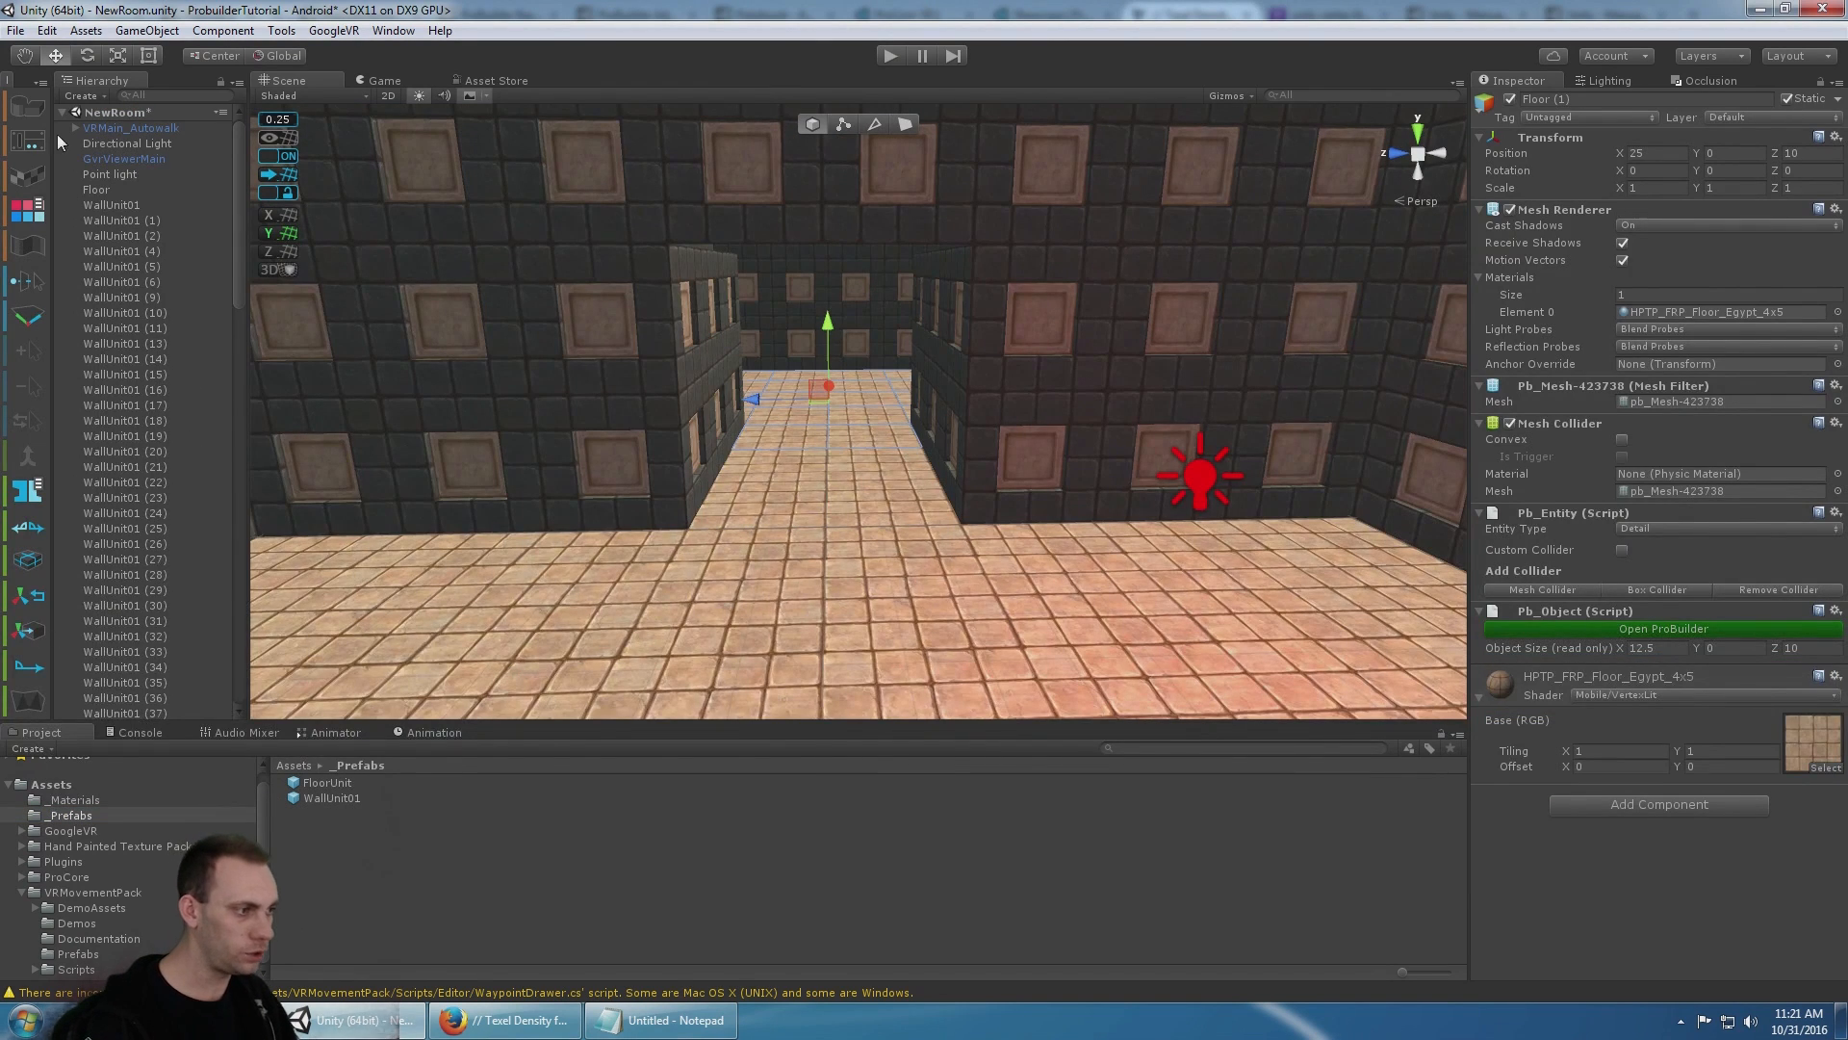
left_click(28, 106)
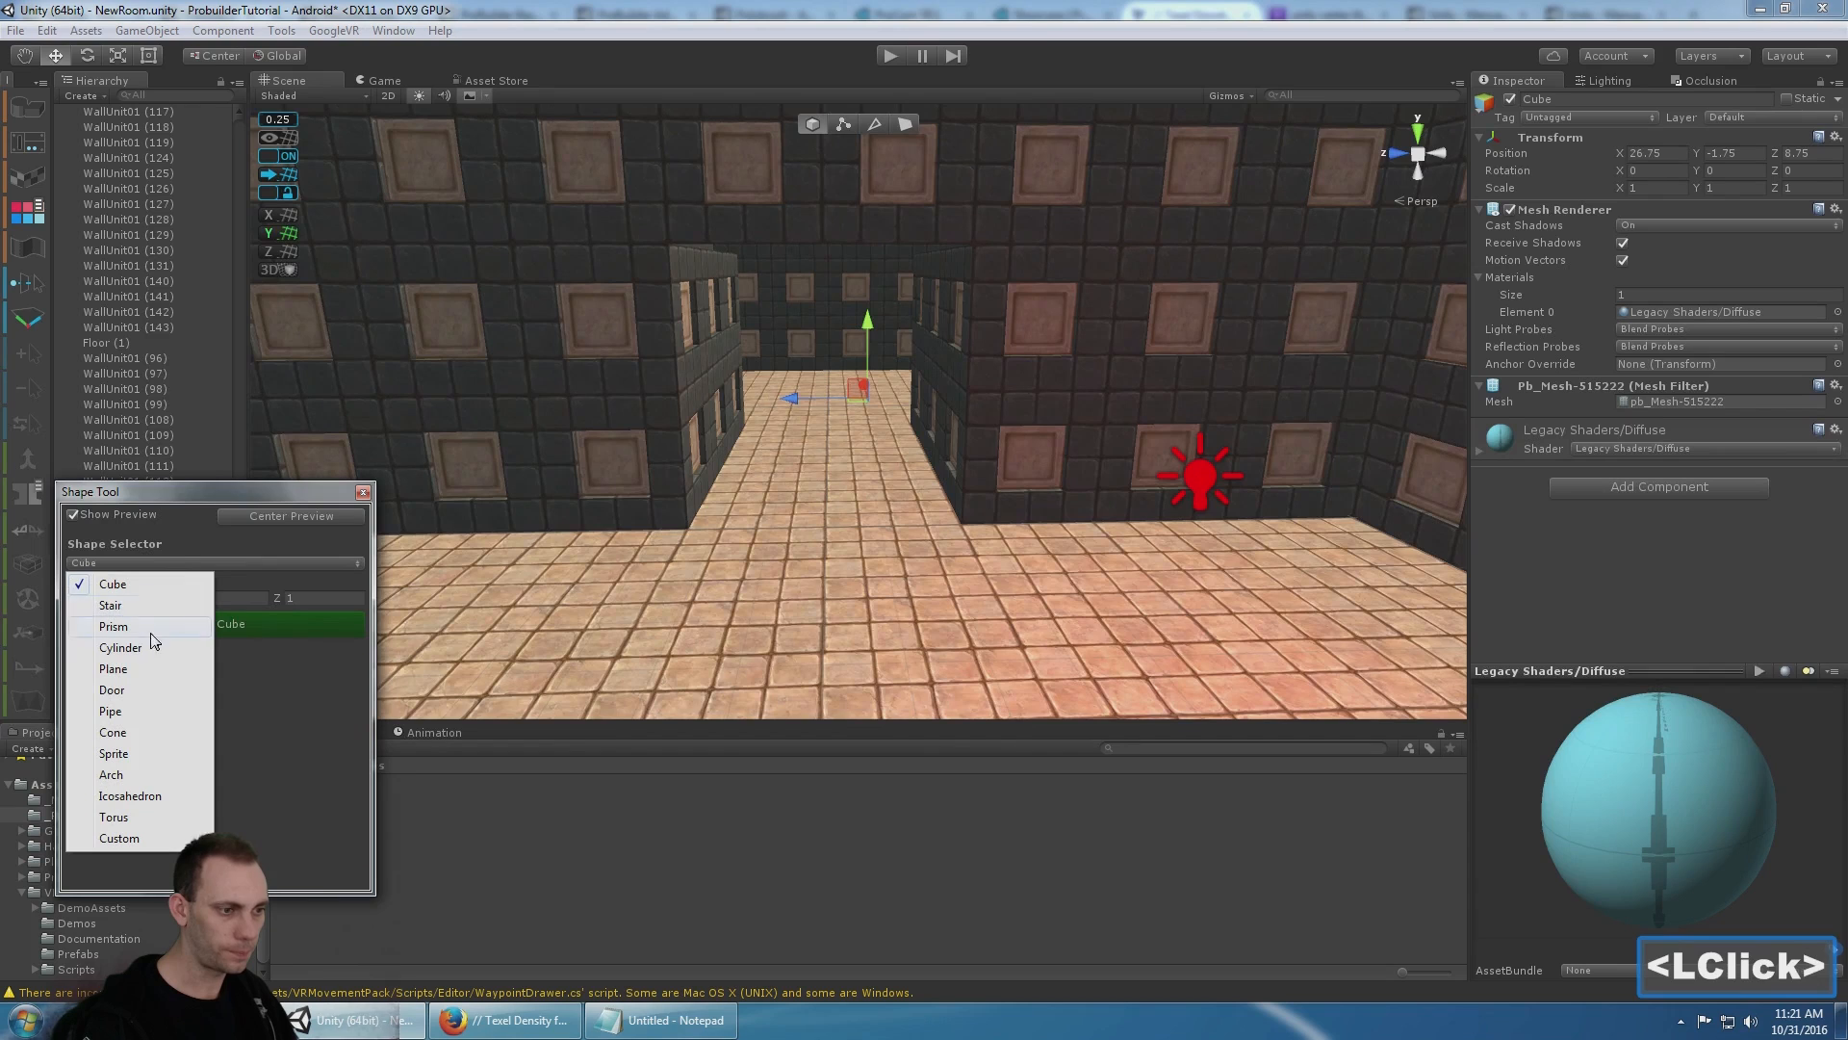
left_click(154, 671)
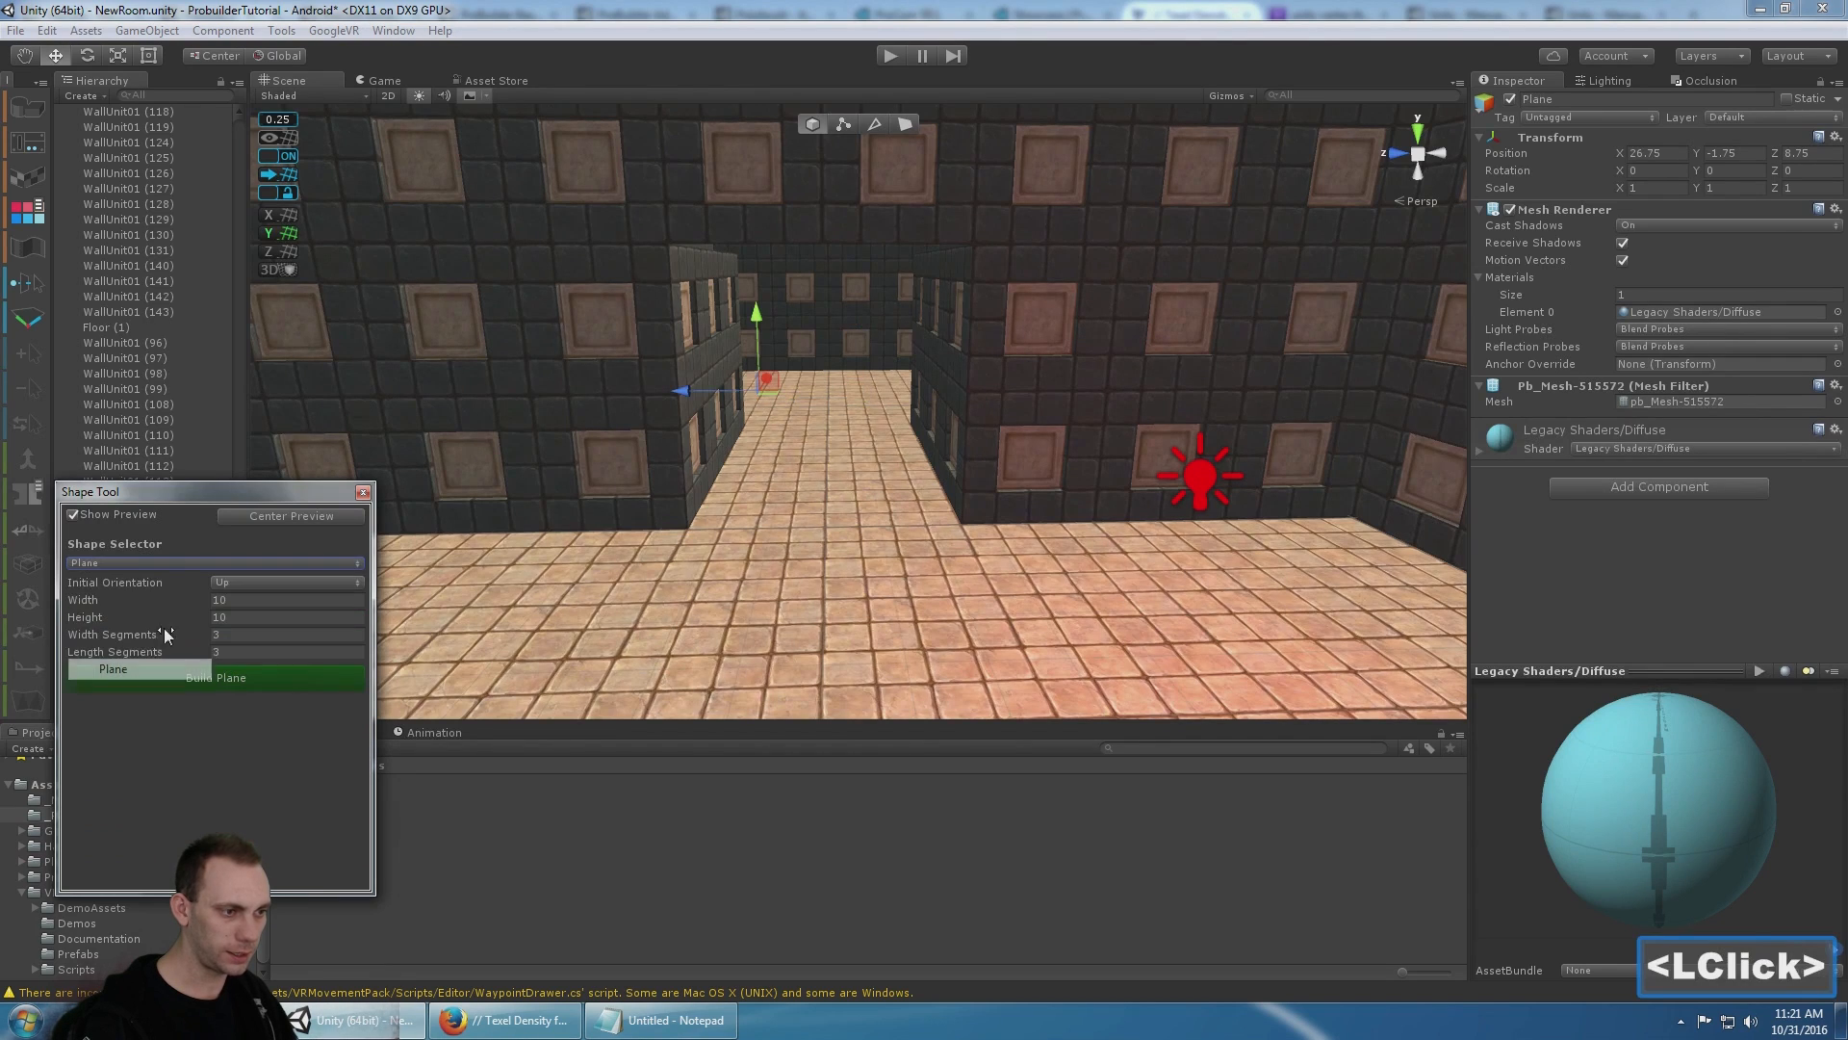
left_click(254, 600)
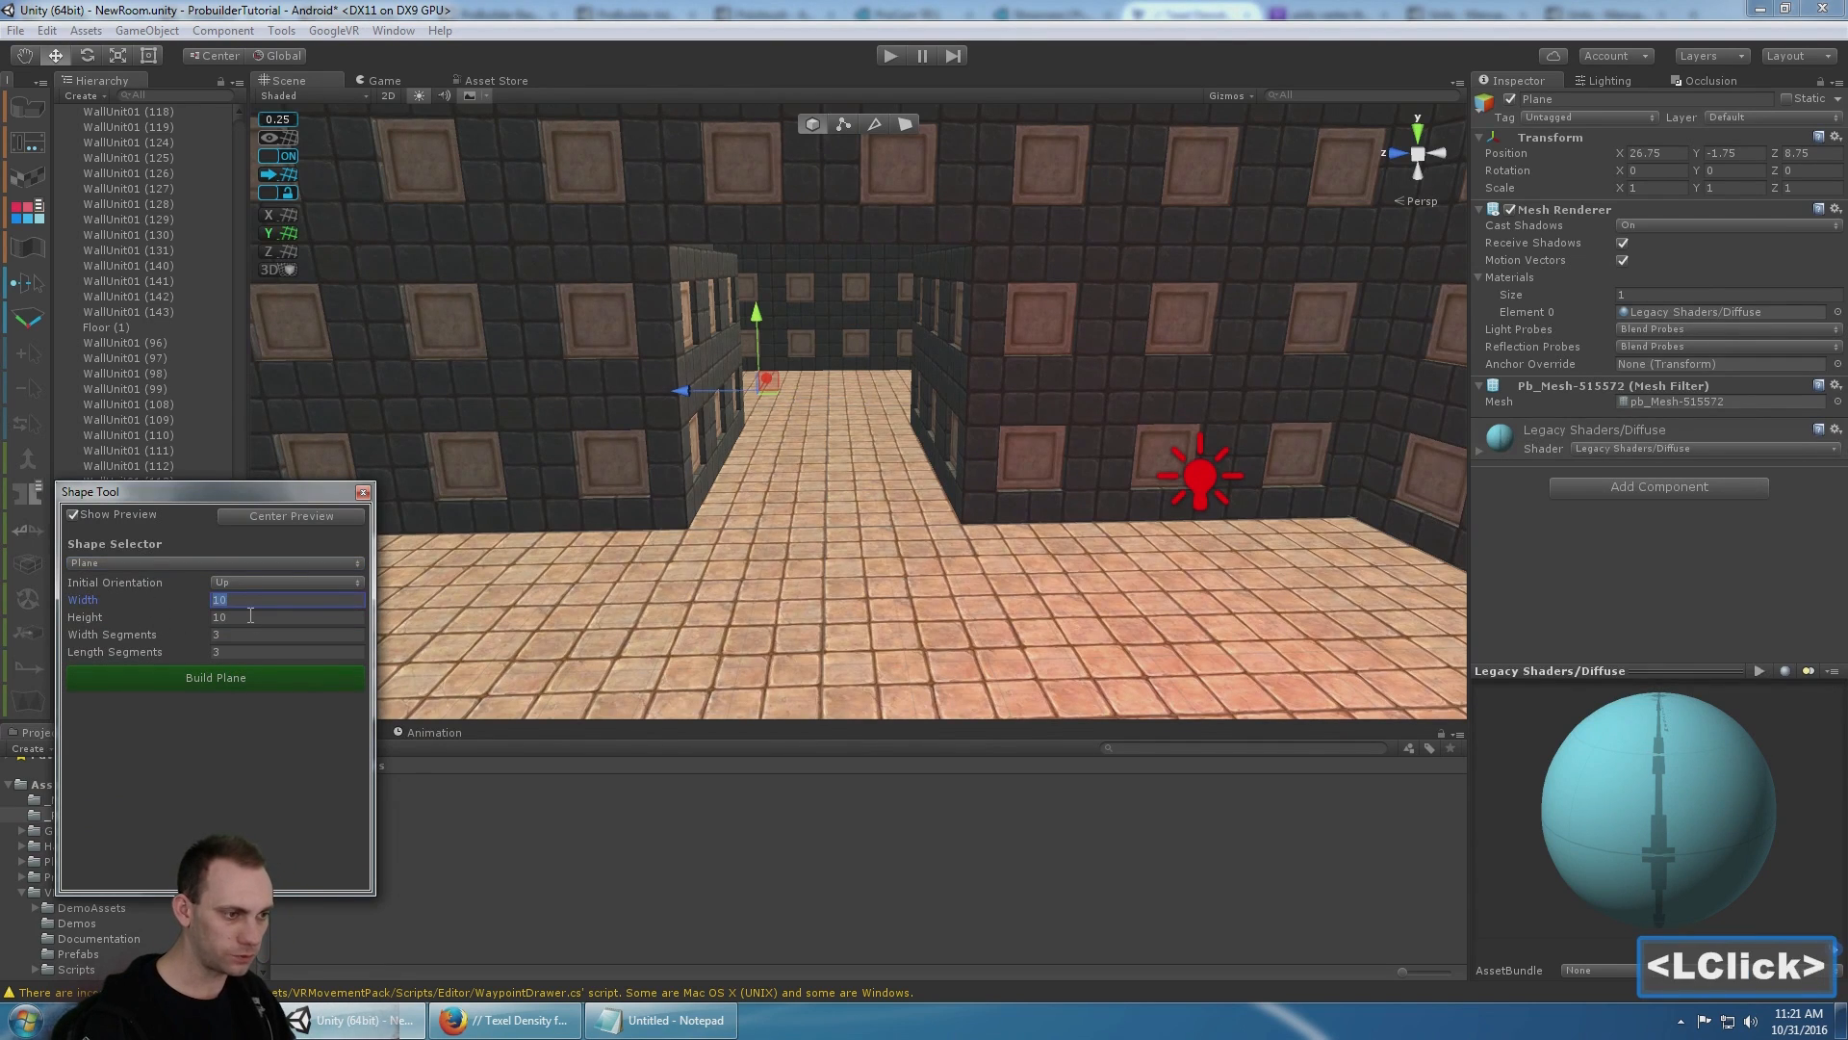
type("2.5")
key("Tab")
type("2.5")
key("Tab")
type("0")
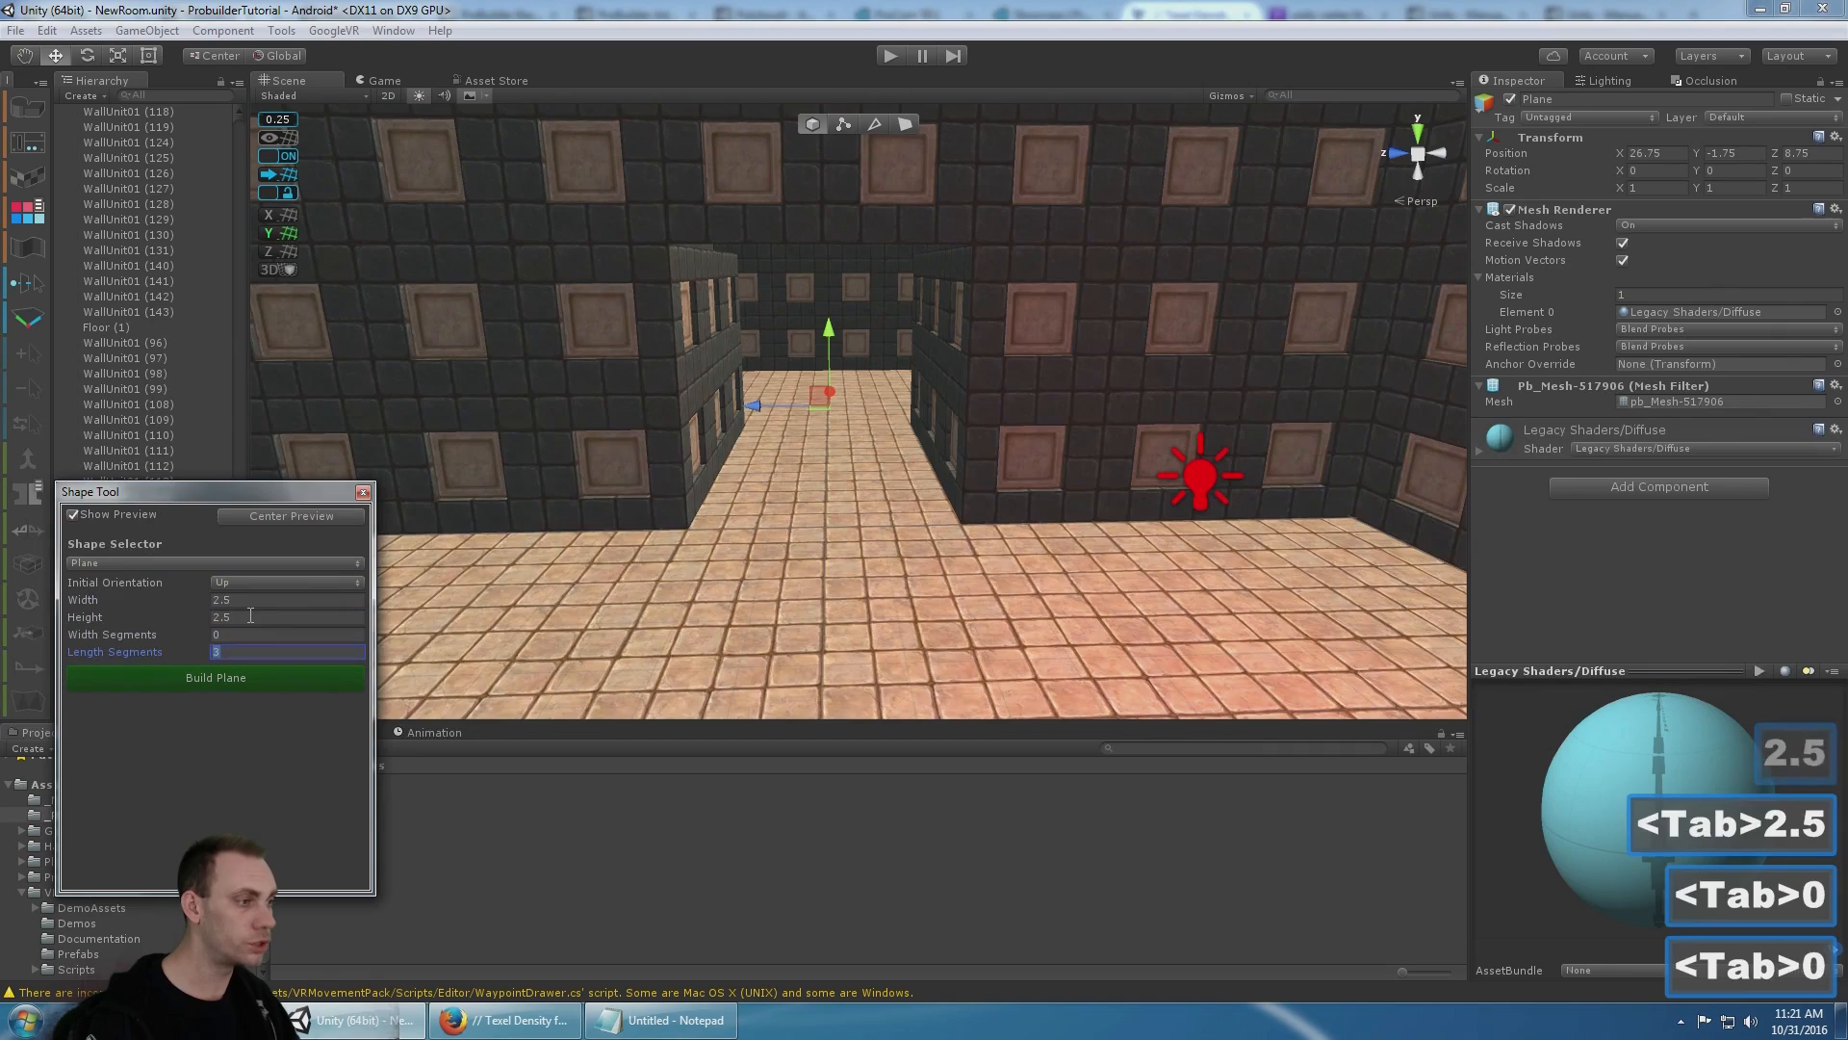
key("Tab")
type("0")
- Set the plane's initial orientation to Down and build it
left_click_drag(885, 318, 424, 251, "alt")
scroll(886, 407, "up", 5)
left_click(287, 583)
left_click(276, 669)
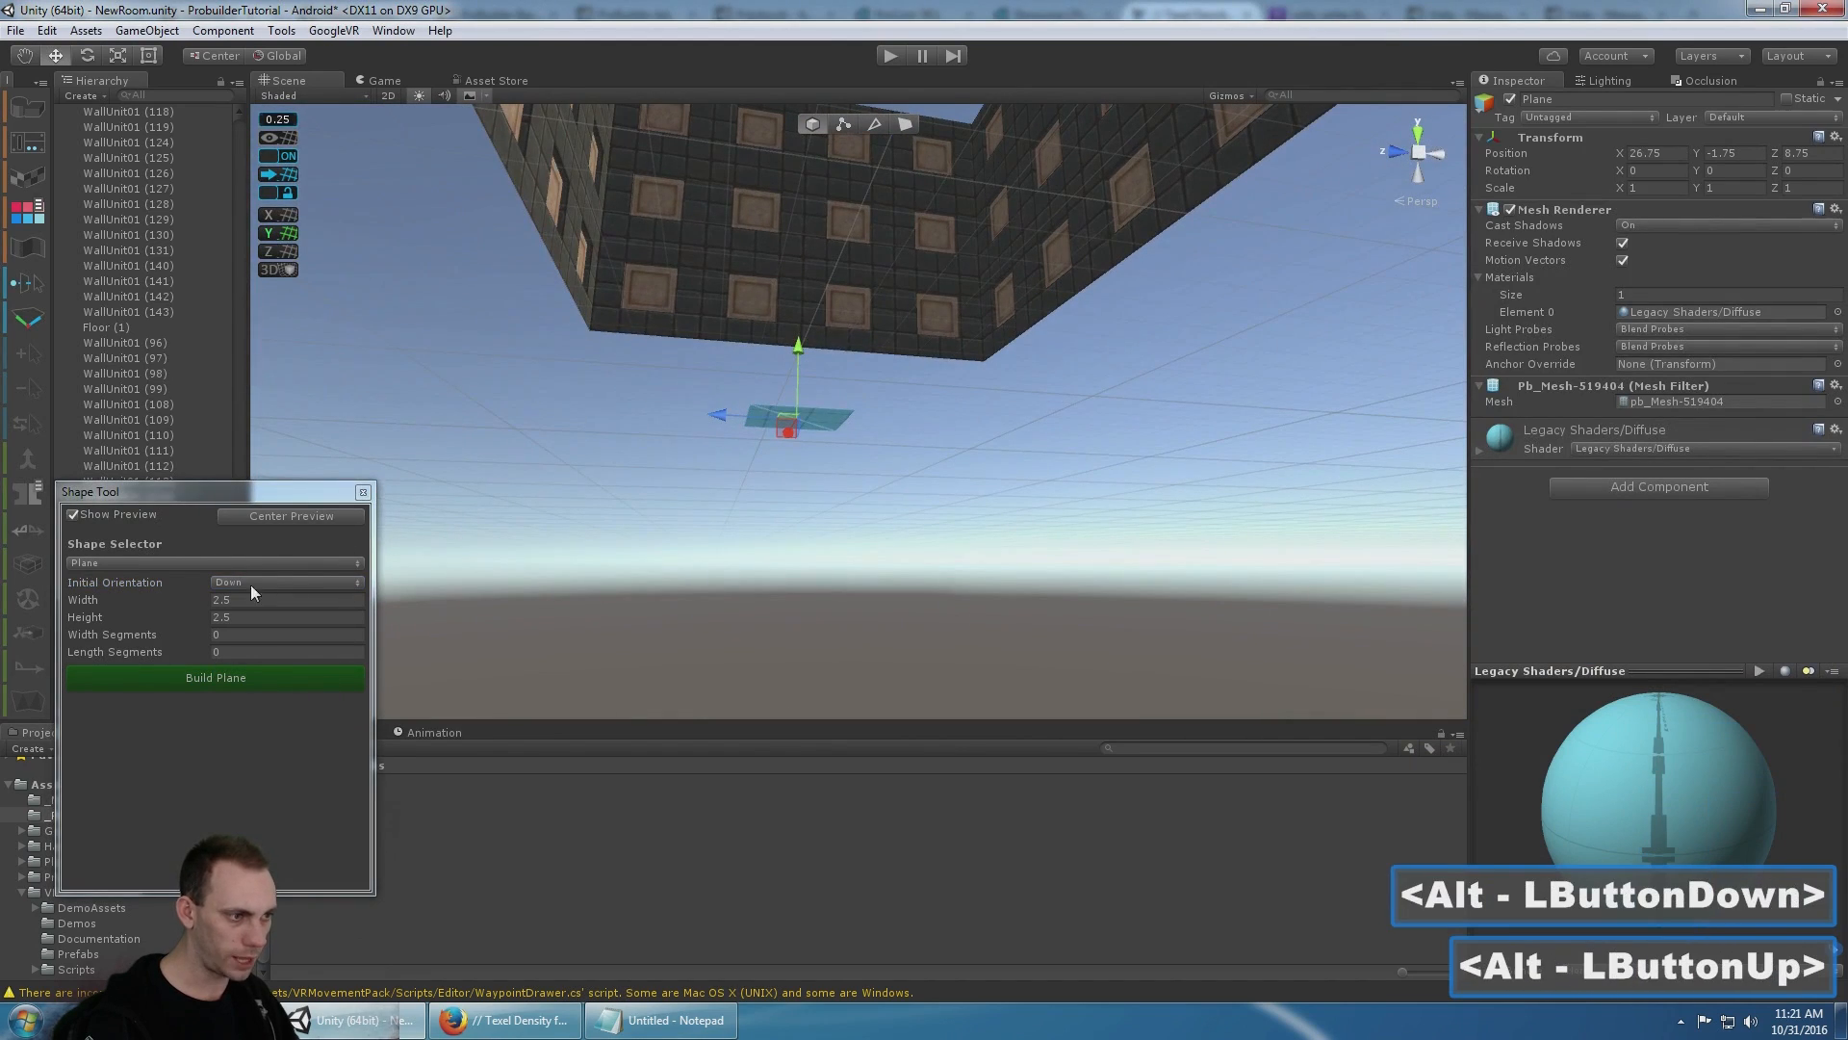
left_click(245, 678)
left_click(751, 346)
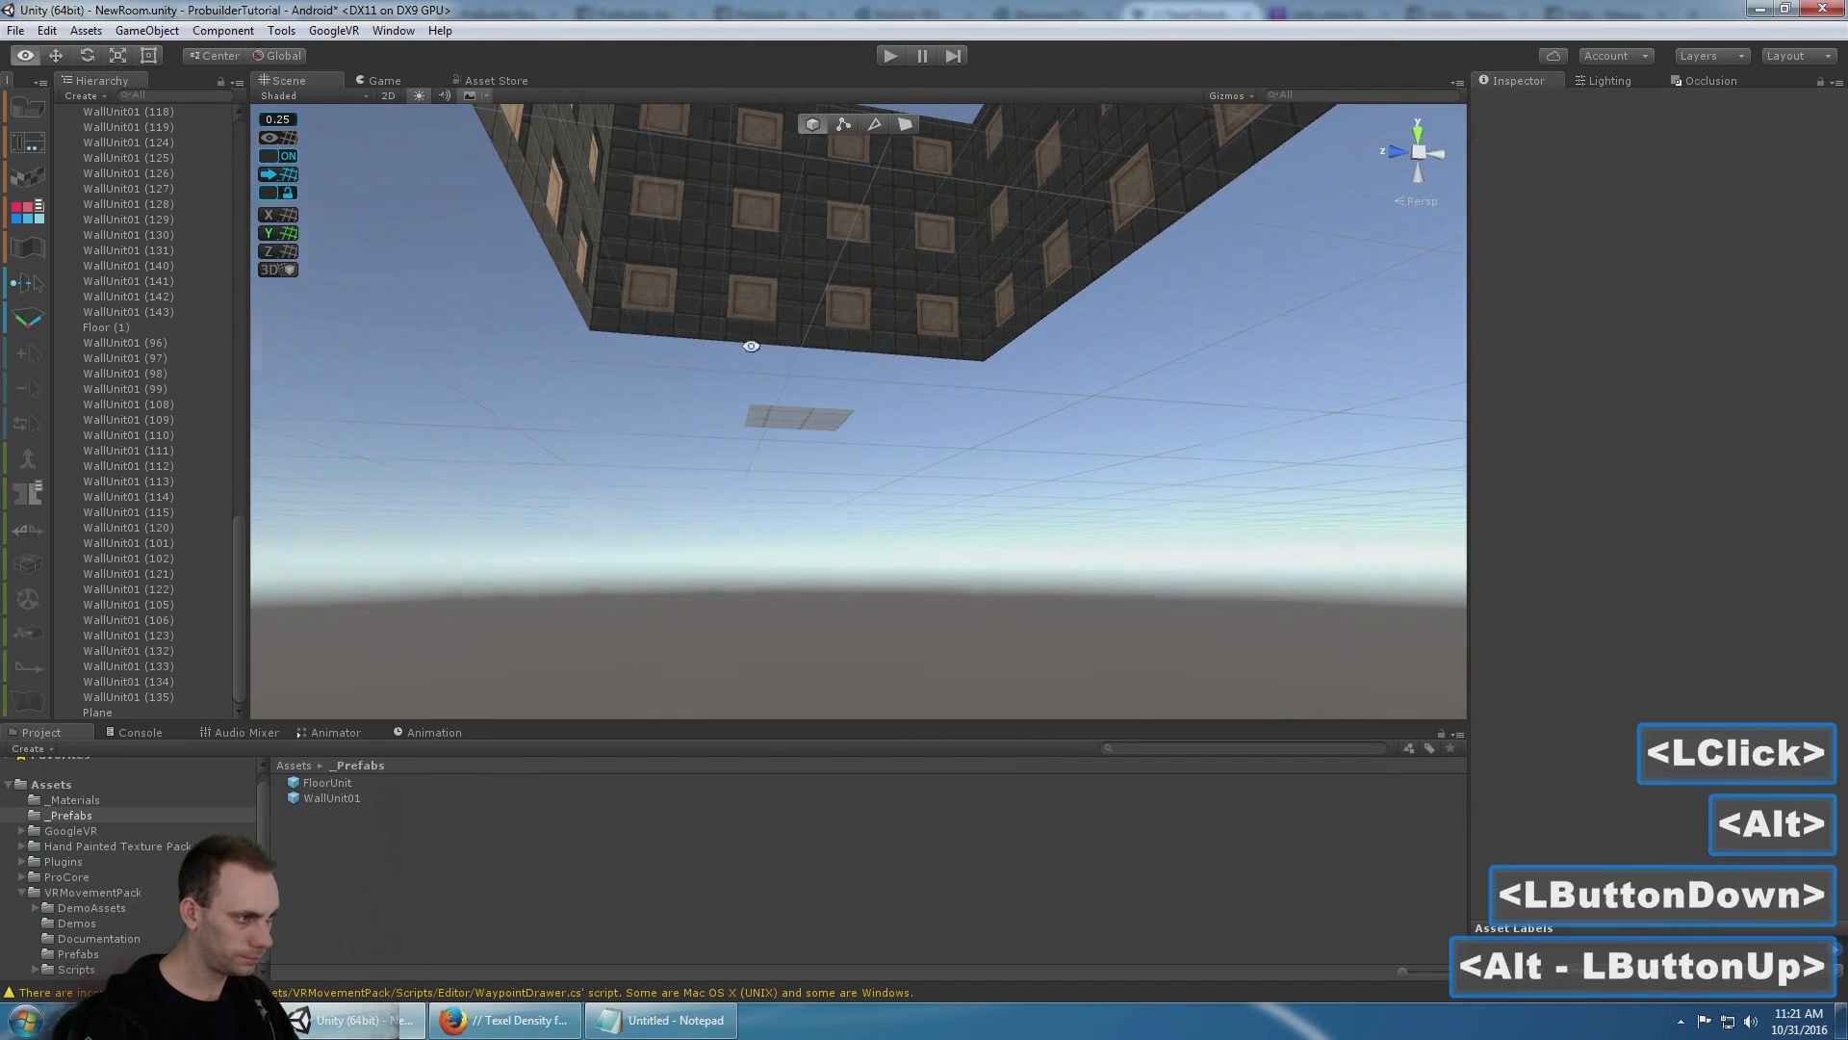
- Move the new plane up to the top edge of the room wall as a ceiling piece, at position X 15, Y 5, Z 7.5
left_click_drag(751, 346, 781, 177, "alt")
left_click(782, 410)
middle_click(868, 248, "alt")
scroll(872, 414, "down", 5)
left_click_drag(874, 424, 836, 442, "alt")
left_click_drag(735, 387, 992, 474)
middle_click_drag(1180, 537, 1043, 495)
key("f")
left_click_drag(1043, 495, 786, 553, "alt")
middle_click(785, 553, "alt")
left_click_drag(768, 410, 812, 299)
left_click_drag(782, 217, 854, 491)
key("f")
middle_click_drag(854, 491, 830, 458)
scroll(832, 332, "up", 6)
left_click_drag(830, 459, 729, 371, "alt")
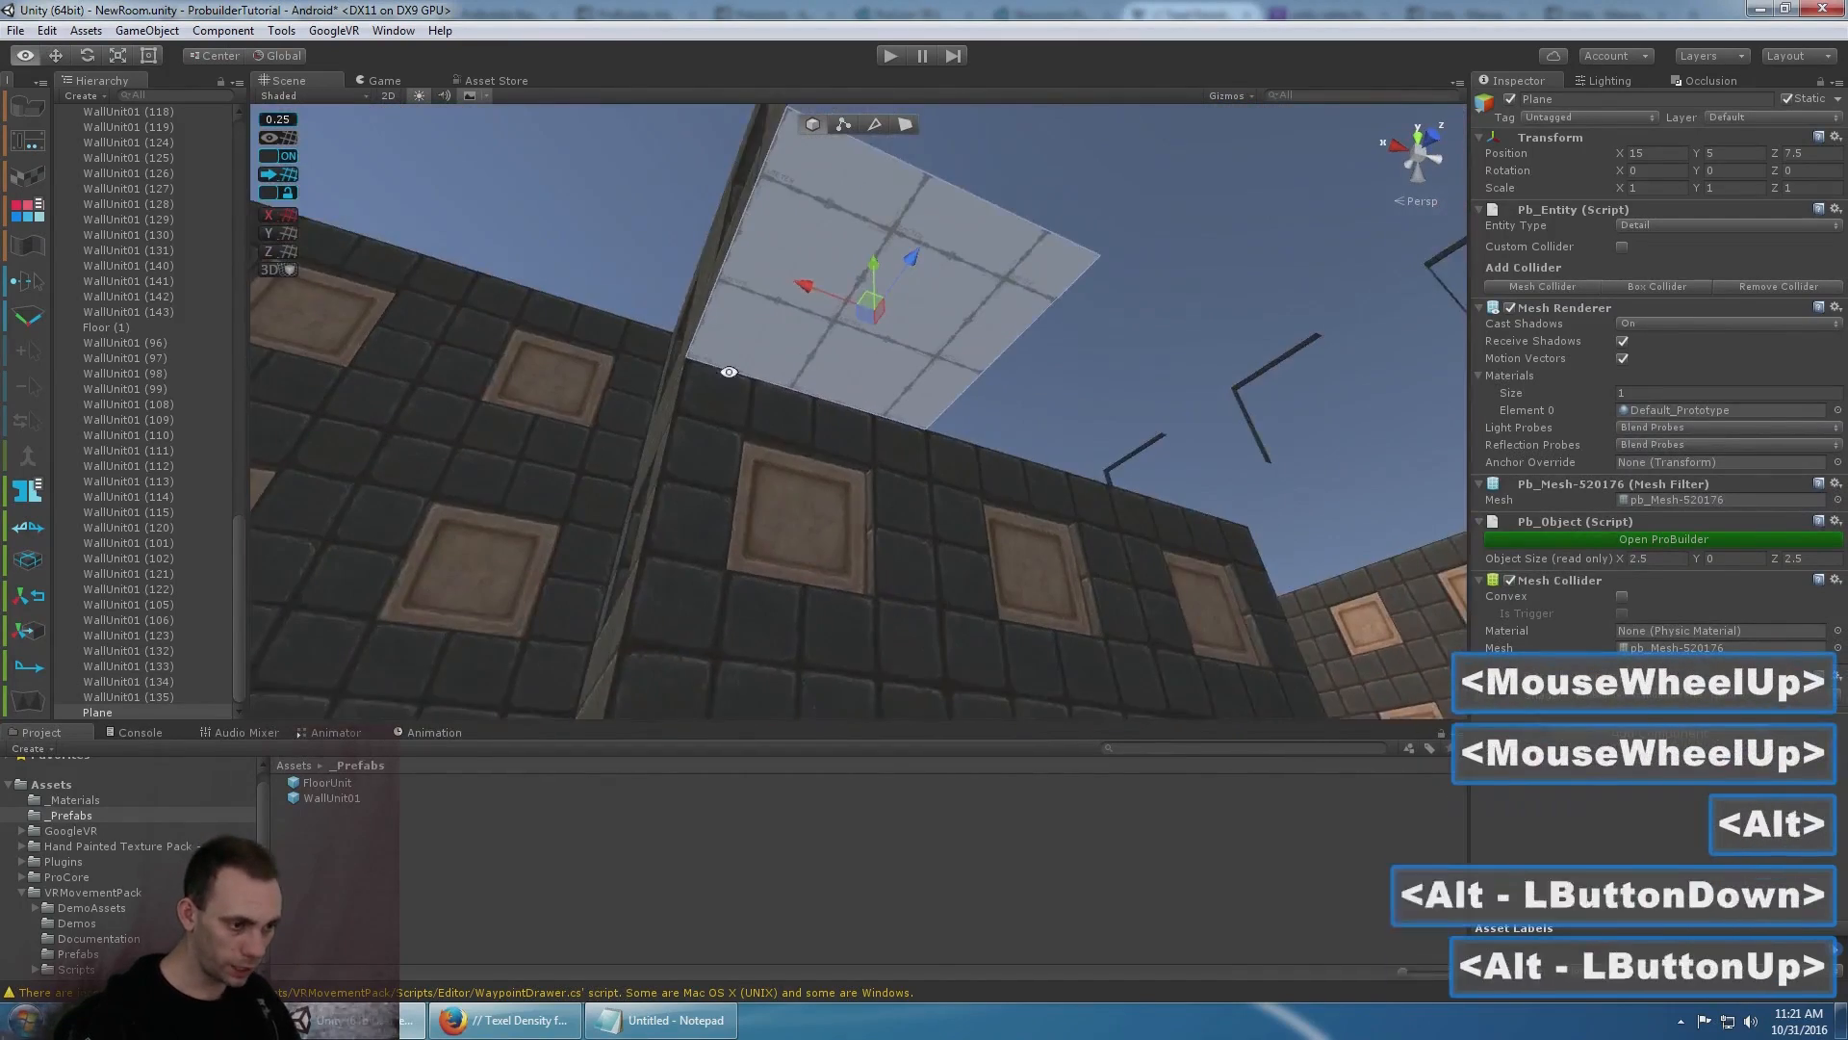
scroll(728, 371, "up", 1, "alt")
middle_click(575, 475)
- Browse the texture pack's Floors folder and apply the HPTP_FRP_Floor_Bare1_Dark texture to the ceiling plane
left_click(135, 846)
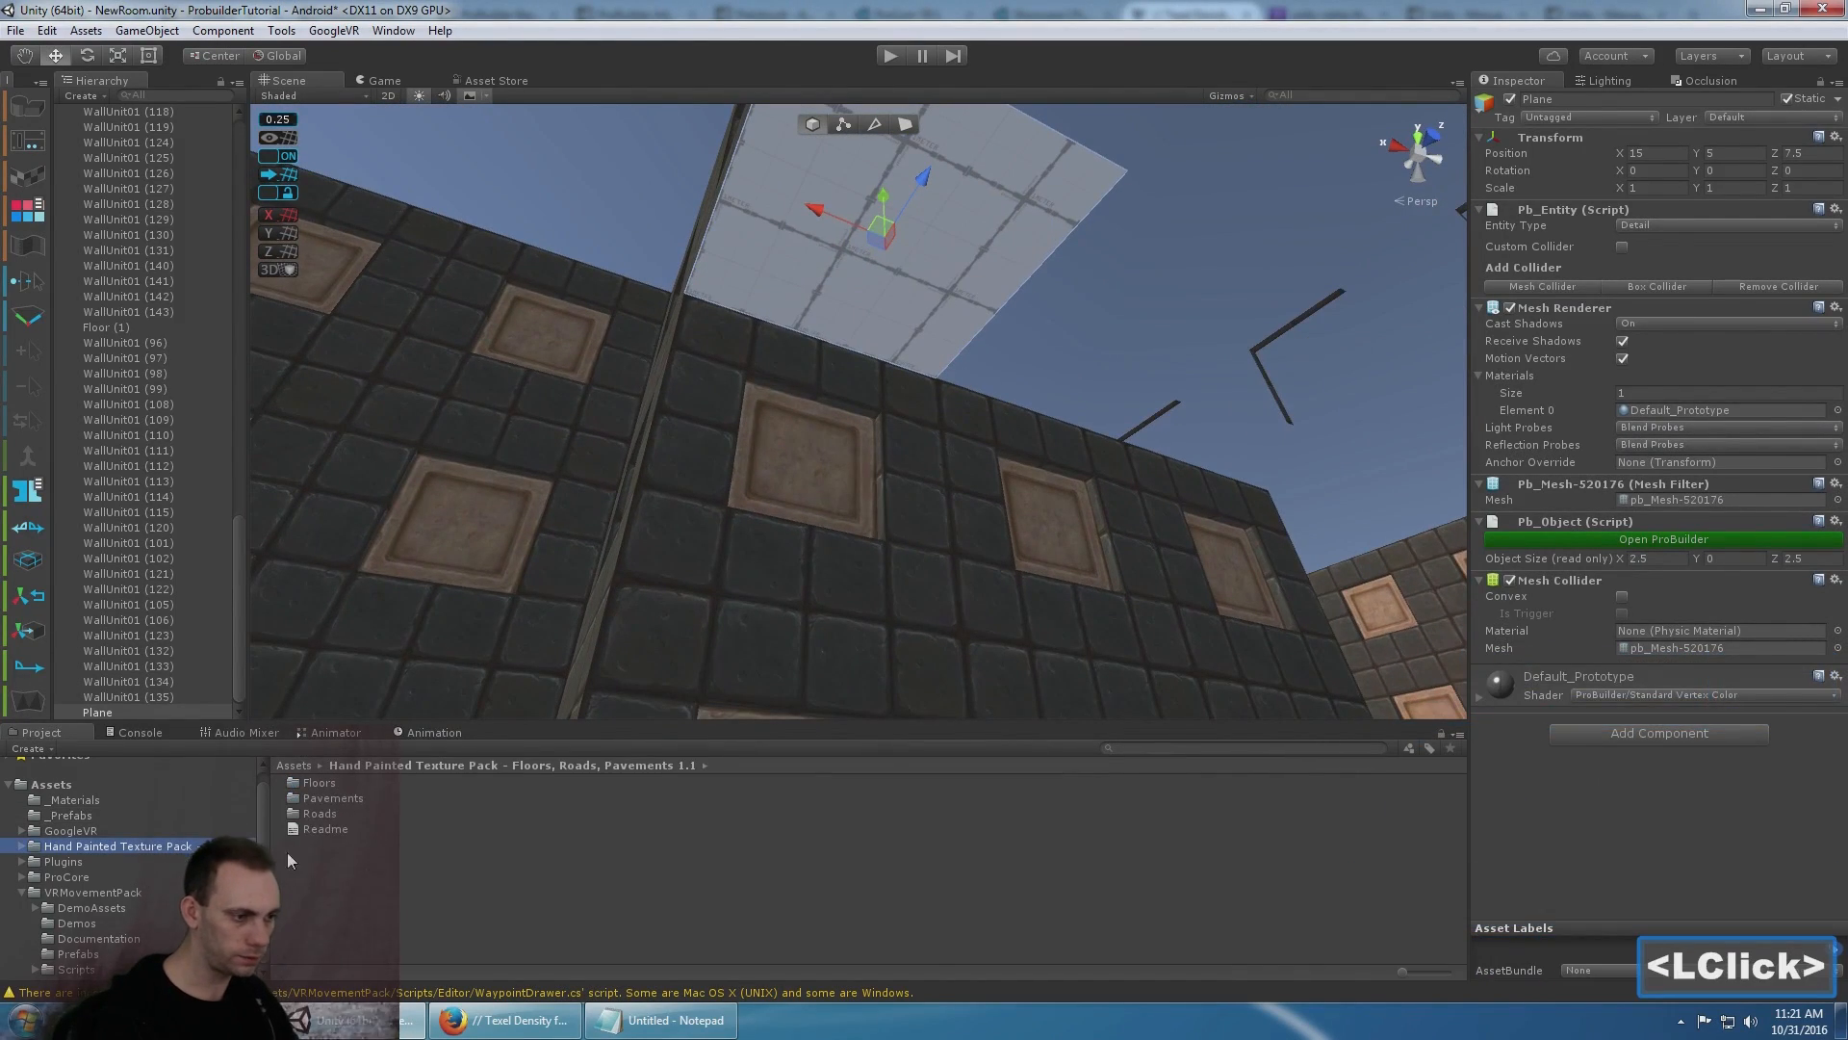
double_click(337, 793)
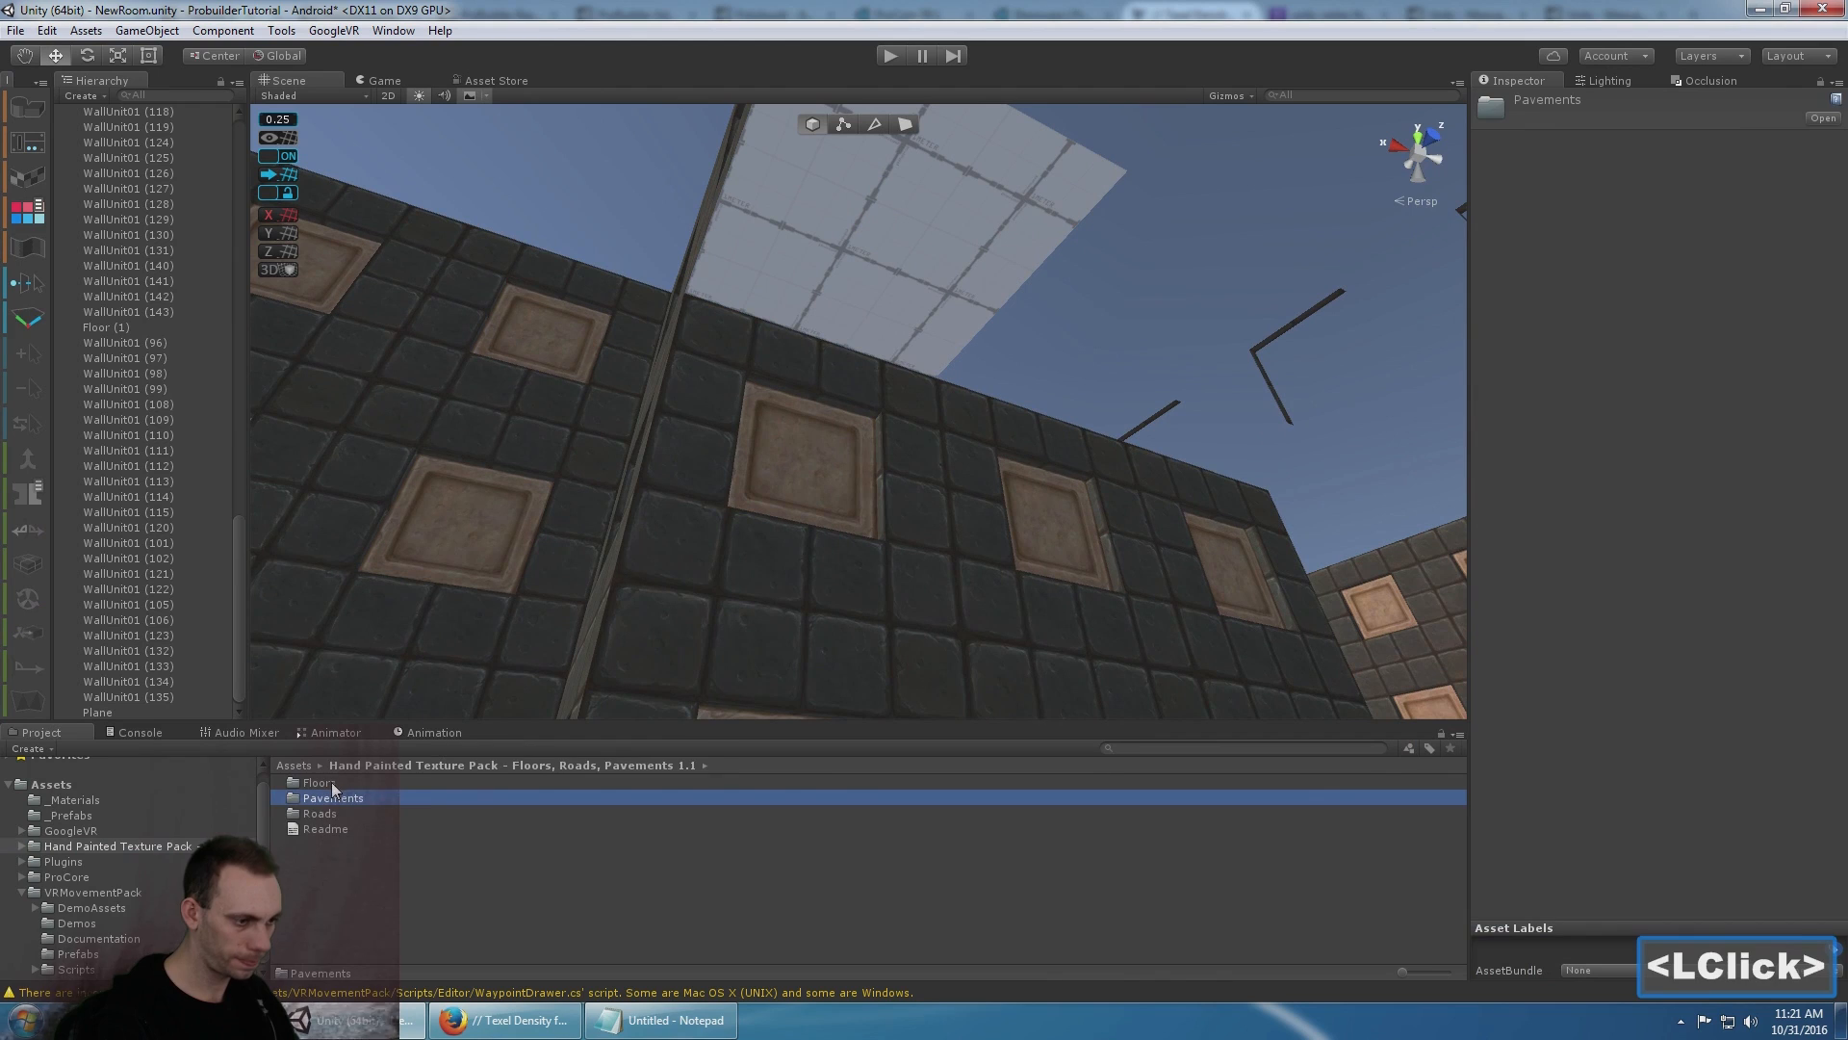
left_click(331, 781)
key("Down")
key("Down")
key("Down")
key("Down")
key("Down")
key("Down")
key("Down")
key("Down")
key("Down")
key("Down")
key("Down")
key("Down")
key("Down")
key("Down")
key("Down")
key("Down")
left_click(73, 862)
left_click(385, 783)
key("Down")
left_click_drag(385, 798, 896, 251)
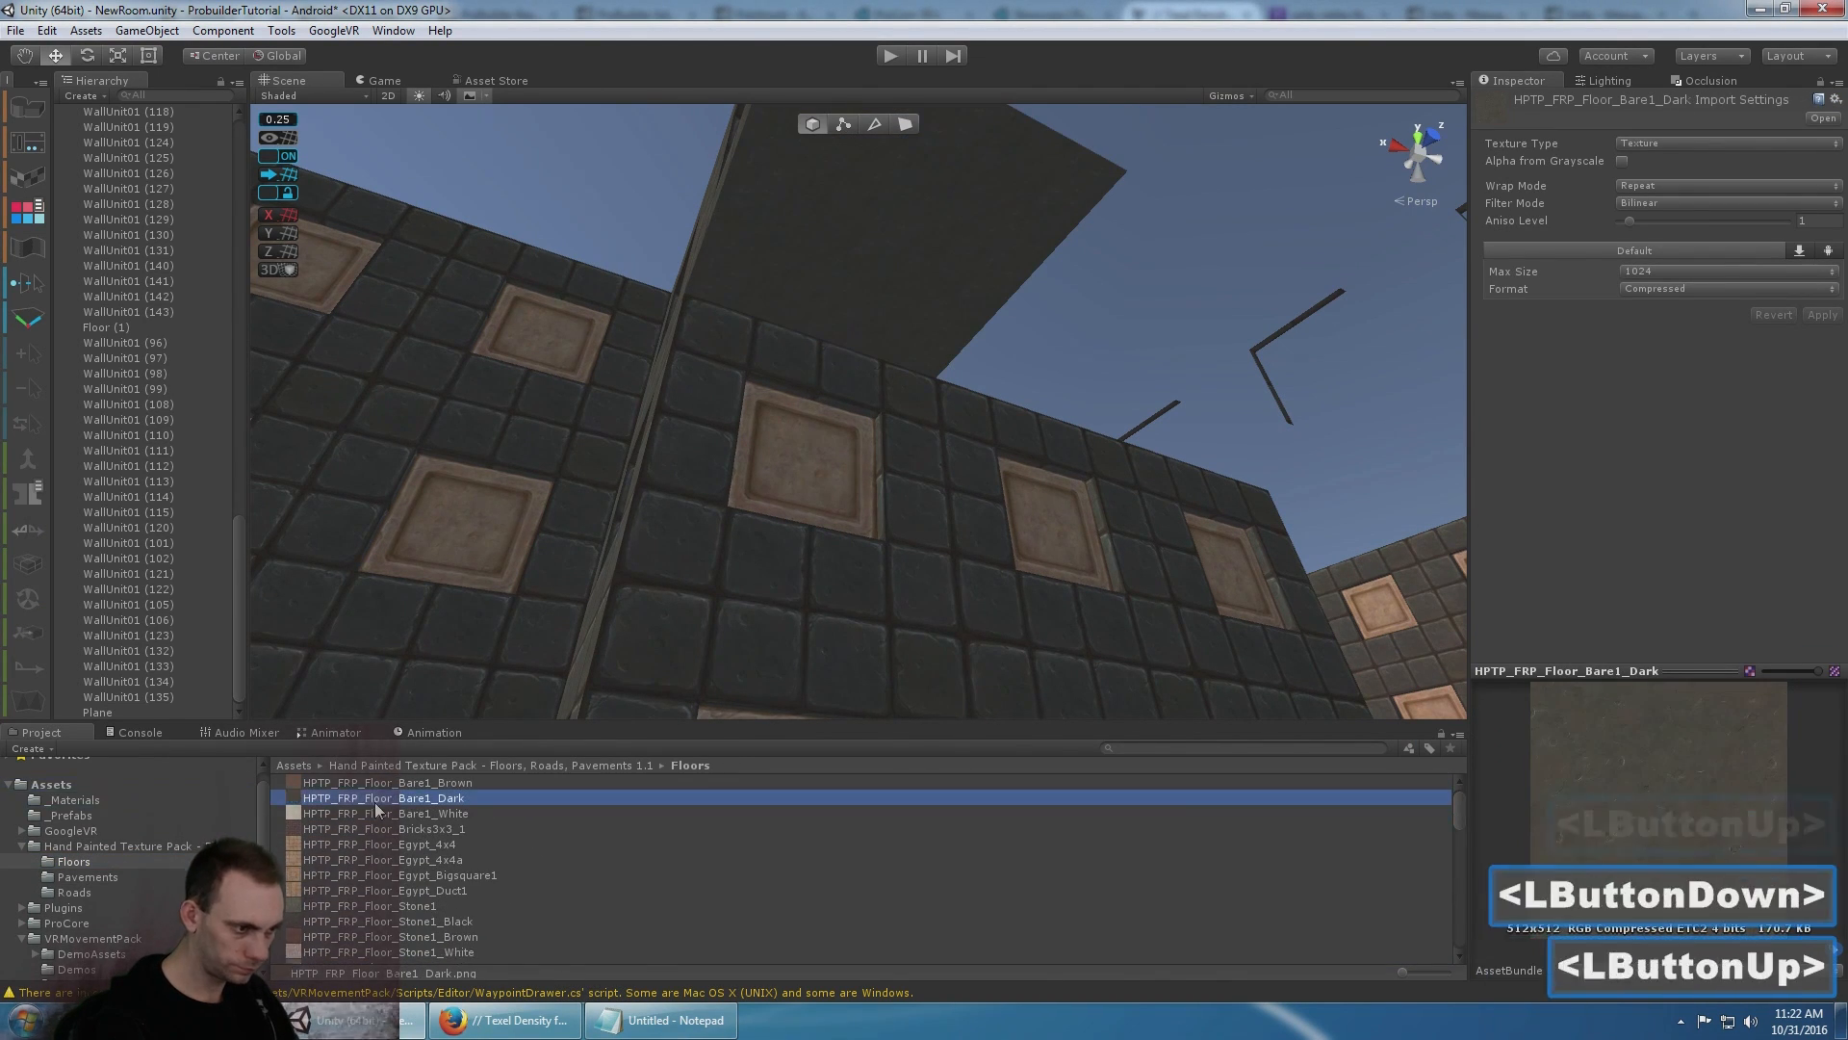
- Set the shader of the HPTP_FRP_Floor_Bare1_Dark material to Mobile/VertexLit
left_click(73, 800)
left_click(404, 859)
key("Up")
key("Up")
key("Up")
key("Up")
key("Up")
left_click(72, 800)
double_click(352, 782)
key("Down")
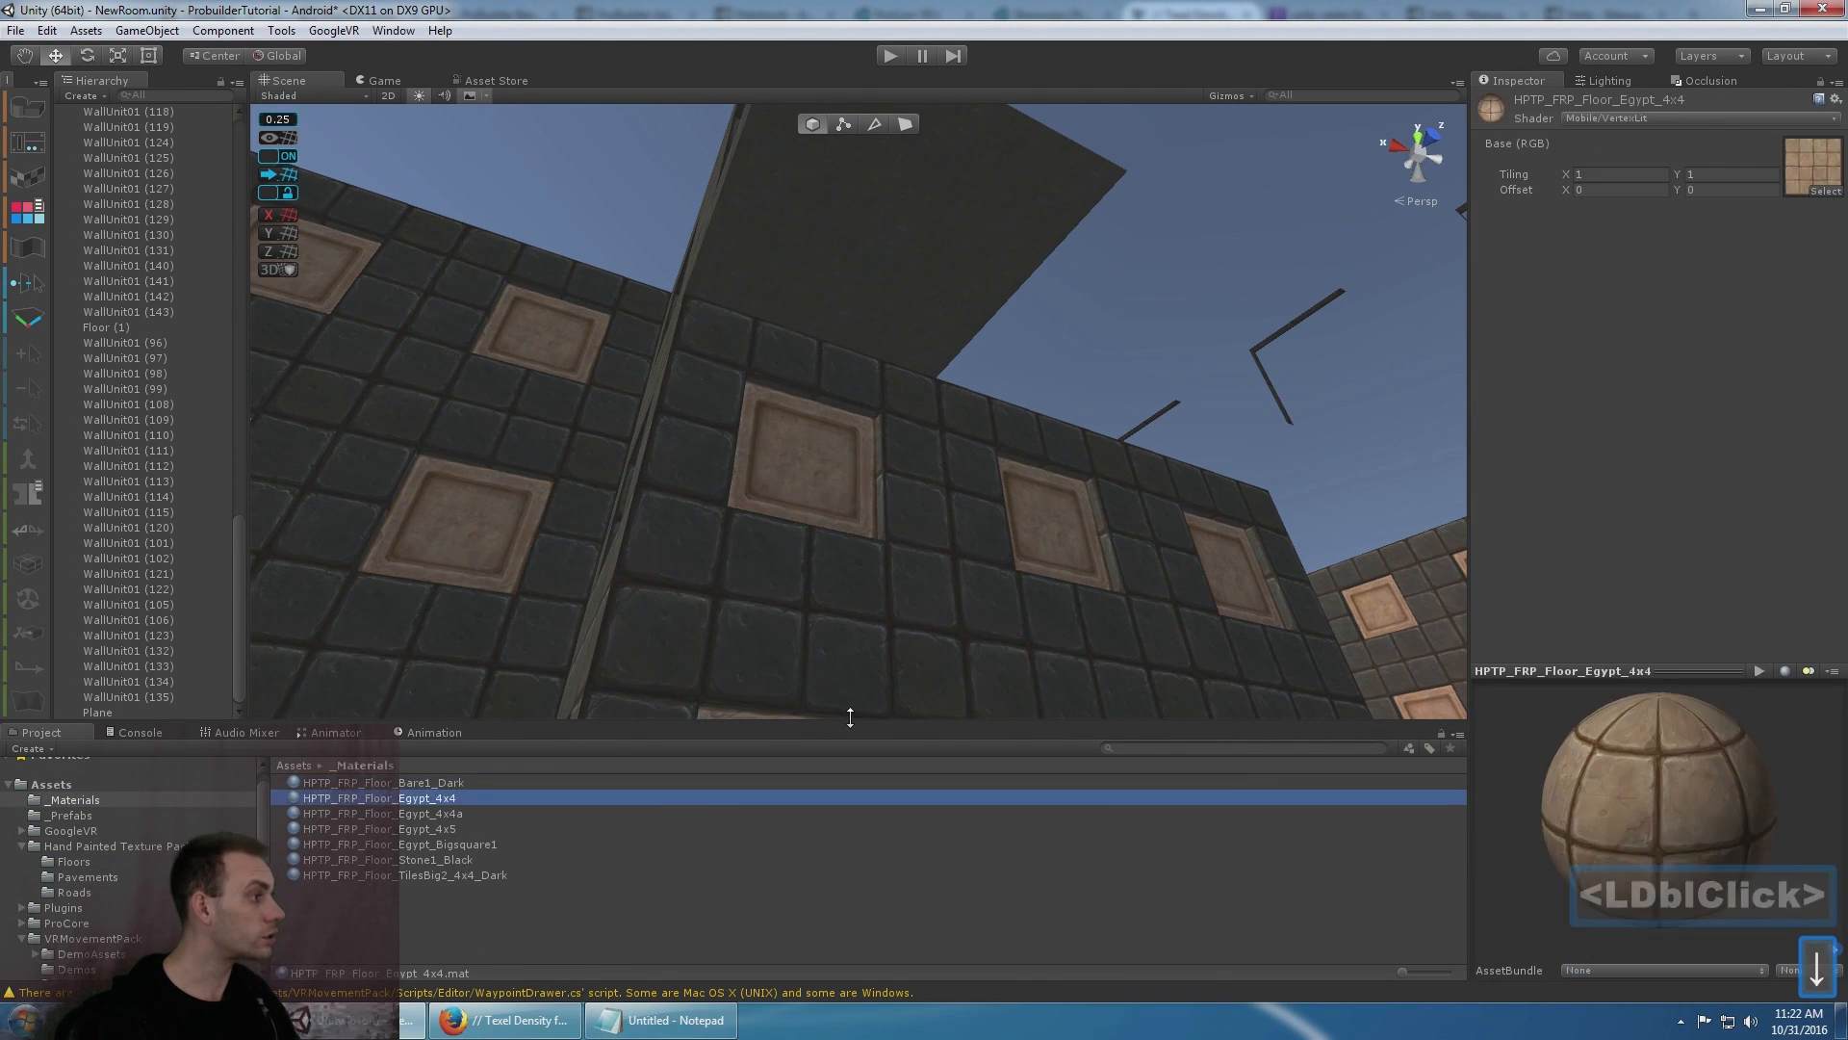
key("Up")
left_click(1637, 119)
mouse_move(1627, 248)
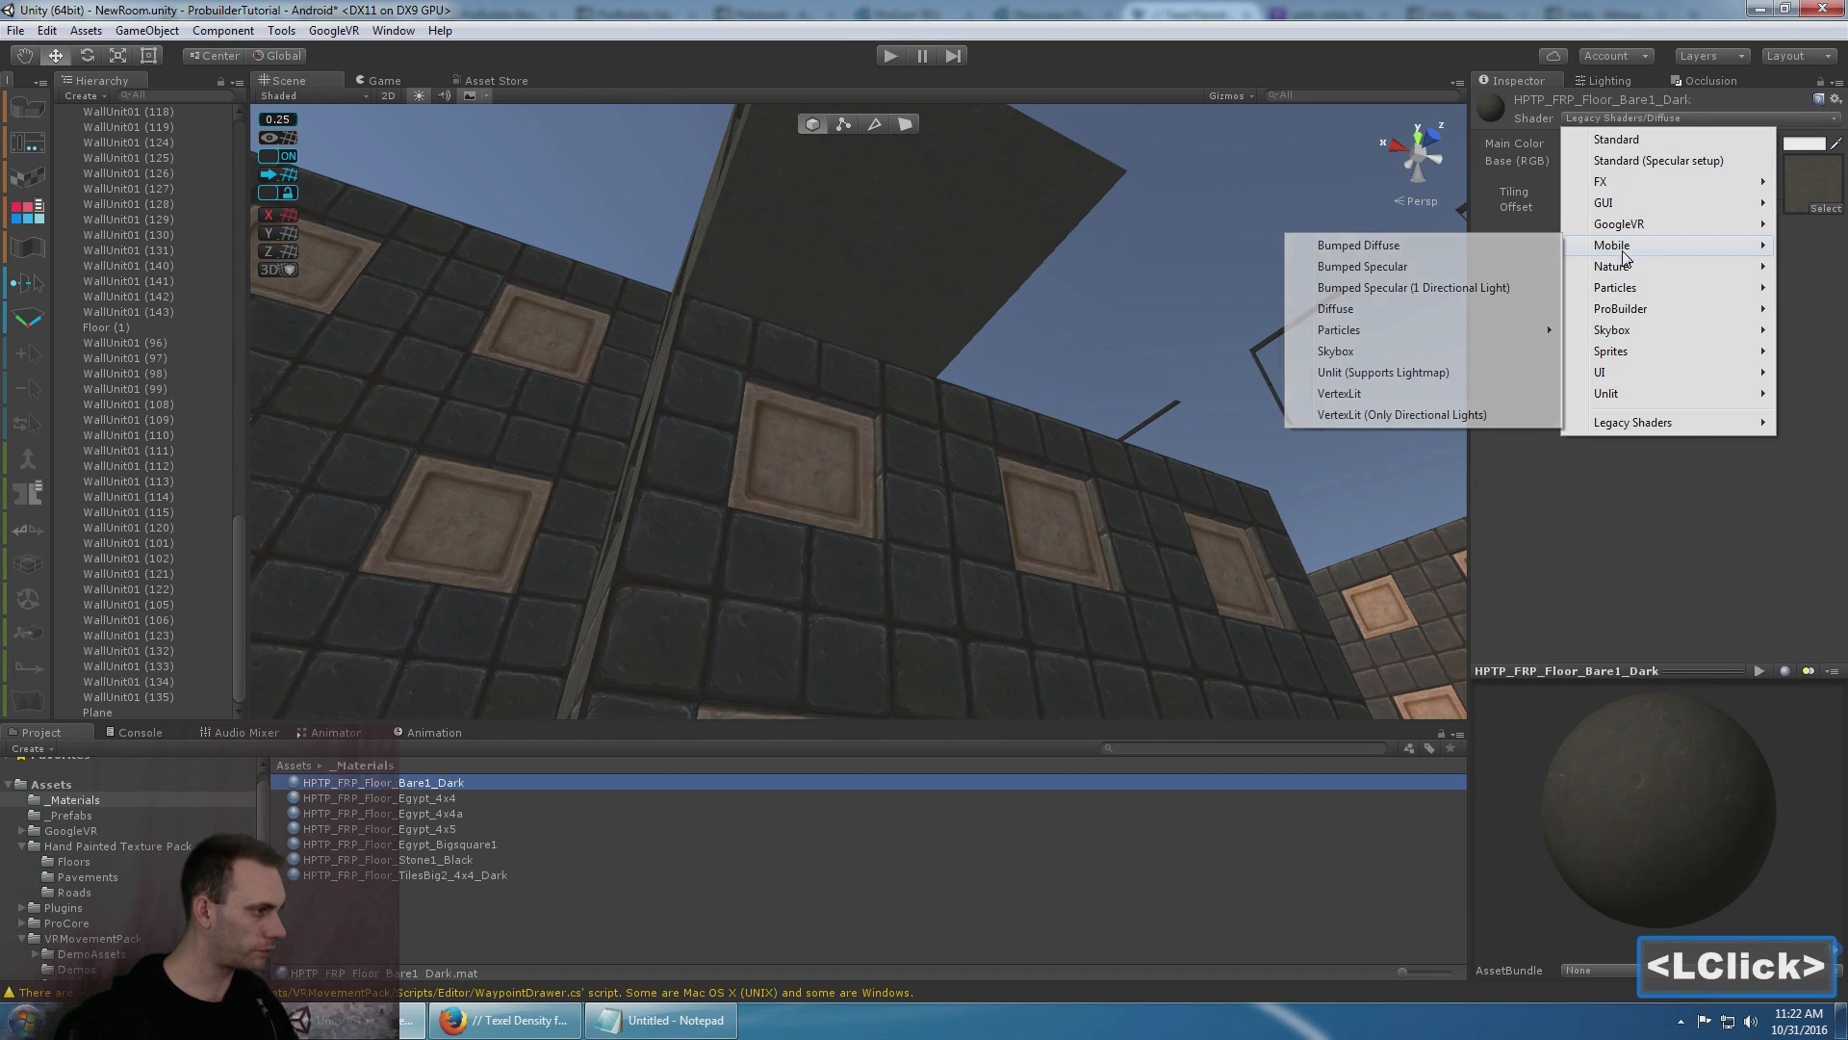
left_click(1390, 392)
scroll(1007, 304, "down", 5)
middle_click(887, 339)
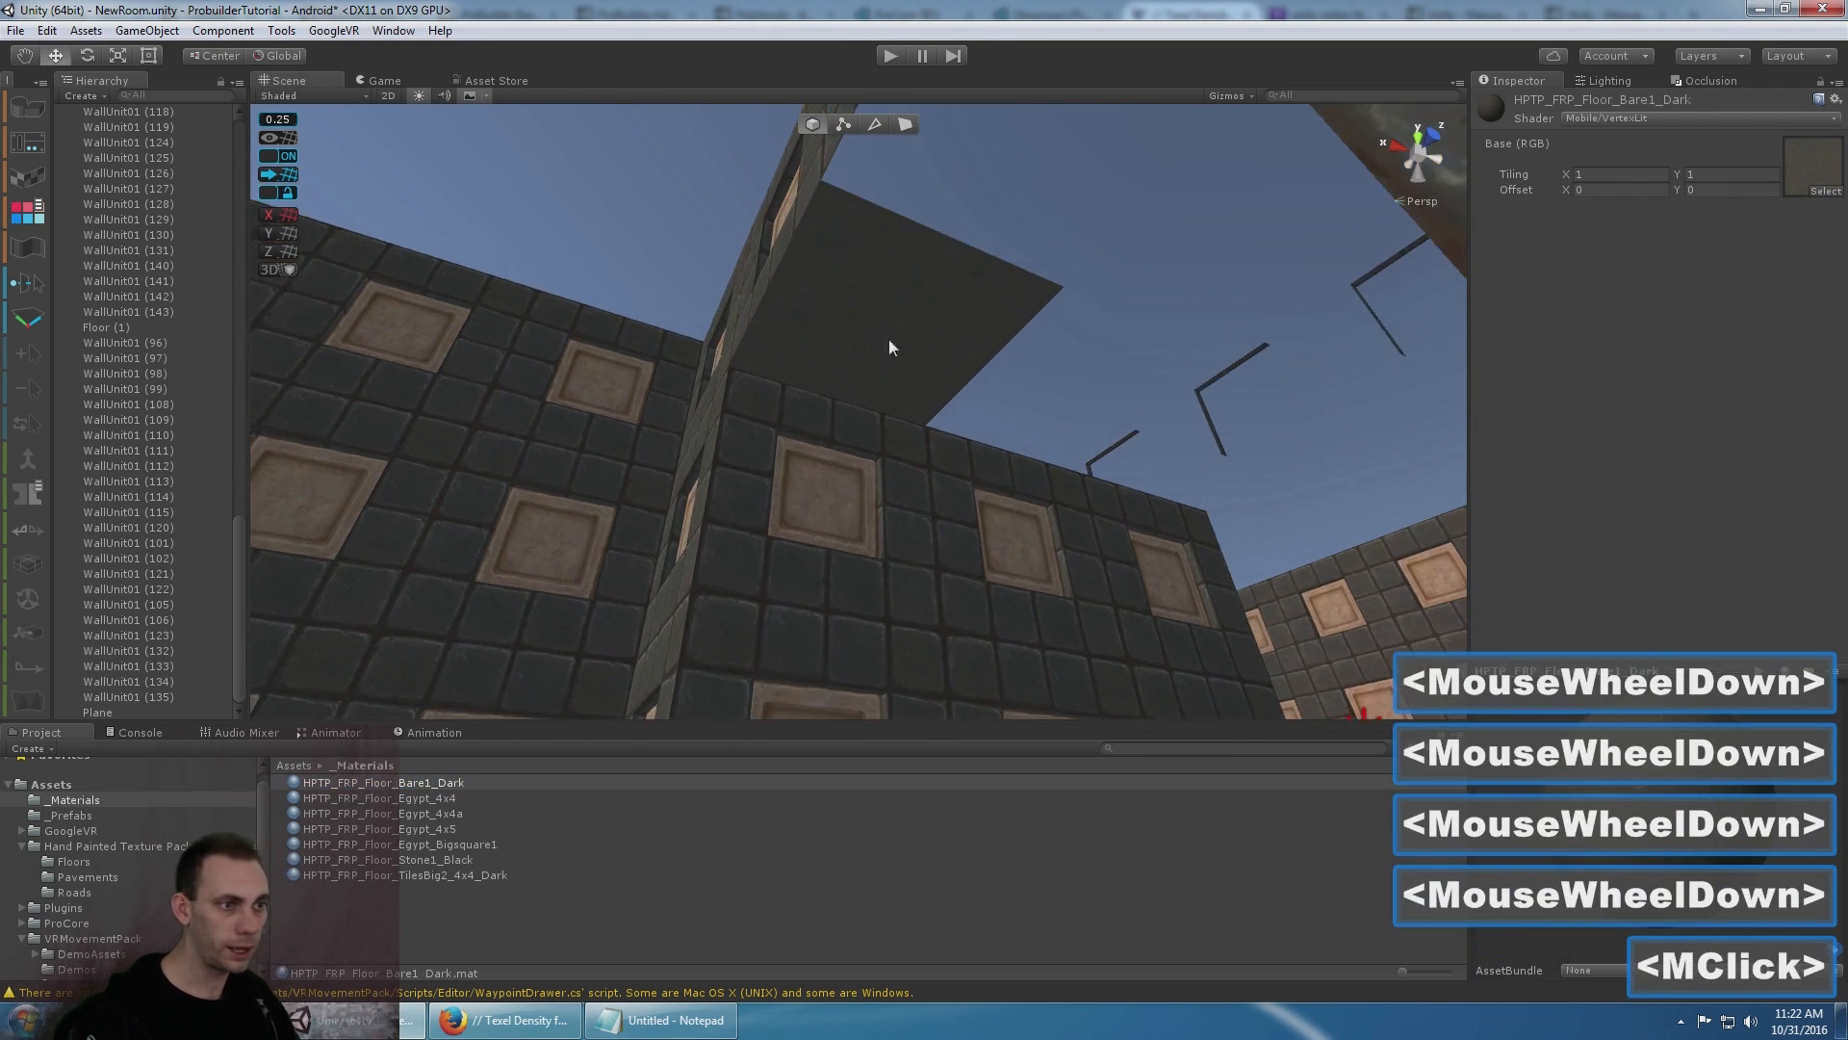
- Open the UV Editor for the ceiling plane in face selection mode and bring its whole UV layout into view
left_click(846, 344)
scroll(846, 344, "up", 5)
left_click(28, 176)
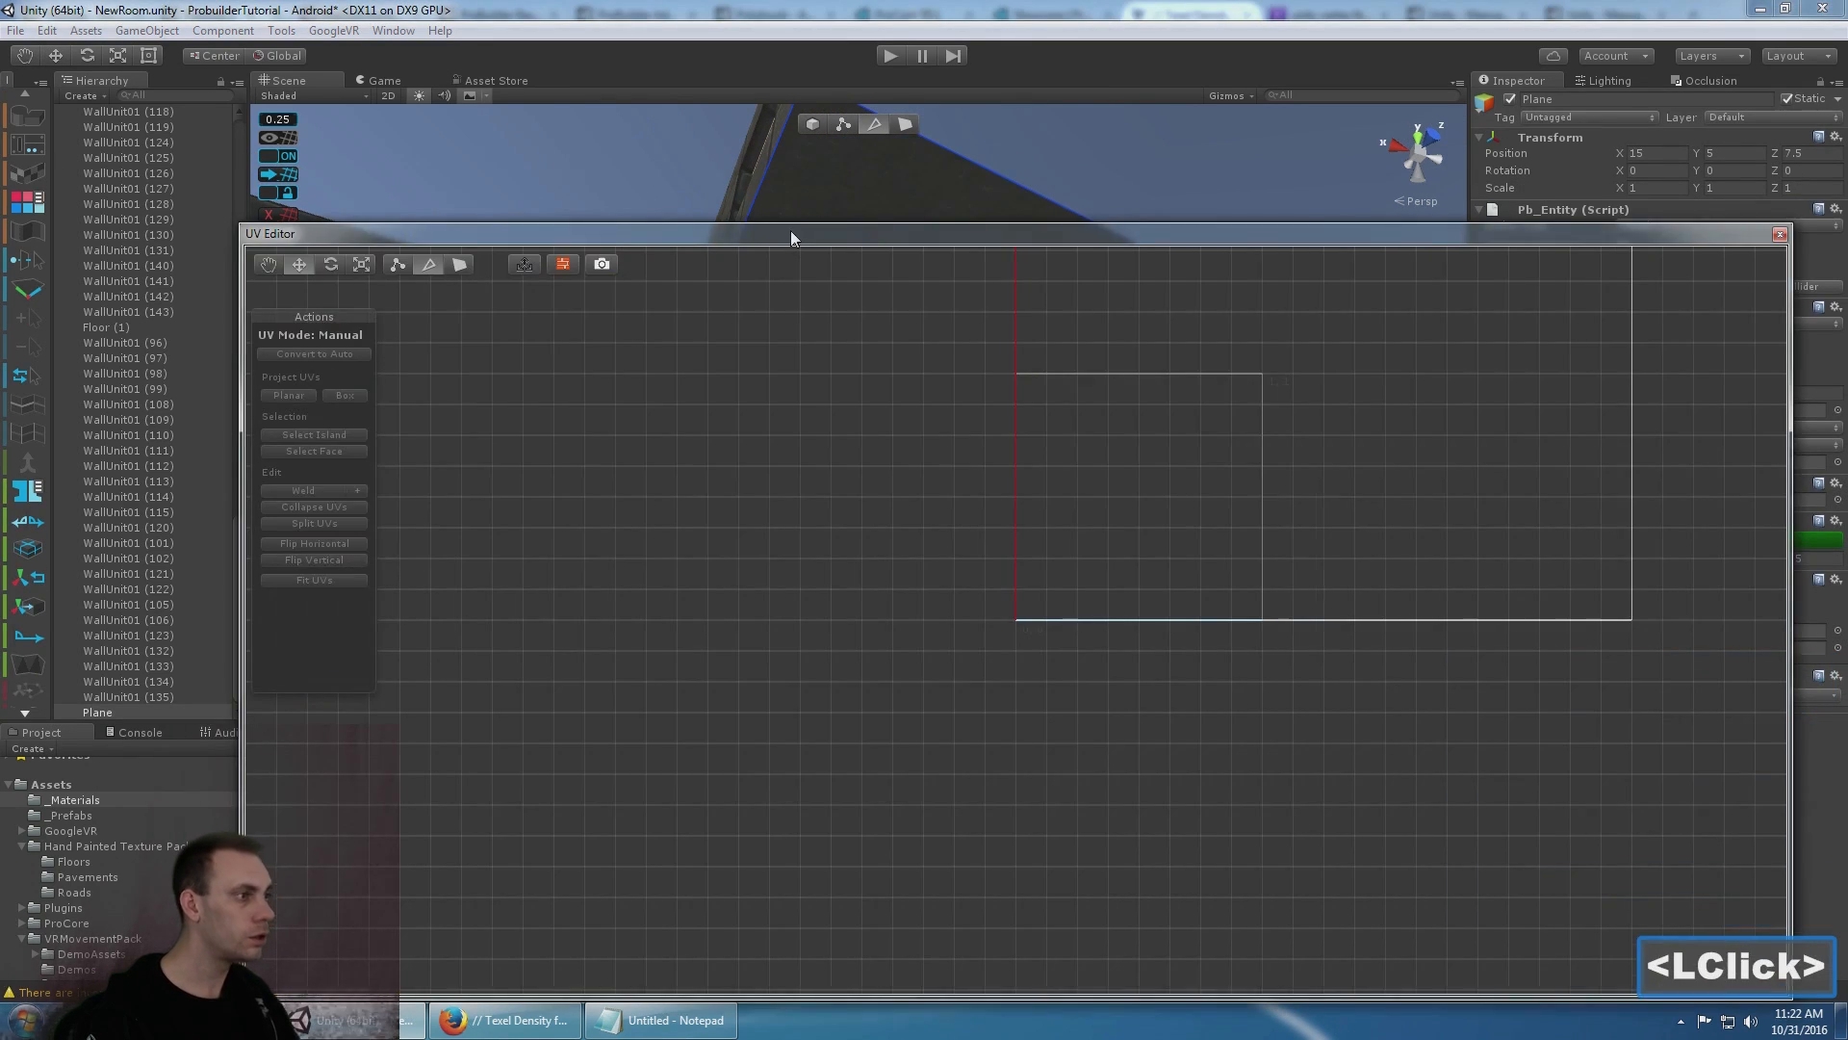
left_click_drag(789, 231, 732, 450)
left_click(905, 125)
double_click(963, 341)
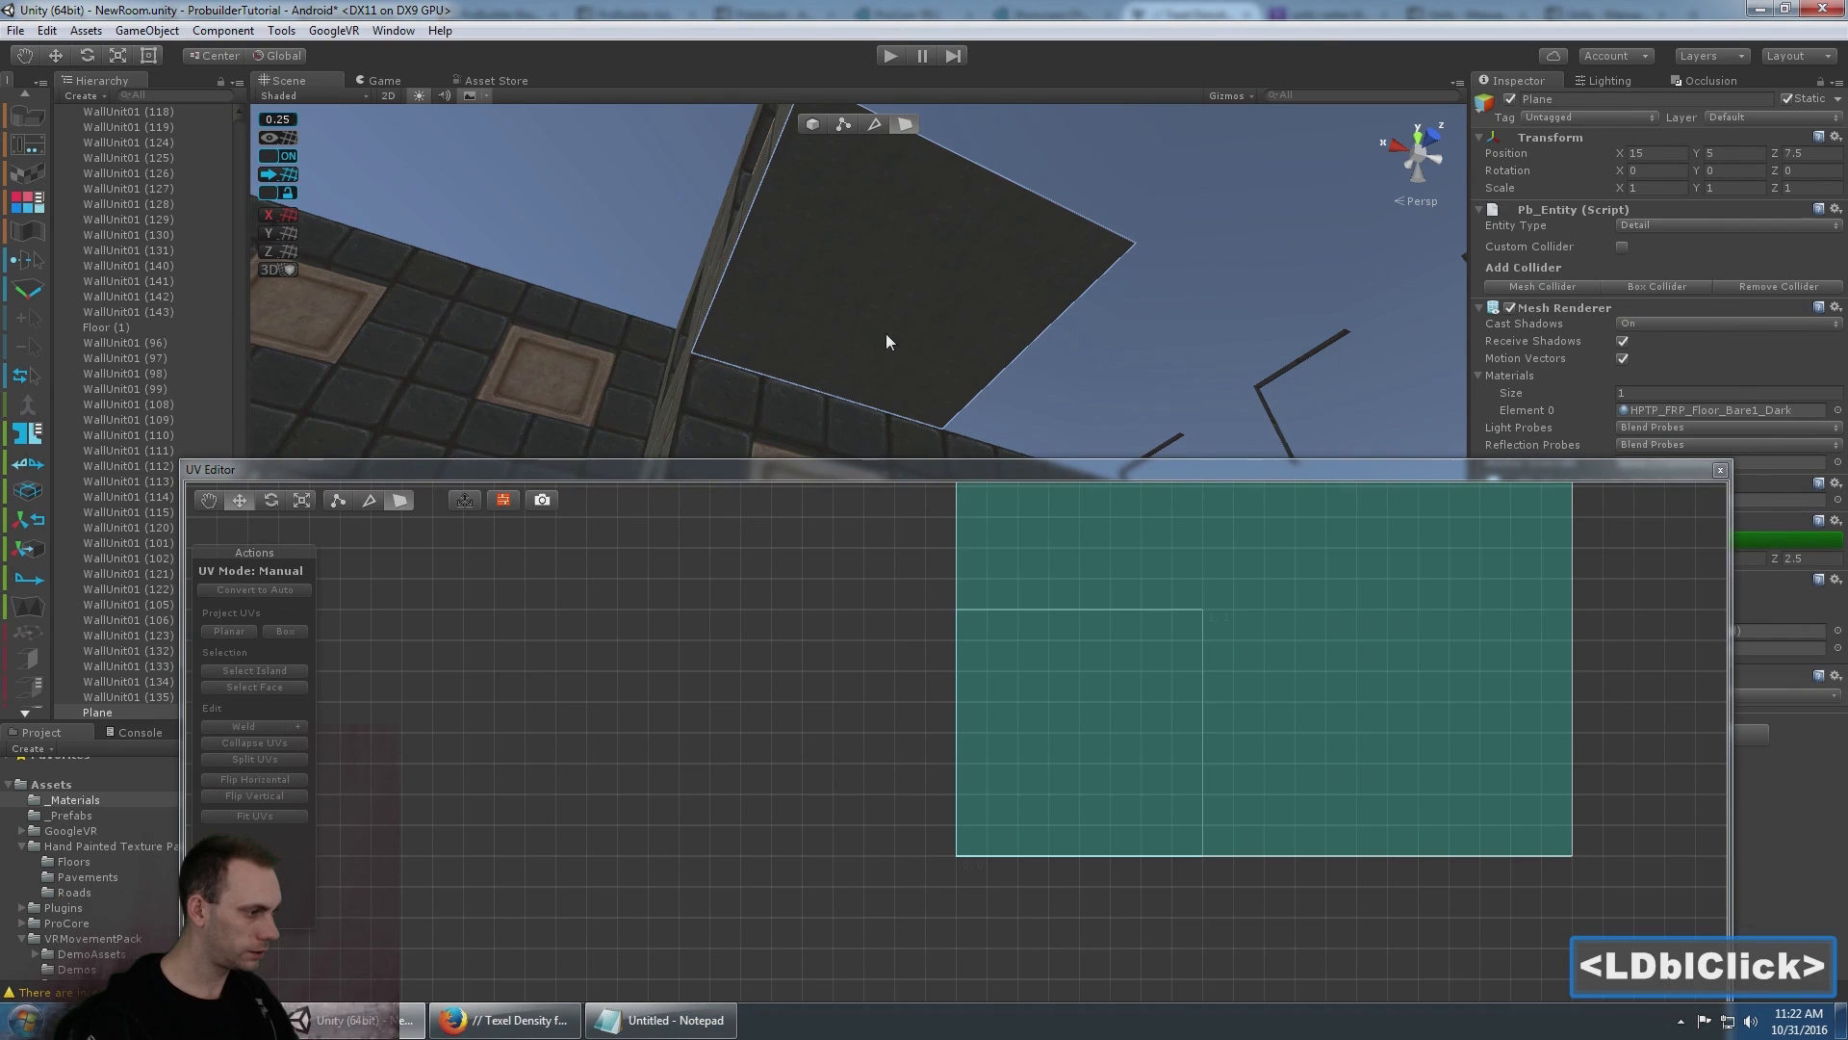
left_click(1144, 724, "alt")
scroll(1143, 724, "up", 1, "alt")
scroll(1144, 724, "down", 1)
scroll(1141, 716, "down", 2)
middle_click_drag(991, 794, 932, 799)
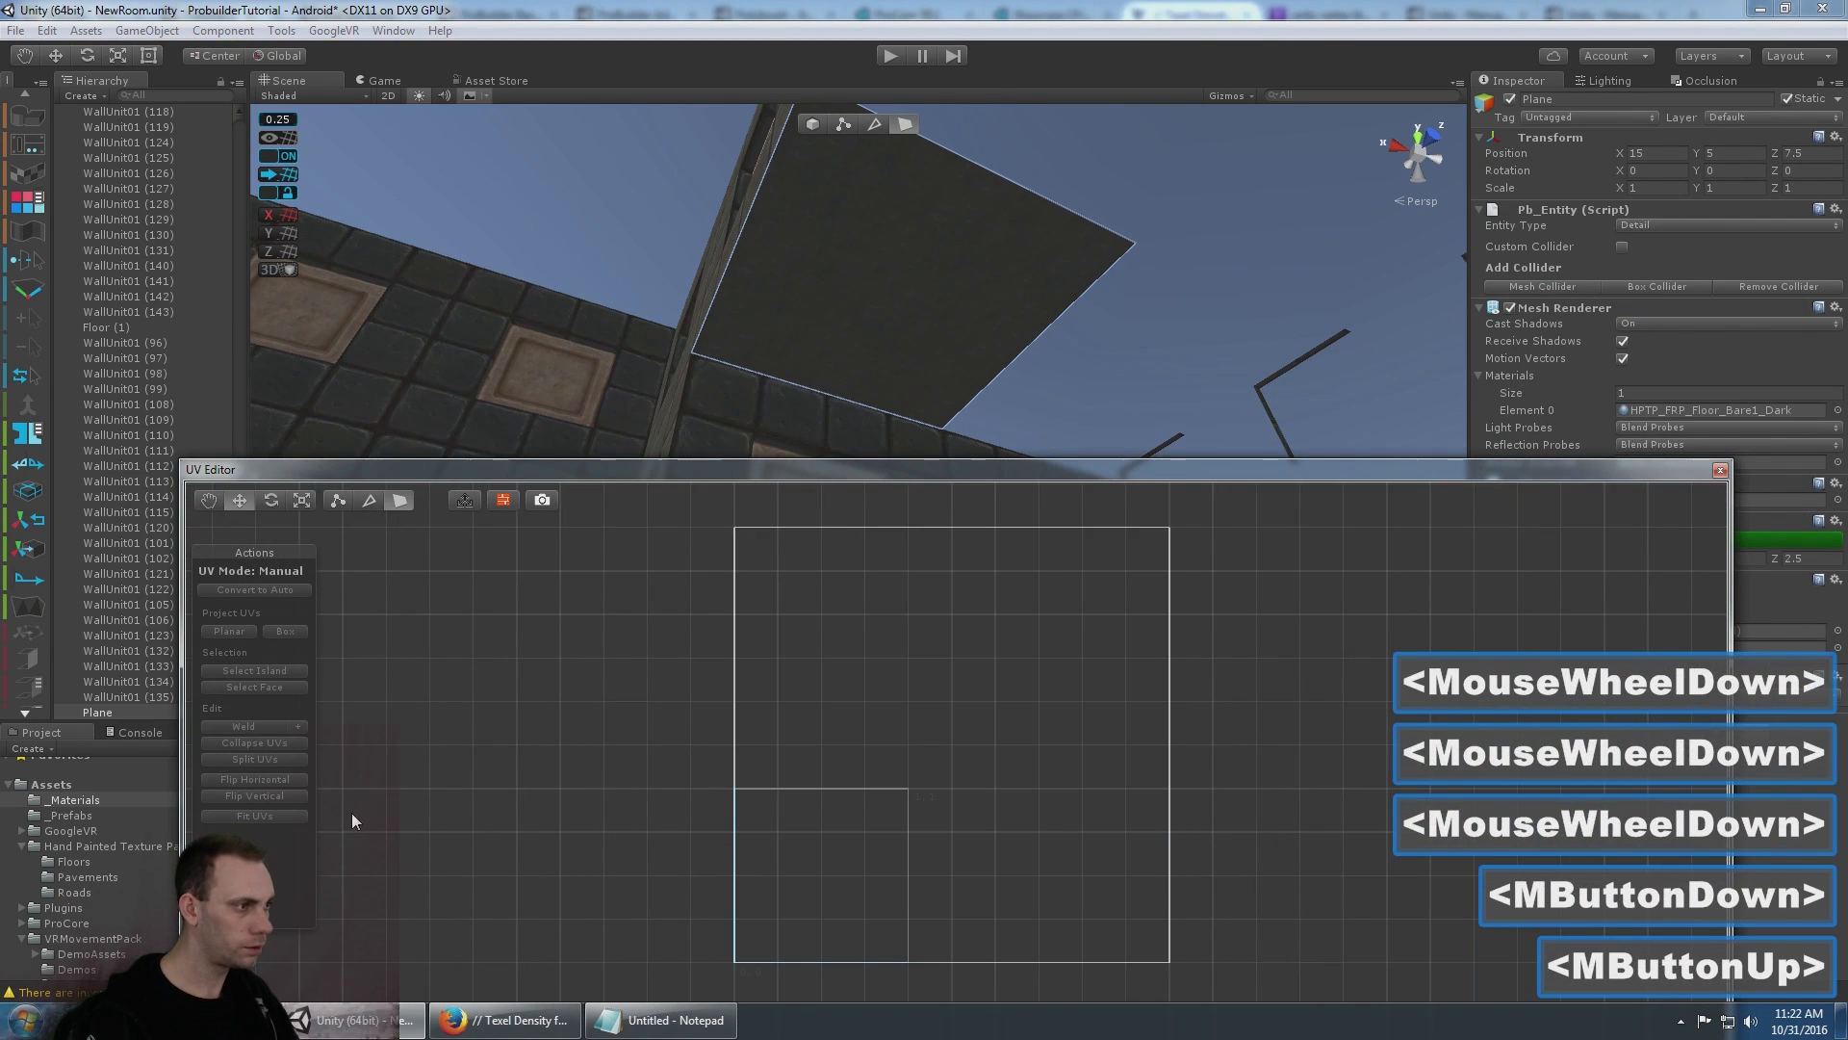
- Convert the ceiling face's UVs to manual, fit them, switch them back to auto and close the UV Editor
left_click(863, 277)
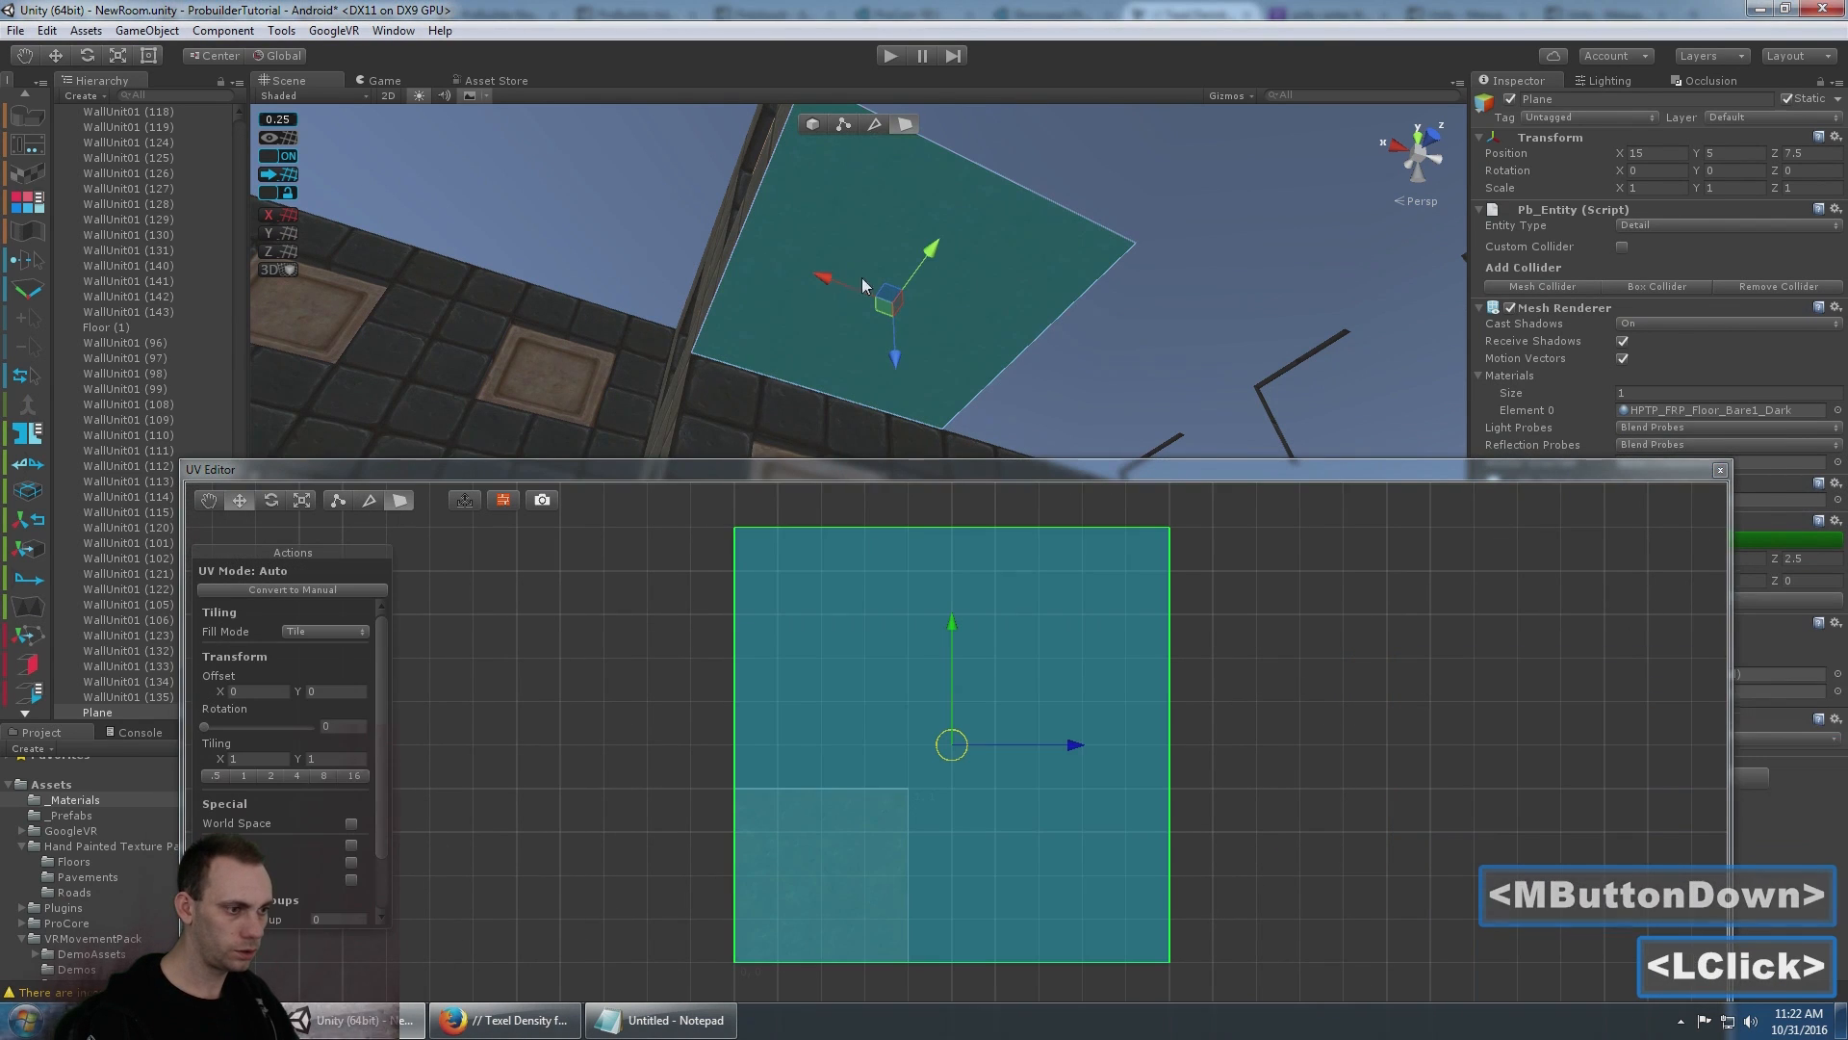
left_click(298, 589)
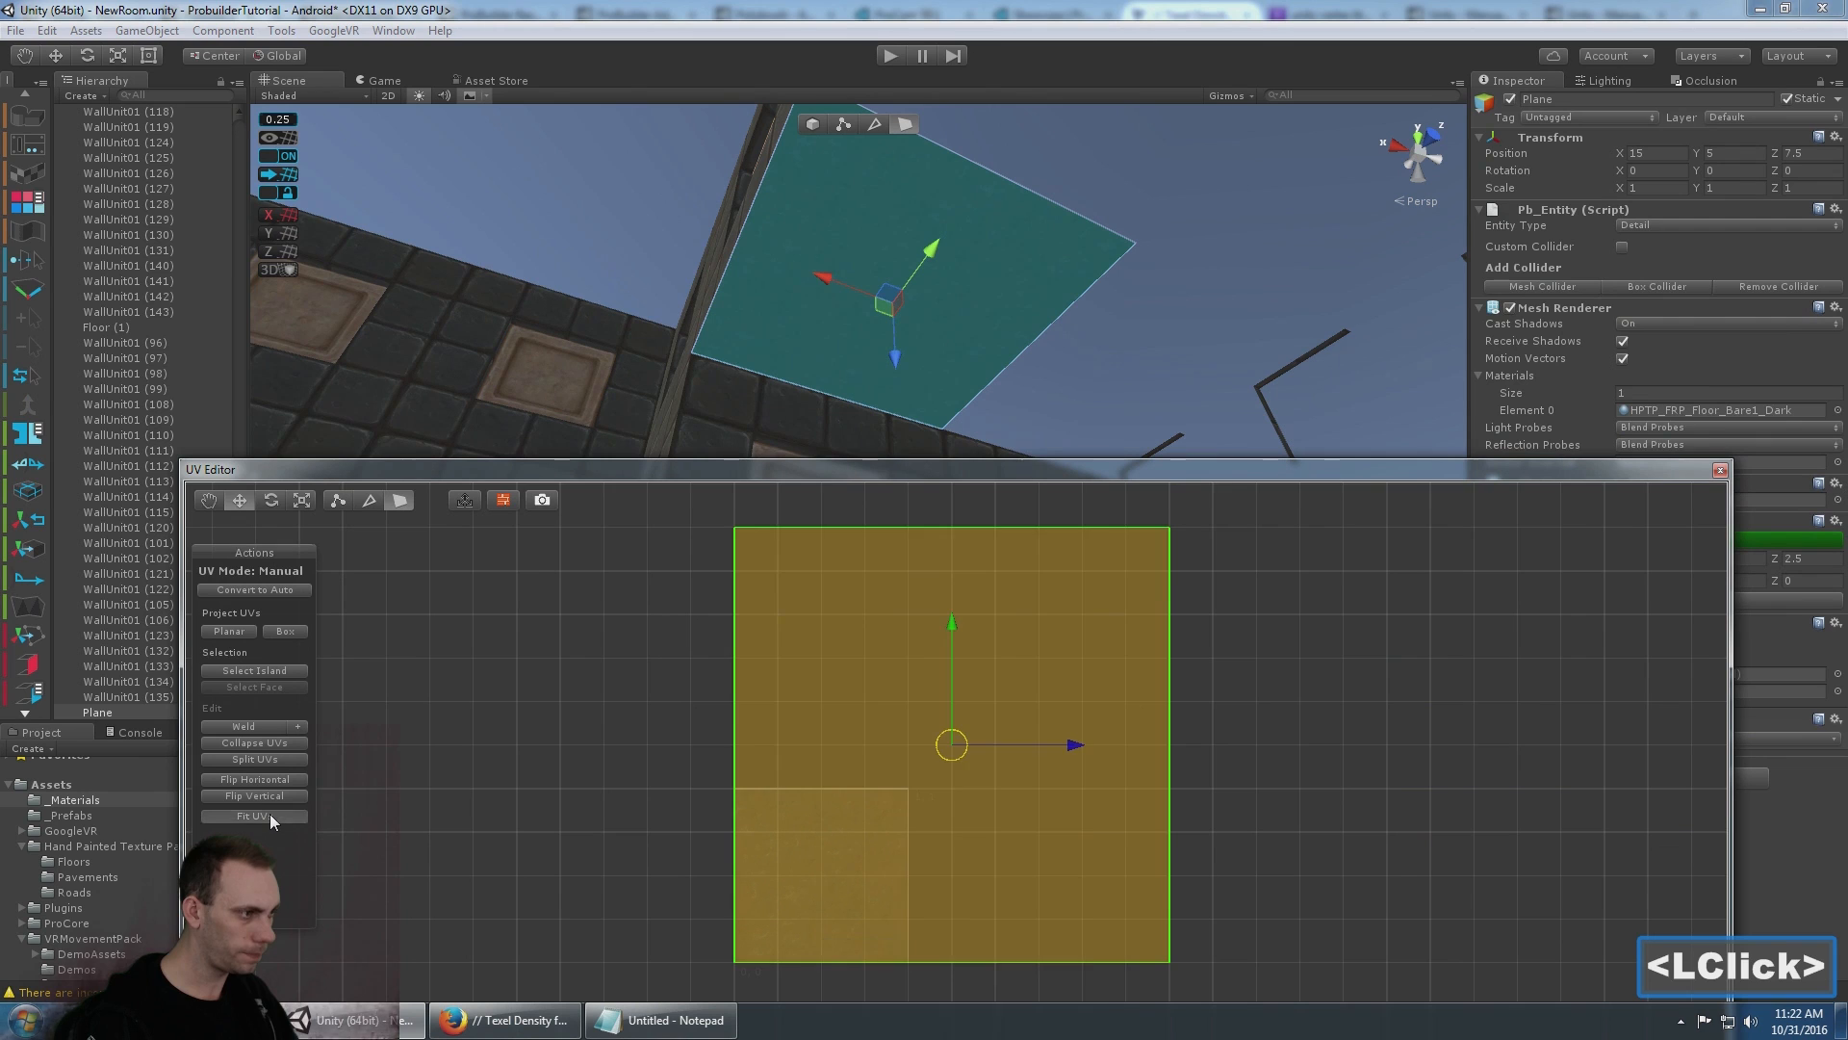
left_click(269, 817)
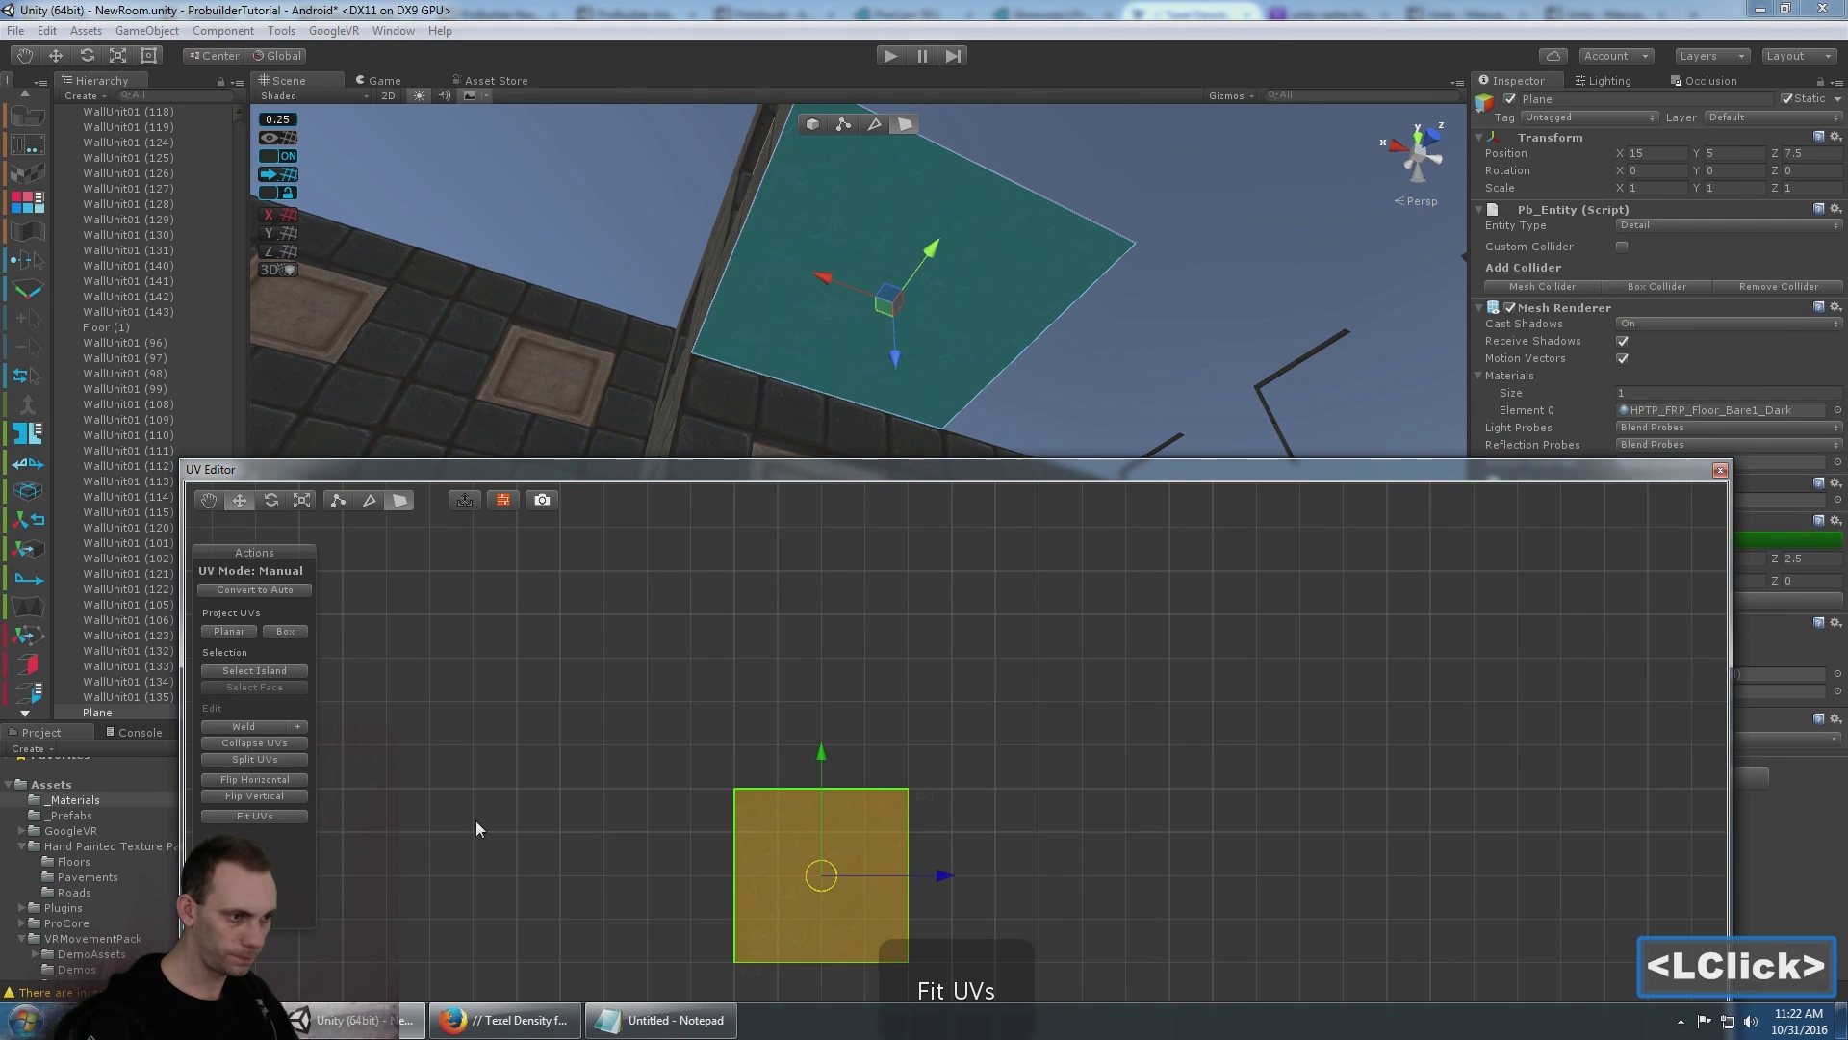
left_click(262, 590)
left_click(1720, 469)
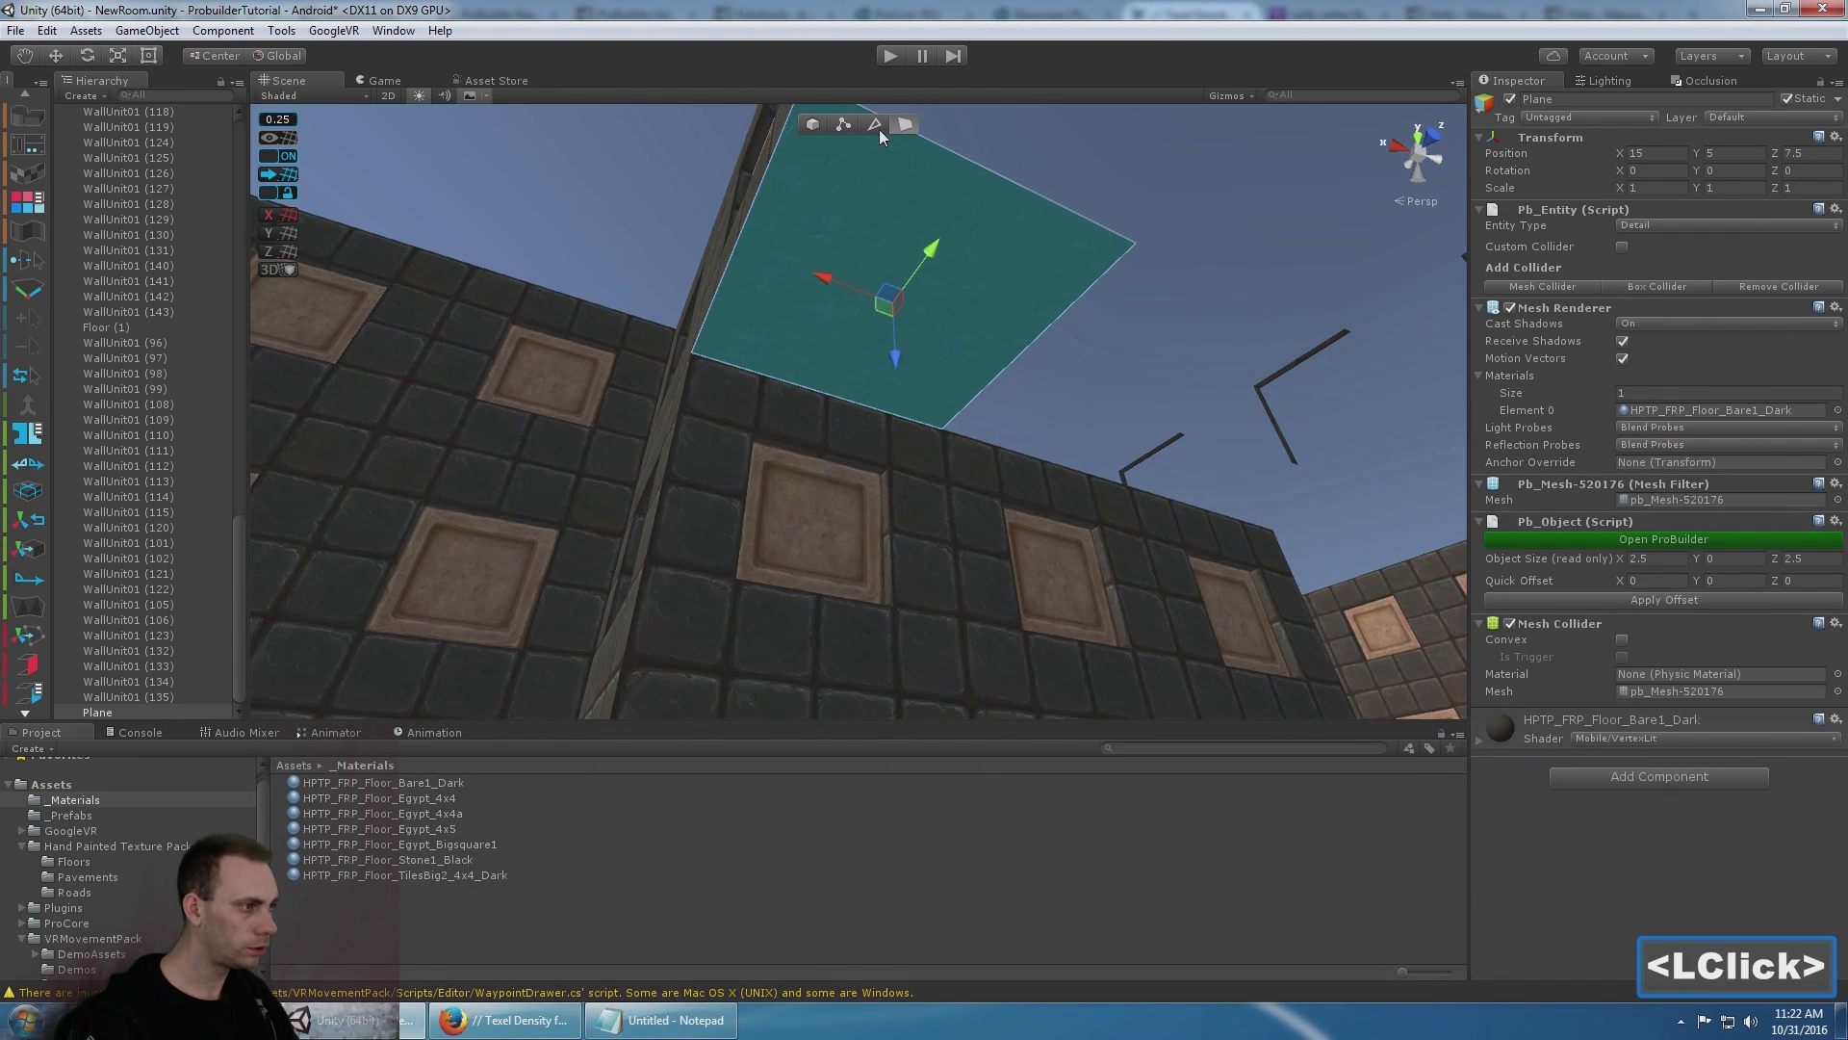
- Inspect the ceiling plane's texture from below, up close and from farther away
left_click(1118, 193)
scroll(1106, 263, "up", 4)
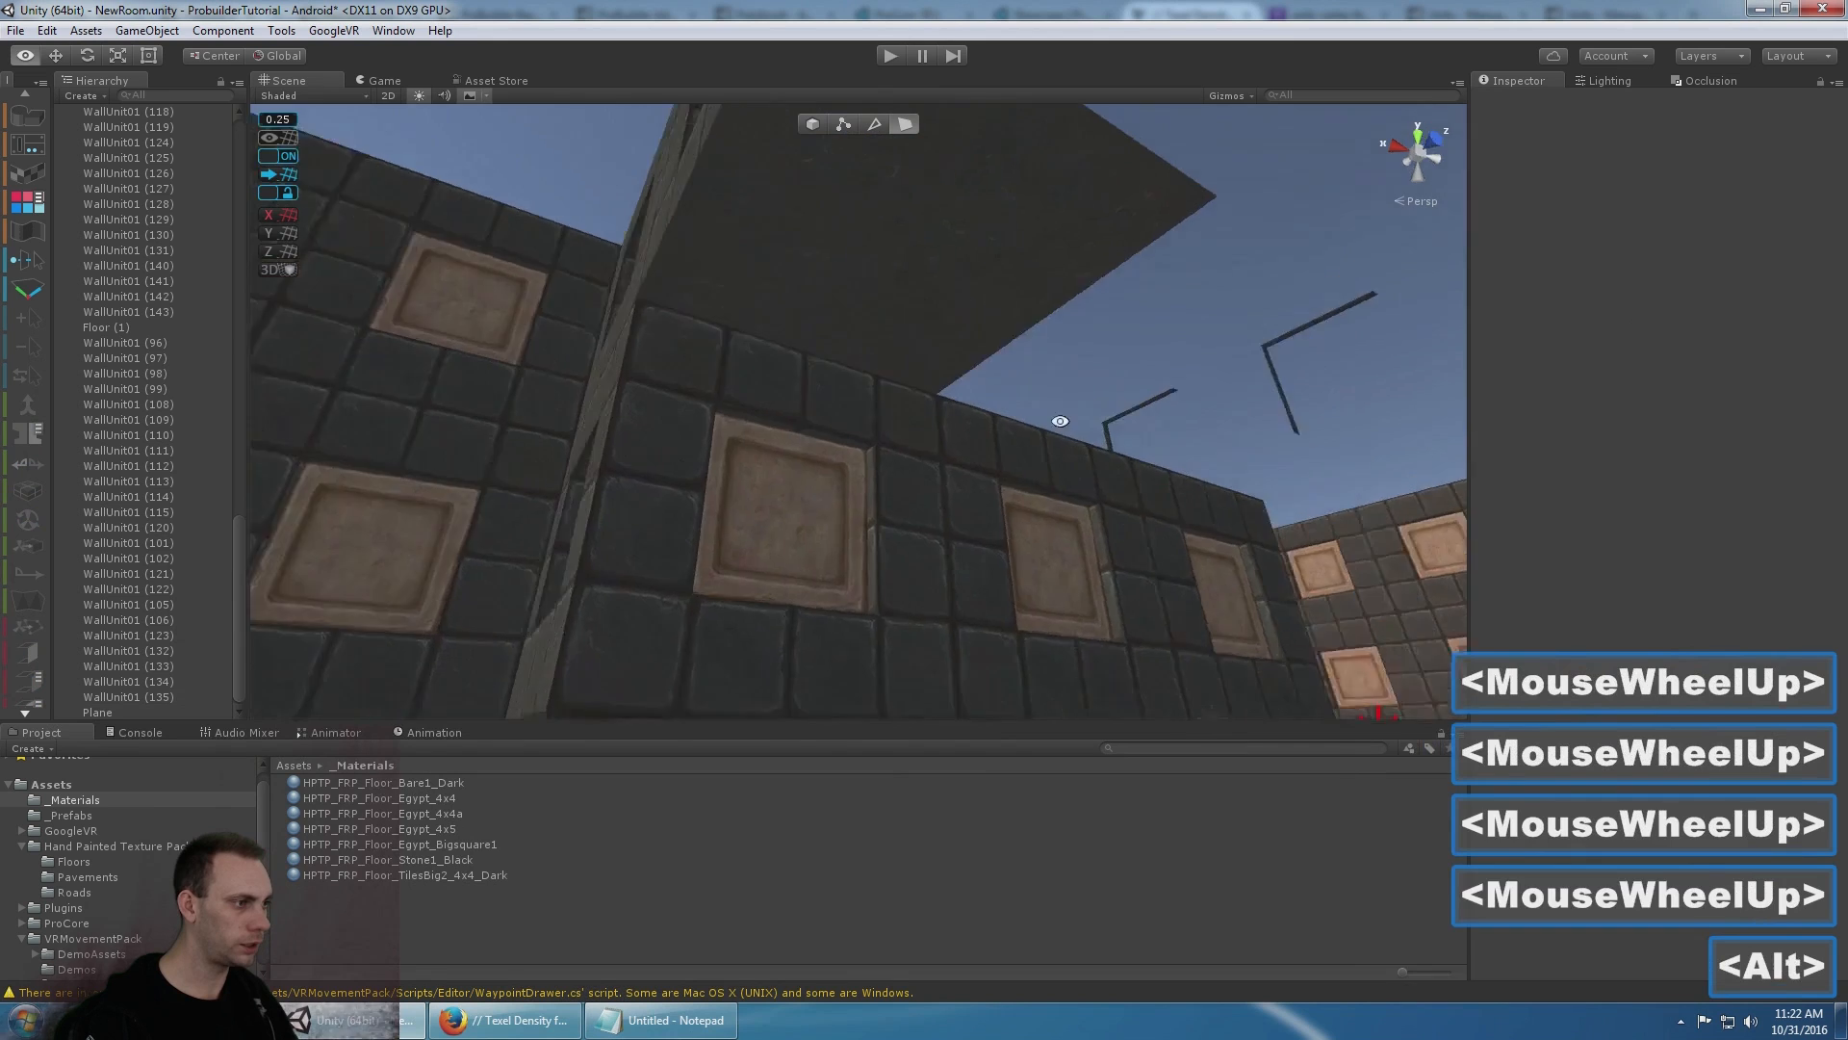
left_click_drag(1106, 265, 886, 243, "alt")
scroll(1031, 321, "down", 5)
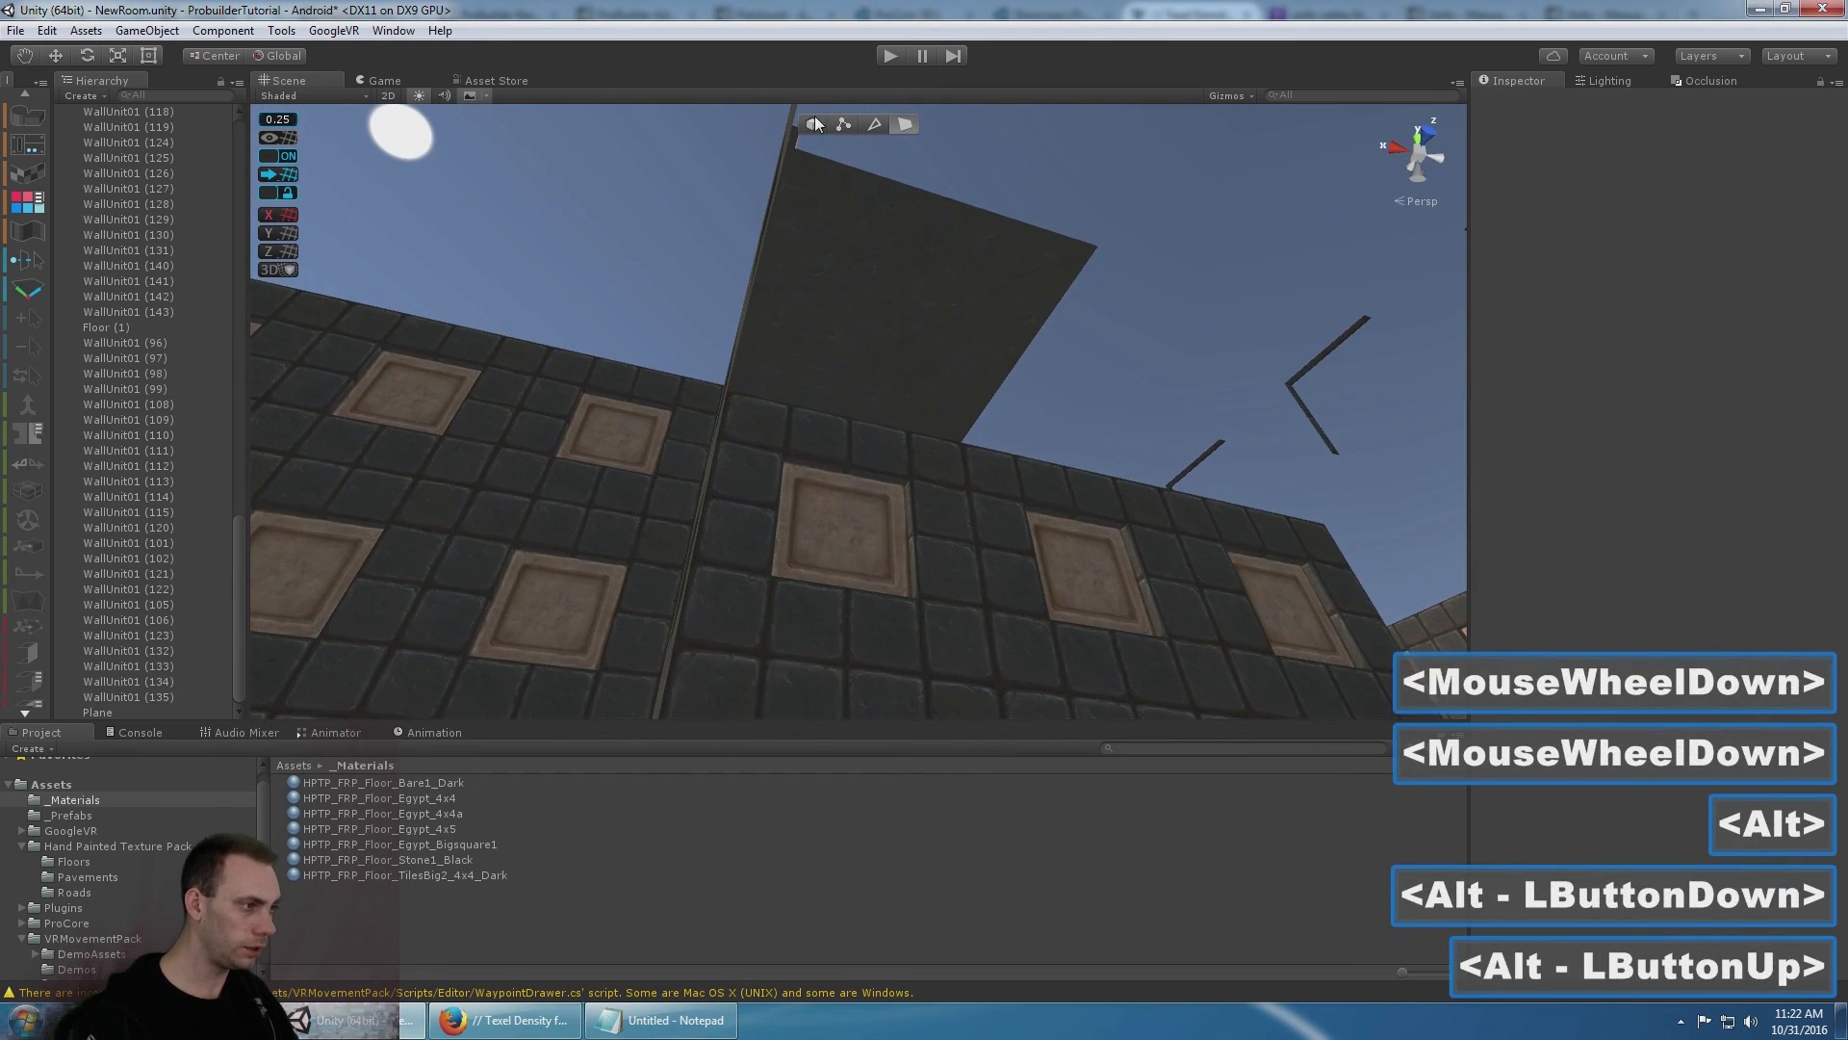
left_click(1027, 292)
scroll(1026, 291, "down", 2)
middle_click_drag(1027, 292, 949, 333, "alt")
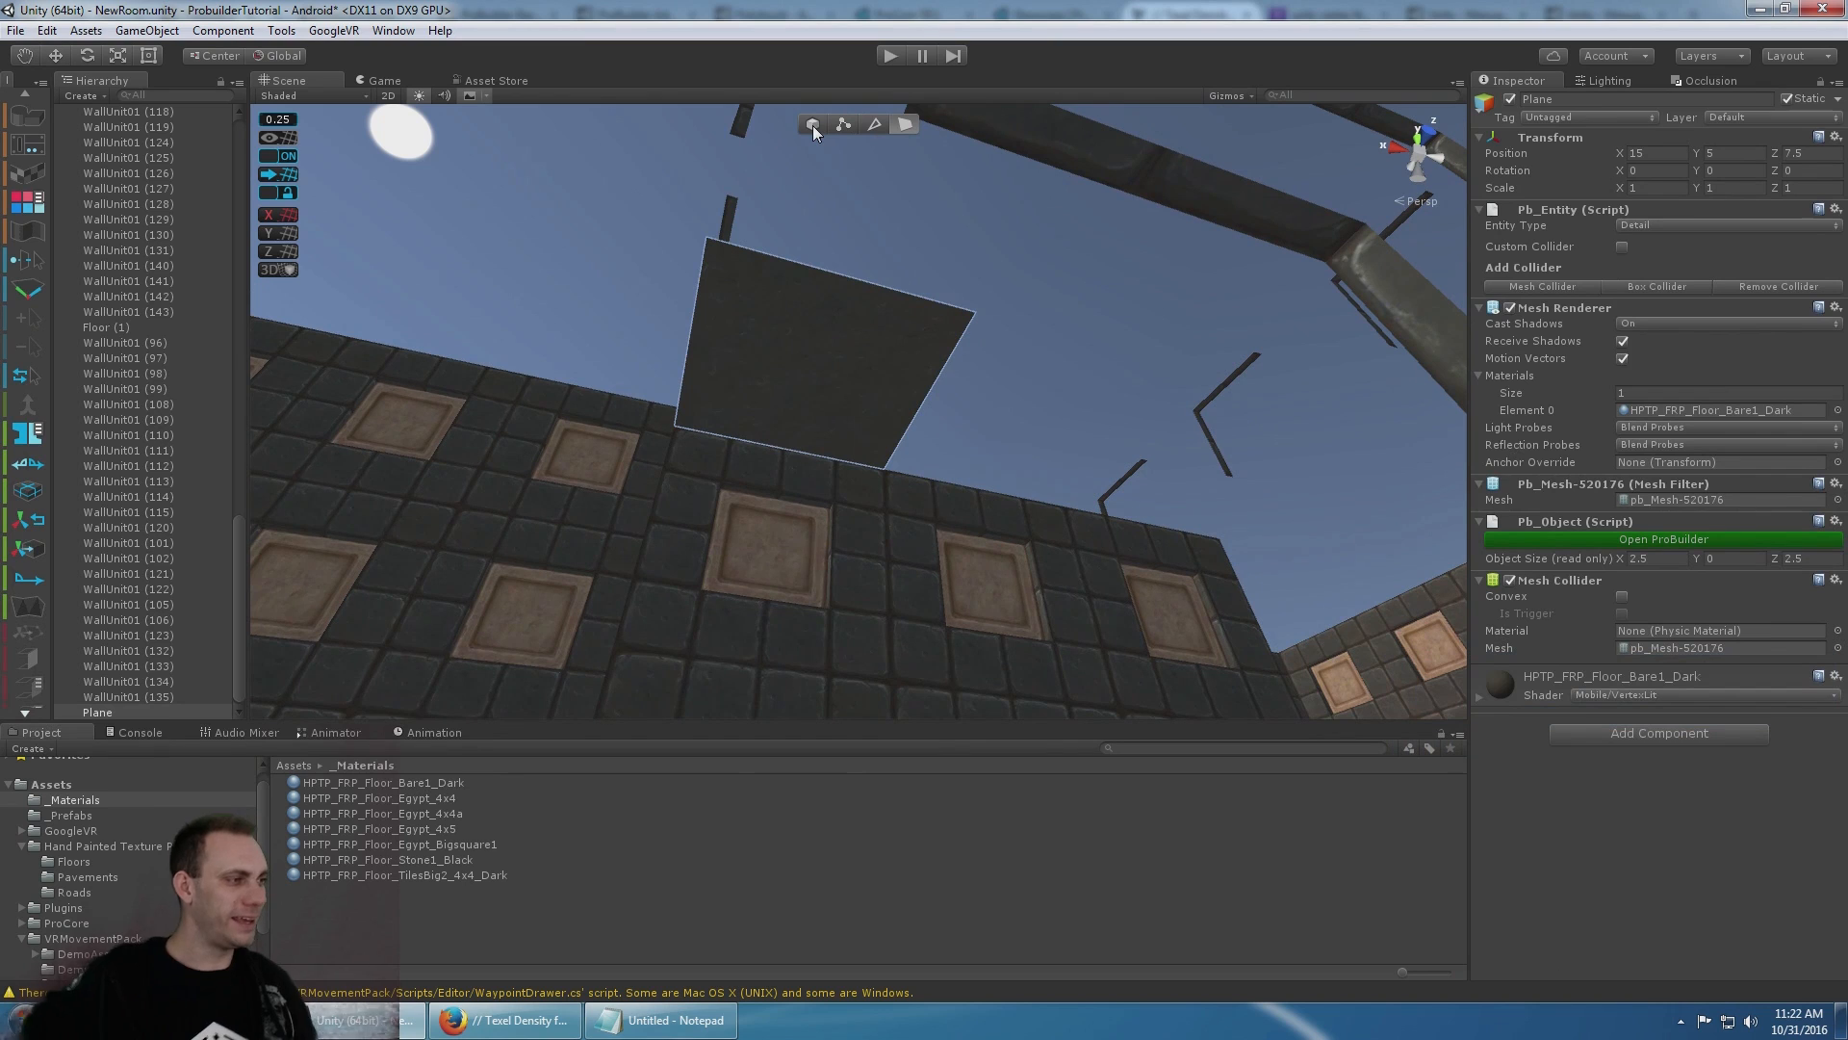
- Try duplicating the ceiling plane in face selection mode and moving the copy's face beside the original along the X axis
left_click(905, 125)
left_click(804, 337)
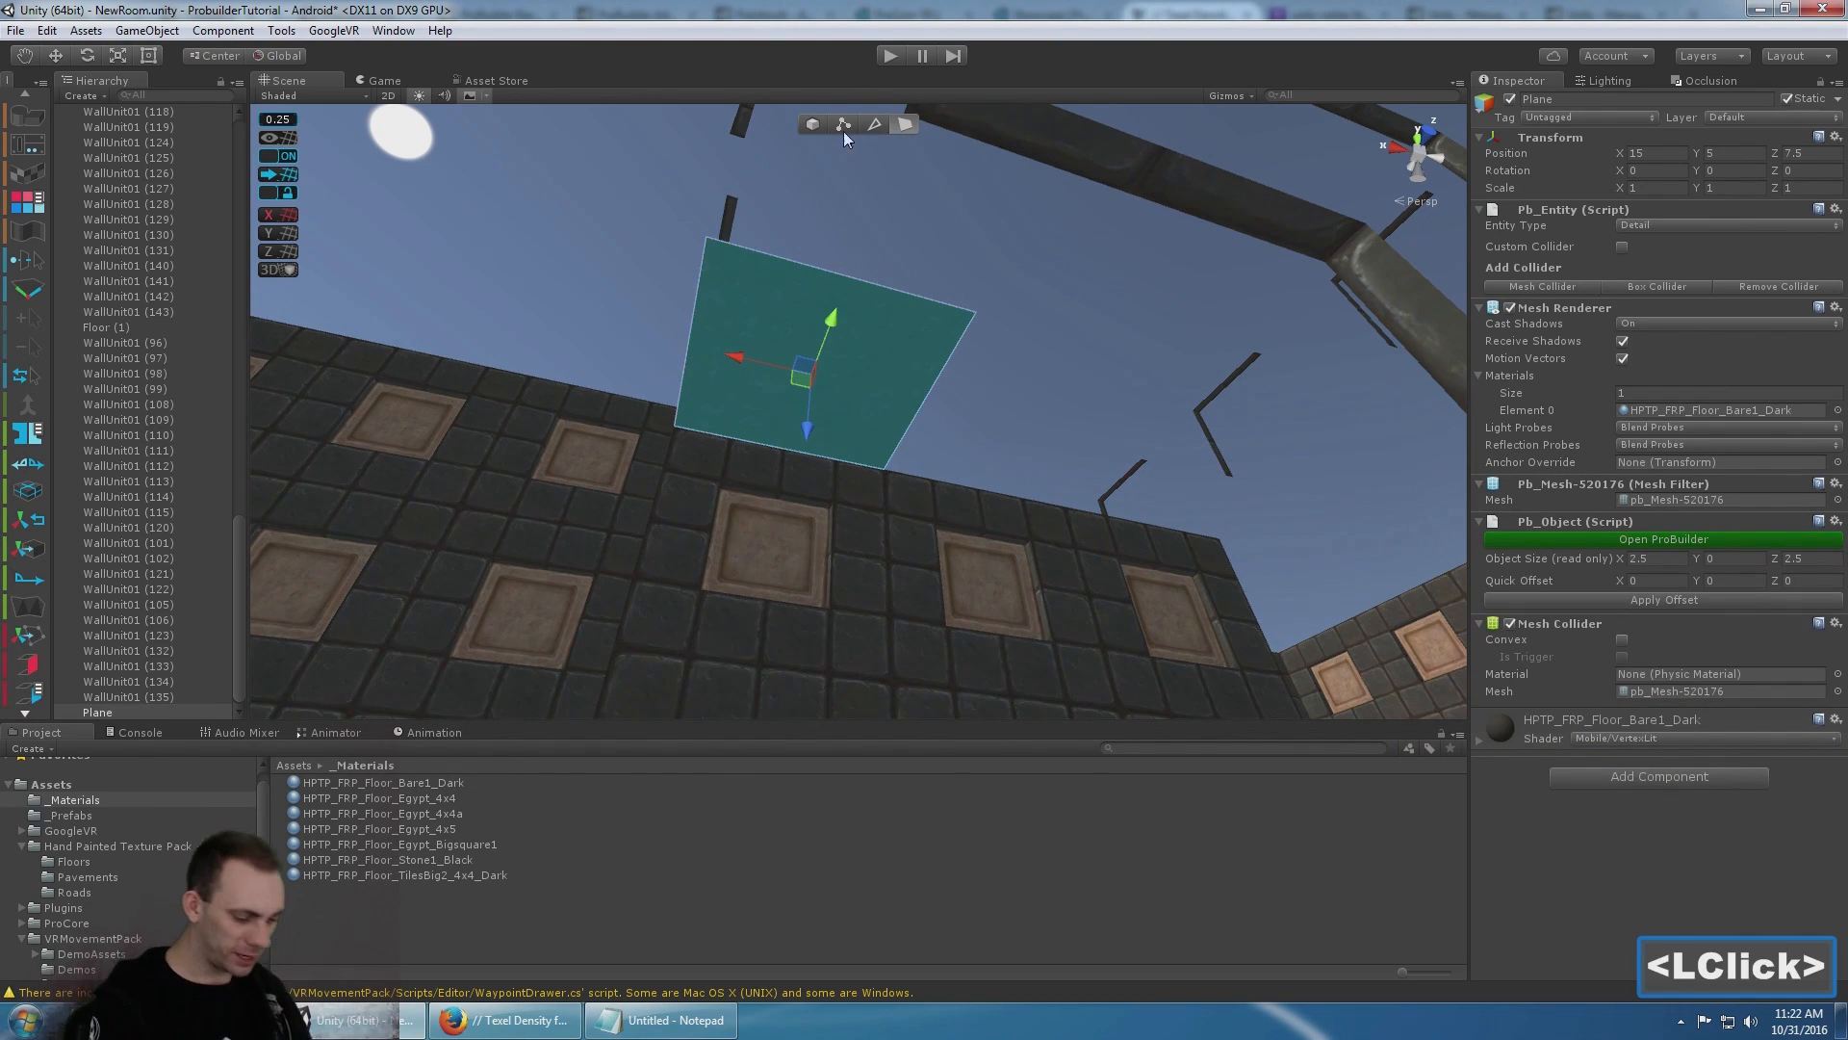
key("ctrl+d")
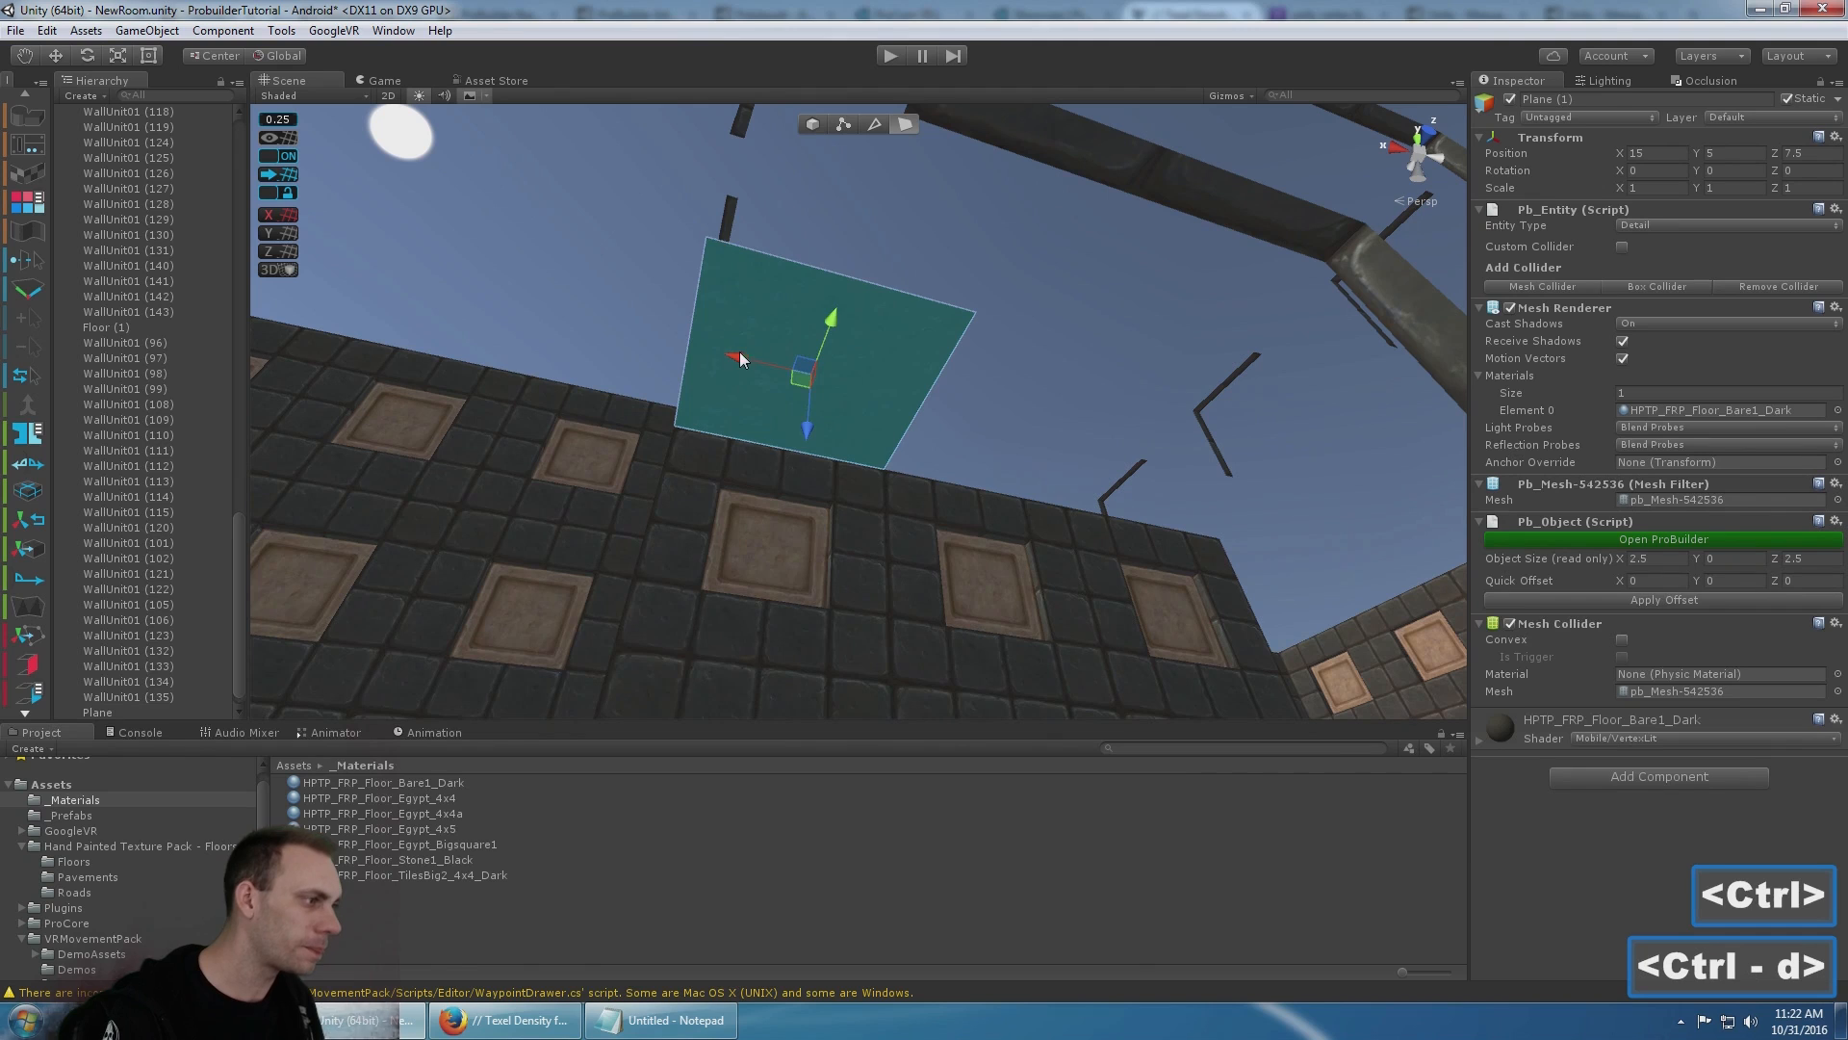
left_click_drag(737, 355, 978, 368)
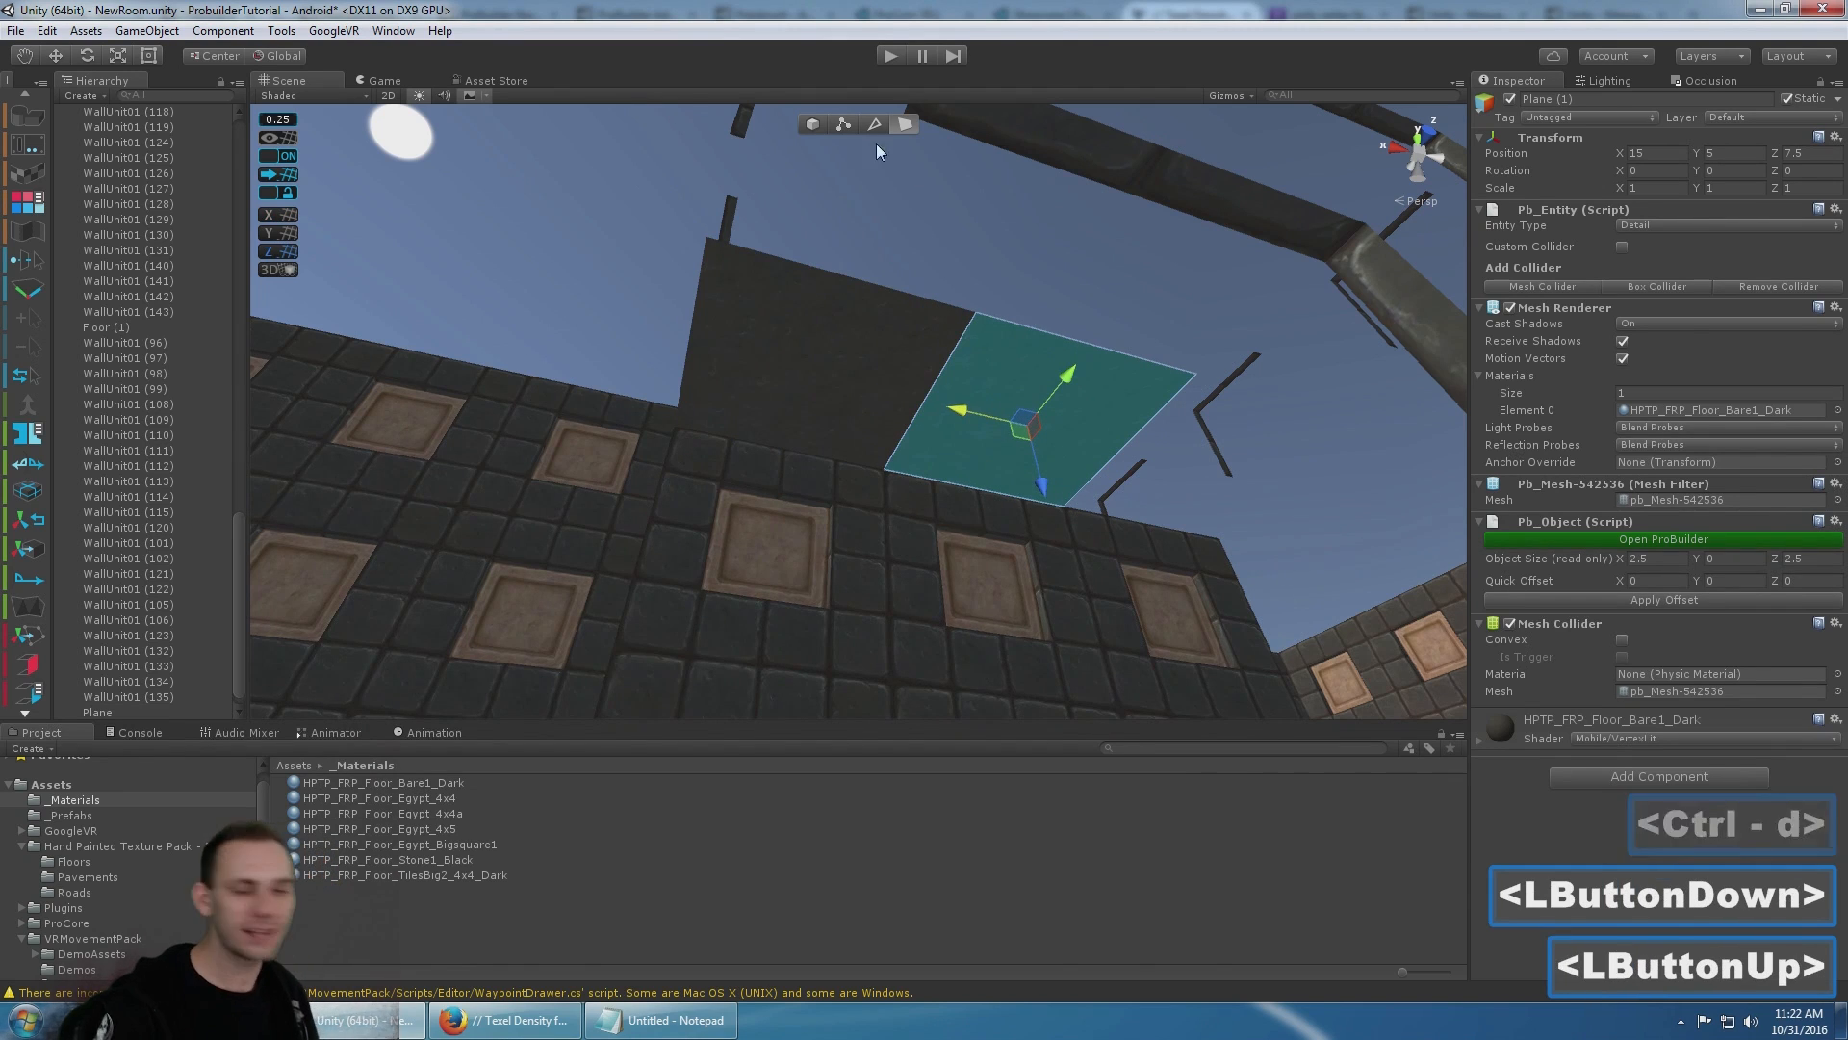
- Compare the original plane and its duplicate in object selection mode and delete the duplicate
left_click(812, 123)
left_click(832, 404)
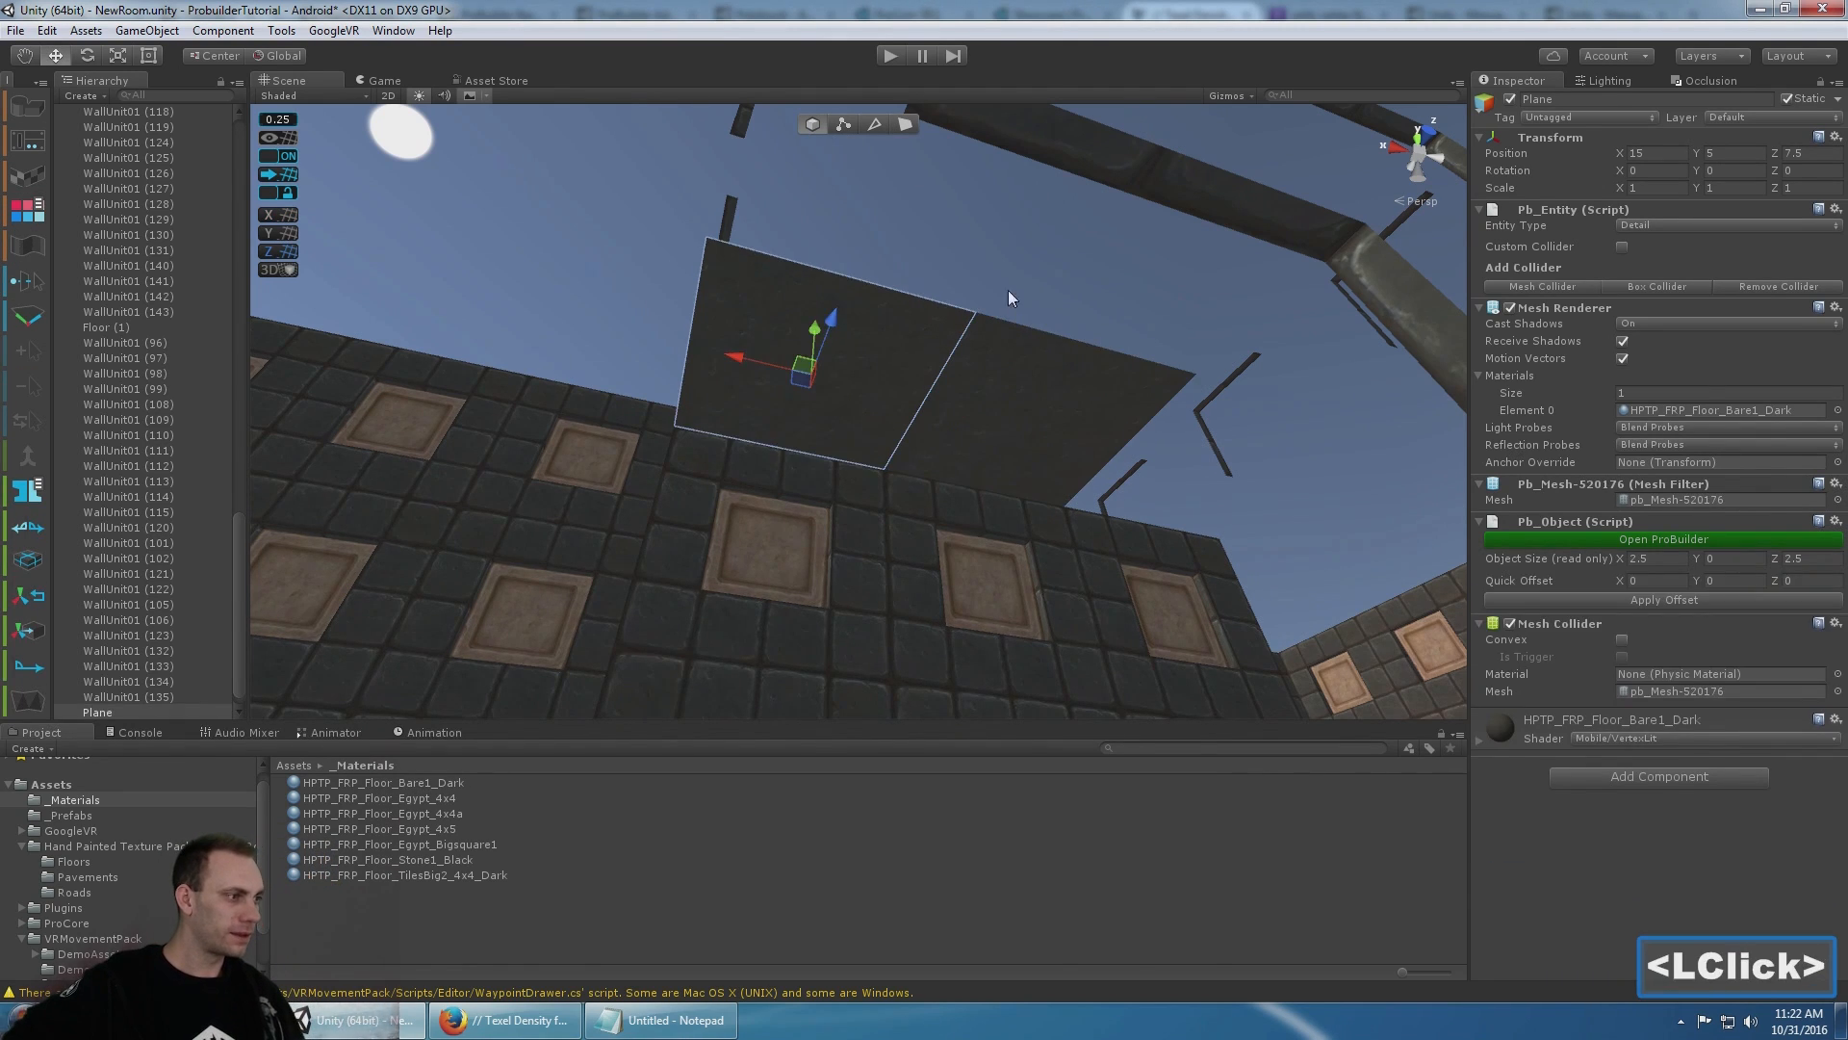
left_click(1049, 420)
left_click(1149, 443)
left_click(979, 369)
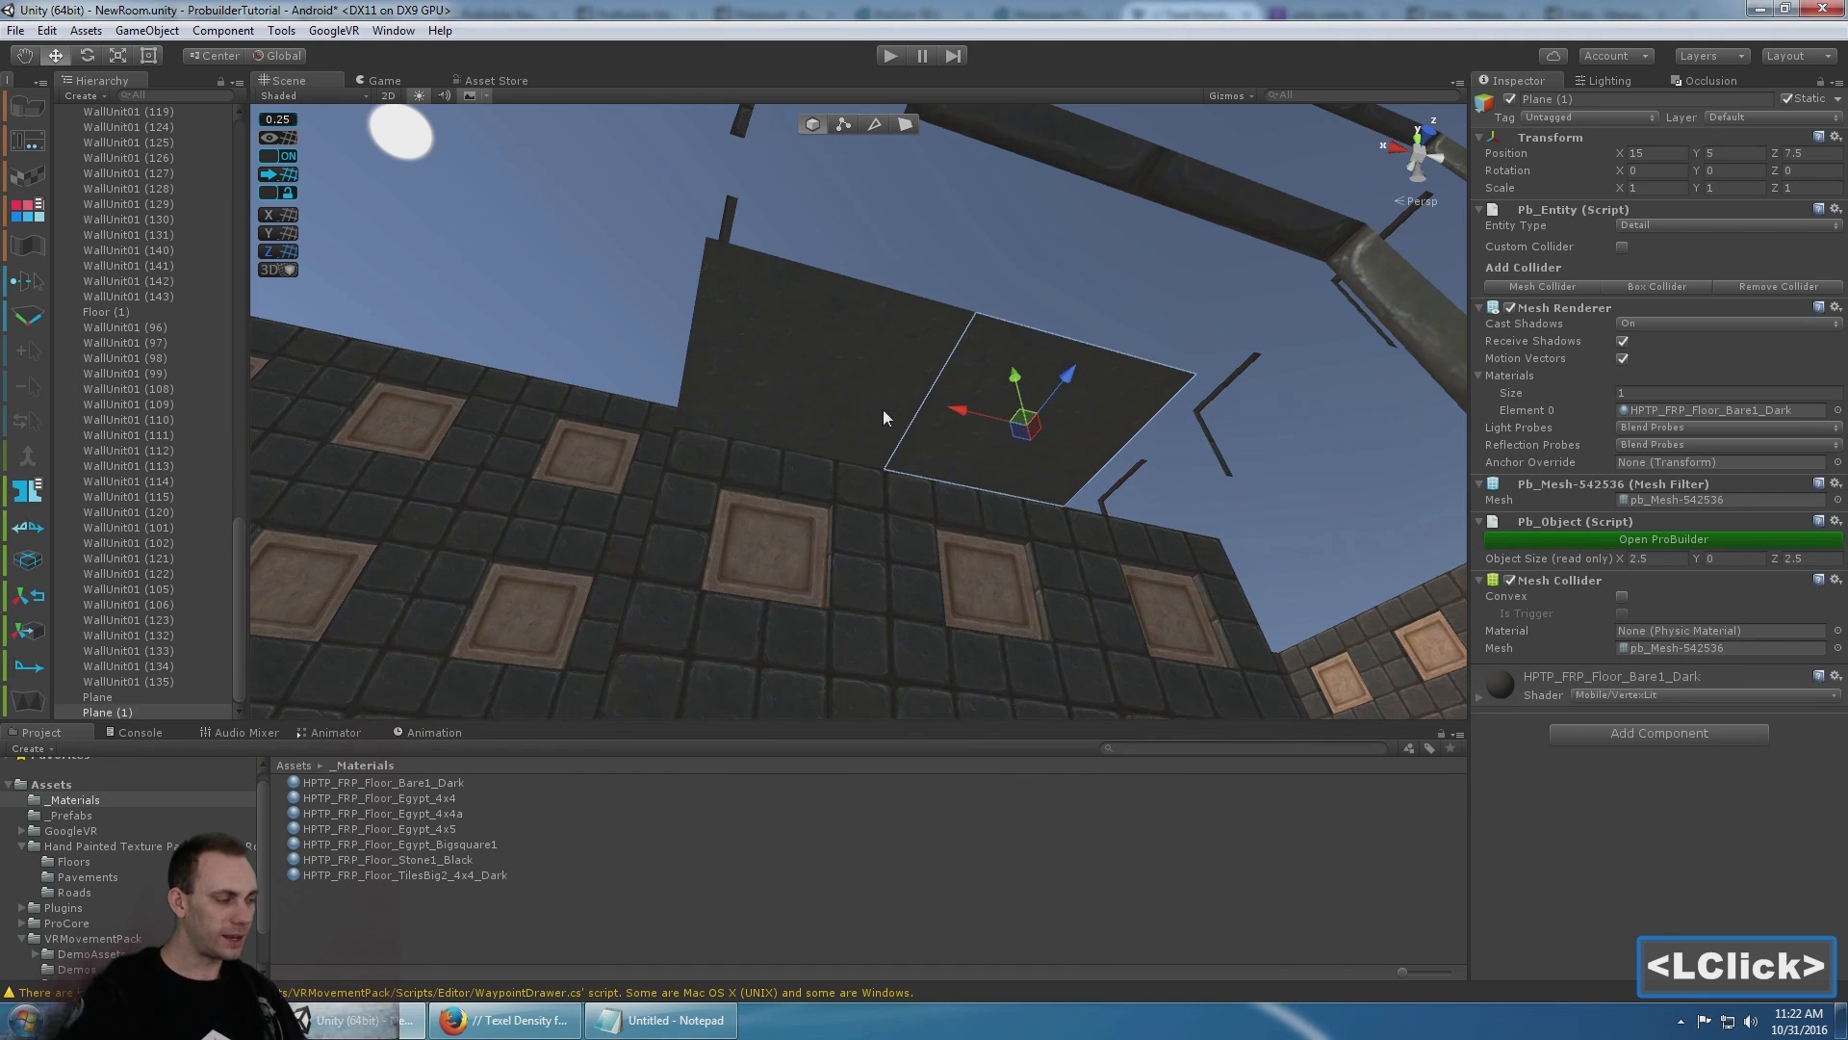
left_click(822, 362)
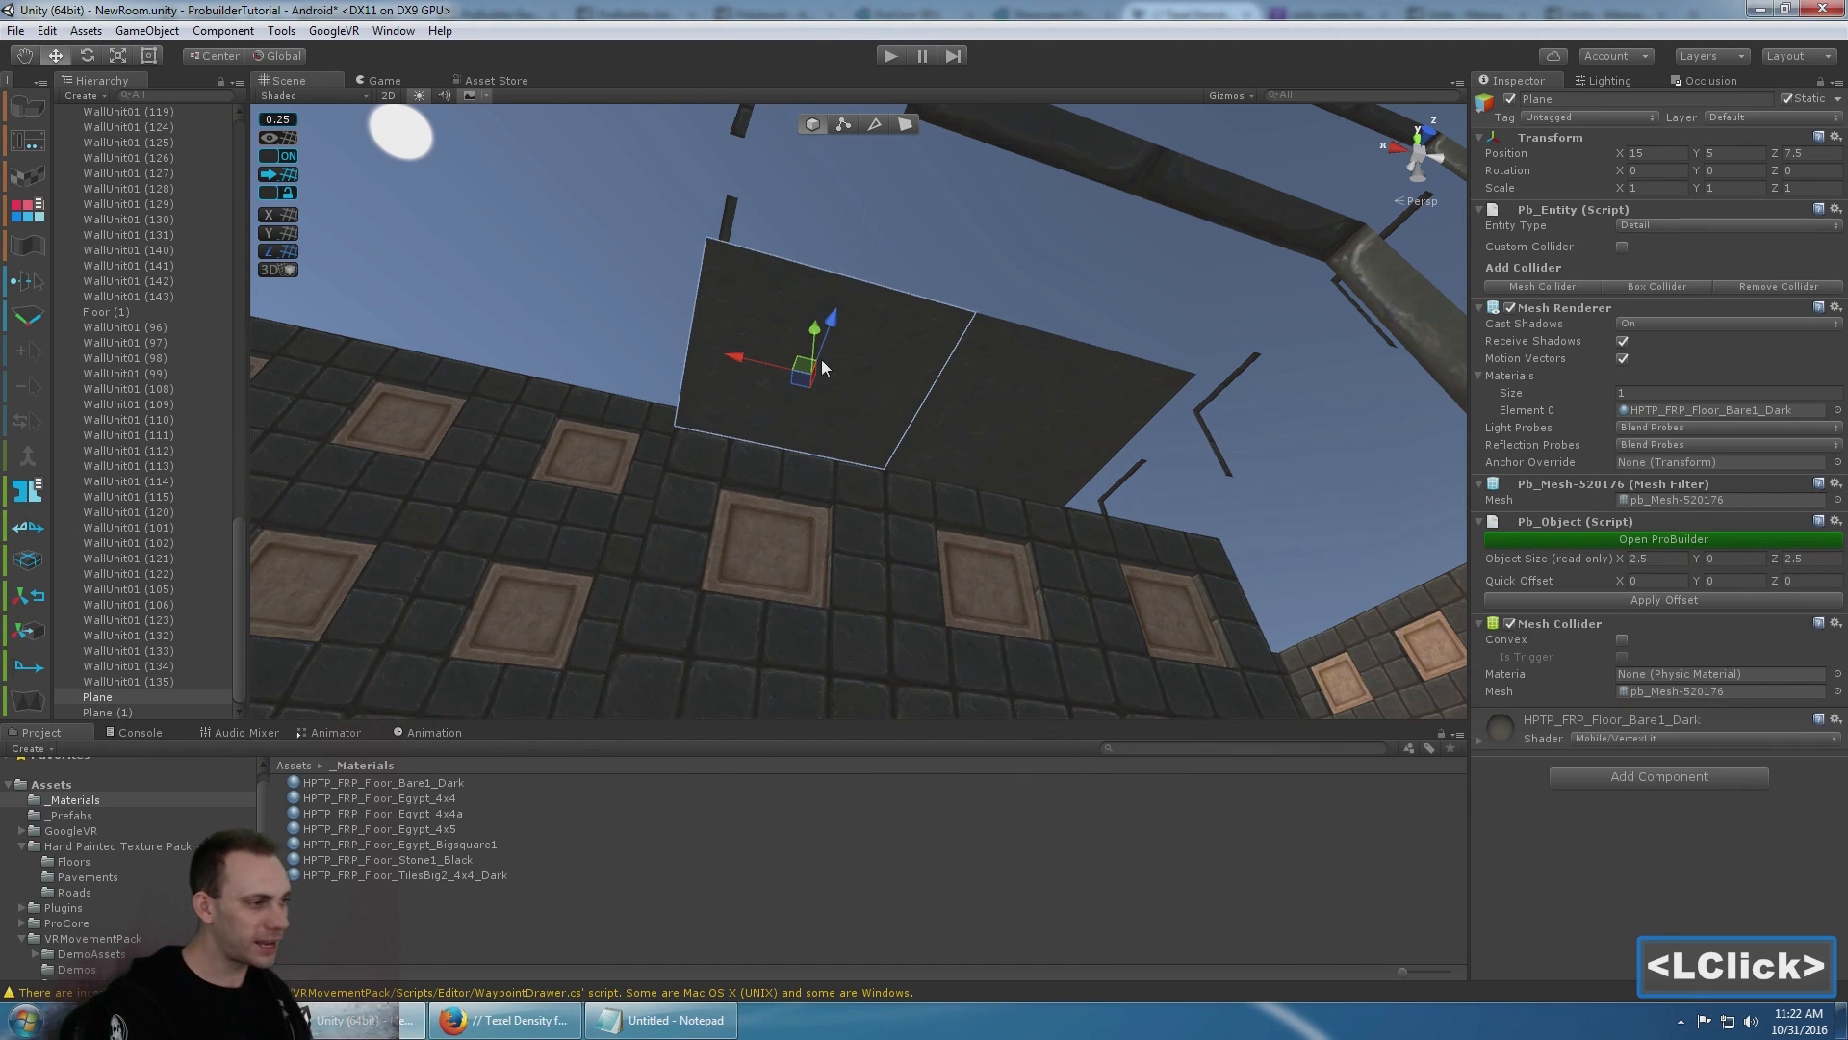
left_click(1030, 368)
key("Delete")
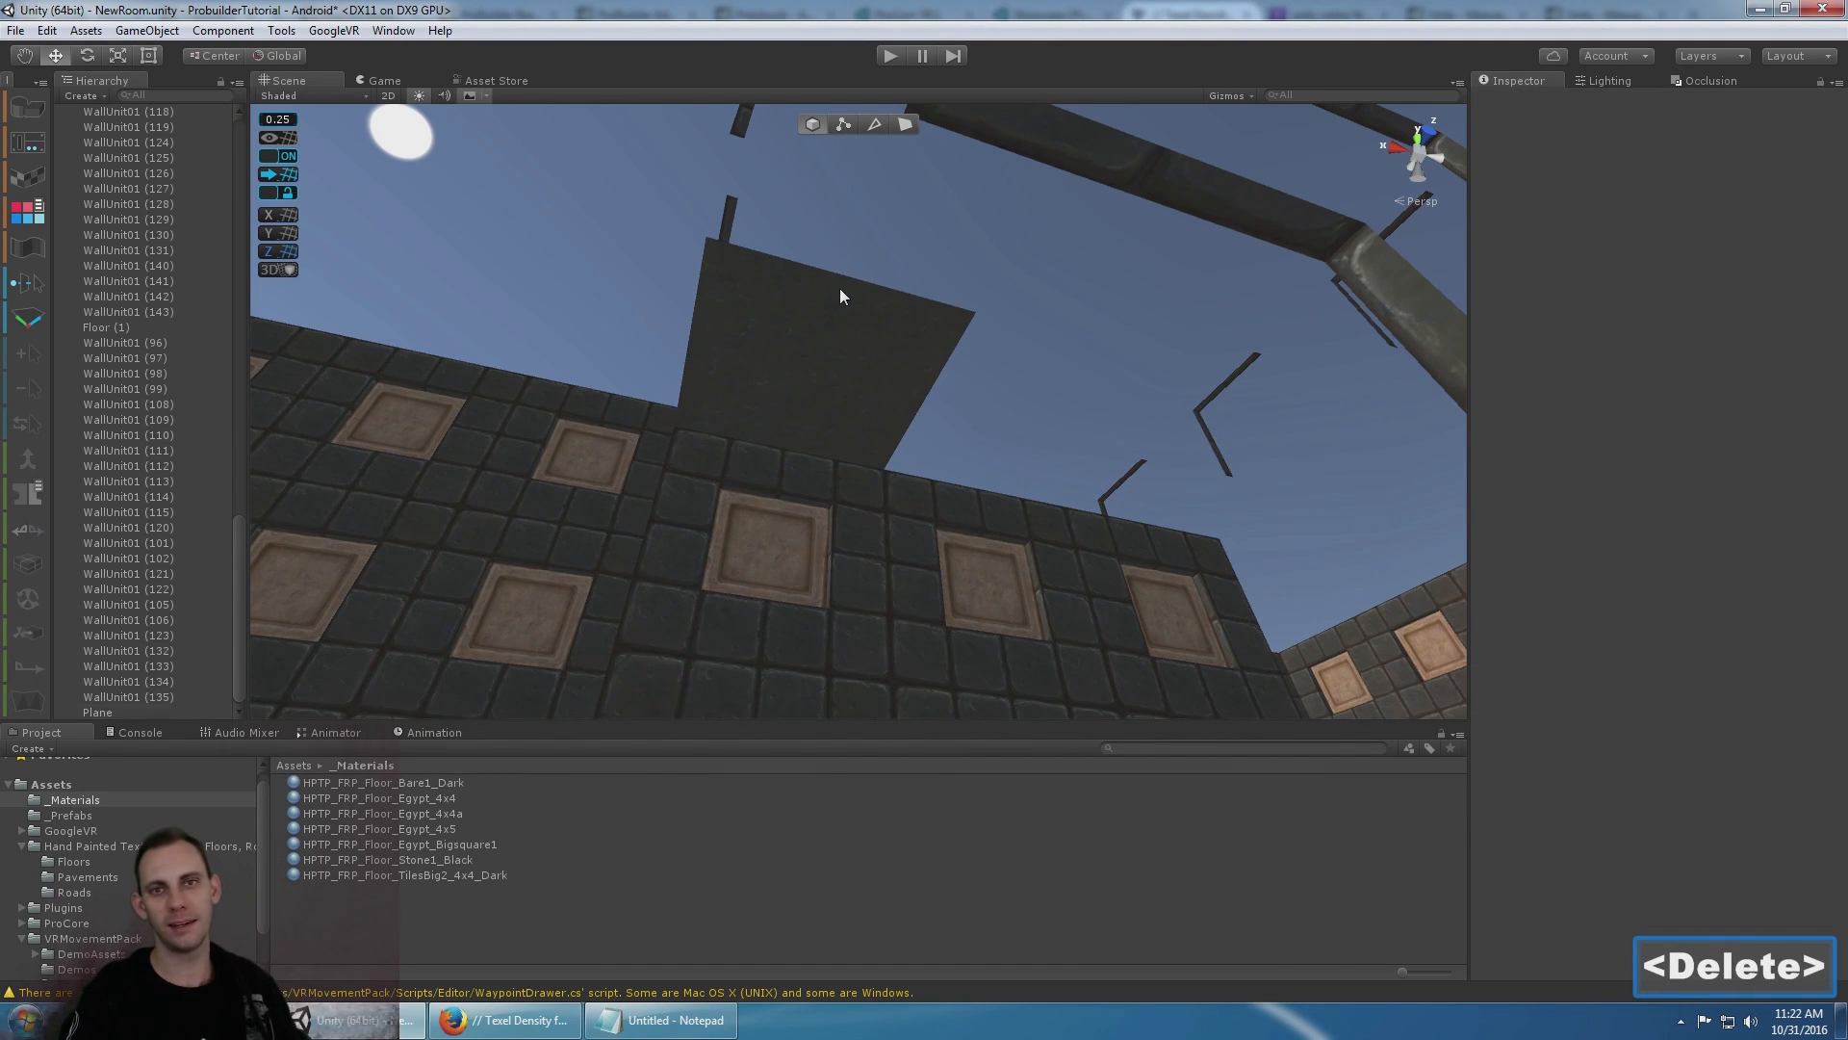
- Select the remaining ceiling plane and return from face selection to object selection mode
left_click(834, 320)
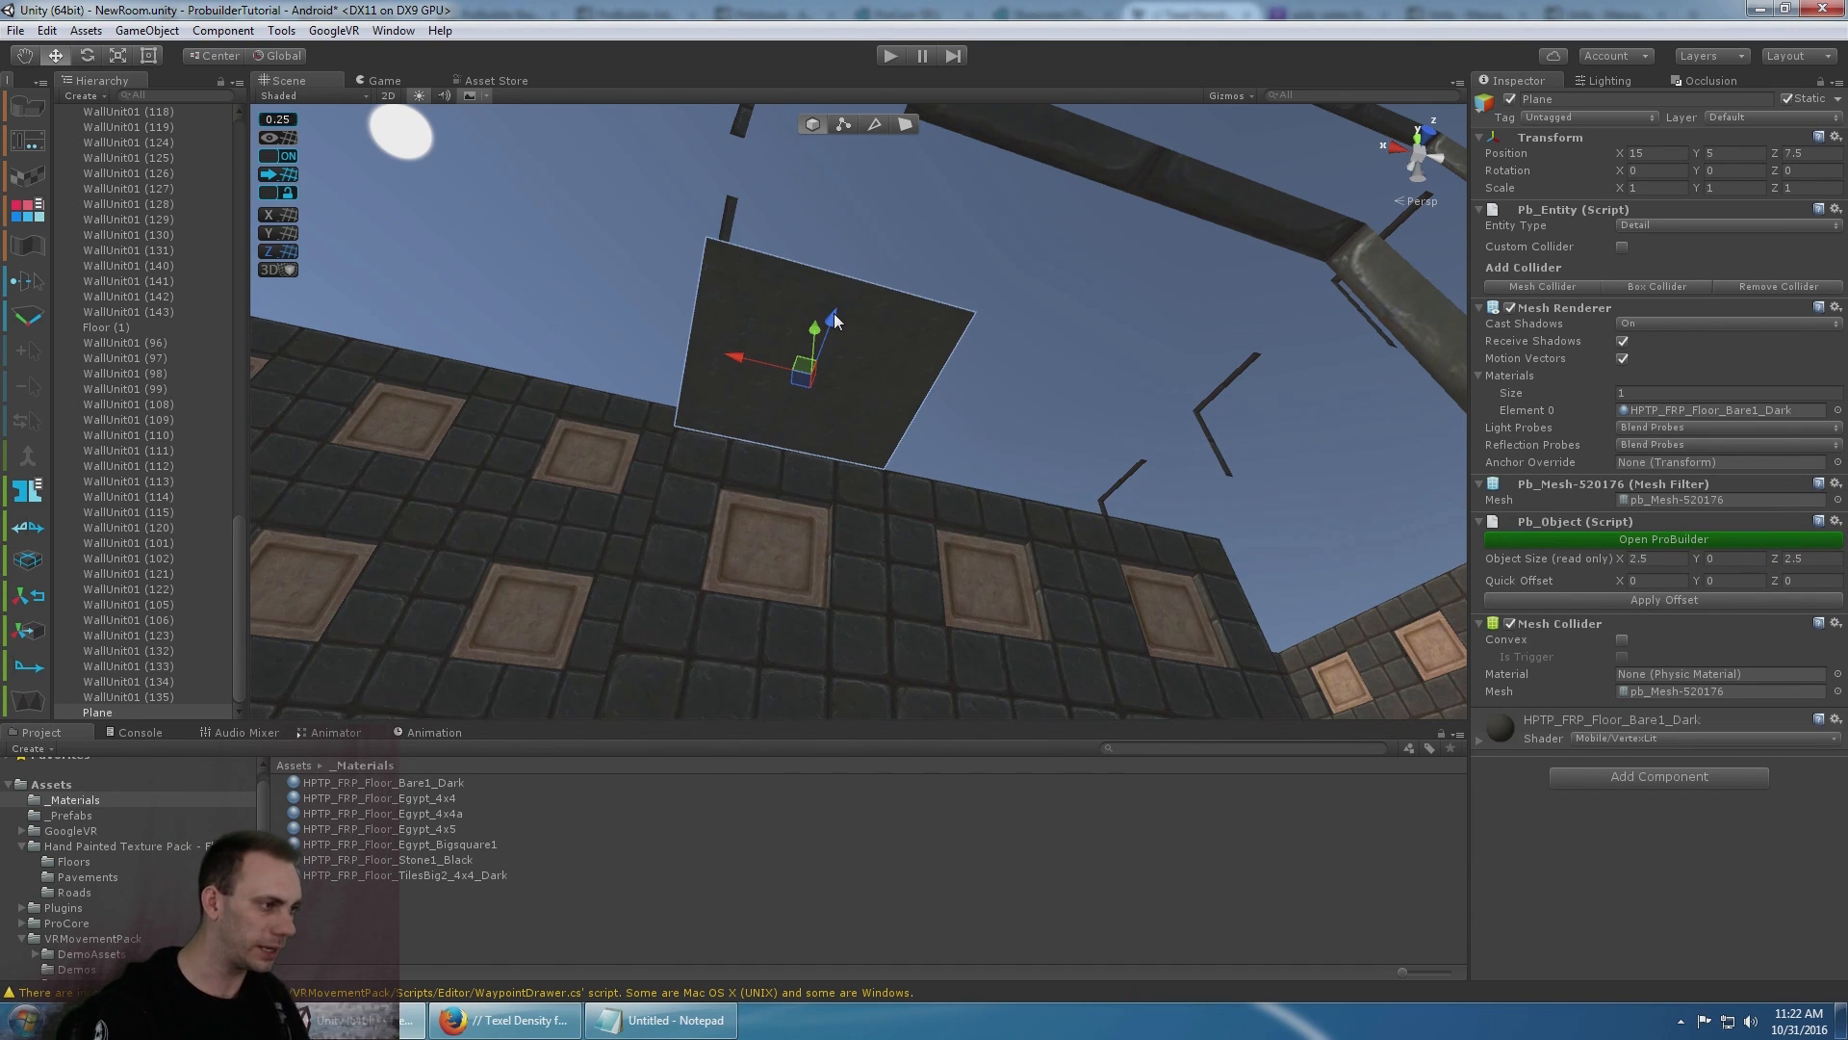
double_click(904, 121)
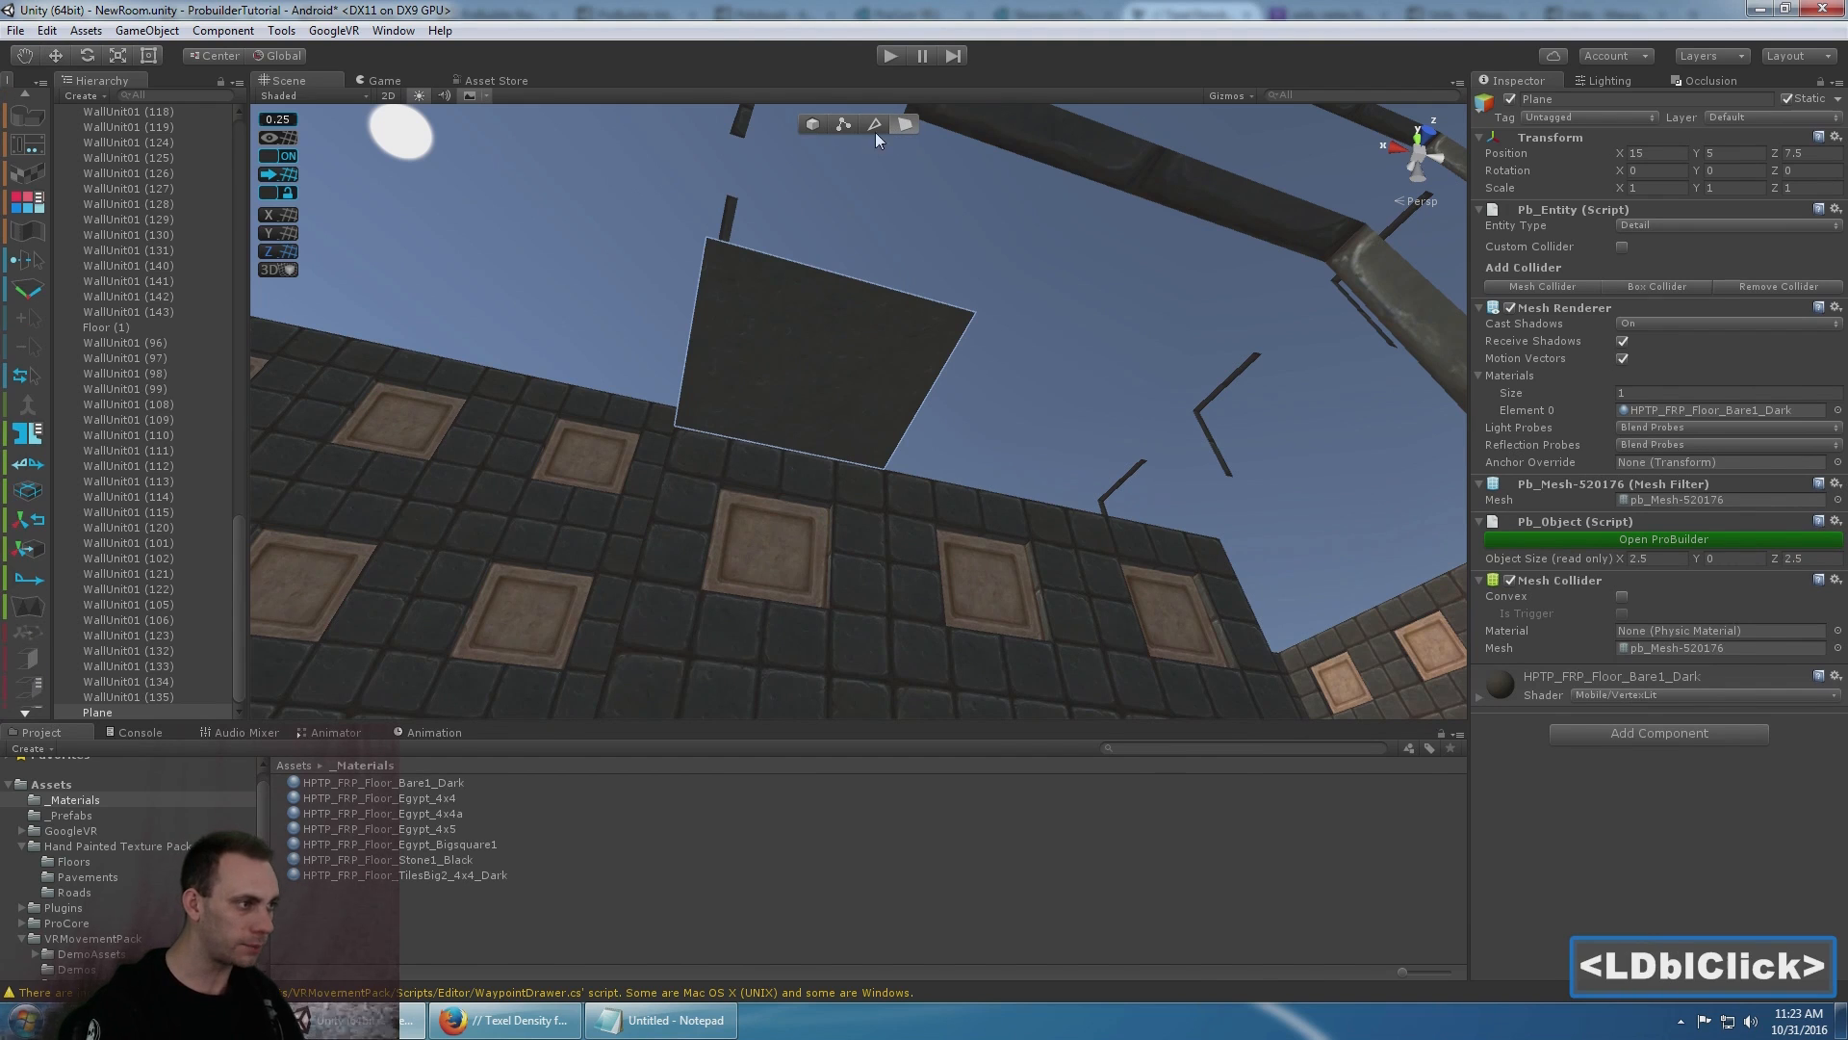
left_click(812, 125)
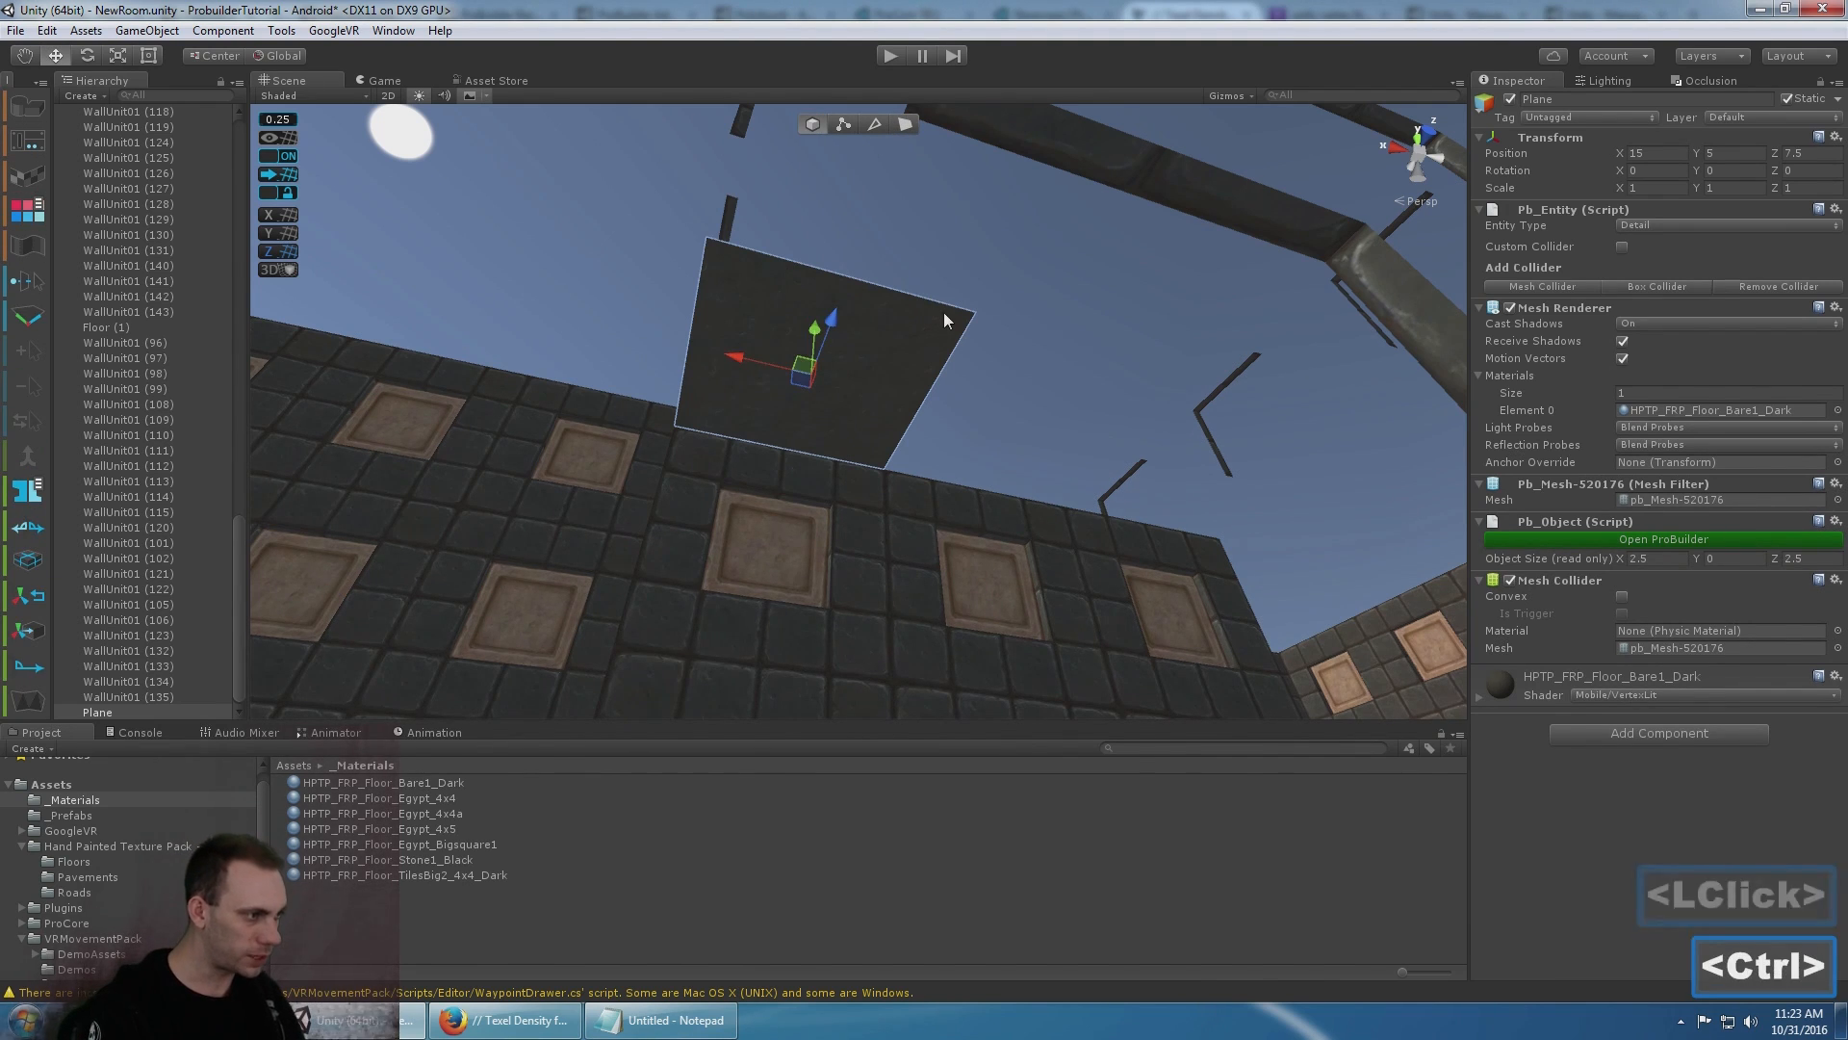
- Duplicate the ceiling plane twice along the X axis to form a row of three, with the last copy at X 10
key("ctrl+d")
left_click_drag(782, 358, 1146, 452)
key("ctrl+d")
left_click_drag(891, 431, 1107, 405, "alt")
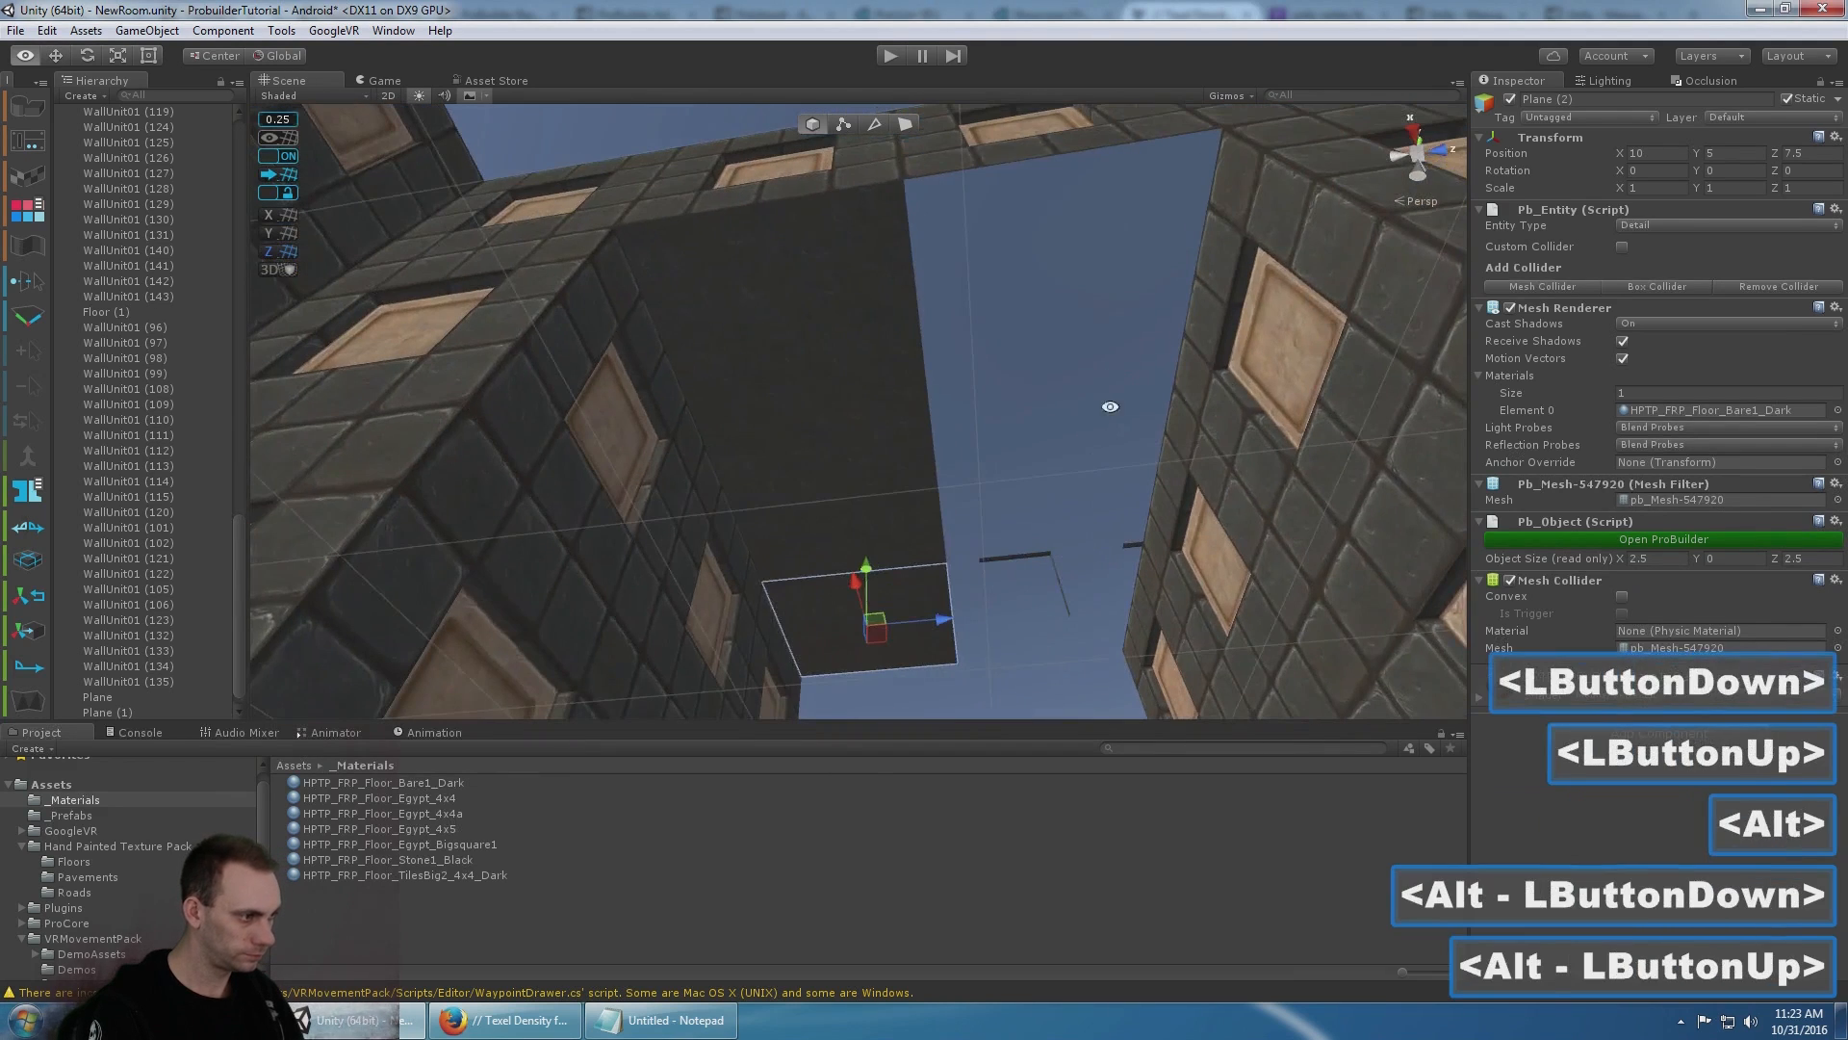
- Duplicate the row of three ceiling planes to Z 10 over the other half of the hallway and save the scene
left_click(801, 366)
left_click(858, 520, "shift")
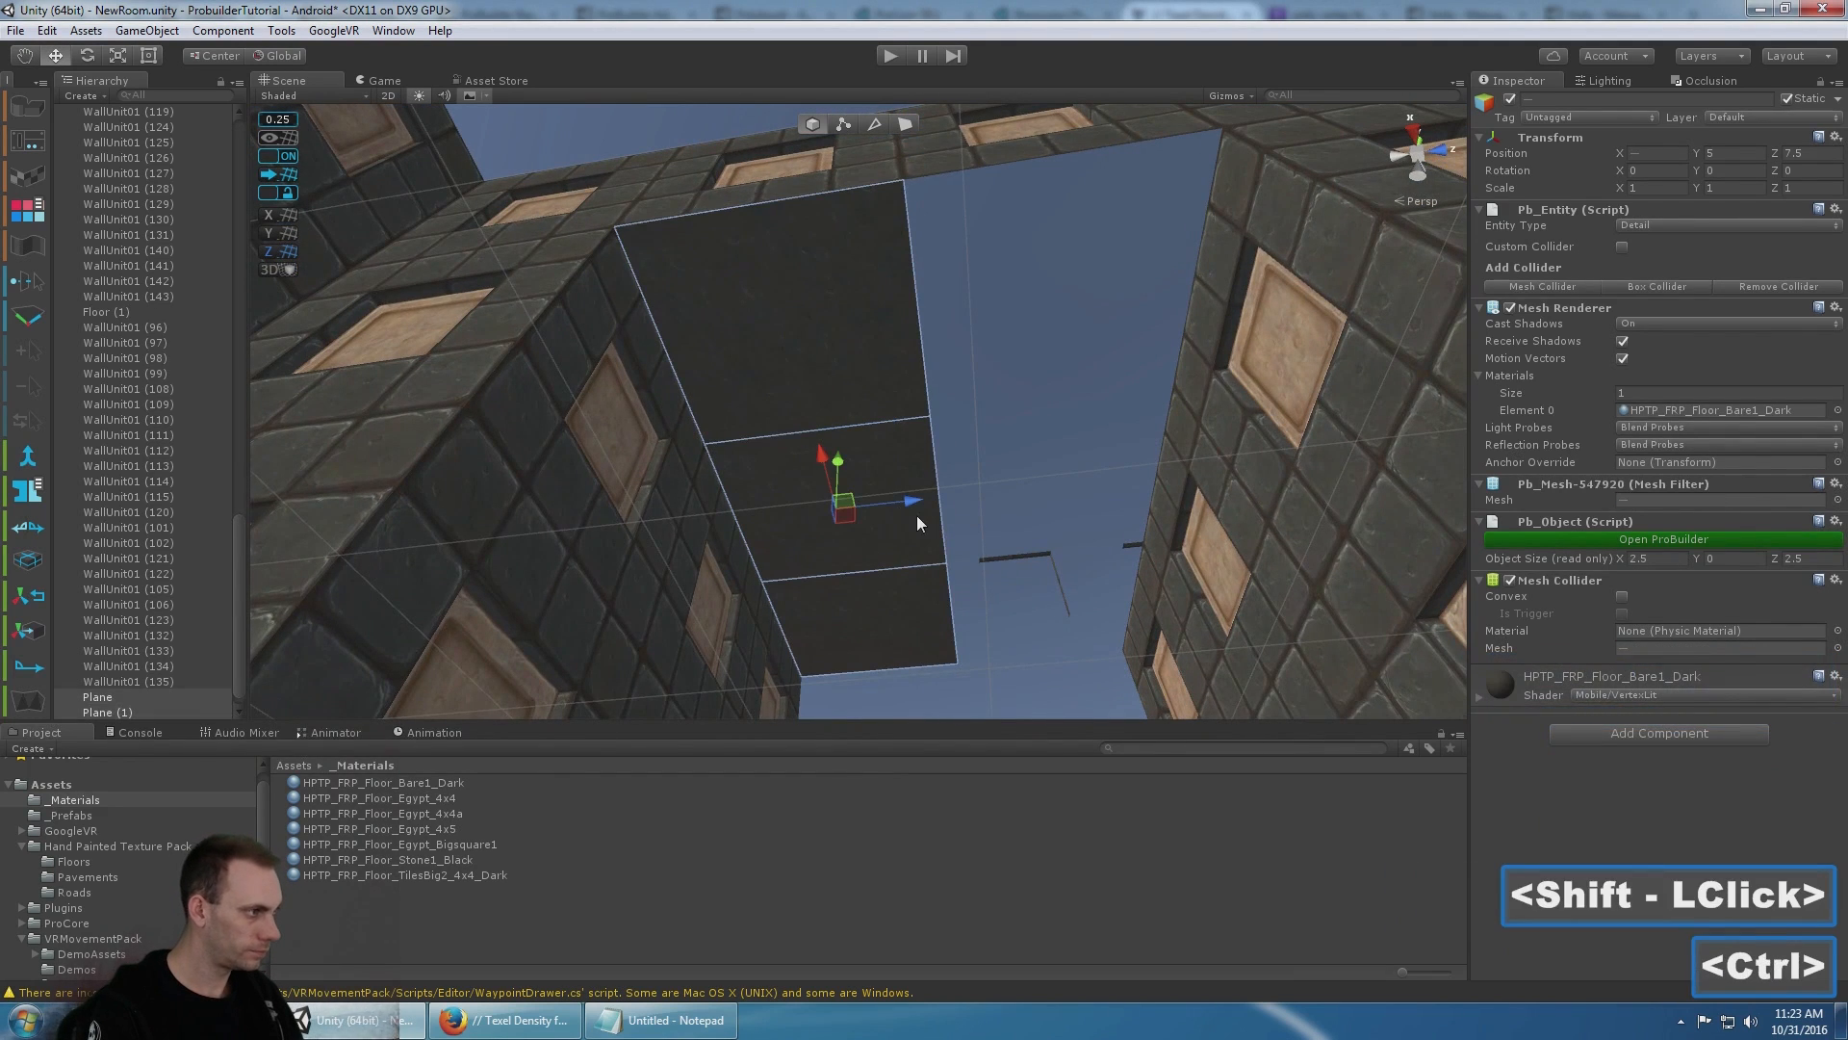
key("ctrl+d")
left_click_drag(909, 495, 1113, 481)
scroll(1101, 330, "down", 7)
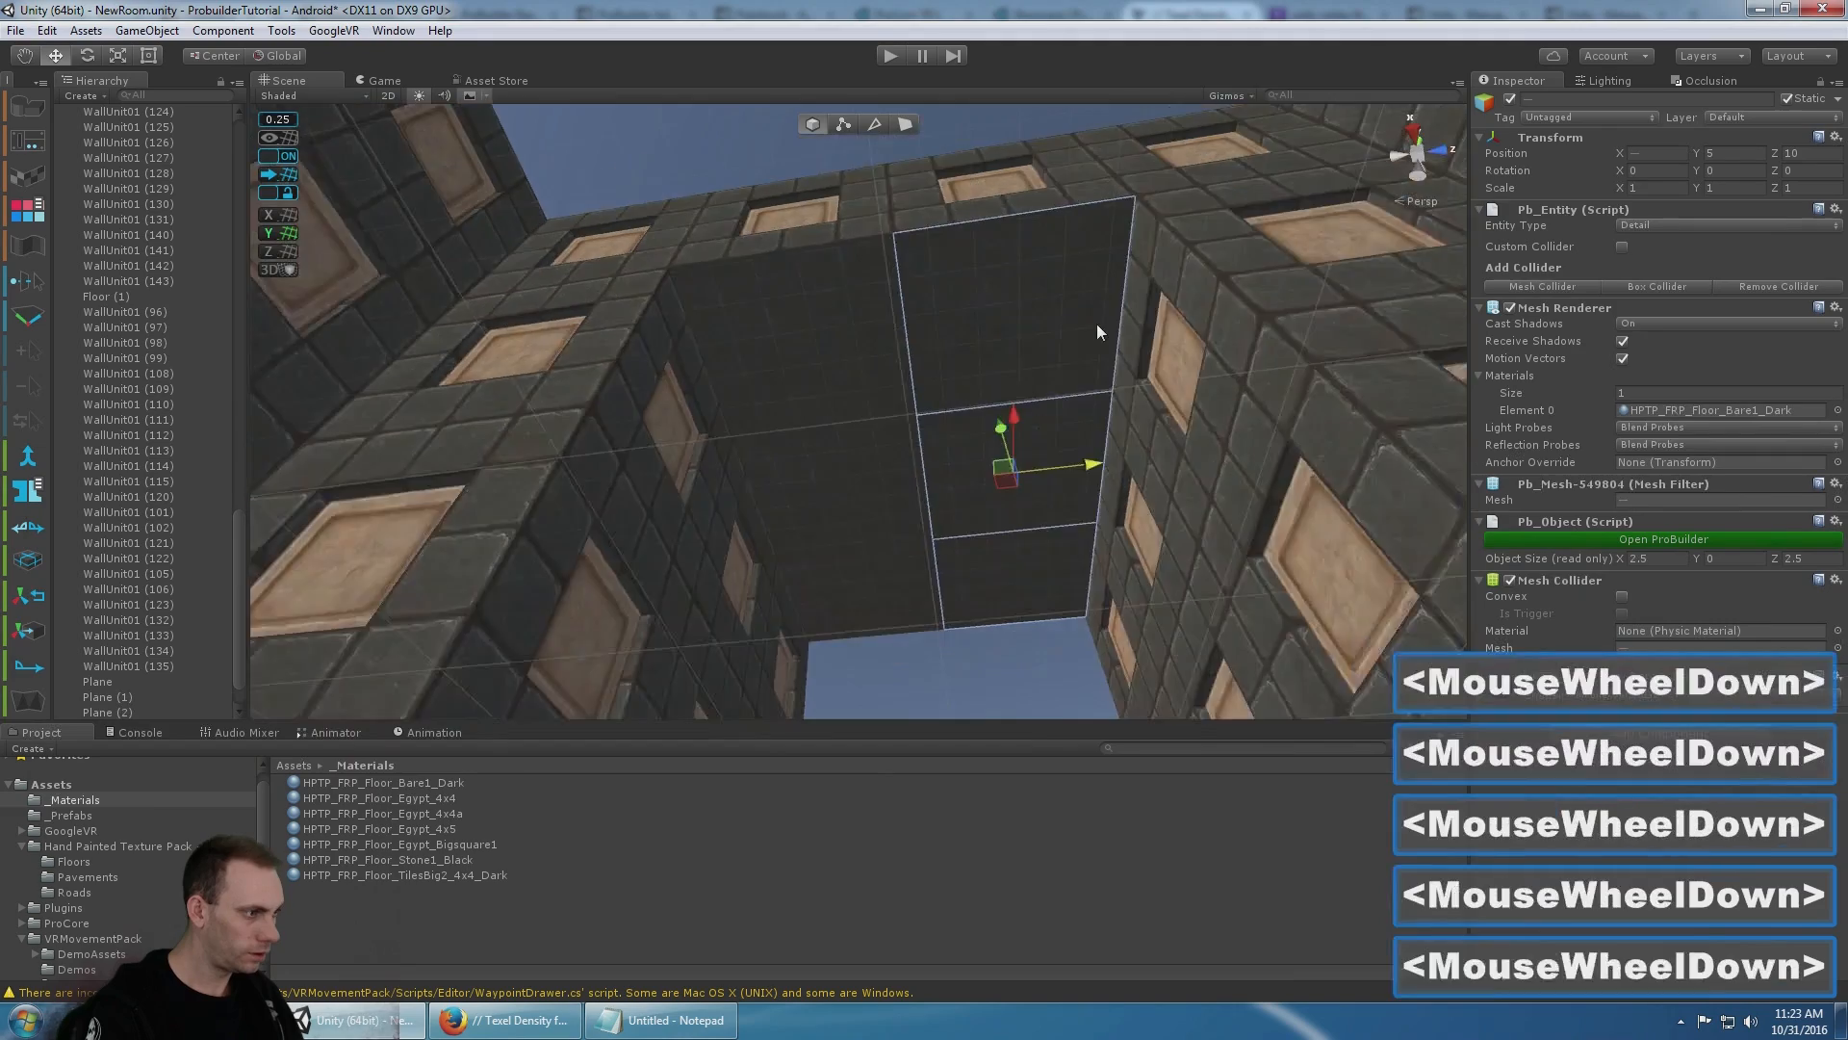
left_click_drag(1101, 330, 973, 409, "alt")
middle_click_drag(973, 409, 962, 335)
key("ctrl+s")
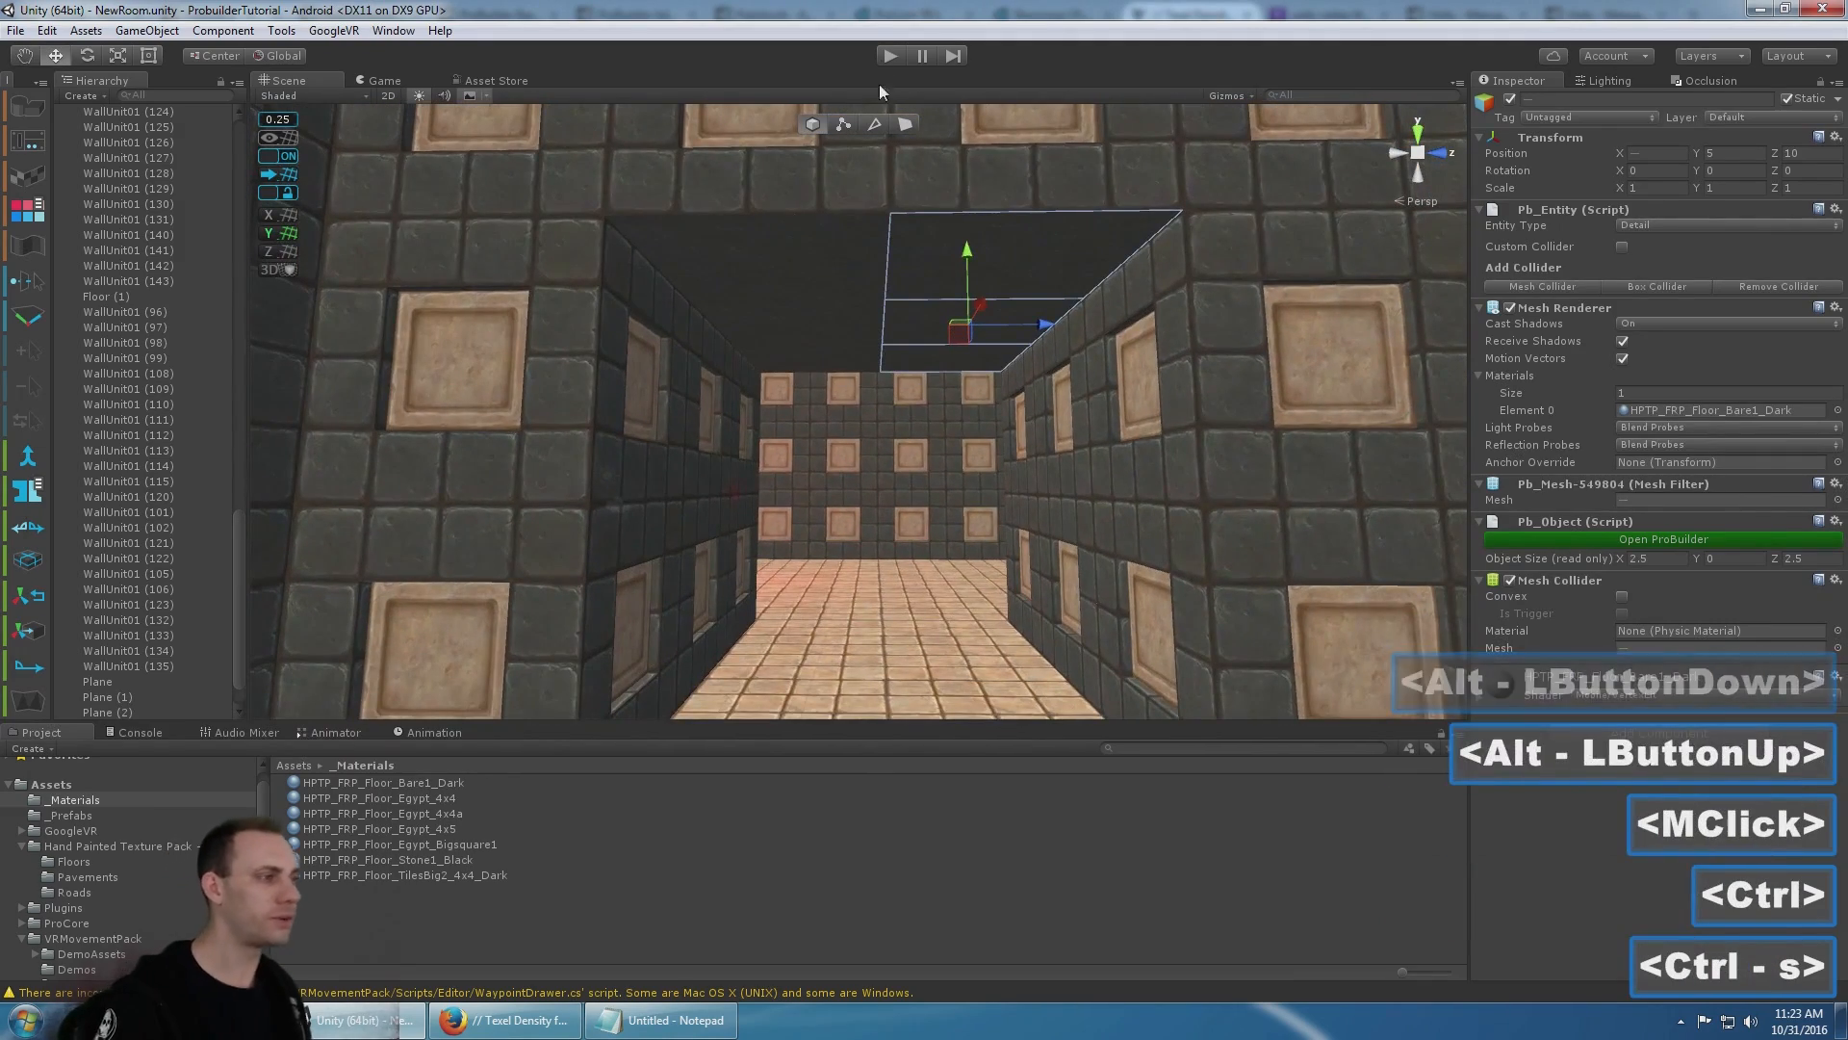
- Run the scene, look around the rooms and up at the hallway ceiling in the VR view, and stop playback
left_click(887, 55)
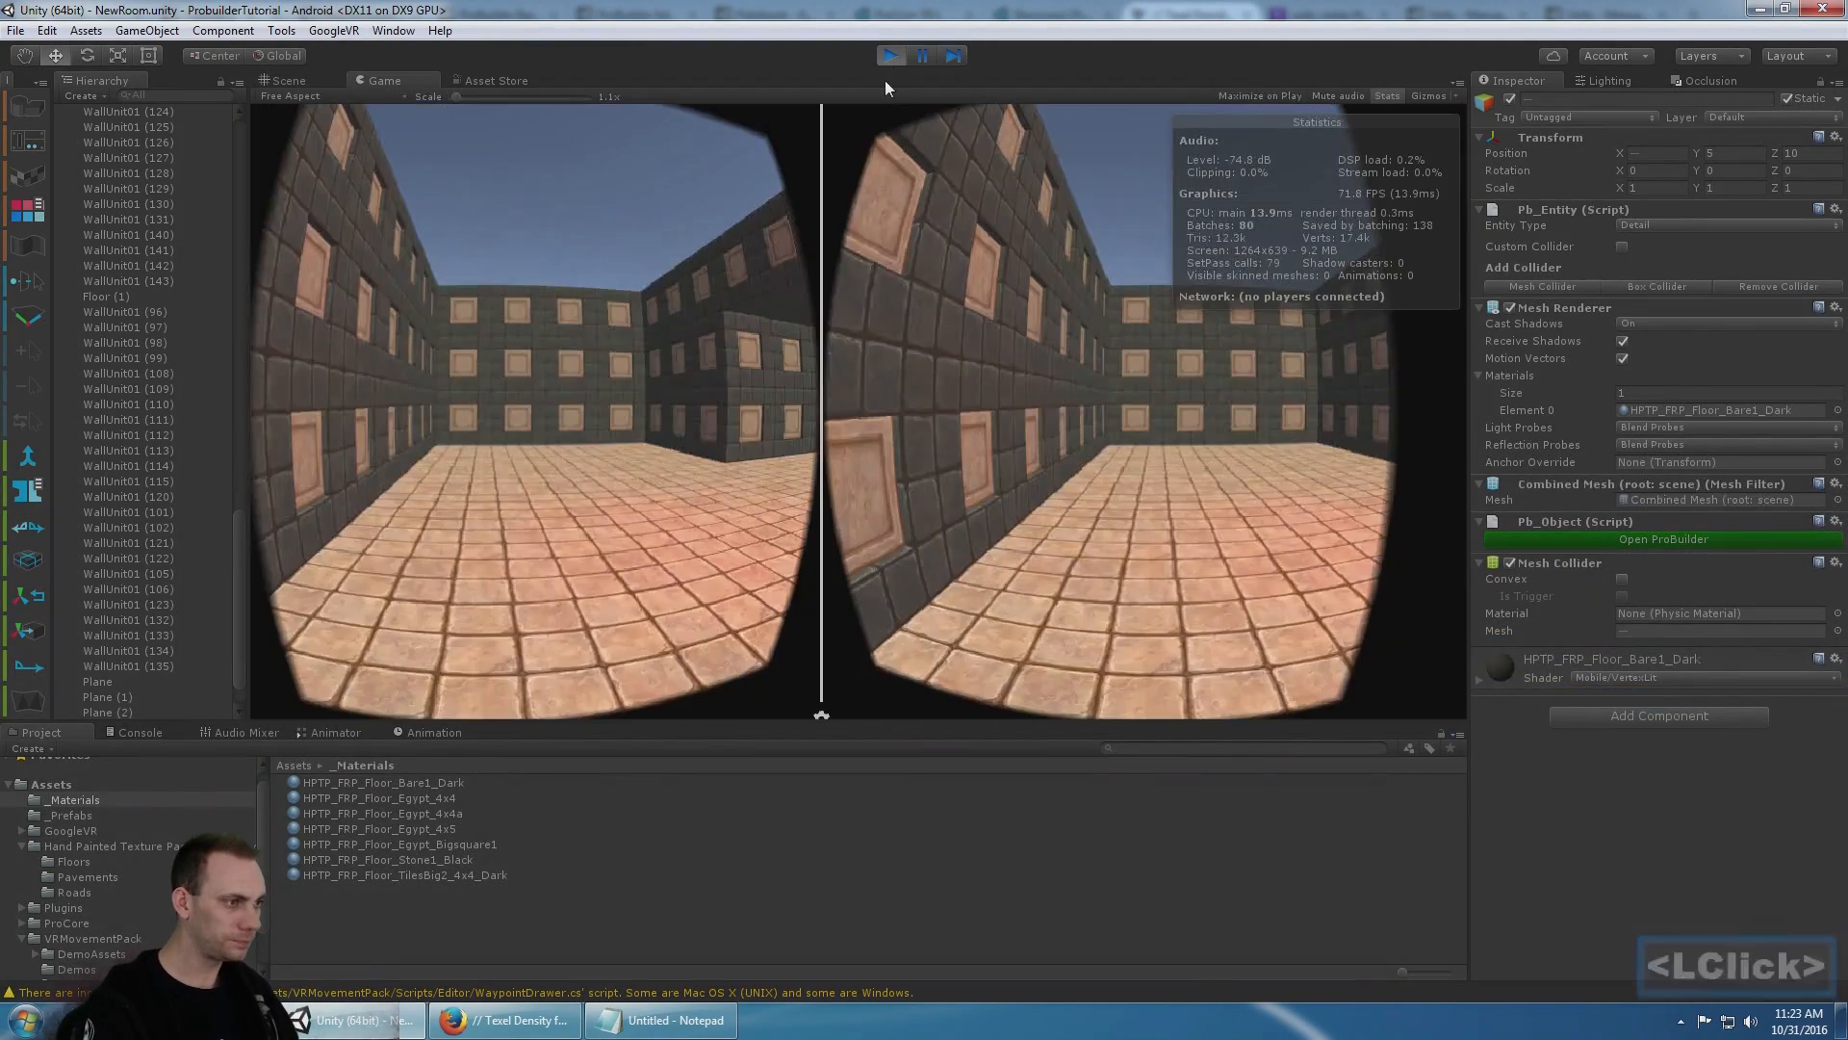
left_click(767, 237)
key("alt")
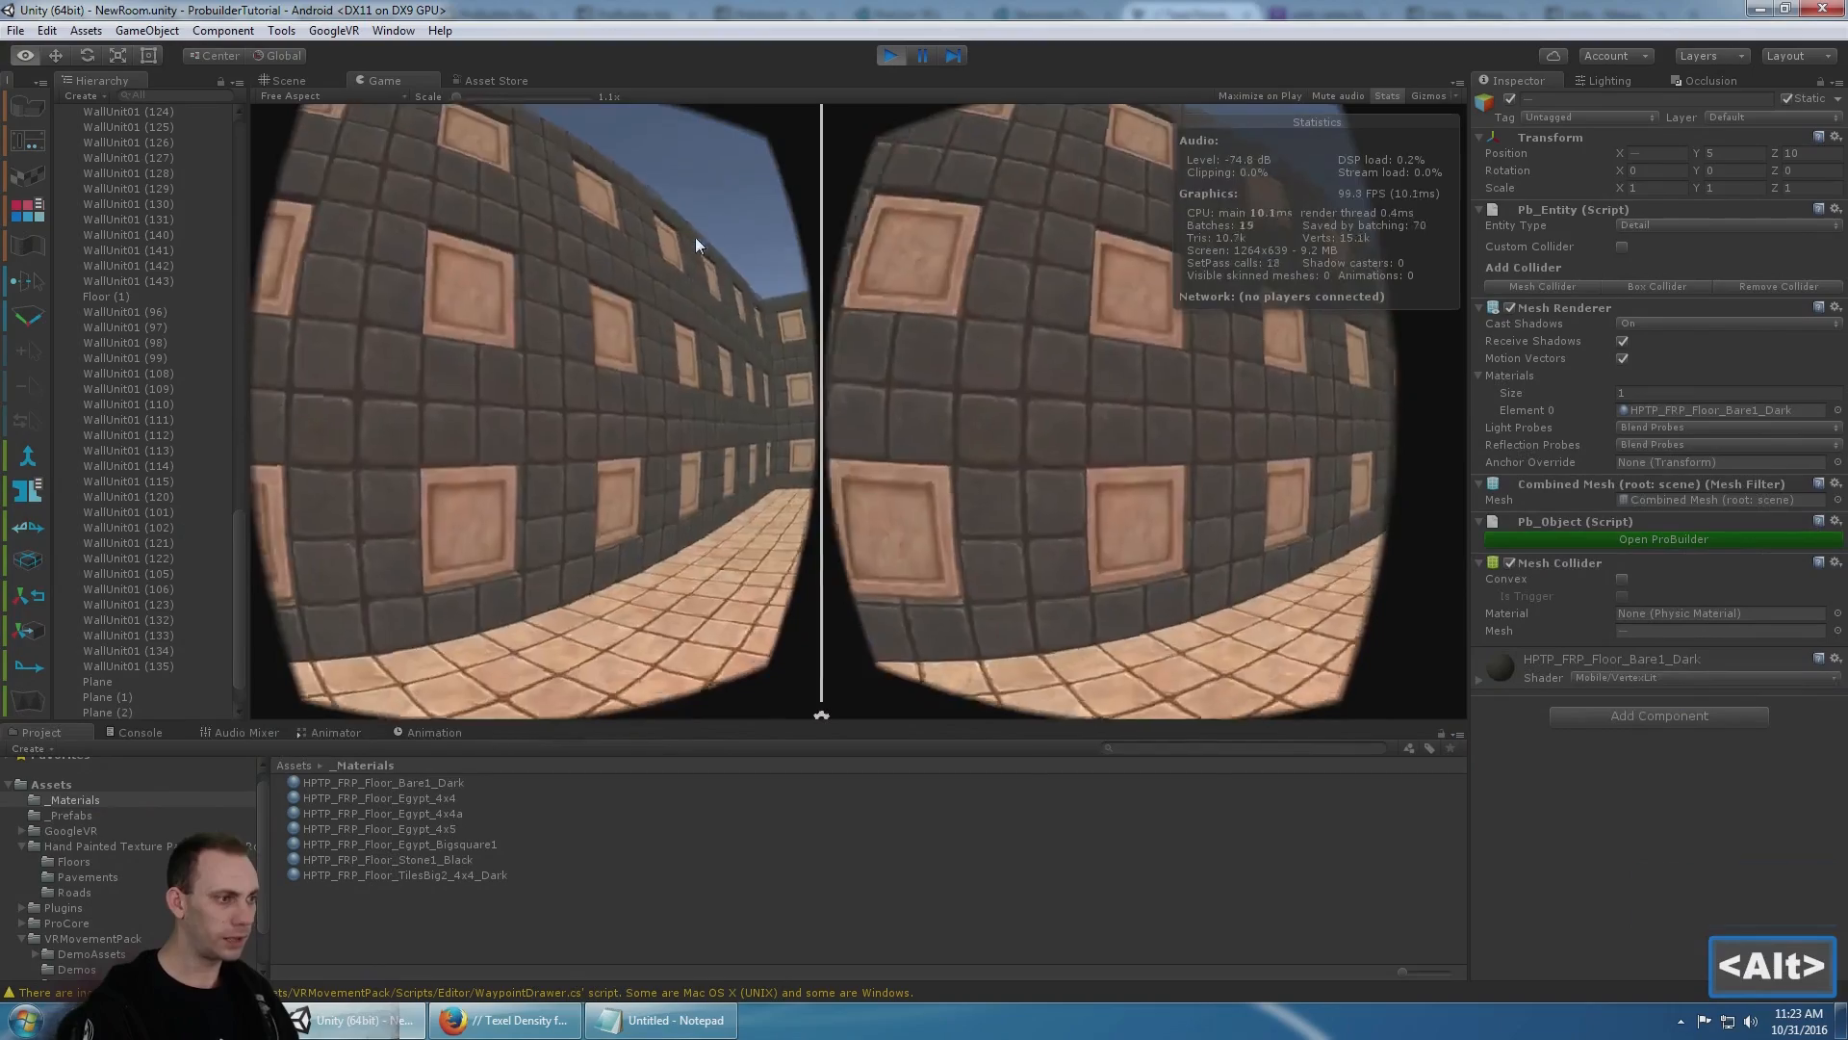
left_click(836, 276, "alt")
key("alt")
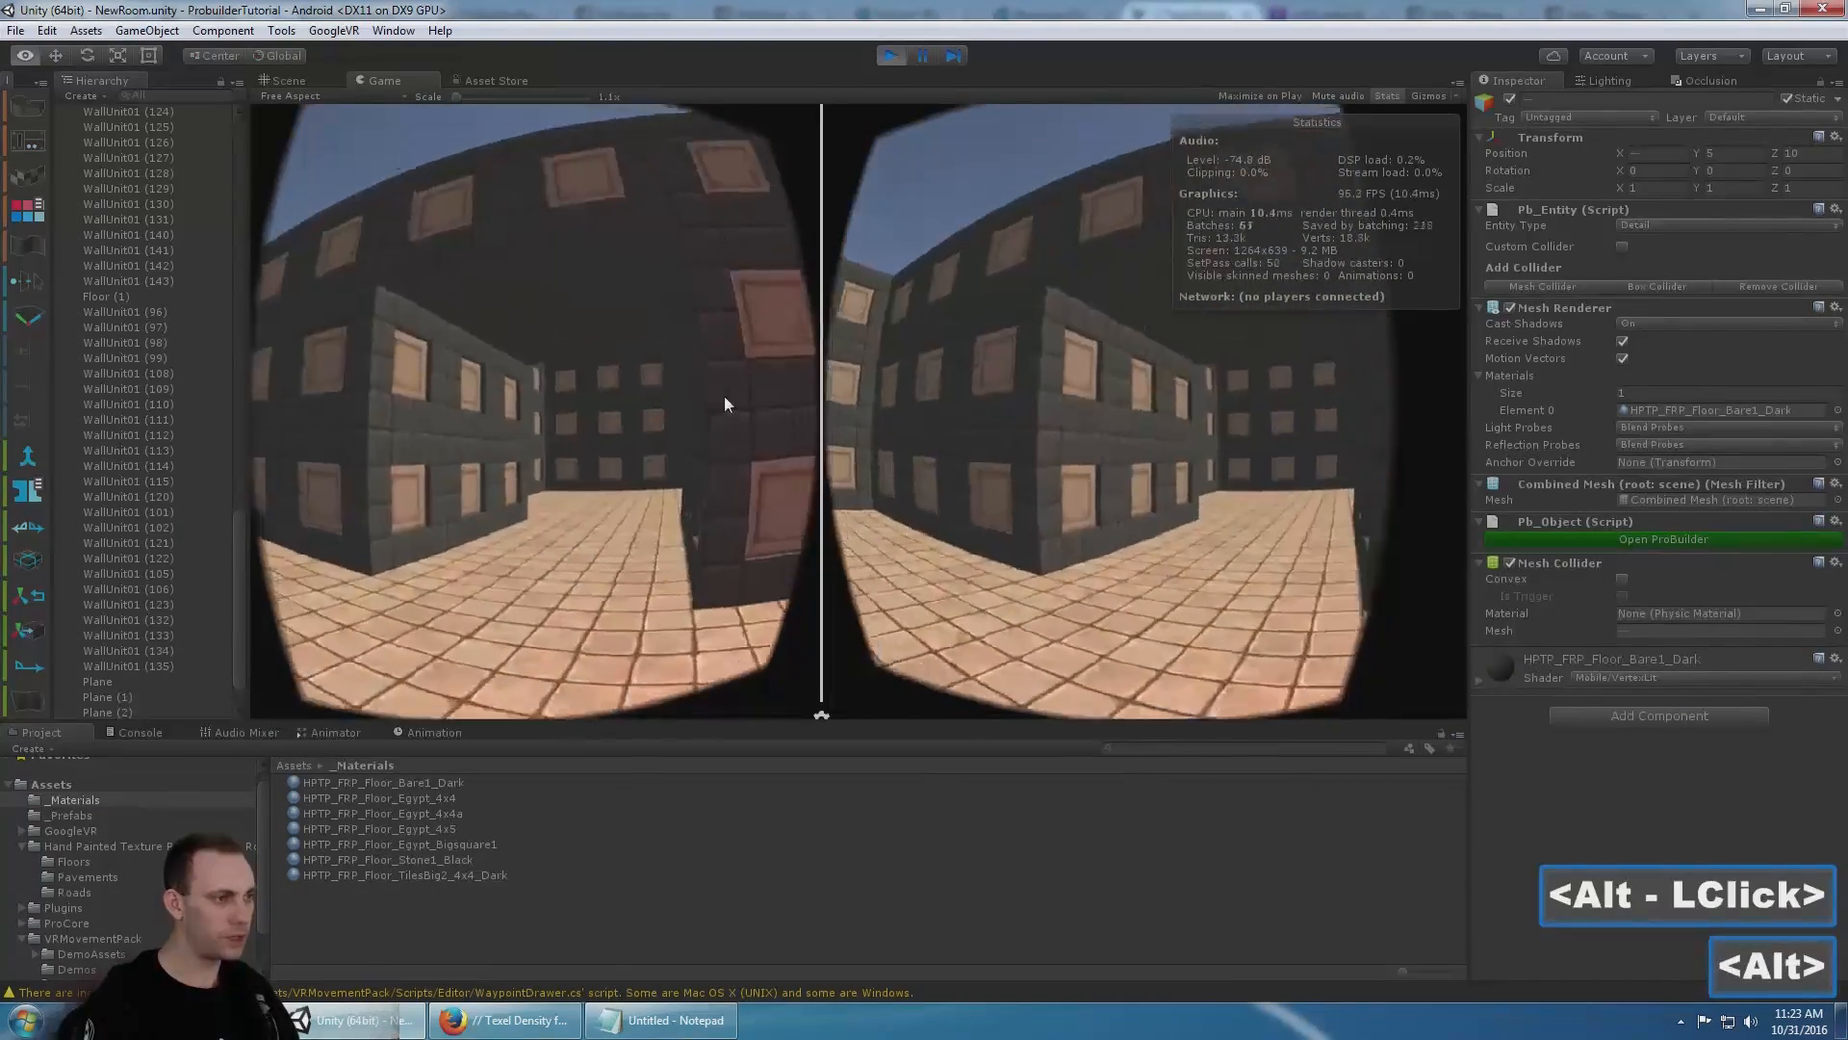
key("alt")
key("alt")
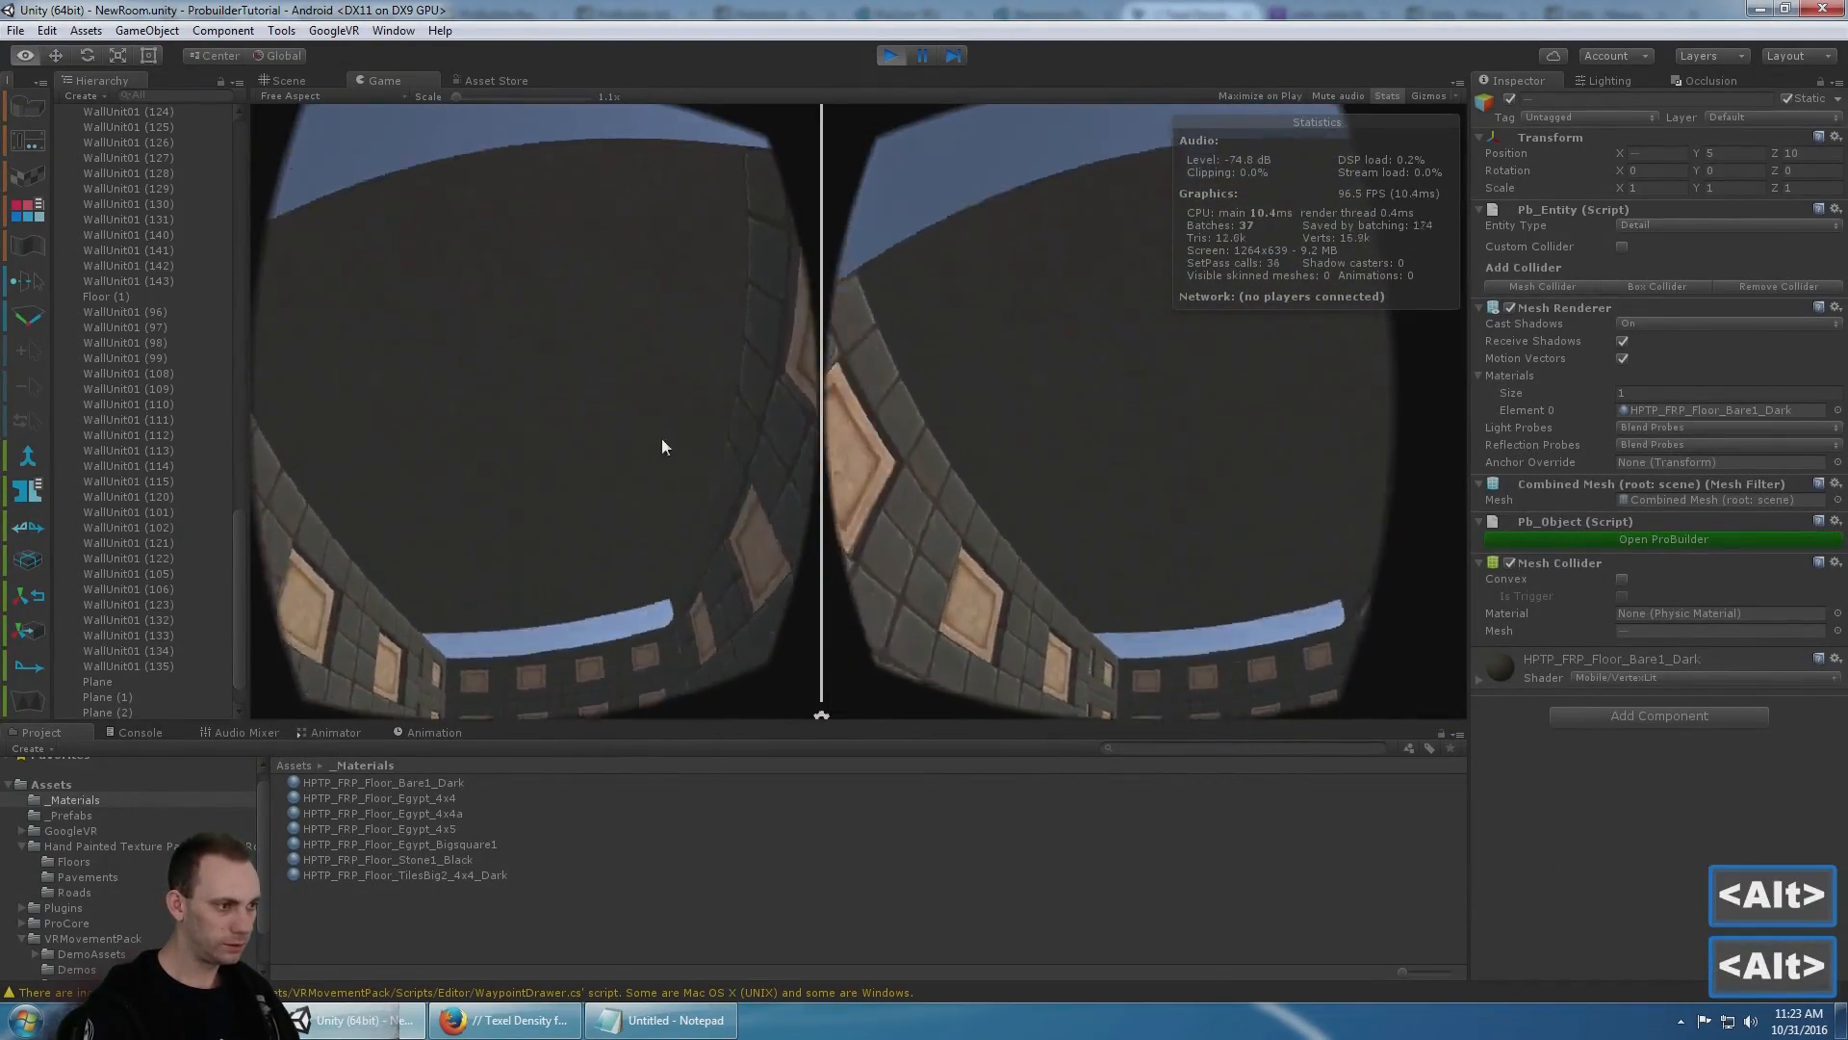
key("alt")
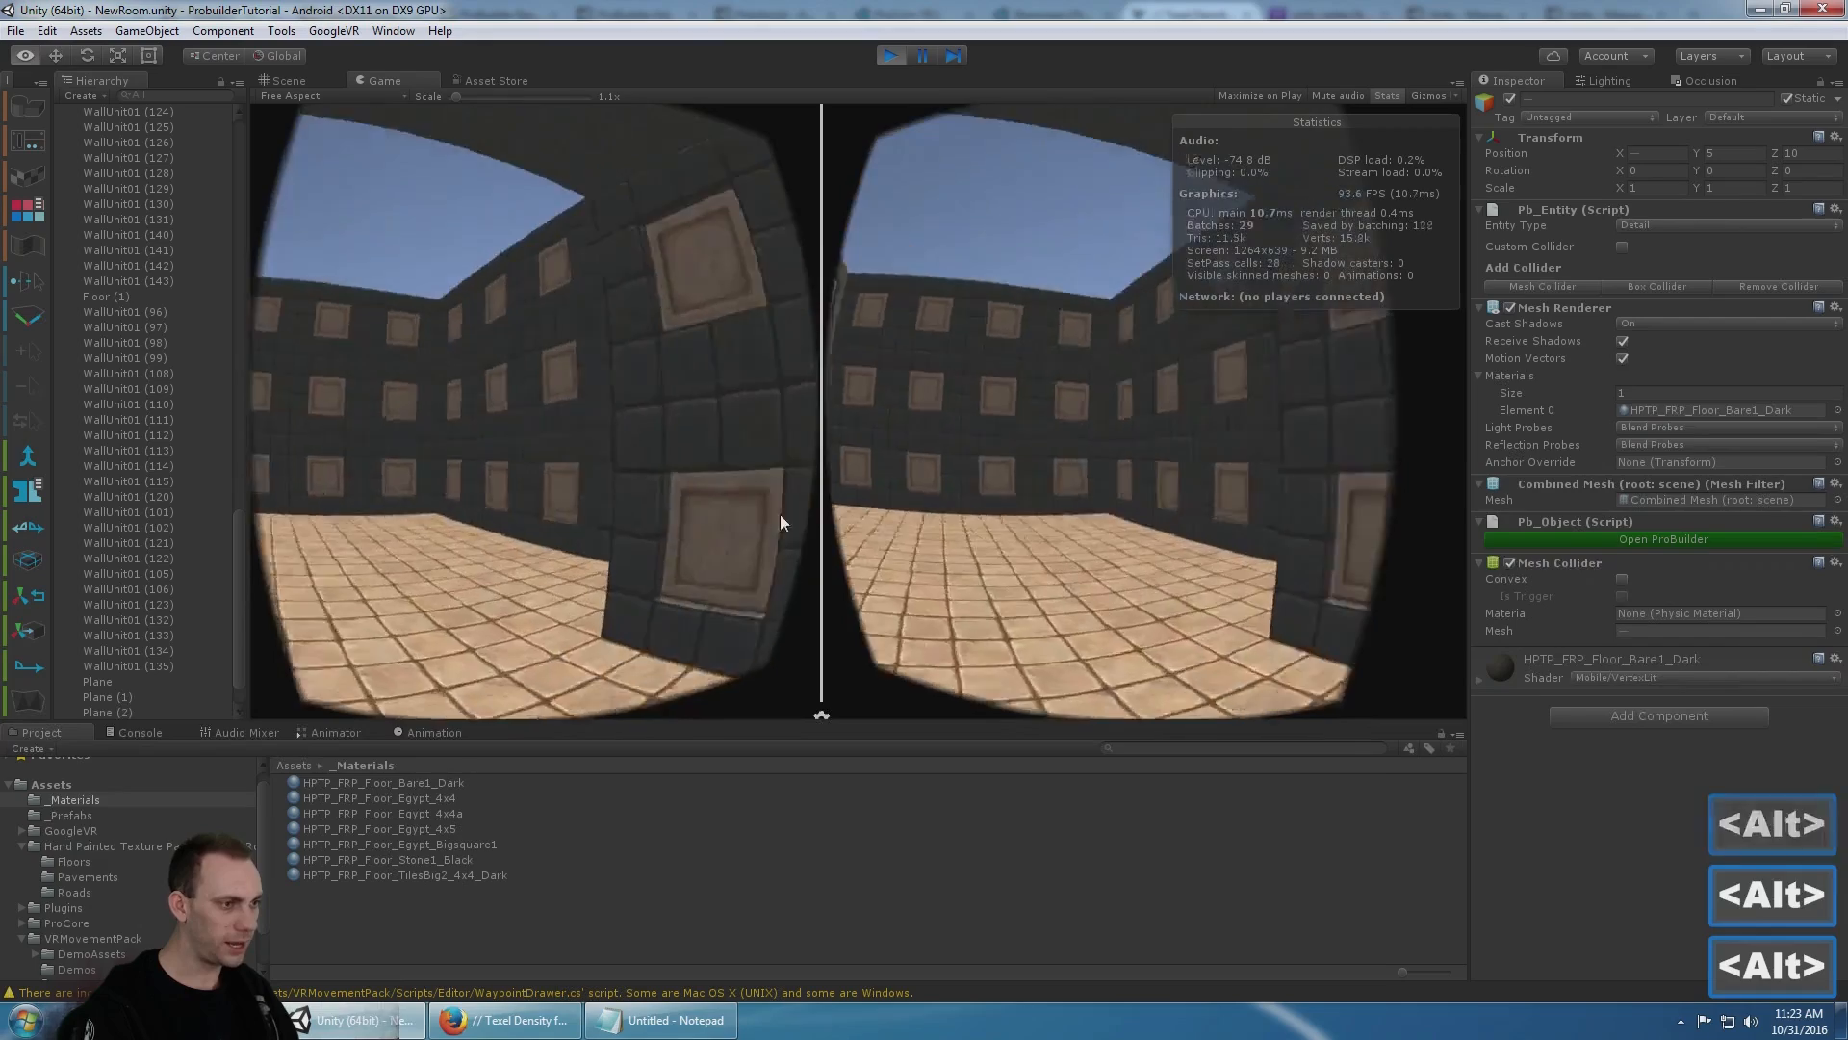
left_click(671, 517, "alt")
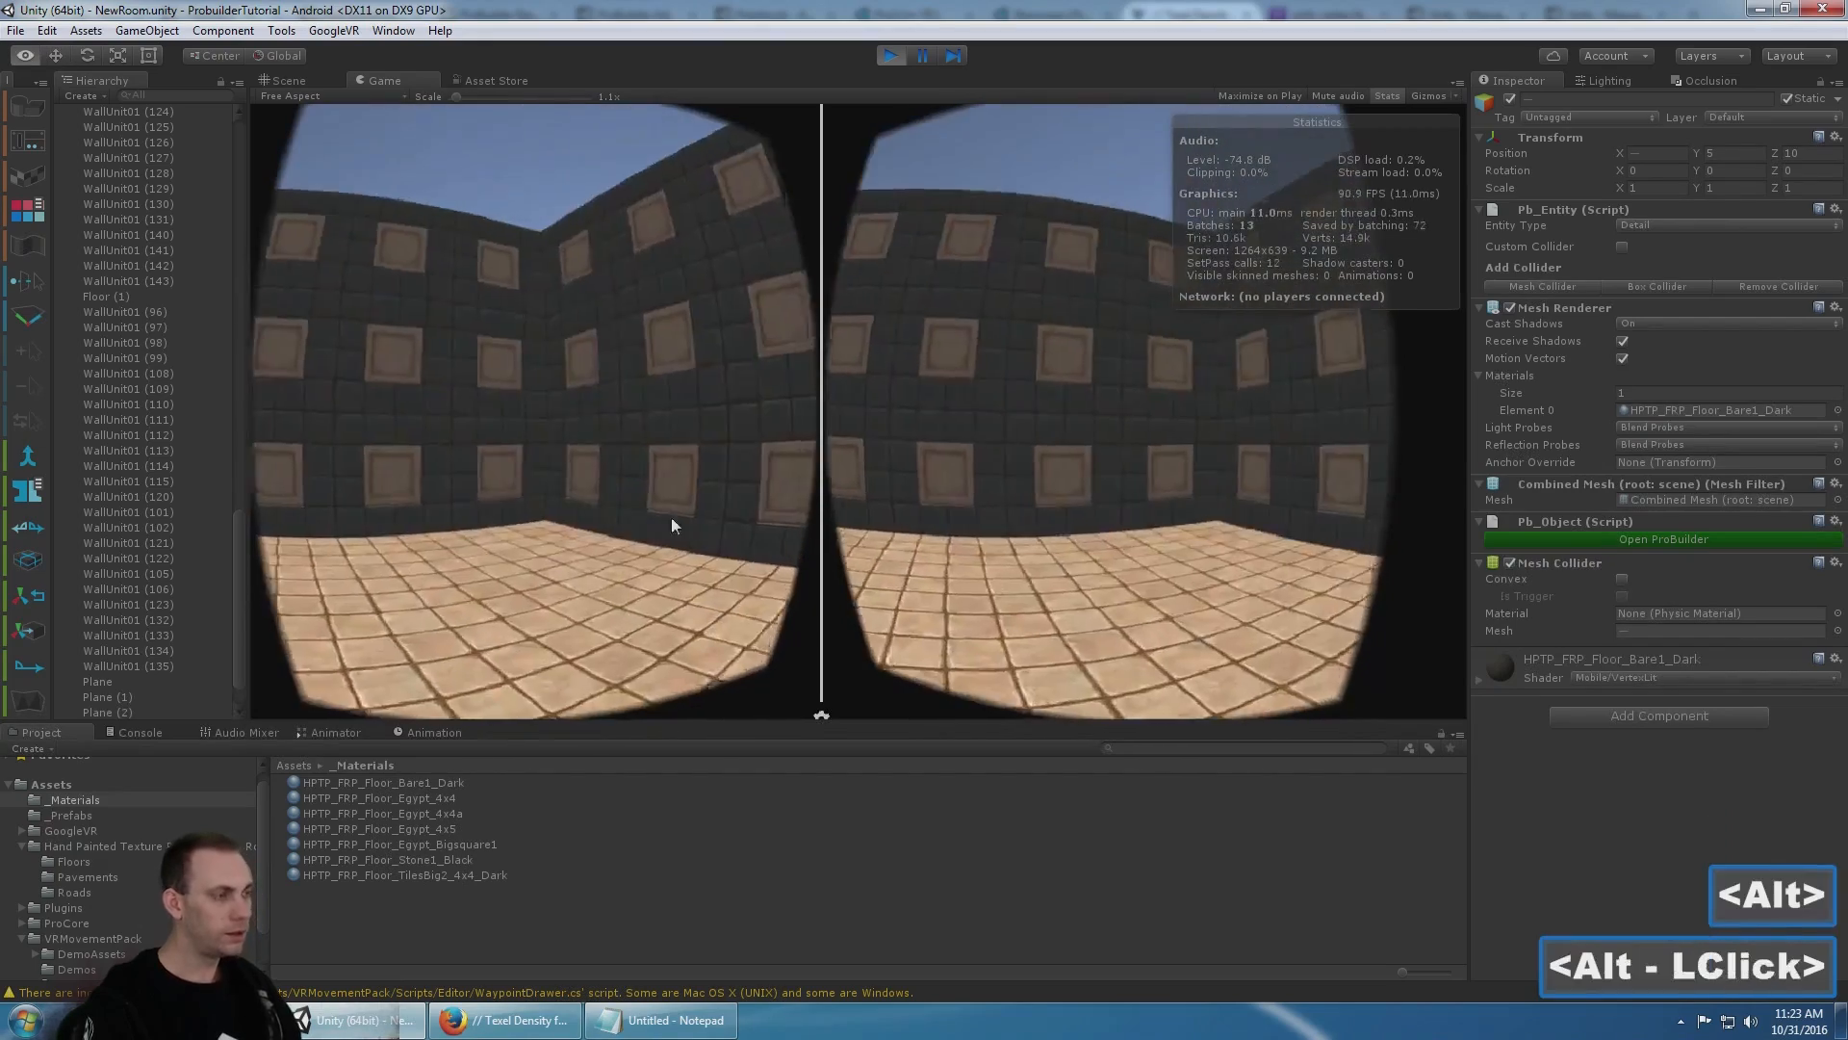
left_click(891, 55)
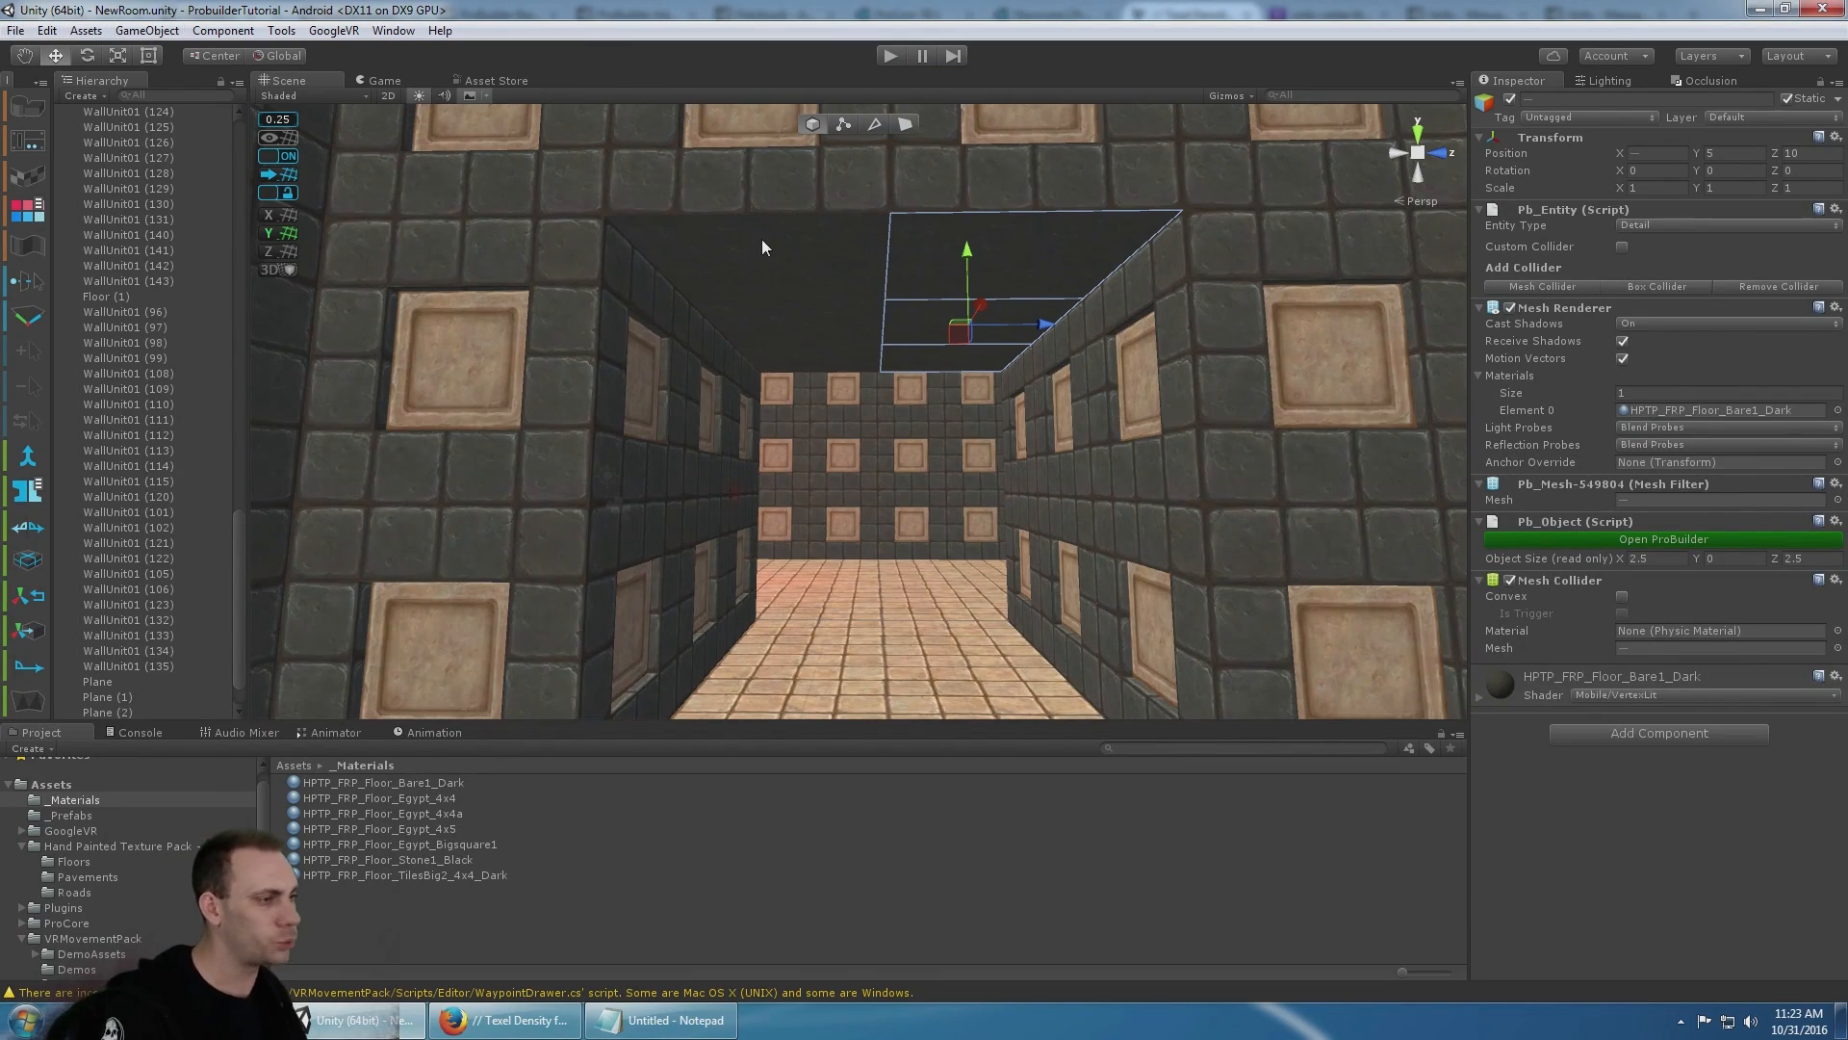
- Examine the layout of both rooms and the connecting hallway from above and from the side
scroll(761, 246, "down", 8)
left_click_drag(809, 366, 674, 298, "alt")
middle_click_drag(674, 298, 968, 361, "alt")
scroll(119, 346, "up", 15)
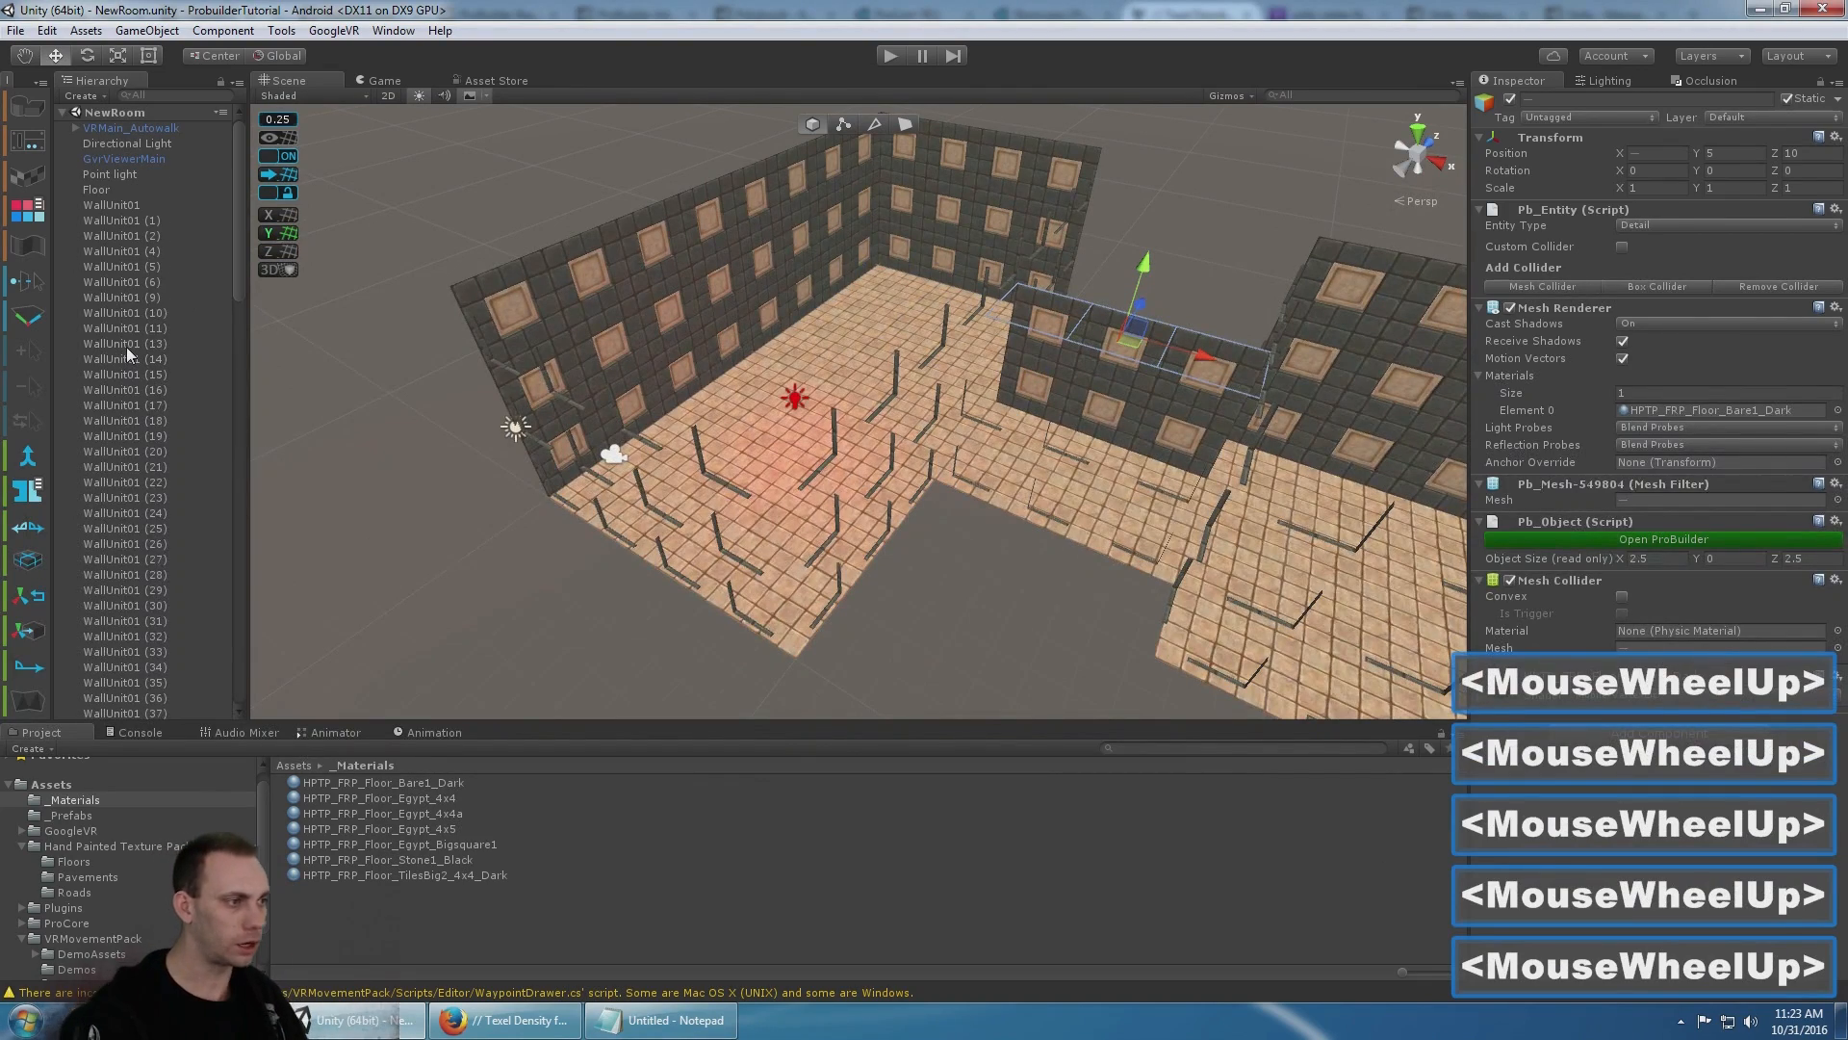
scroll(748, 320, "down", 5)
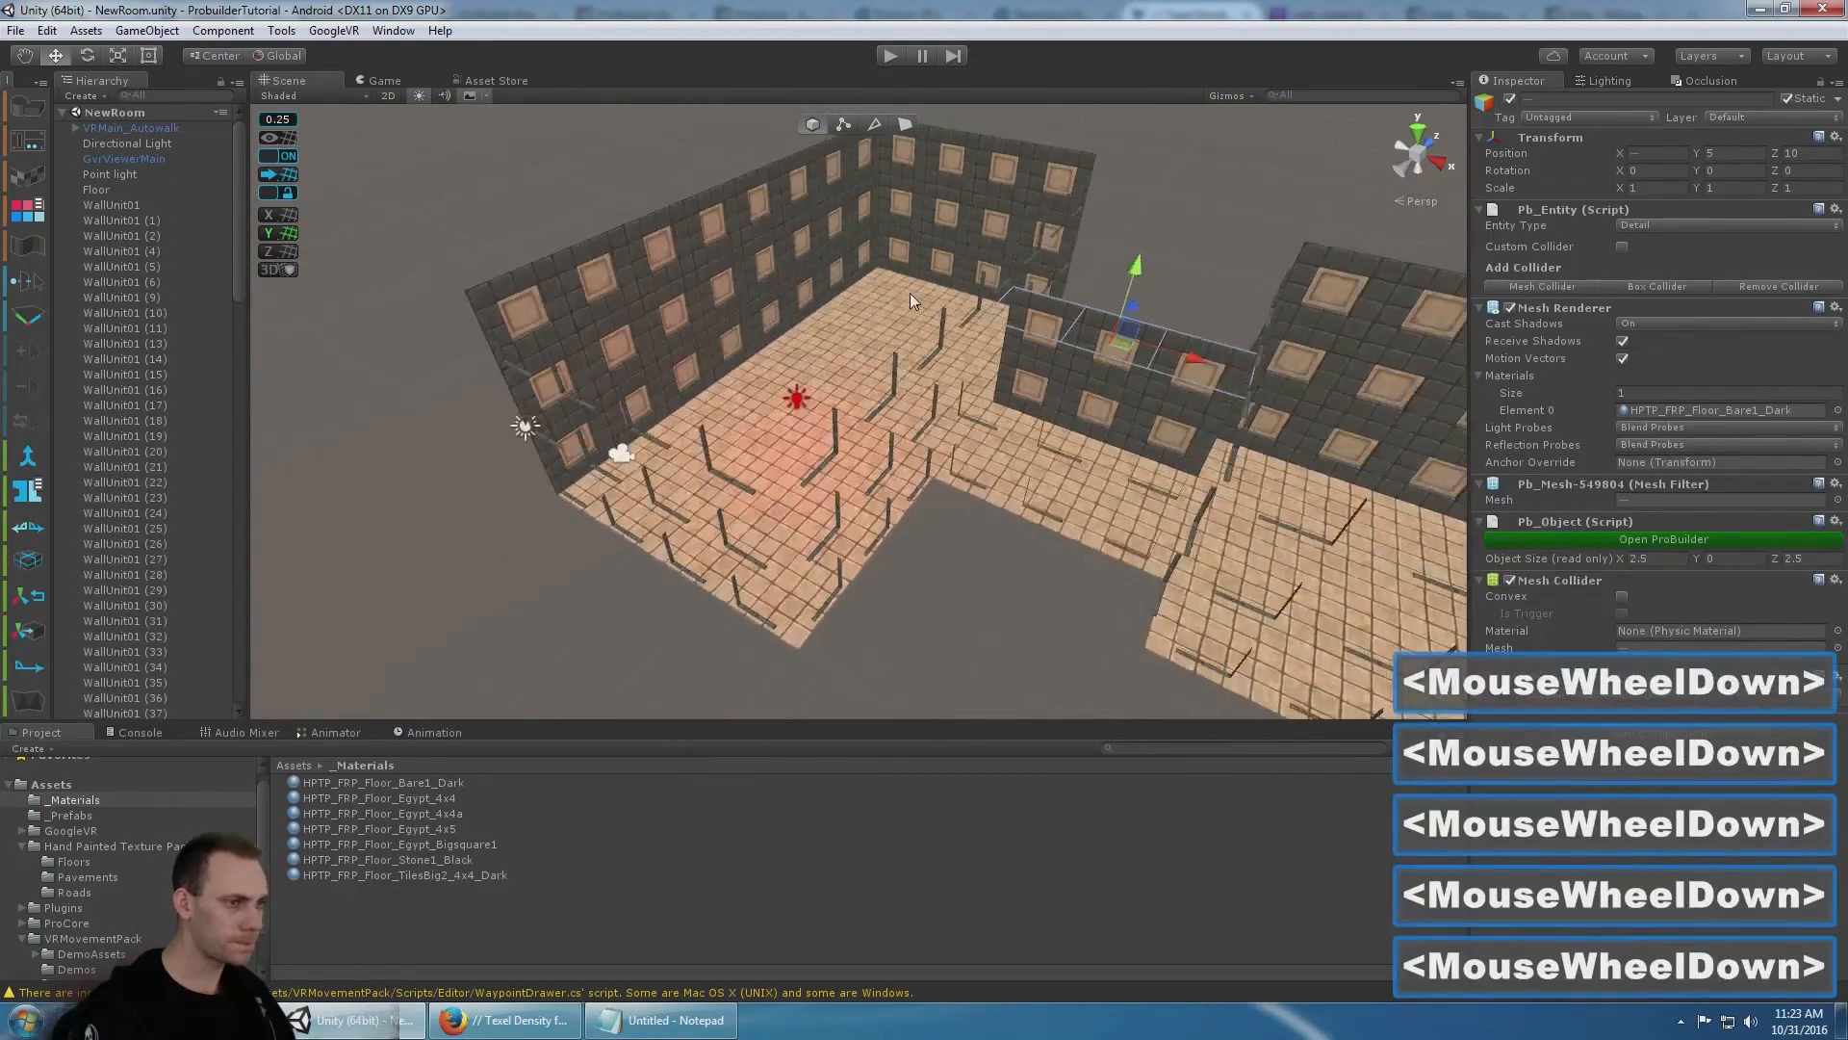
middle_click_drag(910, 293, 800, 395)
scroll(800, 395, "down", 3)
left_click_drag(800, 393, 979, 325, "alt")
middle_click_drag(799, 385, 903, 350)
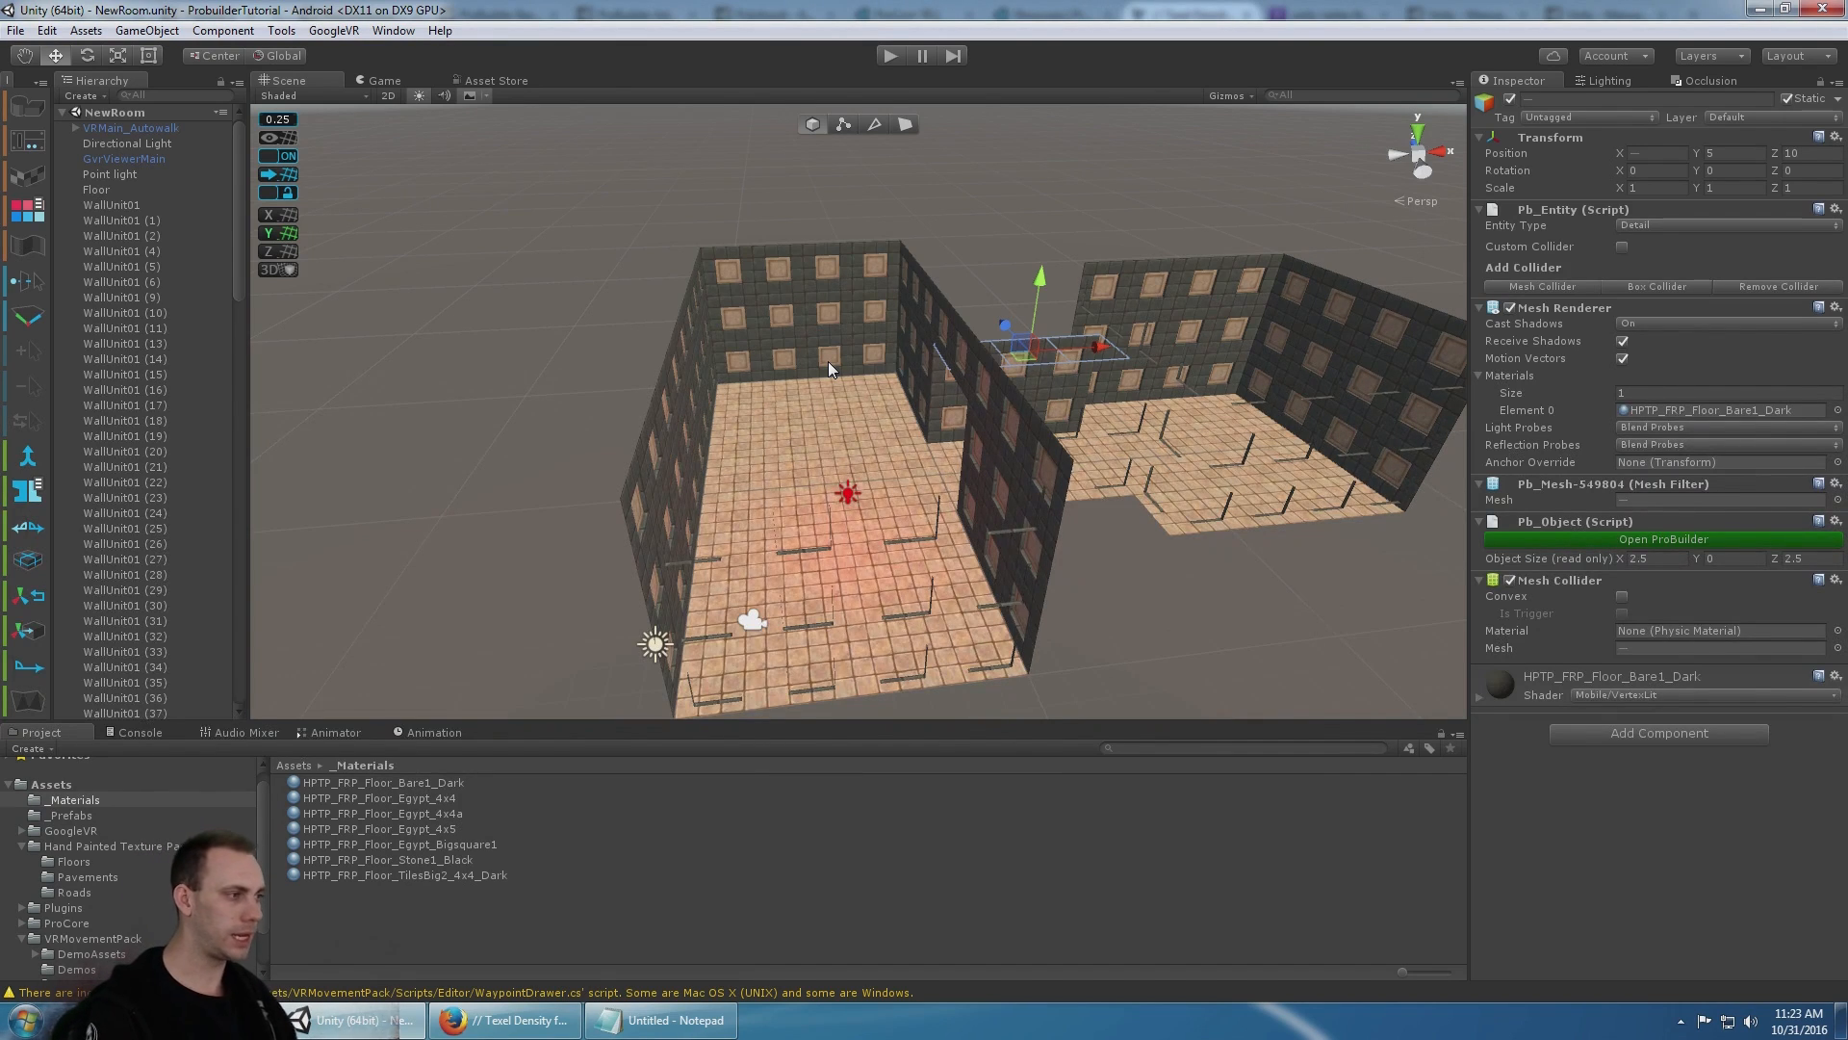
scroll(1065, 396, "up", 3)
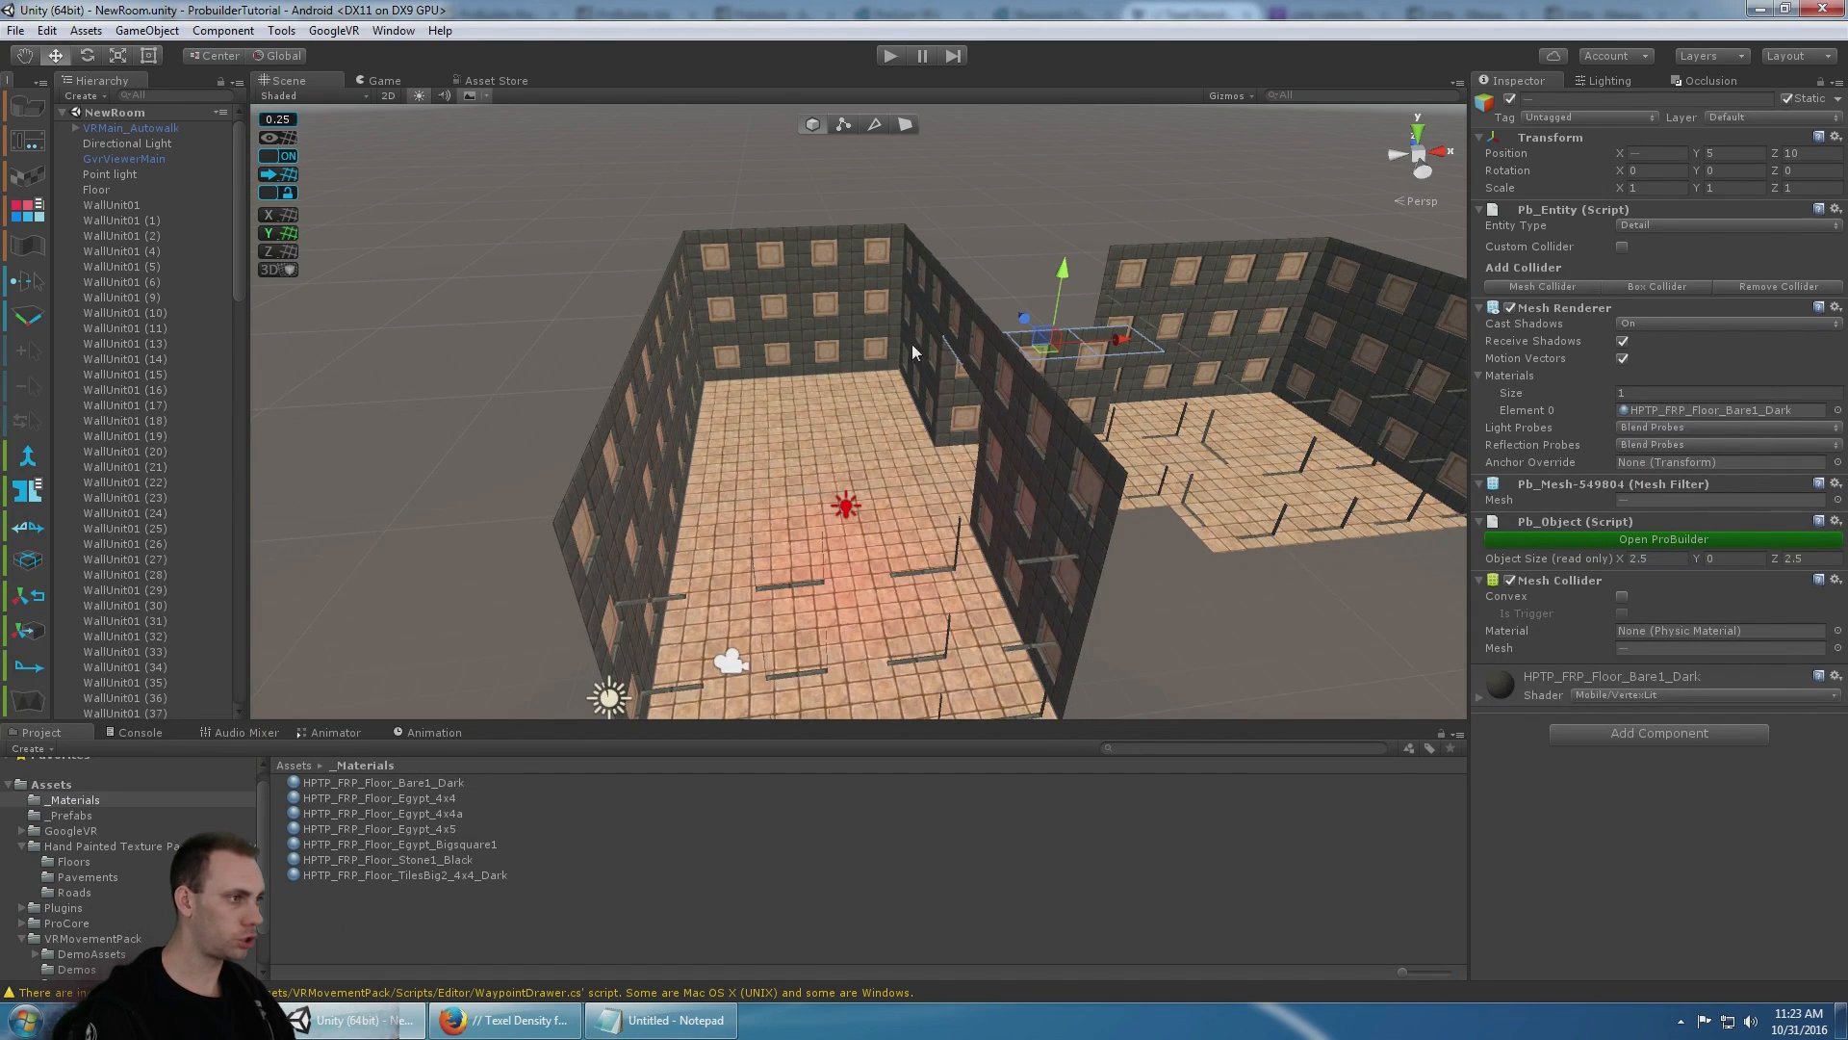
scroll(1058, 327, "down", 4)
left_click(812, 125)
scroll(938, 329, "down", 4)
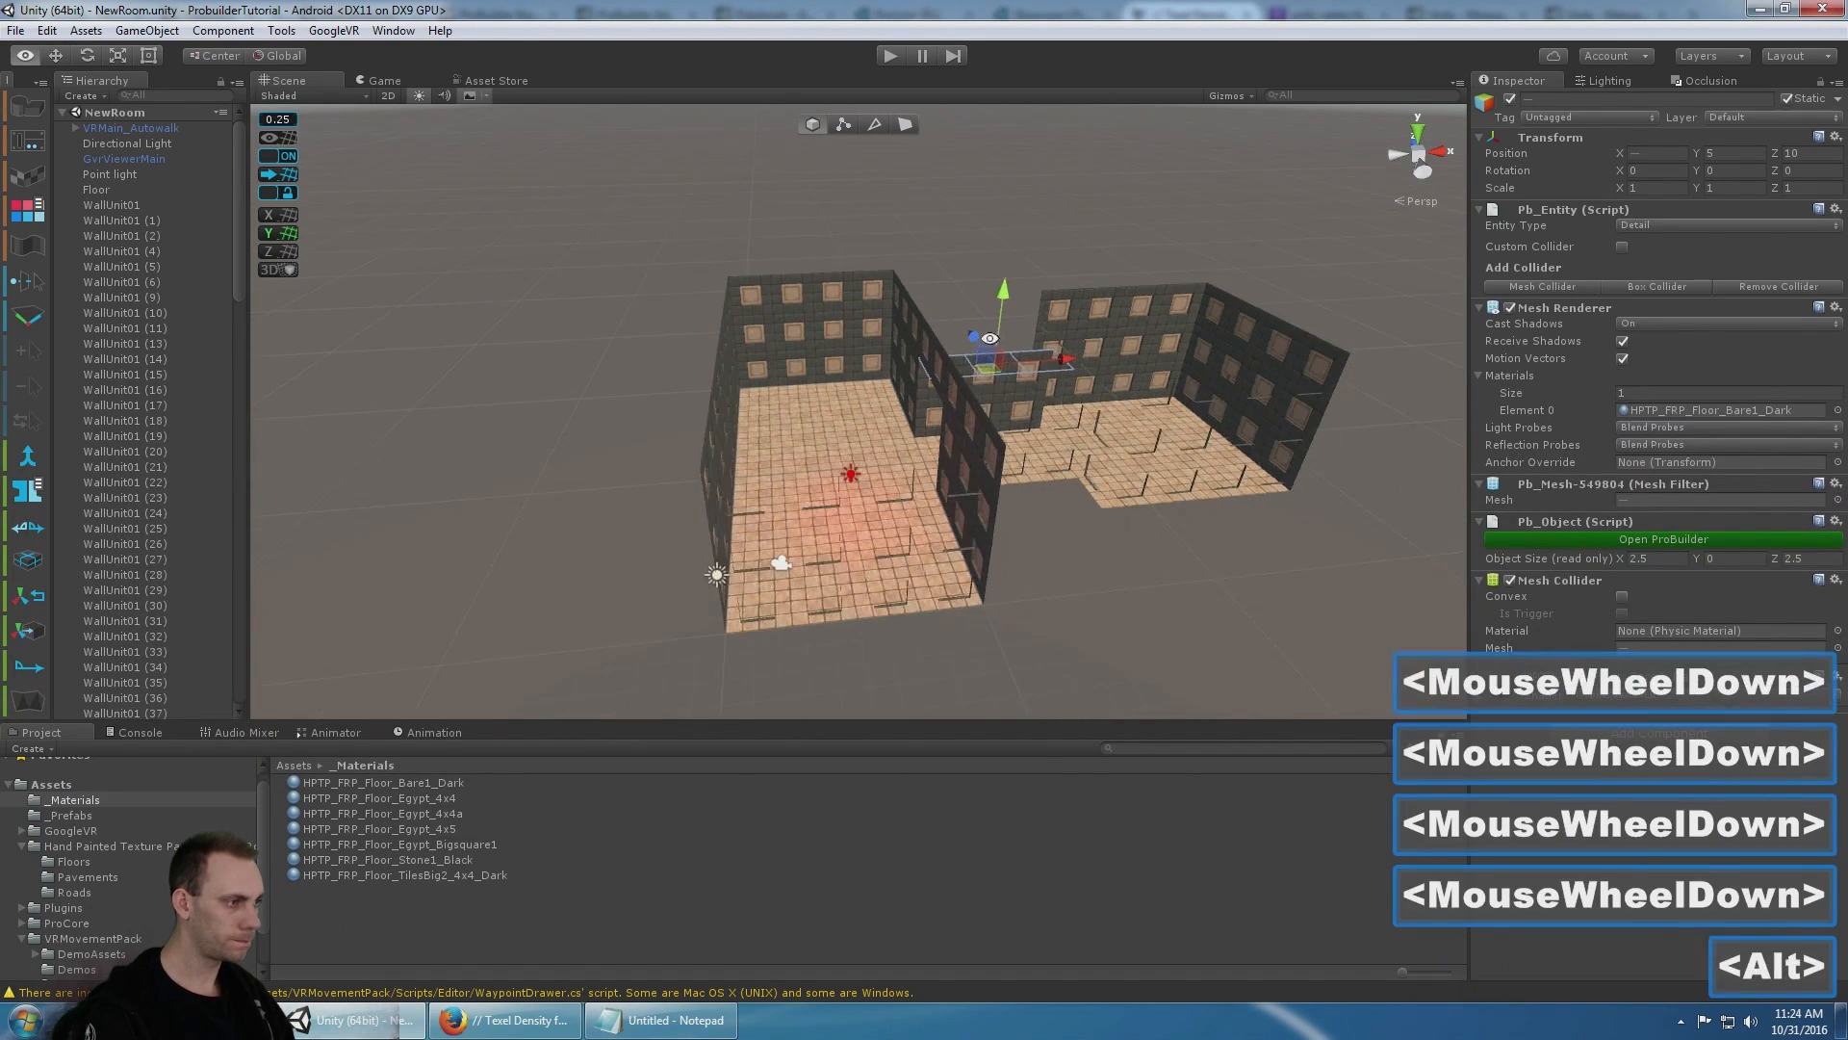
left_click_drag(1003, 343, 959, 206, "alt")
middle_click_drag(966, 280, 970, 335, "alt")
scroll(969, 333, "up", 1, "alt")
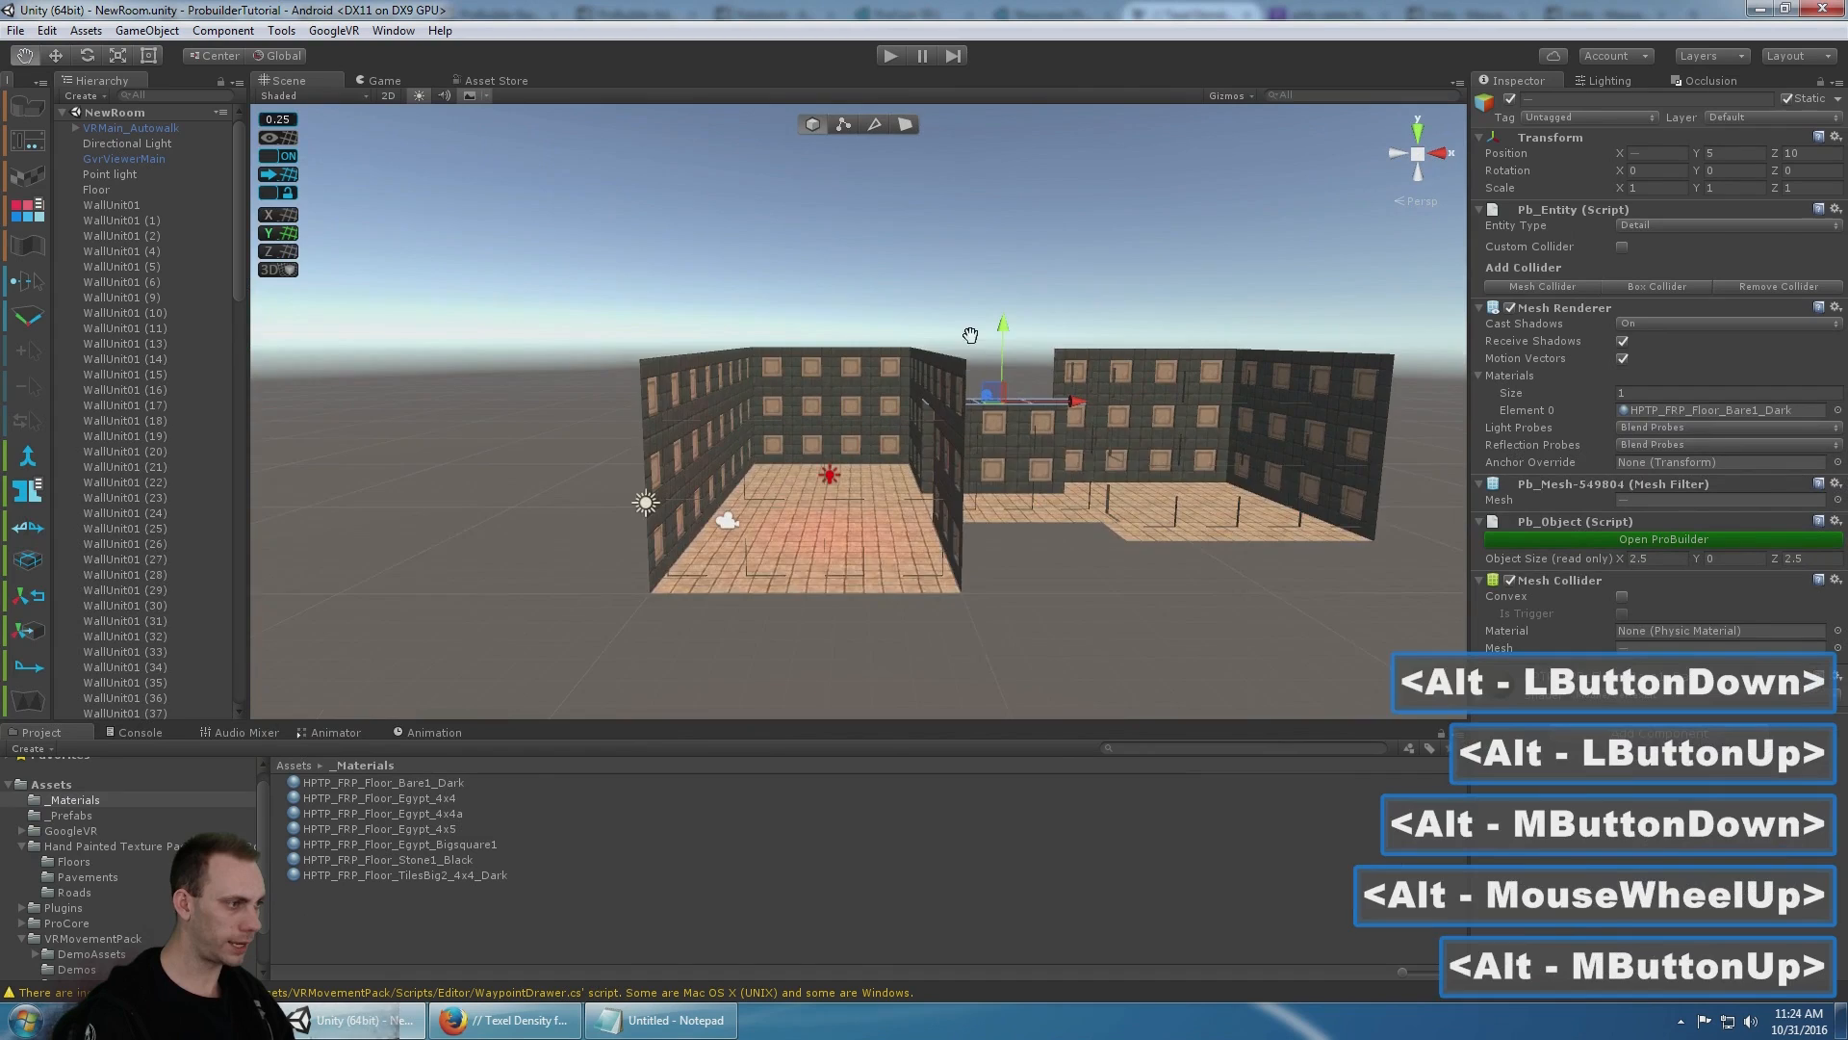
mouse_move(970, 358)
left_mouse_down("alt")
mouse_move(969, 336)
mouse_move(975, 351)
left_mouse_up("alt")
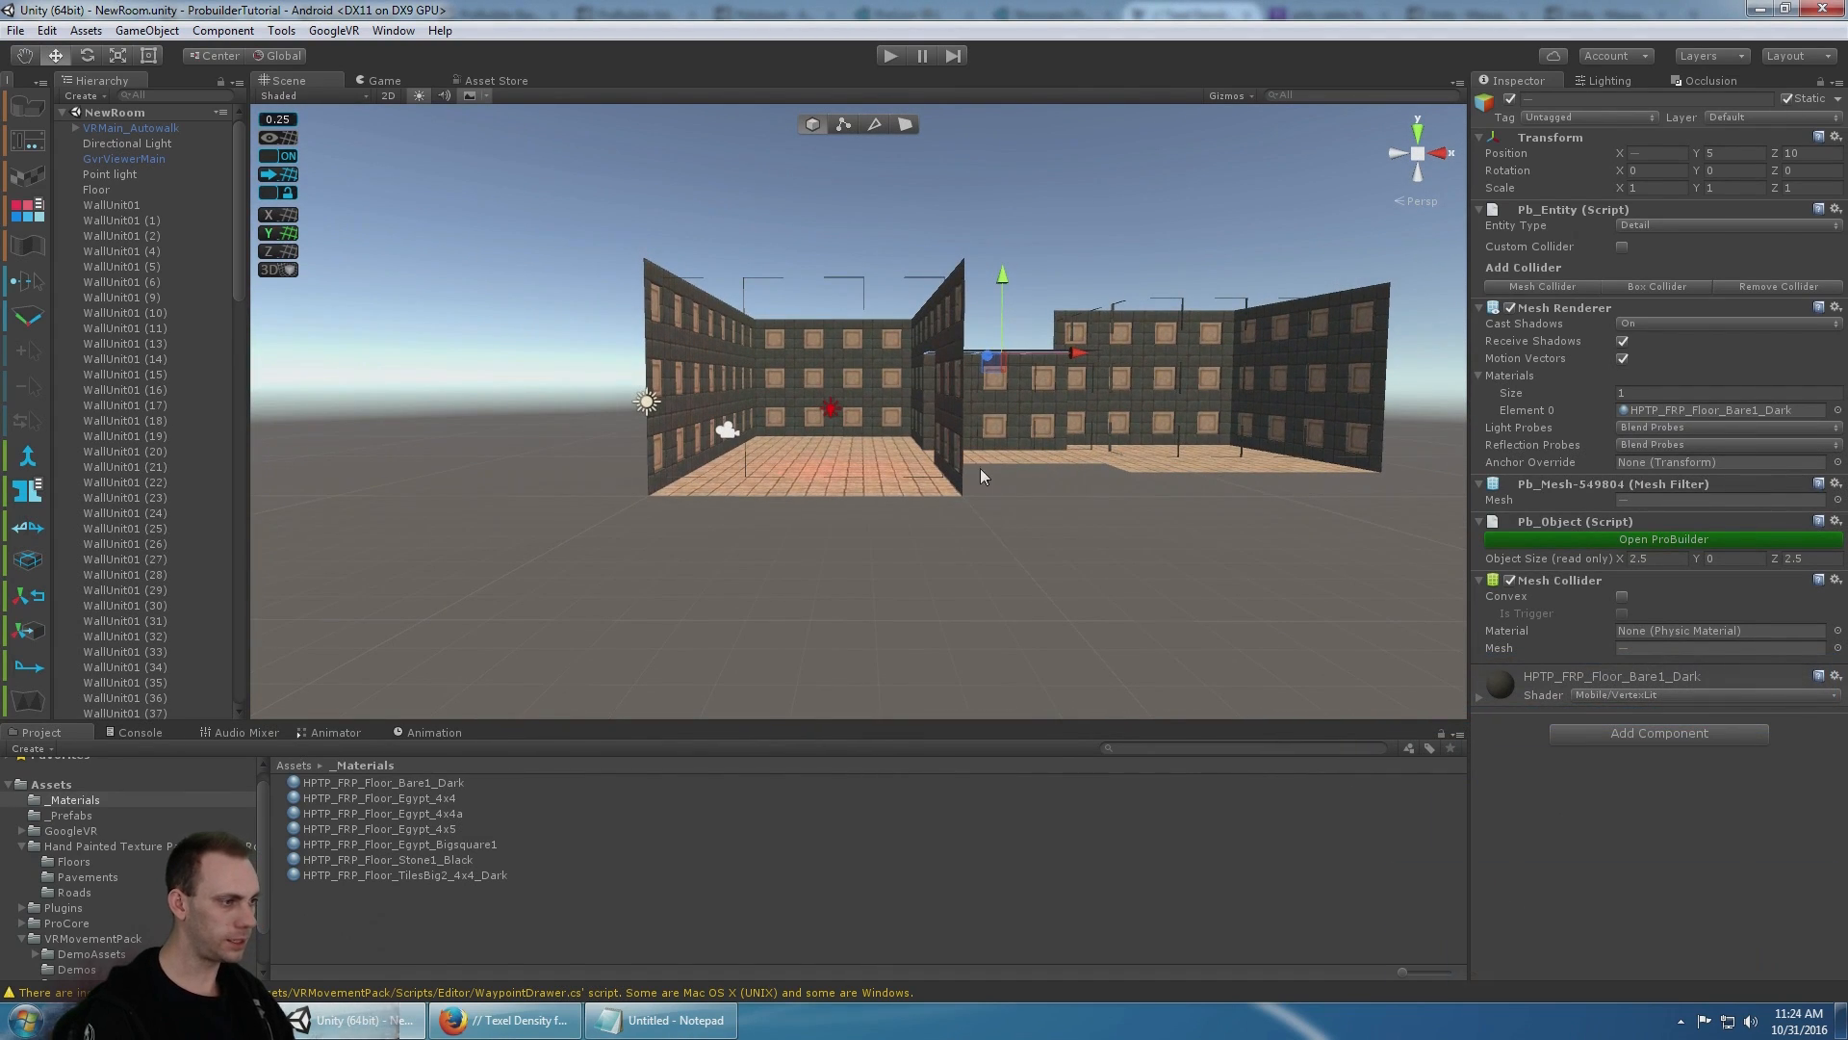
- Select the six wall units along one side of the hallway, starting from the lower corner unit
middle_click_drag(961, 471, 993, 582)
scroll(830, 476, "up", 5)
left_click_drag(1012, 586, 994, 396, "alt")
scroll(812, 420, "up", 4)
middle_click(766, 413, "alt")
left_click(707, 419, "shift")
scroll(731, 424, "up", 8)
scroll(732, 422, "down", 4)
scroll(994, 395, "down", 1, "alt")
middle_click_drag(994, 396, 1225, 276, "alt")
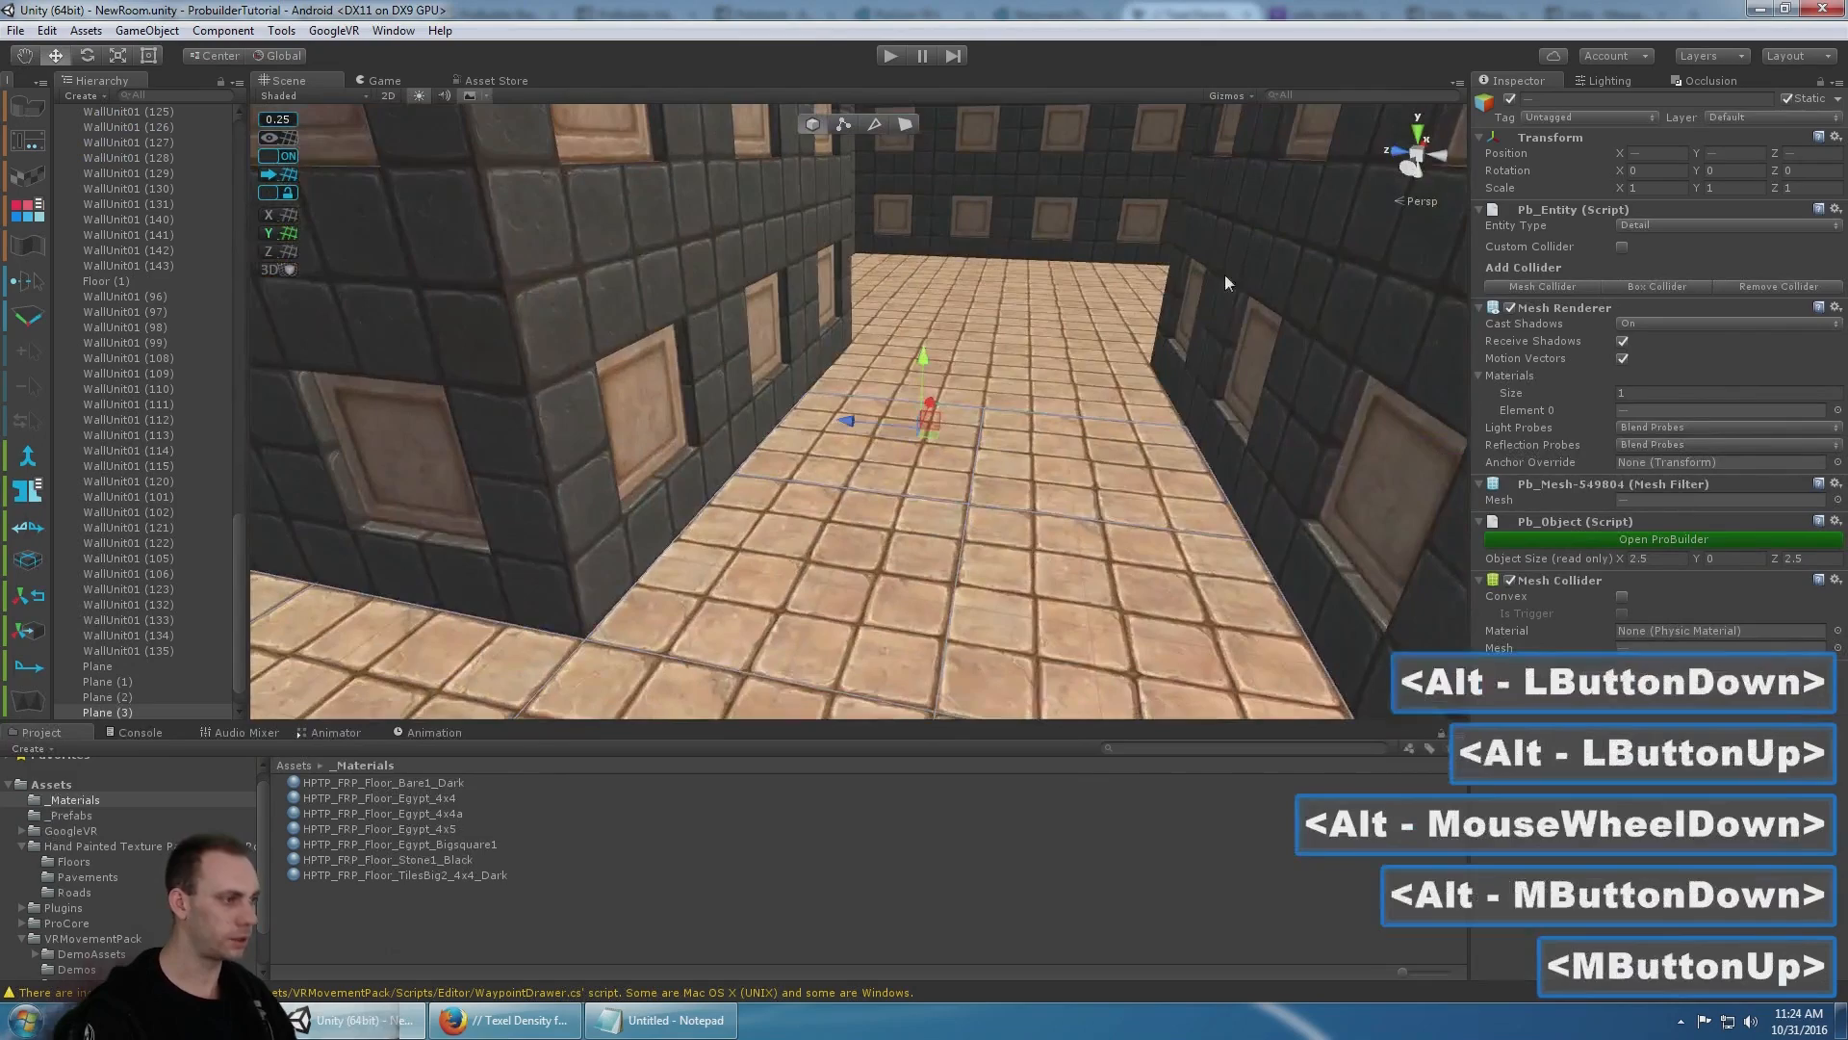
right_click_drag(909, 378, 853, 295)
double_click(795, 479)
scroll(880, 374, "down", 4)
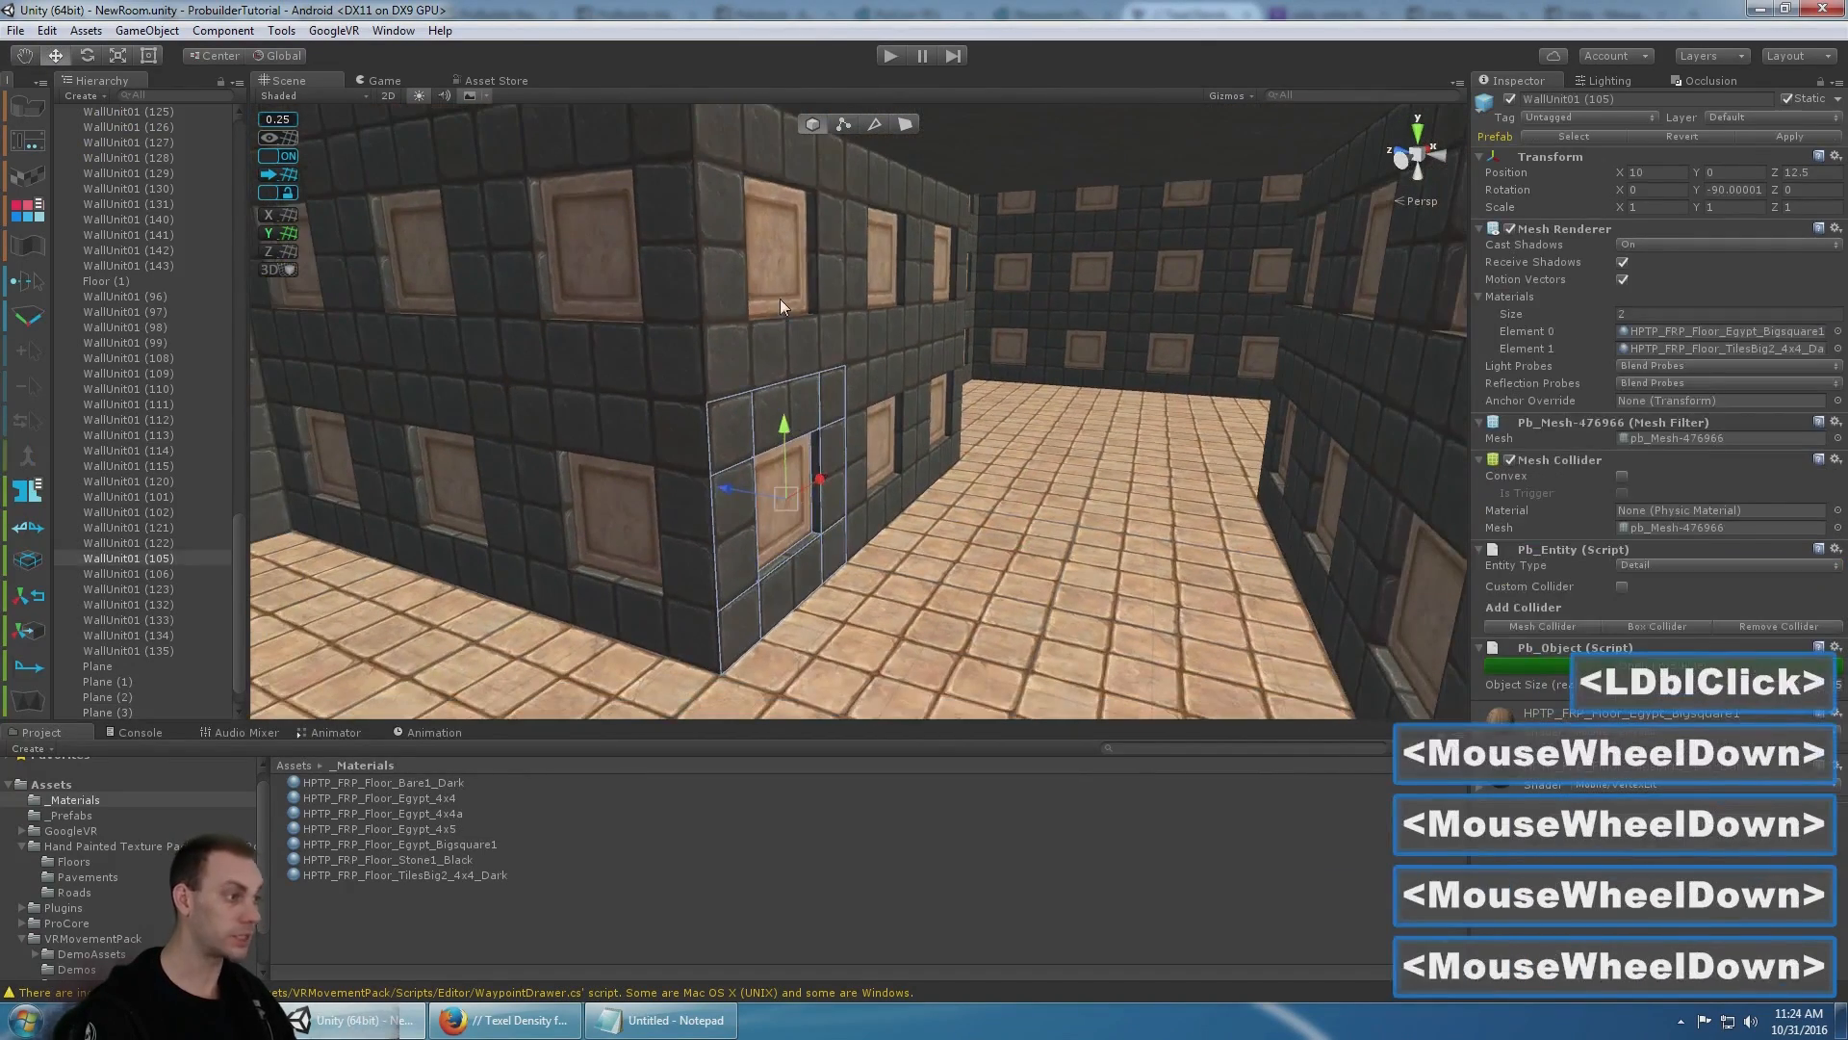
left_click(782, 297, "shift")
left_click(908, 287, "shift")
left_click(945, 283, "shift")
left_click(938, 393, "shift")
left_click(871, 440, "shift")
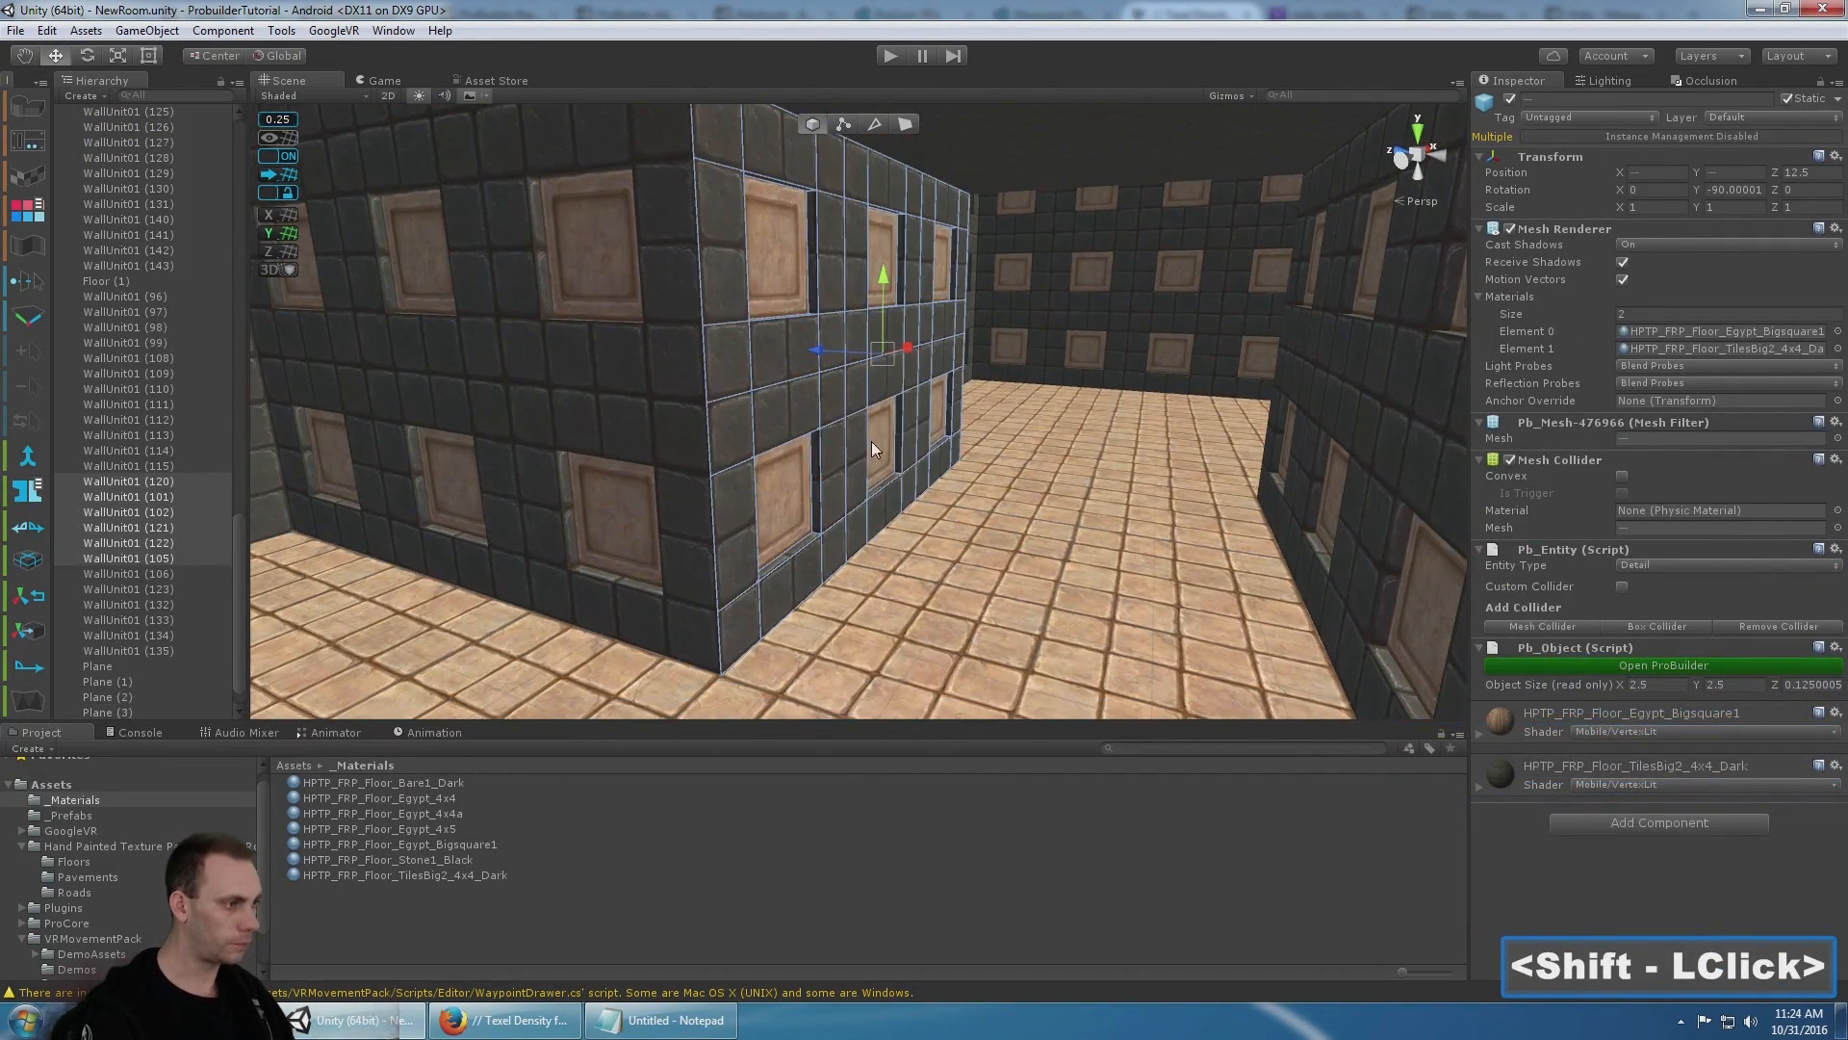
- Add the six wall units of the opposite hallway wall to the selection
right_click_drag(870, 441, 1006, 393)
middle_click_drag(1006, 393, 1026, 420)
left_click(851, 374, "shift")
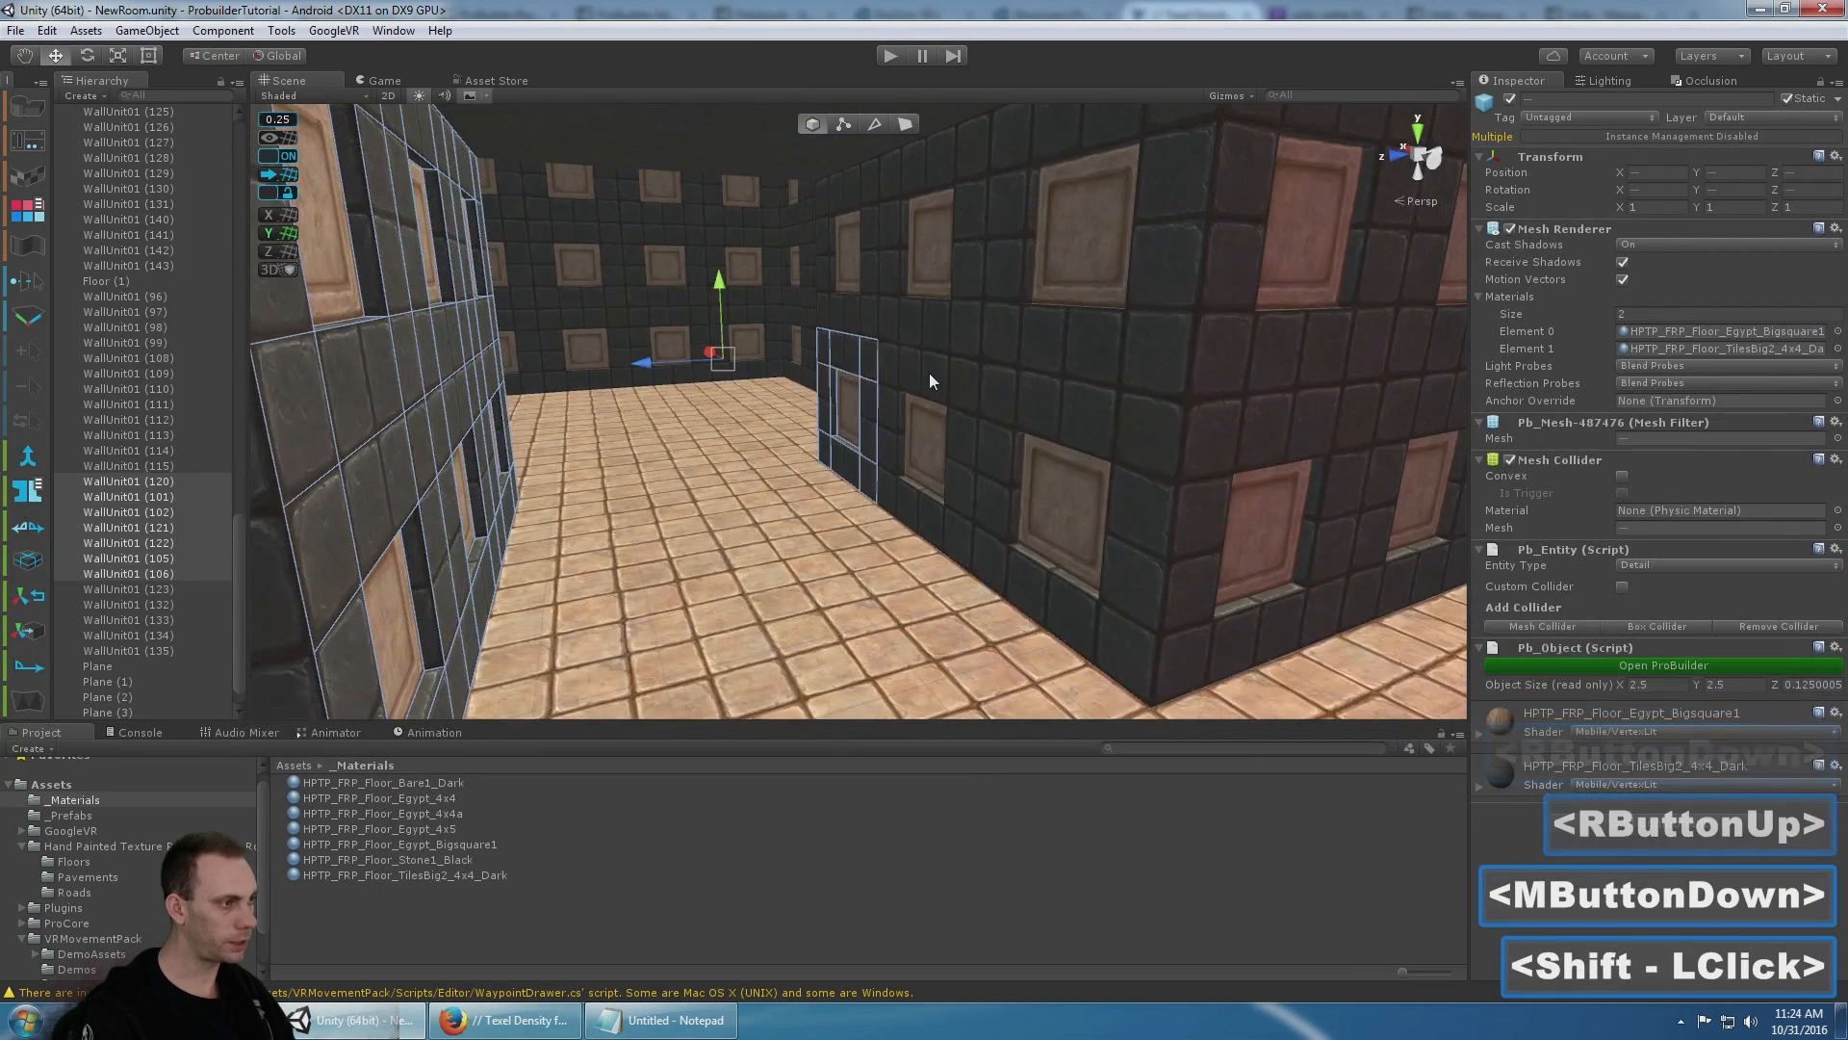
left_click(930, 378, "shift")
left_click(1030, 426, "shift")
double_click(961, 268, "shift")
left_click(834, 285, "shift")
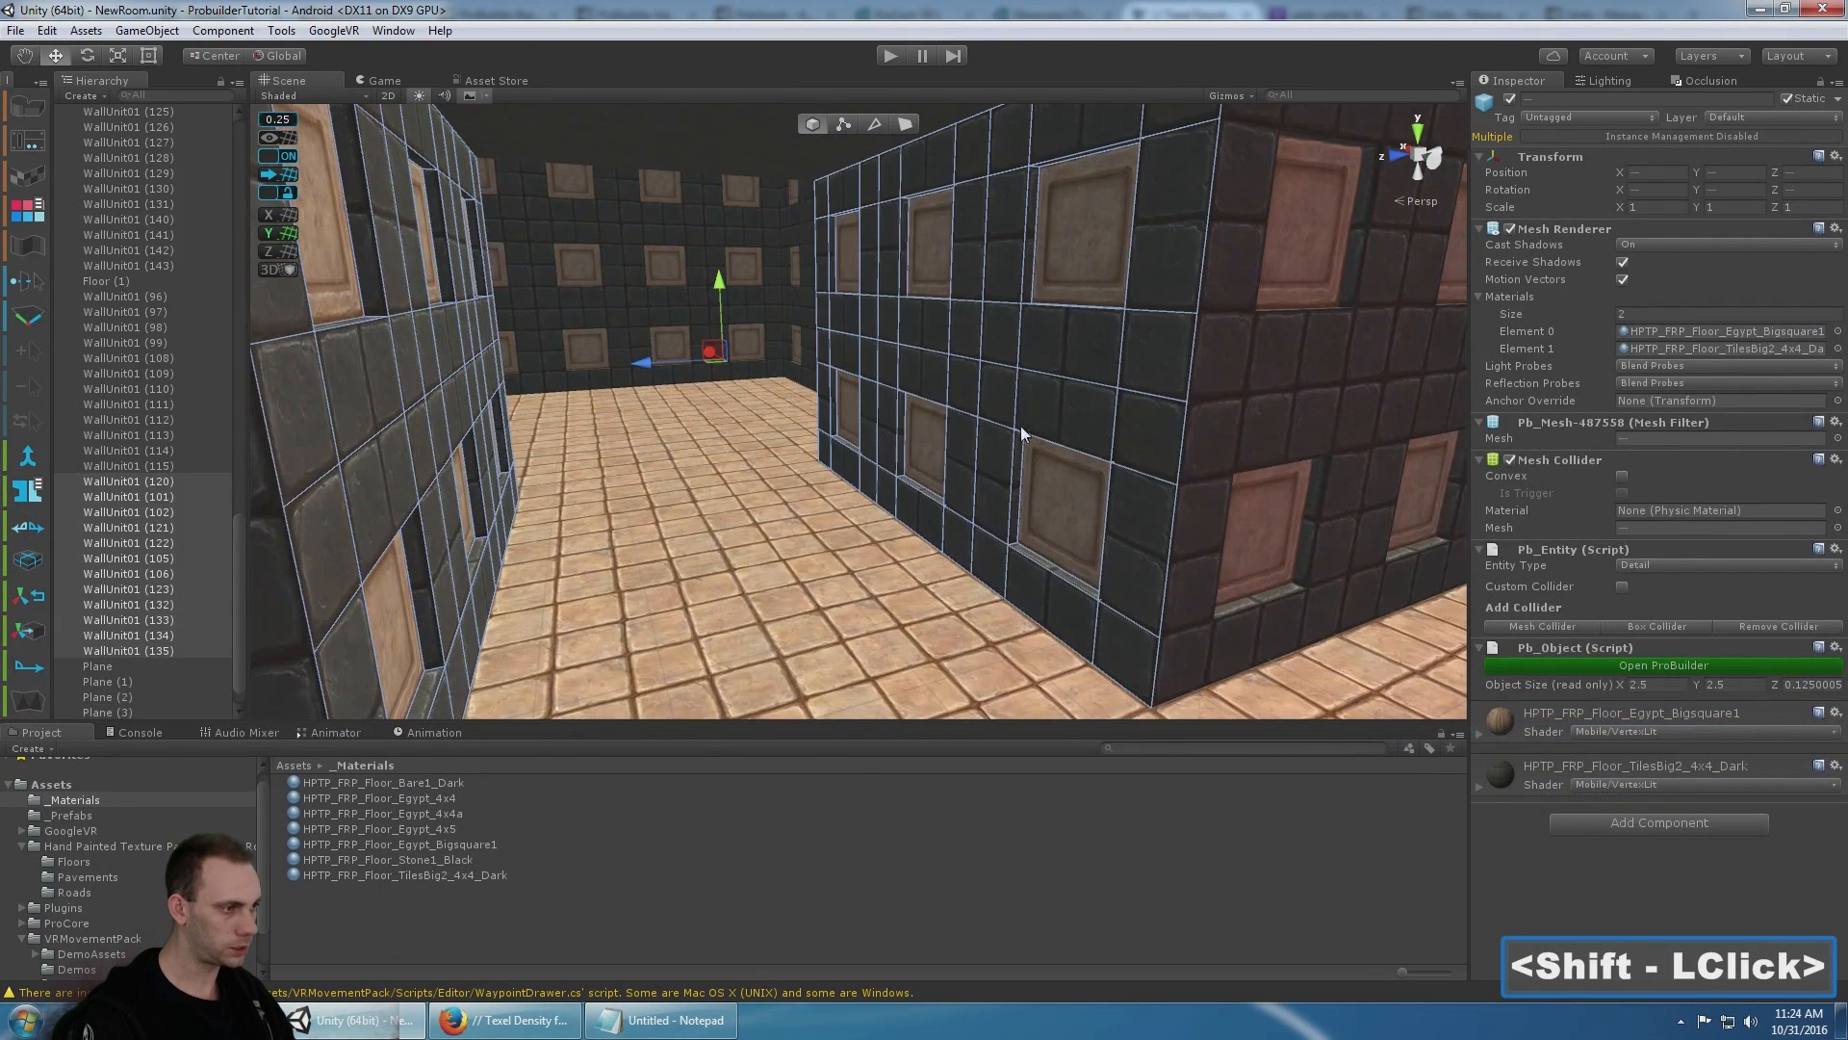
- Add the six hallway ceiling planes to the selection of wall units
right_click_drag(1020, 430, 995, 418)
left_click(995, 418, "shift")
left_click(666, 396, "shift")
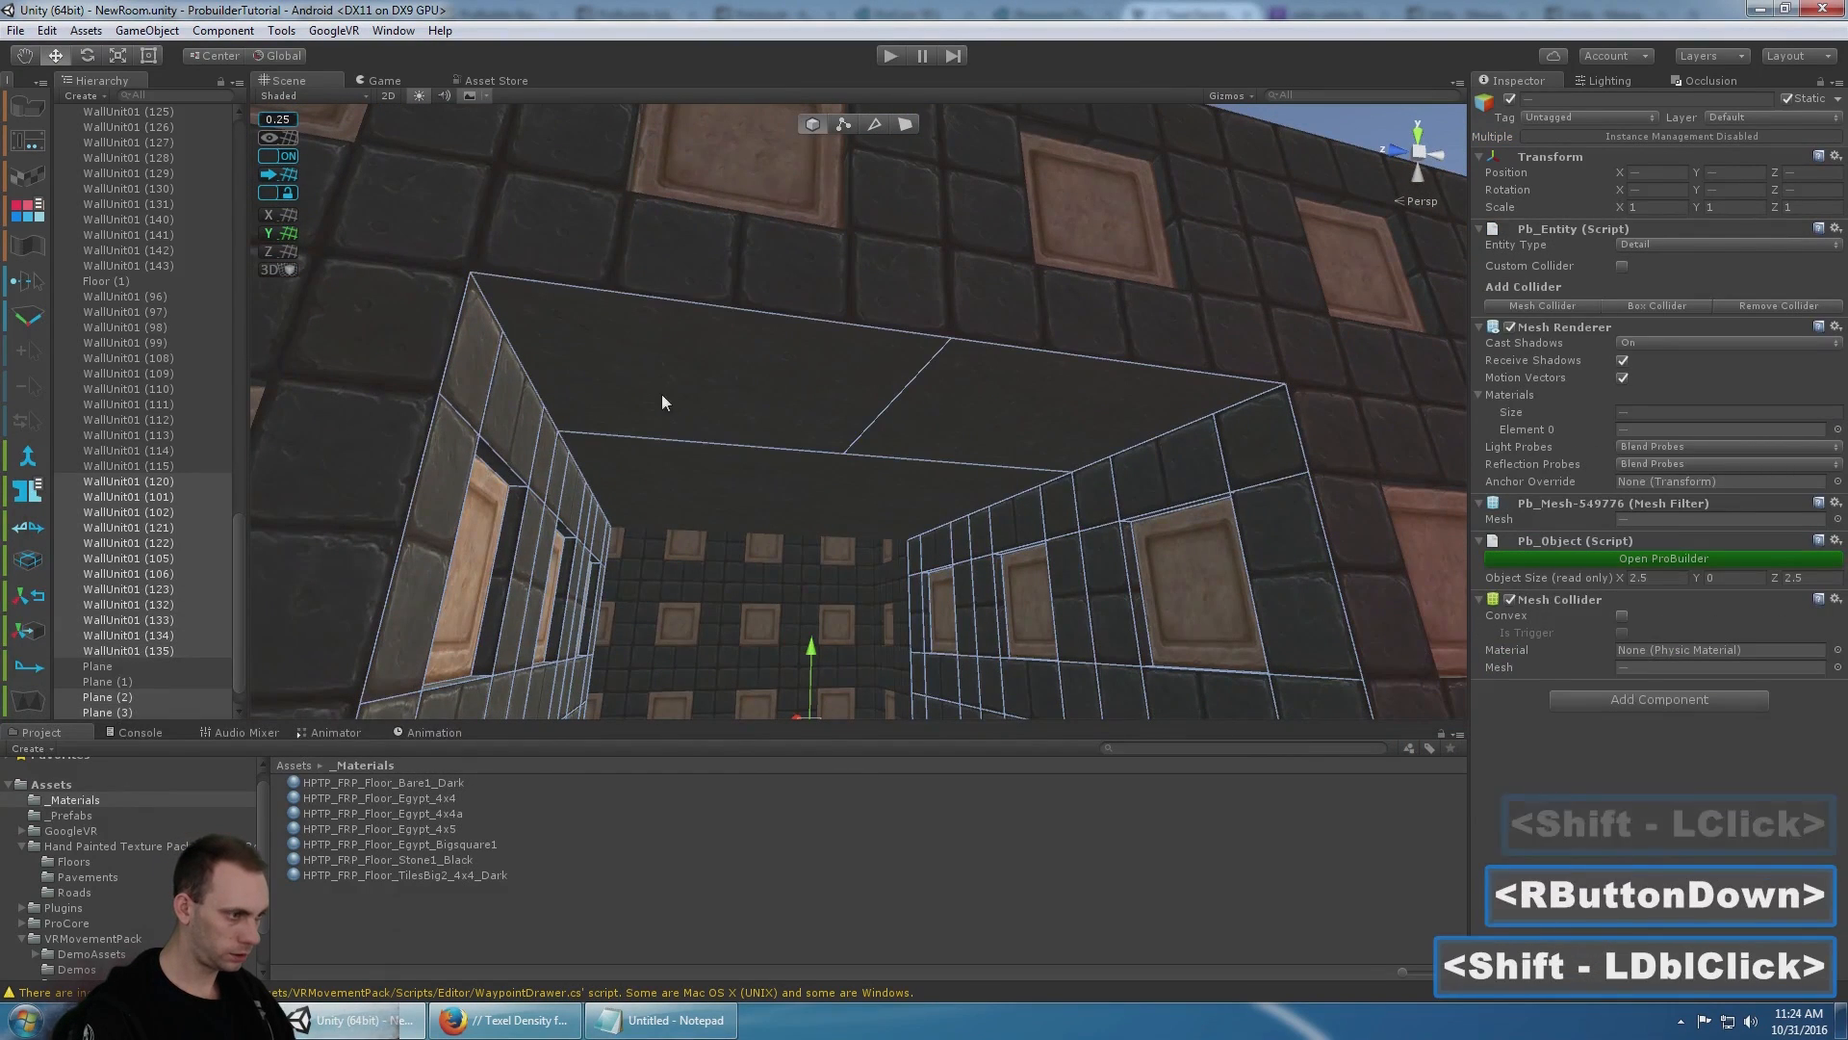
double_click(865, 487, "shift")
left_click(814, 520, "shift")
double_click(812, 516, "shift")
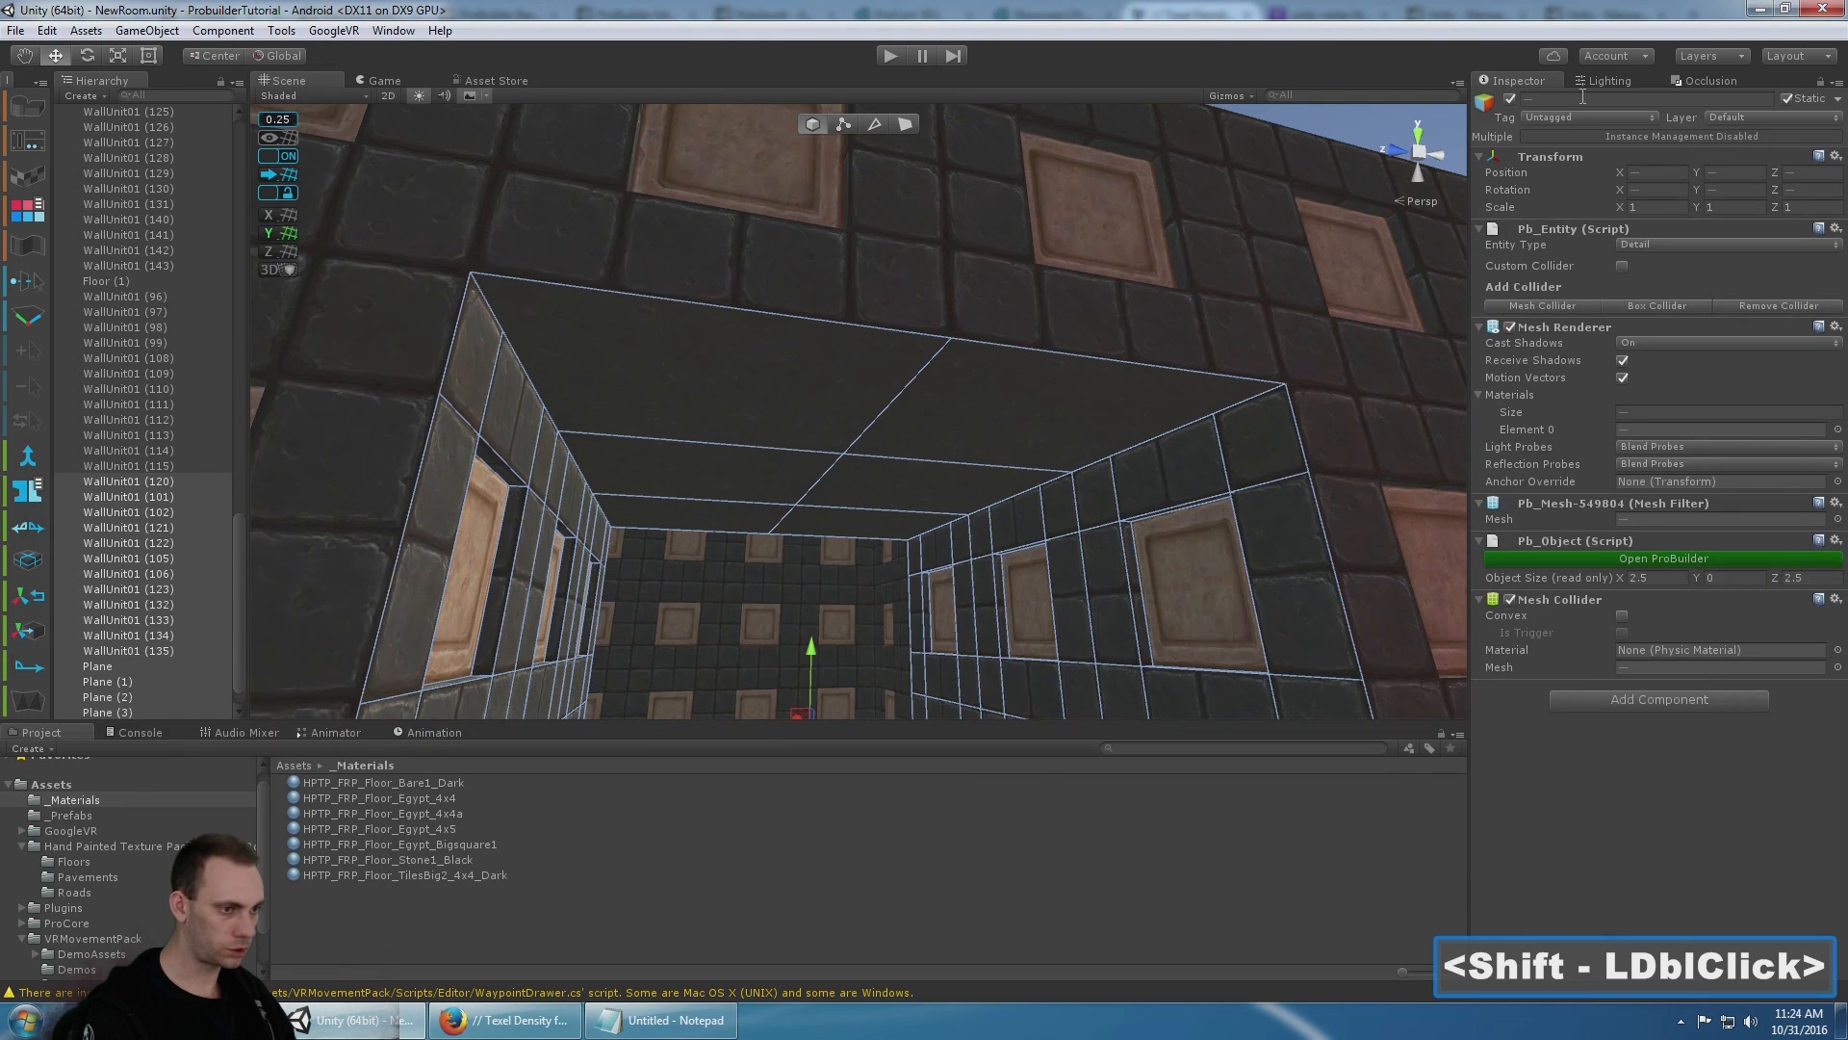
- Deactivate the selected hallway walls and ceiling planes to check the selection and reactivate them
left_click(1510, 99)
scroll(167, 455, "down", 3)
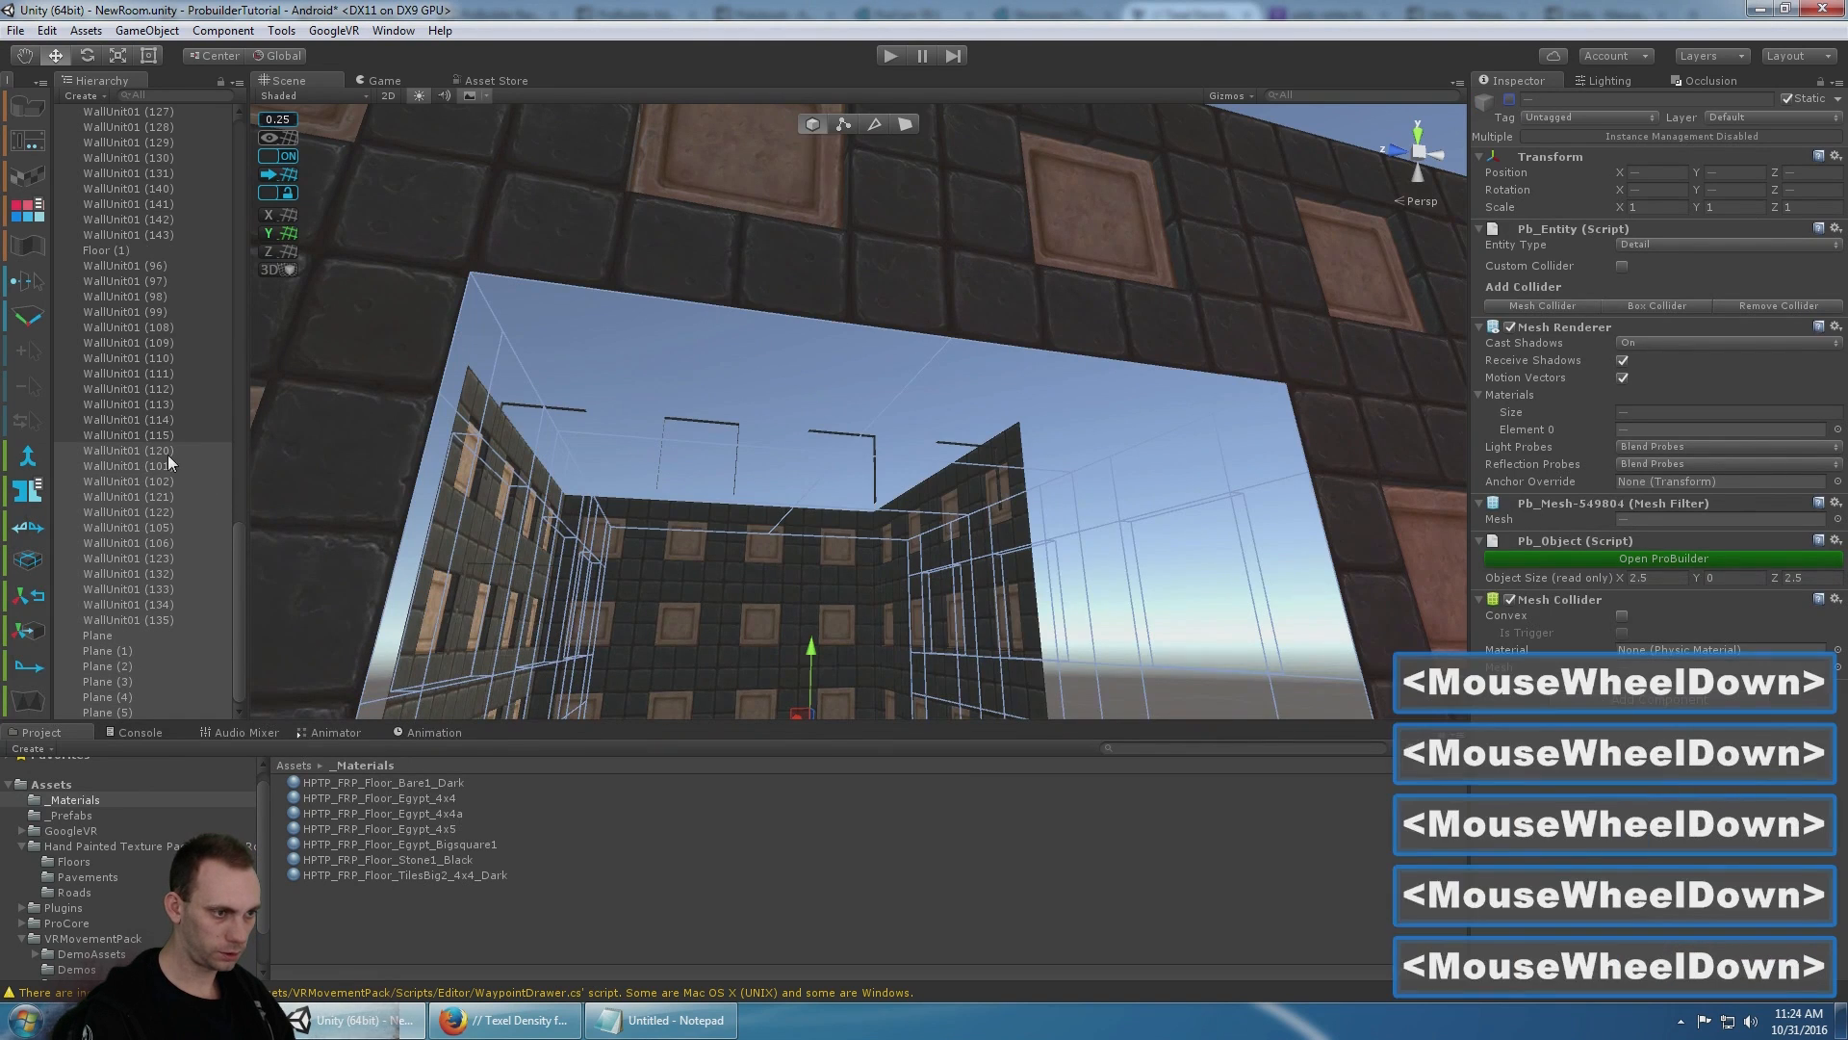
scroll(163, 454, "up", 2)
scroll(160, 454, "down", 2)
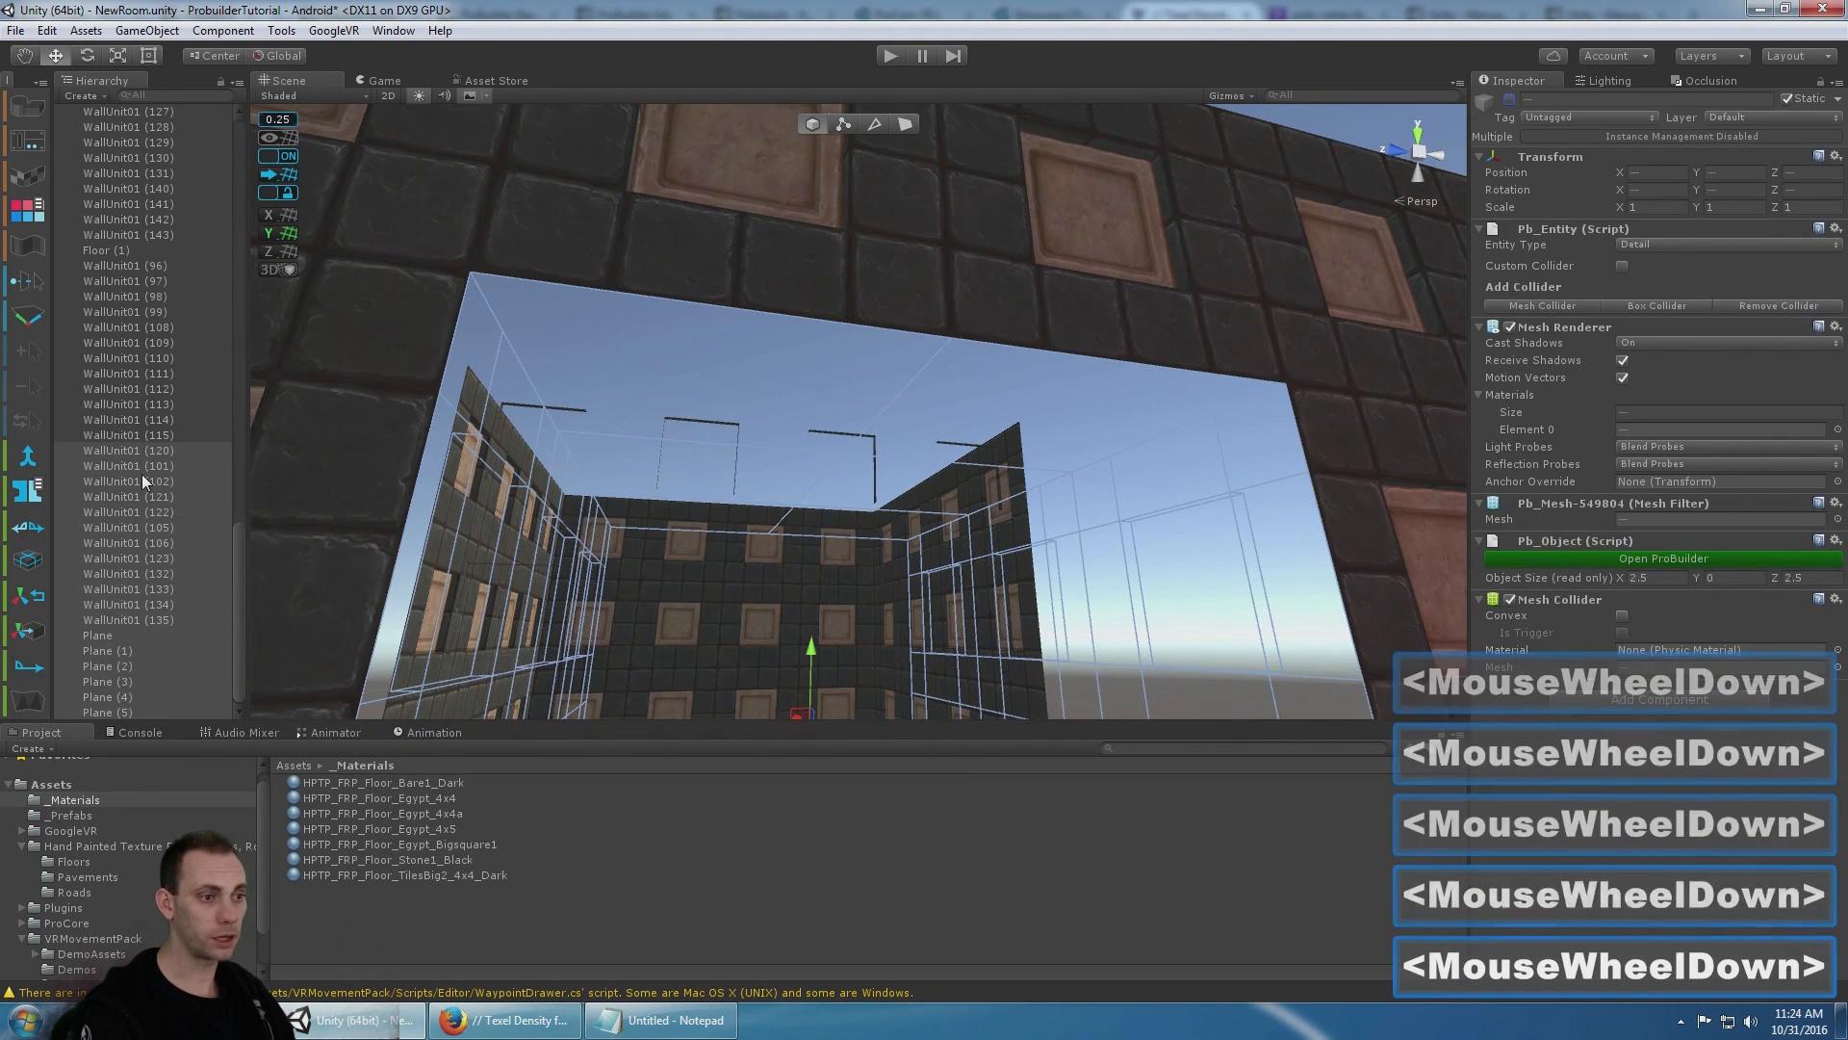
left_click(1509, 100)
- Merge the selected hallway walls and ceiling planes into one ProBuilder object and rename it Hall
left_click(44, 464)
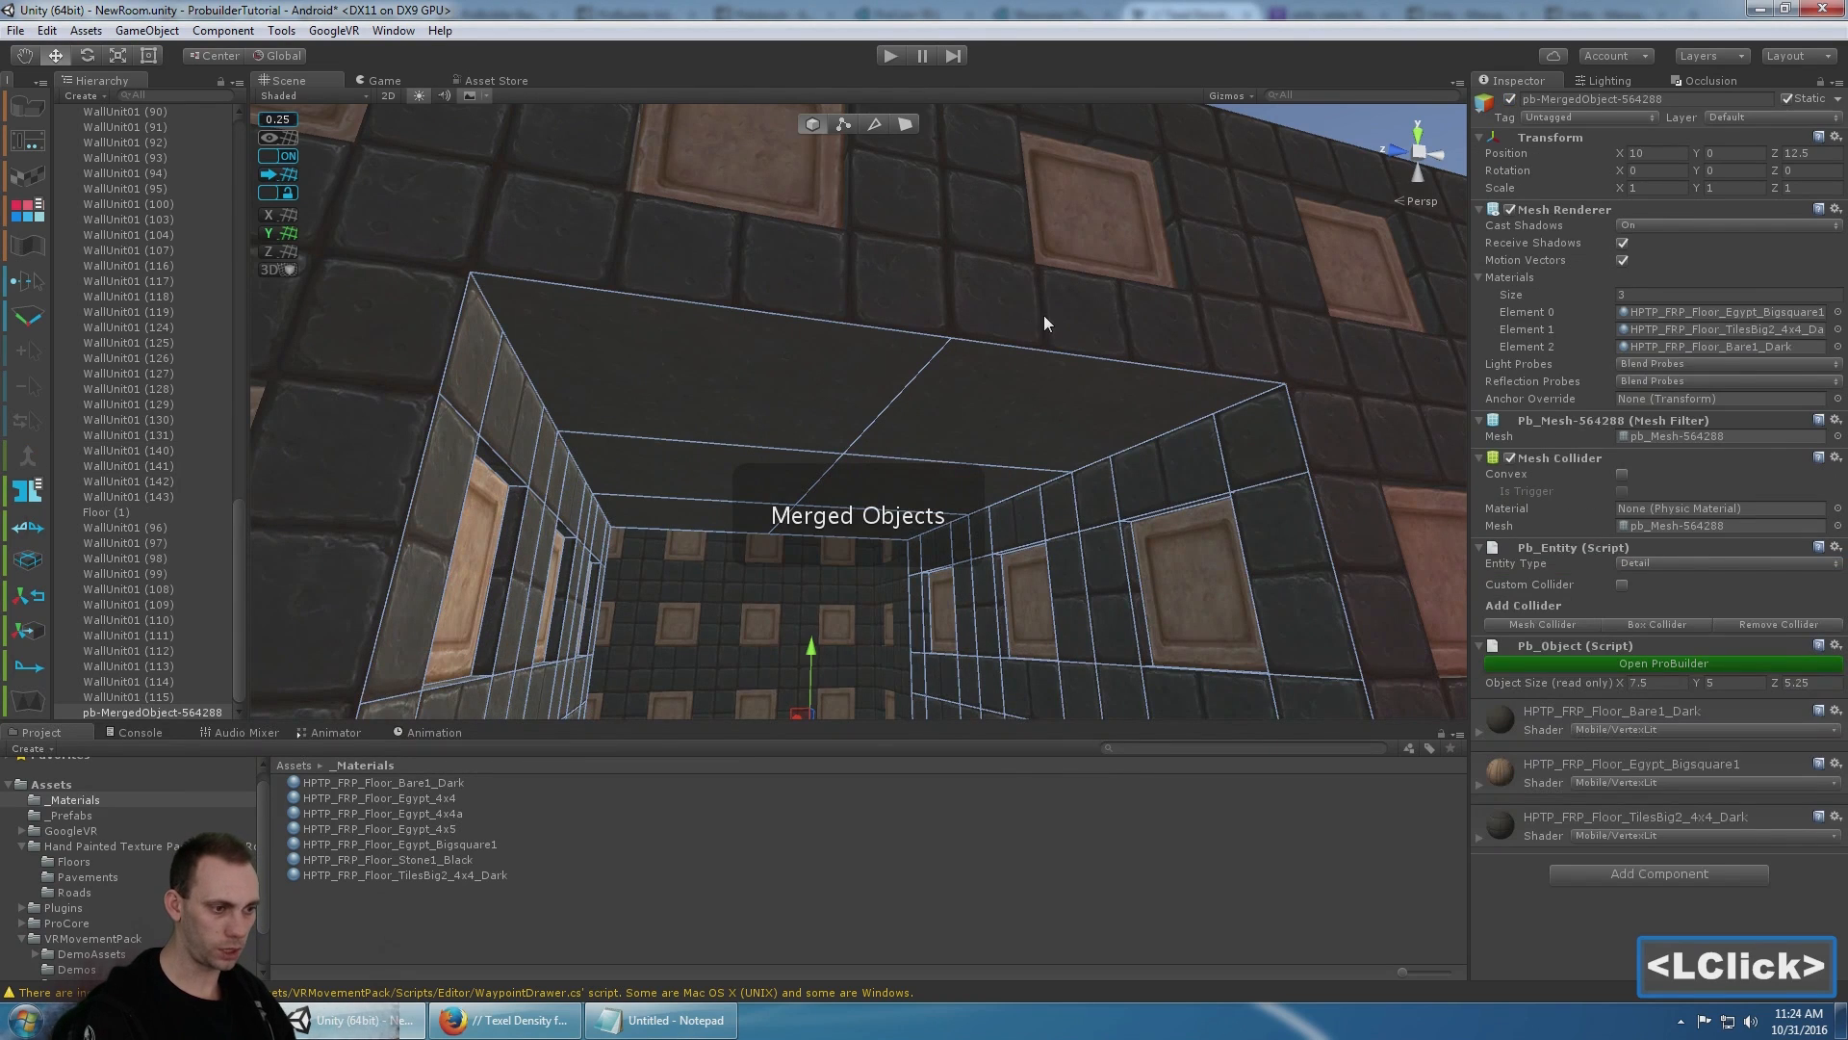
double_click(141, 713)
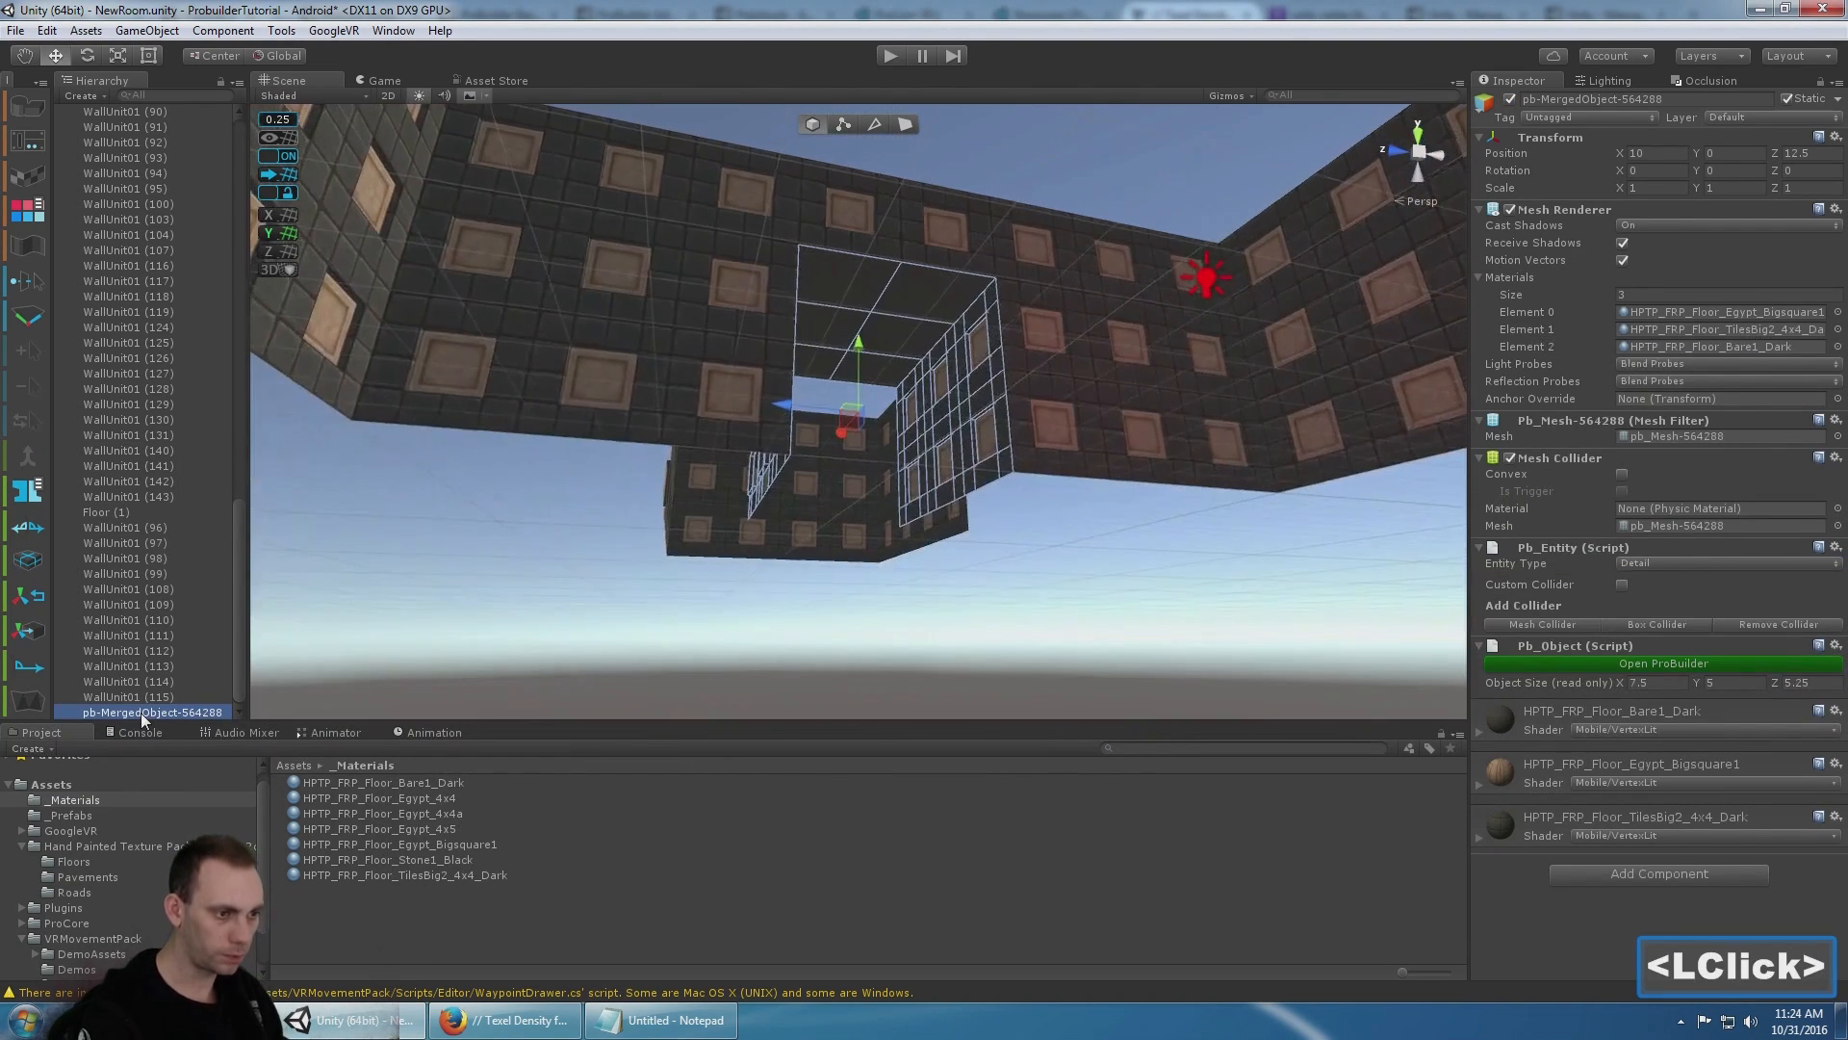
key("F2")
type("Hall")
key("Return")
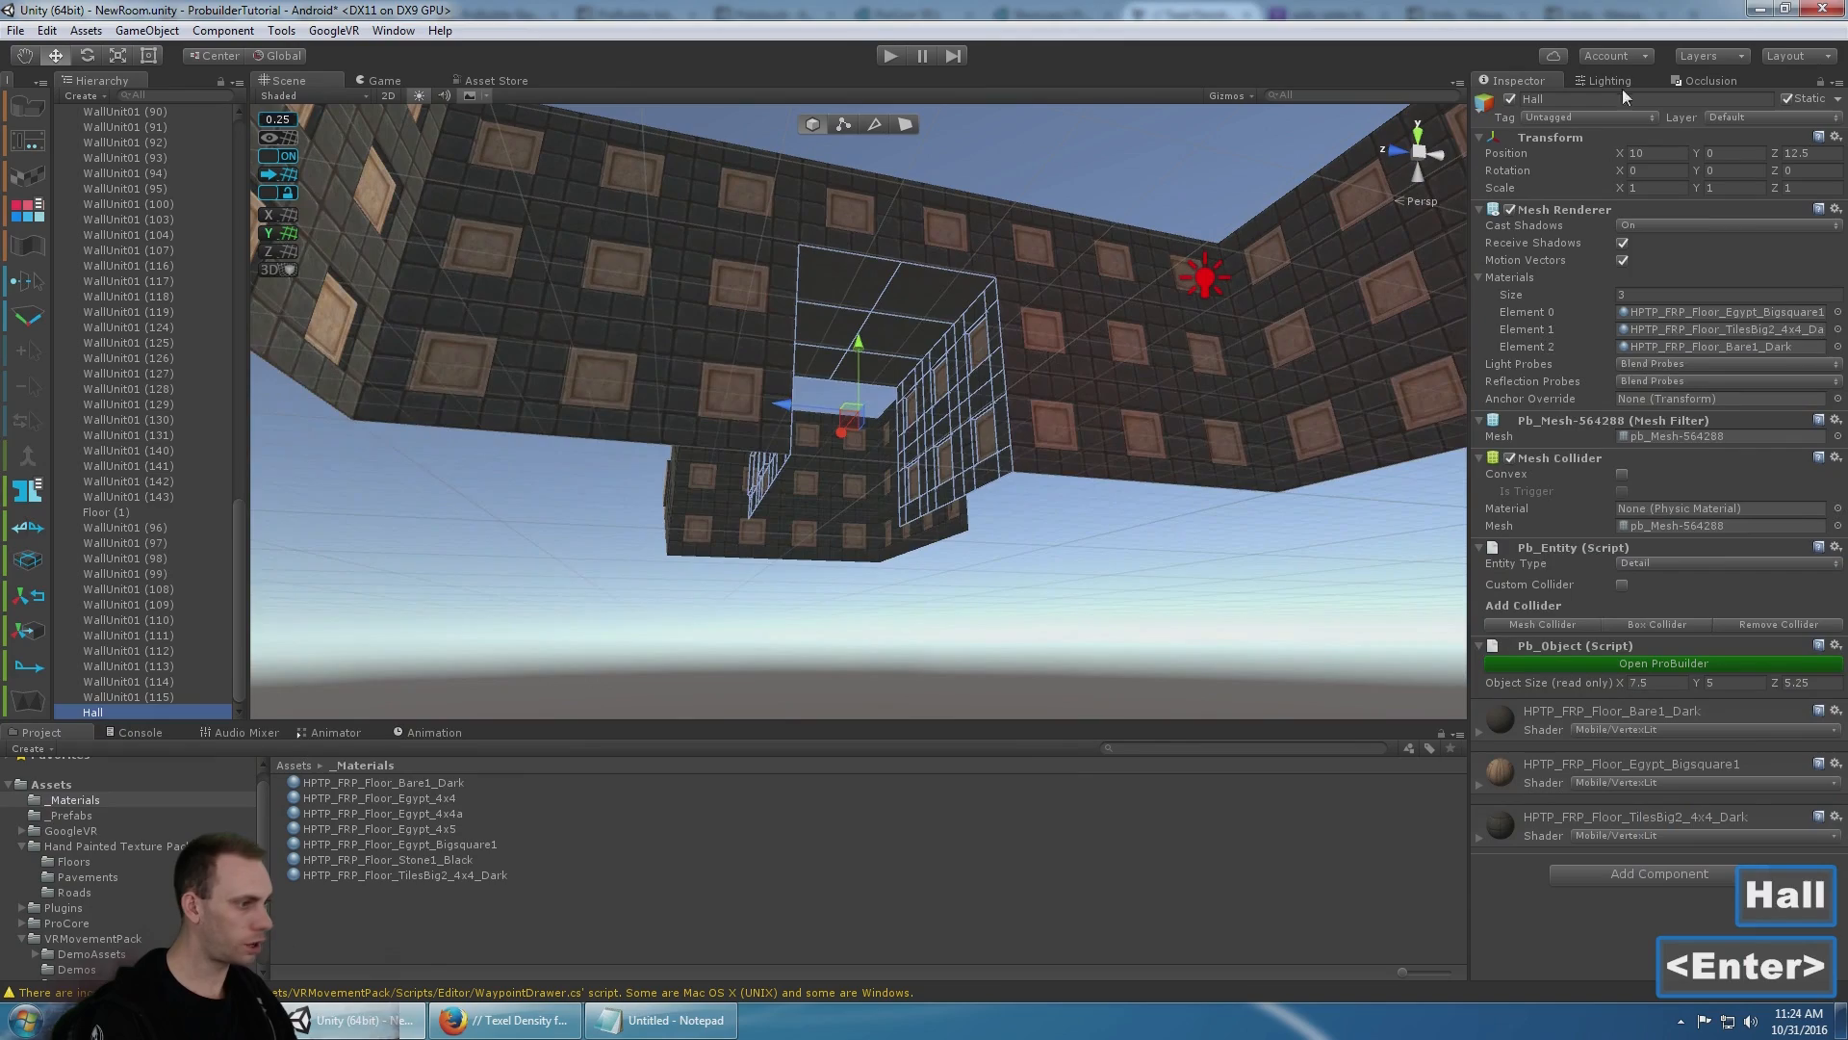
- Deactivate the Hall object and clear the selection
left_click(1509, 100)
left_click_drag(1271, 183, 916, 288, "alt")
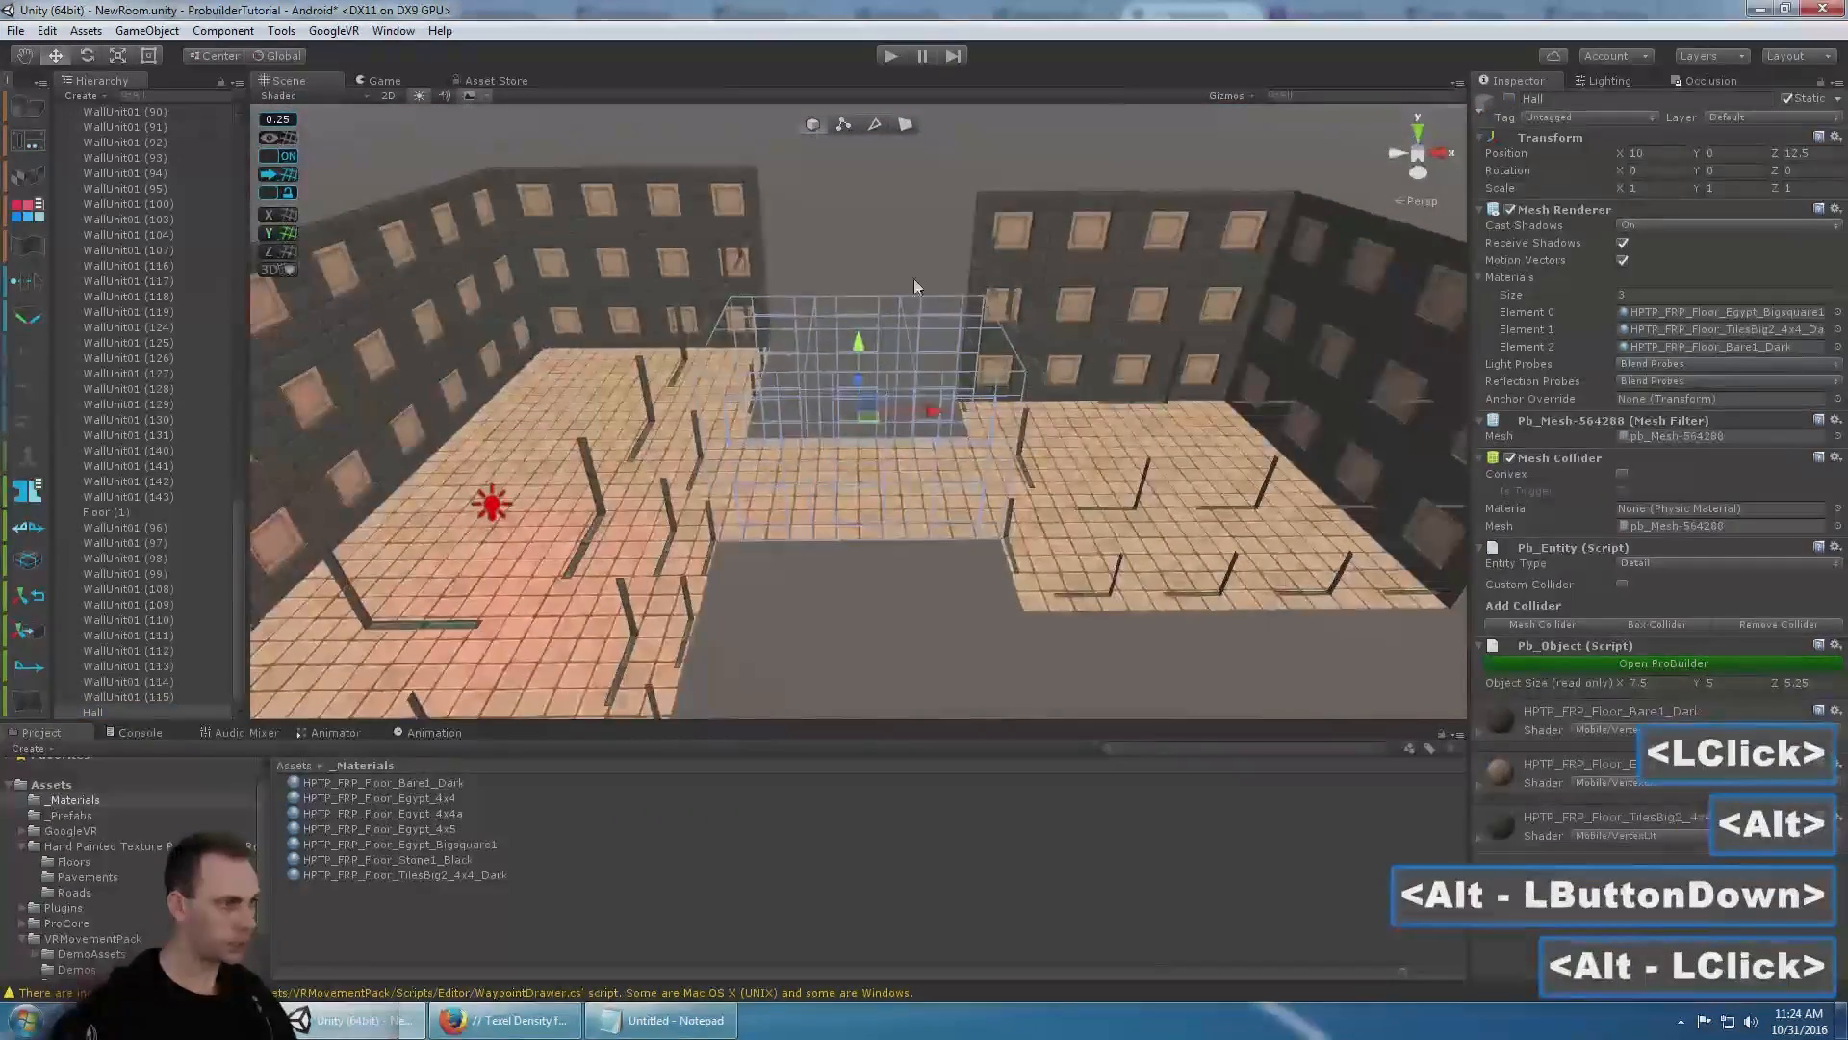
left_click(915, 284)
- Box-select all objects of the larger room in a top-down view
scroll(909, 281, "down", 5)
scroll(905, 280, "down", 3)
middle_click_drag(875, 285, 915, 356)
left_click_drag(915, 355, 944, 491, "alt")
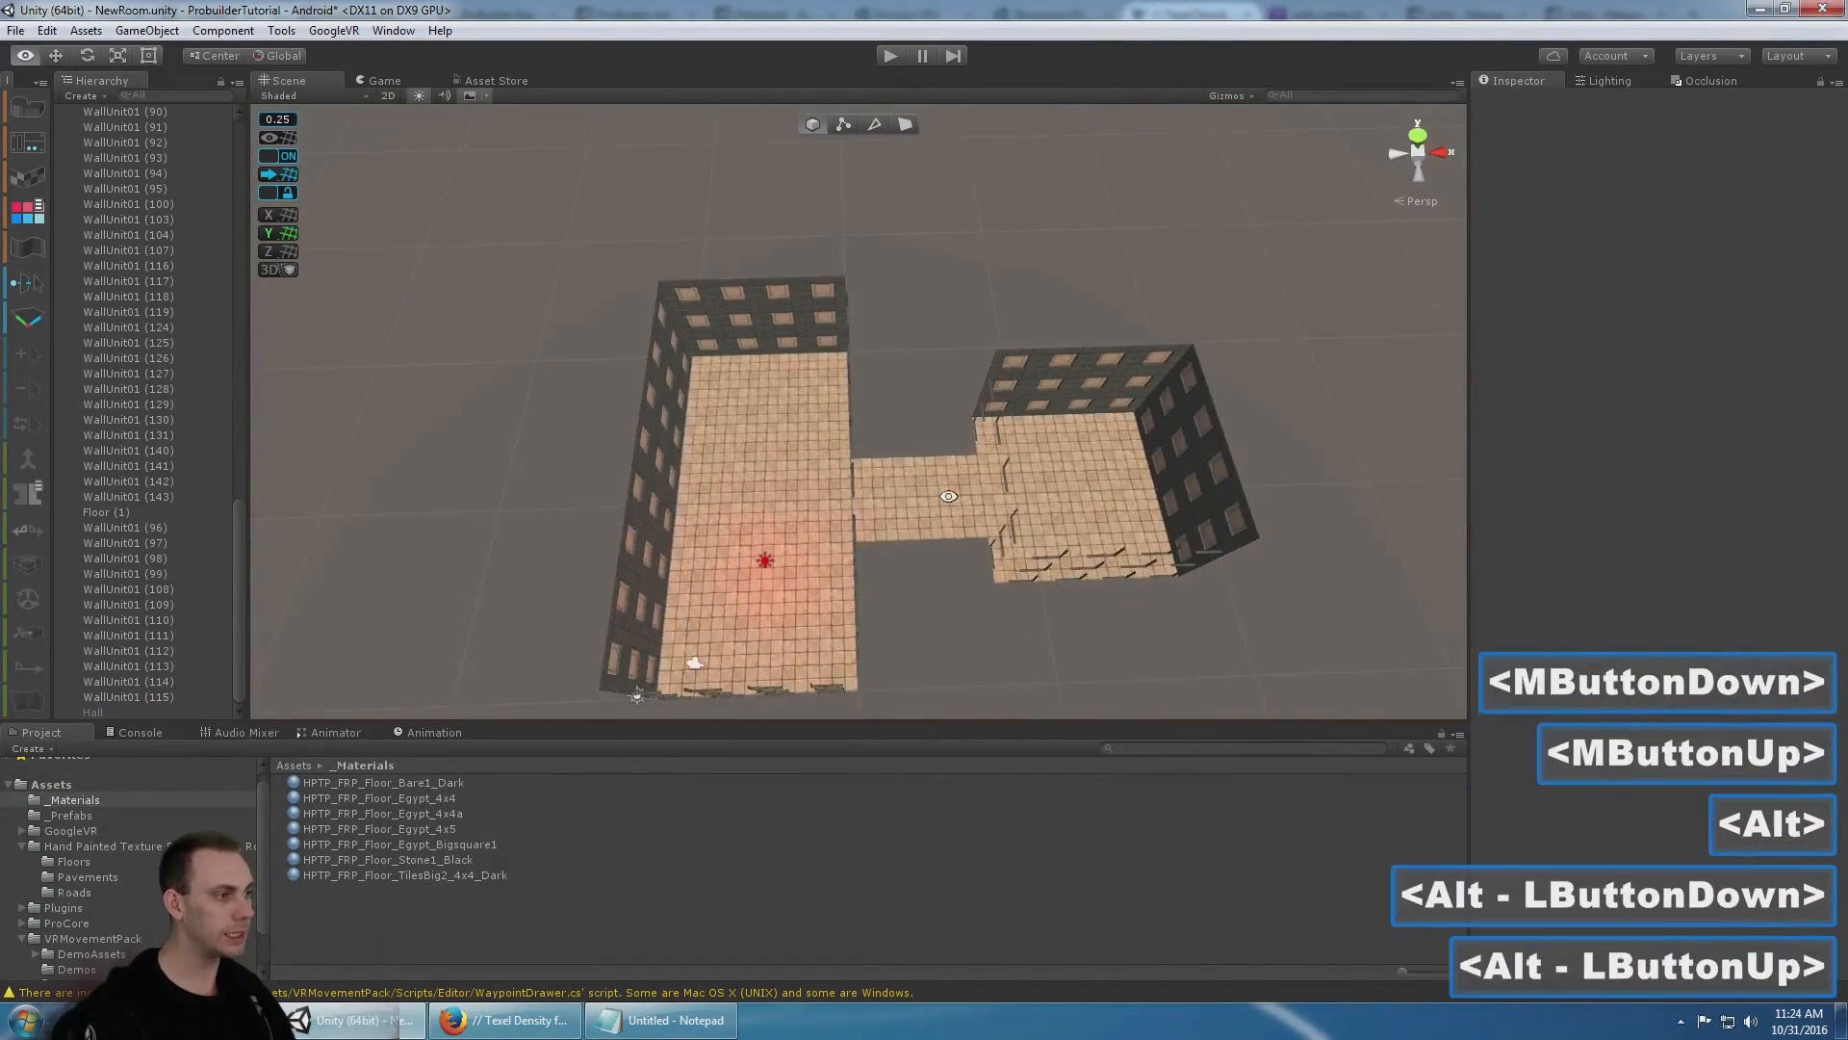
middle_click_drag(945, 491, 965, 332, "alt")
left_click_drag(965, 333, 953, 420, "alt")
middle_click_drag(953, 421, 1044, 500, "alt")
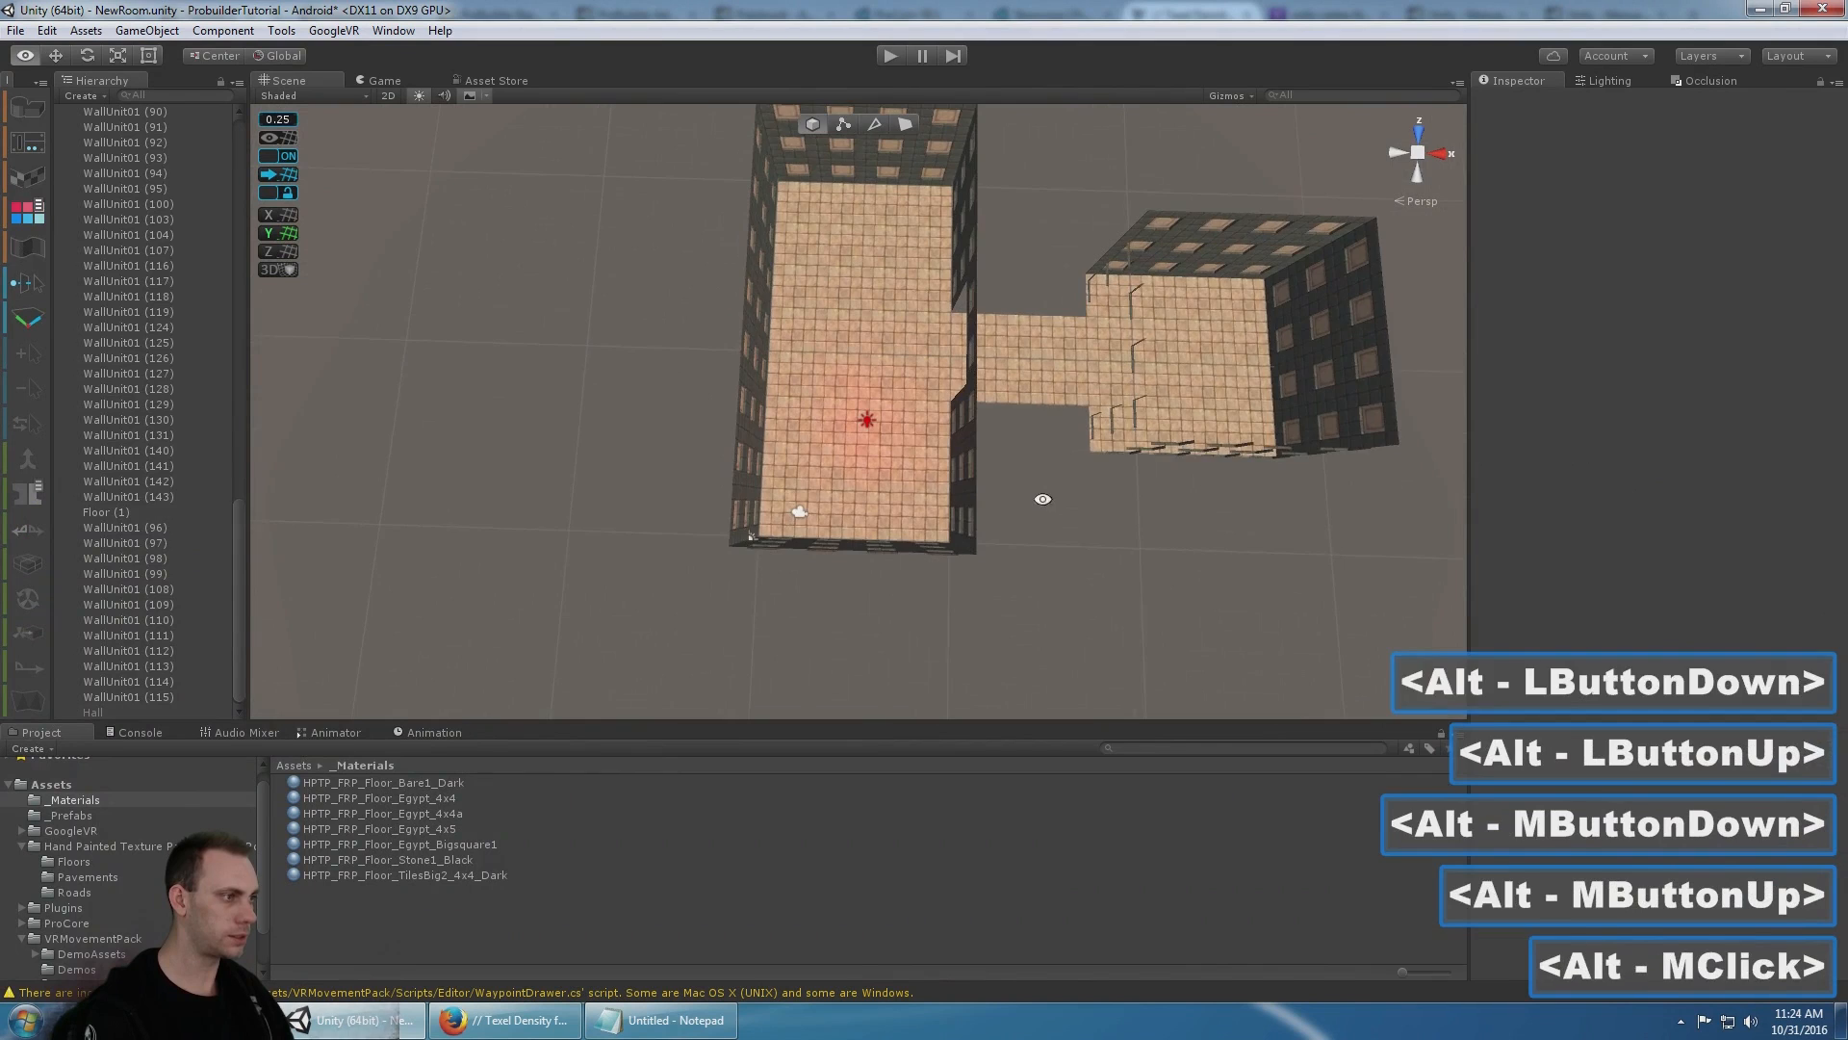
left_click_drag(1043, 499, 1035, 554, "alt")
middle_click_drag(1035, 554, 970, 264, "alt")
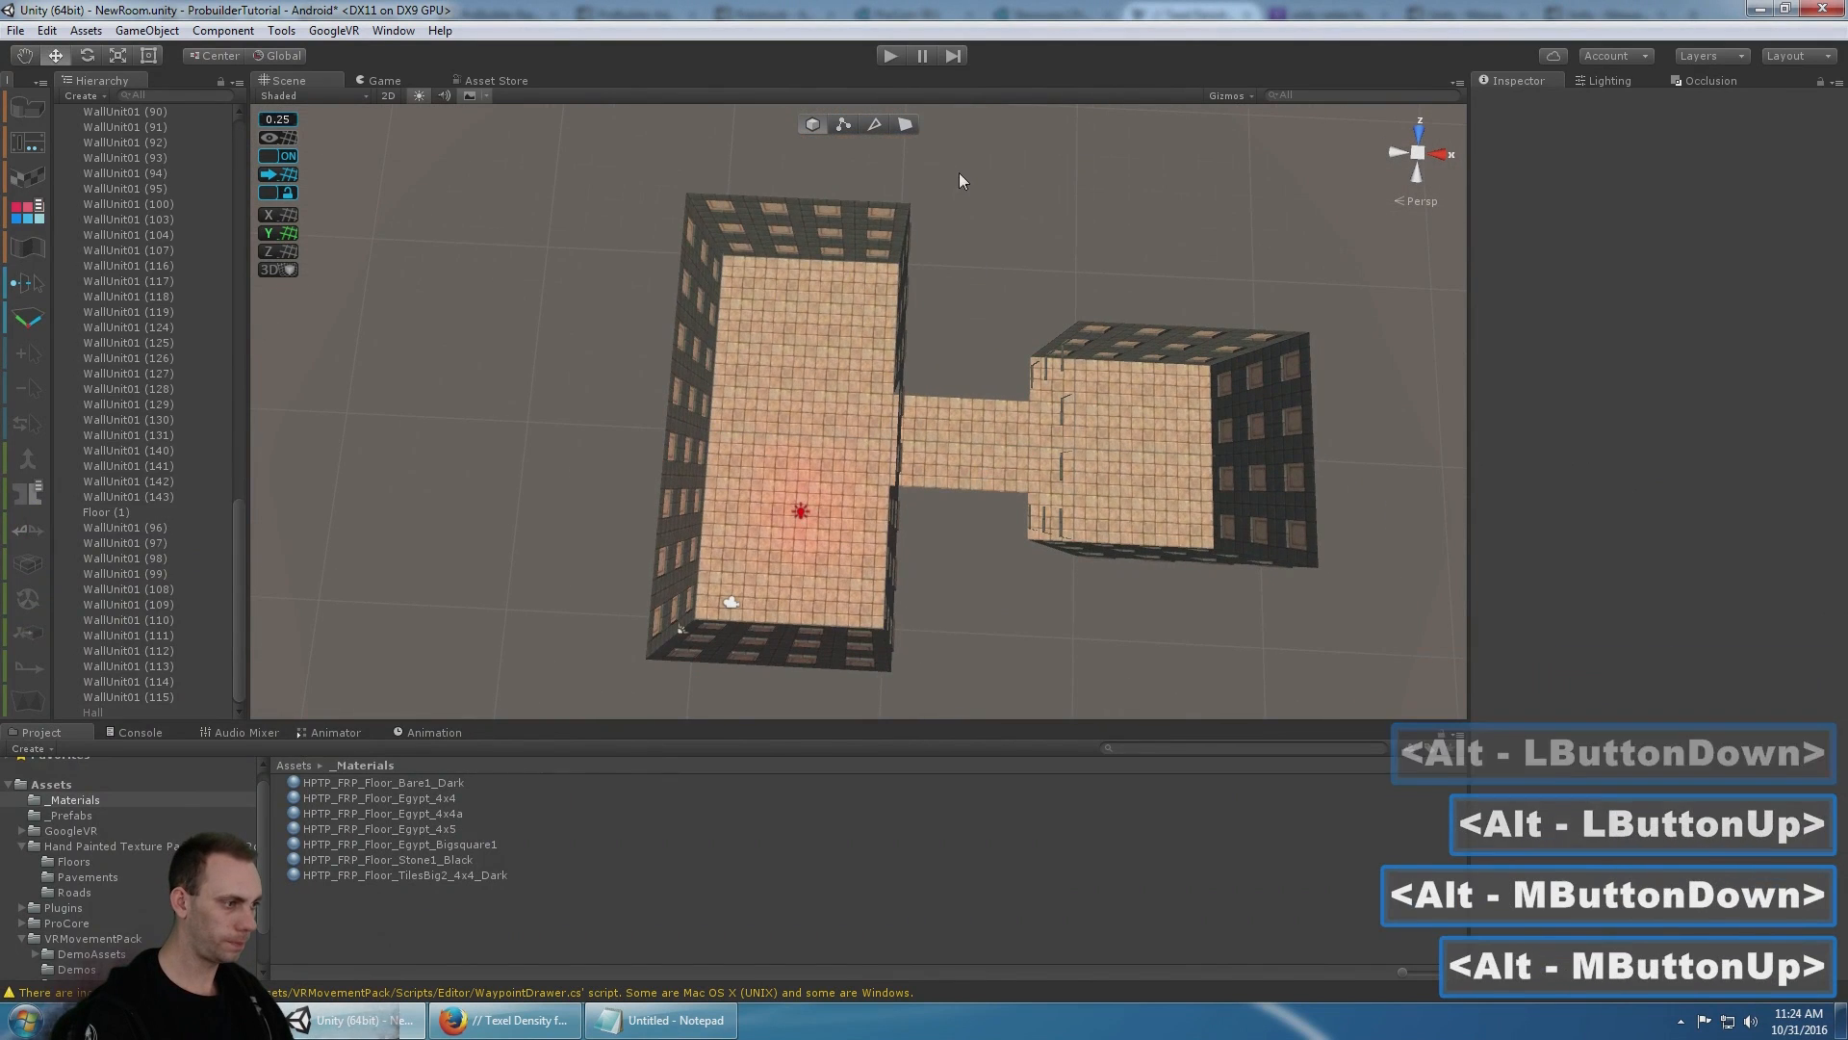
left_click_drag(957, 174, 438, 707)
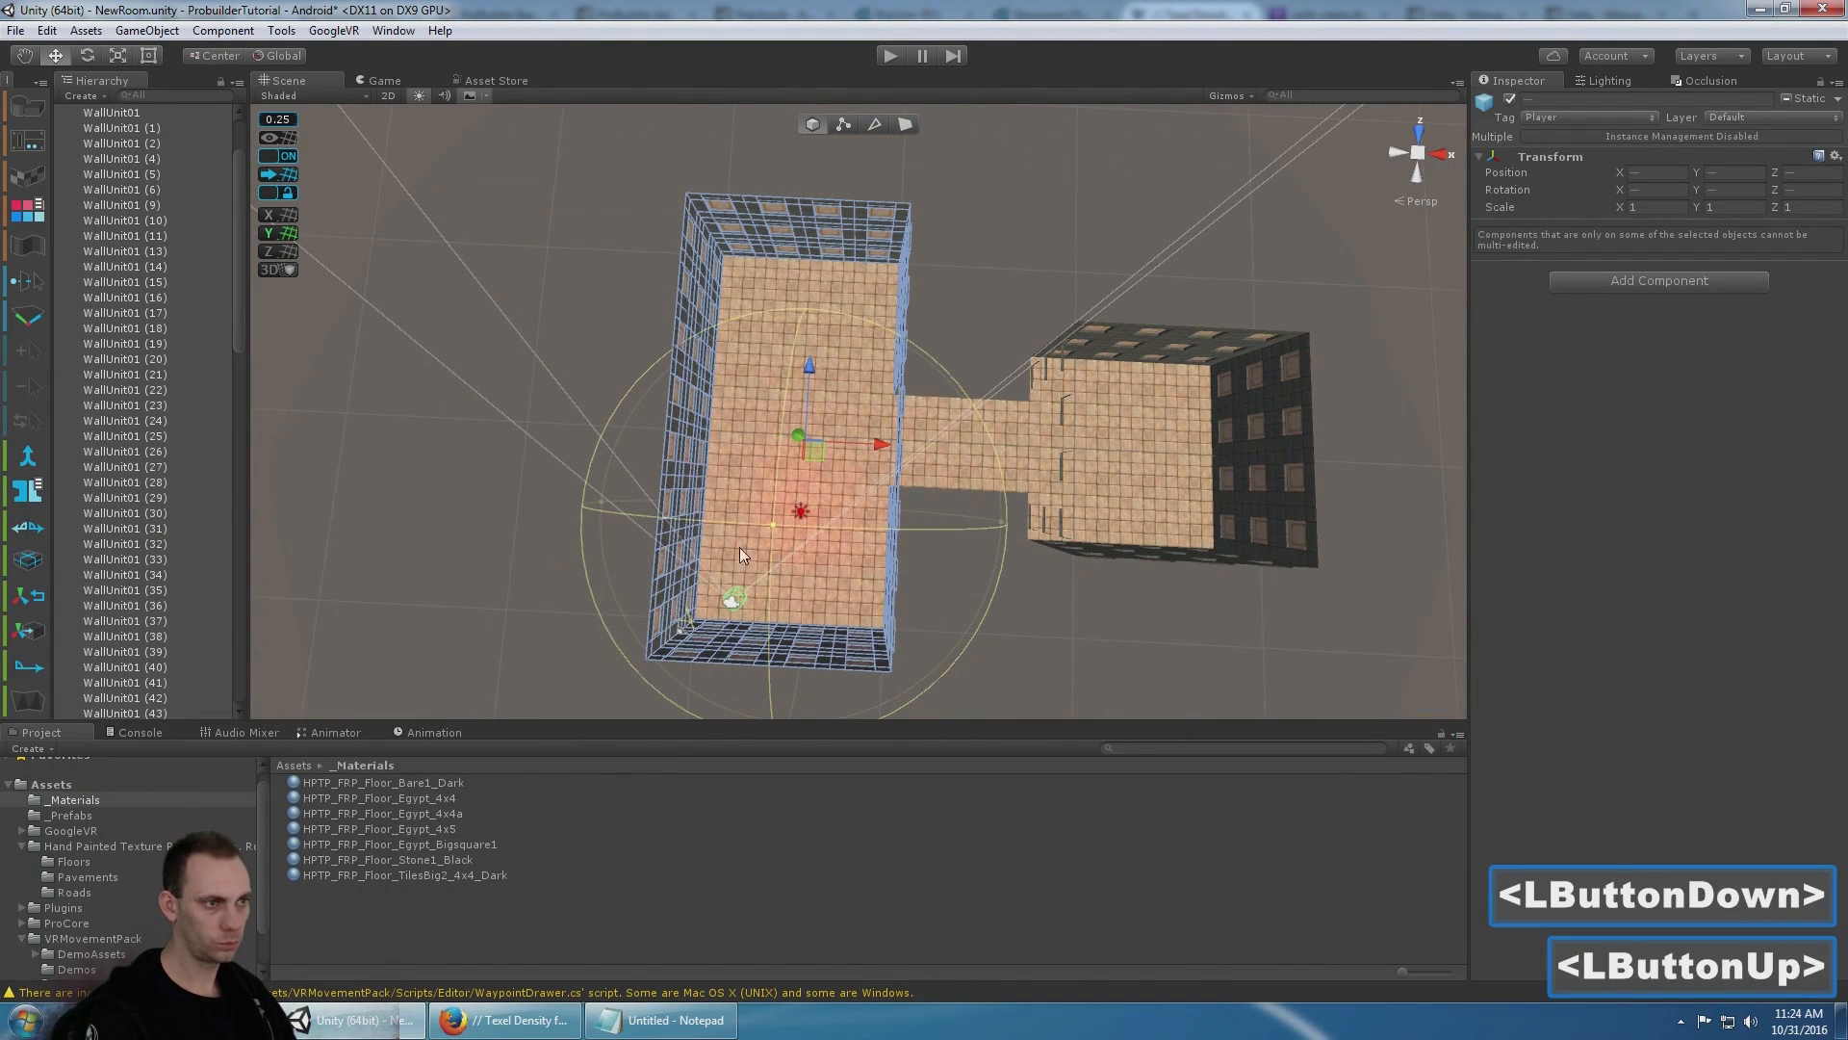
- Remove the directional light and point light from the selection so only the larger room's wall units stay selected
scroll(132, 373, "up", 5)
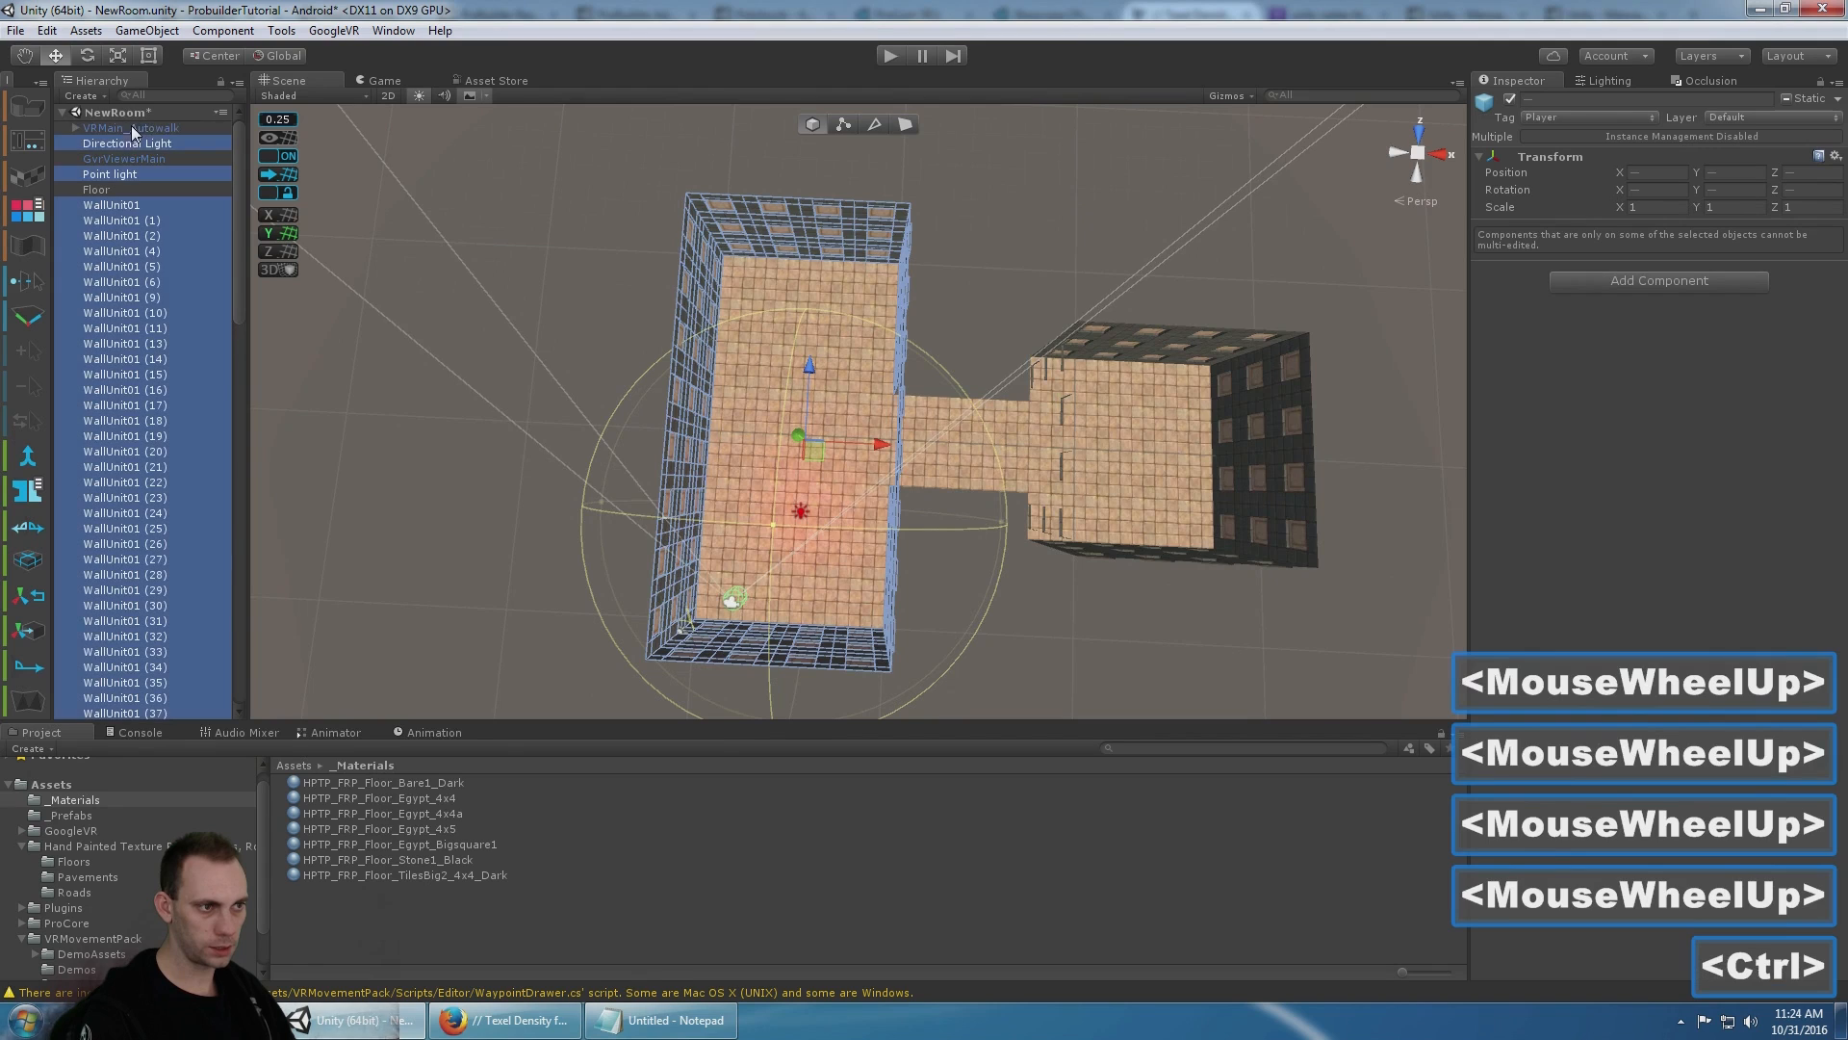
left_click(118, 174, "ctrl")
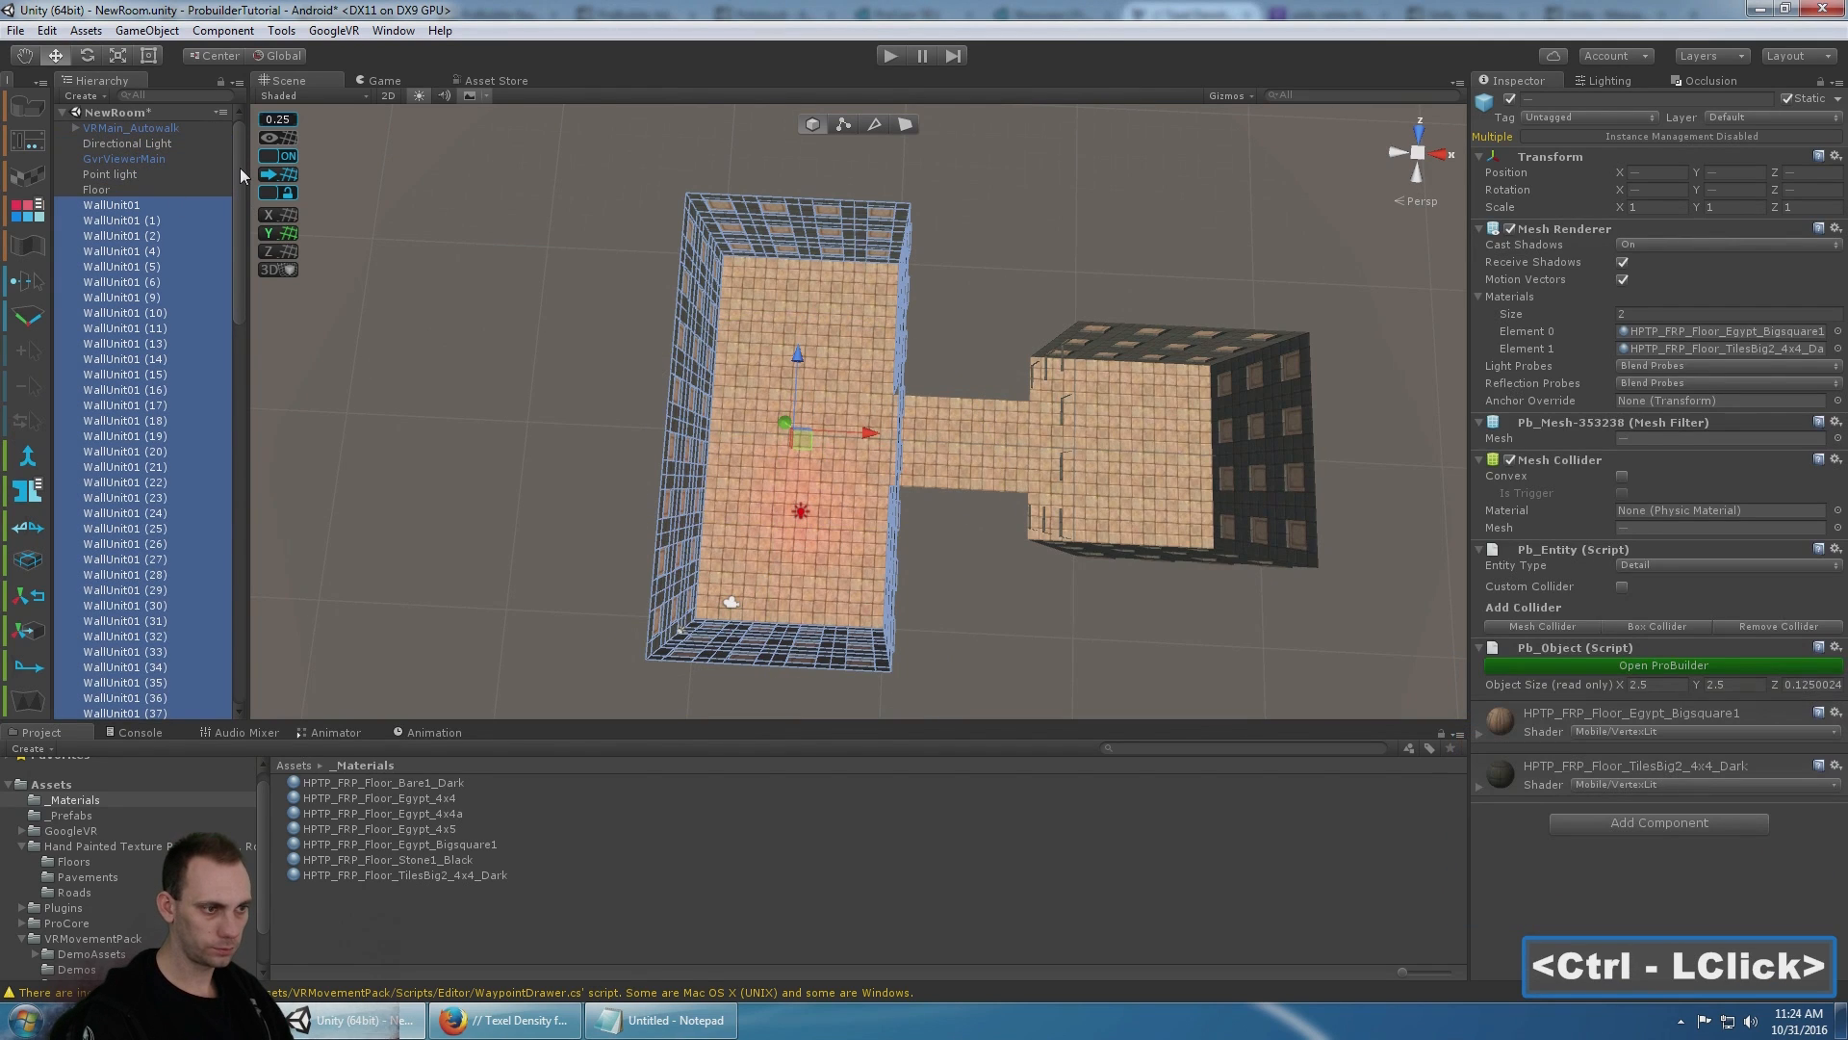
left_click_drag(235, 168, 217, 534)
left_click_drag(224, 597, 247, 113)
- Merge the larger room's selected wall units into one ProBuilder object and rename it RoomLarge
middle_click_drag(791, 376, 626, 289)
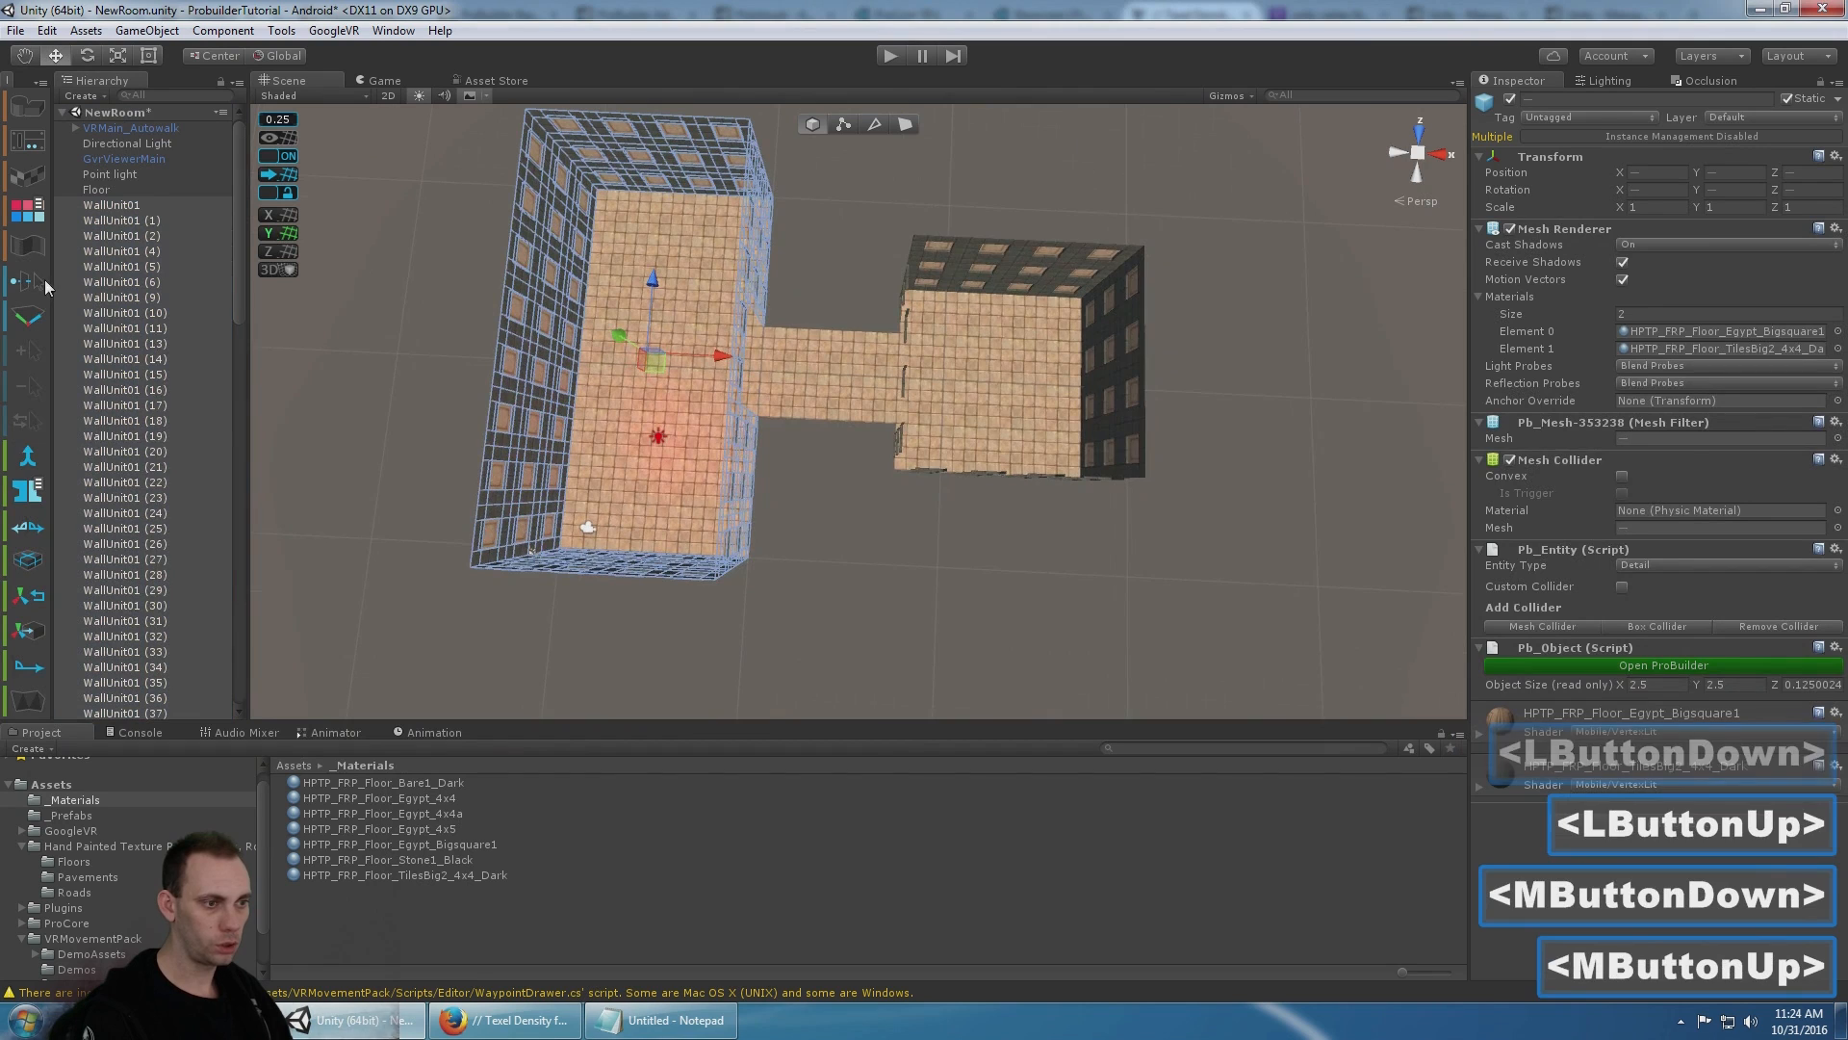
scroll(37, 347, "down", 4)
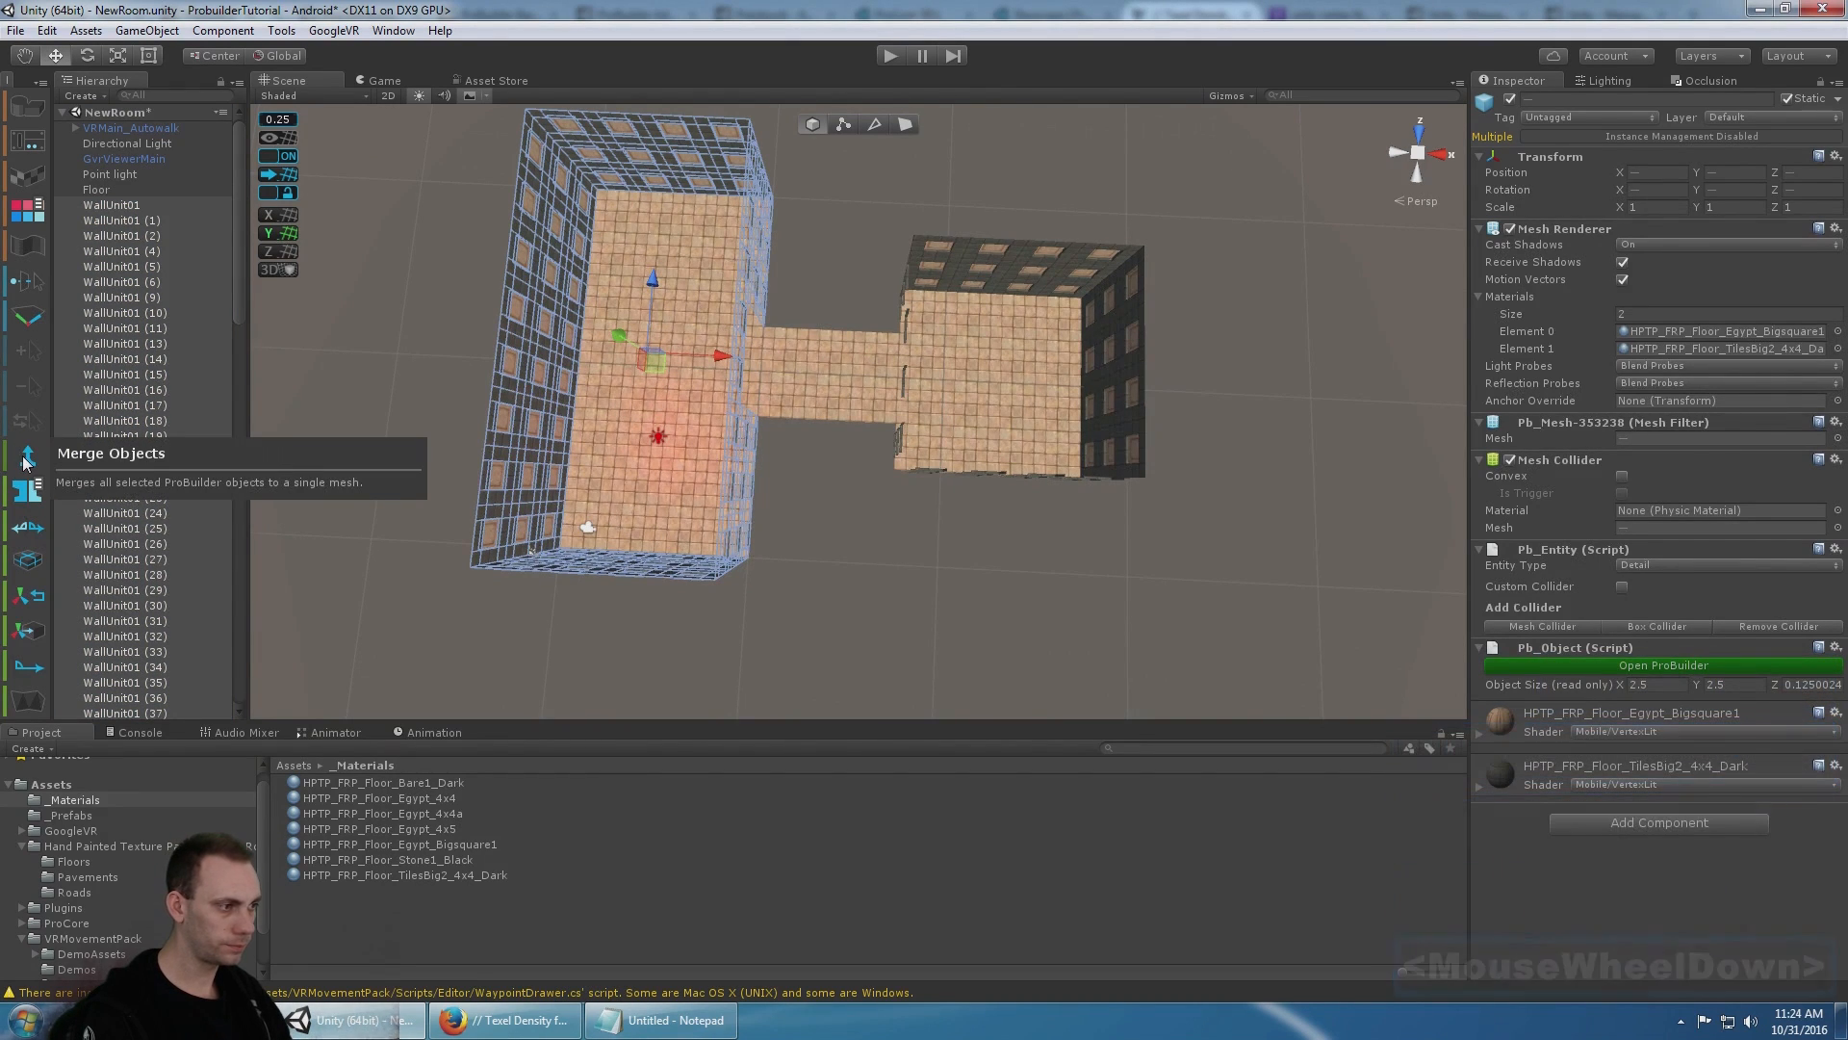
left_click(27, 462)
middle_click_drag(720, 294, 878, 394)
left_click_drag(878, 394, 871, 337, "alt")
middle_click_drag(871, 337, 871, 260, "alt")
left_click_drag(874, 404, 852, 287, "alt")
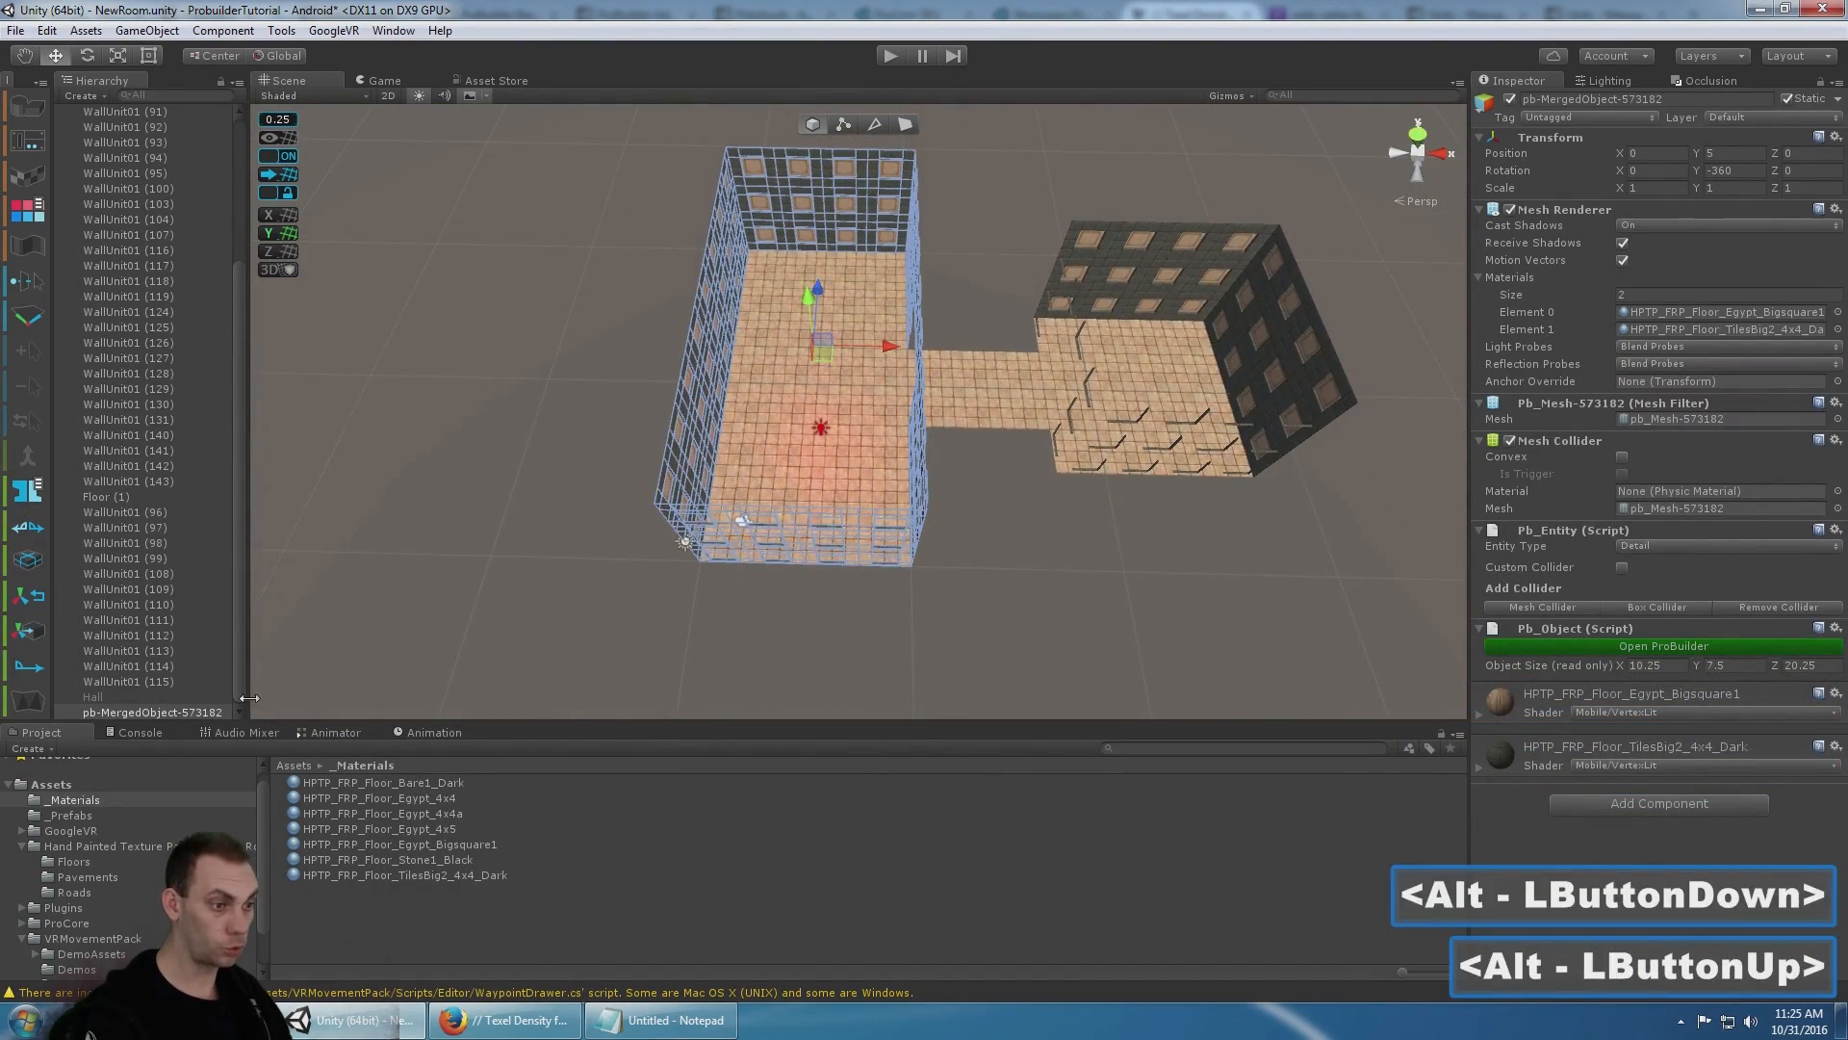
double_click(190, 710)
key("F2")
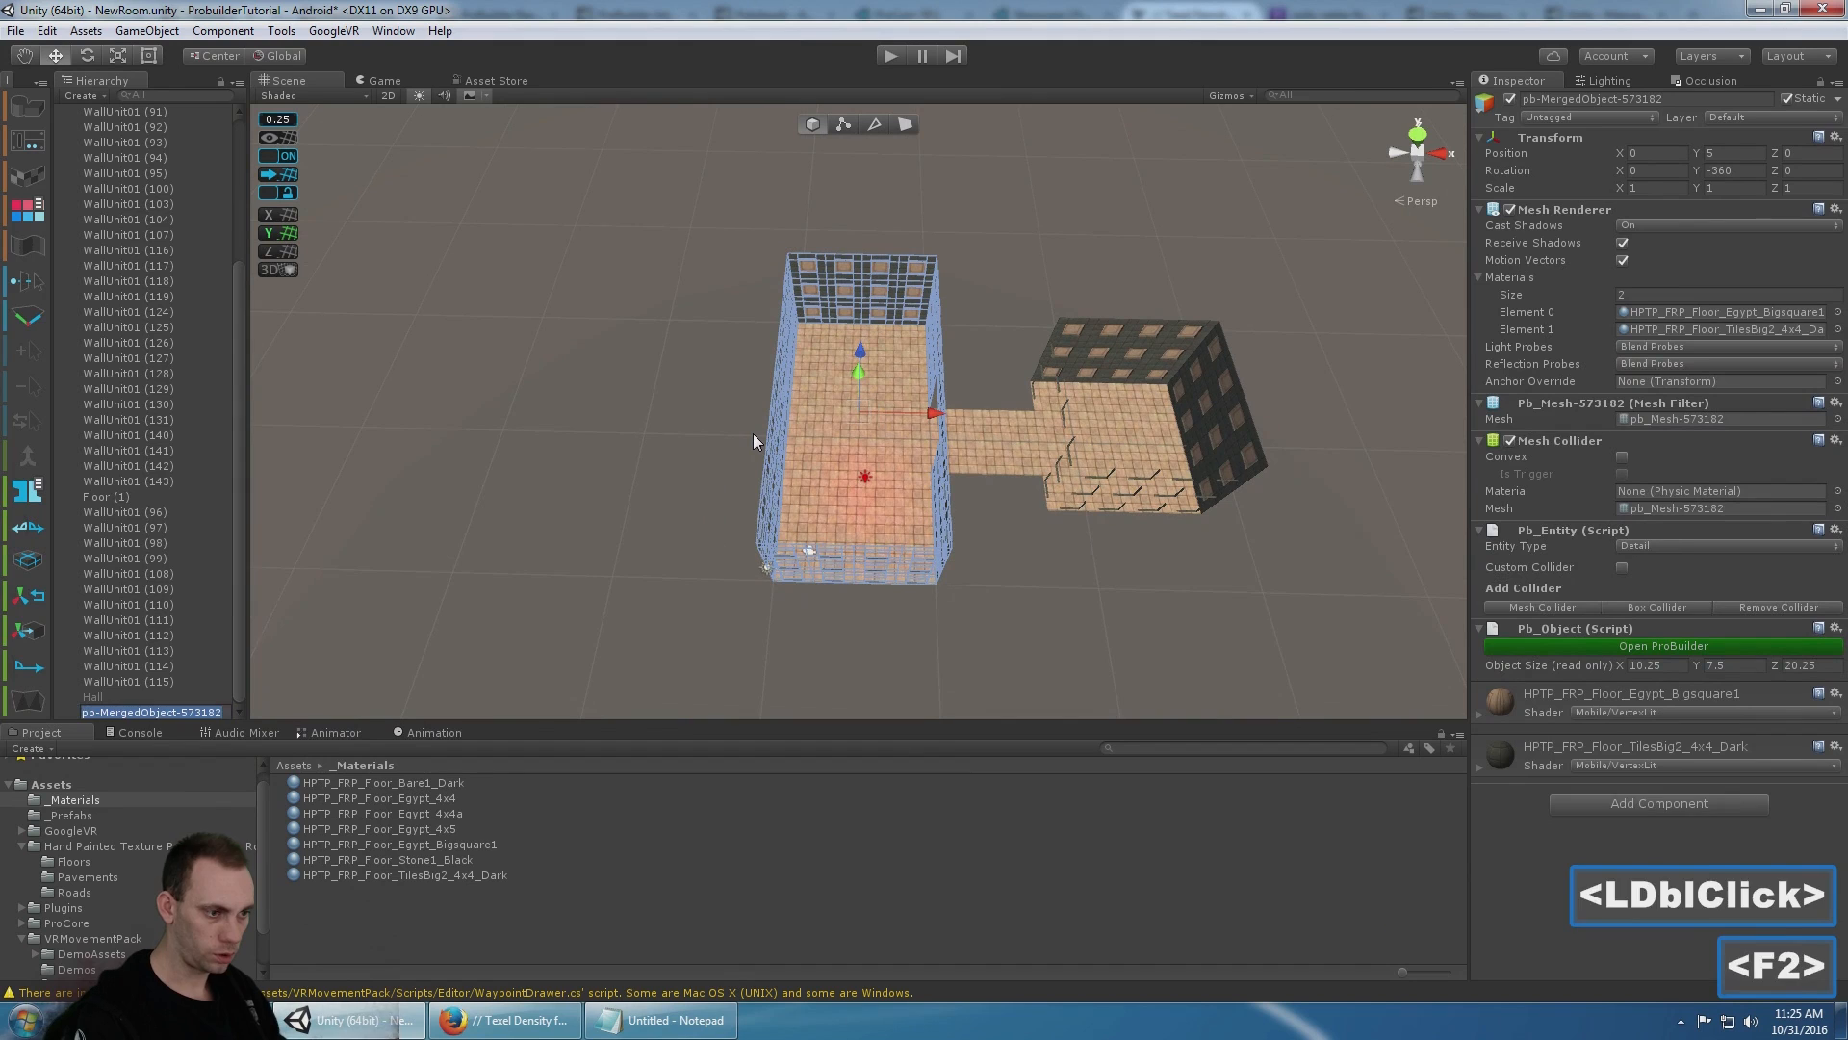
type("RoomLarge")
key("Return")
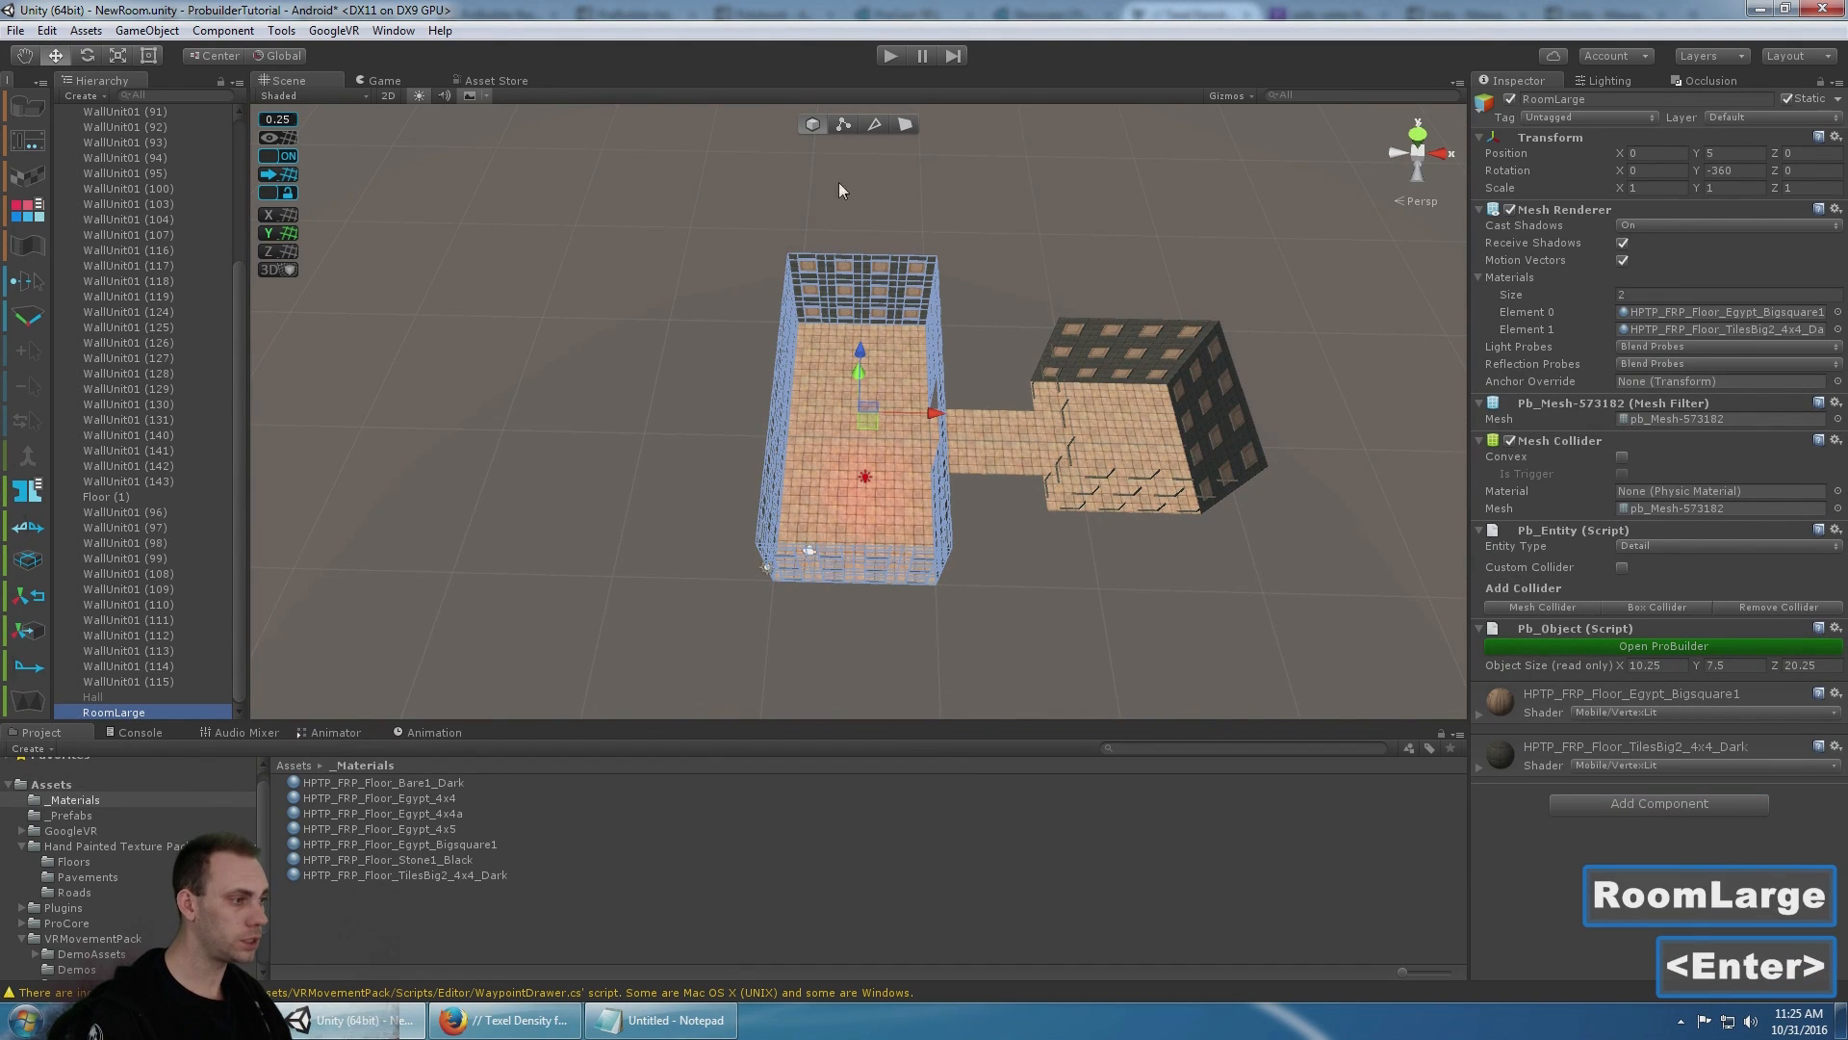
- Weld all vertices of the RoomLarge object, return to object selection mode and save the scene
left_click(841, 128)
left_click_drag(591, 223, 973, 602)
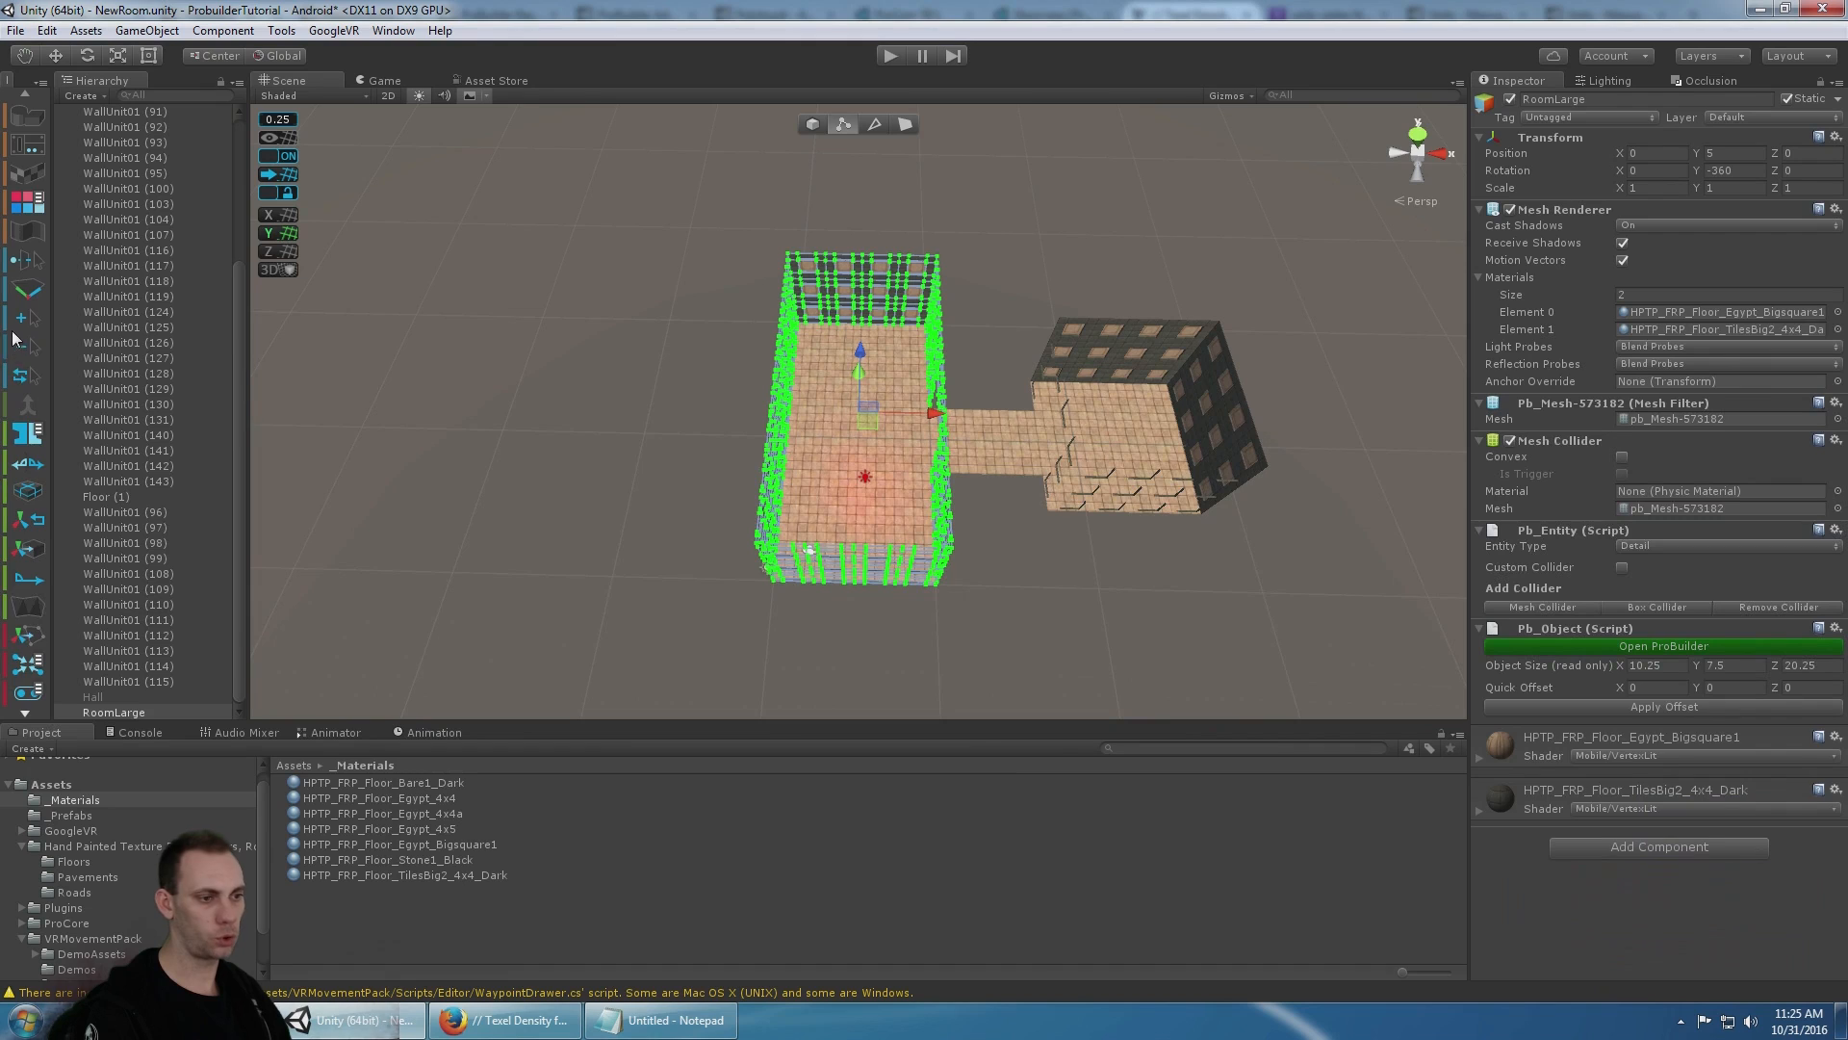
scroll(31, 375, "down", 4)
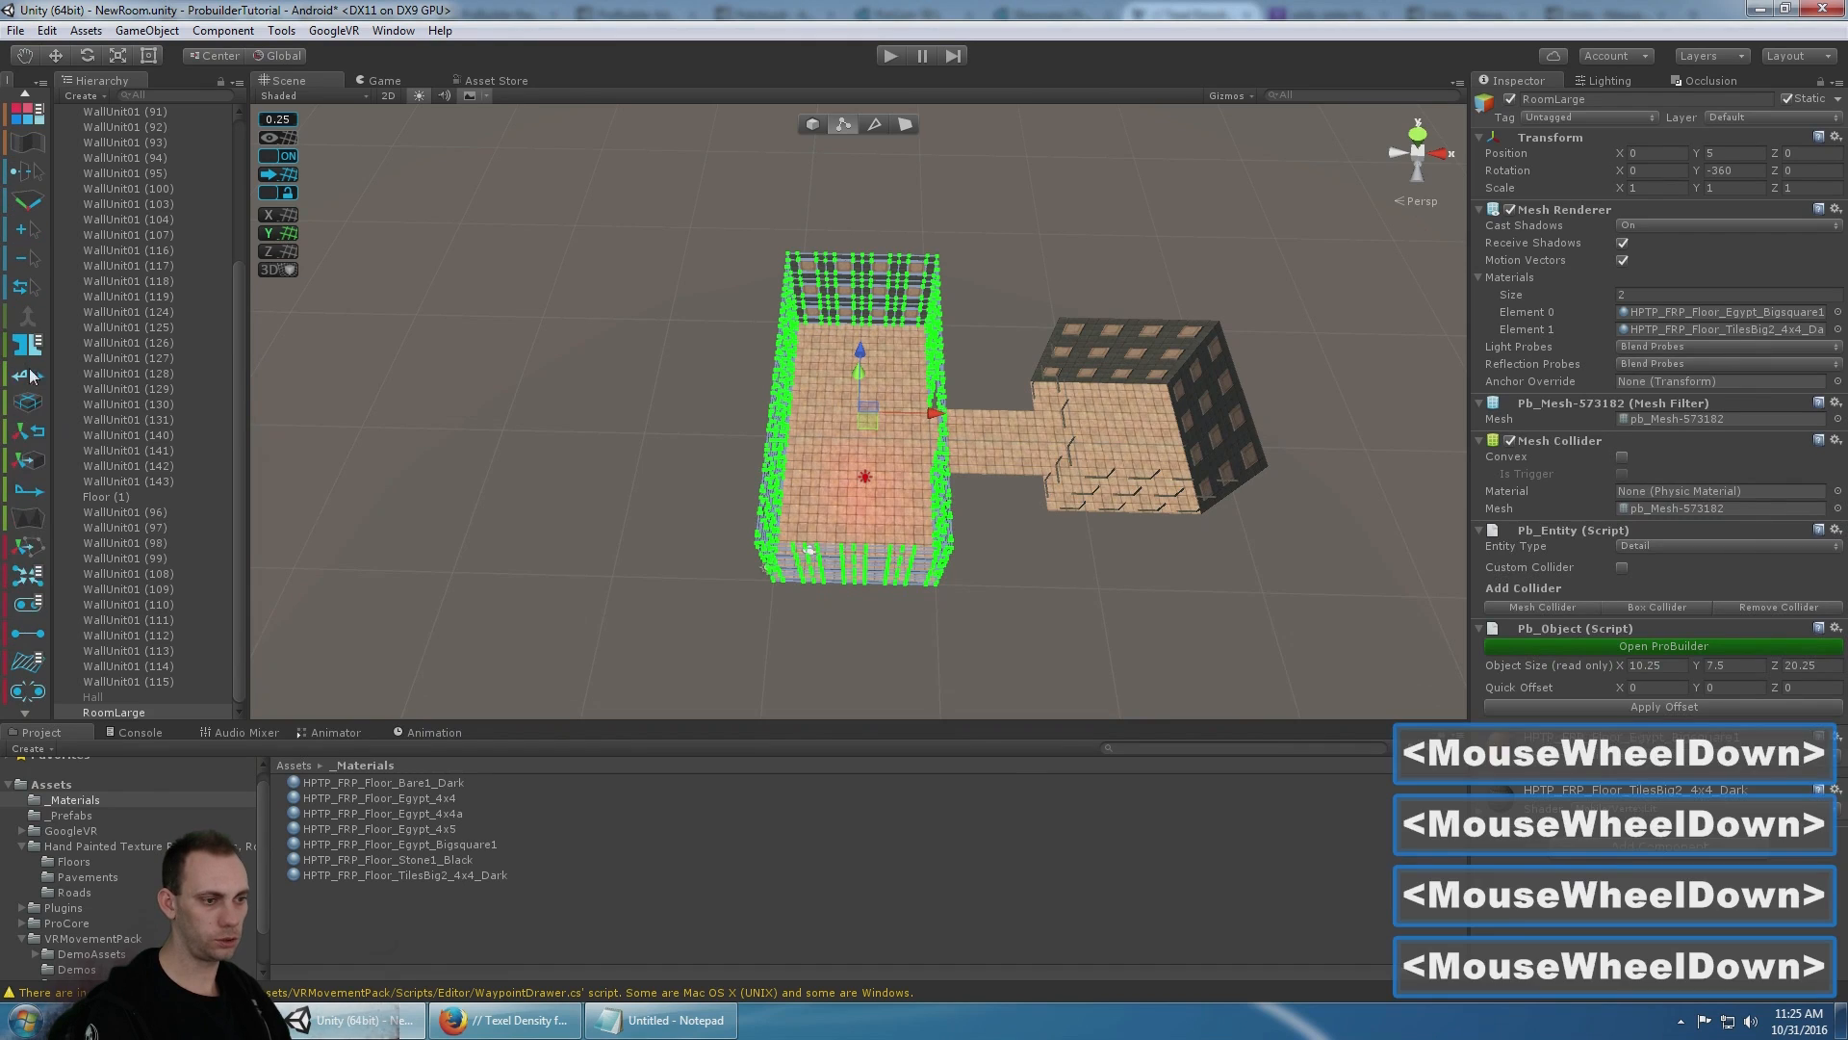
left_click(29, 606)
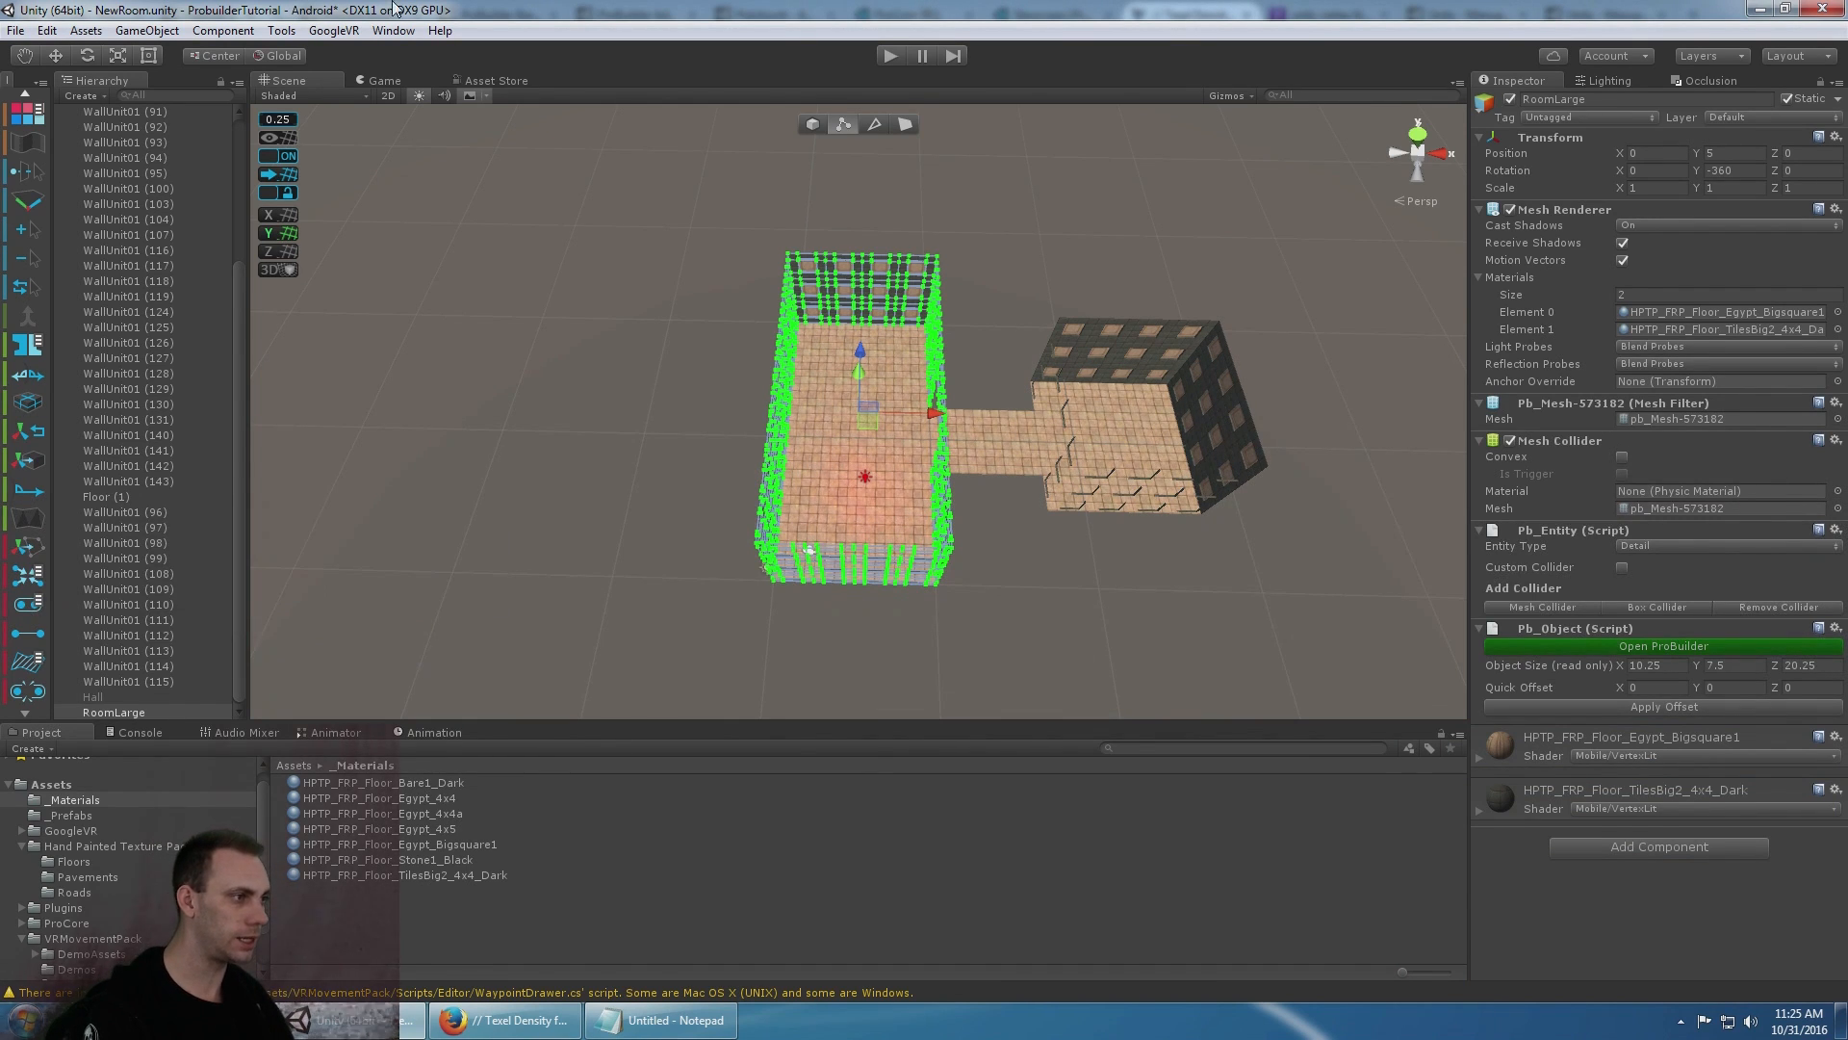
left_click(814, 126)
key("w")
right_click_drag(884, 279, 800, 169)
key("ctrl+s")
- Select the larger room's floor and weld all of its vertices
key("d")
key("w")
key("a")
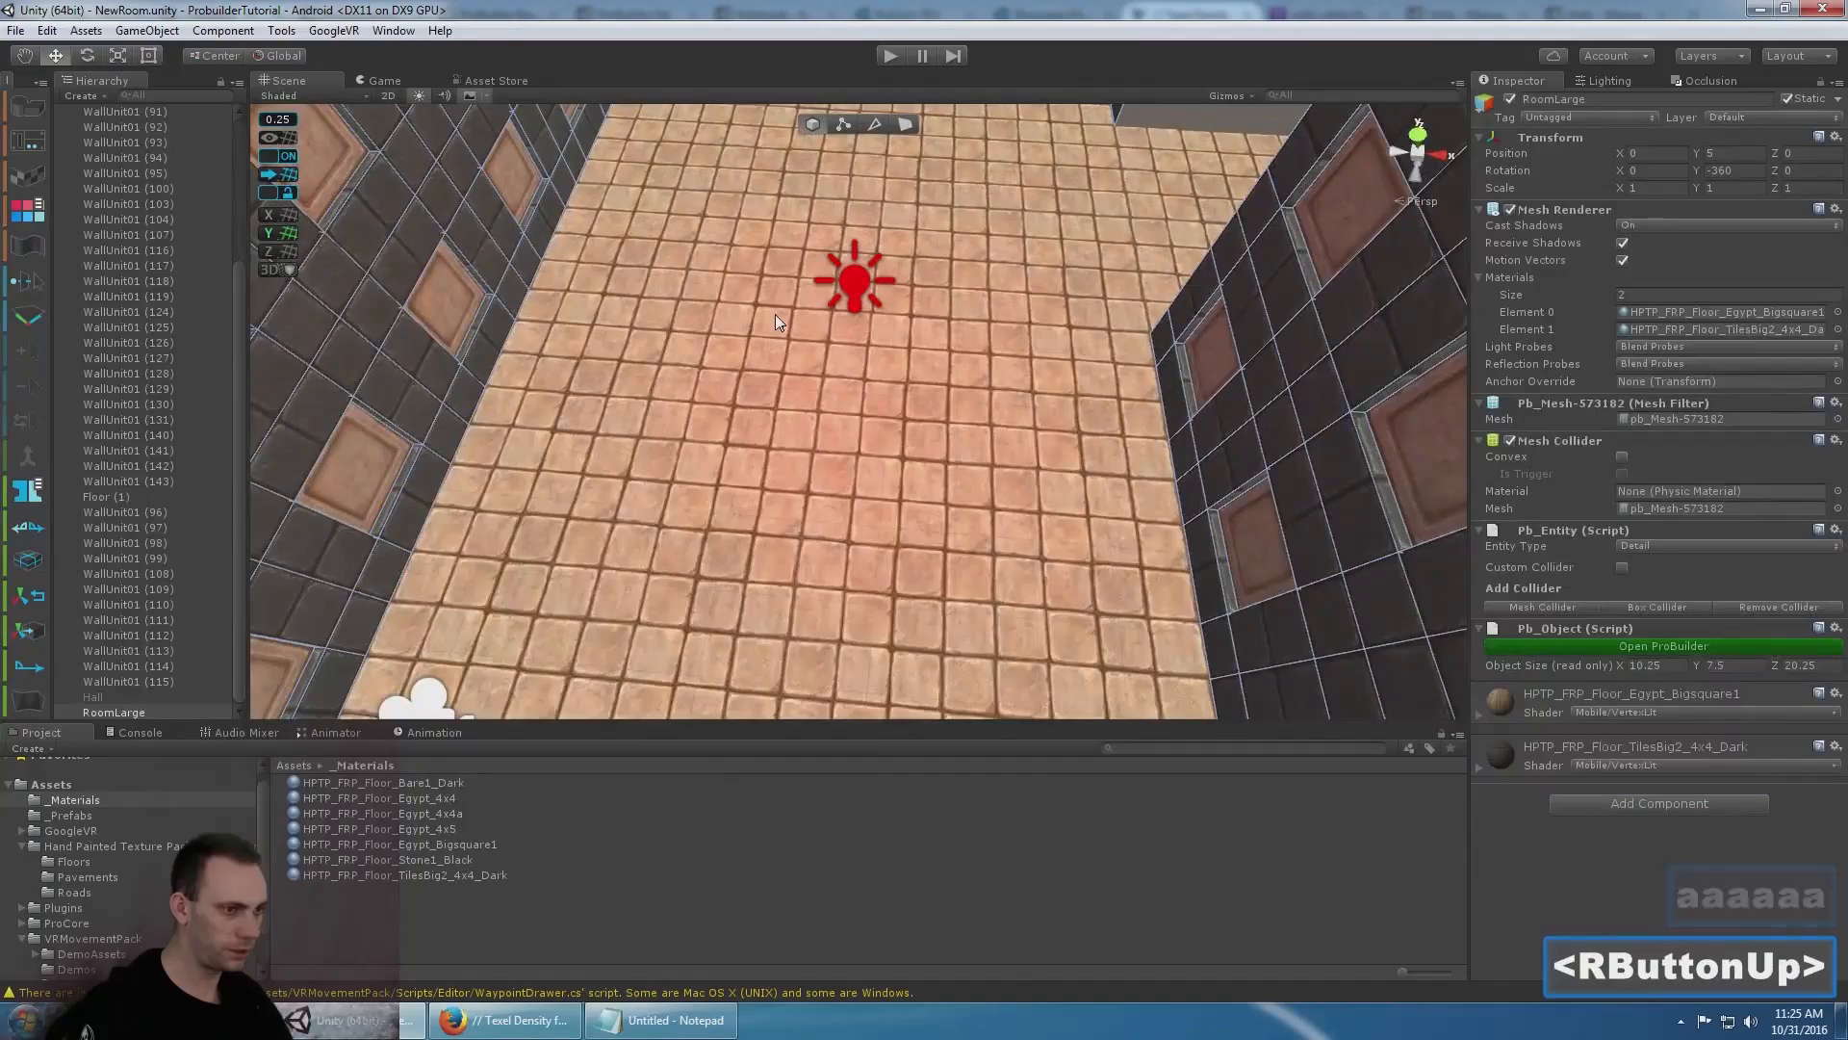
left_click(760, 326)
scroll(185, 299, "up", 4)
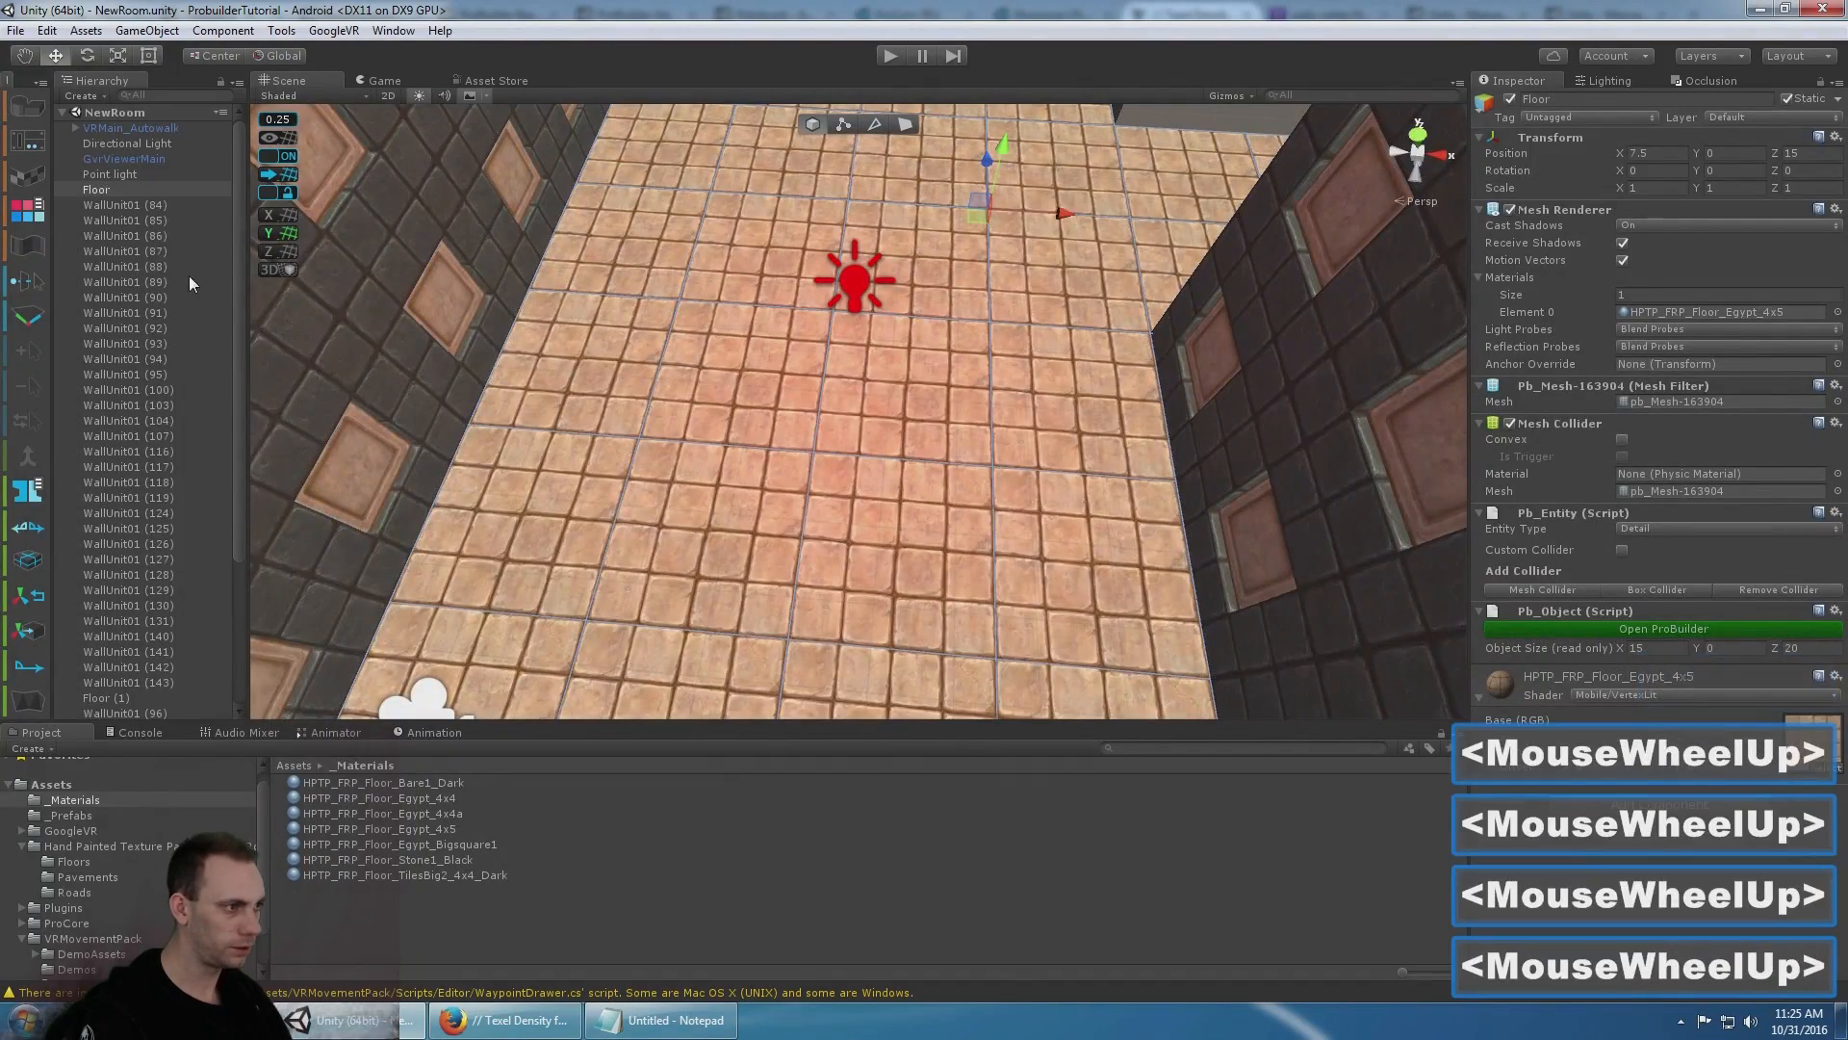
scroll(761, 356, "down", 5)
scroll(760, 357, "up", 1)
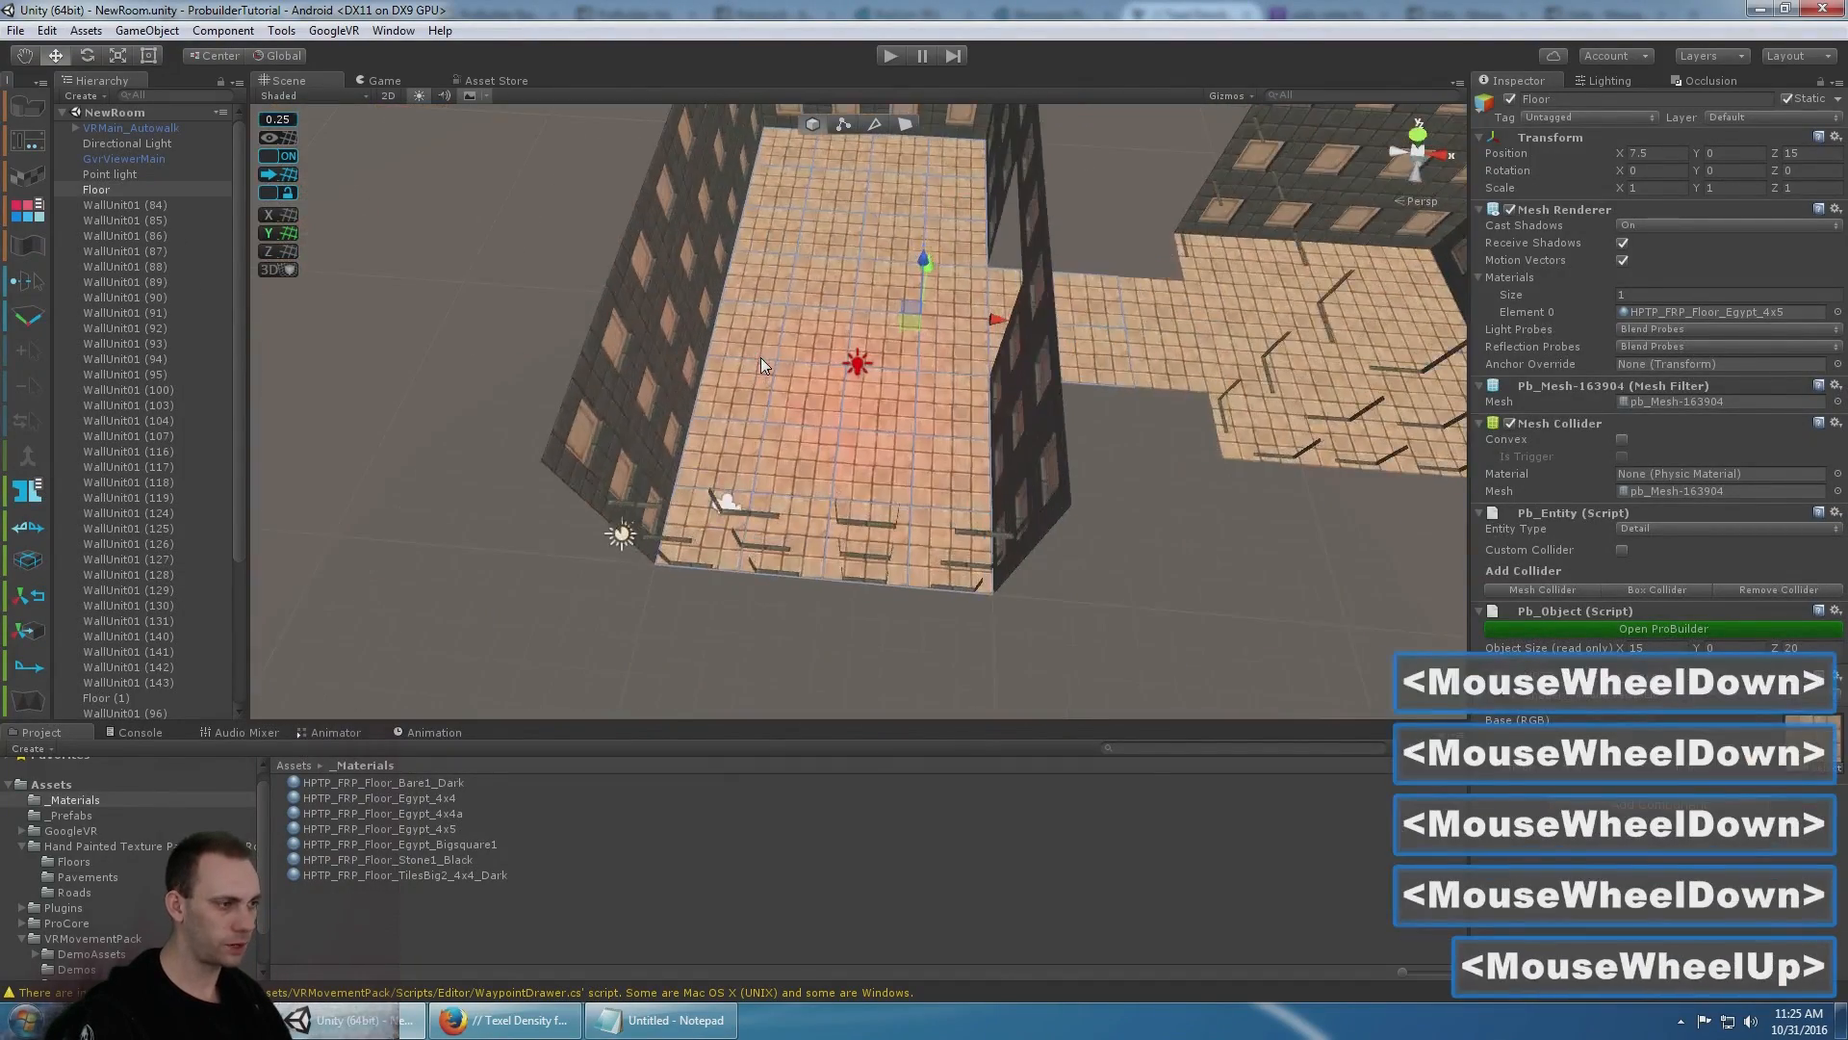
middle_click_drag(761, 356, 815, 271)
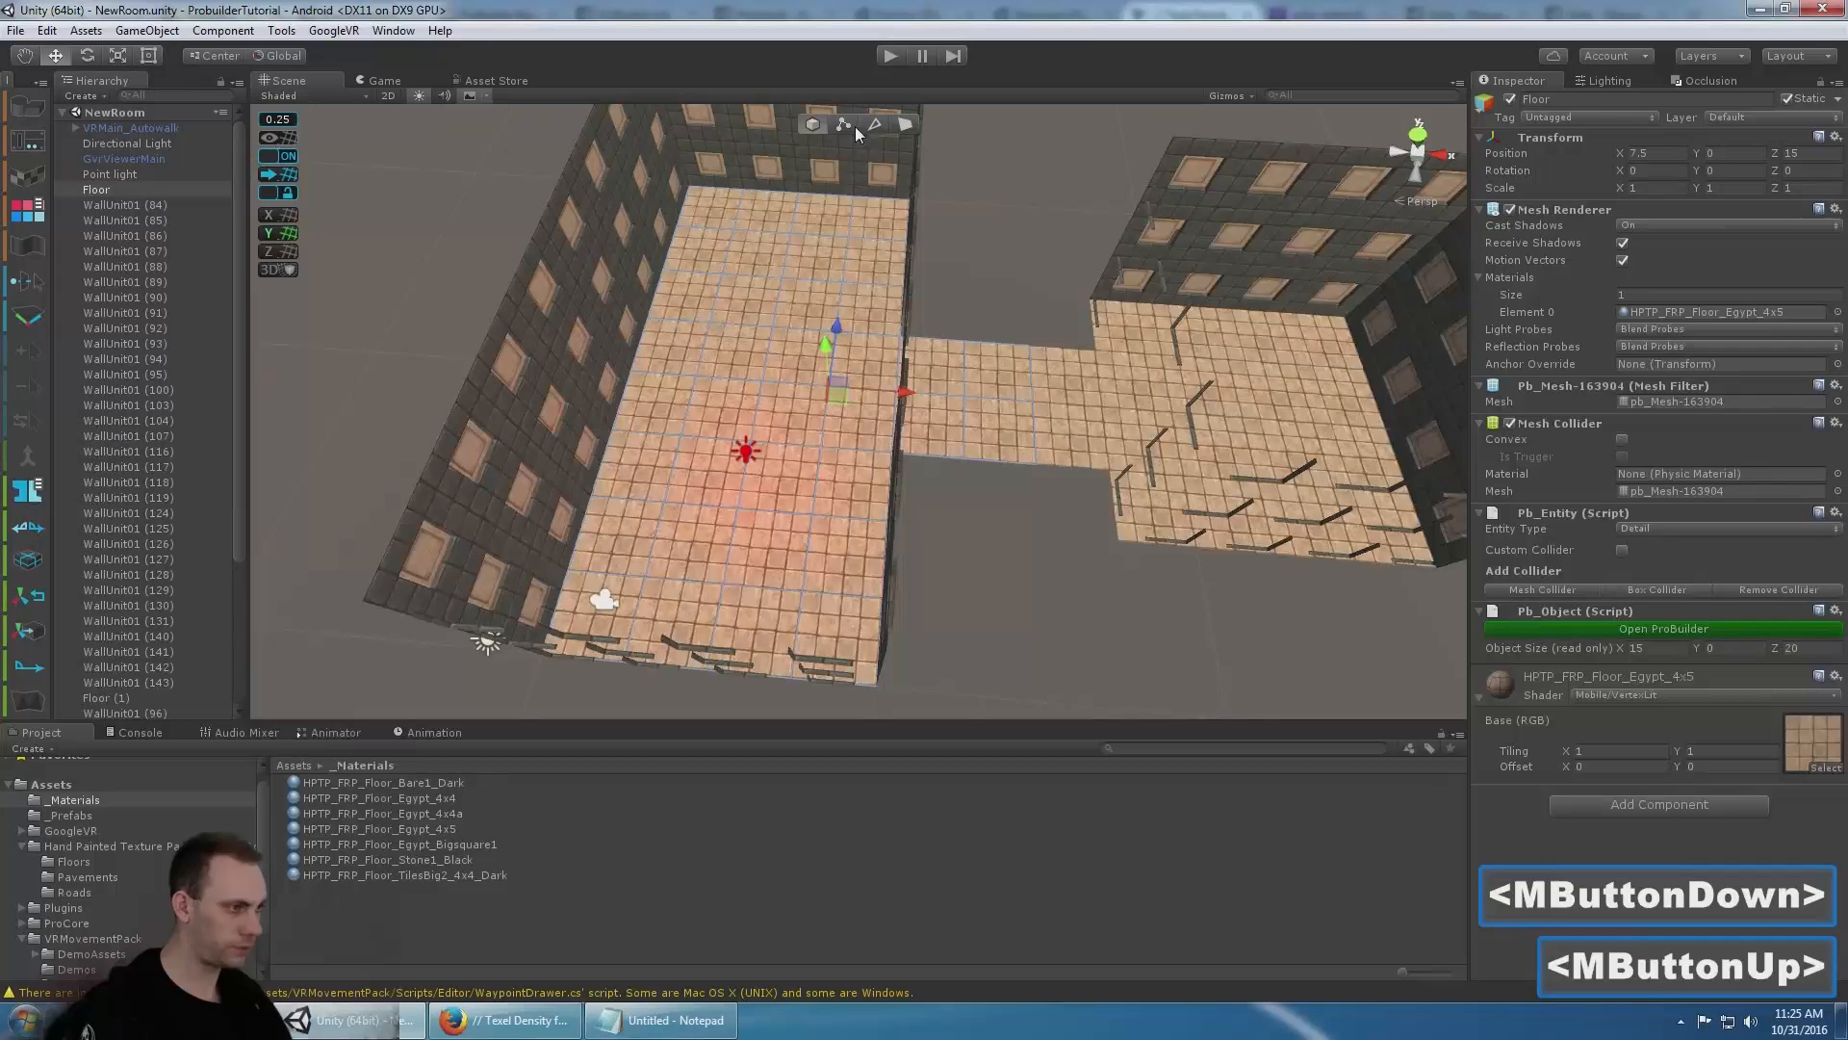
scroll(980, 385, "down", 5)
left_click(956, 391)
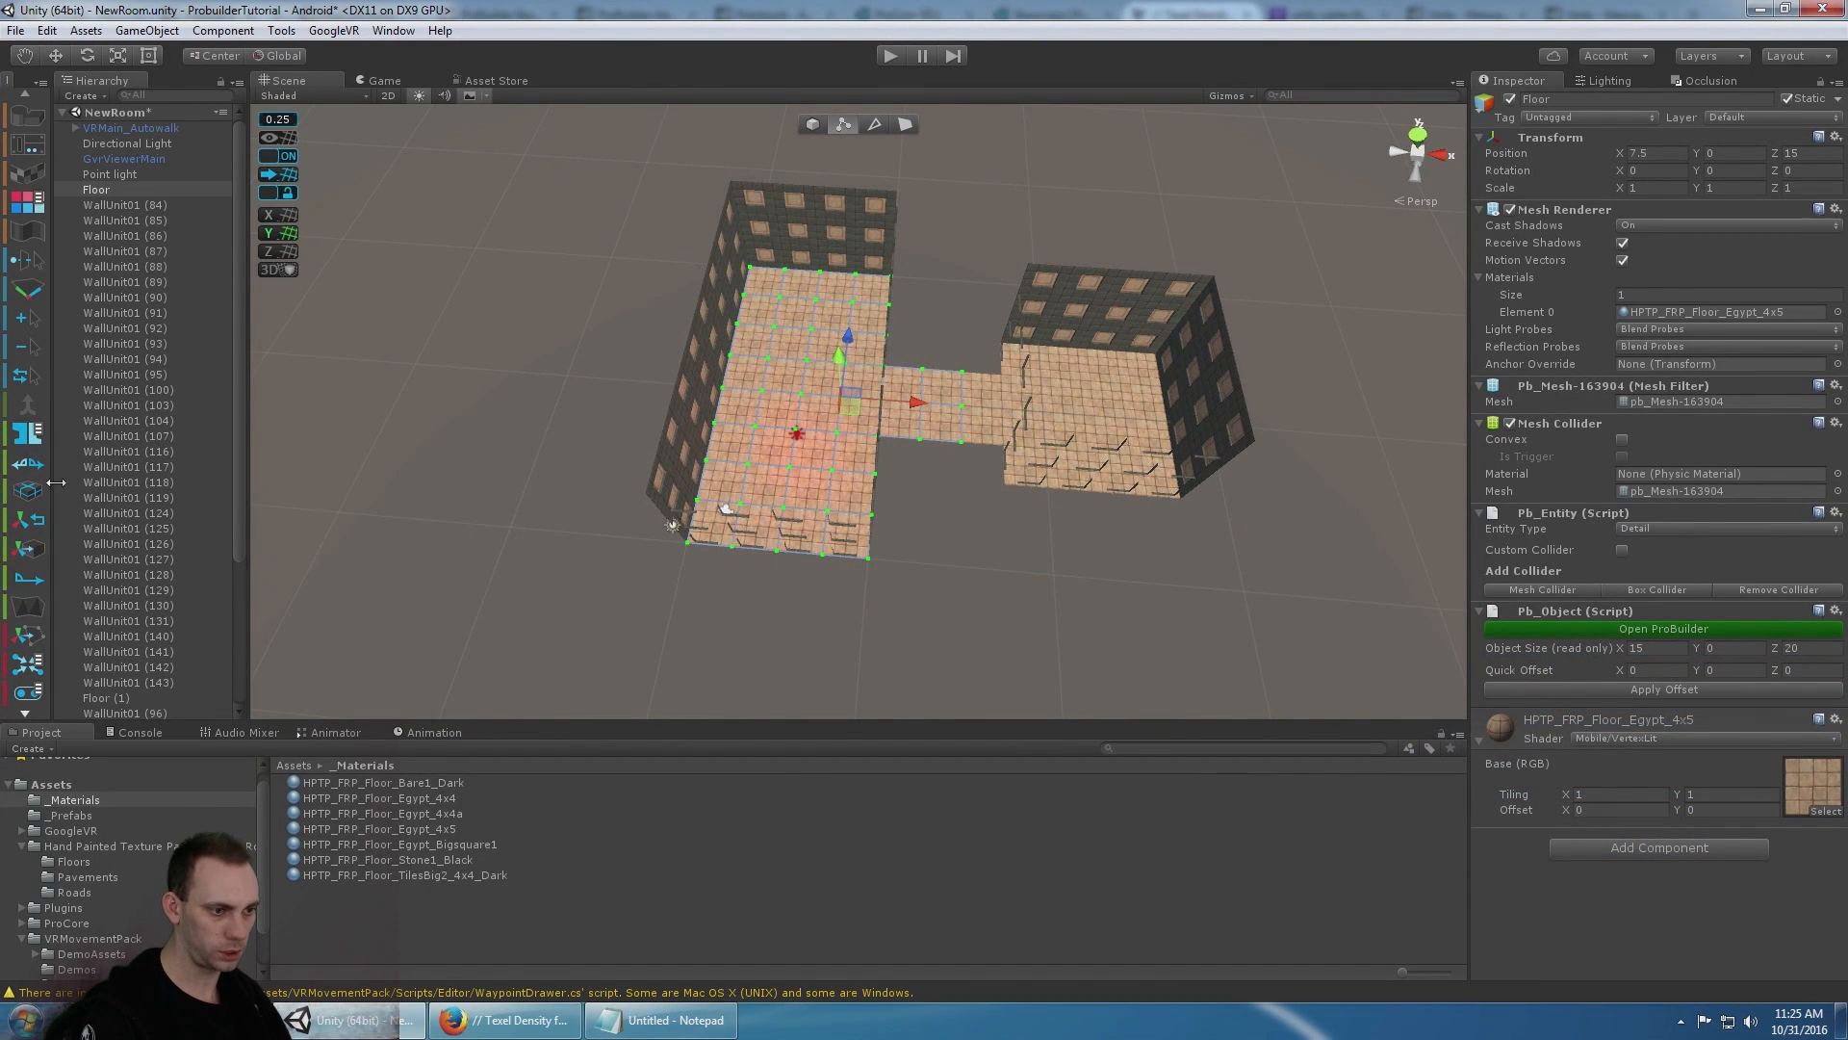
left_click(29, 698)
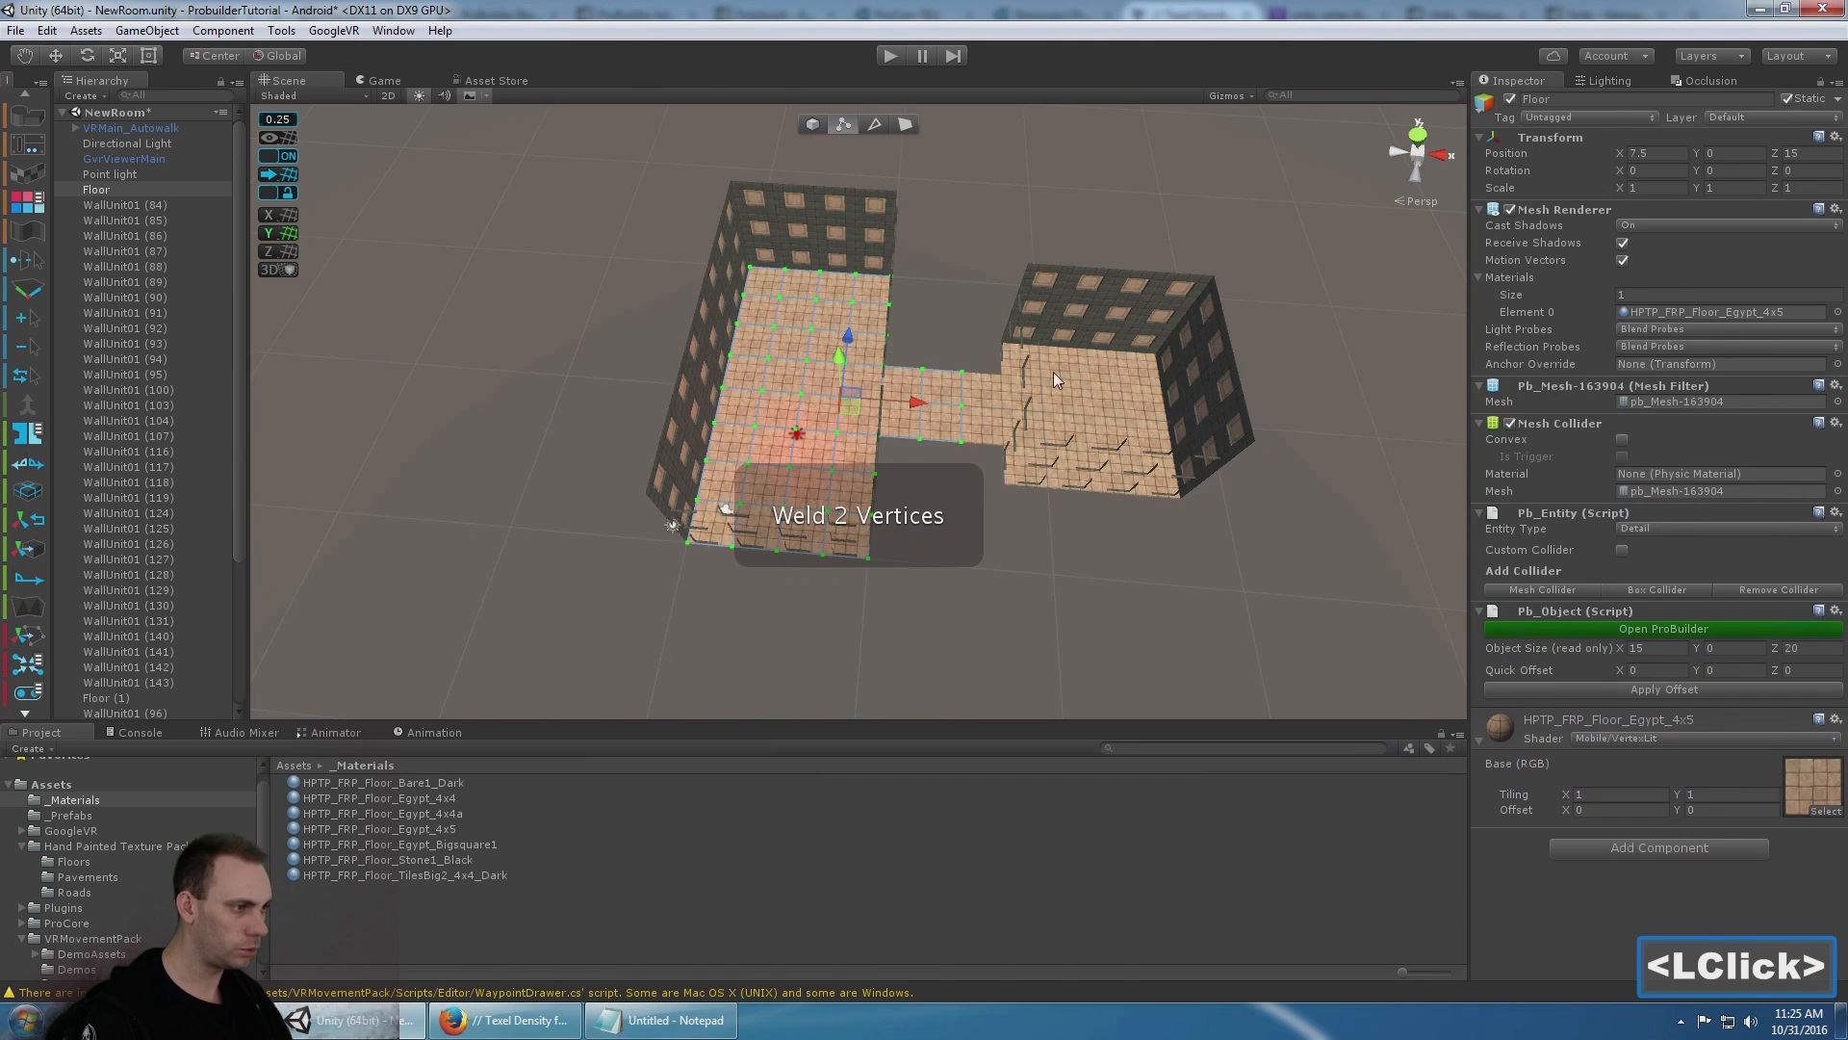
- Rename the larger room's floor object as FloorRoomLarge
scroll(1077, 367, "up", 4)
middle_click_drag(1077, 367, 703, 328)
scroll(702, 327, "down", 4)
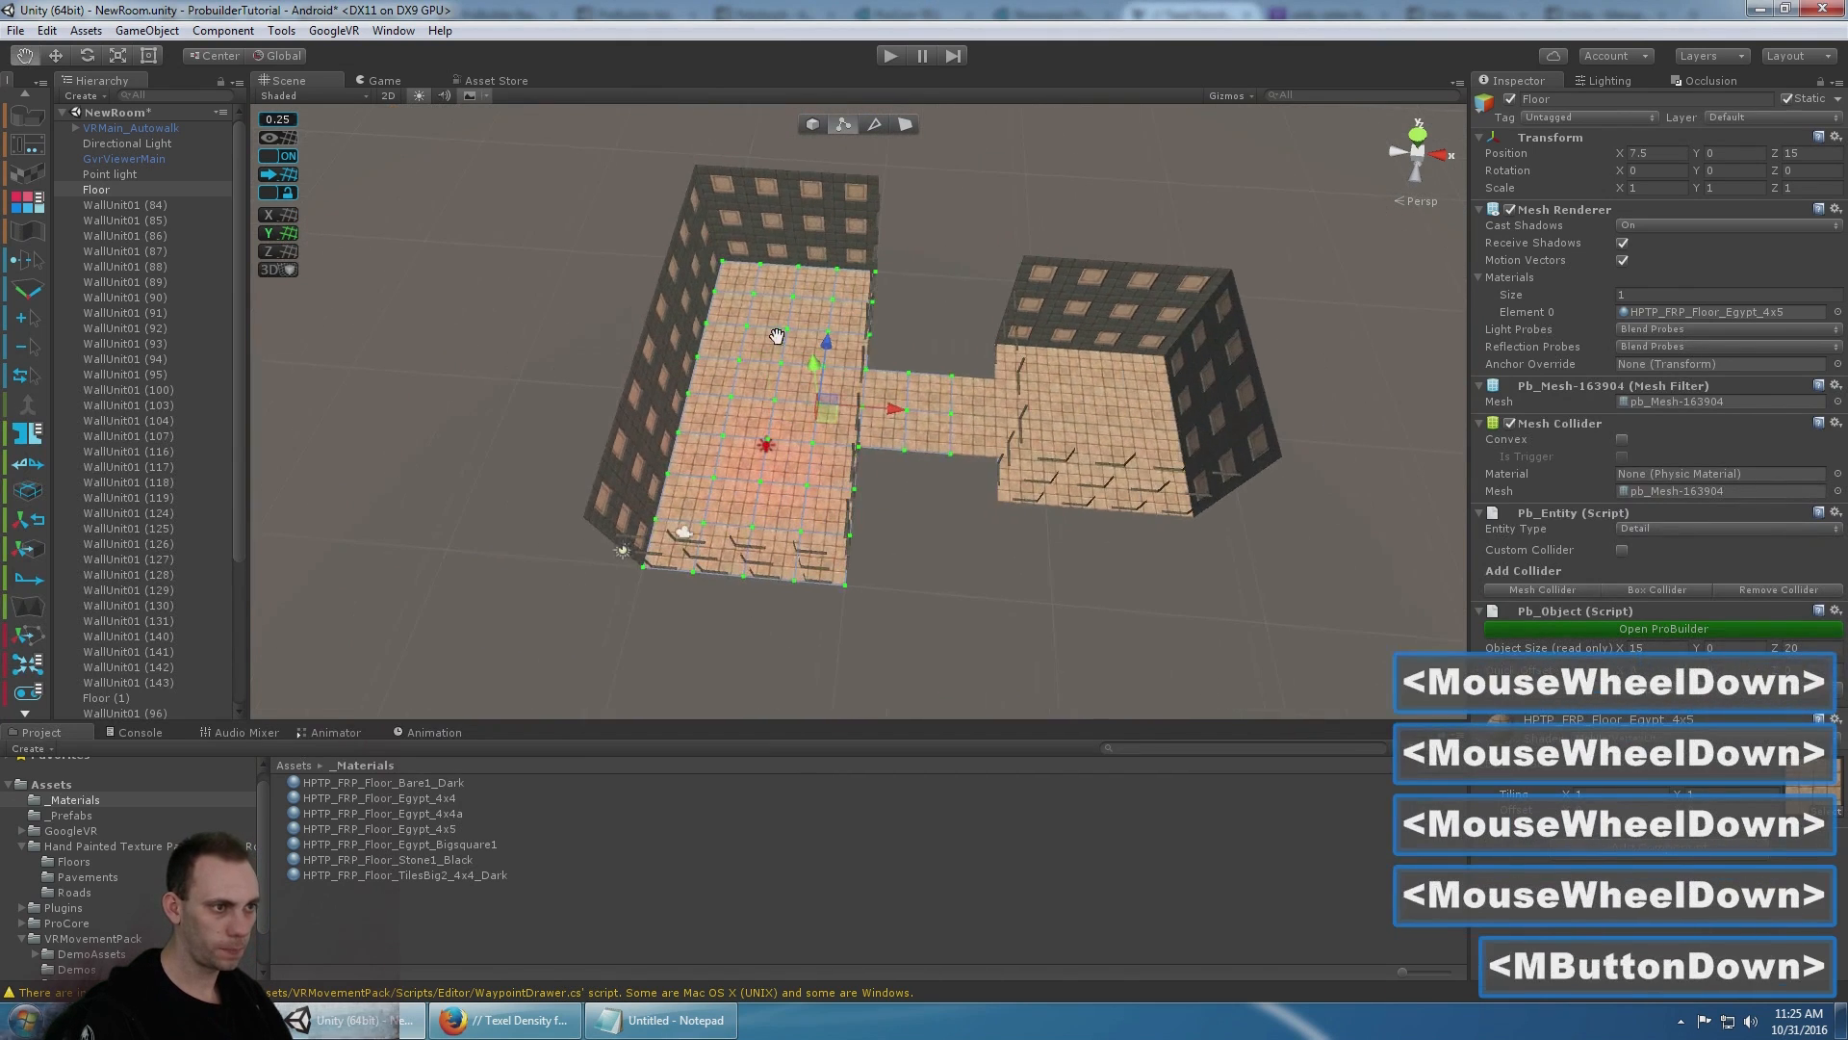
left_click(108, 189)
key("F2")
key("End")
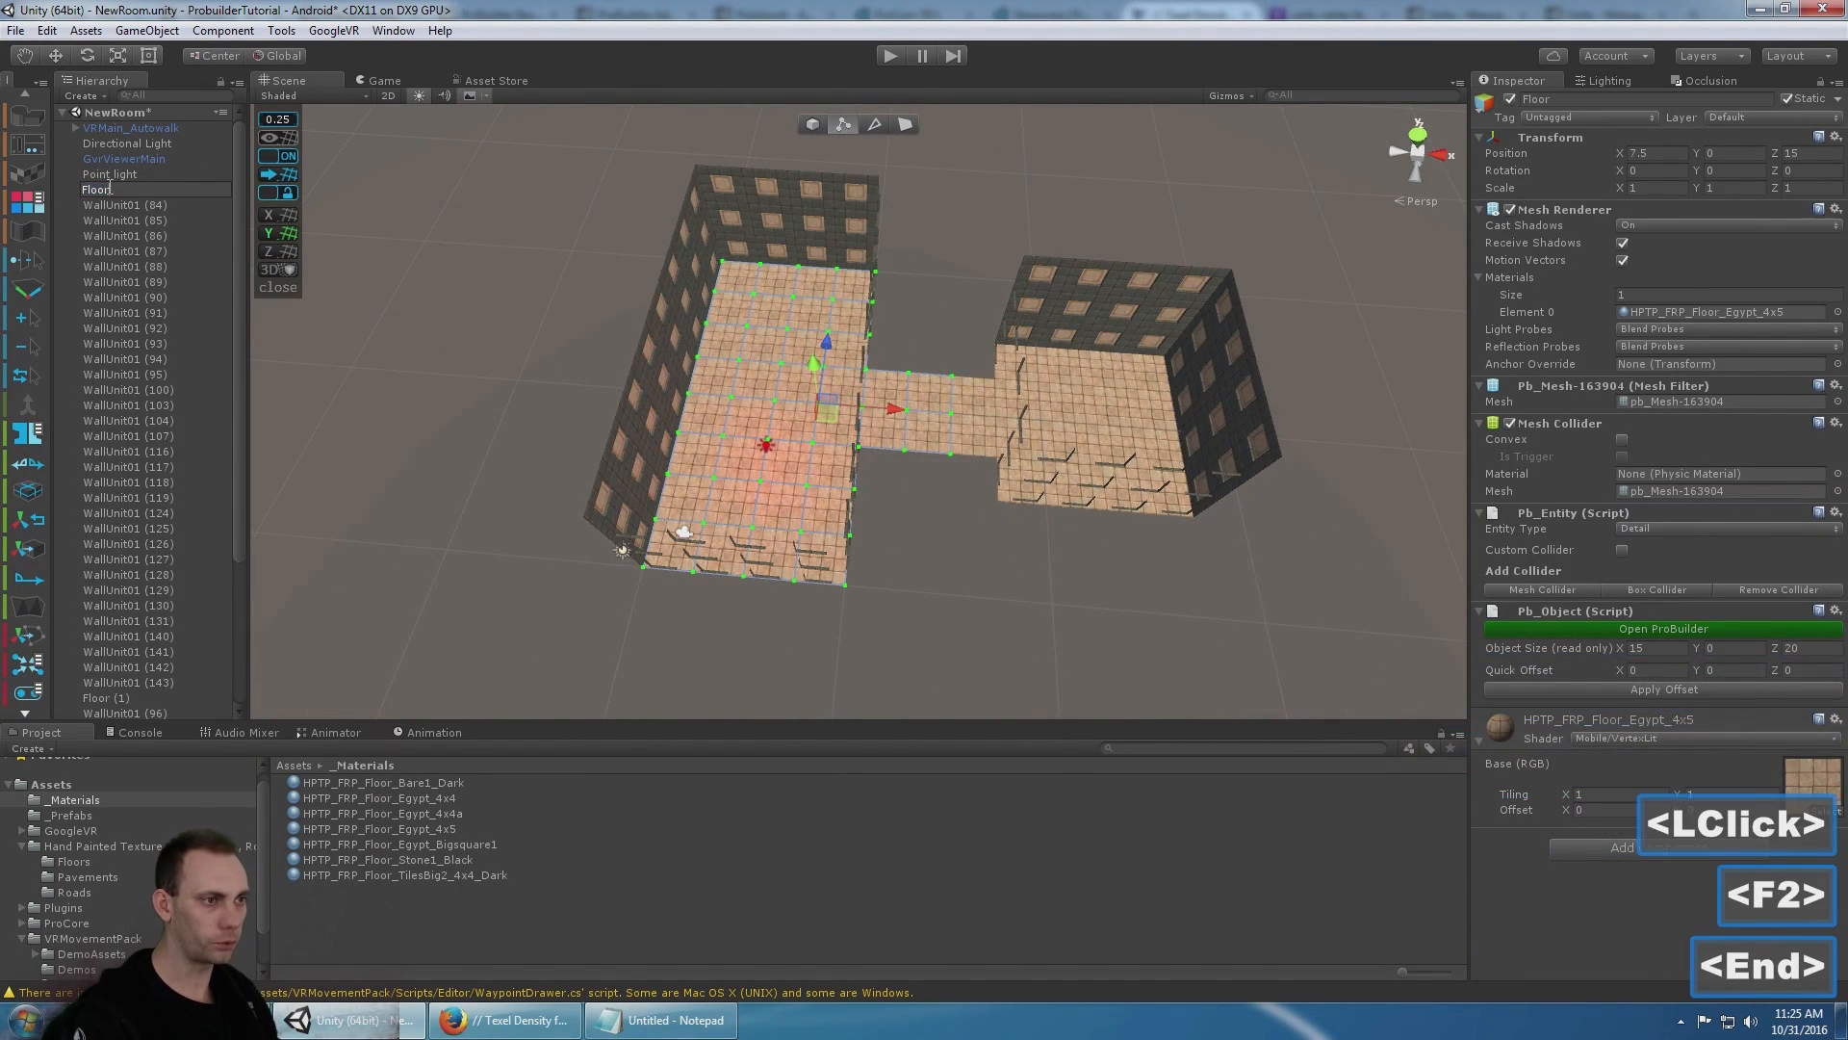
type("RoomLarge")
key("Return")
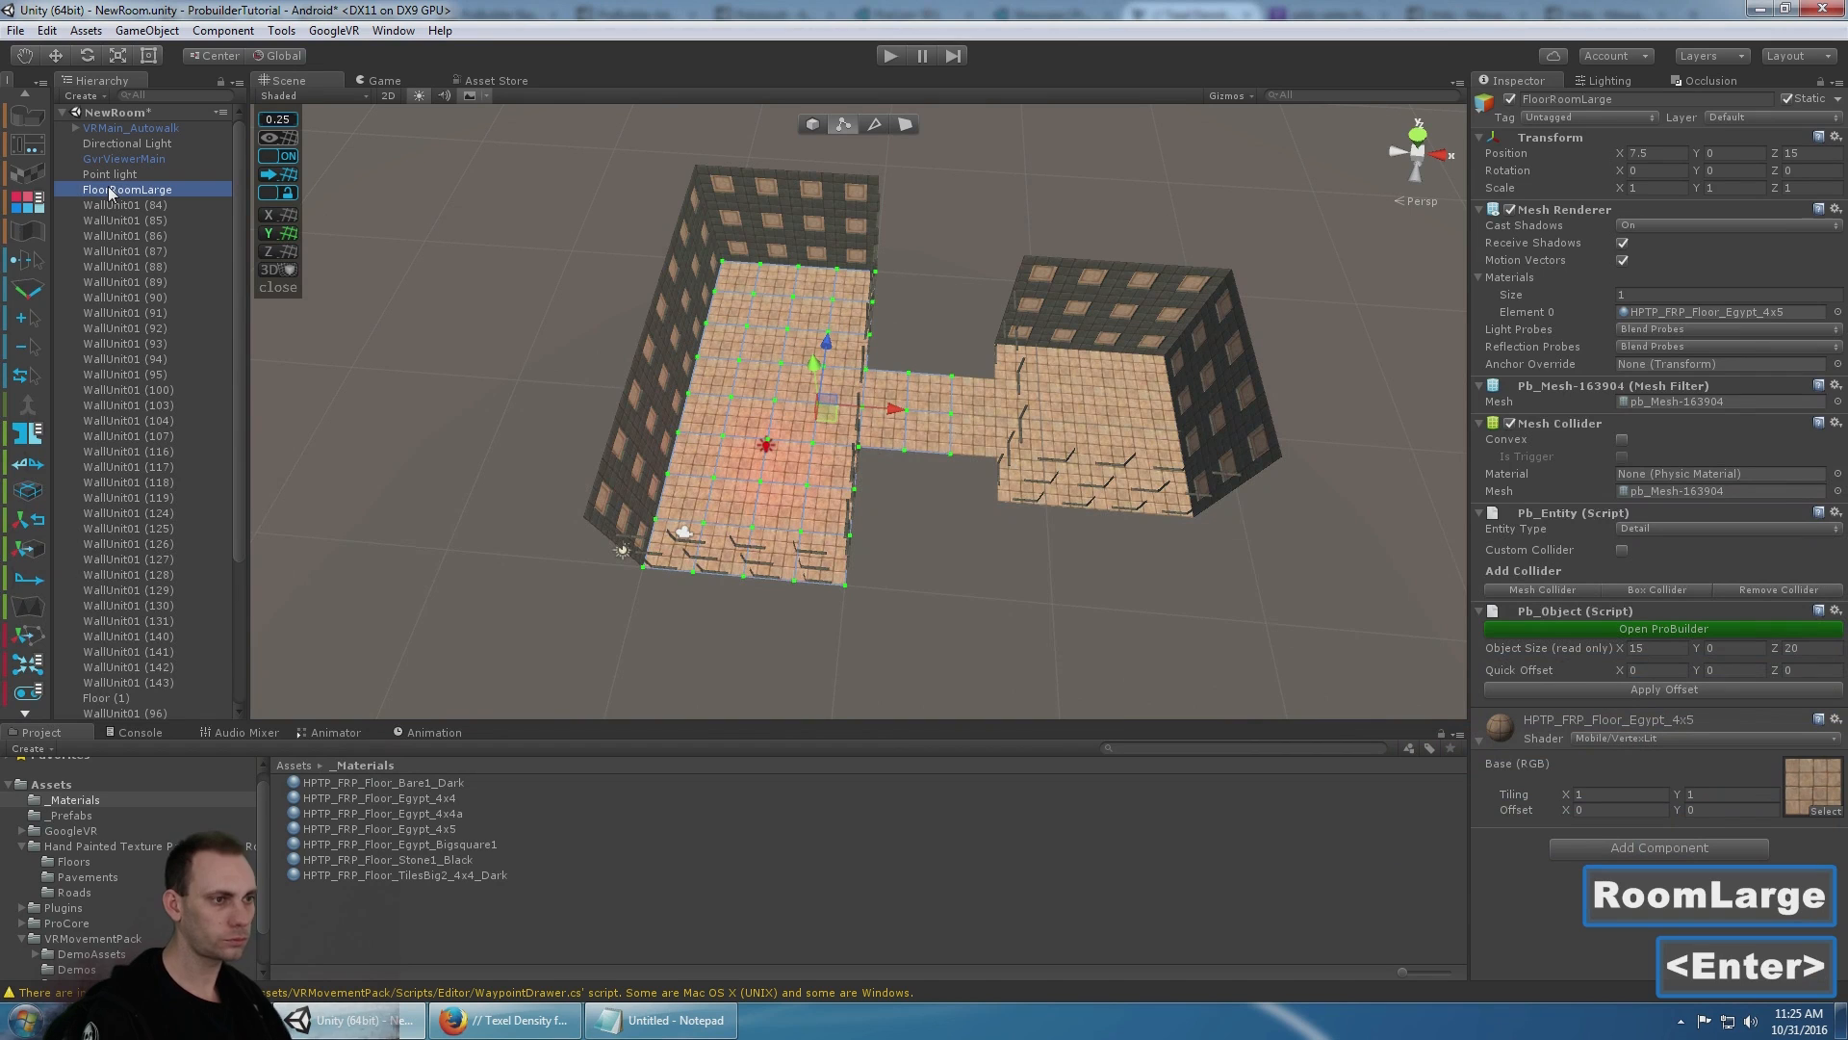
- Deactivate FloorRoomLarge and the RoomLarge walls, and clear the selection
middle_click_drag(1078, 285, 794, 285)
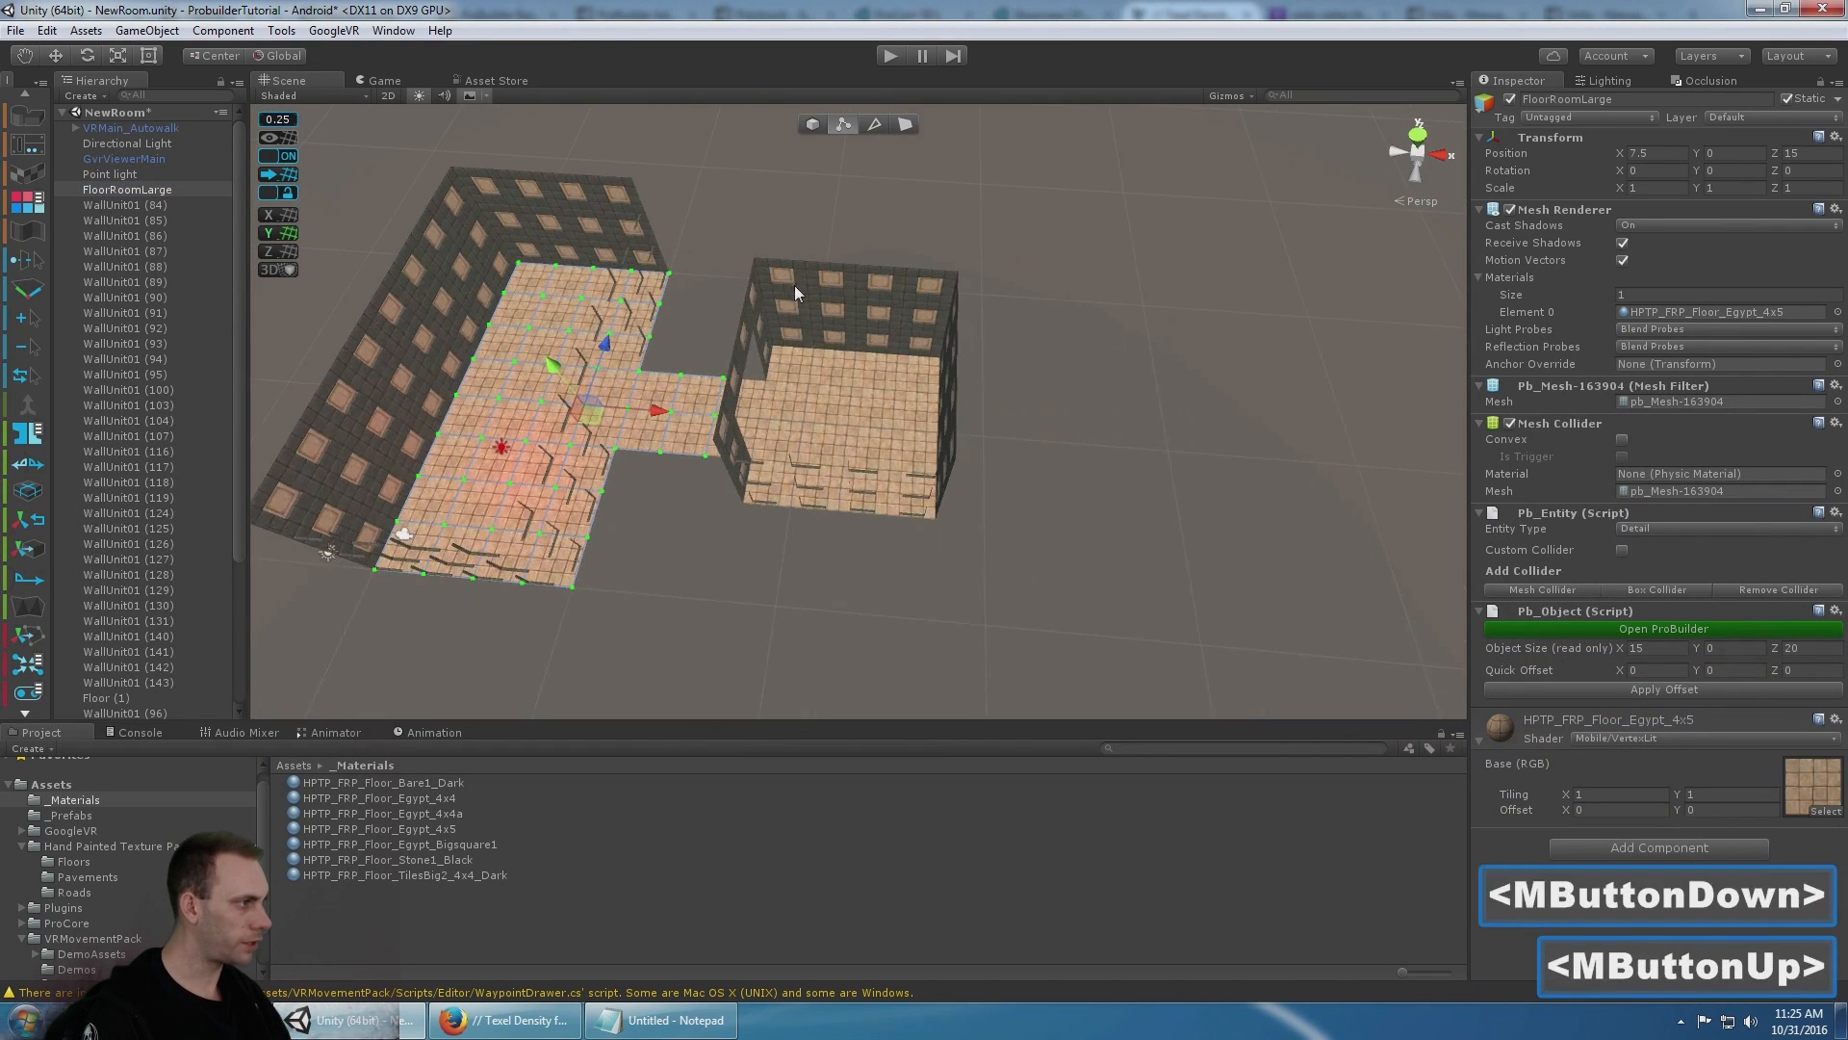
left_click(1510, 100)
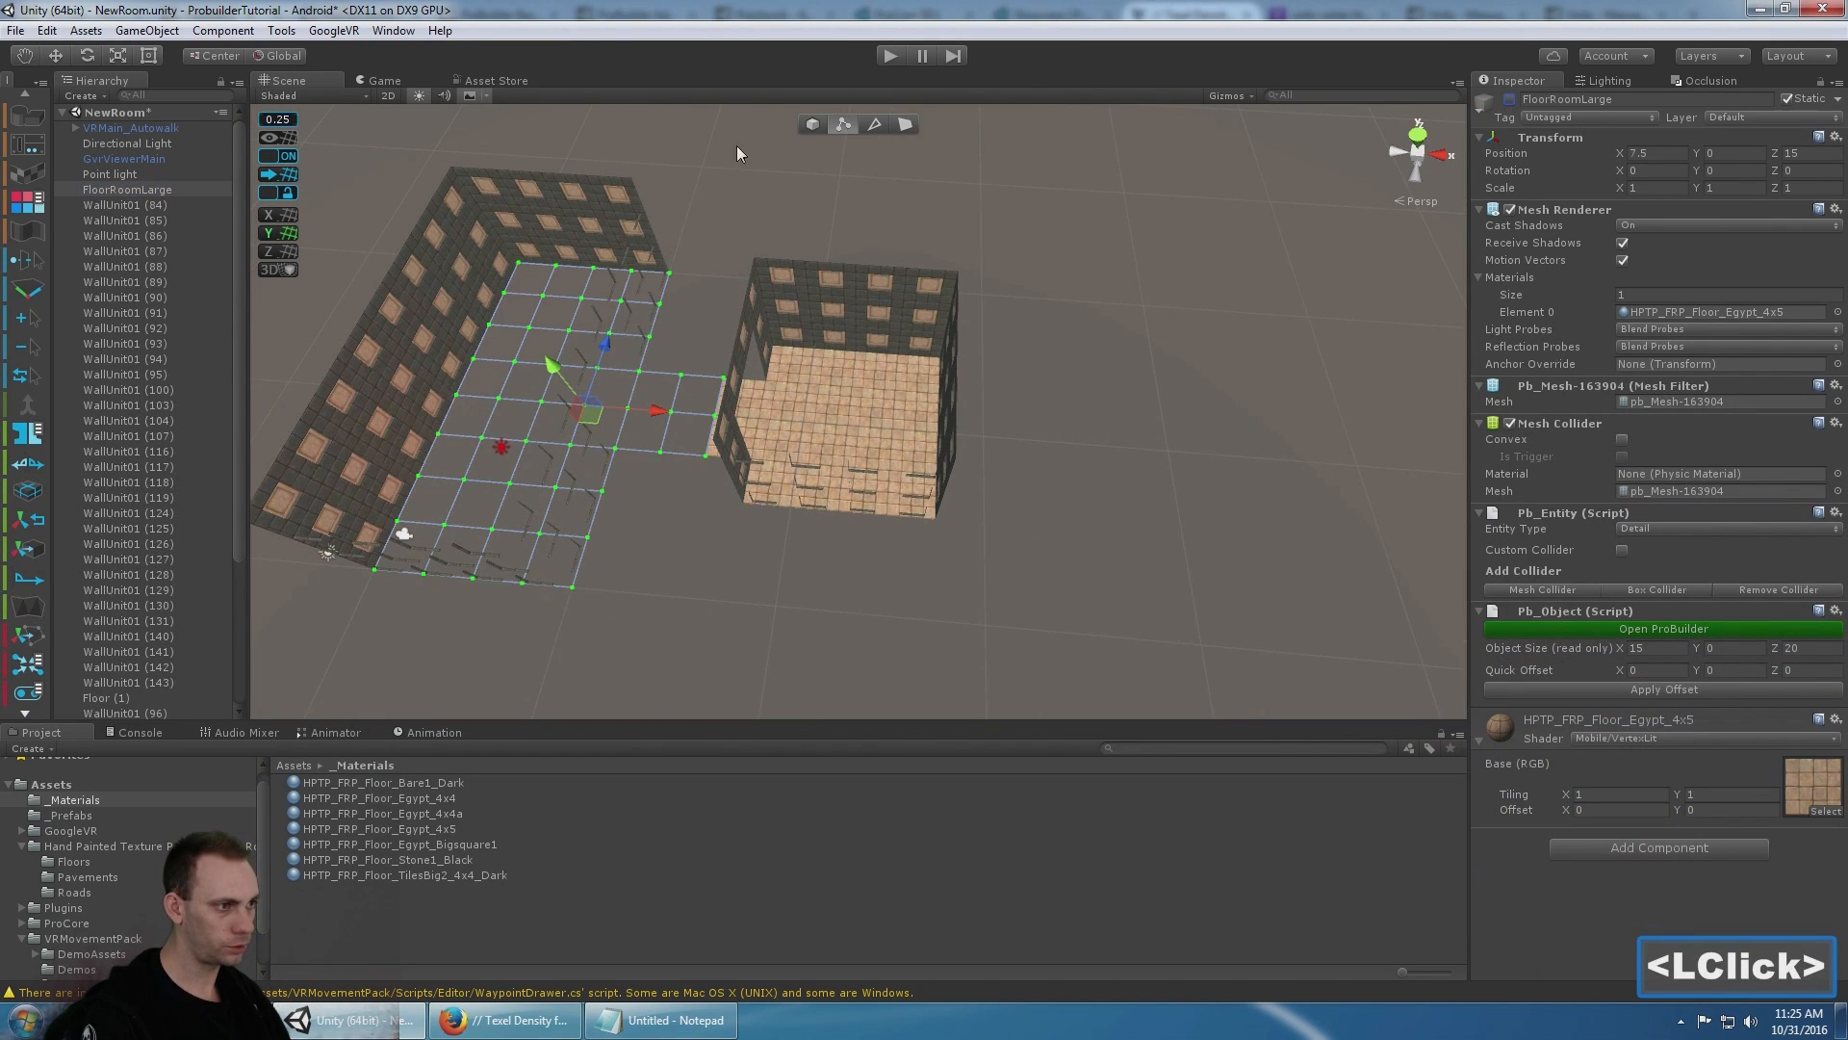
left_click(487, 237)
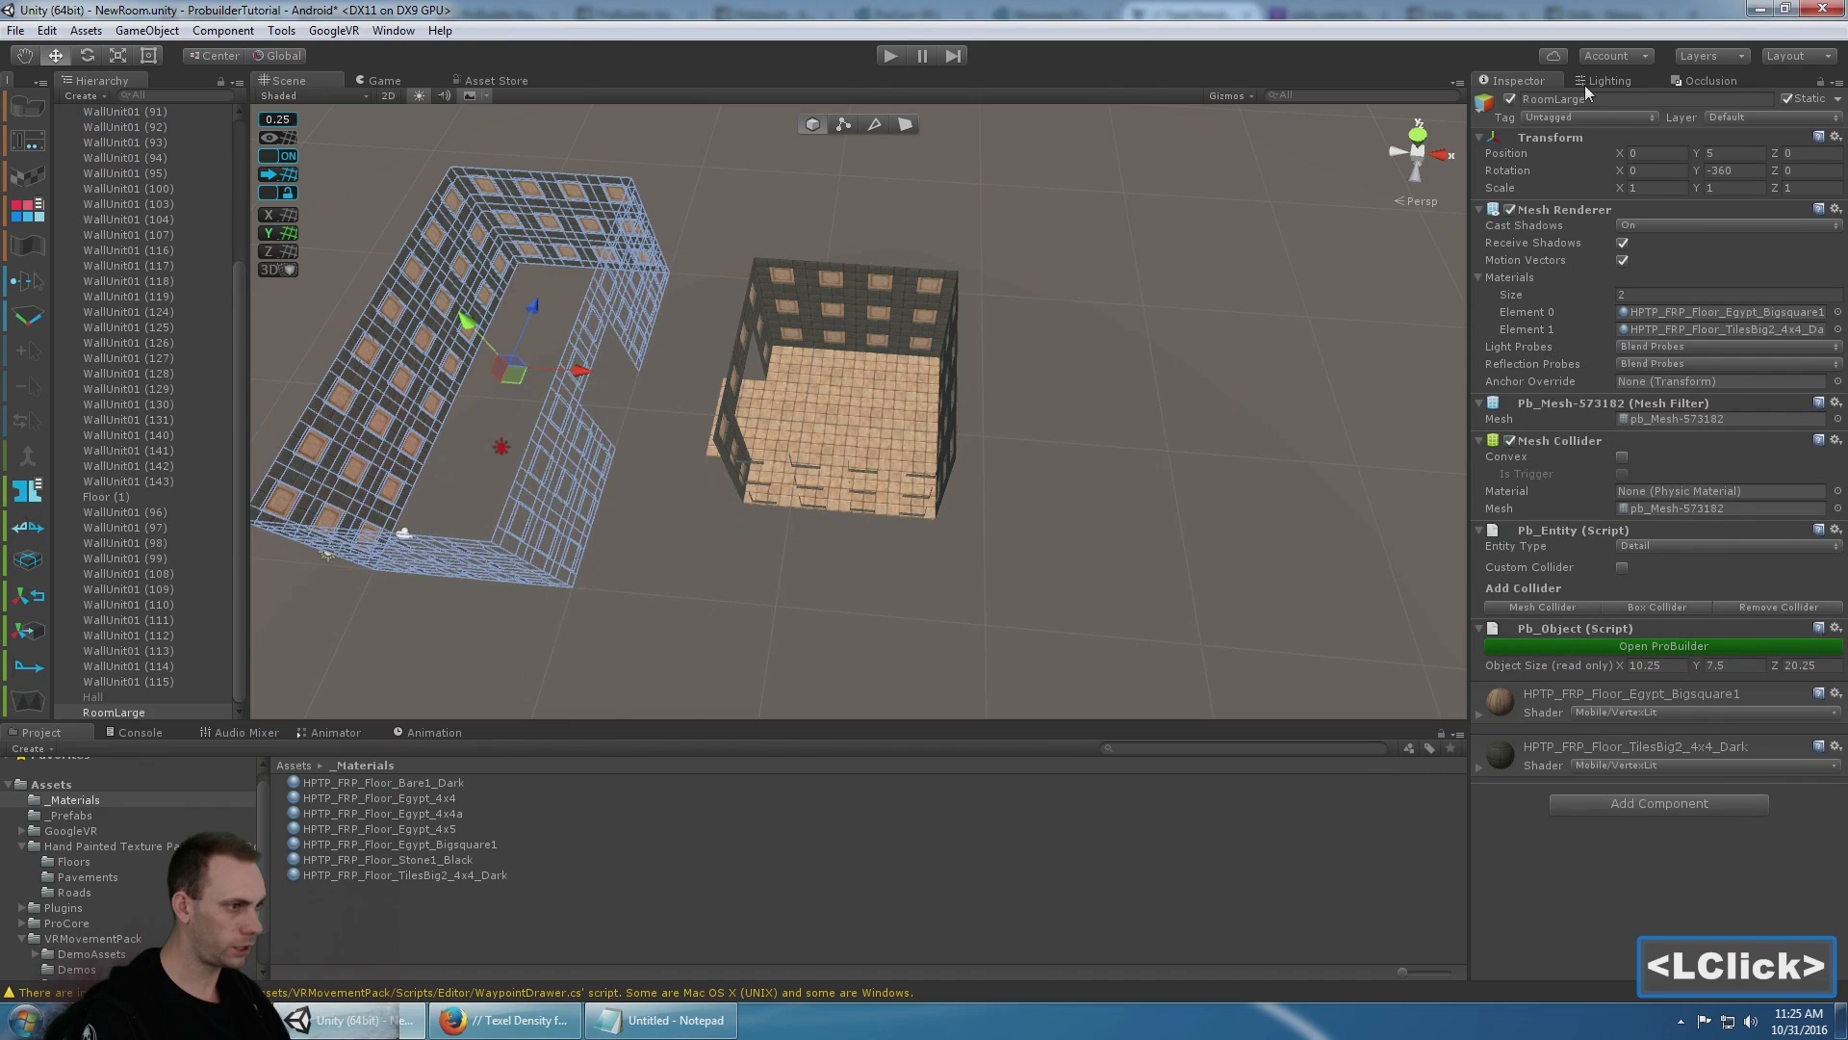
left_click(1511, 100)
left_click(681, 342)
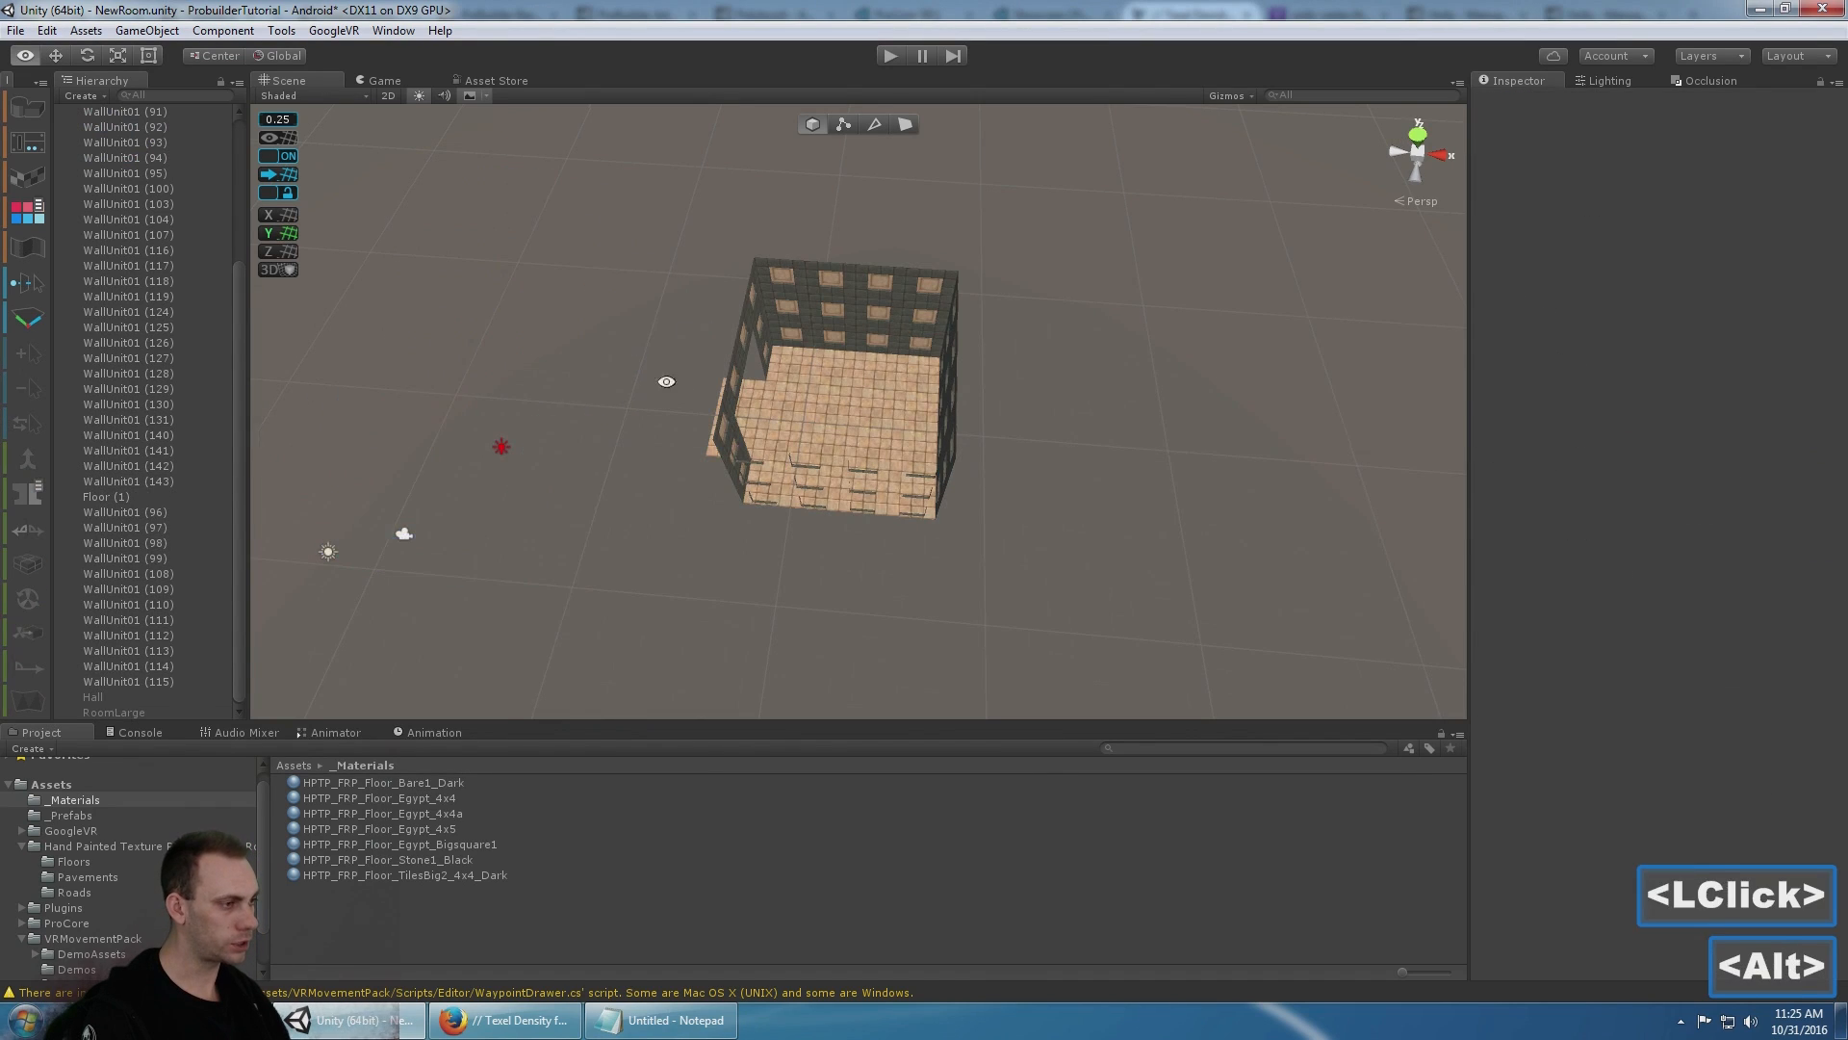
- Select the smaller room's floor and rename it as FloorRoomSmall
middle_click_drag(682, 341, 938, 388, "alt")
double_click(939, 388)
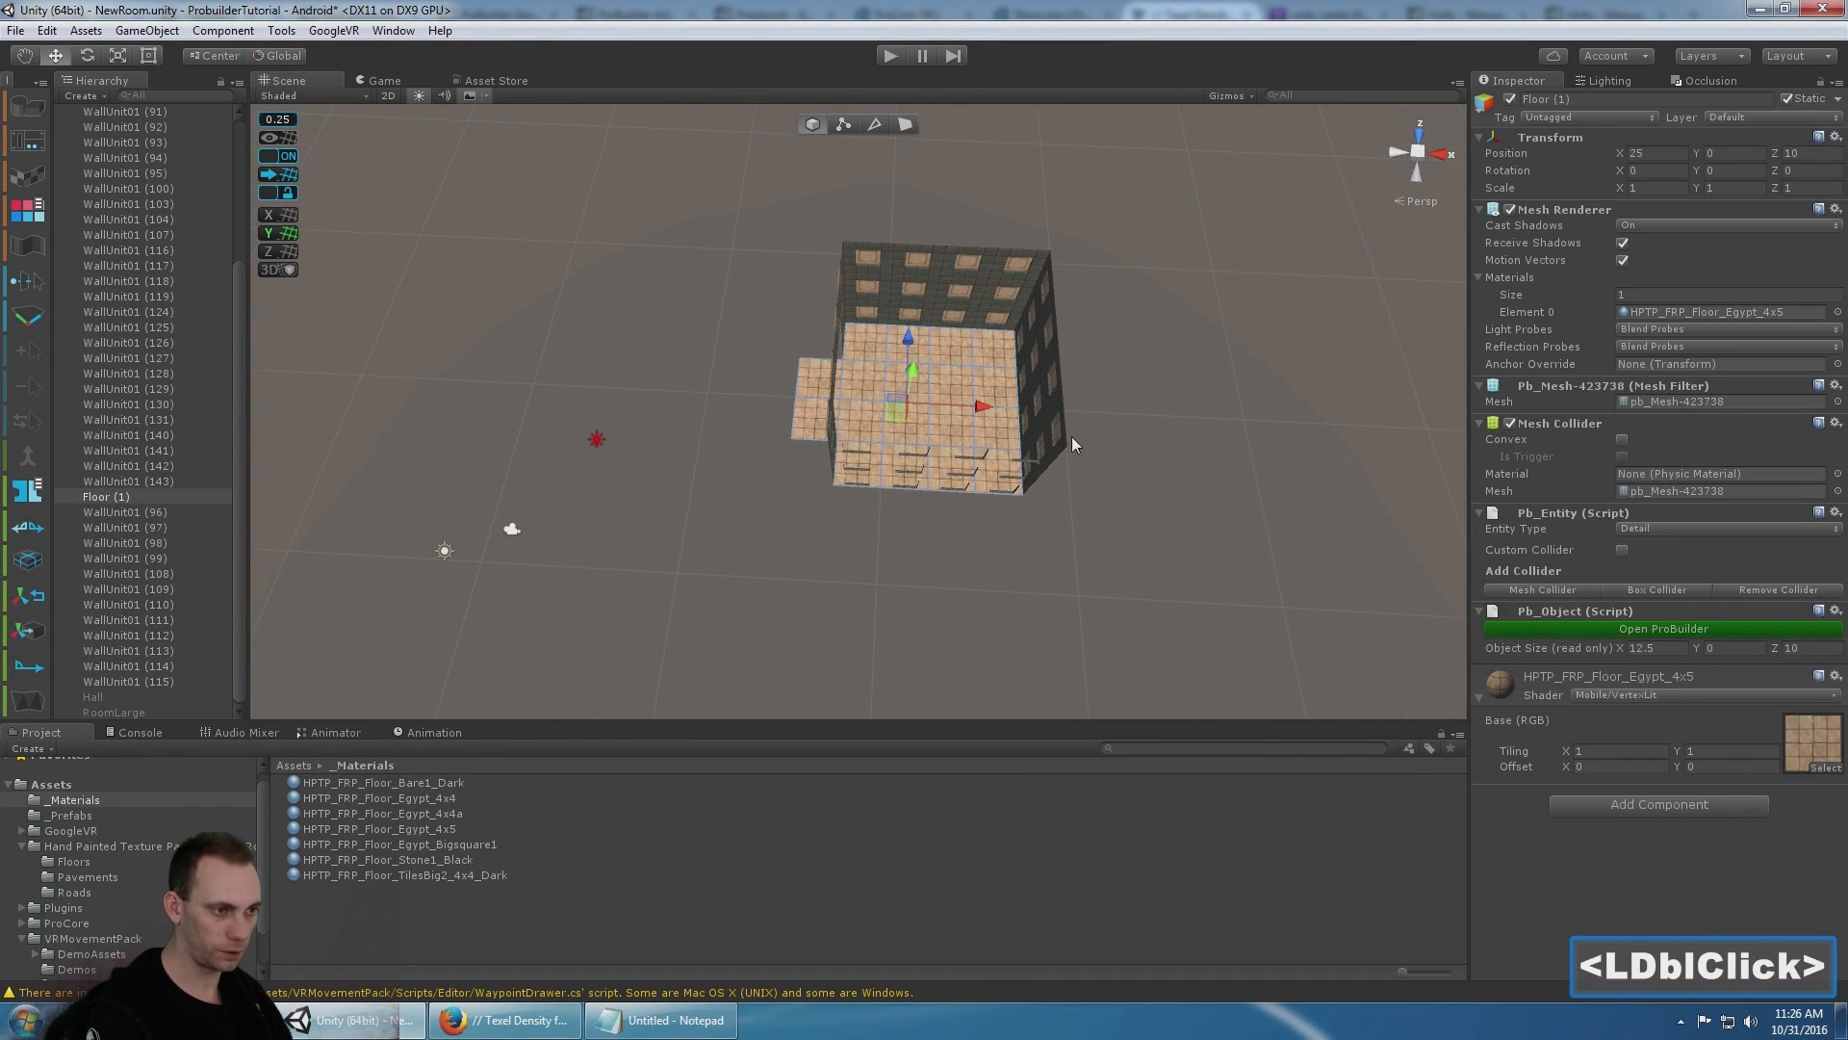
left_click(176, 499)
key("F2")
key("End")
key("BackSpace")
key("BackSpace")
key("BackSpace")
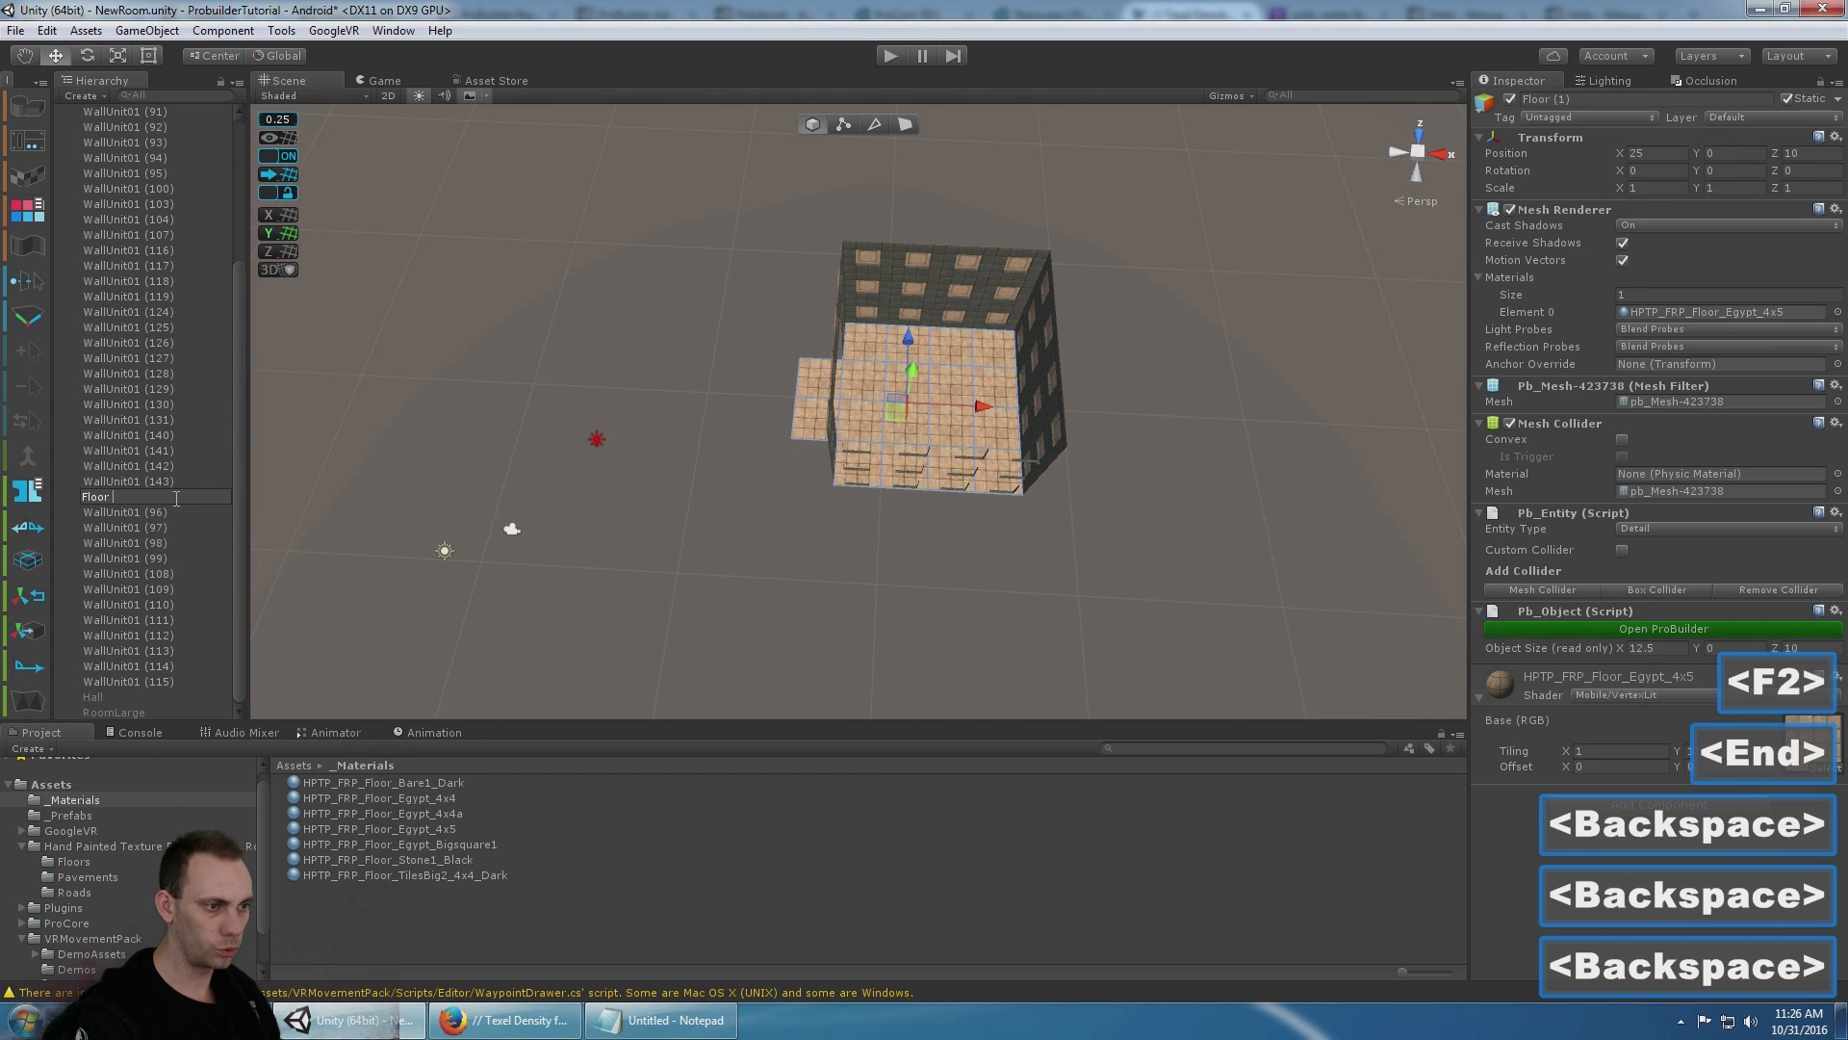
type("RoomSmall")
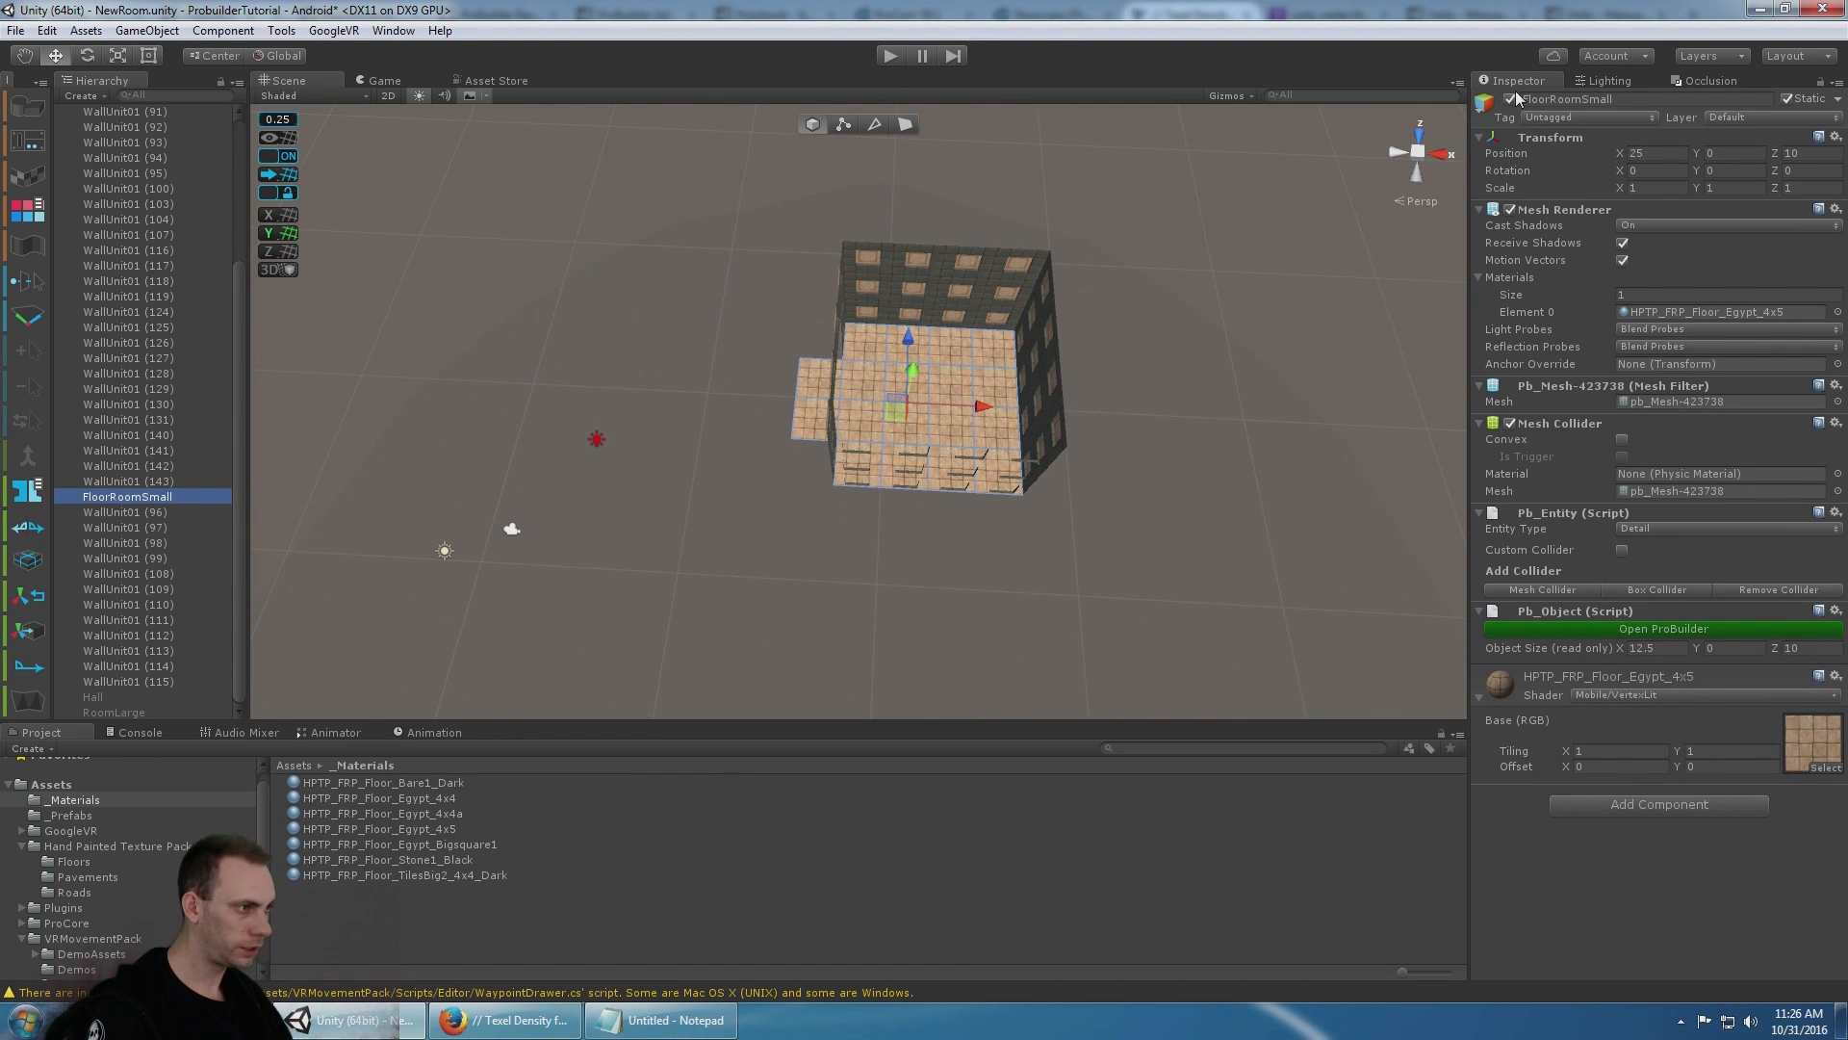
- Deactivate FloorRoomSmall and merge all of the smaller room's wall units into one ProBuilder object
left_click(1164, 500)
left_click_drag(1133, 575, 690, 179)
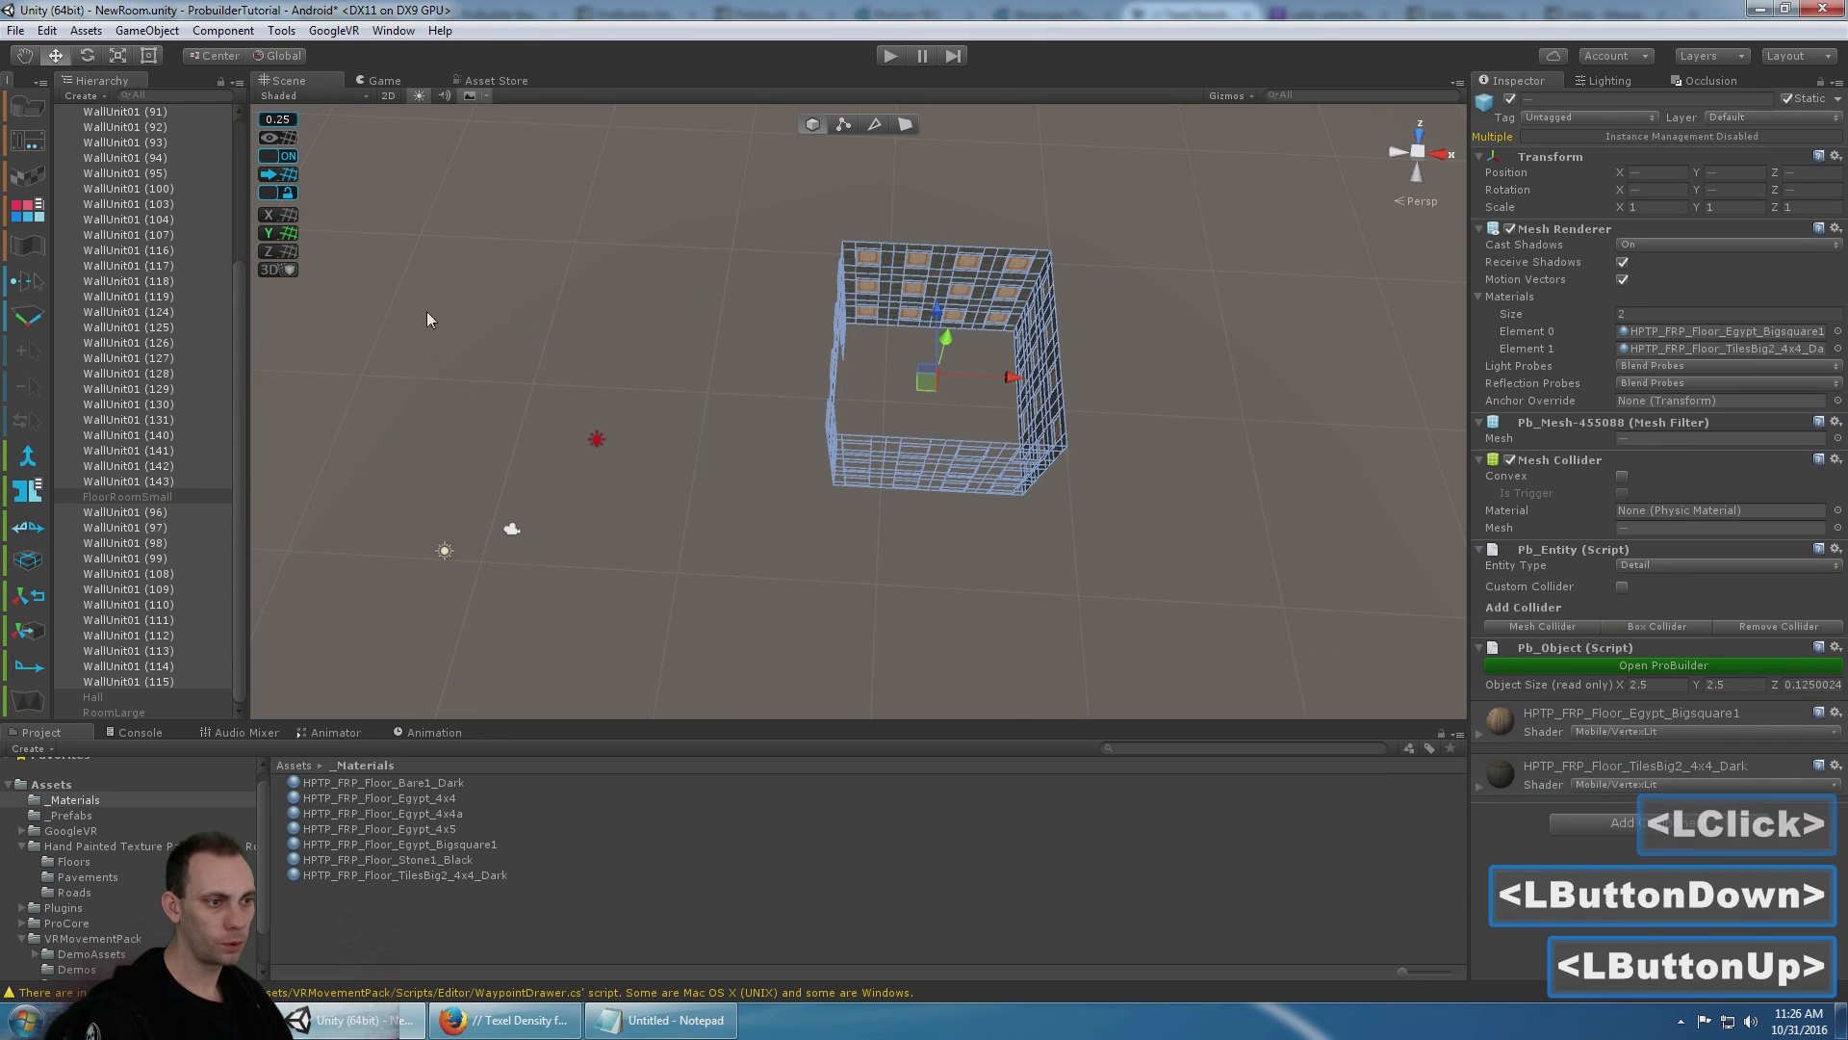
left_click(27, 460)
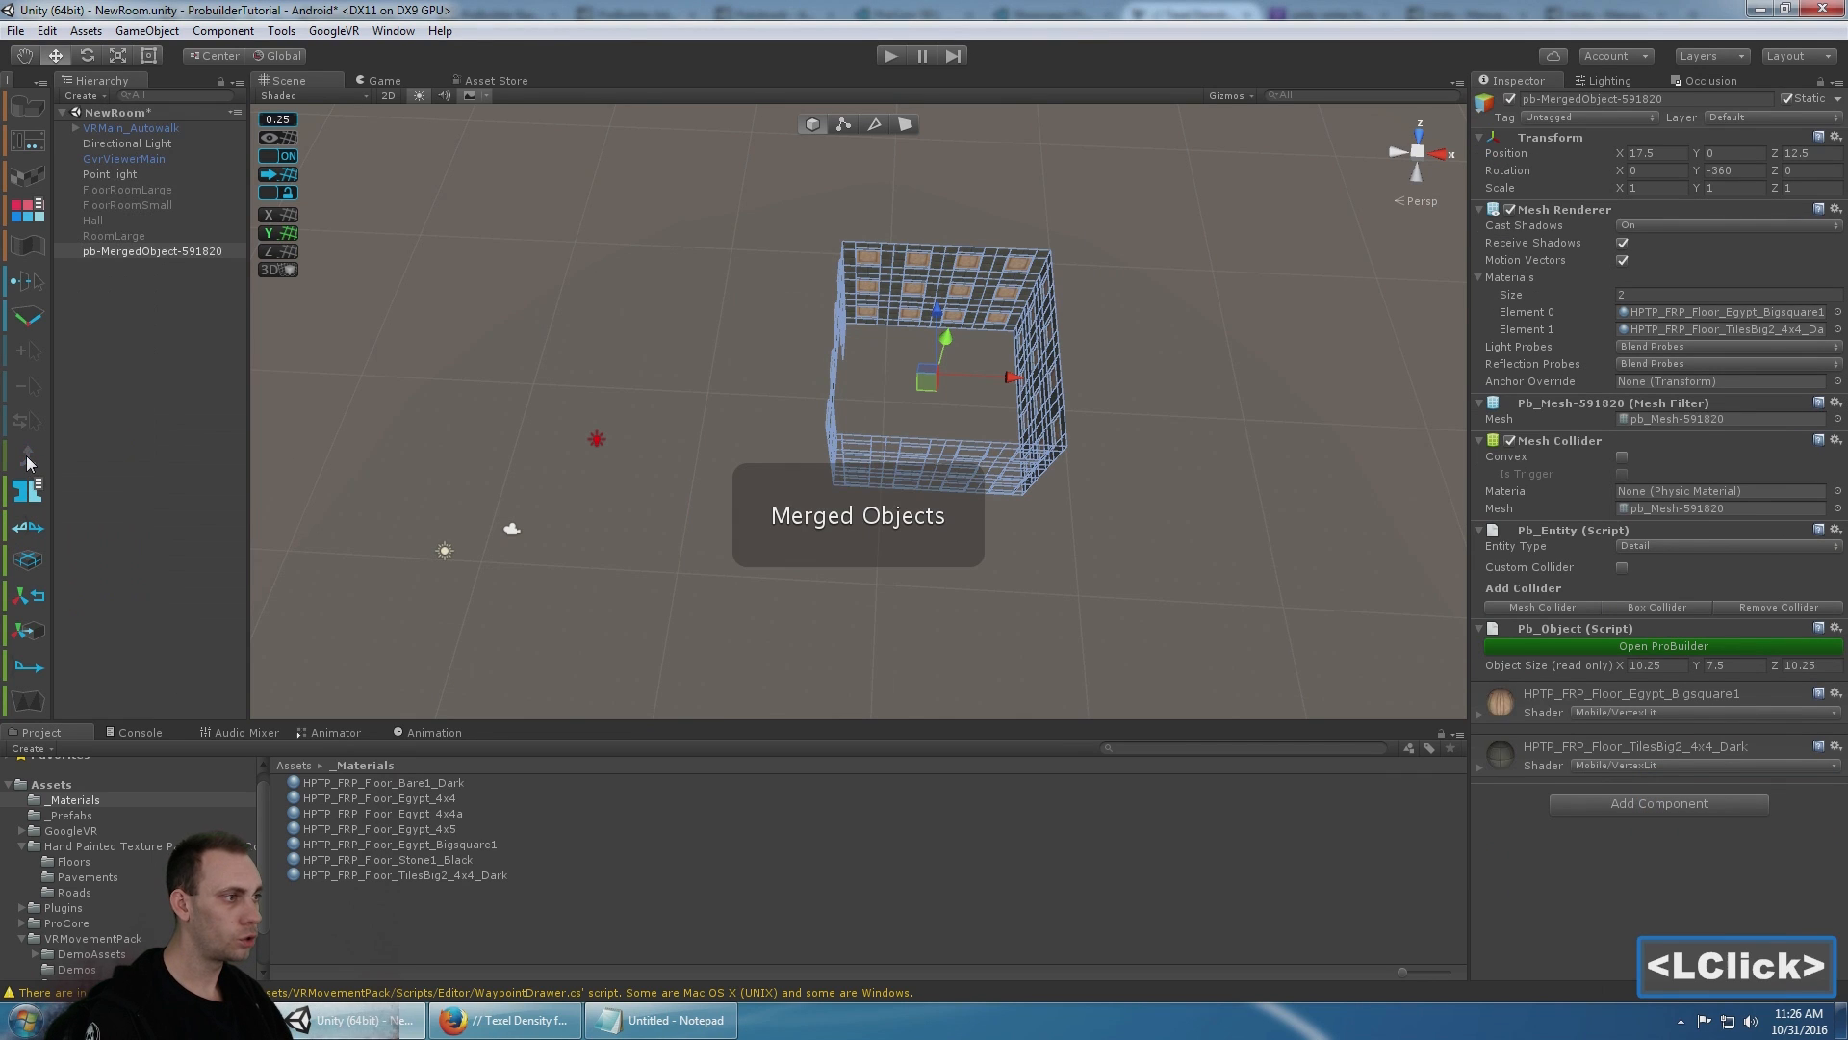
- Weld all vertices of the smaller room's merged walls and return to object selection mode
left_click(843, 124)
left_click_drag(1125, 505, 630, 323)
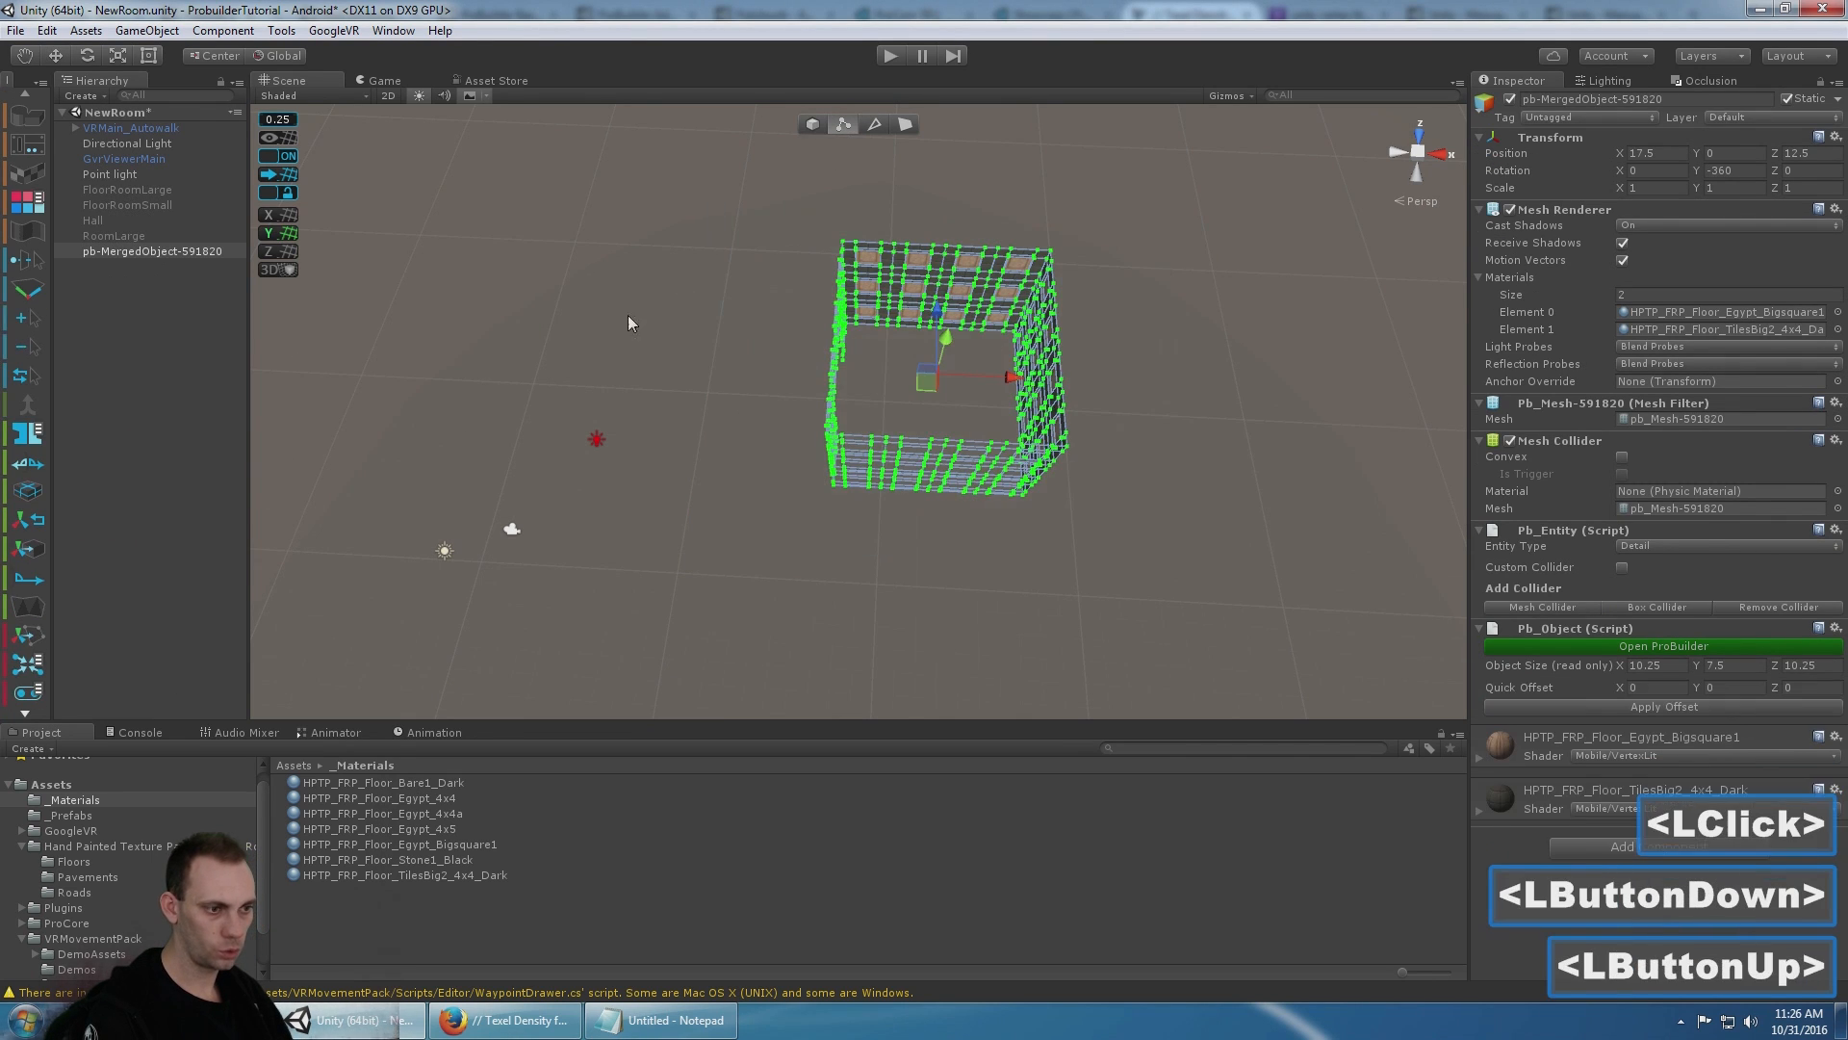
scroll(29, 595, "down", 5)
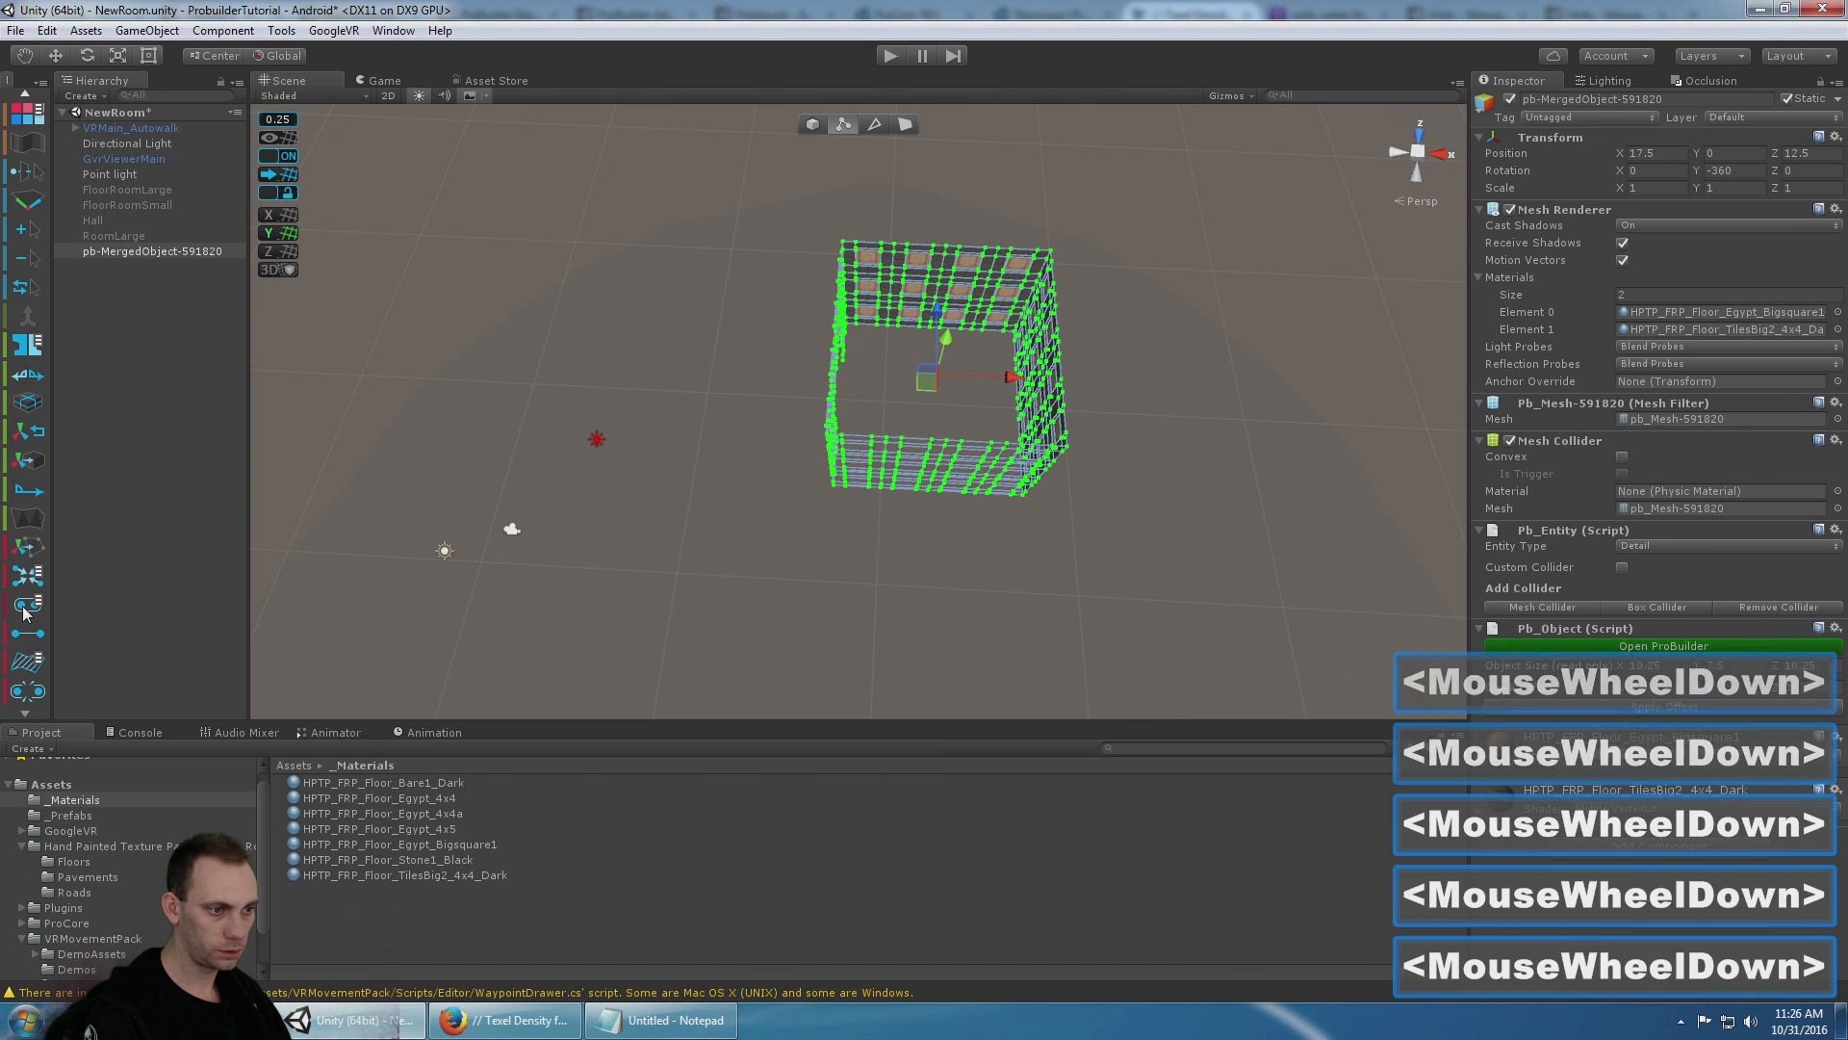
left_click(24, 608)
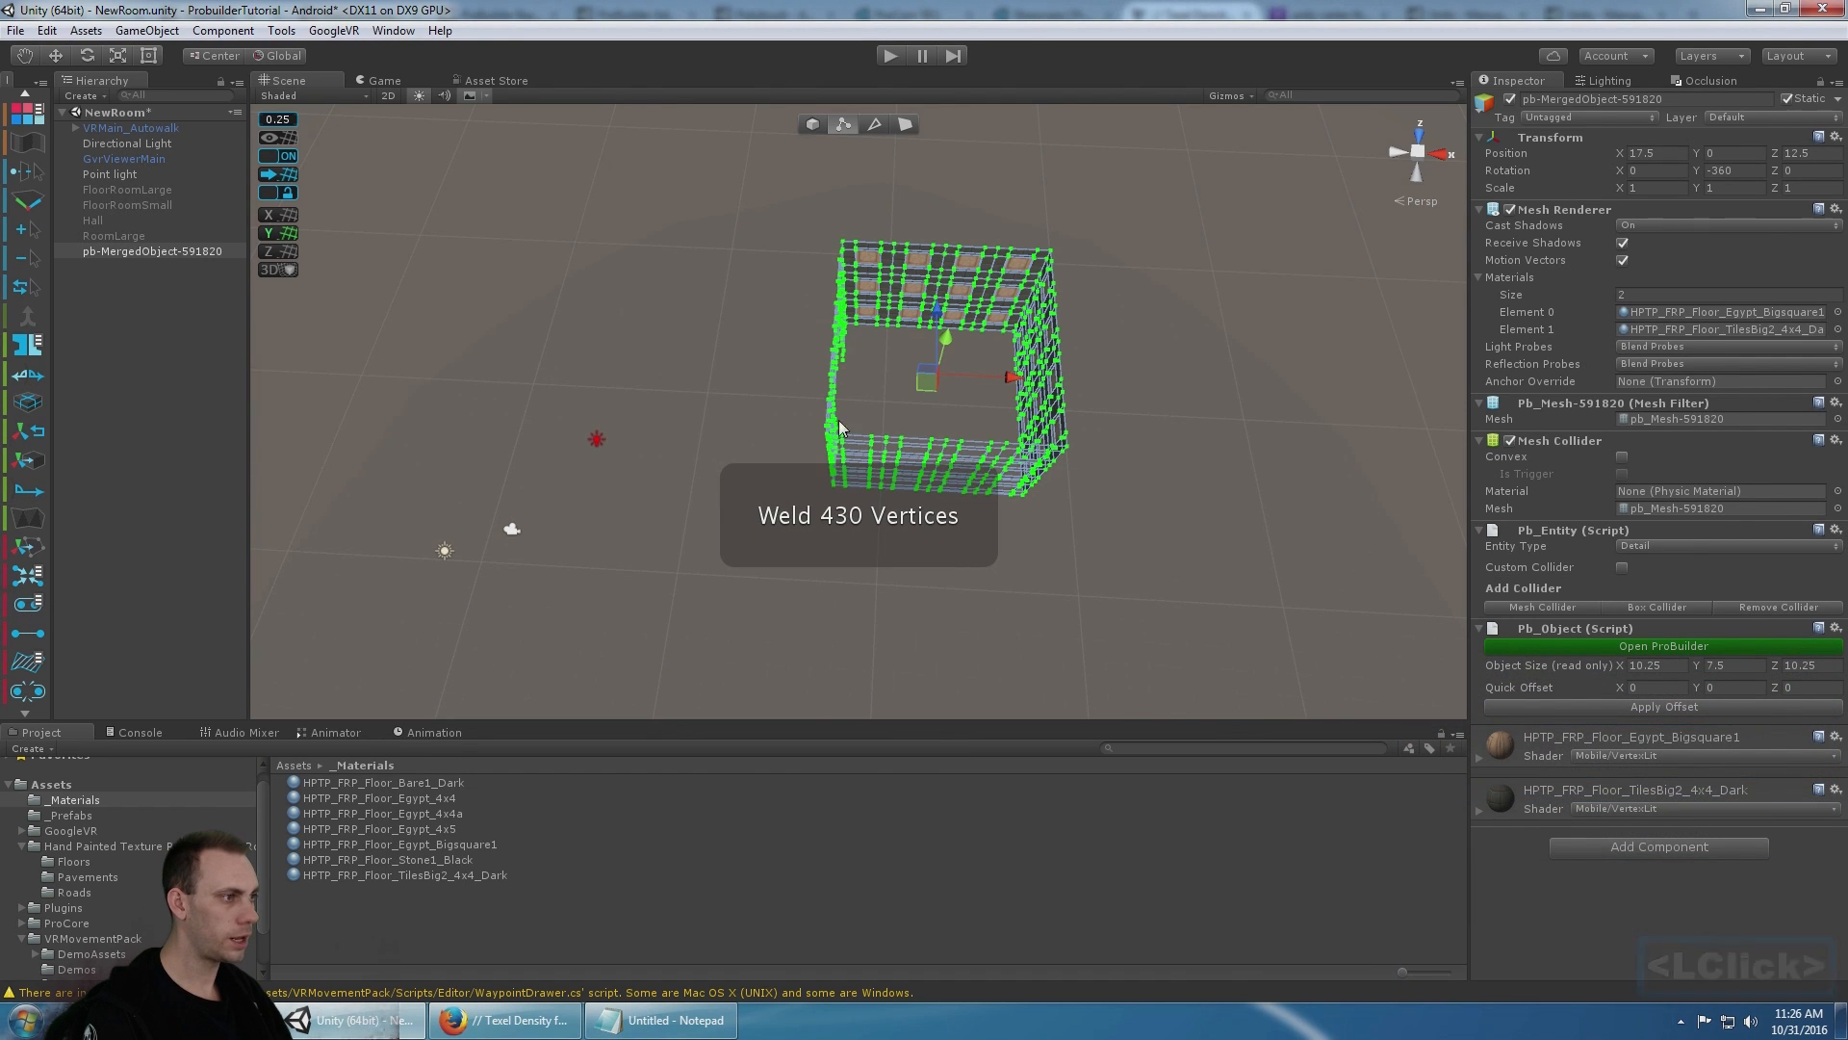
left_click_drag(840, 427, 838, 212, "alt")
left_click(814, 124)
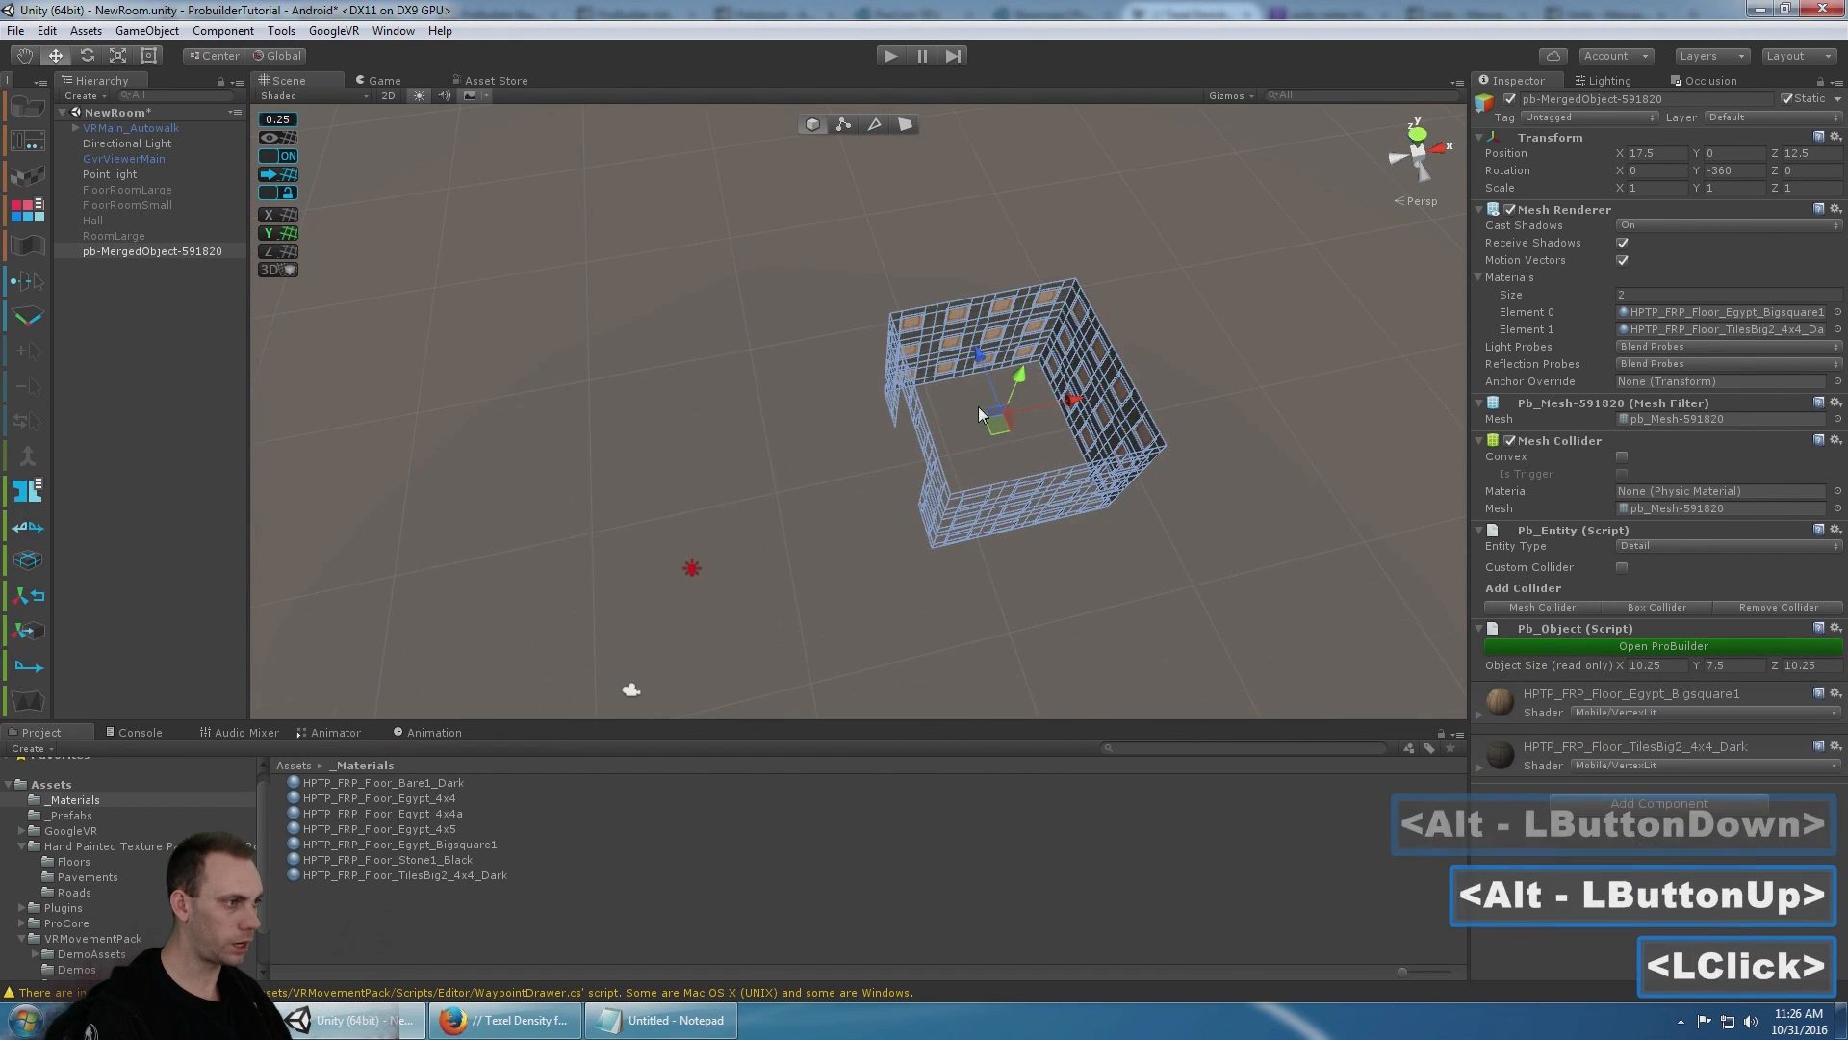
- Rename the smaller room's merged wall object as RoomSmall
middle_click_drag(979, 415, 929, 389, "alt")
left_click_drag(931, 409, 880, 189, "alt")
left_click(880, 189)
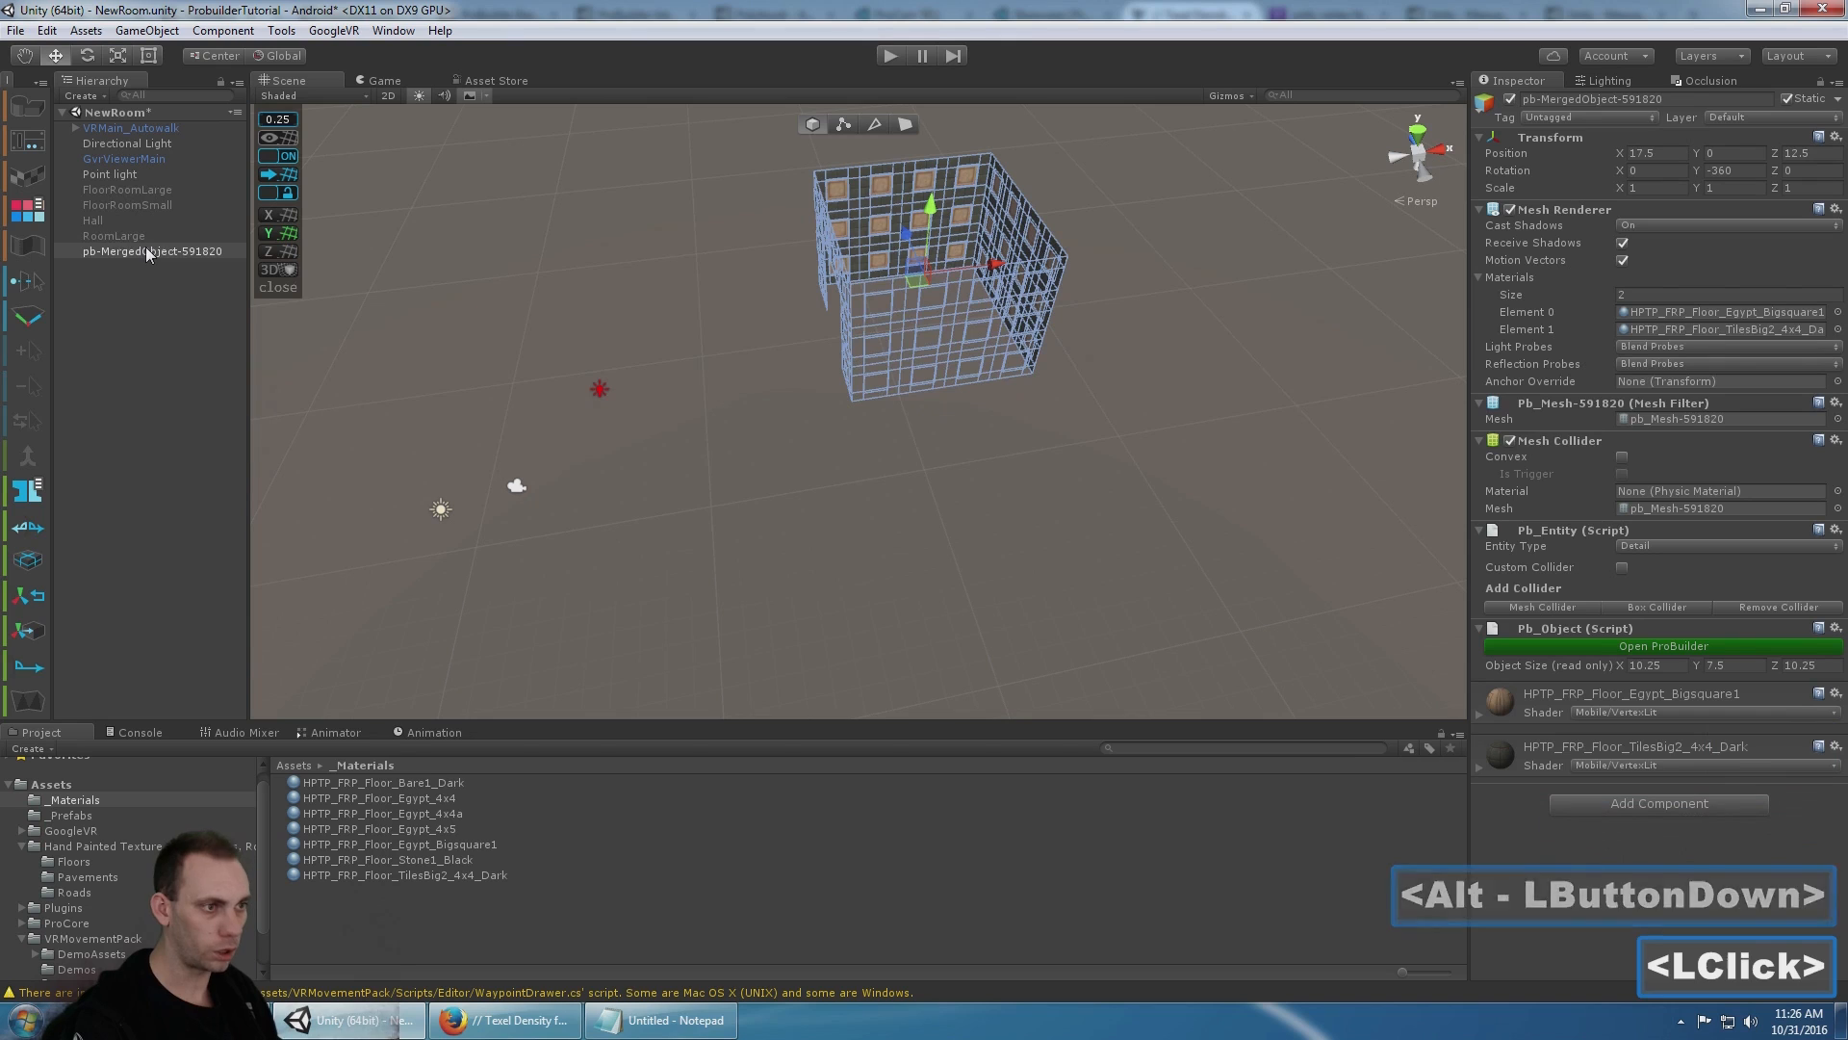
key("F2")
type("RoomSmal")
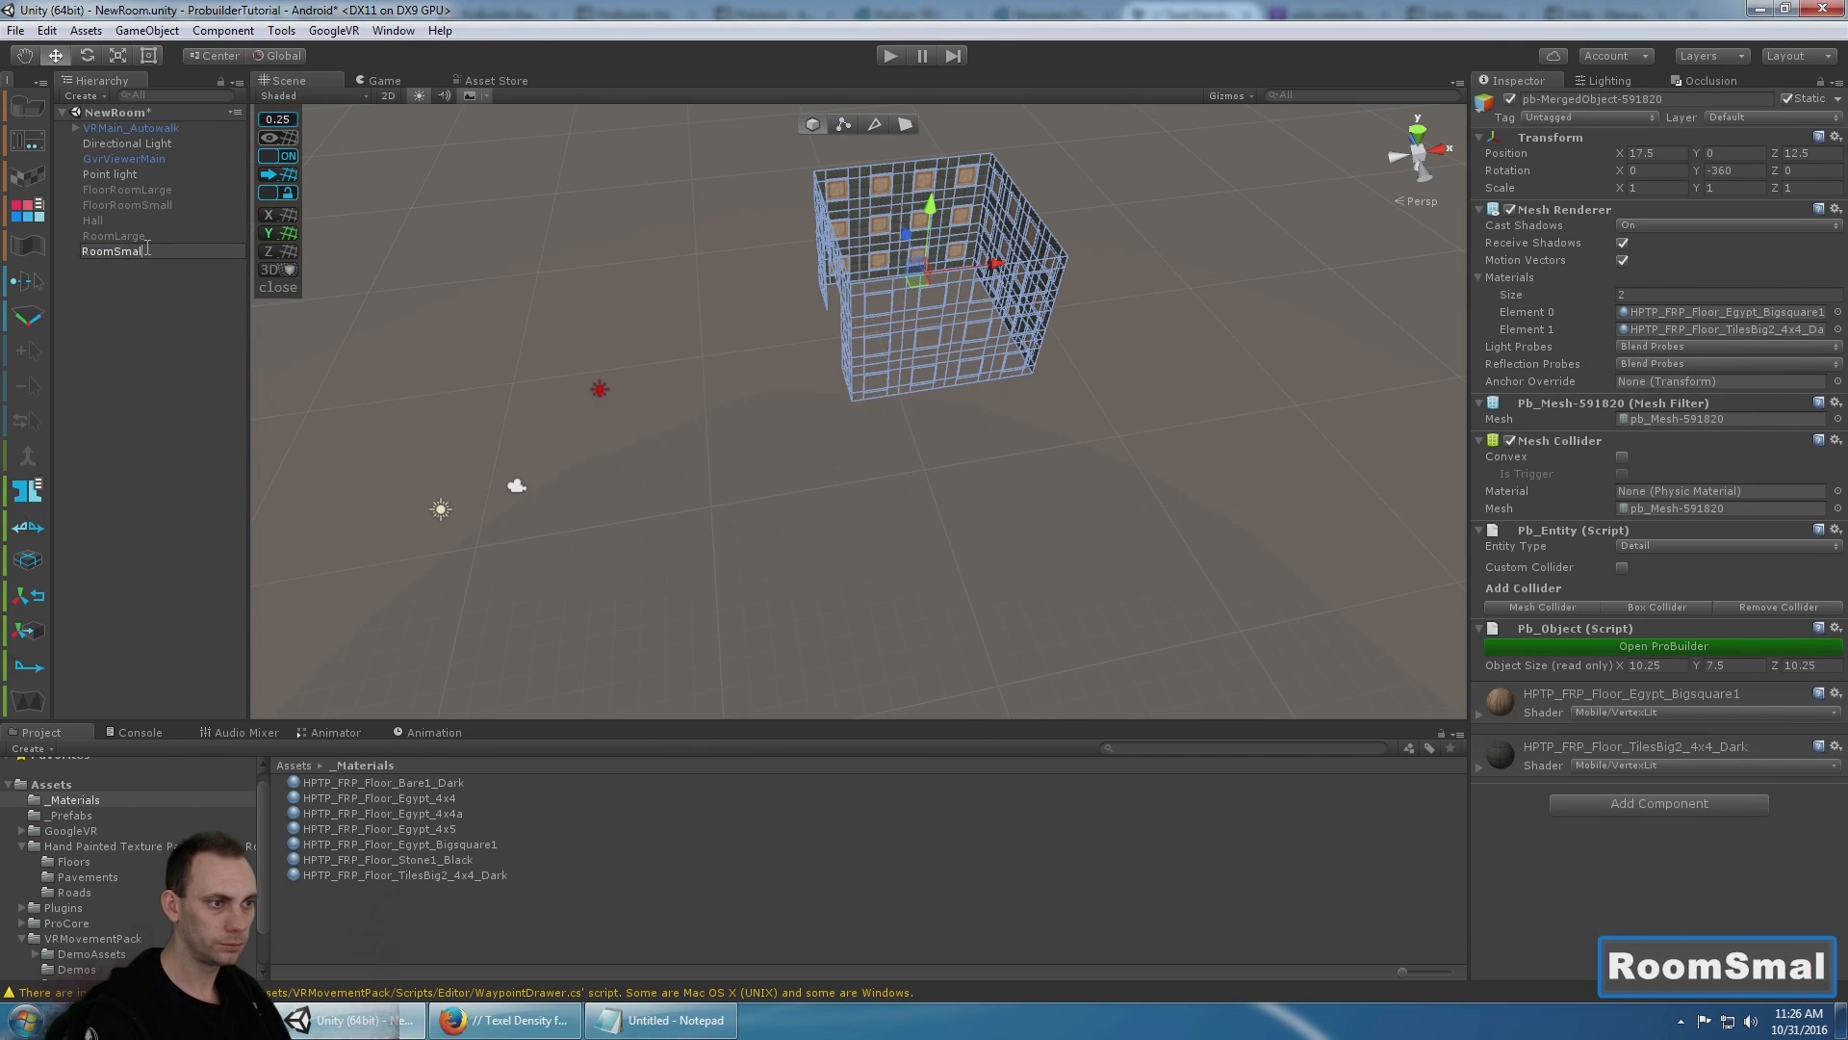
type("l")
key("Return")
- Reactivate RoomLarge, Hall, FloorRoomLarge and FloorRoomSmall, then save the scene
left_click(135, 236)
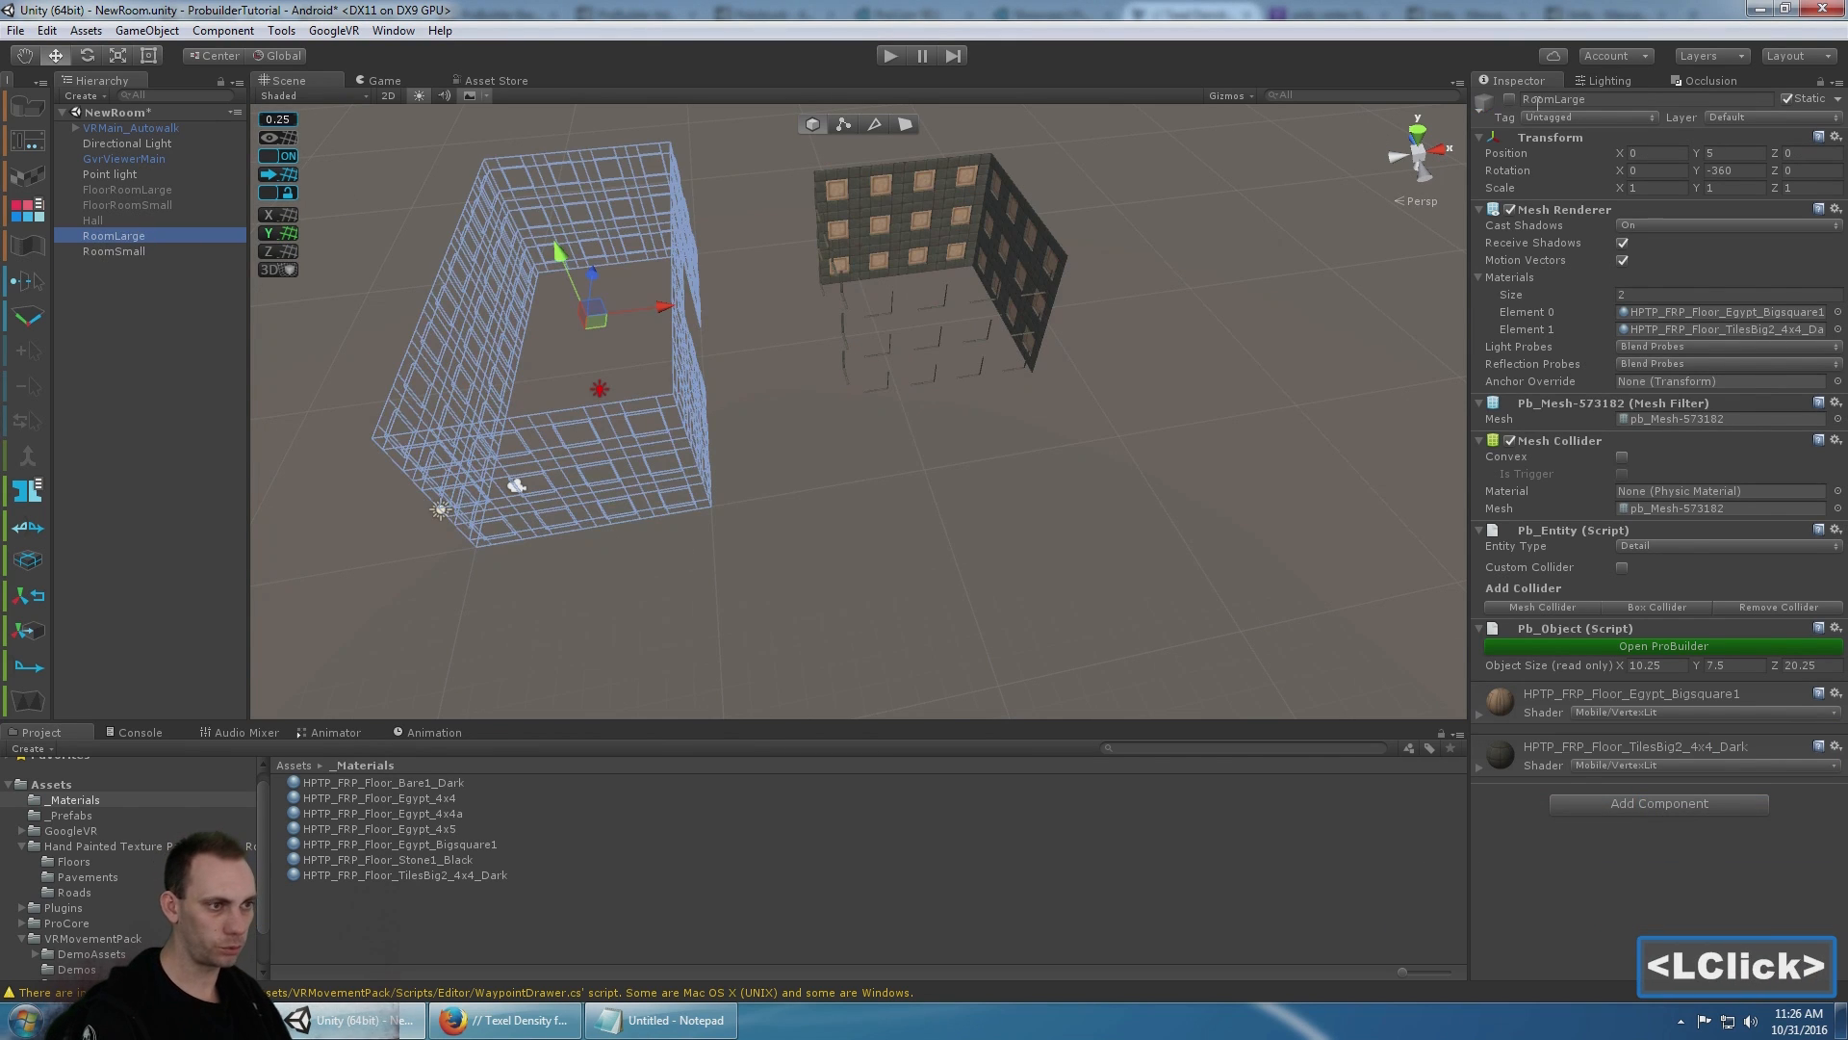
left_click(1511, 100)
left_click(183, 220)
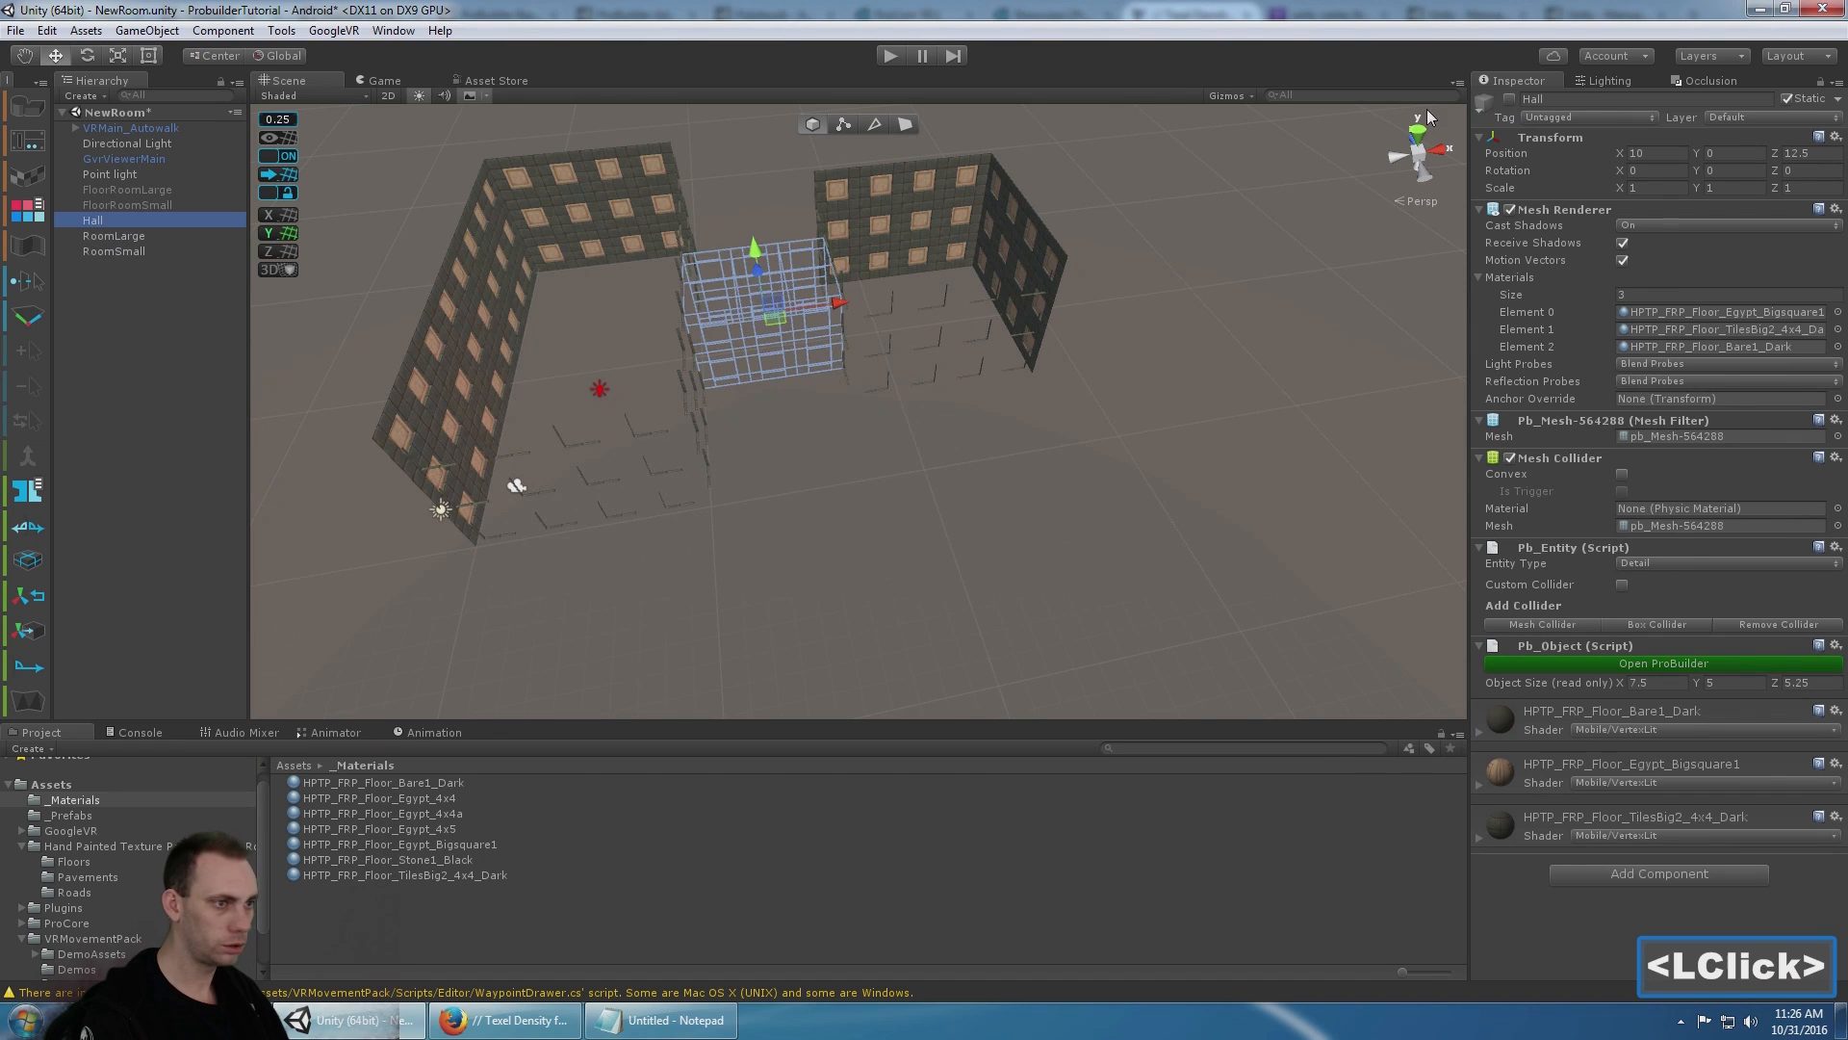
left_click(183, 190, "shift")
left_click(1510, 99)
left_click(760, 219)
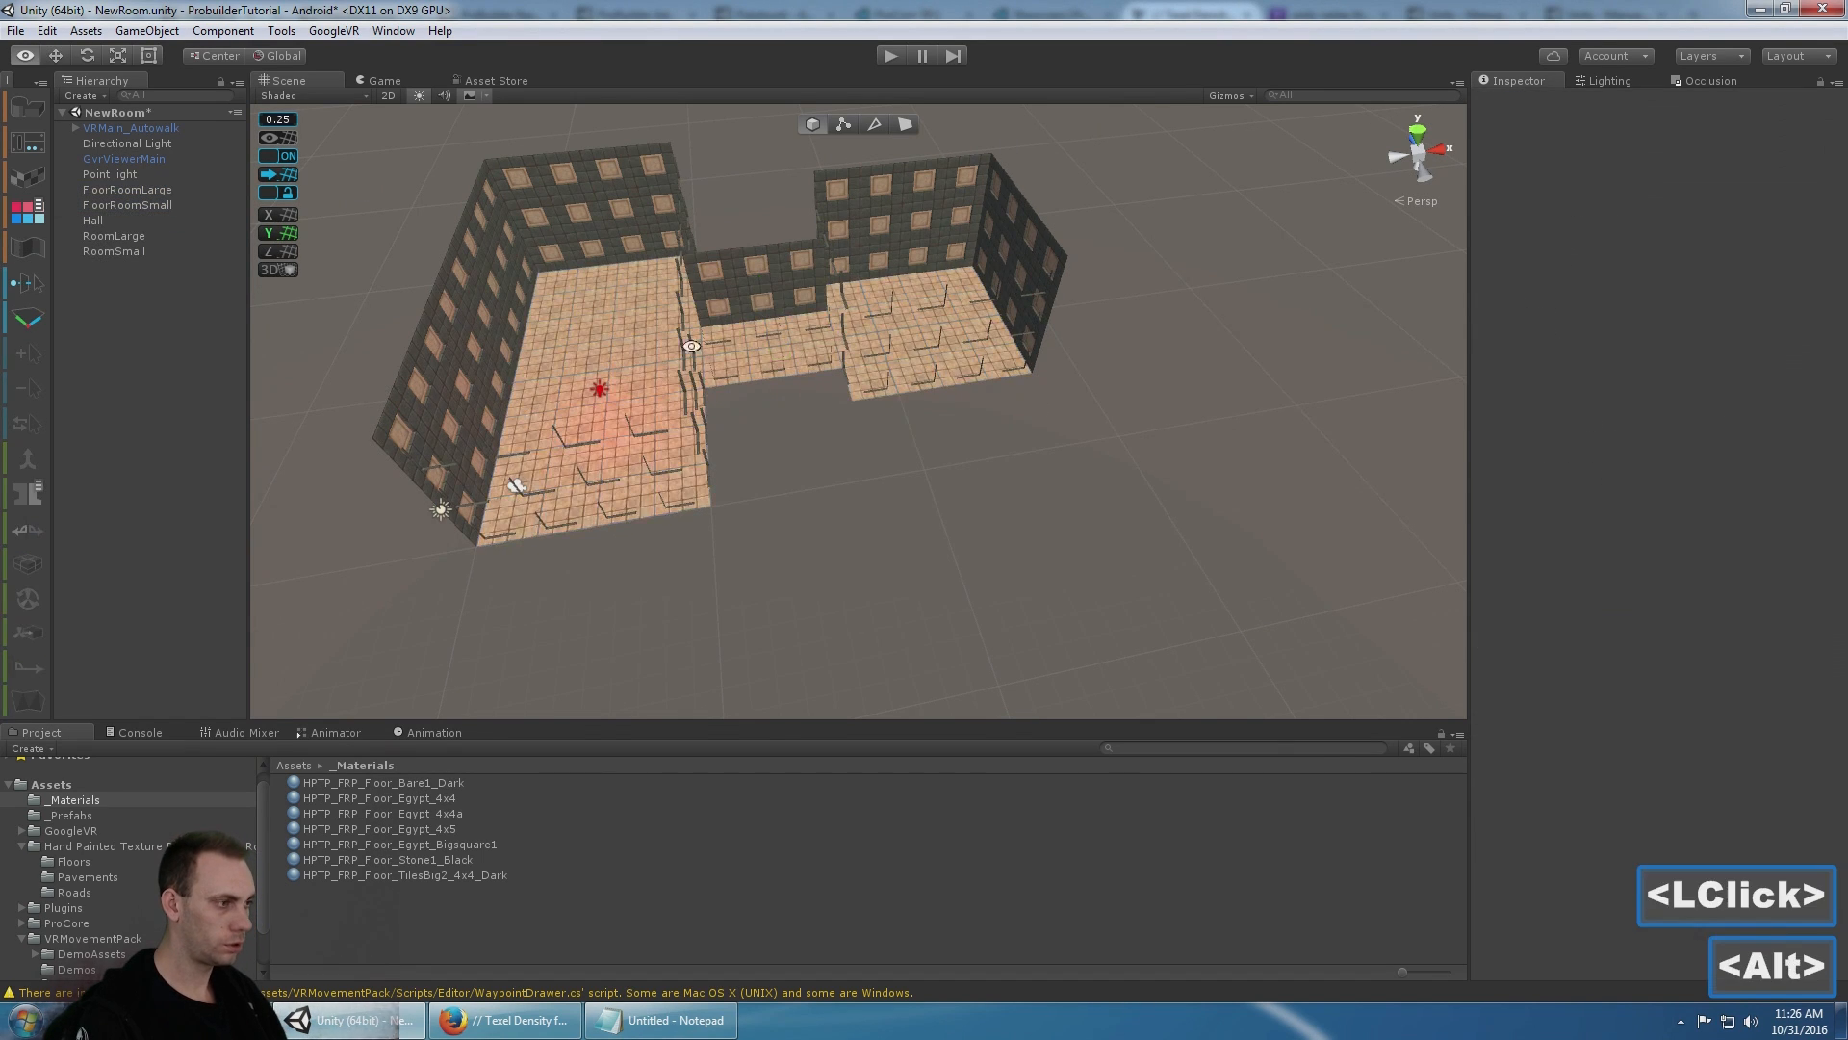
left_click_drag(760, 220, 849, 425, "alt")
scroll(959, 430, "down", 1, "alt")
mouse_move(850, 425)
middle_mouse_down("alt")
mouse_move(959, 429)
mouse_move(878, 405)
middle_mouse_up("alt")
key("ctrl+s")
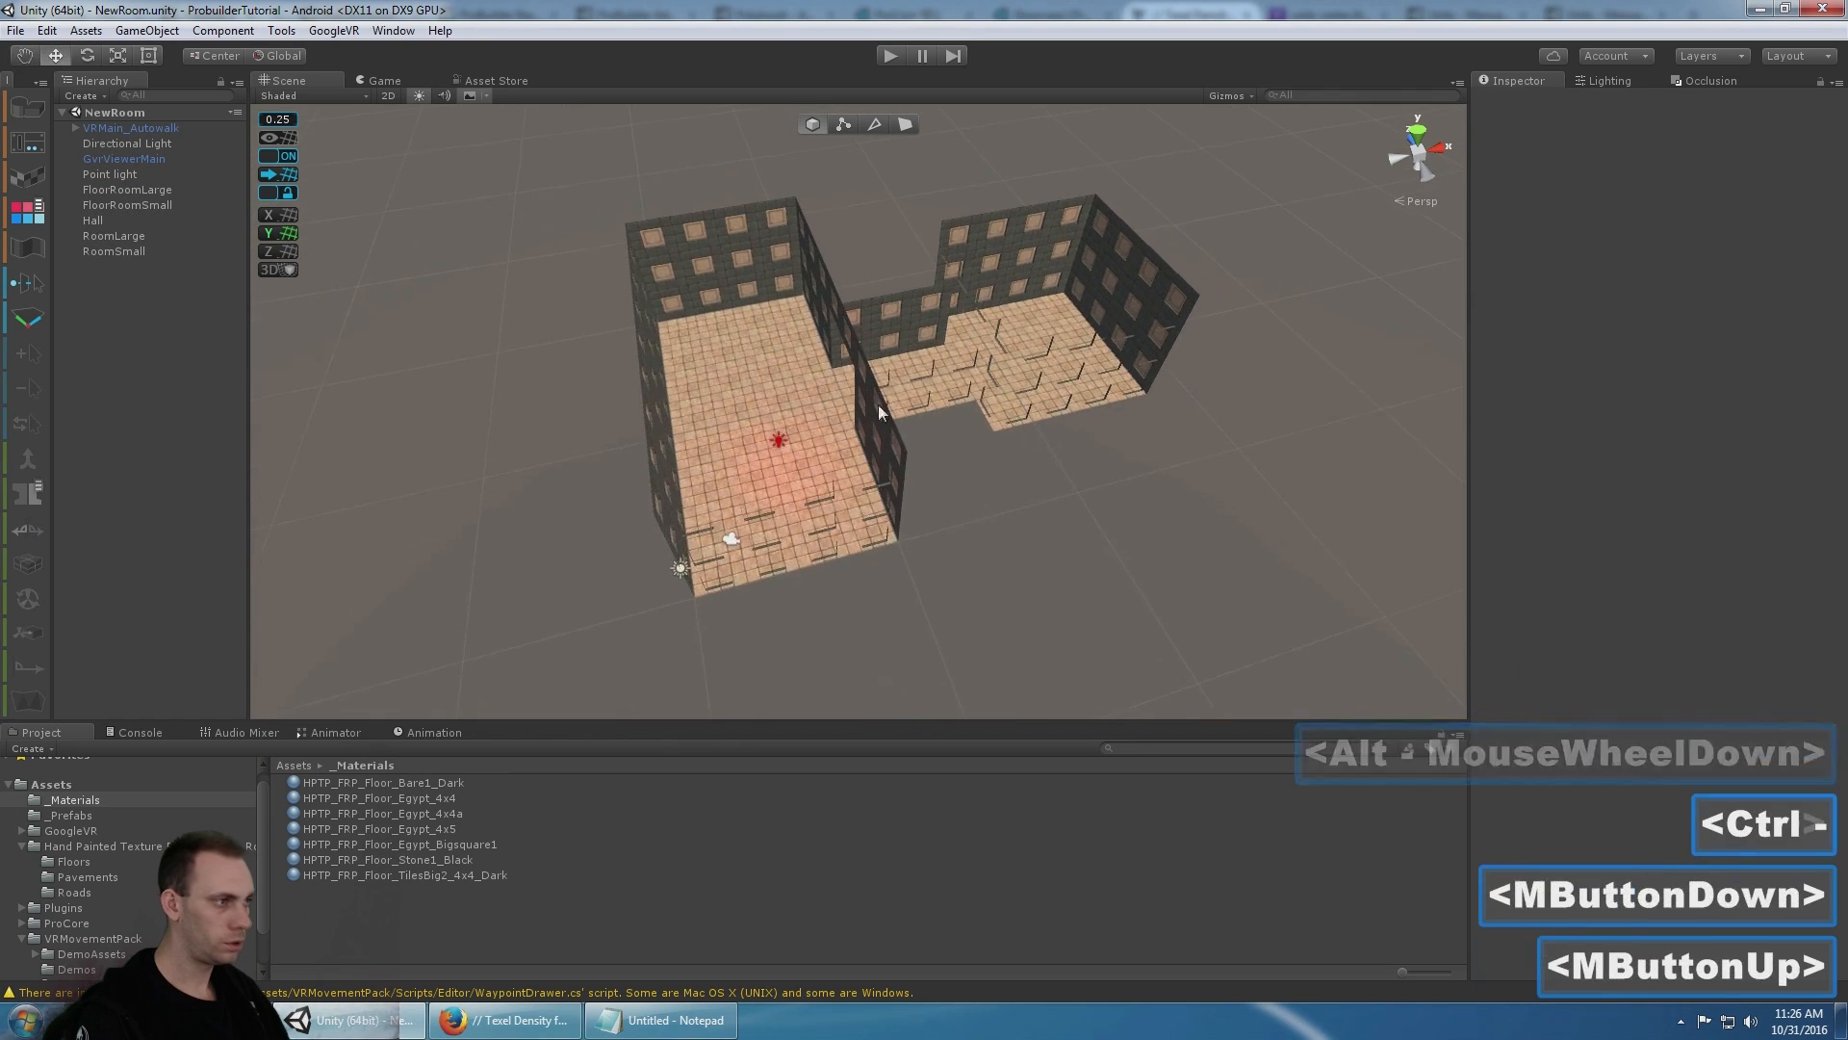
- Play the scene in the stereo VR view, look around the connected rooms and stop the test
left_click(386, 78)
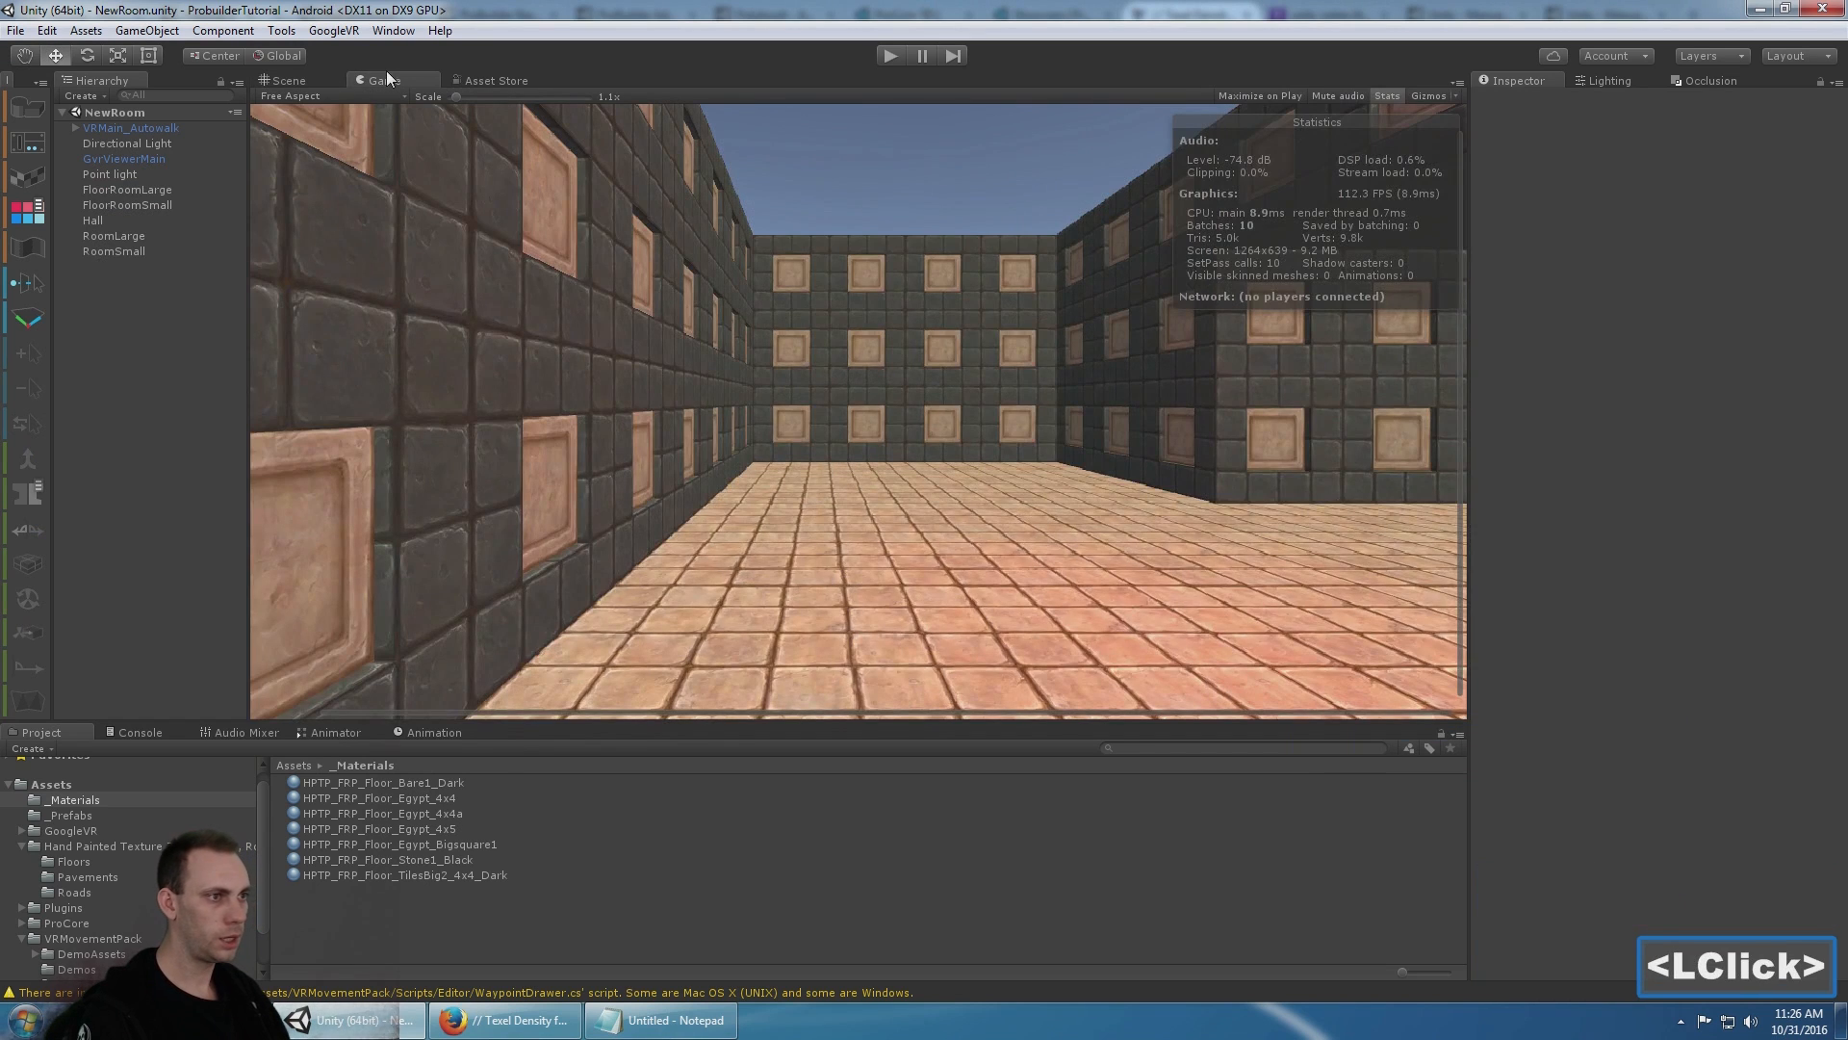
left_click(282, 80)
scroll(520, 125, "up", 5)
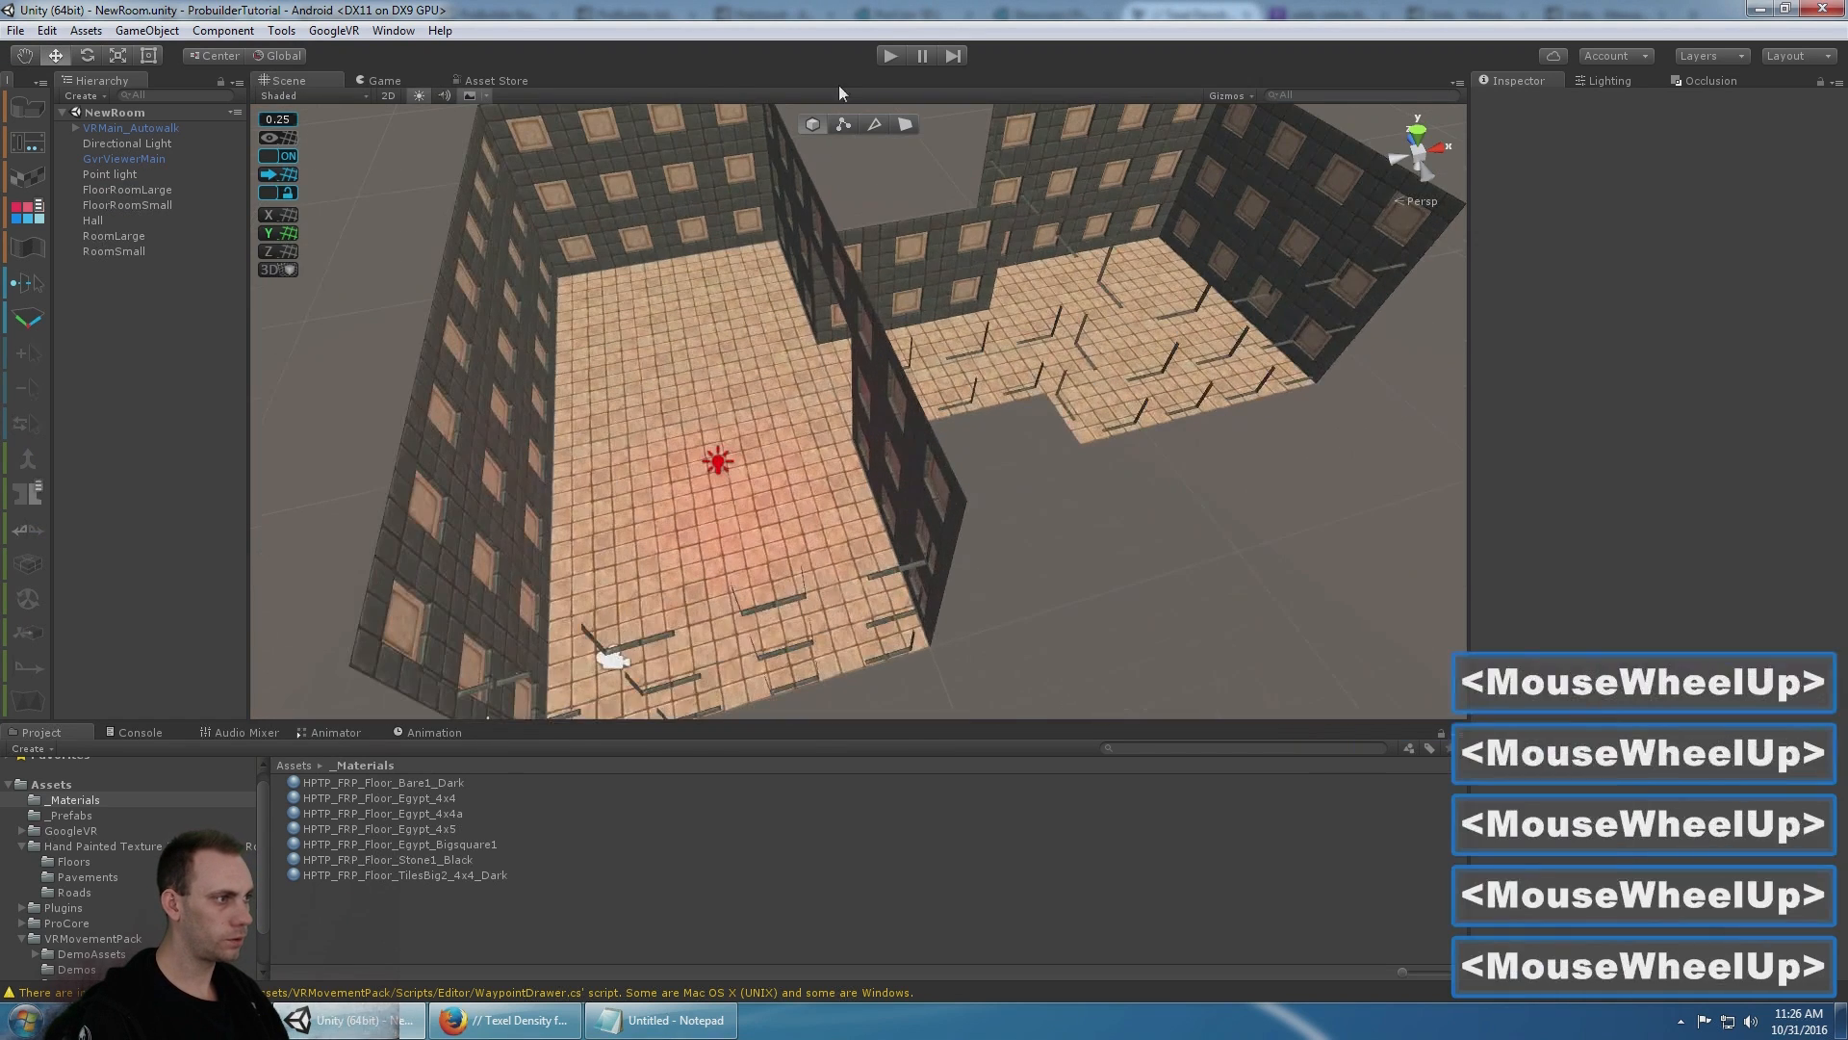
left_click(889, 56)
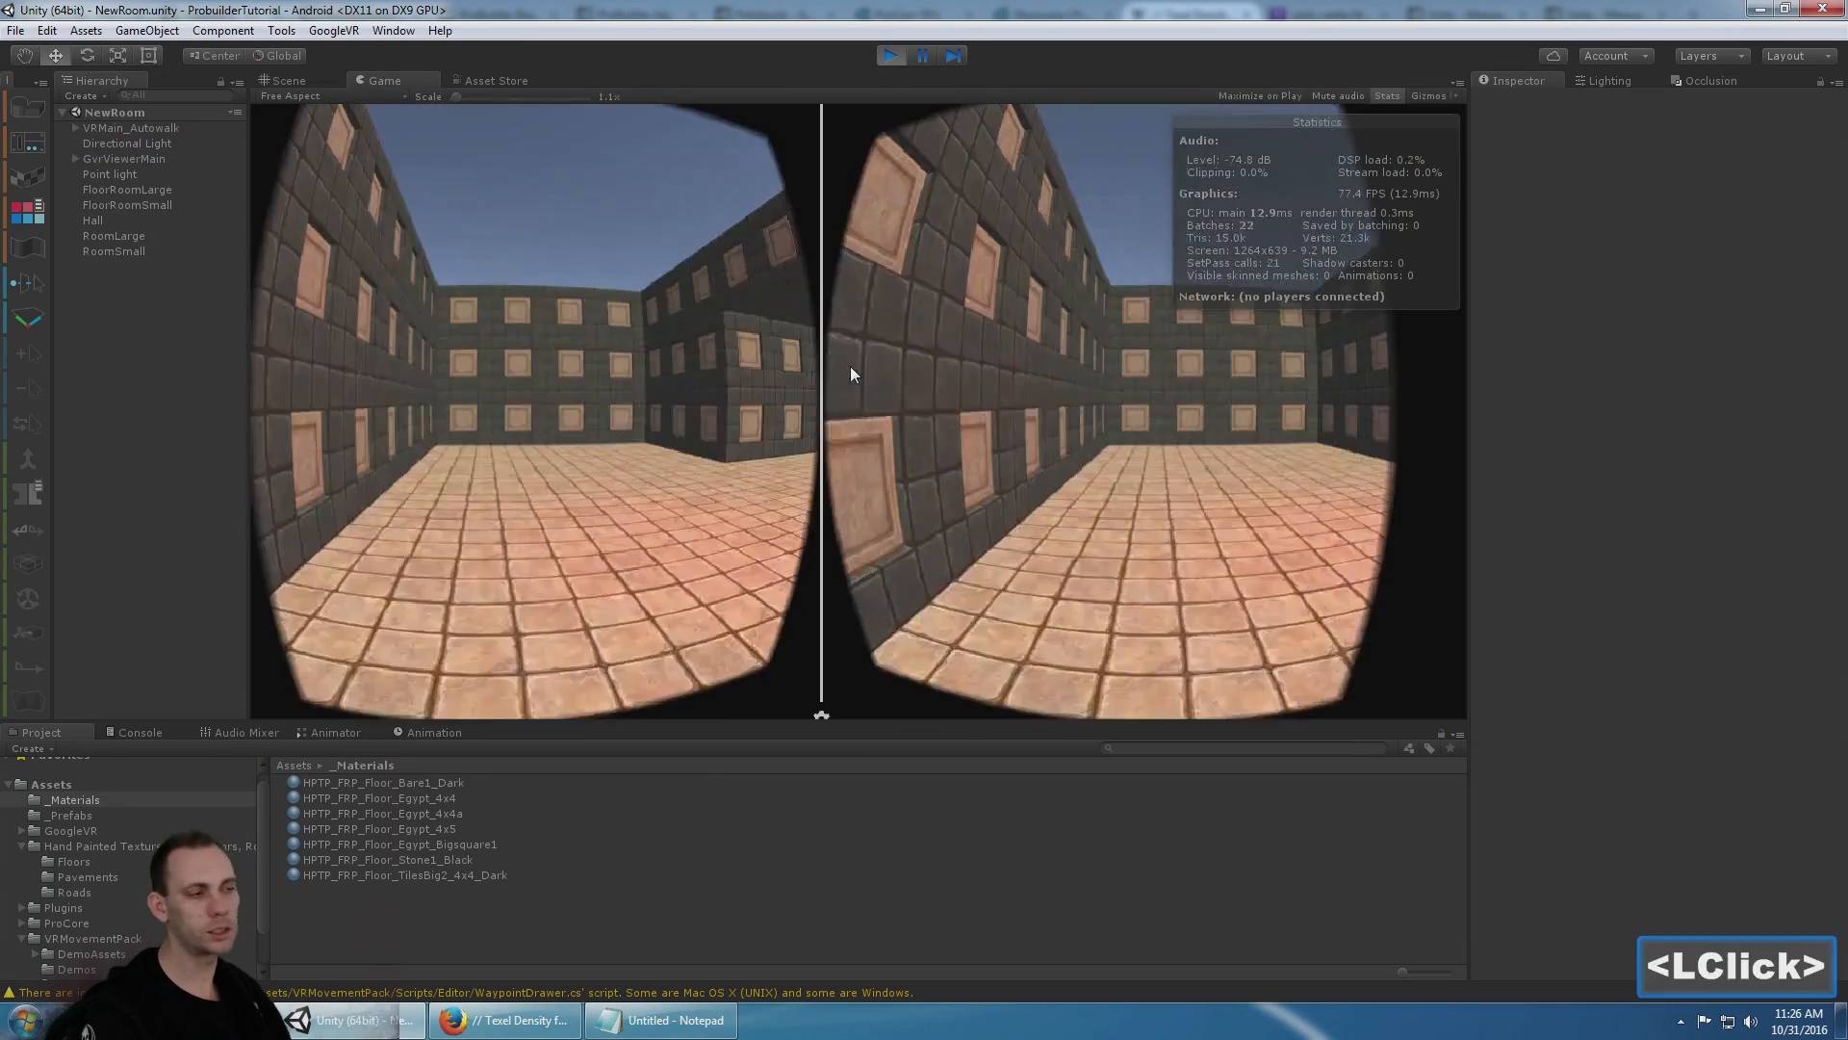
left_click(852, 366, "alt")
key("alt")
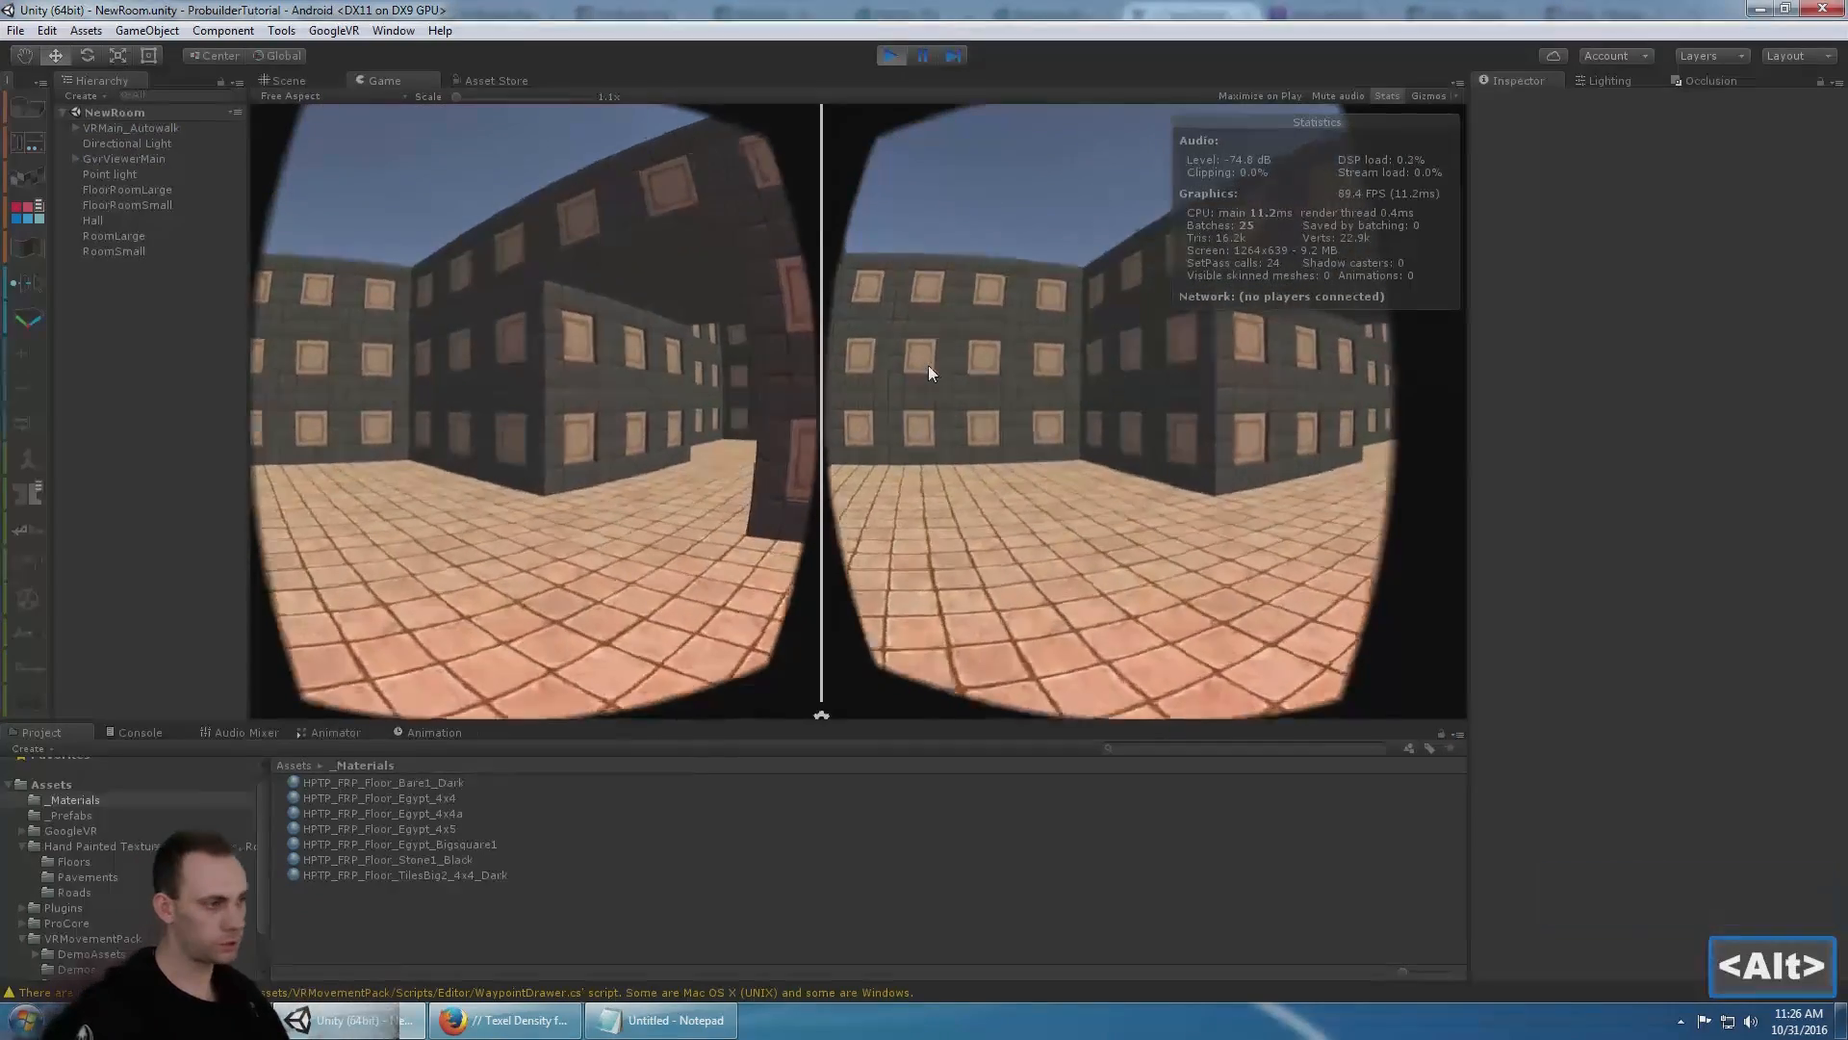
double_click(718, 389, "alt")
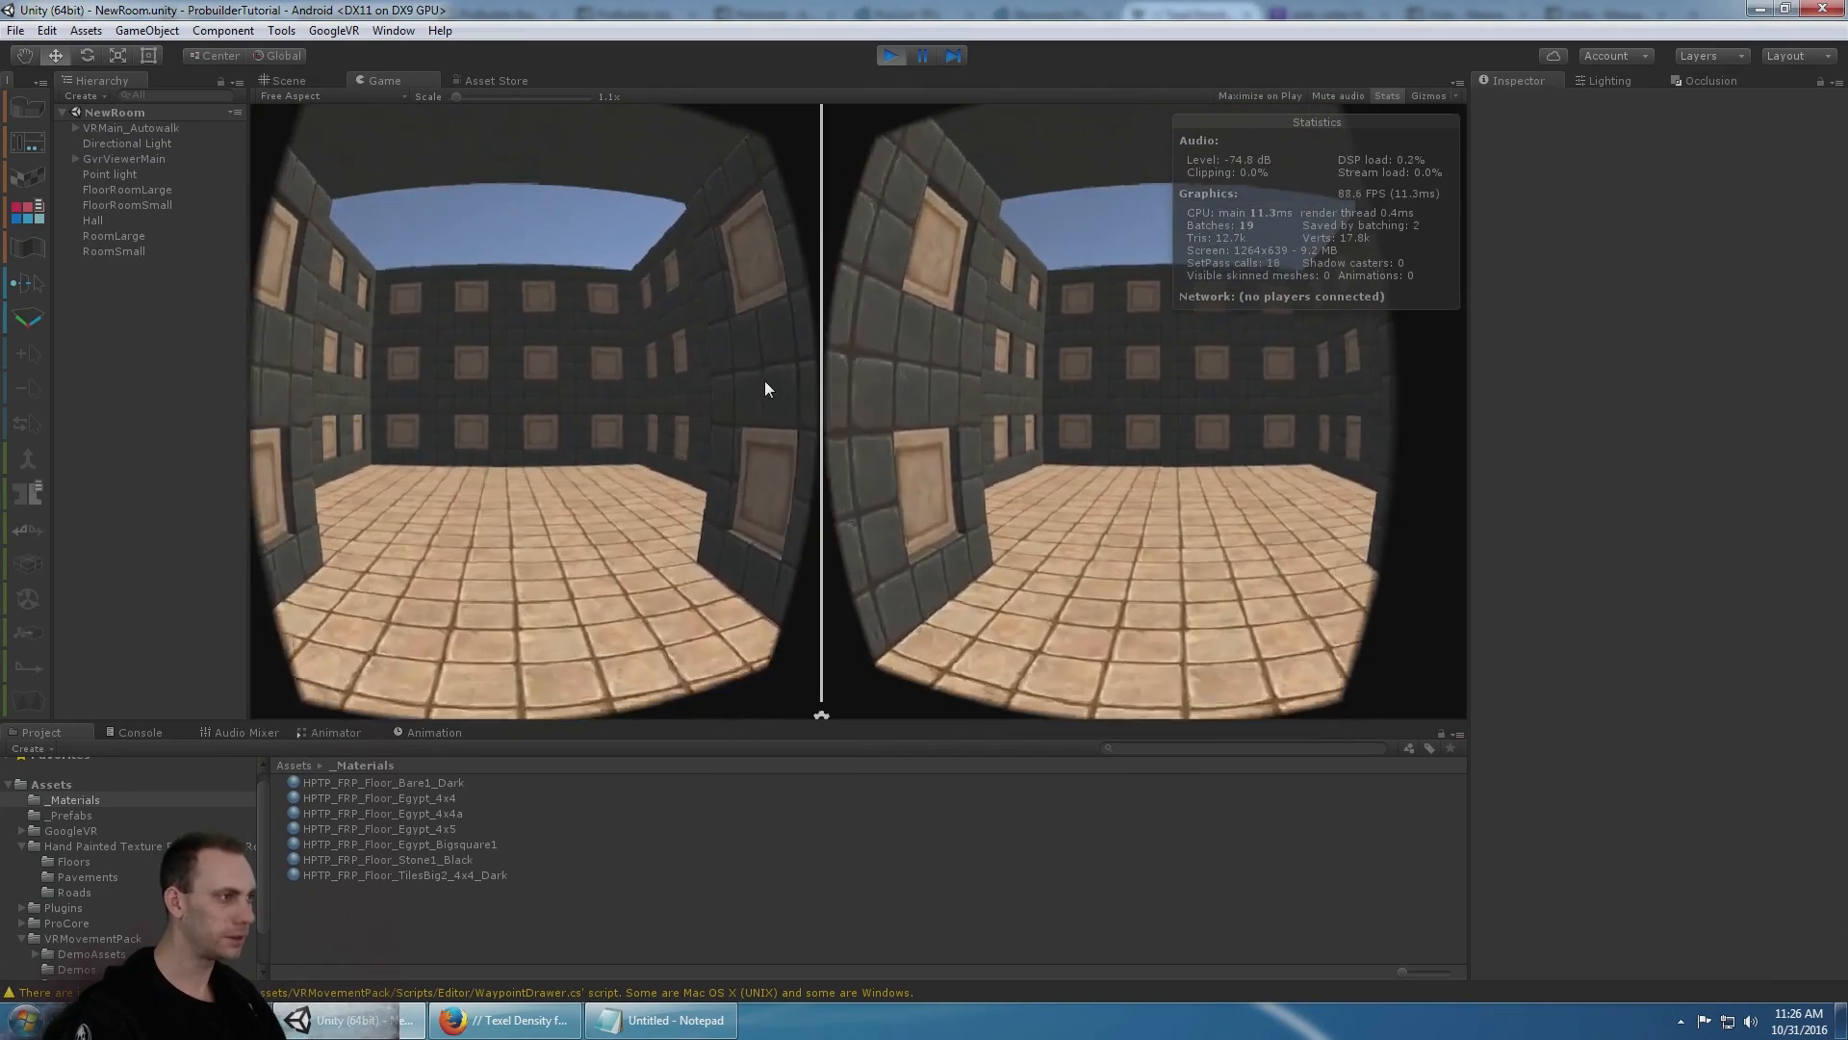
left_click(931, 142)
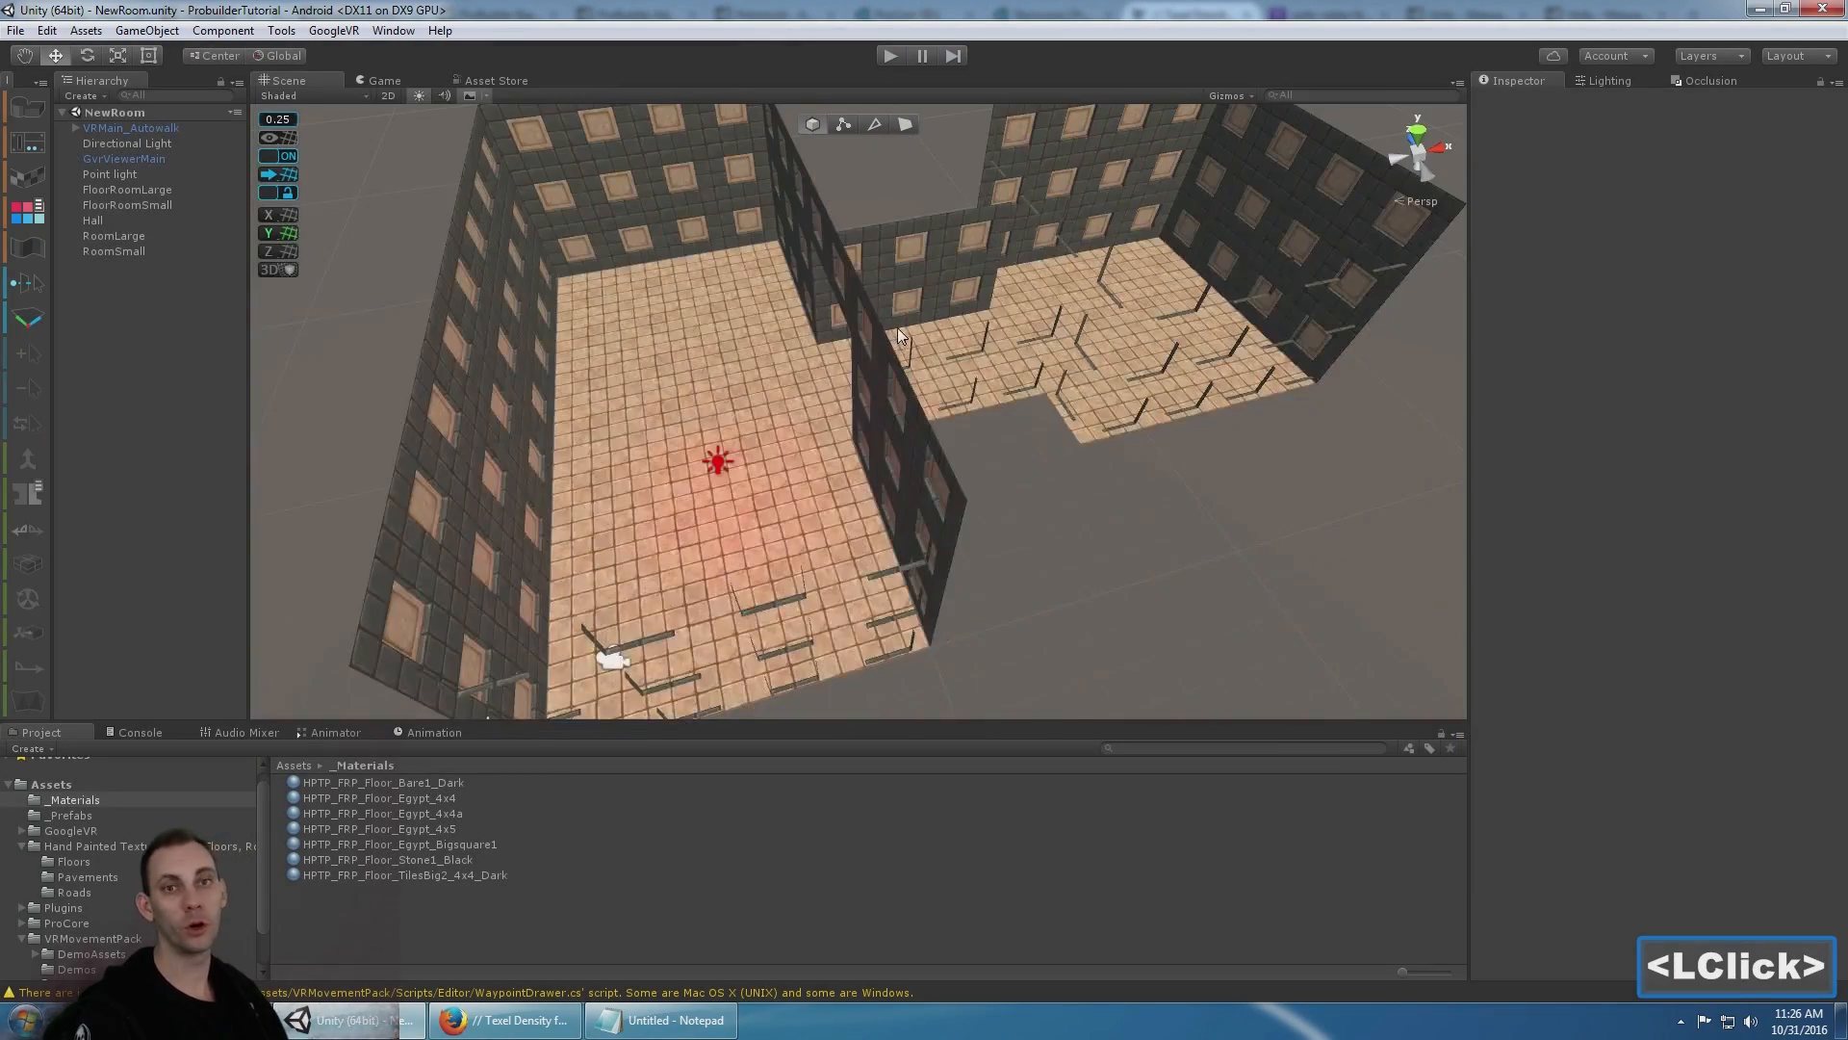
- Deactivate the Directional Light so it no longer lights the rooms
scroll(897, 327, "up", 1)
scroll(898, 327, "down", 3)
left_click_drag(895, 333, 938, 341, "alt")
middle_click(937, 342, "alt")
scroll(992, 344, "up", 4)
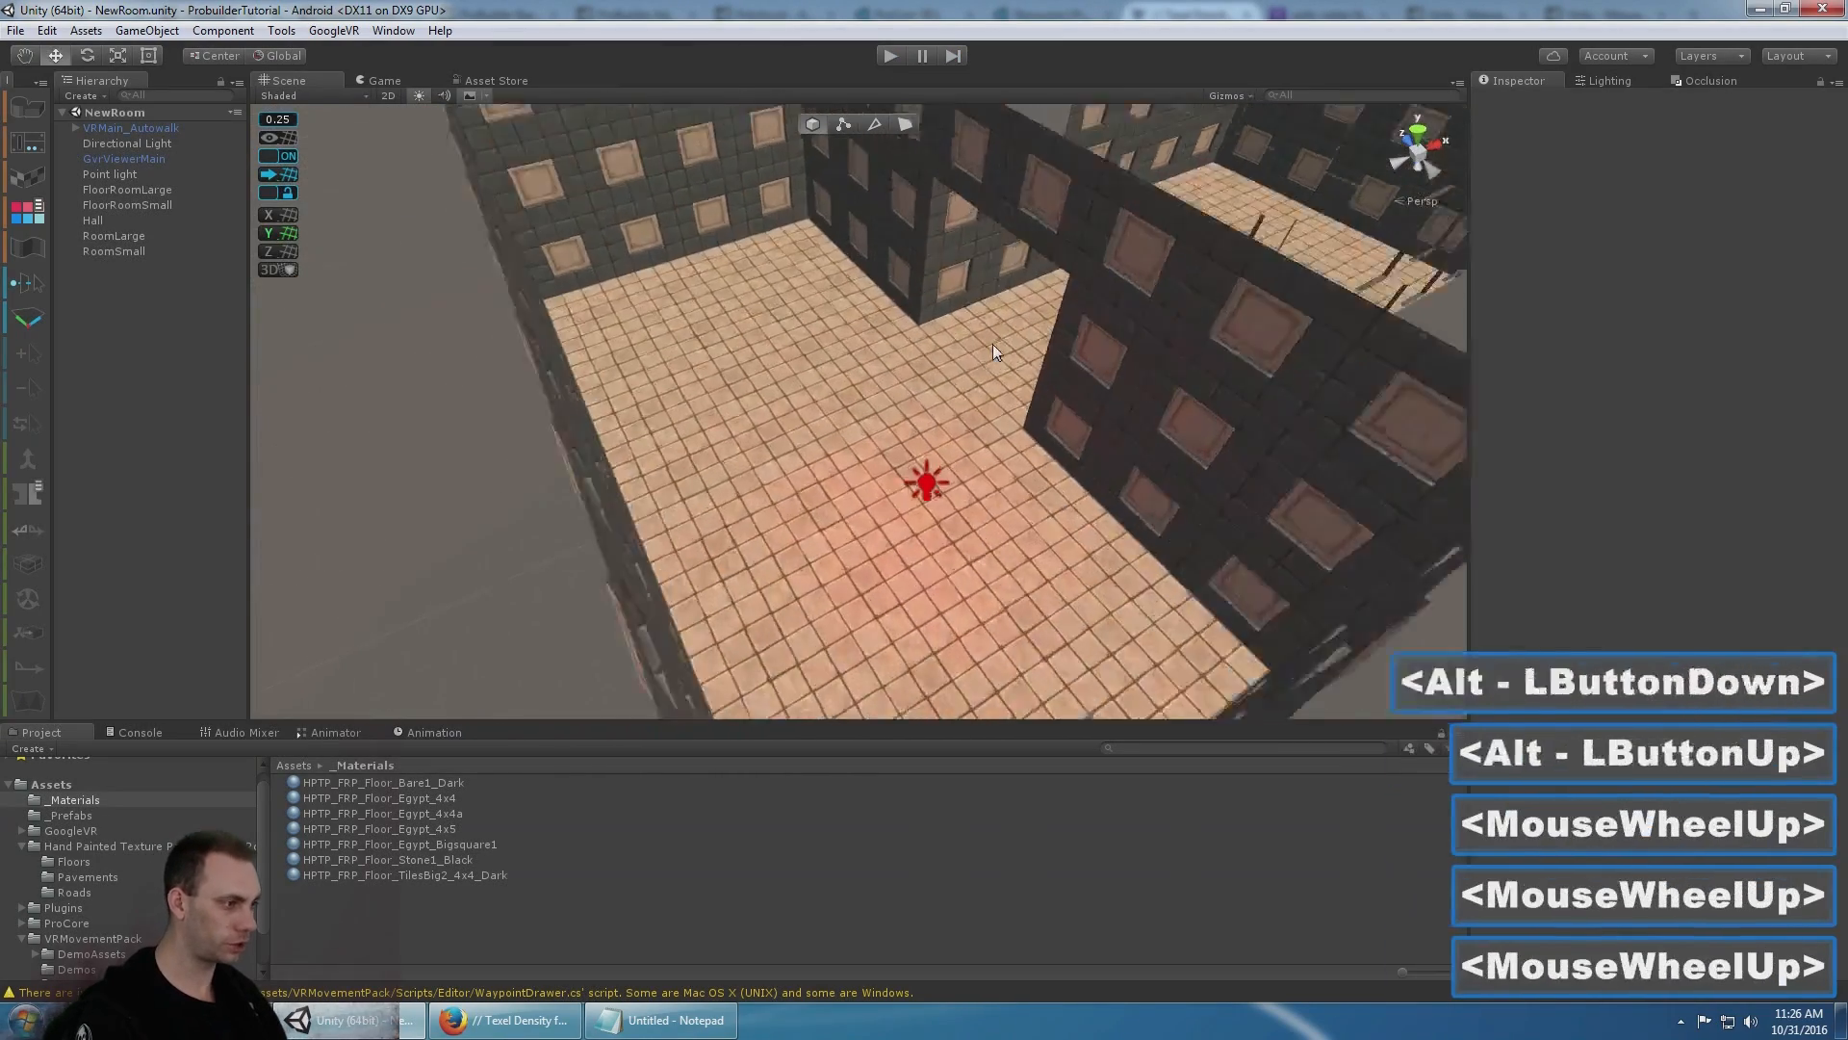
middle_click_drag(982, 356, 860, 520)
scroll(861, 519, "down", 2)
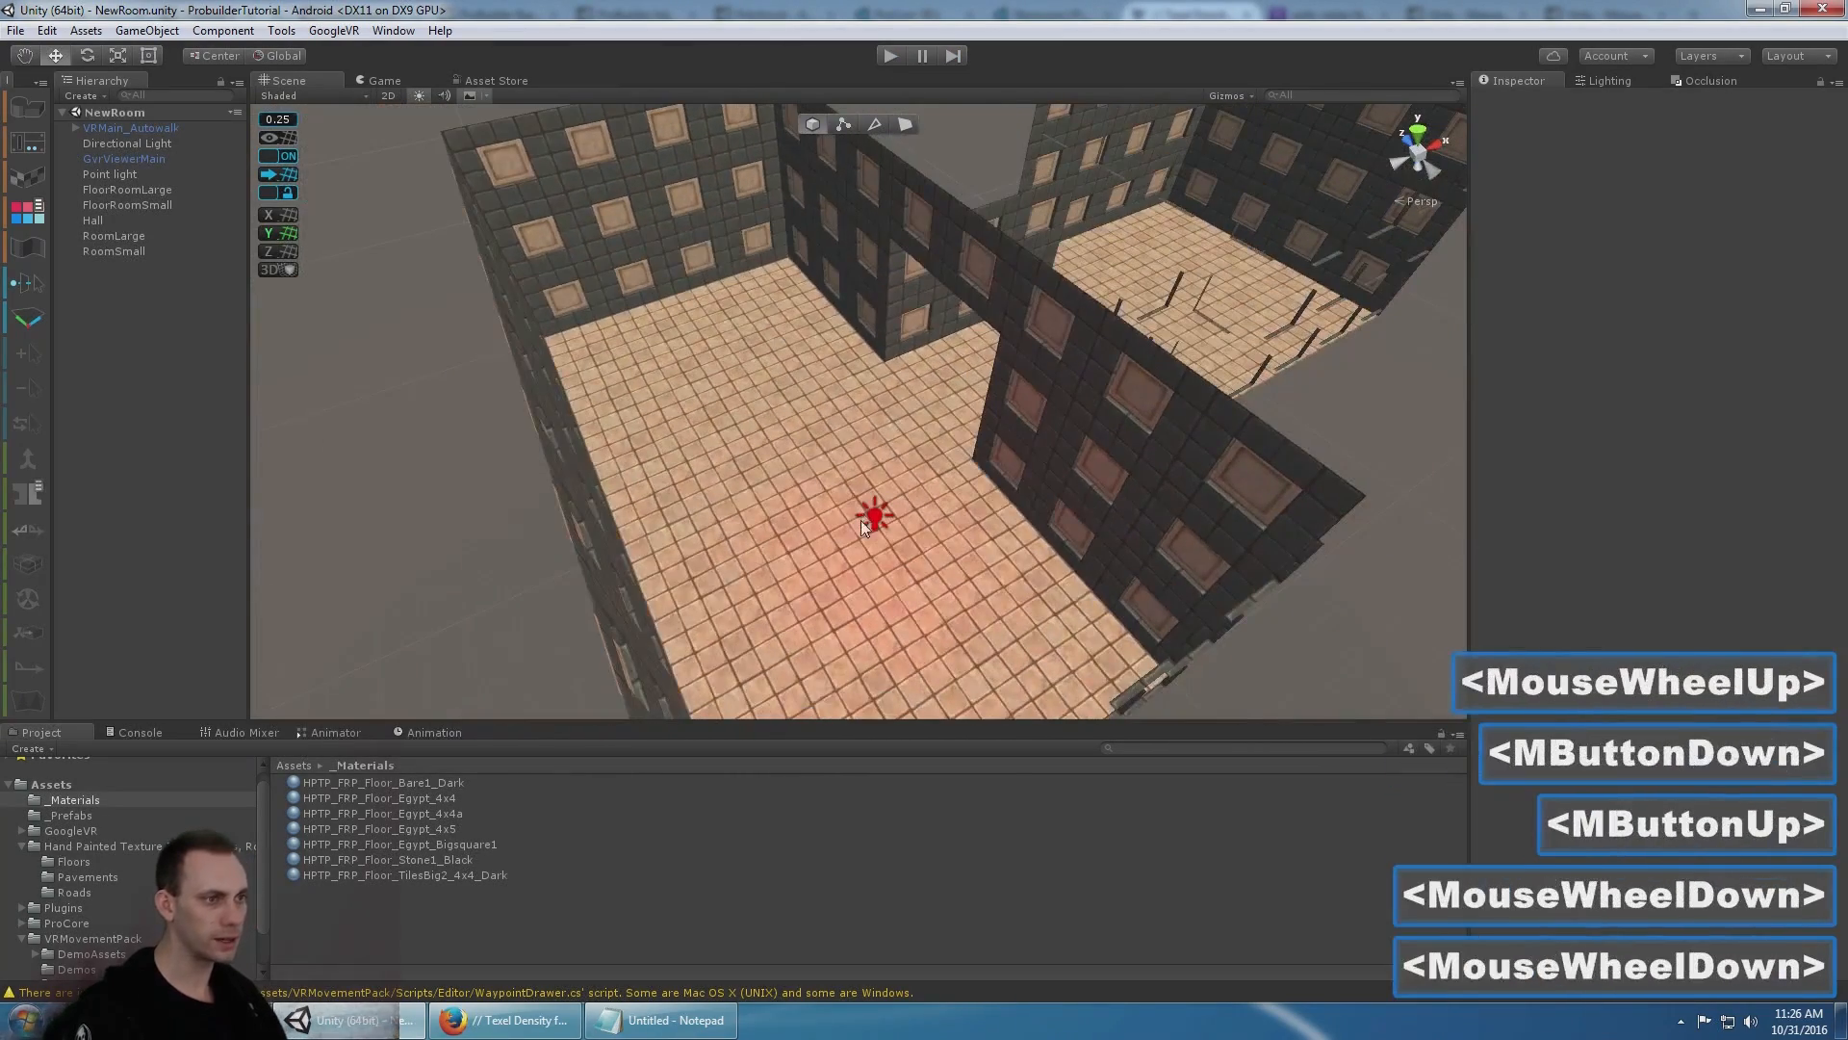
left_click(152, 142)
left_click(1510, 99)
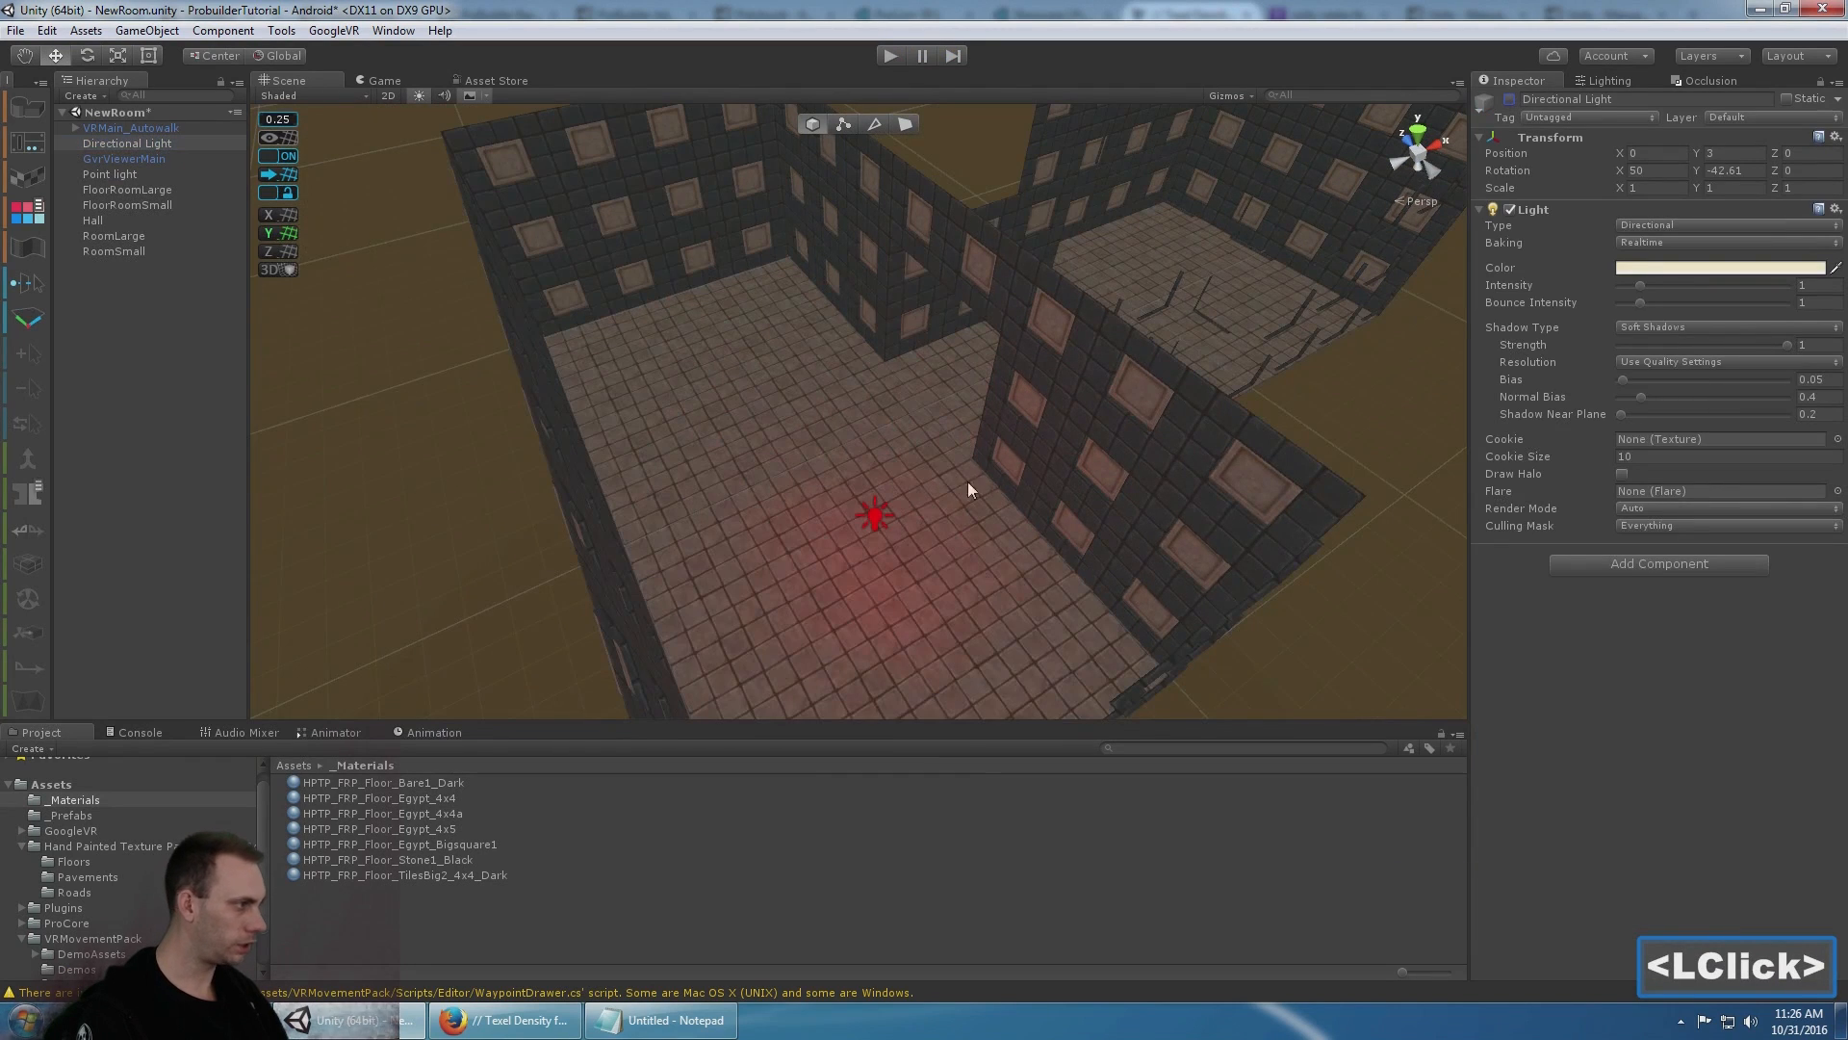
- Set the red point light's range to 20
left_click(876, 517)
left_click(1658, 284)
left_click(1652, 268)
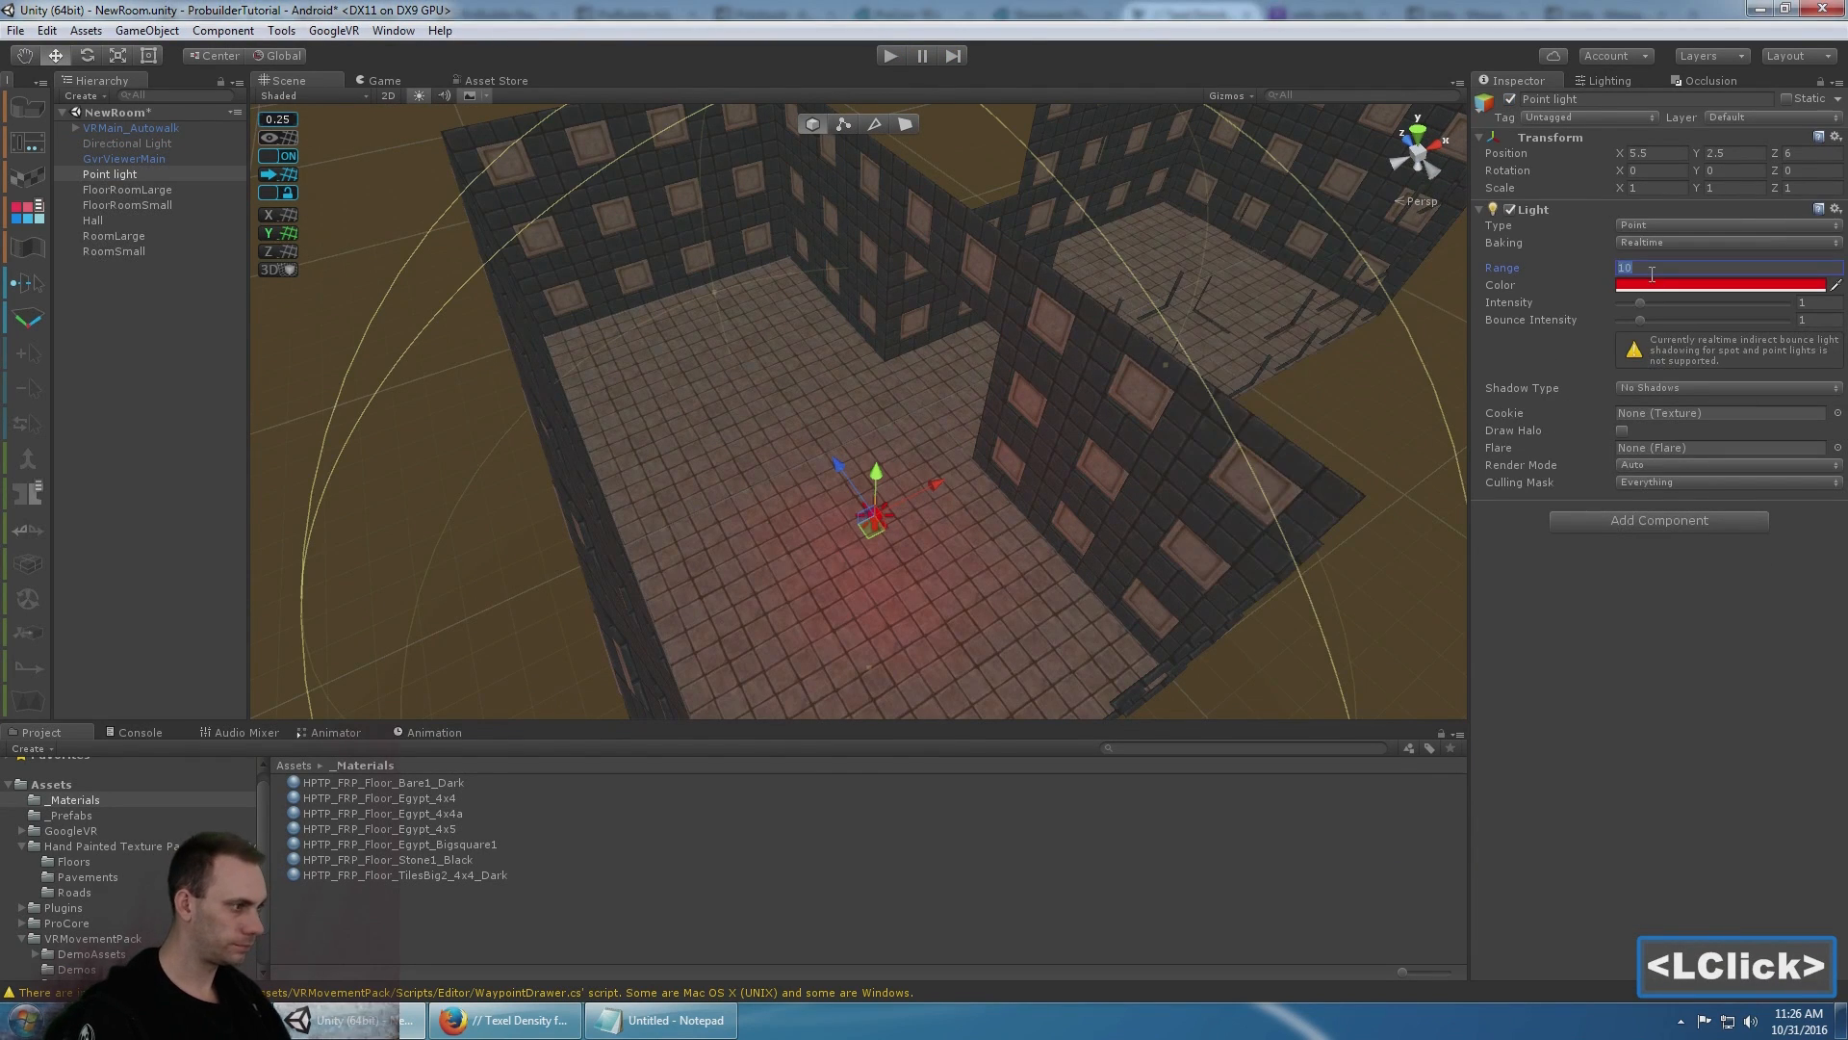
type("20")
scroll(1649, 282, "down", 5)
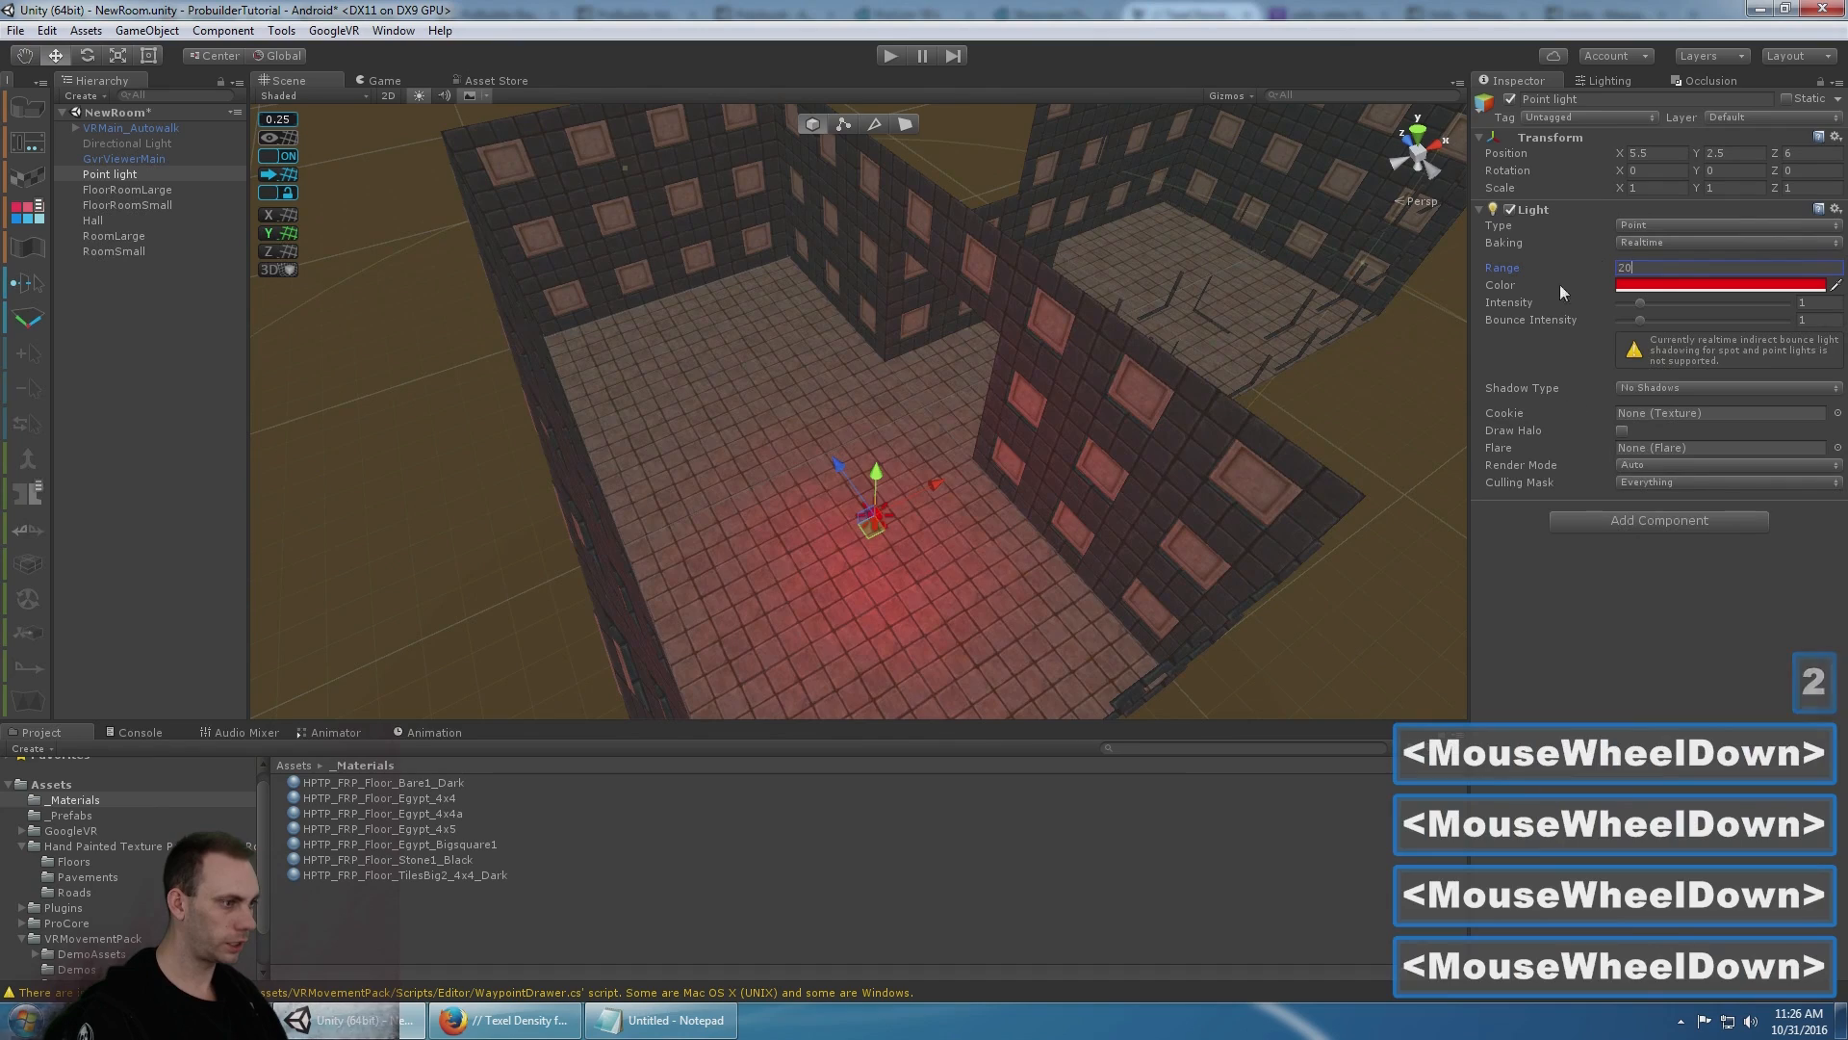
- Slide the point light along the large room's length to about Z 11.75
middle_click_drag(871, 381, 770, 414)
left_click_drag(770, 414, 928, 459, "alt")
middle_click_drag(928, 459, 754, 433, "alt")
key("f")
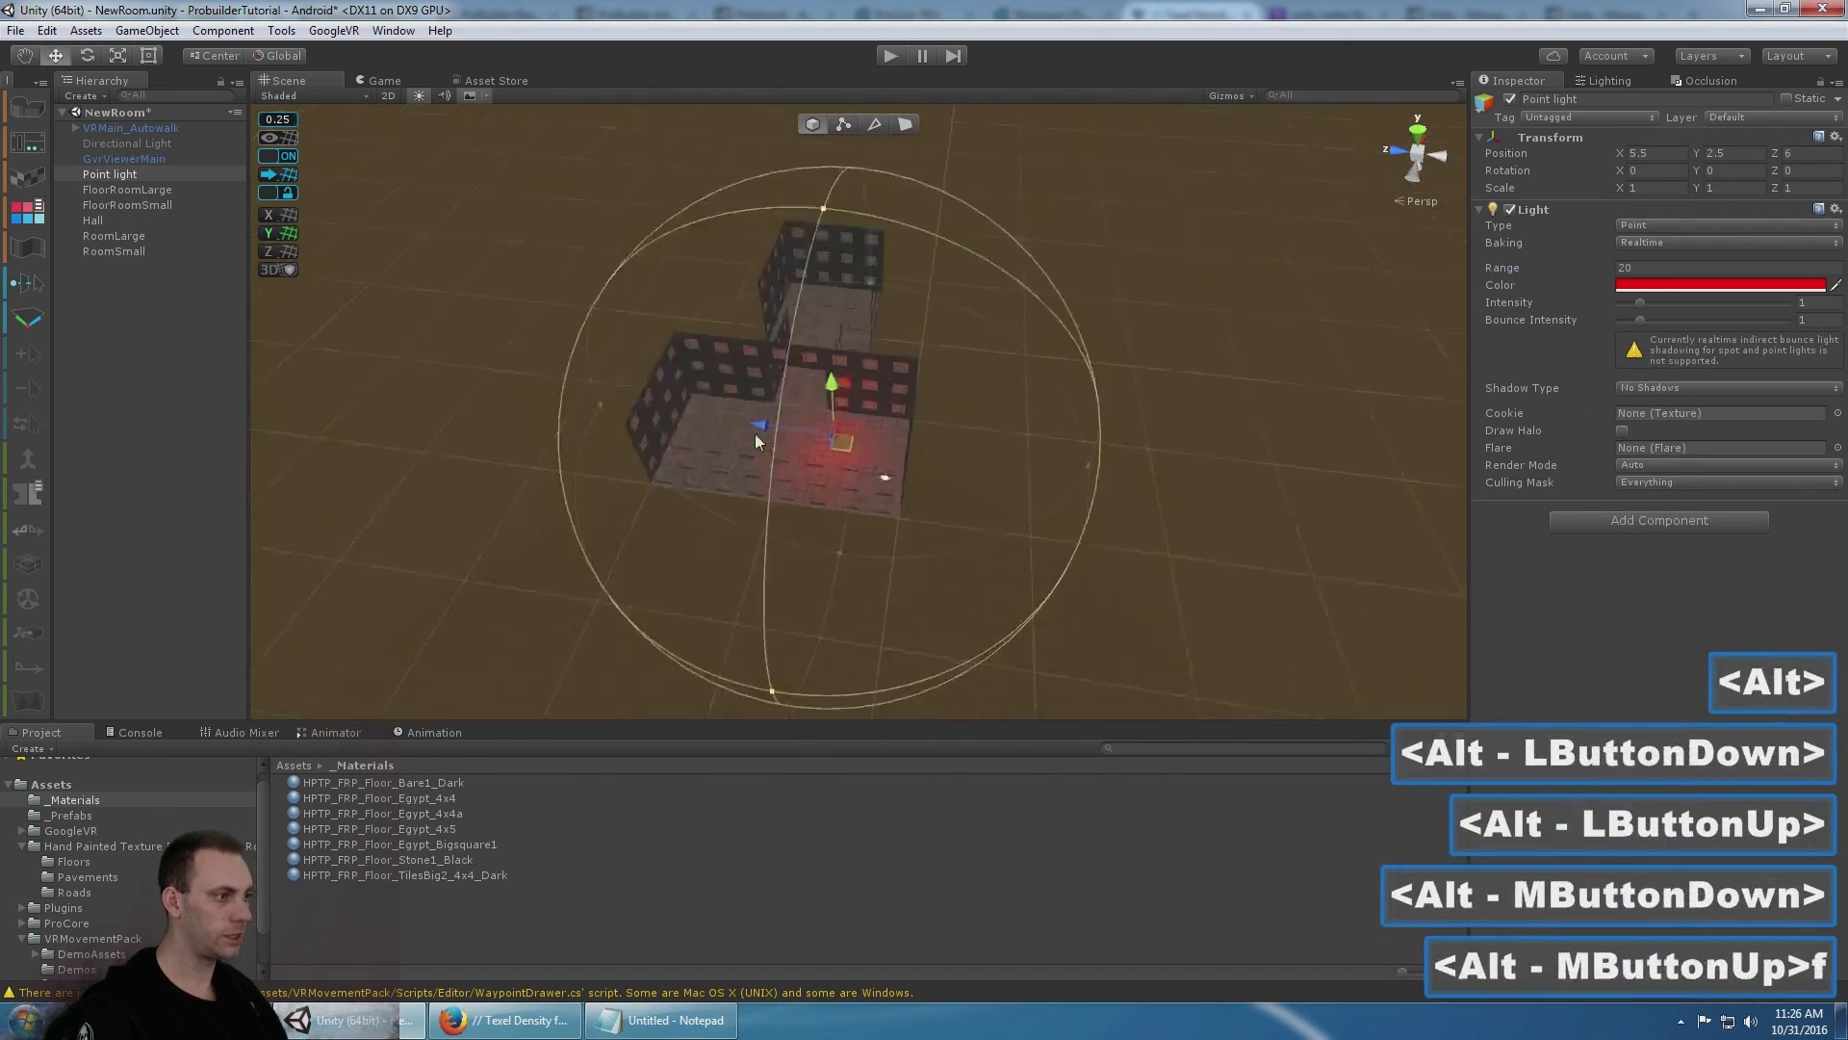
left_click(886, 454, "alt")
scroll(885, 452, "up", 10)
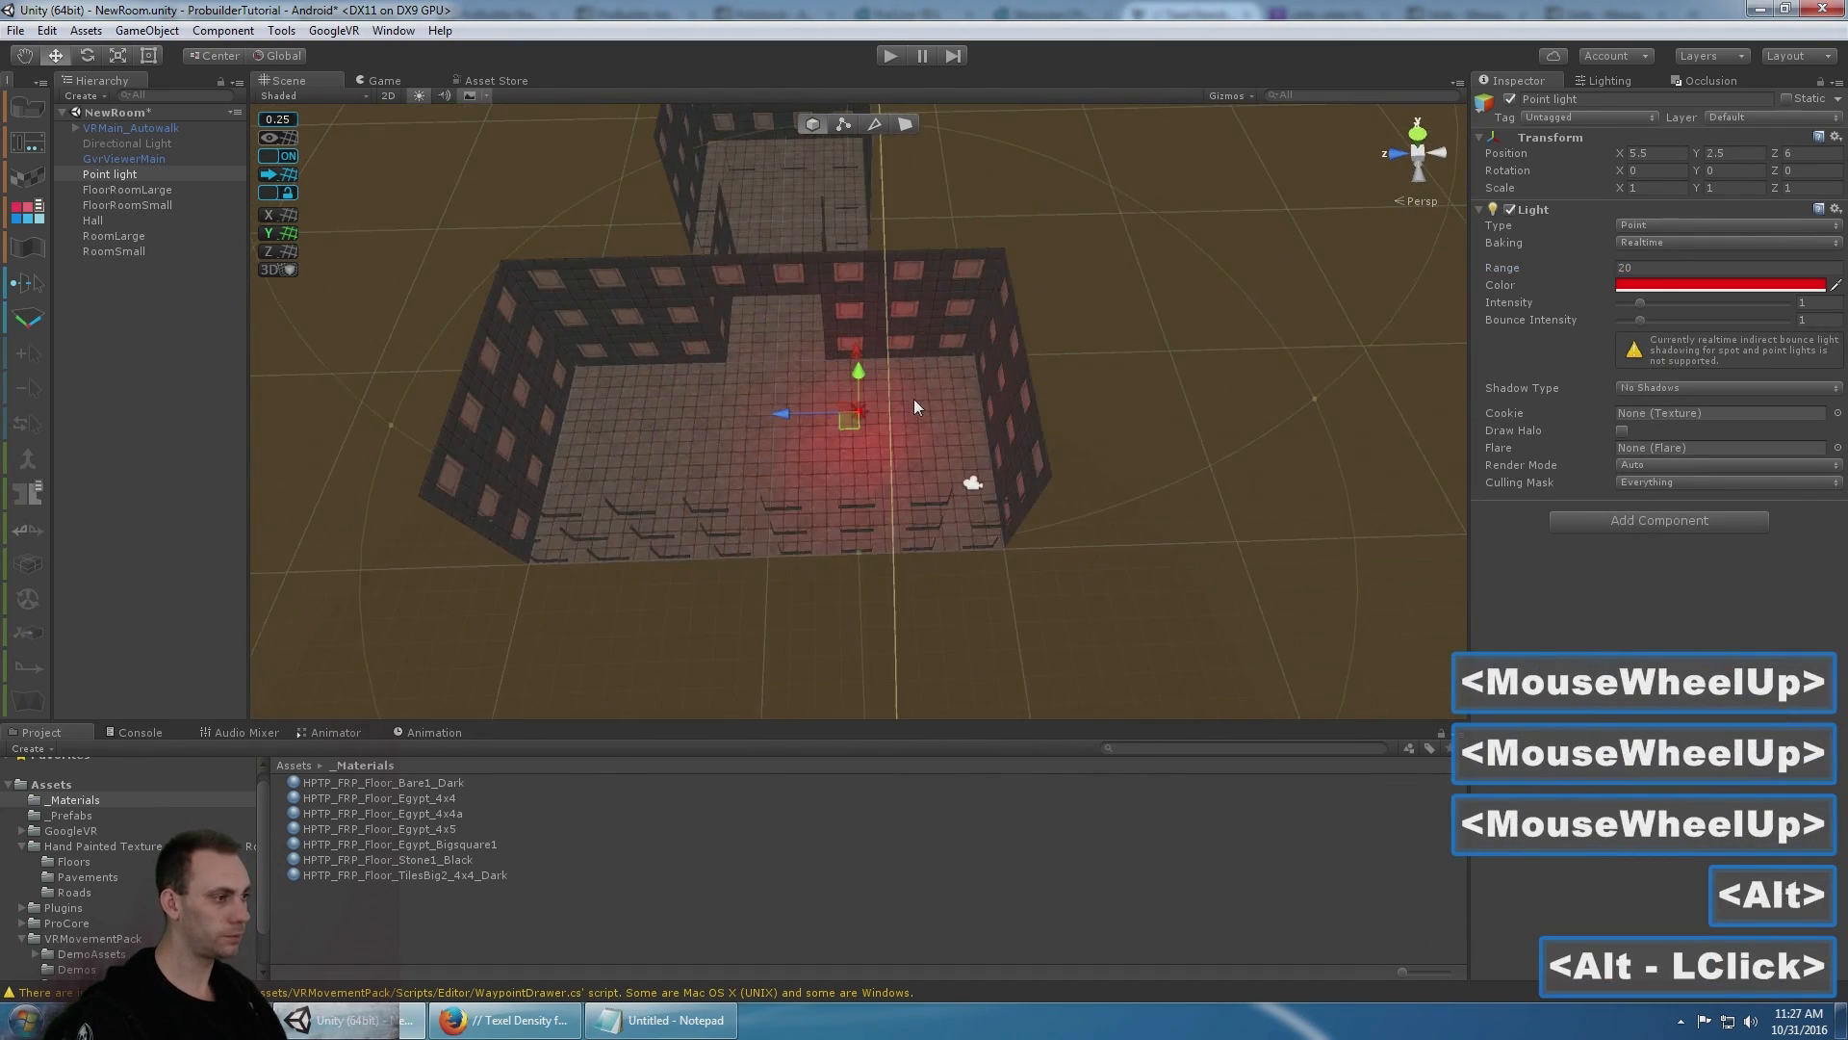
mouse_move(794, 412)
left_mouse_down()
mouse_move(901, 418)
mouse_move(793, 412)
left_mouse_up()
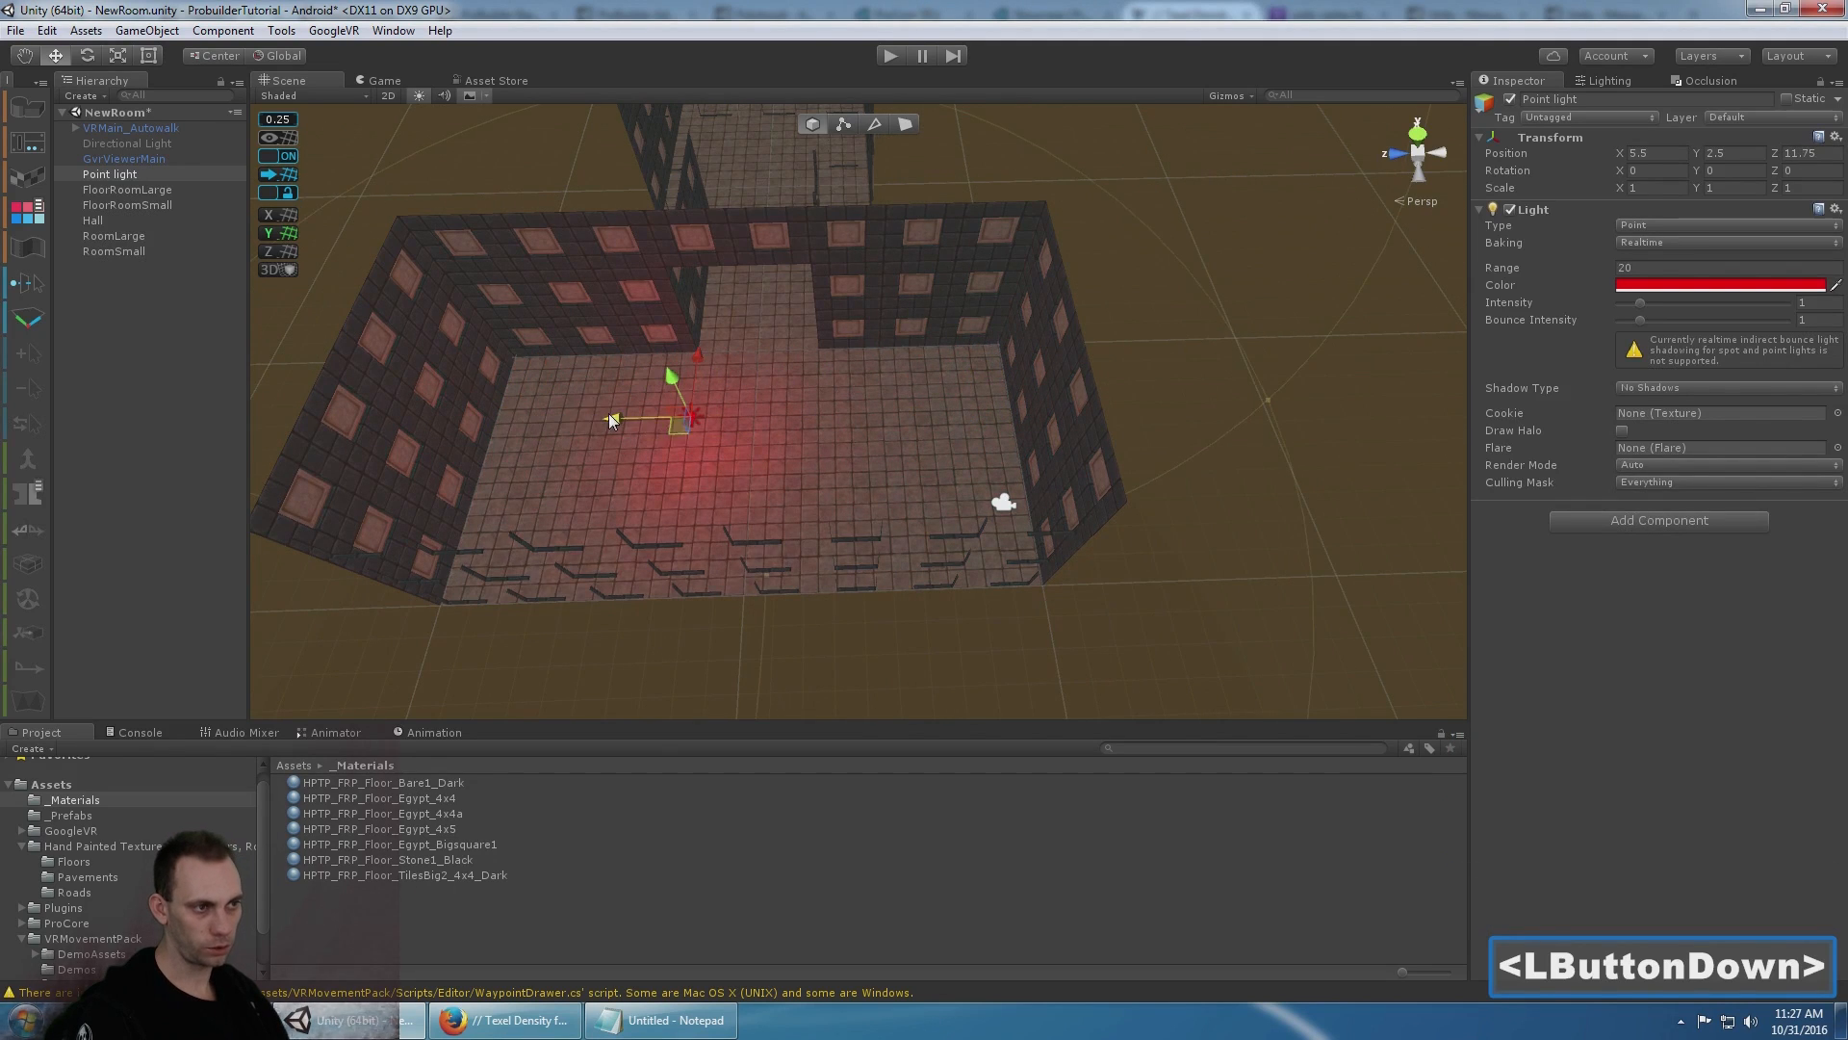
left_click_drag(609, 417, 613, 418)
- Parent the Point light to VRMain_Autowalk and set its position to 0, 0, 0
left_click_drag(123, 180, 162, 132)
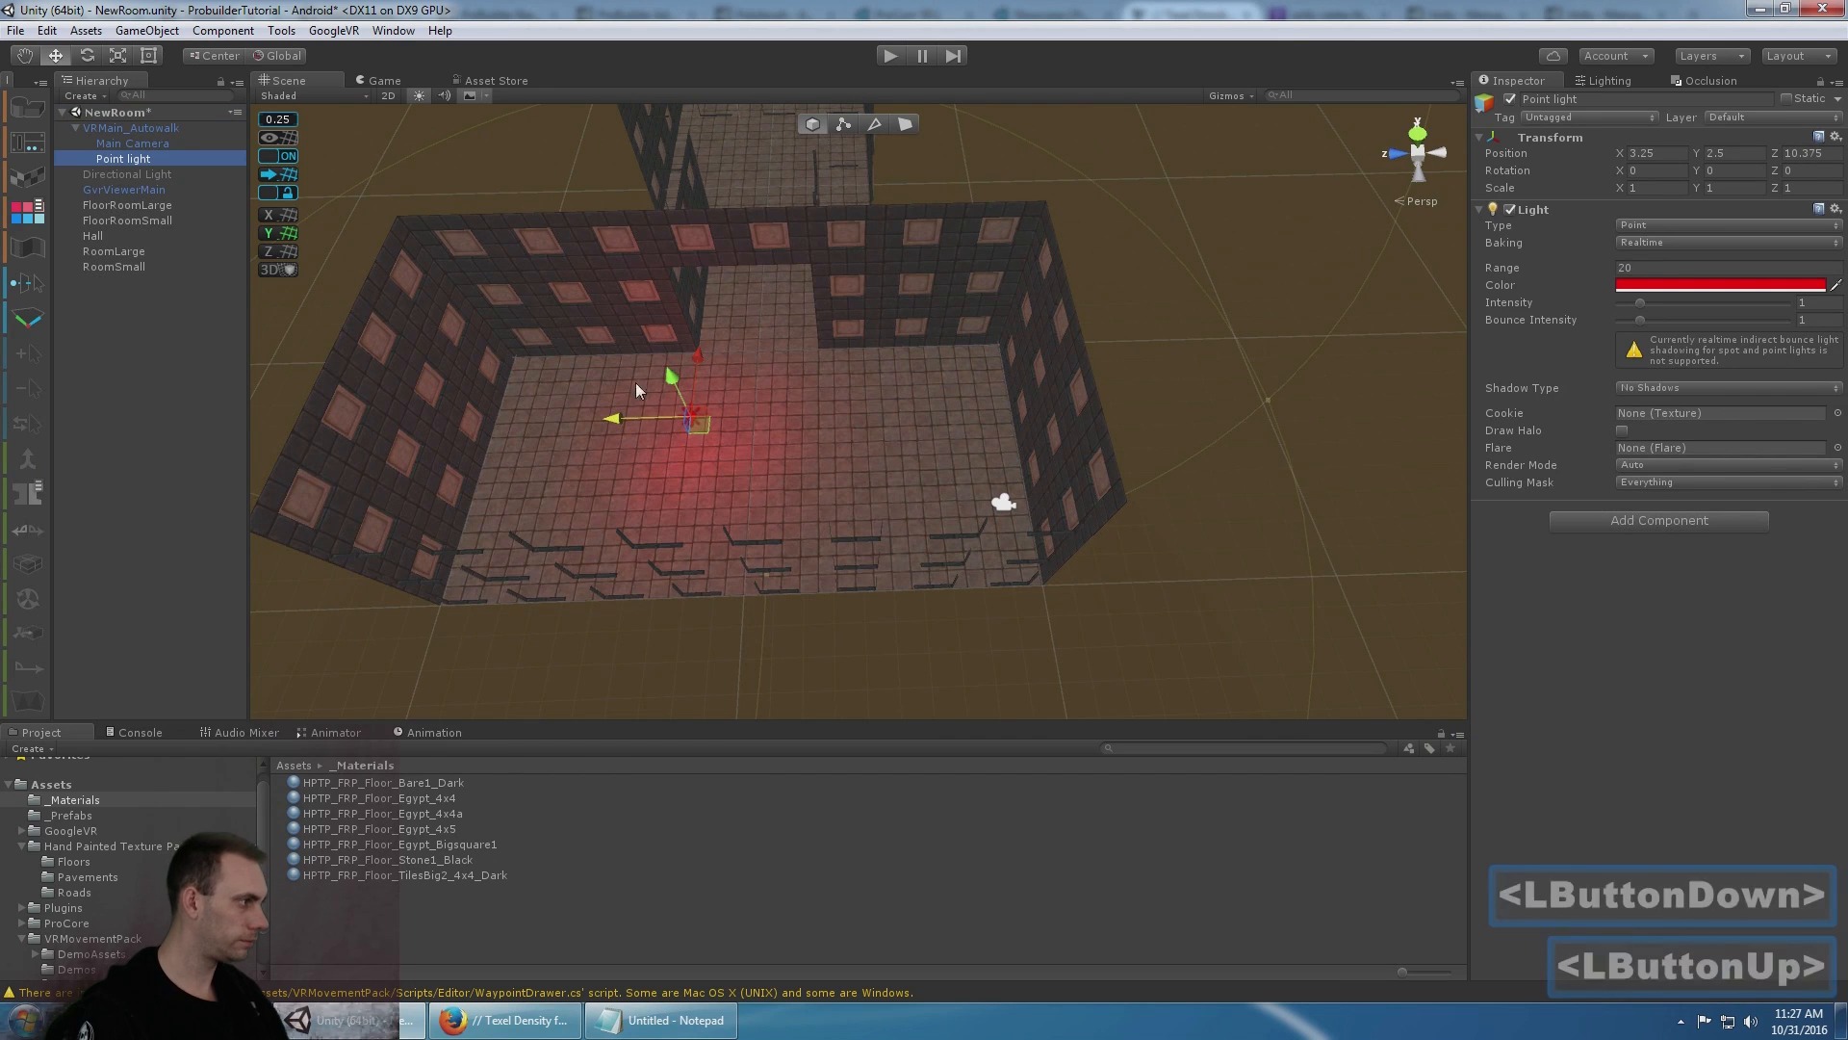
type("0")
key("Tab")
type("0")
key("Tab")
type("0")
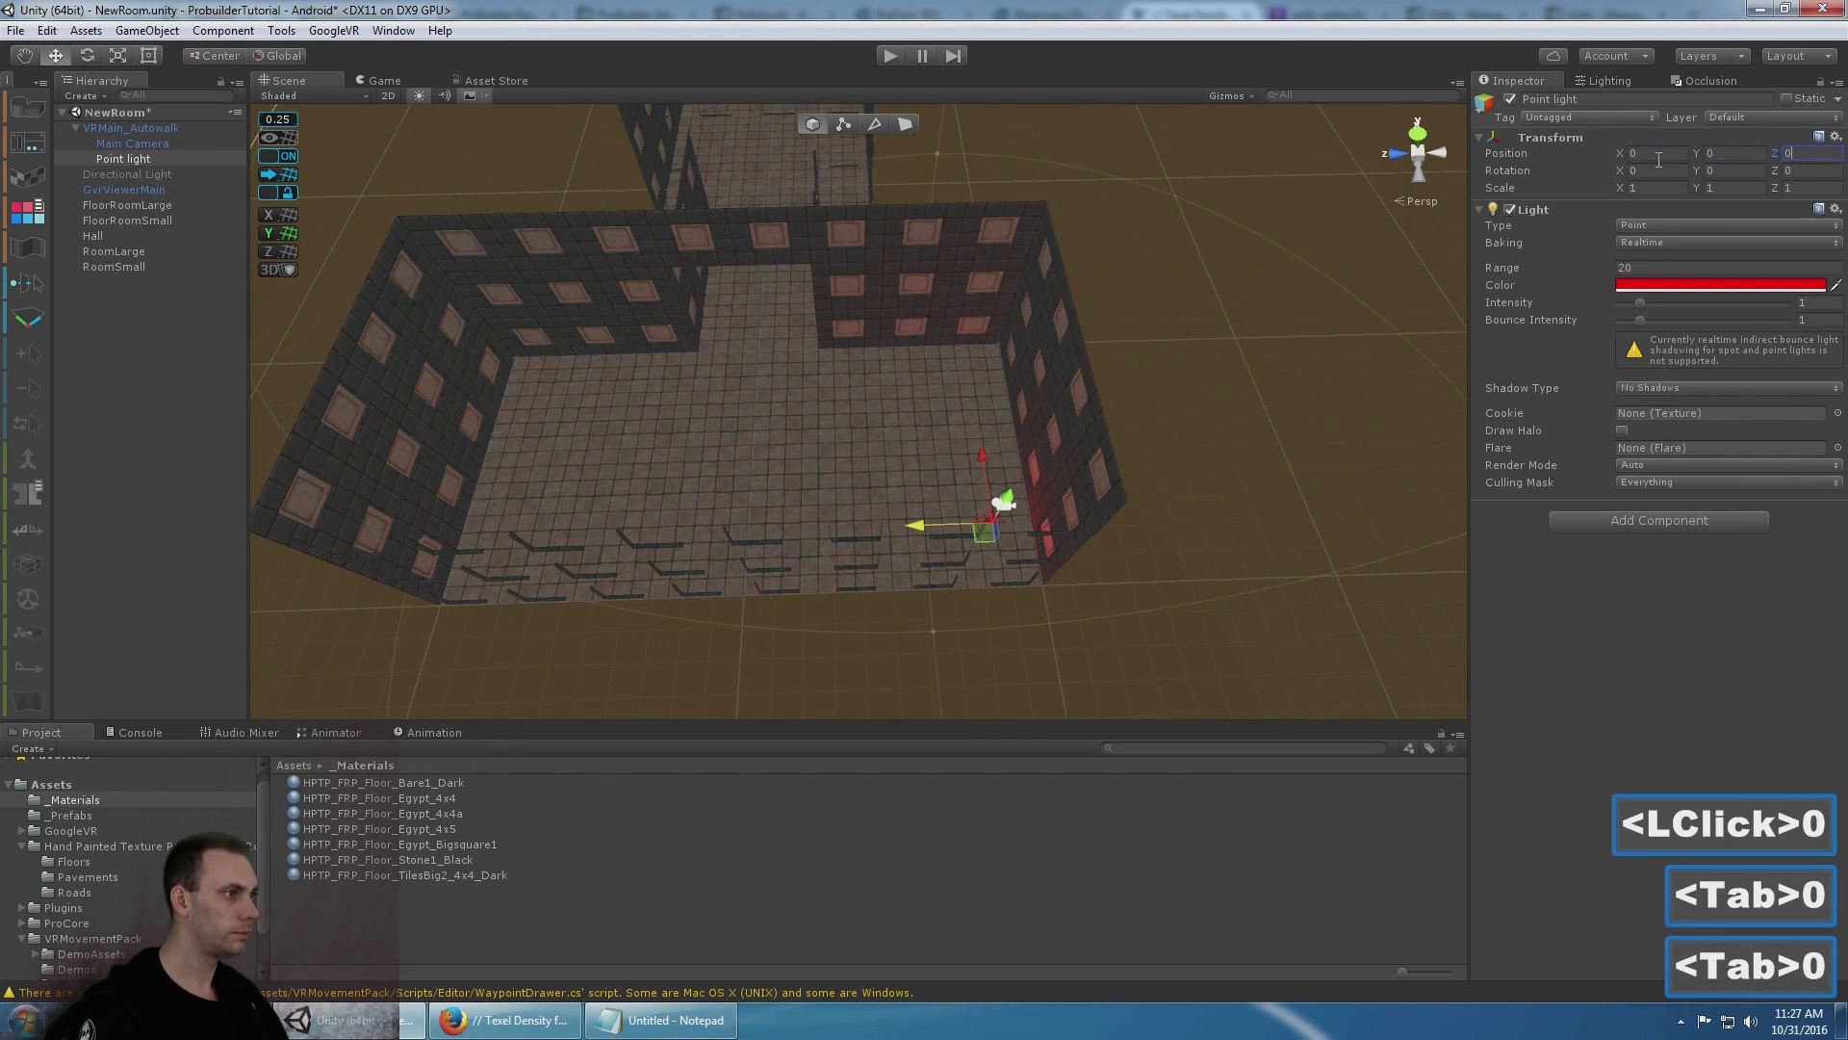
- Play the scene again to examine how the attached point light lights the walls and floor while walking, and stop the test
left_click(895, 54)
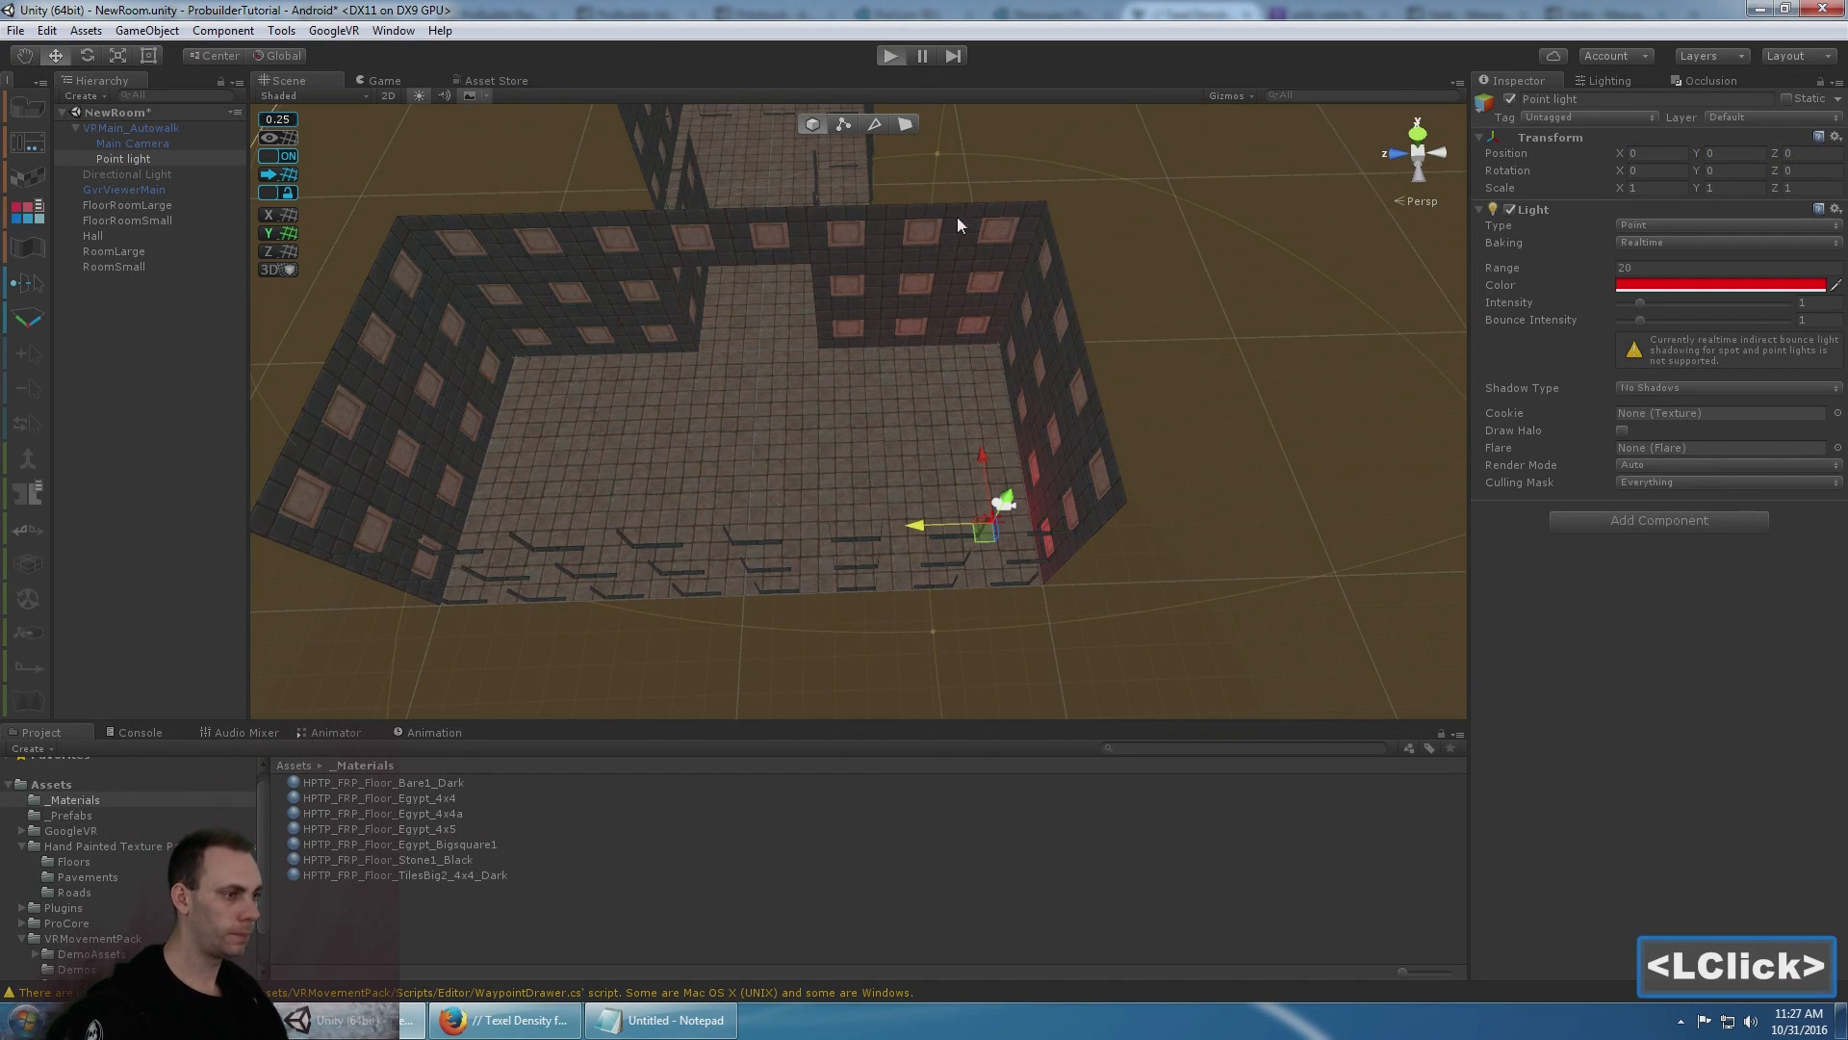
key("alt")
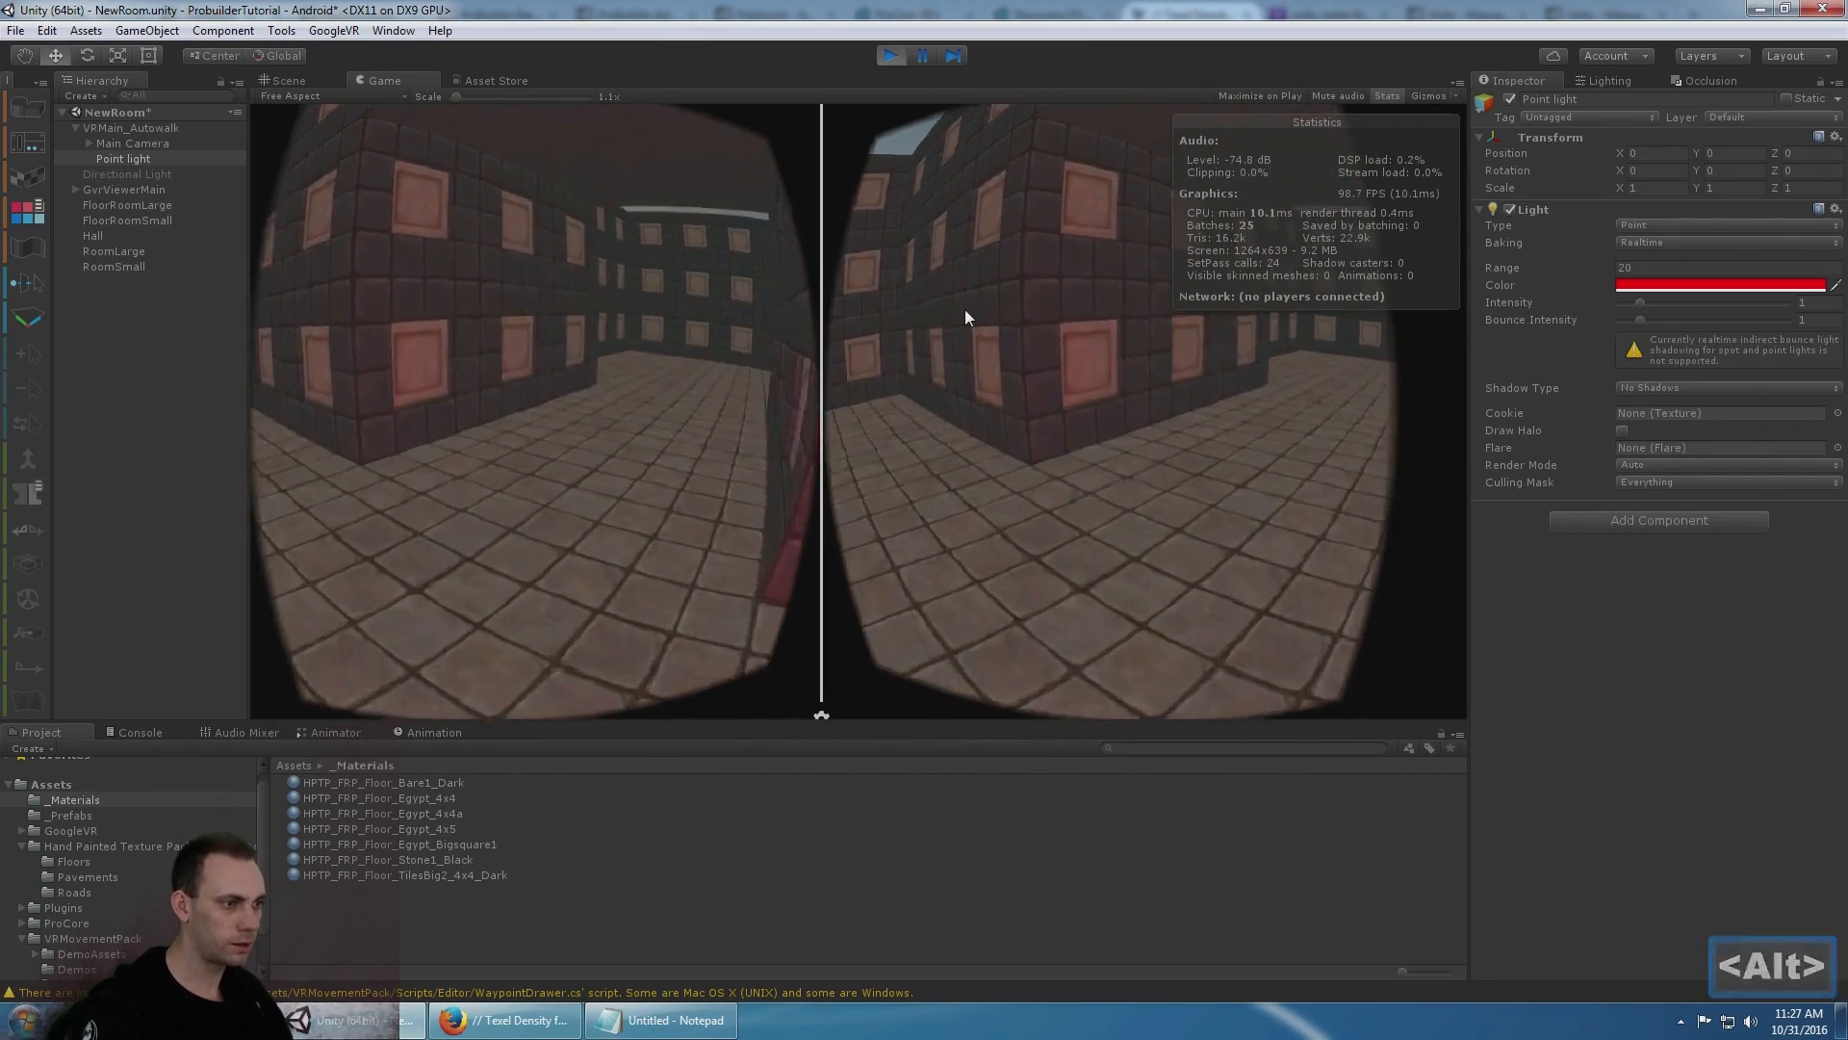
key("alt")
key("alt")
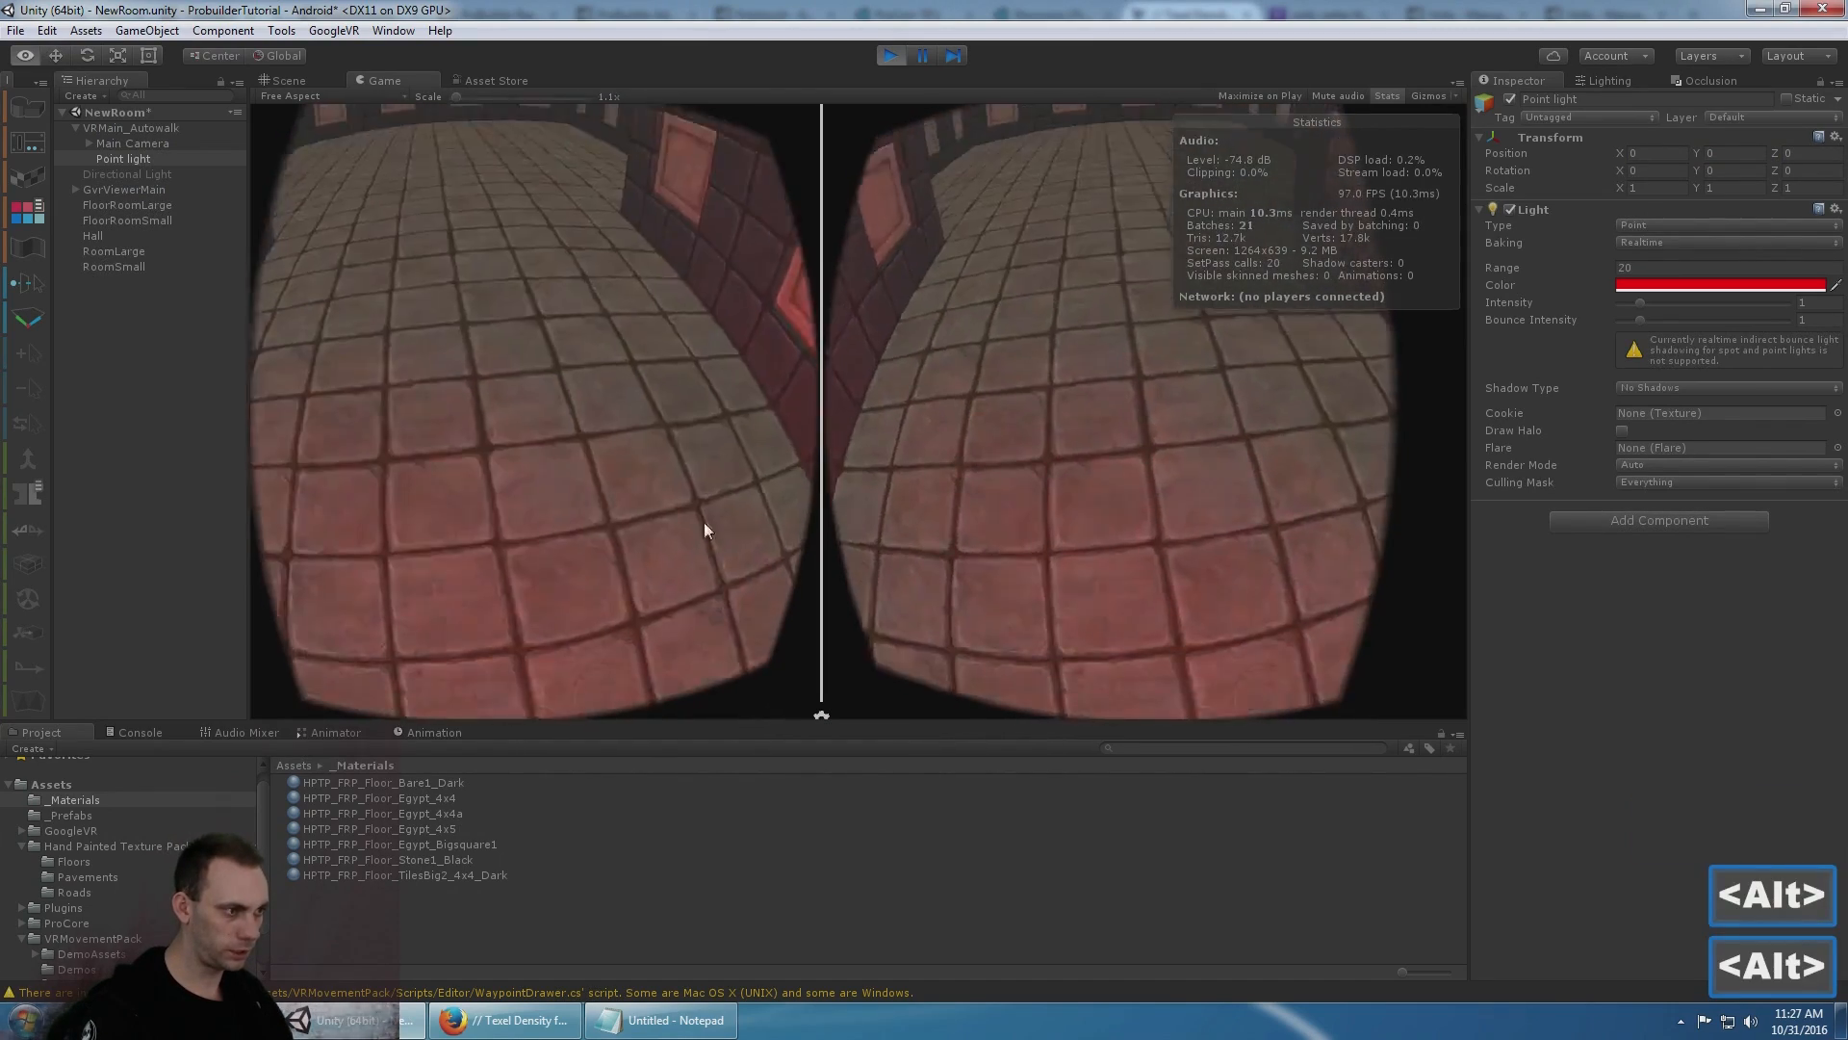
key("alt")
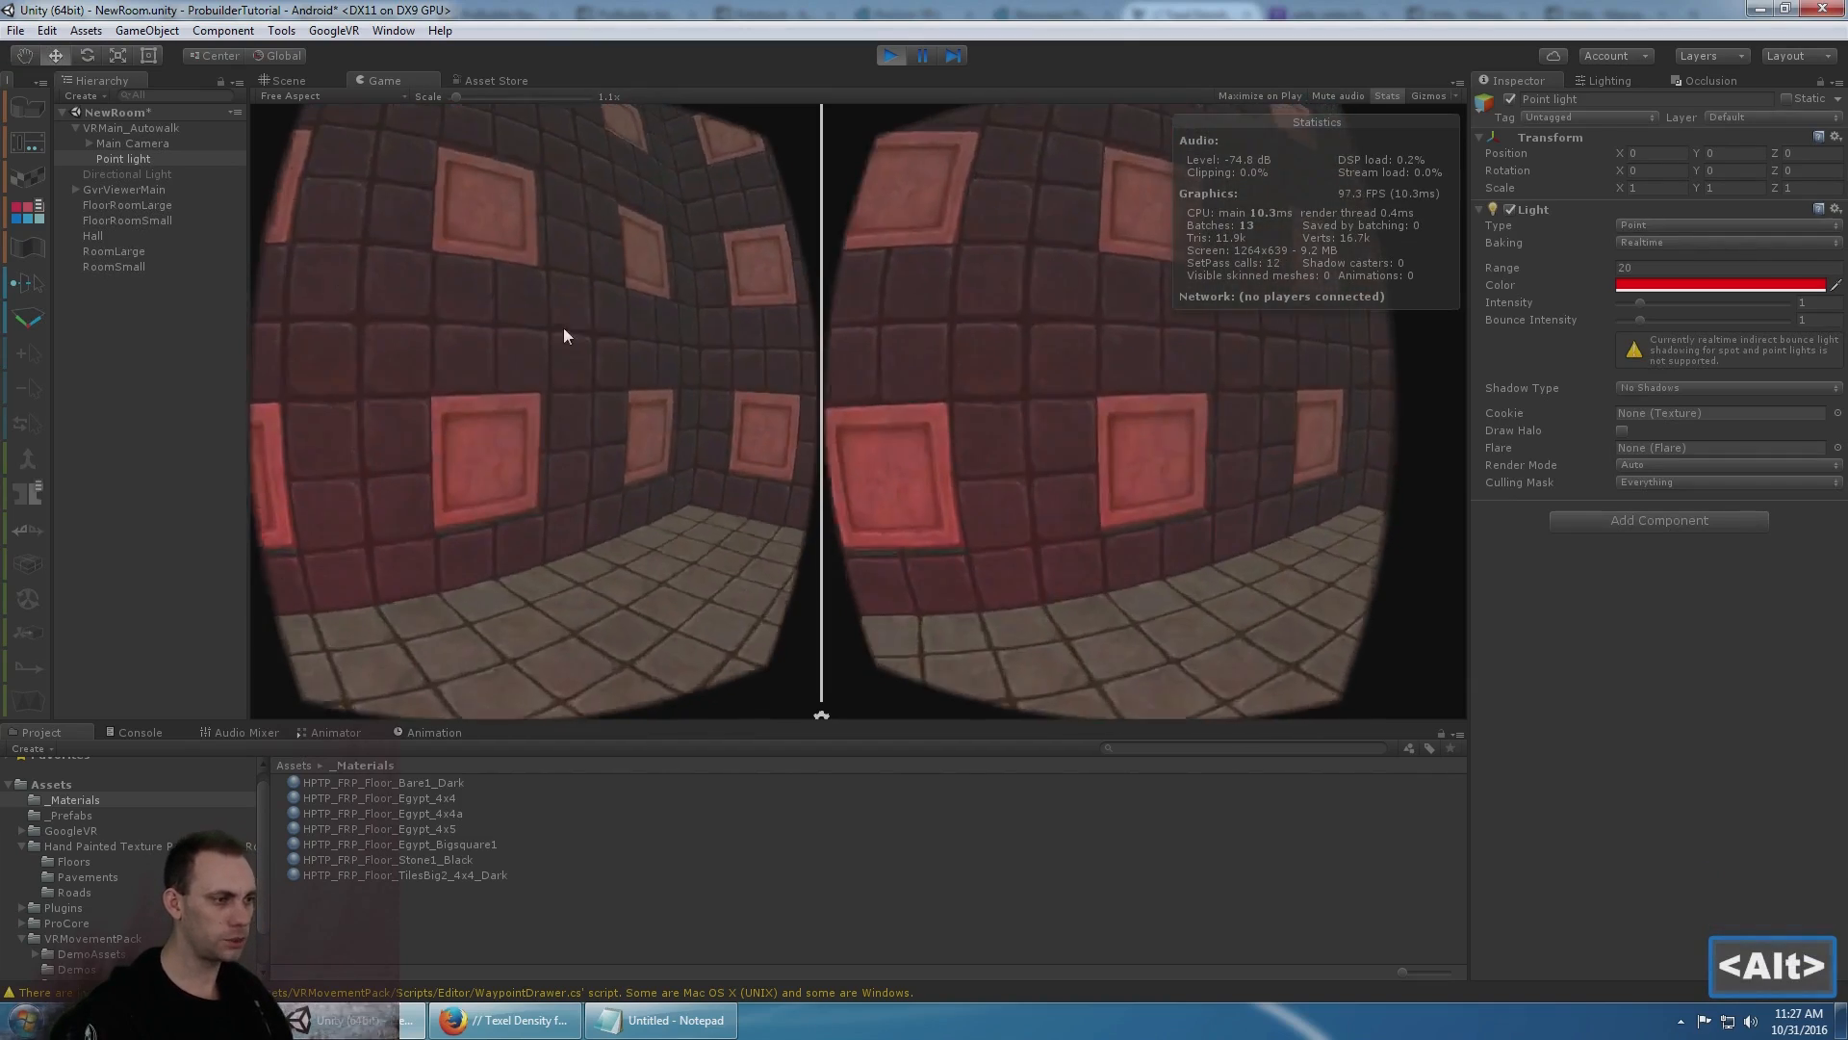
key("alt")
key("alt")
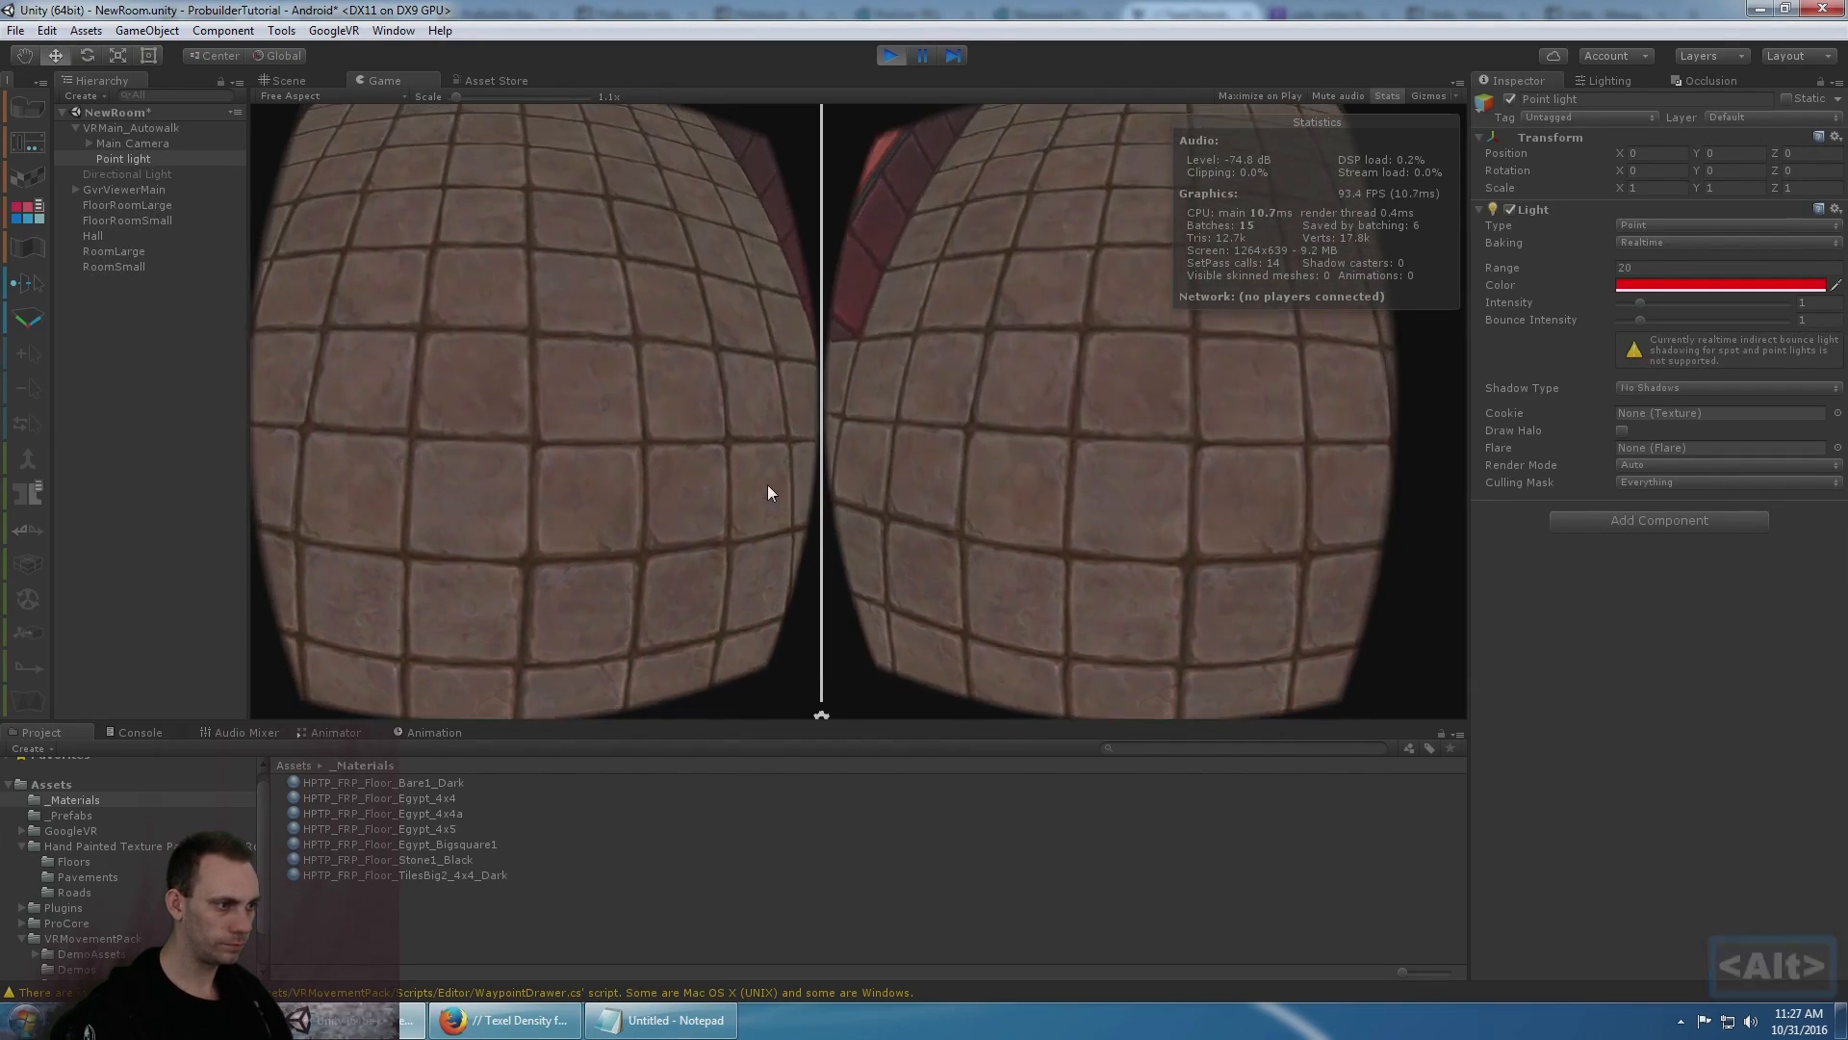
key("alt")
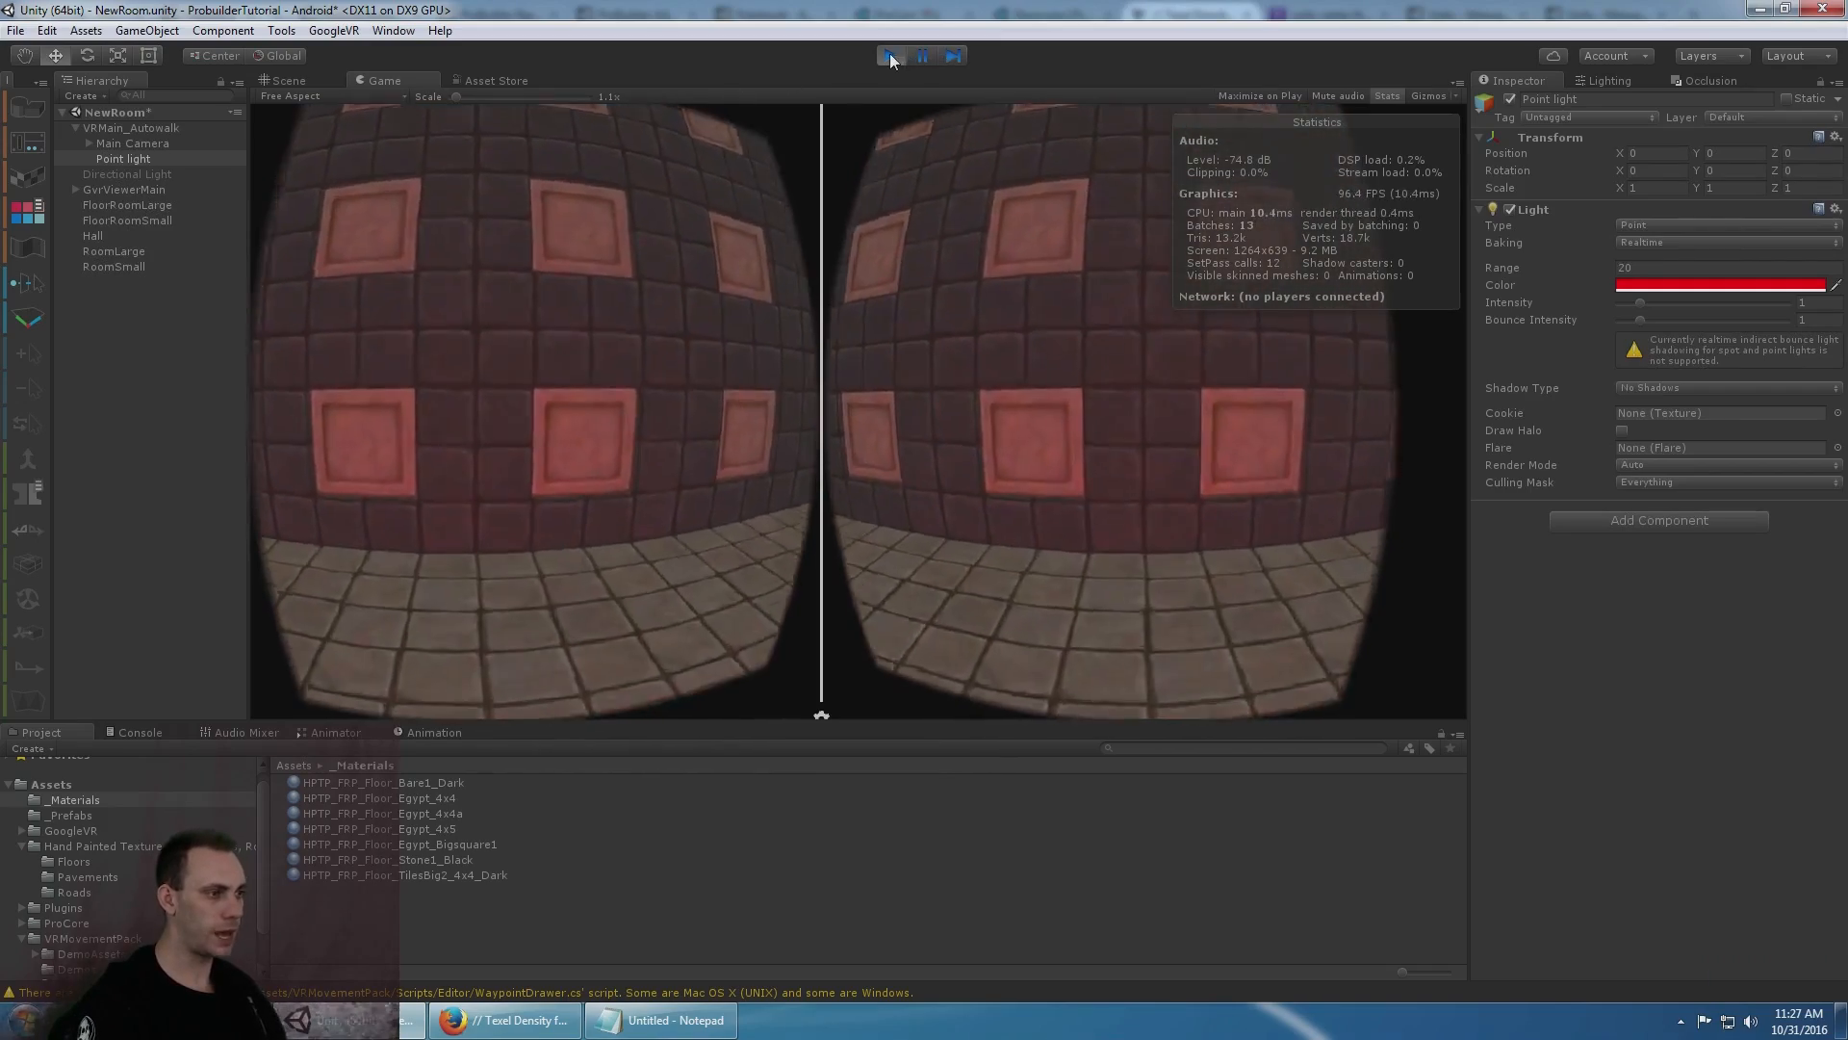
left_click(890, 55)
- Examine the RoomLarge walls and the passage into the hall up close
left_click(701, 281)
double_click(656, 377)
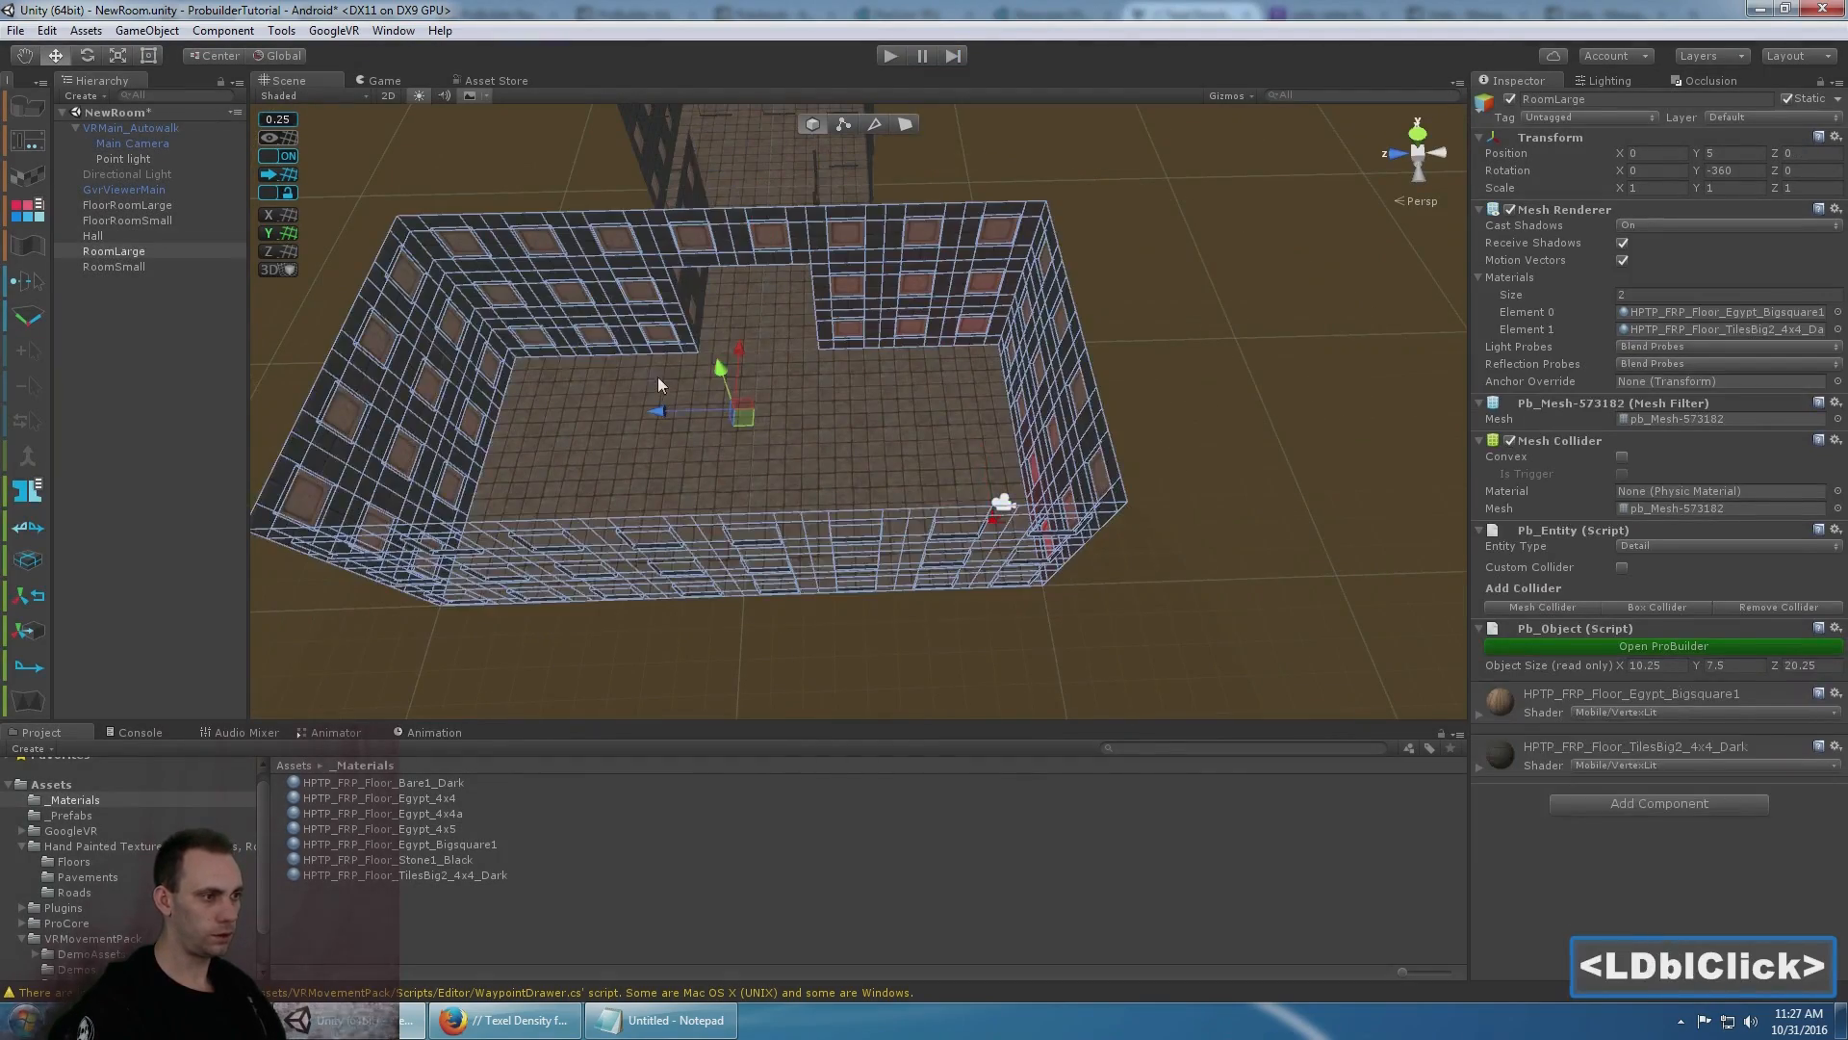
left_click_drag(656, 377, 713, 349, "alt")
scroll(772, 319, "up", 5)
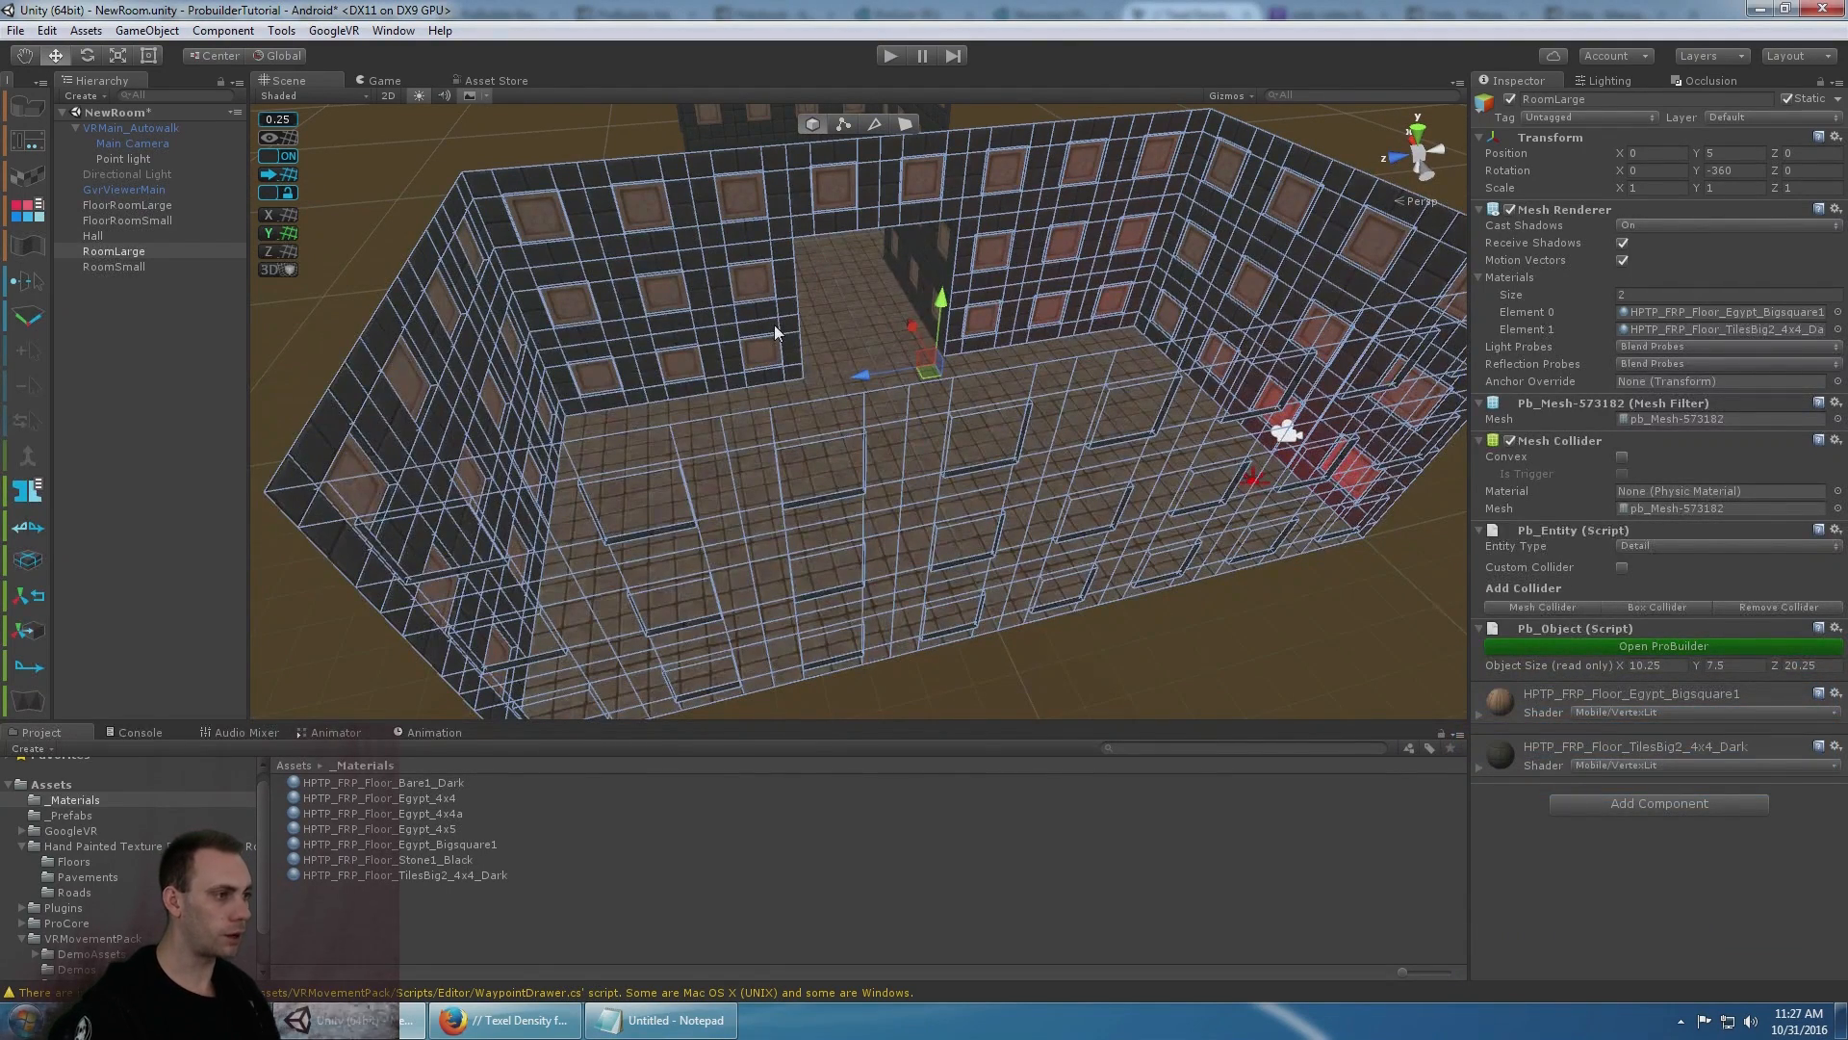
right_click_drag(785, 331, 924, 266)
key("w")
scroll(924, 265, "down", 3)
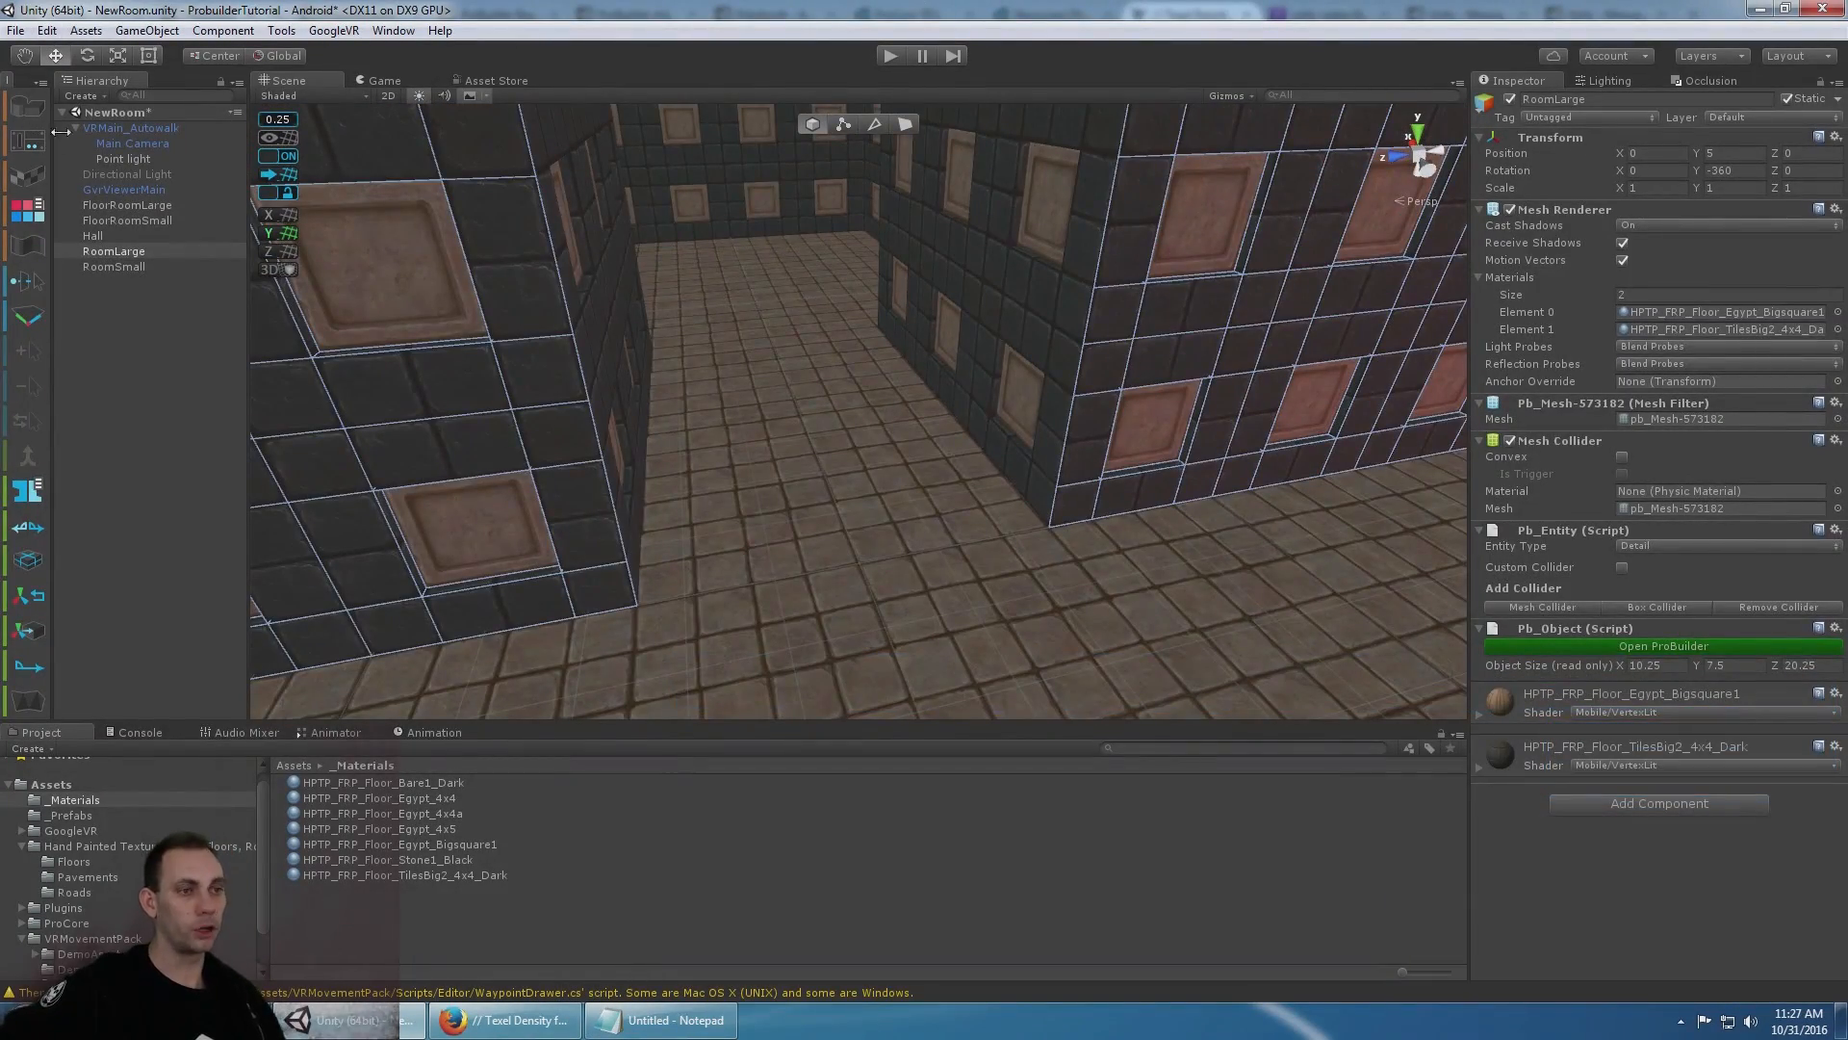
scroll(42, 114, "up", 3)
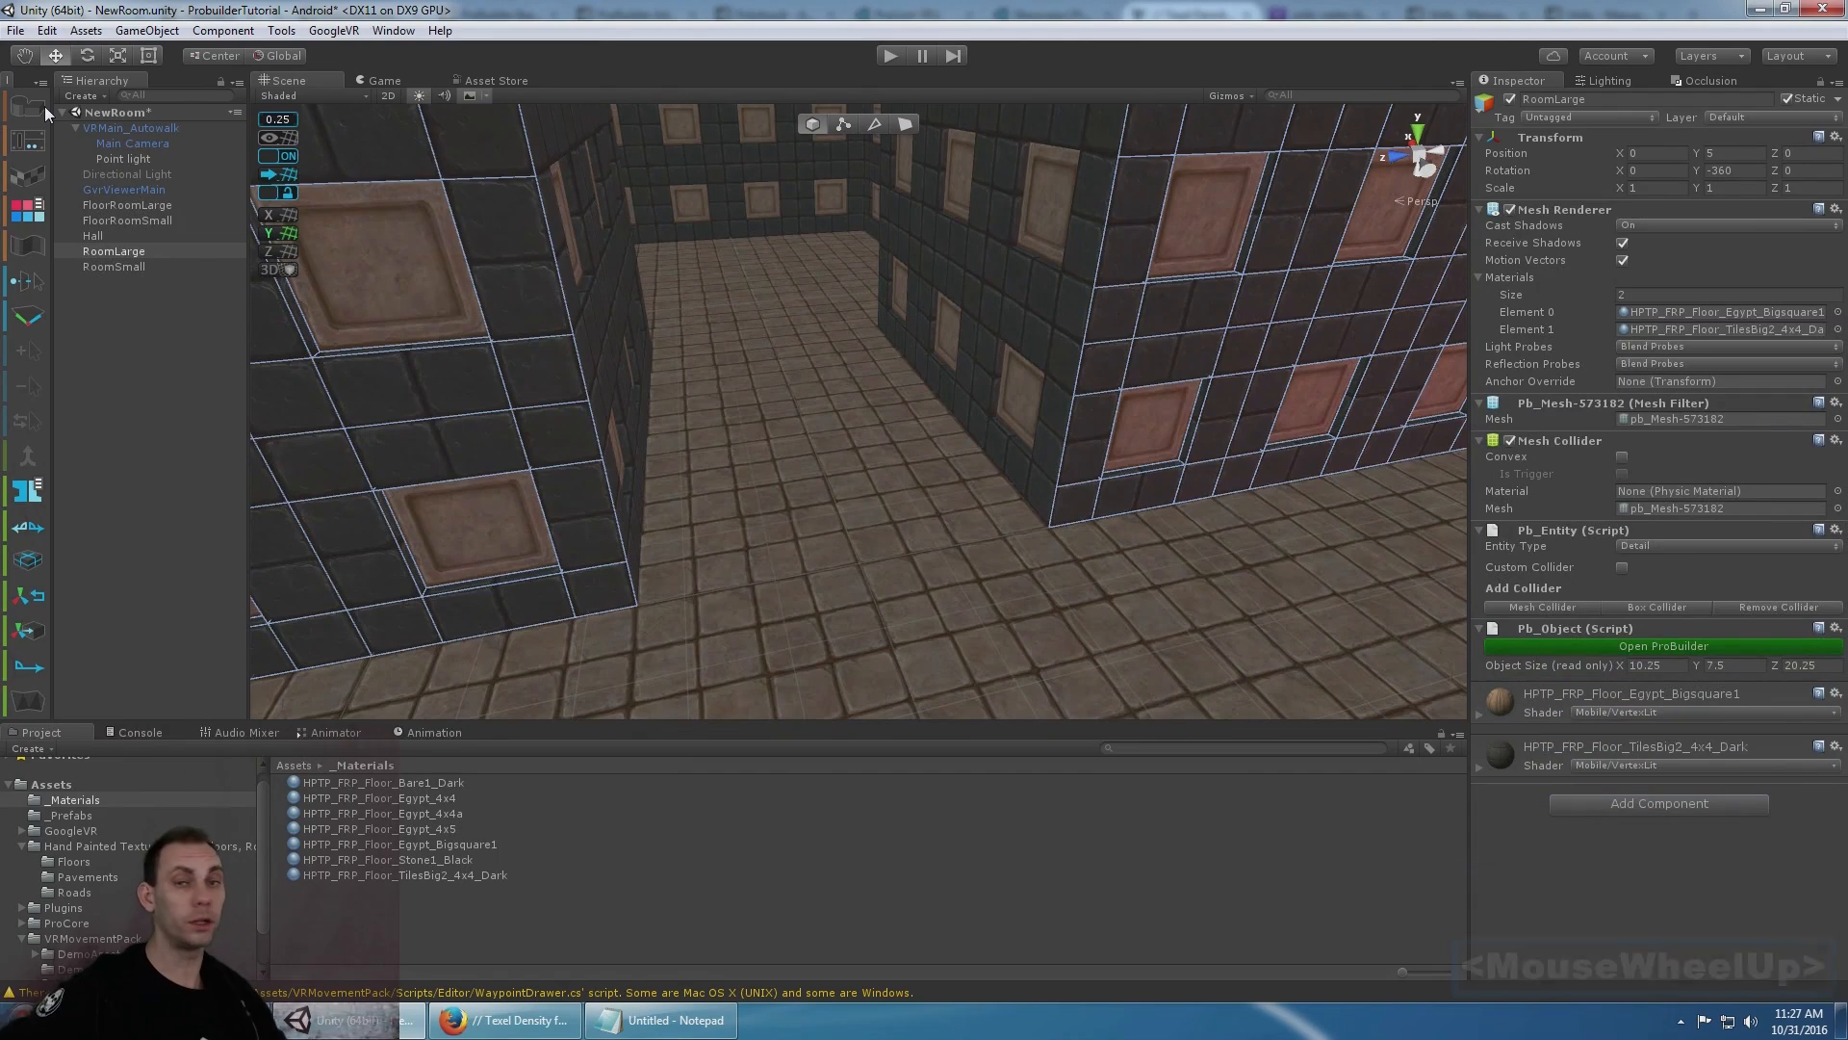
left_click(1205, 79)
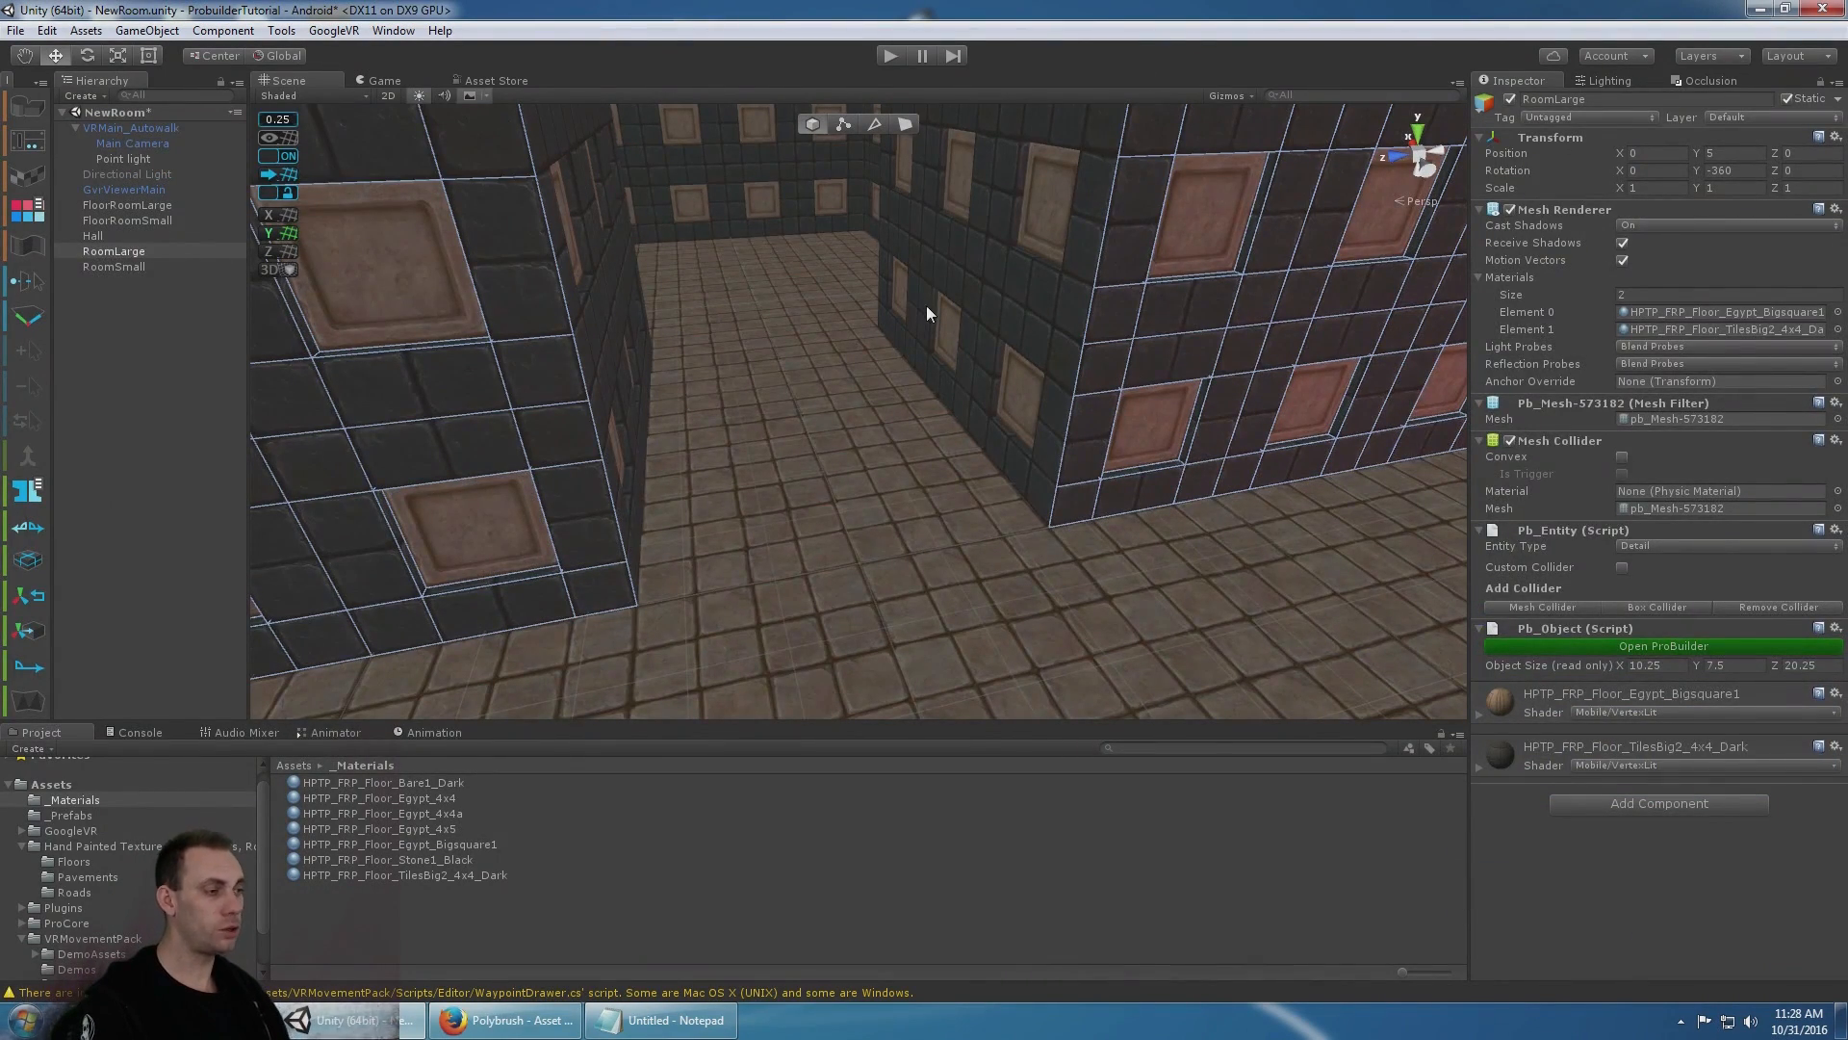
- Preview a Stair shape with the ProBuilder Shape Tool and raise it above the smaller room's floor
scroll(927, 305, "down", 8)
right_click(579, 262)
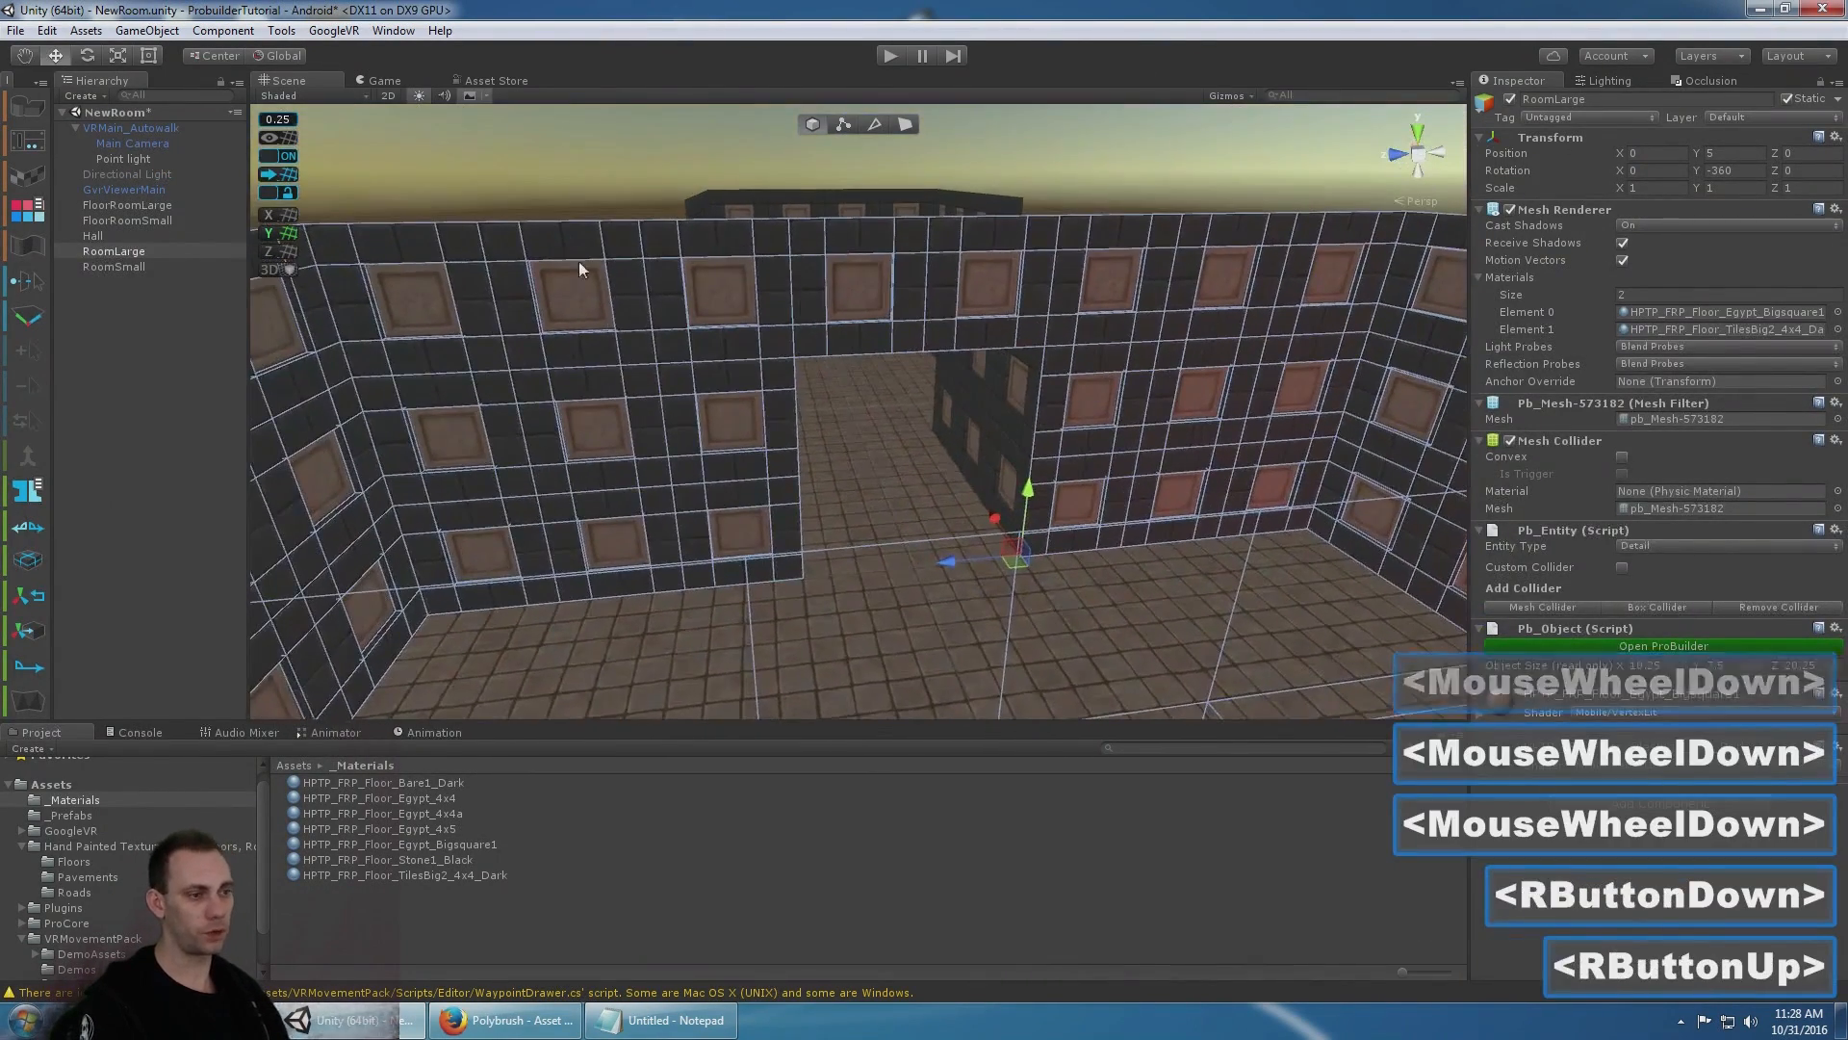
left_click(29, 108)
left_click(135, 561)
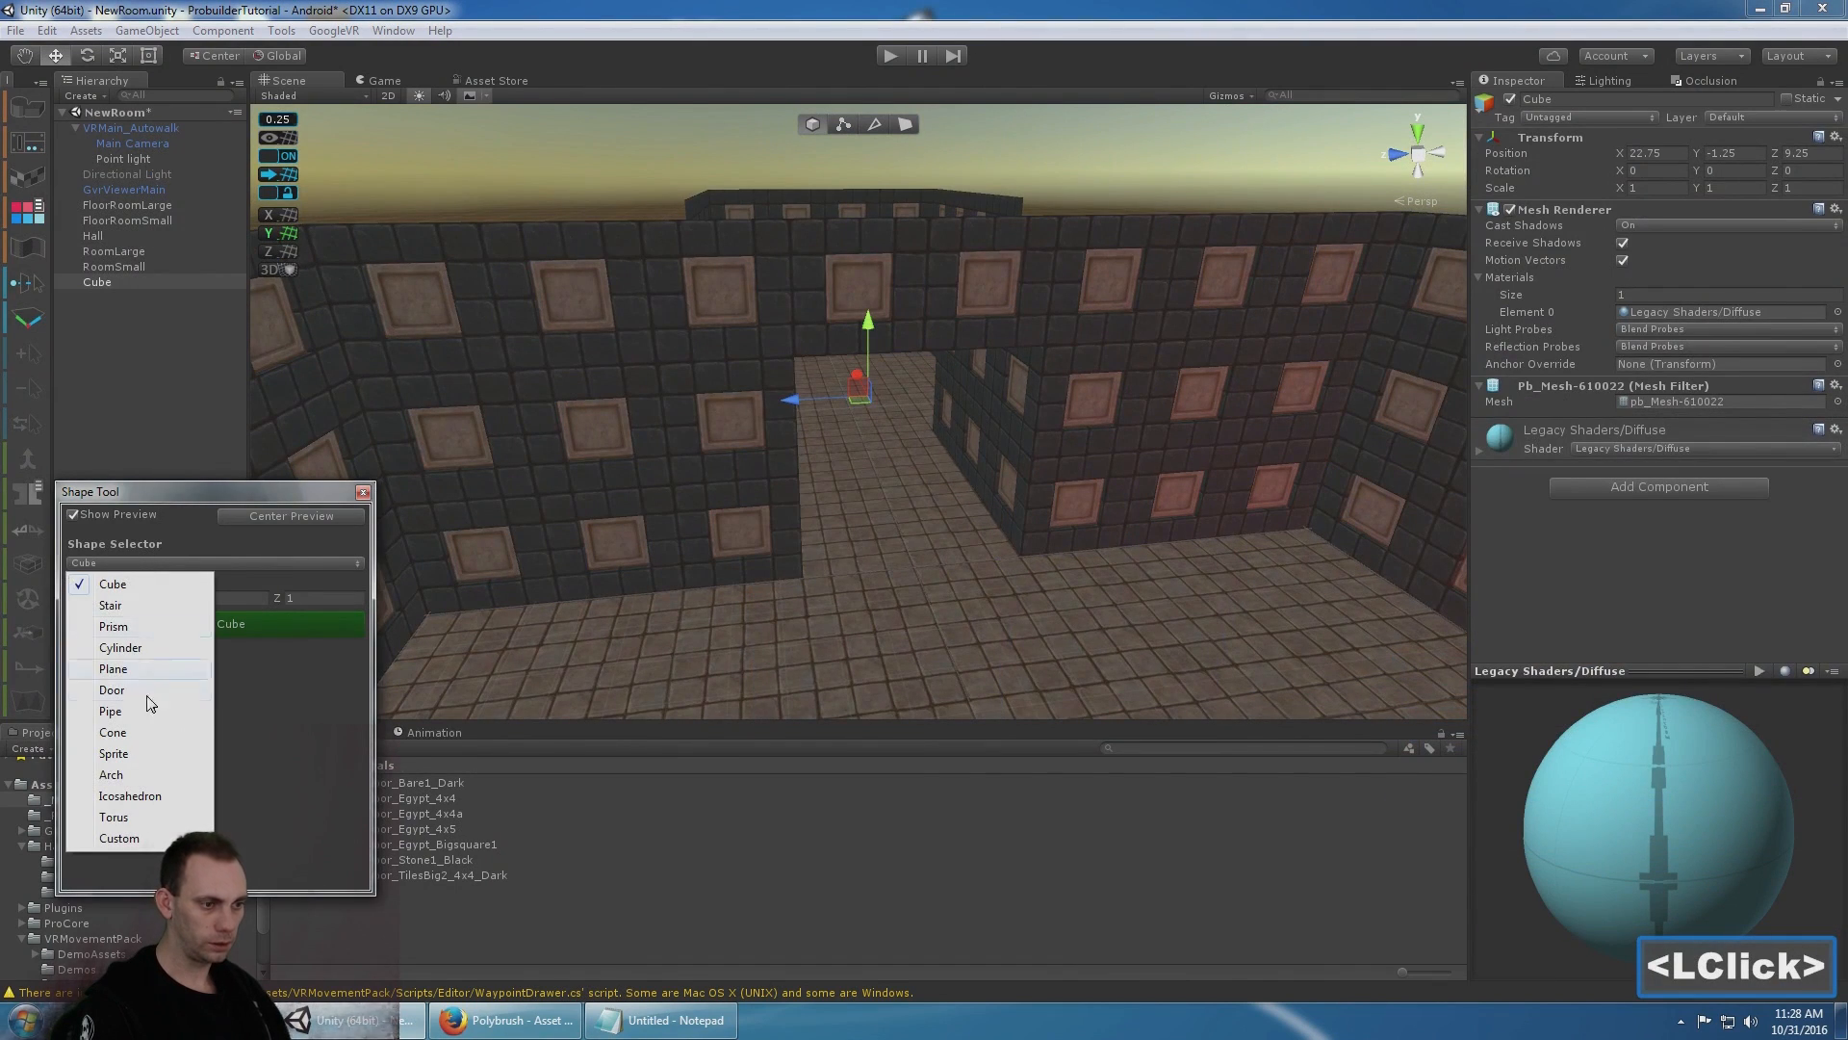
left_click(125, 605)
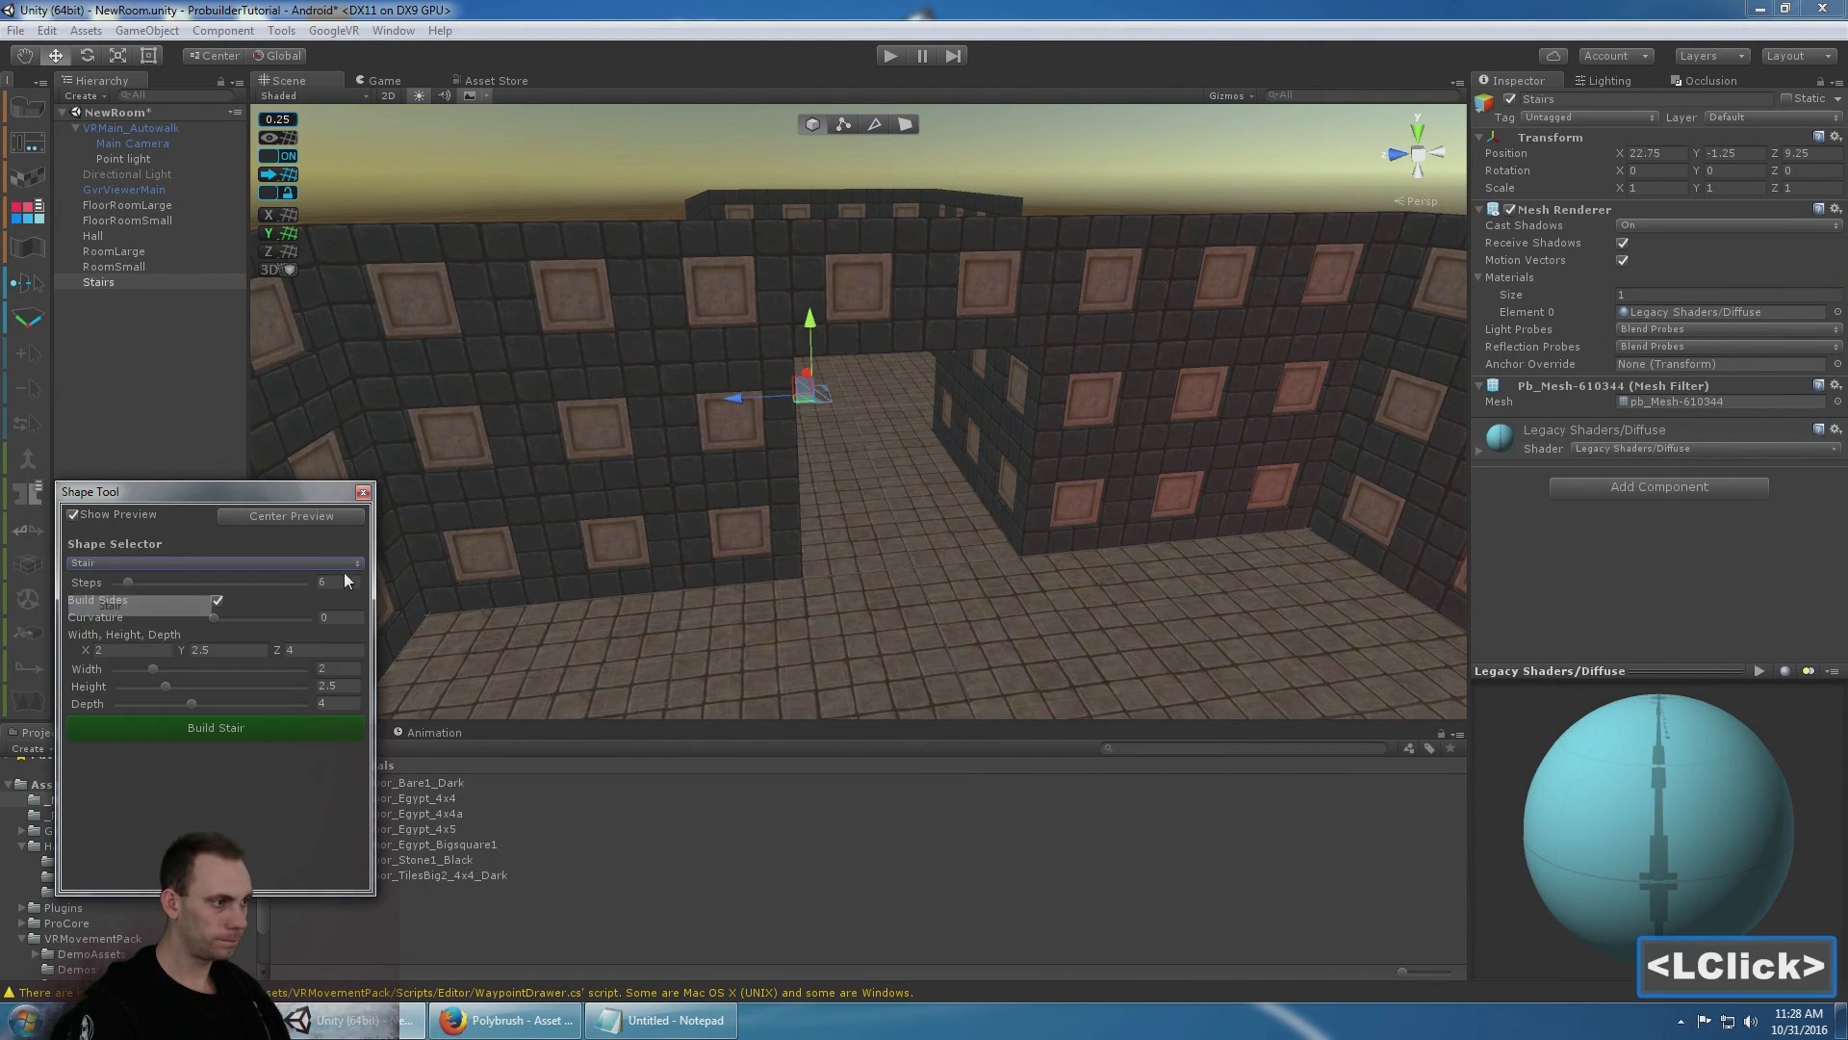
scroll(747, 435, "up", 8)
key("f")
left_click_drag(879, 400, 829, 337, "alt")
middle_click_drag(829, 337, 907, 393, "alt")
left_click_drag(938, 404, 939, 318)
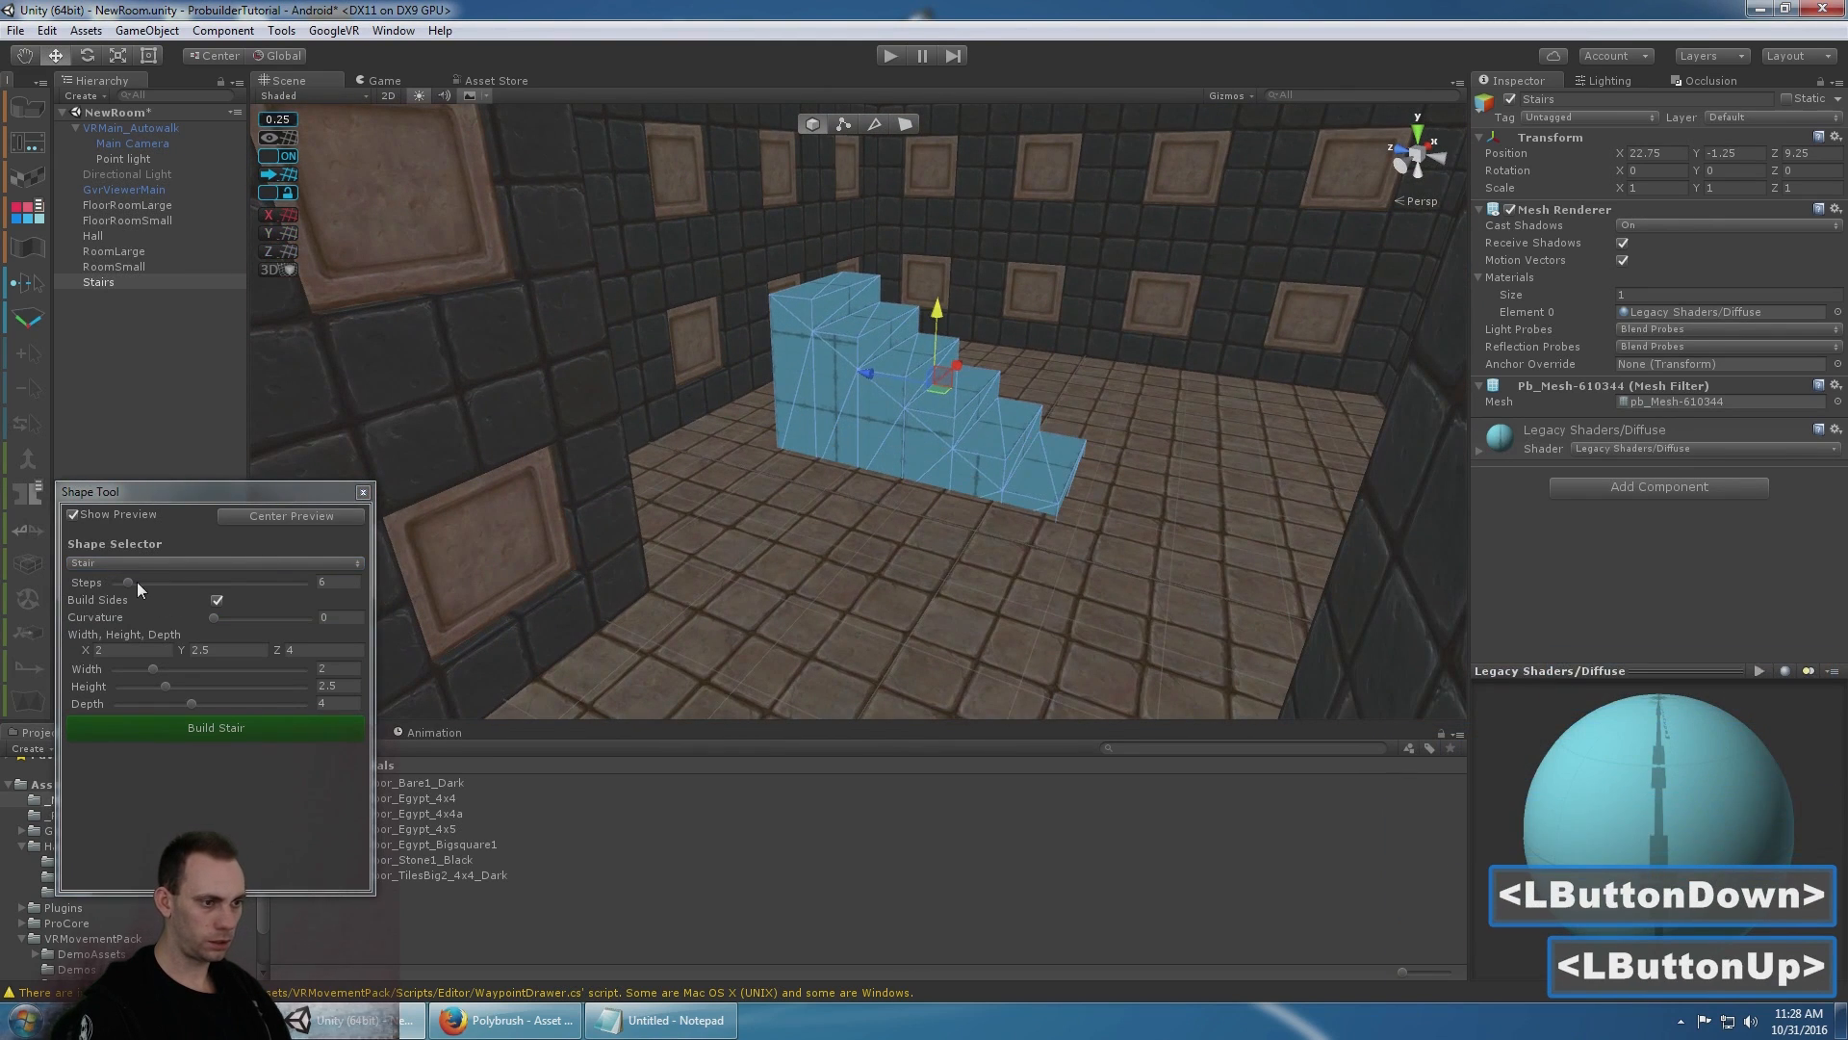
- Try the stair preview with 21 steps and a curvature of 138, and close the Shape Tool without building it
left_click_drag(131, 583, 251, 622)
left_click_drag(972, 449, 1017, 434, "alt")
left_click(932, 223)
left_click_drag(740, 360, 793, 351, "alt")
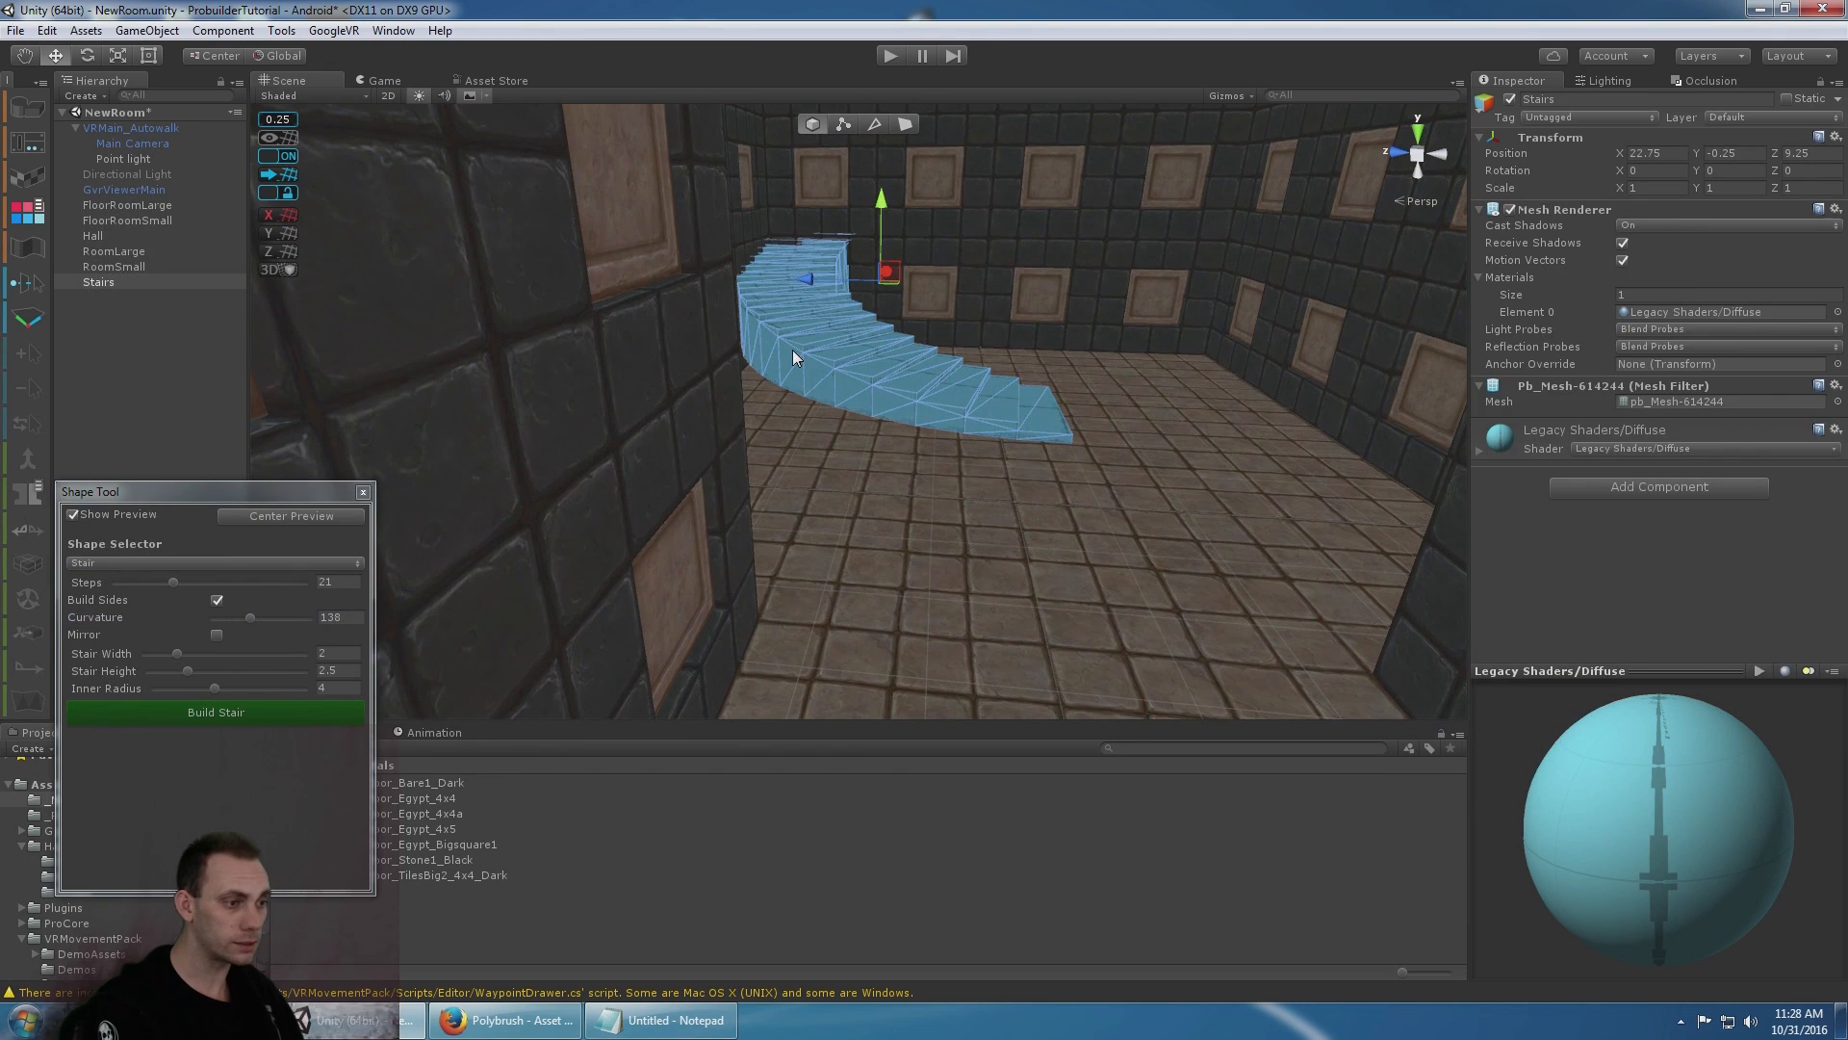
left_click(363, 492)
scroll(926, 353, "down", 5)
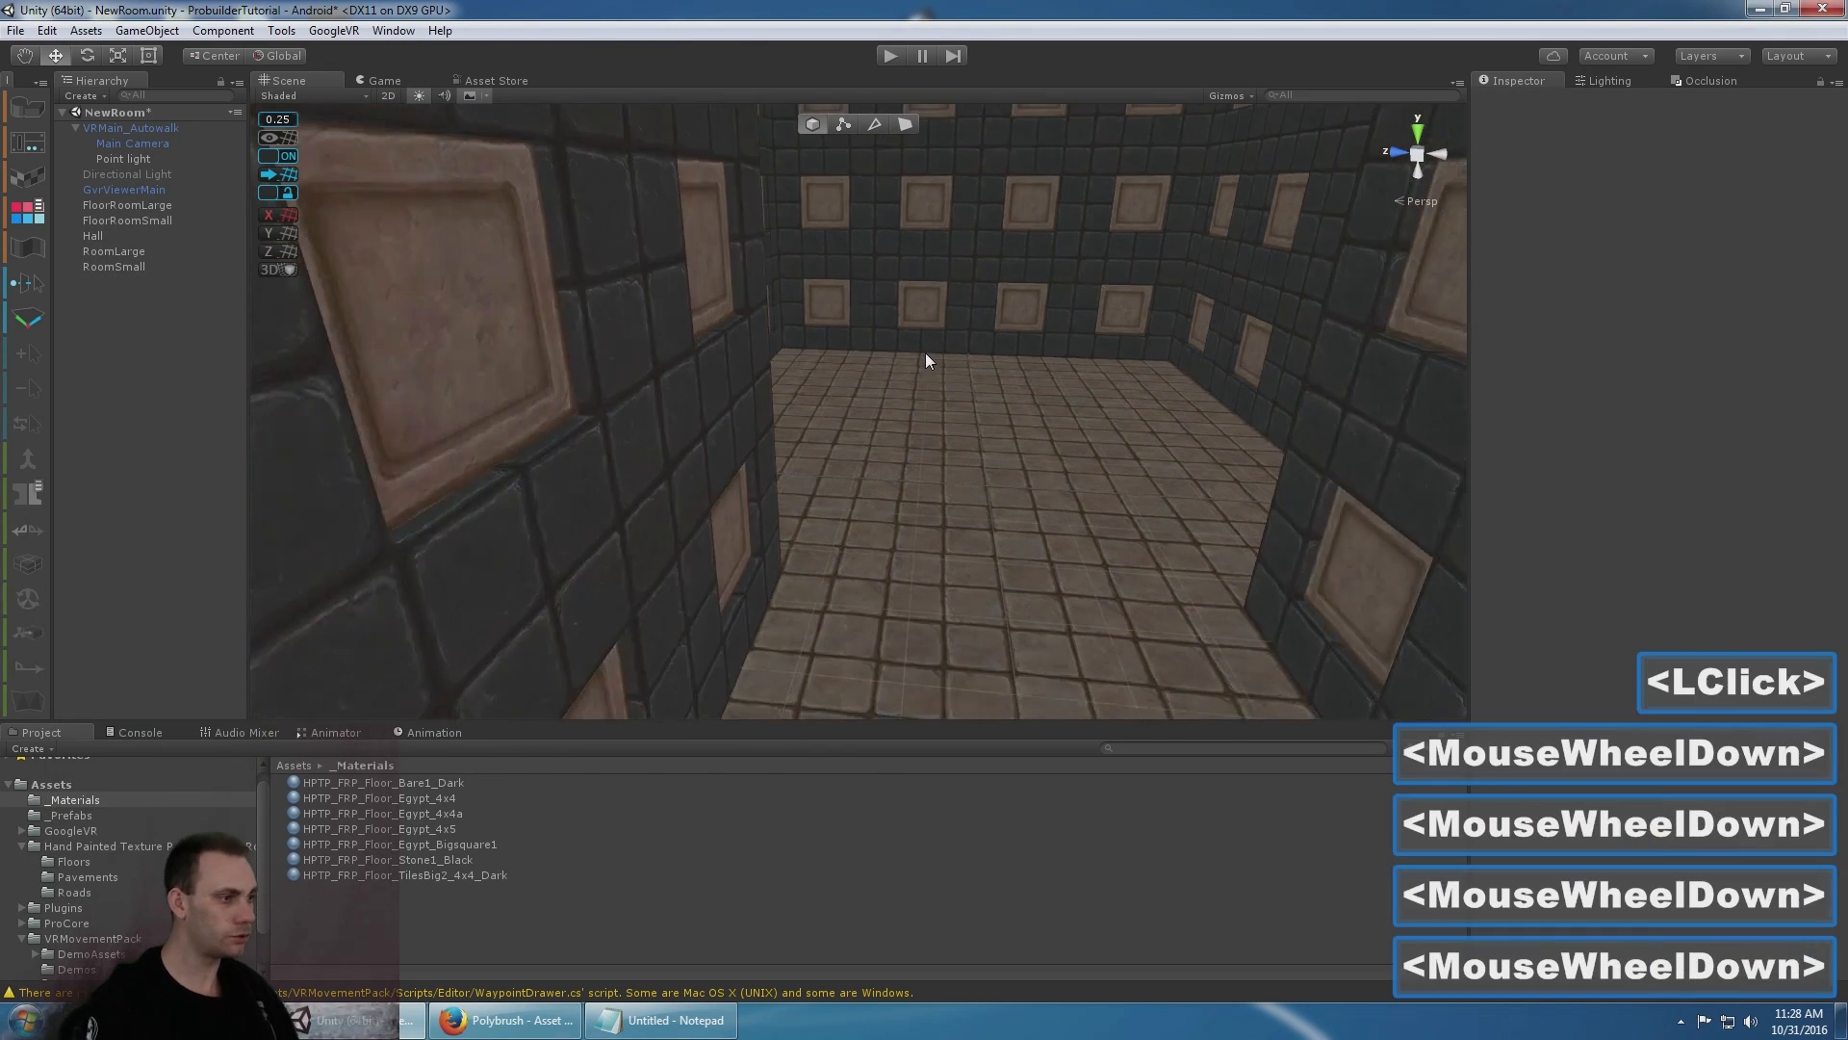
scroll(926, 353, "down", 3)
left_click_drag(927, 353, 962, 277, "alt")
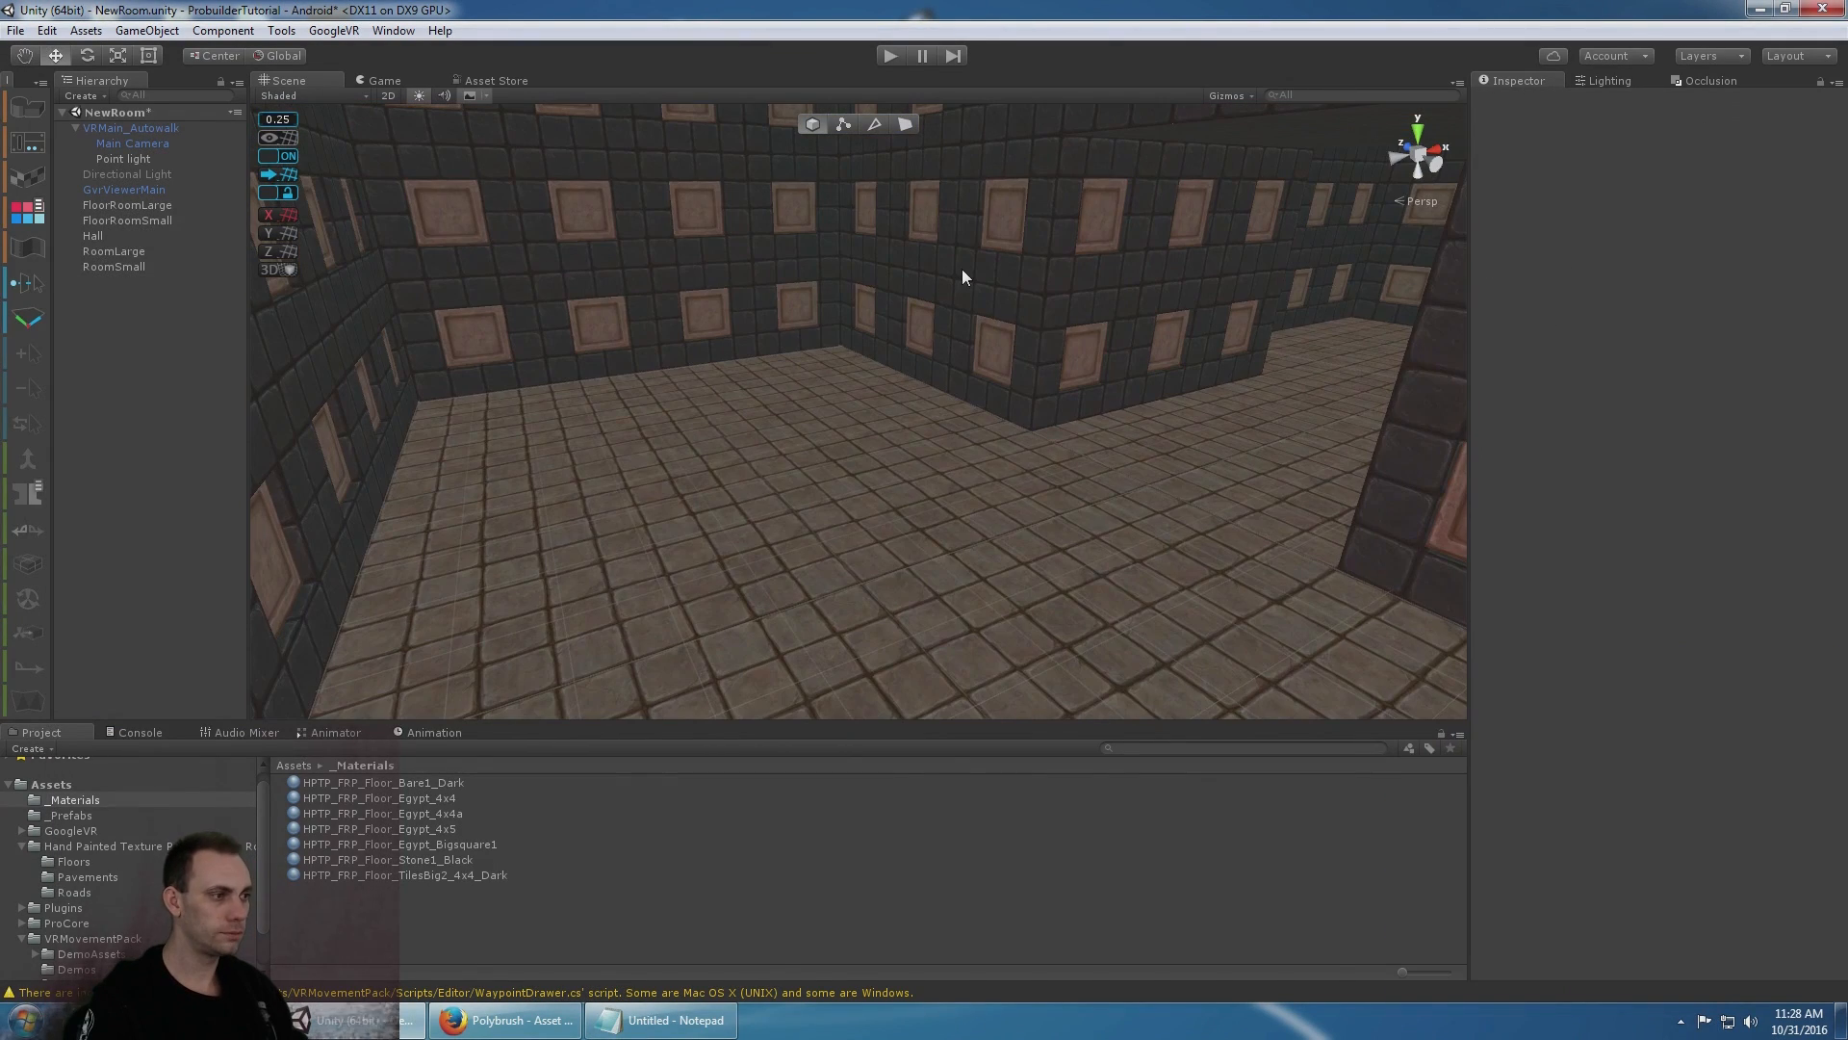